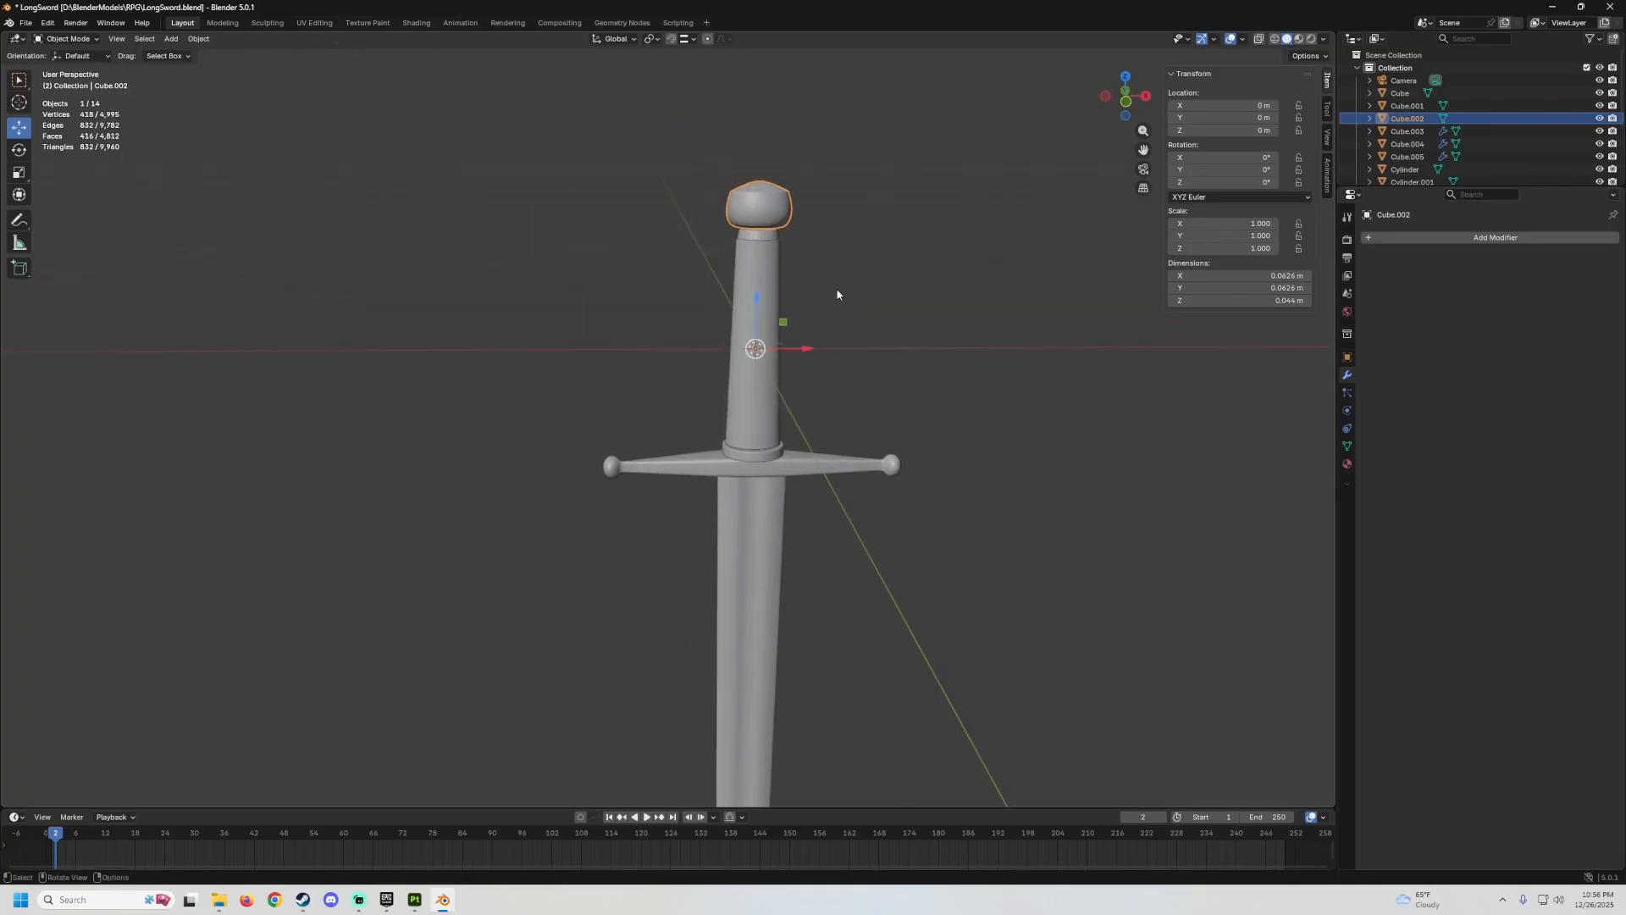
Switch to Adobe Substance 3D Painter, examine the finished textured long sword from several sides, and close the program.
{"action": "left_click", "coordinate": [419, 894]}
{"action": "scroll", "coordinate": [853, 369], "scroll_direction": "down", "scroll_amount": 3}
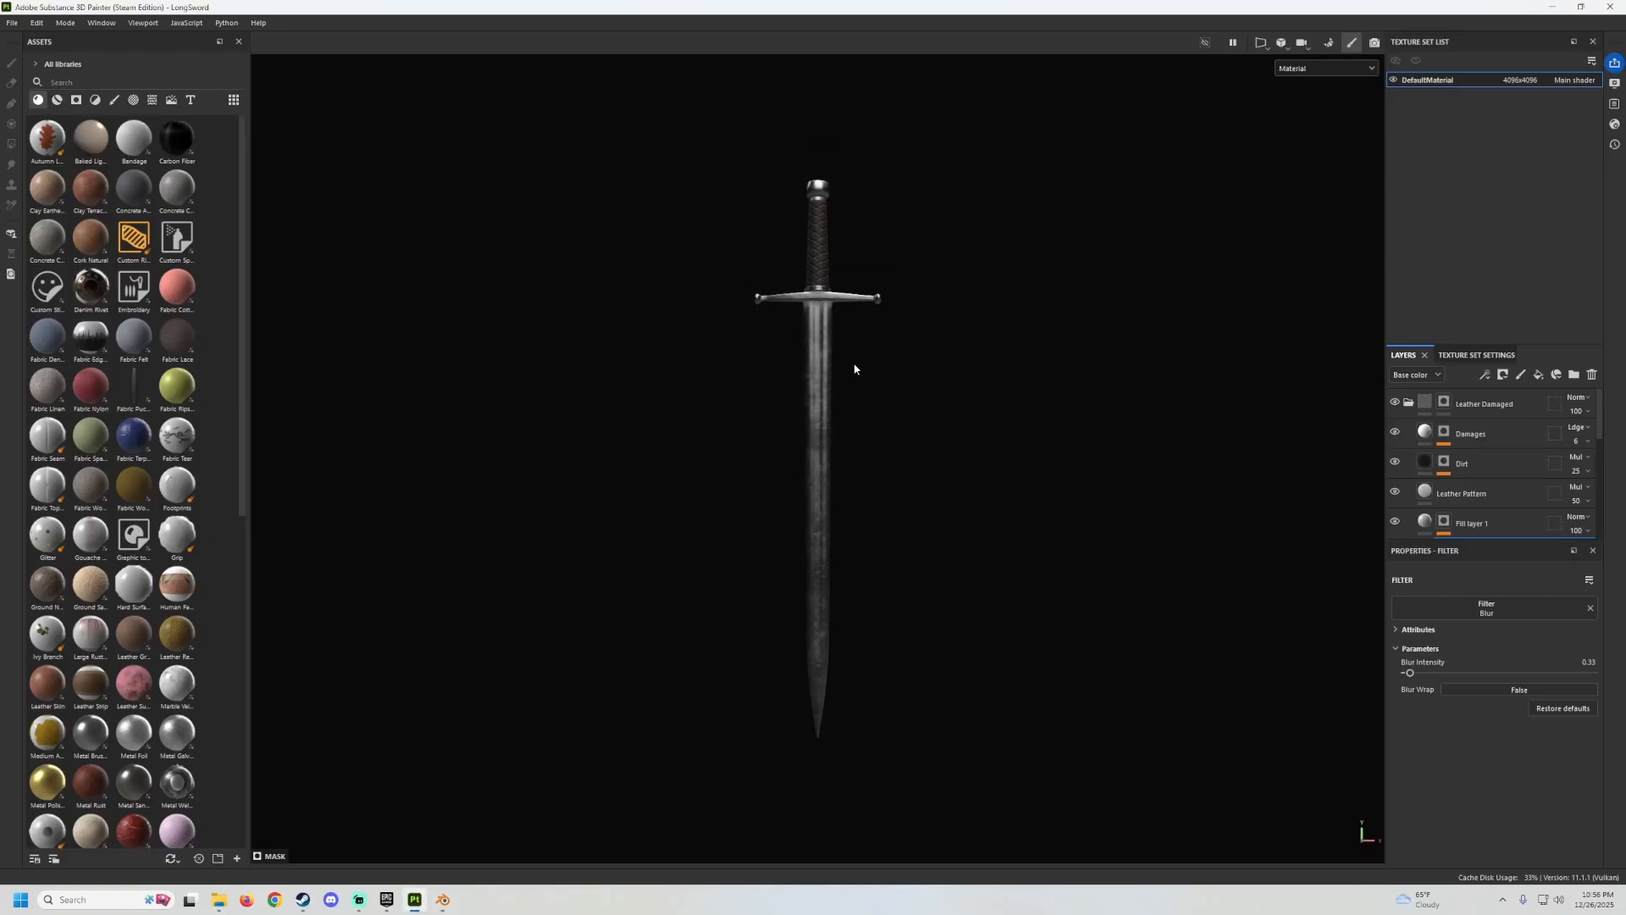
{"action": "scroll", "coordinate": [857, 364], "scroll_direction": "up", "scroll_amount": 4}
{"action": "mouse_move", "coordinate": [922, 294]}
{"action": "left_mouse_down", "text": "alt"}
{"action": "mouse_move", "coordinate": [345, 308]}
{"action": "mouse_move", "coordinate": [432, 298]}
{"action": "left_mouse_up", "text": "alt"}
{"action": "middle_click_drag", "start_coordinate": [881, 259], "coordinate": [775, 394], "text": "alt"}
{"action": "scroll", "coordinate": [746, 354], "scroll_direction": "down", "scroll_amount": 3}
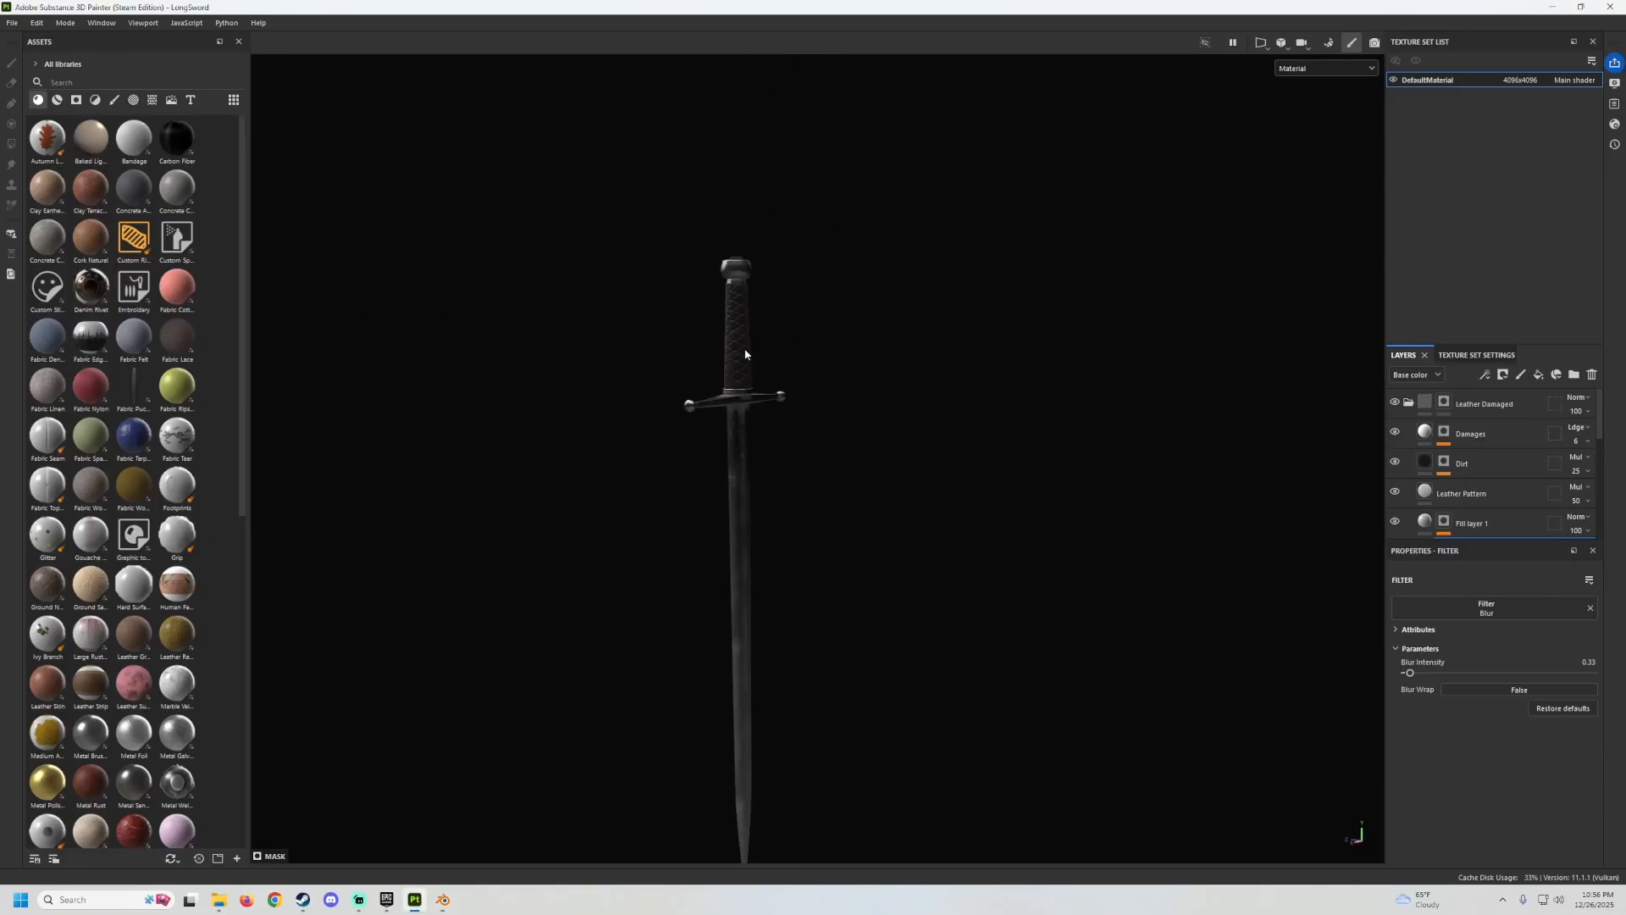
{"action": "left_click_drag", "start_coordinate": [754, 360], "coordinate": [903, 364], "text": "alt"}
{"action": "middle_click_drag", "start_coordinate": [902, 364], "coordinate": [940, 235], "text": "alt"}
{"action": "scroll", "coordinate": [872, 273], "scroll_direction": "up", "scroll_amount": 2}
{"action": "left_click_drag", "start_coordinate": [872, 256], "coordinate": [853, 335], "text": "alt"}
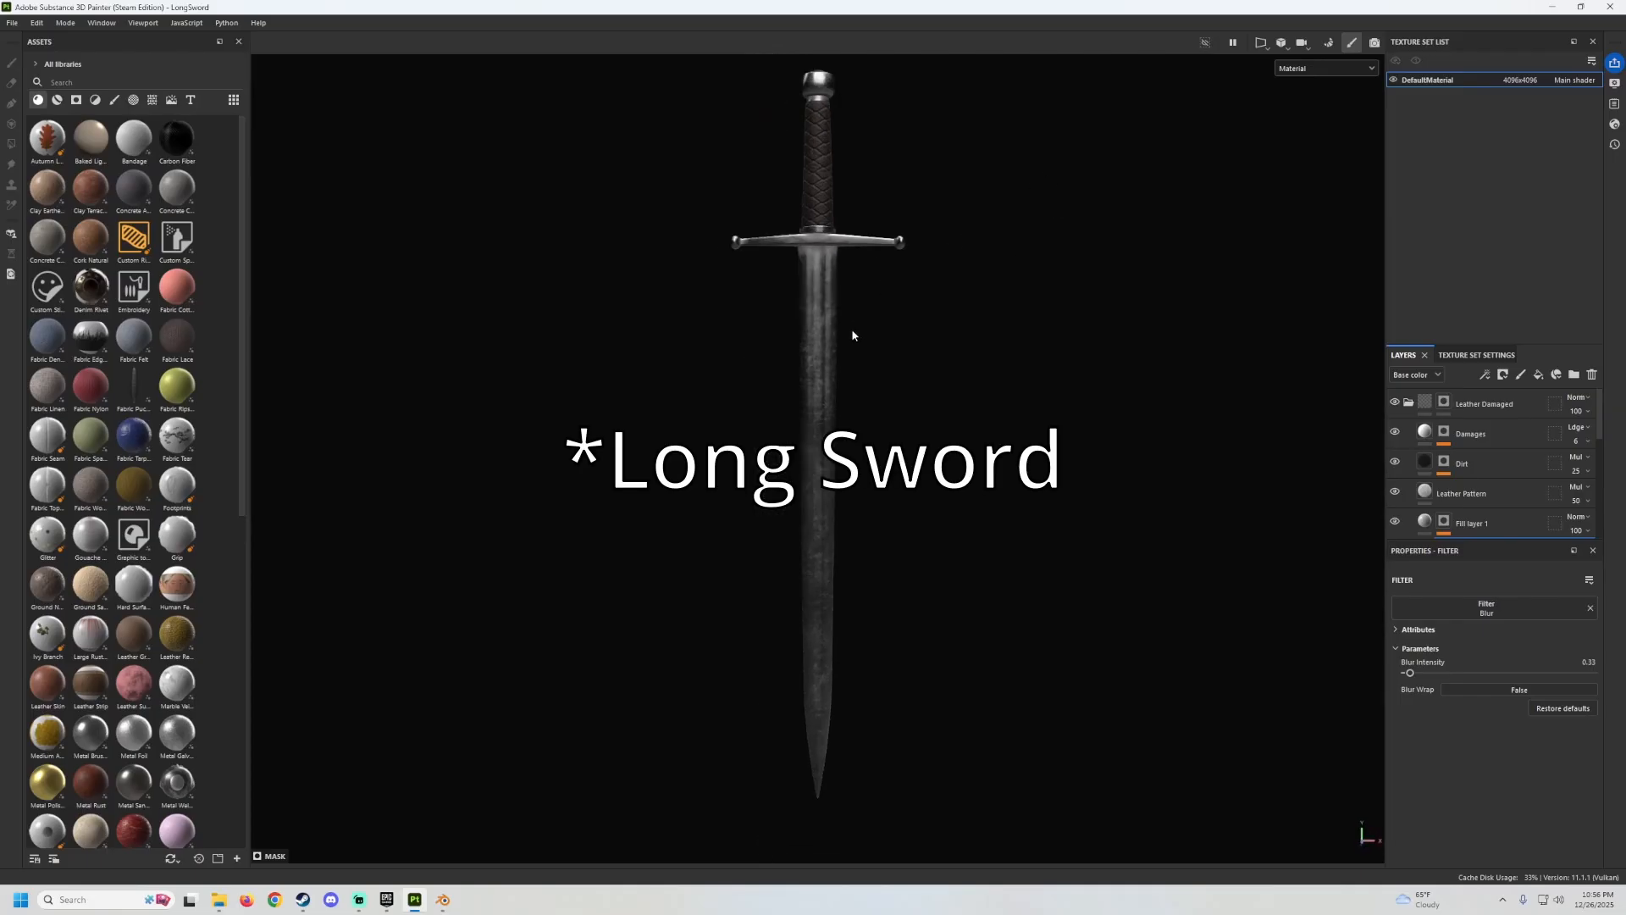
{"action": "middle_click_drag", "start_coordinate": [872, 240], "coordinate": [824, 235], "text": "alt"}
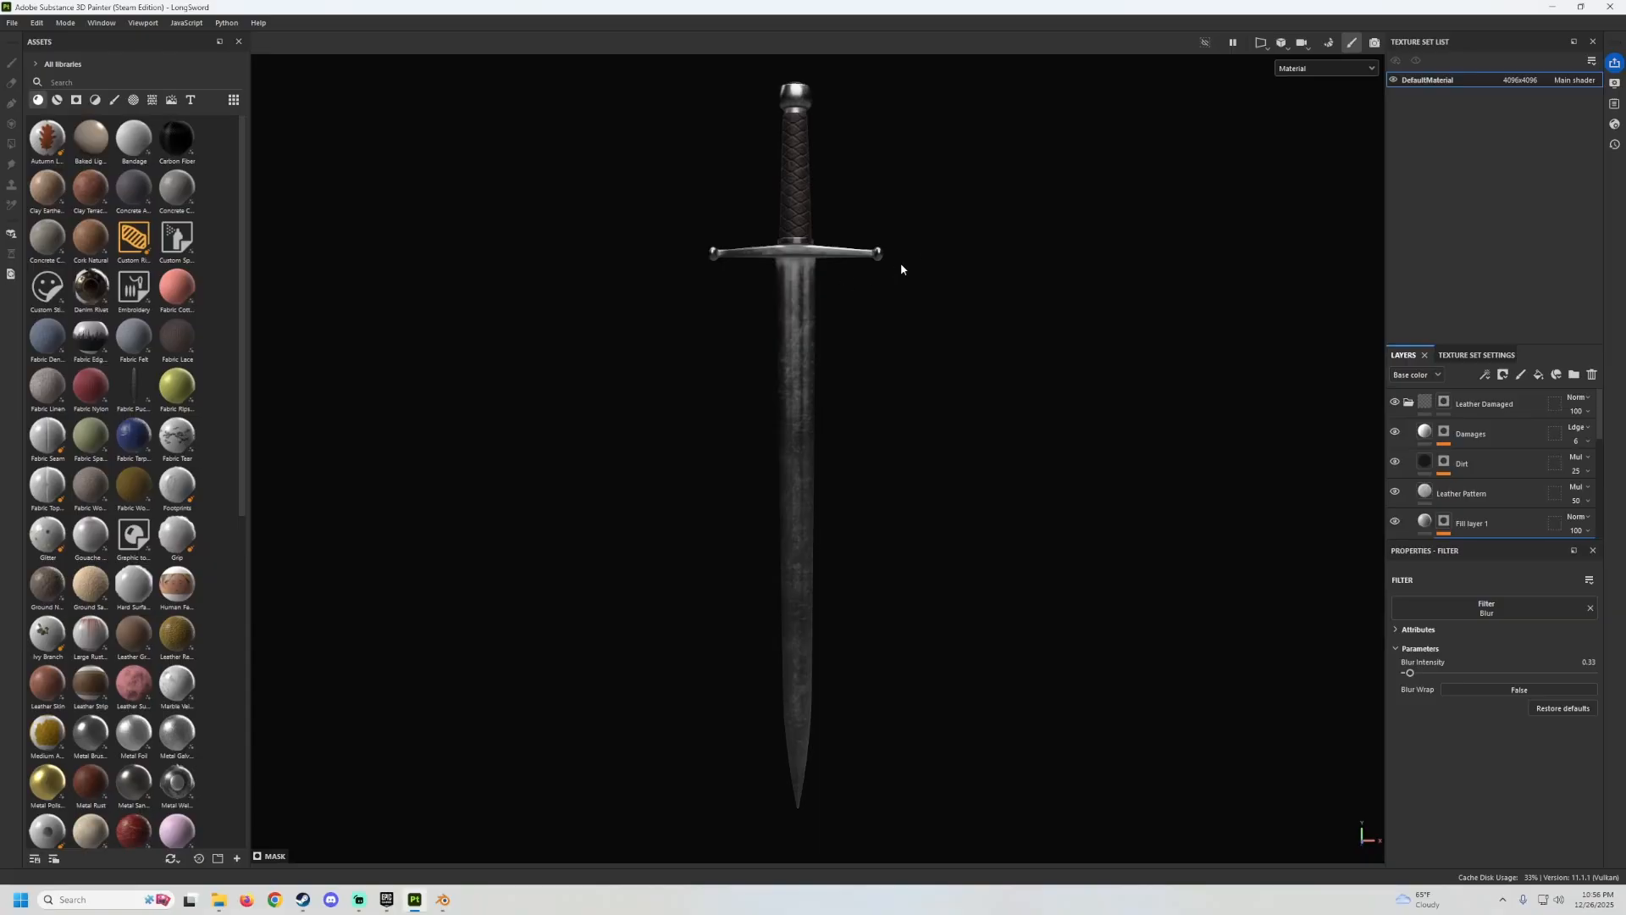
{"action": "left_click", "coordinate": [1610, 7]}
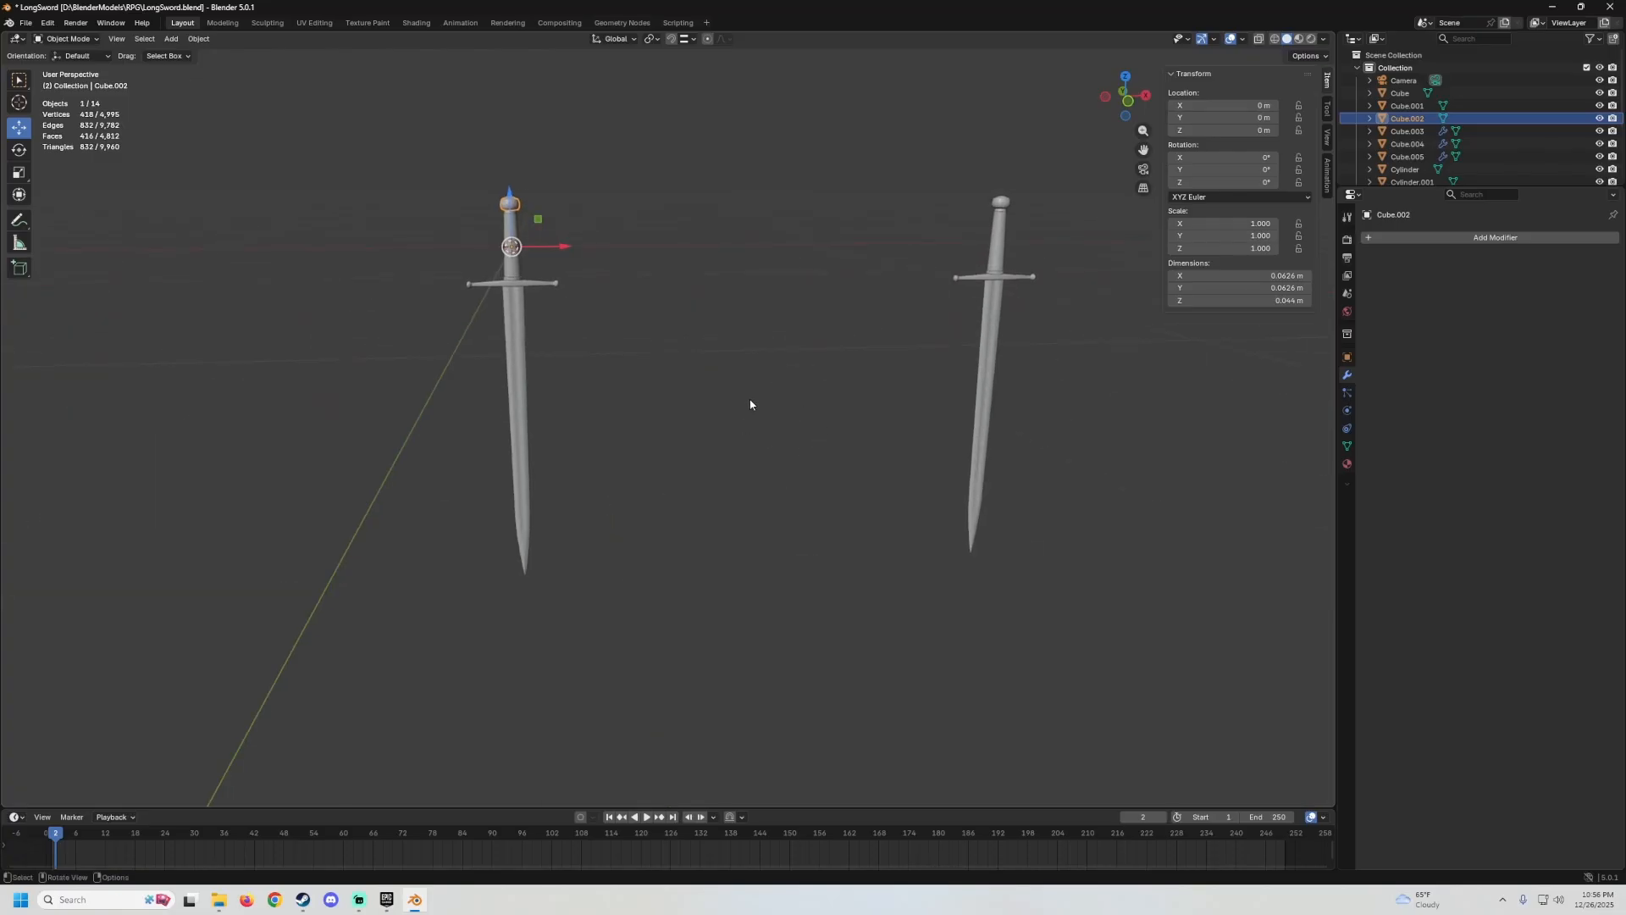
Delete both existing sword models and reveal the hidden sword reference image.
{"action": "scroll", "coordinate": [745, 398], "scroll_direction": "down", "scroll_amount": 1}
{"action": "left_click_drag", "start_coordinate": [427, 178], "coordinate": [1105, 508]}
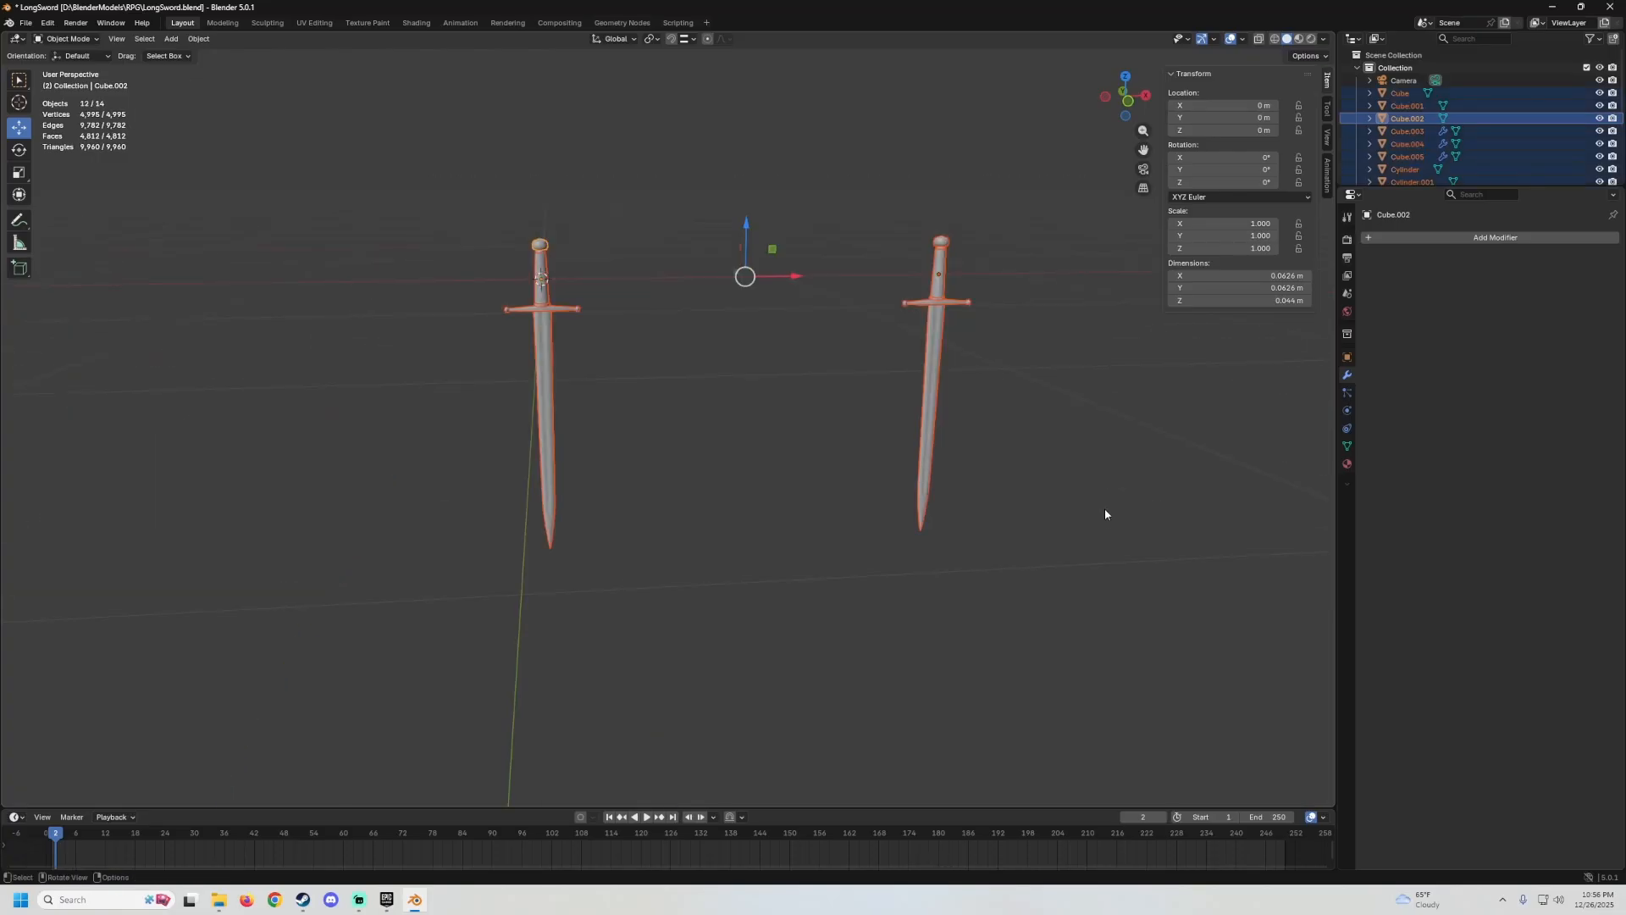
{"action": "key", "text": "Delete"}
{"action": "middle_click_drag", "start_coordinate": [690, 397], "coordinate": [737, 283]}
{"action": "key", "text": "alt+h"}
{"action": "scroll", "coordinate": [744, 305], "scroll_direction": "up", "scroll_amount": 3}
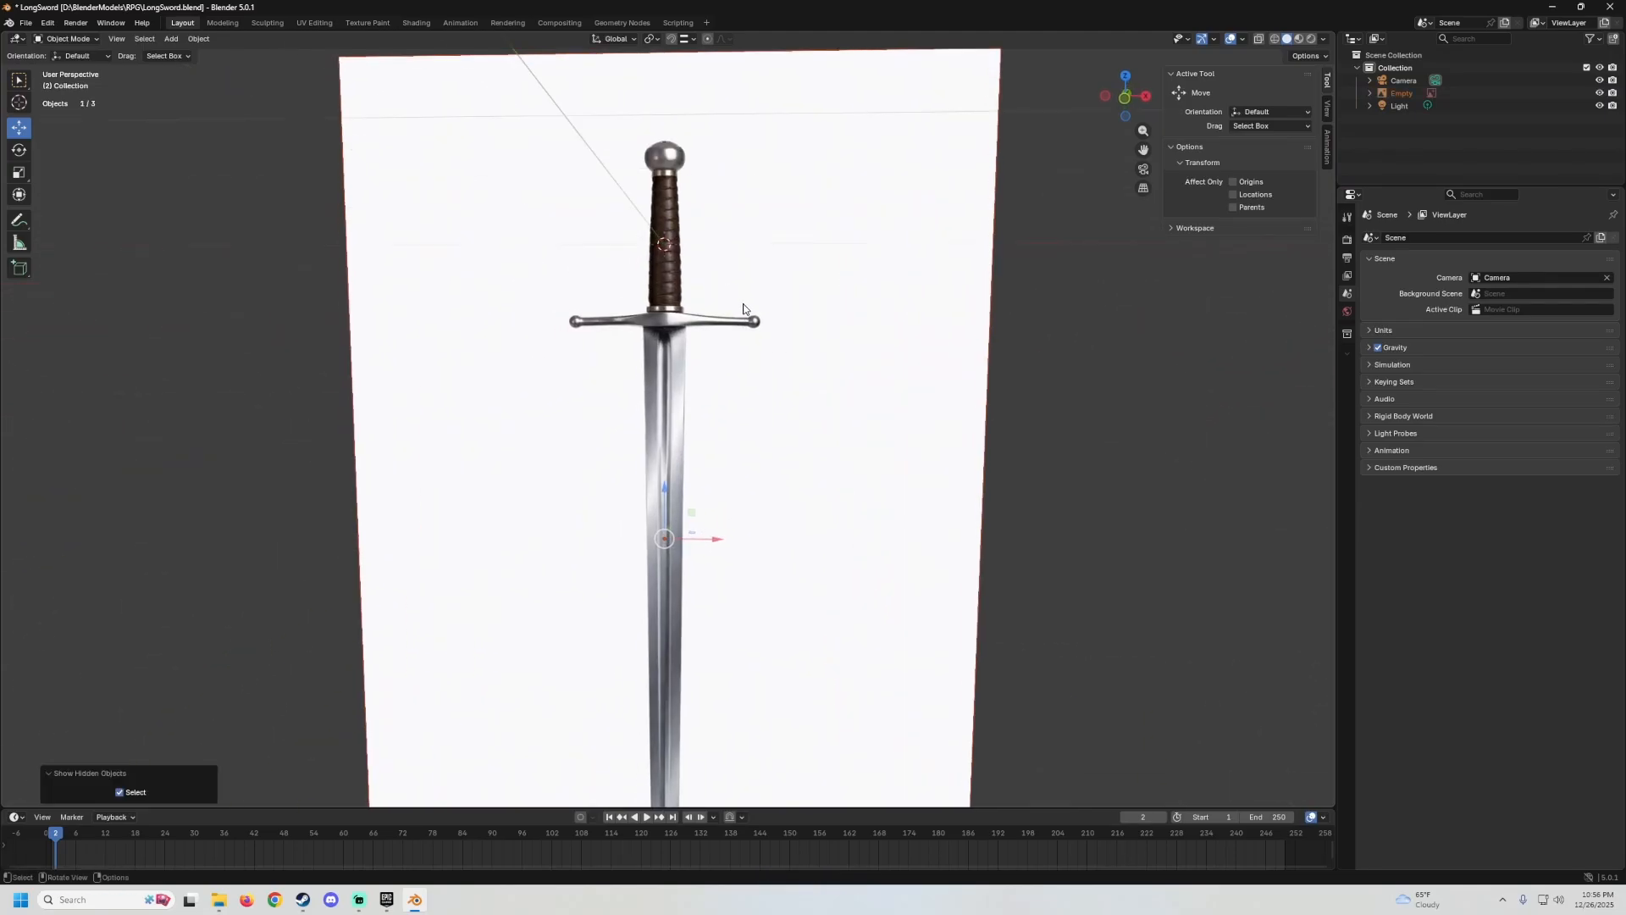
{"action": "left_click", "coordinate": [744, 307]}
Examine the sword reference image in perspective and front view, from the pommel down to the blade tip.
{"action": "middle_click_drag", "start_coordinate": [737, 344], "coordinate": [752, 216]}
{"action": "scroll", "coordinate": [784, 301], "scroll_direction": "up", "scroll_amount": 2}
{"action": "scroll", "coordinate": [791, 276], "scroll_direction": "up", "scroll_amount": 3}
{"action": "scroll", "coordinate": [794, 281], "scroll_direction": "down", "scroll_amount": 3}
{"action": "scroll", "coordinate": [756, 295], "scroll_direction": "up", "scroll_amount": 2}
{"action": "scroll", "coordinate": [752, 311], "scroll_direction": "down", "scroll_amount": 3}
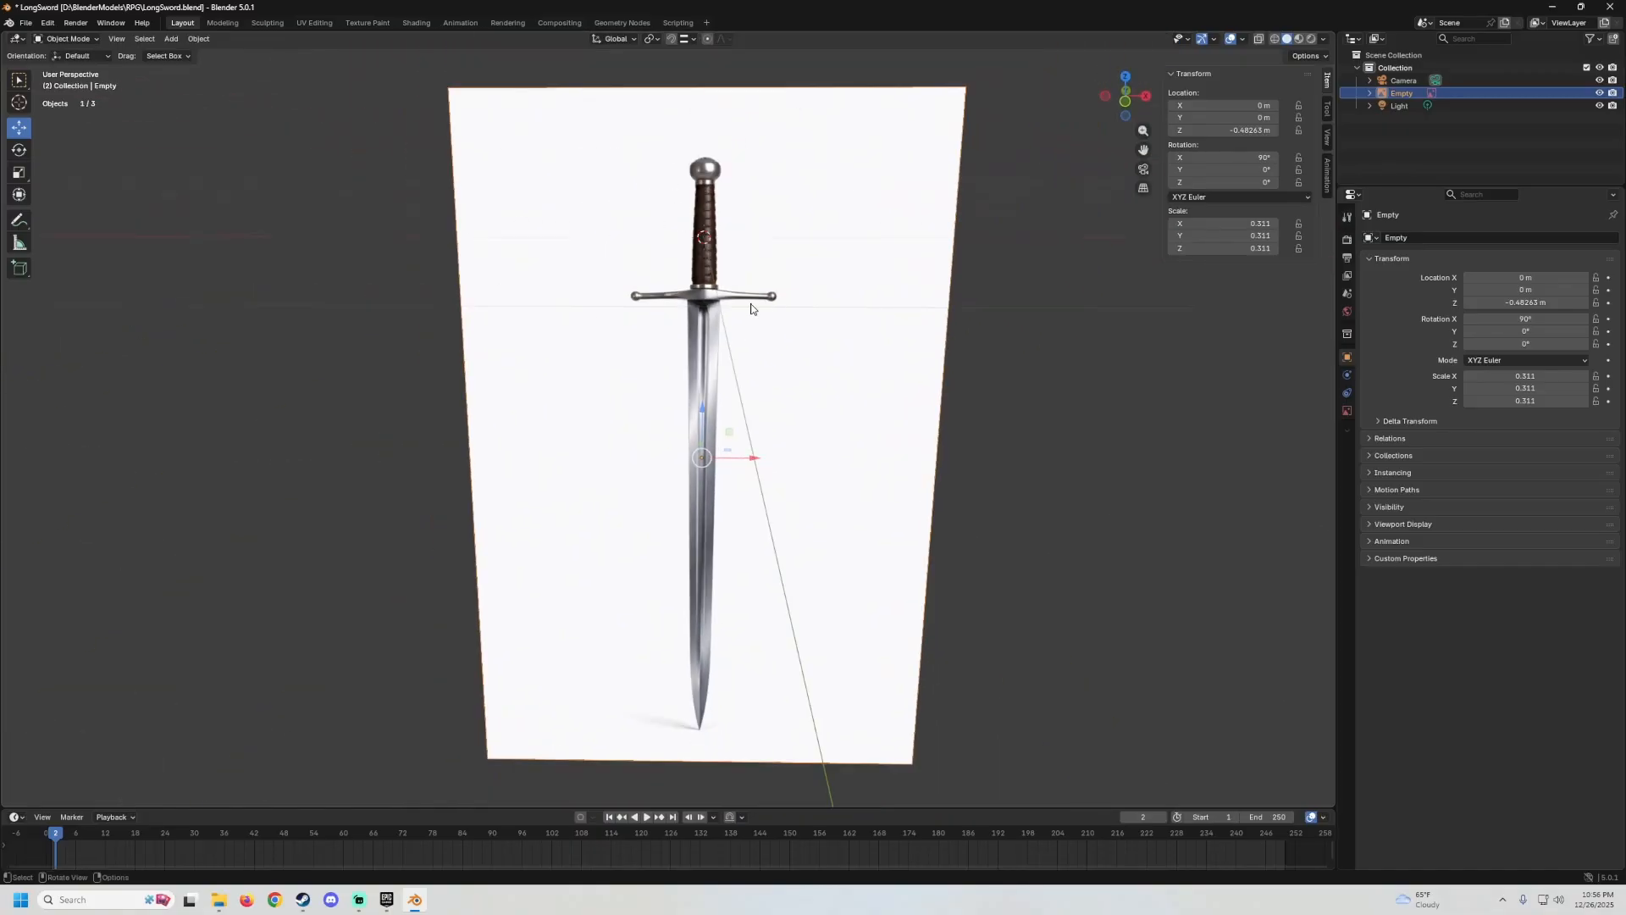
{"action": "mouse_move", "coordinate": [752, 312]}
{"action": "middle_mouse_down"}
{"action": "mouse_move", "coordinate": [699, 313]}
{"action": "mouse_move", "coordinate": [769, 319]}
{"action": "mouse_move", "coordinate": [749, 275]}
{"action": "mouse_move", "coordinate": [740, 325]}
{"action": "middle_mouse_up"}
{"action": "middle_click_drag", "start_coordinate": [741, 326], "coordinate": [703, 256]}
{"action": "scroll", "coordinate": [731, 322], "scroll_direction": "up", "scroll_amount": 2}
{"action": "scroll", "coordinate": [703, 230], "scroll_direction": "down", "scroll_amount": 3}
{"action": "key", "text": "KP_1"}
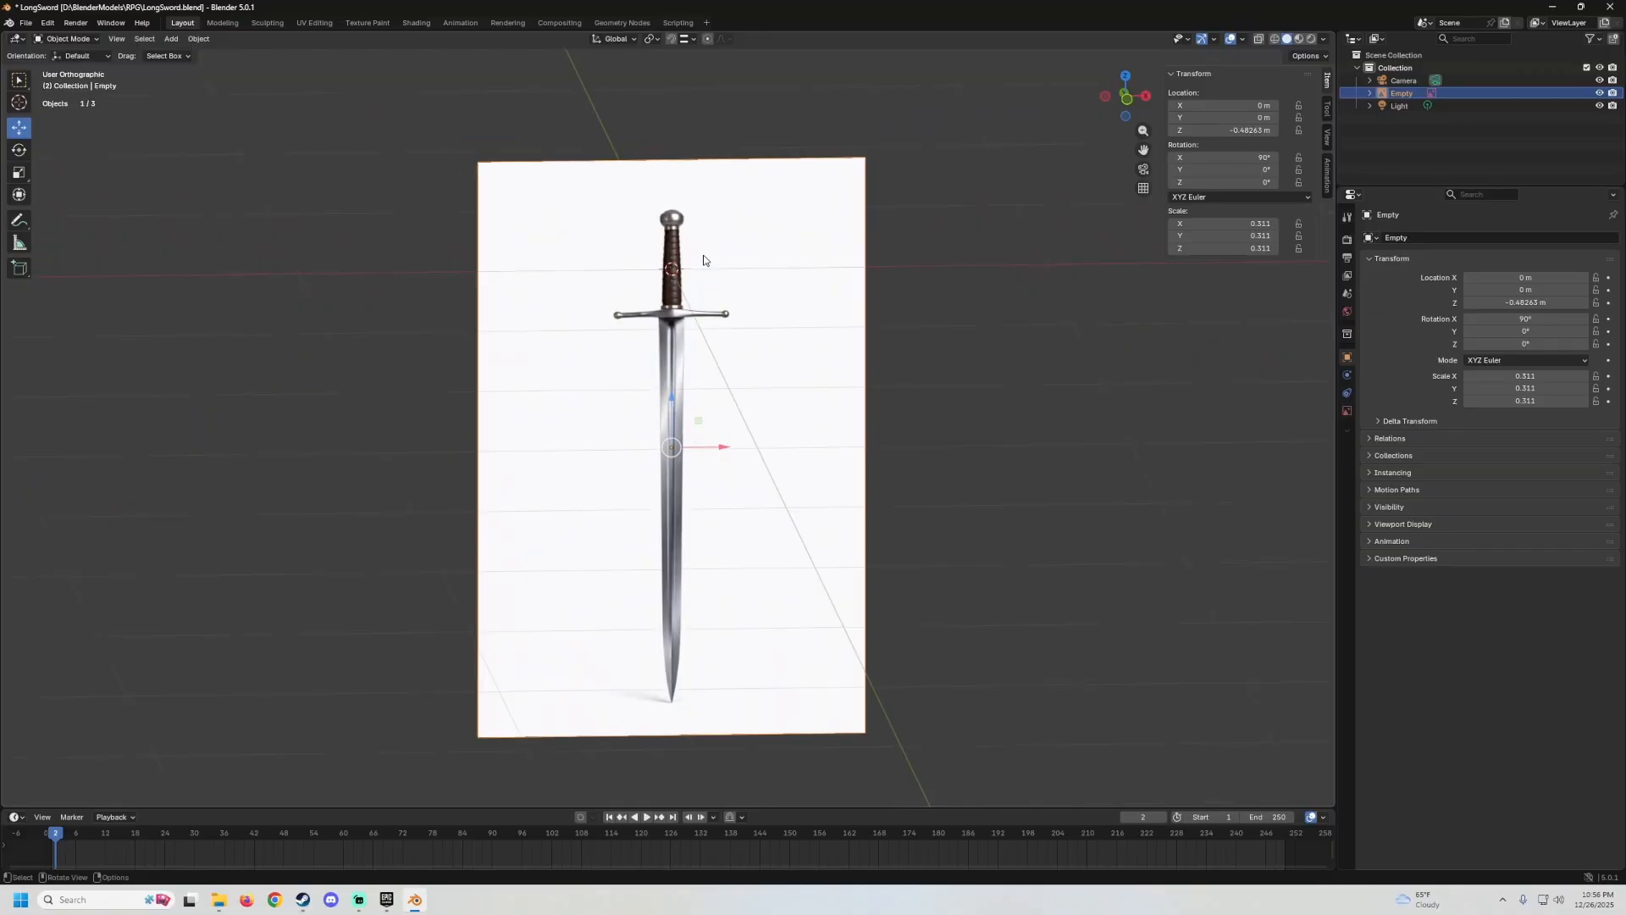
{"action": "scroll", "coordinate": [704, 266], "scroll_direction": "up", "scroll_amount": 1}
{"action": "middle_click_drag", "start_coordinate": [754, 316], "coordinate": [747, 247], "text": "shift"}
{"action": "scroll", "coordinate": [665, 259], "scroll_direction": "up", "scroll_amount": 1}
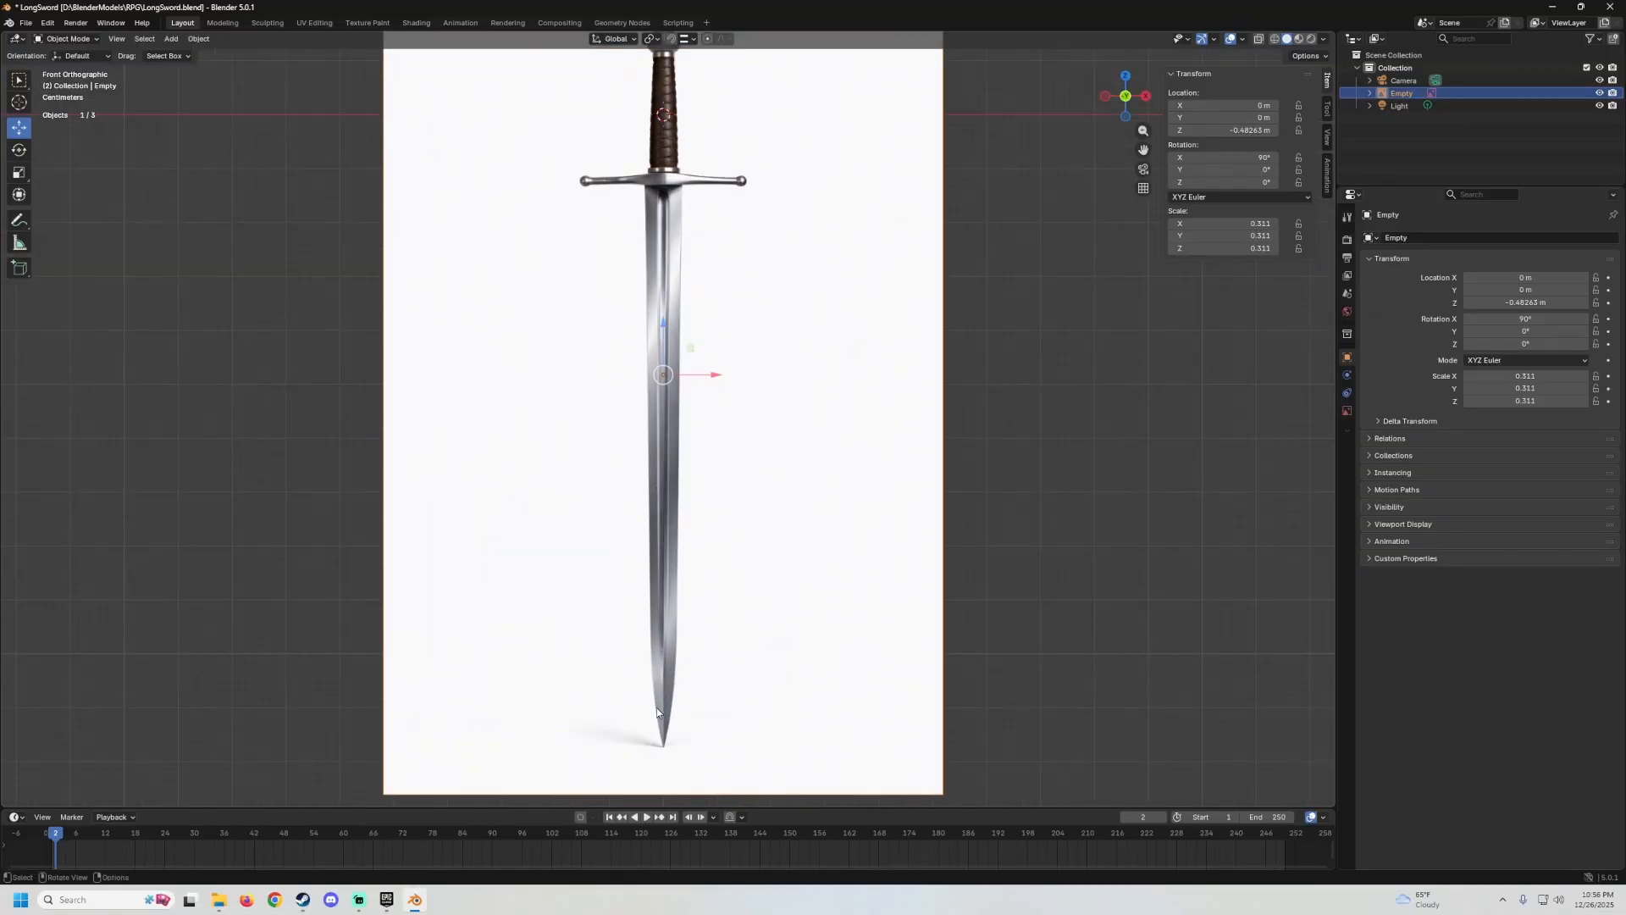
{"action": "middle_click_drag", "start_coordinate": [666, 208], "coordinate": [677, 288], "text": "shift"}
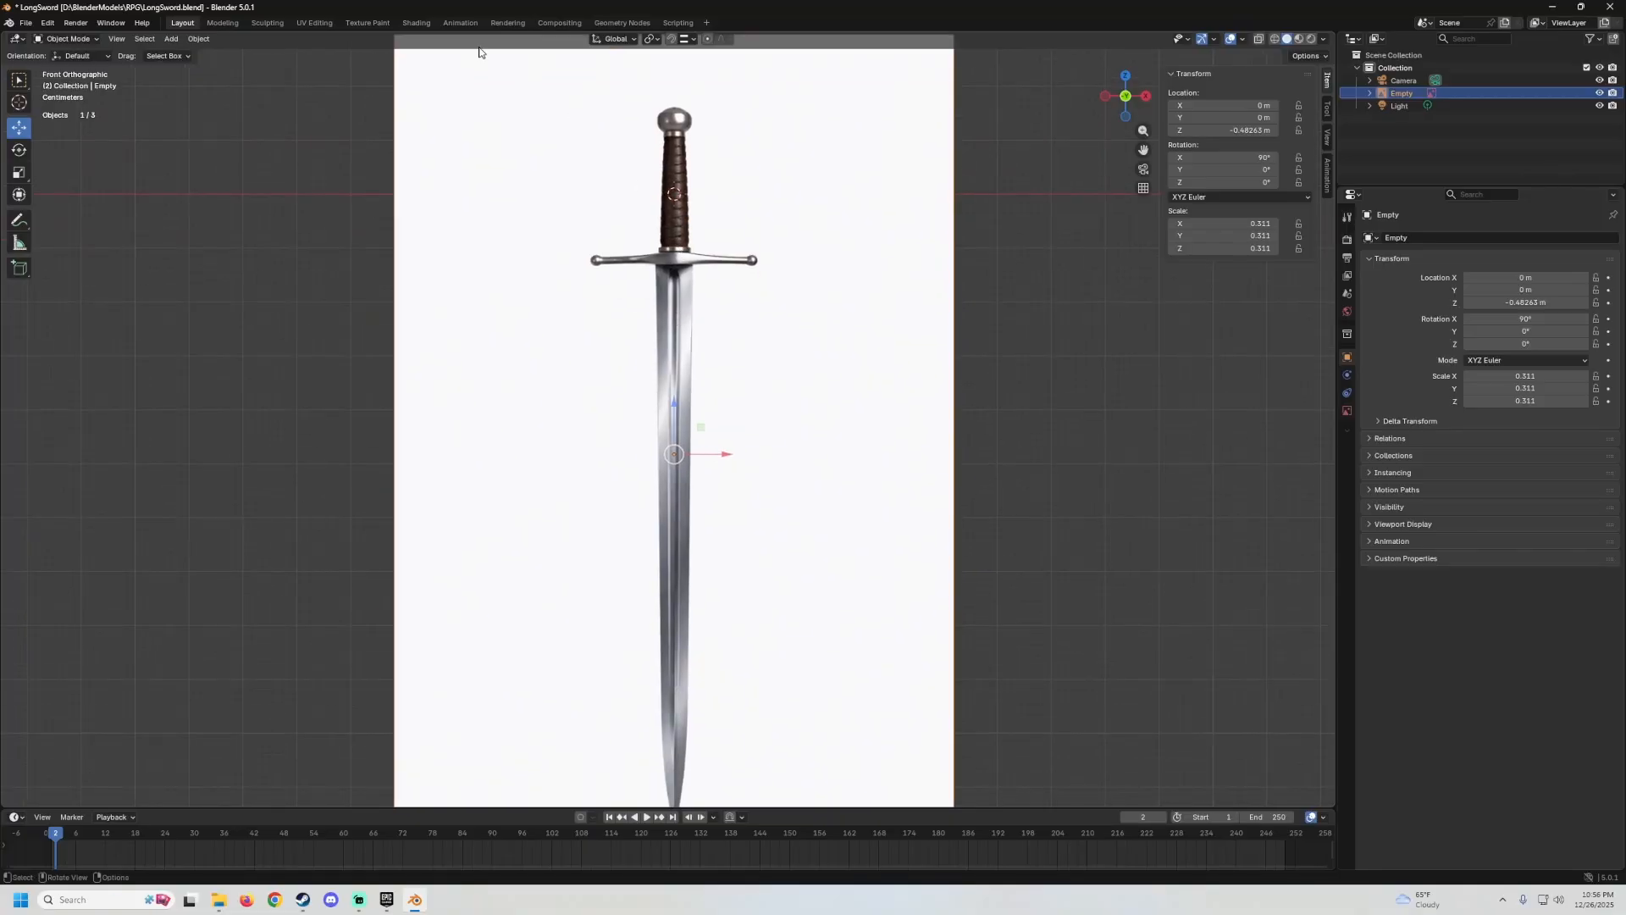
{"action": "middle_click_drag", "start_coordinate": [581, 307], "coordinate": [574, 197], "text": "shift"}
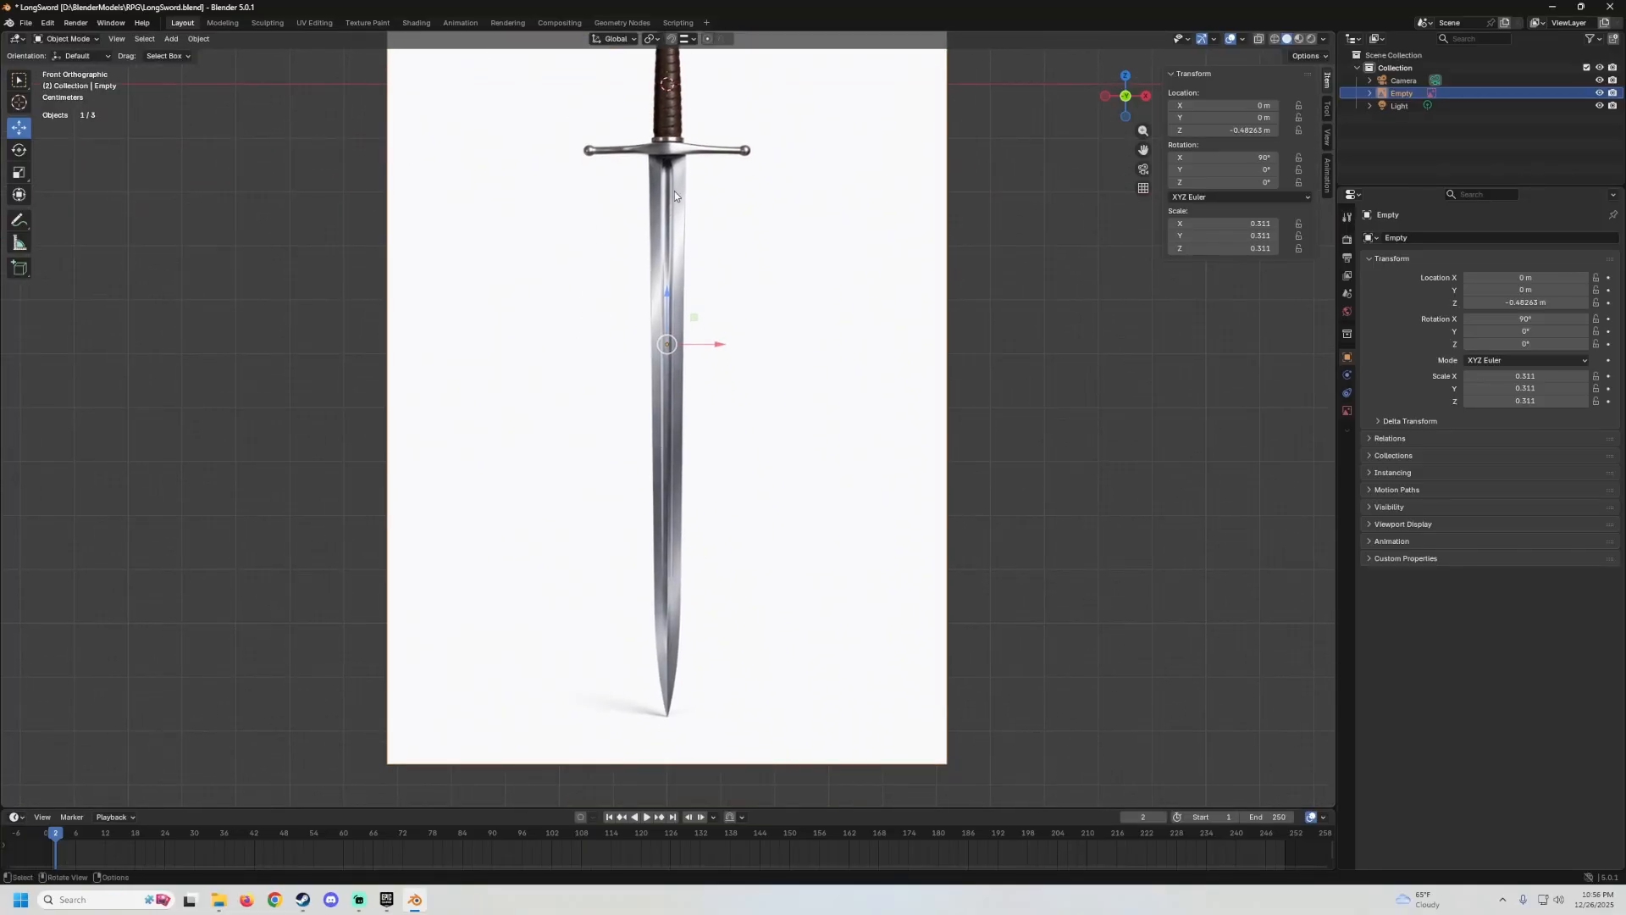
{"action": "middle_click_drag", "start_coordinate": [661, 231], "coordinate": [718, 280], "text": "shift"}
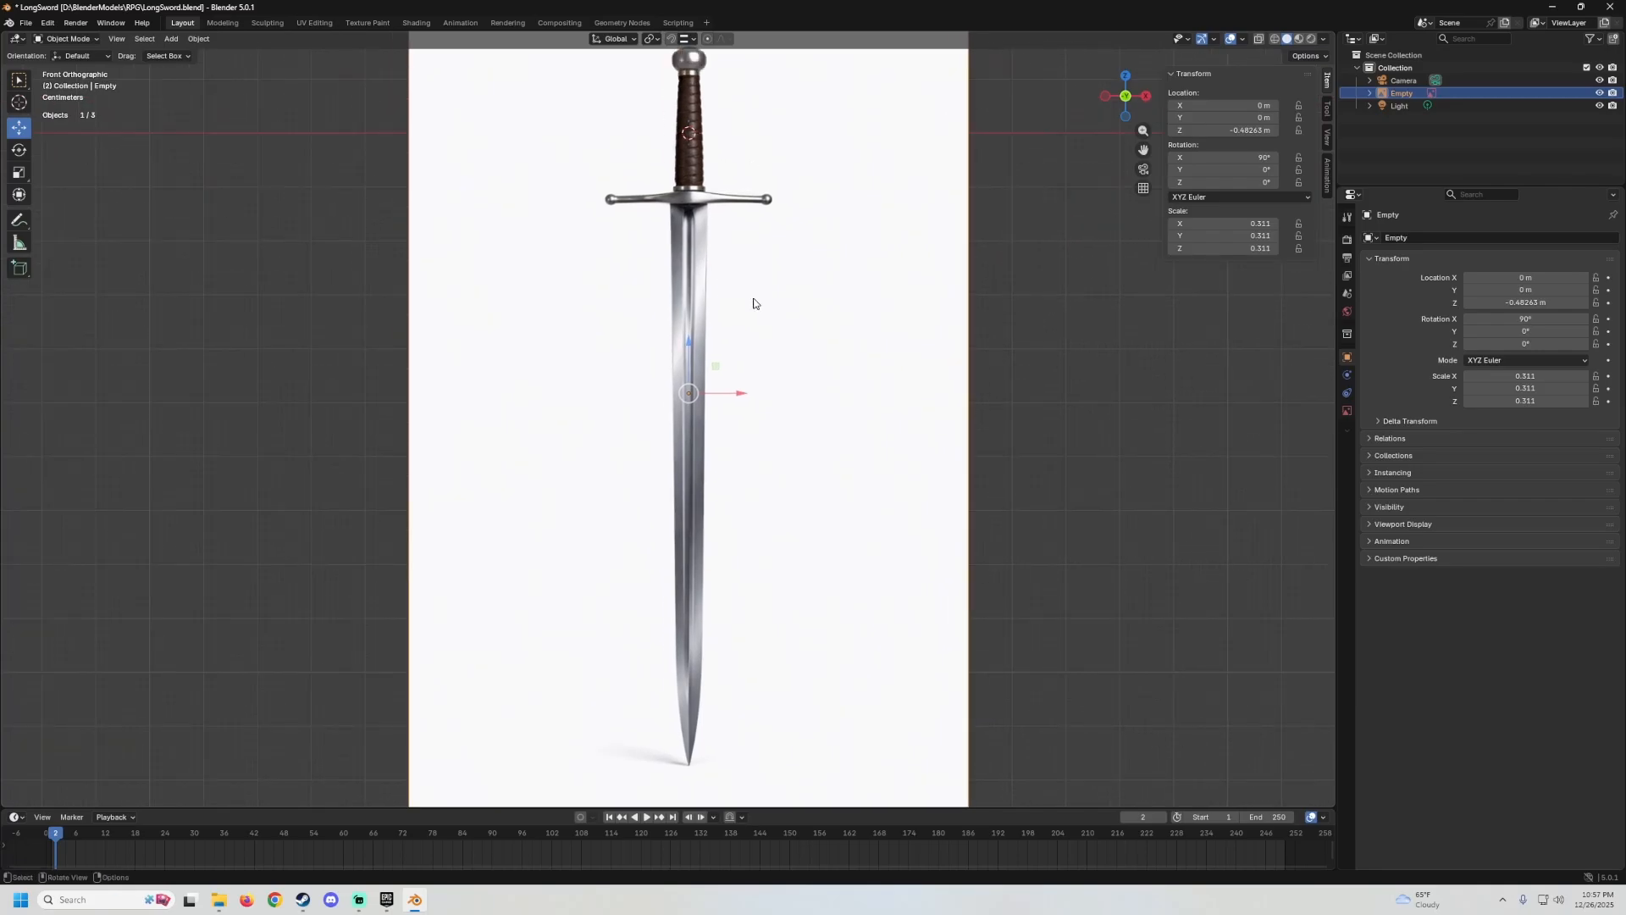
Add a cube mesh and scale it down uniformly to about 0.11 m per side.
{"action": "left_click", "coordinate": [171, 39]}
{"action": "mouse_move", "coordinate": [174, 56]}
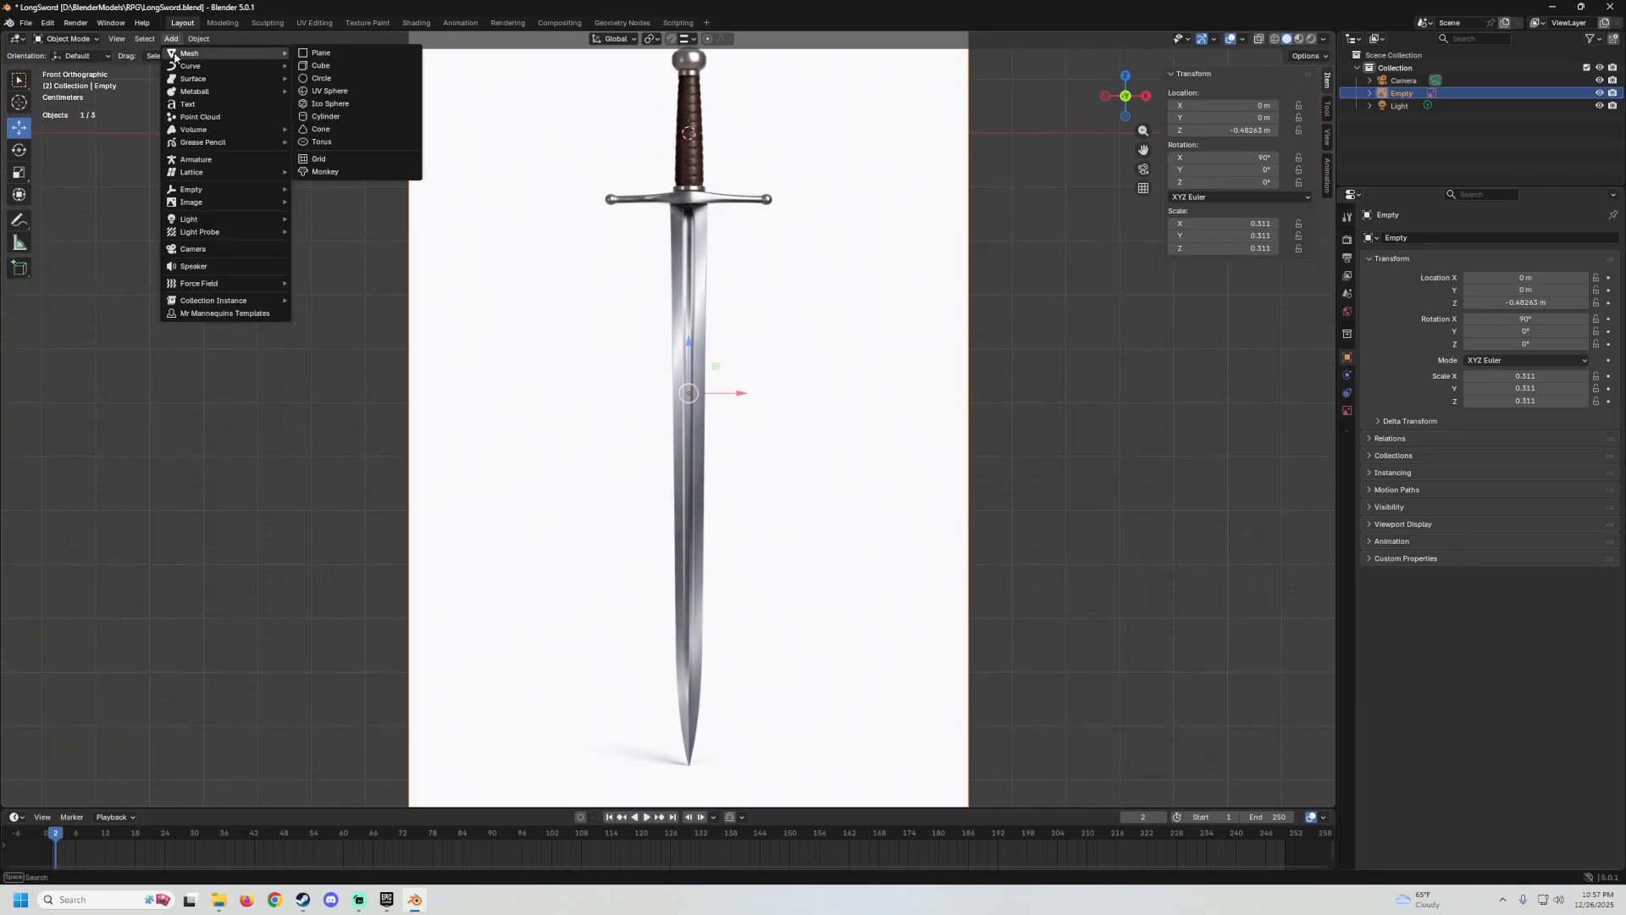
{"action": "left_click", "coordinate": [335, 65]}
{"action": "scroll", "coordinate": [774, 289], "scroll_direction": "down", "scroll_amount": 6}
{"action": "mouse_move", "coordinate": [774, 289]}
{"action": "middle_mouse_down"}
{"action": "mouse_move", "coordinate": [771, 276]}
{"action": "mouse_move", "coordinate": [741, 313]}
{"action": "mouse_move", "coordinate": [744, 294]}
{"action": "middle_mouse_up"}
{"action": "scroll", "coordinate": [772, 261], "scroll_direction": "down", "scroll_amount": 3}
{"action": "scroll", "coordinate": [770, 264], "scroll_direction": "up", "scroll_amount": 2}
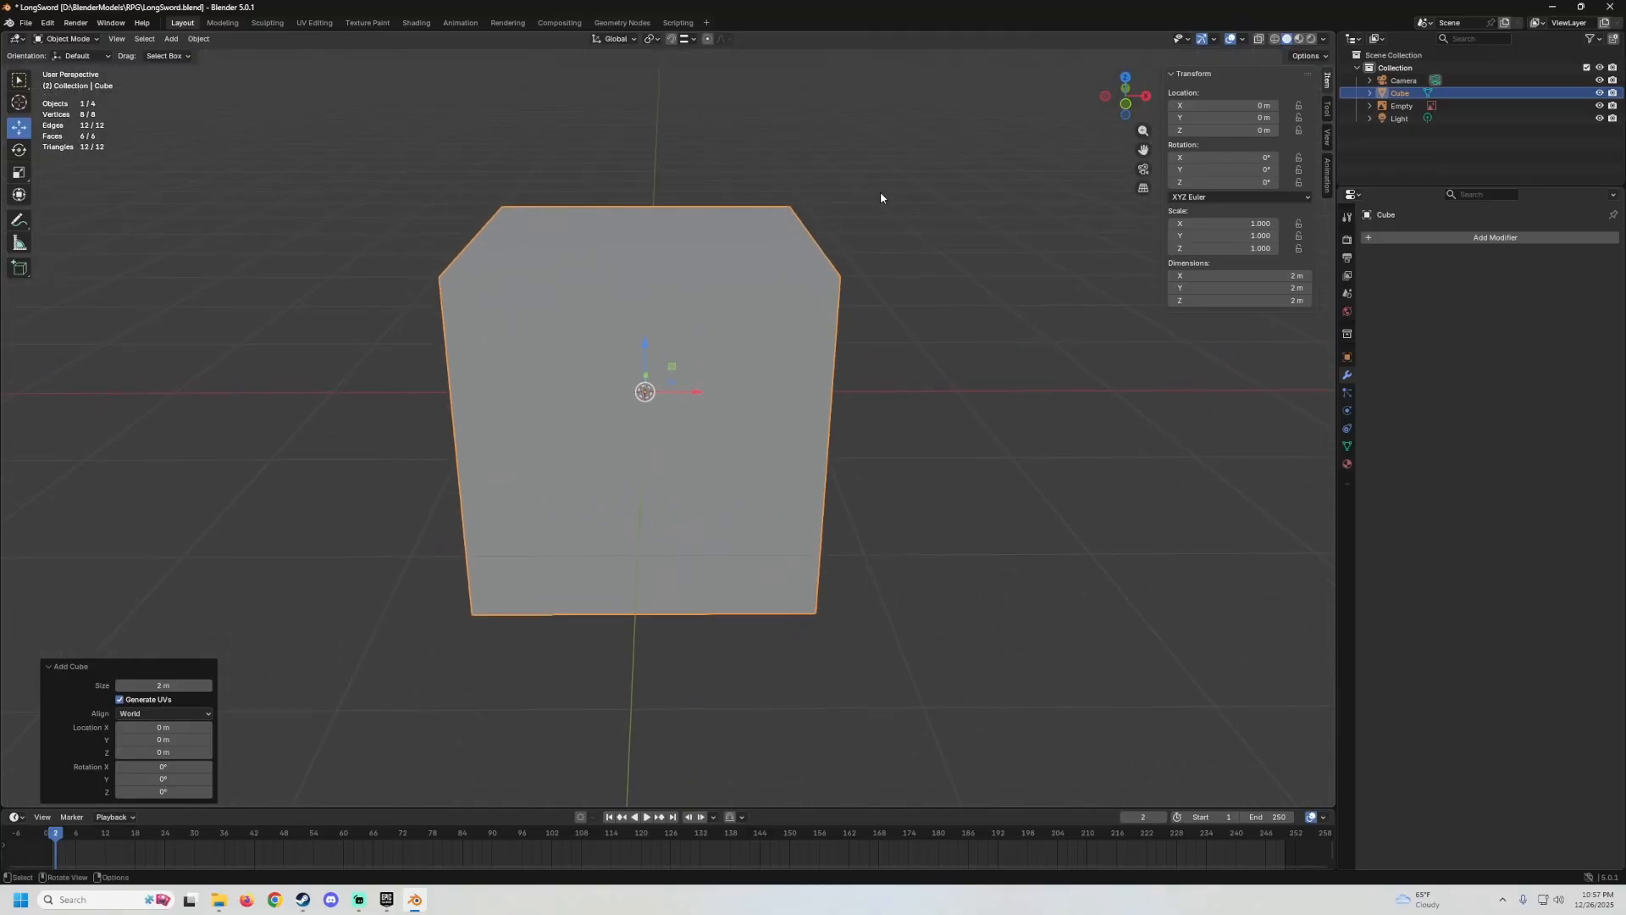
{"action": "key", "text": "s"}
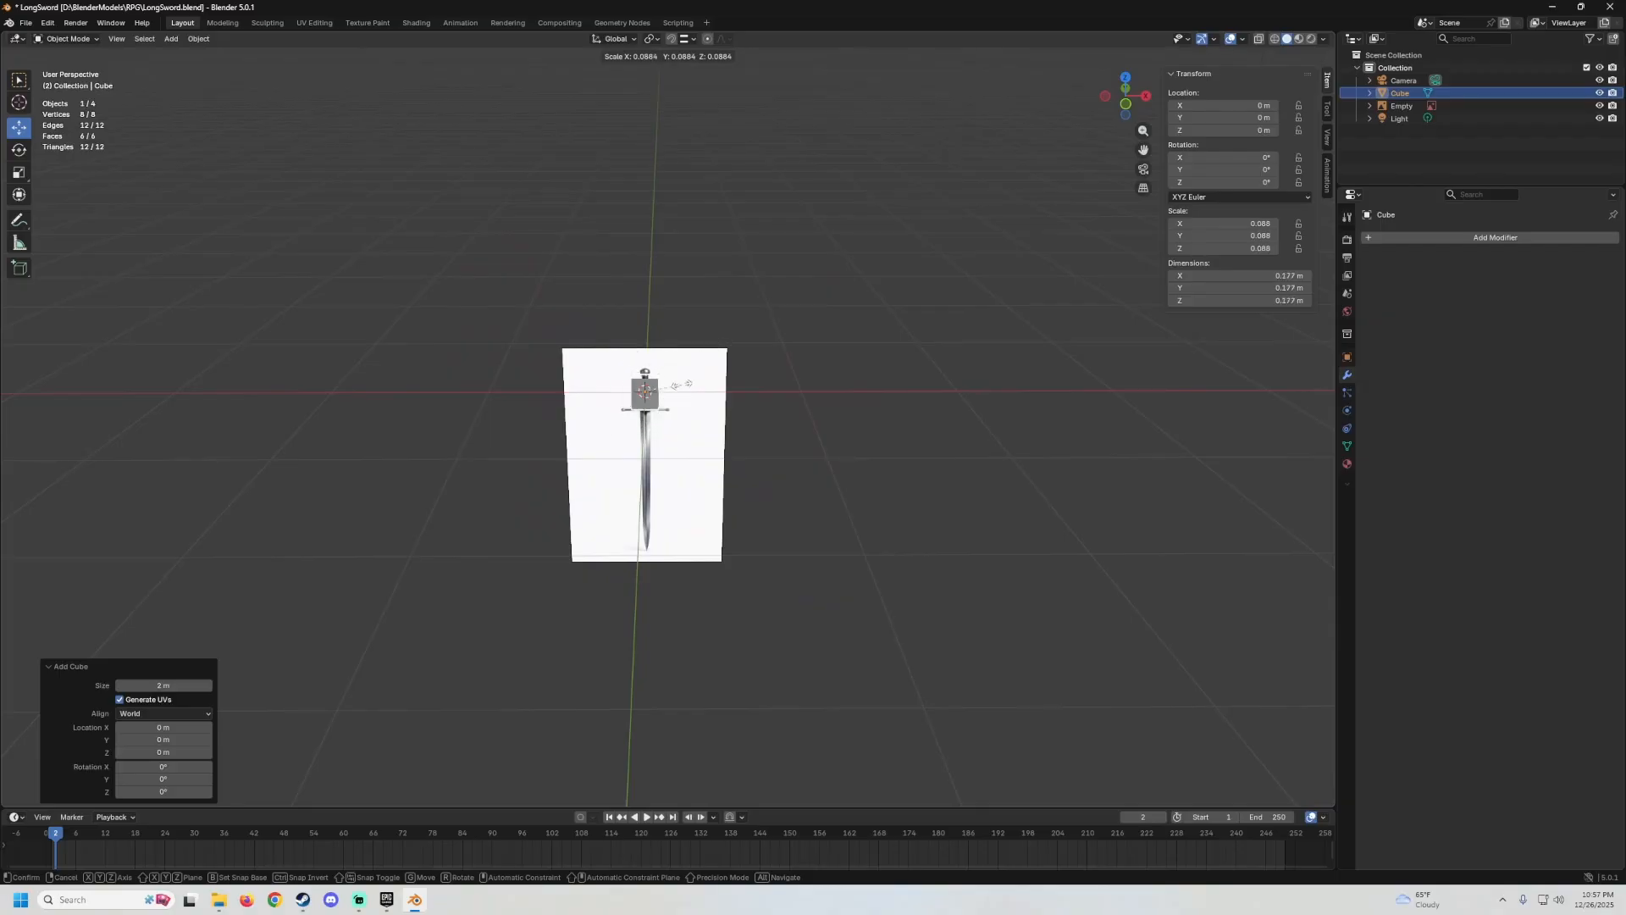
{"action": "left_click", "coordinate": [668, 390]}
Move the cube about 0.18 m down along Z so it sits at the top of the blade below the crossguard.
{"action": "scroll", "coordinate": [669, 389], "scroll_direction": "up", "scroll_amount": 4}
{"action": "middle_click_drag", "start_coordinate": [668, 390], "coordinate": [660, 277]}
{"action": "scroll", "coordinate": [696, 293], "scroll_direction": "up", "scroll_amount": 4}
{"action": "middle_click_drag", "start_coordinate": [625, 174], "coordinate": [644, 271], "text": "shift"}
{"action": "scroll", "coordinate": [654, 282], "scroll_direction": "up", "scroll_amount": 2}
{"action": "middle_click_drag", "start_coordinate": [609, 214], "coordinate": [639, 207], "text": "shift"}
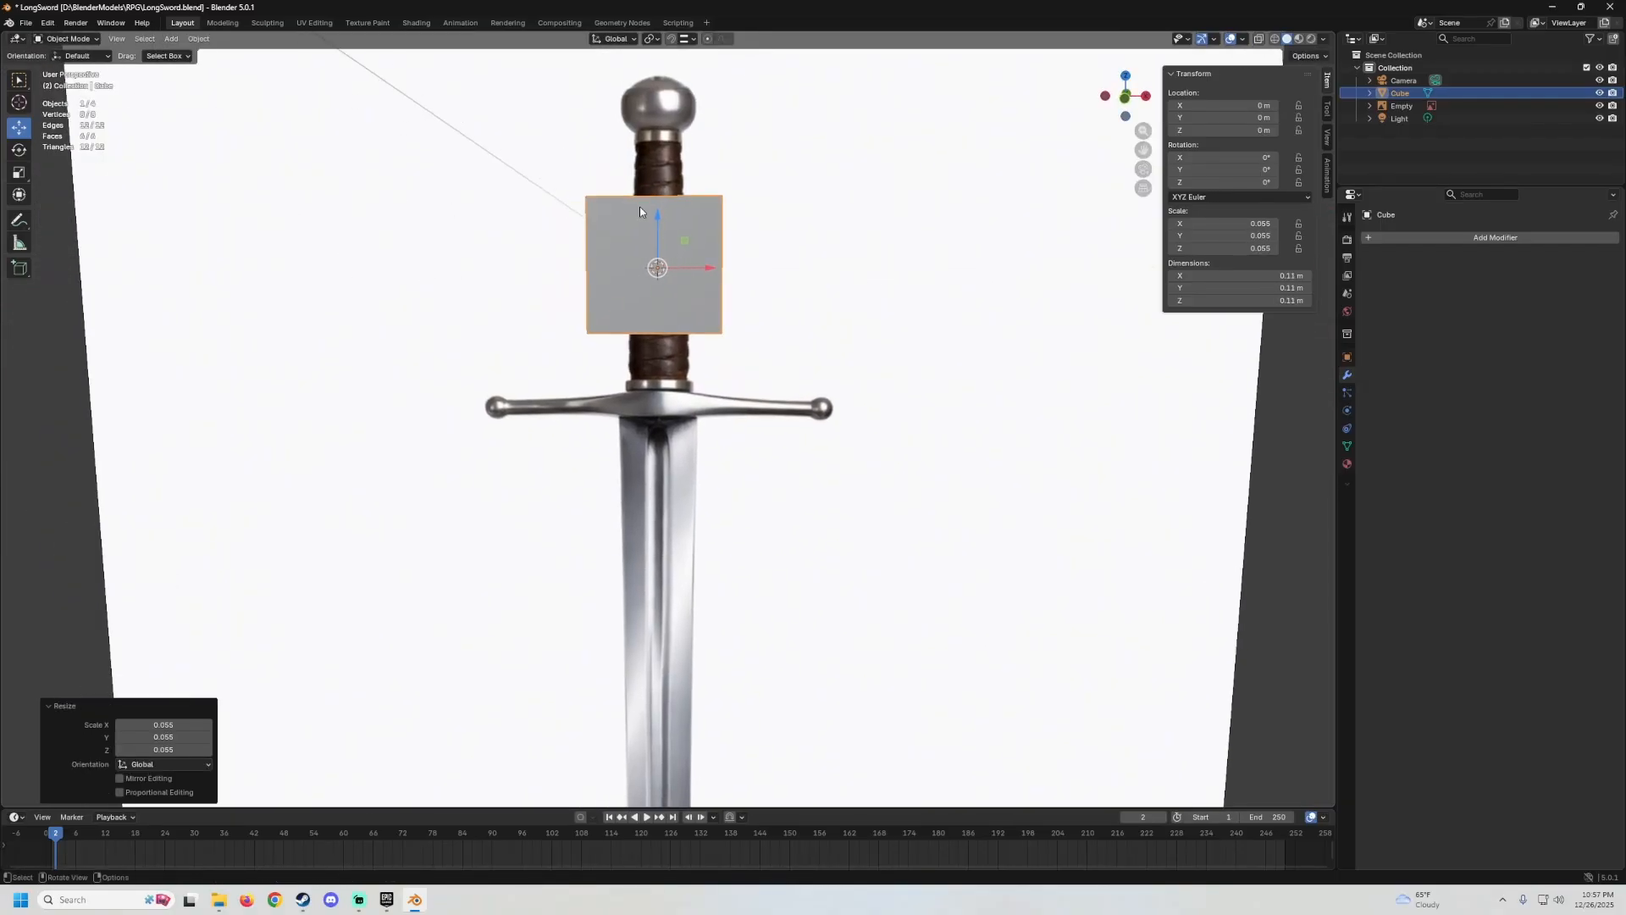
{"action": "left_click", "coordinate": [17, 80]}
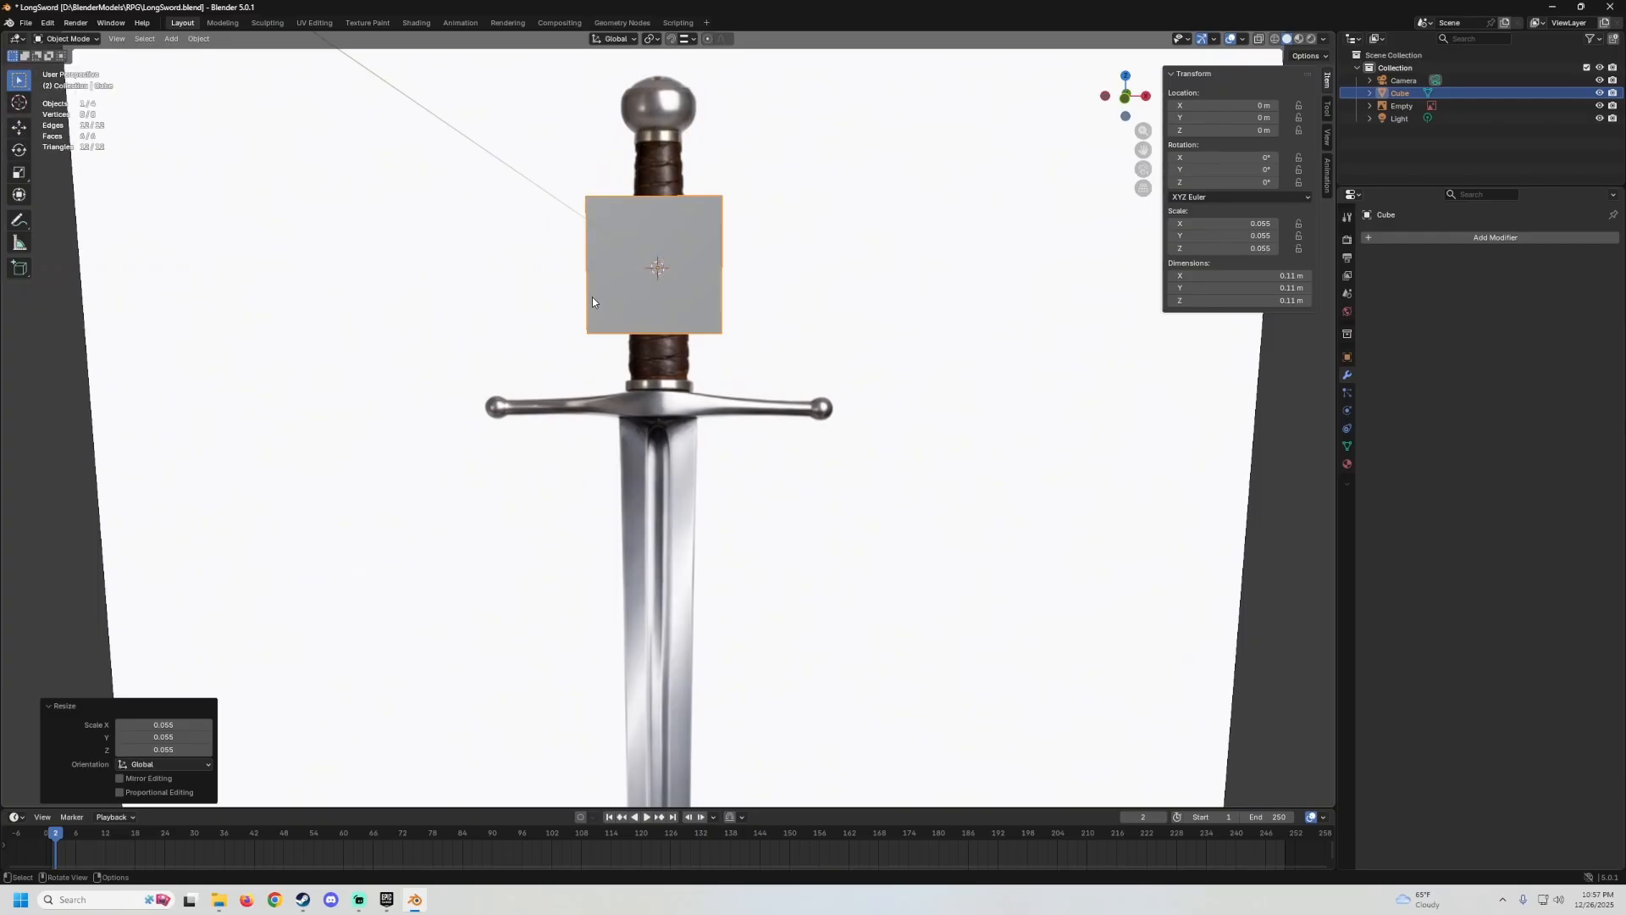
{"action": "left_click", "coordinate": [17, 129]}
{"action": "middle_click_drag", "start_coordinate": [648, 224], "coordinate": [671, 261]}
{"action": "left_click_drag", "start_coordinate": [639, 203], "coordinate": [655, 383]}
Turn on X-ray in front view and lower the cube slightly so its top edge meets the underside of the crossguard.
{"action": "middle_click_drag", "start_coordinate": [655, 383], "coordinate": [683, 282], "text": "shift"}
{"action": "scroll", "coordinate": [685, 271], "scroll_direction": "up", "scroll_amount": 1}
{"action": "scroll", "coordinate": [682, 257], "scroll_direction": "up", "scroll_amount": 1}
{"action": "scroll", "coordinate": [683, 257], "scroll_direction": "down", "scroll_amount": 2}
{"action": "scroll", "coordinate": [687, 247], "scroll_direction": "up", "scroll_amount": 1}
{"action": "key", "text": "KP_1"}
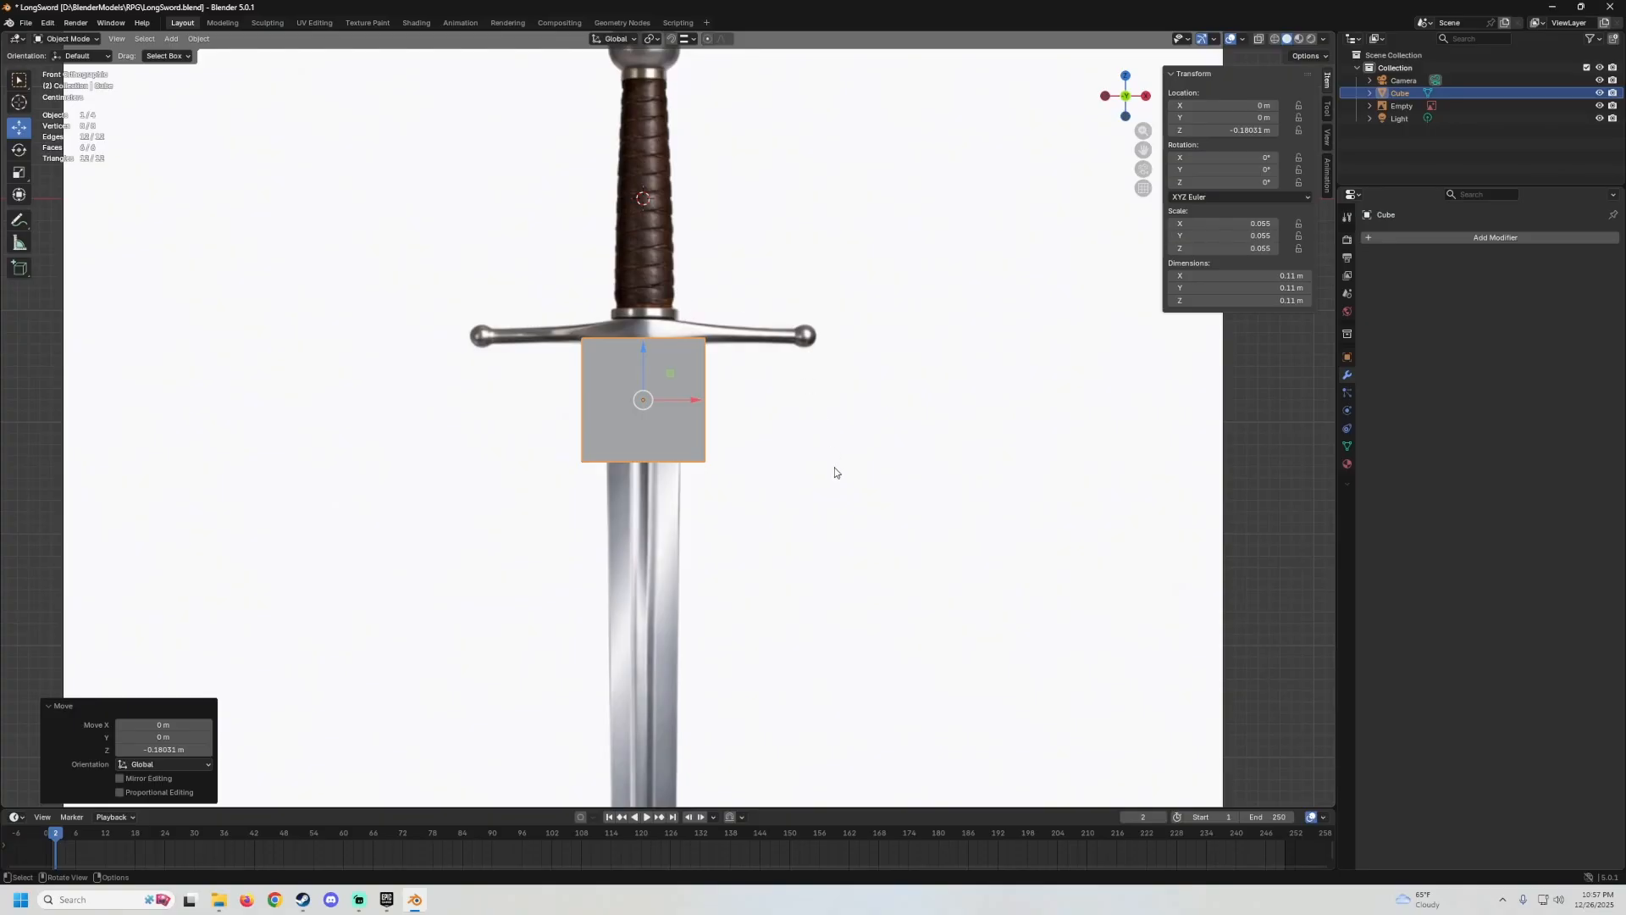
{"action": "scroll", "coordinate": [830, 423], "scroll_direction": "up", "scroll_amount": 2}
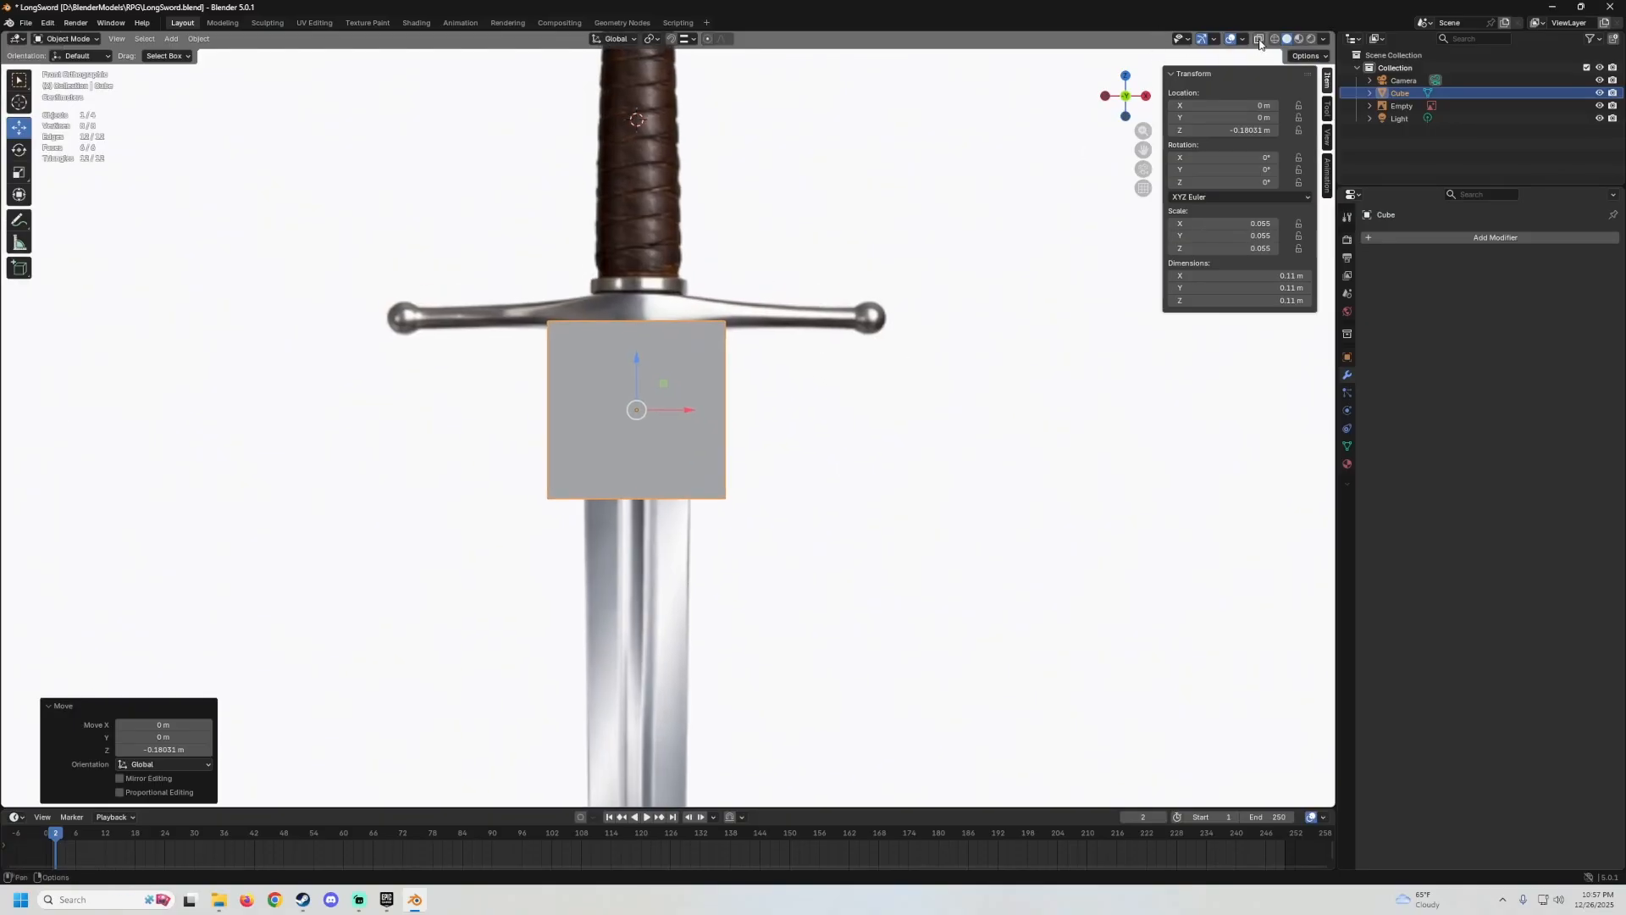
{"action": "left_click", "coordinate": [1260, 40]}
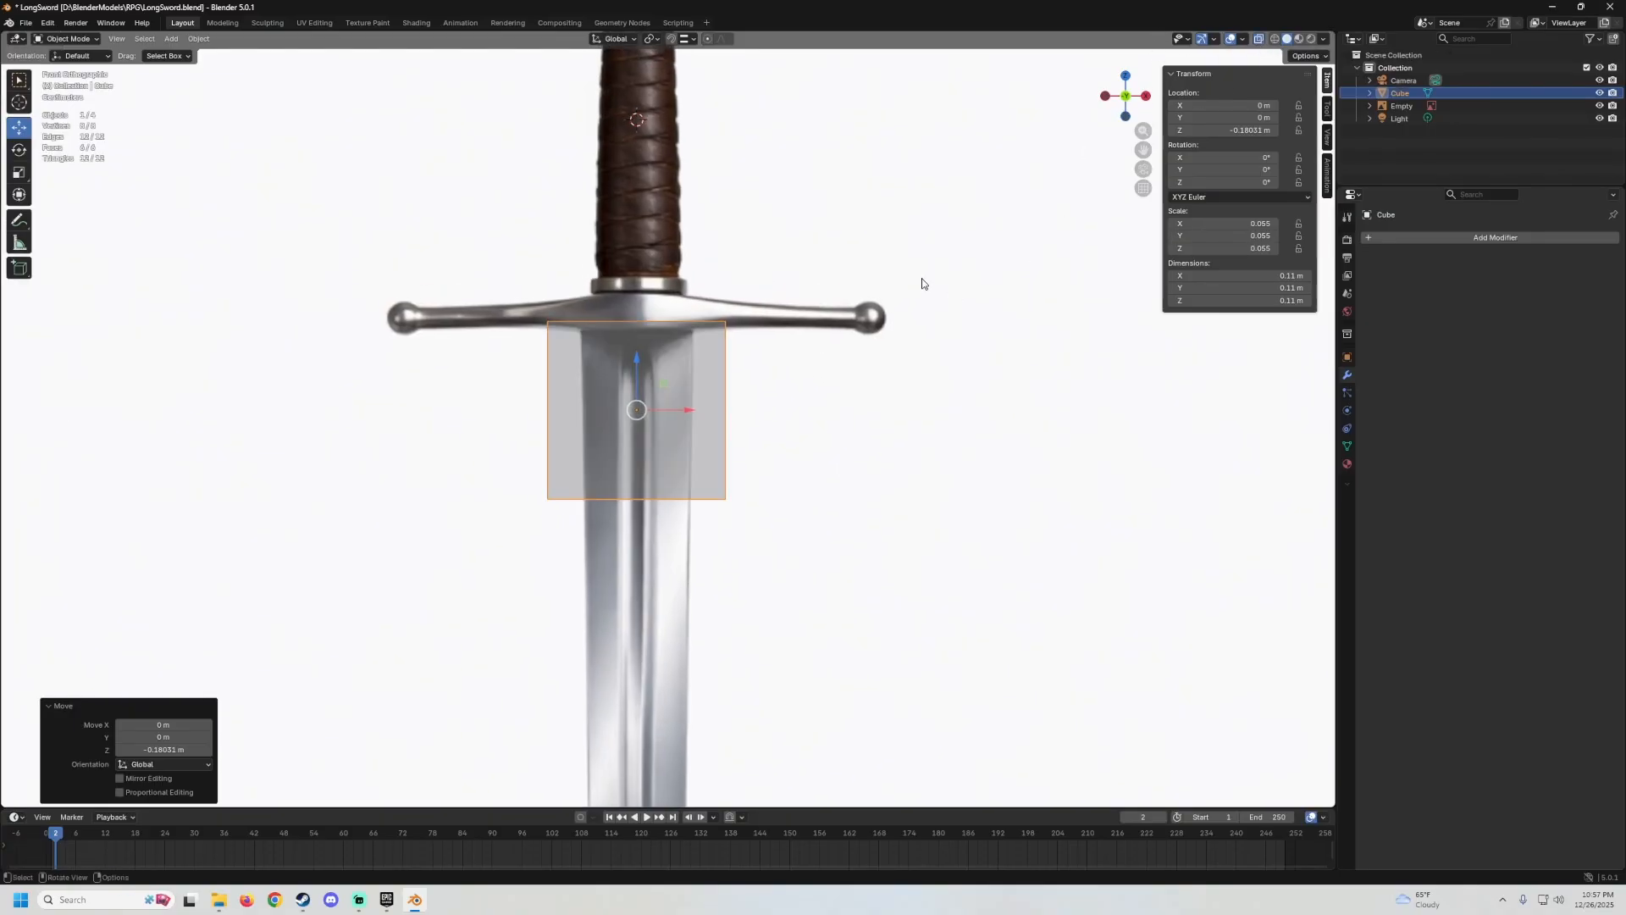
{"action": "scroll", "coordinate": [708, 339], "scroll_direction": "up", "scroll_amount": 1}
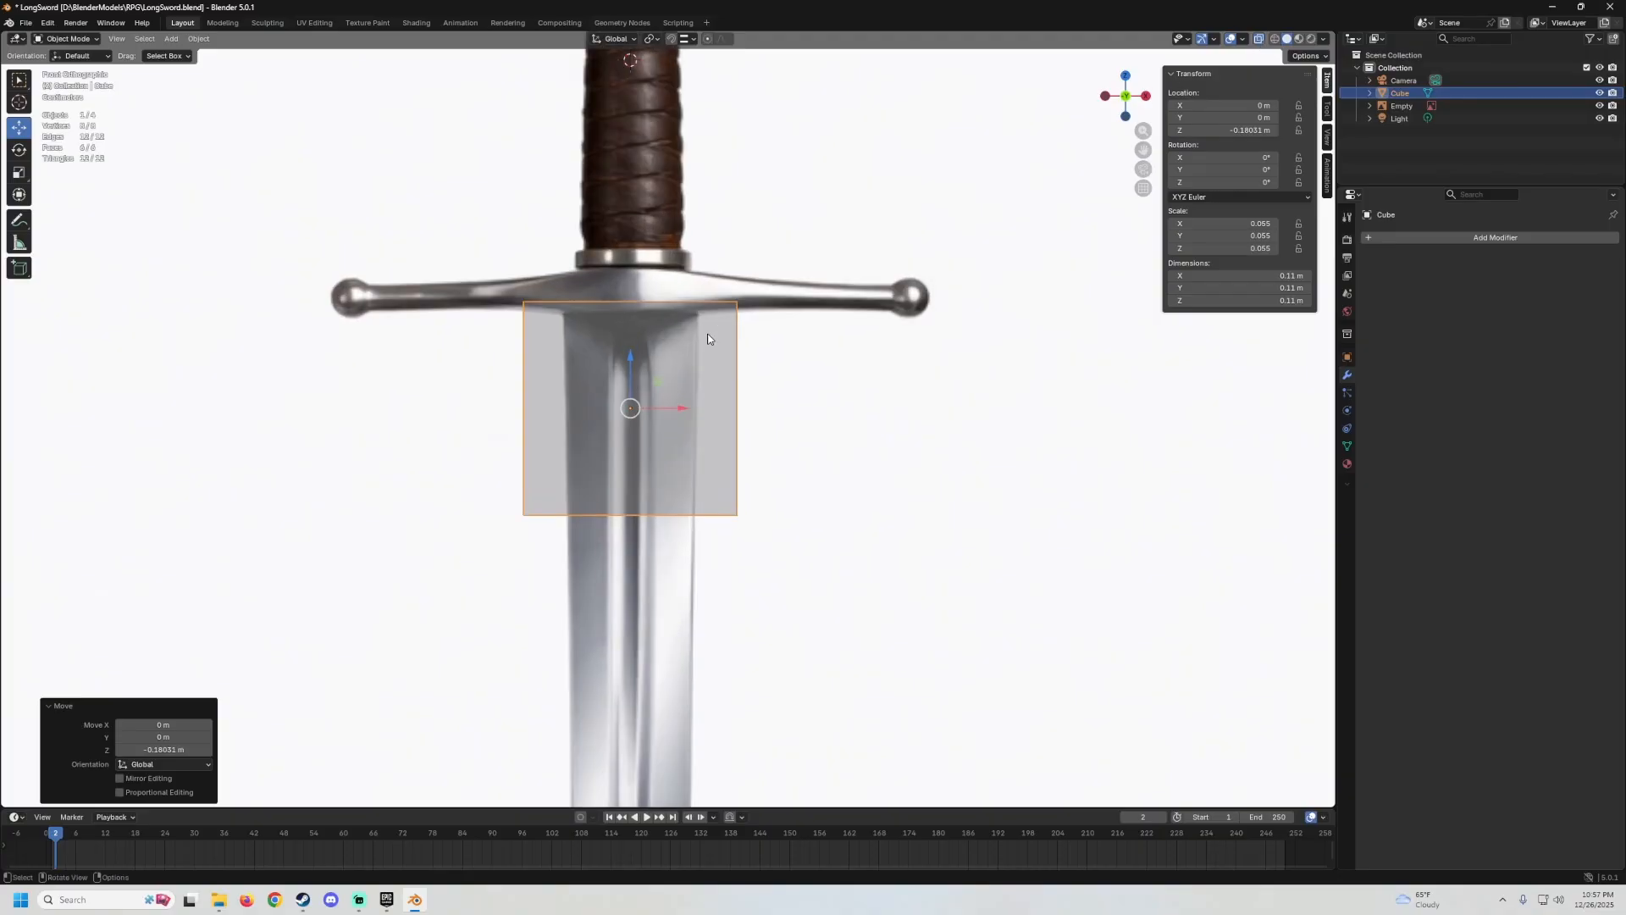
{"action": "left_click_drag", "start_coordinate": [636, 348], "coordinate": [622, 373]}
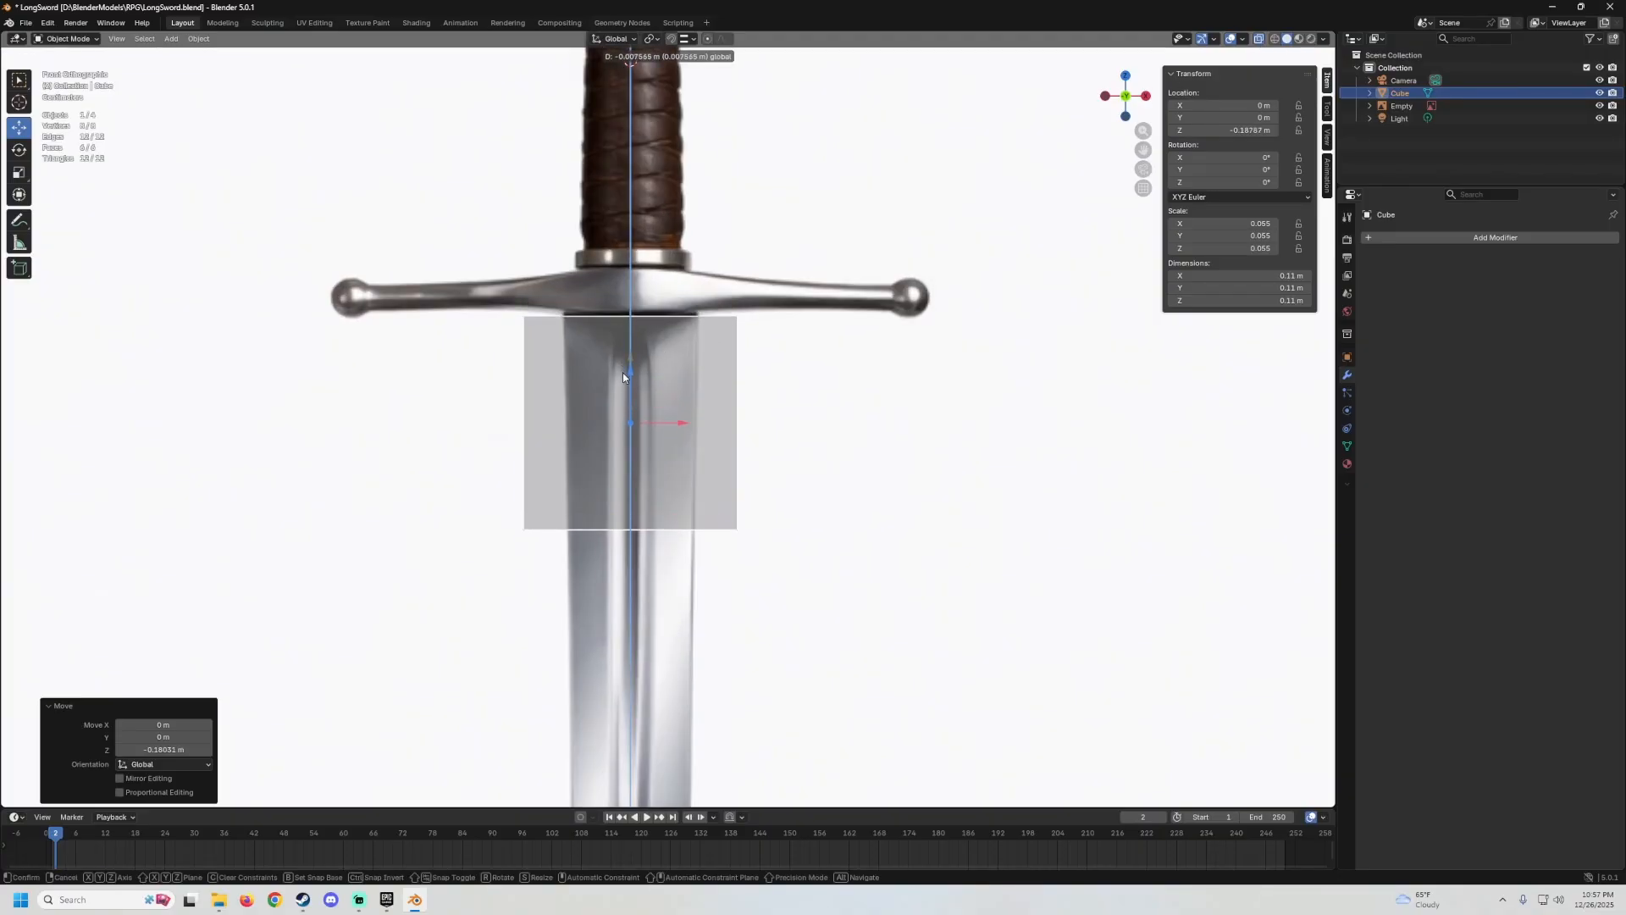
Scale the cube uniformly to about 0.069 m to match the blade width and raise it about 0.023 m against the crossguard.
{"action": "key", "text": "s"}
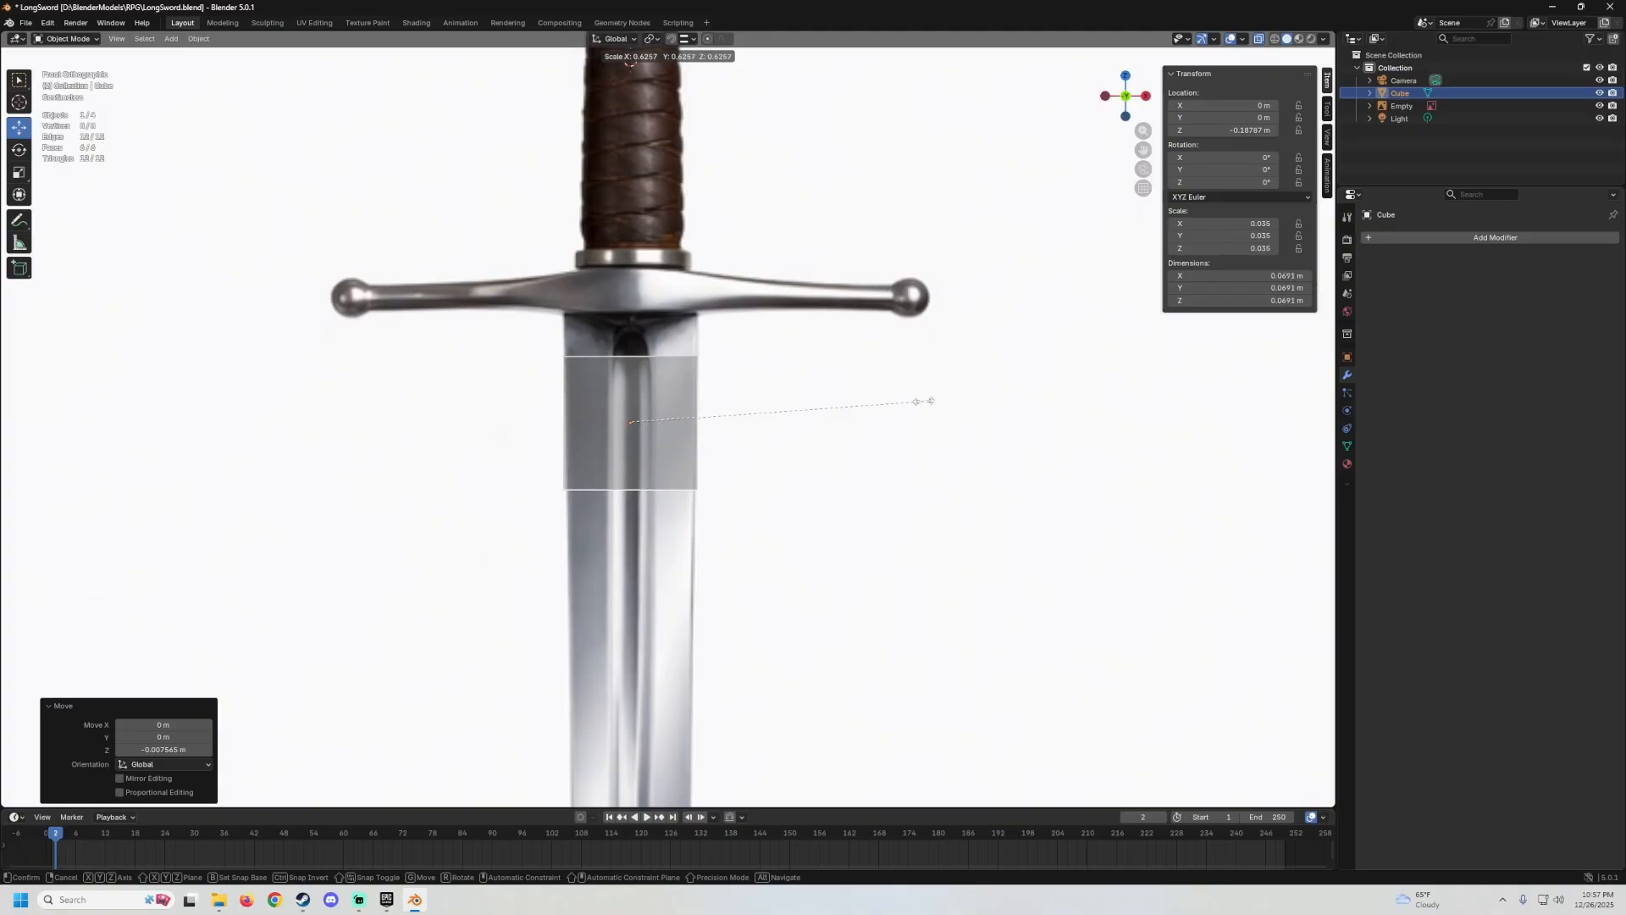
{"action": "left_click", "coordinate": [930, 401]}
{"action": "left_click_drag", "start_coordinate": [623, 370], "coordinate": [634, 321]}
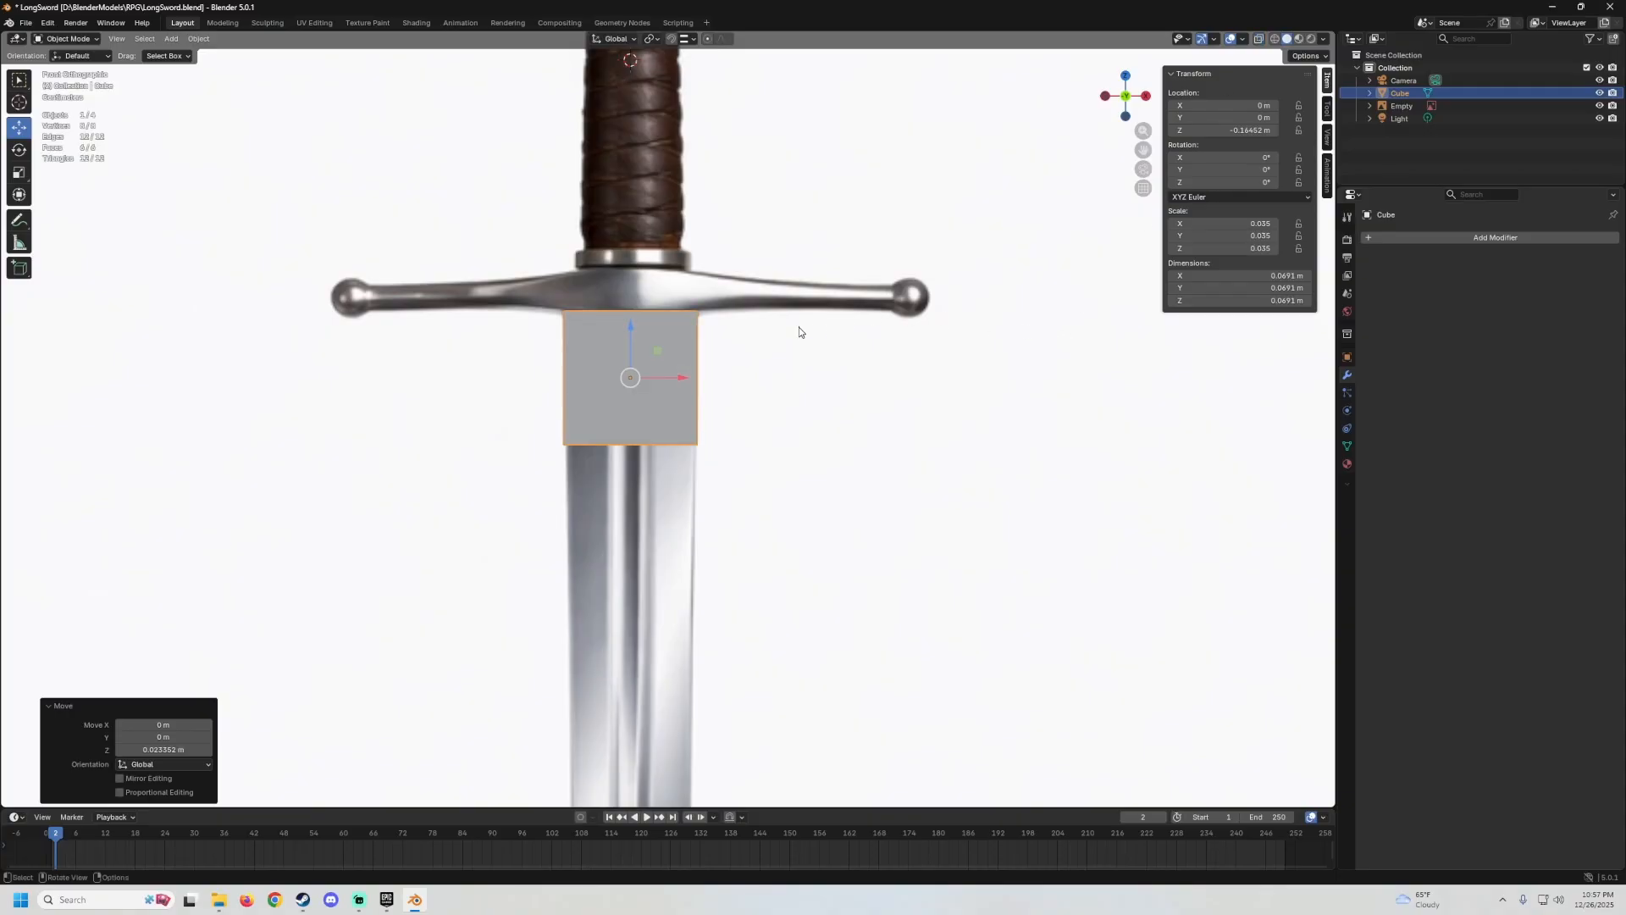
In Edit Mode, select the cube's bottom face and move it down along Z until the blade block is about 0.79 m long.
{"action": "middle_click_drag", "start_coordinate": [800, 329], "coordinate": [716, 298]}
{"action": "scroll", "coordinate": [715, 325], "scroll_direction": "up", "scroll_amount": 1}
{"action": "scroll", "coordinate": [717, 299], "scroll_direction": "up", "scroll_amount": 3}
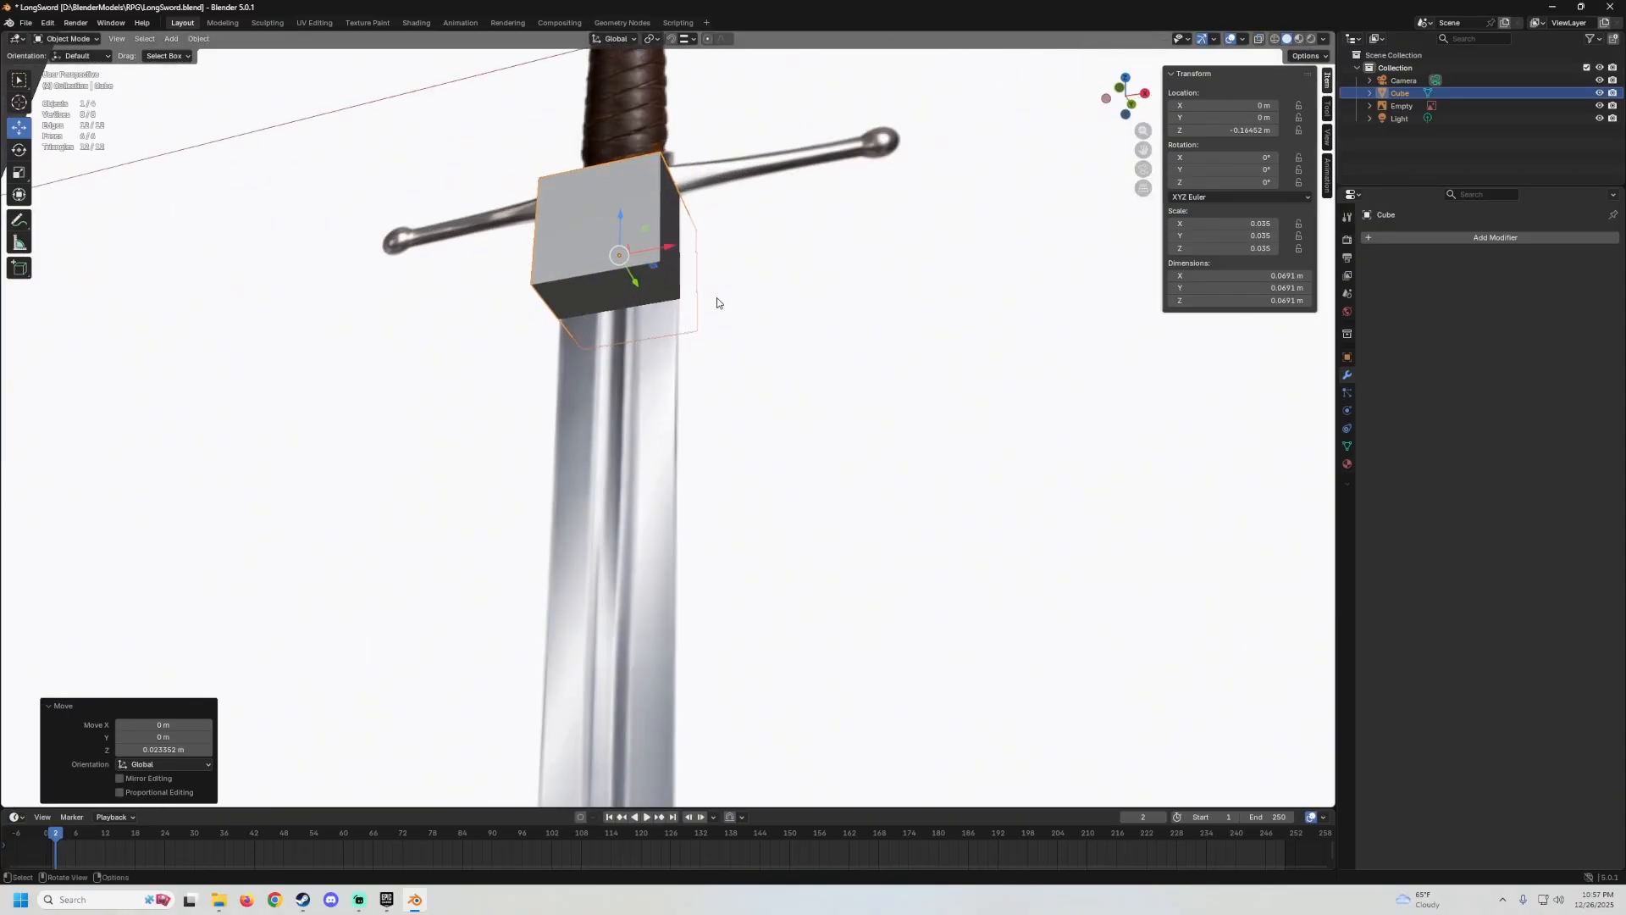
{"action": "key", "text": "Tab"}
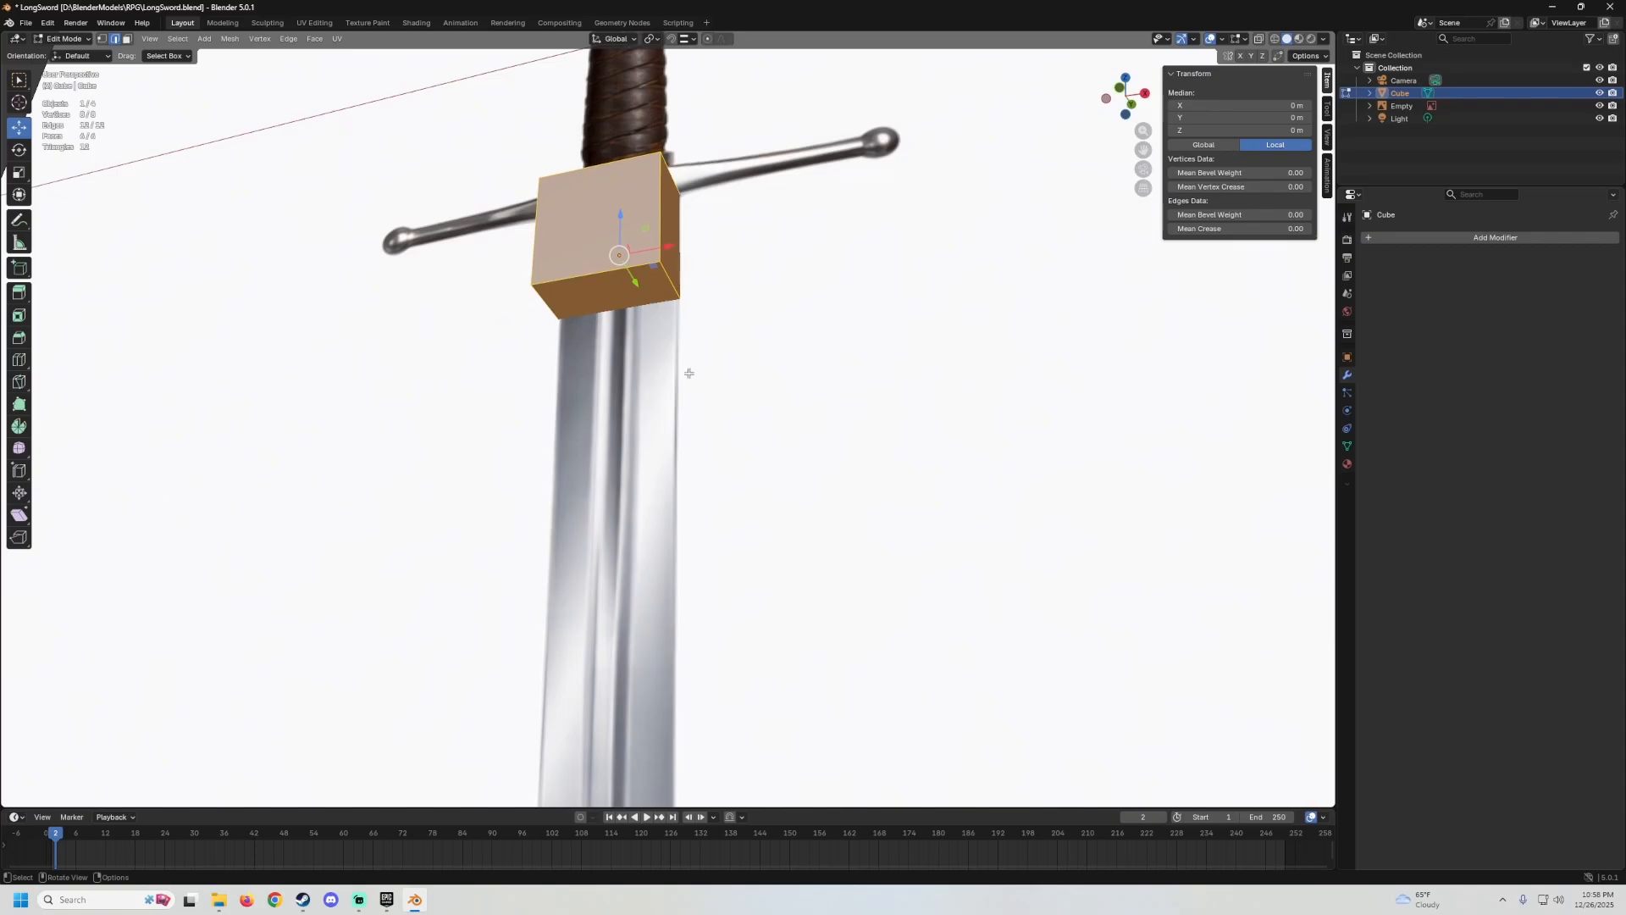
{"action": "left_click", "coordinate": [124, 46]}
{"action": "left_click", "coordinate": [599, 287]}
{"action": "scroll", "coordinate": [598, 287], "scroll_direction": "down", "scroll_amount": 5}
{"action": "middle_click_drag", "start_coordinate": [598, 287], "coordinate": [673, 259]}
{"action": "key", "text": "KP_1"}
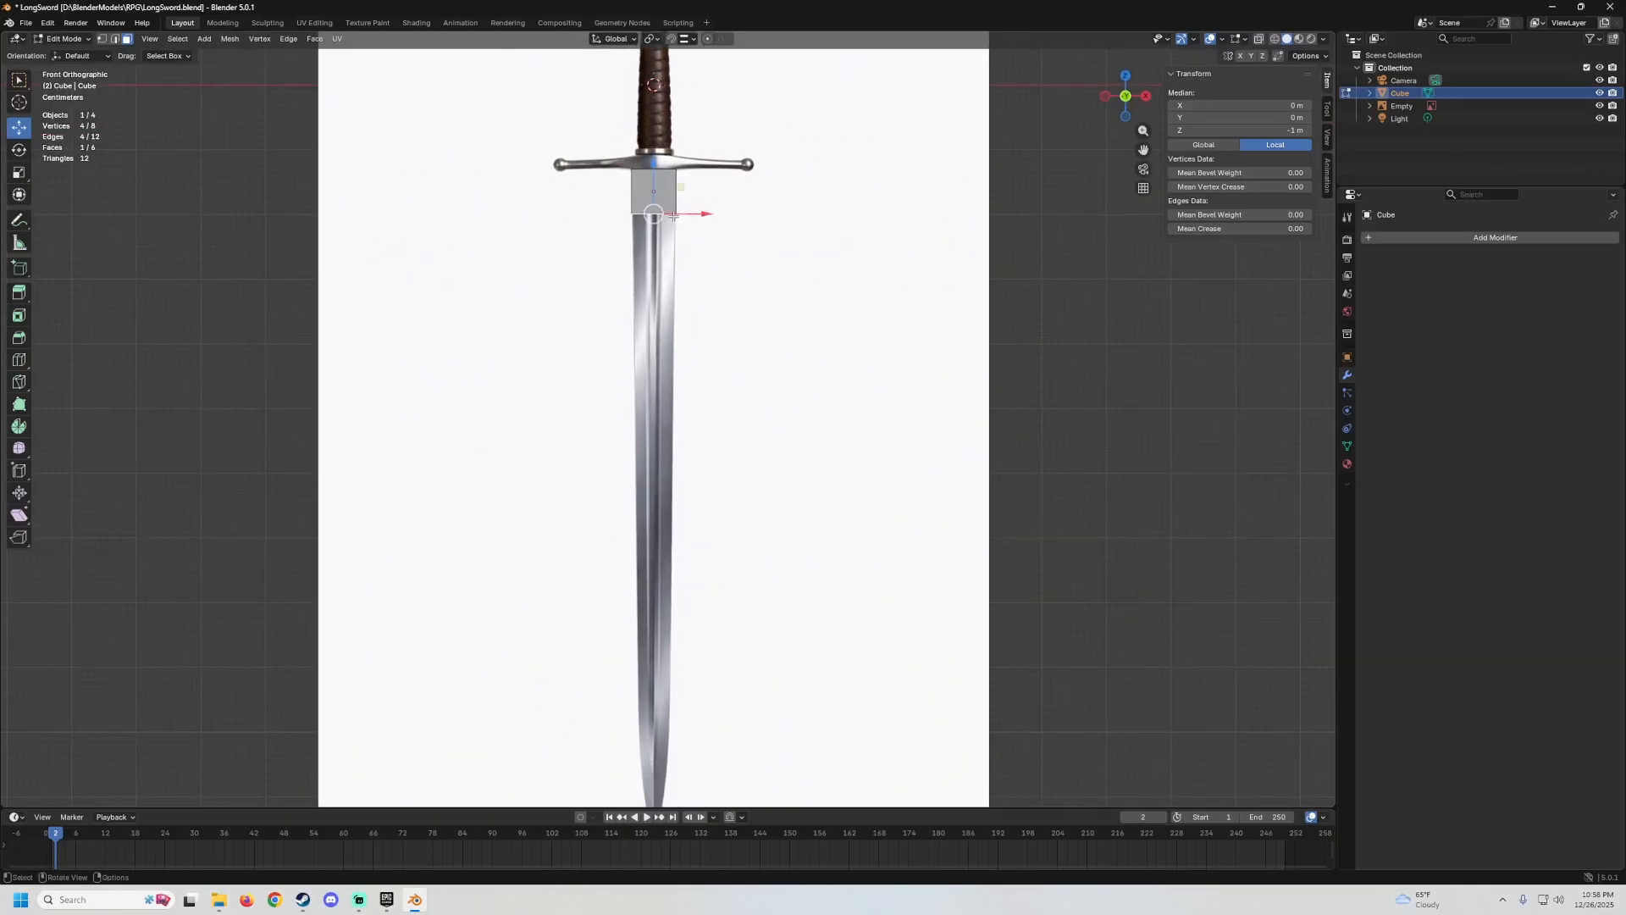
{"action": "left_click_drag", "start_coordinate": [654, 171], "coordinate": [676, 604]}
{"action": "middle_click_drag", "start_coordinate": [694, 557], "coordinate": [674, 341], "text": "shift"}
{"action": "scroll", "coordinate": [698, 438], "scroll_direction": "up", "scroll_amount": 4}
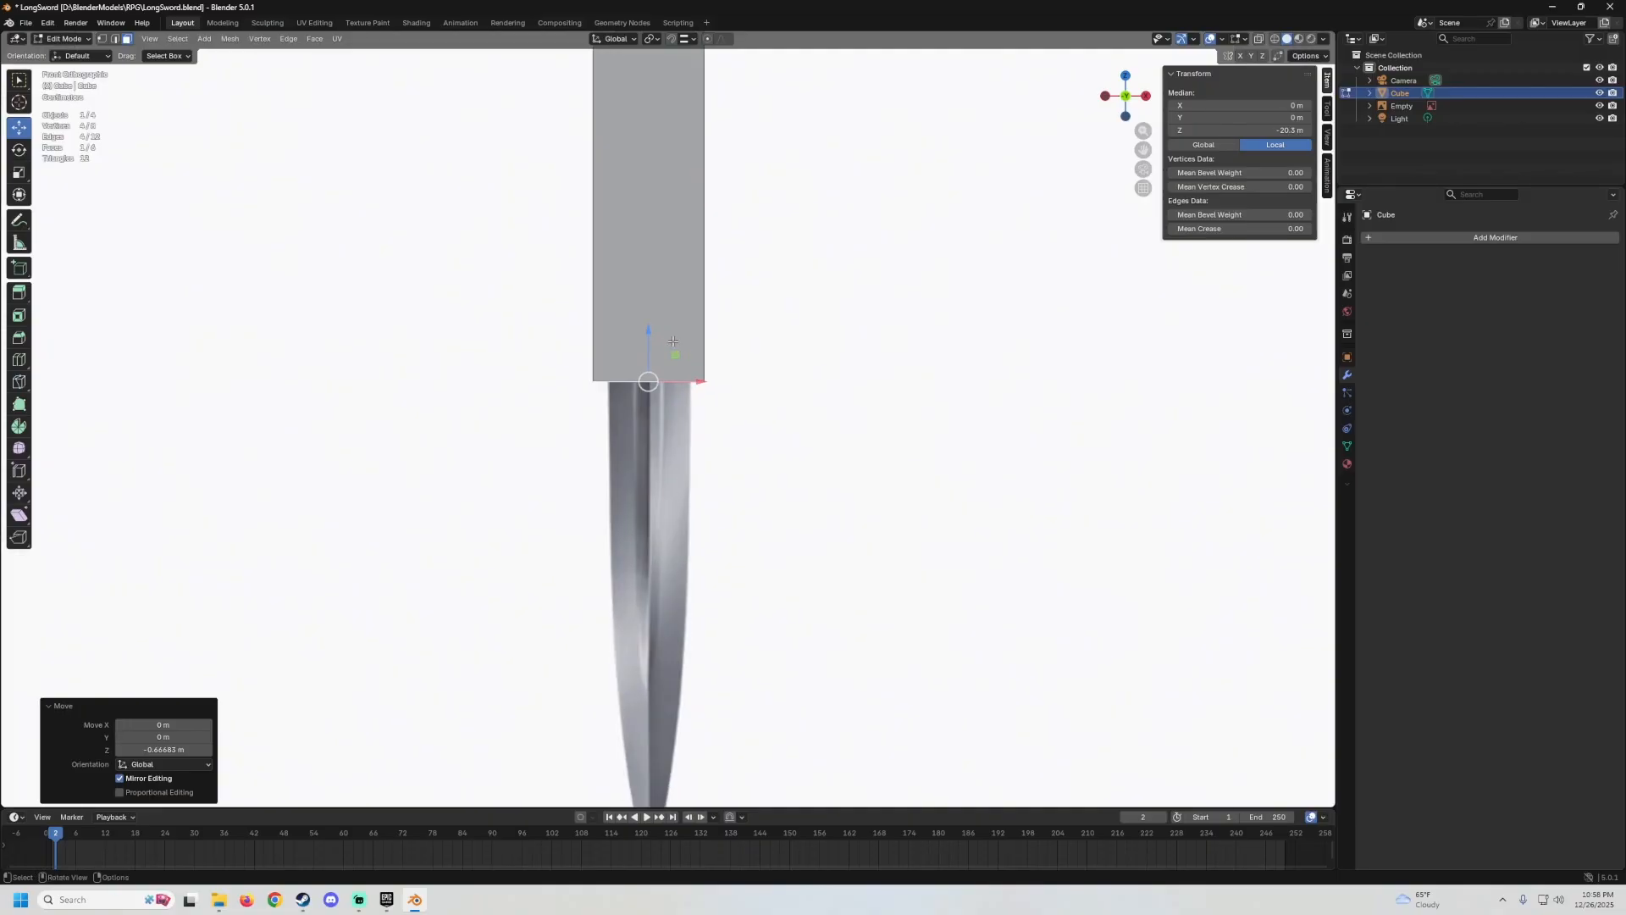
{"action": "left_click_drag", "start_coordinate": [650, 332], "coordinate": [686, 416]}
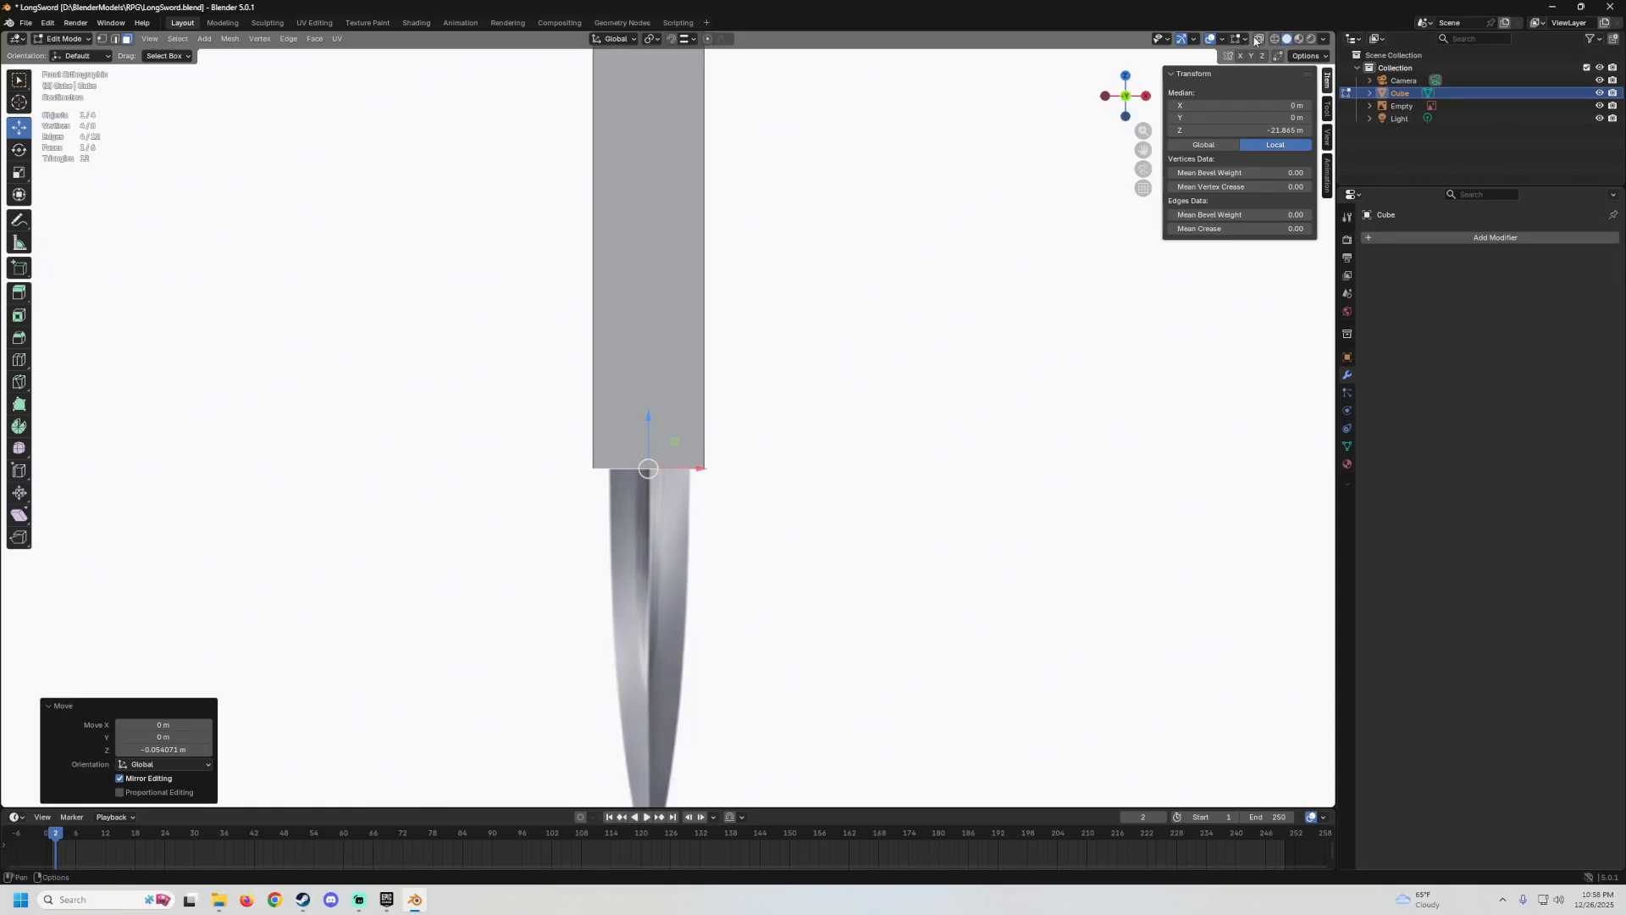
Switch to edge selection, select the bottom edge on the block's +X side, and enable X-axis mirroring.
{"action": "middle_click_drag", "start_coordinate": [981, 252], "coordinate": [643, 385]}
{"action": "key", "text": "Tab"}
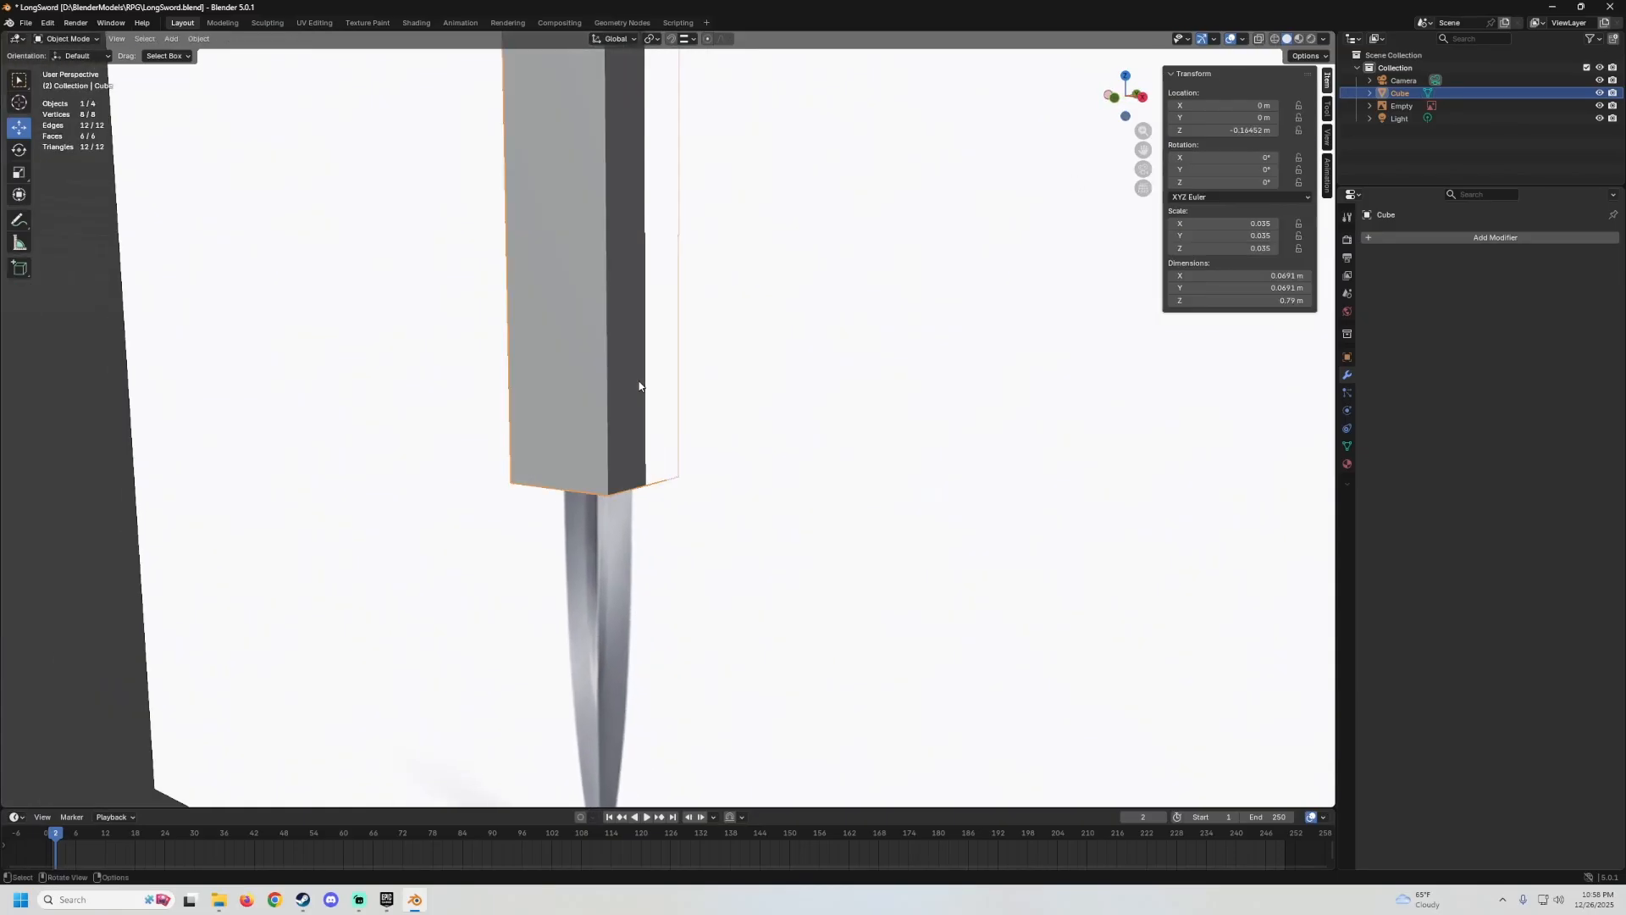
{"action": "key", "text": "Tab"}
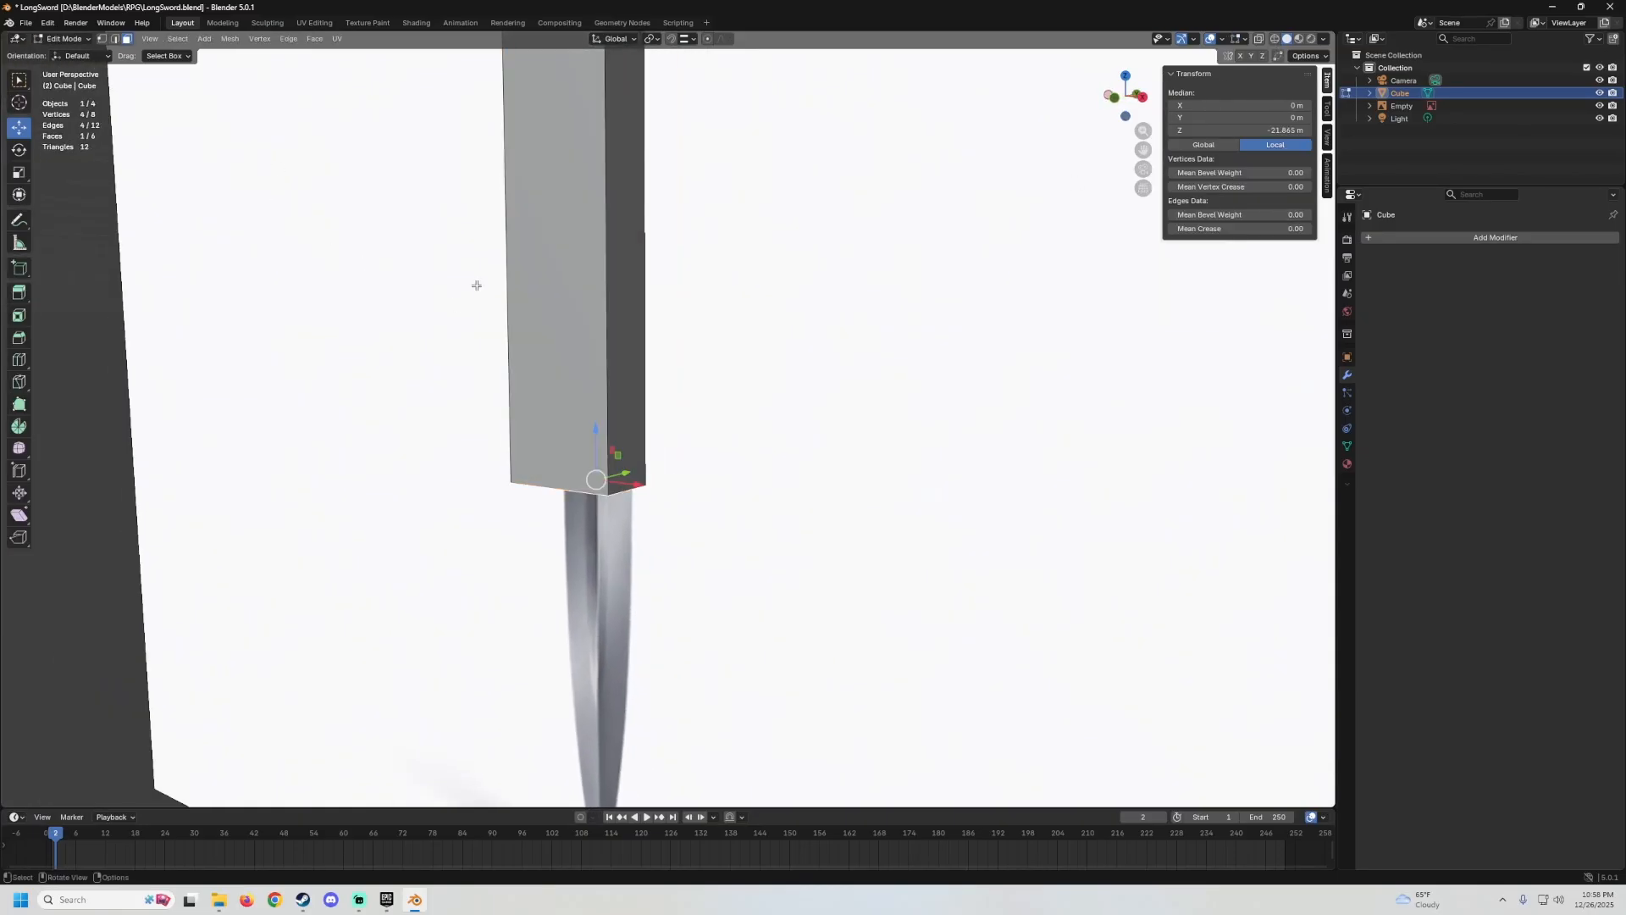
{"action": "left_click", "coordinate": [115, 40]}
{"action": "middle_click_drag", "start_coordinate": [595, 504], "coordinate": [670, 399]}
{"action": "scroll", "coordinate": [598, 452], "scroll_direction": "up", "scroll_amount": 2}
{"action": "left_click", "coordinate": [598, 452]}
{"action": "middle_click_drag", "start_coordinate": [620, 348], "coordinate": [661, 422]}
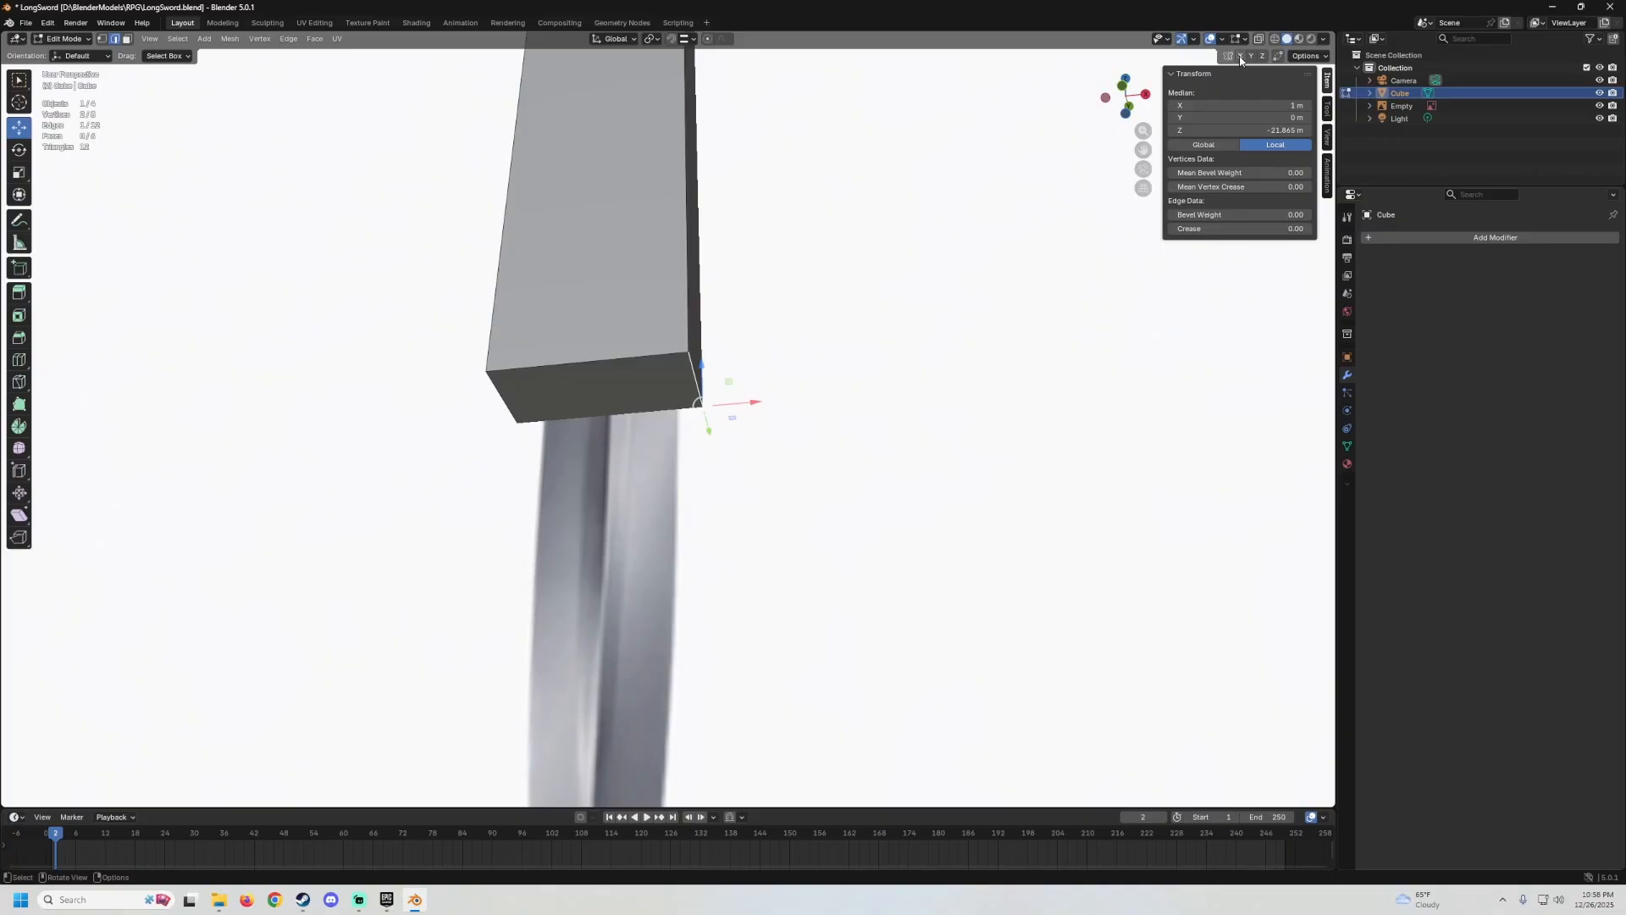
Try moving the selected bottom edge outward along X with mirroring, and undo the move.
{"action": "left_click_drag", "start_coordinate": [771, 396], "coordinate": [877, 389]}
{"action": "key", "text": "ctrl+z"}
{"action": "key", "text": "ctrl+z"}
{"action": "key", "text": "ctrl+z"}
With X-ray on, try moving the block's bottom +X edge inward about 0.009 m with mirroring to match the reference blade.
{"action": "key", "text": "KP_1"}
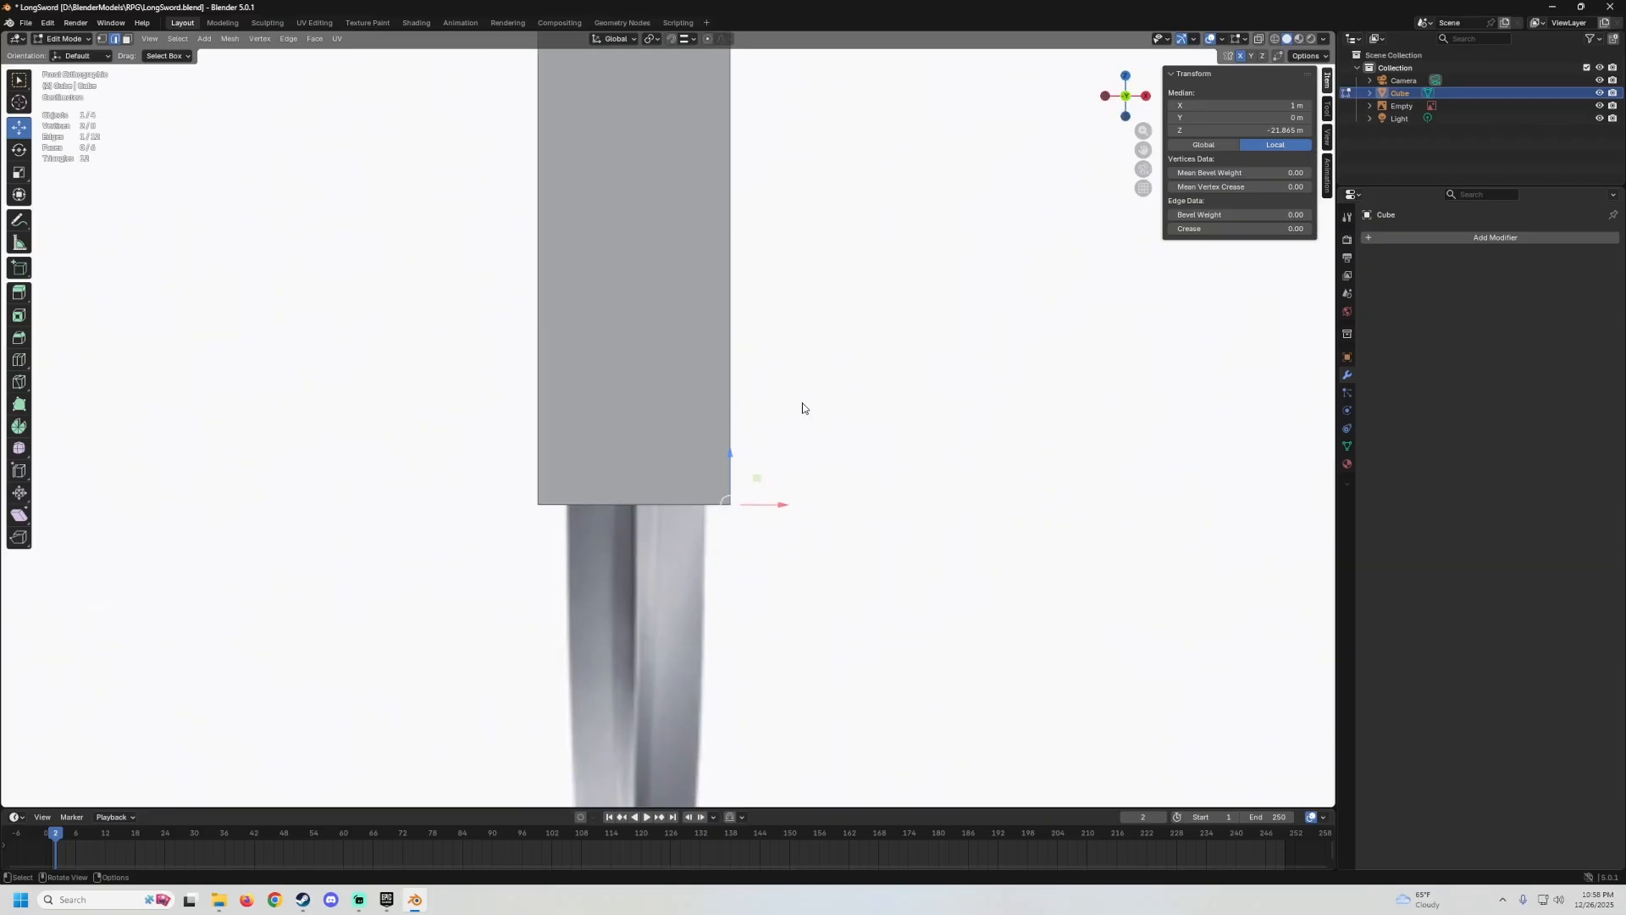
{"action": "scroll", "coordinate": [805, 398], "scroll_direction": "up", "scroll_amount": 4}
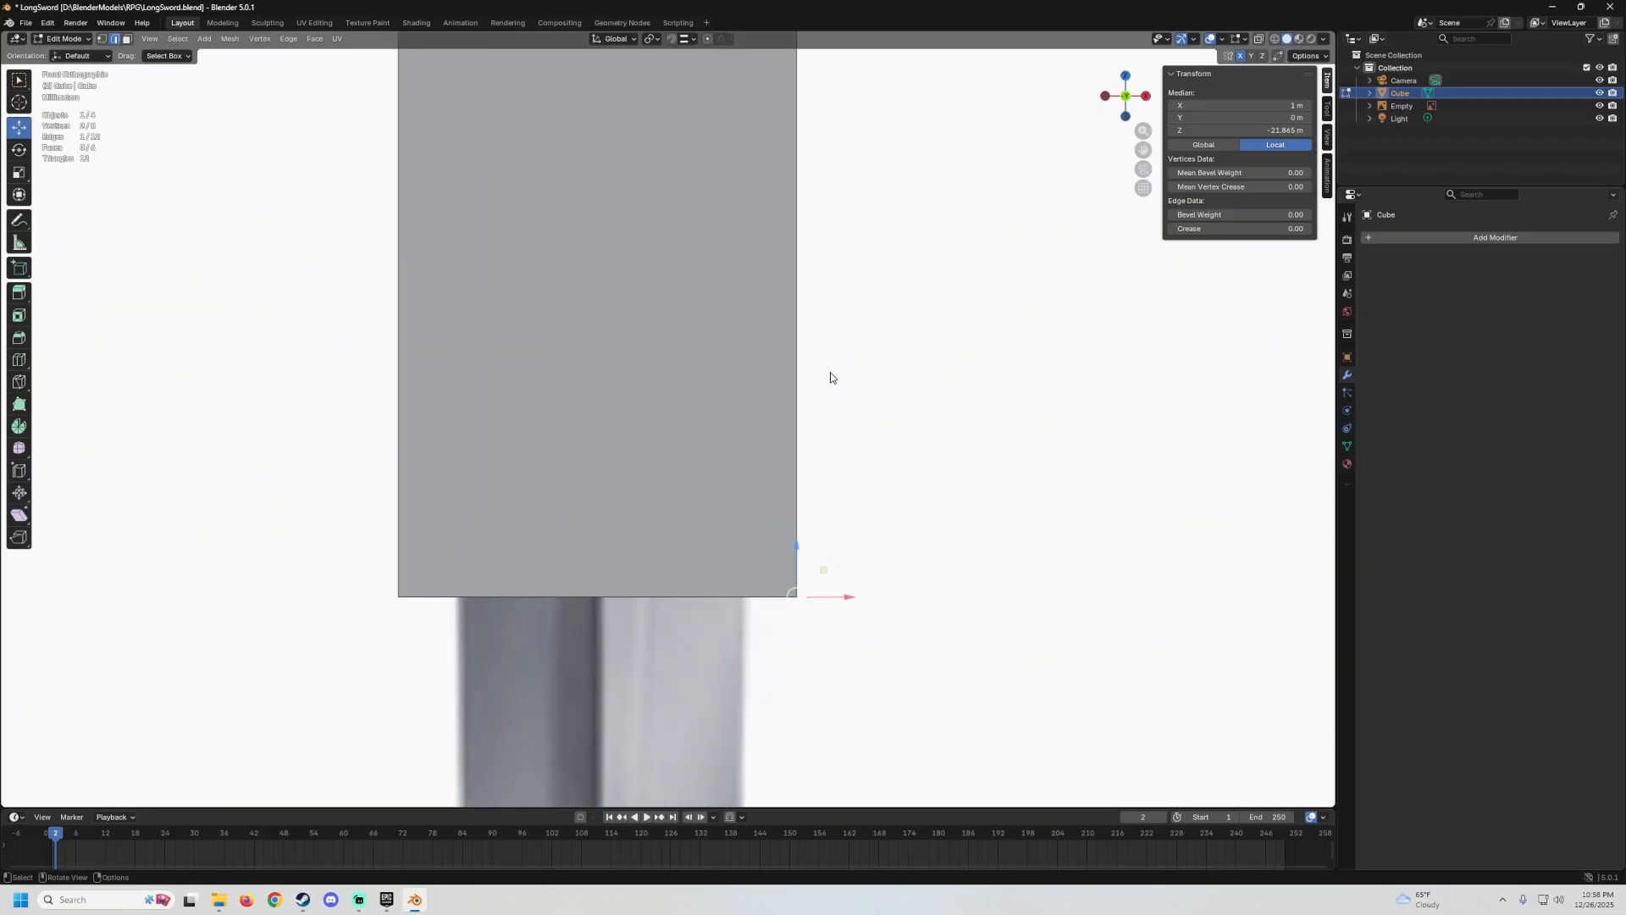
{"action": "left_click", "coordinate": [1258, 39]}
{"action": "middle_click_drag", "start_coordinate": [881, 575], "coordinate": [871, 425], "text": "shift"}
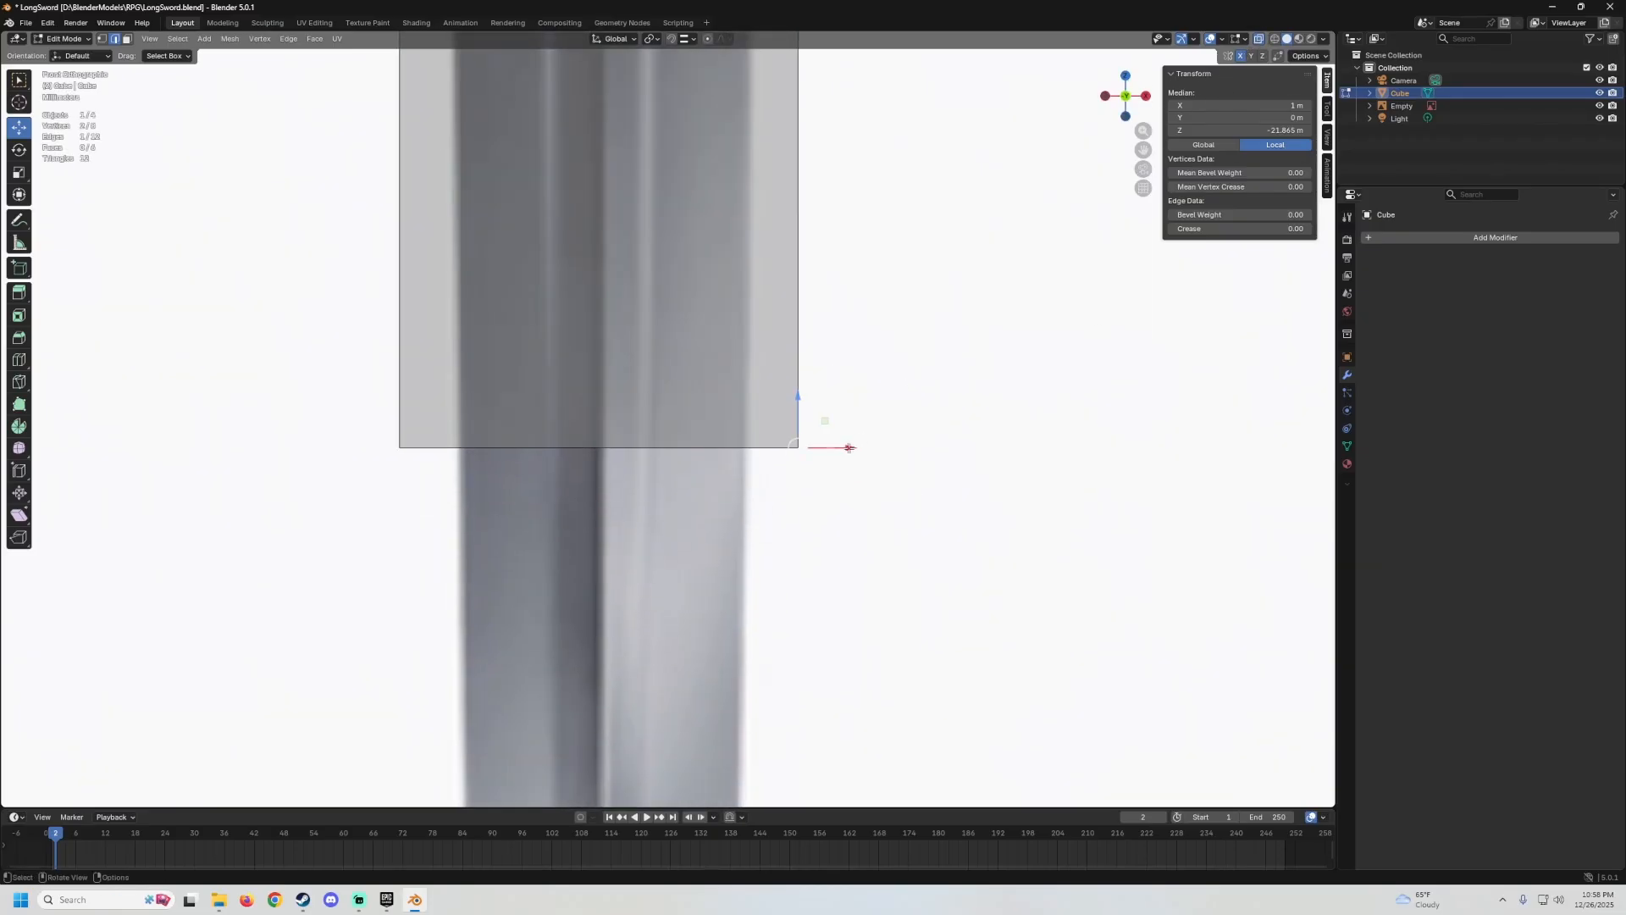
{"action": "left_click_drag", "start_coordinate": [849, 447], "coordinate": [797, 445]}
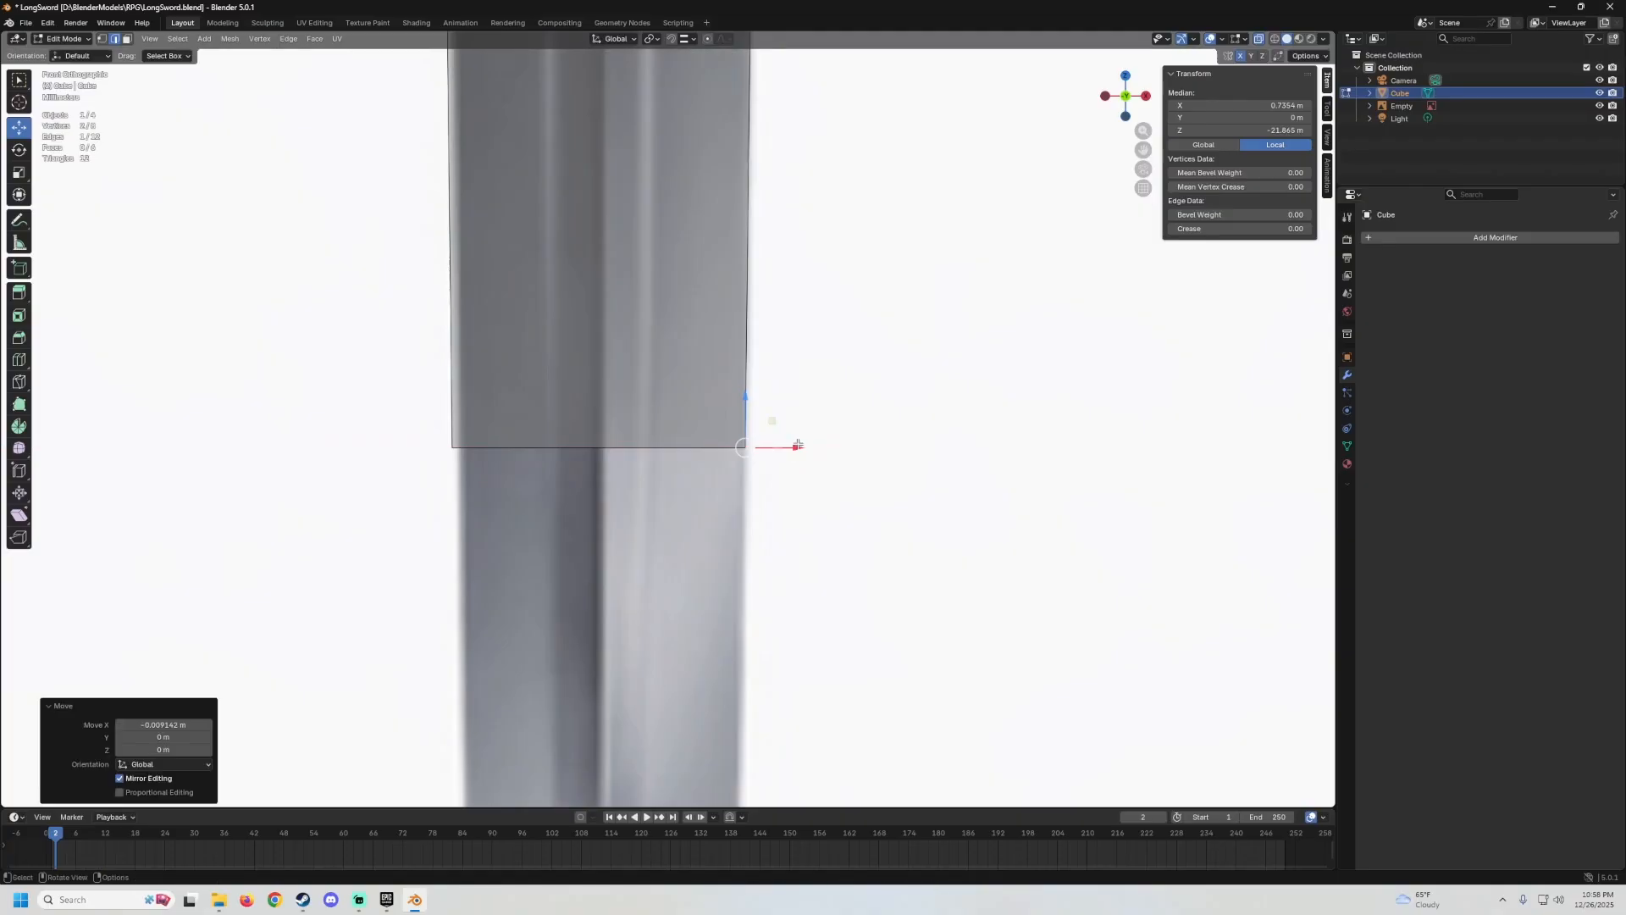
{"action": "scroll", "coordinate": [798, 445], "scroll_direction": "down", "scroll_amount": 10}
{"action": "scroll", "coordinate": [758, 458], "scroll_direction": "up", "scroll_amount": 4}
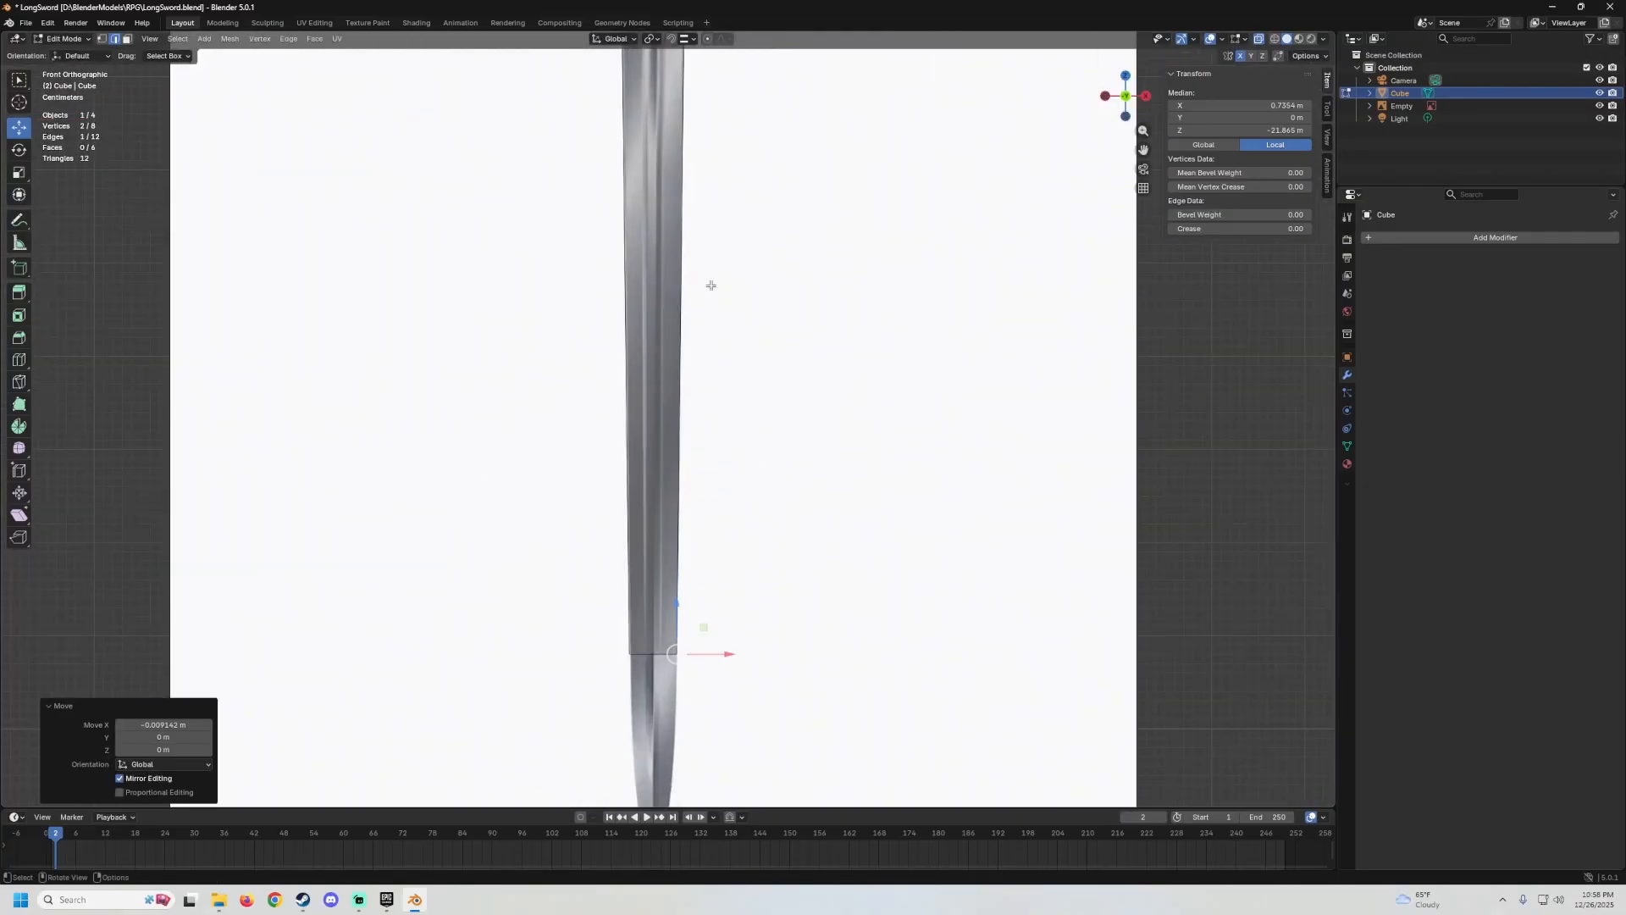
{"action": "middle_click_drag", "start_coordinate": [684, 509], "coordinate": [680, 297], "text": "shift"}
{"action": "scroll", "coordinate": [673, 432], "scroll_direction": "up", "scroll_amount": 3}
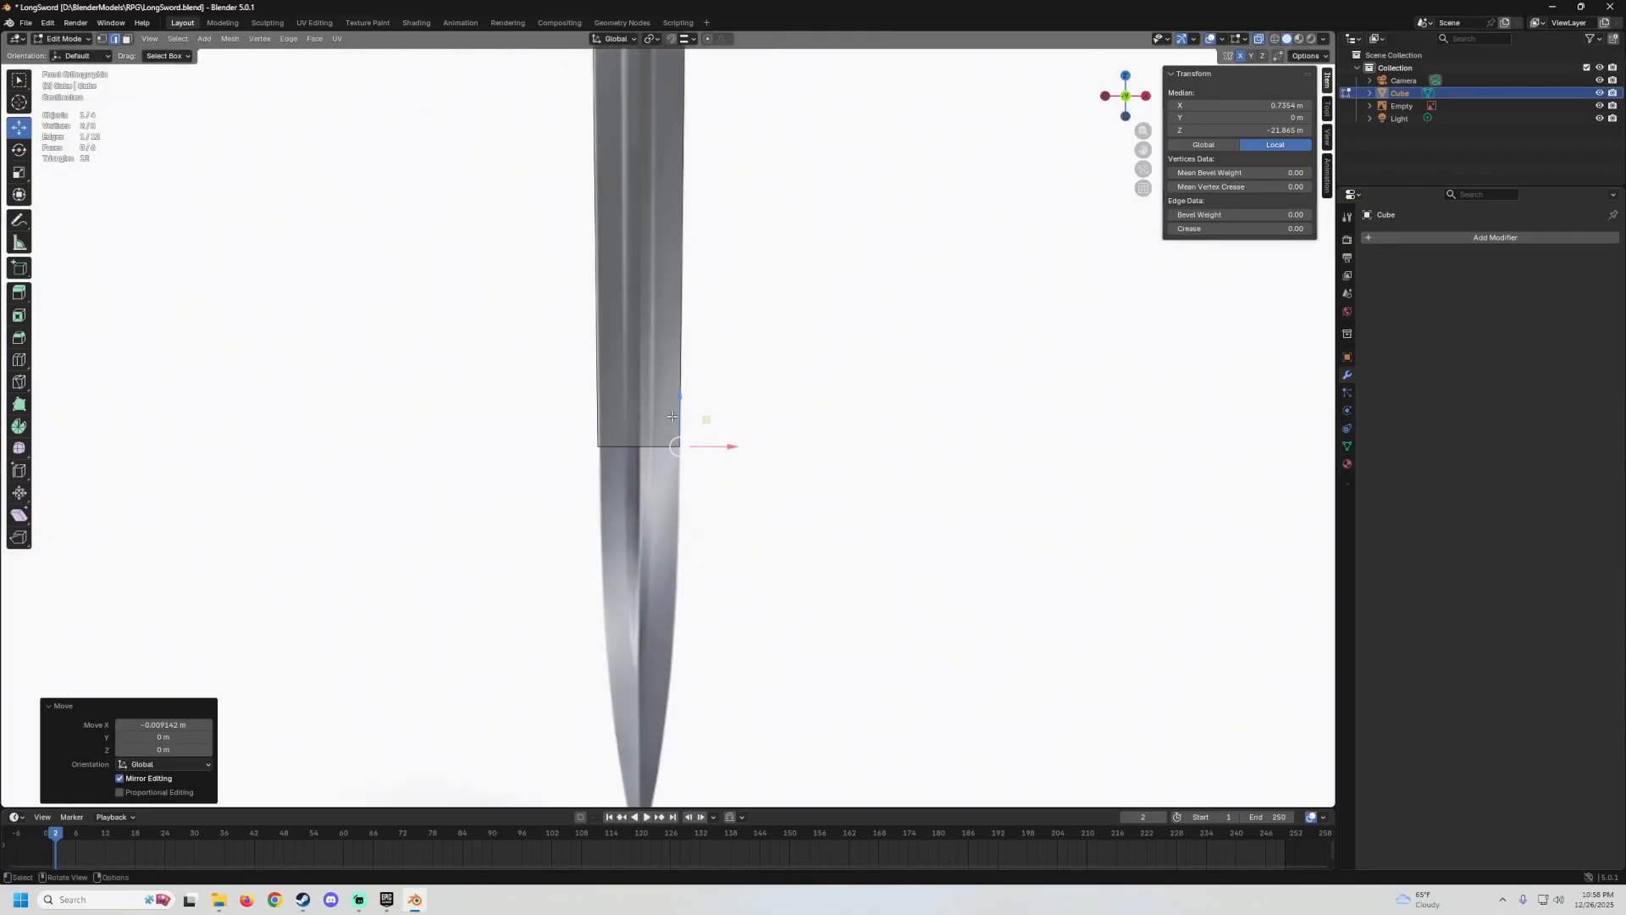
{"action": "middle_click_drag", "start_coordinate": [693, 468], "coordinate": [696, 337], "text": "shift"}
{"action": "scroll", "coordinate": [698, 390], "scroll_direction": "up", "scroll_amount": 2}
{"action": "scroll", "coordinate": [696, 361], "scroll_direction": "up", "scroll_amount": 2}
{"action": "left_click", "coordinate": [1259, 39]}
{"action": "scroll", "coordinate": [314, 313], "scroll_direction": "down", "scroll_amount": 1}
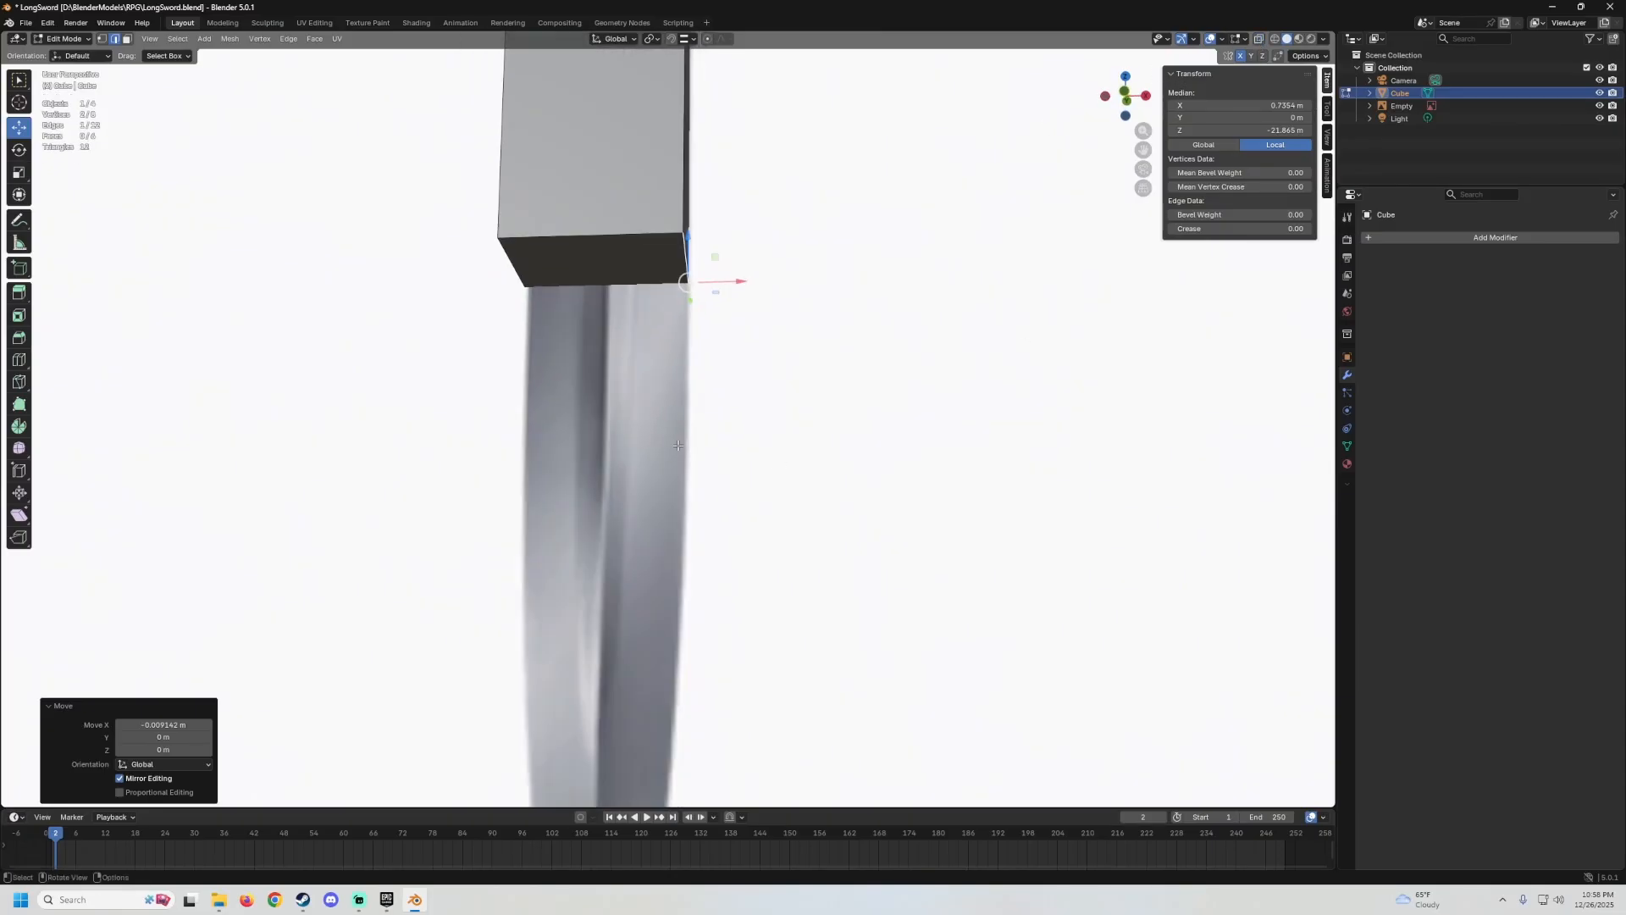
Try lowering the block's bottom face along Z by about 0.255 m in total to reach the reference blade's tip.
{"action": "middle_click_drag", "start_coordinate": [314, 314], "coordinate": [306, 279]}
{"action": "left_click", "coordinate": [127, 38]}
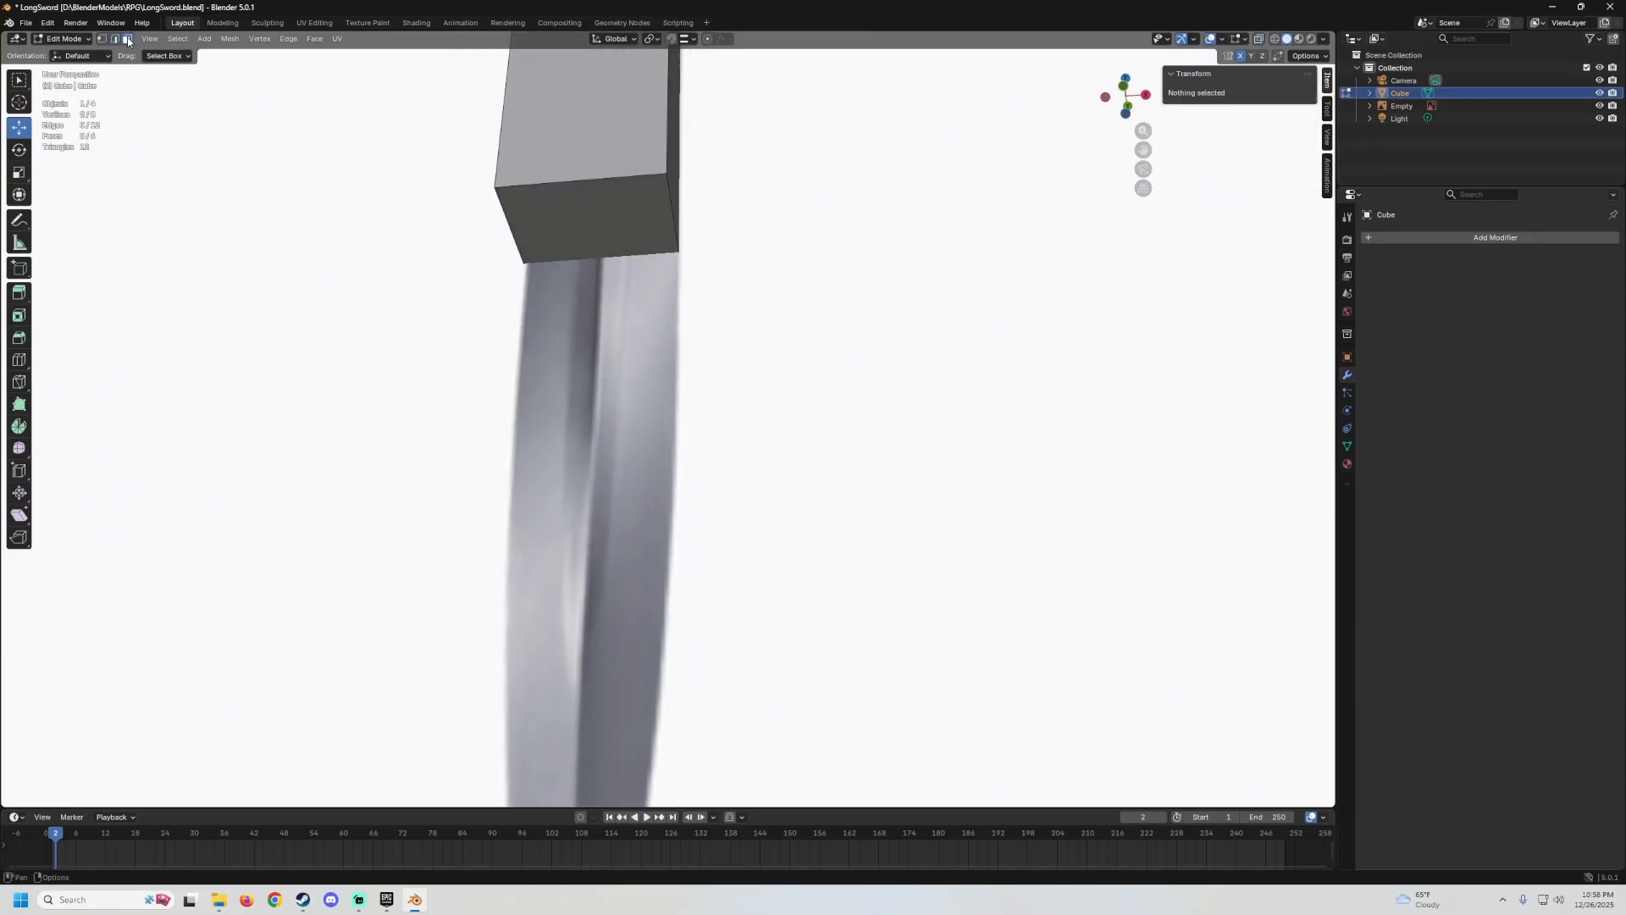
{"action": "left_click", "coordinate": [600, 209]}
{"action": "key", "text": "KP_1"}
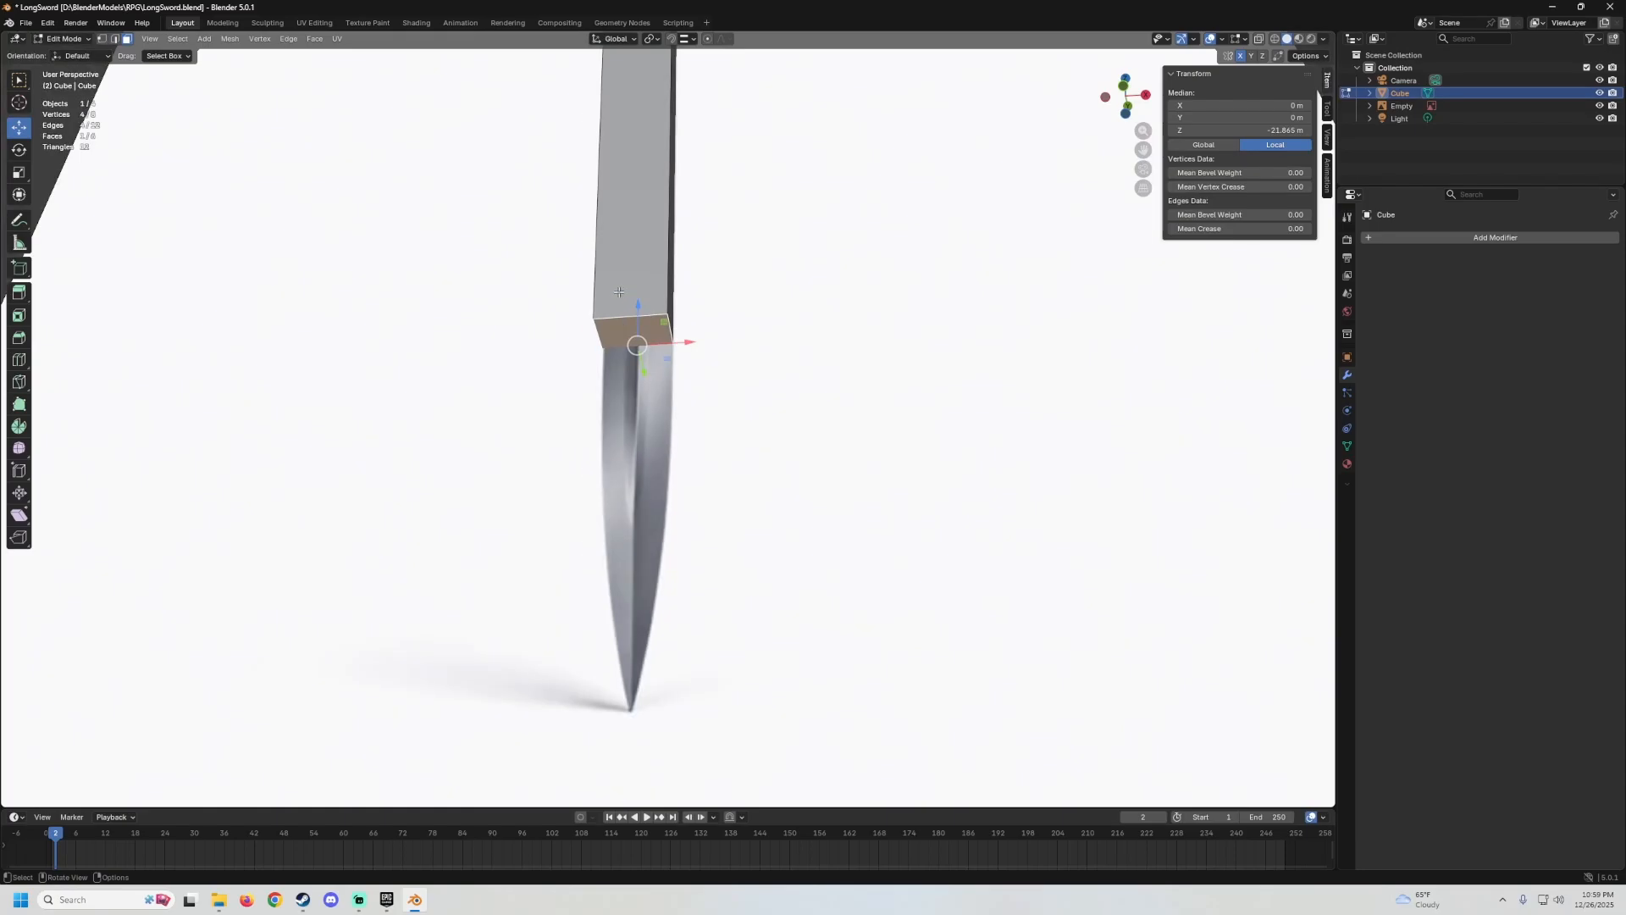
{"action": "scroll", "coordinate": [599, 382], "scroll_direction": "up", "scroll_amount": 3}
{"action": "middle_click_drag", "start_coordinate": [600, 382], "coordinate": [616, 301], "text": "shift"}
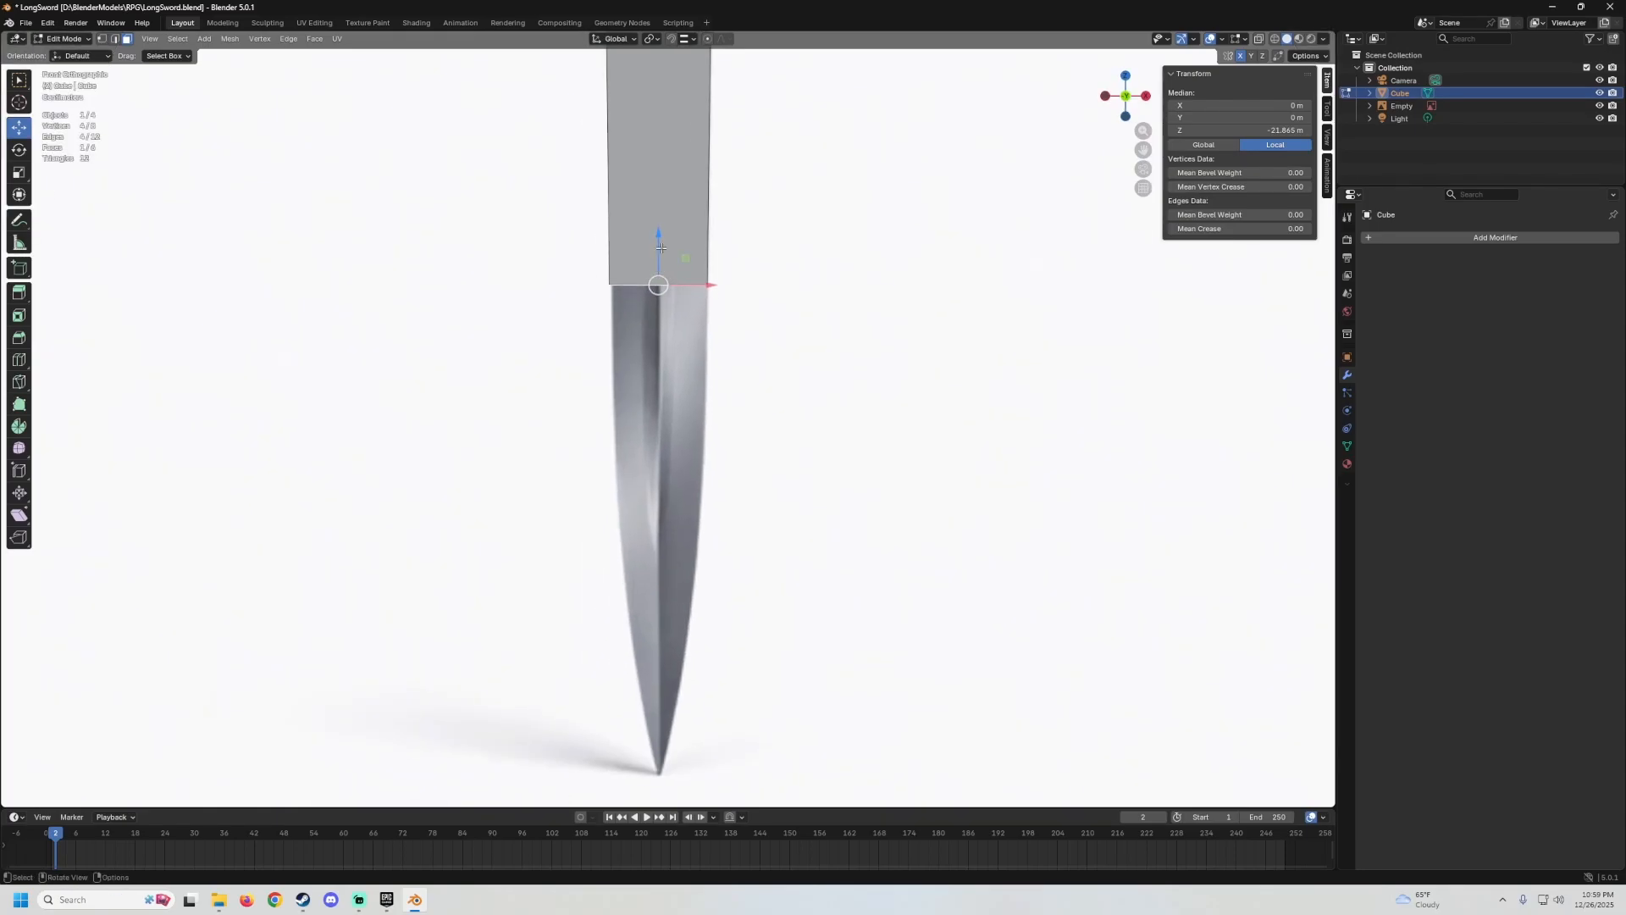
{"action": "left_click_drag", "start_coordinate": [660, 238], "coordinate": [665, 612]}
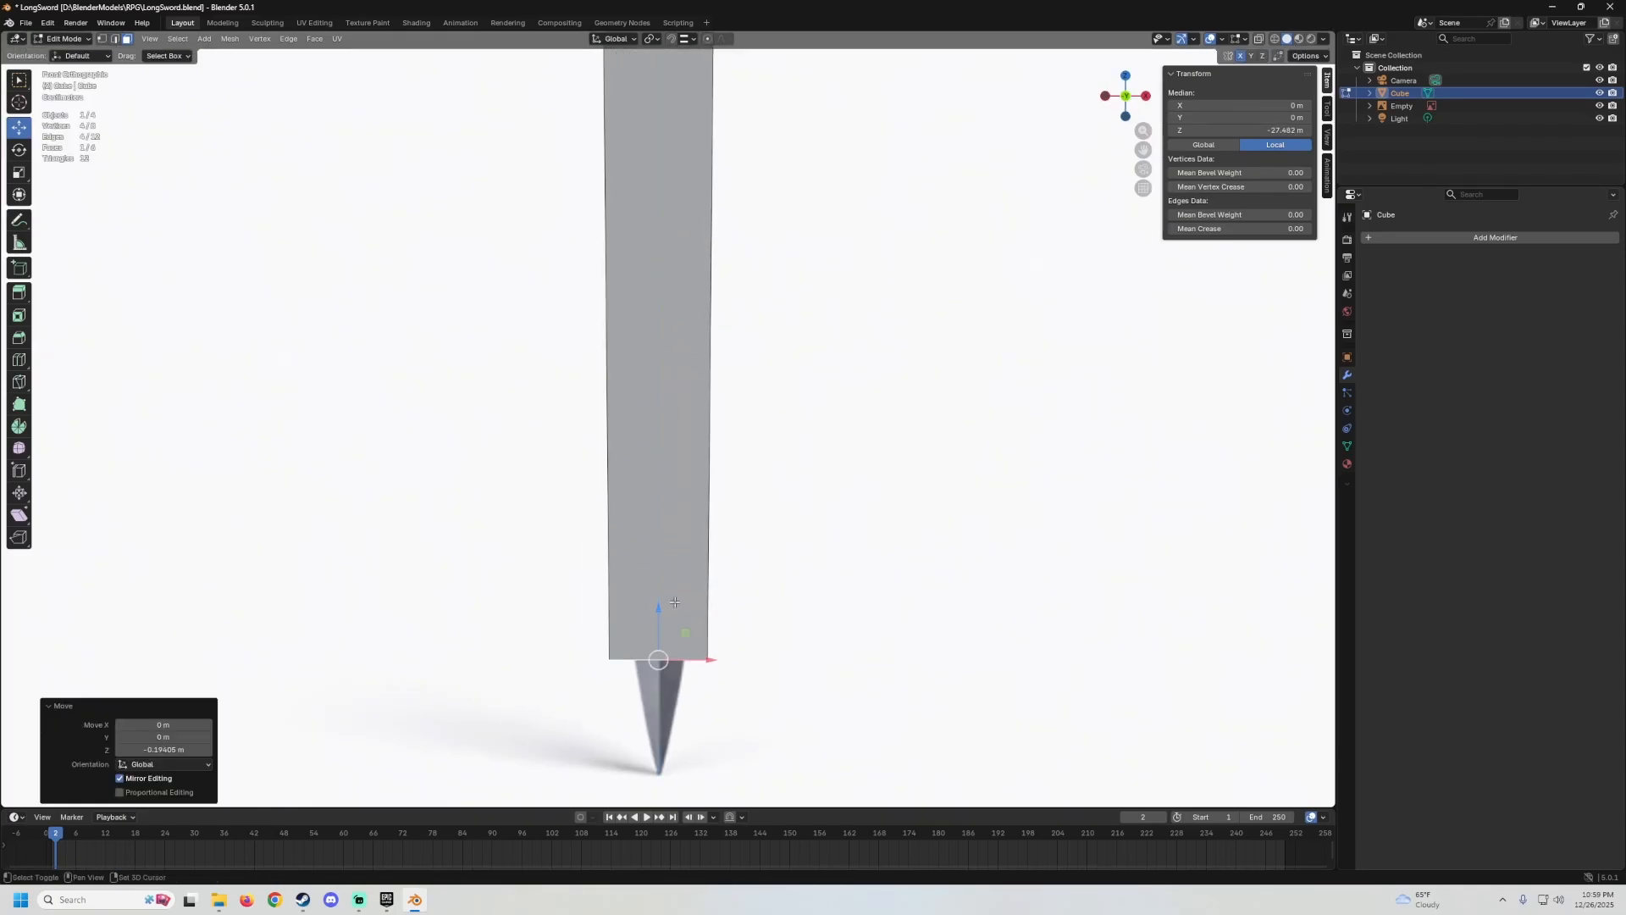
{"action": "middle_click_drag", "start_coordinate": [668, 611], "coordinate": [650, 258], "text": "shift"}
{"action": "scroll", "coordinate": [685, 381], "scroll_direction": "up", "scroll_amount": 2}
{"action": "scroll", "coordinate": [650, 257], "scroll_direction": "up", "scroll_amount": 2}
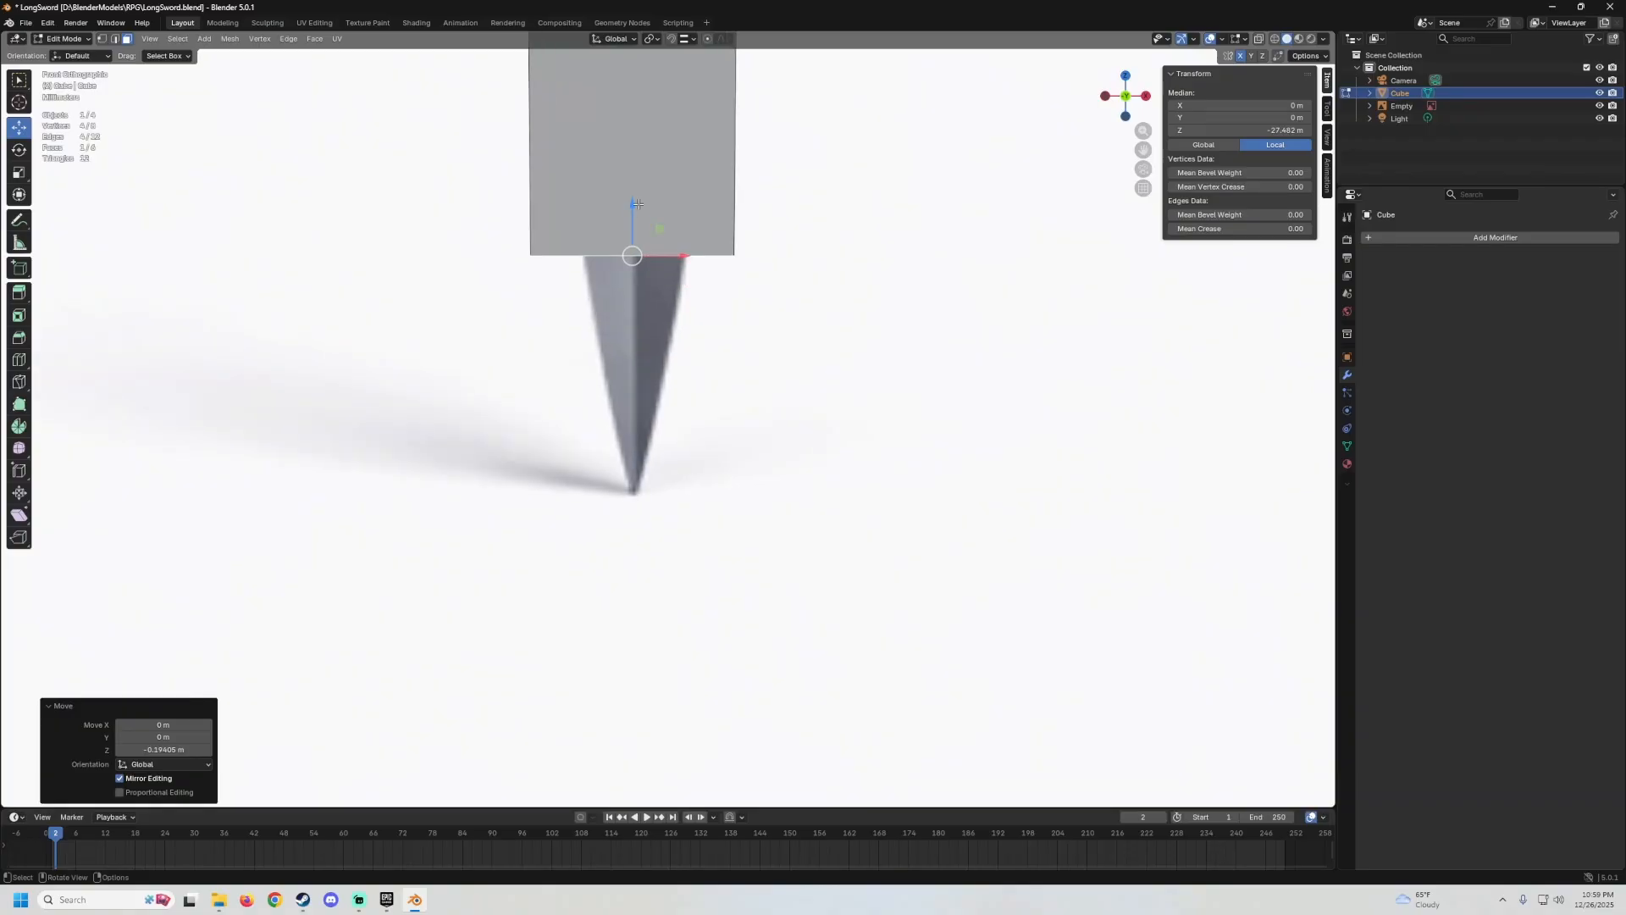
{"action": "left_click_drag", "start_coordinate": [629, 207], "coordinate": [635, 451]}
With X-ray on, try moving the +X bottom edge inward about 0.024 m with mirroring to form the blade's point.
{"action": "middle_click_drag", "start_coordinate": [635, 450], "coordinate": [475, 187]}
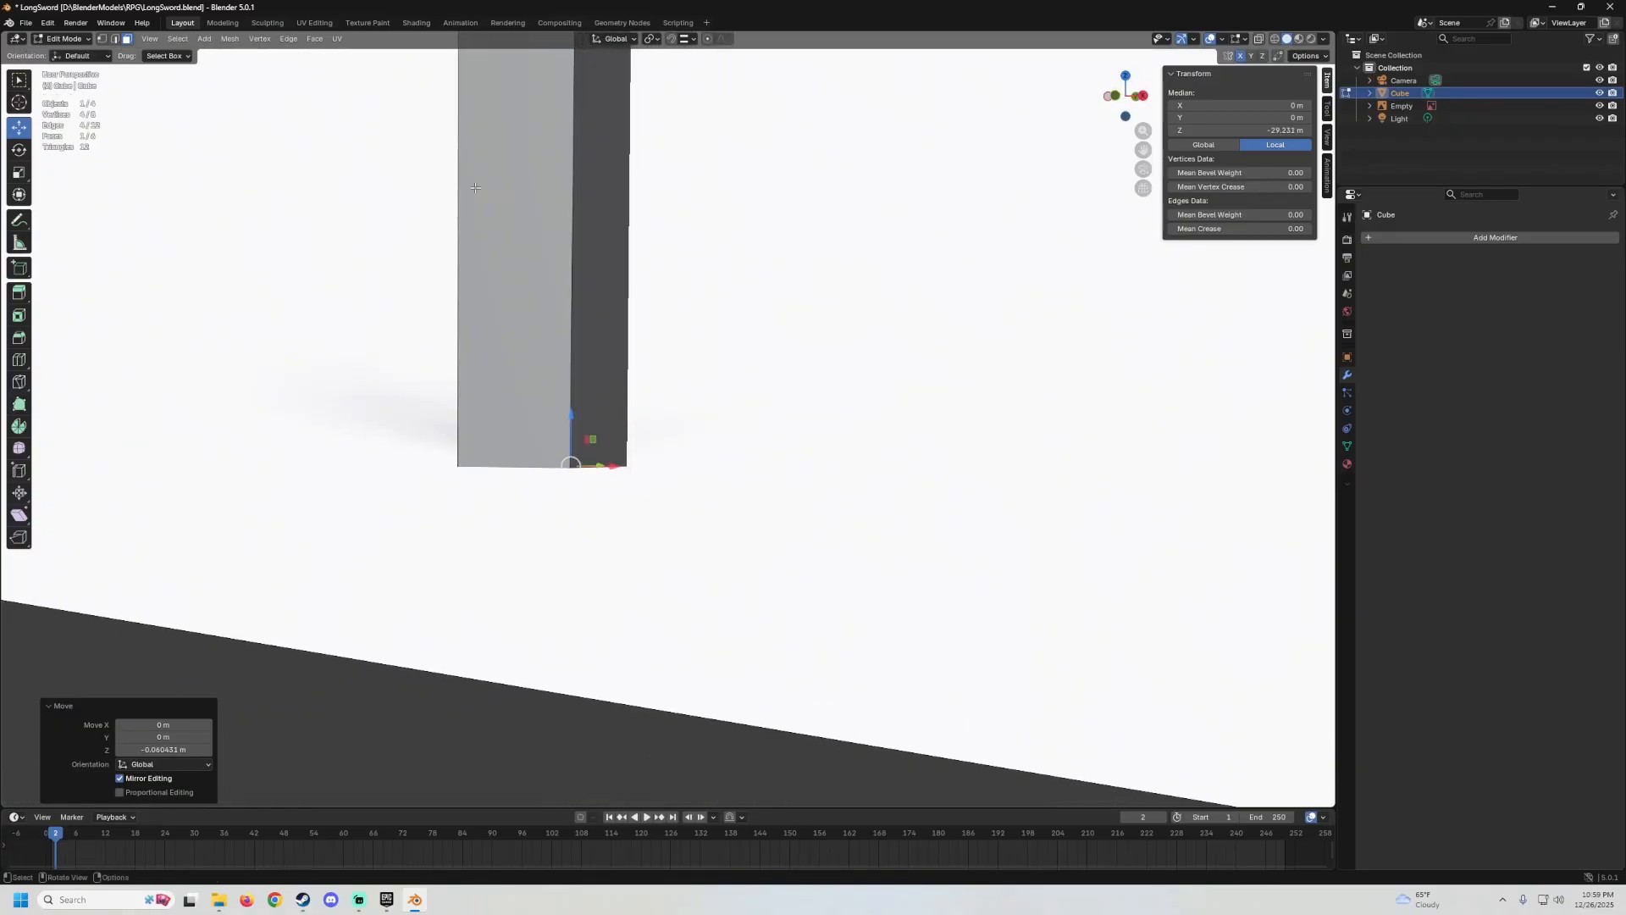
{"action": "left_click", "coordinate": [115, 38]}
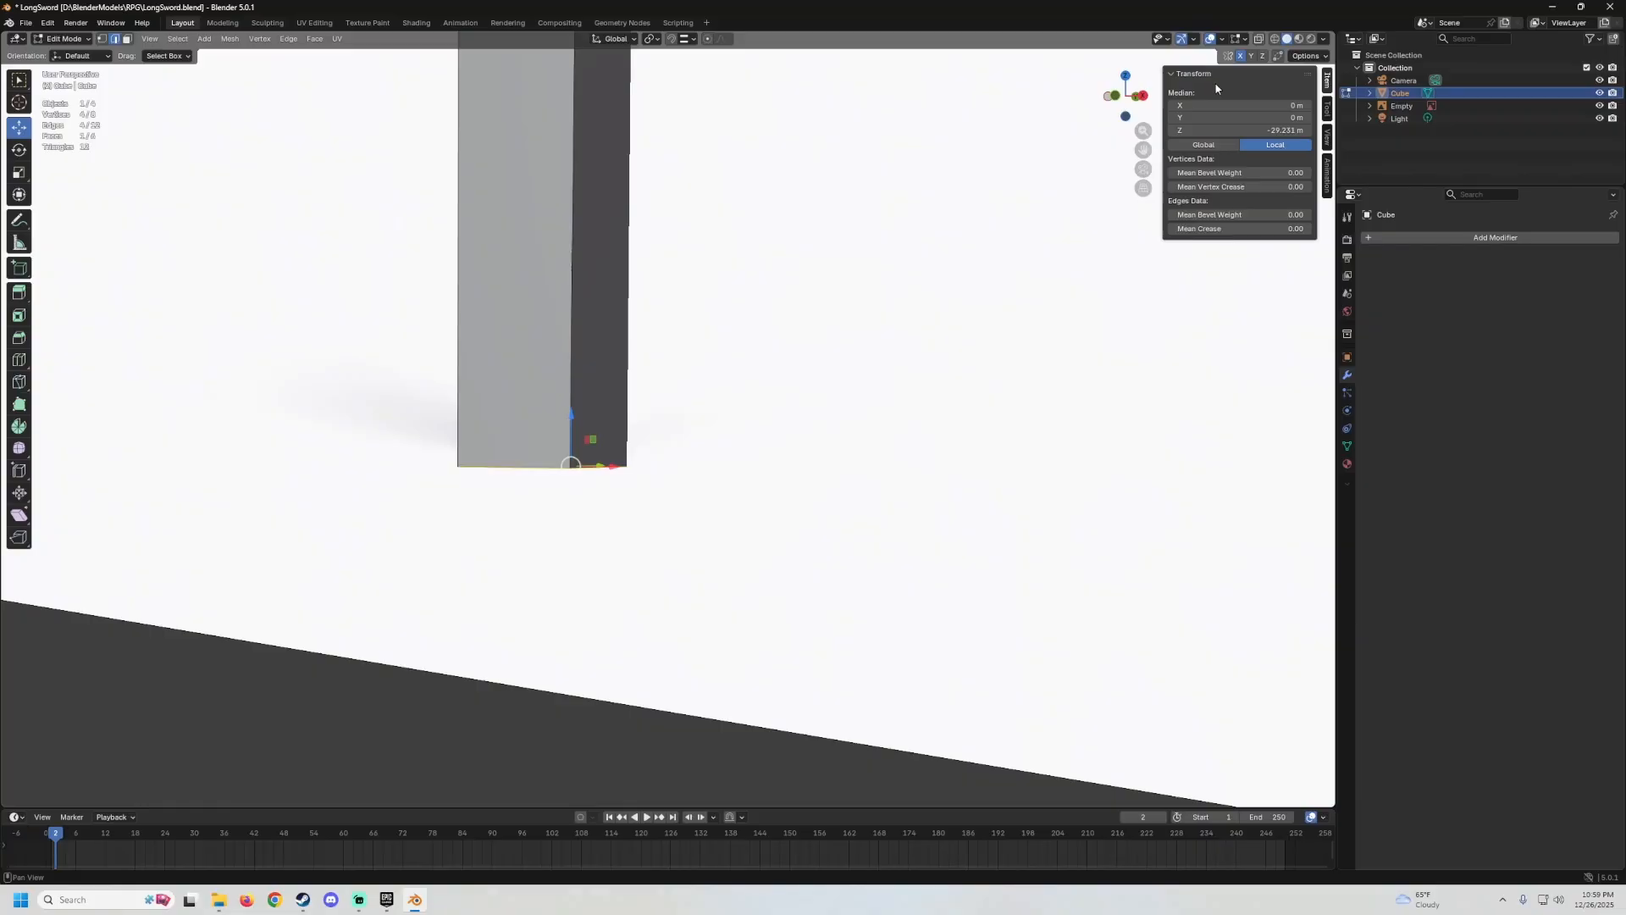
{"action": "left_click", "coordinate": [1260, 39]}
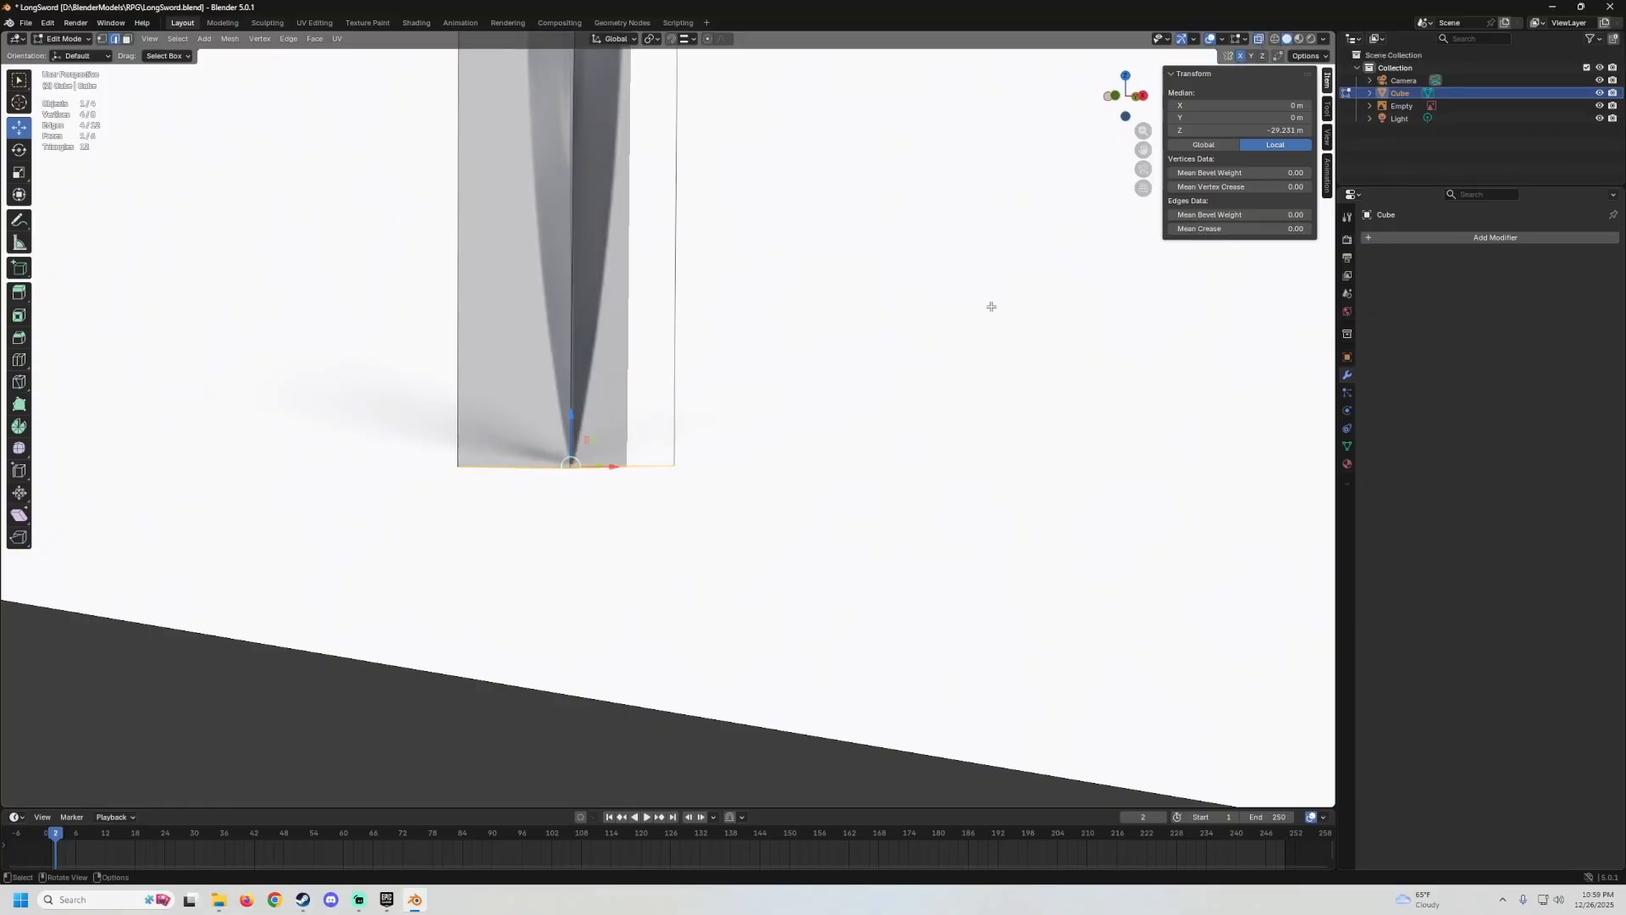
{"action": "key", "text": "KP_1"}
{"action": "middle_click_drag", "start_coordinate": [991, 306], "coordinate": [568, 470]}
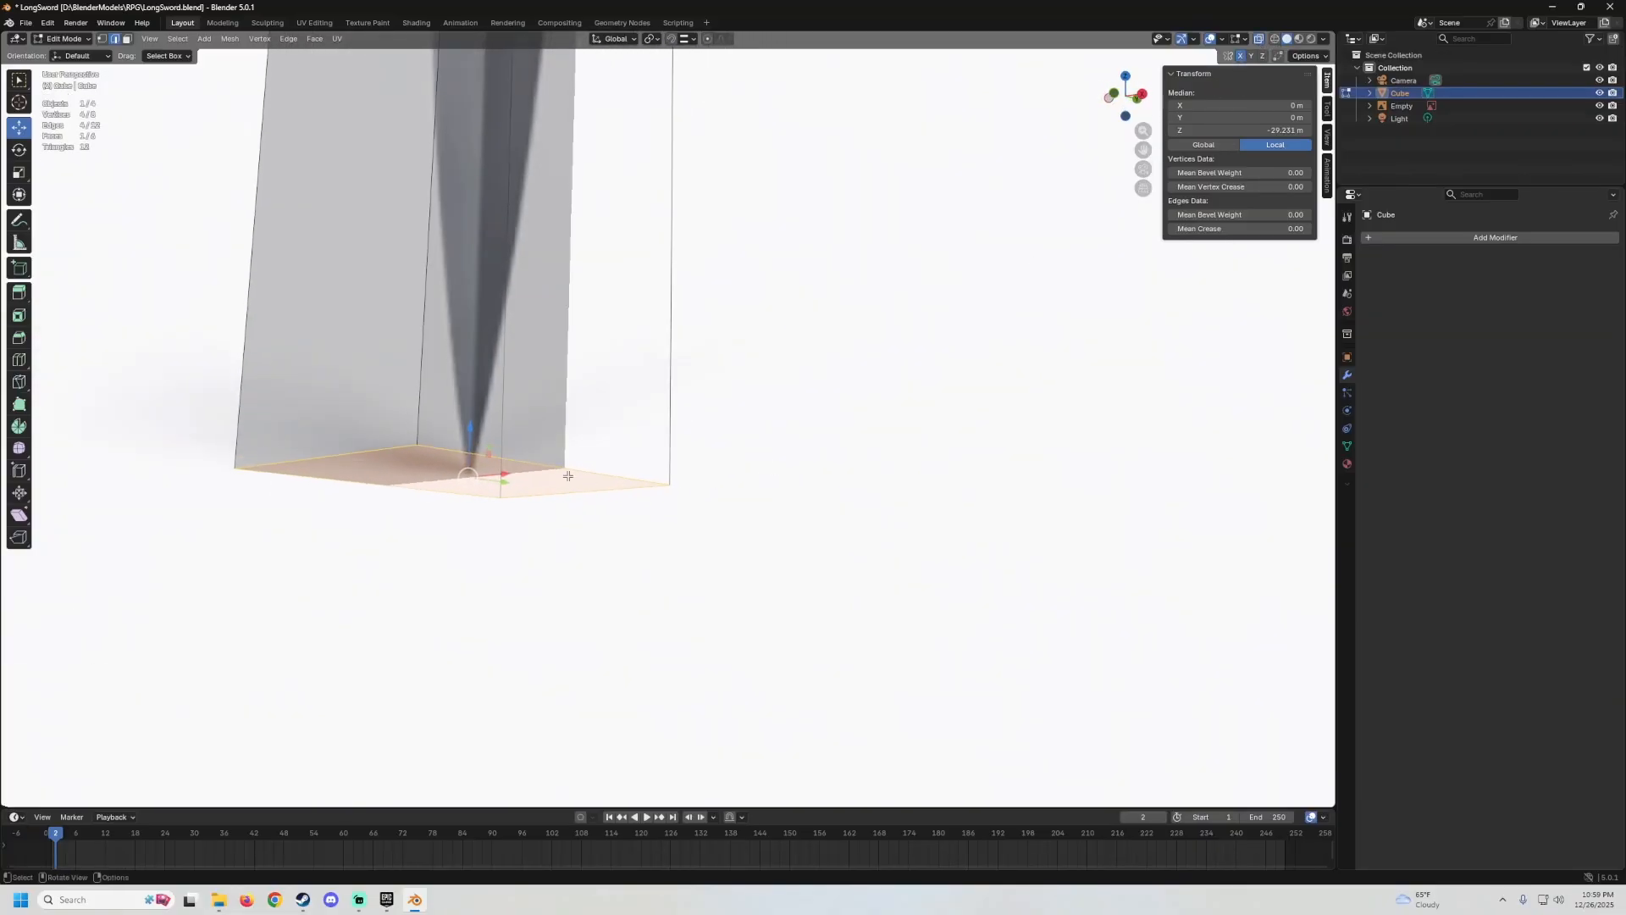
{"action": "left_click", "coordinate": [561, 465]}
{"action": "key", "text": "KP_1"}
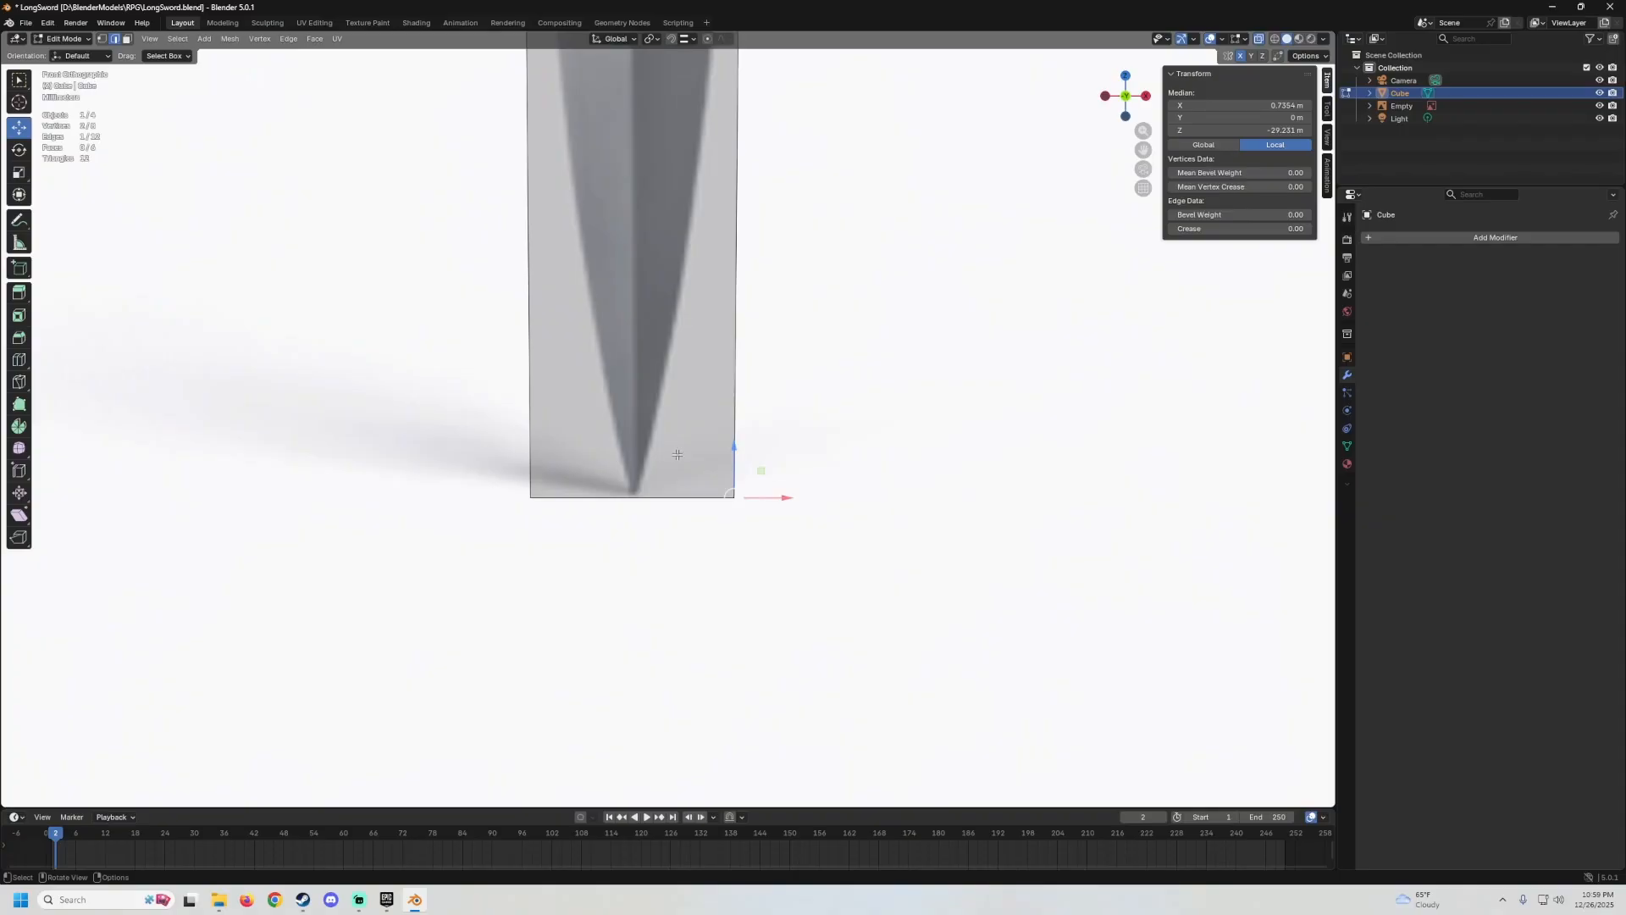
{"action": "middle_click_drag", "start_coordinate": [677, 454], "coordinate": [698, 395], "text": "shift"}
{"action": "left_click_drag", "start_coordinate": [794, 468], "coordinate": [696, 463]}
Turn off X-ray and examine the tapered blade against the reference along its length.
{"action": "middle_click_drag", "start_coordinate": [703, 235], "coordinate": [678, 454], "text": "shift"}
{"action": "scroll", "coordinate": [680, 449], "scroll_direction": "down", "scroll_amount": 8}
{"action": "middle_click_drag", "start_coordinate": [716, 266], "coordinate": [699, 513], "text": "shift"}
{"action": "left_click", "coordinate": [1259, 40]}
{"action": "scroll", "coordinate": [690, 364], "scroll_direction": "down", "scroll_amount": 1}
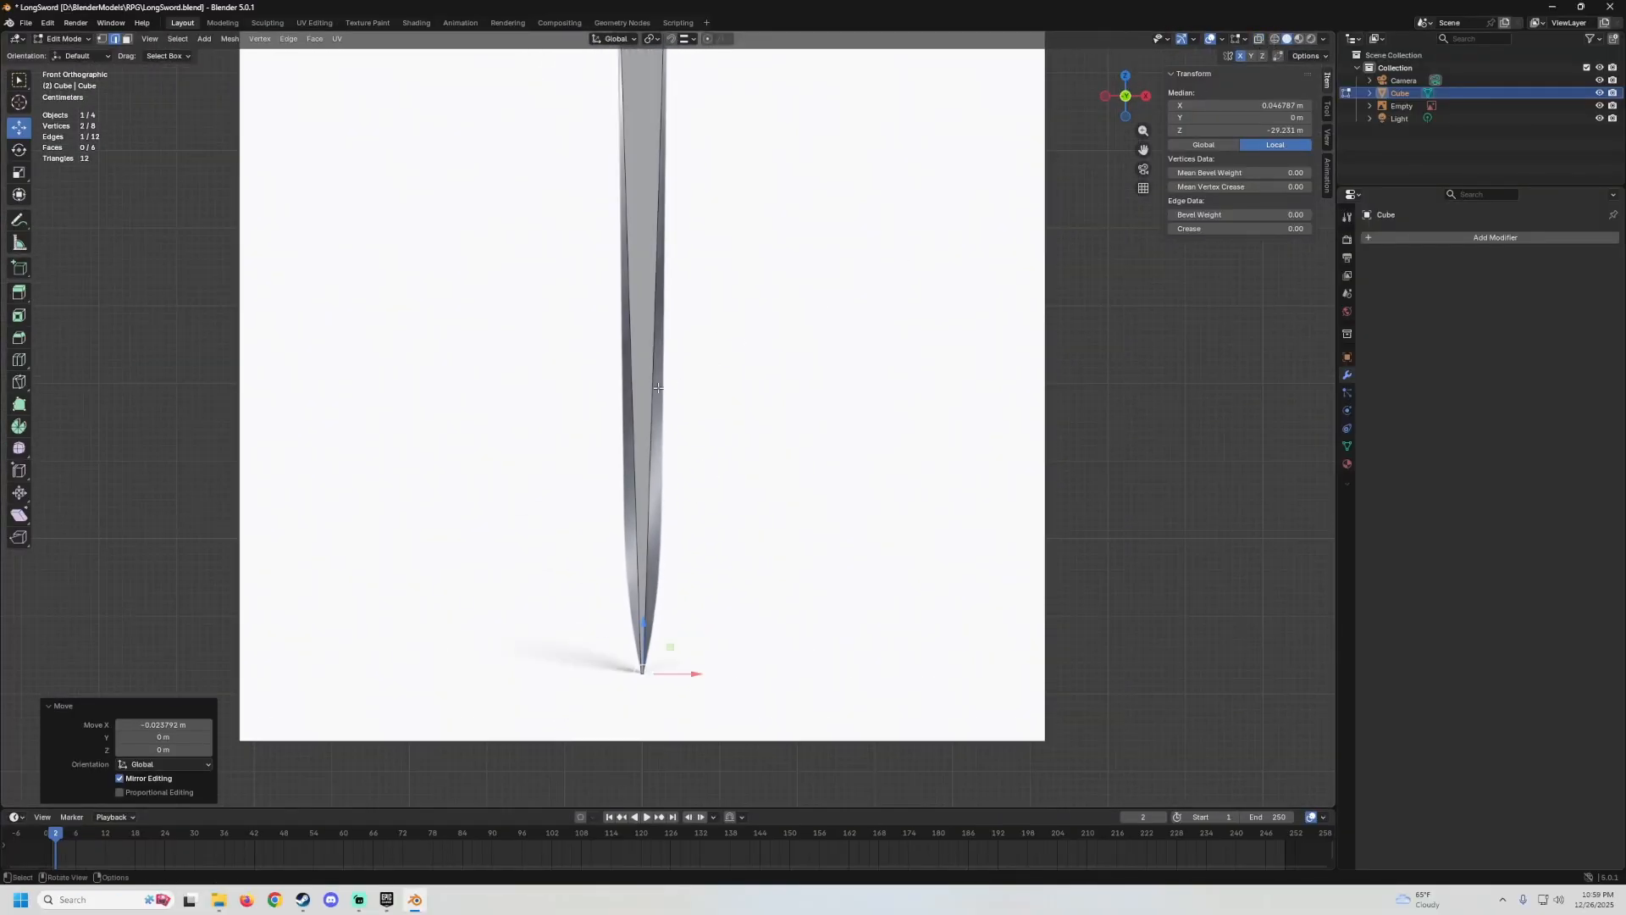
{"action": "middle_click_drag", "start_coordinate": [684, 362], "coordinate": [548, 398]}
{"action": "scroll", "coordinate": [621, 376], "scroll_direction": "down", "scroll_amount": 4}
{"action": "scroll", "coordinate": [672, 359], "scroll_direction": "up", "scroll_amount": 3}
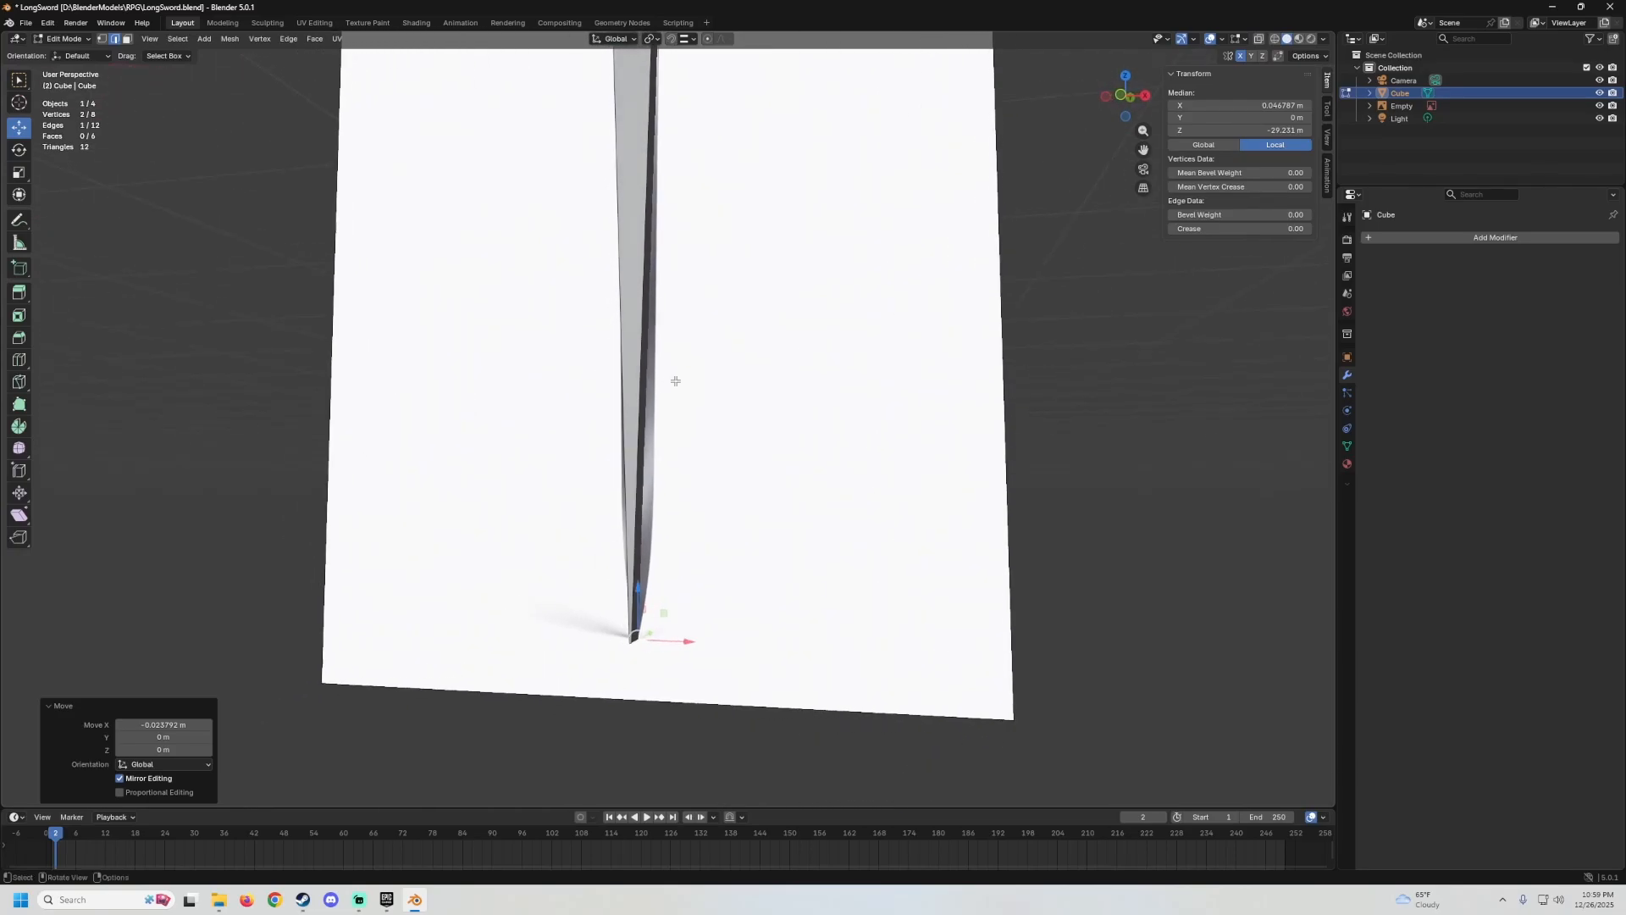
Undo the tip taper, the bottom face's downward moves and the earlier narrowing of the block's lower end.
{"action": "left_click", "coordinate": [675, 381]}
{"action": "key", "text": "ctrl+z"}
{"action": "key", "text": "ctrl+z"}
{"action": "key", "text": "ctrl+z"}
{"action": "key", "text": "ctrl+z"}
{"action": "key", "text": "ctrl+z"}
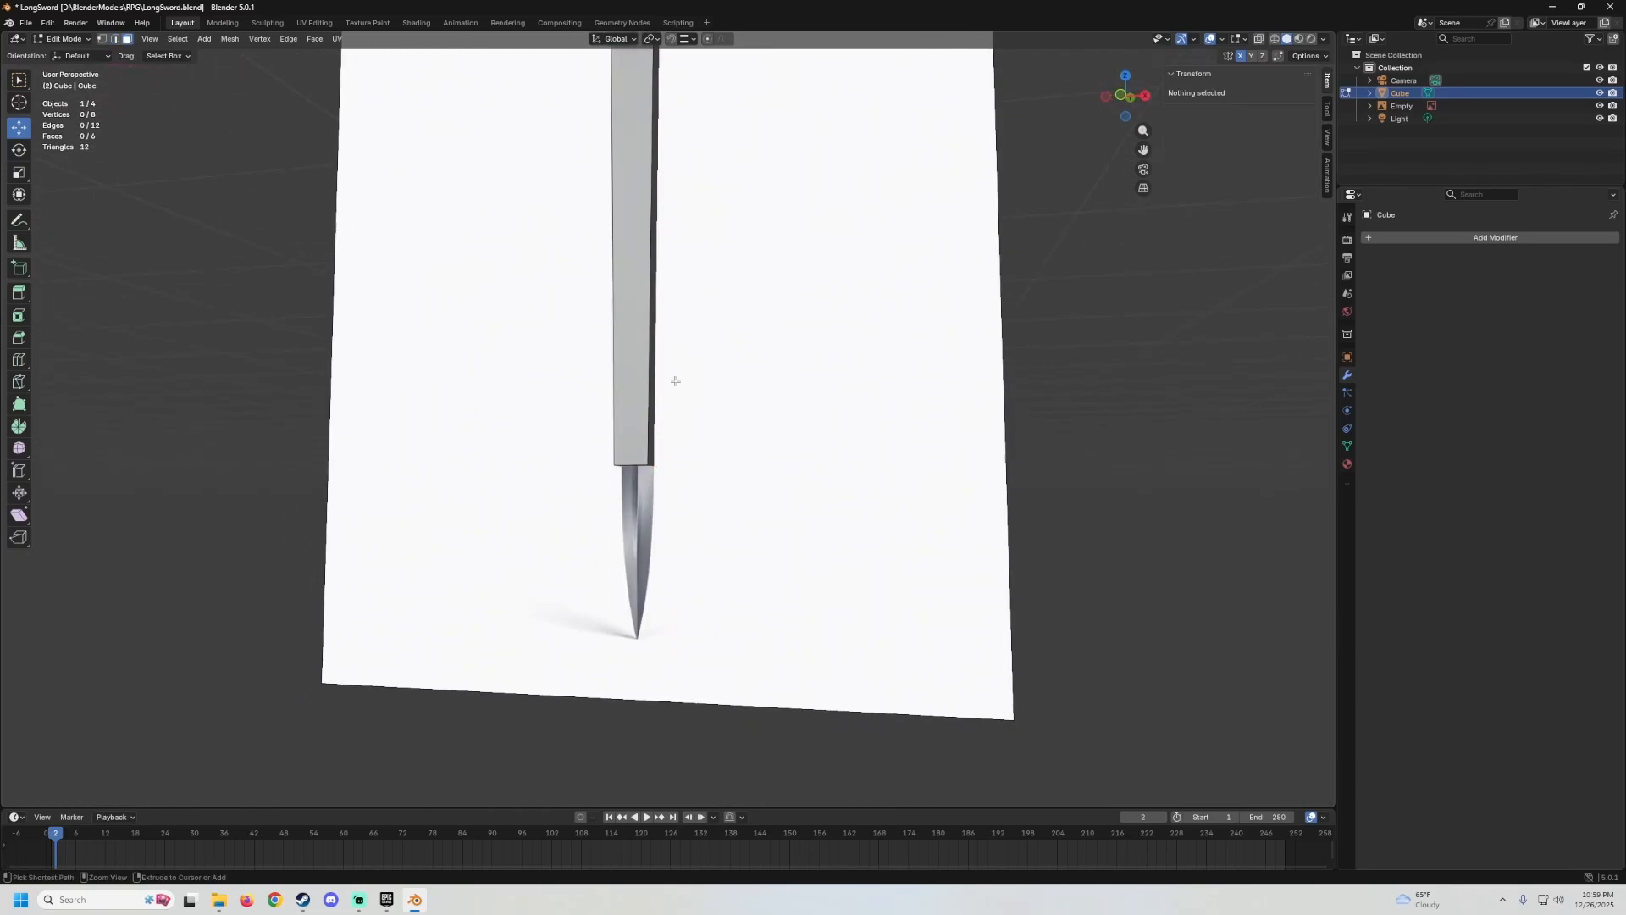
Try moving the block's bottom face down along Z without extruding, and undo the move.
{"action": "scroll", "coordinate": [676, 380], "scroll_direction": "up", "scroll_amount": 5}
{"action": "mouse_move", "coordinate": [676, 381]}
{"action": "middle_mouse_down"}
{"action": "mouse_move", "coordinate": [693, 341]}
{"action": "mouse_move", "coordinate": [689, 369]}
{"action": "middle_mouse_up"}
{"action": "middle_click_drag", "start_coordinate": [690, 369], "coordinate": [739, 200], "text": "shift"}
{"action": "left_click_drag", "start_coordinate": [658, 266], "coordinate": [658, 409]}
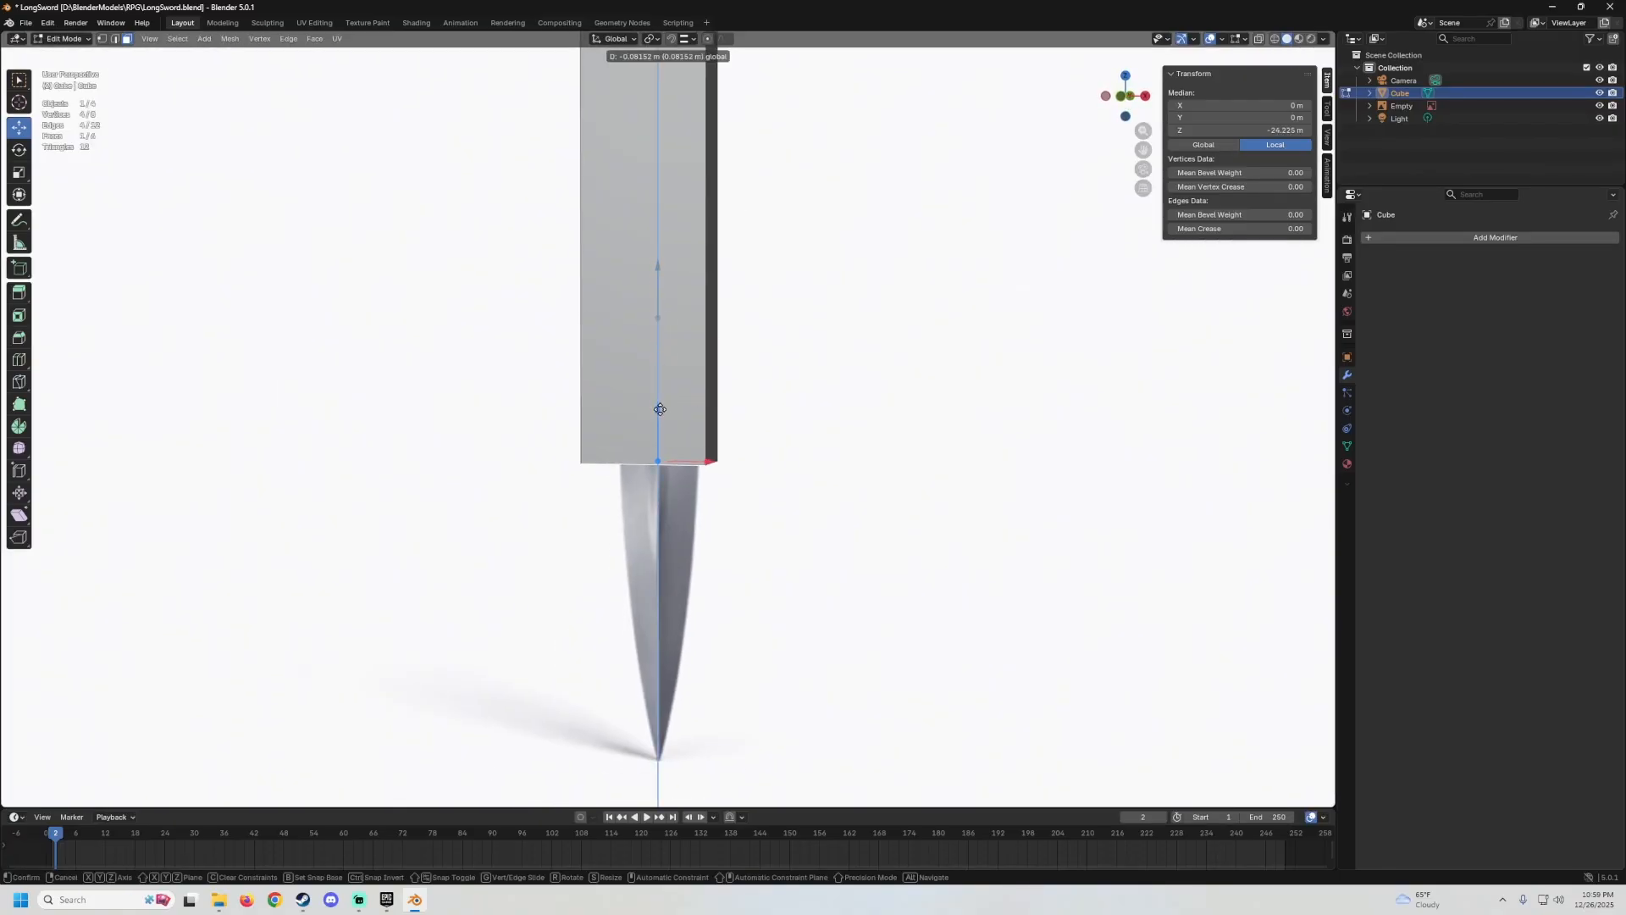
{"action": "key", "text": "ctrl+z"}
Extrude the block's bottom face down about 0.179 m and lower it another 0.075 m to the reference blade's tip.
{"action": "mouse_move", "coordinate": [725, 285]}
{"action": "middle_mouse_down"}
{"action": "mouse_move", "coordinate": [731, 263]}
{"action": "mouse_move", "coordinate": [730, 280]}
{"action": "middle_mouse_up"}
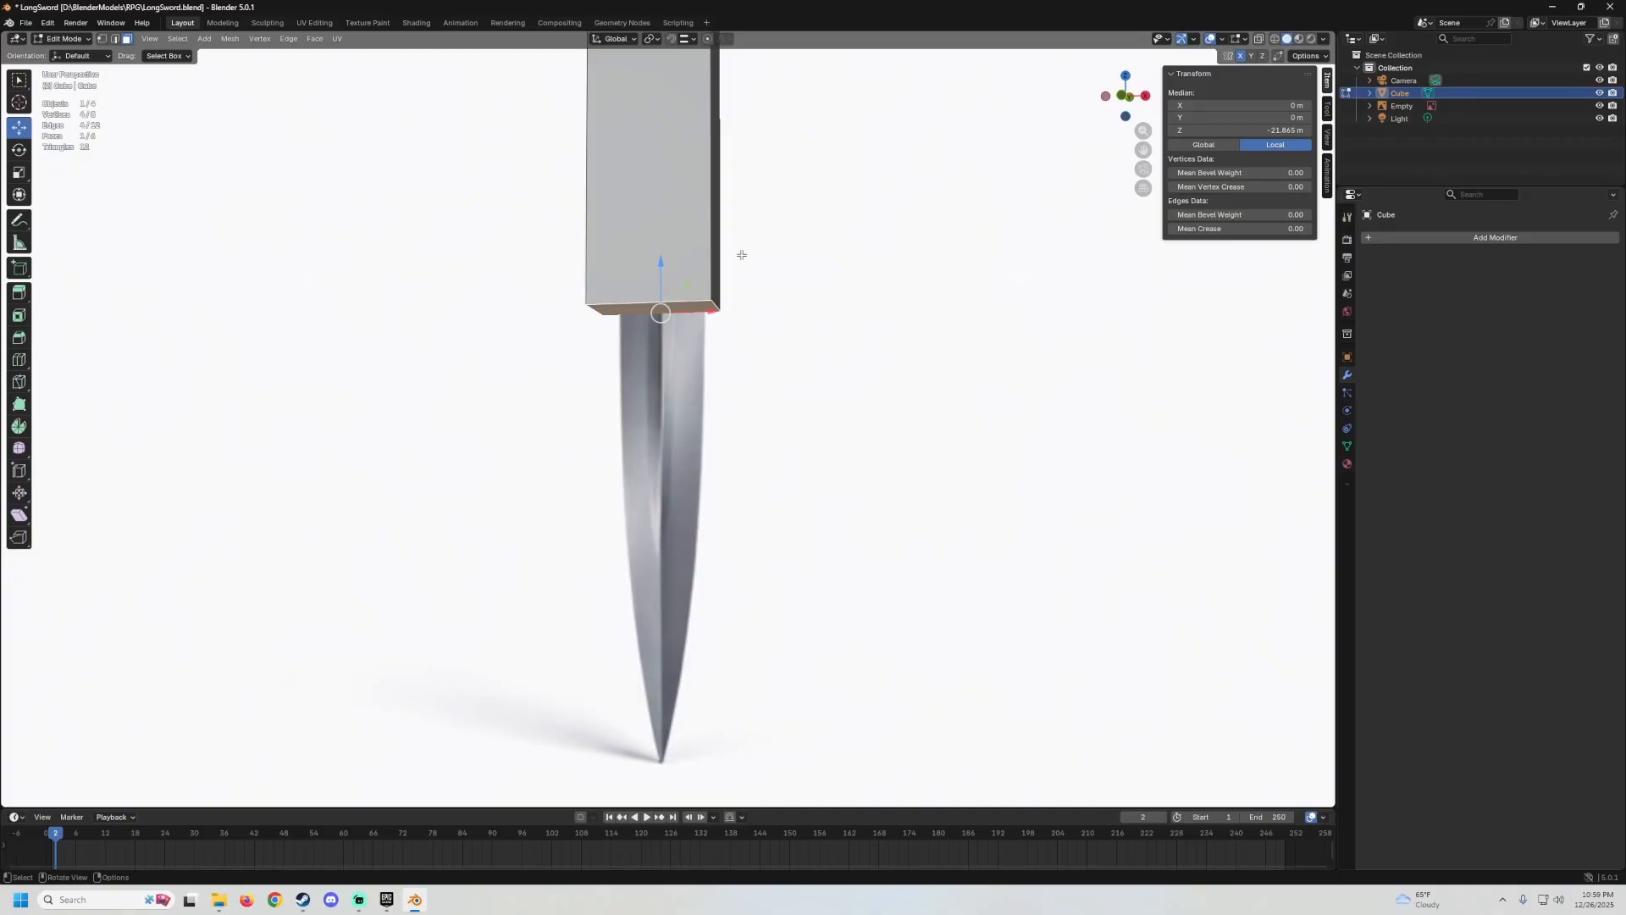
{"action": "key", "text": "e"}
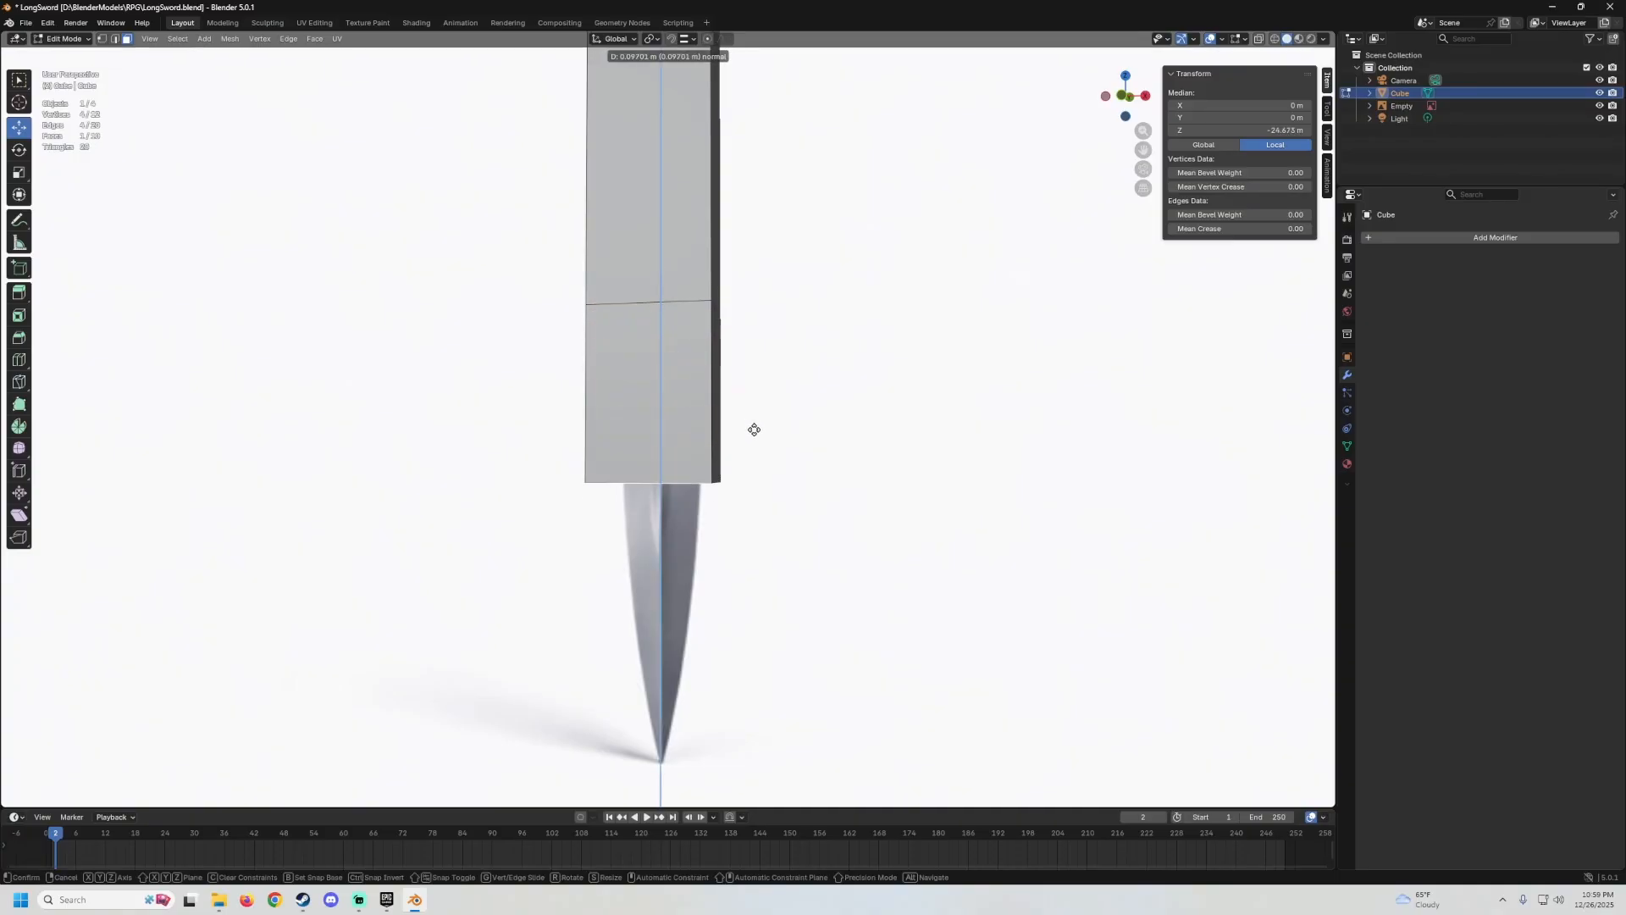
{"action": "left_click", "coordinate": [760, 526]}
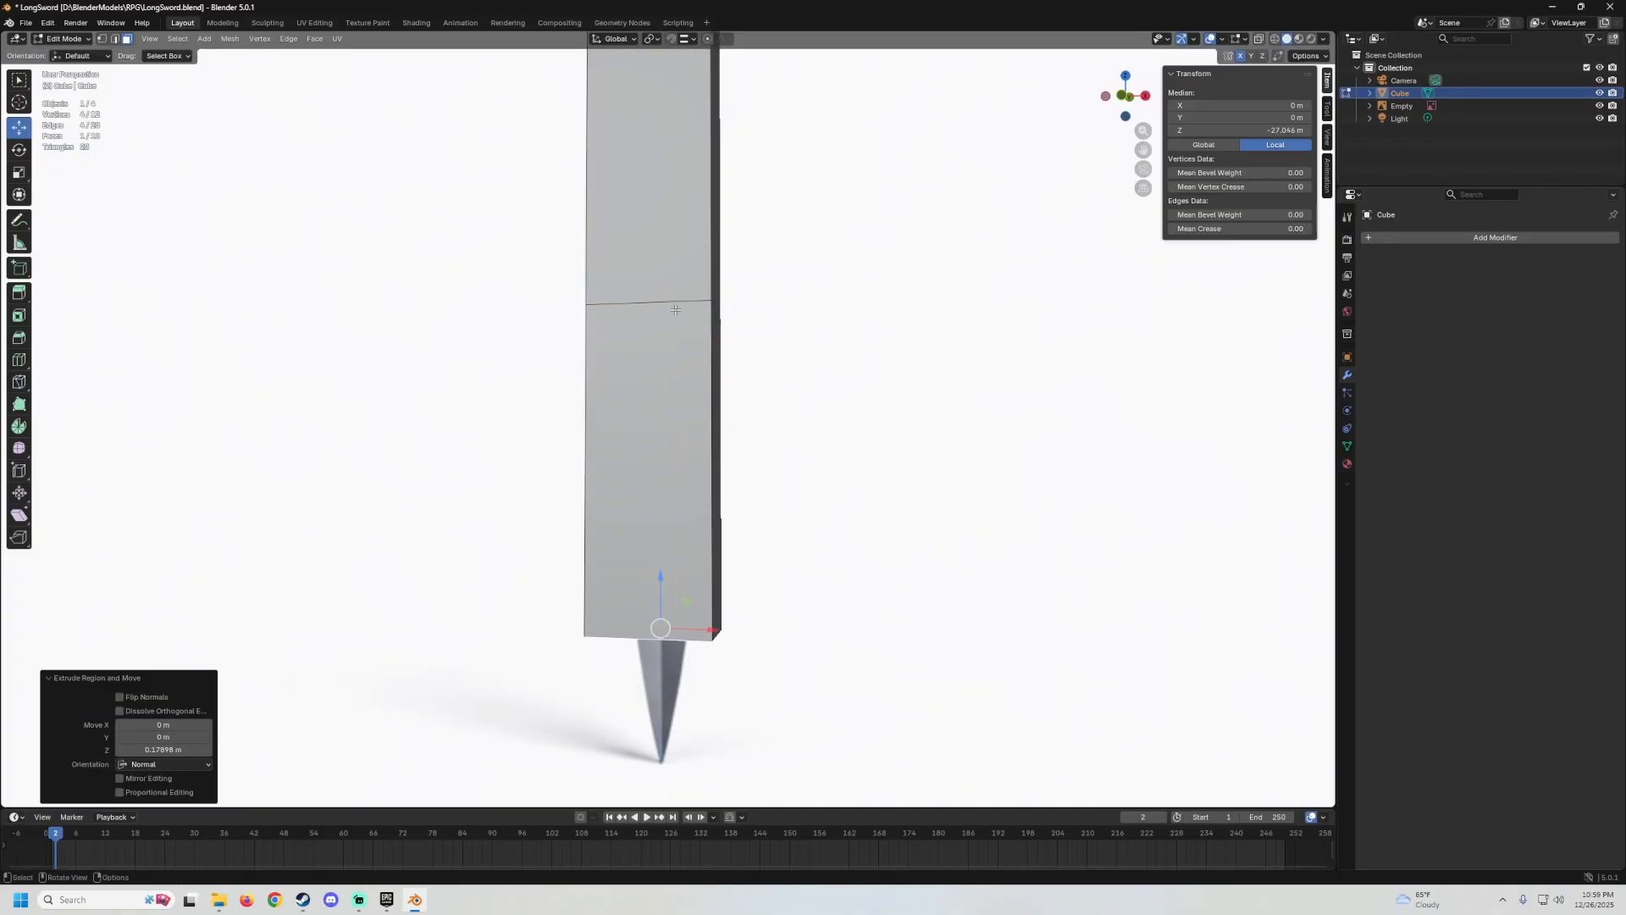
{"action": "mouse_move", "coordinate": [600, 298]}
{"action": "middle_mouse_down"}
{"action": "mouse_move", "coordinate": [675, 487]}
{"action": "mouse_move", "coordinate": [612, 314]}
{"action": "middle_mouse_up"}
{"action": "key", "text": "KP_1"}
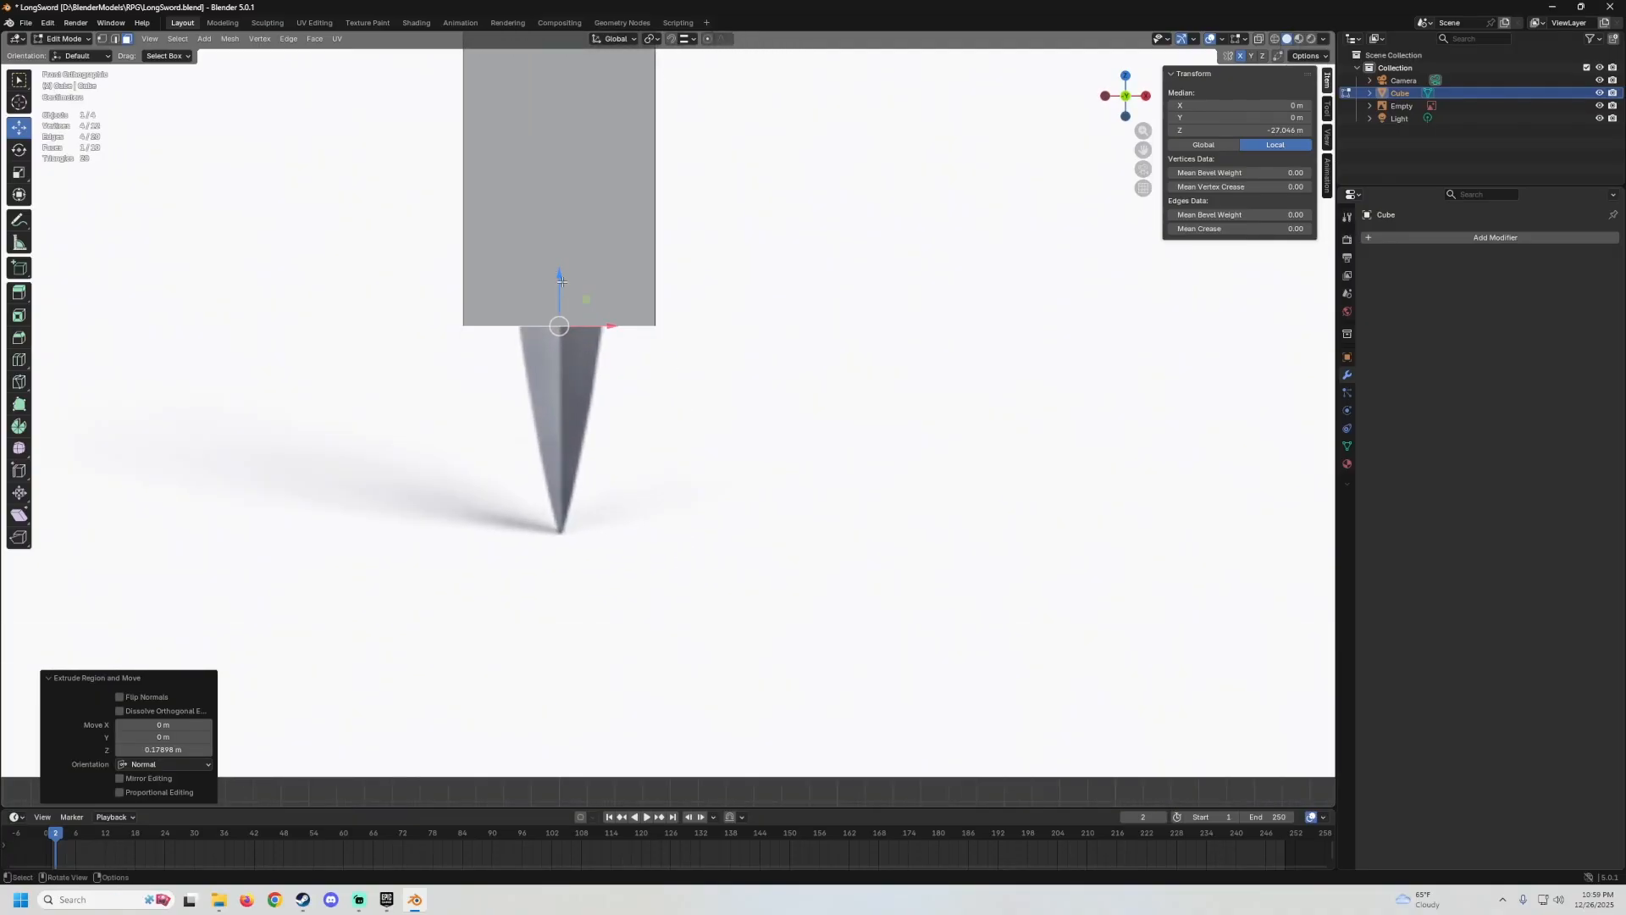
{"action": "left_click_drag", "start_coordinate": [561, 280], "coordinate": [595, 493]}
{"action": "scroll", "coordinate": [594, 493], "scroll_direction": "down", "scroll_amount": 3}
{"action": "scroll", "coordinate": [632, 241], "scroll_direction": "down", "scroll_amount": 3}
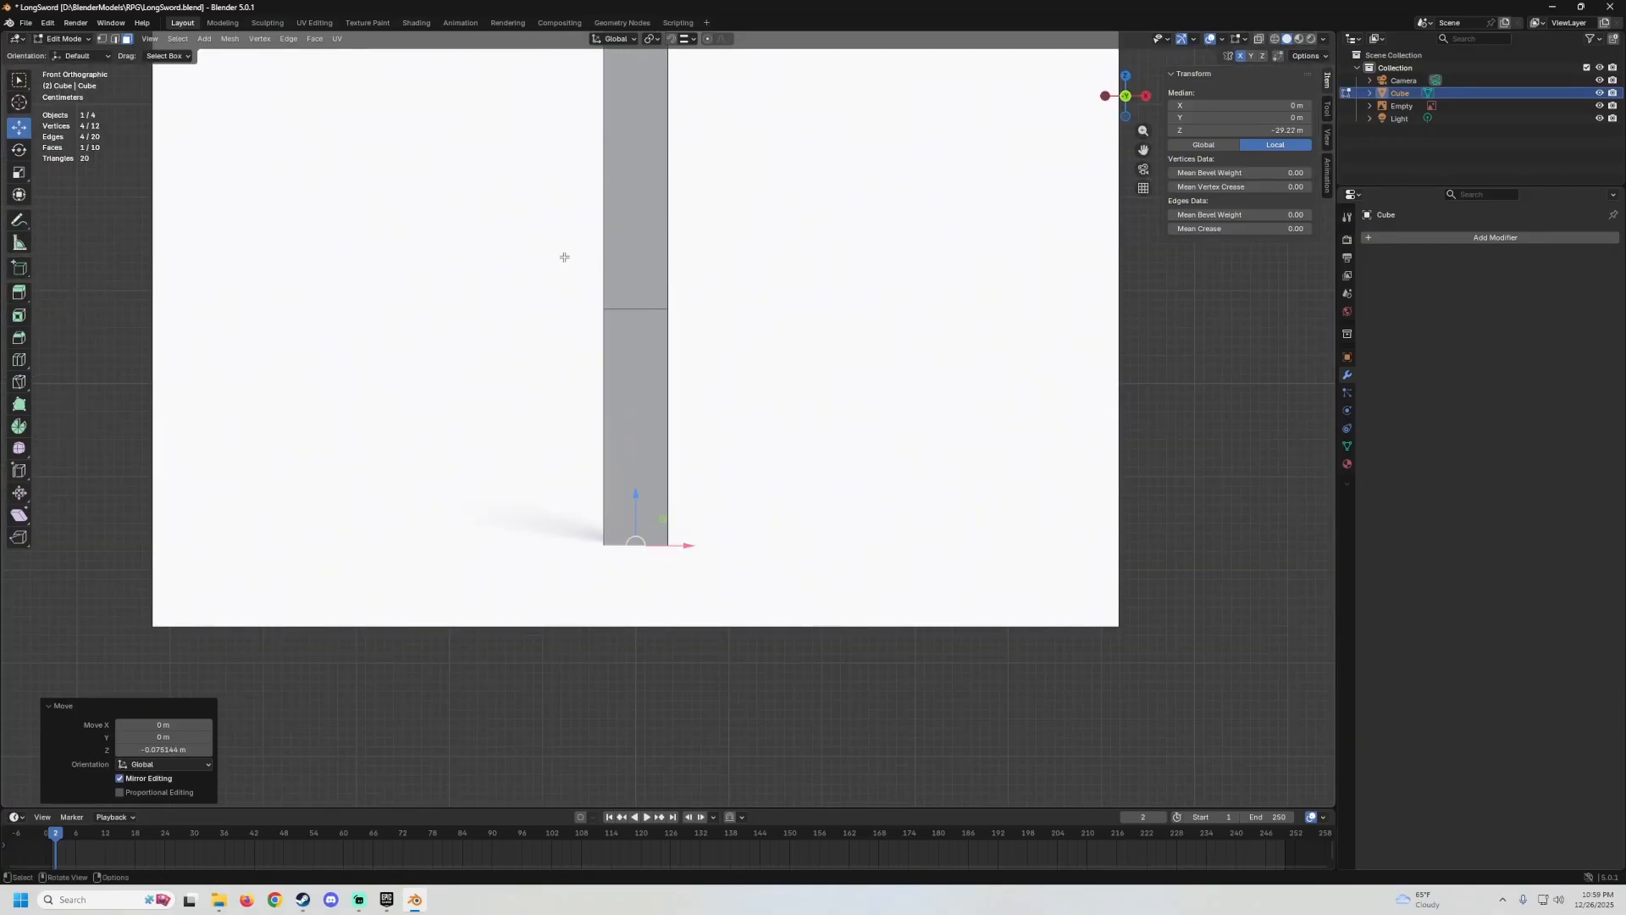
Select the extrusion's bottom +X edge and, using X-ray, move it inward about 0.032 m with mirroring to form the point.
{"action": "middle_click_drag", "start_coordinate": [854, 349], "coordinate": [705, 339]}
{"action": "left_click", "coordinate": [118, 39]}
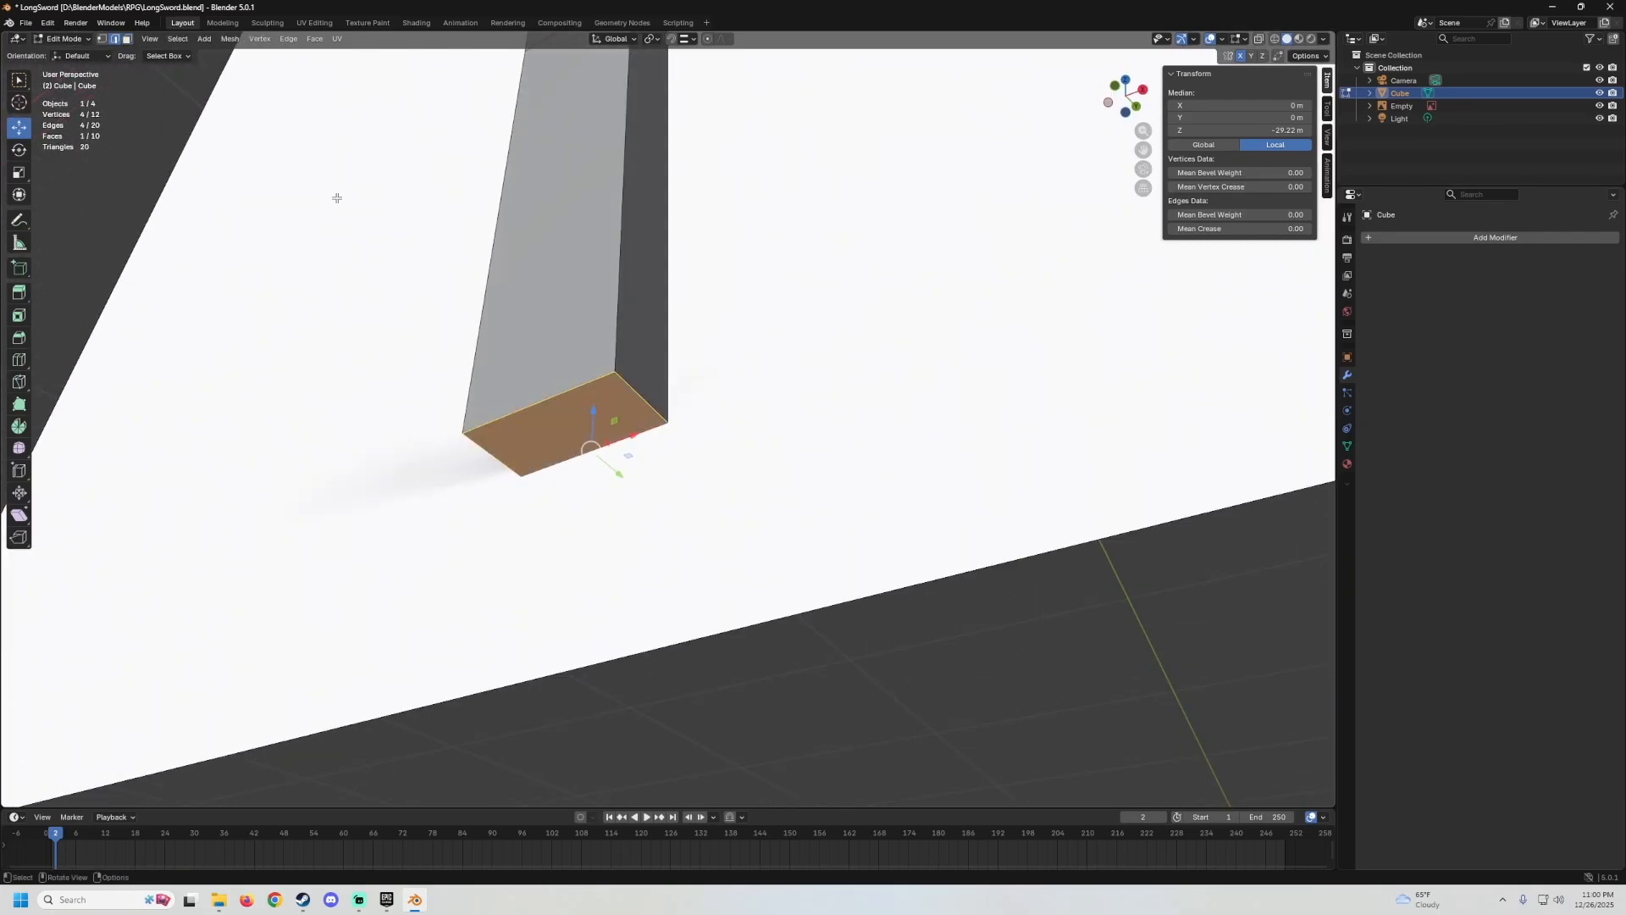
{"action": "left_click", "coordinate": [645, 400]}
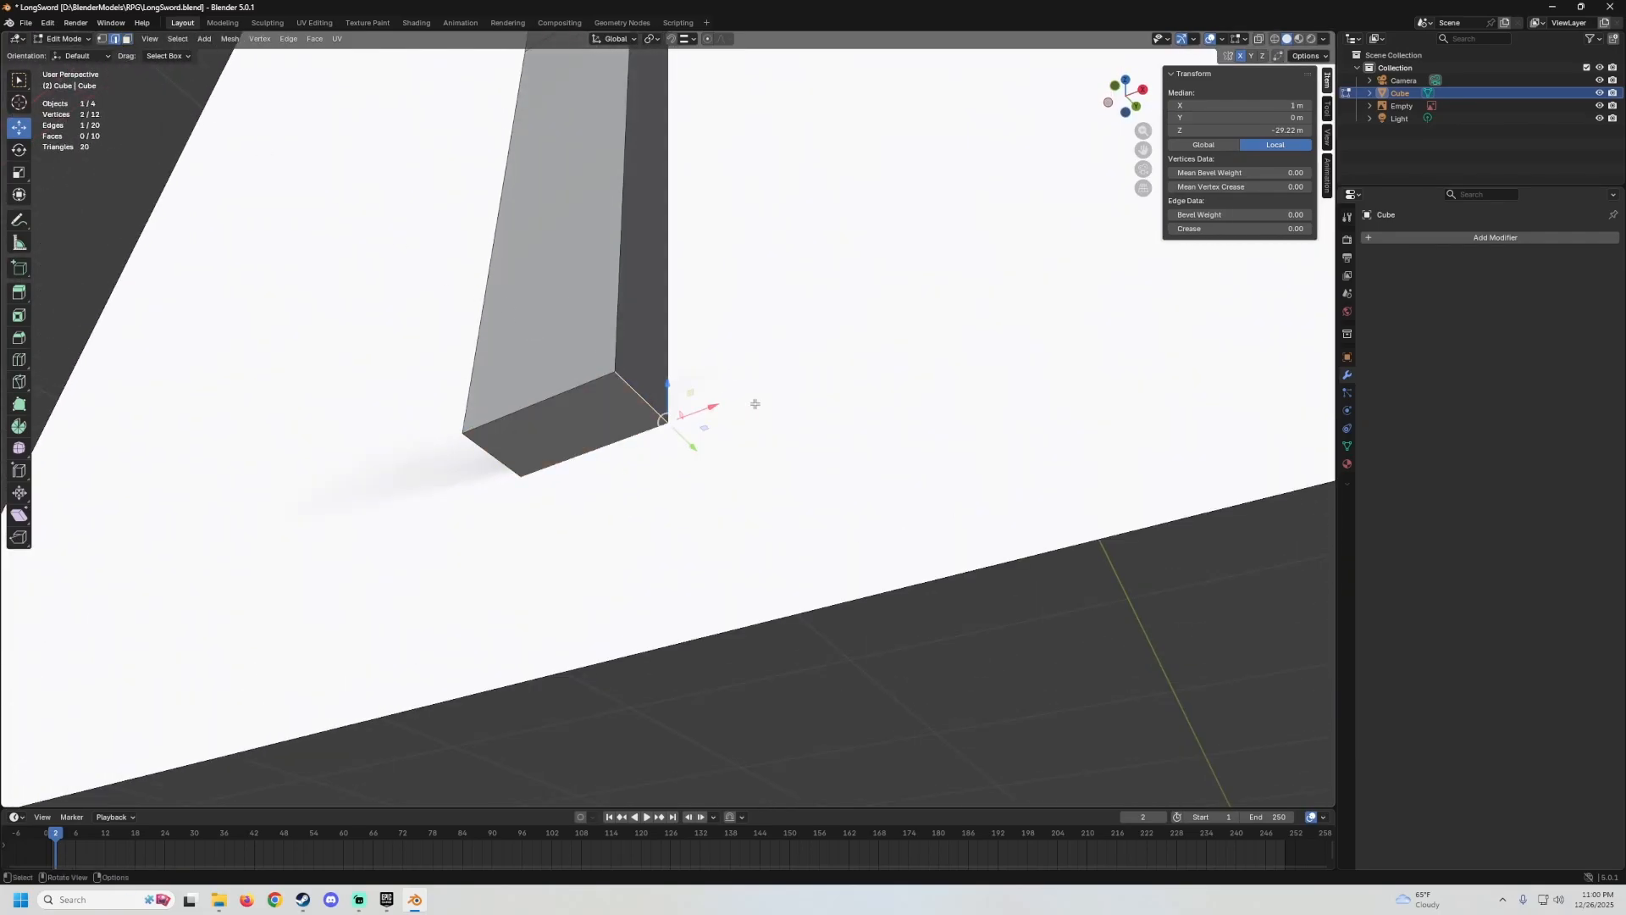
{"action": "key", "text": "KP_1"}
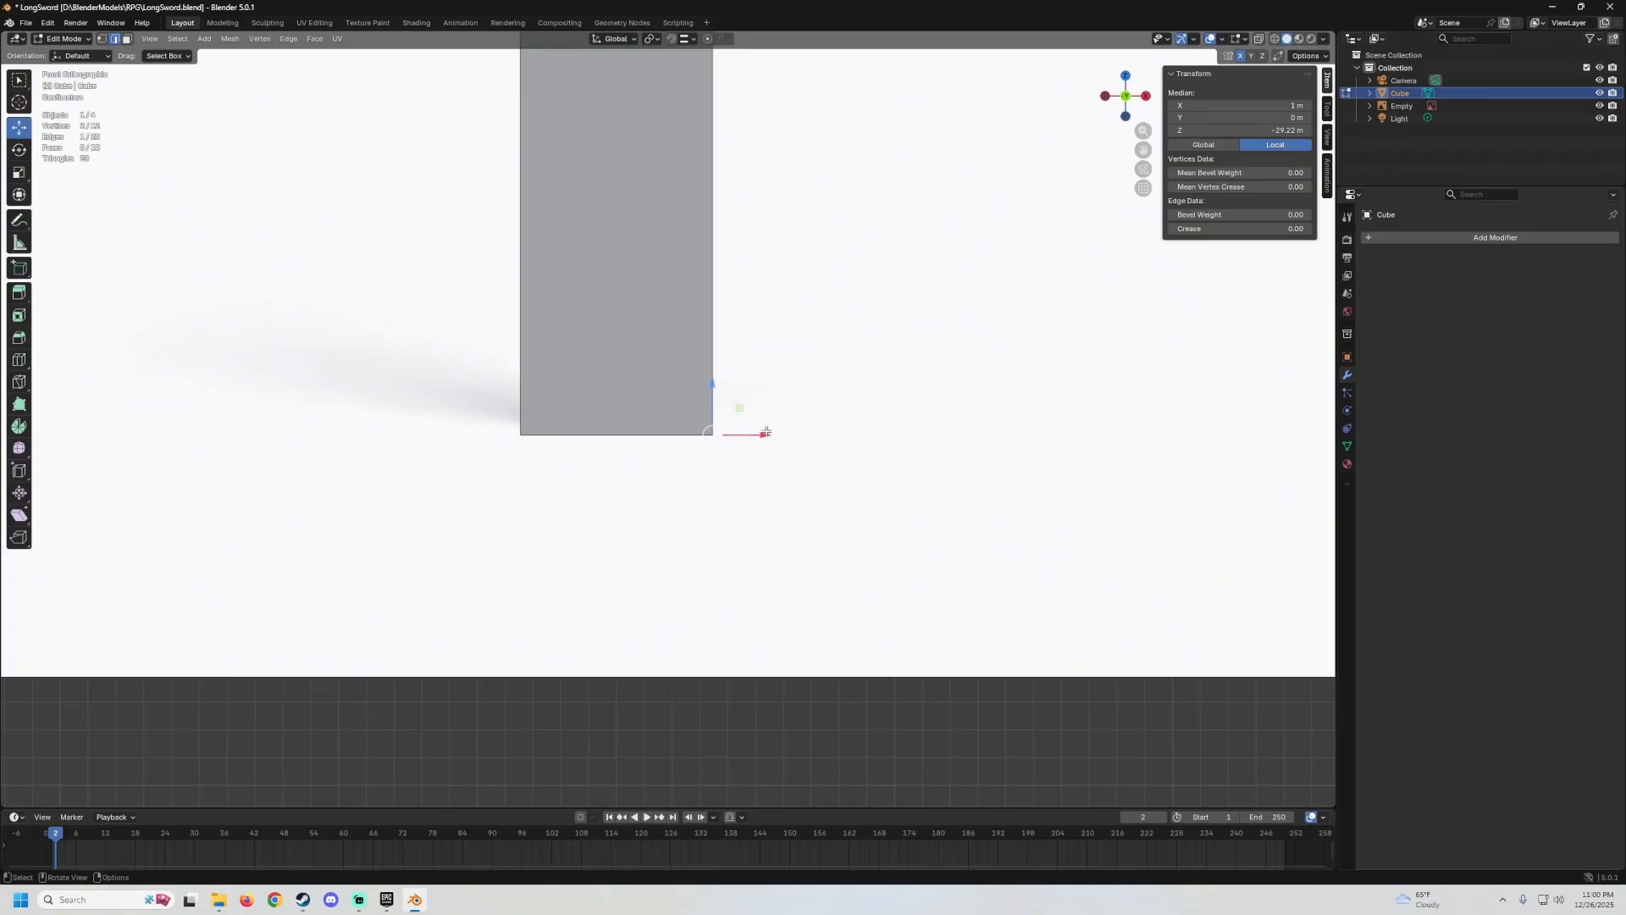
{"action": "left_click_drag", "start_coordinate": [765, 437], "coordinate": [680, 433]}
{"action": "left_click", "coordinate": [1259, 40]}
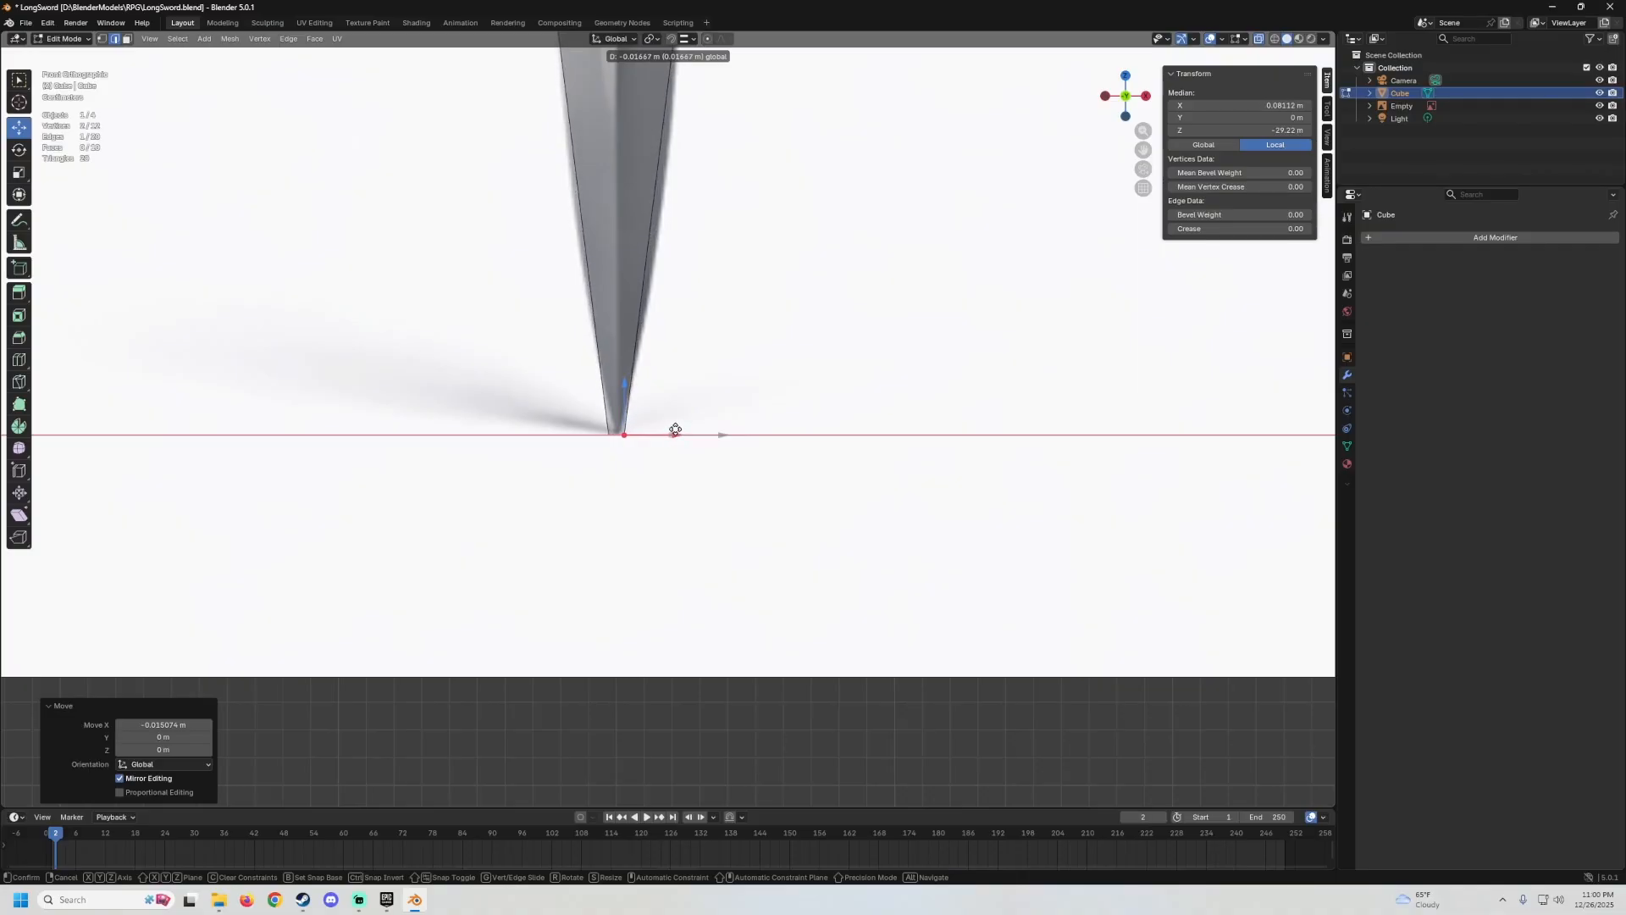
{"action": "left_click_drag", "start_coordinate": [673, 429], "coordinate": [675, 430]}
{"action": "scroll", "coordinate": [727, 286], "scroll_direction": "down", "scroll_amount": 5}
{"action": "middle_click_drag", "start_coordinate": [730, 285], "coordinate": [706, 419], "text": "shift"}
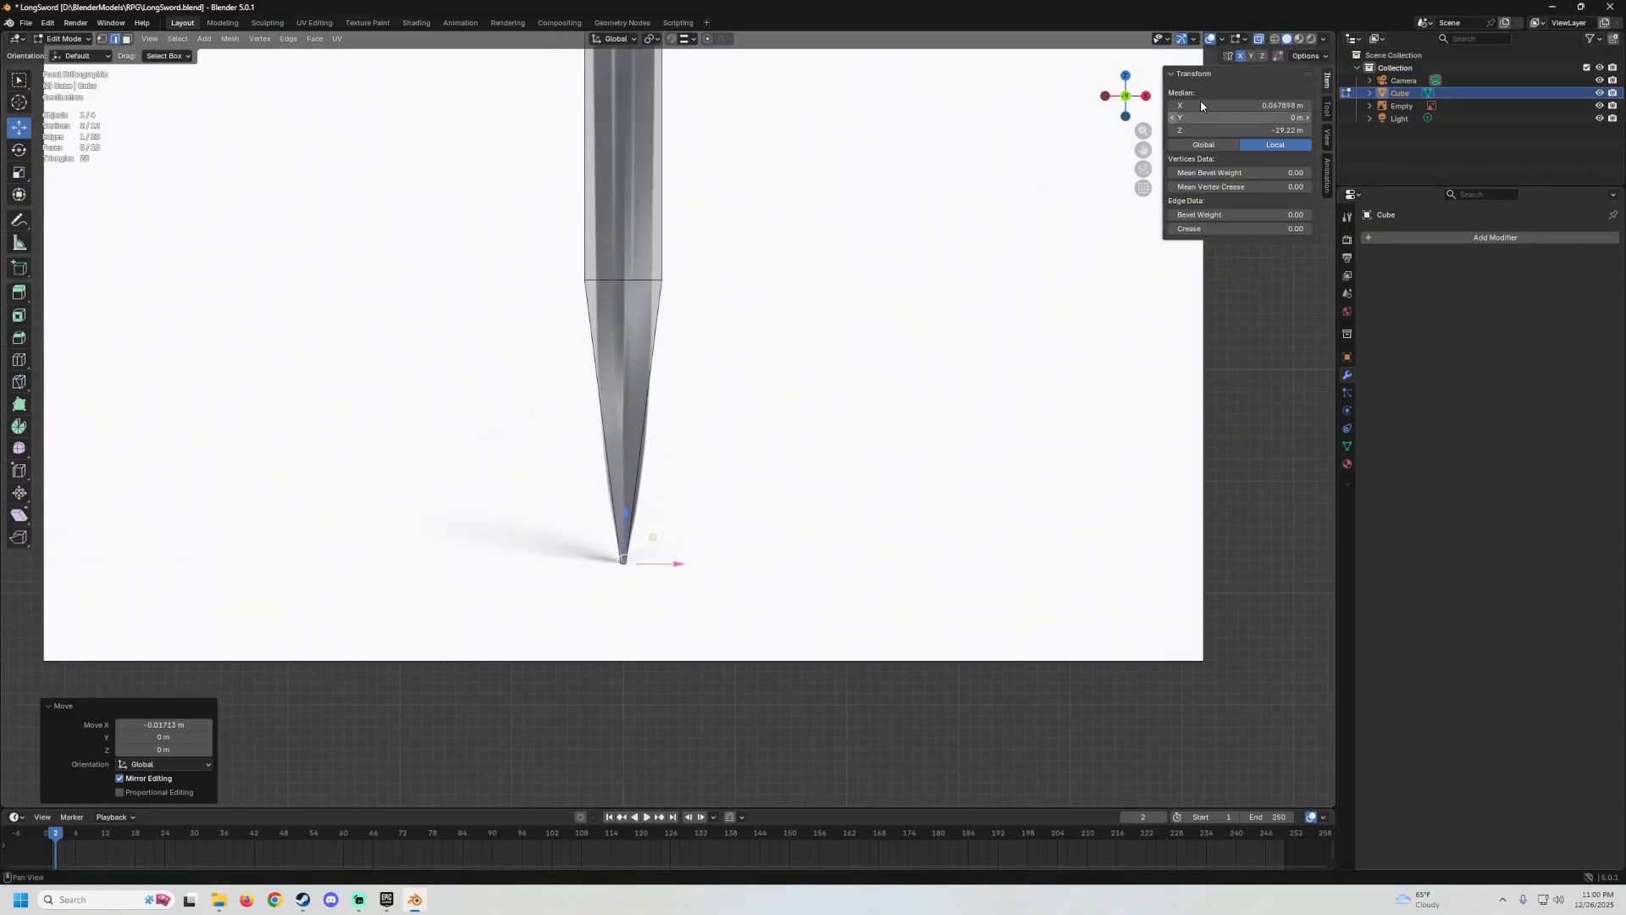
Compare the tapered tip section and the edge above it with the reference blade, with X-ray off and on.
{"action": "left_click", "coordinate": [1259, 39]}
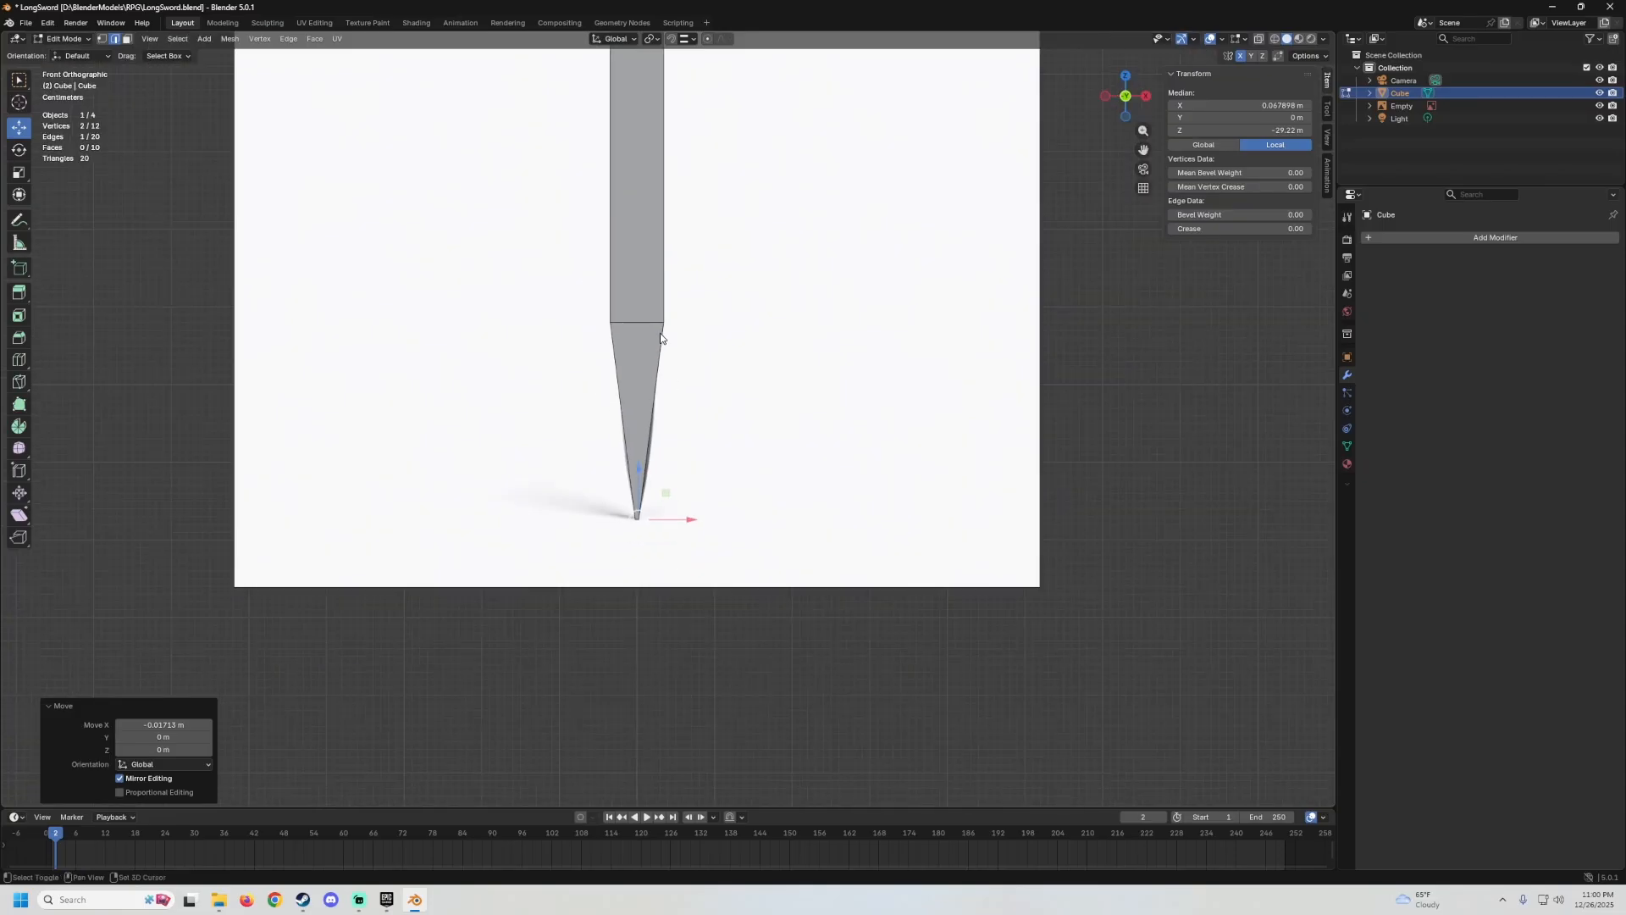
{"action": "middle_click_drag", "start_coordinate": [693, 388], "coordinate": [651, 386], "text": "shift"}
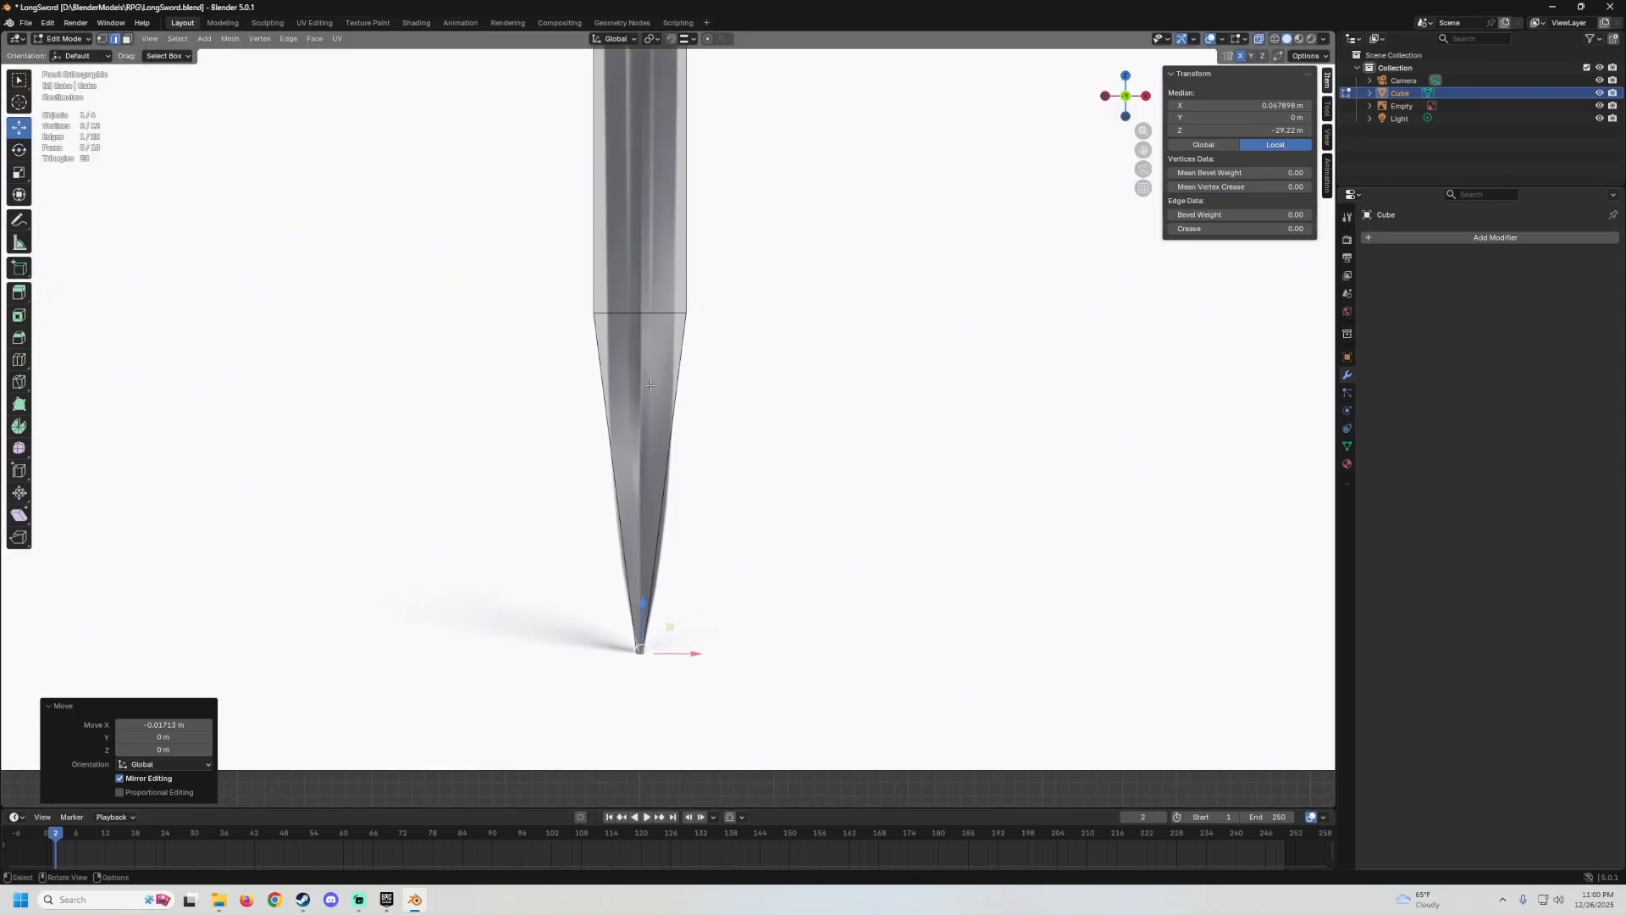
{"action": "scroll", "coordinate": [690, 301], "scroll_direction": "down", "scroll_amount": 3}
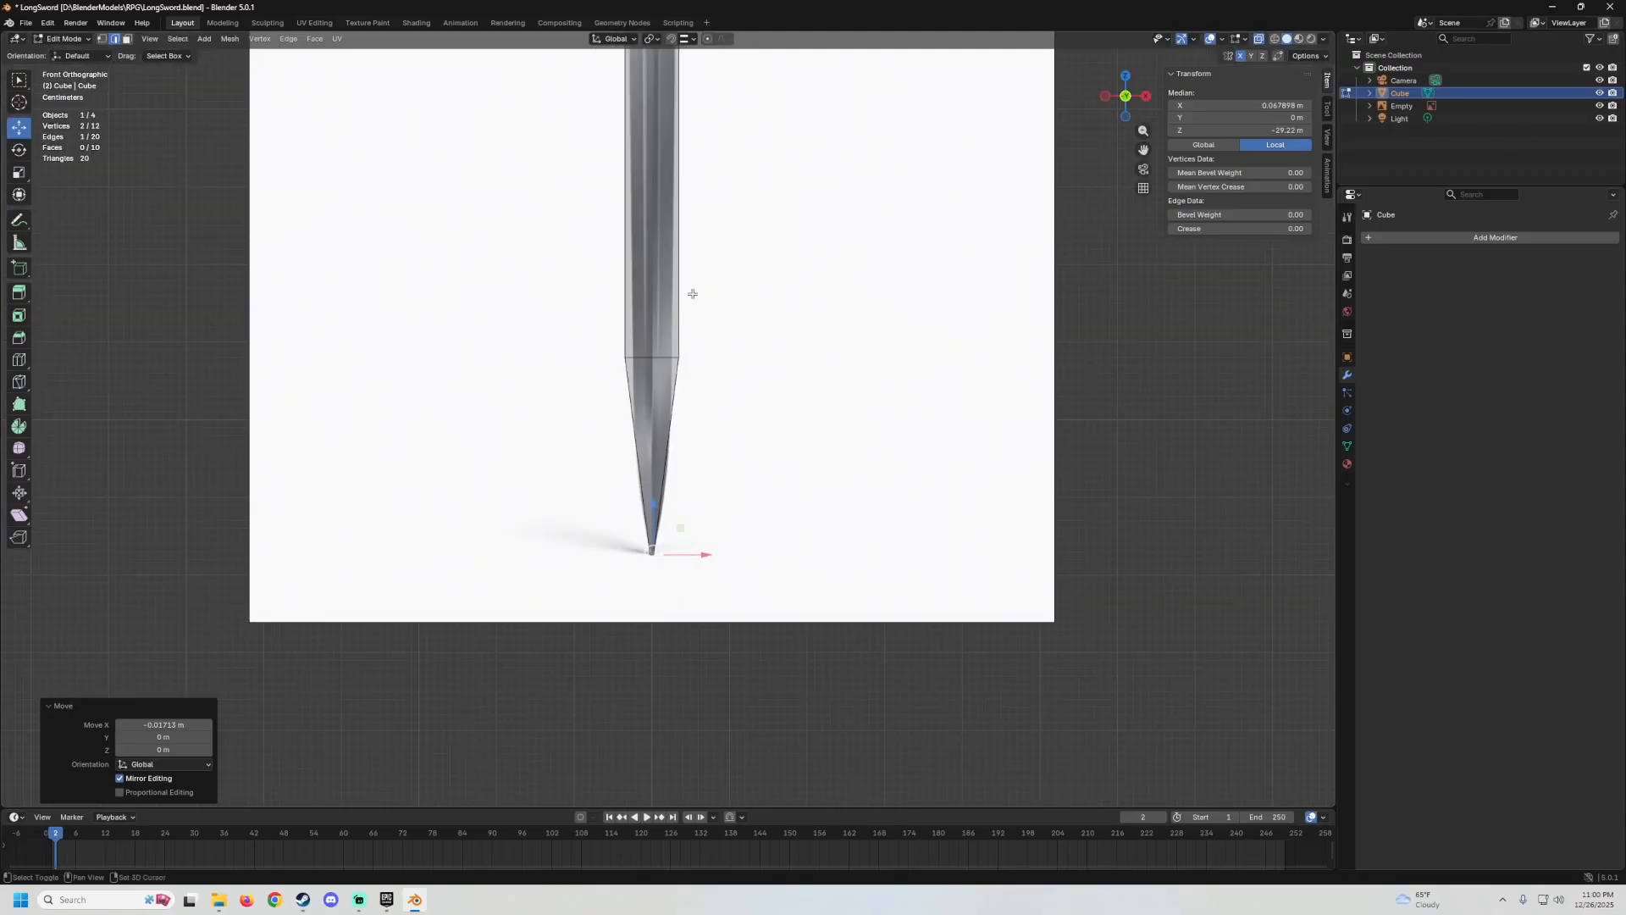
{"action": "middle_click_drag", "start_coordinate": [694, 285], "coordinate": [706, 360], "text": "shift"}
{"action": "scroll", "coordinate": [700, 385], "scroll_direction": "up", "scroll_amount": 3}
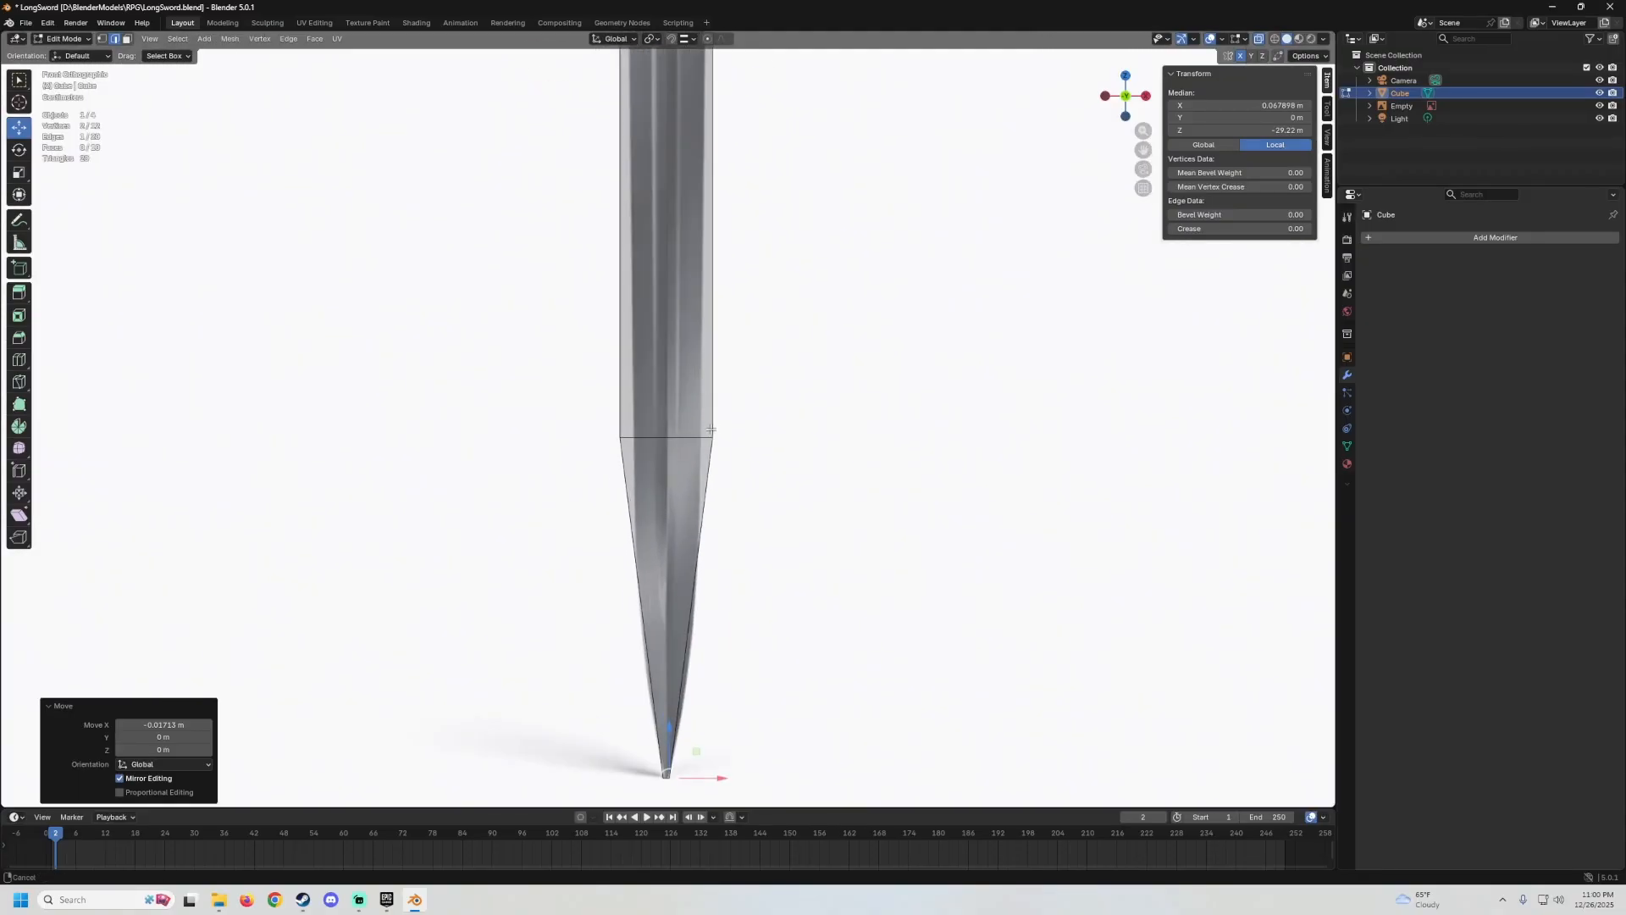
Return the blade to Object Mode with X-ray off and add a Subdivision Surface modifier to it.
{"action": "middle_click_drag", "start_coordinate": [715, 434], "coordinate": [690, 404], "text": "shift"}
{"action": "key", "text": "Tab"}
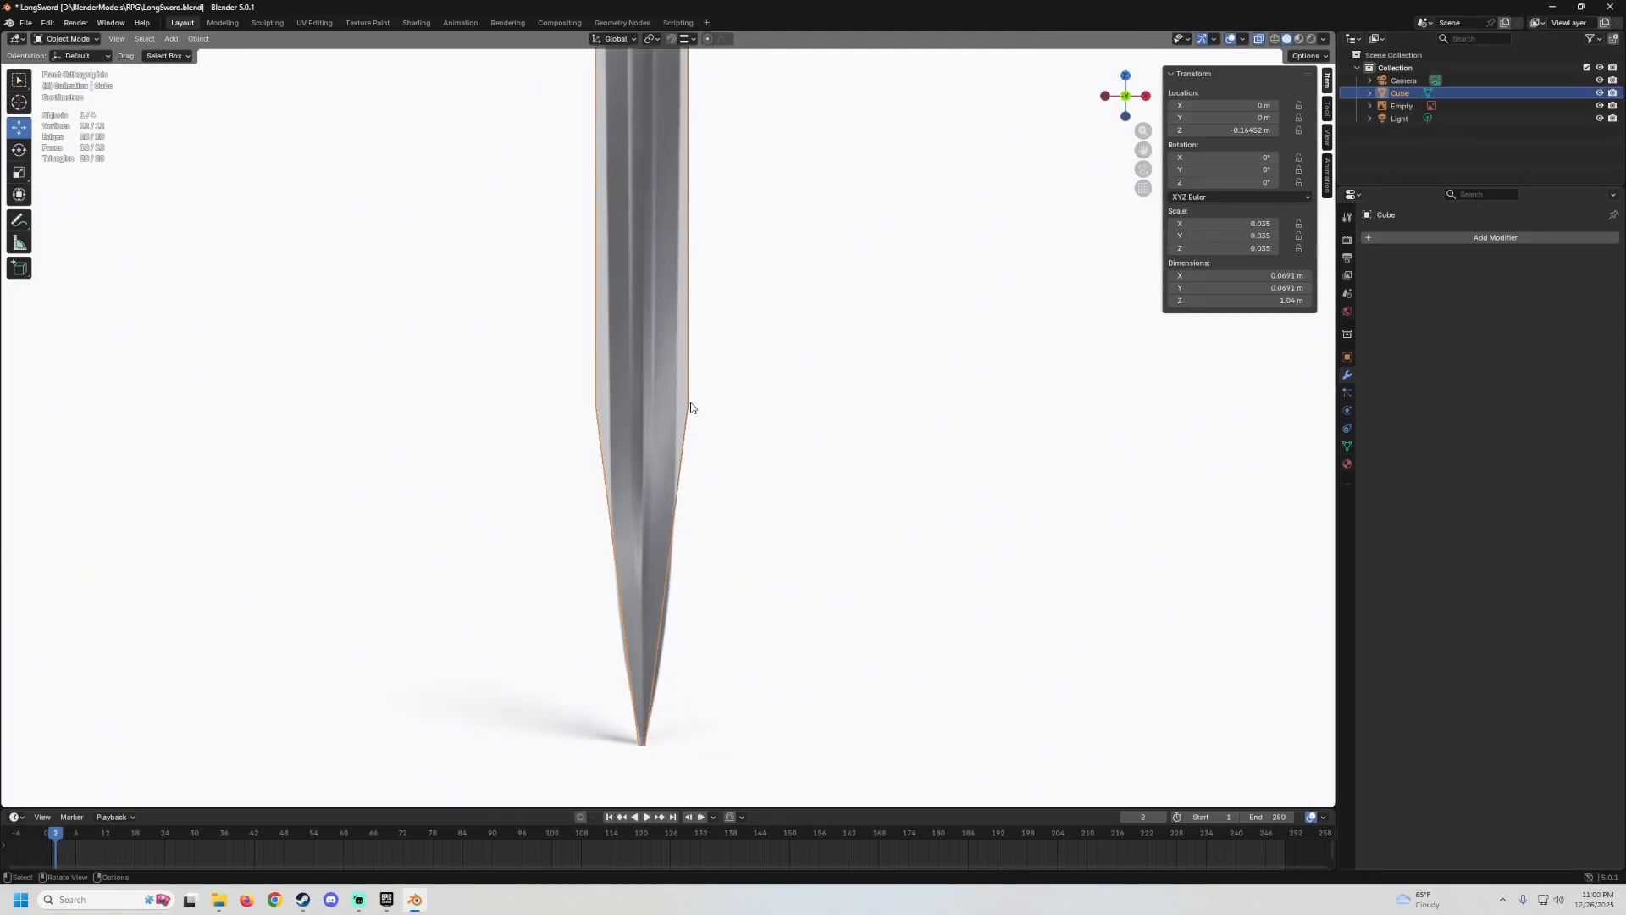
{"action": "left_click", "coordinate": [1260, 42]}
{"action": "middle_click_drag", "start_coordinate": [850, 316], "coordinate": [636, 349]}
{"action": "scroll", "coordinate": [745, 364], "scroll_direction": "up", "scroll_amount": 2}
{"action": "scroll", "coordinate": [618, 332], "scroll_direction": "up", "scroll_amount": 2}
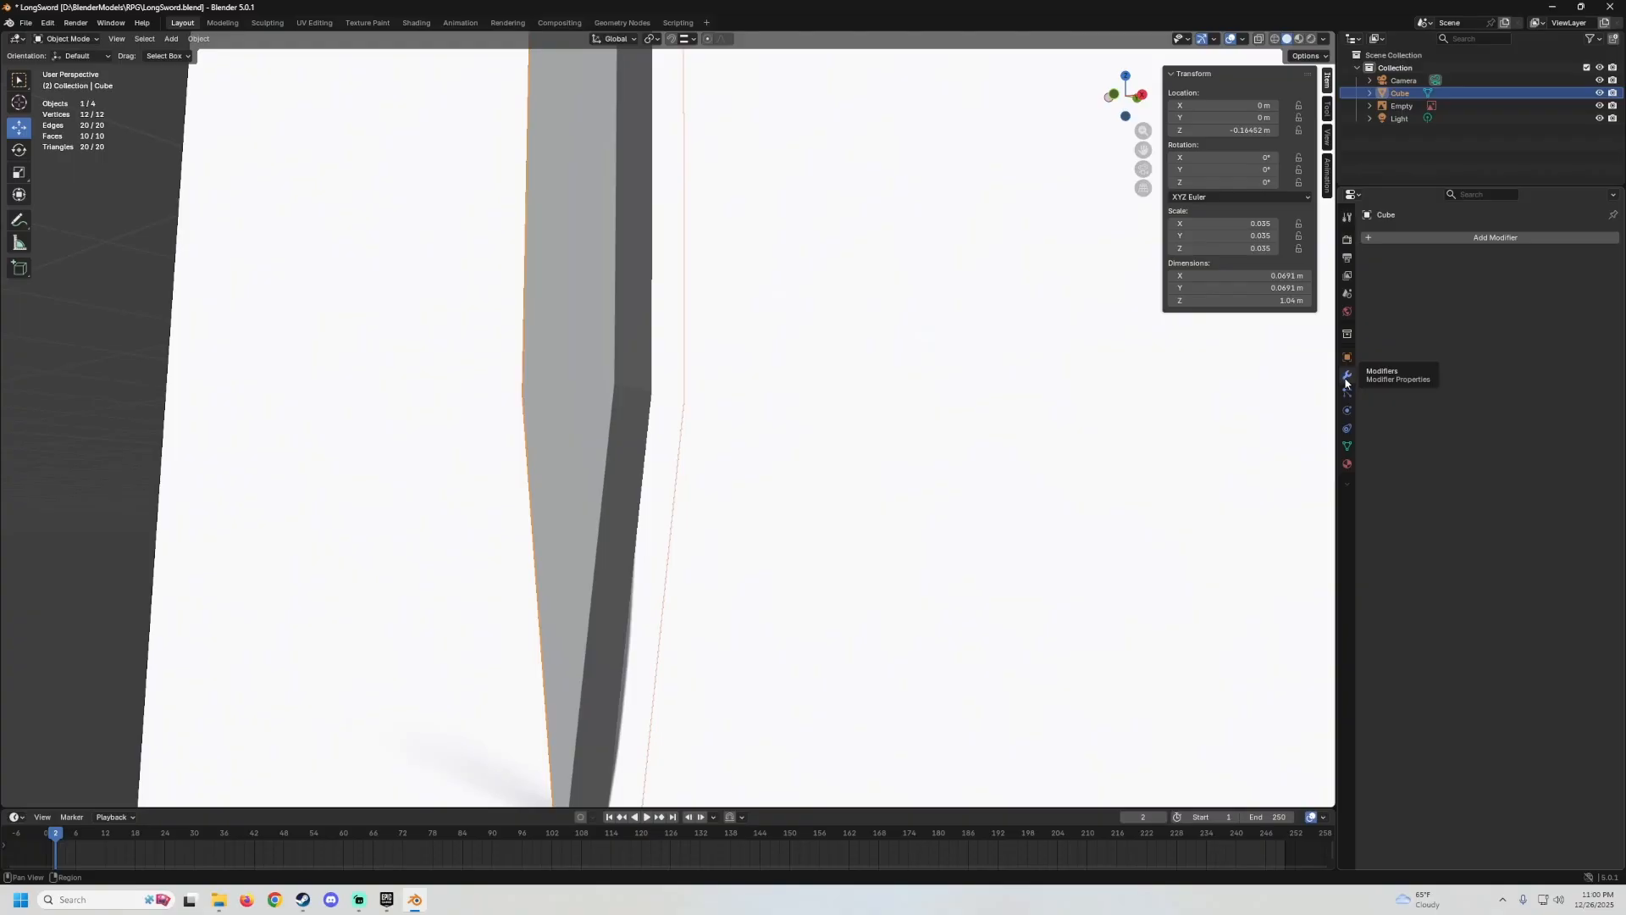
{"action": "left_click", "coordinate": [1463, 238]}
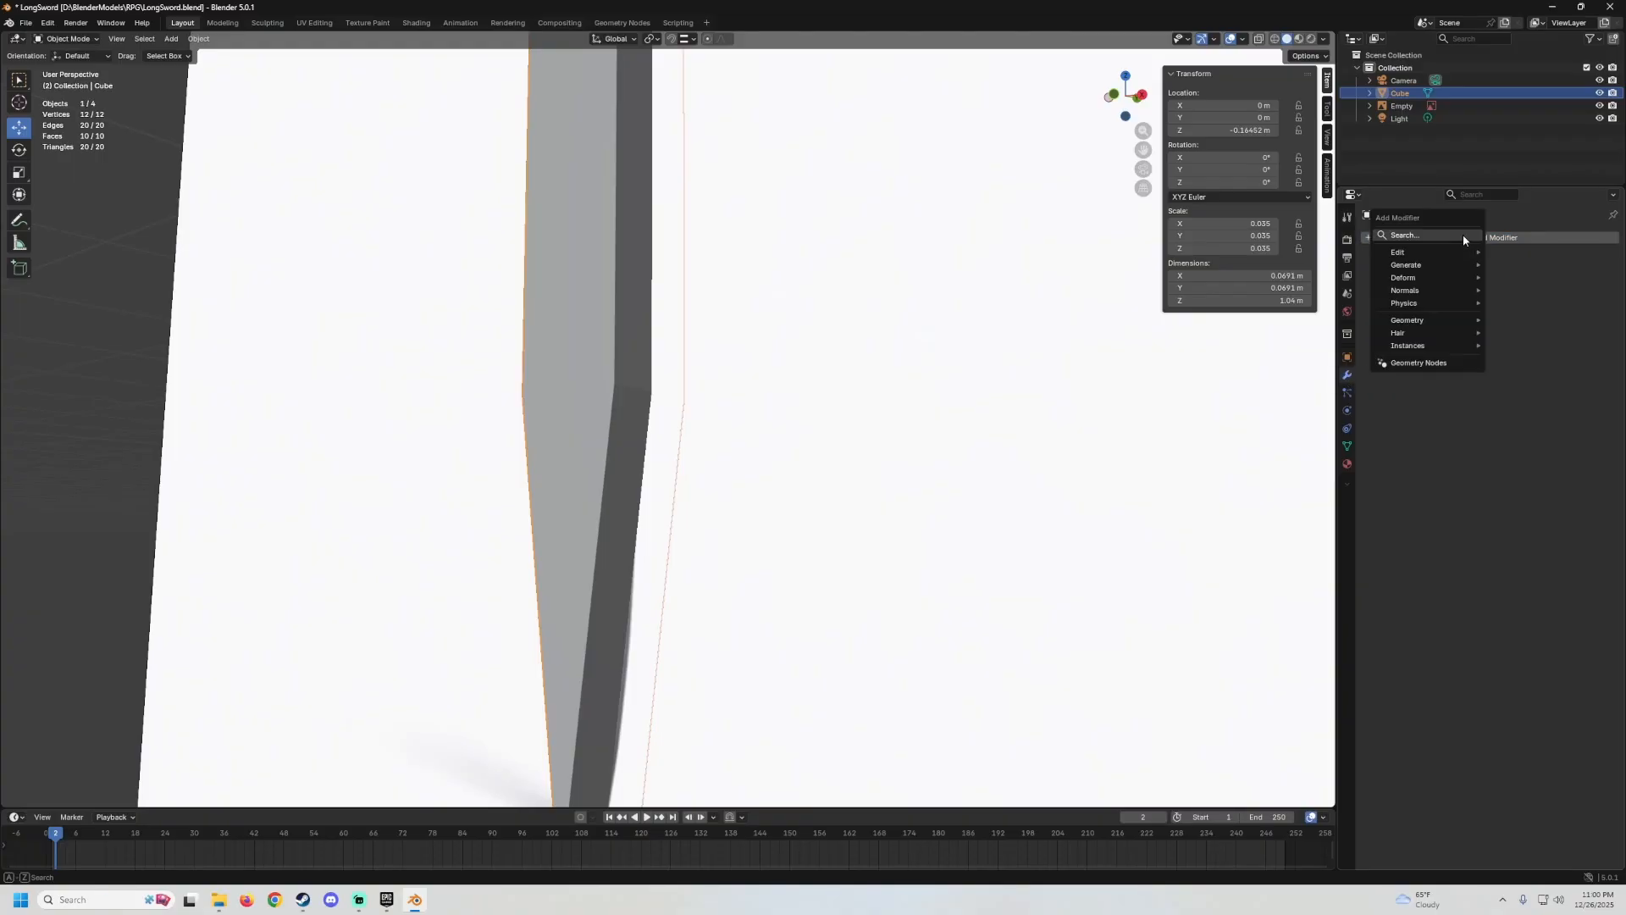
{"action": "mouse_move", "coordinate": [1424, 265]}
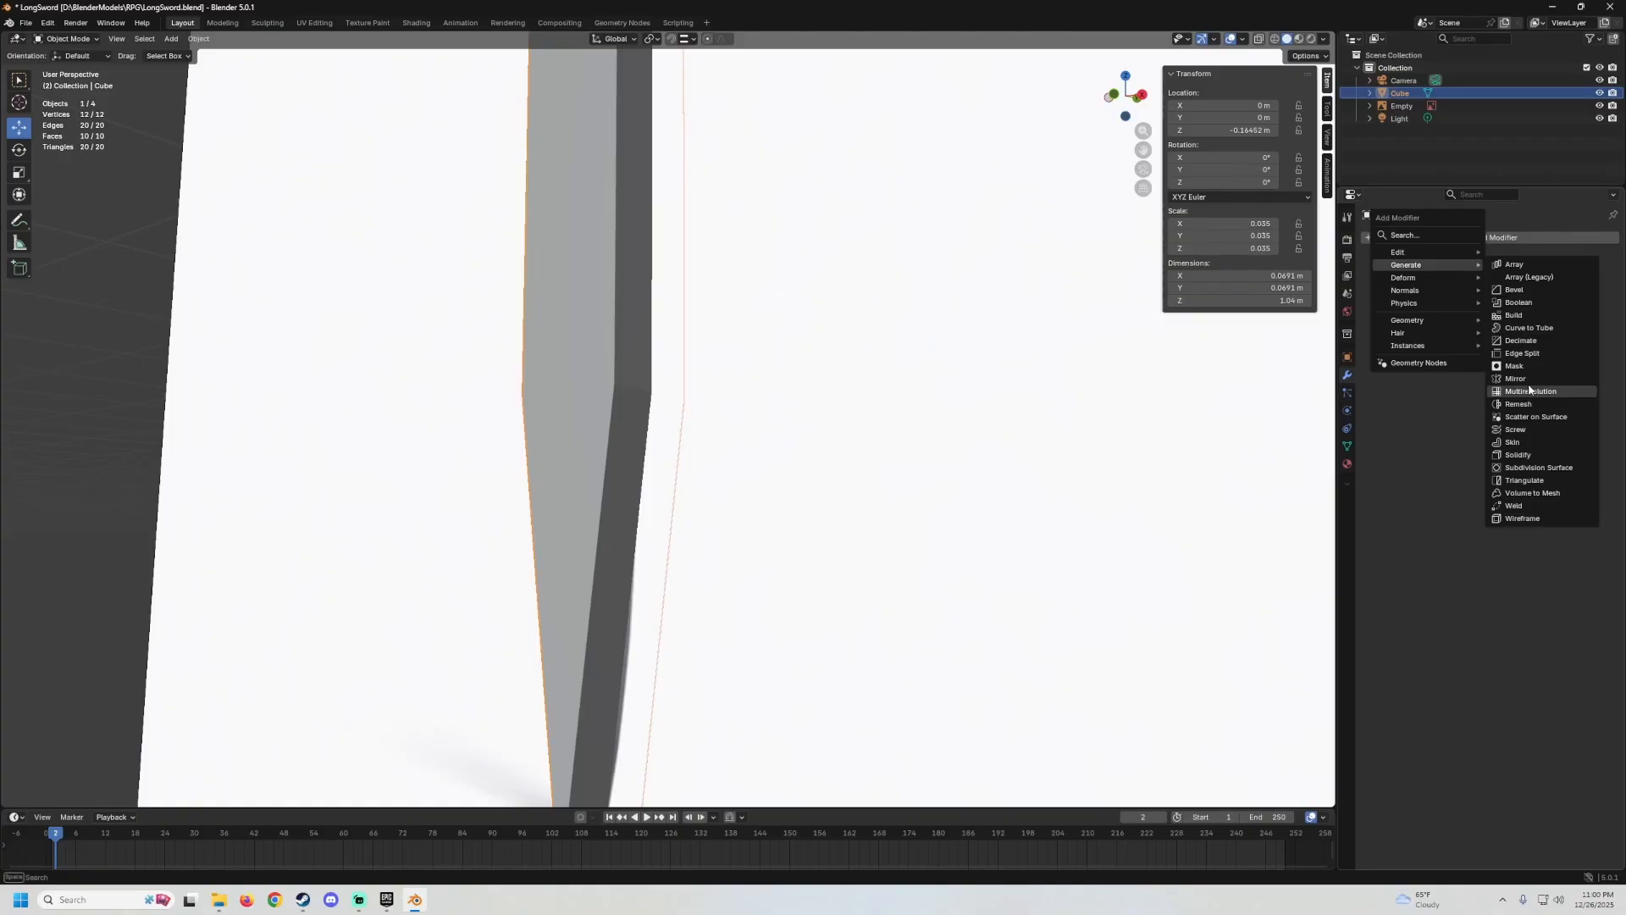
{"action": "left_click", "coordinate": [1537, 467]}
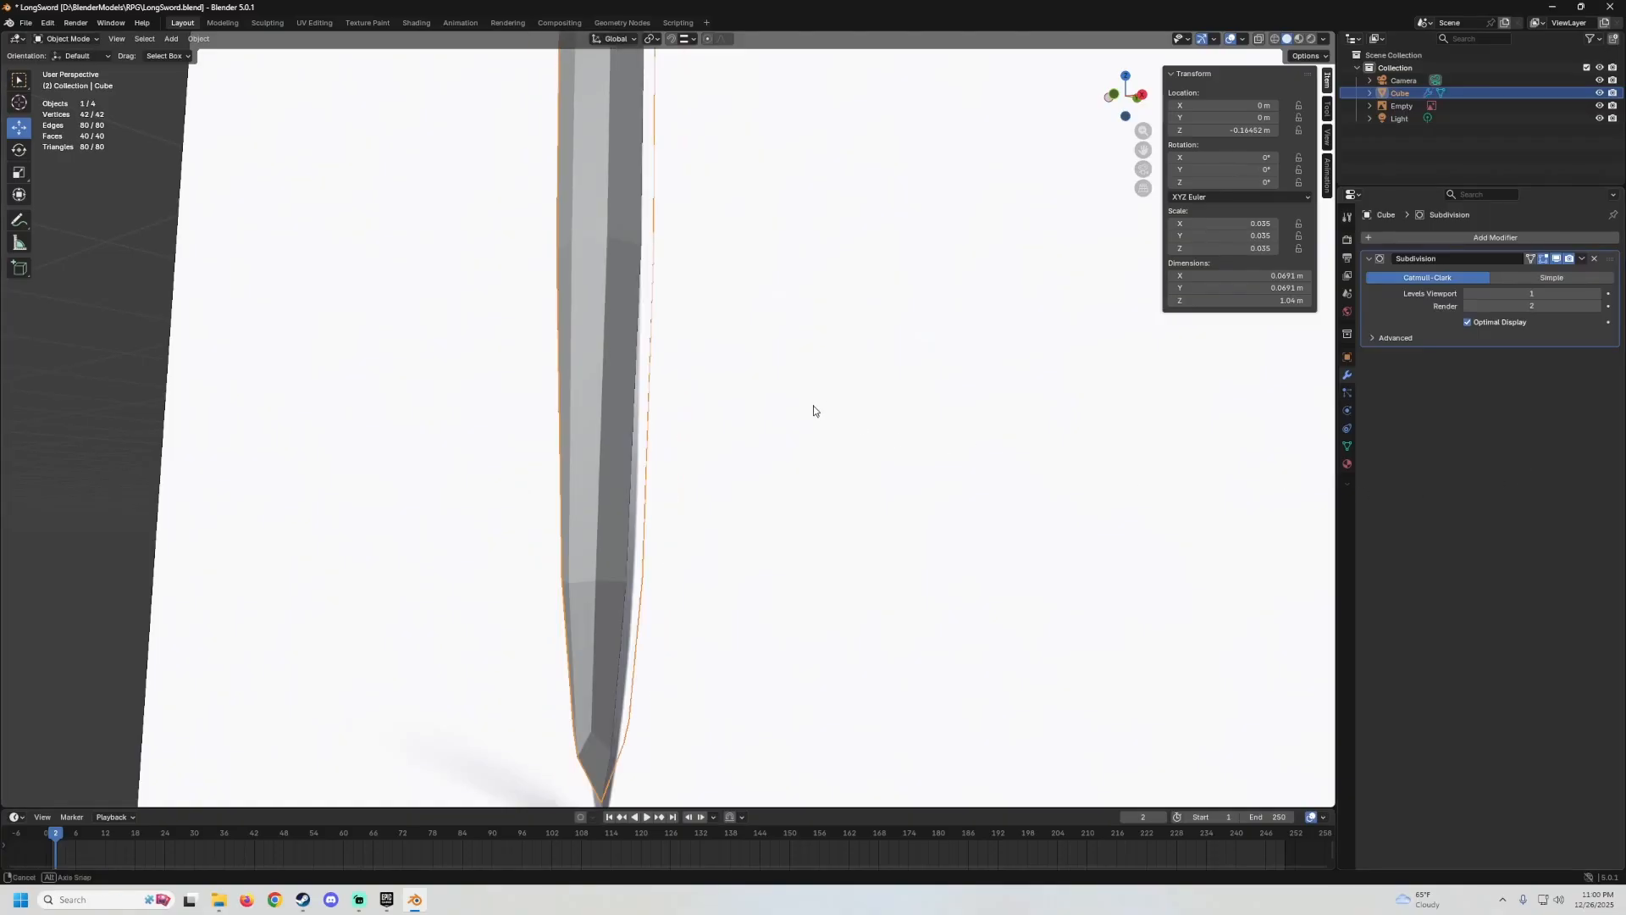
Hide the reference image and reselect the blade.
{"action": "middle_click_drag", "start_coordinate": [813, 411], "coordinate": [741, 410]}
{"action": "left_click", "coordinate": [776, 215]}
{"action": "key", "text": "h"}
{"action": "middle_click_drag", "start_coordinate": [776, 216], "coordinate": [741, 323]}
{"action": "left_click", "coordinate": [708, 336]}
{"action": "scroll", "coordinate": [708, 335], "scroll_direction": "up", "scroll_amount": 5}
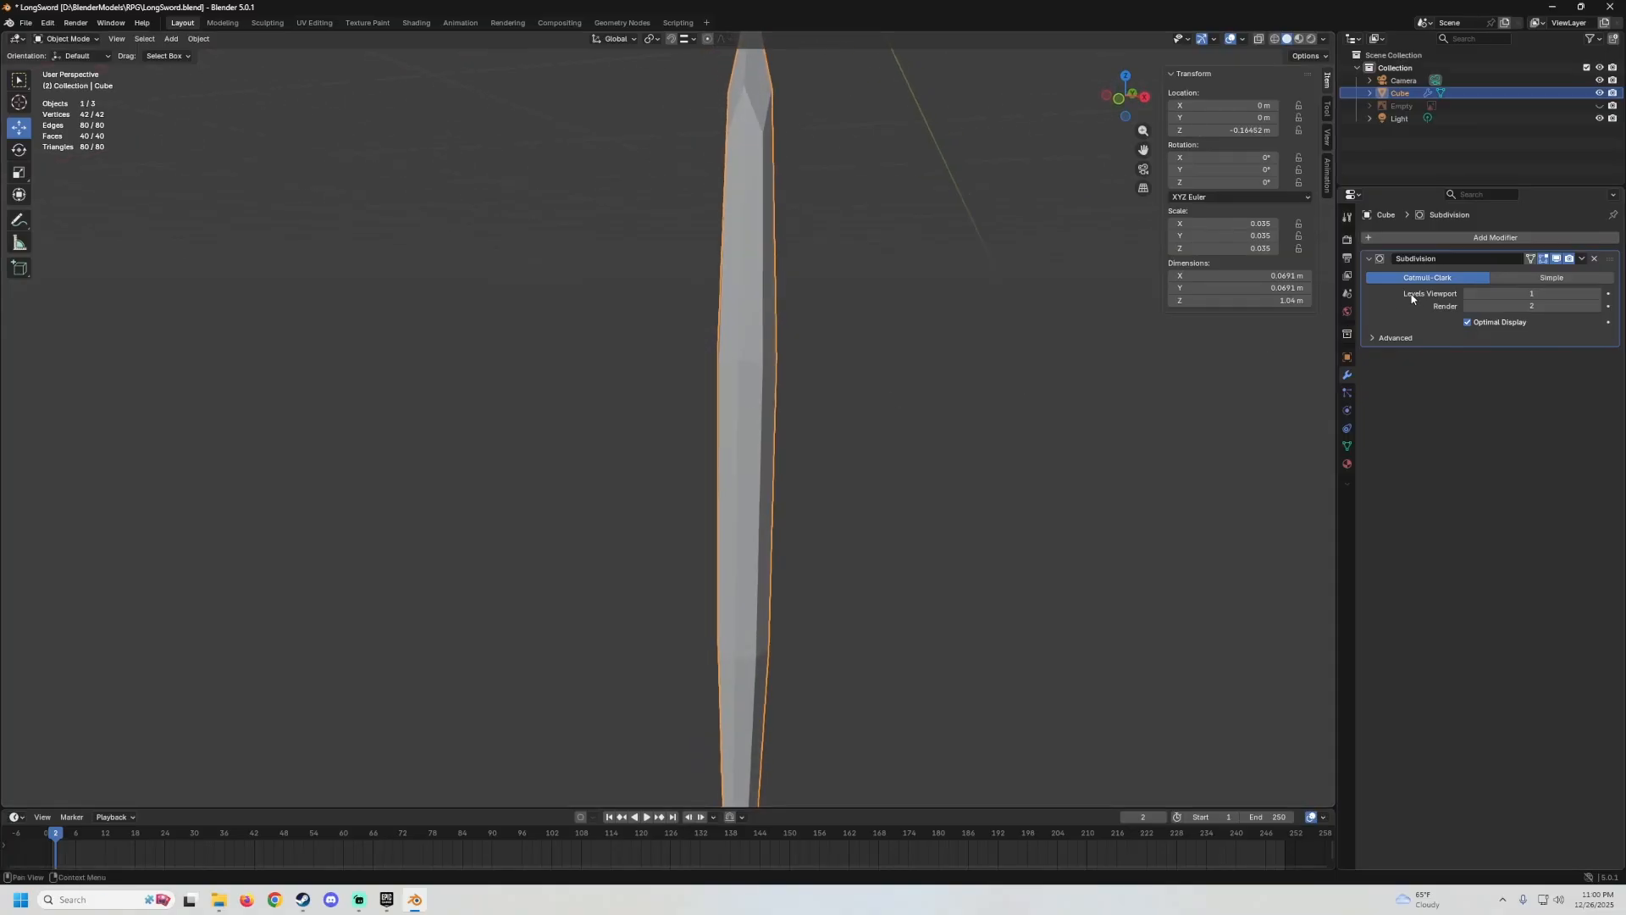
Set the Subdivision modifier's viewport levels to 2 and shade the blade smooth.
{"action": "left_click", "coordinate": [1597, 298]}
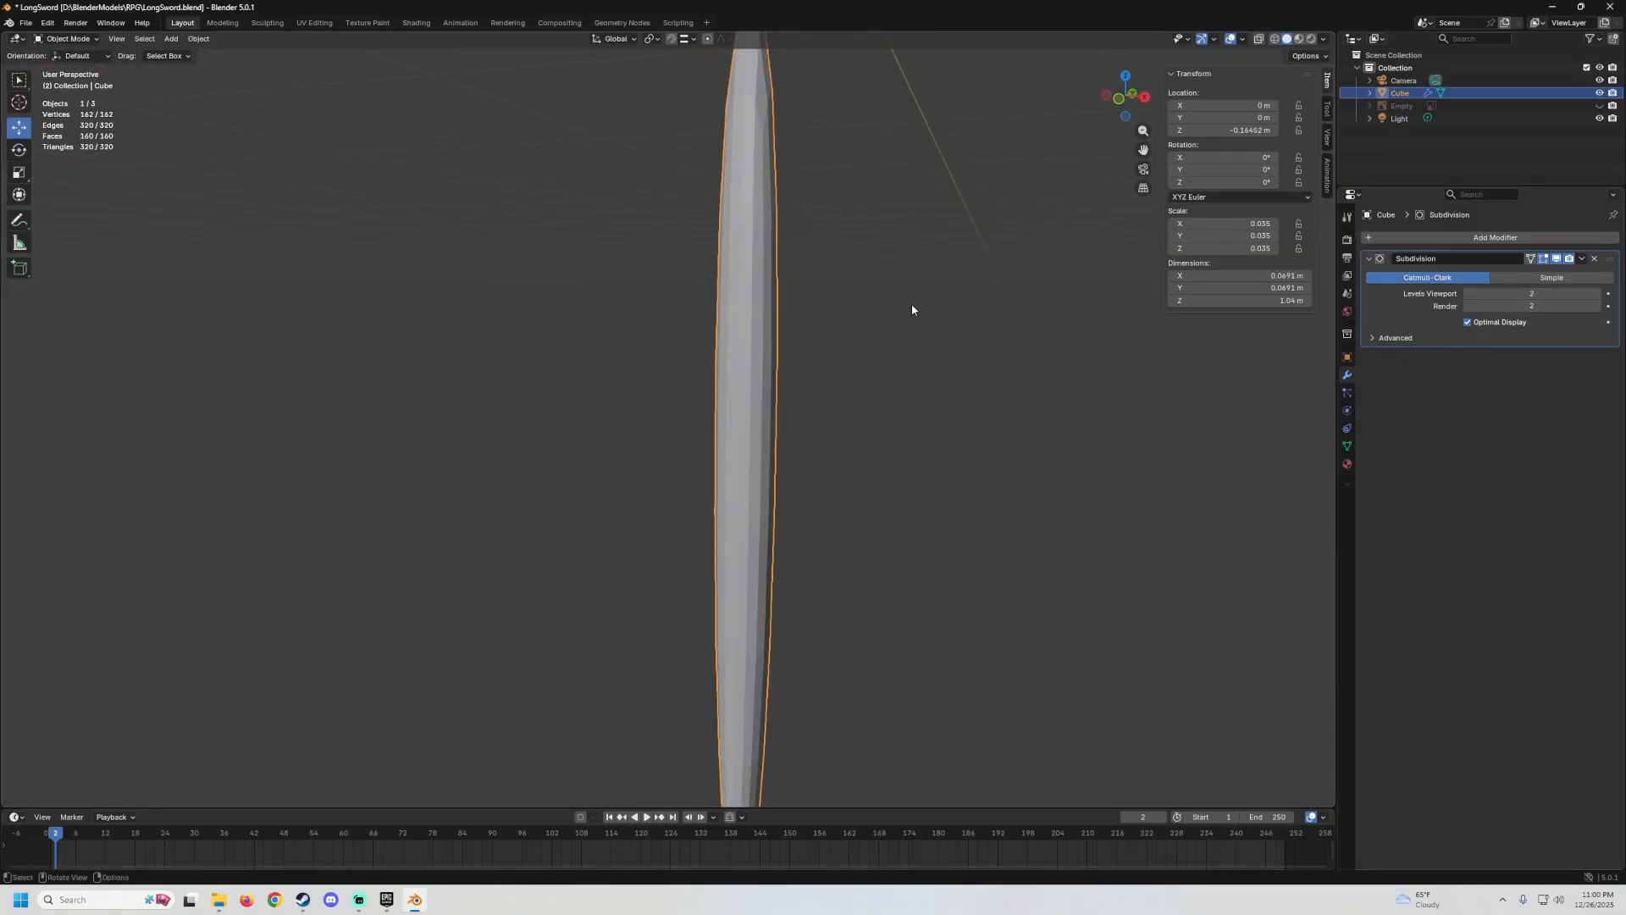
{"action": "middle_click_drag", "start_coordinate": [911, 304], "coordinate": [674, 307]}
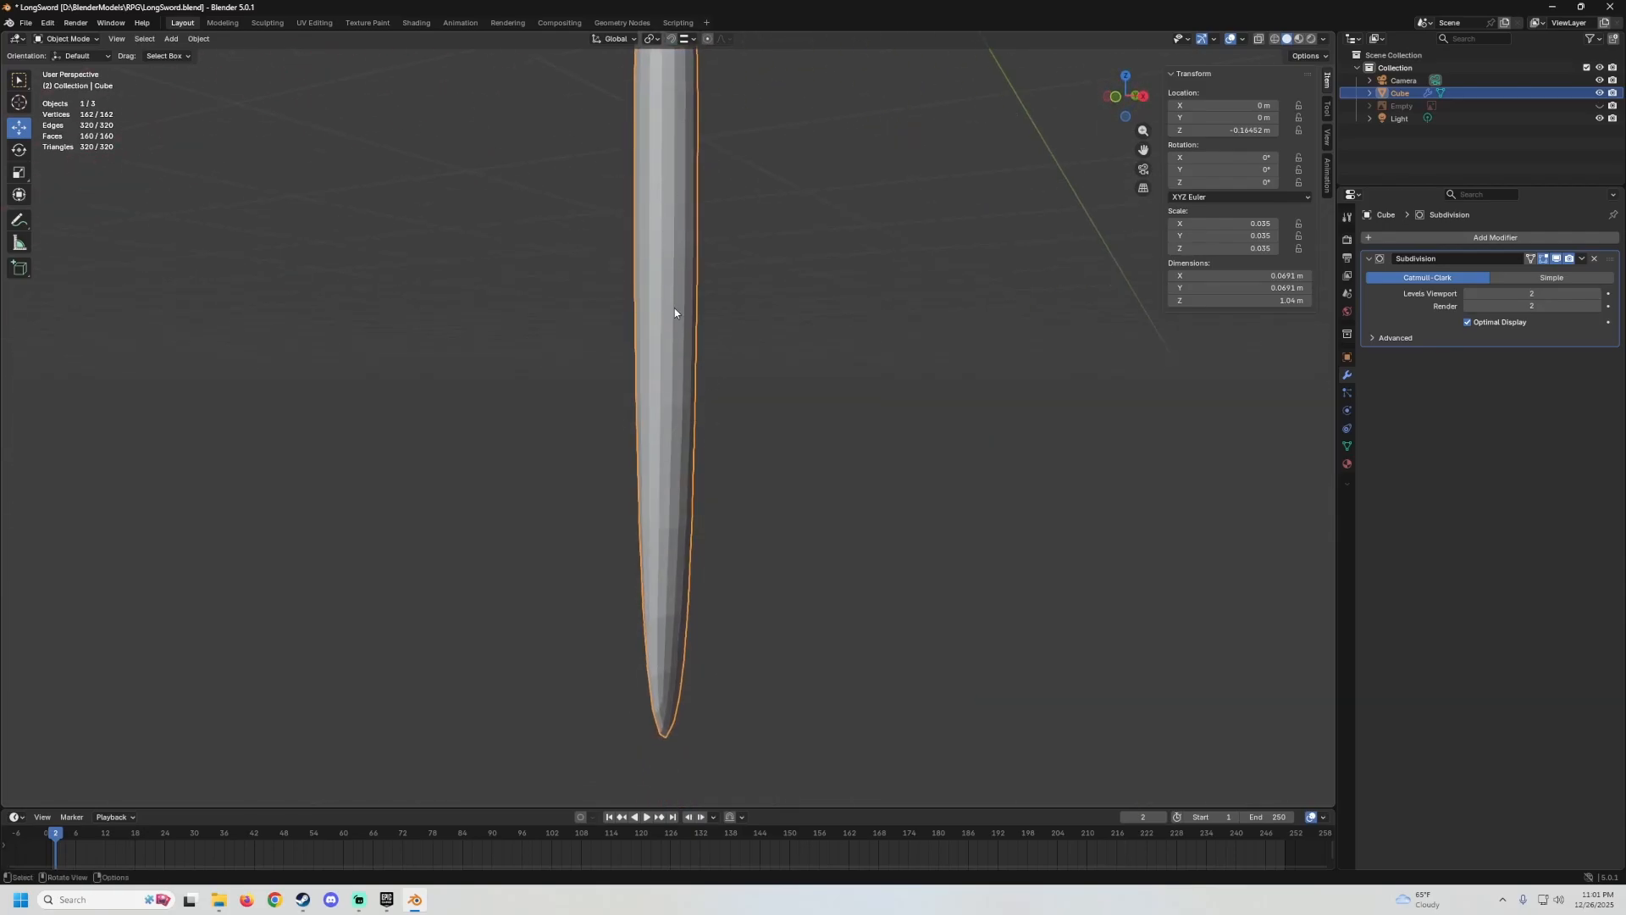
{"action": "right_click", "coordinate": [674, 303]}
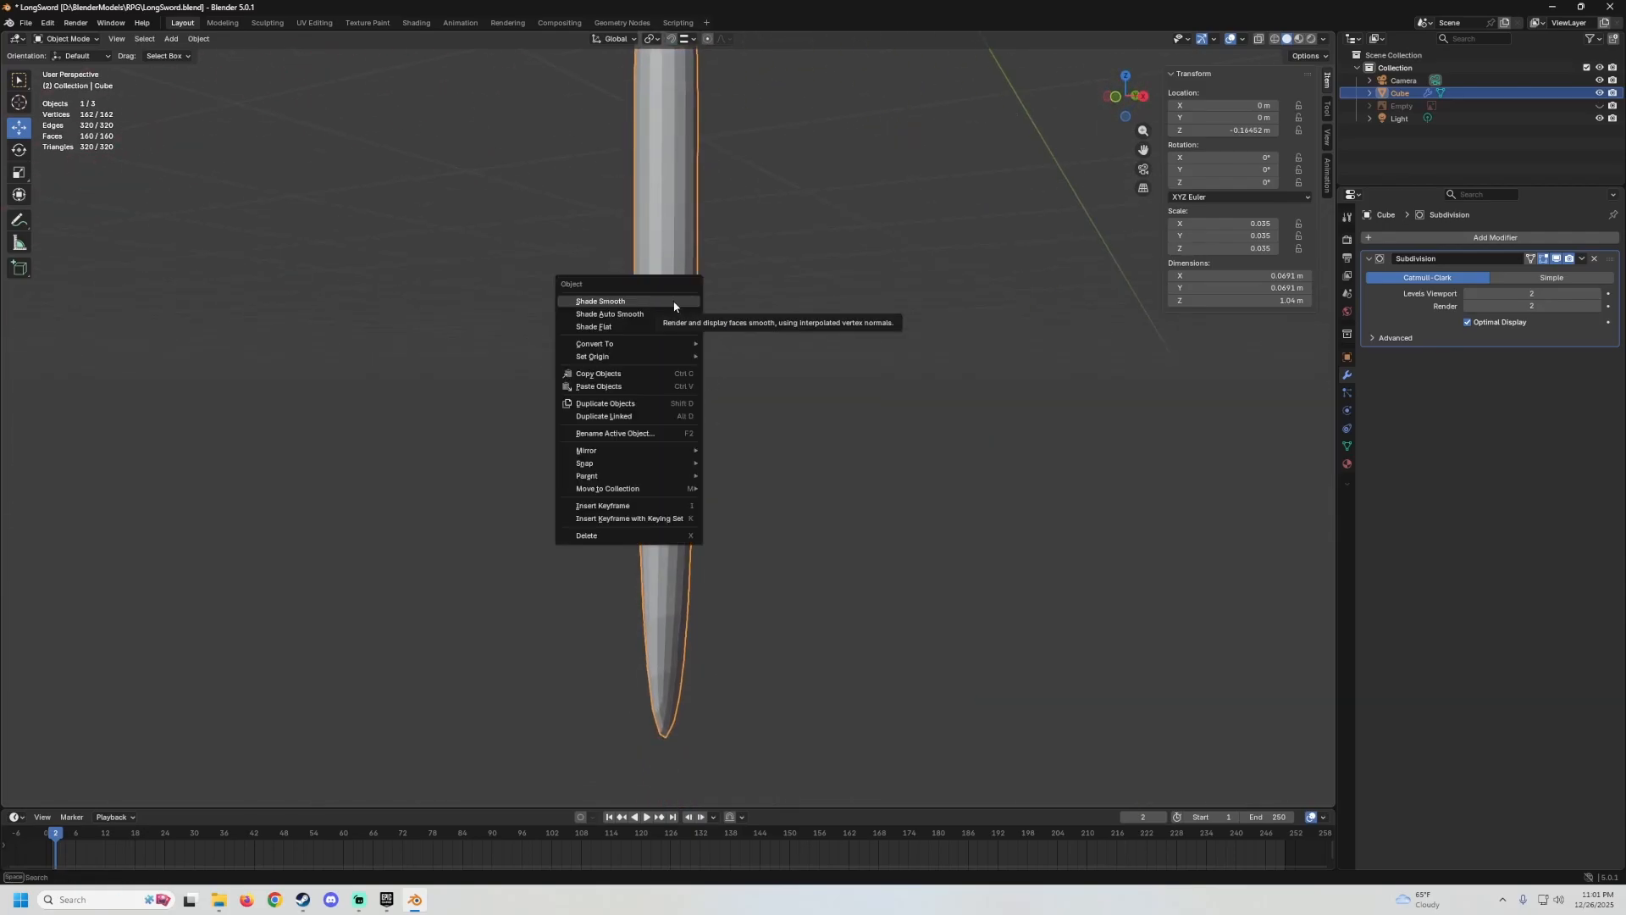
{"action": "left_click", "coordinate": [674, 303]}
{"action": "middle_click_drag", "start_coordinate": [686, 308], "coordinate": [751, 312]}
{"action": "scroll", "coordinate": [759, 310], "scroll_direction": "up", "scroll_amount": 3}
Unhide the reference image, reselect the blade, and compare its rounded upper end with the reference.
{"action": "key", "text": "alt+h"}
{"action": "left_click", "coordinate": [757, 326]}
{"action": "scroll", "coordinate": [750, 326], "scroll_direction": "down", "scroll_amount": 4}
{"action": "scroll", "coordinate": [751, 312], "scroll_direction": "up", "scroll_amount": 5}
{"action": "left_click", "coordinate": [669, 249]}
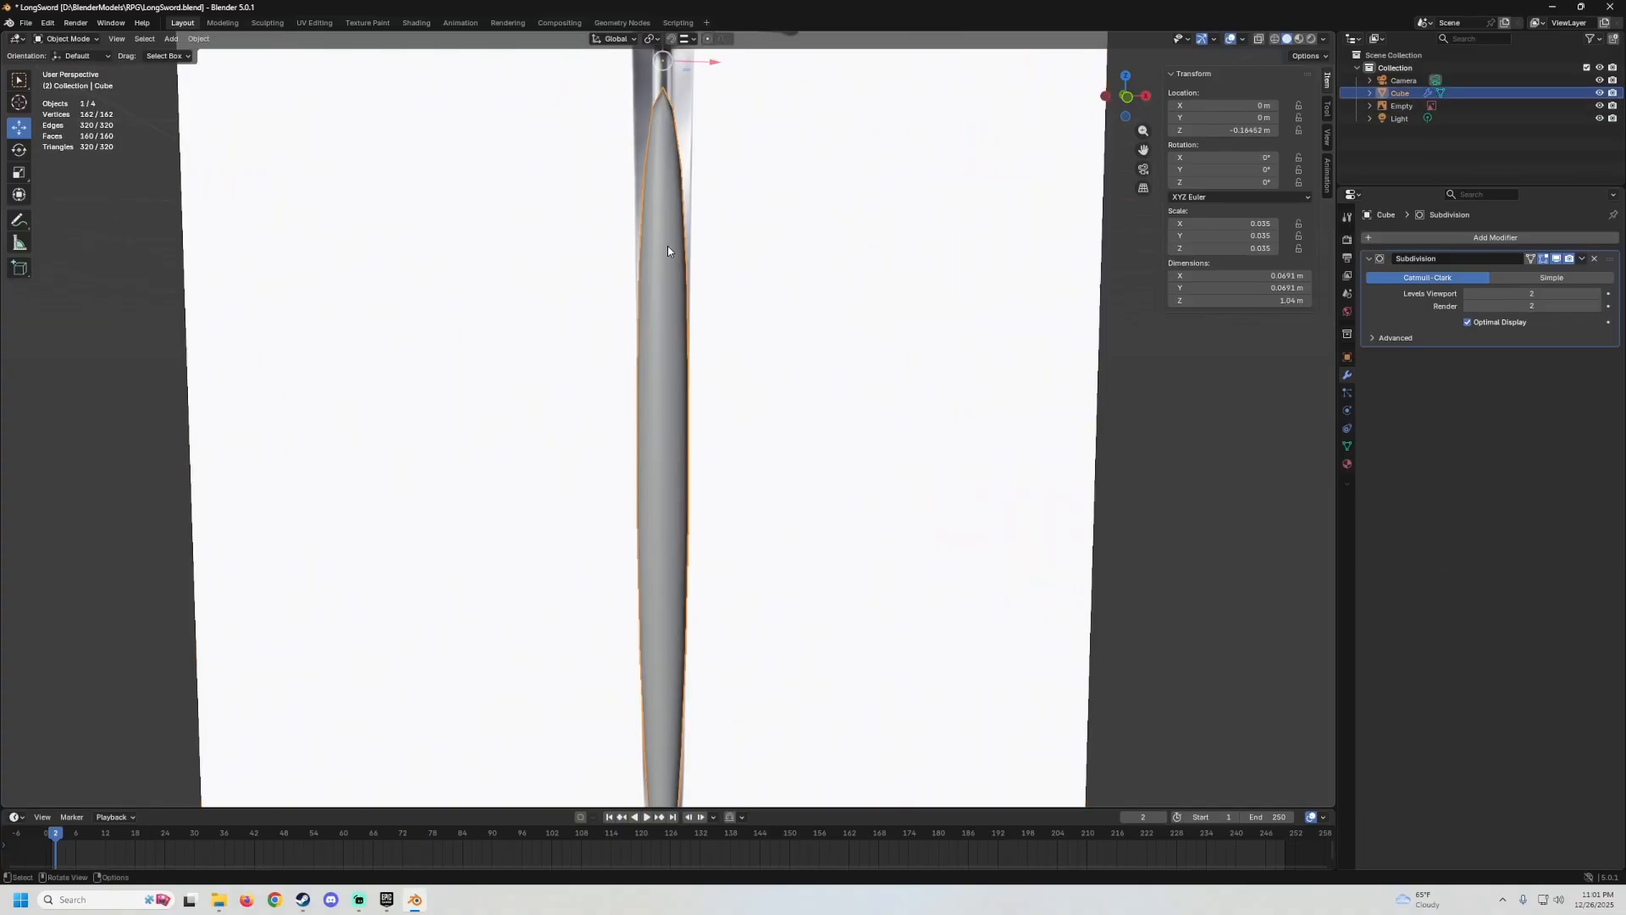
{"action": "scroll", "coordinate": [666, 254], "scroll_direction": "down", "scroll_amount": 4}
{"action": "scroll", "coordinate": [657, 304], "scroll_direction": "up", "scroll_amount": 3}
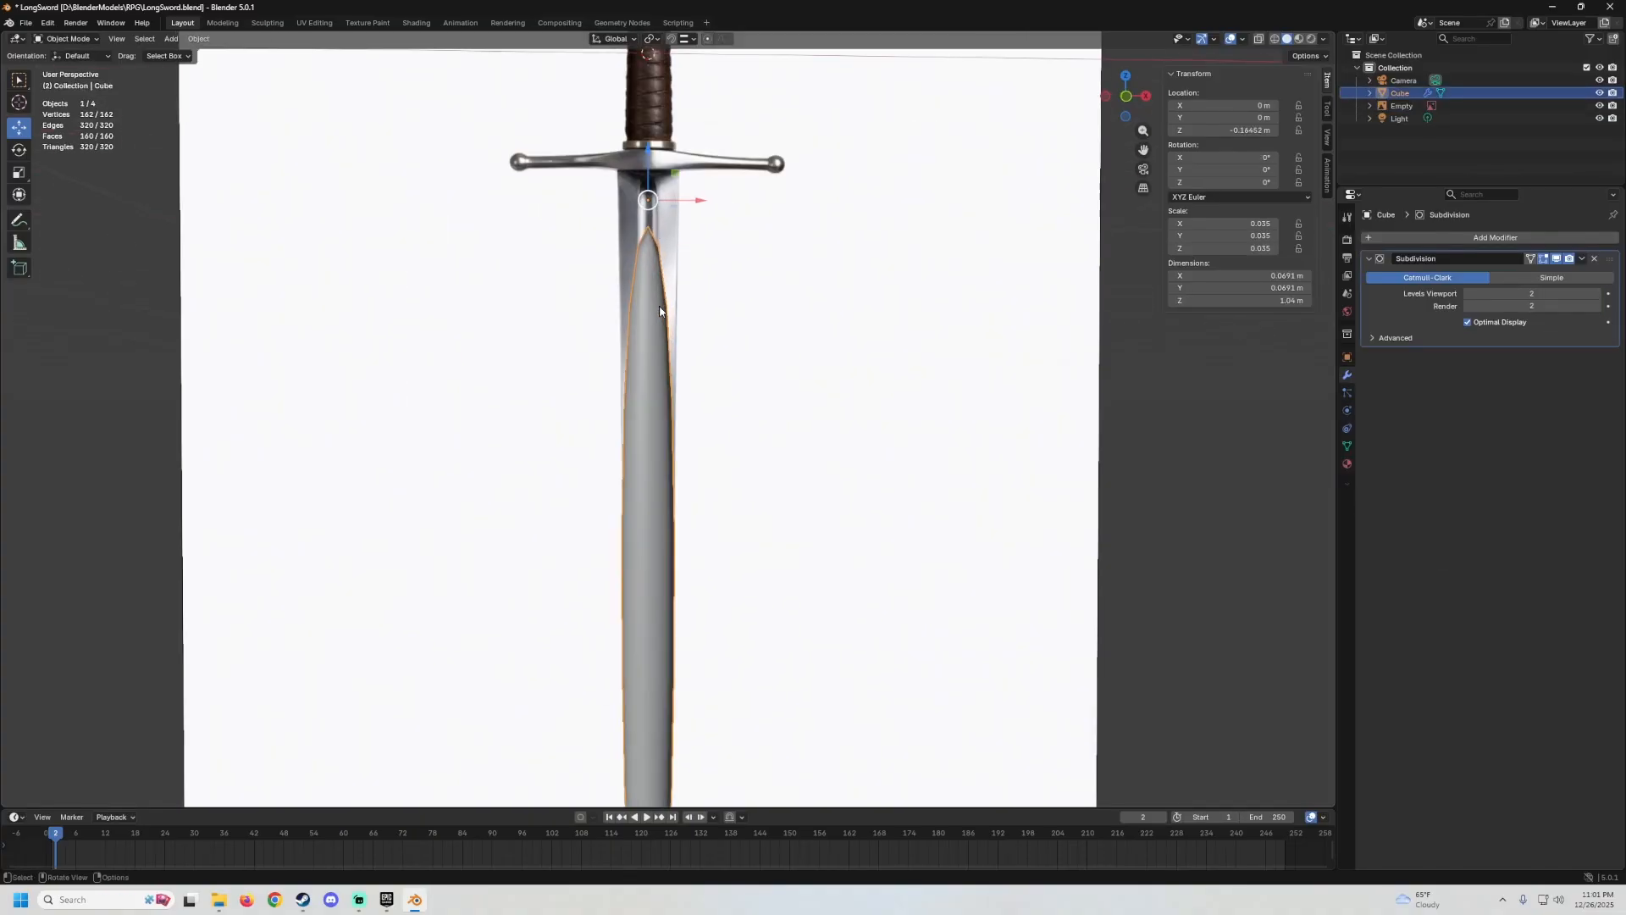
In Edit Mode and front view, add one horizontal loop cut to the long blade section, slid upward to a factor of about -0.515.
{"action": "key", "text": "Tab"}
{"action": "key", "text": "KP_1"}
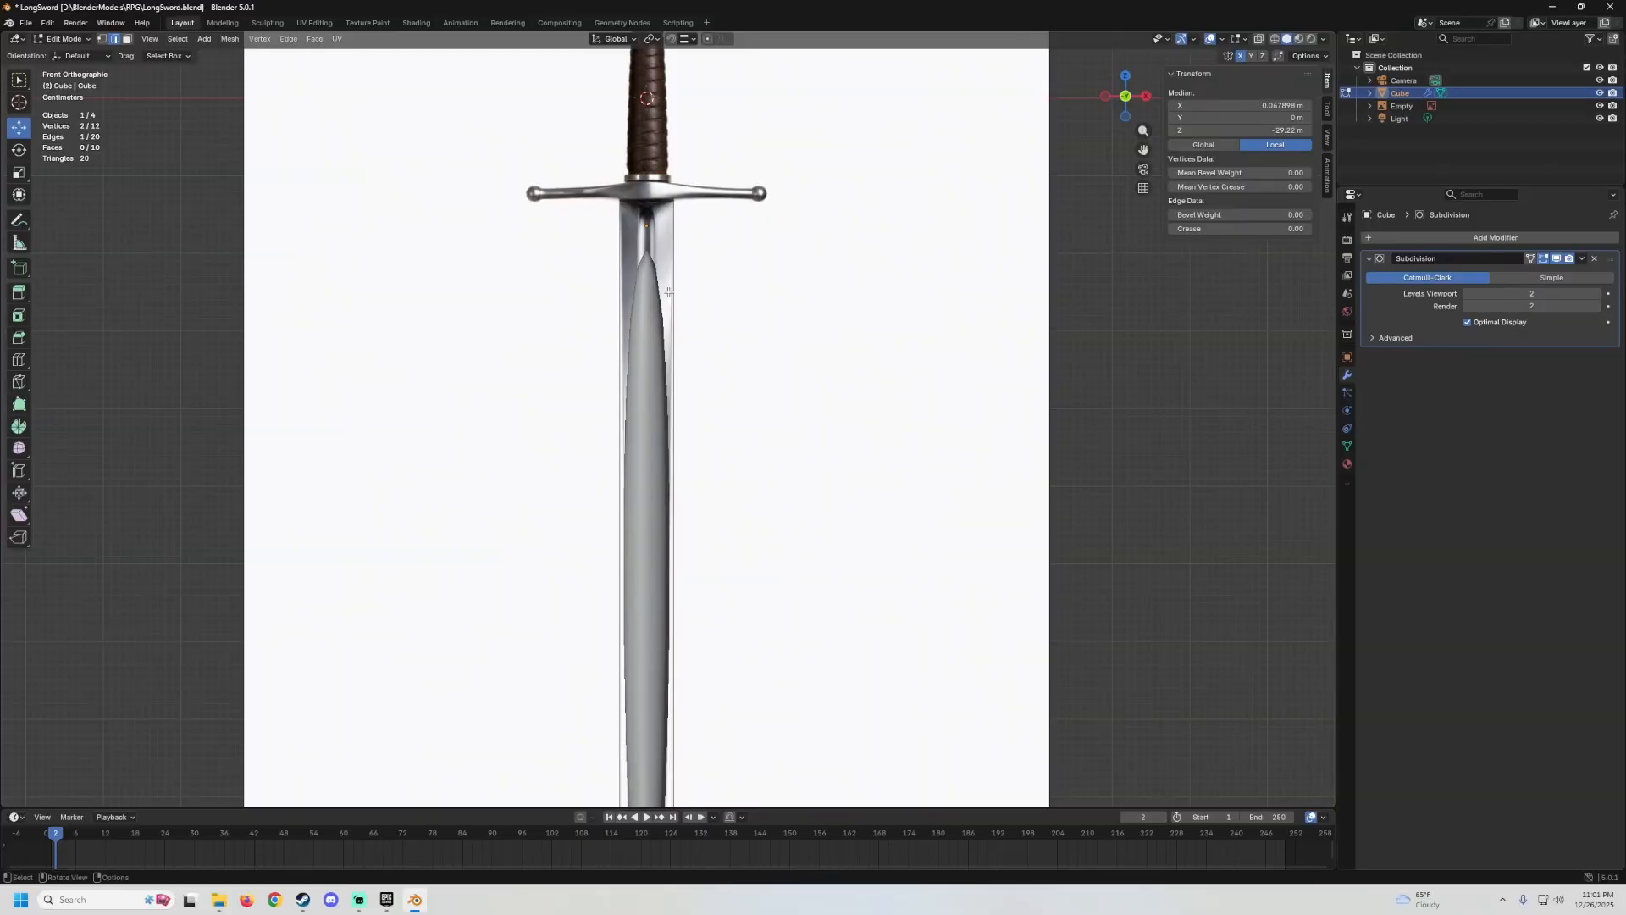
{"action": "middle_click_drag", "start_coordinate": [733, 347], "coordinate": [717, 244], "text": "shift"}
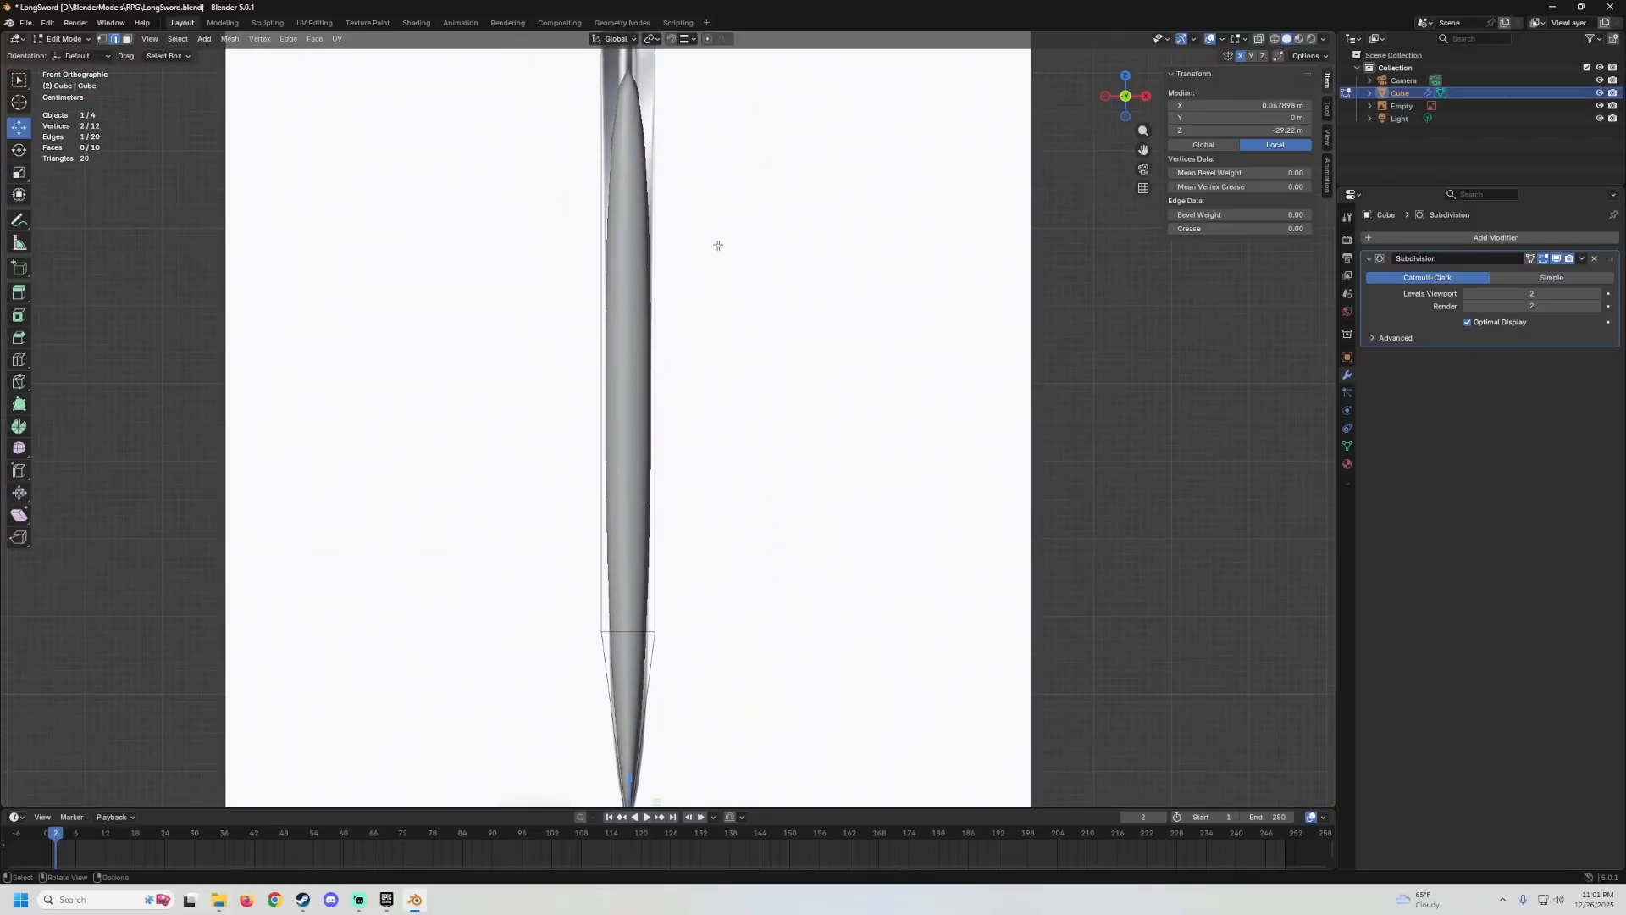
{"action": "key", "text": "ctrl+r"}
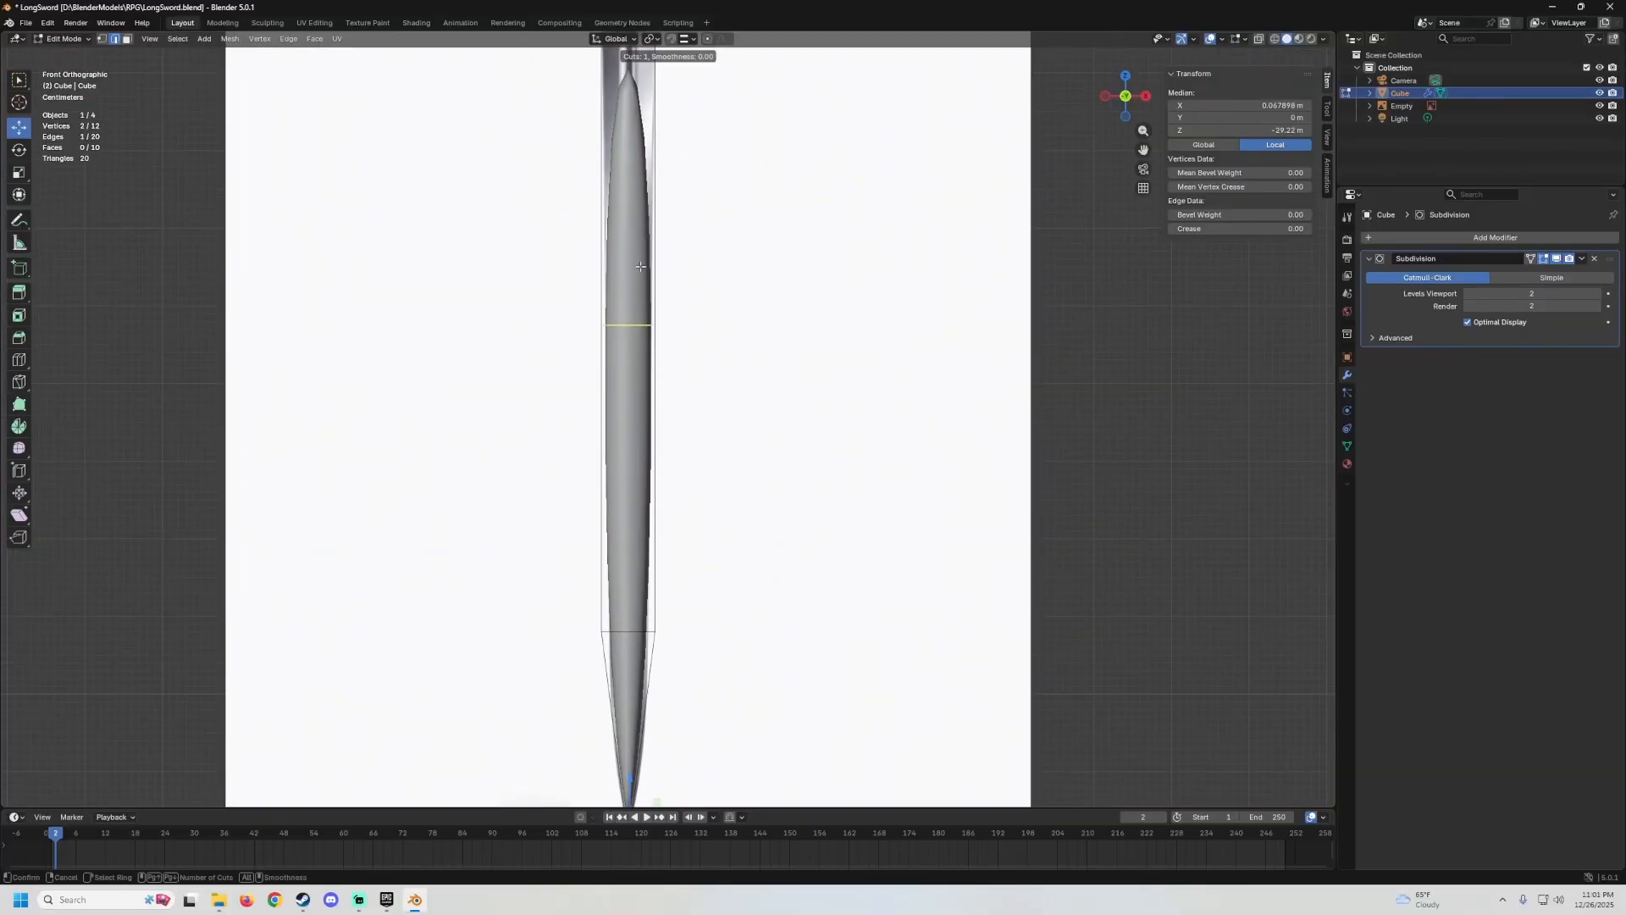
{"action": "left_click", "coordinate": [641, 265]}
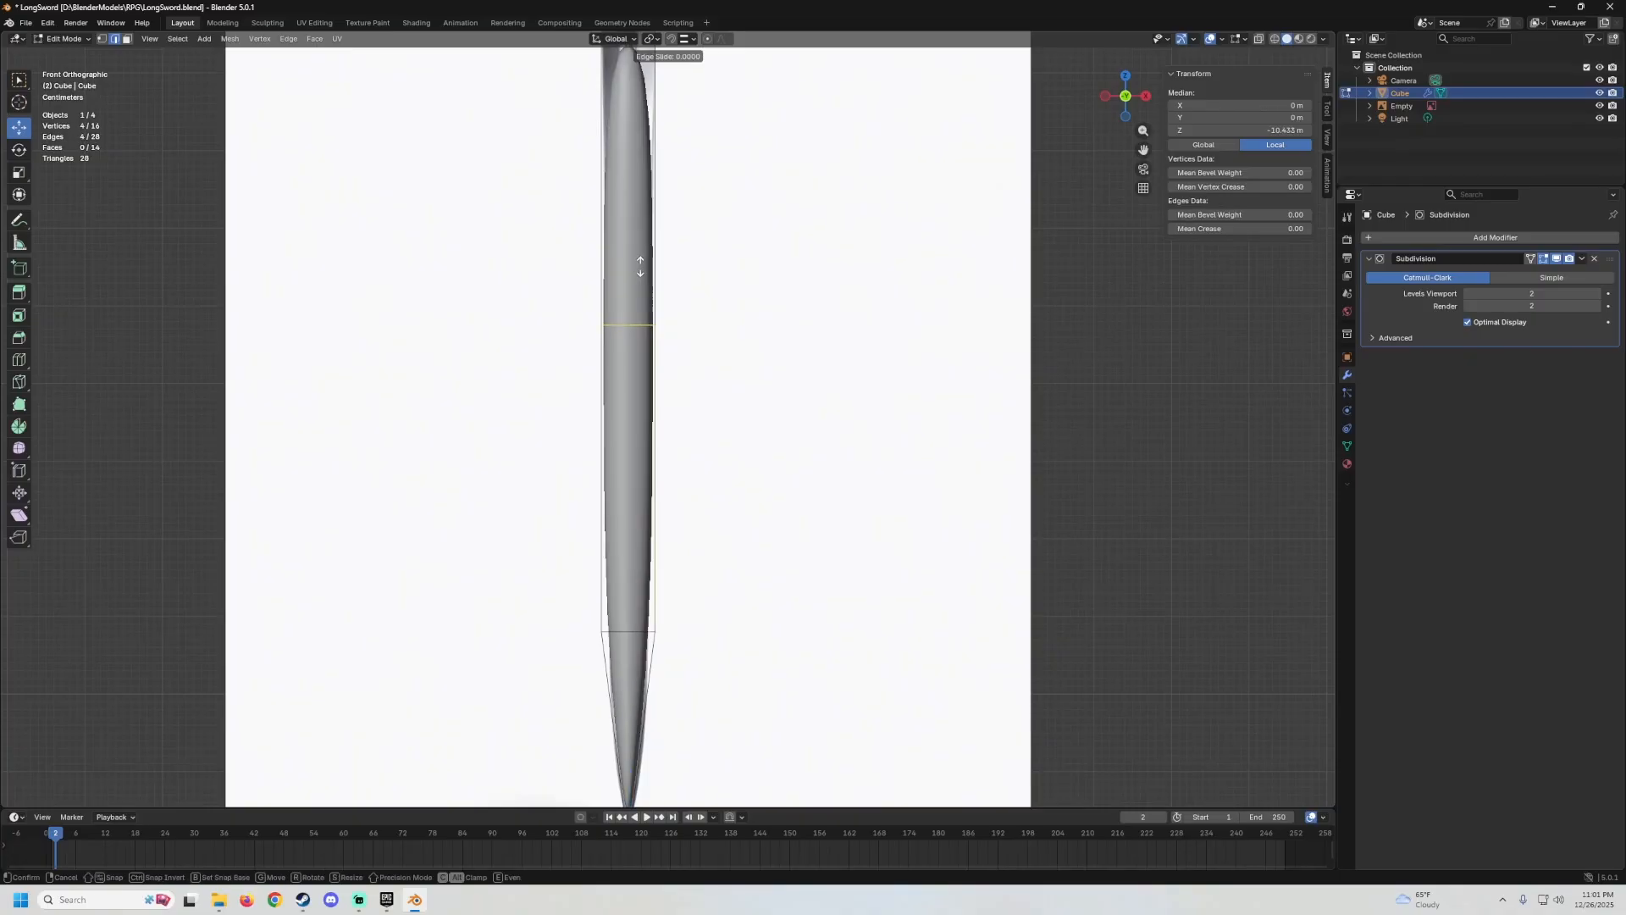
{"action": "left_click", "coordinate": [697, 78]}
{"action": "middle_click_drag", "start_coordinate": [696, 78], "coordinate": [708, 254], "text": "shift"}
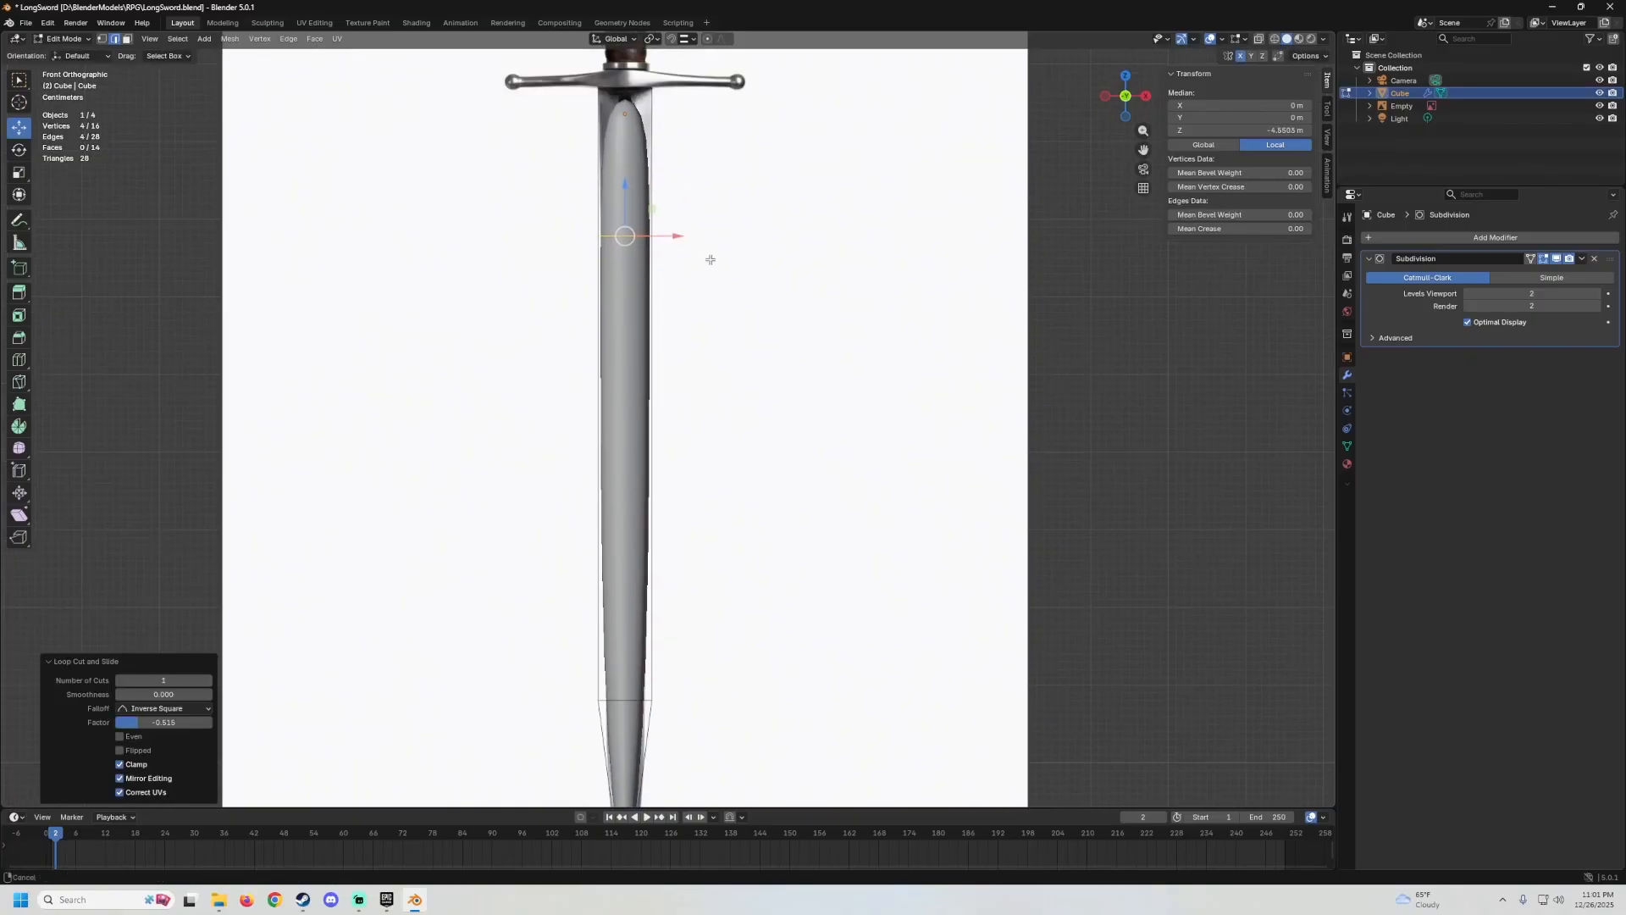
Move the new edge loop up along Z about 0.18 m and another 0.007 m, to just below the crossguard.
{"action": "left_click_drag", "start_coordinate": [620, 258], "coordinate": [631, 119]}
{"action": "scroll", "coordinate": [707, 301], "scroll_direction": "up", "scroll_amount": 6}
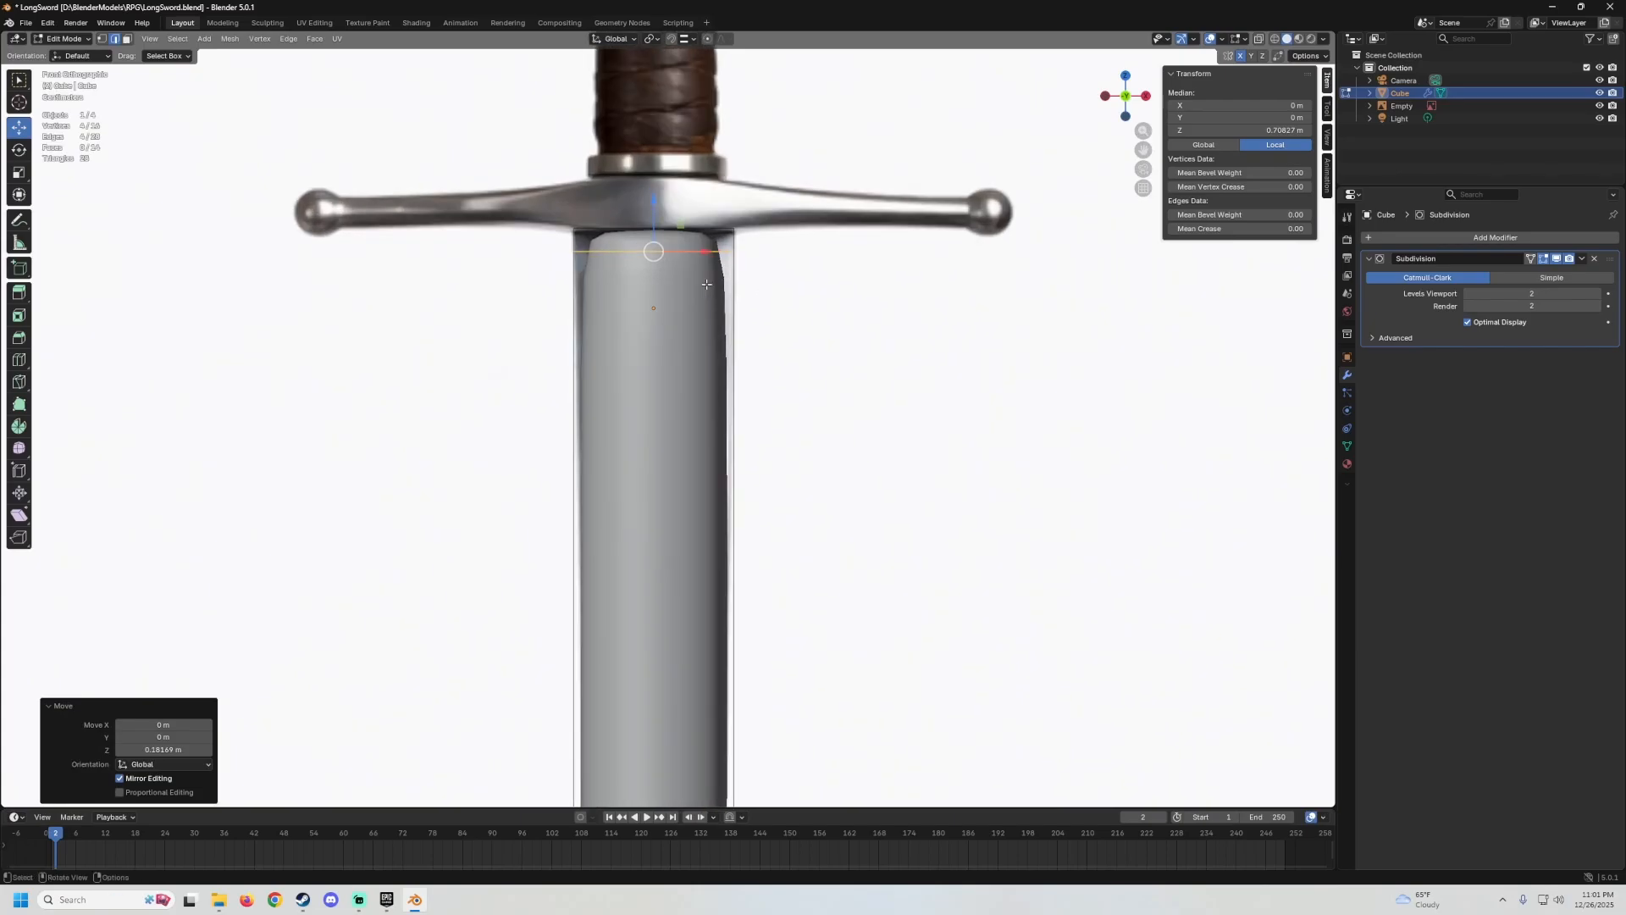
{"action": "scroll", "coordinate": [707, 284], "scroll_direction": "up", "scroll_amount": 3}
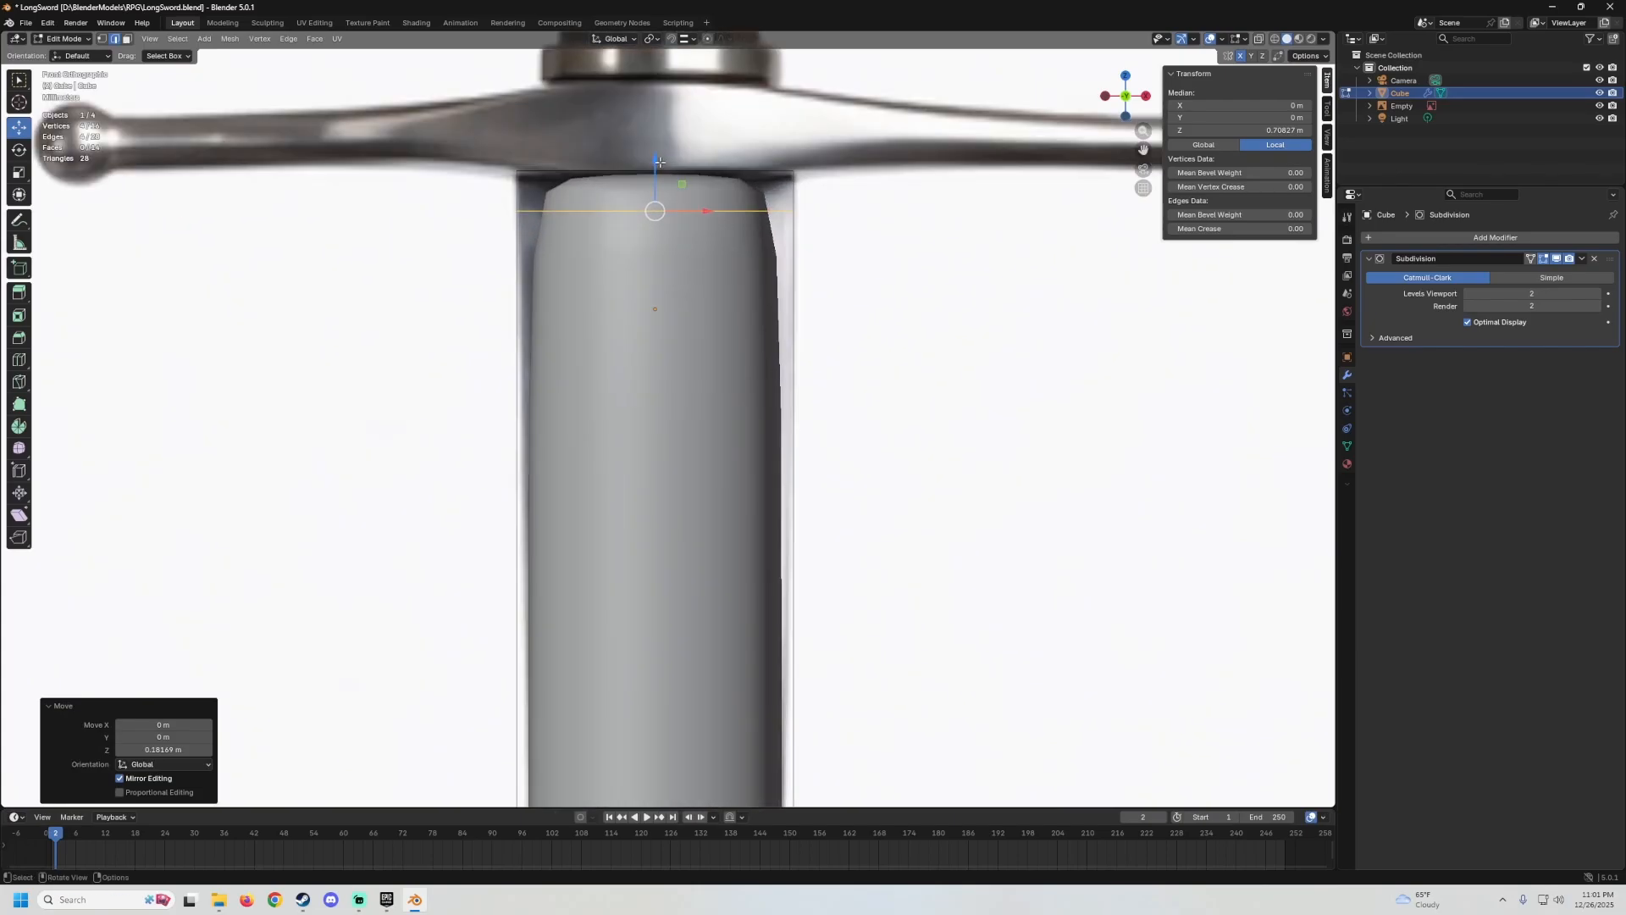
{"action": "left_click_drag", "start_coordinate": [659, 161], "coordinate": [646, 126]}
{"action": "scroll", "coordinate": [846, 338], "scroll_direction": "down", "scroll_amount": 5}
Add a second horizontal loop cut below the first, slid up to a factor of about -0.996, and lower it about 0.0006 m.
{"action": "key", "text": "ctrl+r"}
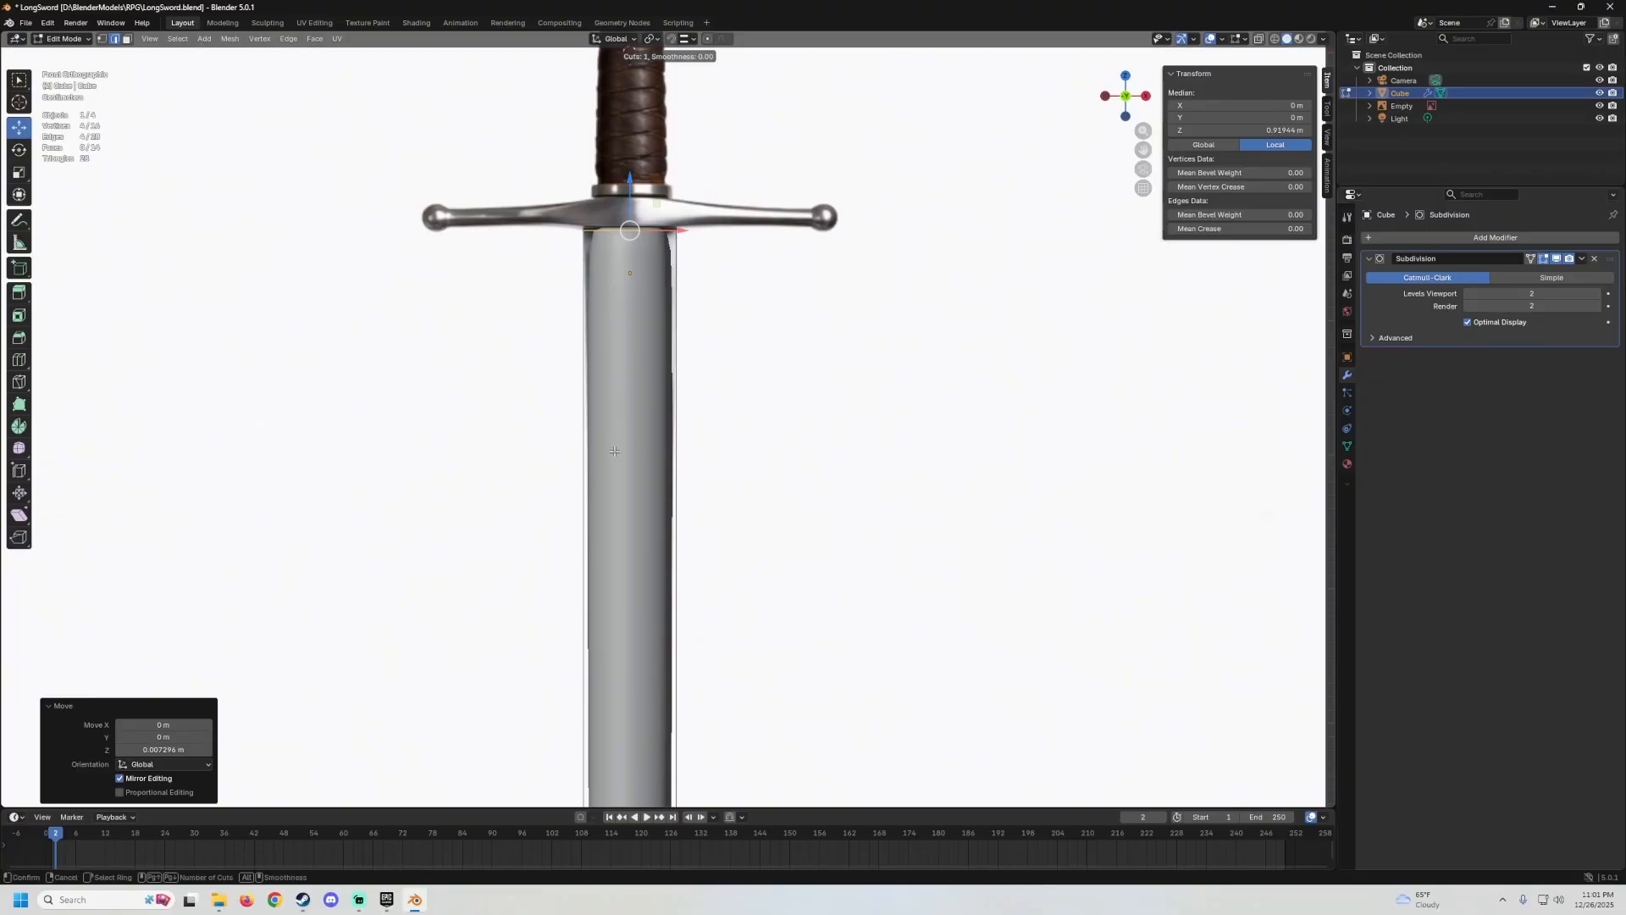
{"action": "scroll", "coordinate": [651, 461], "scroll_direction": "down", "scroll_amount": 4}
{"action": "left_click", "coordinate": [657, 509]}
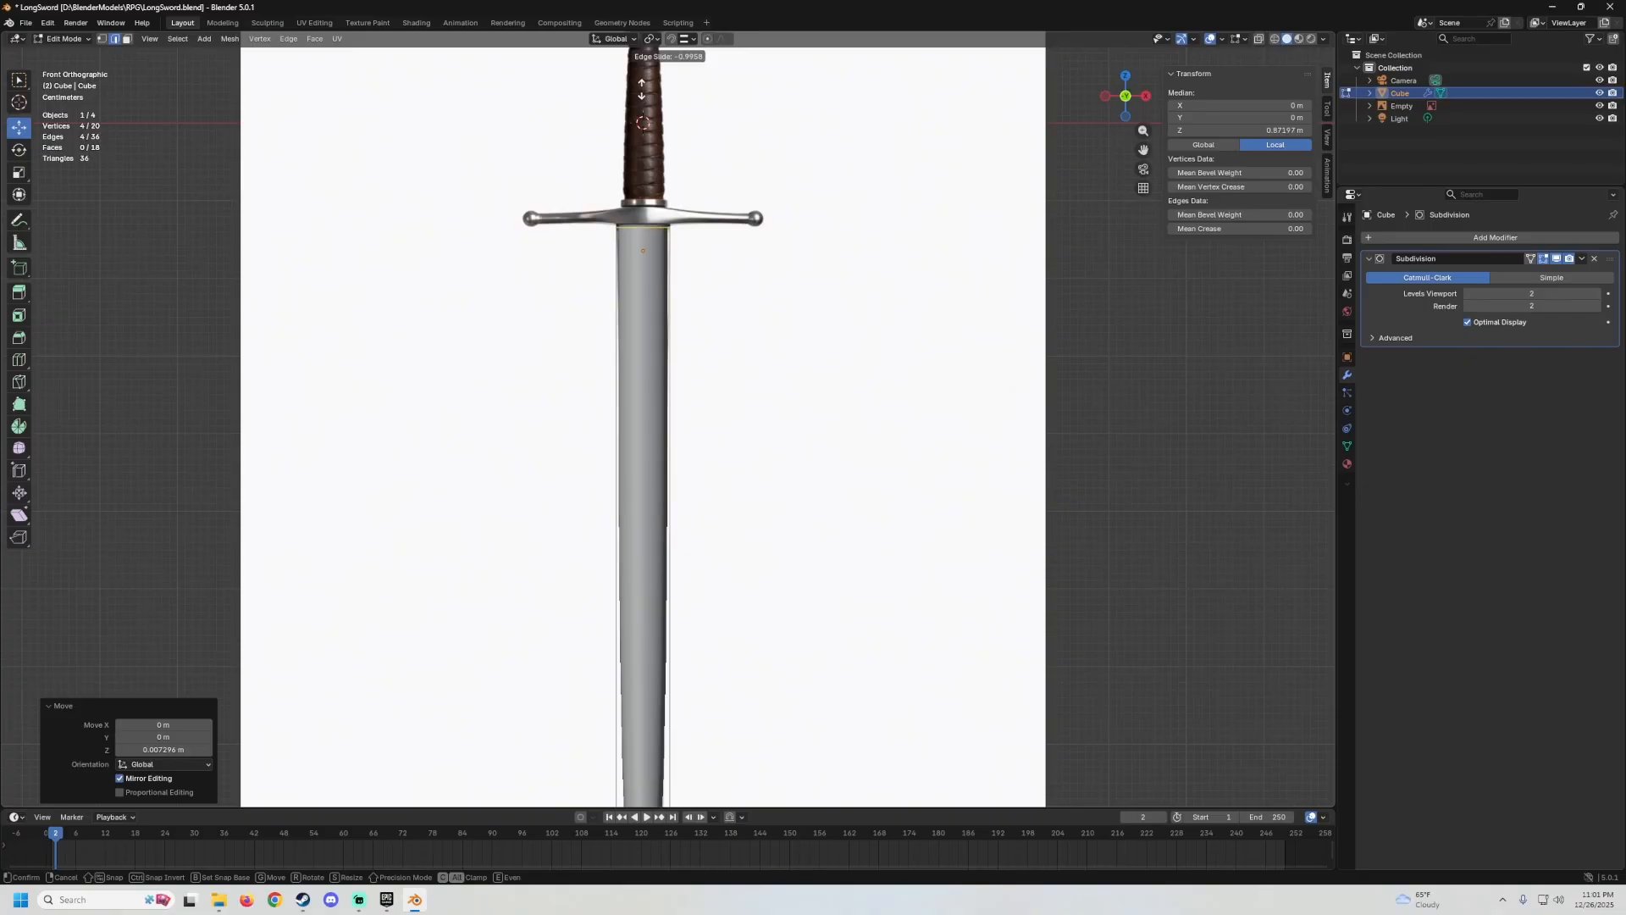
{"action": "left_click", "coordinate": [641, 89]}
{"action": "scroll", "coordinate": [639, 123], "scroll_direction": "up", "scroll_amount": 4}
{"action": "middle_click_drag", "start_coordinate": [631, 127], "coordinate": [641, 368], "text": "shift"}
{"action": "scroll", "coordinate": [617, 242], "scroll_direction": "up", "scroll_amount": 3}
{"action": "middle_click_drag", "start_coordinate": [616, 242], "coordinate": [681, 387], "text": "shift"}
{"action": "scroll", "coordinate": [636, 302], "scroll_direction": "up", "scroll_amount": 2}
{"action": "scroll", "coordinate": [675, 394], "scroll_direction": "up", "scroll_amount": 2}
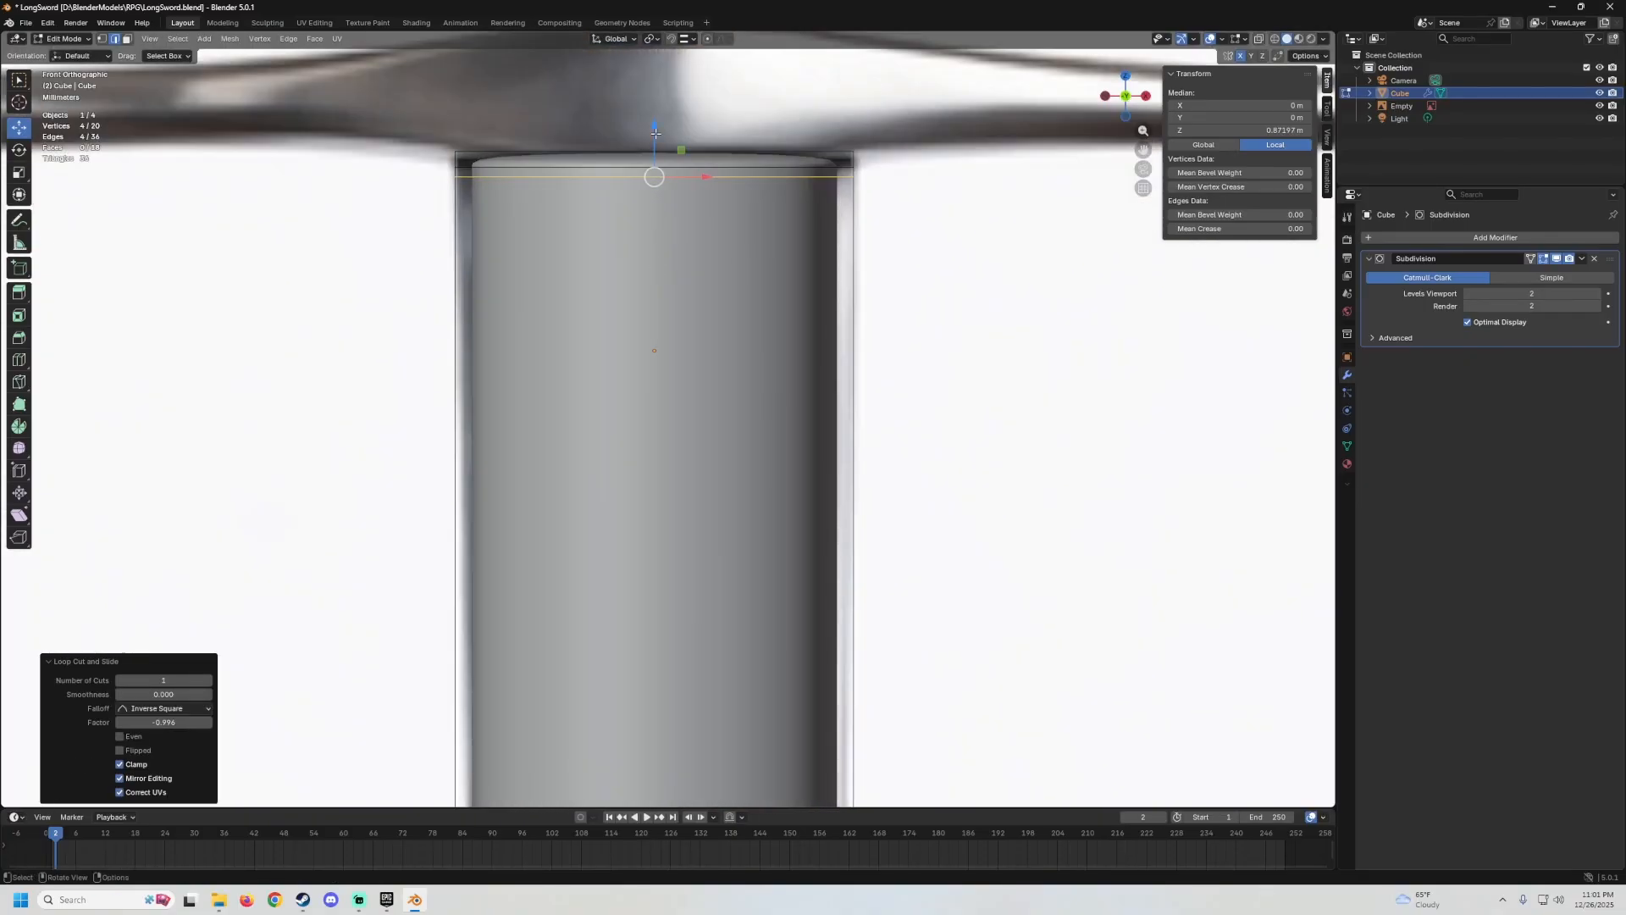
{"action": "left_click_drag", "start_coordinate": [655, 133], "coordinate": [654, 131]}
{"action": "scroll", "coordinate": [661, 170], "scroll_direction": "down", "scroll_amount": 2}
Examine the blade's upper end, length and side profile against the reference image.
{"action": "middle_click_drag", "start_coordinate": [719, 279], "coordinate": [686, 270]}
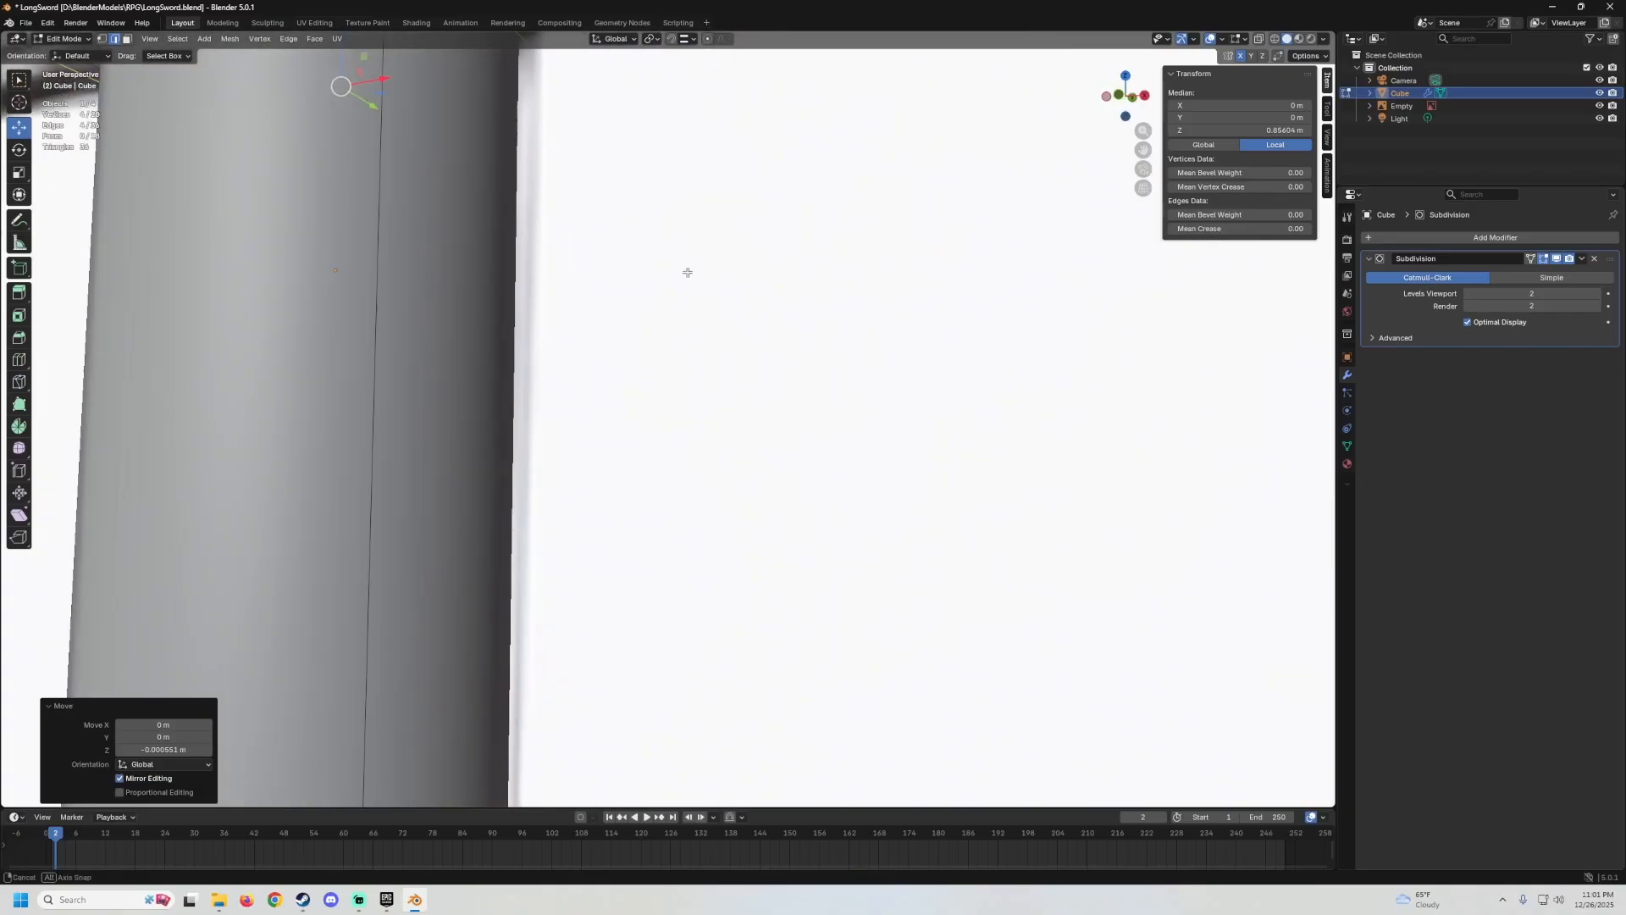
{"action": "scroll", "coordinate": [677, 276], "scroll_direction": "down", "scroll_amount": 5}
{"action": "middle_click_drag", "start_coordinate": [601, 318], "coordinate": [707, 284]}
{"action": "scroll", "coordinate": [599, 251], "scroll_direction": "down", "scroll_amount": 3}
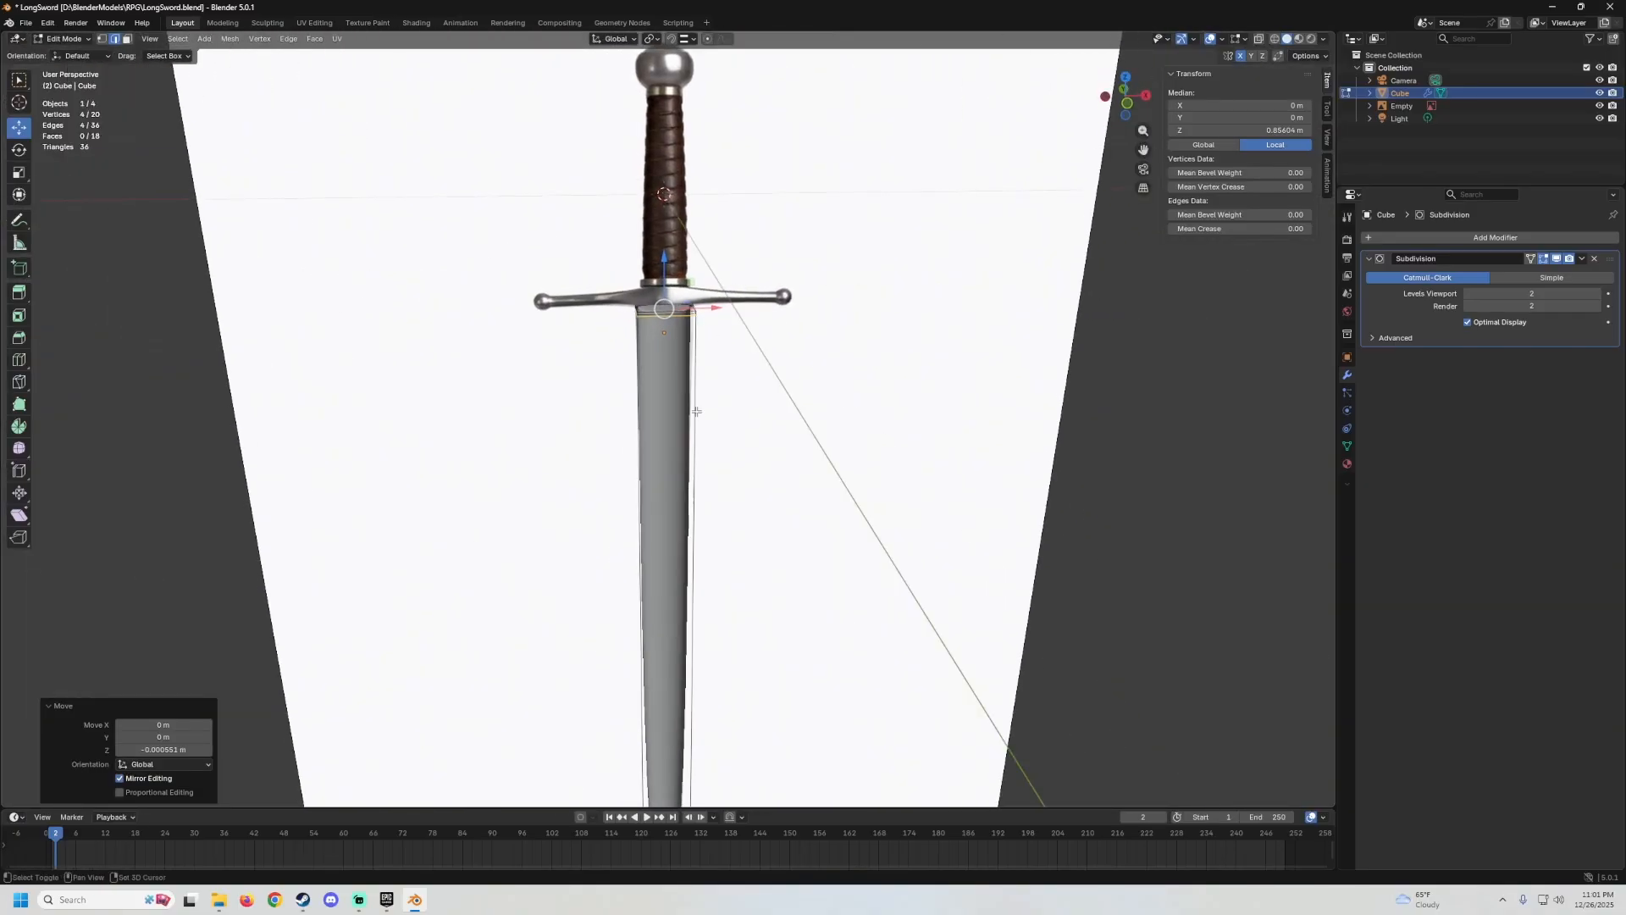
{"action": "middle_click_drag", "start_coordinate": [697, 410], "coordinate": [707, 265], "text": "shift"}
{"action": "middle_click_drag", "start_coordinate": [708, 265], "coordinate": [559, 276]}
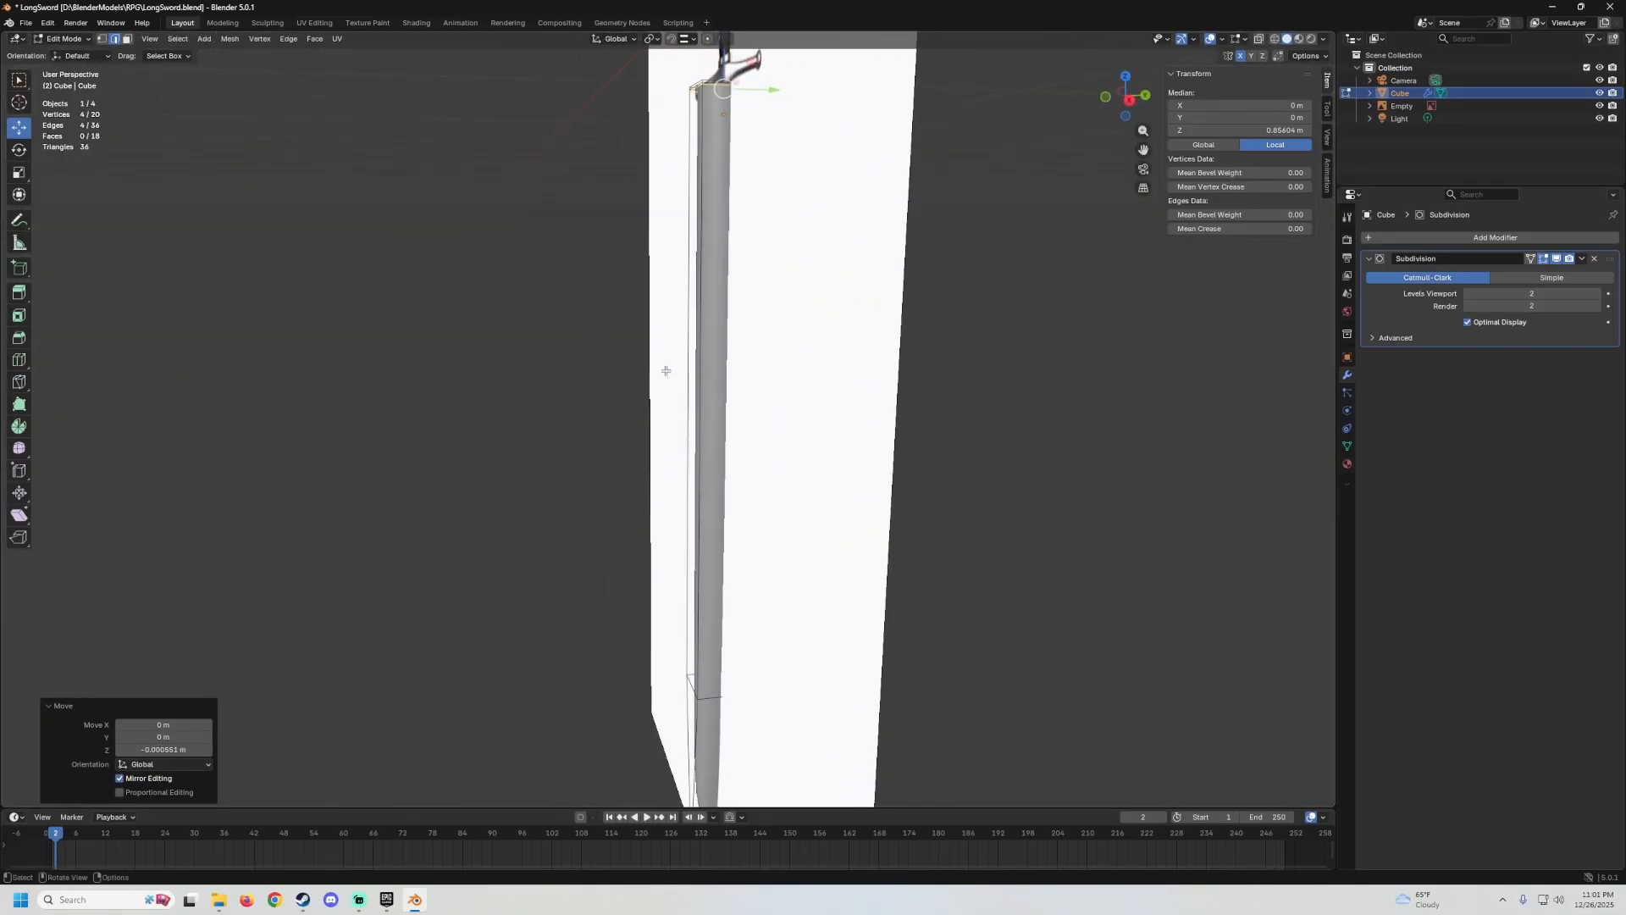
{"action": "middle_click_drag", "start_coordinate": [661, 367], "coordinate": [810, 301]}
Switch to Object Mode, hide the reference image again, and reselect the blade.
{"action": "key", "text": "Tab"}
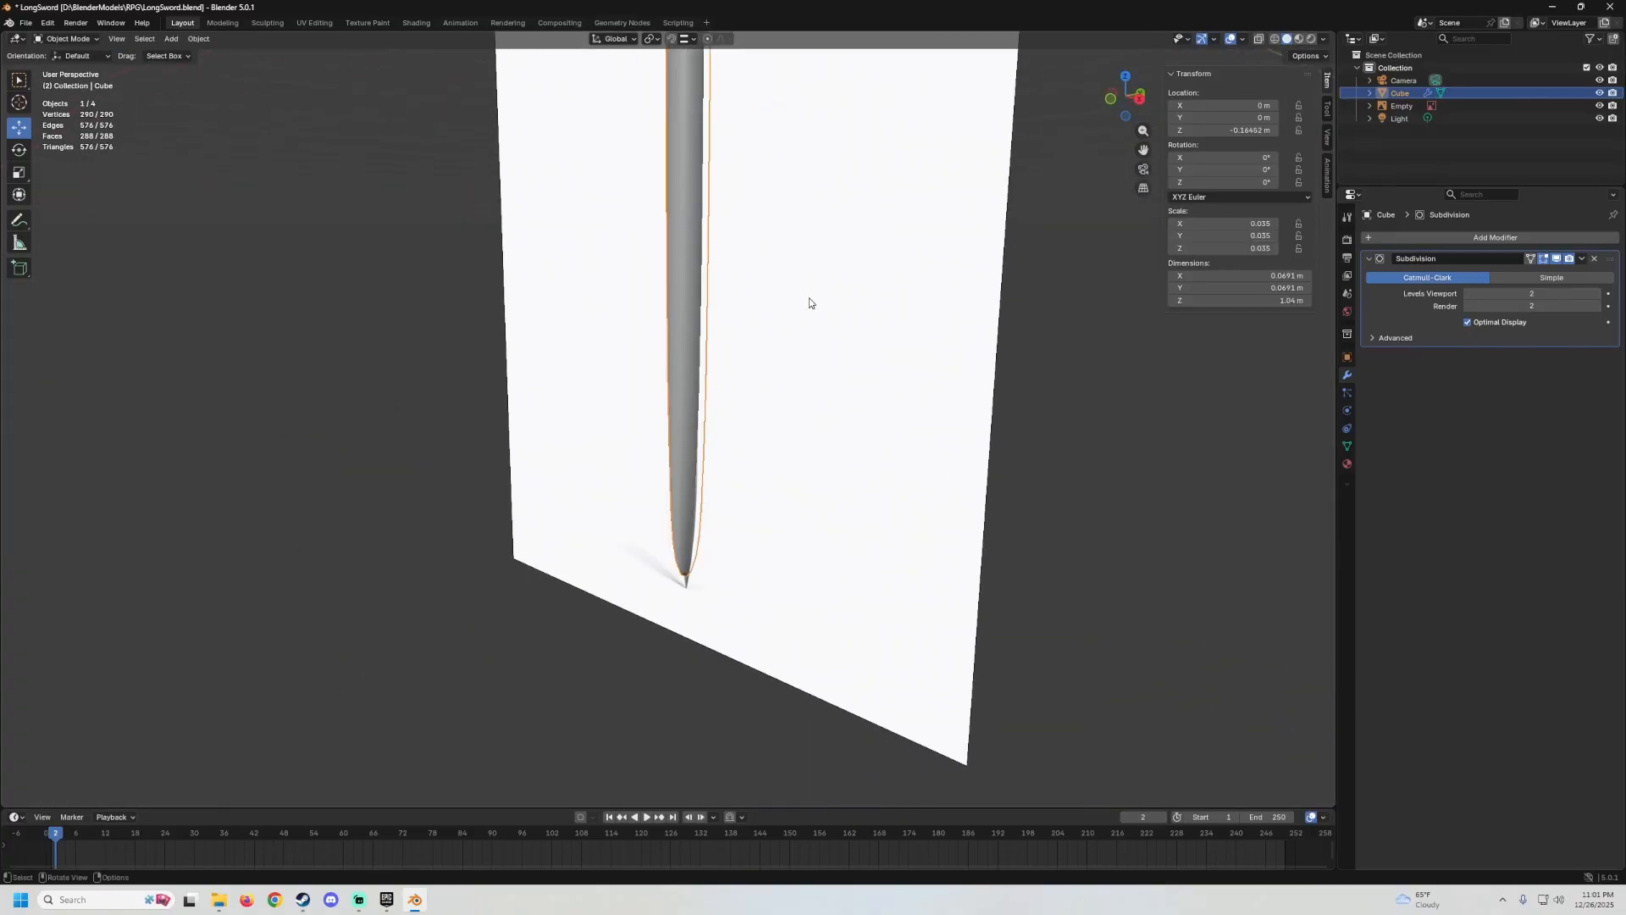
{"action": "left_click", "coordinate": [815, 256]}
{"action": "key", "text": "h"}
{"action": "left_click", "coordinate": [691, 294]}
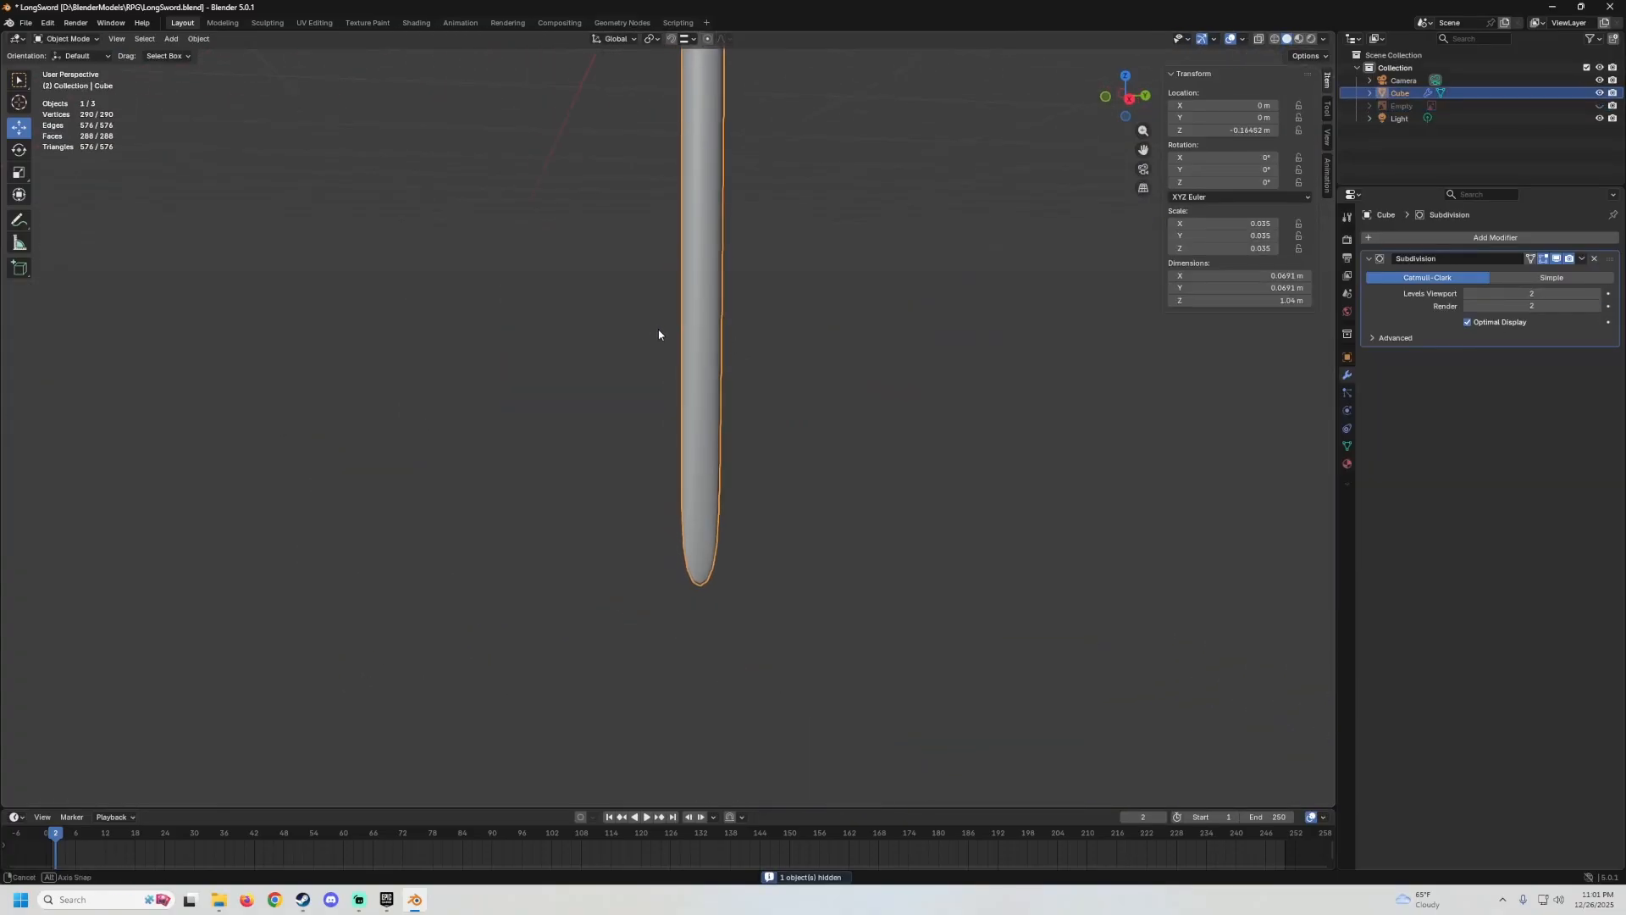
In Edit Mode, add one centred lengthwise loop cut around the blade's narrow sides and both ends.
{"action": "key", "text": "Tab"}
{"action": "middle_click_drag", "start_coordinate": [660, 338], "coordinate": [756, 496]}
{"action": "key", "text": "ctrl+r"}
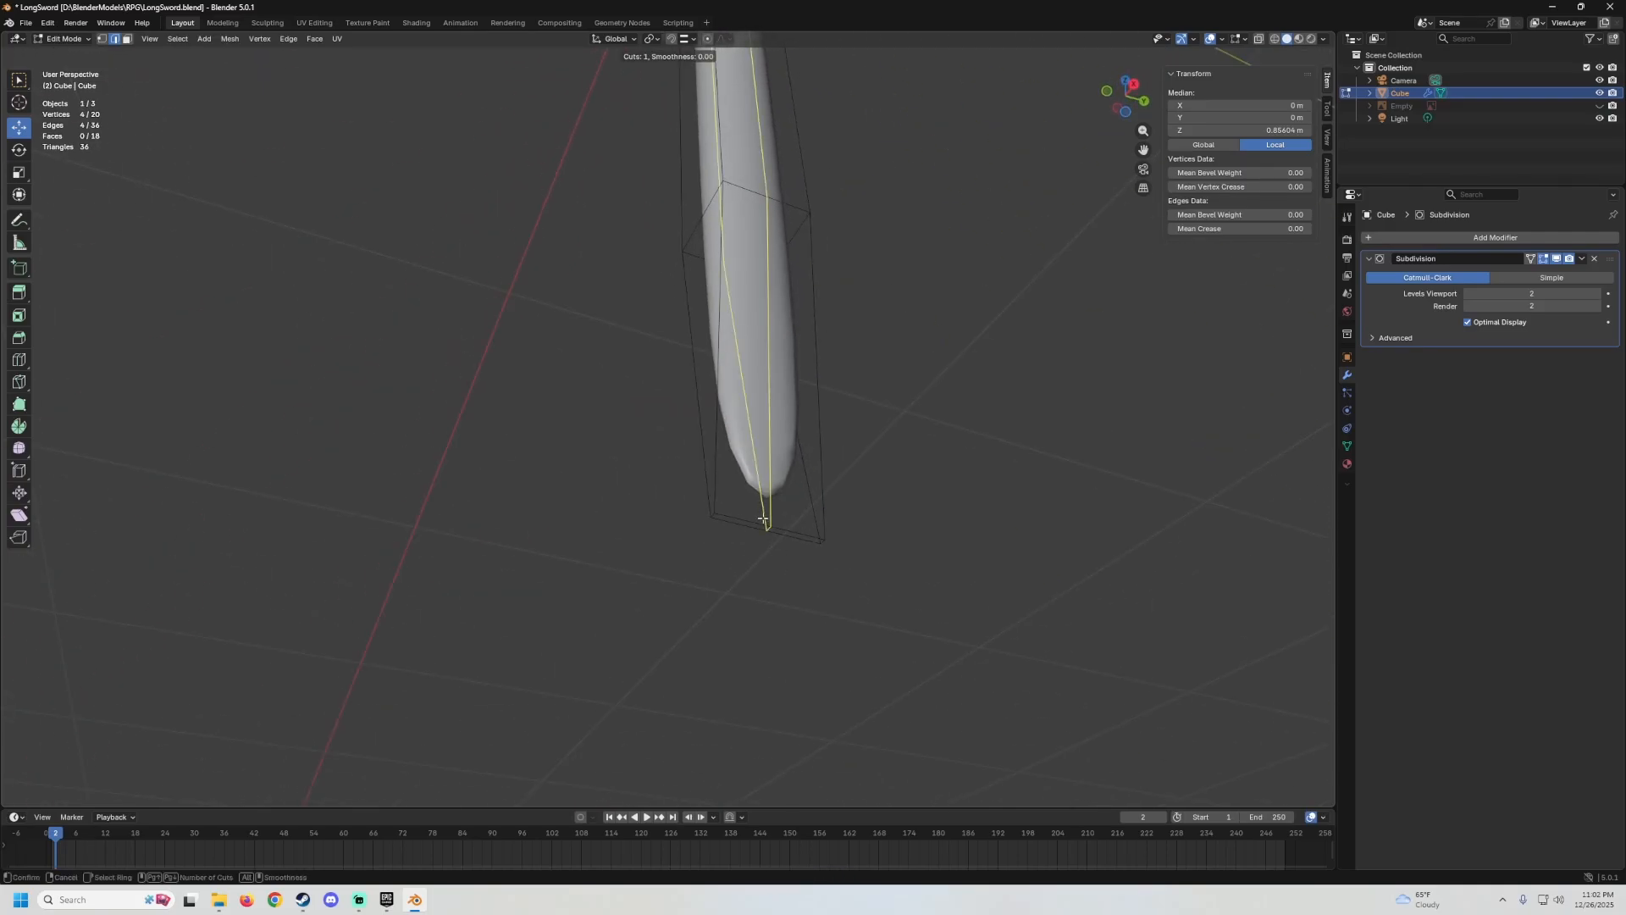
{"action": "left_click", "coordinate": [762, 518]}
{"action": "right_click", "coordinate": [762, 518]}
{"action": "middle_click_drag", "start_coordinate": [763, 515], "coordinate": [697, 544]}
Examine the lengthwise loop from the blade's top end, side and front.
{"action": "scroll", "coordinate": [690, 508], "scroll_direction": "down", "scroll_amount": 5}
{"action": "middle_click_drag", "start_coordinate": [671, 390], "coordinate": [679, 440]}
{"action": "middle_click_drag", "start_coordinate": [678, 292], "coordinate": [674, 404], "text": "shift"}
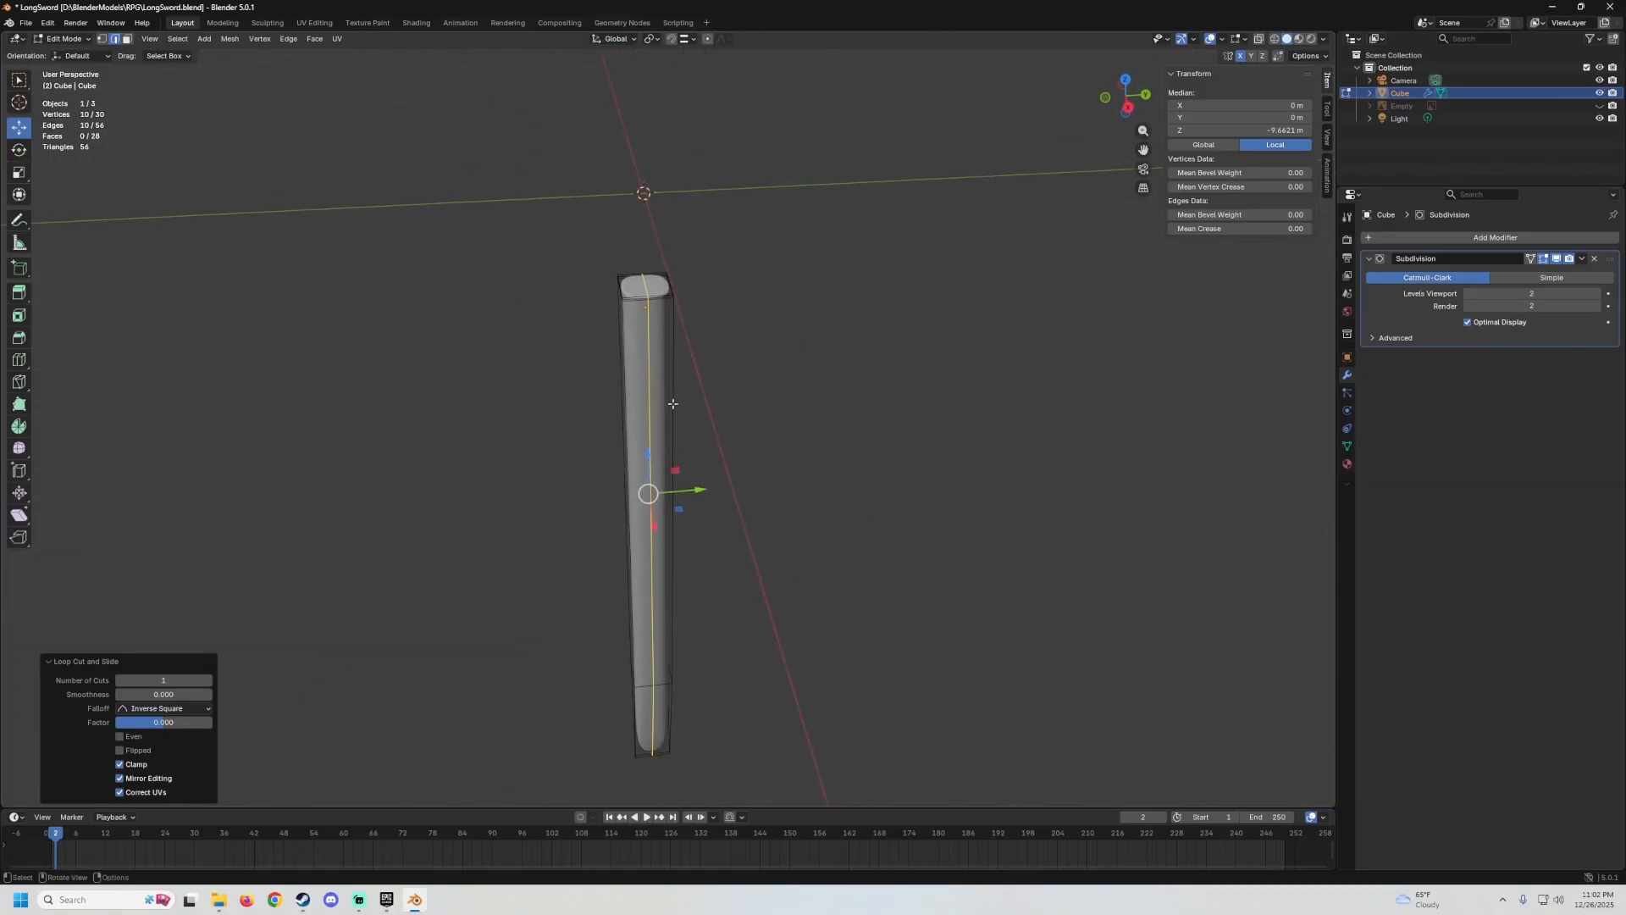
{"action": "scroll", "coordinate": [673, 404], "scroll_direction": "up", "scroll_amount": 2}
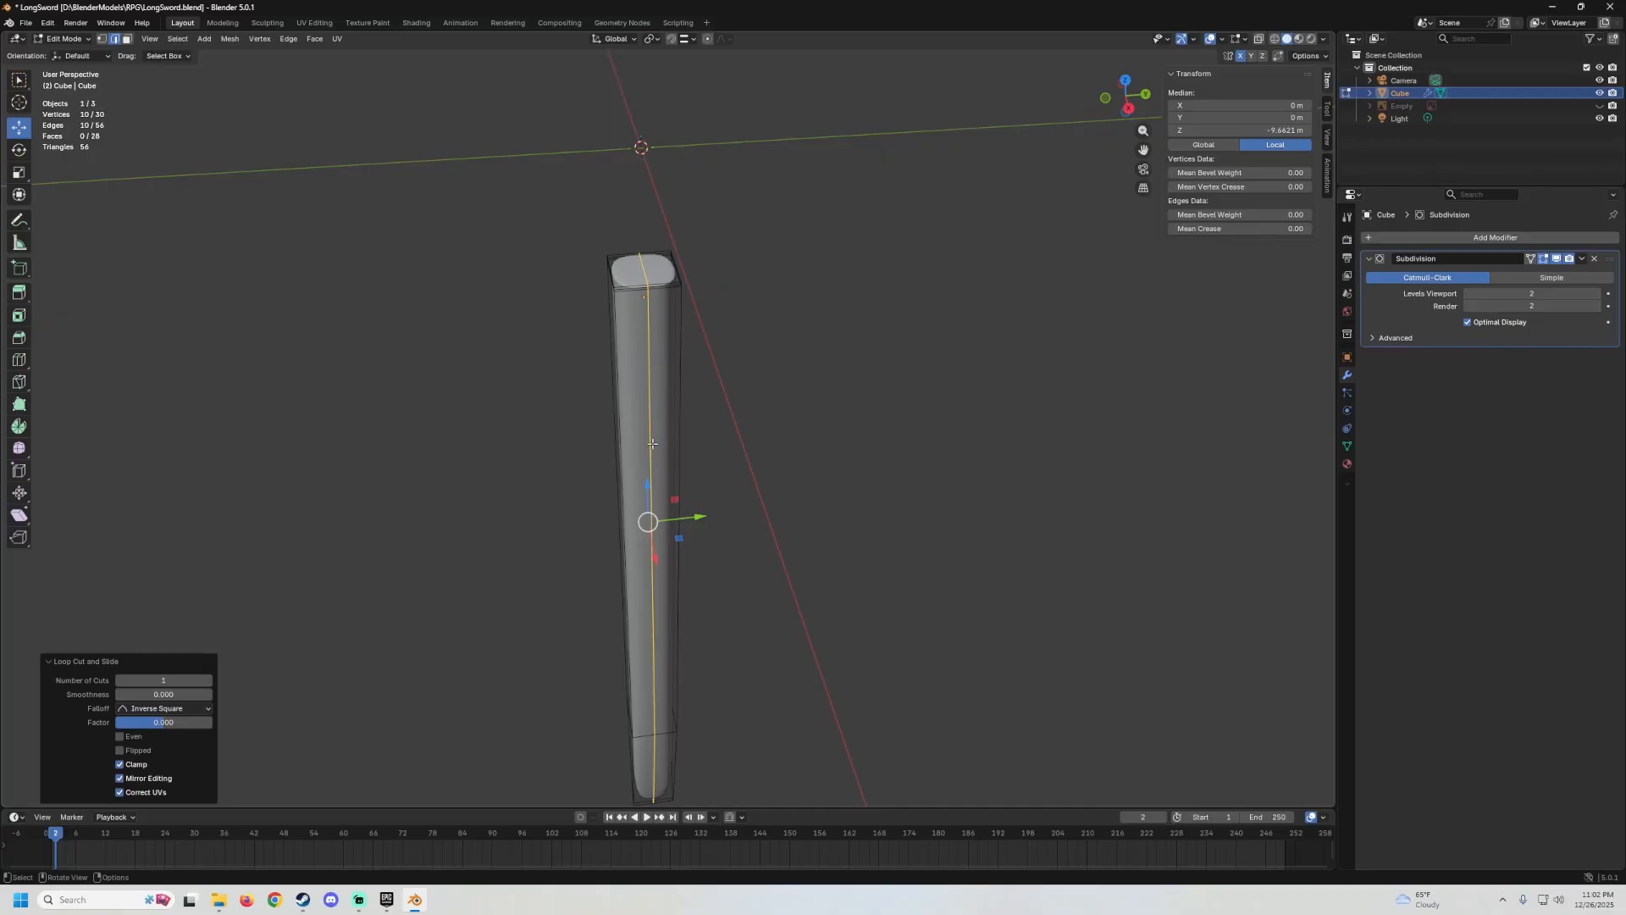
{"action": "middle_click_drag", "start_coordinate": [652, 410], "coordinate": [675, 341]}
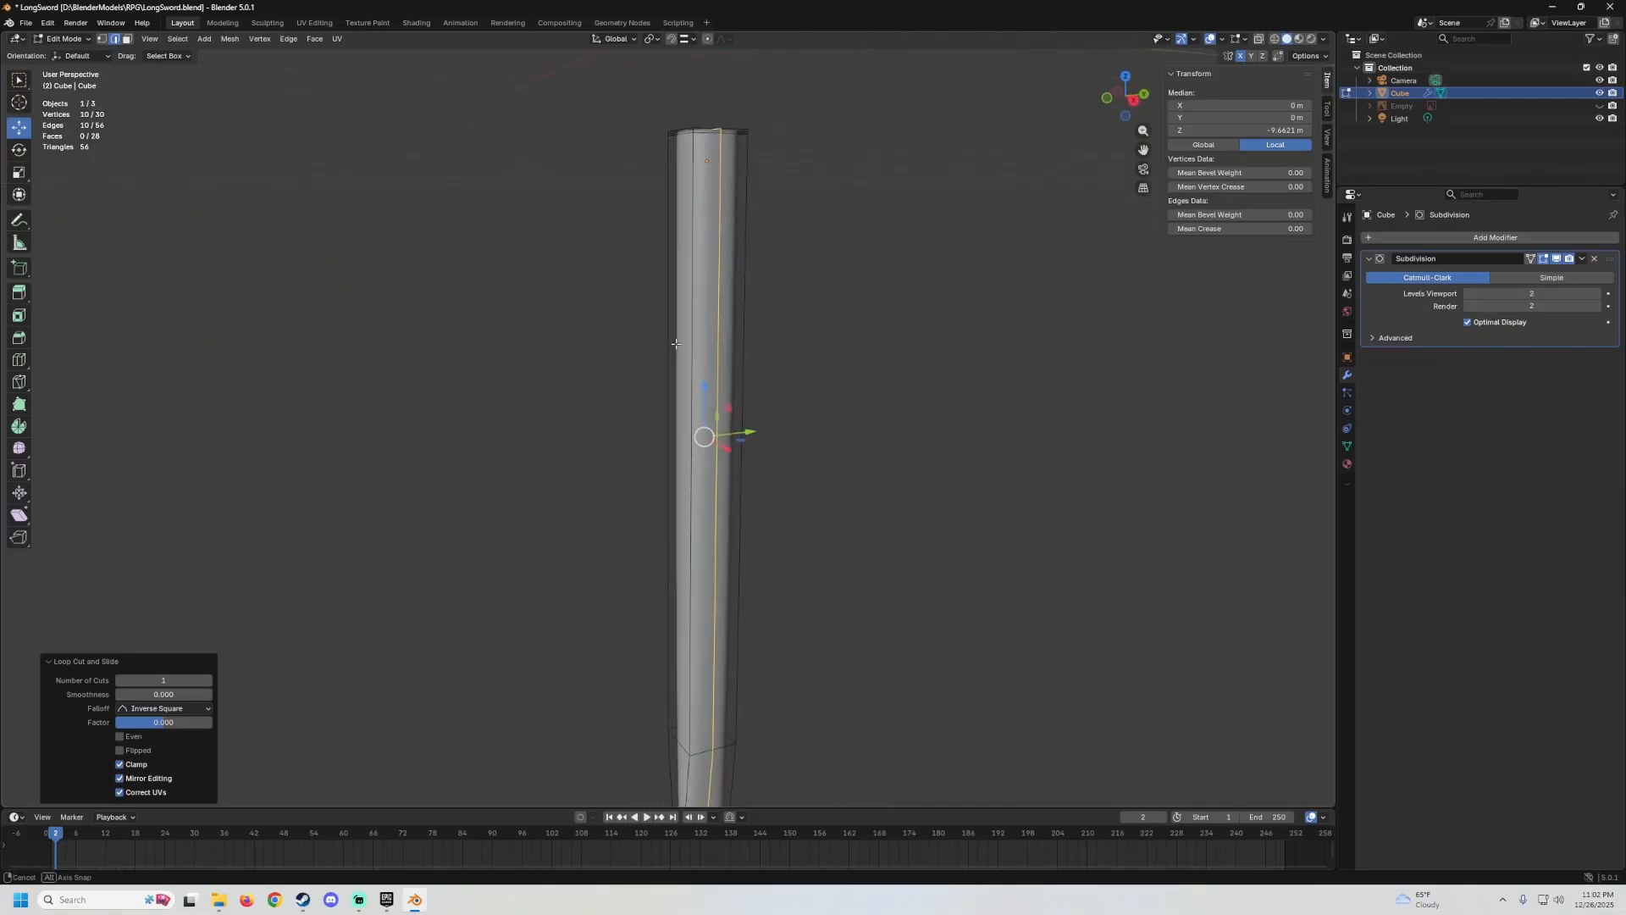
{"action": "mouse_move", "coordinate": [696, 483]}
{"action": "middle_mouse_down", "text": "shift"}
{"action": "mouse_move", "coordinate": [686, 213]}
{"action": "mouse_move", "coordinate": [712, 317]}
{"action": "mouse_move", "coordinate": [780, 341]}
{"action": "mouse_move", "coordinate": [695, 284]}
{"action": "mouse_move", "coordinate": [698, 470]}
{"action": "middle_mouse_up", "text": "shift"}
{"action": "scroll", "coordinate": [698, 470], "scroll_direction": "up", "scroll_amount": 2}
{"action": "middle_click_drag", "start_coordinate": [704, 361], "coordinate": [668, 375], "text": "shift"}
{"action": "scroll", "coordinate": [667, 375], "scroll_direction": "up", "scroll_amount": 1}
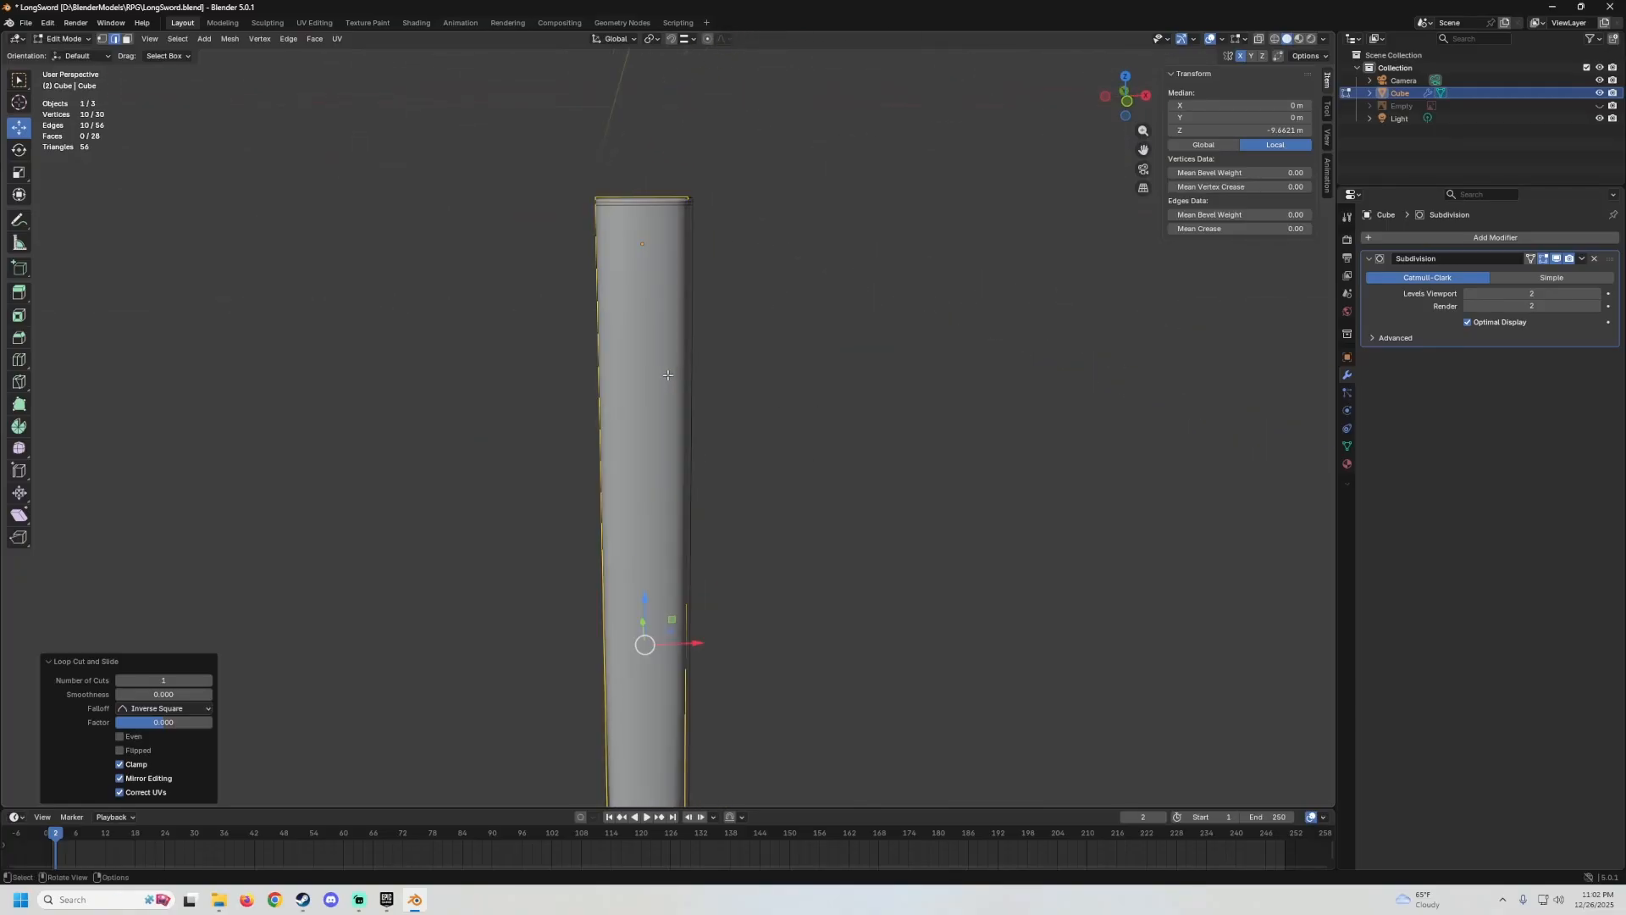
{"action": "scroll", "coordinate": [644, 276], "scroll_direction": "down", "scroll_amount": 2}
{"action": "middle_click_drag", "start_coordinate": [645, 269], "coordinate": [641, 220], "text": "shift"}
{"action": "scroll", "coordinate": [641, 214], "scroll_direction": "up", "scroll_amount": 1}
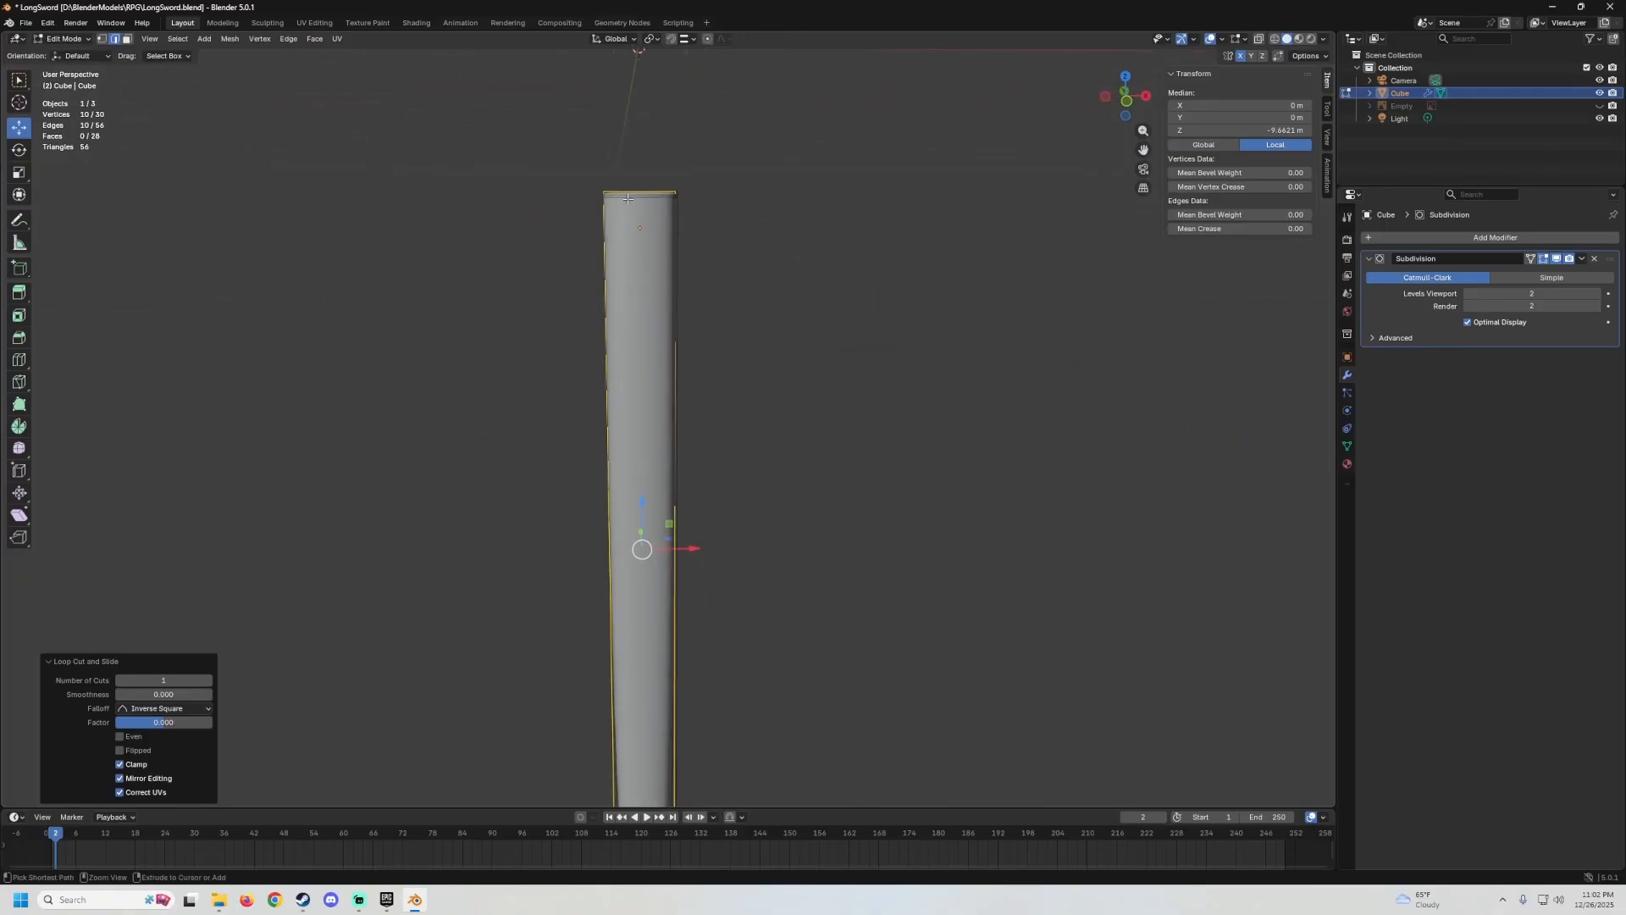
Add four evenly spaced, centred lengthwise loop cuts across the blade's broad faces.
{"action": "key", "text": "ctrl+r"}
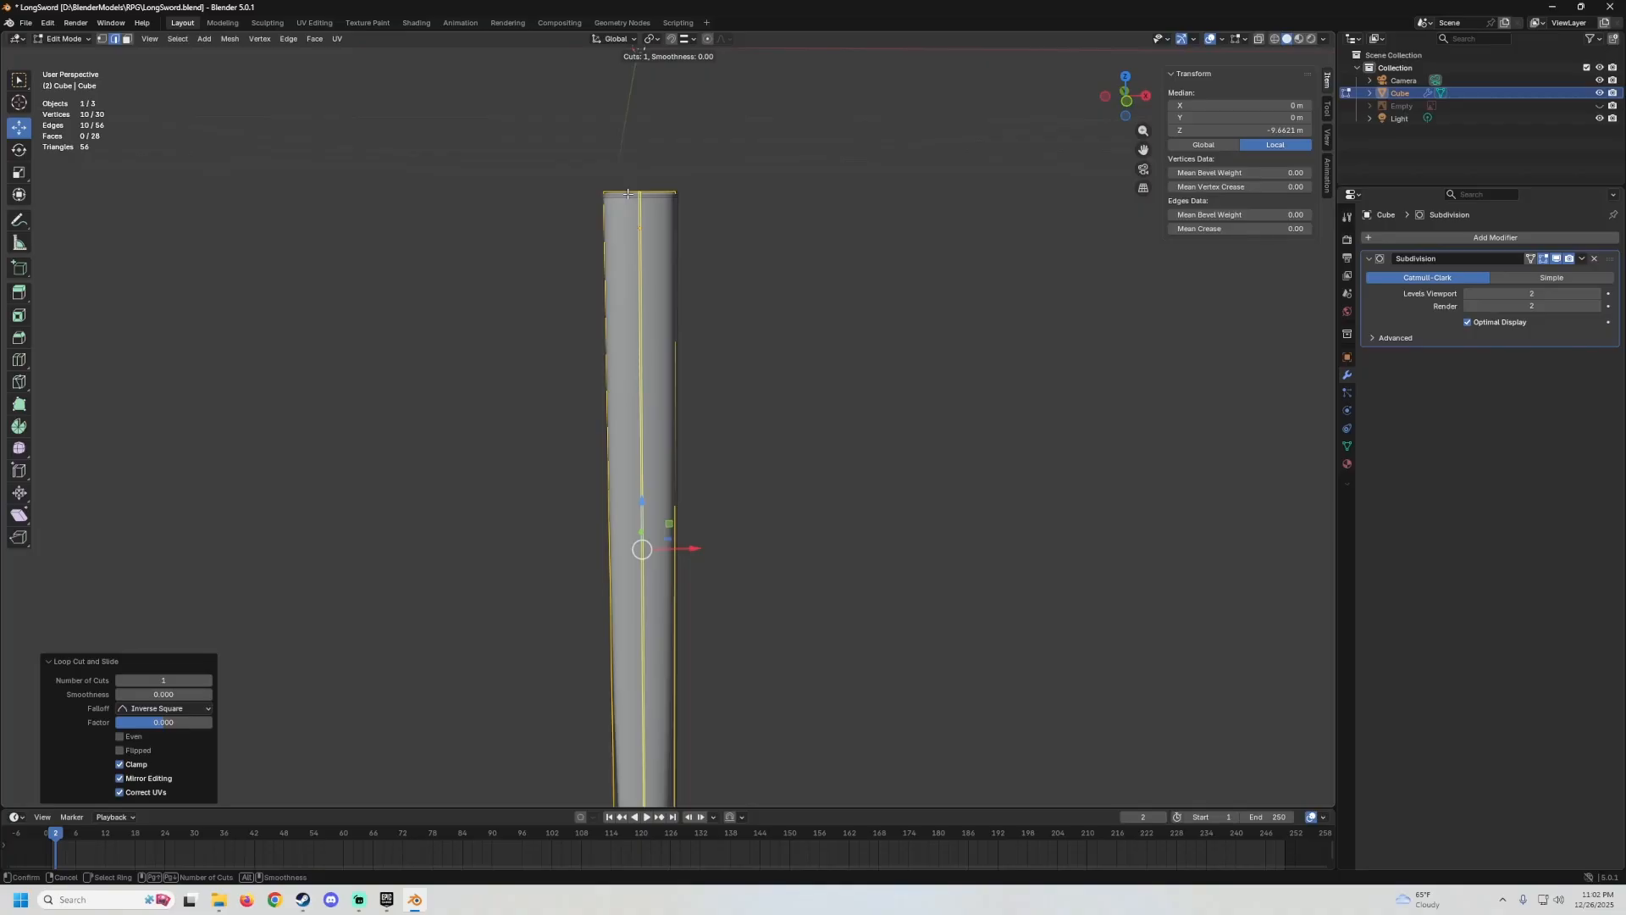
{"action": "scroll", "coordinate": [628, 194], "scroll_direction": "up", "scroll_amount": 2}
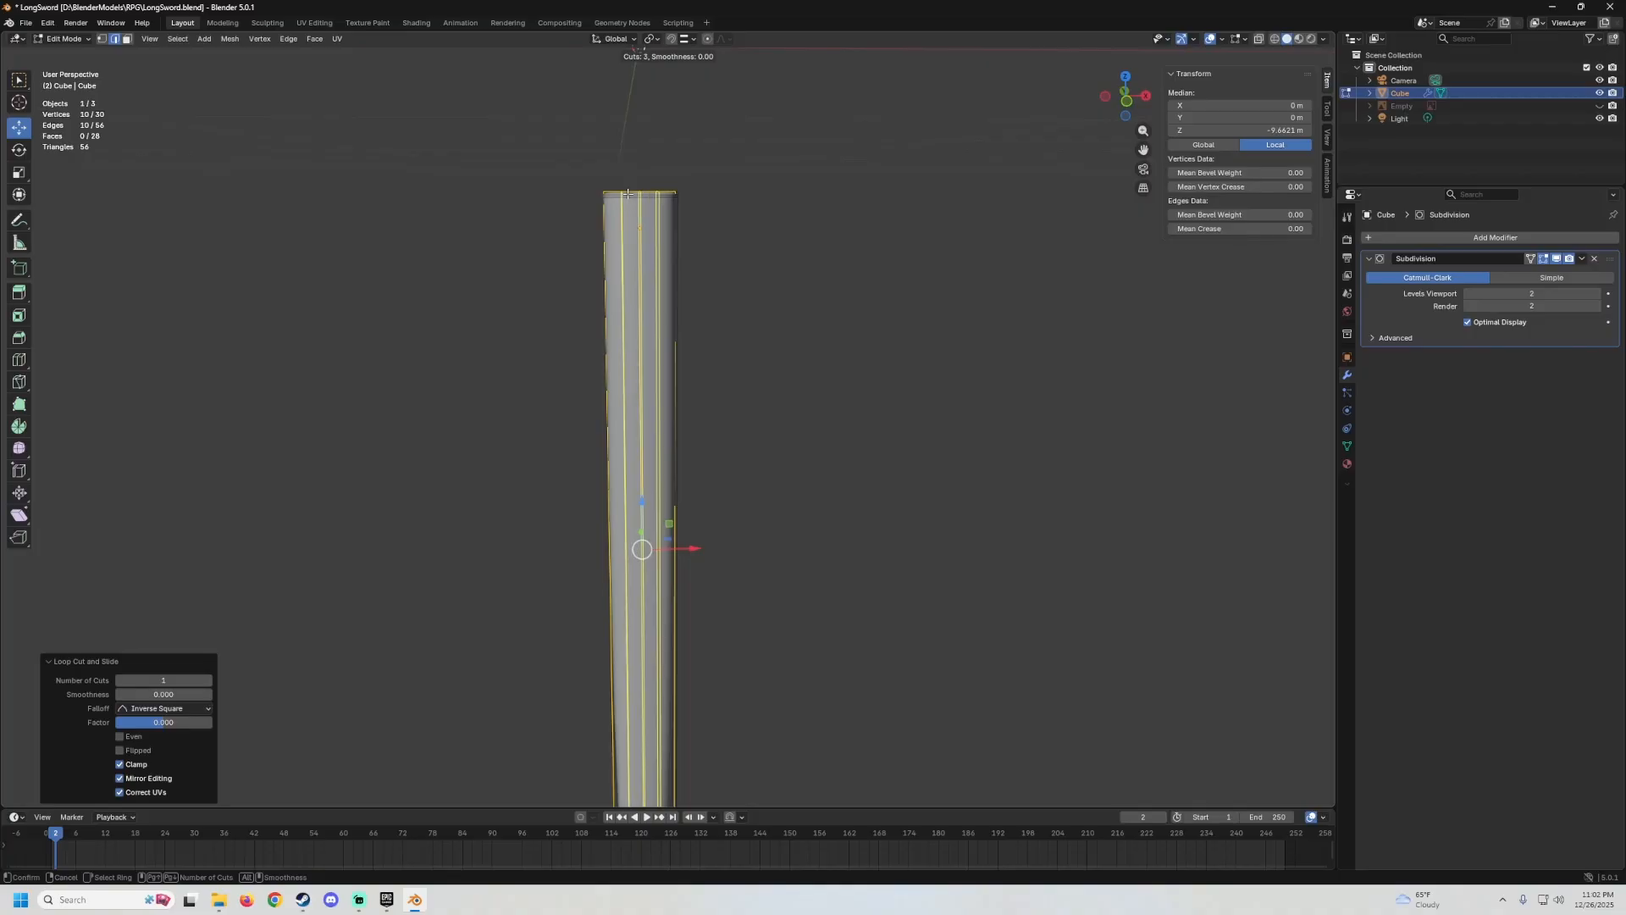
{"action": "scroll", "coordinate": [628, 194], "scroll_direction": "up", "scroll_amount": 1}
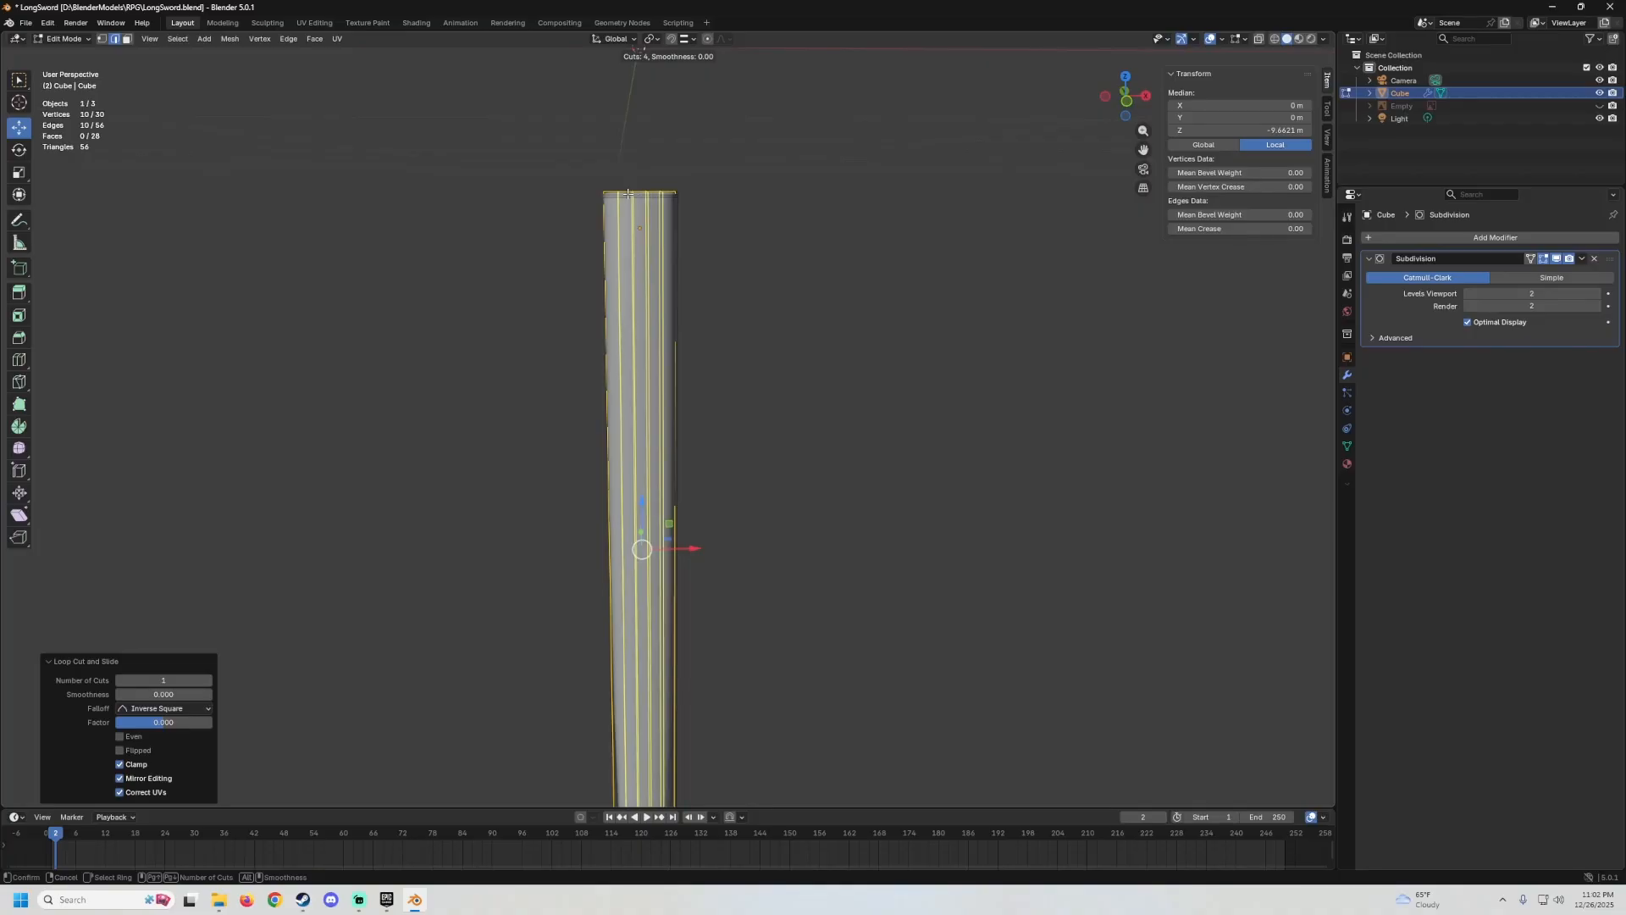
{"action": "left_click", "coordinate": [627, 194]}
{"action": "right_click", "coordinate": [628, 194]}
Examine the blade with the new loops from several angles in both Object Mode and Edit Mode.
{"action": "middle_click_drag", "start_coordinate": [704, 338], "coordinate": [674, 127]}
{"action": "key", "text": "Tab"}
{"action": "scroll", "coordinate": [759, 298], "scroll_direction": "down", "scroll_amount": 5}
{"action": "scroll", "coordinate": [700, 295], "scroll_direction": "up", "scroll_amount": 4}
{"action": "key", "text": "Tab"}
{"action": "scroll", "coordinate": [680, 249], "scroll_direction": "down", "scroll_amount": 4}
{"action": "scroll", "coordinate": [675, 203], "scroll_direction": "down", "scroll_amount": 4}
{"action": "middle_click_drag", "start_coordinate": [678, 254], "coordinate": [670, 322]}
{"action": "key", "text": "Tab"}
{"action": "key", "text": "Tab"}
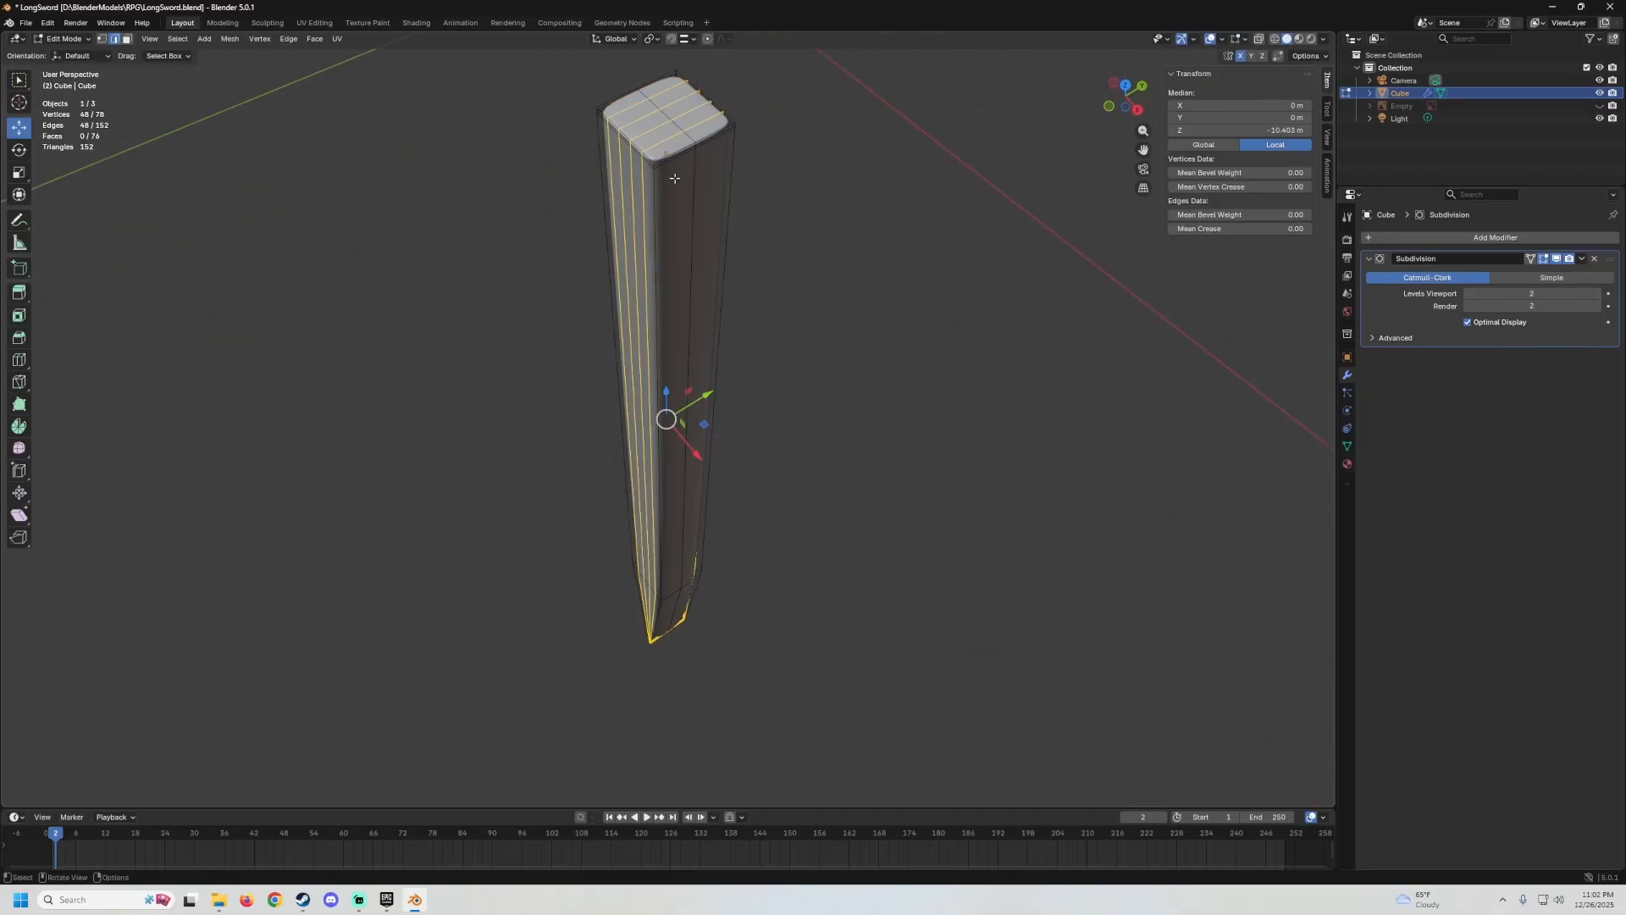
Select the blade's lengthwise corner edge down to the tip, enable Y mirroring, and move the edge about 0.03 m inward along Y.
{"action": "scroll", "coordinate": [675, 177], "scroll_direction": "up", "scroll_amount": 1}
{"action": "middle_click_drag", "start_coordinate": [675, 175], "coordinate": [675, 221], "text": "shift"}
{"action": "scroll", "coordinate": [676, 291], "scroll_direction": "up", "scroll_amount": 2}
{"action": "middle_click_drag", "start_coordinate": [674, 132], "coordinate": [652, 234], "text": "shift"}
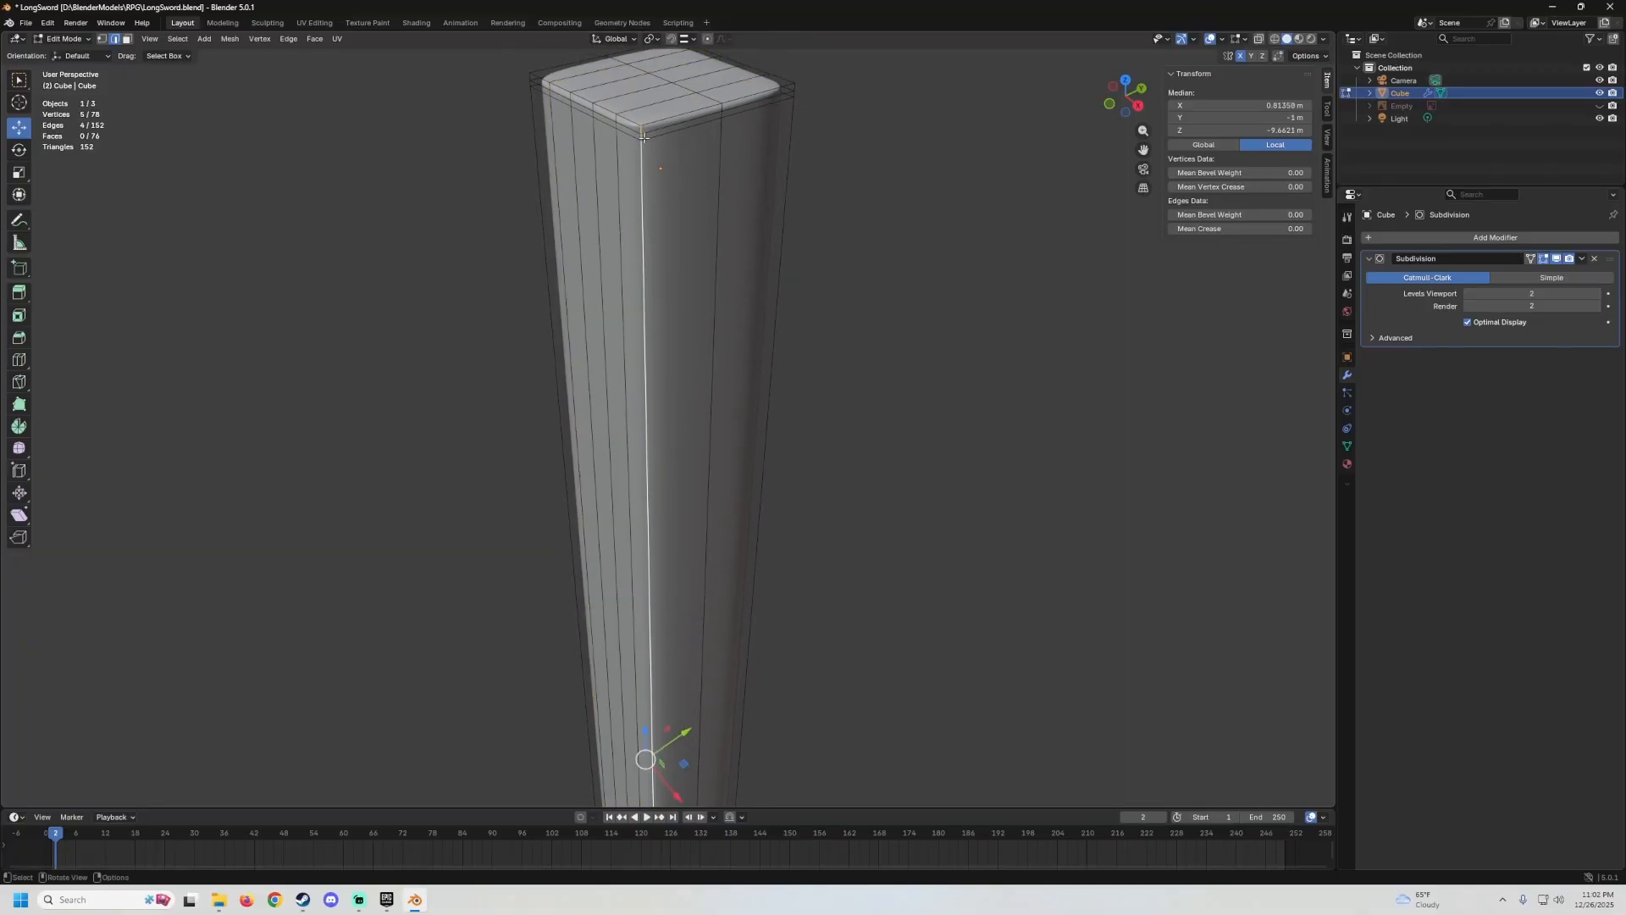
{"action": "scroll", "coordinate": [636, 516], "scroll_direction": "down", "scroll_amount": 6}
{"action": "middle_click_drag", "start_coordinate": [635, 516], "coordinate": [618, 233]}
{"action": "middle_click_drag", "start_coordinate": [631, 364], "coordinate": [655, 334]}
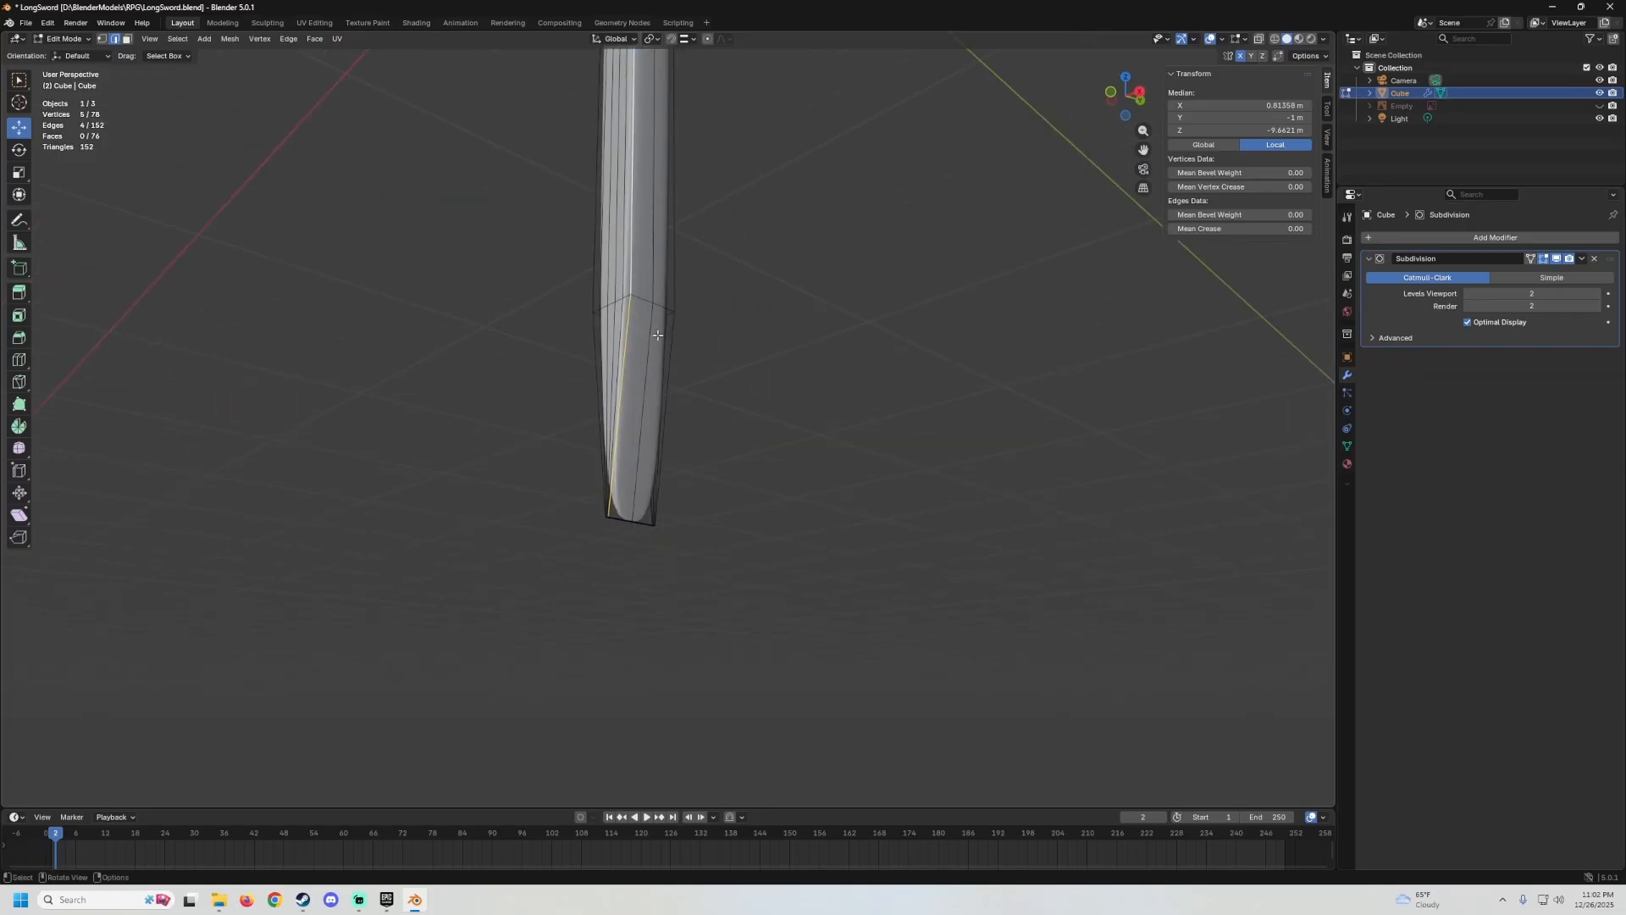
{"action": "scroll", "coordinate": [652, 339], "scroll_direction": "up", "scroll_amount": 5}
{"action": "middle_click_drag", "start_coordinate": [648, 415], "coordinate": [868, 198]}
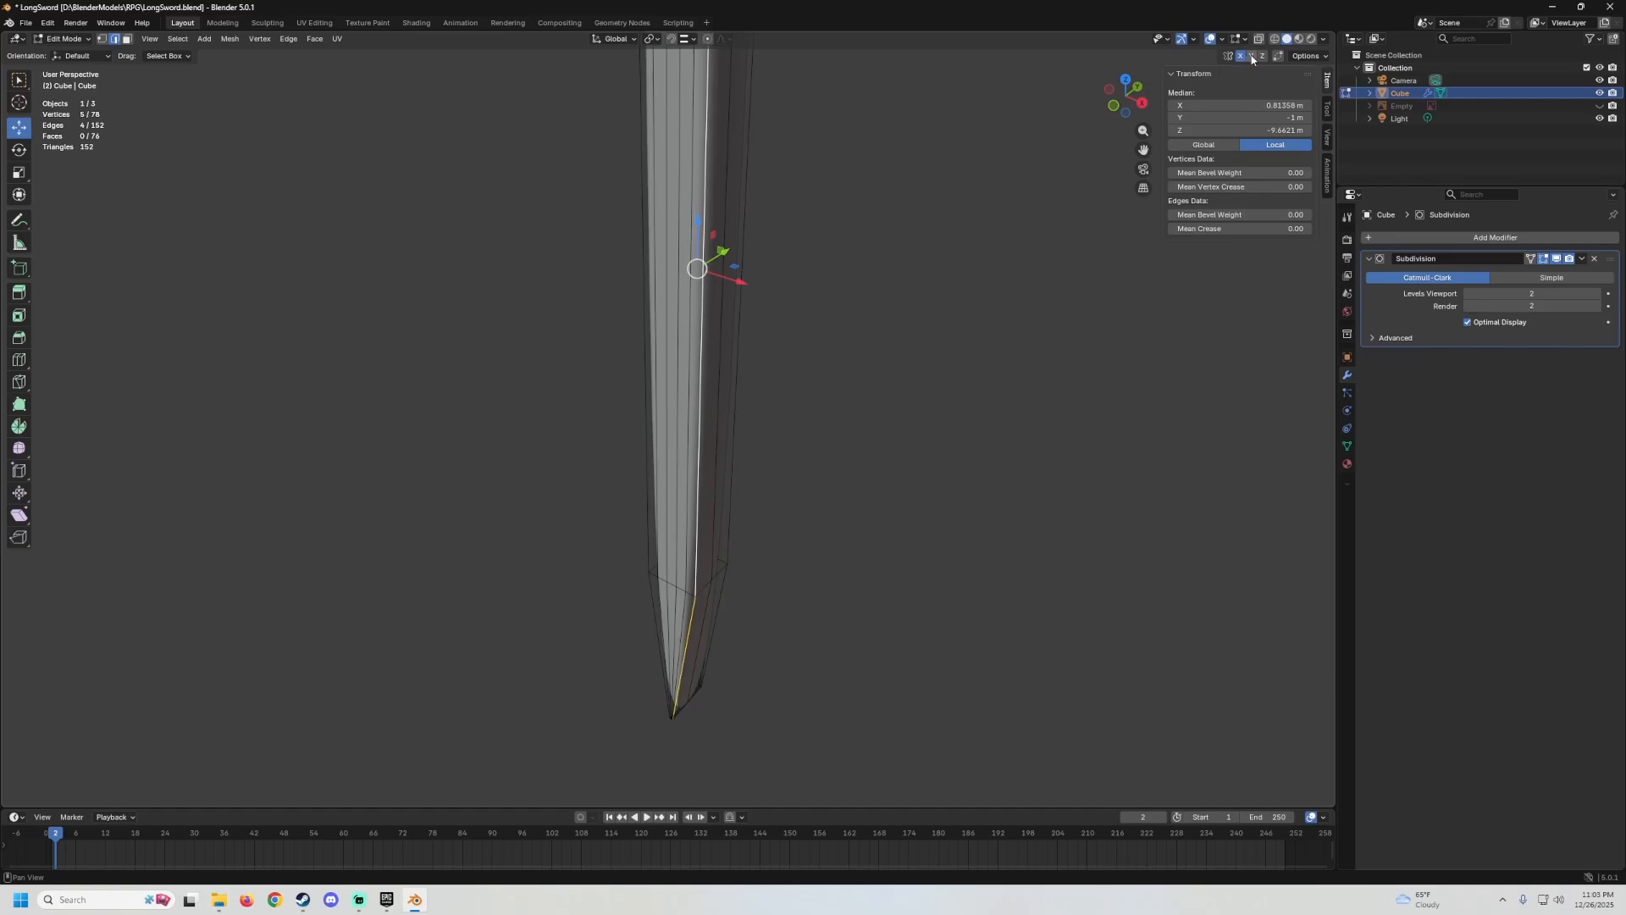
{"action": "middle_click_drag", "start_coordinate": [817, 243], "coordinate": [678, 283]}
{"action": "scroll", "coordinate": [644, 284], "scroll_direction": "up", "scroll_amount": 3}
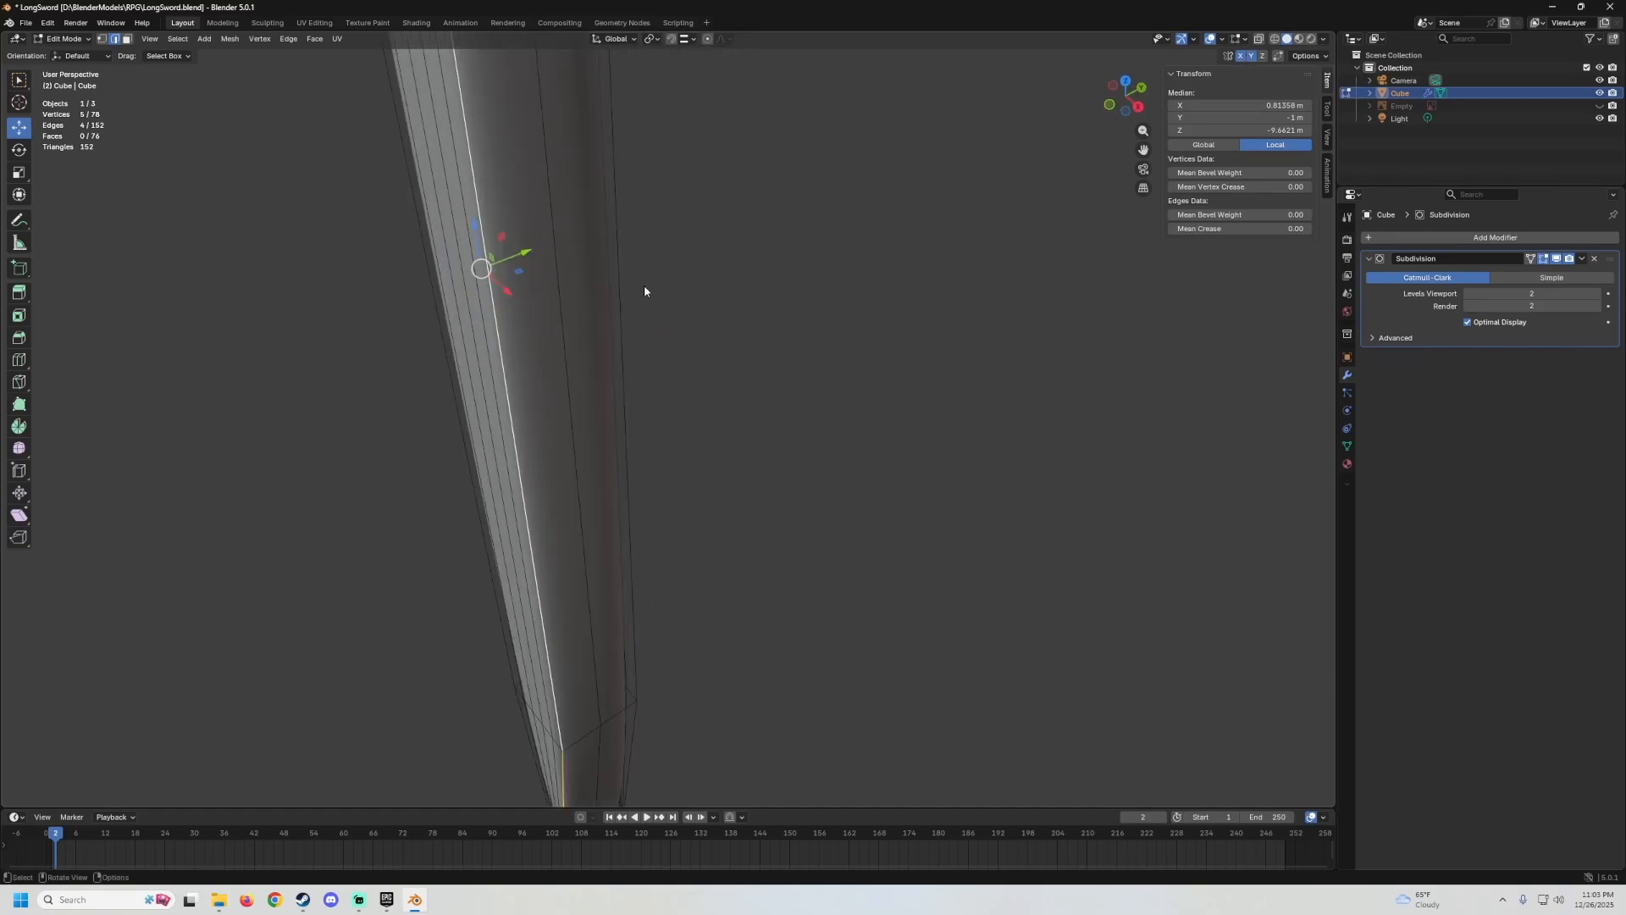
{"action": "left_click_drag", "start_coordinate": [532, 249], "coordinate": [560, 242]}
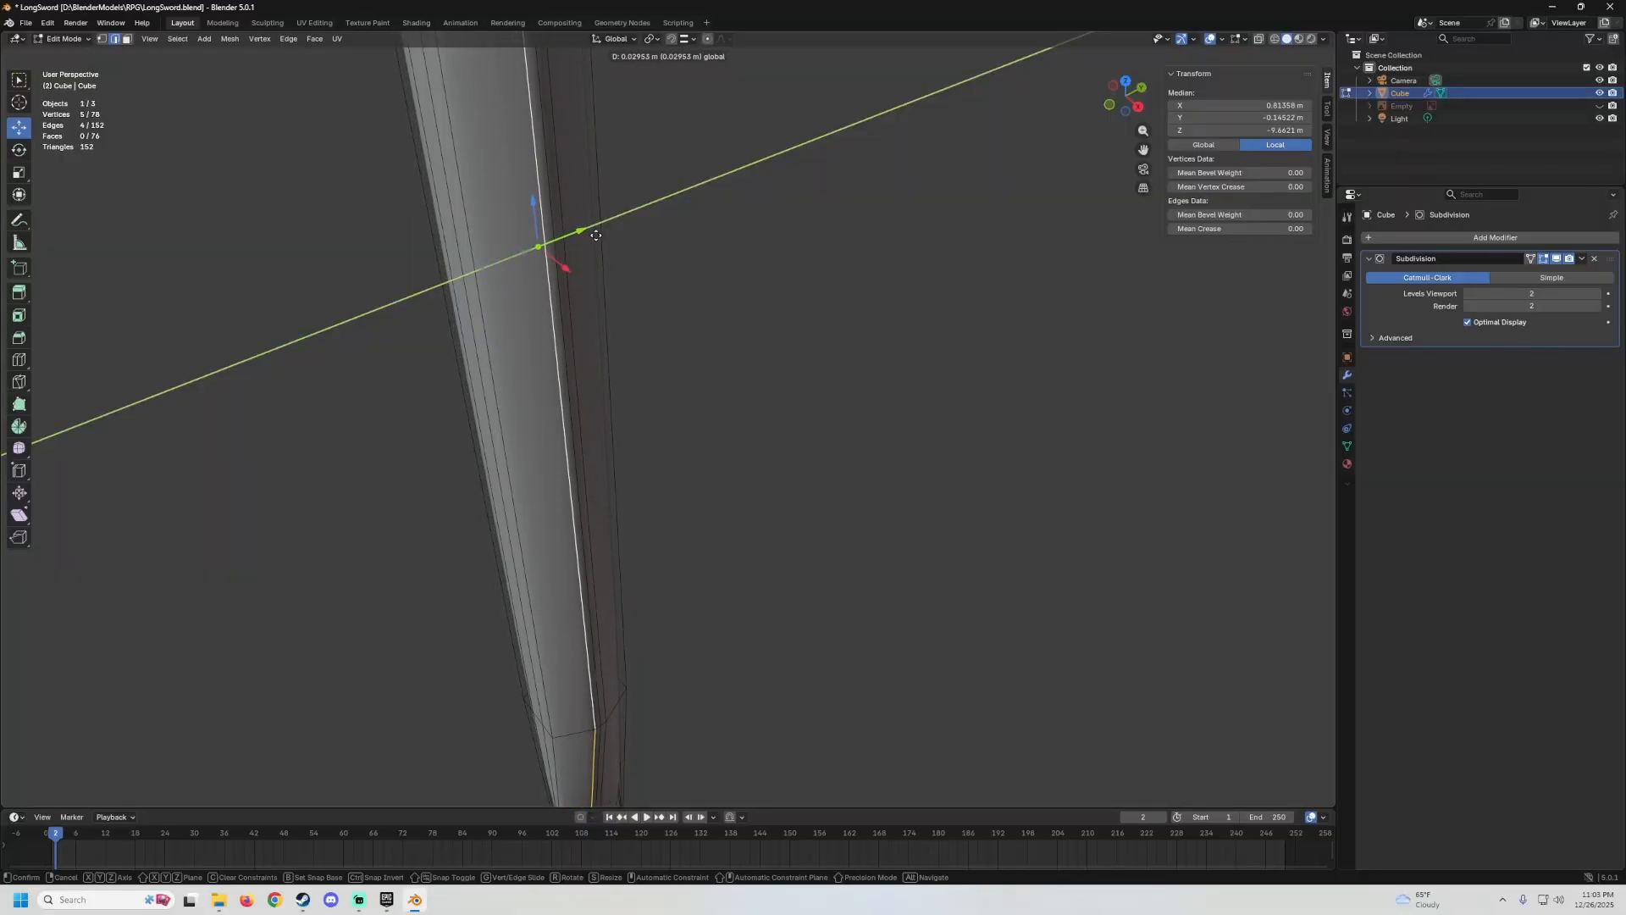
{"action": "left_click_drag", "start_coordinate": [596, 234], "coordinate": [598, 237]}
Select the lengthwise edge next to the corner, down to the tip, and move it about 0.024 m inward along Y.
{"action": "middle_click_drag", "start_coordinate": [598, 236], "coordinate": [643, 485]}
{"action": "scroll", "coordinate": [653, 258], "scroll_direction": "up", "scroll_amount": 3}
{"action": "left_click", "coordinate": [656, 291], "text": "alt"}
{"action": "scroll", "coordinate": [665, 265], "scroll_direction": "down", "scroll_amount": 4}
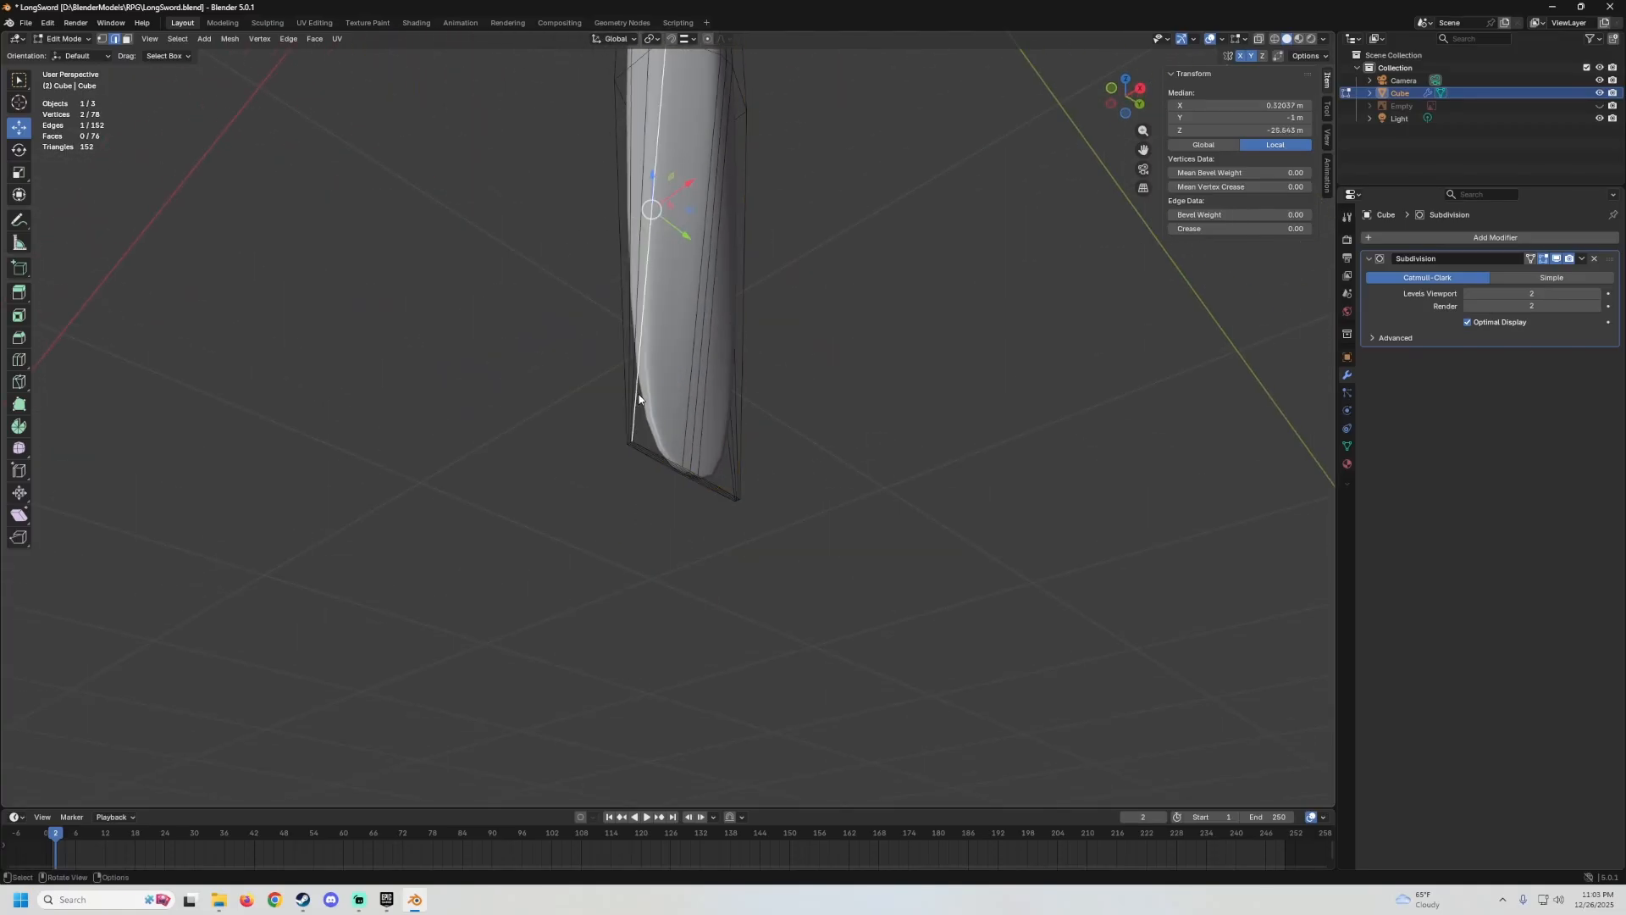
{"action": "middle_click_drag", "start_coordinate": [640, 398], "coordinate": [520, 542]}
{"action": "left_click", "coordinate": [669, 271], "text": "ctrl"}
{"action": "scroll", "coordinate": [611, 235], "scroll_direction": "up", "scroll_amount": 2}
{"action": "left_click", "coordinate": [576, 287], "text": "shift"}
{"action": "left_click", "coordinate": [577, 271], "text": "shift"}
{"action": "scroll", "coordinate": [576, 271], "scroll_direction": "down", "scroll_amount": 5}
{"action": "middle_click_drag", "start_coordinate": [520, 542], "coordinate": [649, 375], "text": "shift"}
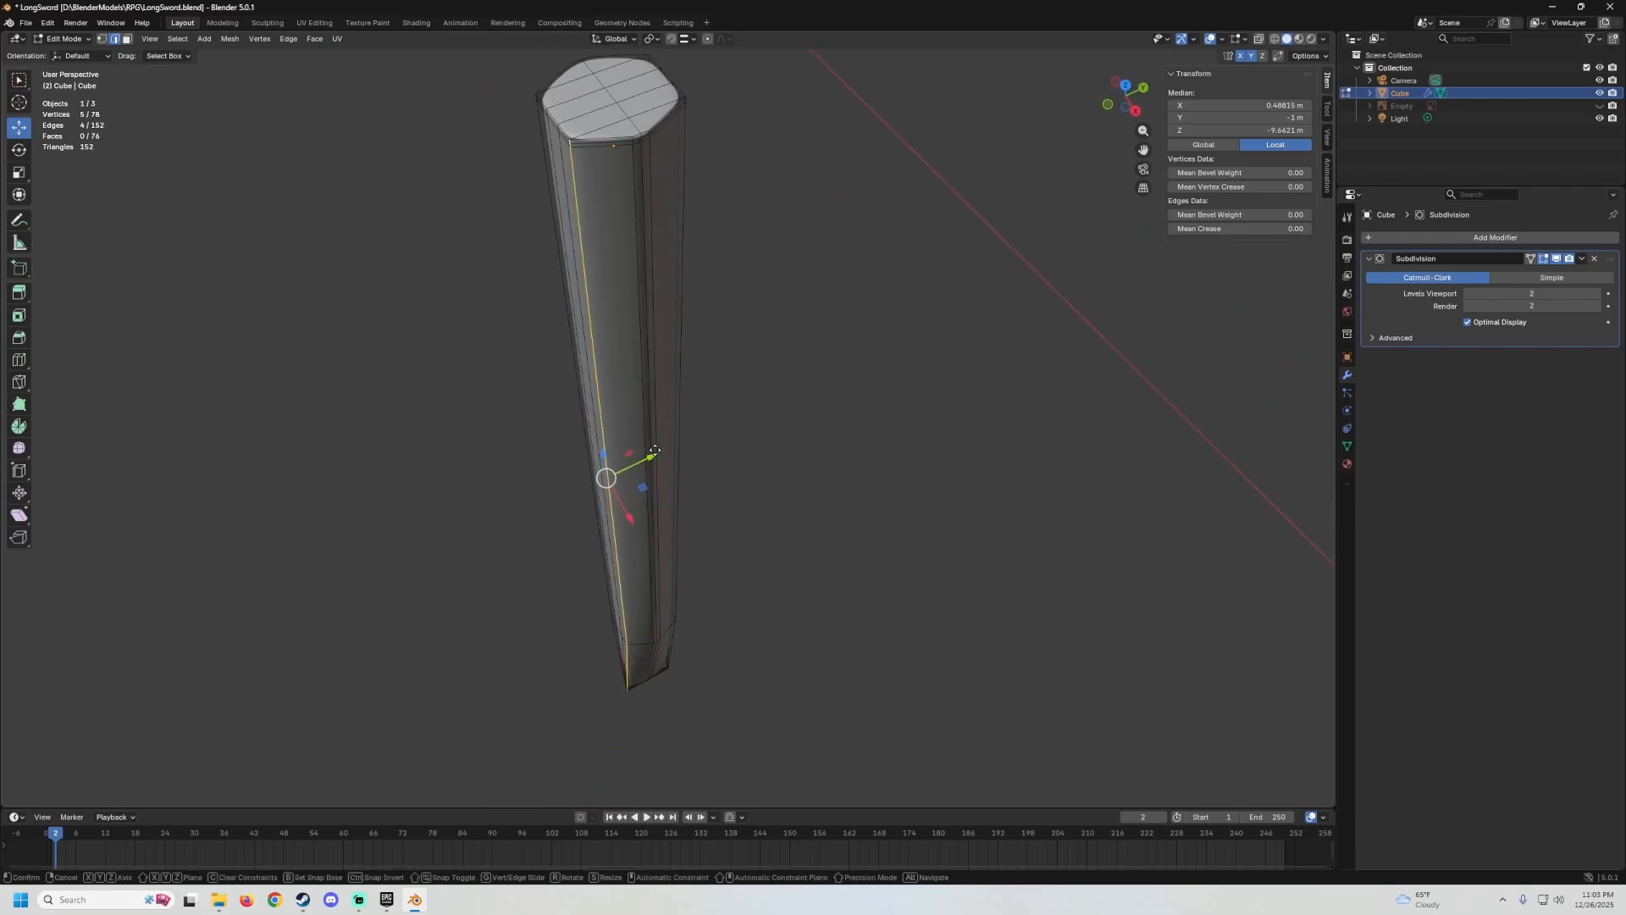
{"action": "left_click_drag", "start_coordinate": [654, 451], "coordinate": [662, 447]}
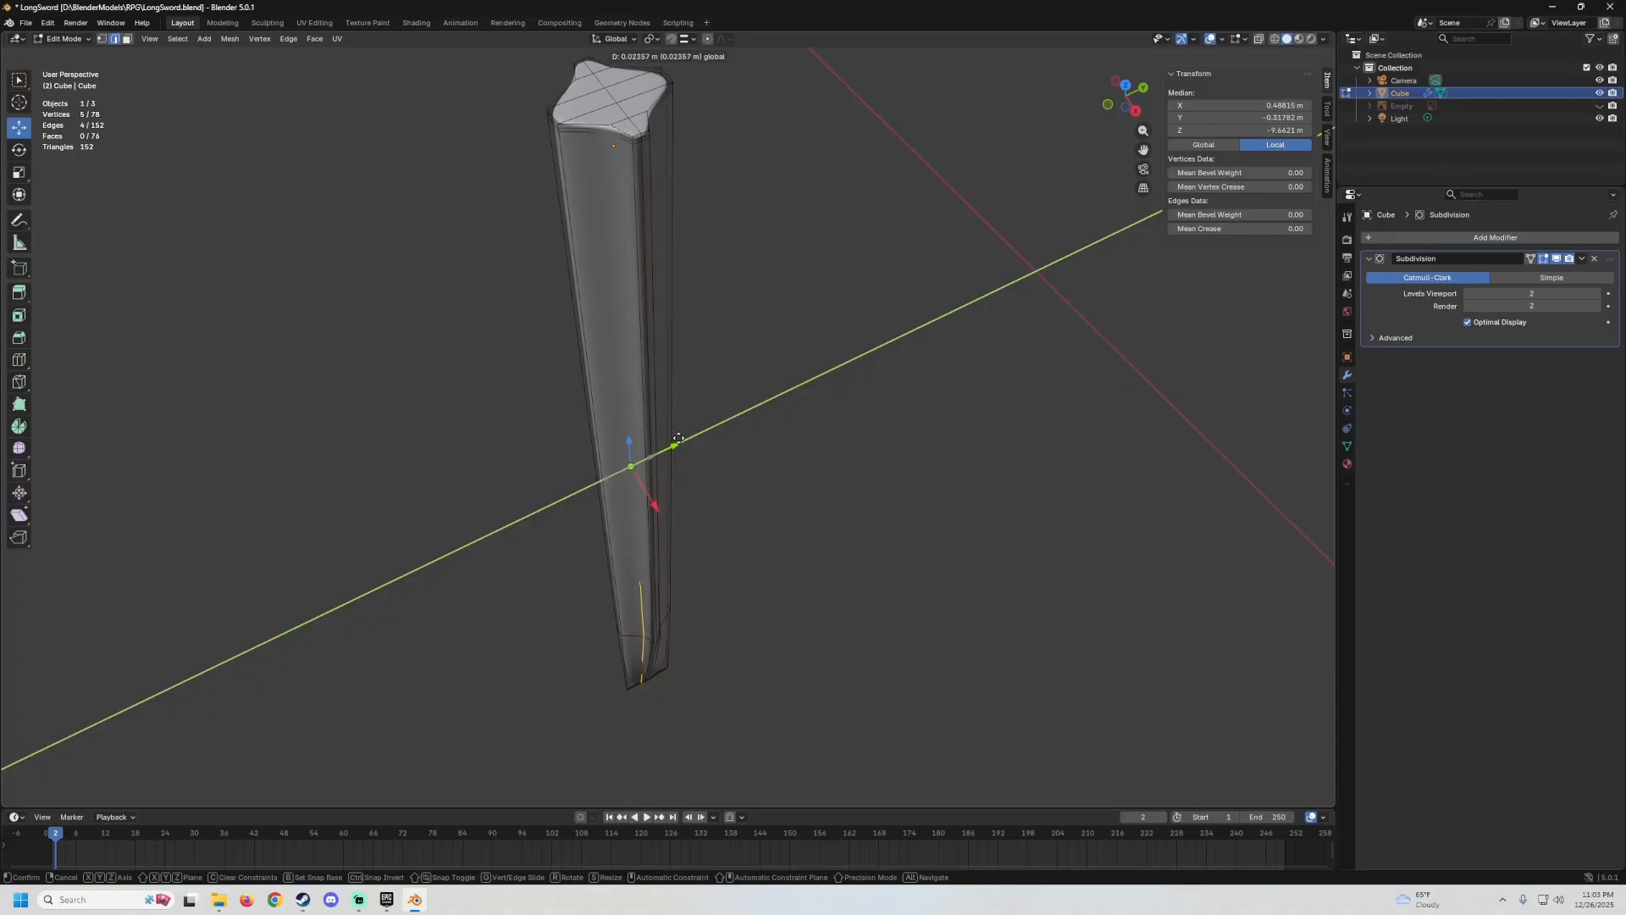
{"action": "left_click_drag", "start_coordinate": [678, 438], "coordinate": [679, 438]}
Reselect the outer corner edge from the blade's upper end to the tip and try to shift it along X.
{"action": "middle_click_drag", "start_coordinate": [682, 359], "coordinate": [626, 271]}
{"action": "scroll", "coordinate": [679, 174], "scroll_direction": "up", "scroll_amount": 5}
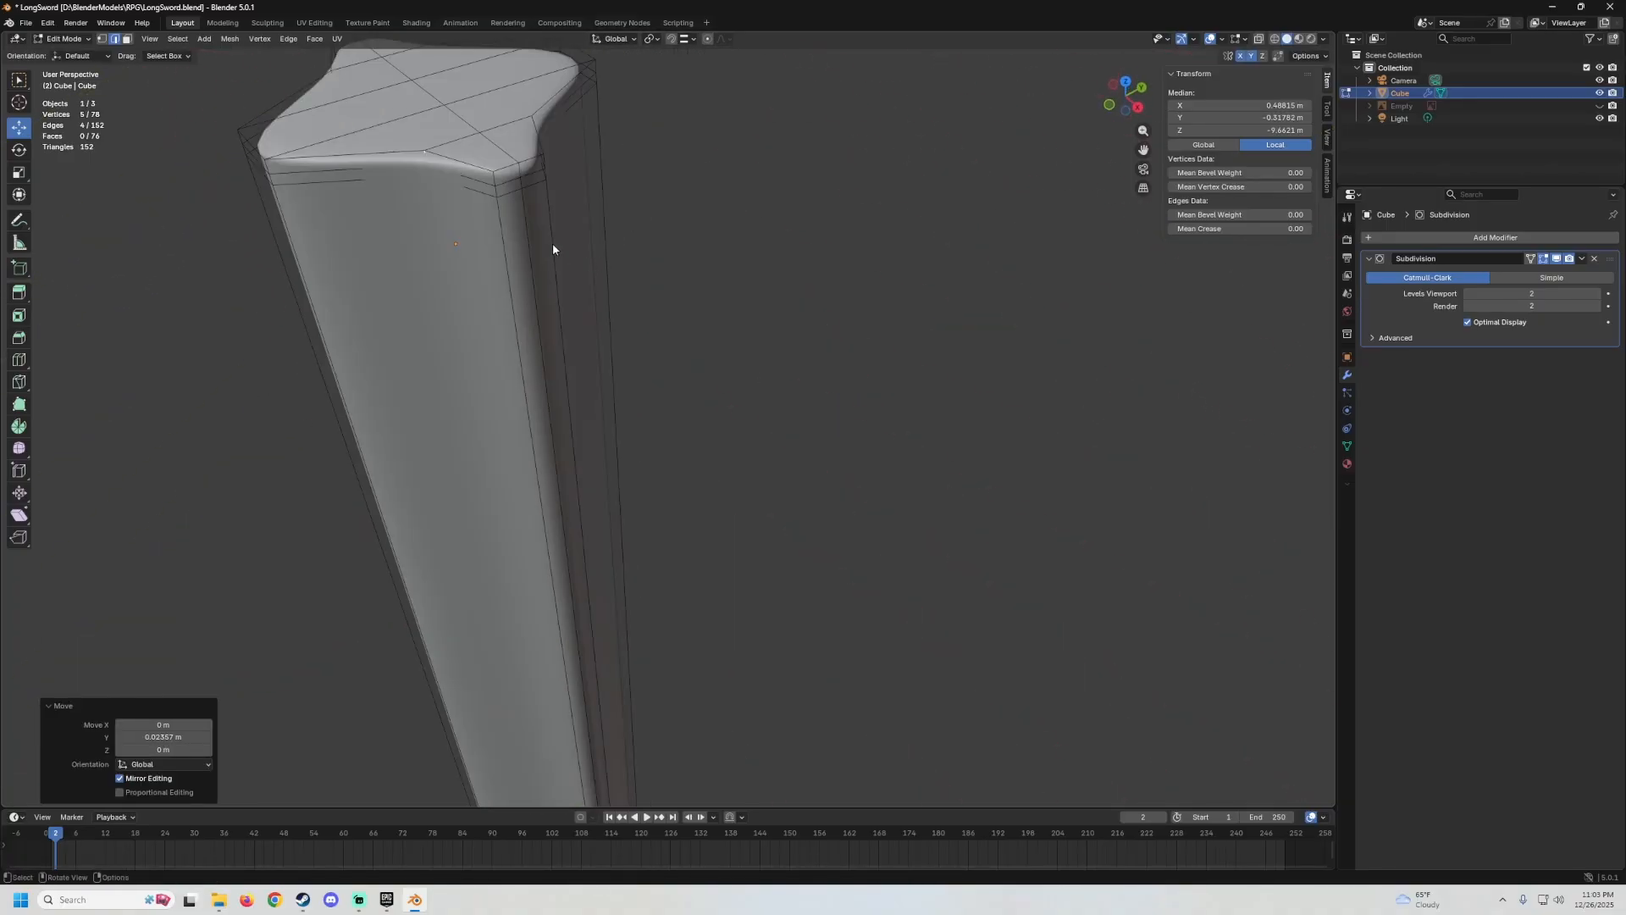
{"action": "left_click", "coordinate": [522, 173]}
{"action": "scroll", "coordinate": [521, 173], "scroll_direction": "down", "scroll_amount": 3}
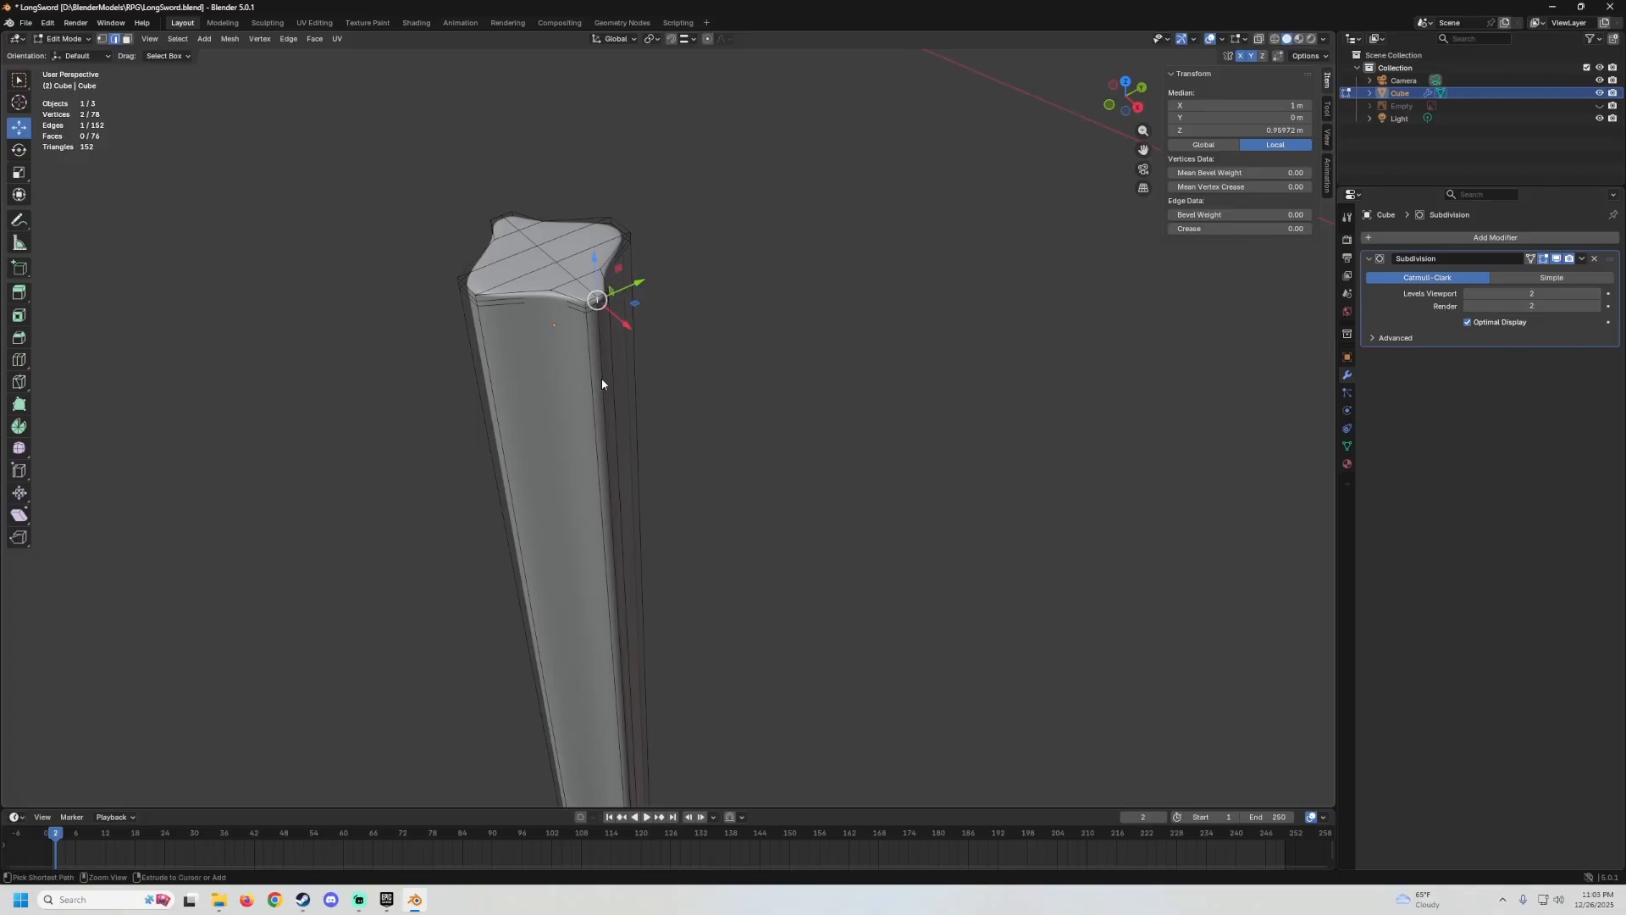
{"action": "left_click", "coordinate": [603, 386], "text": "ctrl"}
{"action": "middle_click_drag", "start_coordinate": [605, 392], "coordinate": [620, 354]}
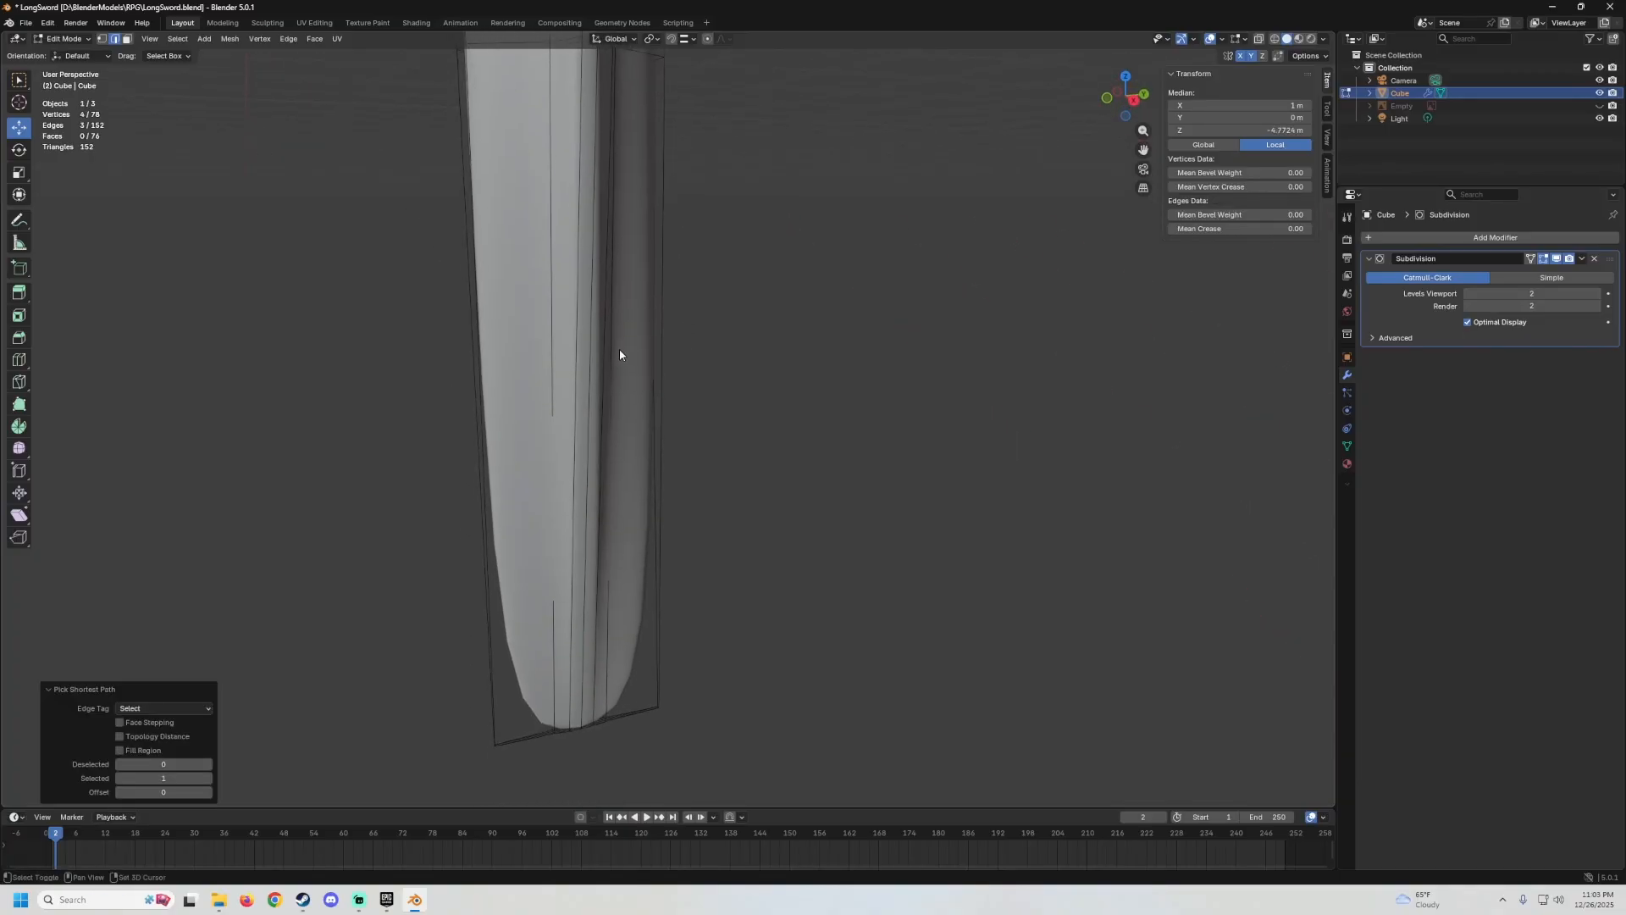
{"action": "middle_click_drag", "start_coordinate": [598, 275], "coordinate": [754, 542]}
{"action": "left_click", "coordinate": [611, 252], "text": "shift"}
{"action": "middle_click_drag", "start_coordinate": [795, 292], "coordinate": [781, 318]}
{"action": "middle_click_drag", "start_coordinate": [795, 292], "coordinate": [774, 471], "text": "shift"}
{"action": "scroll", "coordinate": [774, 295], "scroll_direction": "up", "scroll_amount": 4}
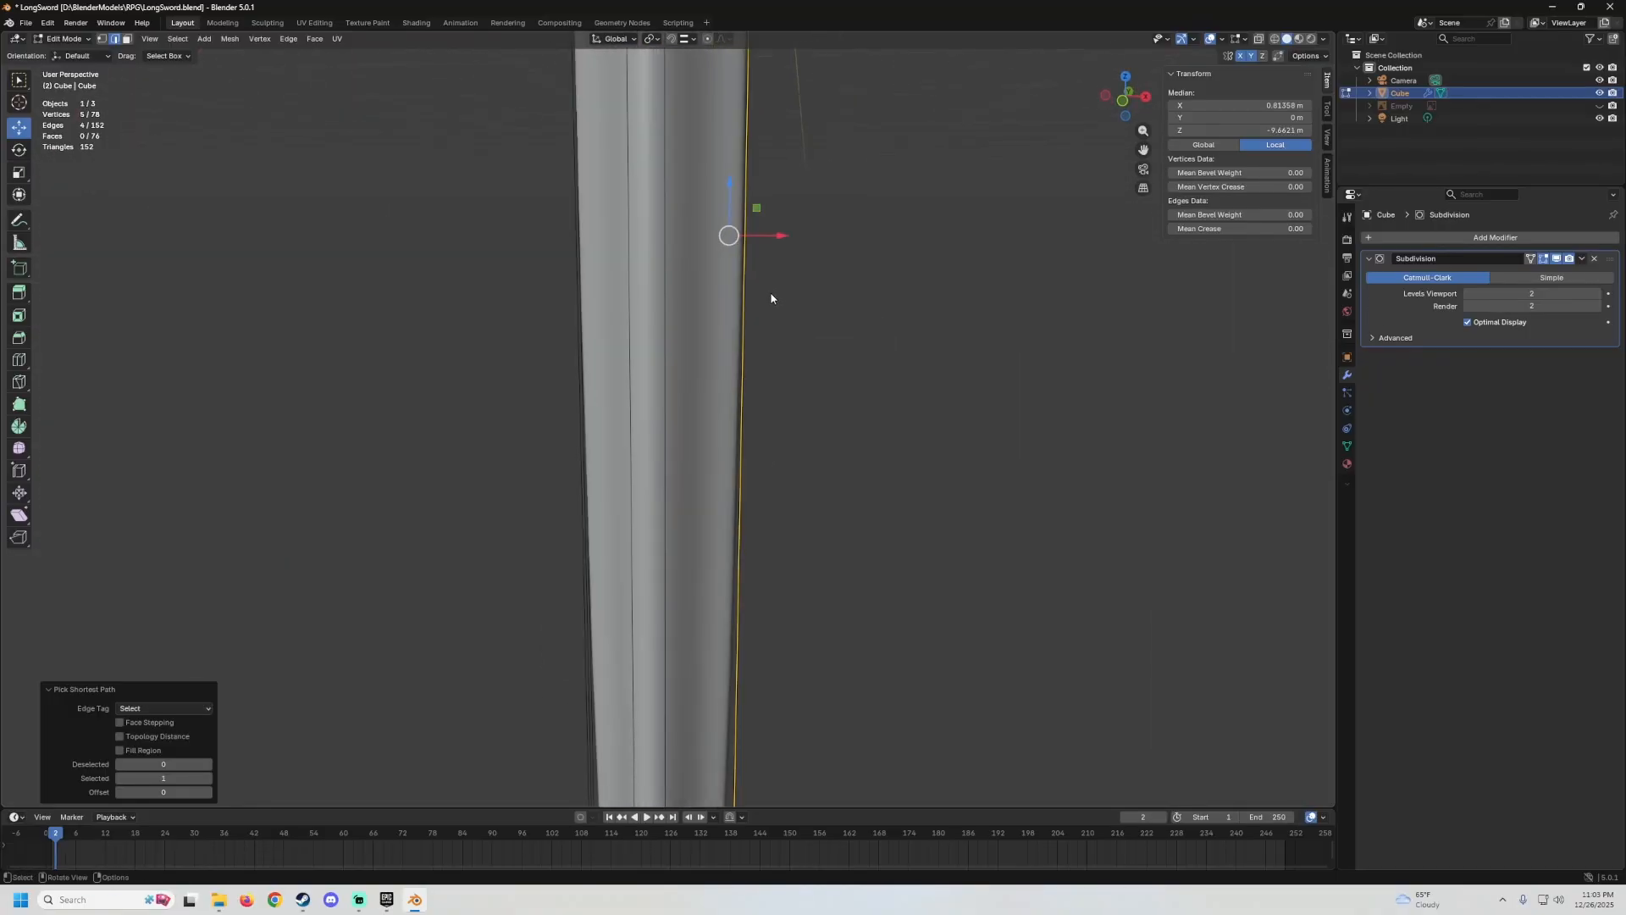
{"action": "left_click_drag", "start_coordinate": [786, 195], "coordinate": [793, 193]}
Move the outer corner edge further inward to a local Y of about -0.06 m and check the blade in Object Mode.
{"action": "key", "text": "Tab"}
{"action": "middle_click_drag", "start_coordinate": [805, 287], "coordinate": [711, 252]}
{"action": "key", "text": "Tab"}
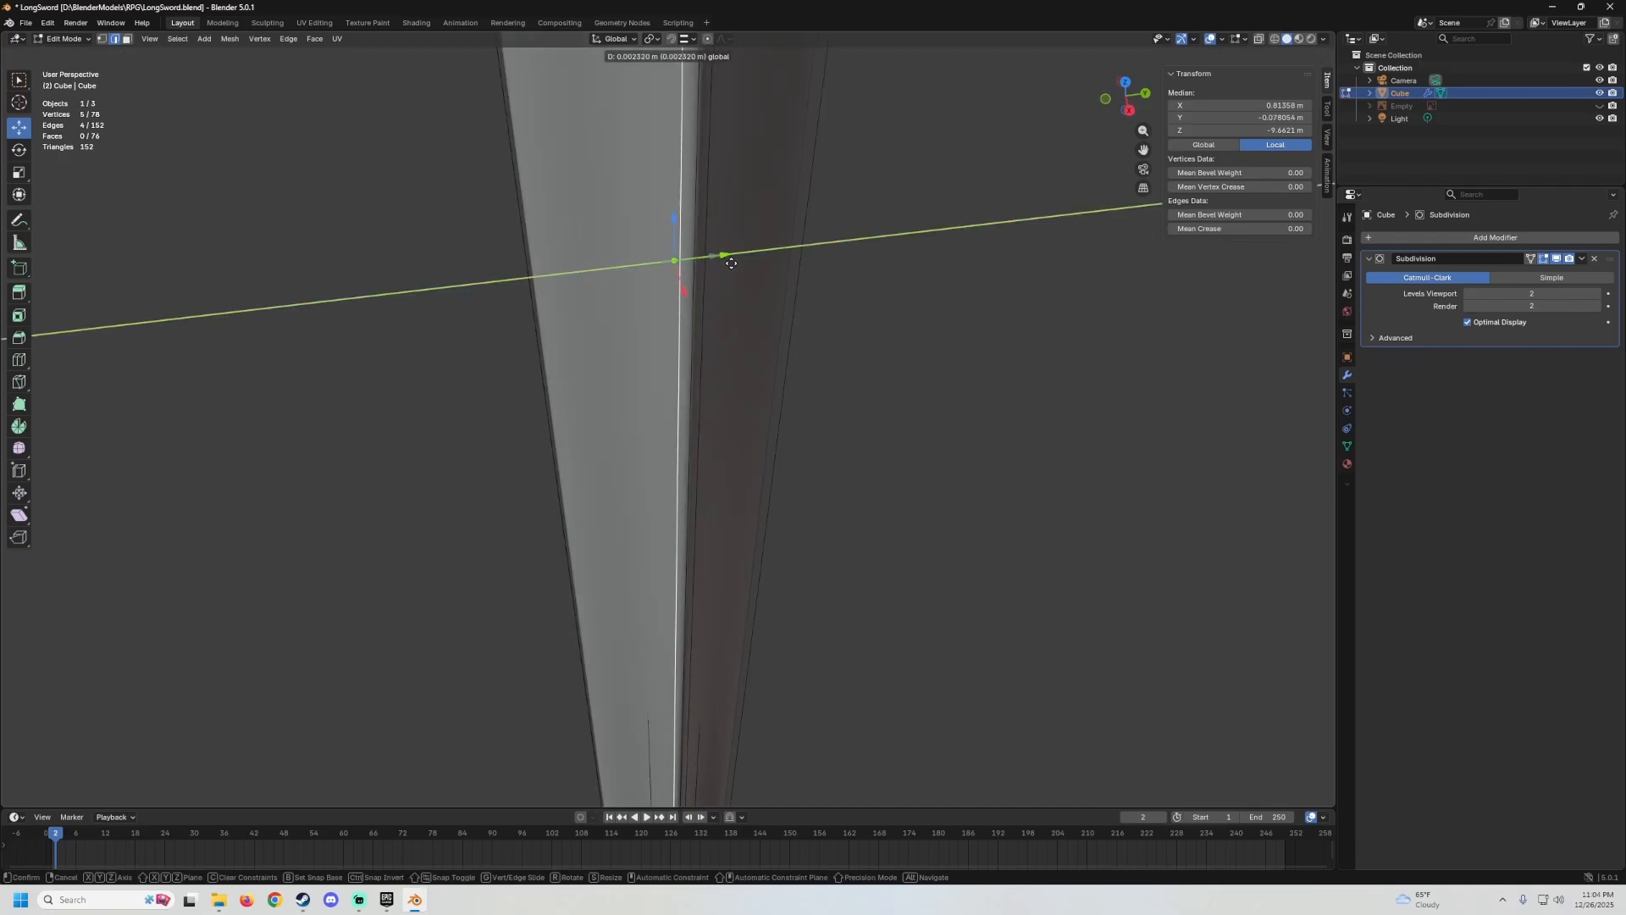
{"action": "left_click_drag", "start_coordinate": [734, 265], "coordinate": [733, 266]}
{"action": "key", "text": "Tab"}
{"action": "middle_click_drag", "start_coordinate": [734, 266], "coordinate": [677, 279]}
{"action": "key", "text": "Tab"}
In face select mode, select the central lengthwise face strip down to the tip and move it about 0.019 m inward along Y.
{"action": "scroll", "coordinate": [639, 348], "scroll_direction": "up", "scroll_amount": 5}
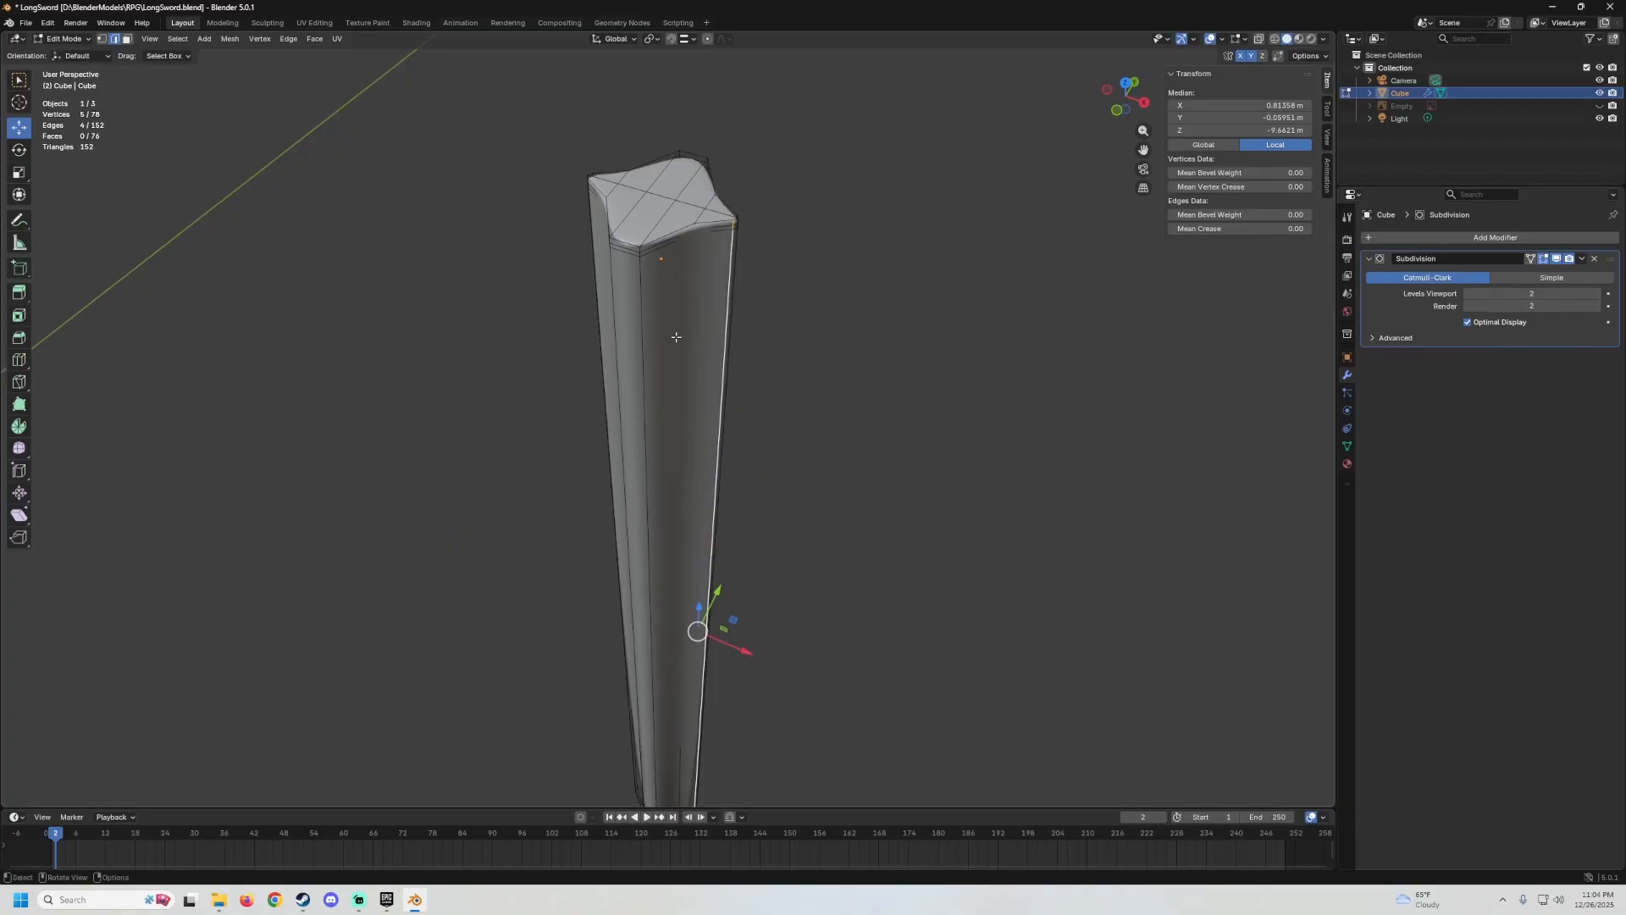
{"action": "left_click", "coordinate": [128, 39]}
{"action": "middle_click_drag", "start_coordinate": [678, 208], "coordinate": [704, 211]}
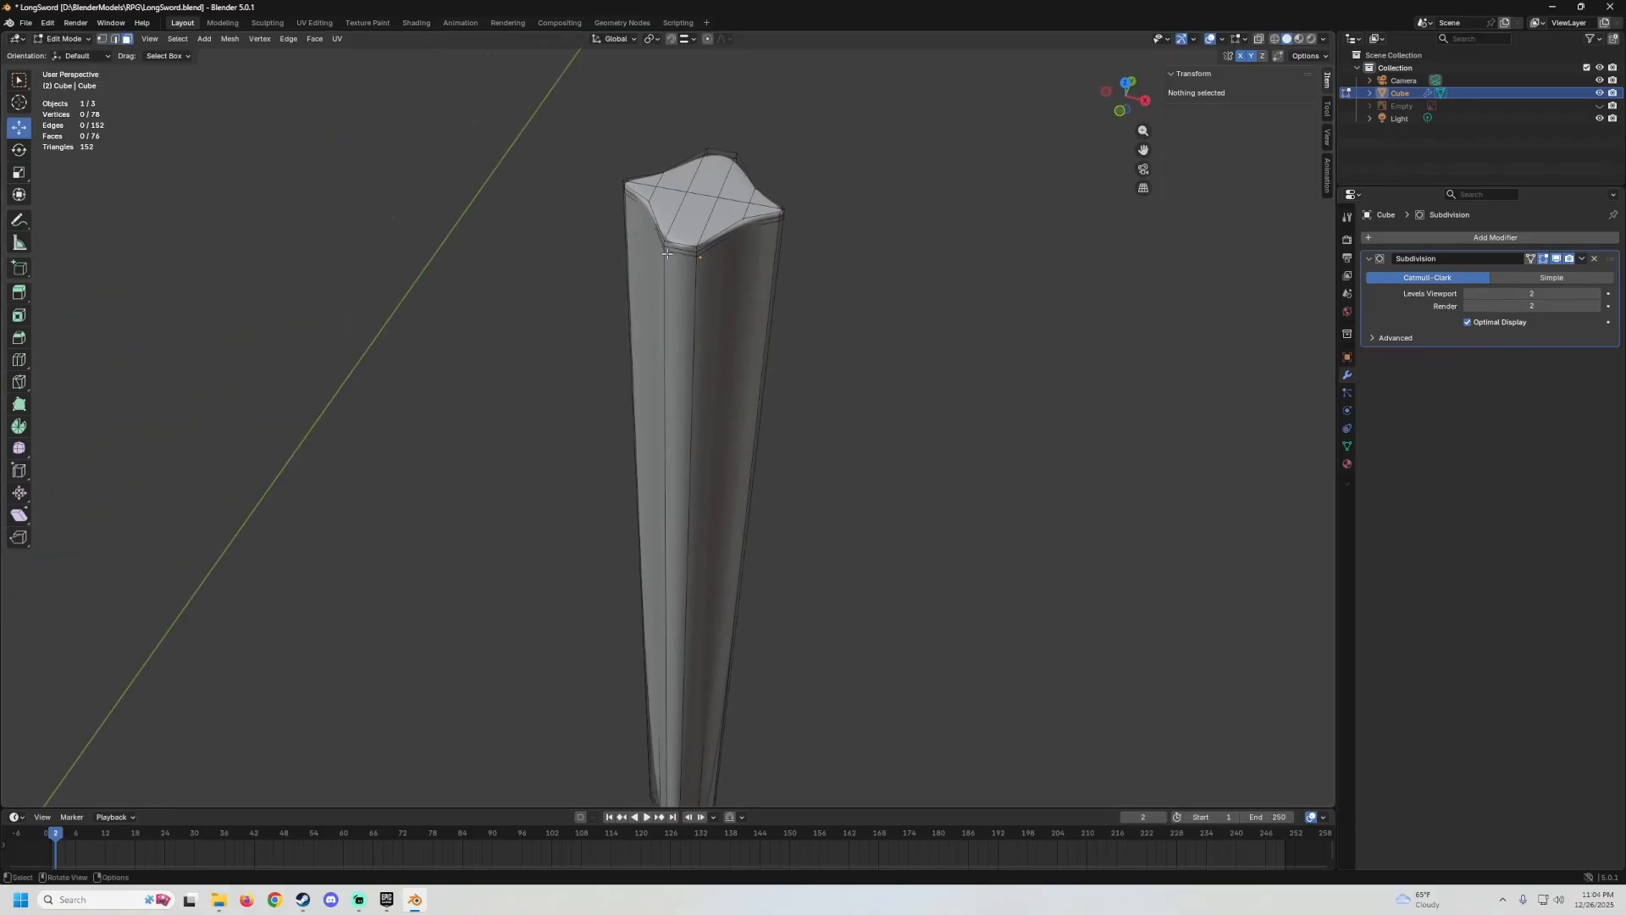
{"action": "scroll", "coordinate": [704, 211], "scroll_direction": "up", "scroll_amount": 4}
{"action": "middle_click_drag", "start_coordinate": [715, 116], "coordinate": [634, 338], "text": "shift"}
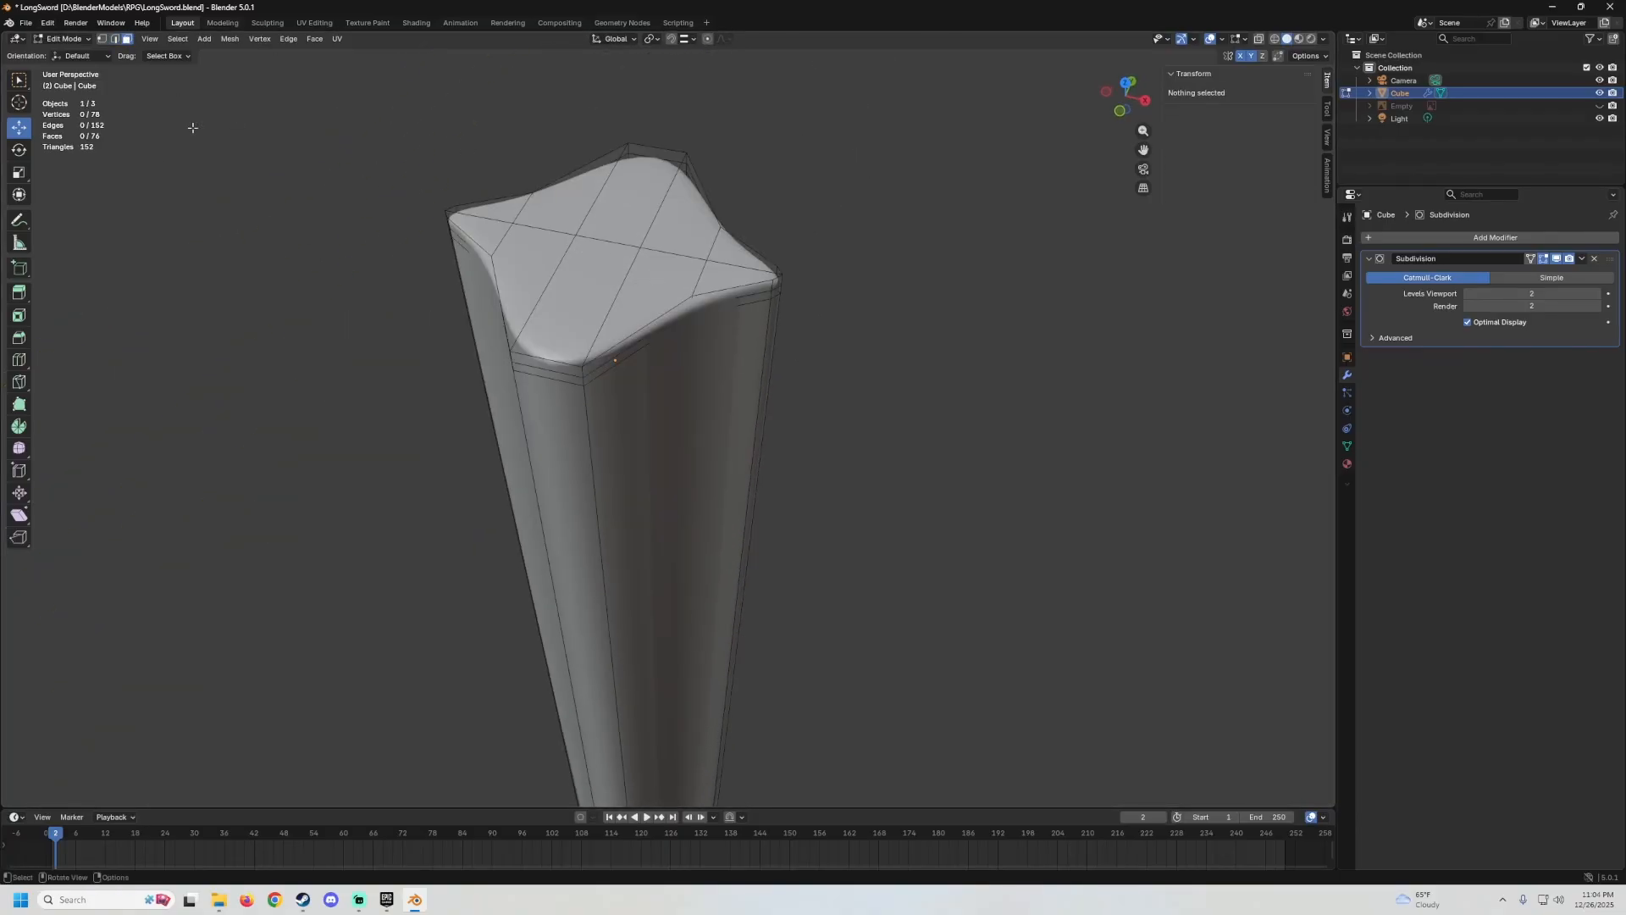
{"action": "left_click", "coordinate": [539, 364]}
{"action": "scroll", "coordinate": [552, 352], "scroll_direction": "down", "scroll_amount": 4}
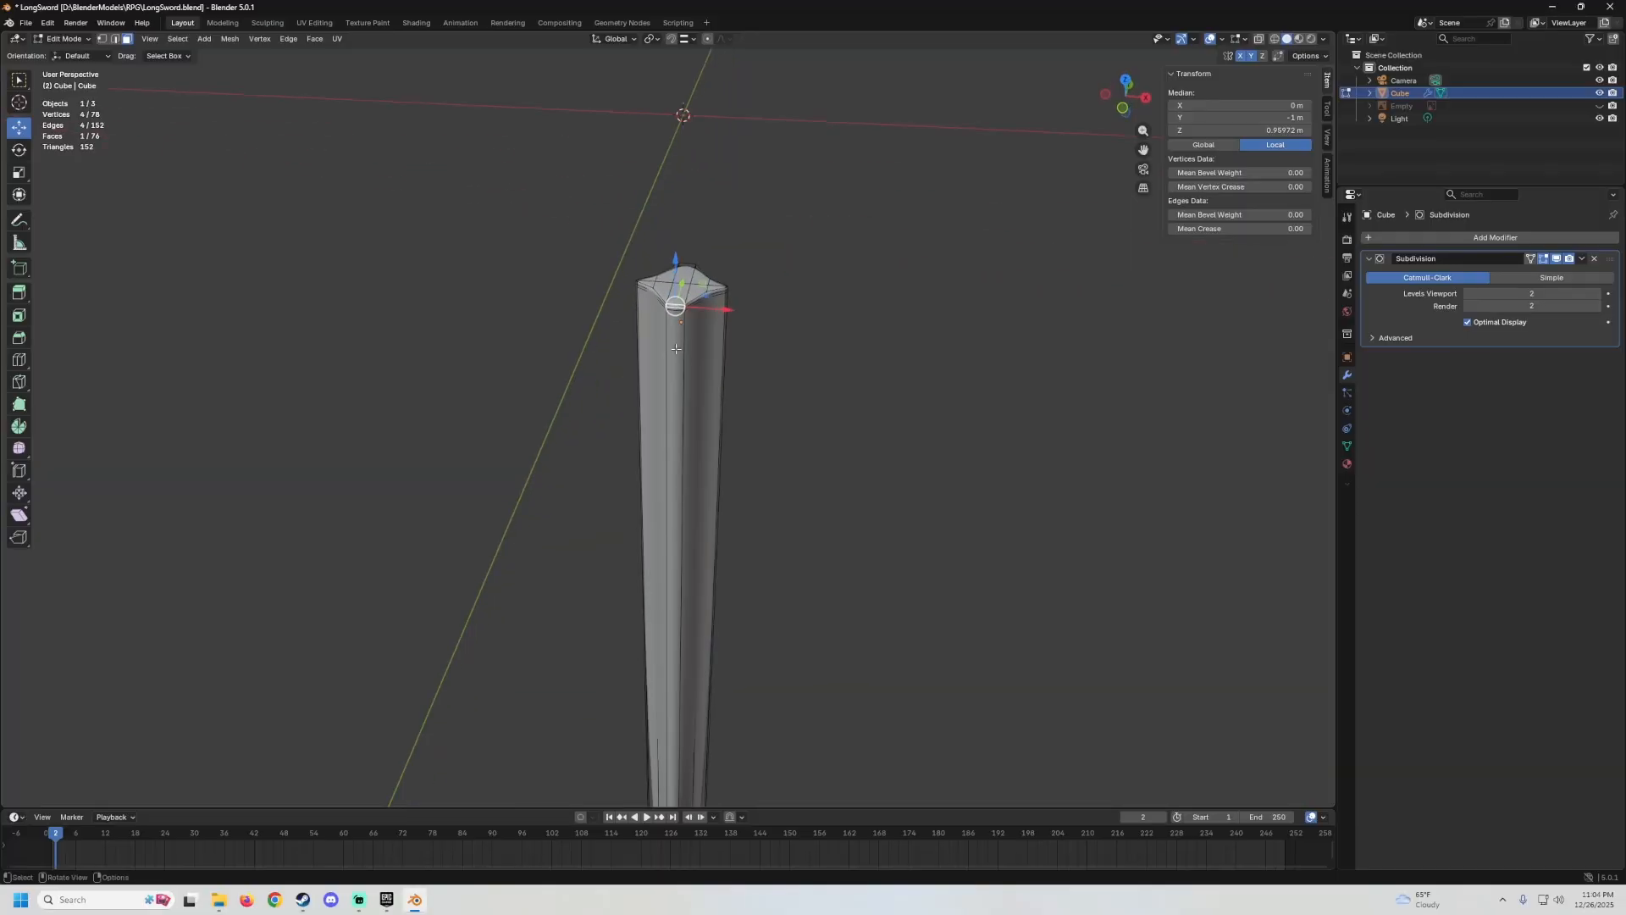
{"action": "left_click", "coordinate": [673, 332], "text": "ctrl"}
{"action": "scroll", "coordinate": [673, 254], "scroll_direction": "down", "scroll_amount": 10, "text": "shift"}
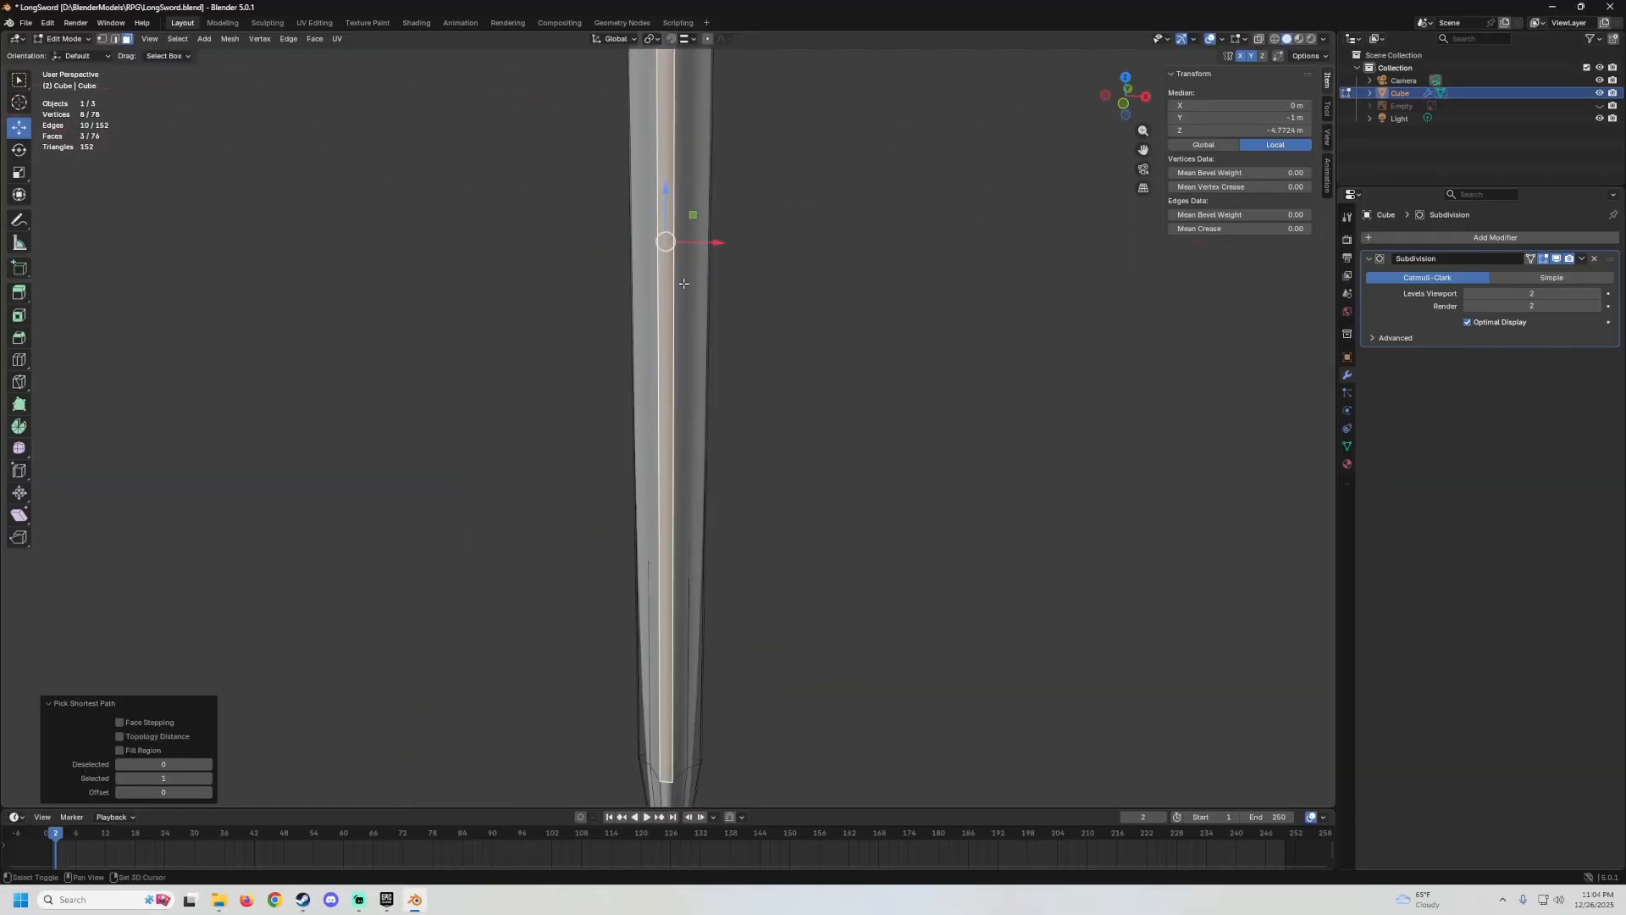
{"action": "scroll", "coordinate": [706, 415], "scroll_direction": "up", "scroll_amount": 3}
{"action": "middle_click_drag", "start_coordinate": [708, 425], "coordinate": [694, 381]}
{"action": "scroll", "coordinate": [695, 347], "scroll_direction": "up", "scroll_amount": 3}
{"action": "left_click", "coordinate": [696, 340], "text": "ctrl"}
{"action": "middle_click_drag", "start_coordinate": [723, 454], "coordinate": [703, 189], "text": "shift"}
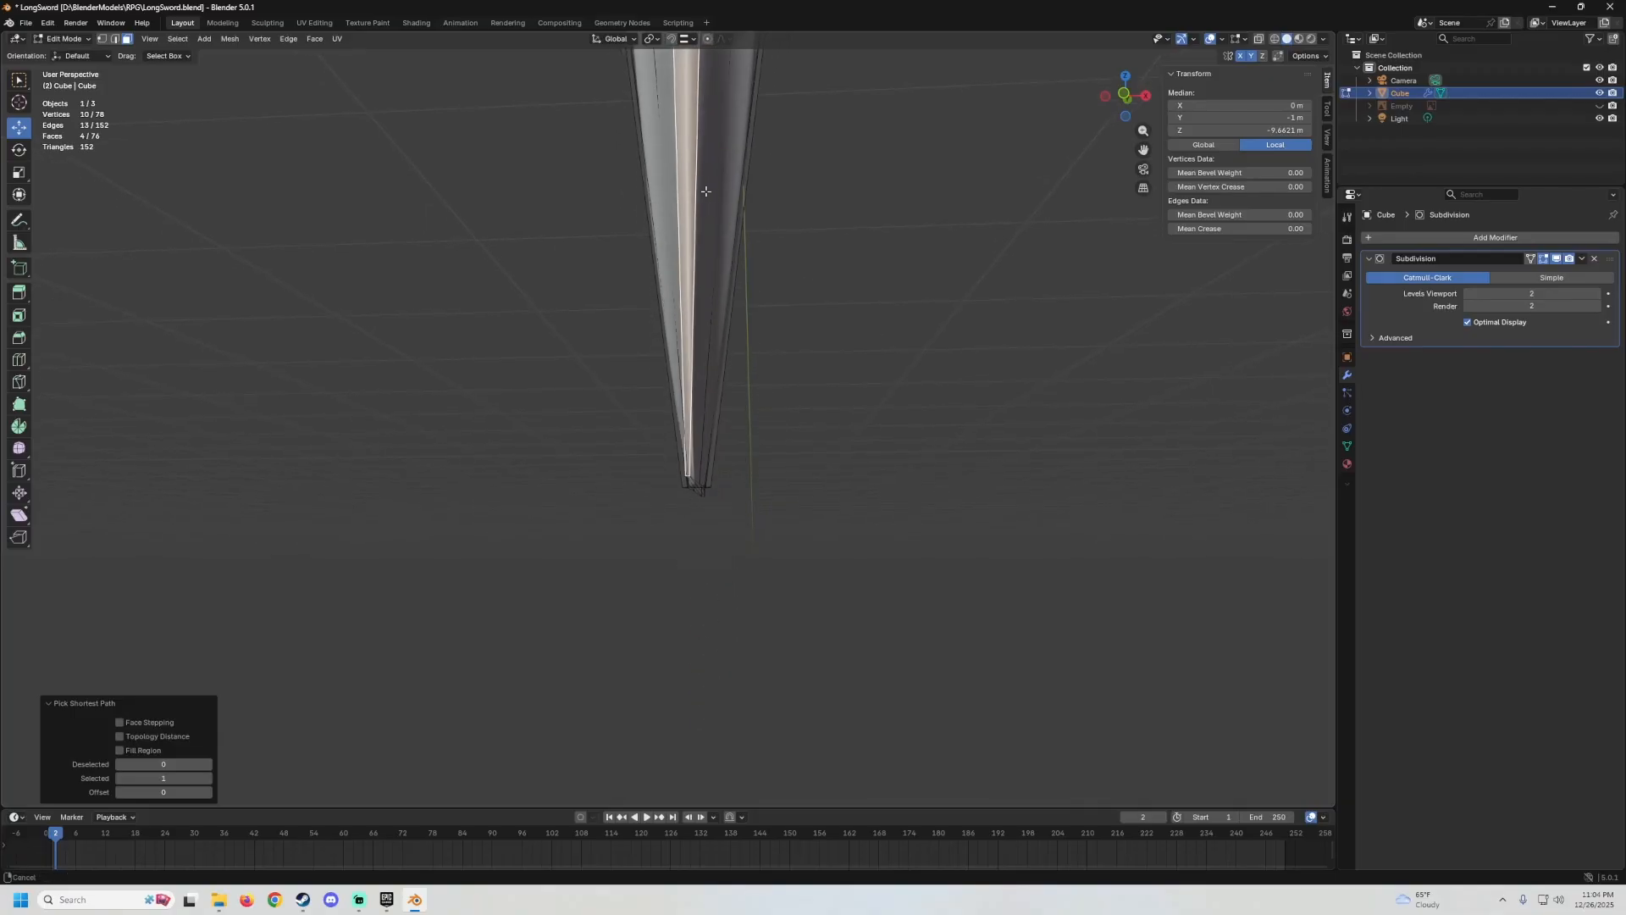
{"action": "middle_click_drag", "start_coordinate": [711, 373], "coordinate": [633, 364]}
{"action": "scroll", "coordinate": [635, 366], "scroll_direction": "down", "scroll_amount": 4}
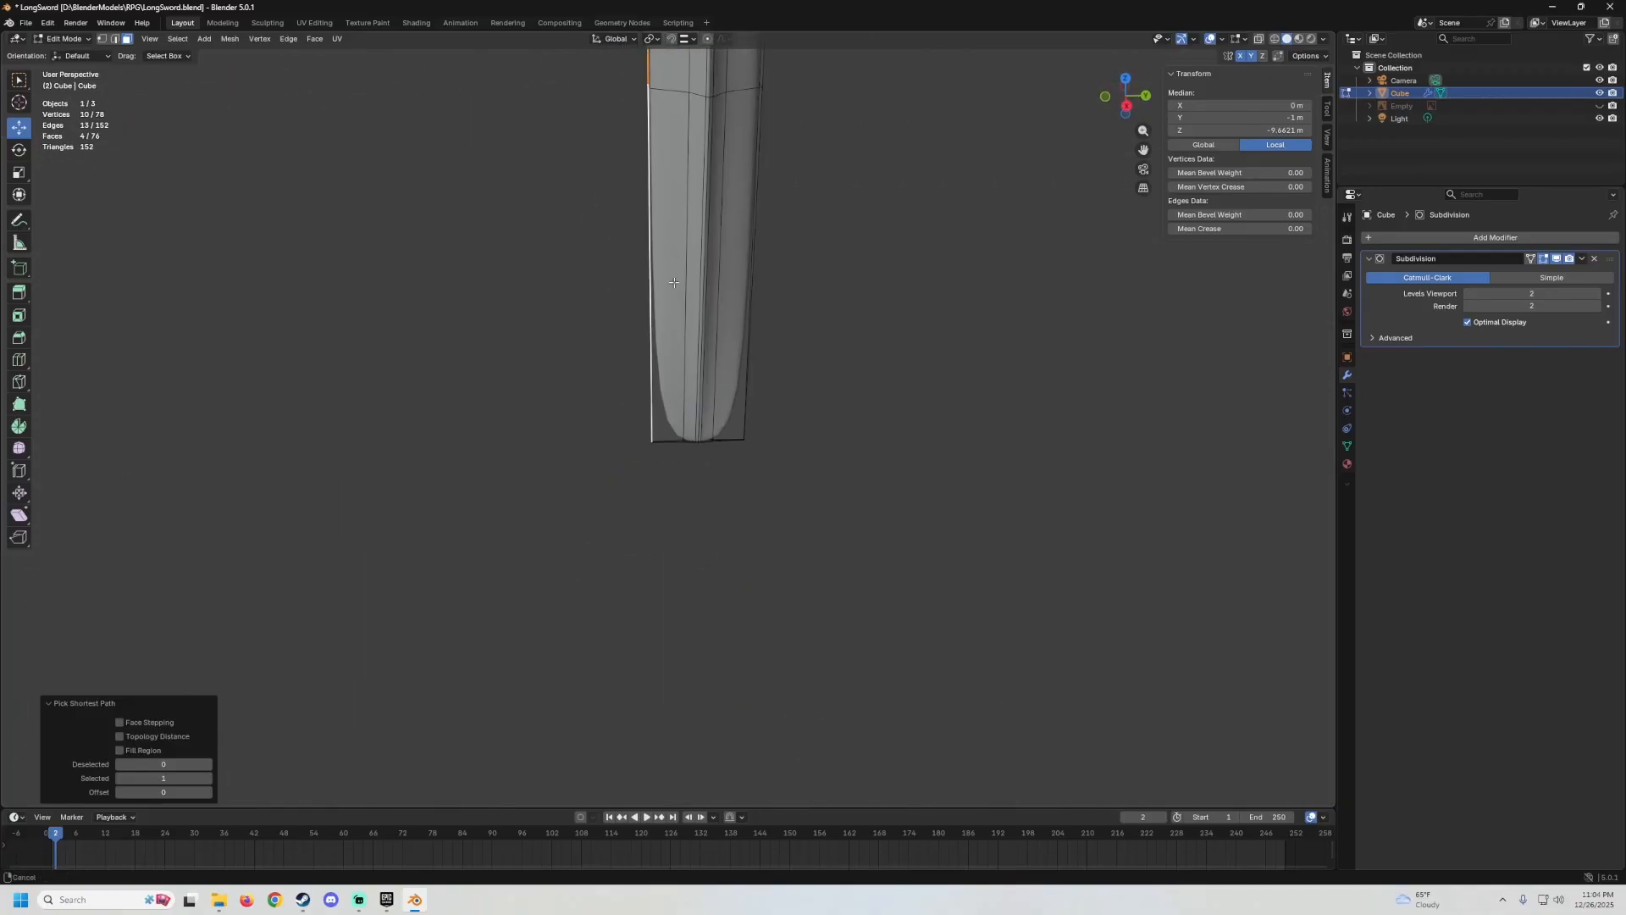
{"action": "middle_click_drag", "start_coordinate": [648, 254], "coordinate": [657, 598], "text": "shift"}
{"action": "scroll", "coordinate": [657, 542], "scroll_direction": "up", "scroll_amount": 2}
{"action": "scroll", "coordinate": [657, 593], "scroll_direction": "down", "scroll_amount": 5}
{"action": "middle_click_drag", "start_coordinate": [638, 225], "coordinate": [645, 409], "text": "shift"}
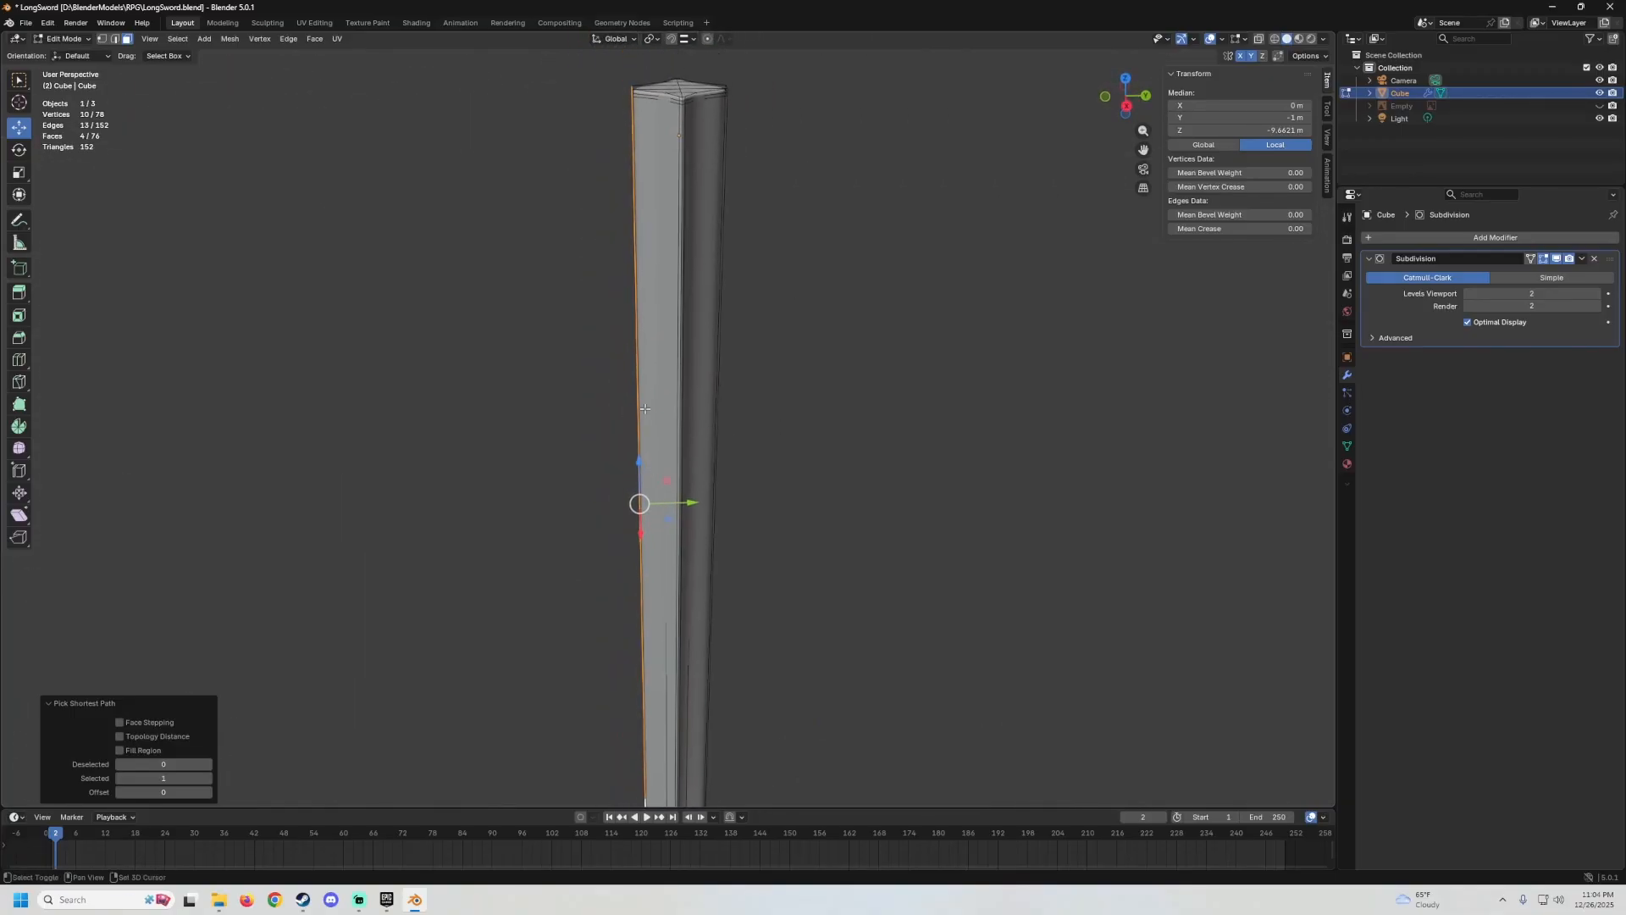
{"action": "left_click_drag", "start_coordinate": [691, 584], "coordinate": [710, 581]}
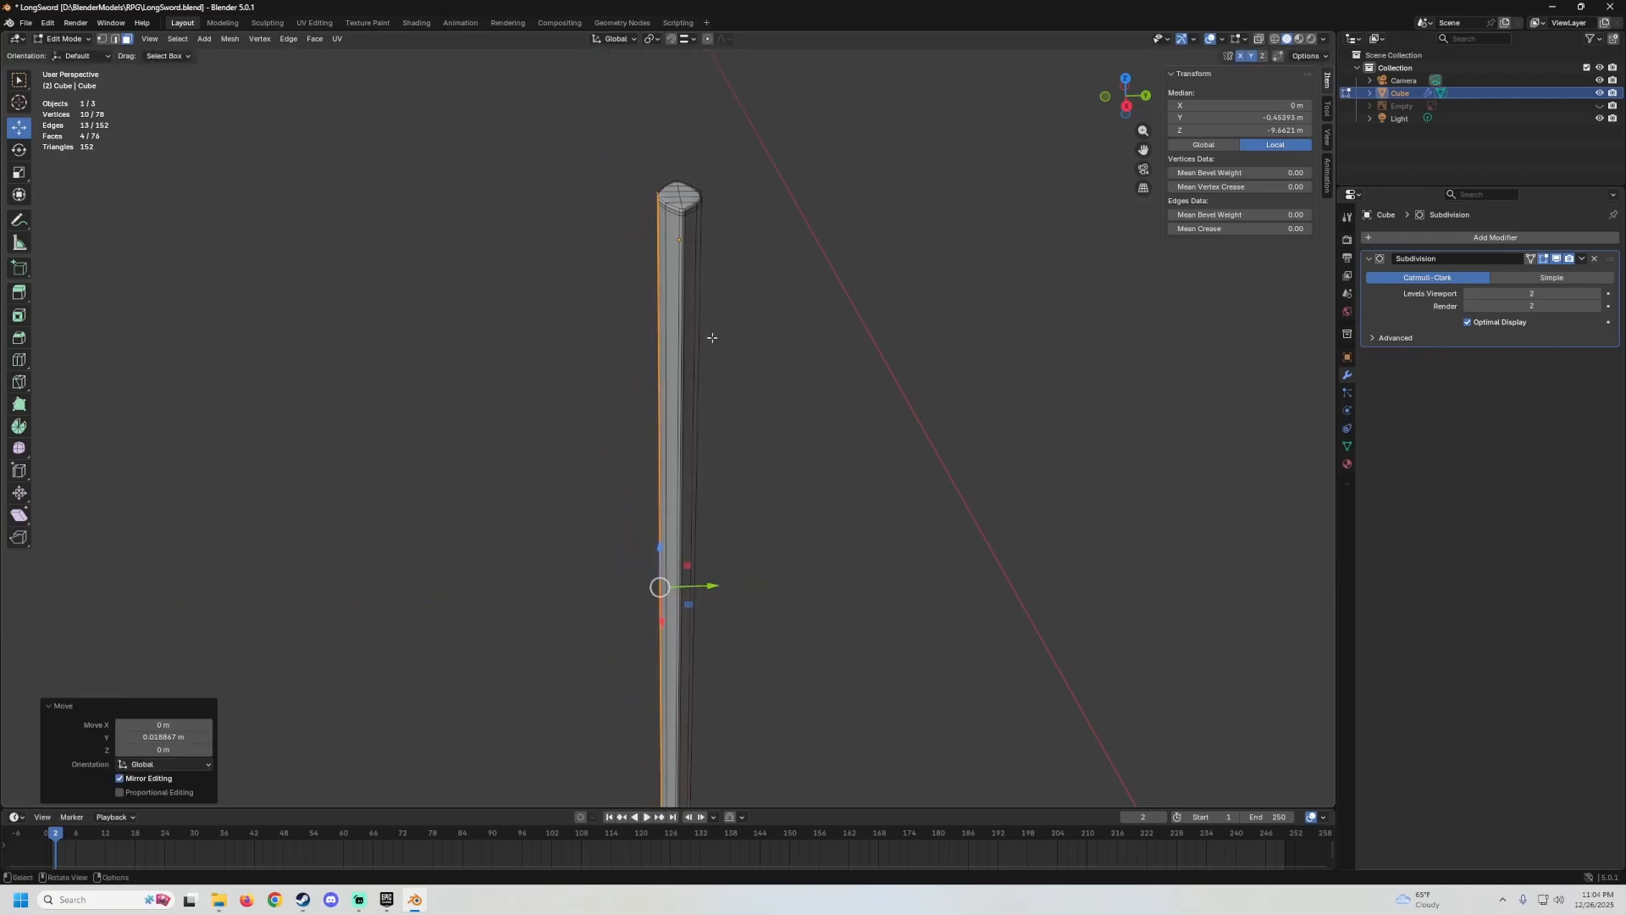
Try to move the central strip's end edge at the blade tip inward along Y.
{"action": "mouse_move", "coordinate": [711, 338]}
{"action": "middle_mouse_down"}
{"action": "mouse_move", "coordinate": [817, 297]}
{"action": "mouse_move", "coordinate": [751, 344]}
{"action": "mouse_move", "coordinate": [810, 305]}
{"action": "mouse_move", "coordinate": [835, 246]}
{"action": "mouse_move", "coordinate": [711, 161]}
{"action": "mouse_move", "coordinate": [693, 330]}
{"action": "mouse_move", "coordinate": [655, 330]}
{"action": "mouse_move", "coordinate": [618, 375]}
{"action": "mouse_move", "coordinate": [691, 320]}
{"action": "middle_mouse_up"}
{"action": "key", "text": "Tab"}
{"action": "middle_click_drag", "start_coordinate": [880, 307], "coordinate": [708, 375]}
{"action": "key", "text": "Tab"}
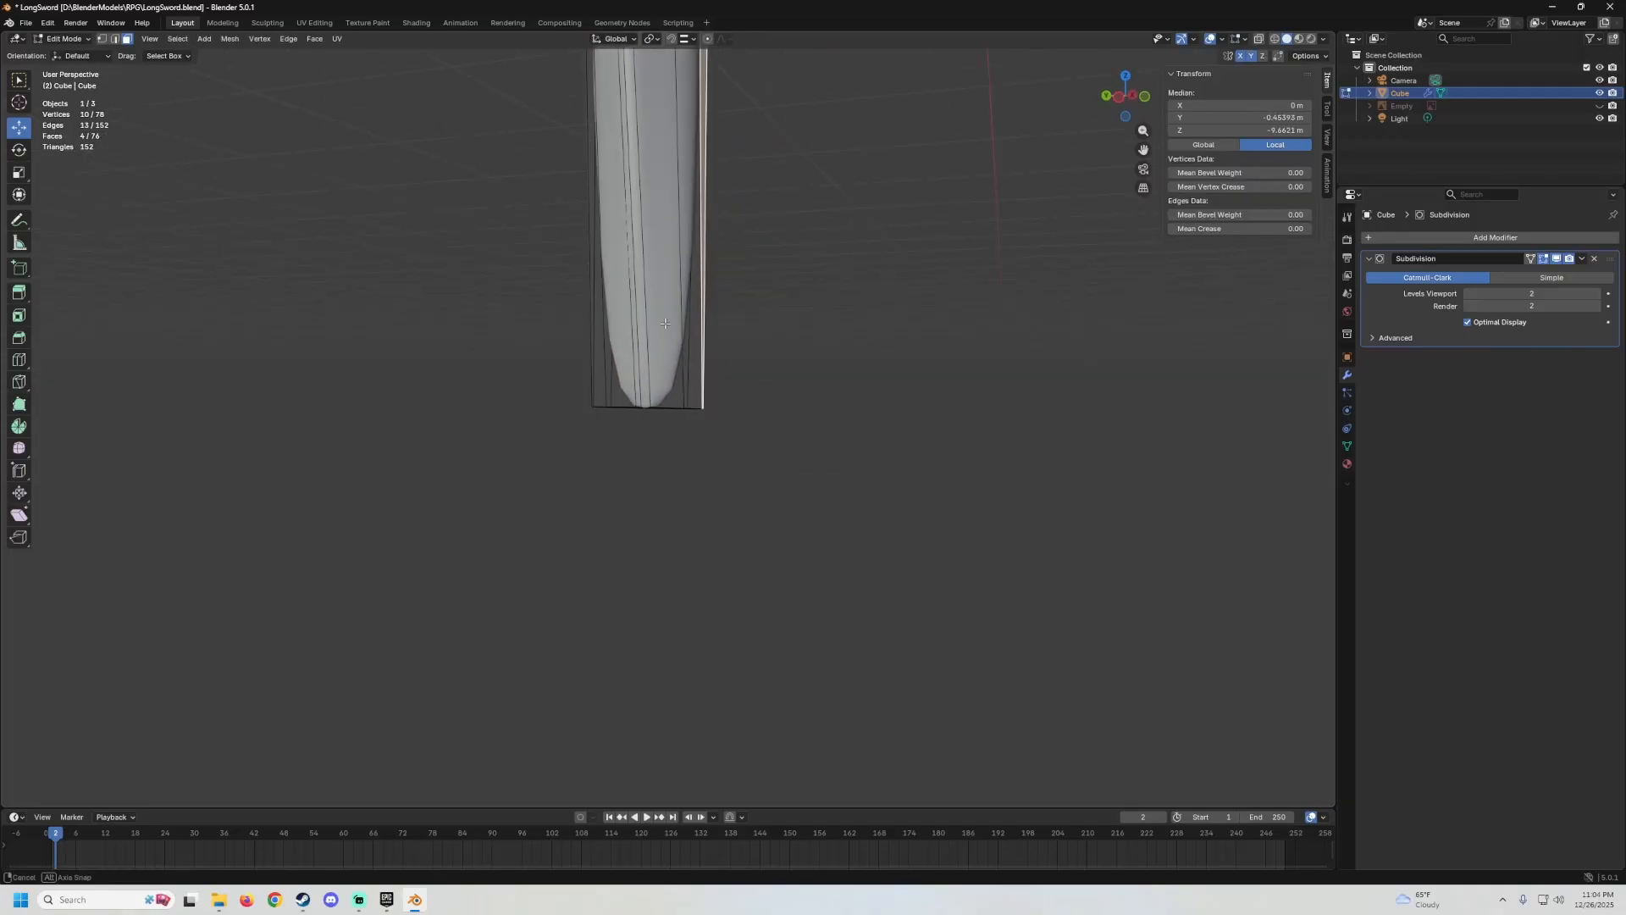
{"action": "middle_click_drag", "start_coordinate": [729, 306], "coordinate": [635, 322]}
{"action": "left_click", "coordinate": [114, 40]}
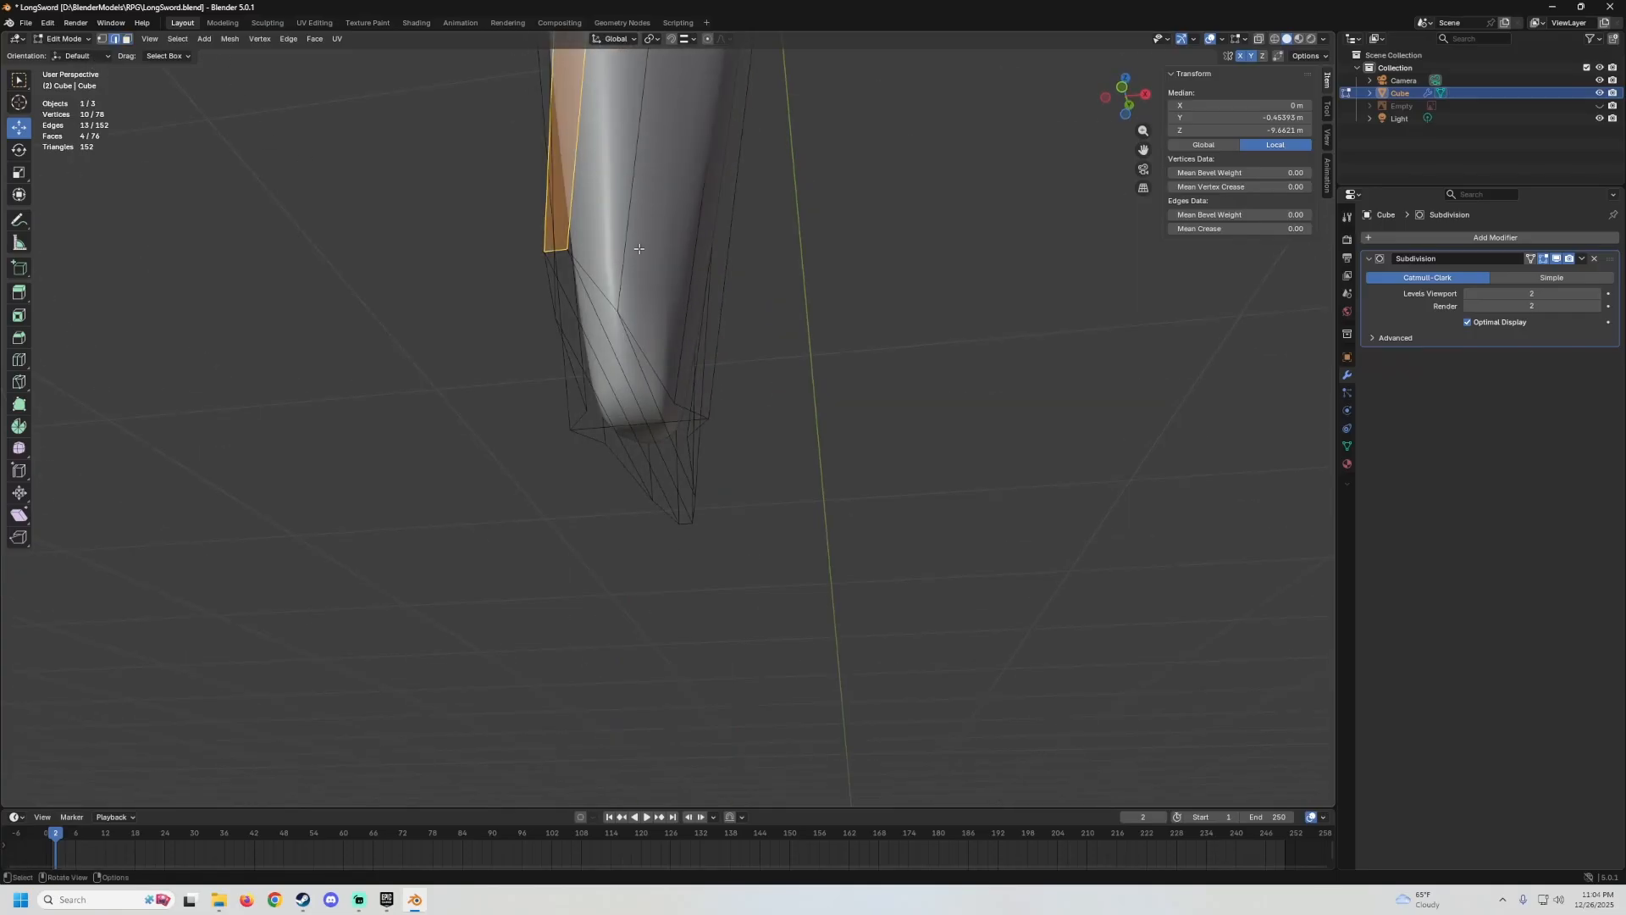
{"action": "left_click", "coordinate": [560, 247]}
{"action": "middle_click_drag", "start_coordinate": [560, 247], "coordinate": [441, 320]}
{"action": "scroll", "coordinate": [634, 229], "scroll_direction": "down", "scroll_amount": 13}
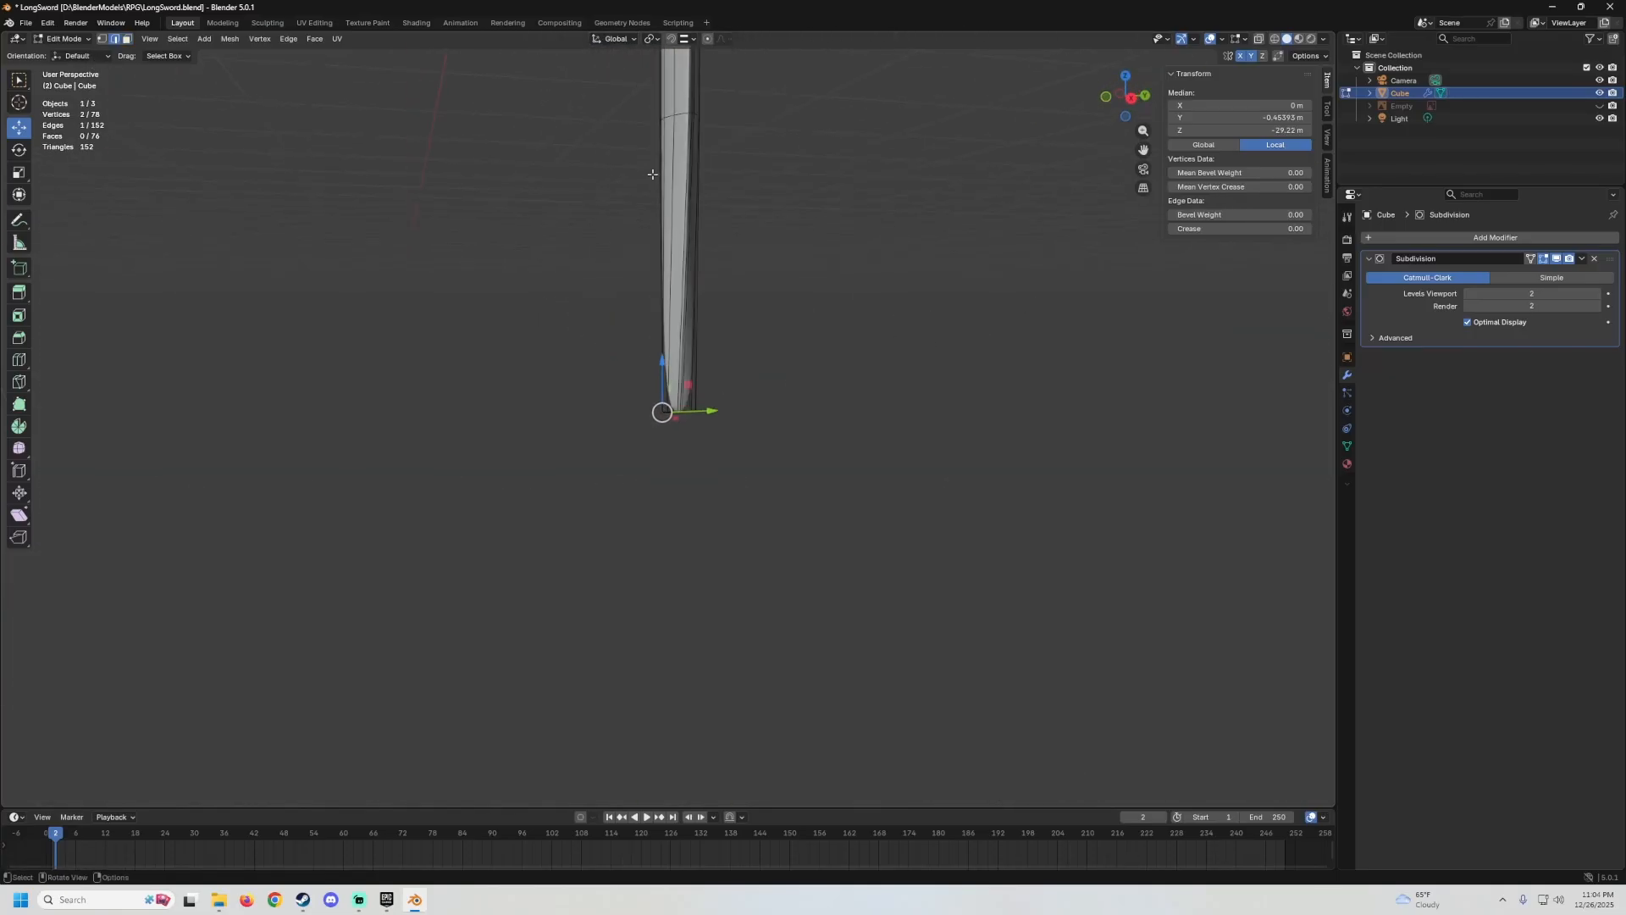
{"action": "scroll", "coordinate": [676, 133], "scroll_direction": "down", "scroll_amount": 4}
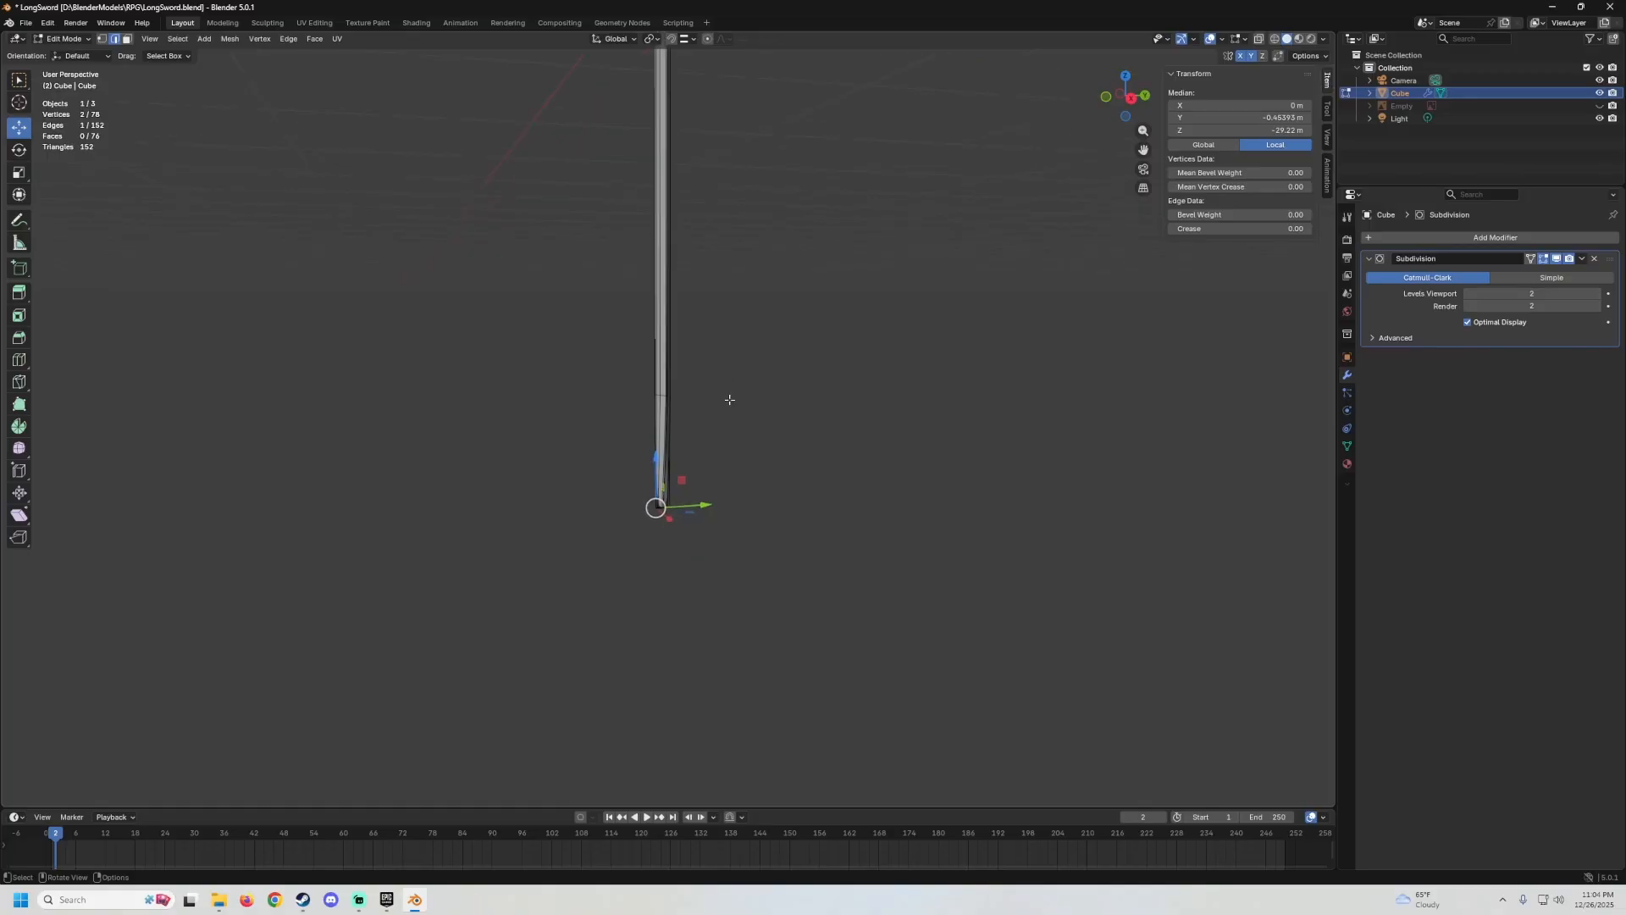
{"action": "middle_click_drag", "start_coordinate": [729, 399], "coordinate": [667, 430]}
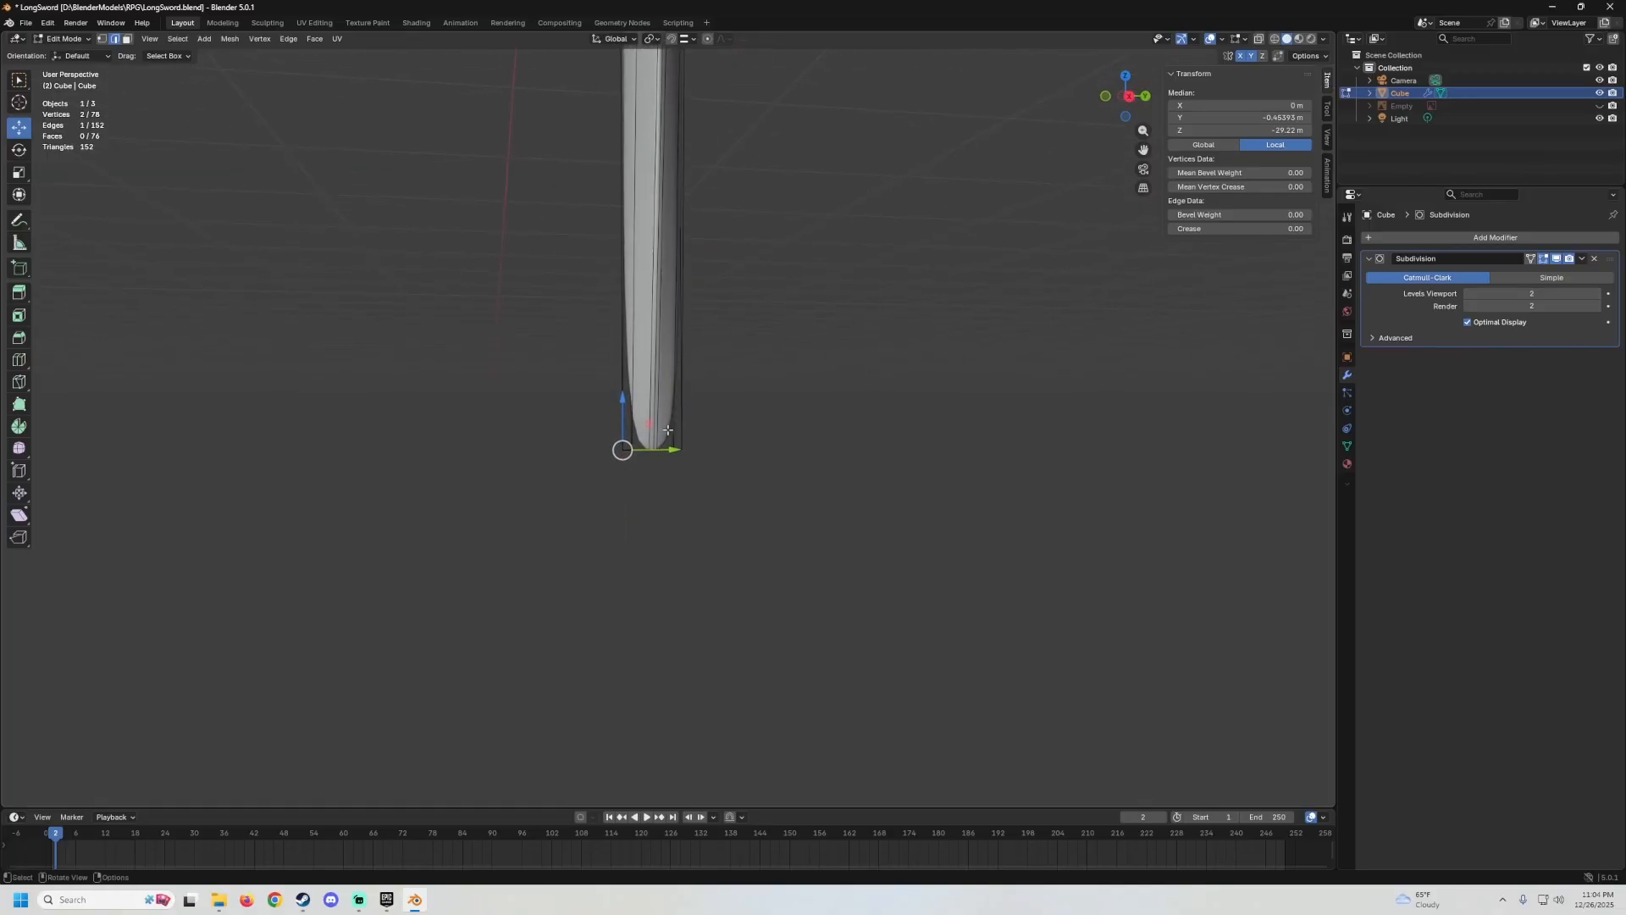
{"action": "scroll", "coordinate": [667, 430], "scroll_direction": "up", "scroll_amount": 5}
{"action": "left_click_drag", "start_coordinate": [583, 511], "coordinate": [623, 511]}
{"action": "middle_click_drag", "start_coordinate": [622, 511], "coordinate": [665, 374]}
{"action": "key", "text": "ctrl+z"}
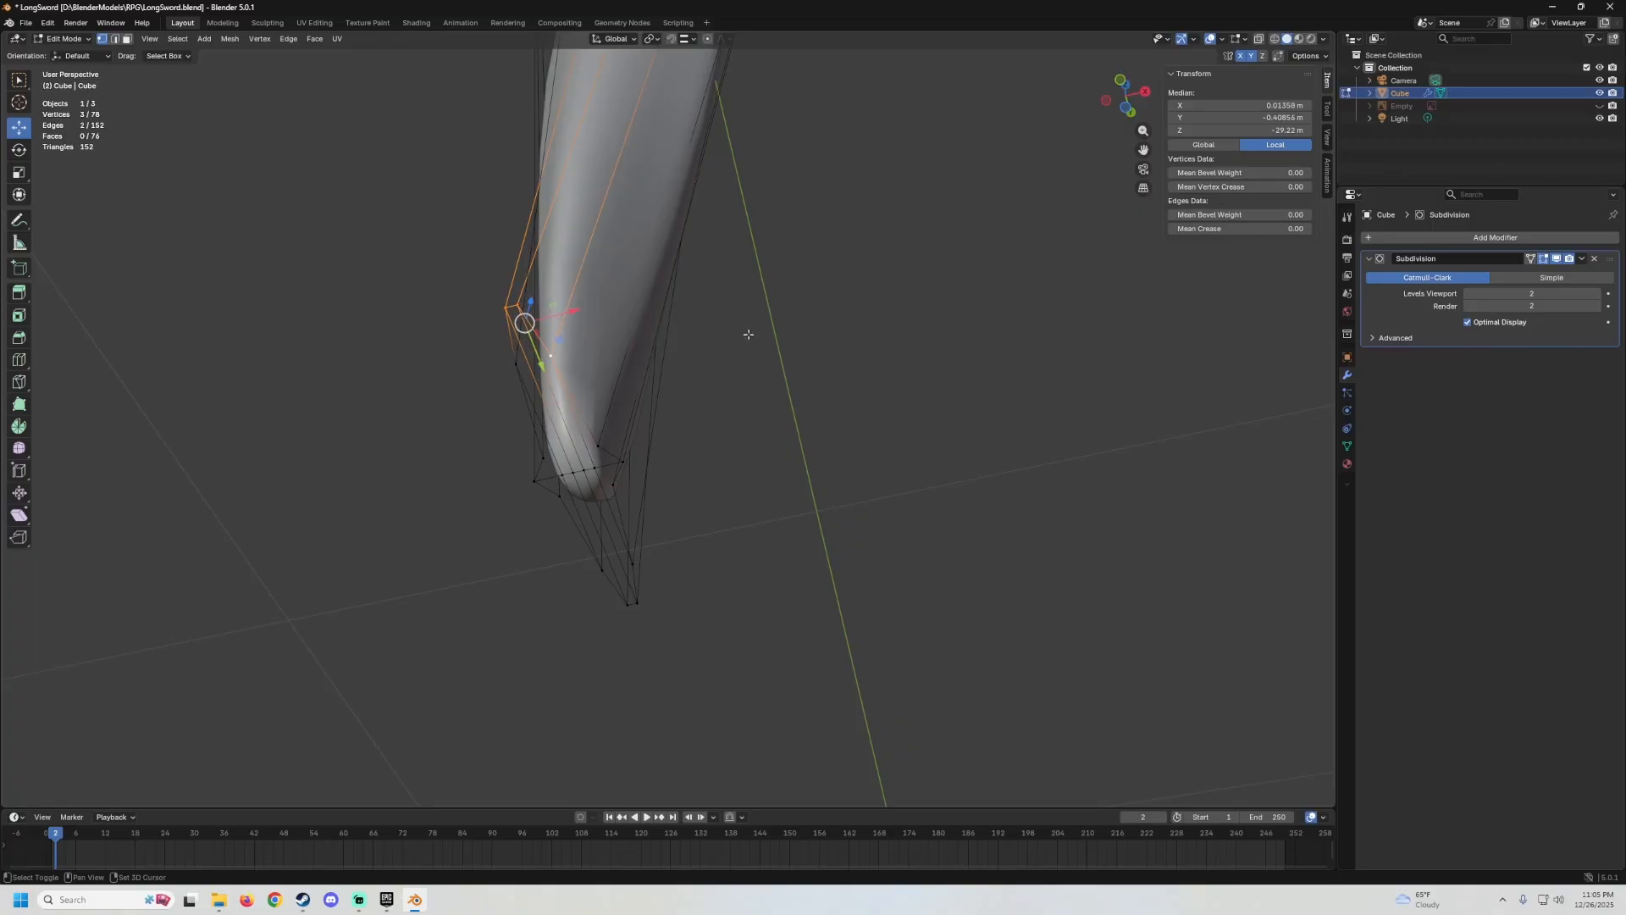
Move the central strip's end vertices at the blade tip inward to a local Y of about -0.08 m.
{"action": "middle_click_drag", "start_coordinate": [748, 333], "coordinate": [729, 407]}
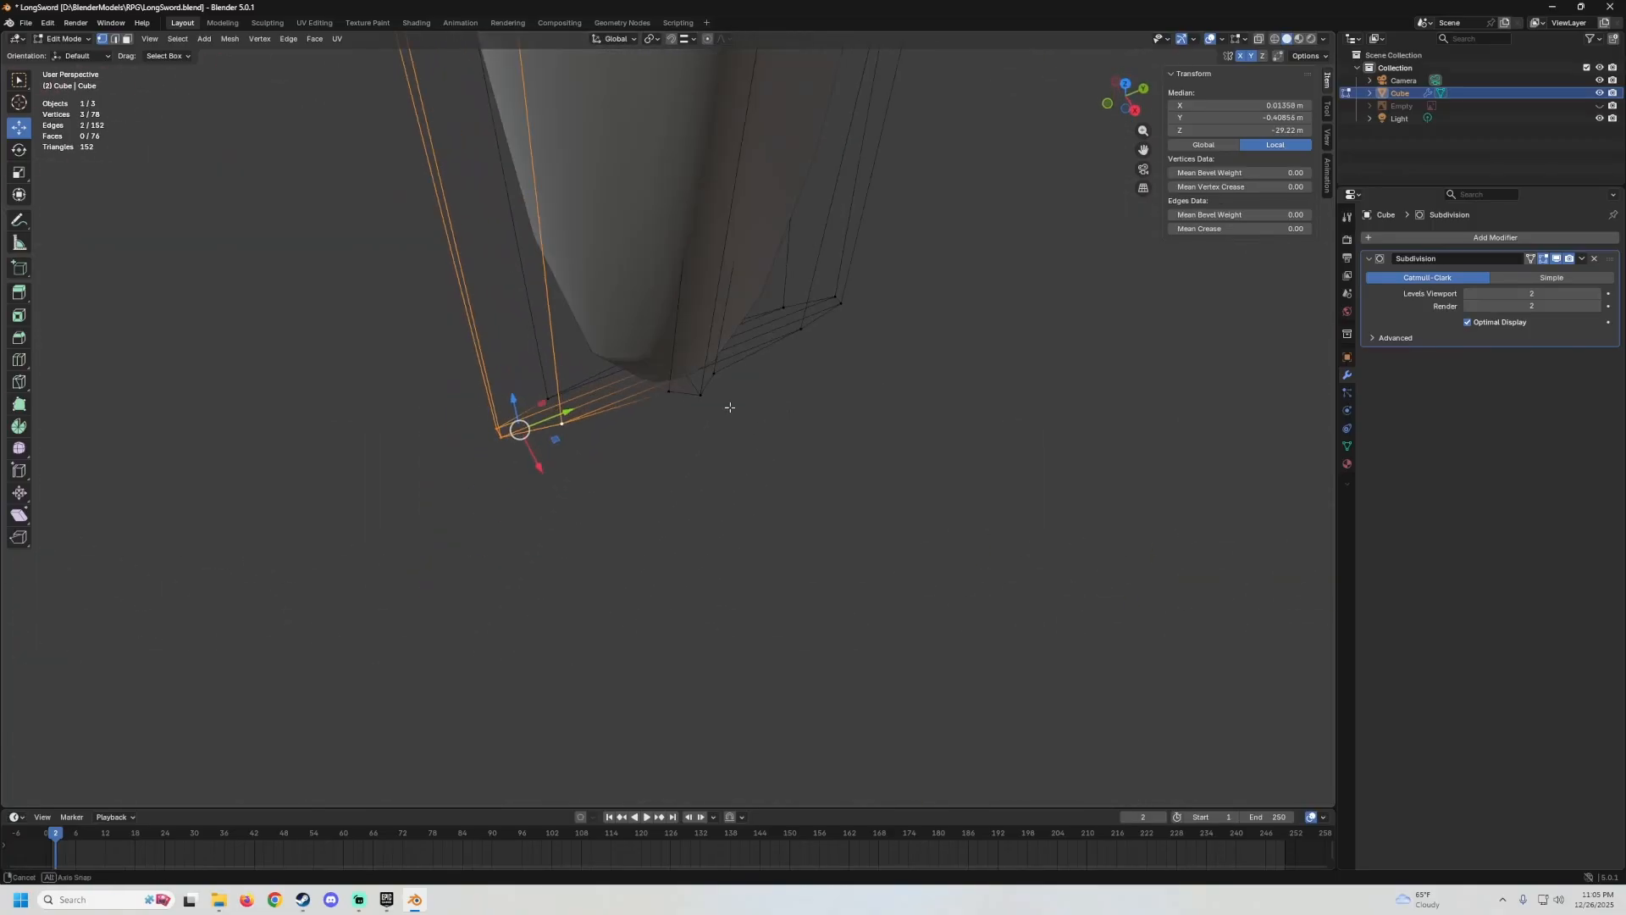
{"action": "scroll", "coordinate": [547, 412], "scroll_direction": "up", "scroll_amount": 3}
{"action": "left_click_drag", "start_coordinate": [446, 423], "coordinate": [619, 336]}
{"action": "middle_click_drag", "start_coordinate": [619, 336], "coordinate": [553, 328]}
{"action": "left_click", "coordinate": [595, 222]}
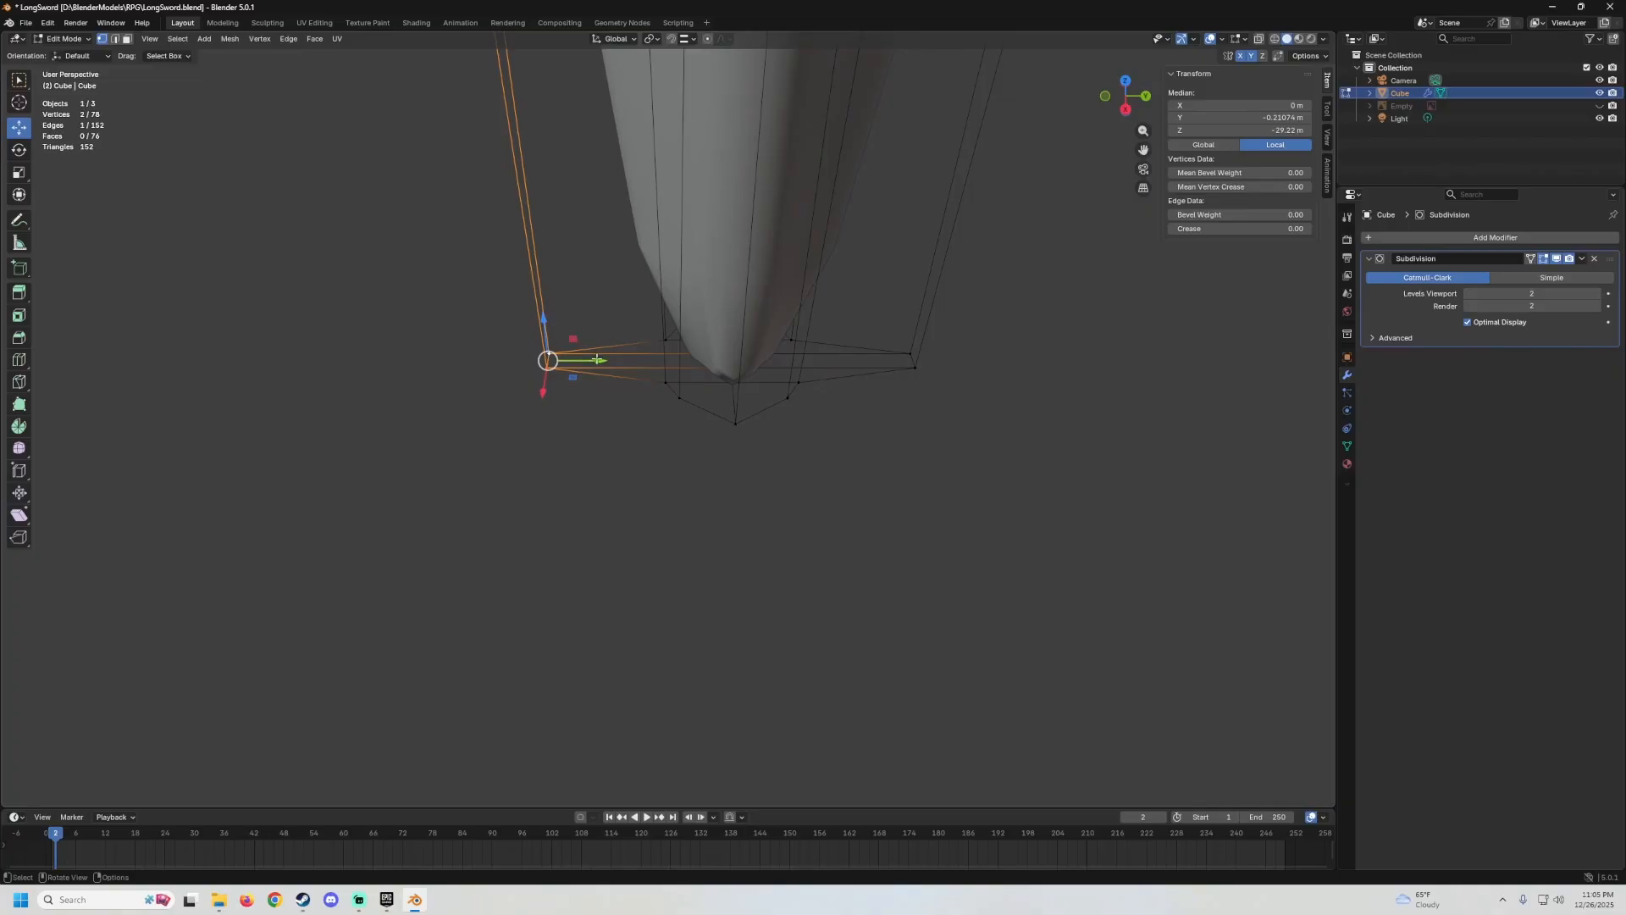
{"action": "left_click_drag", "start_coordinate": [598, 360], "coordinate": [712, 341]}
{"action": "scroll", "coordinate": [715, 336], "scroll_direction": "down", "scroll_amount": 5}
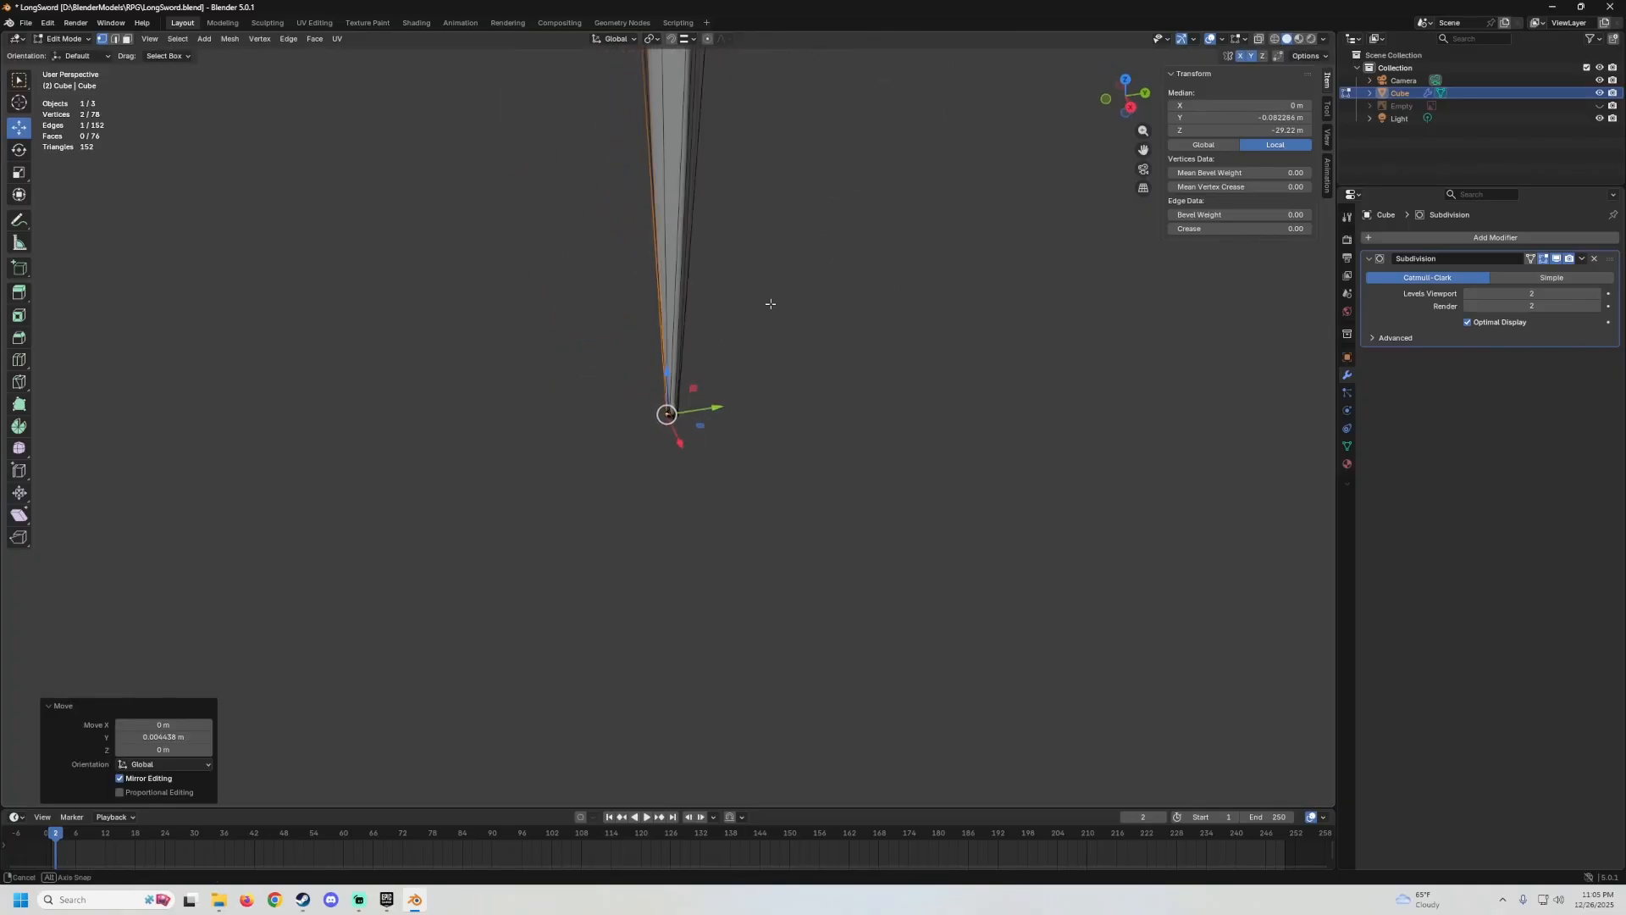
Select the six central end vertices at the blade tip and move them down to a local Z of about -29.285 m.
{"action": "middle_click_drag", "start_coordinate": [770, 303], "coordinate": [864, 258]}
{"action": "key", "text": "Tab"}
{"action": "middle_click_drag", "start_coordinate": [789, 330], "coordinate": [821, 381]}
{"action": "key", "text": "Tab"}
{"action": "scroll", "coordinate": [821, 381], "scroll_direction": "up", "scroll_amount": 2}
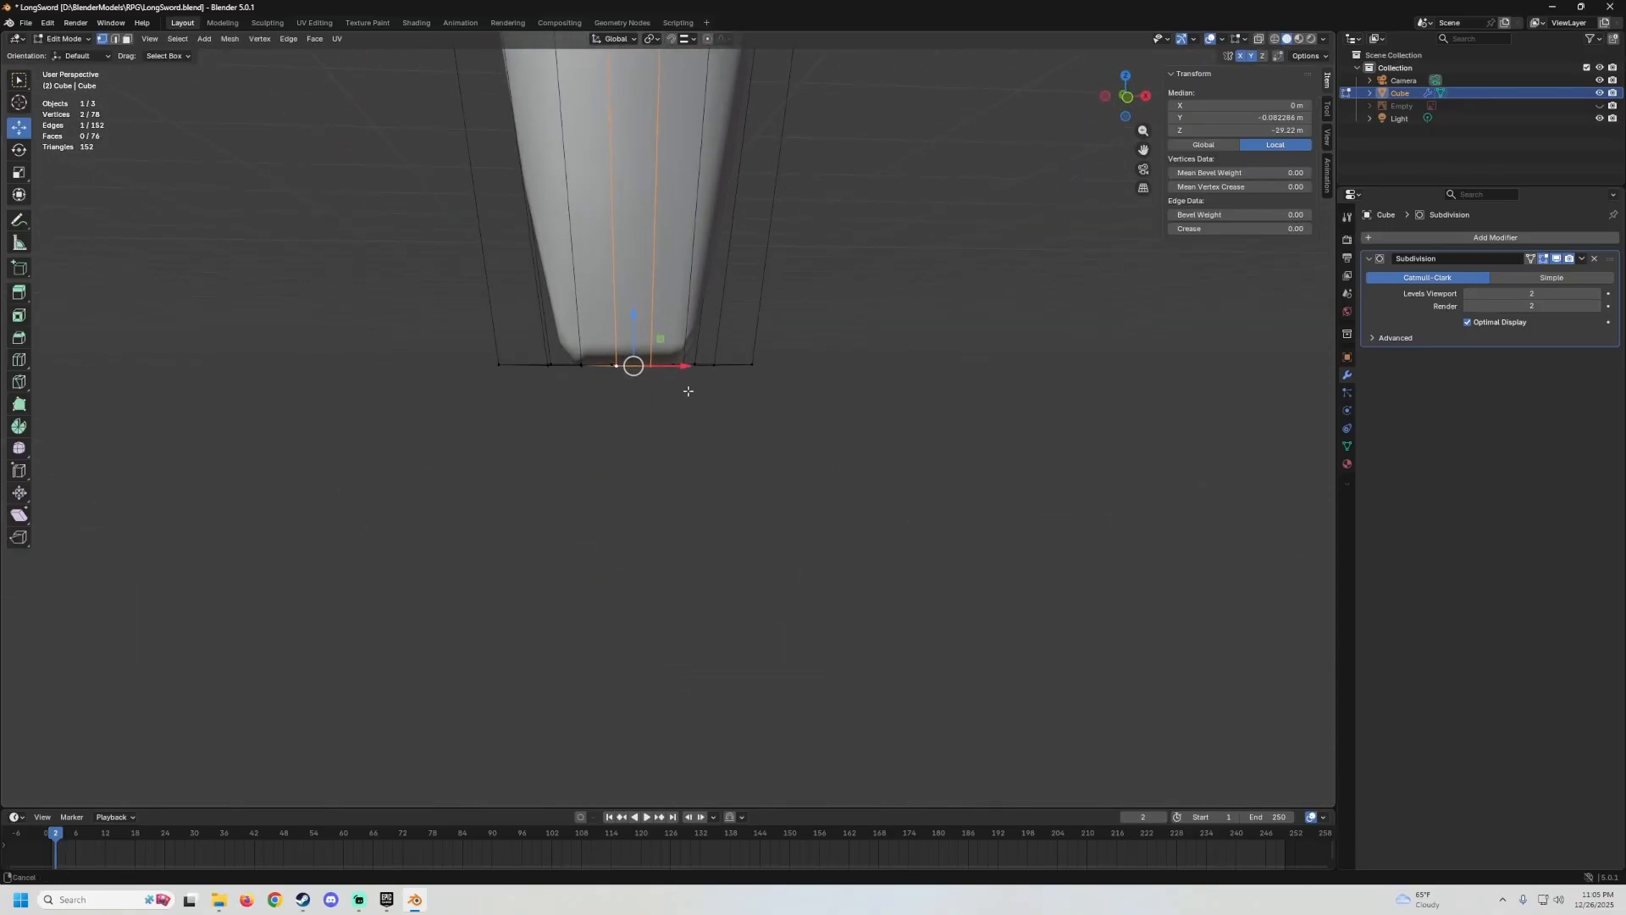
{"action": "middle_click_drag", "start_coordinate": [688, 391], "coordinate": [662, 411]}
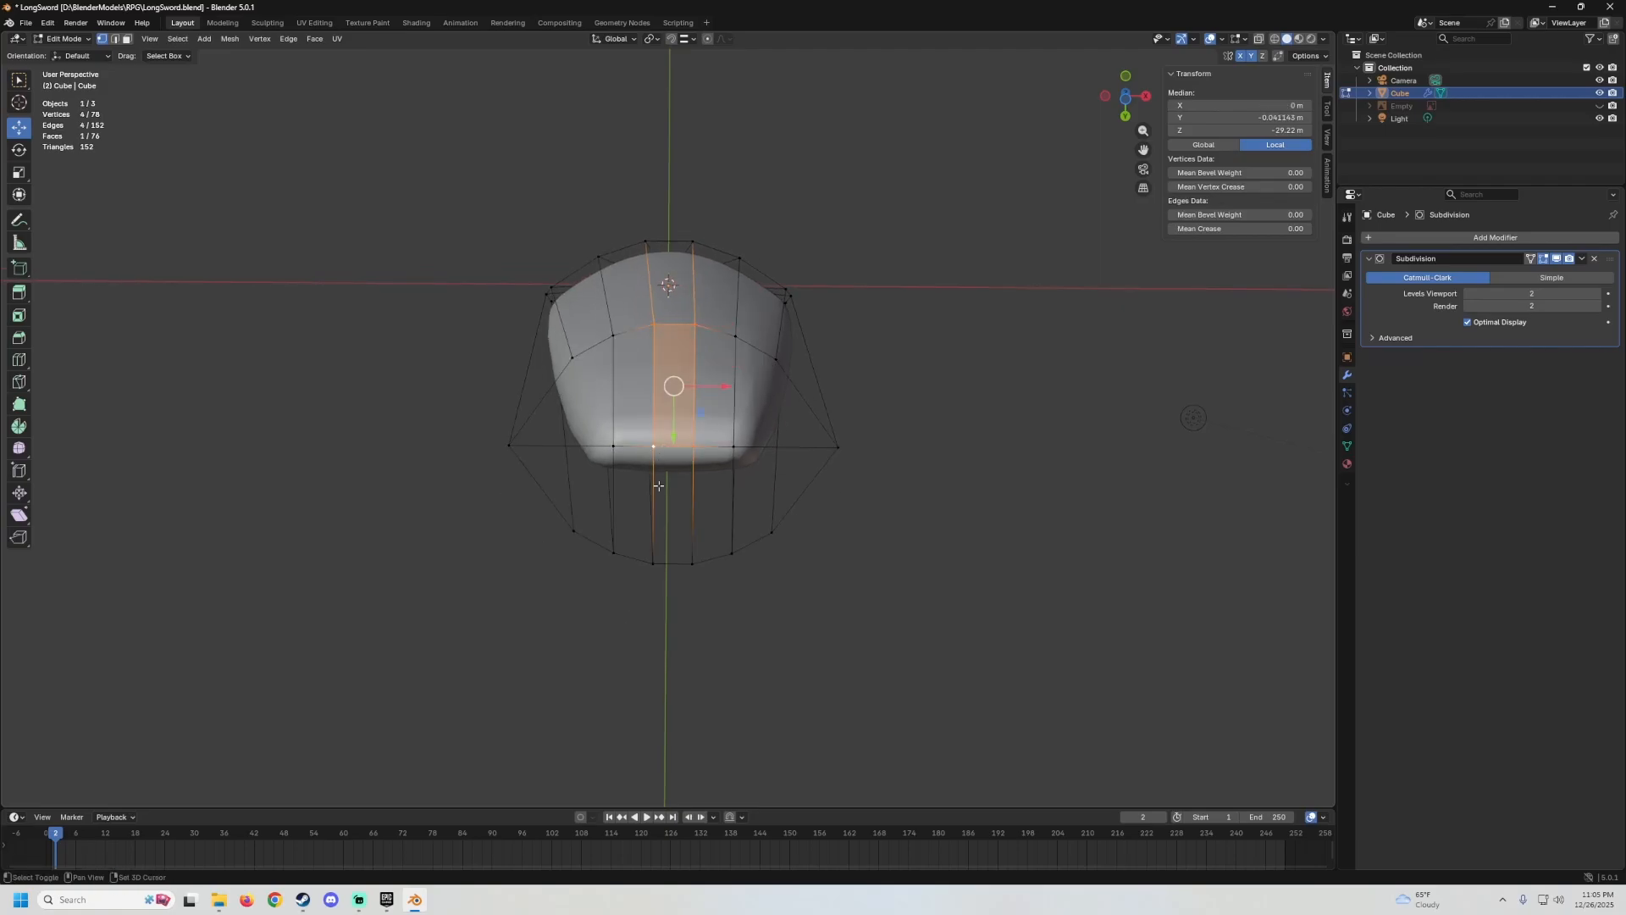
{"action": "middle_click_drag", "start_coordinate": [684, 560], "coordinate": [672, 371]}
{"action": "left_click_drag", "start_coordinate": [670, 367], "coordinate": [672, 386]}
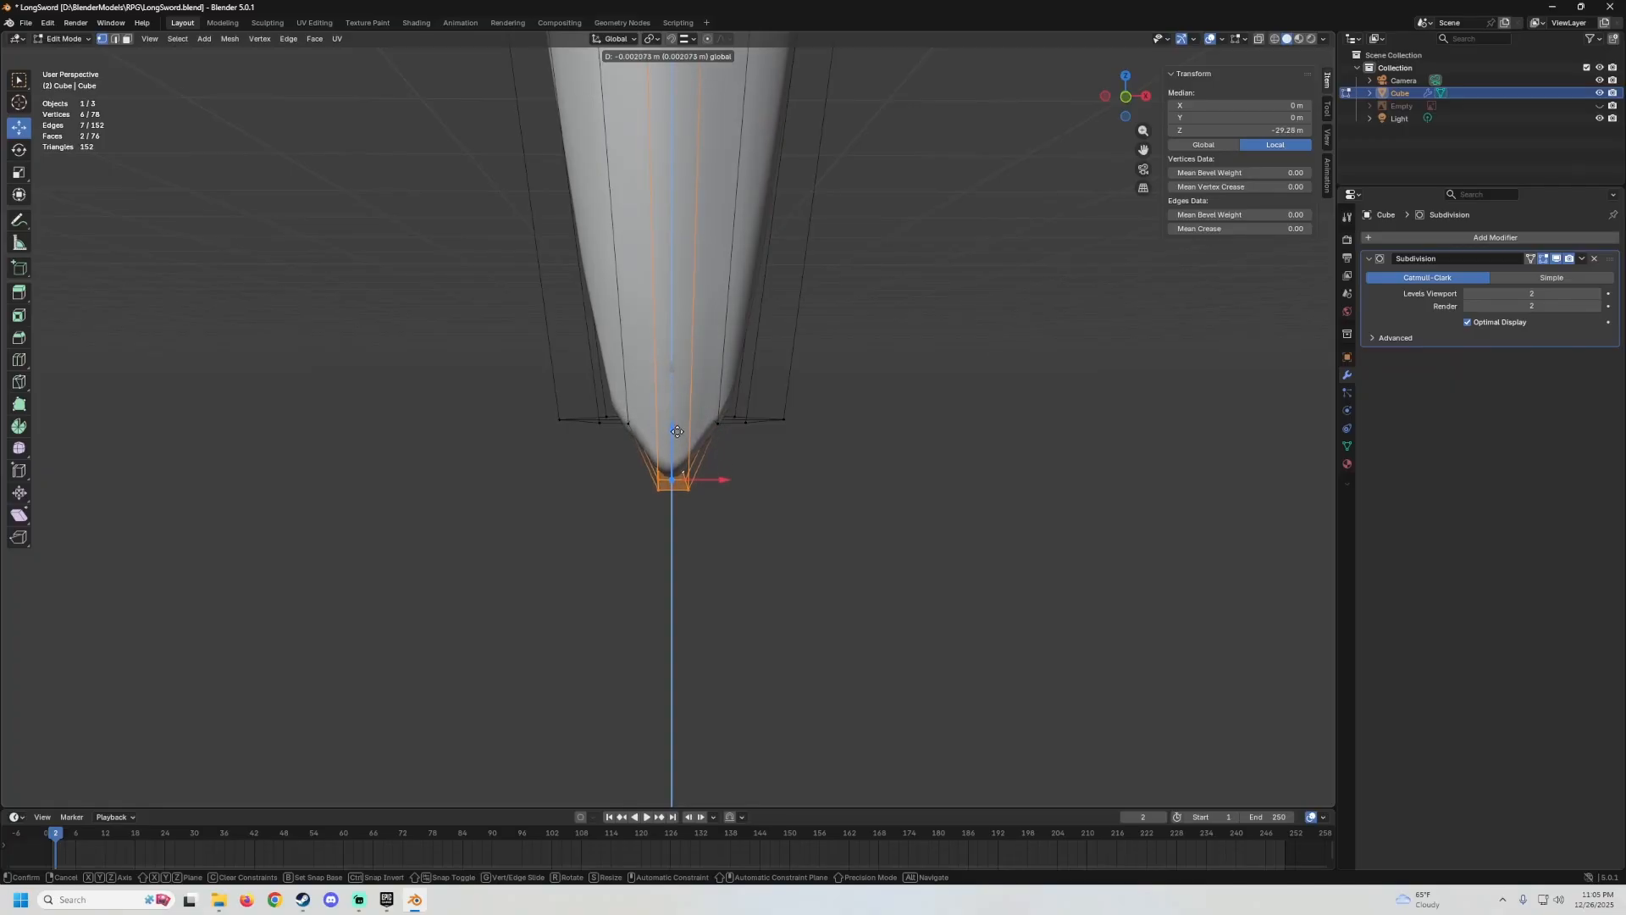
{"action": "left_click_drag", "start_coordinate": [677, 435], "coordinate": [676, 435]}
{"action": "middle_click_drag", "start_coordinate": [677, 435], "coordinate": [723, 410]}
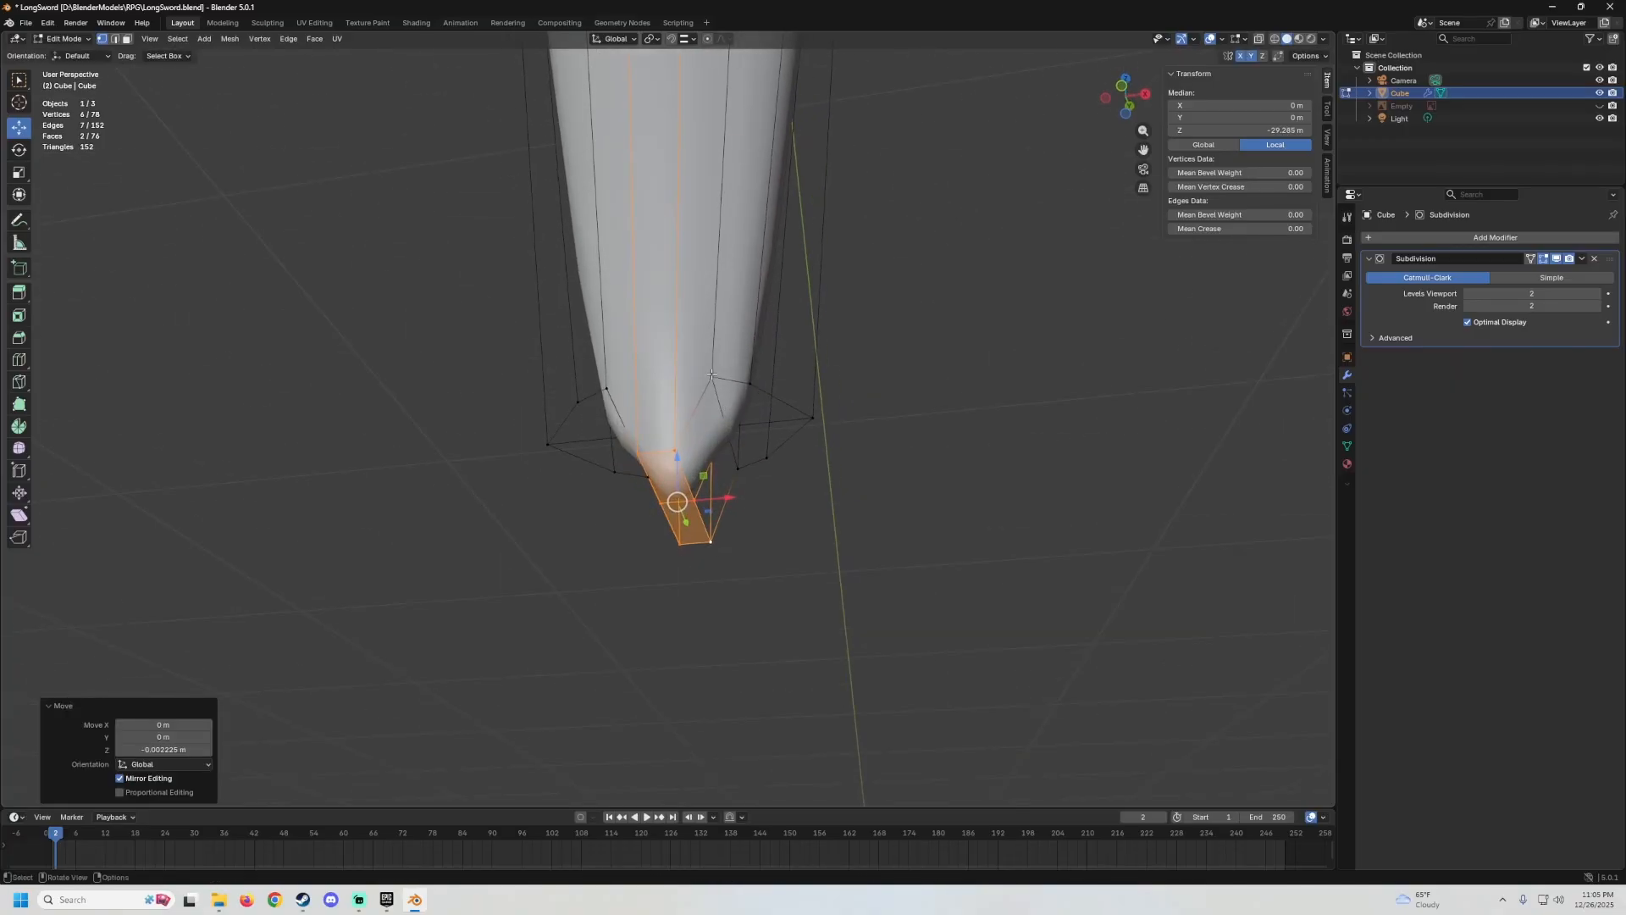
Select the front and back end vertices just beside the tip's central strip and move them down along Z.
{"action": "left_click_drag", "start_coordinate": [711, 374], "coordinate": [722, 426]}
{"action": "left_click", "coordinate": [741, 472], "text": "shift"}
{"action": "middle_click_drag", "start_coordinate": [741, 472], "coordinate": [755, 466]}
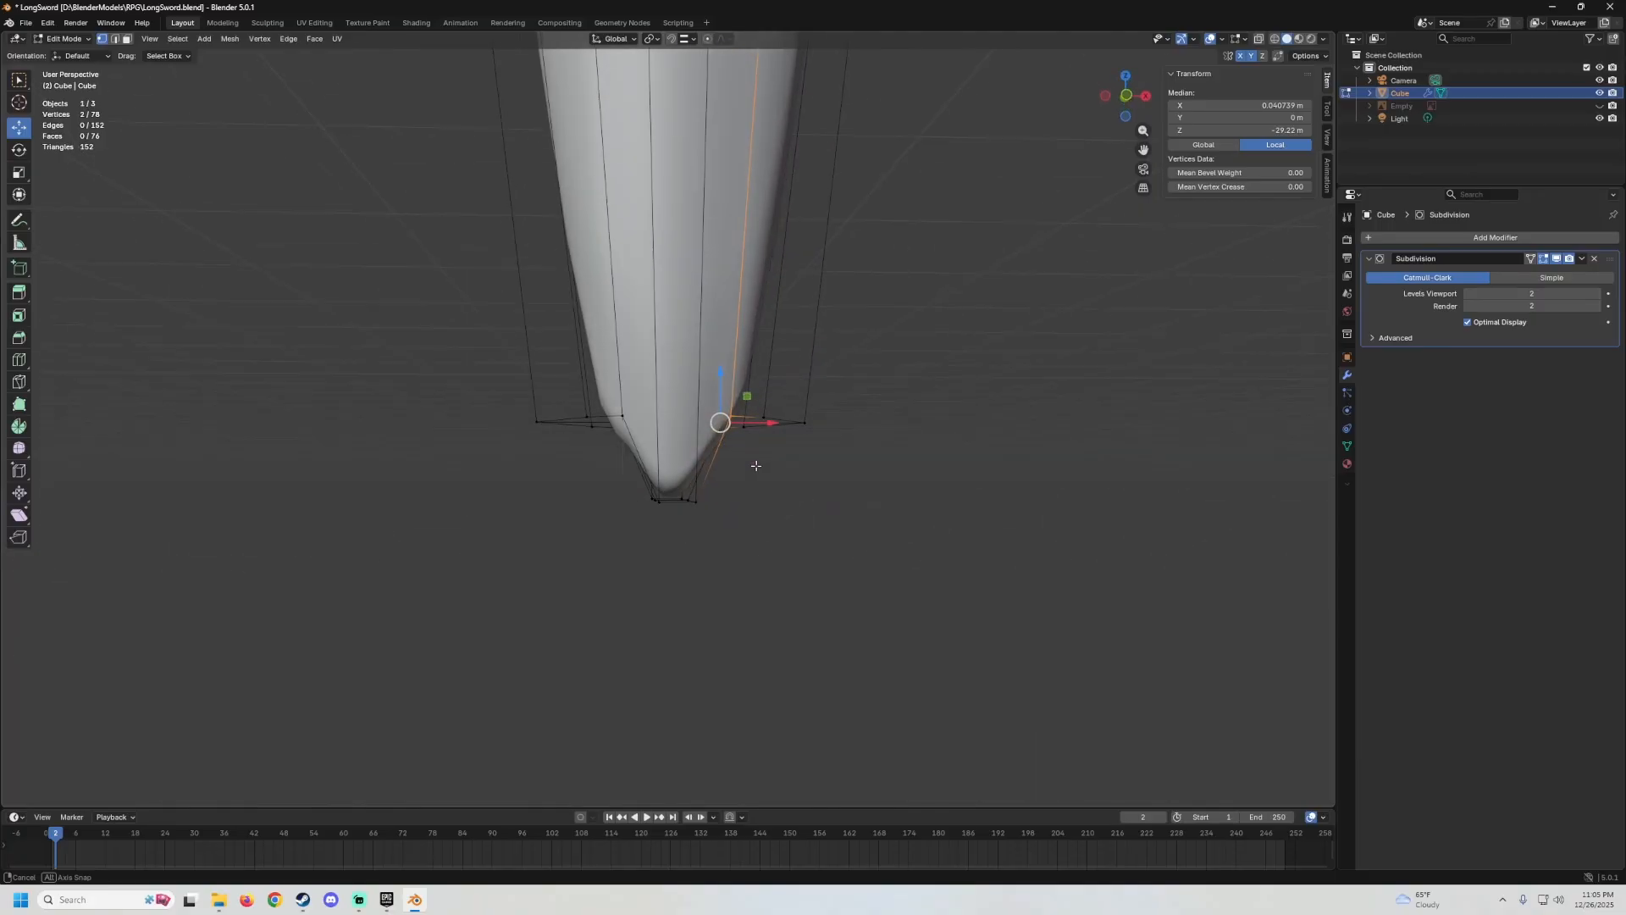
{"action": "middle_click_drag", "start_coordinate": [749, 410], "coordinate": [734, 420]}
{"action": "left_click_drag", "start_coordinate": [729, 377], "coordinate": [738, 435]}
Move the next outward pair of tip vertices down to a local Z of about -29.249 m and check the blade in Object Mode.
{"action": "middle_click_drag", "start_coordinate": [738, 434], "coordinate": [759, 376]}
{"action": "left_click", "coordinate": [757, 376]}
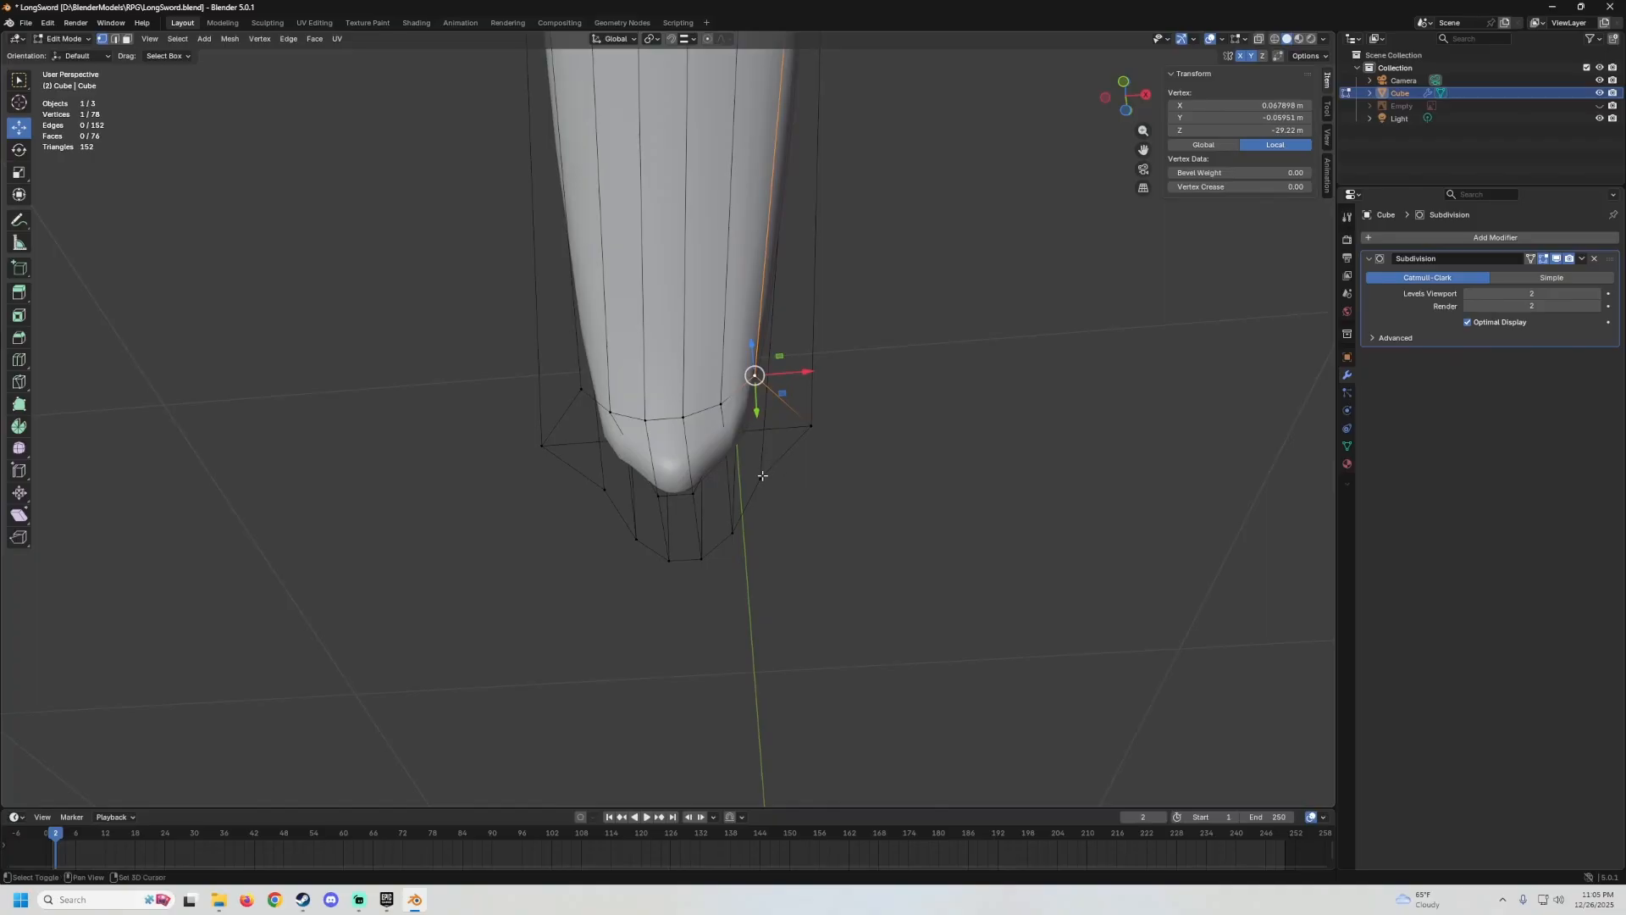
{"action": "left_click", "coordinate": [762, 476], "text": "shift"}
{"action": "middle_click_drag", "start_coordinate": [762, 476], "coordinate": [768, 392]}
{"action": "left_click_drag", "start_coordinate": [758, 365], "coordinate": [758, 407]}
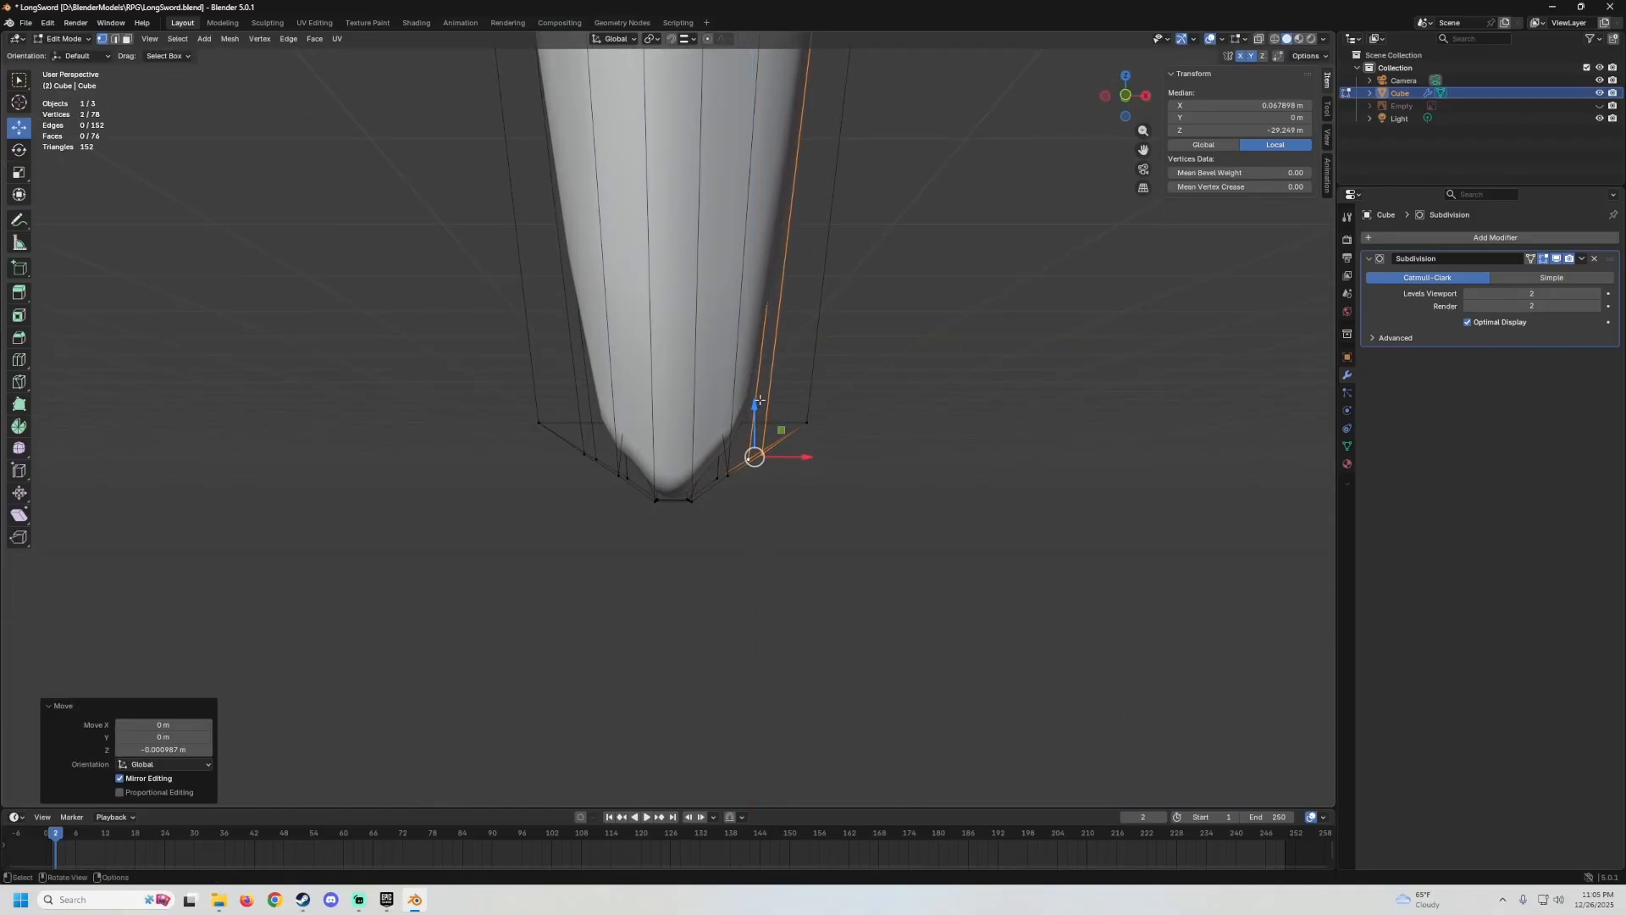
{"action": "scroll", "coordinate": [746, 398], "scroll_direction": "down", "scroll_amount": 3}
{"action": "key", "text": "Tab"}
{"action": "middle_click_drag", "start_coordinate": [792, 345], "coordinate": [751, 500]}
{"action": "scroll", "coordinate": [714, 389], "scroll_direction": "down", "scroll_amount": 4}
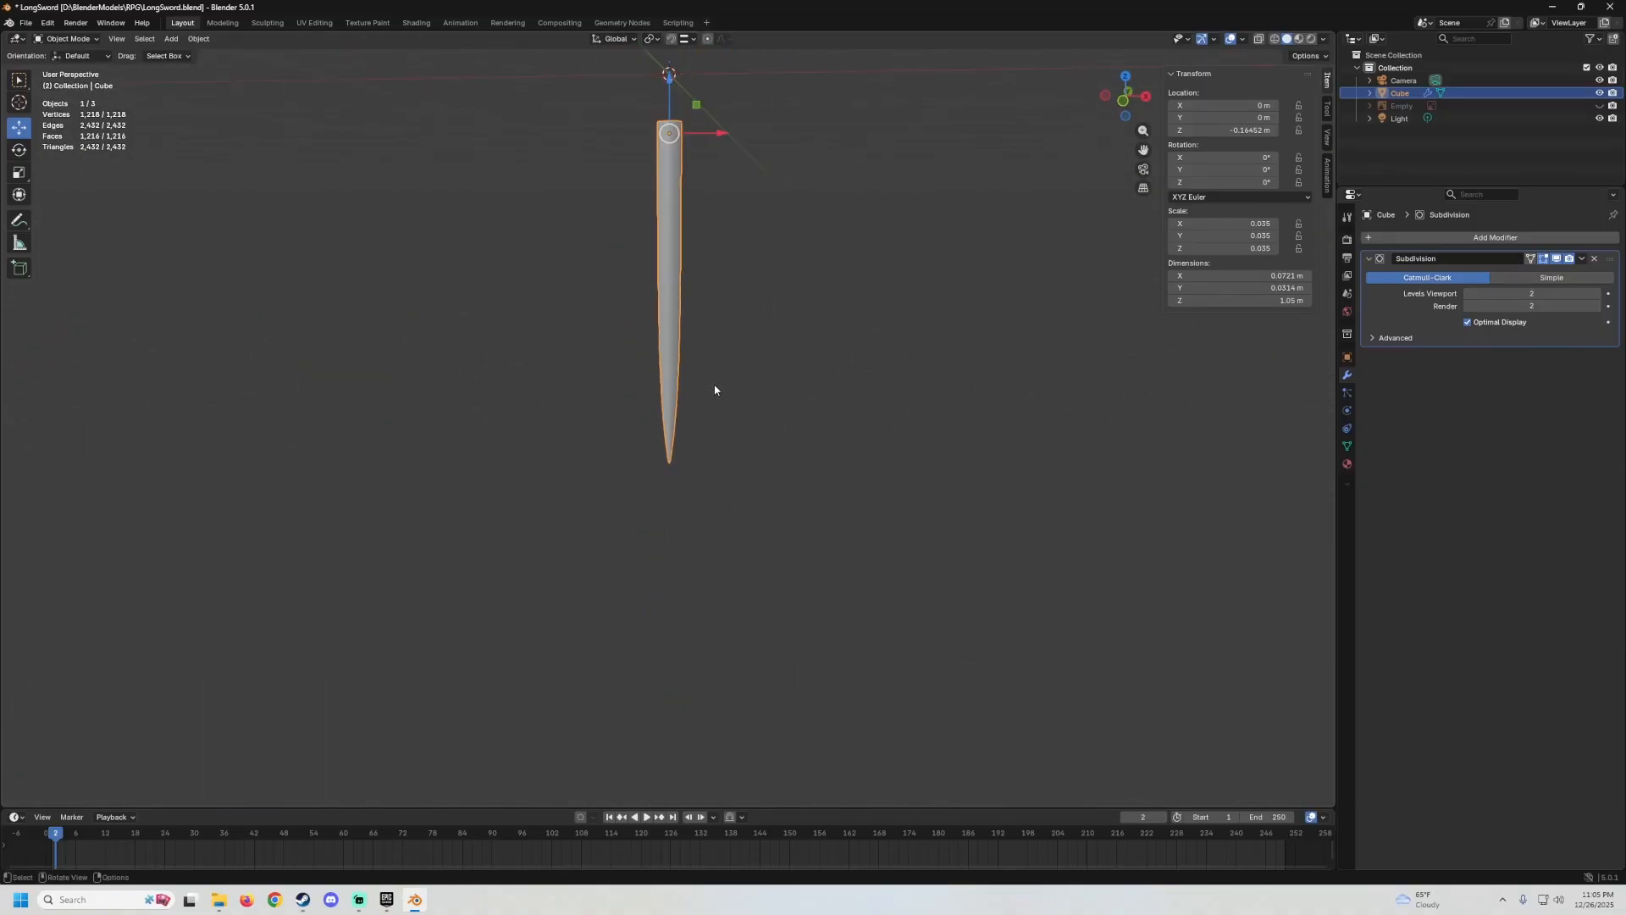
{"action": "scroll", "coordinate": [671, 387], "scroll_direction": "up", "scroll_amount": 3}
{"action": "middle_click_drag", "start_coordinate": [721, 325], "coordinate": [668, 327]}
Unhide the reference image and hide the blade mesh.
{"action": "left_click", "coordinate": [687, 351]}
{"action": "scroll", "coordinate": [687, 351], "scroll_direction": "up", "scroll_amount": 3}
{"action": "key", "text": "alt+h"}
{"action": "scroll", "coordinate": [684, 339], "scroll_direction": "down", "scroll_amount": 3}
{"action": "left_click", "coordinate": [673, 331]}
{"action": "key", "text": "h"}
Examine the blade tip and the end of the fuller in the reference image.
{"action": "scroll", "coordinate": [677, 362], "scroll_direction": "up", "scroll_amount": 4}
{"action": "middle_click_drag", "start_coordinate": [670, 232], "coordinate": [677, 285], "text": "shift"}
{"action": "middle_click_drag", "start_coordinate": [691, 543], "coordinate": [689, 270], "text": "shift"}
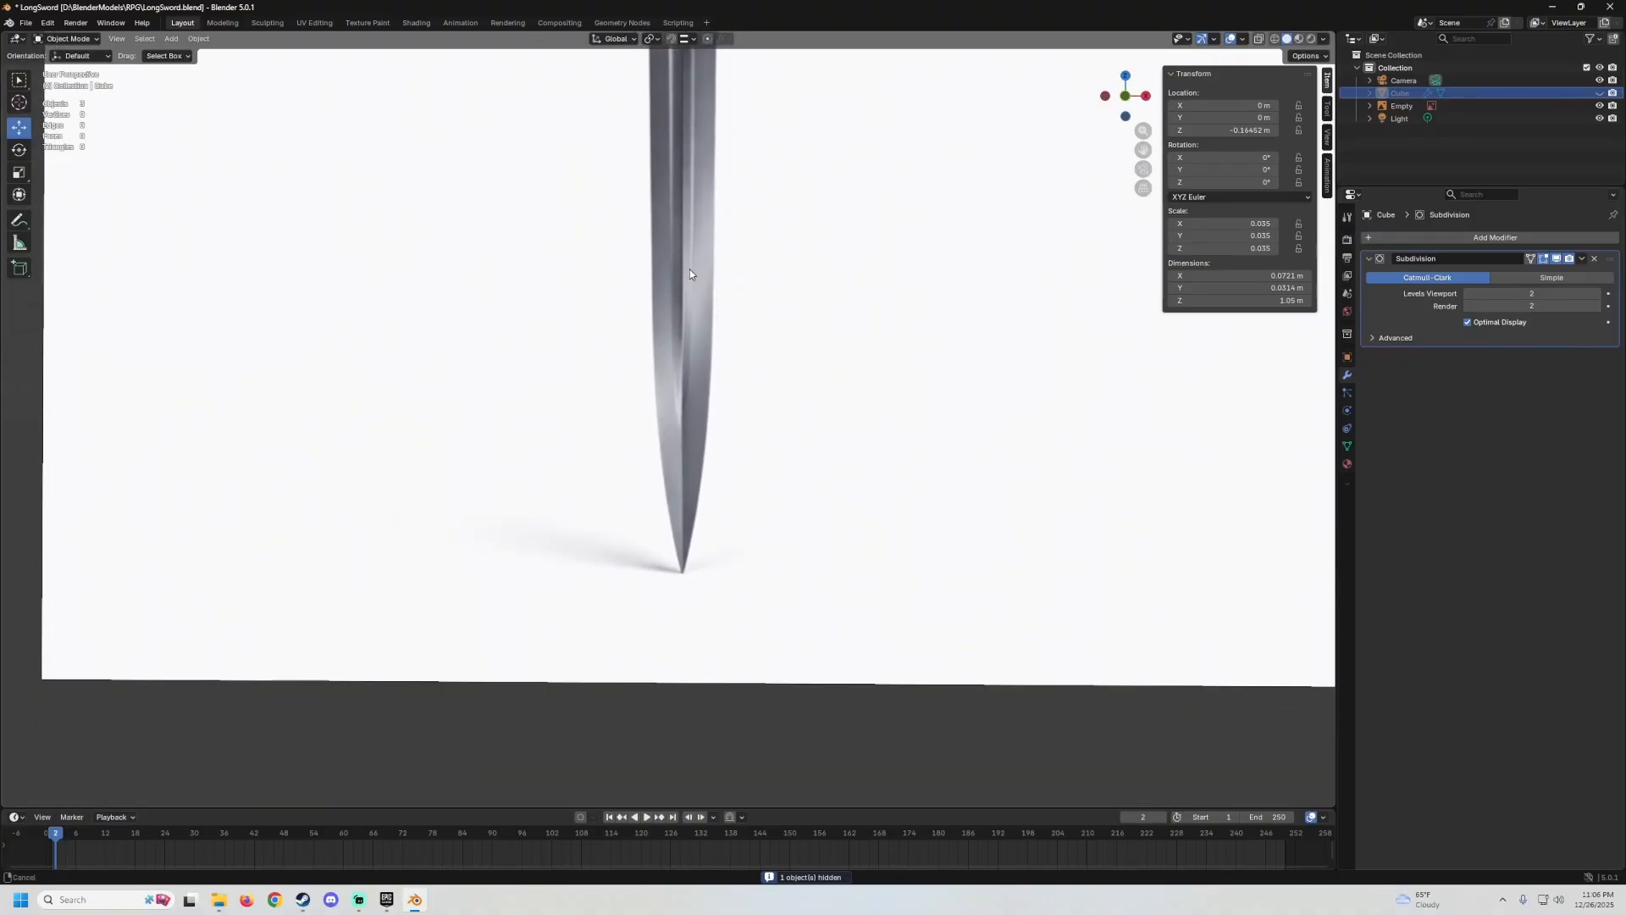
{"action": "scroll", "coordinate": [650, 393], "scroll_direction": "up", "scroll_amount": 4}
{"action": "scroll", "coordinate": [695, 356], "scroll_direction": "up", "scroll_amount": 4}
{"action": "scroll", "coordinate": [719, 337], "scroll_direction": "down", "scroll_amount": 4}
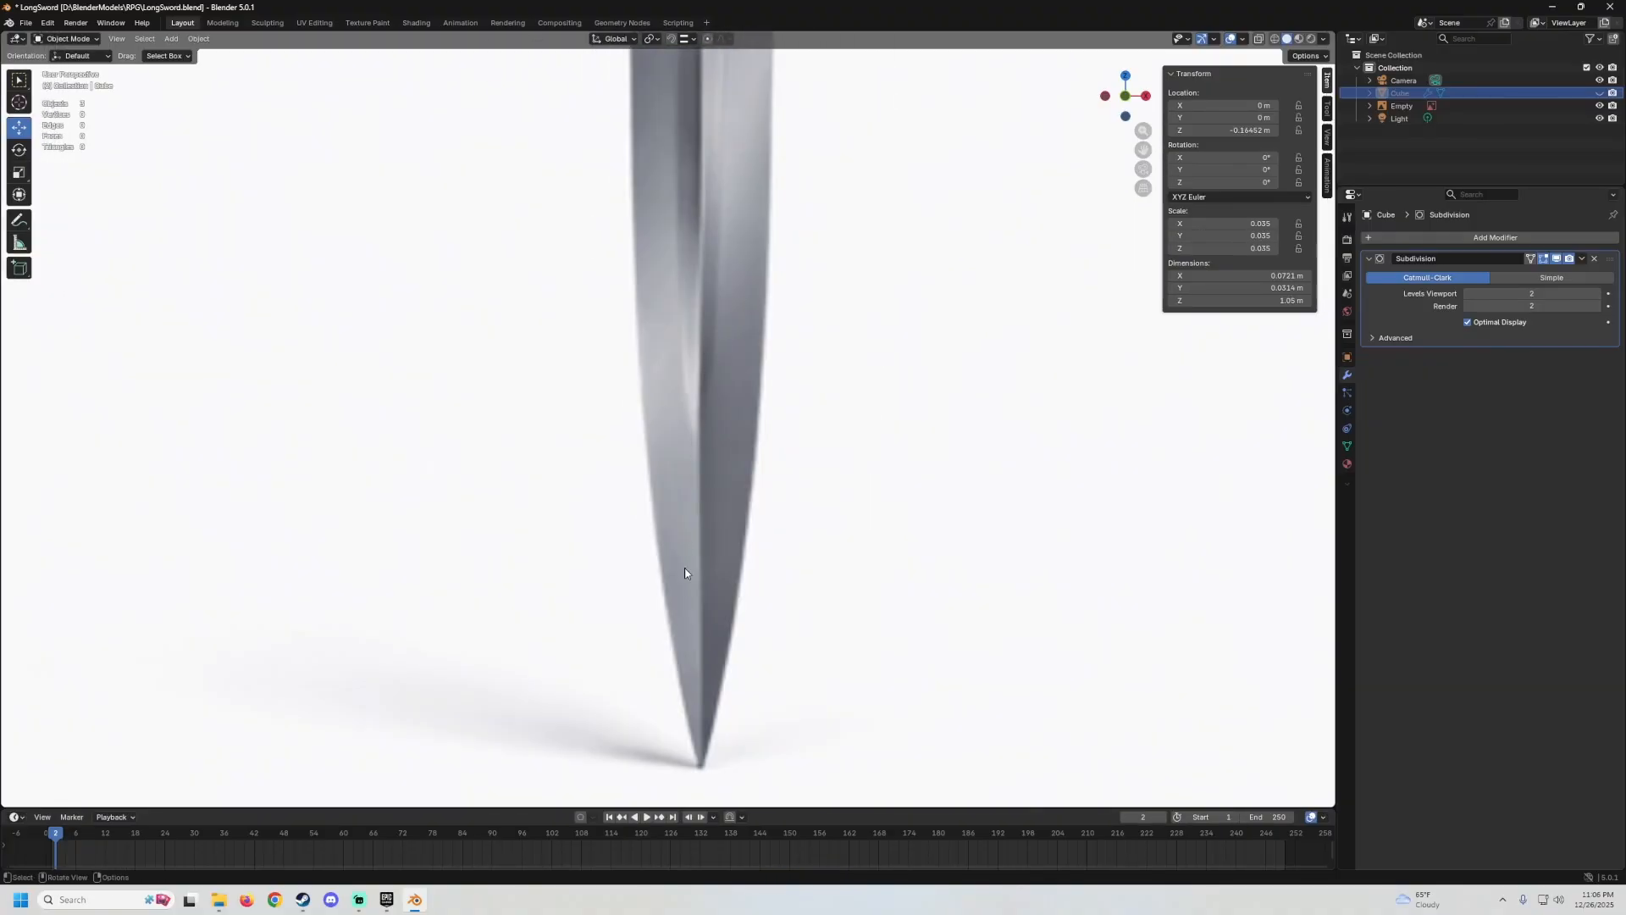
{"action": "scroll", "coordinate": [704, 441], "scroll_direction": "down", "scroll_amount": 11}
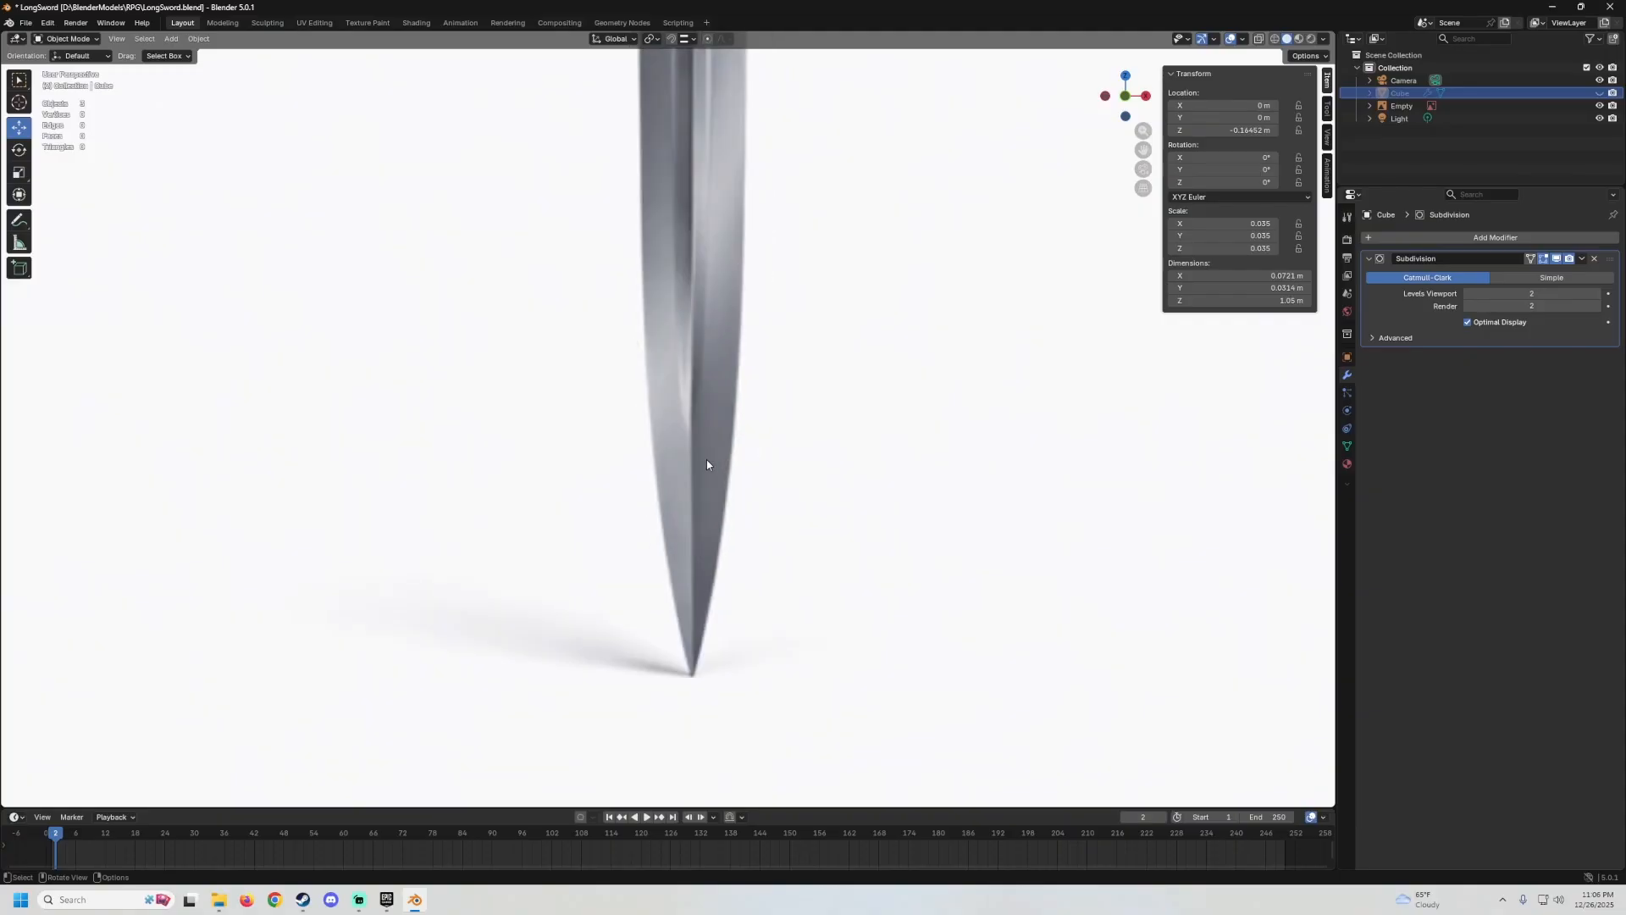
{"action": "middle_click_drag", "start_coordinate": [712, 237], "coordinate": [764, 352], "text": "shift"}
{"action": "scroll", "coordinate": [727, 398], "scroll_direction": "up", "scroll_amount": 3}
Examine the whole sword in the reference image, including the grip, crossguard and upper blade.
{"action": "left_click", "coordinate": [786, 279]}
{"action": "middle_click_drag", "start_coordinate": [786, 279], "coordinate": [711, 215]}
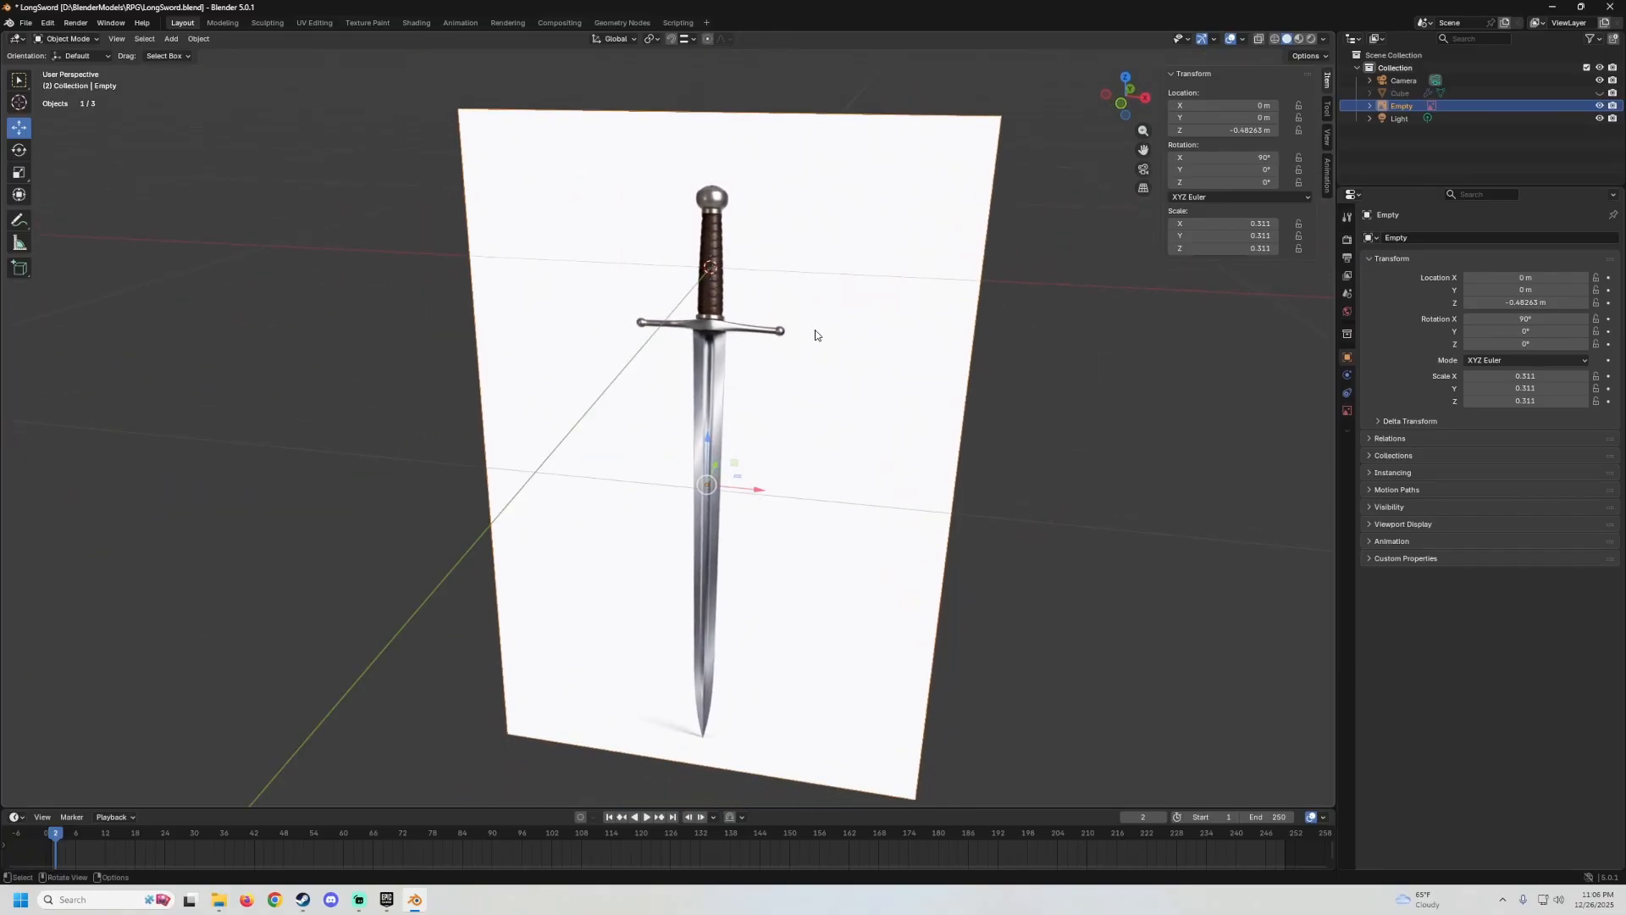
{"action": "middle_click_drag", "start_coordinate": [816, 336], "coordinate": [787, 309]}
{"action": "middle_click_drag", "start_coordinate": [738, 254], "coordinate": [793, 278], "text": "shift"}
{"action": "scroll", "coordinate": [726, 366], "scroll_direction": "up", "scroll_amount": 4}
{"action": "scroll", "coordinate": [729, 277], "scroll_direction": "down", "scroll_amount": 4}
{"action": "scroll", "coordinate": [720, 271], "scroll_direction": "up", "scroll_amount": 3}
{"action": "scroll", "coordinate": [730, 305], "scroll_direction": "down", "scroll_amount": 4}
{"action": "scroll", "coordinate": [663, 373], "scroll_direction": "down", "scroll_amount": 3}
{"action": "scroll", "coordinate": [744, 381], "scroll_direction": "up", "scroll_amount": 6}
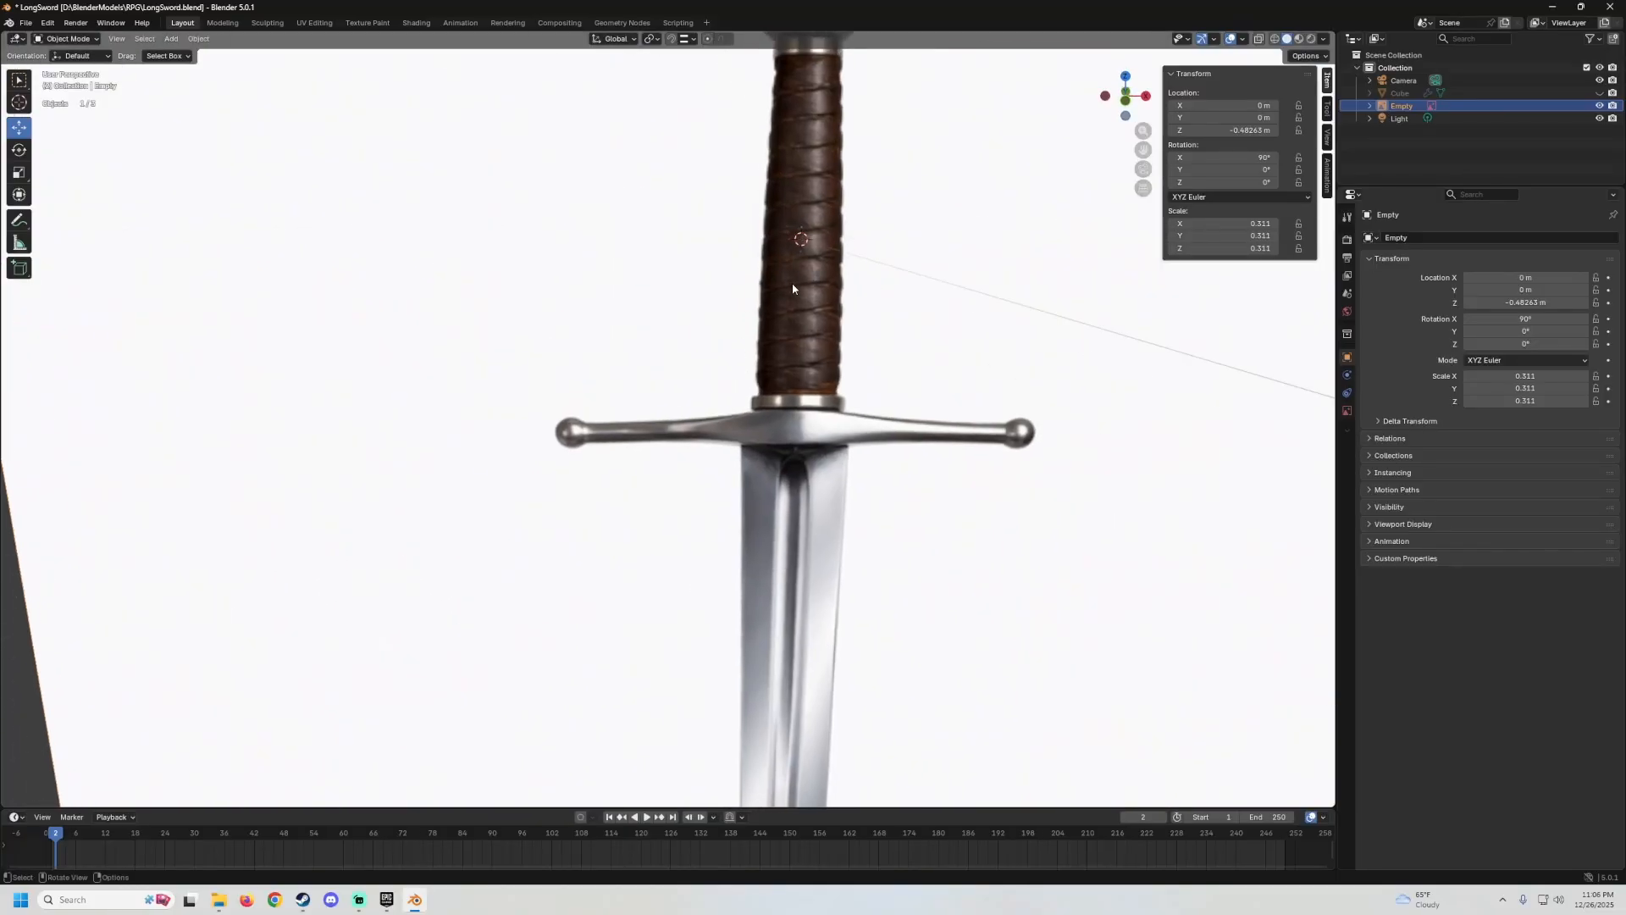
{"action": "scroll", "coordinate": [811, 283], "scroll_direction": "down", "scroll_amount": 10}
{"action": "middle_click_drag", "start_coordinate": [731, 459], "coordinate": [703, 407]}
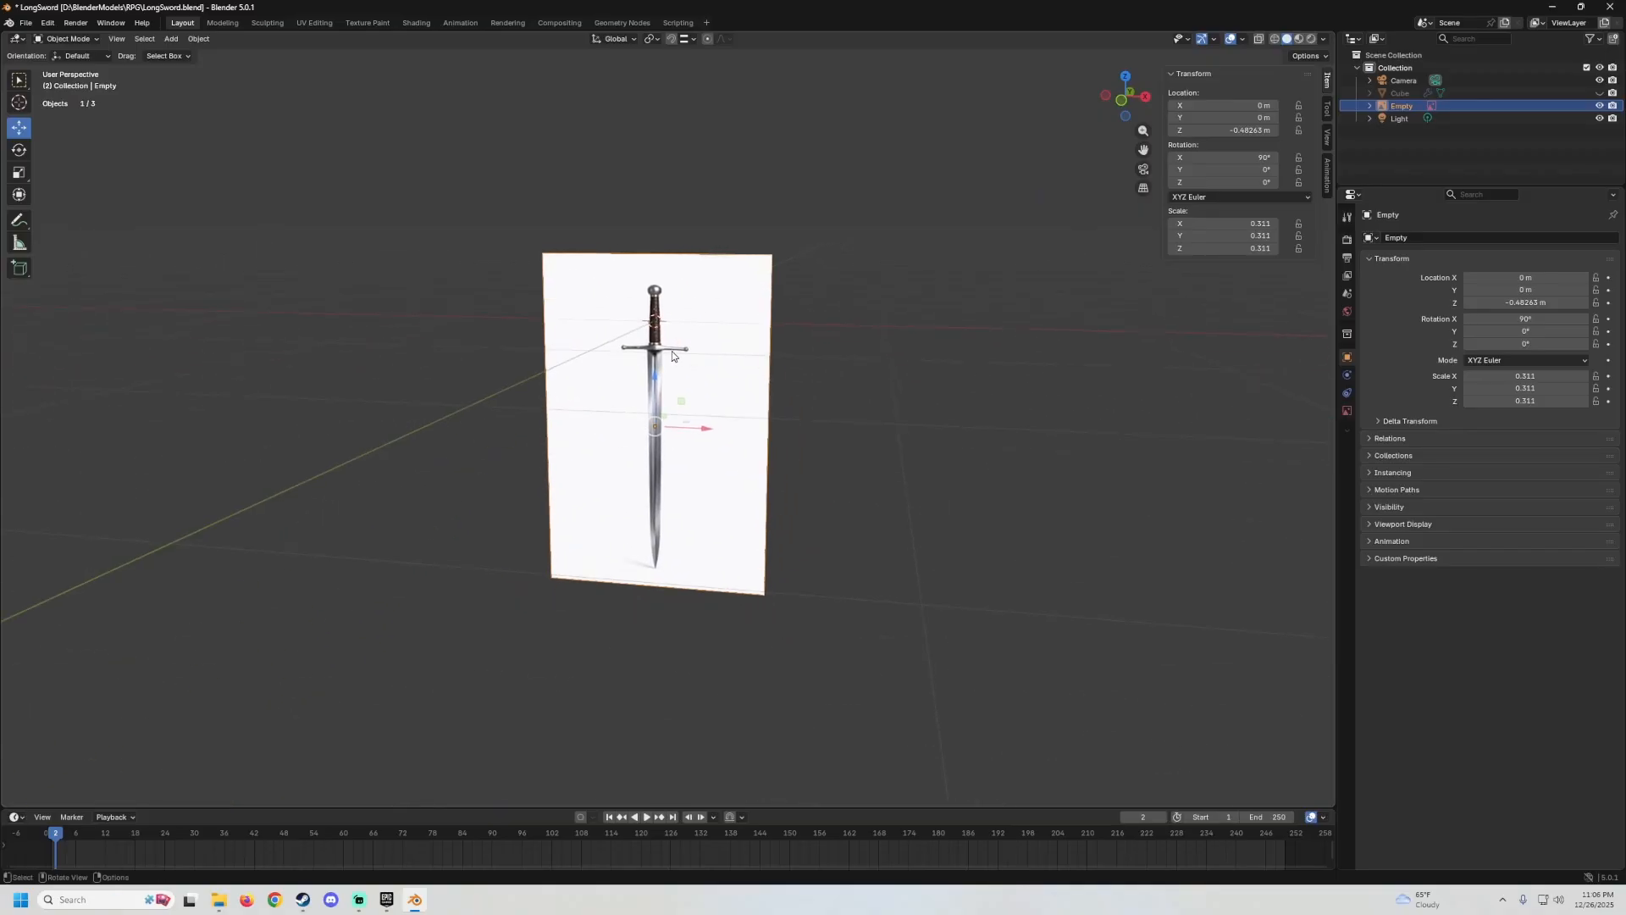
{"action": "scroll", "coordinate": [688, 352], "scroll_direction": "up", "scroll_amount": 5}
{"action": "scroll", "coordinate": [686, 361], "scroll_direction": "up", "scroll_amount": 1}
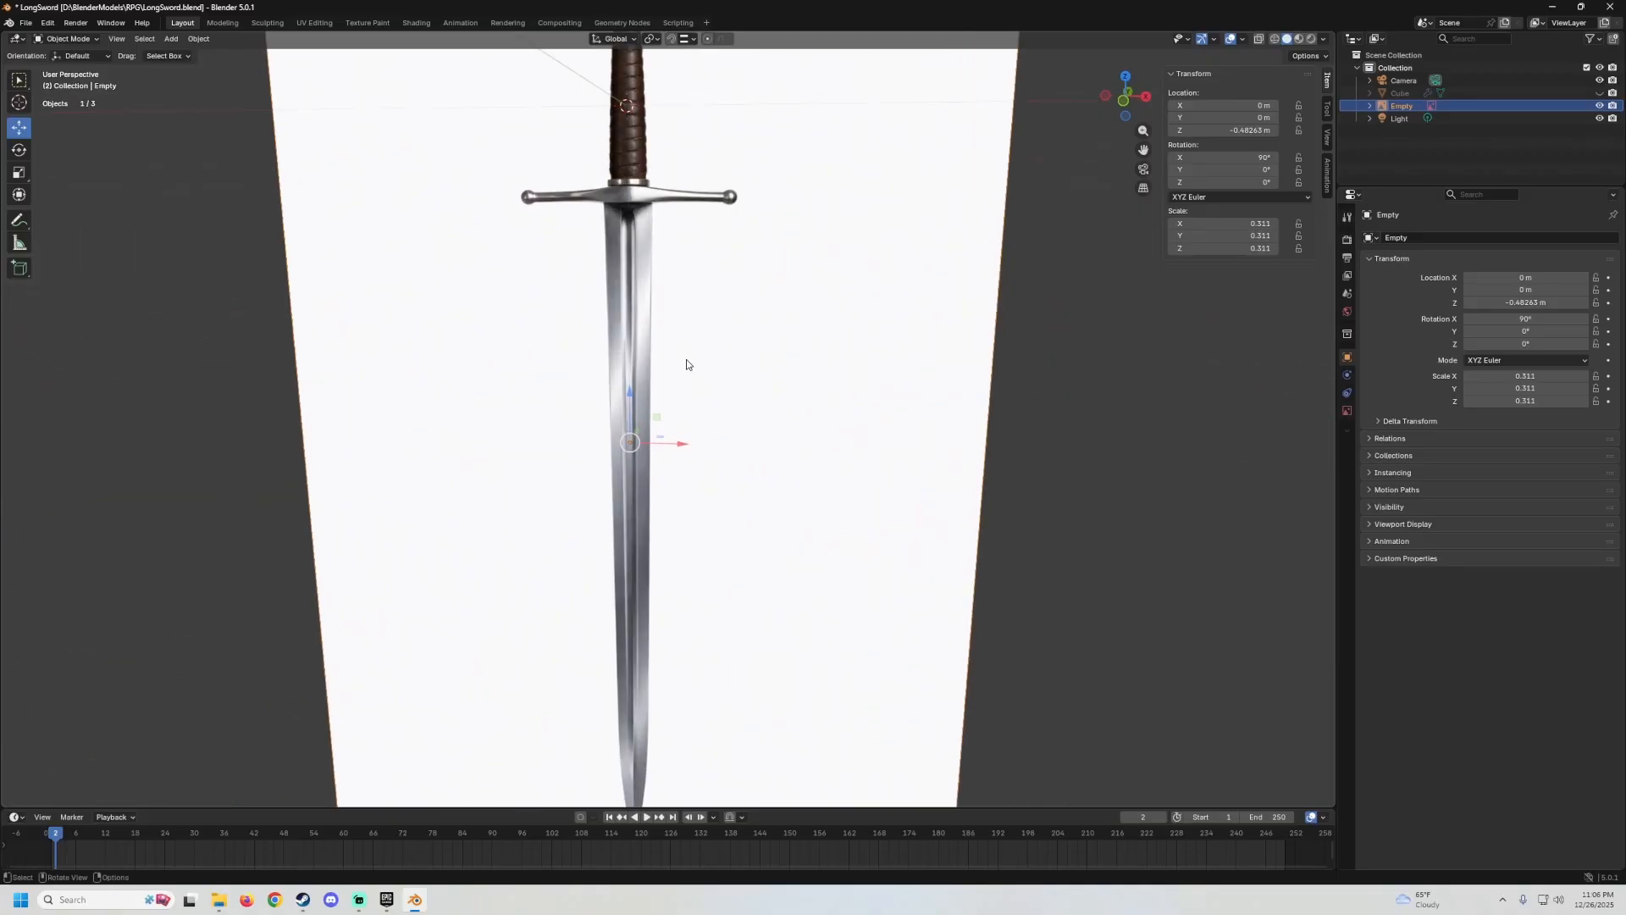
Unhide the blade, select it alone and view it from the front over the reference image.
{"action": "key", "text": "alt+h"}
{"action": "middle_click_drag", "start_coordinate": [708, 344], "coordinate": [724, 274], "text": "shift"}
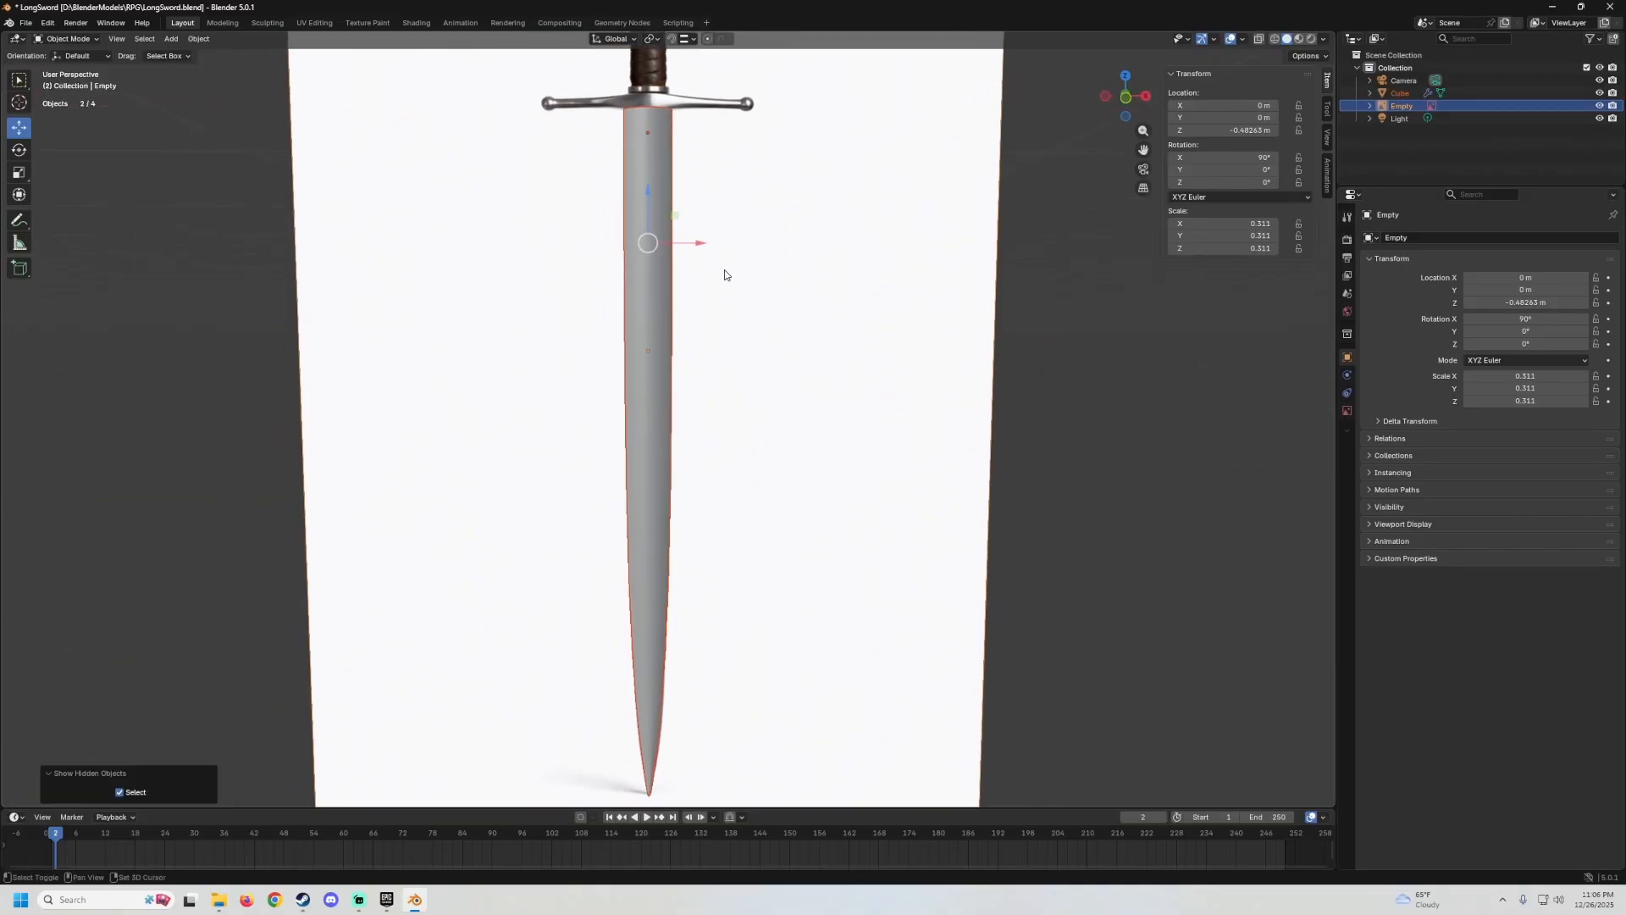
{"action": "left_click", "coordinate": [659, 358]}
{"action": "middle_click_drag", "start_coordinate": [659, 352], "coordinate": [614, 403]}
{"action": "middle_click_drag", "start_coordinate": [623, 492], "coordinate": [751, 398], "text": "shift"}
{"action": "key", "text": "KP_1"}
{"action": "scroll", "coordinate": [754, 355], "scroll_direction": "up", "scroll_amount": 2, "text": "shift"}
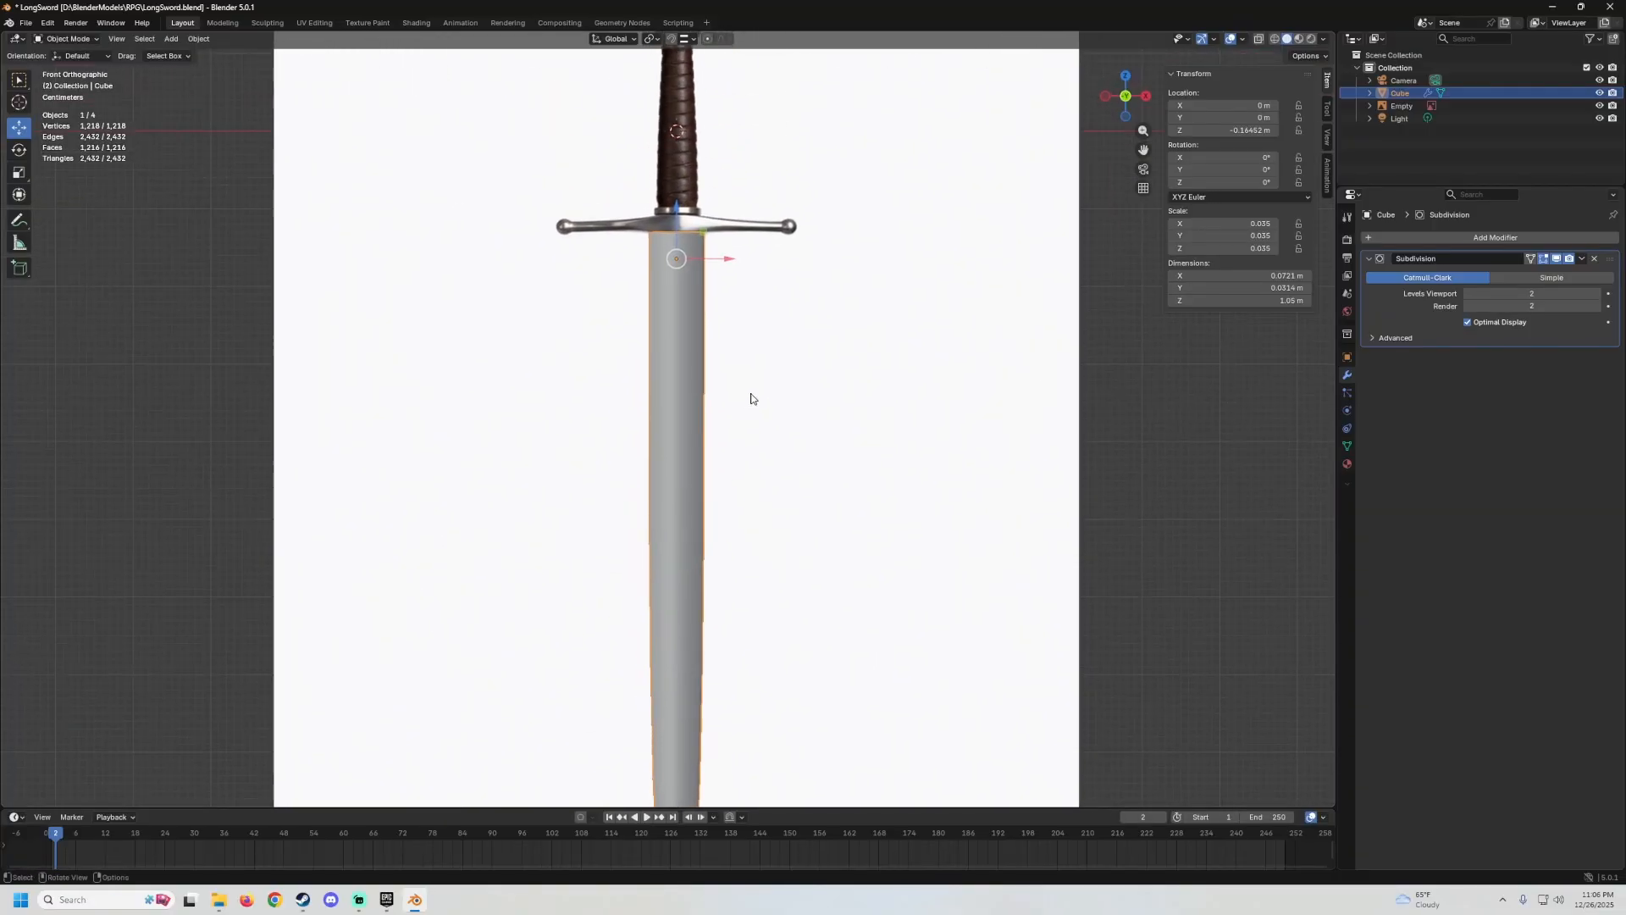
Turn on X-ray and enter Edit Mode in face select to compare the blade's edges with the reference fuller below the crossguard.
{"action": "left_click", "coordinate": [1259, 40]}
{"action": "scroll", "coordinate": [742, 279], "scroll_direction": "up", "scroll_amount": 3}
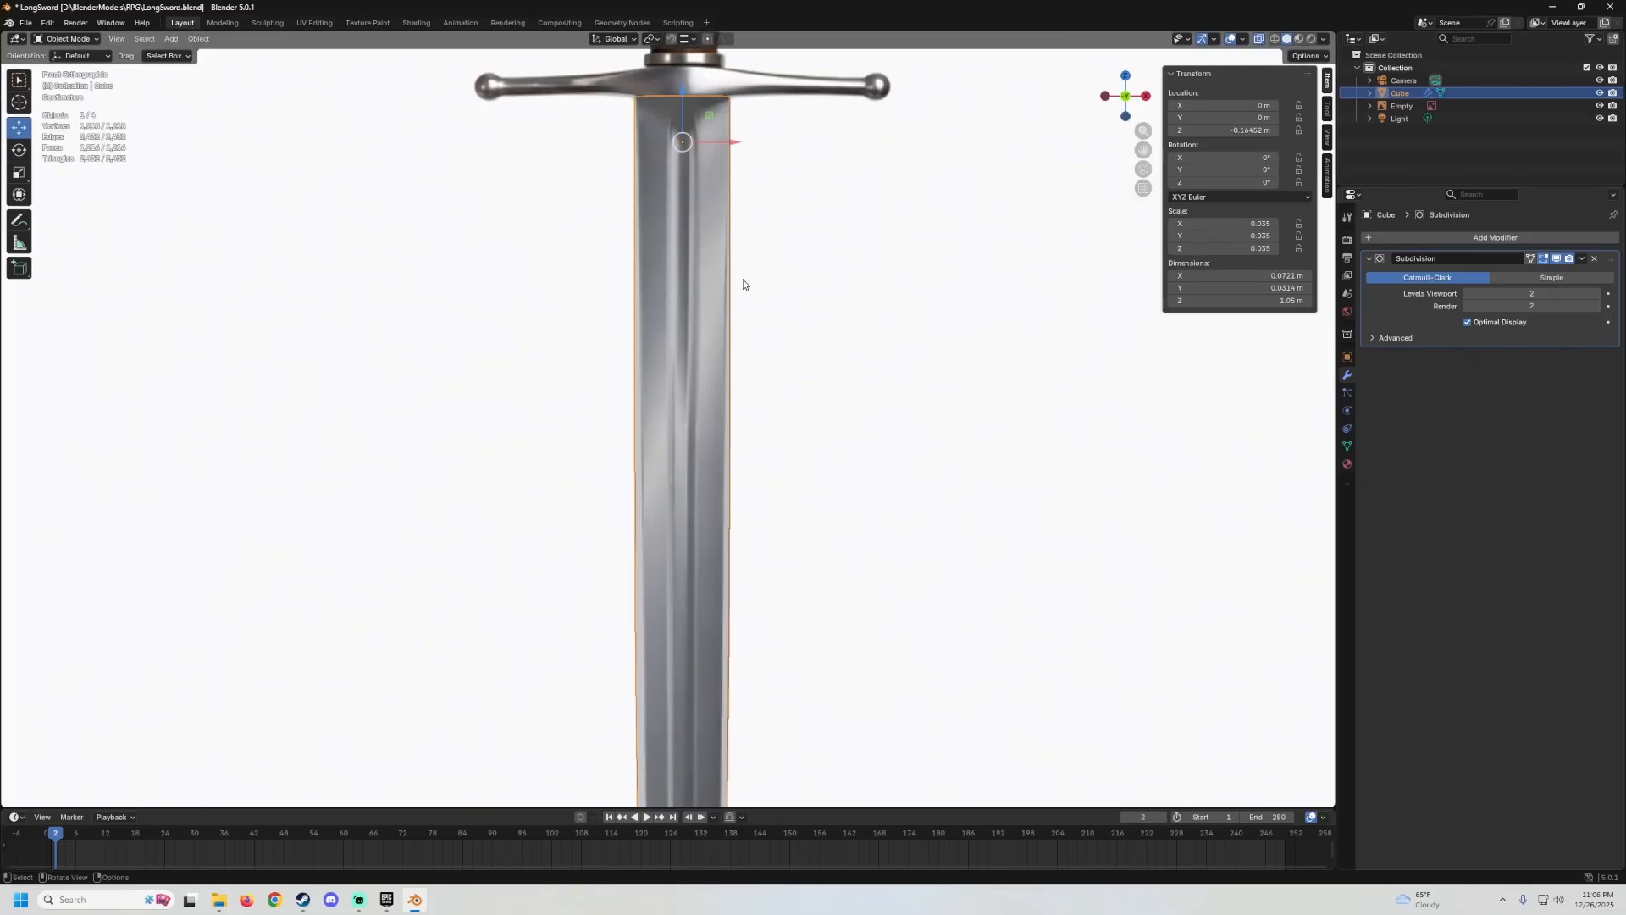
{"action": "key", "text": "Tab"}
{"action": "scroll", "coordinate": [727, 274], "scroll_direction": "up", "scroll_amount": 1}
{"action": "middle_click_drag", "start_coordinate": [748, 203], "coordinate": [713, 361], "text": "shift"}
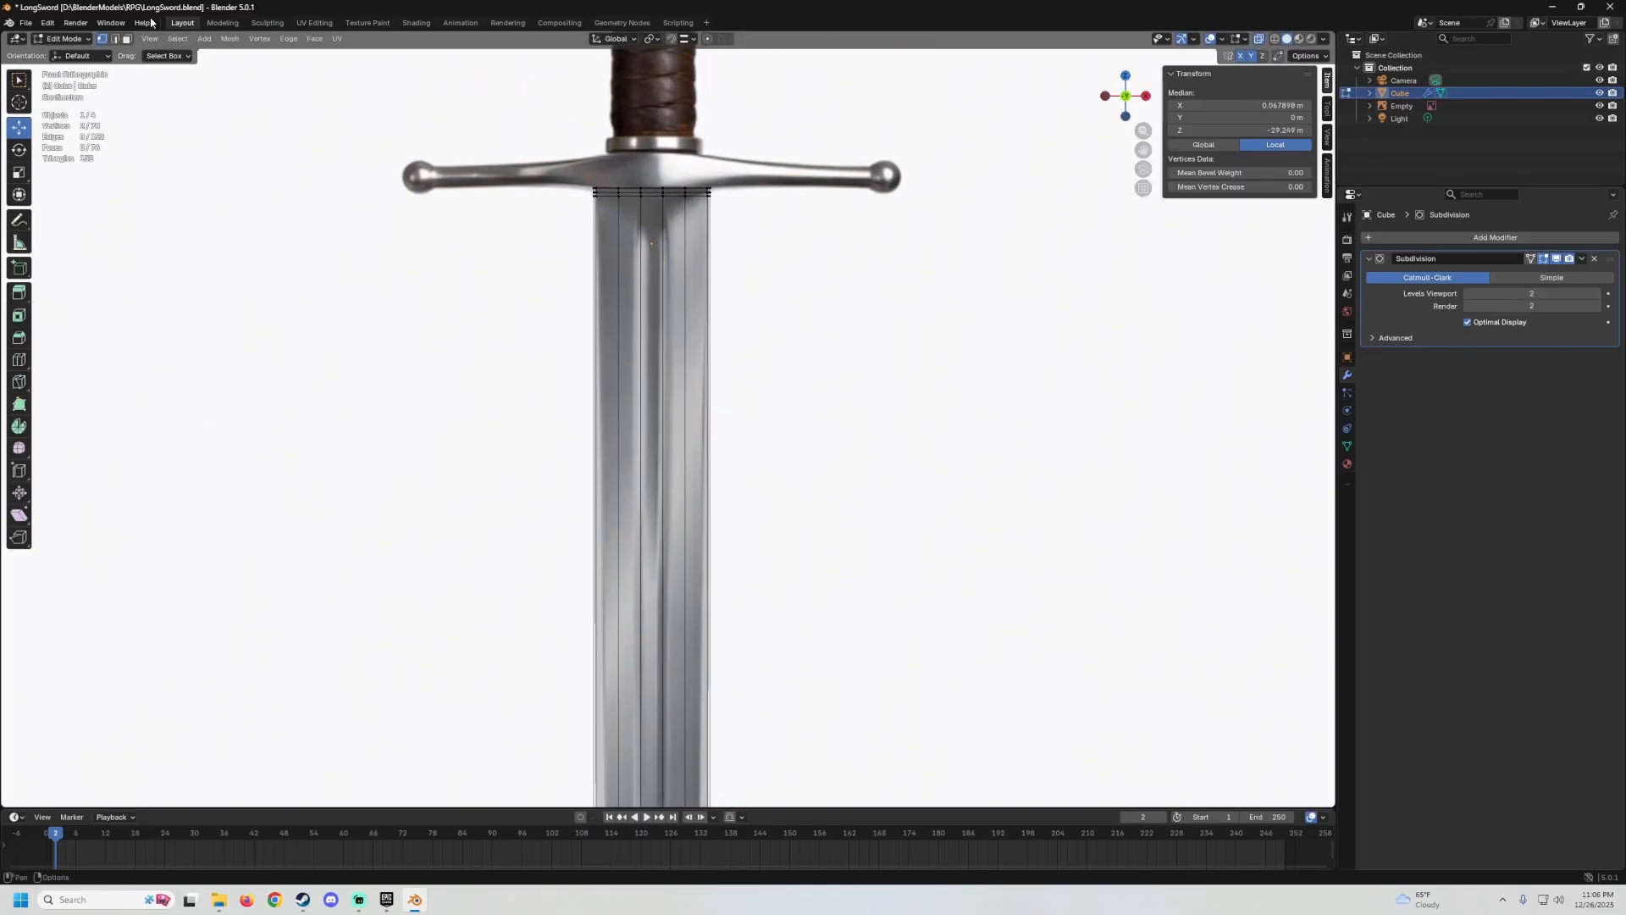
{"action": "scroll", "coordinate": [763, 145], "scroll_direction": "up", "scroll_amount": 2}
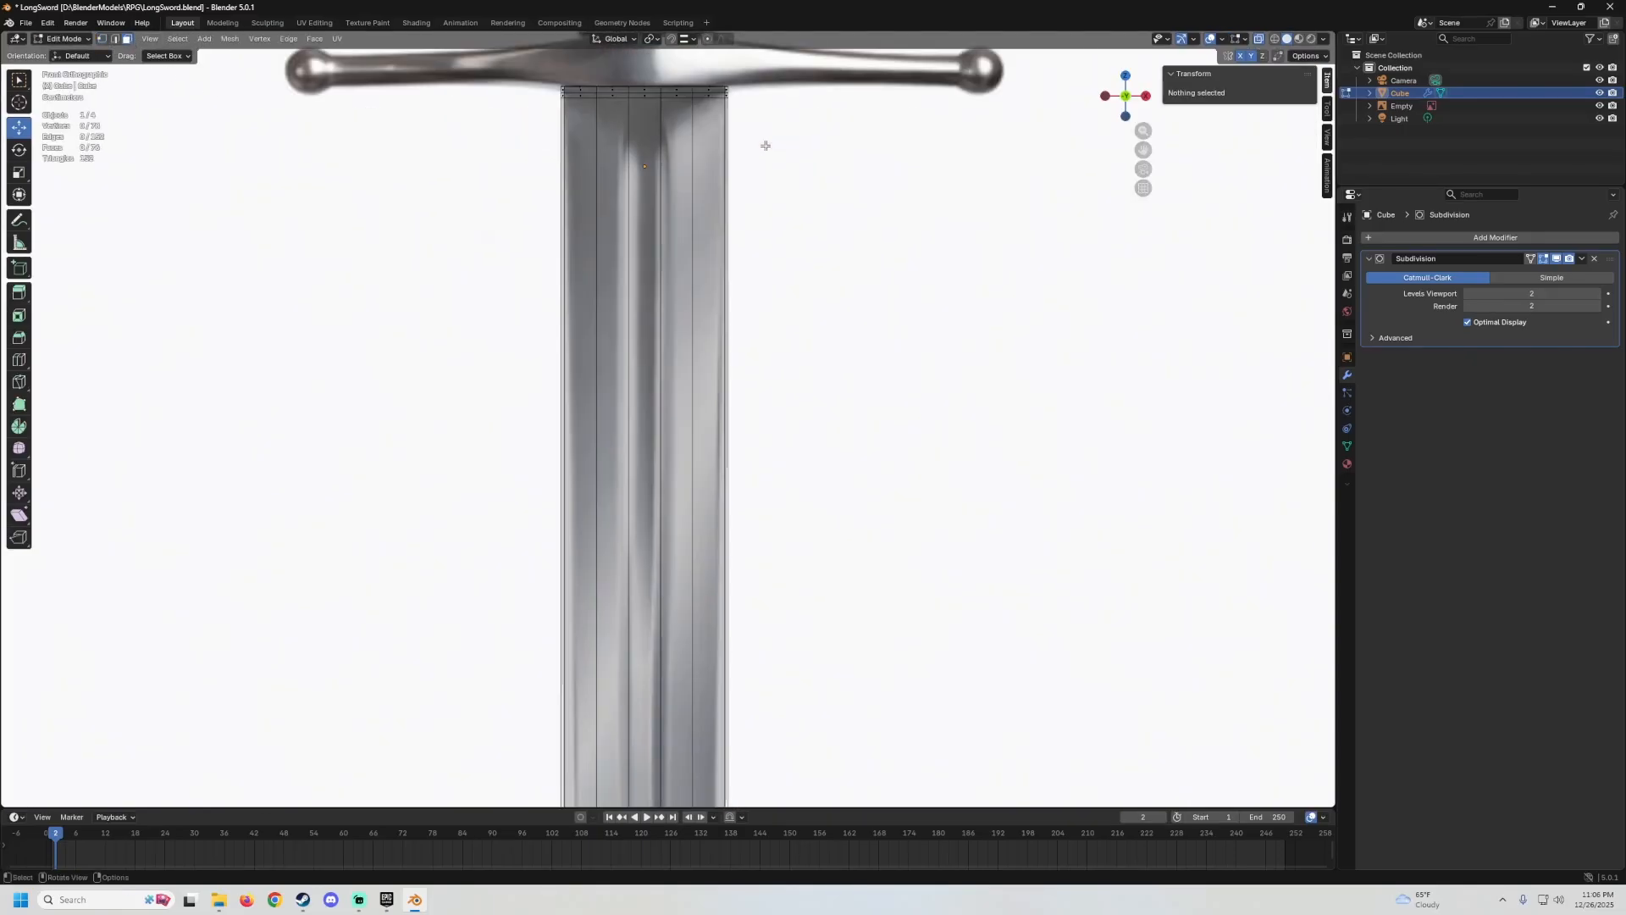
{"action": "middle_click_drag", "start_coordinate": [762, 145], "coordinate": [713, 263], "text": "shift"}
{"action": "scroll", "coordinate": [607, 171], "scroll_direction": "up", "scroll_amount": 1}
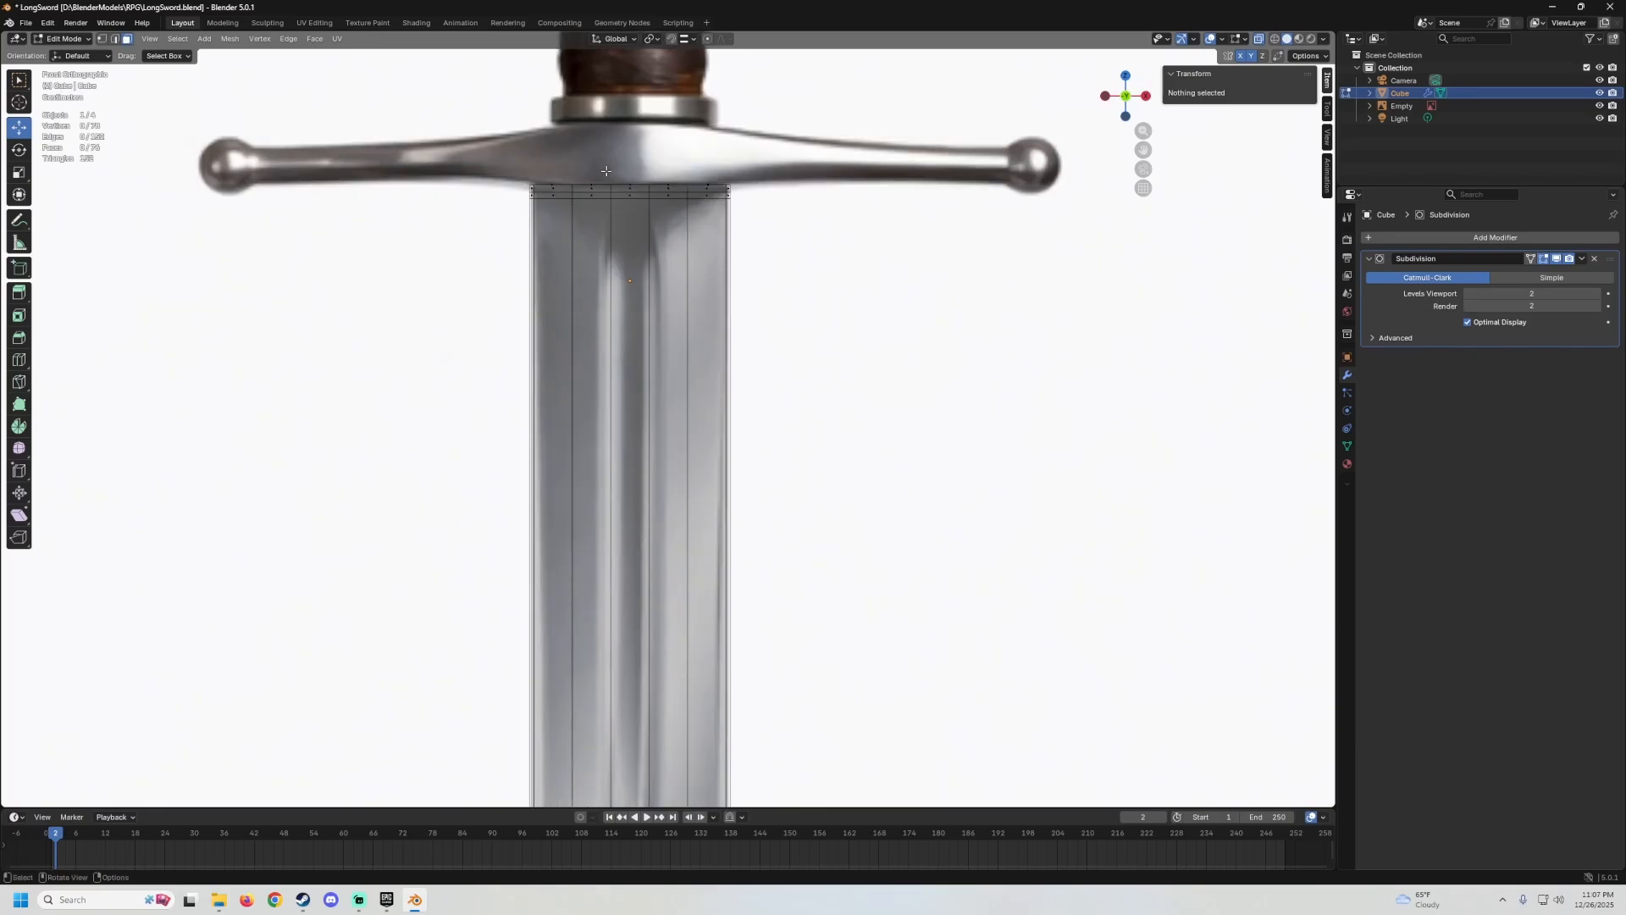
With X-ray off, select the central front face strip from the crossguard to the tip taper and move it about 0.0086 m inward along Y.
{"action": "left_click", "coordinate": [637, 188]}
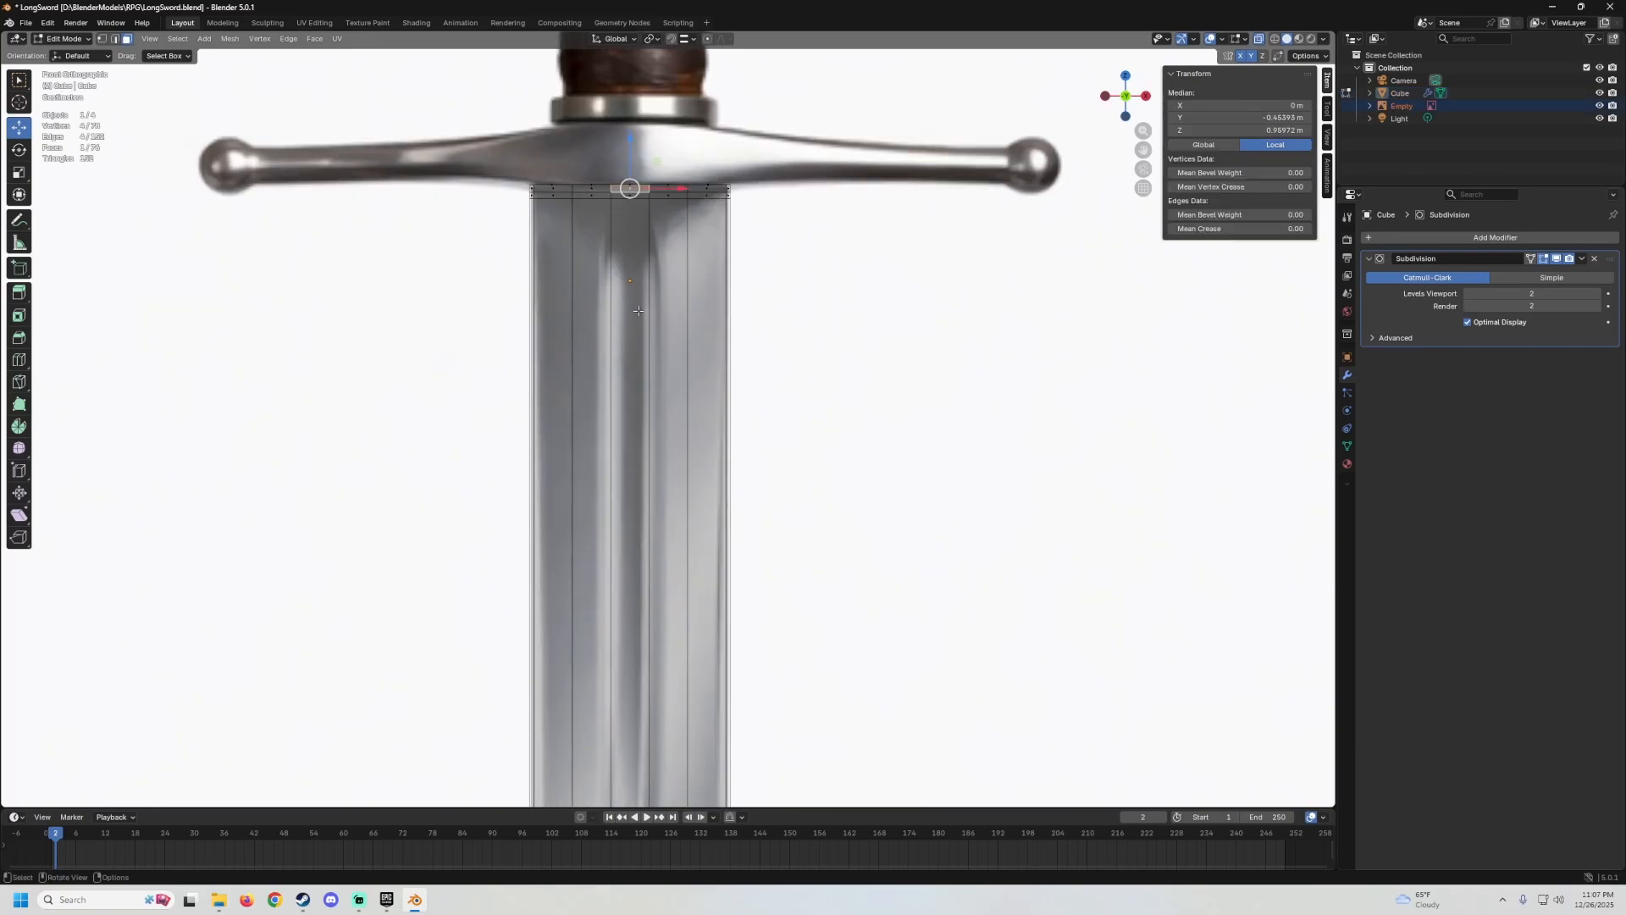
{"action": "middle_click_drag", "start_coordinate": [640, 248], "coordinate": [635, 209]}
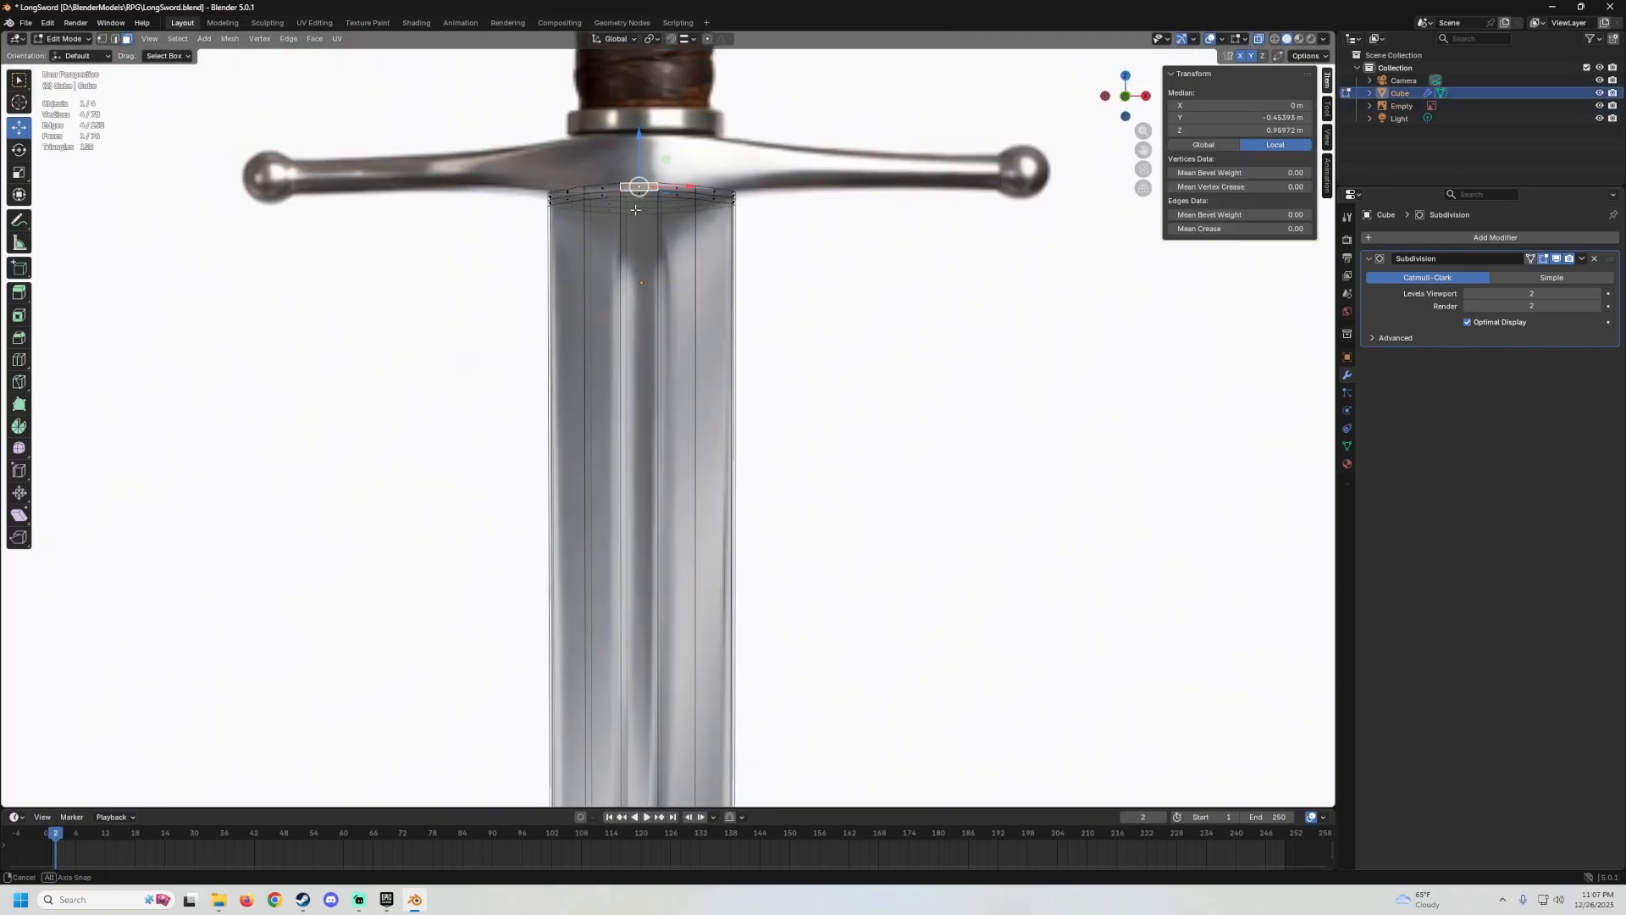
{"action": "left_click", "coordinate": [1260, 40]}
{"action": "scroll", "coordinate": [755, 176], "scroll_direction": "up", "scroll_amount": 1}
{"action": "middle_click_drag", "start_coordinate": [755, 176], "coordinate": [671, 269]}
{"action": "left_click", "coordinate": [609, 198], "text": "ctrl"}
{"action": "scroll", "coordinate": [689, 555], "scroll_direction": "down", "scroll_amount": 7}
{"action": "scroll", "coordinate": [715, 479], "scroll_direction": "down", "scroll_amount": 5}
{"action": "scroll", "coordinate": [665, 467], "scroll_direction": "up", "scroll_amount": 3}
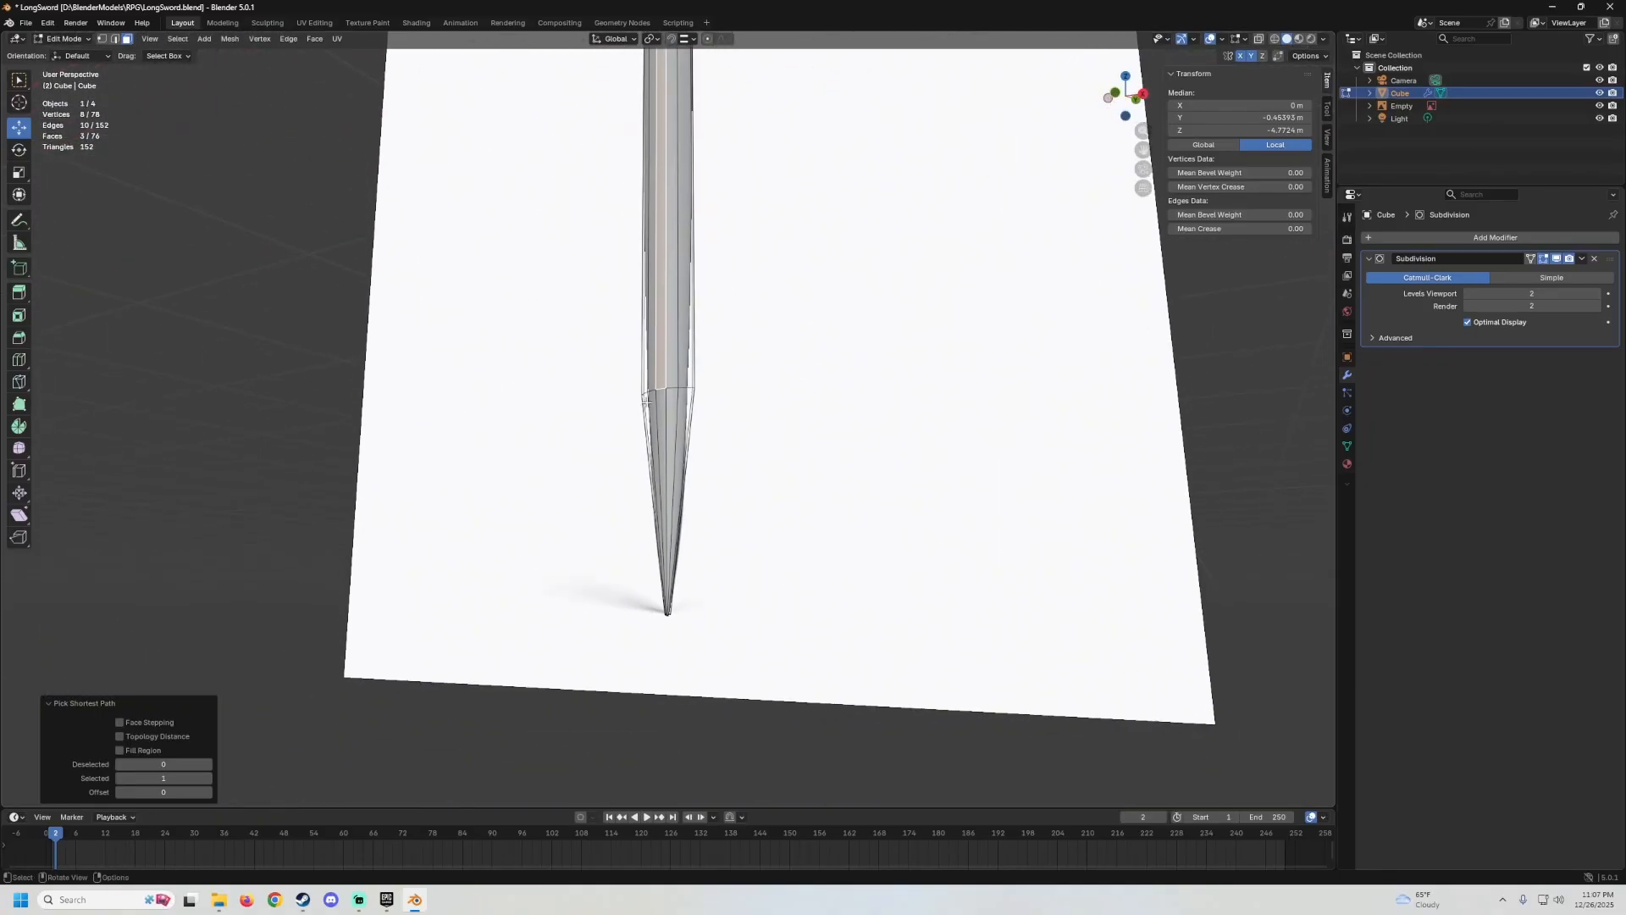
{"action": "middle_click_drag", "start_coordinate": [656, 363], "coordinate": [669, 441]}
{"action": "scroll", "coordinate": [669, 447], "scroll_direction": "up", "scroll_amount": 4}
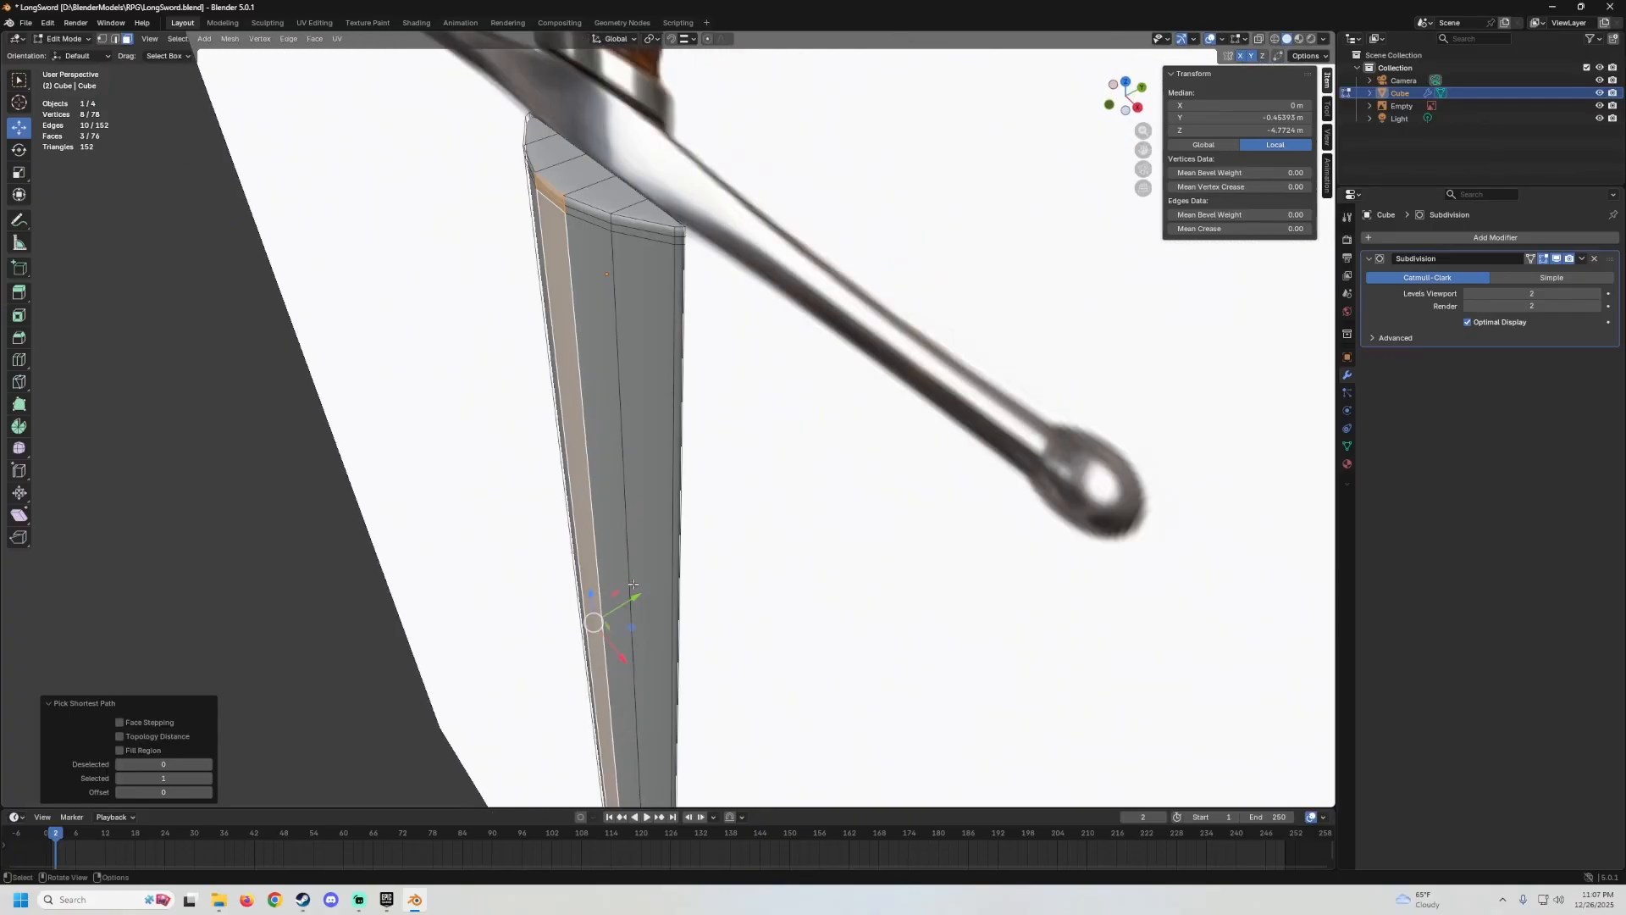
{"action": "left_click_drag", "start_coordinate": [636, 596], "coordinate": [641, 590]}
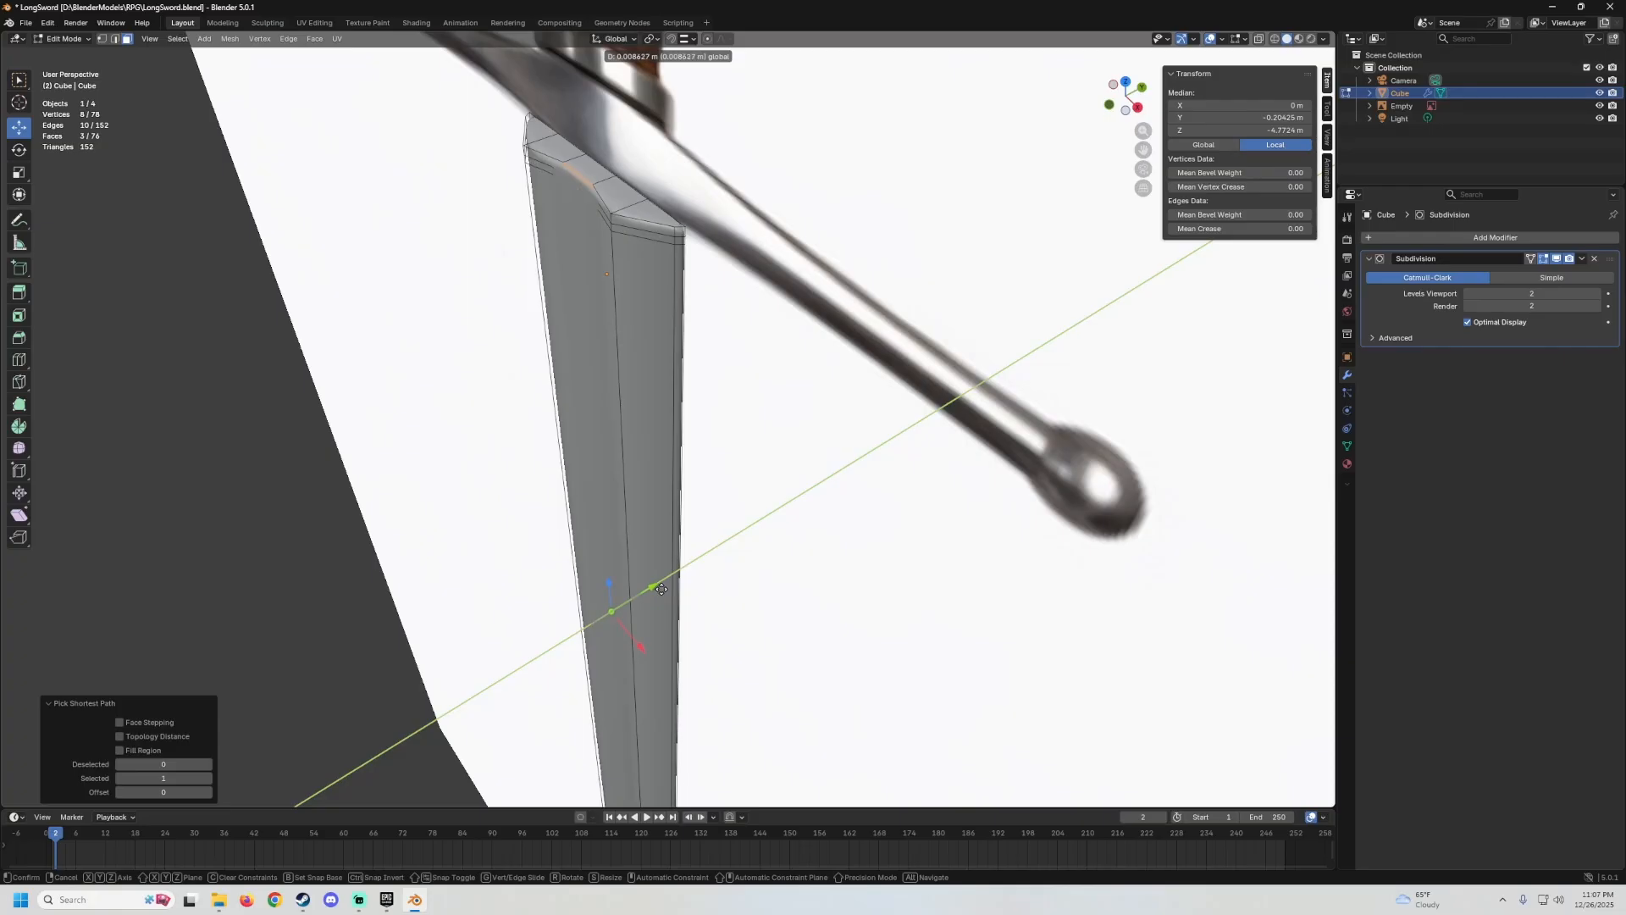
{"action": "left_click_drag", "start_coordinate": [661, 589], "coordinate": [661, 589]}
{"action": "middle_click_drag", "start_coordinate": [662, 589], "coordinate": [1012, 230]}
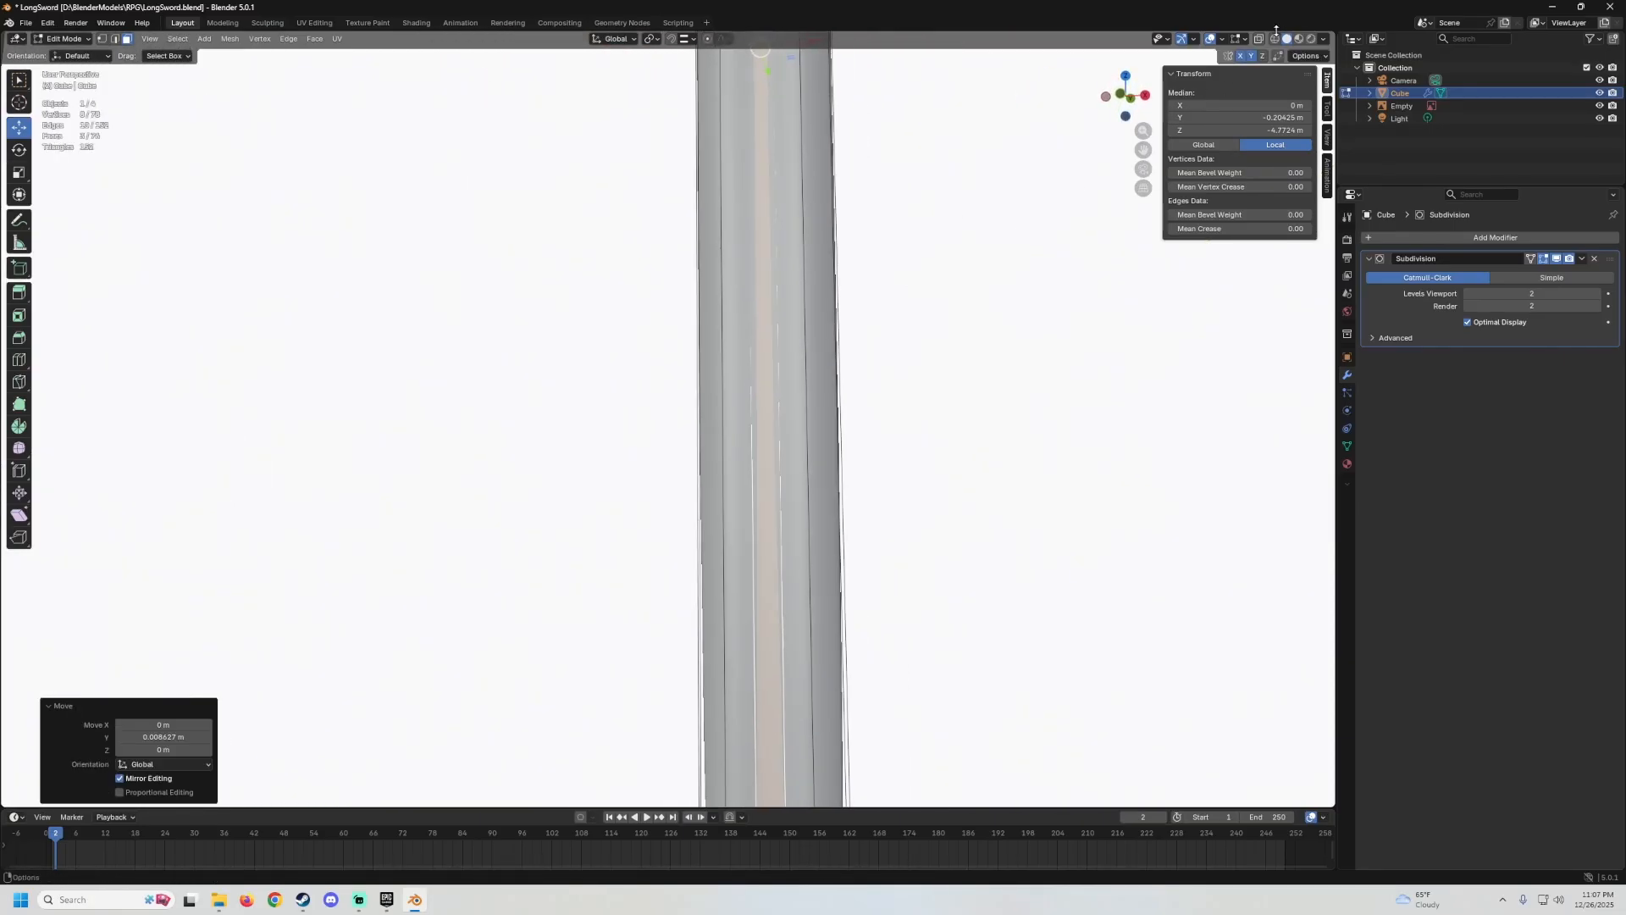
Check the recessed central strip on the smoothed blade in Object Mode.
{"action": "middle_click_drag", "start_coordinate": [881, 241], "coordinate": [682, 364]}
{"action": "key", "text": "Tab"}
{"action": "scroll", "coordinate": [790, 302], "scroll_direction": "down", "scroll_amount": 5}
{"action": "scroll", "coordinate": [793, 252], "scroll_direction": "up", "scroll_amount": 3}
{"action": "scroll", "coordinate": [632, 320], "scroll_direction": "up", "scroll_amount": 3}
{"action": "middle_click_drag", "start_coordinate": [682, 364], "coordinate": [637, 294]}
{"action": "scroll", "coordinate": [637, 310], "scroll_direction": "up", "scroll_amount": 3}
{"action": "scroll", "coordinate": [802, 392], "scroll_direction": "down", "scroll_amount": 3}
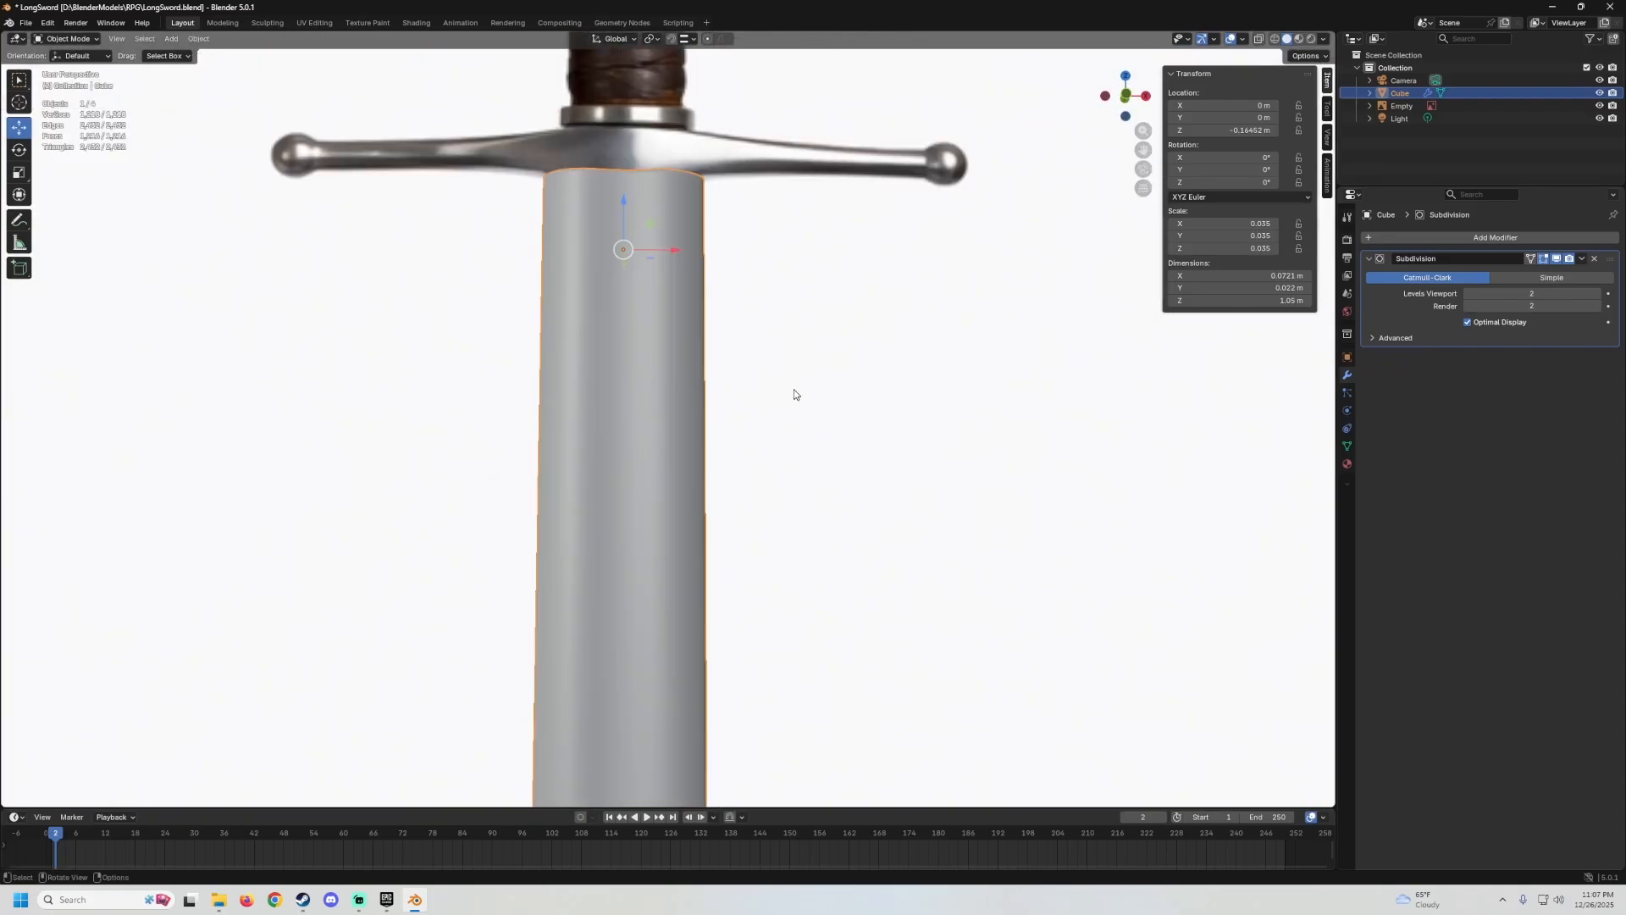
Compare the central strip's width with the reference fuller by temporarily showing the blade in X-ray in Edit Mode.
{"action": "key", "text": "Tab"}
{"action": "key", "text": "Tab"}
{"action": "left_click", "coordinate": [1258, 39]}
{"action": "scroll", "coordinate": [633, 379], "scroll_direction": "up", "scroll_amount": 2}
{"action": "key", "text": "Tab"}
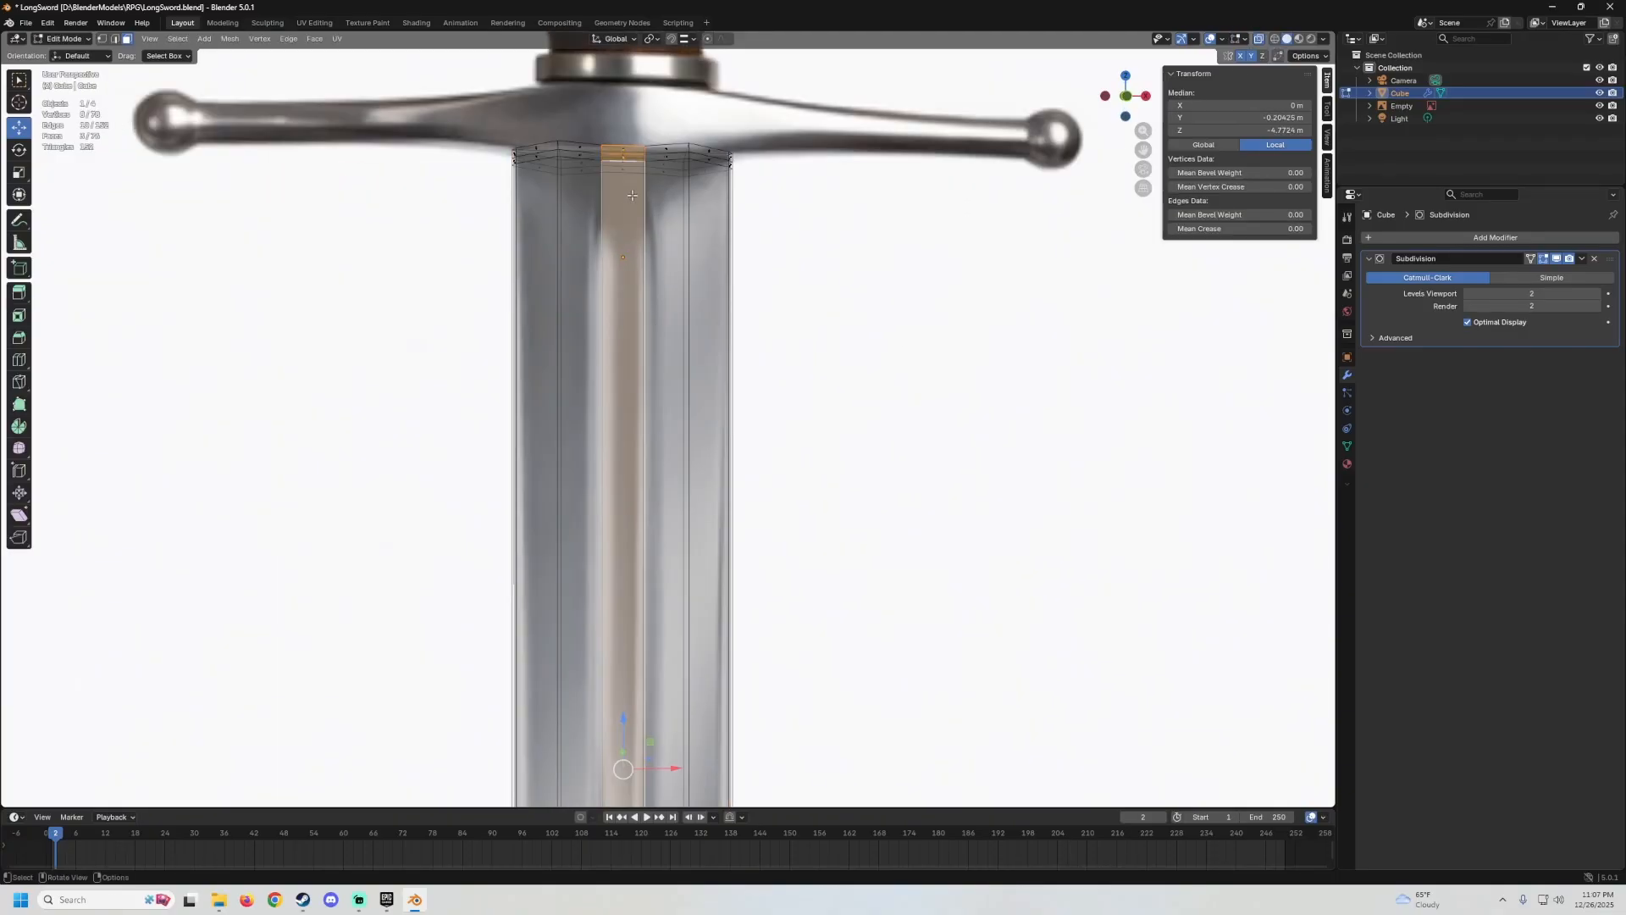
{"action": "left_click", "coordinate": [1259, 39]}
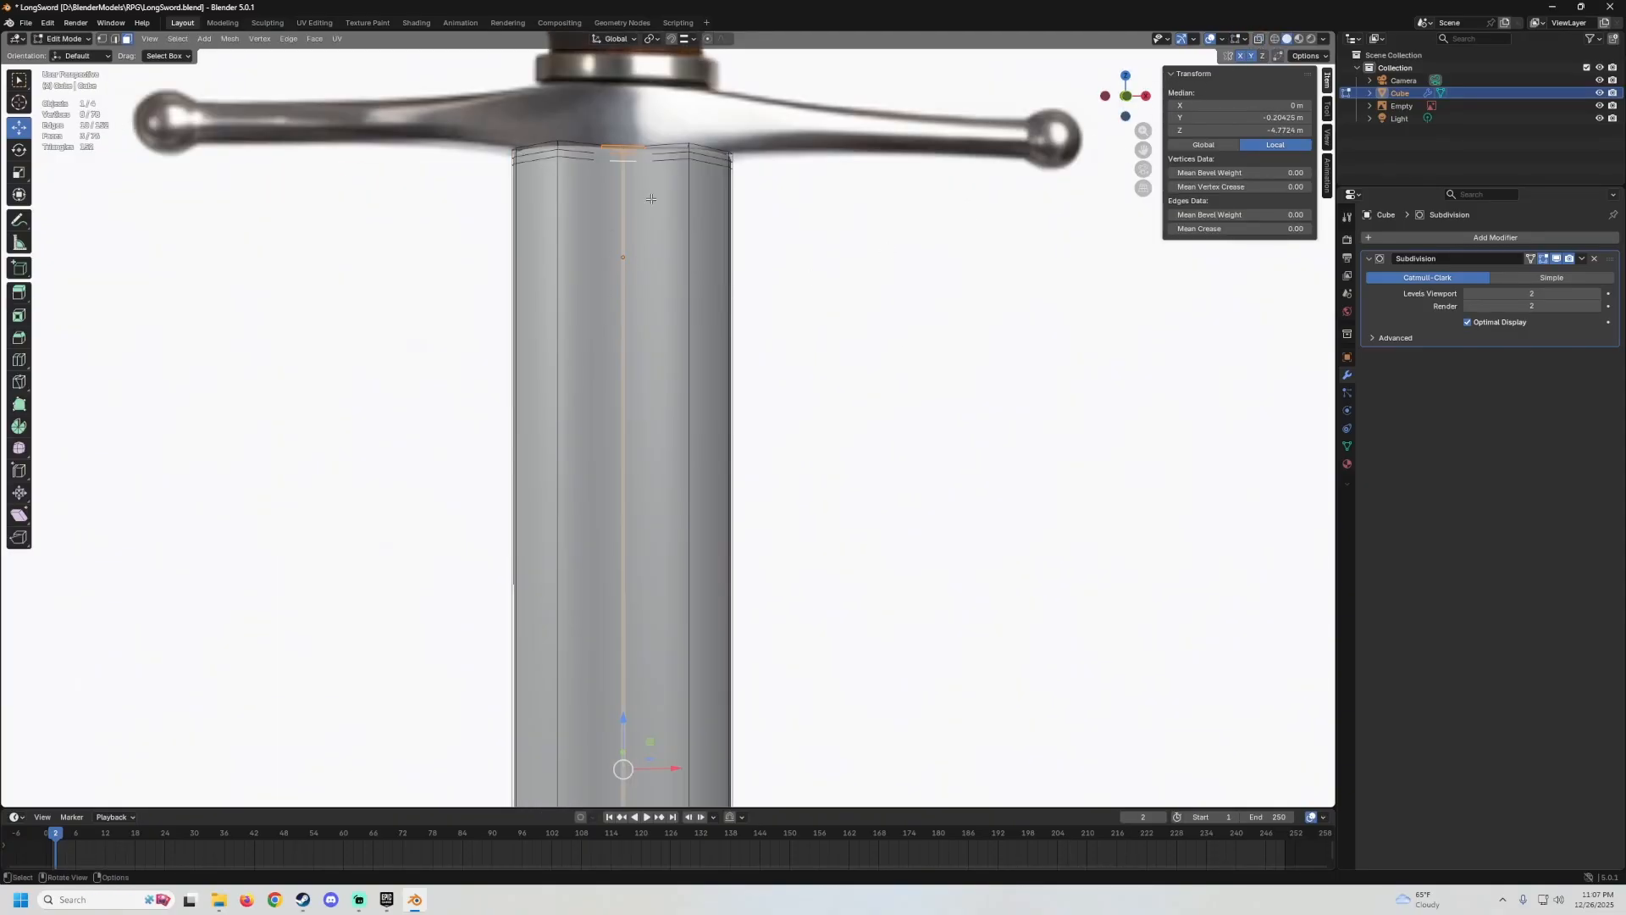
{"action": "scroll", "coordinate": [651, 199], "scroll_direction": "down", "scroll_amount": 2}
{"action": "middle_click_drag", "start_coordinate": [652, 199], "coordinate": [650, 264], "text": "shift"}
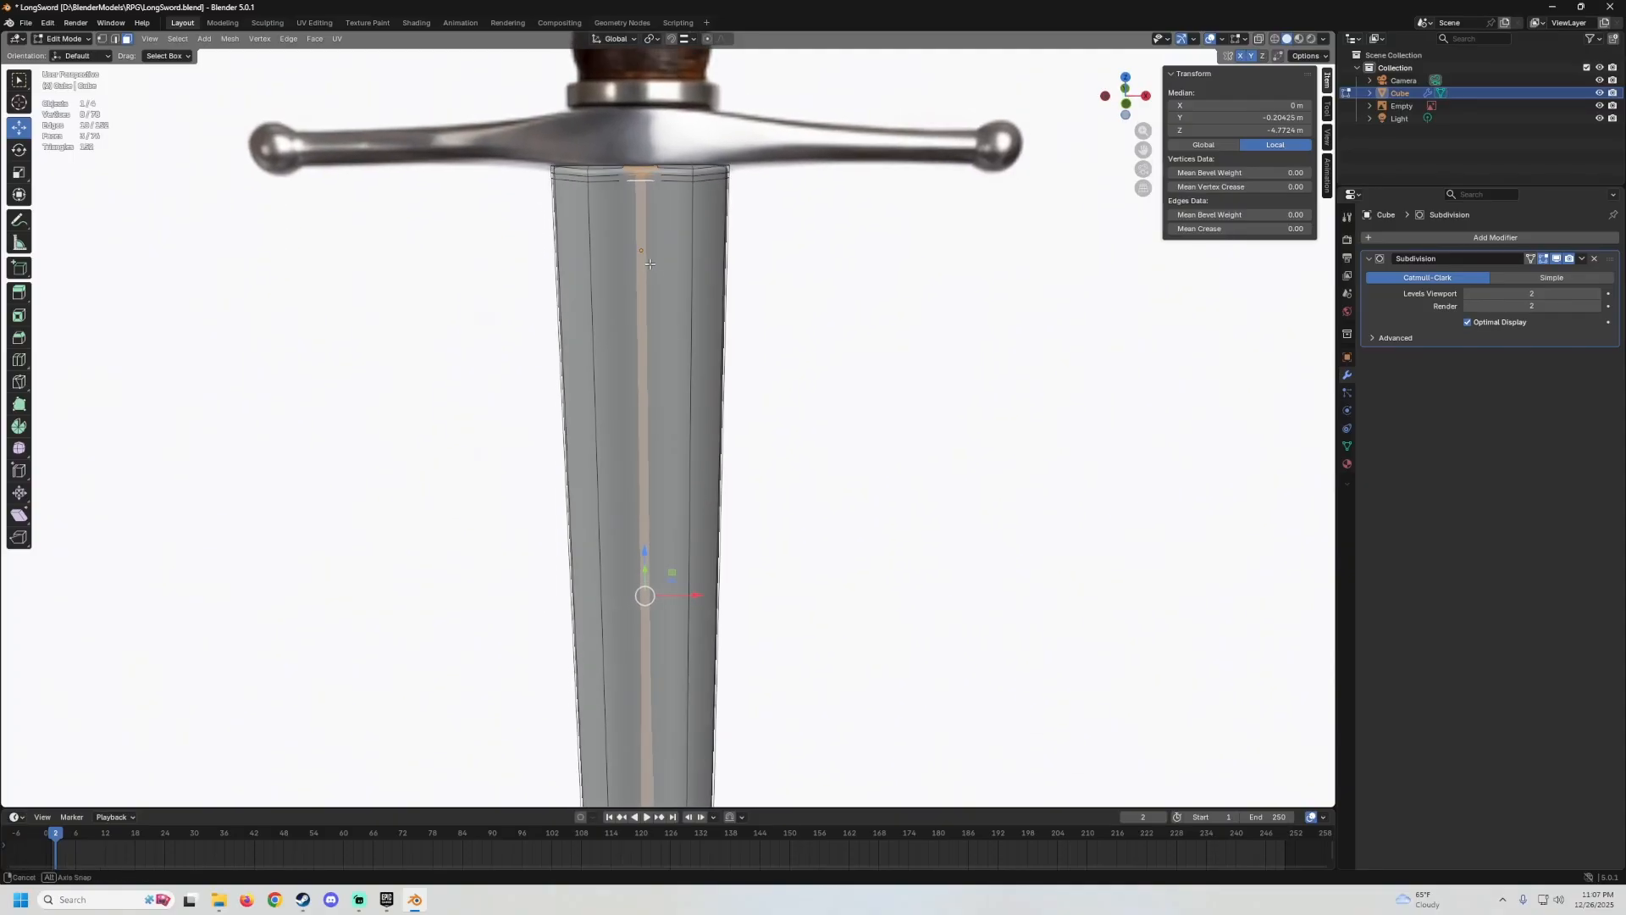
In edge select, select the front edge beside the central strip from crossguard to tip taper and move it about -0.0089 m along X.
{"action": "left_click", "coordinate": [116, 39]}
{"action": "scroll", "coordinate": [580, 267], "scroll_direction": "up", "scroll_amount": 3}
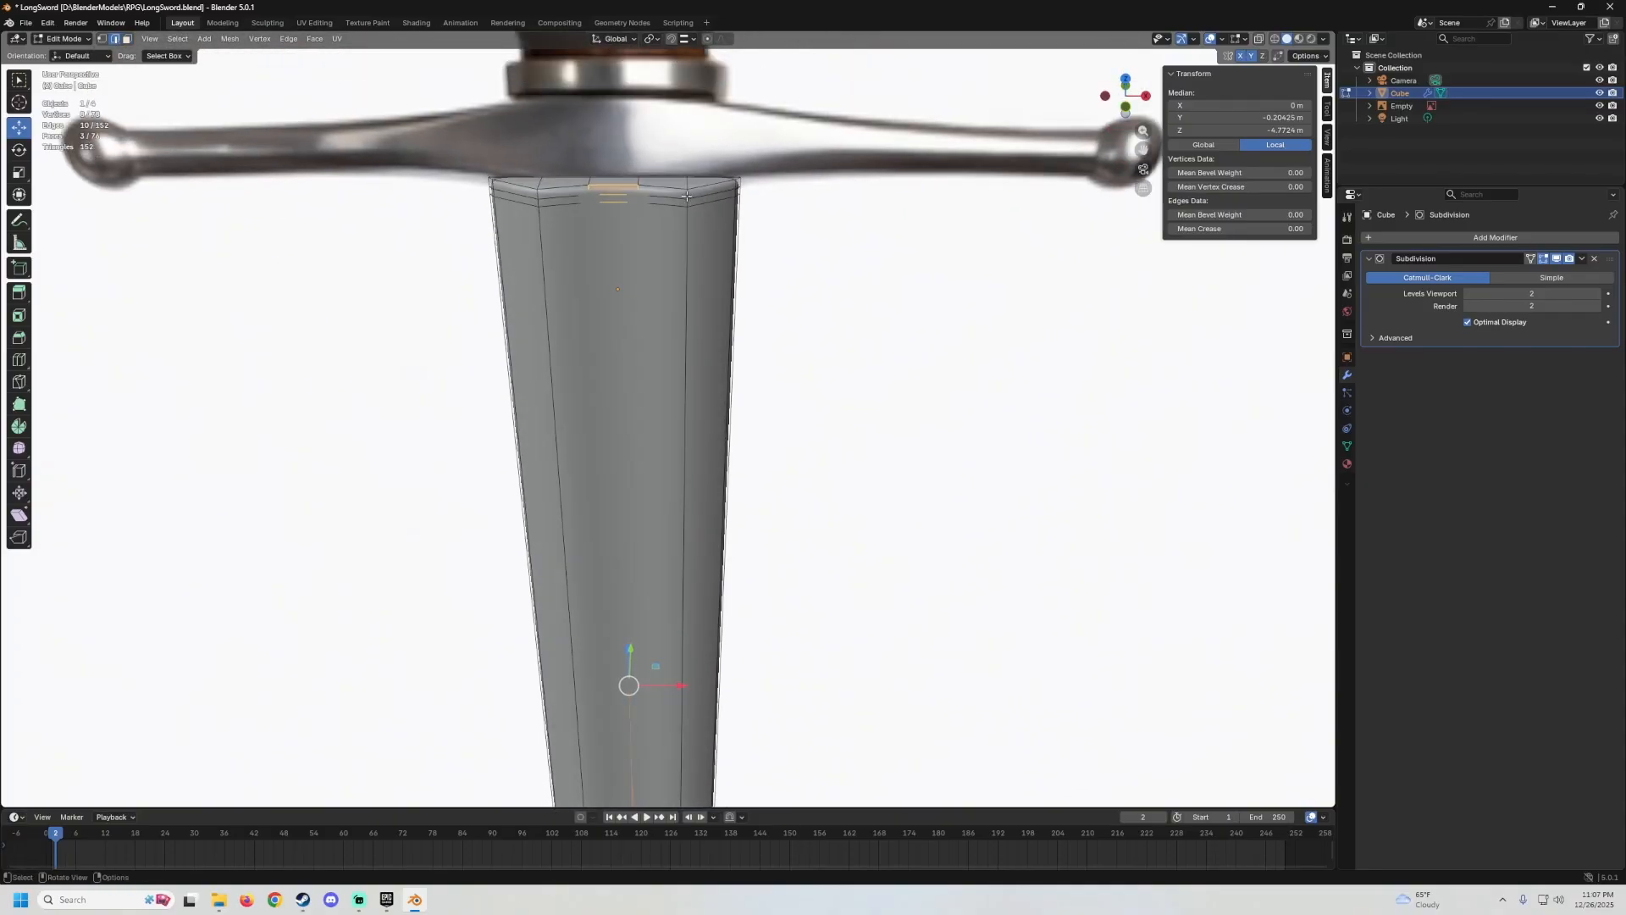
{"action": "left_click", "coordinate": [682, 350], "text": "ctrl"}
{"action": "scroll", "coordinate": [683, 350], "scroll_direction": "down", "scroll_amount": 4}
{"action": "middle_click_drag", "start_coordinate": [683, 372], "coordinate": [702, 76], "text": "shift"}
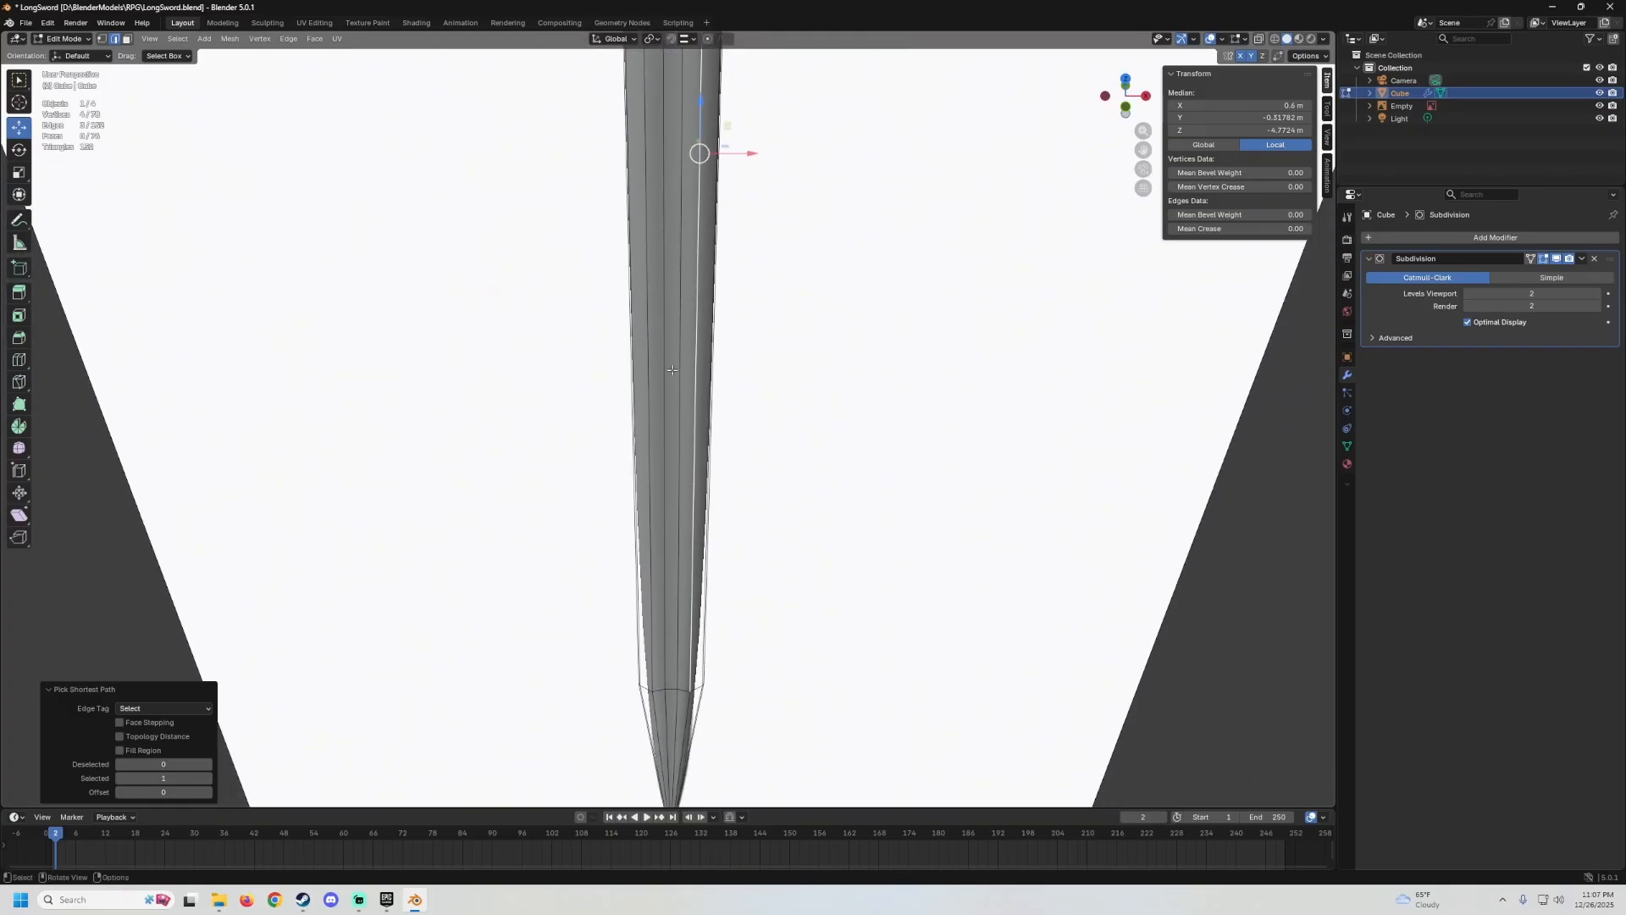
{"action": "middle_click_drag", "start_coordinate": [688, 432], "coordinate": [688, 390]}
{"action": "middle_click_drag", "start_coordinate": [688, 389], "coordinate": [657, 96], "text": "shift"}
{"action": "scroll", "coordinate": [658, 495], "scroll_direction": "up", "scroll_amount": 3}
{"action": "middle_click_drag", "start_coordinate": [658, 493], "coordinate": [711, 392]}
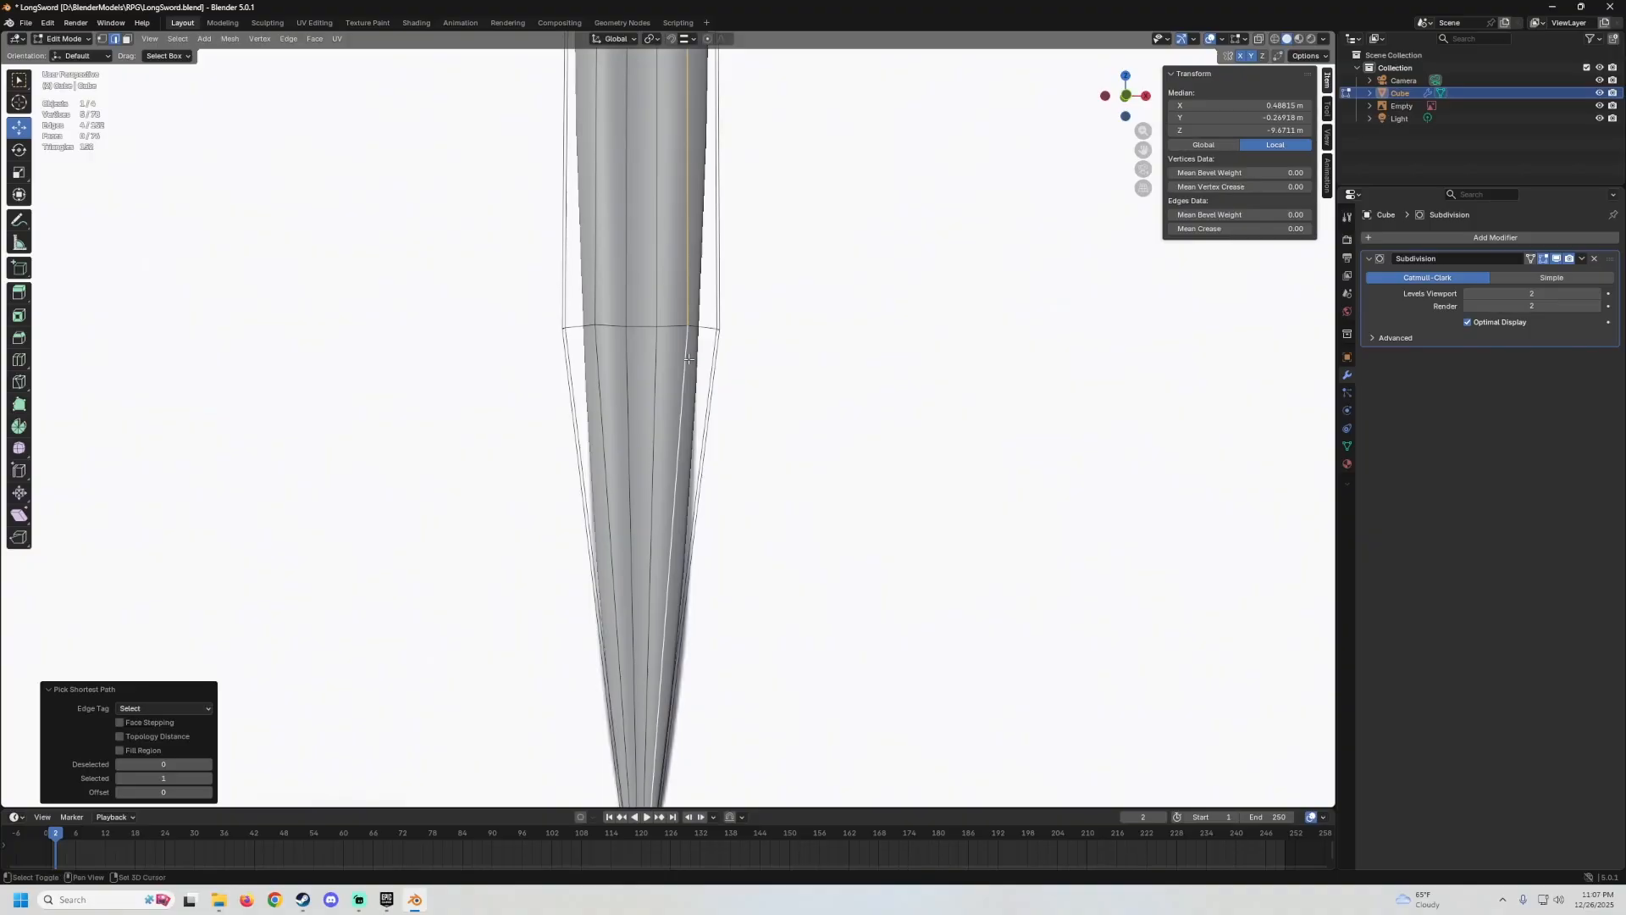
{"action": "left_click", "coordinate": [689, 359], "text": "shift"}
{"action": "scroll", "coordinate": [688, 359], "scroll_direction": "up", "scroll_amount": 2}
{"action": "scroll", "coordinate": [703, 288], "scroll_direction": "down", "scroll_amount": 1}
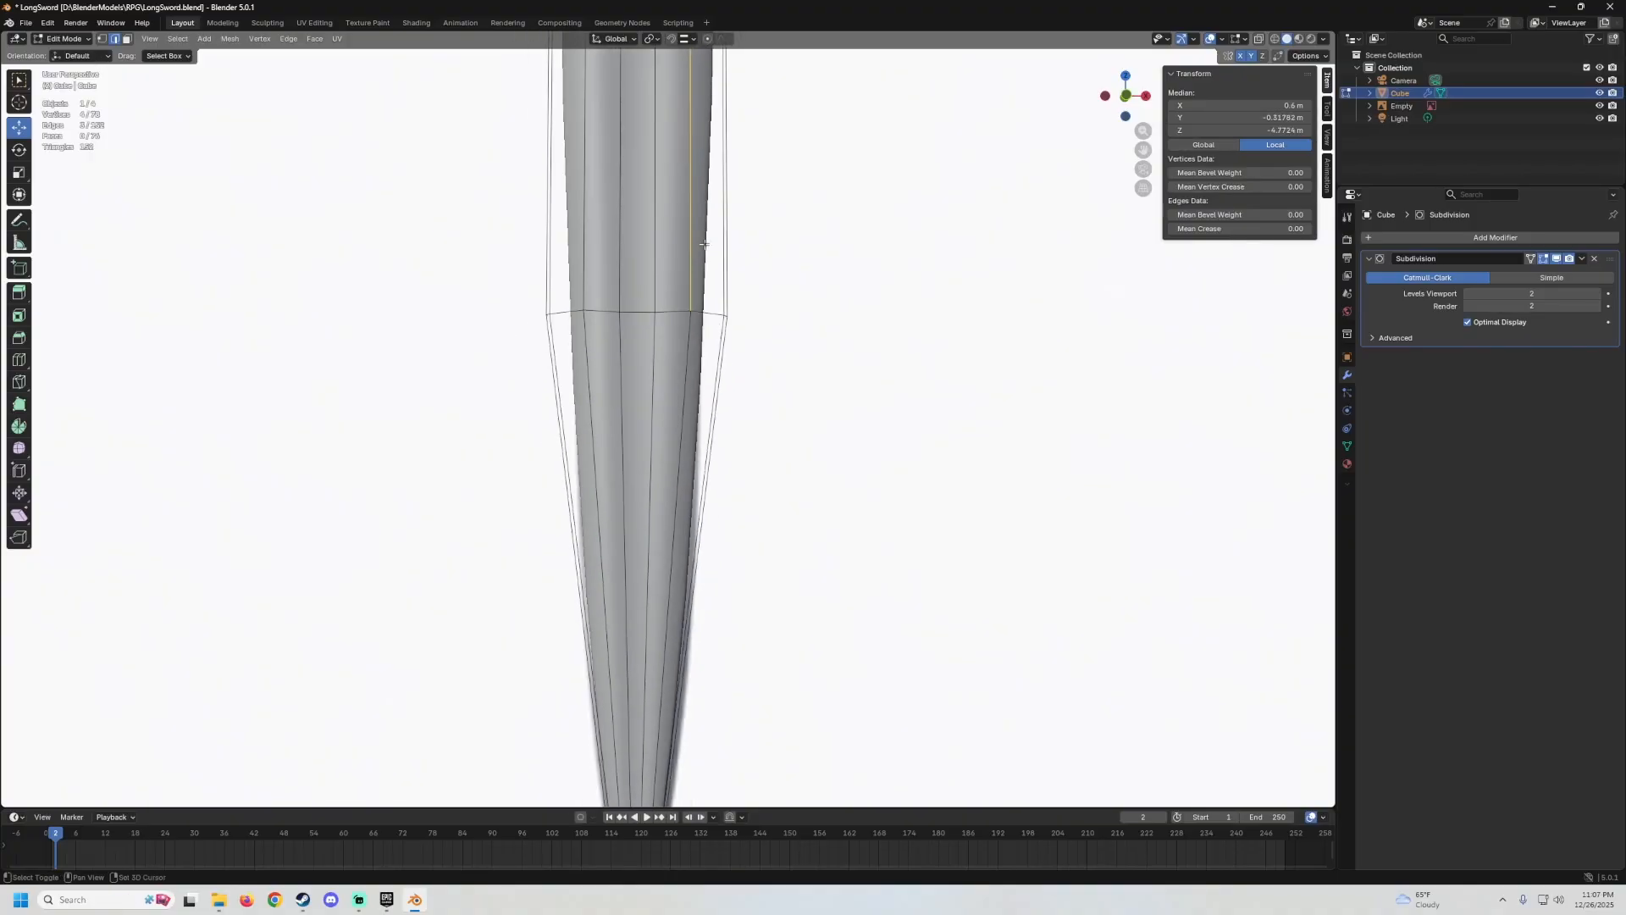
{"action": "middle_click_drag", "start_coordinate": [703, 288], "coordinate": [709, 408], "text": "shift"}
{"action": "scroll", "coordinate": [708, 408], "scroll_direction": "down", "scroll_amount": 2}
{"action": "middle_click_drag", "start_coordinate": [715, 211], "coordinate": [708, 458], "text": "shift"}
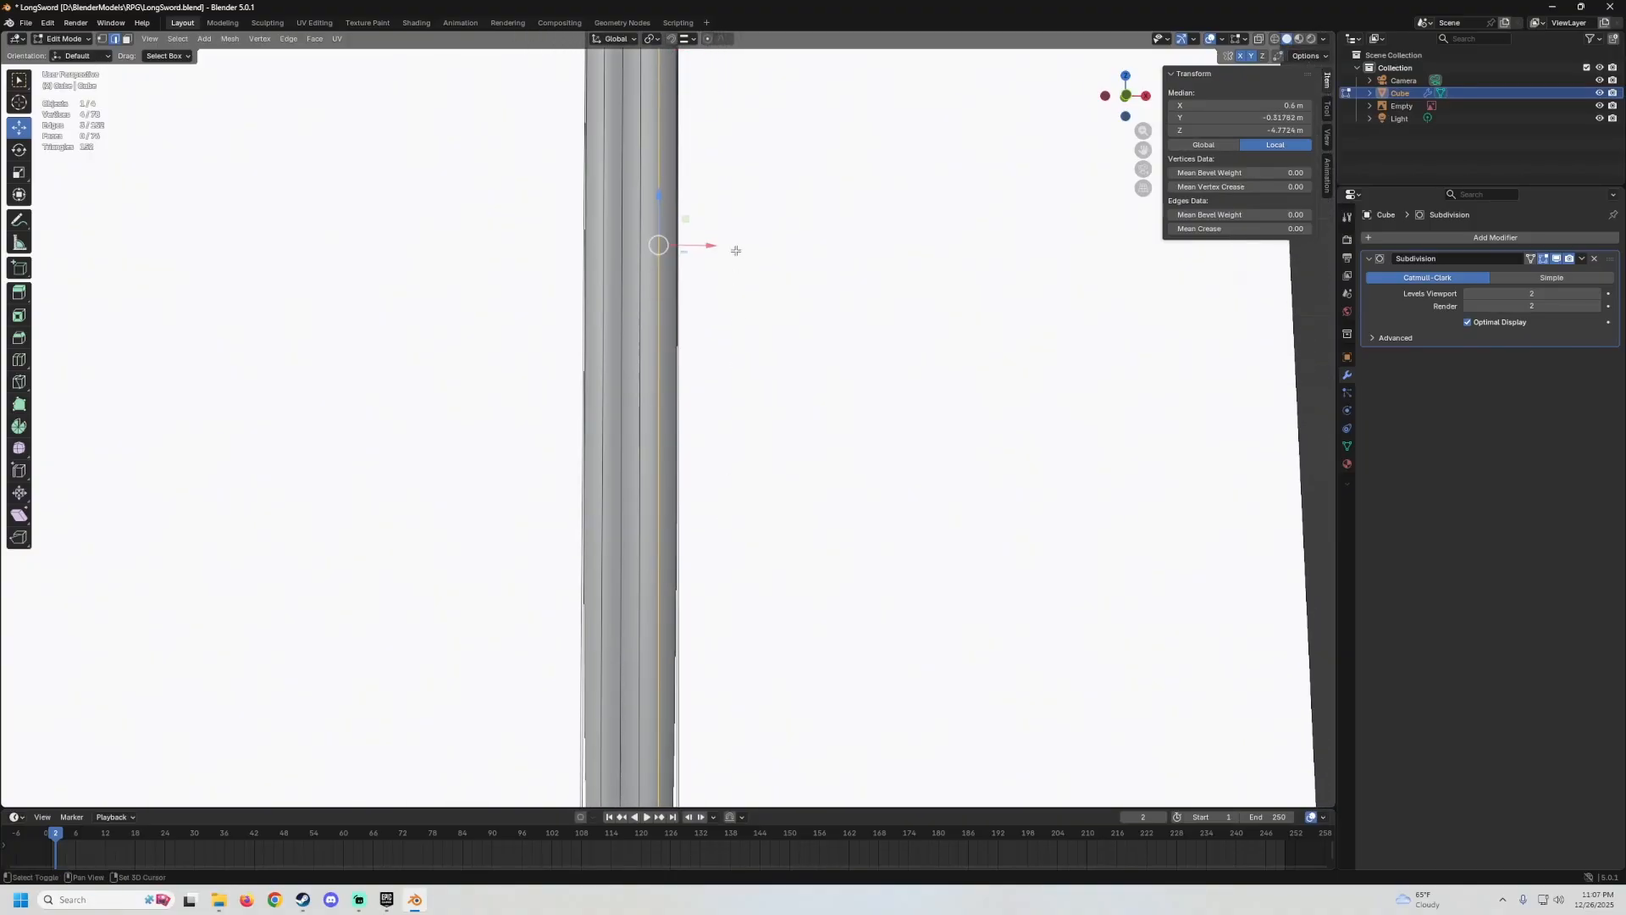
{"action": "scroll", "coordinate": [735, 247], "scroll_direction": "up", "scroll_amount": 2}
{"action": "key", "text": "g"}
{"action": "key", "text": "x"}
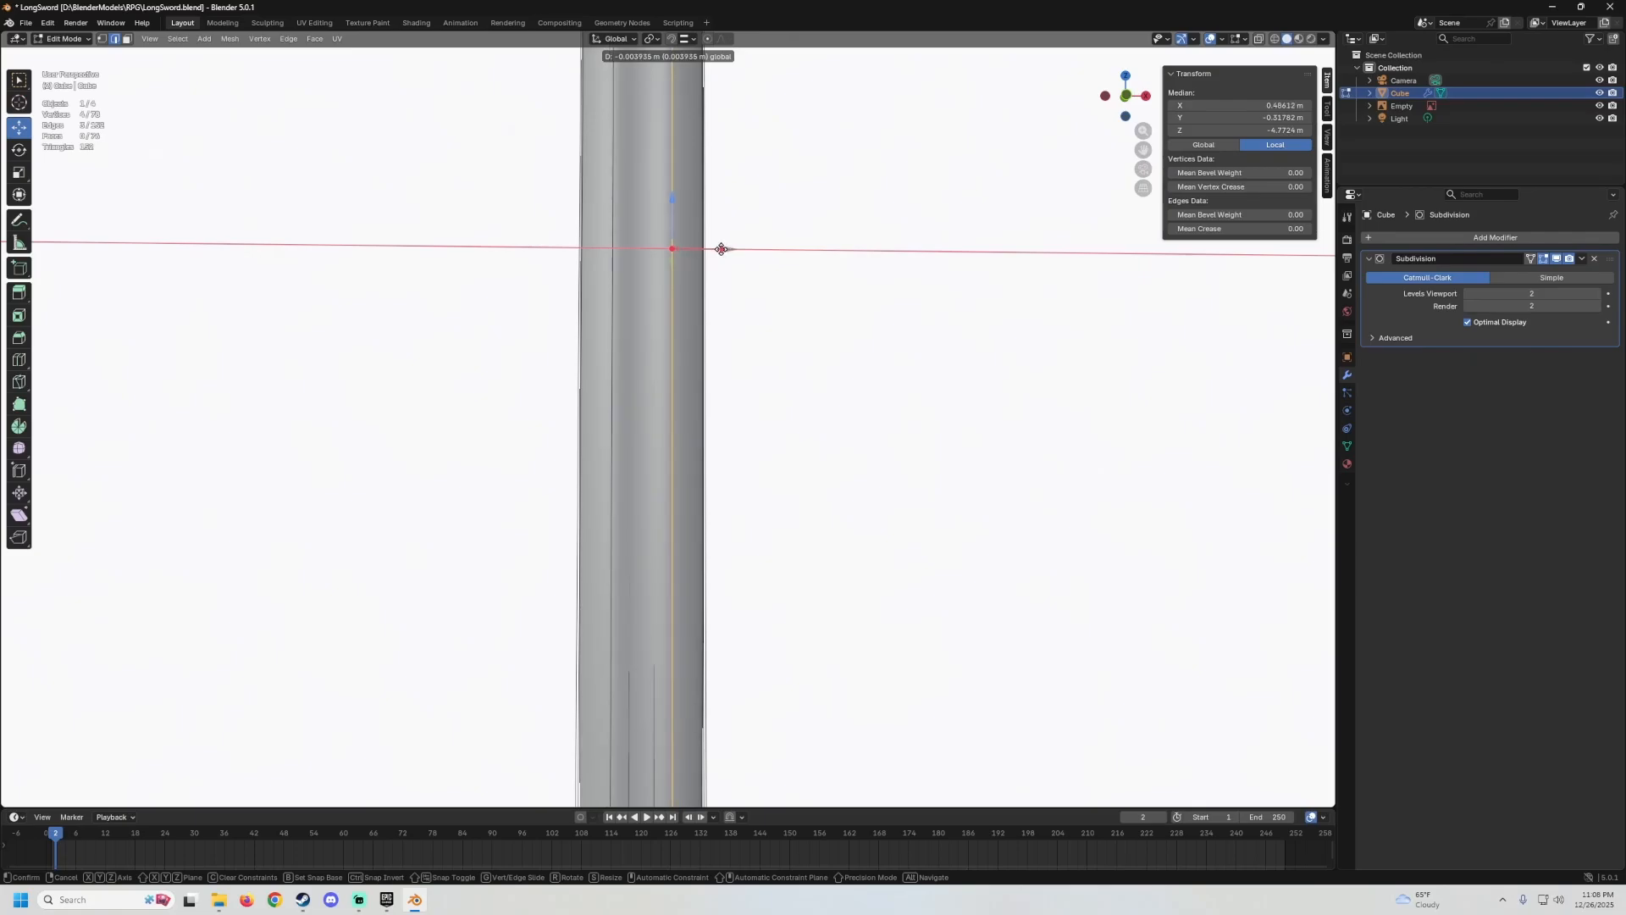
{"action": "left_click", "coordinate": [712, 250]}
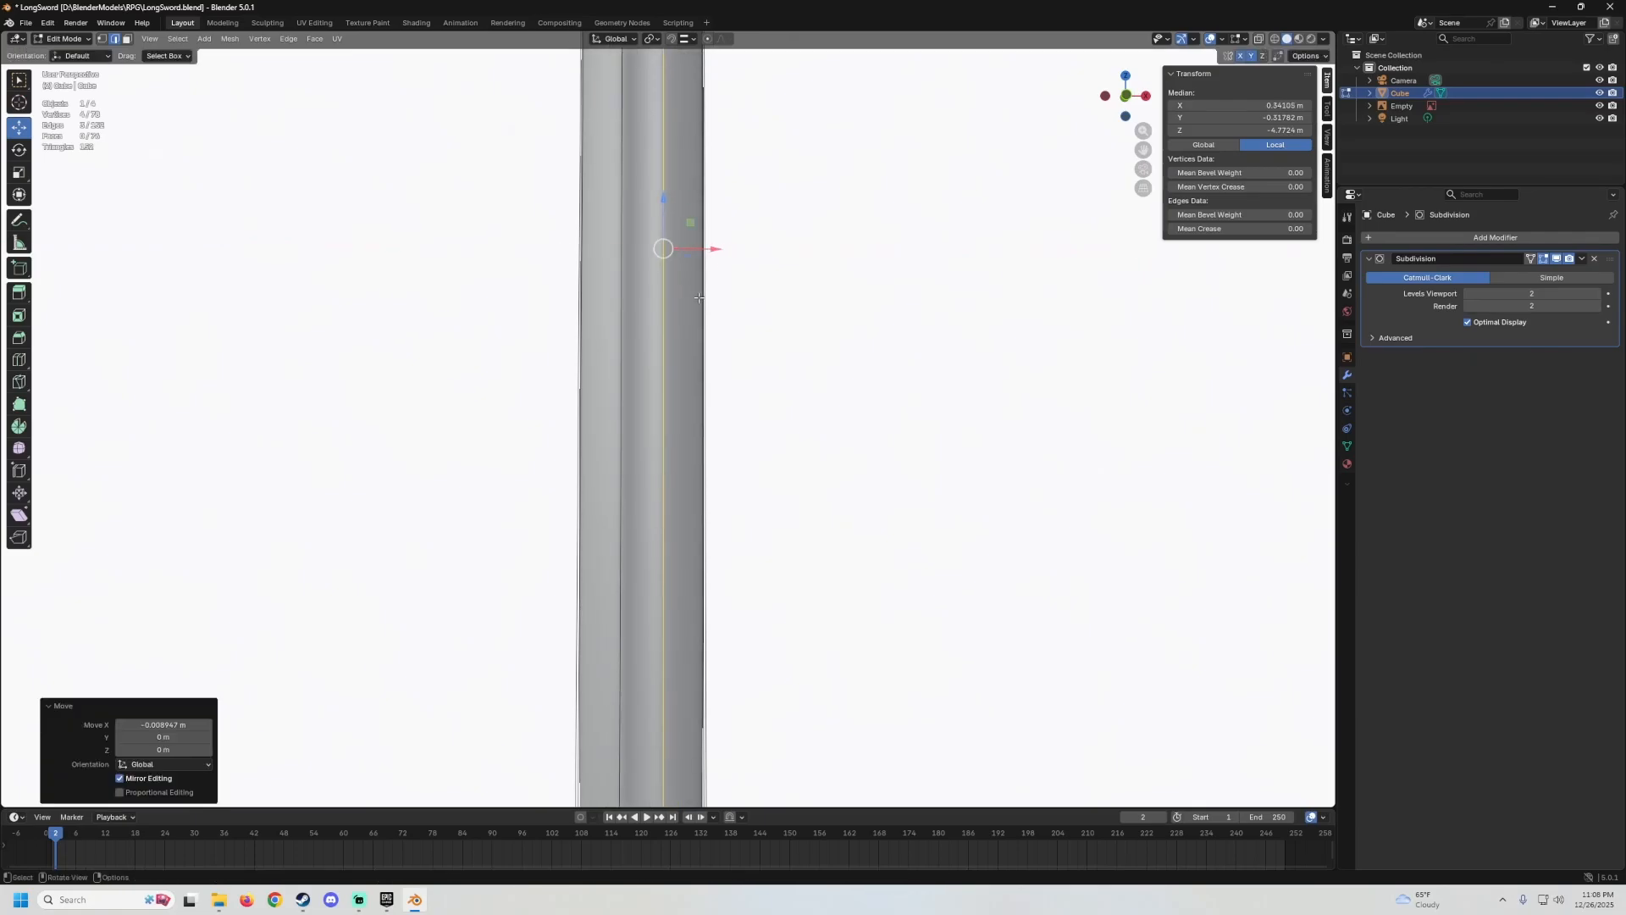
Examine the narrowed fuller on the smoothed blade in Object Mode.
{"action": "key", "text": "Tab"}
{"action": "scroll", "coordinate": [686, 255], "scroll_direction": "down", "scroll_amount": 2}
{"action": "scroll", "coordinate": [669, 321], "scroll_direction": "up", "scroll_amount": 3}
{"action": "middle_click_drag", "start_coordinate": [665, 337], "coordinate": [679, 156]}
{"action": "middle_click_drag", "start_coordinate": [690, 384], "coordinate": [713, 207]}
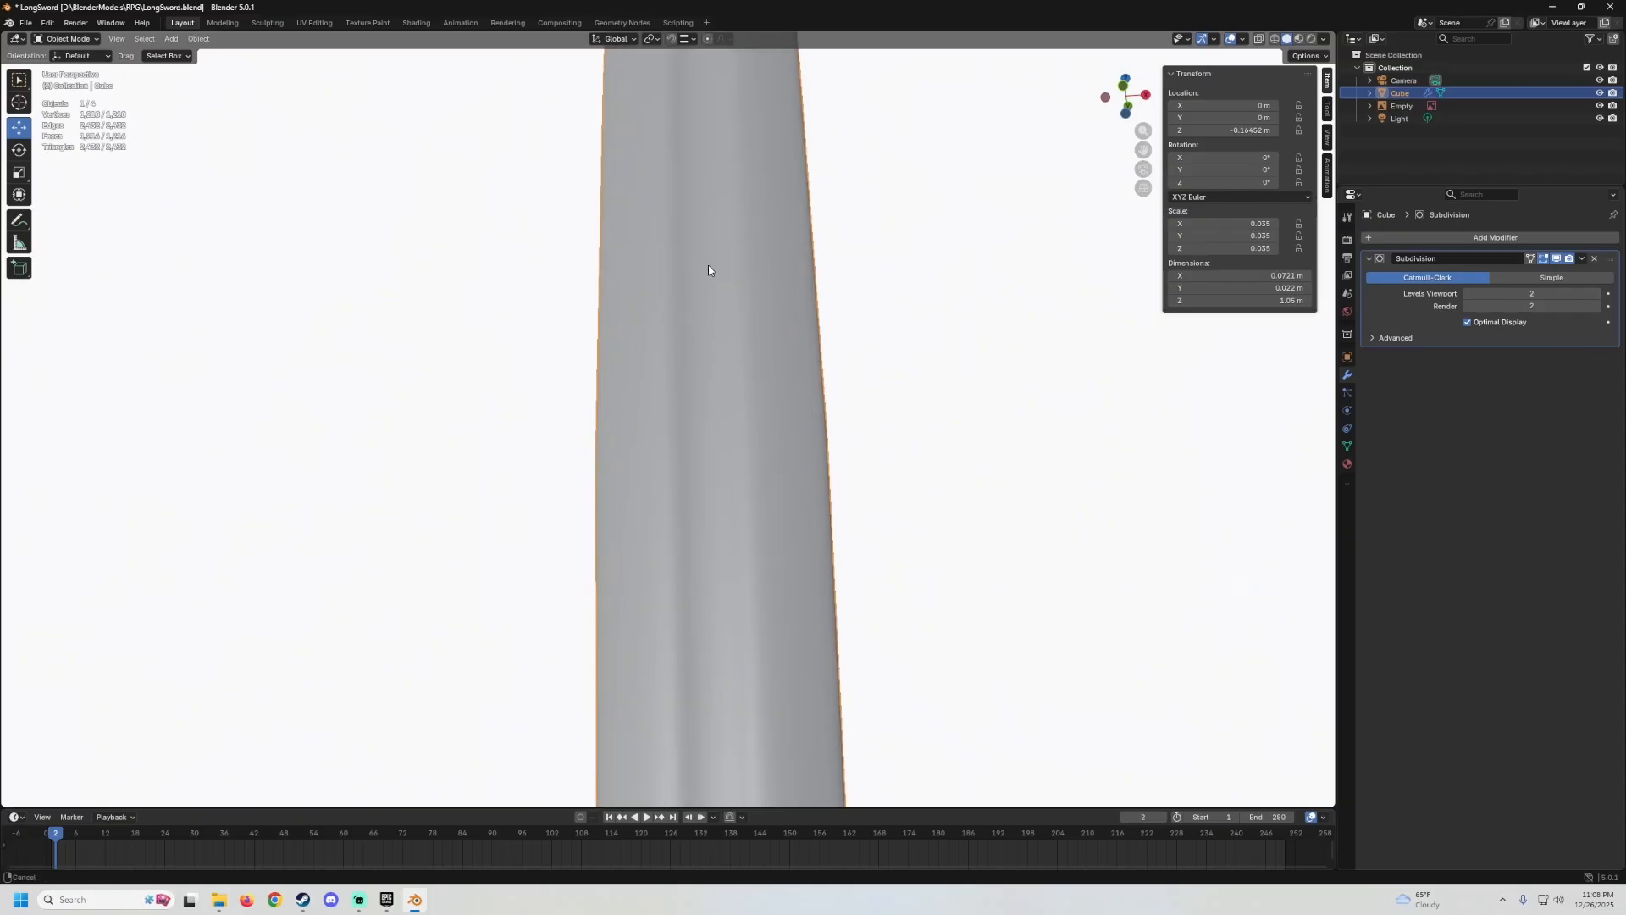
{"action": "mouse_move", "coordinate": [690, 344]}
{"action": "middle_mouse_down"}
{"action": "mouse_move", "coordinate": [698, 381]}
{"action": "mouse_move", "coordinate": [669, 370]}
{"action": "mouse_move", "coordinate": [653, 428]}
{"action": "mouse_move", "coordinate": [577, 334]}
{"action": "mouse_move", "coordinate": [630, 262]}
{"action": "mouse_move", "coordinate": [633, 371]}
{"action": "mouse_move", "coordinate": [559, 302]}
{"action": "mouse_move", "coordinate": [607, 301]}
{"action": "mouse_move", "coordinate": [652, 260]}
{"action": "mouse_move", "coordinate": [716, 241]}
{"action": "mouse_move", "coordinate": [679, 345]}
{"action": "mouse_move", "coordinate": [667, 331]}
{"action": "middle_mouse_up"}
Add a loop cut just above the tip taper with factor 0.975 and shift it about -0.0064 m along Z.
{"action": "key", "text": "Tab"}
{"action": "scroll", "coordinate": [718, 239], "scroll_direction": "down", "scroll_amount": 4}
{"action": "scroll", "coordinate": [713, 269], "scroll_direction": "down", "scroll_amount": 3}
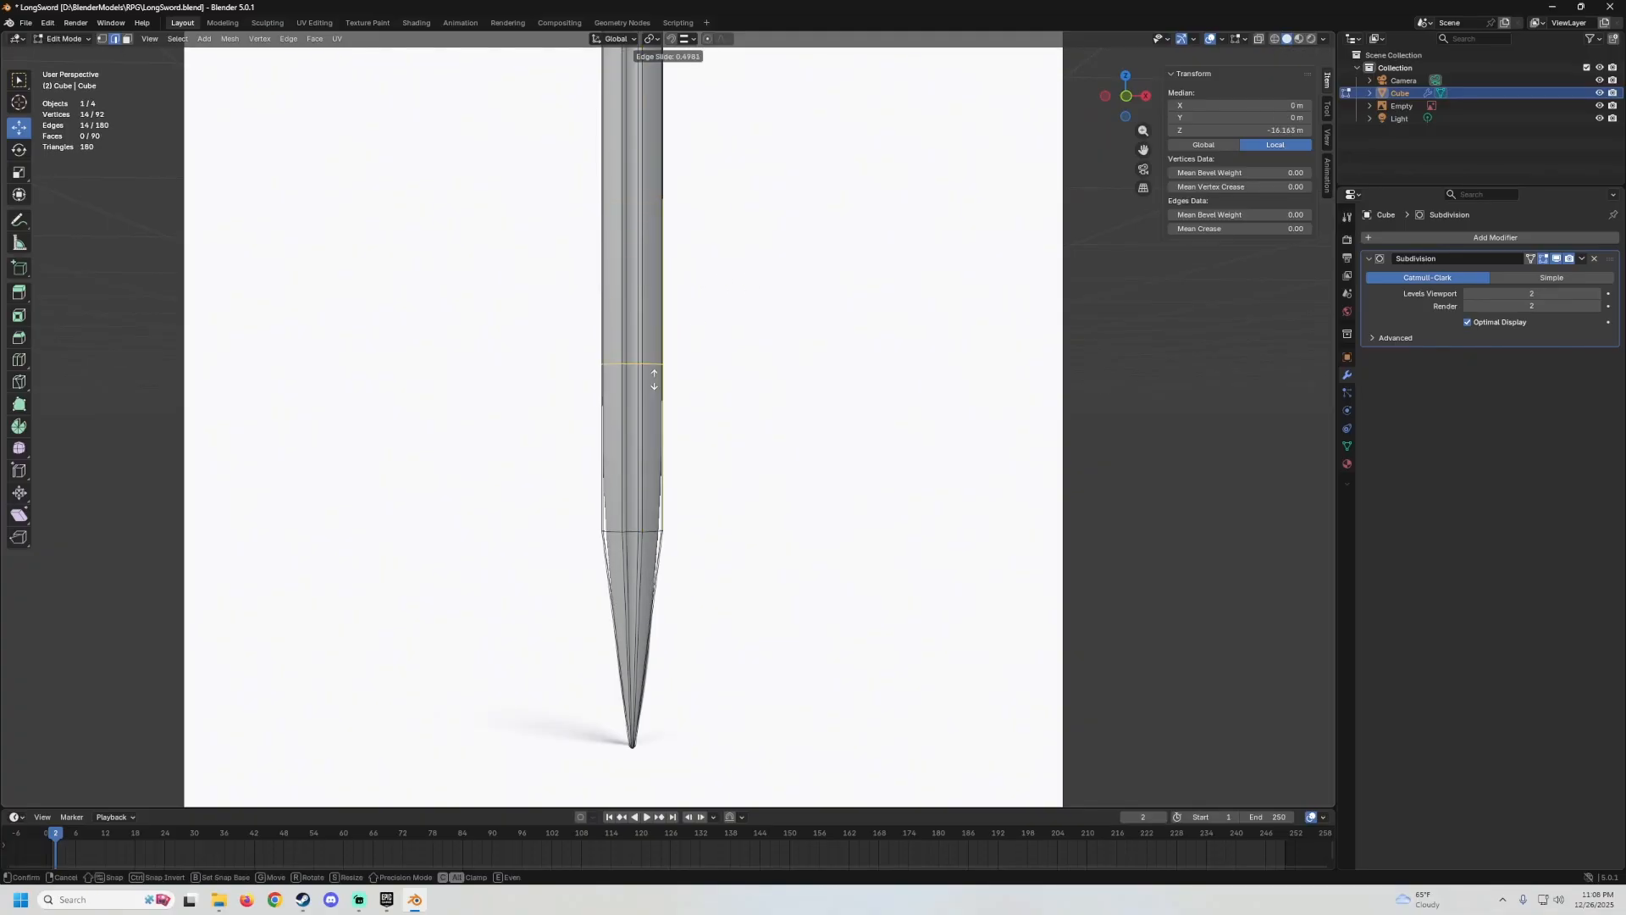
{"action": "left_click", "coordinate": [663, 529]}
{"action": "scroll", "coordinate": [652, 542], "scroll_direction": "up", "scroll_amount": 7}
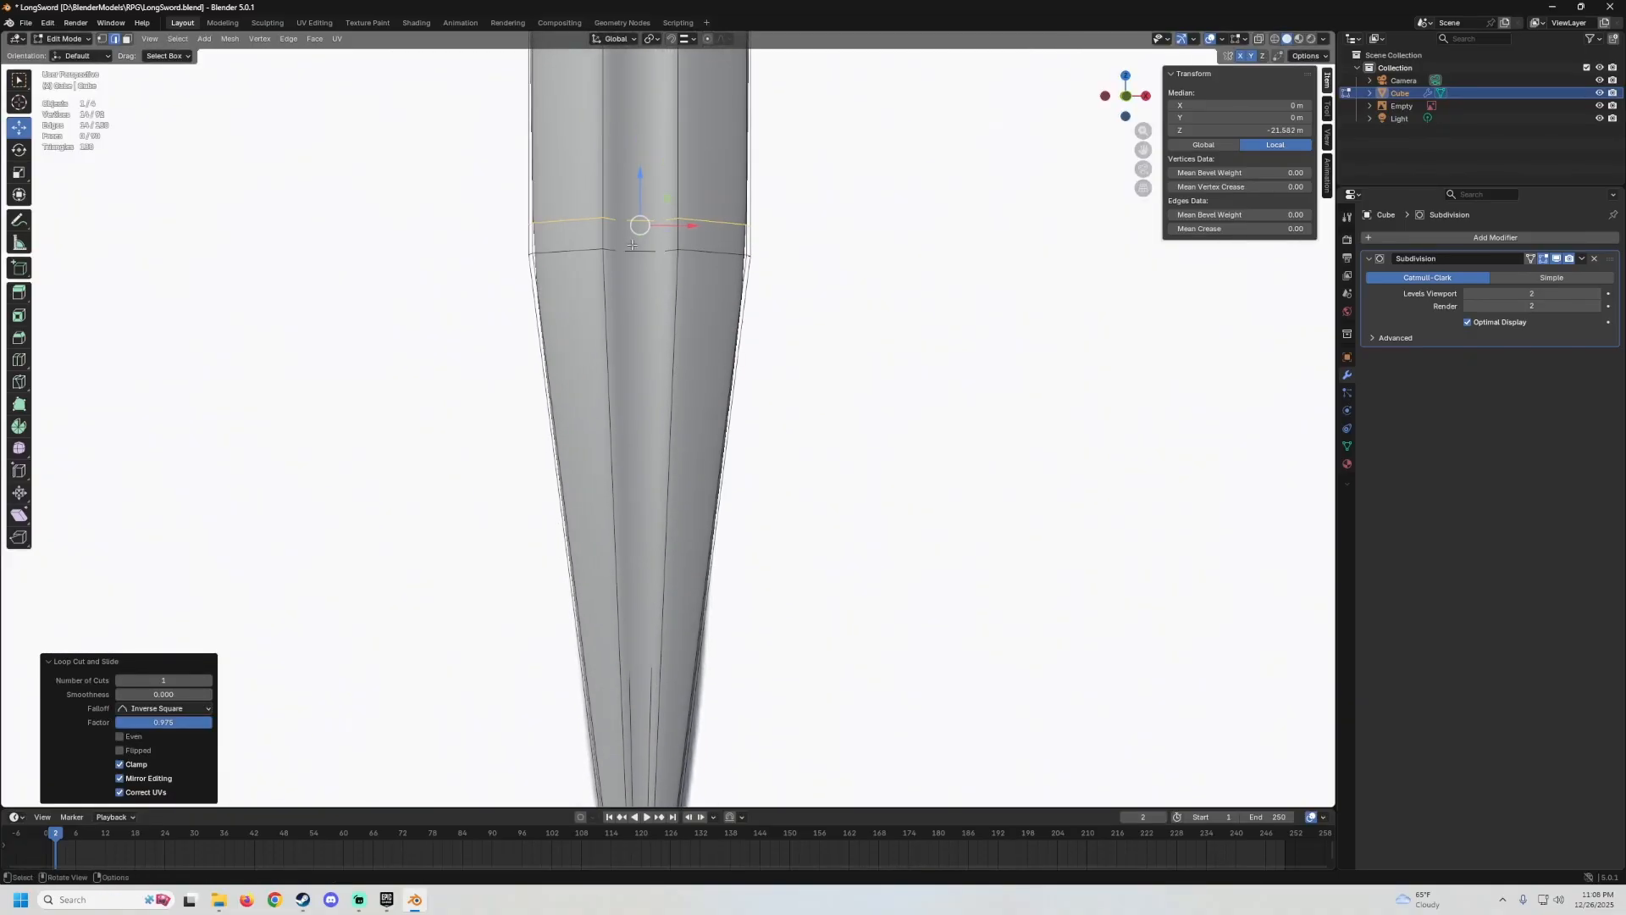
{"action": "left_click_drag", "start_coordinate": [640, 175], "coordinate": [647, 198]}
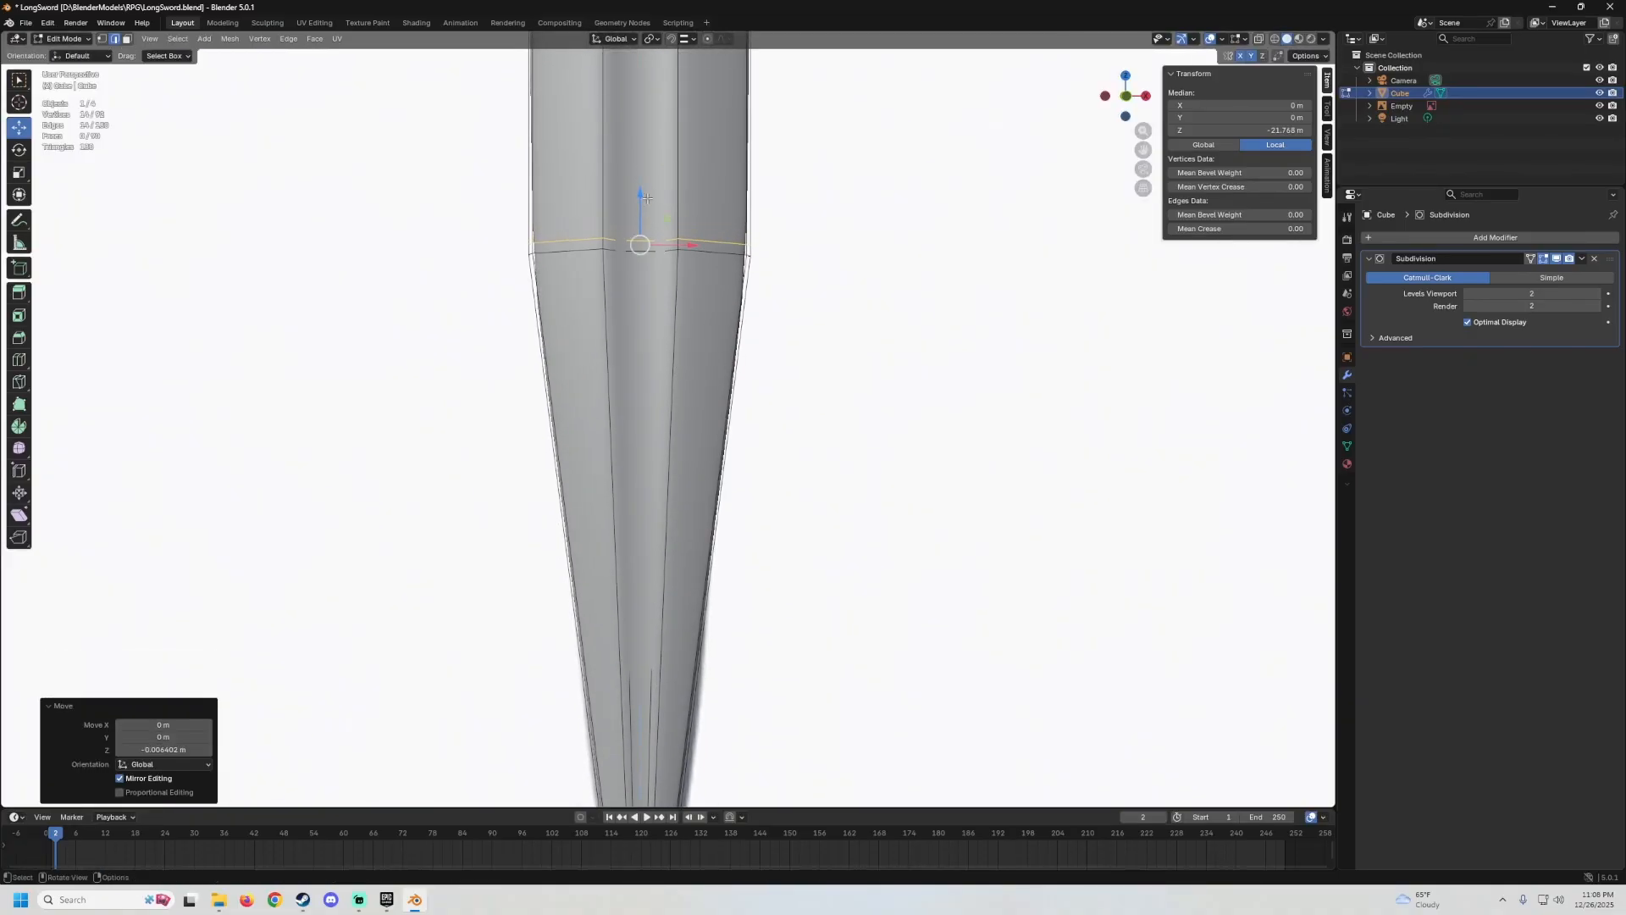
{"action": "scroll", "coordinate": [719, 248], "scroll_direction": "down", "scroll_amount": 3}
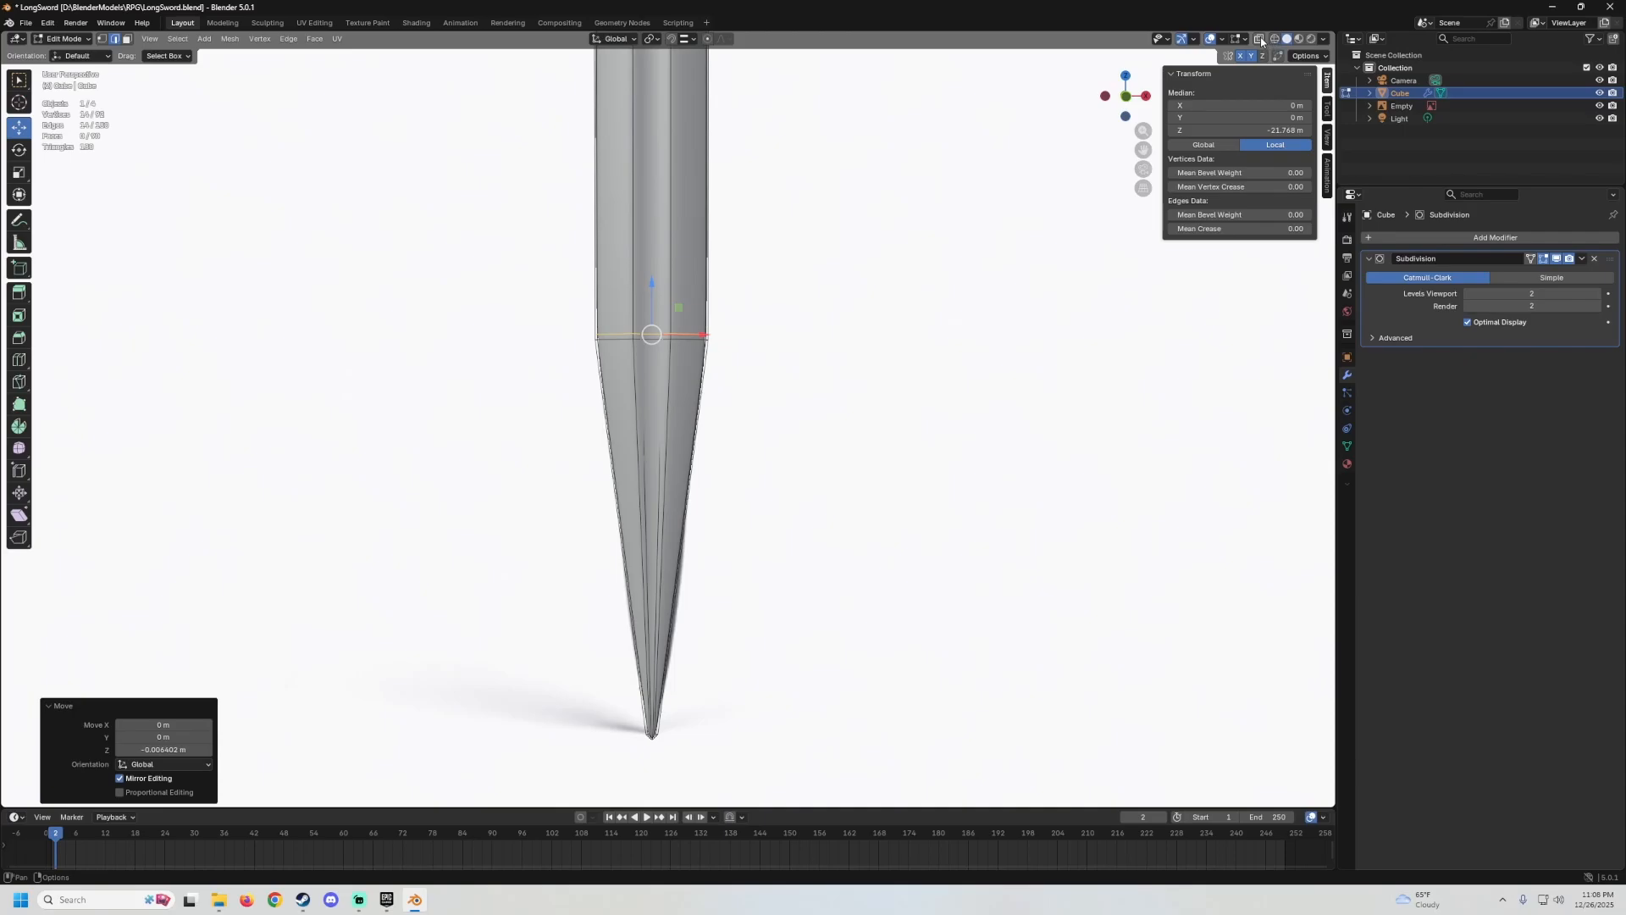
{"action": "middle_click_drag", "start_coordinate": [775, 341], "coordinate": [691, 287]}
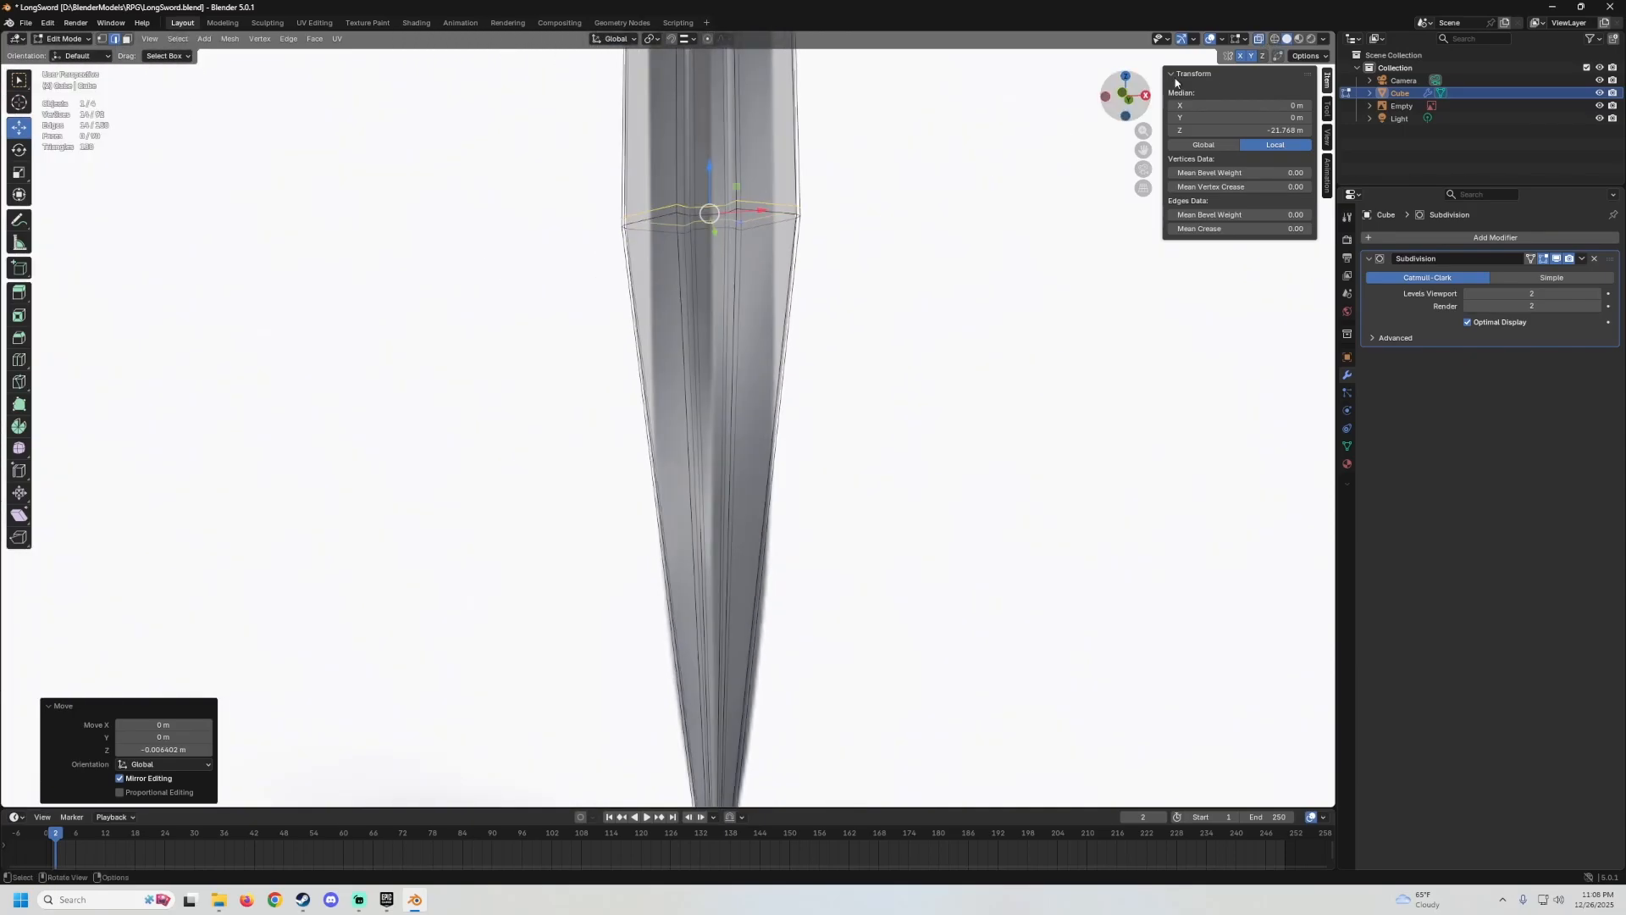
{"action": "left_click", "coordinate": [1262, 40]}
Add a lengthwise loop cut through the middle of the blade's central strip with slide factor 0.
{"action": "scroll", "coordinate": [937, 276], "scroll_direction": "down", "scroll_amount": 6}
{"action": "middle_click_drag", "start_coordinate": [792, 228], "coordinate": [769, 459], "text": "shift"}
{"action": "middle_click_drag", "start_coordinate": [726, 316], "coordinate": [716, 559], "text": "shift"}
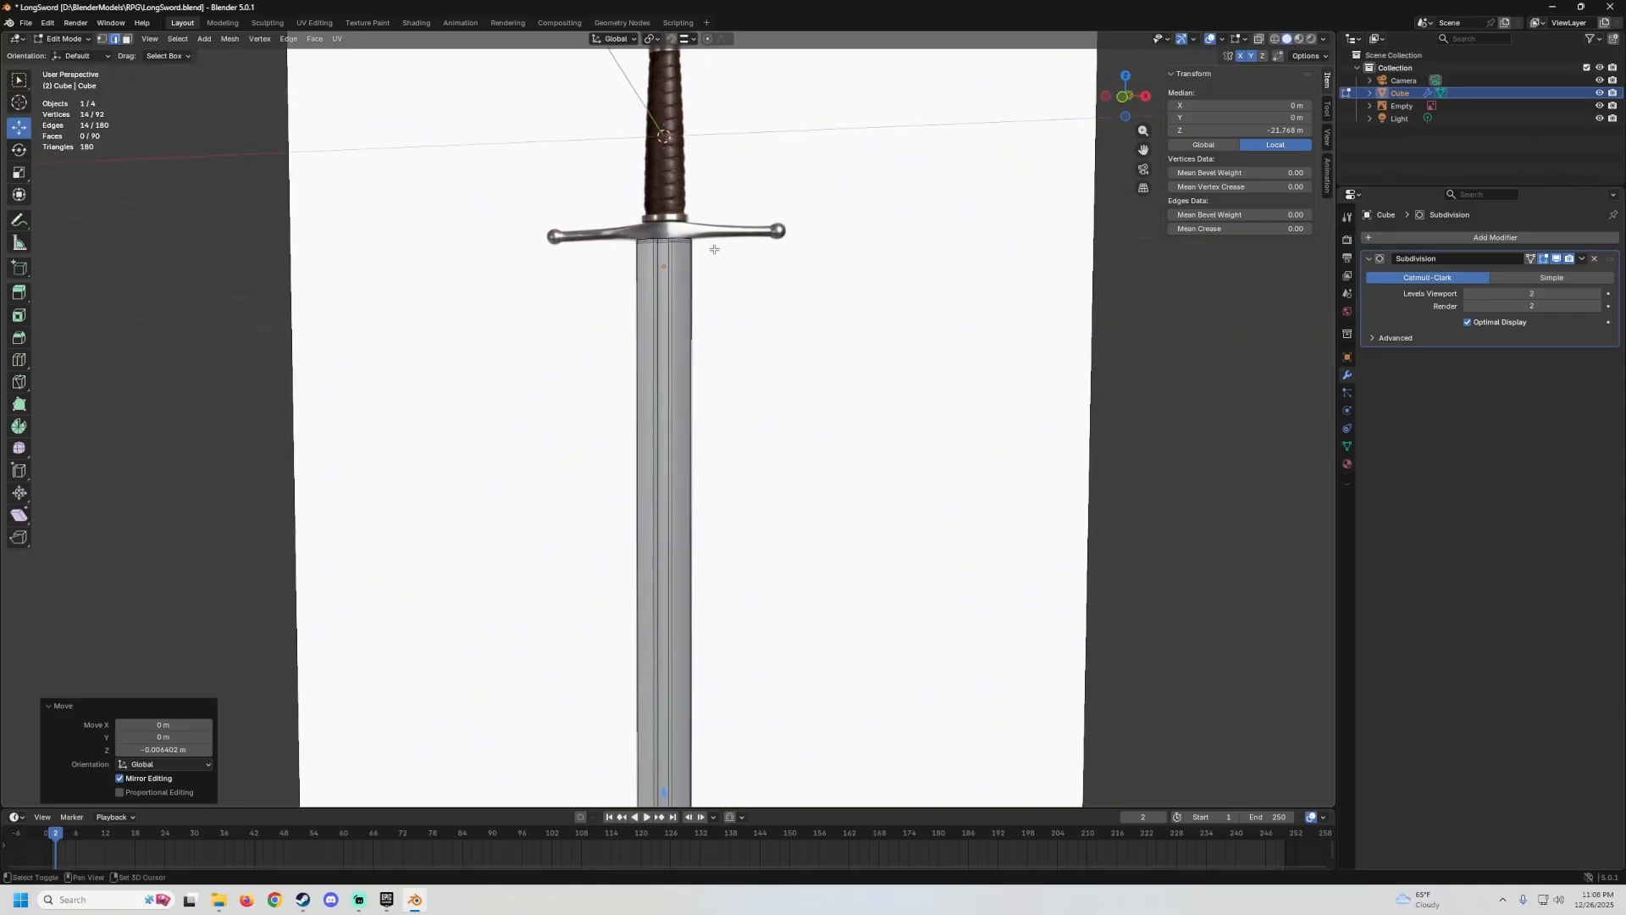
{"action": "scroll", "coordinate": [710, 282], "scroll_direction": "up", "scroll_amount": 2}
{"action": "middle_click_drag", "start_coordinate": [714, 249], "coordinate": [704, 358], "text": "shift"}
{"action": "middle_click_drag", "start_coordinate": [668, 144], "coordinate": [669, 331], "text": "shift"}
{"action": "scroll", "coordinate": [663, 220], "scroll_direction": "up", "scroll_amount": 4}
{"action": "scroll", "coordinate": [669, 332], "scroll_direction": "up", "scroll_amount": 3}
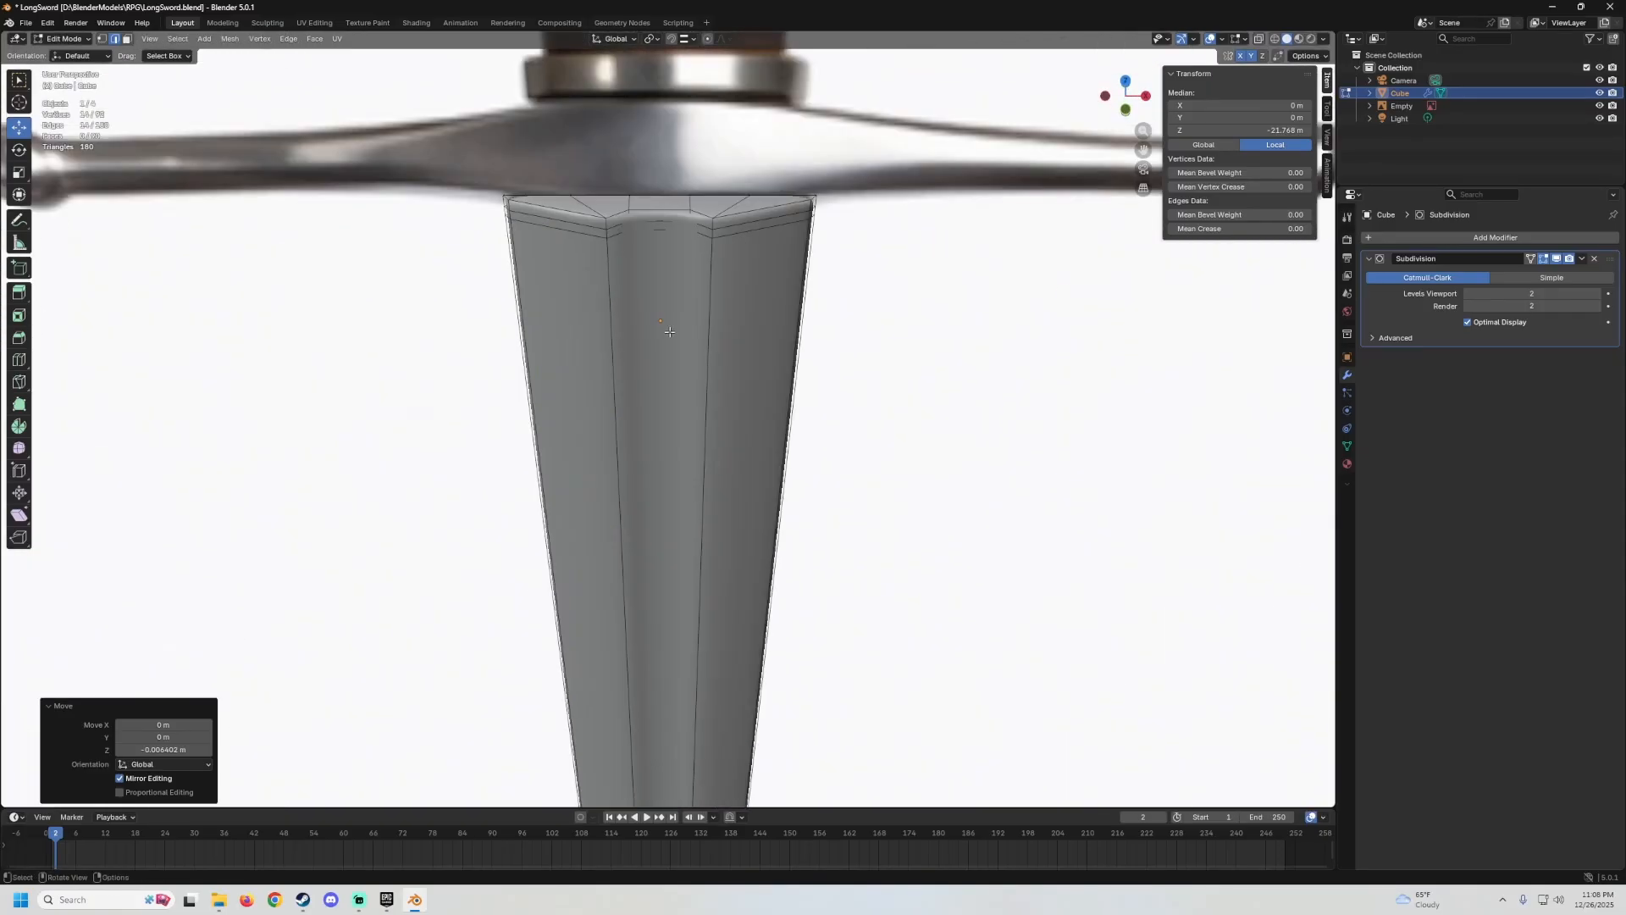
{"action": "left_click", "coordinate": [656, 197]}
{"action": "scroll", "coordinate": [702, 327], "scroll_direction": "down", "scroll_amount": 3}
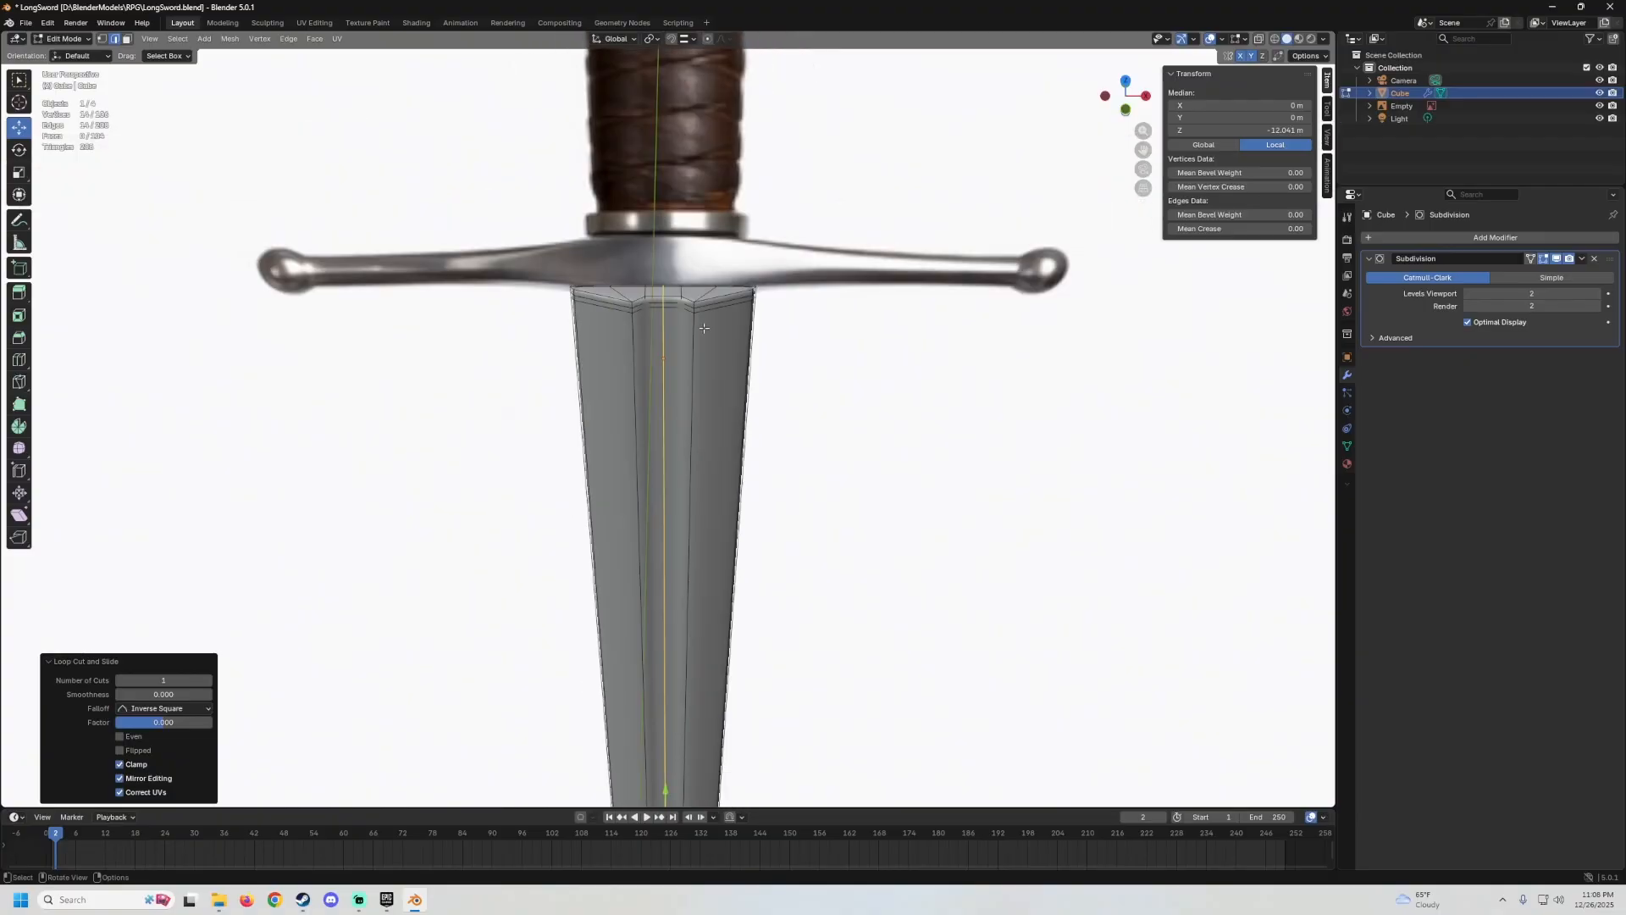
Inspect the smoothed blade in Object Mode from the crossguard down to the tip.
{"action": "middle_click_drag", "start_coordinate": [701, 327], "coordinate": [697, 245]}
{"action": "key", "text": "Tab"}
{"action": "middle_click_drag", "start_coordinate": [697, 364], "coordinate": [683, 239], "text": "shift"}
{"action": "scroll", "coordinate": [683, 238], "scroll_direction": "up", "scroll_amount": 2}
{"action": "scroll", "coordinate": [695, 286], "scroll_direction": "down", "scroll_amount": 11}
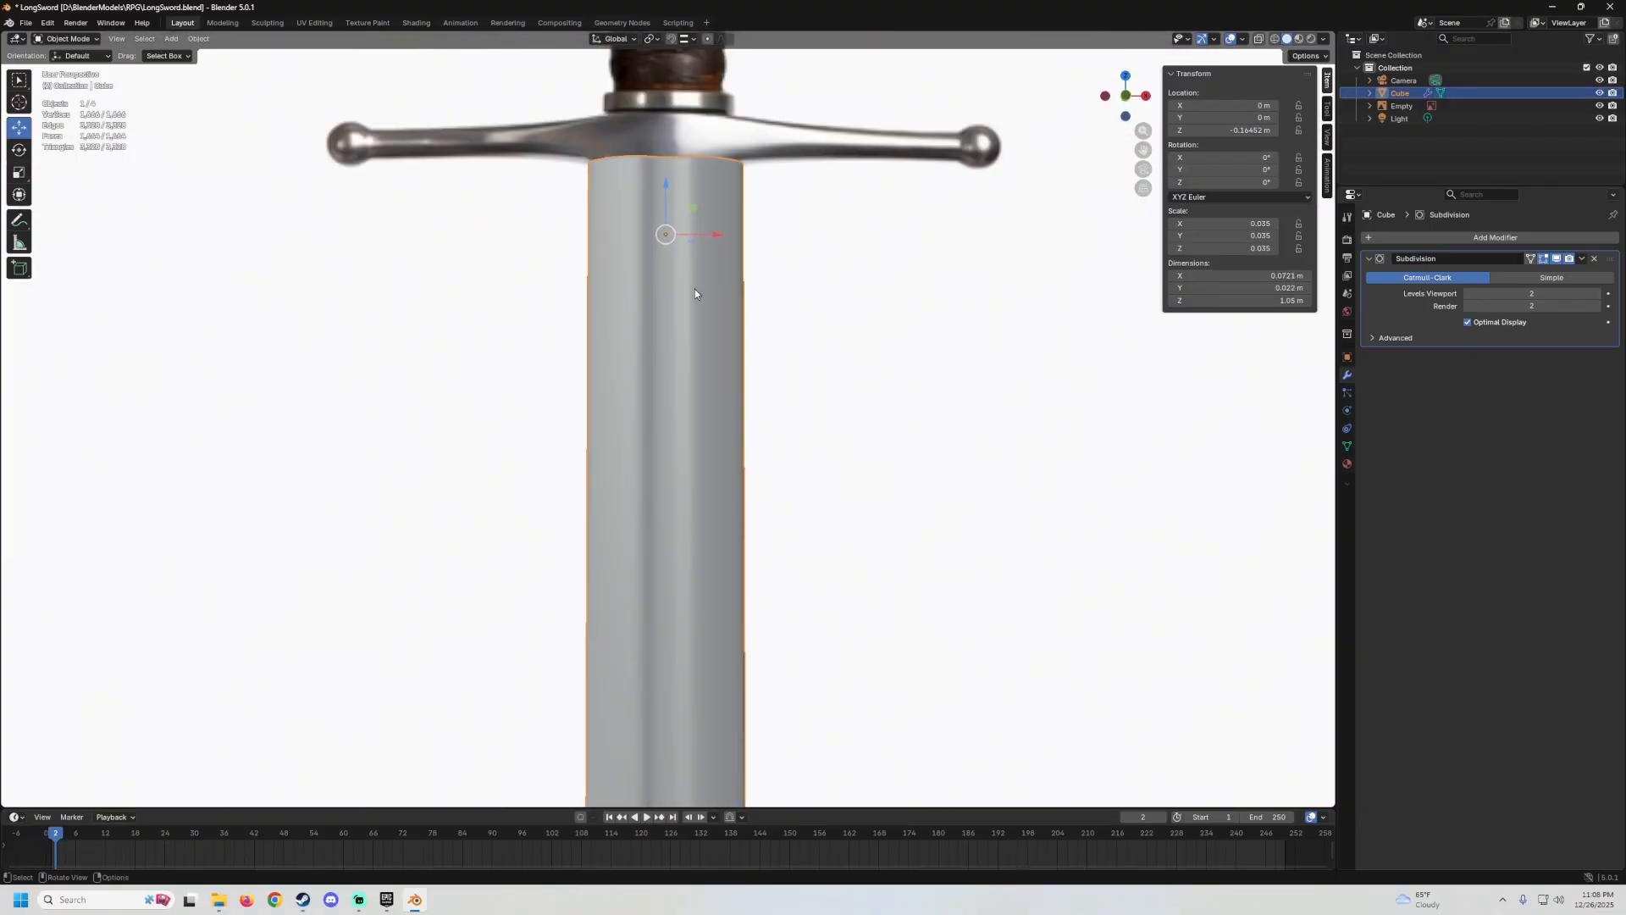
{"action": "middle_click_drag", "start_coordinate": [659, 520], "coordinate": [656, 199], "text": "shift"}
{"action": "scroll", "coordinate": [670, 423], "scroll_direction": "up", "scroll_amount": 3}
{"action": "scroll", "coordinate": [669, 348], "scroll_direction": "up", "scroll_amount": 5}
{"action": "middle_click_drag", "start_coordinate": [677, 469], "coordinate": [492, 238], "text": "shift"}
In vertex select, select the centreline vertices from the taper's start to the tip and move them about -0.0073 m along Y.
{"action": "key", "text": "Tab"}
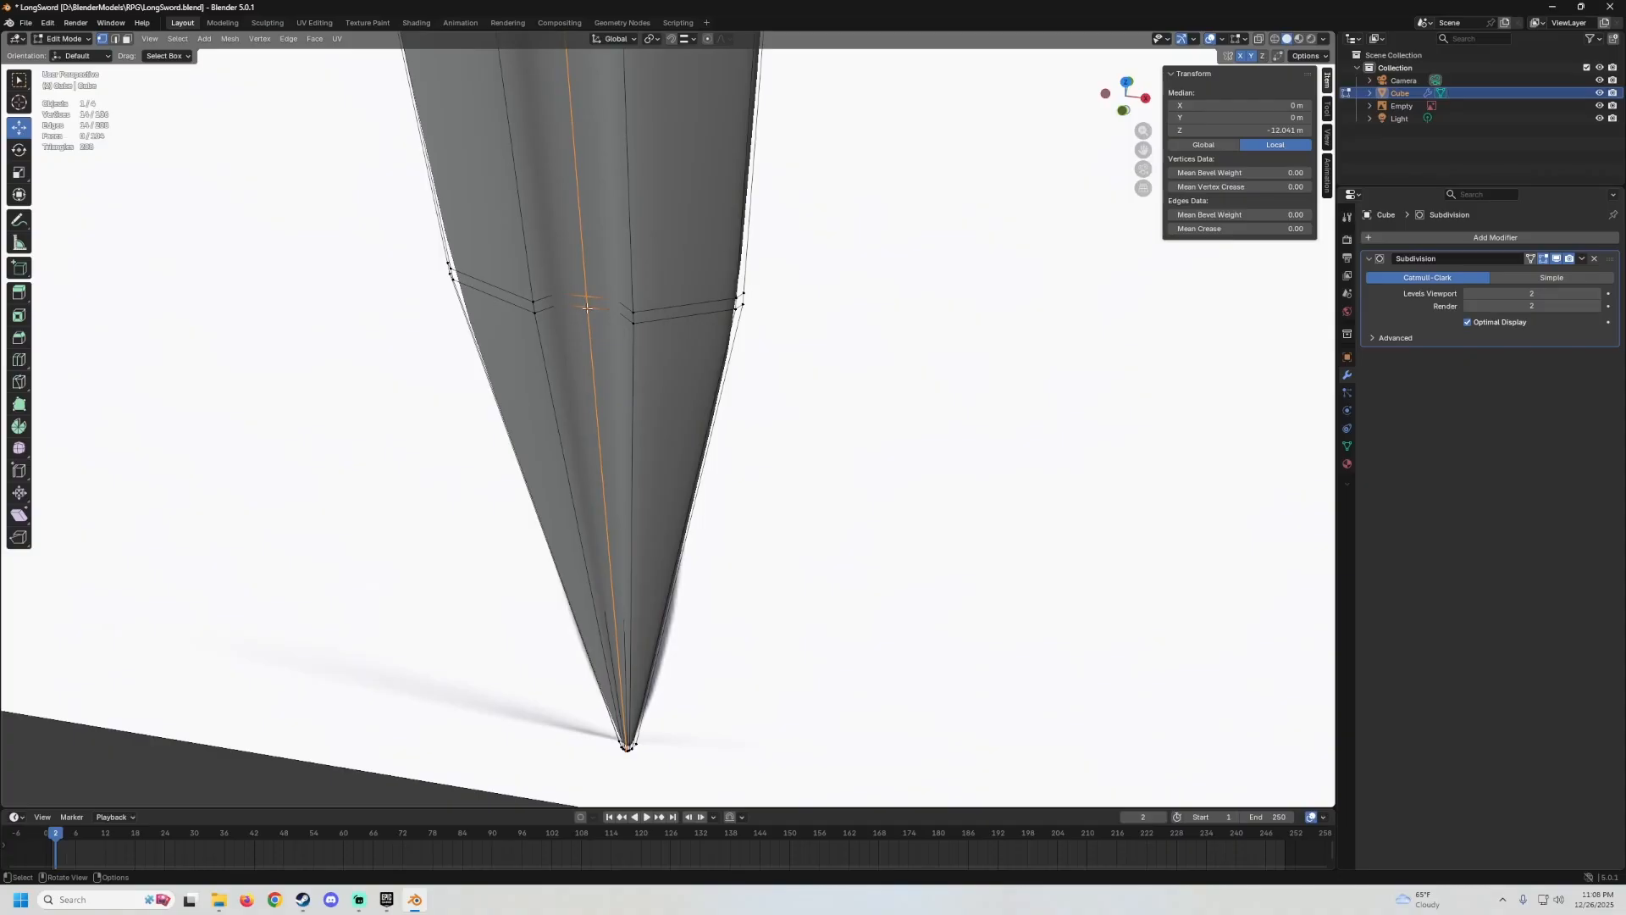
{"action": "middle_click_drag", "start_coordinate": [601, 312], "coordinate": [602, 299]}
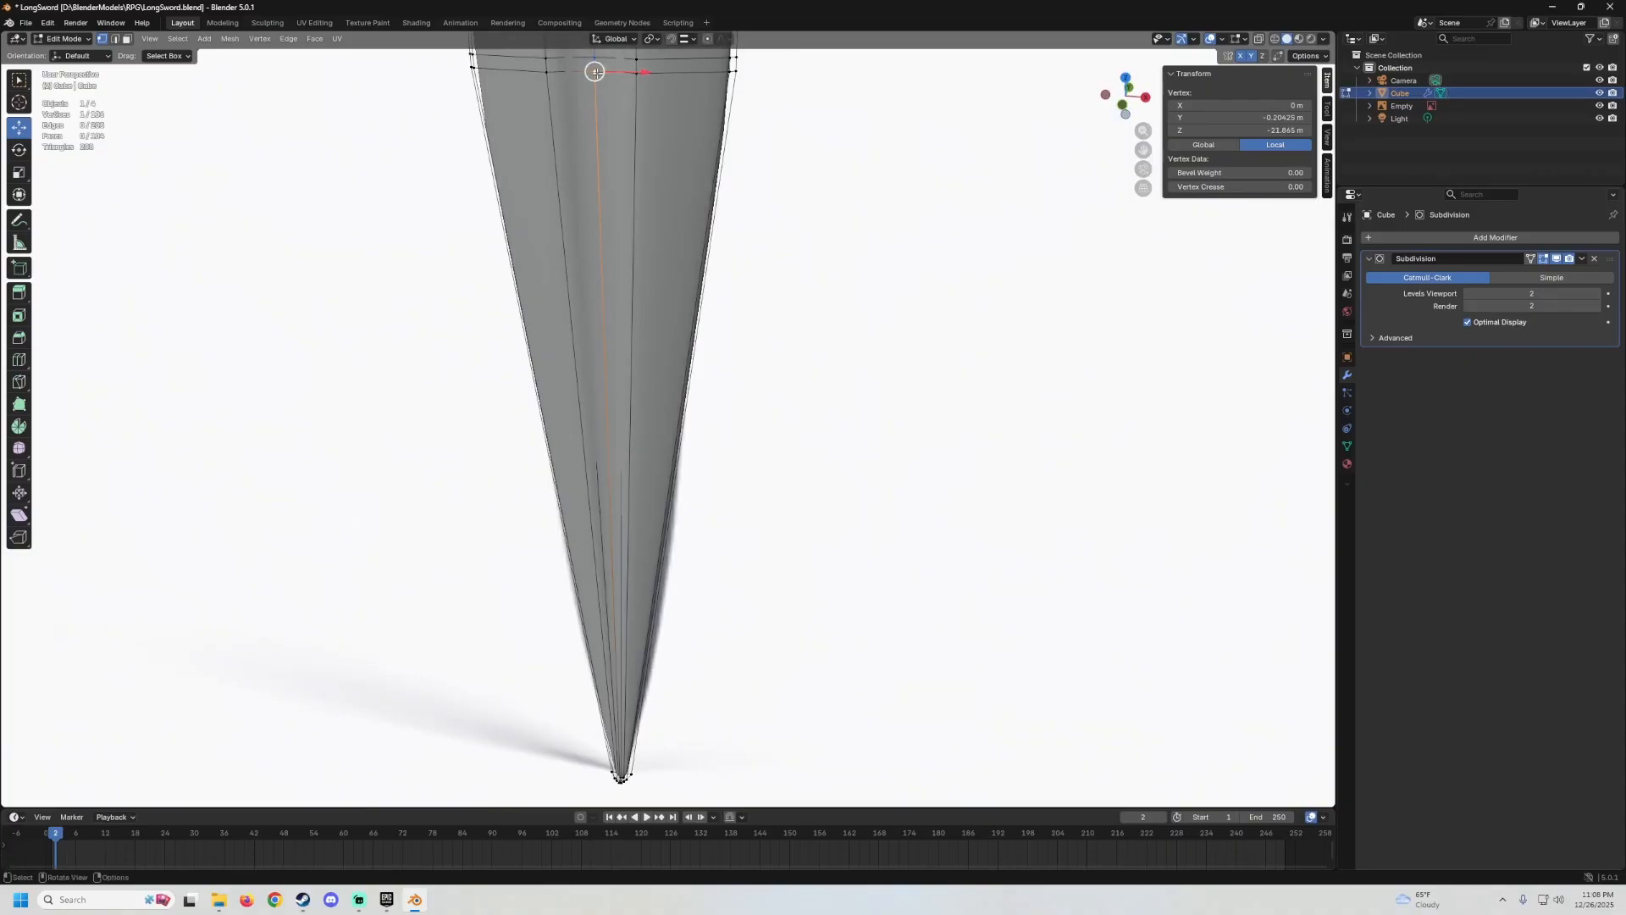
{"action": "middle_click_drag", "start_coordinate": [626, 356], "coordinate": [684, 480]}
{"action": "left_click", "coordinate": [770, 392], "text": "ctrl"}
{"action": "scroll", "coordinate": [767, 388], "scroll_direction": "down", "scroll_amount": 7}
{"action": "scroll", "coordinate": [563, 392], "scroll_direction": "up", "scroll_amount": 6}
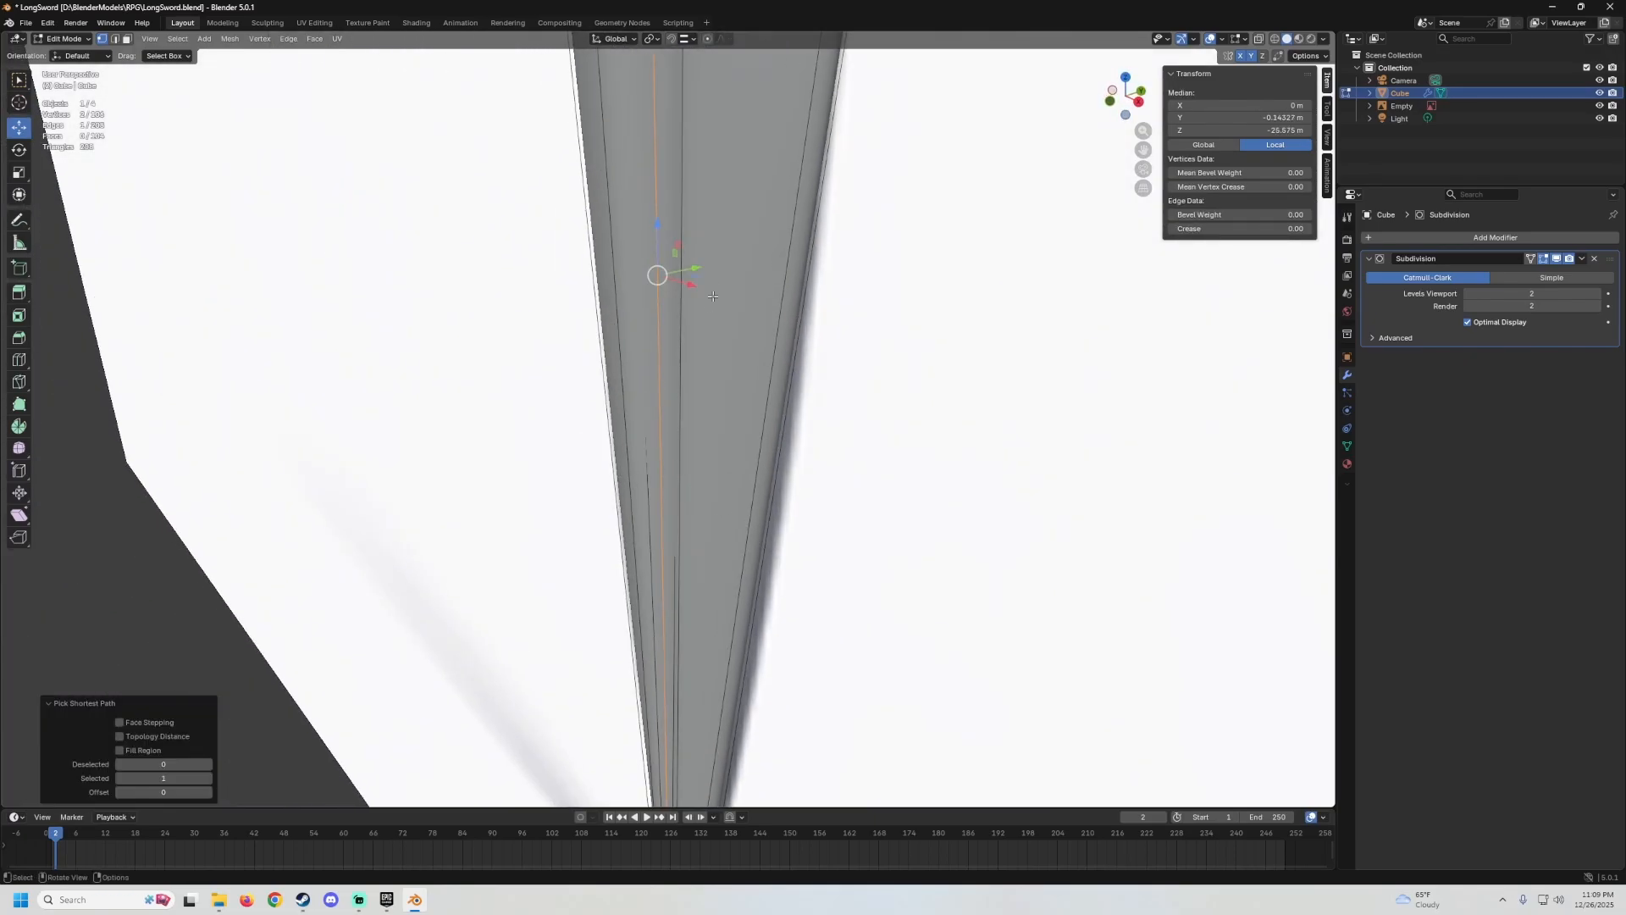
{"action": "left_click_drag", "start_coordinate": [704, 266], "coordinate": [685, 269]}
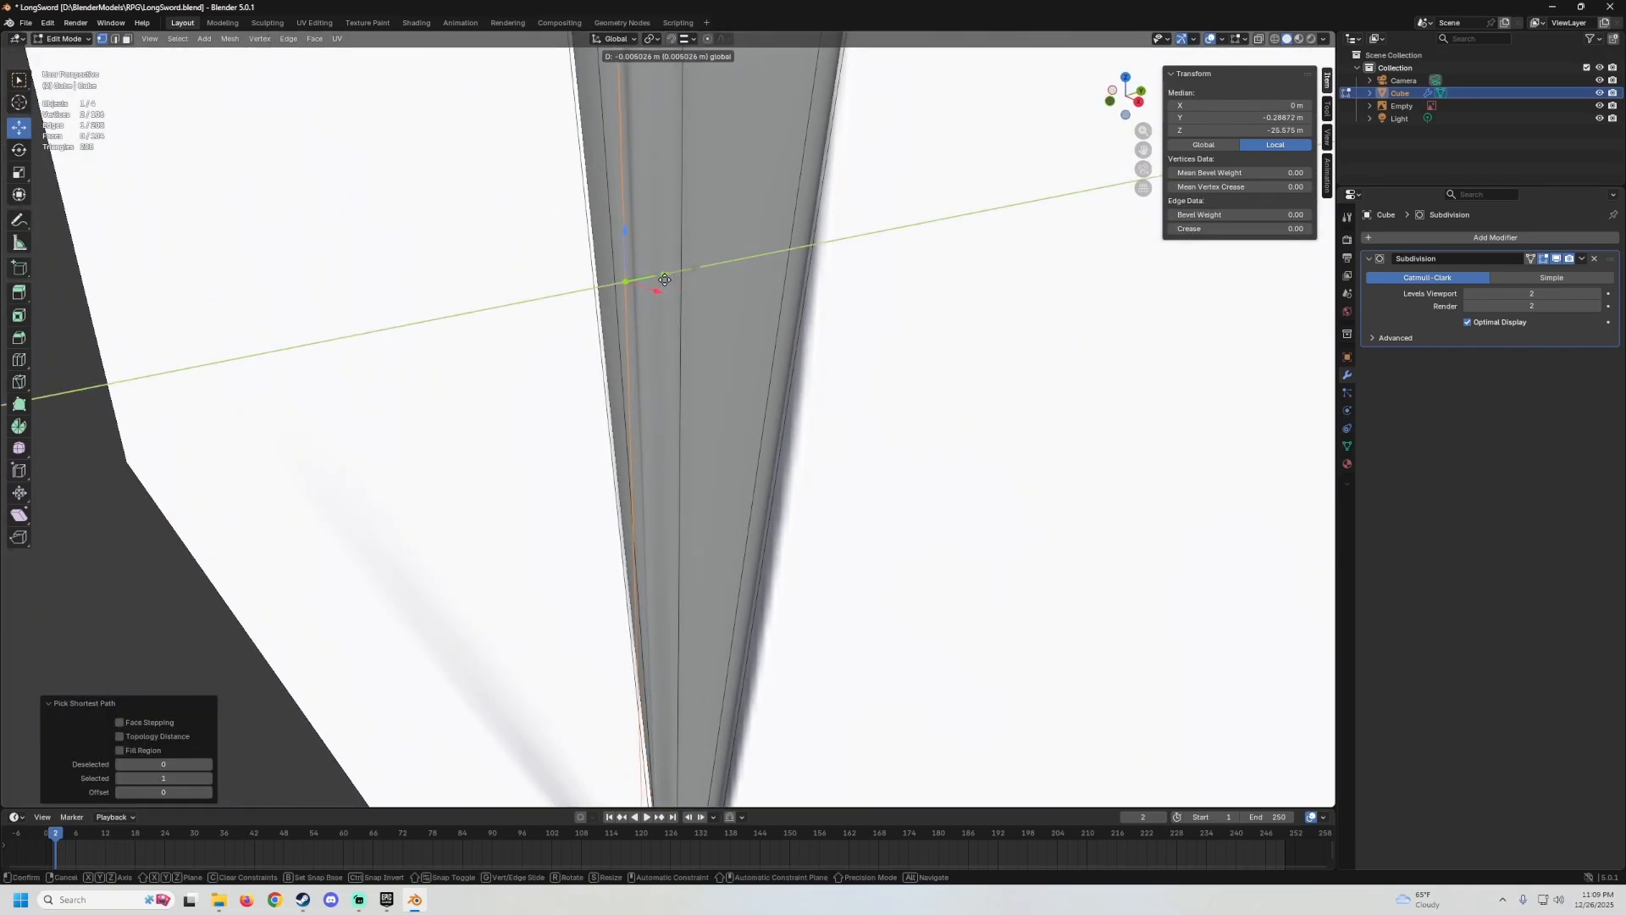
{"action": "left_click_drag", "start_coordinate": [649, 290], "coordinate": [651, 289]}
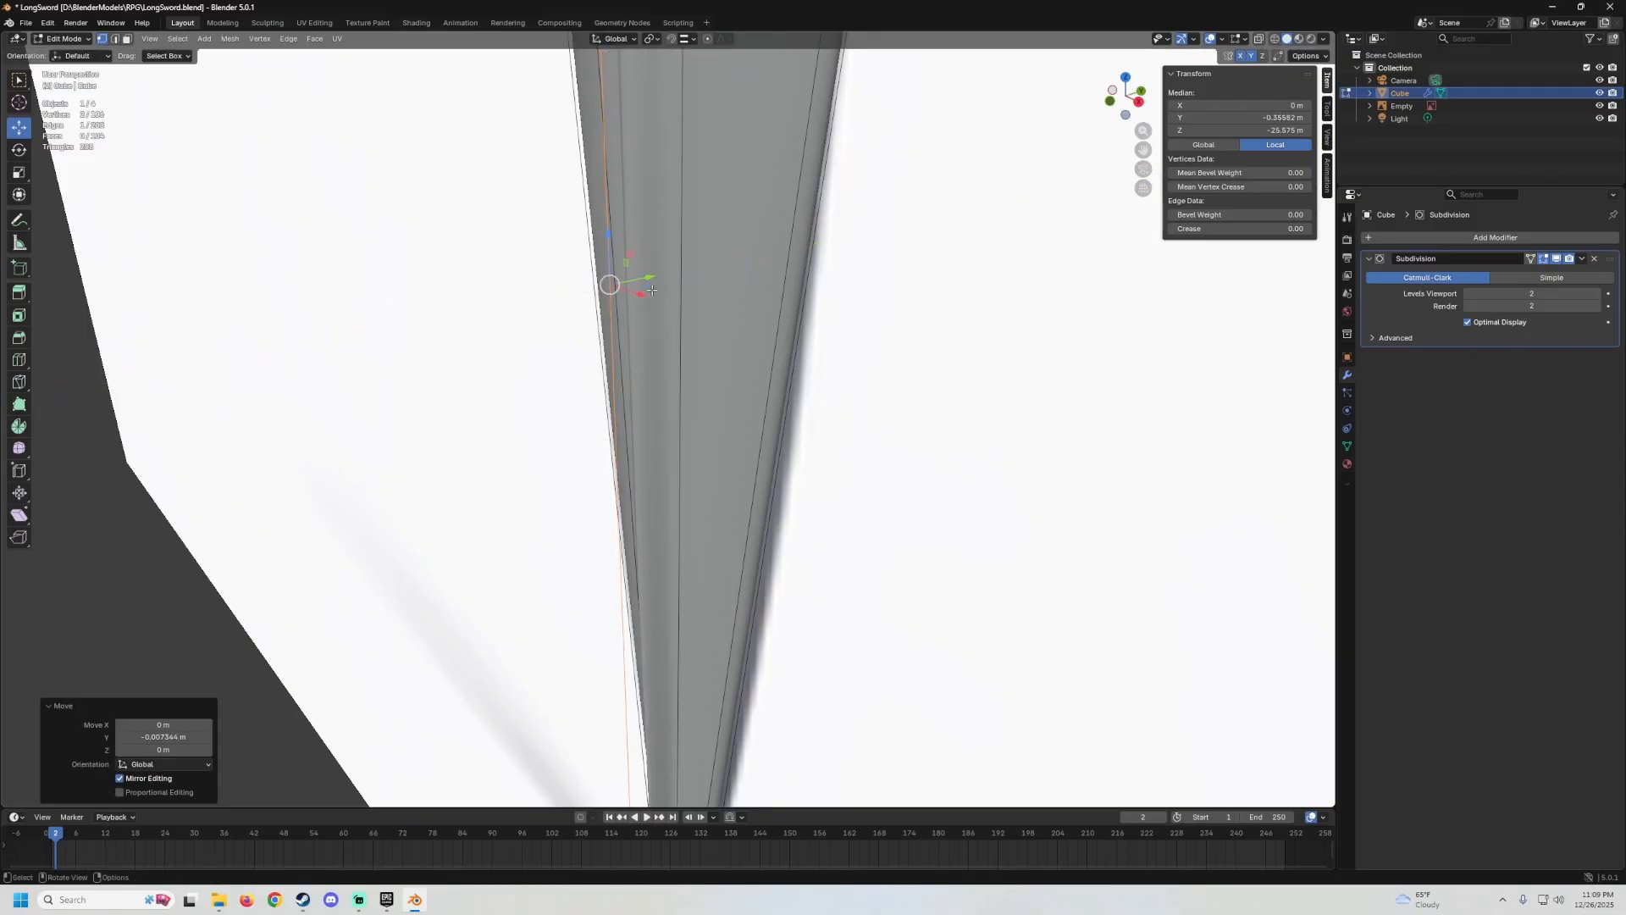
Move the centreline vertex at the blade's very tip back about 0.0051 m along Y toward the tip.
{"action": "scroll", "coordinate": [651, 289], "scroll_direction": "down", "scroll_amount": 3}
{"action": "middle_click_drag", "start_coordinate": [652, 289], "coordinate": [531, 403]}
{"action": "key", "text": "Tab"}
{"action": "scroll", "coordinate": [768, 264], "scroll_direction": "down", "scroll_amount": 3}
{"action": "key", "text": "Tab"}
{"action": "middle_click_drag", "start_coordinate": [393, 347], "coordinate": [405, 361]}
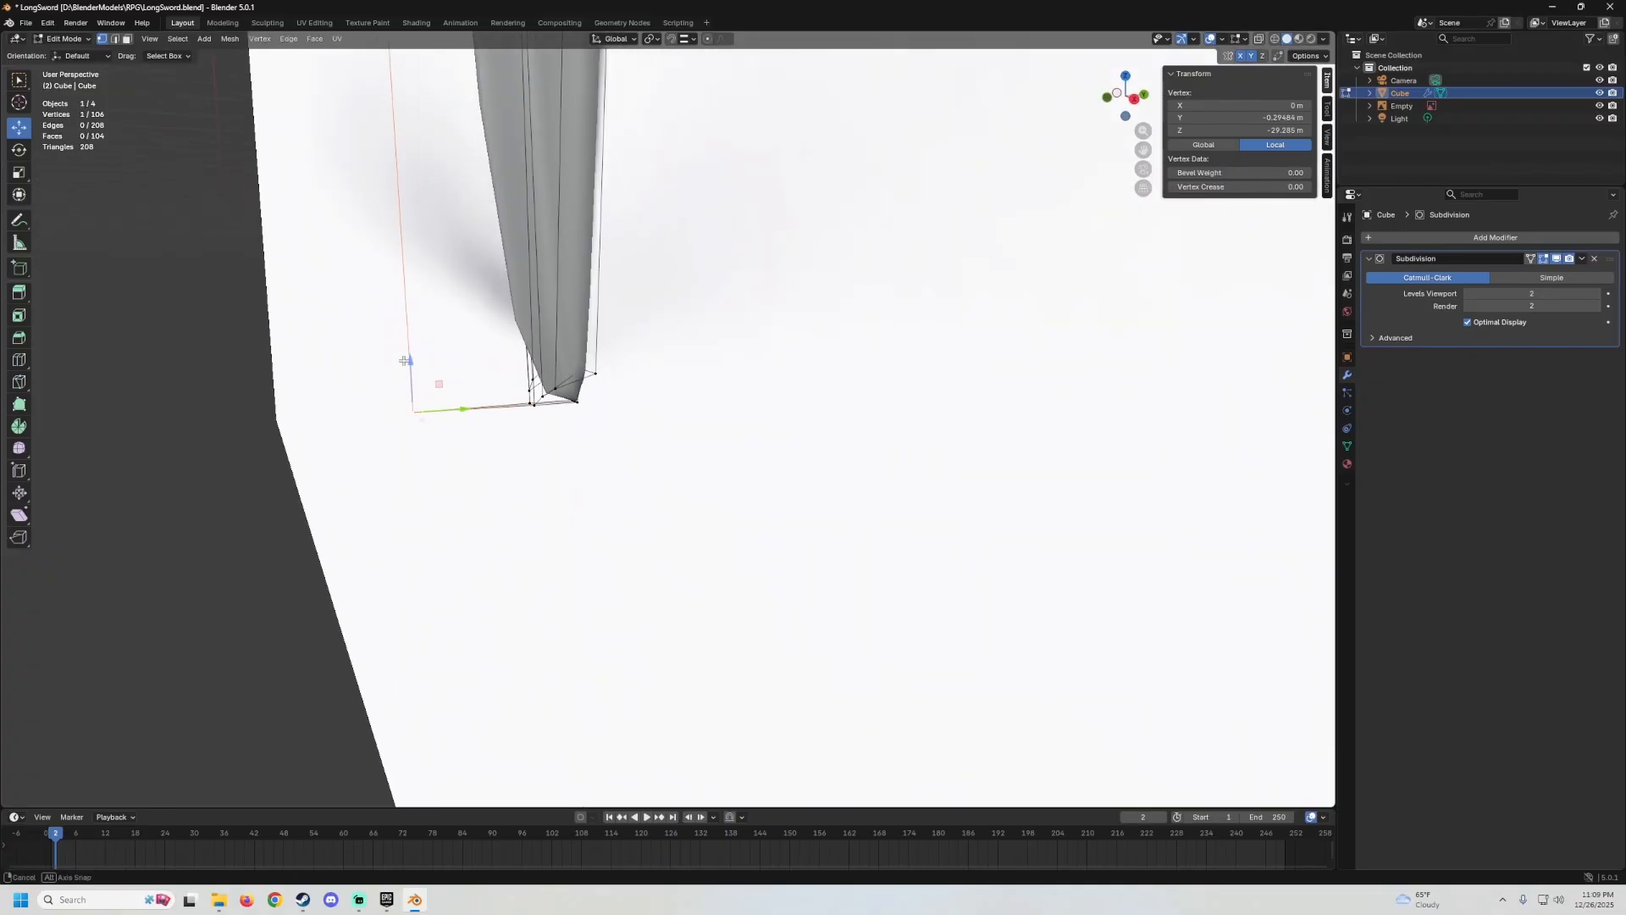
{"action": "left_click_drag", "start_coordinate": [464, 418], "coordinate": [543, 390]}
{"action": "middle_click_drag", "start_coordinate": [546, 388], "coordinate": [708, 338]}
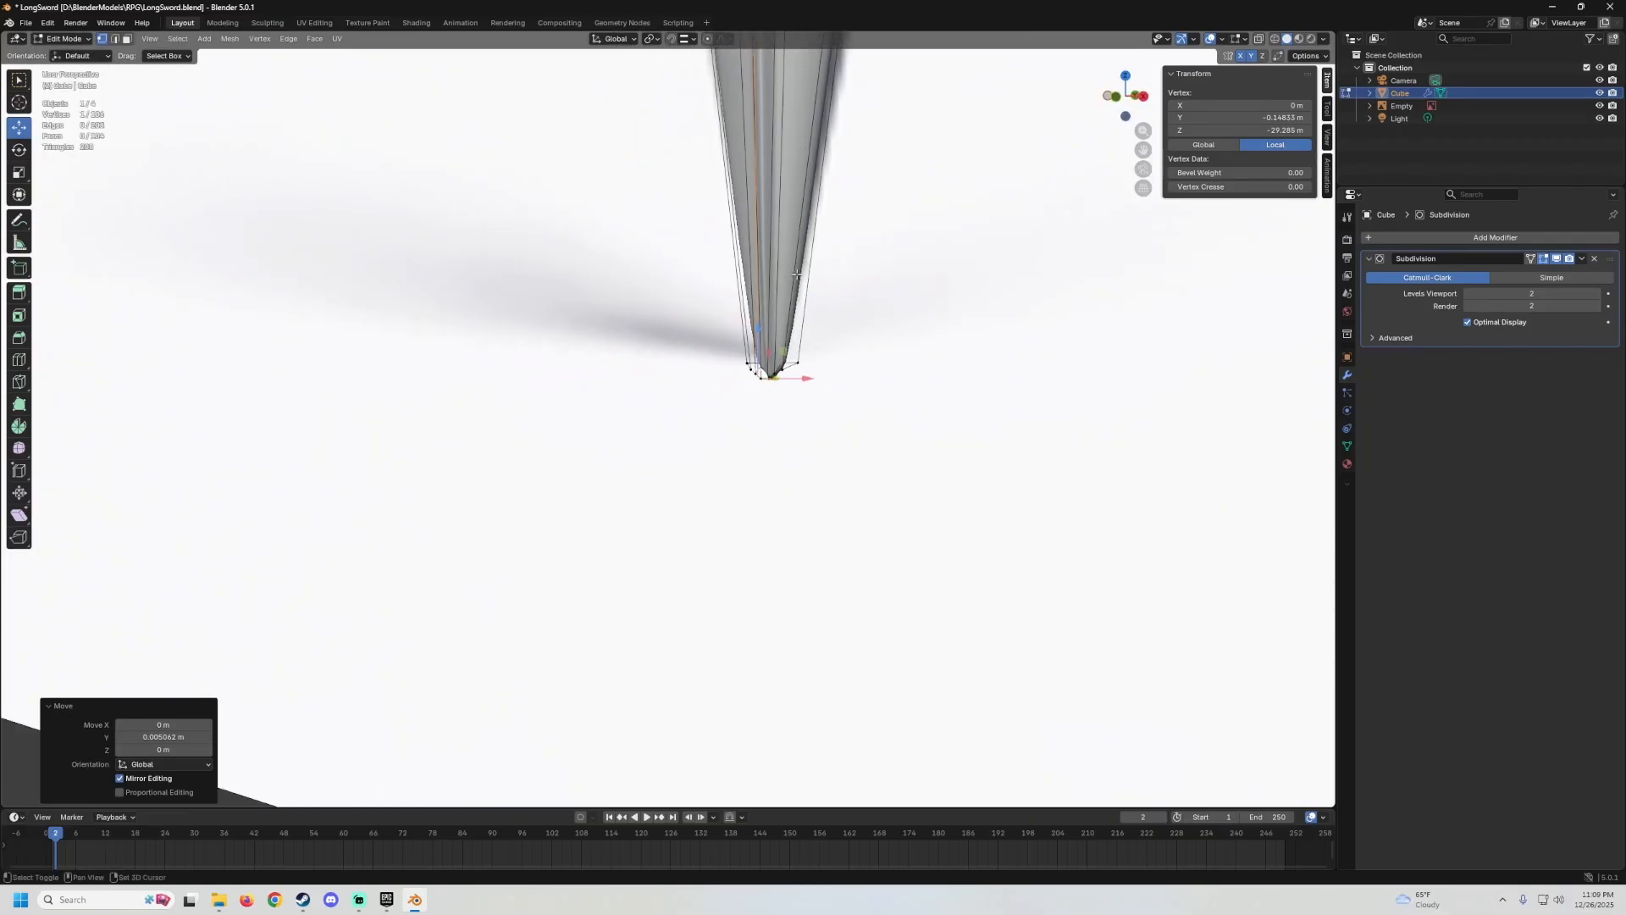
Check the raised central ridge of the tip and its transition into the fuller in Object Mode.
{"action": "key", "text": "Tab"}
{"action": "mouse_move", "coordinate": [762, 279]}
{"action": "middle_mouse_down", "text": "shift"}
{"action": "mouse_move", "coordinate": [737, 394]}
{"action": "mouse_move", "coordinate": [788, 330]}
{"action": "mouse_move", "coordinate": [745, 300]}
{"action": "middle_mouse_up", "text": "shift"}
{"action": "scroll", "coordinate": [766, 316], "scroll_direction": "down", "scroll_amount": 7}
{"action": "scroll", "coordinate": [703, 379], "scroll_direction": "down", "scroll_amount": 3}
{"action": "middle_click_drag", "start_coordinate": [762, 195], "coordinate": [664, 368], "text": "shift"}
{"action": "scroll", "coordinate": [670, 358], "scroll_direction": "up", "scroll_amount": 5}
{"action": "scroll", "coordinate": [664, 368], "scroll_direction": "up", "scroll_amount": 3}
{"action": "middle_click_drag", "start_coordinate": [569, 303], "coordinate": [637, 283], "text": "shift"}
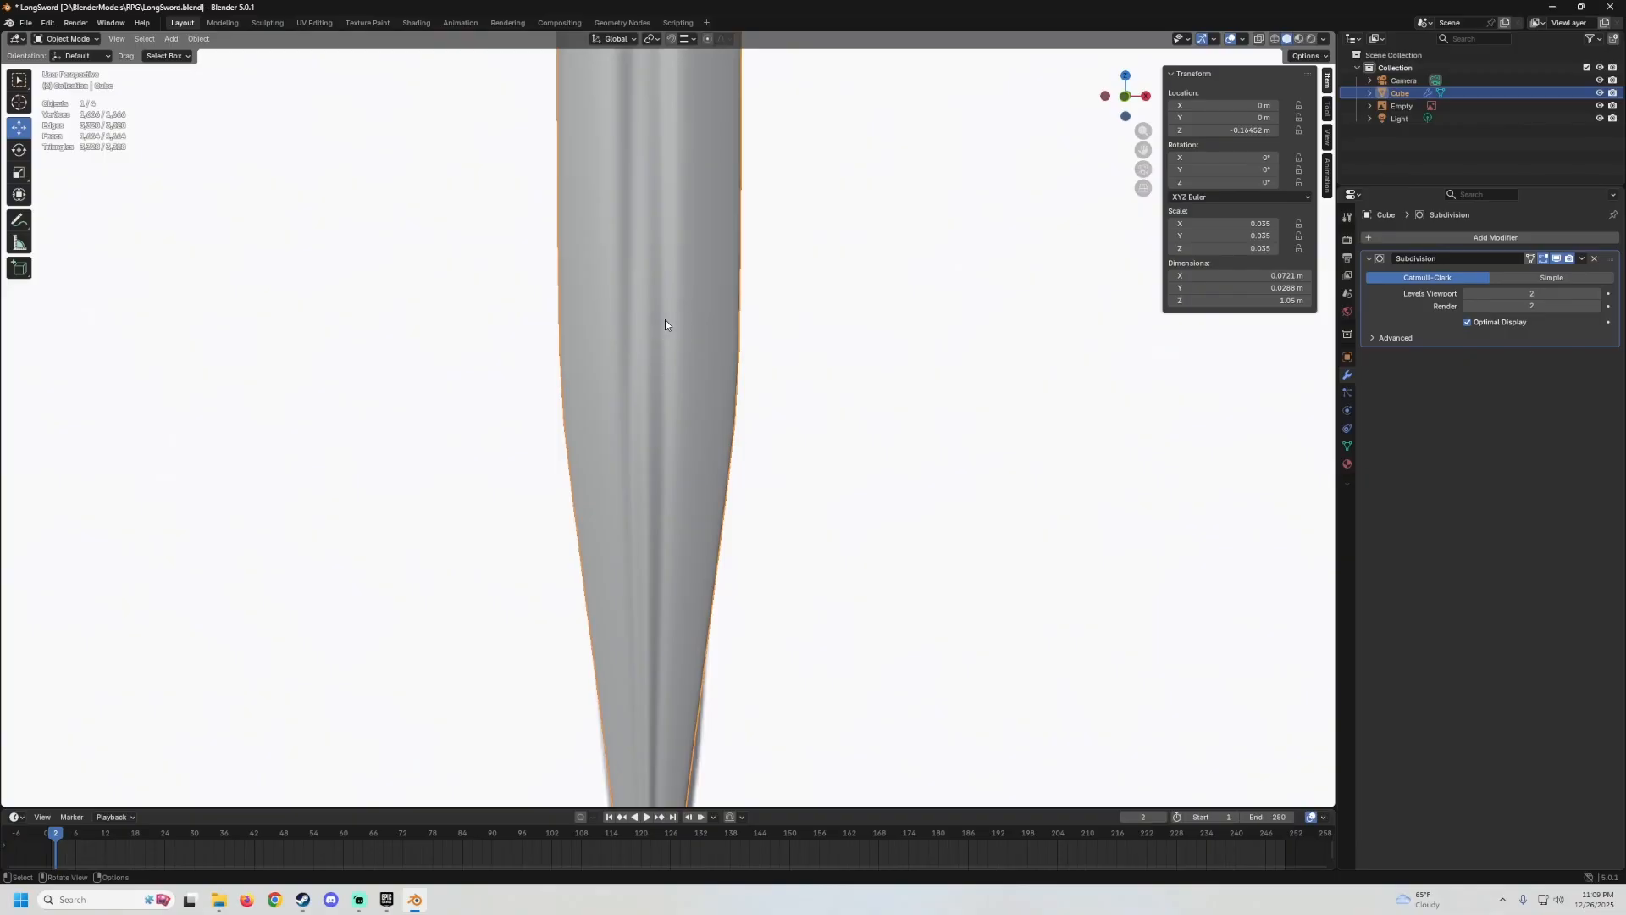
Select the two recessed vertices beside the centreline at the taper's start and move them outward along Y.
{"action": "key", "text": "Tab"}
{"action": "scroll", "coordinate": [666, 325], "scroll_direction": "up", "scroll_amount": 3}
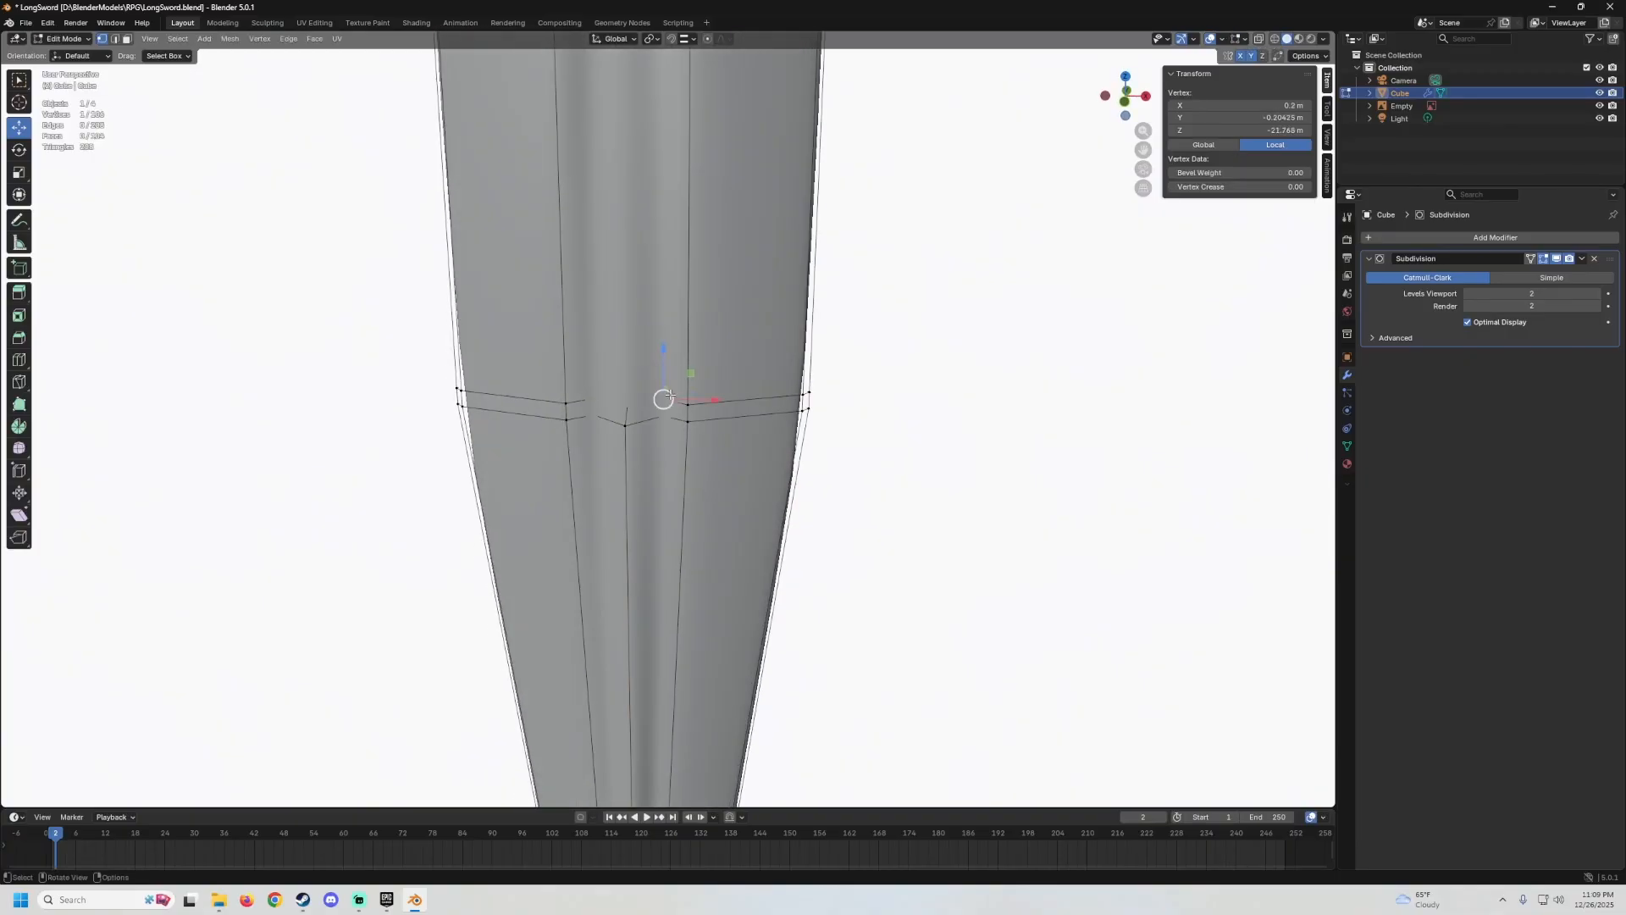
{"action": "mouse_move", "coordinate": [676, 421]}
{"action": "middle_mouse_down"}
{"action": "mouse_move", "coordinate": [644, 424]}
{"action": "mouse_move", "coordinate": [697, 431]}
{"action": "middle_mouse_up"}
{"action": "left_click", "coordinate": [1261, 41]}
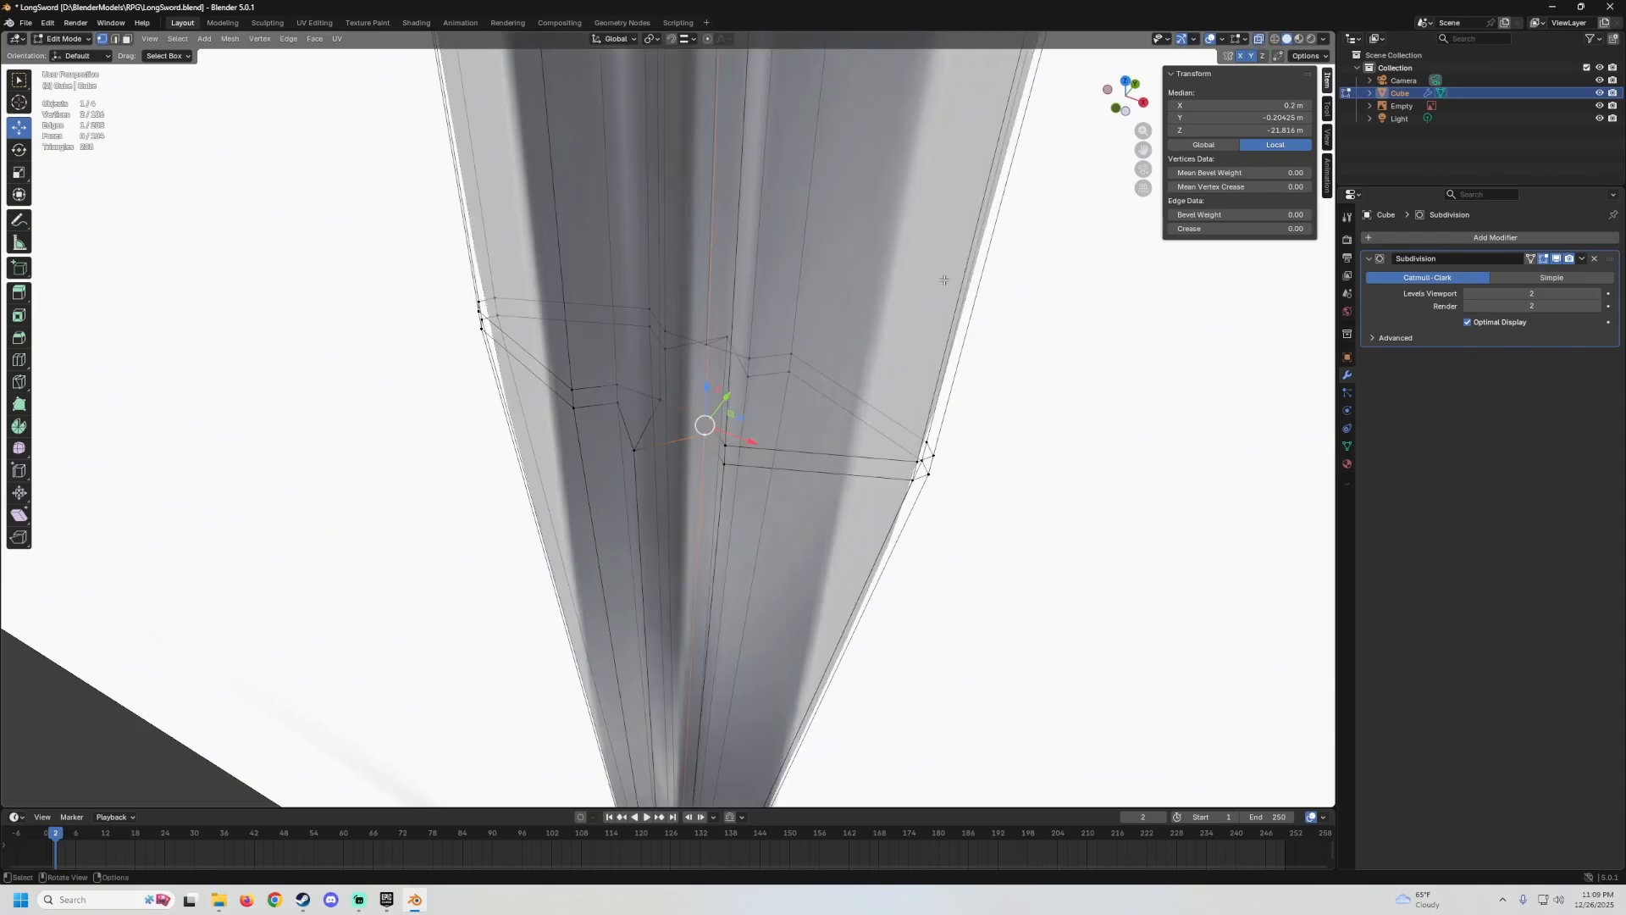
{"action": "left_click", "coordinate": [1262, 42]}
{"action": "middle_click_drag", "start_coordinate": [868, 411], "coordinate": [741, 418]}
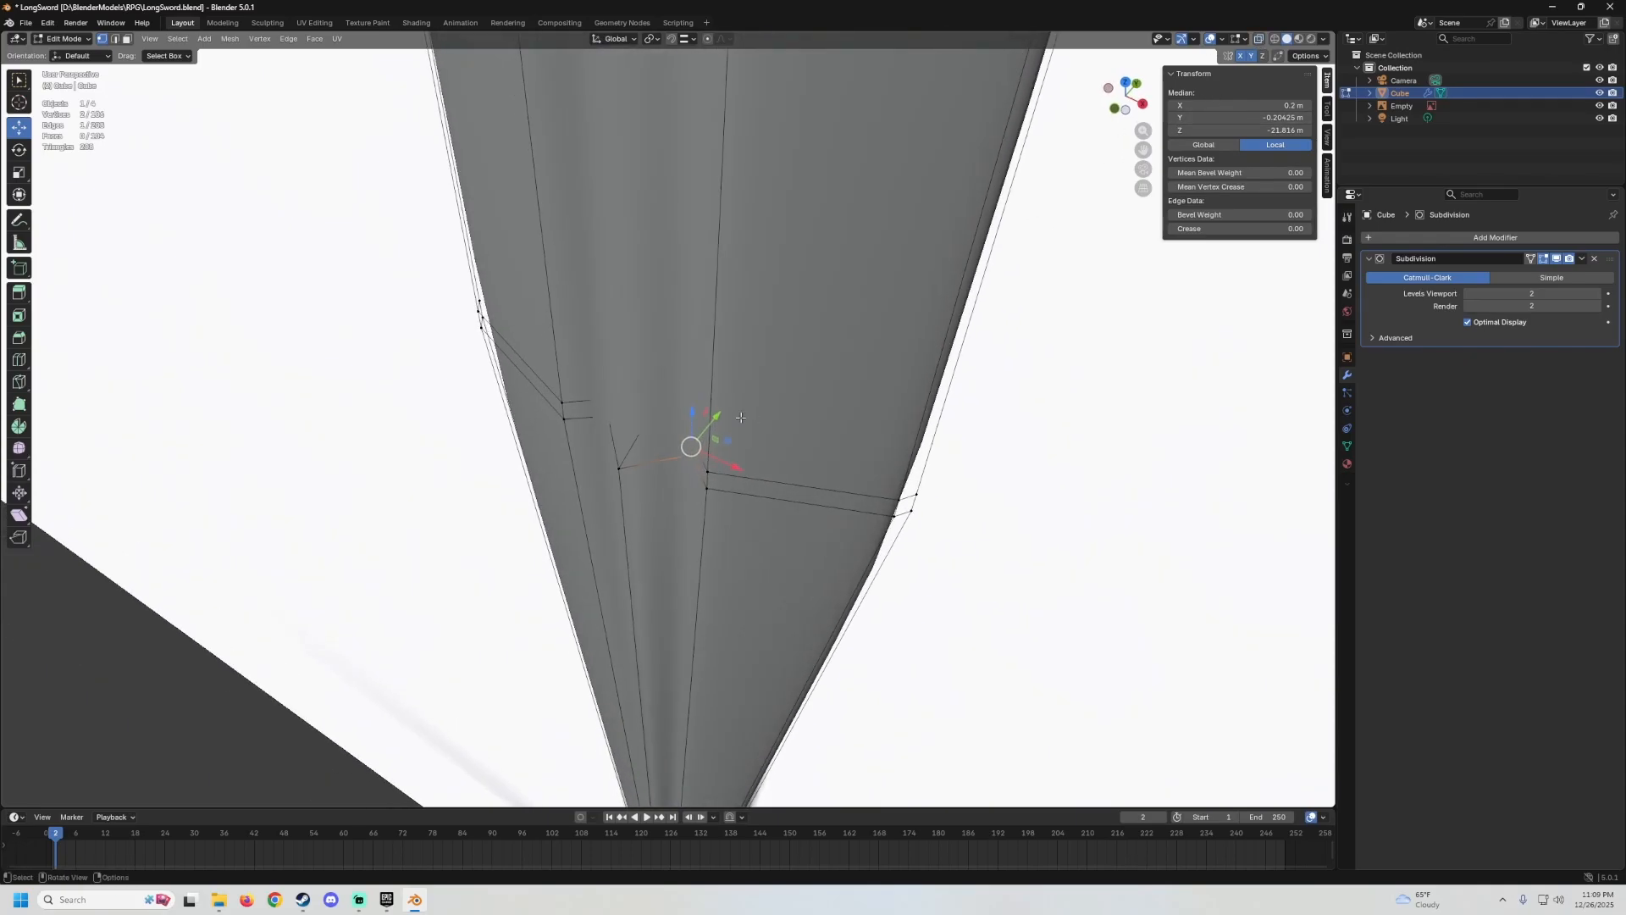
{"action": "mouse_move", "coordinate": [711, 415]}
{"action": "left_mouse_down"}
{"action": "mouse_move", "coordinate": [730, 400]}
{"action": "mouse_move", "coordinate": [702, 426]}
{"action": "left_mouse_up"}
Examine how the fuller fades into the tip ridge on the smoothed blade in Object Mode.
{"action": "key", "text": "Tab"}
{"action": "scroll", "coordinate": [719, 381], "scroll_direction": "down", "scroll_amount": 6}
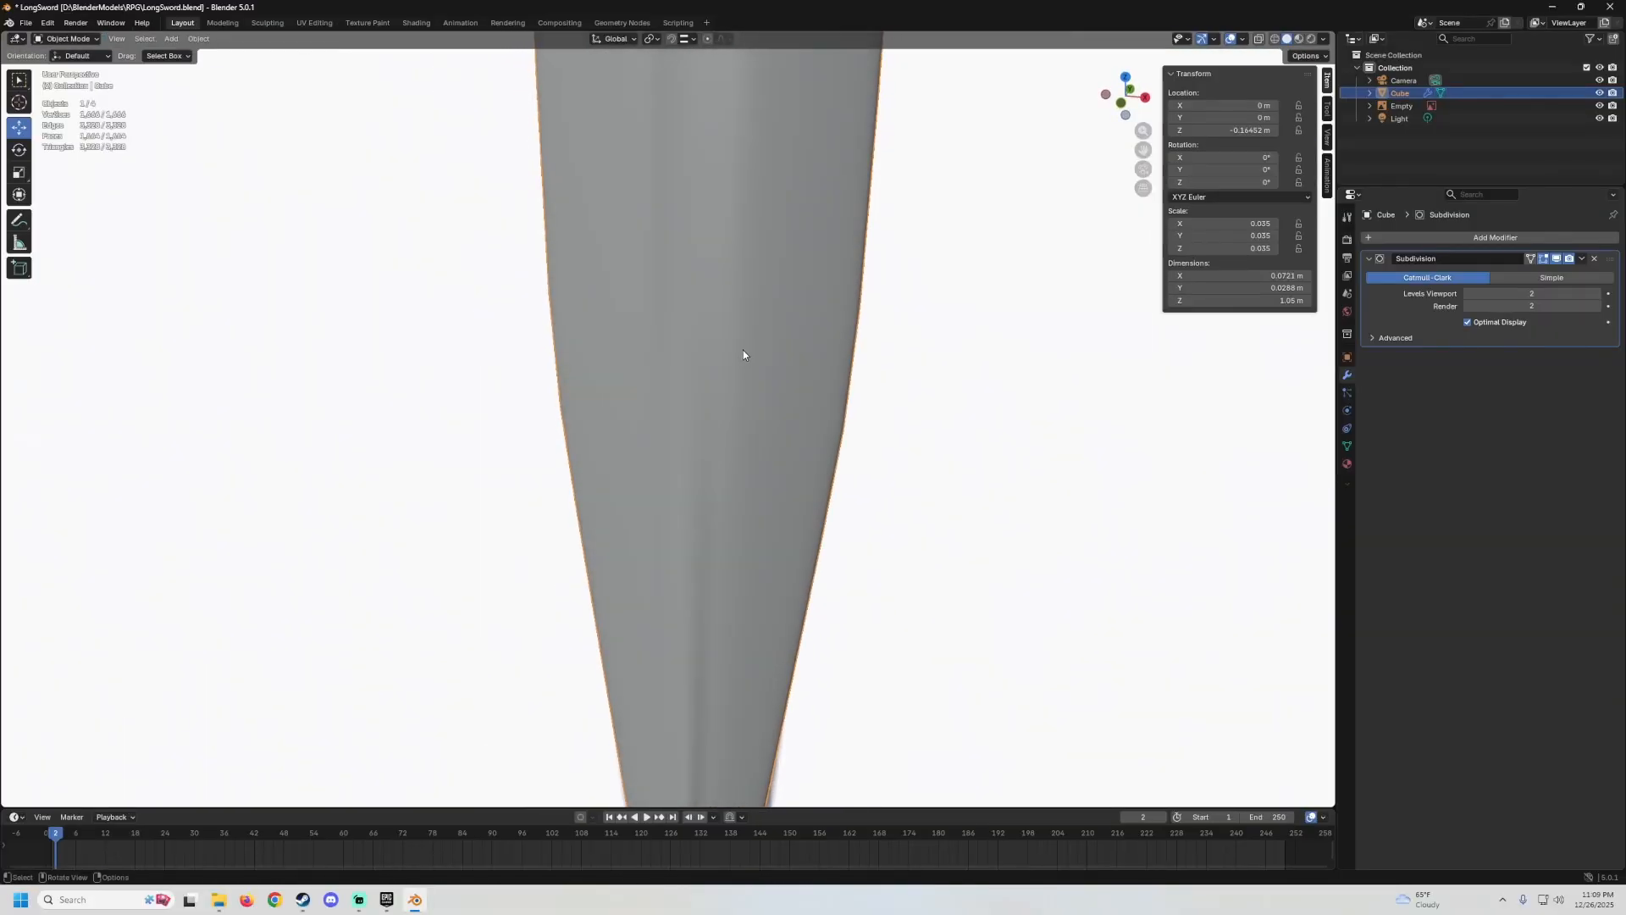
{"action": "mouse_move", "coordinate": [743, 349]}
{"action": "middle_mouse_down"}
{"action": "mouse_move", "coordinate": [710, 358]}
{"action": "mouse_move", "coordinate": [738, 327]}
{"action": "middle_mouse_up"}
{"action": "scroll", "coordinate": [716, 351], "scroll_direction": "up", "scroll_amount": 4}
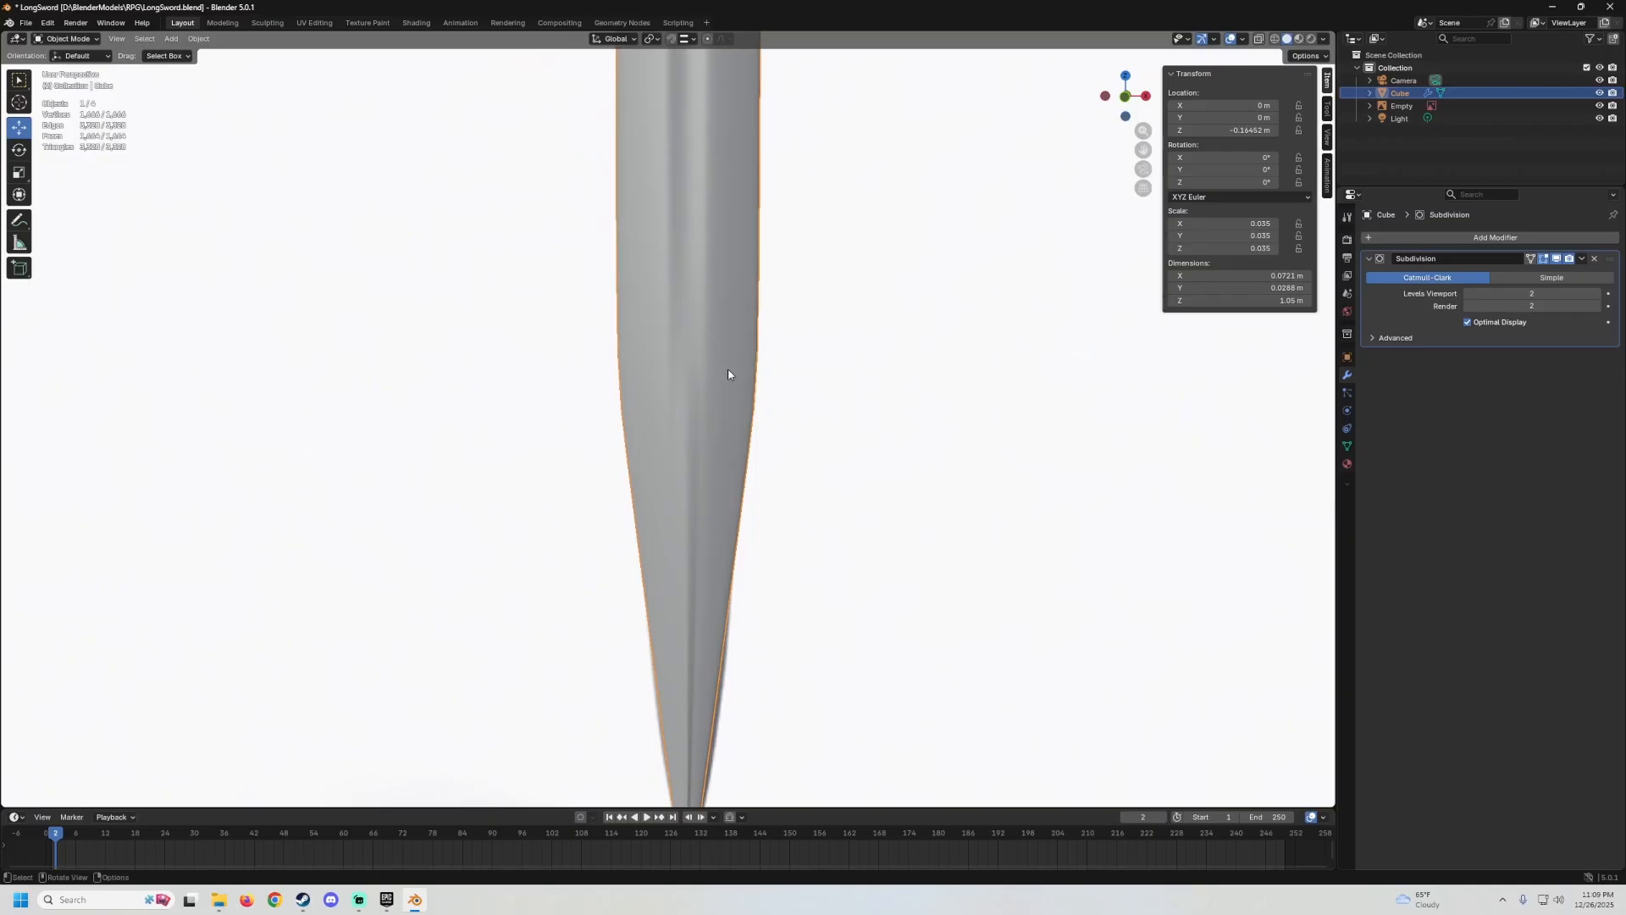
{"action": "middle_click_drag", "start_coordinate": [715, 568], "coordinate": [687, 306], "text": "shift"}
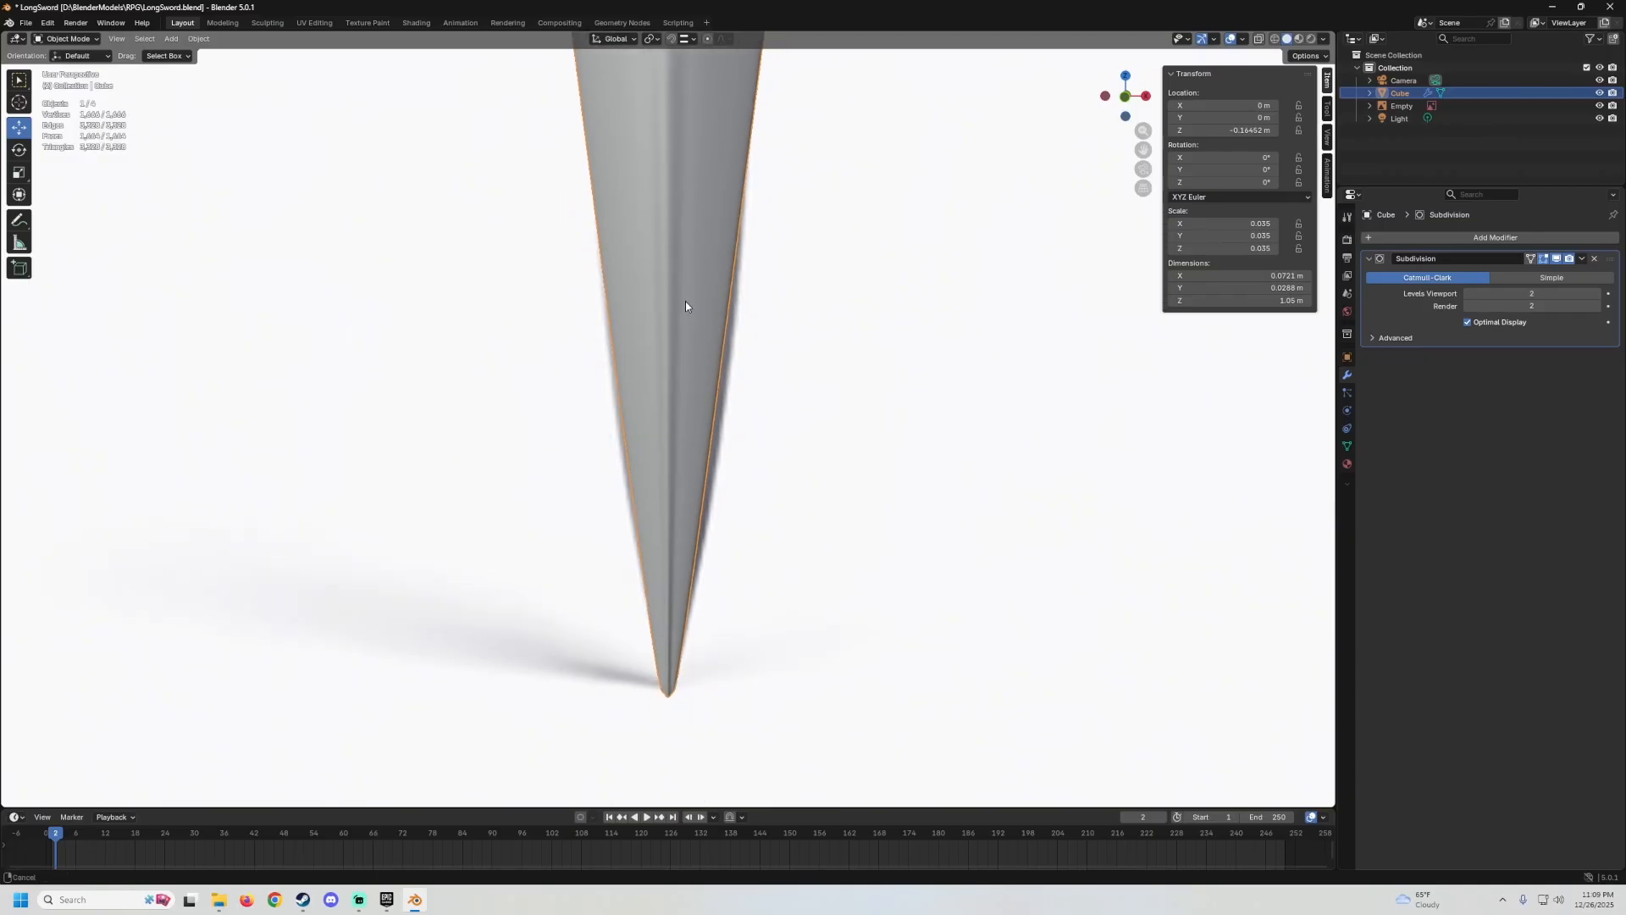
{"action": "middle_click_drag", "start_coordinate": [700, 464], "coordinate": [715, 381]}
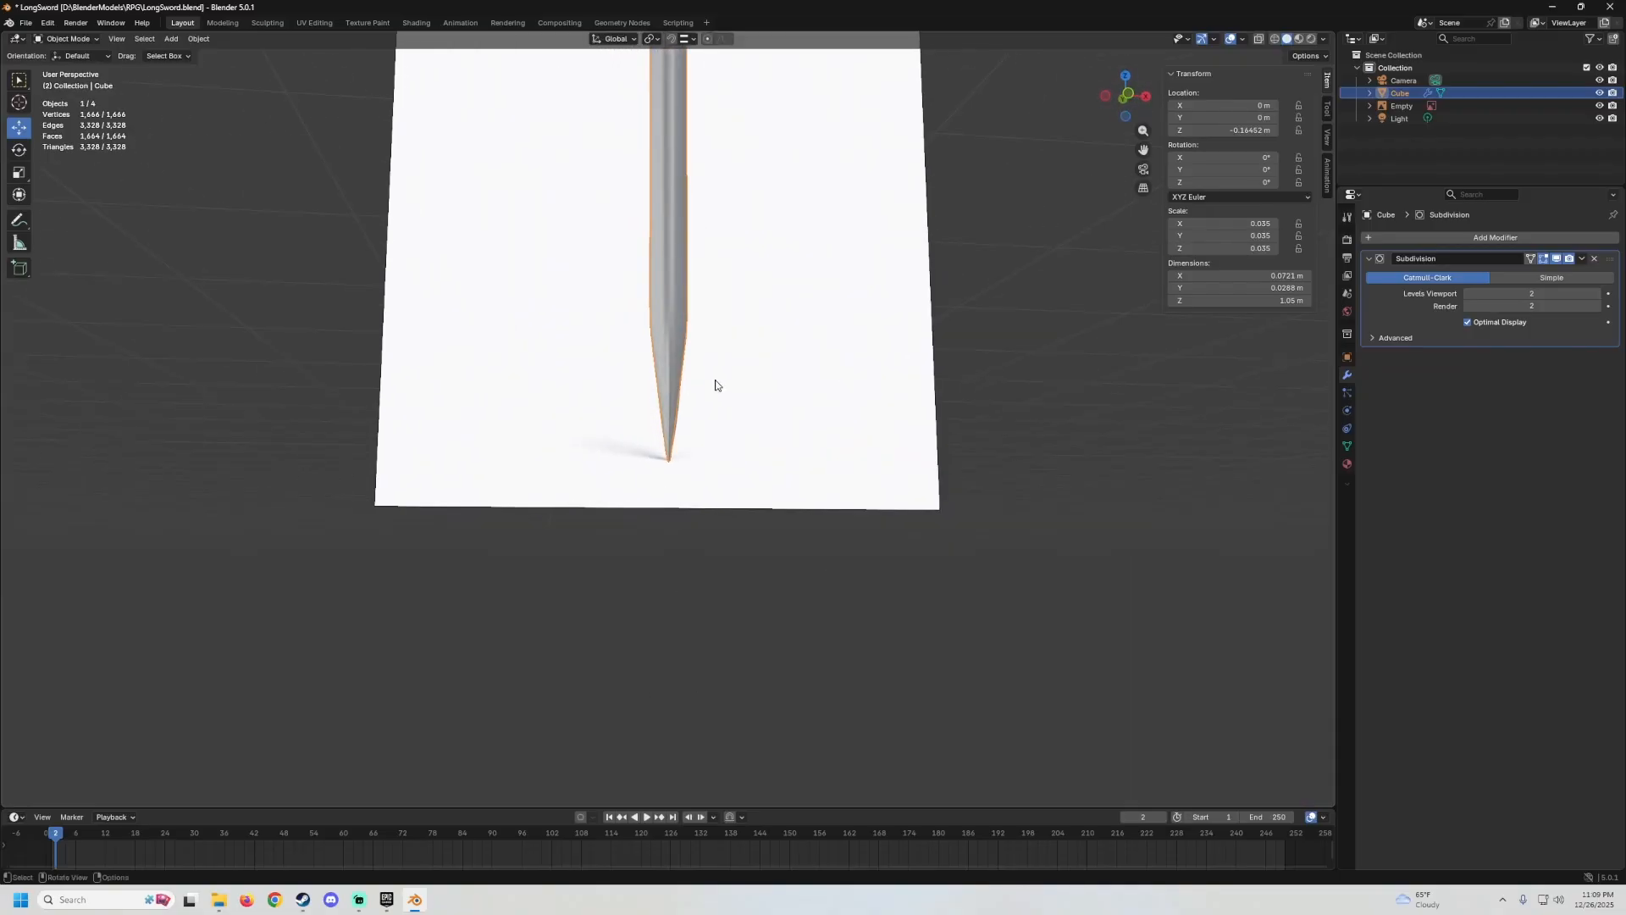
{"action": "scroll", "coordinate": [704, 407], "scroll_direction": "up", "scroll_amount": 4}
{"action": "scroll", "coordinate": [678, 364], "scroll_direction": "up", "scroll_amount": 3}
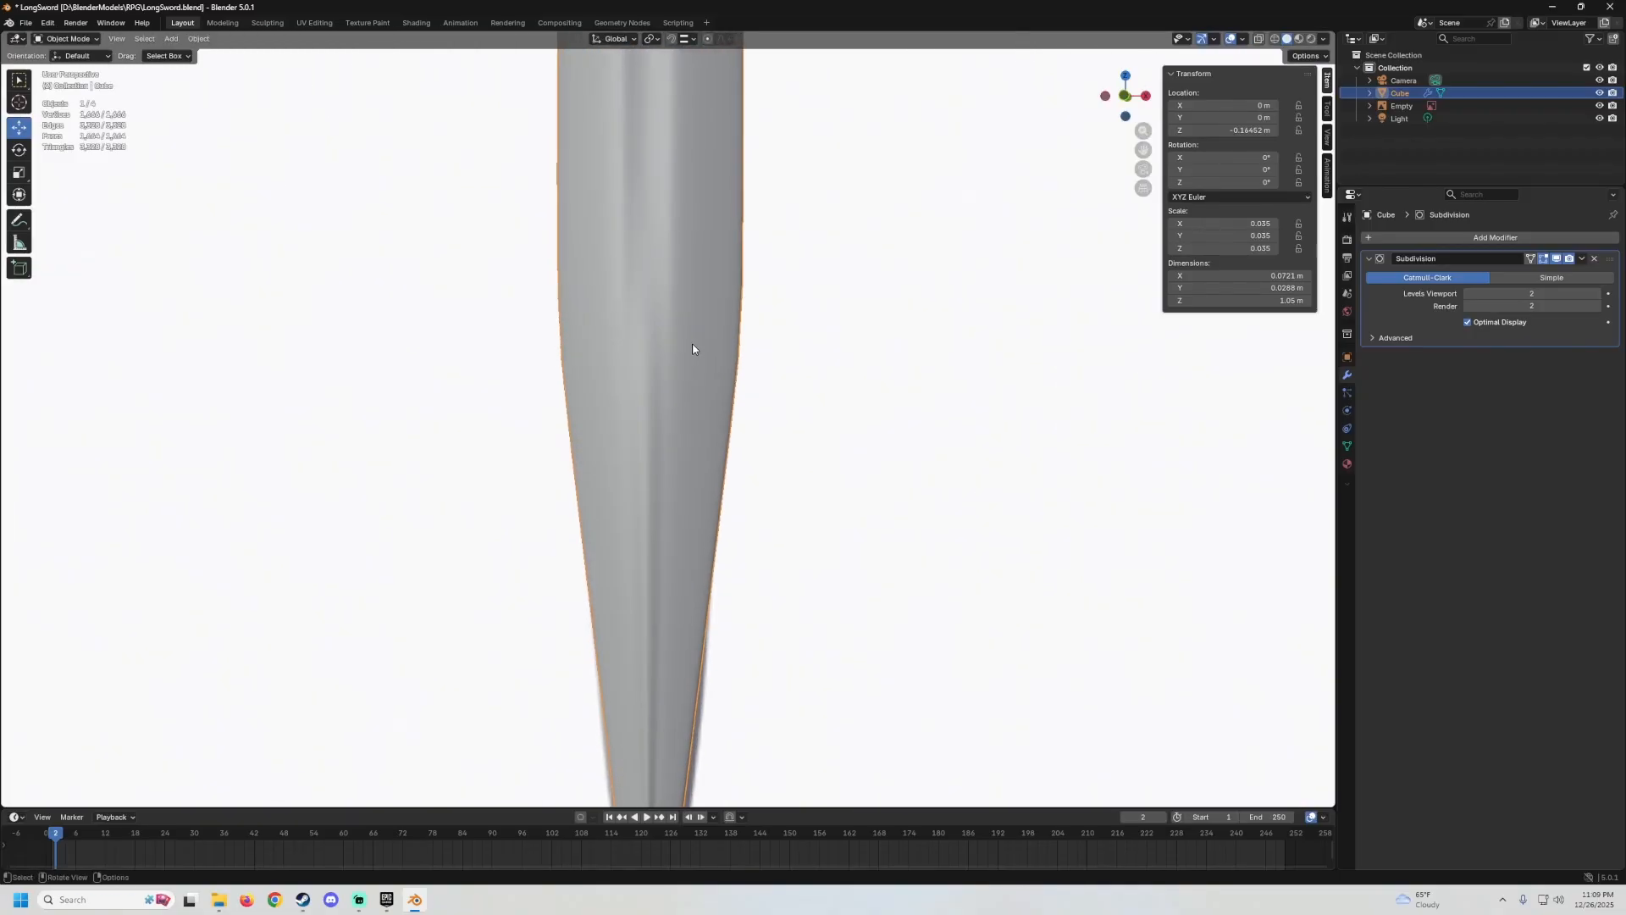
Add a loop cut just below the taper's start with an edge slide of about 0.97, then return to Object Mode.
{"action": "key", "text": "Tab"}
{"action": "scroll", "coordinate": [698, 384], "scroll_direction": "up", "scroll_amount": 2}
{"action": "scroll", "coordinate": [698, 384], "scroll_direction": "up", "scroll_amount": 3}
{"action": "scroll", "coordinate": [881, 498], "scroll_direction": "down", "scroll_amount": 4}
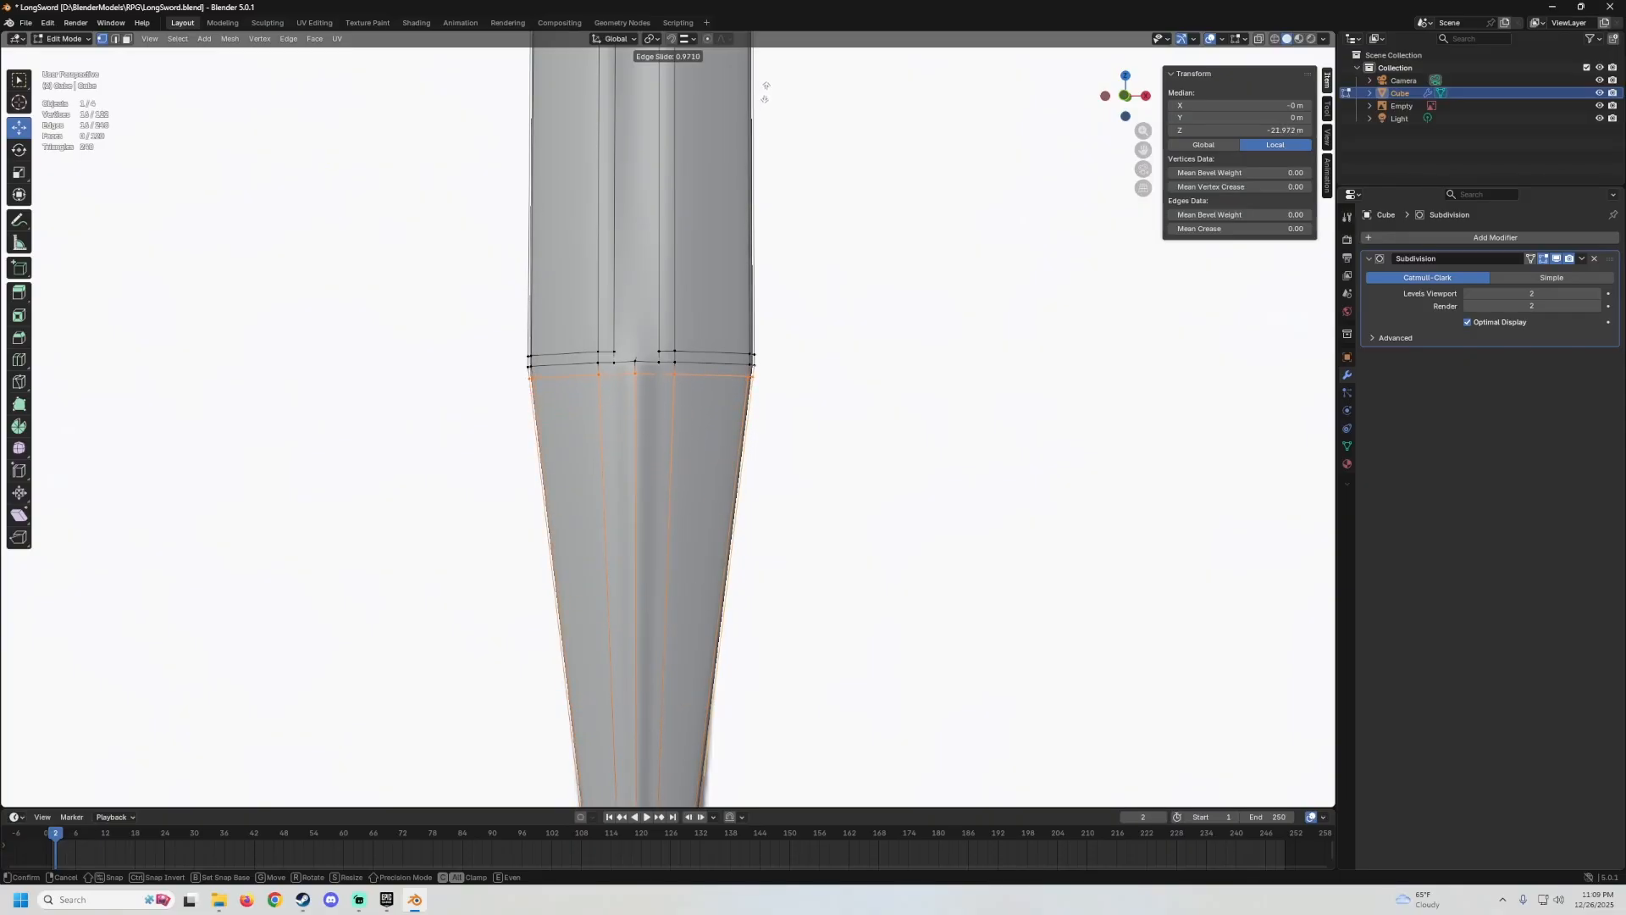
{"action": "left_click", "coordinate": [769, 89]}
{"action": "key", "text": "Tab"}
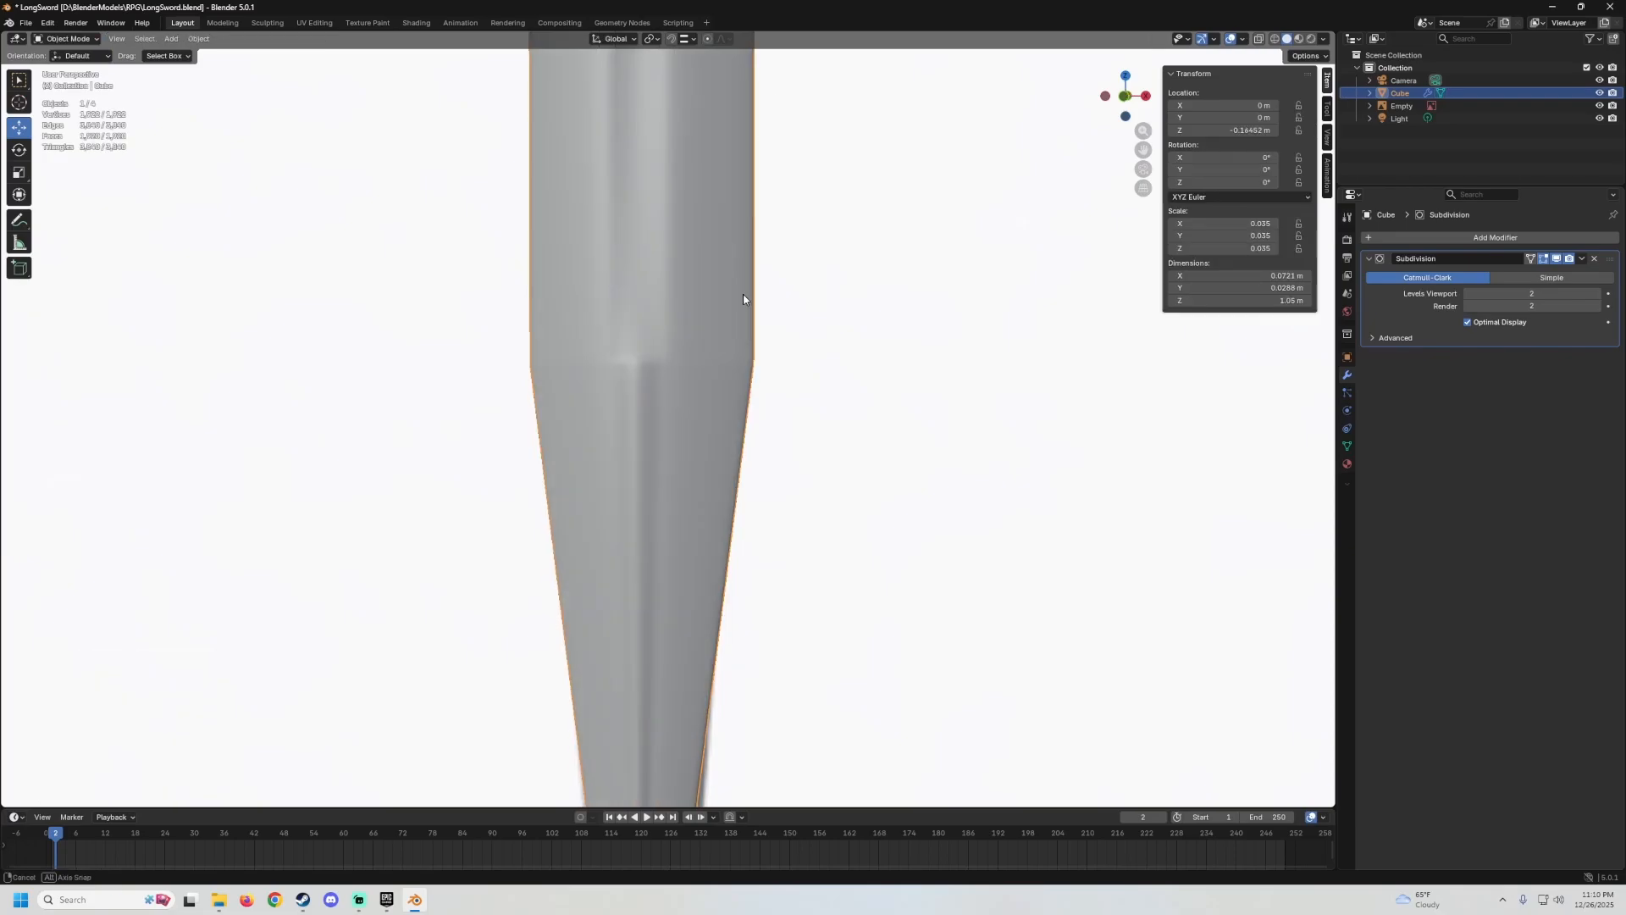
Move the centreline vertex at the taper's start inward along Y to a local position of about -0.345 m.
{"action": "middle_click_drag", "start_coordinate": [745, 297], "coordinate": [679, 359]}
{"action": "scroll", "coordinate": [769, 358], "scroll_direction": "up", "scroll_amount": 5}
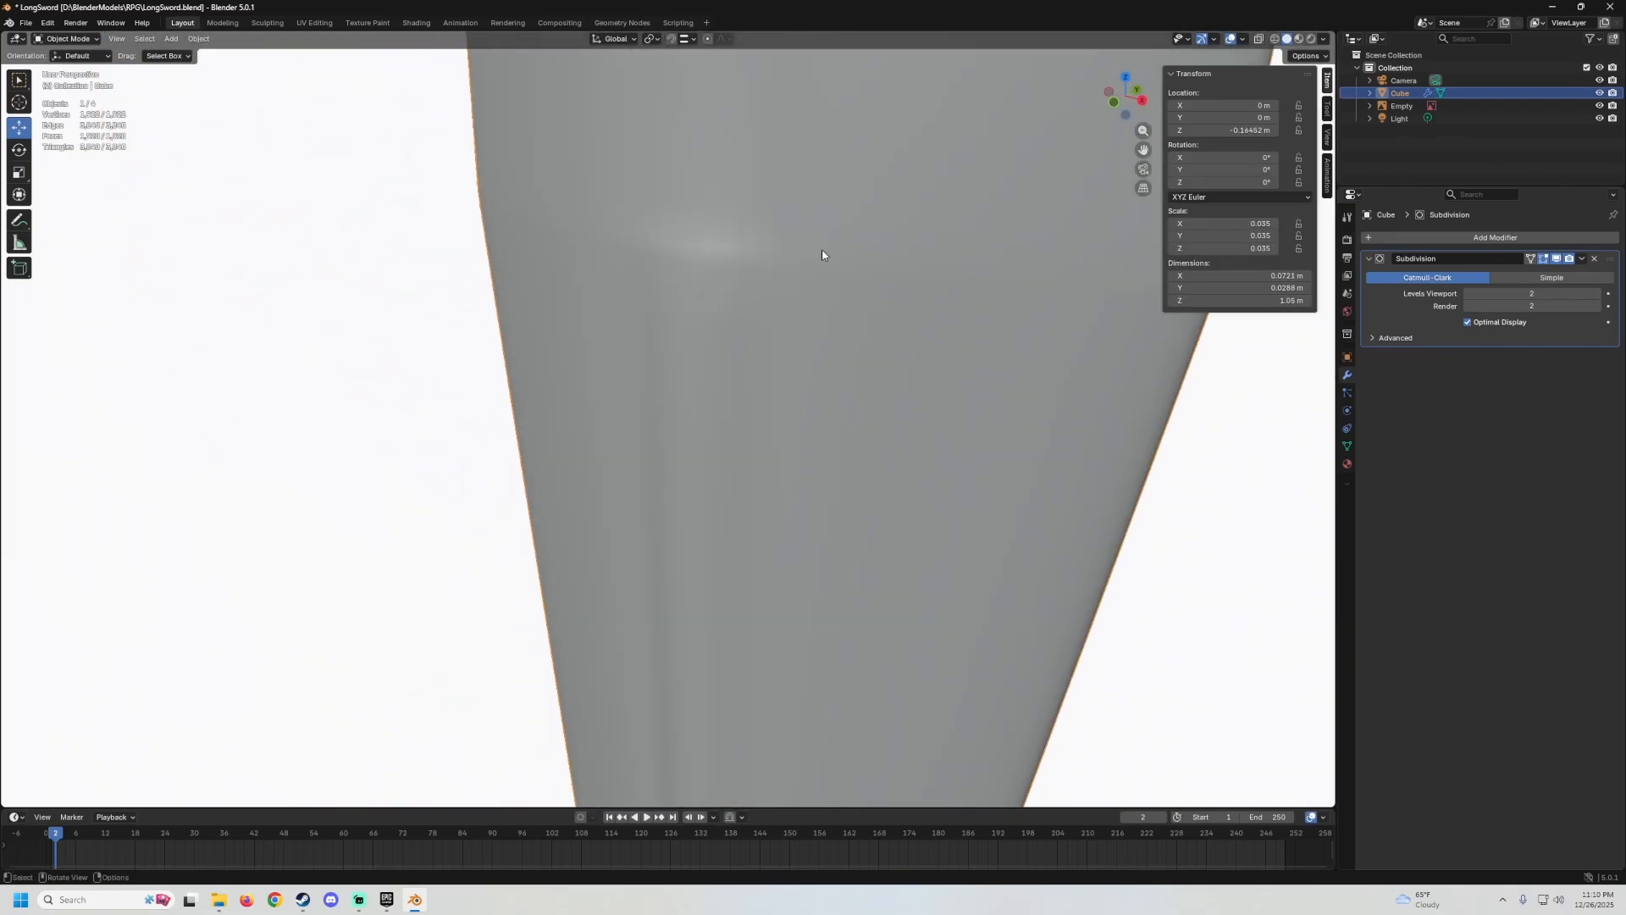
{"action": "middle_click_drag", "start_coordinate": [822, 255], "coordinate": [652, 362]}
{"action": "key", "text": "Tab"}
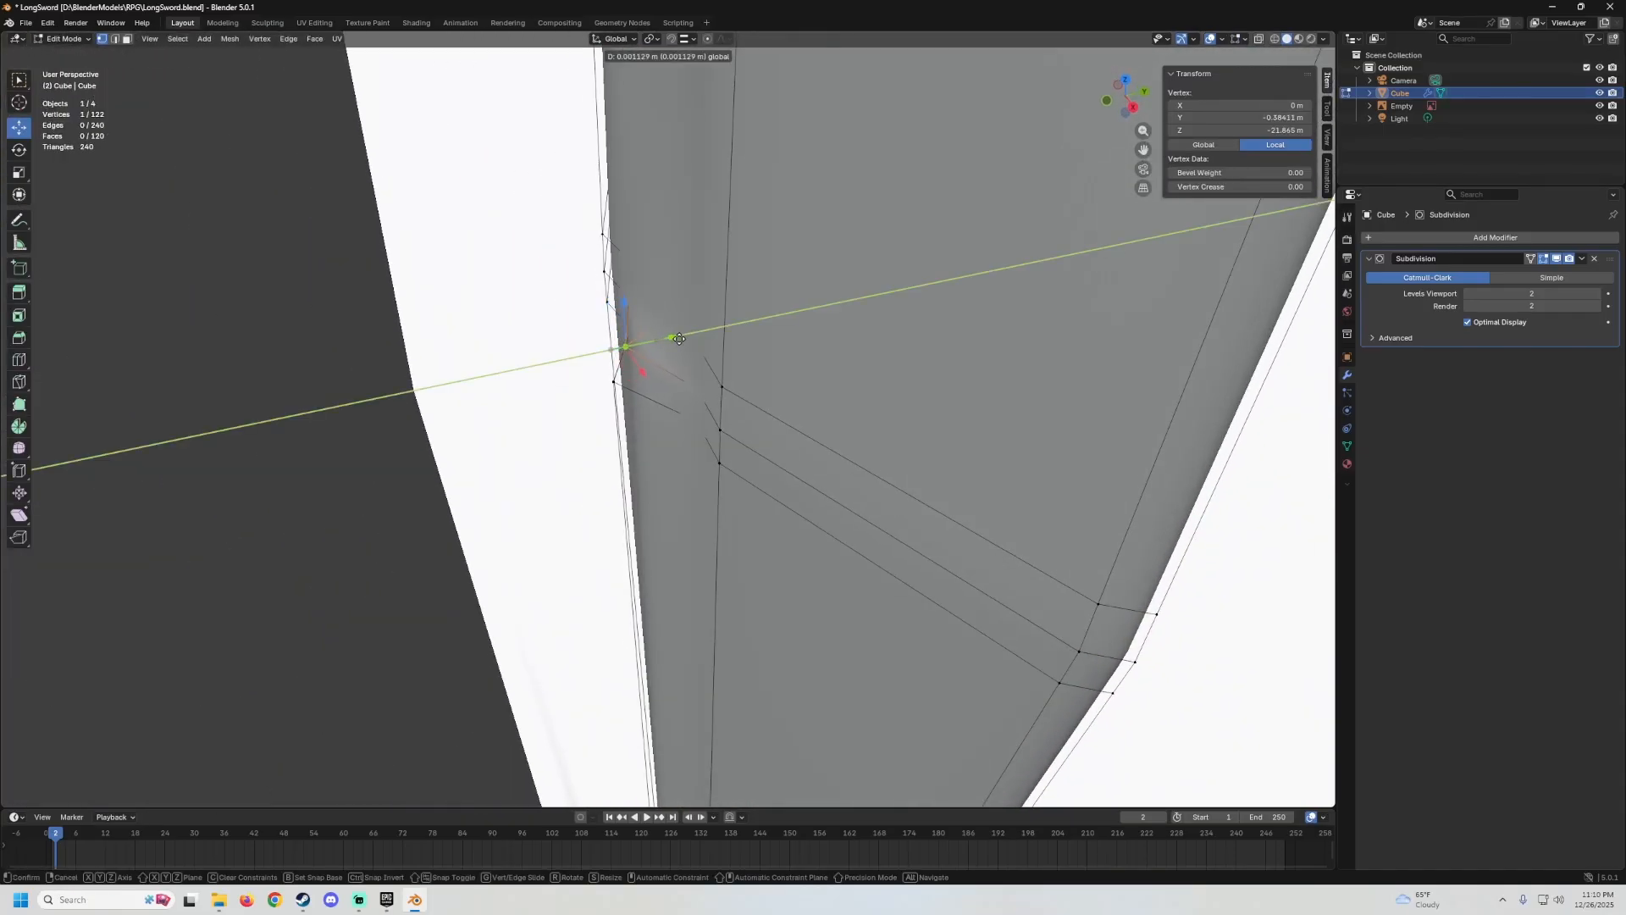
{"action": "left_click_drag", "start_coordinate": [695, 337], "coordinate": [696, 338]}
{"action": "mouse_move", "coordinate": [696, 337]}
{"action": "middle_mouse_down"}
{"action": "mouse_move", "coordinate": [781, 356]}
{"action": "mouse_move", "coordinate": [841, 325]}
{"action": "mouse_move", "coordinate": [735, 363]}
{"action": "mouse_move", "coordinate": [795, 353]}
{"action": "mouse_move", "coordinate": [863, 379]}
{"action": "mouse_move", "coordinate": [801, 425]}
{"action": "mouse_move", "coordinate": [715, 331]}
{"action": "middle_mouse_up"}
Examine how the fuller ends at the taper's start, comparing the smoothed surface with its mesh.
{"action": "key", "text": "Tab"}
{"action": "scroll", "coordinate": [784, 358], "scroll_direction": "down", "scroll_amount": 4}
{"action": "key", "text": "Tab"}
{"action": "key", "text": "Tab"}
{"action": "scroll", "coordinate": [711, 410], "scroll_direction": "down", "scroll_amount": 3}
{"action": "scroll", "coordinate": [717, 338], "scroll_direction": "up", "scroll_amount": 3}
{"action": "key", "text": "Tab"}
{"action": "scroll", "coordinate": [729, 448], "scroll_direction": "up", "scroll_amount": 7}
{"action": "mouse_move", "coordinate": [783, 375]}
{"action": "middle_mouse_down"}
{"action": "mouse_move", "coordinate": [763, 394]}
{"action": "mouse_move", "coordinate": [767, 366]}
{"action": "middle_mouse_up"}
{"action": "scroll", "coordinate": [763, 394], "scroll_direction": "down", "scroll_amount": 4}
{"action": "scroll", "coordinate": [770, 339], "scroll_direction": "up", "scroll_amount": 3}
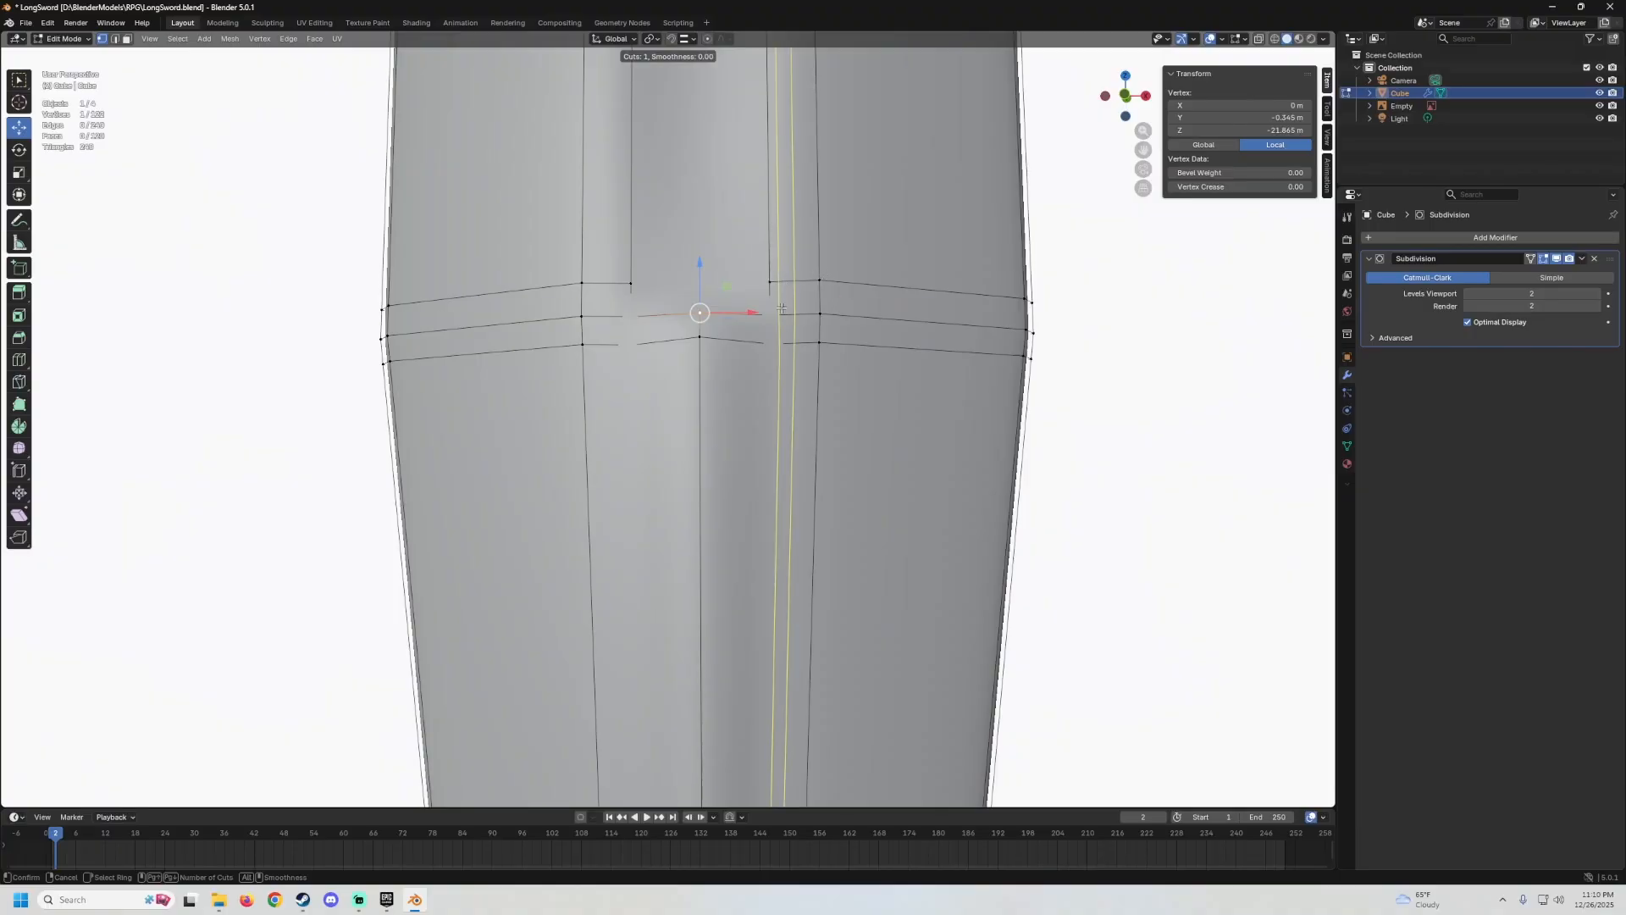
Move the three vertices beside the centreline at the taper's start about 0.002 m inward along X and adjust a neighbouring vertex's depth.
{"action": "middle_click_drag", "start_coordinate": [772, 303], "coordinate": [768, 358]}
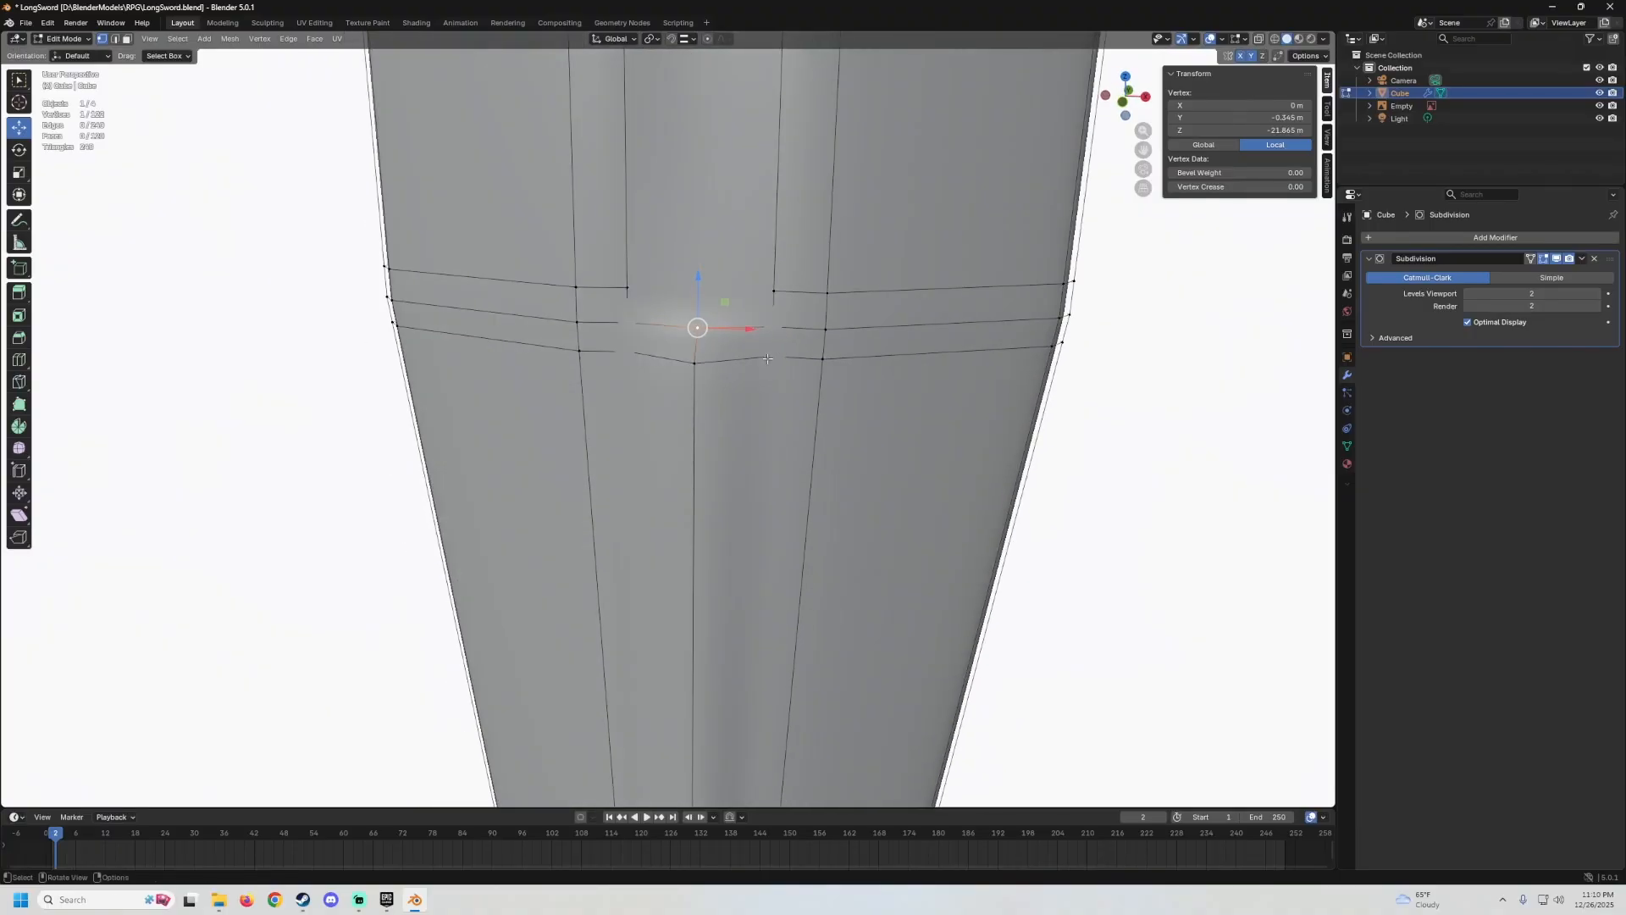
{"action": "left_click", "coordinate": [777, 358], "text": "ctrl"}
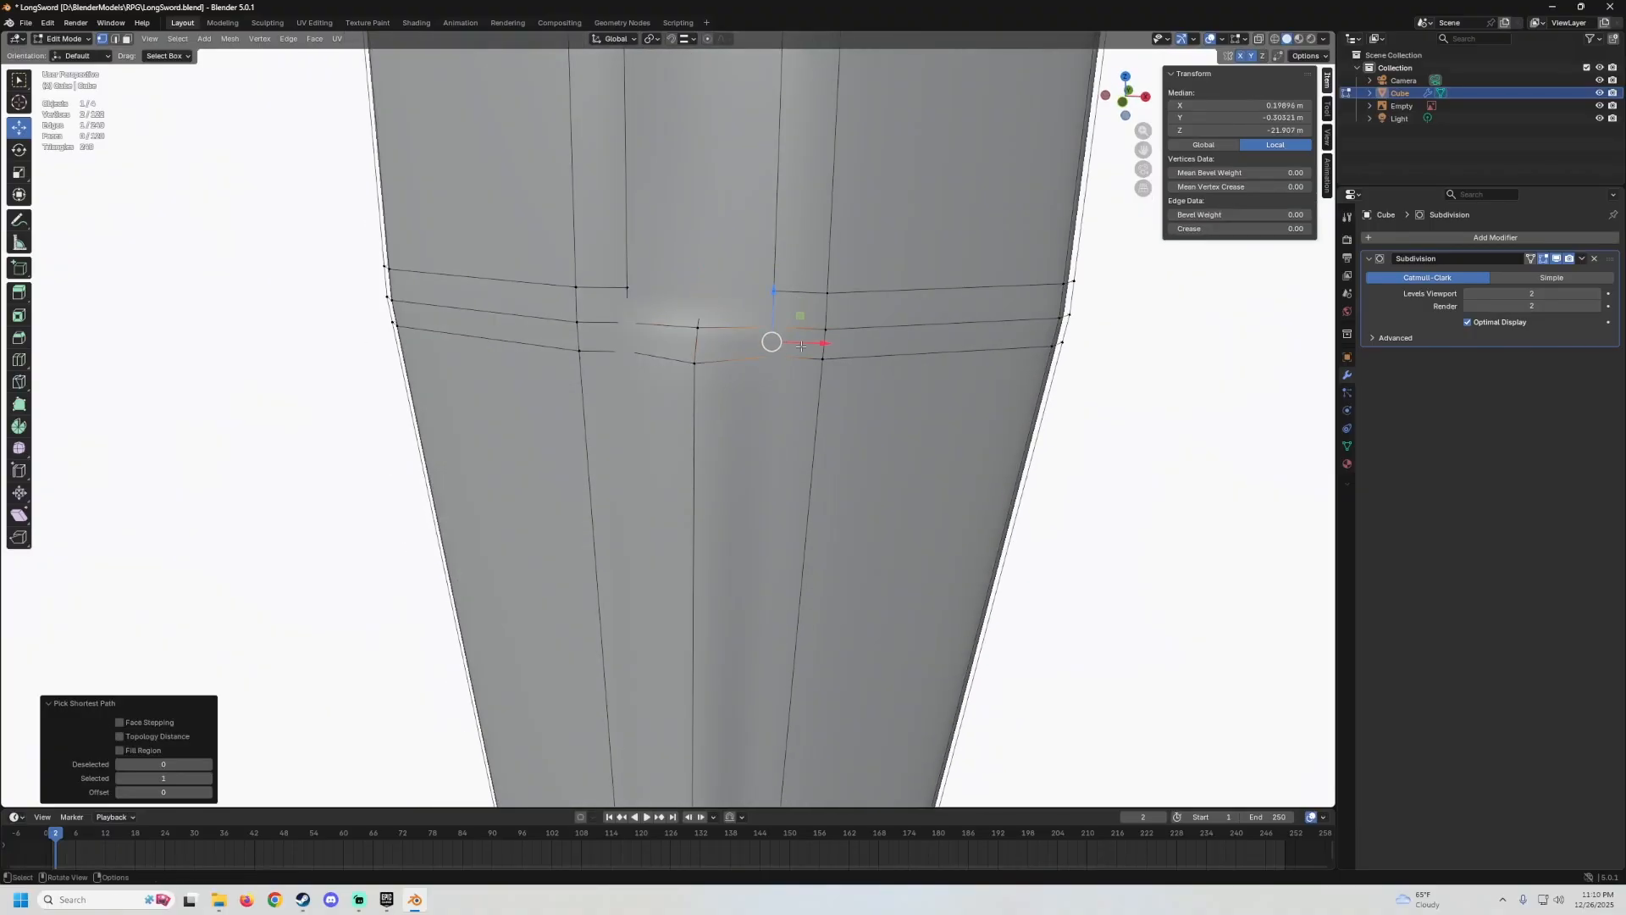
{"action": "middle_click_drag", "start_coordinate": [788, 310], "coordinate": [853, 301]}
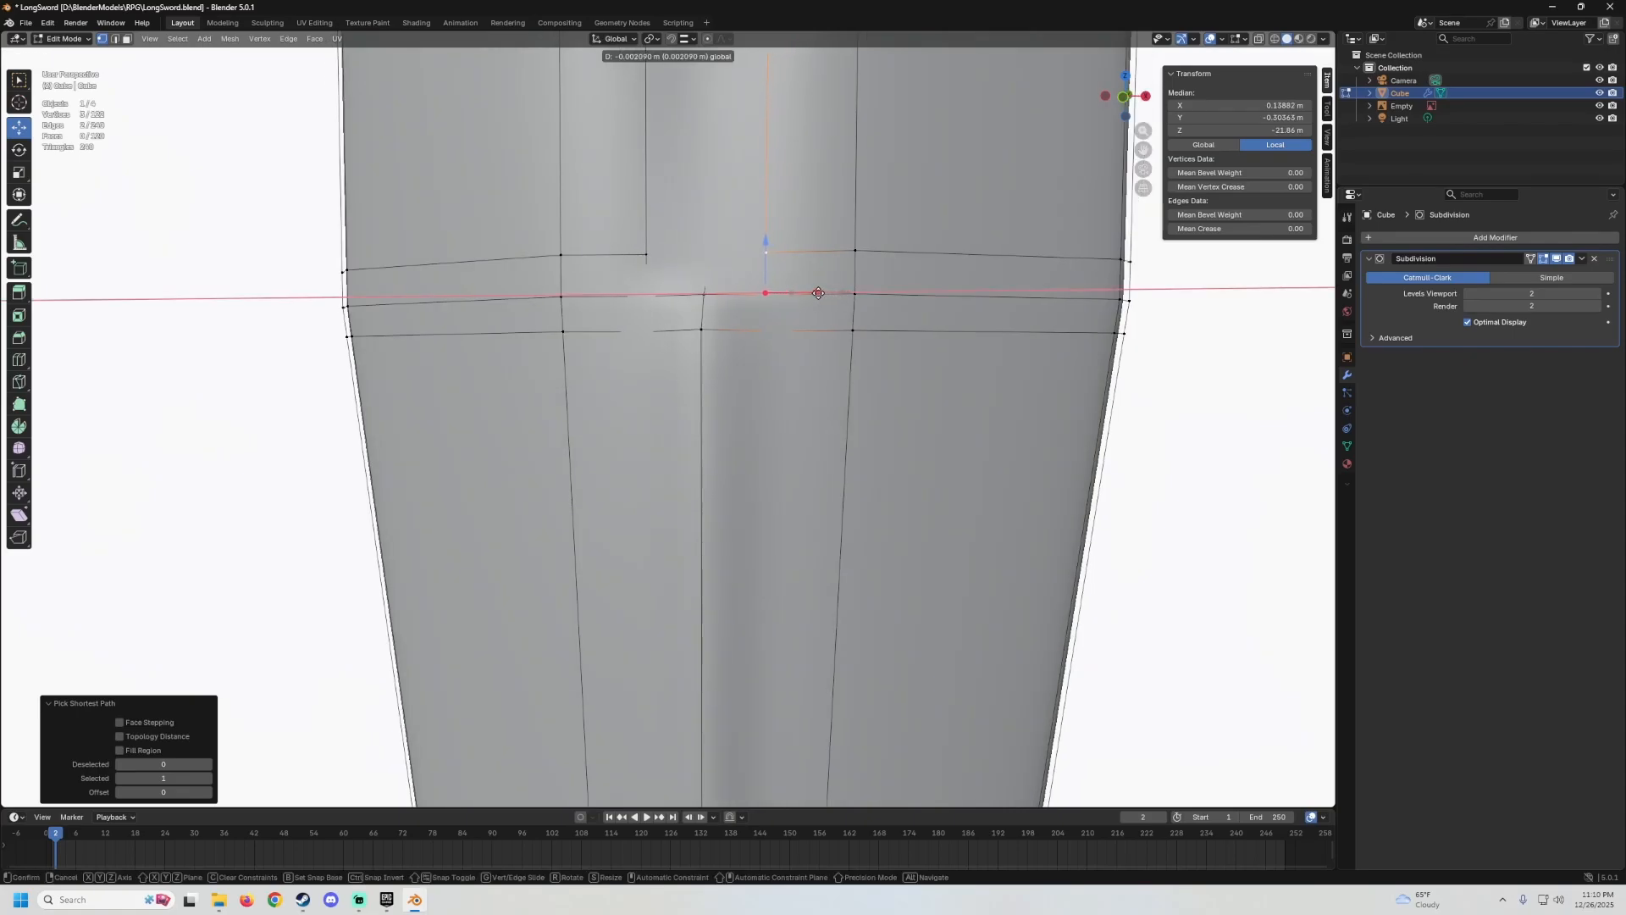
{"action": "left_click", "coordinate": [818, 293]}
{"action": "middle_click_drag", "start_coordinate": [818, 293], "coordinate": [614, 365]}
{"action": "left_click", "coordinate": [627, 376]}
{"action": "scroll", "coordinate": [627, 376], "scroll_direction": "up", "scroll_amount": 1}
{"action": "left_click_drag", "start_coordinate": [672, 353], "coordinate": [688, 352]}
Inspect the reshaped end of the fuller on the smoothed blade in Object Mode.
{"action": "key", "text": "Tab"}
{"action": "middle_click_drag", "start_coordinate": [687, 352], "coordinate": [720, 378]}
{"action": "scroll", "coordinate": [762, 383], "scroll_direction": "up", "scroll_amount": 5}
{"action": "key", "text": "Tab"}
{"action": "key", "text": "Tab"}
{"action": "scroll", "coordinate": [784, 368], "scroll_direction": "down", "scroll_amount": 5}
{"action": "scroll", "coordinate": [710, 430], "scroll_direction": "up", "scroll_amount": 5}
Move the edge loop just below the taper's start down along Z and review the transition in Object Mode.
{"action": "key", "text": "Tab"}
{"action": "scroll", "coordinate": [718, 425], "scroll_direction": "up", "scroll_amount": 2}
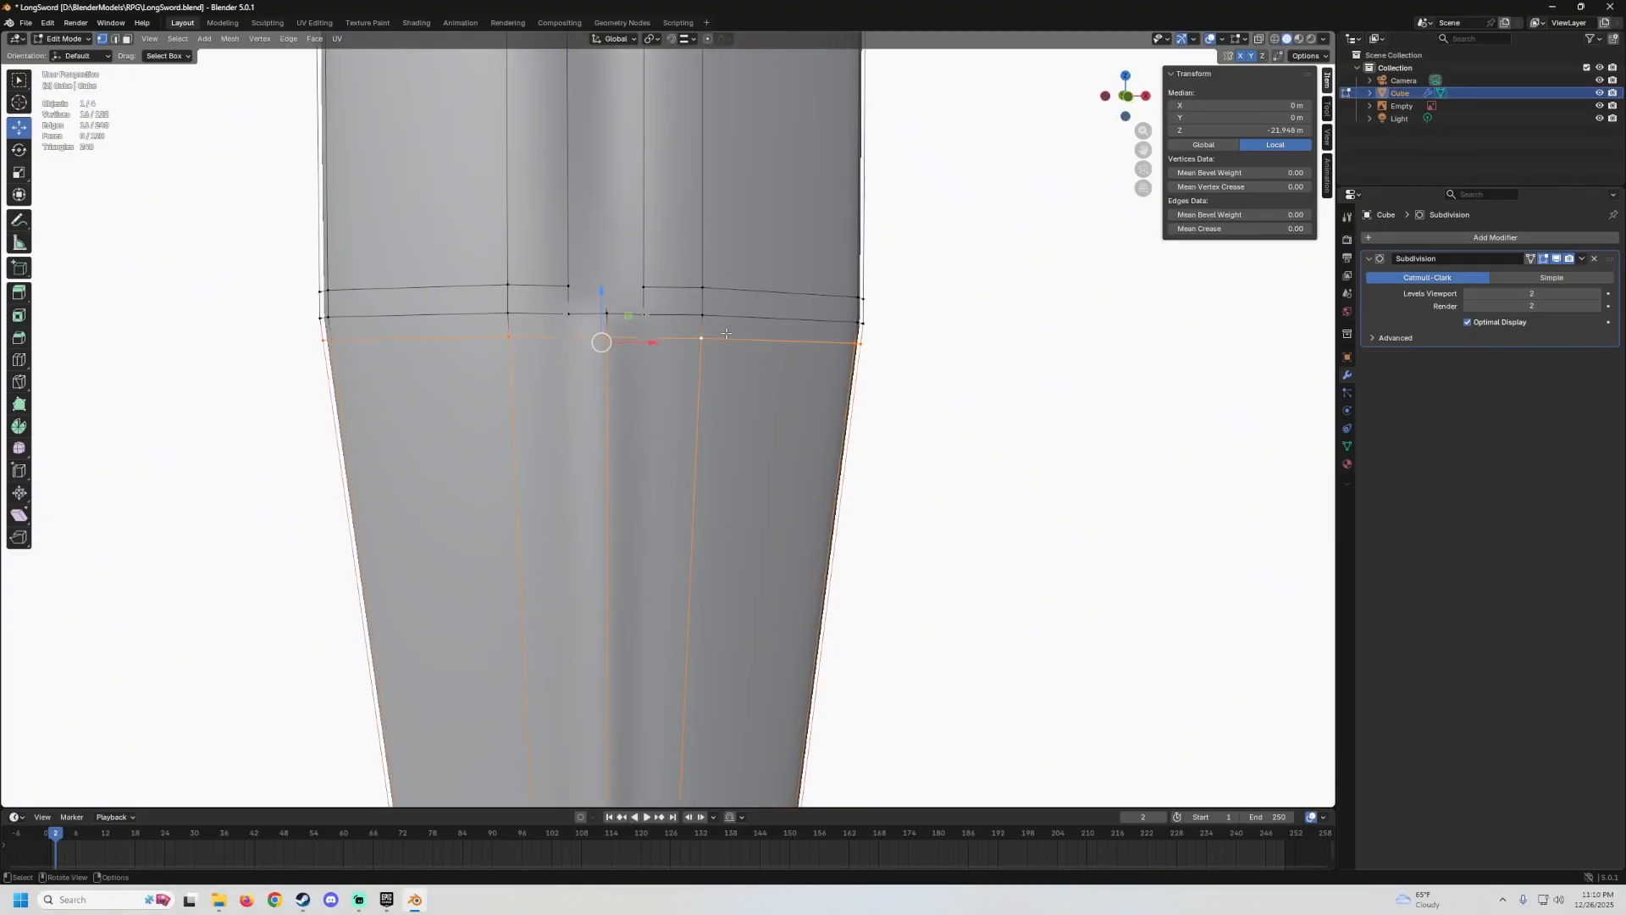
{"action": "left_click_drag", "start_coordinate": [601, 289], "coordinate": [604, 322]}
{"action": "key", "text": "Tab"}
{"action": "scroll", "coordinate": [623, 353], "scroll_direction": "down", "scroll_amount": 2}
{"action": "middle_click_drag", "start_coordinate": [623, 353], "coordinate": [600, 390]}
{"action": "scroll", "coordinate": [709, 352], "scroll_direction": "down", "scroll_amount": 4}
{"action": "mouse_move", "coordinate": [708, 352]}
{"action": "middle_mouse_down"}
{"action": "mouse_move", "coordinate": [729, 320]}
{"action": "mouse_move", "coordinate": [752, 319]}
{"action": "mouse_move", "coordinate": [709, 336]}
{"action": "mouse_move", "coordinate": [722, 338]}
{"action": "middle_mouse_up"}
{"action": "scroll", "coordinate": [647, 378], "scroll_direction": "up", "scroll_amount": 6}
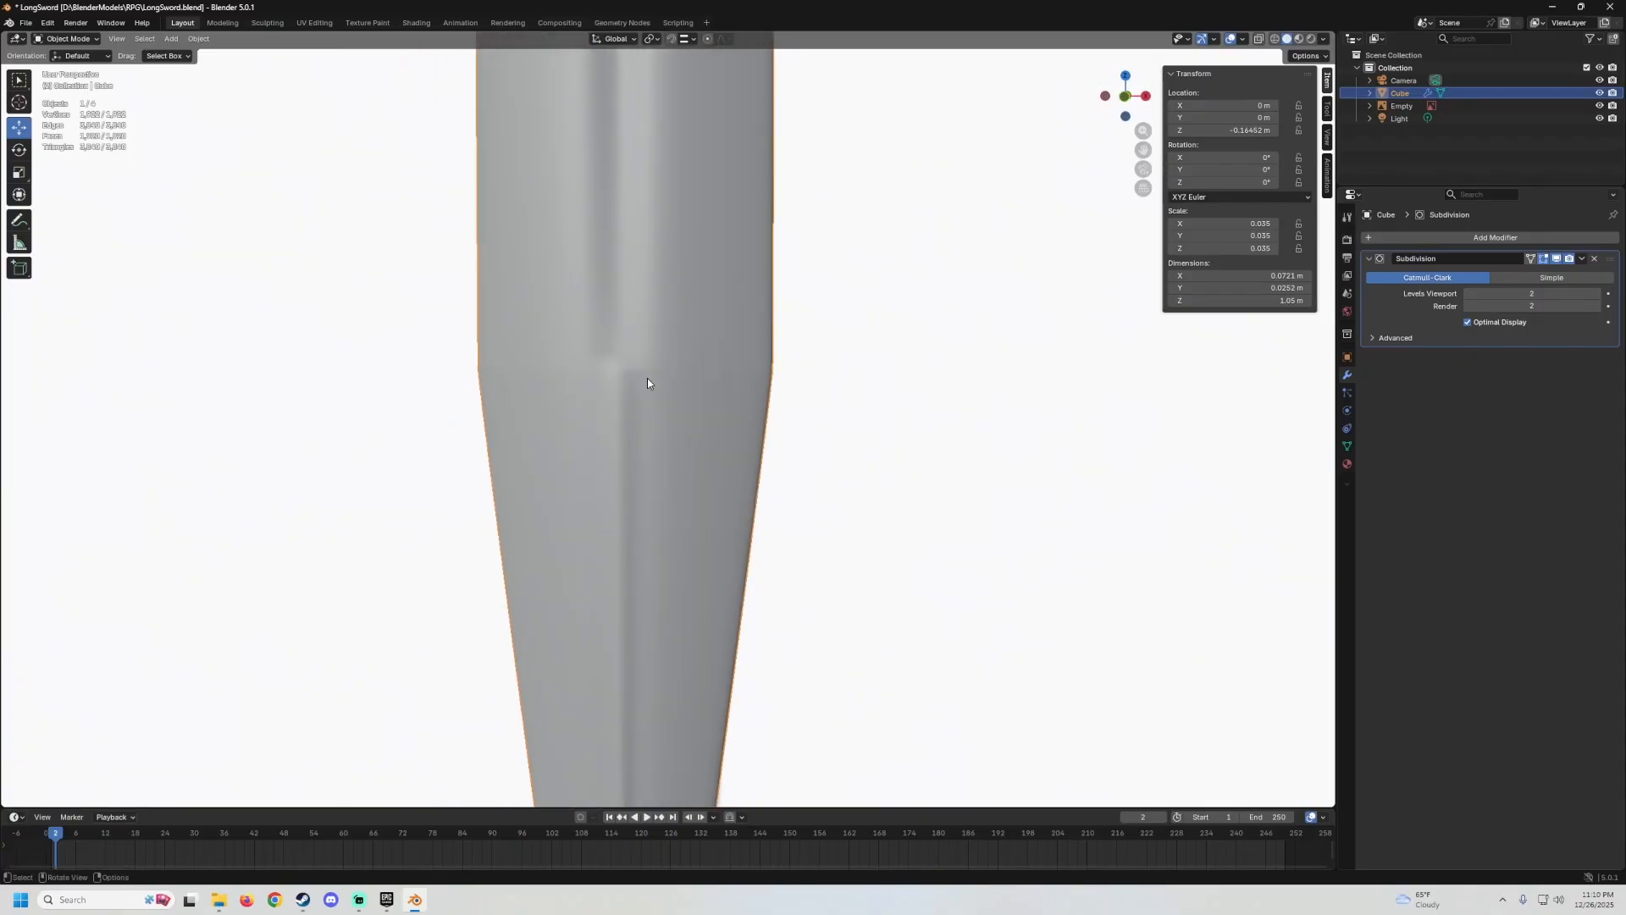
Raise the edge loop just above the taper's start by about 0.006 m along Z and check the blade in Object Mode.
{"action": "key", "text": "Tab"}
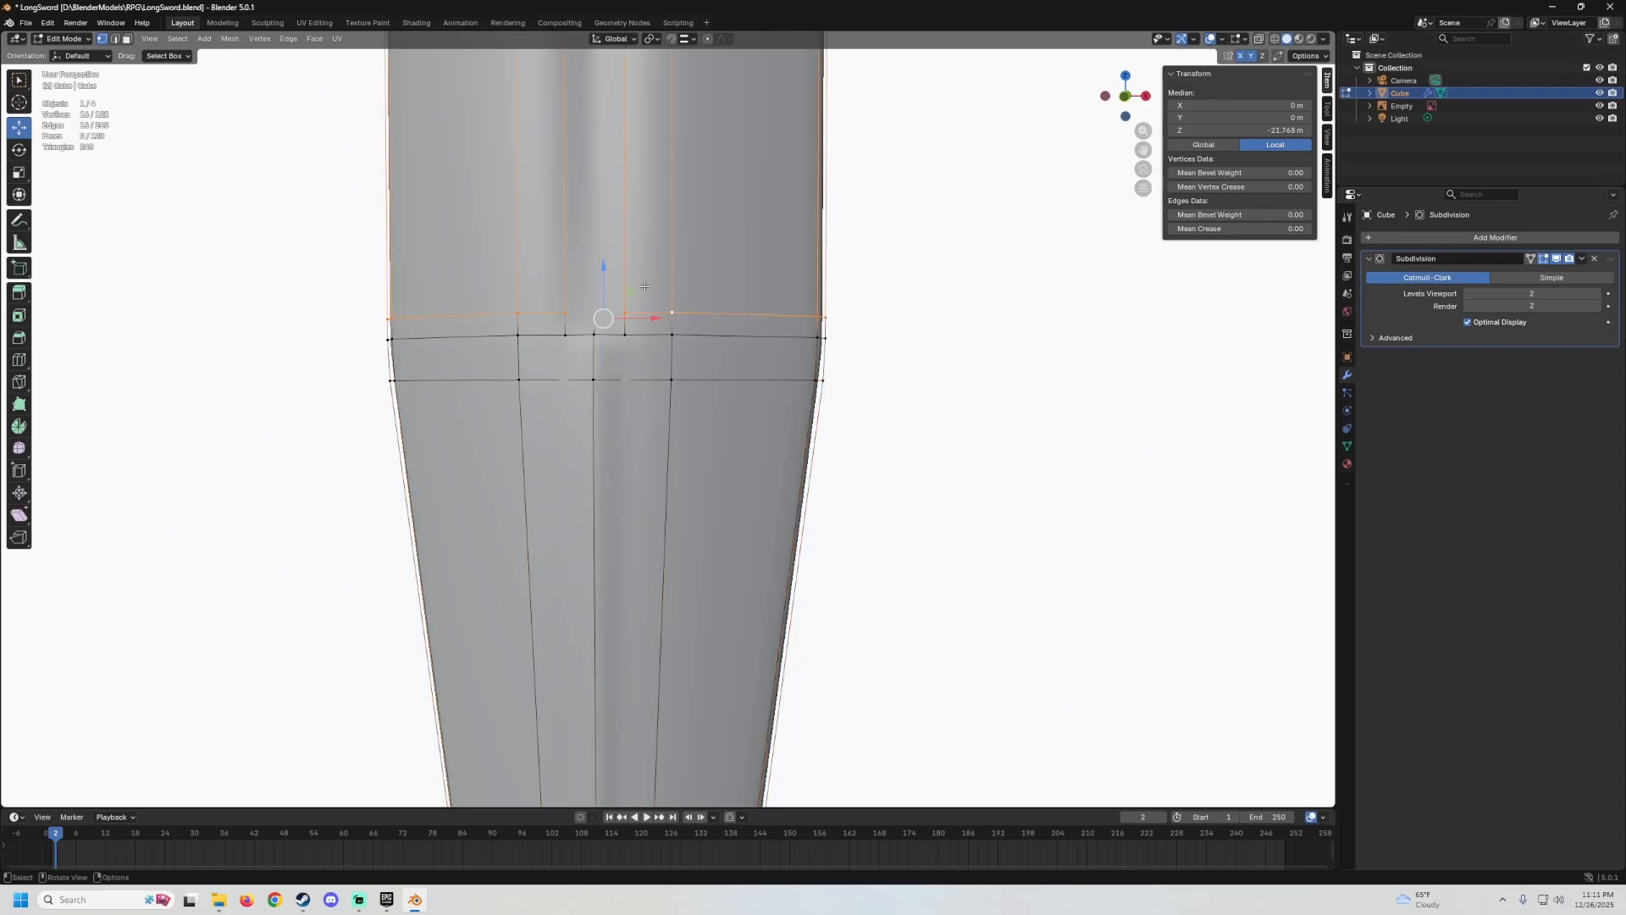
{"action": "left_click_drag", "start_coordinate": [599, 236], "coordinate": [599, 226]}
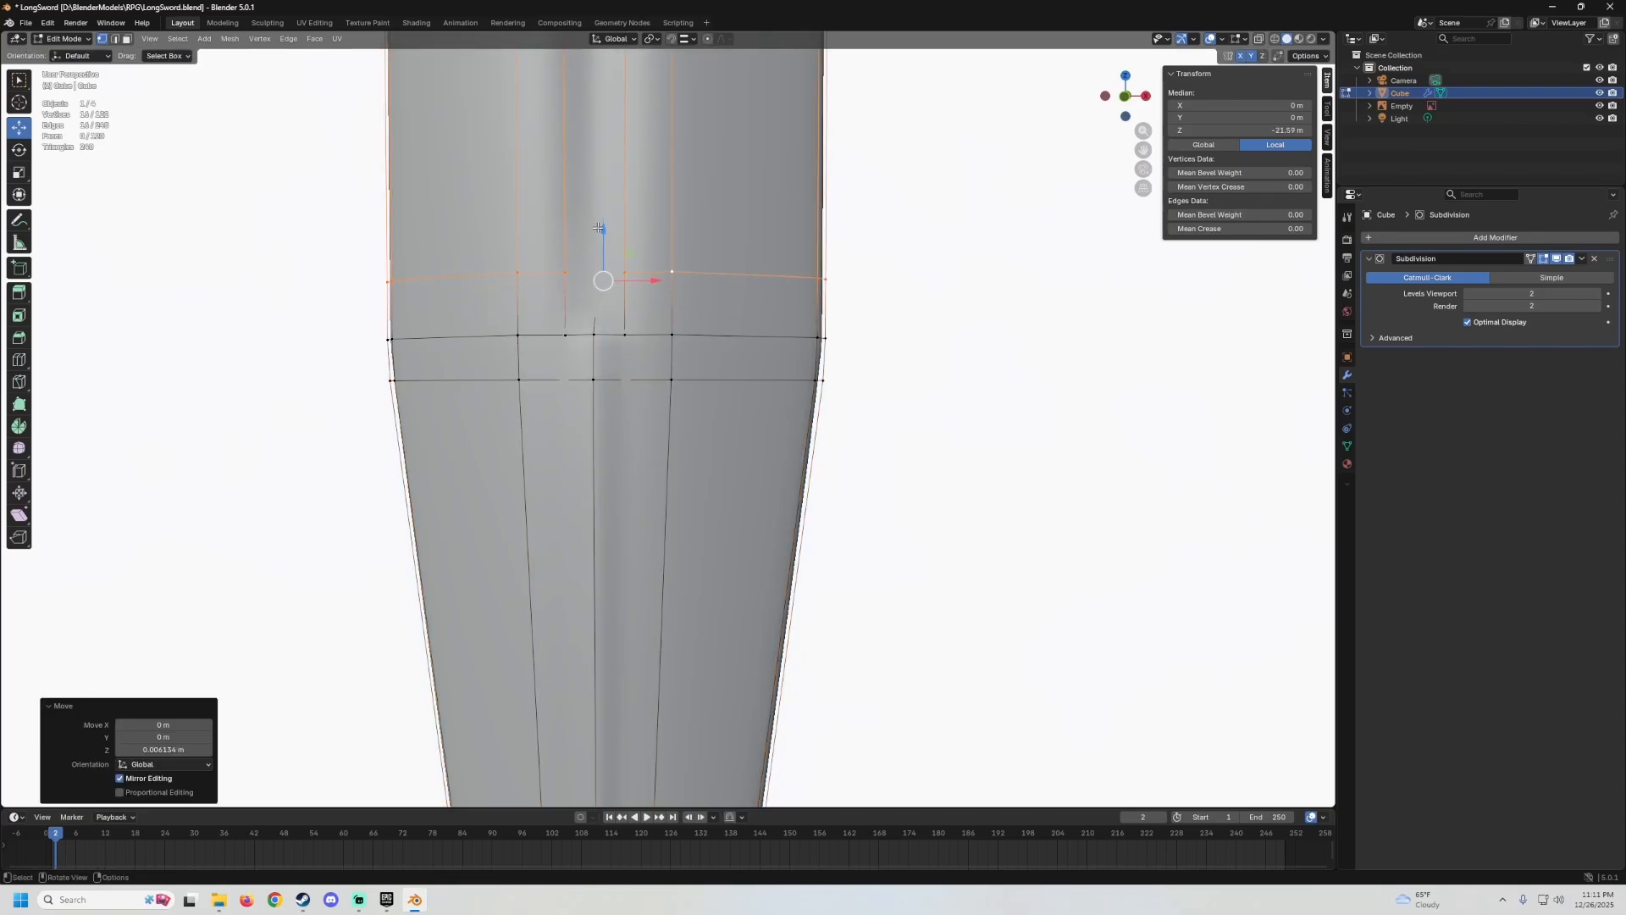
{"action": "key", "text": "Tab"}
{"action": "scroll", "coordinate": [711, 305], "scroll_direction": "down", "scroll_amount": 4}
{"action": "middle_click_drag", "start_coordinate": [712, 307], "coordinate": [671, 336]}
{"action": "scroll", "coordinate": [720, 307], "scroll_direction": "down", "scroll_amount": 5}
{"action": "scroll", "coordinate": [672, 347], "scroll_direction": "up", "scroll_amount": 4}
{"action": "scroll", "coordinate": [708, 374], "scroll_direction": "down", "scroll_amount": 3}
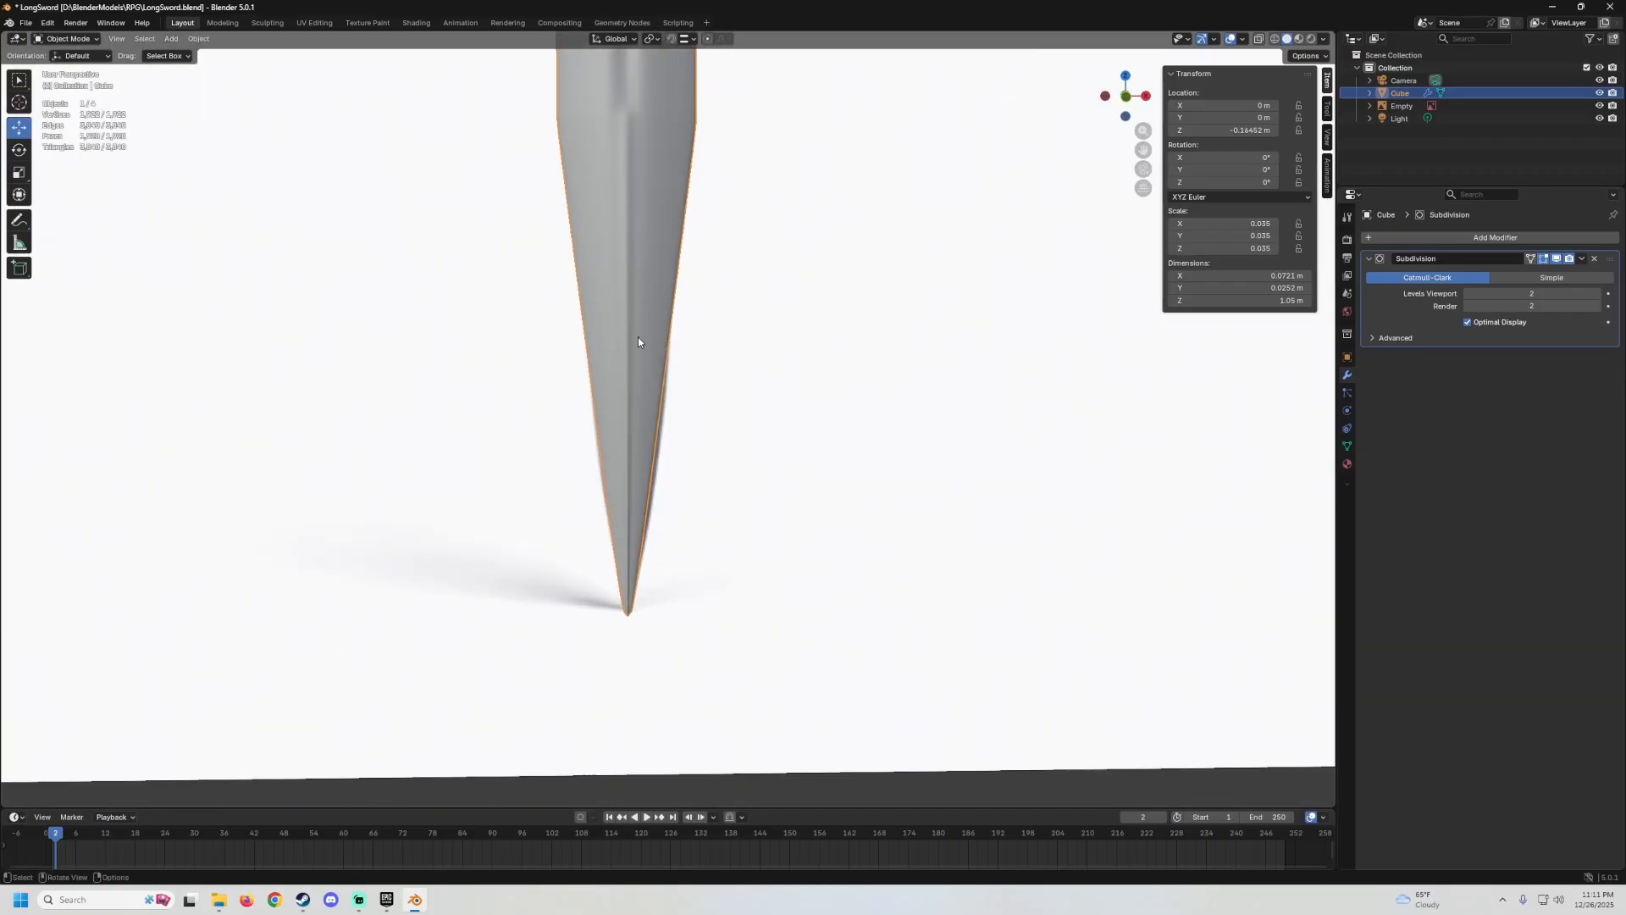
Add a single horizontal loop cut midway along the tapered tip with a slide factor of 0.
{"action": "key", "text": "Tab"}
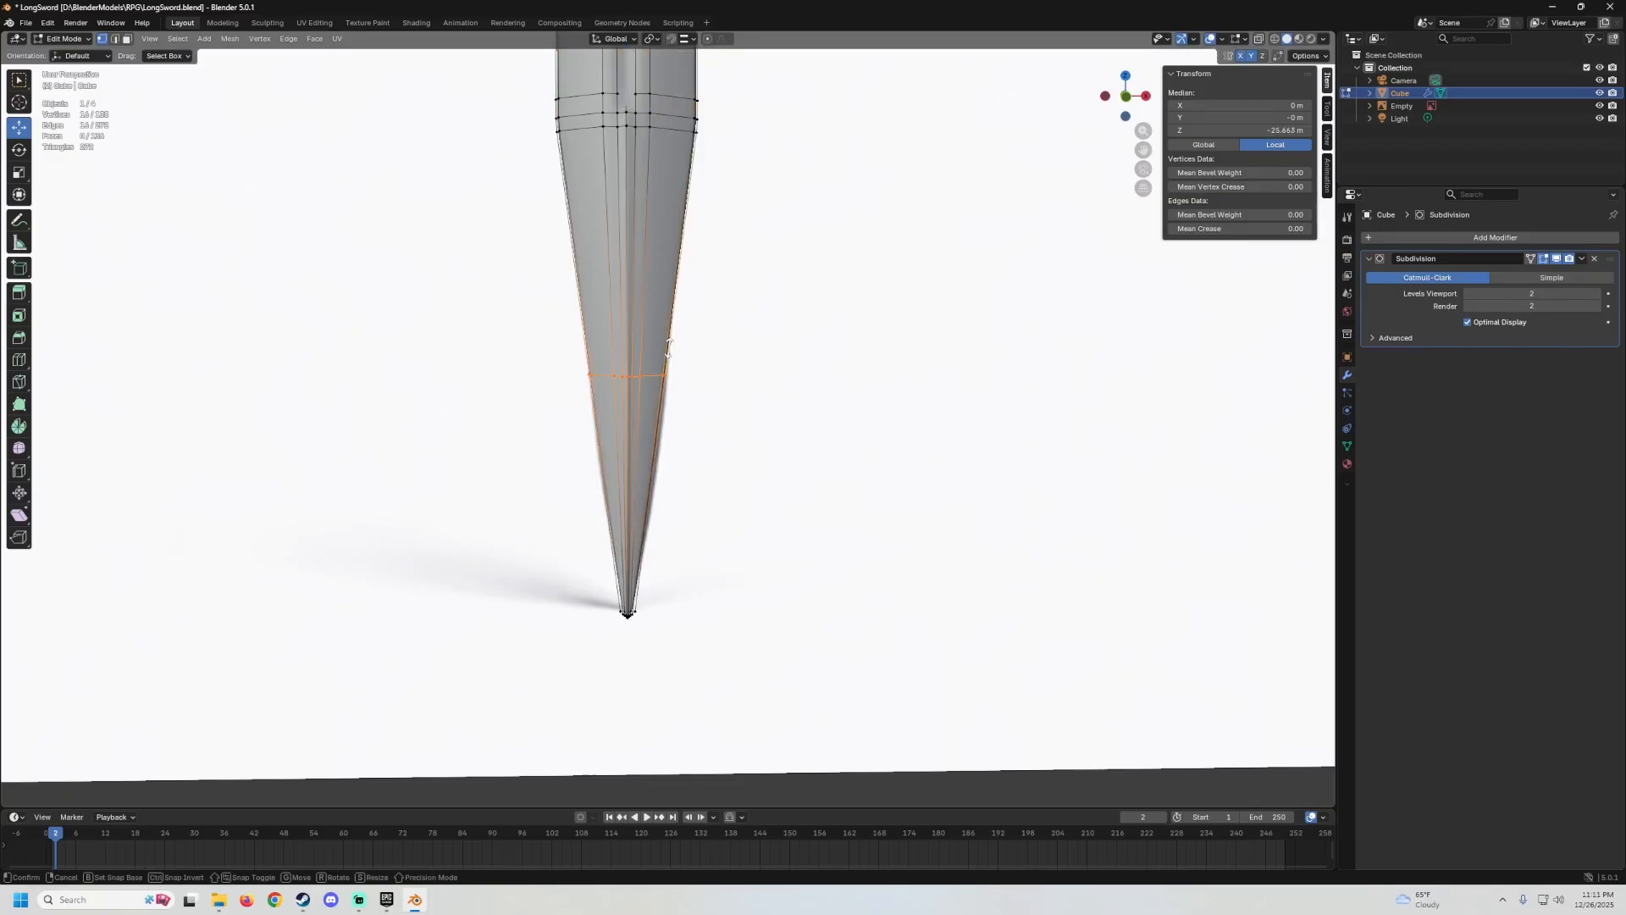
{"action": "left_click", "coordinate": [669, 348]}
{"action": "scroll", "coordinate": [661, 339], "scroll_direction": "up", "scroll_amount": 6}
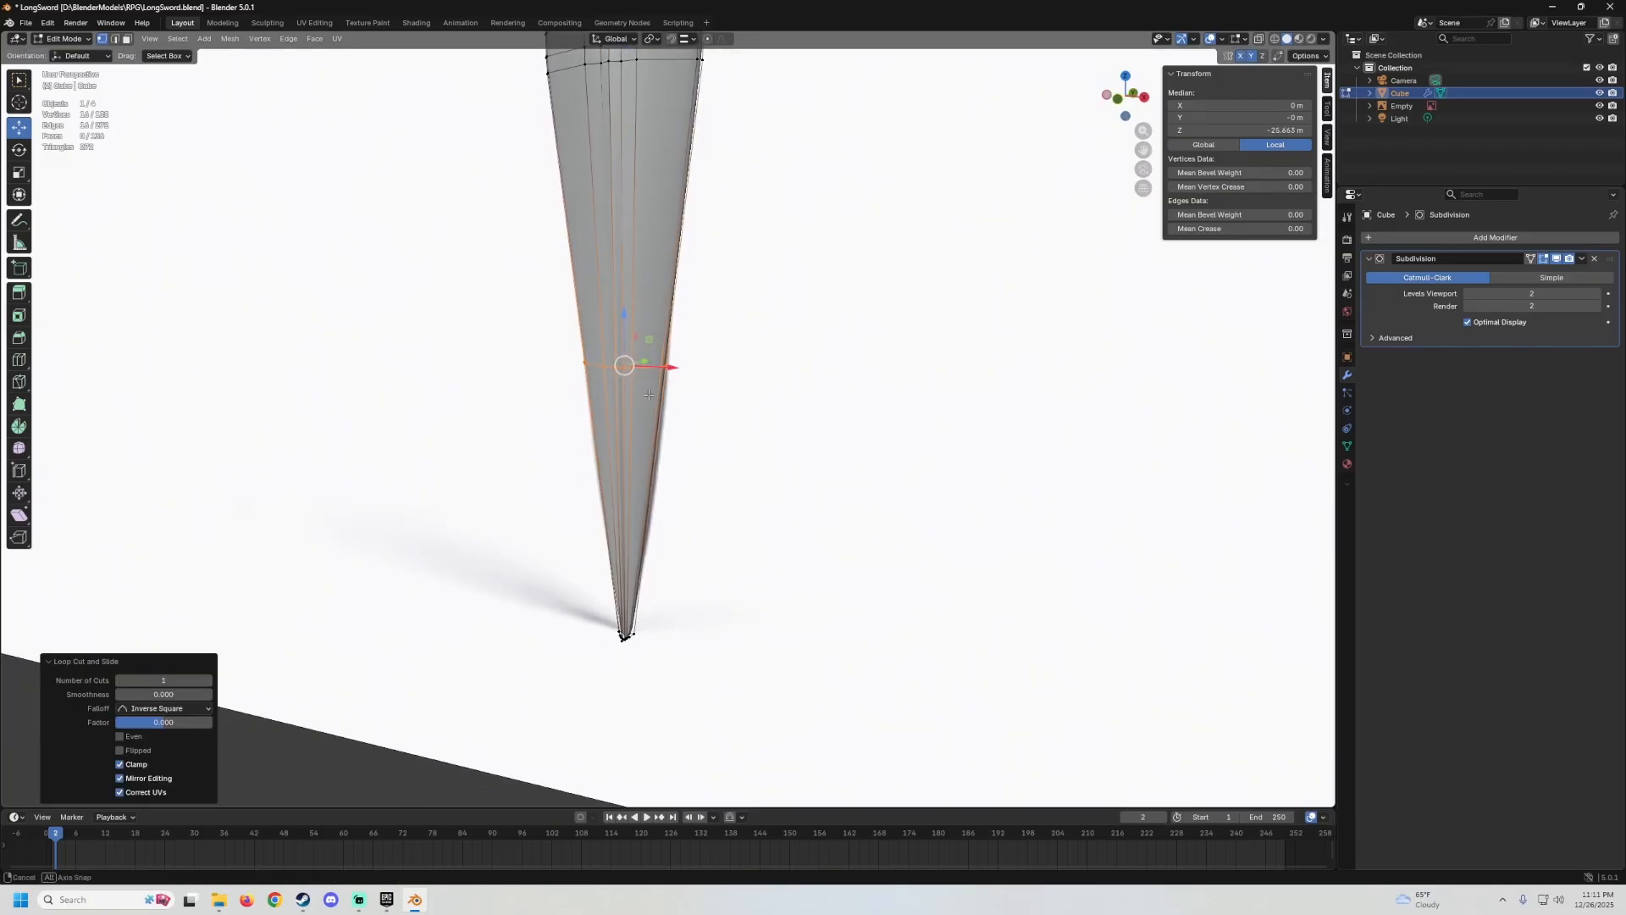
Select the new loop's vertices on one cutting edge and move them about 0.0024 m outward along X to match the reference outline.
{"action": "middle_click_drag", "start_coordinate": [657, 322], "coordinate": [547, 397]}
{"action": "left_click", "coordinate": [634, 381]}
{"action": "left_click", "coordinate": [681, 389], "text": "ctrl"}
{"action": "middle_click_drag", "start_coordinate": [681, 390], "coordinate": [727, 342]}
{"action": "key", "text": "KP_1"}
{"action": "scroll", "coordinate": [811, 374], "scroll_direction": "down", "scroll_amount": 3}
{"action": "scroll", "coordinate": [727, 341], "scroll_direction": "up", "scroll_amount": 2}
{"action": "left_click_drag", "start_coordinate": [722, 354], "coordinate": [741, 389]}
{"action": "scroll", "coordinate": [745, 415], "scroll_direction": "down", "scroll_amount": 3}
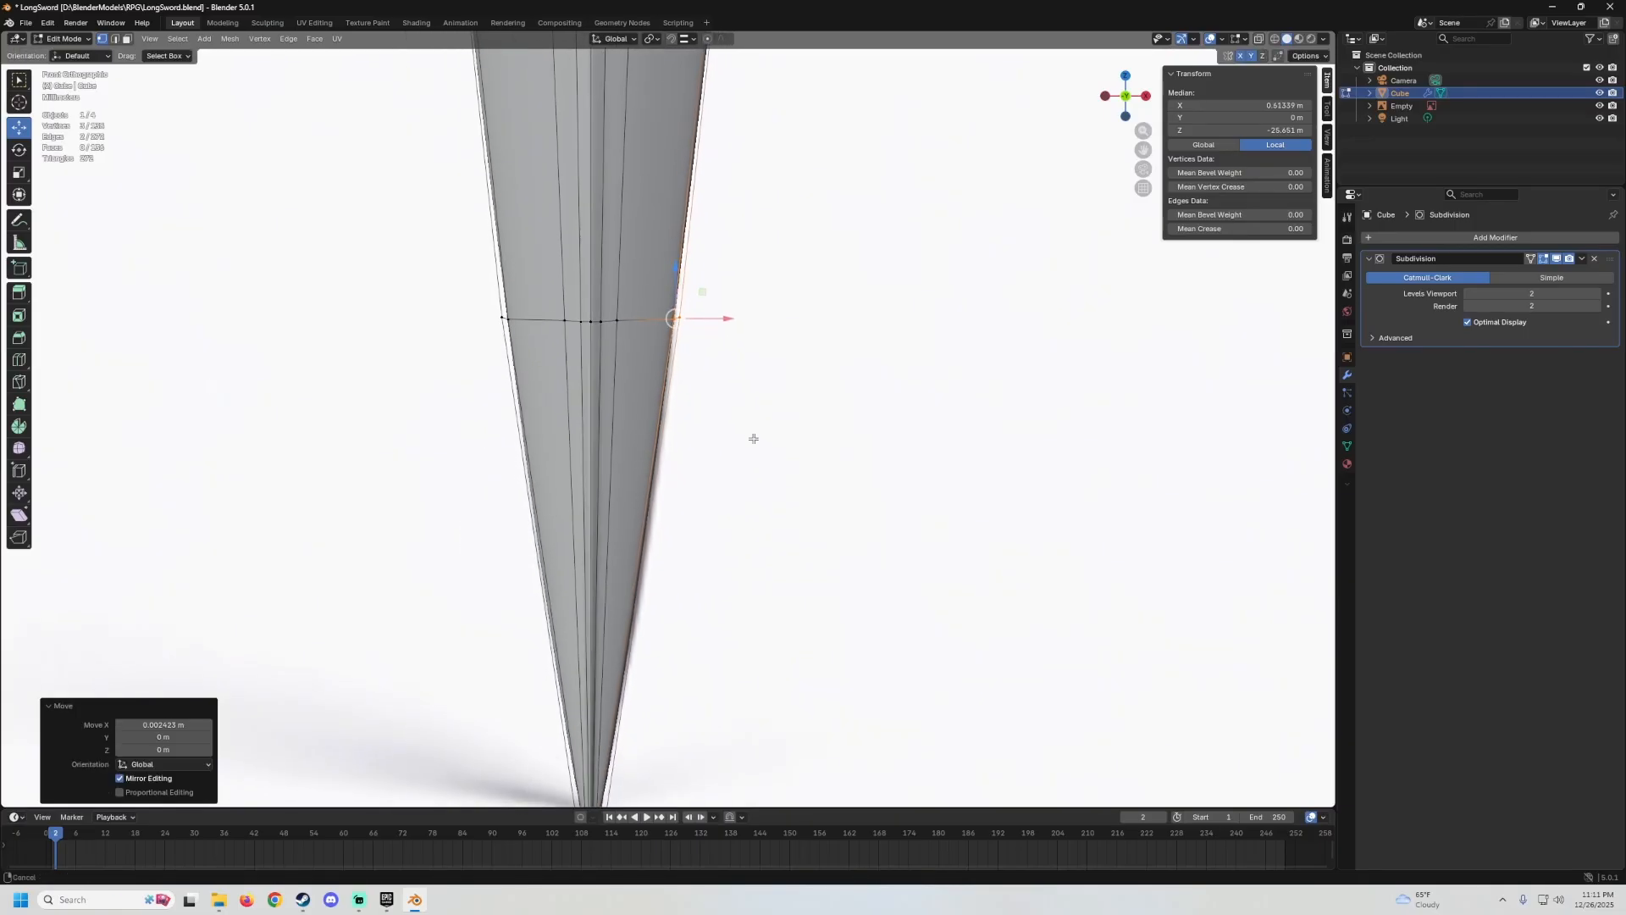
{"action": "key", "text": "Tab"}
{"action": "scroll", "coordinate": [752, 434], "scroll_direction": "down", "scroll_amount": 2}
{"action": "scroll", "coordinate": [753, 433], "scroll_direction": "up", "scroll_amount": 2}
Add a second centred loop cut between the tip's middle loop and the blade's point.
{"action": "key", "text": "Tab"}
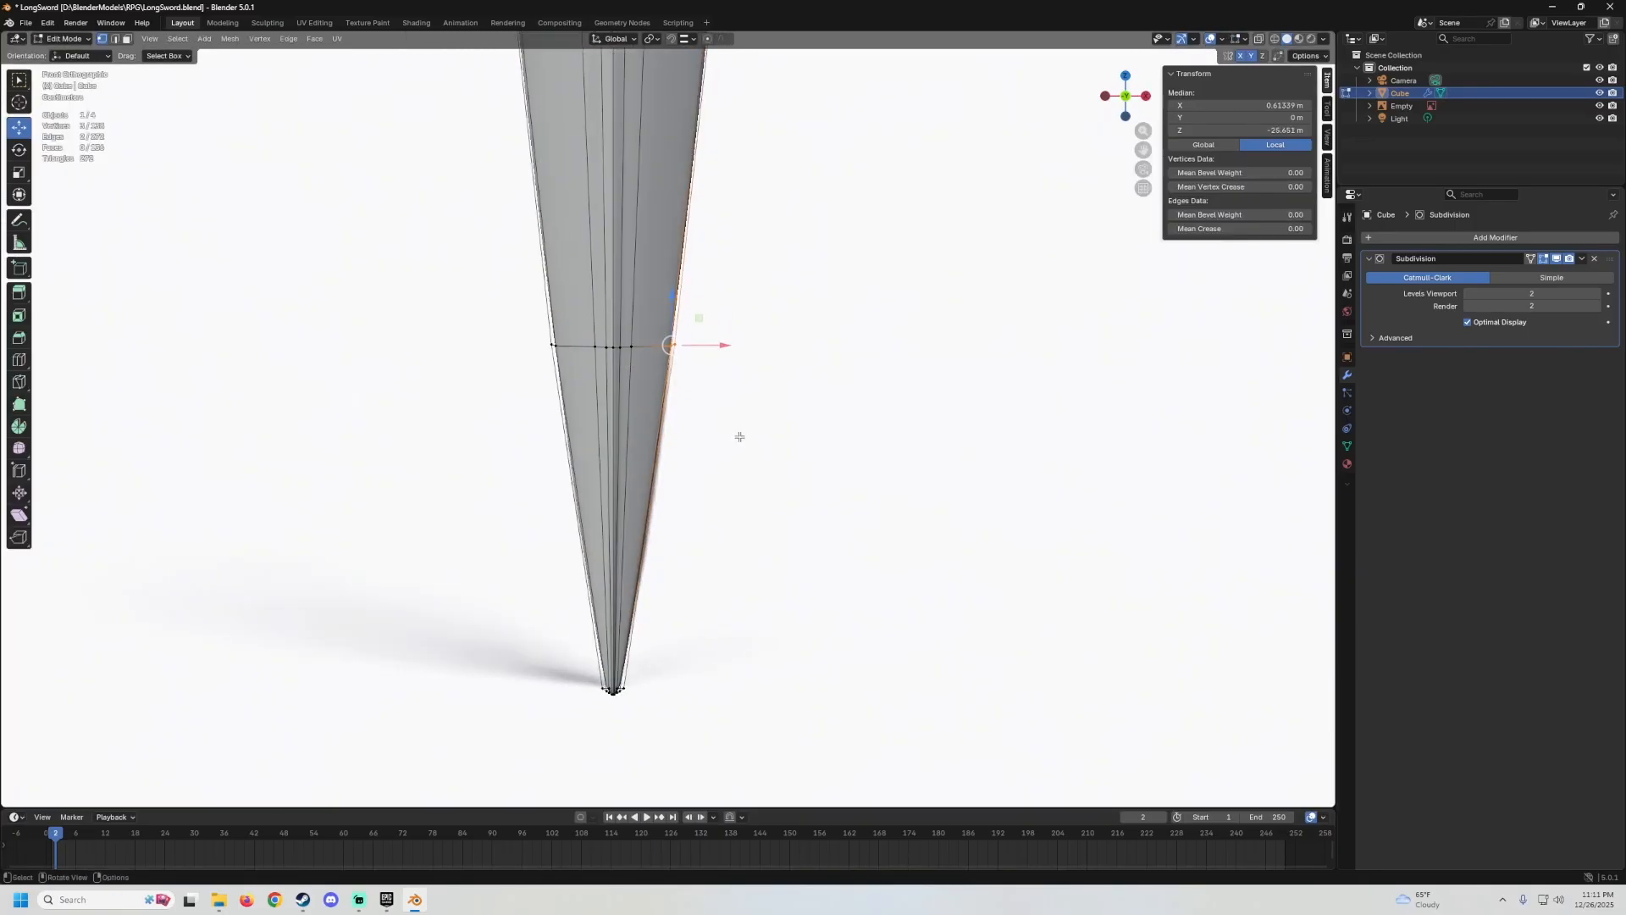
{"action": "scroll", "coordinate": [676, 426], "scroll_direction": "up", "scroll_amount": 2}
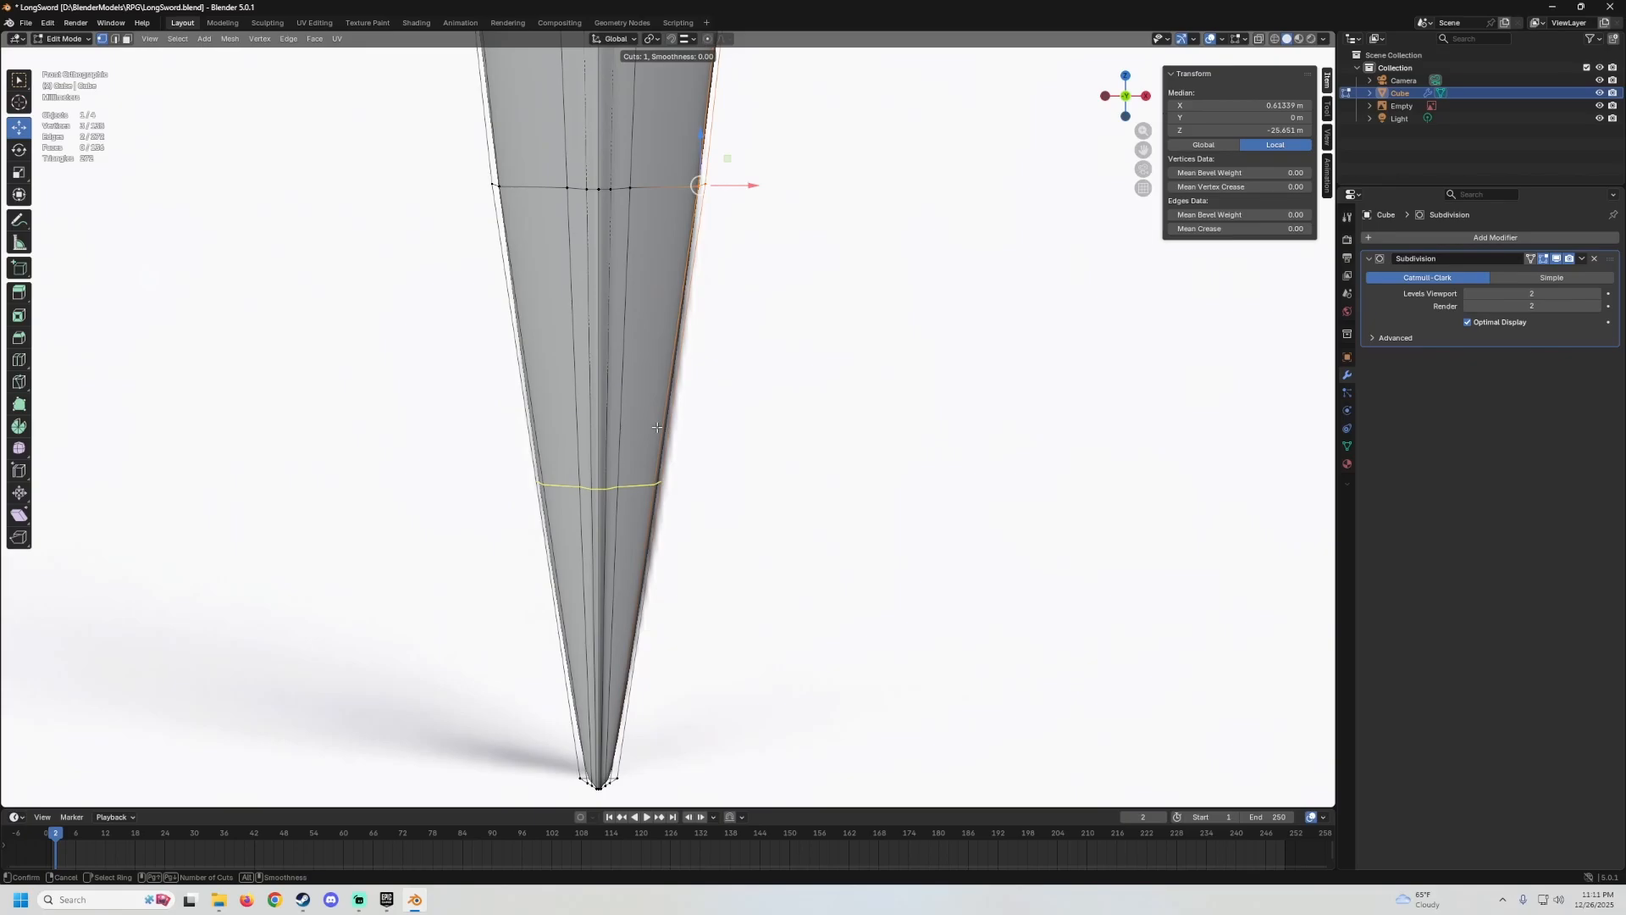
{"action": "left_click", "coordinate": [658, 427]}
{"action": "right_click", "coordinate": [635, 447]}
Move the second loop's two cutting-edge vertices outward to a local X of about 0.386 m, matching the reference, and return to Object Mode.
{"action": "middle_click_drag", "start_coordinate": [712, 491], "coordinate": [672, 334]}
{"action": "scroll", "coordinate": [671, 505], "scroll_direction": "up", "scroll_amount": 3}
{"action": "left_click", "coordinate": [679, 304]}
{"action": "middle_click_drag", "start_coordinate": [783, 338], "coordinate": [659, 339]}
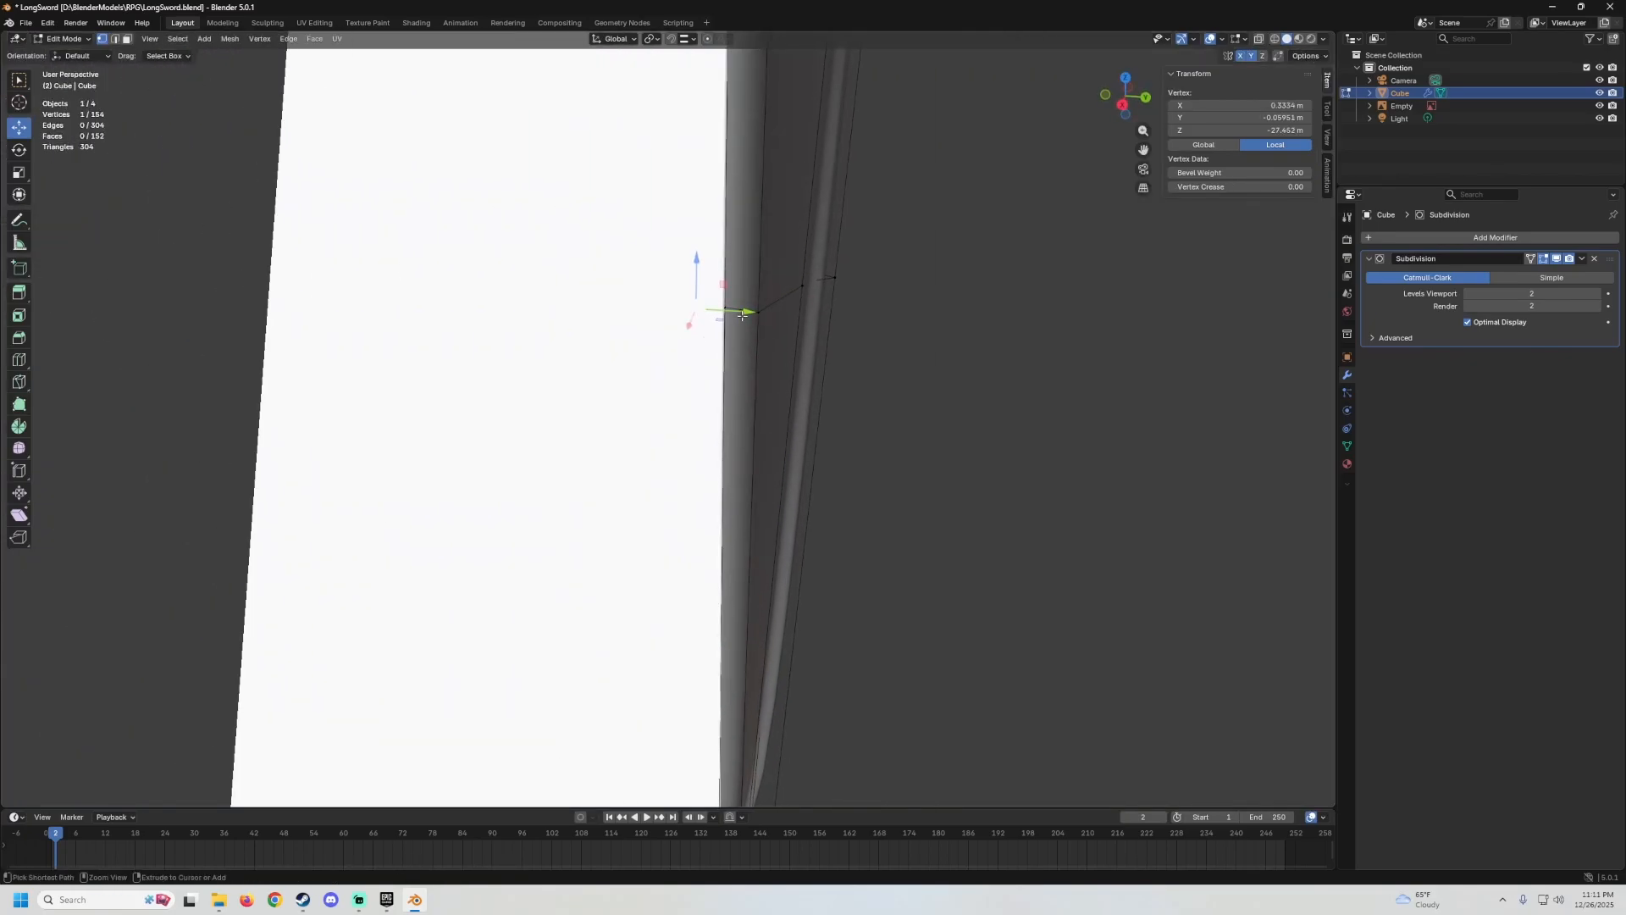
{"action": "left_click", "coordinate": [765, 318], "text": "ctrl"}
{"action": "mouse_move", "coordinate": [764, 319]}
{"action": "middle_mouse_down"}
{"action": "mouse_move", "coordinate": [729, 364]}
{"action": "mouse_move", "coordinate": [805, 359]}
{"action": "mouse_move", "coordinate": [771, 347]}
{"action": "middle_mouse_up"}
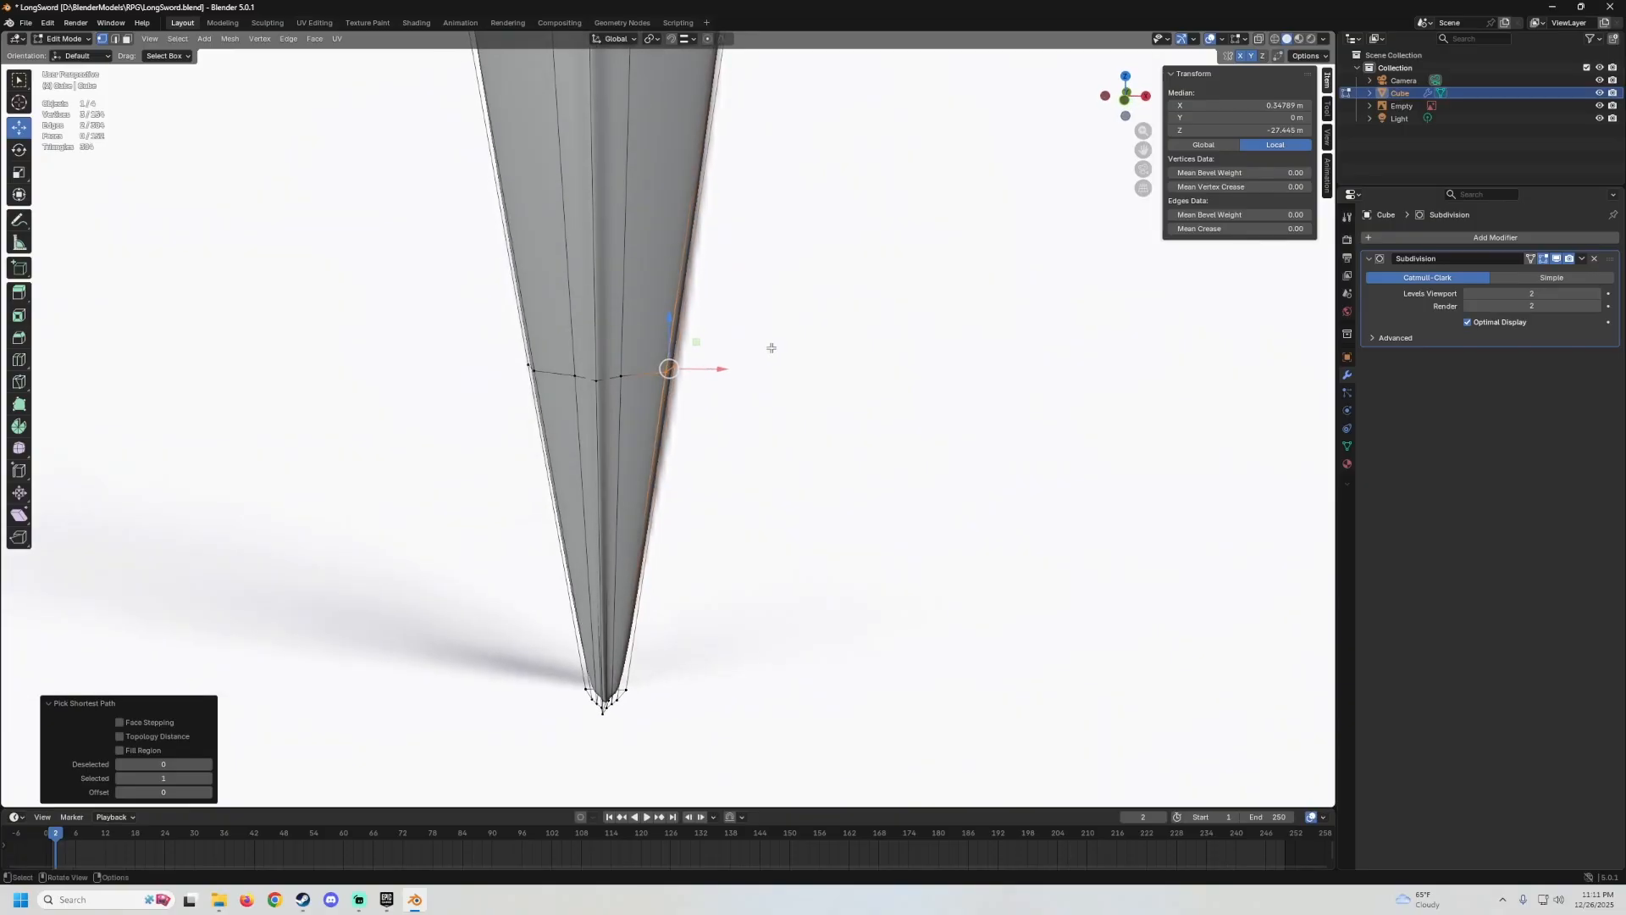
{"action": "key", "text": "KP_1"}
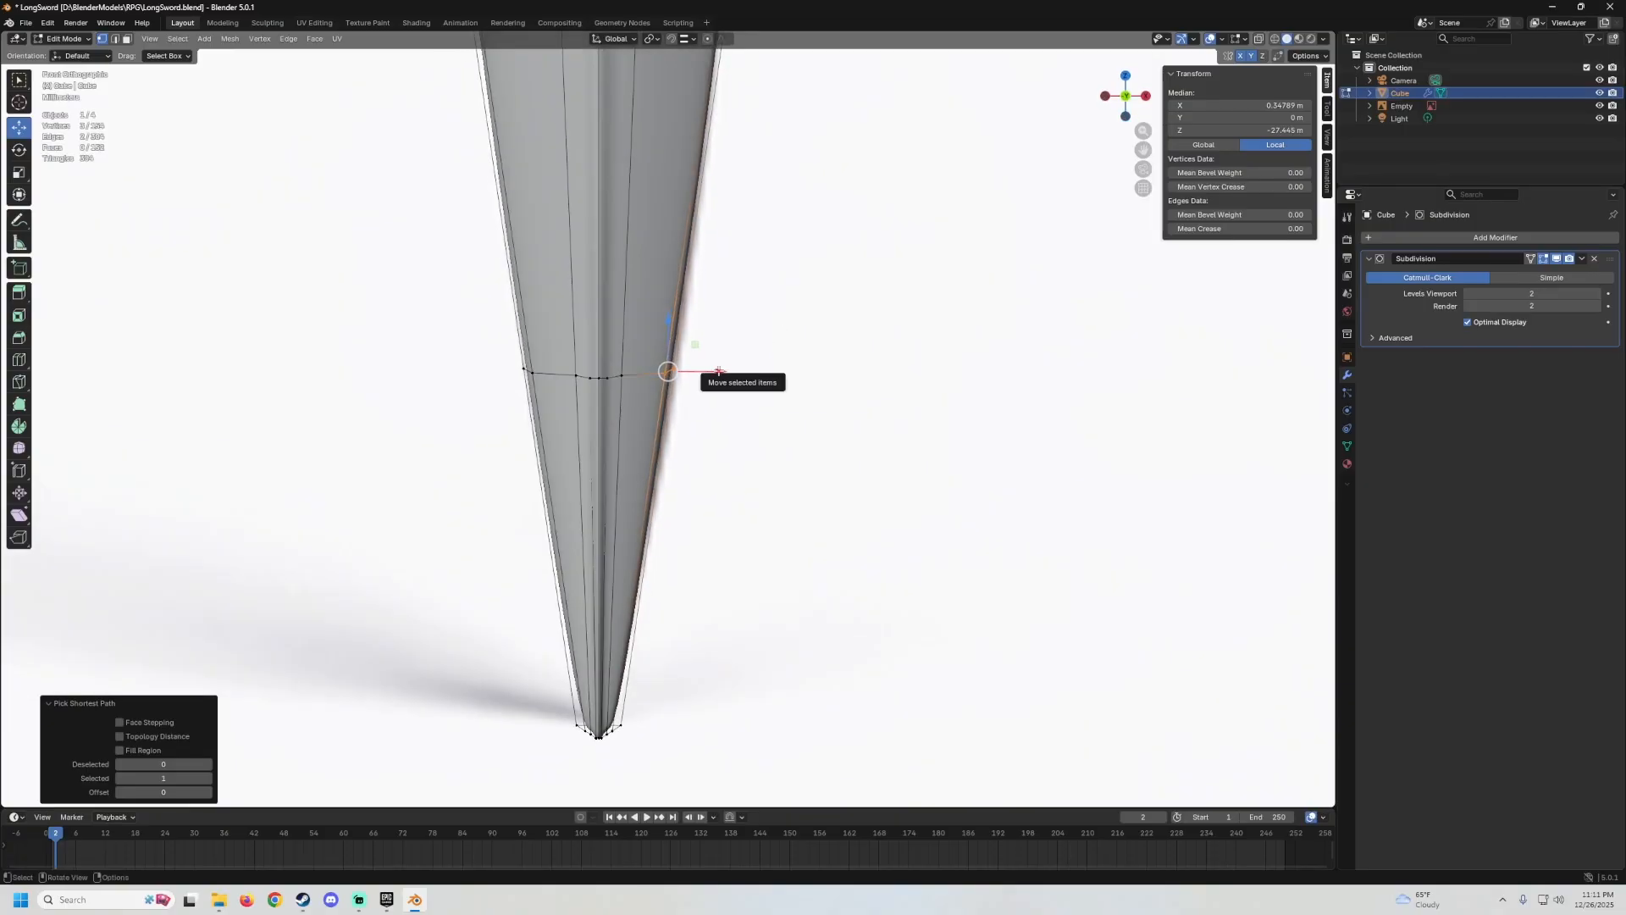
{"action": "left_click_drag", "start_coordinate": [719, 371], "coordinate": [730, 381]}
{"action": "scroll", "coordinate": [766, 374], "scroll_direction": "down", "scroll_amount": 10}
{"action": "key", "text": "Tab"}
{"action": "scroll", "coordinate": [772, 364], "scroll_direction": "down", "scroll_amount": 4}
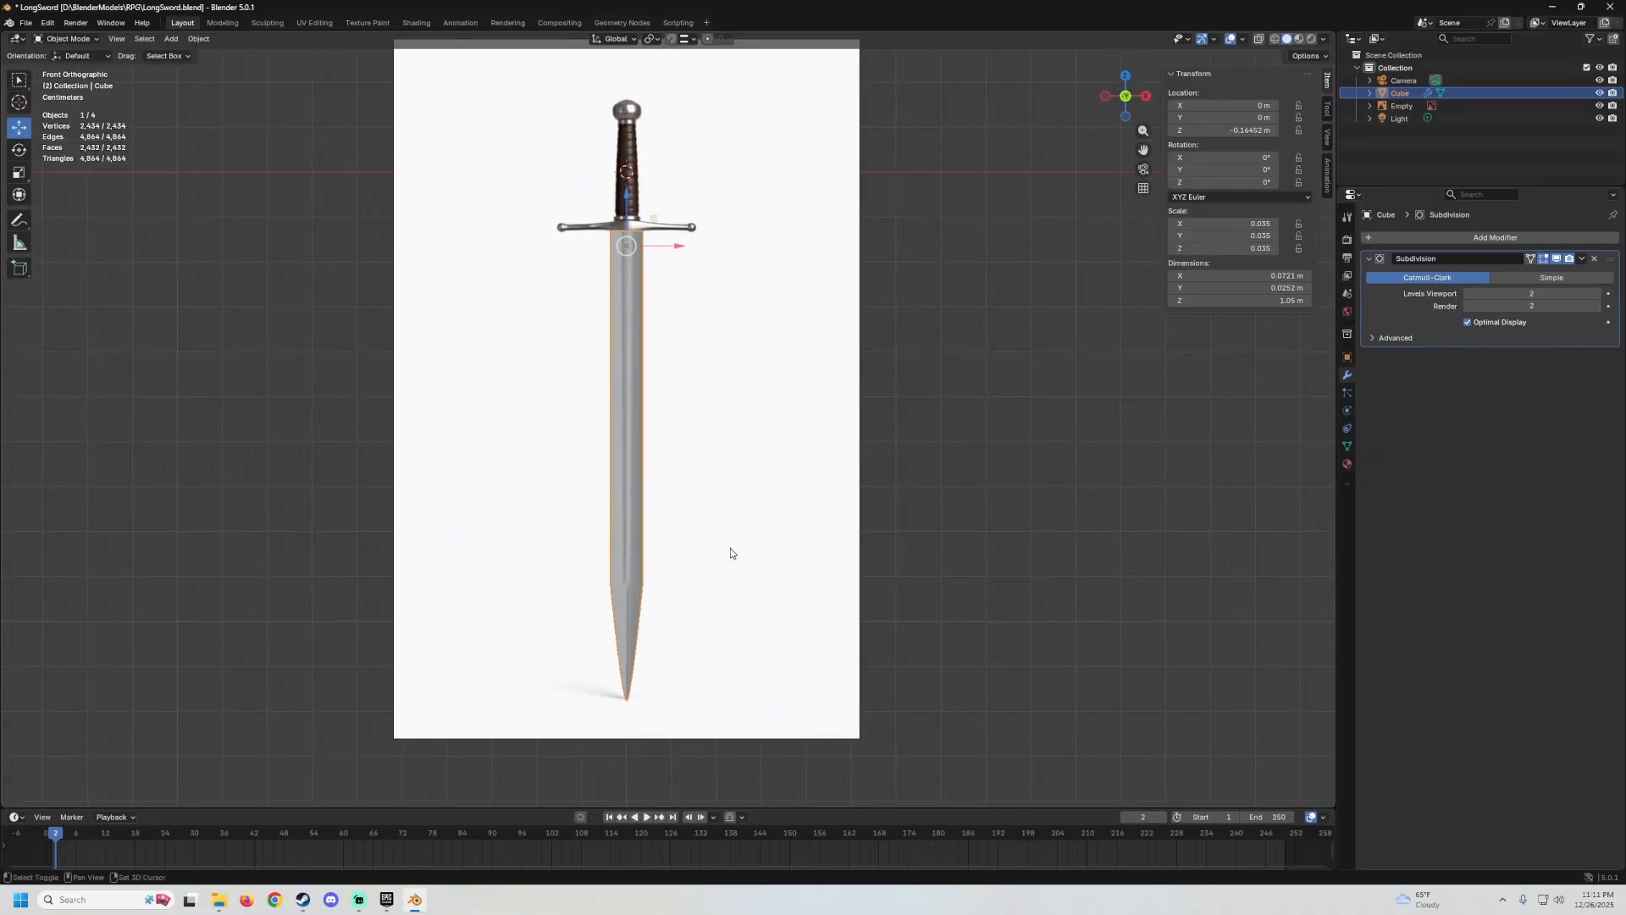
Hide the reference image to inspect the blade on its own, then show the image again.
{"action": "left_click", "coordinate": [775, 378]}
{"action": "key", "text": "h"}
{"action": "middle_click_drag", "start_coordinate": [774, 398], "coordinate": [501, 434]}
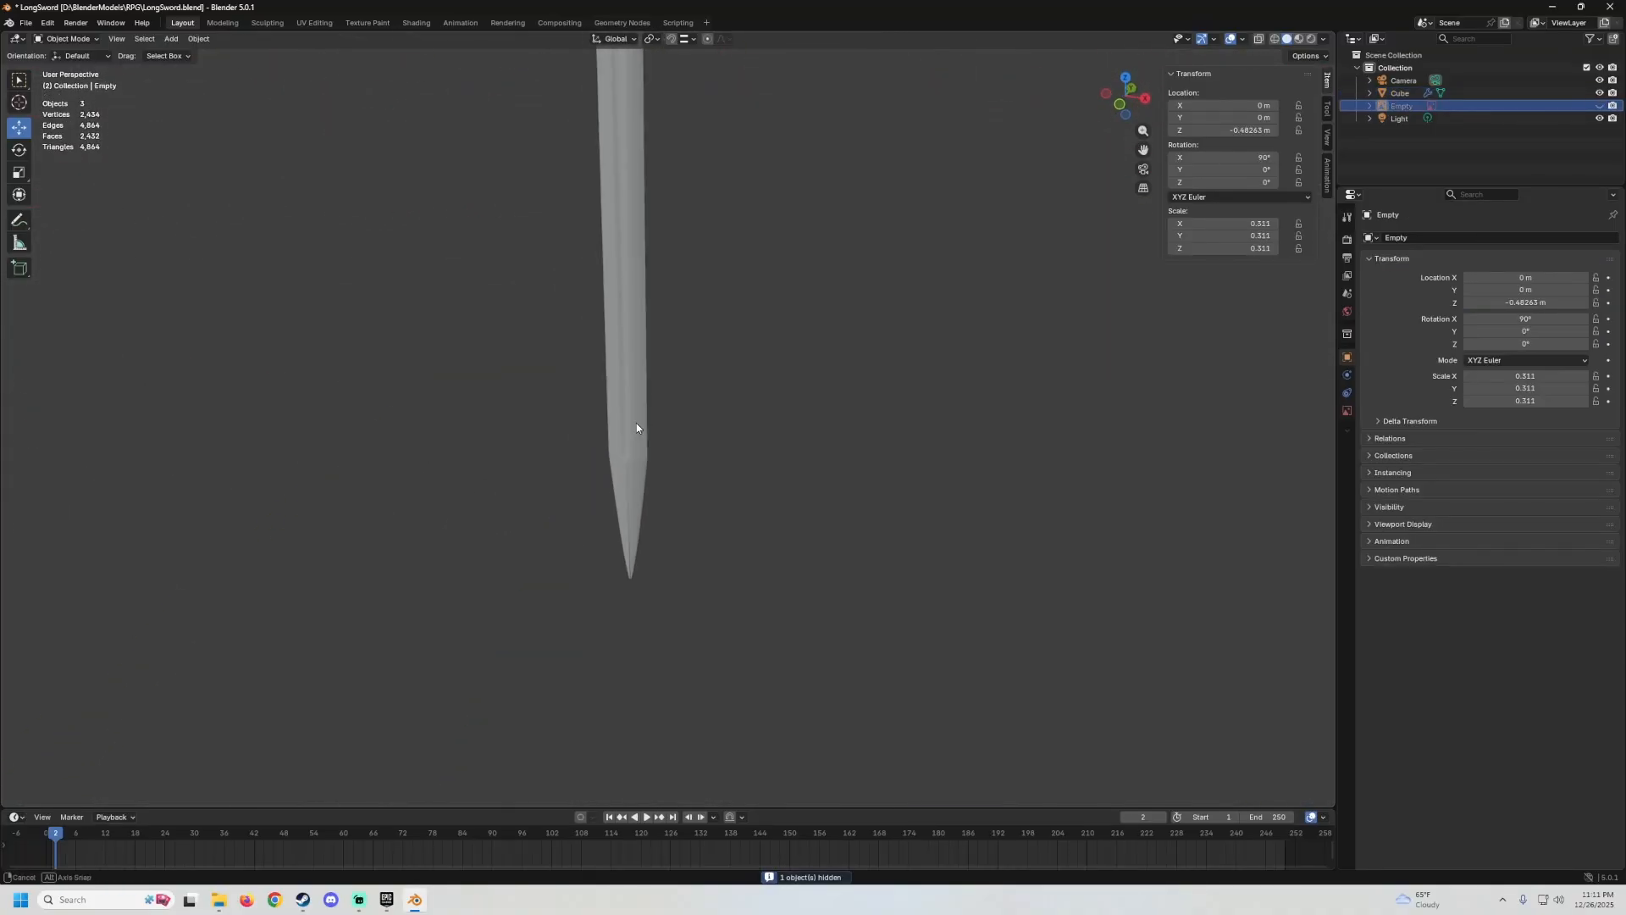
{"action": "middle_click_drag", "start_coordinate": [636, 424], "coordinate": [731, 428]}
{"action": "middle_click_drag", "start_coordinate": [732, 427], "coordinate": [694, 363], "text": "shift"}
{"action": "key", "text": "alt+h"}
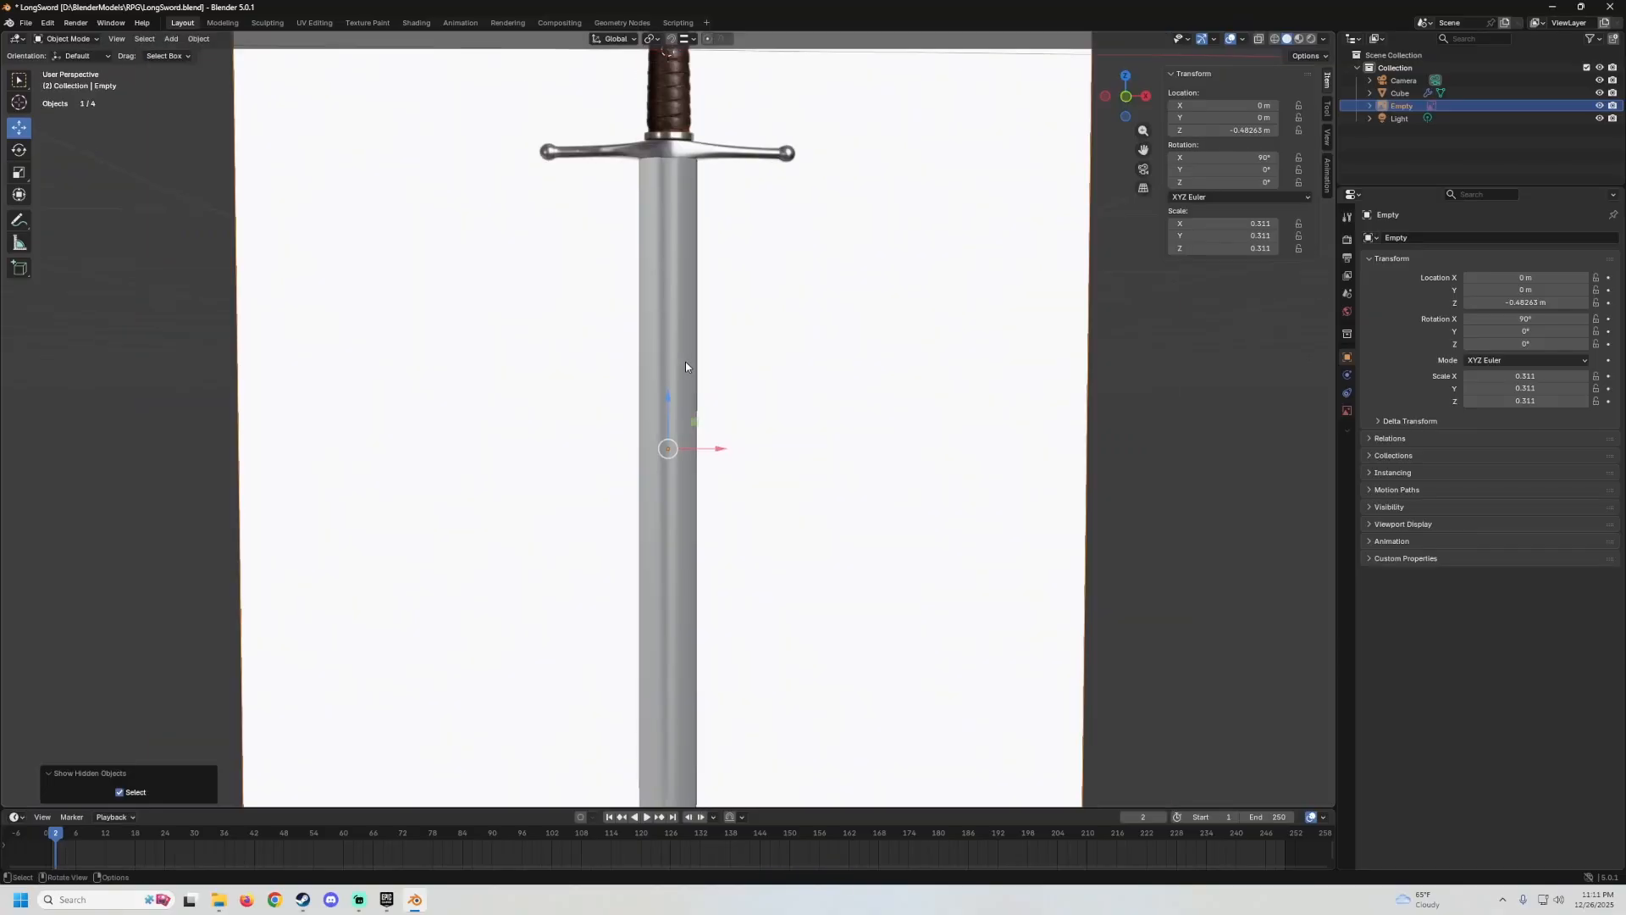
Hide the blade to study the fuller and tip in the reference image, then show it again.
{"action": "scroll", "coordinate": [685, 359], "scroll_direction": "down", "scroll_amount": 1}
{"action": "left_click", "coordinate": [684, 341]}
{"action": "key", "text": "h"}
{"action": "middle_click_drag", "start_coordinate": [717, 420], "coordinate": [719, 338]}
{"action": "scroll", "coordinate": [721, 429], "scroll_direction": "down", "scroll_amount": 1}
{"action": "key", "text": "alt+h"}
Try to move the single vertex beside the ridge below the taper's start inward by about 0.0079 m along X.
{"action": "scroll", "coordinate": [734, 345], "scroll_direction": "up", "scroll_amount": 3}
{"action": "scroll", "coordinate": [716, 330], "scroll_direction": "up", "scroll_amount": 5}
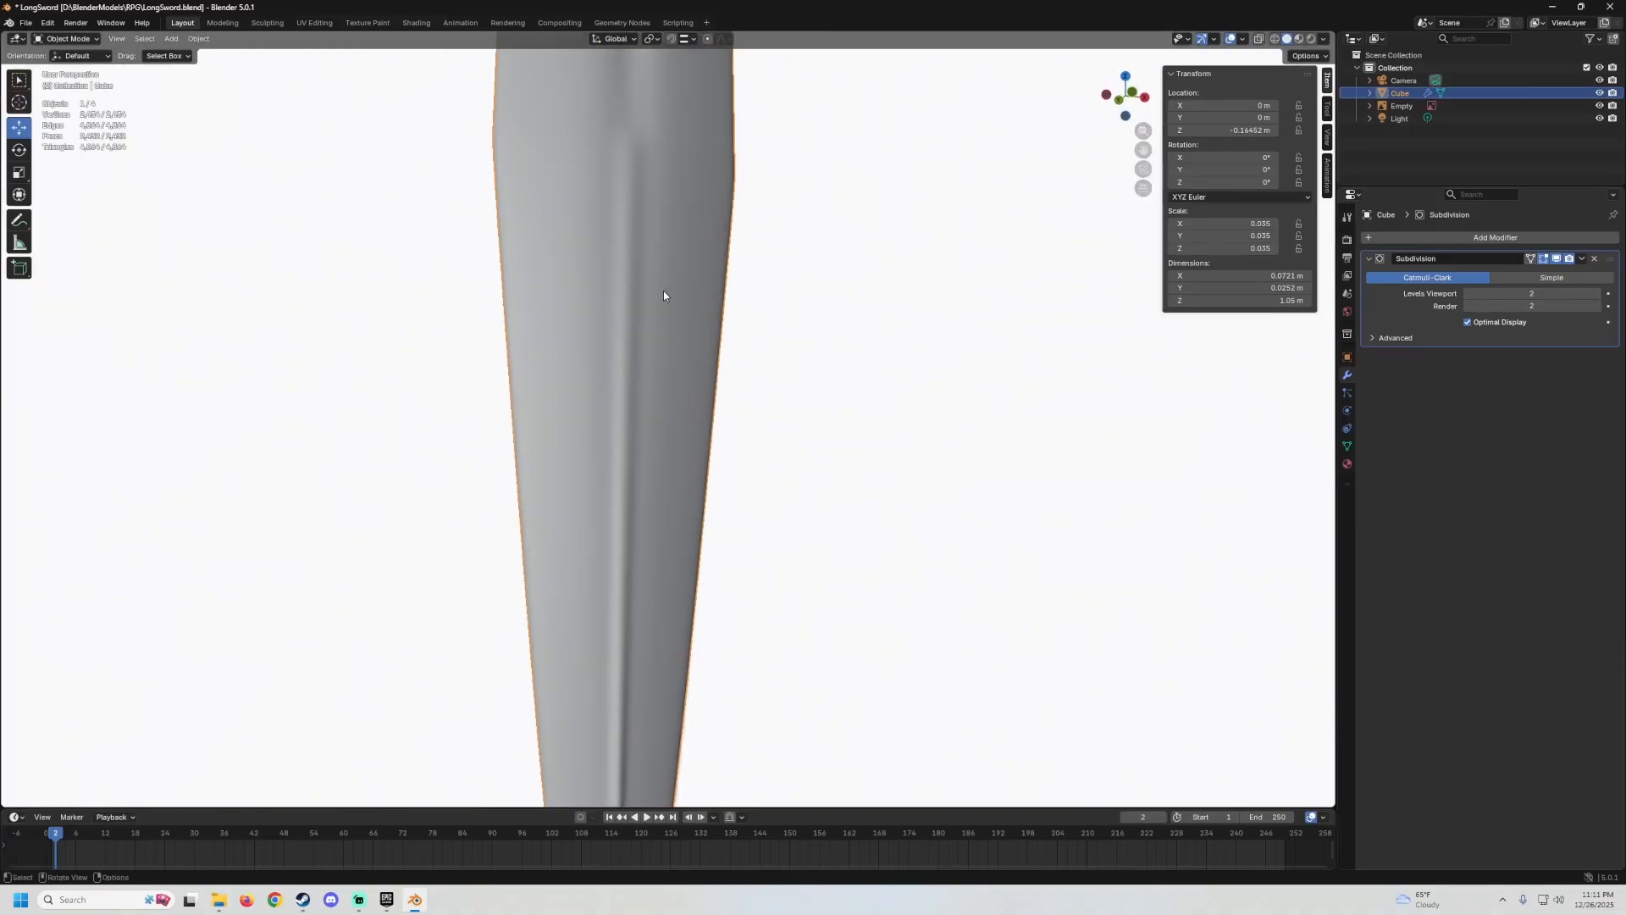
{"action": "key", "text": "Tab"}
{"action": "mouse_move", "coordinate": [663, 291]}
{"action": "middle_mouse_down"}
{"action": "mouse_move", "coordinate": [746, 276]}
{"action": "mouse_move", "coordinate": [809, 413]}
{"action": "mouse_move", "coordinate": [734, 323]}
{"action": "mouse_move", "coordinate": [772, 255]}
{"action": "middle_mouse_up"}
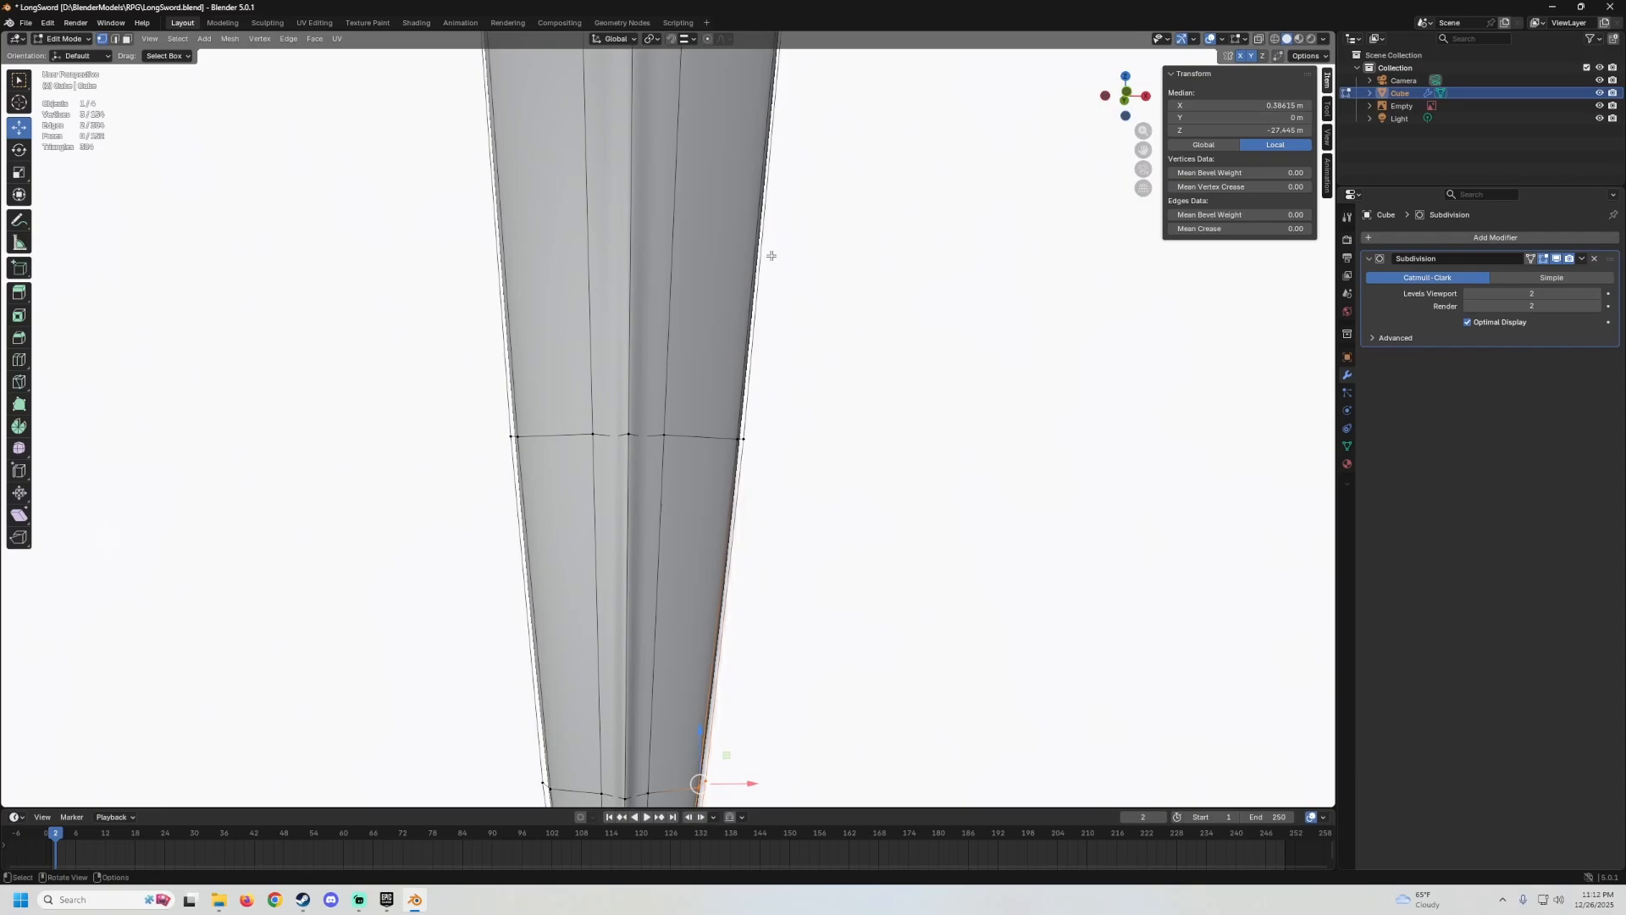
{"action": "left_click", "coordinate": [700, 440]}
{"action": "middle_click_drag", "start_coordinate": [699, 441], "coordinate": [720, 407]}
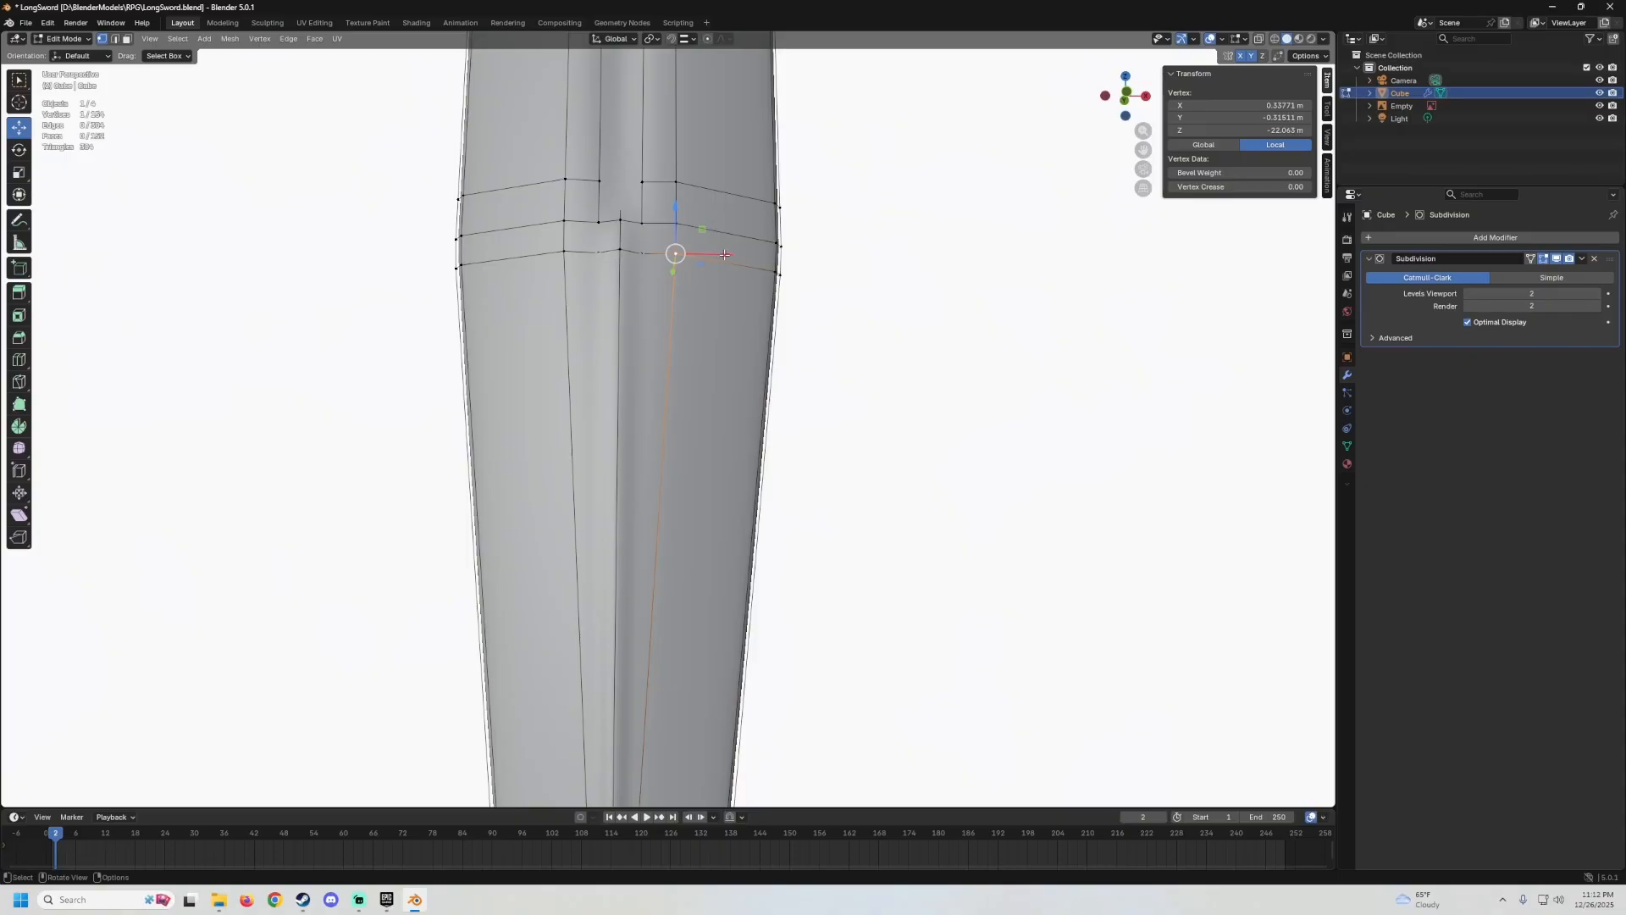
{"action": "left_click_drag", "start_coordinate": [725, 254], "coordinate": [706, 263]}
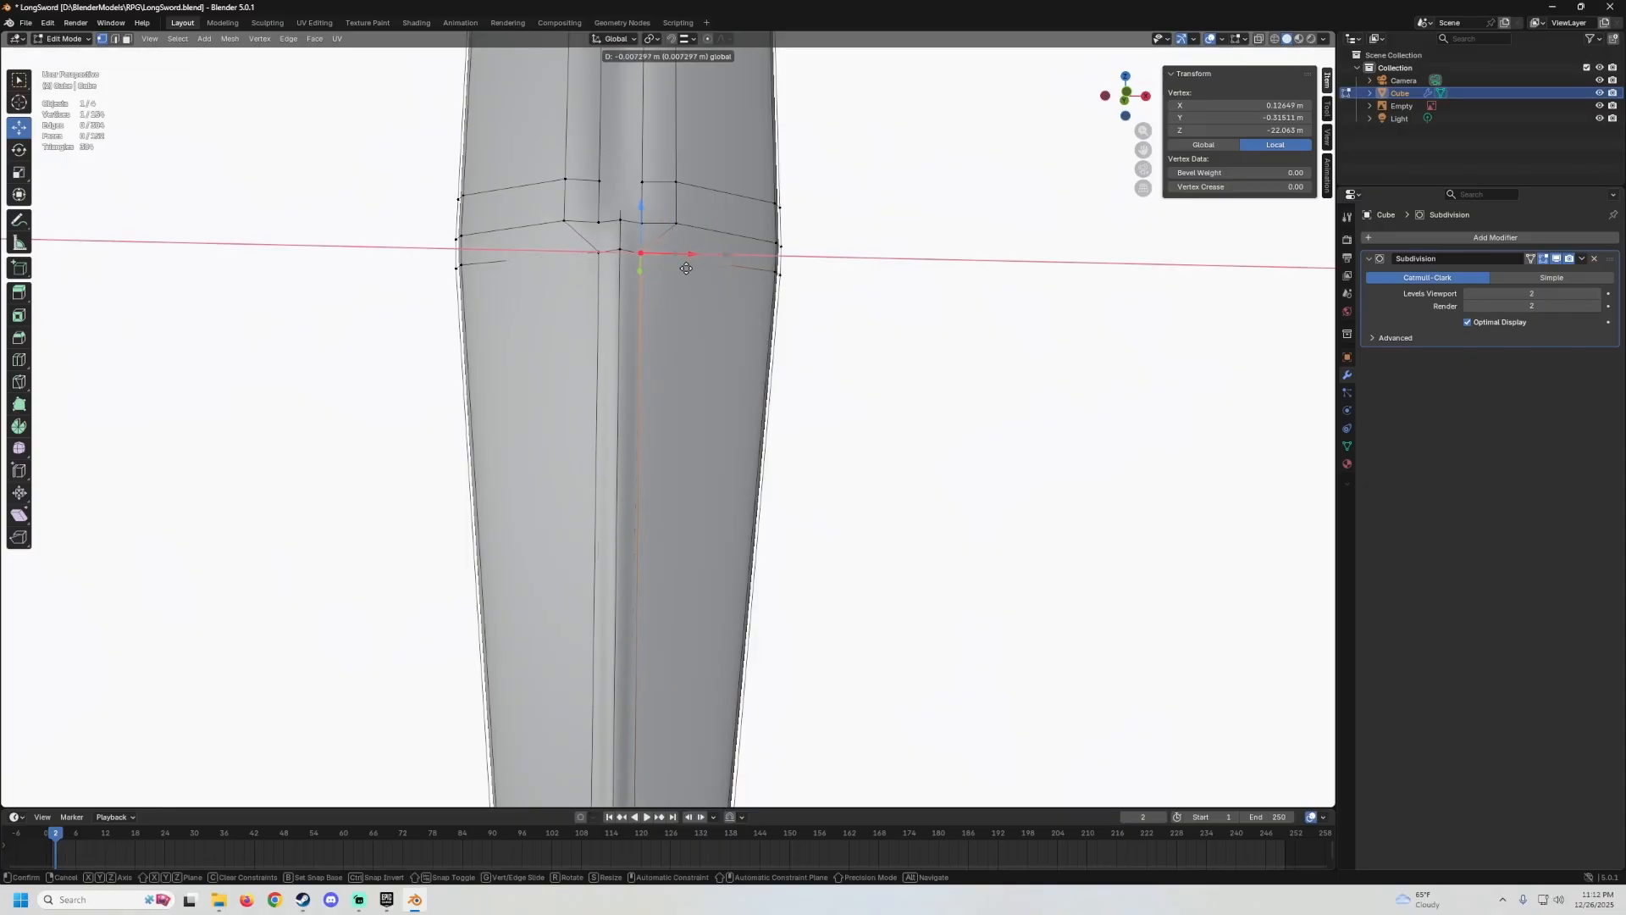
{"action": "left_click_drag", "start_coordinate": [686, 273], "coordinate": [682, 275]}
{"action": "middle_click_drag", "start_coordinate": [683, 276], "coordinate": [687, 316]}
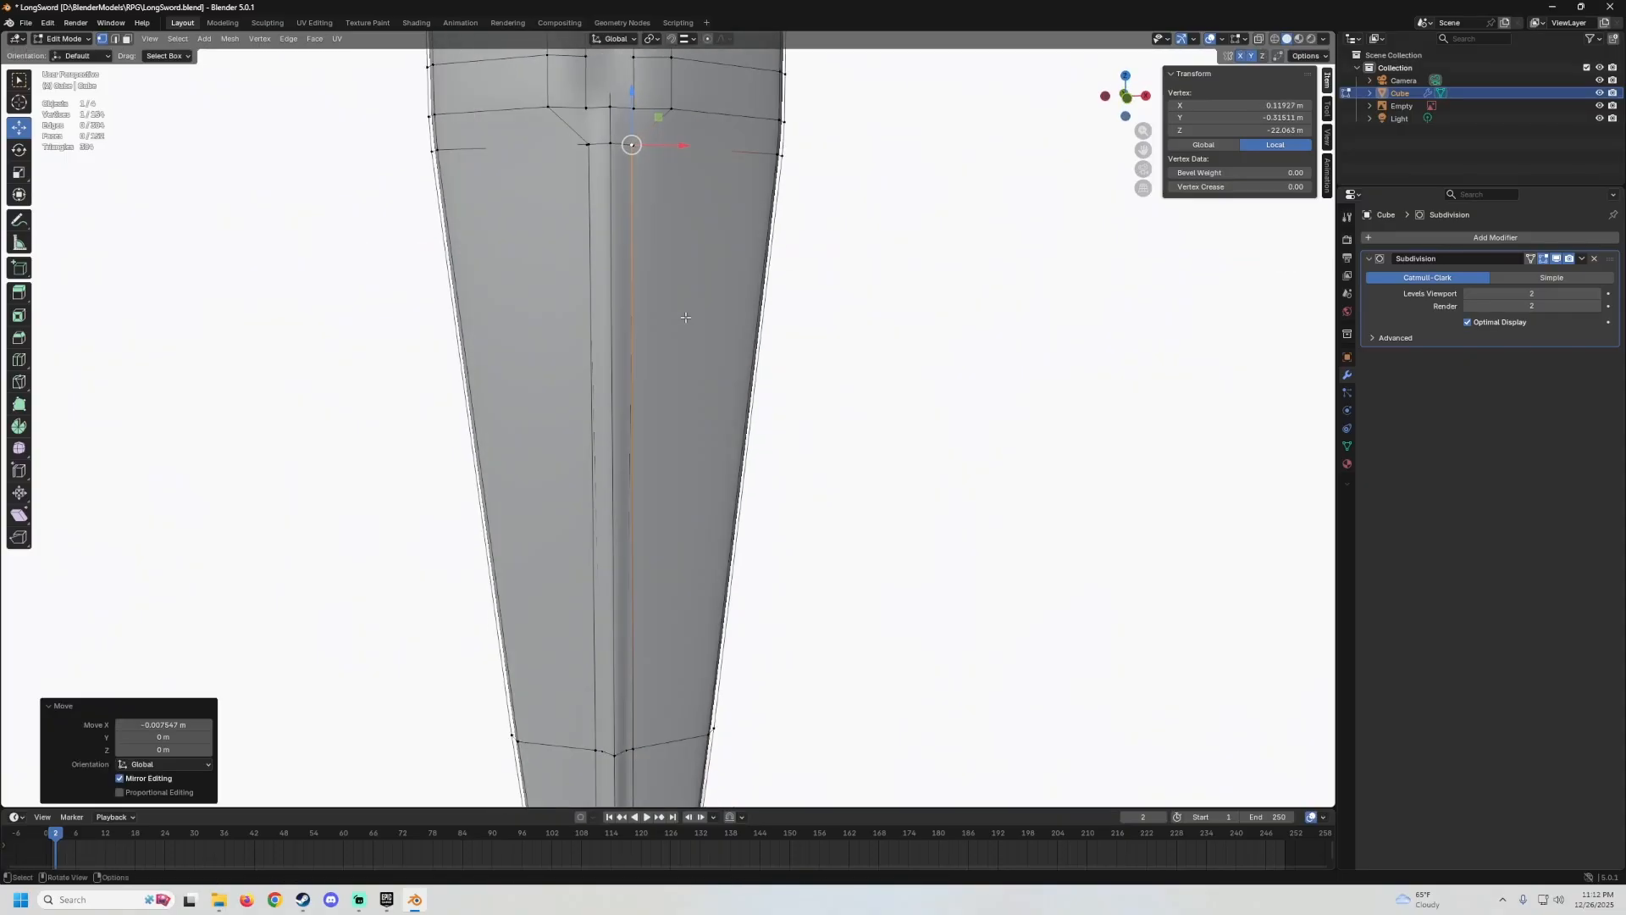
{"action": "key", "text": "ctrl+z"}
Move the short edge beside the ridge just below the taper's start about 0.0054 m inward along X and check the smoothed result.
{"action": "middle_click_drag", "start_coordinate": [684, 203], "coordinate": [703, 390], "text": "shift"}
{"action": "scroll", "coordinate": [702, 390], "scroll_direction": "up", "scroll_amount": 3}
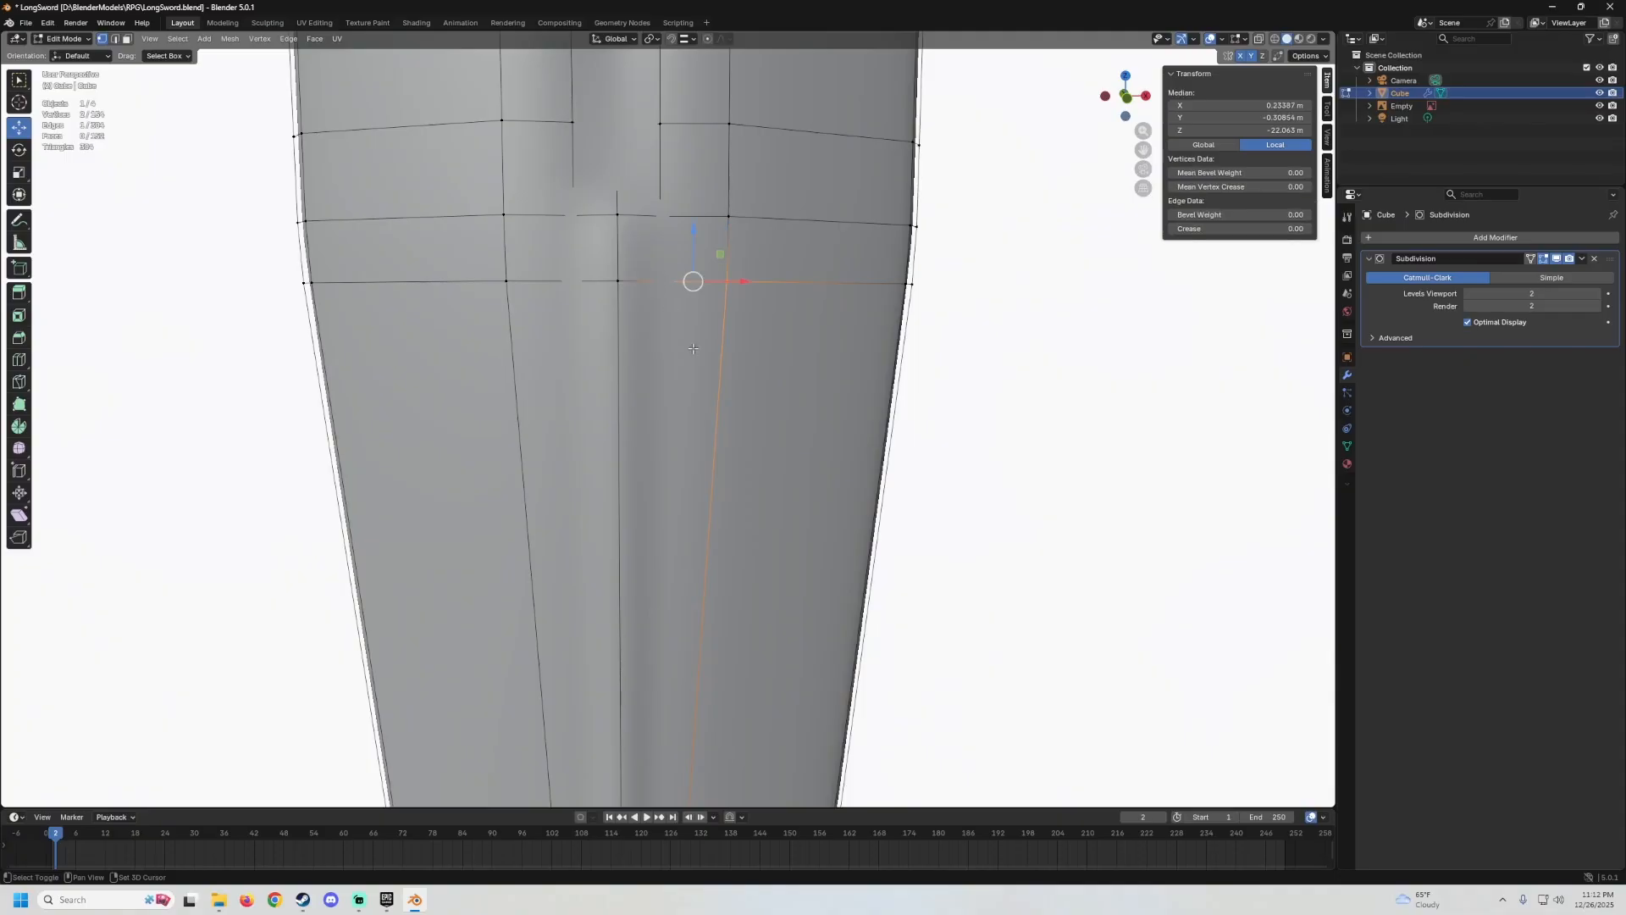
{"action": "left_click_drag", "start_coordinate": [746, 285], "coordinate": [738, 286]}
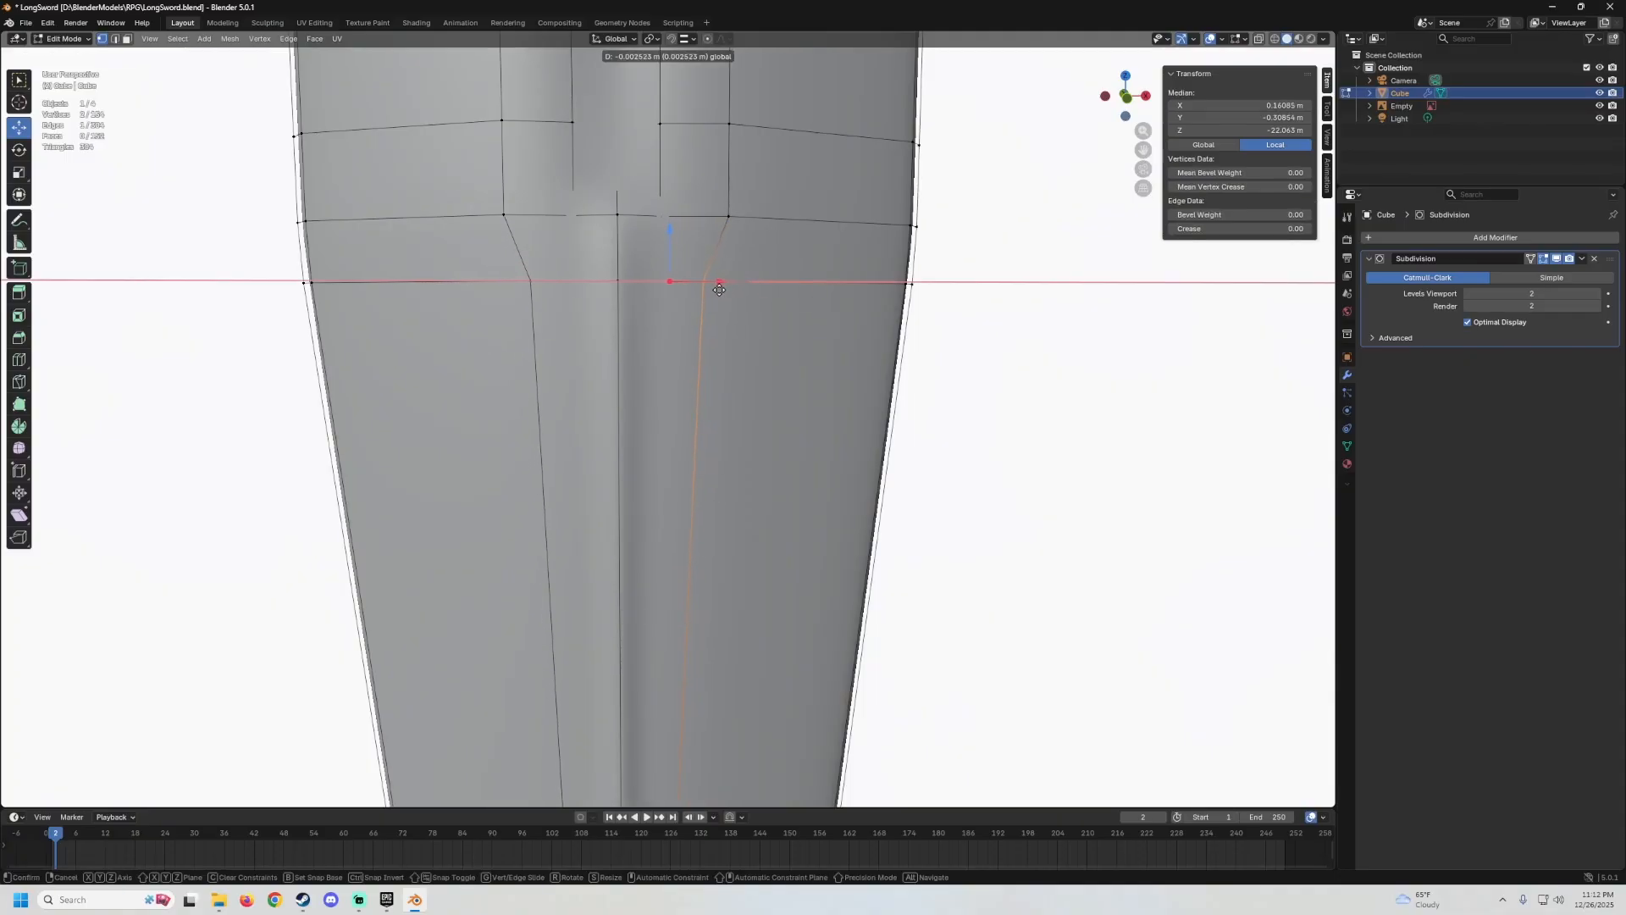
{"action": "left_click_drag", "start_coordinate": [693, 292], "coordinate": [692, 292]}
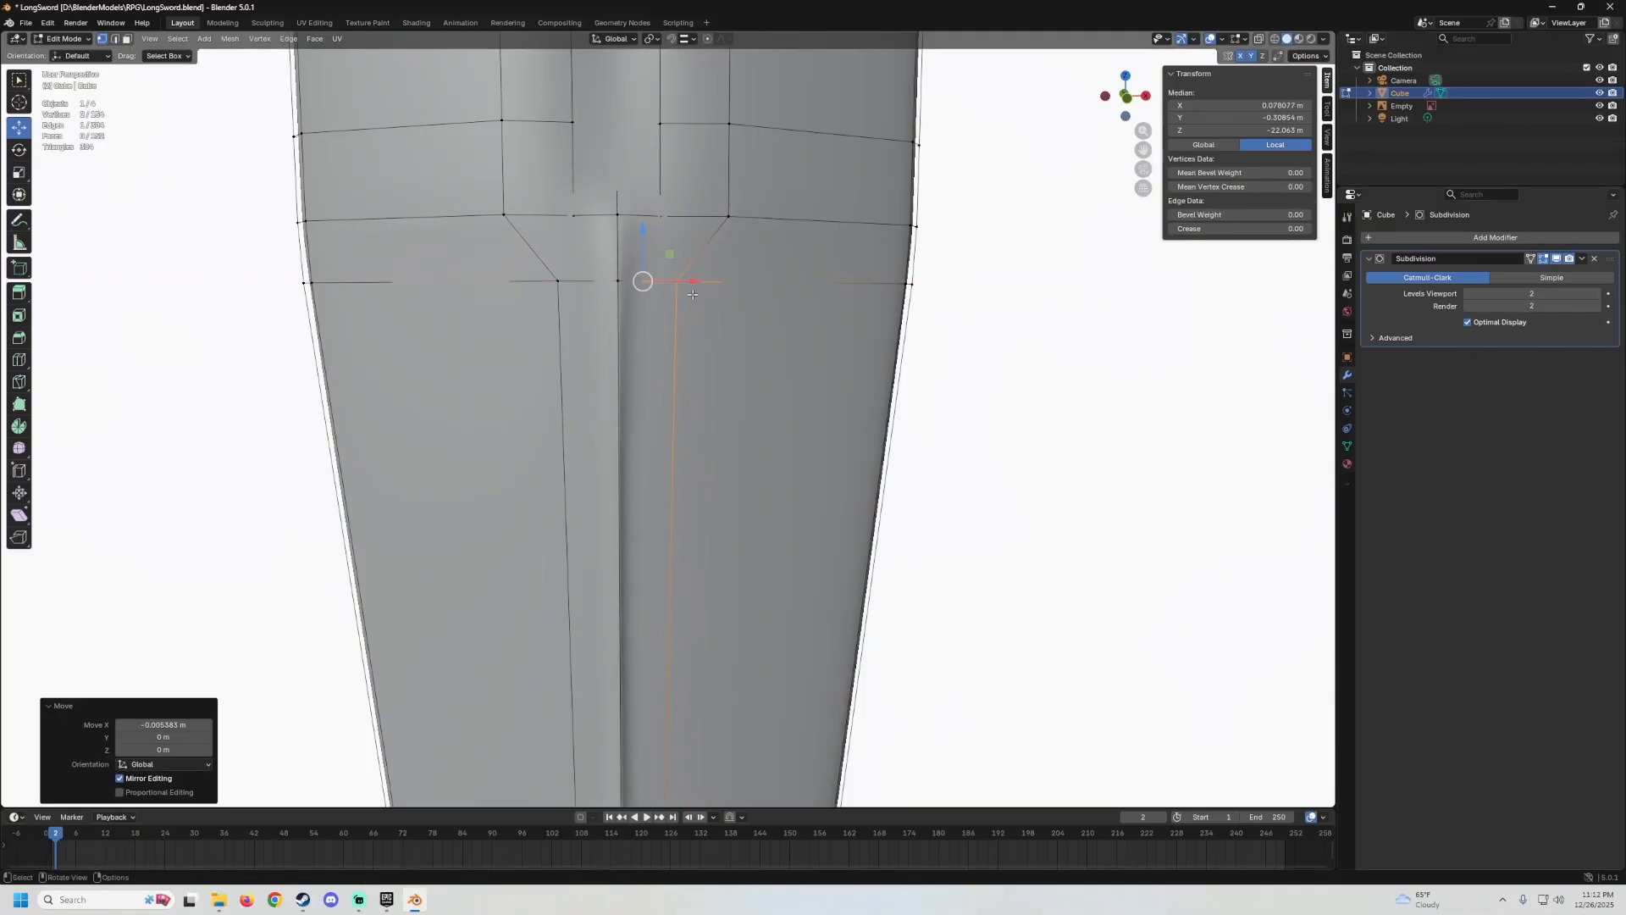
{"action": "key", "text": "Tab"}
{"action": "scroll", "coordinate": [692, 338], "scroll_direction": "down", "scroll_amount": 7}
{"action": "middle_click_drag", "start_coordinate": [691, 374], "coordinate": [836, 270]}
{"action": "scroll", "coordinate": [620, 333], "scroll_direction": "up", "scroll_amount": 2}
{"action": "scroll", "coordinate": [592, 310], "scroll_direction": "up", "scroll_amount": 2}
{"action": "scroll", "coordinate": [733, 379], "scroll_direction": "up", "scroll_amount": 3}
Move the same edge beside the ridge back outward to a median local X of about 0.142 m, checking it in Object Mode.
{"action": "key", "text": "Tab"}
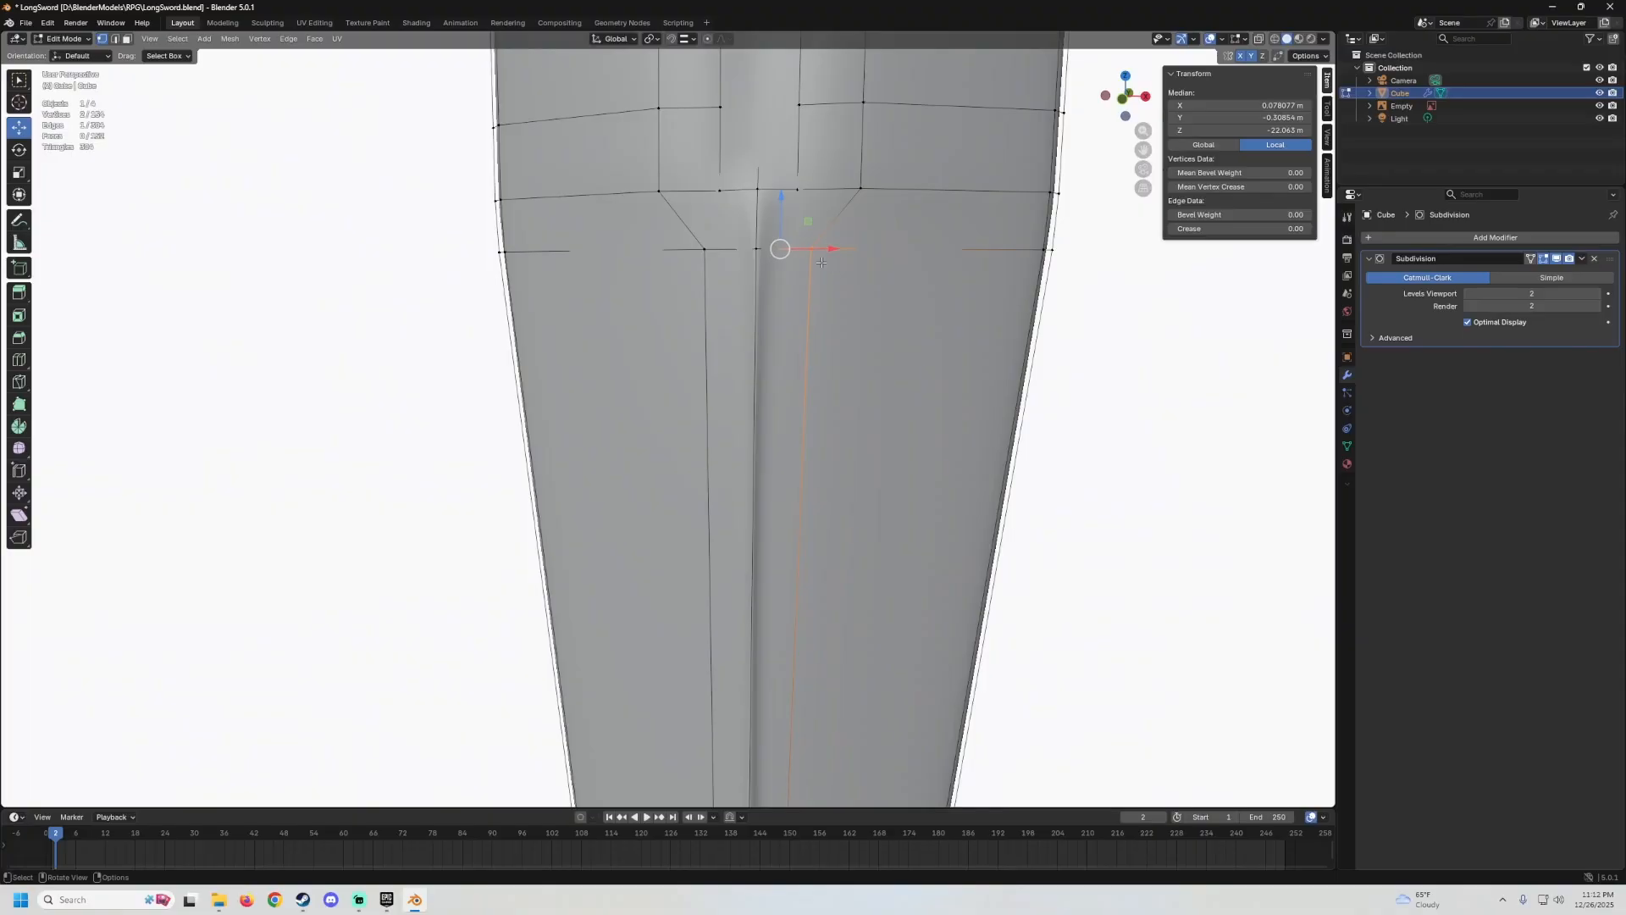
{"action": "left_click_drag", "start_coordinate": [831, 250], "coordinate": [839, 251]}
{"action": "key", "text": "Tab"}
{"action": "scroll", "coordinate": [827, 352], "scroll_direction": "down", "scroll_amount": 9}
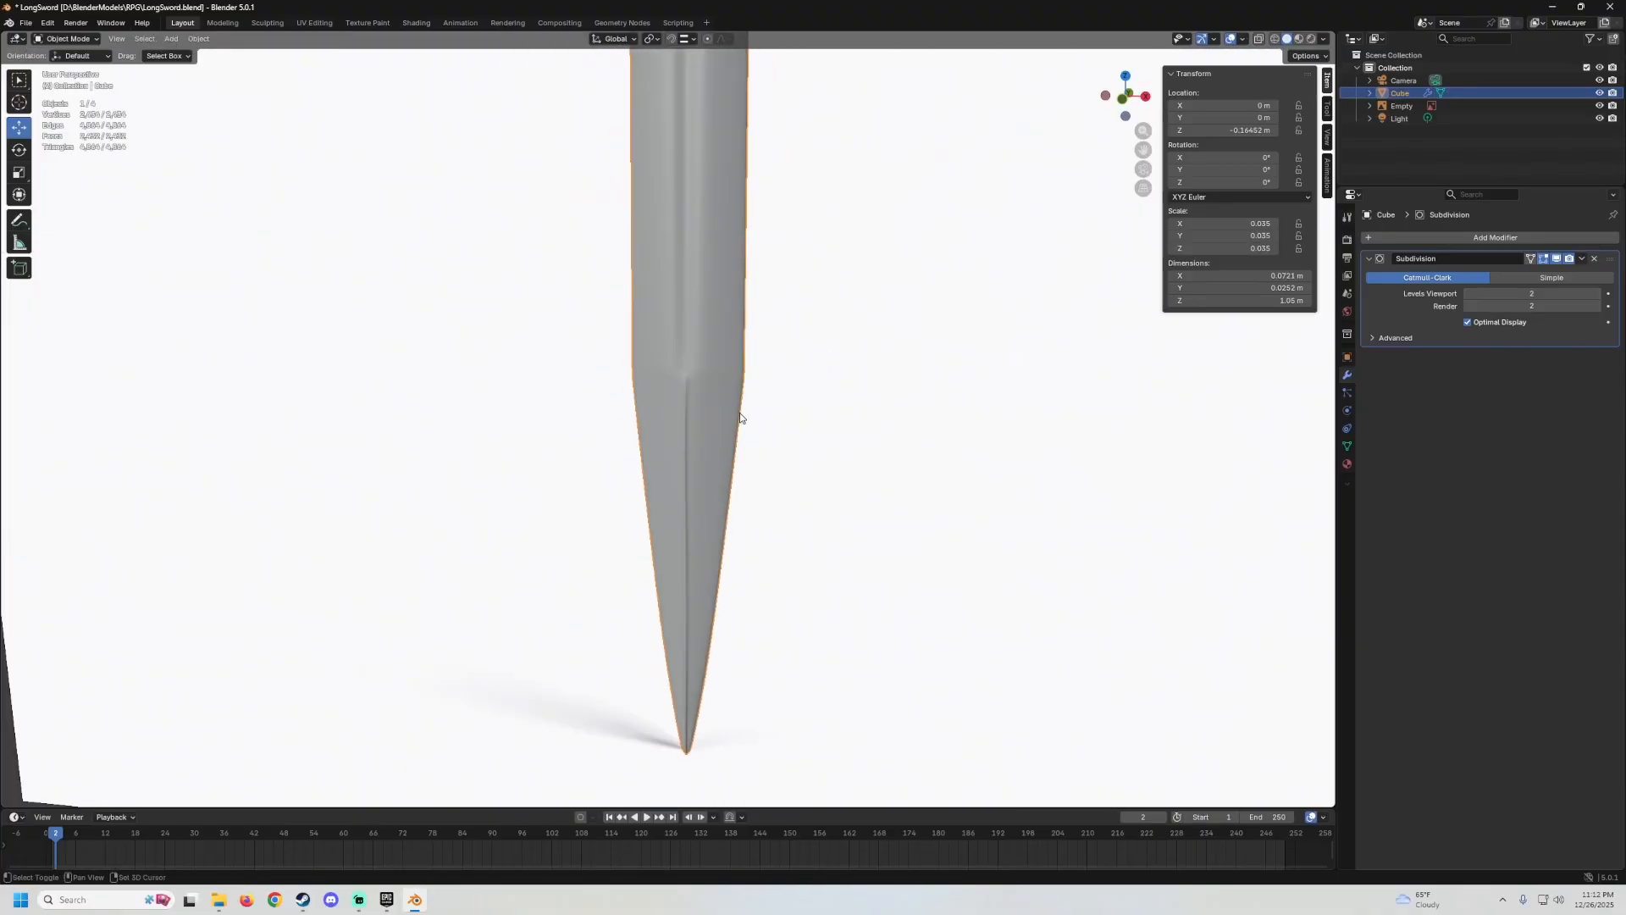
{"action": "scroll", "coordinate": [740, 417], "scroll_direction": "up", "scroll_amount": 4}
{"action": "key", "text": "Tab"}
{"action": "left_click_drag", "start_coordinate": [708, 201], "coordinate": [713, 200]}
{"action": "key", "text": "Tab"}
Raise the vertices beside the blade's end point along Z, moving the pair closest to the point up about 0.00046 m.
{"action": "middle_click_drag", "start_coordinate": [723, 228], "coordinate": [802, 347]}
{"action": "key", "text": "Tab"}
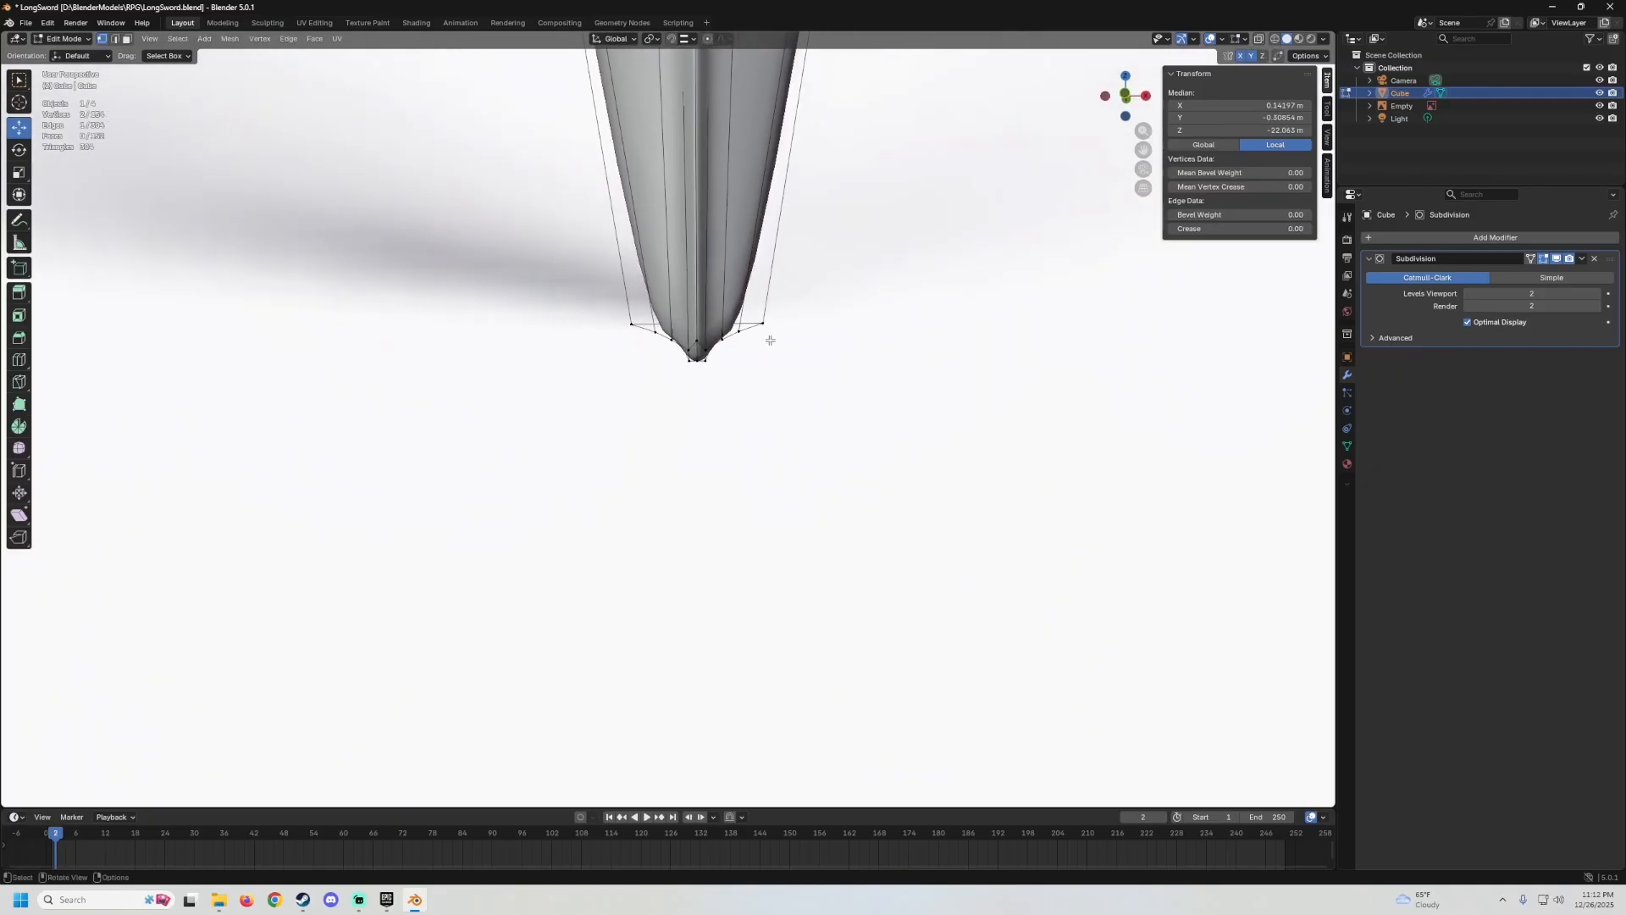
{"action": "scroll", "coordinate": [767, 337], "scroll_direction": "up", "scroll_amount": 5}
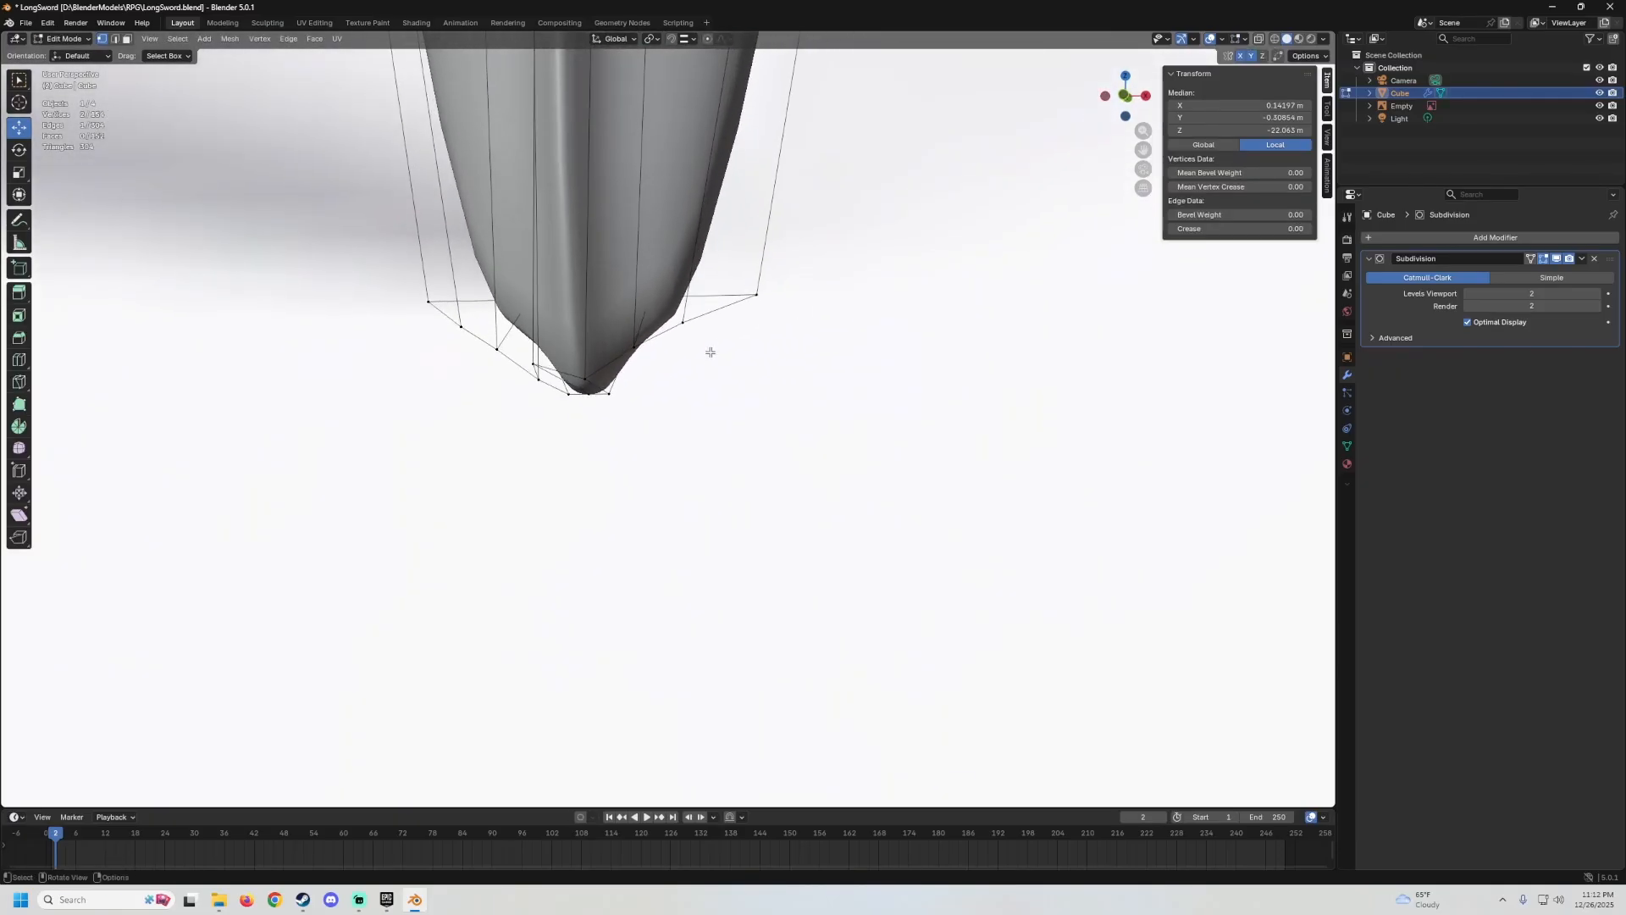
{"action": "middle_click_drag", "start_coordinate": [638, 341], "coordinate": [664, 342], "text": "shift"}
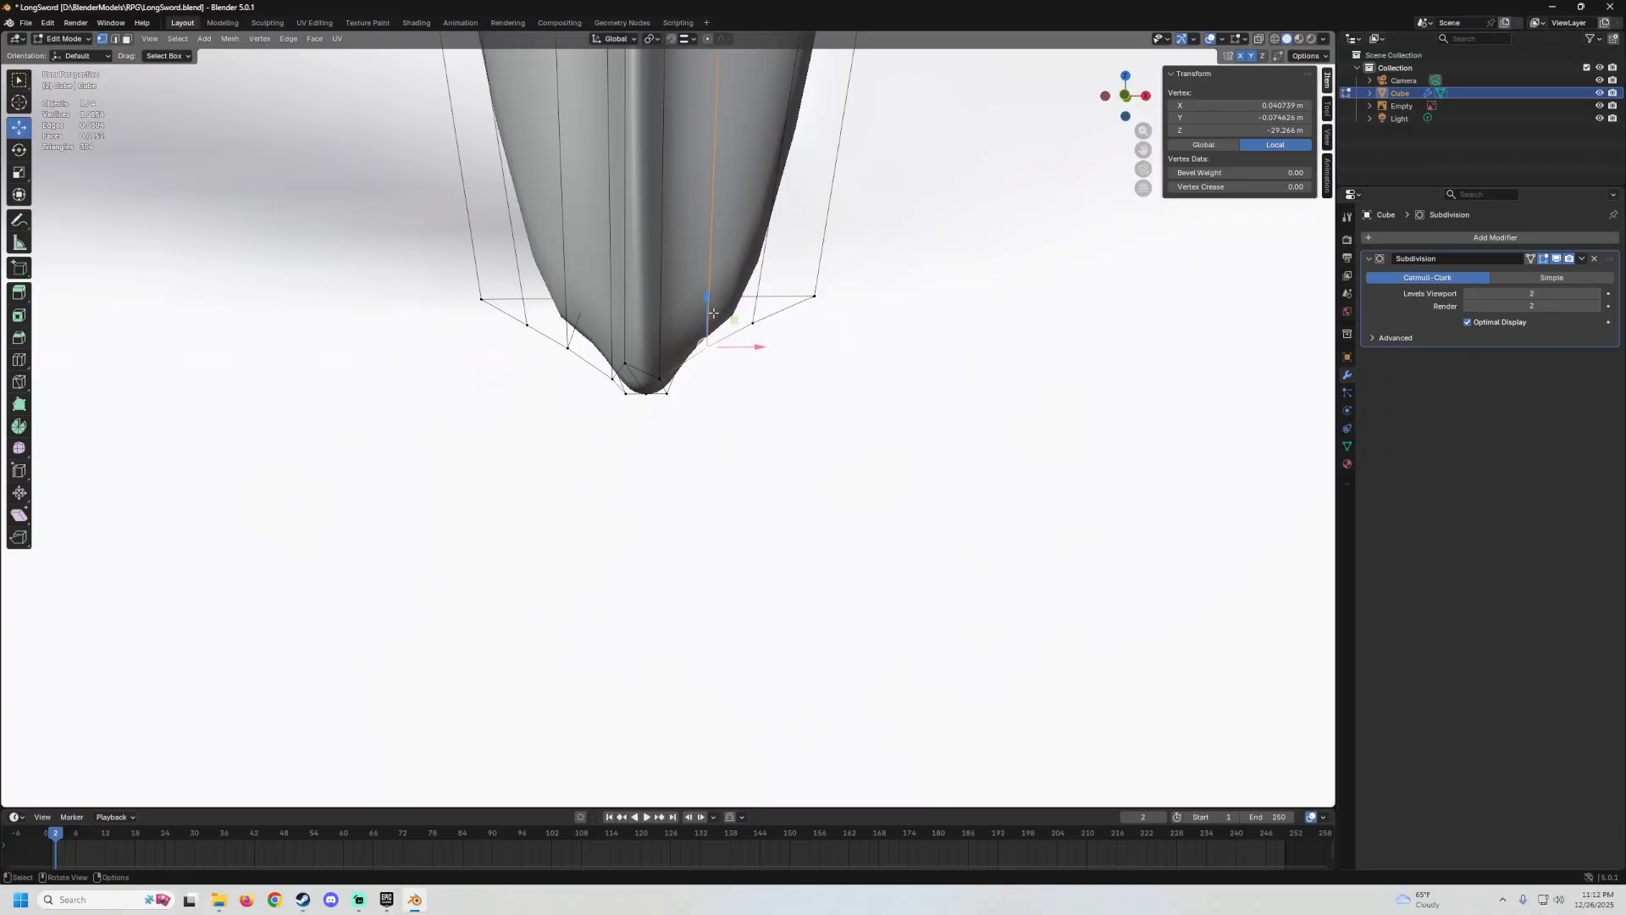
{"action": "left_click_drag", "start_coordinate": [713, 314], "coordinate": [754, 293]}
{"action": "middle_click_drag", "start_coordinate": [659, 372], "coordinate": [720, 344]}
{"action": "left_click", "coordinate": [651, 383]}
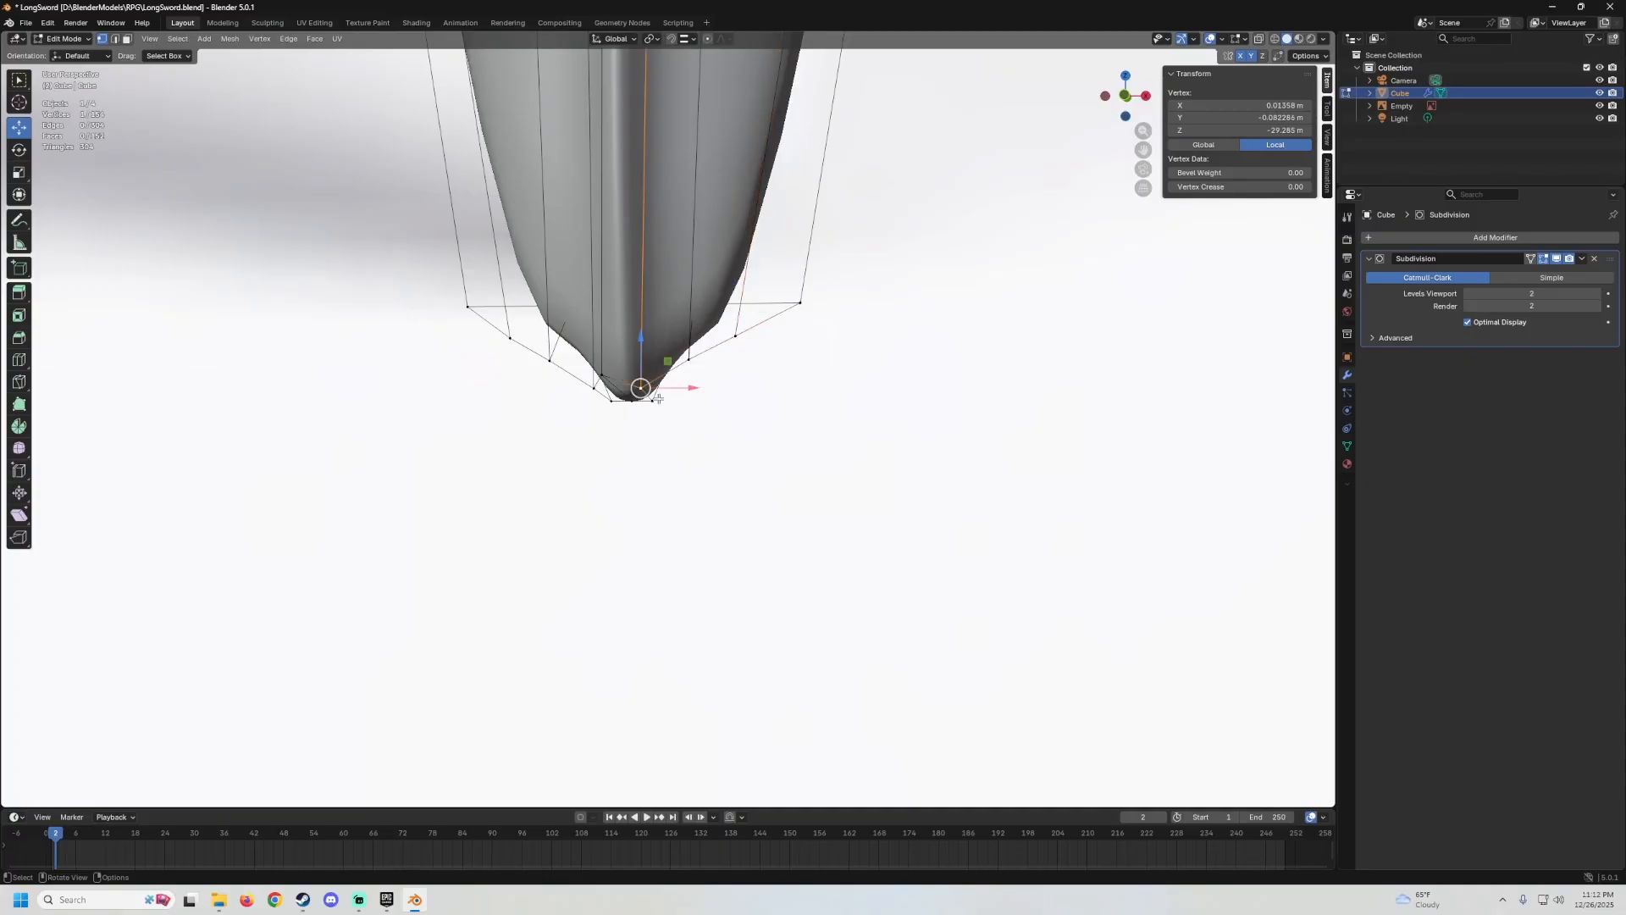
{"action": "left_click_drag", "start_coordinate": [647, 347], "coordinate": [653, 316]}
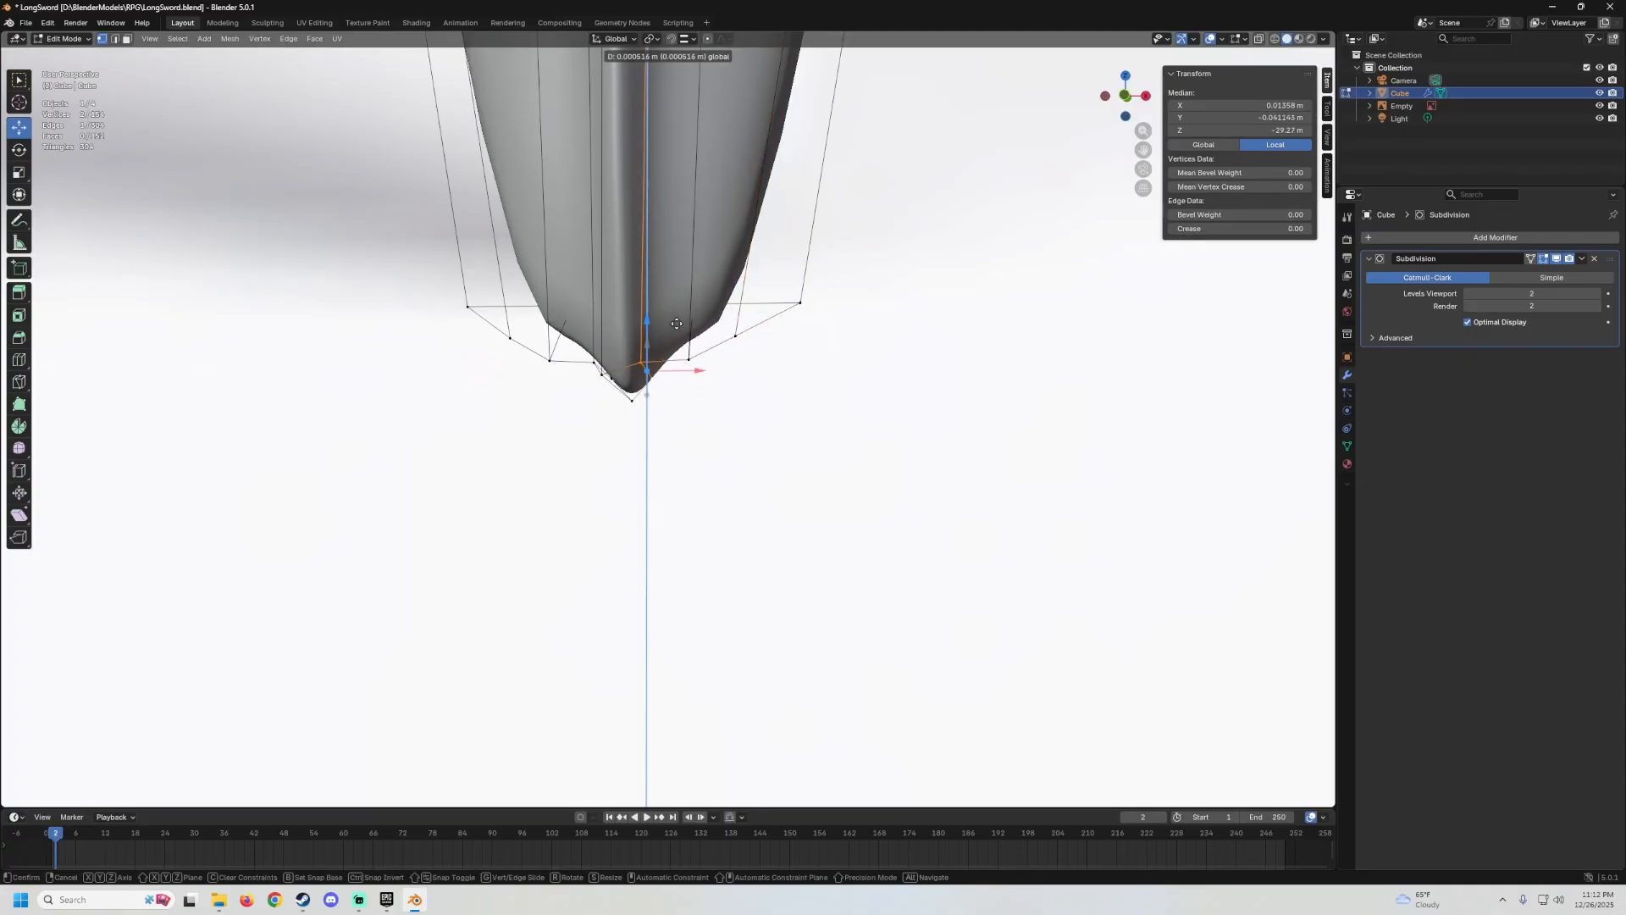
{"action": "left_click_drag", "start_coordinate": [677, 324], "coordinate": [677, 326]}
Move the same vertex pair beside the end point about 0.00046 m outward along X.
{"action": "scroll", "coordinate": [691, 389], "scroll_direction": "up", "scroll_amount": 2}
{"action": "middle_click_drag", "start_coordinate": [678, 347], "coordinate": [683, 304]}
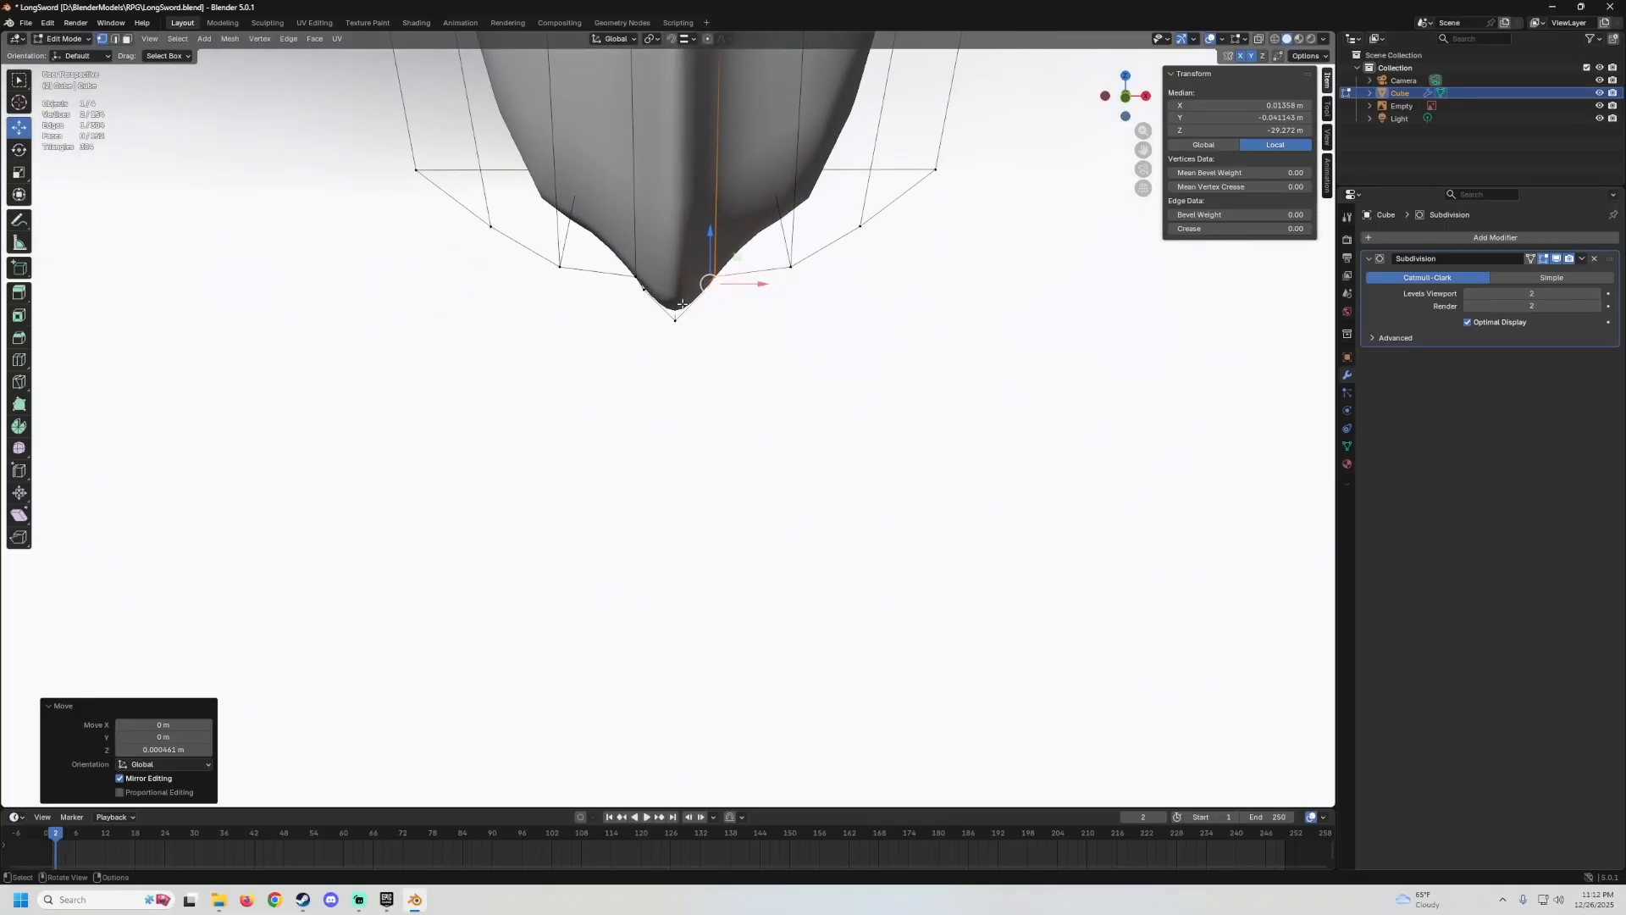
{"action": "left_click_drag", "start_coordinate": [749, 287], "coordinate": [787, 291]}
{"action": "middle_click_drag", "start_coordinate": [787, 291], "coordinate": [787, 271]}
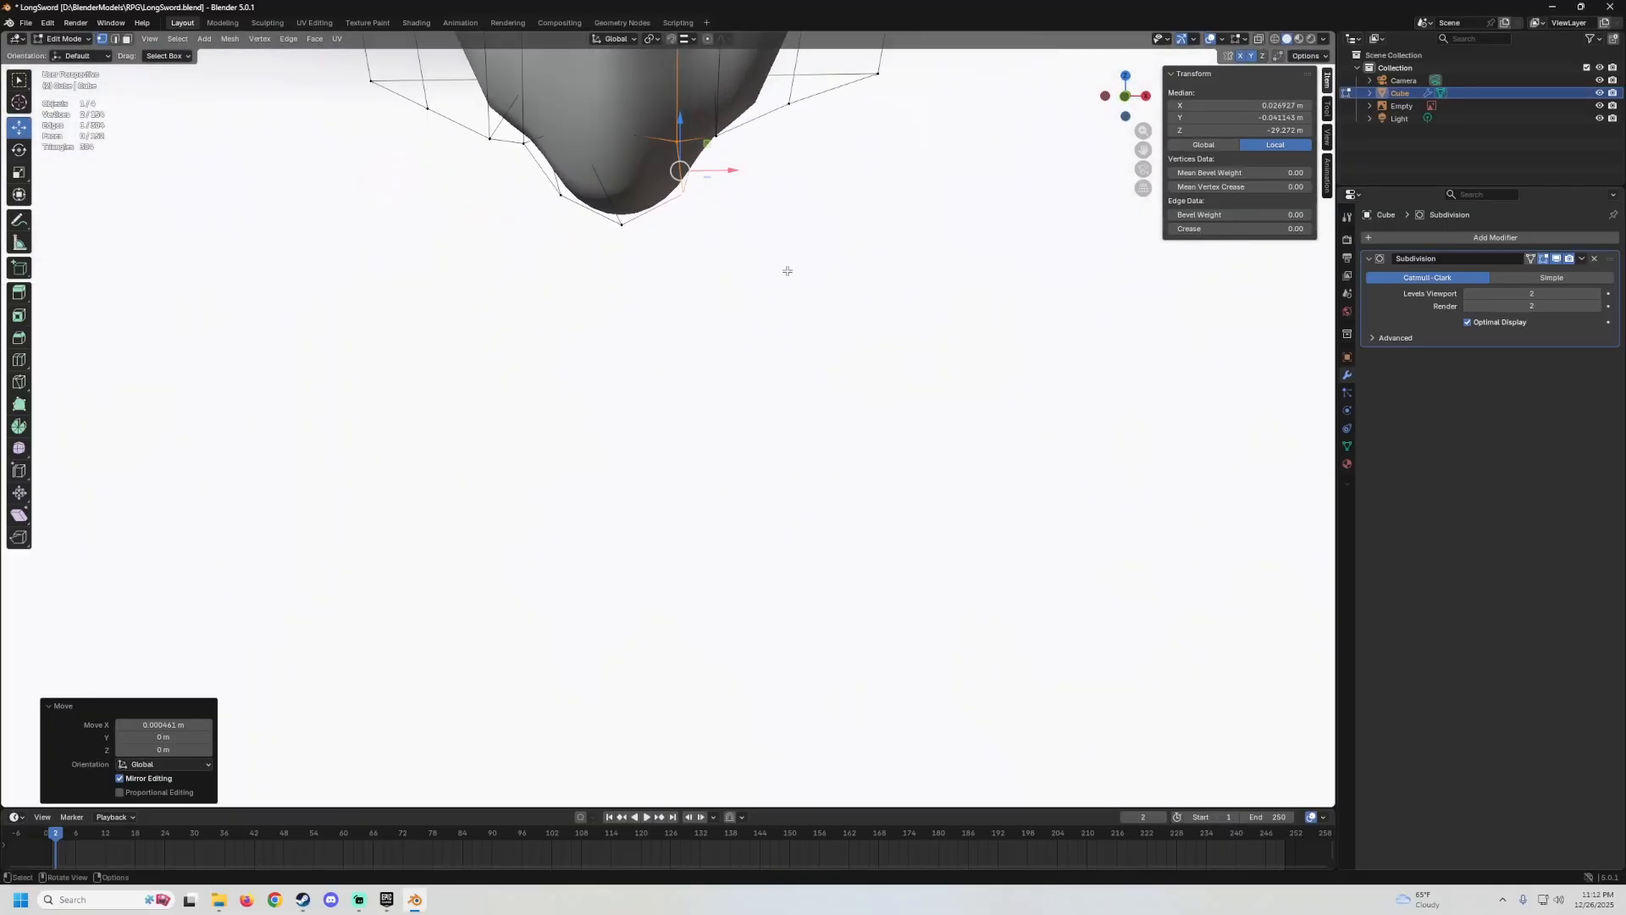
Move the next two vertices on the tip's rim outward along X, the outer one by about 0.00027 m.
{"action": "left_click", "coordinate": [714, 136]}
{"action": "middle_click_drag", "start_coordinate": [714, 139], "coordinate": [680, 155]}
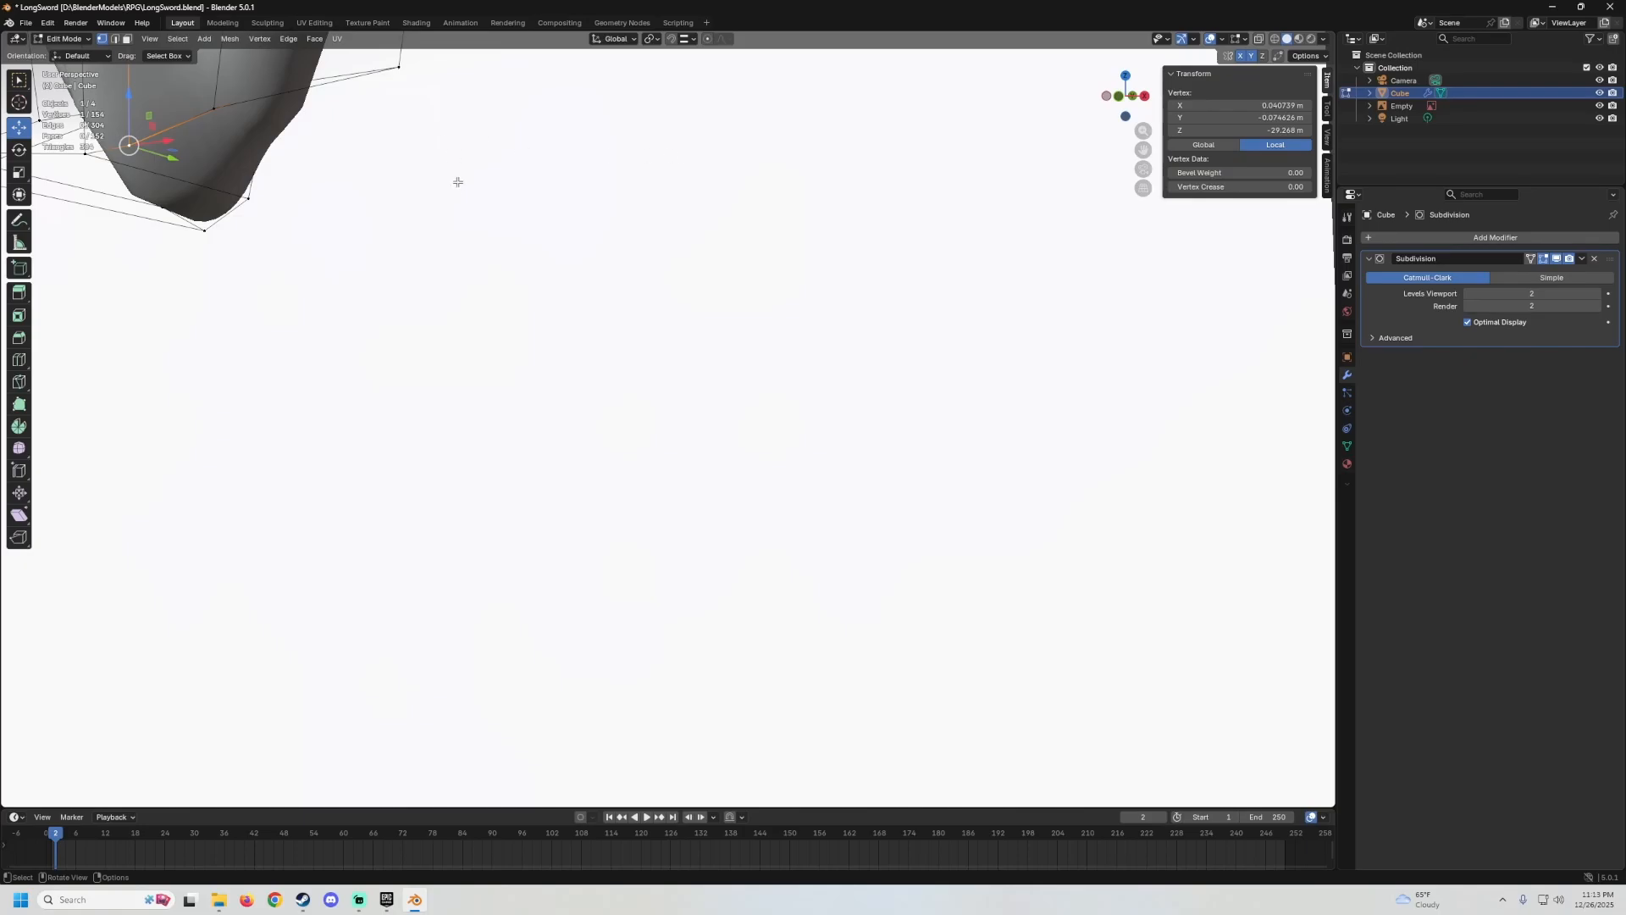
{"action": "middle_click_drag", "start_coordinate": [457, 182], "coordinate": [793, 340]}
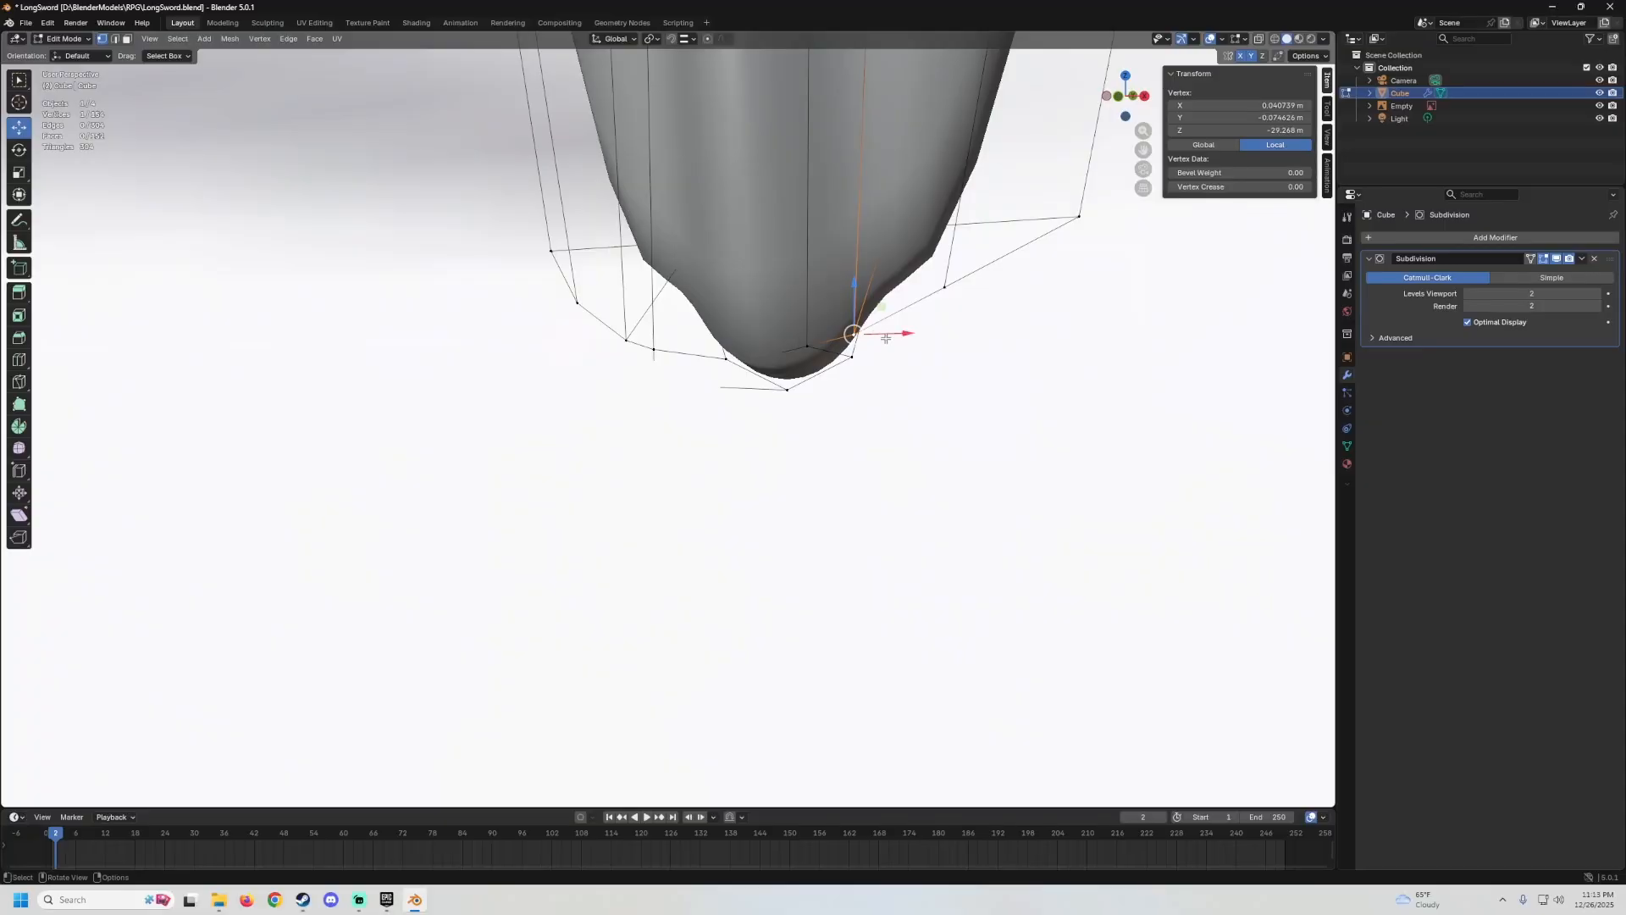
{"action": "left_click_drag", "start_coordinate": [886, 338], "coordinate": [918, 333]}
{"action": "left_click", "coordinate": [944, 287]}
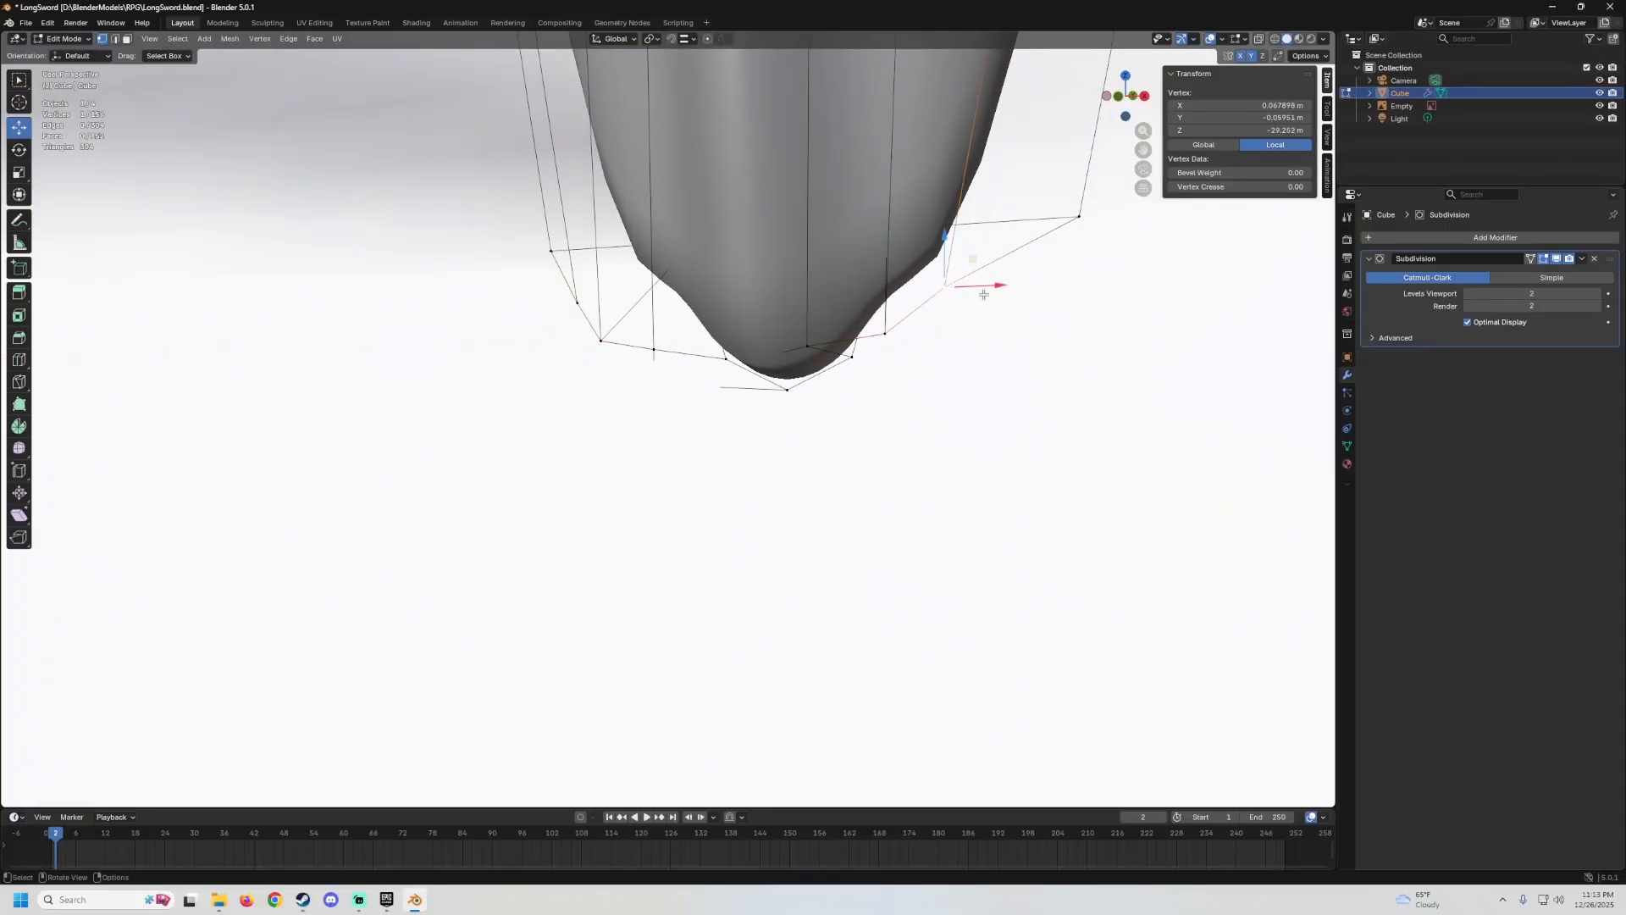
{"action": "left_click_drag", "start_coordinate": [982, 286], "coordinate": [1005, 286]}
{"action": "middle_click_drag", "start_coordinate": [1006, 286], "coordinate": [765, 242]}
{"action": "scroll", "coordinate": [965, 319], "scroll_direction": "down", "scroll_amount": 4}
{"action": "scroll", "coordinate": [842, 286], "scroll_direction": "up", "scroll_amount": 4}
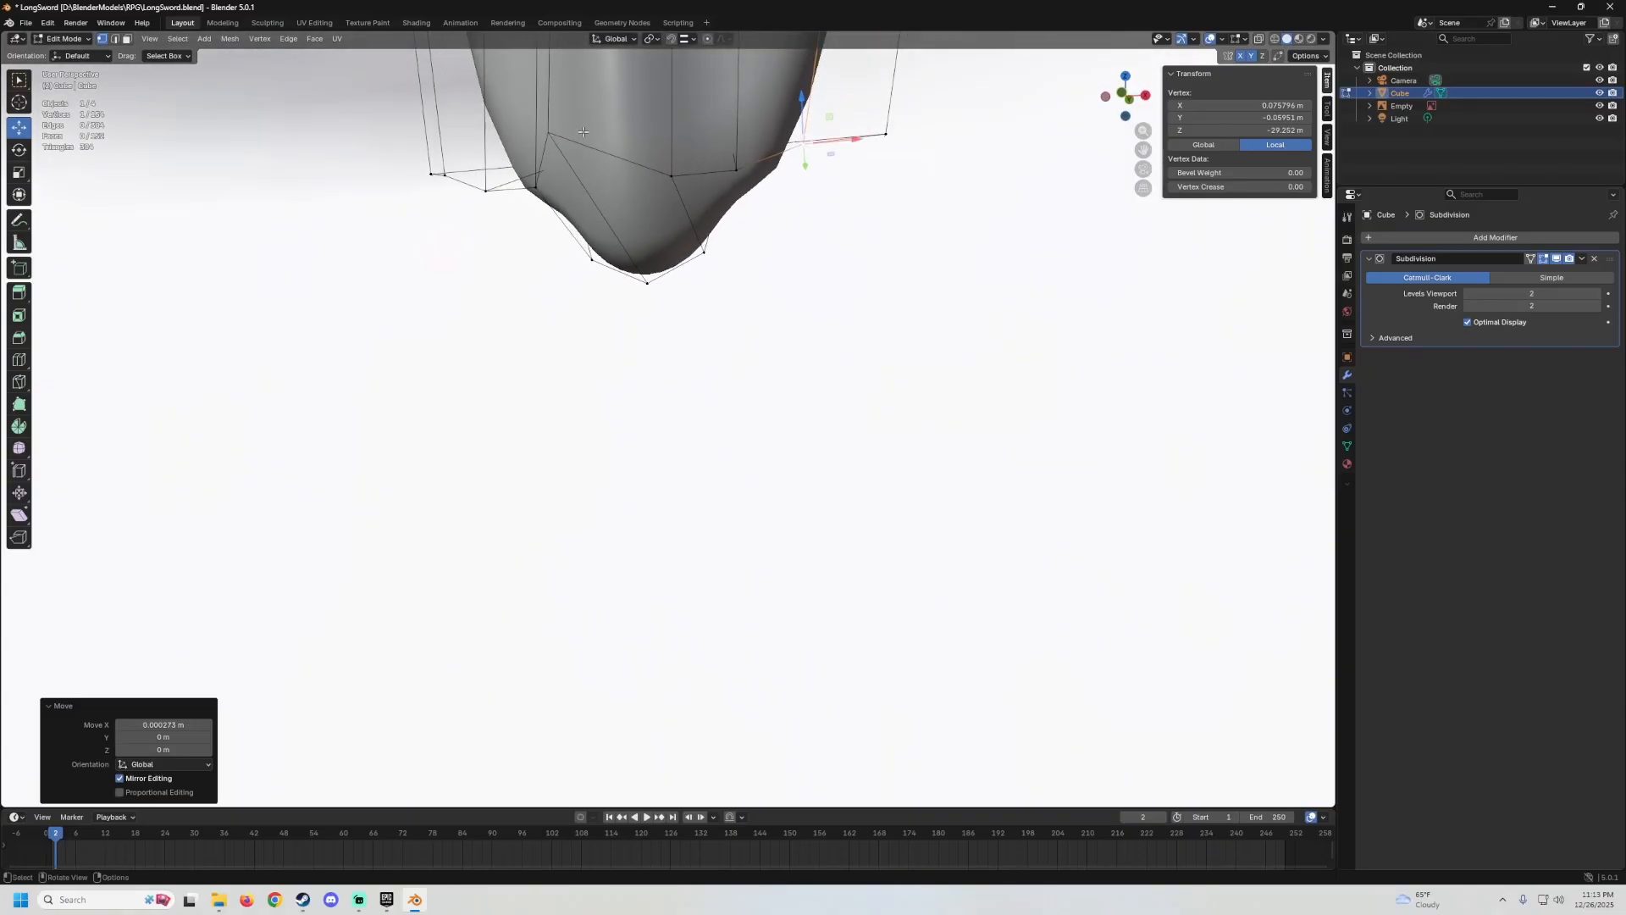
Move the front tip vertex beside the end point about 0.00103 m along negative Y and 0.00035 m outward along X.
{"action": "left_click", "coordinate": [572, 166]}
{"action": "left_click", "coordinate": [682, 184]}
{"action": "middle_click_drag", "start_coordinate": [682, 184], "coordinate": [643, 425]}
{"action": "left_click_drag", "start_coordinate": [648, 428], "coordinate": [601, 448]}
{"action": "middle_click_drag", "start_coordinate": [623, 440], "coordinate": [629, 484]}
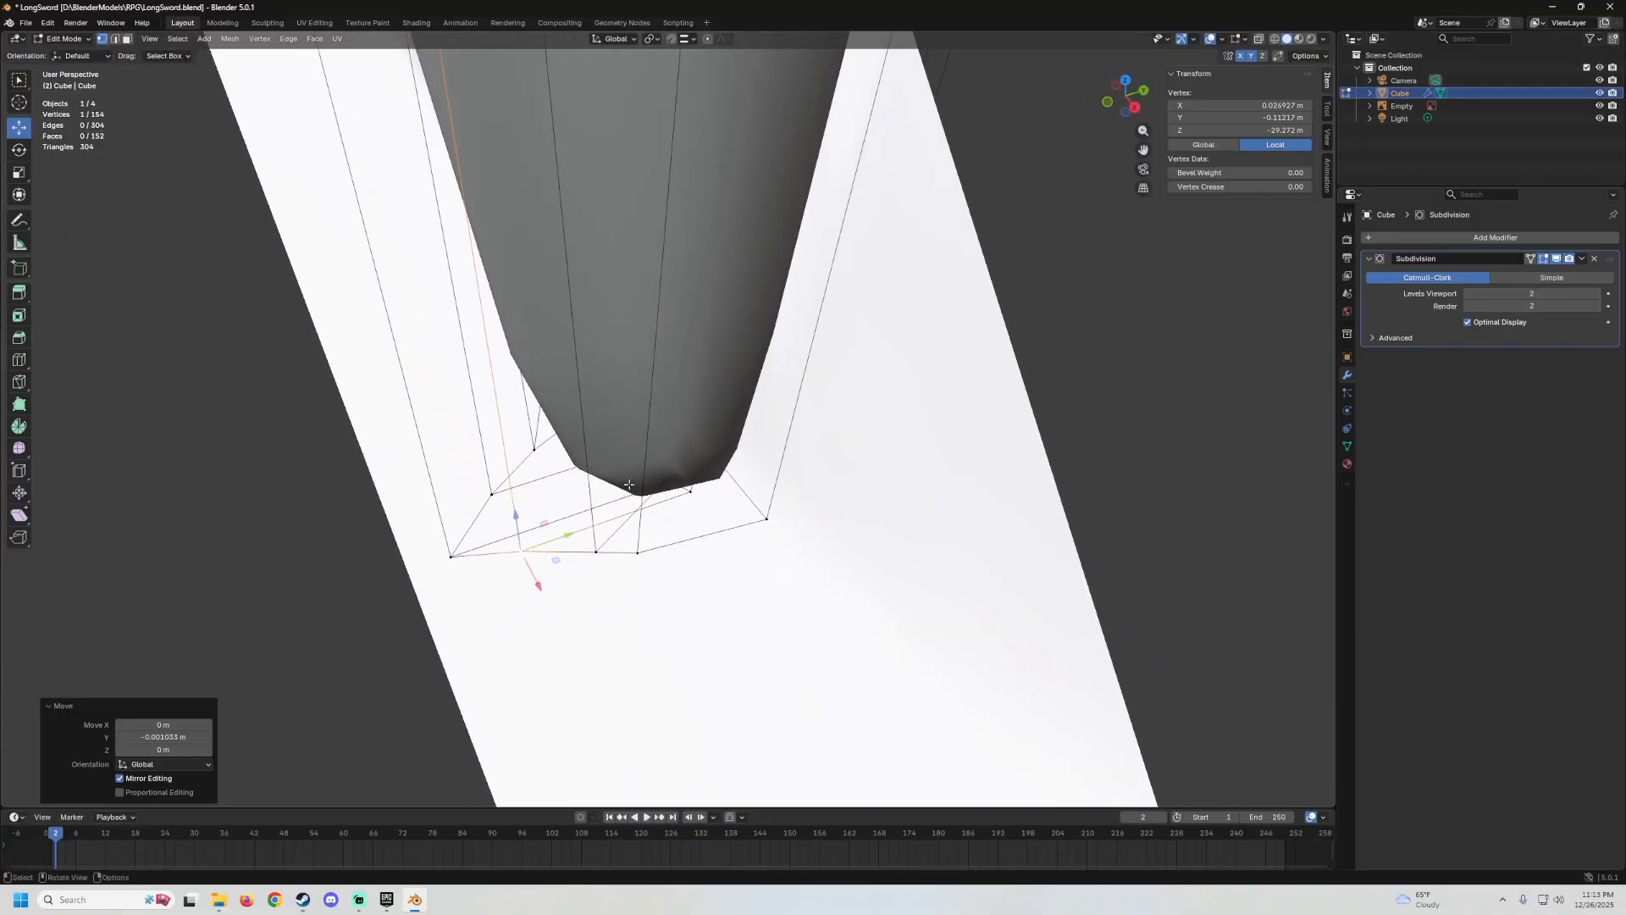
{"action": "left_click_drag", "start_coordinate": [537, 576], "coordinate": [543, 591]}
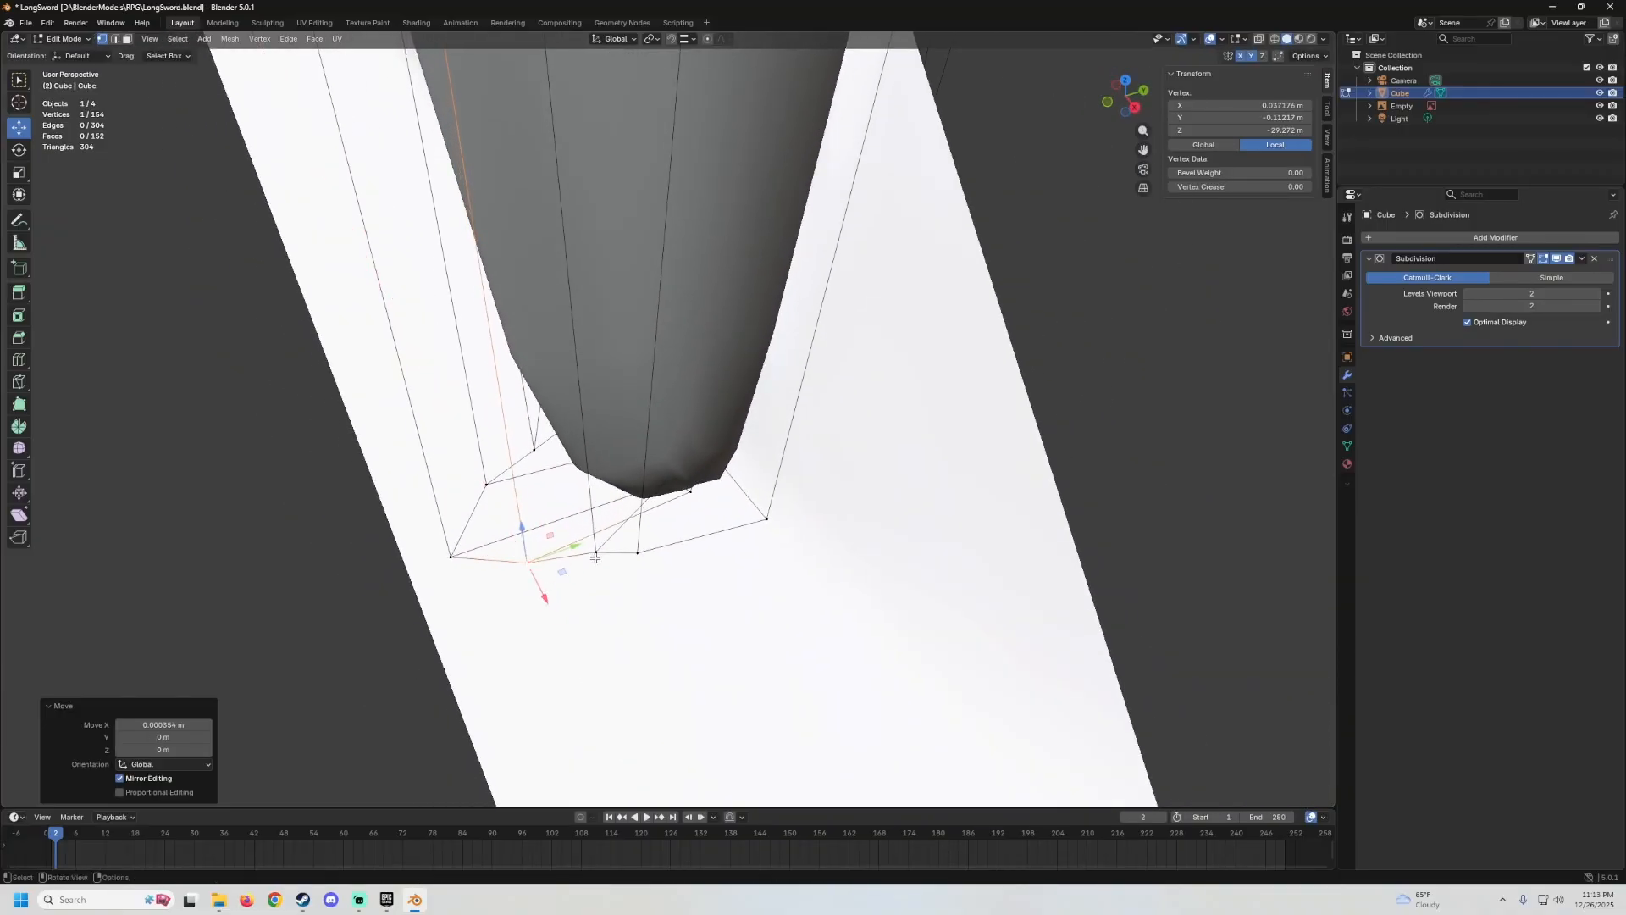
Move the neighbouring rim vertex about 0.00022 m along negative Y and 0.00015 m outward along X, checking it in Object Mode.
{"action": "left_click", "coordinate": [596, 555]}
{"action": "left_click_drag", "start_coordinate": [644, 540], "coordinate": [617, 592]}
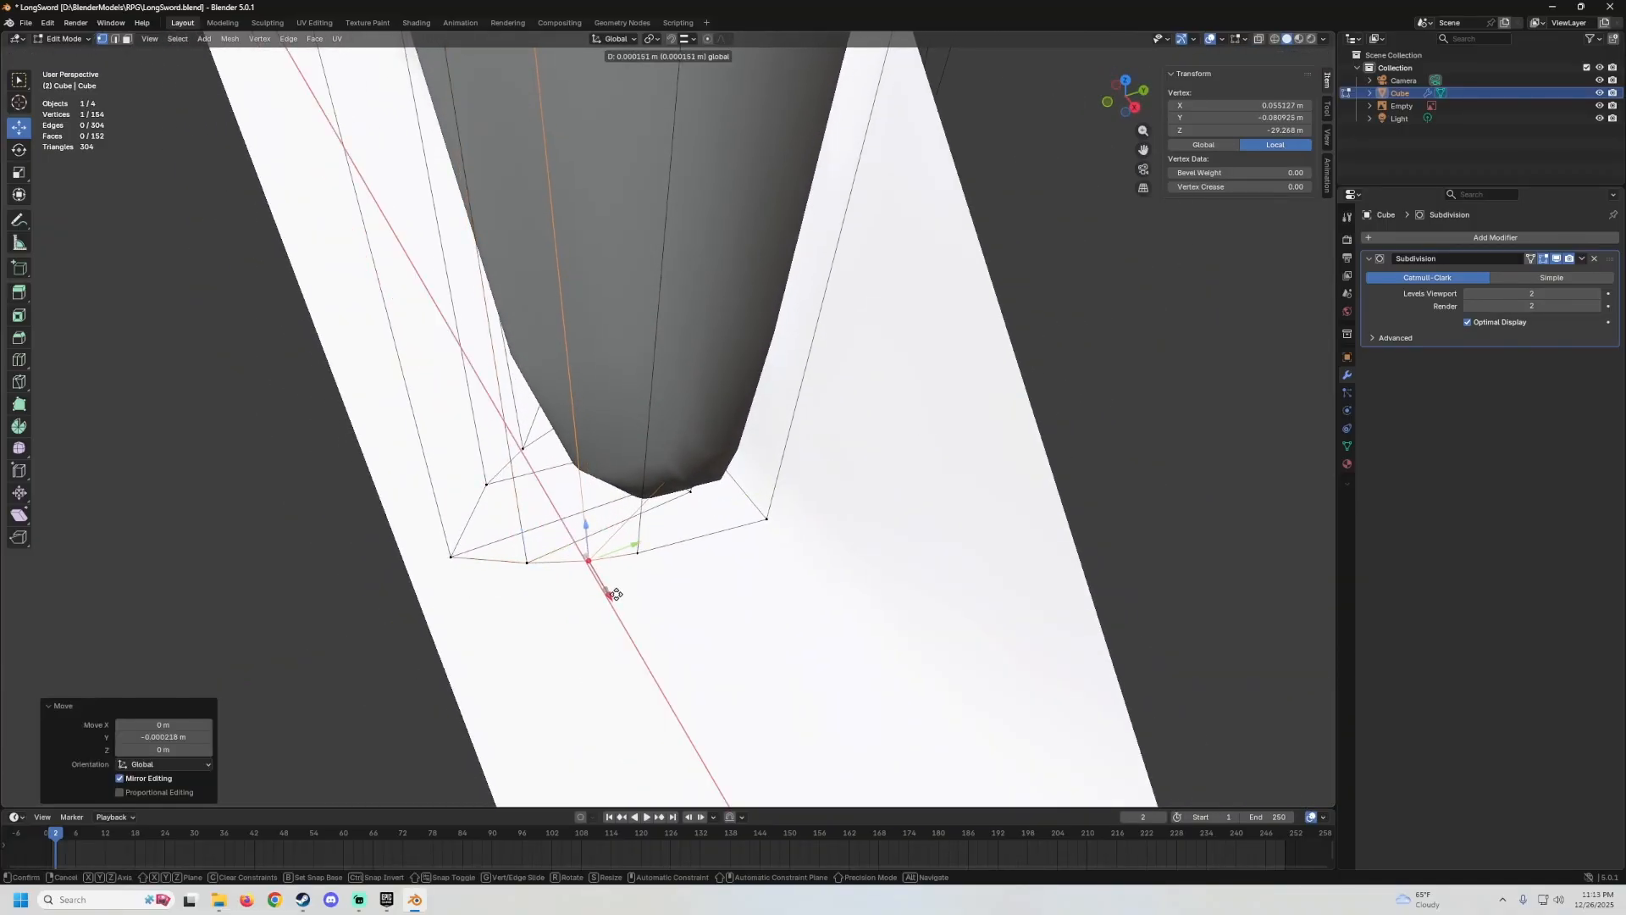
{"action": "middle_click_drag", "start_coordinate": [617, 591], "coordinate": [851, 415]}
{"action": "key", "text": "Tab"}
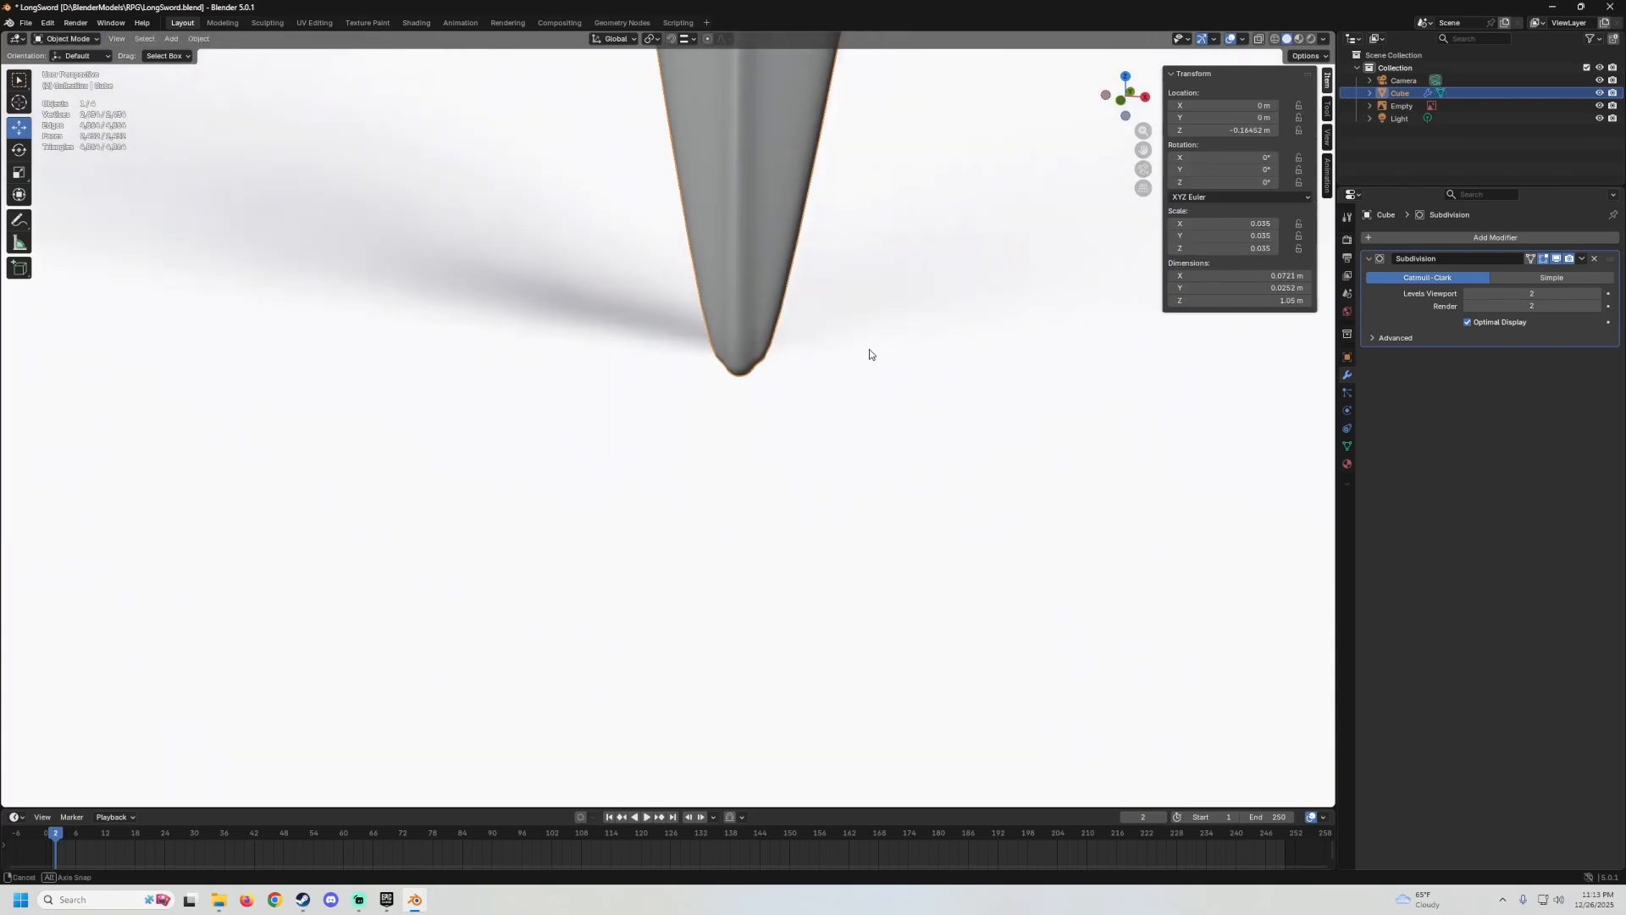
Hide the reference image and select the blade again.
{"action": "middle_click_drag", "start_coordinate": [868, 352], "coordinate": [743, 405]}
{"action": "key", "text": "Tab"}
{"action": "key", "text": "Tab"}
{"action": "left_click", "coordinate": [905, 240]}
{"action": "key", "text": "h"}
{"action": "left_click", "coordinate": [674, 289]}
Move the rim vertex on the blade's Y centreline at the tip about 0.00053 m outward along X.
{"action": "key", "text": "Tab"}
{"action": "left_click", "coordinate": [743, 372]}
{"action": "left_click_drag", "start_coordinate": [742, 372], "coordinate": [818, 434]}
Move the front vertex beside the end point inward along Y to a local Y of about -0.099 m, checking the side profile.
{"action": "middle_click_drag", "start_coordinate": [758, 428], "coordinate": [756, 307]}
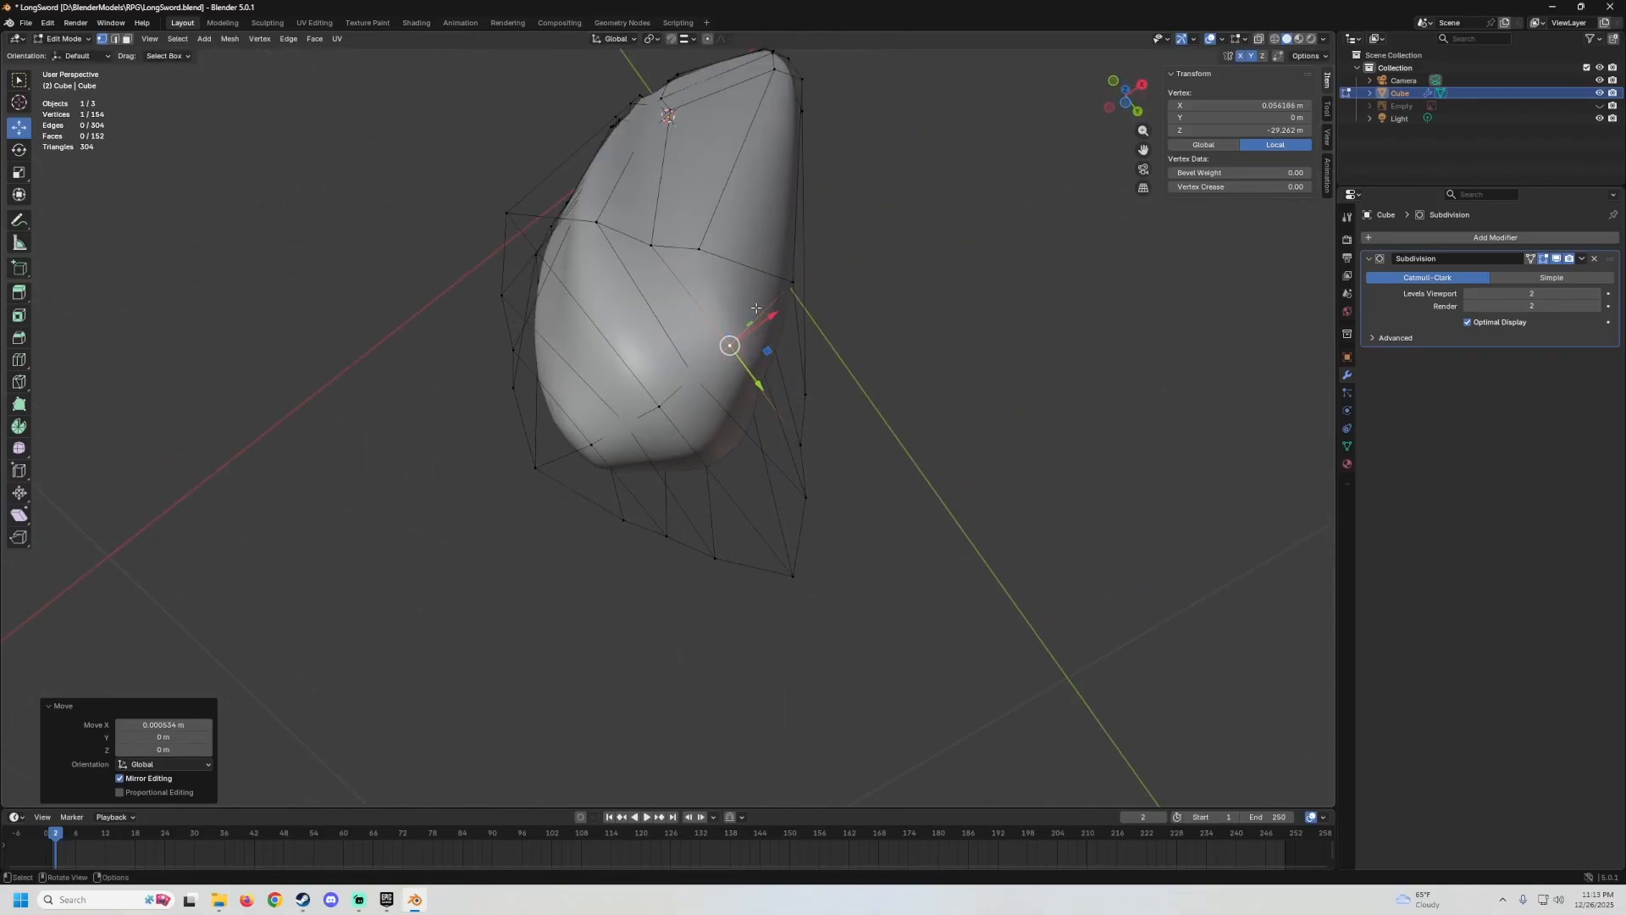
{"action": "left_click", "coordinate": [654, 241]}
{"action": "middle_click_drag", "start_coordinate": [658, 238], "coordinate": [637, 202]}
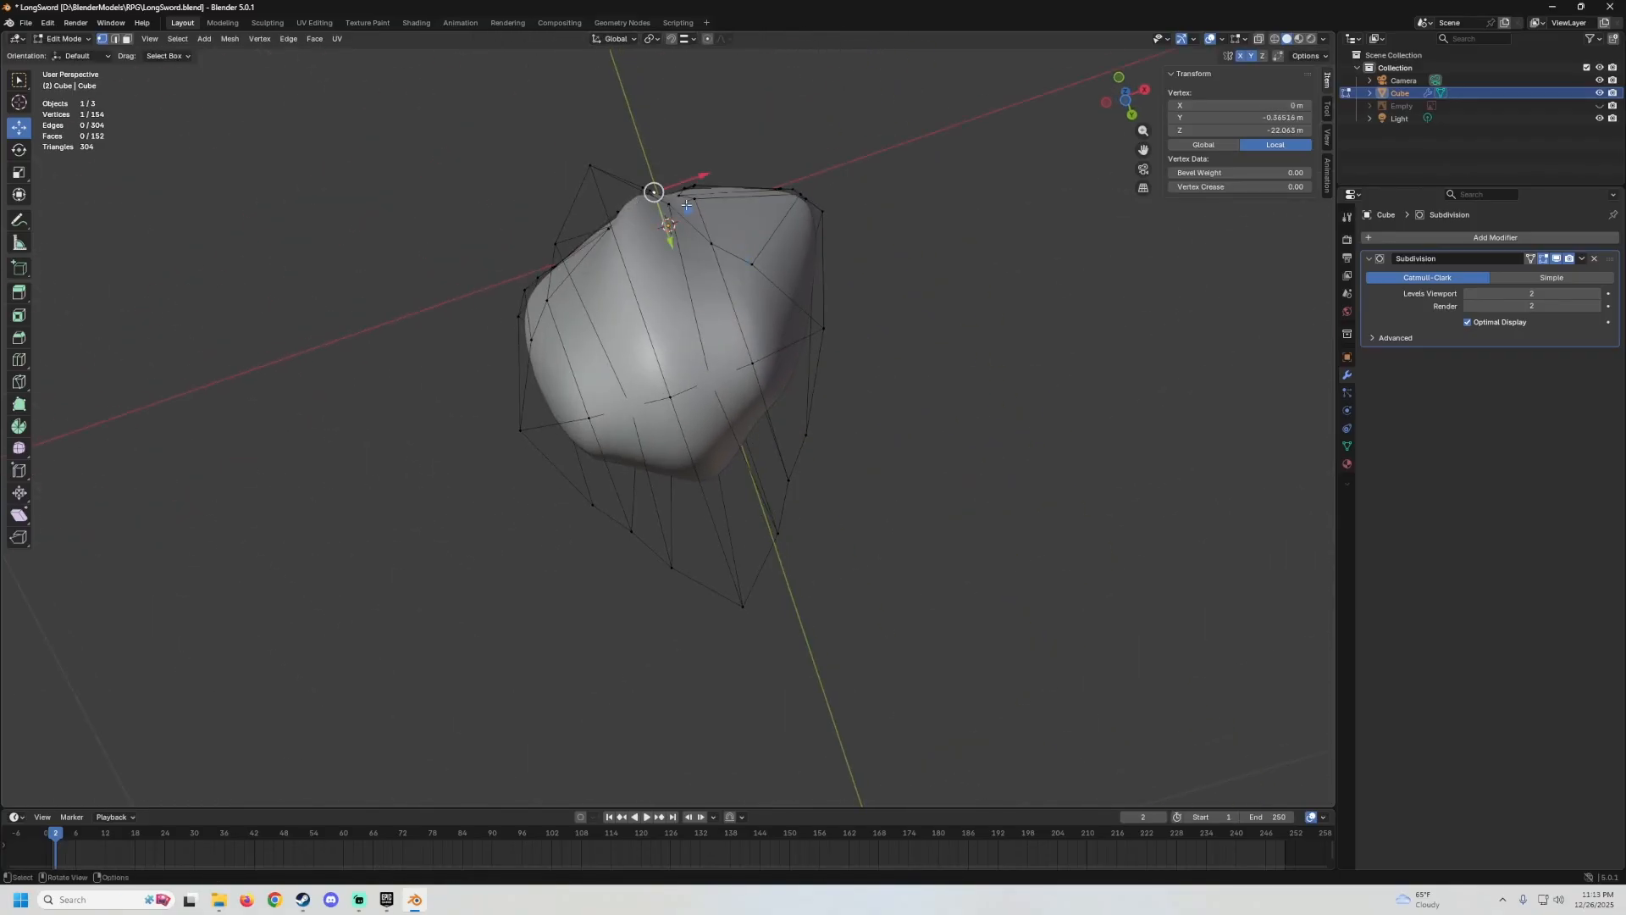
{"action": "left_click_drag", "start_coordinate": [679, 238], "coordinate": [680, 261]}
{"action": "middle_click_drag", "start_coordinate": [680, 261], "coordinate": [708, 413]}
{"action": "key", "text": "Tab"}
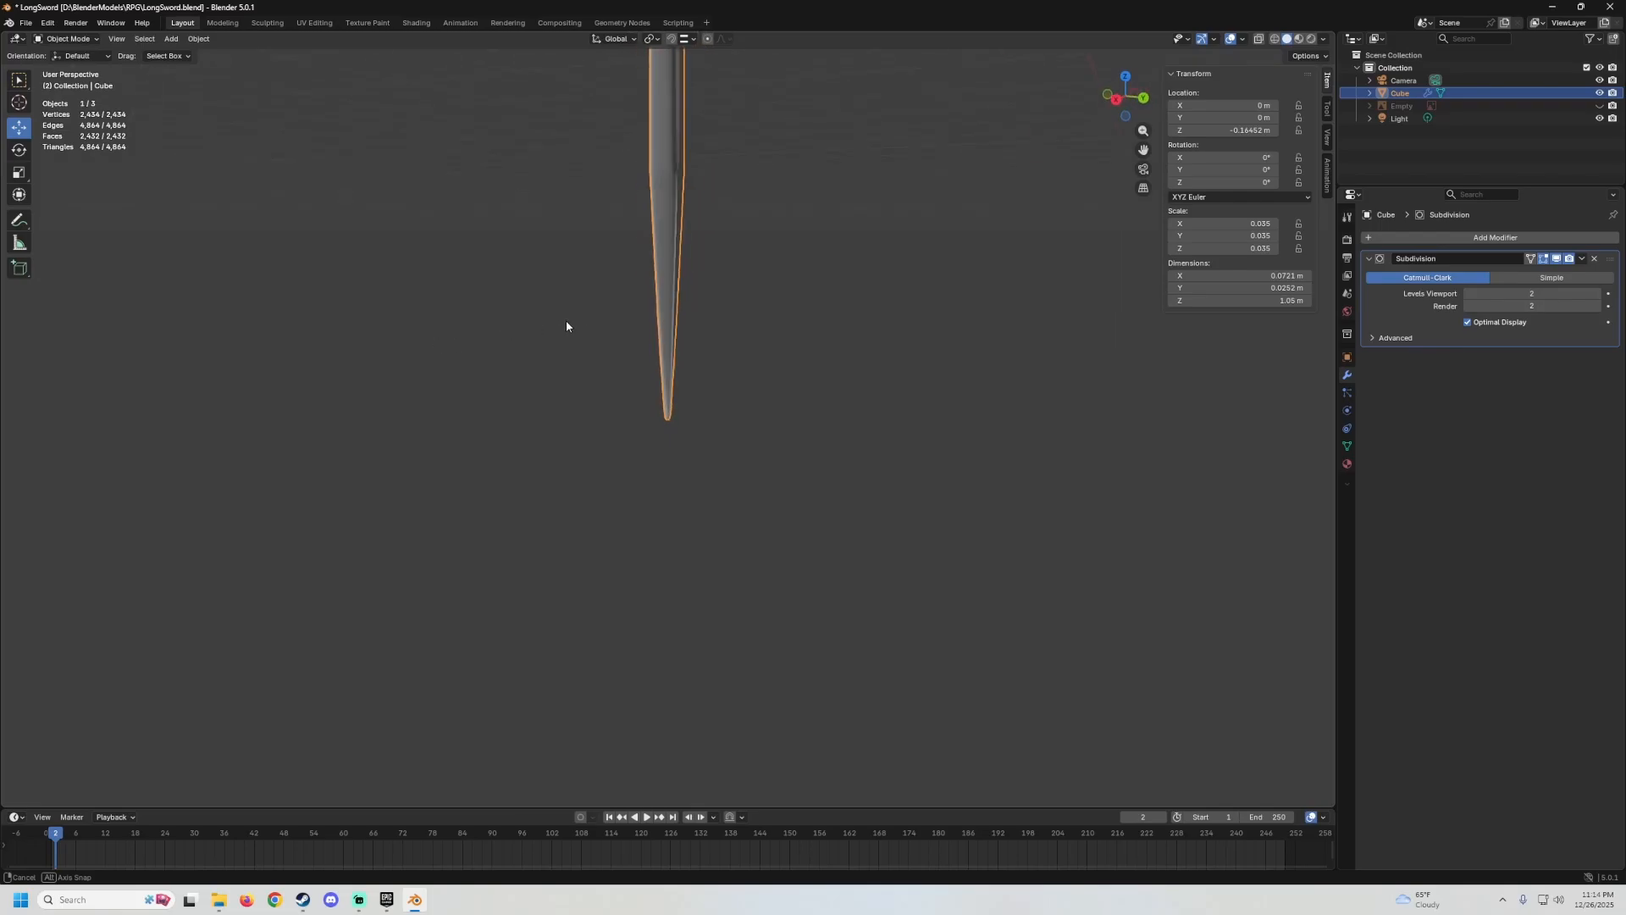
{"action": "middle_click_drag", "start_coordinate": [761, 315], "coordinate": [606, 449]}
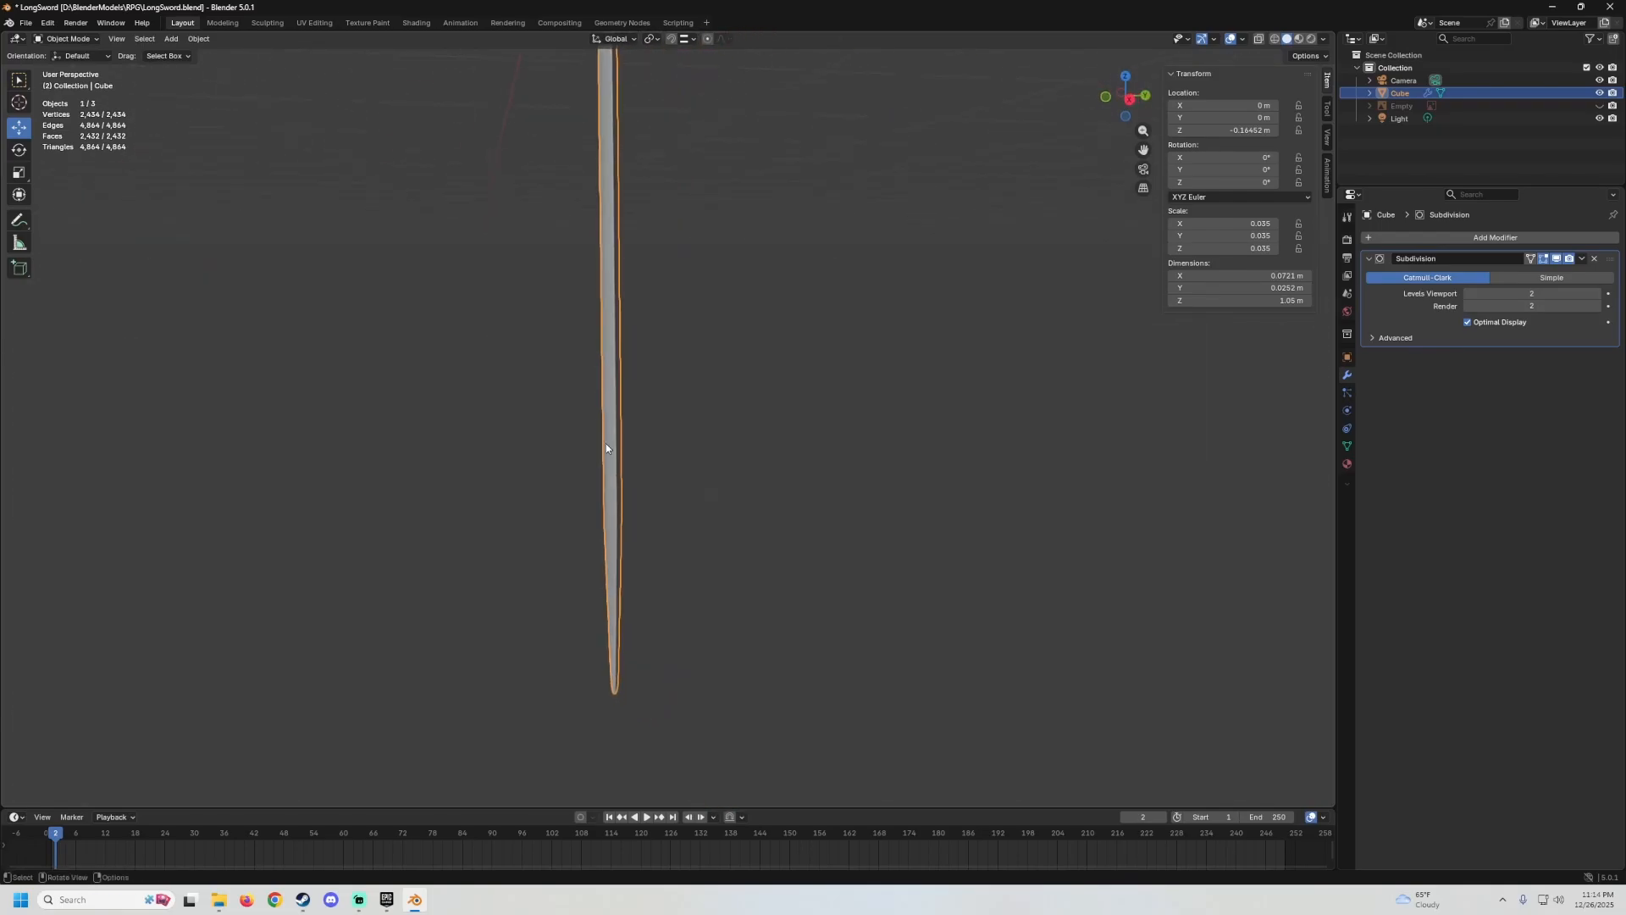
{"action": "middle_click_drag", "start_coordinate": [682, 380], "coordinate": [698, 350]}
Try to symmetrize the whole blade mesh from -X to +X.
{"action": "key", "text": "Tab"}
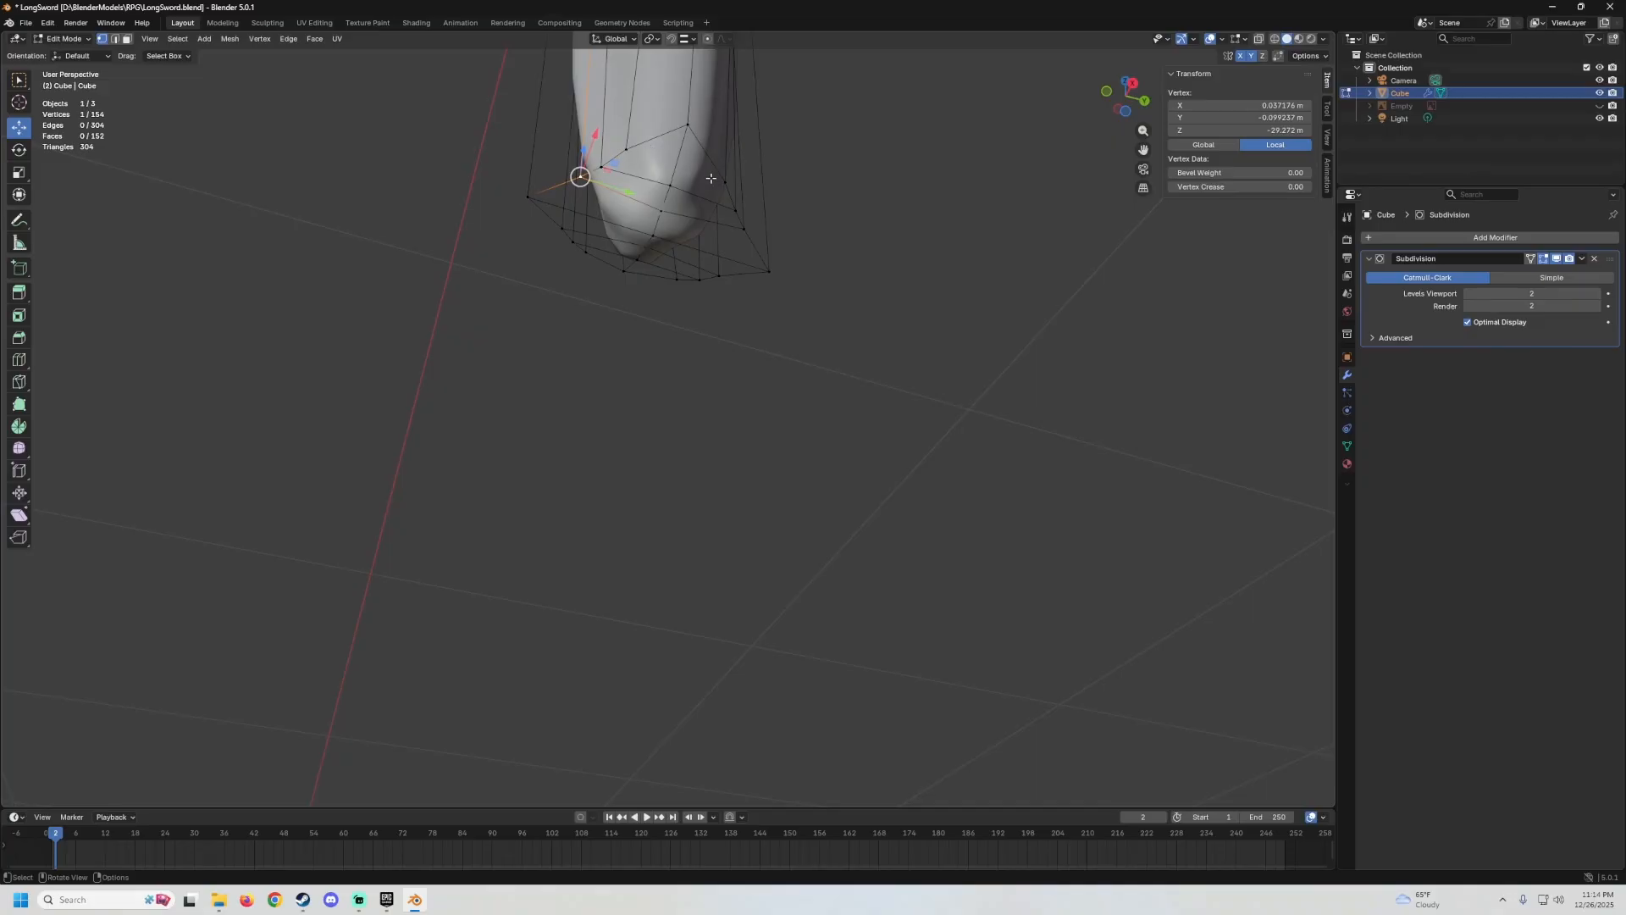
{"action": "middle_click_drag", "start_coordinate": [719, 188], "coordinate": [813, 289]}
{"action": "key", "text": "a"}
{"action": "scroll", "coordinate": [799, 290], "scroll_direction": "up", "scroll_amount": 10, "text": "shift"}
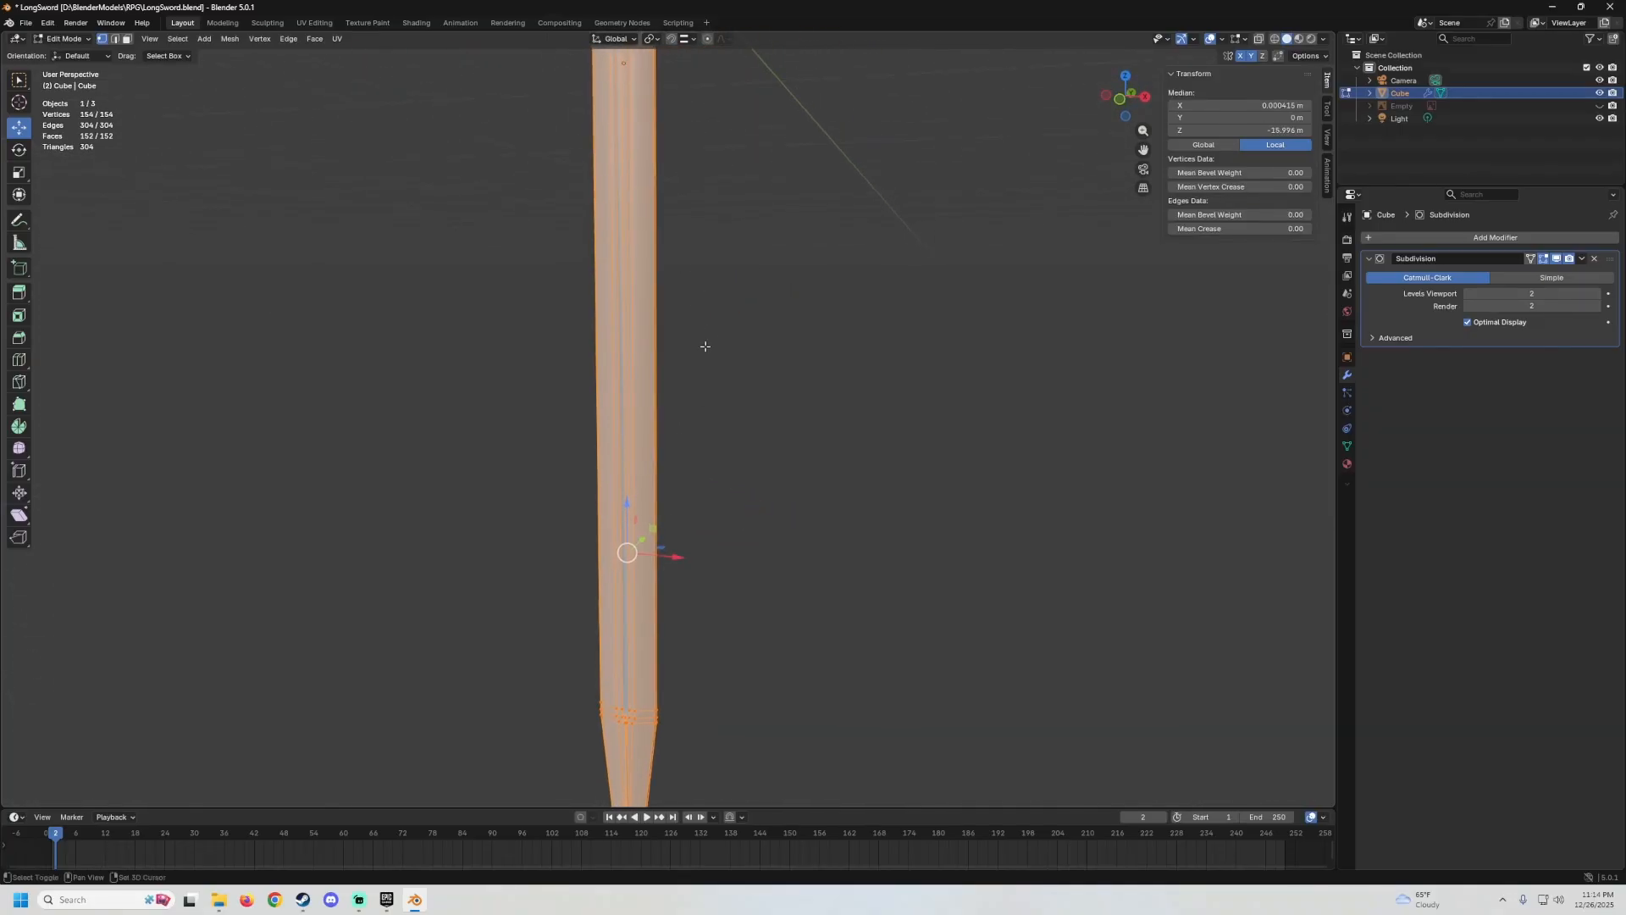
{"action": "middle_click_drag", "start_coordinate": [731, 399], "coordinate": [585, 382]}
{"action": "left_click", "coordinate": [227, 39]}
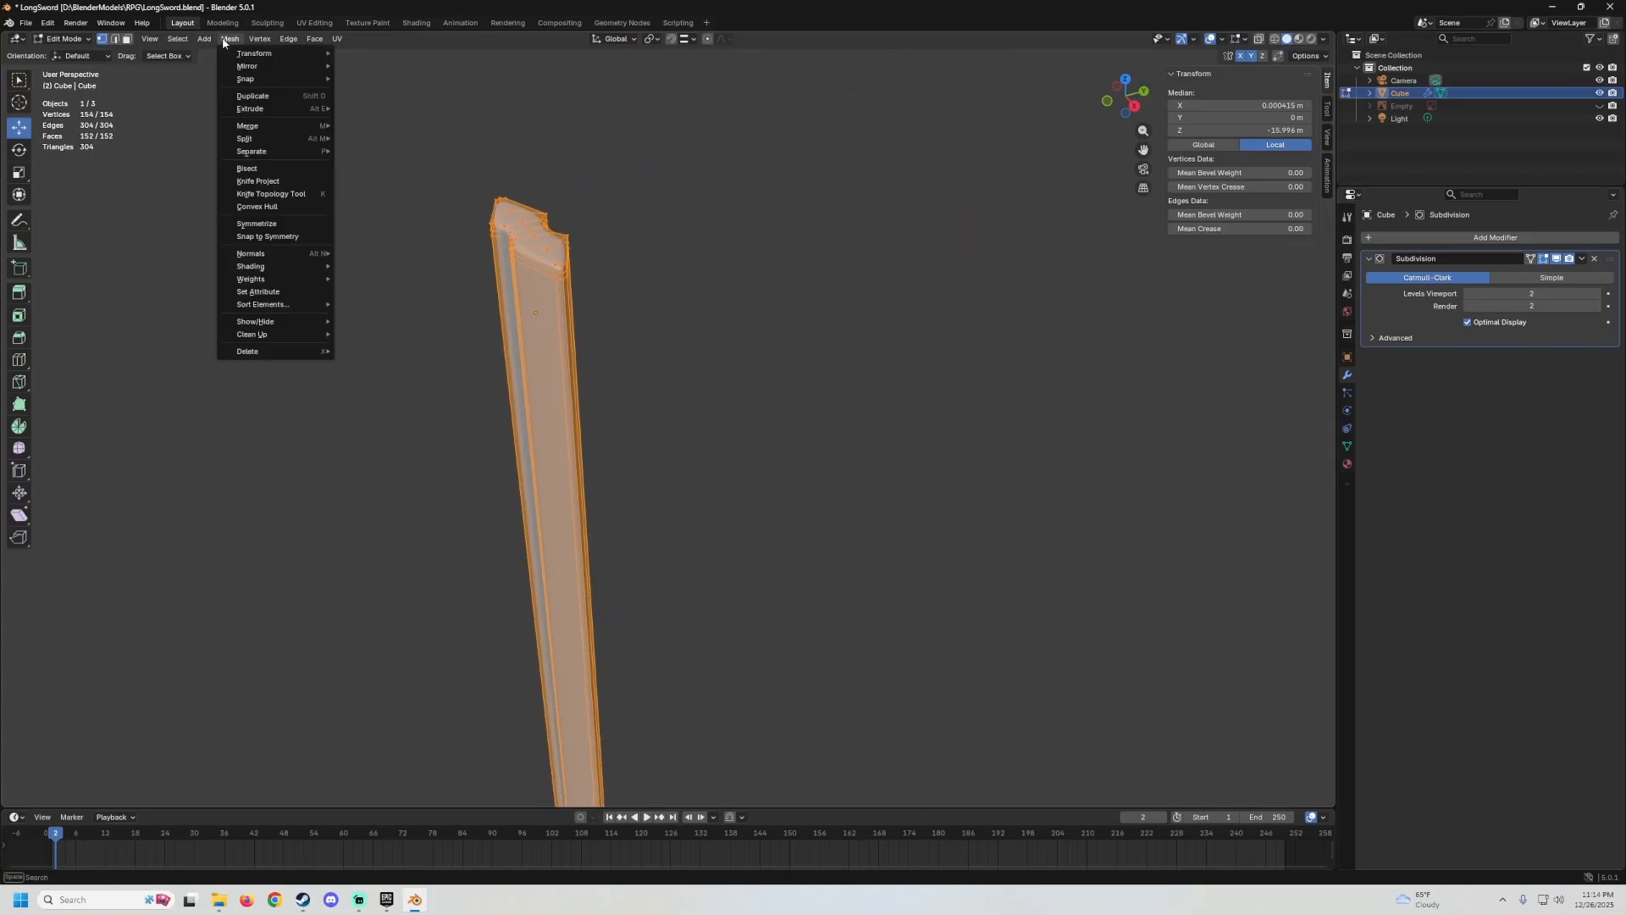
{"action": "left_click", "coordinate": [255, 224]}
Examine the symmetrized mesh along the blade, from its upper end down to the ridge and tip.
{"action": "middle_click_drag", "start_coordinate": [400, 643], "coordinate": [541, 580]}
{"action": "scroll", "coordinate": [842, 537], "scroll_direction": "down", "scroll_amount": 6}
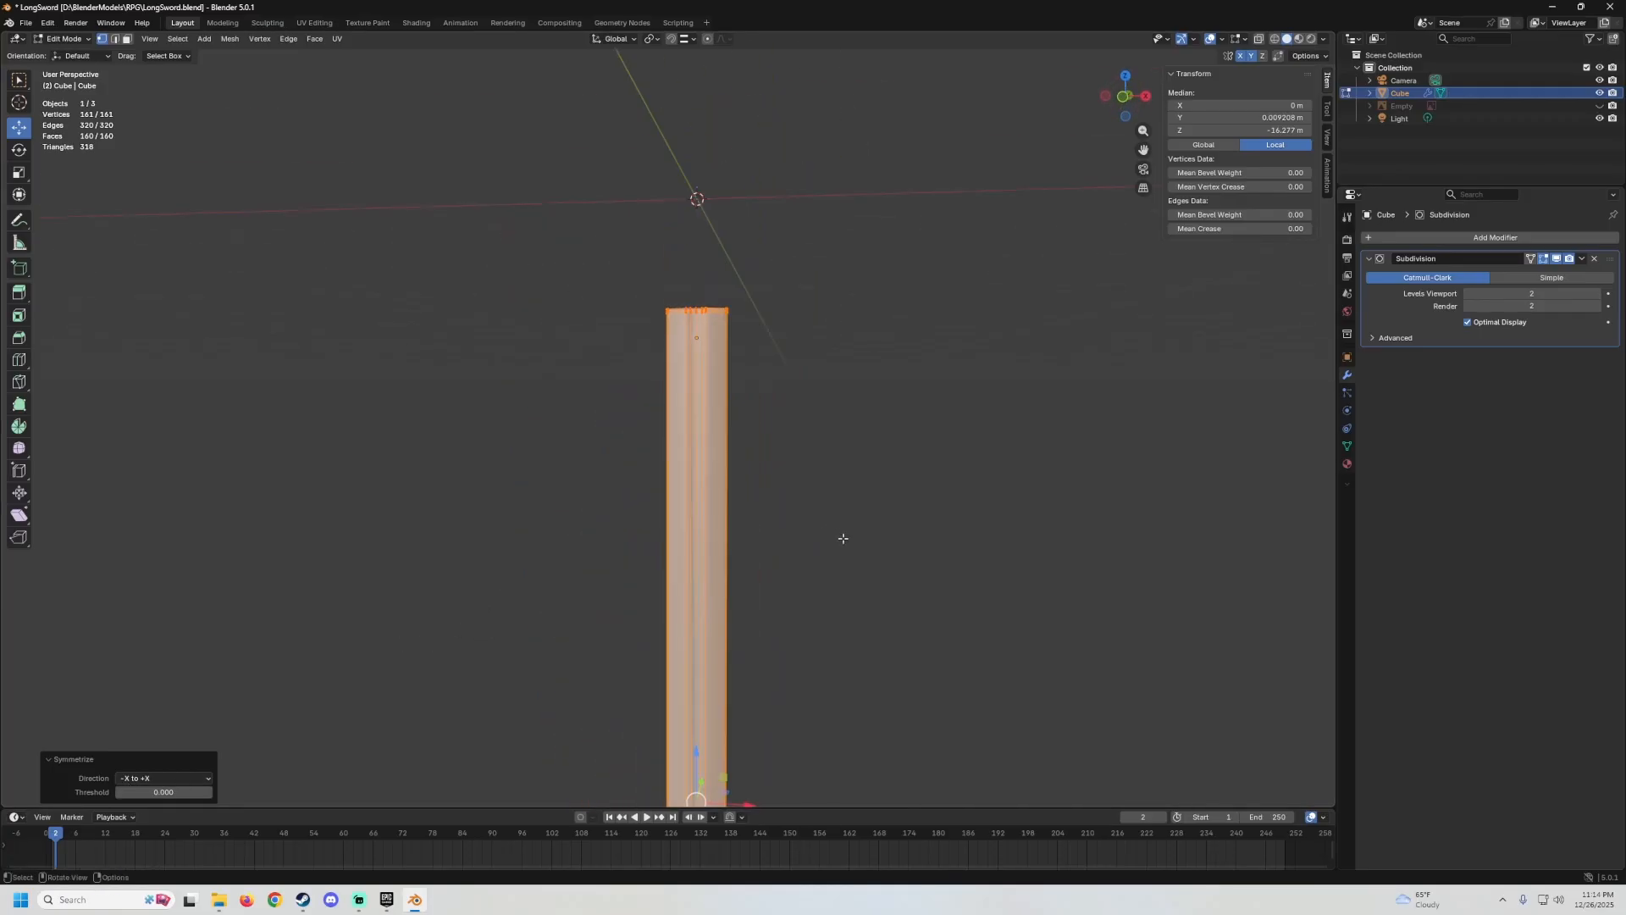
{"action": "middle_click_drag", "start_coordinate": [809, 696], "coordinate": [766, 333], "text": "shift"}
{"action": "left_click", "coordinate": [770, 330]}
{"action": "key", "text": "a"}
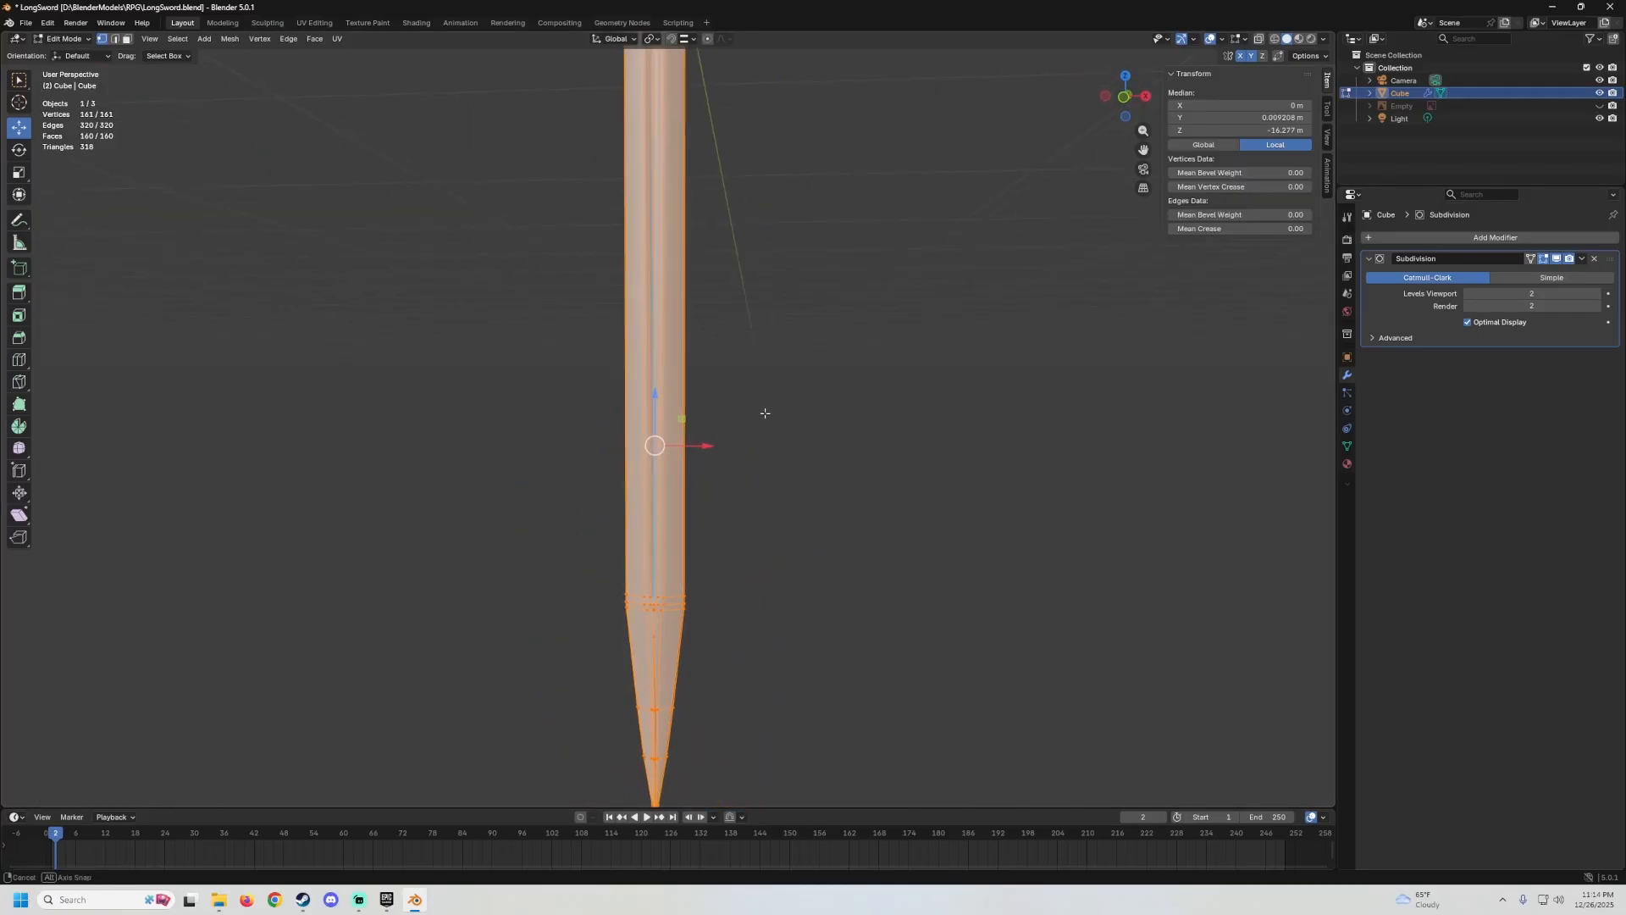
{"action": "middle_click_drag", "start_coordinate": [765, 413], "coordinate": [734, 207], "text": "shift"}
{"action": "left_click", "coordinate": [766, 345]}
{"action": "scroll", "coordinate": [765, 344], "scroll_direction": "up", "scroll_amount": 9}
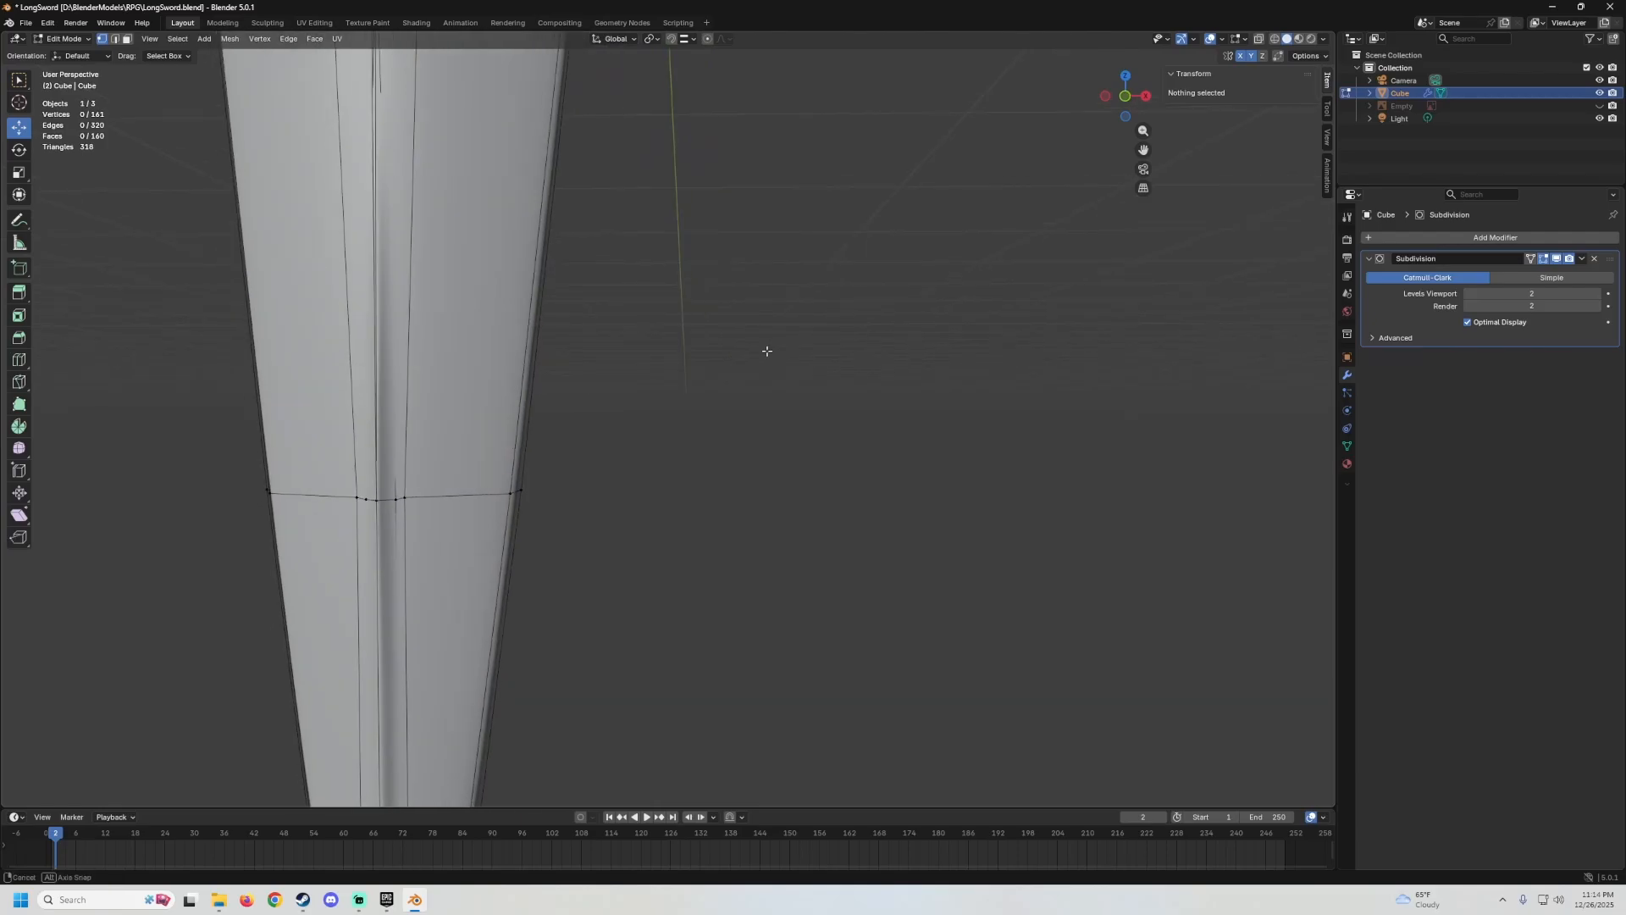
{"action": "scroll", "coordinate": [751, 331], "scroll_direction": "down", "scroll_amount": 1}
{"action": "middle_click_drag", "start_coordinate": [767, 350], "coordinate": [377, 203]}
{"action": "scroll", "coordinate": [759, 287], "scroll_direction": "down", "scroll_amount": 5}
Try to symmetrize the whole blade mesh from -Y to +Y, inspecting the smoothed ridge in Object Mode.
{"action": "key", "text": "a"}
{"action": "left_click", "coordinate": [230, 39]}
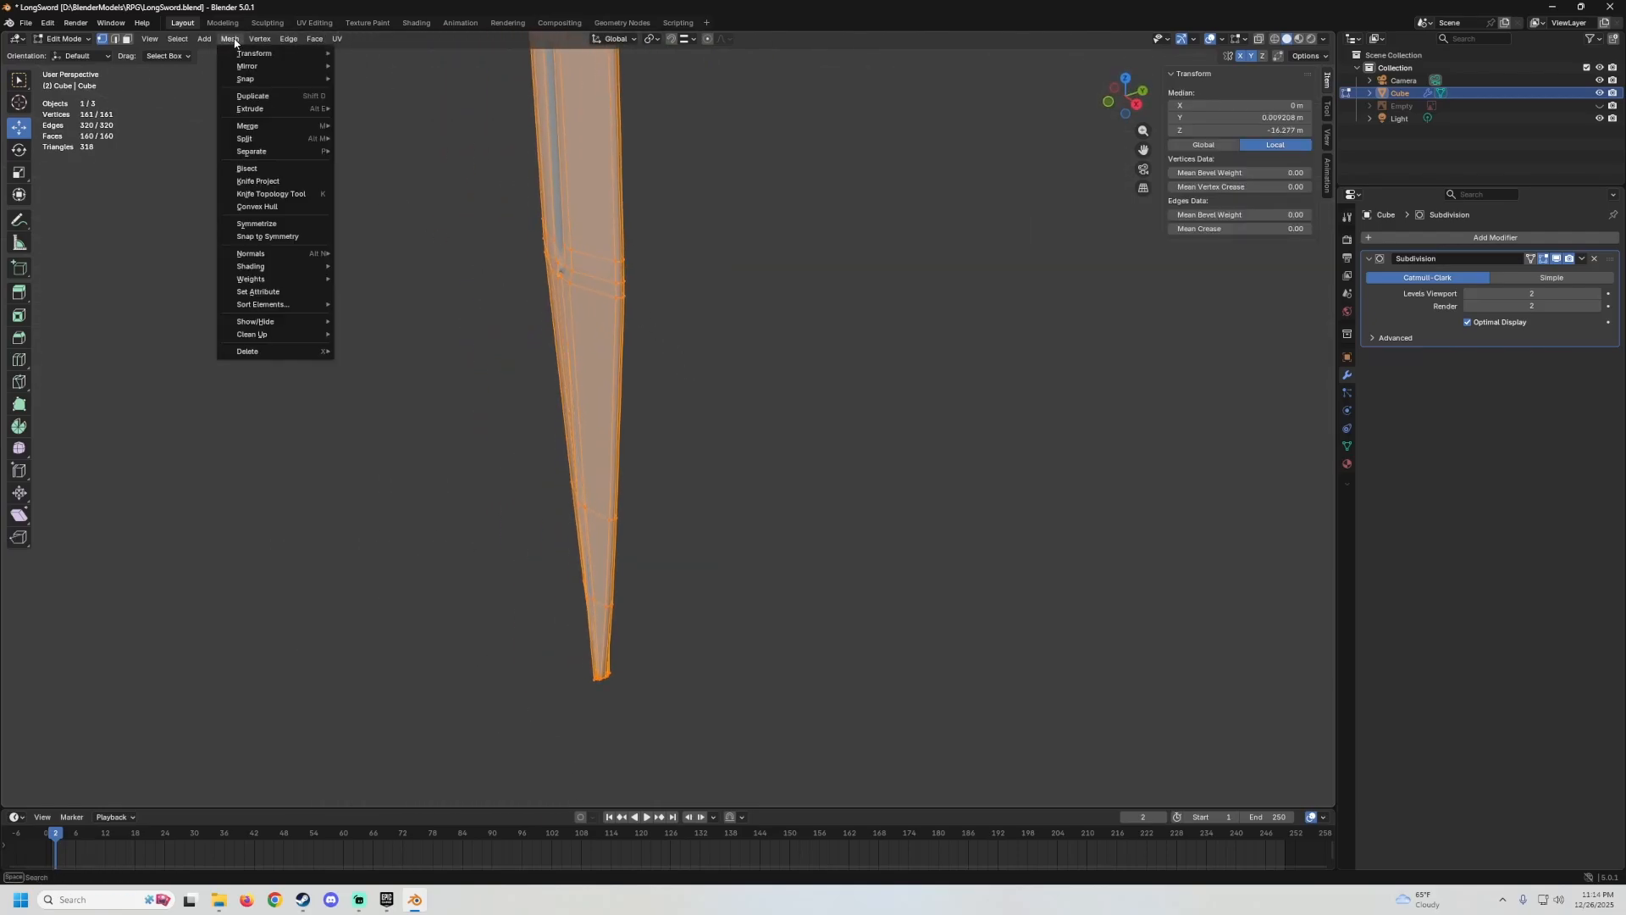
{"action": "left_click", "coordinate": [261, 224]}
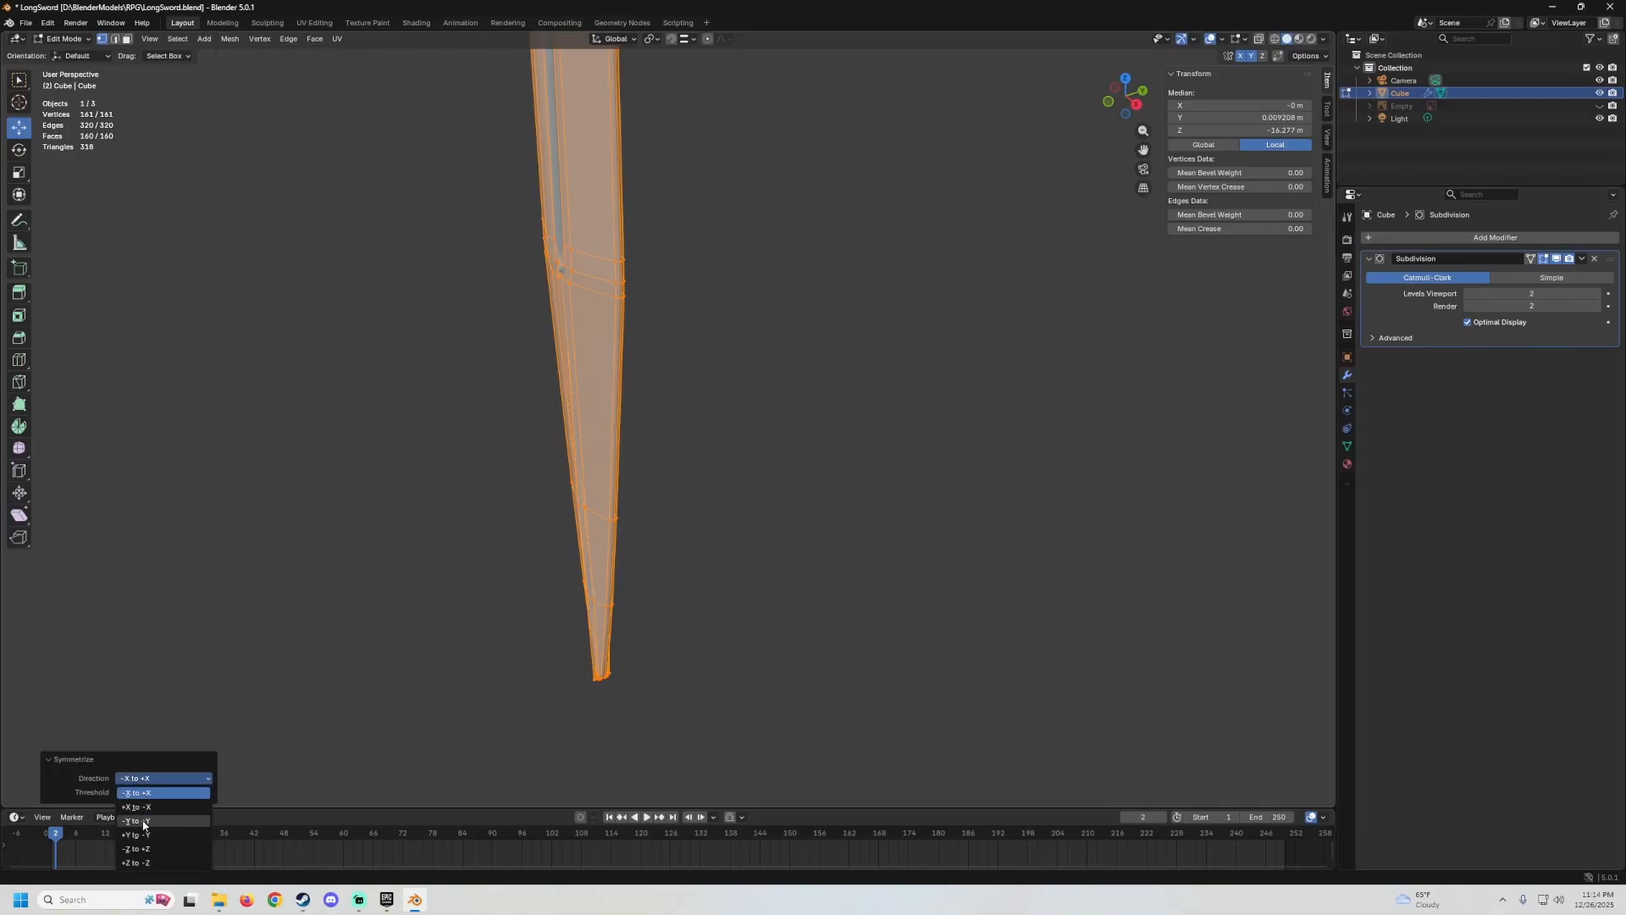
{"action": "mouse_move", "coordinate": [672, 628]}
{"action": "middle_mouse_down"}
{"action": "mouse_move", "coordinate": [607, 592]}
{"action": "mouse_move", "coordinate": [653, 291]}
{"action": "mouse_move", "coordinate": [728, 324]}
{"action": "mouse_move", "coordinate": [795, 389]}
{"action": "mouse_move", "coordinate": [863, 334]}
{"action": "mouse_move", "coordinate": [878, 283]}
{"action": "mouse_move", "coordinate": [786, 357]}
{"action": "mouse_move", "coordinate": [683, 374]}
{"action": "mouse_move", "coordinate": [719, 294]}
{"action": "mouse_move", "coordinate": [734, 454]}
{"action": "mouse_move", "coordinate": [734, 344]}
{"action": "mouse_move", "coordinate": [705, 353]}
{"action": "middle_mouse_up"}
{"action": "key", "text": "Tab"}
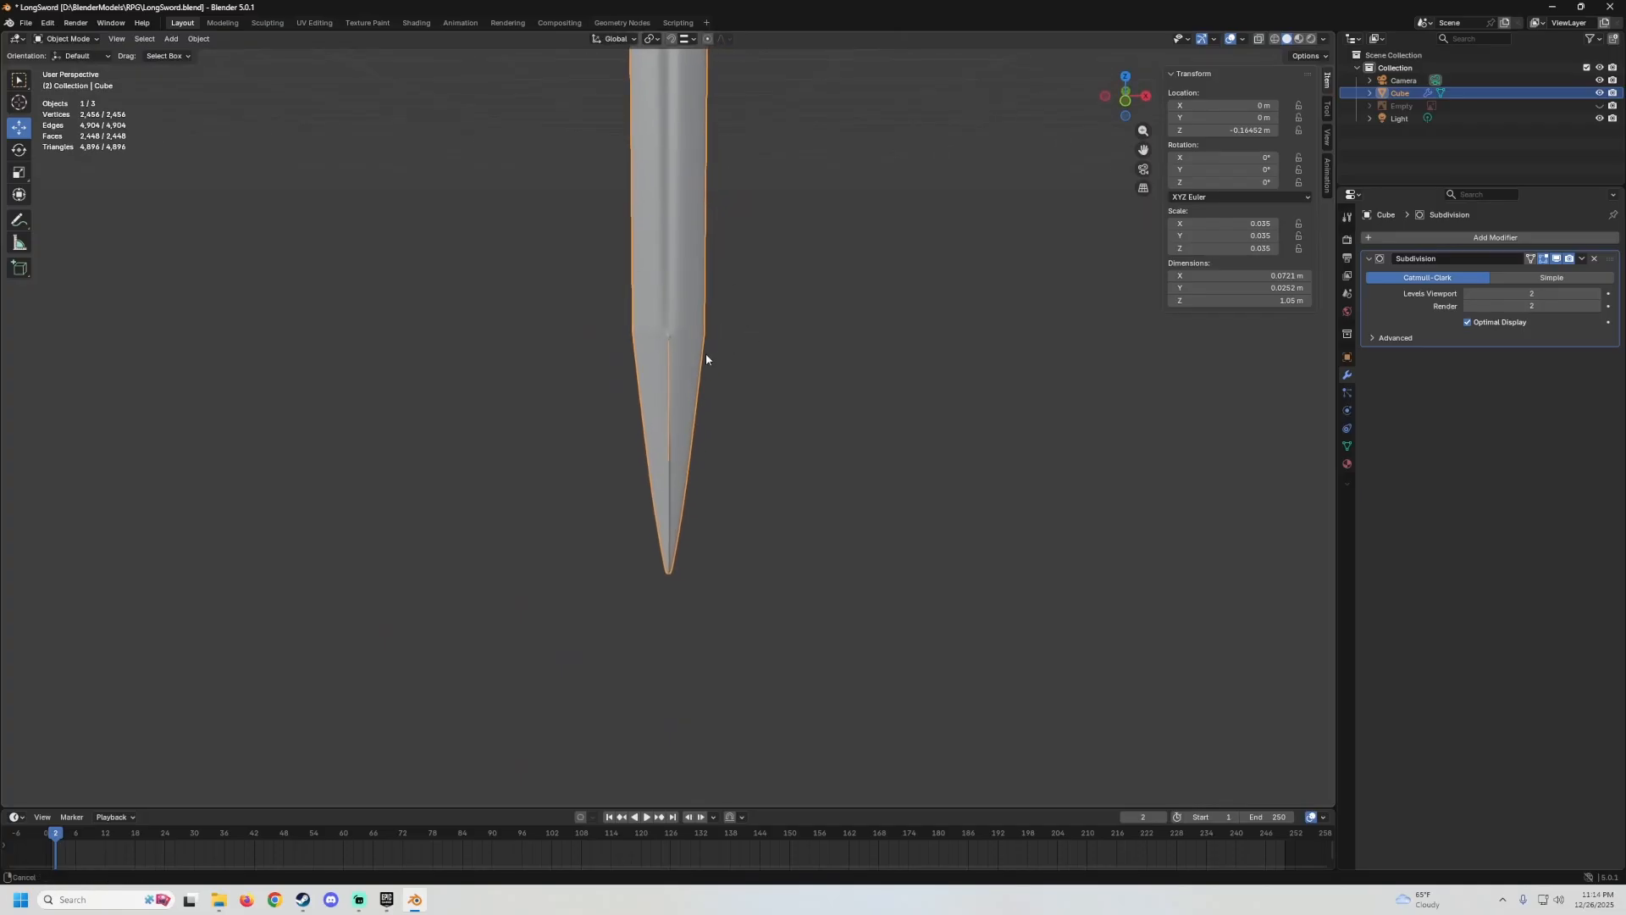
{"action": "scroll", "coordinate": [705, 353], "scroll_direction": "up", "scroll_amount": 7}
{"action": "scroll", "coordinate": [674, 395], "scroll_direction": "up", "scroll_amount": 4}
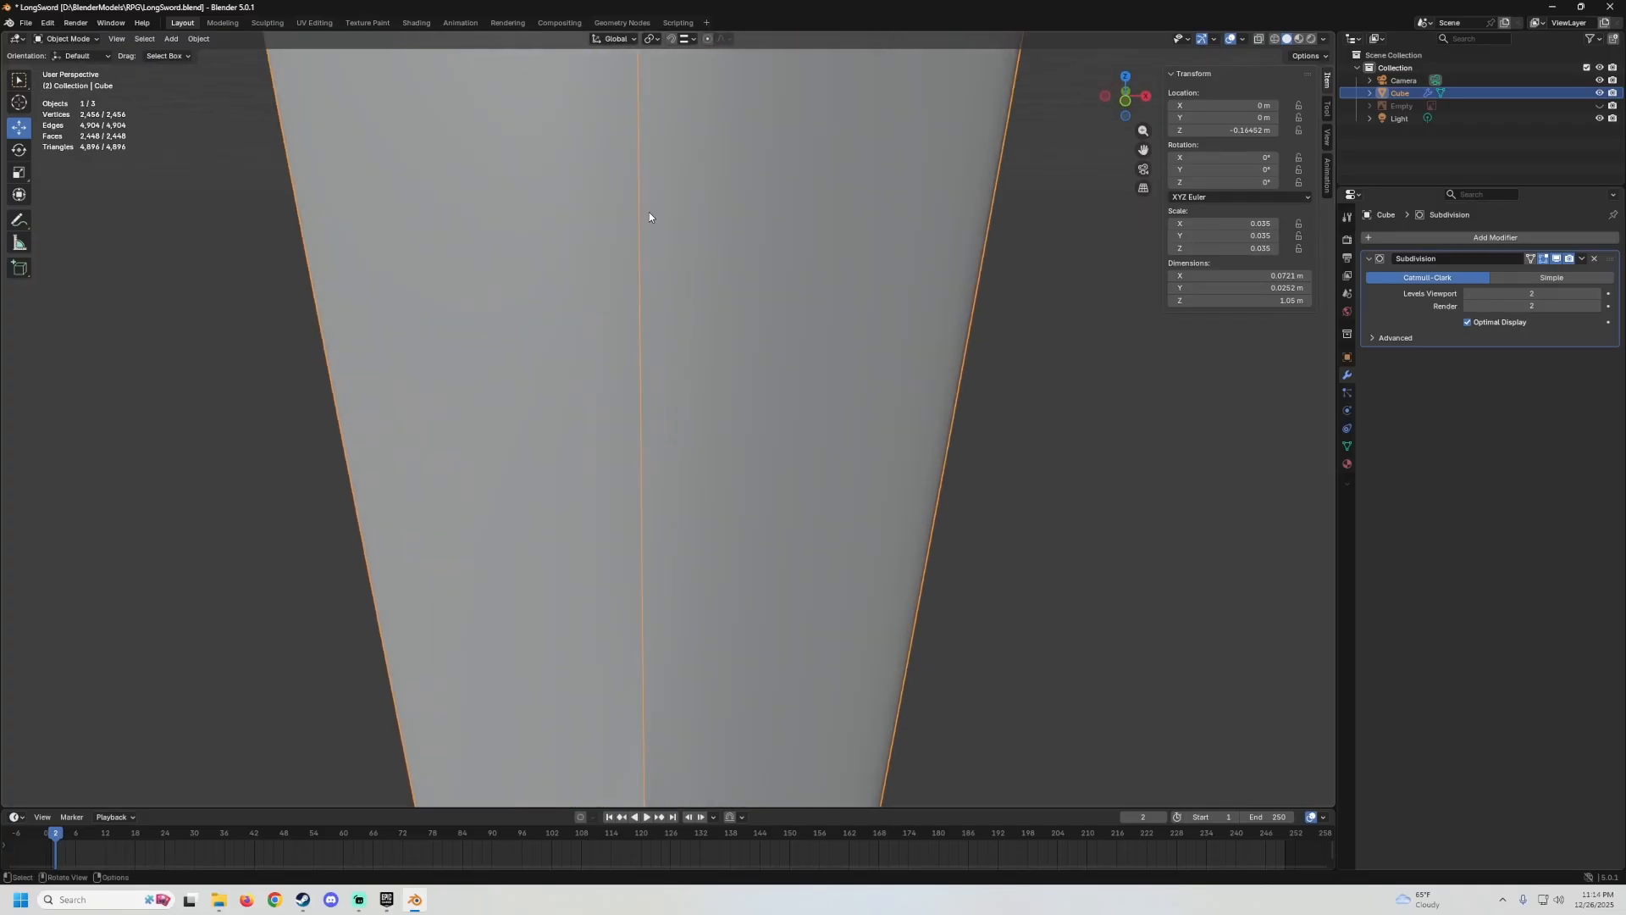
{"action": "middle_click_drag", "start_coordinate": [649, 212], "coordinate": [639, 258]}
Undo both symmetrize operations on the blade mesh.
{"action": "key", "text": "Tab"}
{"action": "key", "text": "ctrl+z"}
{"action": "key", "text": "ctrl+z"}
{"action": "key", "text": "ctrl+z"}
{"action": "key", "text": "ctrl+z"}
{"action": "key", "text": "ctrl+z"}
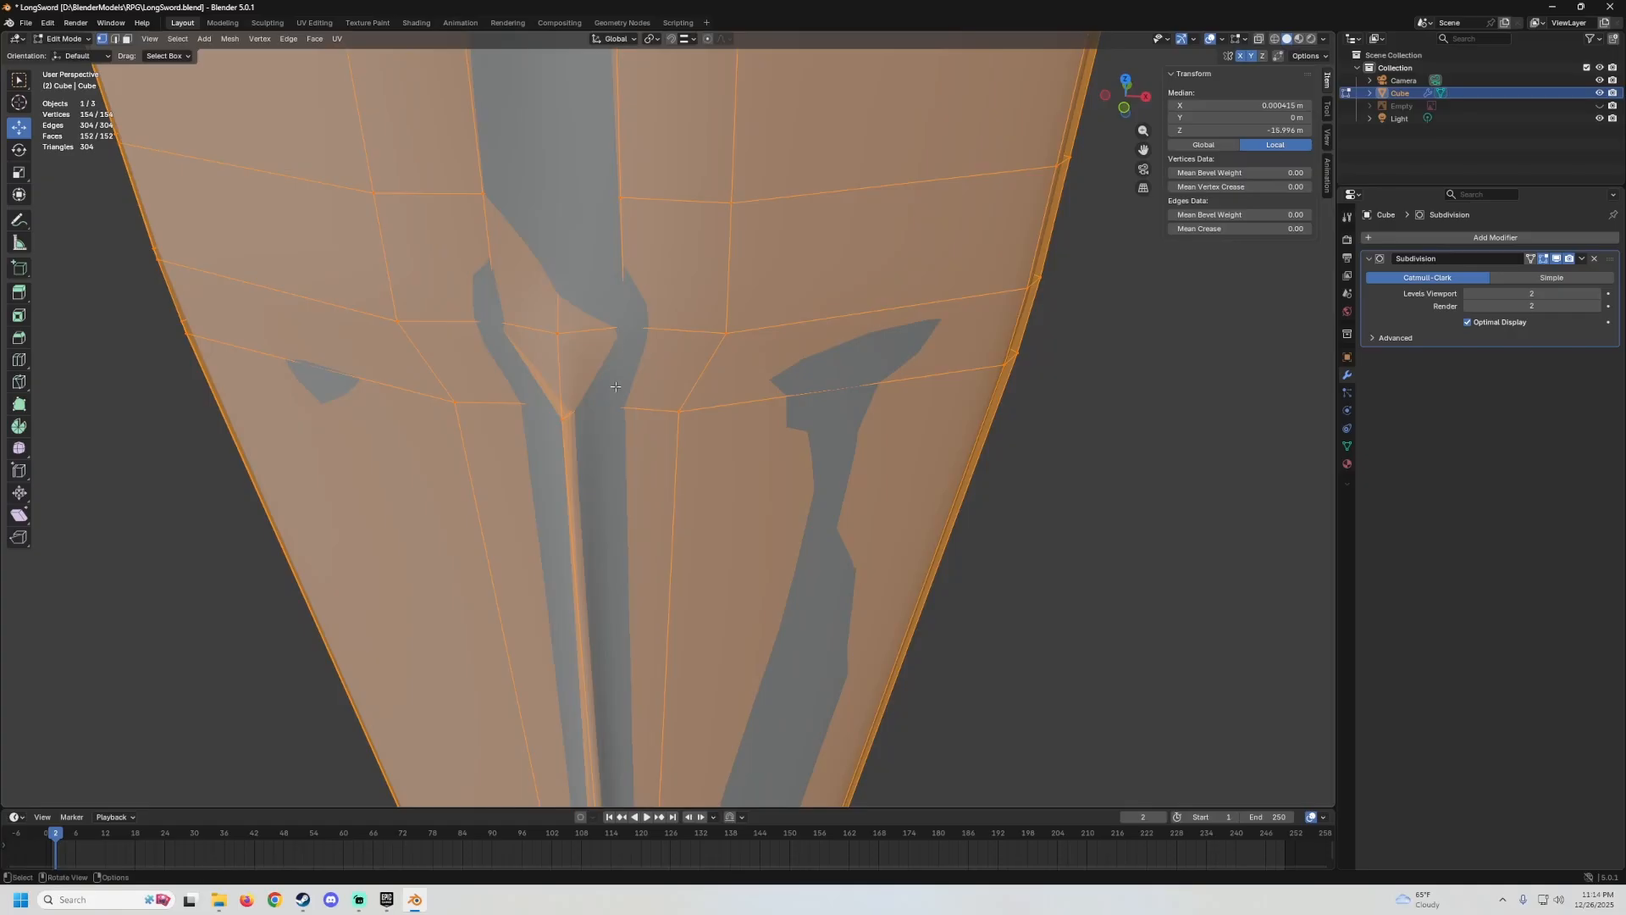
Symmetrize the whole blade mesh from +Y to -Y and inspect the ridge and fuller transition in Object Mode.
{"action": "middle_click_drag", "start_coordinate": [616, 386], "coordinate": [622, 360]}
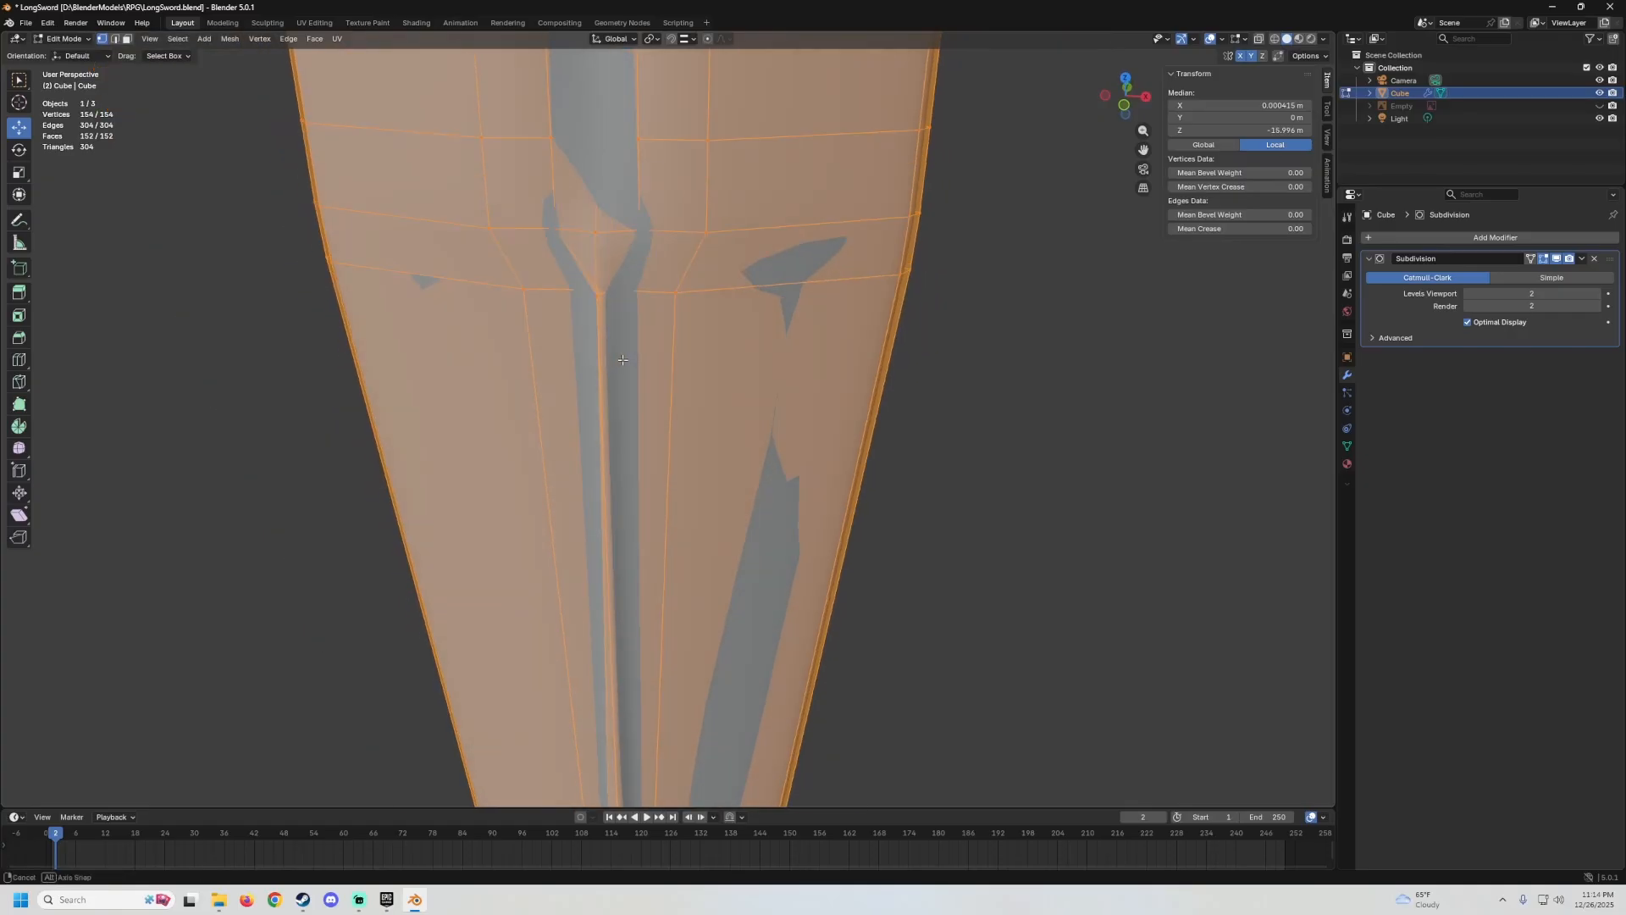
{"action": "left_click", "coordinate": [228, 39]}
{"action": "left_click", "coordinate": [277, 223]}
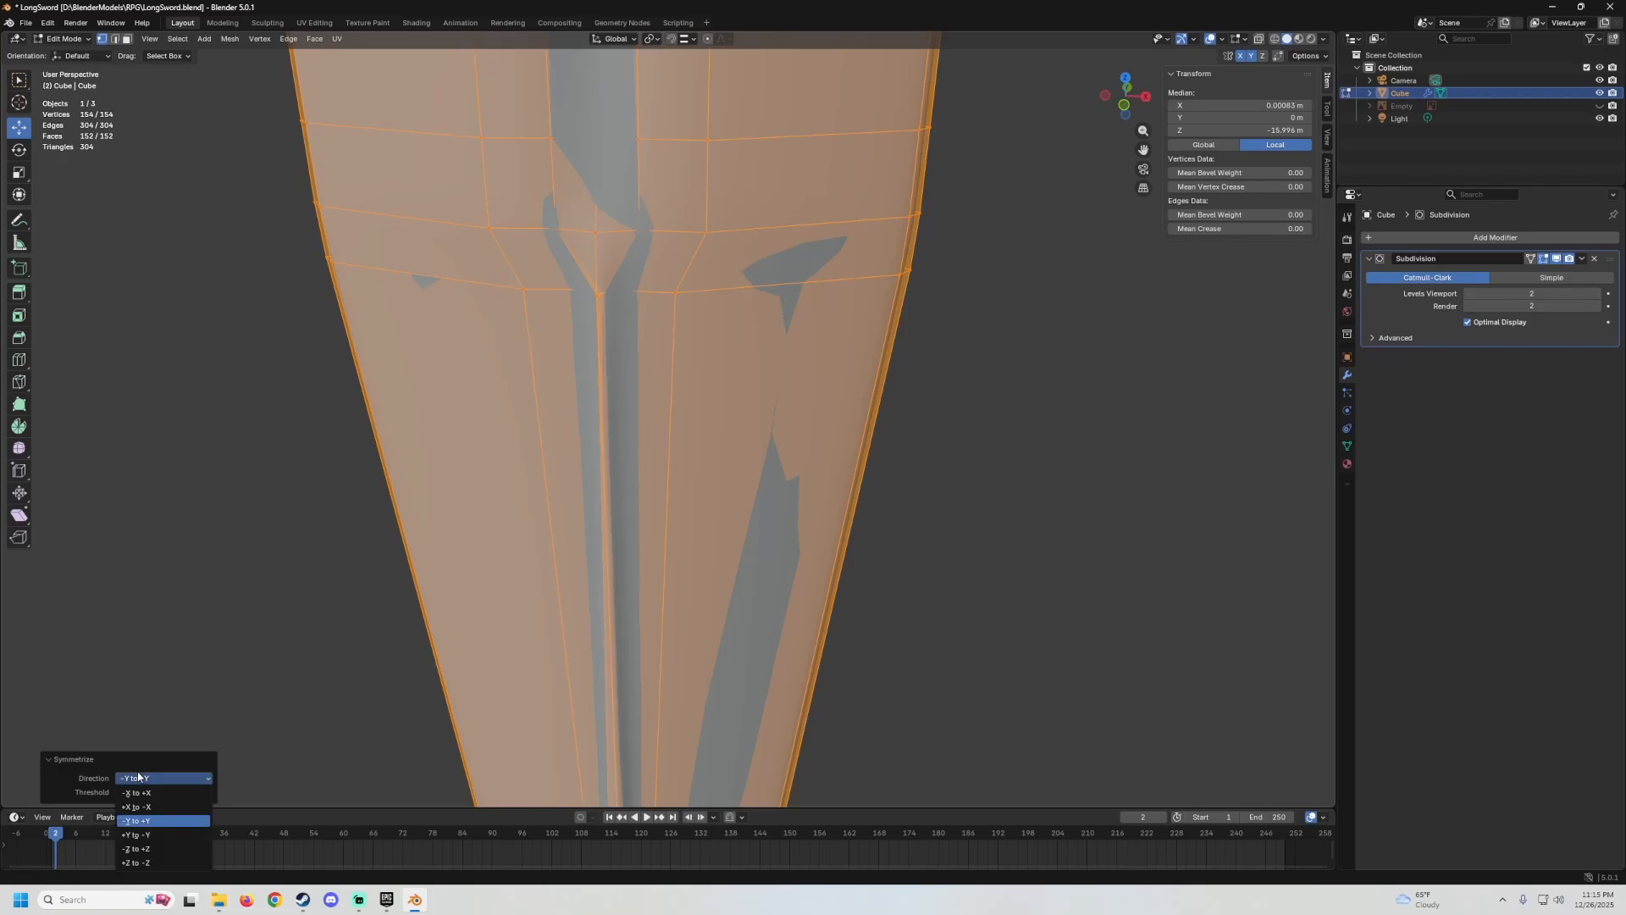
{"action": "left_click", "coordinate": [138, 836]}
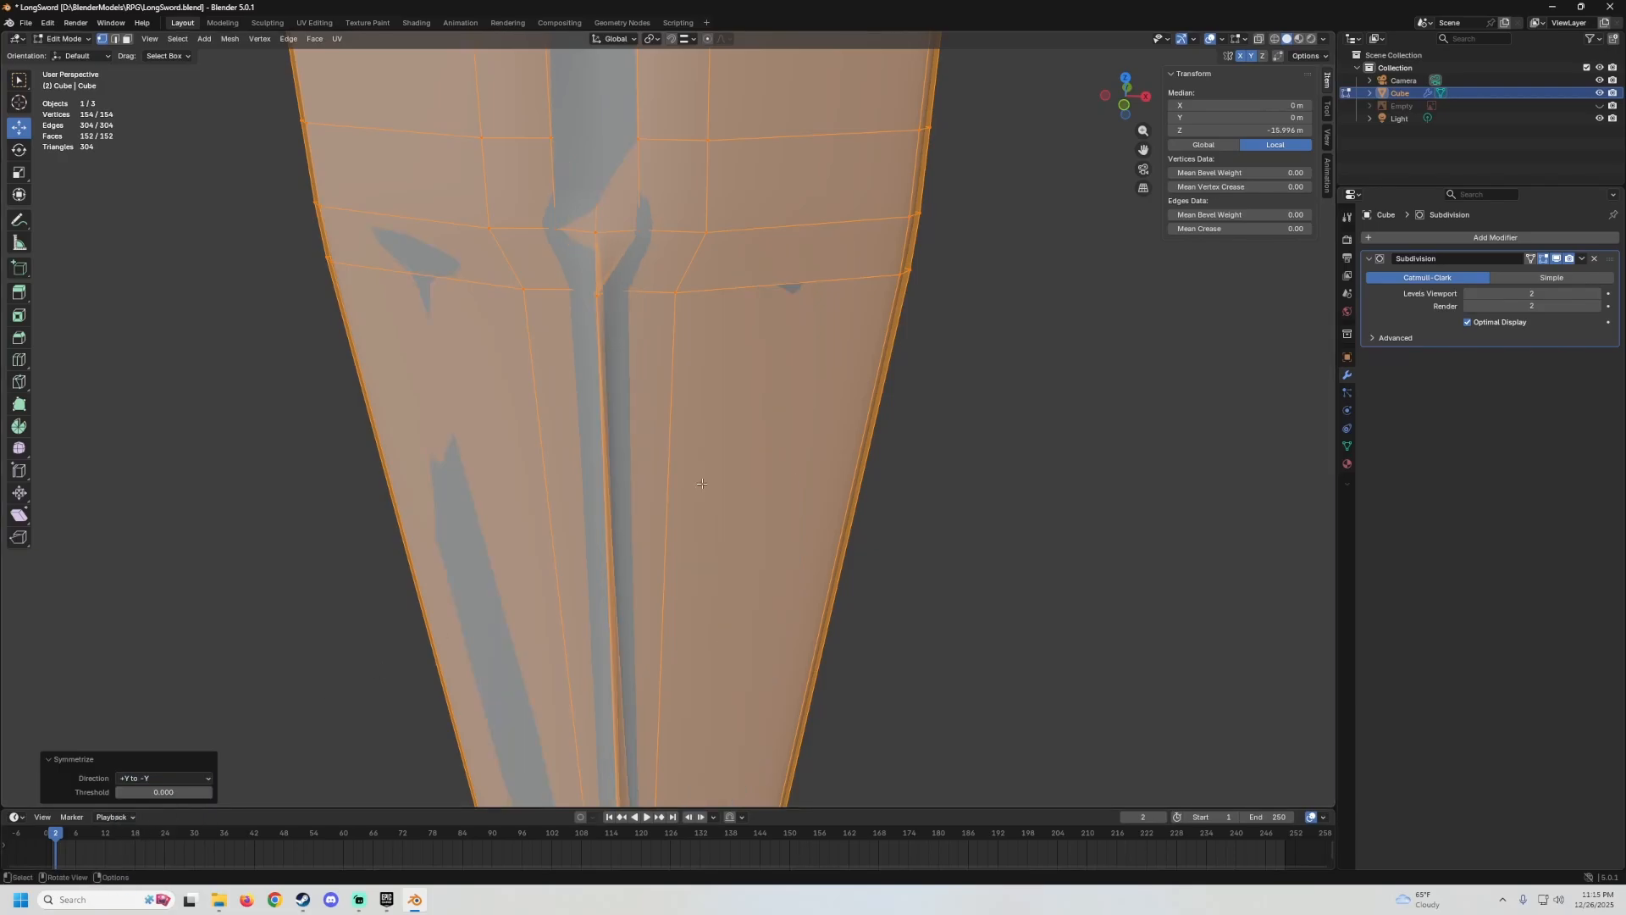
{"action": "key", "text": "Tab"}
{"action": "middle_click_drag", "start_coordinate": [737, 454], "coordinate": [639, 344]}
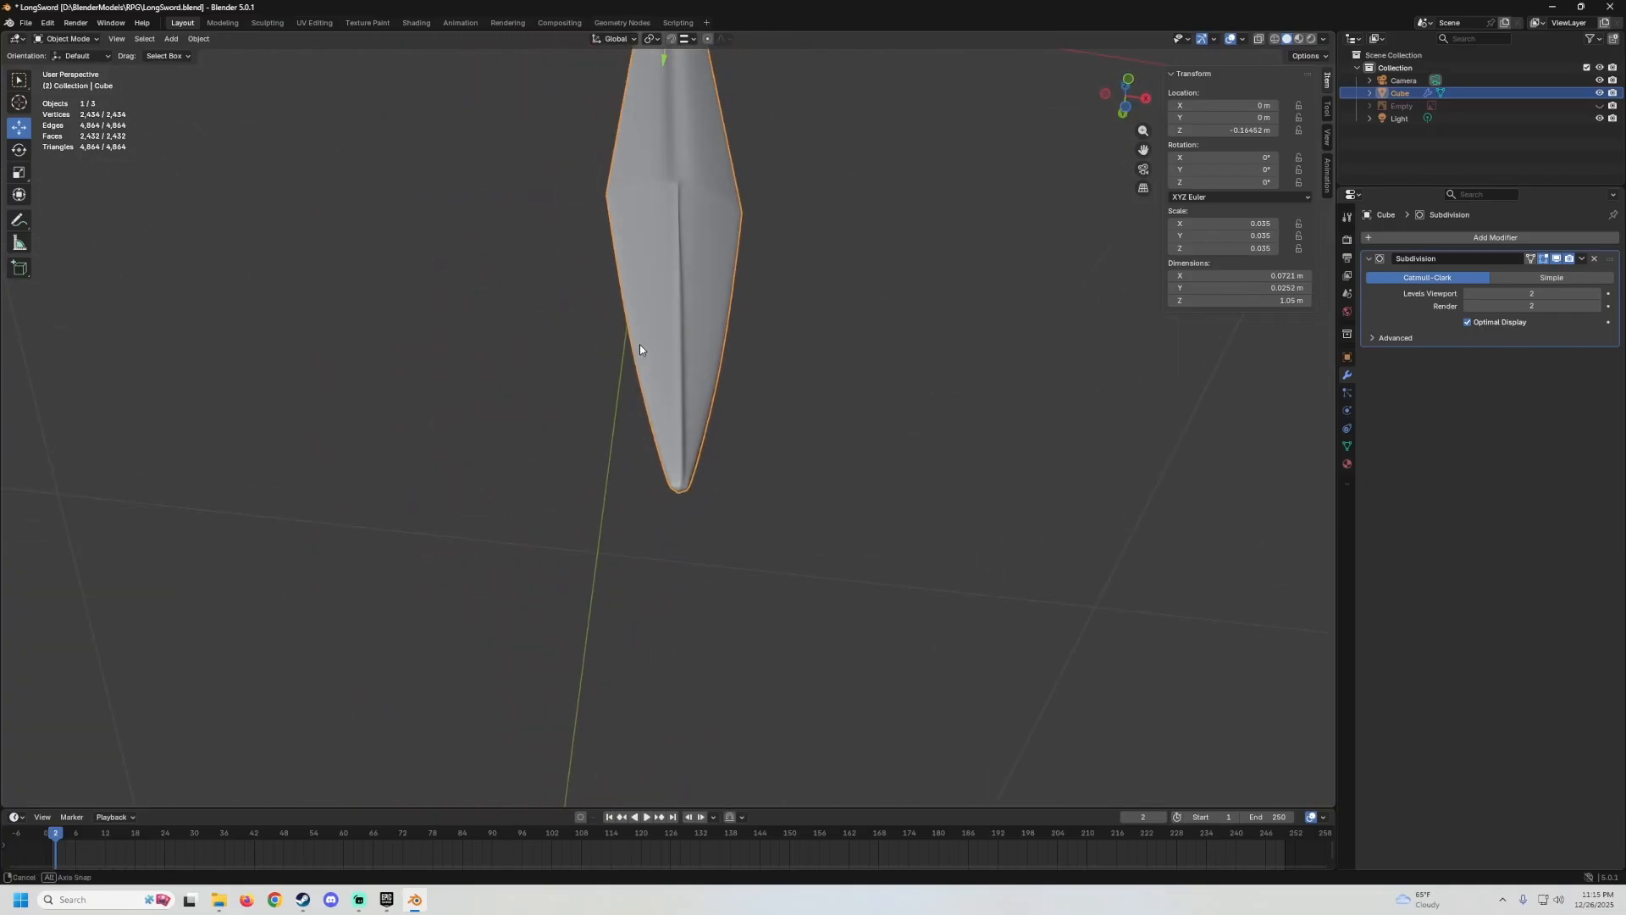
{"action": "scroll", "coordinate": [678, 390], "scroll_direction": "up", "scroll_amount": 6}
{"action": "scroll", "coordinate": [669, 381], "scroll_direction": "up", "scroll_amount": 2}
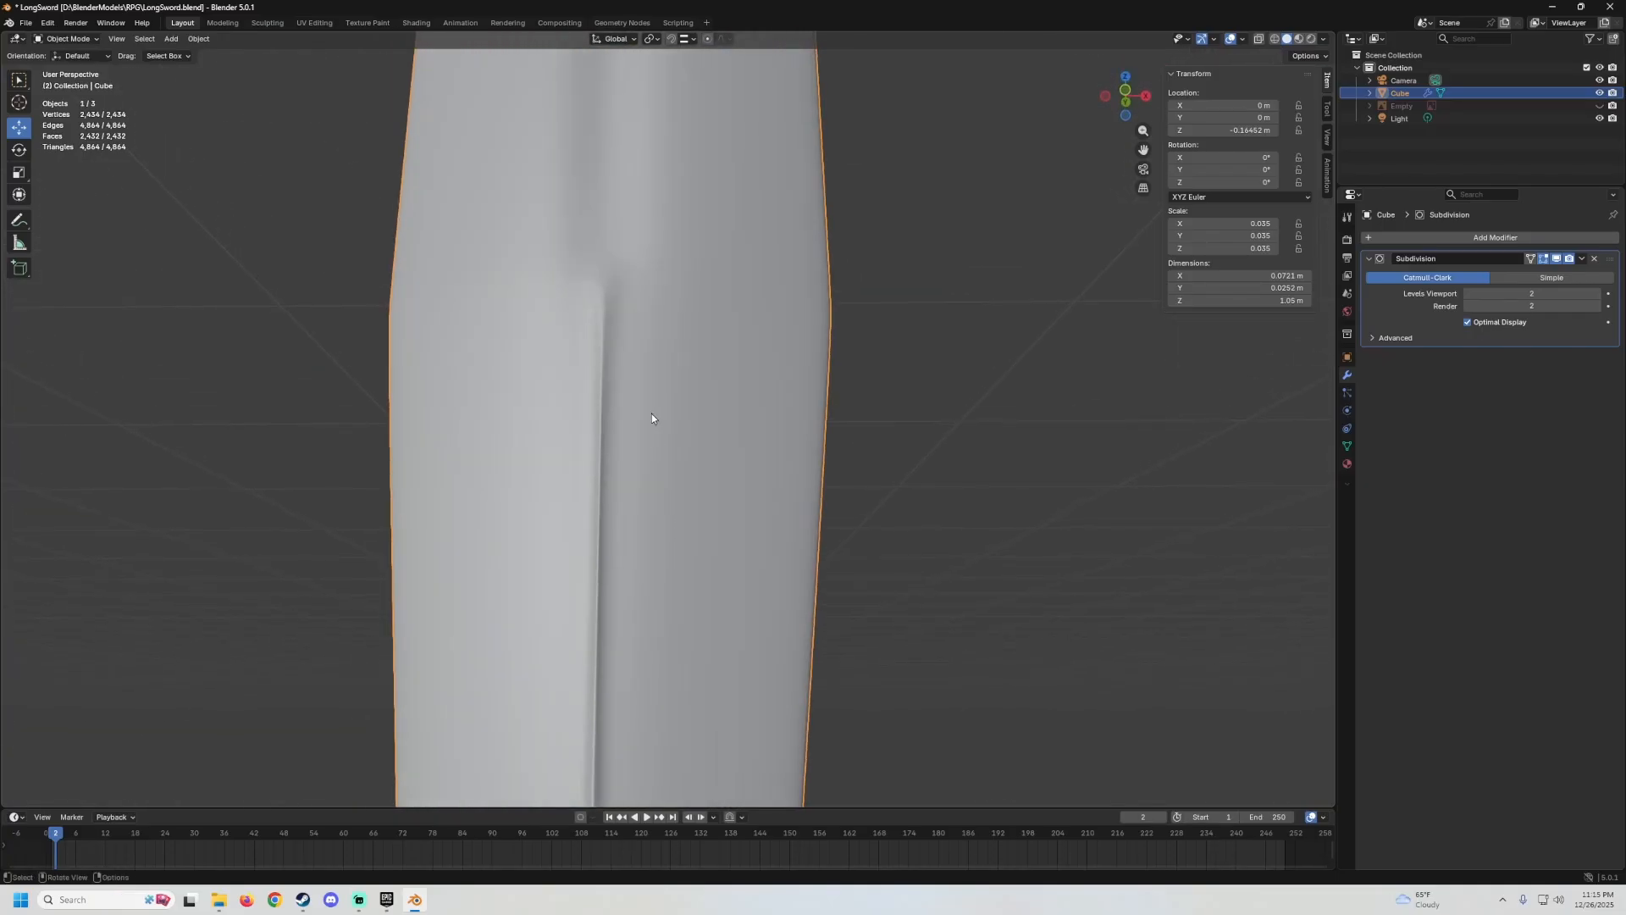
Try to symmetrize the whole blade mesh from -X to +X and check the ridge below the fuller.
{"action": "key", "text": "Tab"}
{"action": "scroll", "coordinate": [694, 432], "scroll_direction": "up", "scroll_amount": 3}
{"action": "scroll", "coordinate": [690, 434], "scroll_direction": "up", "scroll_amount": 4}
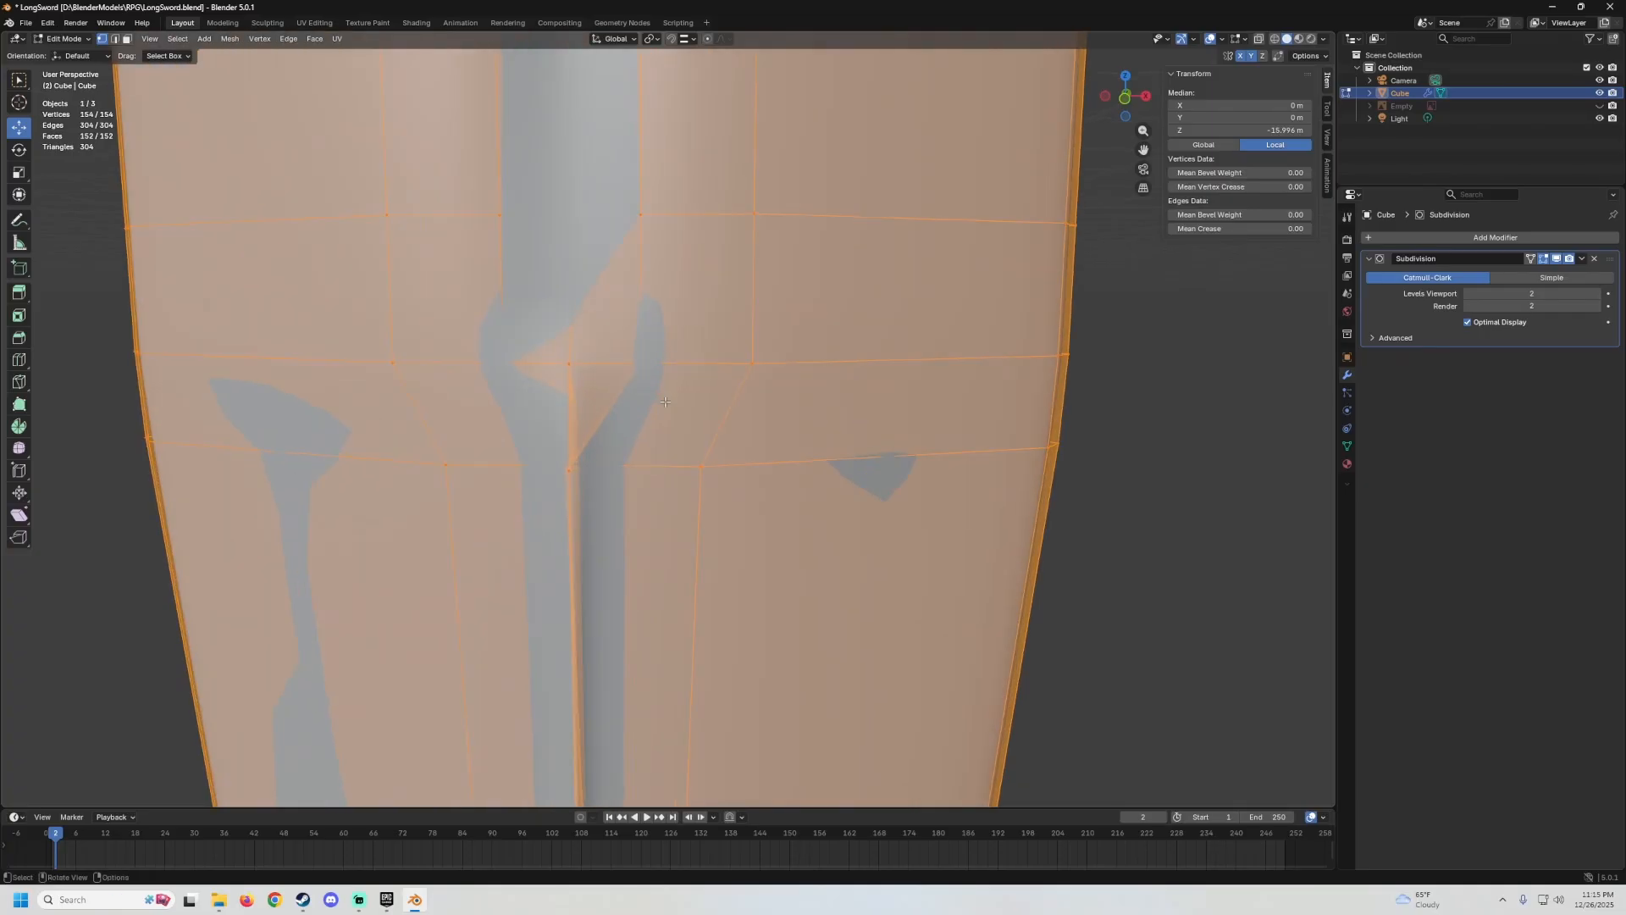
{"action": "scroll", "coordinate": [674, 415], "scroll_direction": "down", "scroll_amount": 4}
{"action": "middle_click_drag", "start_coordinate": [672, 398], "coordinate": [632, 398]}
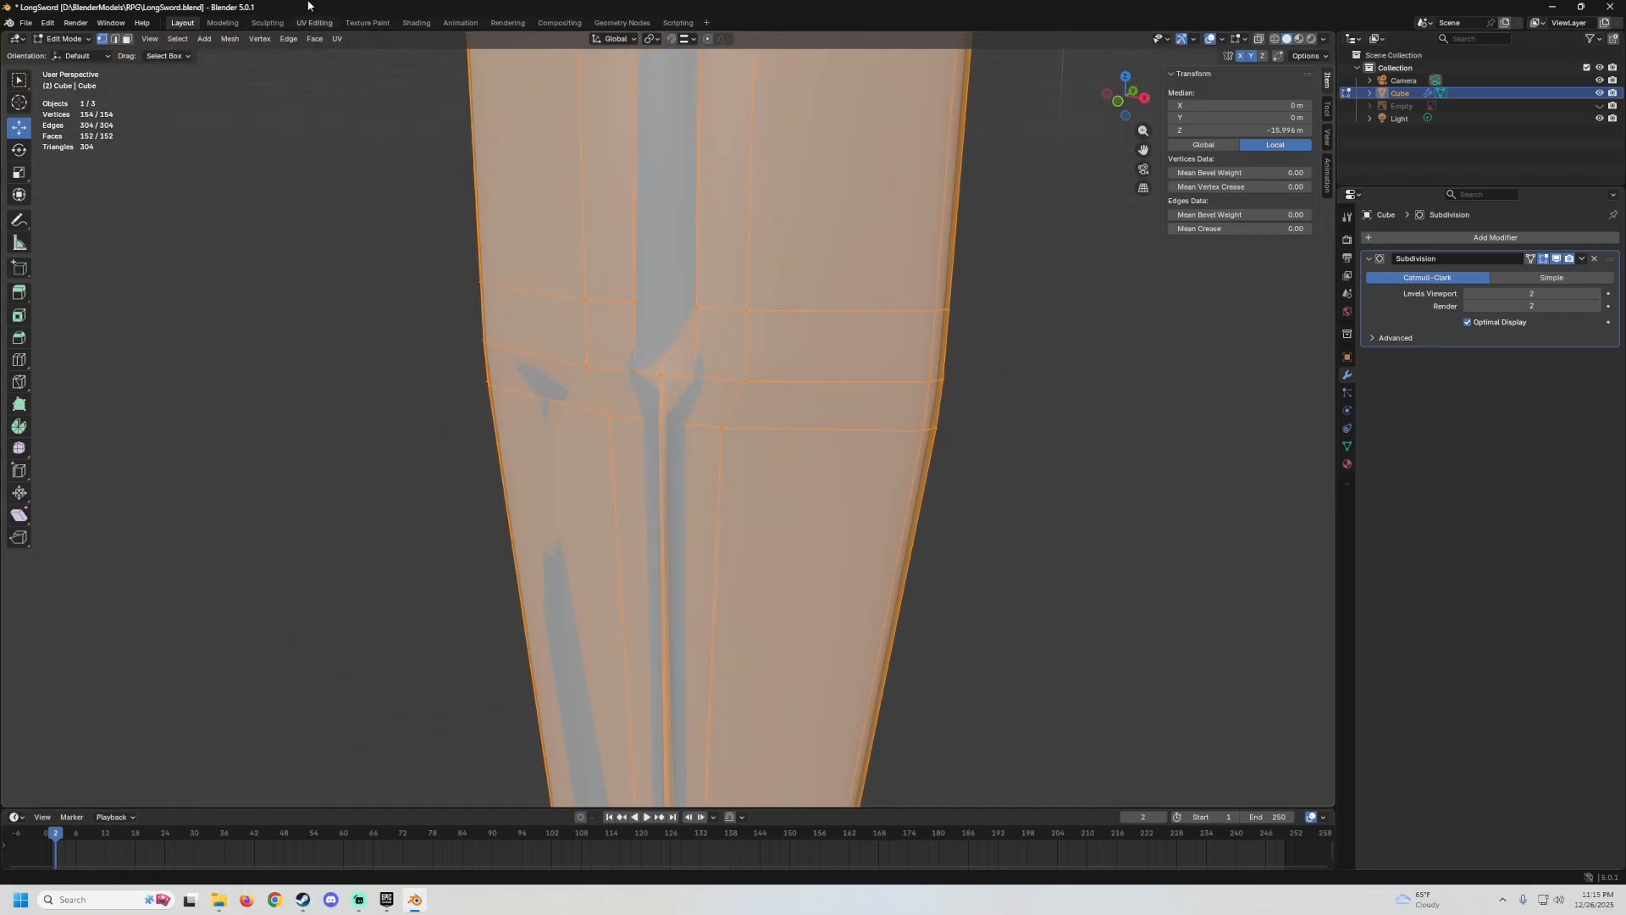
{"action": "left_click", "coordinate": [230, 39]}
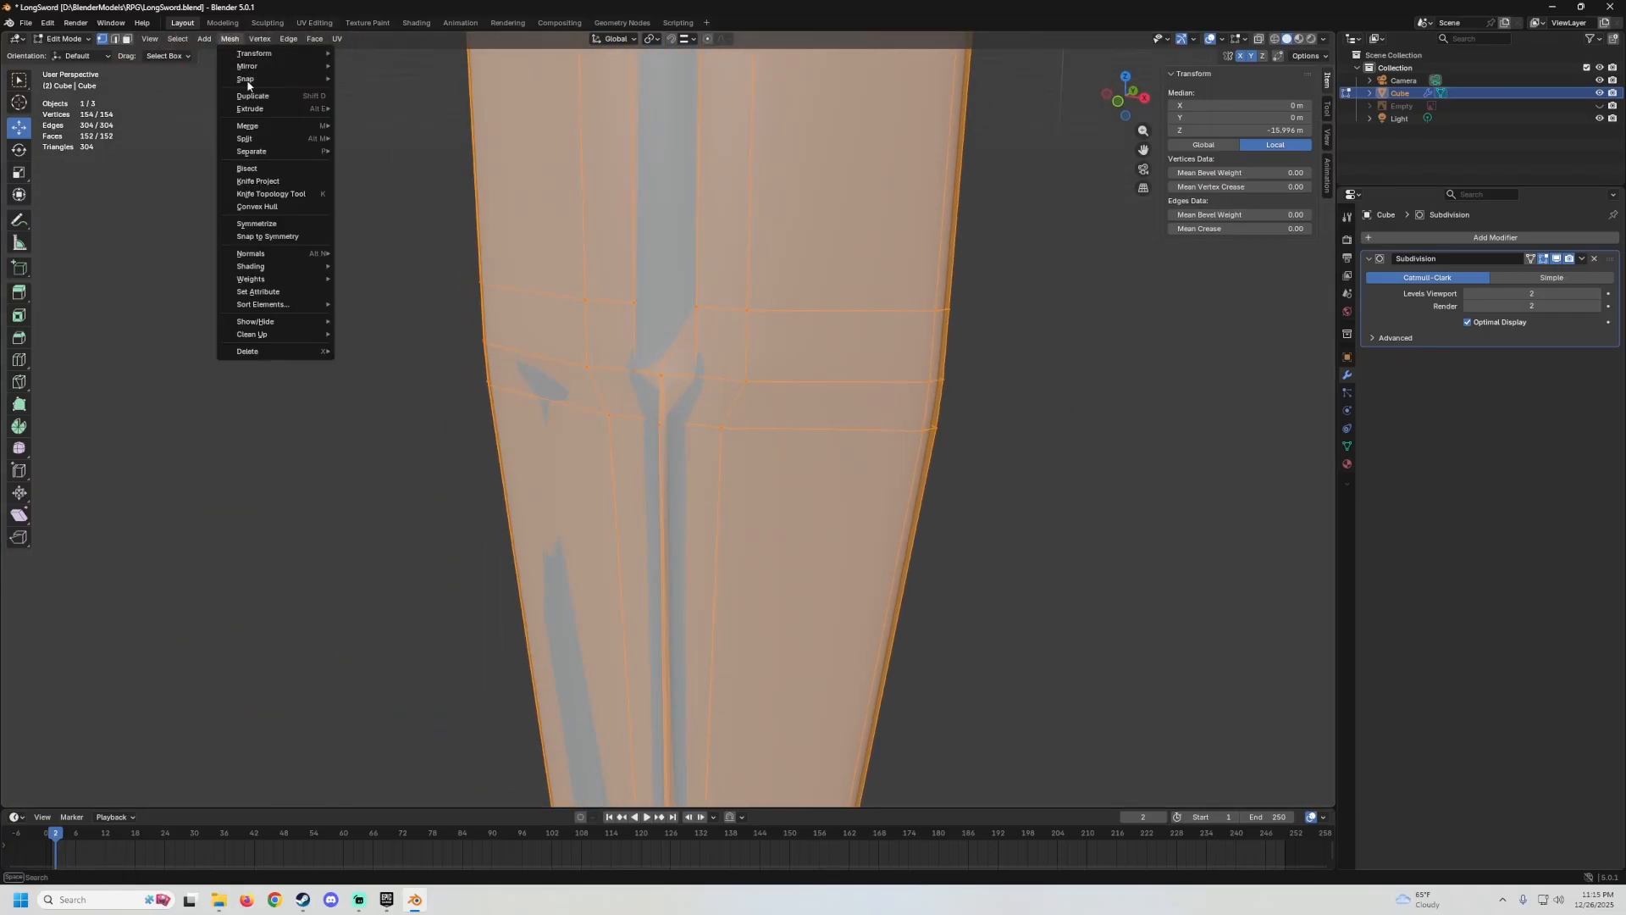
{"action": "left_click", "coordinate": [267, 225]}
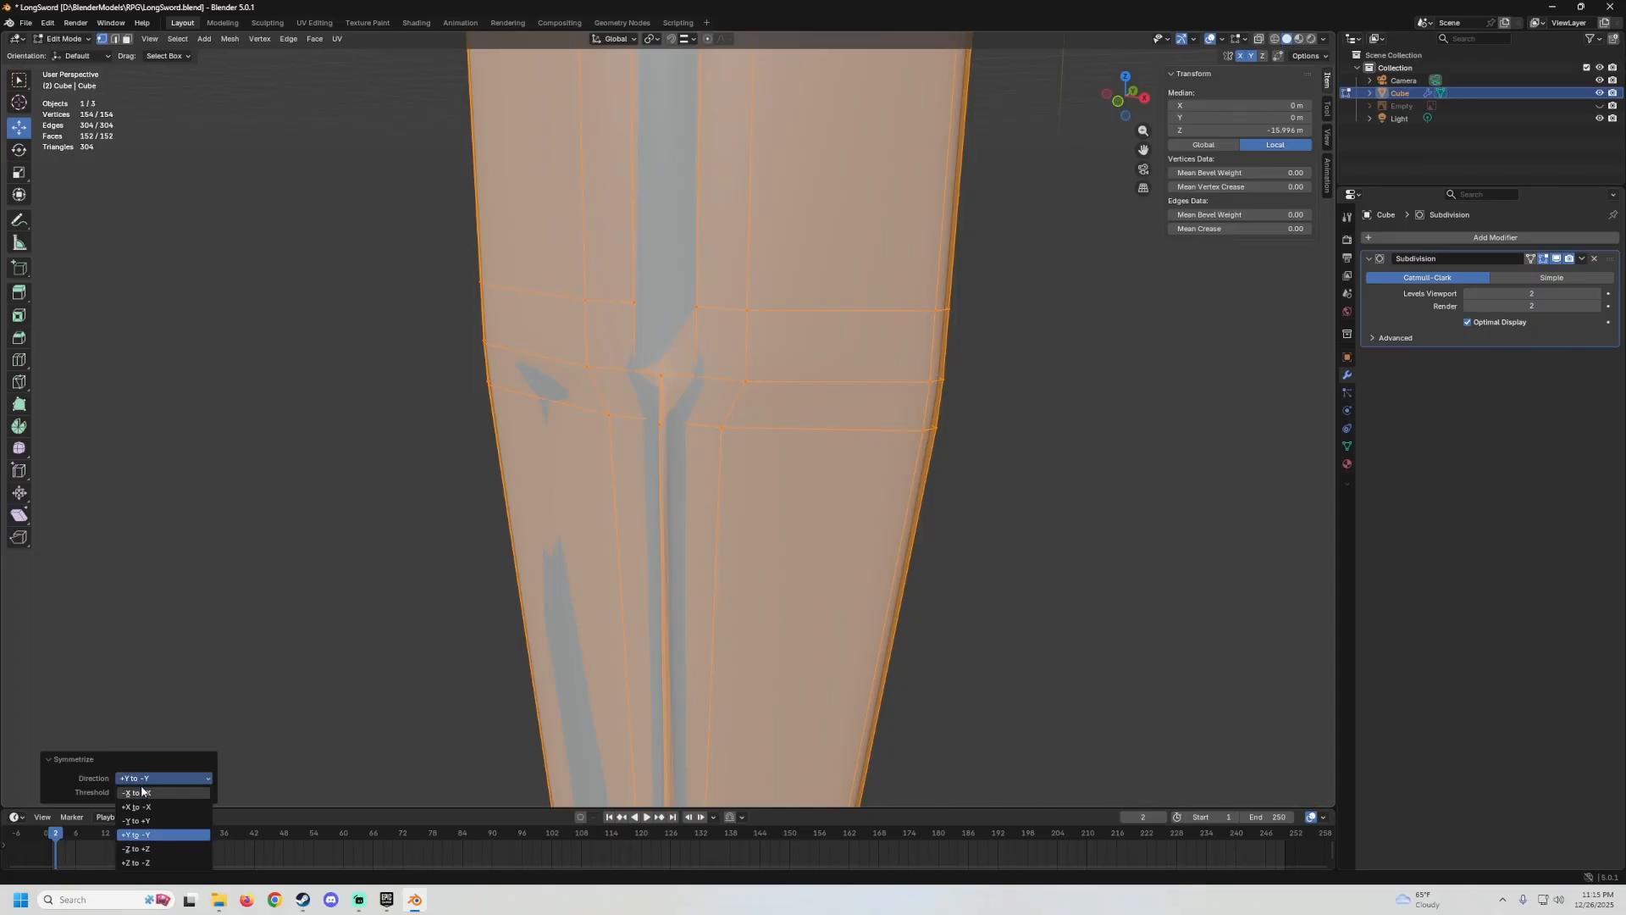
{"action": "left_click", "coordinate": [144, 794]}
{"action": "scroll", "coordinate": [593, 491], "scroll_direction": "up", "scroll_amount": 3}
{"action": "middle_click_drag", "start_coordinate": [542, 584], "coordinate": [586, 558]}
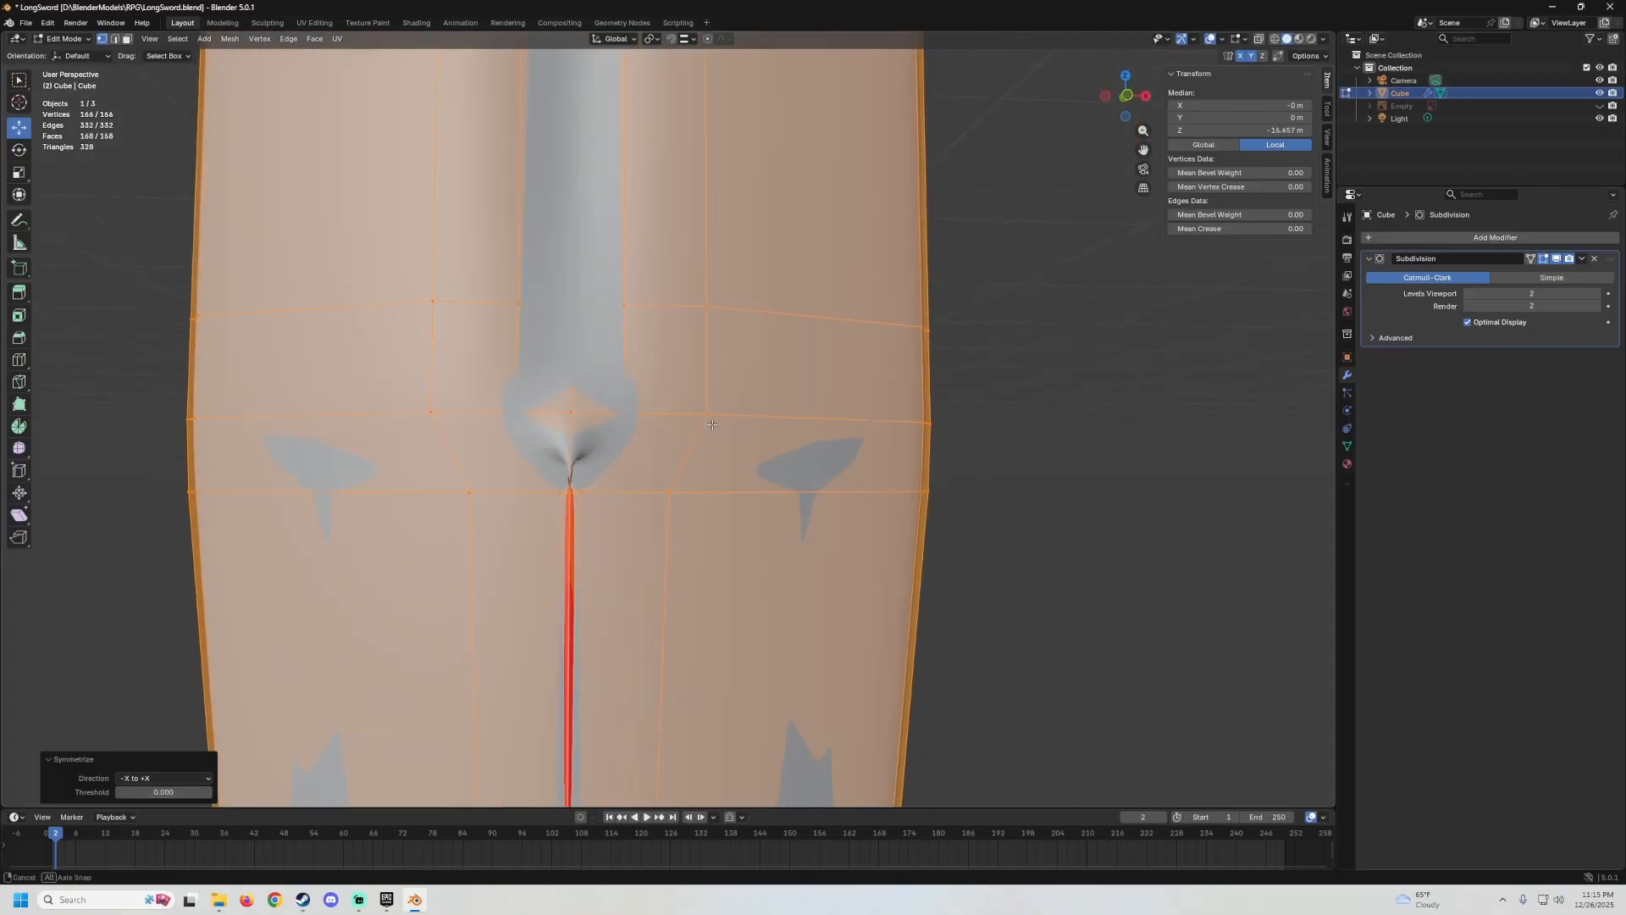
{"action": "middle_click_drag", "start_coordinate": [551, 644], "coordinate": [150, 723], "text": "shift"}
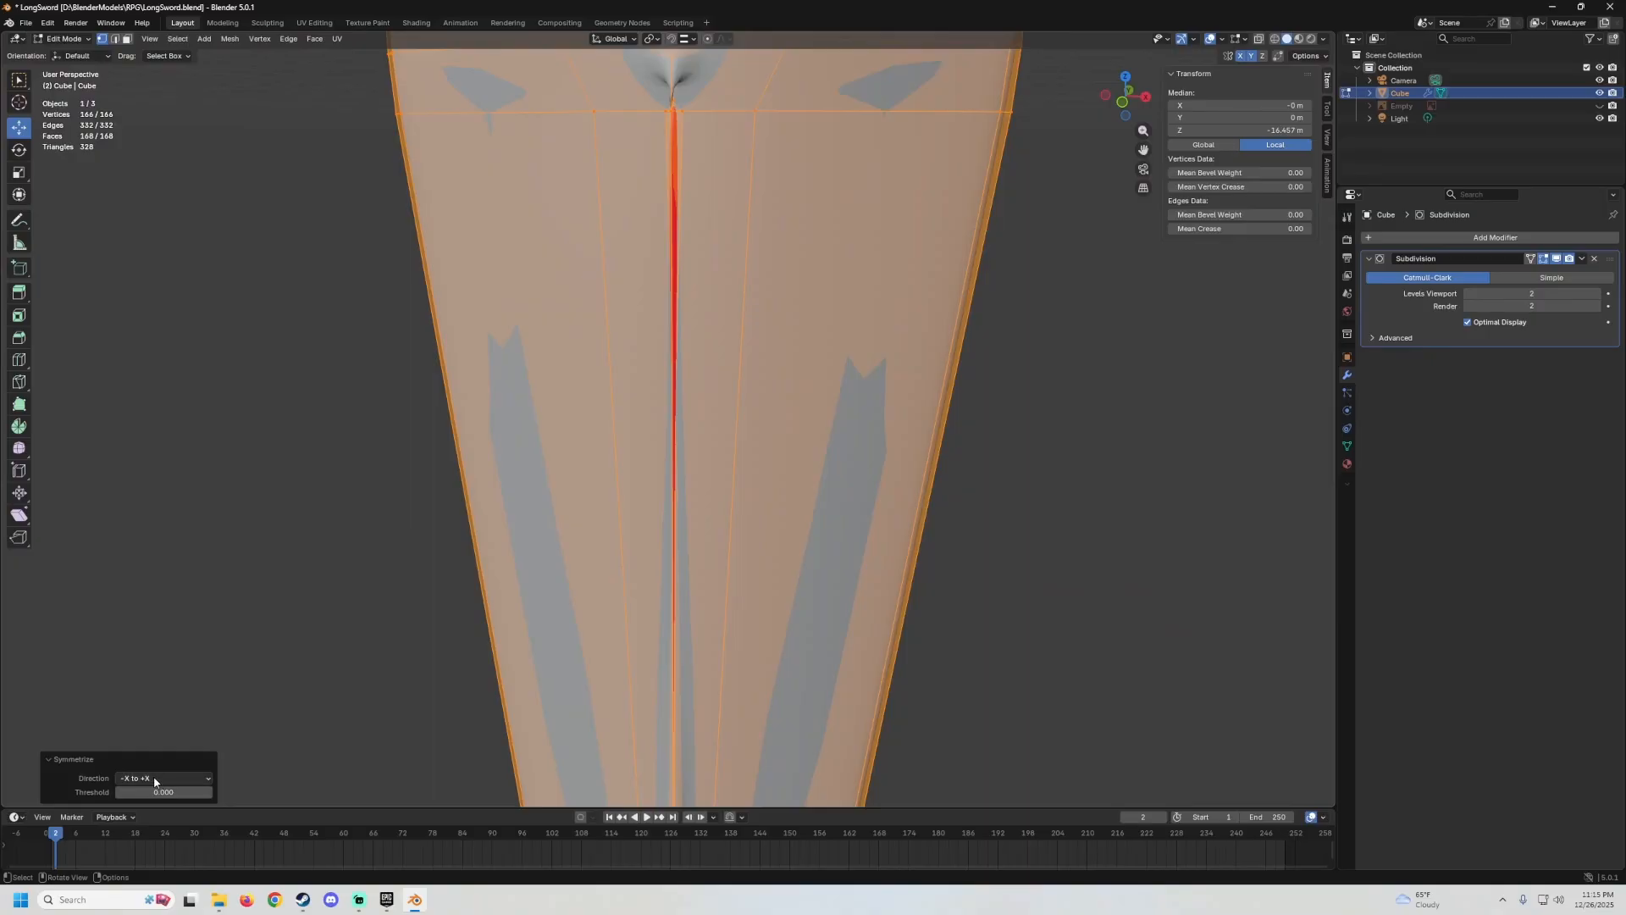
Switch the symmetrize direction to +X to -X and check the smoothed blade tip in Object Mode.
{"action": "left_click", "coordinate": [146, 807]}
{"action": "scroll", "coordinate": [627, 441], "scroll_direction": "down", "scroll_amount": 2}
{"action": "middle_click_drag", "start_coordinate": [685, 380], "coordinate": [726, 365]}
{"action": "key", "text": "Tab"}
{"action": "scroll", "coordinate": [736, 356], "scroll_direction": "down", "scroll_amount": 5}
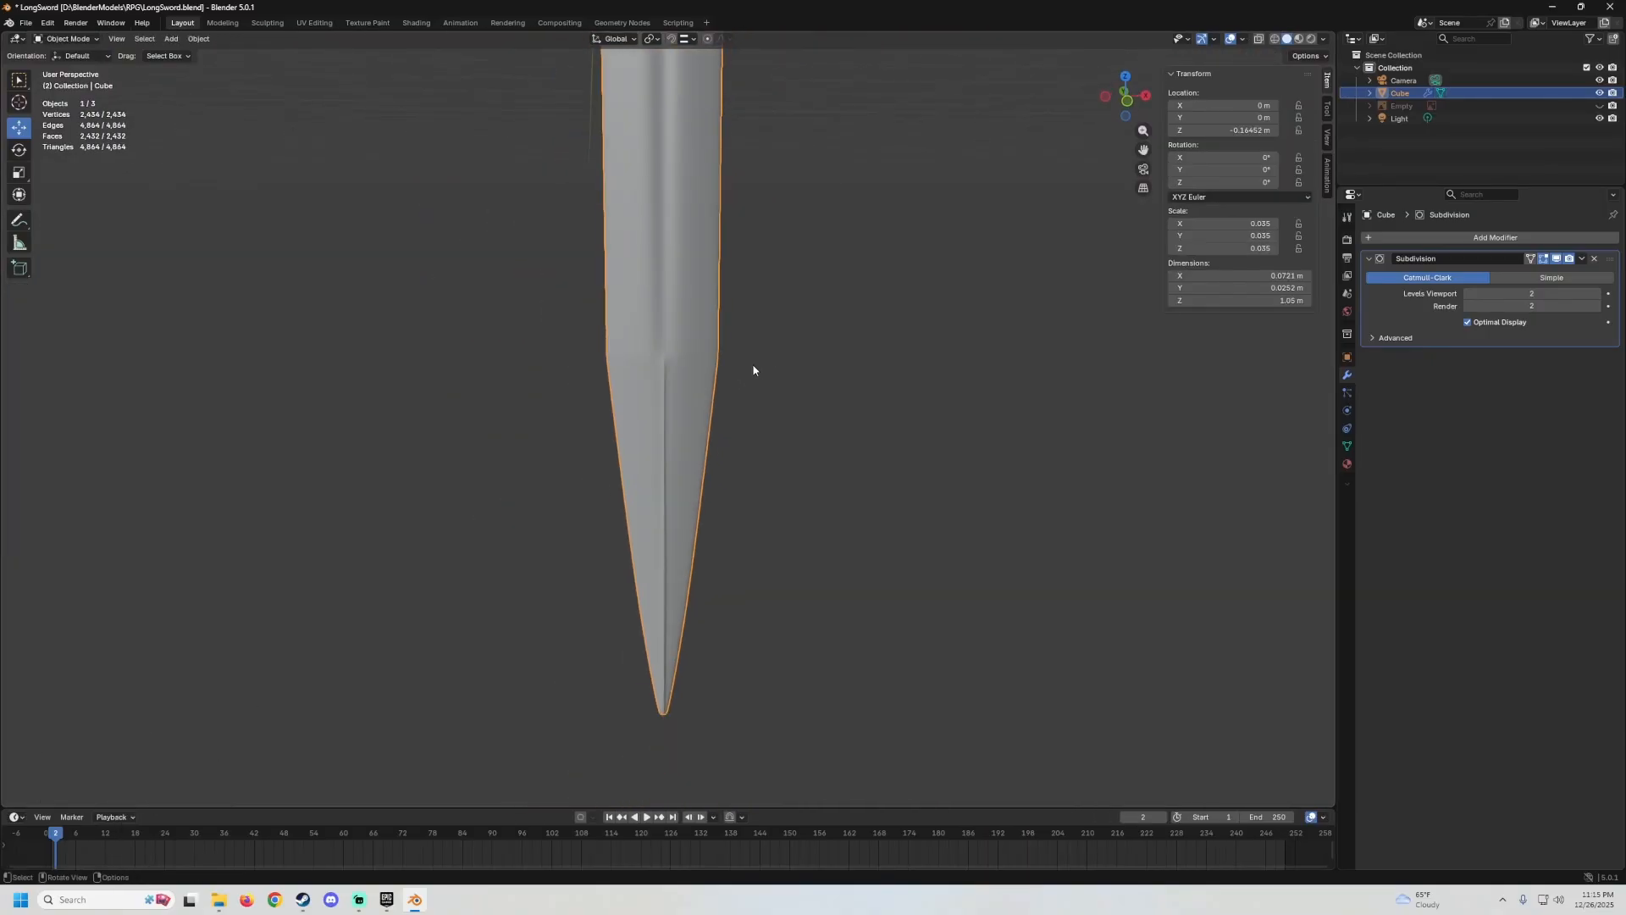
{"action": "scroll", "coordinate": [660, 376], "scroll_direction": "up", "scroll_amount": 4}
Examine the vertices around the ridge at the lower blade loop, using X-ray and the smoothed Object Mode view.
{"action": "key", "text": "Tab"}
{"action": "scroll", "coordinate": [670, 330], "scroll_direction": "up", "scroll_amount": 4}
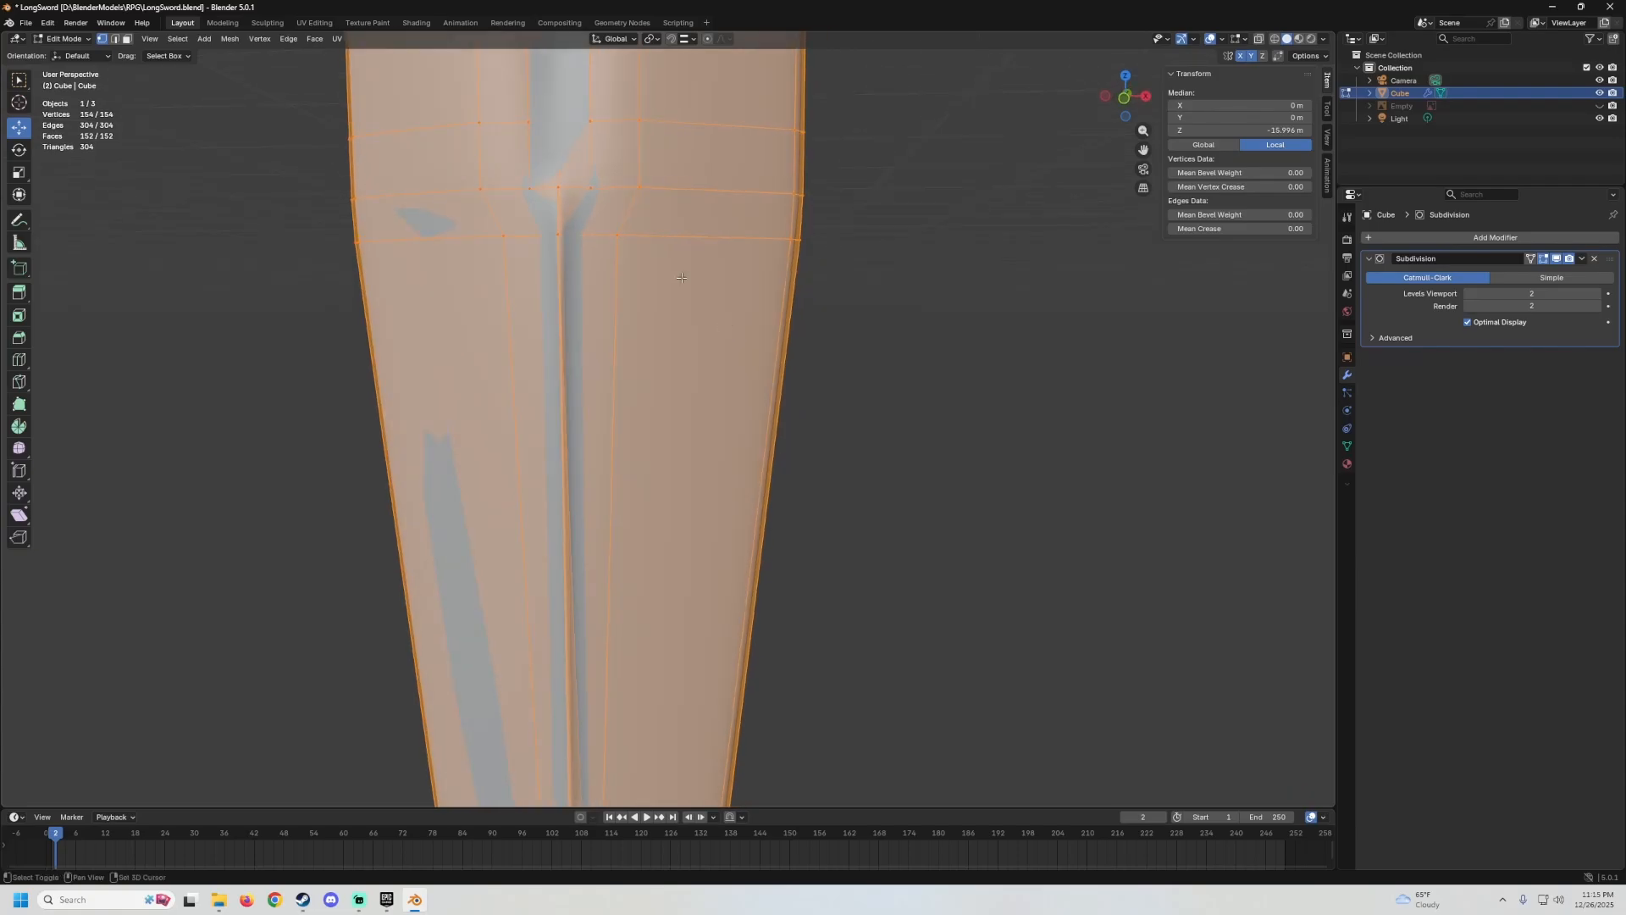
{"action": "left_click", "coordinate": [633, 294]}
{"action": "middle_click_drag", "start_coordinate": [651, 290], "coordinate": [568, 233]}
{"action": "scroll", "coordinate": [653, 389], "scroll_direction": "down", "scroll_amount": 8}
{"action": "scroll", "coordinate": [696, 437], "scroll_direction": "up", "scroll_amount": 3}
{"action": "scroll", "coordinate": [737, 220], "scroll_direction": "up", "scroll_amount": 6}
{"action": "middle_click_drag", "start_coordinate": [697, 437], "coordinate": [779, 350], "text": "shift"}
{"action": "left_click", "coordinate": [1259, 39]}
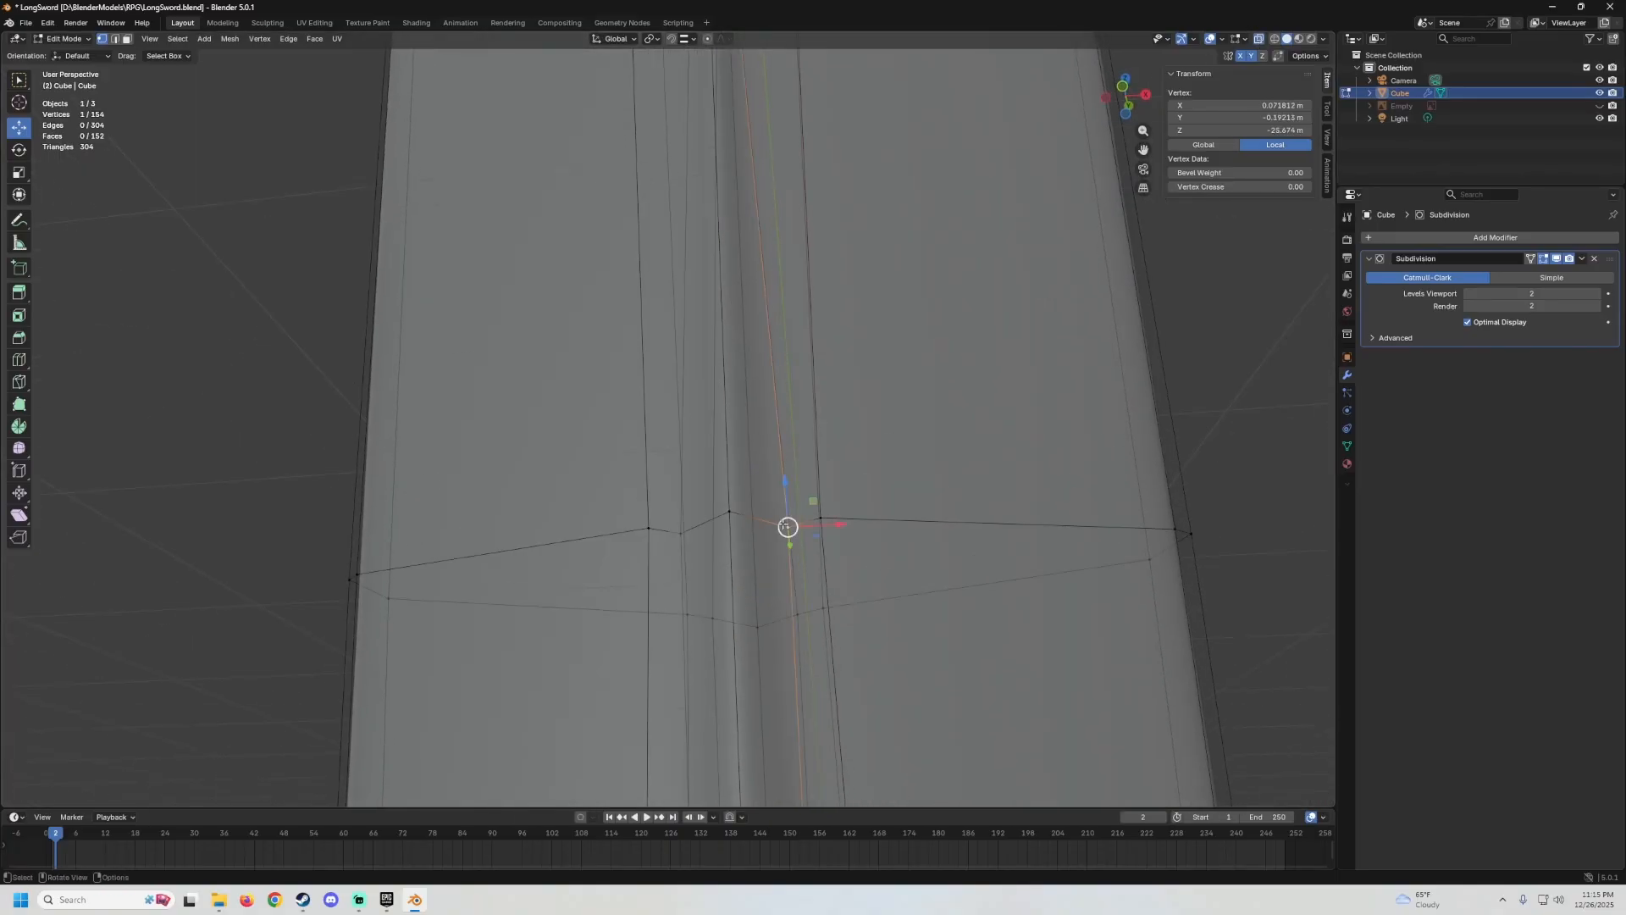
{"action": "middle_click_drag", "start_coordinate": [784, 525], "coordinate": [745, 461]}
{"action": "left_click", "coordinate": [1259, 39]}
{"action": "scroll", "coordinate": [780, 462], "scroll_direction": "down", "scroll_amount": 9}
{"action": "key", "text": "Tab"}
{"action": "scroll", "coordinate": [784, 450], "scroll_direction": "down", "scroll_amount": 4}
{"action": "scroll", "coordinate": [740, 457], "scroll_direction": "up", "scroll_amount": 8}
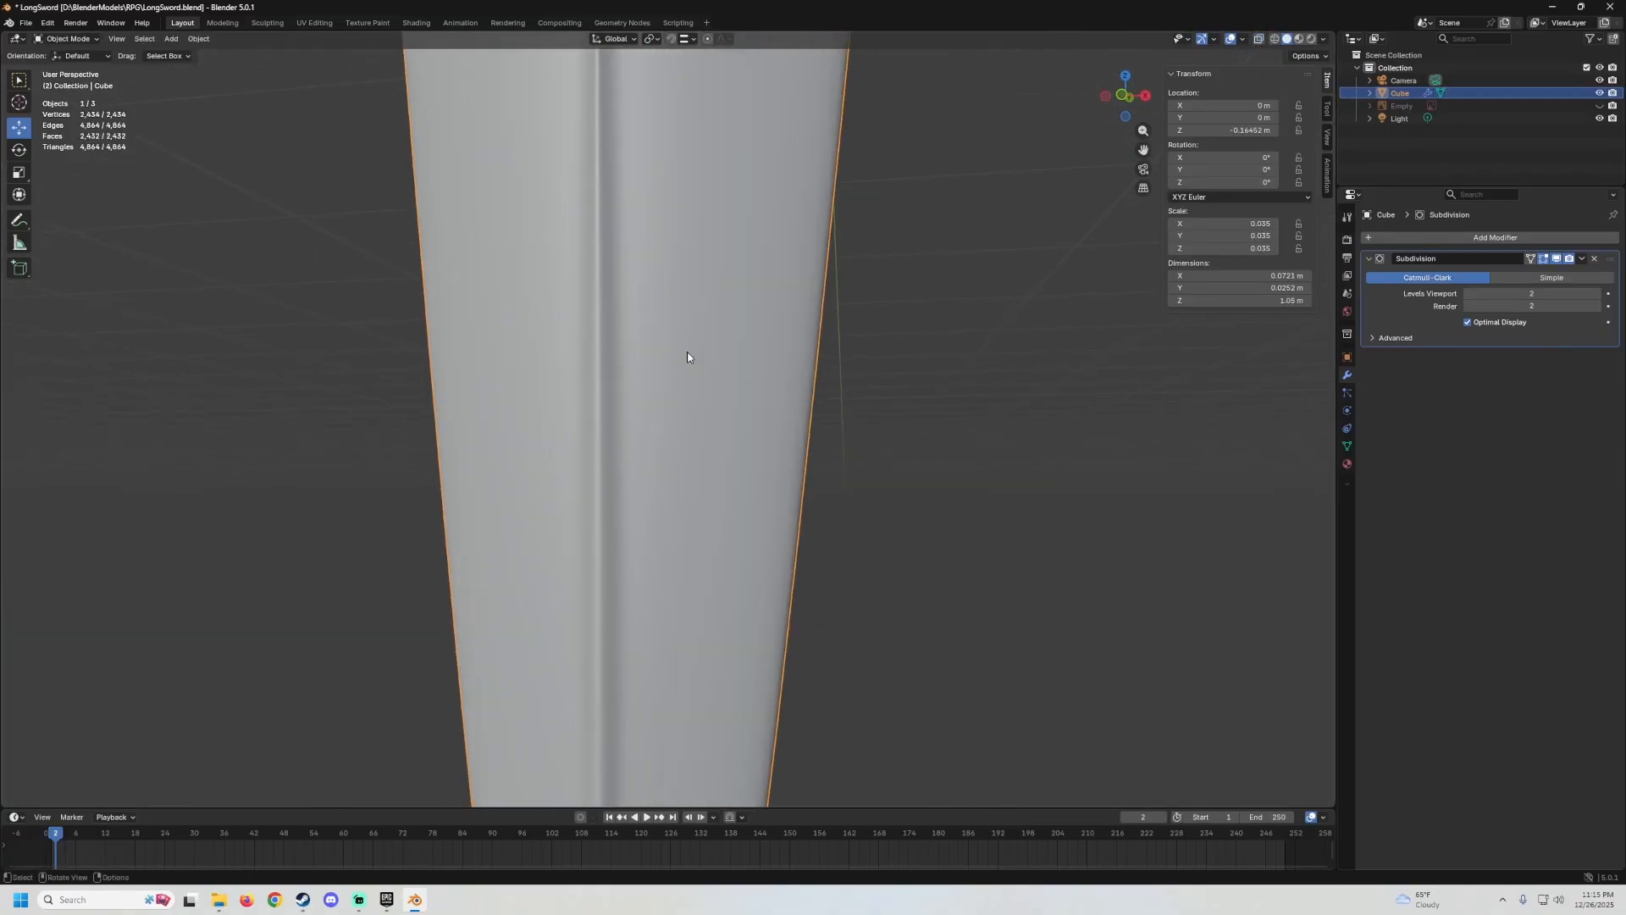
Move the edge beside the central ridge at the lower blade loop outward along X and check the smoothed result.
{"action": "key", "text": "Tab"}
{"action": "scroll", "coordinate": [688, 358], "scroll_direction": "up", "scroll_amount": 1}
{"action": "middle_click_drag", "start_coordinate": [645, 393], "coordinate": [648, 382]}
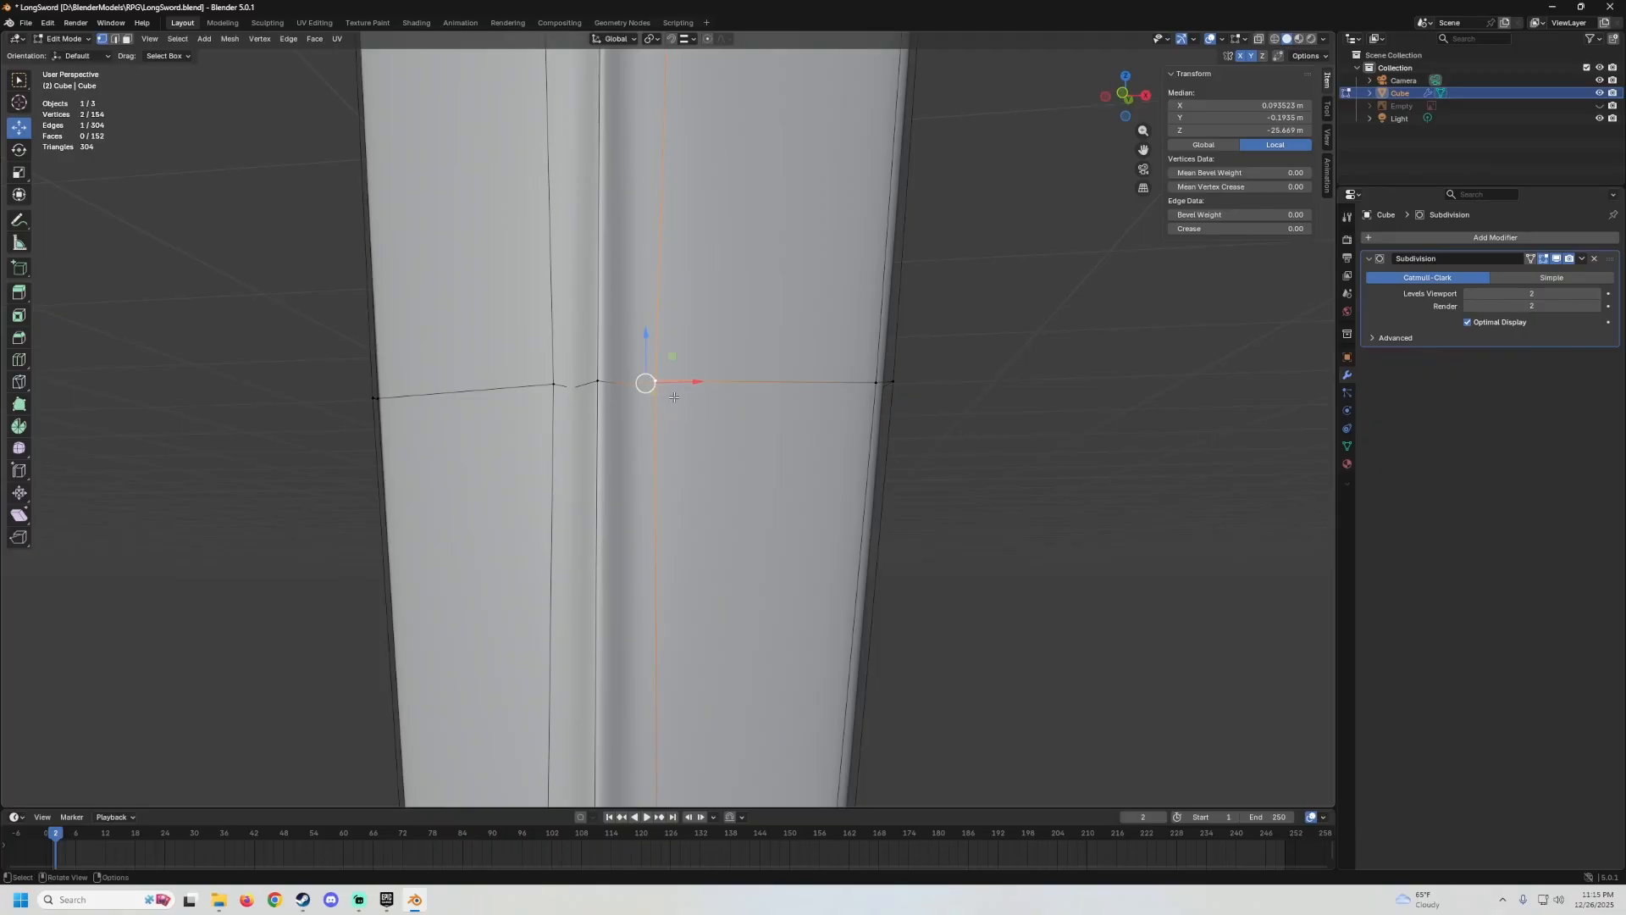
{"action": "left_click_drag", "start_coordinate": [683, 386], "coordinate": [700, 386]}
{"action": "key", "text": "Tab"}
{"action": "scroll", "coordinate": [706, 378], "scroll_direction": "down", "scroll_amount": 9}
{"action": "middle_click_drag", "start_coordinate": [707, 377], "coordinate": [715, 327]}
{"action": "scroll", "coordinate": [696, 364], "scroll_direction": "up", "scroll_amount": 3}
Move the vertices beside the ridge just below the fuller's end outward about 0.001 m along X with mirror editing.
{"action": "key", "text": "Tab"}
{"action": "scroll", "coordinate": [678, 279], "scroll_direction": "up", "scroll_amount": 4}
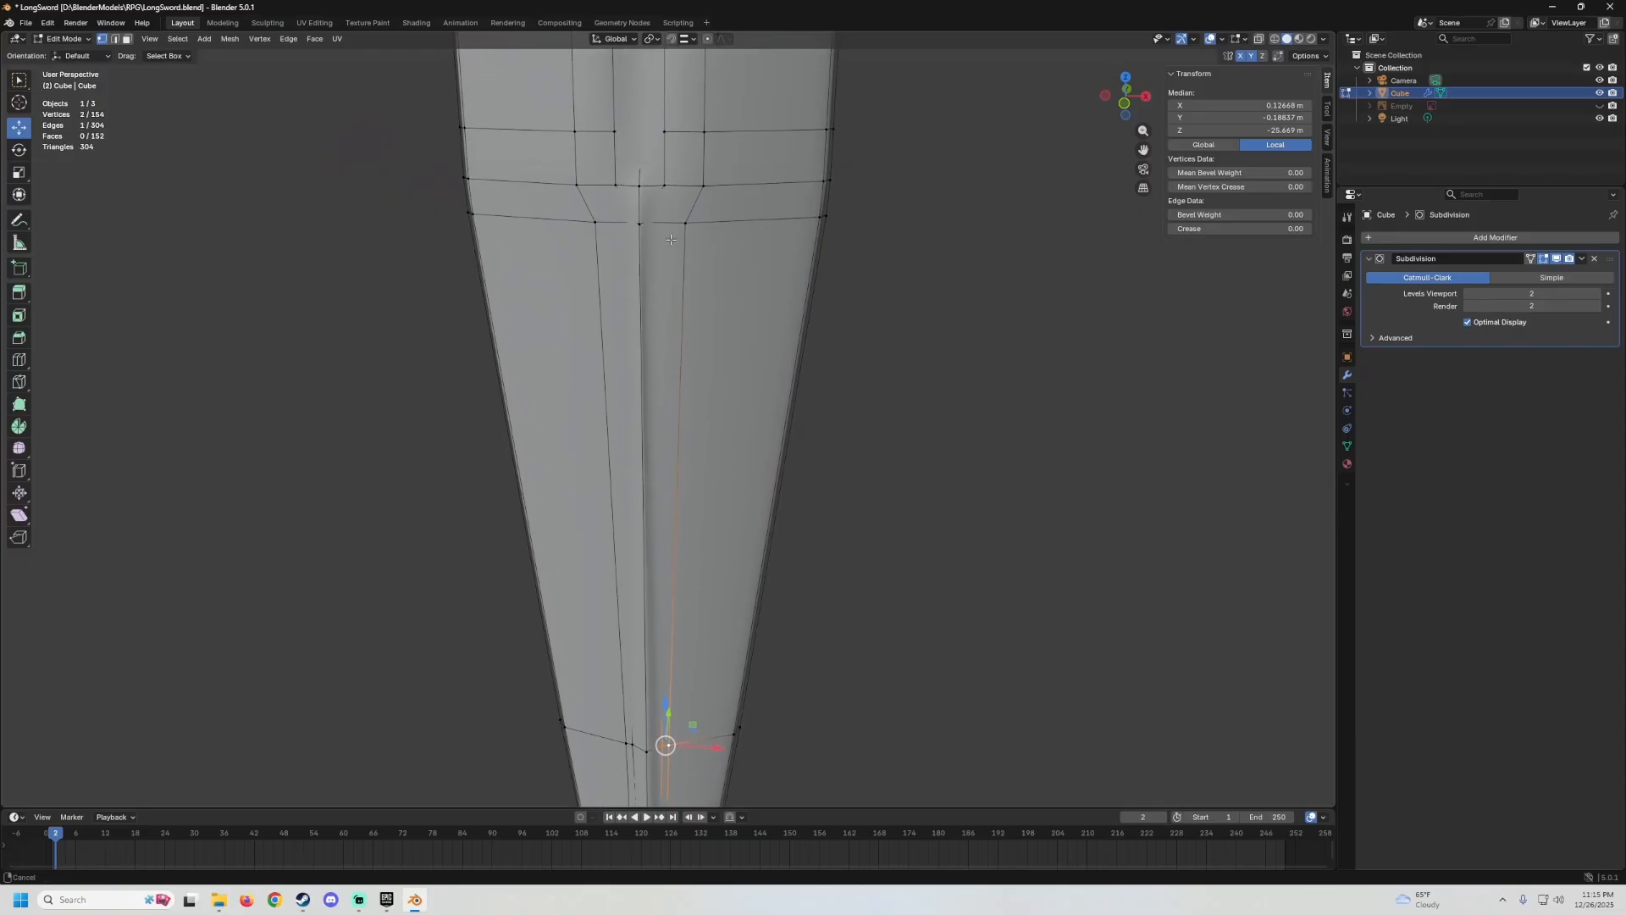
{"action": "scroll", "coordinate": [671, 241], "scroll_direction": "up", "scroll_amount": 2}
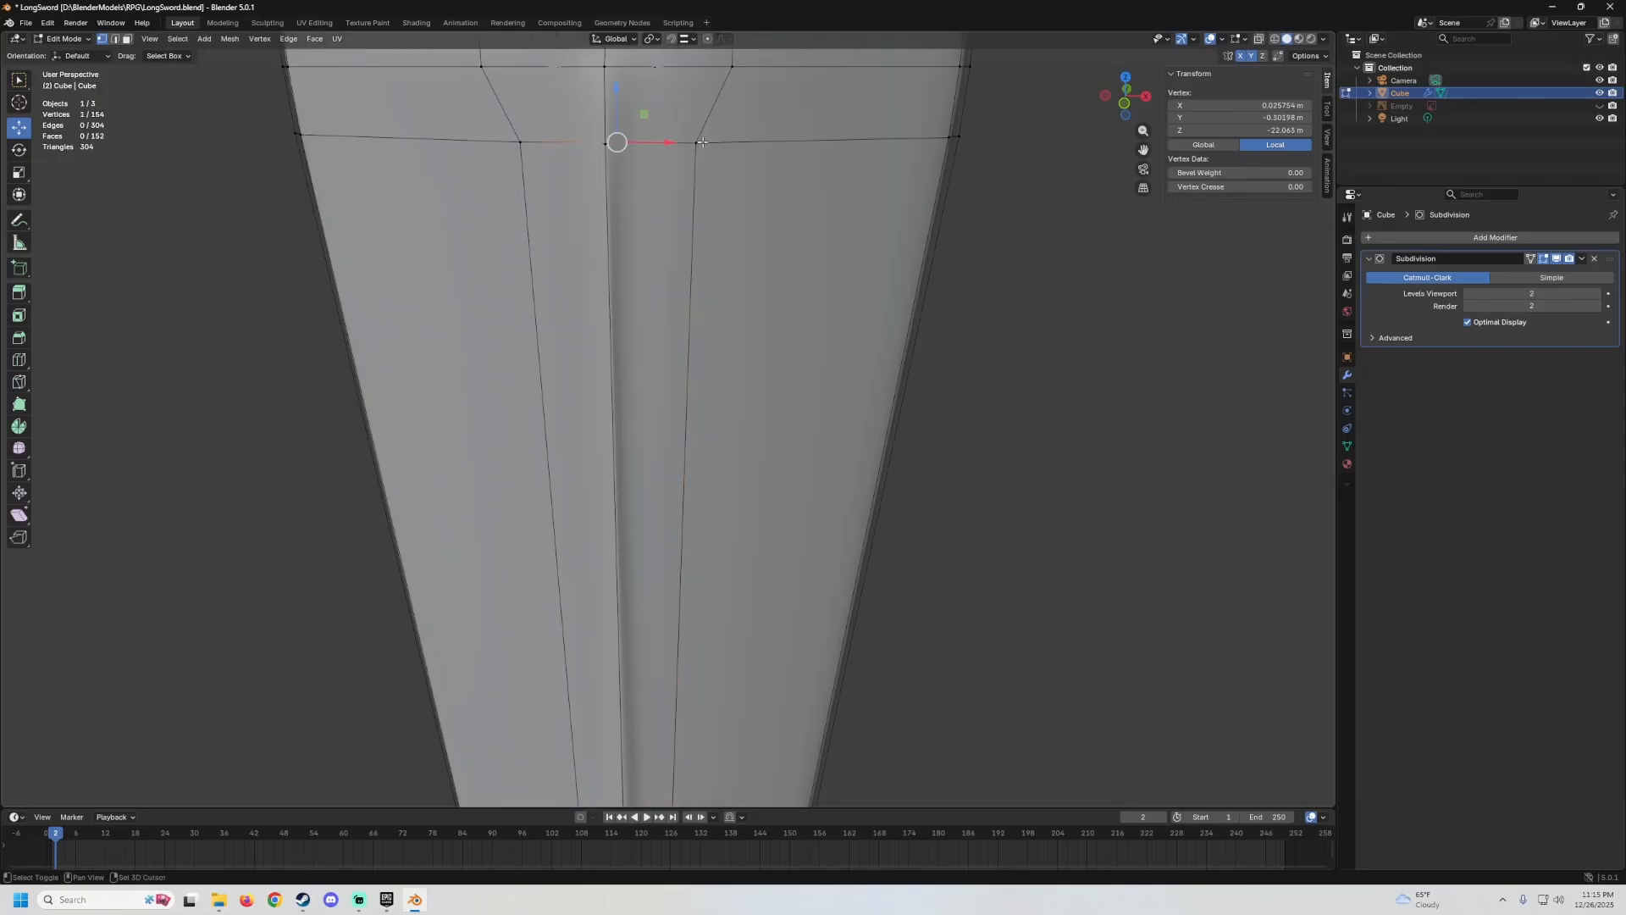
{"action": "left_click_drag", "start_coordinate": [716, 142], "coordinate": [730, 144]}
{"action": "scroll", "coordinate": [727, 203], "scroll_direction": "down", "scroll_amount": 5}
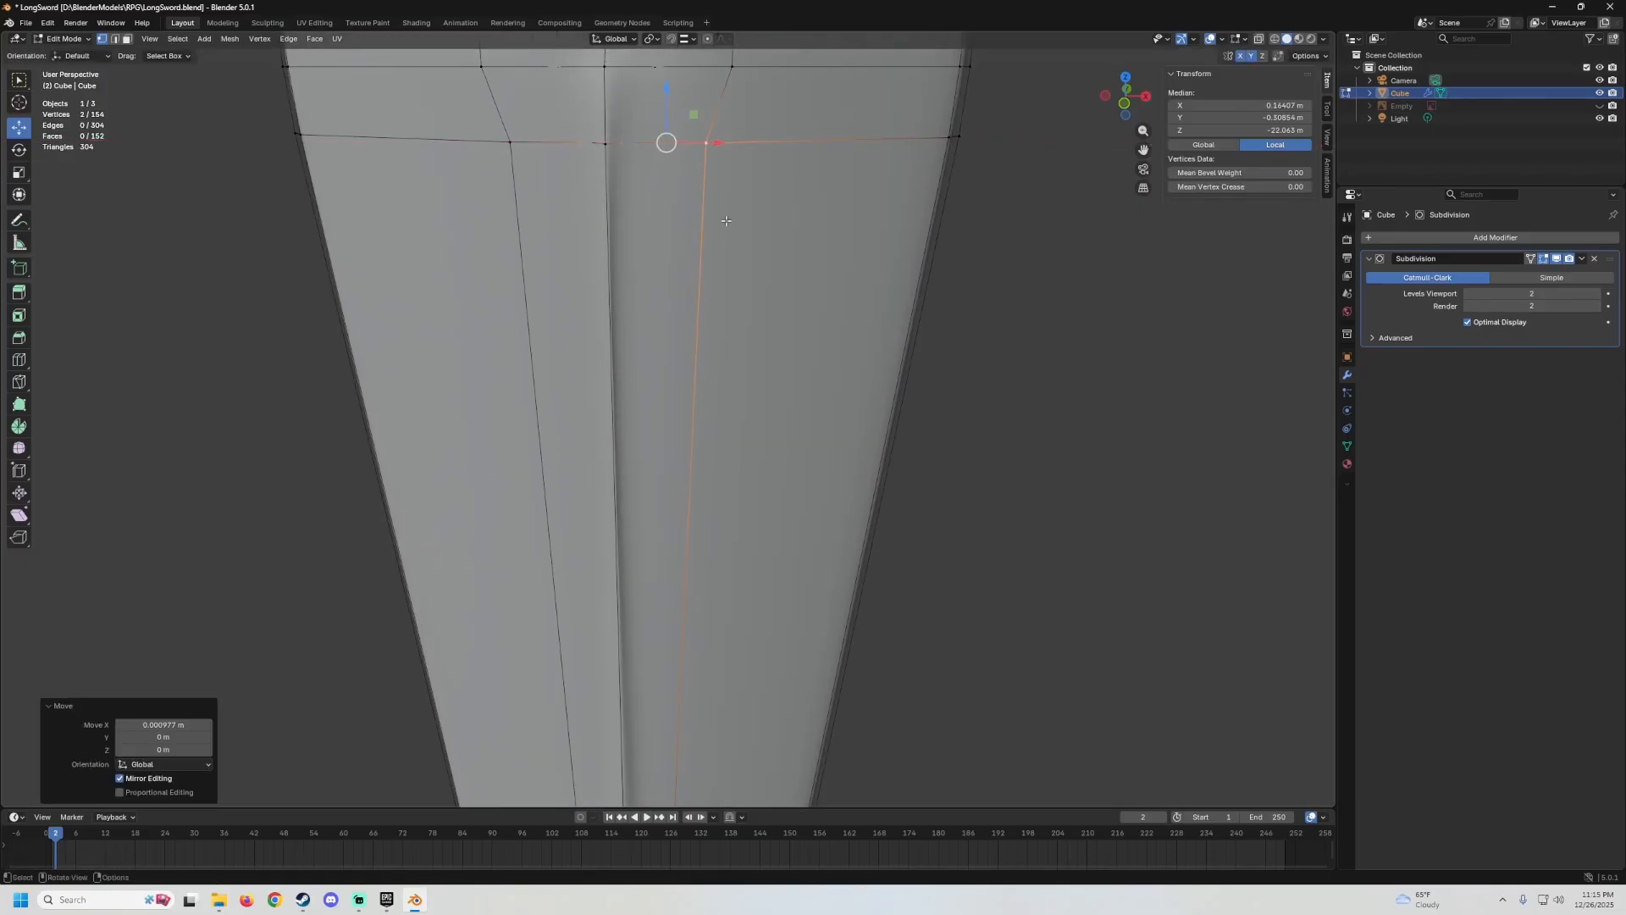
{"action": "key", "text": "Tab"}
{"action": "scroll", "coordinate": [716, 324], "scroll_direction": "down", "scroll_amount": 2}
{"action": "mouse_move", "coordinate": [717, 323]}
{"action": "middle_mouse_down"}
{"action": "mouse_move", "coordinate": [718, 279]}
{"action": "mouse_move", "coordinate": [747, 301]}
{"action": "mouse_move", "coordinate": [729, 283]}
{"action": "mouse_move", "coordinate": [715, 323]}
{"action": "middle_mouse_up"}
{"action": "scroll", "coordinate": [715, 323], "scroll_direction": "down", "scroll_amount": 2}
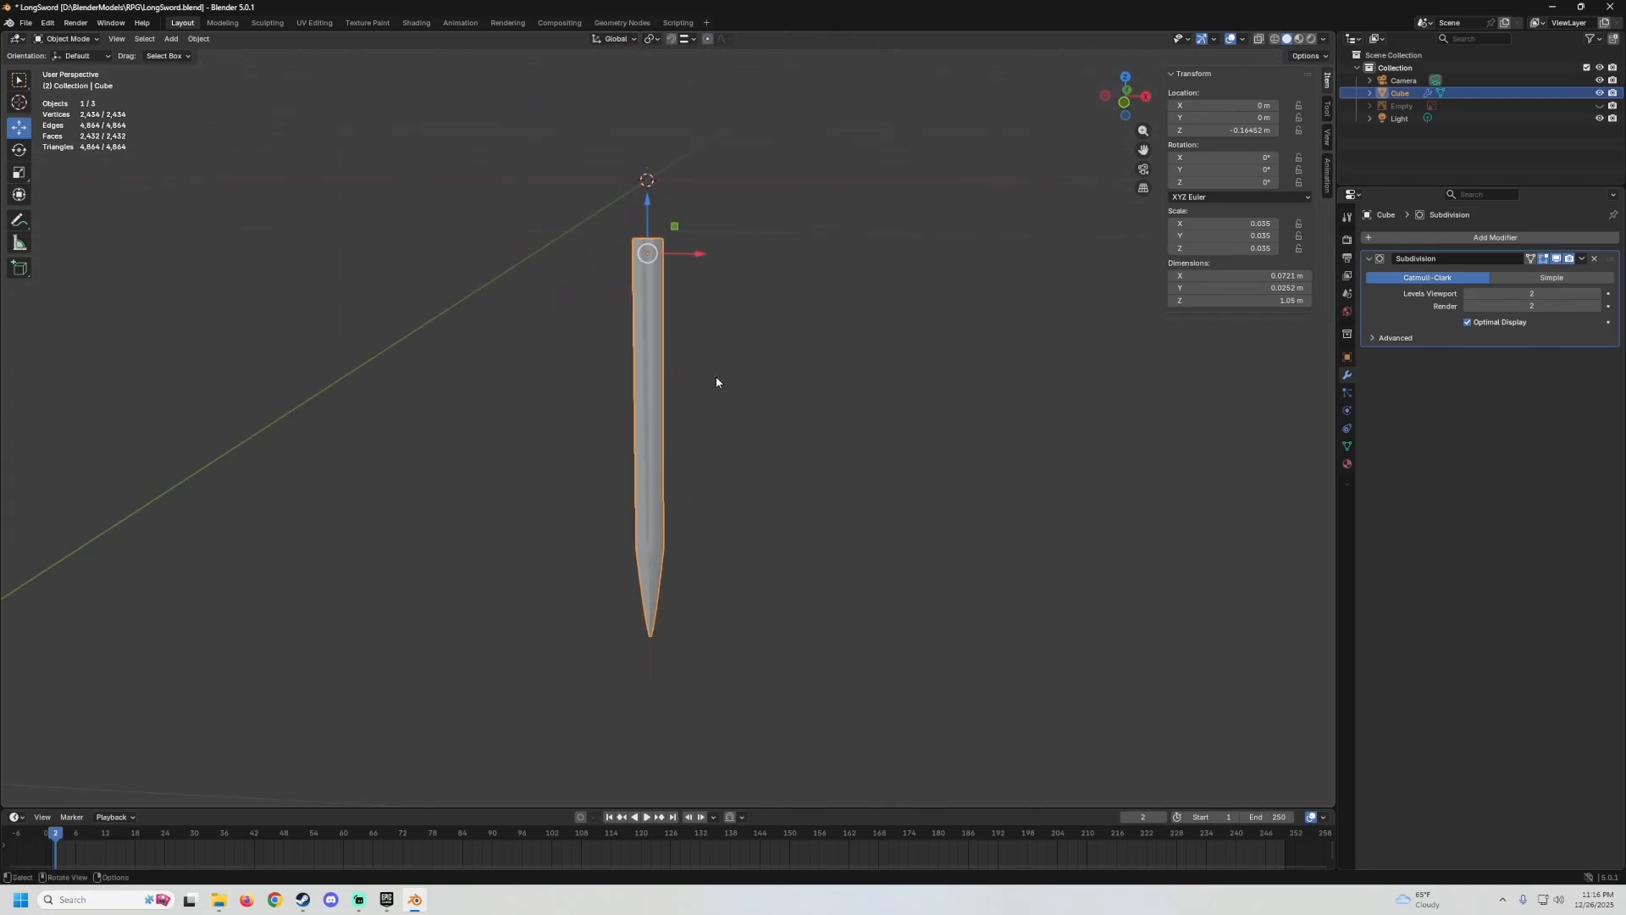
Save the LongSword file and unhide the reference image.
{"action": "middle_click_drag", "start_coordinate": [715, 382], "coordinate": [754, 305]}
{"action": "scroll", "coordinate": [694, 333], "scroll_direction": "up", "scroll_amount": 4}
{"action": "left_click", "coordinate": [26, 23]}
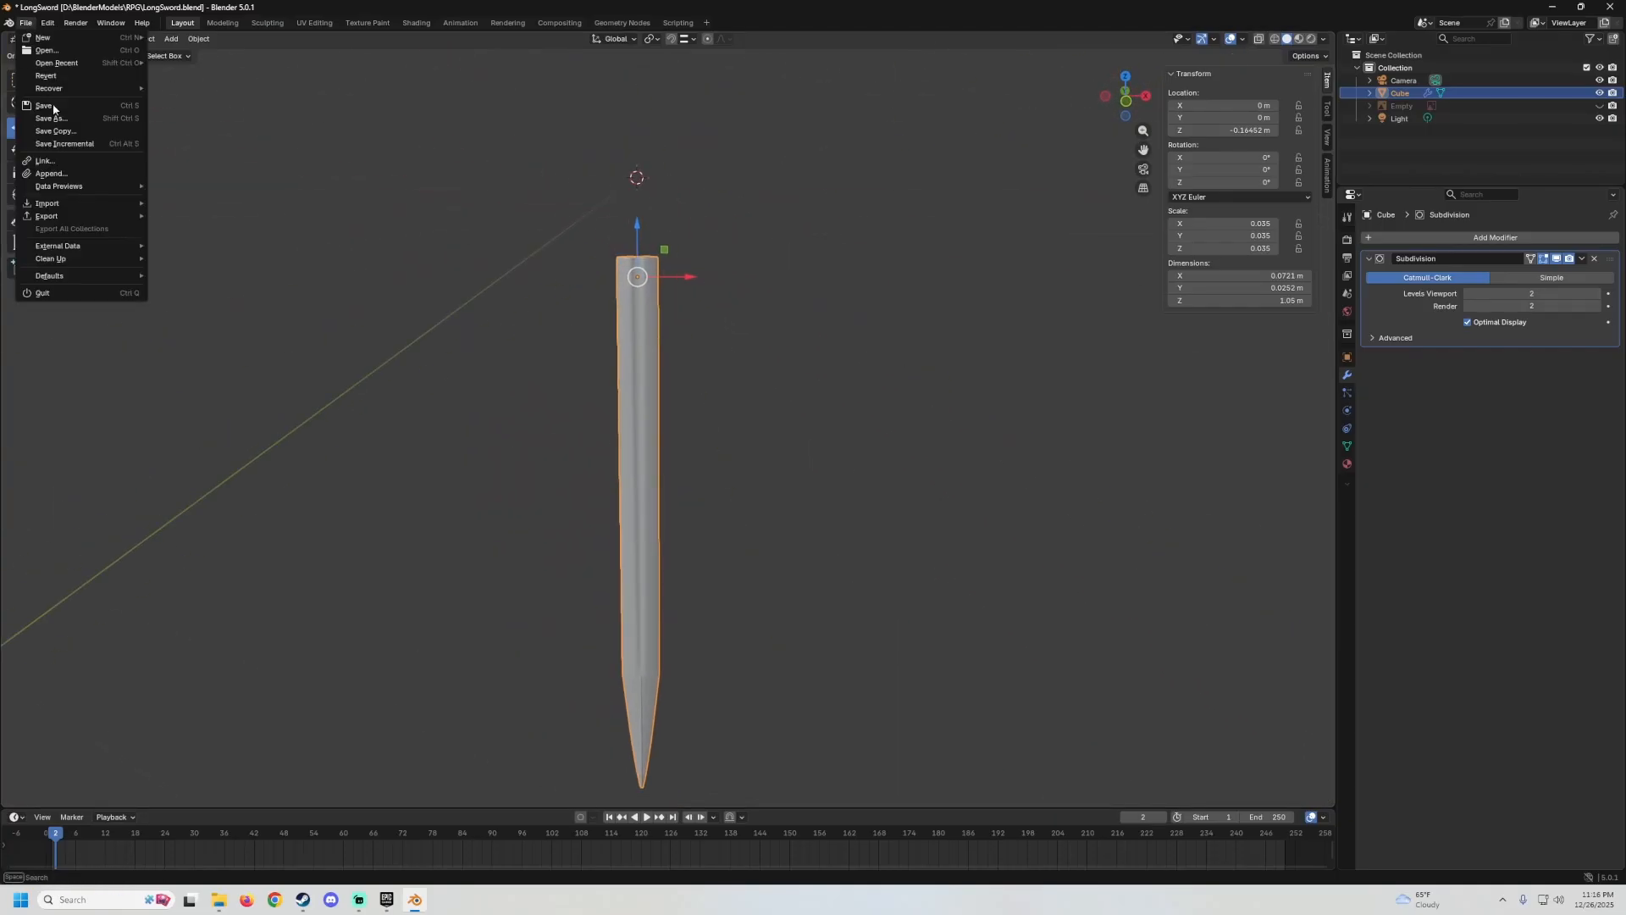
{"action": "left_click", "coordinate": [47, 108]}
{"action": "mouse_move", "coordinate": [661, 322]}
{"action": "middle_mouse_down"}
{"action": "mouse_move", "coordinate": [677, 339]}
{"action": "mouse_move", "coordinate": [686, 318]}
{"action": "middle_mouse_up"}
{"action": "key", "text": "alt+h"}
Examine the crossguard, grip and pommel in the reference image above the modelled blade.
{"action": "scroll", "coordinate": [718, 313], "scroll_direction": "up", "scroll_amount": 8}
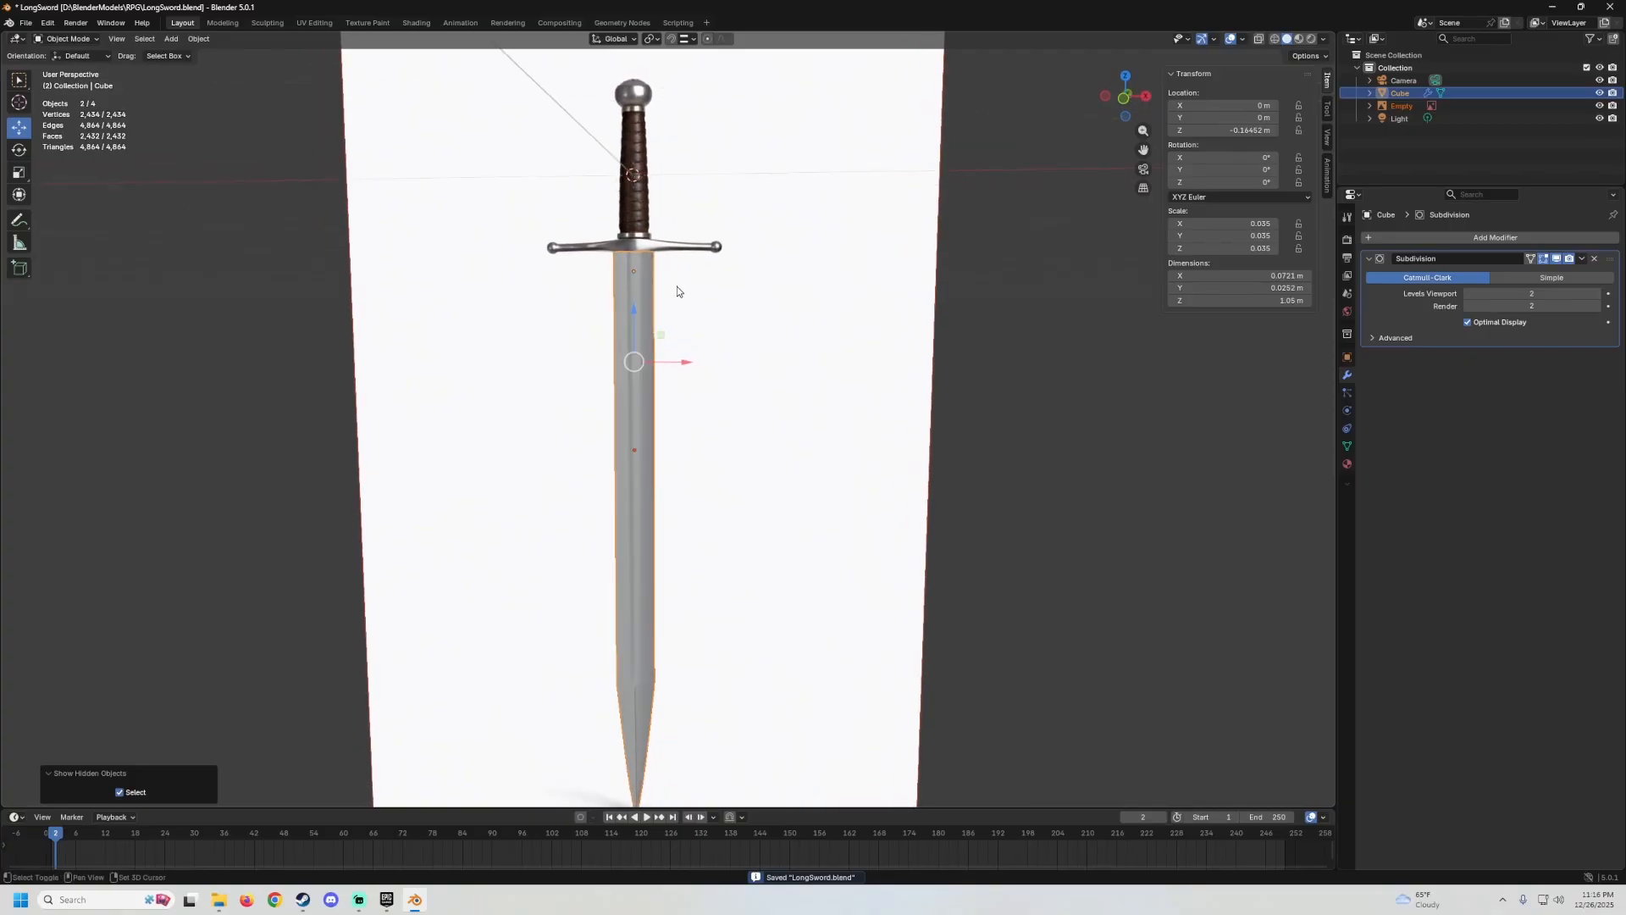
{"action": "scroll", "coordinate": [692, 336], "scroll_direction": "up", "scroll_amount": 1}
{"action": "middle_click_drag", "start_coordinate": [662, 306], "coordinate": [646, 346], "text": "shift"}
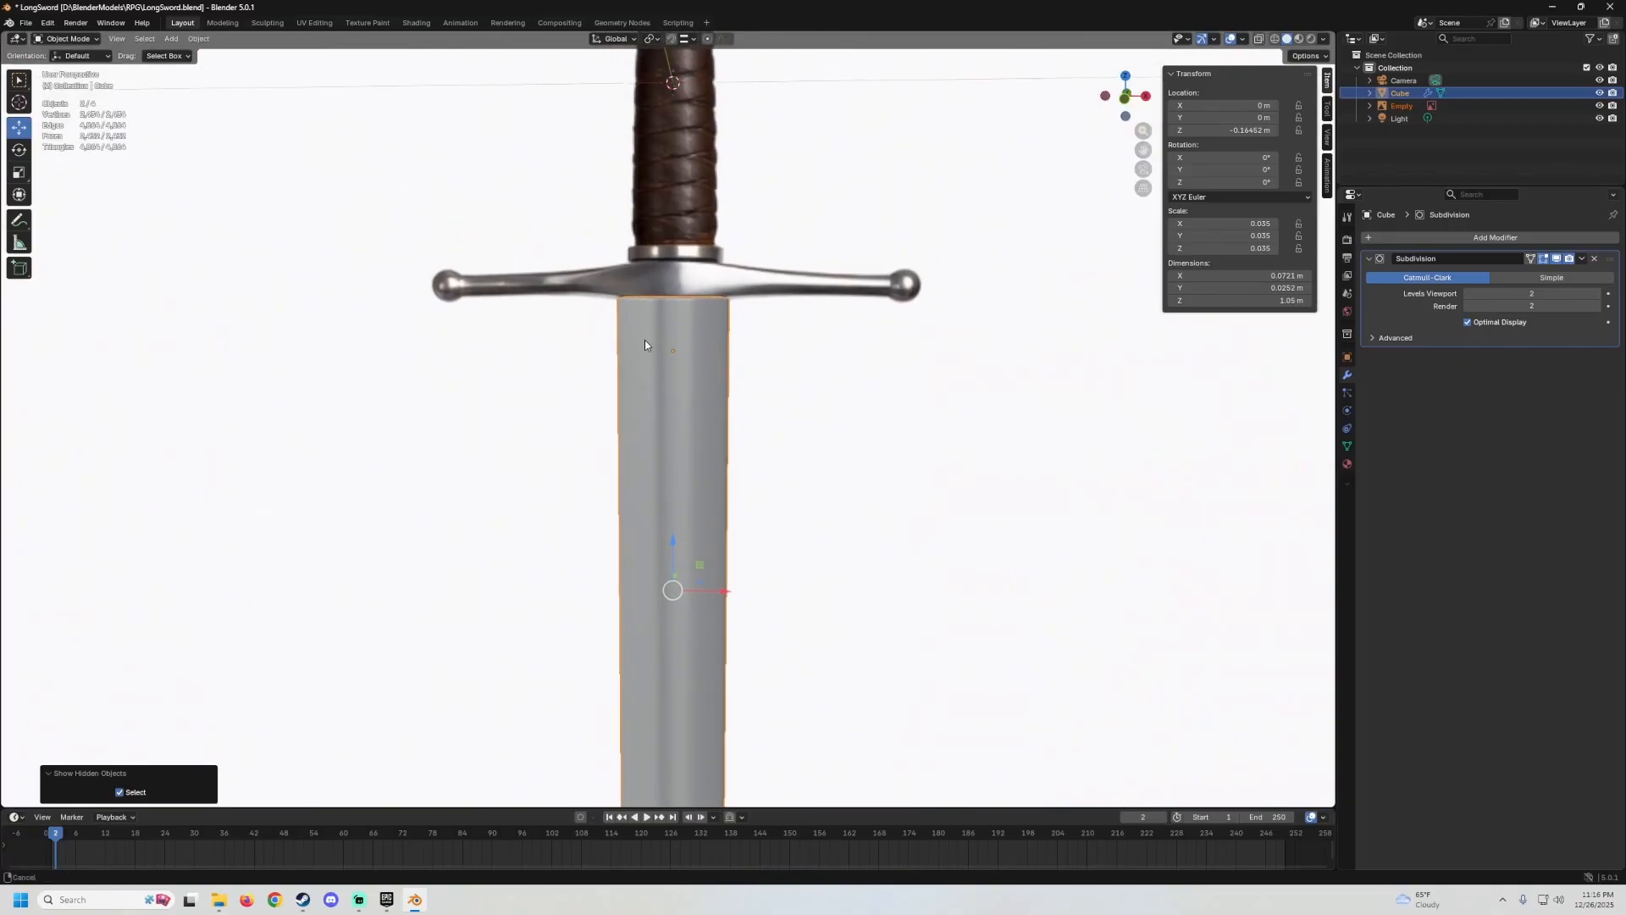
{"action": "middle_click_drag", "start_coordinate": [868, 285], "coordinate": [702, 436], "text": "shift"}
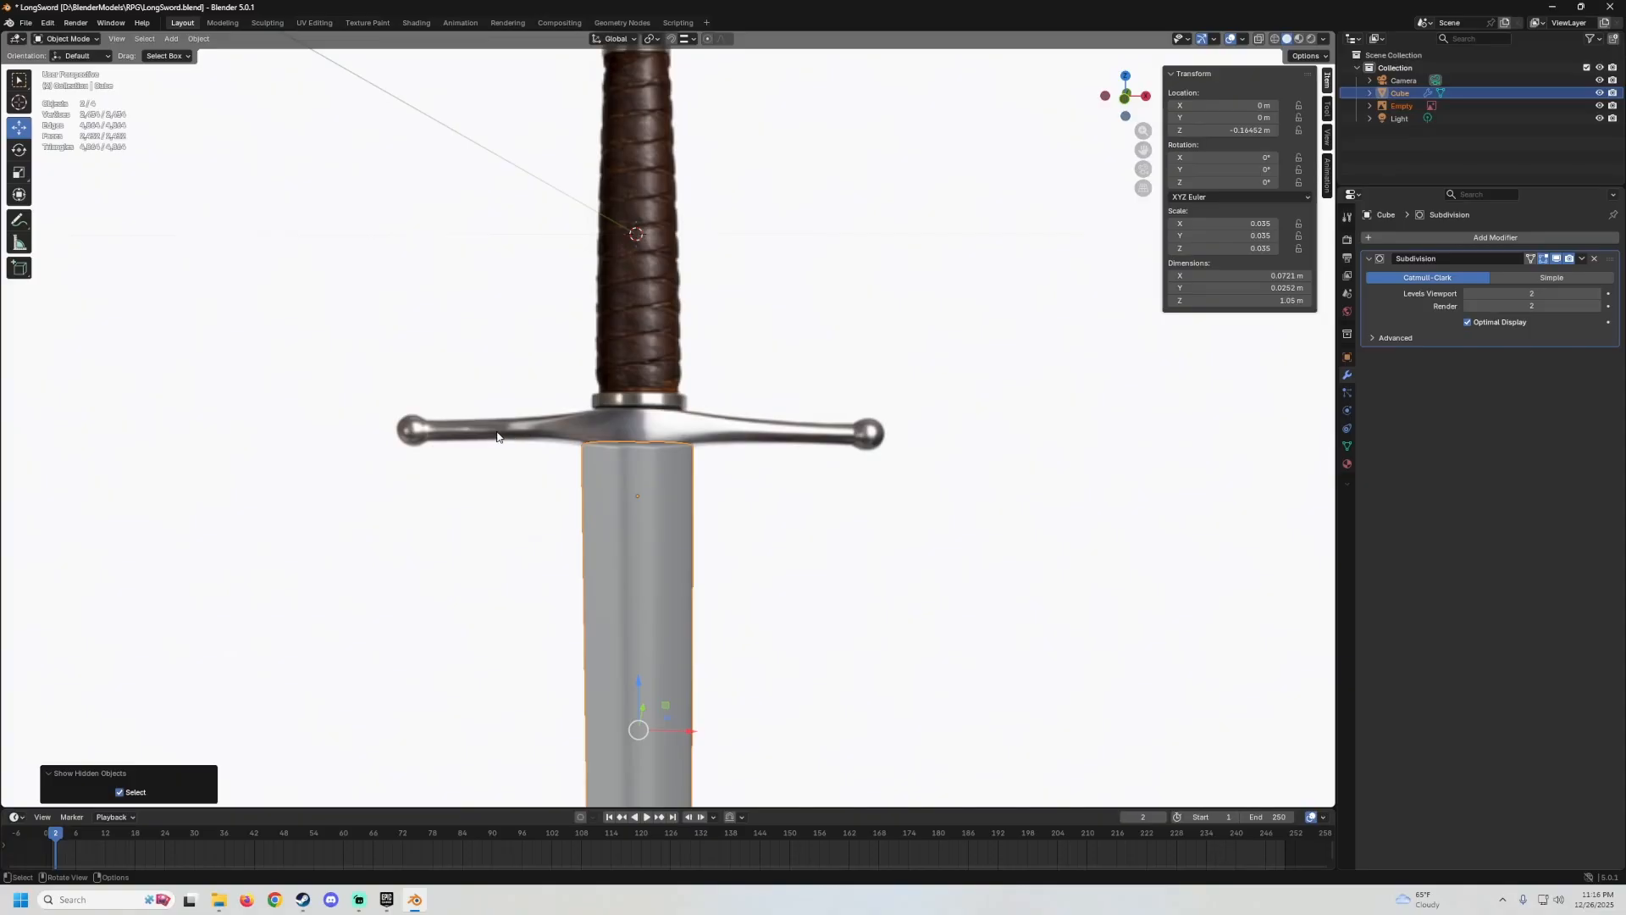
{"action": "scroll", "coordinate": [753, 430], "scroll_direction": "down", "scroll_amount": 4}
{"action": "scroll", "coordinate": [748, 356], "scroll_direction": "up", "scroll_amount": 3}
{"action": "scroll", "coordinate": [748, 356], "scroll_direction": "down", "scroll_amount": 3}
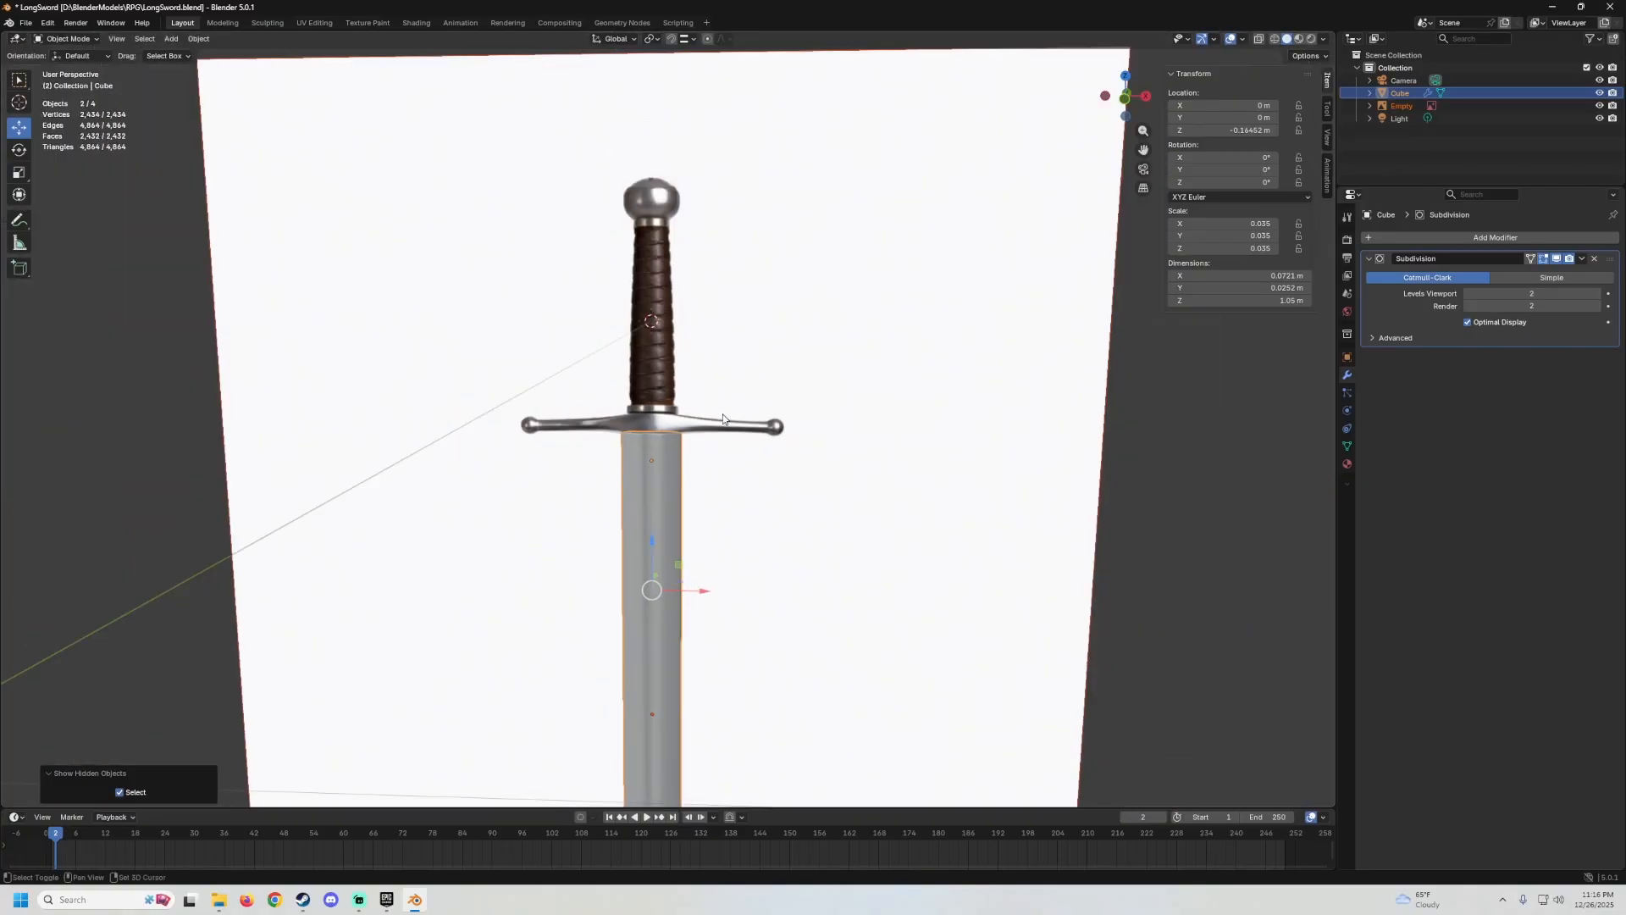
{"action": "scroll", "coordinate": [715, 292], "scroll_direction": "up", "scroll_amount": 1}
{"action": "middle_click_drag", "start_coordinate": [715, 290], "coordinate": [734, 298]}
{"action": "scroll", "coordinate": [723, 294], "scroll_direction": "down", "scroll_amount": 2}
{"action": "scroll", "coordinate": [736, 303], "scroll_direction": "up", "scroll_amount": 2}
Add a cube for the crossguard and scale it down to about 0.135 m per side.
{"action": "left_click", "coordinate": [171, 38]}
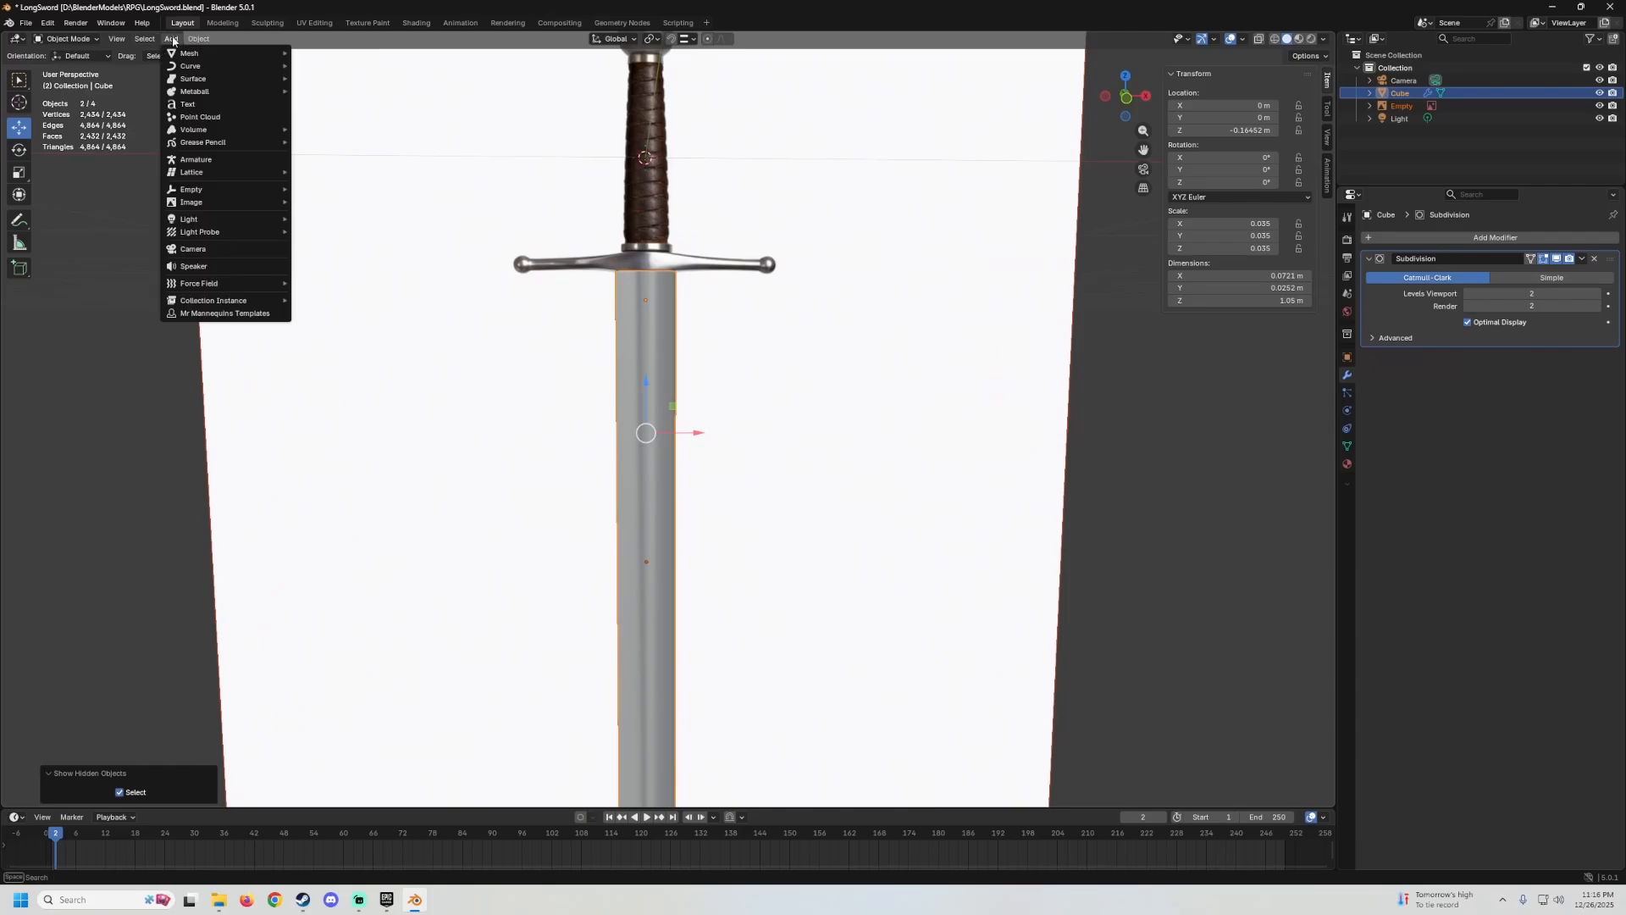
{"action": "mouse_move", "coordinate": [187, 53]}
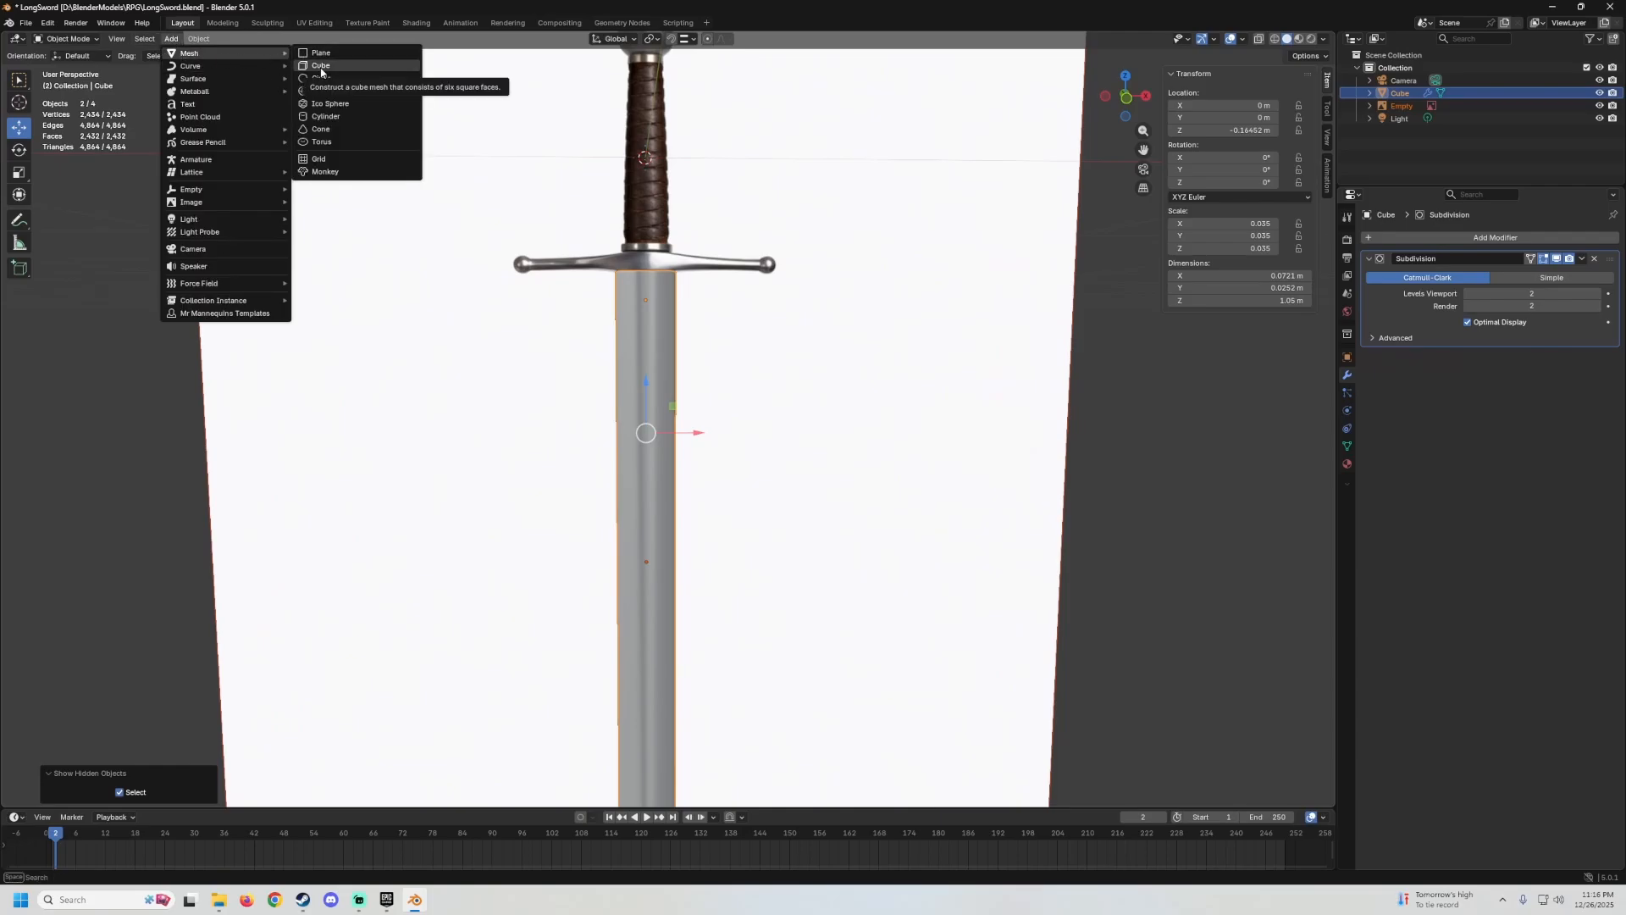
{"action": "left_click", "coordinate": [320, 67]}
{"action": "scroll", "coordinate": [766, 349], "scroll_direction": "down", "scroll_amount": 12}
{"action": "middle_click_drag", "start_coordinate": [767, 351], "coordinate": [817, 316]}
{"action": "scroll", "coordinate": [847, 280], "scroll_direction": "up", "scroll_amount": 5}
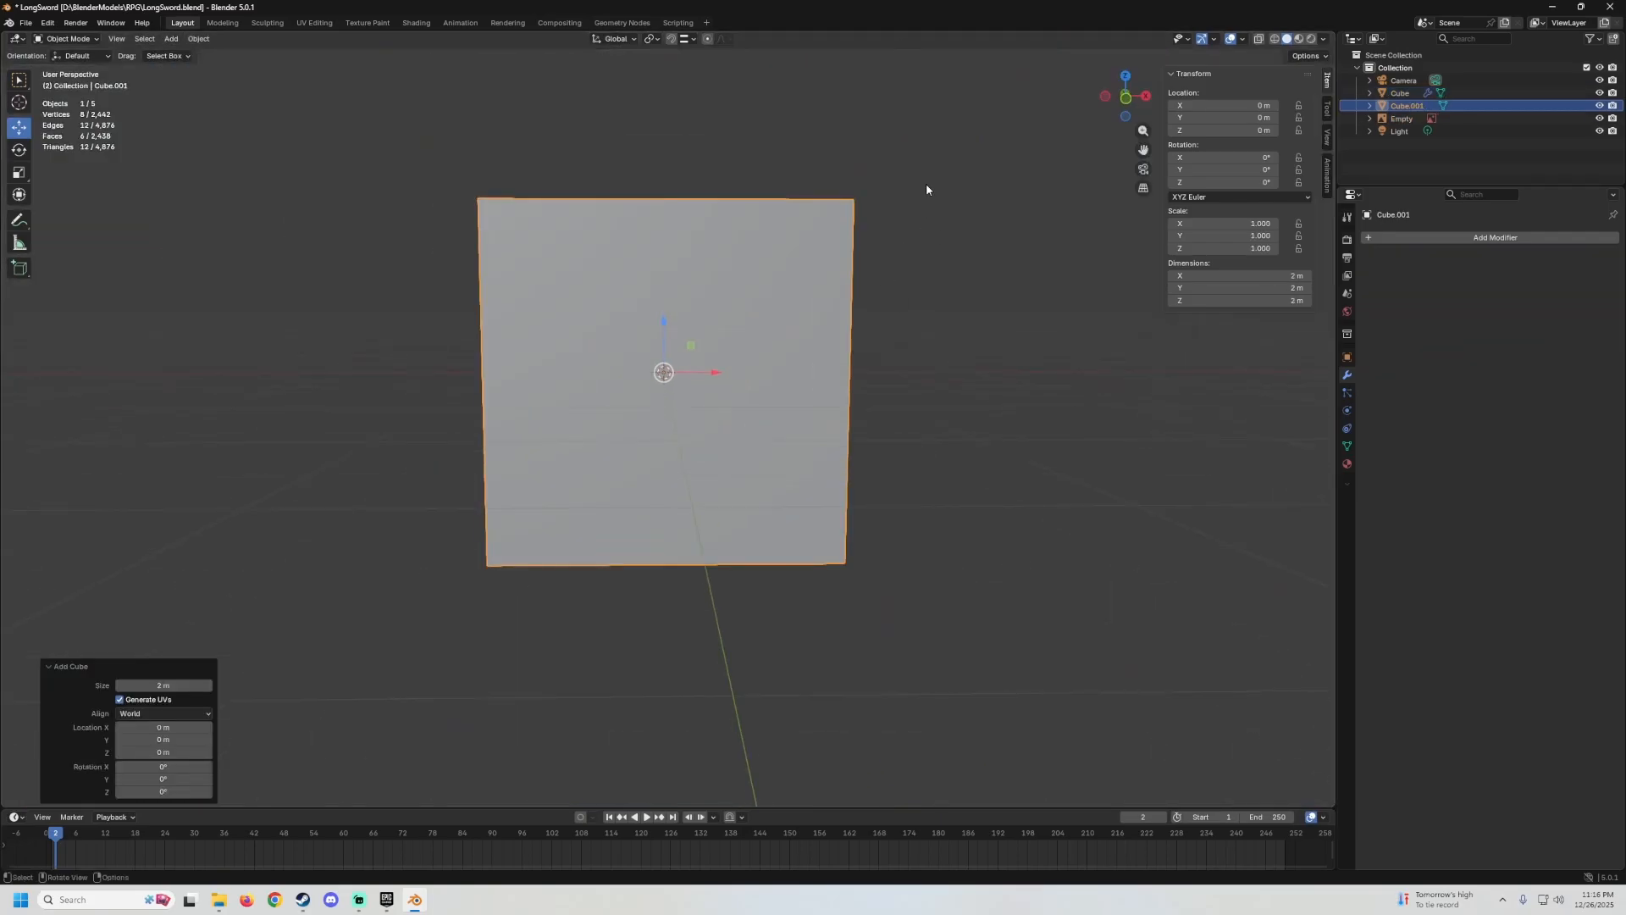
{"action": "key", "text": "s"}
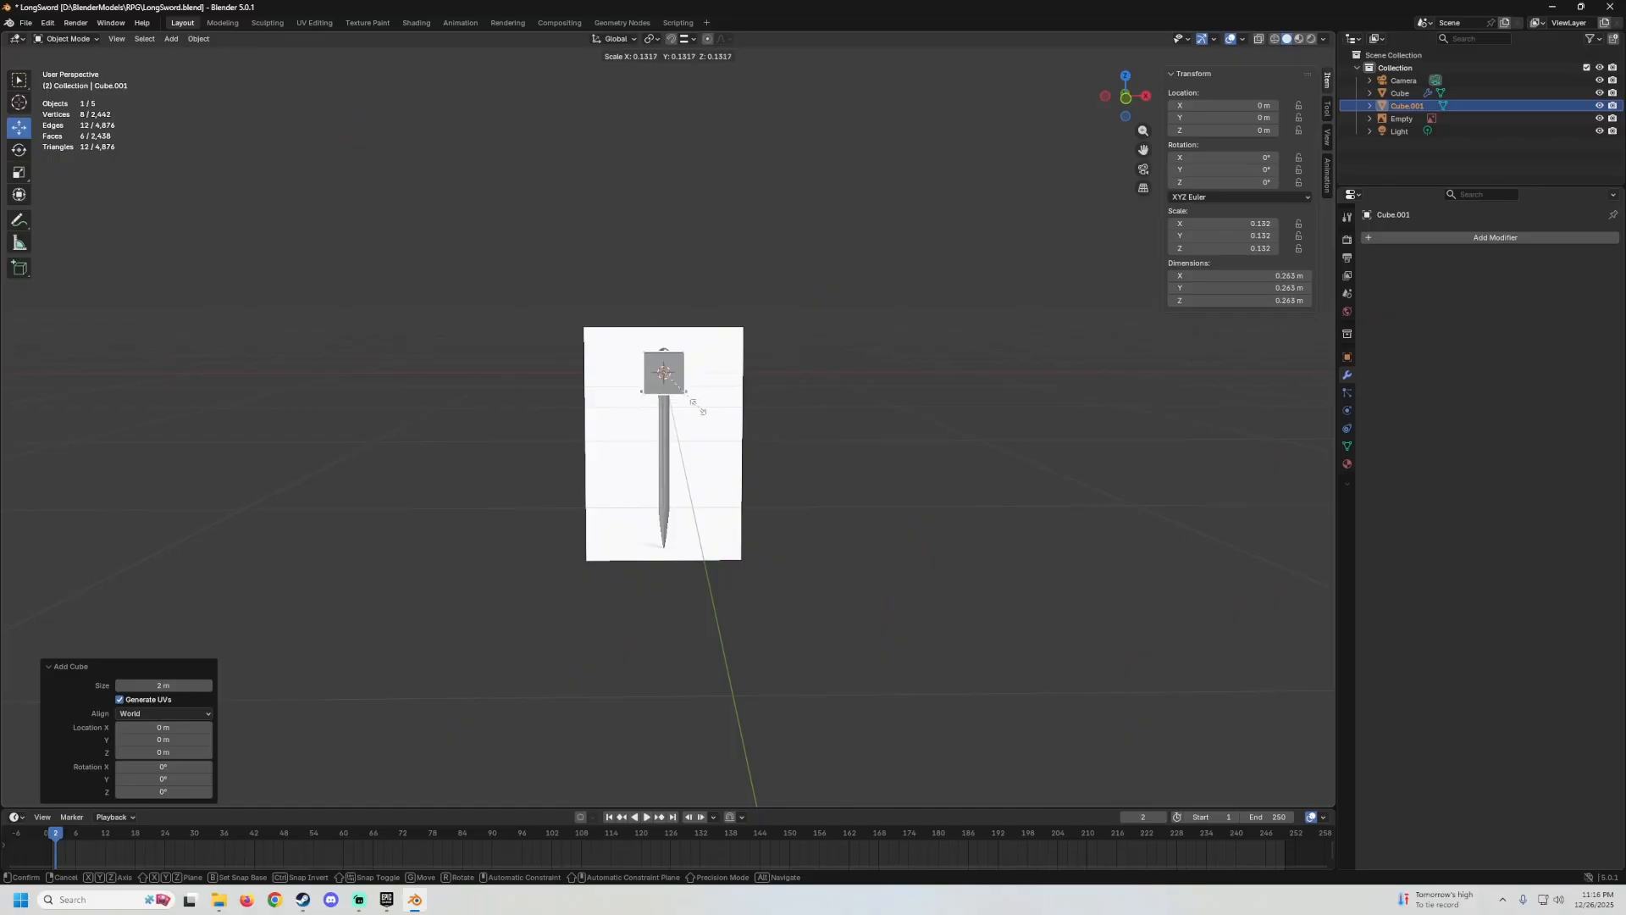
{"action": "left_click", "coordinate": [689, 411]}
{"action": "scroll", "coordinate": [688, 412], "scroll_direction": "up", "scroll_amount": 7}
{"action": "key", "text": "s"}
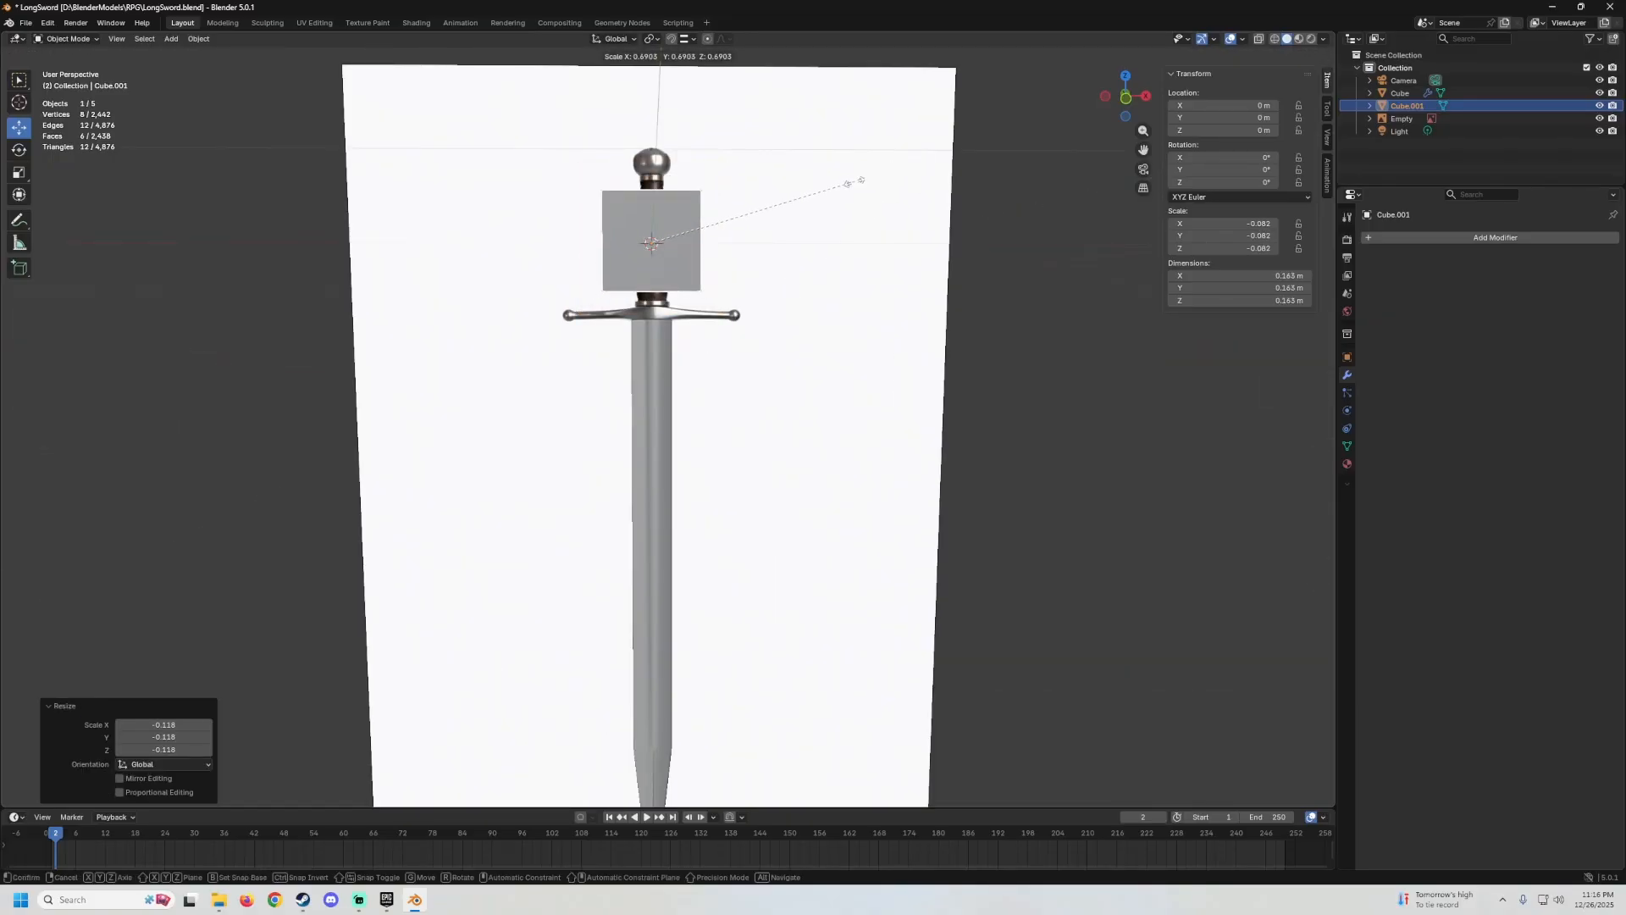
{"action": "left_click", "coordinate": [819, 197]}
{"action": "middle_click_drag", "start_coordinate": [697, 270], "coordinate": [706, 319], "text": "shift"}
{"action": "scroll", "coordinate": [686, 330], "scroll_direction": "up", "scroll_amount": 1}
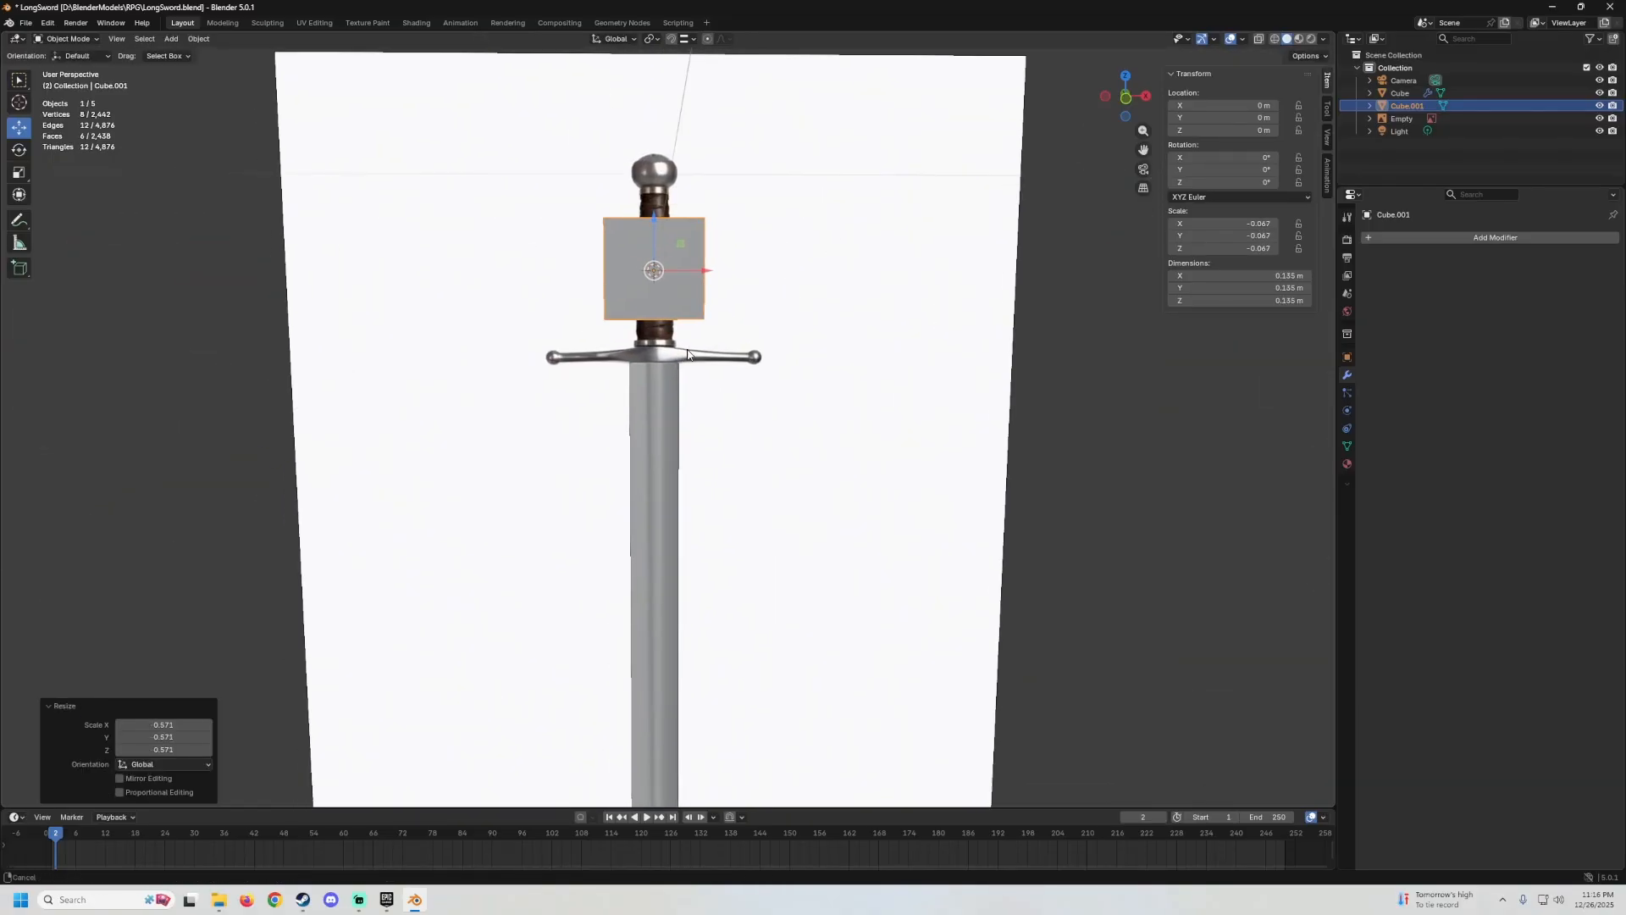
{"action": "middle_click_drag", "start_coordinate": [715, 378], "coordinate": [704, 281], "text": "shift"}
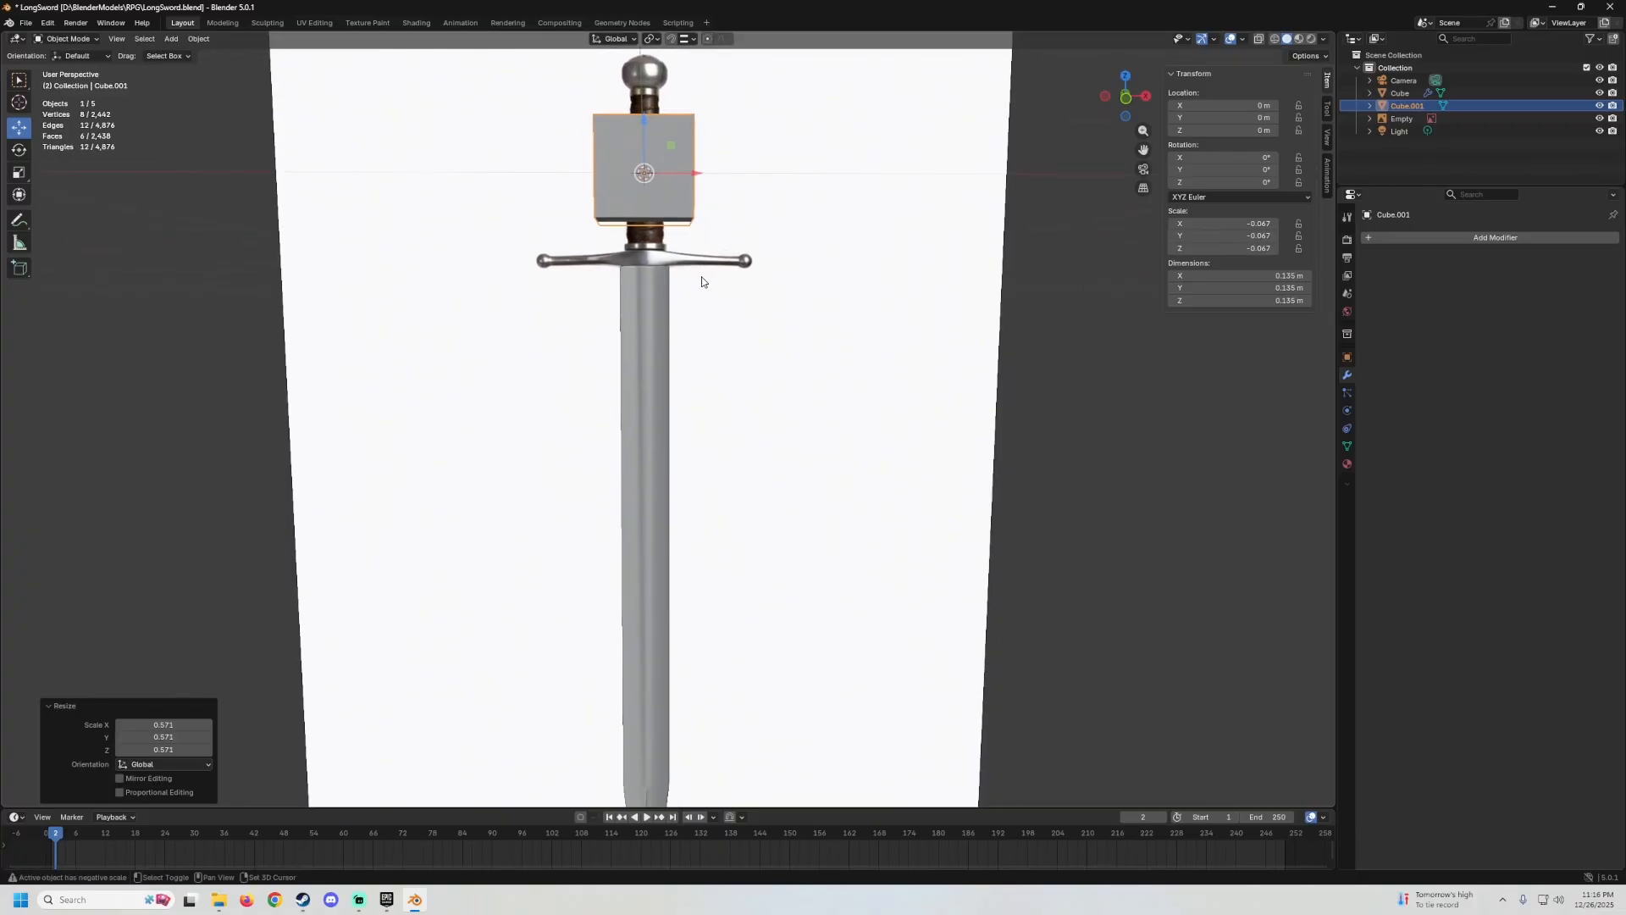
Apply all transforms to the blade object.
{"action": "left_click", "coordinate": [662, 300]}
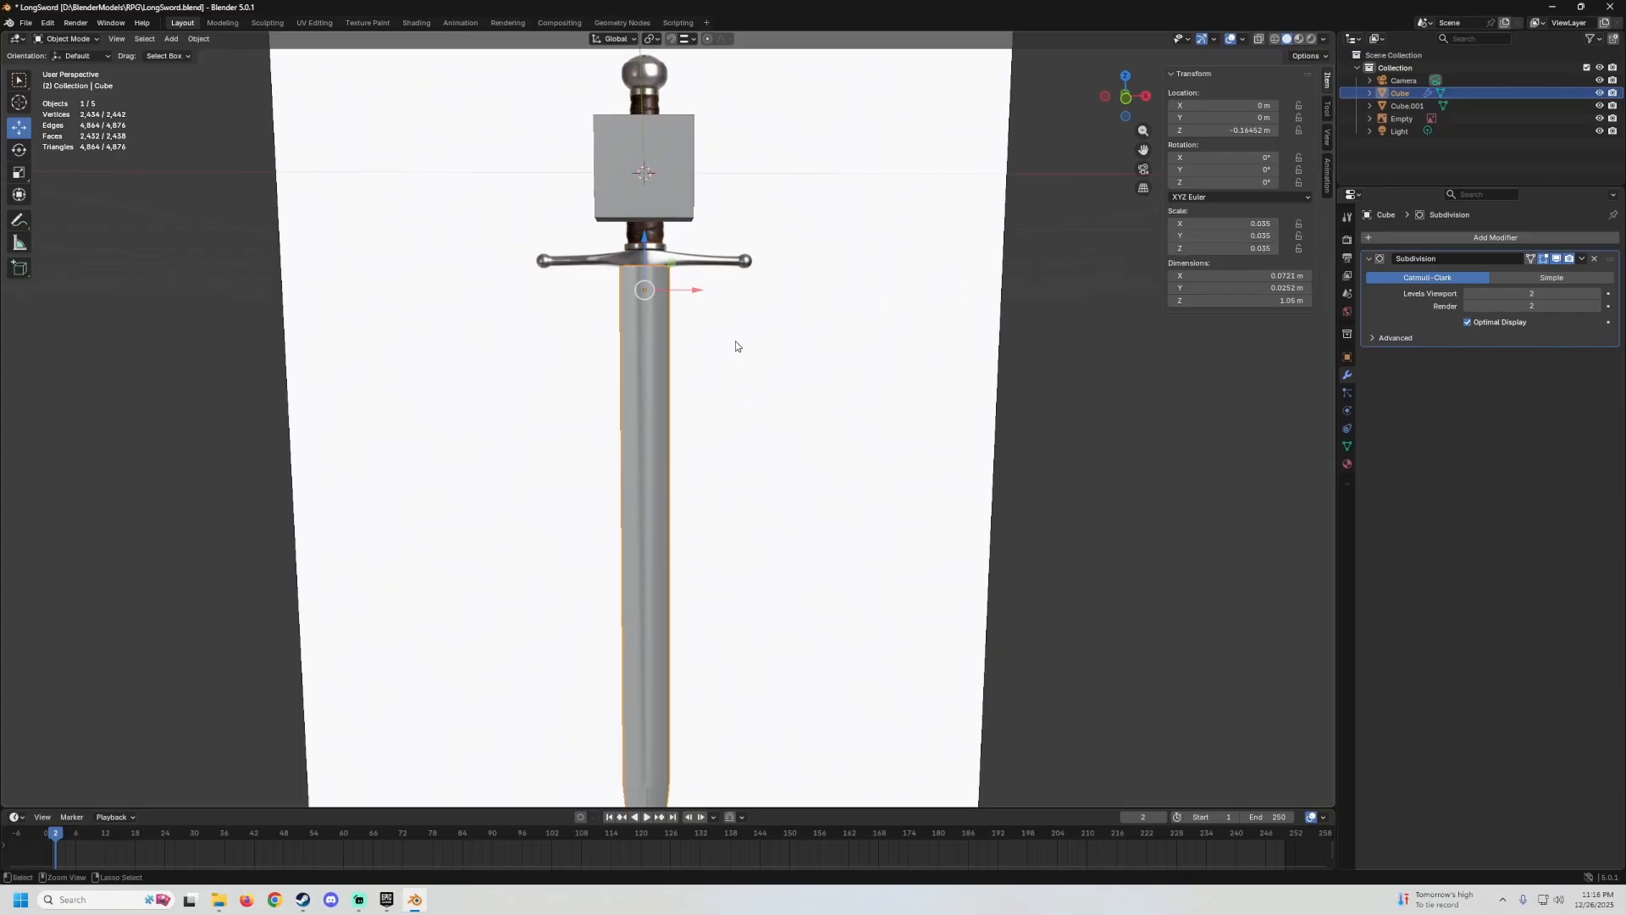
{"action": "key", "text": "ctrl+a"}
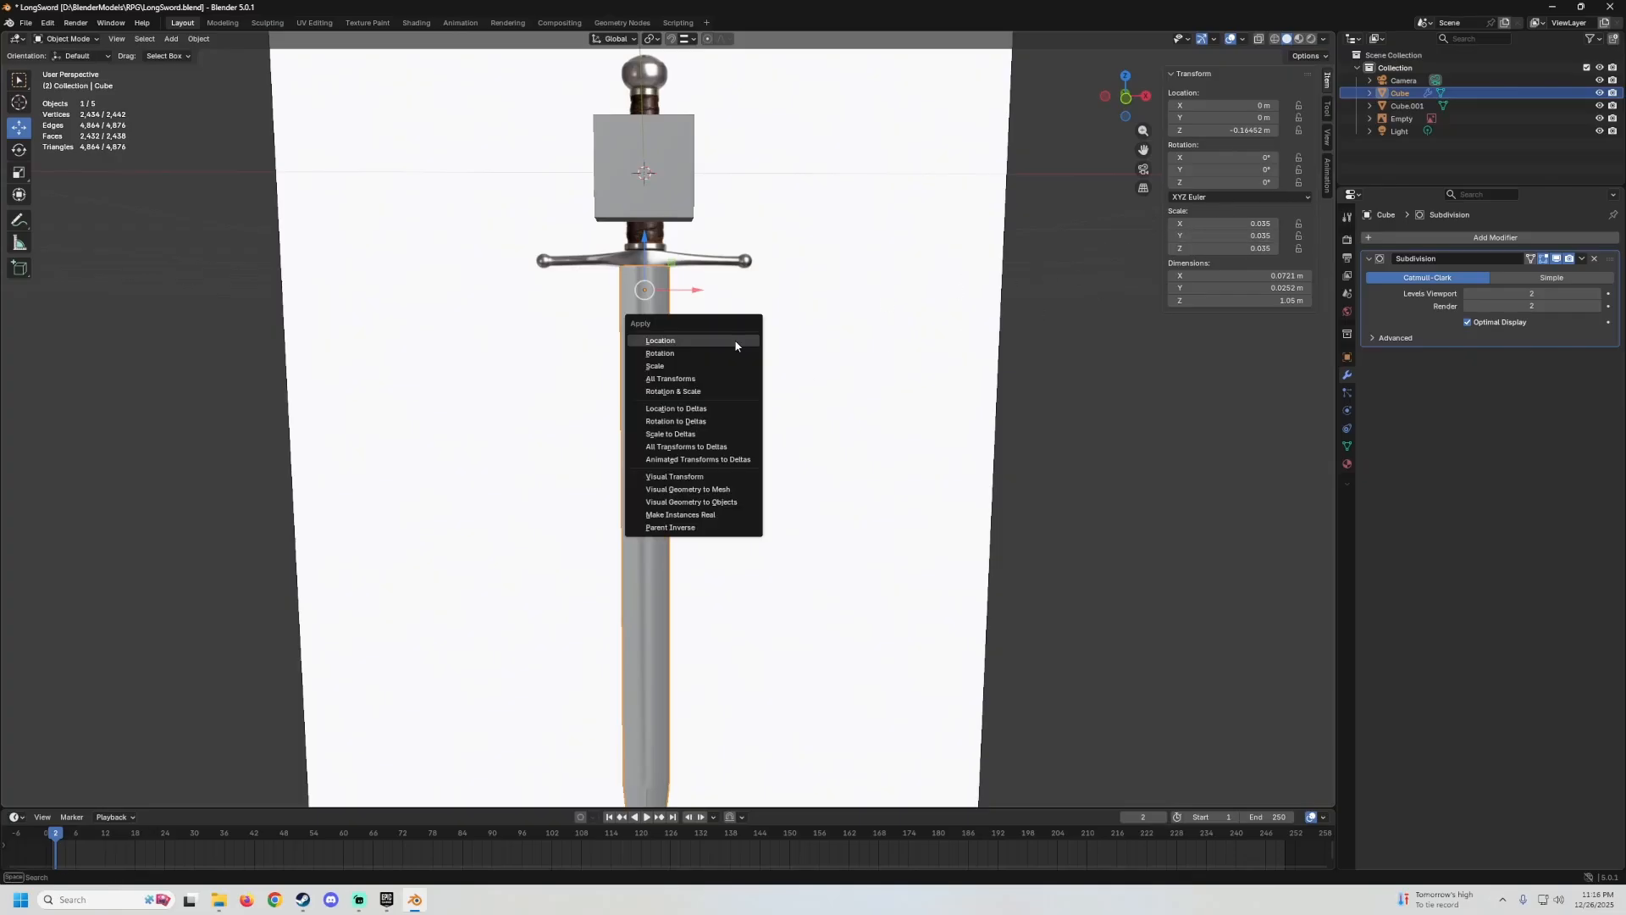
{"action": "left_click", "coordinate": [672, 379]}
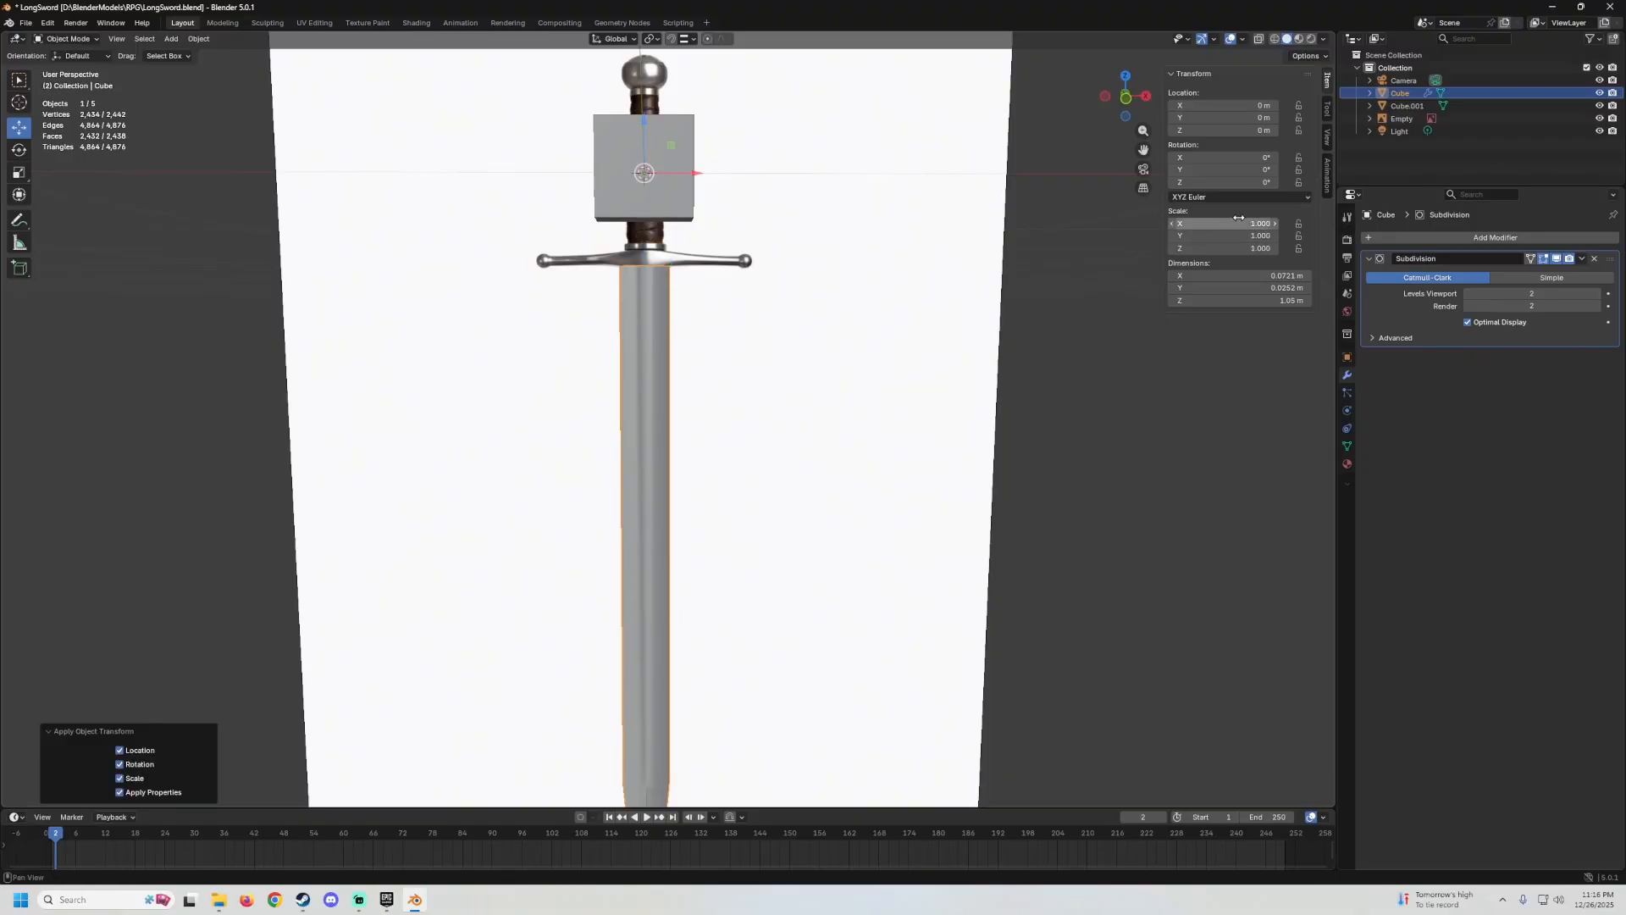
{"action": "middle_click_drag", "start_coordinate": [788, 338], "coordinate": [665, 306]}
{"action": "left_click", "coordinate": [647, 298]}
{"action": "scroll", "coordinate": [647, 298], "scroll_direction": "up", "scroll_amount": 3}
{"action": "scroll", "coordinate": [655, 301], "scroll_direction": "down", "scroll_amount": 1}
{"action": "scroll", "coordinate": [649, 276], "scroll_direction": "down", "scroll_amount": 4}
{"action": "scroll", "coordinate": [638, 276], "scroll_direction": "up", "scroll_amount": 4}
{"action": "scroll", "coordinate": [627, 264], "scroll_direction": "down", "scroll_amount": 1}
{"action": "scroll", "coordinate": [641, 253], "scroll_direction": "up", "scroll_amount": 1}
{"action": "scroll", "coordinate": [676, 284], "scroll_direction": "down", "scroll_amount": 2}
Scale the new cube down to about 0.066 m per side and lower it about 0.093 m along Z to the crossguard.
{"action": "left_click", "coordinate": [617, 240]}
{"action": "middle_click_drag", "start_coordinate": [617, 240], "coordinate": [643, 231]}
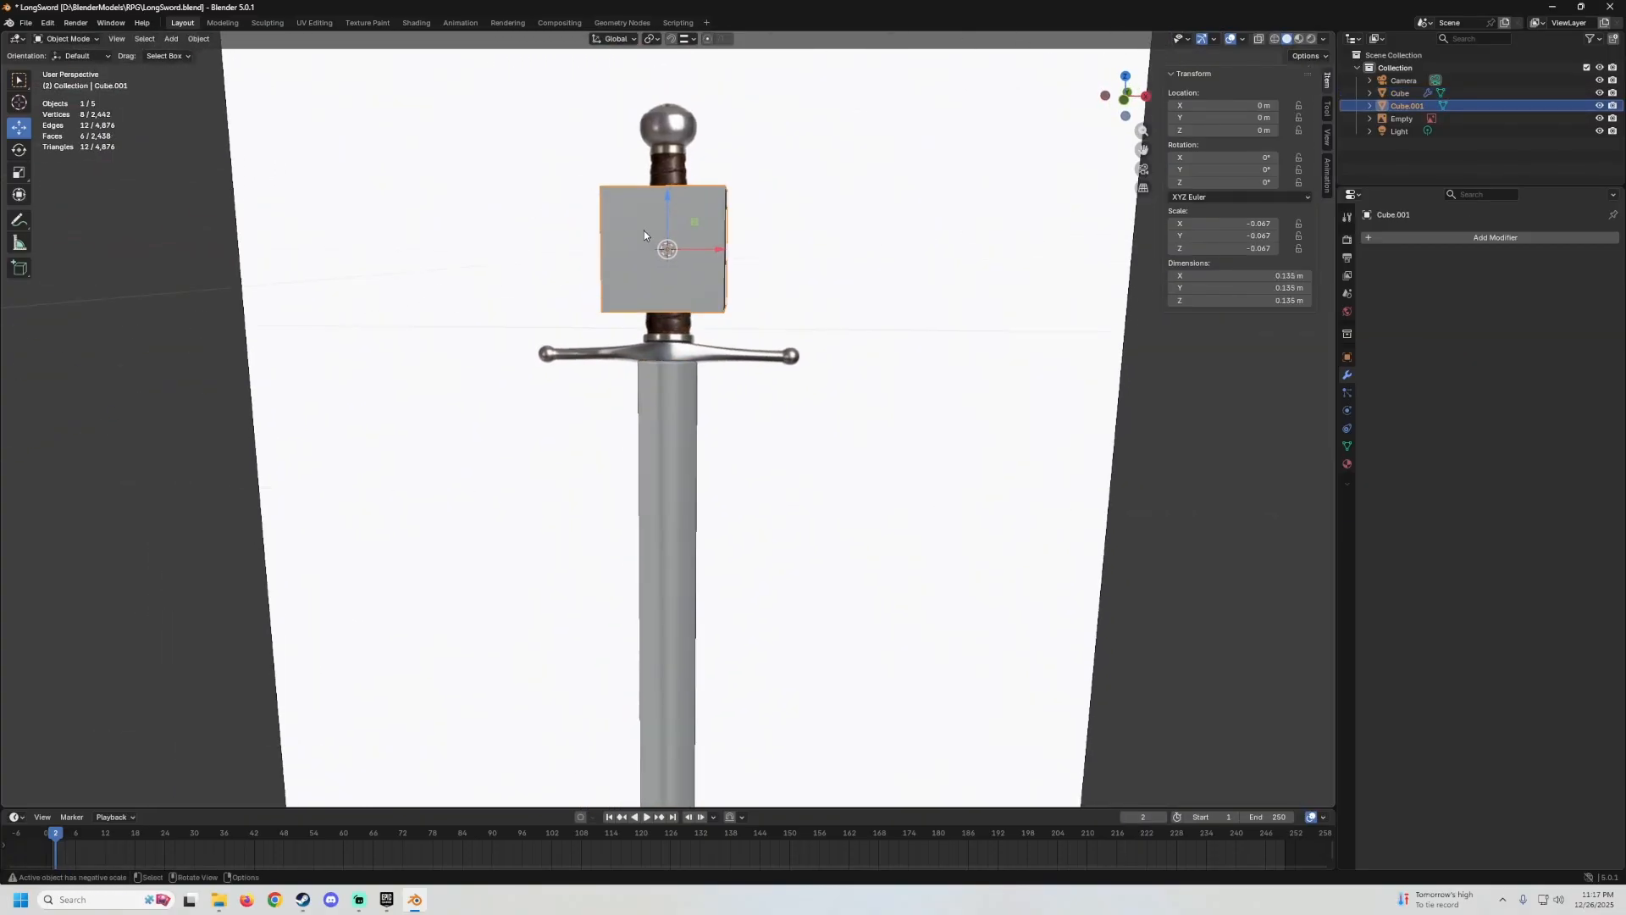
{"action": "scroll", "coordinate": [643, 230], "scroll_direction": "up", "scroll_amount": 2}
{"action": "key", "text": "s"}
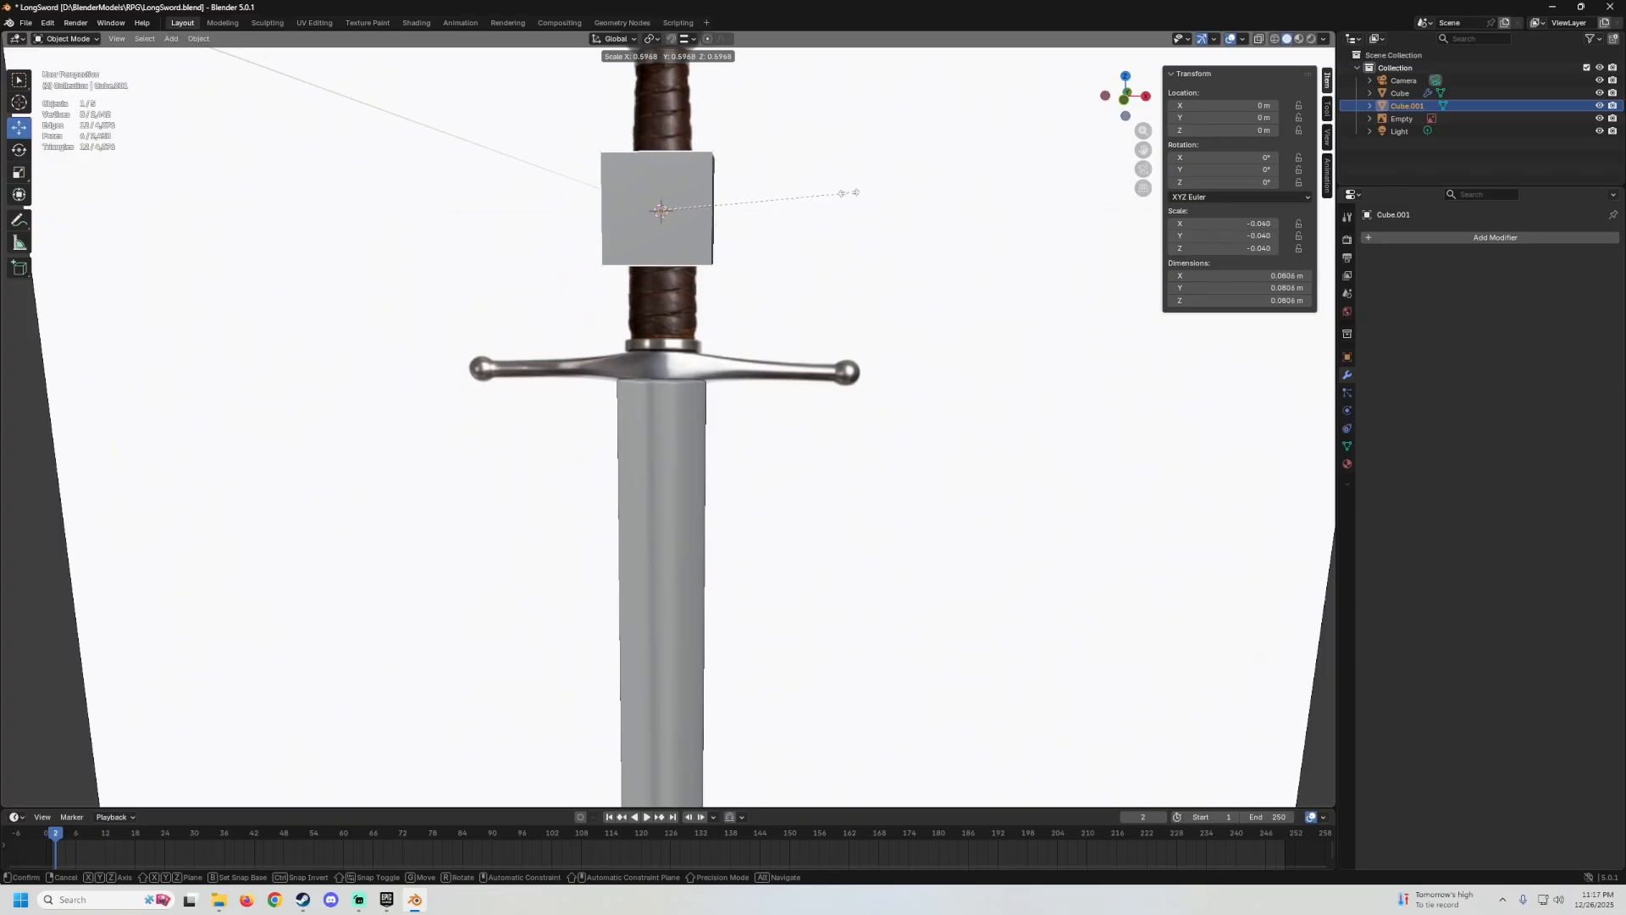
{"action": "left_click", "coordinate": [817, 207]}
{"action": "middle_click_drag", "start_coordinate": [817, 207], "coordinate": [731, 187]}
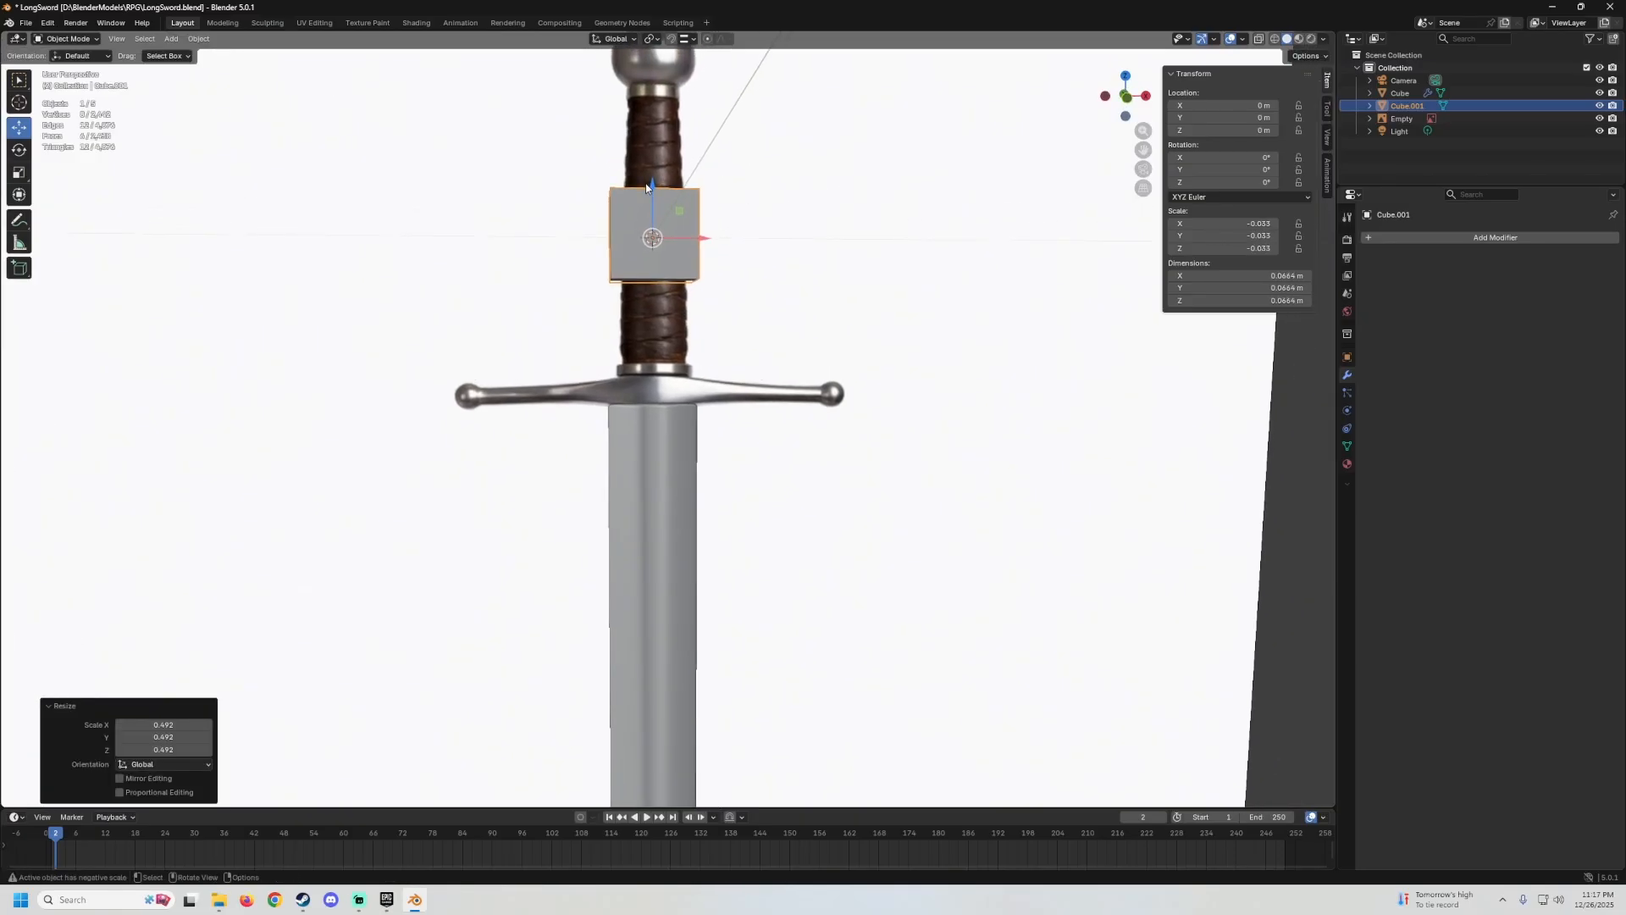
{"action": "left_click_drag", "start_coordinate": [648, 186], "coordinate": [648, 313]}
{"action": "scroll", "coordinate": [831, 321], "scroll_direction": "up", "scroll_amount": 2}
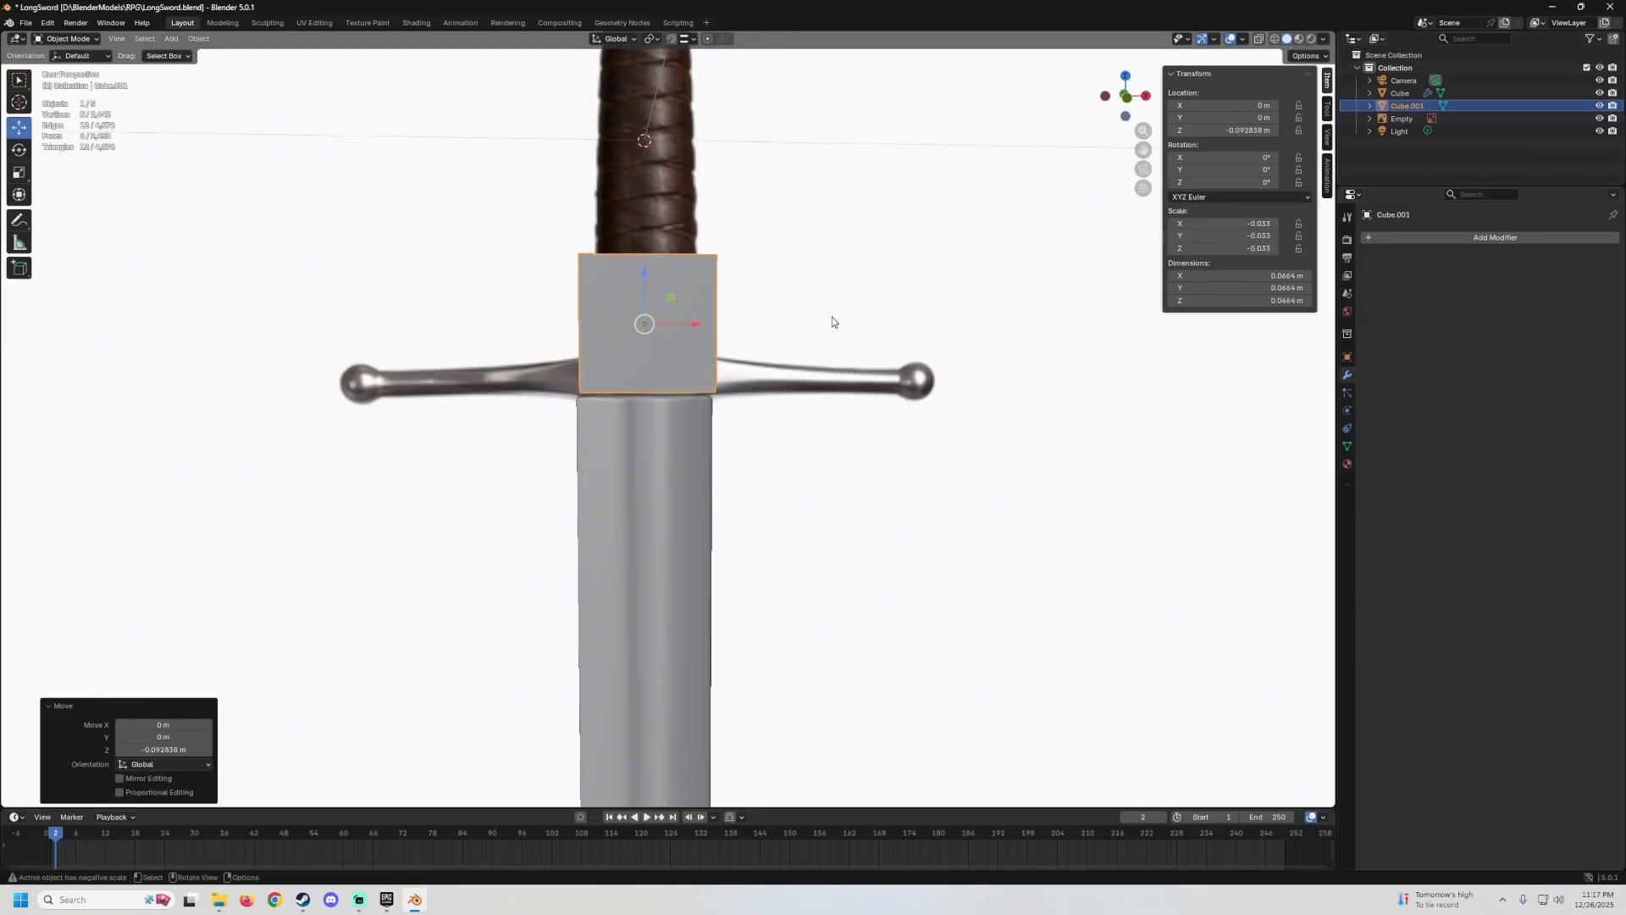
Apply all transforms to the crossguard cube.
{"action": "key", "text": "ctrl+a"}
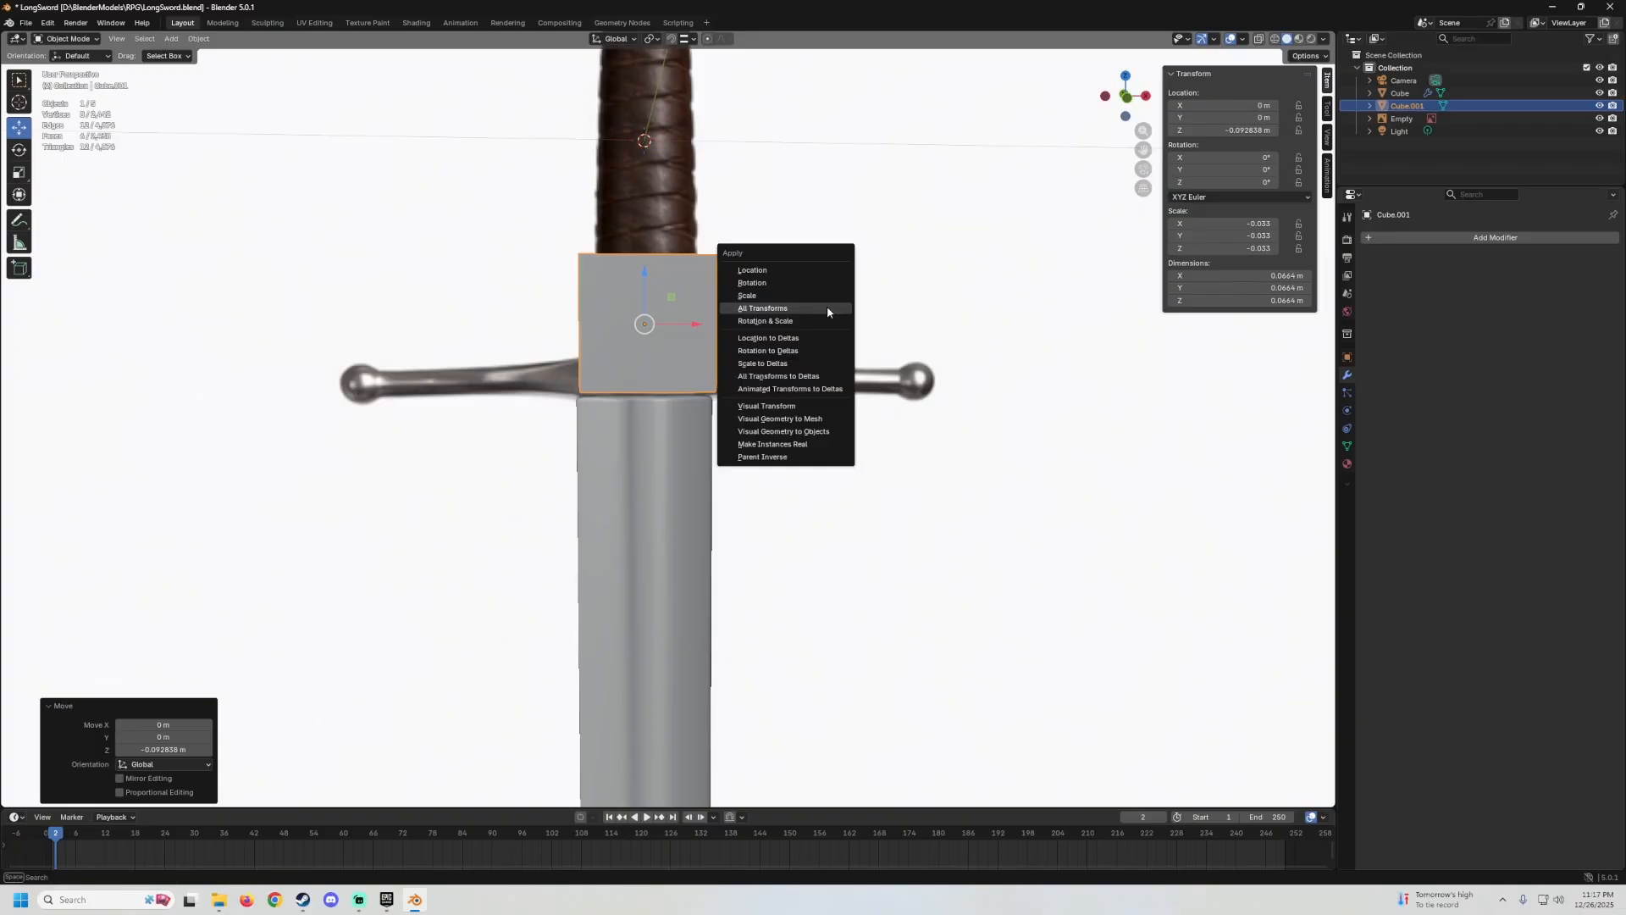
{"action": "left_click", "coordinate": [827, 309]}
{"action": "mouse_move", "coordinate": [718, 297]}
{"action": "middle_mouse_down"}
{"action": "mouse_move", "coordinate": [616, 349]}
{"action": "mouse_move", "coordinate": [720, 292]}
{"action": "middle_mouse_up"}
{"action": "key", "text": "ctrl+z"}
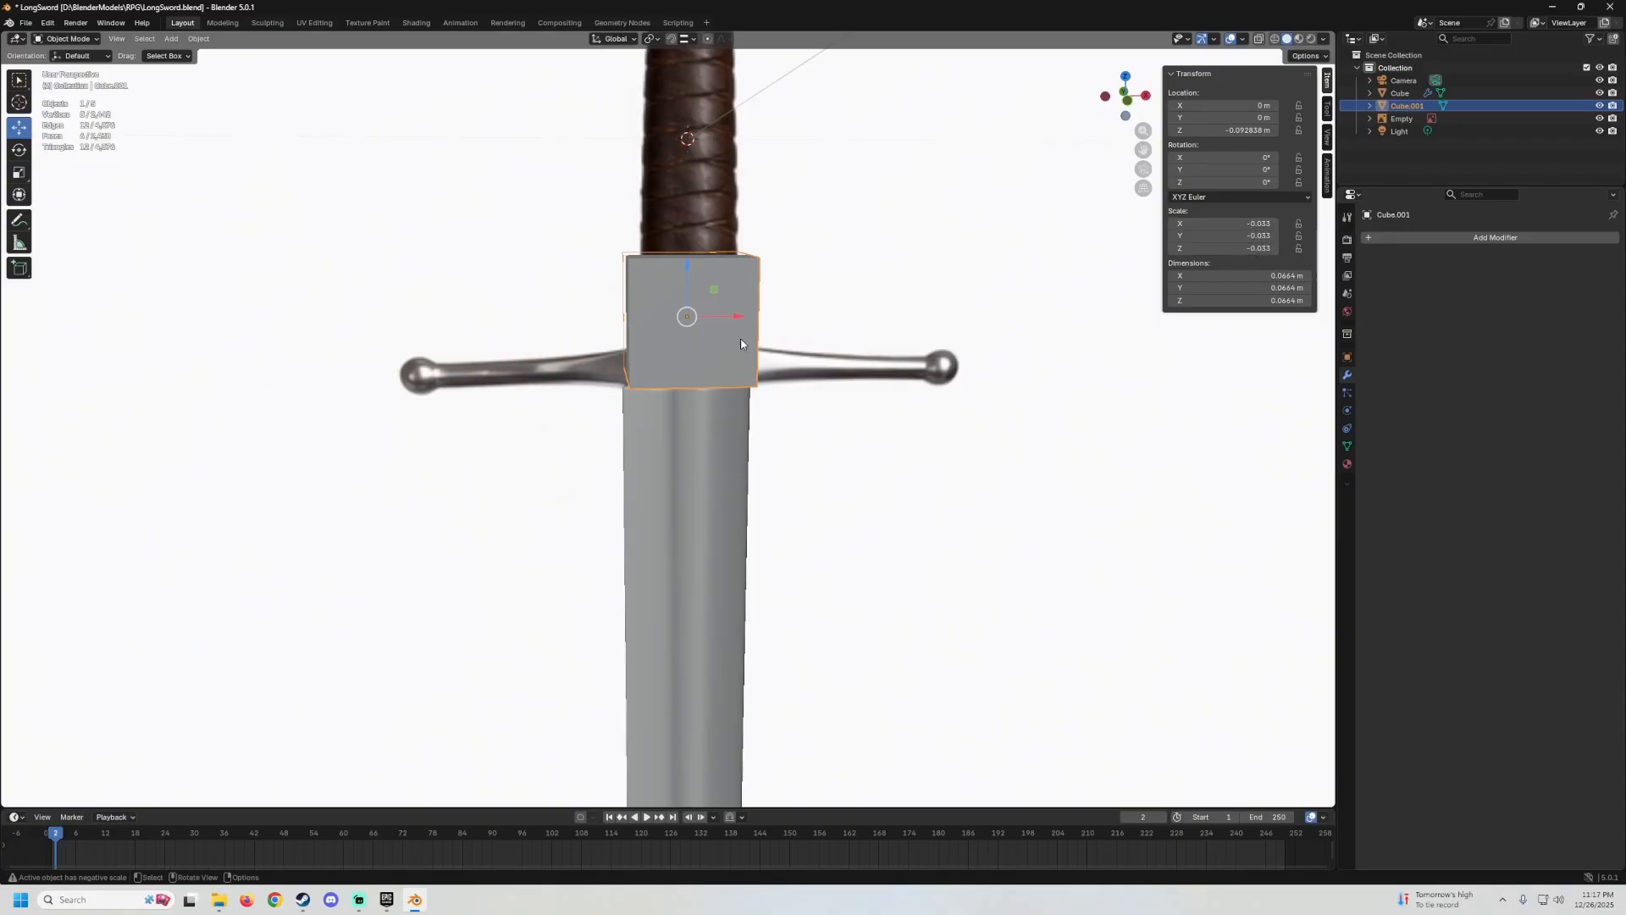
{"action": "key", "text": "ctrl+a"}
{"action": "left_click", "coordinate": [796, 321]}
{"action": "scroll", "coordinate": [780, 356], "scroll_direction": "down", "scroll_amount": 1}
{"action": "middle_click_drag", "start_coordinate": [781, 356], "coordinate": [736, 367]}
Toggle the Face Orientation overlay and inspect which way the crossguard cube's faces point.
{"action": "left_click", "coordinate": [1243, 40]}
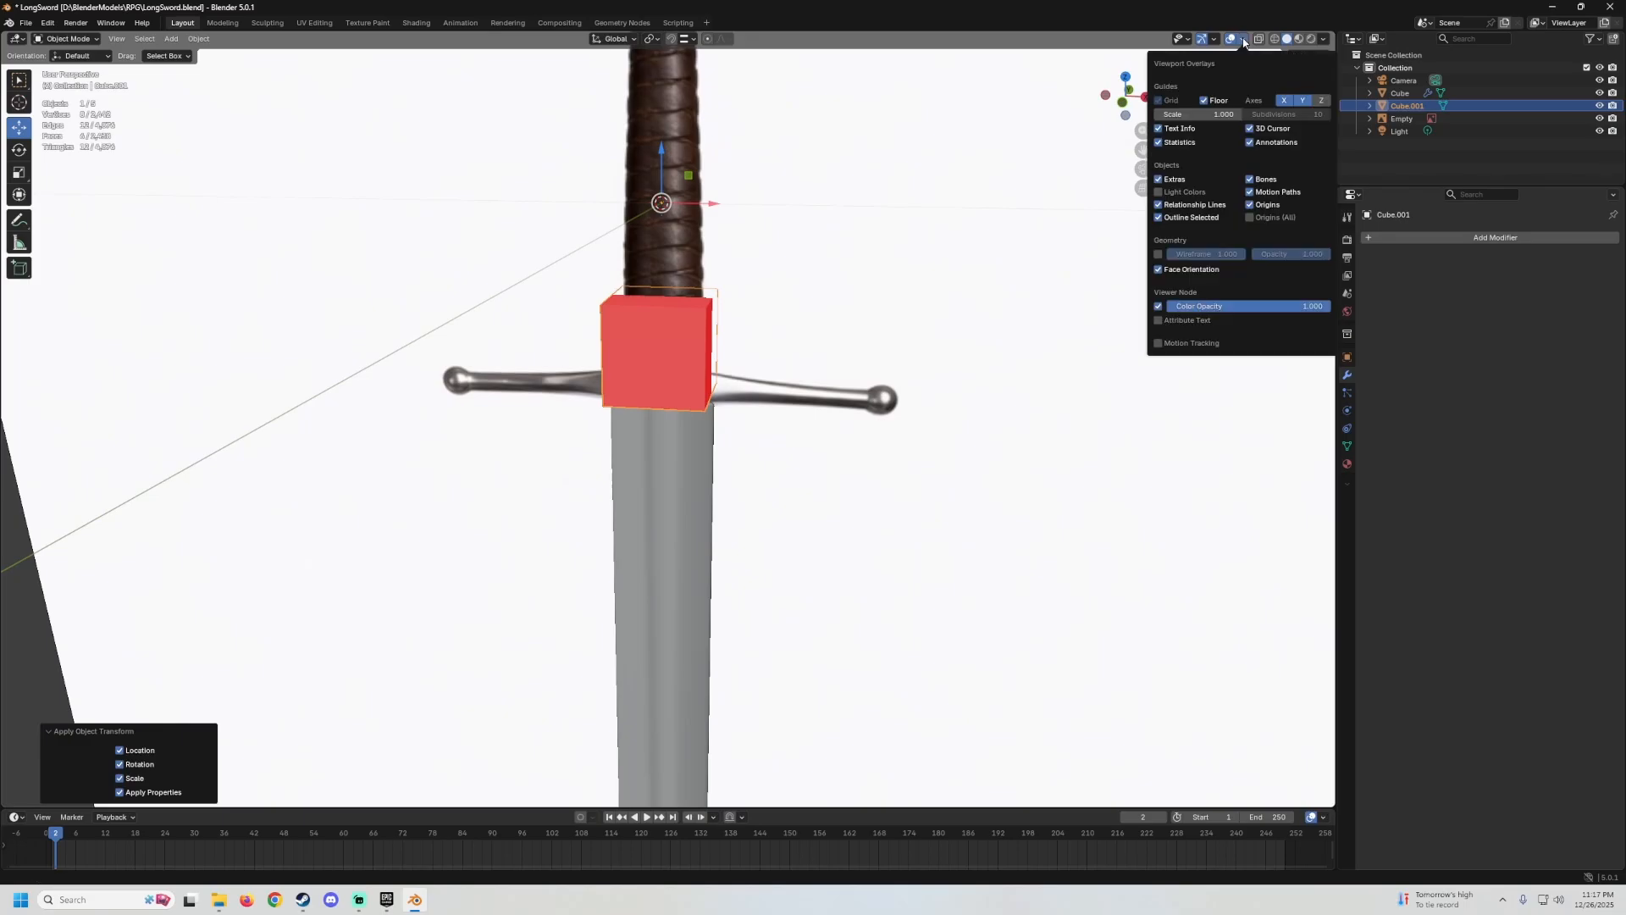
{"action": "left_click", "coordinate": [1158, 270]}
{"action": "left_click", "coordinate": [1158, 270]}
{"action": "left_click", "coordinate": [1159, 271]}
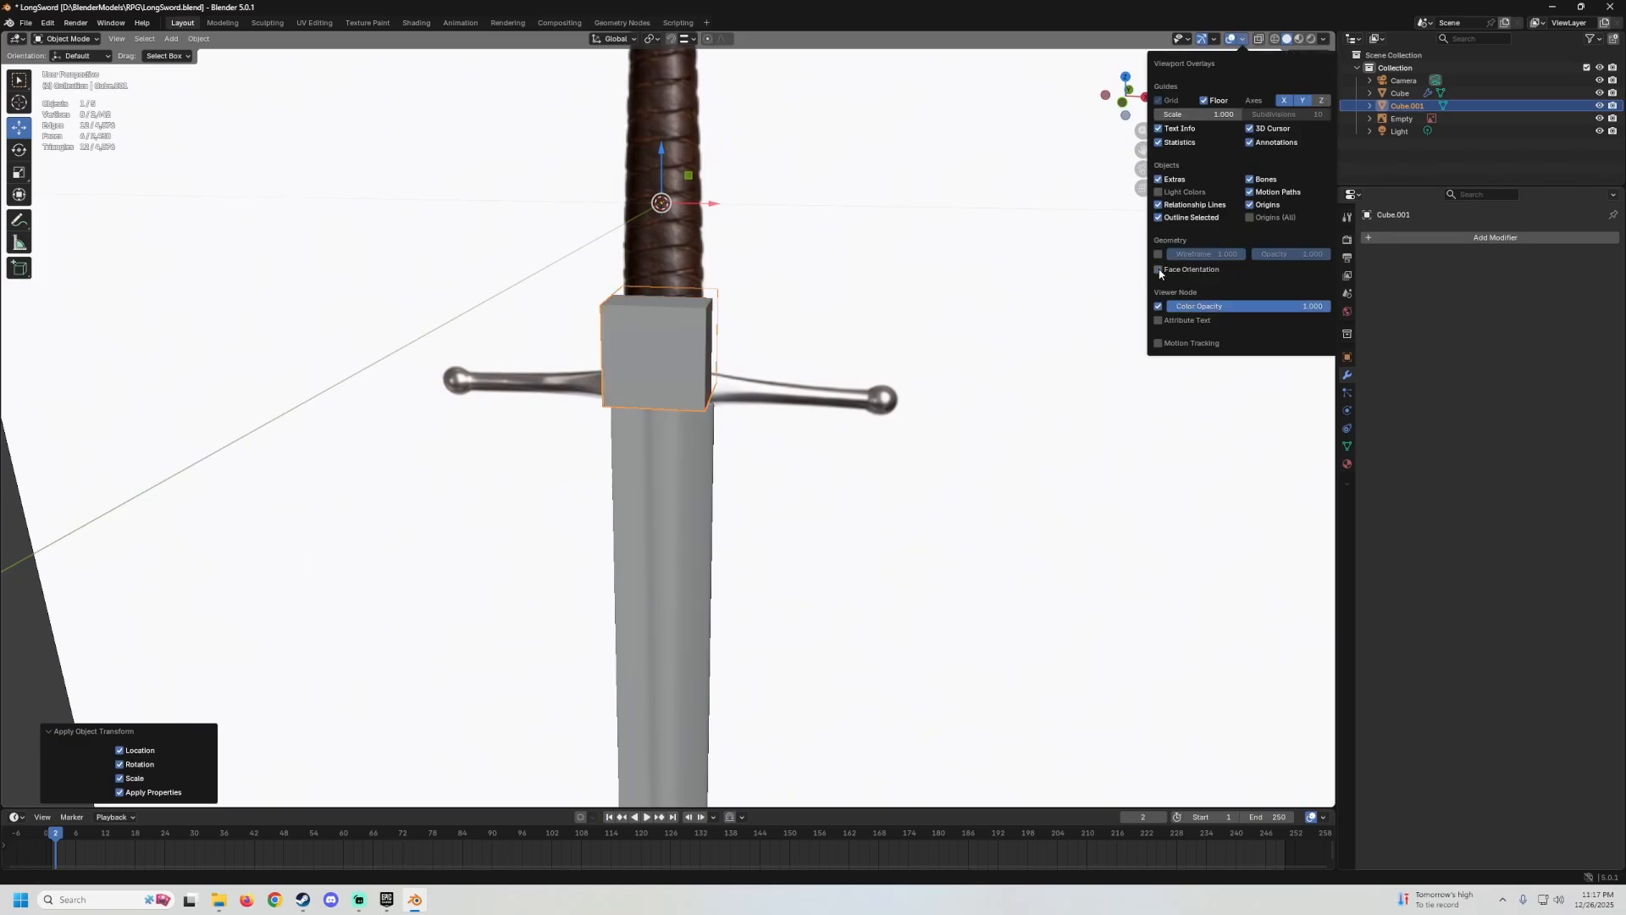
{"action": "left_click", "coordinate": [1159, 271]}
{"action": "key", "text": "n"}
{"action": "mouse_move", "coordinate": [660, 339]}
{"action": "middle_mouse_down"}
{"action": "mouse_move", "coordinate": [677, 347]}
{"action": "mouse_move", "coordinate": [630, 339]}
{"action": "middle_mouse_up"}
{"action": "scroll", "coordinate": [628, 313], "scroll_direction": "up", "scroll_amount": 3}
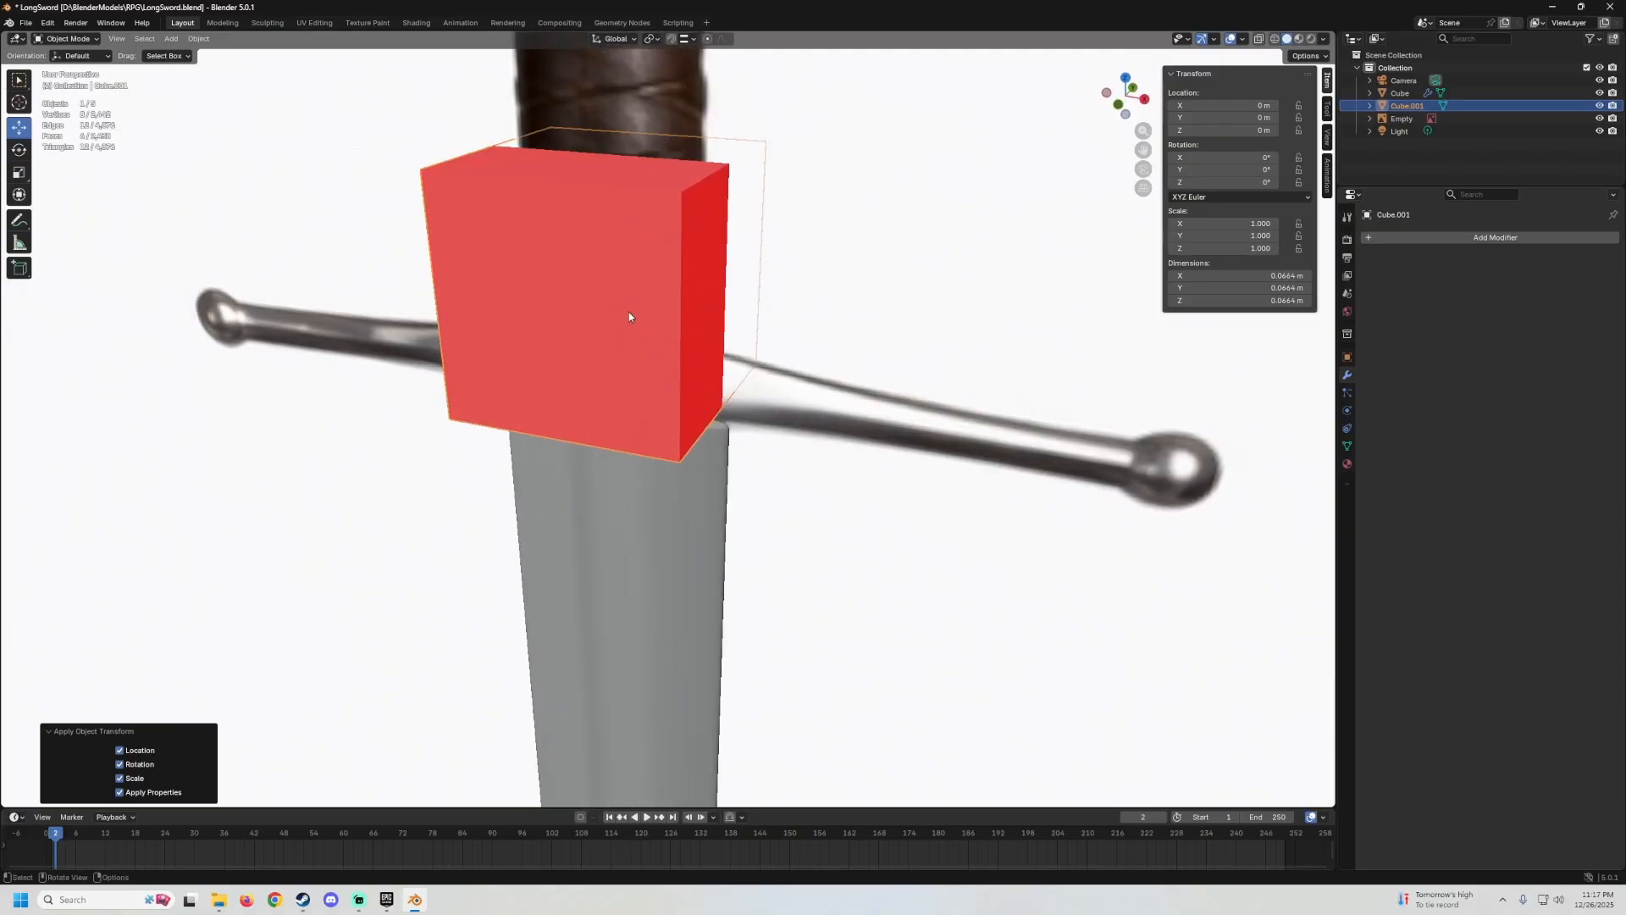
{"action": "left_click_drag", "start_coordinate": [628, 312], "coordinate": [633, 305]}
{"action": "scroll", "coordinate": [637, 281], "scroll_direction": "down", "scroll_amount": 3}
{"action": "middle_click_drag", "start_coordinate": [637, 279], "coordinate": [576, 338]}
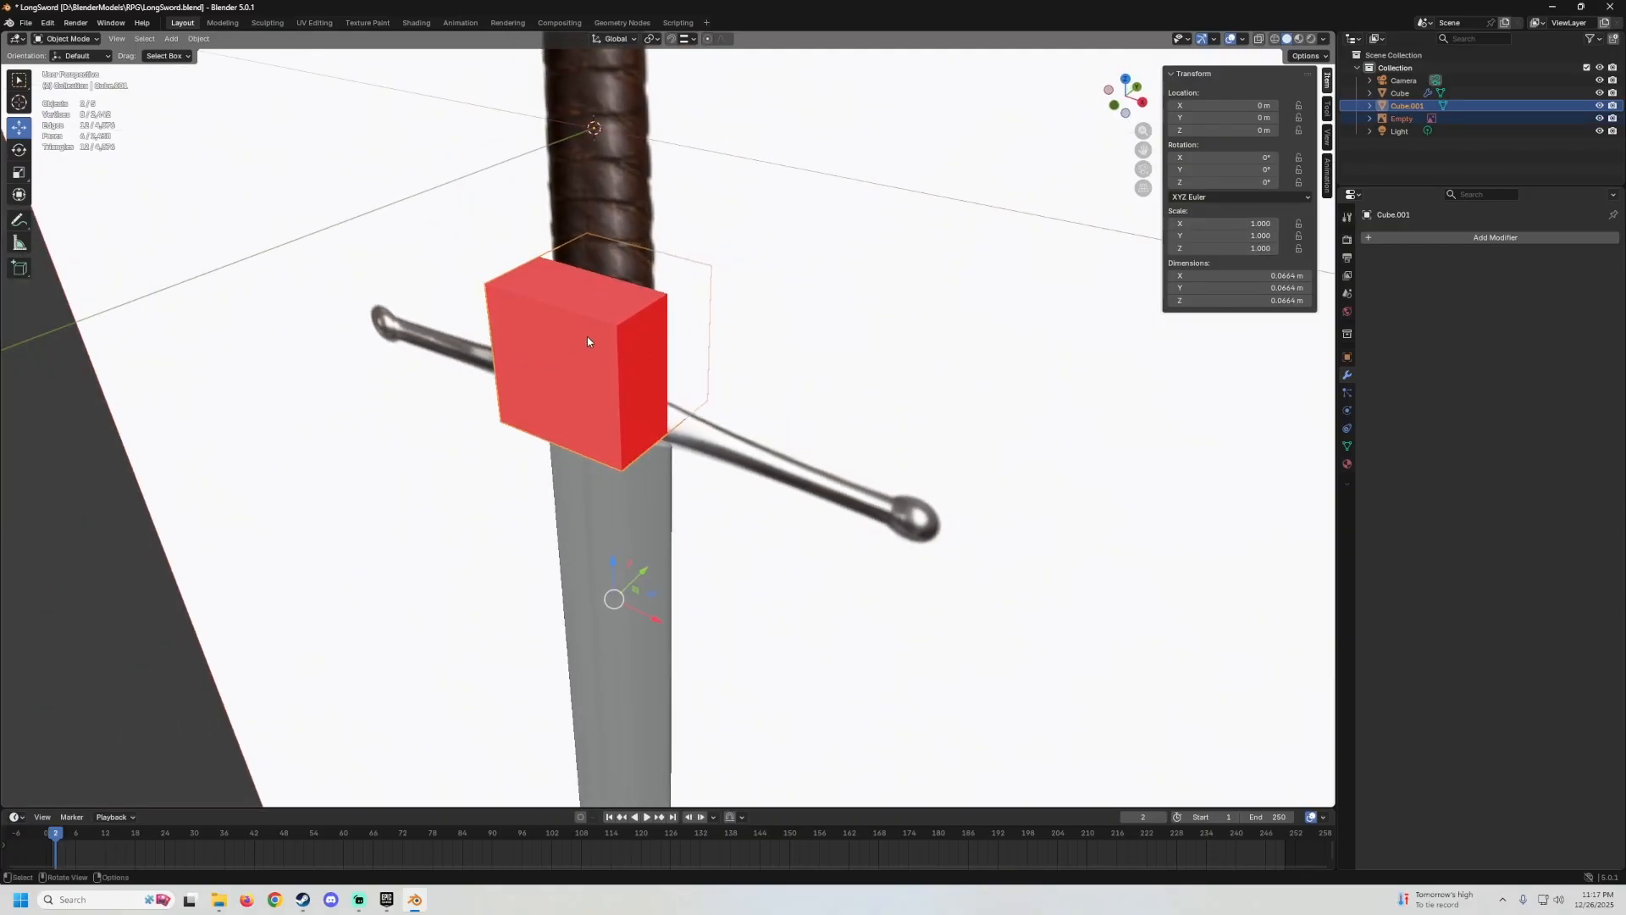
Recalculate the normals of all crossguard cube faces to the outside.
{"action": "left_click", "coordinate": [586, 337]}
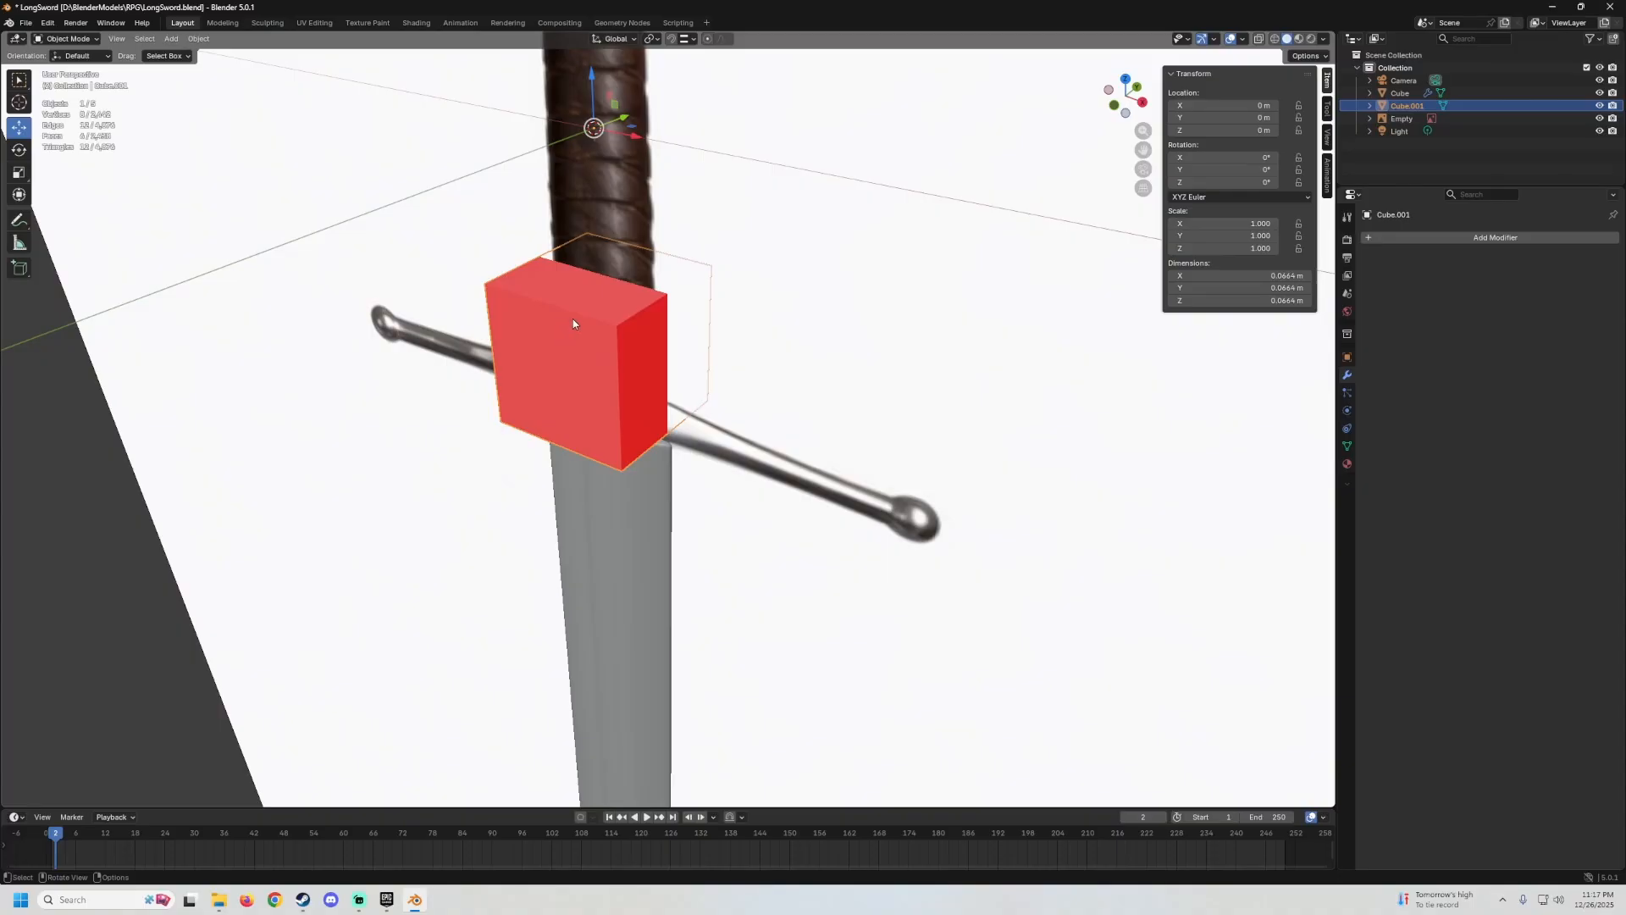
{"action": "key", "text": "Tab"}
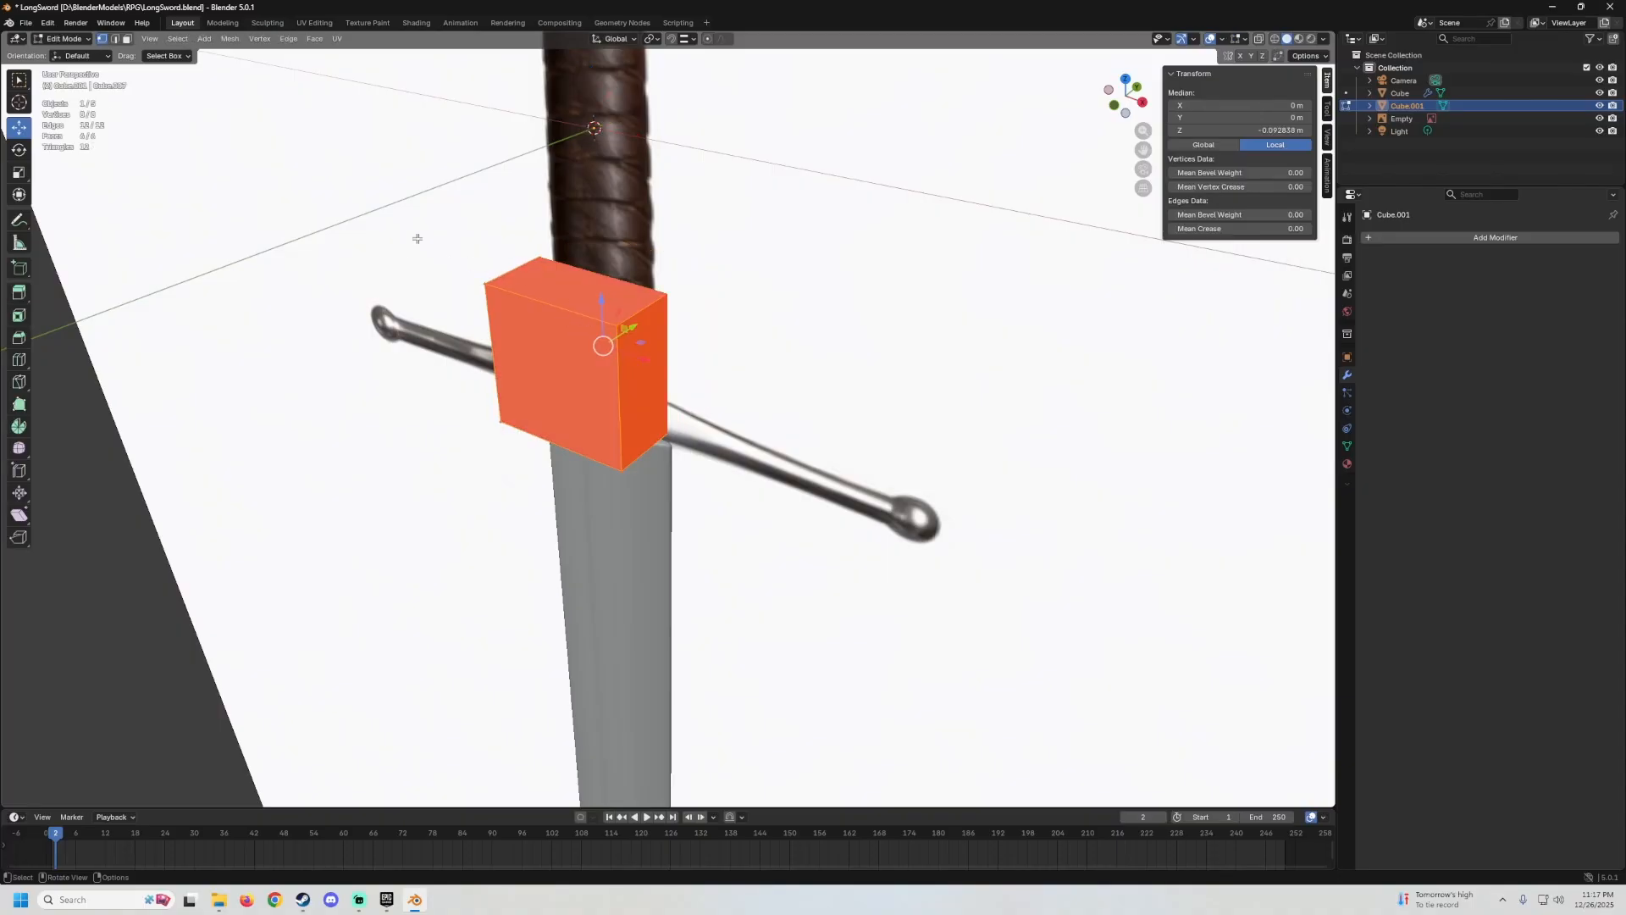
{"action": "left_click", "coordinate": [230, 40]}
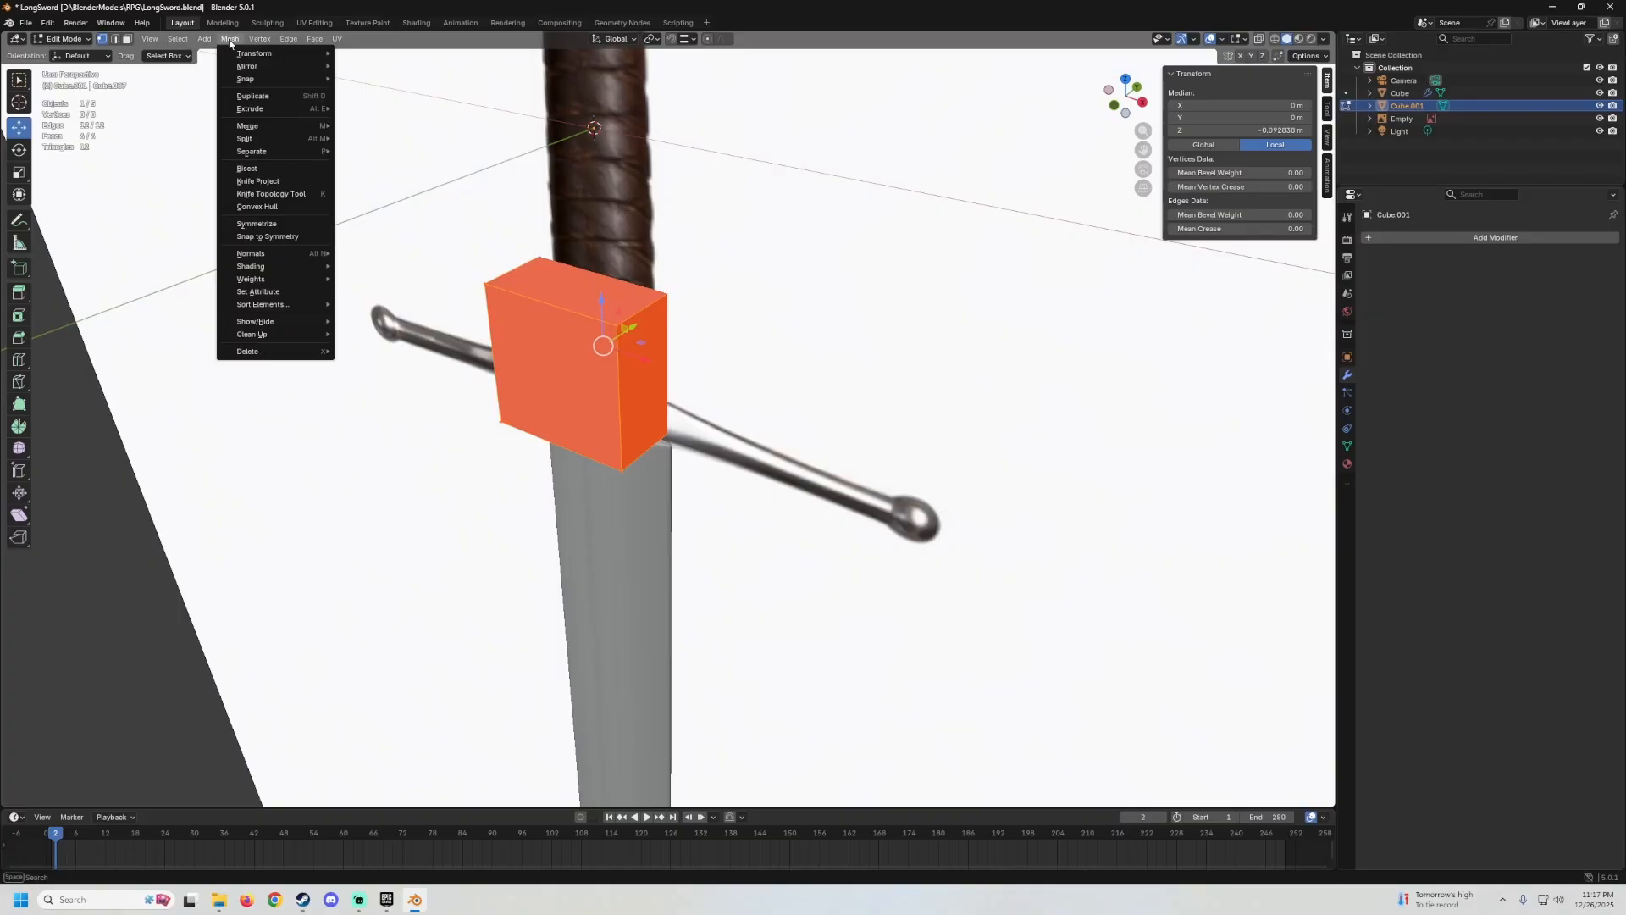
{"action": "mouse_move", "coordinate": [268, 258]}
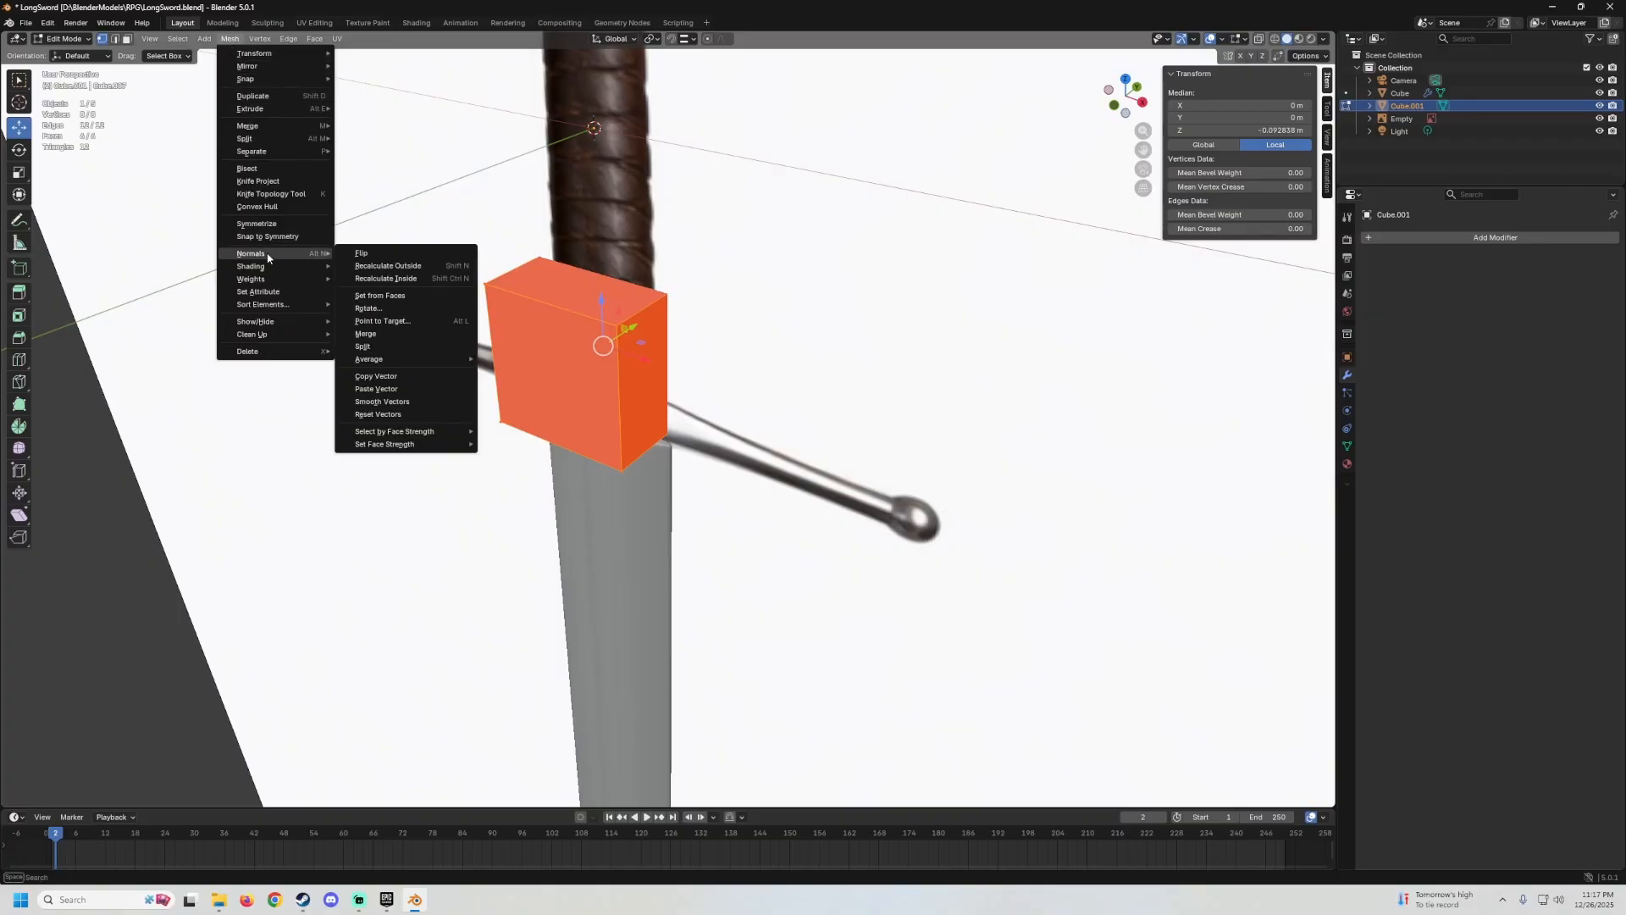
{"action": "left_click", "coordinate": [418, 265]}
{"action": "middle_click_drag", "start_coordinate": [418, 280], "coordinate": [748, 336]}
{"action": "scroll", "coordinate": [748, 336], "scroll_direction": "up", "scroll_amount": 5}
{"action": "key", "text": "Tab"}
{"action": "middle_click_drag", "start_coordinate": [777, 211], "coordinate": [737, 331]}
Scale the crossguard cube's mesh down to about 0.041 m per side and lower it to about -0.109 m in Z.
{"action": "key", "text": "KP_1"}
{"action": "scroll", "coordinate": [726, 289], "scroll_direction": "up", "scroll_amount": 3}
{"action": "scroll", "coordinate": [751, 285], "scroll_direction": "down", "scroll_amount": 3}
{"action": "key", "text": "Tab"}
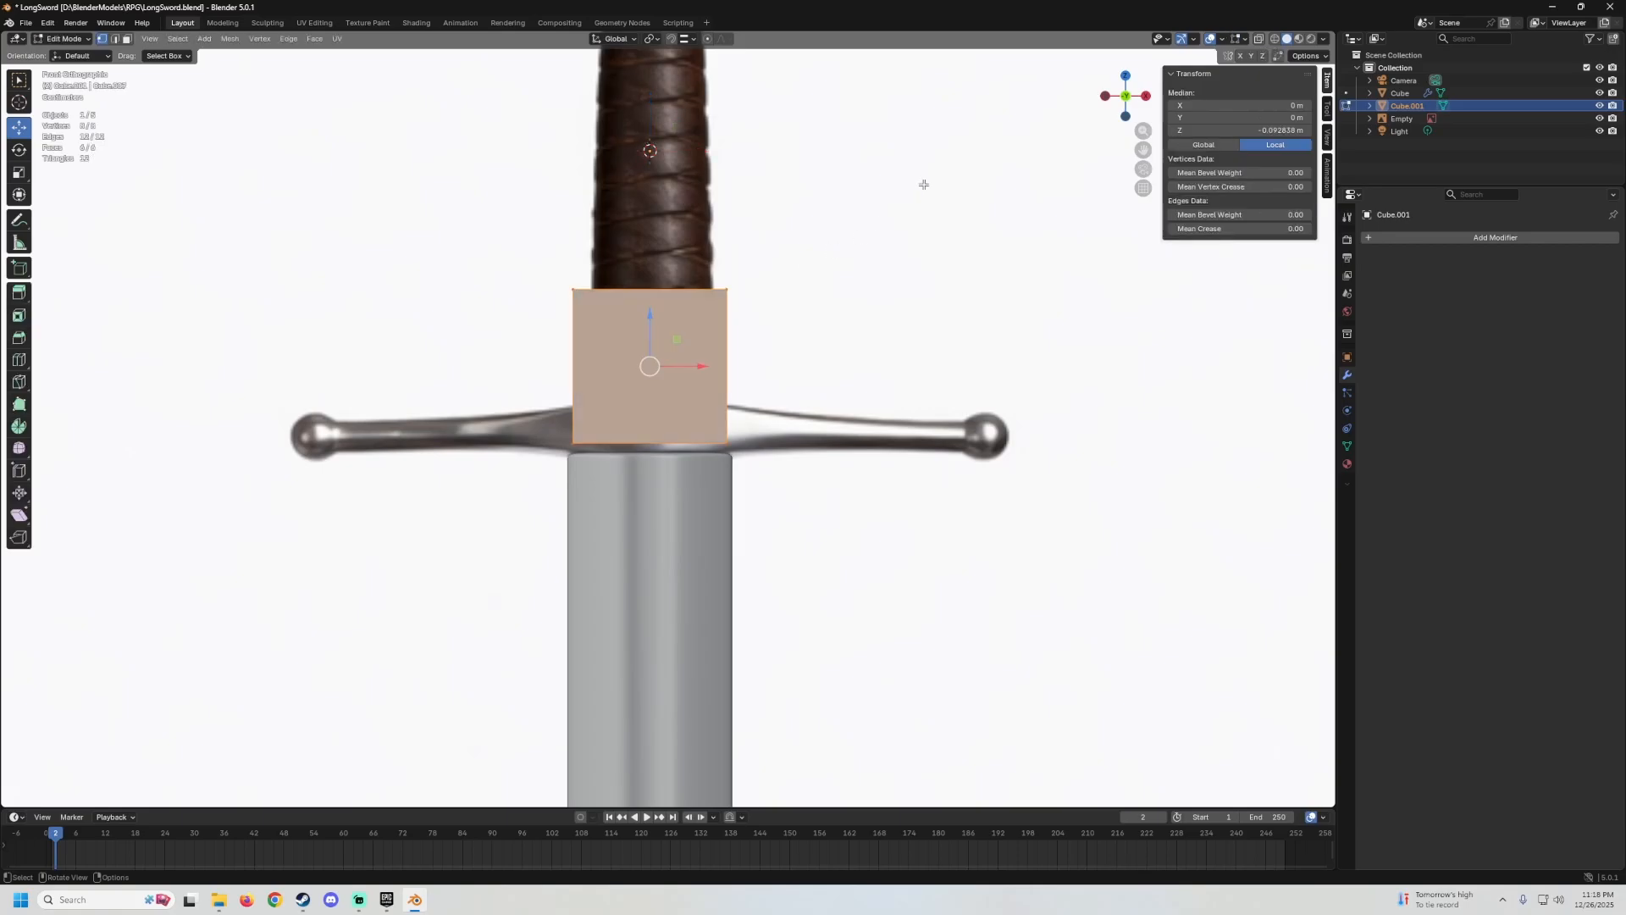
{"action": "key", "text": "s"}
{"action": "left_click", "coordinate": [847, 259]}
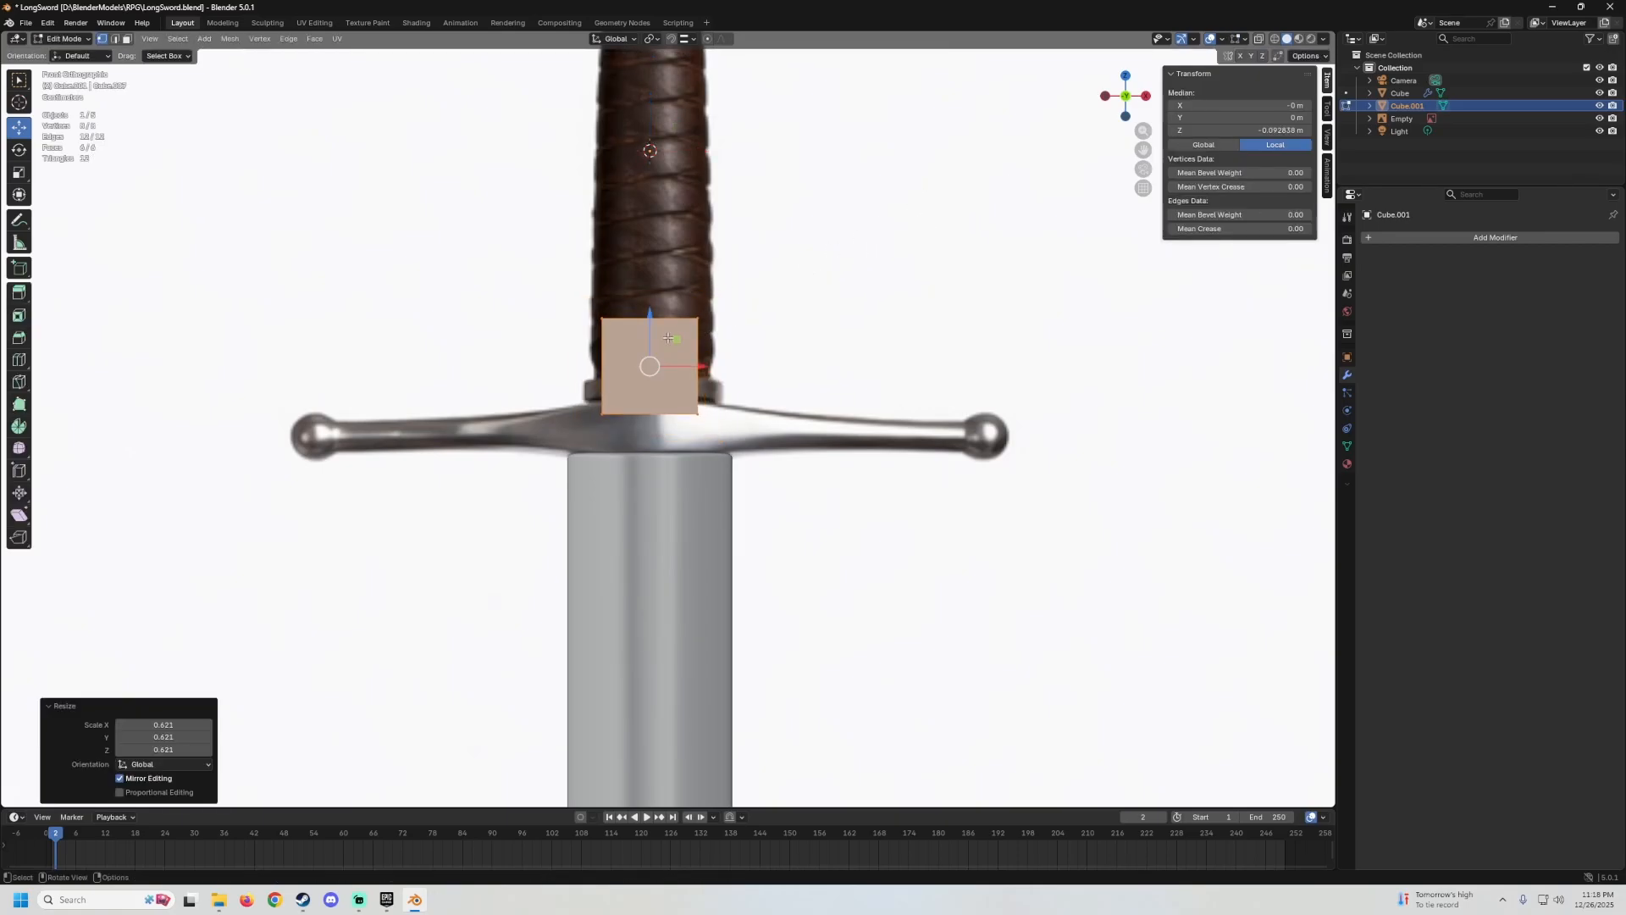
{"action": "left_click_drag", "start_coordinate": [650, 329], "coordinate": [650, 373]}
{"action": "middle_click_drag", "start_coordinate": [742, 327], "coordinate": [989, 268]}
{"action": "key", "text": "s"}
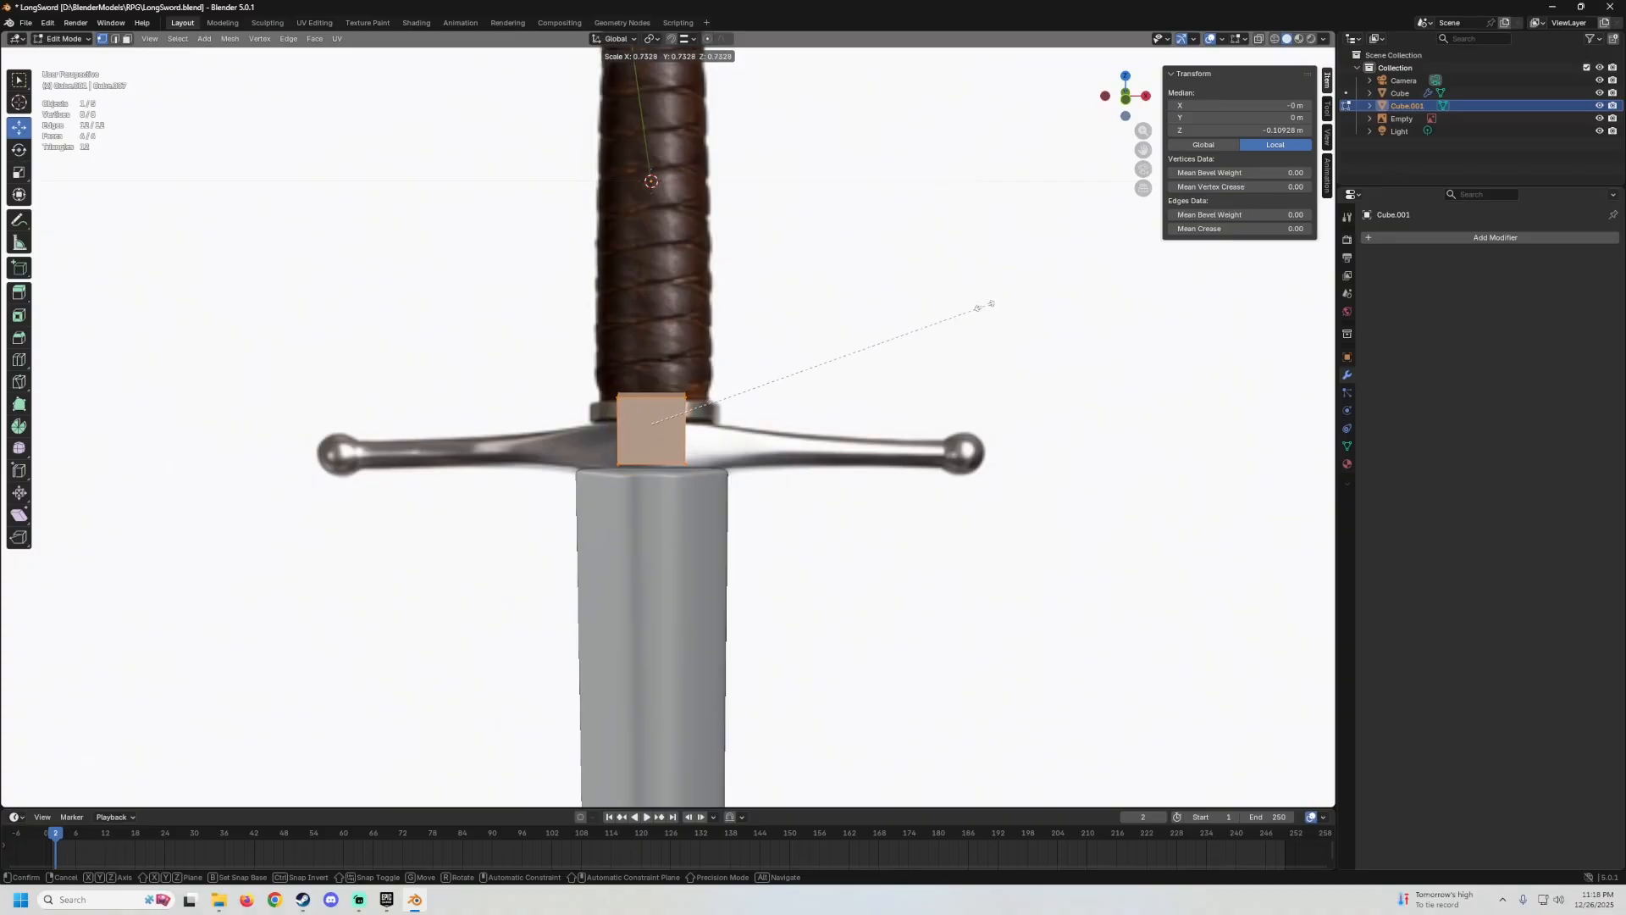
{"action": "left_click", "coordinate": [1087, 238]}
Try scaling the crossguard cube up about 2.2 times in Object Mode around its origin at the grip.
{"action": "key", "text": "Tab"}
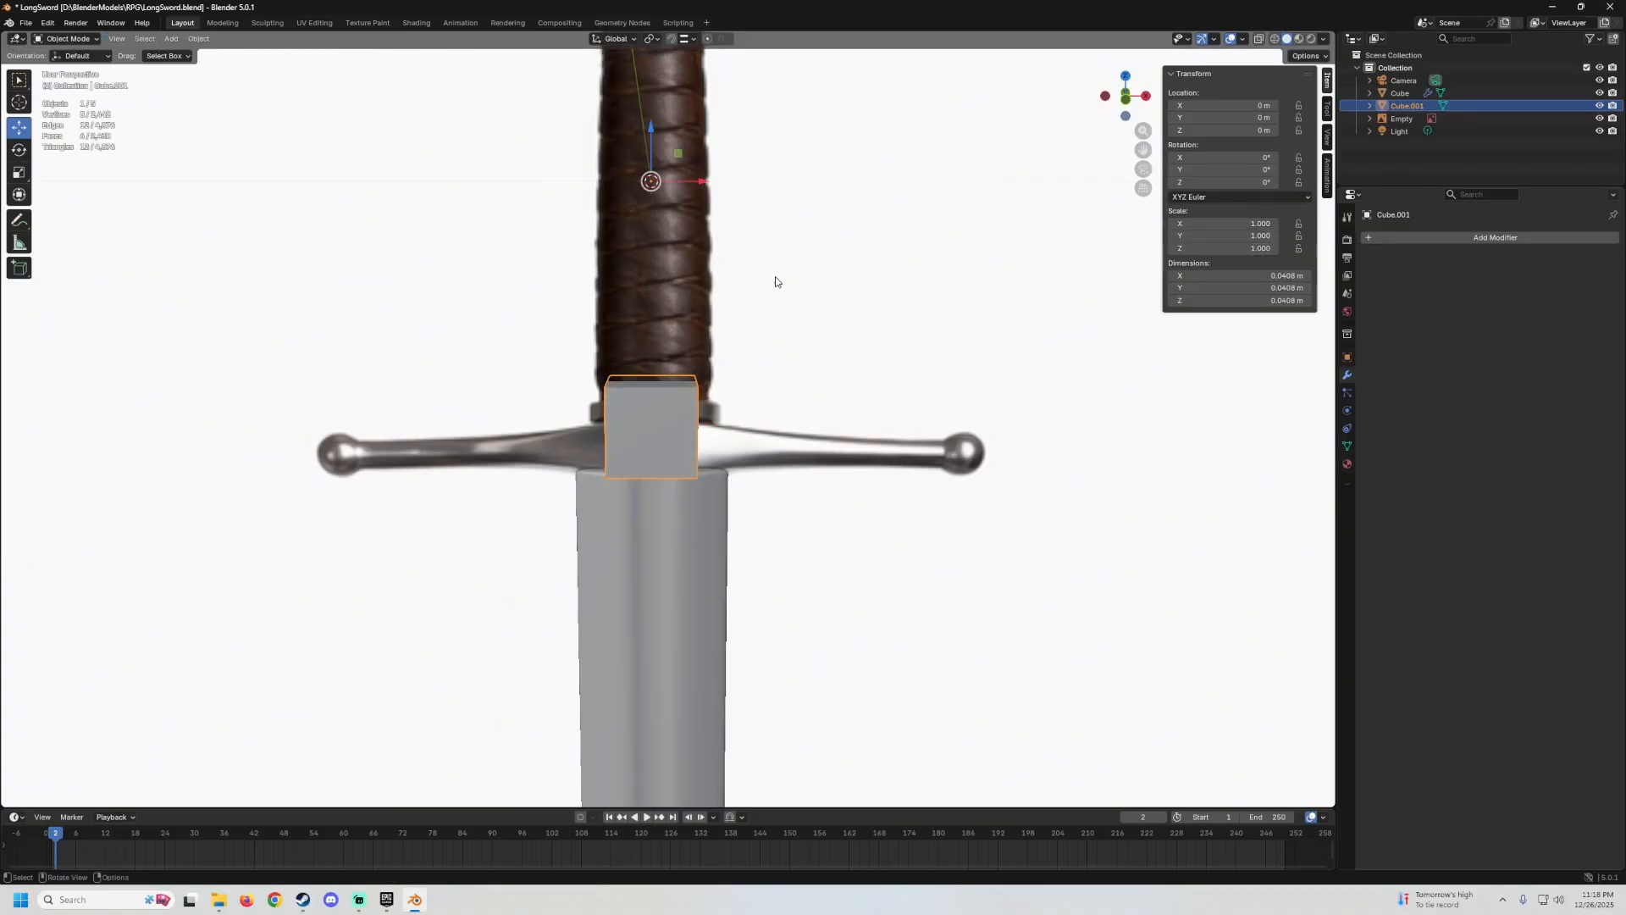
{"action": "key", "text": "s"}
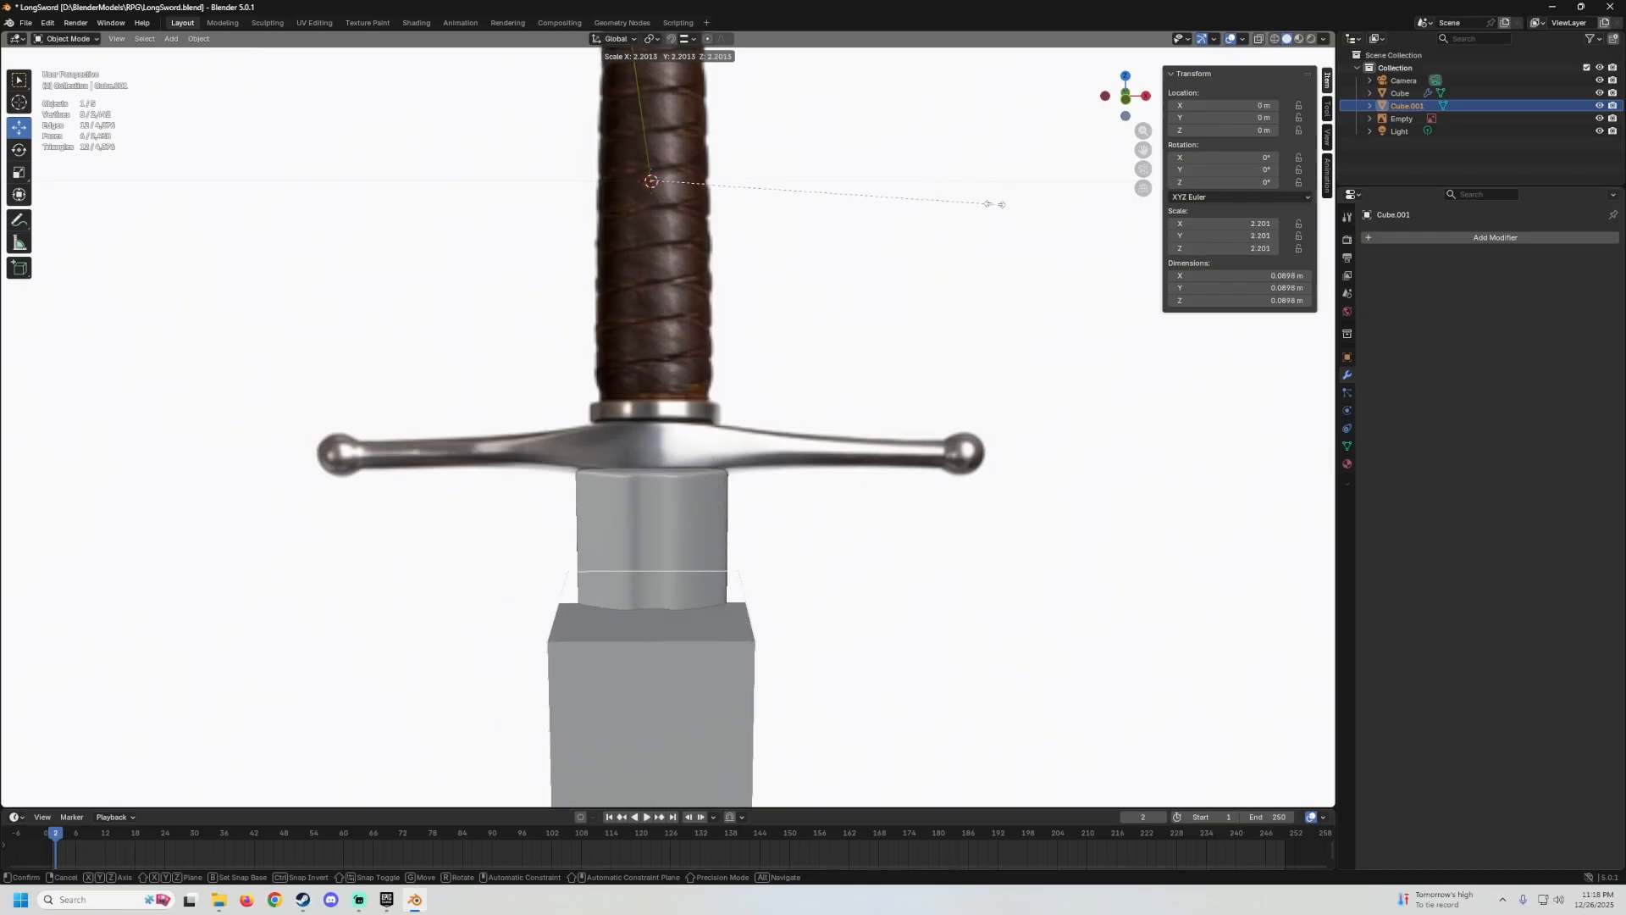
{"action": "left_click", "coordinate": [1002, 204]}
{"action": "key", "text": "ctrl+z"}
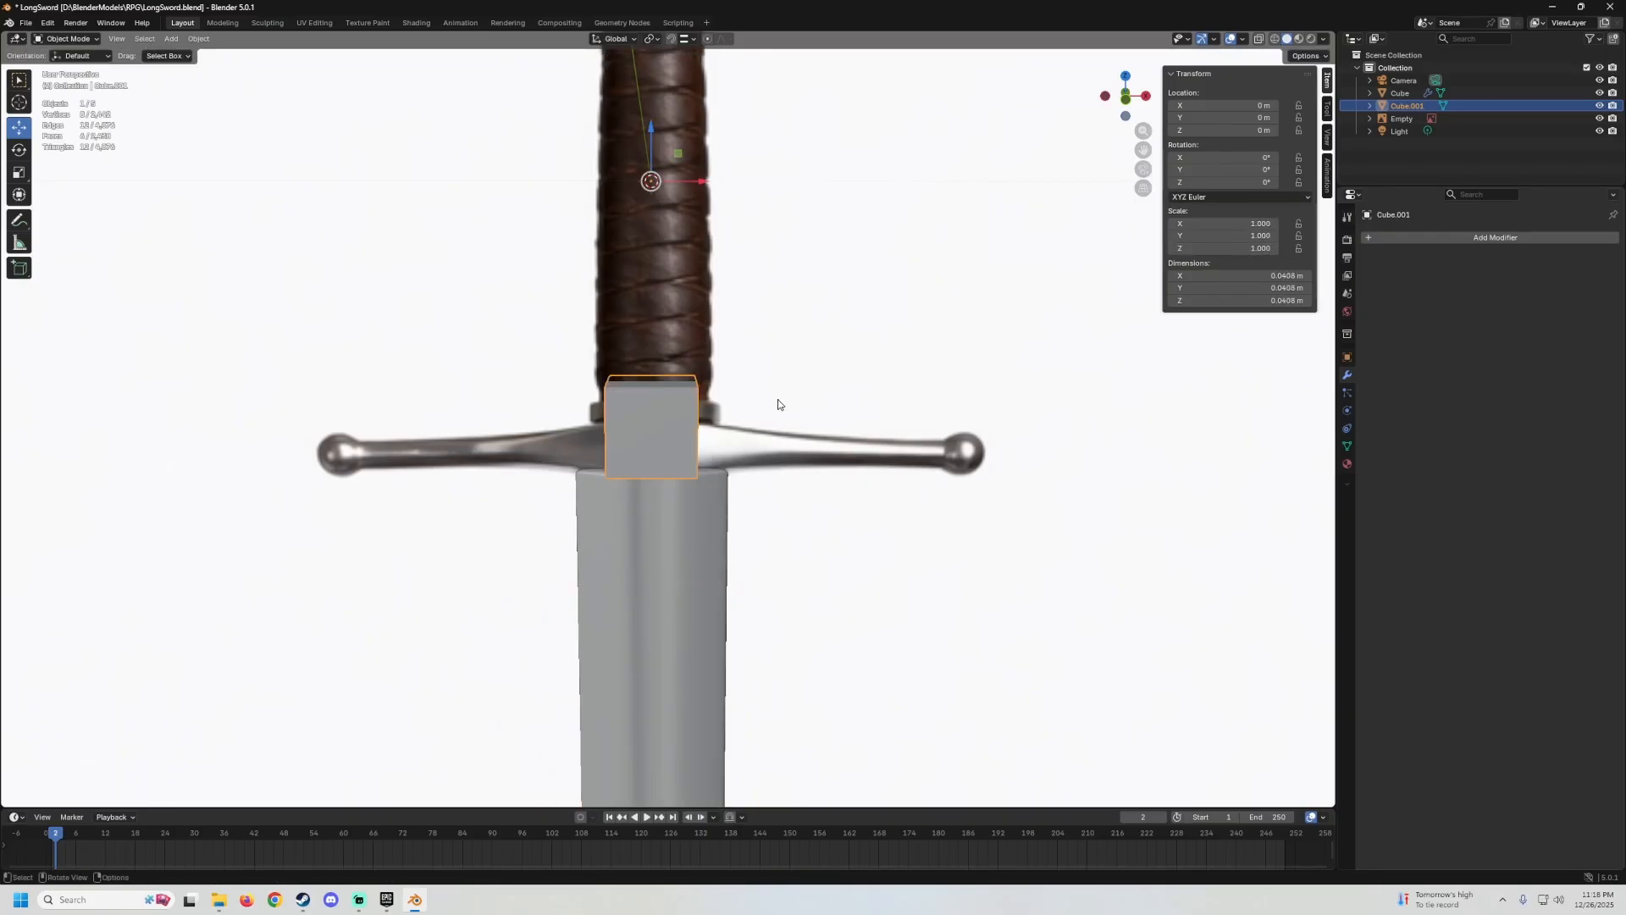
{"action": "middle_click_drag", "start_coordinate": [719, 323], "coordinate": [721, 308]}
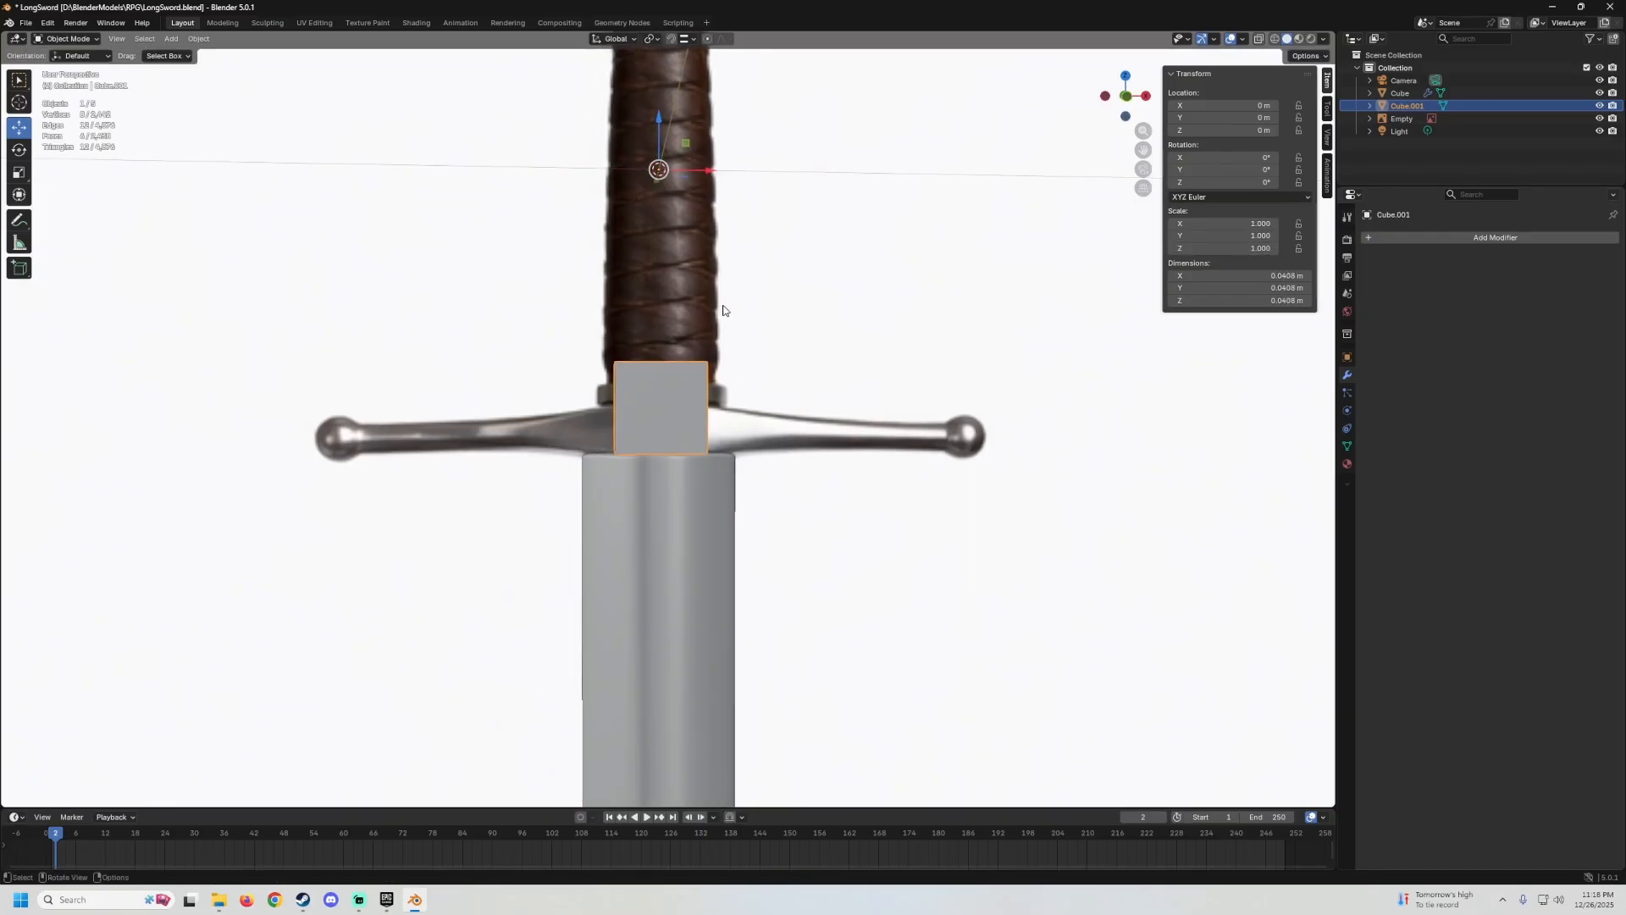
Turn on X-ray and lower the cube's top face about 0.017 m along Z to the reference crossguard's upper edge.
{"action": "key", "text": "Tab"}
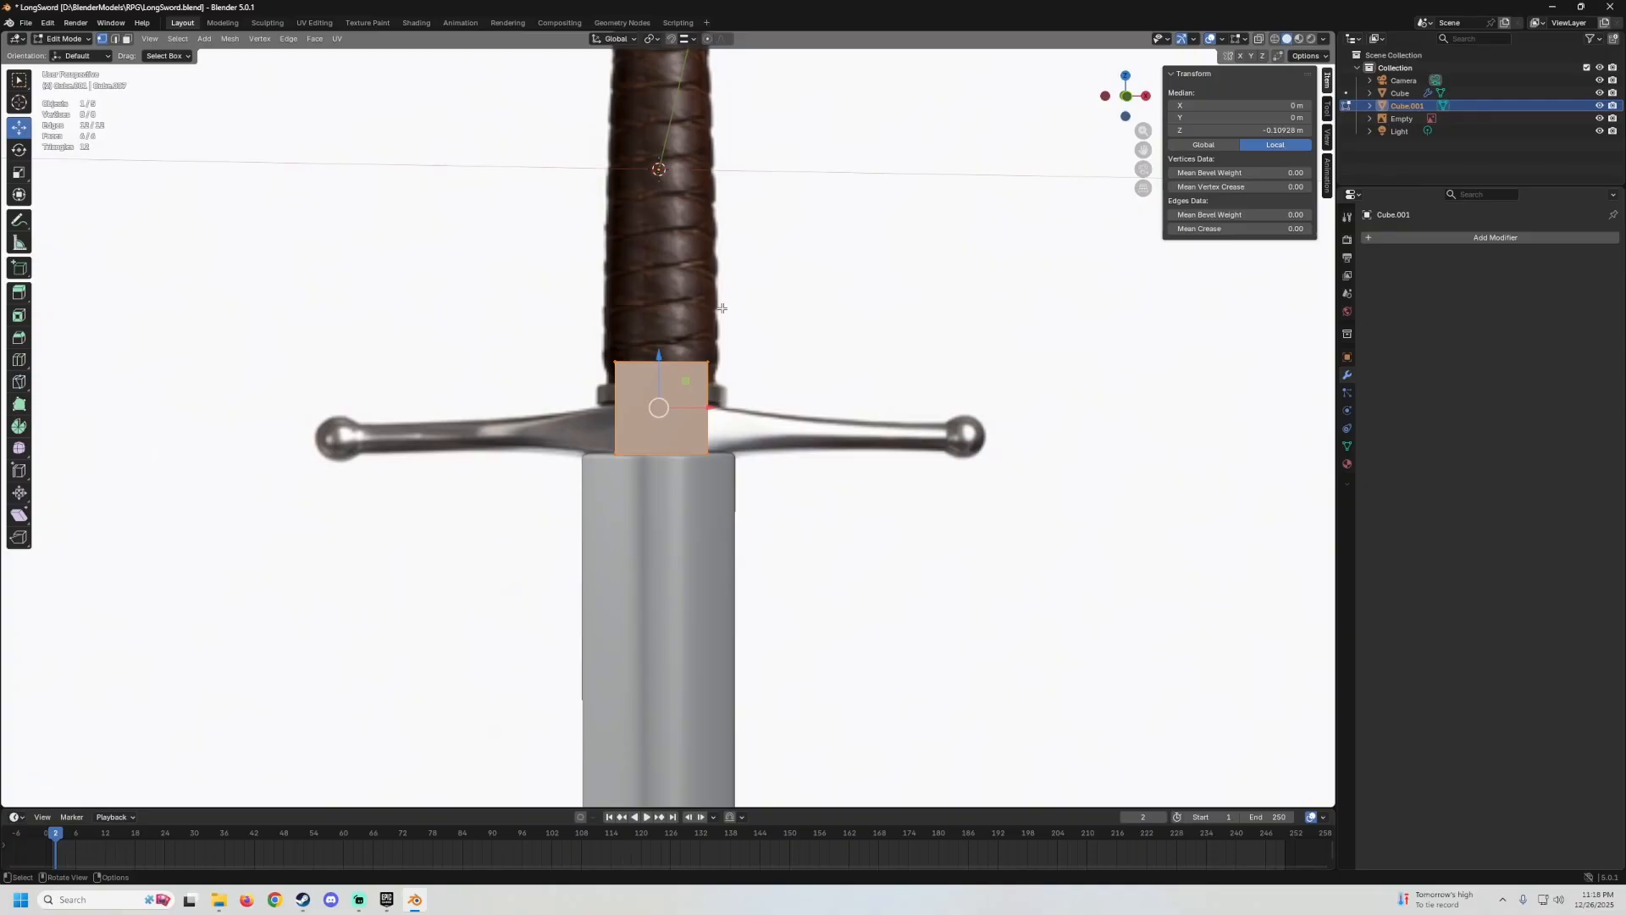
{"action": "middle_click_drag", "start_coordinate": [754, 314], "coordinate": [723, 365]}
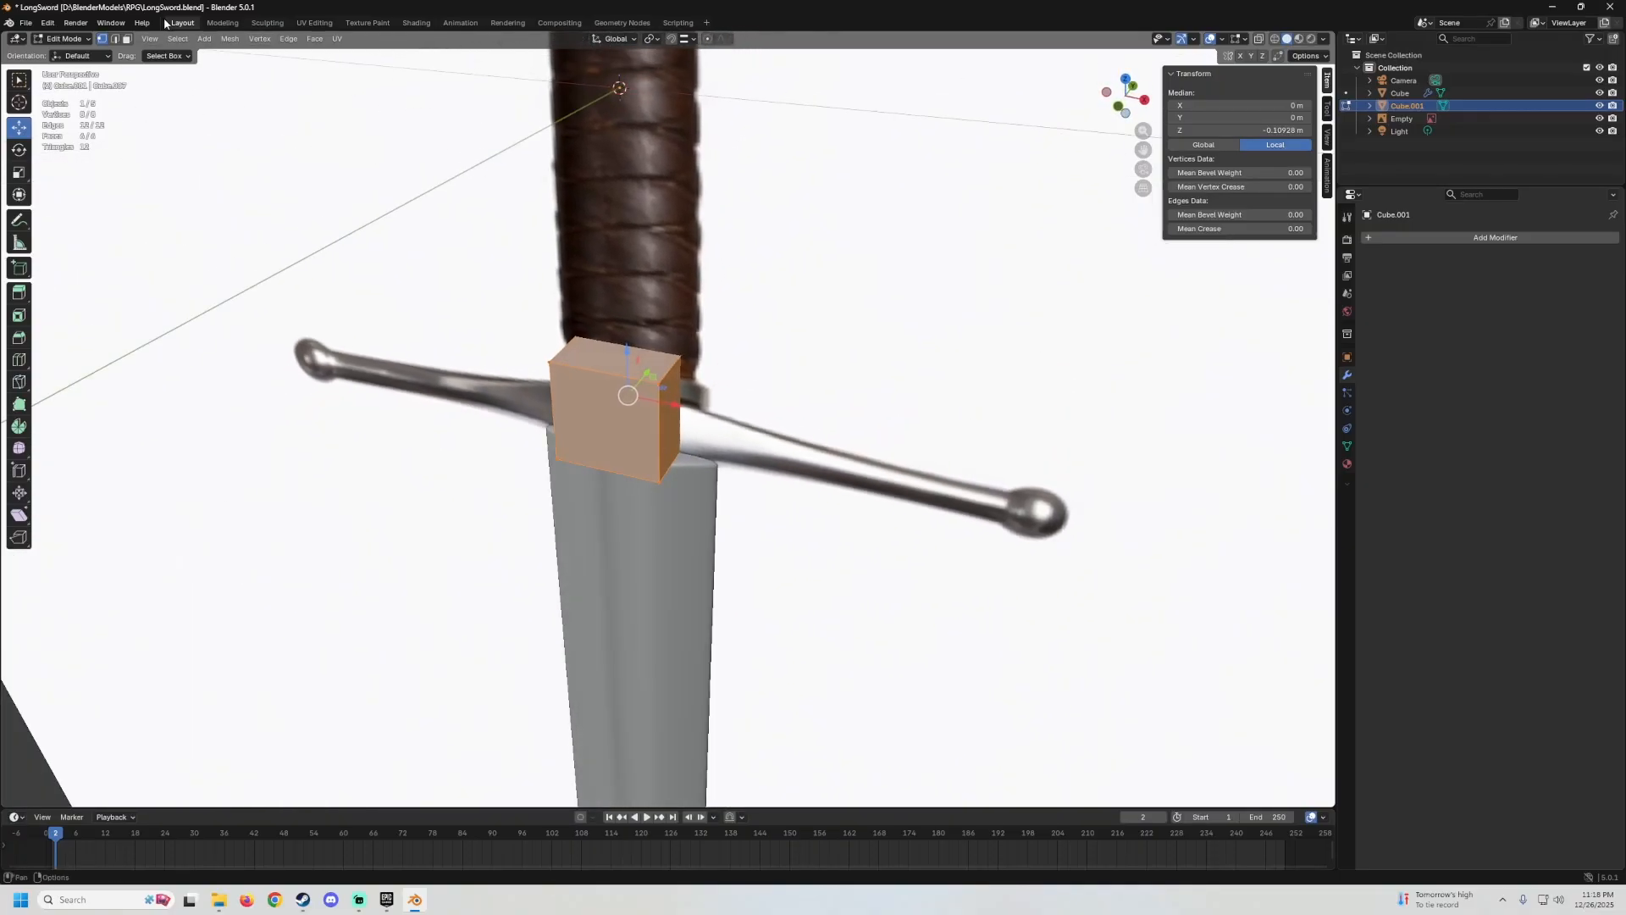
{"action": "left_click", "coordinate": [647, 346]}
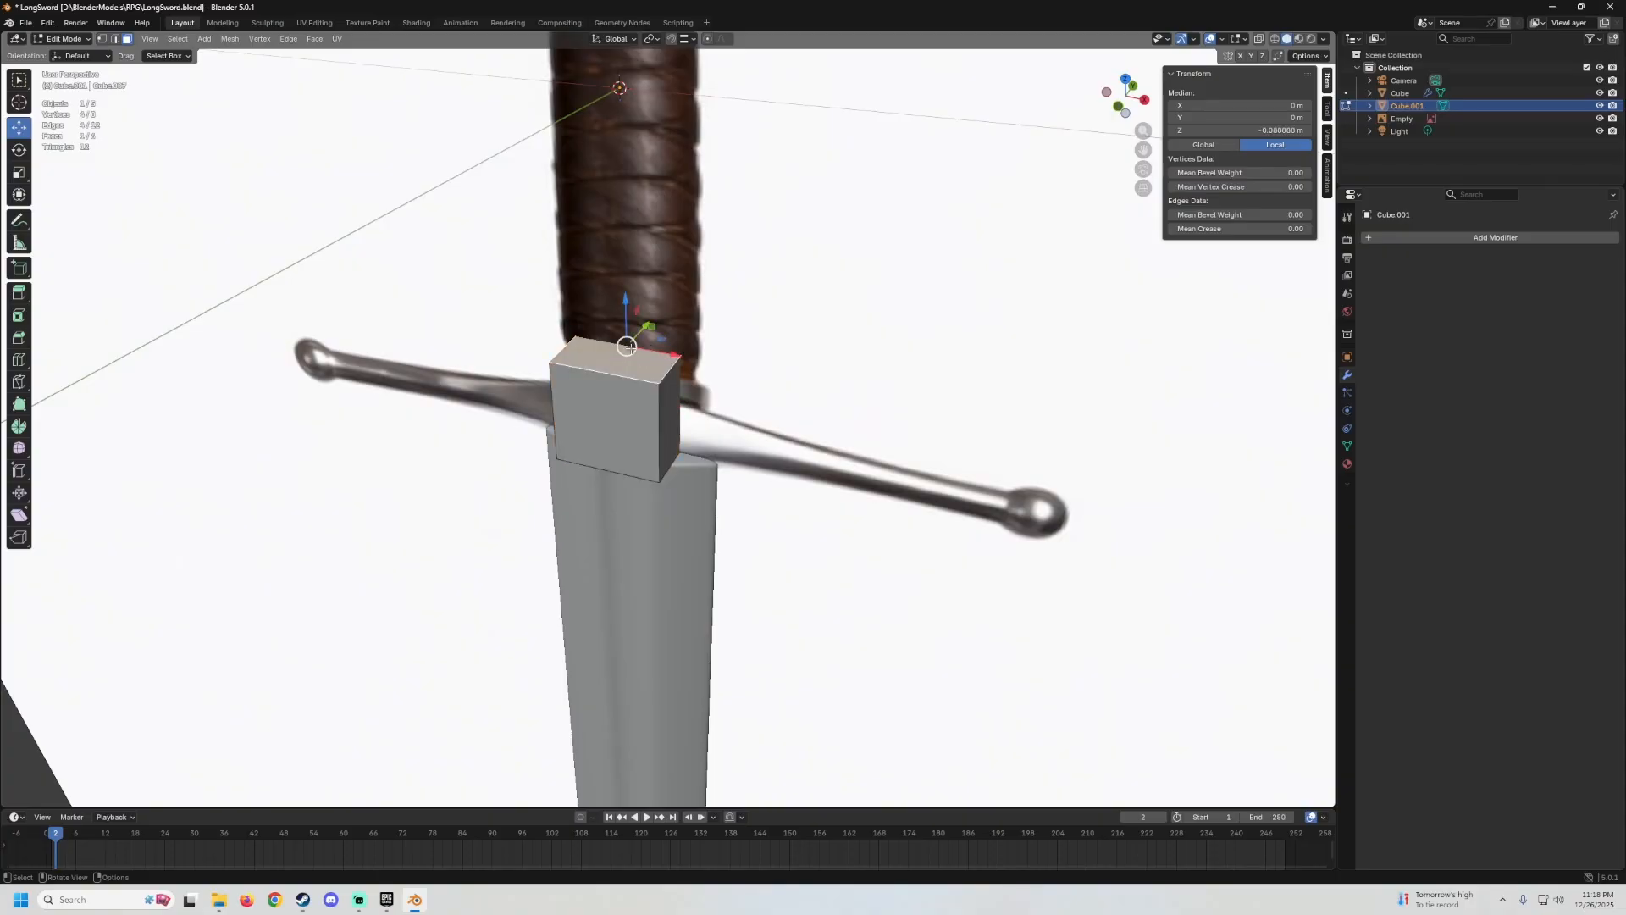
{"action": "key", "text": "KP_1"}
{"action": "scroll", "coordinate": [631, 347], "scroll_direction": "up", "scroll_amount": 3}
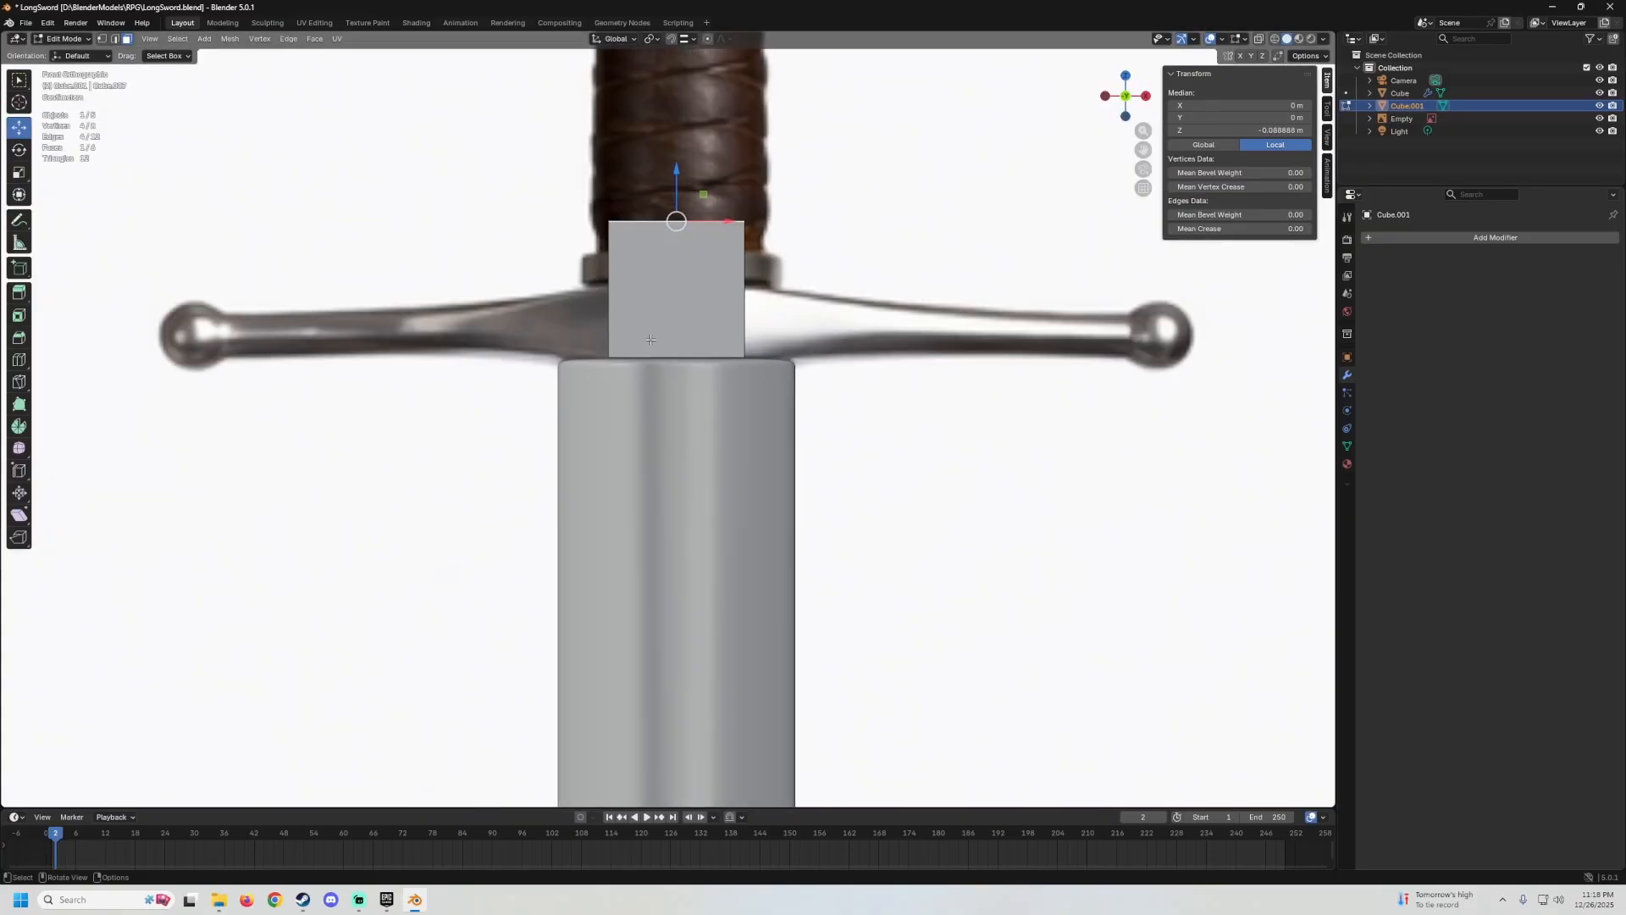
{"action": "left_click", "coordinate": [1259, 40]}
{"action": "left_click_drag", "start_coordinate": [656, 246], "coordinate": [678, 316]}
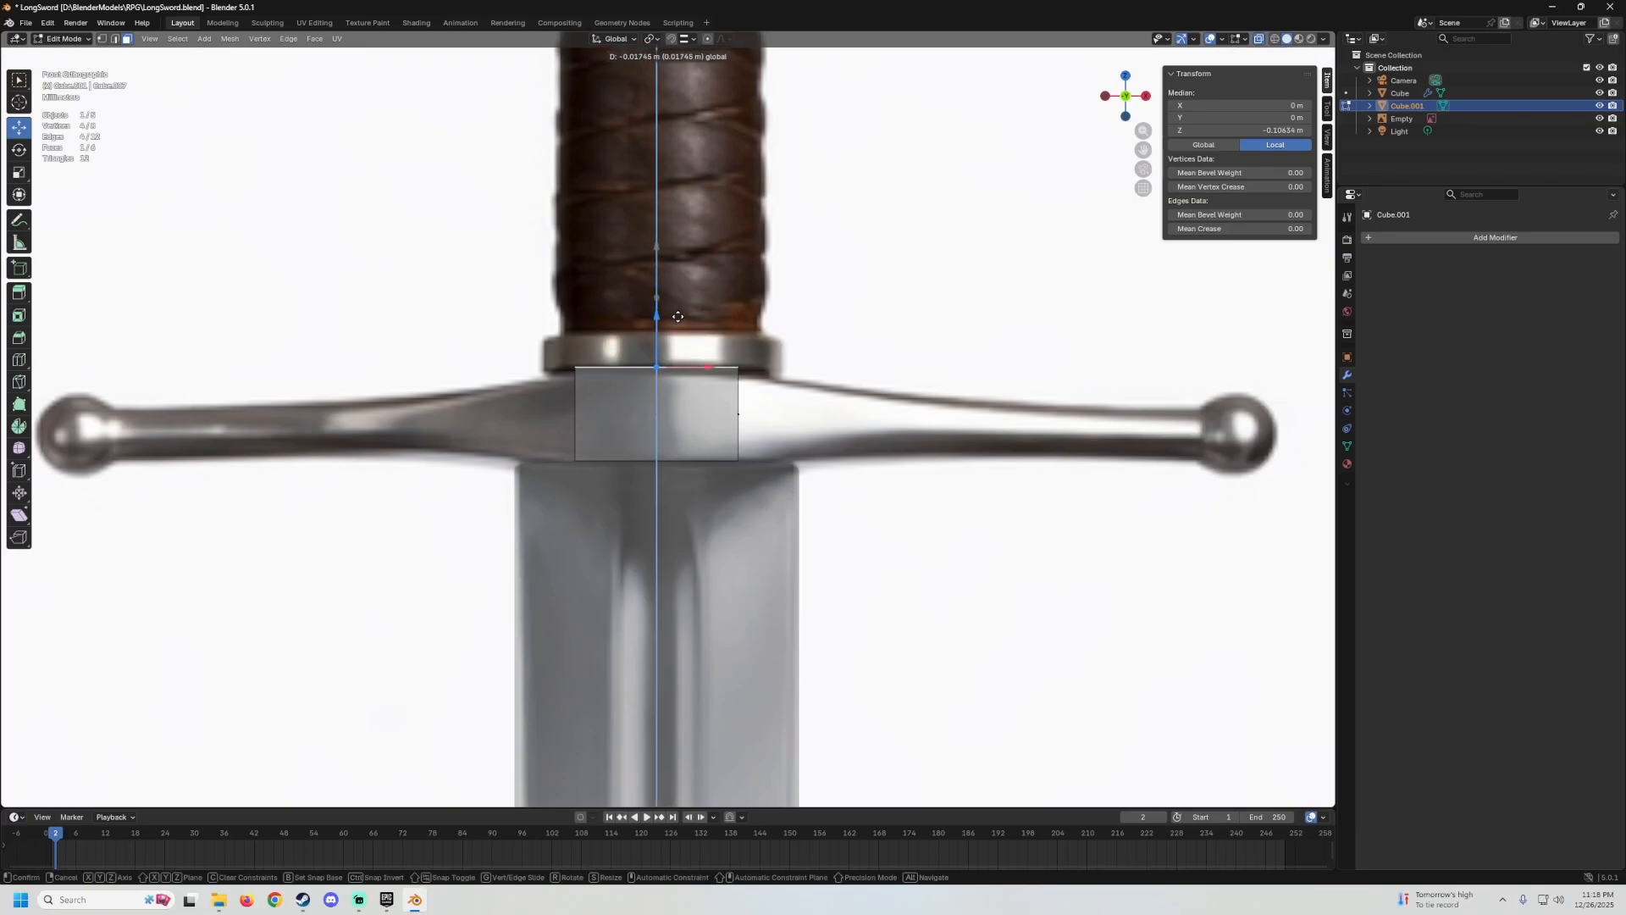
{"action": "scroll", "coordinate": [678, 317], "scroll_direction": "down", "scroll_amount": 3}
{"action": "mouse_move", "coordinate": [762, 298]}
{"action": "middle_mouse_down"}
{"action": "mouse_move", "coordinate": [772, 360]}
{"action": "mouse_move", "coordinate": [788, 296]}
{"action": "middle_mouse_up"}
{"action": "scroll", "coordinate": [789, 295], "scroll_direction": "down", "scroll_amount": 4}
{"action": "key", "text": "Tab"}
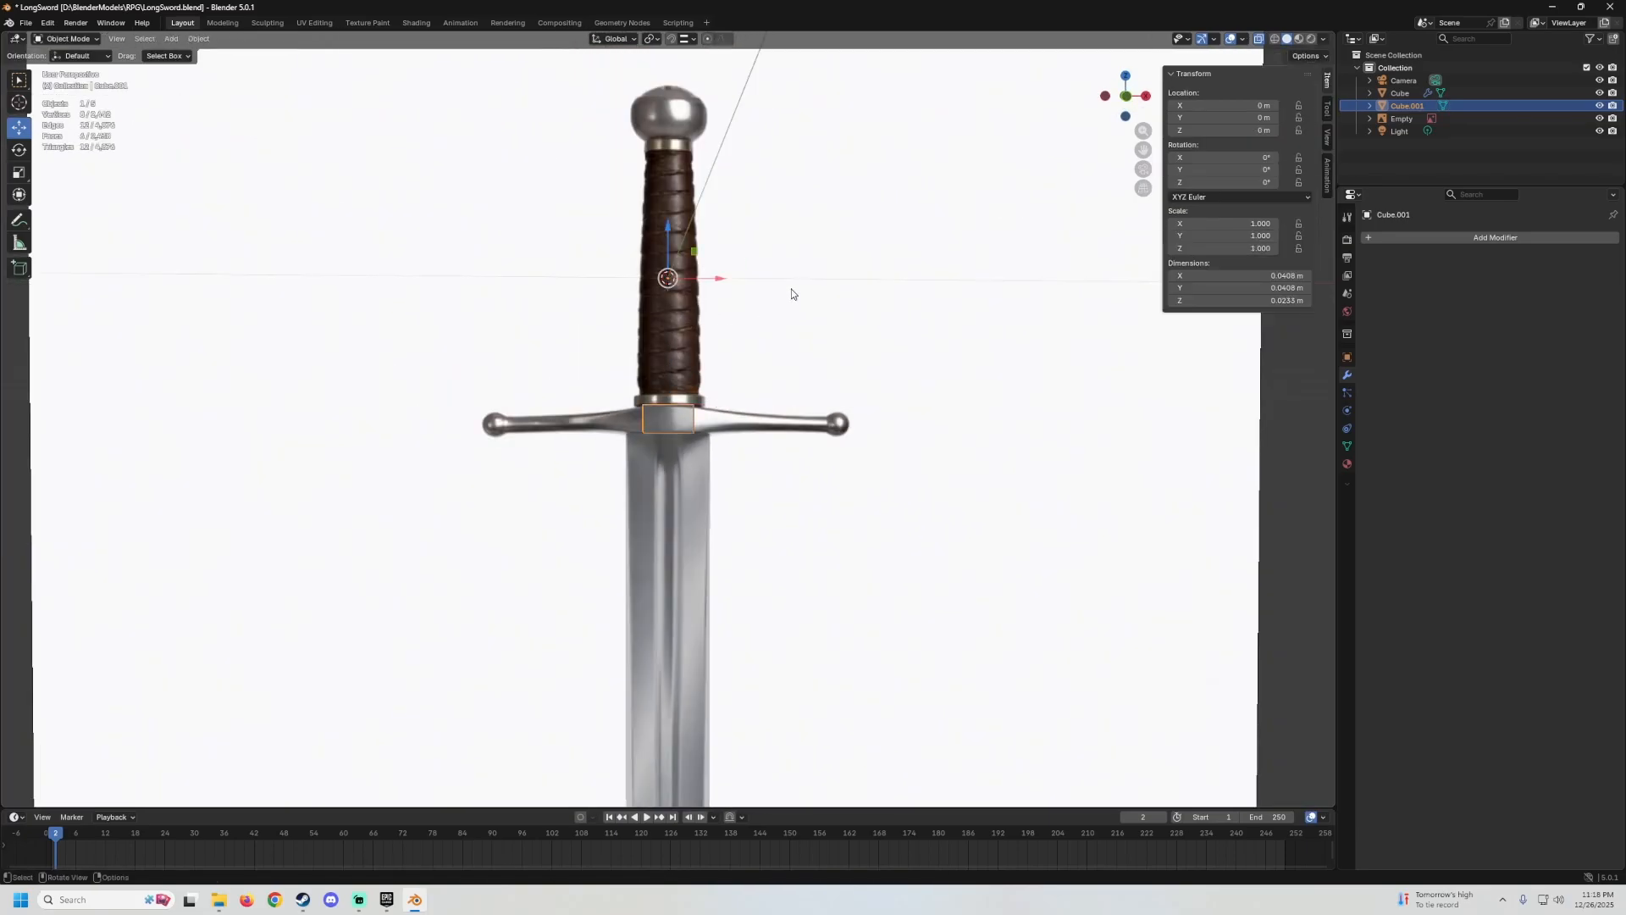
Hide the reference image, reselect the crossguard cube and turn off X-ray.
{"action": "left_click", "coordinate": [791, 289]}
{"action": "key", "text": "h"}
{"action": "left_click", "coordinate": [688, 410]}
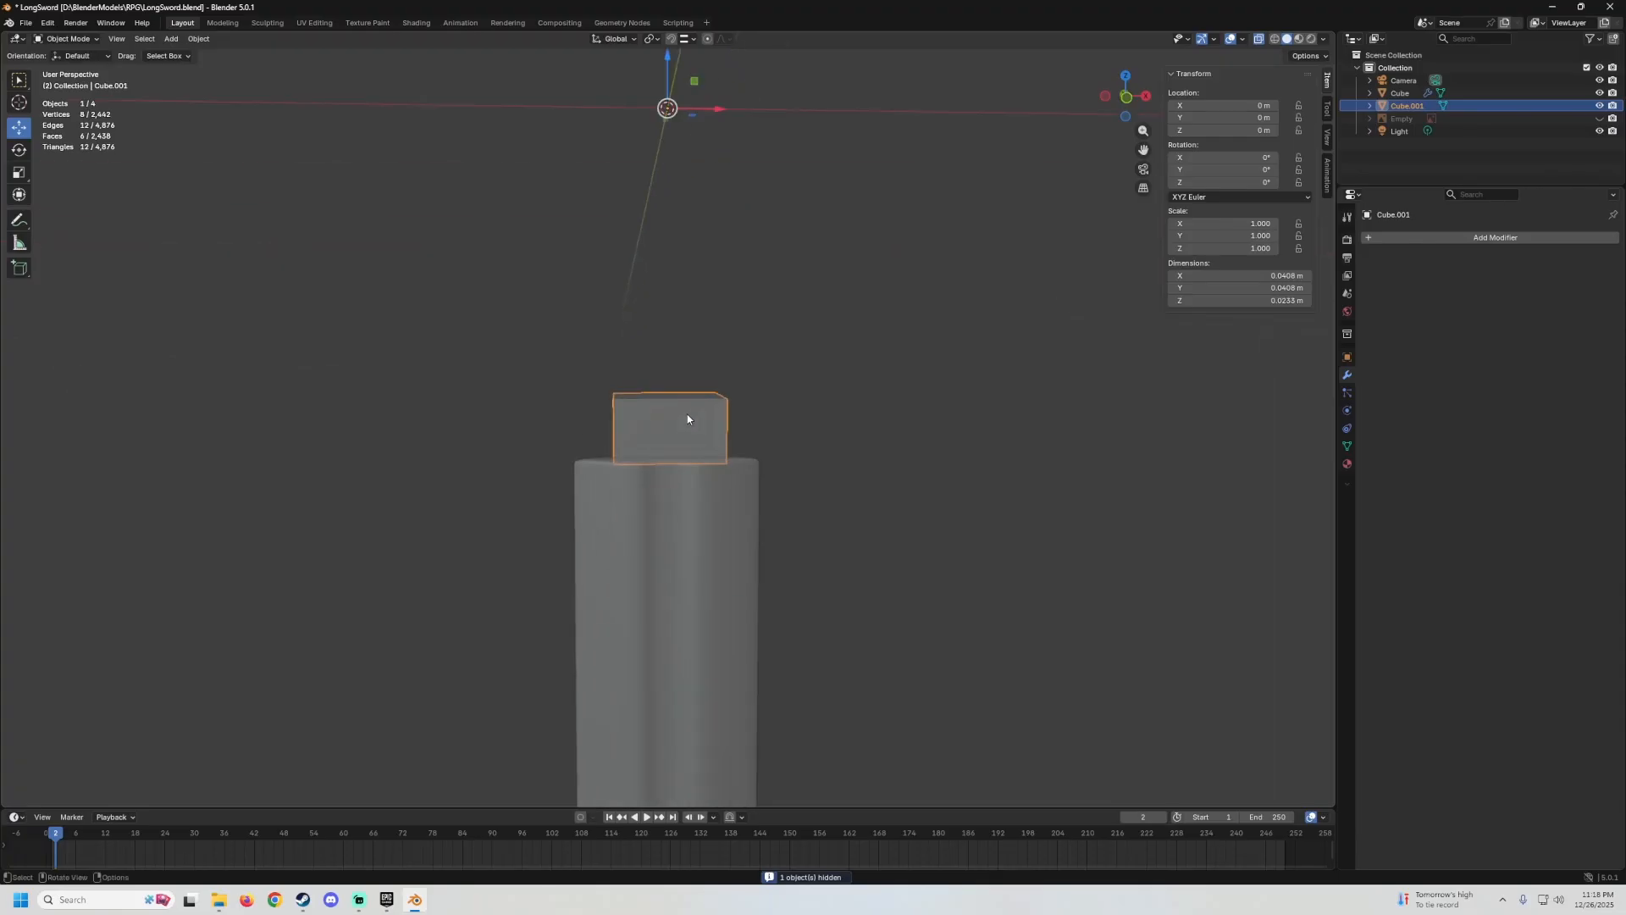
{"action": "middle_click_drag", "start_coordinate": [688, 418], "coordinate": [690, 352]}
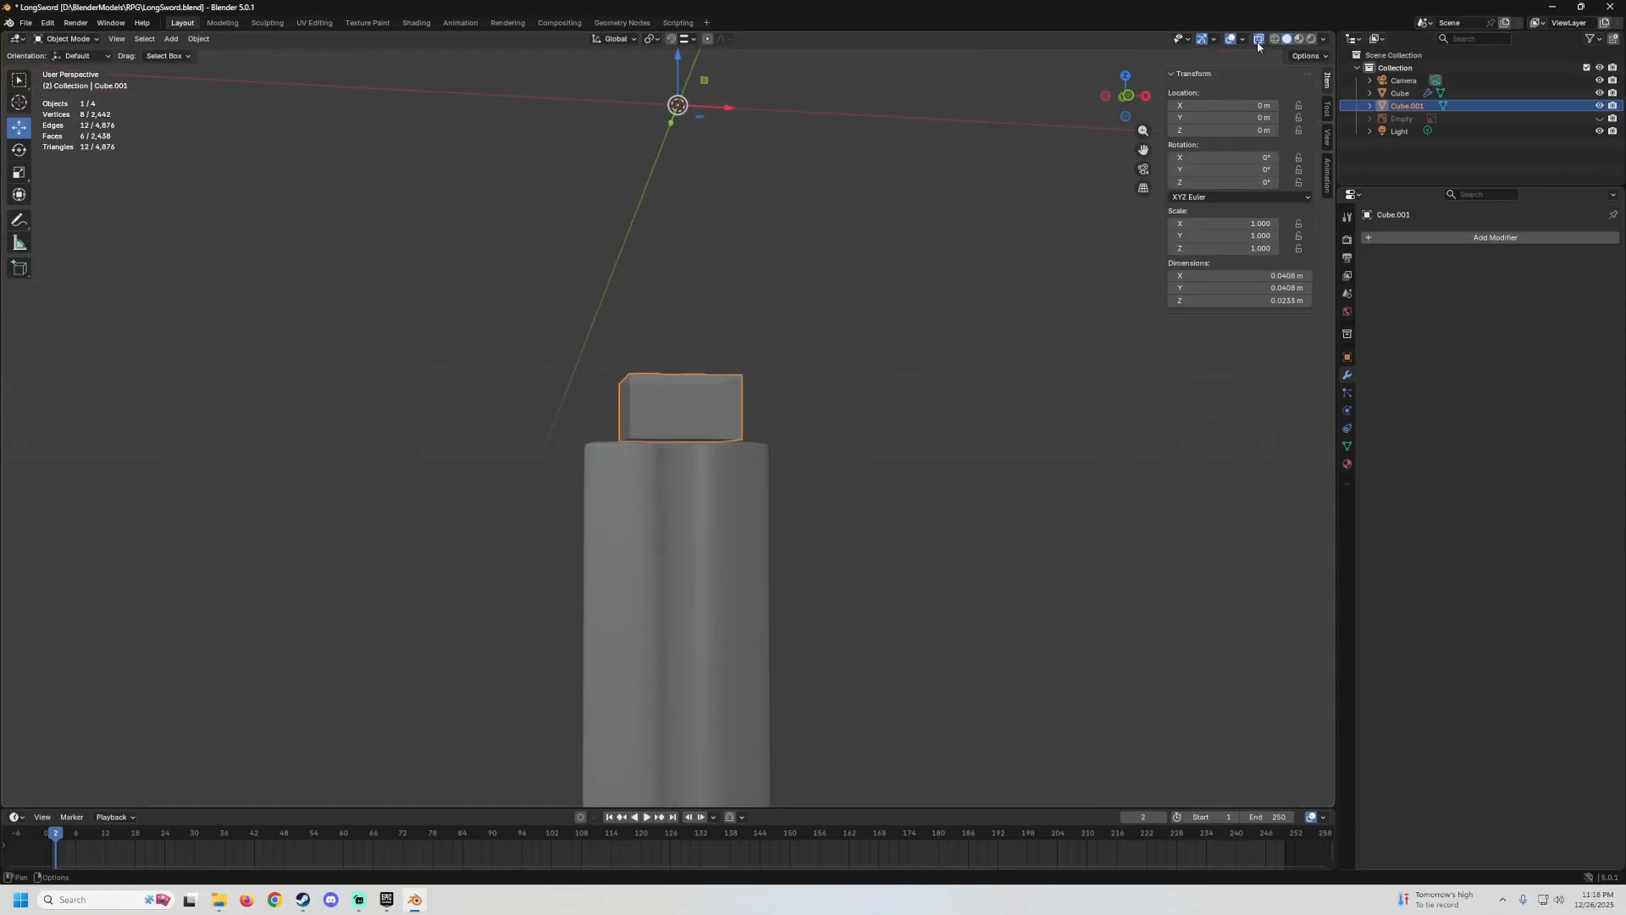
{"action": "left_click", "coordinate": [1259, 39]}
{"action": "middle_click_drag", "start_coordinate": [847, 360], "coordinate": [830, 377]}
Enable snapping and move the entire crossguard mesh down about 0.0003 m along Z onto the blade's top.
{"action": "key", "text": "Tab"}
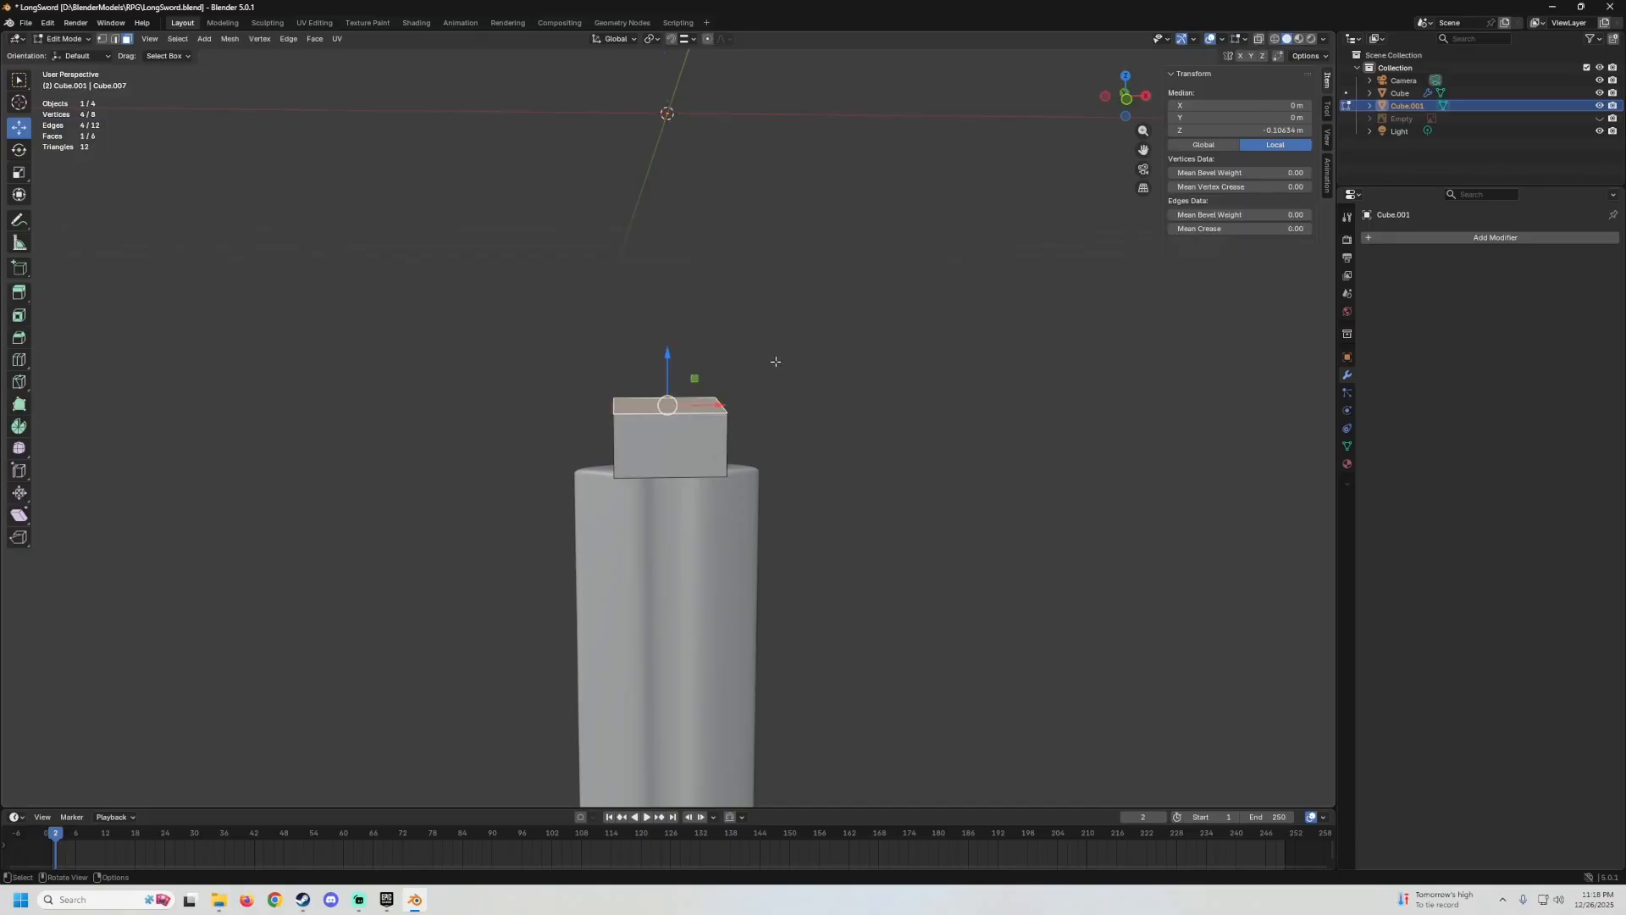
{"action": "key", "text": "a"}
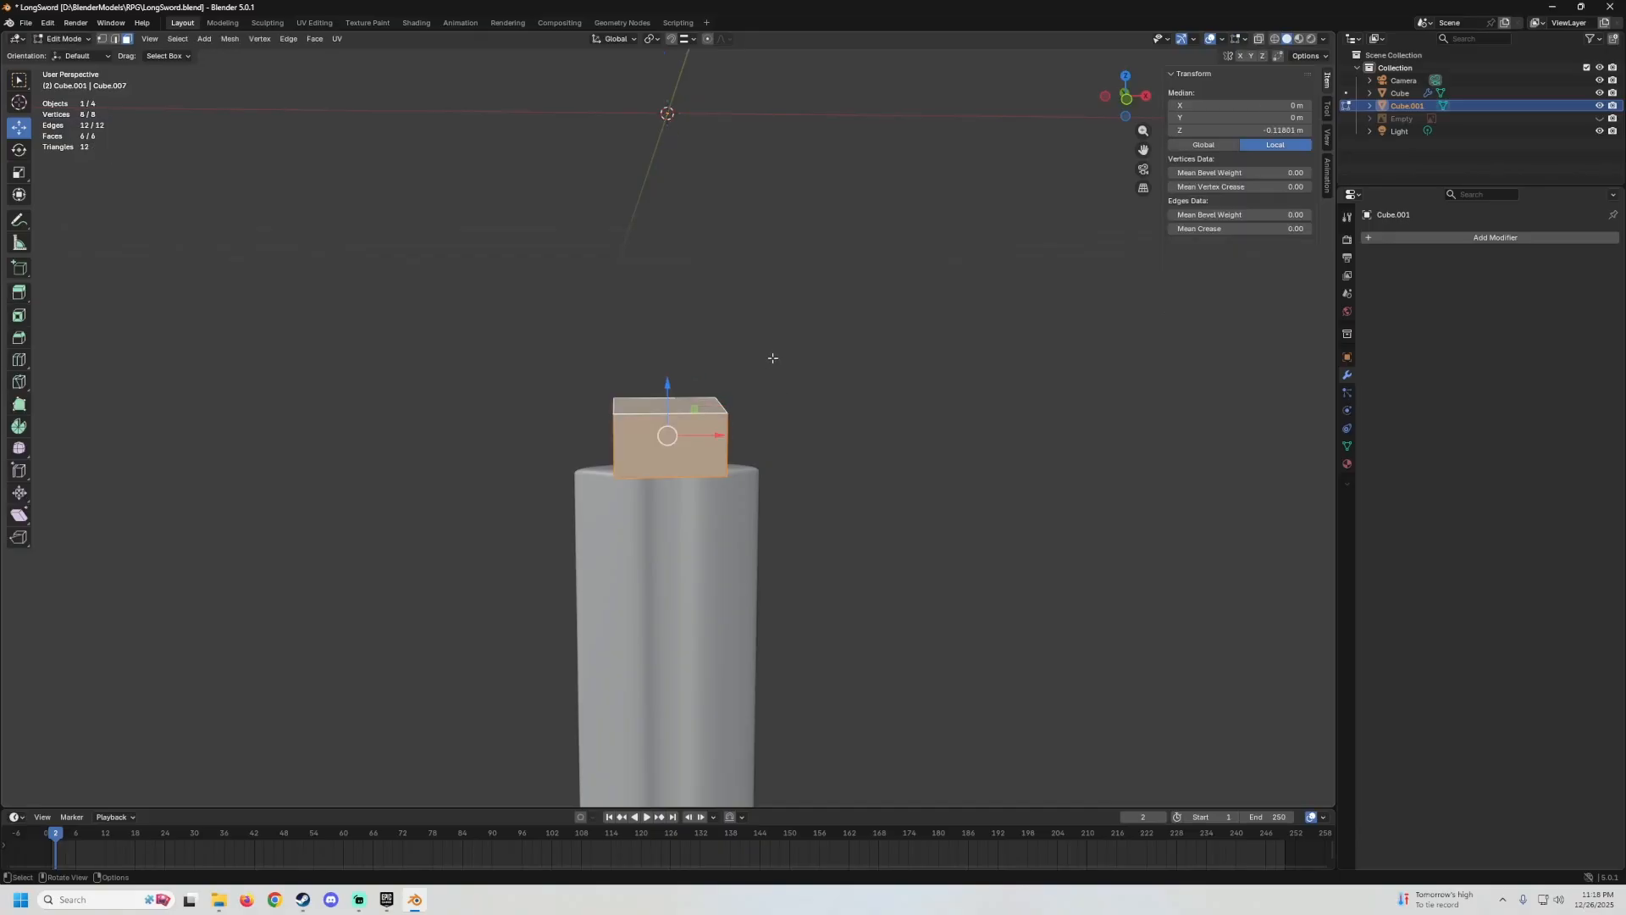
{"action": "left_click", "coordinate": [673, 39]}
{"action": "left_click", "coordinate": [686, 40]}
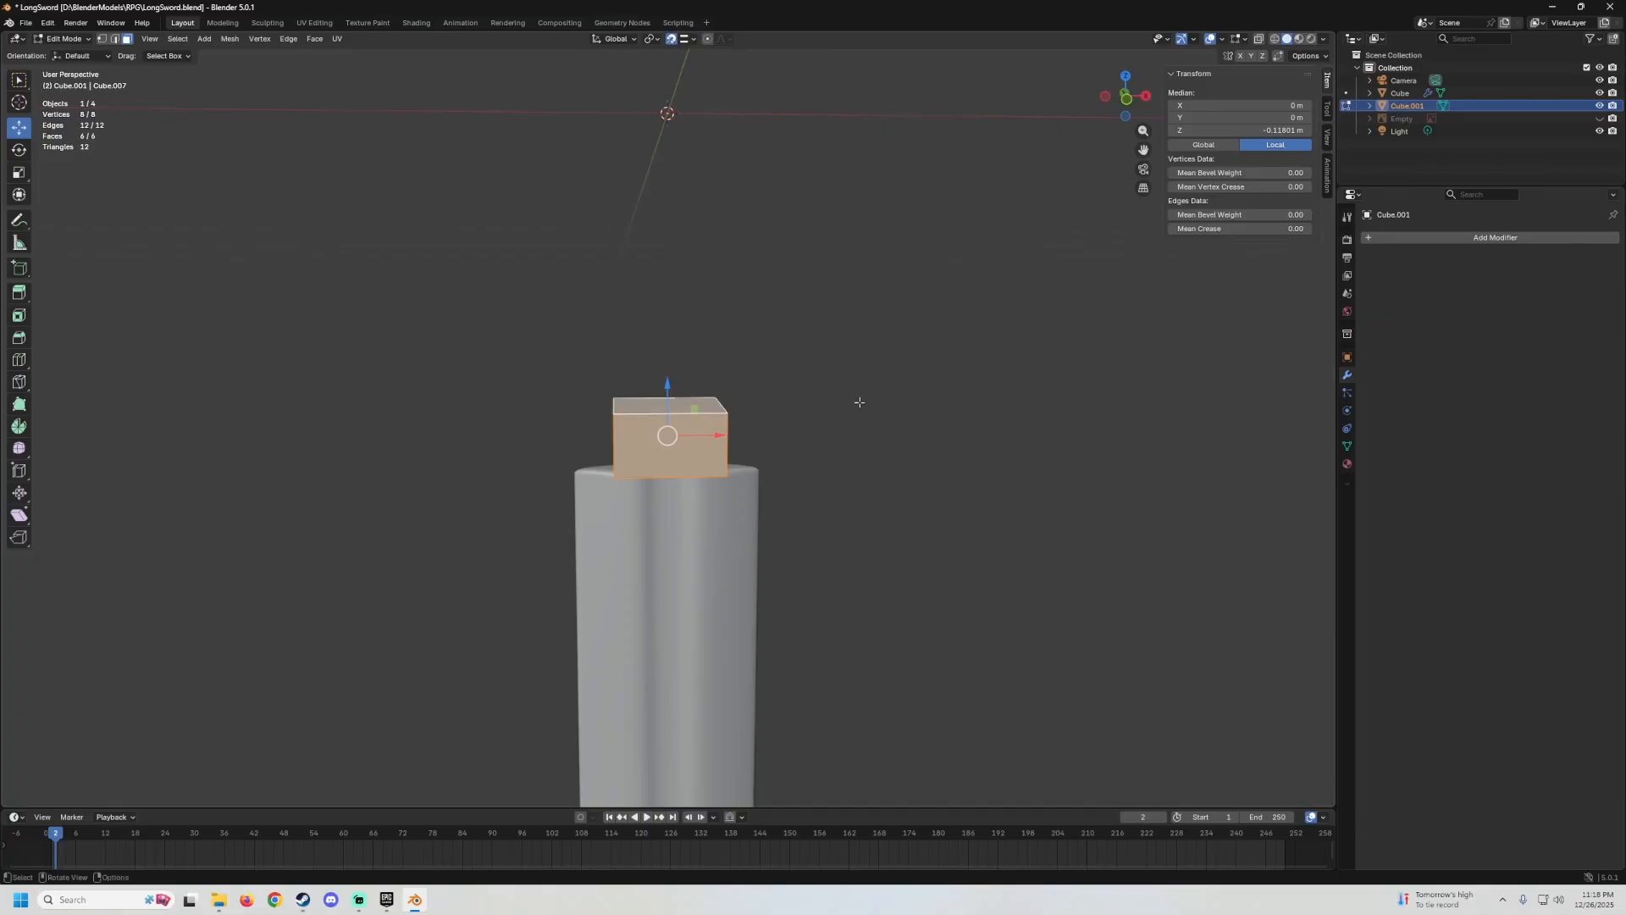
{"action": "scroll", "coordinate": [857, 400], "scroll_direction": "down", "scroll_amount": 2}
{"action": "left_click_drag", "start_coordinate": [664, 356], "coordinate": [678, 421]}
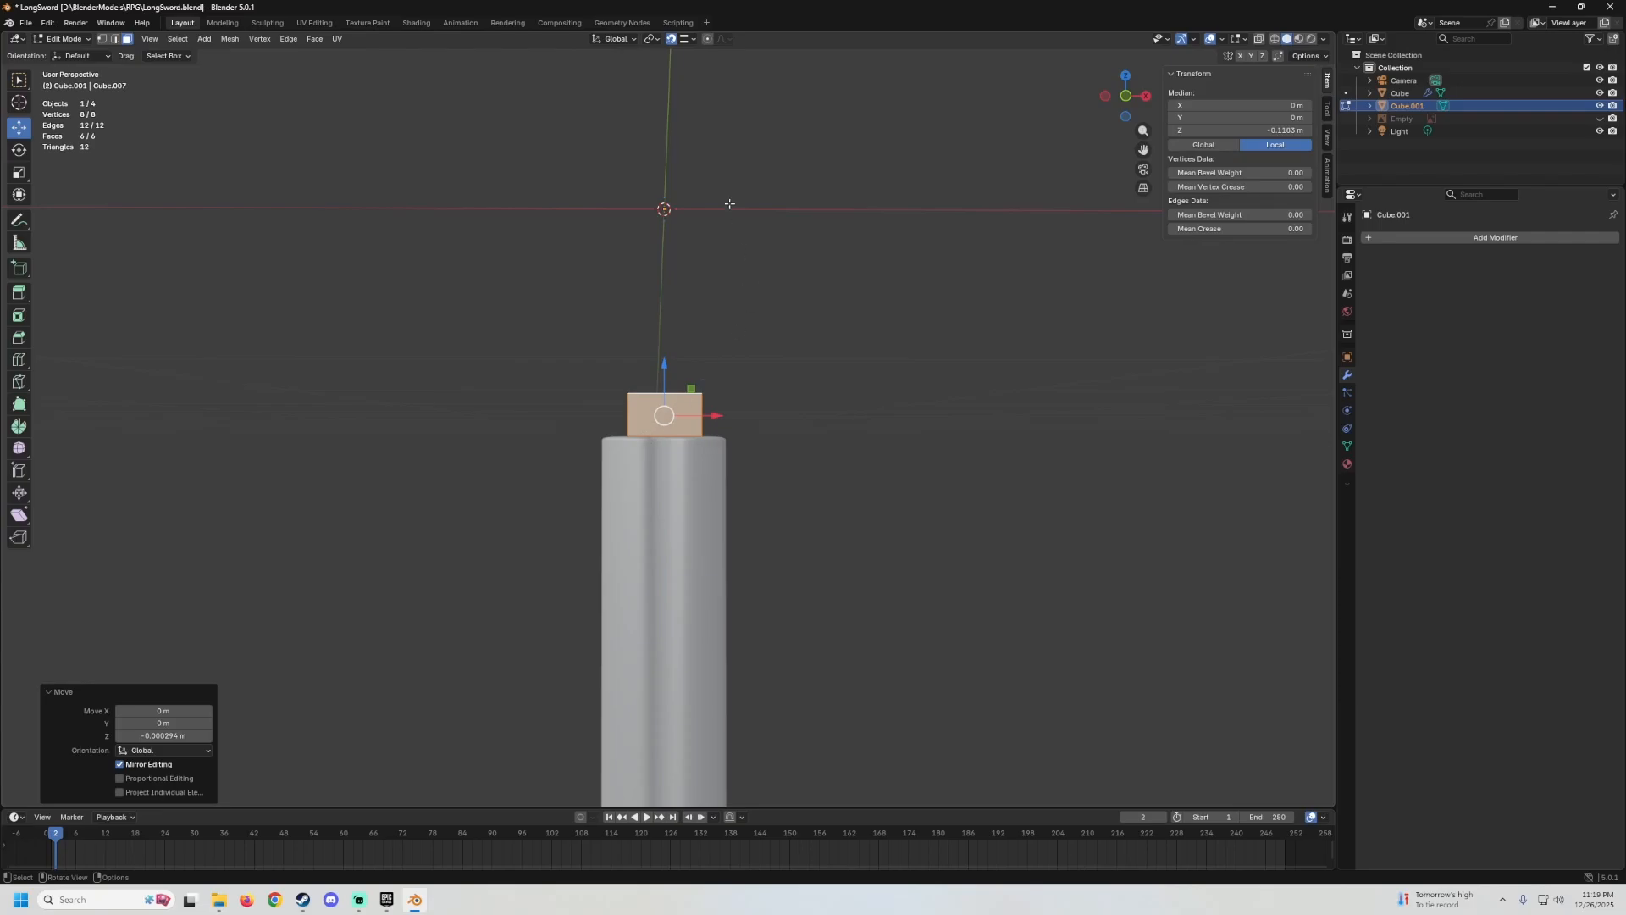
Return to Object Mode and unhide the reference image.
{"action": "middle_click_drag", "start_coordinate": [730, 204], "coordinate": [699, 106]}
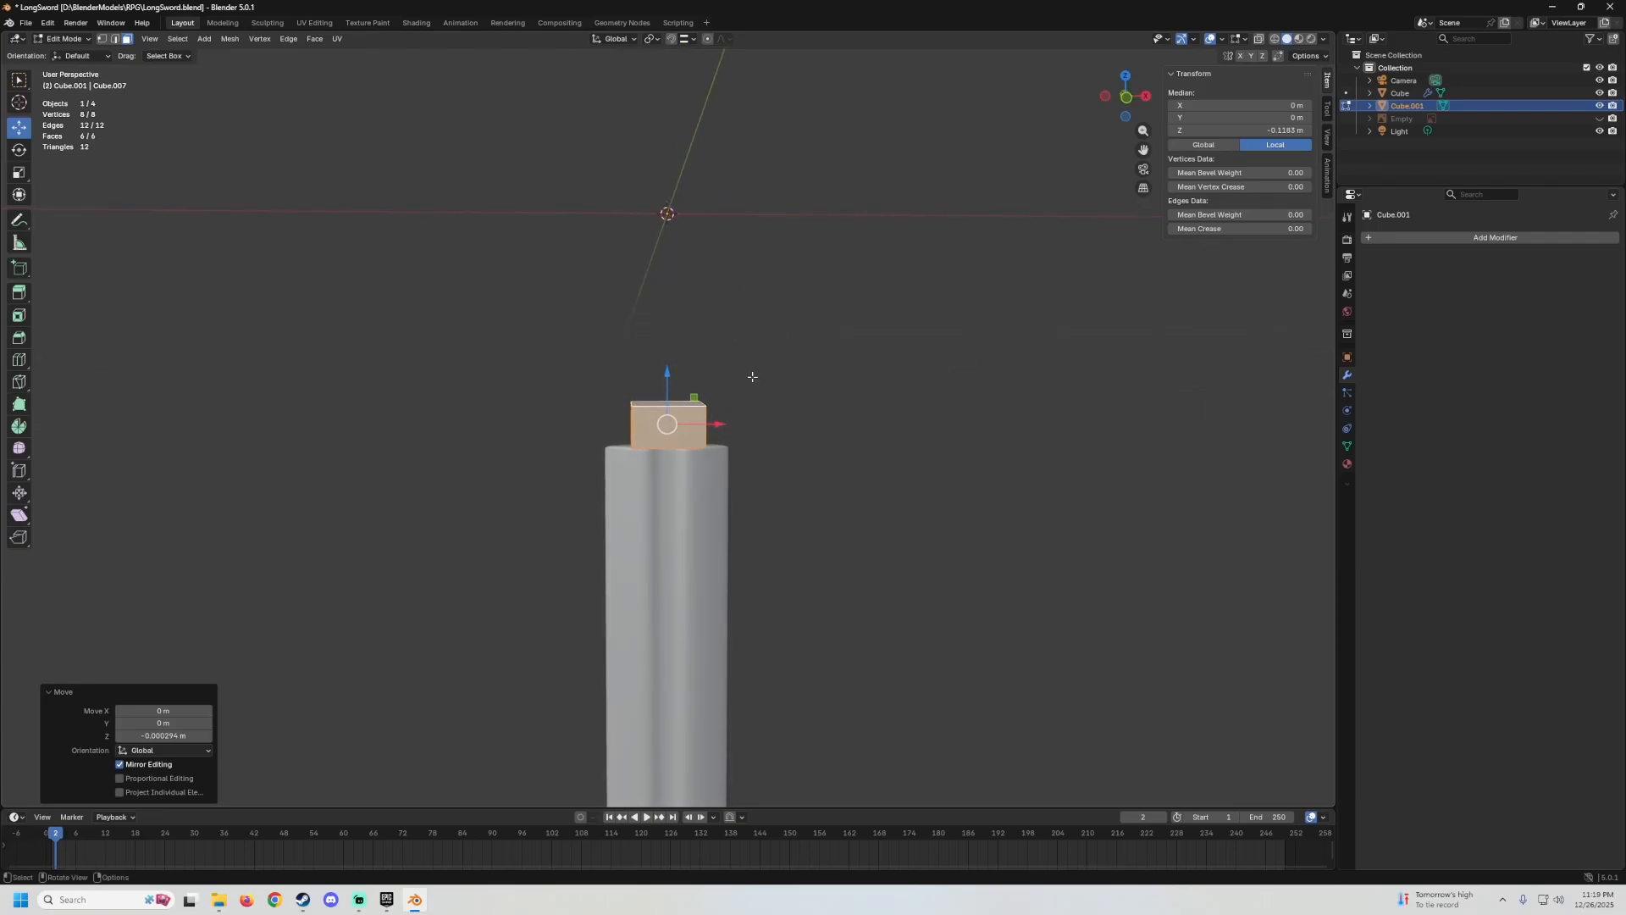
{"action": "scroll", "coordinate": [752, 376], "scroll_direction": "up", "scroll_amount": 1}
{"action": "key", "text": "Tab"}
{"action": "key", "text": "alt+h"}
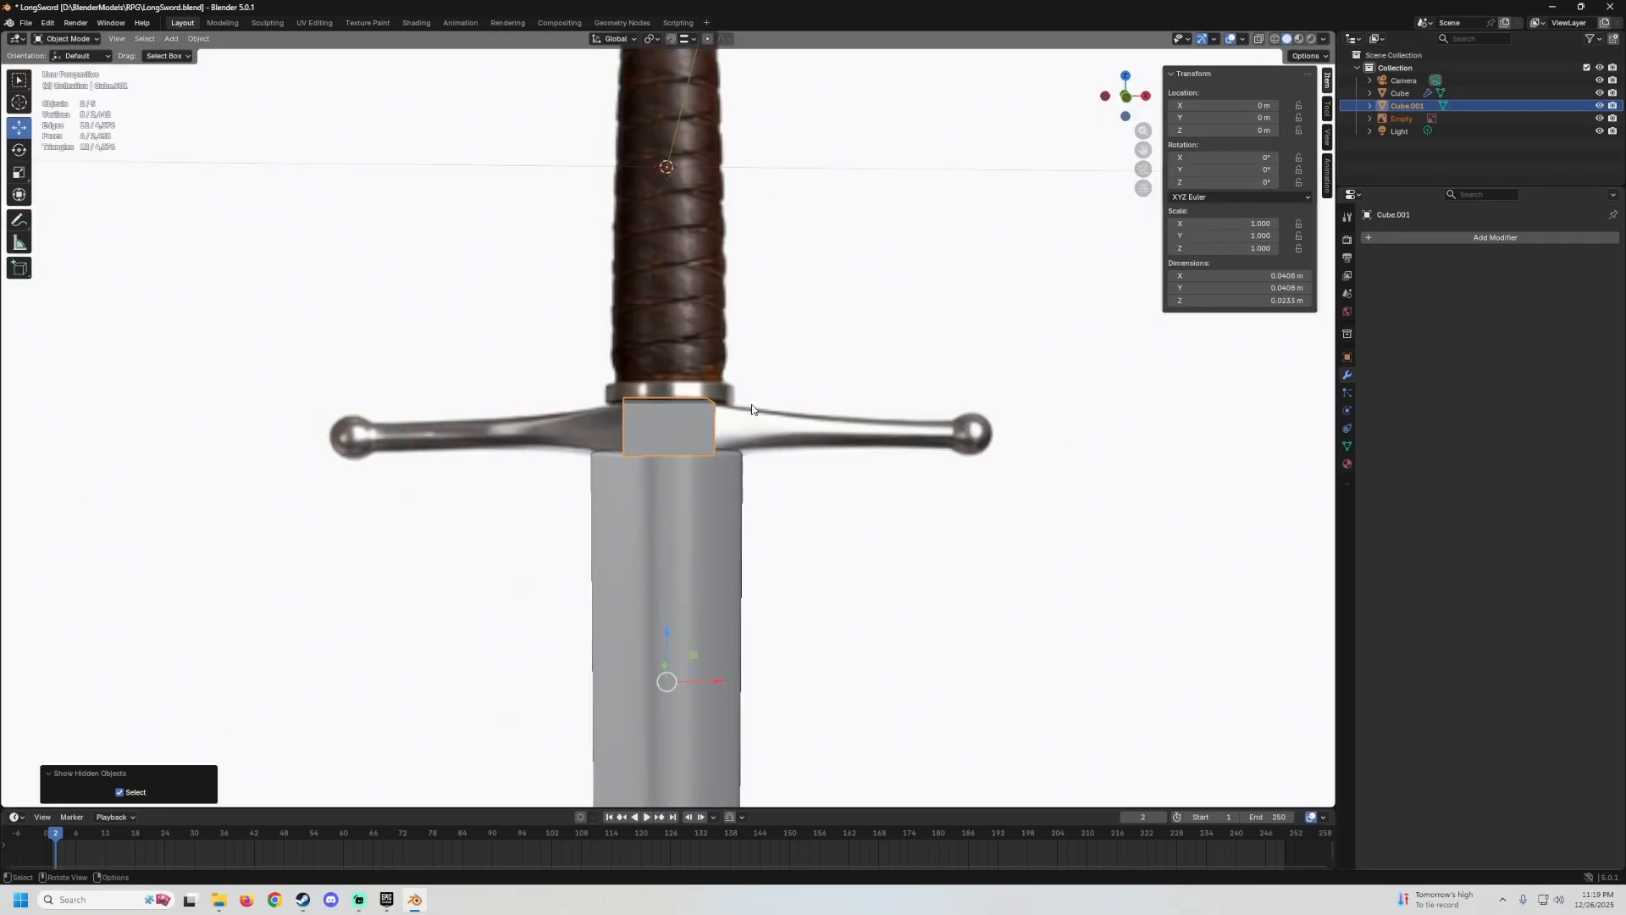
Stretch the small guard block's +X end face about 0.116 m along X to the reference guard's ball end.
{"action": "left_click", "coordinate": [706, 429]}
{"action": "middle_click_drag", "start_coordinate": [706, 430], "coordinate": [536, 378]}
{"action": "key", "text": "Tab"}
{"action": "left_click", "coordinate": [645, 446]}
{"action": "key", "text": "KP_1"}
{"action": "key", "text": "KP_1"}
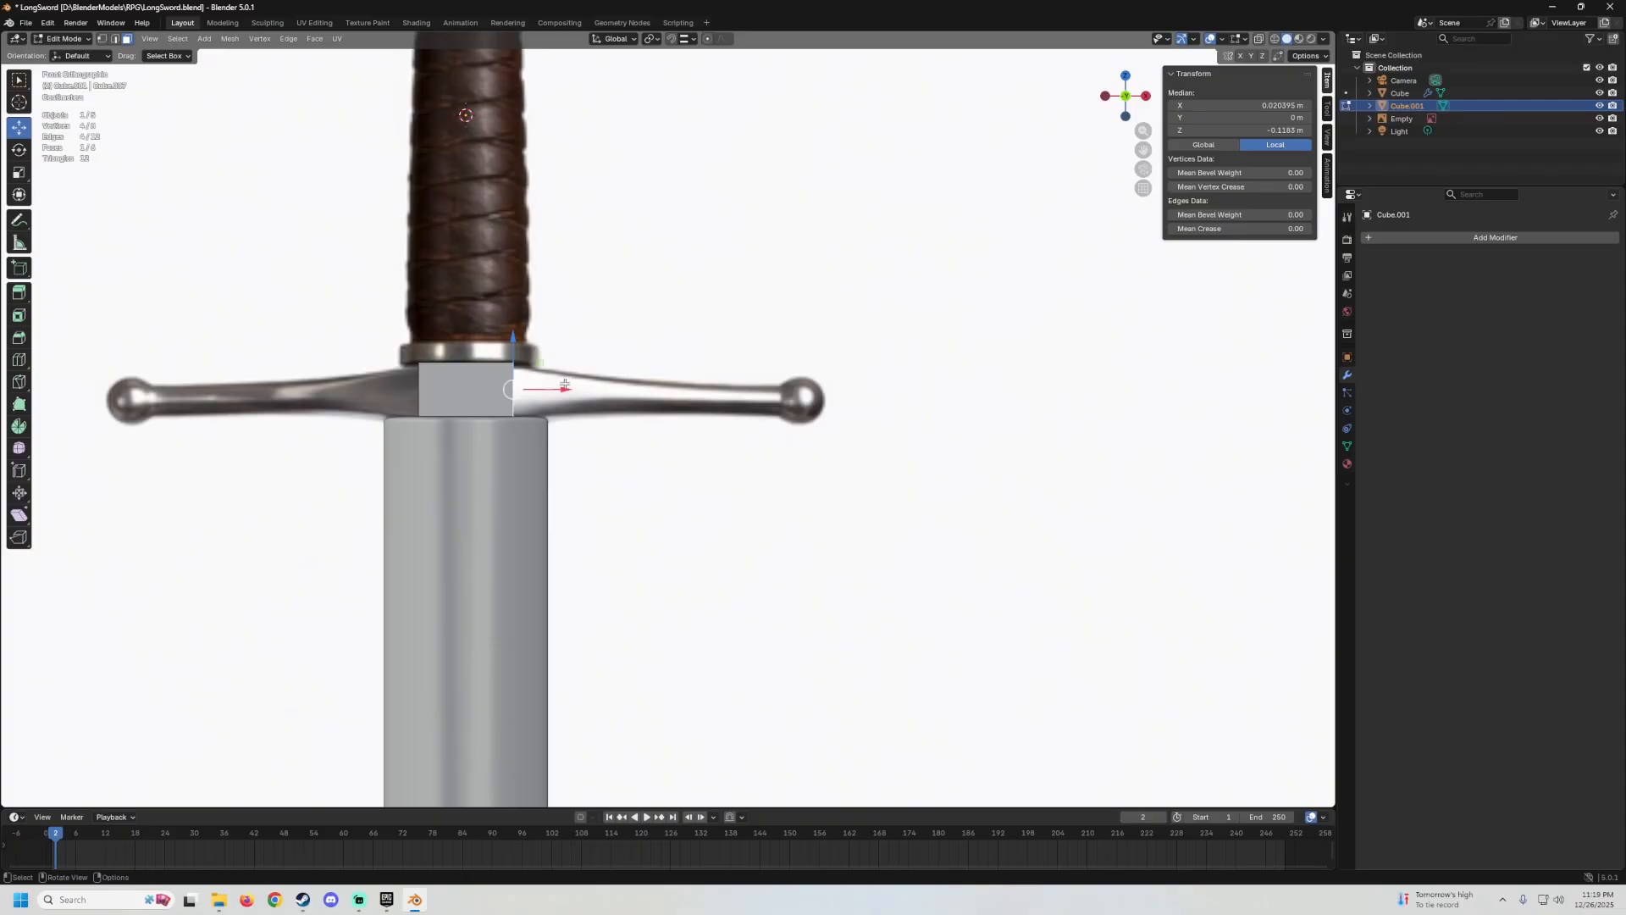
{"action": "left_click_drag", "start_coordinate": [565, 386], "coordinate": [832, 429]}
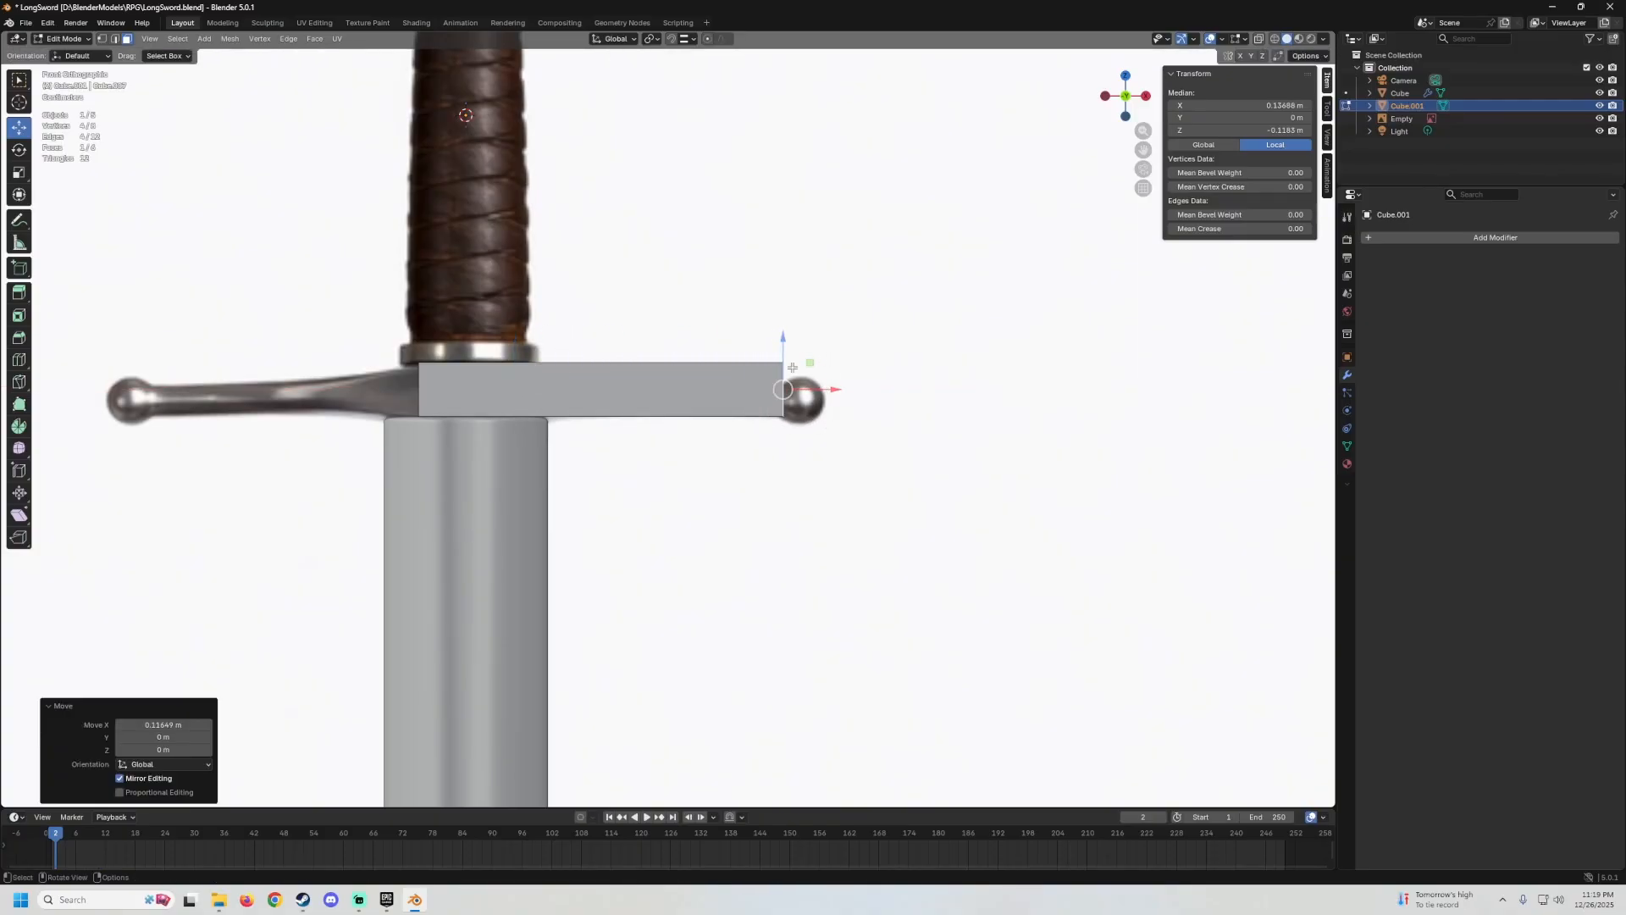
{"action": "middle_click_drag", "start_coordinate": [792, 366], "coordinate": [715, 333], "text": "ctrl"}
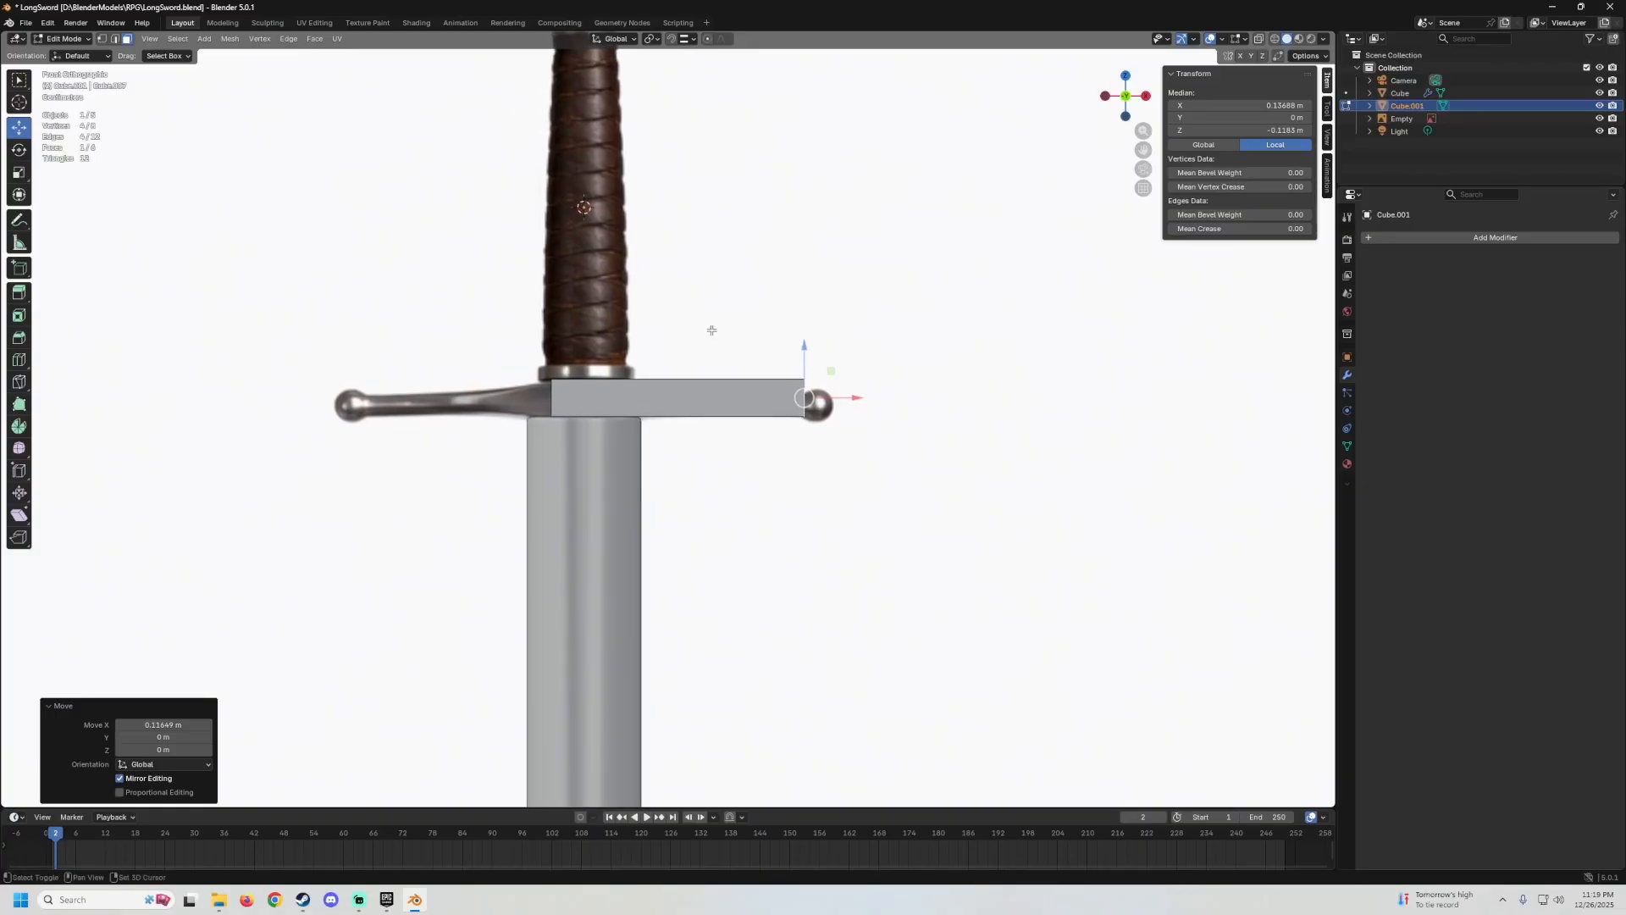
{"action": "key", "text": "Tab"}
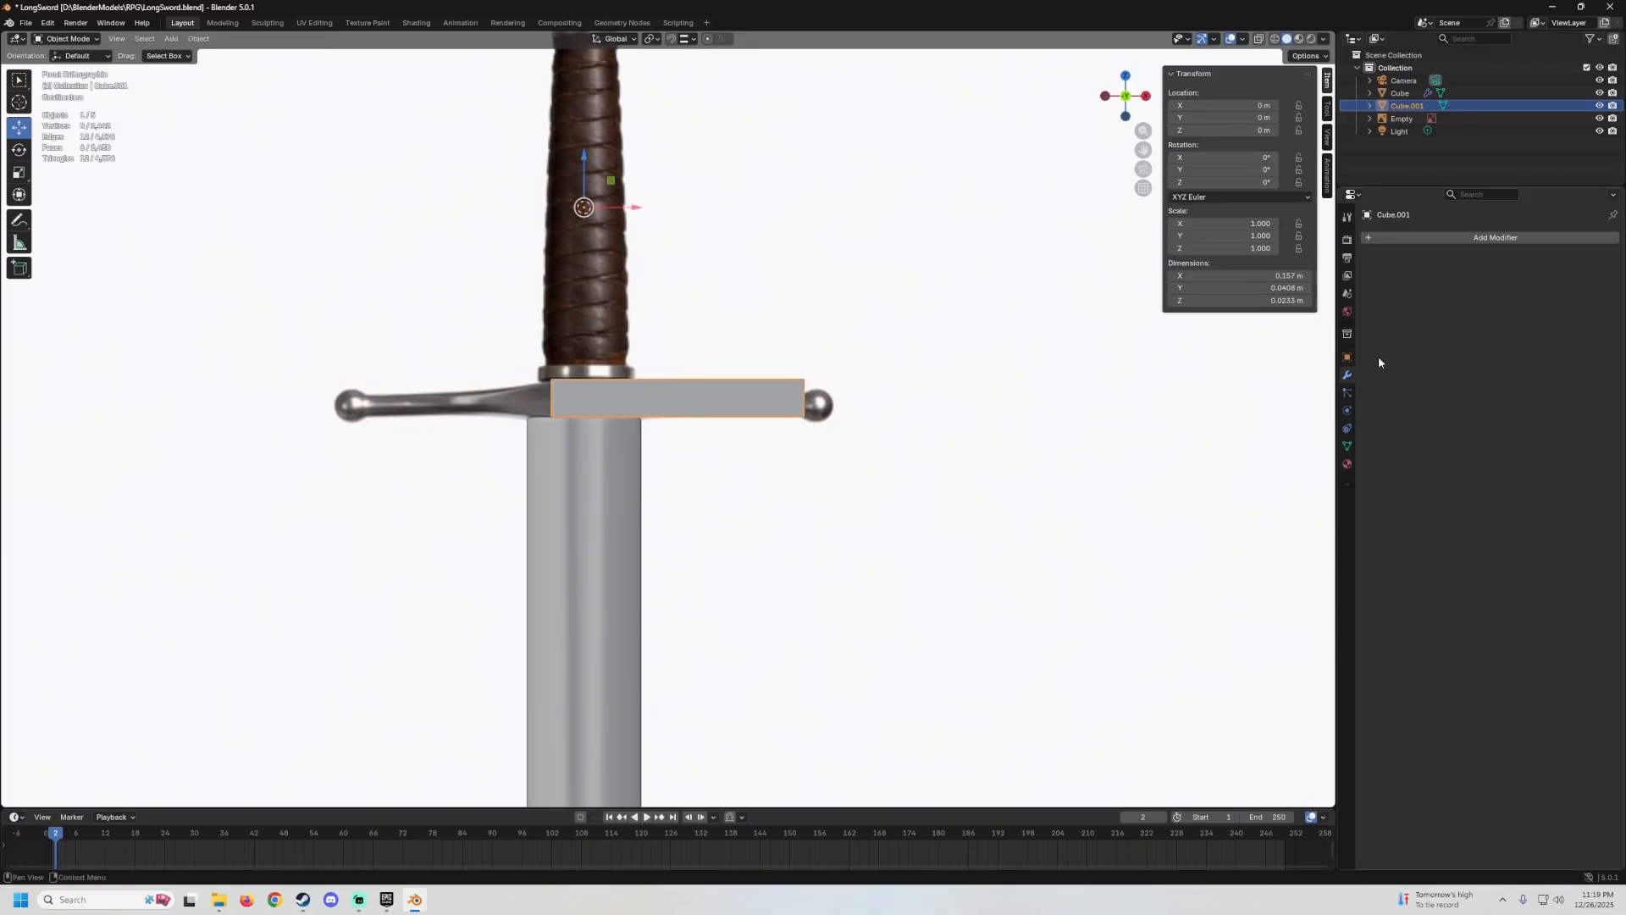
Add a Subdivision Surface modifier and an X-axis Mirror modifier to the guard.
{"action": "left_click", "coordinate": [1426, 244]}
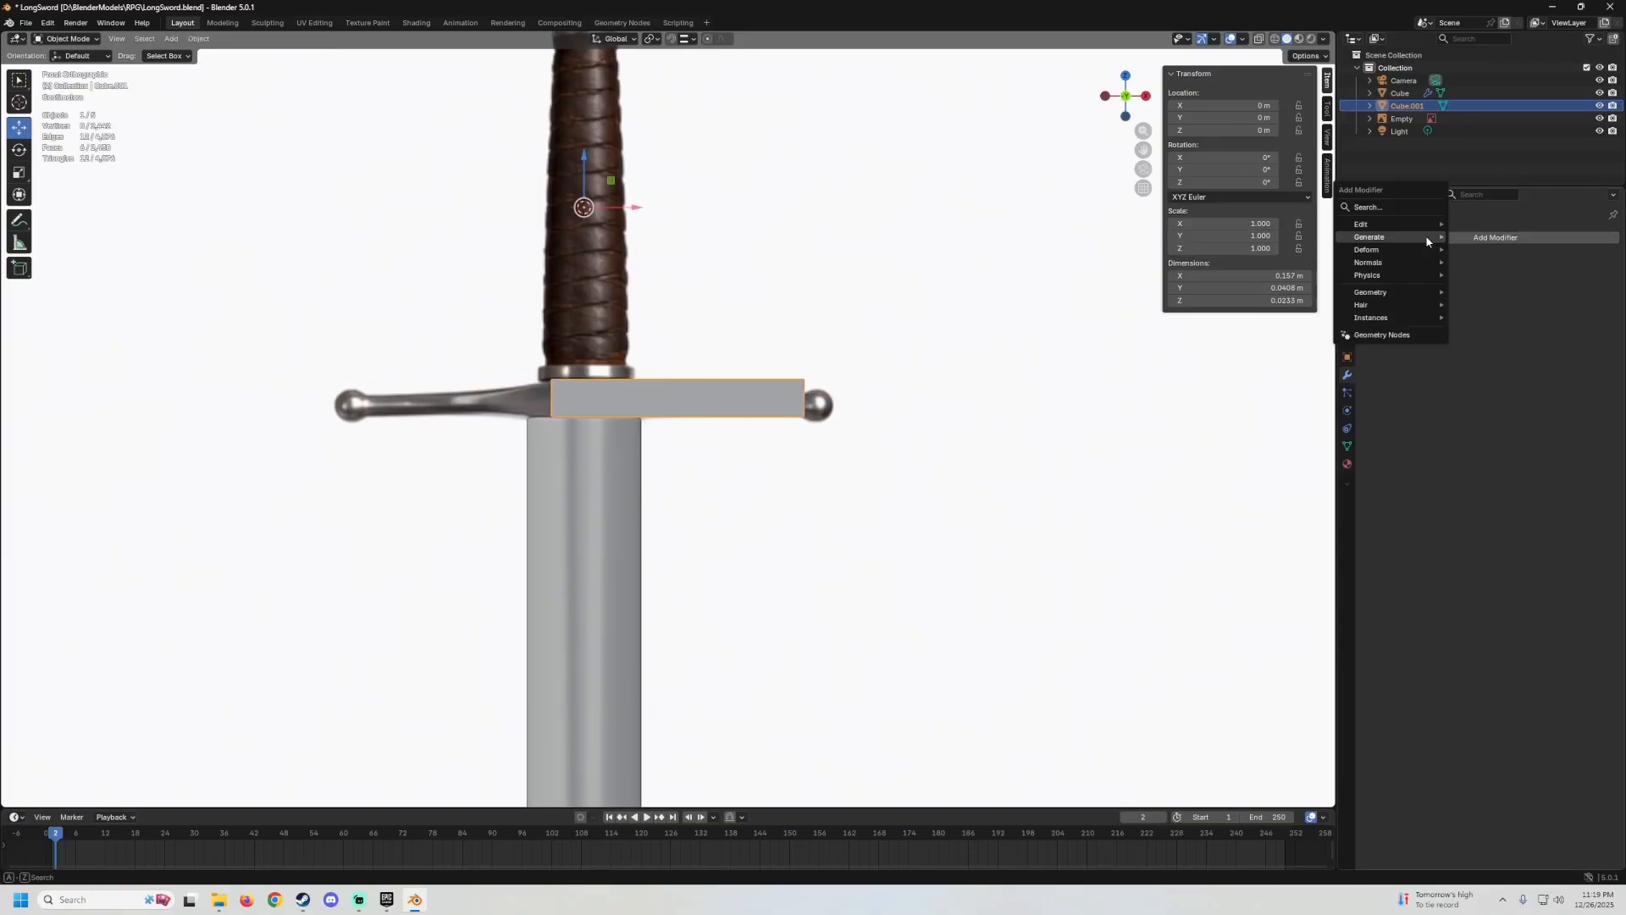
{"action": "mouse_move", "coordinate": [1428, 240]}
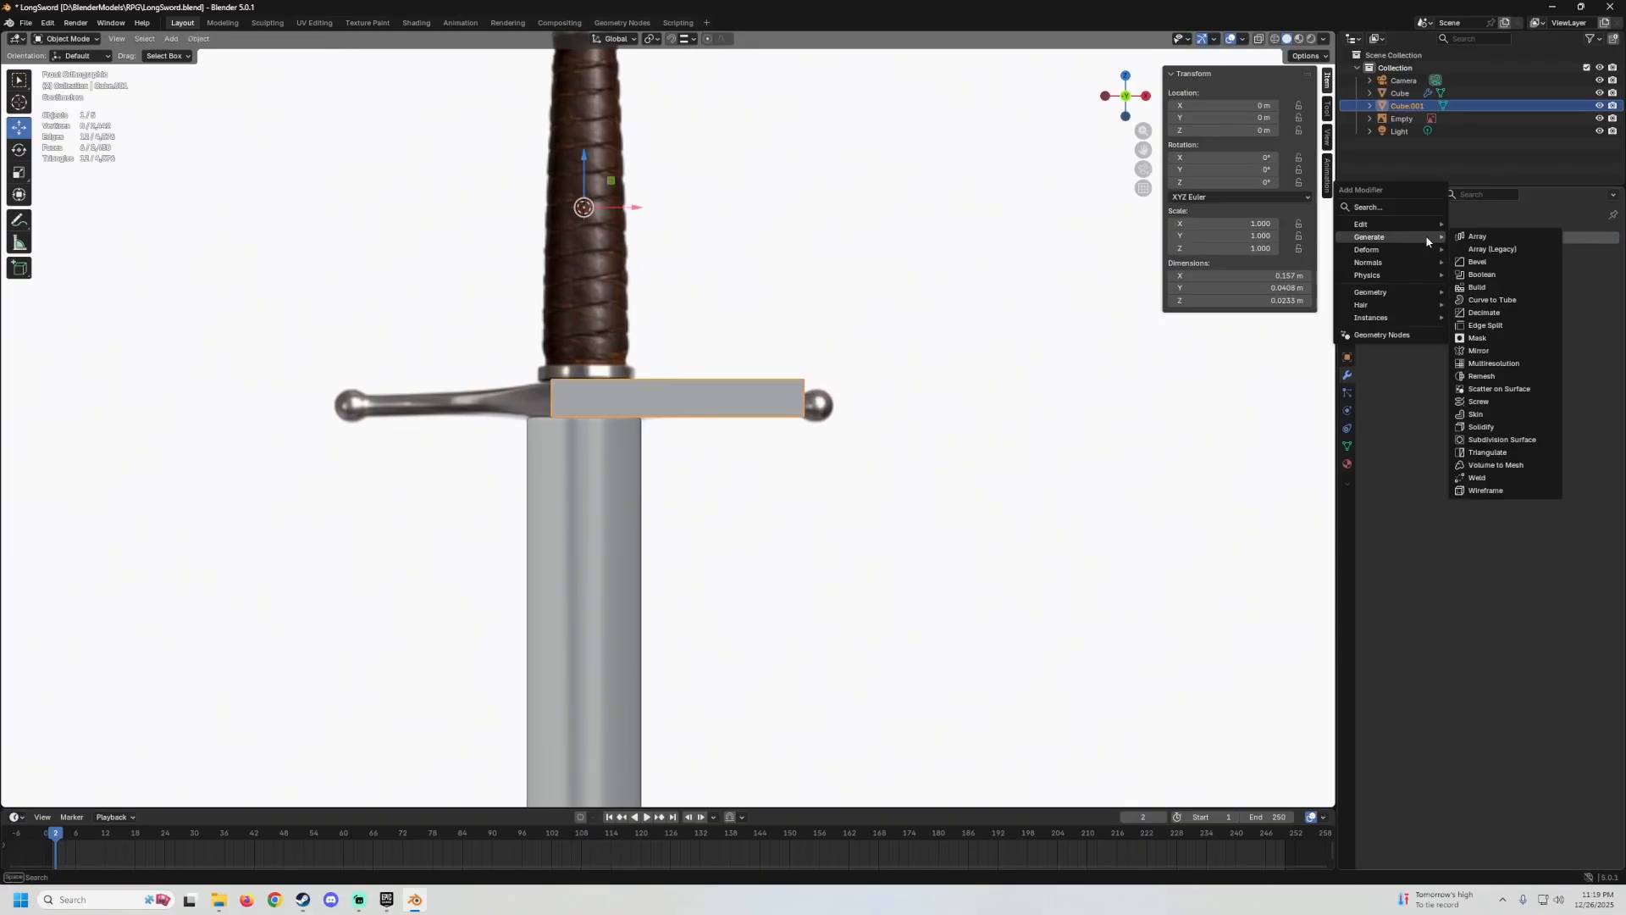
{"action": "left_click", "coordinate": [1513, 440]}
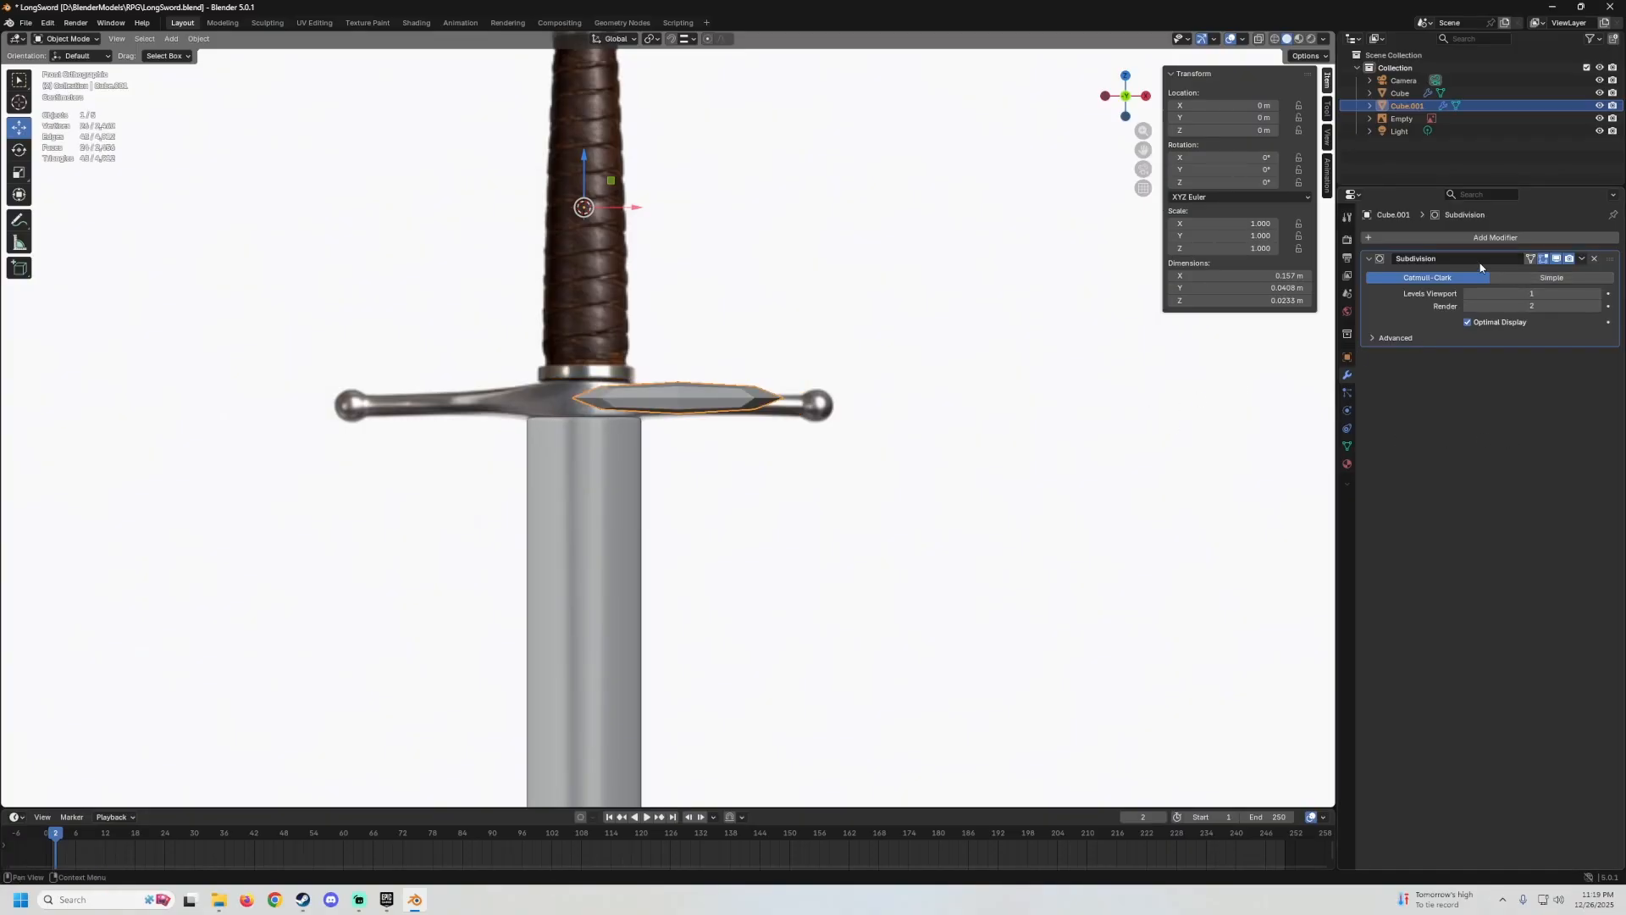
{"action": "left_click", "coordinate": [1443, 240]}
{"action": "mouse_move", "coordinate": [1444, 245]}
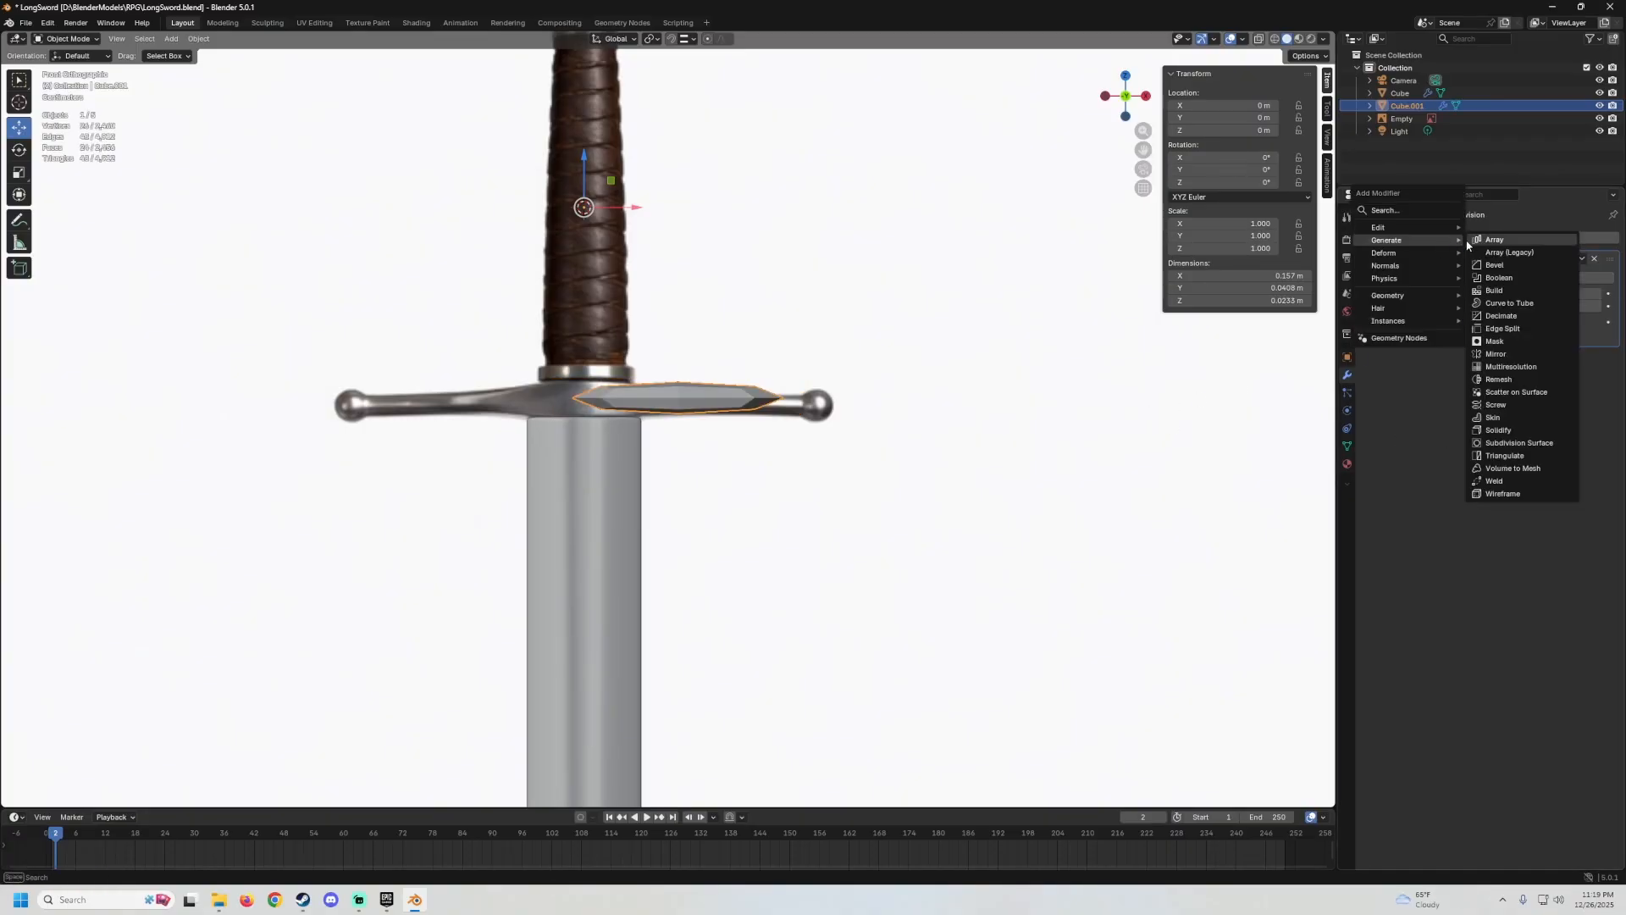
{"action": "left_click", "coordinate": [1497, 354]}
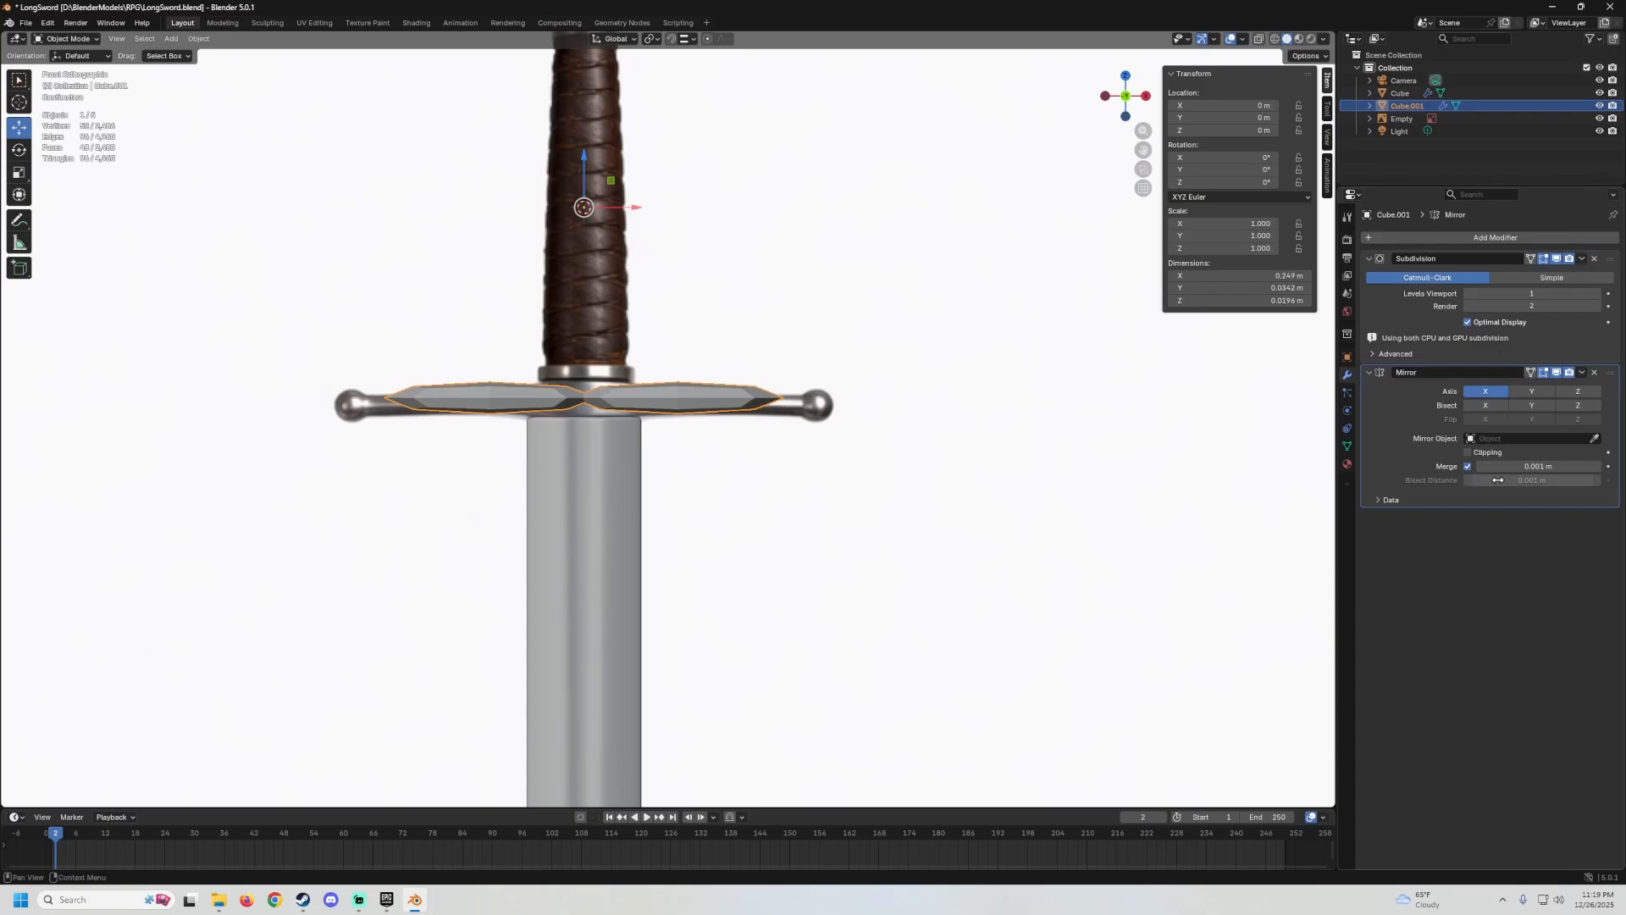
Enable Clipping on the Mirror modifier and move the guard's inner end face along X to the mirror plane at 0 m.
{"action": "middle_click_drag", "start_coordinate": [644, 424], "coordinate": [660, 446]}
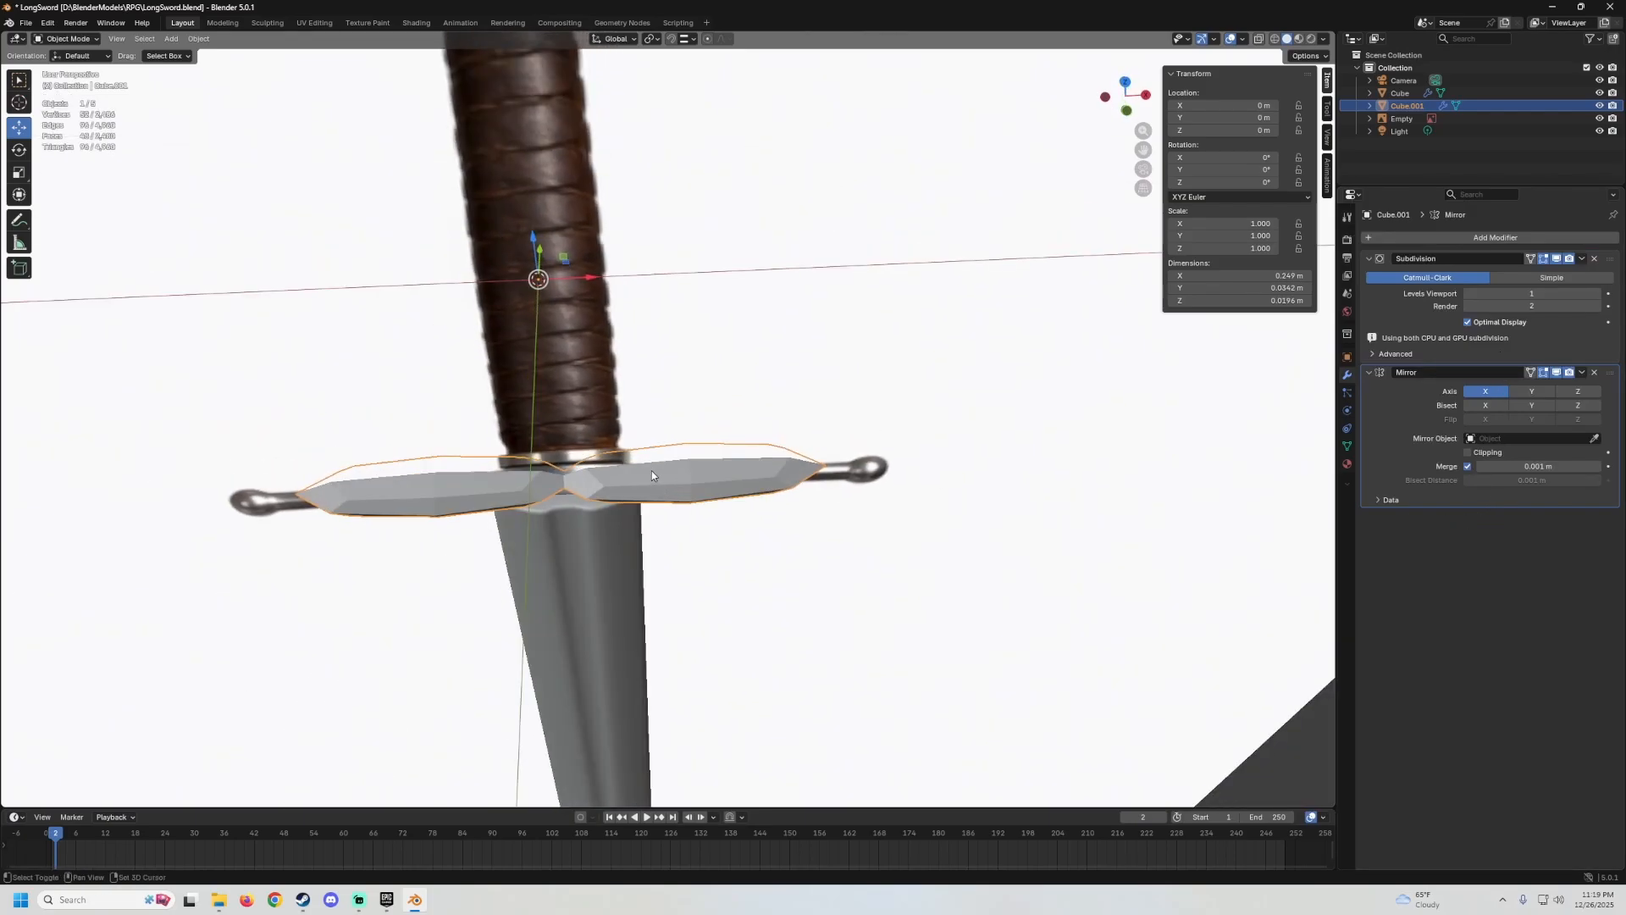
{"action": "middle_click_drag", "start_coordinate": [652, 476], "coordinate": [767, 348], "text": "shift"}
{"action": "scroll", "coordinate": [748, 375], "scroll_direction": "up", "scroll_amount": 2}
{"action": "key", "text": "Tab"}
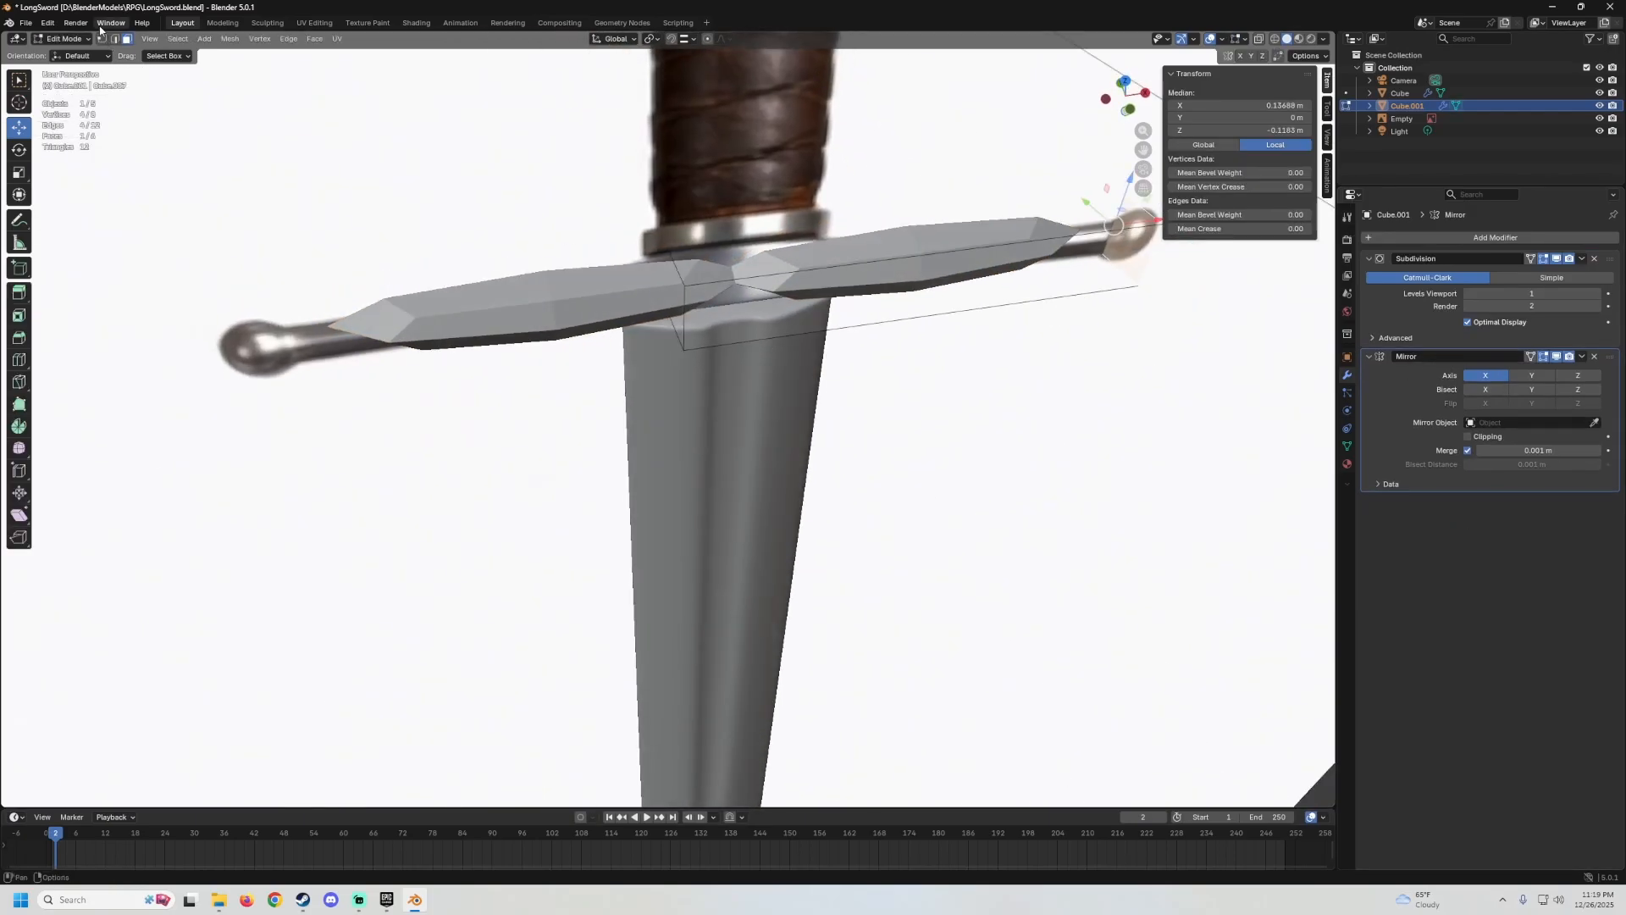
{"action": "middle_click_drag", "start_coordinate": [676, 282], "coordinate": [678, 313]}
{"action": "key", "text": "g"}
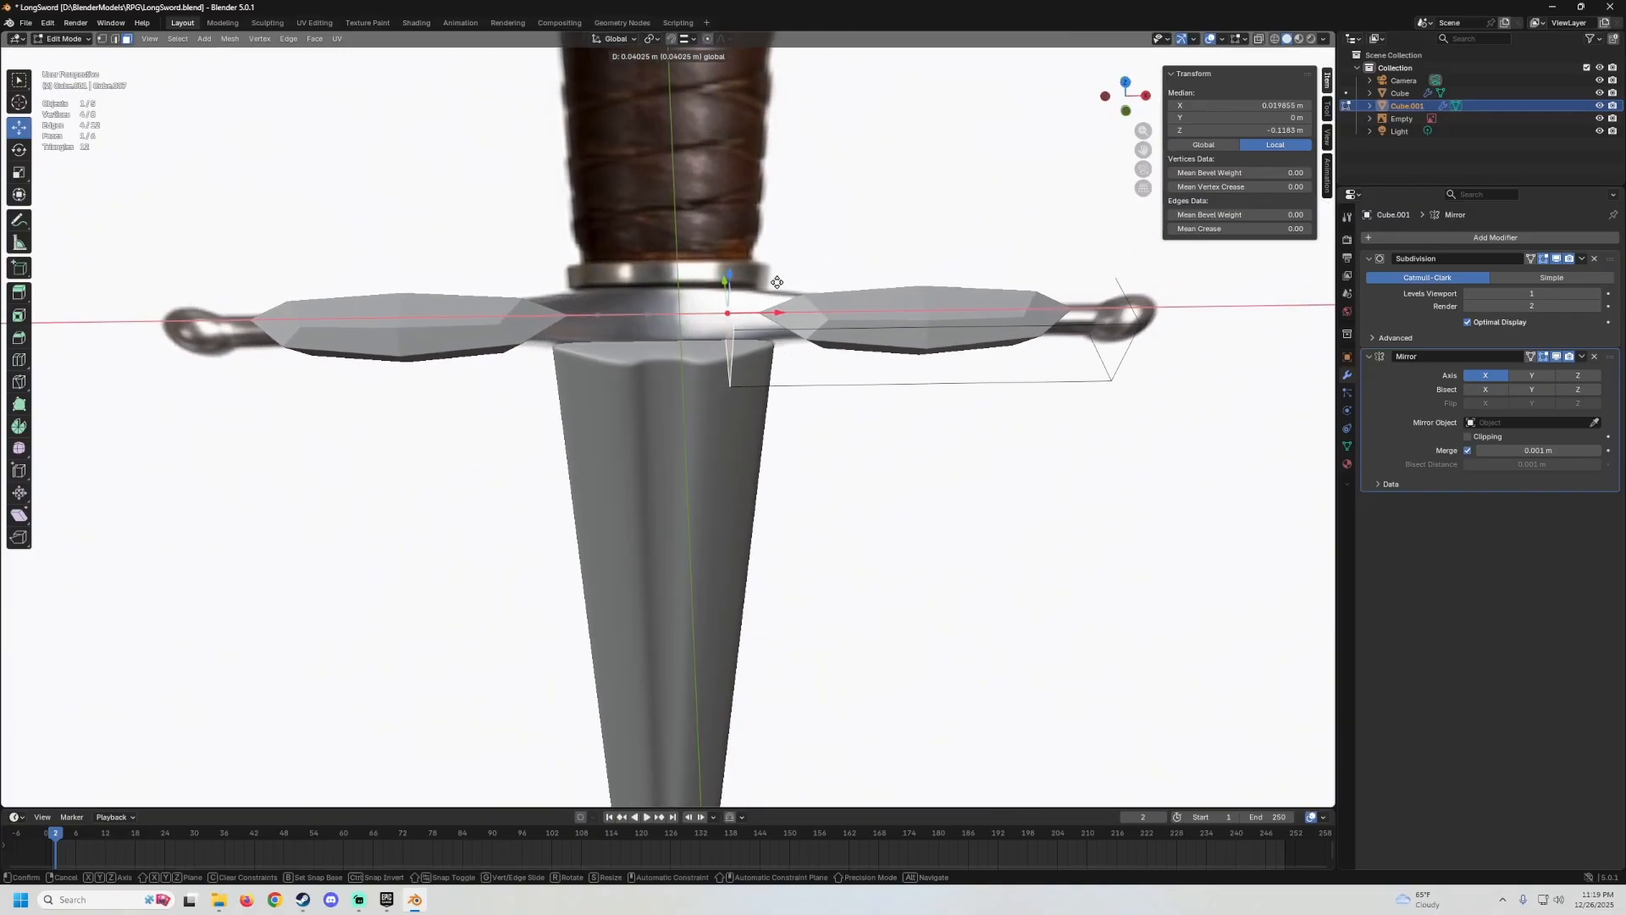
{"action": "left_click", "coordinate": [749, 286]}
{"action": "middle_click_drag", "start_coordinate": [750, 287], "coordinate": [624, 226]}
{"action": "middle_click_drag", "start_coordinate": [764, 282], "coordinate": [735, 355], "text": "shift"}
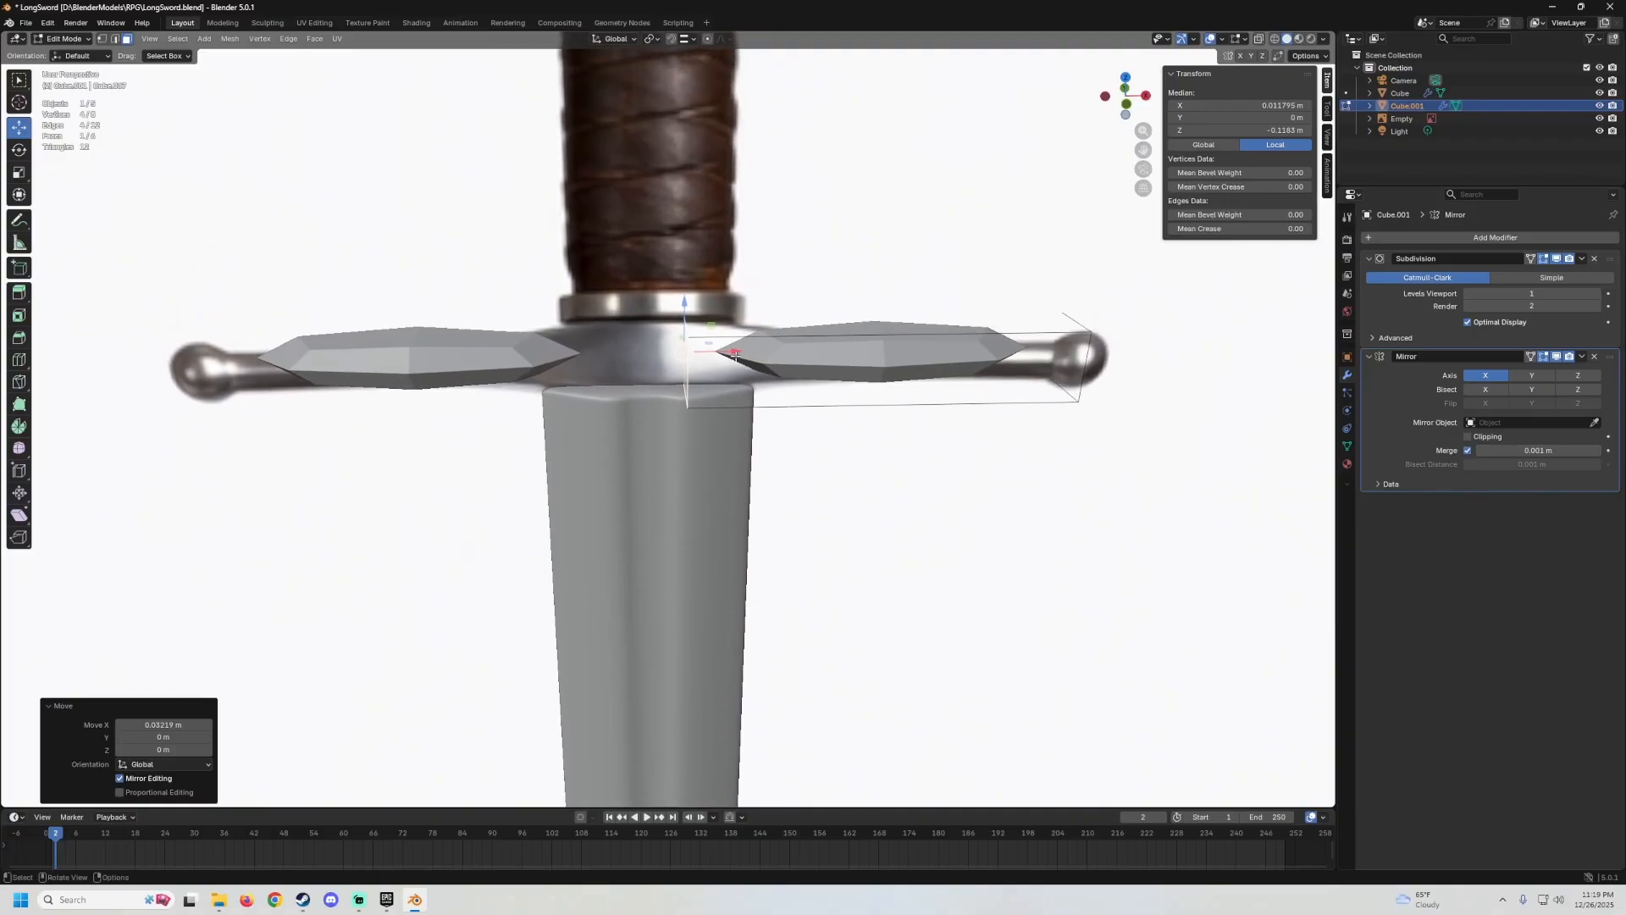
{"action": "scroll", "coordinate": [727, 342], "scroll_direction": "down", "scroll_amount": 2}
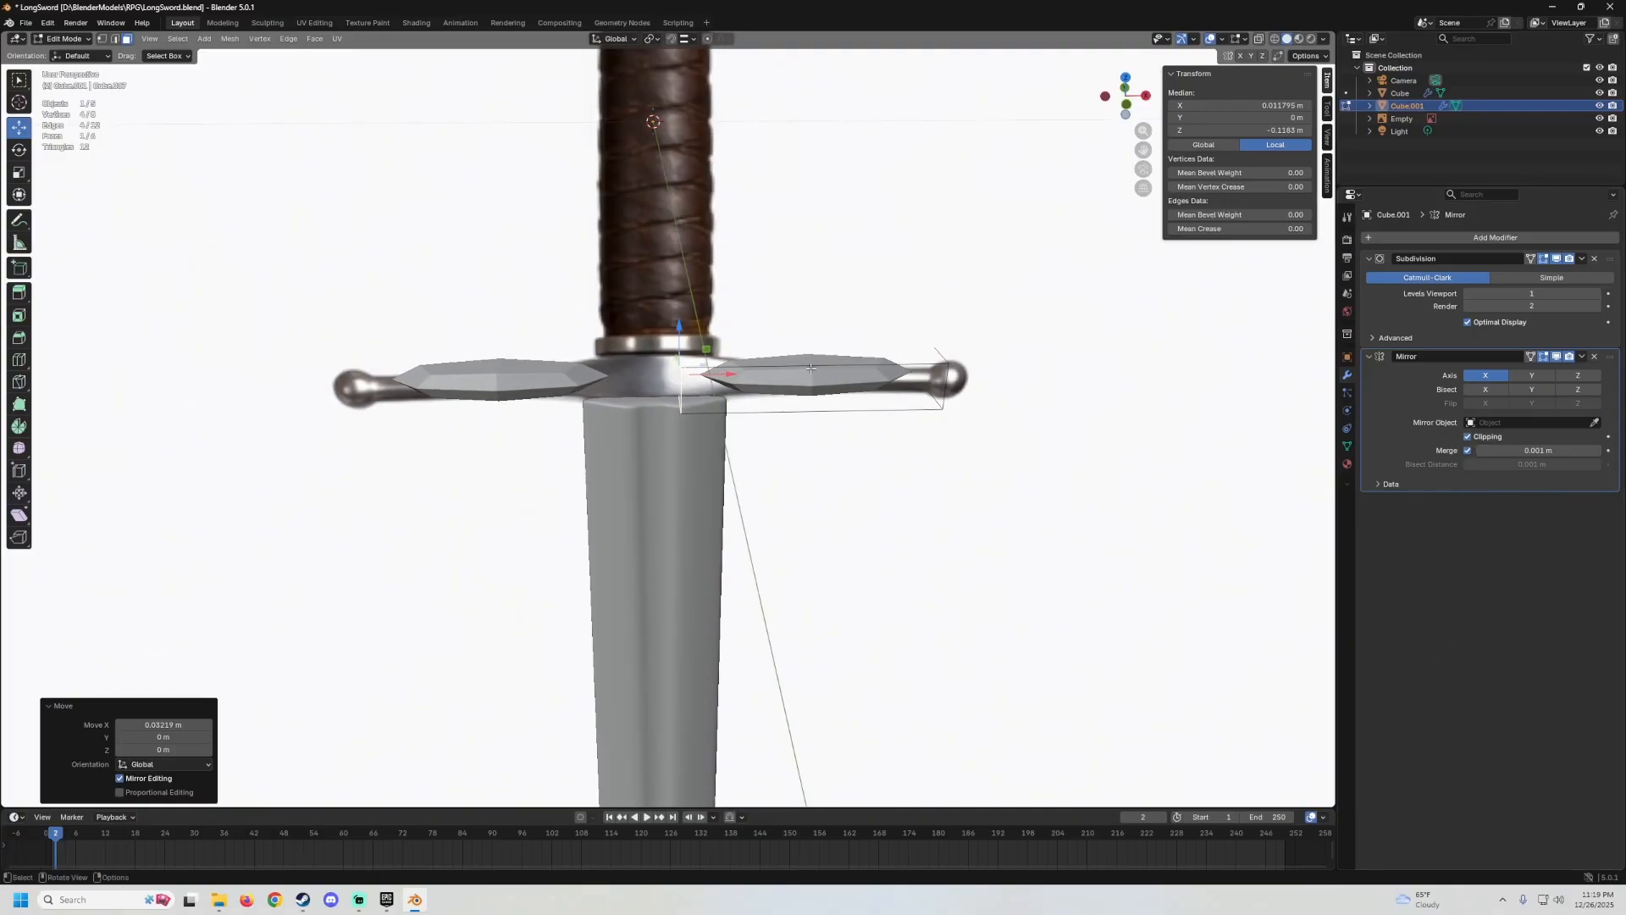
{"action": "left_click_drag", "start_coordinate": [728, 374], "coordinate": [679, 371]}
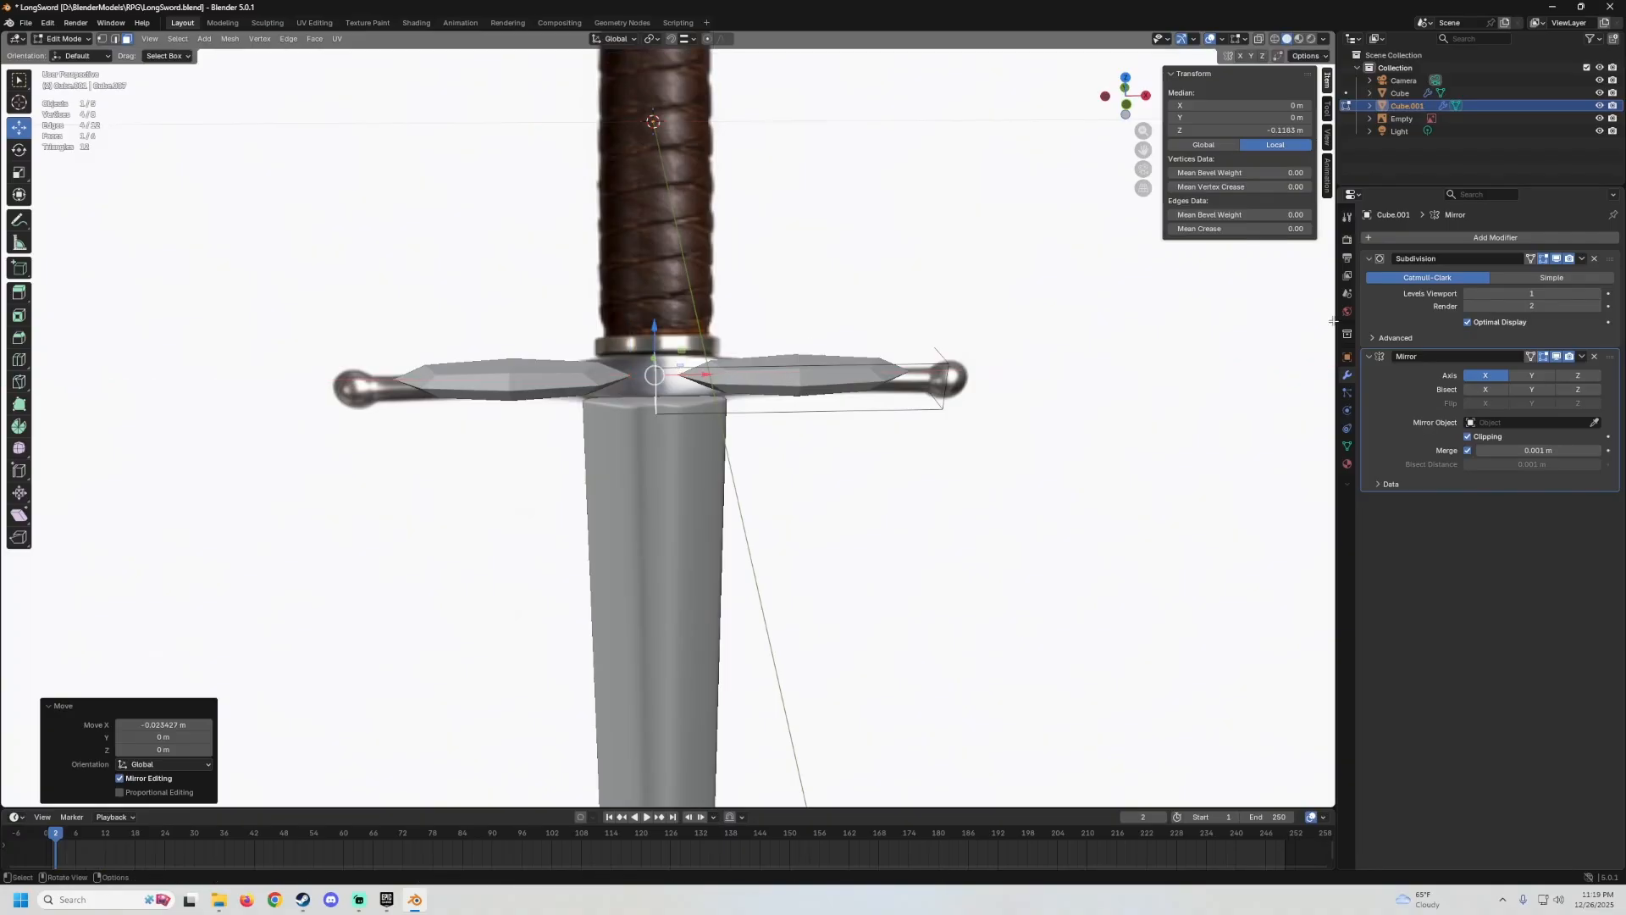
Reorder the guard's modifiers so that Mirror comes before Subdivision.
{"action": "left_click_drag", "start_coordinate": [1610, 365], "coordinate": [1610, 259]}
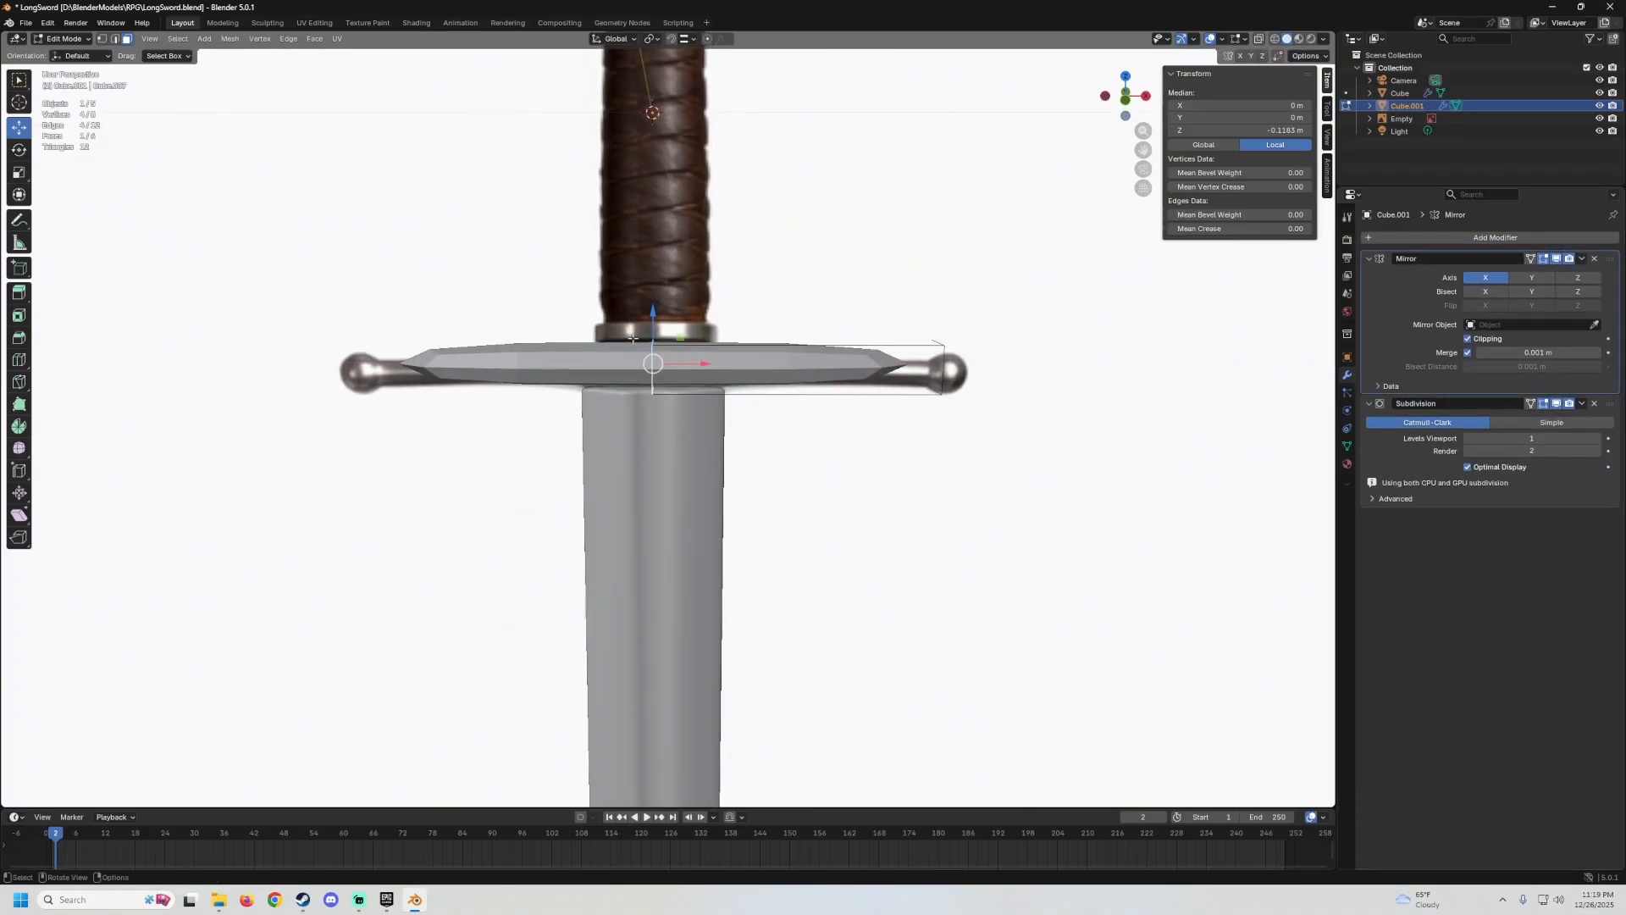
{"action": "scroll", "coordinate": [679, 355], "scroll_direction": "up", "scroll_amount": 3}
{"action": "scroll", "coordinate": [630, 376], "scroll_direction": "down", "scroll_amount": 1}
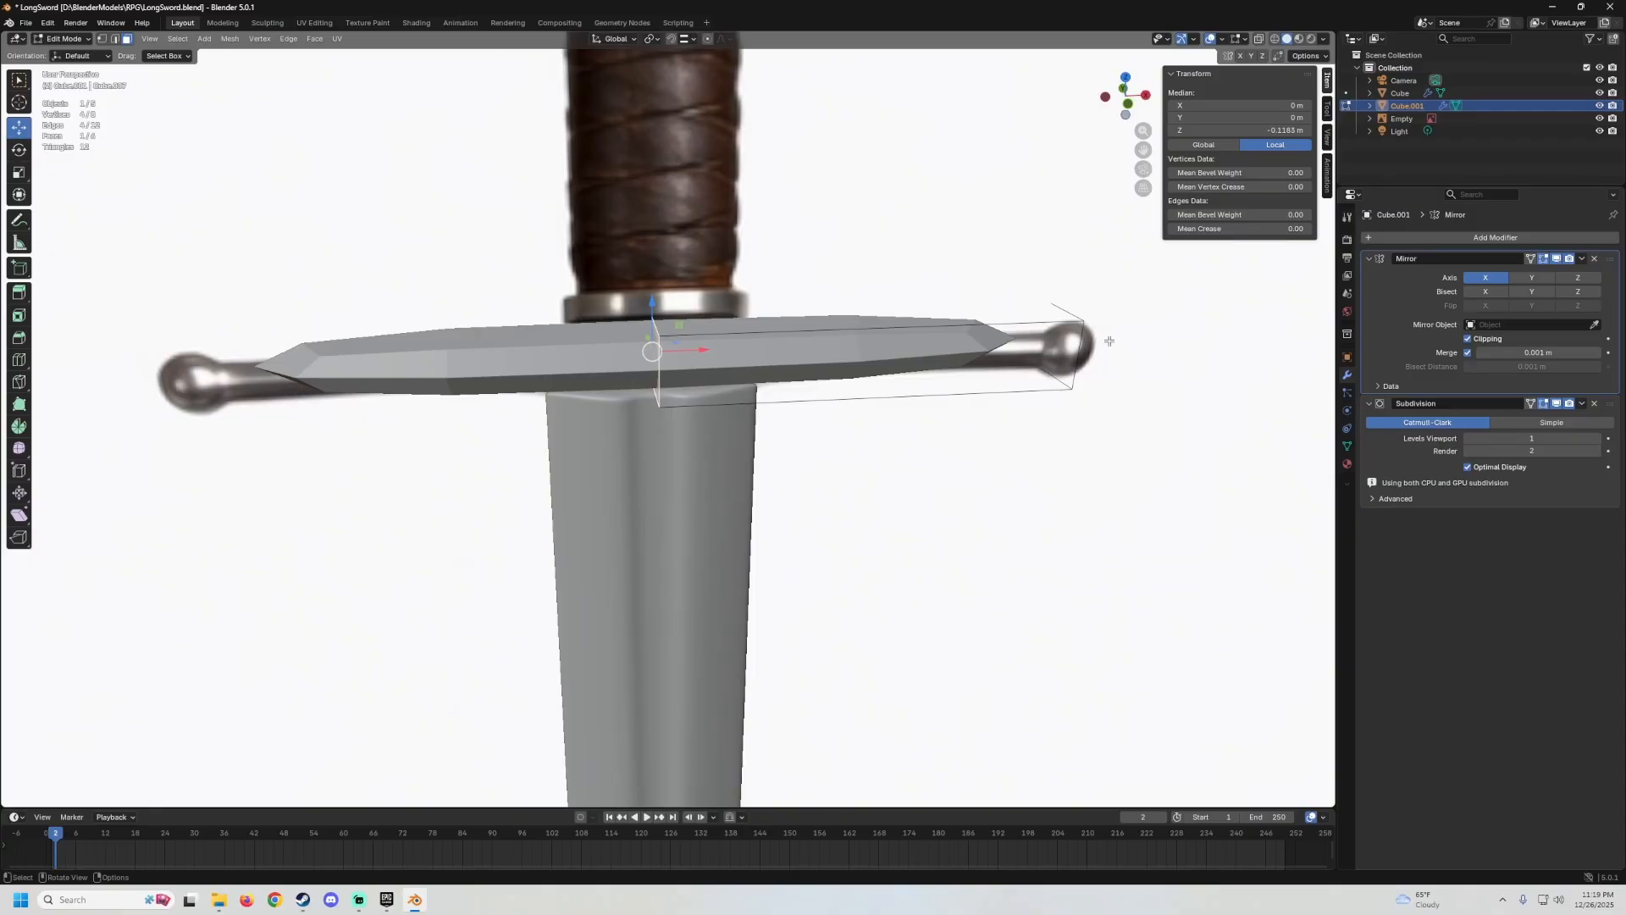
Compare the modifier orders by moving Mirror below Subdivision and back above it.
{"action": "left_click_drag", "start_coordinate": [1610, 259], "coordinate": [1610, 373]}
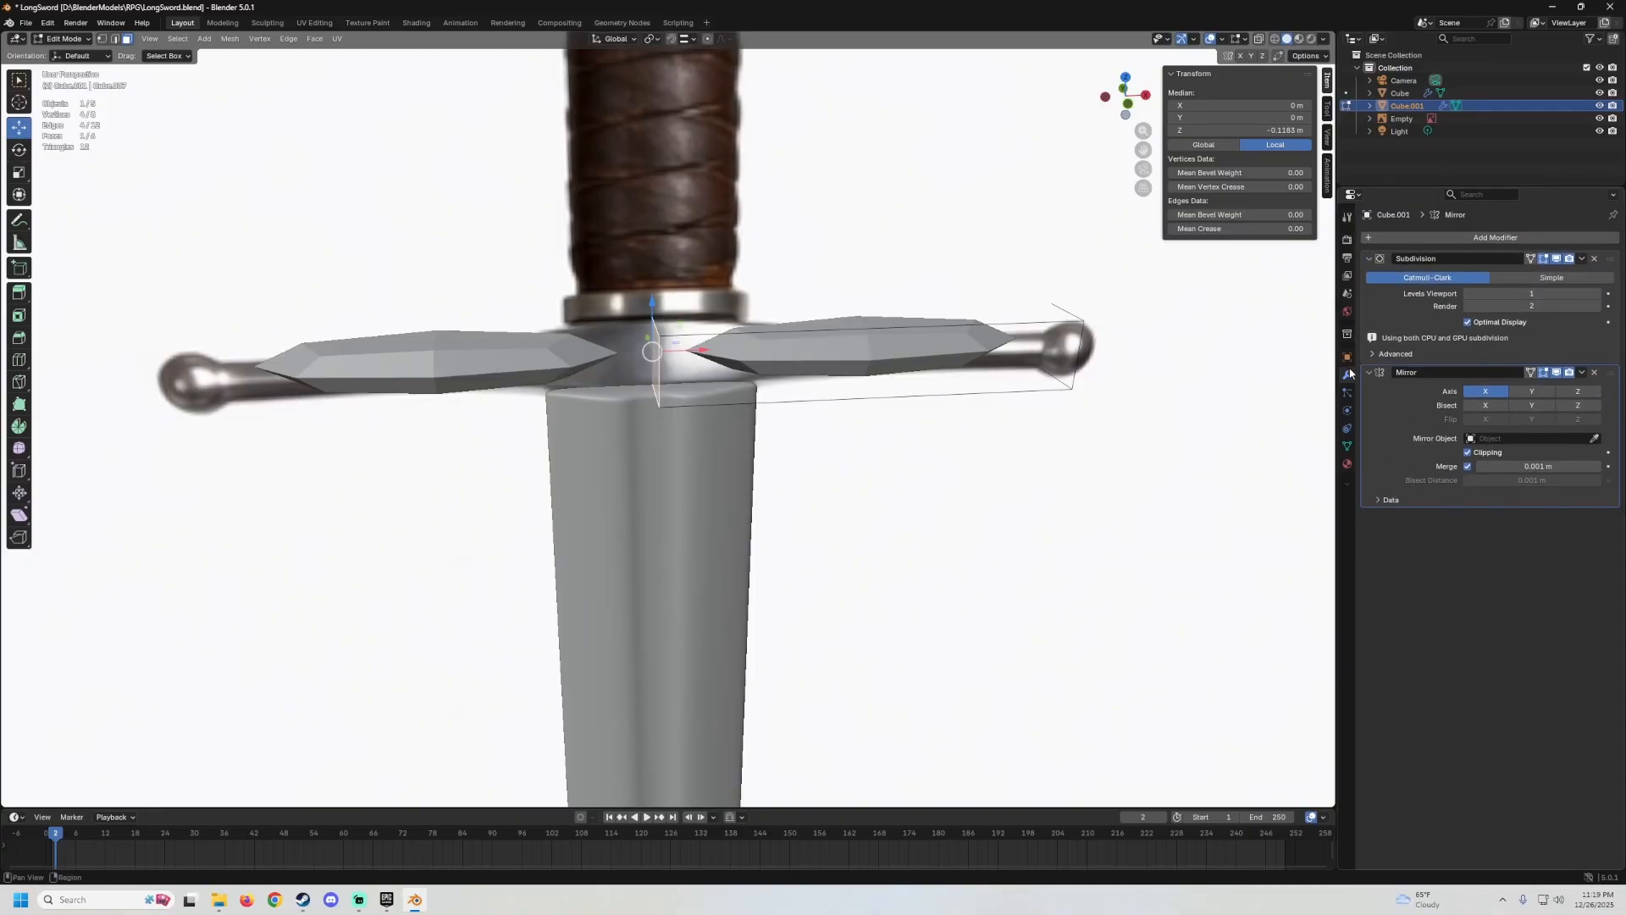
{"action": "left_click_drag", "start_coordinate": [1610, 373], "coordinate": [1600, 427]}
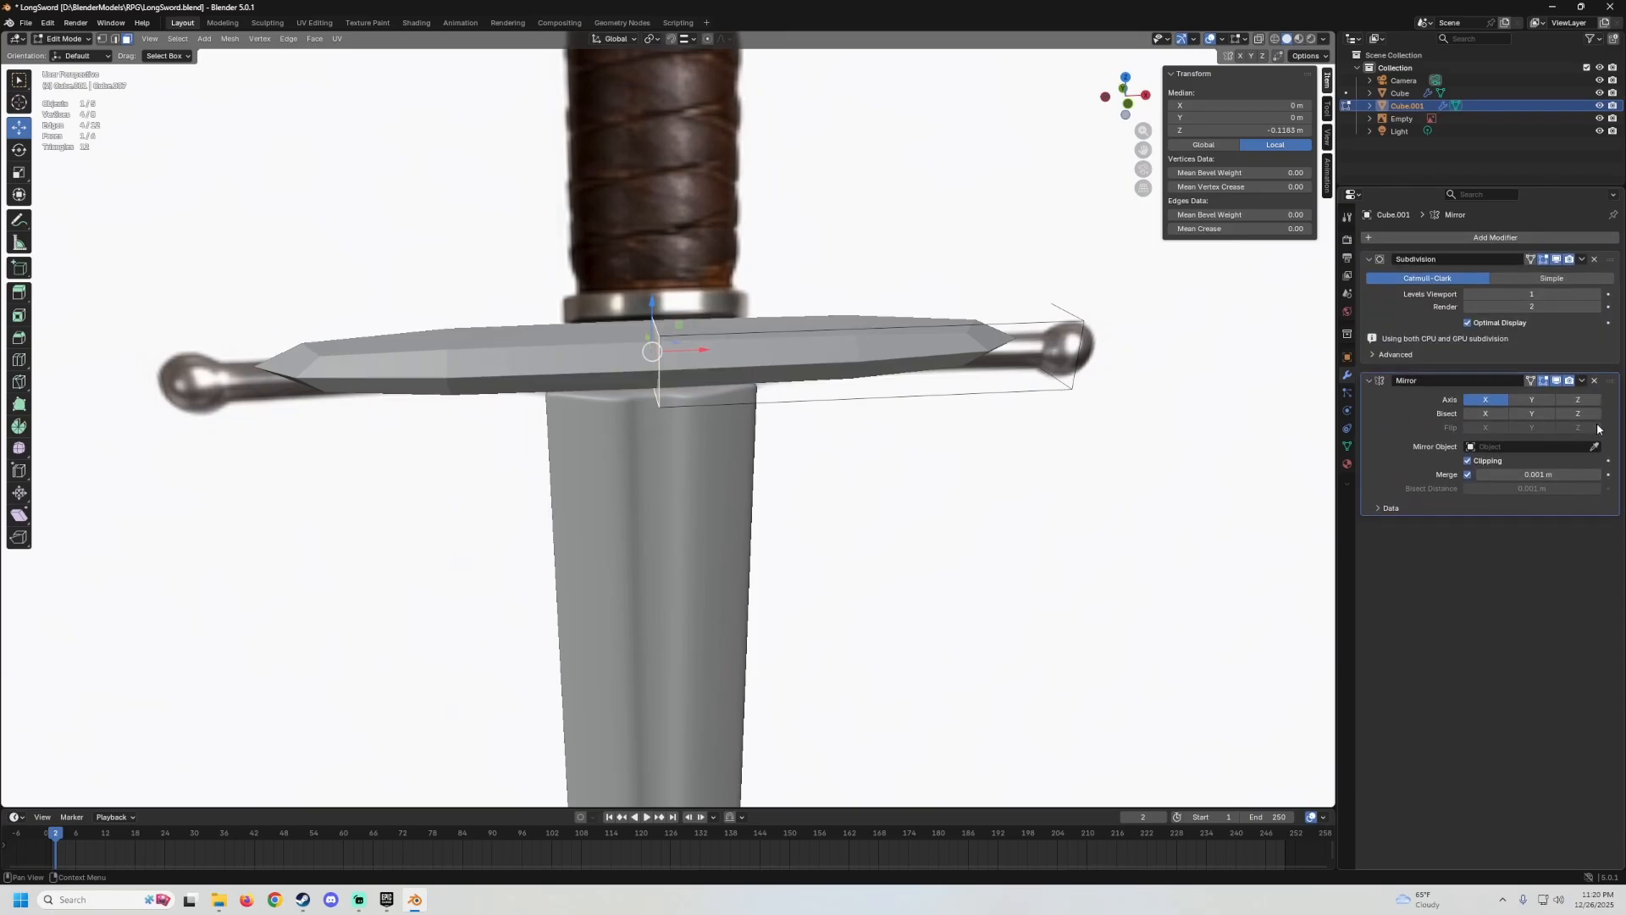
{"action": "left_click_drag", "start_coordinate": [1600, 372], "coordinate": [1600, 240]}
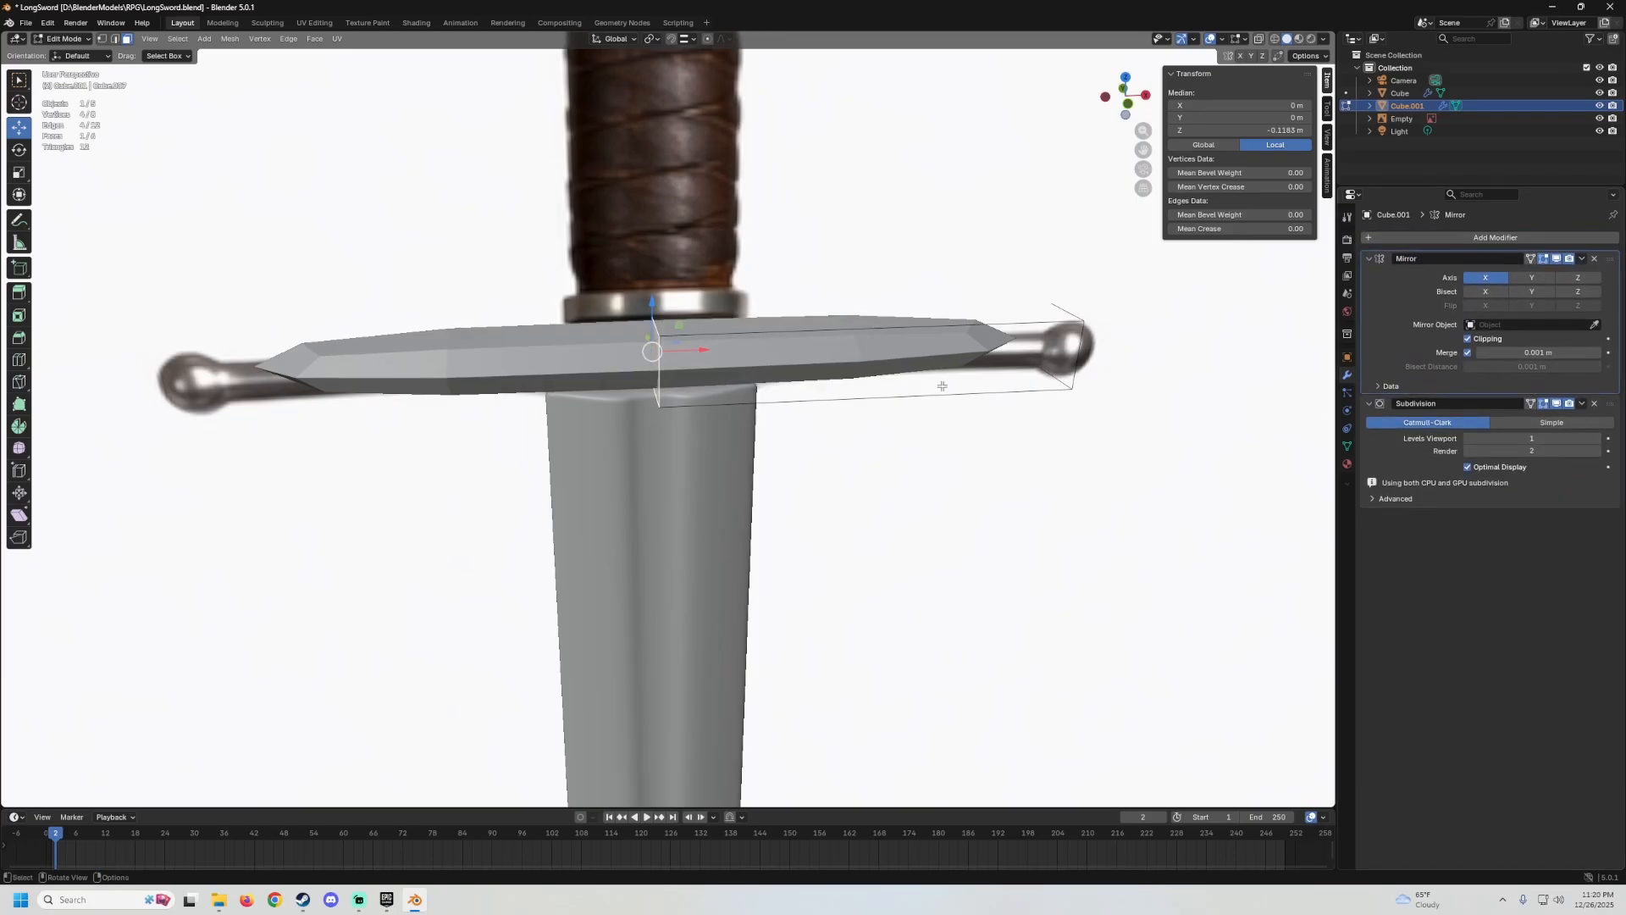
{"action": "scroll", "coordinate": [802, 341], "scroll_direction": "down", "scroll_amount": 4}
{"action": "middle_click_drag", "start_coordinate": [802, 341], "coordinate": [791, 352]}
{"action": "scroll", "coordinate": [791, 352], "scroll_direction": "up", "scroll_amount": 2}
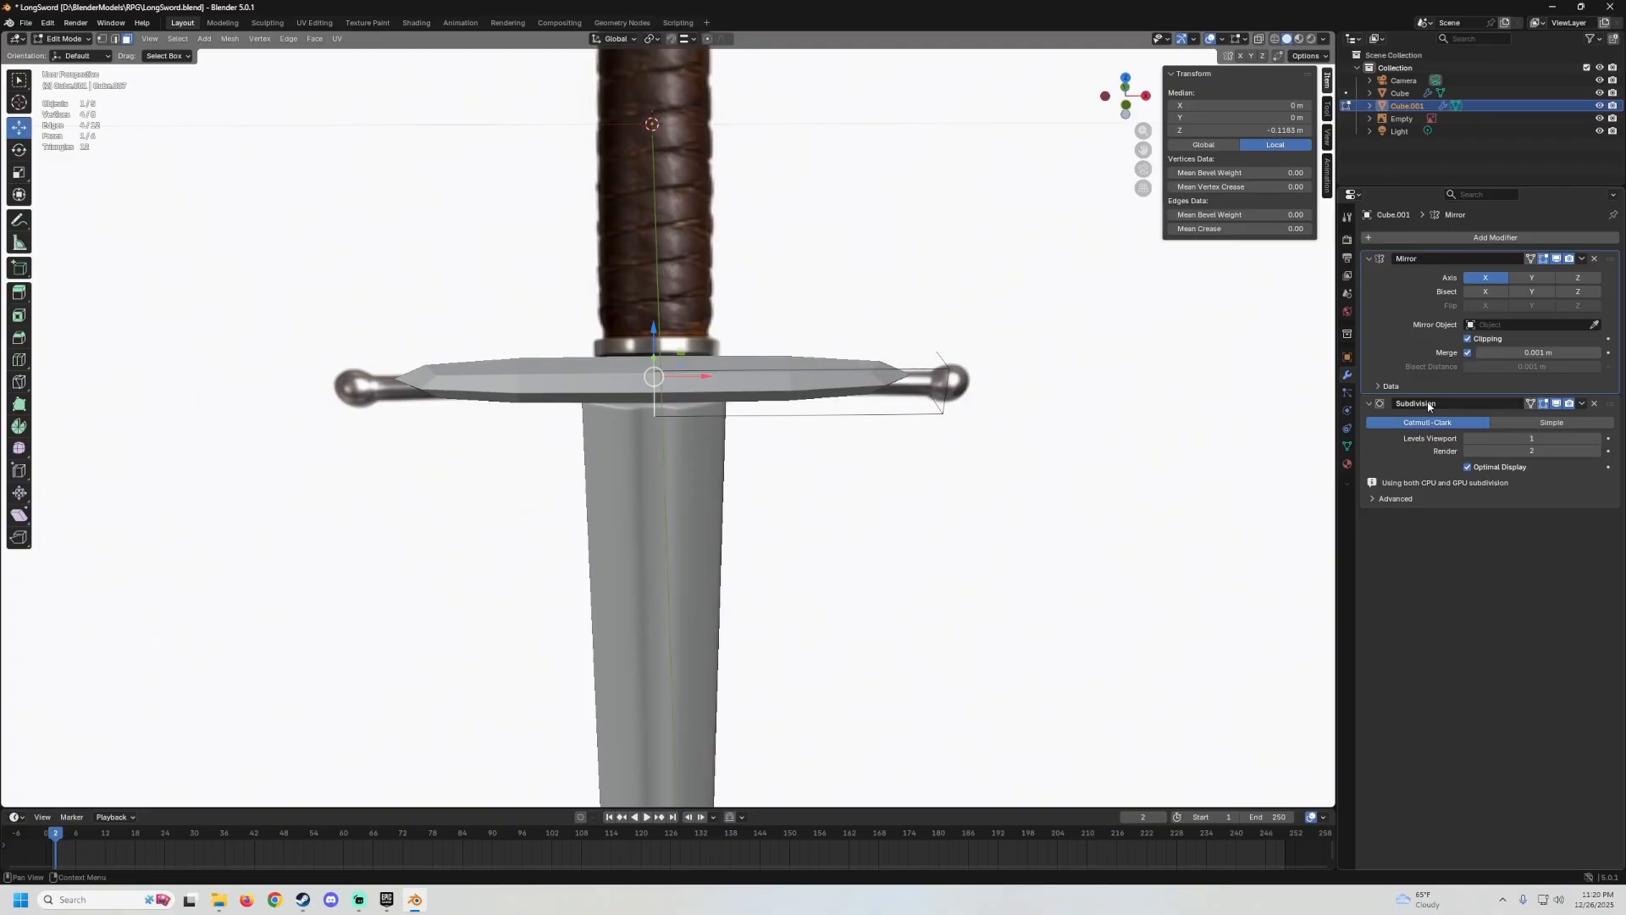
Delete the guard's hidden inner end face at the mirror plane.
{"action": "scroll", "coordinate": [651, 292], "scroll_direction": "up", "scroll_amount": 4}
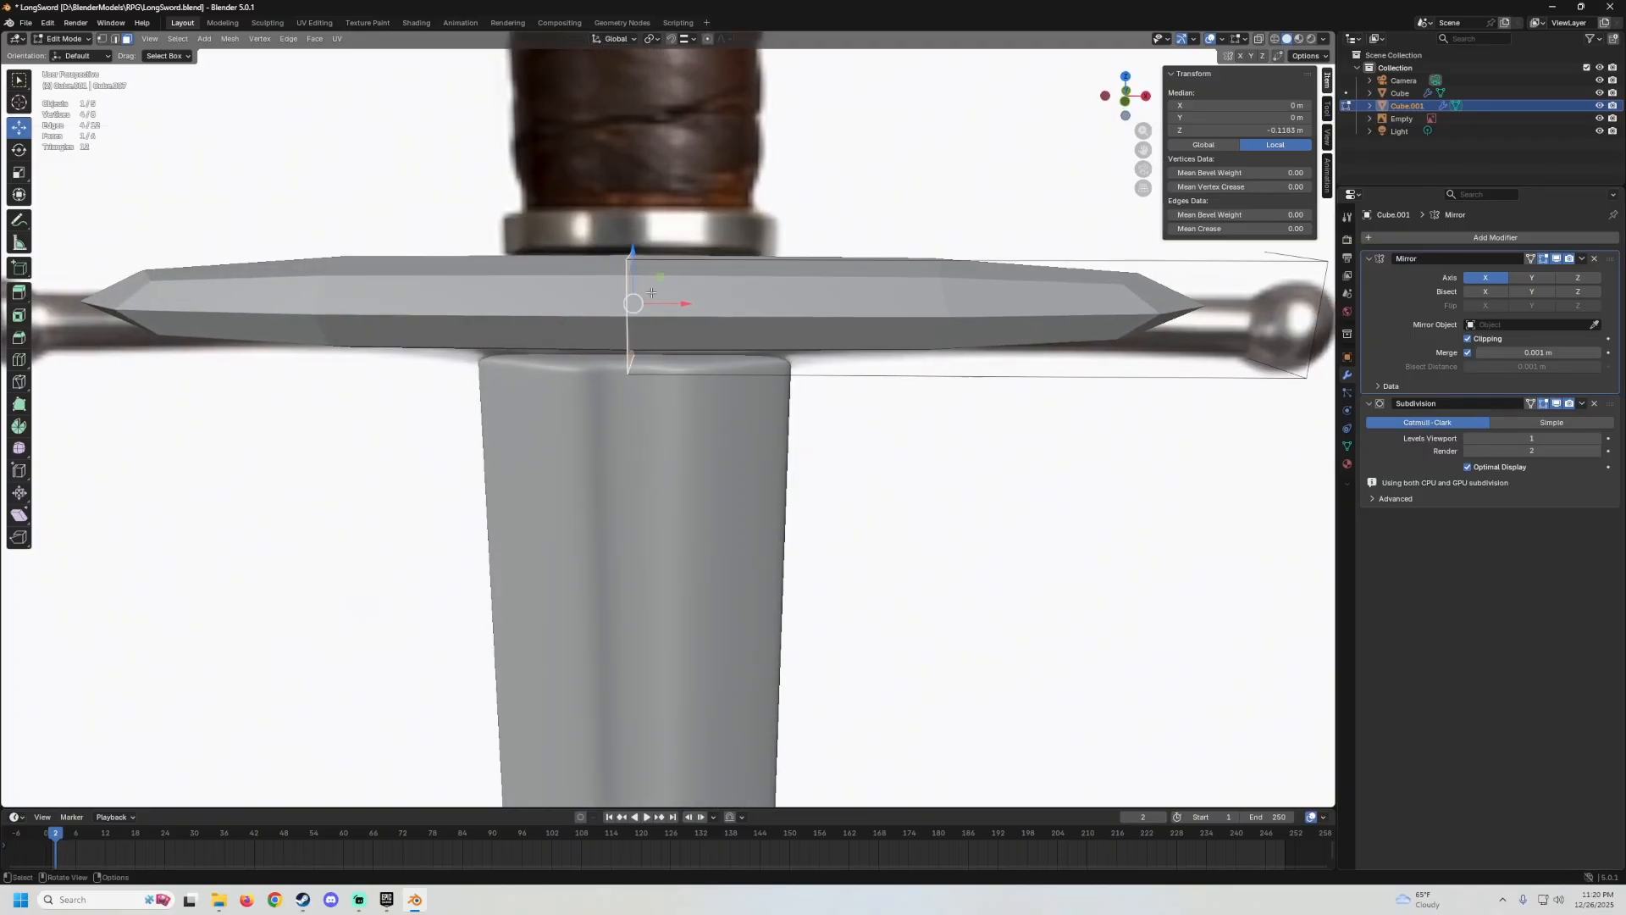
{"action": "middle_click_drag", "start_coordinate": [652, 293], "coordinate": [606, 437]}
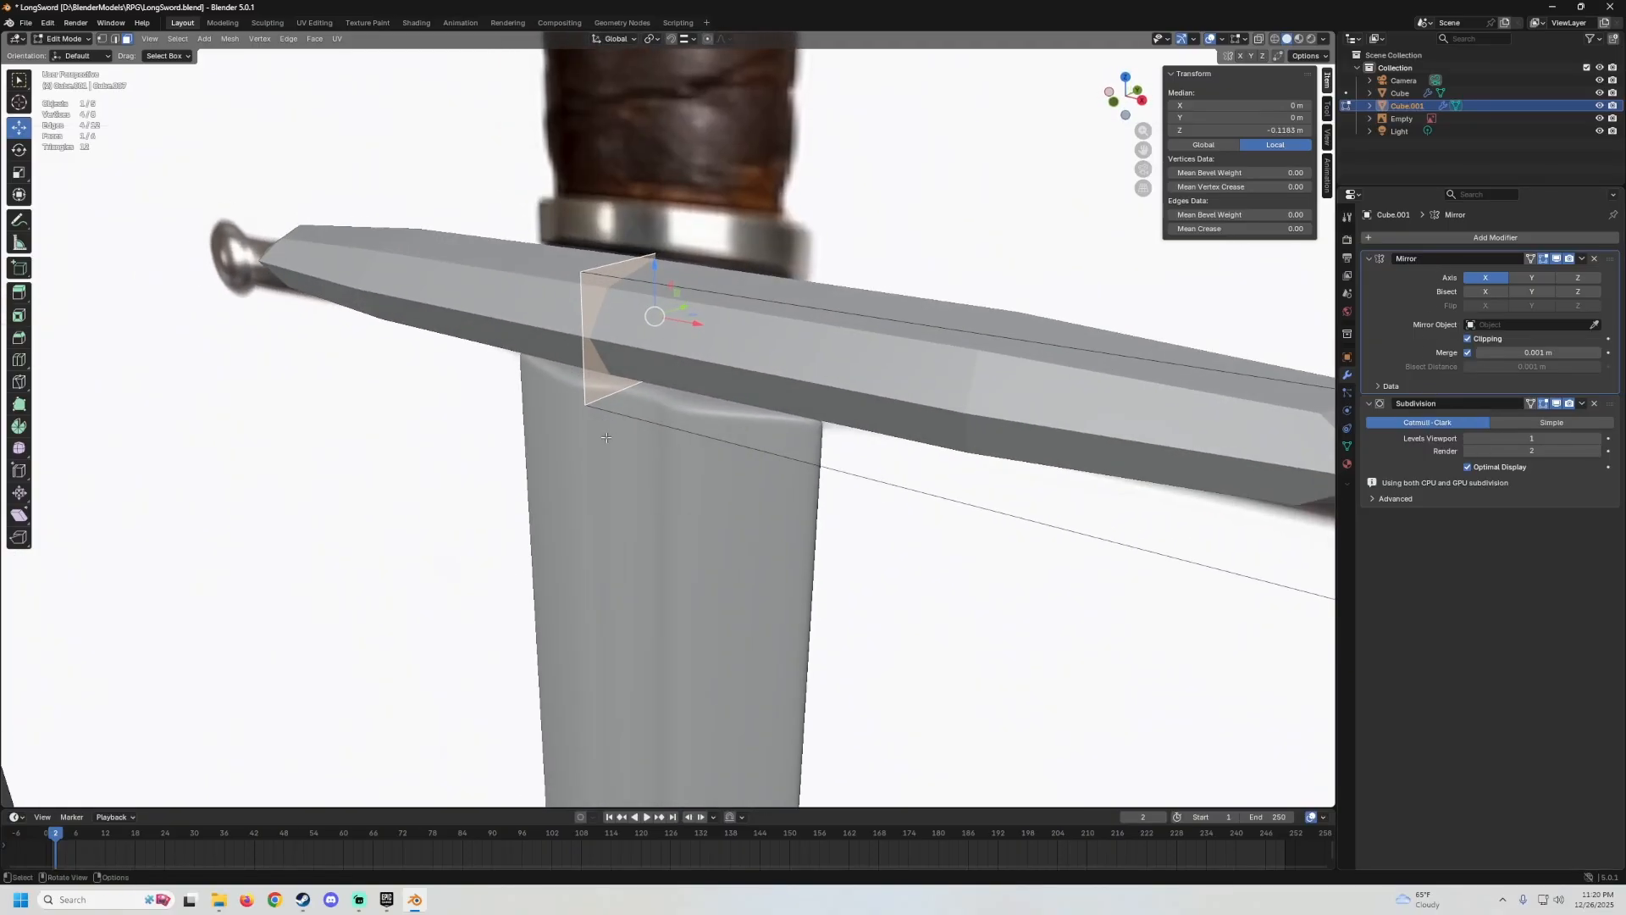
{"action": "middle_click_drag", "start_coordinate": [720, 373], "coordinate": [705, 429]}
{"action": "scroll", "coordinate": [665, 373], "scroll_direction": "up", "scroll_amount": 2}
{"action": "scroll", "coordinate": [705, 428], "scroll_direction": "up", "scroll_amount": 2}
{"action": "scroll", "coordinate": [706, 428], "scroll_direction": "up", "scroll_amount": 5}
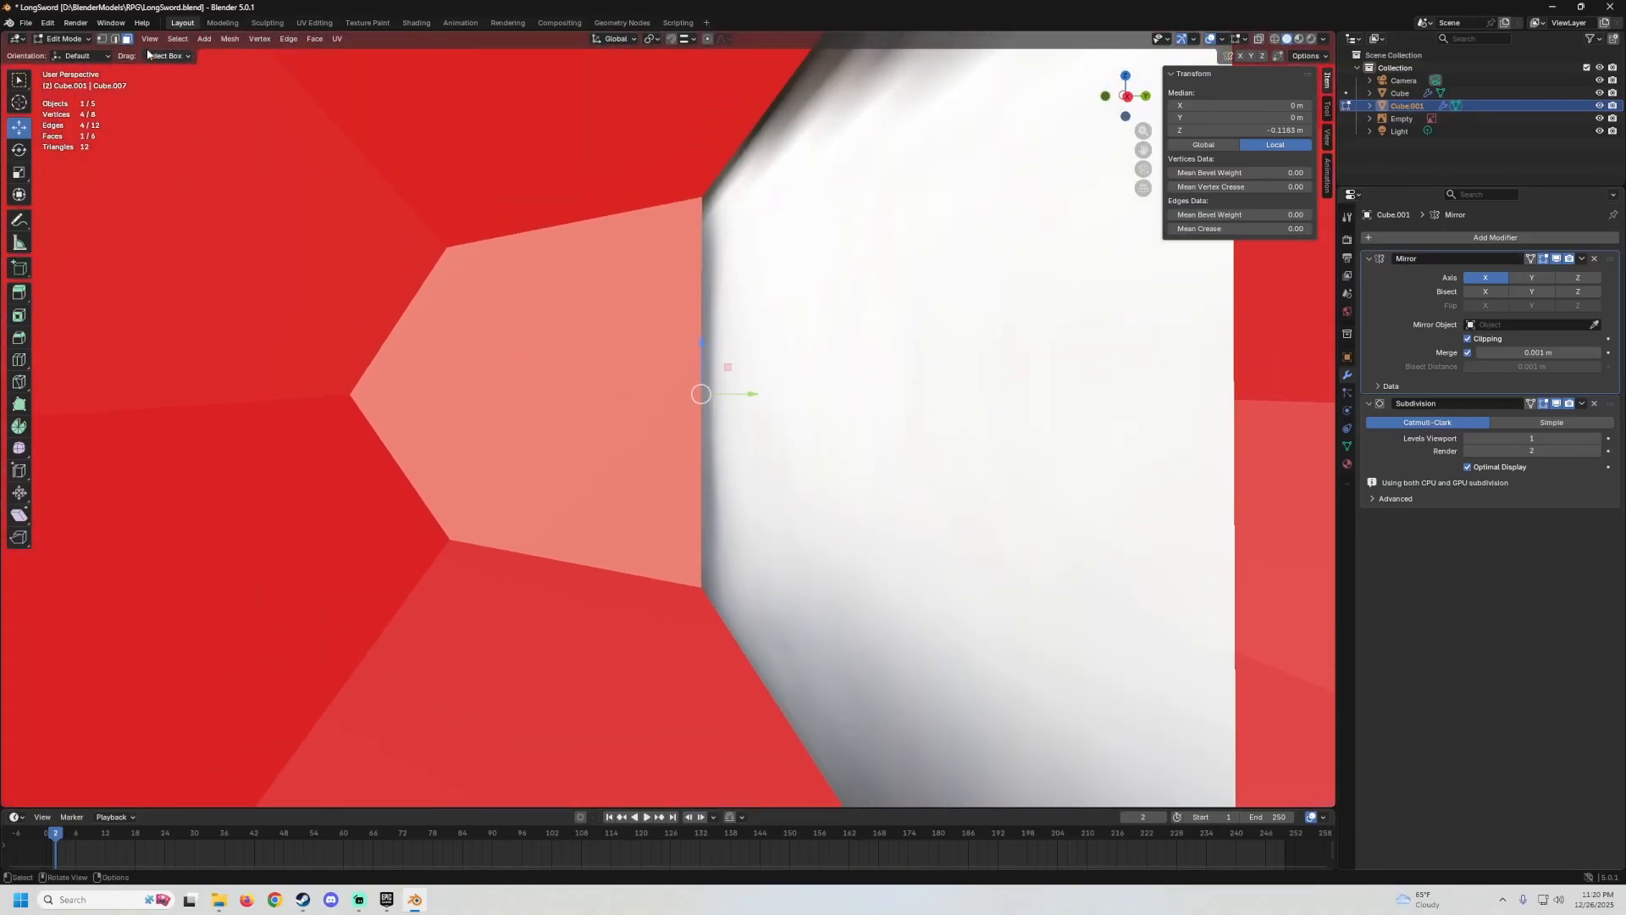
{"action": "right_click", "coordinate": [580, 324]}
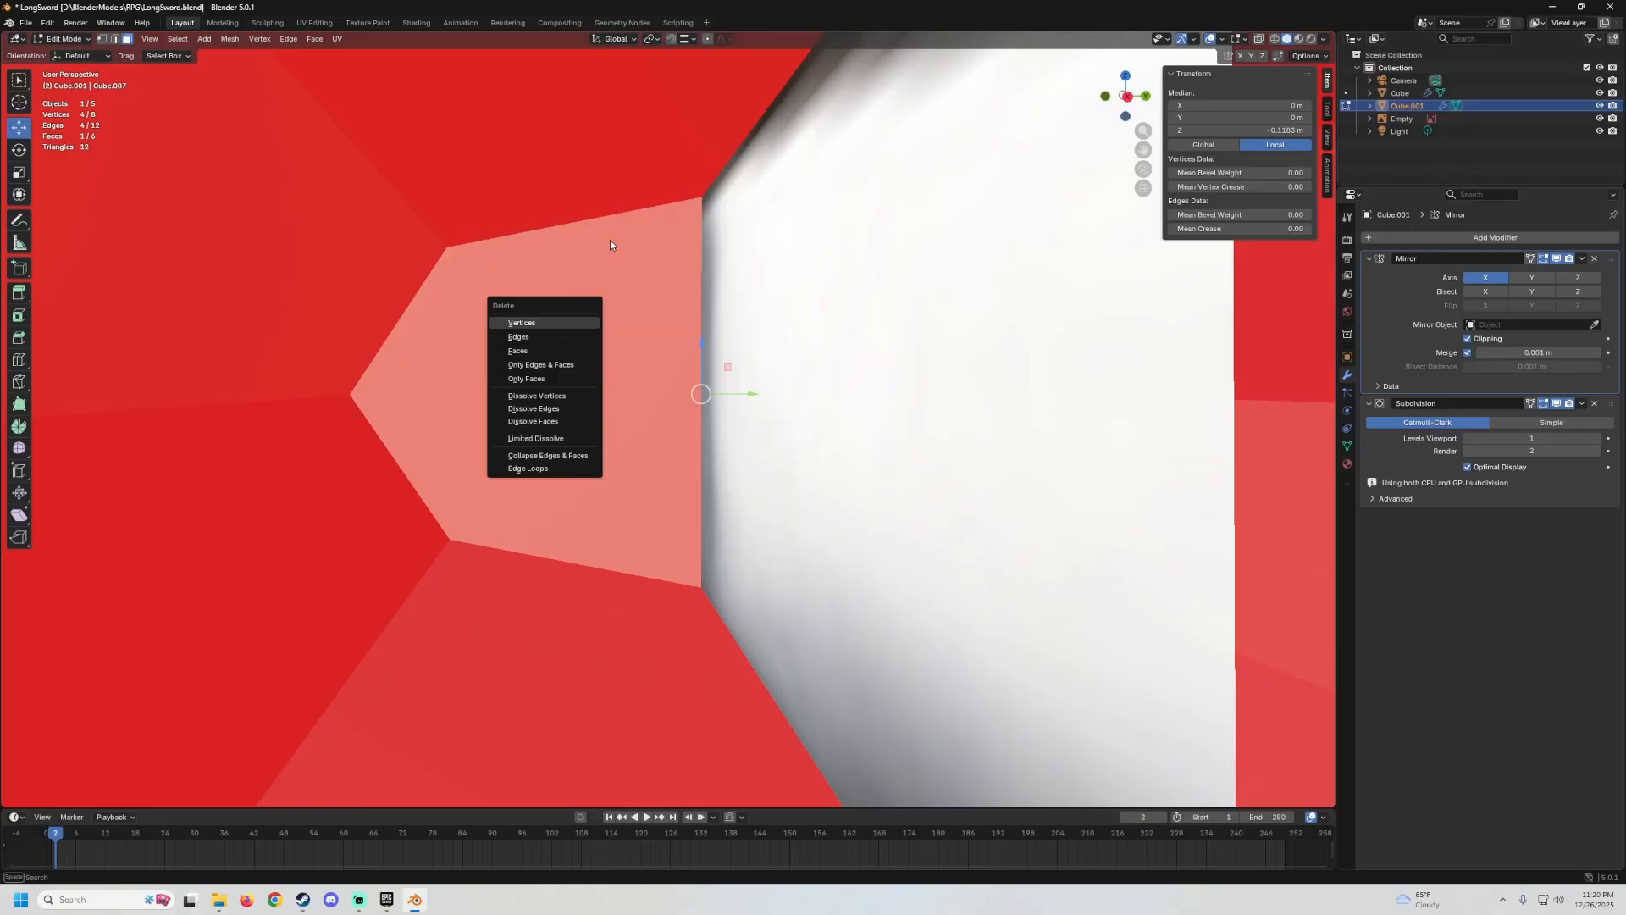
{"action": "key", "text": "Escape"}
{"action": "middle_click_drag", "start_coordinate": [602, 331], "coordinate": [737, 327]}
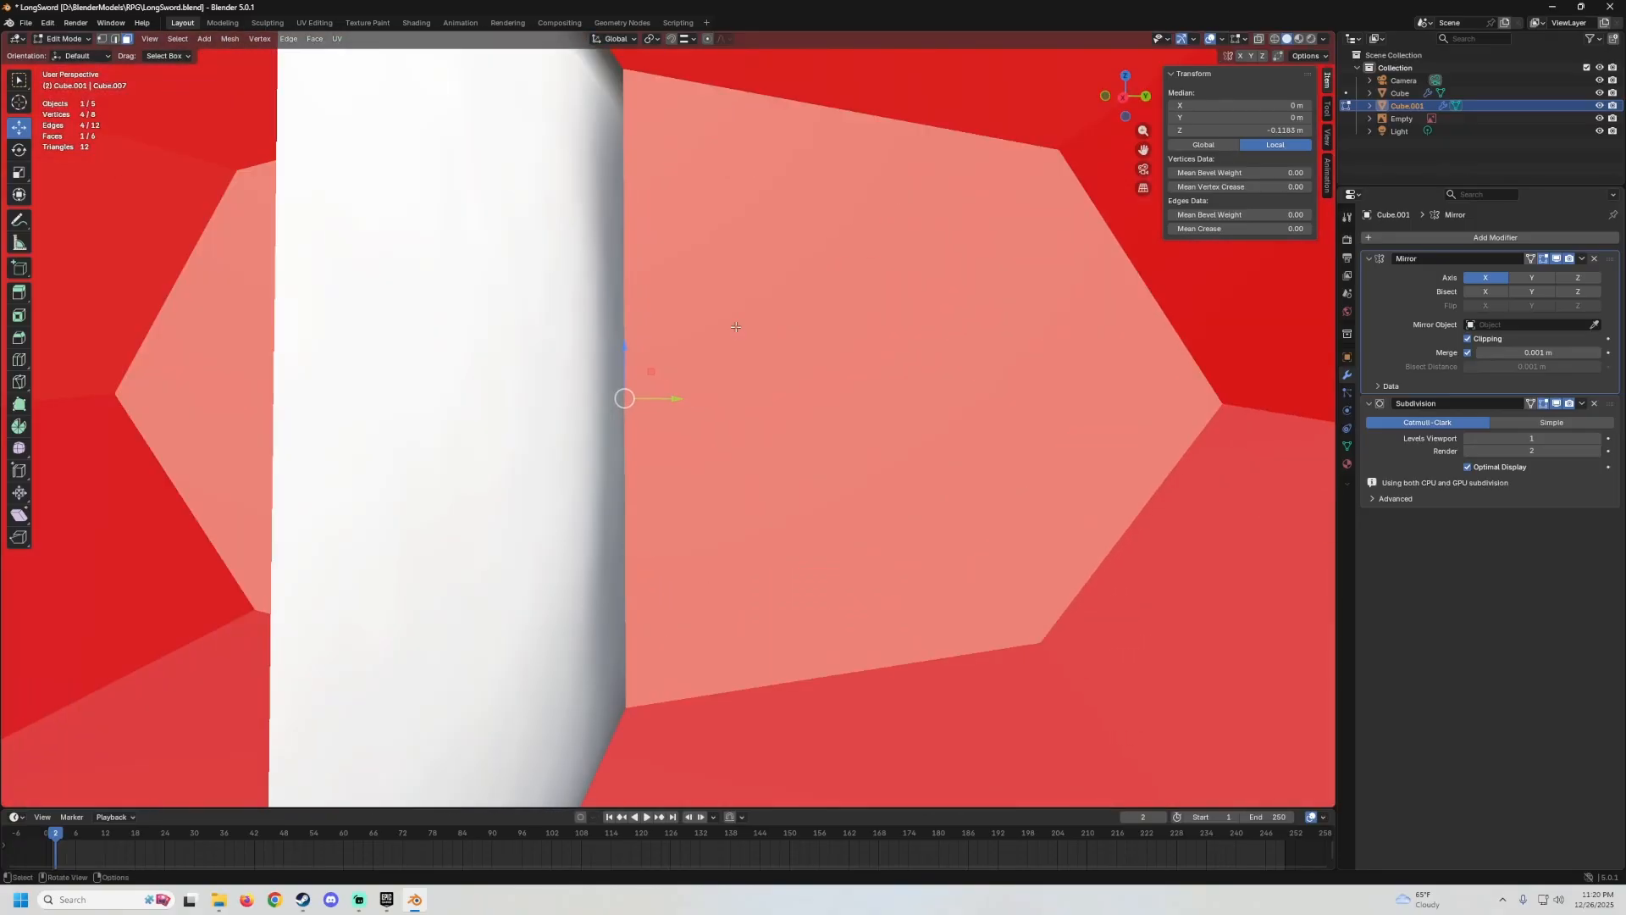
{"action": "key", "text": "x"}
{"action": "left_click", "coordinate": [695, 360]}
{"action": "scroll", "coordinate": [696, 376], "scroll_direction": "down", "scroll_amount": 8}
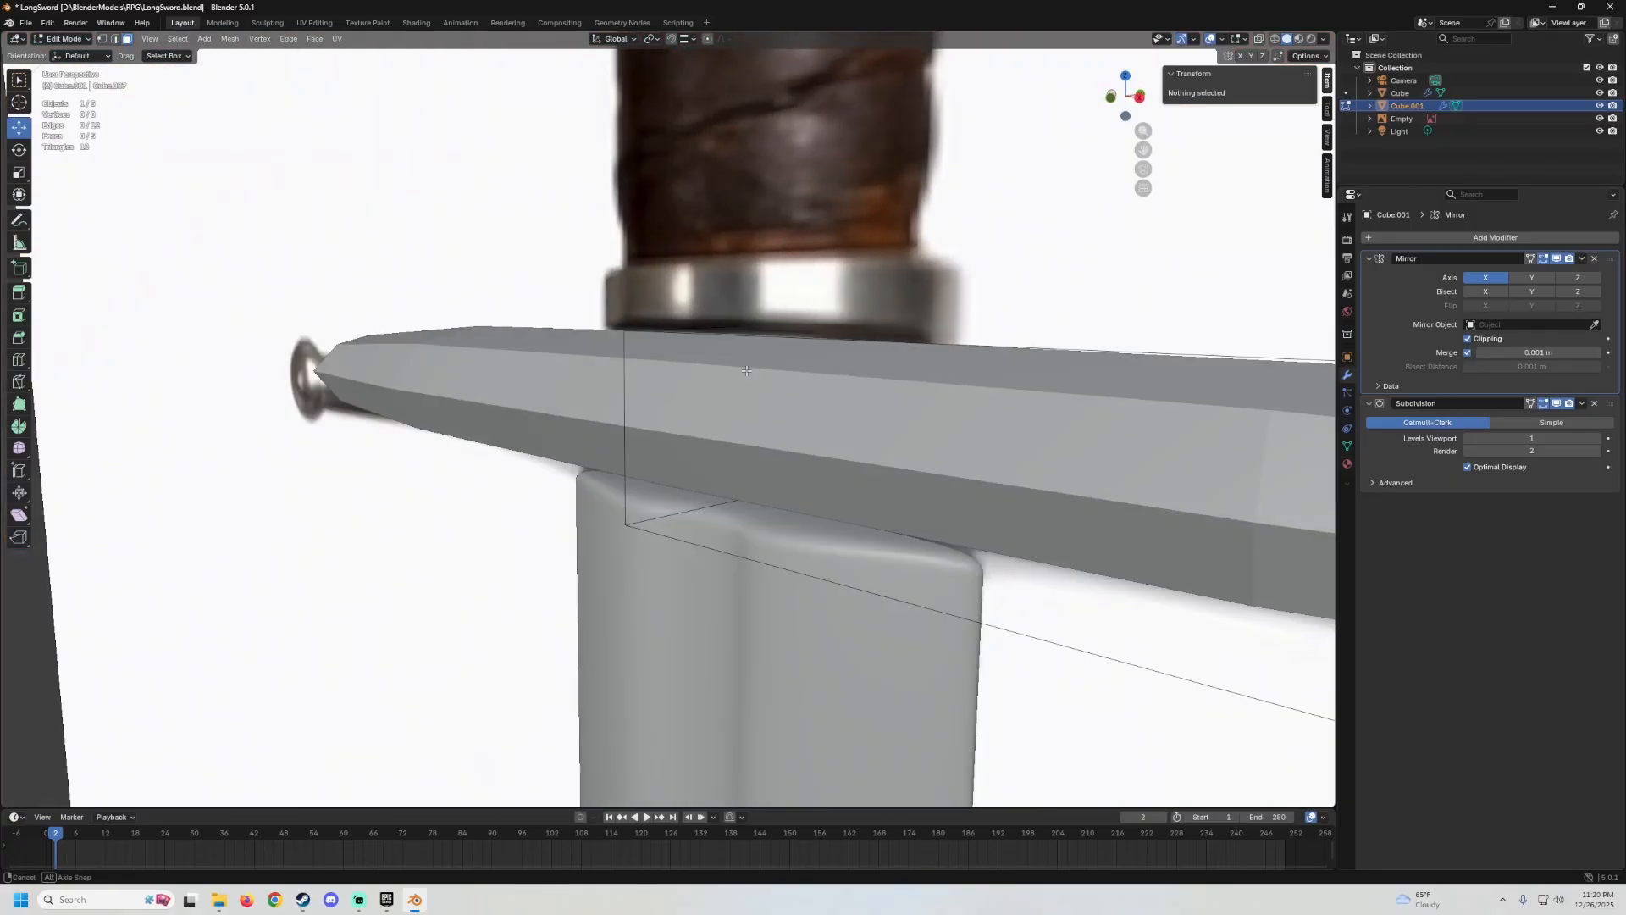
Apply Shade Smooth to the guard in Object Mode and return to the front view.
{"action": "middle_click_drag", "start_coordinate": [697, 384], "coordinate": [768, 377]}
{"action": "key", "text": "Tab"}
{"action": "scroll", "coordinate": [739, 398], "scroll_direction": "up", "scroll_amount": 1}
{"action": "right_click", "coordinate": [663, 405]}
{"action": "left_click", "coordinate": [663, 407]}
{"action": "scroll", "coordinate": [668, 378], "scroll_direction": "down", "scroll_amount": 3}
{"action": "scroll", "coordinate": [654, 390], "scroll_direction": "up", "scroll_amount": 2}
{"action": "scroll", "coordinate": [760, 373], "scroll_direction": "down", "scroll_amount": 4}
{"action": "key", "text": "KP_1"}
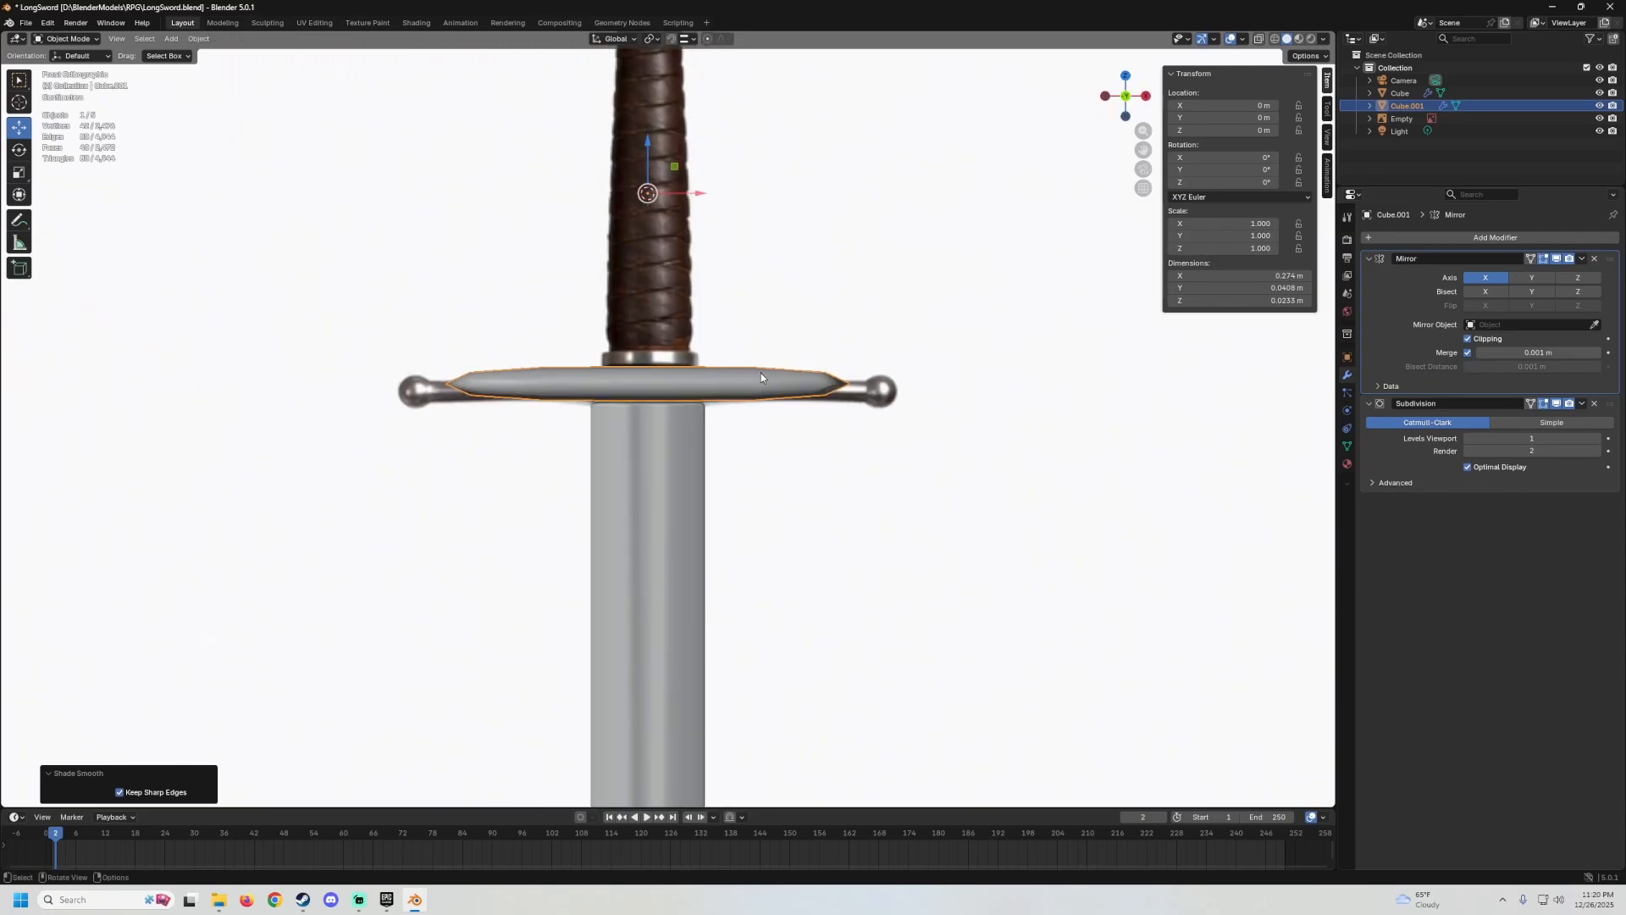
Lower the upper edge of the guard's outer end along Z to match the taper in the reference image.
{"action": "scroll", "coordinate": [893, 363], "scroll_direction": "up", "scroll_amount": 1}
{"action": "scroll", "coordinate": [668, 423], "scroll_direction": "up", "scroll_amount": 1}
{"action": "key", "text": "Tab"}
{"action": "middle_click_drag", "start_coordinate": [965, 376], "coordinate": [339, 186], "text": "shift"}
{"action": "scroll", "coordinate": [668, 423], "scroll_direction": "up", "scroll_amount": 1}
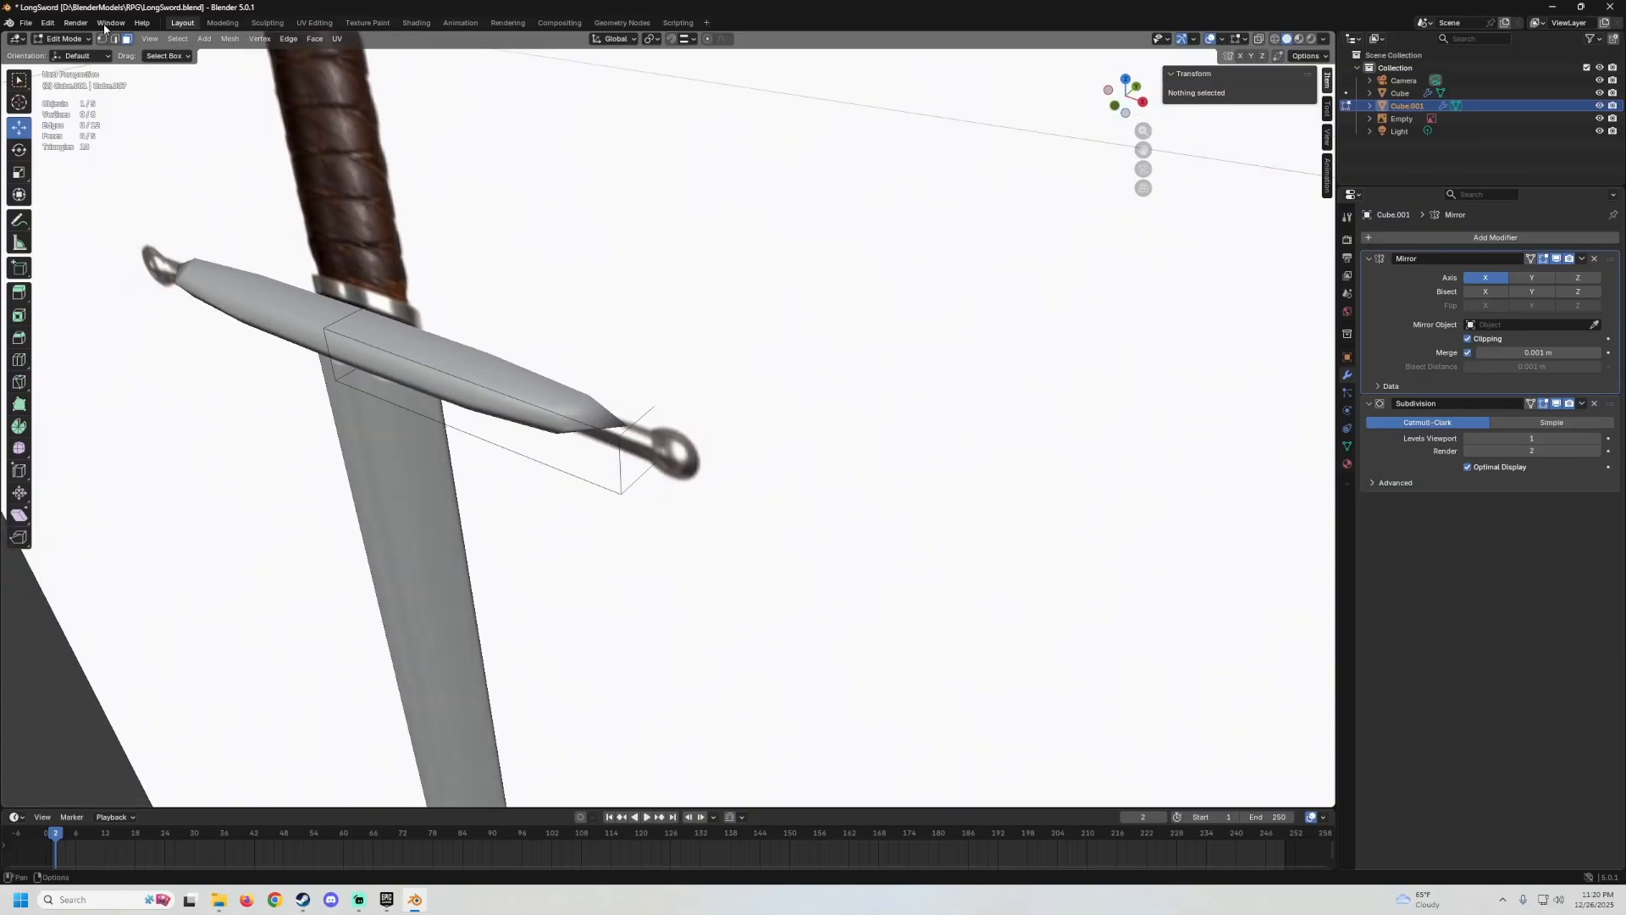
{"action": "left_click", "coordinate": [650, 412]}
{"action": "mouse_move", "coordinate": [650, 412]}
{"action": "middle_mouse_down"}
{"action": "mouse_move", "coordinate": [603, 428]}
{"action": "mouse_move", "coordinate": [627, 398]}
{"action": "middle_mouse_up"}
{"action": "key", "text": "KP_1"}
{"action": "scroll", "coordinate": [691, 344], "scroll_direction": "up", "scroll_amount": 5}
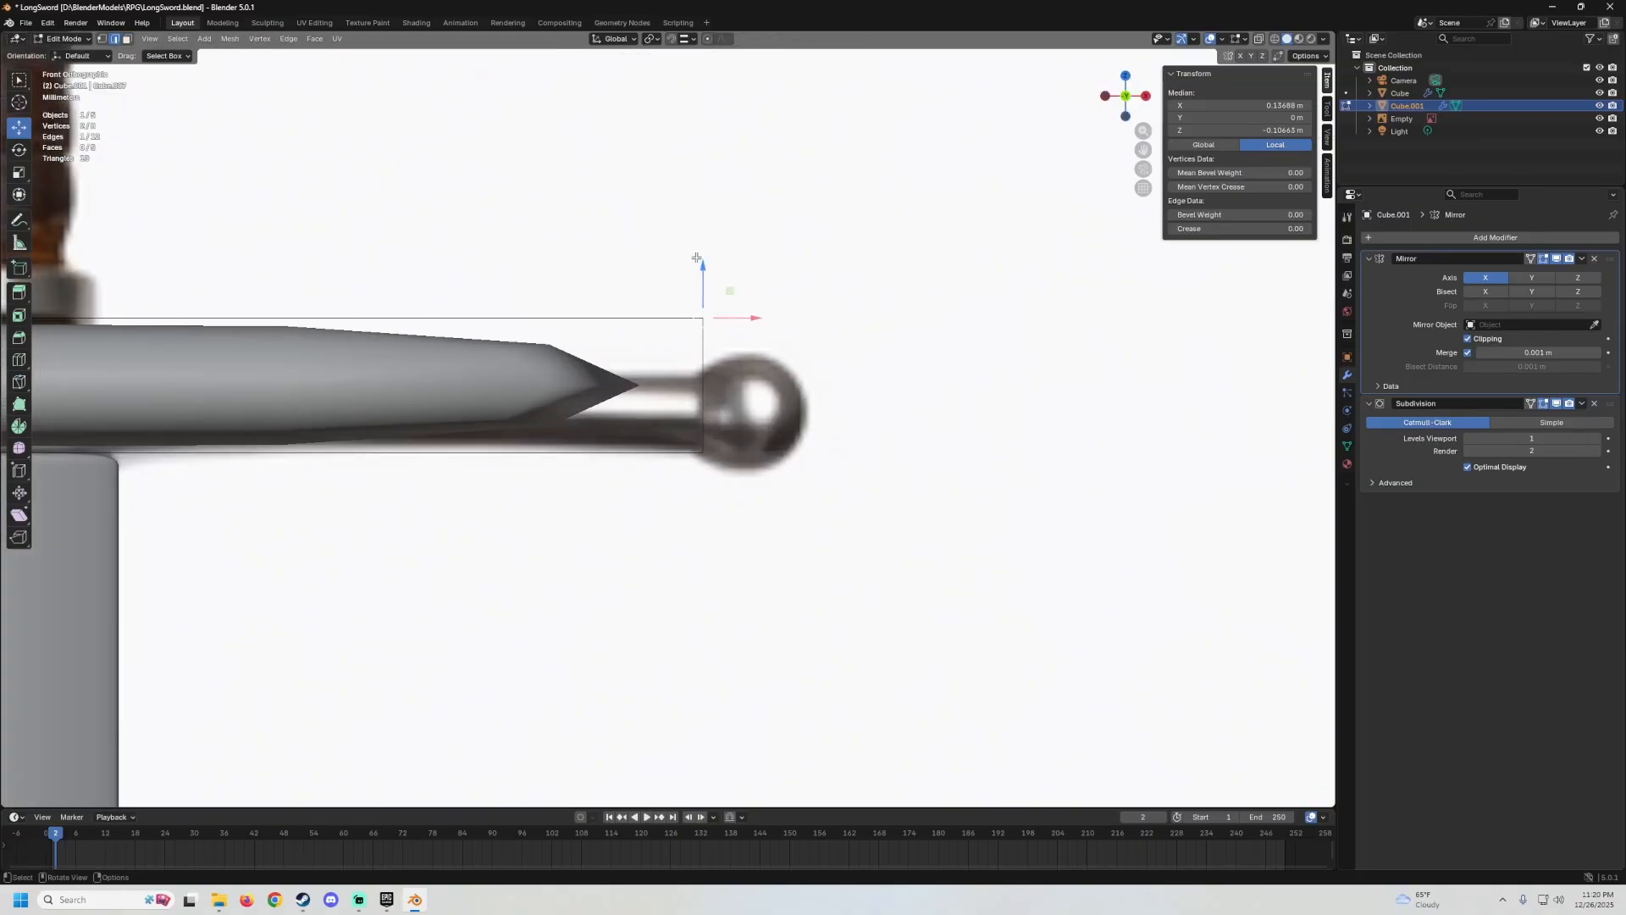
{"action": "left_click_drag", "start_coordinate": [696, 258], "coordinate": [694, 322]}
Move the front vertical edge of the guard's outer end inward along Y to taper its depth.
{"action": "scroll", "coordinate": [584, 385], "scroll_direction": "down", "scroll_amount": 2}
{"action": "middle_click_drag", "start_coordinate": [520, 415], "coordinate": [562, 430], "text": "shift"}
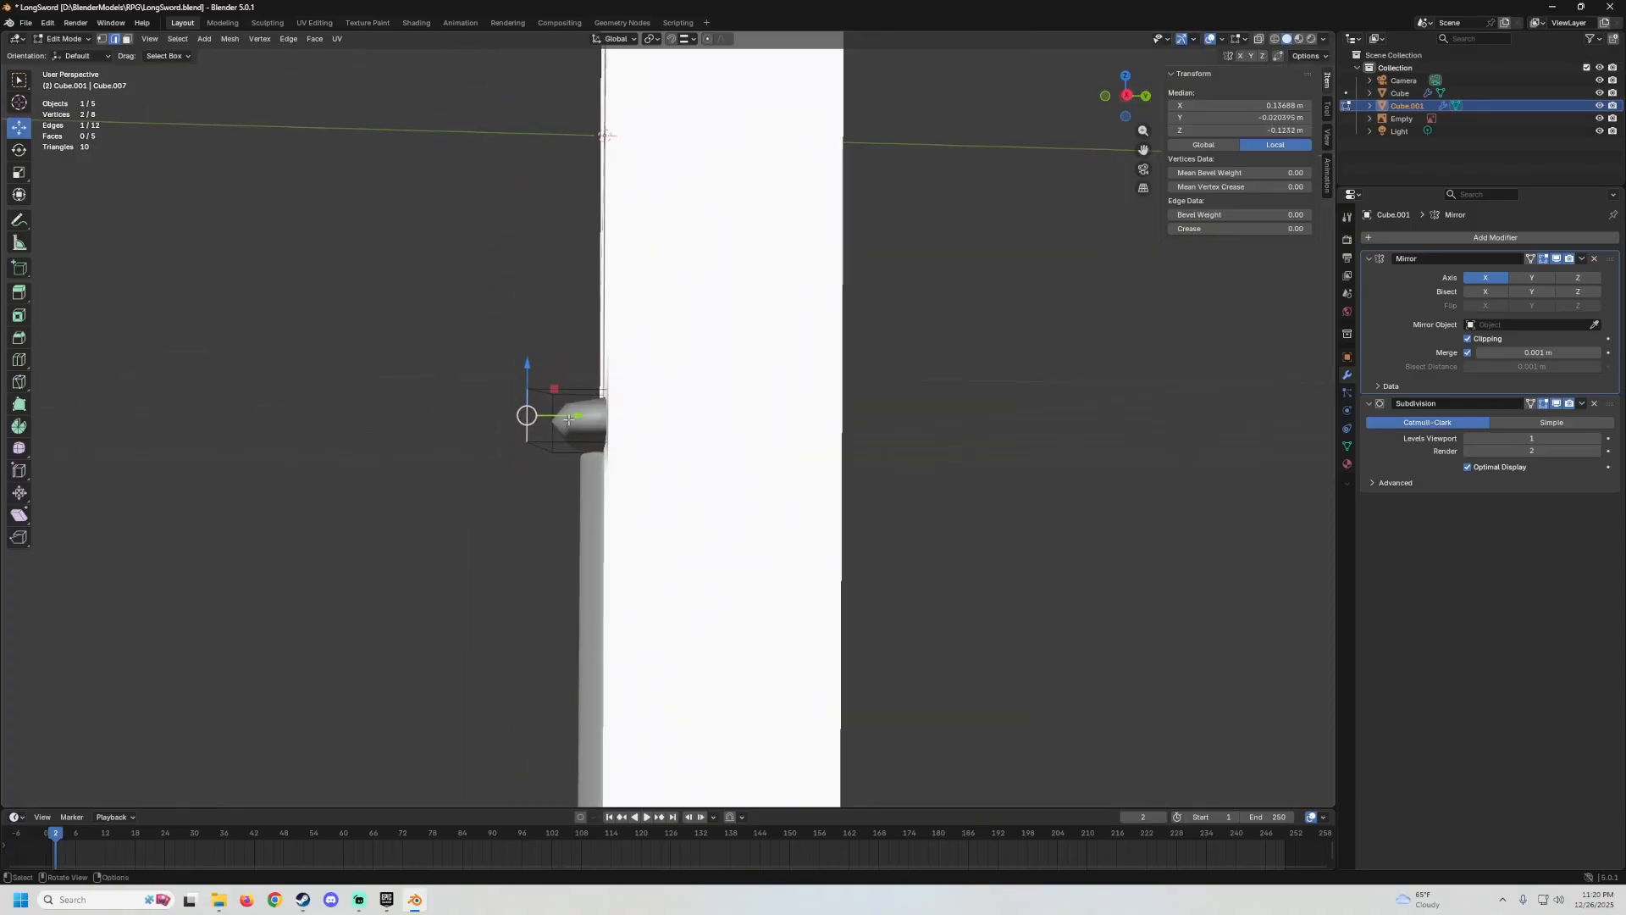
{"action": "left_click_drag", "start_coordinate": [568, 418], "coordinate": [627, 423]}
{"action": "middle_click_drag", "start_coordinate": [627, 423], "coordinate": [733, 332]}
{"action": "scroll", "coordinate": [611, 385], "scroll_direction": "up", "scroll_amount": 3}
Extrude the guard's outer end face about 0.018 m outward across the reference ball.
{"action": "left_click", "coordinate": [129, 40]}
{"action": "left_click", "coordinate": [522, 476]}
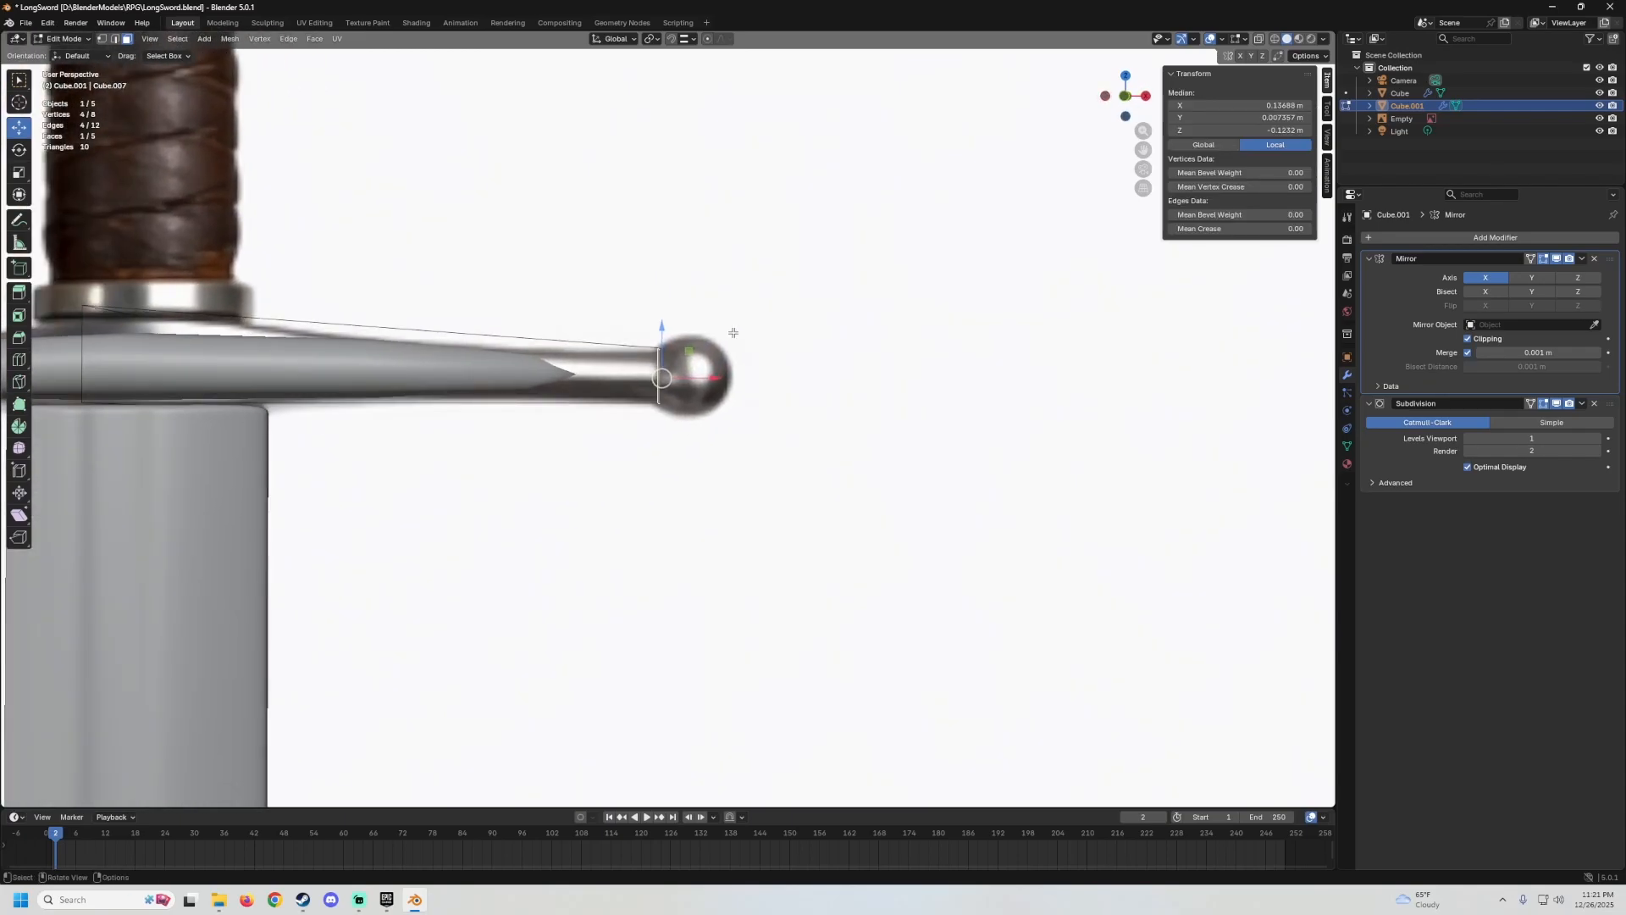
{"action": "key", "text": "e"}
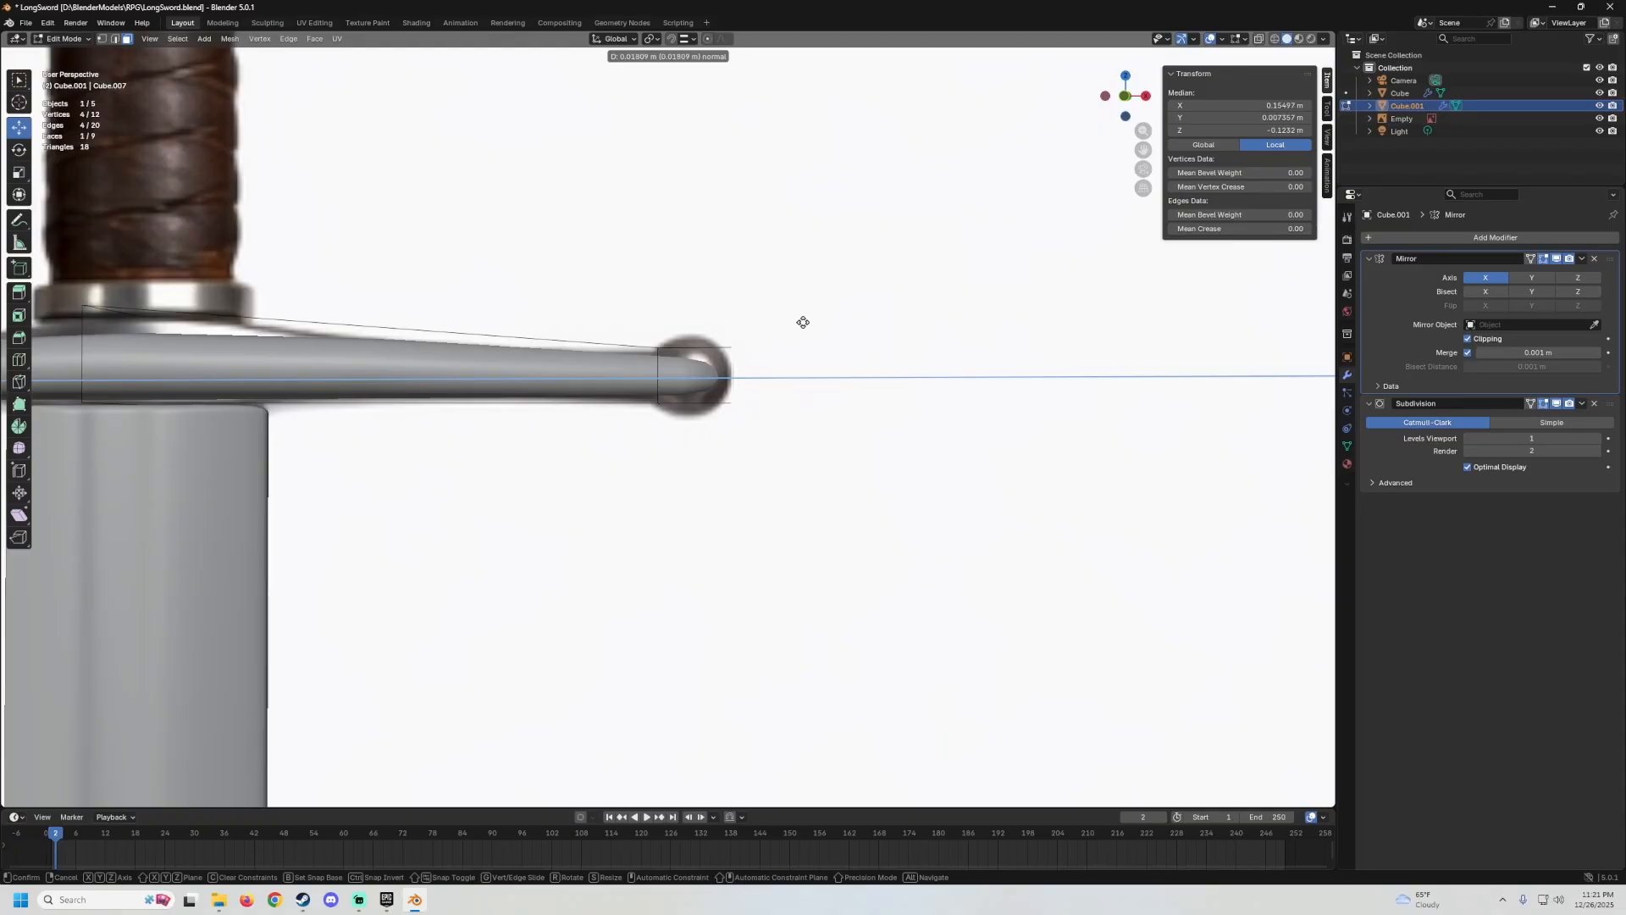
{"action": "left_click", "coordinate": [803, 322]}
{"action": "key", "text": "KP_Decimal"}
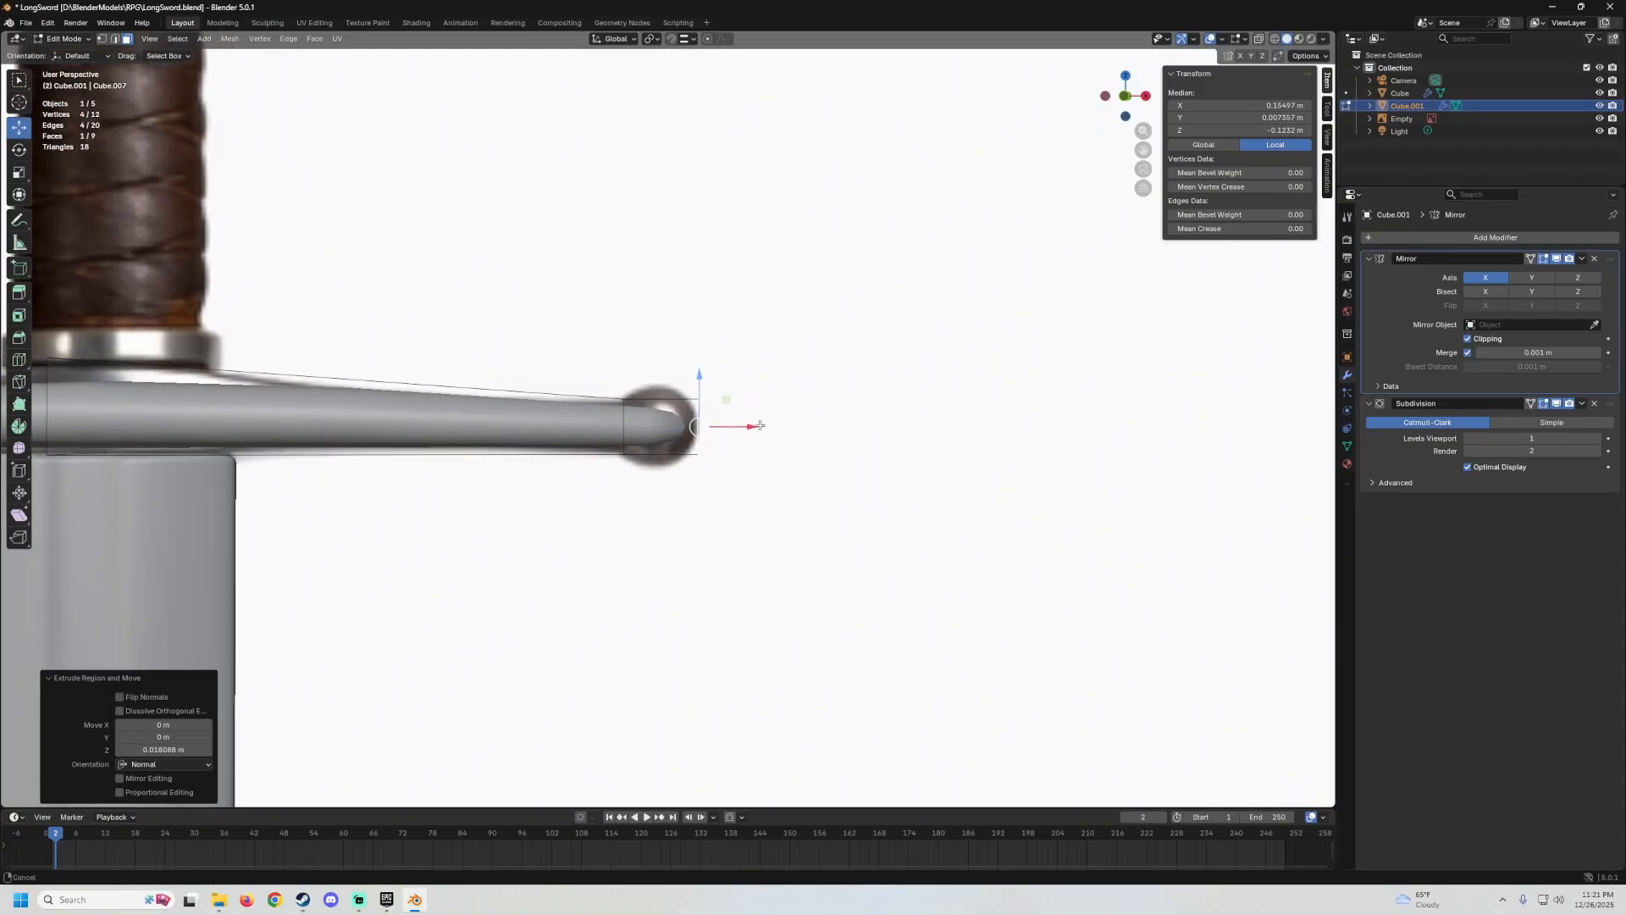
Add a centered edge loop around the guard's extruded end and scale it up by about 2.2 to form the ball.
{"action": "key", "text": "ctrl+r"}
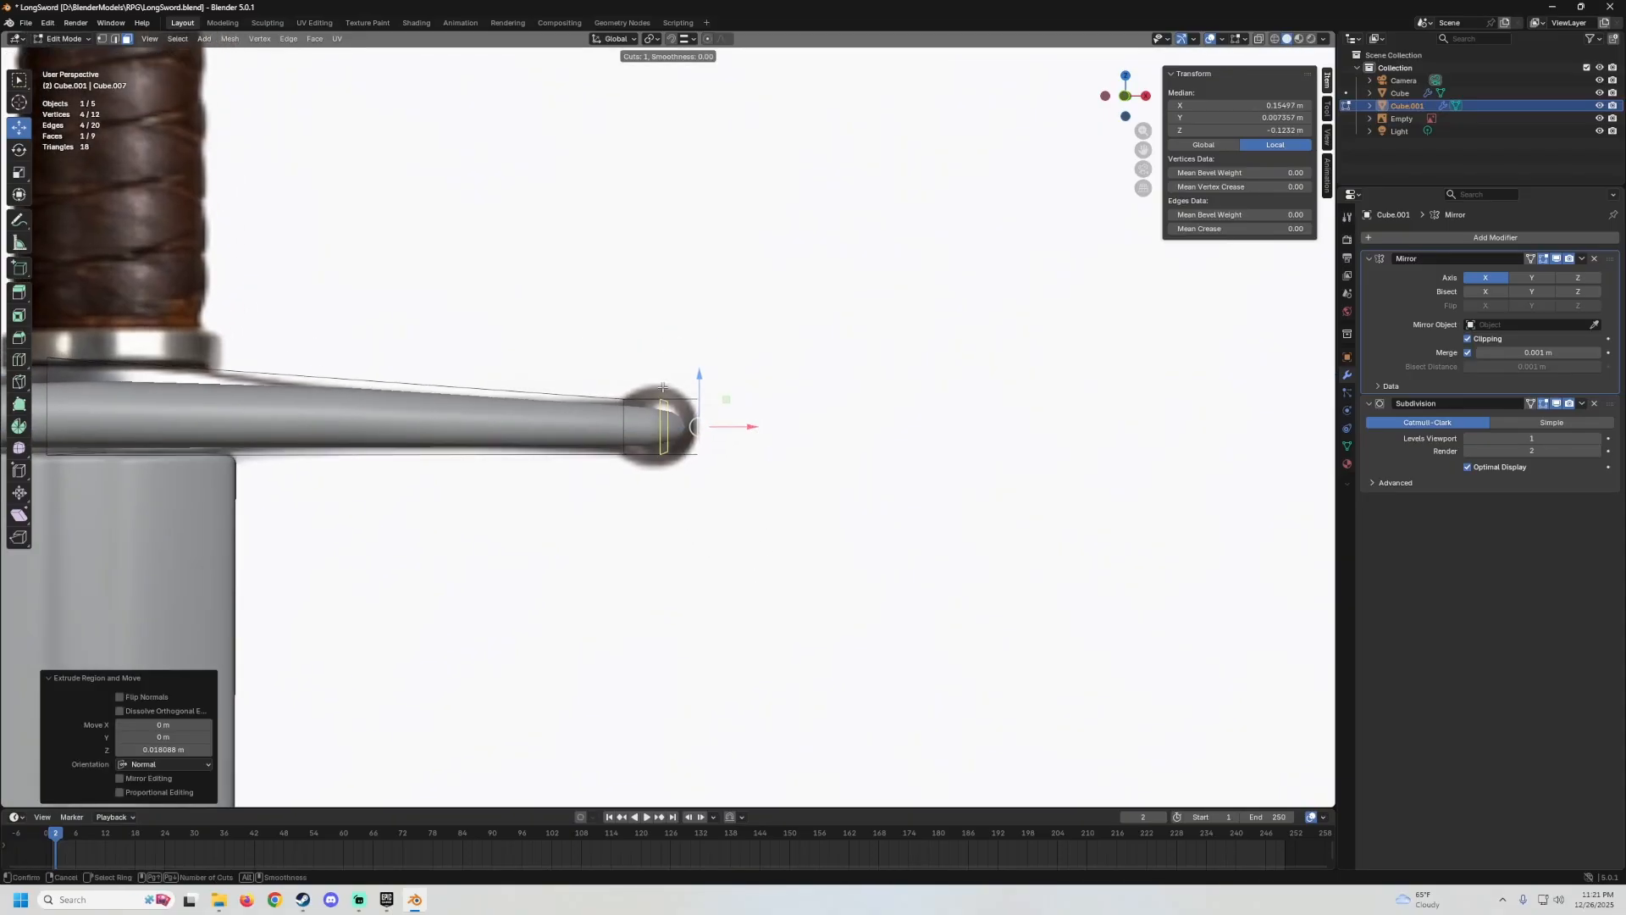
{"action": "left_click", "coordinate": [663, 387]}
{"action": "right_click", "coordinate": [663, 387]}
{"action": "middle_click_drag", "start_coordinate": [663, 388], "coordinate": [809, 311]}
{"action": "key", "text": "s"}
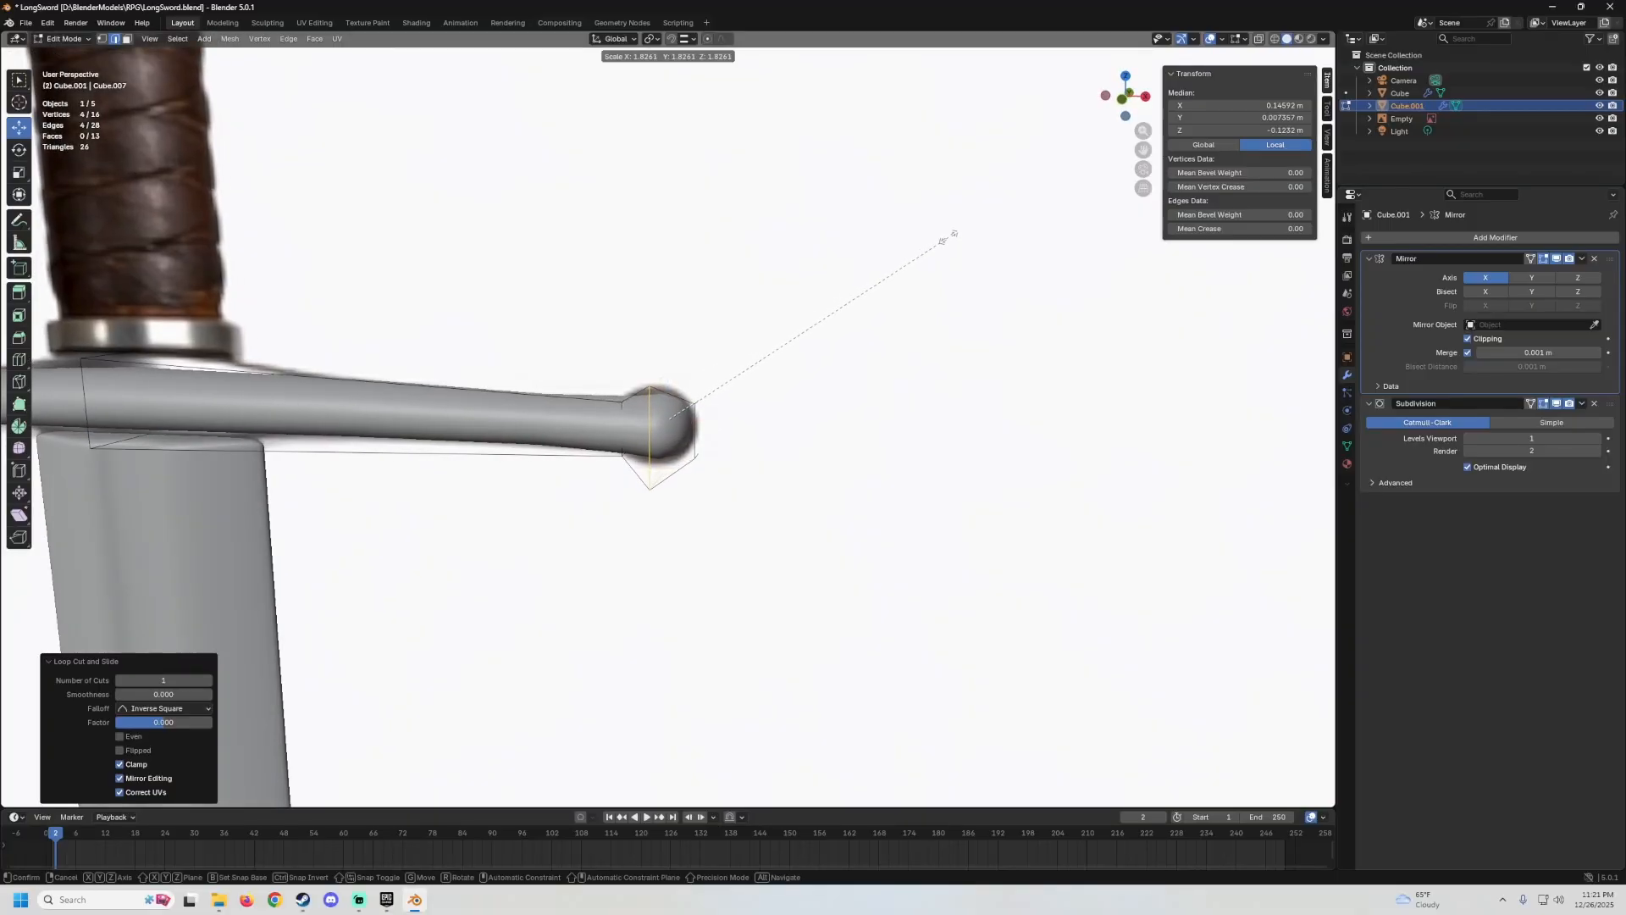
{"action": "left_click", "coordinate": [1003, 202]}
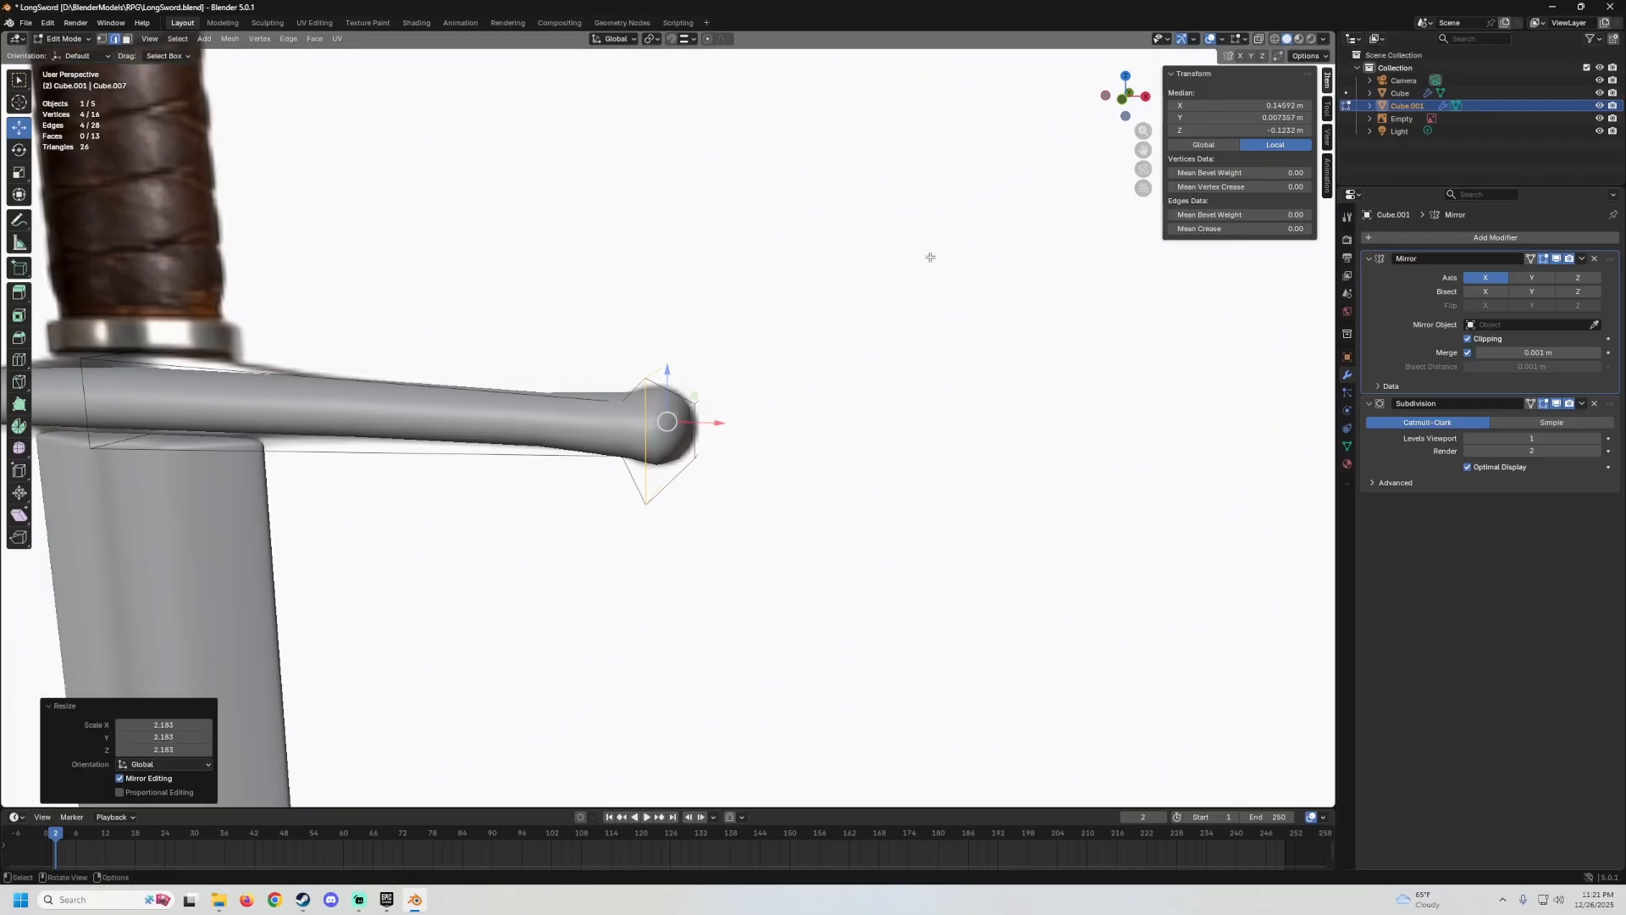
Hide the reference image and return to editing the guard mesh, viewing its outer end.
{"action": "middle_click_drag", "start_coordinate": [930, 257], "coordinate": [944, 247]}
{"action": "middle_click_drag", "start_coordinate": [807, 332], "coordinate": [813, 399]}
{"action": "scroll", "coordinate": [813, 399], "scroll_direction": "down", "scroll_amount": 3}
{"action": "key", "text": "Tab"}
{"action": "left_click", "coordinate": [831, 334]}
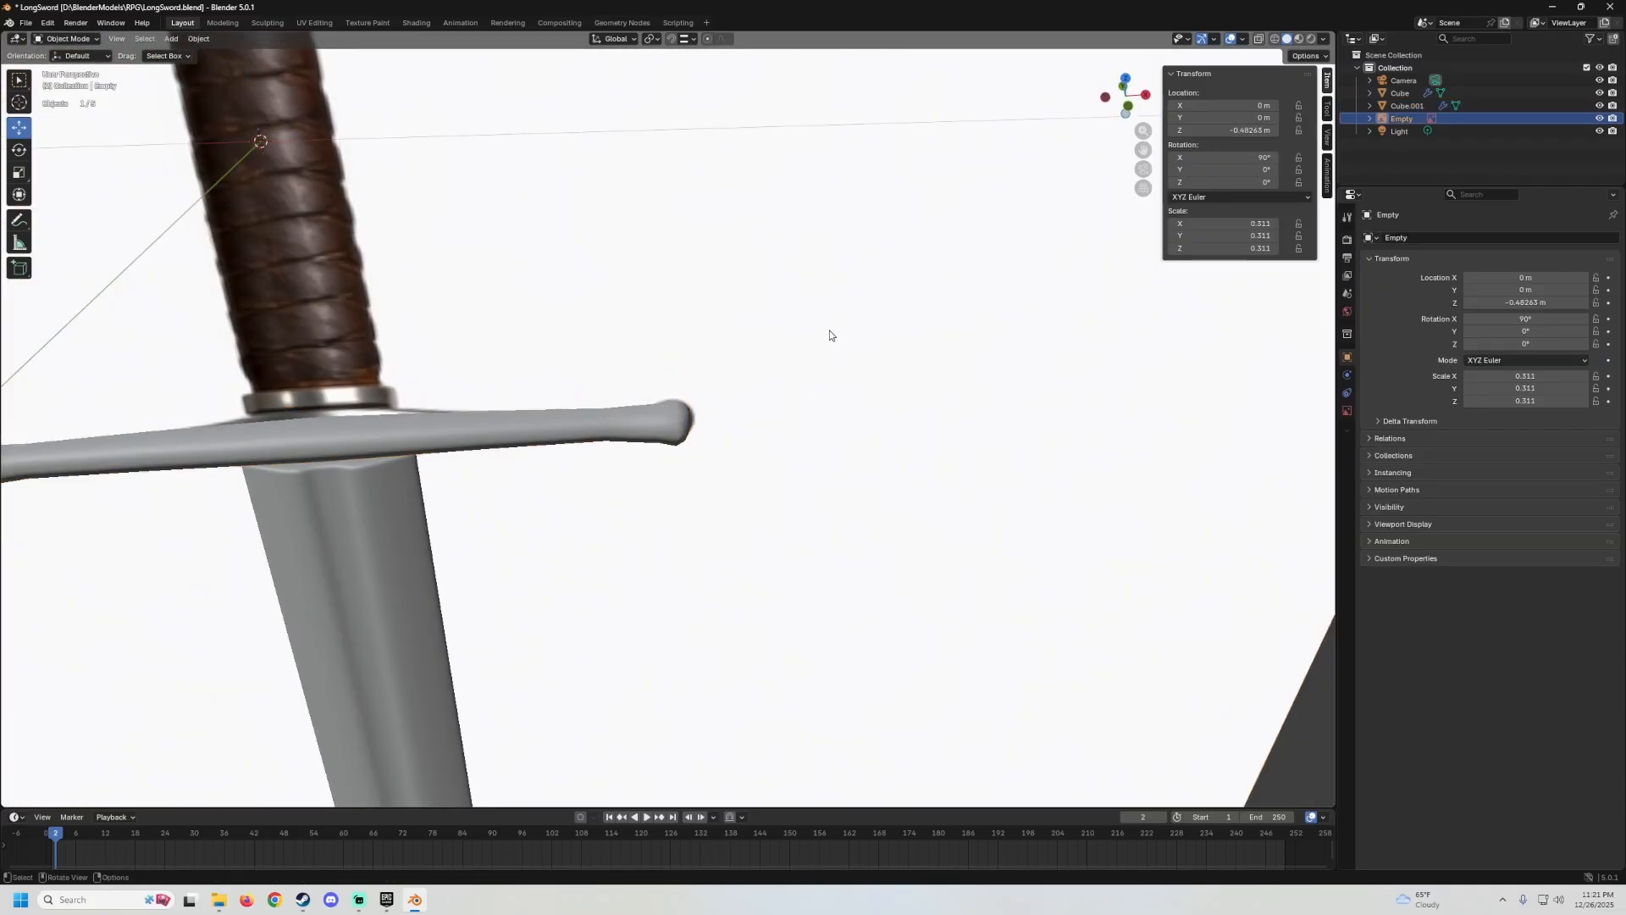
{"action": "key", "text": "h"}
{"action": "middle_click_drag", "start_coordinate": [831, 335], "coordinate": [663, 389]}
{"action": "left_click", "coordinate": [739, 363]}
{"action": "key", "text": "Tab"}
Select the edges of the guard's outermost end face and scale the face down to about 0.753.
{"action": "scroll", "coordinate": [742, 398], "scroll_direction": "up", "scroll_amount": 3}
{"action": "scroll", "coordinate": [664, 425], "scroll_direction": "up", "scroll_amount": 2}
{"action": "left_click", "coordinate": [634, 381]}
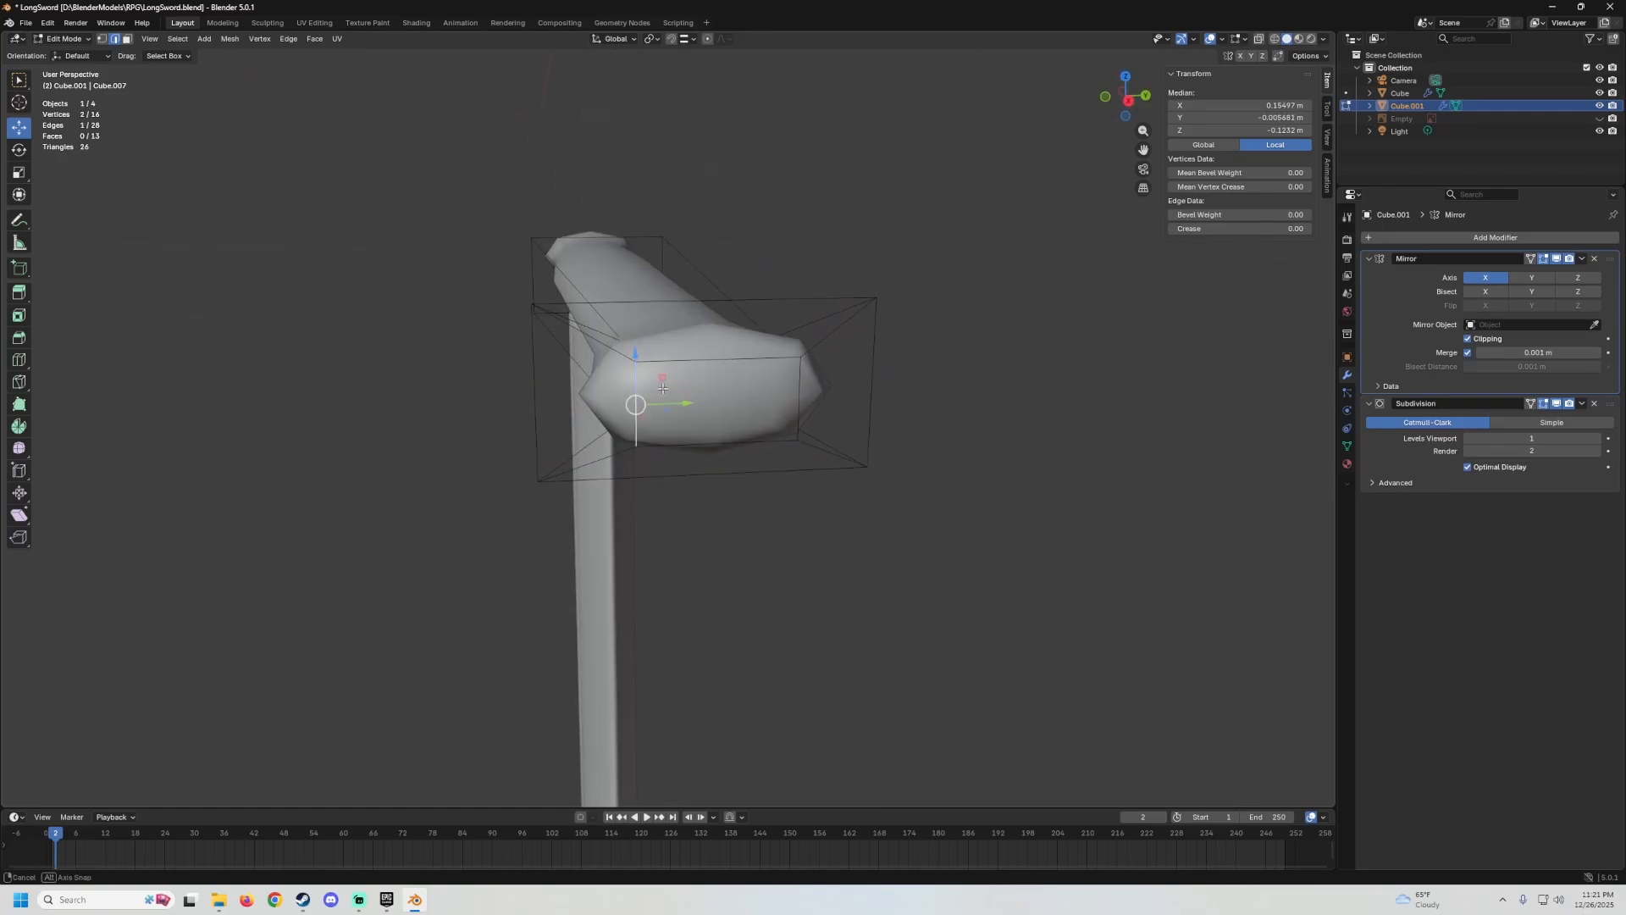
{"action": "left_click", "coordinate": [696, 370], "text": "ctrl"}
{"action": "left_click", "coordinate": [733, 445], "text": "ctrl"}
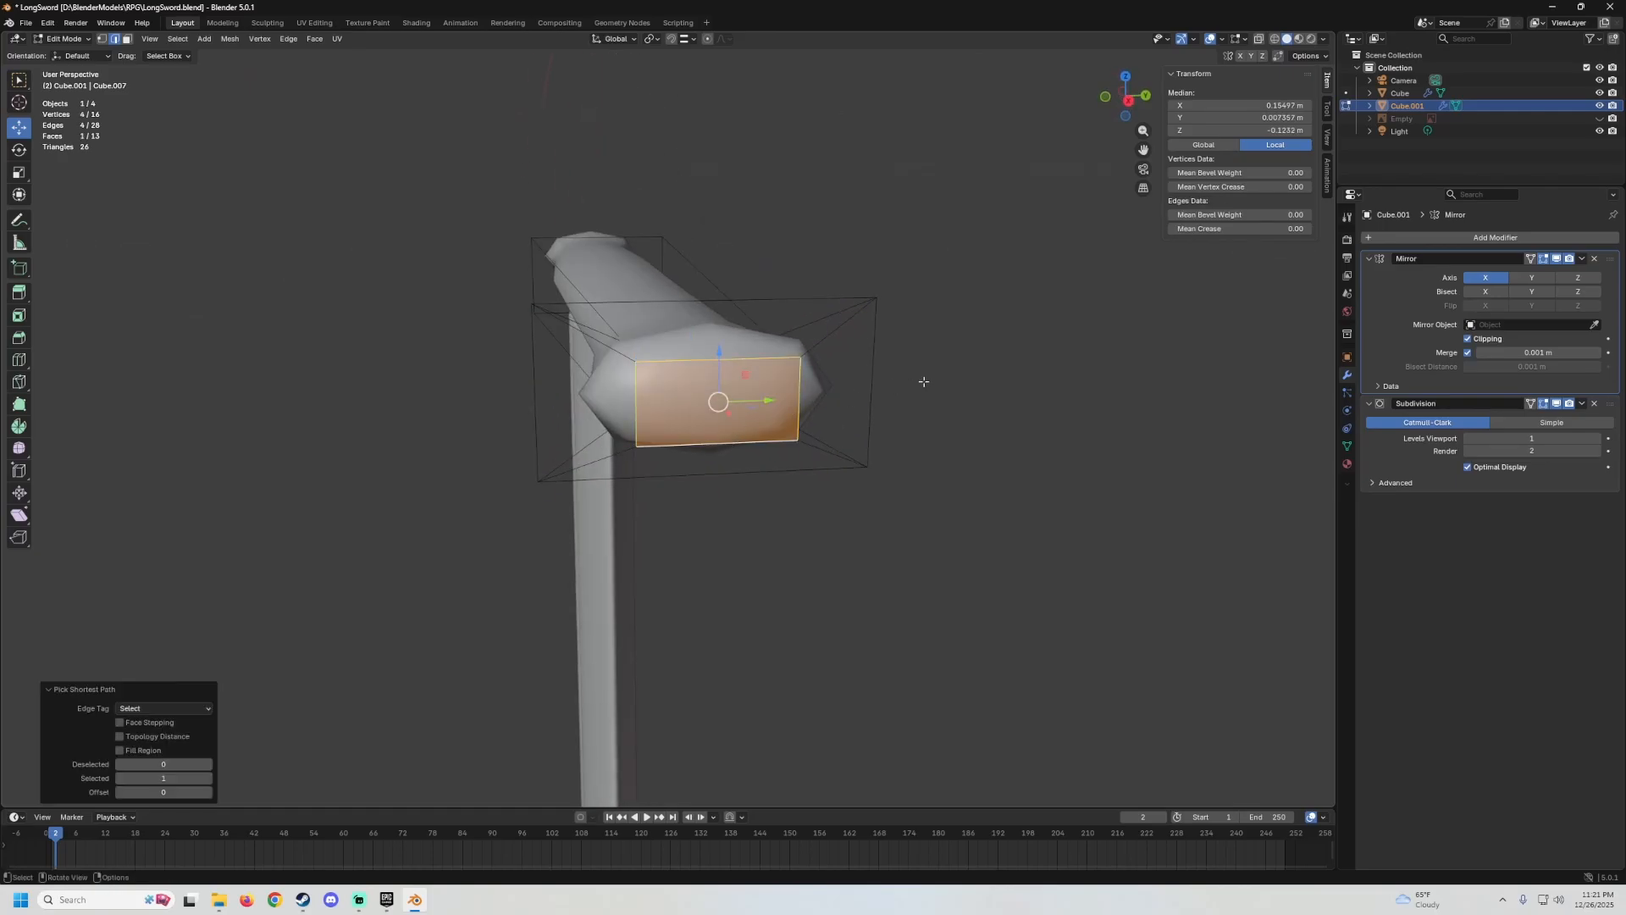
{"action": "key", "text": "s"}
{"action": "left_click", "coordinate": [898, 386]}
Try to move the end face's front vertical edge inward to narrow the ball's depth.
{"action": "scroll", "coordinate": [788, 386], "scroll_direction": "up", "scroll_amount": 1}
{"action": "scroll", "coordinate": [788, 386], "scroll_direction": "up", "scroll_amount": 1}
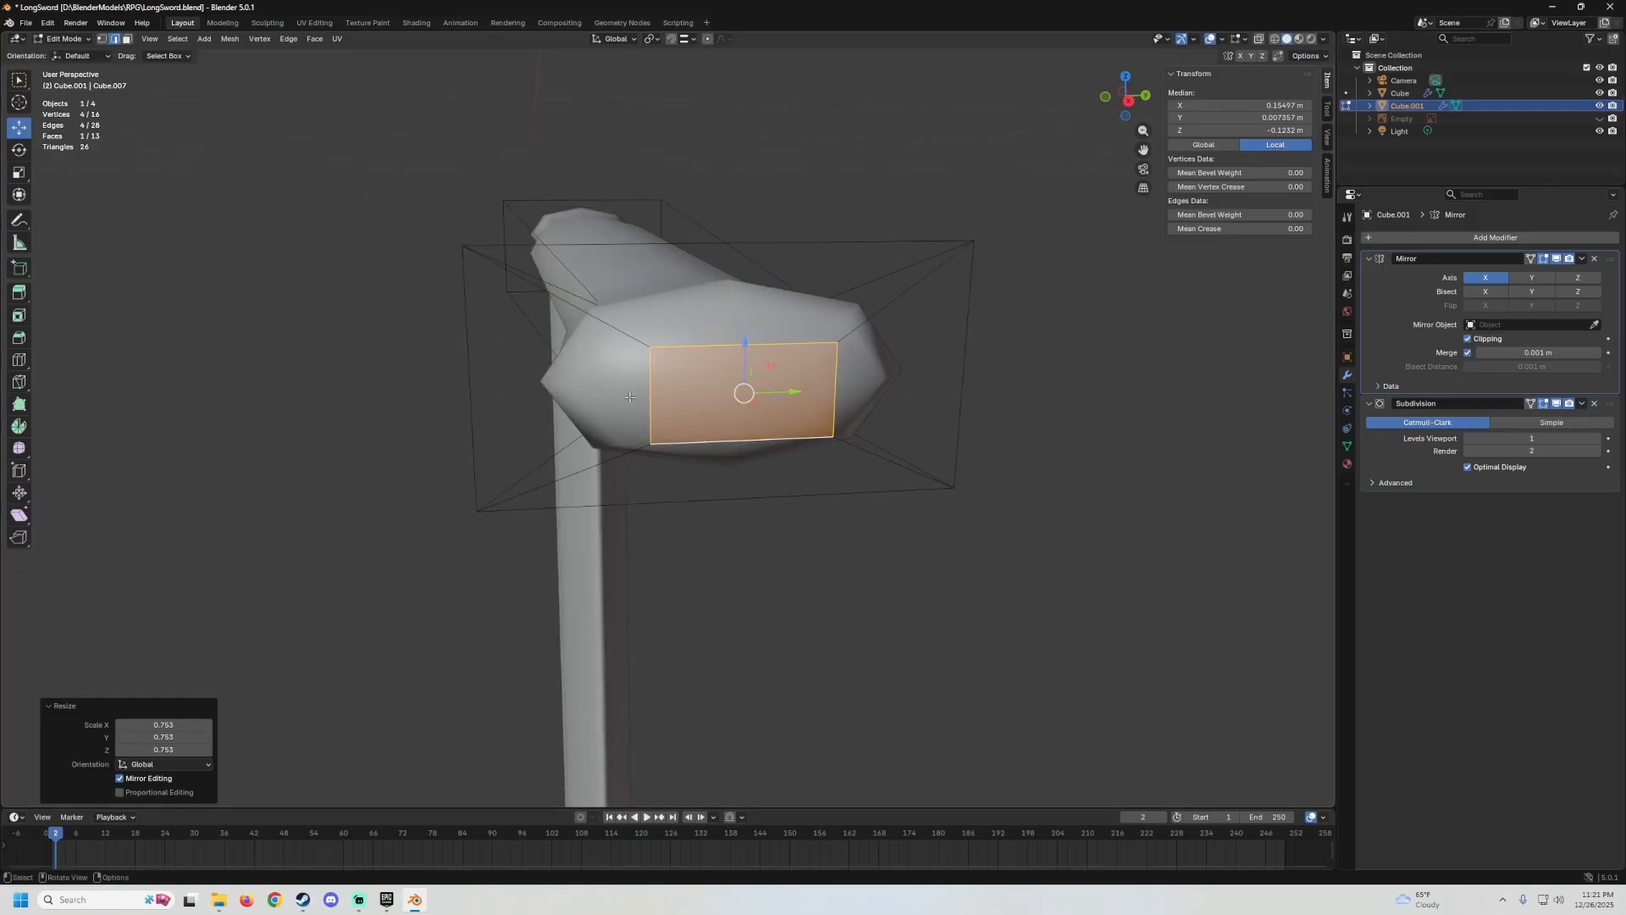
{"action": "left_click", "coordinate": [663, 430]}
{"action": "left_click_drag", "start_coordinate": [685, 397], "coordinate": [712, 390]}
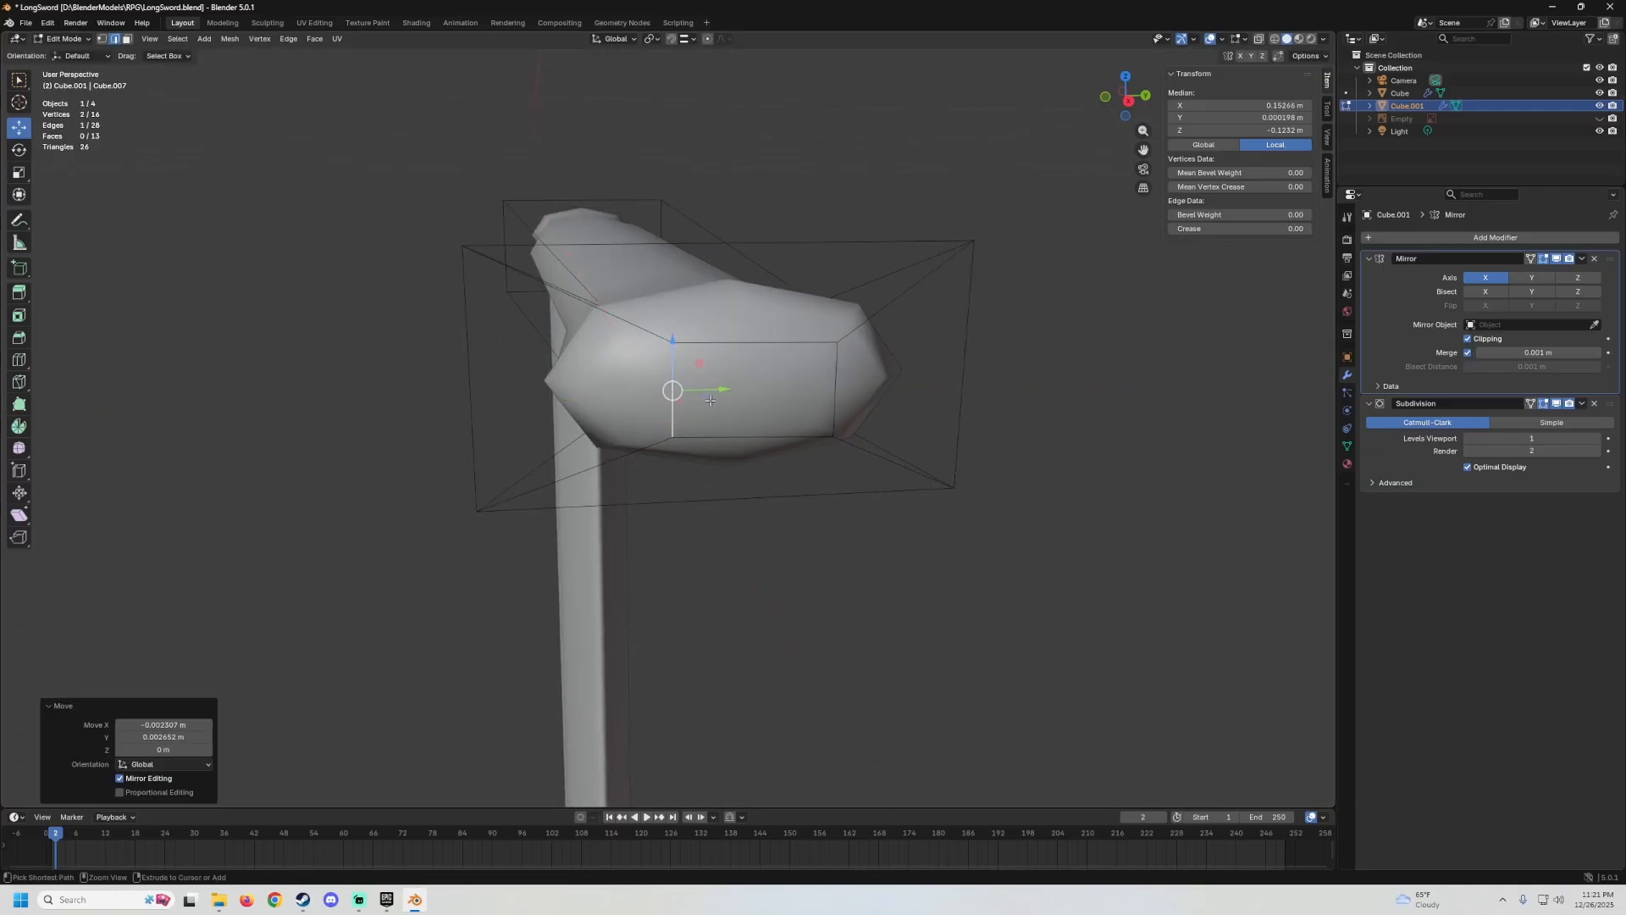
{"action": "key", "text": "ctrl+z"}
{"action": "scroll", "coordinate": [762, 247], "scroll_direction": "down", "scroll_amount": 3}
{"action": "middle_click_drag", "start_coordinate": [672, 298], "coordinate": [728, 275]}
{"action": "key", "text": "Tab"}
{"action": "middle_click_drag", "start_coordinate": [458, 422], "coordinate": [657, 386]}
{"action": "scroll", "coordinate": [878, 303], "scroll_direction": "up", "scroll_amount": 2}
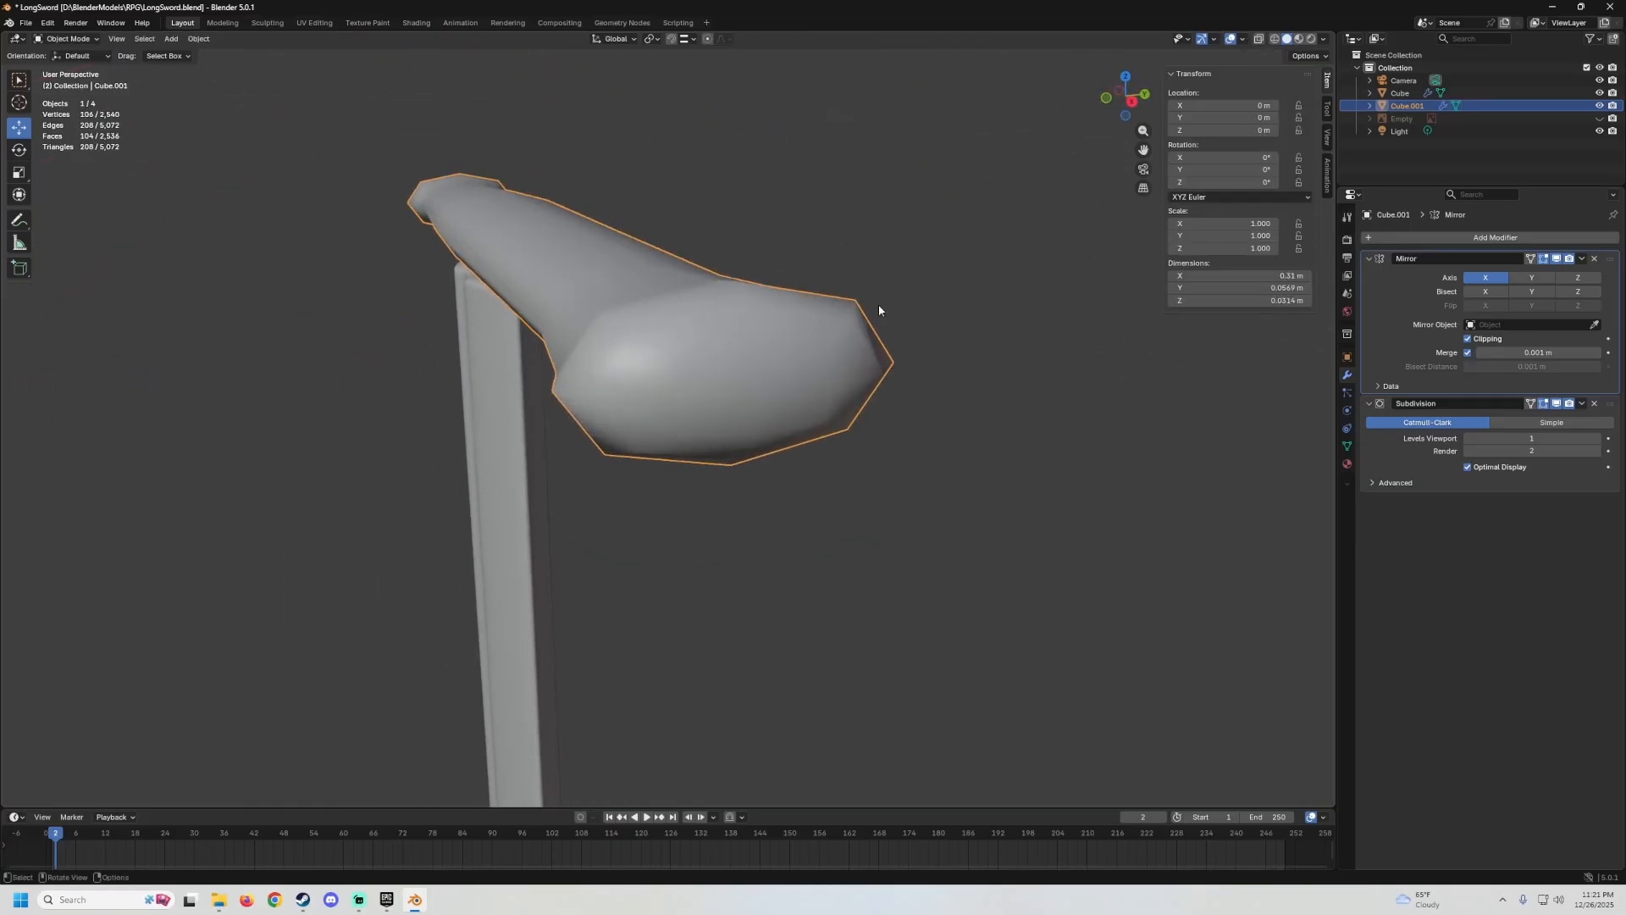
Try to move the end face's front vertical edge about 0.0026 m along Y with Y-axis mesh symmetry enabled.
{"action": "key", "text": "Tab"}
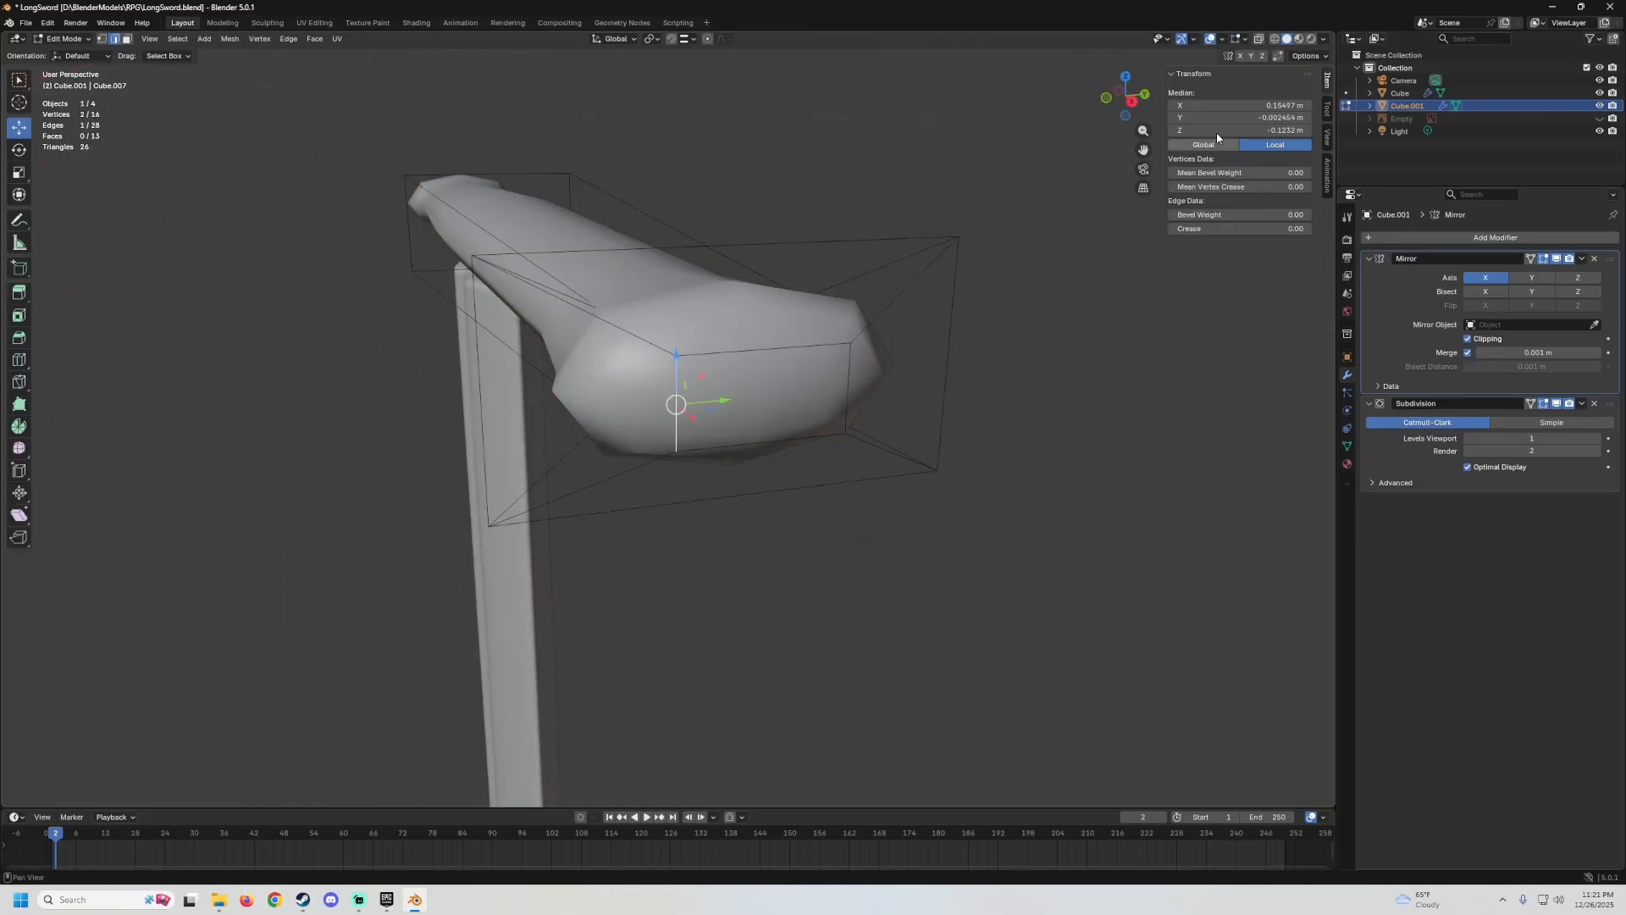
{"action": "left_click", "coordinate": [1252, 56]}
{"action": "middle_click_drag", "start_coordinate": [643, 398], "coordinate": [691, 405]}
{"action": "left_click_drag", "start_coordinate": [691, 405], "coordinate": [724, 408]}
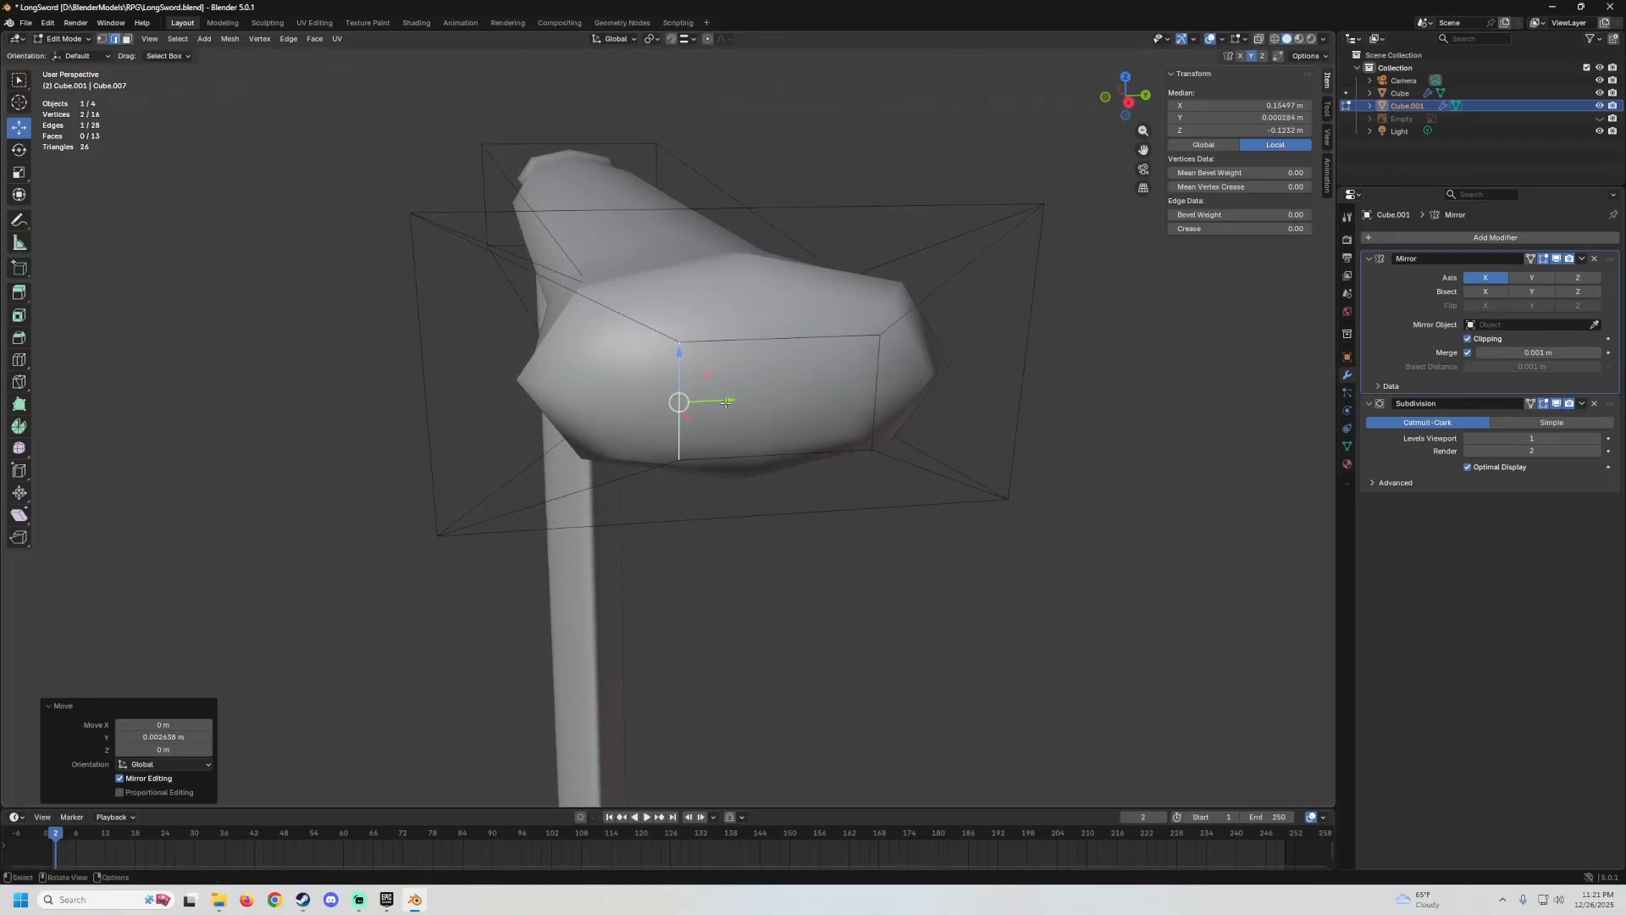
{"action": "key", "text": "Tab"}
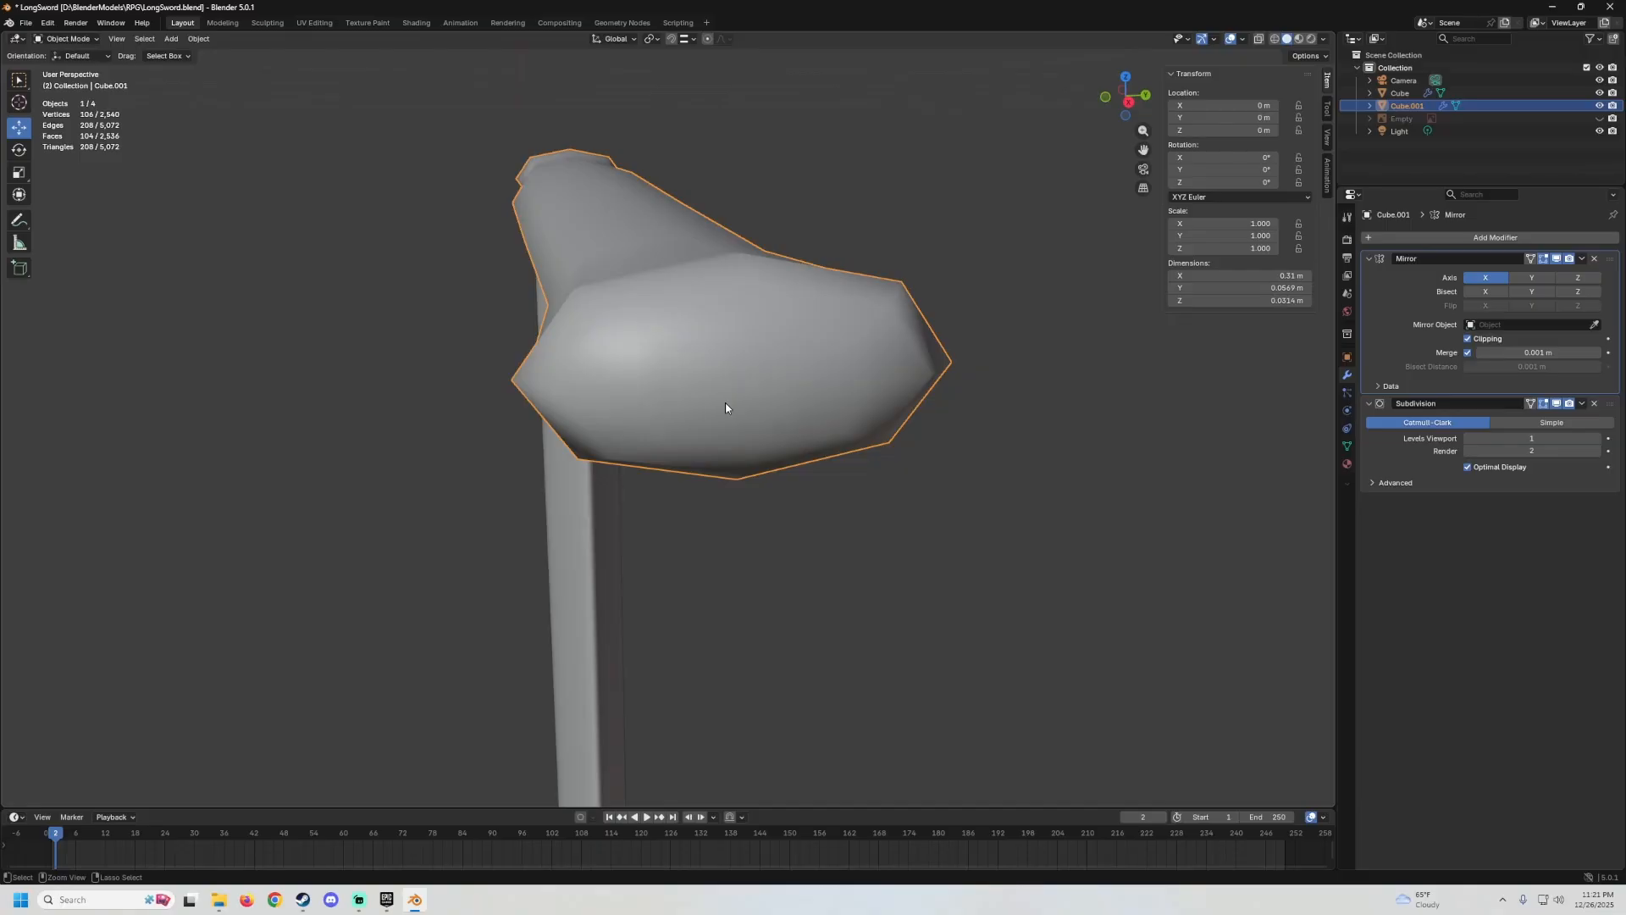
{"action": "key", "text": "Tab"}
{"action": "left_click_drag", "start_coordinate": [705, 402], "coordinate": [735, 401]}
{"action": "key", "text": "ctrl+z"}
Select the whole guard mesh and symmetrize it in the -Y to +Y direction.
{"action": "key", "text": "a"}
{"action": "scroll", "coordinate": [734, 400], "scroll_direction": "down", "scroll_amount": 2}
{"action": "middle_click_drag", "start_coordinate": [734, 401], "coordinate": [589, 281]}
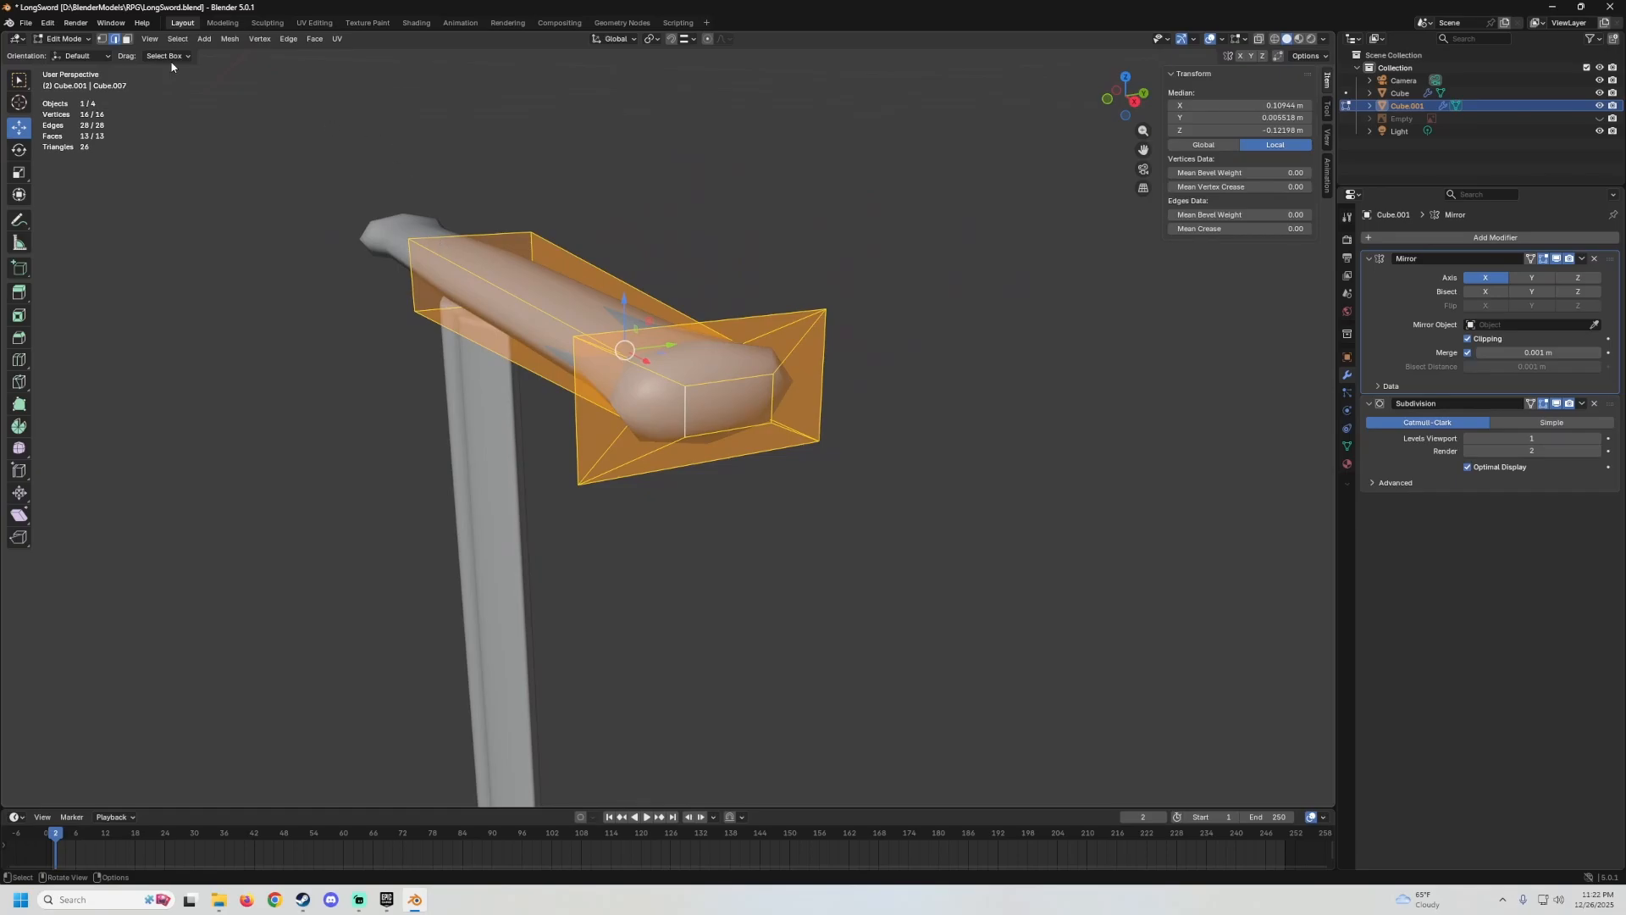
{"action": "left_click", "coordinate": [228, 39]}
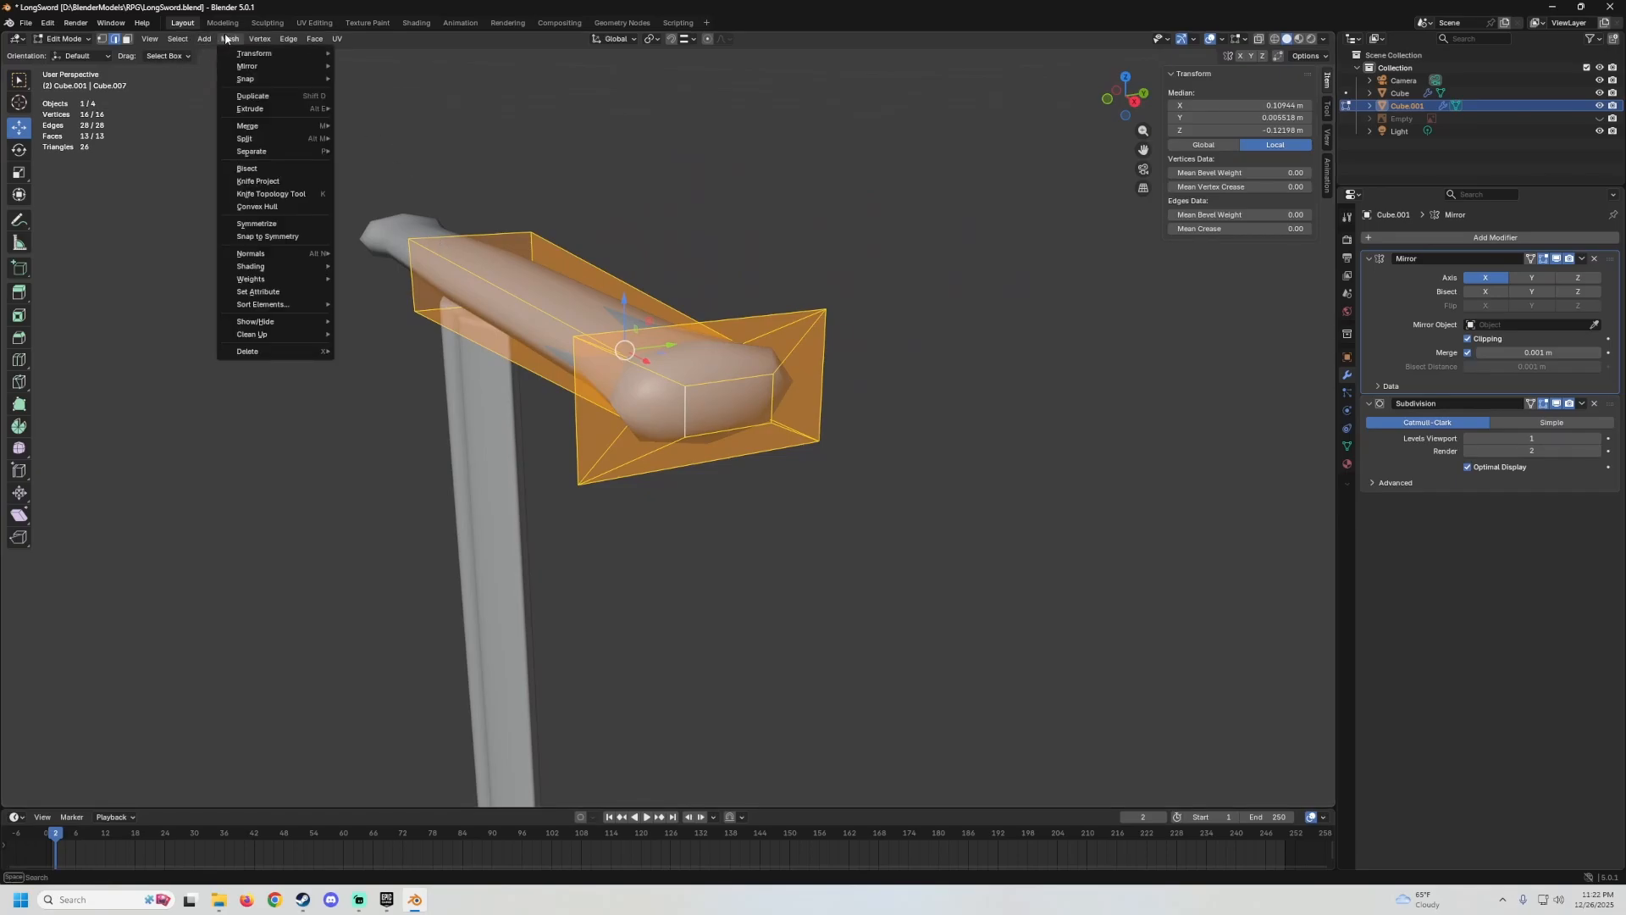
{"action": "left_click", "coordinate": [271, 224]}
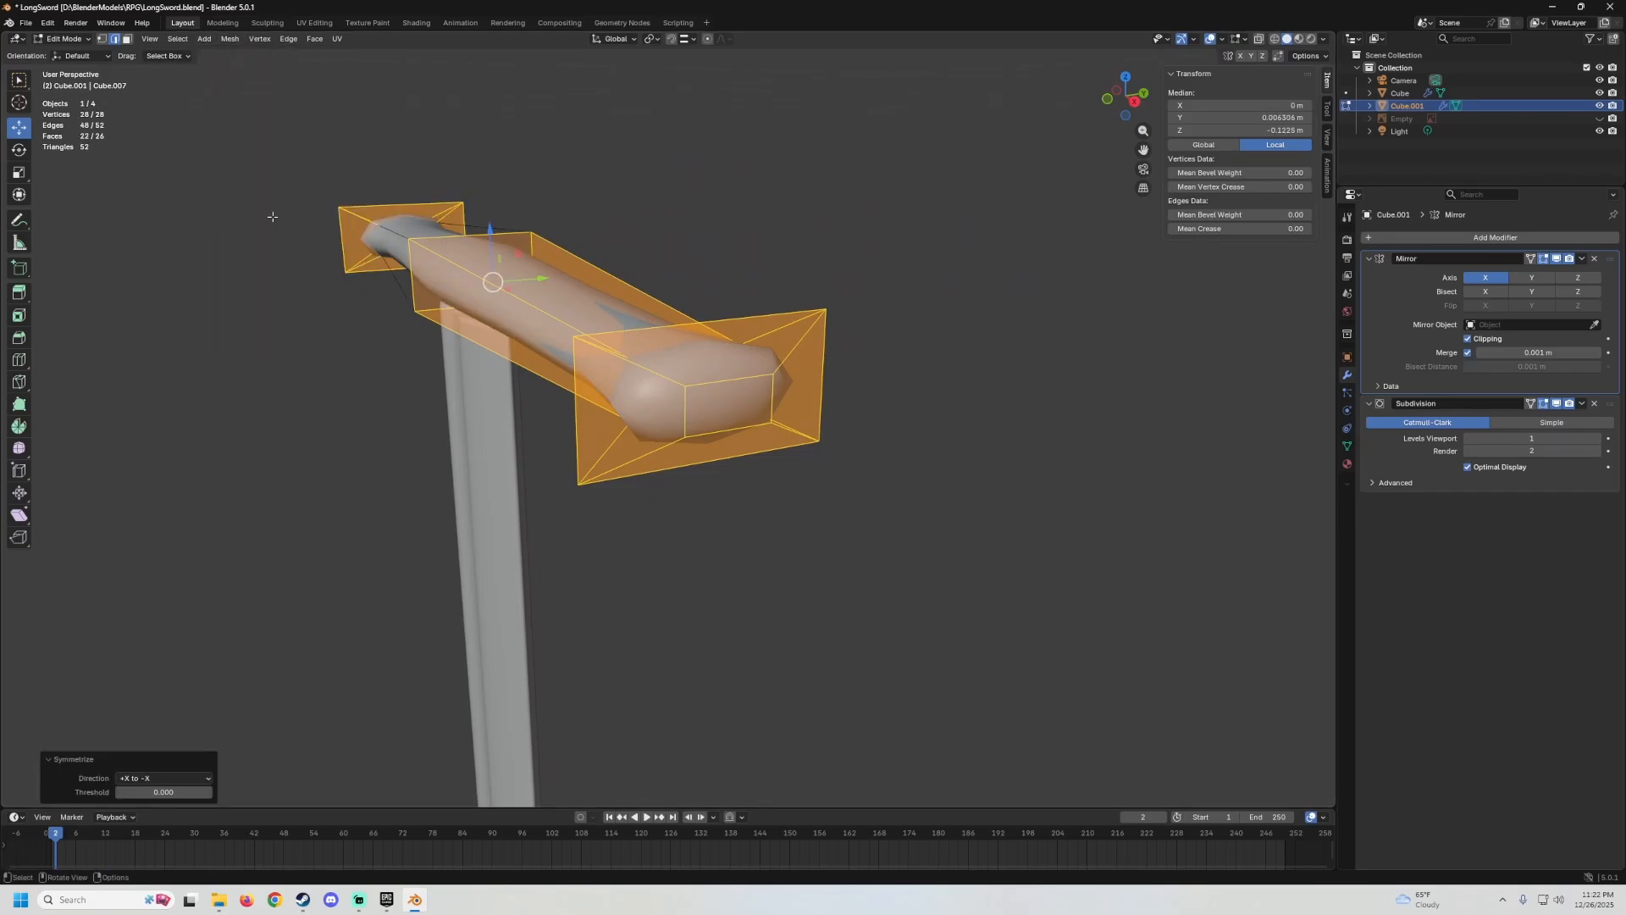
{"action": "left_click", "coordinate": [134, 783]}
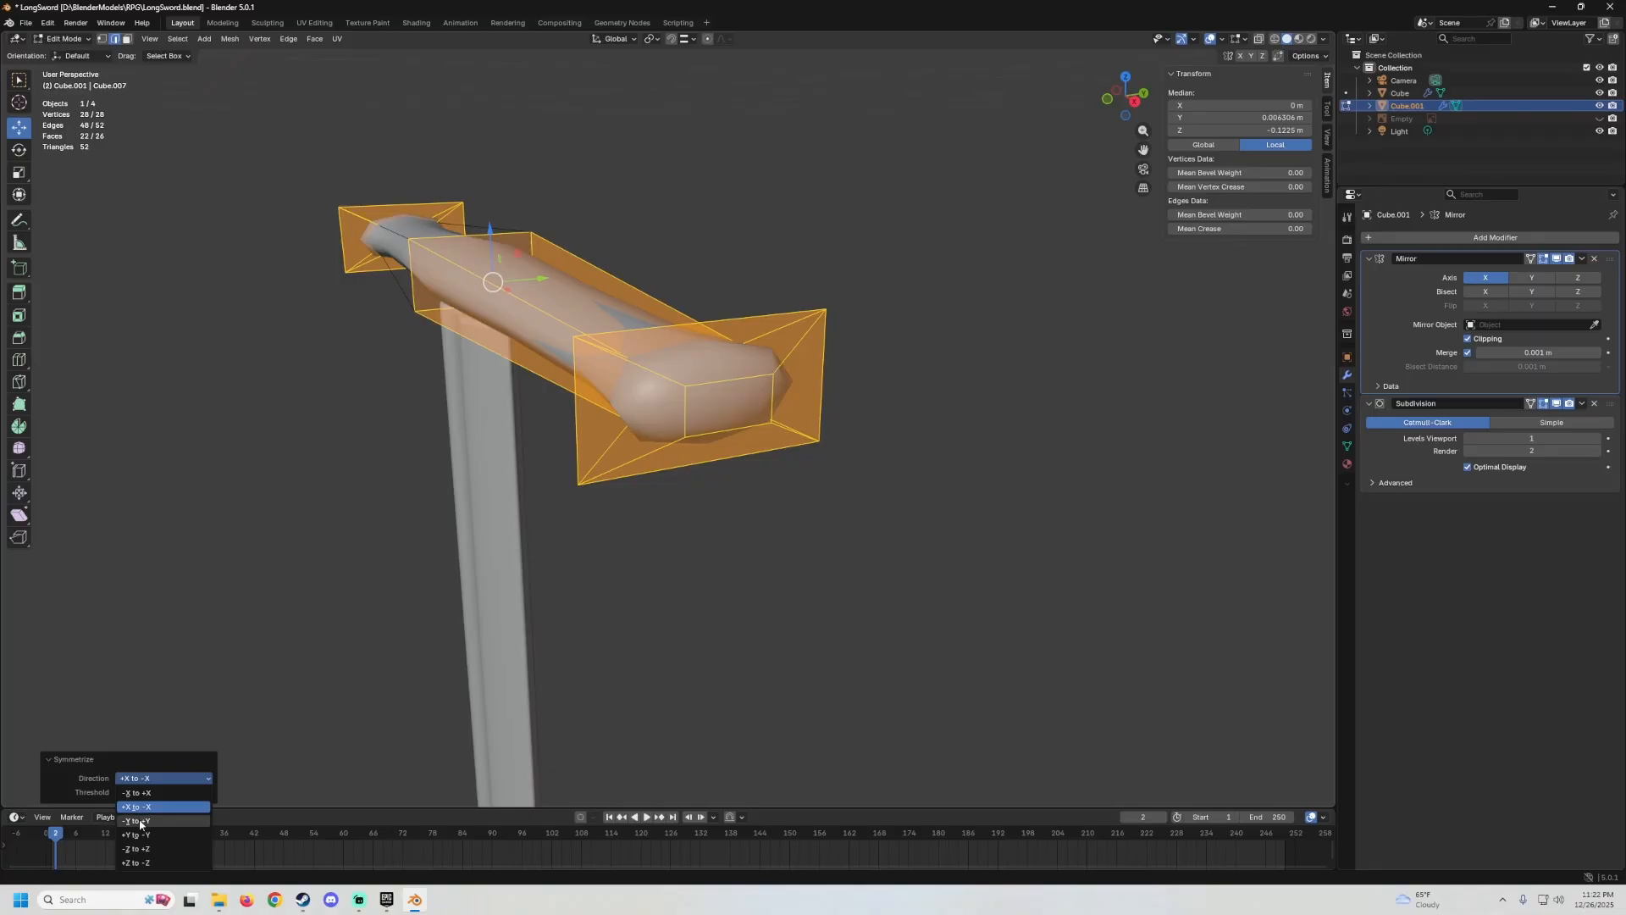
{"action": "left_click", "coordinate": [140, 821]}
{"action": "middle_click_drag", "start_coordinate": [550, 474], "coordinate": [660, 410]}
{"action": "key", "text": "Tab"}
{"action": "key", "text": "Tab"}
Enable Y-axis mesh symmetry and move the end face's front vertical edge about 0.003 m outward along Y.
{"action": "left_click", "coordinate": [661, 410]}
{"action": "left_click_drag", "start_coordinate": [696, 405], "coordinate": [661, 413]}
{"action": "key", "text": "ctrl+z"}
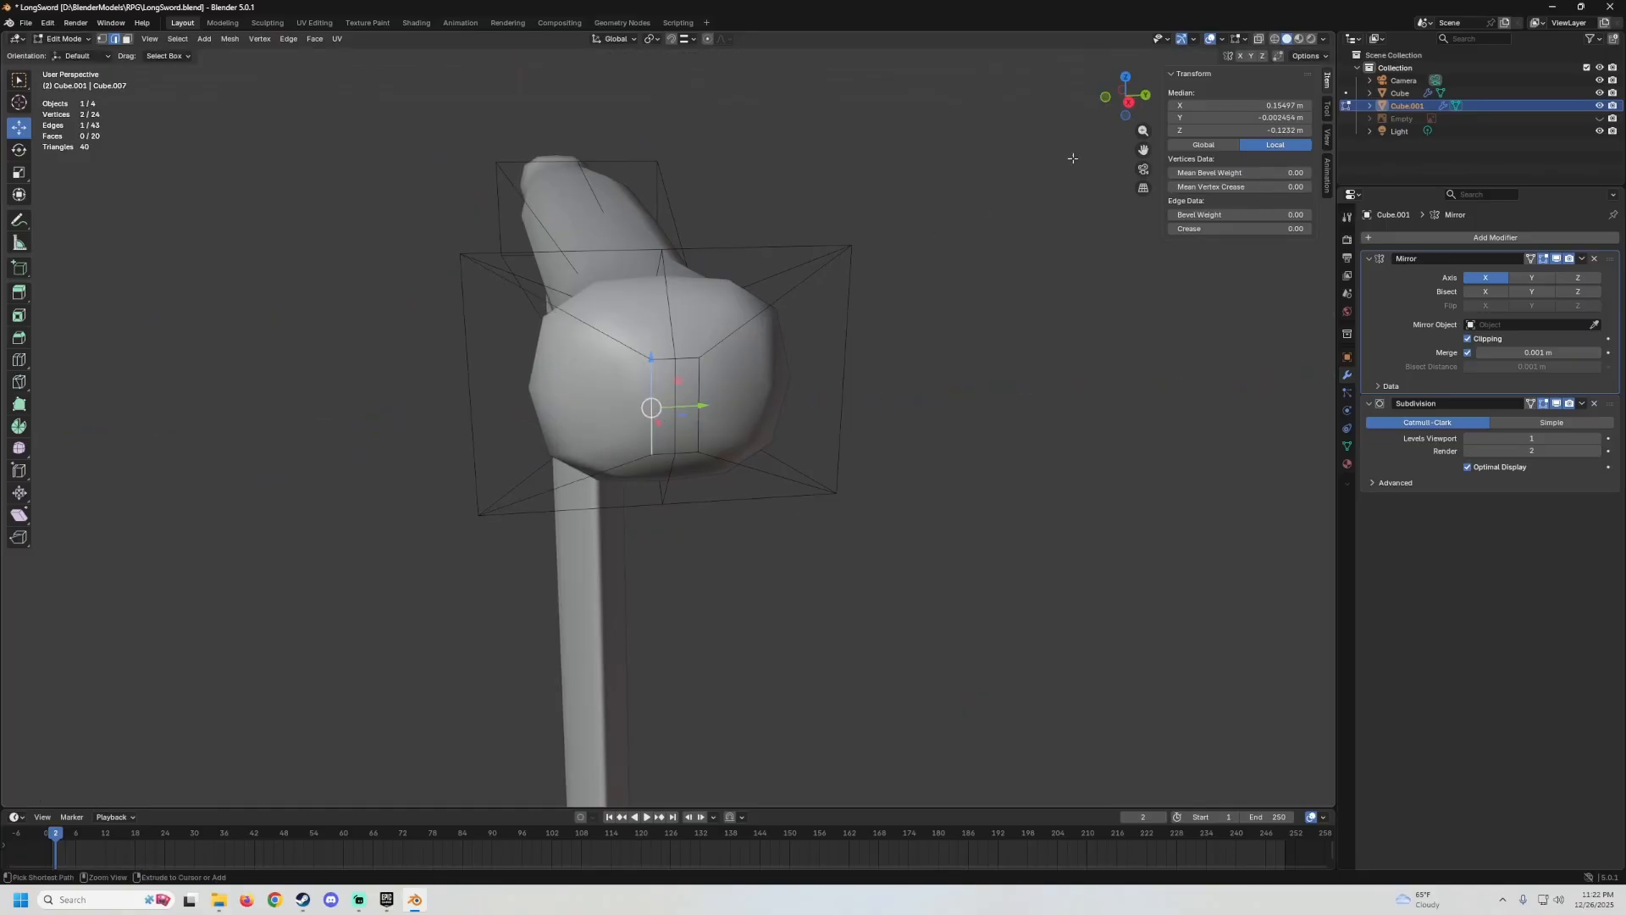
{"action": "left_click", "coordinate": [1252, 57]}
{"action": "left_click_drag", "start_coordinate": [700, 408], "coordinate": [669, 405]}
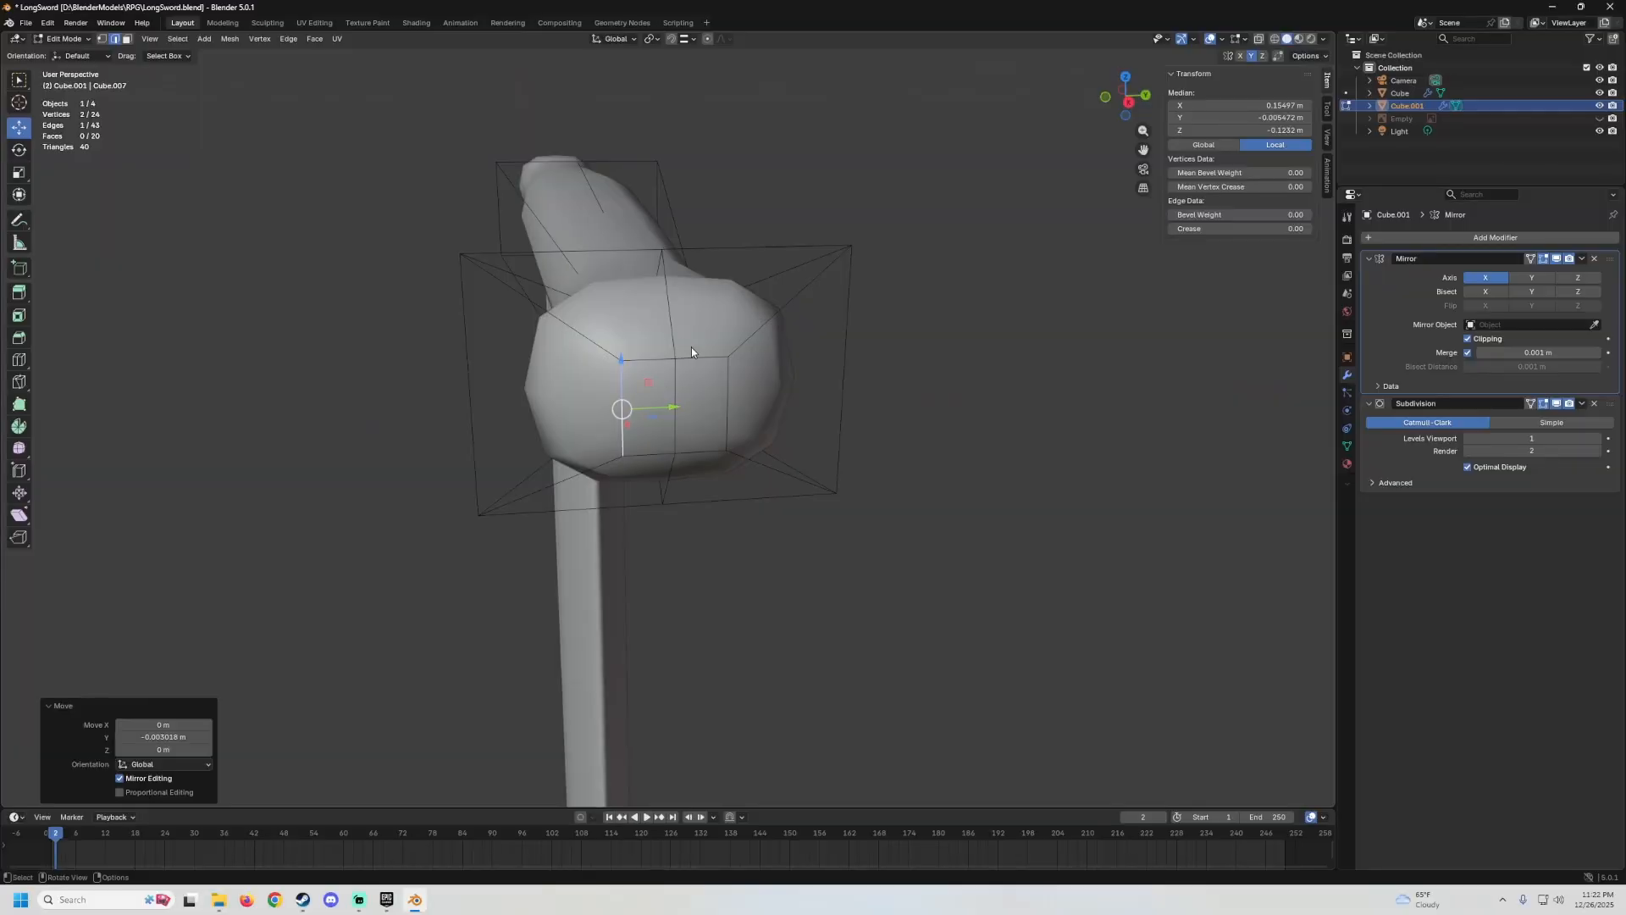
Set the guard's Subdivision modifier viewport level to 2.
{"action": "middle_click_drag", "start_coordinate": [575, 382], "coordinate": [678, 441]}
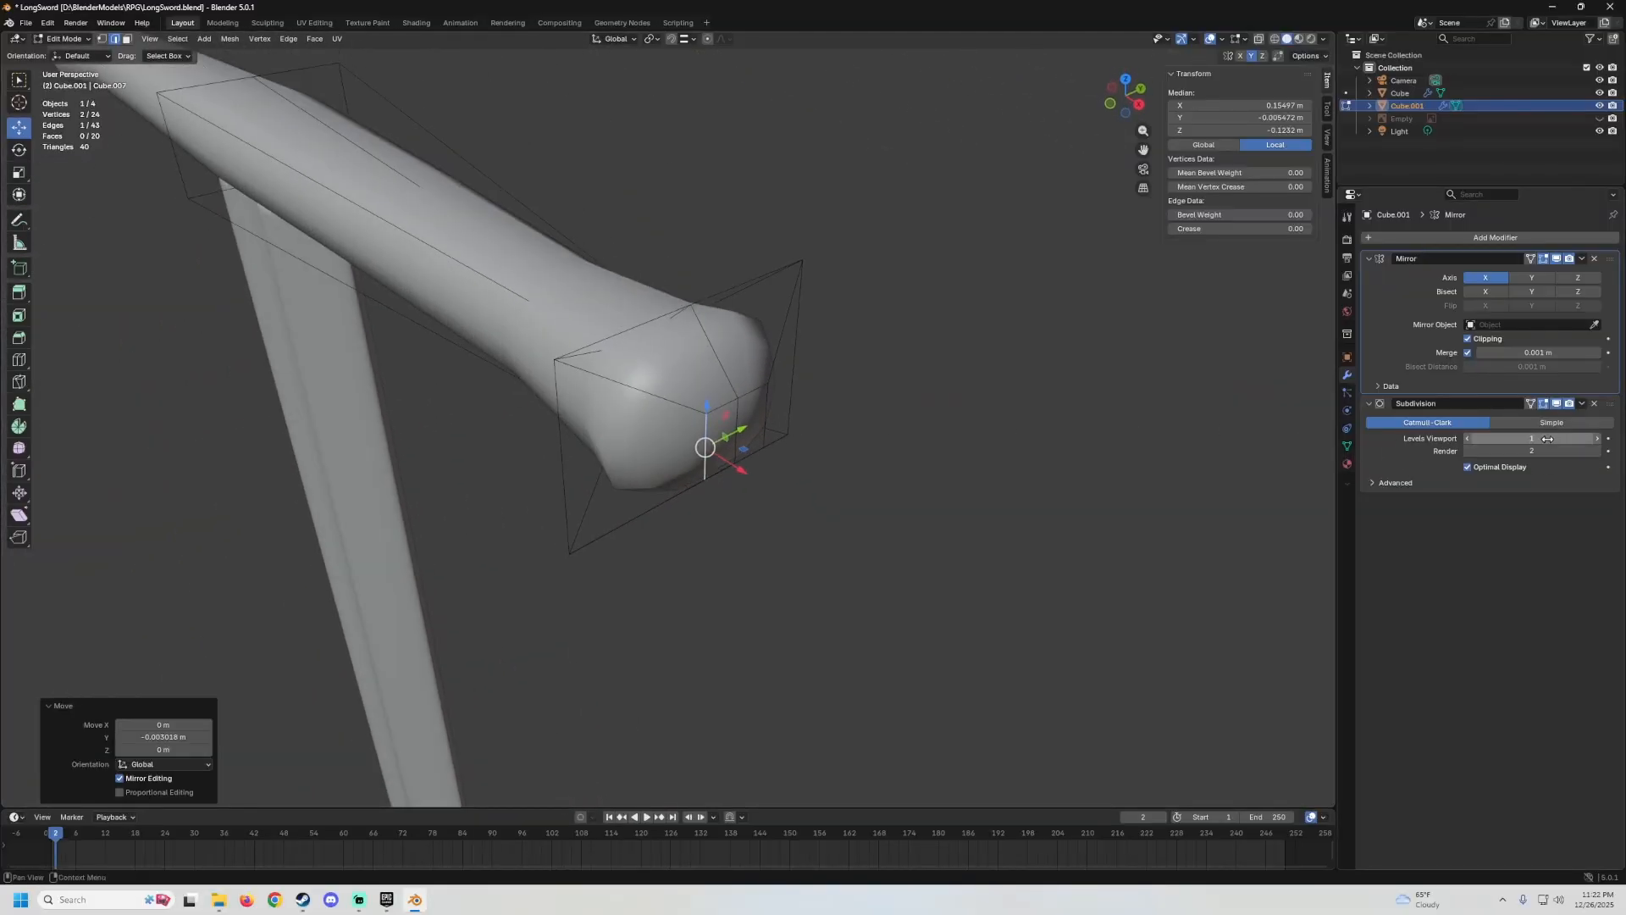
{"action": "left_click", "coordinate": [1598, 438]}
{"action": "middle_click_drag", "start_coordinate": [969, 465], "coordinate": [688, 394]}
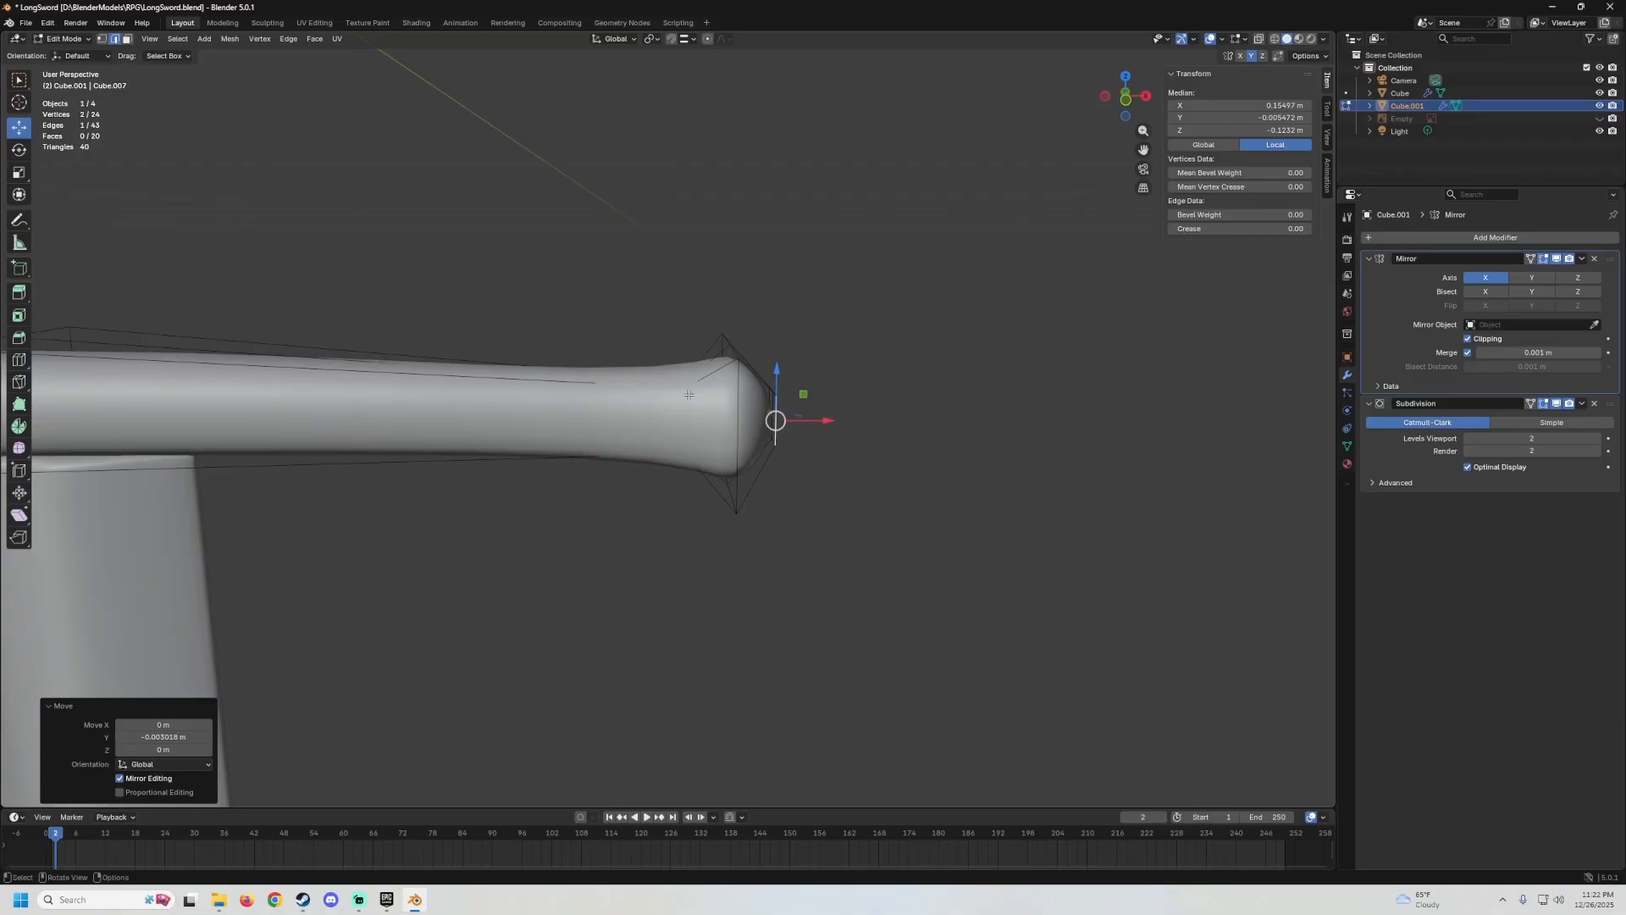
Unhide the reference image and compare the guard's outline with it in front view, using X-ray temporarily.
{"action": "key", "text": "KP_1"}
{"action": "key", "text": "Tab"}
{"action": "key", "text": "alt+h"}
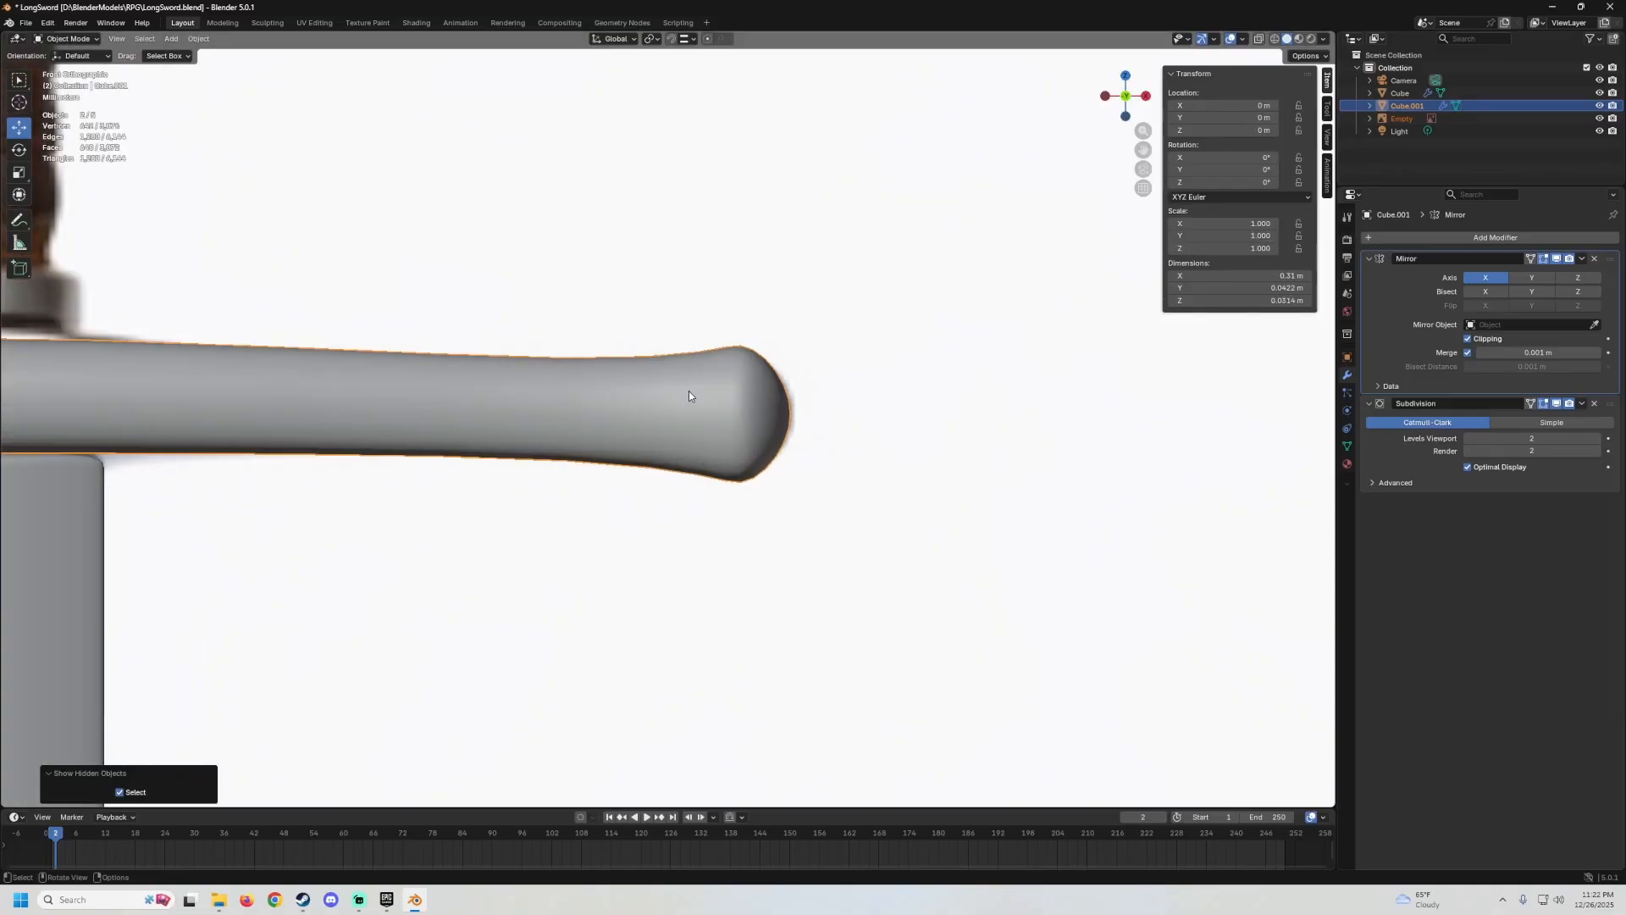
{"action": "left_click", "coordinate": [1259, 39]}
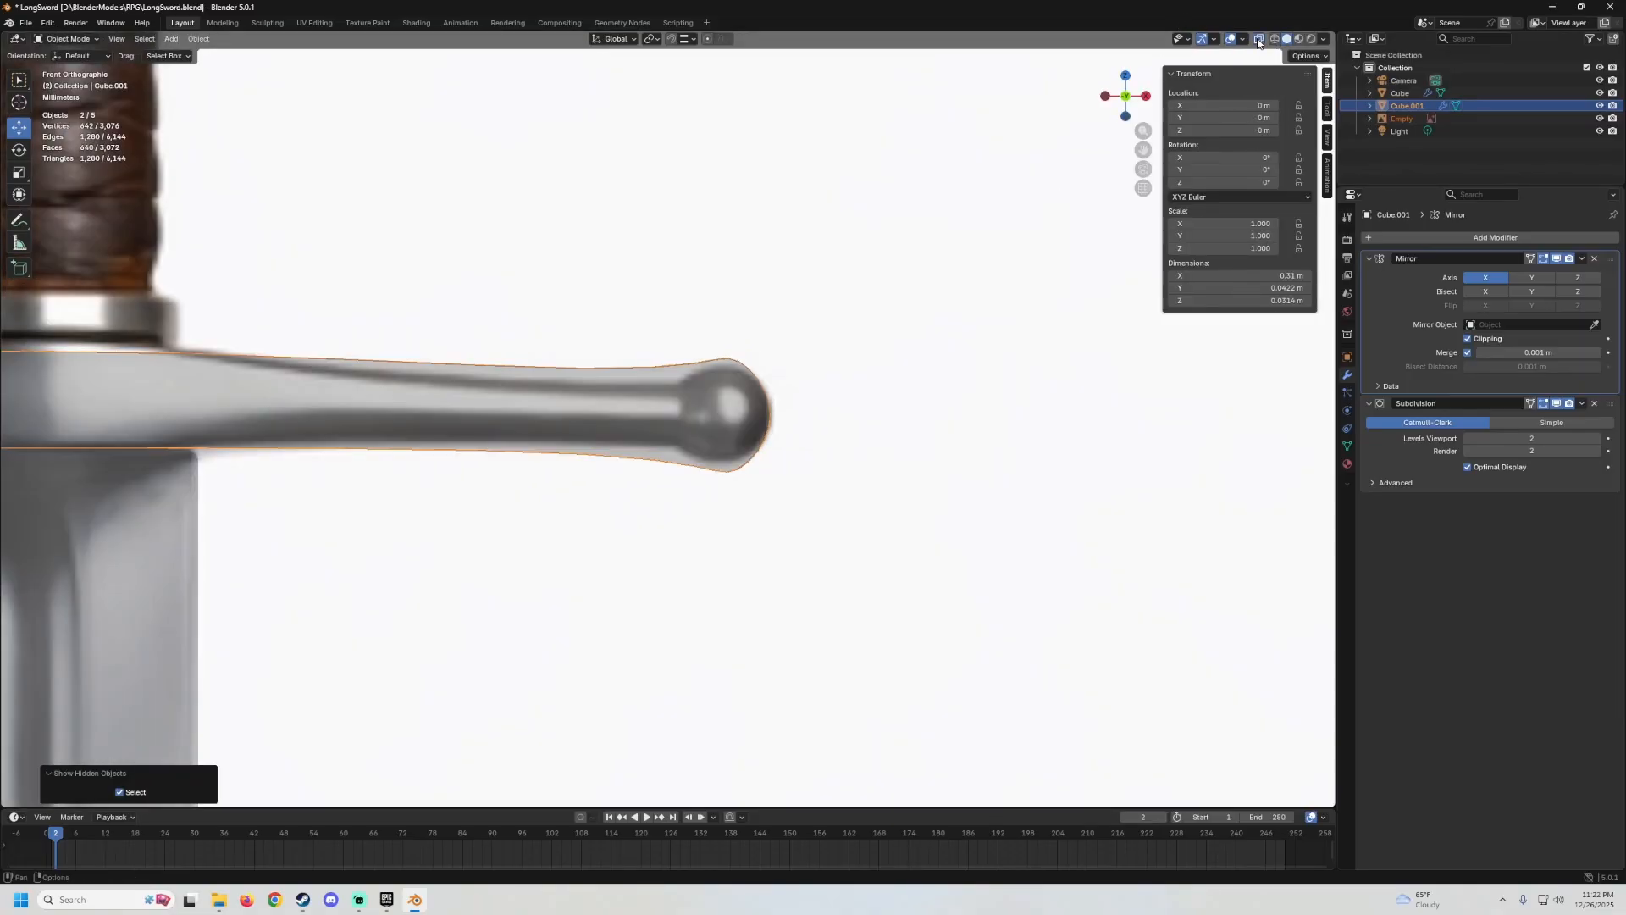
{"action": "scroll", "coordinate": [853, 322], "scroll_direction": "up", "scroll_amount": 2}
{"action": "left_click", "coordinate": [673, 373]}
{"action": "scroll", "coordinate": [673, 374], "scroll_direction": "down", "scroll_amount": 4}
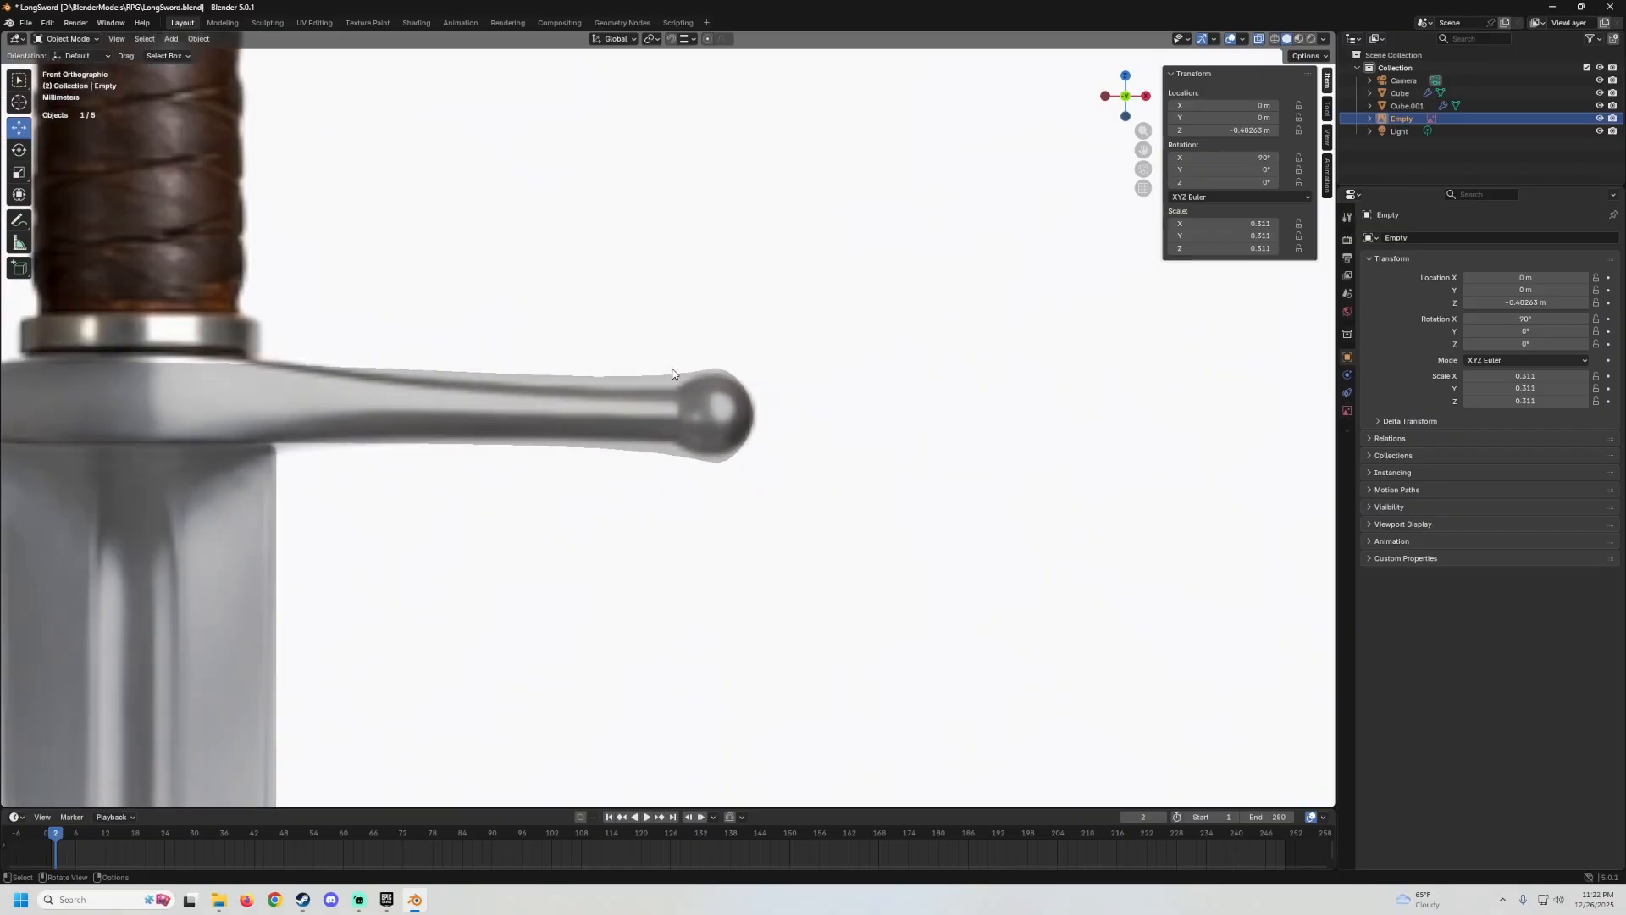
{"action": "left_click", "coordinate": [1259, 39]}
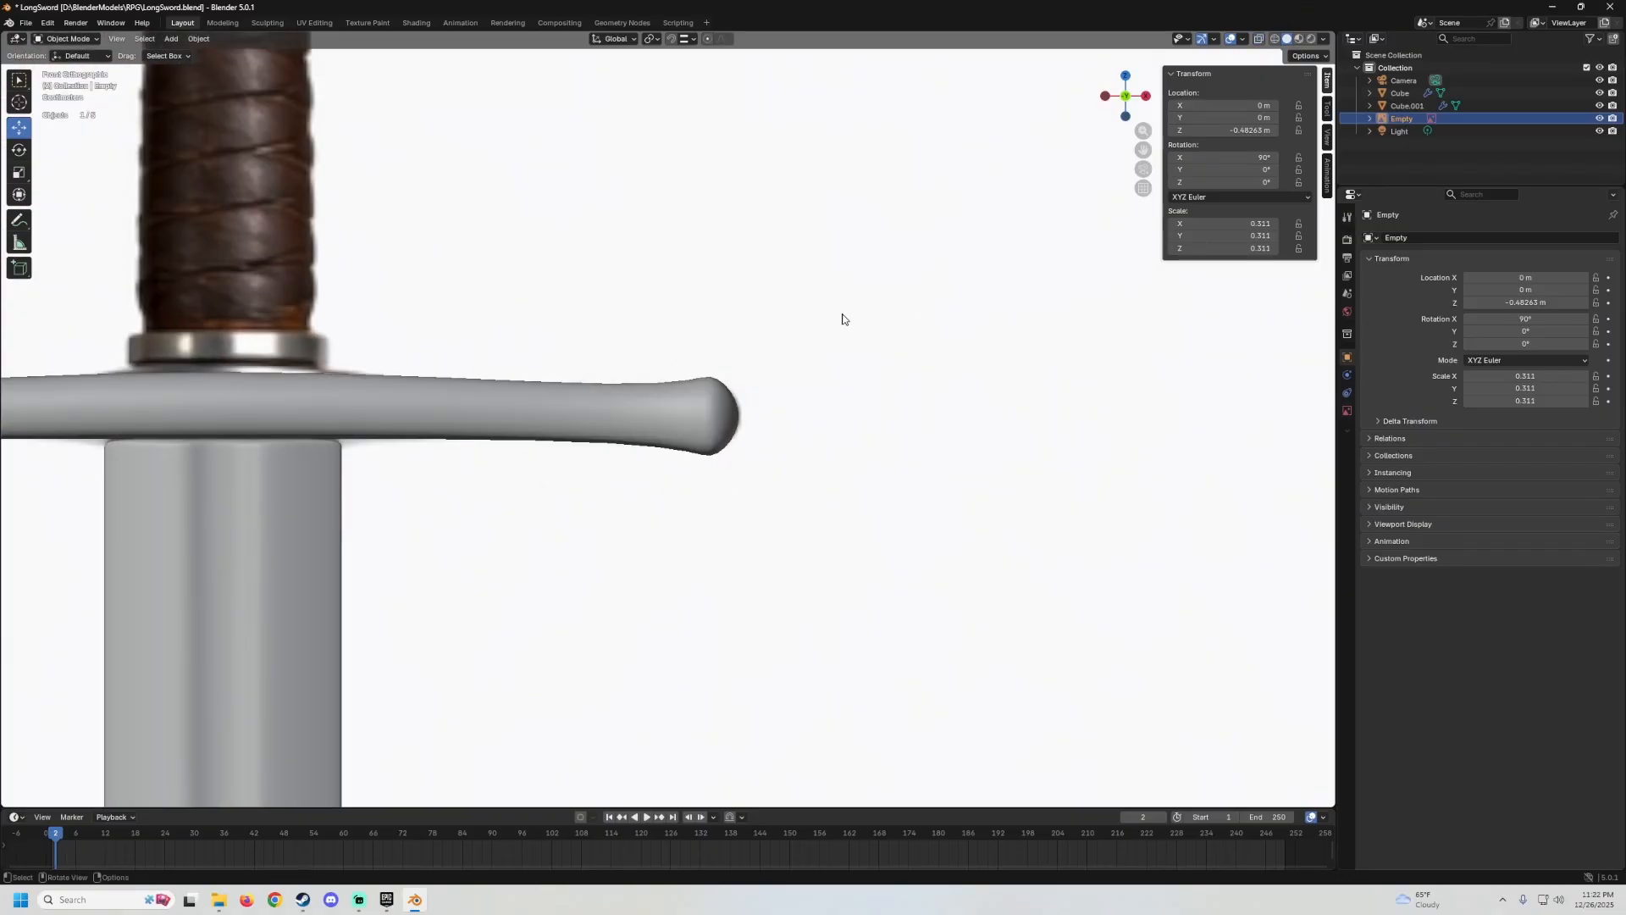
Hide the reference image and add an edge loop to the guard's arm, slid with factor -0.972 against the ball end.
{"action": "key", "text": "h"}
{"action": "left_click", "coordinate": [537, 424]}
{"action": "key", "text": "Tab"}
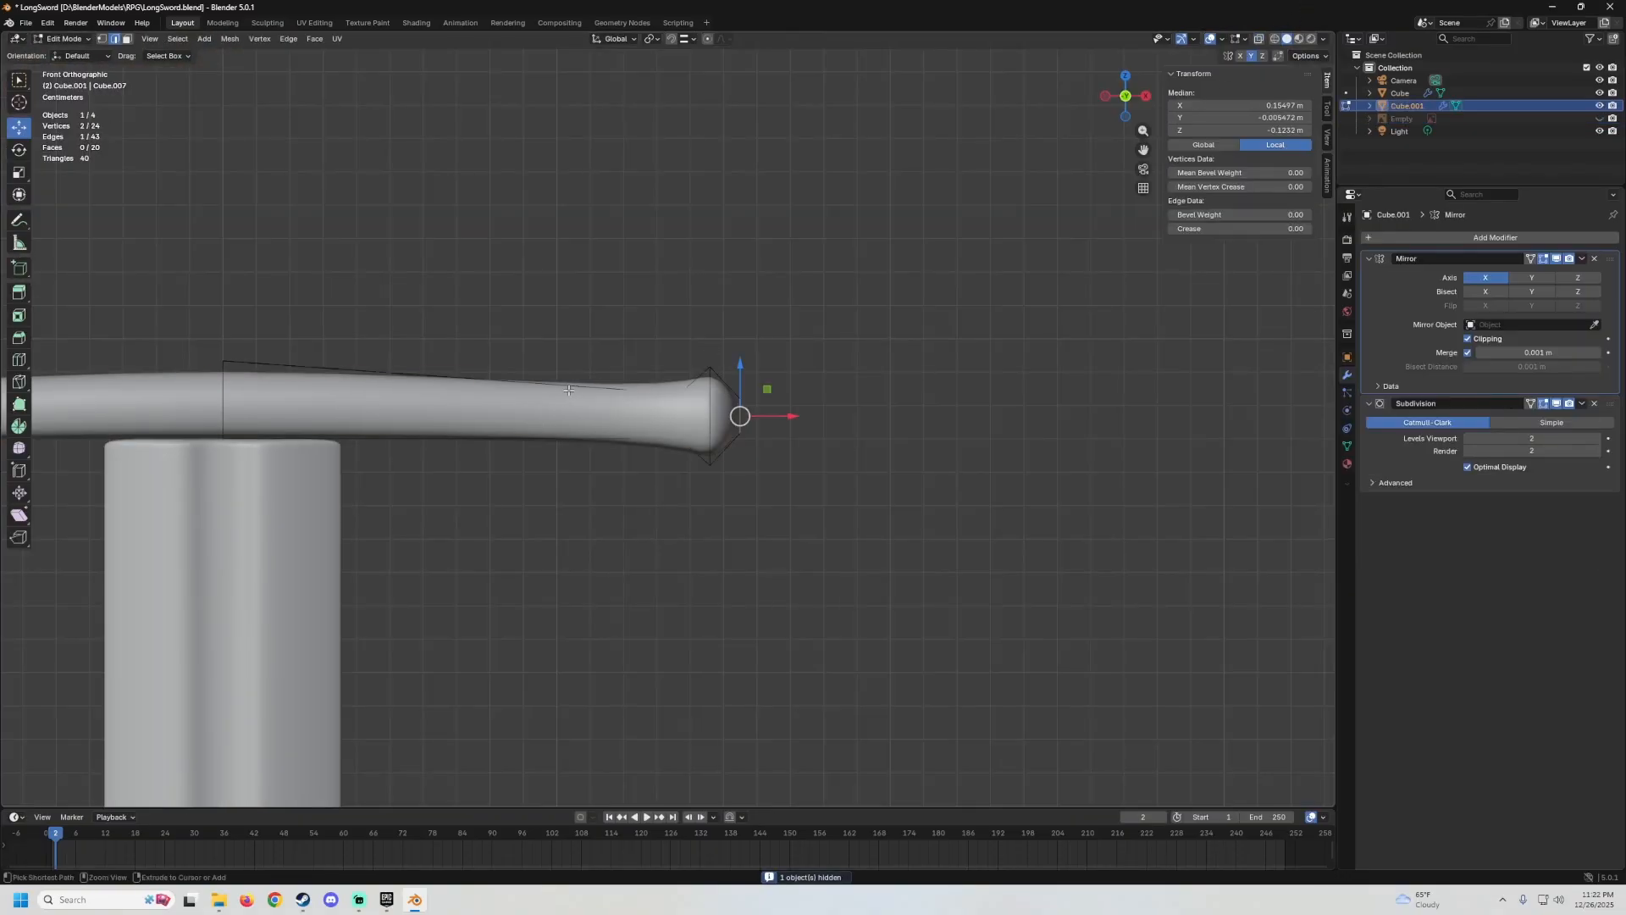
{"action": "key", "text": "ctrl+r"}
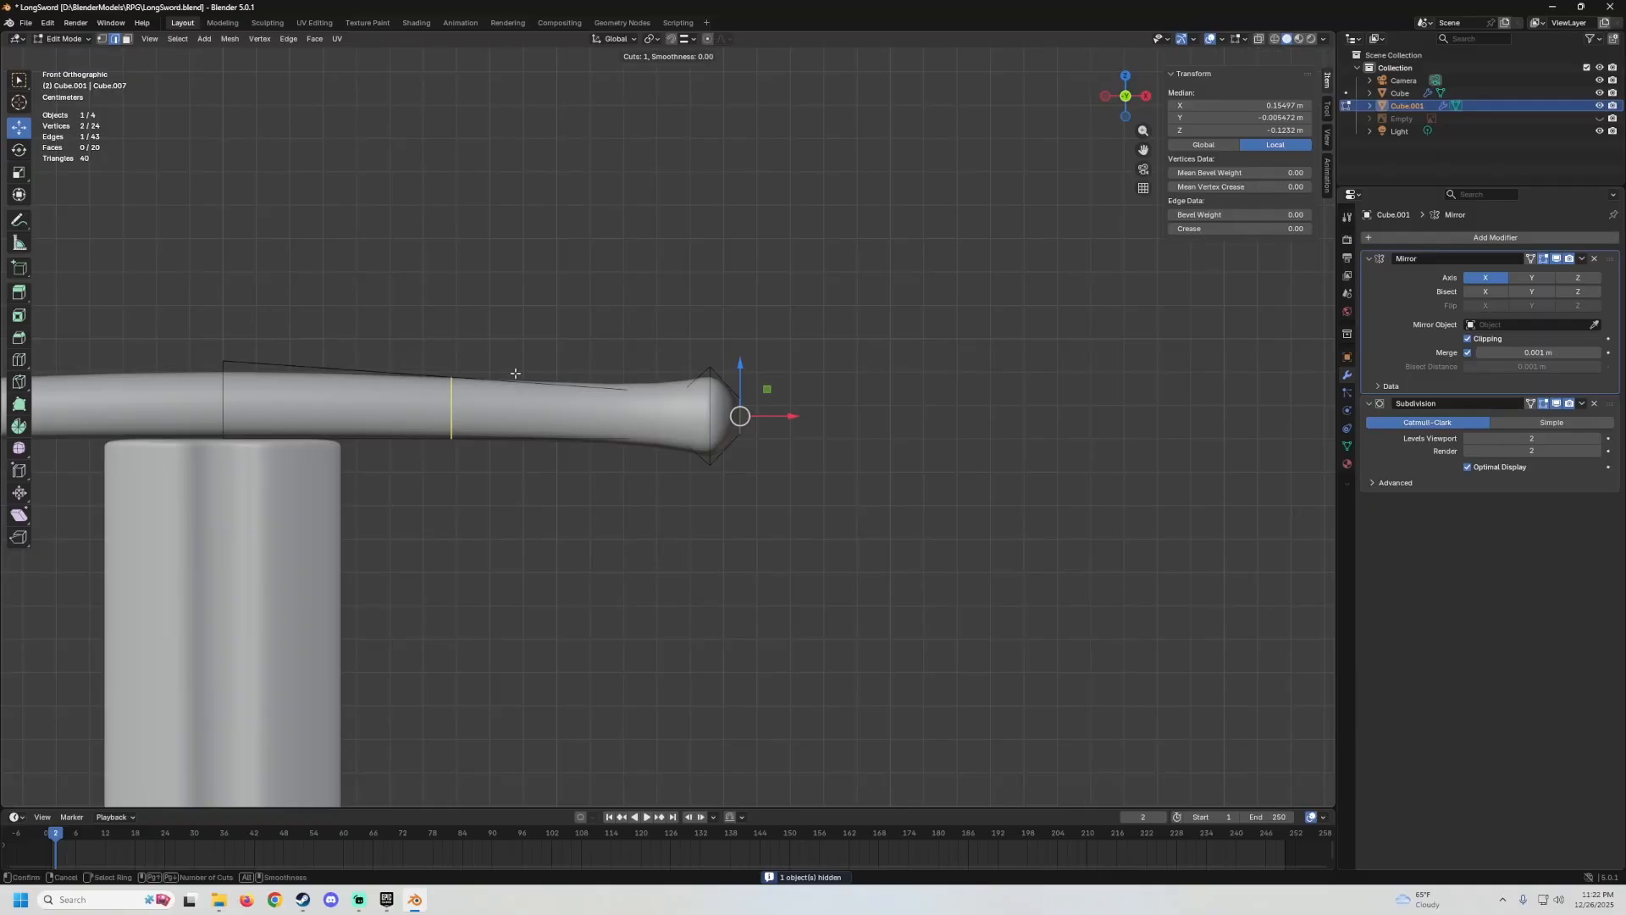
{"action": "left_click", "coordinate": [464, 360]}
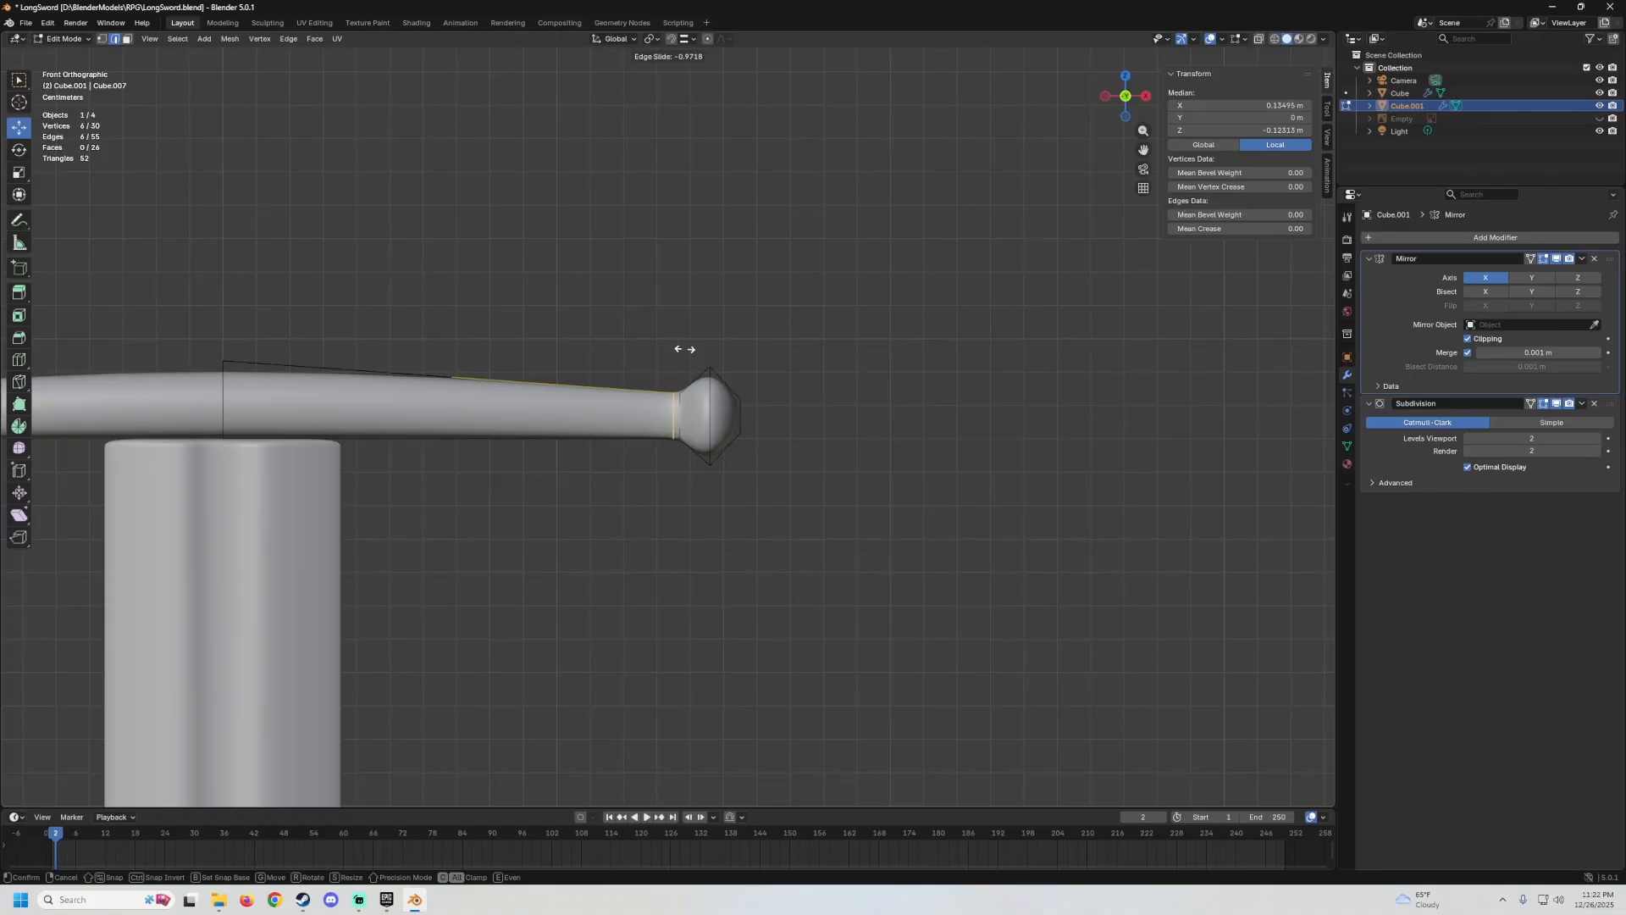
{"action": "left_click", "coordinate": [684, 349]}
{"action": "scroll", "coordinate": [680, 370], "scroll_direction": "up", "scroll_amount": 6}
{"action": "middle_click_drag", "start_coordinate": [714, 384], "coordinate": [535, 345]}
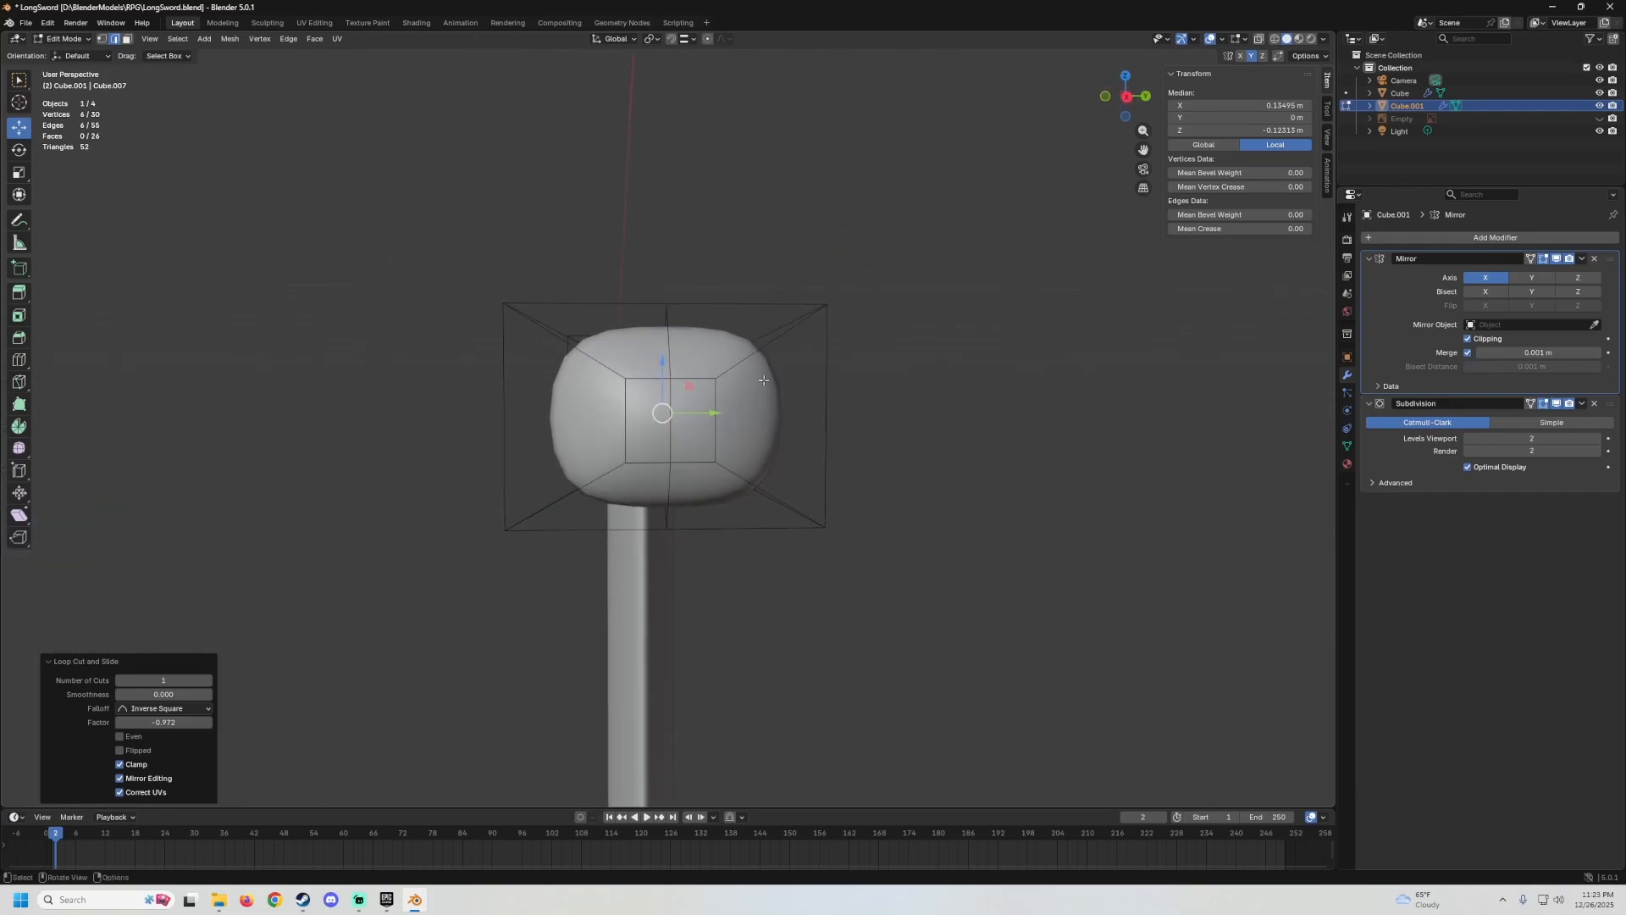
{"action": "middle_click_drag", "start_coordinate": [763, 381], "coordinate": [698, 382]}
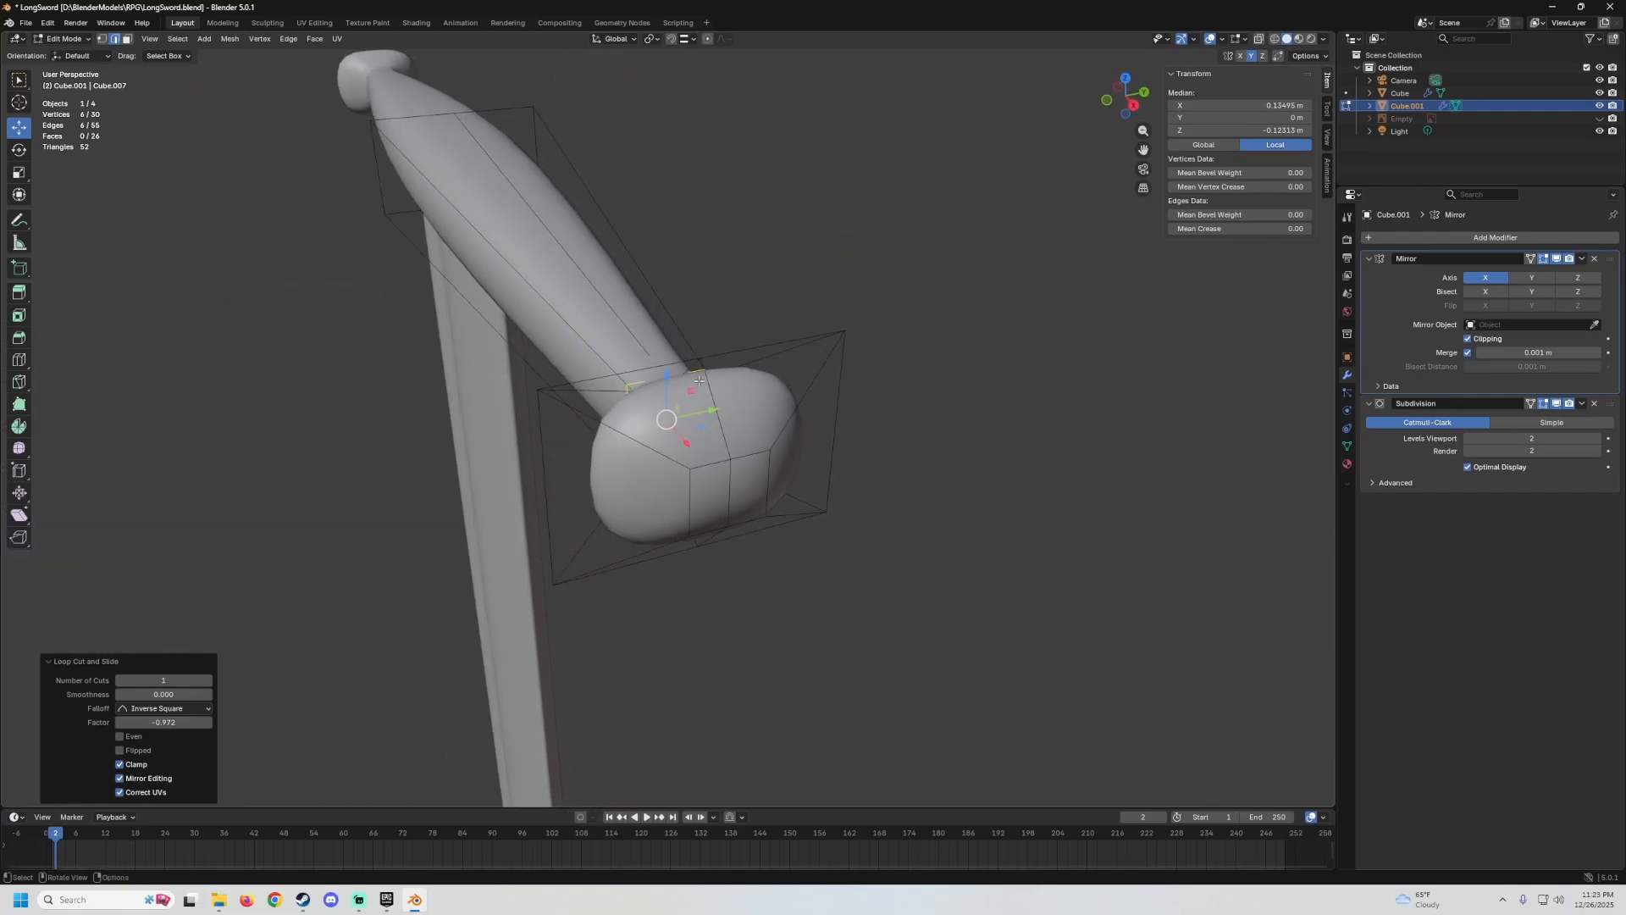
Select the ball's two front corner vertices and move them about 0.0052 m inward along Y to reduce its depth.
{"action": "left_click", "coordinate": [102, 41]}
{"action": "middle_click_drag", "start_coordinate": [519, 379], "coordinate": [487, 364]}
{"action": "scroll", "coordinate": [487, 363], "scroll_direction": "up", "scroll_amount": 2}
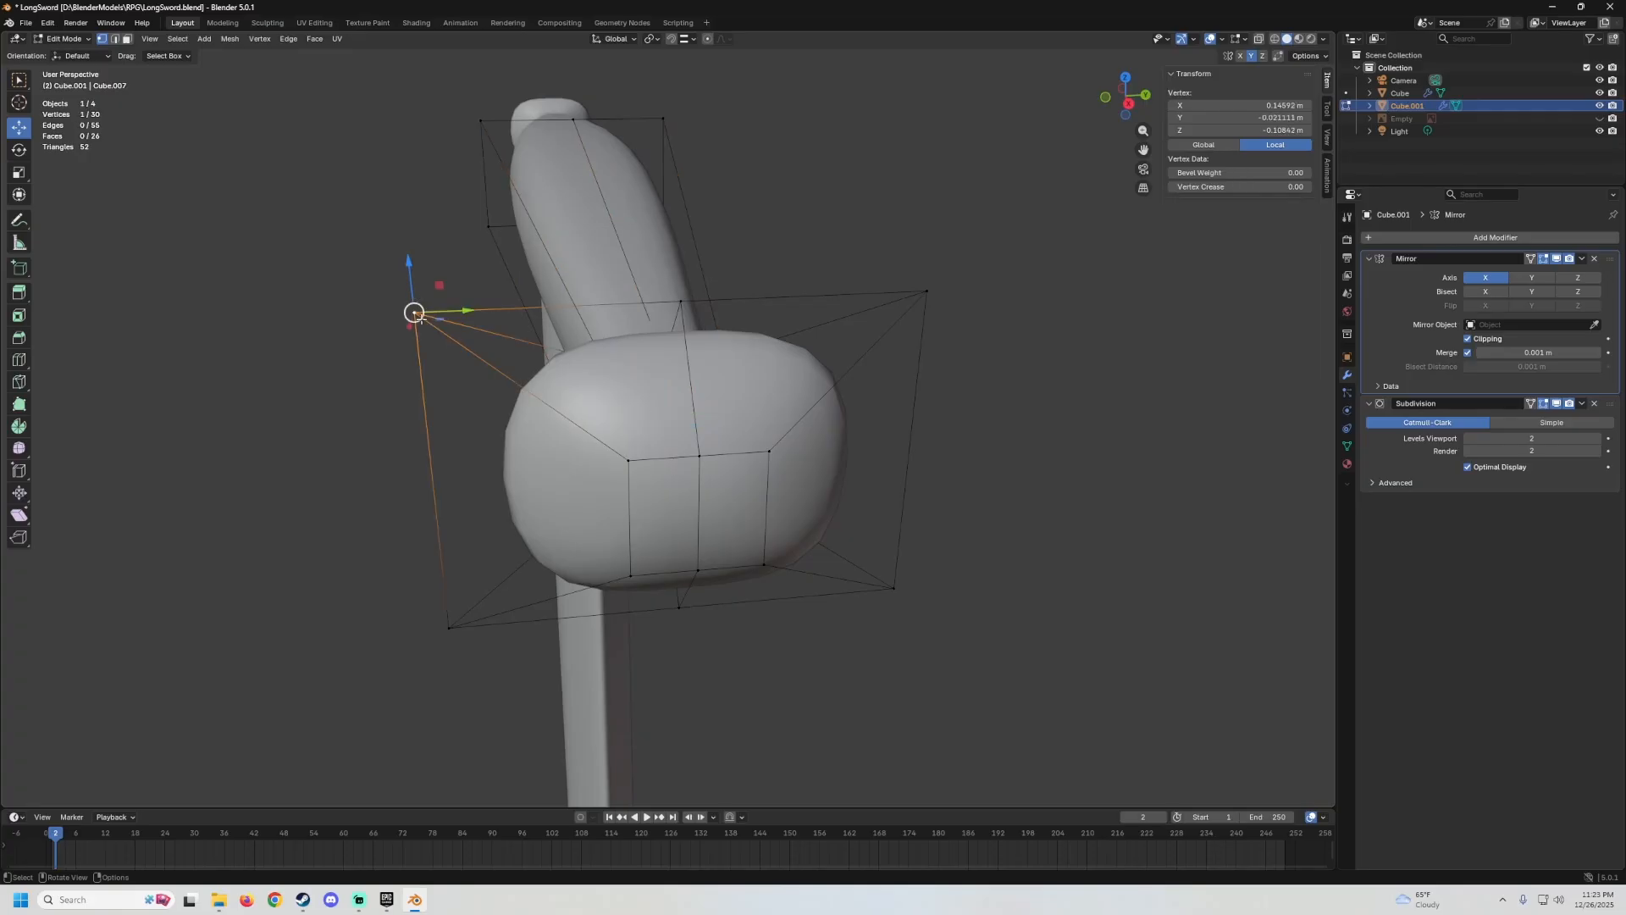
{"action": "middle_click_drag", "start_coordinate": [415, 315], "coordinate": [494, 422]}
{"action": "left_click", "coordinate": [406, 508], "text": "shift"}
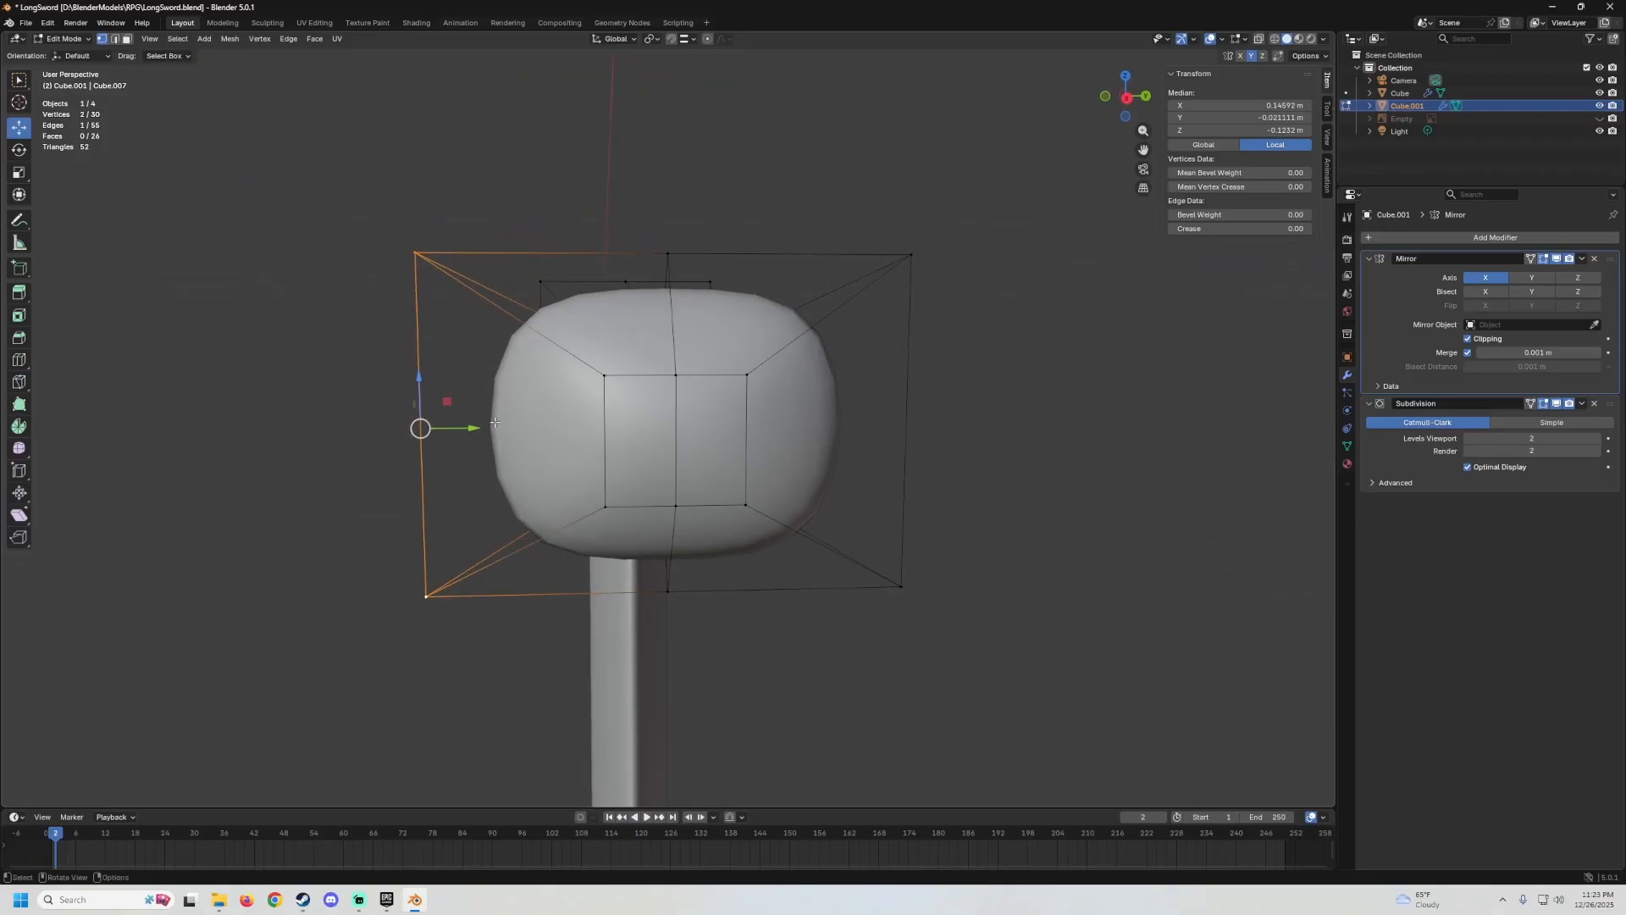
{"action": "left_click_drag", "start_coordinate": [477, 422], "coordinate": [499, 424]}
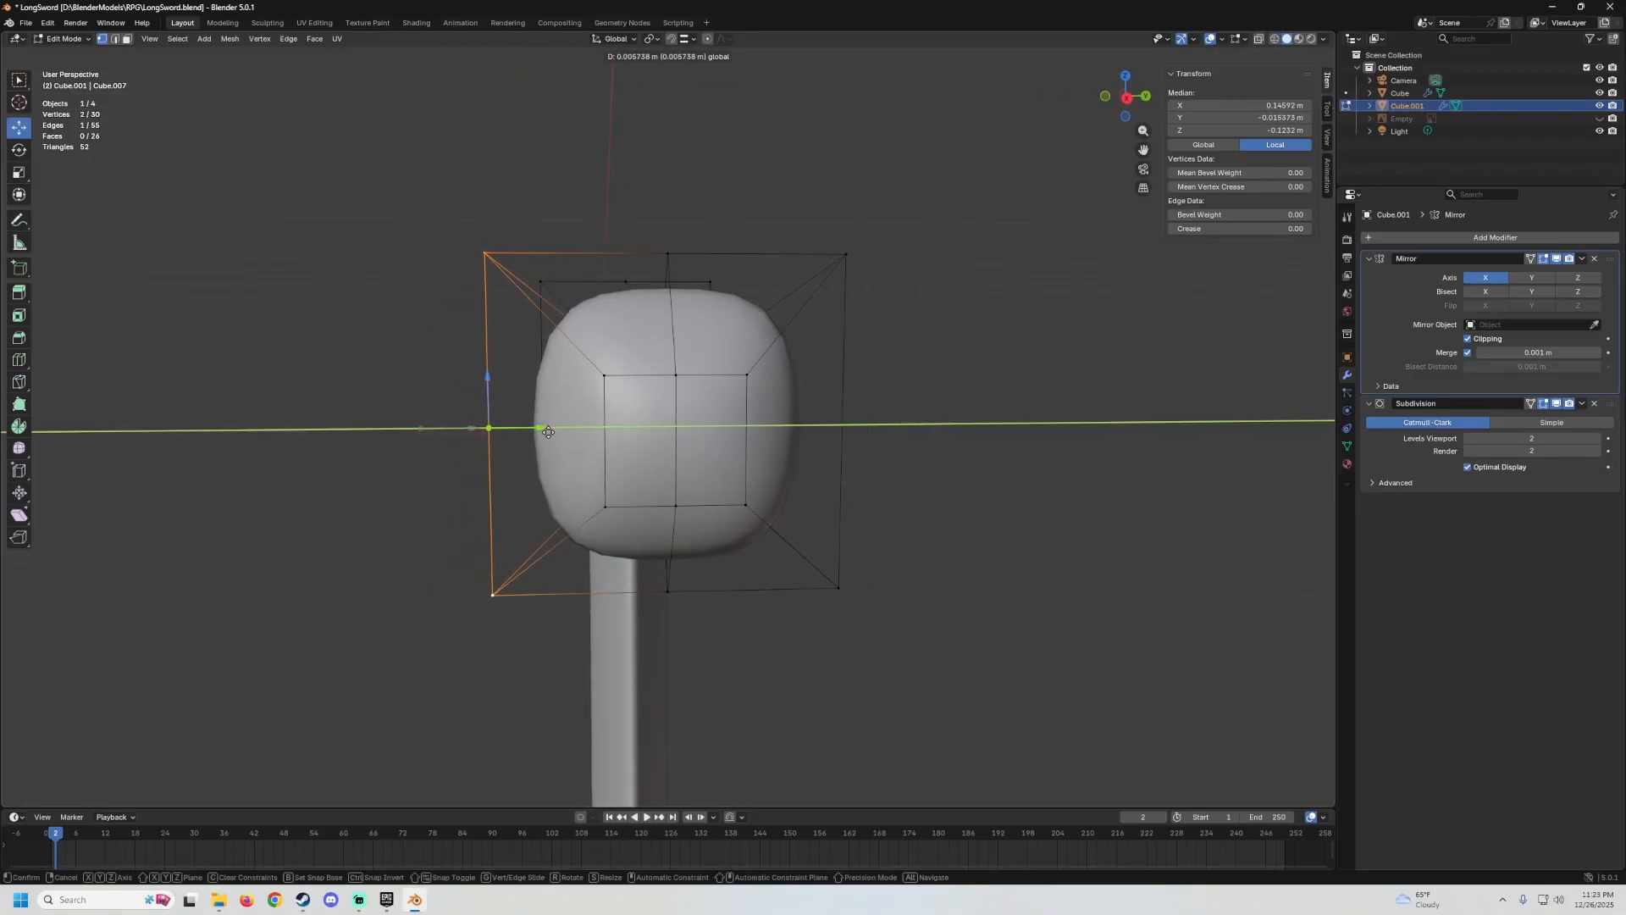
{"action": "left_click_drag", "start_coordinate": [542, 440], "coordinate": [540, 440]}
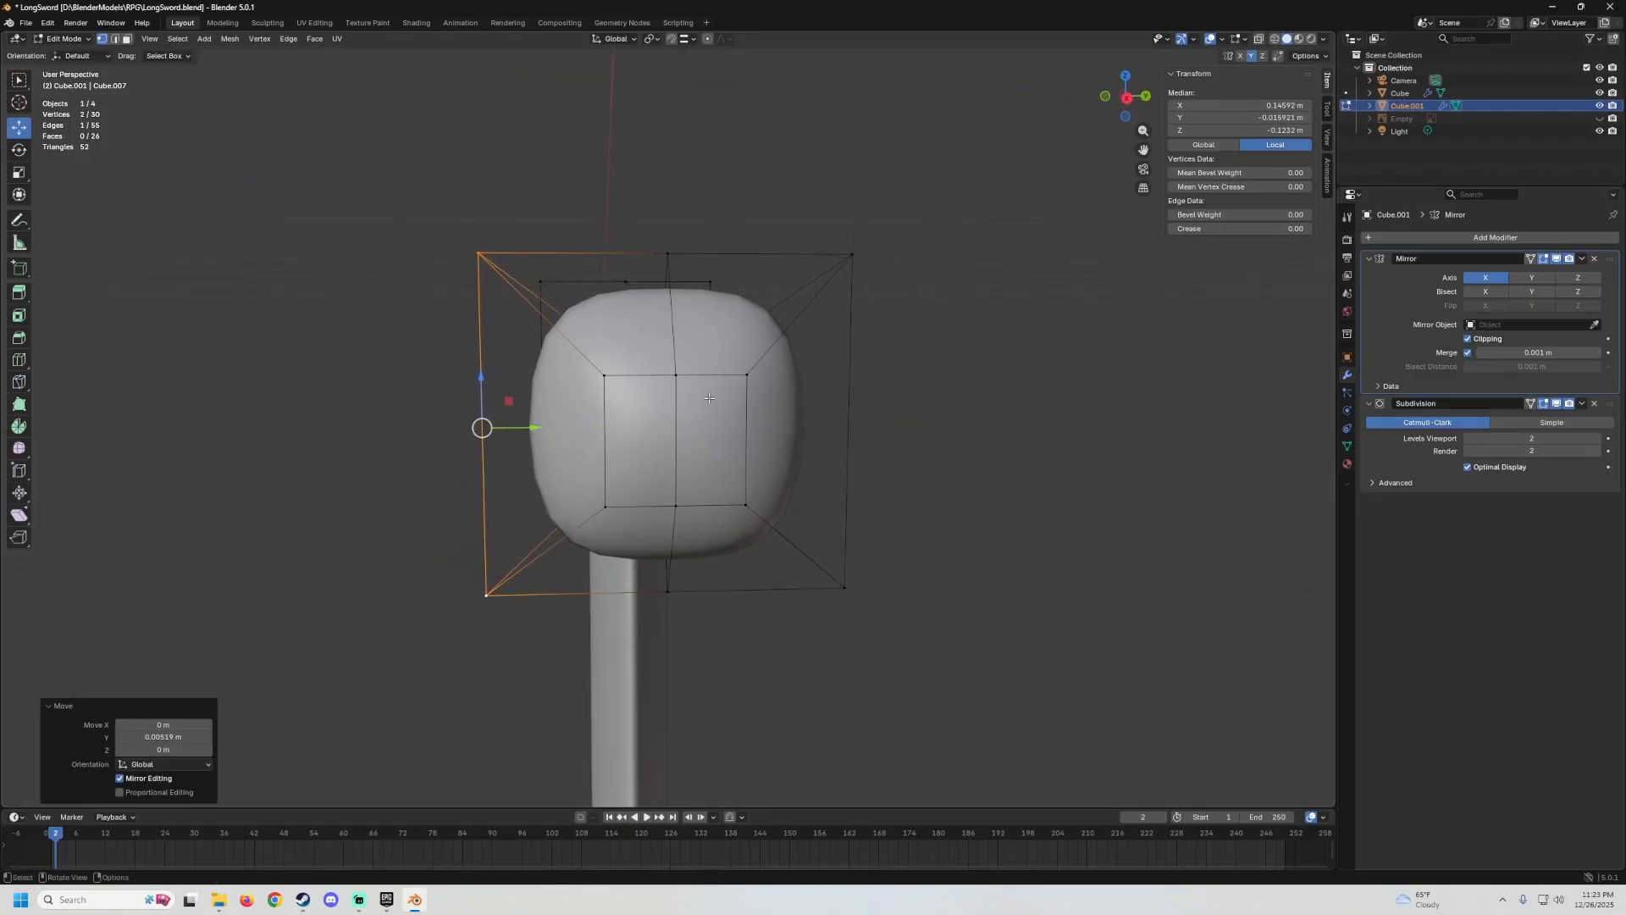
Try to raise a corner vertex at the junction of the guard's arm and ball along Z.
{"action": "middle_click_drag", "start_coordinate": [540, 440], "coordinate": [663, 420]}
{"action": "left_click", "coordinate": [632, 438]}
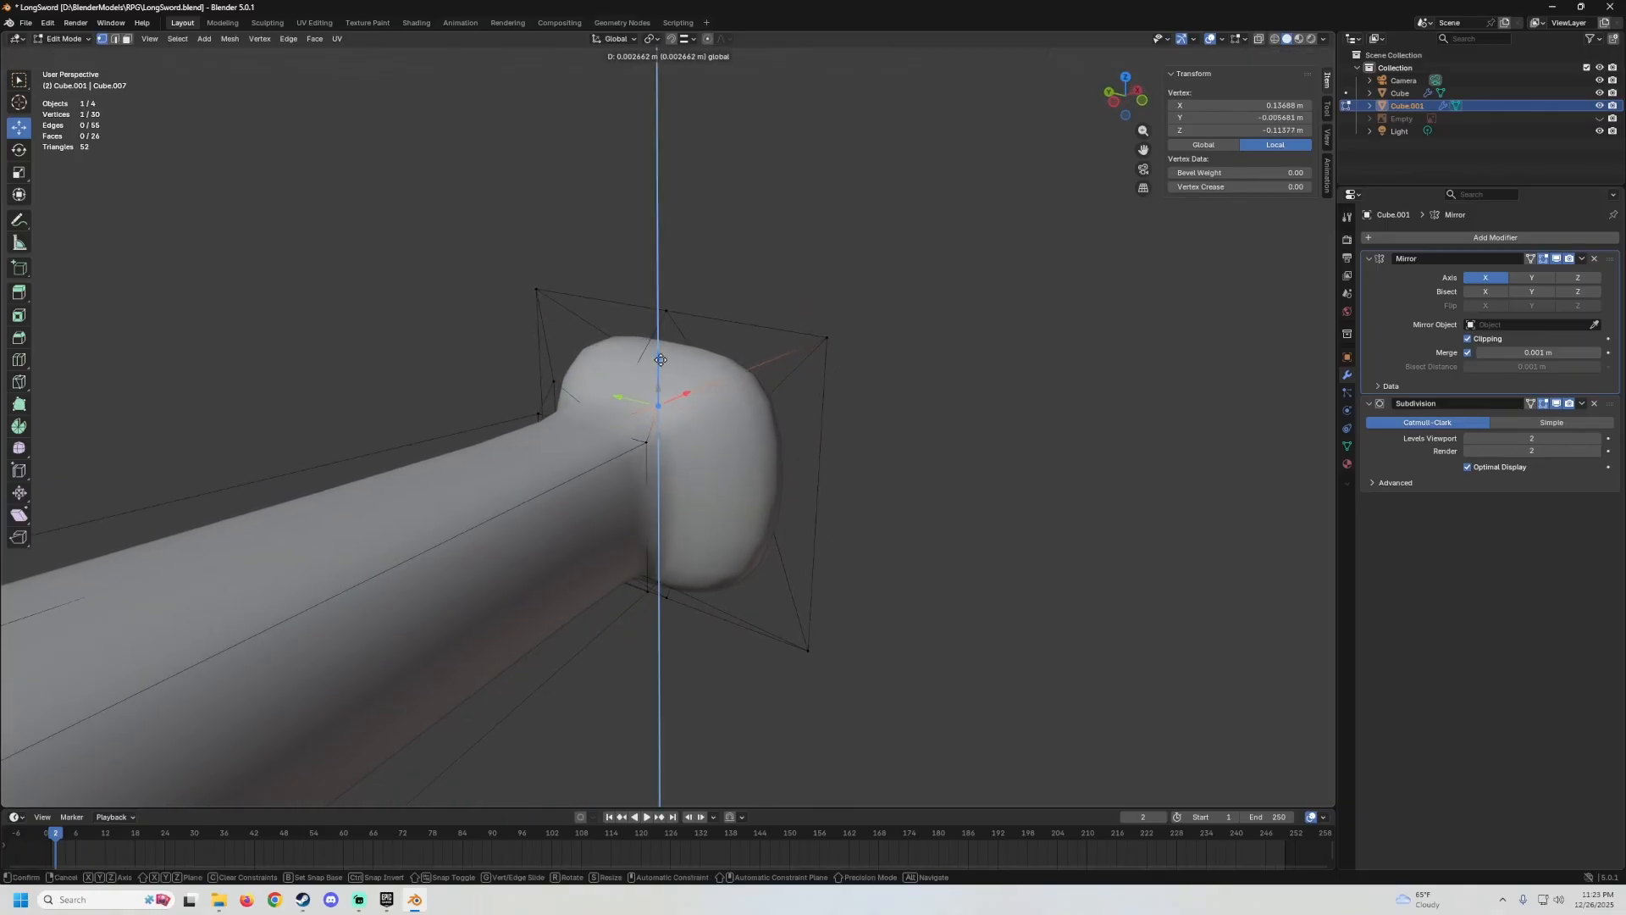
{"action": "left_click", "coordinate": [660, 360]}
{"action": "middle_click_drag", "start_coordinate": [661, 359], "coordinate": [692, 396]}
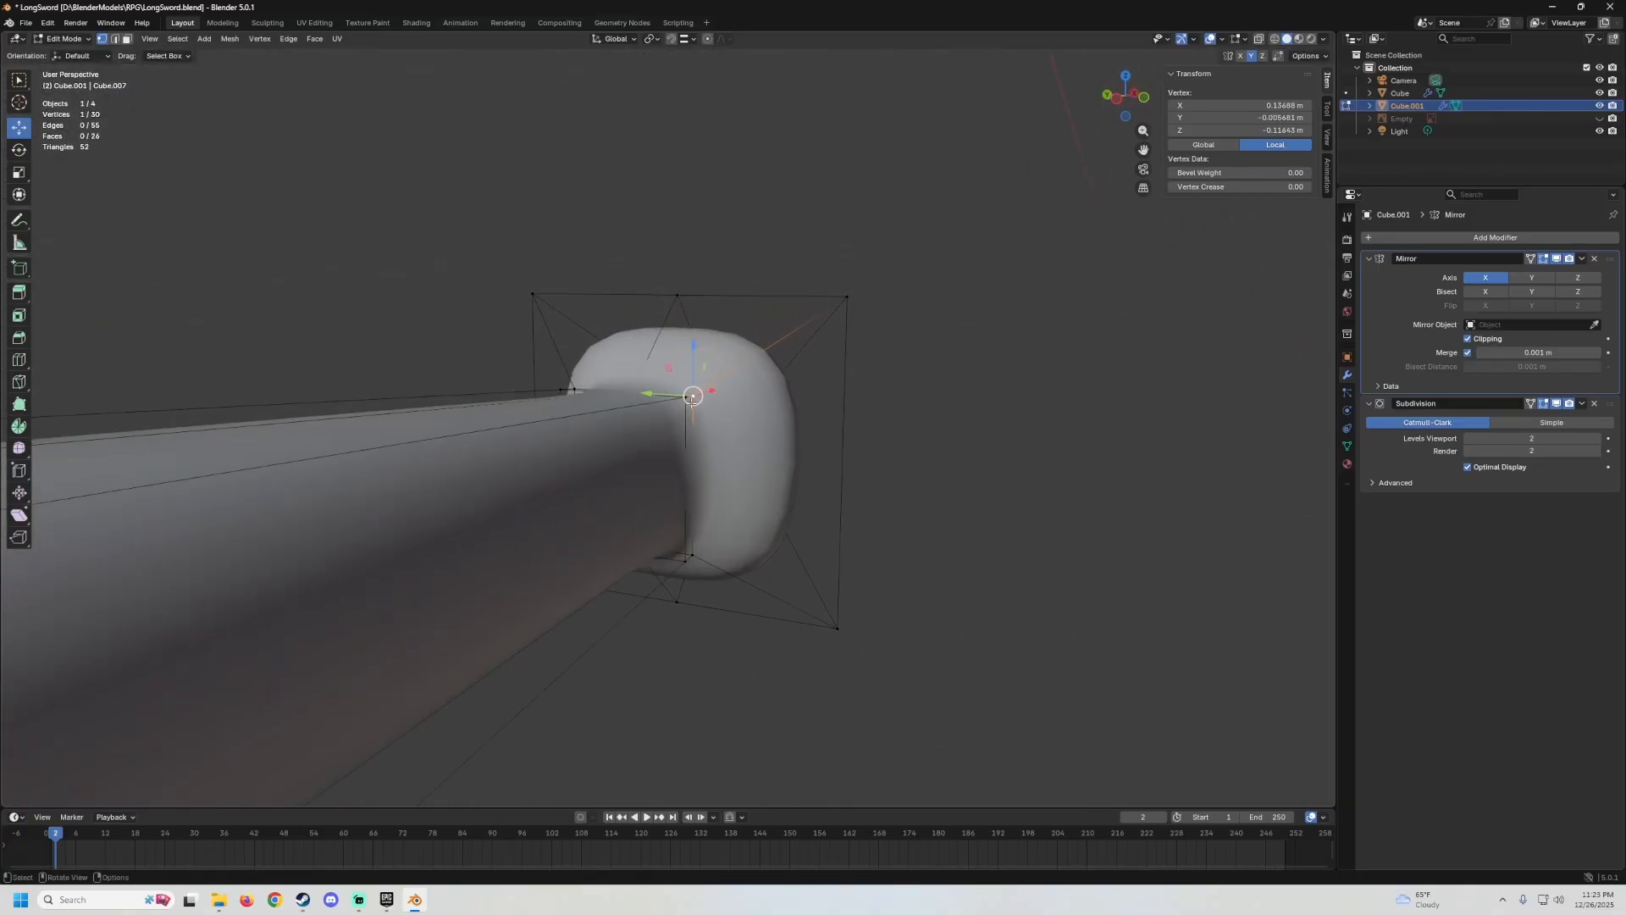
Raise the upper corner vertex at the junction of arm and ball about 0.0031 m along Z, and raise the neighbouring middle vertex.
{"action": "left_click_drag", "start_coordinate": [699, 345], "coordinate": [699, 305]}
{"action": "middle_click_drag", "start_coordinate": [699, 305], "coordinate": [696, 334]}
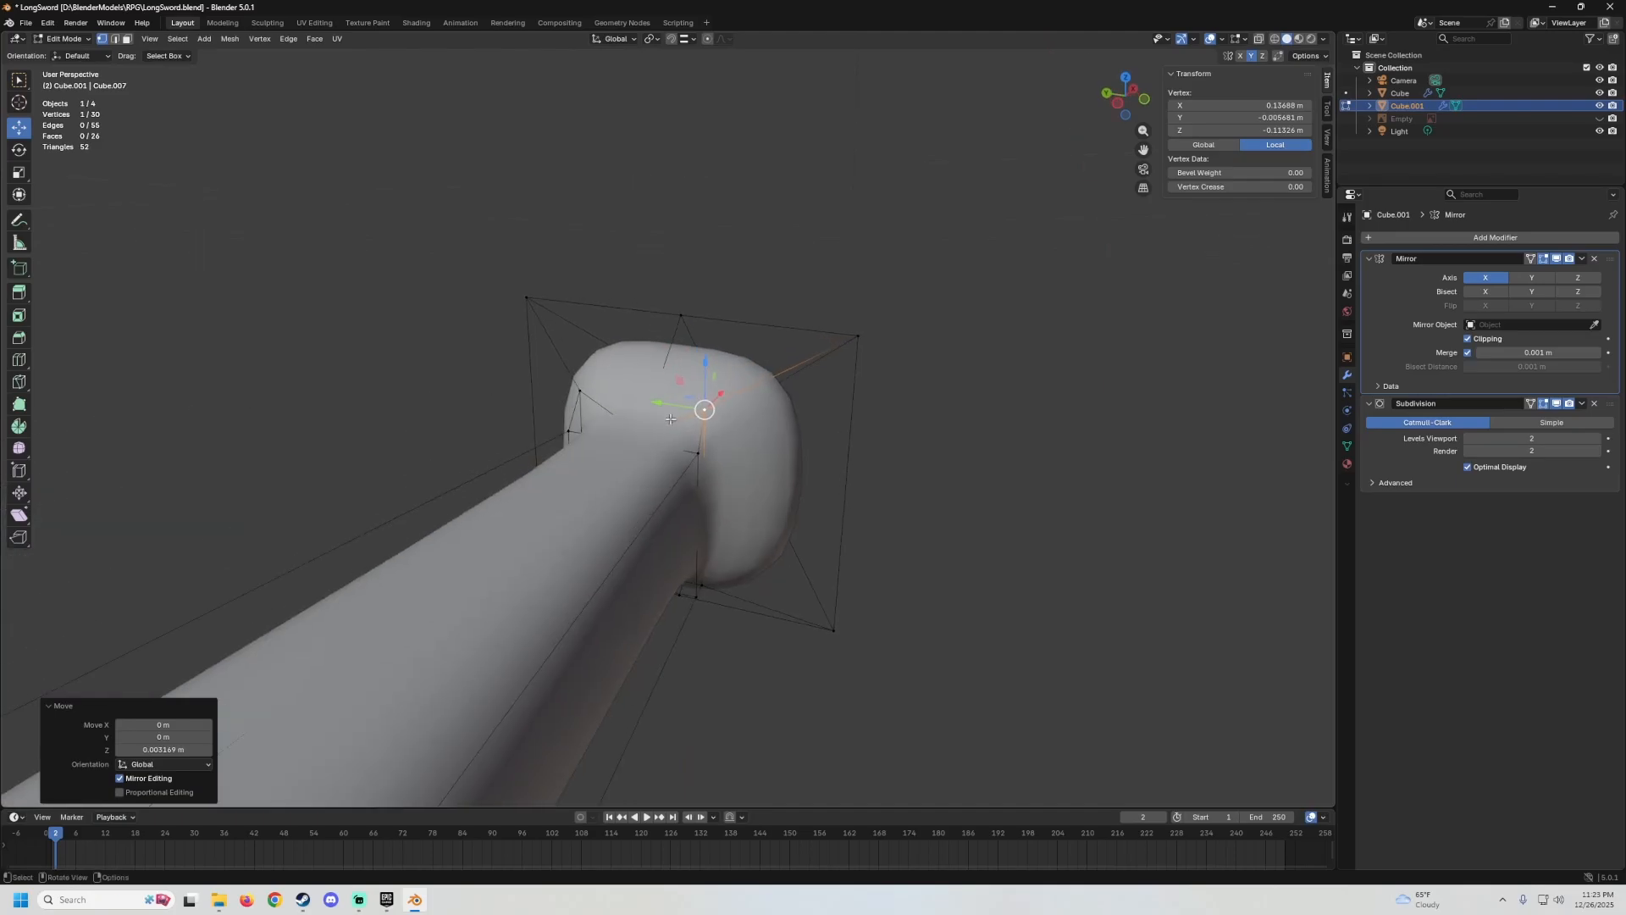
{"action": "left_click", "coordinate": [646, 427]}
{"action": "left_click_drag", "start_coordinate": [638, 385], "coordinate": [635, 314]}
{"action": "middle_click_drag", "start_coordinate": [635, 313], "coordinate": [605, 339]}
Lower the bottom middle and corner vertices at the junction of the guard's arm and ball along Z.
{"action": "left_click", "coordinate": [607, 344]}
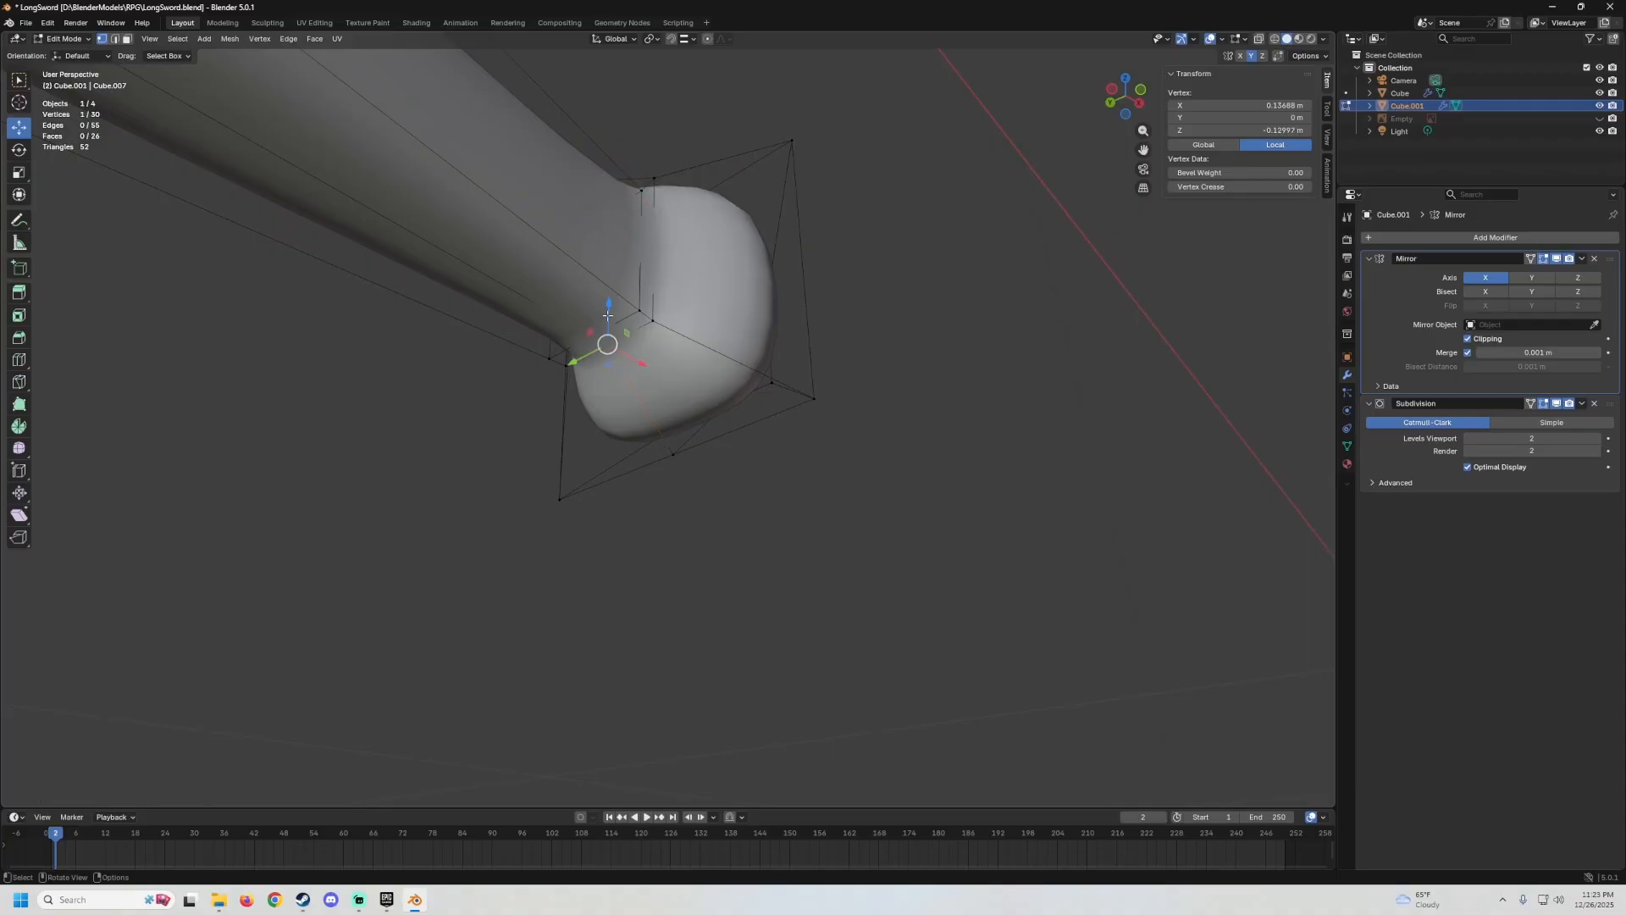
{"action": "left_click_drag", "start_coordinate": [608, 316], "coordinate": [663, 324]}
{"action": "left_click", "coordinate": [652, 321]}
{"action": "mouse_move", "coordinate": [663, 323]}
{"action": "middle_mouse_down"}
{"action": "mouse_move", "coordinate": [644, 355]}
{"action": "mouse_move", "coordinate": [533, 384]}
{"action": "mouse_move", "coordinate": [592, 374]}
{"action": "mouse_move", "coordinate": [551, 380]}
{"action": "mouse_move", "coordinate": [566, 302]}
{"action": "mouse_move", "coordinate": [710, 316]}
{"action": "mouse_move", "coordinate": [551, 373]}
{"action": "mouse_move", "coordinate": [669, 338]}
{"action": "middle_mouse_up"}
Unhide the reference image, compare the guard's outline with it with and without X-ray, and hide the image again.
{"action": "key", "text": "Tab"}
{"action": "key", "text": "Tab"}
{"action": "scroll", "coordinate": [551, 373], "scroll_direction": "down", "scroll_amount": 3}
{"action": "middle_click_drag", "start_coordinate": [567, 406], "coordinate": [796, 322], "text": "shift"}
{"action": "middle_click_drag", "start_coordinate": [797, 322], "coordinate": [776, 325]}
{"action": "middle_click_drag", "start_coordinate": [678, 297], "coordinate": [799, 371], "text": "shift"}
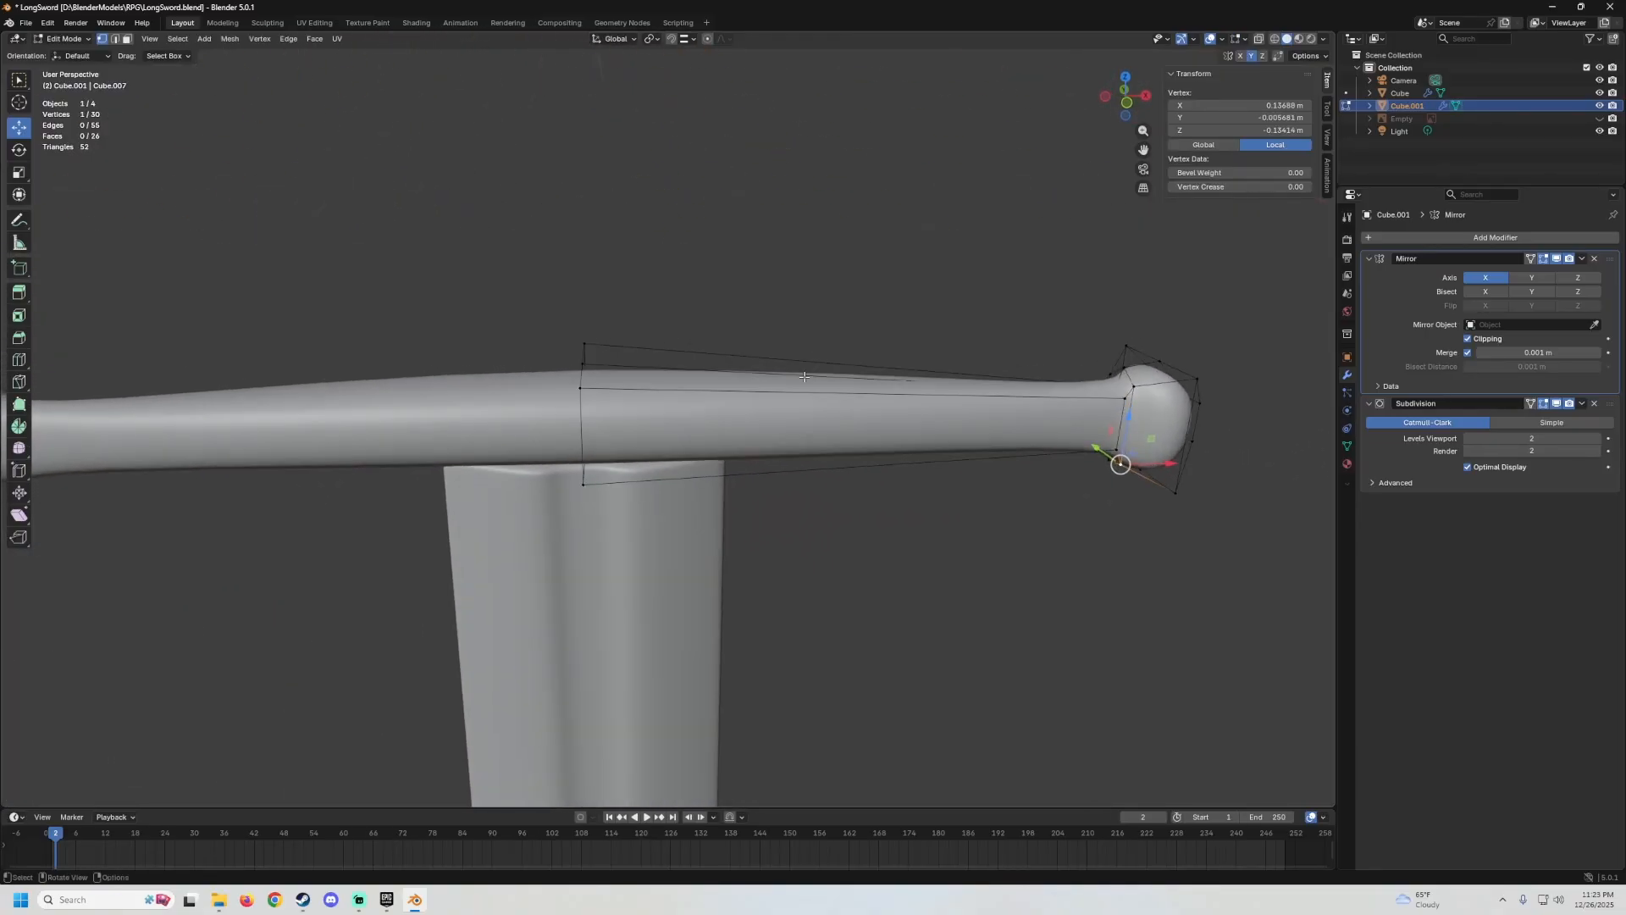
{"action": "key", "text": "Tab"}
{"action": "key", "text": "alt+h"}
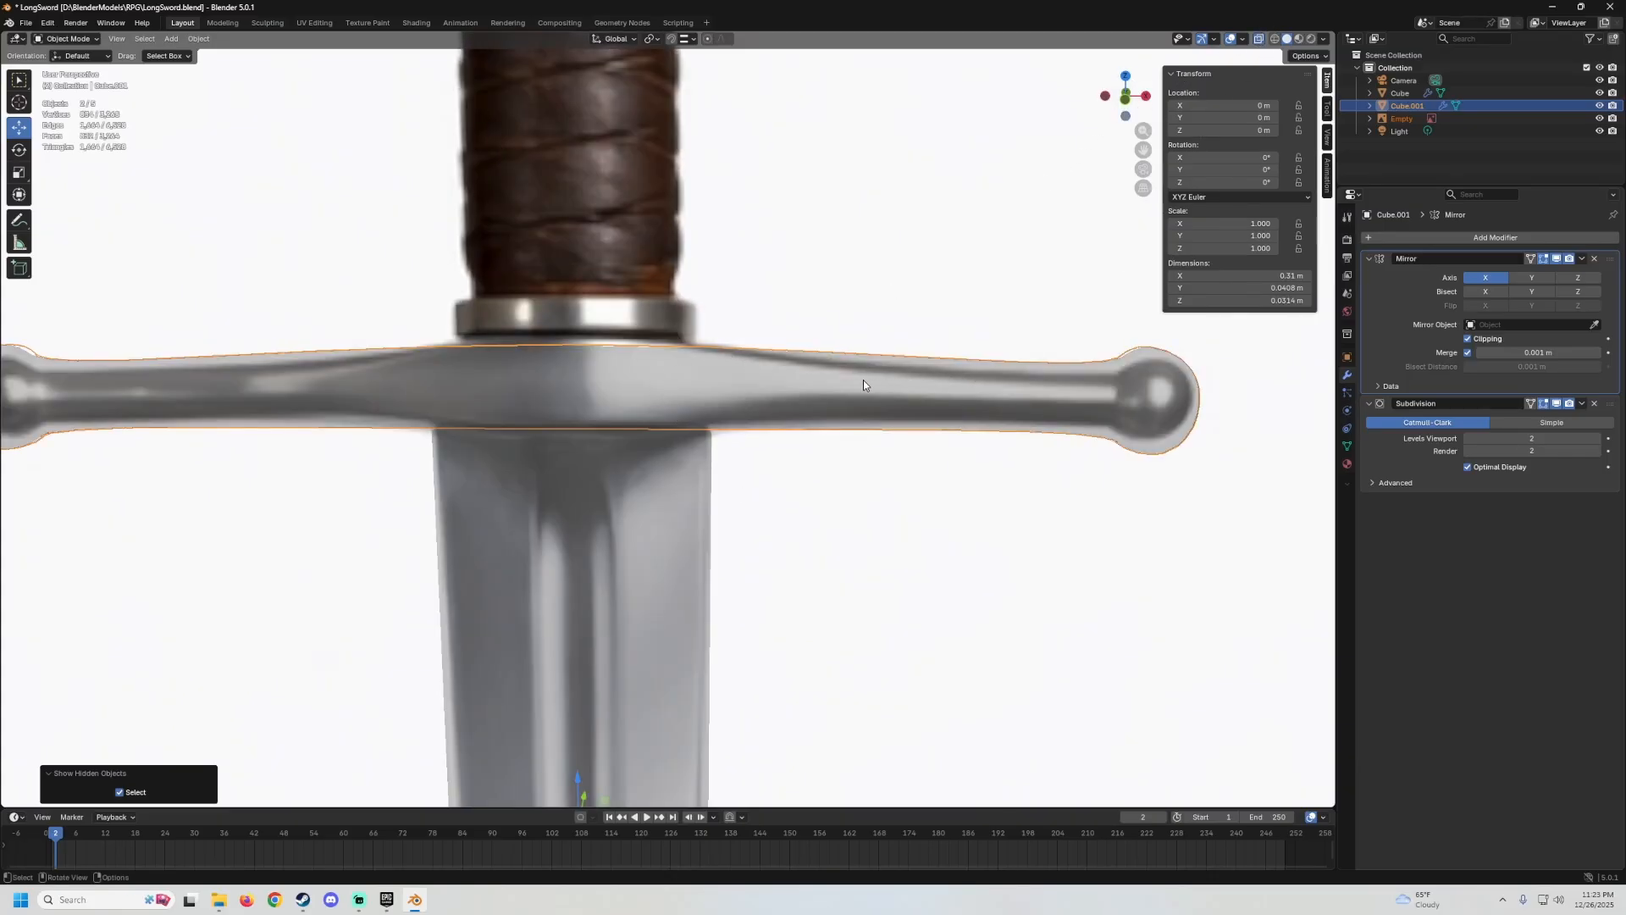
{"action": "left_click", "coordinate": [1260, 39]}
{"action": "left_click", "coordinate": [703, 386]}
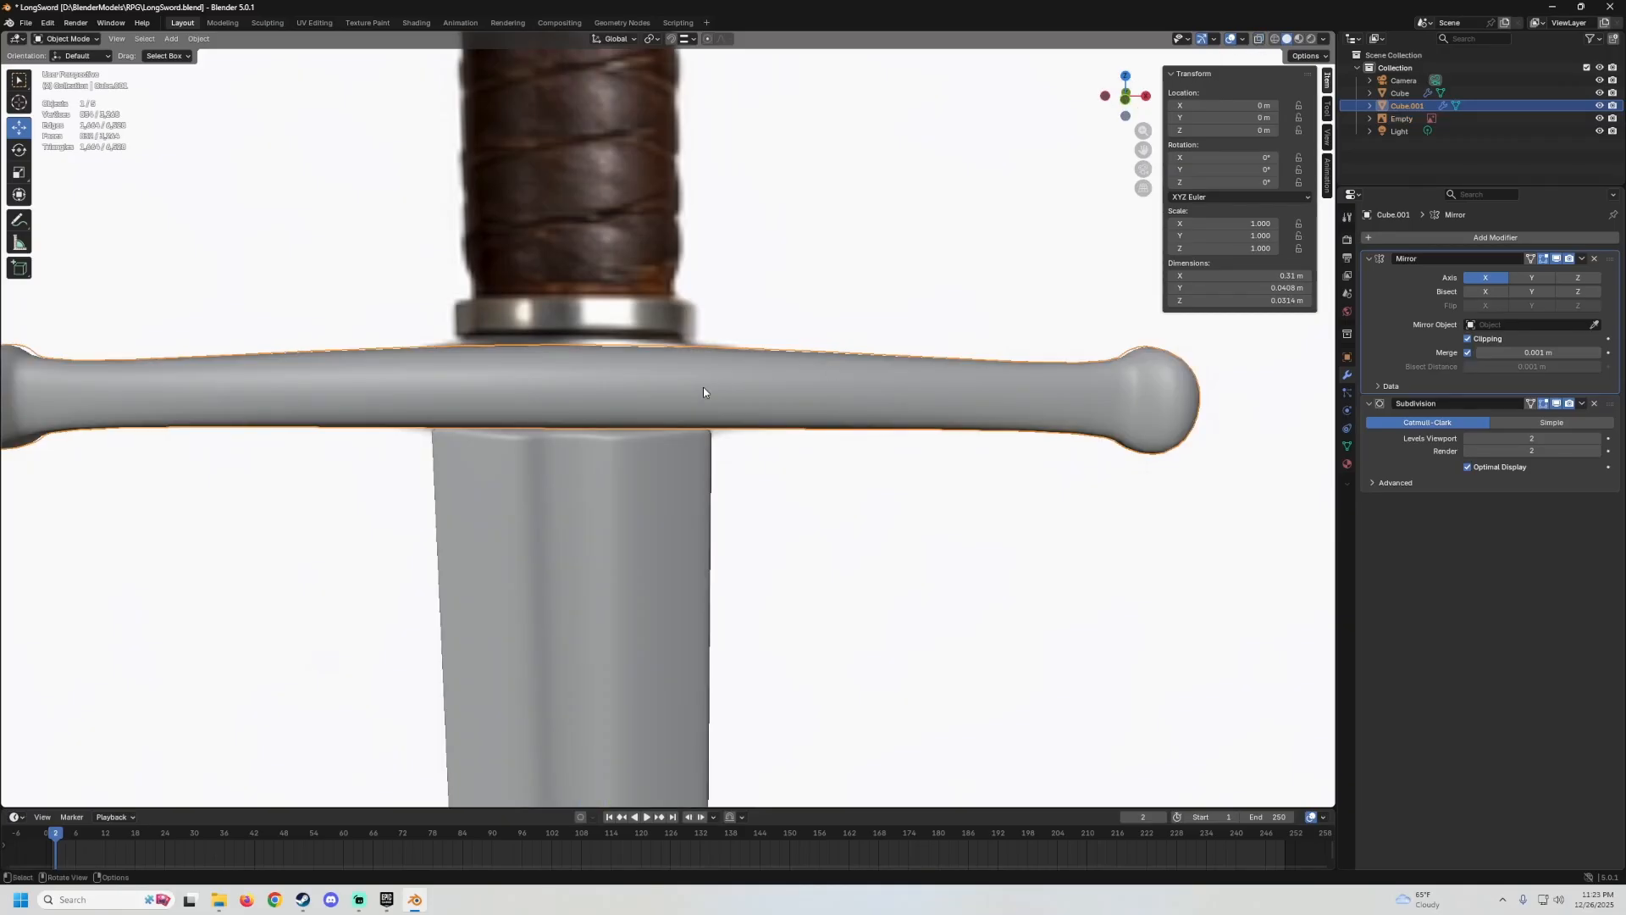
{"action": "key", "text": "h"}
{"action": "left_click", "coordinate": [781, 379]}
Add a lengthwise edge loop along the guard's side, slid toward the upper edge with factor 0.679.
{"action": "key", "text": "Tab"}
{"action": "middle_click_drag", "start_coordinate": [761, 410], "coordinate": [764, 392]}
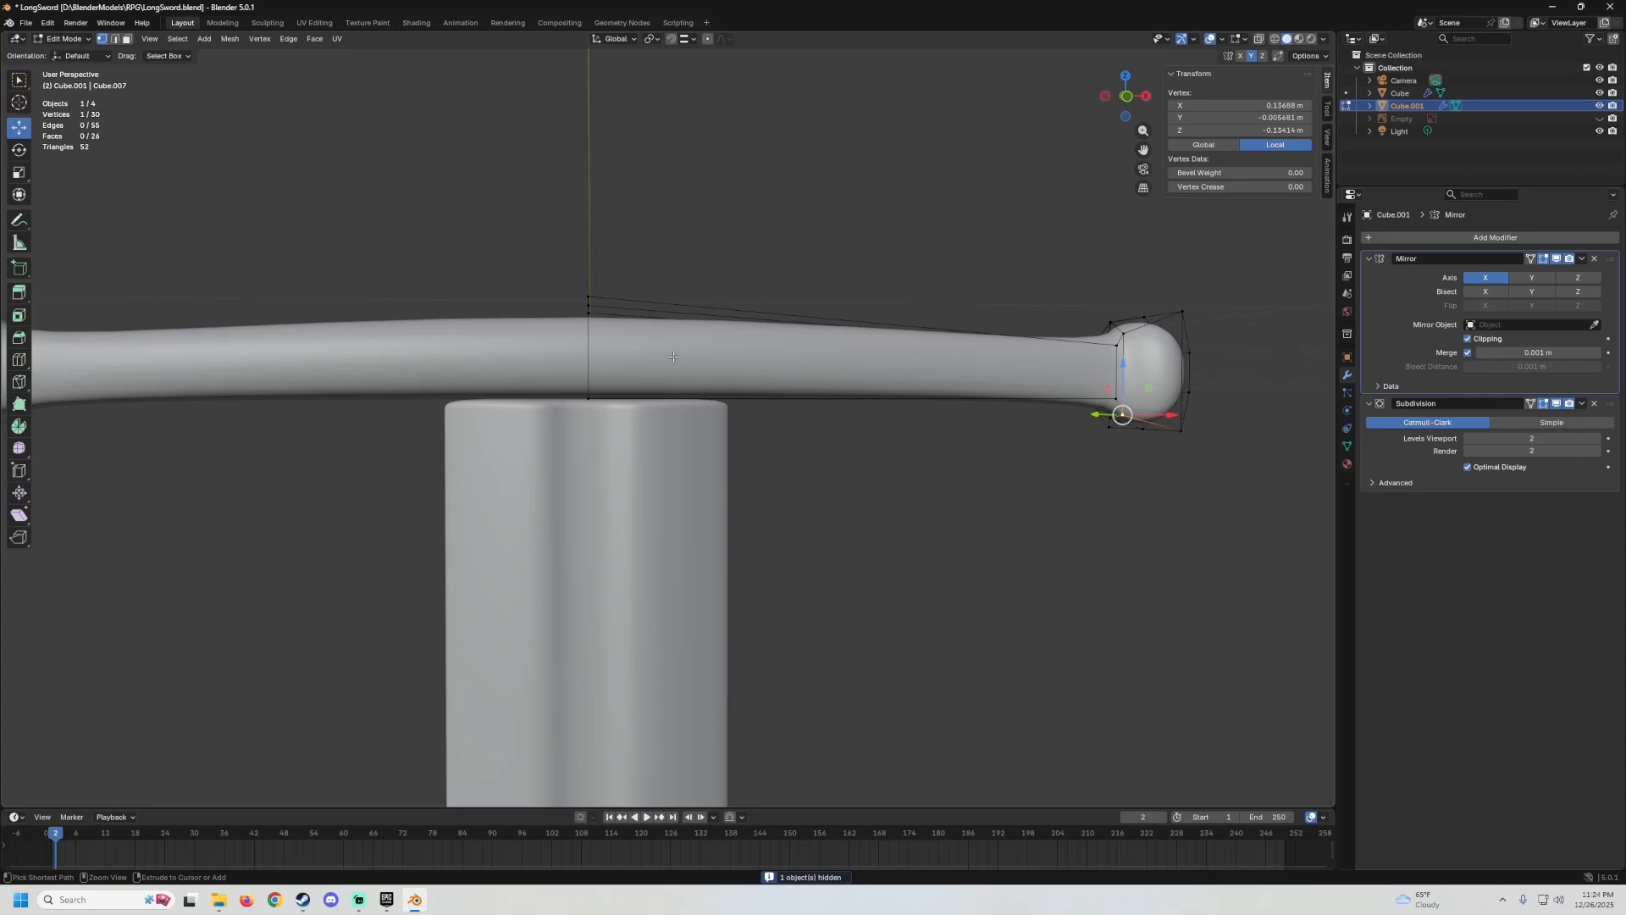
{"action": "left_click", "coordinate": [587, 348]}
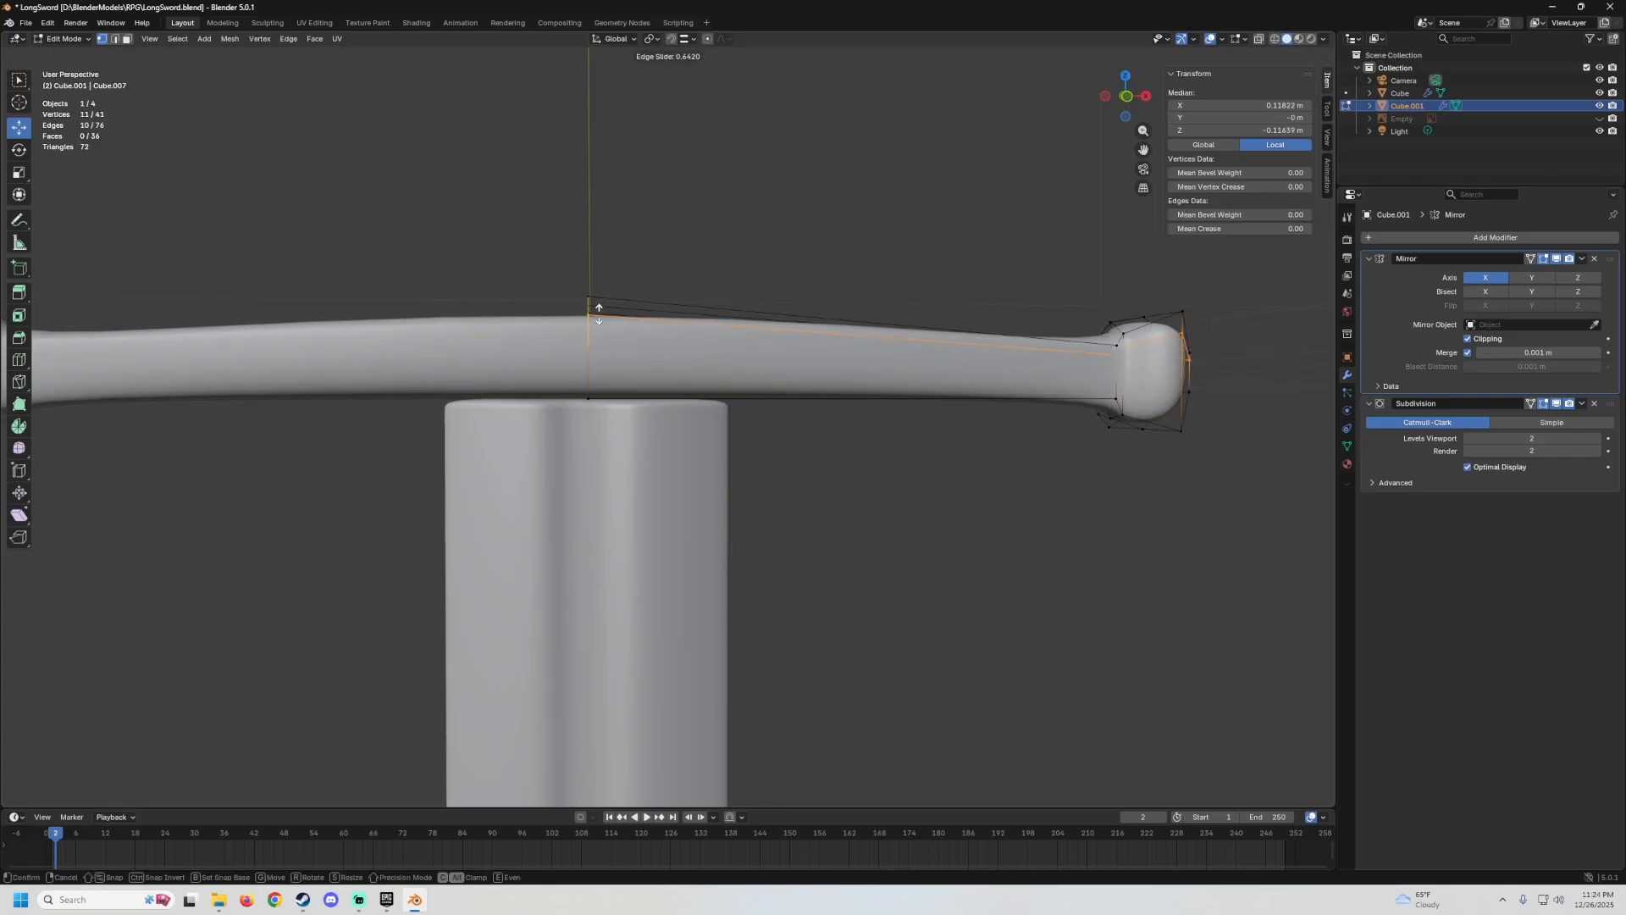
{"action": "left_click", "coordinate": [602, 312]}
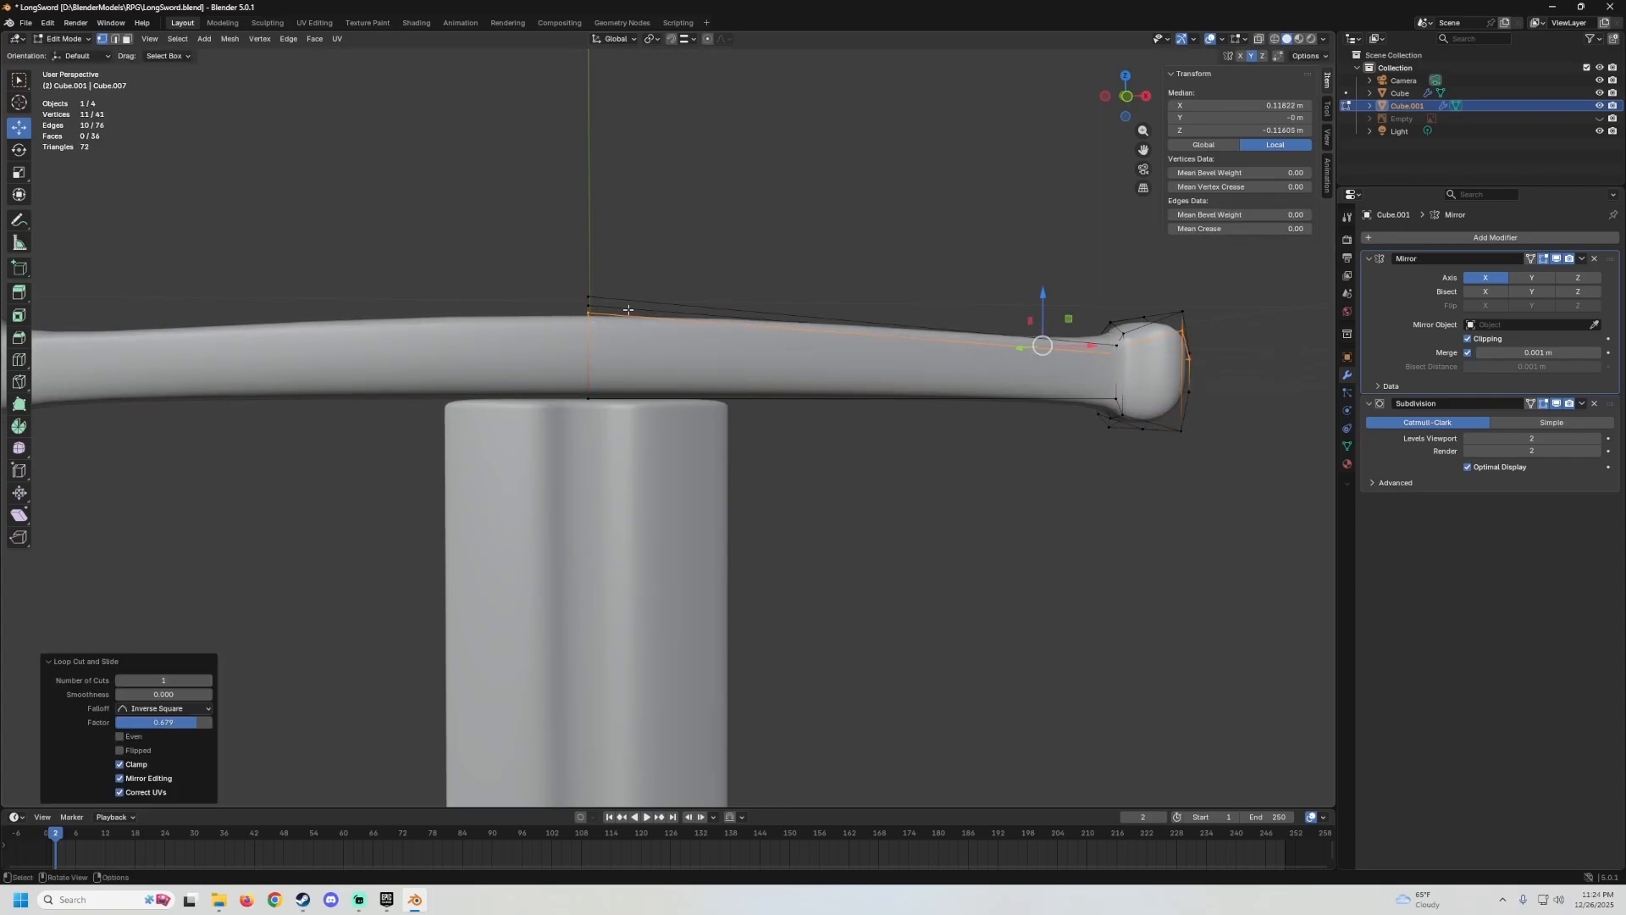
{"action": "mouse_move", "coordinate": [601, 311]}
{"action": "middle_mouse_down"}
{"action": "mouse_move", "coordinate": [650, 311]}
{"action": "mouse_move", "coordinate": [618, 320]}
{"action": "middle_mouse_up"}
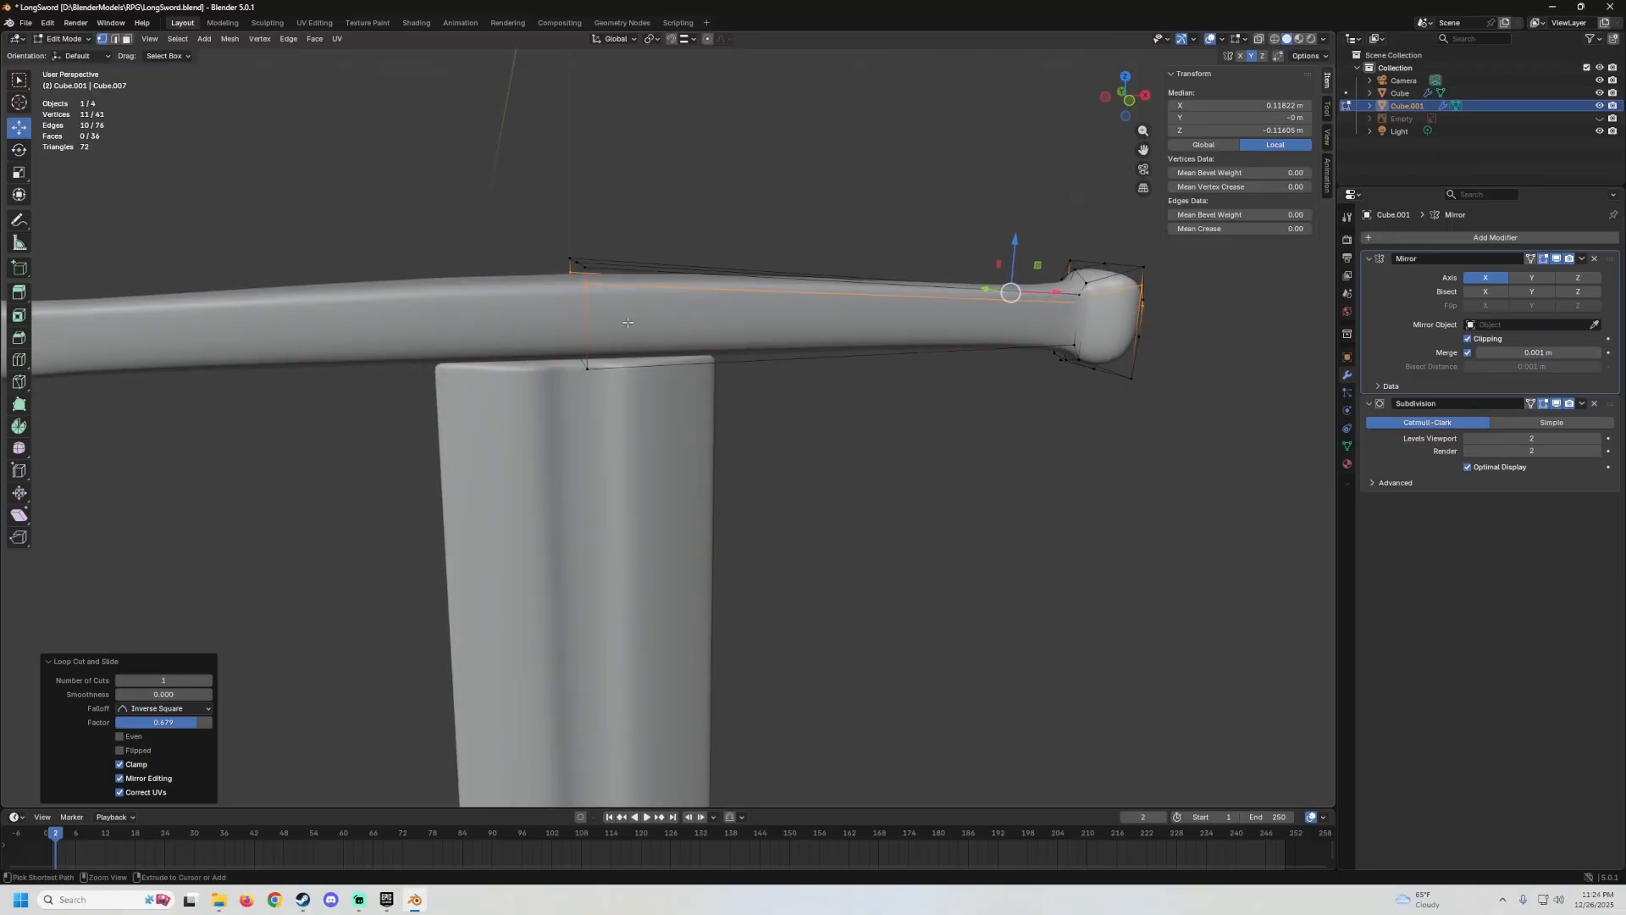
Add a second lengthwise edge loop, slid close to the guard's lower edge, and inspect the sharpened arm and end.
{"action": "key", "text": "ctrl+r"}
{"action": "left_click", "coordinate": [595, 332]}
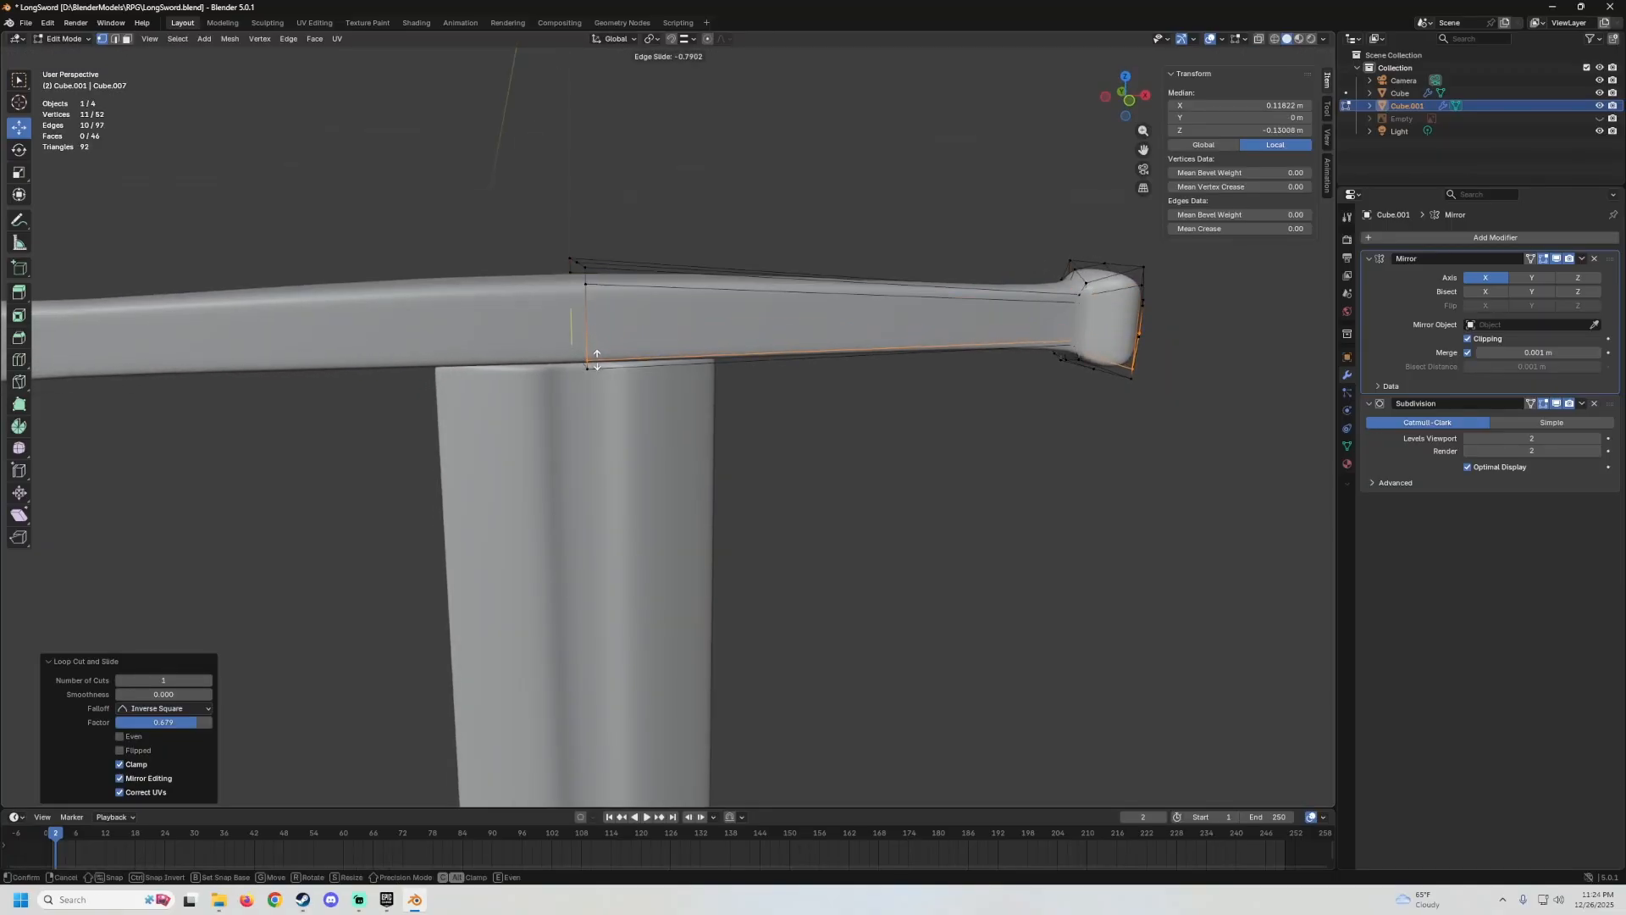
{"action": "scroll", "coordinate": [848, 340], "scroll_direction": "down", "scroll_amount": 2}
{"action": "middle_click_drag", "start_coordinate": [848, 340], "coordinate": [557, 392]}
{"action": "key", "text": "Tab"}
{"action": "scroll", "coordinate": [798, 350], "scroll_direction": "up", "scroll_amount": 4}
{"action": "scroll", "coordinate": [799, 350], "scroll_direction": "down", "scroll_amount": 3}
{"action": "scroll", "coordinate": [674, 376], "scroll_direction": "up", "scroll_amount": 3}
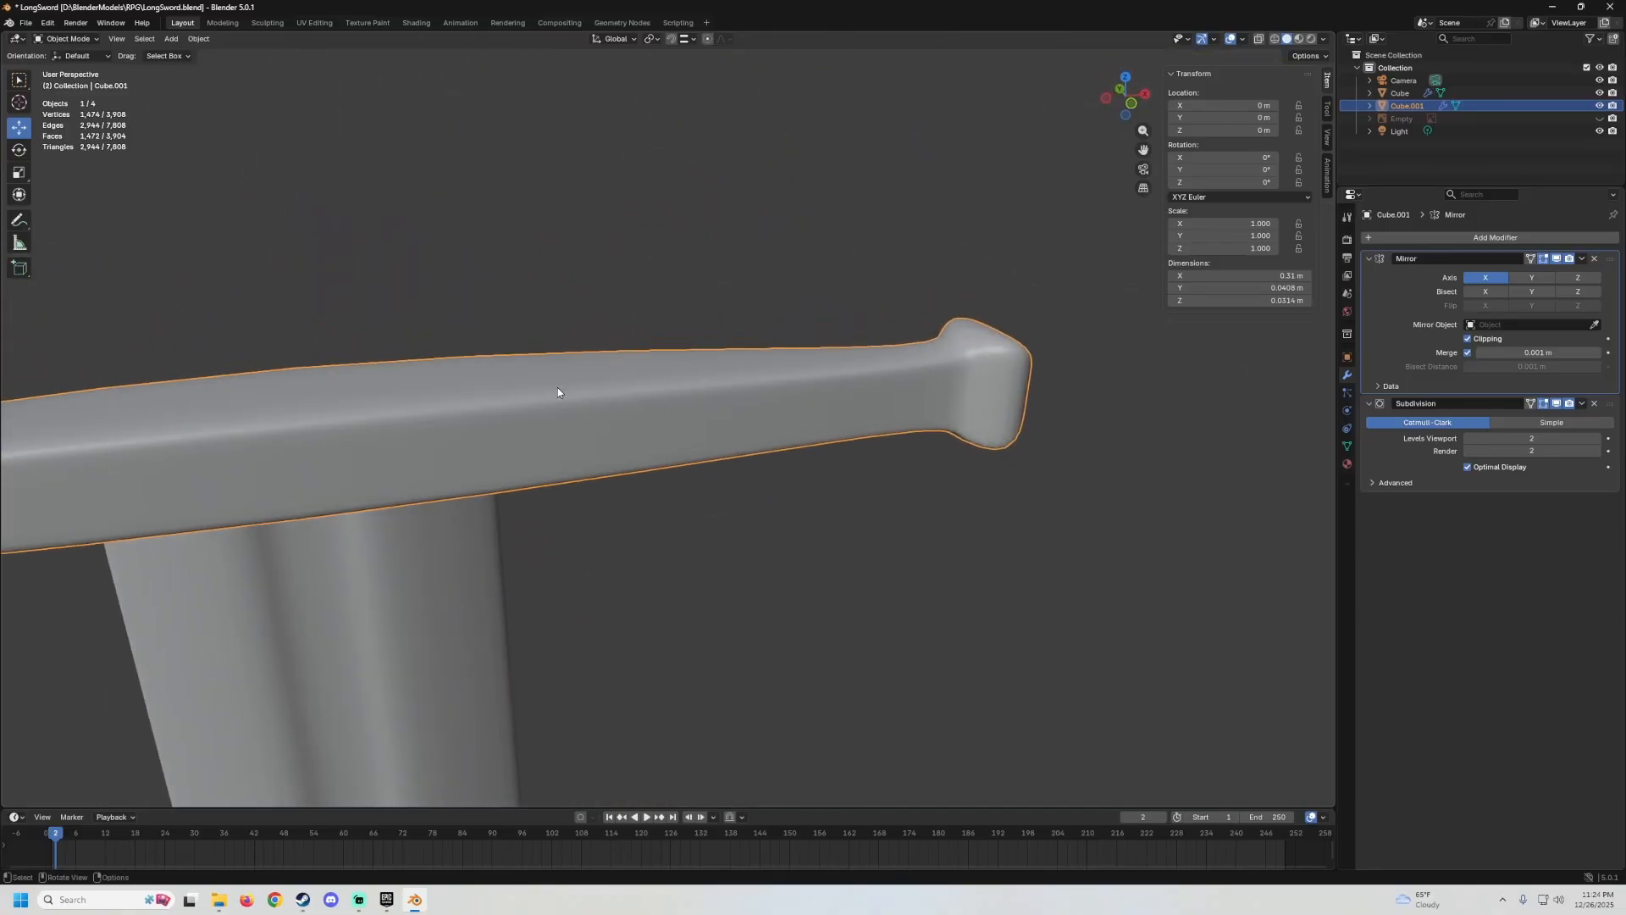
{"action": "mouse_move", "coordinate": [430, 422]}
{"action": "middle_mouse_down"}
{"action": "mouse_move", "coordinate": [719, 393]}
{"action": "mouse_move", "coordinate": [709, 342]}
{"action": "mouse_move", "coordinate": [618, 241]}
{"action": "mouse_move", "coordinate": [591, 464]}
{"action": "middle_mouse_up"}
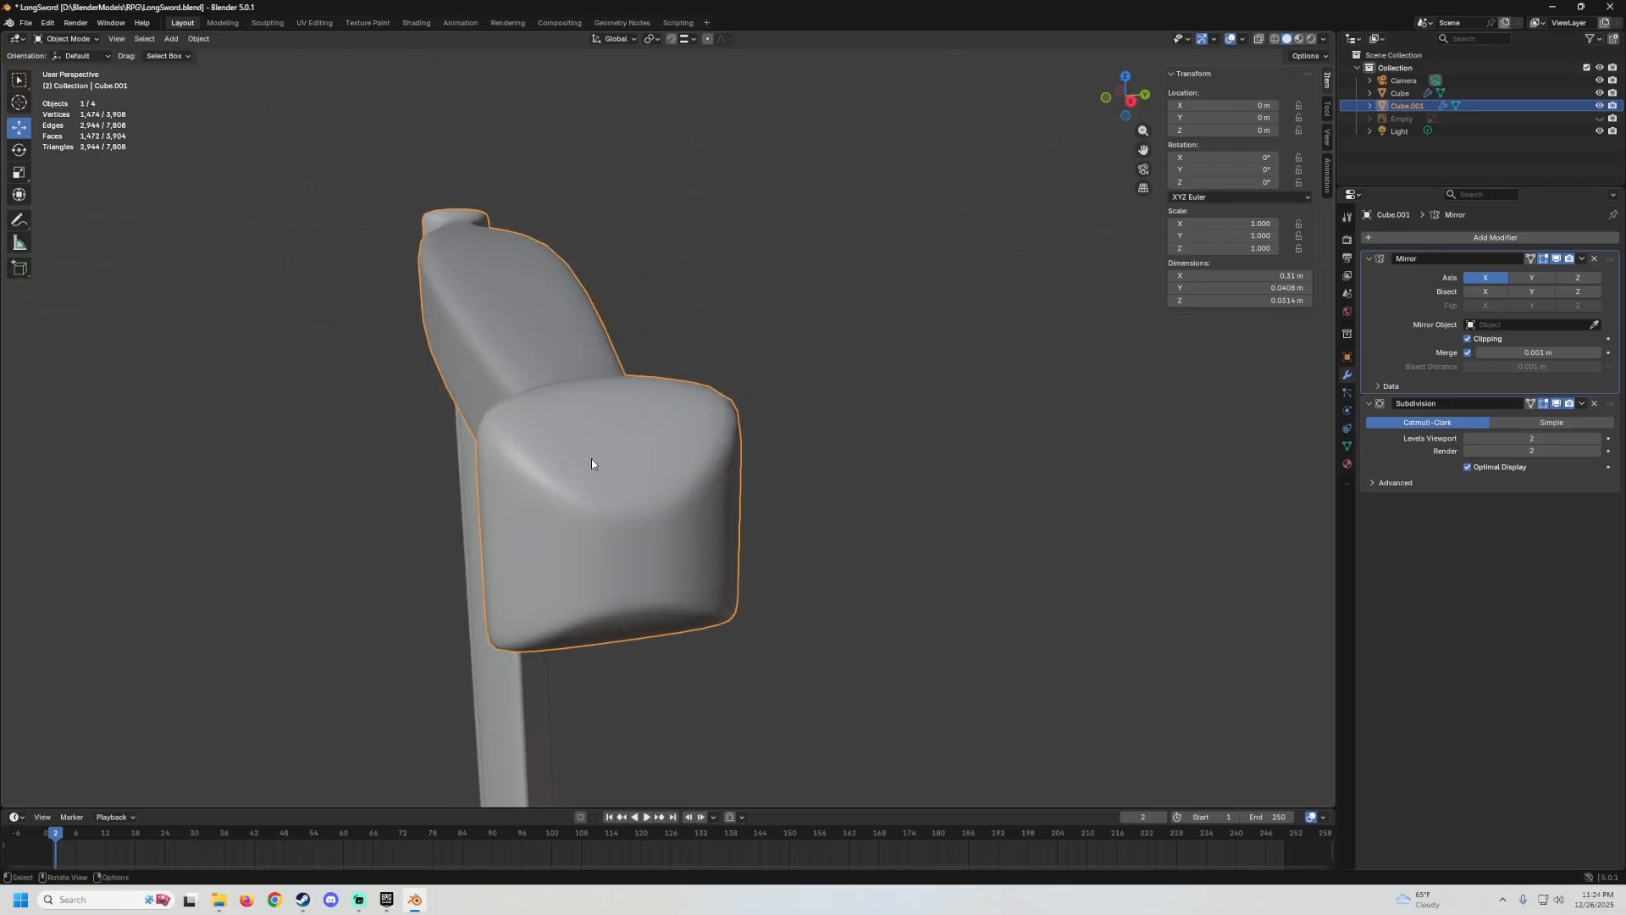
Raise the upper vertices of the ball's end face along Z, the corners about 0.0025 m and the middle one higher.
{"action": "middle_click_drag", "start_coordinate": [661, 509], "coordinate": [692, 325]}
{"action": "key", "text": "Tab"}
{"action": "left_click", "coordinate": [673, 334]}
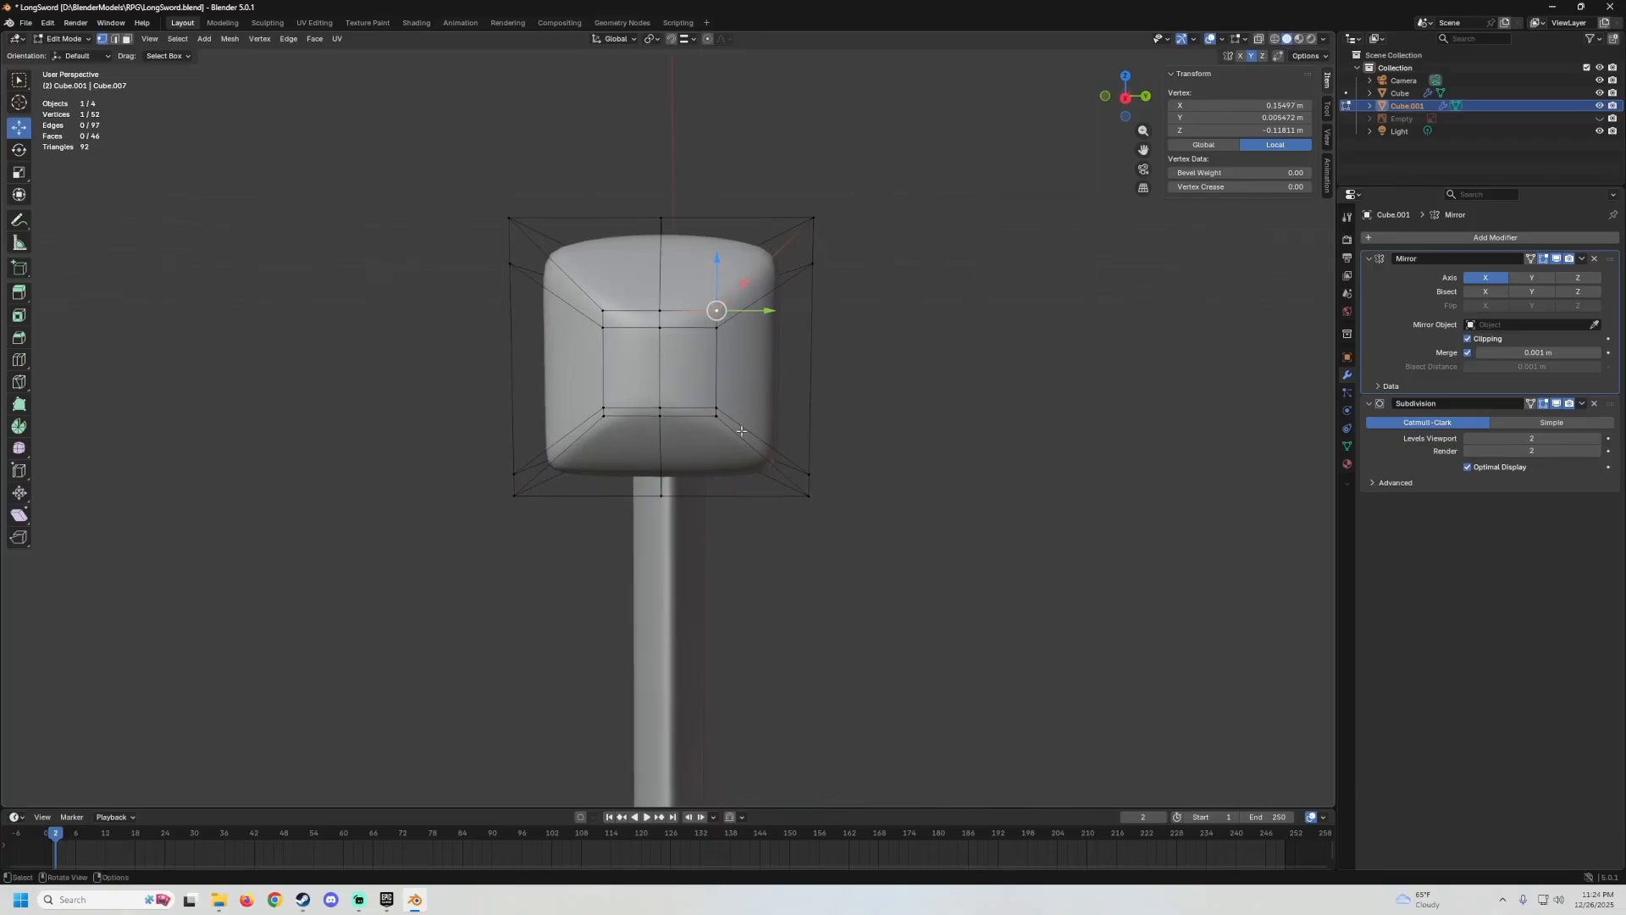
{"action": "left_click_drag", "start_coordinate": [716, 271], "coordinate": [604, 248]}
{"action": "left_click", "coordinate": [659, 307]}
{"action": "left_click", "coordinate": [602, 262]}
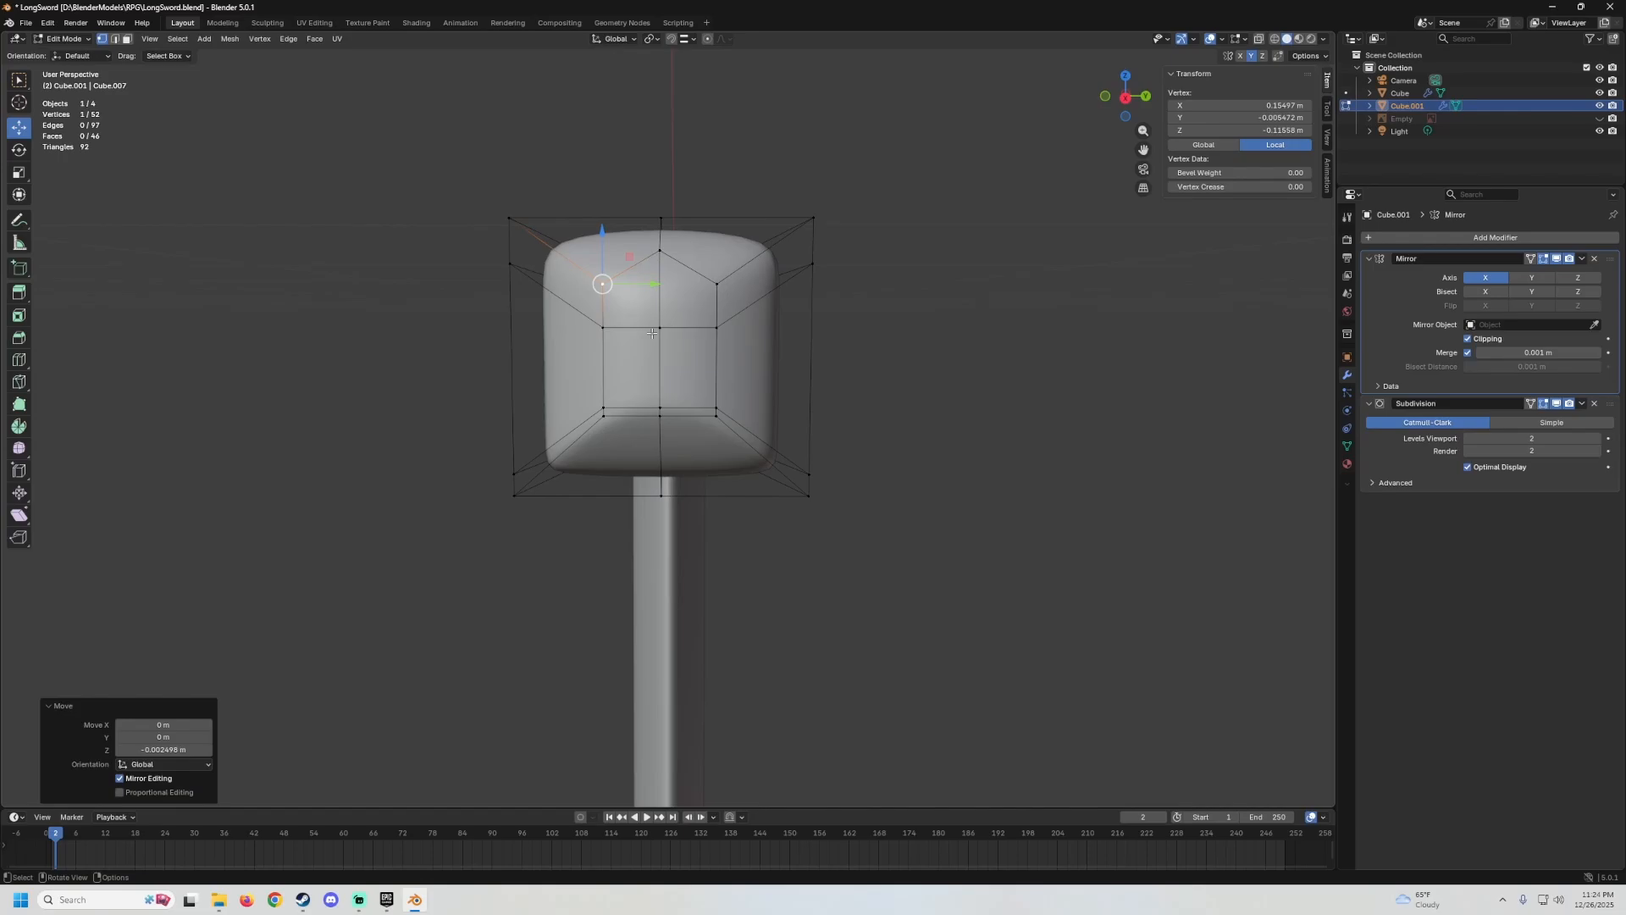
Lower the bottom corner vertices of the ball's end face along Z and the bottom middle vertex further for a rounded outline.
{"action": "left_click", "coordinate": [716, 416]}
{"action": "left_click_drag", "start_coordinate": [723, 414], "coordinate": [606, 381]}
{"action": "left_click", "coordinate": [660, 468]}
{"action": "left_click", "coordinate": [606, 443]}
Spread the end face's side vertices outward along Y, moving the upper corner vertex about 0.00085 m.
{"action": "left_click", "coordinate": [714, 408]}
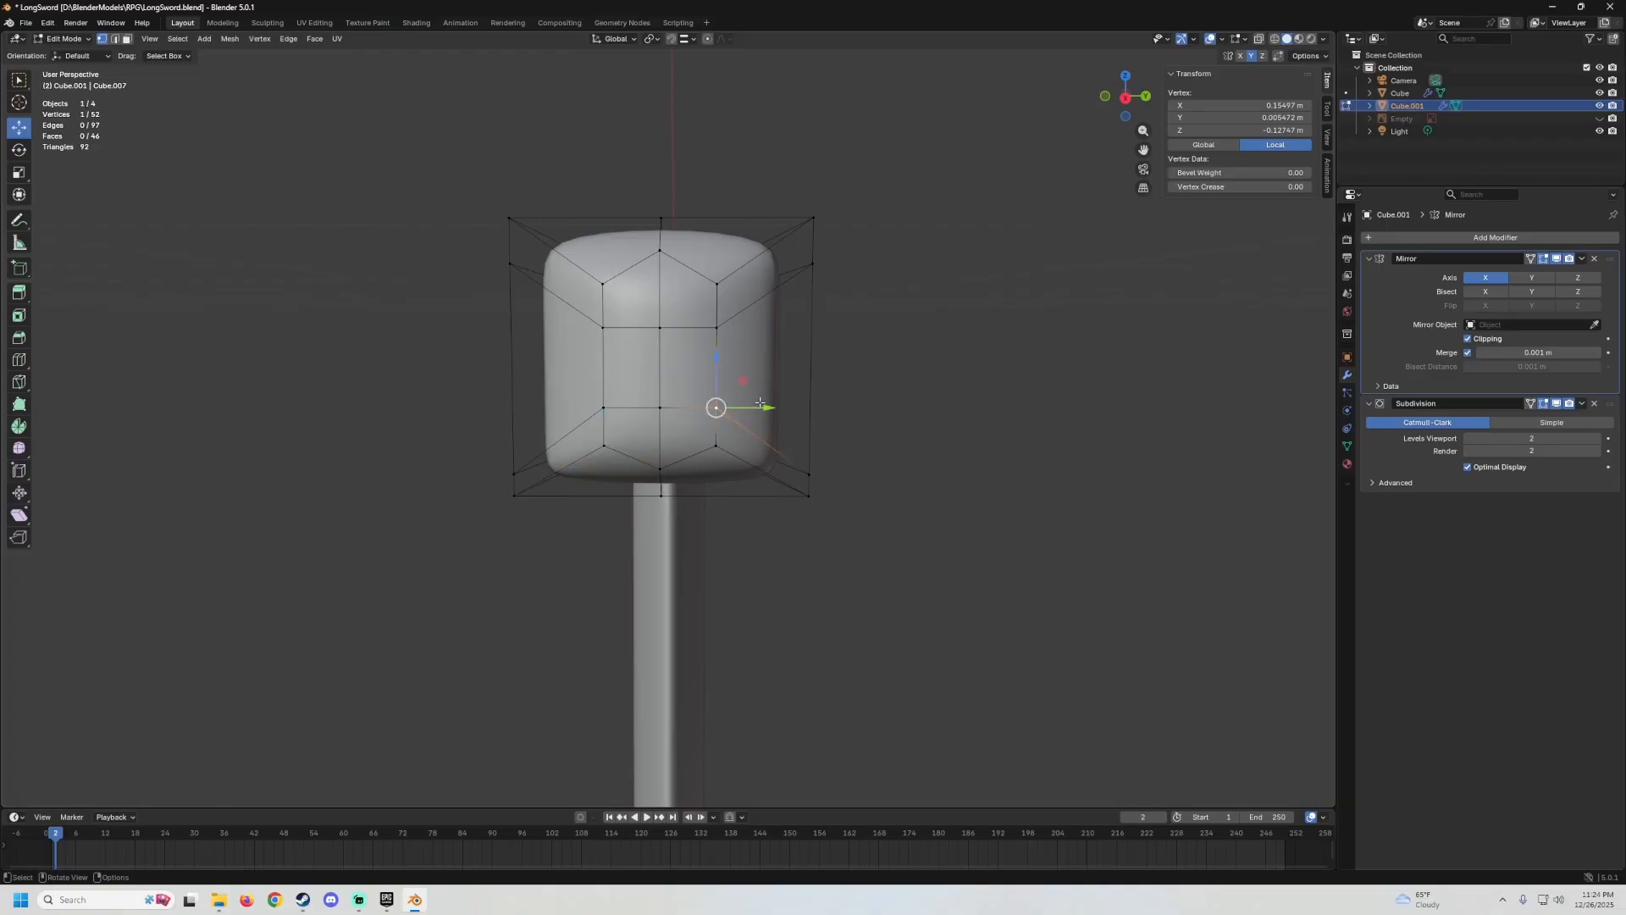
{"action": "left_click_drag", "start_coordinate": [757, 408], "coordinate": [785, 404]}
{"action": "left_click", "coordinate": [716, 327]}
{"action": "left_click_drag", "start_coordinate": [753, 325], "coordinate": [771, 284]}
{"action": "left_click", "coordinate": [717, 283]}
Select the two central vertices of the ball's end face and pull them about 0.003 m outward along X.
{"action": "scroll", "coordinate": [774, 297], "scroll_direction": "down", "scroll_amount": 3}
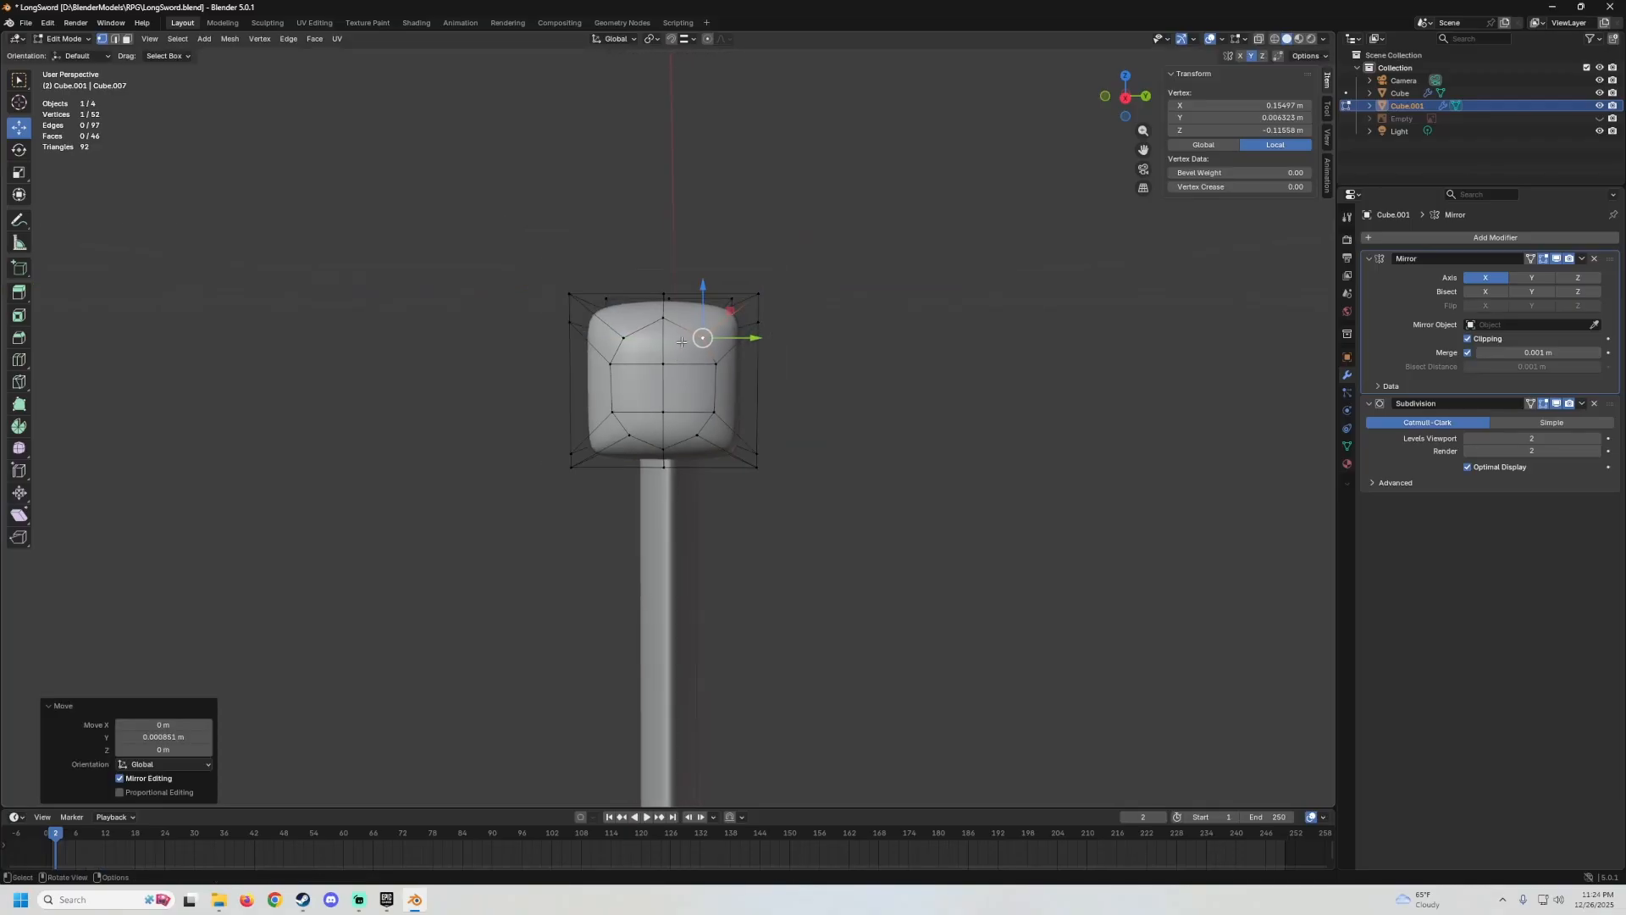
{"action": "middle_click_drag", "start_coordinate": [795, 385], "coordinate": [910, 422]}
{"action": "key", "text": "Tab"}
{"action": "key", "text": "Tab"}
{"action": "scroll", "coordinate": [822, 428], "scroll_direction": "up", "scroll_amount": 2}
{"action": "left_click", "coordinate": [877, 461], "text": "shift"}
{"action": "scroll", "coordinate": [944, 434], "scroll_direction": "up", "scroll_amount": 1}
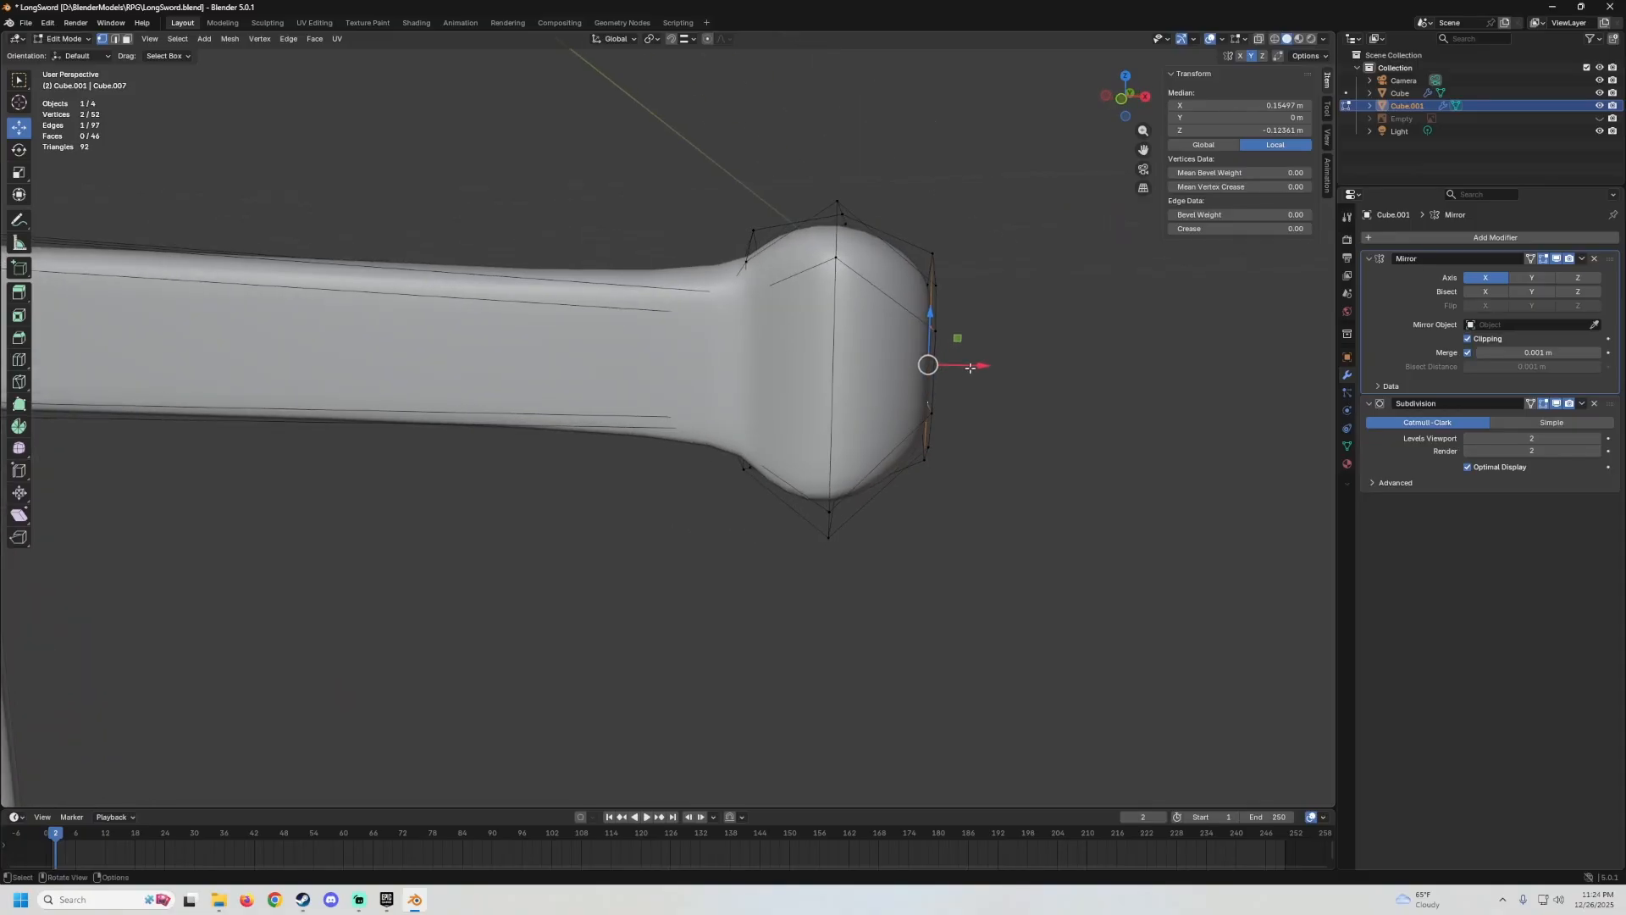
{"action": "left_click_drag", "start_coordinate": [971, 367], "coordinate": [976, 365]}
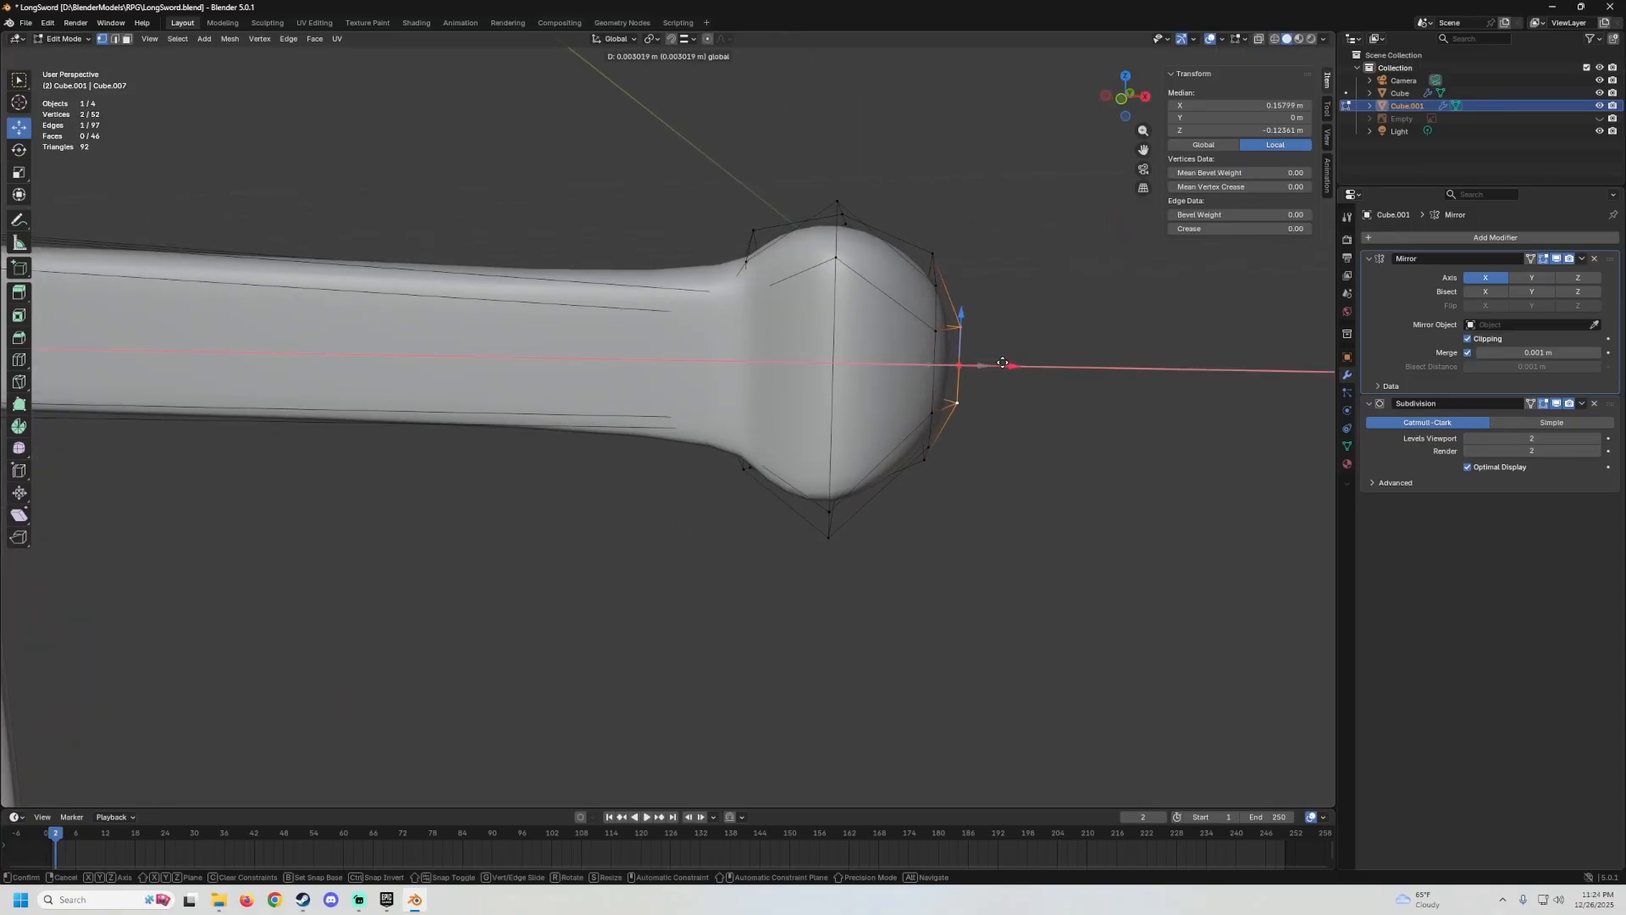
{"action": "left_click_drag", "start_coordinate": [1007, 363], "coordinate": [1008, 364]}
{"action": "scroll", "coordinate": [1000, 415], "scroll_direction": "down", "scroll_amount": 5}
{"action": "key", "text": "Tab"}
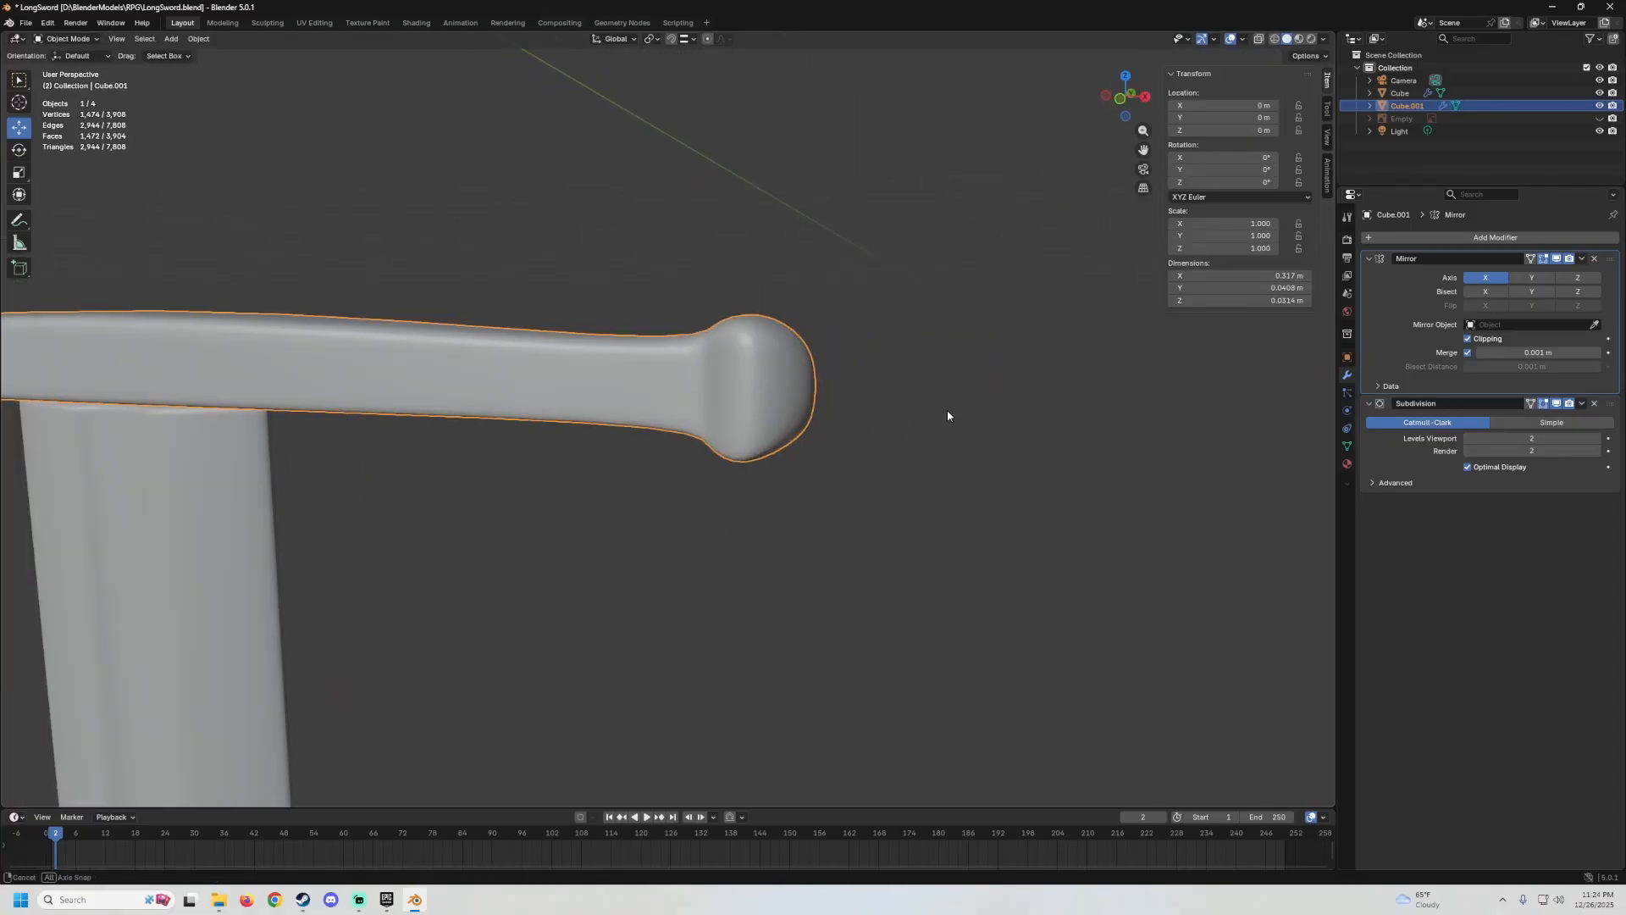
Lower the ball's upper side vertex about 0.0062 m and raise its lower side vertex about 0.0055 m along Z.
{"action": "middle_click_drag", "start_coordinate": [948, 415], "coordinate": [627, 459]}
{"action": "key", "text": "Tab"}
{"action": "middle_click_drag", "start_coordinate": [665, 351], "coordinate": [424, 209]}
{"action": "left_click_drag", "start_coordinate": [381, 149], "coordinate": [385, 178]}
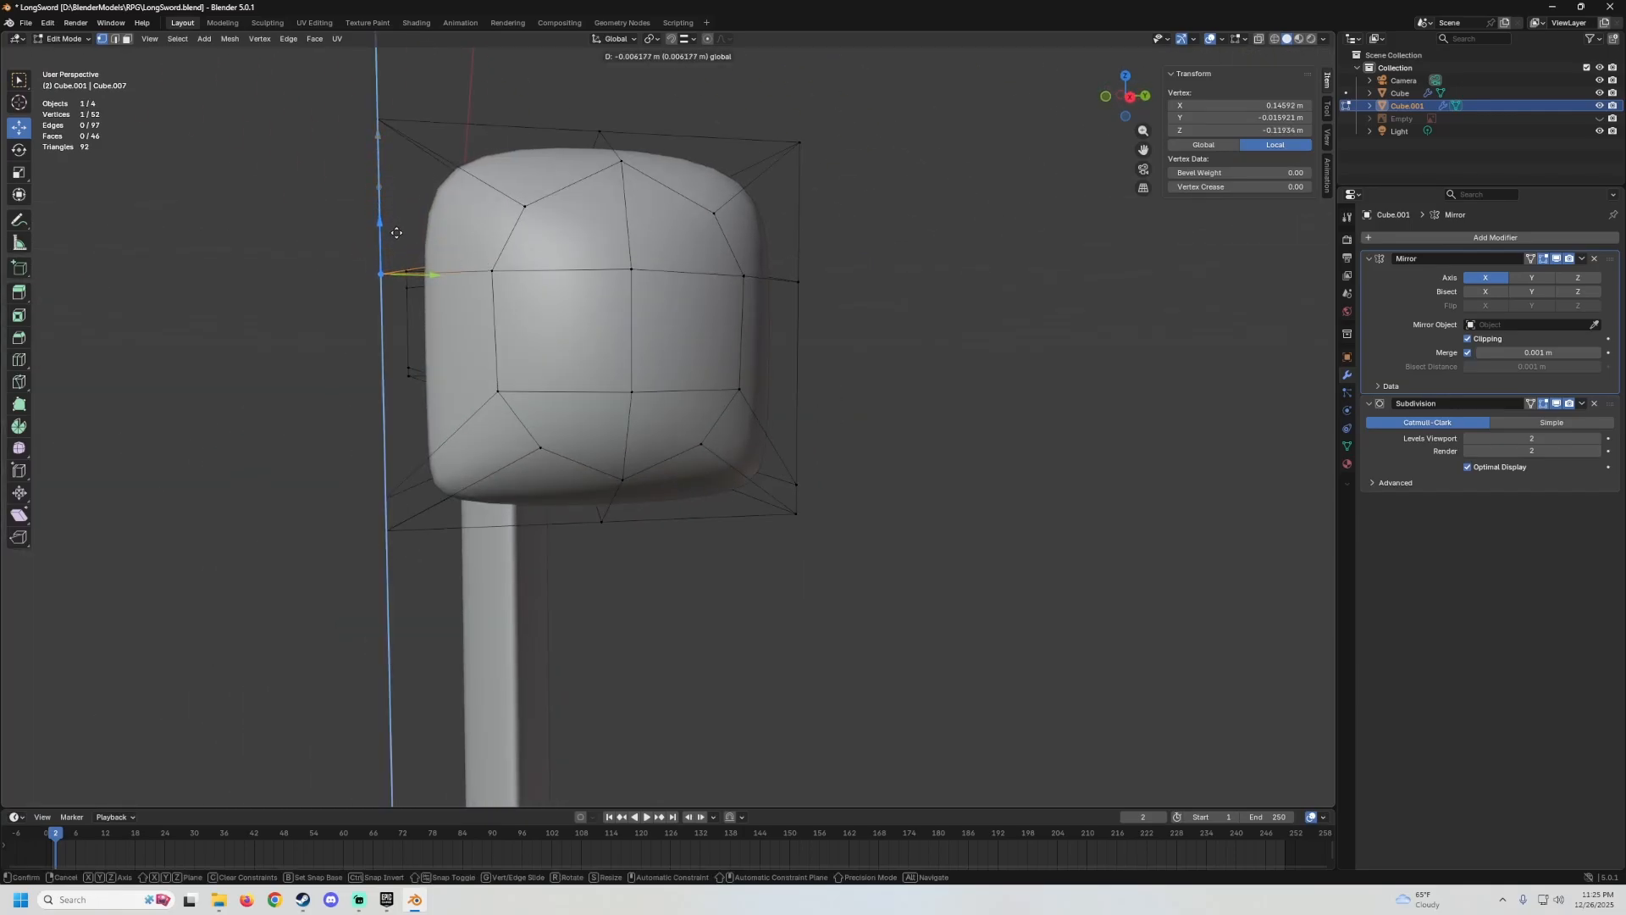
{"action": "left_click_drag", "start_coordinate": [397, 233], "coordinate": [397, 233]}
{"action": "left_click", "coordinate": [379, 498]}
{"action": "left_click_drag", "start_coordinate": [385, 437], "coordinate": [384, 405]}
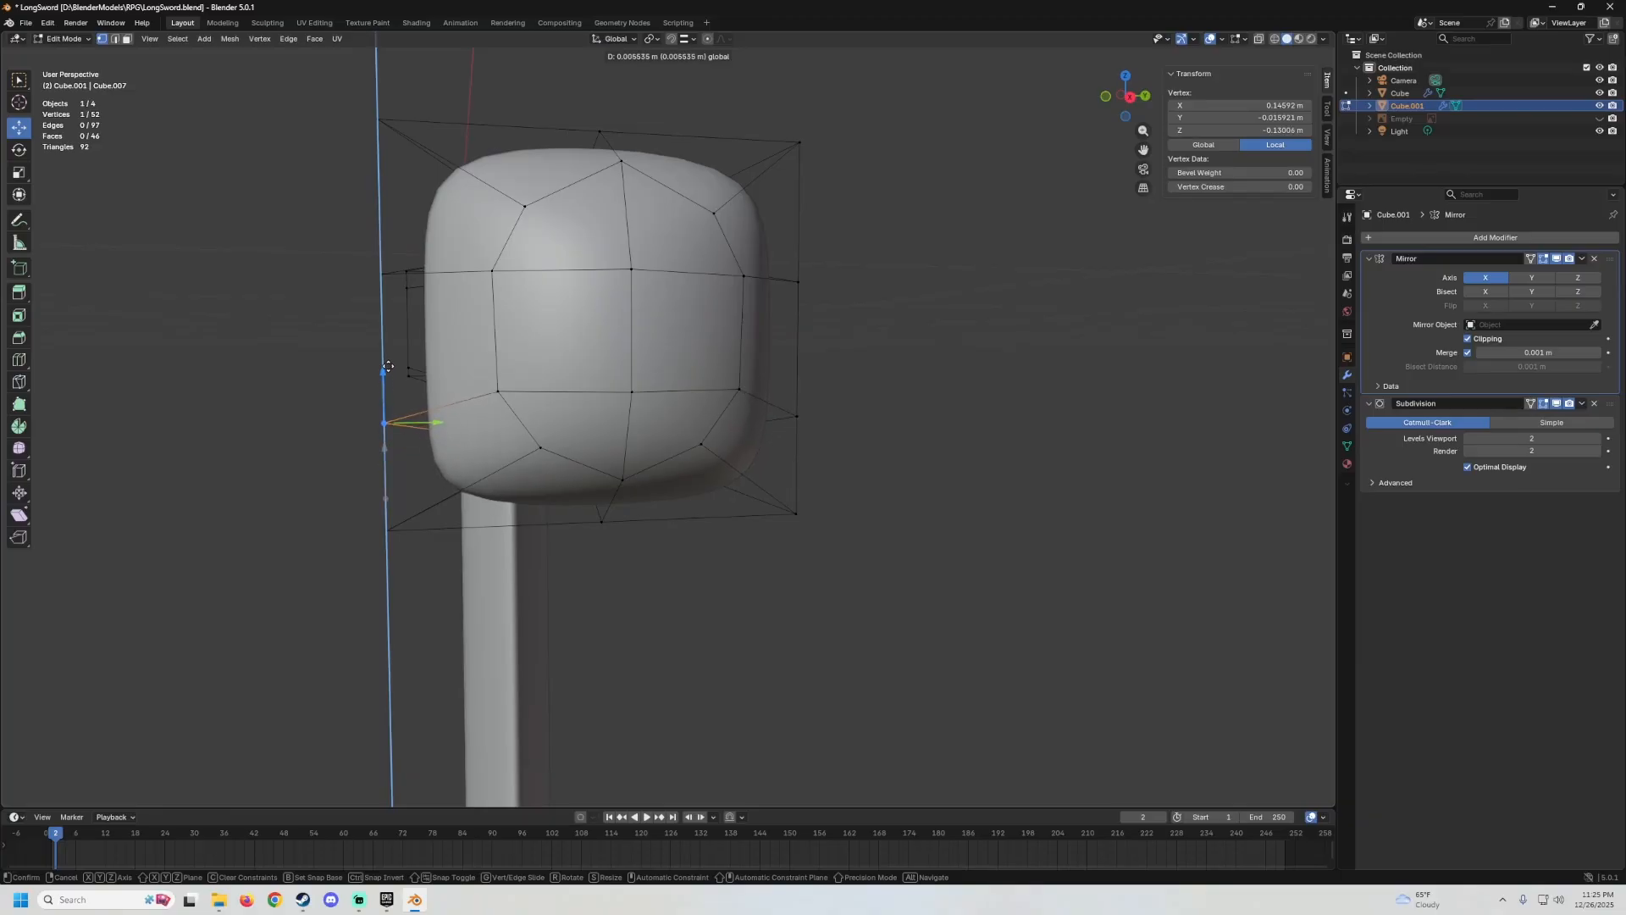
{"action": "left_click", "coordinate": [387, 364]}
Move the ball's upper and lower outer corner vertices 0.00558 m inward along Y and scale them to about 0.91.
{"action": "left_click", "coordinate": [388, 531]}
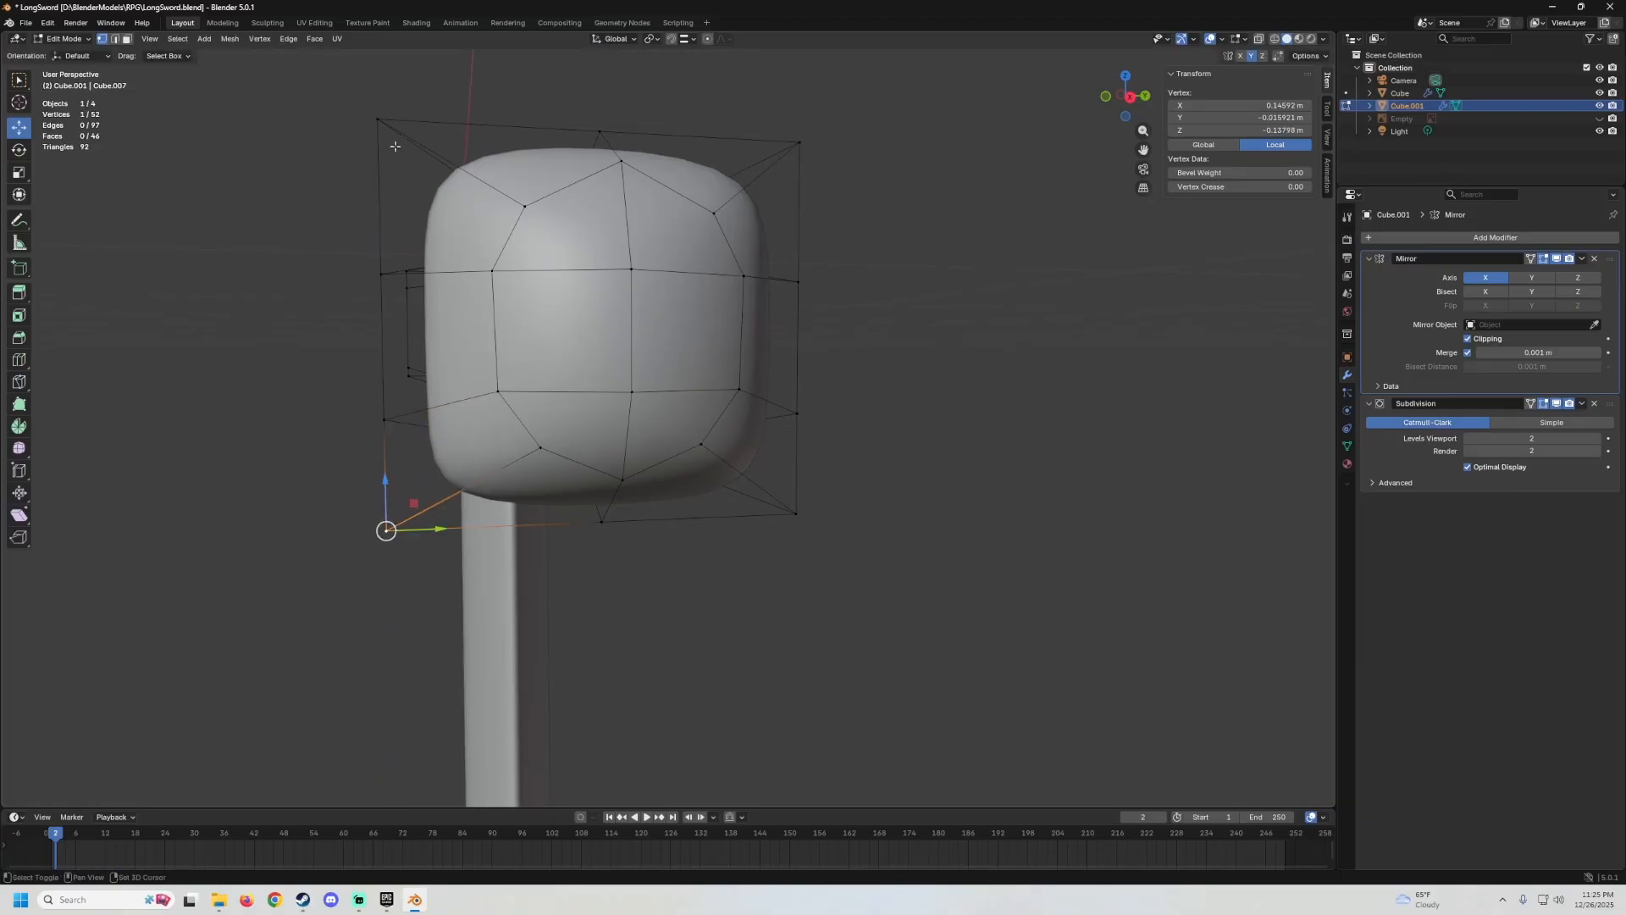
{"action": "left_click_drag", "start_coordinate": [436, 341], "coordinate": [515, 328]}
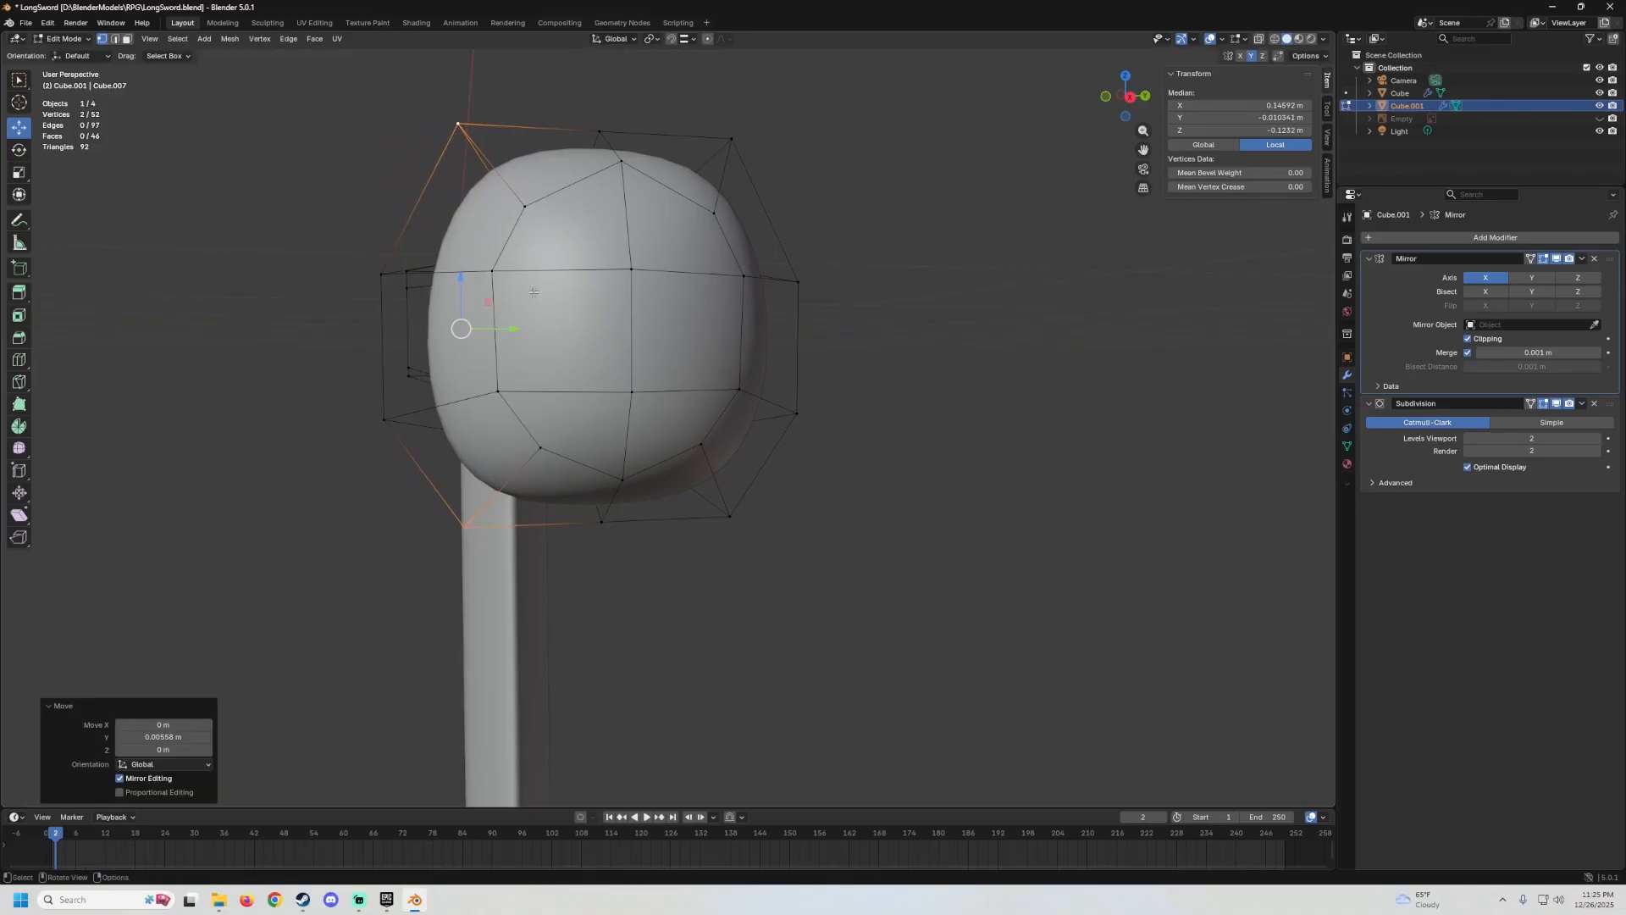
{"action": "middle_click_drag", "start_coordinate": [515, 328], "coordinate": [524, 291]}
{"action": "key", "text": "s"}
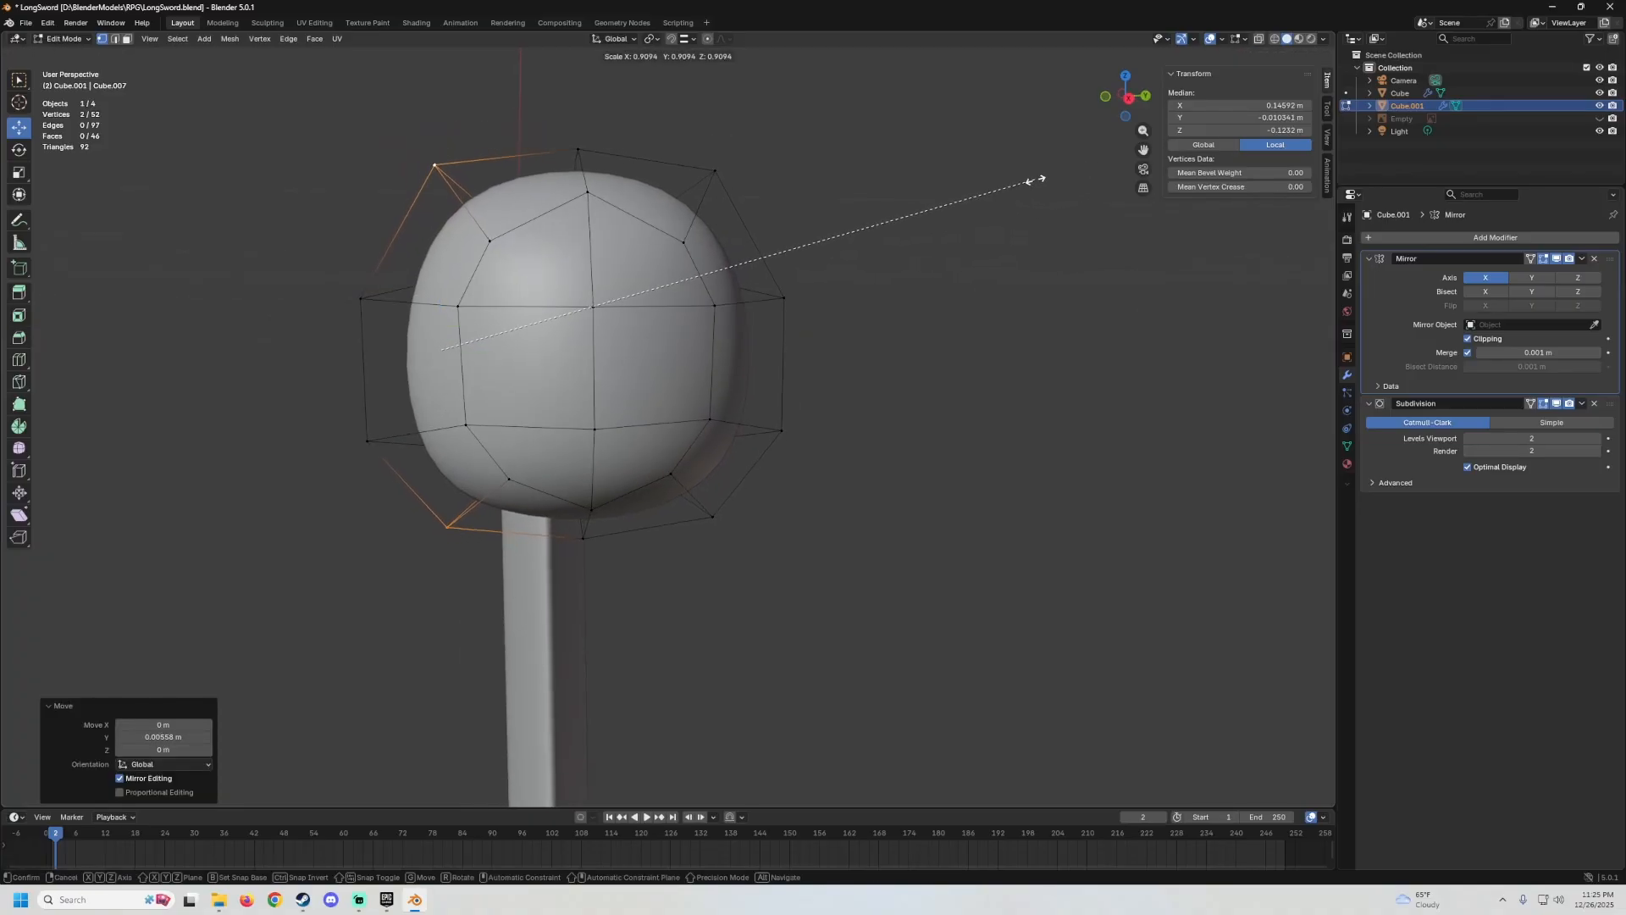
{"action": "key", "text": "Tab"}
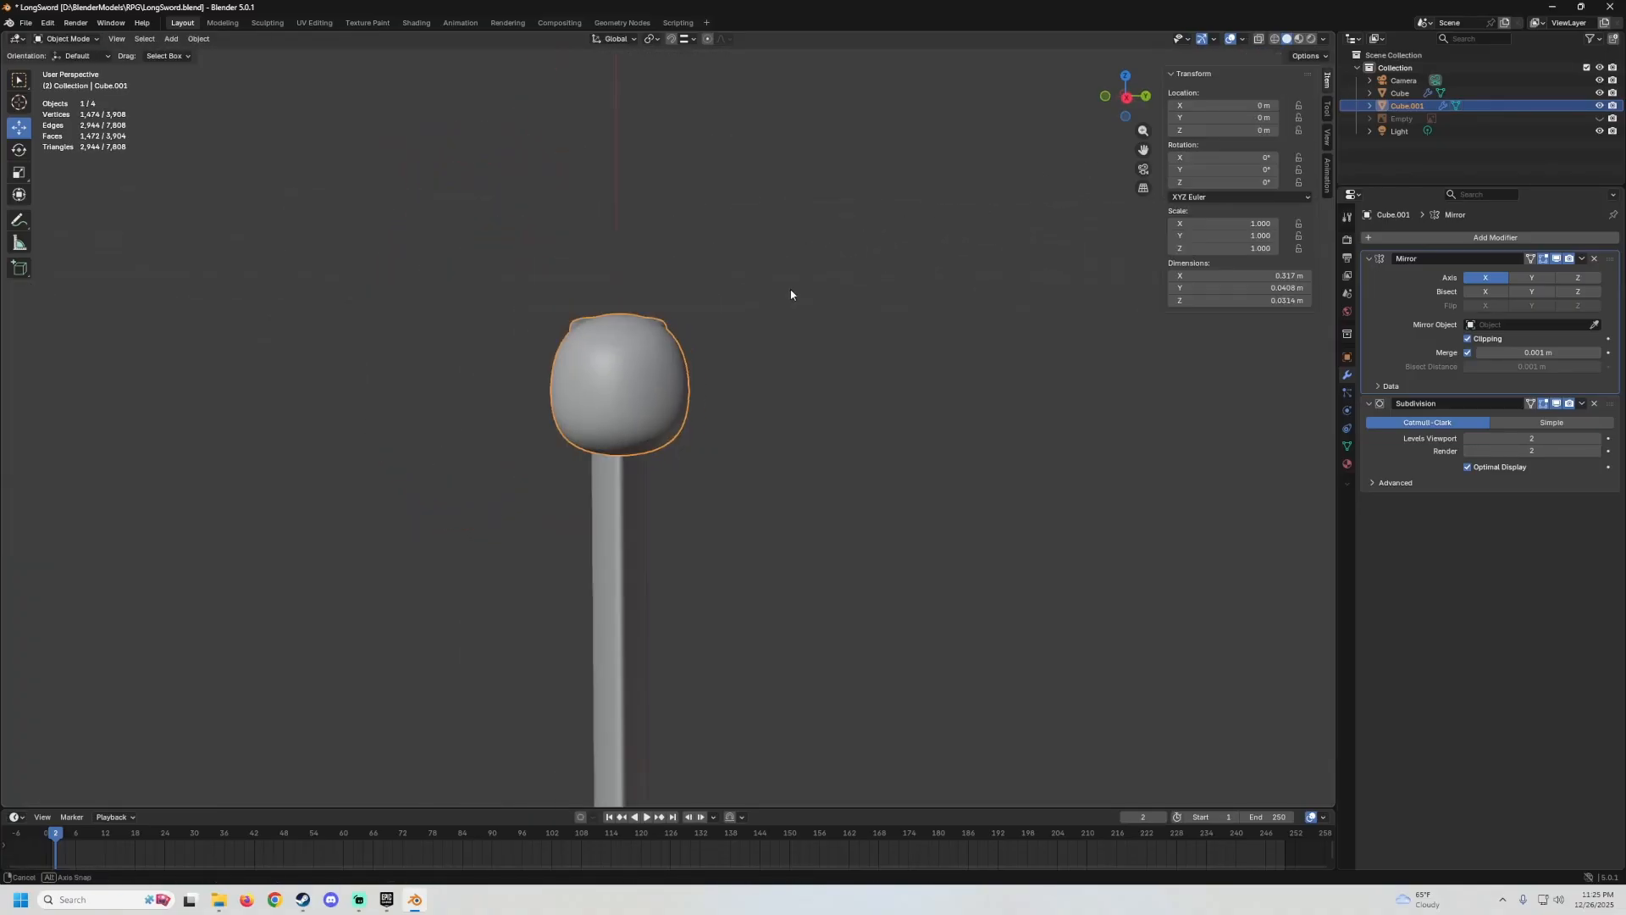
Select the two side-loop vertices where the arm meets the ball, using X-ray temporarily, and move them along Y.
{"action": "middle_click_drag", "start_coordinate": [791, 291], "coordinate": [932, 196]}
{"action": "key", "text": "Tab"}
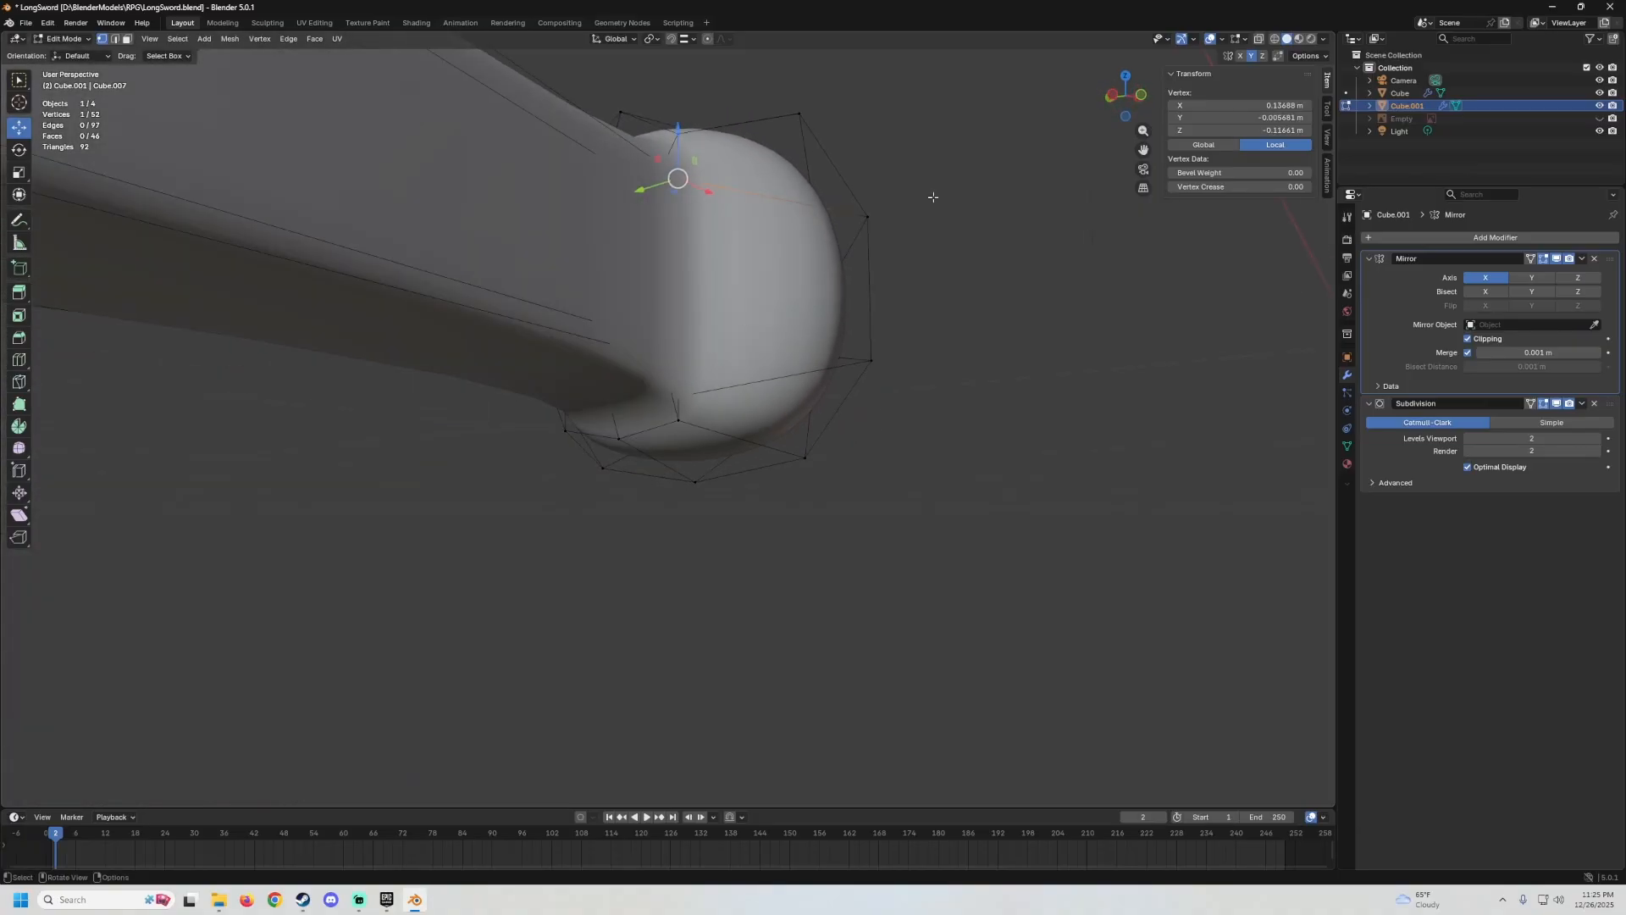
{"action": "left_click", "coordinate": [1260, 39]}
{"action": "middle_click_drag", "start_coordinate": [722, 288], "coordinate": [678, 372]}
{"action": "scroll", "coordinate": [677, 371], "scroll_direction": "up", "scroll_amount": 2}
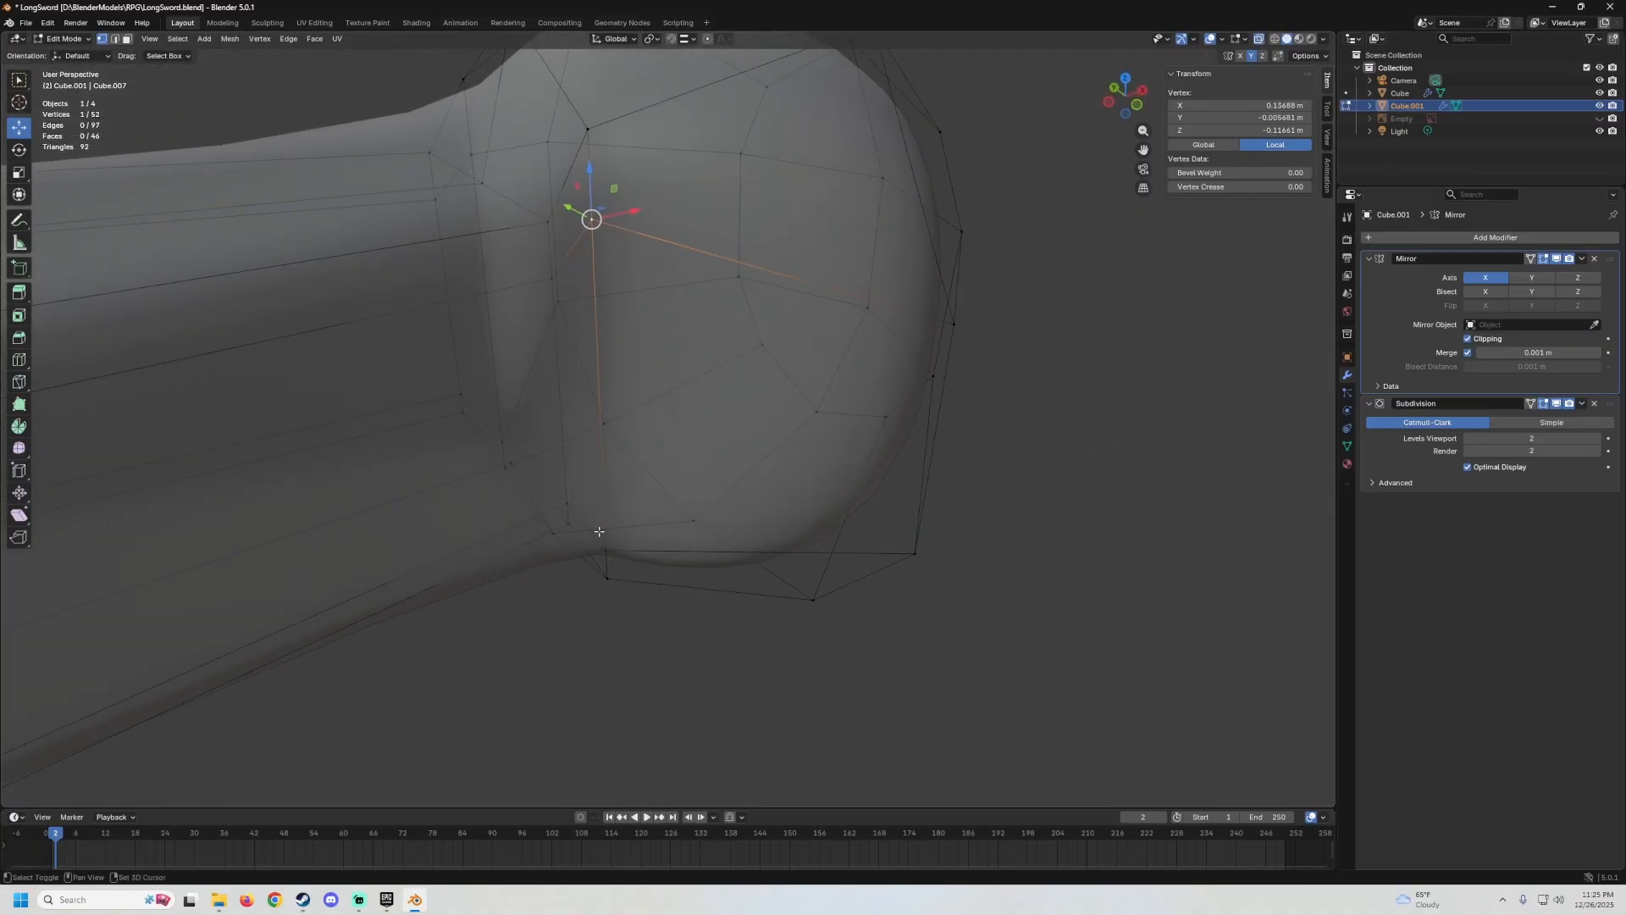
{"action": "middle_click_drag", "start_coordinate": [600, 531], "coordinate": [750, 345]}
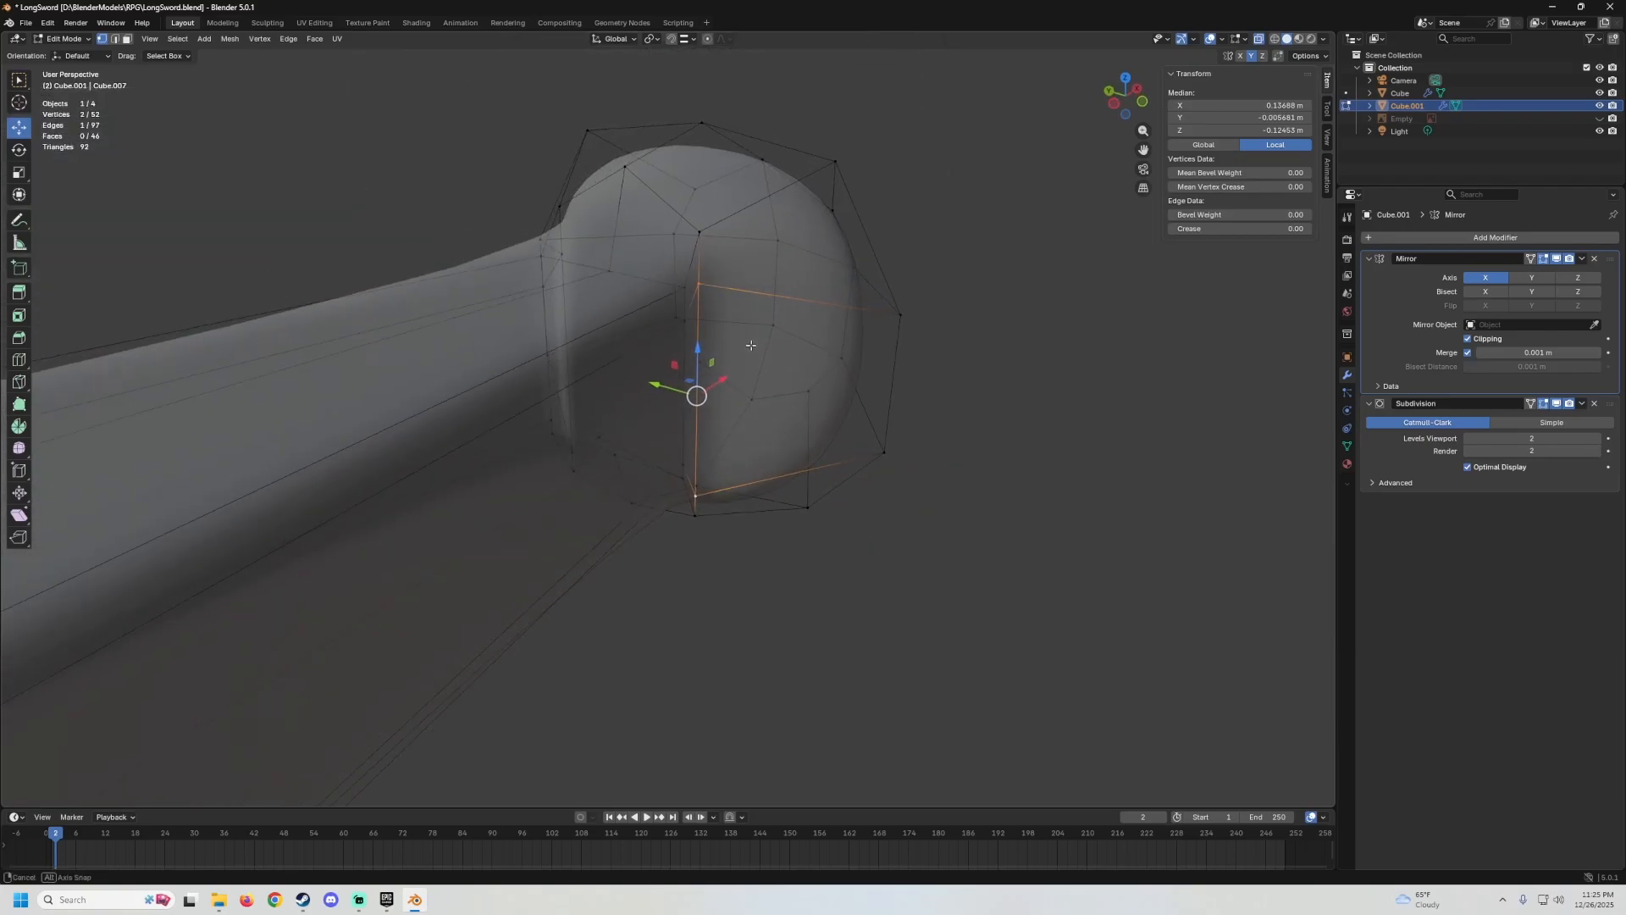
{"action": "left_click", "coordinate": [1261, 39]}
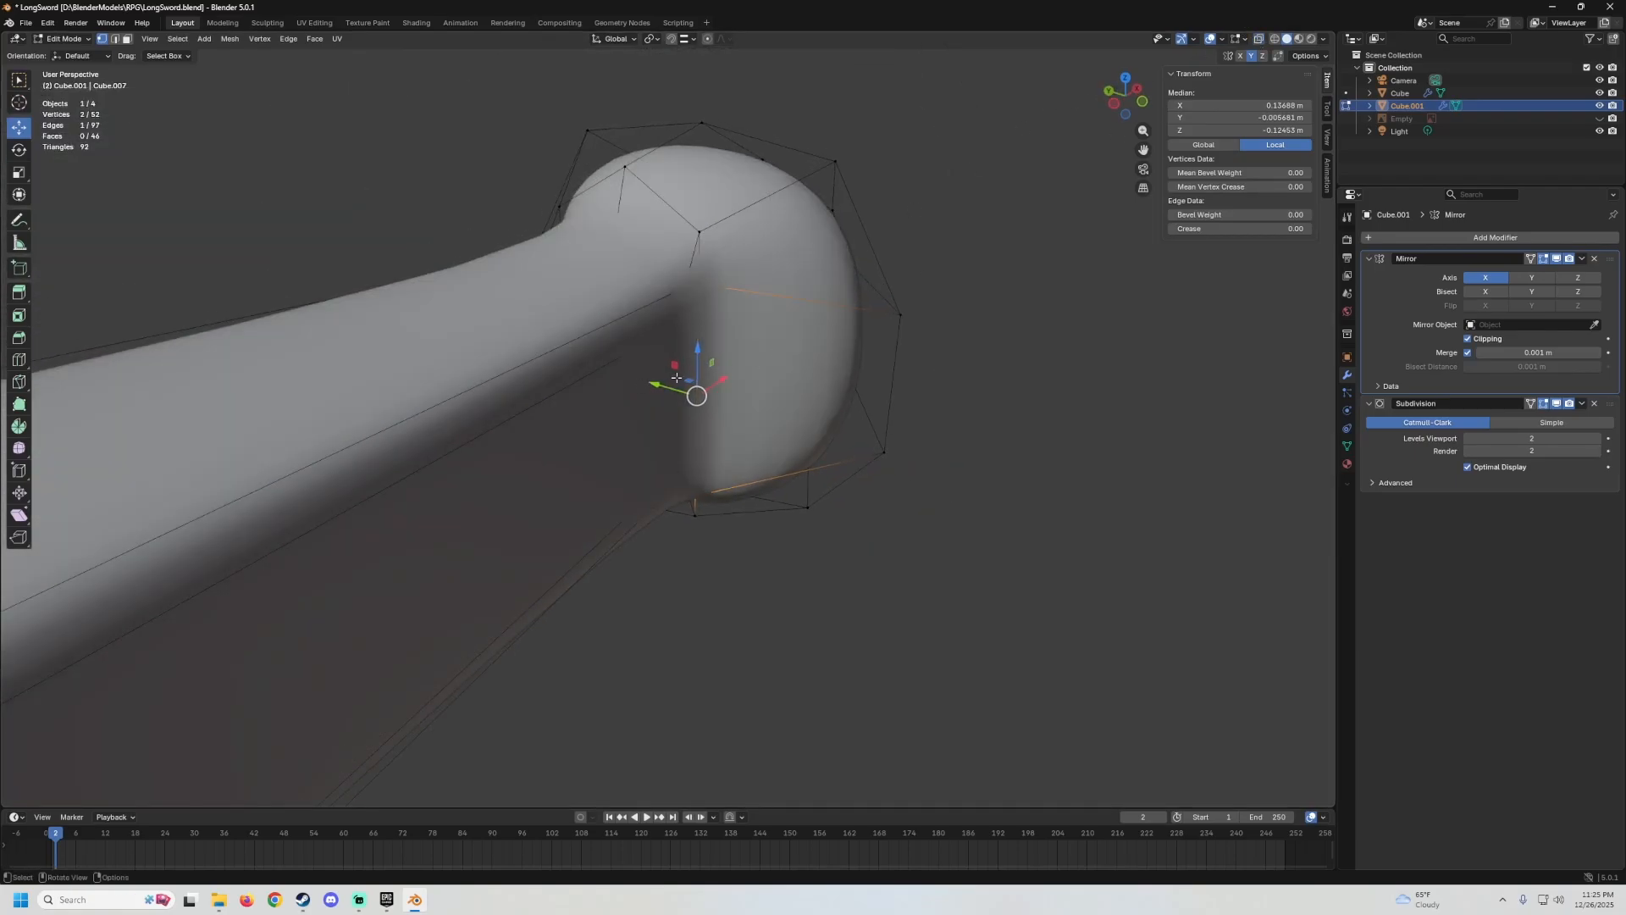
{"action": "left_click_drag", "start_coordinate": [677, 378], "coordinate": [729, 387]}
{"action": "middle_click_drag", "start_coordinate": [730, 387], "coordinate": [613, 436]}
{"action": "scroll", "coordinate": [669, 349], "scroll_direction": "down", "scroll_amount": 4}
{"action": "key", "text": "Tab"}
{"action": "key", "text": "Tab"}
{"action": "key", "text": "Tab"}
Move the ball's upper corner vertex about 0.0019 m outward along Y, nudge it up along Z, and review the guard.
{"action": "scroll", "coordinate": [615, 432], "scroll_direction": "down", "scroll_amount": 9}
{"action": "middle_click_drag", "start_coordinate": [635, 364], "coordinate": [678, 392]}
{"action": "key", "text": "Tab"}
{"action": "scroll", "coordinate": [627, 383], "scroll_direction": "up", "scroll_amount": 1}
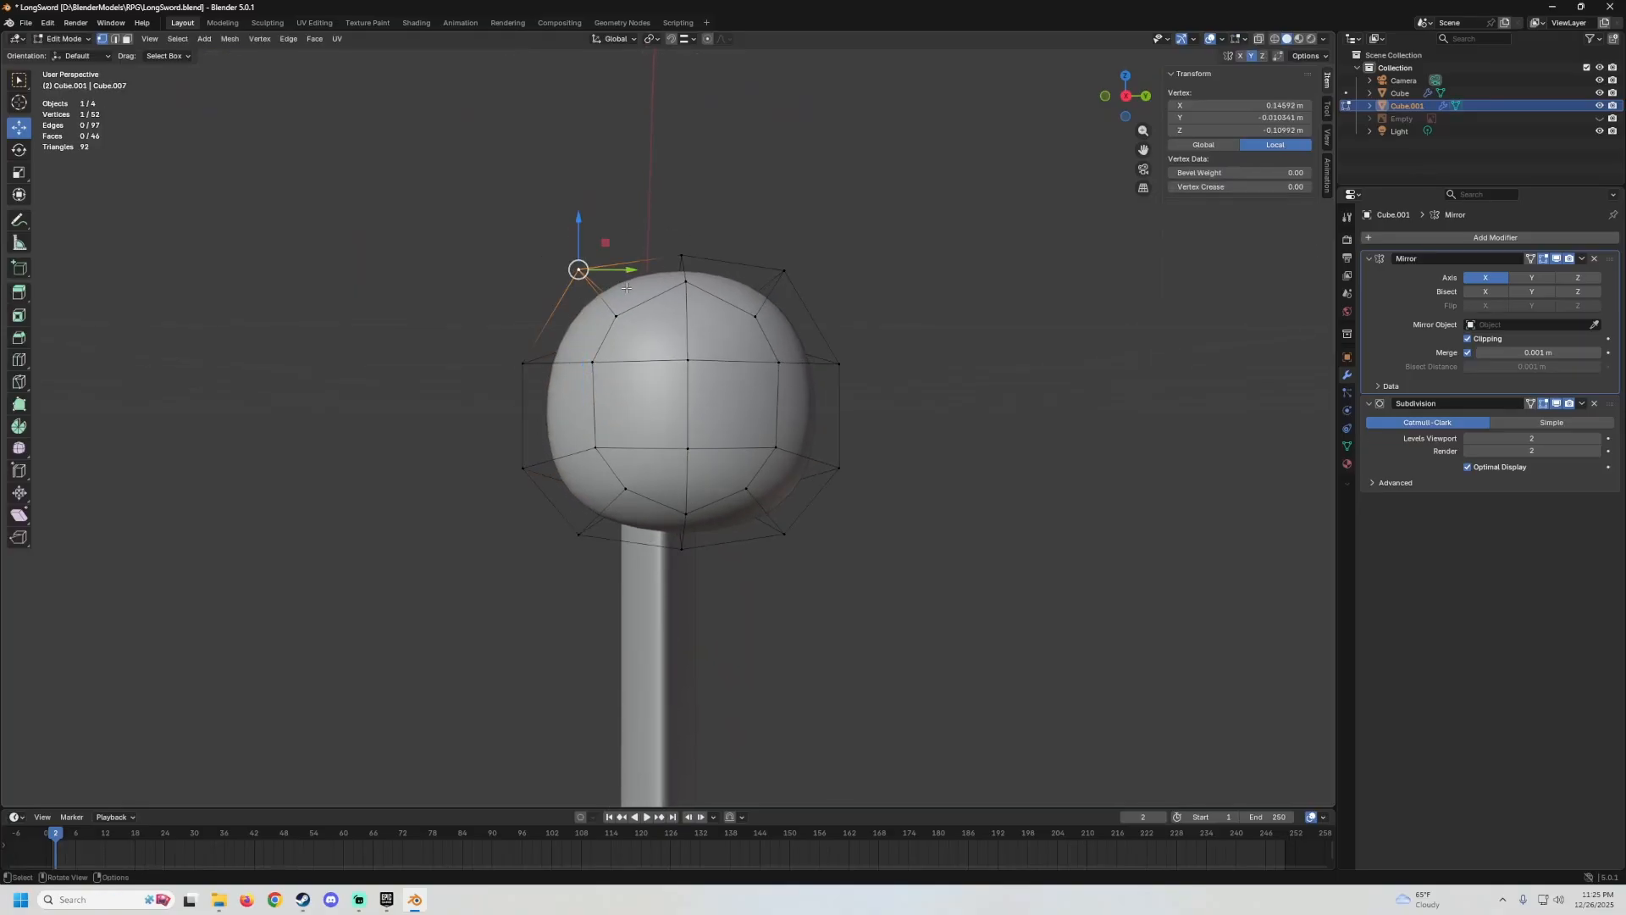
{"action": "middle_click_drag", "start_coordinate": [627, 288], "coordinate": [625, 289]}
{"action": "left_click_drag", "start_coordinate": [621, 276], "coordinate": [553, 218]}
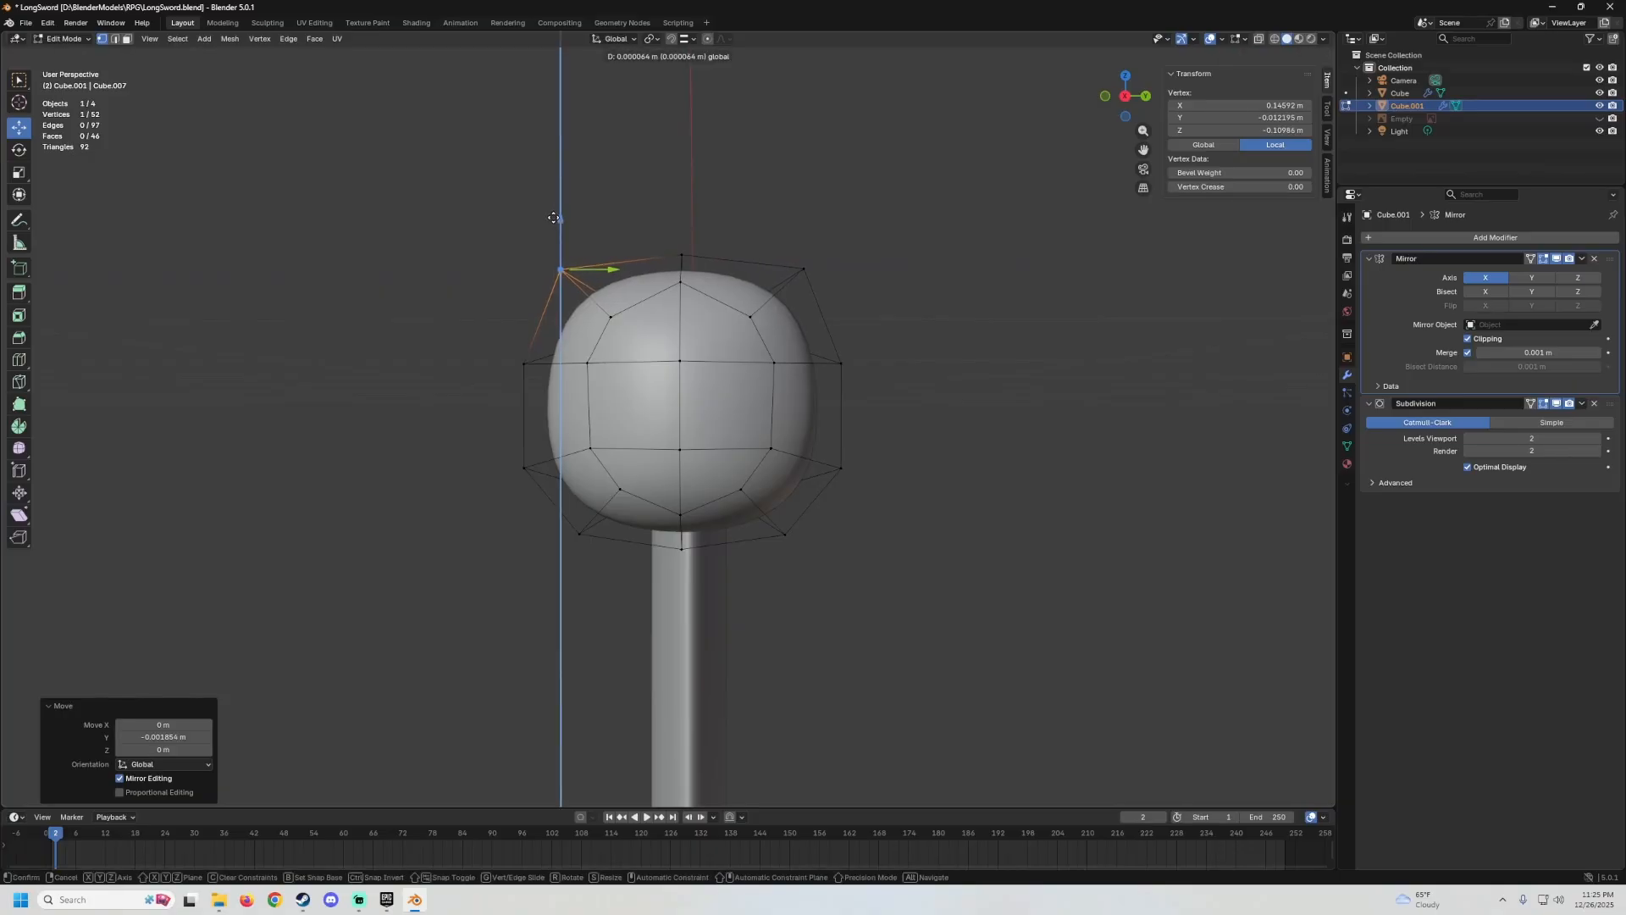
{"action": "key", "text": "Tab"}
{"action": "scroll", "coordinate": [695, 288], "scroll_direction": "down", "scroll_amount": 3}
{"action": "middle_click_drag", "start_coordinate": [697, 293], "coordinate": [722, 345]}
{"action": "scroll", "coordinate": [737, 331], "scroll_direction": "down", "scroll_amount": 8}
{"action": "scroll", "coordinate": [715, 400], "scroll_direction": "up", "scroll_amount": 8}
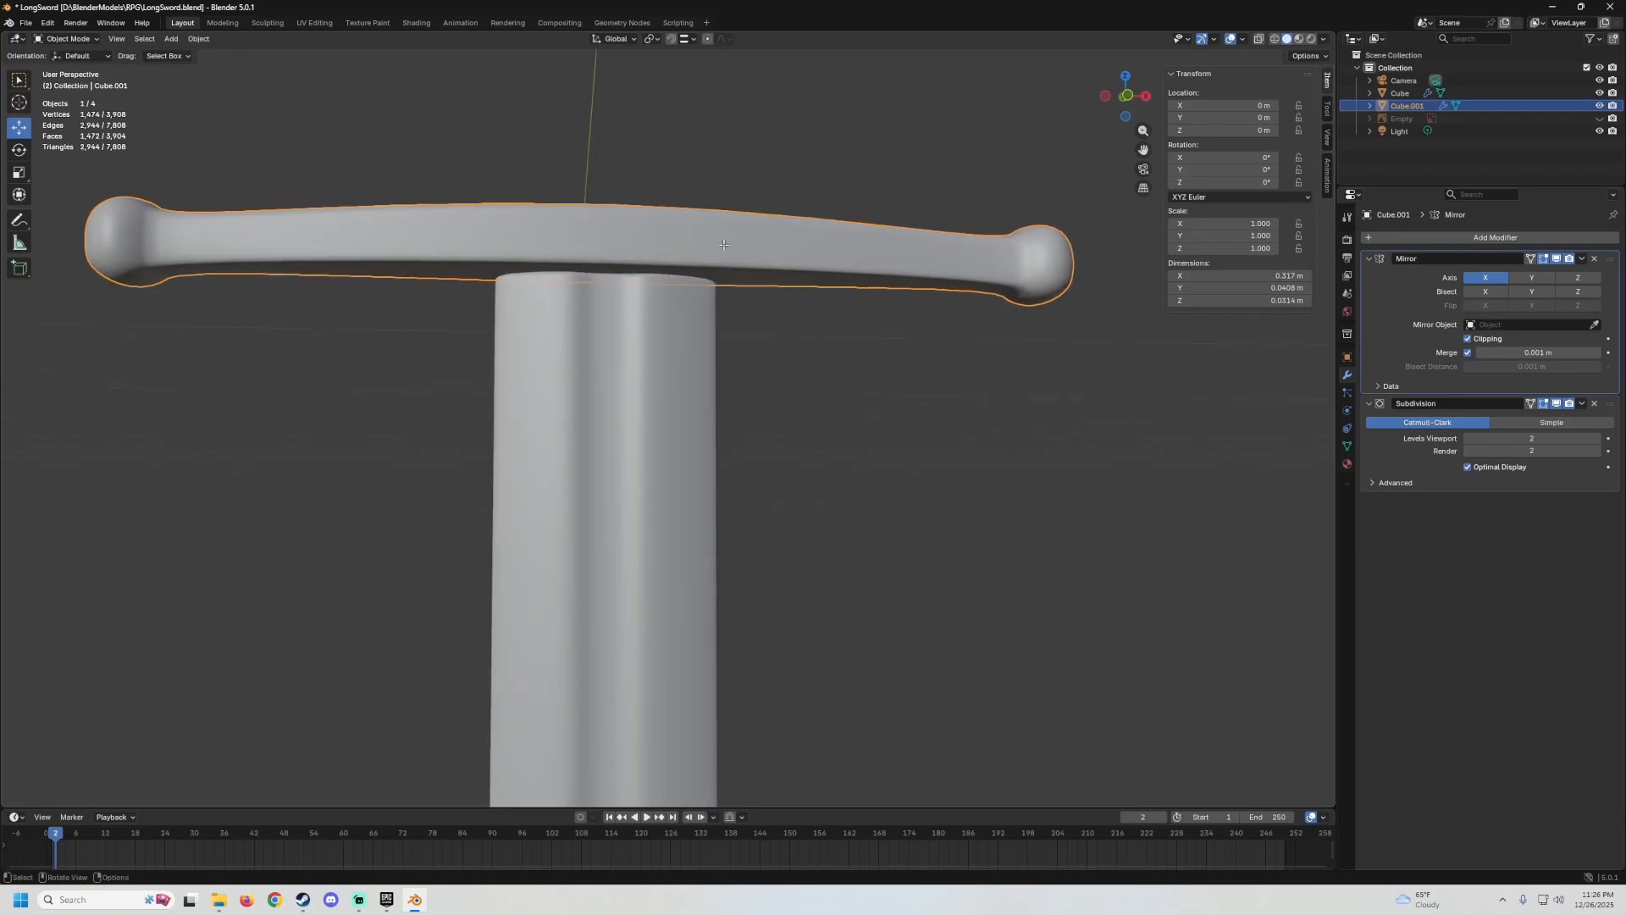
Select the lengthwise edge loop near the guard's lower edge and move it about 0.0013 m down along Z.
{"action": "key", "text": "Tab"}
{"action": "scroll", "coordinate": [755, 262], "scroll_direction": "up", "scroll_amount": 4}
{"action": "middle_click_drag", "start_coordinate": [755, 262], "coordinate": [565, 369], "text": "shift"}
{"action": "scroll", "coordinate": [542, 364], "scroll_direction": "up", "scroll_amount": 2}
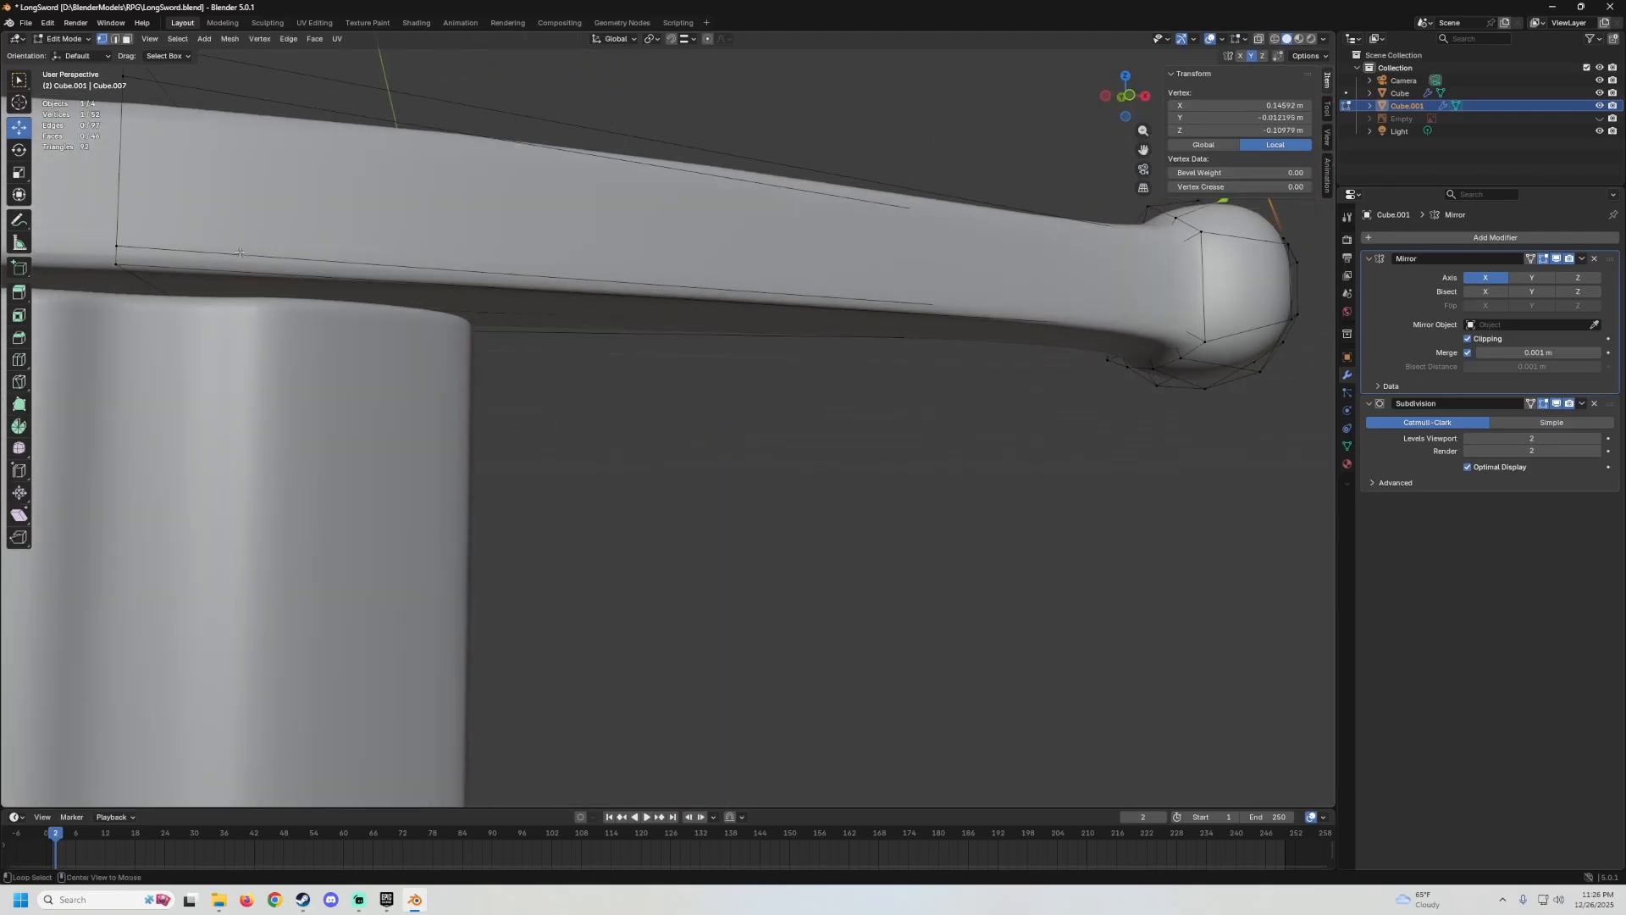
{"action": "middle_click_drag", "start_coordinate": [810, 295], "coordinate": [834, 293]}
{"action": "middle_click_drag", "start_coordinate": [1274, 271], "coordinate": [719, 330], "text": "shift"}
{"action": "scroll", "coordinate": [949, 312], "scroll_direction": "up", "scroll_amount": 3}
{"action": "middle_click_drag", "start_coordinate": [337, 341], "coordinate": [822, 361], "text": "shift"}
{"action": "scroll", "coordinate": [774, 364], "scroll_direction": "down", "scroll_amount": 2}
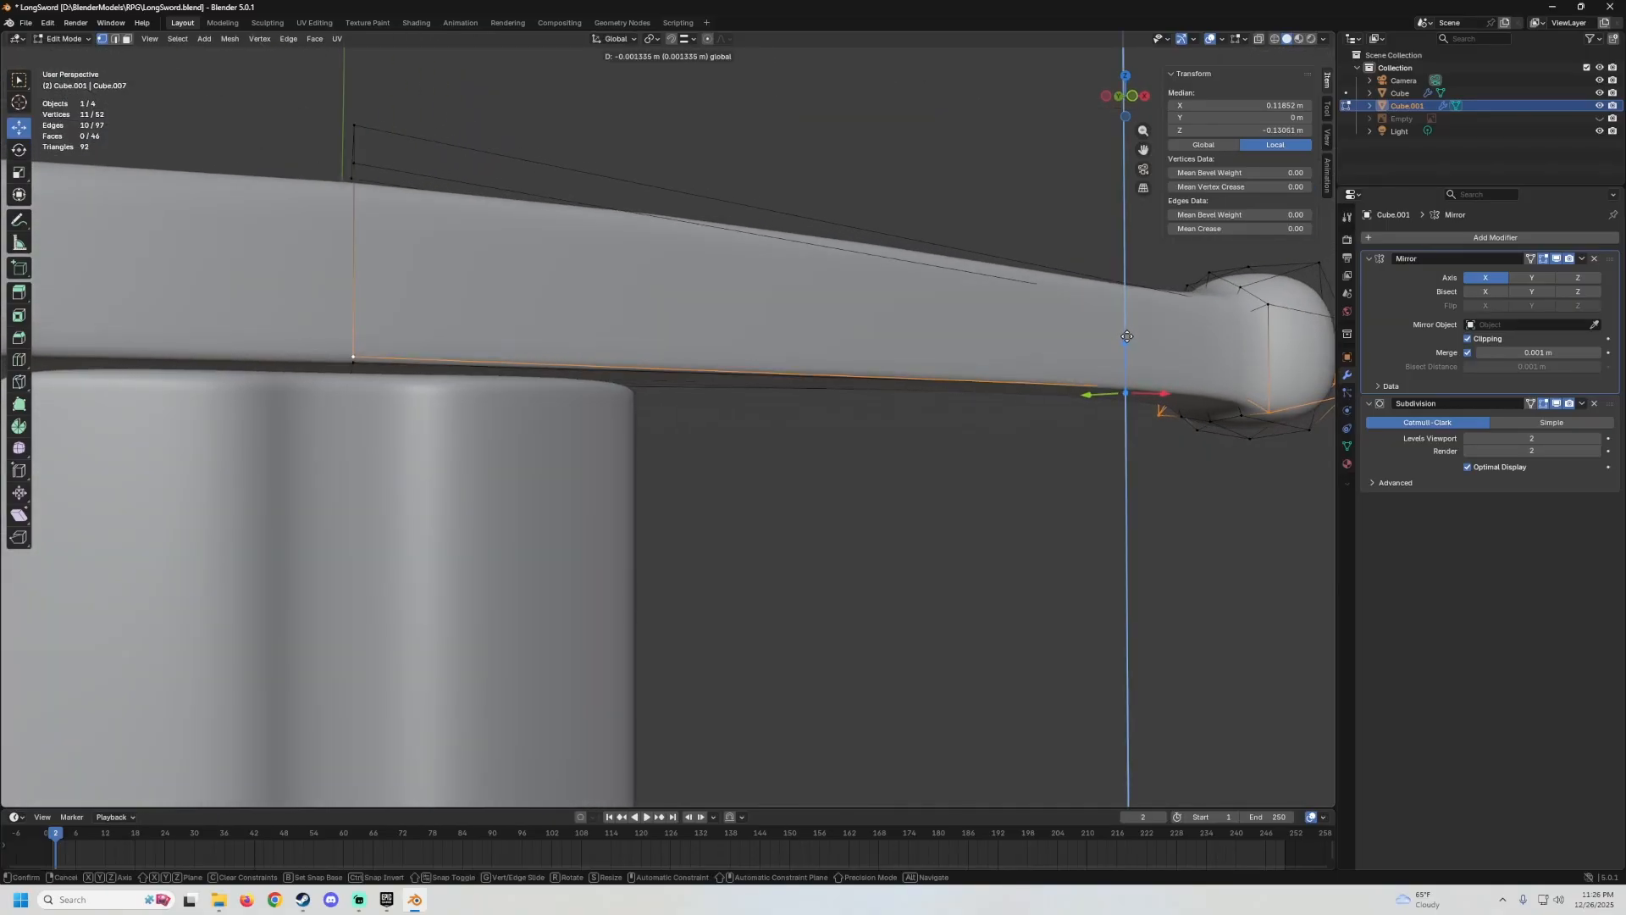
{"action": "left_click_drag", "start_coordinate": [1126, 332], "coordinate": [1125, 338]}
{"action": "key", "text": "Tab"}
{"action": "scroll", "coordinate": [1091, 356], "scroll_direction": "down", "scroll_amount": 2}
{"action": "middle_click_drag", "start_coordinate": [1067, 359], "coordinate": [954, 367]}
Try a lengthwise loop cut slid close to the guard's lower edge, check the sharpened shading, and undo the cut.
{"action": "key", "text": "Tab"}
{"action": "key", "text": "ctrl+r"}
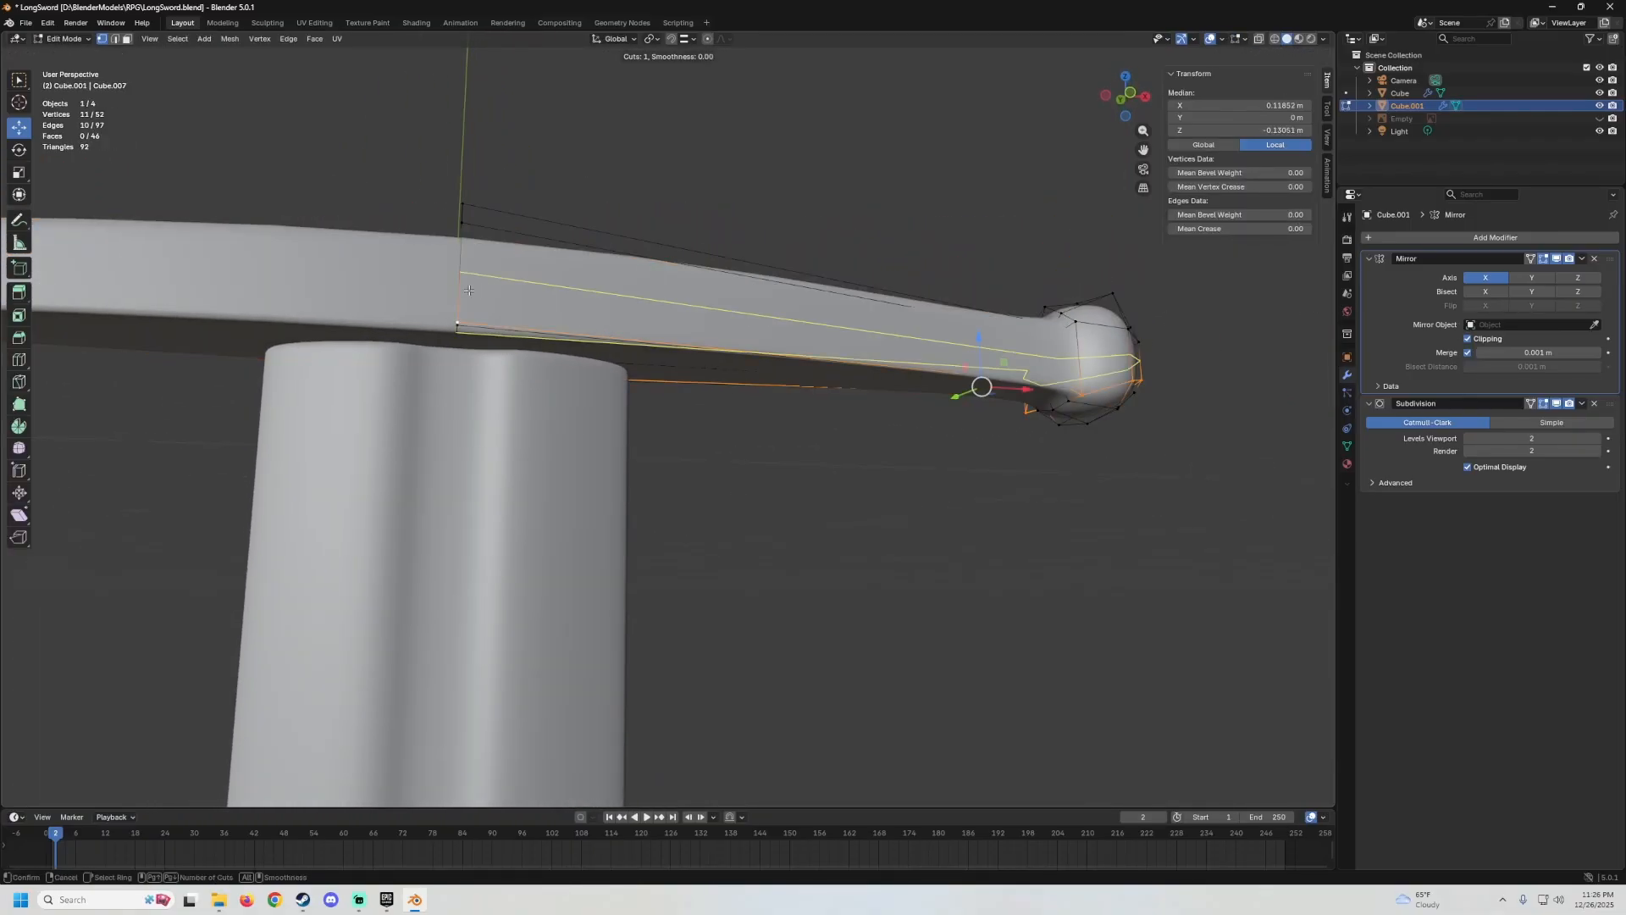
{"action": "left_click", "coordinate": [487, 297]}
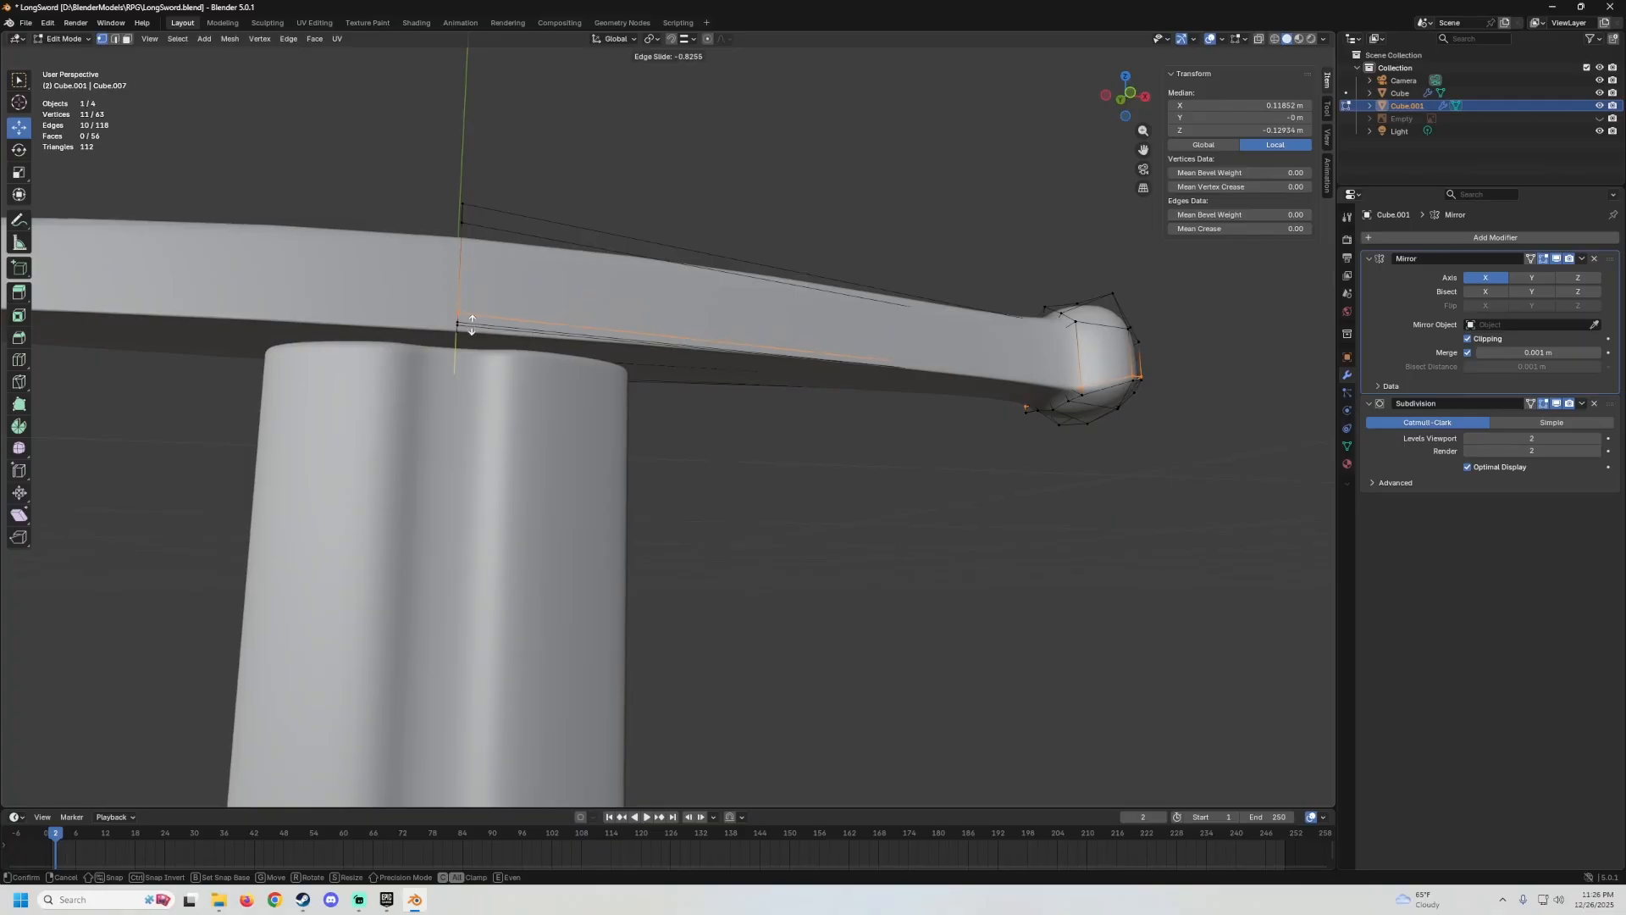
{"action": "left_click", "coordinate": [472, 325]}
{"action": "scroll", "coordinate": [500, 326], "scroll_direction": "up", "scroll_amount": 3}
{"action": "mouse_move", "coordinate": [504, 327]}
{"action": "middle_mouse_down"}
{"action": "mouse_move", "coordinate": [527, 347]}
{"action": "mouse_move", "coordinate": [535, 326]}
{"action": "middle_mouse_up"}
{"action": "key", "text": "Tab"}
{"action": "scroll", "coordinate": [530, 345], "scroll_direction": "up", "scroll_amount": 2}
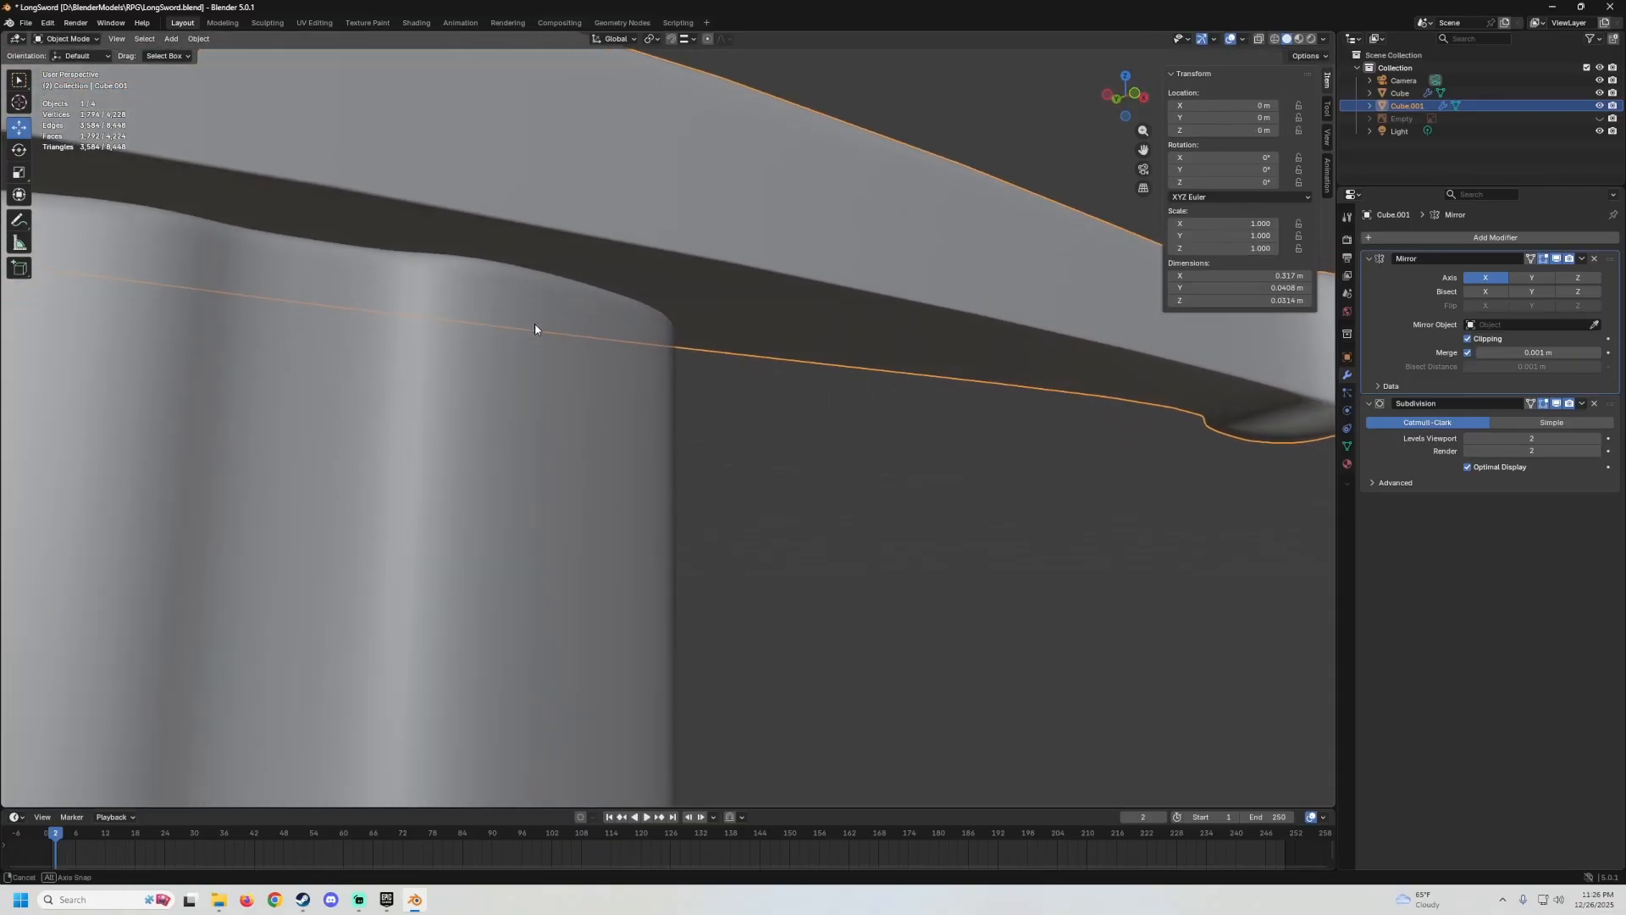
{"action": "key", "text": "ctrl+z"}
{"action": "key", "text": "ctrl+z"}
{"action": "scroll", "coordinate": [683, 333], "scroll_direction": "down", "scroll_amount": 2}
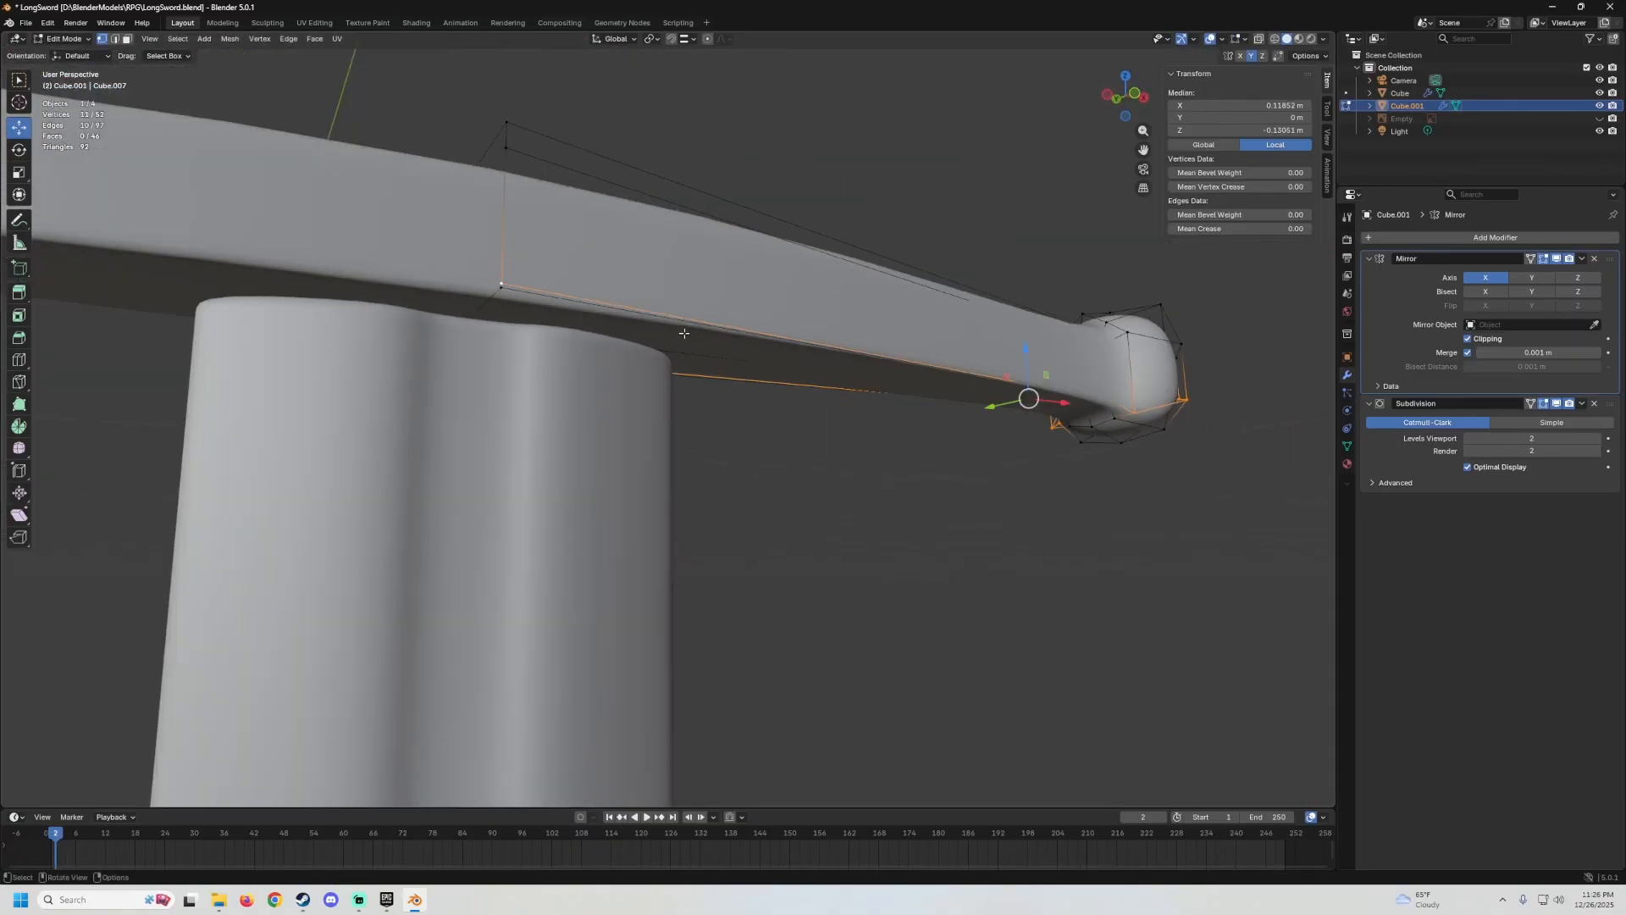
Unhide the sword reference image and compare the crossguard's outline with it, using X-ray temporarily.
{"action": "scroll", "coordinate": [686, 333], "scroll_direction": "down", "scroll_amount": 2}
{"action": "key", "text": "Tab"}
{"action": "middle_click_drag", "start_coordinate": [872, 349], "coordinate": [783, 396]}
{"action": "scroll", "coordinate": [898, 369], "scroll_direction": "down", "scroll_amount": 8}
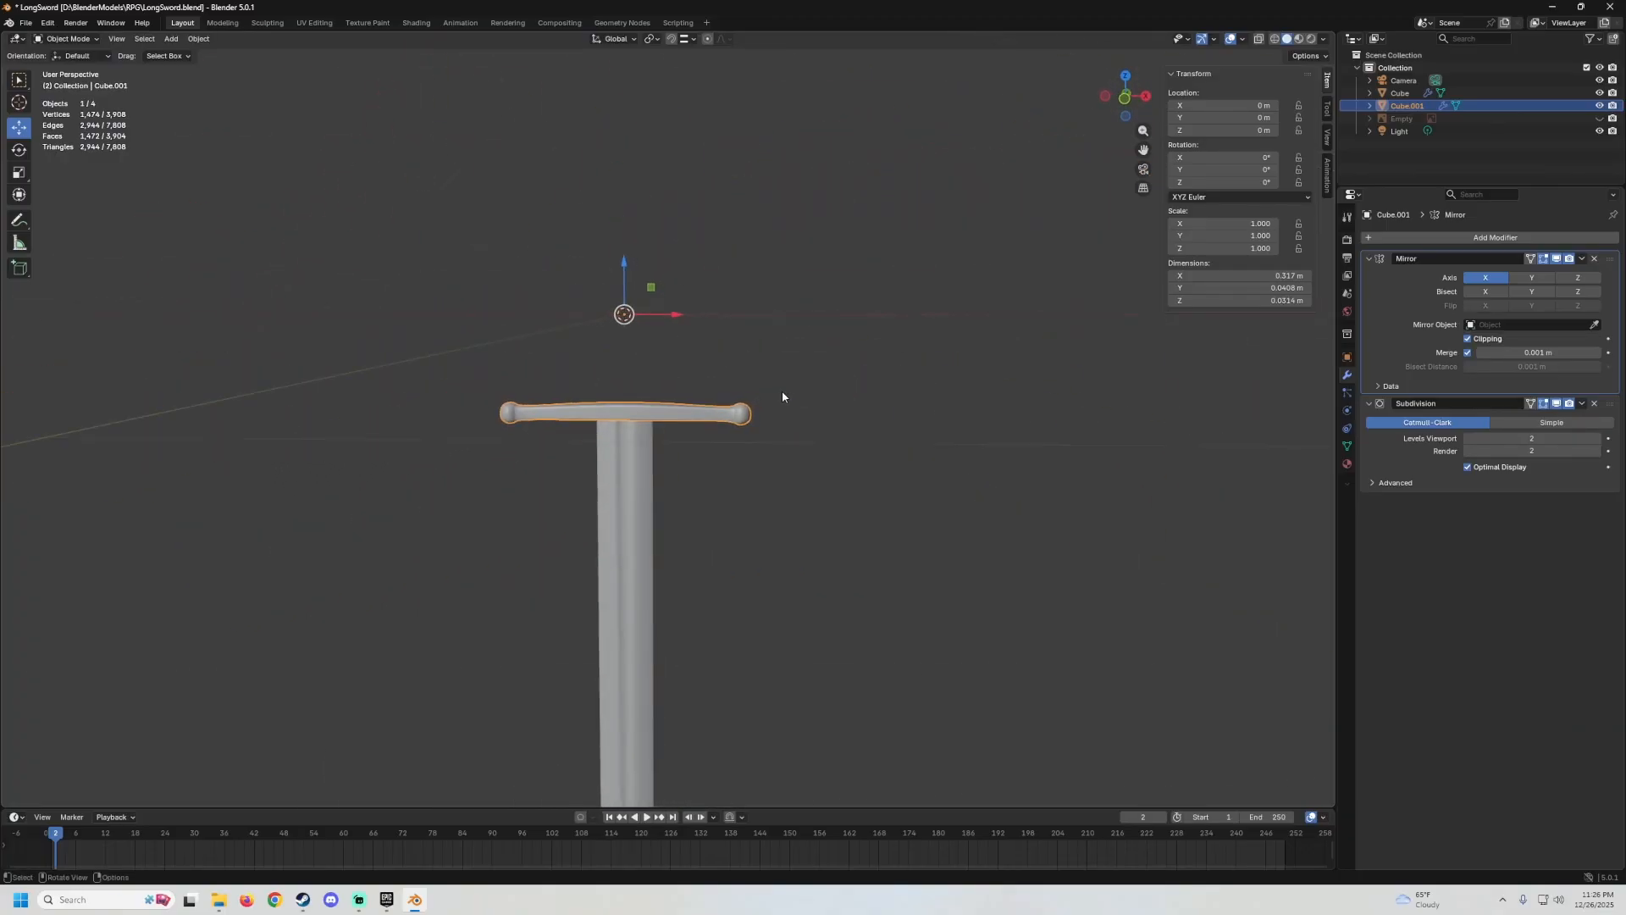
{"action": "key", "text": "alt+h"}
{"action": "scroll", "coordinate": [835, 381], "scroll_direction": "up", "scroll_amount": 5}
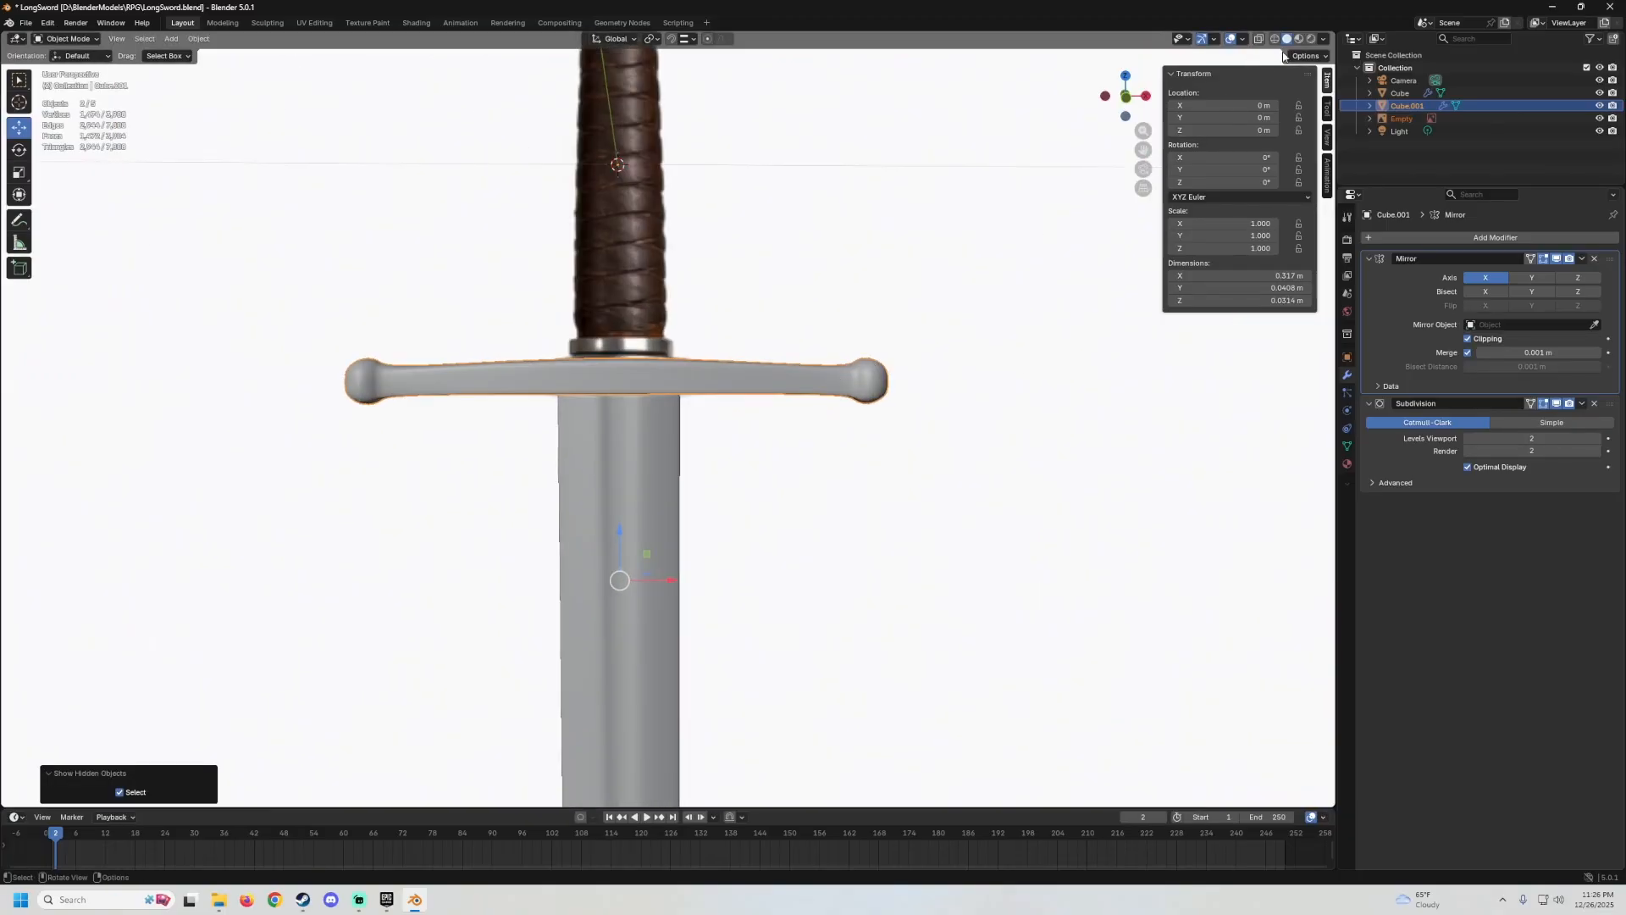
{"action": "left_click", "coordinate": [1260, 39]}
{"action": "scroll", "coordinate": [982, 319], "scroll_direction": "up", "scroll_amount": 6}
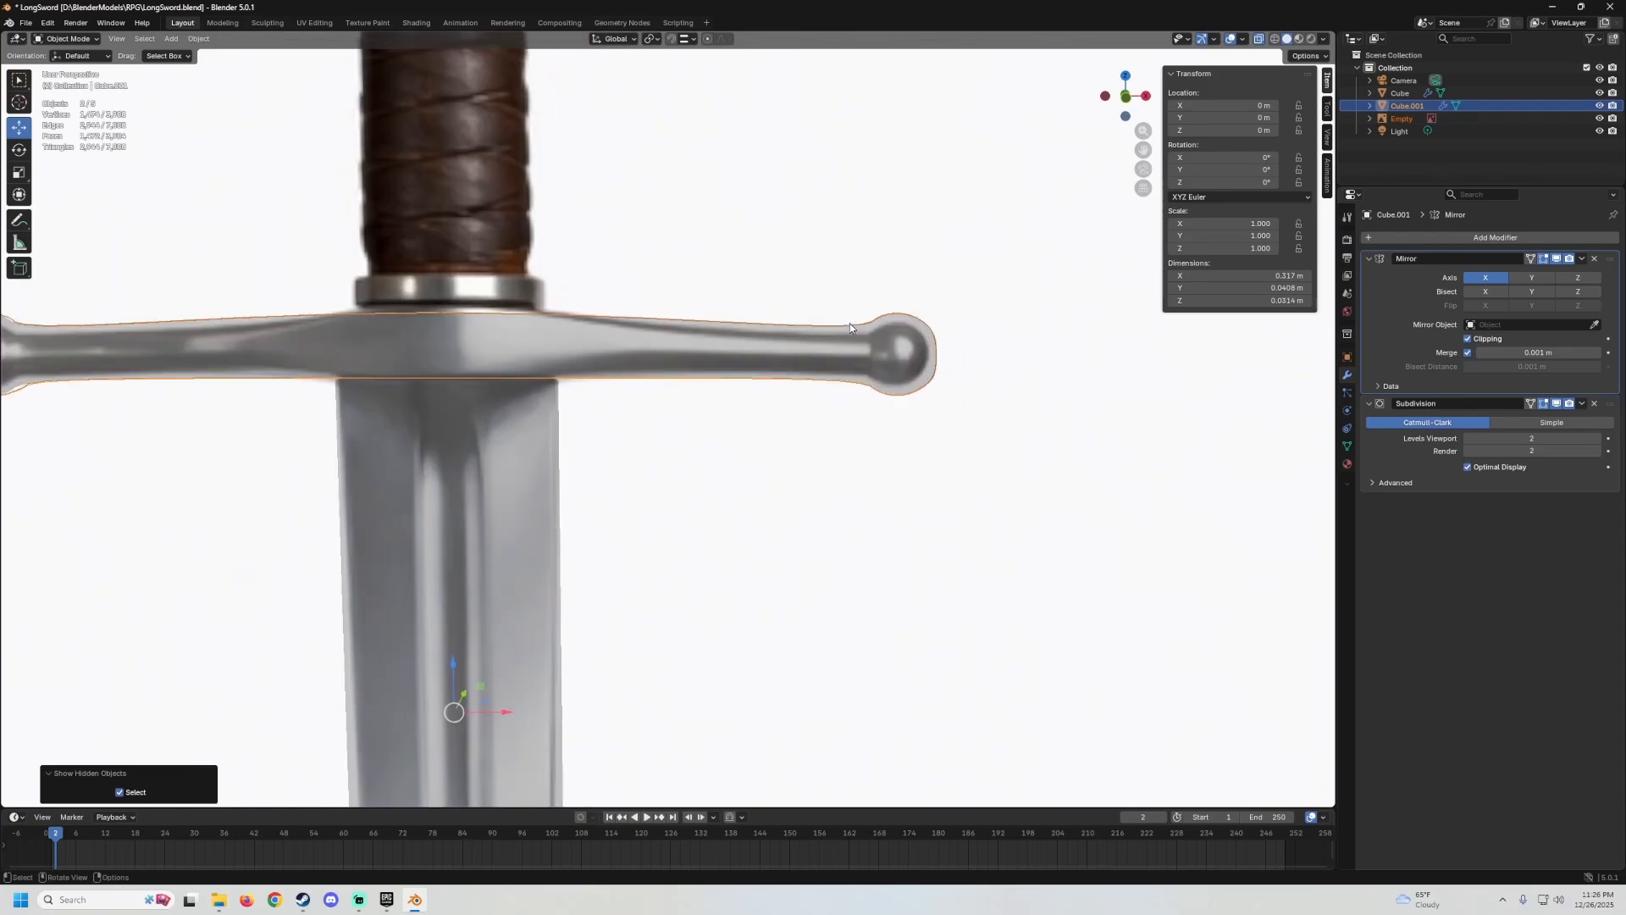
{"action": "middle_click_drag", "start_coordinate": [805, 313], "coordinate": [668, 298], "text": "shift"}
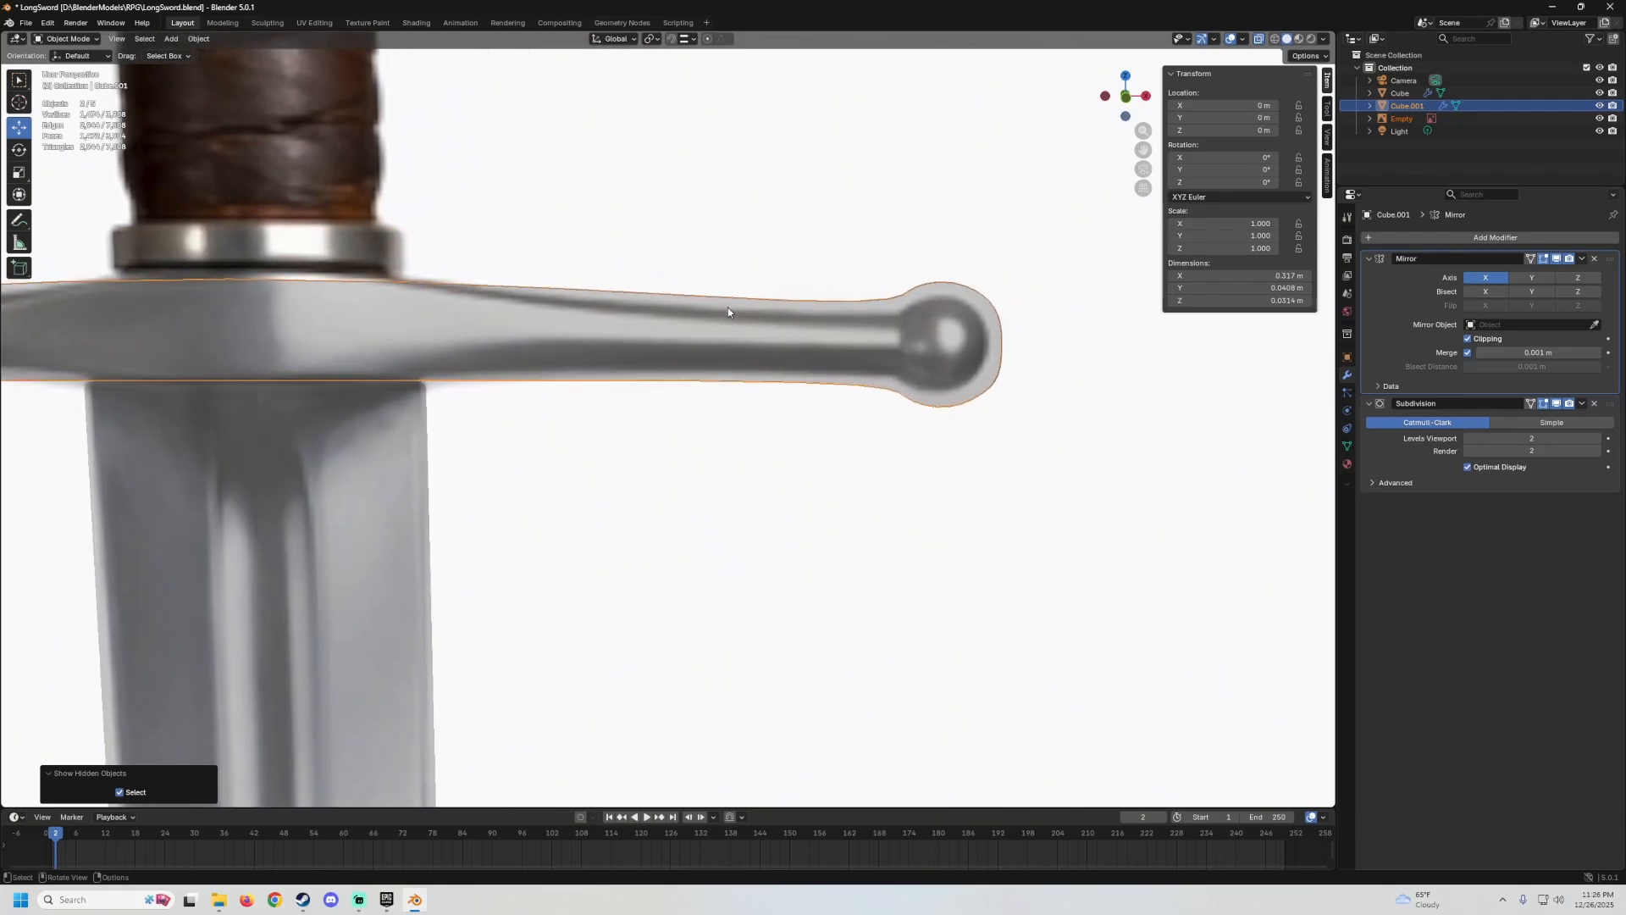
{"action": "middle_click_drag", "start_coordinate": [746, 300], "coordinate": [786, 310], "text": "shift"}
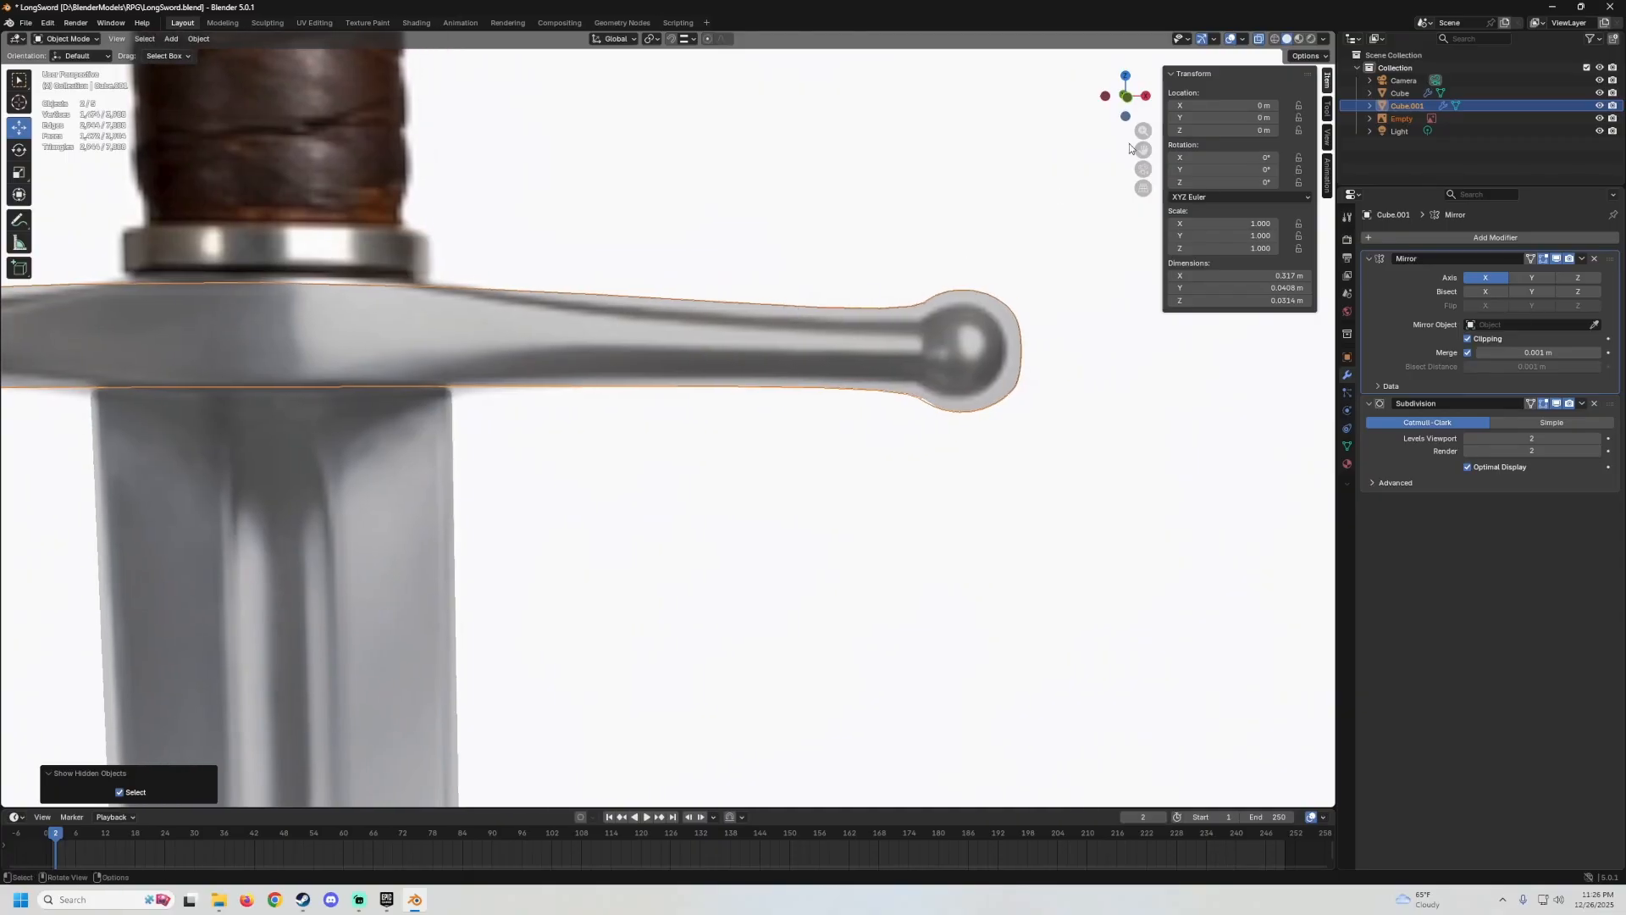
{"action": "left_click", "coordinate": [1261, 45]}
Add one centred loop cut across the crossguard arm, between the guard's middle and the ball end.
{"action": "key", "text": "Tab"}
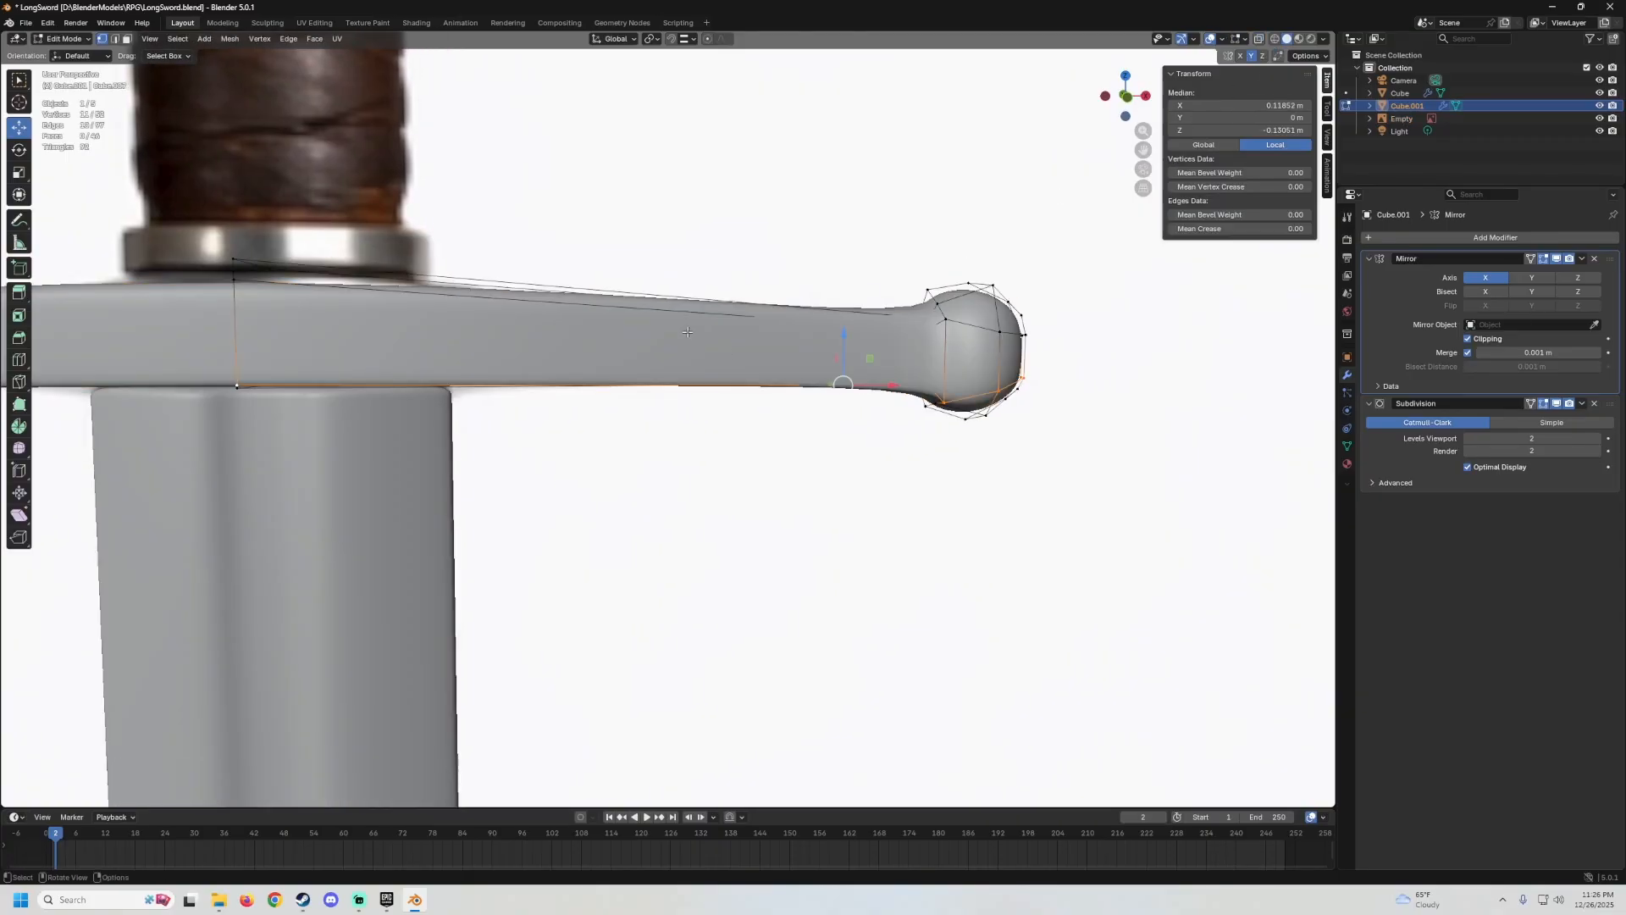
{"action": "key", "text": "ctrl+r"}
{"action": "left_click", "coordinate": [677, 303]}
{"action": "right_click", "coordinate": [678, 304]}
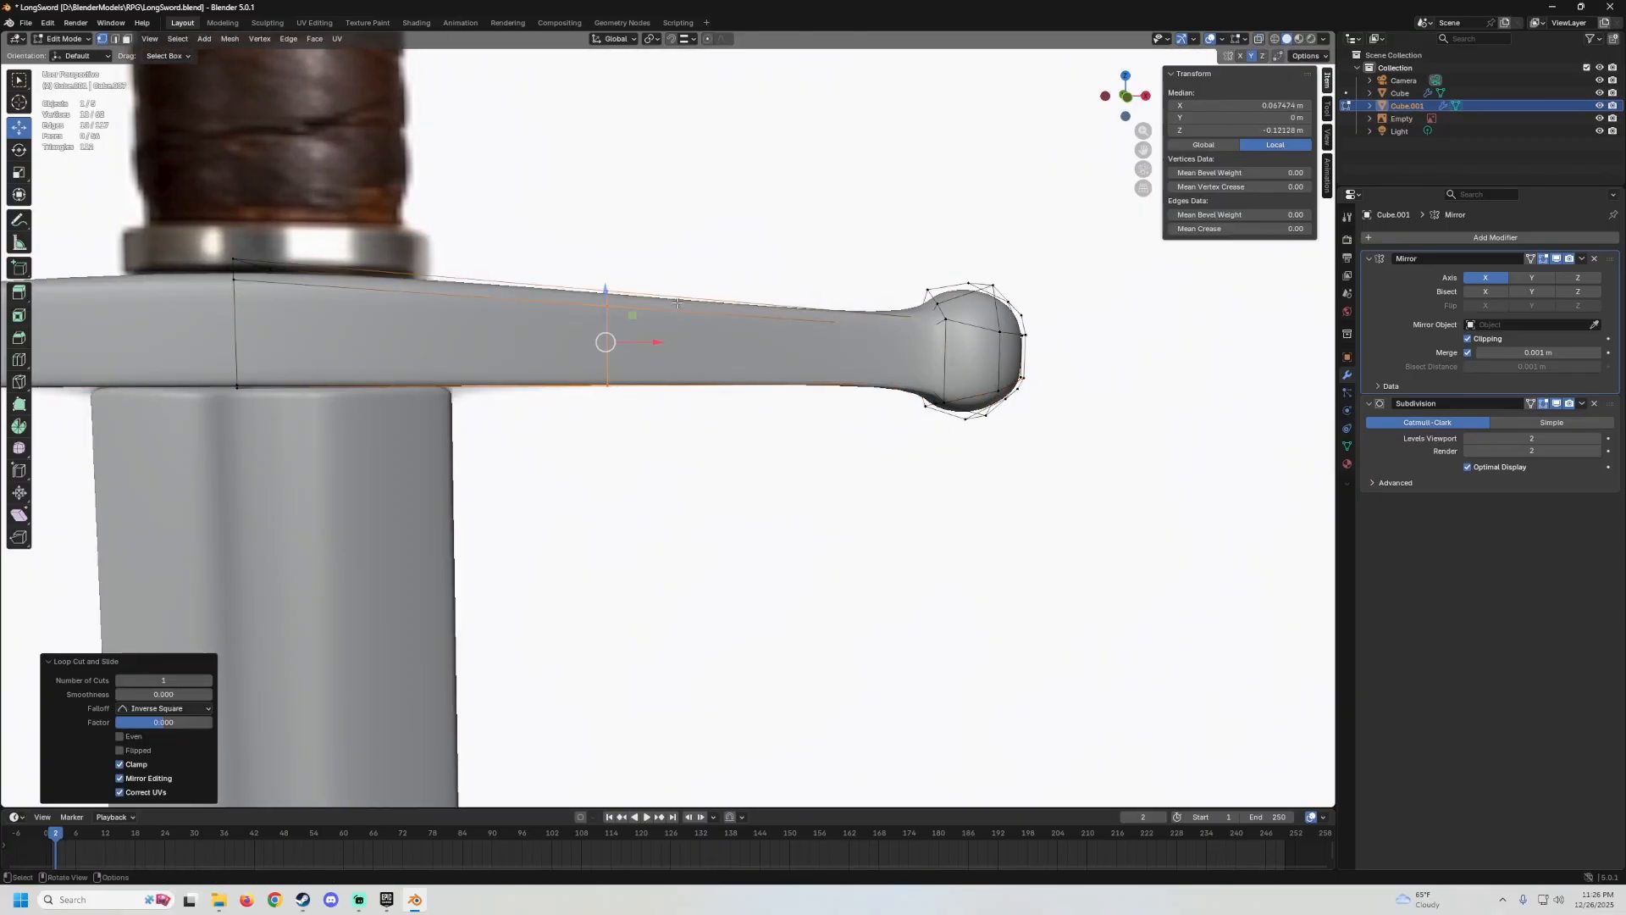
With X-ray on, select the new loop's top vertices and lower them along Z to the reference outline in front view.
{"action": "middle_click_drag", "start_coordinate": [686, 273], "coordinate": [682, 399]}
{"action": "left_click", "coordinate": [1261, 40]}
{"action": "scroll", "coordinate": [678, 368], "scroll_direction": "up", "scroll_amount": 1}
{"action": "left_click", "coordinate": [598, 401]}
{"action": "scroll", "coordinate": [674, 398], "scroll_direction": "up", "scroll_amount": 1}
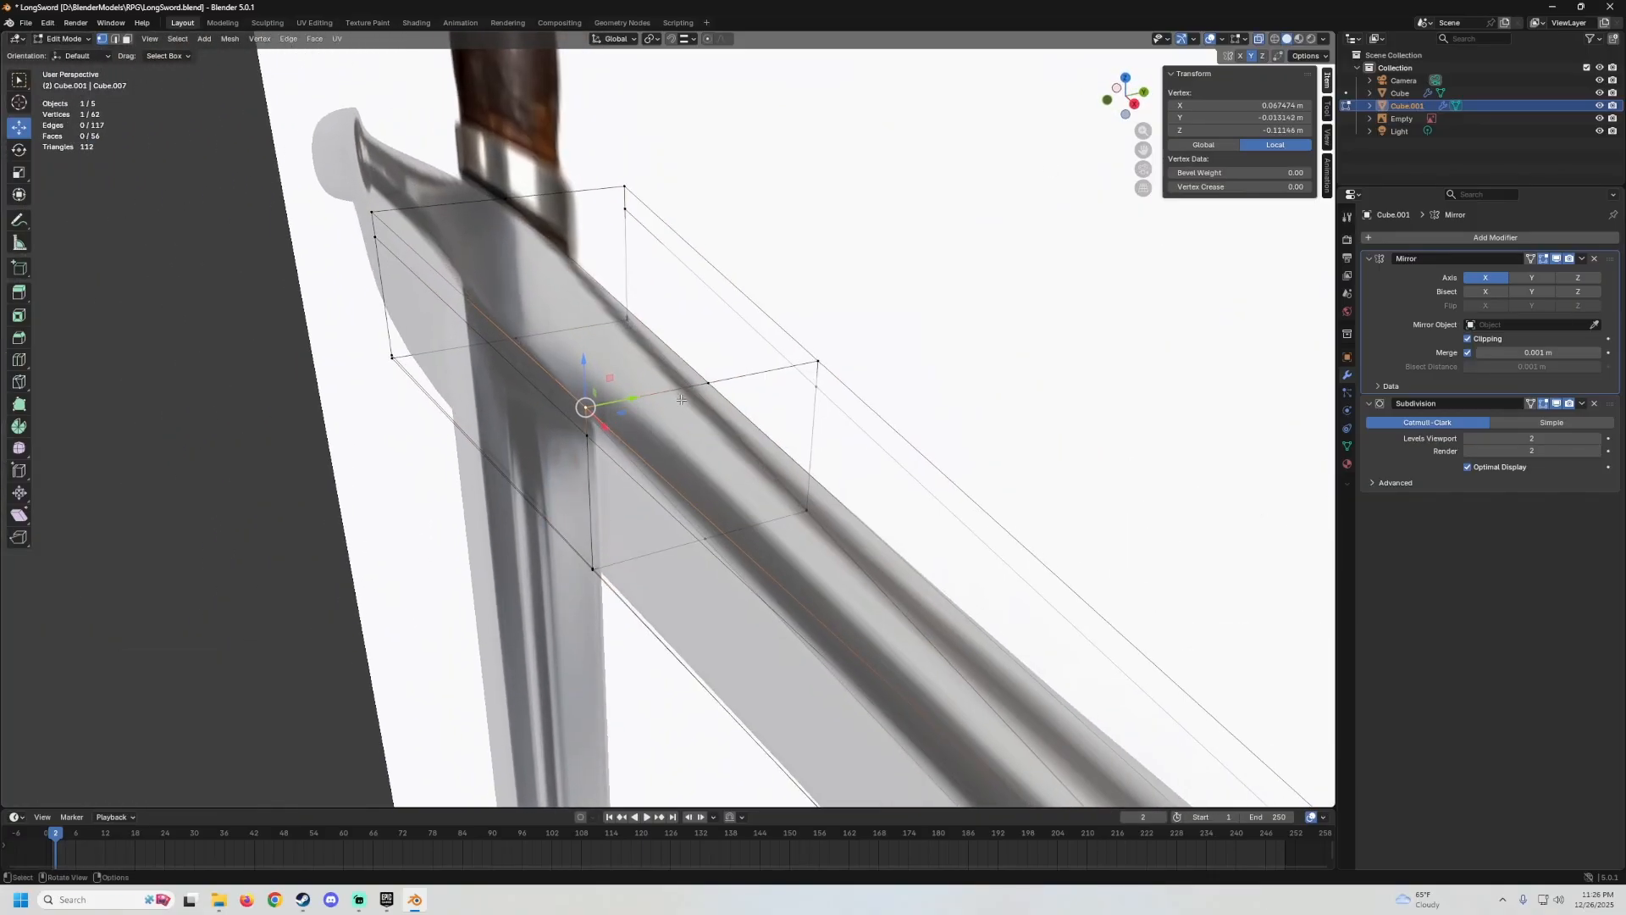
{"action": "left_click", "coordinate": [820, 356], "text": "ctrl"}
{"action": "scroll", "coordinate": [859, 337], "scroll_direction": "down", "scroll_amount": 3}
{"action": "key", "text": "KP_1"}
{"action": "scroll", "coordinate": [847, 304], "scroll_direction": "up", "scroll_amount": 4}
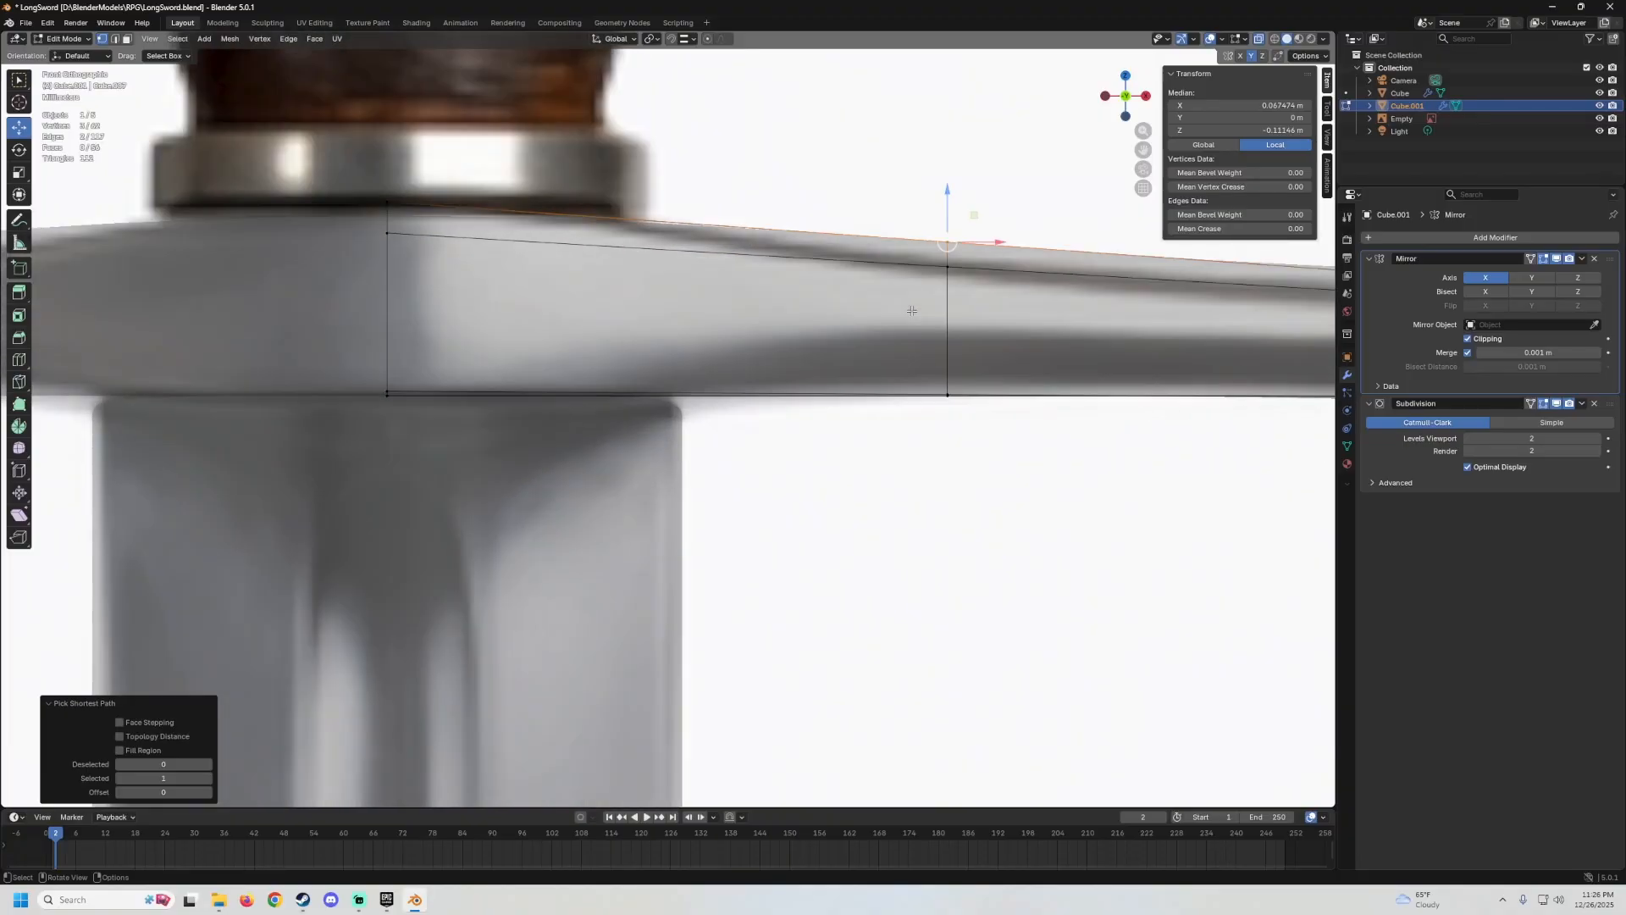
{"action": "middle_click_drag", "start_coordinate": [912, 311], "coordinate": [757, 341], "text": "shift"}
{"action": "left_click_drag", "start_coordinate": [792, 221], "coordinate": [801, 241]}
Select the same loop's bottom vertices and raise them about 0.0012 m along Z to match the reference.
{"action": "middle_click_drag", "start_coordinate": [803, 252], "coordinate": [808, 306]}
{"action": "left_click", "coordinate": [822, 314]}
{"action": "left_click", "coordinate": [794, 427], "text": "ctrl"}
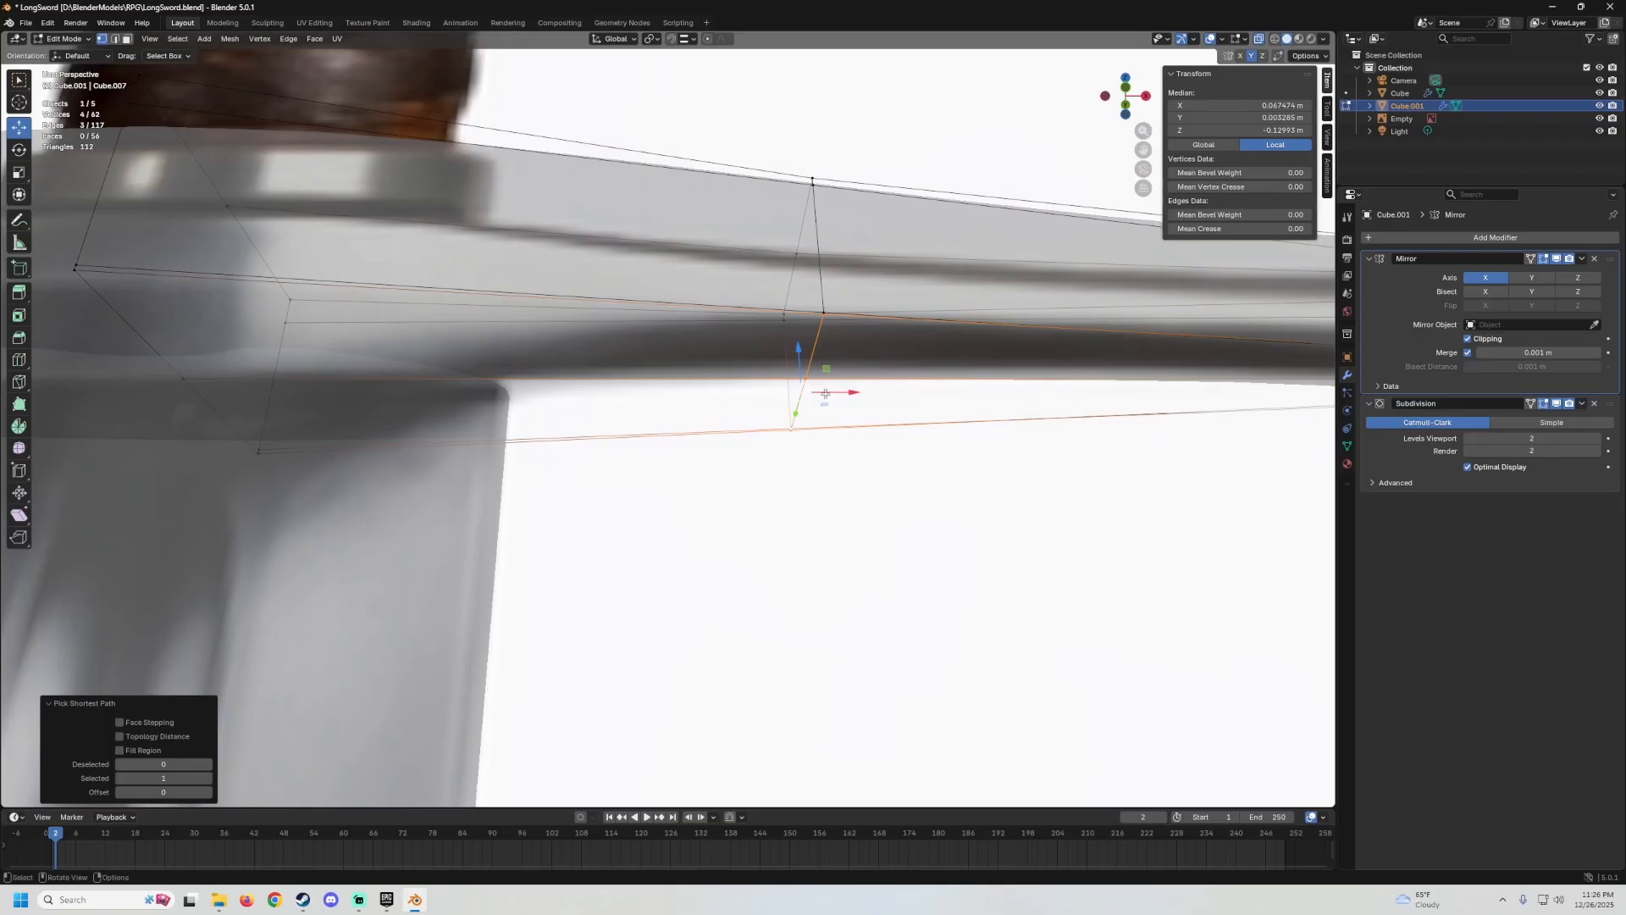
{"action": "key", "text": "KP_1"}
{"action": "left_click_drag", "start_coordinate": [799, 387], "coordinate": [788, 366]}
{"action": "scroll", "coordinate": [789, 366], "scroll_direction": "down", "scroll_amount": 5}
{"action": "scroll", "coordinate": [763, 356], "scroll_direction": "up", "scroll_amount": 1}
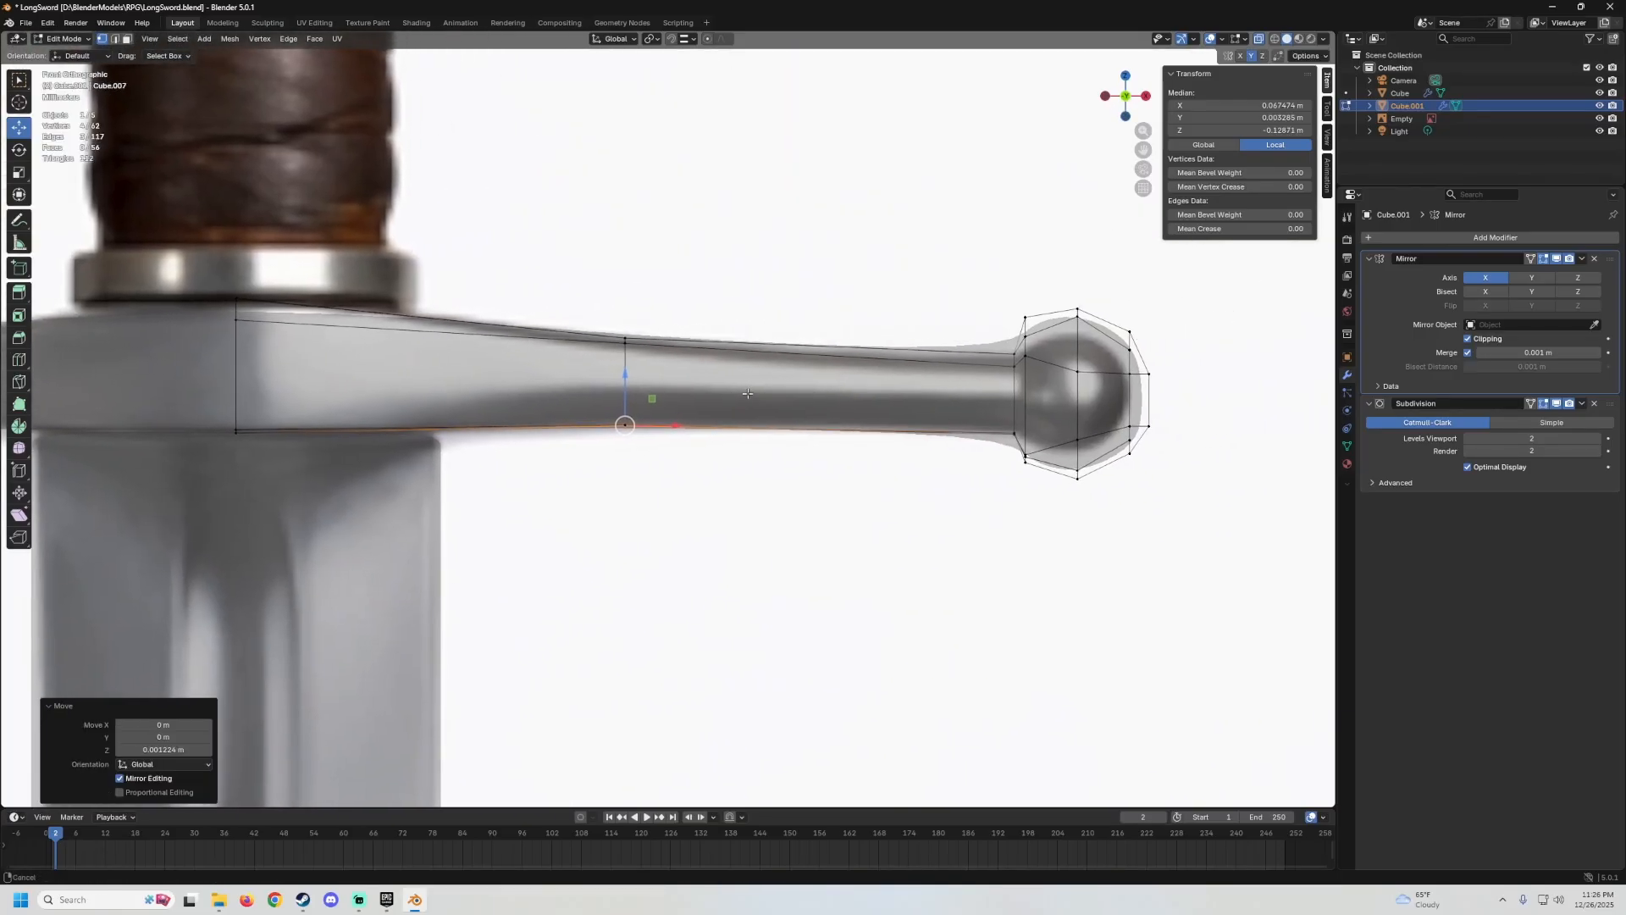
Add a second centred loop cut across the arm, between the previous loop and the ball end.
{"action": "key", "text": "ctrl+r"}
{"action": "left_click", "coordinate": [774, 338]}
{"action": "right_click", "coordinate": [774, 338]}
Select the five upper vertices of the second loop and lower them about 0.0009 m along Z.
{"action": "scroll", "coordinate": [807, 353], "scroll_direction": "up", "scroll_amount": 2}
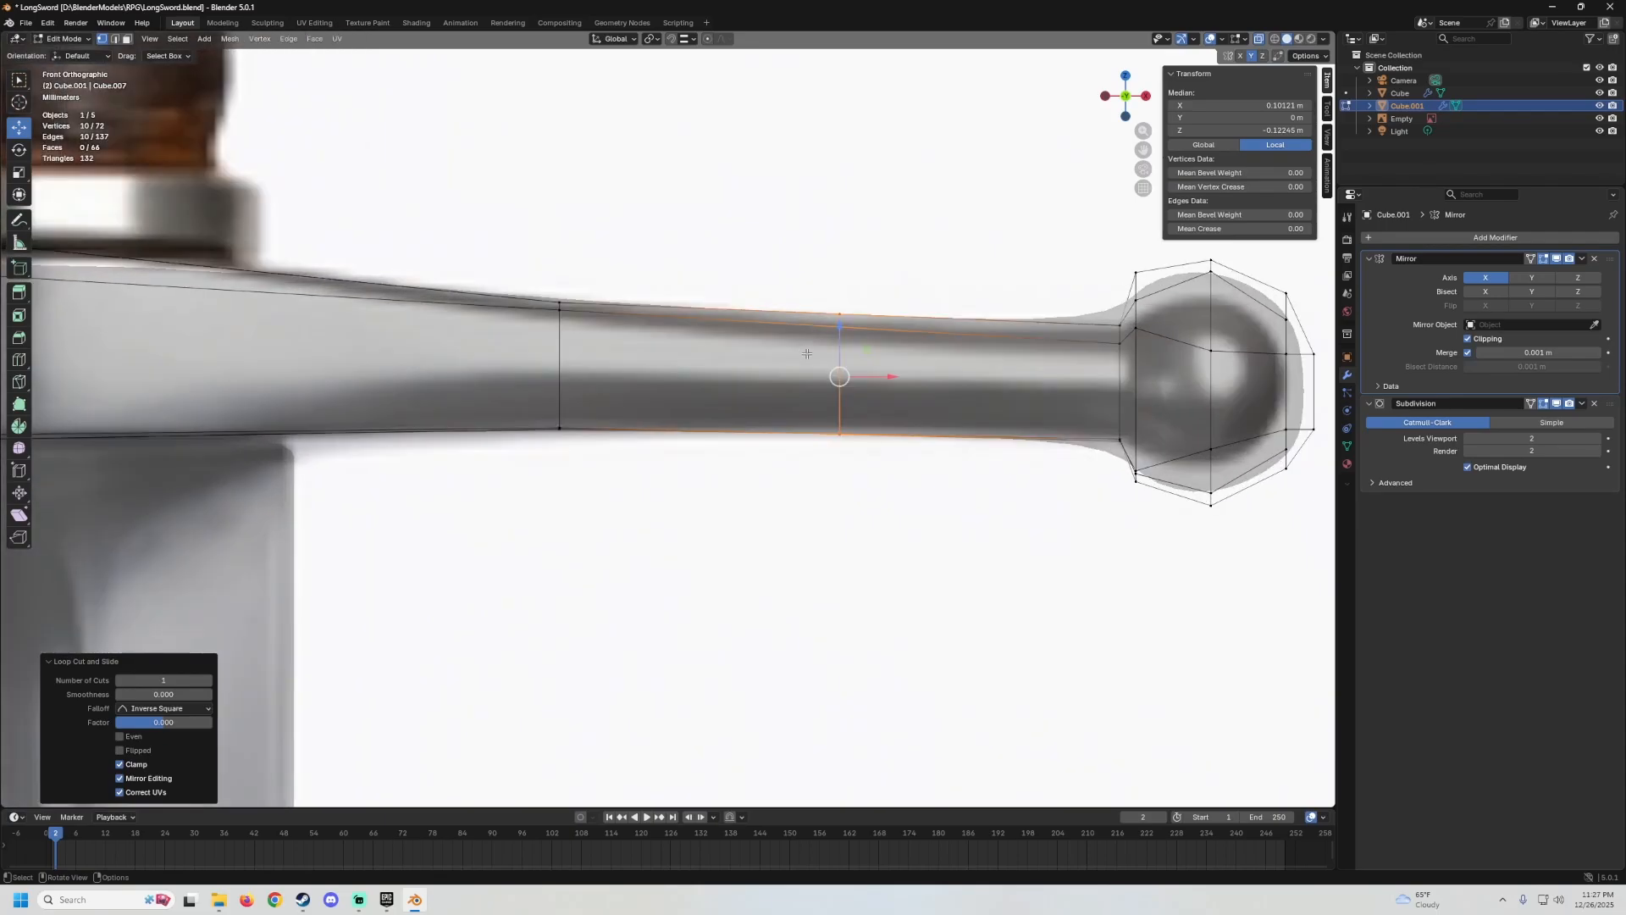
{"action": "middle_click_drag", "start_coordinate": [991, 304], "coordinate": [878, 332], "text": "shift"}
{"action": "scroll", "coordinate": [873, 330], "scroll_direction": "up", "scroll_amount": 3}
{"action": "middle_click_drag", "start_coordinate": [861, 326], "coordinate": [839, 382]}
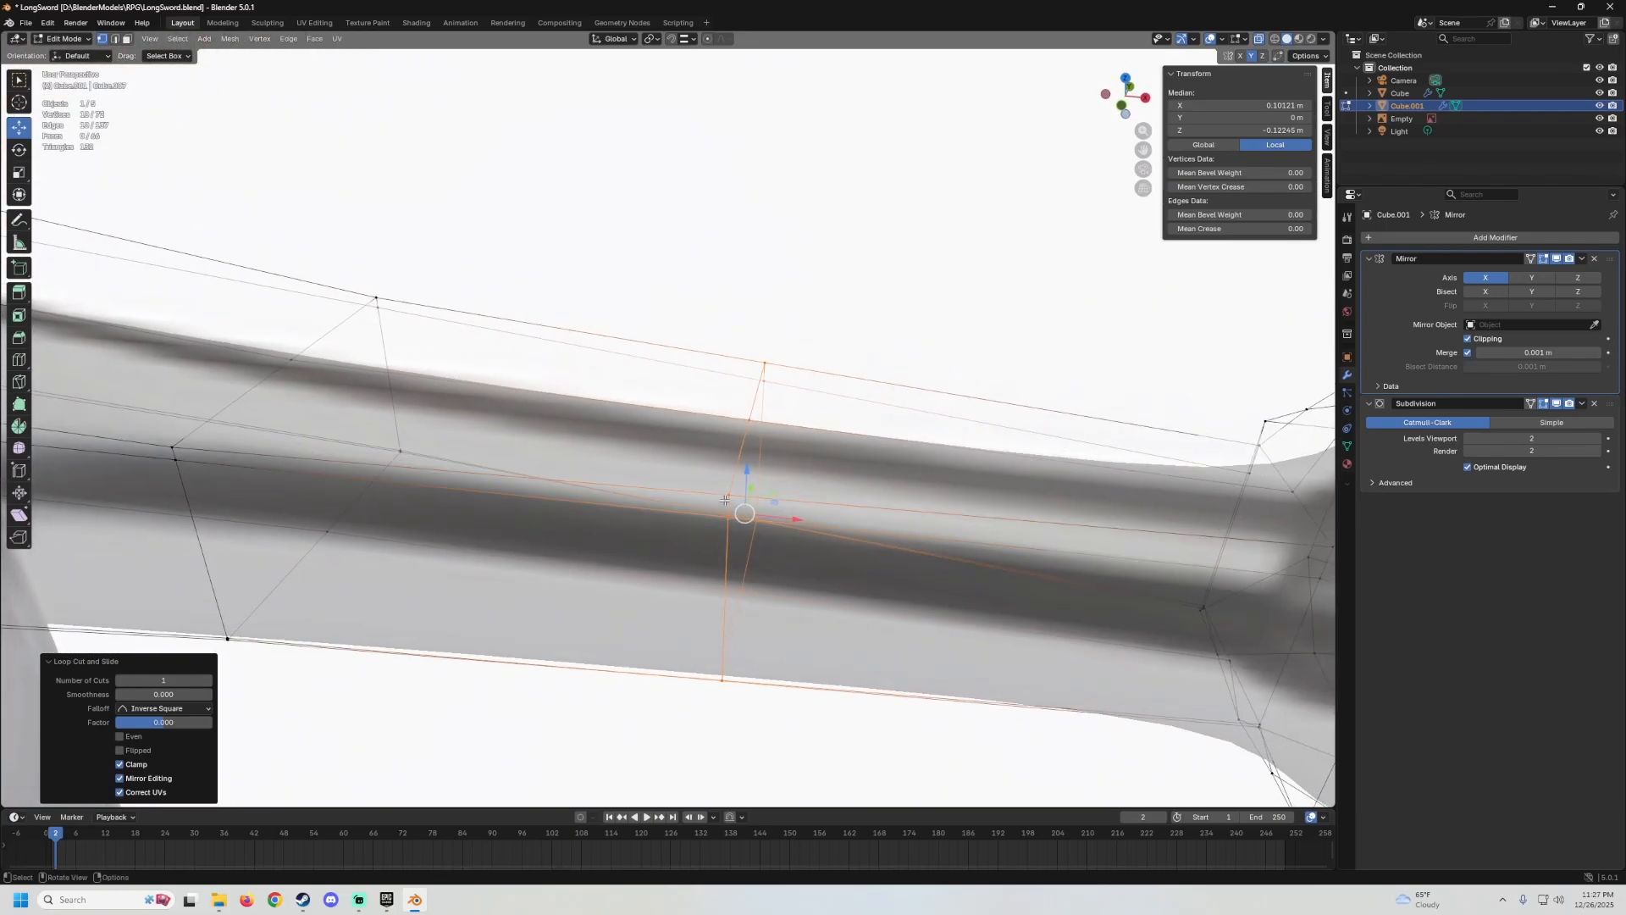
{"action": "left_click", "coordinate": [725, 499]}
{"action": "middle_click_drag", "start_coordinate": [725, 499], "coordinate": [653, 438]}
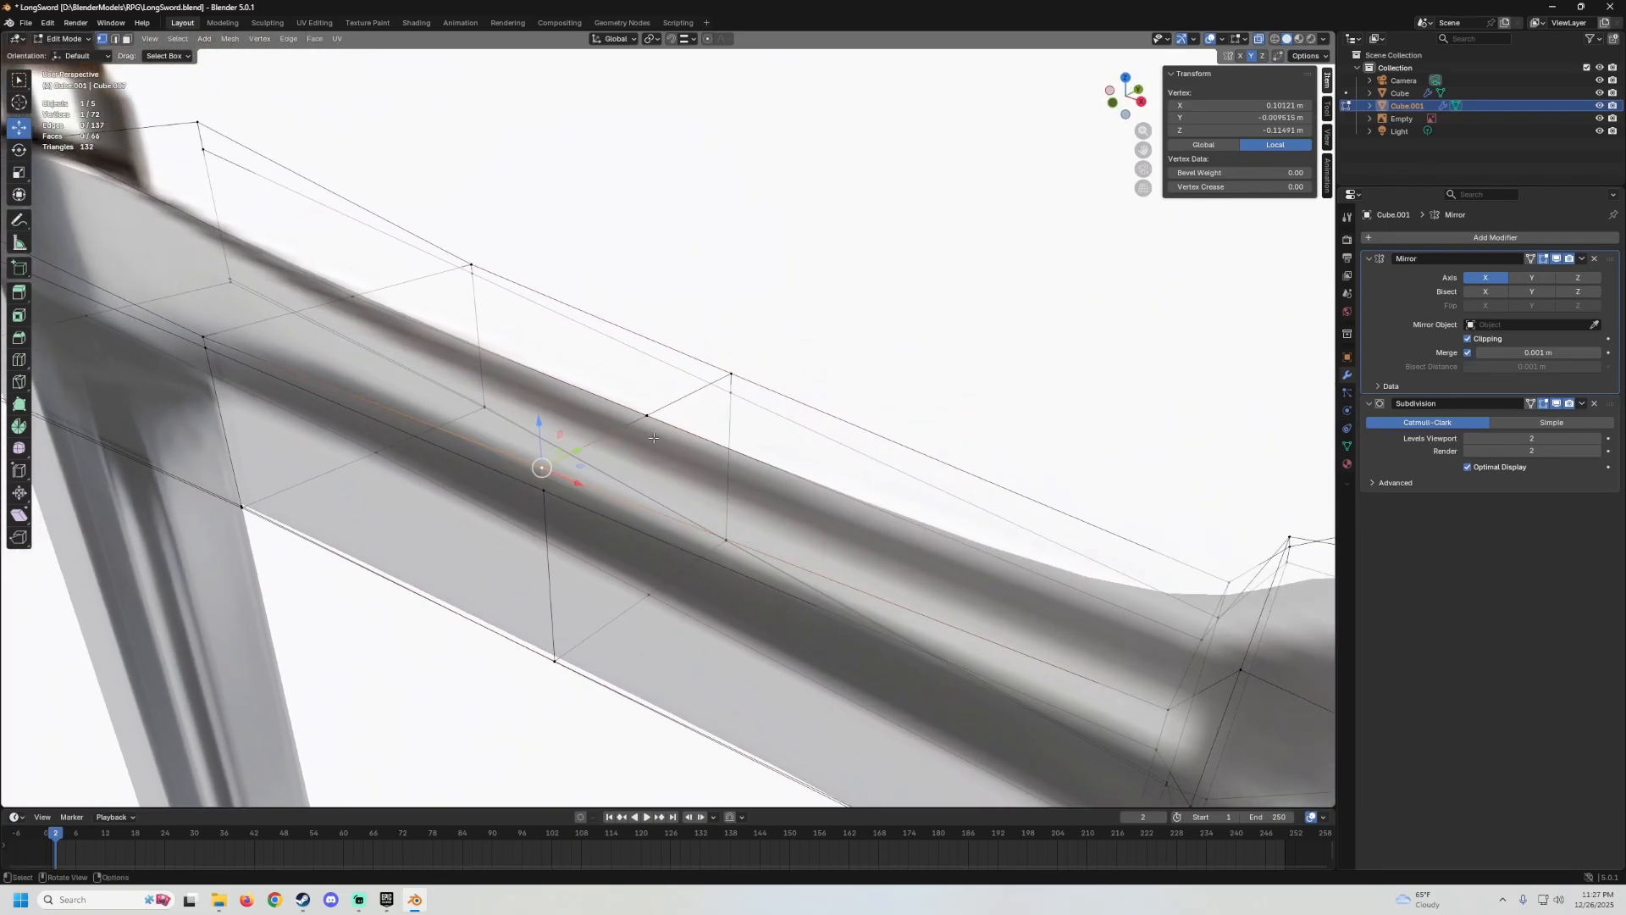
{"action": "left_click", "coordinate": [725, 369], "text": "ctrl"}
{"action": "middle_click_drag", "start_coordinate": [725, 369], "coordinate": [815, 301]}
{"action": "left_click", "coordinate": [660, 383], "text": "shift"}
{"action": "left_click", "coordinate": [605, 387], "text": "shift"}
{"action": "left_click_drag", "start_coordinate": [774, 286], "coordinate": [772, 299]}
{"action": "scroll", "coordinate": [786, 310], "scroll_direction": "down", "scroll_amount": 2}
{"action": "scroll", "coordinate": [788, 308], "scroll_direction": "down", "scroll_amount": 1}
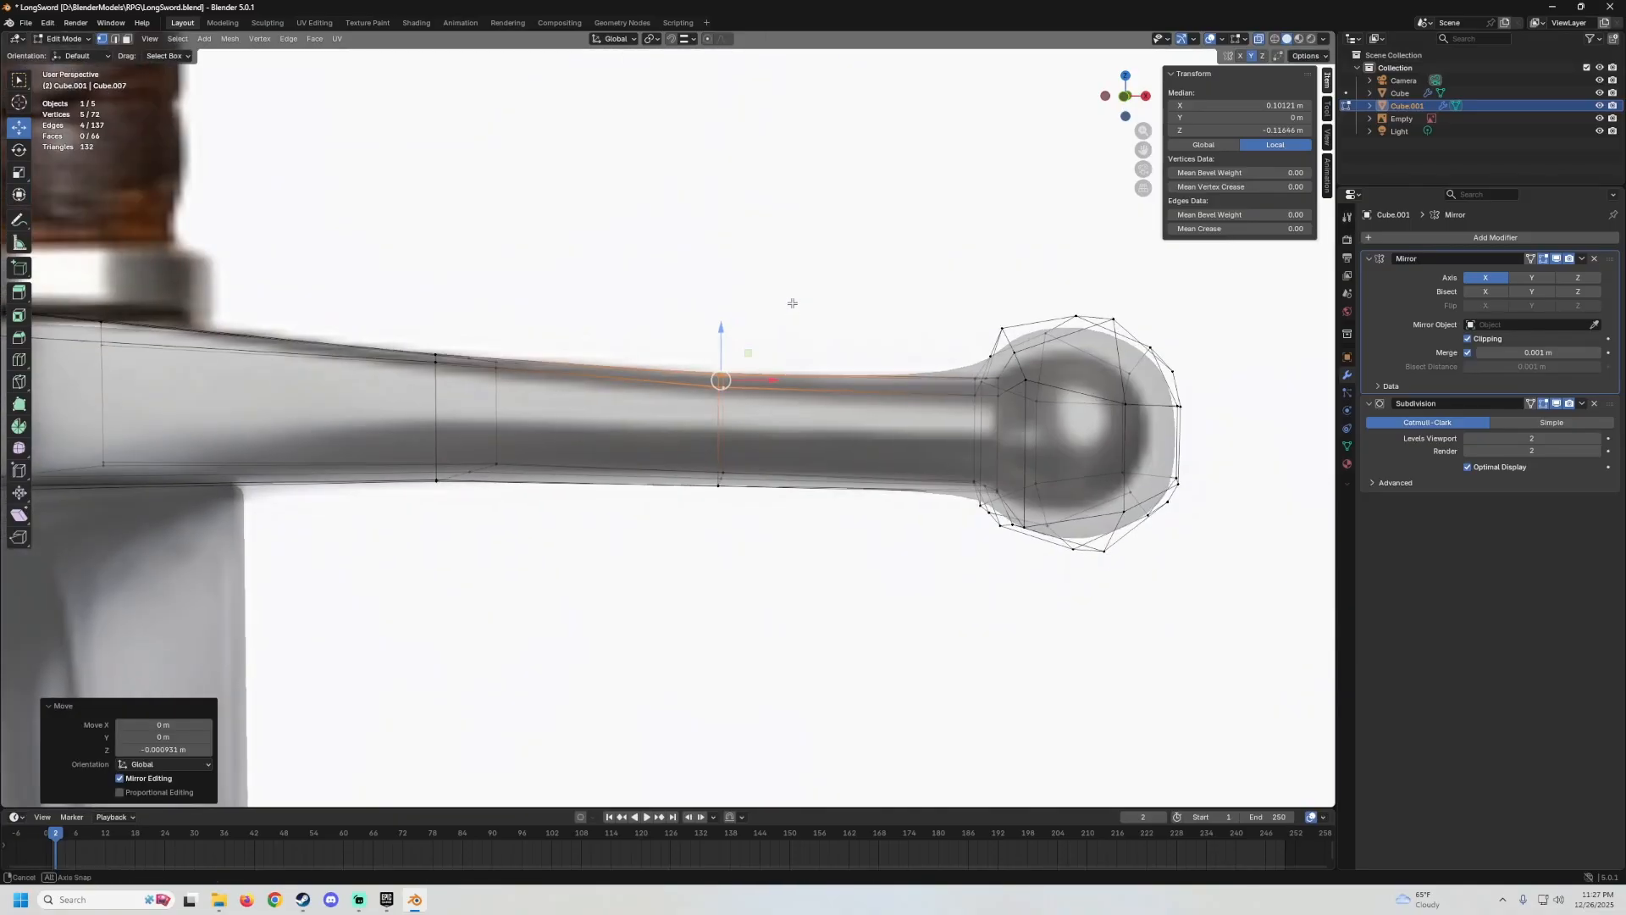
Try nudging the second loop's lower front corner vertex slightly down along Z.
{"action": "middle_click_drag", "start_coordinate": [791, 348], "coordinate": [784, 302]}
{"action": "scroll", "coordinate": [784, 305], "scroll_direction": "up", "scroll_amount": 3}
{"action": "left_click", "coordinate": [750, 371]}
{"action": "middle_click_drag", "start_coordinate": [749, 371], "coordinate": [1007, 398]}
{"action": "scroll", "coordinate": [737, 487], "scroll_direction": "up", "scroll_amount": 4}
{"action": "scroll", "coordinate": [737, 490], "scroll_direction": "down", "scroll_amount": 3}
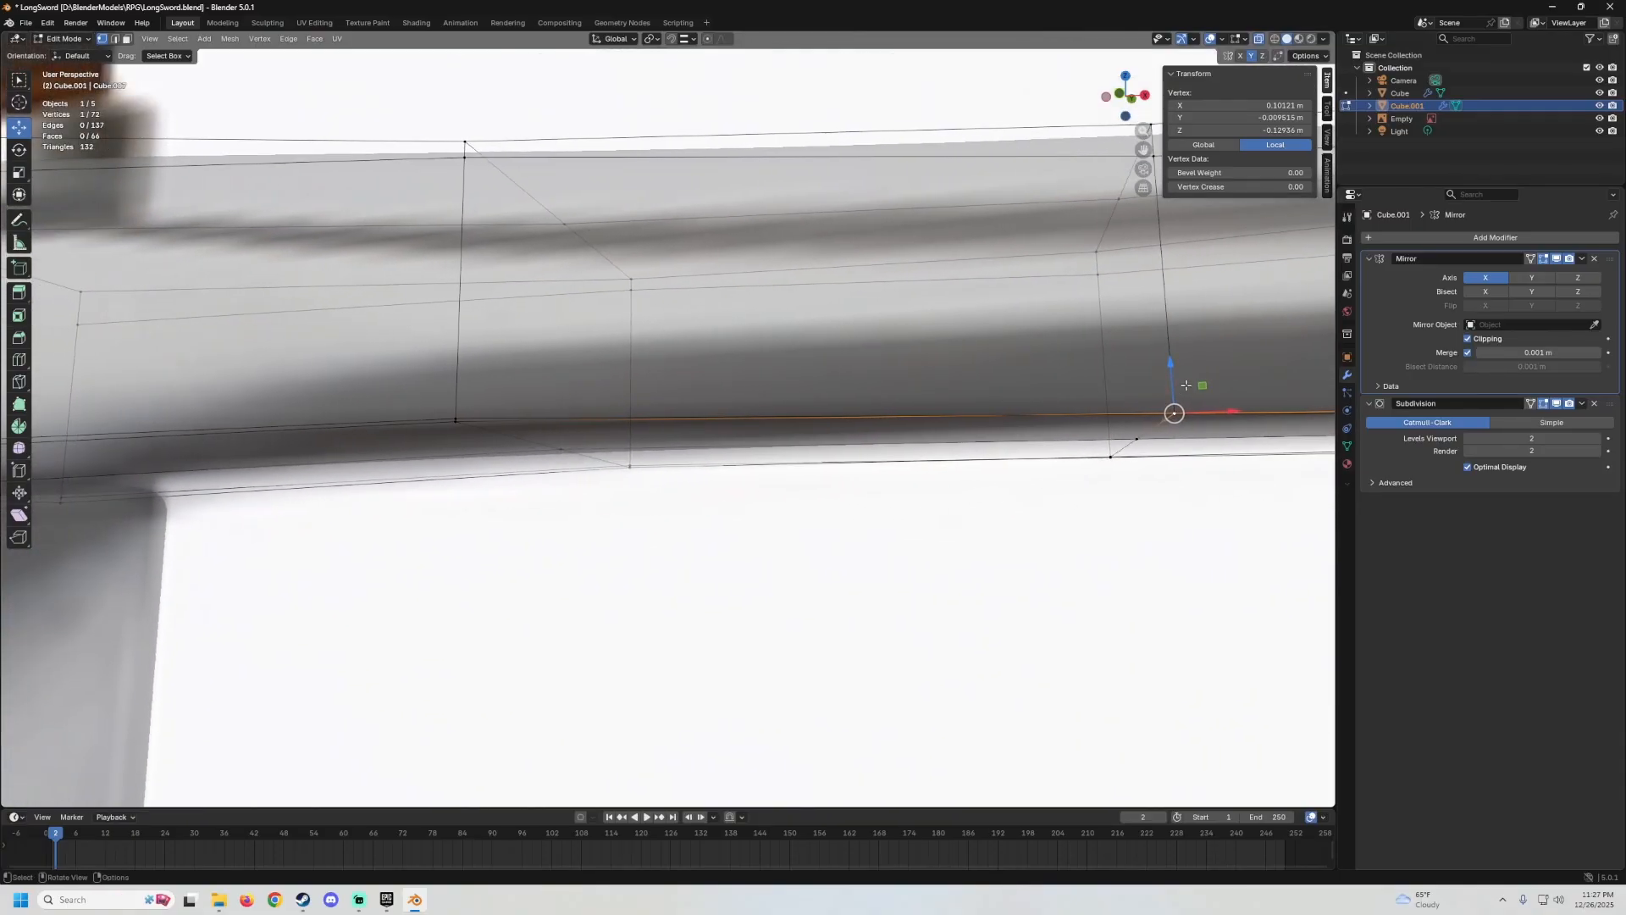
{"action": "left_click_drag", "start_coordinate": [1171, 364], "coordinate": [1171, 375]}
{"action": "middle_click_drag", "start_coordinate": [1172, 377], "coordinate": [1008, 410]}
{"action": "left_click", "coordinate": [1131, 445]}
{"action": "left_click_drag", "start_coordinate": [904, 375], "coordinate": [904, 374]}
{"action": "scroll", "coordinate": [963, 409], "scroll_direction": "up", "scroll_amount": 3}
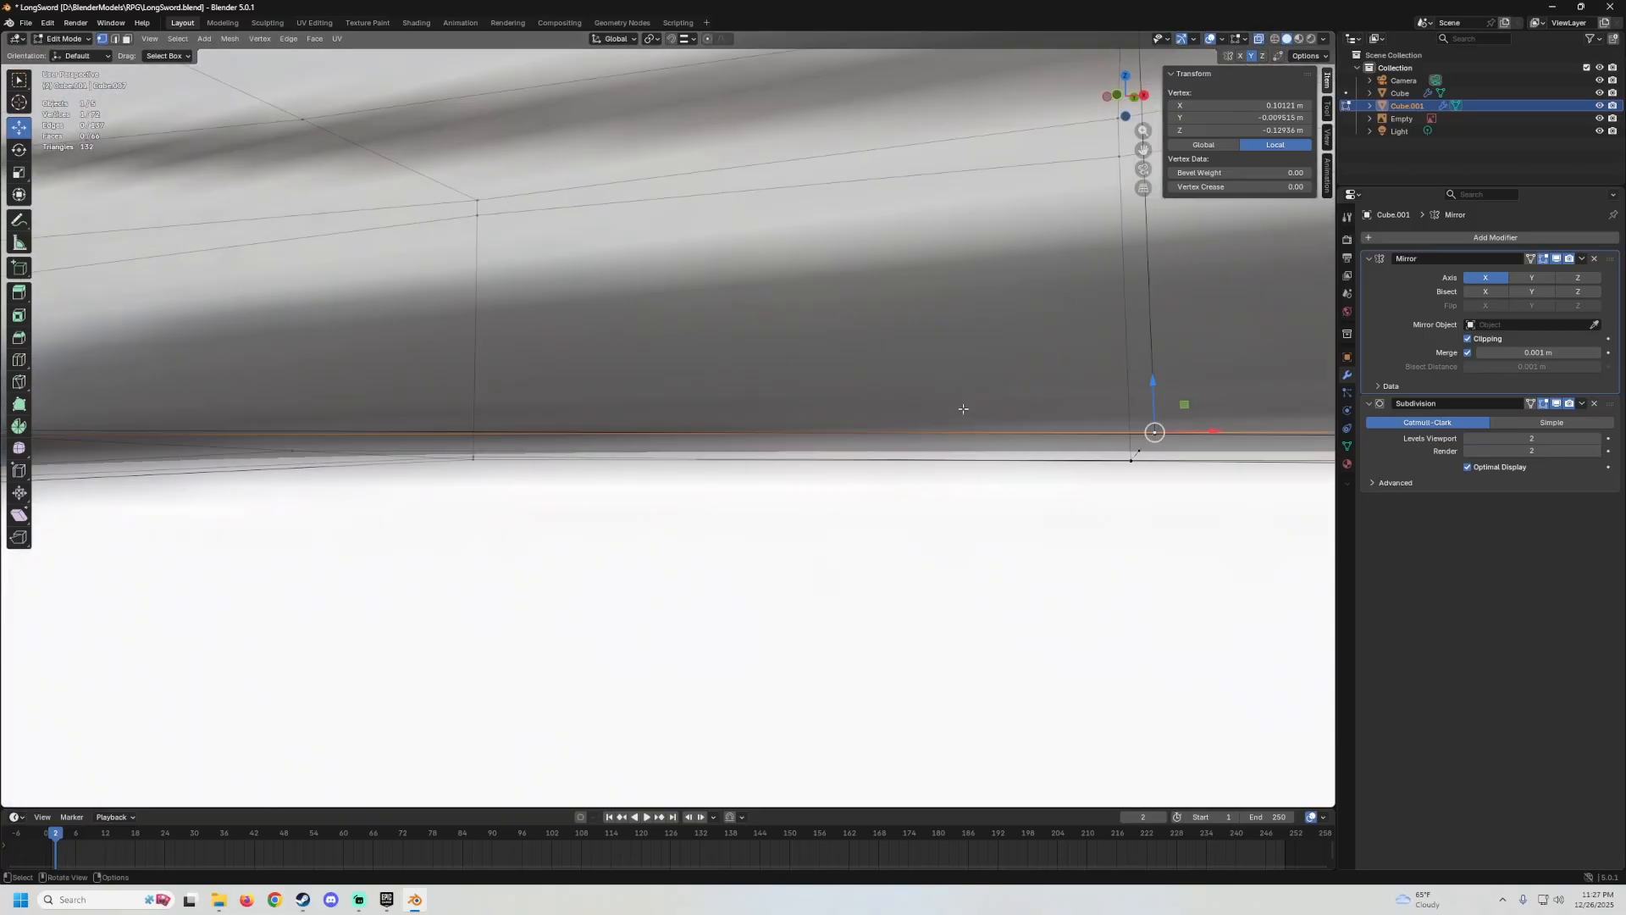
{"action": "middle_click_drag", "start_coordinate": [963, 409], "coordinate": [877, 350]}
{"action": "left_click_drag", "start_coordinate": [842, 315], "coordinate": [842, 315]}
Try moving the second loop's opposing pair of lower vertices about 0.00024 m down along Z, and undo the move.
{"action": "middle_click_drag", "start_coordinate": [842, 315], "coordinate": [915, 466]}
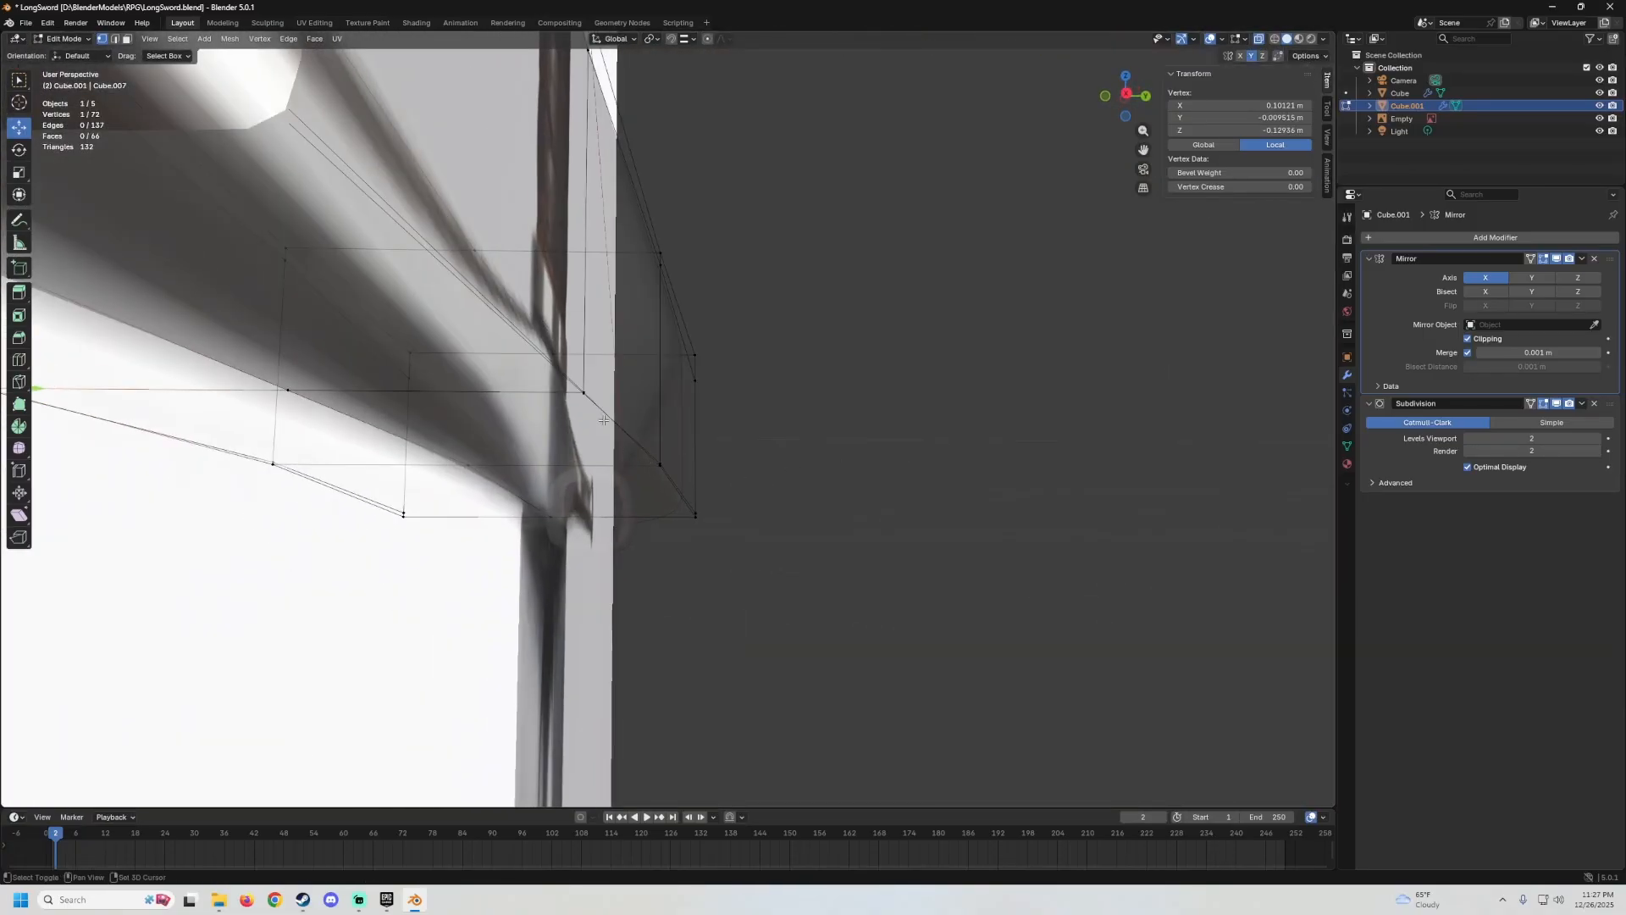
{"action": "left_click", "coordinate": [583, 398], "text": "shift"}
{"action": "middle_click_drag", "start_coordinate": [583, 398], "coordinate": [710, 445]}
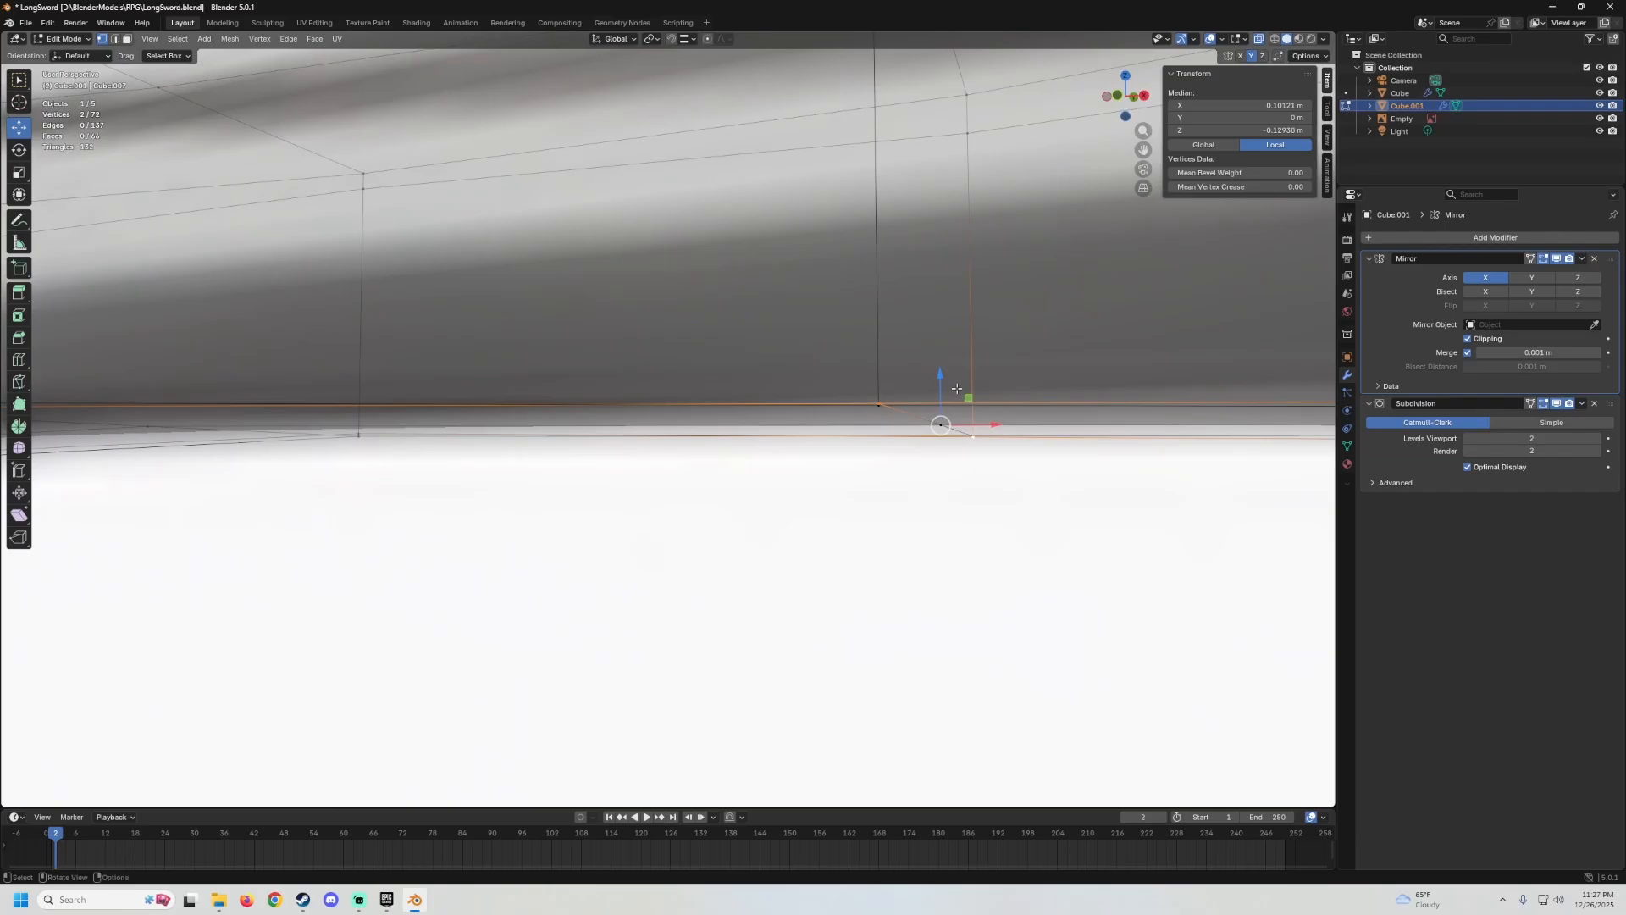
{"action": "left_click_drag", "start_coordinate": [938, 373], "coordinate": [943, 385]}
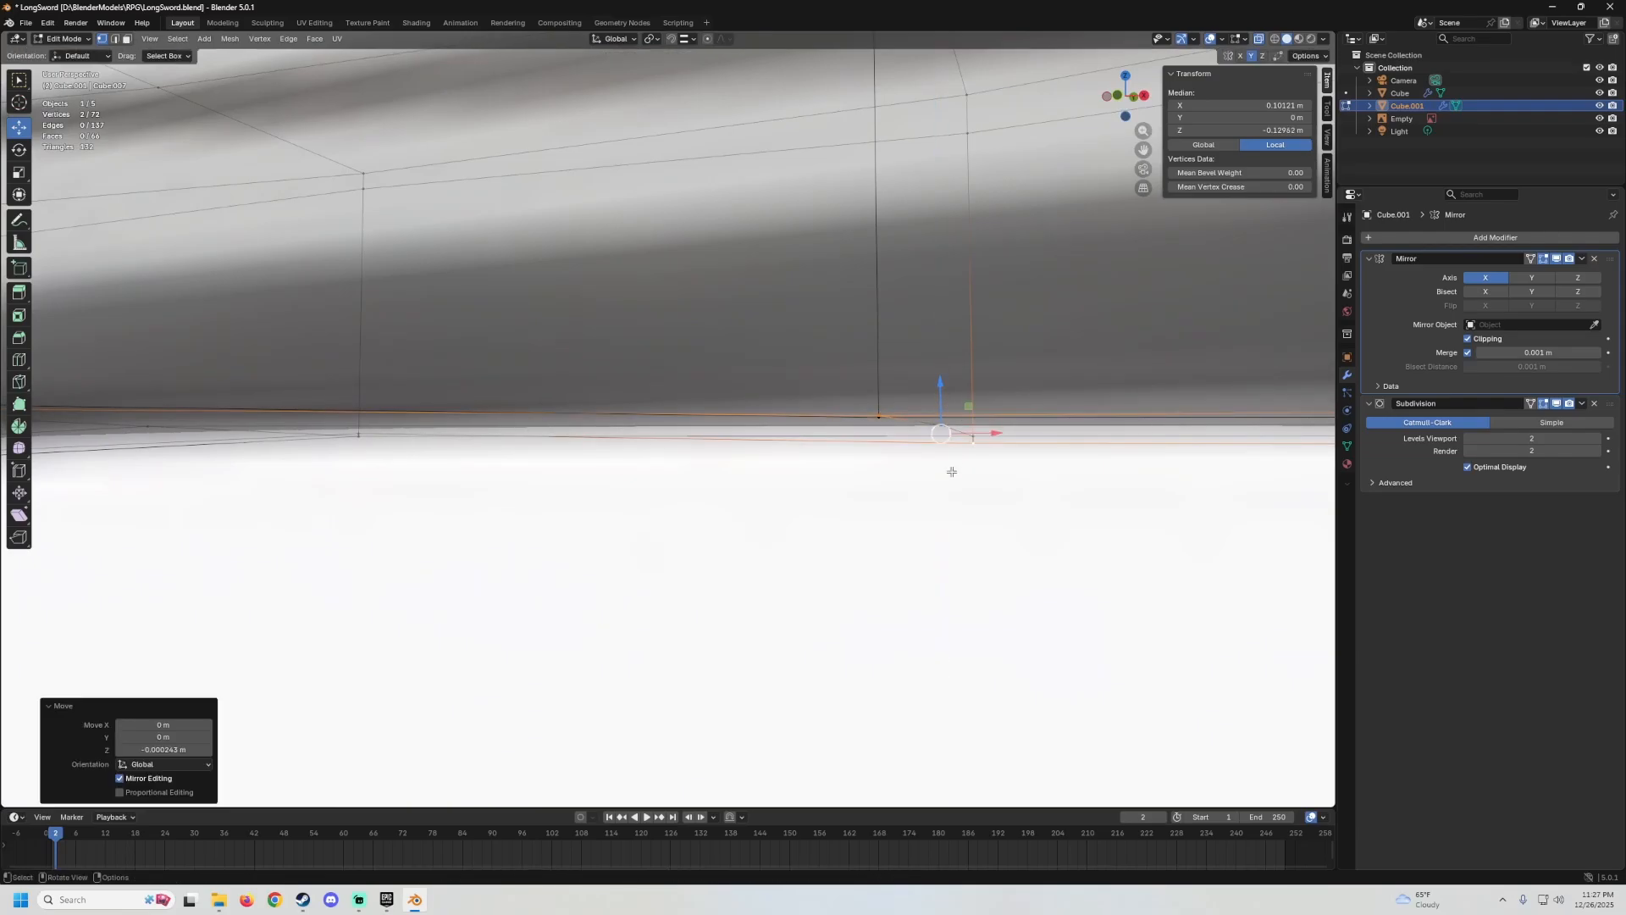
{"action": "key", "text": "ctrl+z"}
{"action": "key", "text": "ctrl+z"}
Adjust the second loop's lower front vertex along Z, about 0.00037 m down and about 0.00066 m back up.
{"action": "left_click", "coordinate": [892, 407]}
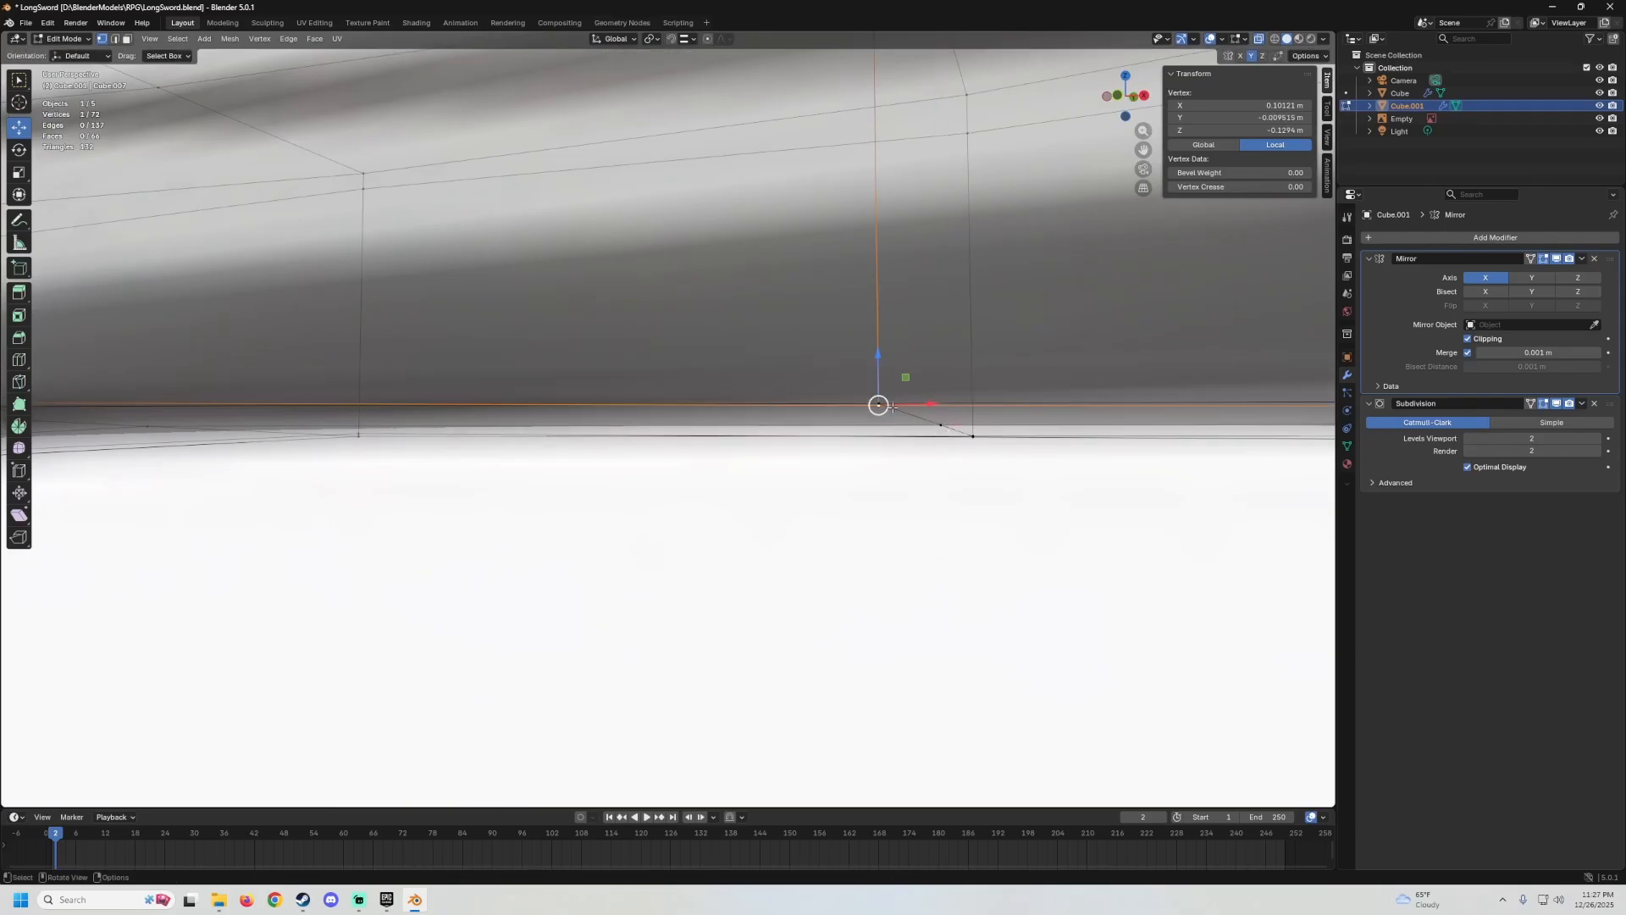
{"action": "left_click_drag", "start_coordinate": [877, 358], "coordinate": [879, 380]}
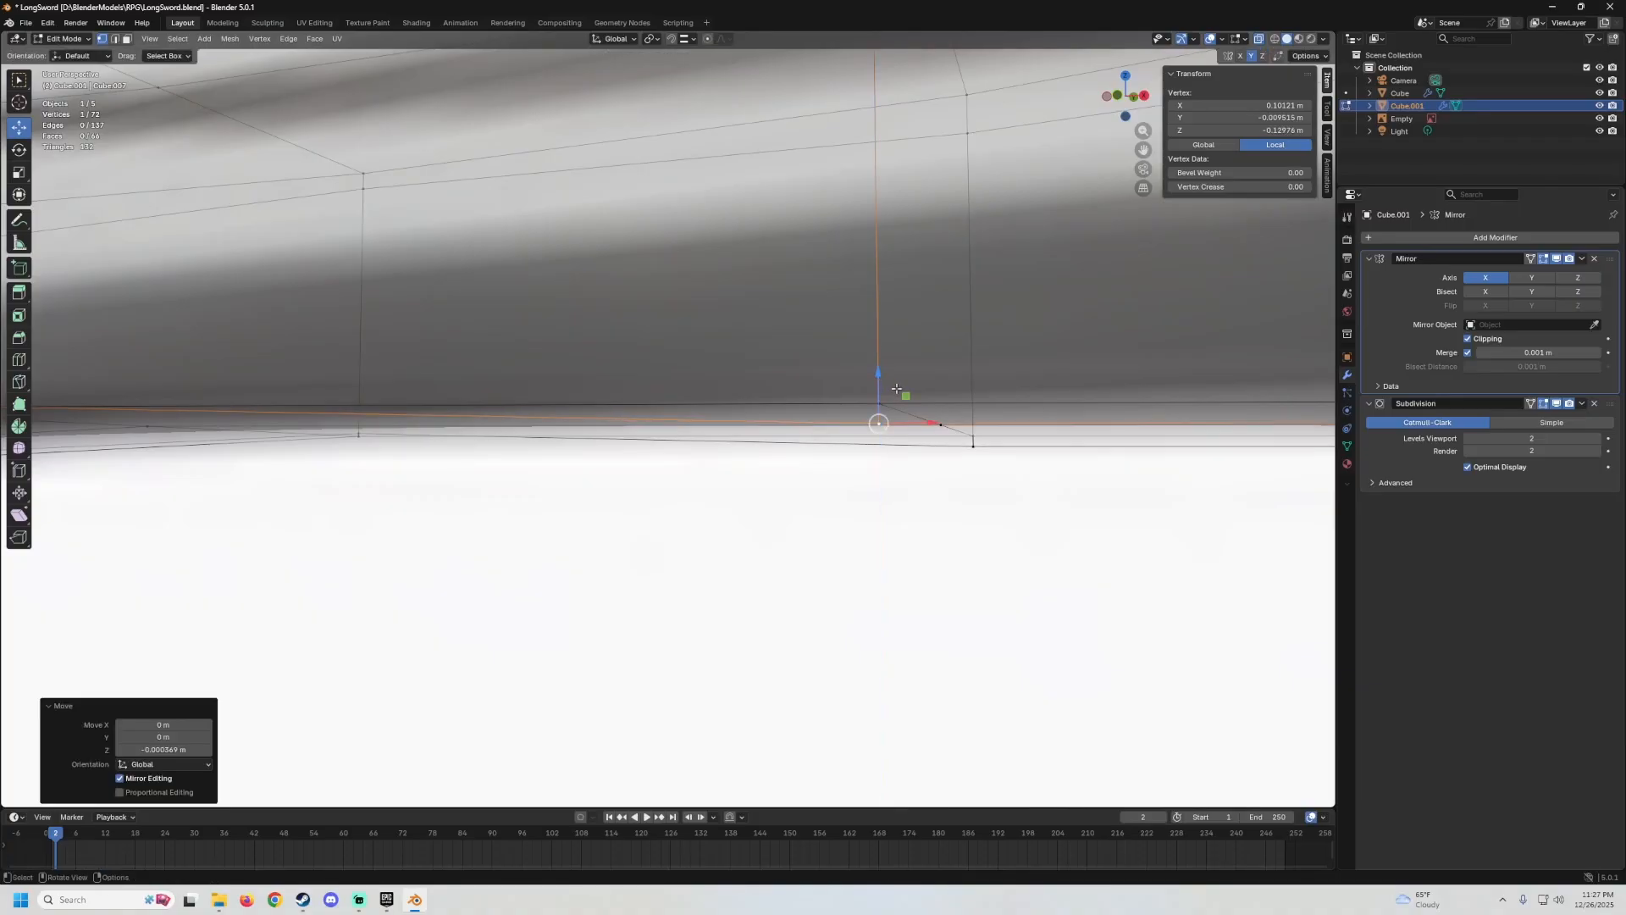
{"action": "middle_click_drag", "start_coordinate": [901, 392], "coordinate": [1035, 477]}
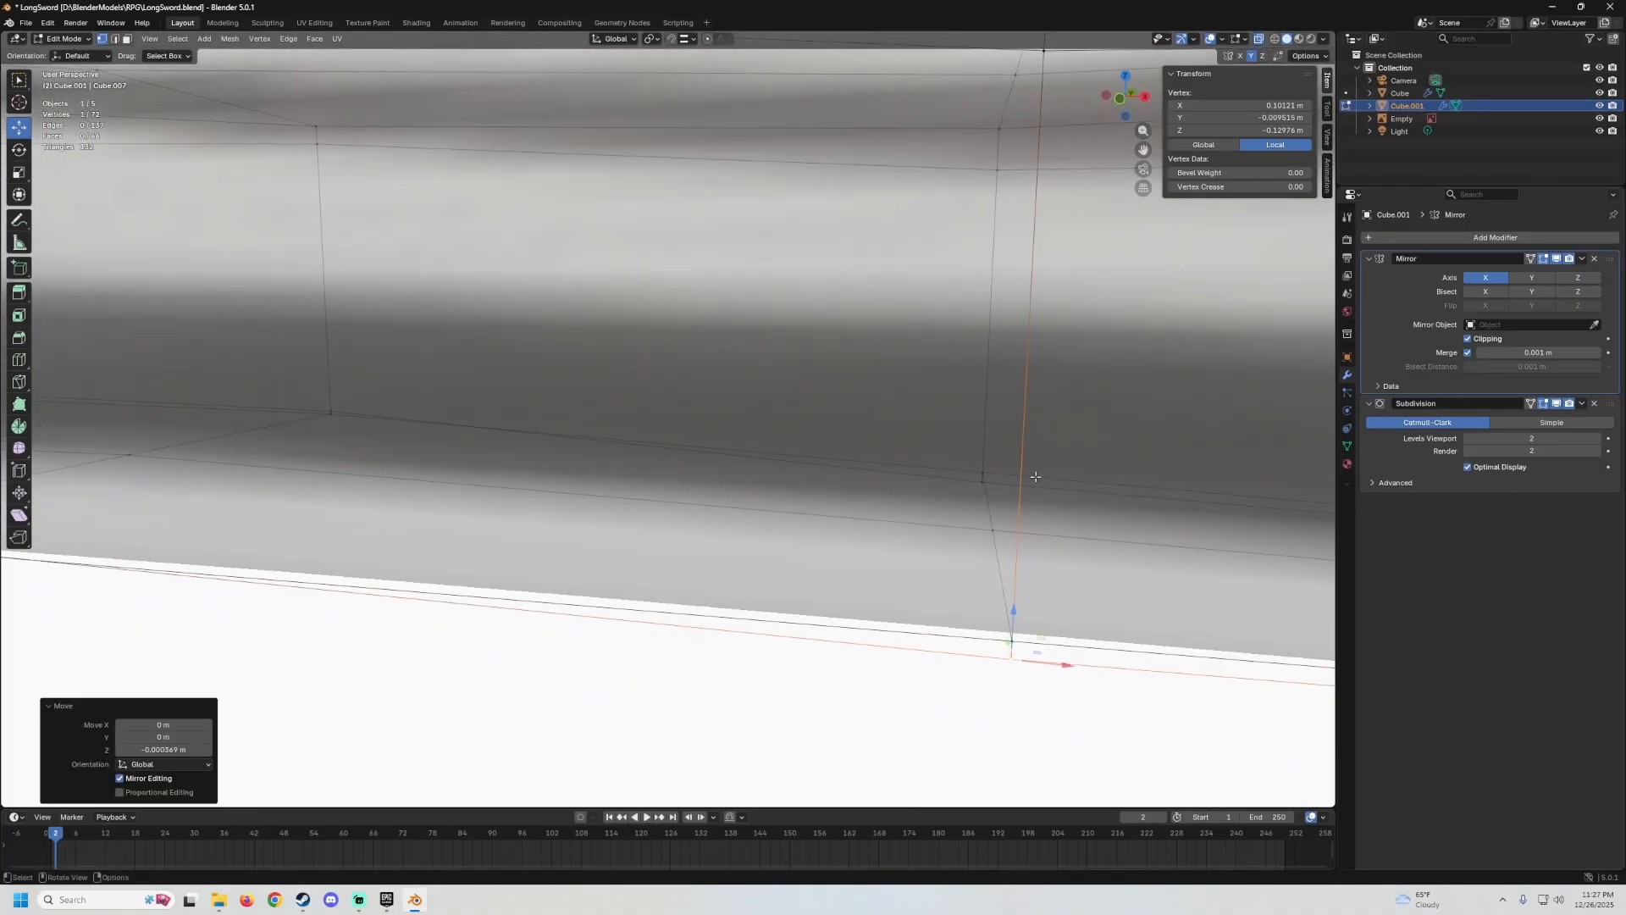
{"action": "left_click_drag", "start_coordinate": [1013, 610], "coordinate": [1016, 578]}
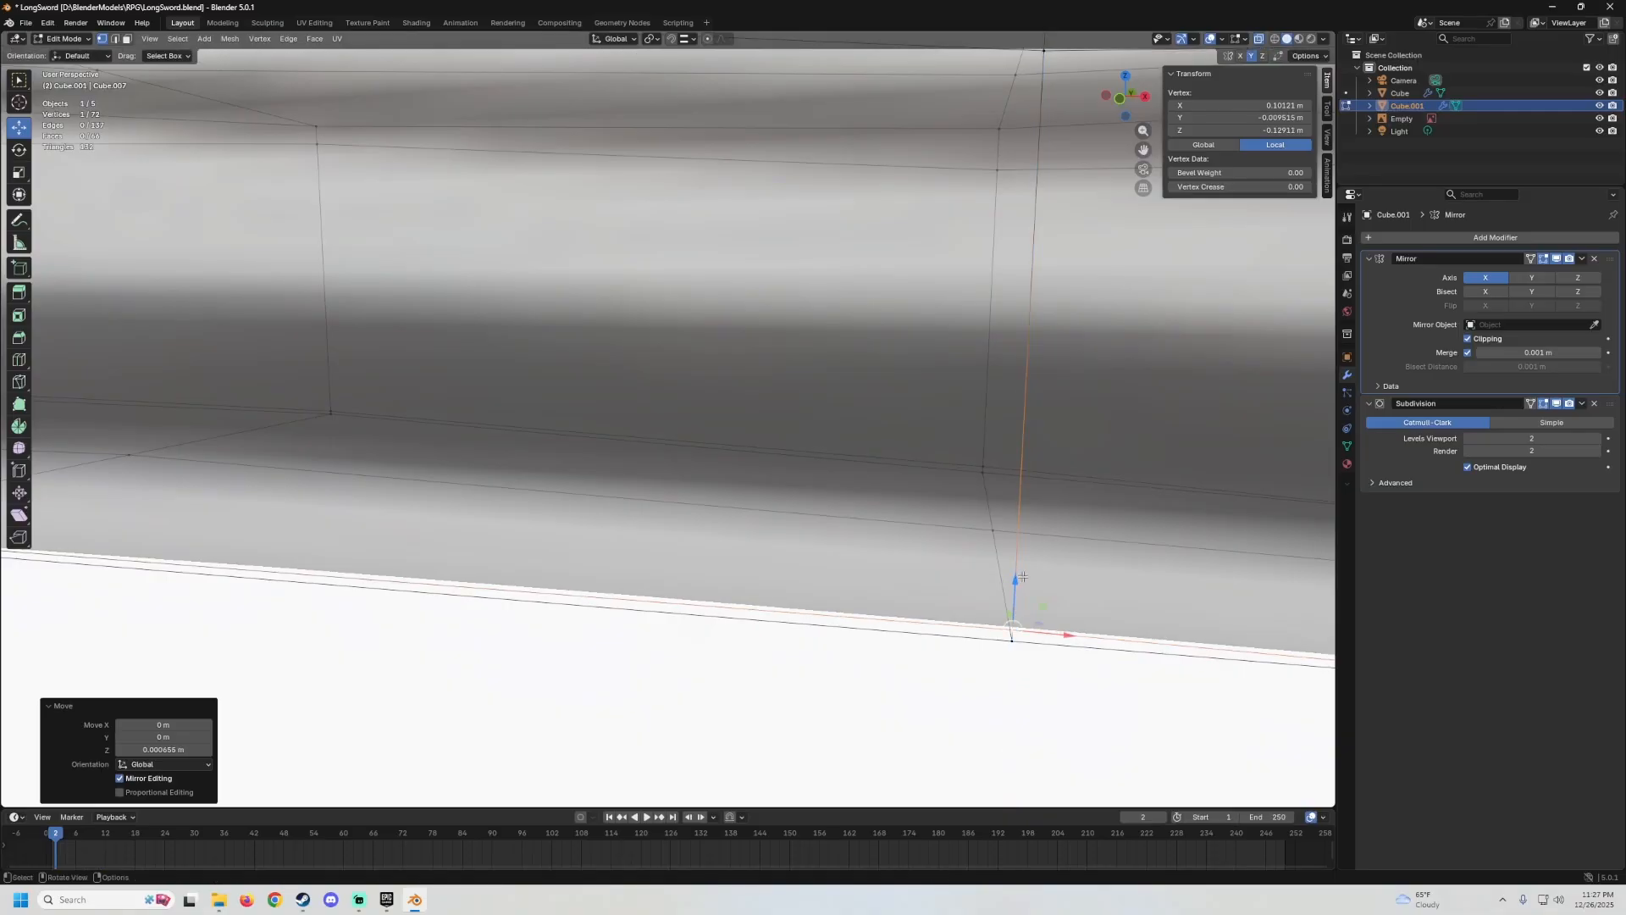
{"action": "middle_click_drag", "start_coordinate": [1015, 578], "coordinate": [1018, 505]}
{"action": "middle_click_drag", "start_coordinate": [994, 428], "coordinate": [921, 514], "text": "shift"}
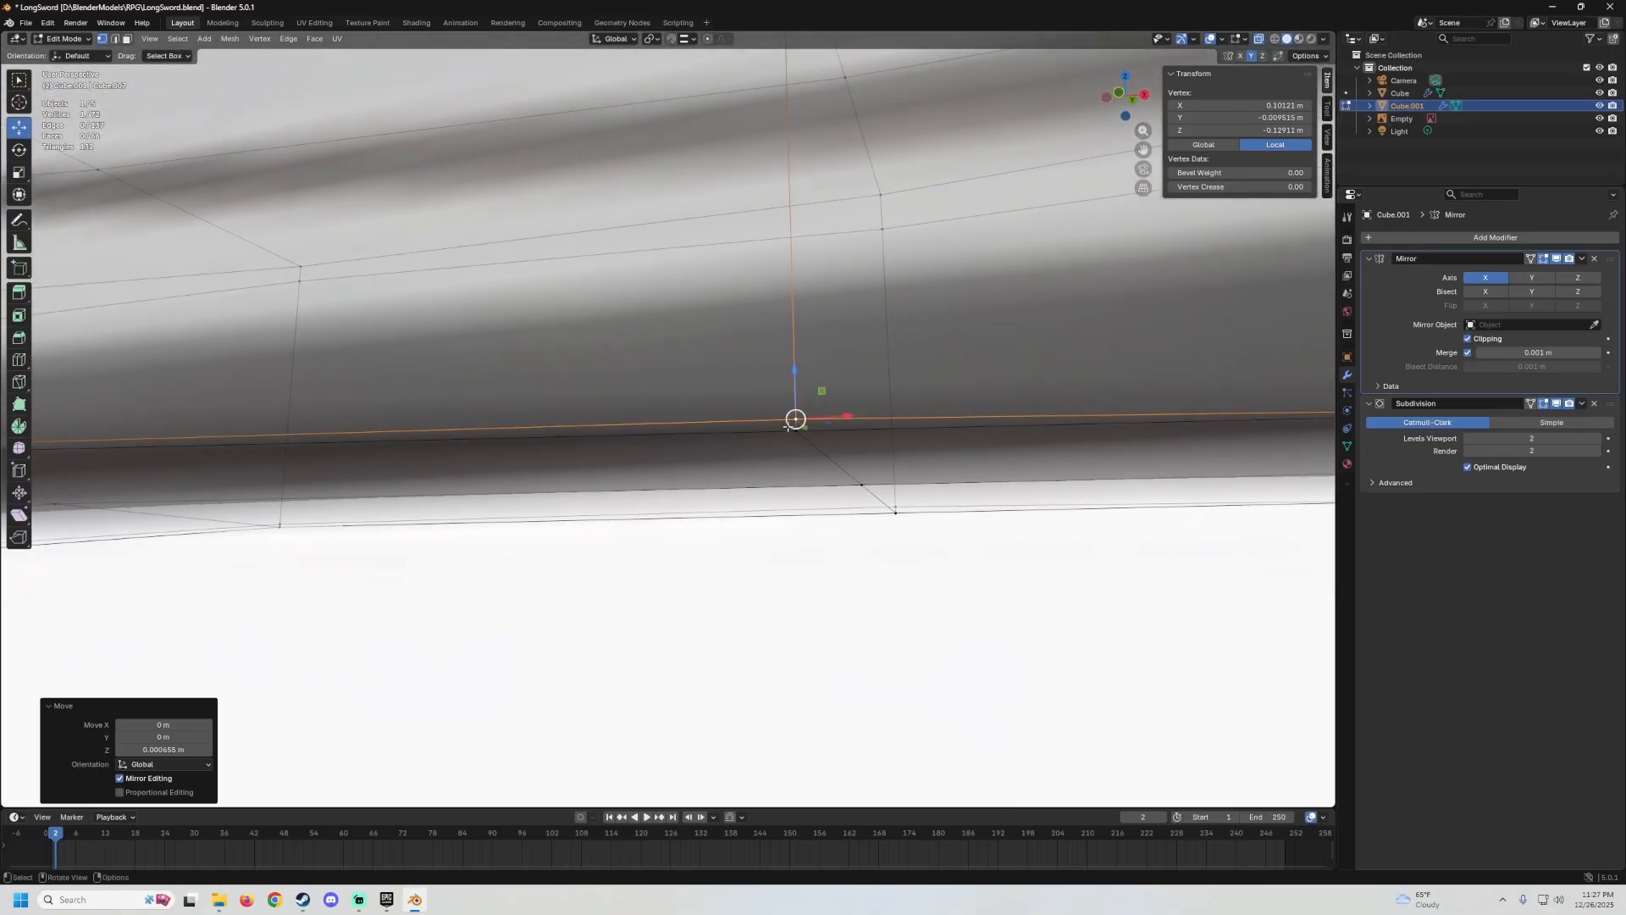
Select all lower vertices of the second loop and raise them about 0.0005 m along Z in front view.
{"action": "left_click_drag", "start_coordinate": [788, 425], "coordinate": [854, 518]}
{"action": "left_click", "coordinate": [860, 483], "text": "ctrl"}
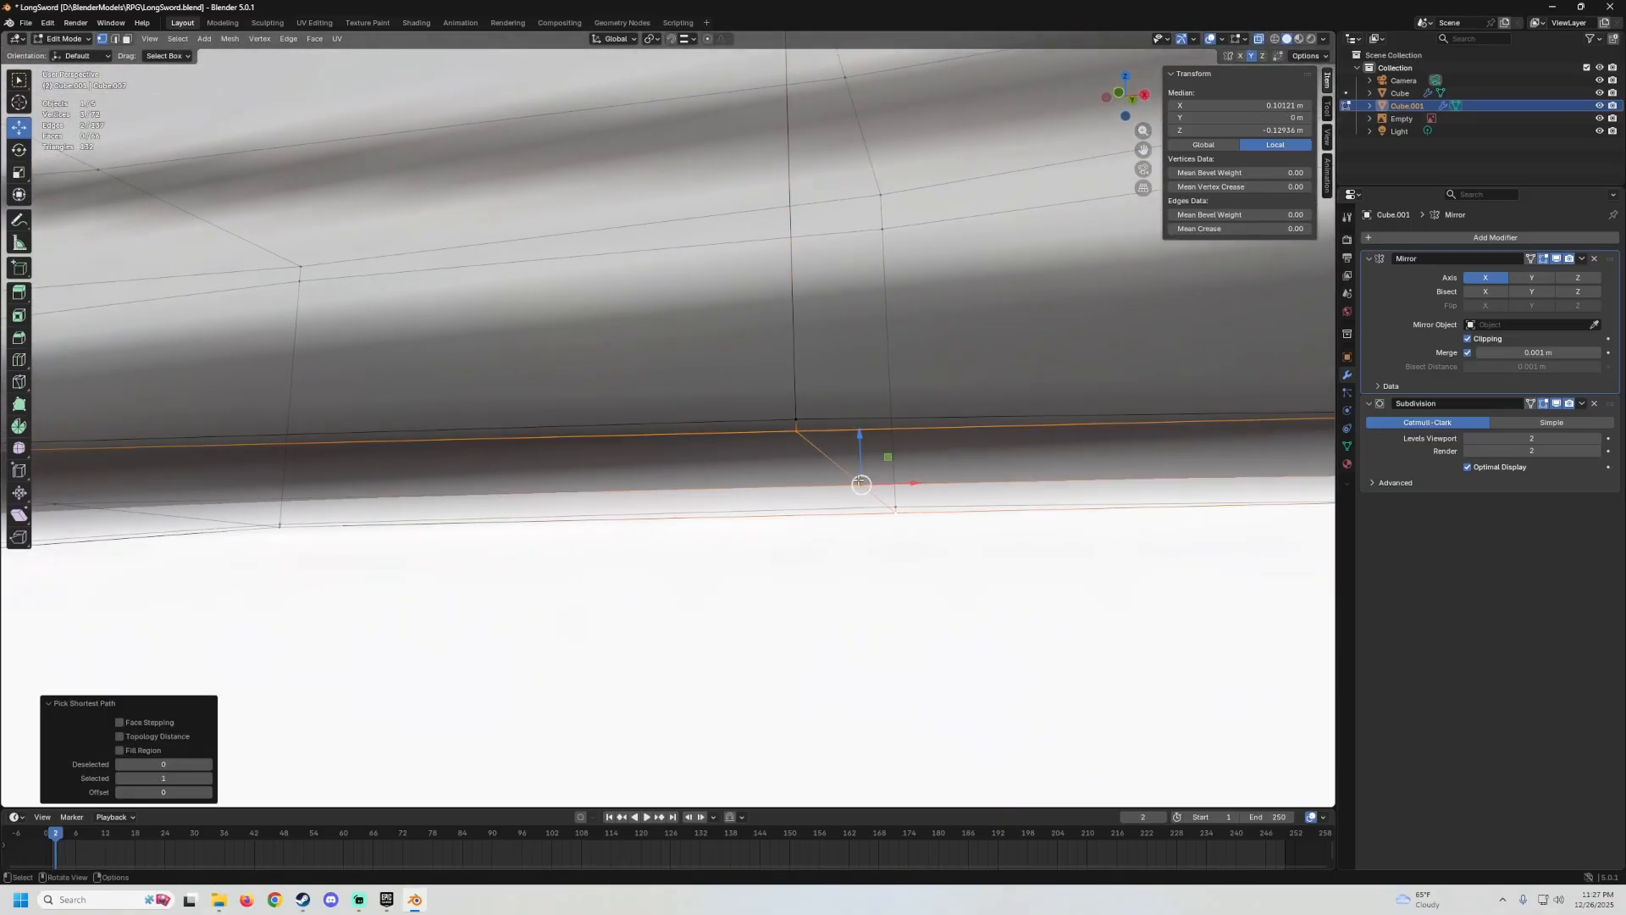
{"action": "left_click", "coordinate": [802, 409], "text": "shift"}
{"action": "middle_click_drag", "start_coordinate": [801, 409], "coordinate": [790, 535]}
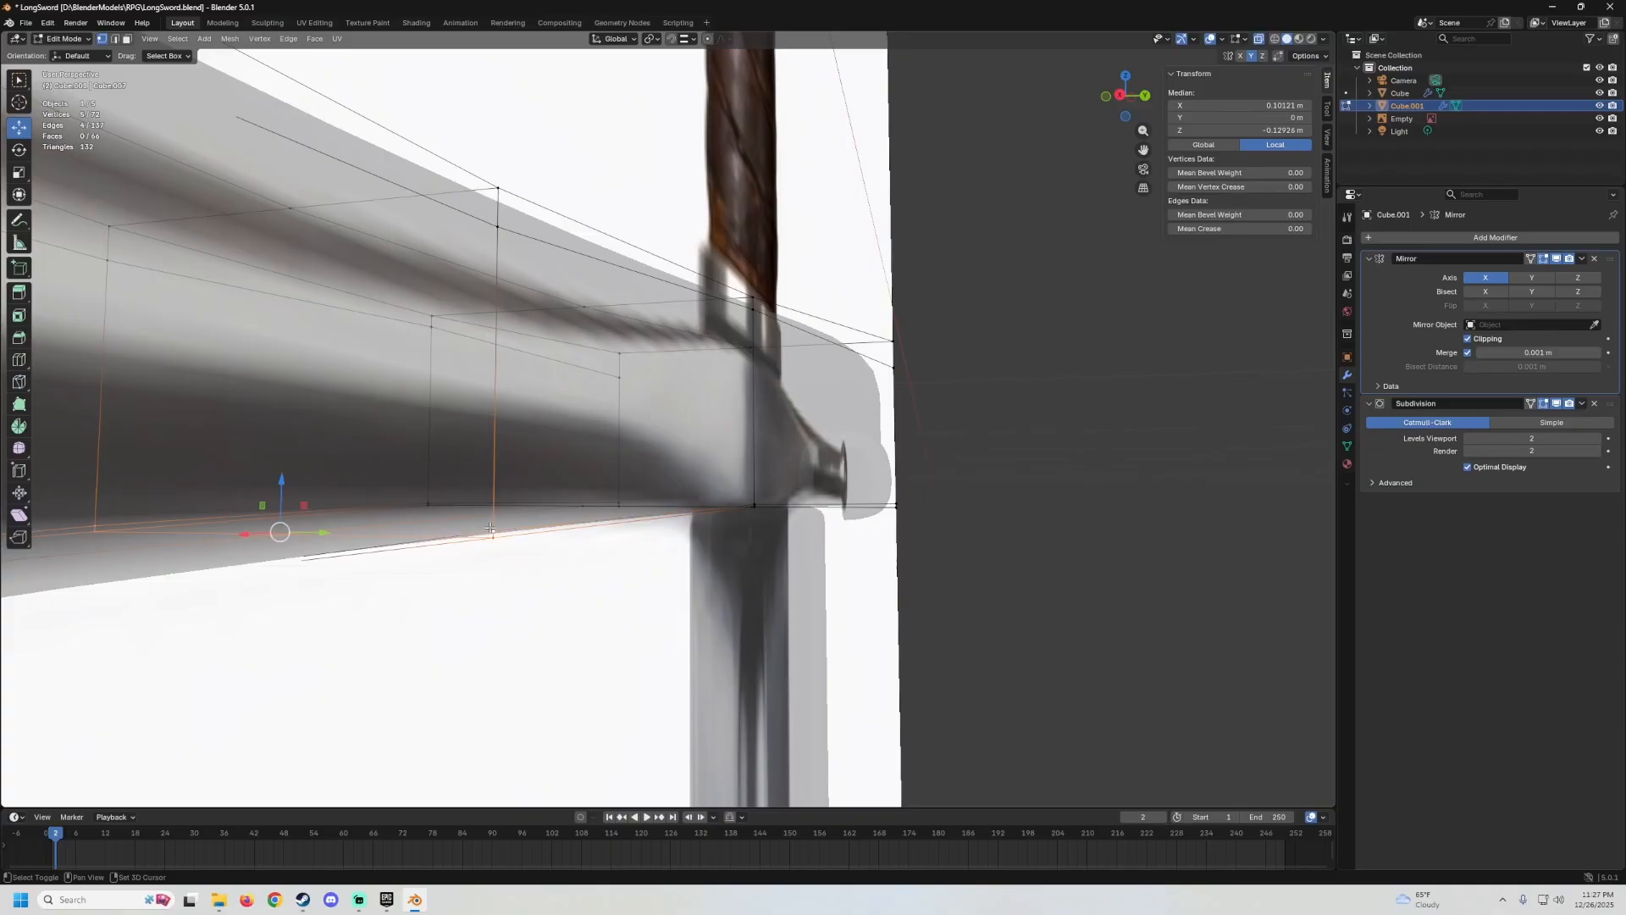
{"action": "middle_click_drag", "start_coordinate": [490, 528], "coordinate": [721, 513]}
{"action": "key", "text": "KP_1"}
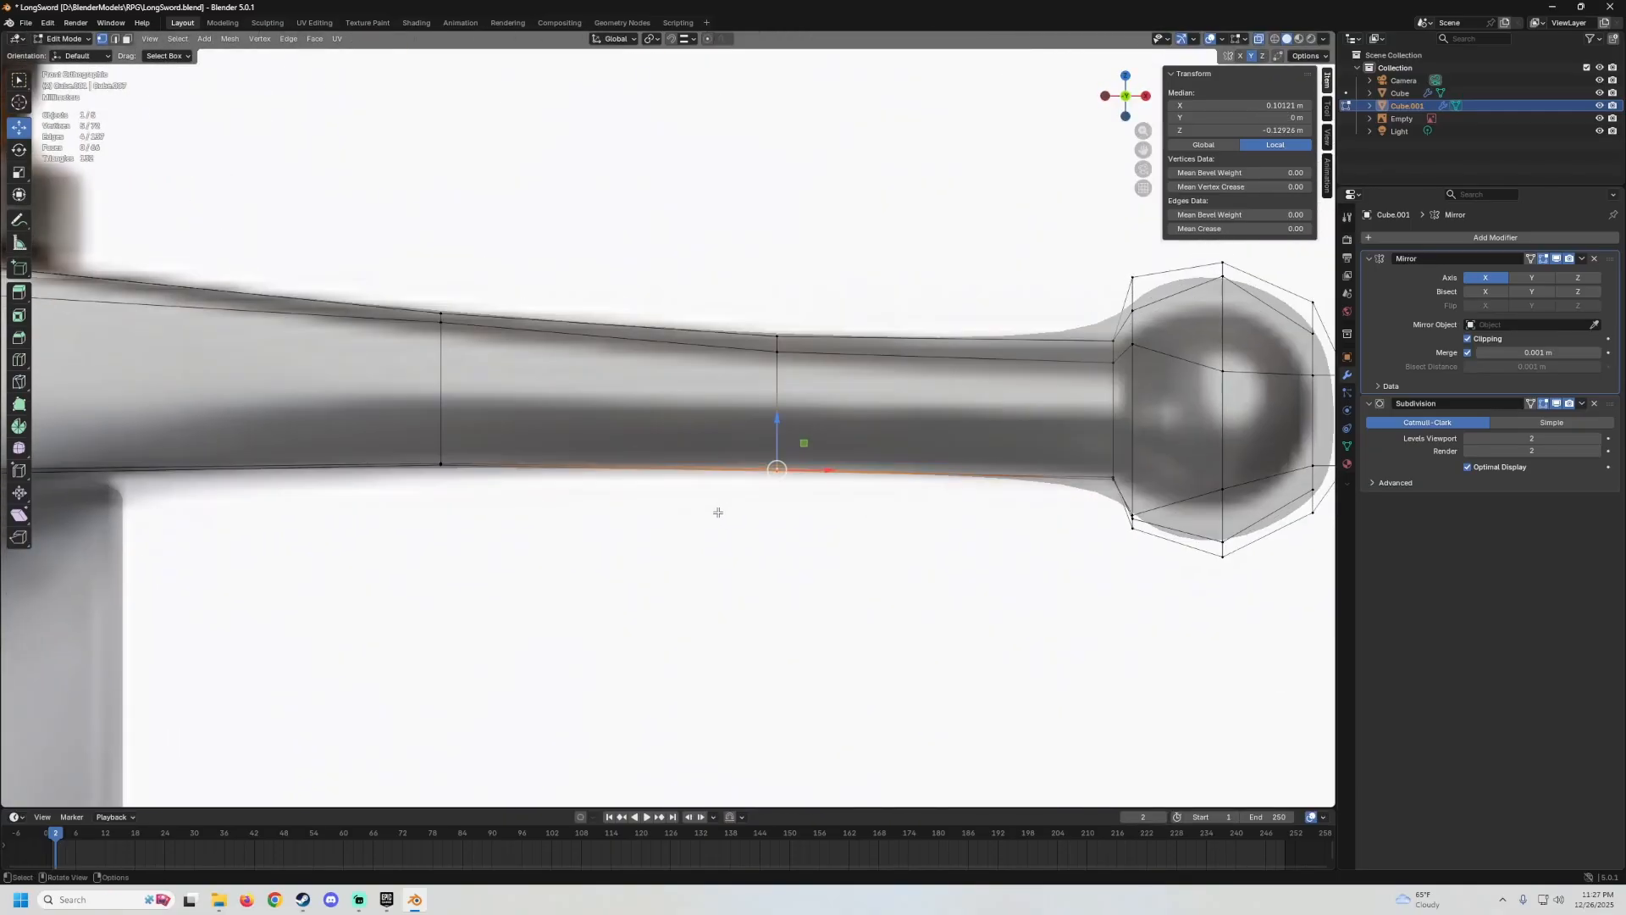
{"action": "scroll", "coordinate": [718, 512], "scroll_direction": "up", "scroll_amount": 3}
{"action": "middle_click_drag", "start_coordinate": [897, 439], "coordinate": [767, 337], "text": "shift"}
{"action": "left_click_drag", "start_coordinate": [724, 348], "coordinate": [725, 340]}
{"action": "scroll", "coordinate": [741, 347], "scroll_direction": "down", "scroll_amount": 4}
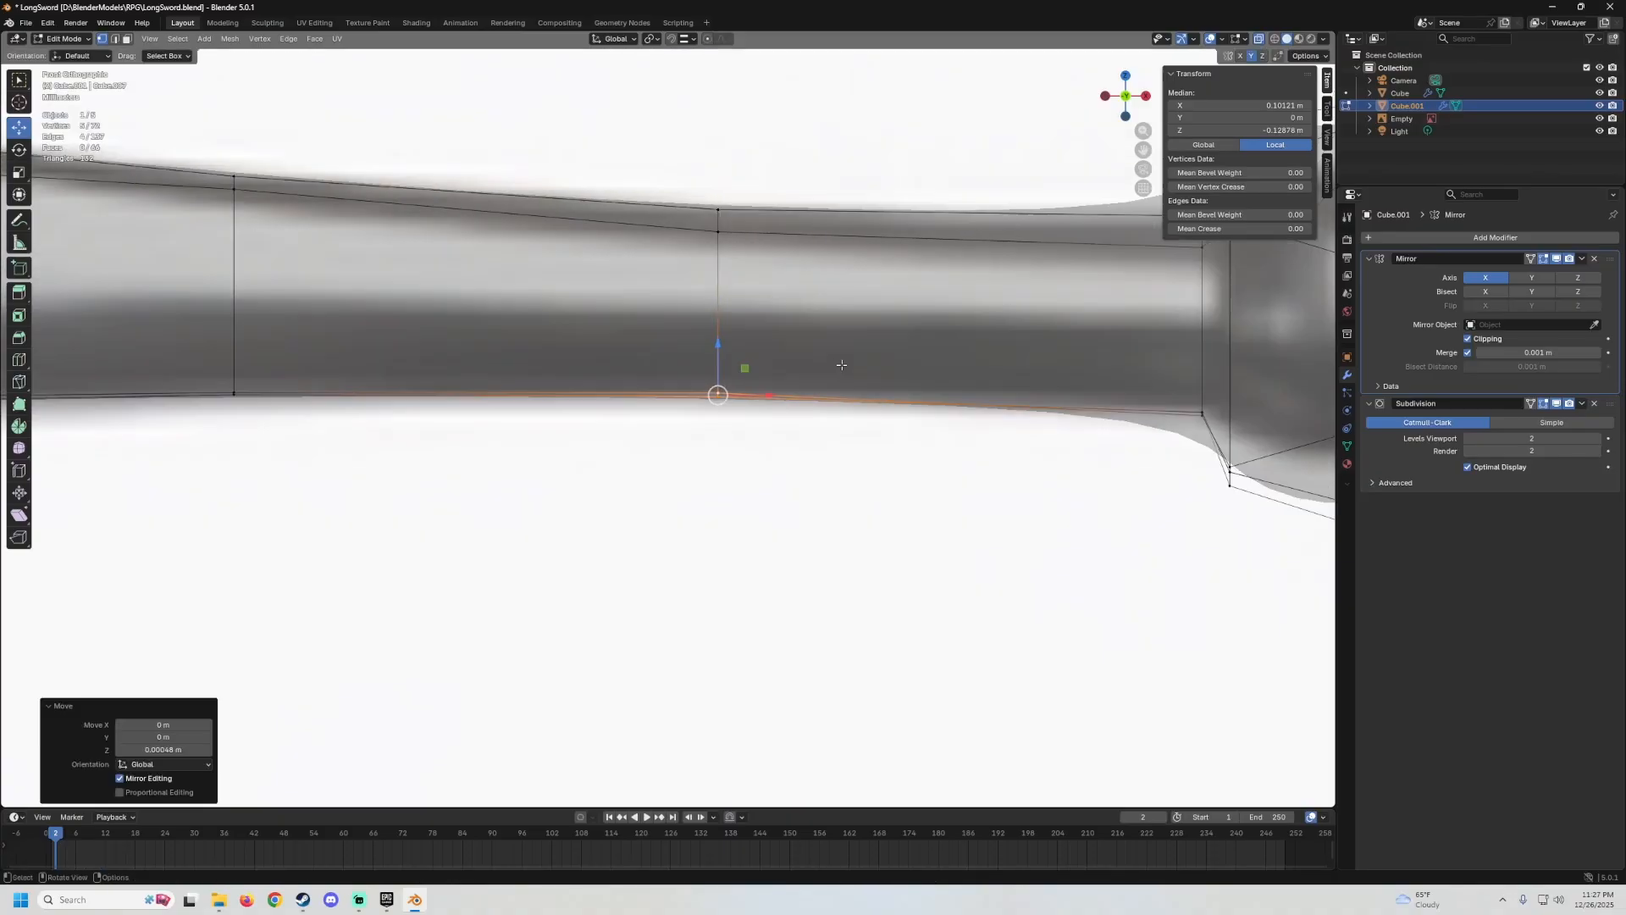
Add an edge loop around the crossguard arm beside the ball end, slid toward the ball at a factor of about 0.843.
{"action": "middle_click_drag", "start_coordinate": [769, 352], "coordinate": [688, 338], "text": "shift"}
{"action": "scroll", "coordinate": [682, 345], "scroll_direction": "up", "scroll_amount": 1}
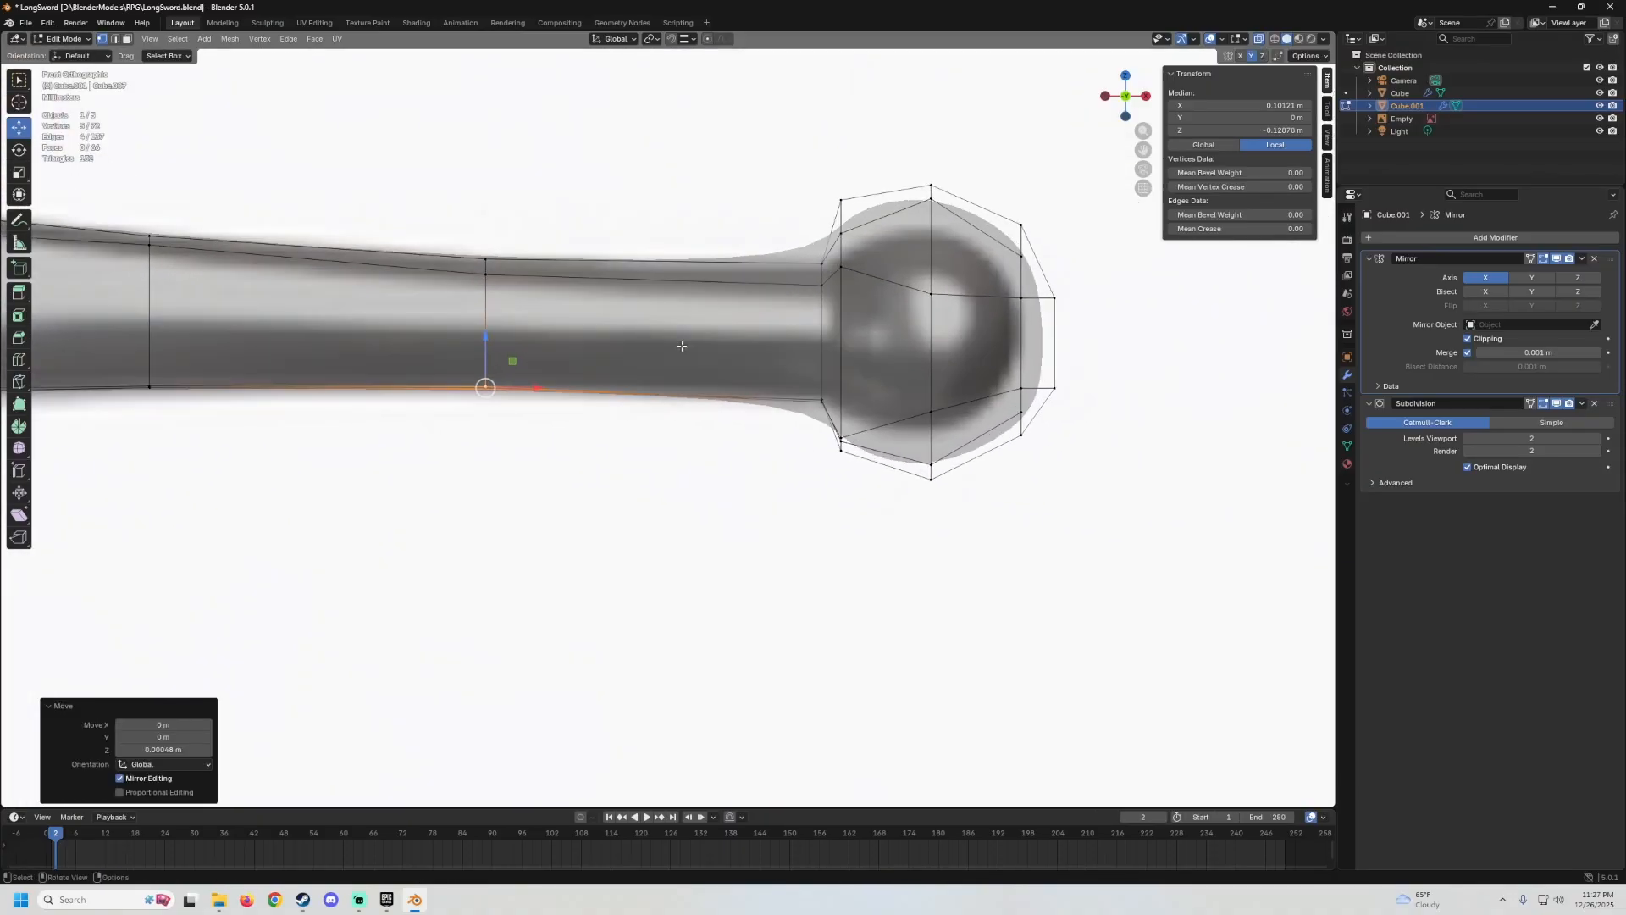
{"action": "key", "text": "ctrl+r"}
{"action": "left_click", "coordinate": [685, 267]}
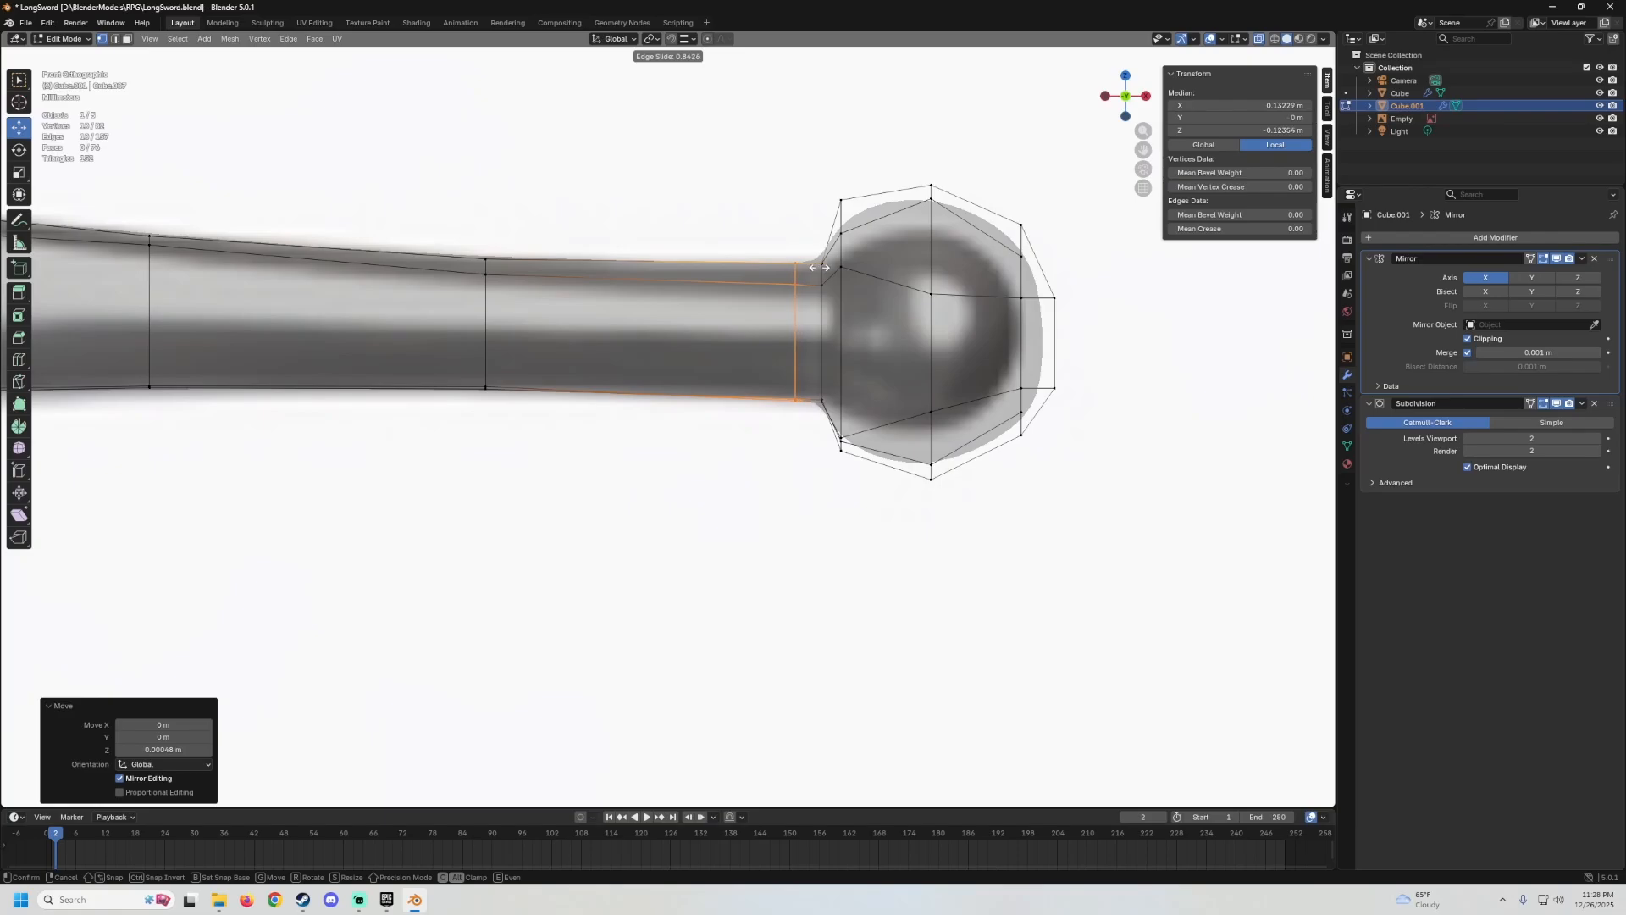
{"action": "left_click", "coordinate": [818, 268]}
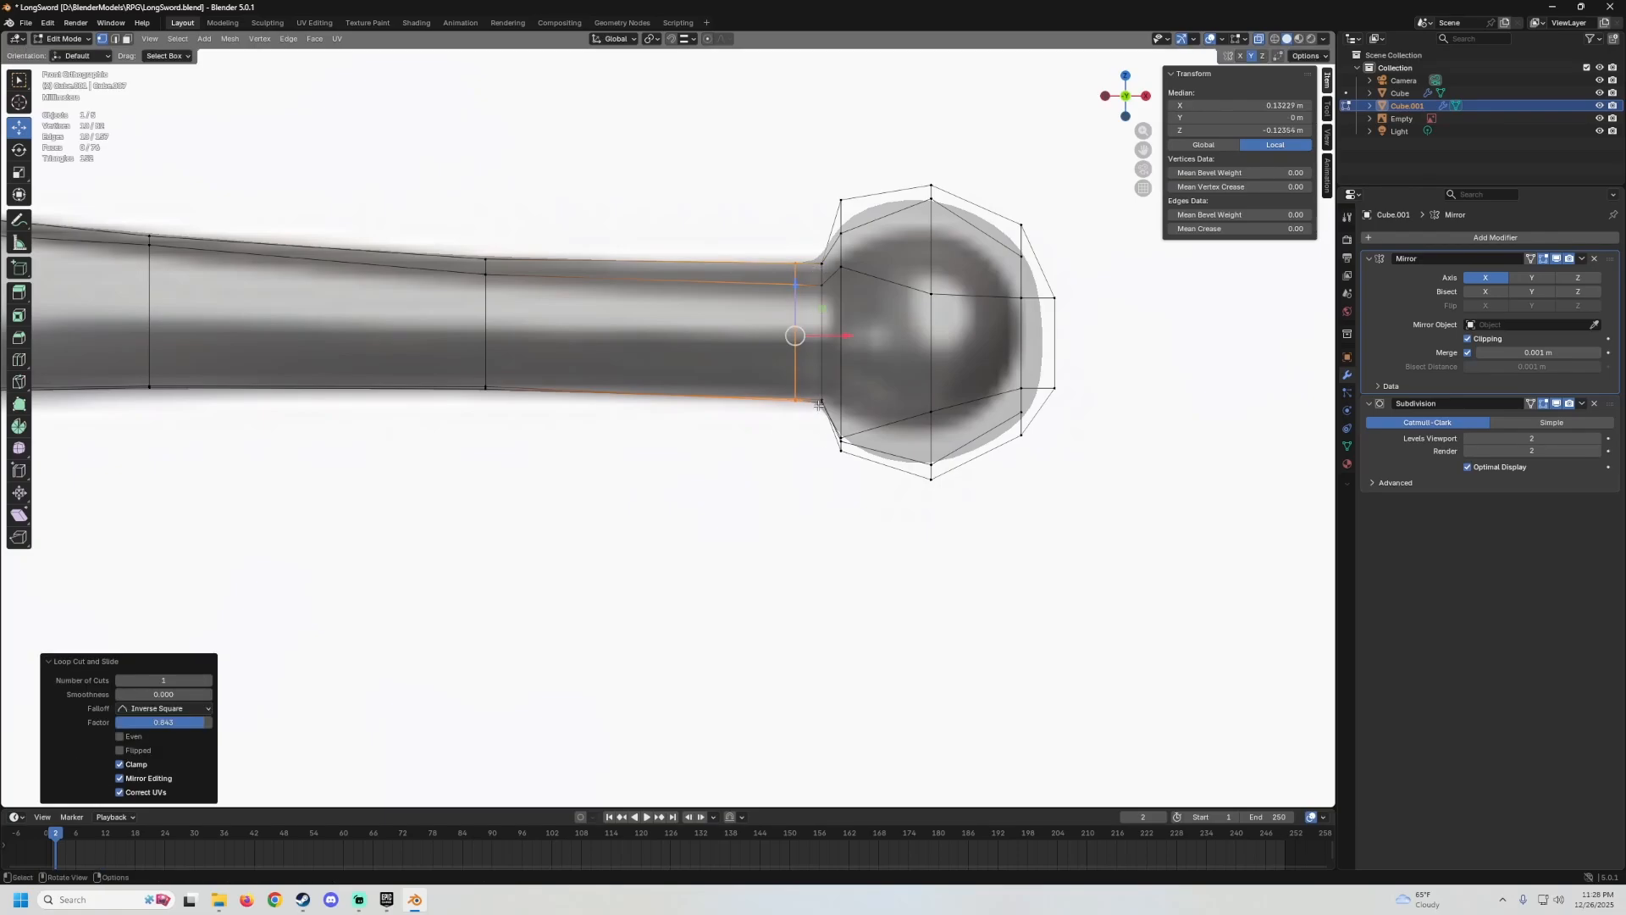
Examine the crossguard in solid shading without X-ray, briefly hiding the reference image and then restoring it.
{"action": "left_click", "coordinate": [1259, 39]}
{"action": "scroll", "coordinate": [788, 347], "scroll_direction": "down", "scroll_amount": 3}
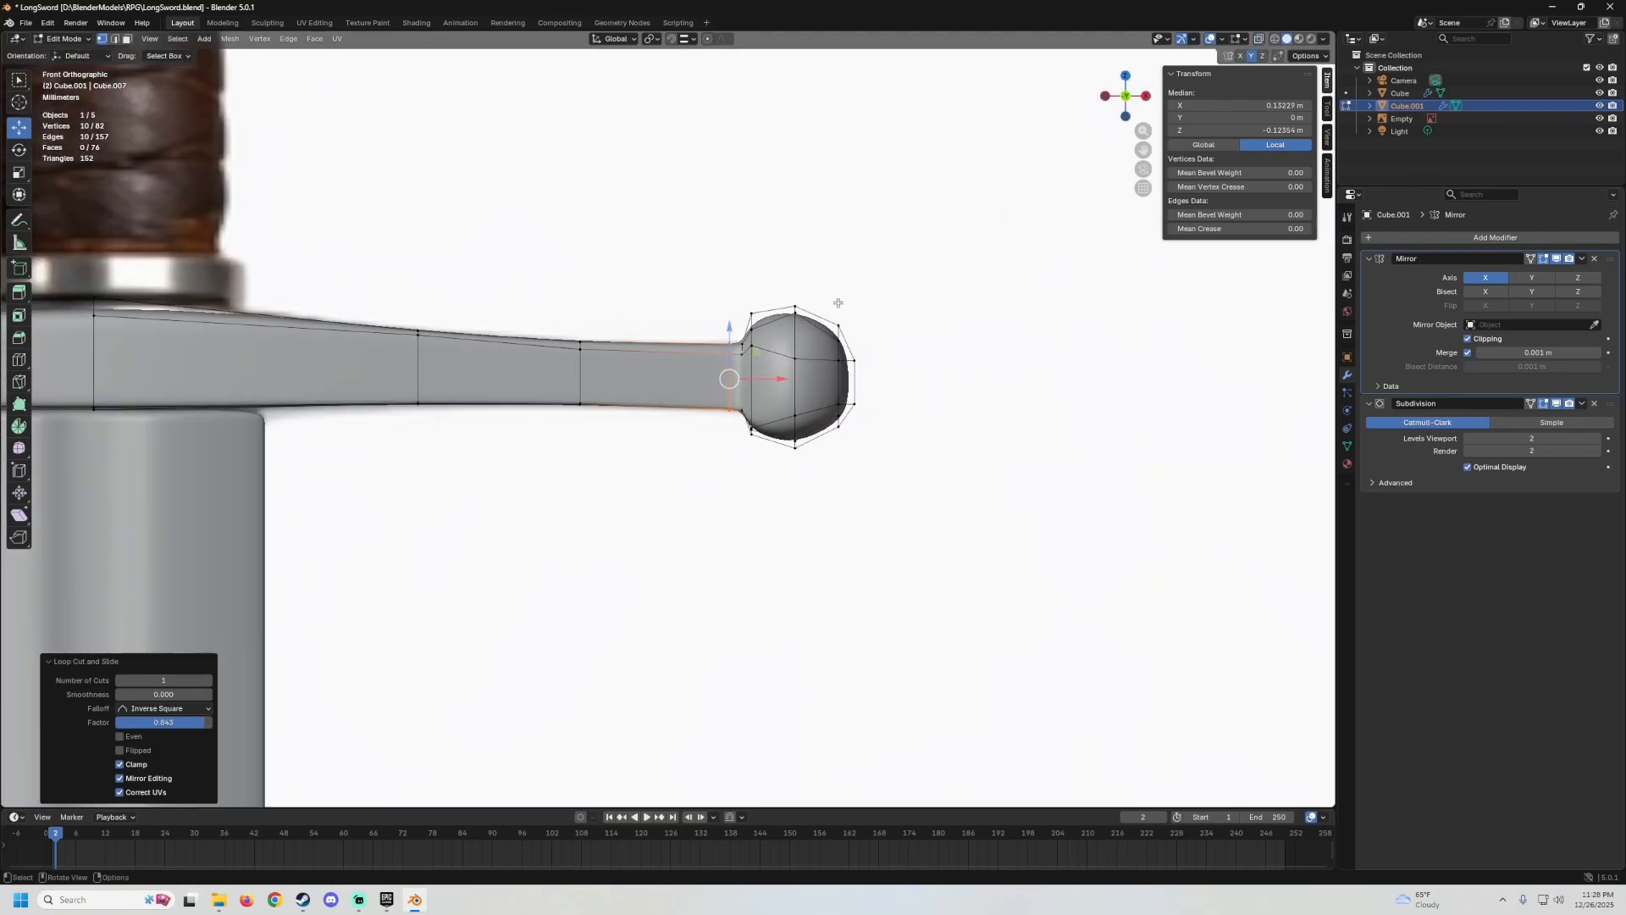
{"action": "key", "text": "Tab"}
{"action": "middle_click_drag", "start_coordinate": [784, 349], "coordinate": [747, 251]}
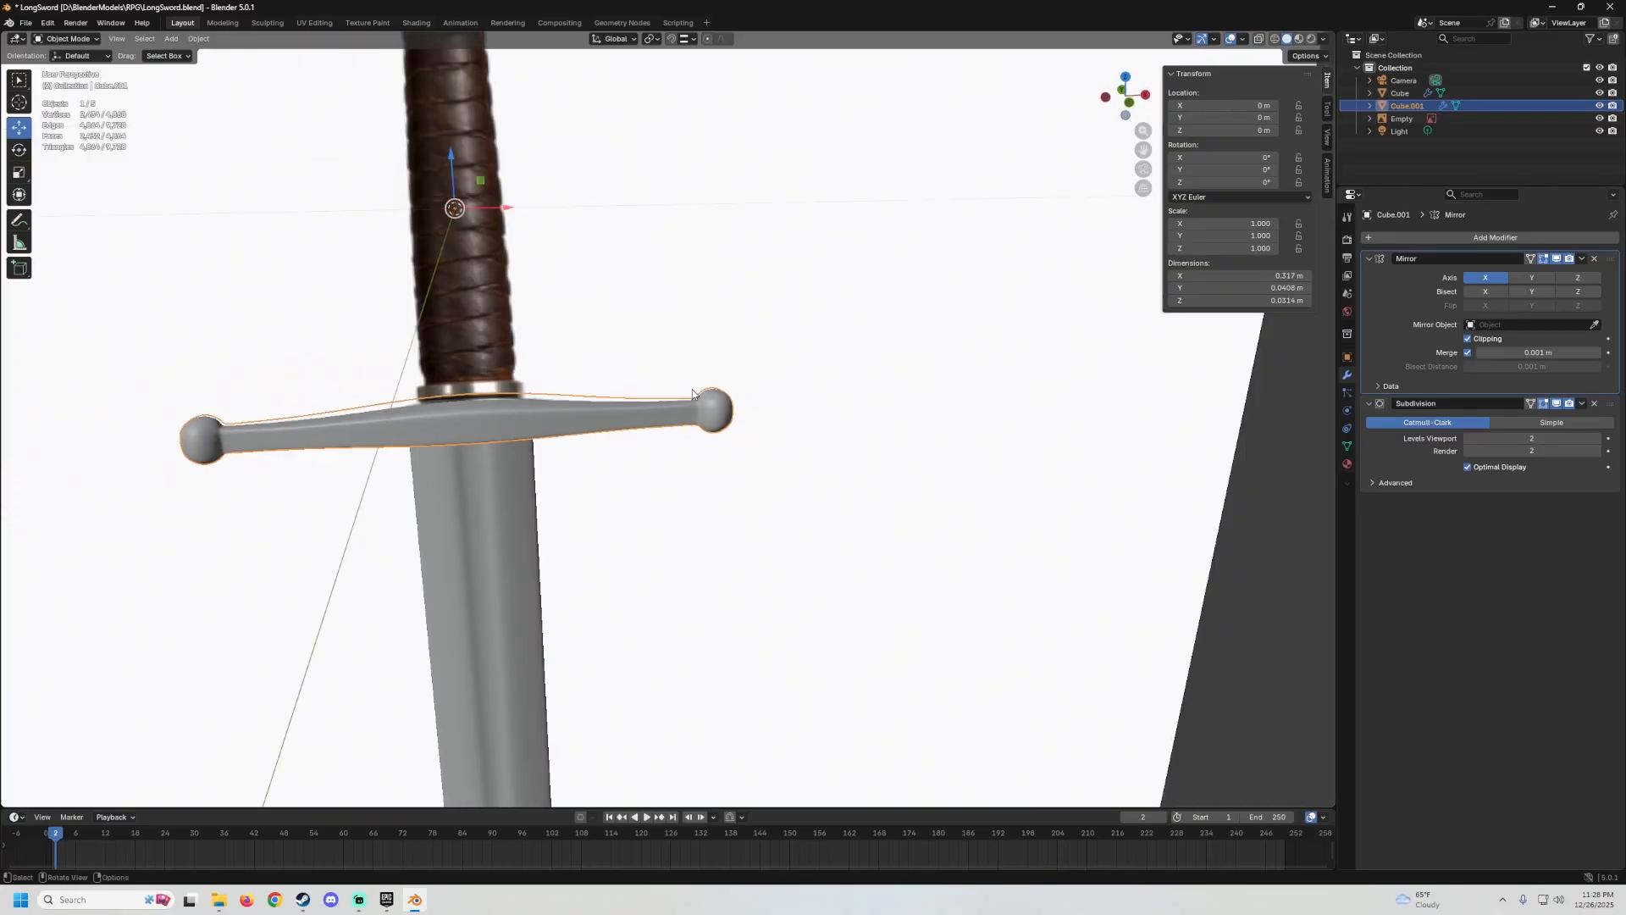
{"action": "left_click", "coordinate": [745, 247]}
{"action": "key", "text": "h"}
{"action": "middle_click_drag", "start_coordinate": [781, 329], "coordinate": [902, 333]}
{"action": "key", "text": "KP_1"}
{"action": "scroll", "coordinate": [749, 263], "scroll_direction": "up", "scroll_amount": 4}
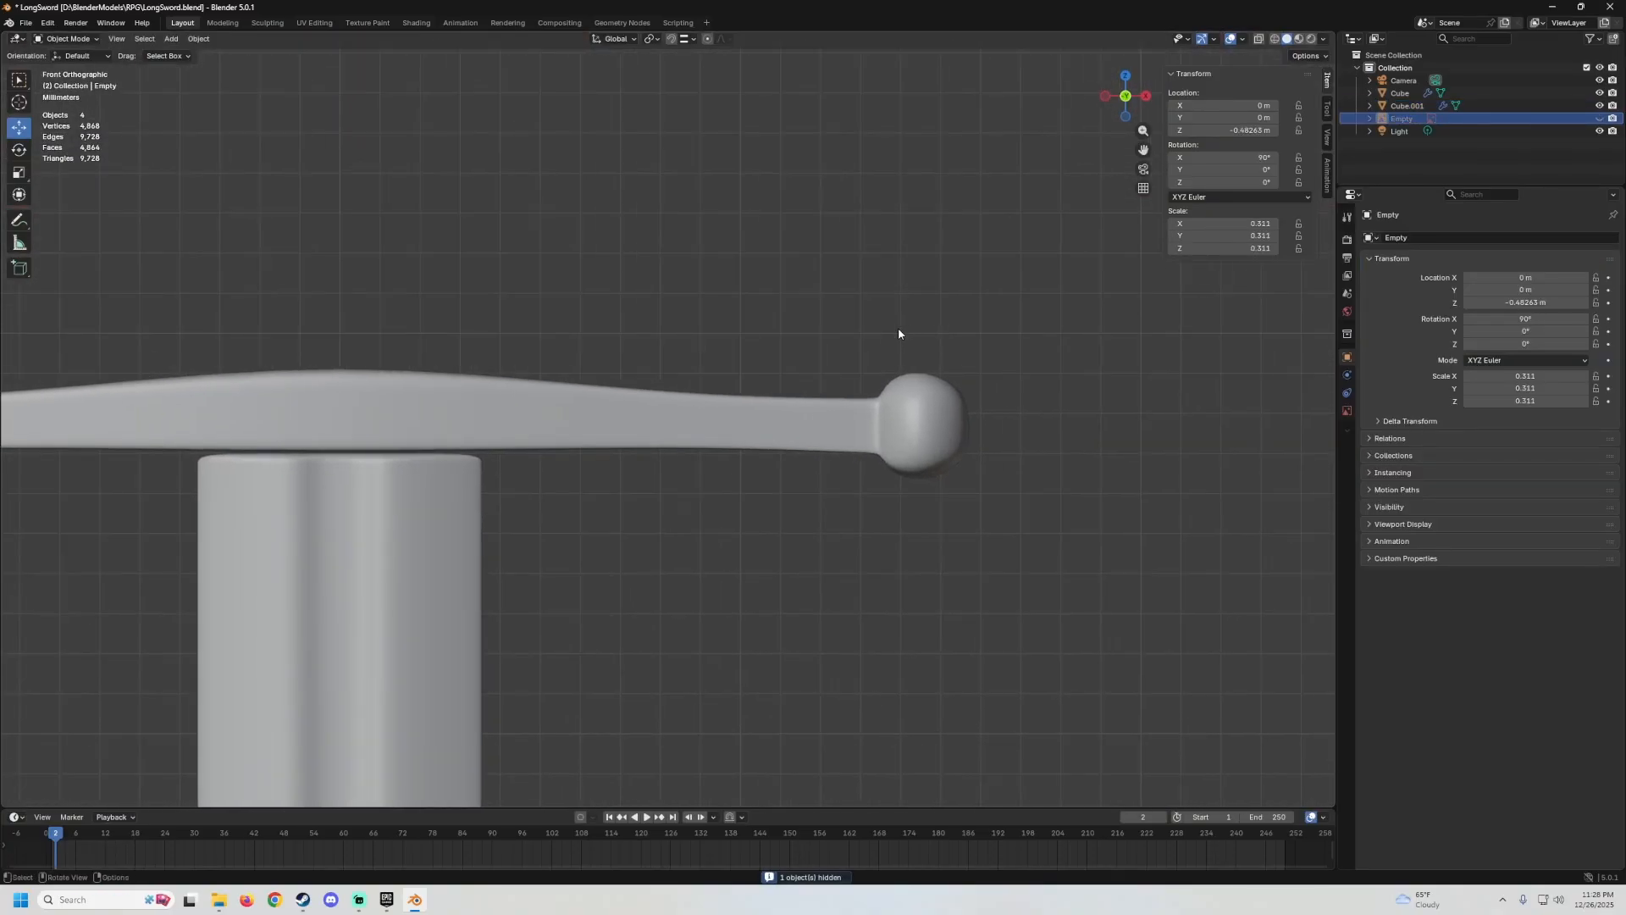
{"action": "key", "text": "alt+h"}
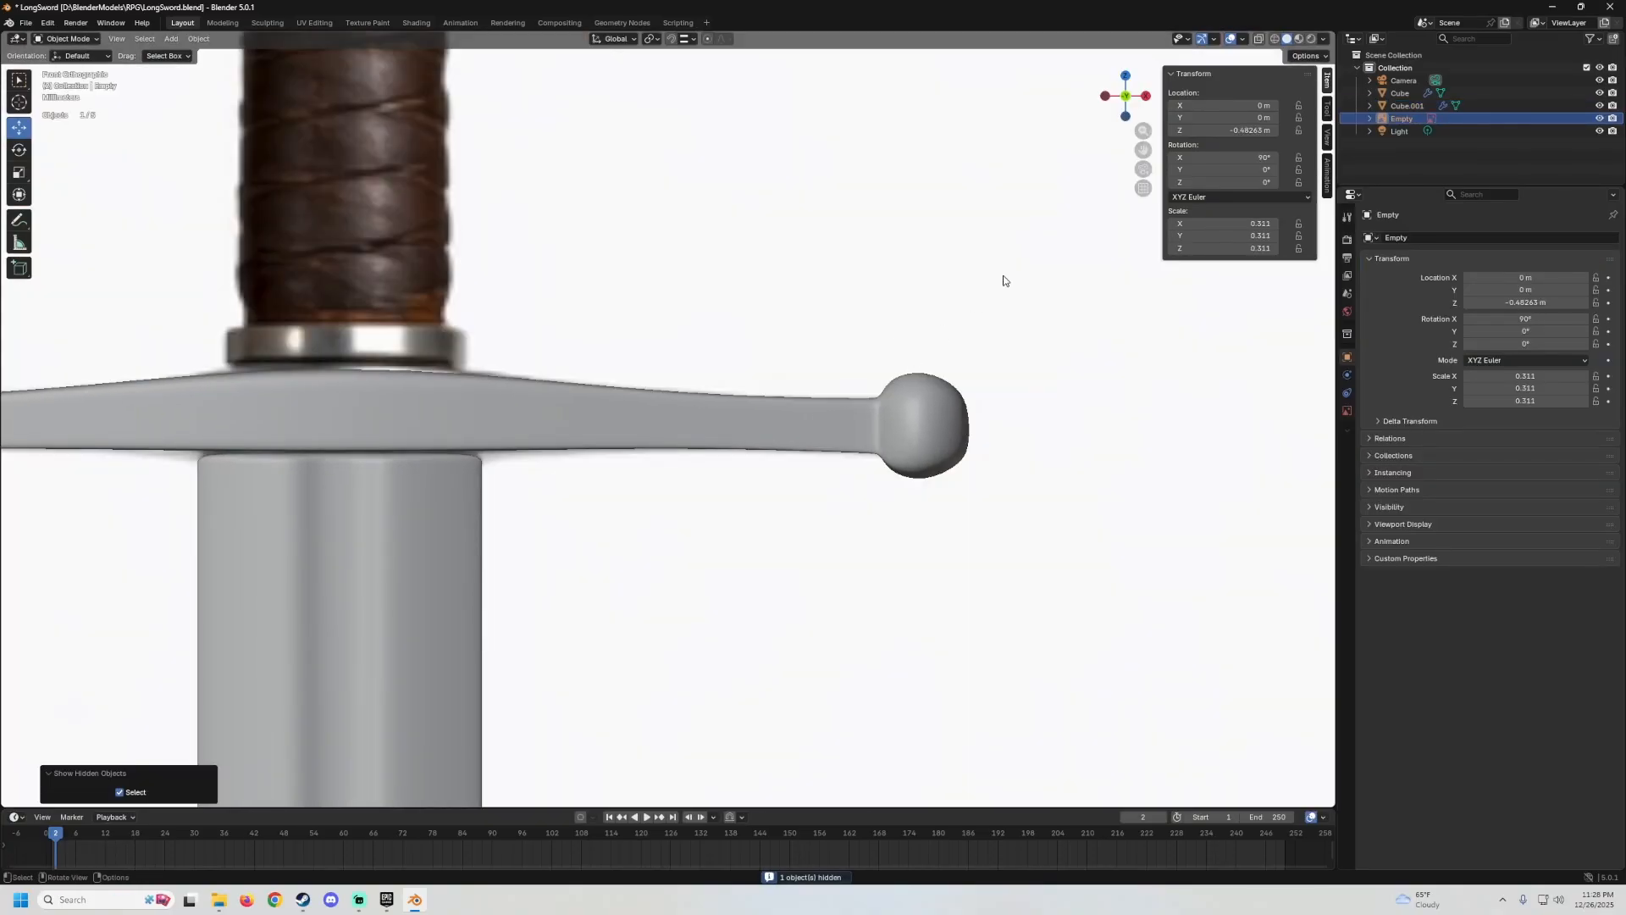
With X-ray on, select the crossguard's ball end including its neck loops and scale it uniformly to about 0.83.
{"action": "left_click", "coordinate": [1258, 40]}
{"action": "scroll", "coordinate": [763, 353], "scroll_direction": "up", "scroll_amount": 1}
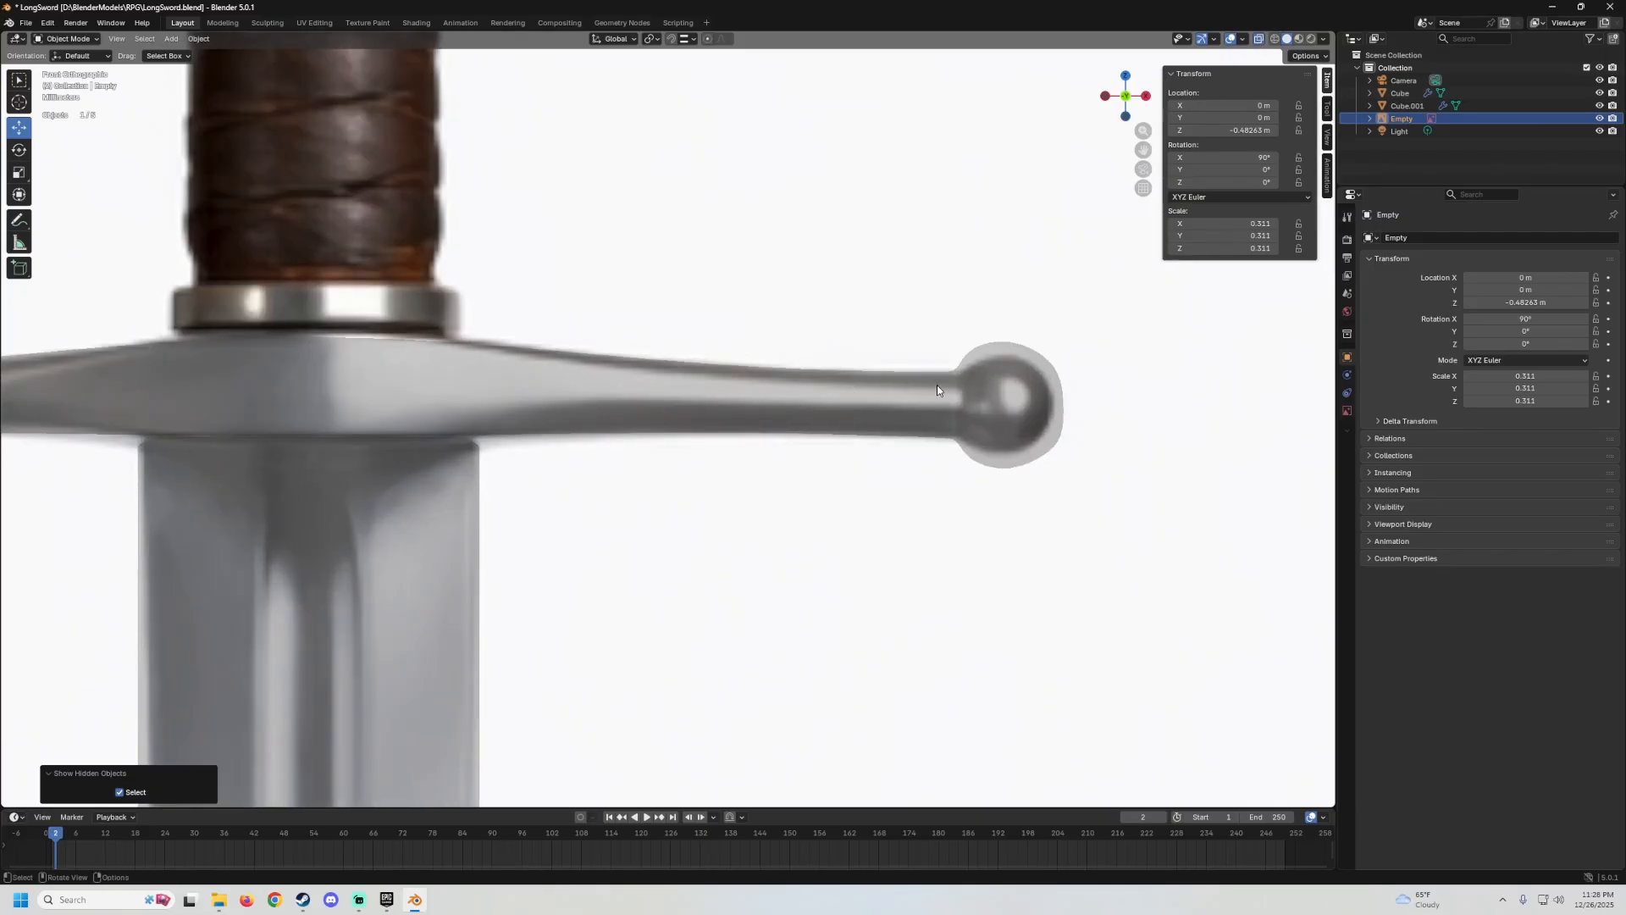
{"action": "middle_click_drag", "start_coordinate": [936, 391], "coordinate": [683, 398], "text": "shift"}
{"action": "scroll", "coordinate": [745, 361], "scroll_direction": "up", "scroll_amount": 3}
{"action": "left_click", "coordinate": [684, 288]}
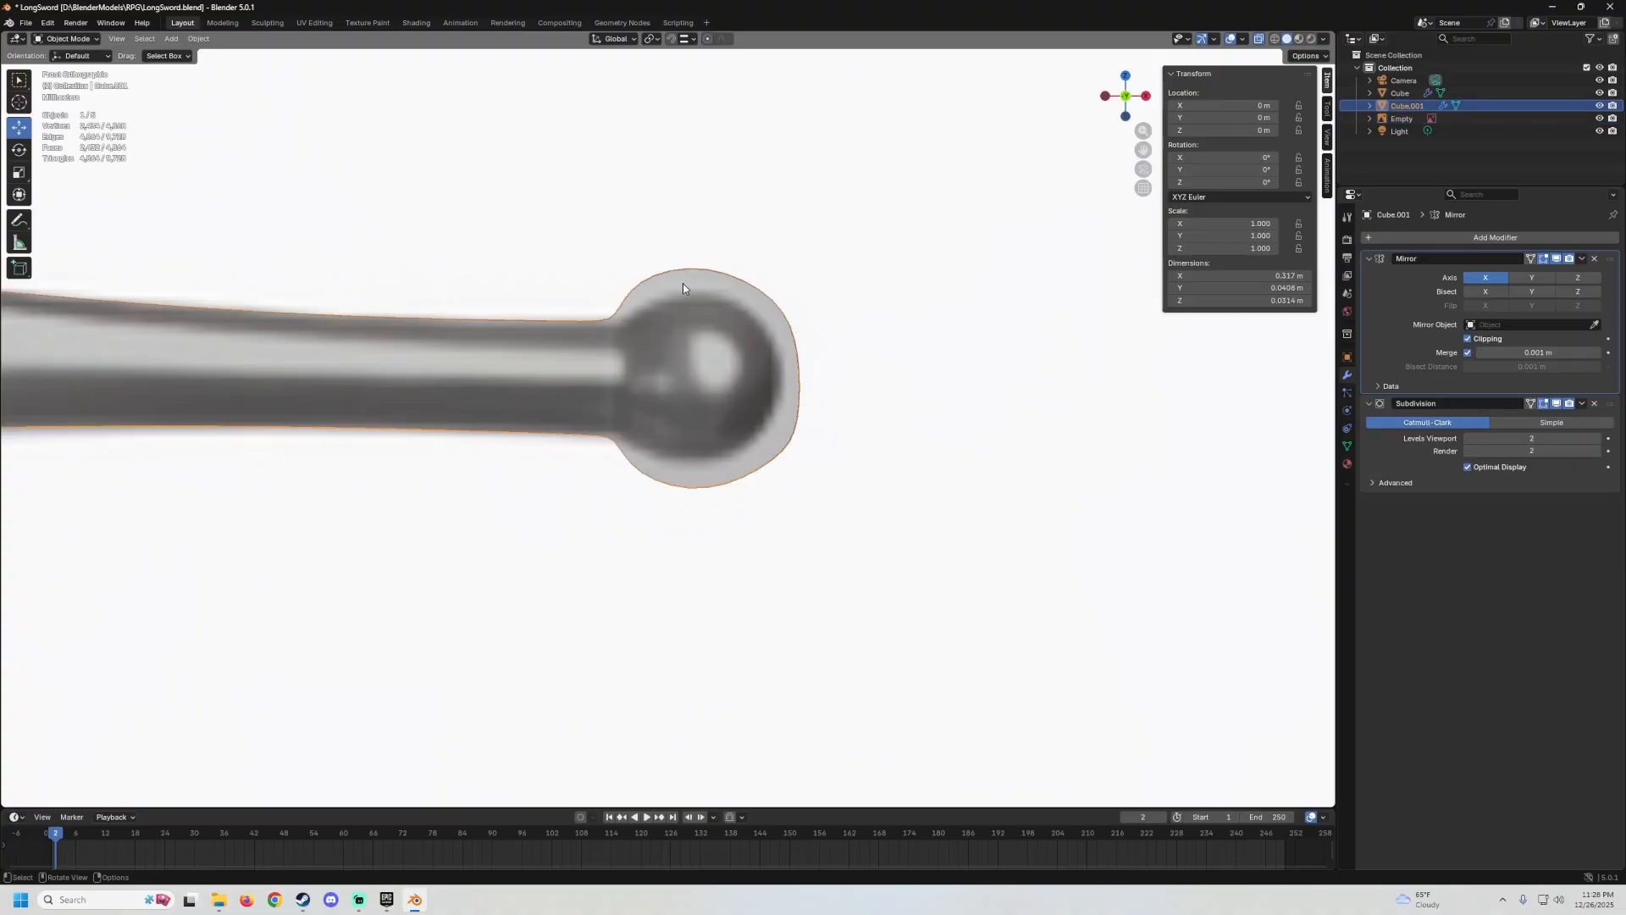
{"action": "key", "text": "Tab"}
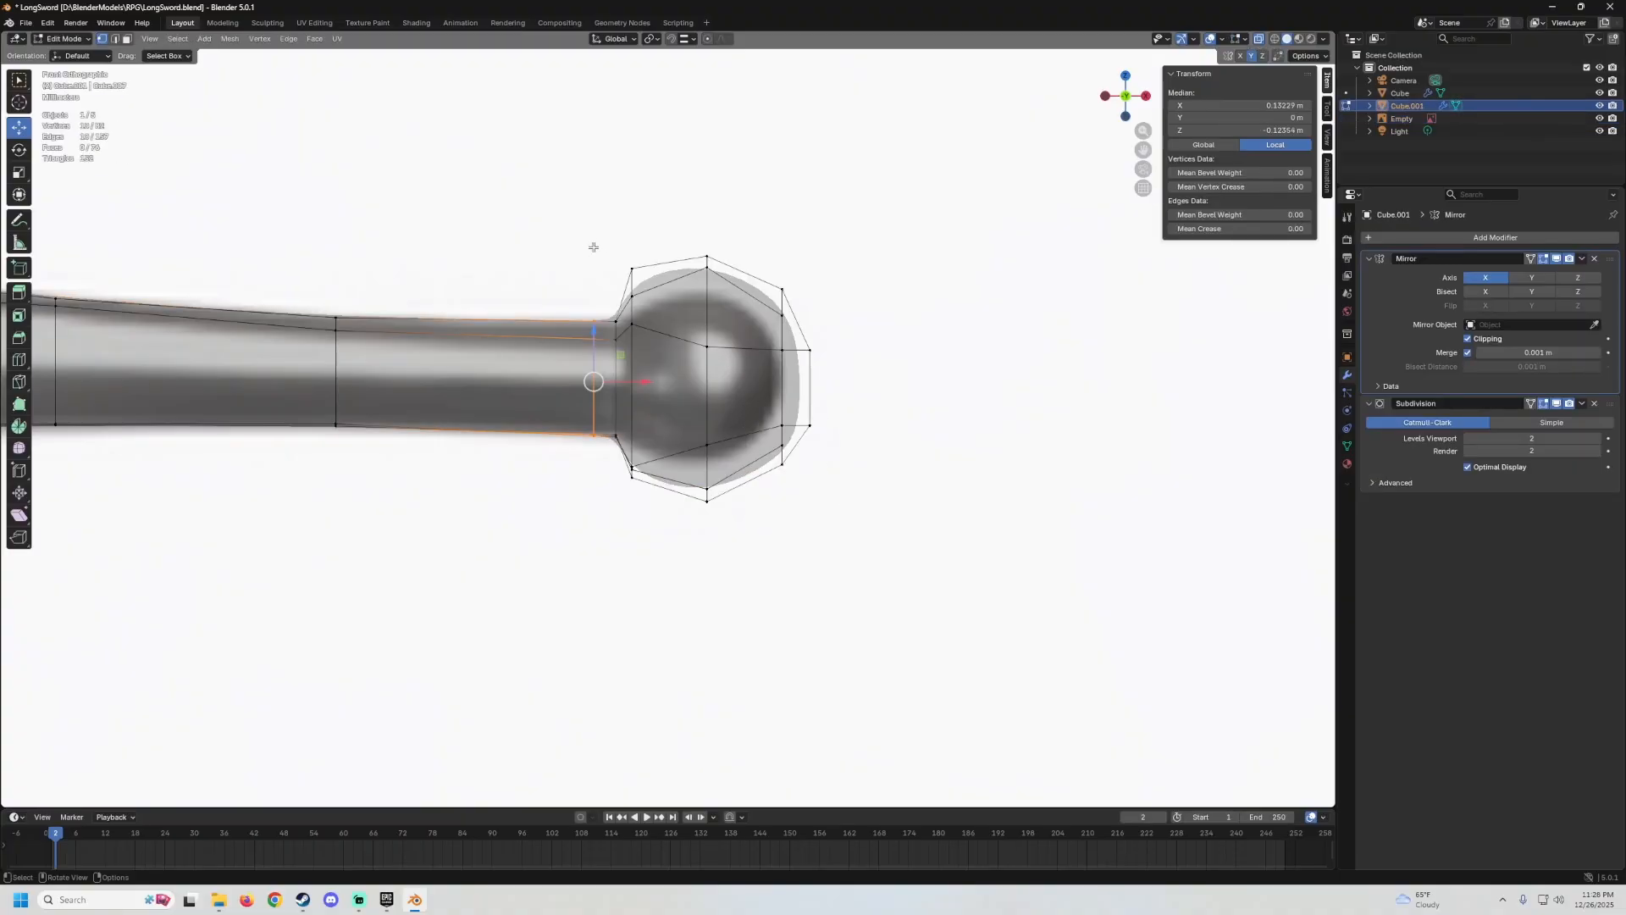
{"action": "left_click_drag", "start_coordinate": [696, 387], "coordinate": [1001, 583]}
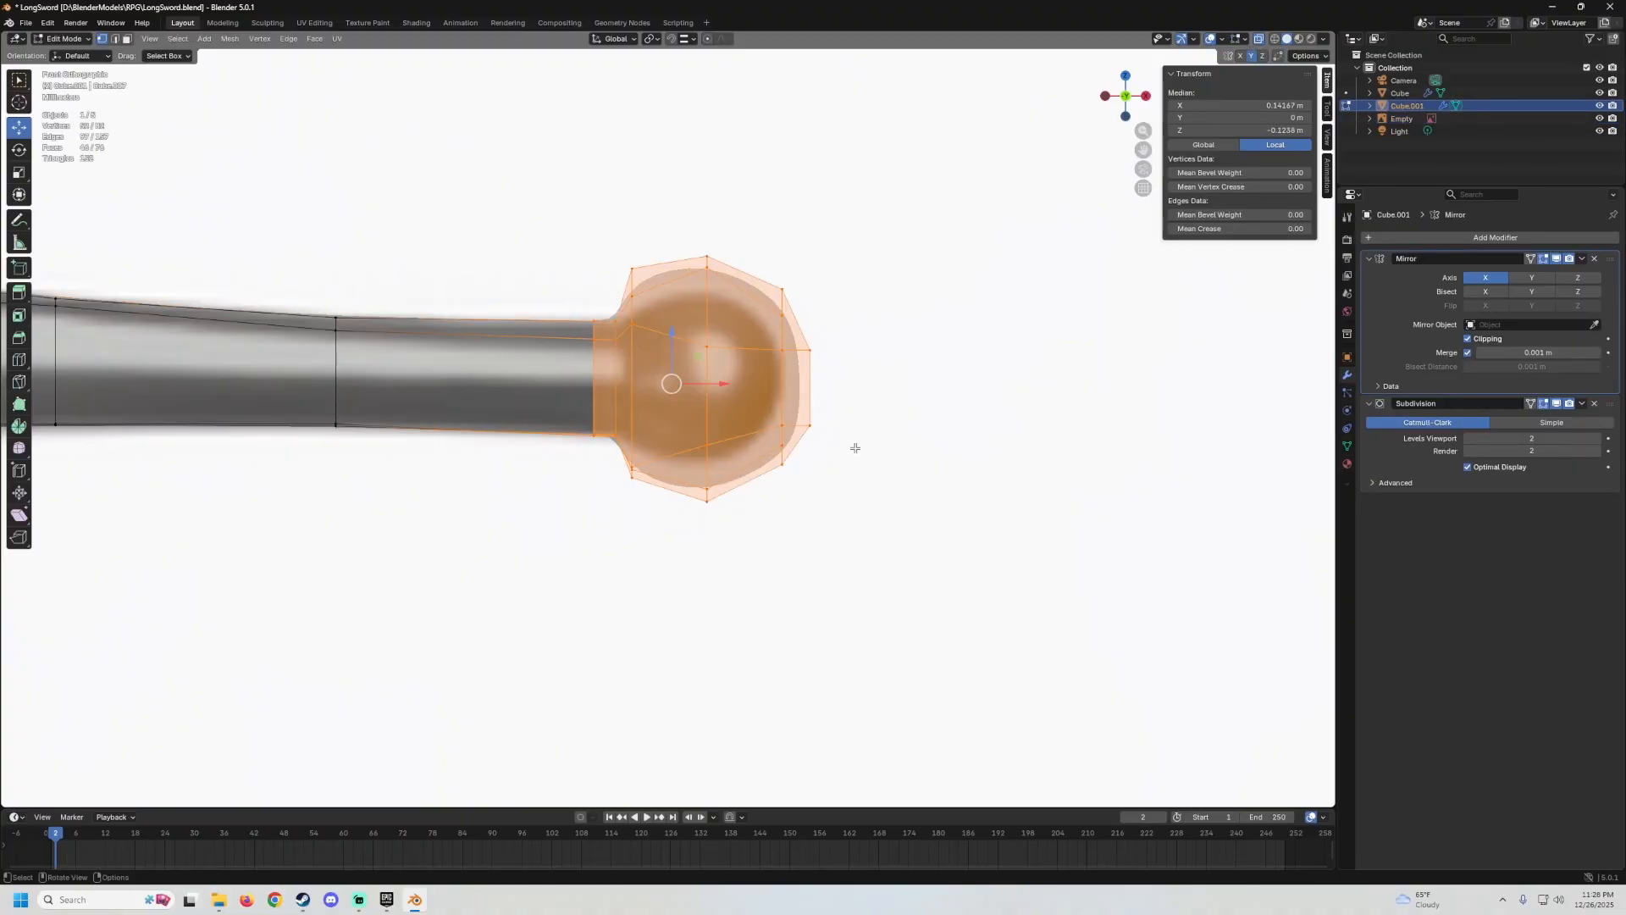
{"action": "left_click", "coordinate": [928, 287]}
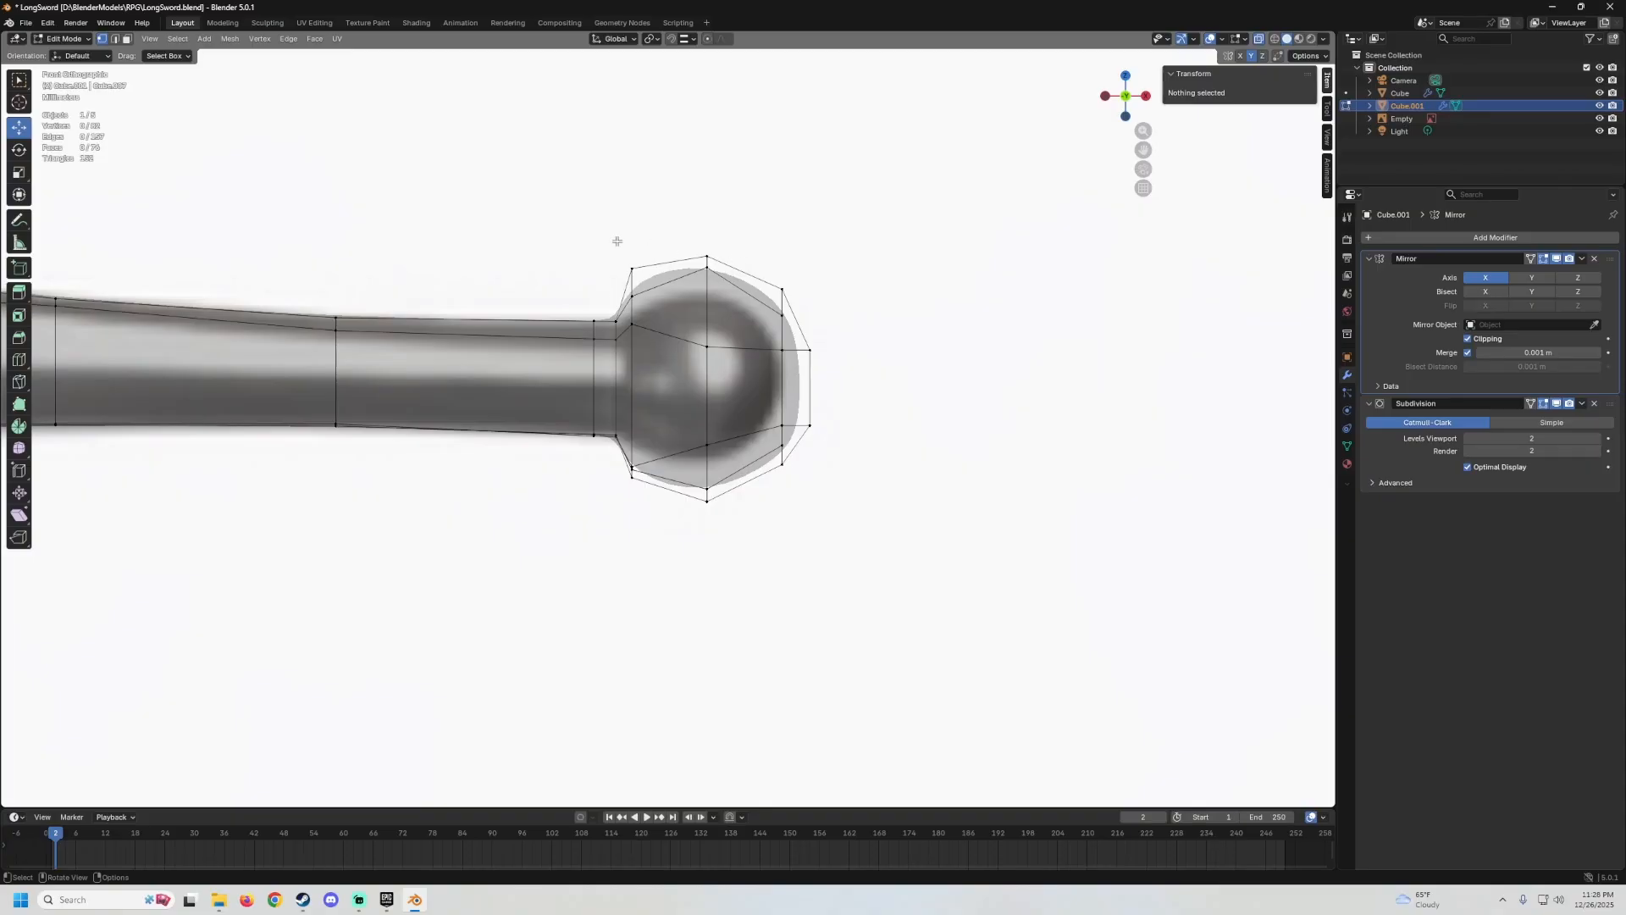
{"action": "left_click_drag", "start_coordinate": [628, 341], "coordinate": [997, 556]}
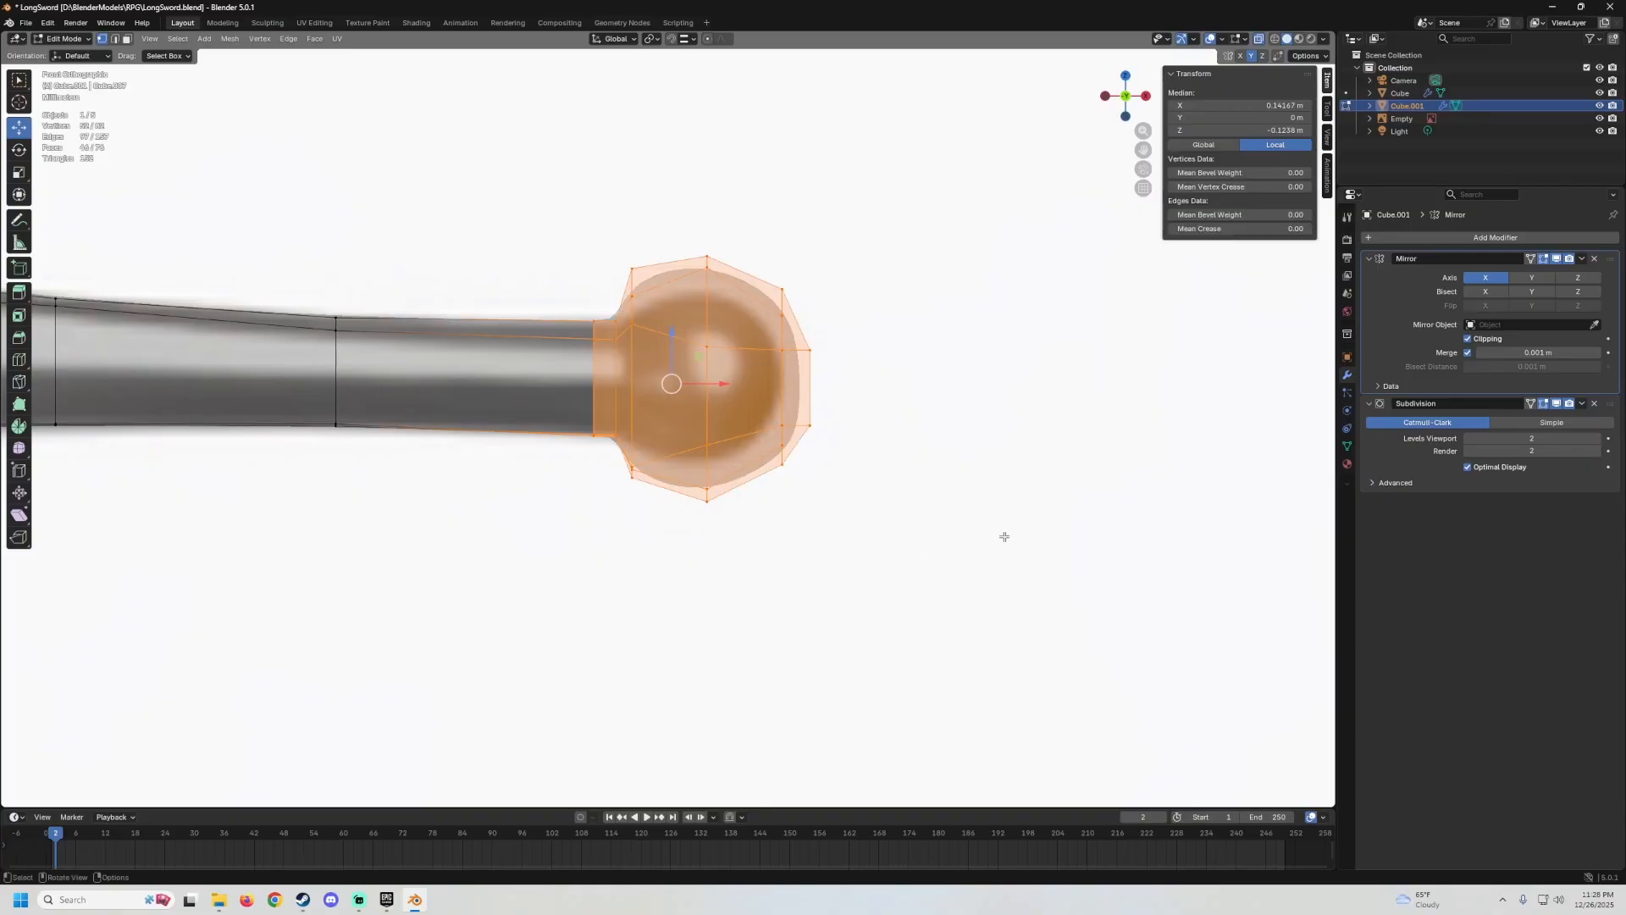
{"action": "key", "text": "s"}
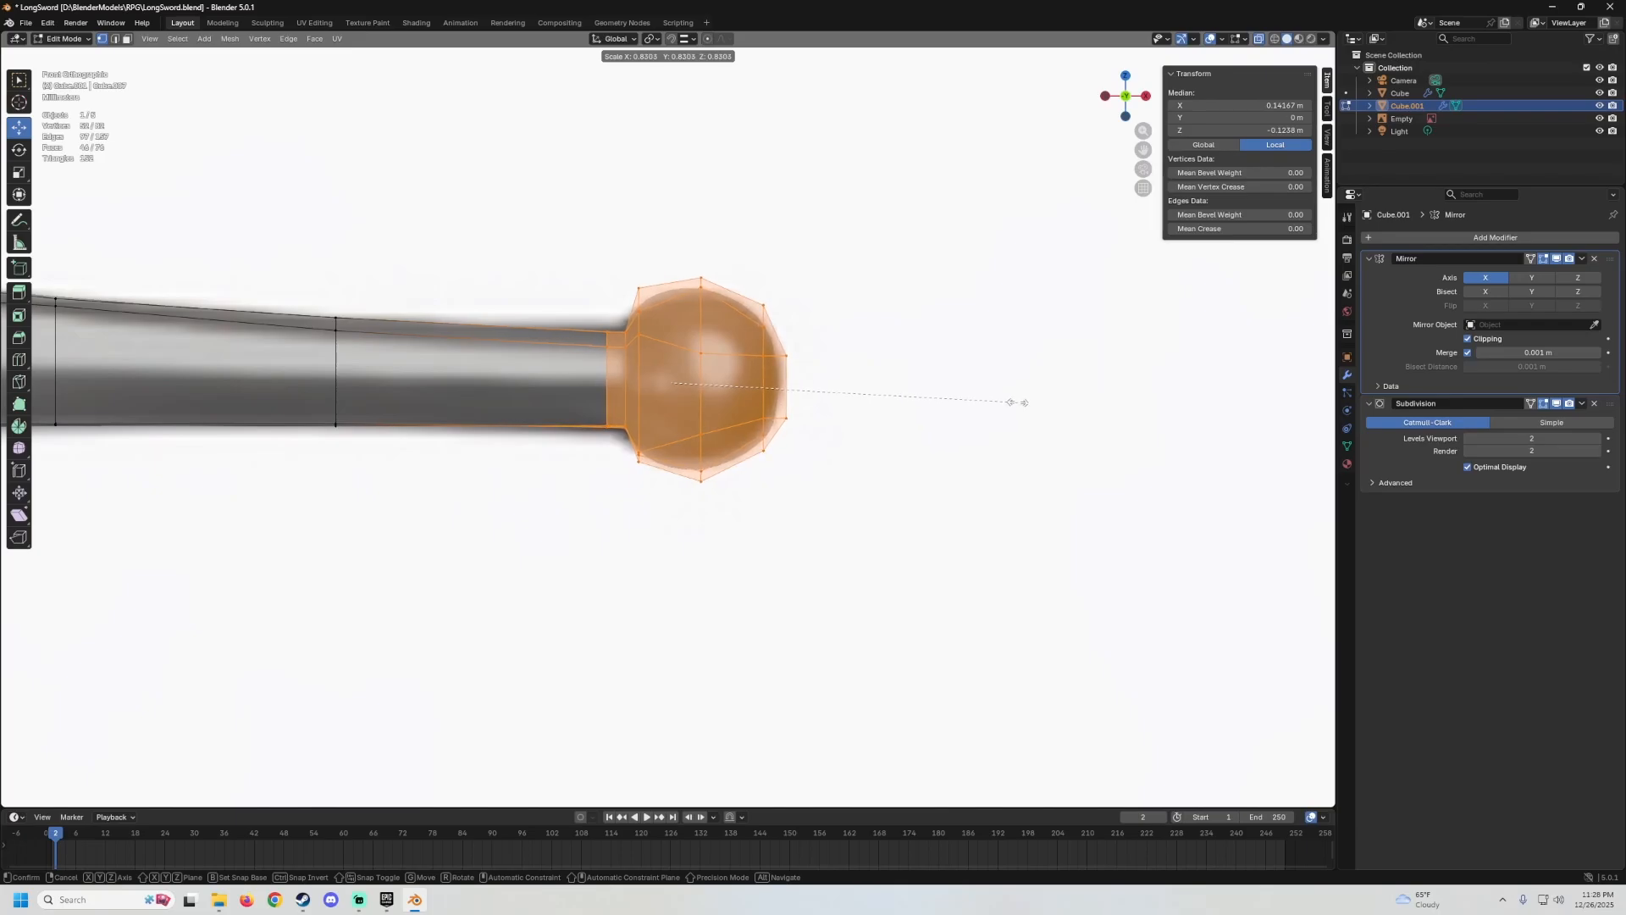
{"action": "left_click", "coordinate": [1020, 402]}
Select the two neck edge loops beside the ball and scale them up uniformly to about 1.139.
{"action": "scroll", "coordinate": [887, 365], "scroll_direction": "up", "scroll_amount": 5}
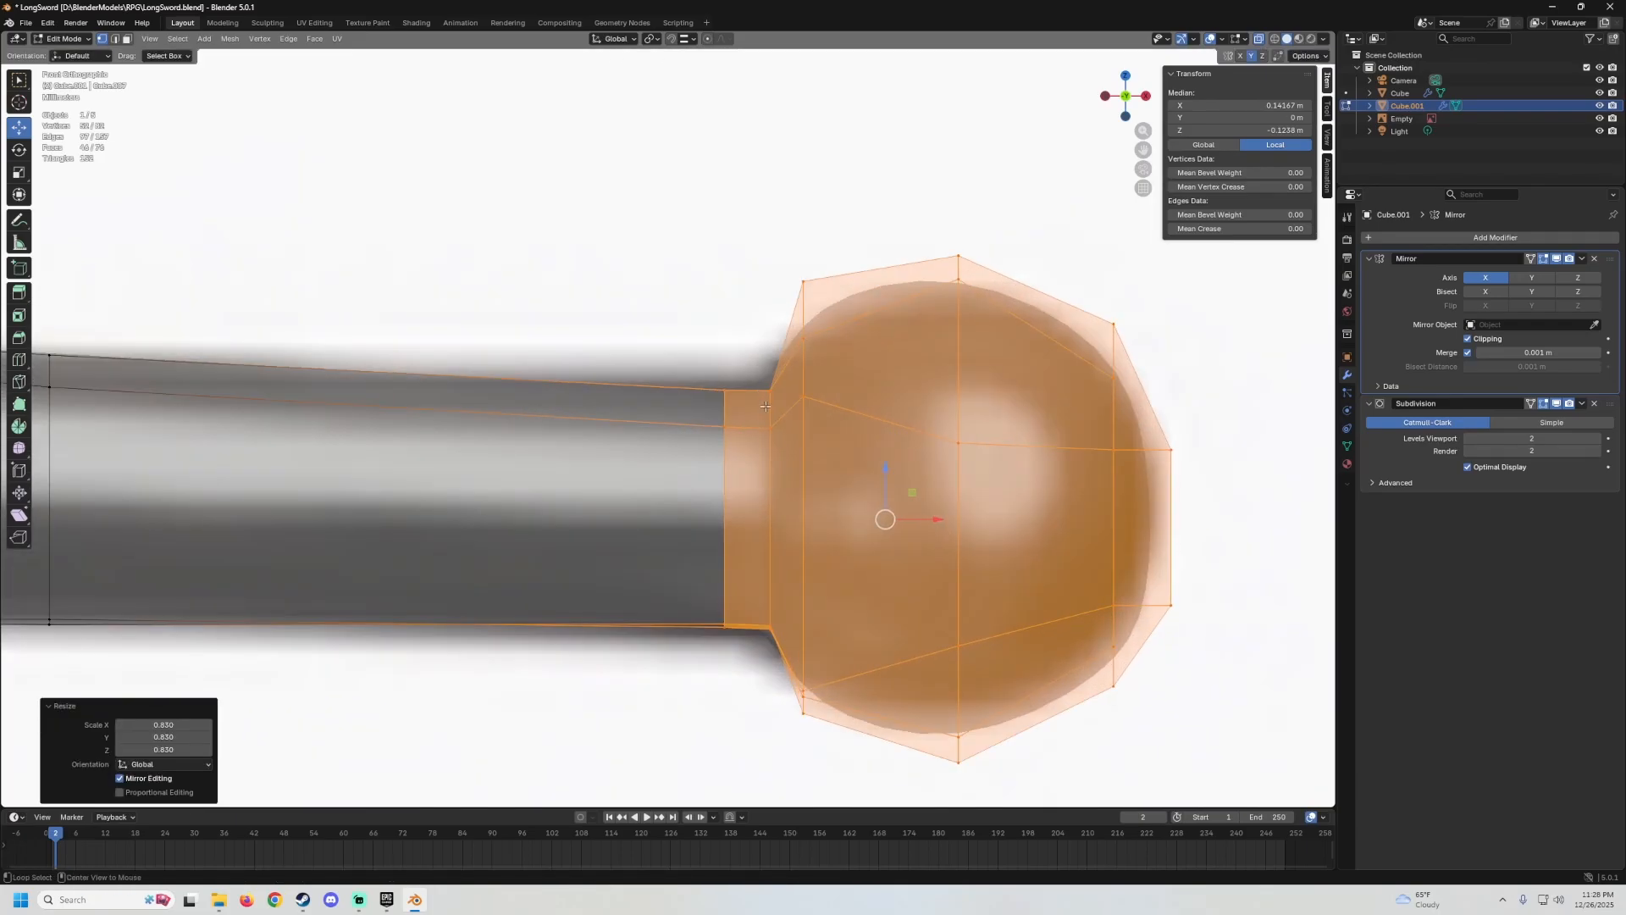
{"action": "left_click", "coordinate": [765, 406], "text": "alt"}
{"action": "left_click", "coordinate": [716, 421], "text": "alt+shift"}
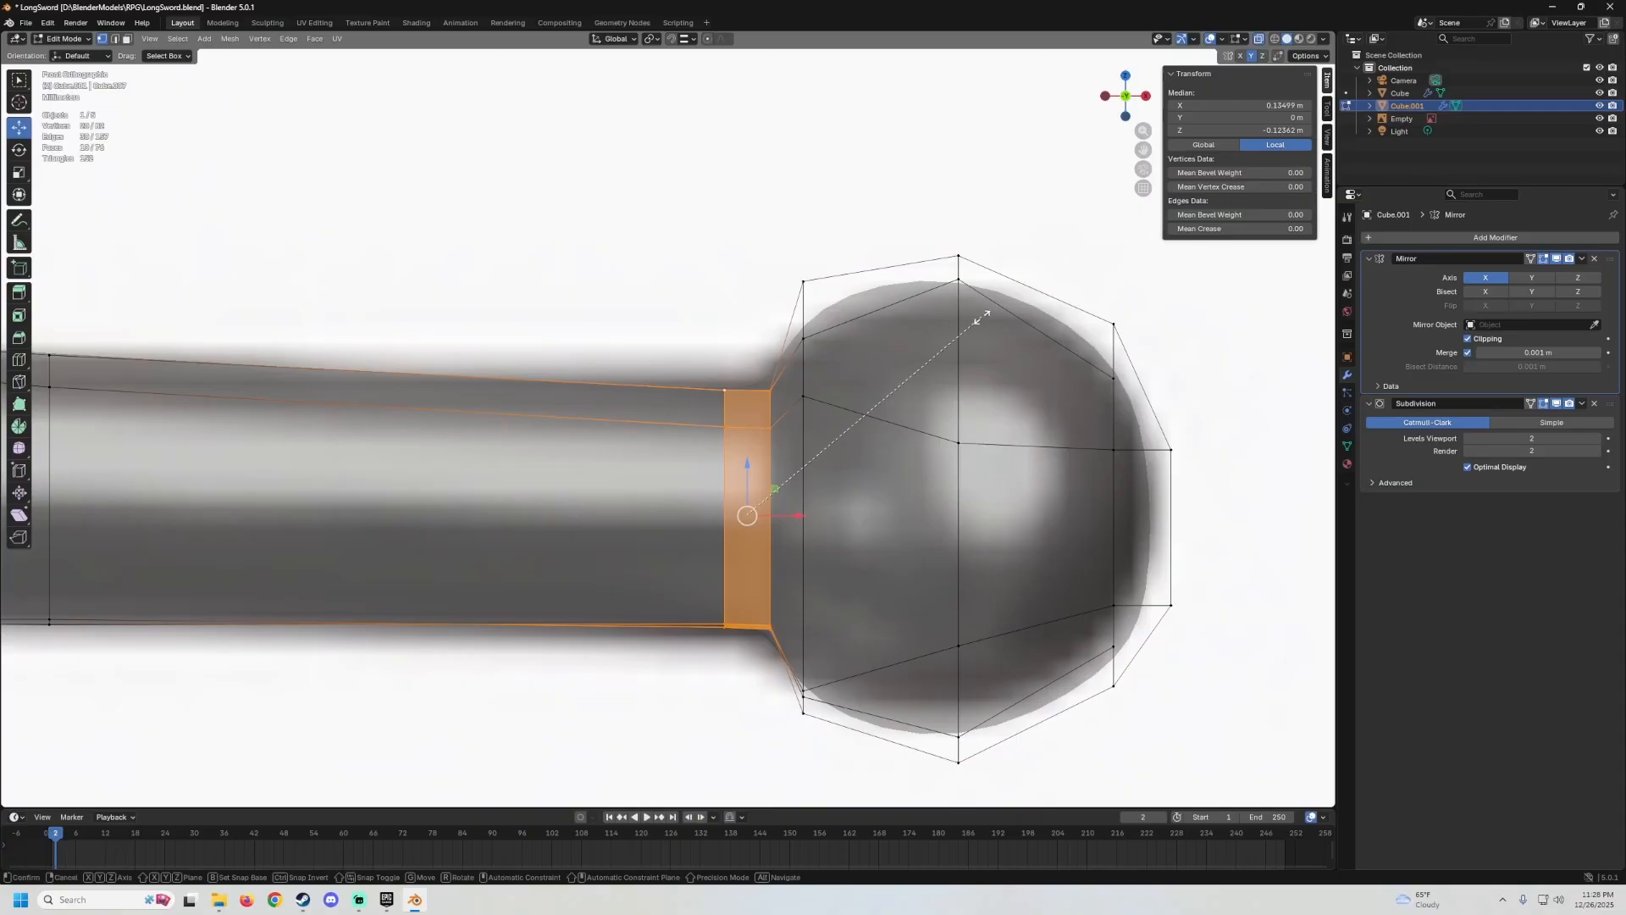
{"action": "key", "text": "s"}
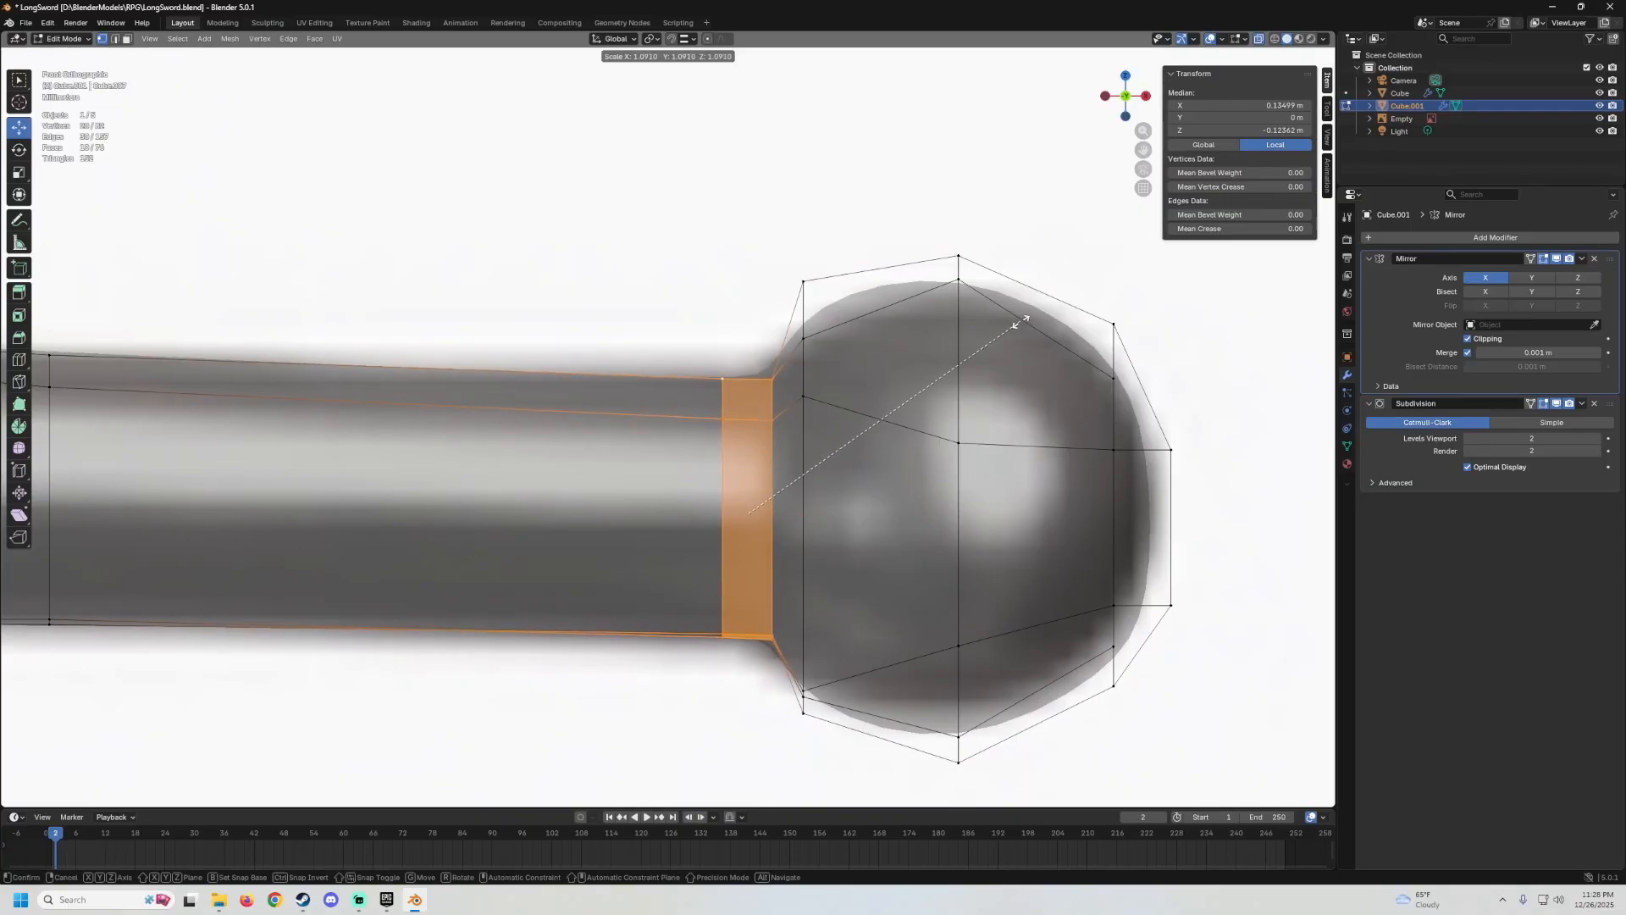
{"action": "left_click", "coordinate": [1029, 309]}
Leave mesh editing and compare the crossguard's arm and ball-end outline with the reference image in front view.
{"action": "scroll", "coordinate": [938, 379], "scroll_direction": "down", "scroll_amount": 3}
{"action": "mouse_move", "coordinate": [937, 378]}
{"action": "middle_mouse_down"}
{"action": "mouse_move", "coordinate": [935, 402]}
{"action": "mouse_move", "coordinate": [977, 440]}
{"action": "mouse_move", "coordinate": [933, 398]}
{"action": "middle_mouse_up"}
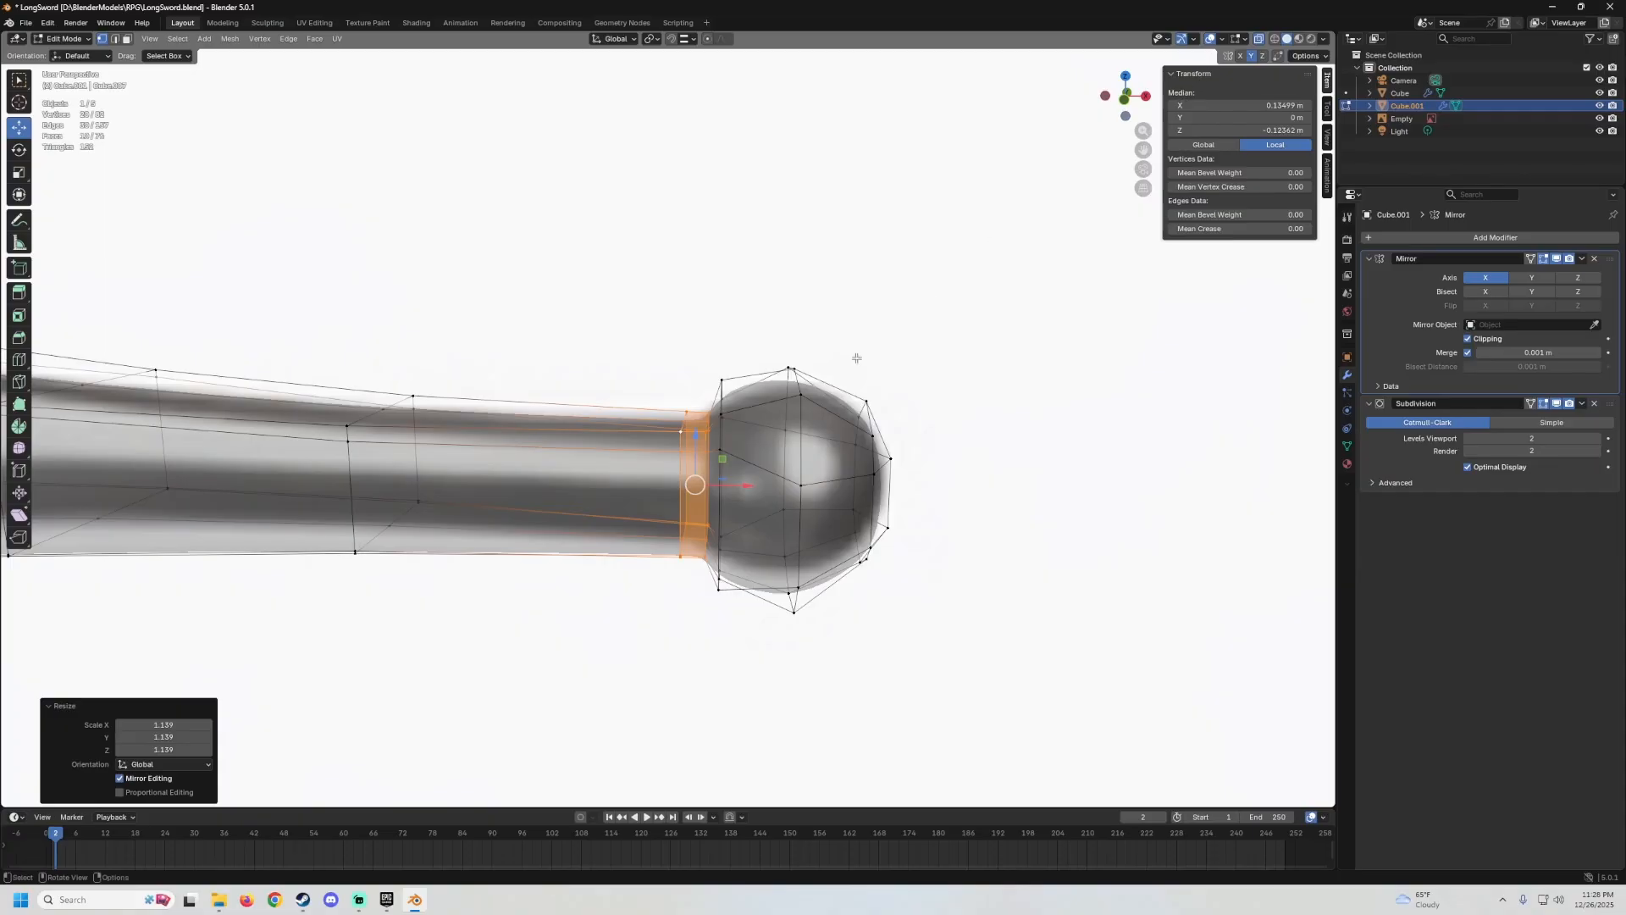
{"action": "key", "text": "KP_1"}
{"action": "key", "text": "Tab"}
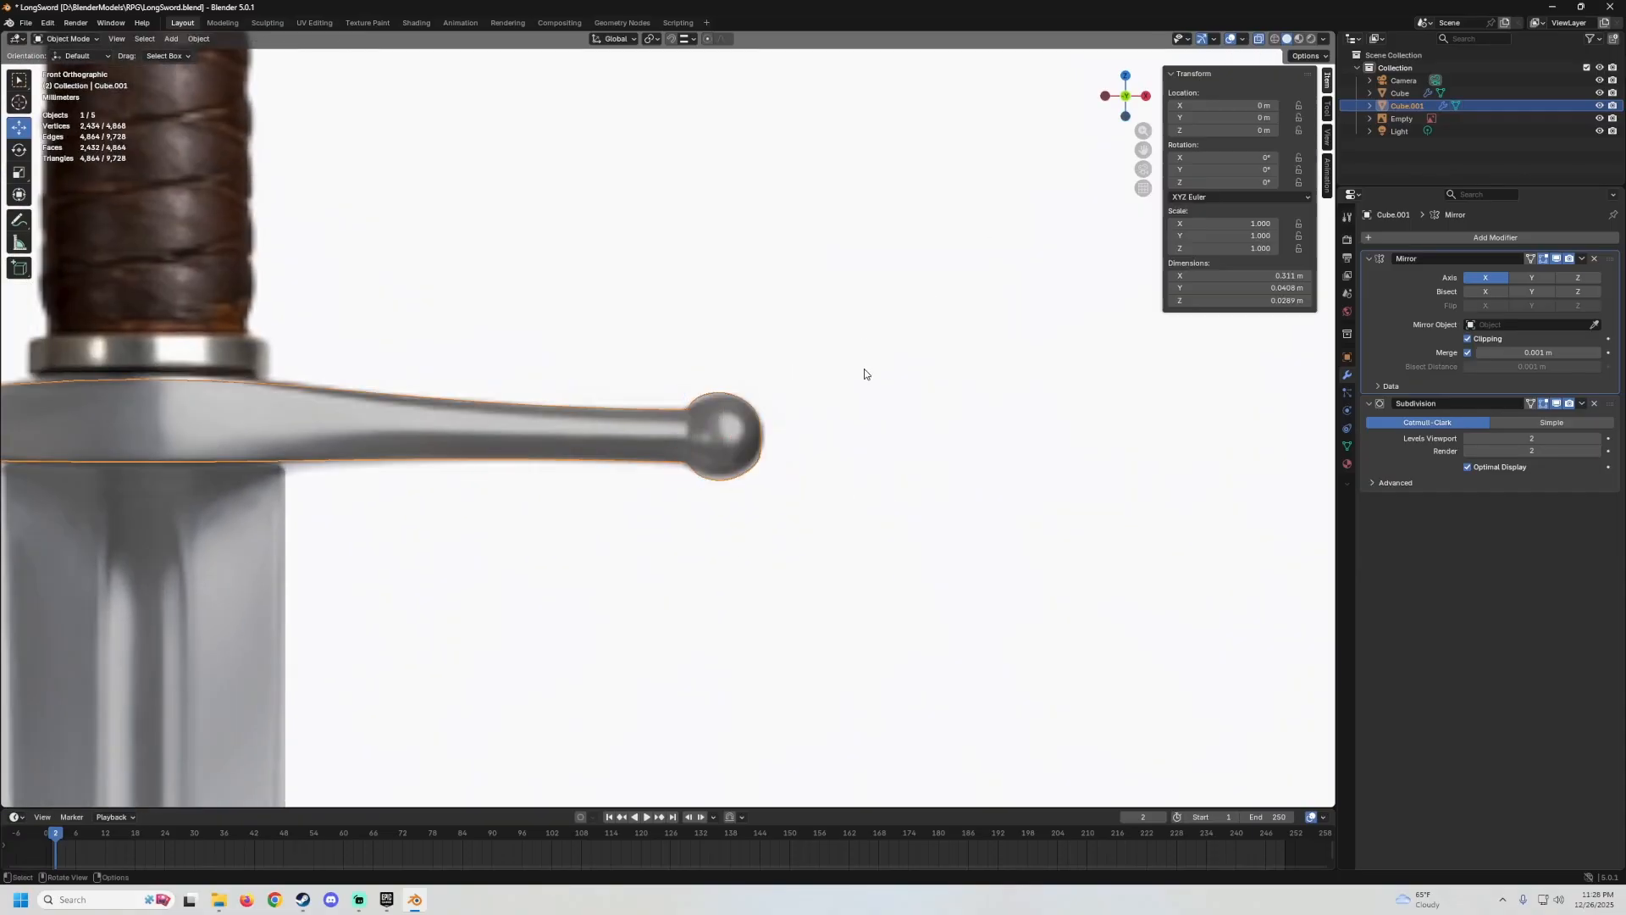
{"action": "scroll", "coordinate": [839, 360], "scroll_direction": "up", "scroll_amount": 6}
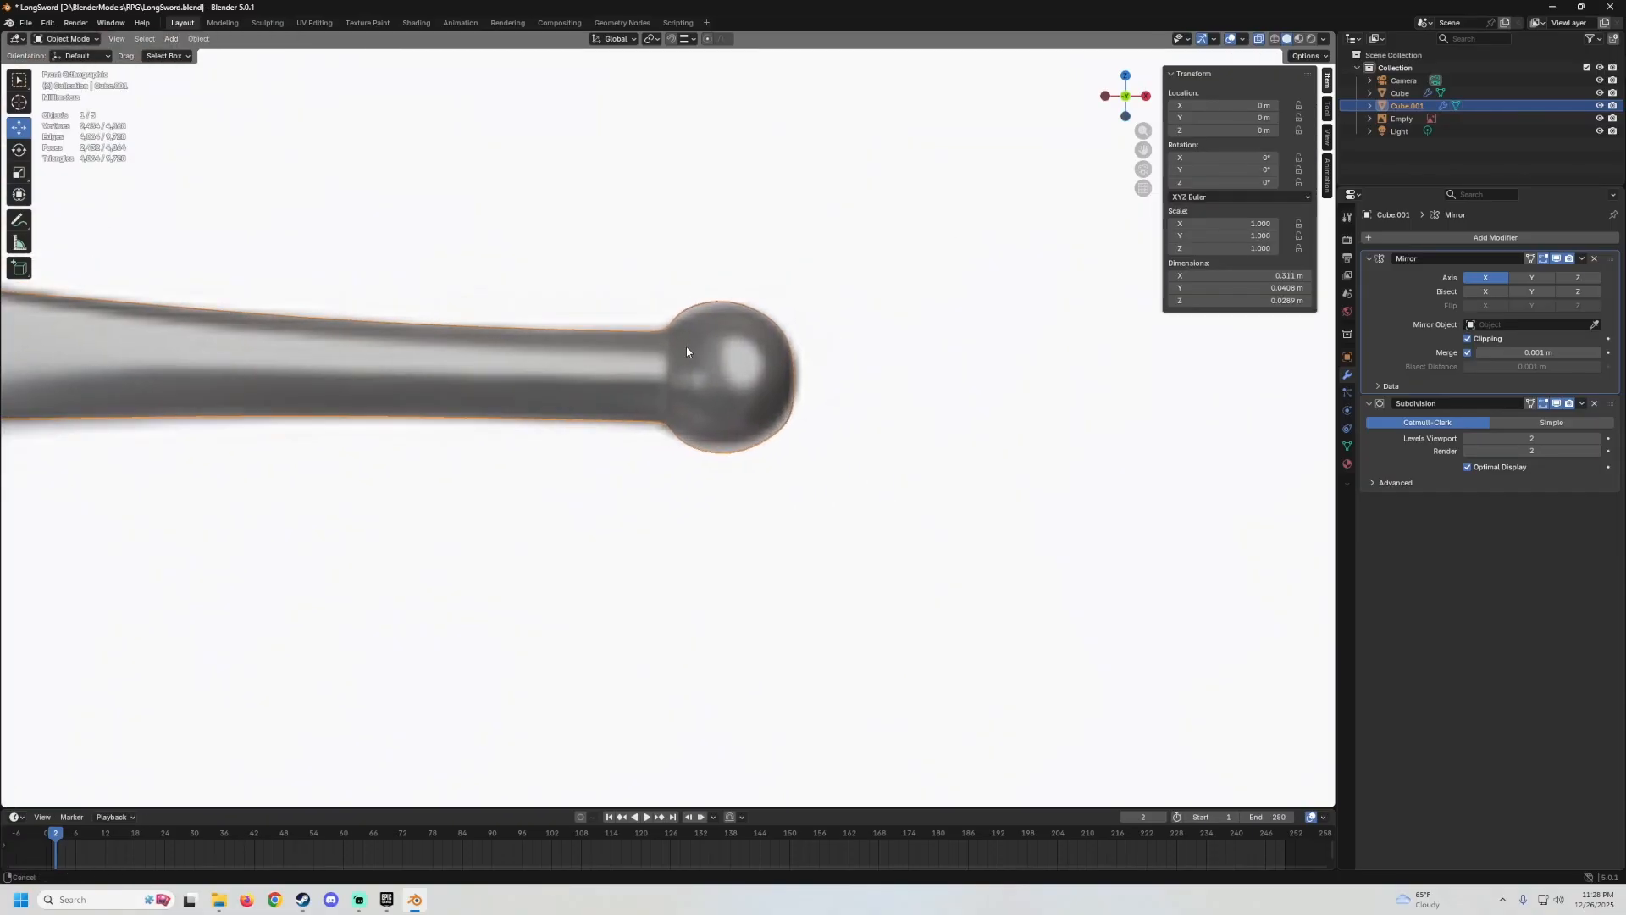
{"action": "scroll", "coordinate": [666, 385], "scroll_direction": "down", "scroll_amount": 5}
{"action": "scroll", "coordinate": [664, 351], "scroll_direction": "up", "scroll_amount": 6}
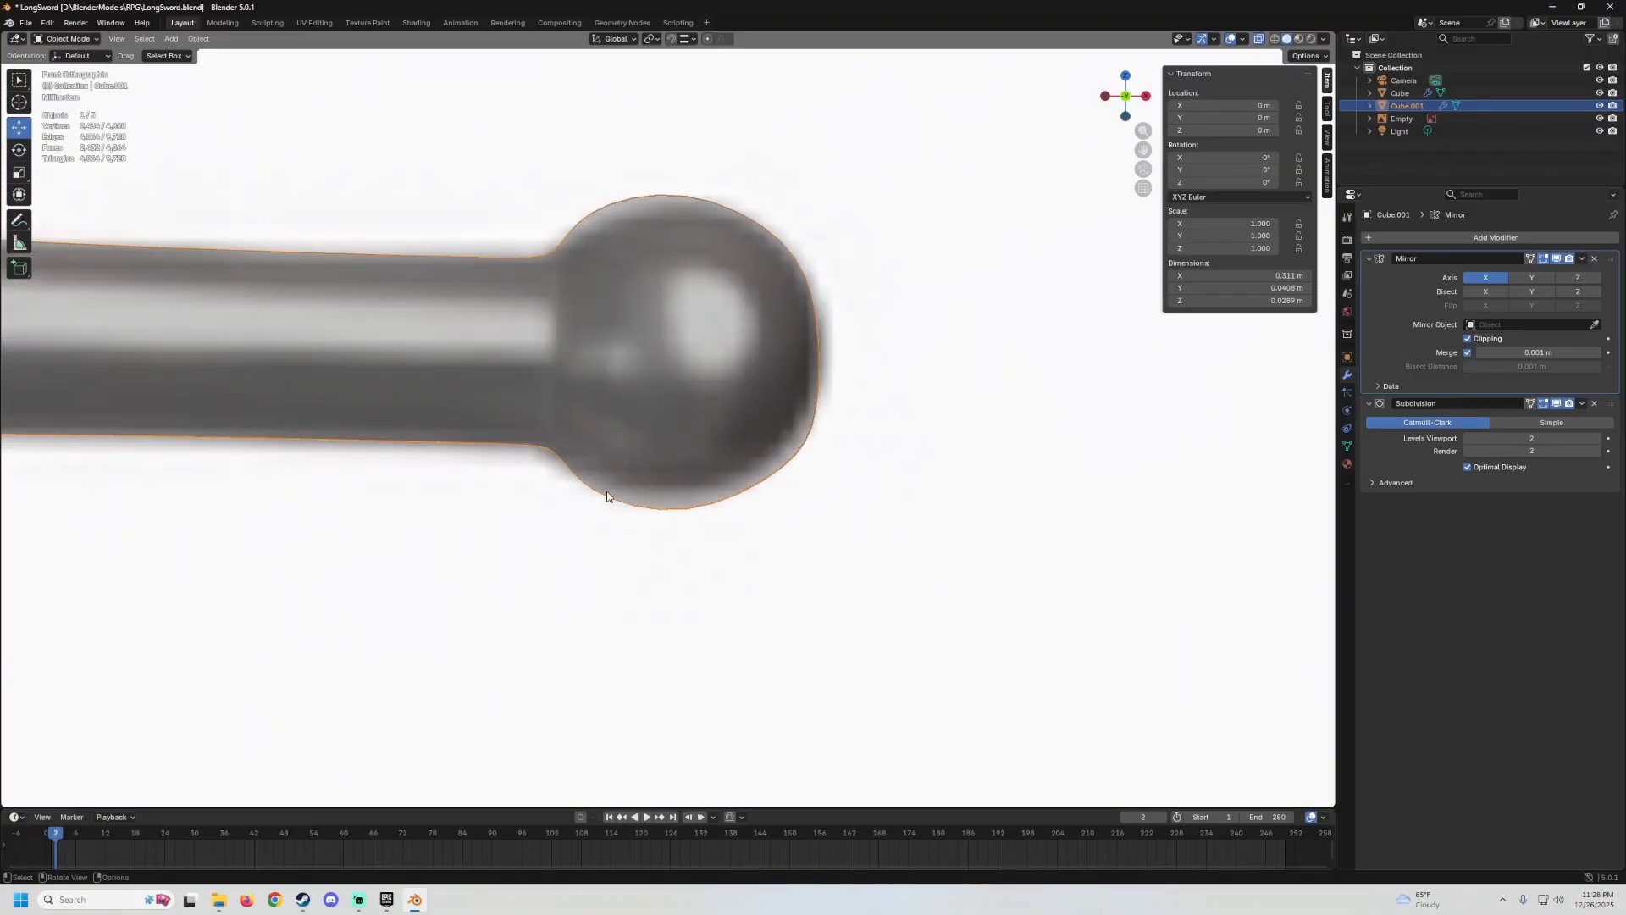
{"action": "scroll", "coordinate": [606, 497], "scroll_direction": "down", "scroll_amount": 10}
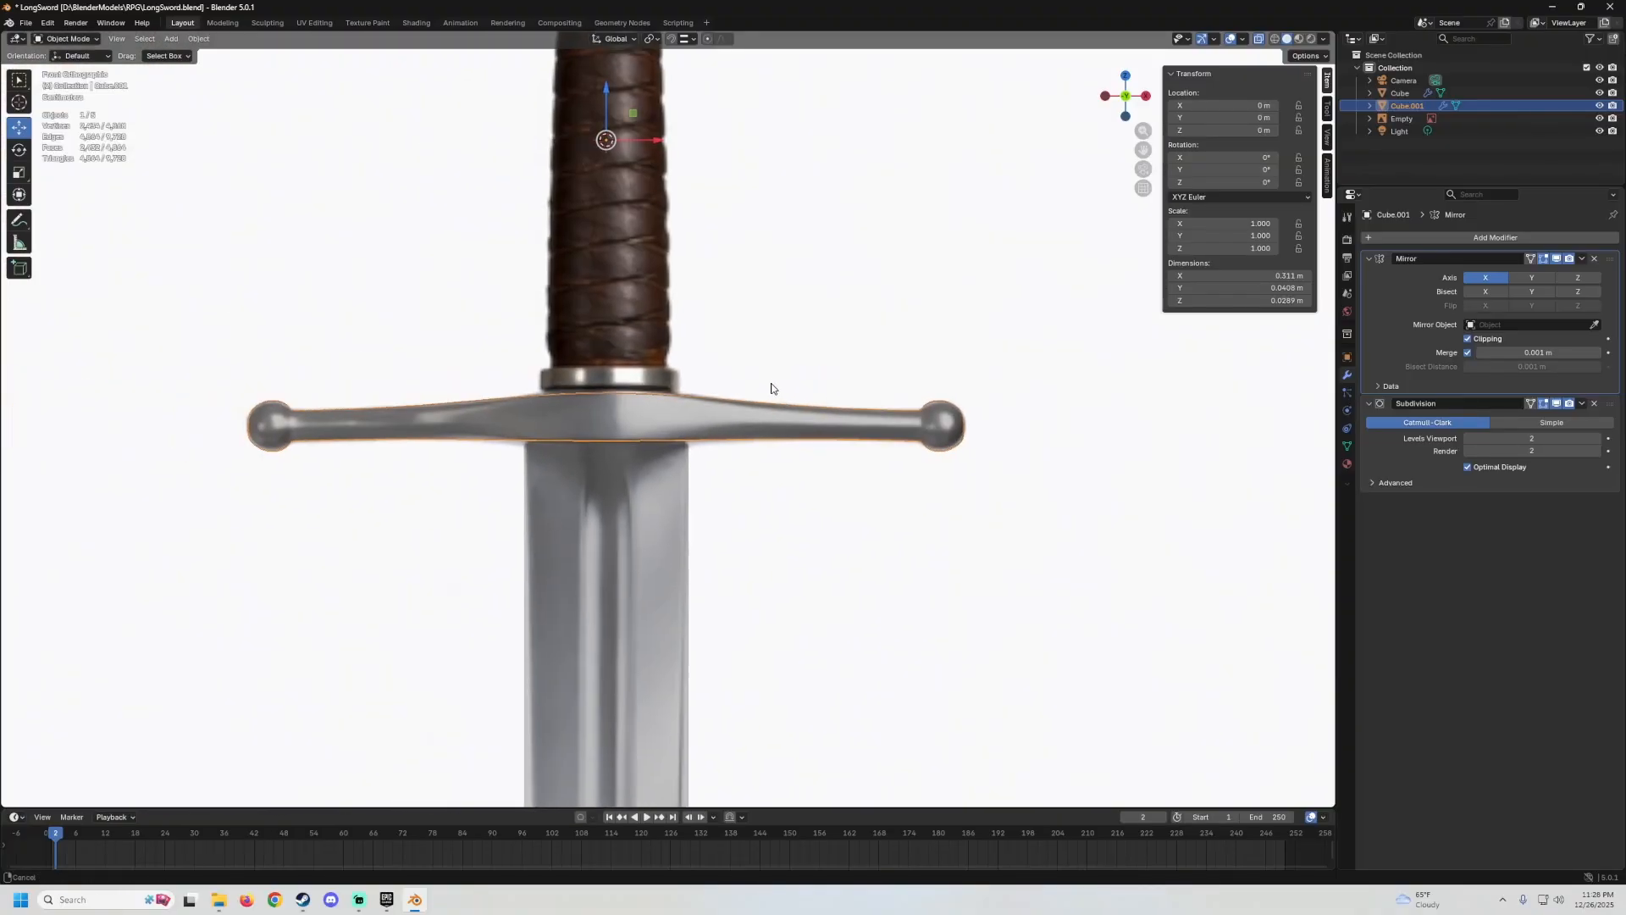
{"action": "scroll", "coordinate": [732, 388], "scroll_direction": "down", "scroll_amount": 1}
{"action": "scroll", "coordinate": [732, 388], "scroll_direction": "up", "scroll_amount": 3}
{"action": "middle_click_drag", "start_coordinate": [846, 381], "coordinate": [581, 362], "text": "shift"}
{"action": "scroll", "coordinate": [581, 362], "scroll_direction": "down", "scroll_amount": 9}
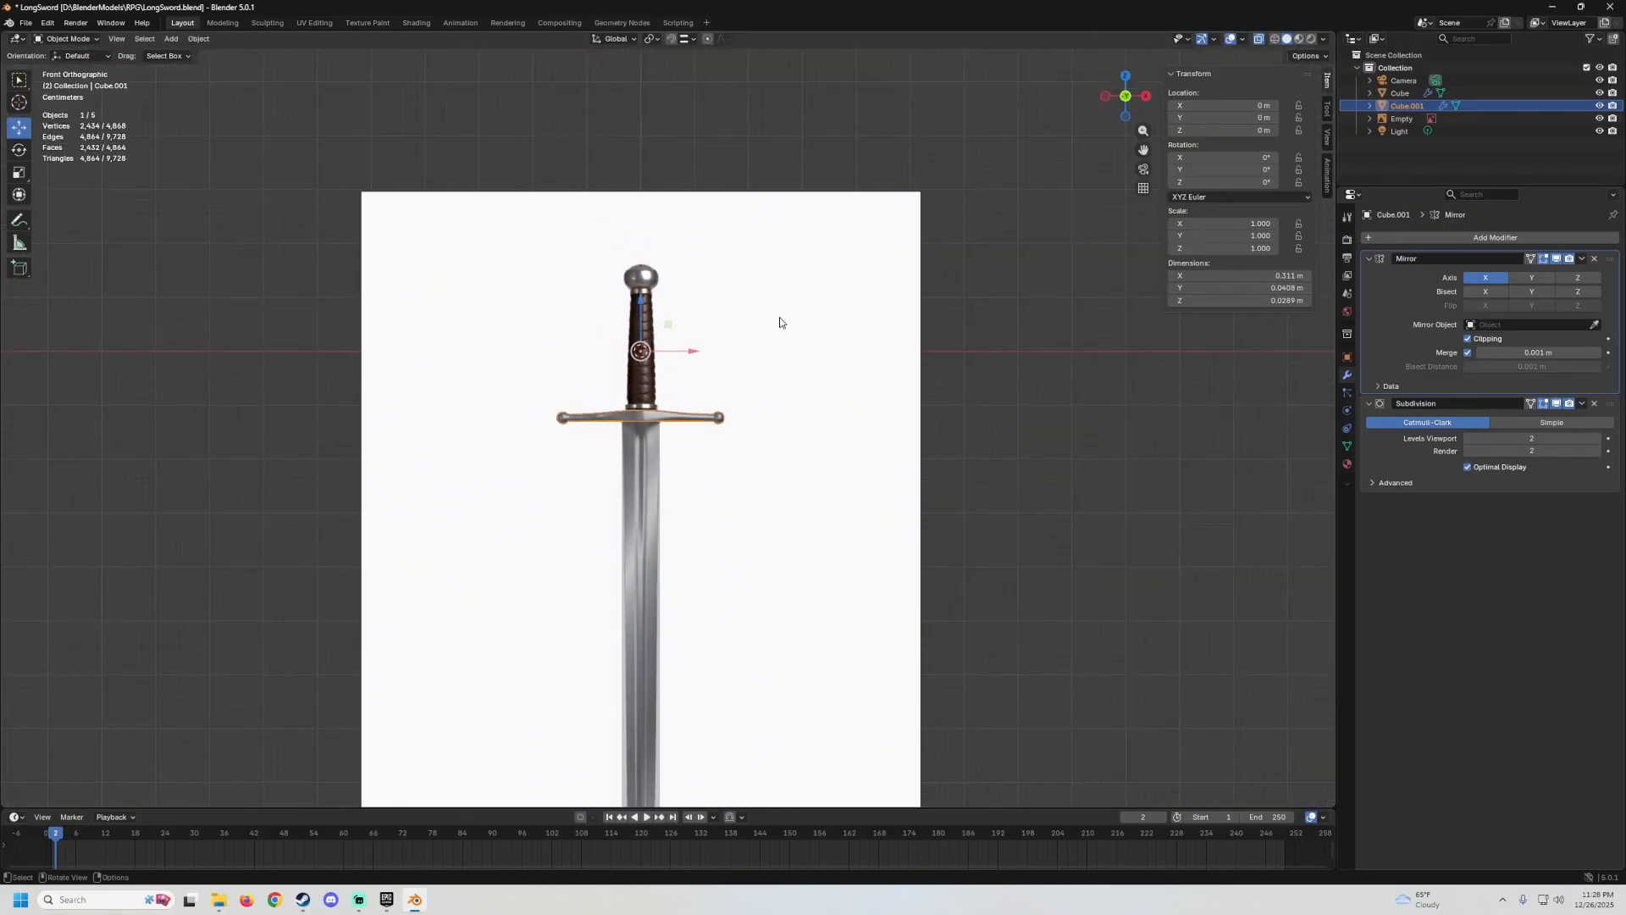
Hide the reference image and turn off X-ray to inspect the blade and crossguard as solid shapes.
{"action": "left_click", "coordinate": [780, 322]}
{"action": "key", "text": "h"}
{"action": "middle_click_drag", "start_coordinate": [762, 385], "coordinate": [690, 419]}
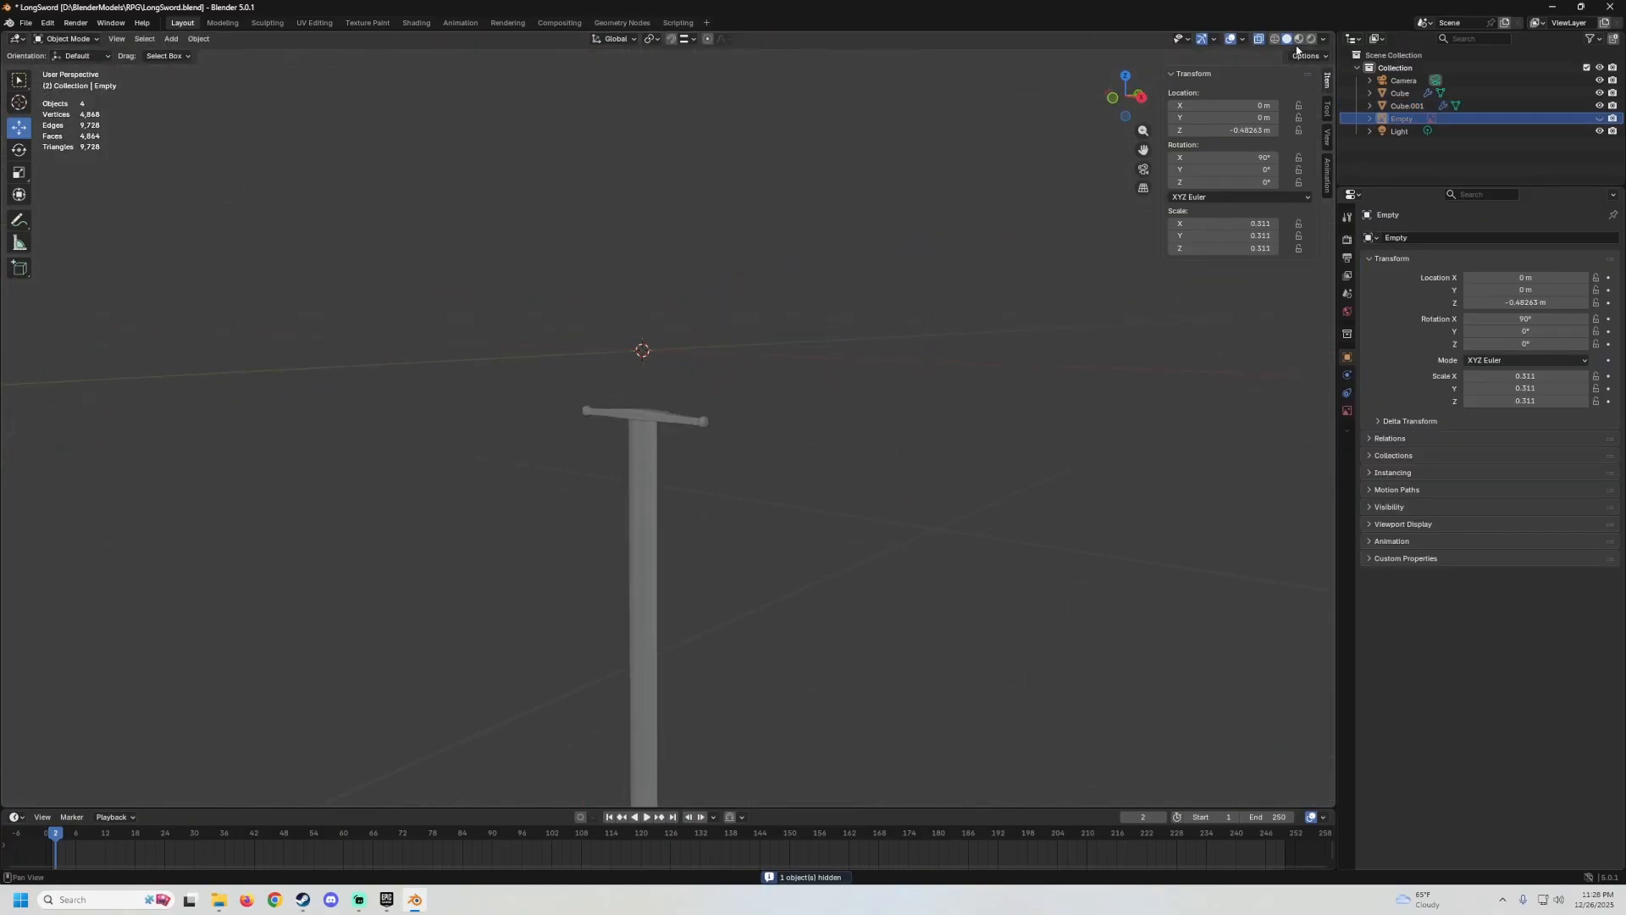
{"action": "left_click", "coordinate": [1260, 39]}
{"action": "middle_click_drag", "start_coordinate": [1042, 257], "coordinate": [761, 315]}
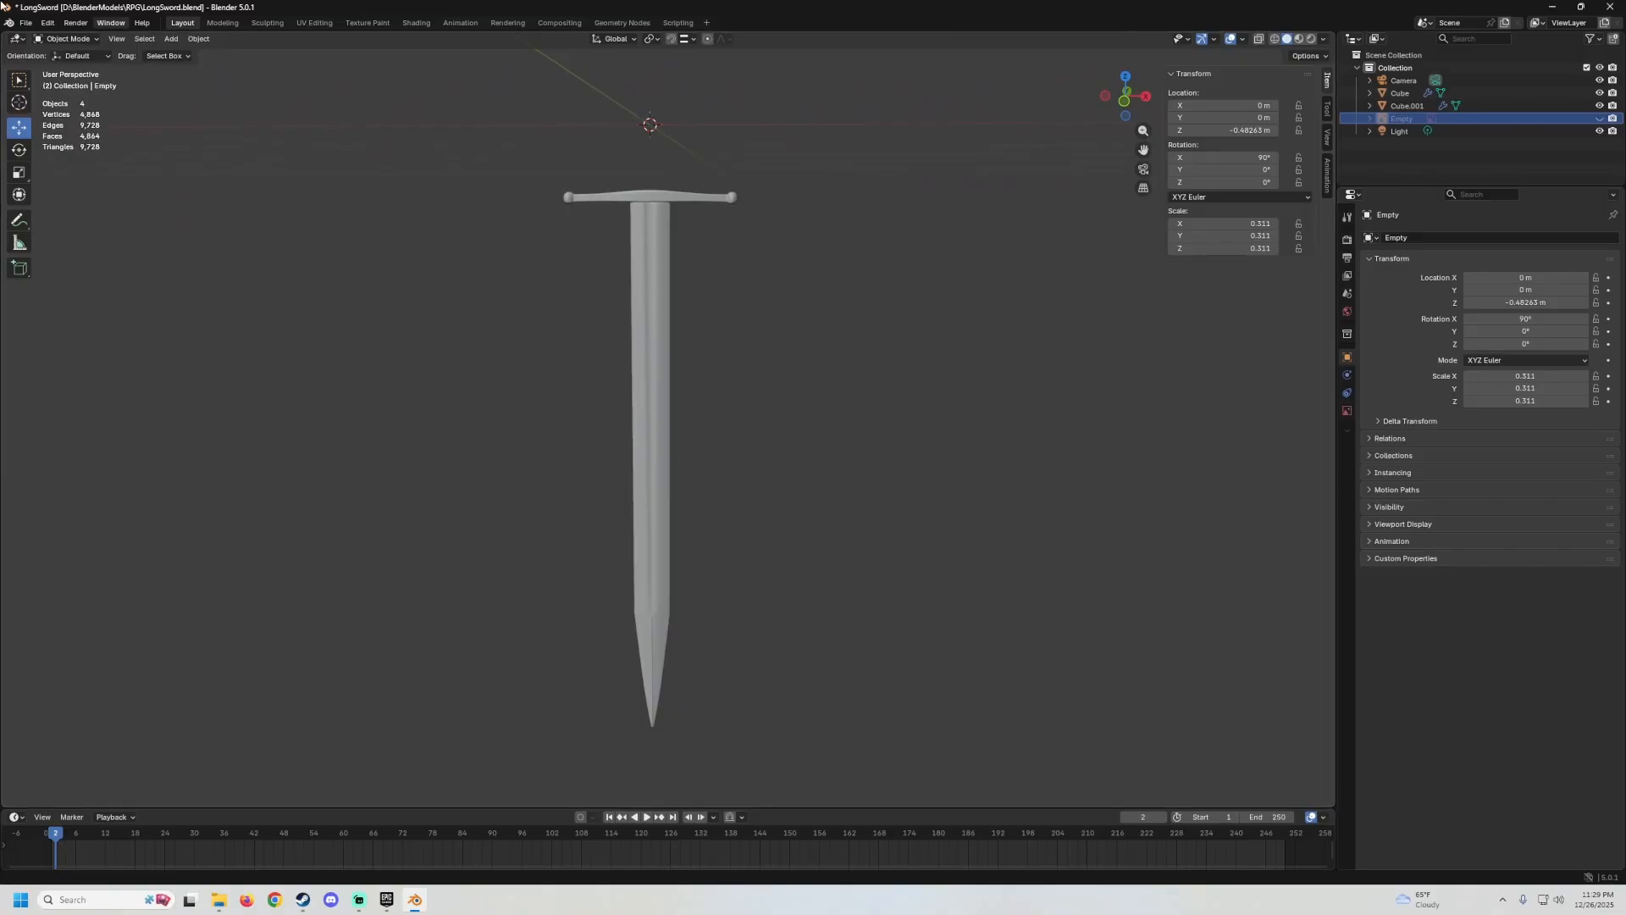
Save the LongSword.blend file.
{"action": "left_click", "coordinate": [27, 23]}
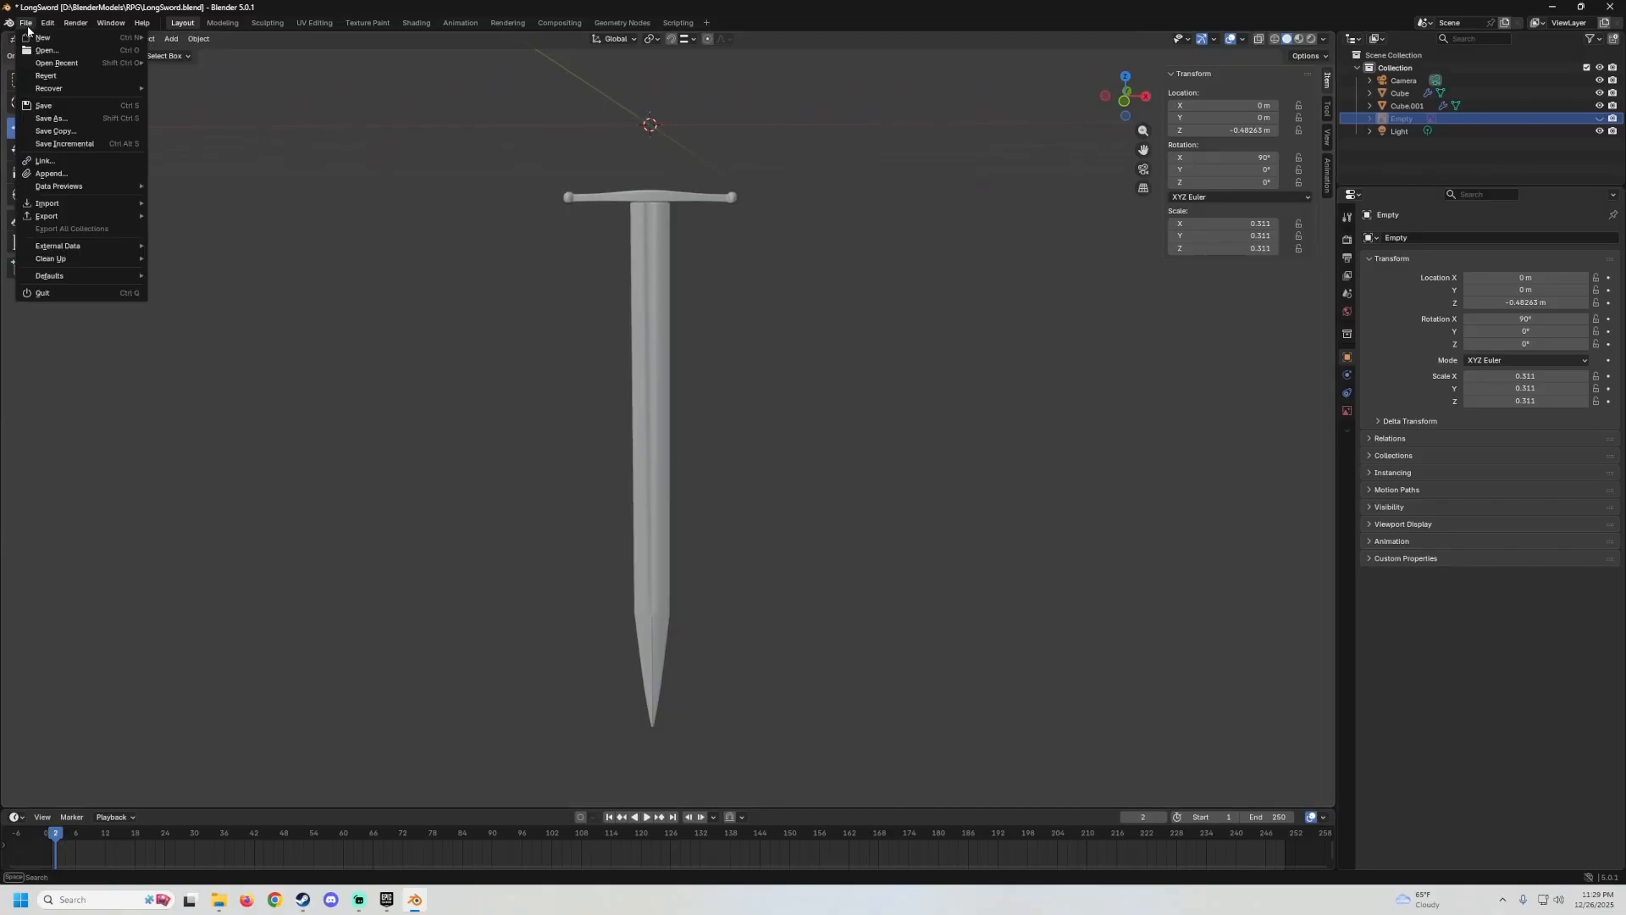
{"action": "left_click", "coordinate": [46, 108]}
{"action": "middle_click_drag", "start_coordinate": [611, 242], "coordinate": [626, 304]}
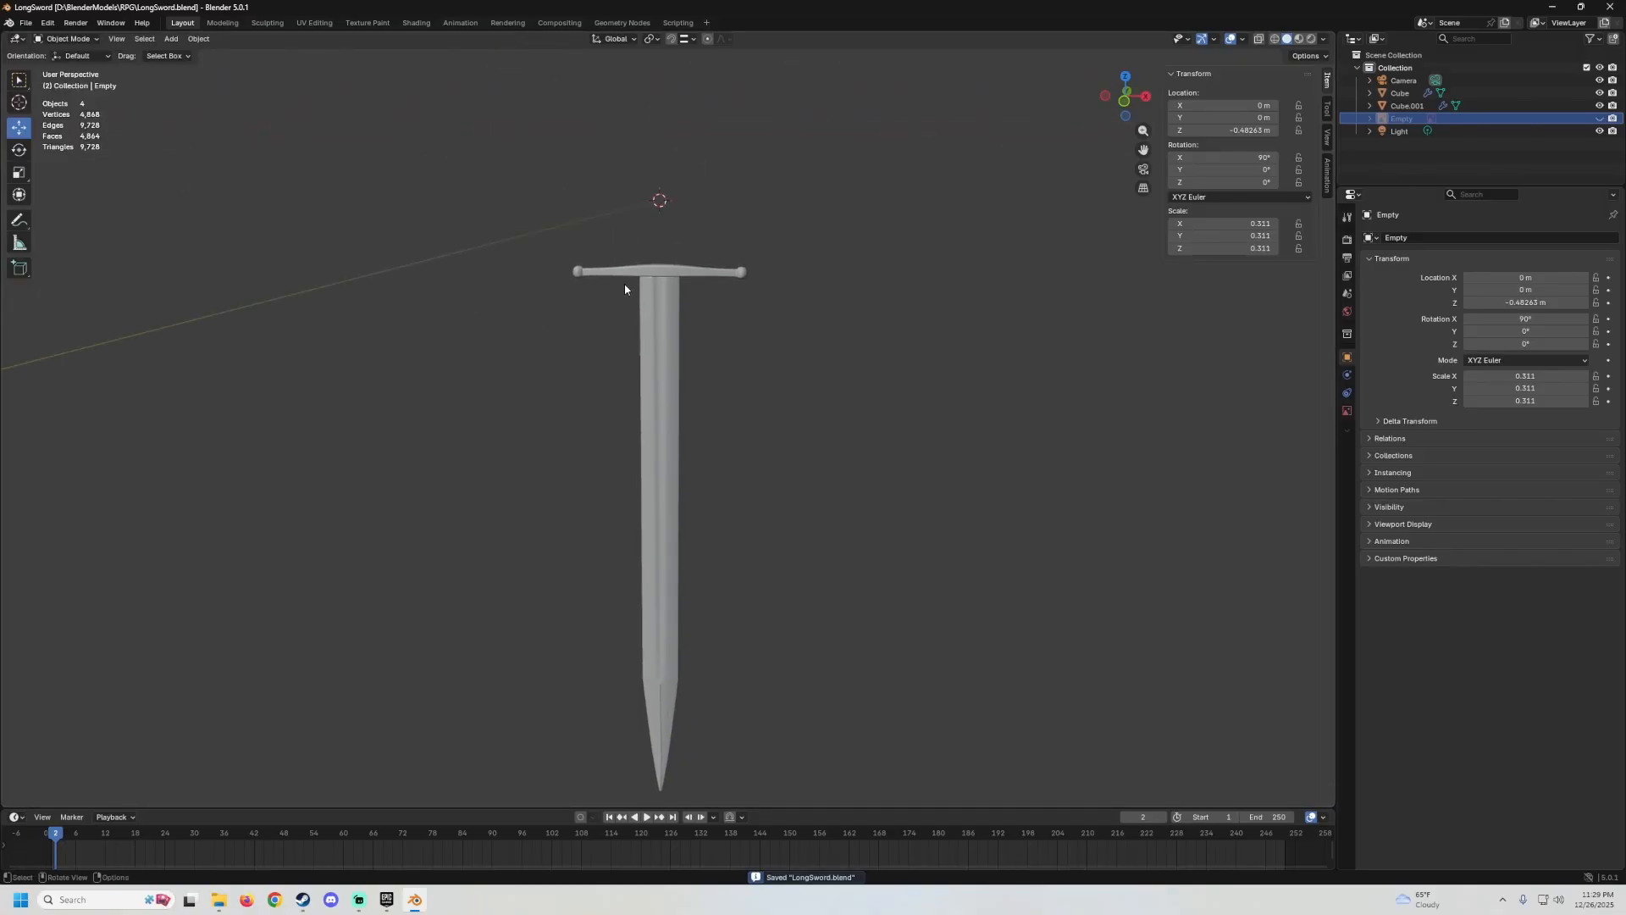
Unhide the reference image behind the sword and check the grip area above the crossguard.
{"action": "key", "text": "alt+h"}
{"action": "scroll", "coordinate": [703, 288], "scroll_direction": "up", "scroll_amount": 5}
{"action": "scroll", "coordinate": [674, 343], "scroll_direction": "up", "scroll_amount": 5}
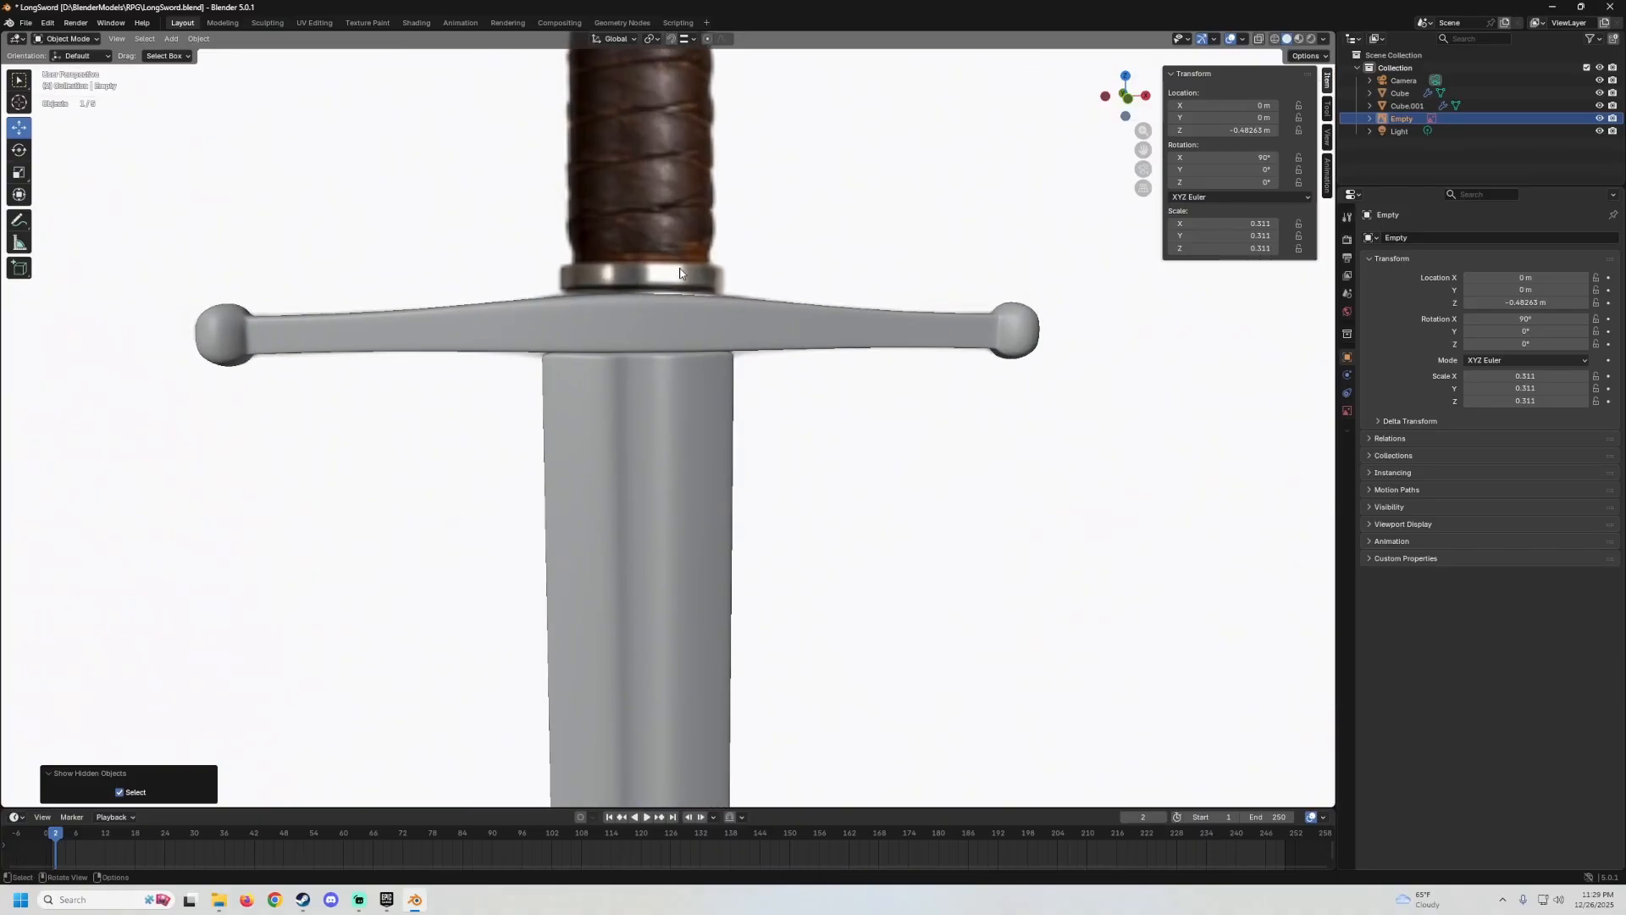
{"action": "scroll", "coordinate": [710, 395], "scroll_direction": "down", "scroll_amount": 6}
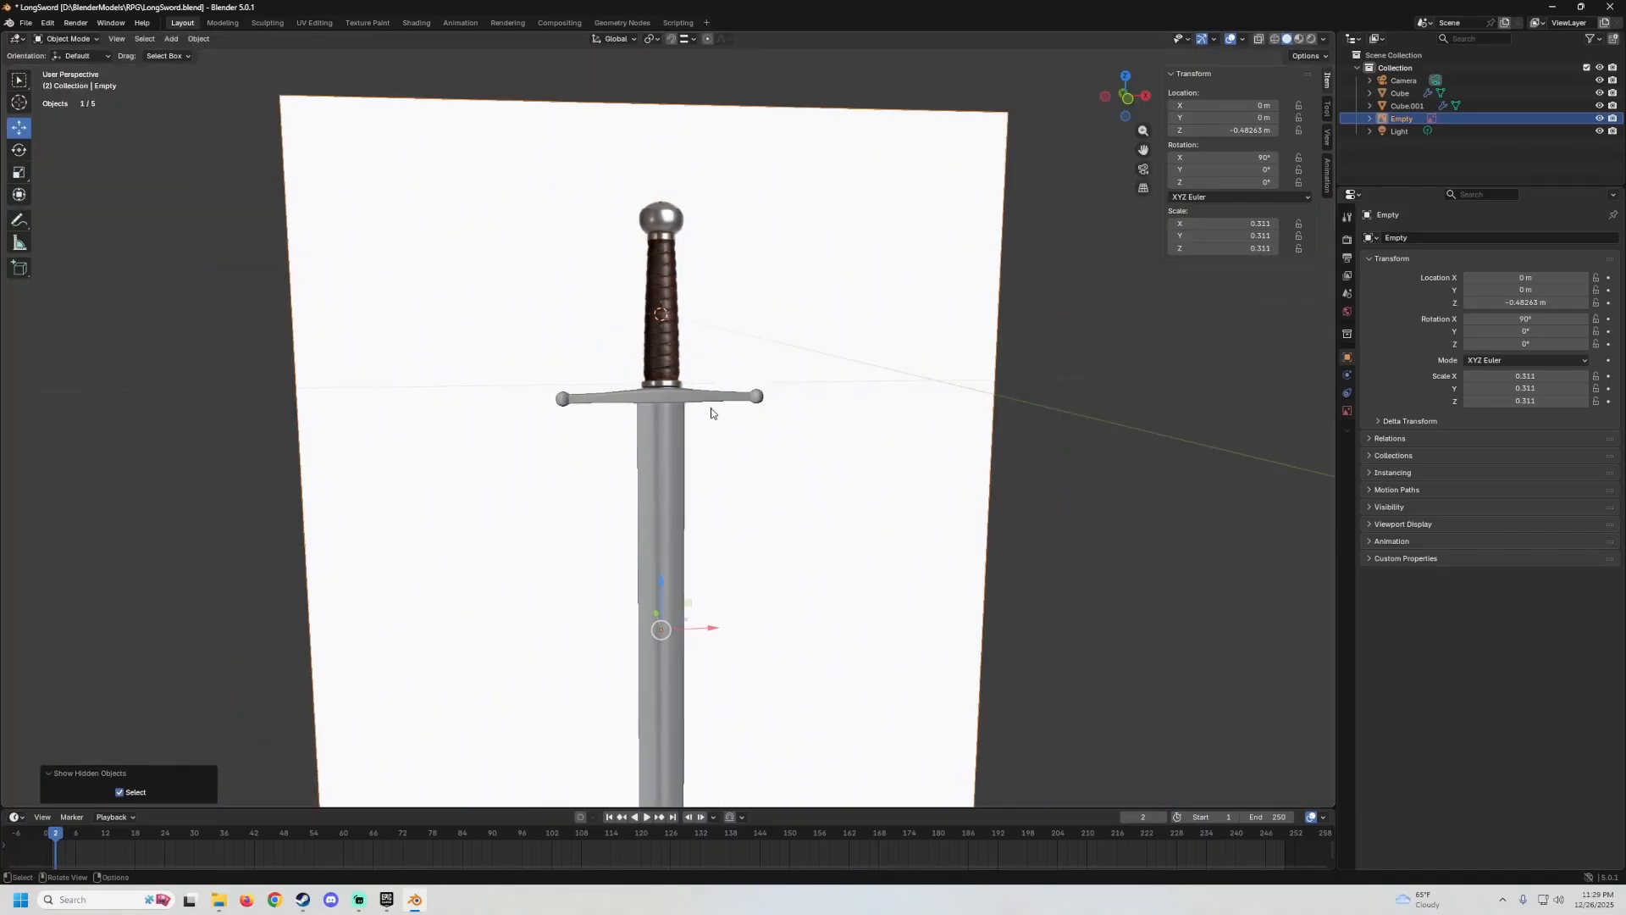
Add a 32-vertex mesh cylinder at the world origin and scale it uniformly to about 0.054 over the grip.
{"action": "middle_click_drag", "start_coordinate": [711, 413], "coordinate": [677, 327], "text": "shift"}
{"action": "left_click", "coordinate": [170, 40]}
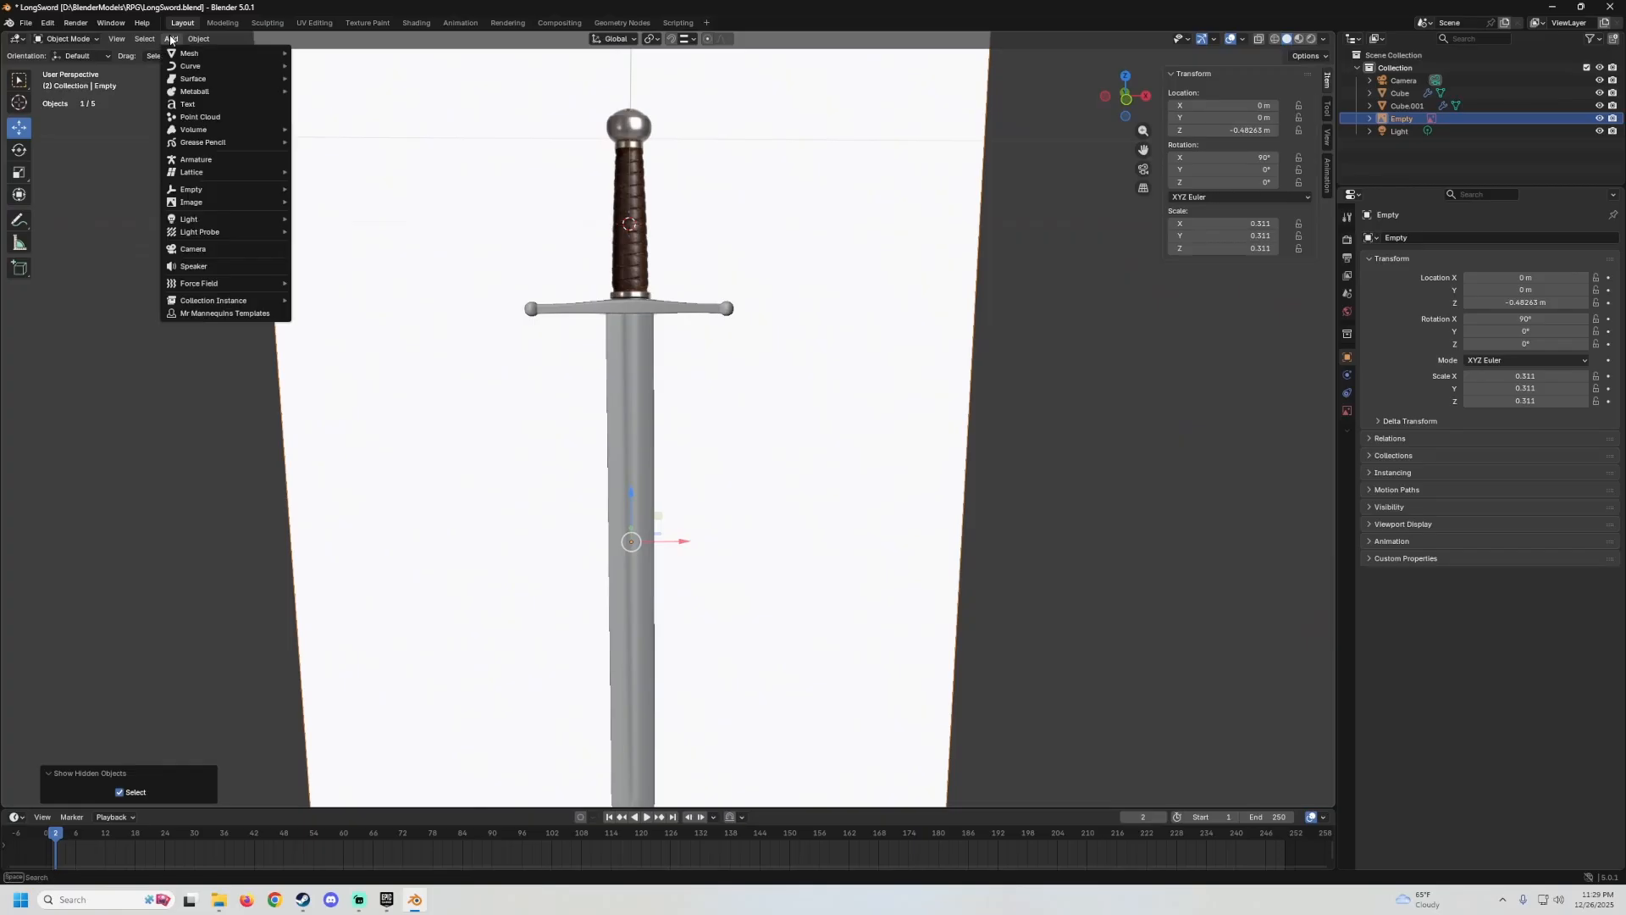
{"action": "mouse_move", "coordinate": [190, 54]}
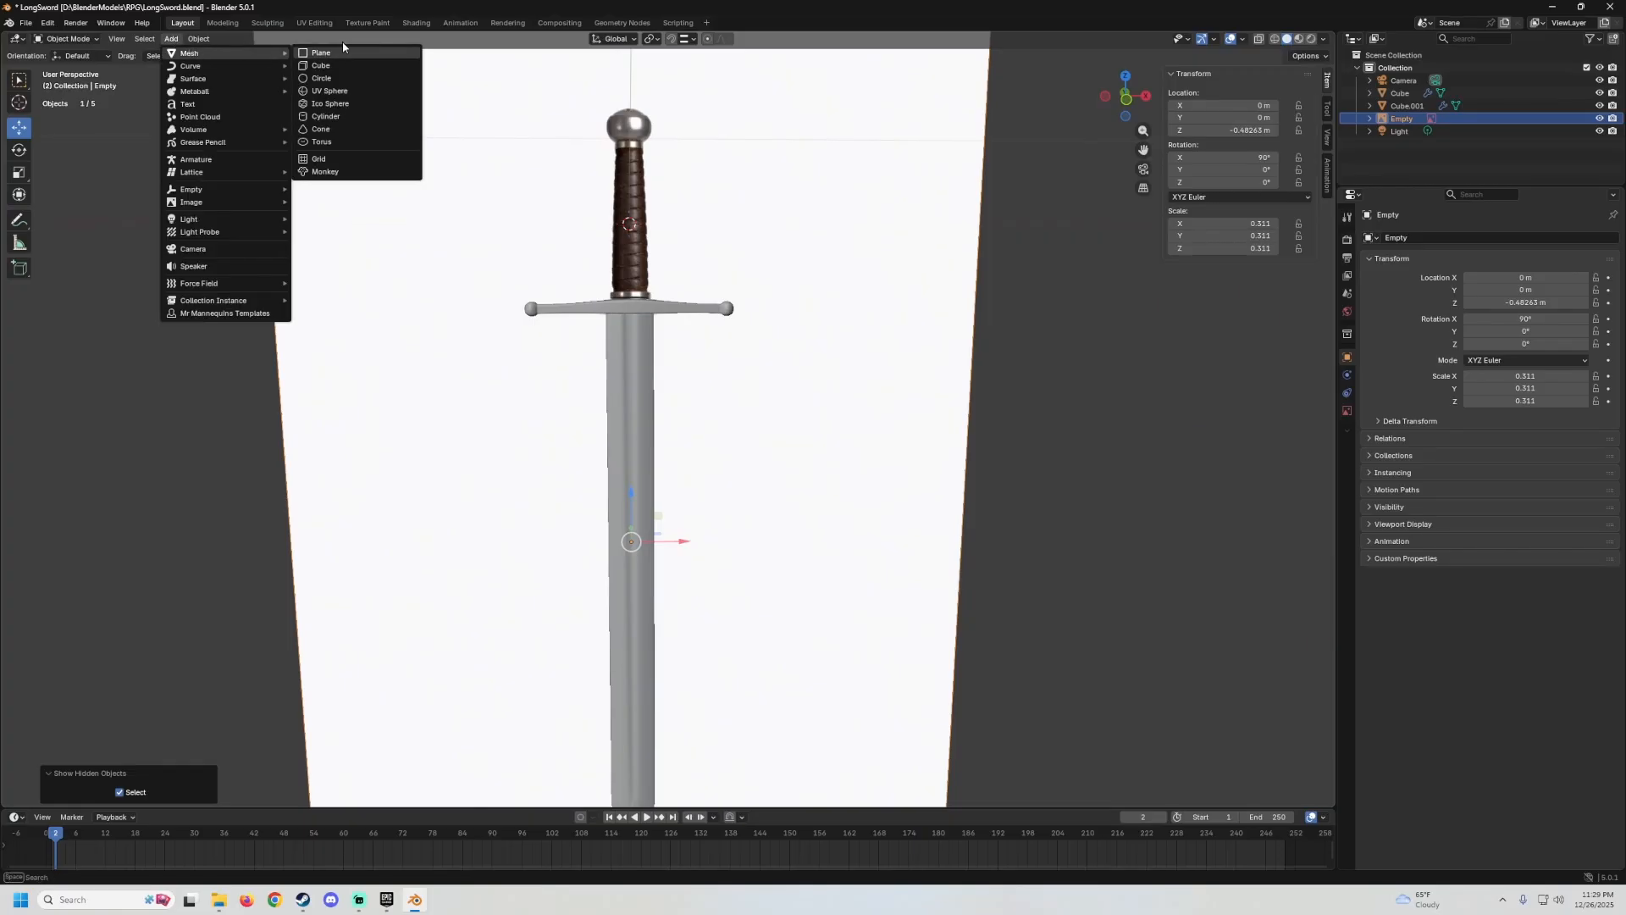
{"action": "left_click", "coordinate": [325, 116]}
{"action": "key", "text": "KP_Decimal"}
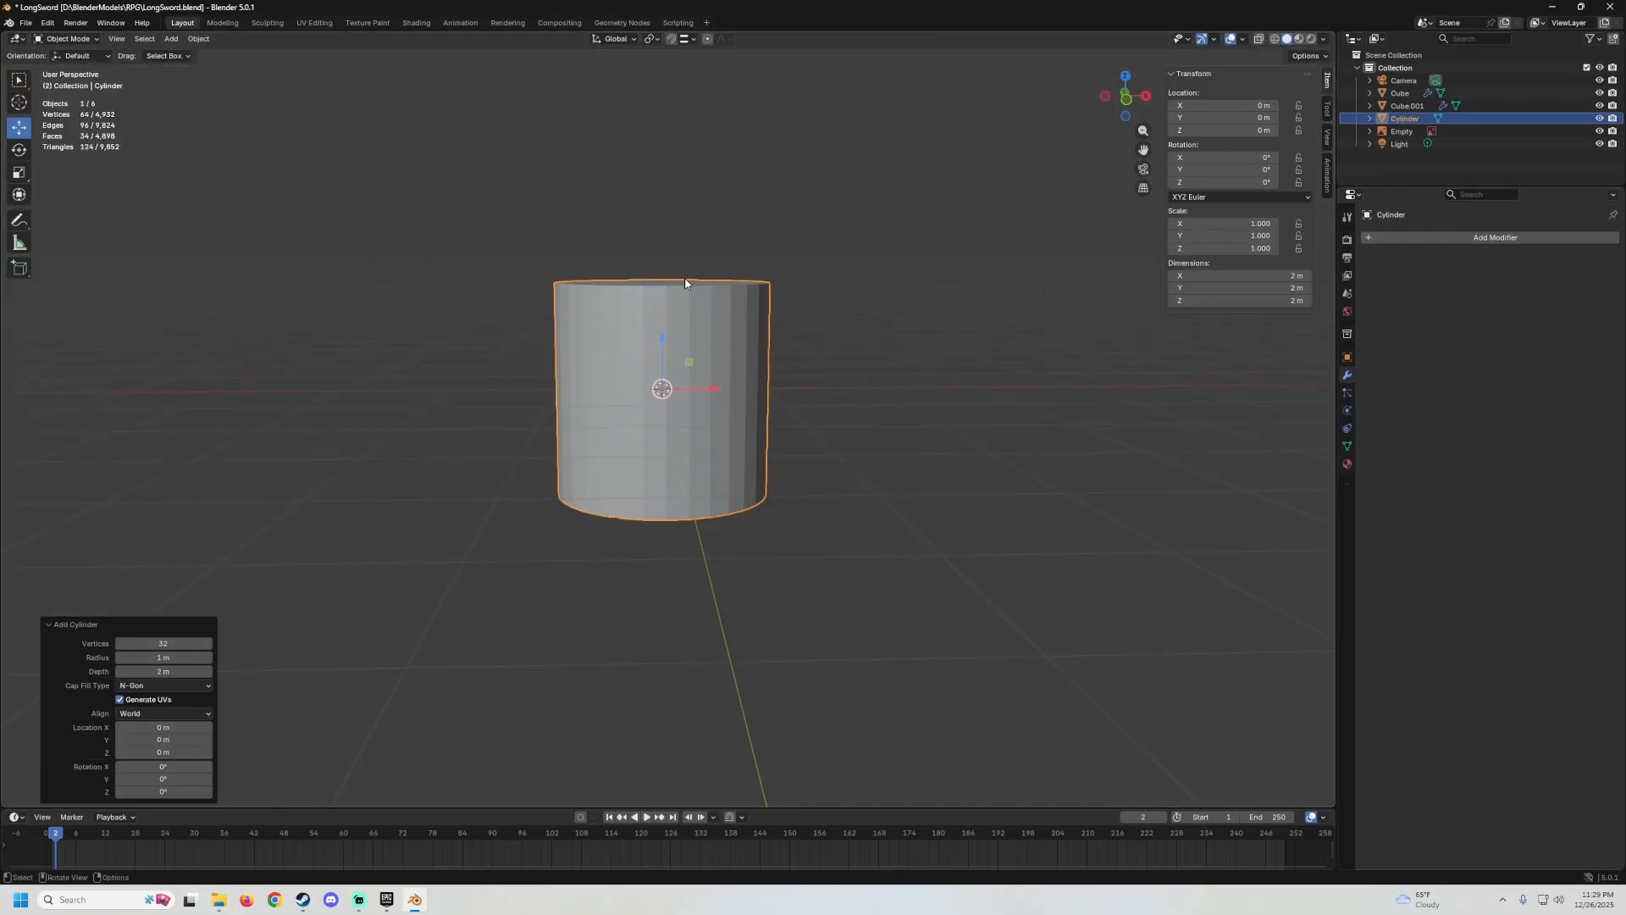
{"action": "scroll", "coordinate": [703, 309], "scroll_direction": "up", "scroll_amount": 3}
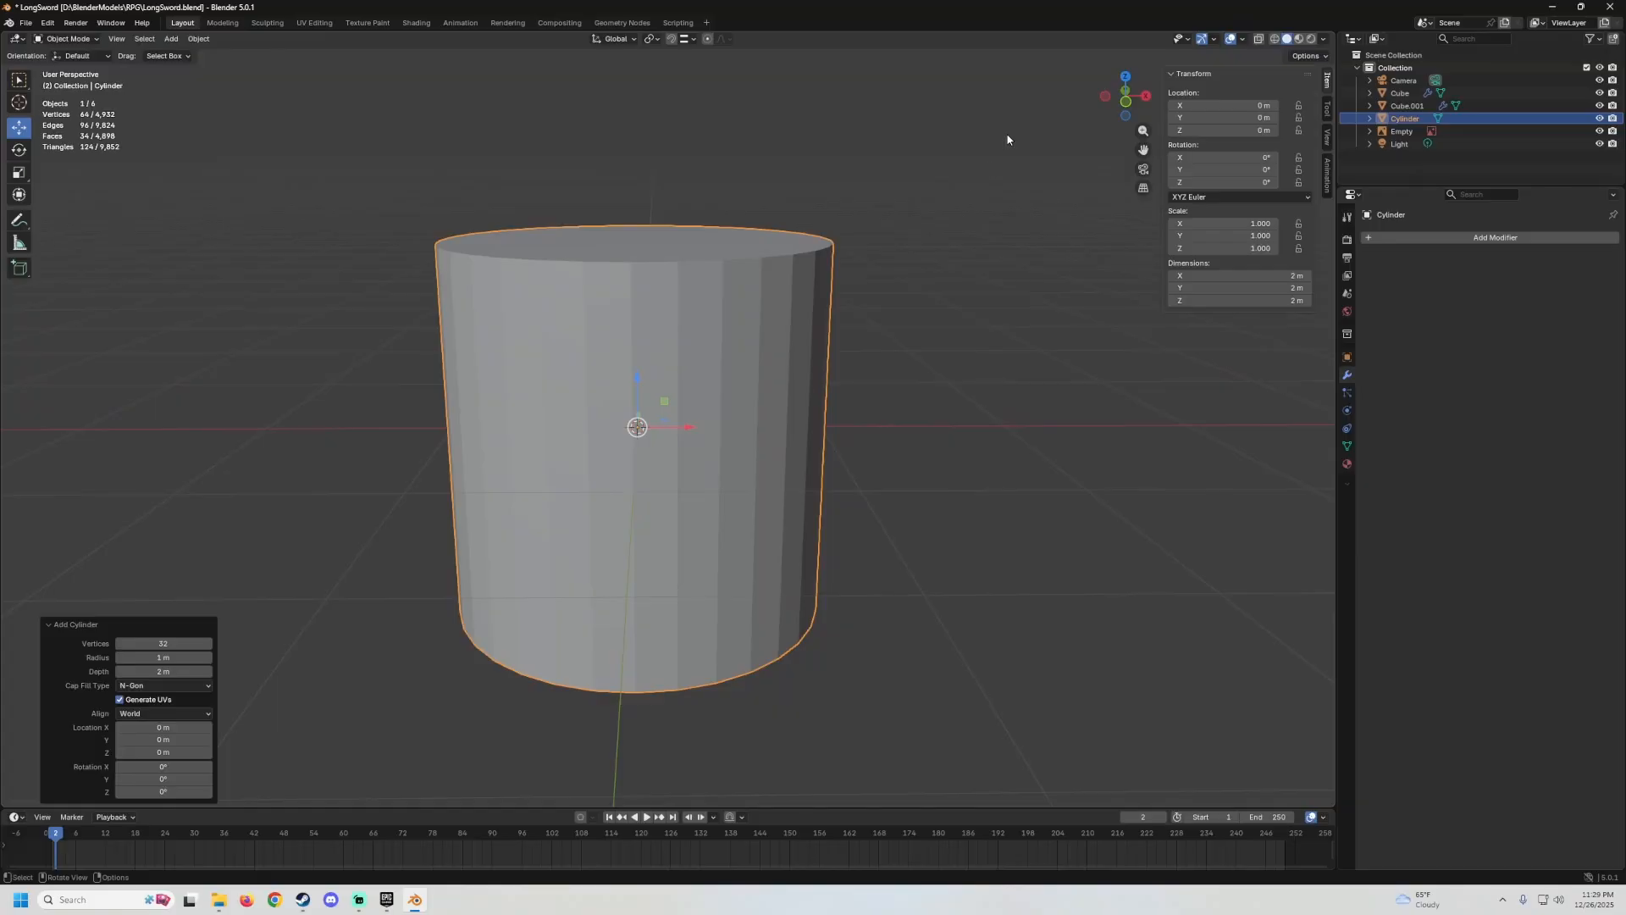
{"action": "key", "text": "s"}
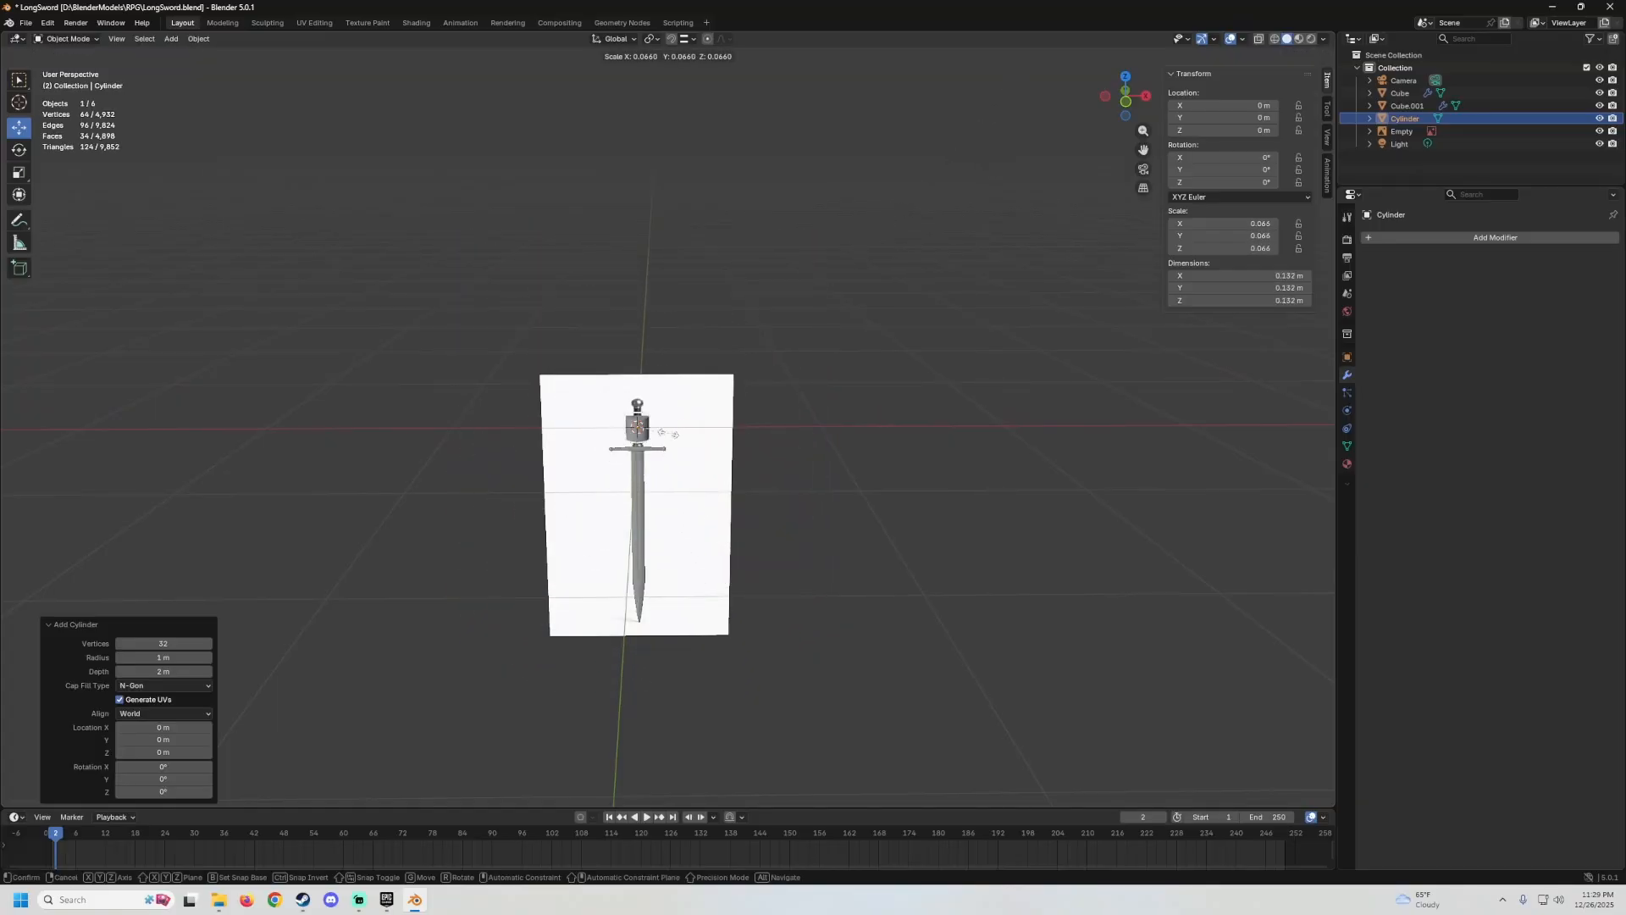
{"action": "left_click", "coordinate": [664, 440]}
{"action": "scroll", "coordinate": [663, 440], "scroll_direction": "up", "scroll_amount": 10}
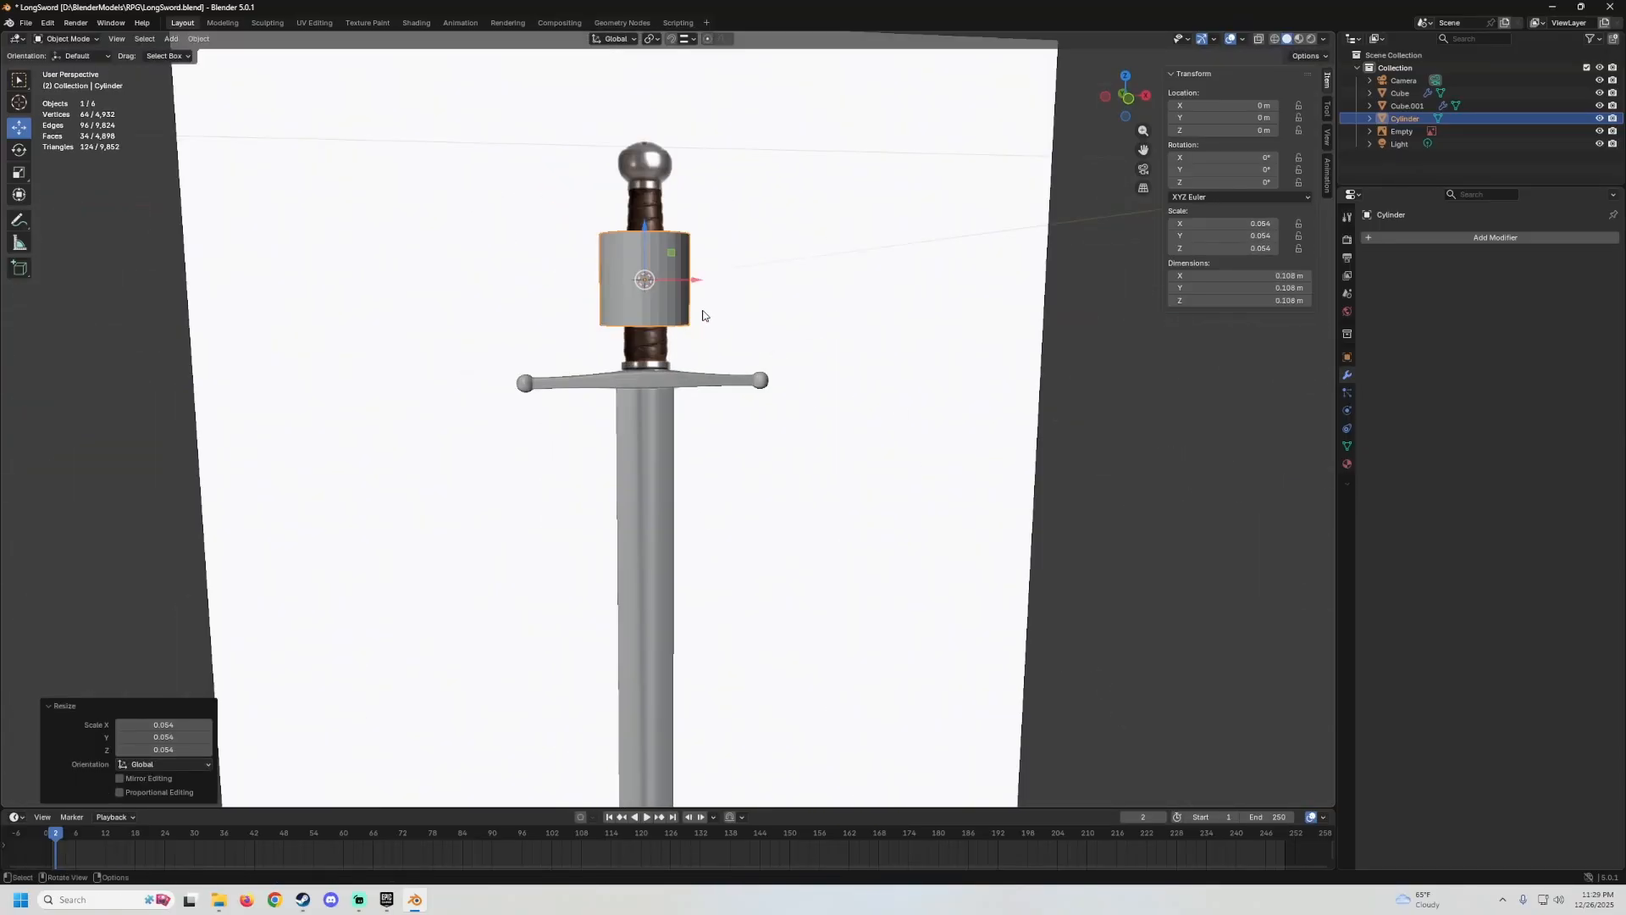
Scale the cylinder uniformly down to 0.030 and lower it to about Z -0.107 m, over the middle of the crossguard.
{"action": "scroll", "coordinate": [686, 312], "scroll_direction": "up", "scroll_amount": 3}
{"action": "key", "text": "s"}
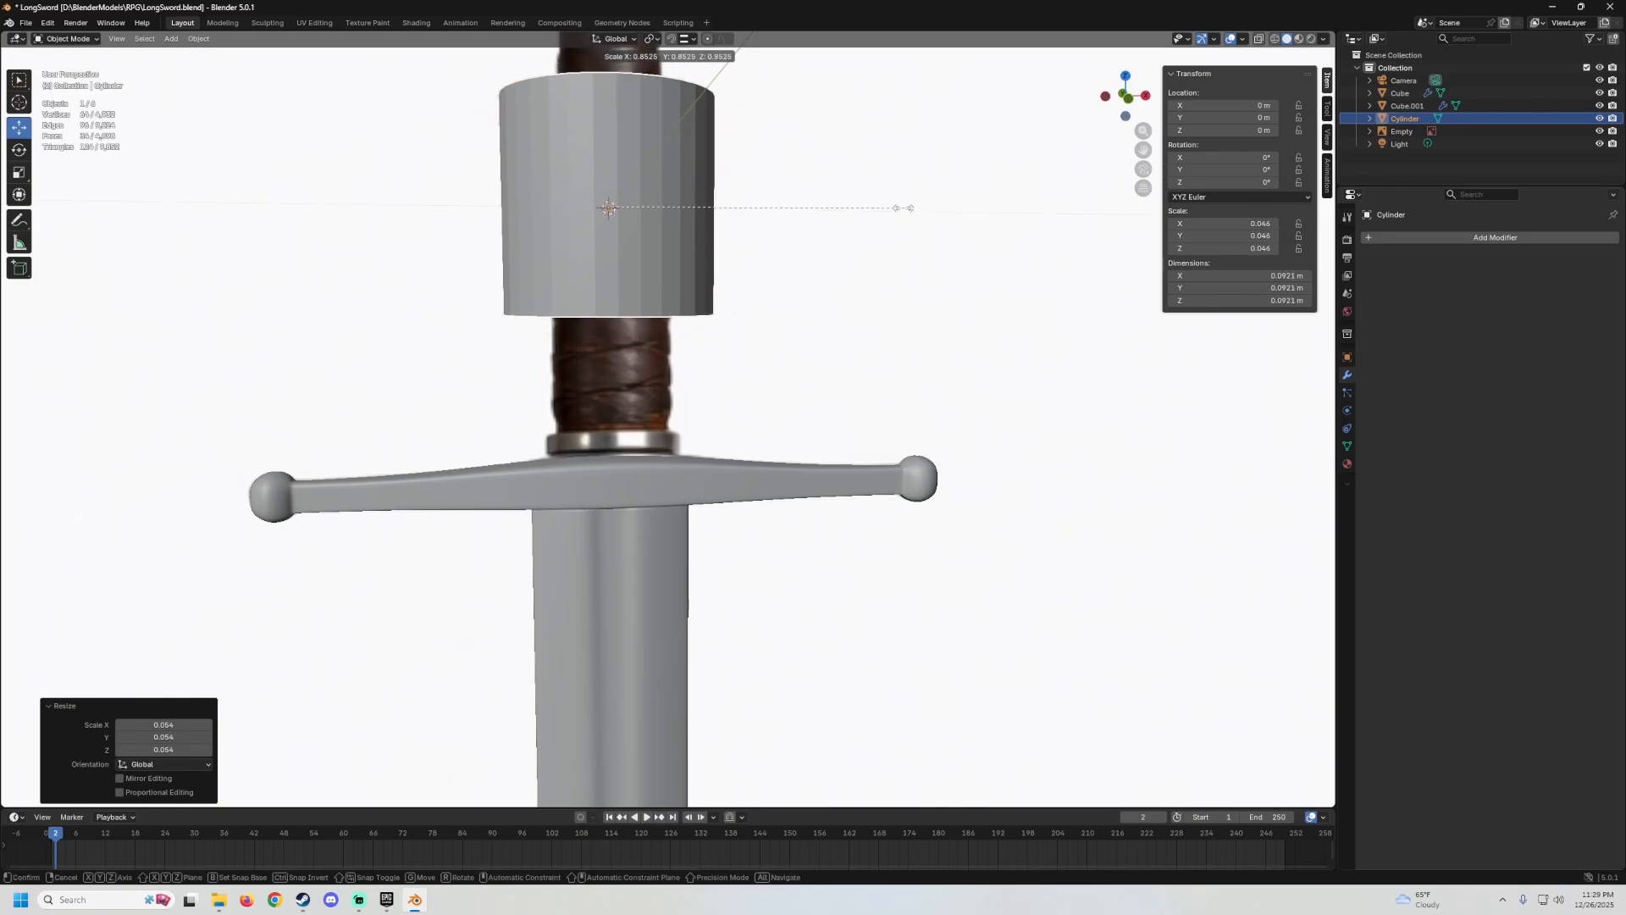
{"action": "left_click", "coordinate": [806, 208]}
{"action": "left_click_drag", "start_coordinate": [604, 181], "coordinate": [611, 402]}
{"action": "middle_click_drag", "start_coordinate": [662, 396], "coordinate": [675, 312], "text": "shift"}
{"action": "scroll", "coordinate": [699, 292], "scroll_direction": "up", "scroll_amount": 5}
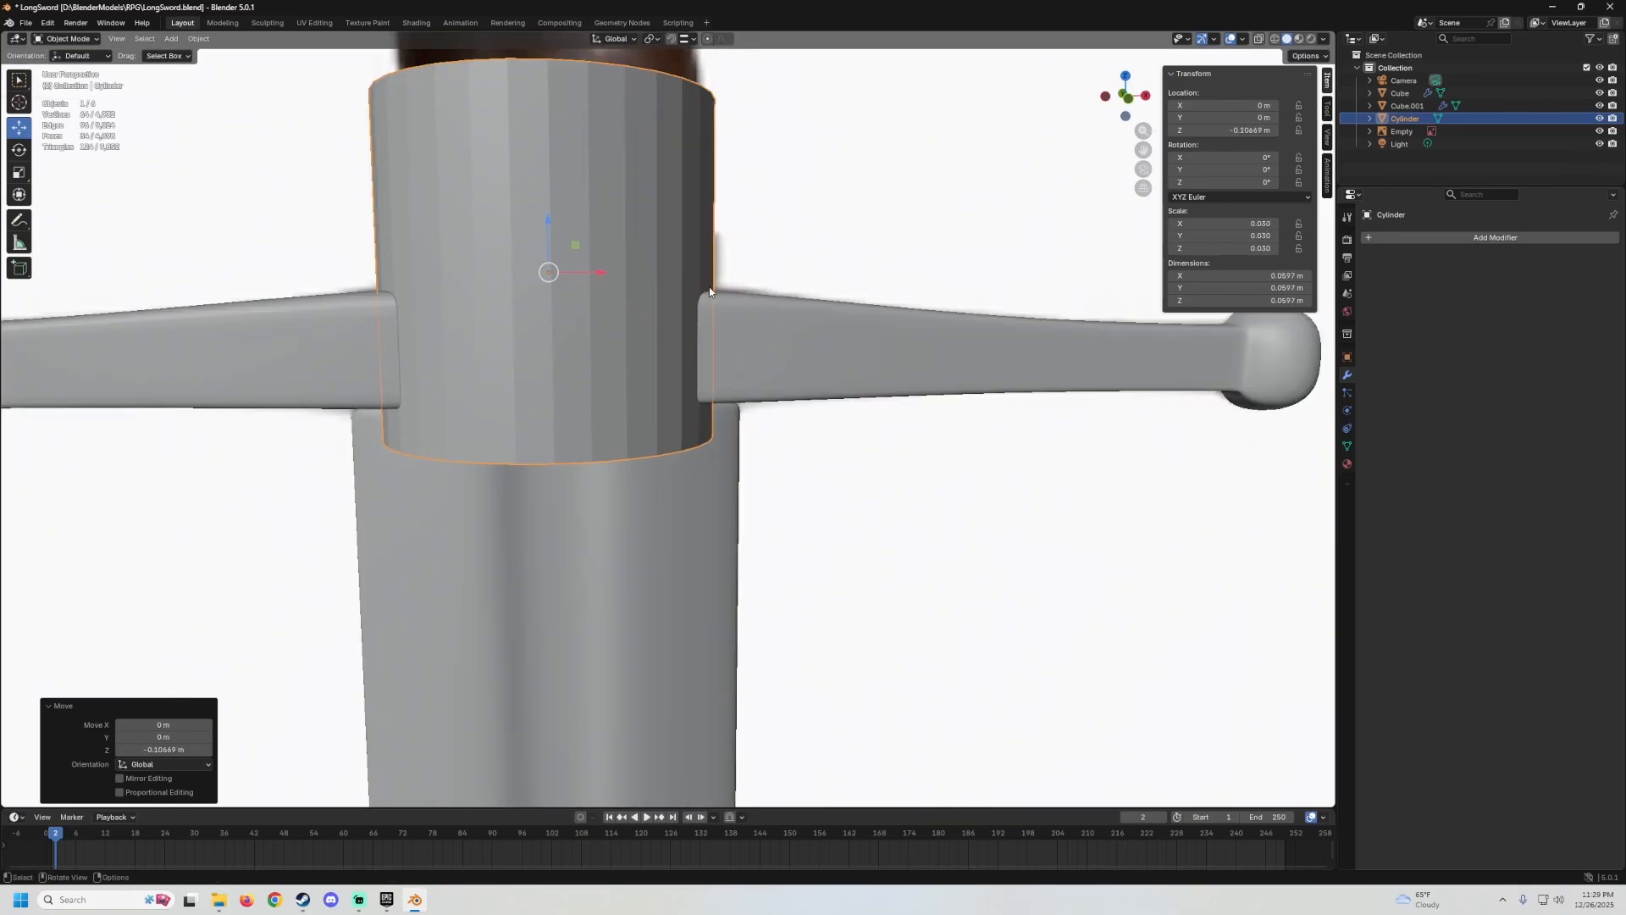
Apply all transforms to the cylinder.
{"action": "middle_click_drag", "start_coordinate": [725, 263], "coordinate": [801, 287]}
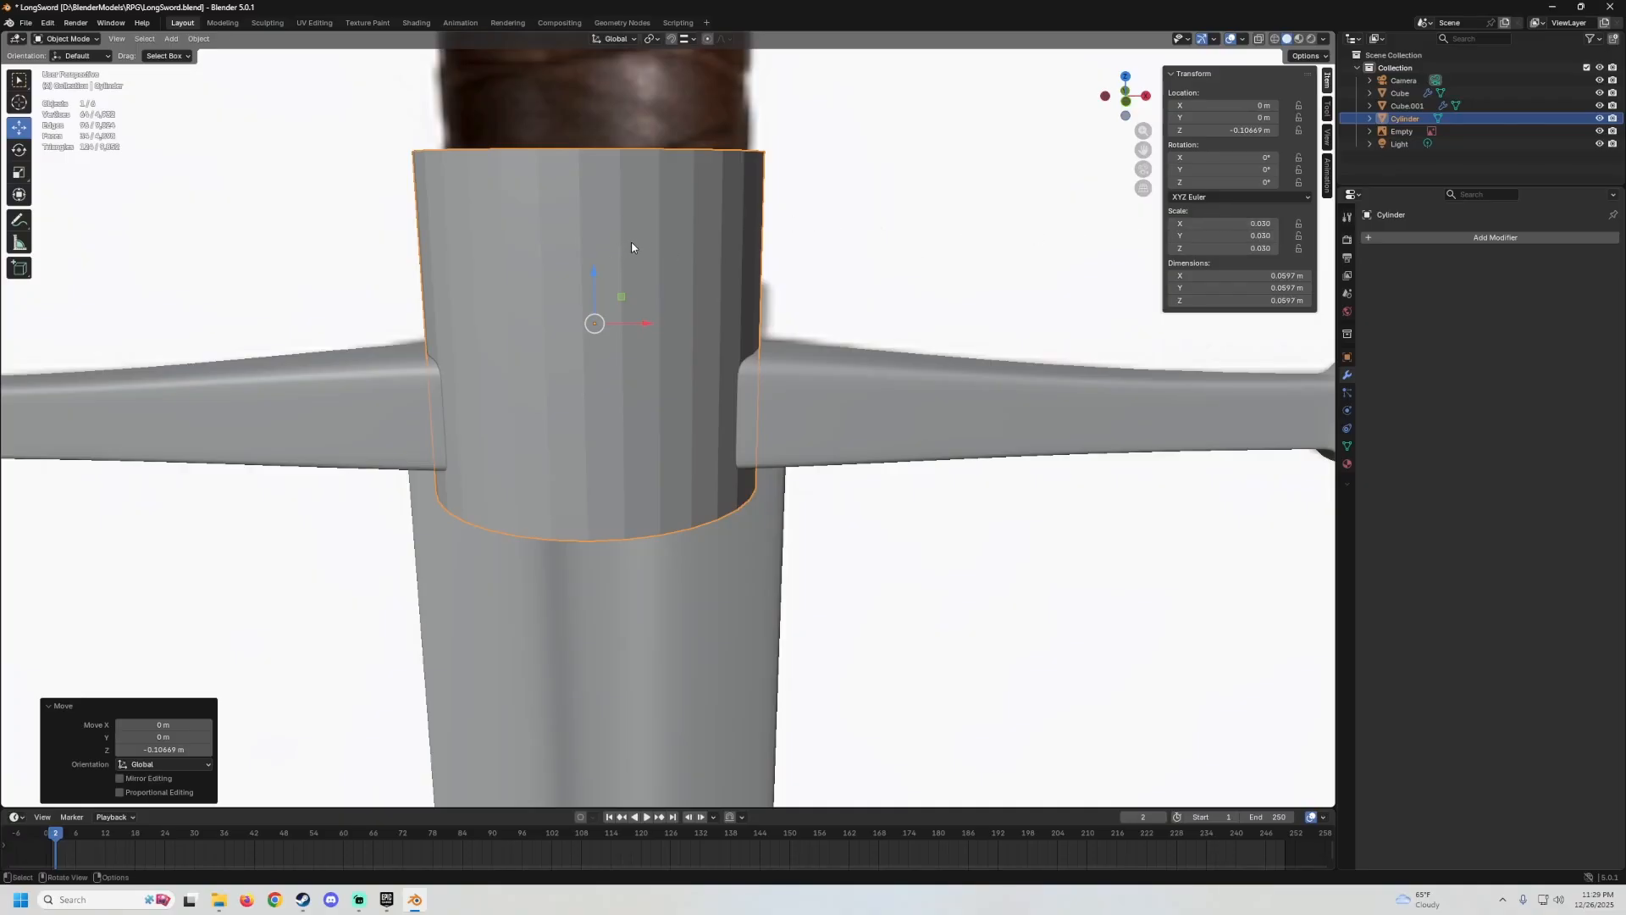
{"action": "key", "text": "ctrl+a"}
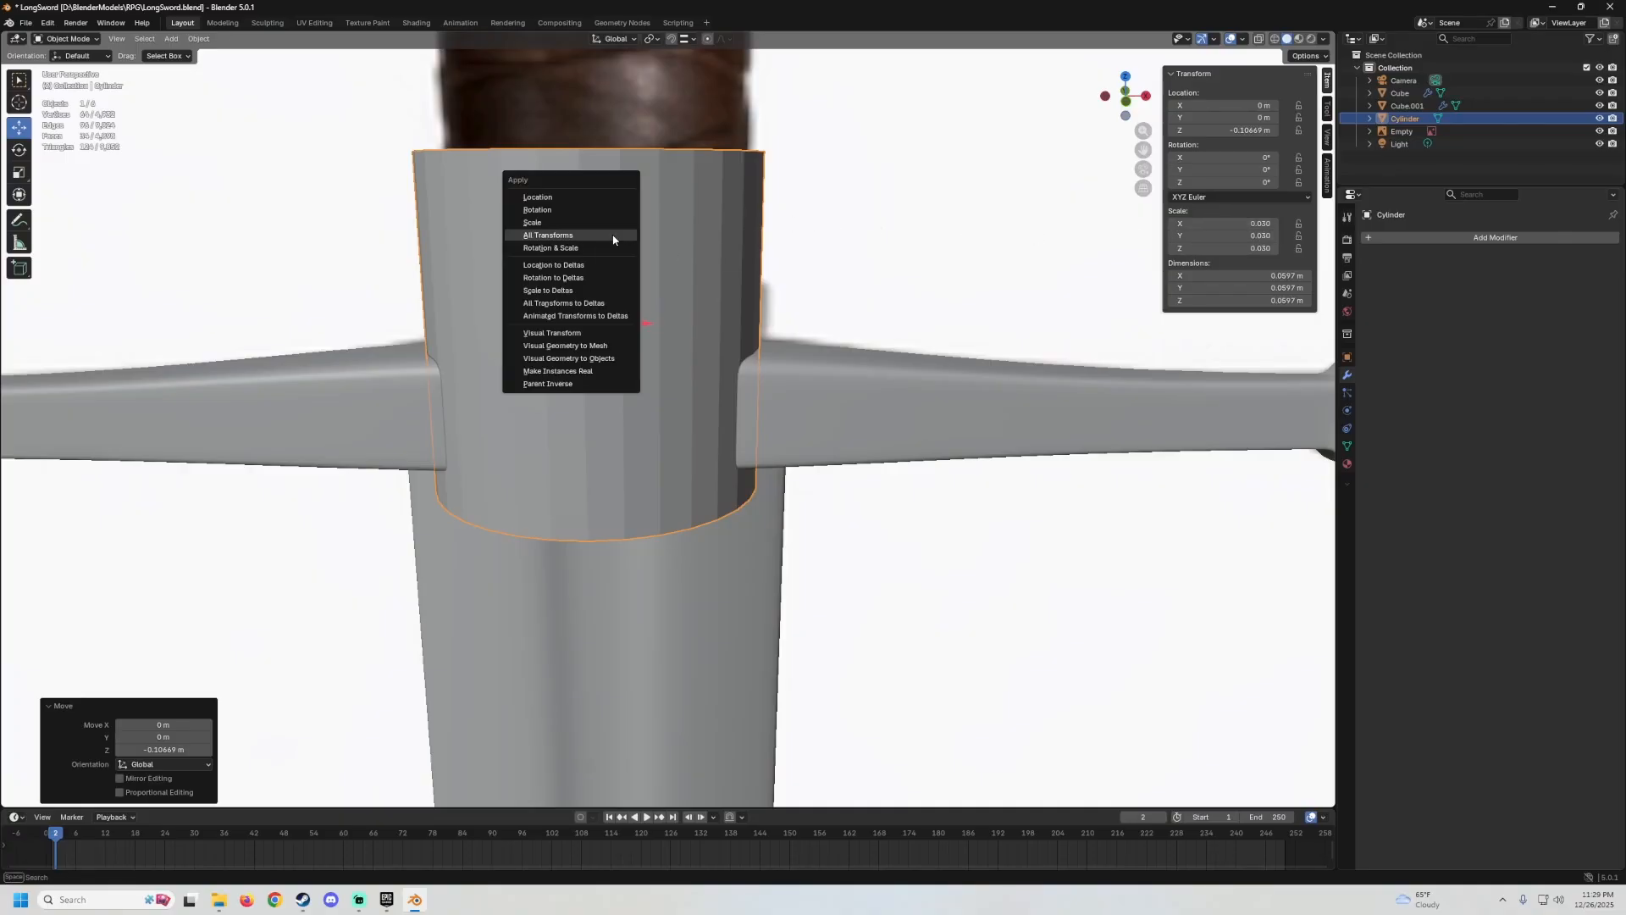
{"action": "left_click", "coordinate": [612, 236]}
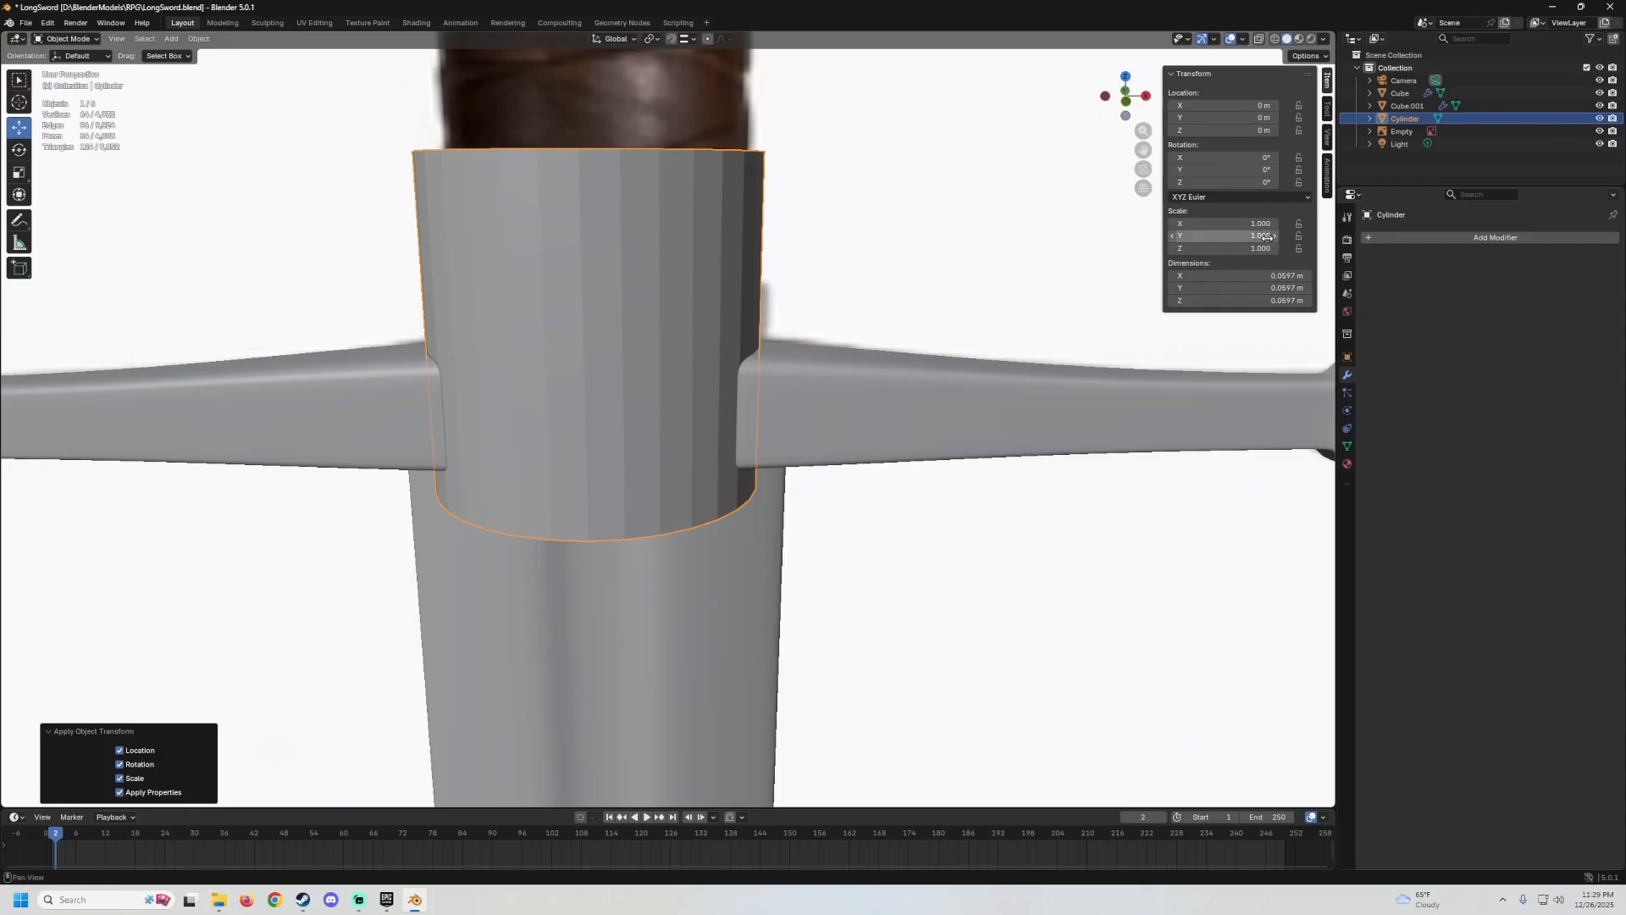
{"action": "middle_click_drag", "start_coordinate": [856, 247], "coordinate": [828, 269]}
{"action": "scroll", "coordinate": [806, 278], "scroll_direction": "down", "scroll_amount": 3}
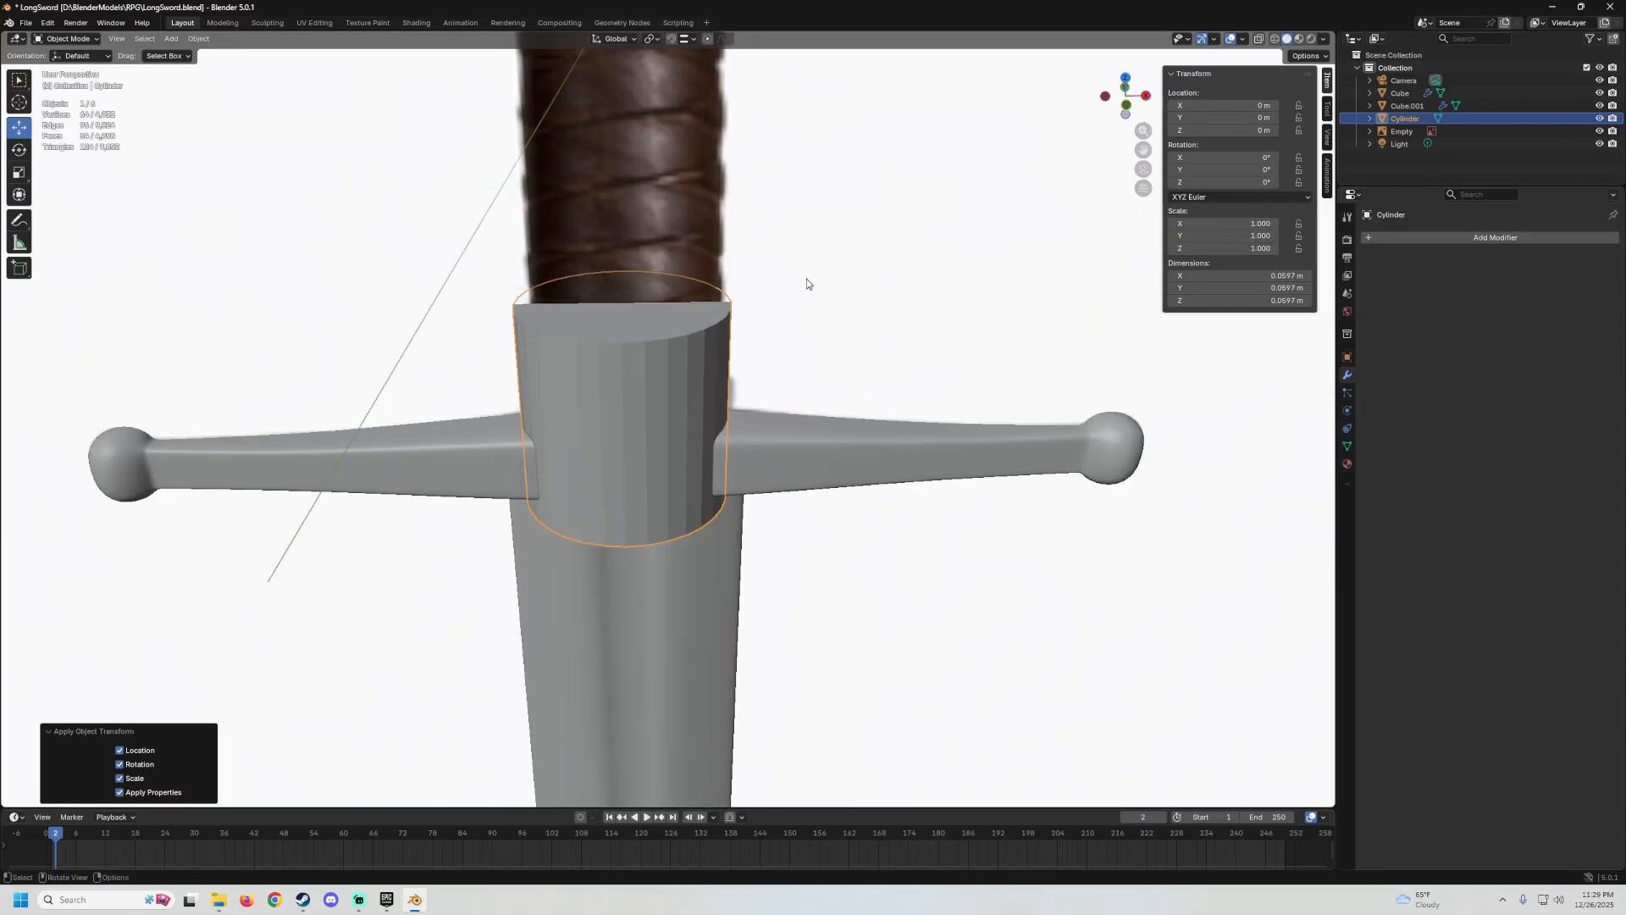
With X-ray on in front view, scale the whole cylinder mesh up by about 1.05 to cover the collar's width in the reference.
{"action": "key", "text": "Tab"}
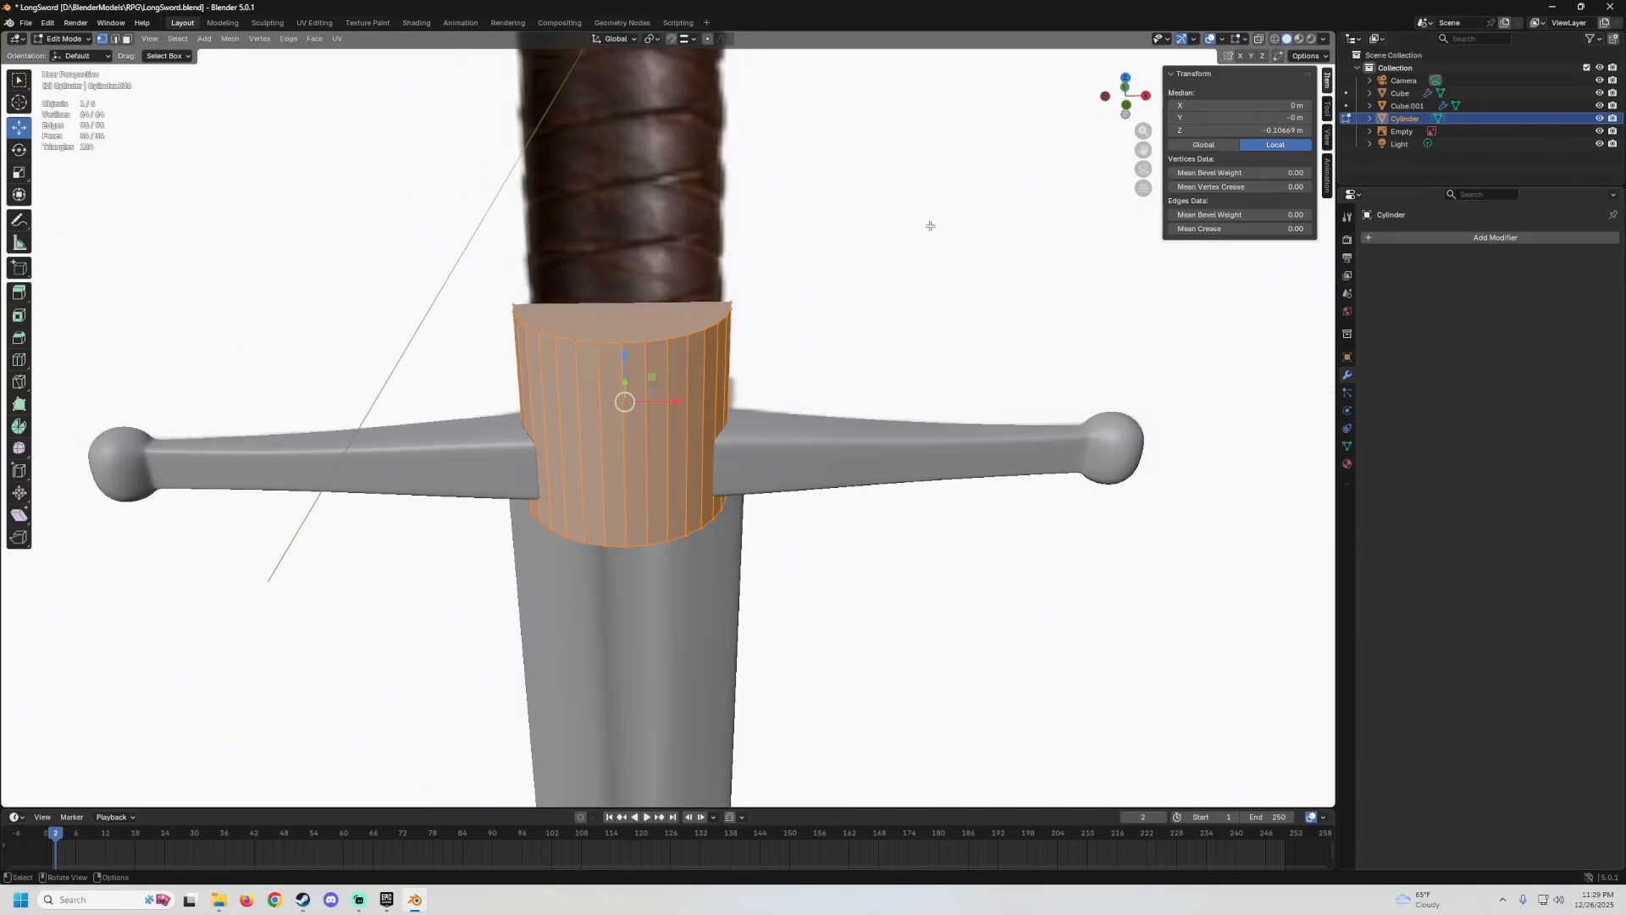
{"action": "left_click", "coordinate": [1258, 41]}
{"action": "key", "text": "KP_1"}
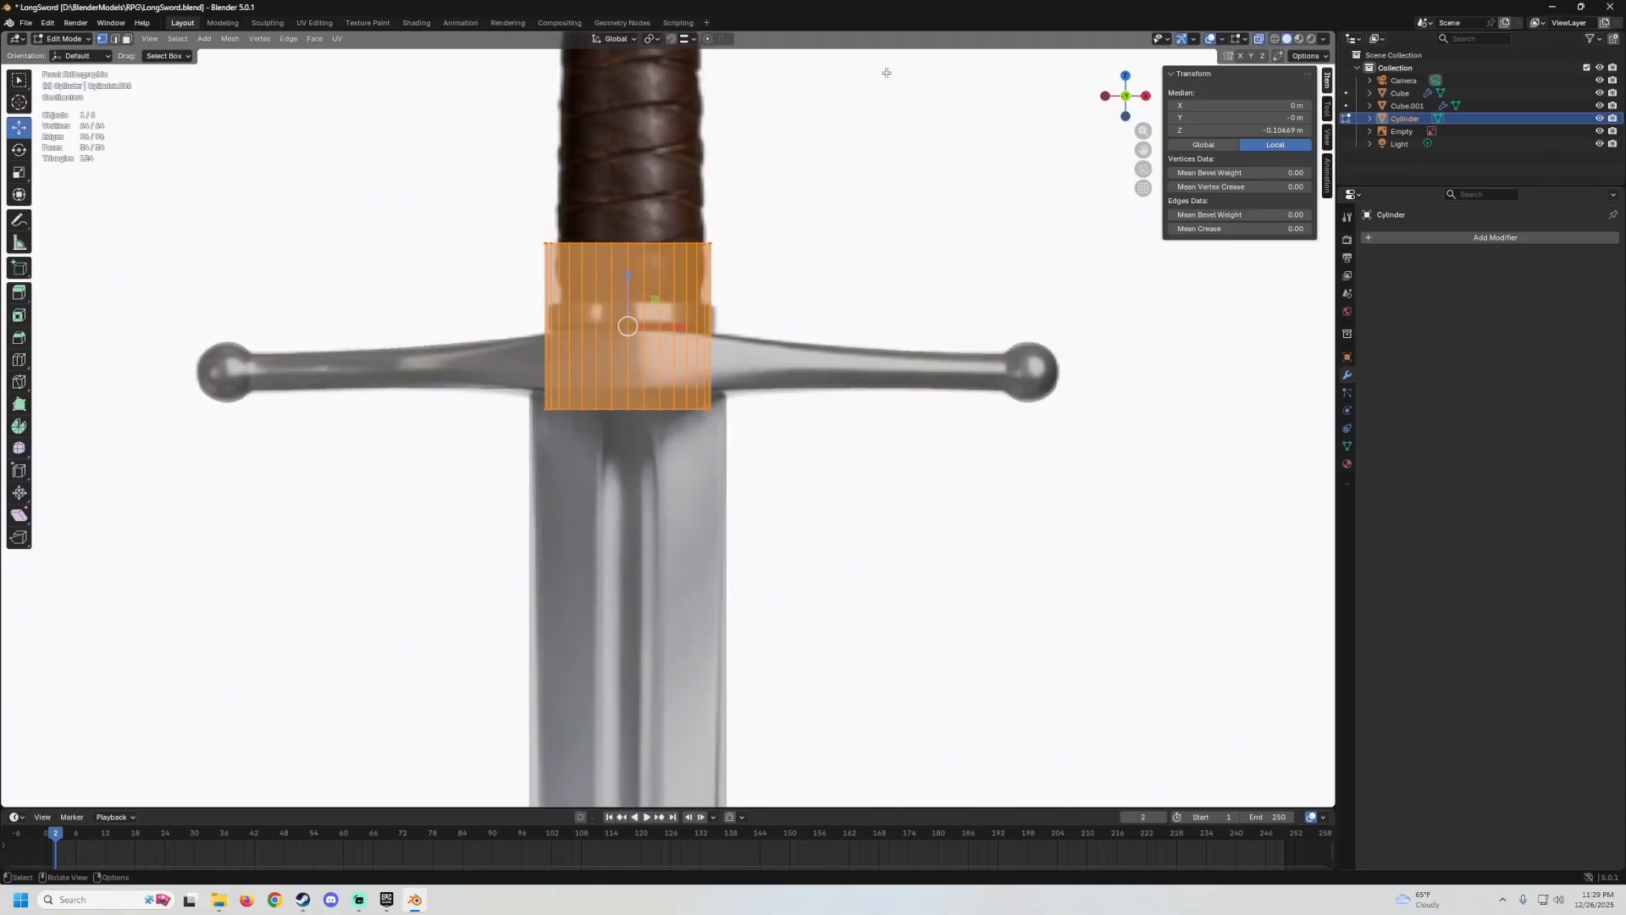
{"action": "scroll", "coordinate": [788, 237], "scroll_direction": "up", "scroll_amount": 3}
{"action": "key", "text": "s"}
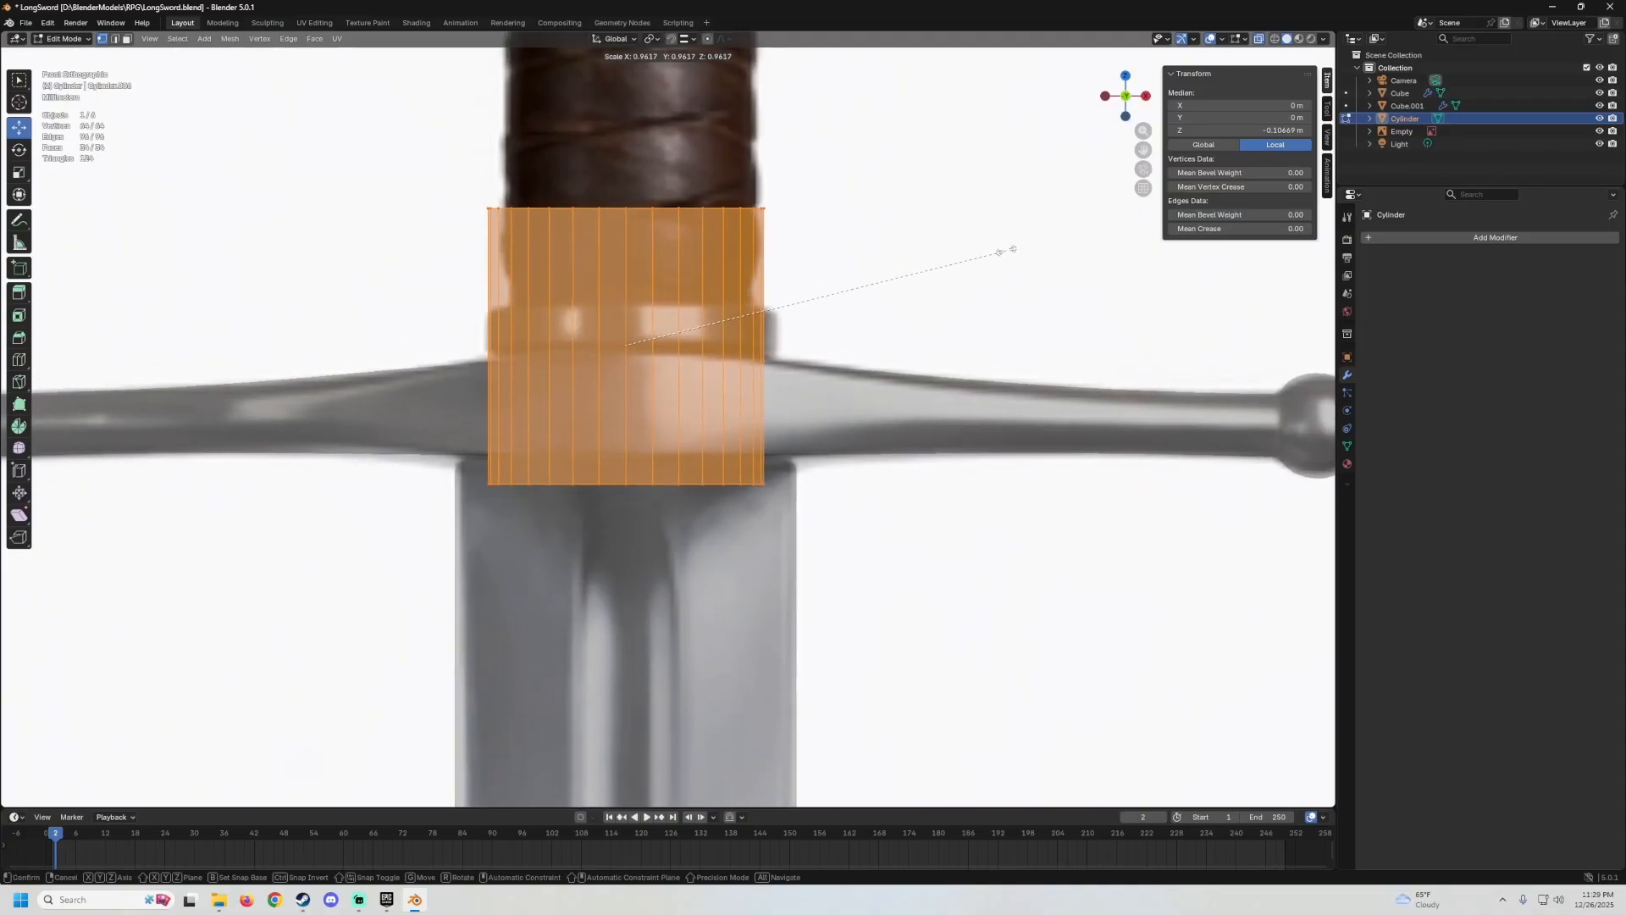
{"action": "left_click", "coordinate": [1042, 230]}
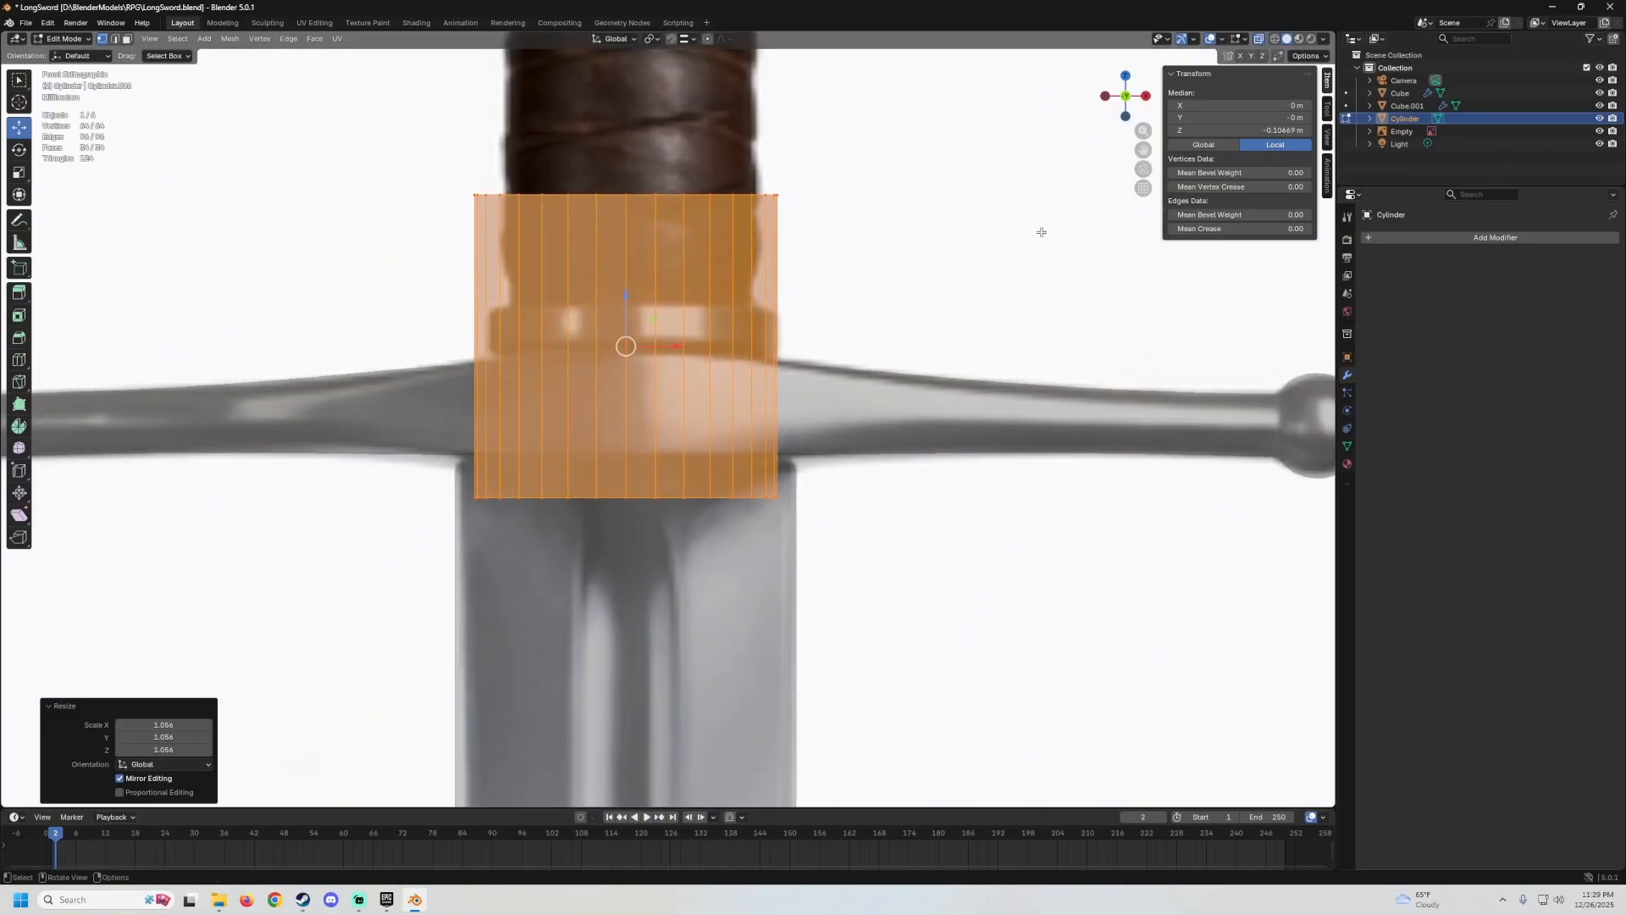
{"action": "middle_click_drag", "start_coordinate": [849, 259], "coordinate": [843, 330]}
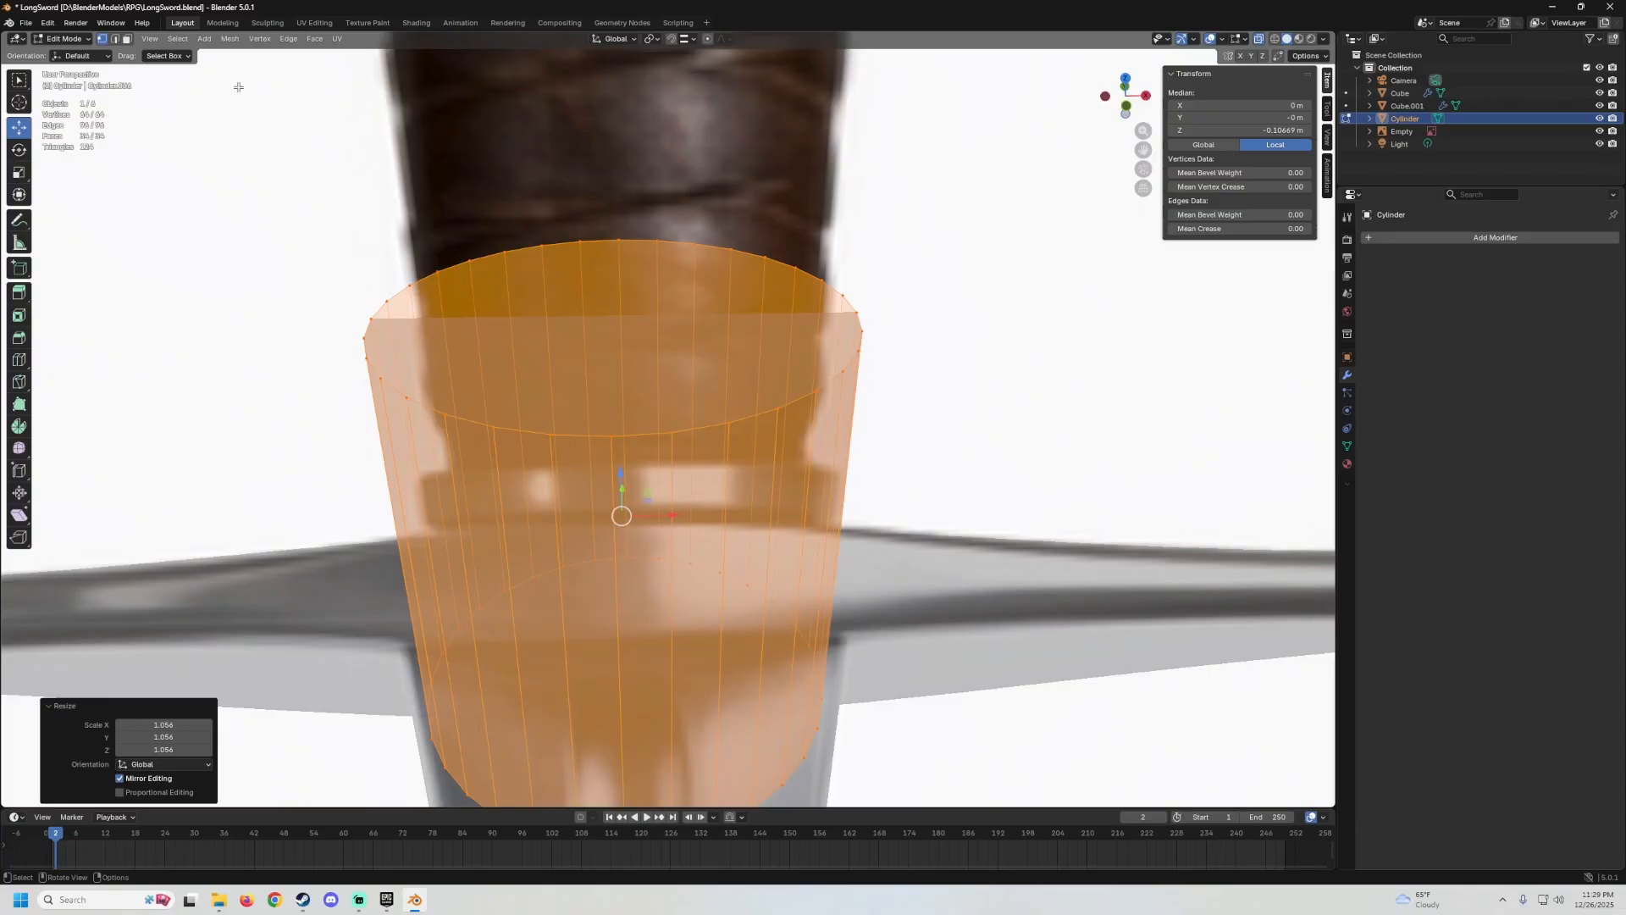
Select only the cylinder's top face and lower it to the collar's upper edge in the reference, at about Z -0.098 m.
{"action": "left_click", "coordinate": [129, 39]}
{"action": "key", "text": "alt+a"}
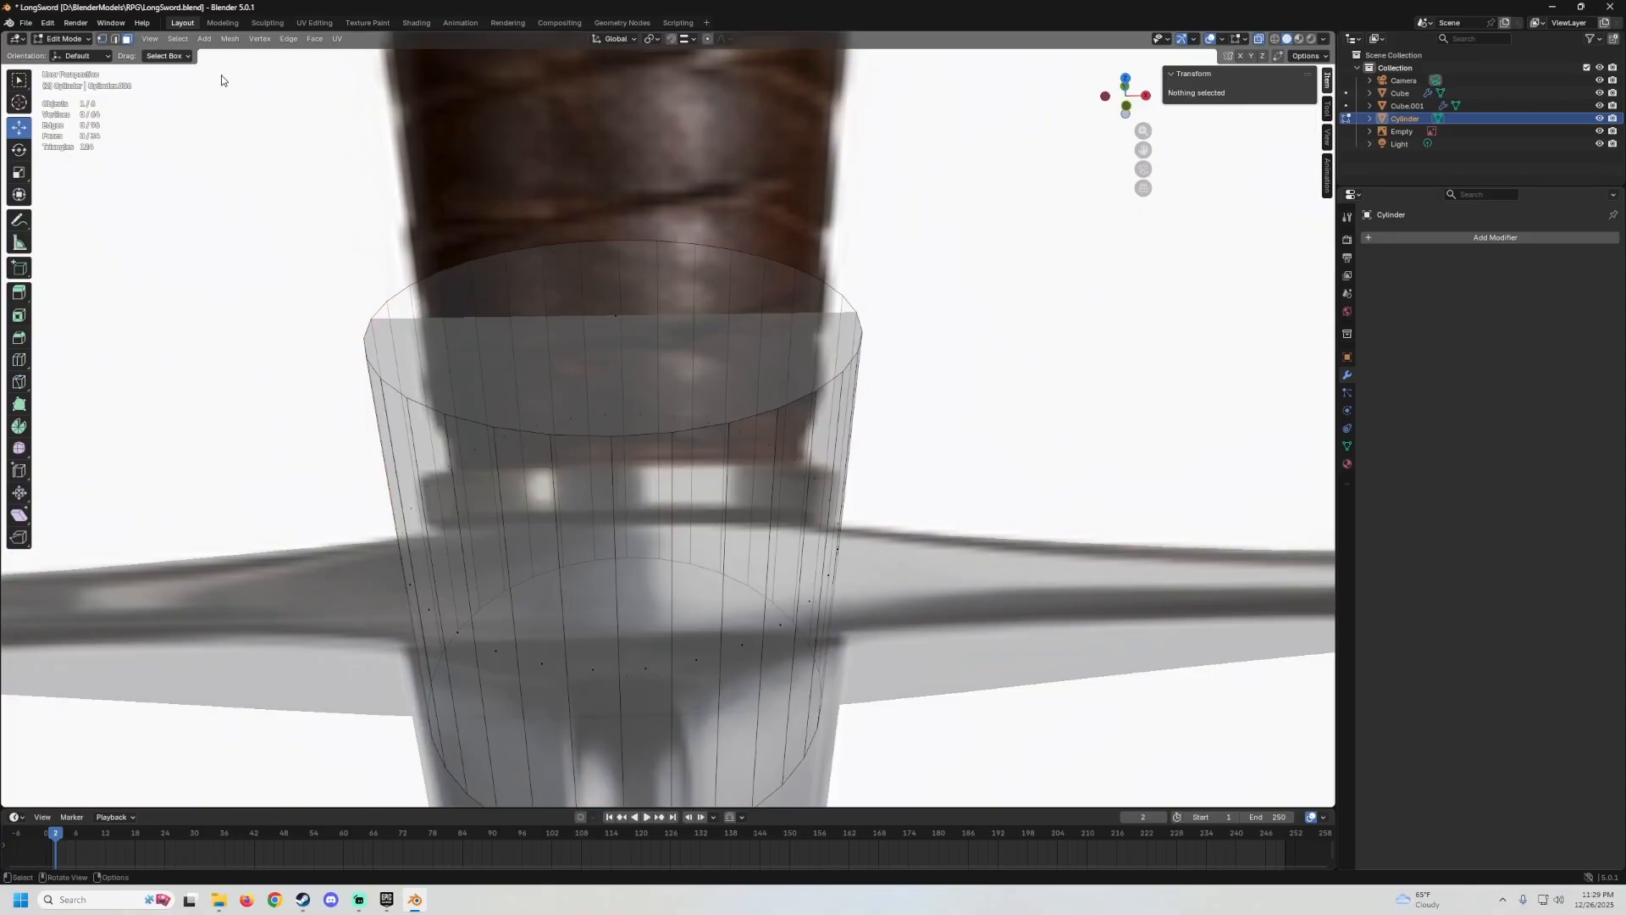
{"action": "left_click", "coordinate": [1259, 40]}
{"action": "left_click", "coordinate": [651, 367]}
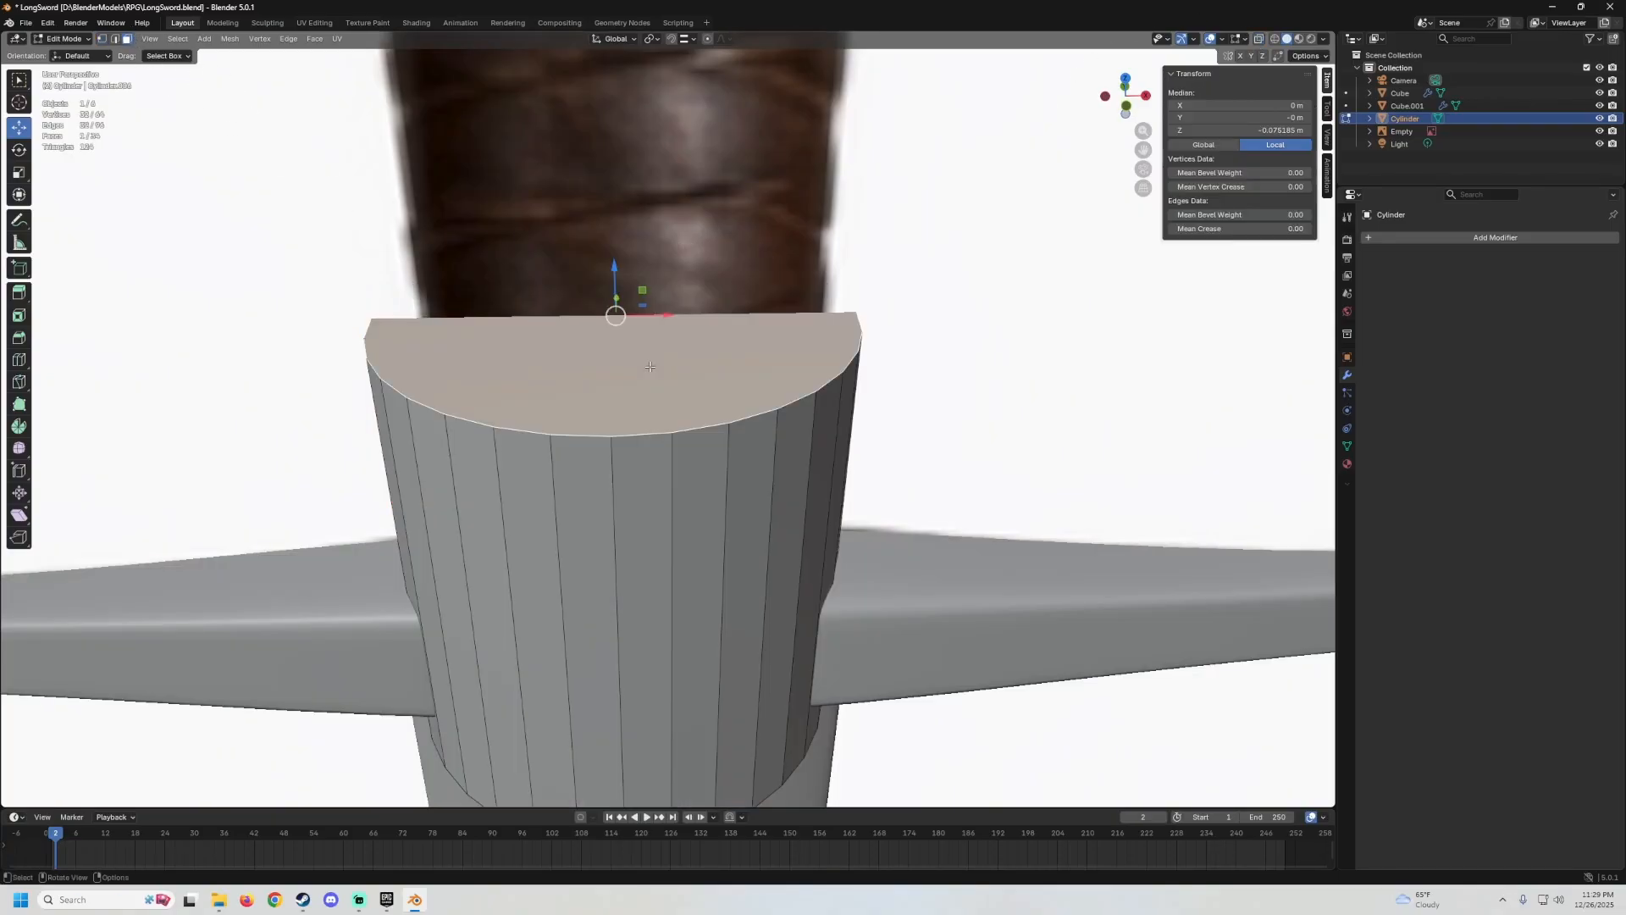
{"action": "middle_click_drag", "start_coordinate": [440, 259], "coordinate": [687, 279]}
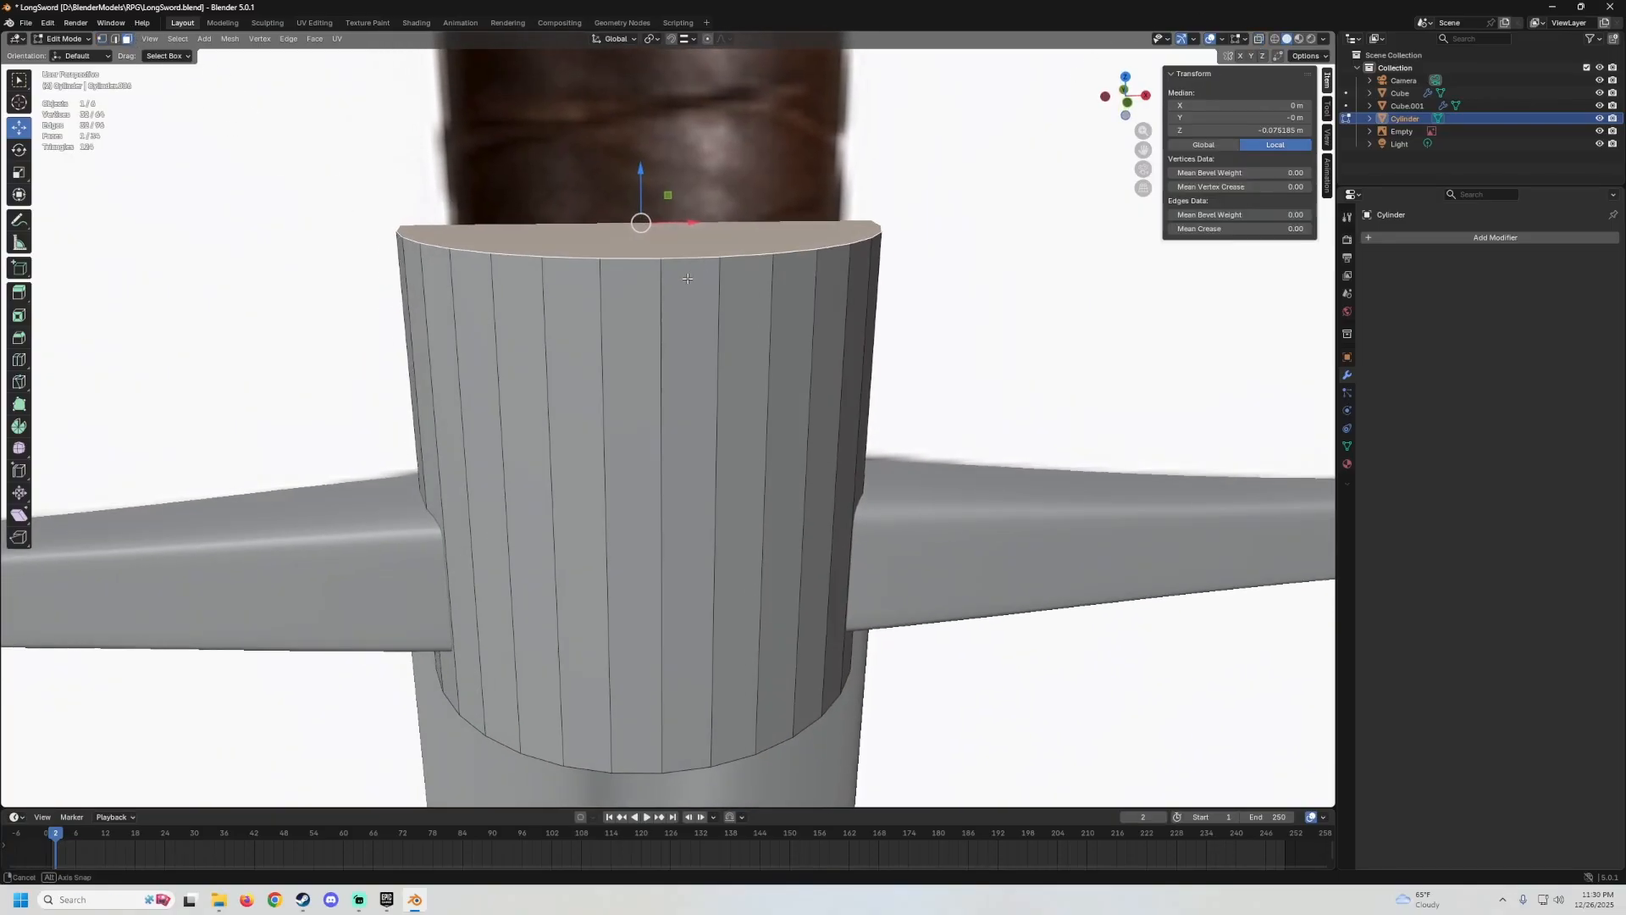
{"action": "left_click", "coordinate": [1259, 40]}
{"action": "middle_click_drag", "start_coordinate": [847, 170], "coordinate": [862, 207]}
{"action": "key", "text": "KP_1"}
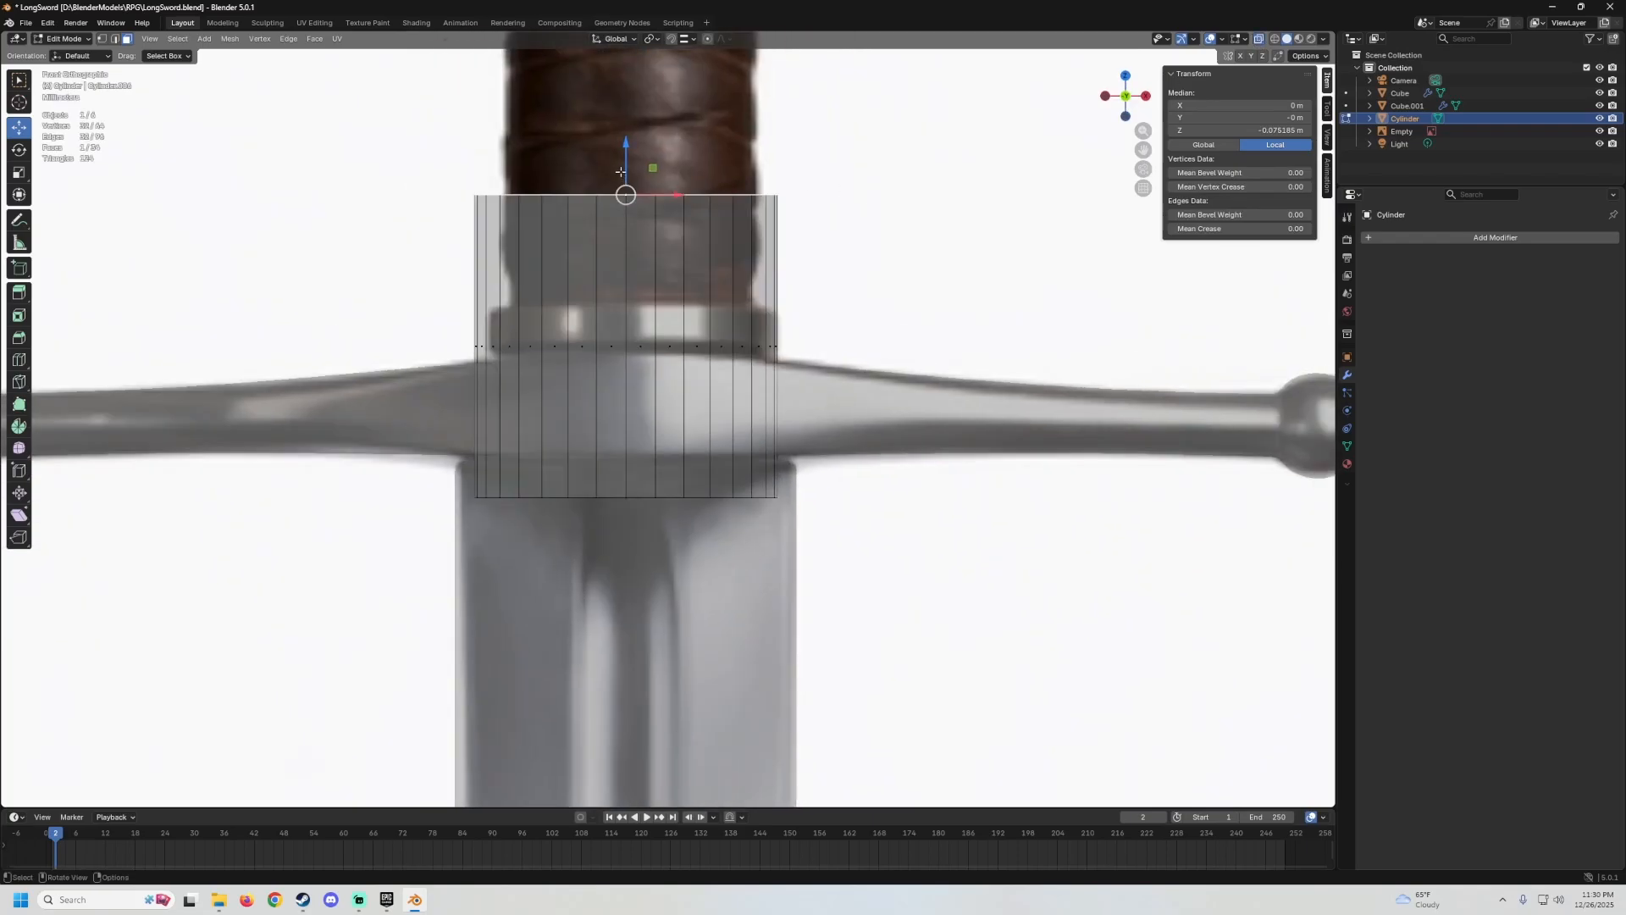
{"action": "left_click_drag", "start_coordinate": [620, 172], "coordinate": [620, 264]}
Select the cylinder's bottom face and raise it about 0.029 m to the collar's lower edge, just above the crossguard.
{"action": "middle_click_drag", "start_coordinate": [620, 277], "coordinate": [613, 230]}
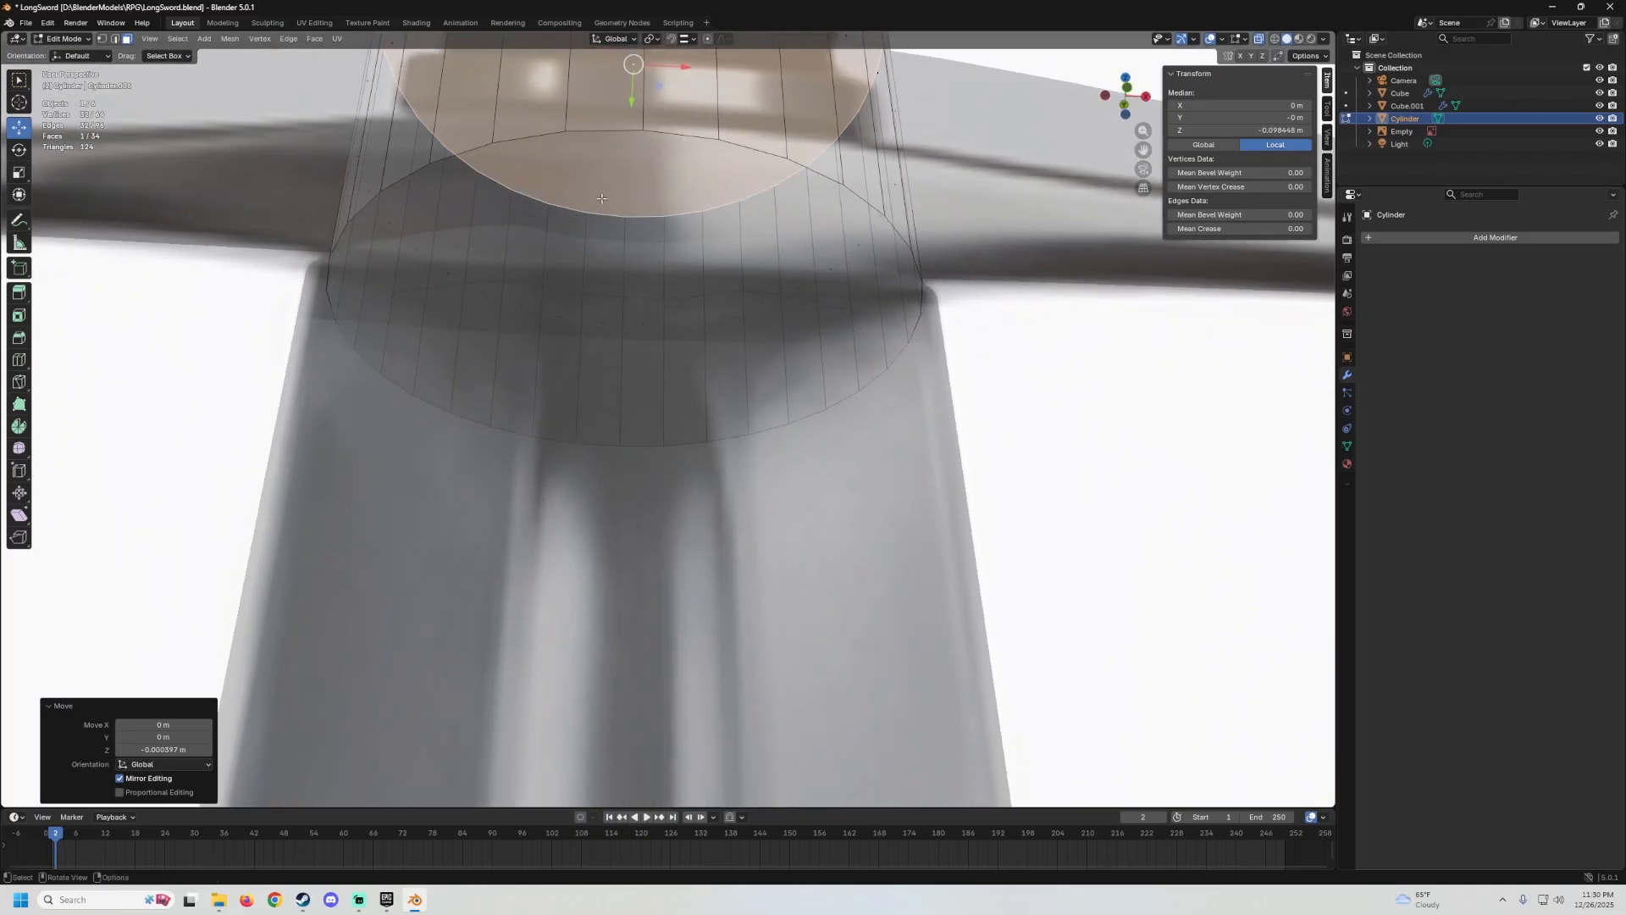
{"action": "left_click", "coordinate": [611, 240]}
{"action": "left_click", "coordinate": [1258, 38]}
{"action": "left_click", "coordinate": [575, 215]}
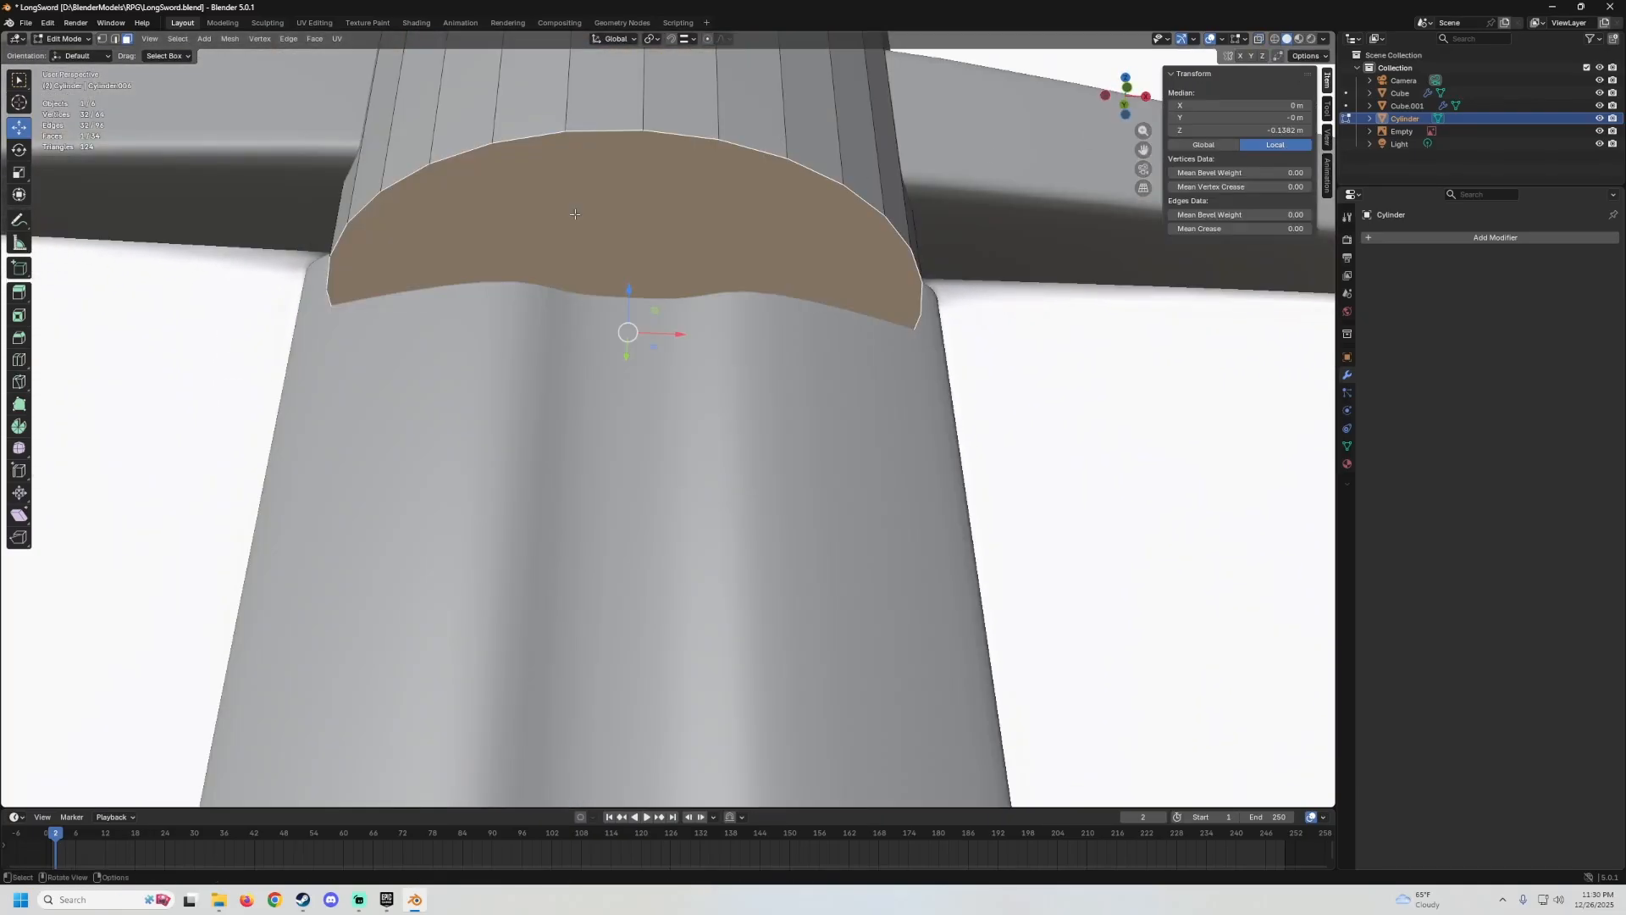
{"action": "left_click", "coordinate": [1259, 39]}
{"action": "key", "text": "KP_1"}
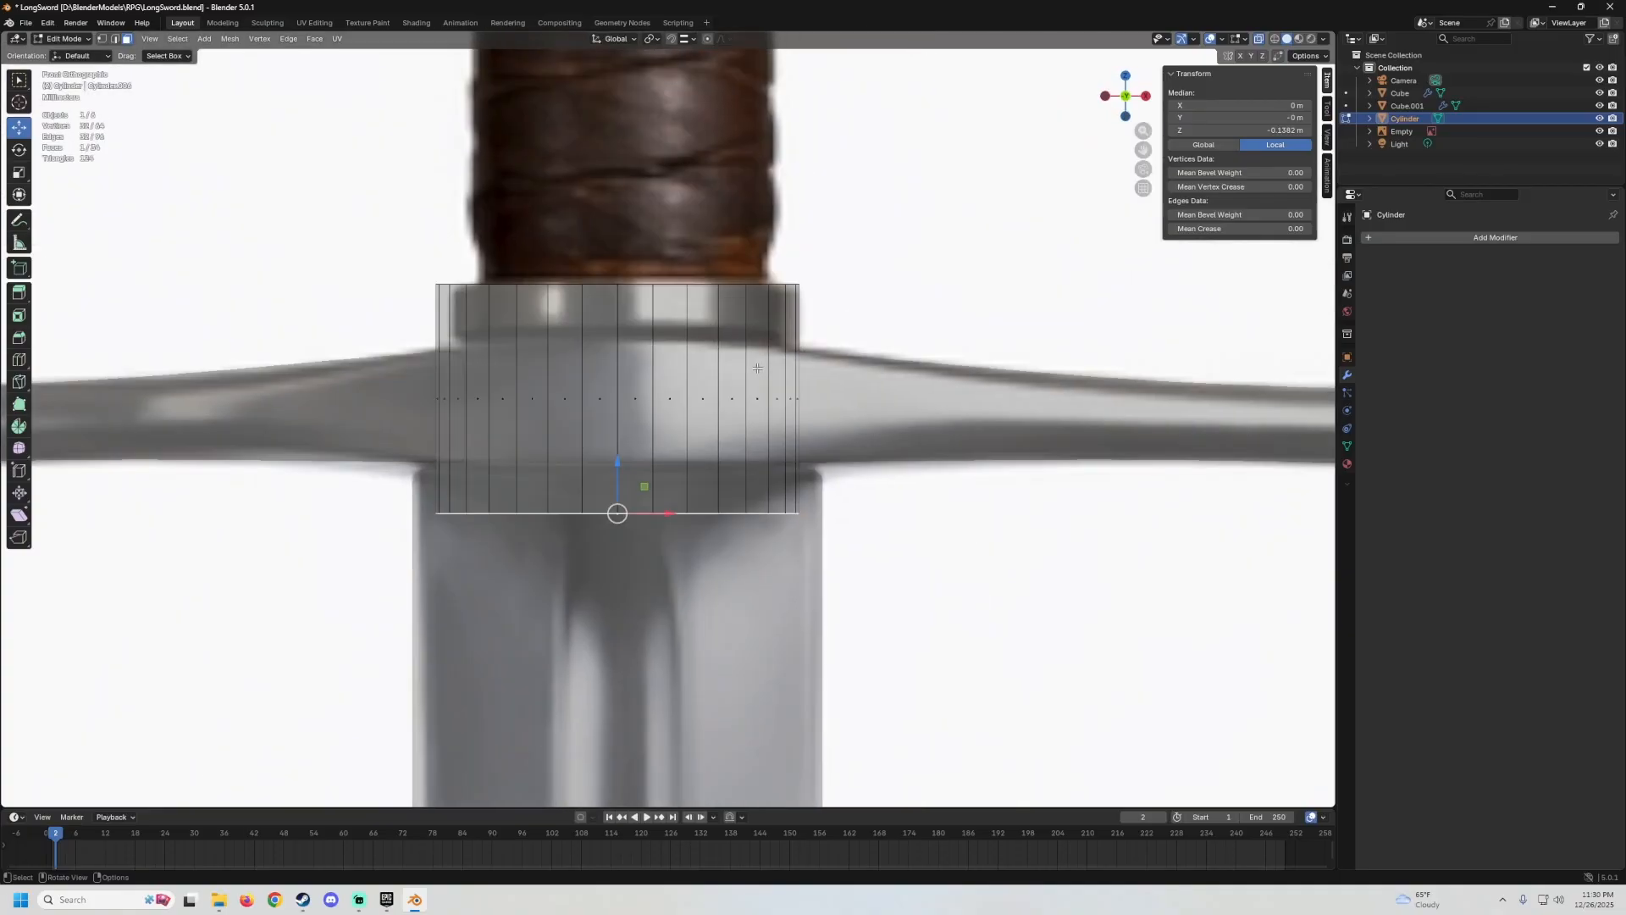
{"action": "left_click_drag", "start_coordinate": [609, 454], "coordinate": [640, 286]}
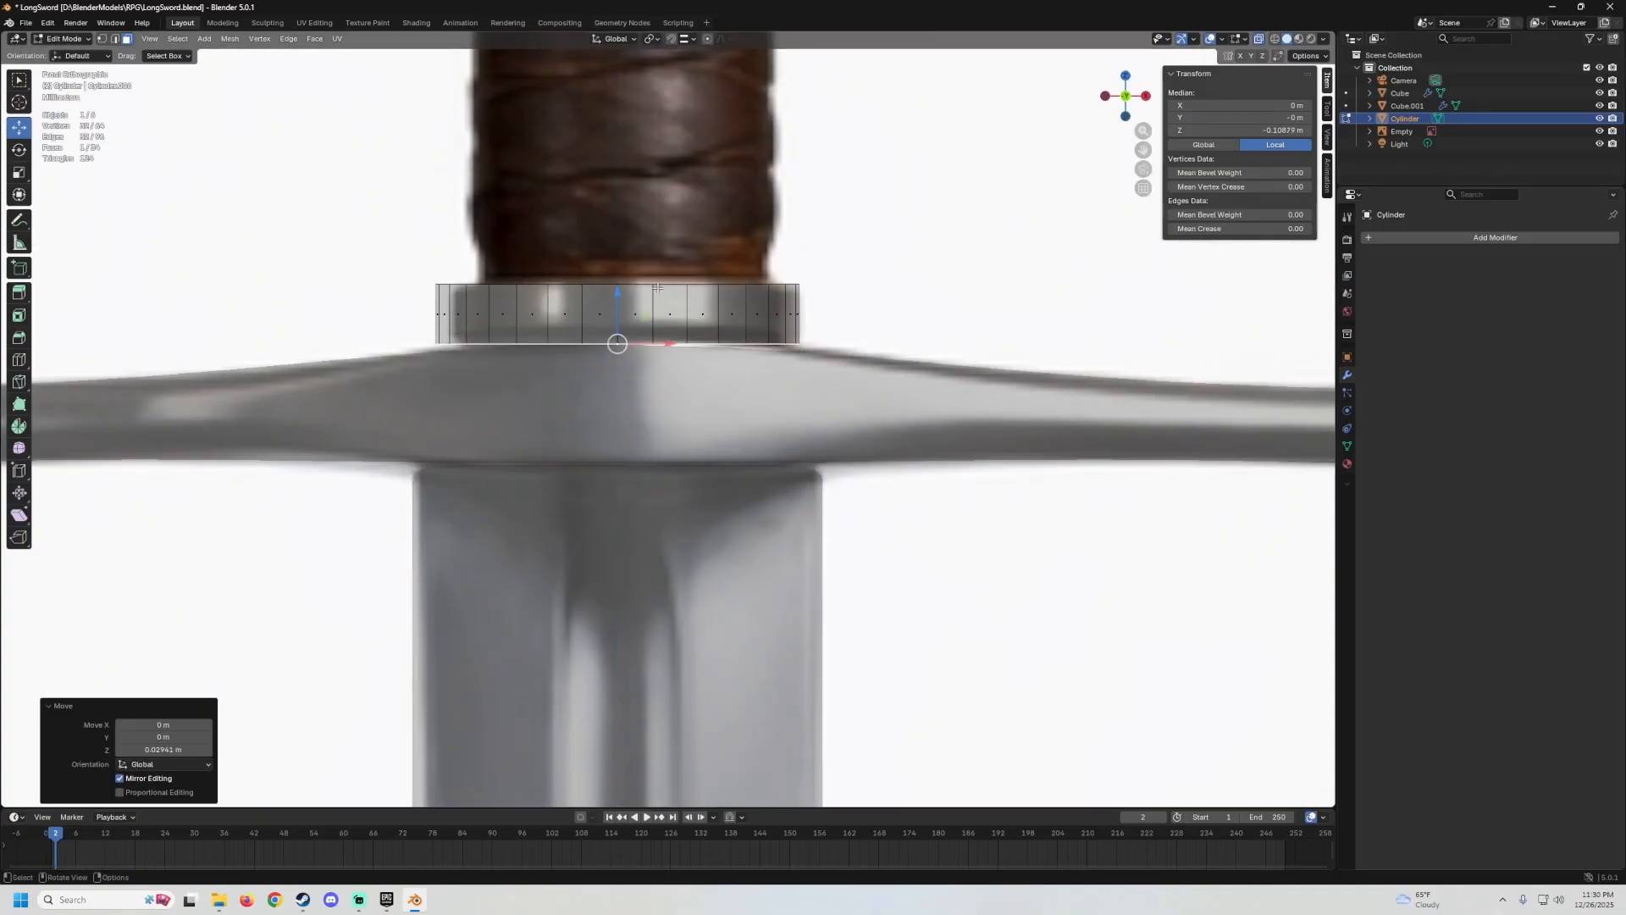
Return to Object Mode, hide the reference image and turn off X-ray to inspect the collar on the crossguard.
{"action": "scroll", "coordinate": [759, 301], "scroll_direction": "down", "scroll_amount": 4}
{"action": "mouse_move", "coordinate": [759, 302]}
{"action": "middle_mouse_down"}
{"action": "mouse_move", "coordinate": [759, 352]}
{"action": "mouse_move", "coordinate": [744, 277]}
{"action": "middle_mouse_up"}
{"action": "key", "text": "Tab"}
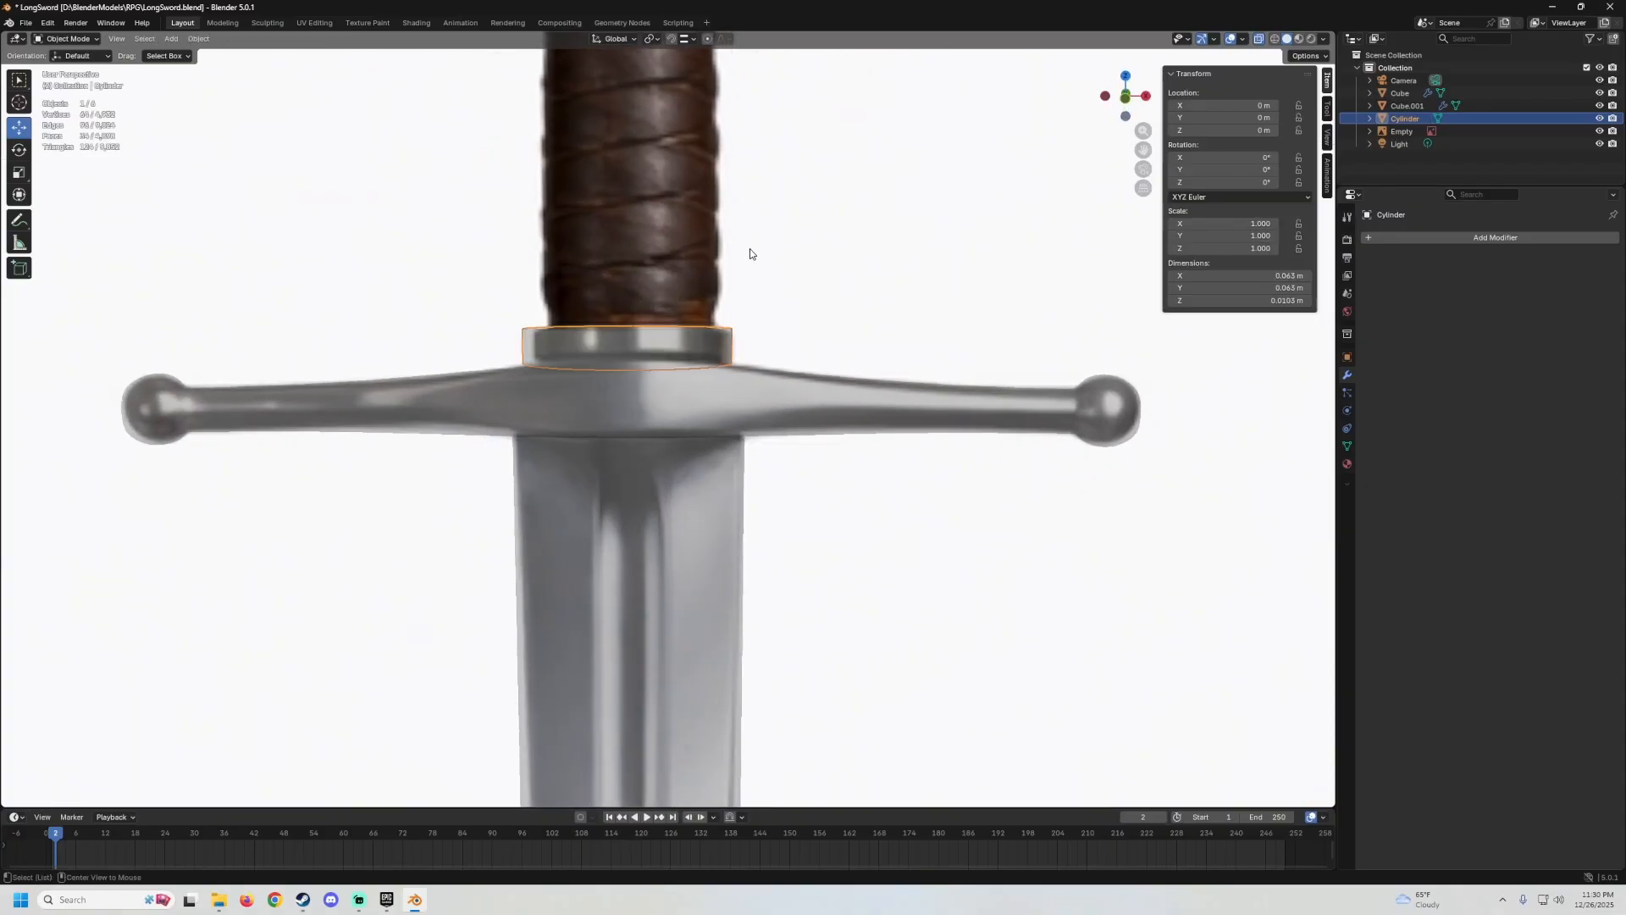
{"action": "left_click", "coordinate": [826, 267]}
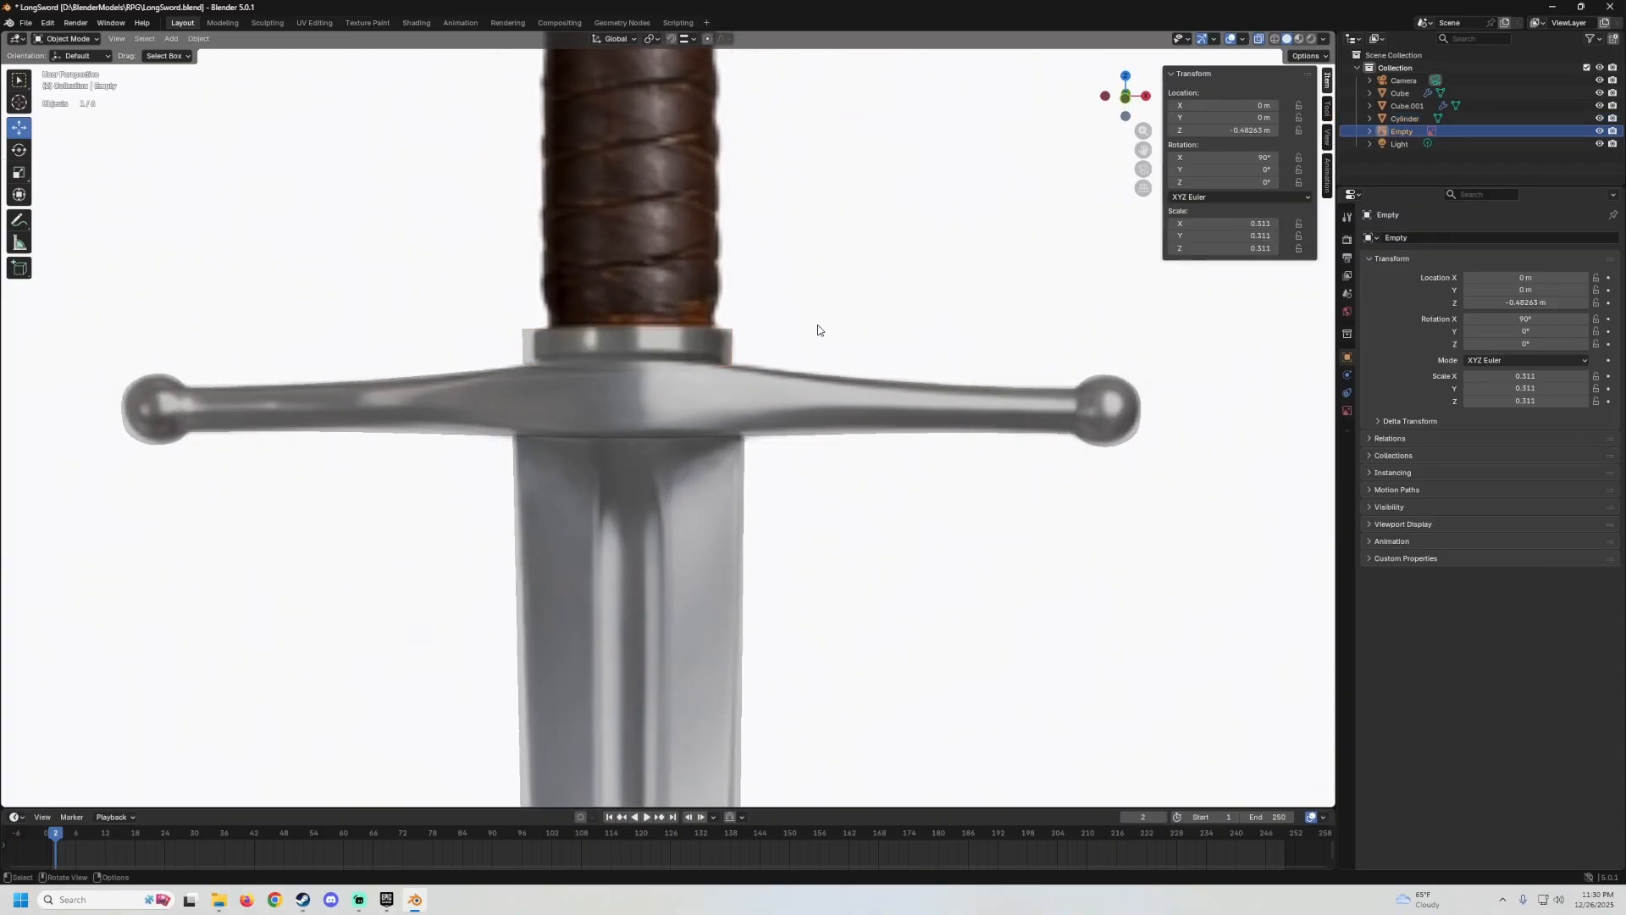
{"action": "key", "text": "h"}
{"action": "middle_click_drag", "start_coordinate": [709, 315], "coordinate": [779, 305]}
{"action": "left_click", "coordinate": [1260, 39]}
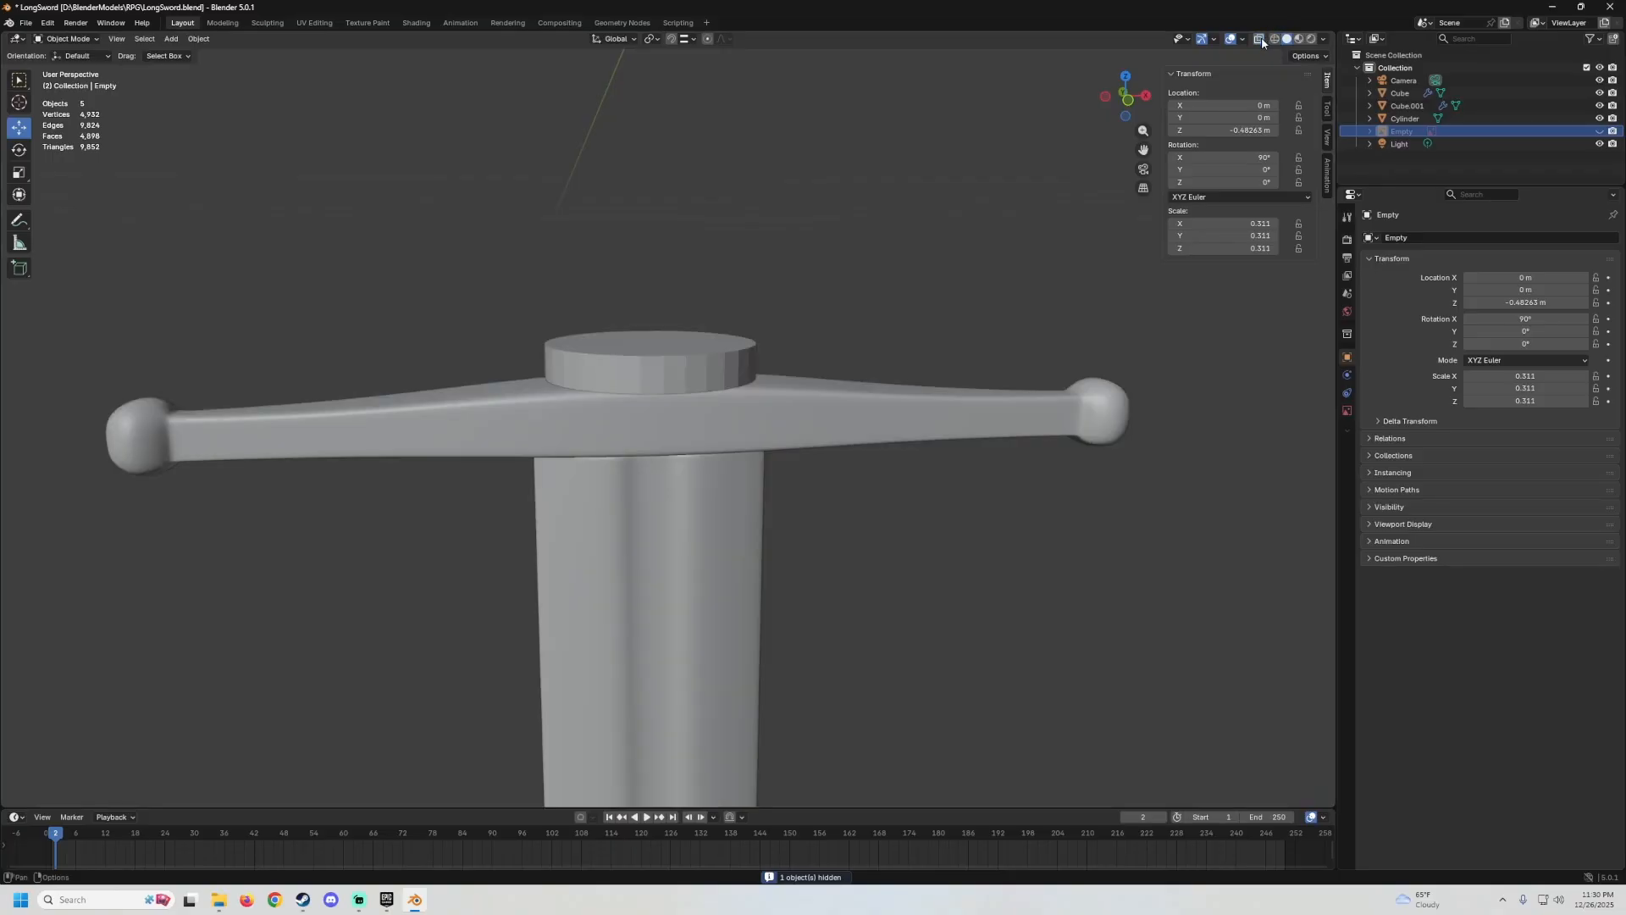
{"action": "middle_click_drag", "start_coordinate": [690, 329], "coordinate": [661, 356]}
{"action": "middle_click_drag", "start_coordinate": [593, 410], "coordinate": [684, 362], "text": "shift"}
{"action": "scroll", "coordinate": [649, 378], "scroll_direction": "up", "scroll_amount": 1}
{"action": "scroll", "coordinate": [688, 360], "scroll_direction": "up", "scroll_amount": 3}
{"action": "middle_click_drag", "start_coordinate": [825, 269], "coordinate": [781, 315]}
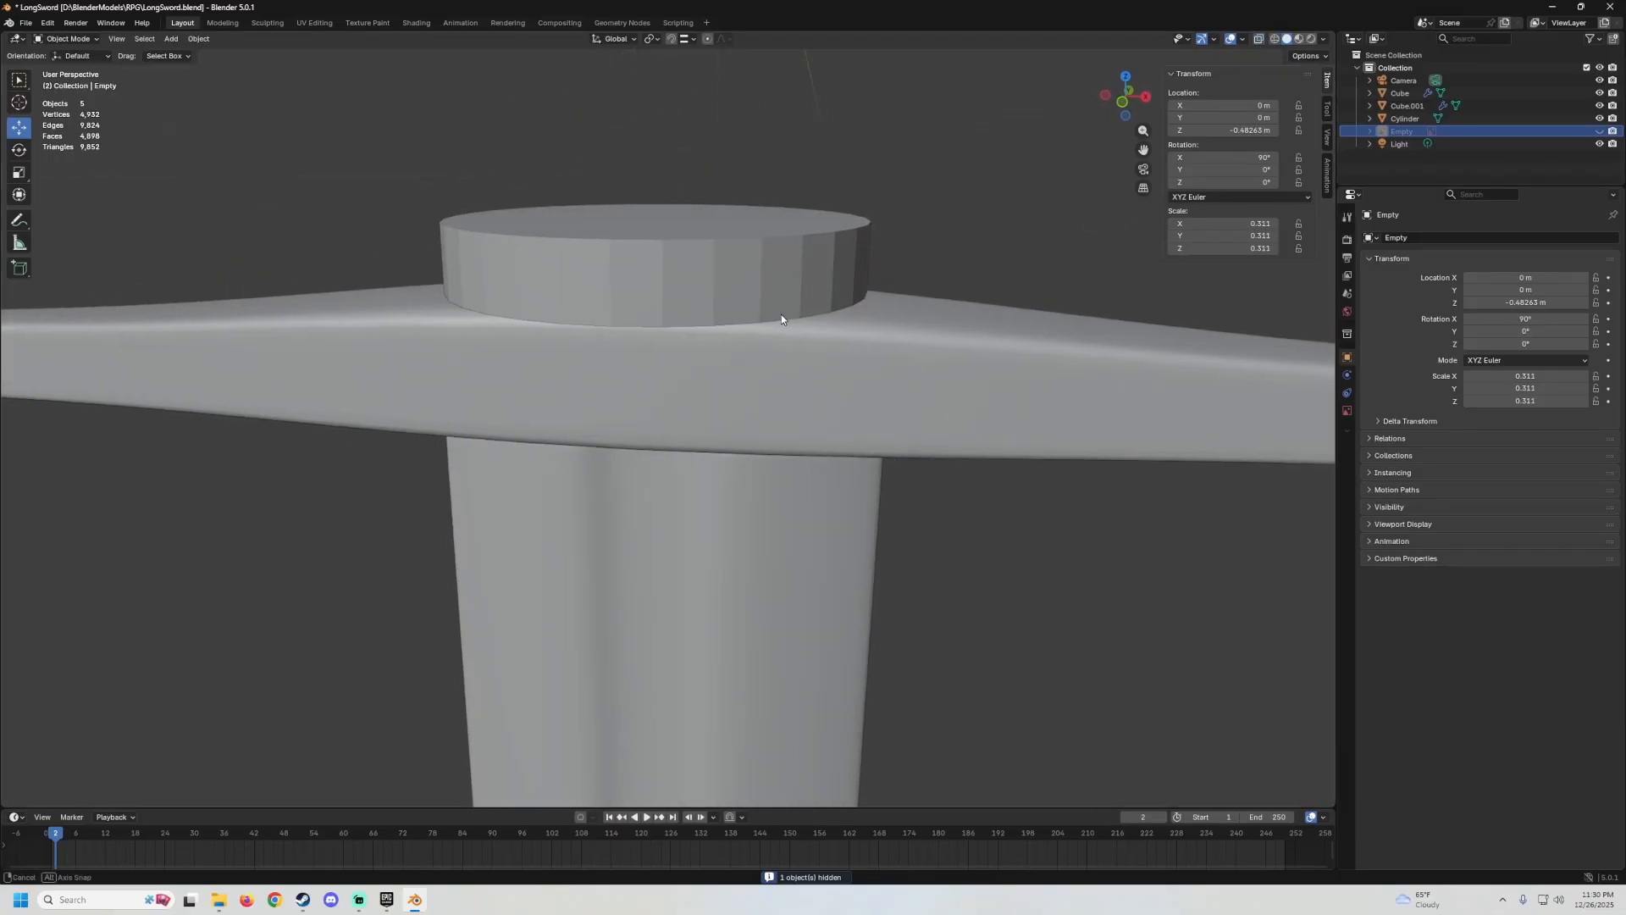
Shade the collar cylinder smooth.
{"action": "left_click", "coordinate": [700, 254]}
{"action": "middle_click_drag", "start_coordinate": [688, 284], "coordinate": [817, 221]}
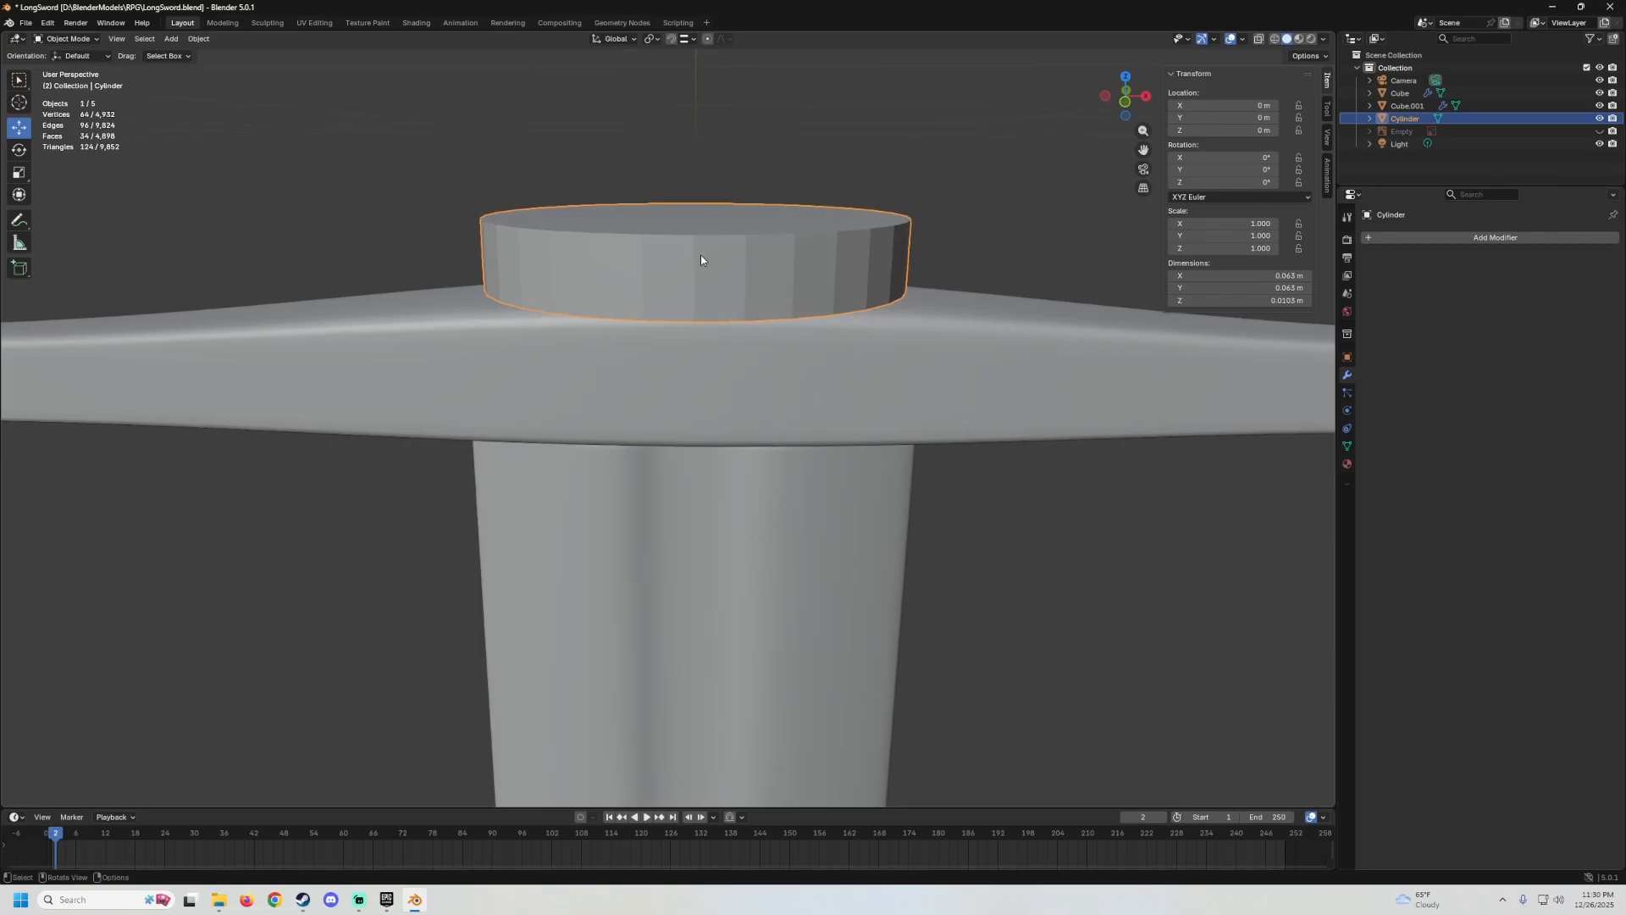
{"action": "right_click", "coordinate": [700, 254]}
{"action": "left_click", "coordinate": [666, 256]}
{"action": "middle_click_drag", "start_coordinate": [694, 302], "coordinate": [745, 299]}
{"action": "scroll", "coordinate": [669, 317], "scroll_direction": "down", "scroll_amount": 3}
{"action": "scroll", "coordinate": [728, 280], "scroll_direction": "up", "scroll_amount": 4}
{"action": "scroll", "coordinate": [724, 267], "scroll_direction": "down", "scroll_amount": 4}
{"action": "scroll", "coordinate": [745, 300], "scroll_direction": "up", "scroll_amount": 4}
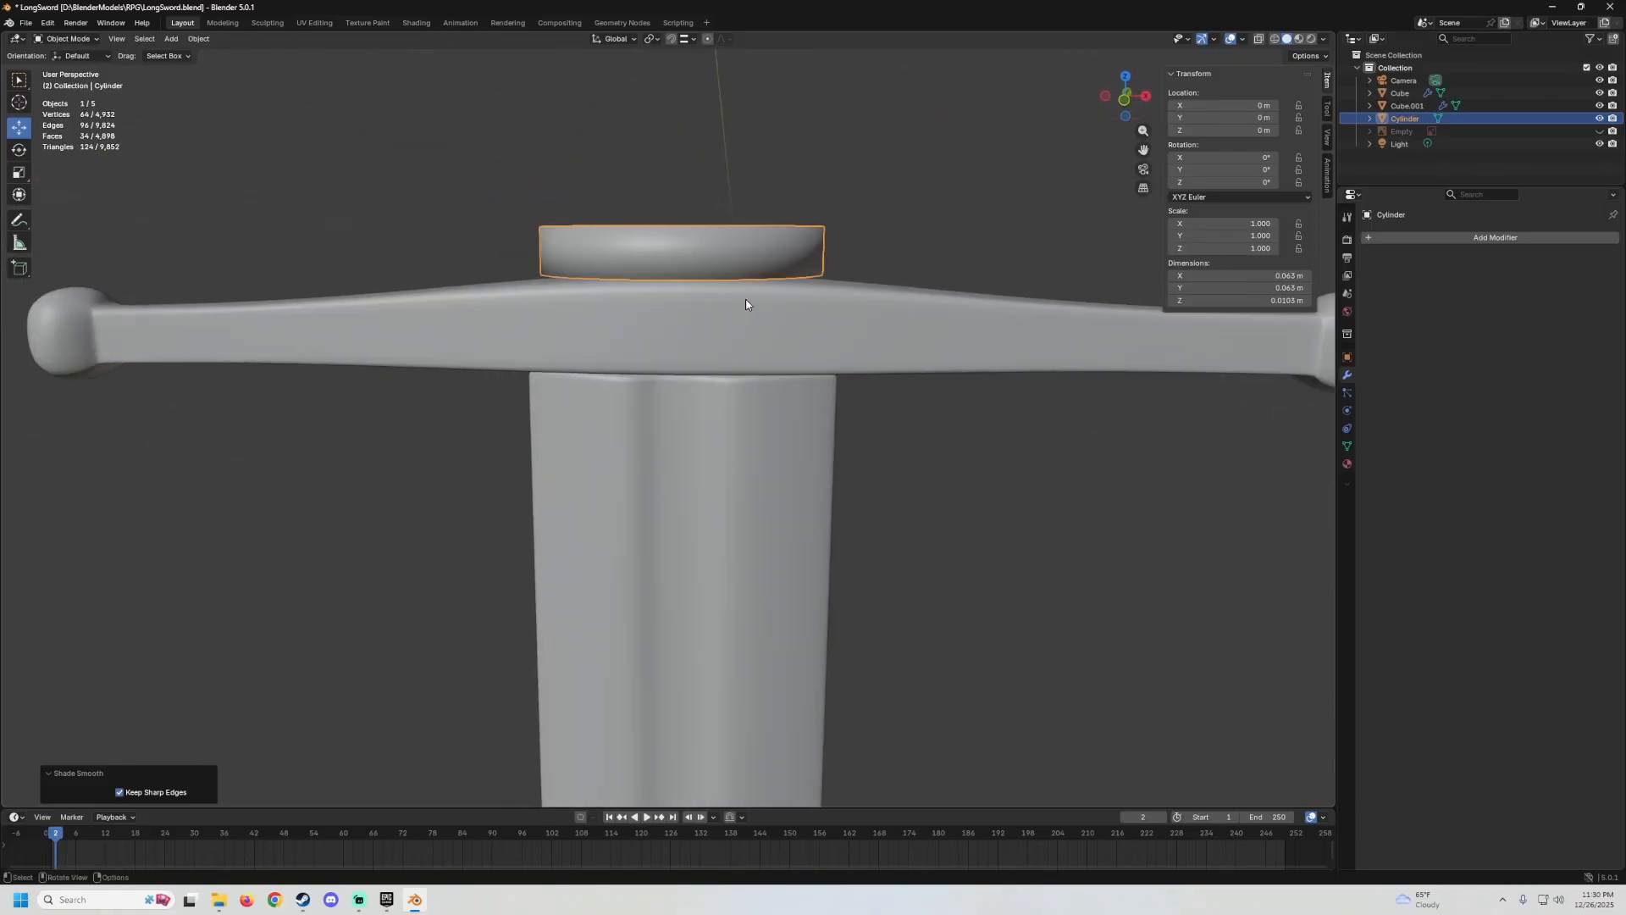
{"action": "middle_click_drag", "start_coordinate": [583, 268], "coordinate": [545, 241]}
{"action": "scroll", "coordinate": [678, 268], "scroll_direction": "down", "scroll_amount": 4}
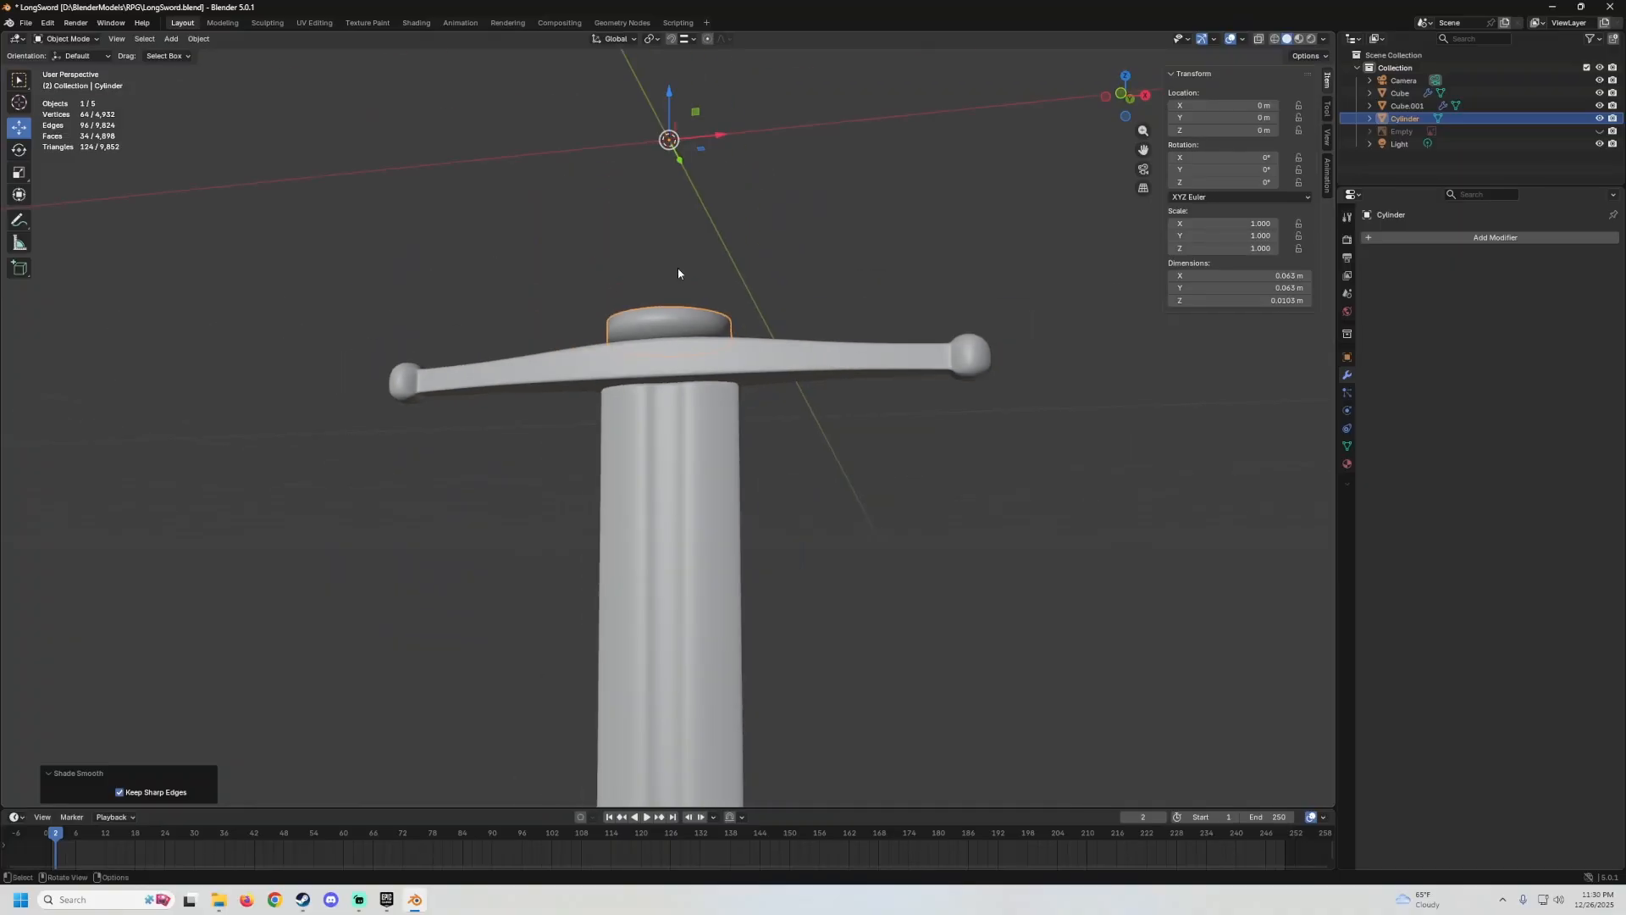
{"action": "middle_click_drag", "start_coordinate": [678, 268], "coordinate": [720, 335]}
{"action": "scroll", "coordinate": [719, 305], "scroll_direction": "up", "scroll_amount": 3}
{"action": "scroll", "coordinate": [759, 351], "scroll_direction": "up", "scroll_amount": 3}
{"action": "scroll", "coordinate": [719, 332], "scroll_direction": "down", "scroll_amount": 2}
{"action": "scroll", "coordinate": [724, 339], "scroll_direction": "up", "scroll_amount": 2}
{"action": "left_click", "coordinate": [725, 320]}
{"action": "key", "text": "Tab"}
{"action": "scroll", "coordinate": [725, 320], "scroll_direction": "up", "scroll_amount": 1}
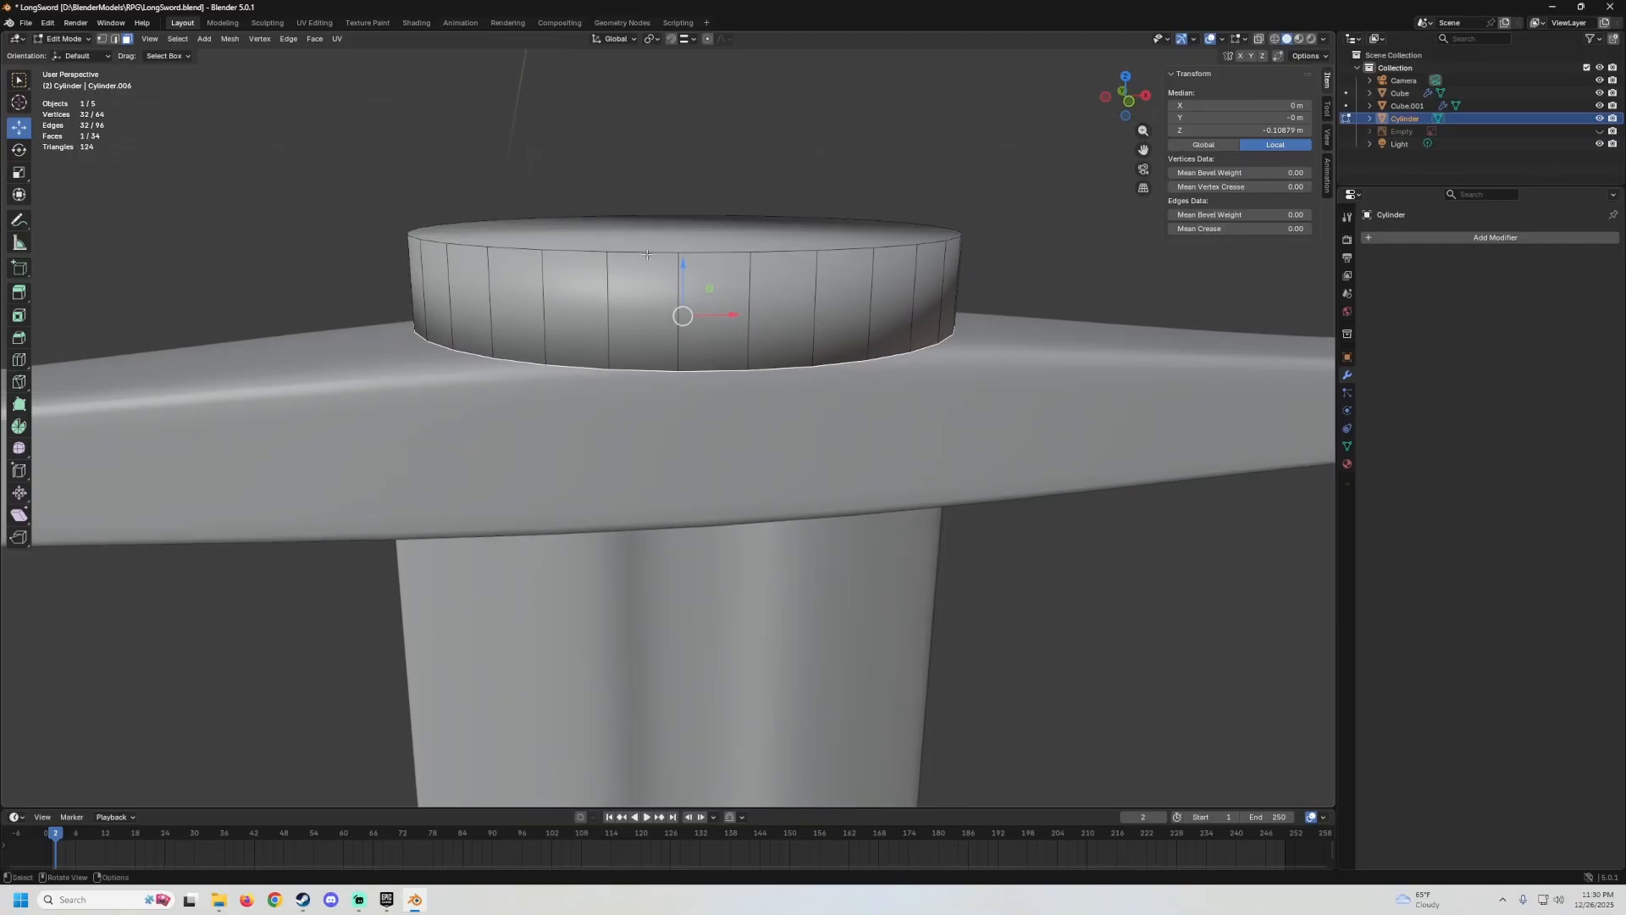
{"action": "left_click", "coordinate": [642, 249], "text": "alt"}
{"action": "left_click", "coordinate": [116, 40]}
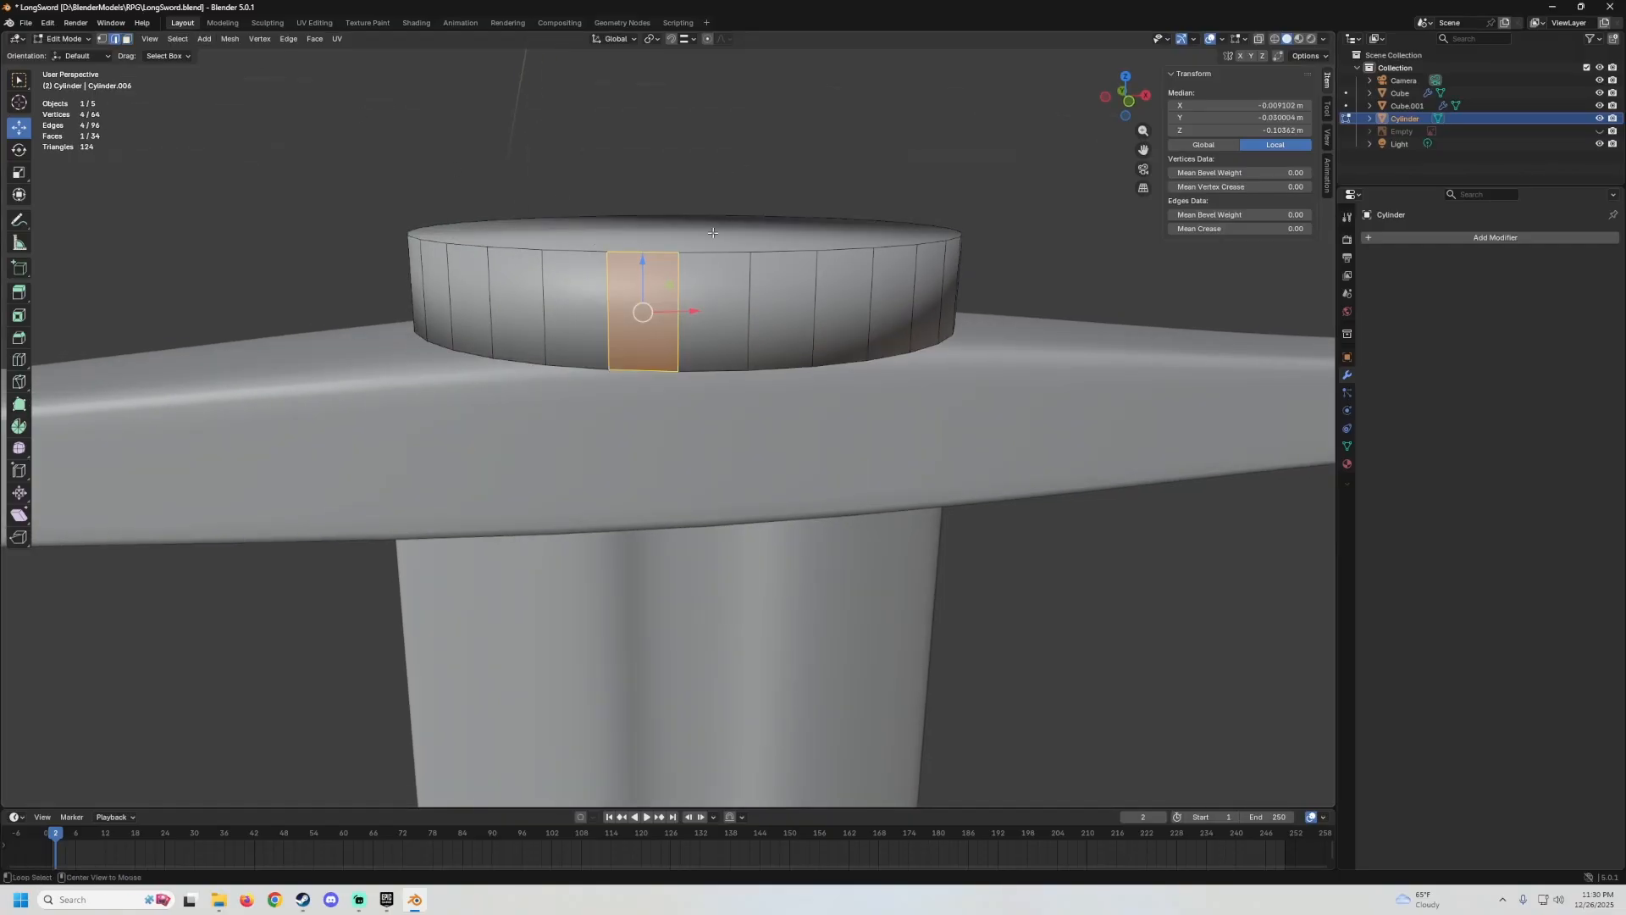
{"action": "left_click", "coordinate": [712, 234], "text": "alt"}
{"action": "middle_click_drag", "start_coordinate": [713, 234], "coordinate": [684, 280]}
{"action": "middle_click_drag", "start_coordinate": [684, 409], "coordinate": [1085, 471]}
{"action": "left_click", "coordinate": [700, 303], "text": "alt"}
{"action": "scroll", "coordinate": [703, 254], "scroll_direction": "down", "scroll_amount": 5}
{"action": "scroll", "coordinate": [738, 337], "scroll_direction": "up", "scroll_amount": 5}
{"action": "key", "text": "Tab"}
{"action": "scroll", "coordinate": [713, 292], "scroll_direction": "down", "scroll_amount": 1}
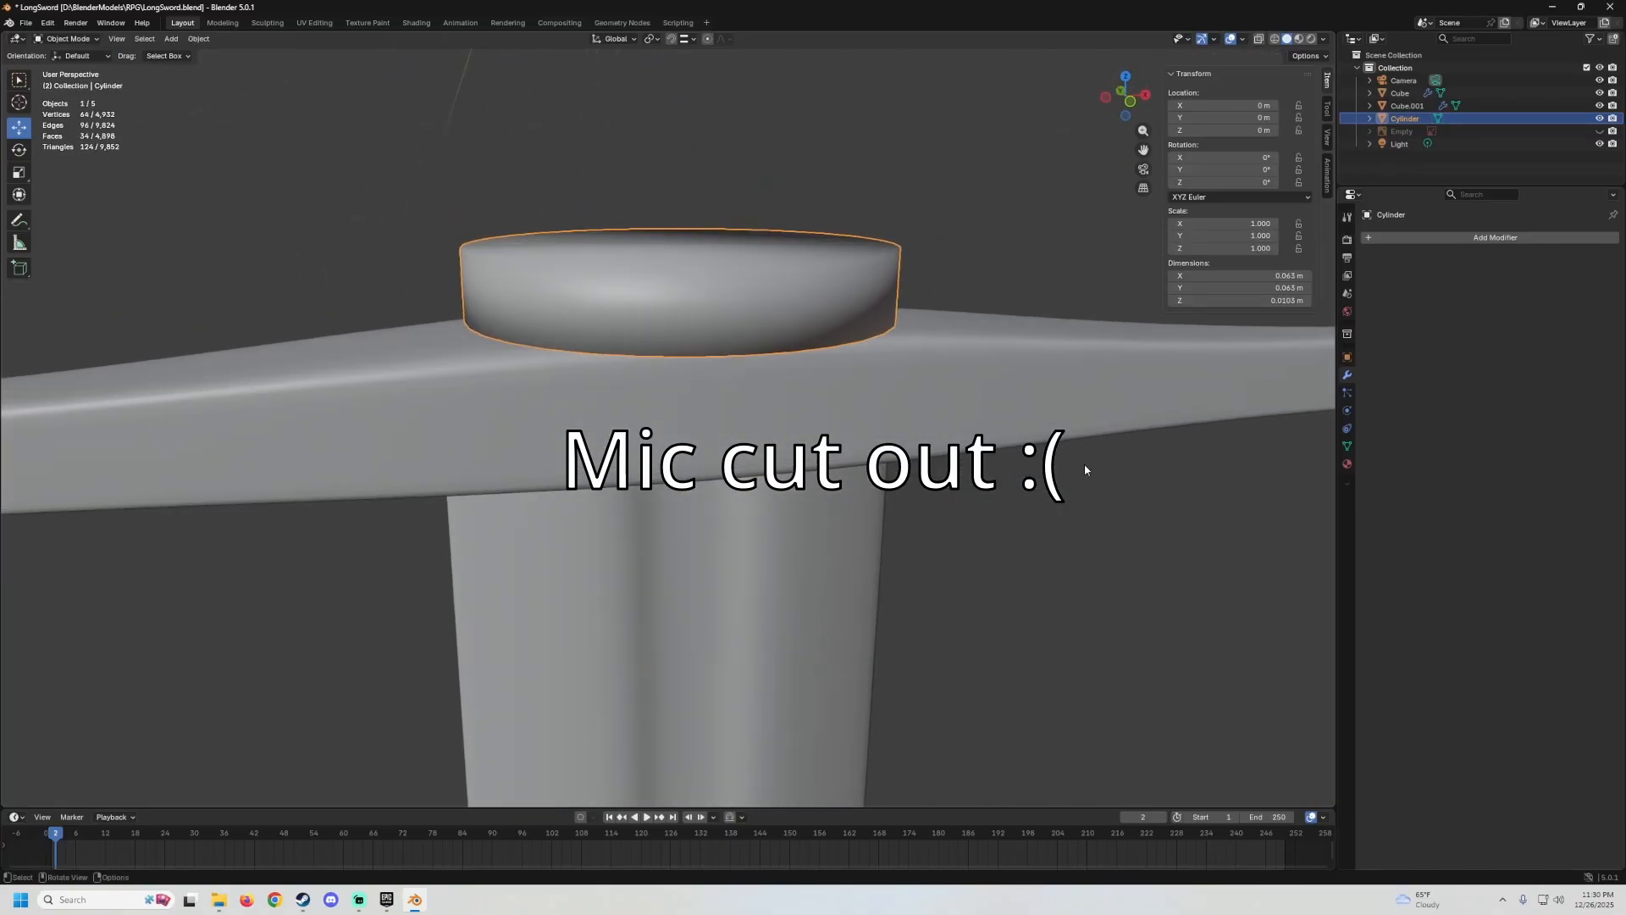
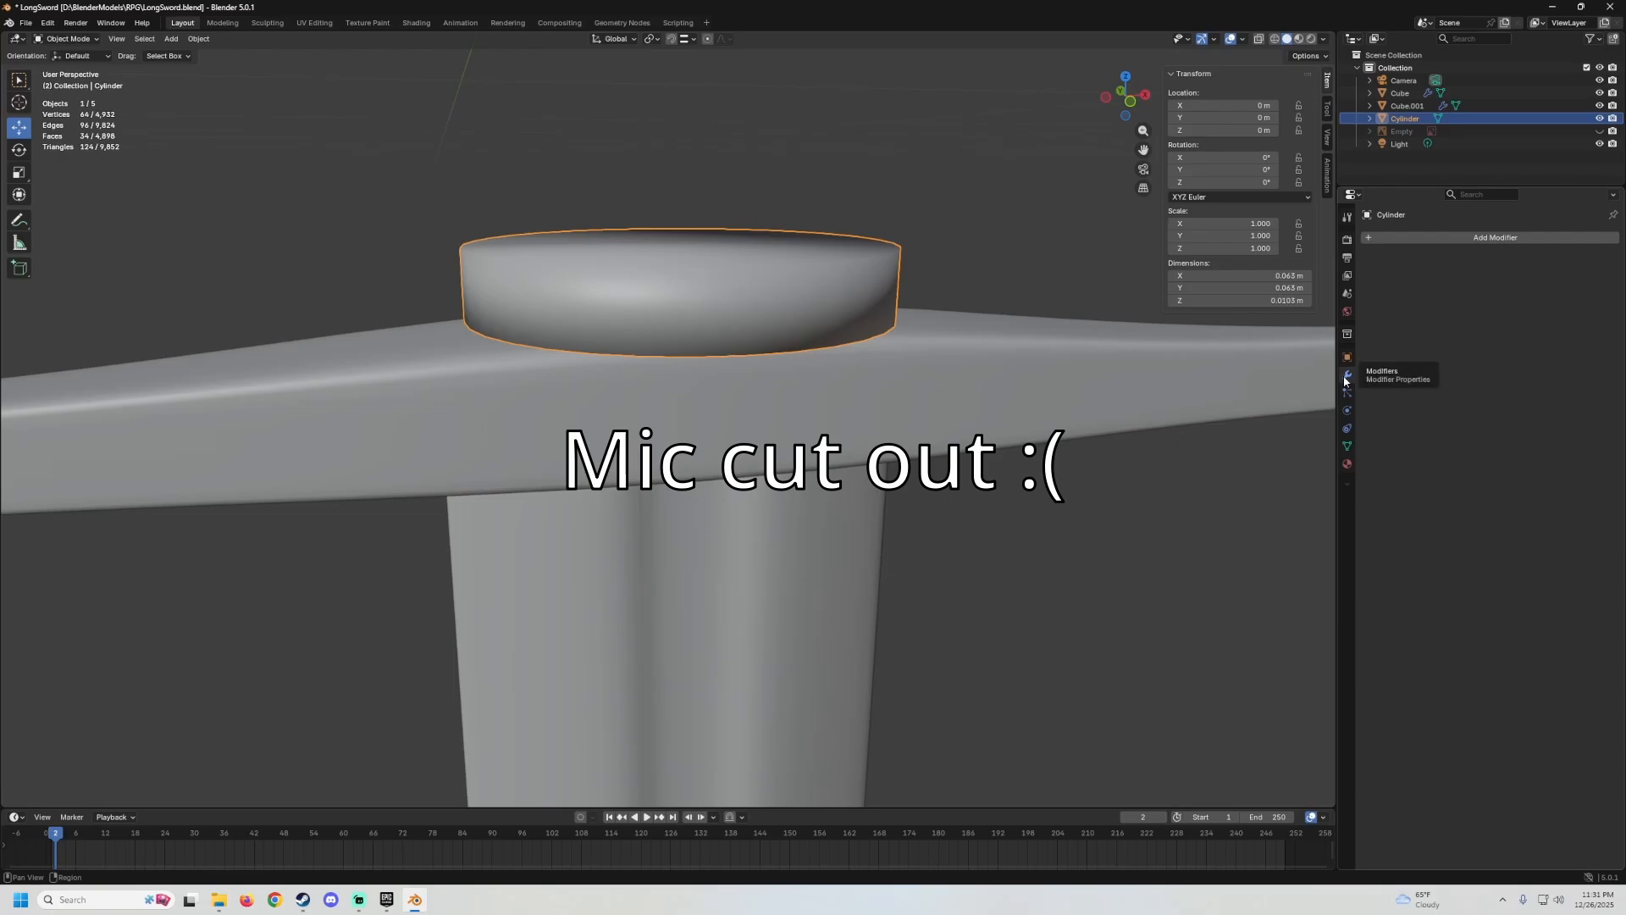
Add a Bevel modifier to the collar cylinder.
{"action": "left_click", "coordinate": [1440, 238]}
{"action": "mouse_move", "coordinate": [1445, 241]}
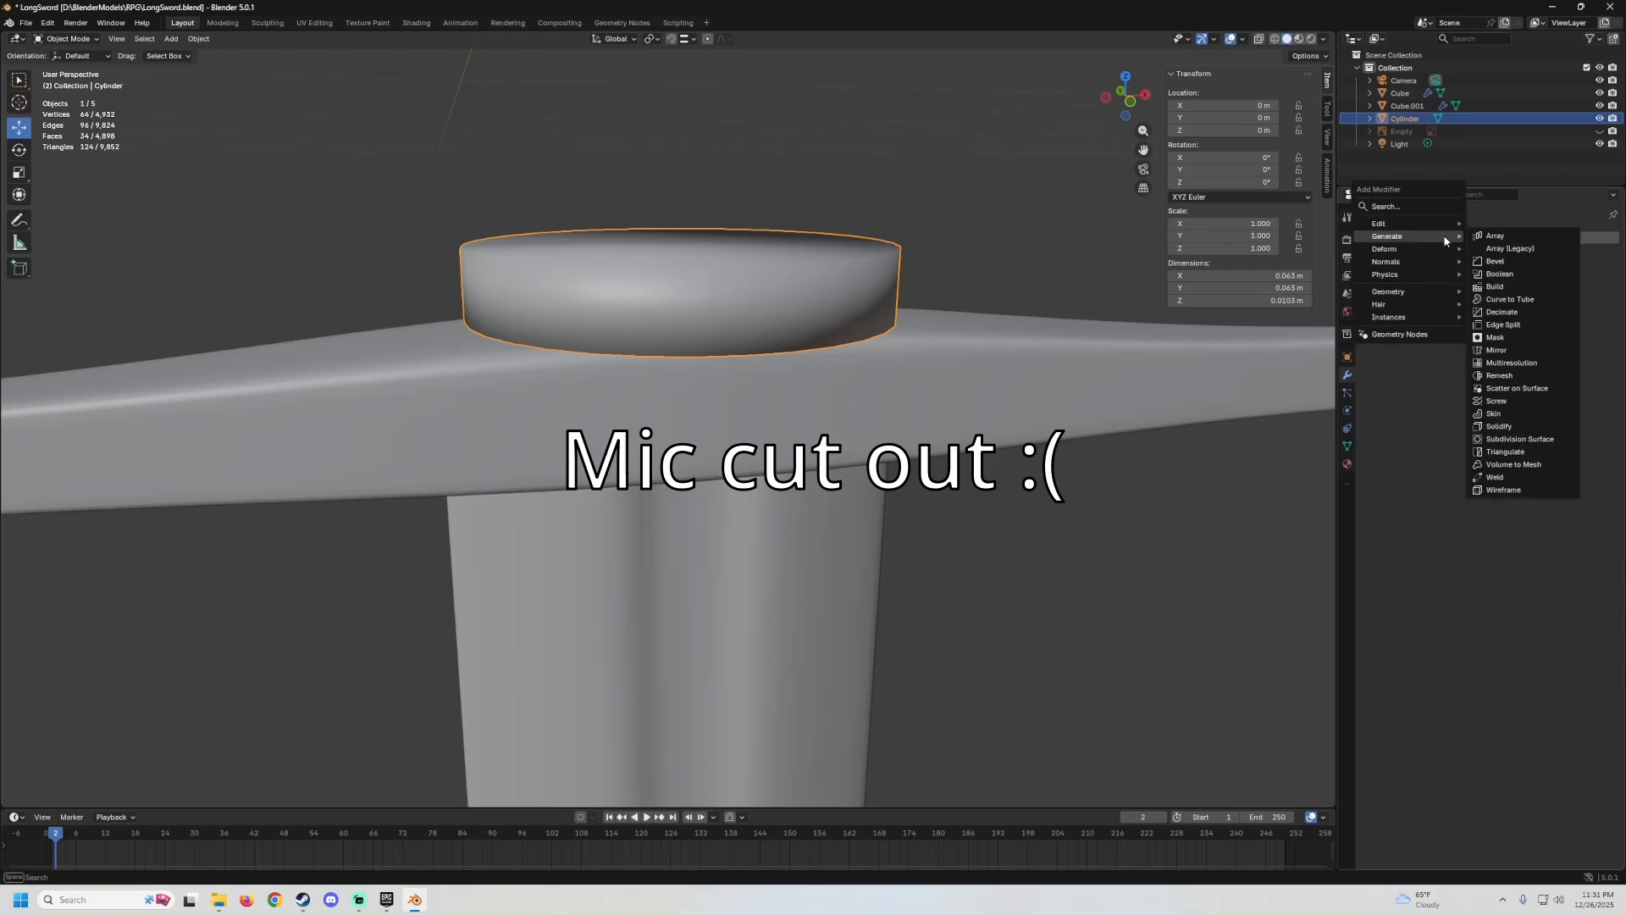
{"action": "left_click", "coordinate": [1494, 260]}
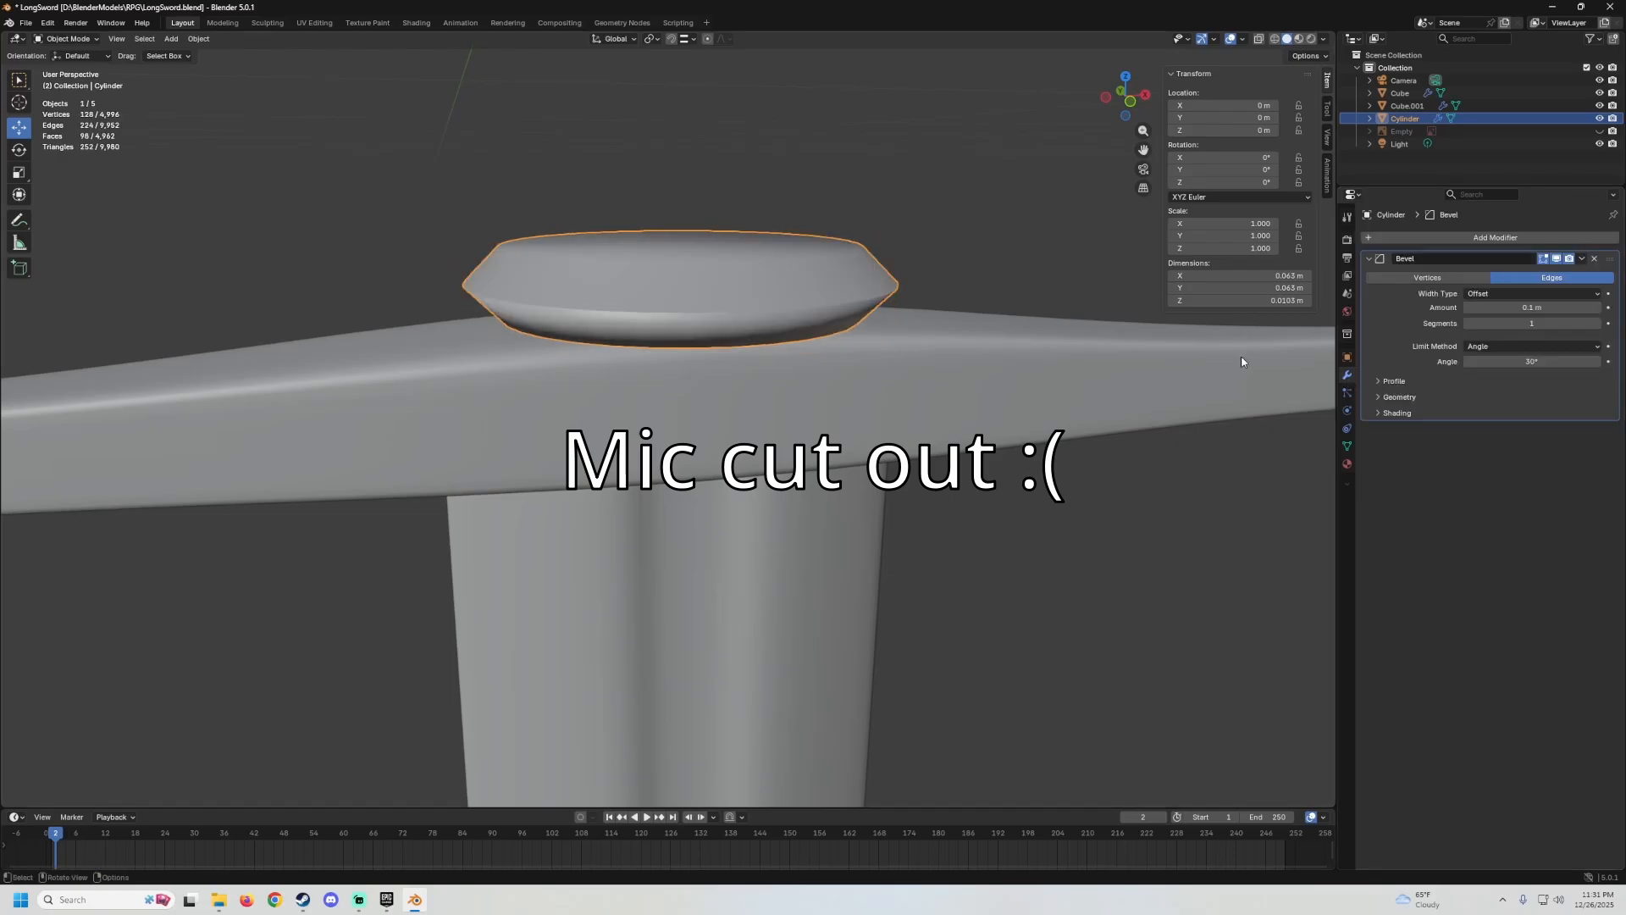
{"action": "middle_click_drag", "start_coordinate": [835, 302], "coordinate": [805, 338]}
{"action": "scroll", "coordinate": [650, 334], "scroll_direction": "up", "scroll_amount": 3}
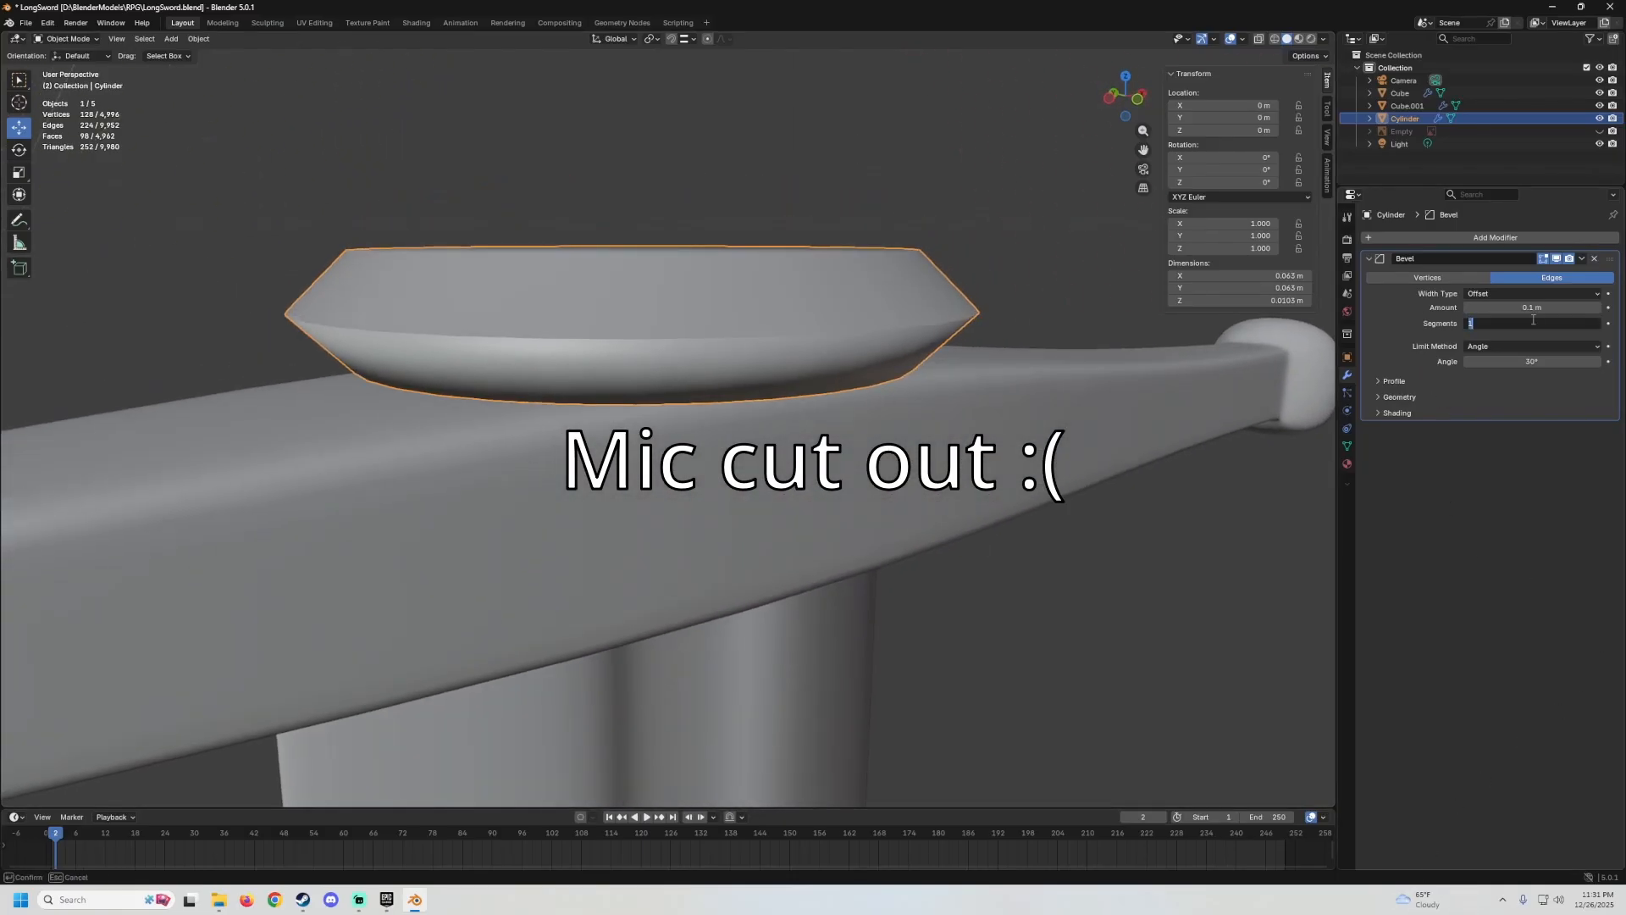
Set the collar bevel to 3 segments with an amount of 0.001 m.
{"action": "type", "text": "3"}
{"action": "key", "text": "Return"}
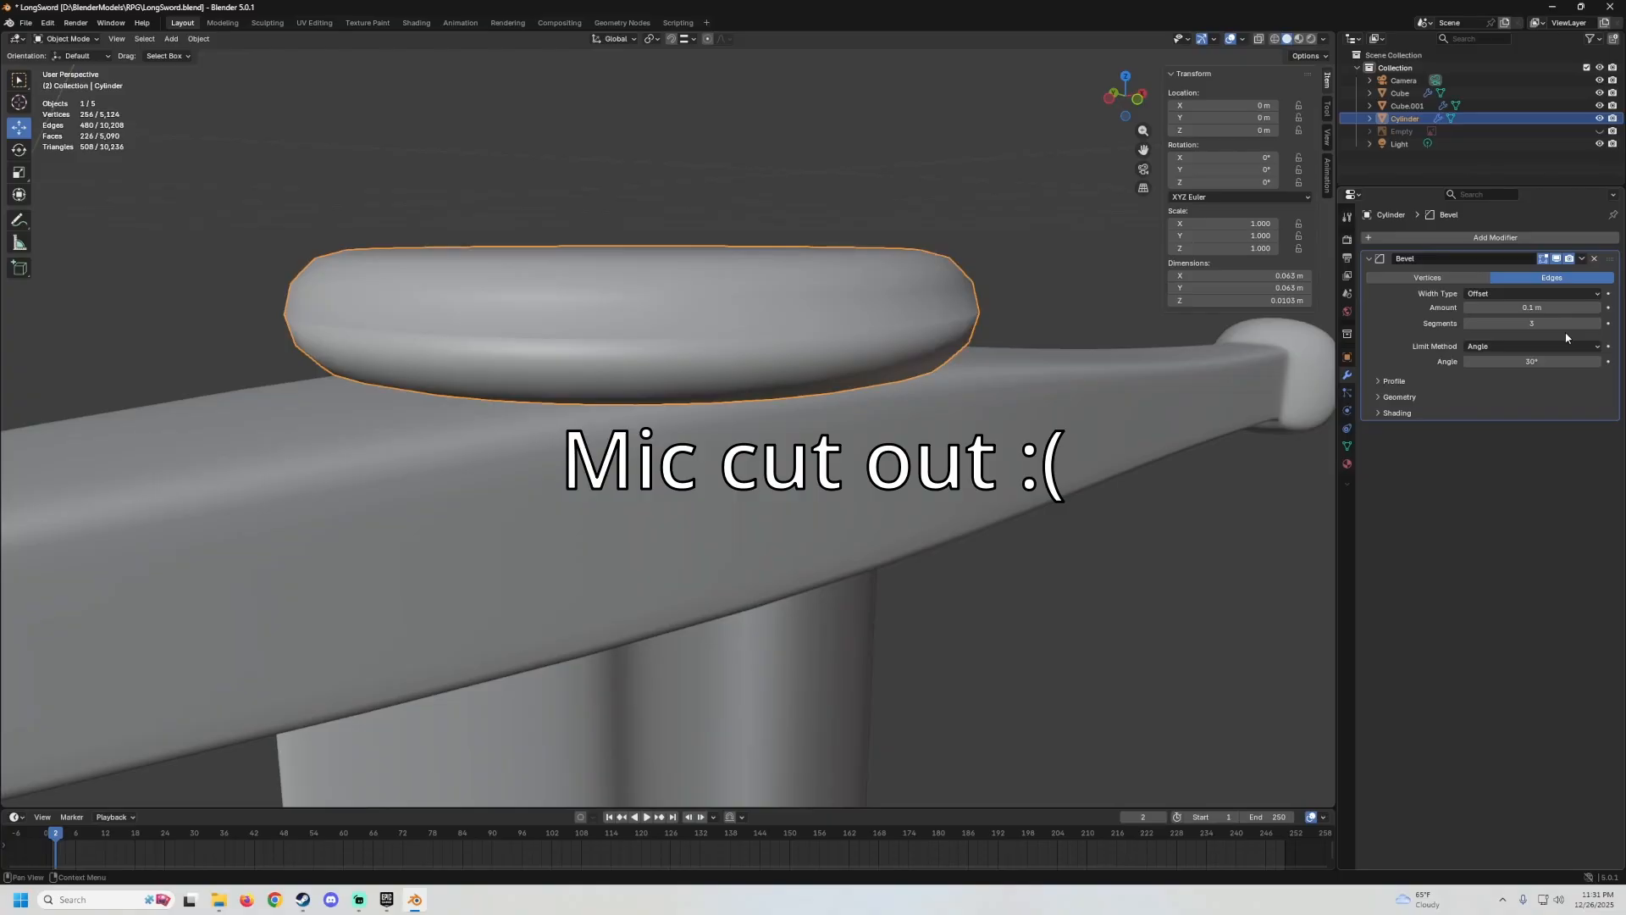
{"action": "left_click", "coordinate": [1541, 309]}
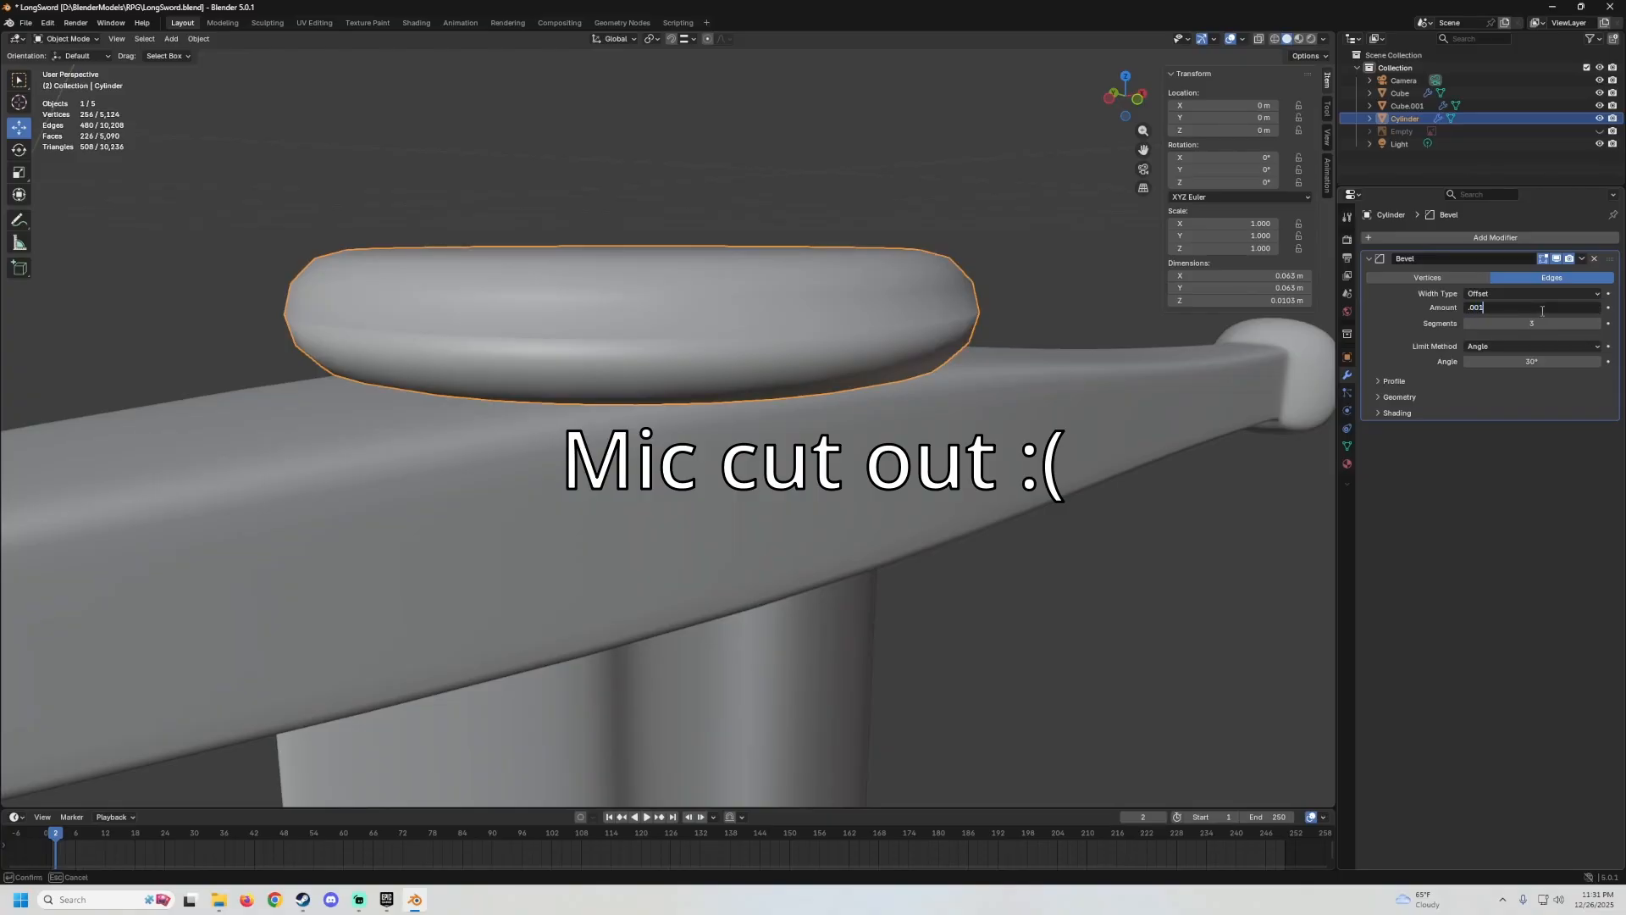
{"action": "key", "text": "Return"}
{"action": "middle_click_drag", "start_coordinate": [823, 251], "coordinate": [631, 396]}
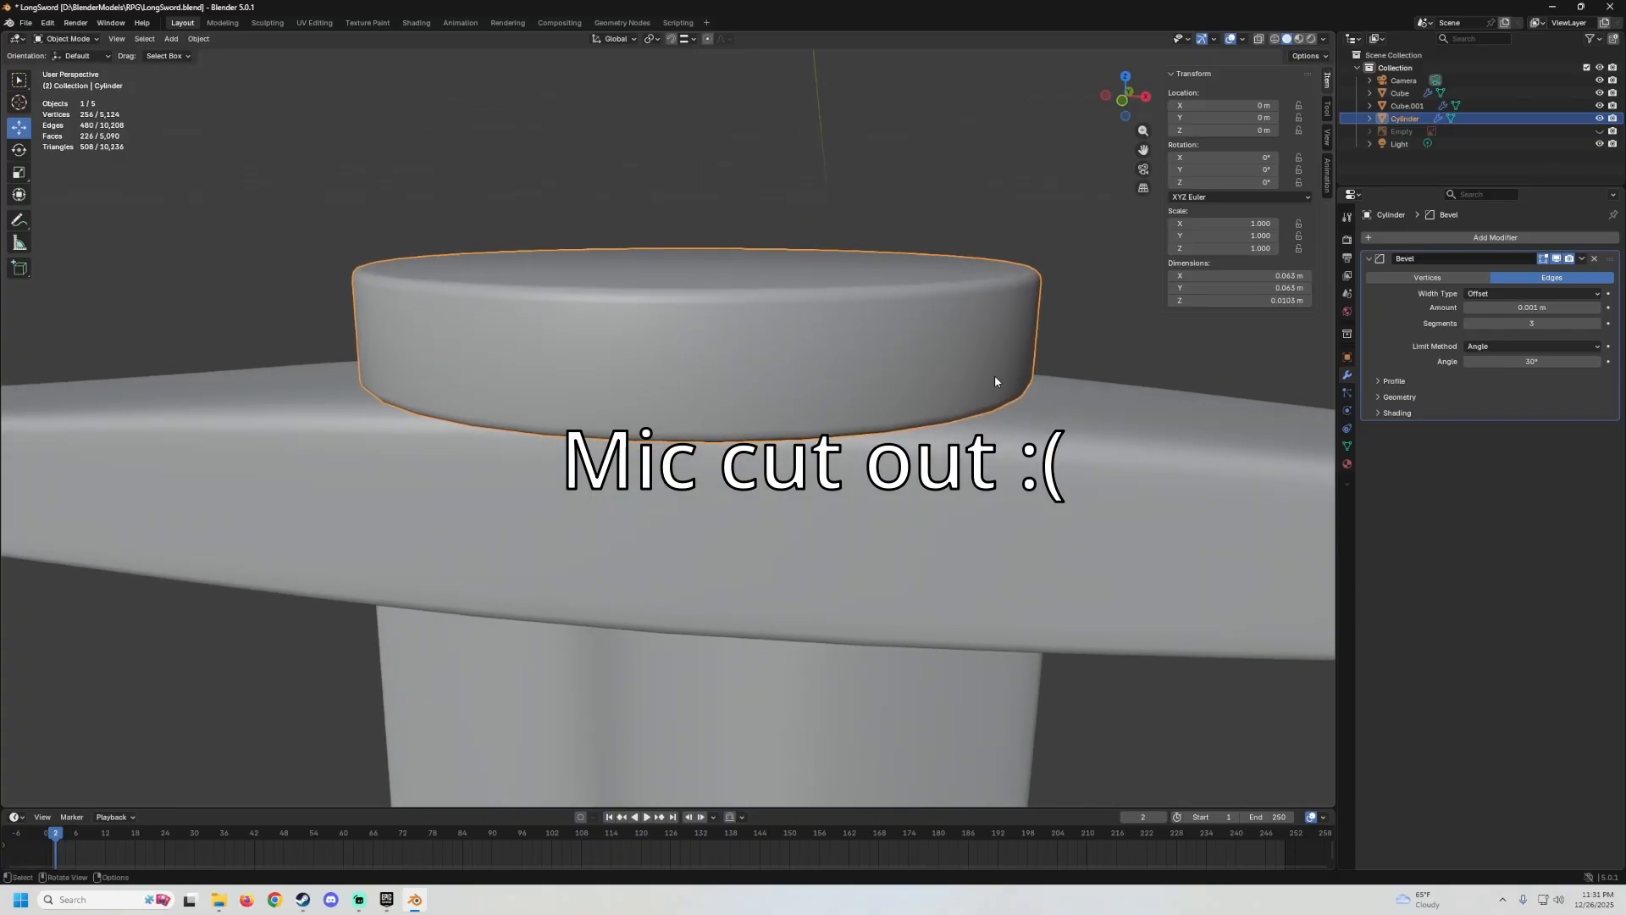
Add a Weighted Normal modifier to the collar and inspect its shading.
{"action": "left_click", "coordinate": [1423, 246]}
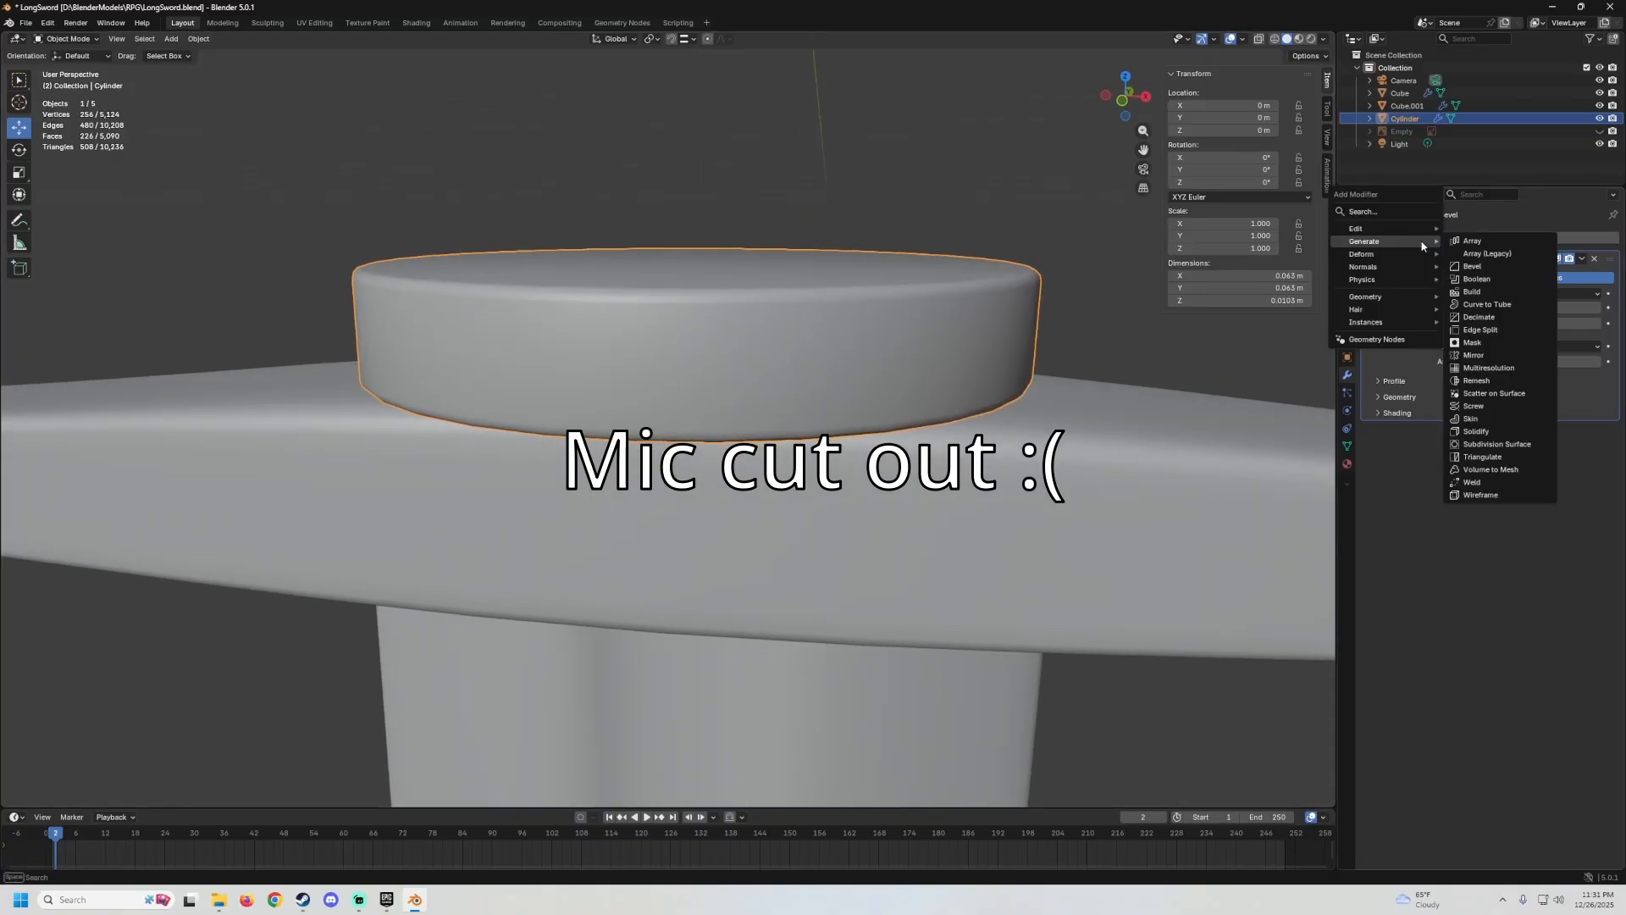
{"action": "mouse_move", "coordinate": [1378, 271]}
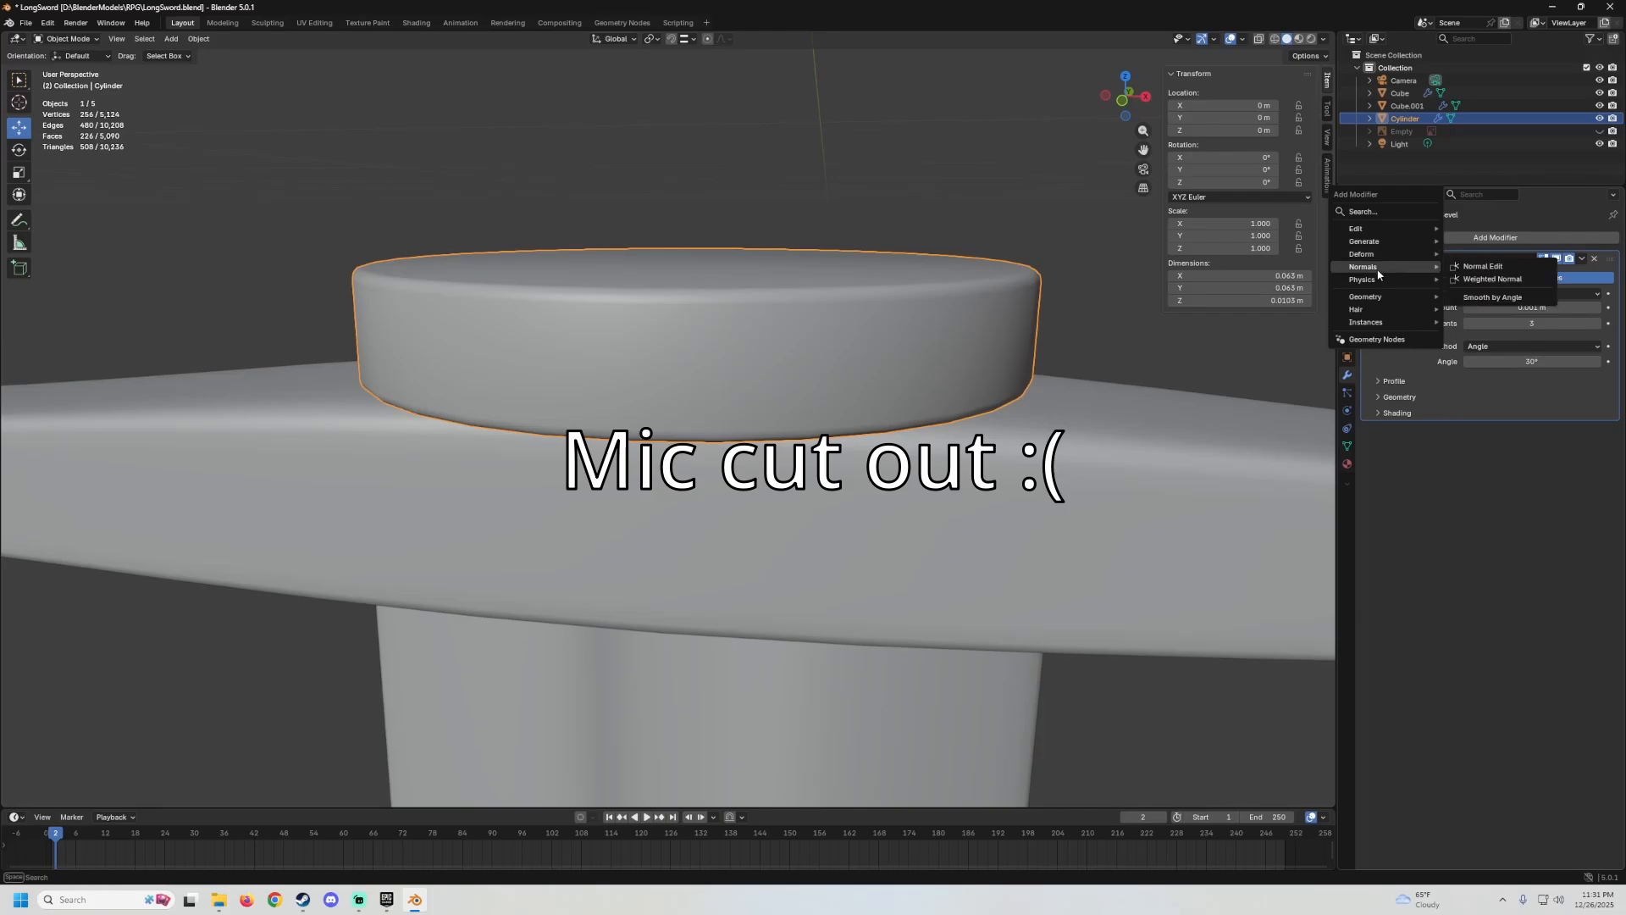
{"action": "left_click", "coordinate": [1493, 278]}
{"action": "middle_click_drag", "start_coordinate": [1120, 396], "coordinate": [761, 341]}
{"action": "scroll", "coordinate": [1013, 442], "scroll_direction": "down", "scroll_amount": 5}
{"action": "left_click", "coordinate": [874, 344]}
{"action": "scroll", "coordinate": [873, 344], "scroll_direction": "down", "scroll_amount": 4}
{"action": "scroll", "coordinate": [761, 340], "scroll_direction": "up", "scroll_amount": 6}
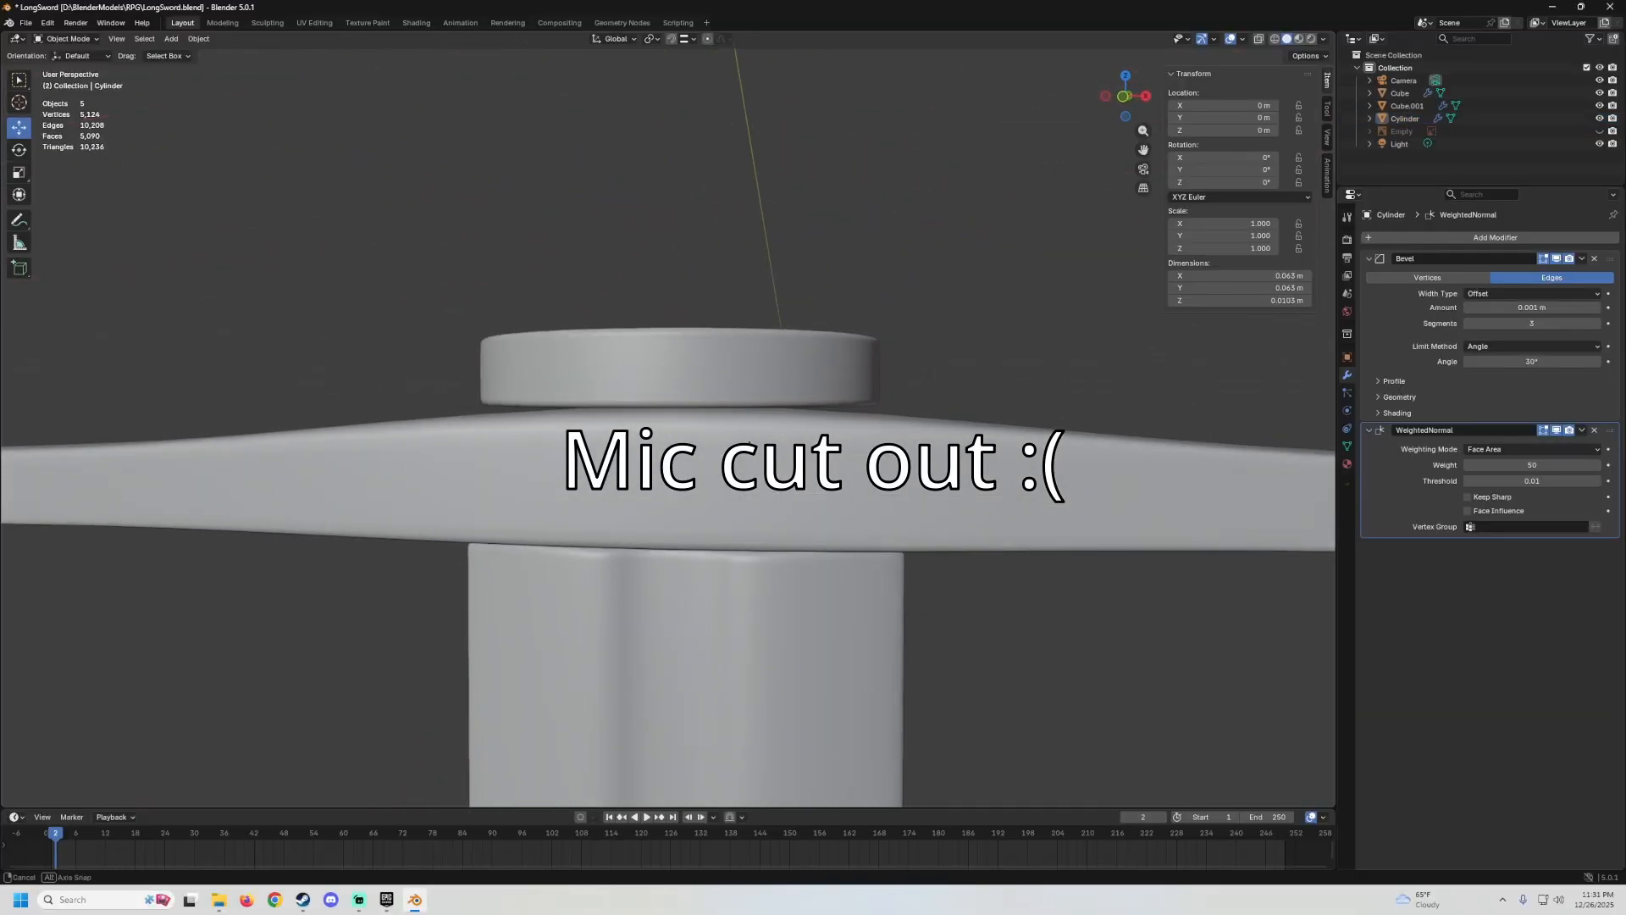
{"action": "scroll", "coordinate": [702, 390], "scroll_direction": "down", "scroll_amount": 3}
In Edit Mode, select the whole collar mesh and, with snapping on, lower it about 0.0009 m onto the crossguard.
{"action": "left_click", "coordinate": [701, 390]}
{"action": "key", "text": "Tab"}
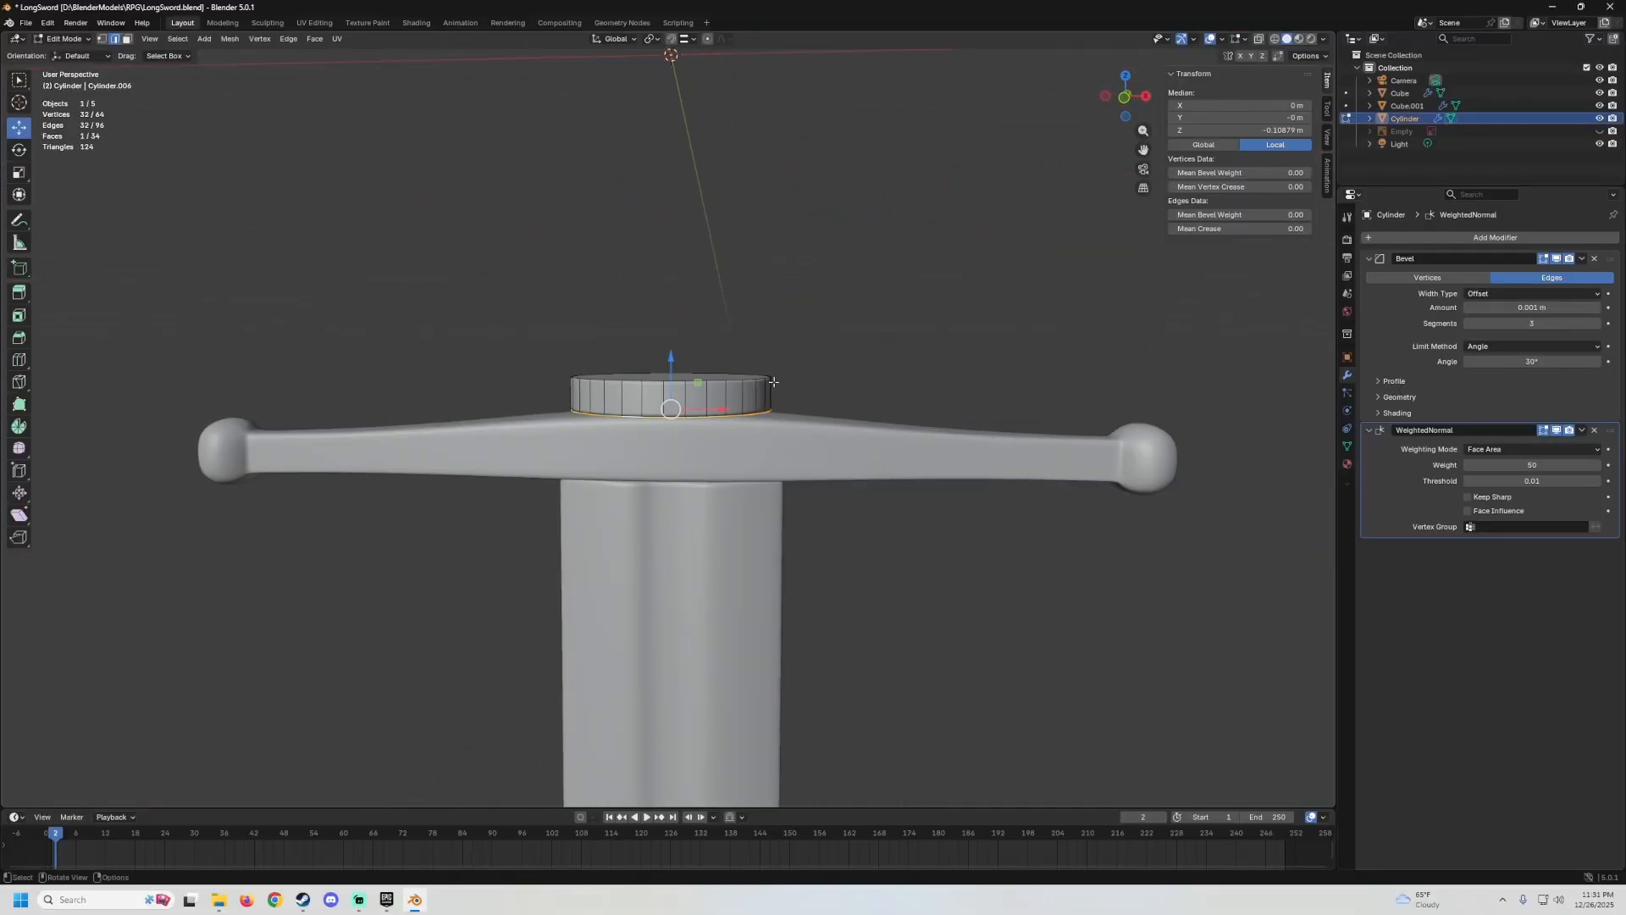
{"action": "key", "text": "a"}
{"action": "middle_click_drag", "start_coordinate": [740, 339], "coordinate": [742, 337]}
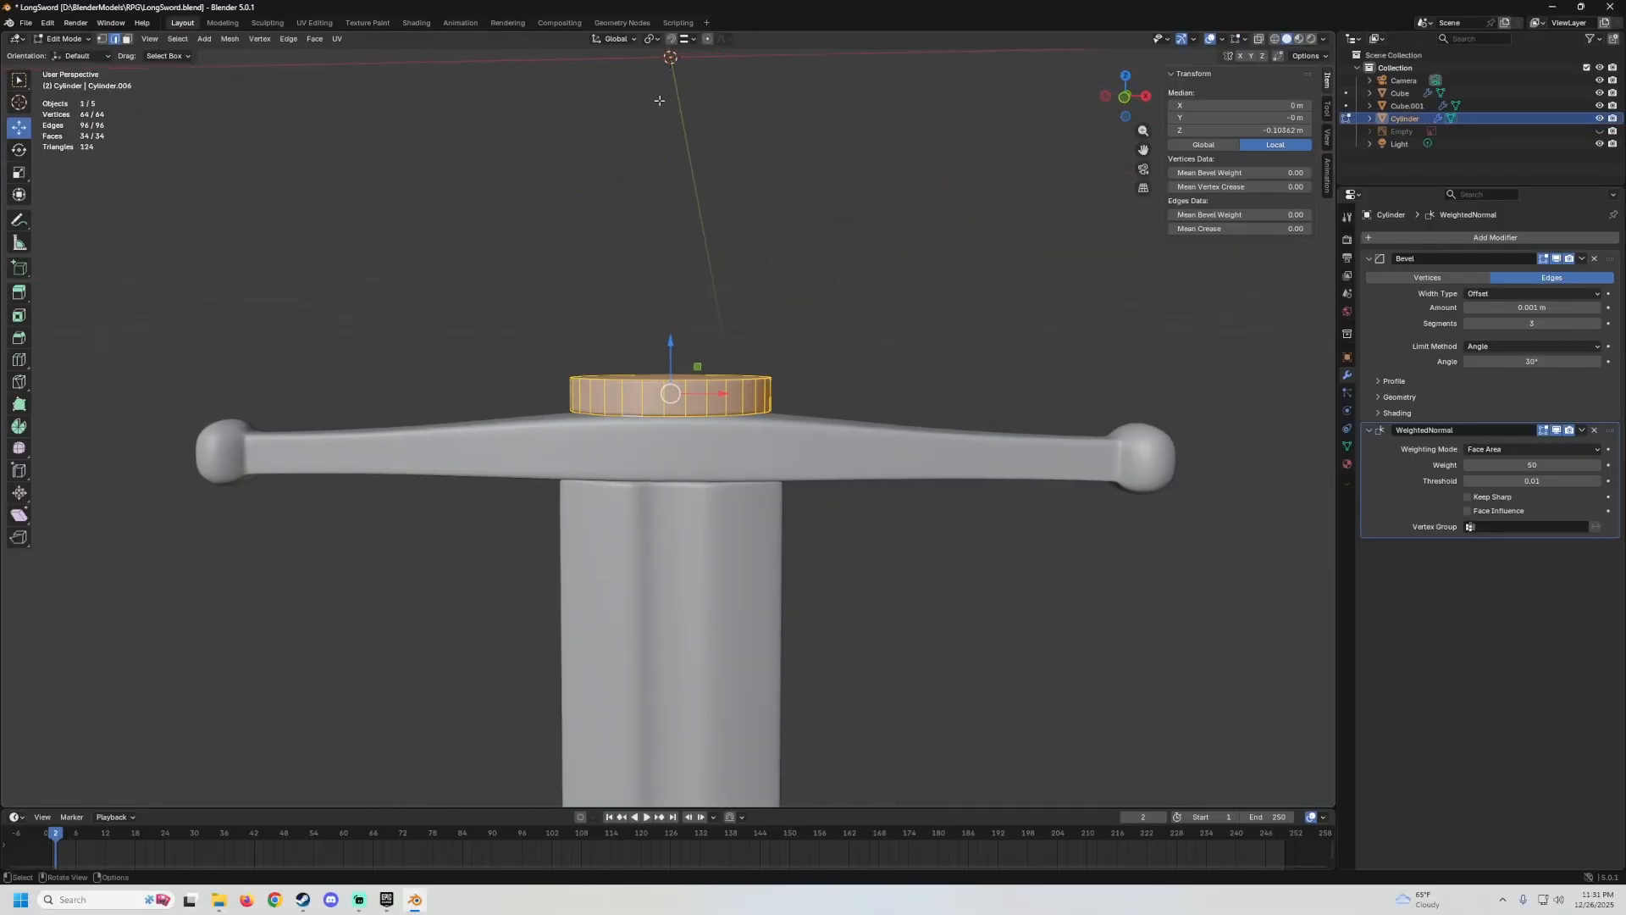
{"action": "left_click", "coordinate": [670, 39]}
{"action": "key", "text": "KP_1"}
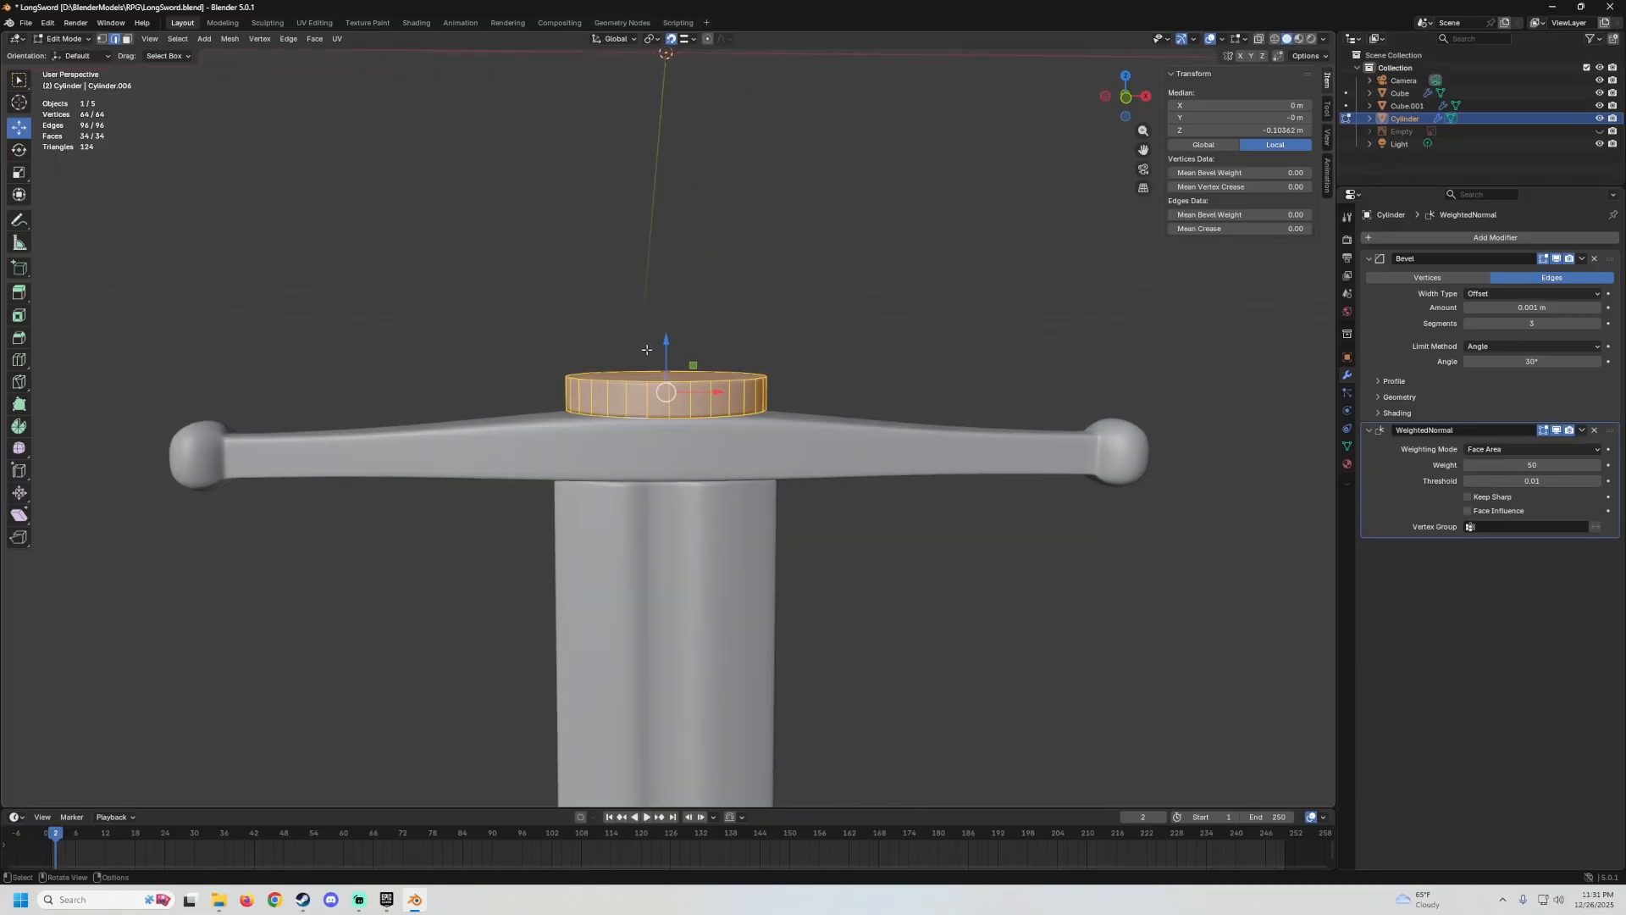
{"action": "scroll", "coordinate": [682, 314], "scroll_direction": "down", "scroll_amount": 2}
{"action": "scroll", "coordinate": [682, 310], "scroll_direction": "up", "scroll_amount": 3}
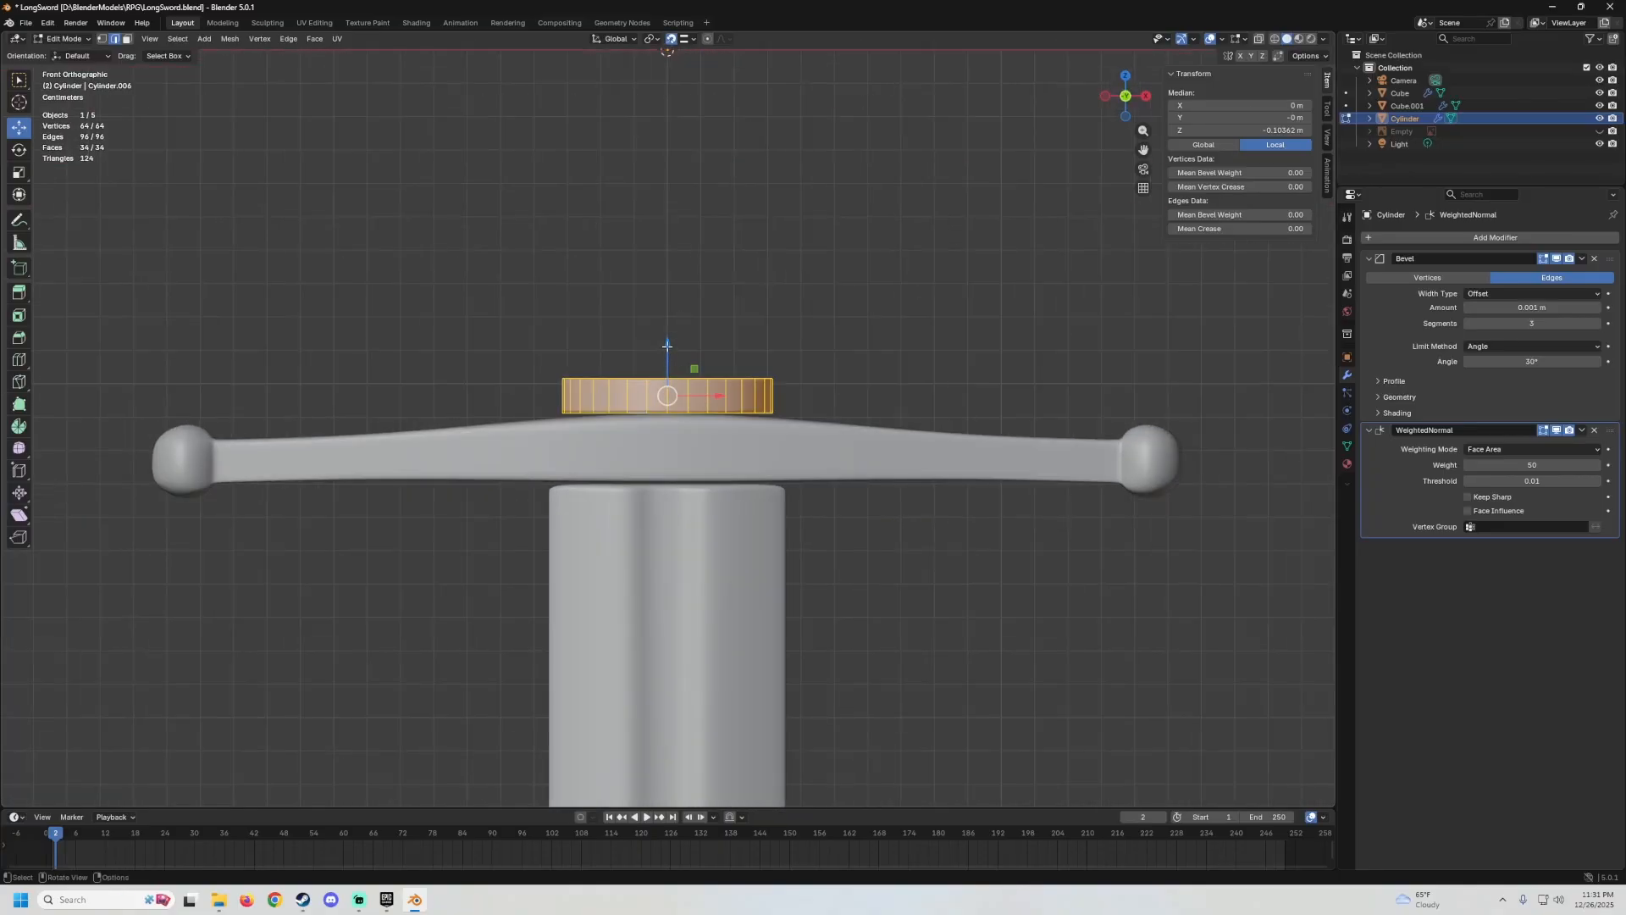
{"action": "left_click_drag", "start_coordinate": [667, 346], "coordinate": [683, 397]}
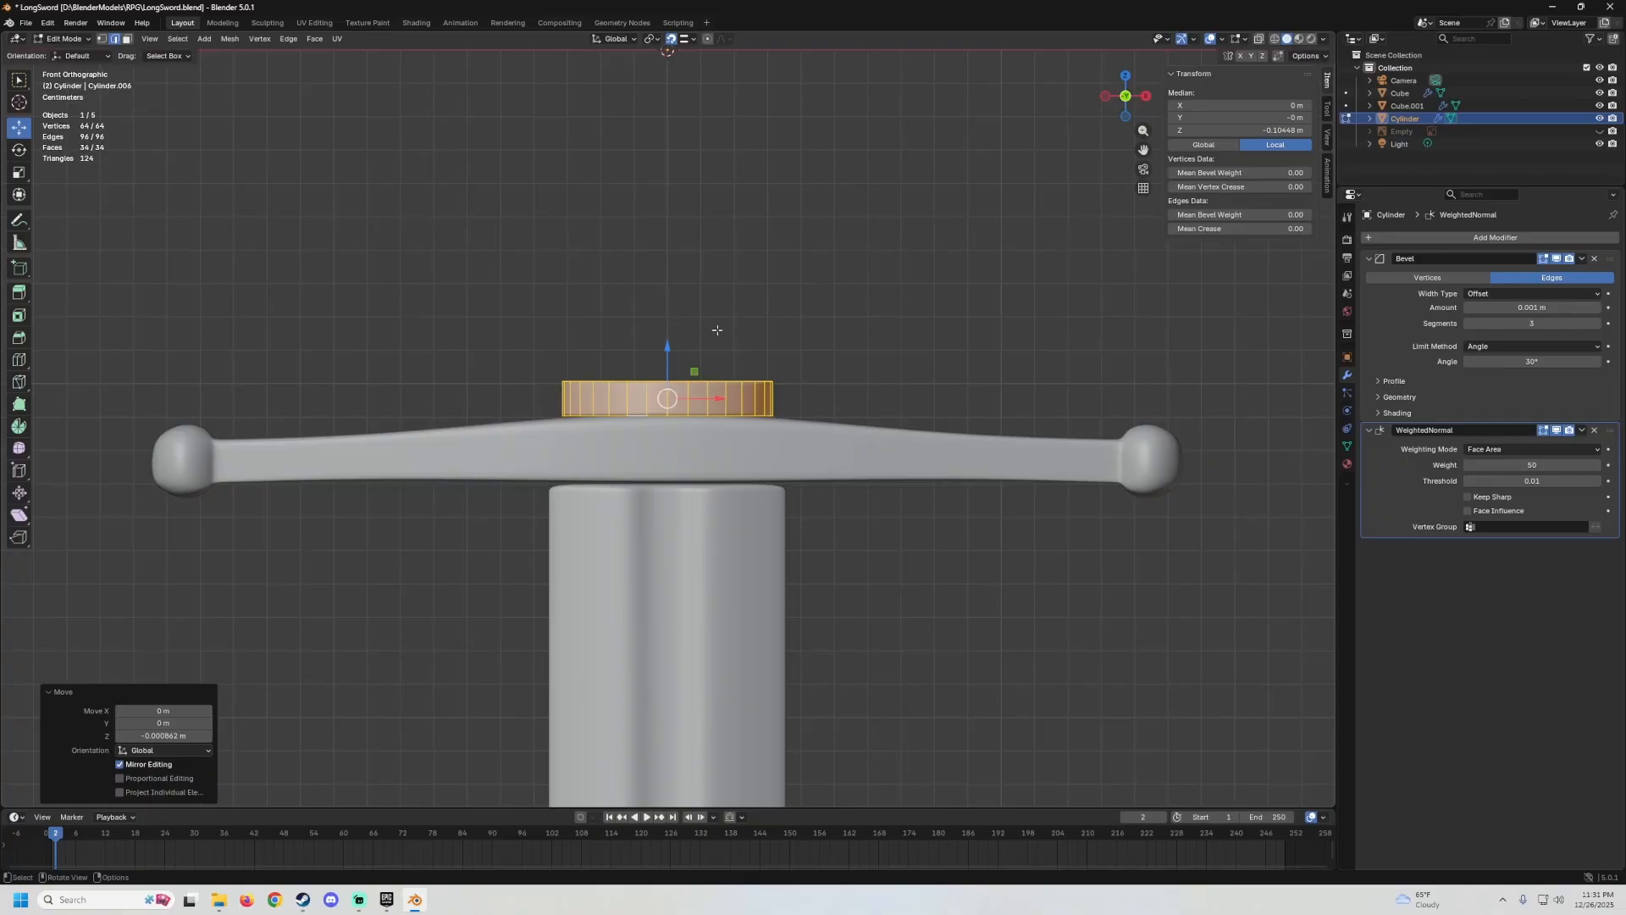
{"action": "scroll", "coordinate": [753, 358], "scroll_direction": "down", "scroll_amount": 3}
{"action": "key", "text": "Tab"}
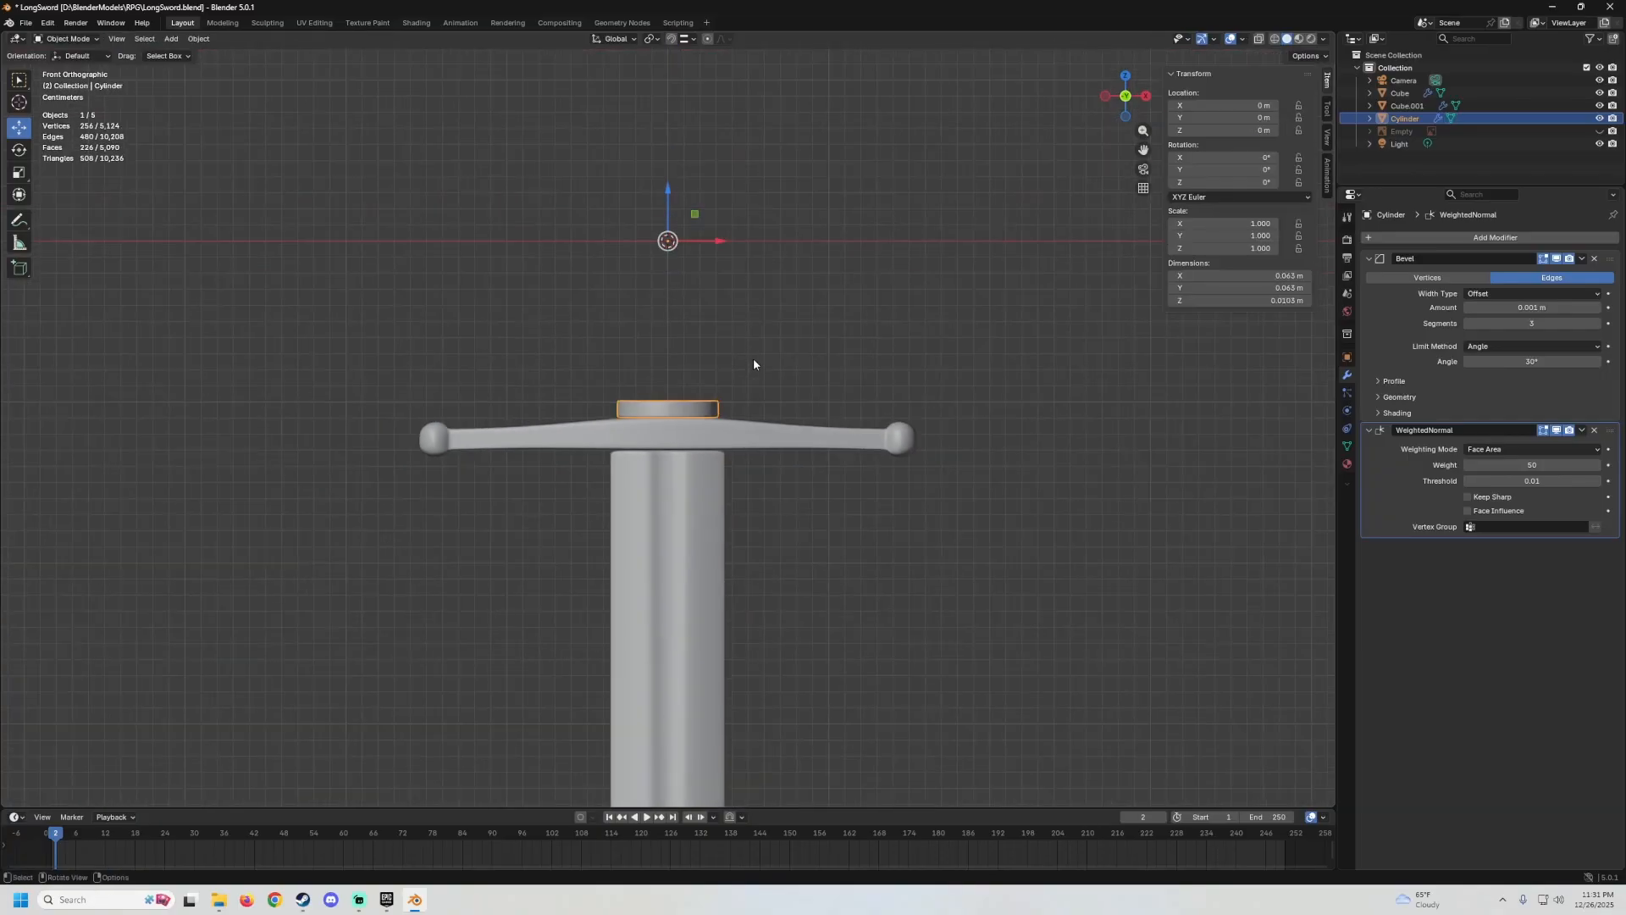
Unhide the reference image and turn on X-ray to compare the collar with the reference from front and side.
{"action": "scroll", "coordinate": [754, 358], "scroll_direction": "down", "scroll_amount": 2}
{"action": "mouse_move", "coordinate": [754, 358]}
{"action": "middle_mouse_down"}
{"action": "mouse_move", "coordinate": [765, 407]}
{"action": "mouse_move", "coordinate": [758, 366]}
{"action": "middle_mouse_up"}
{"action": "key", "text": "alt+h"}
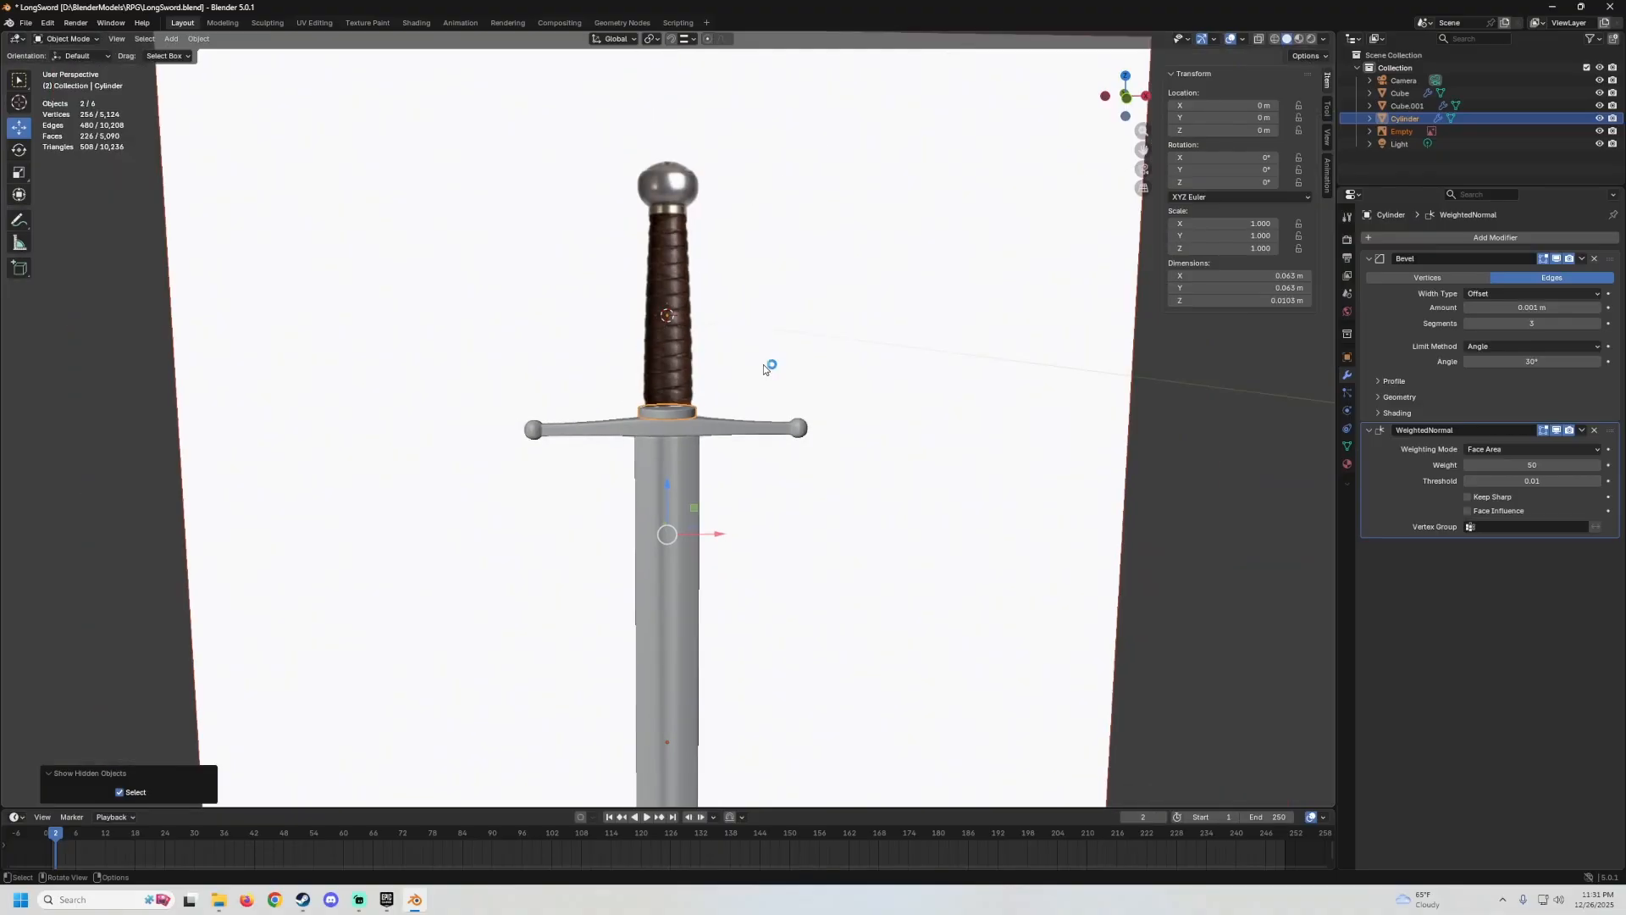
{"action": "scroll", "coordinate": [762, 373], "scroll_direction": "up", "scroll_amount": 1}
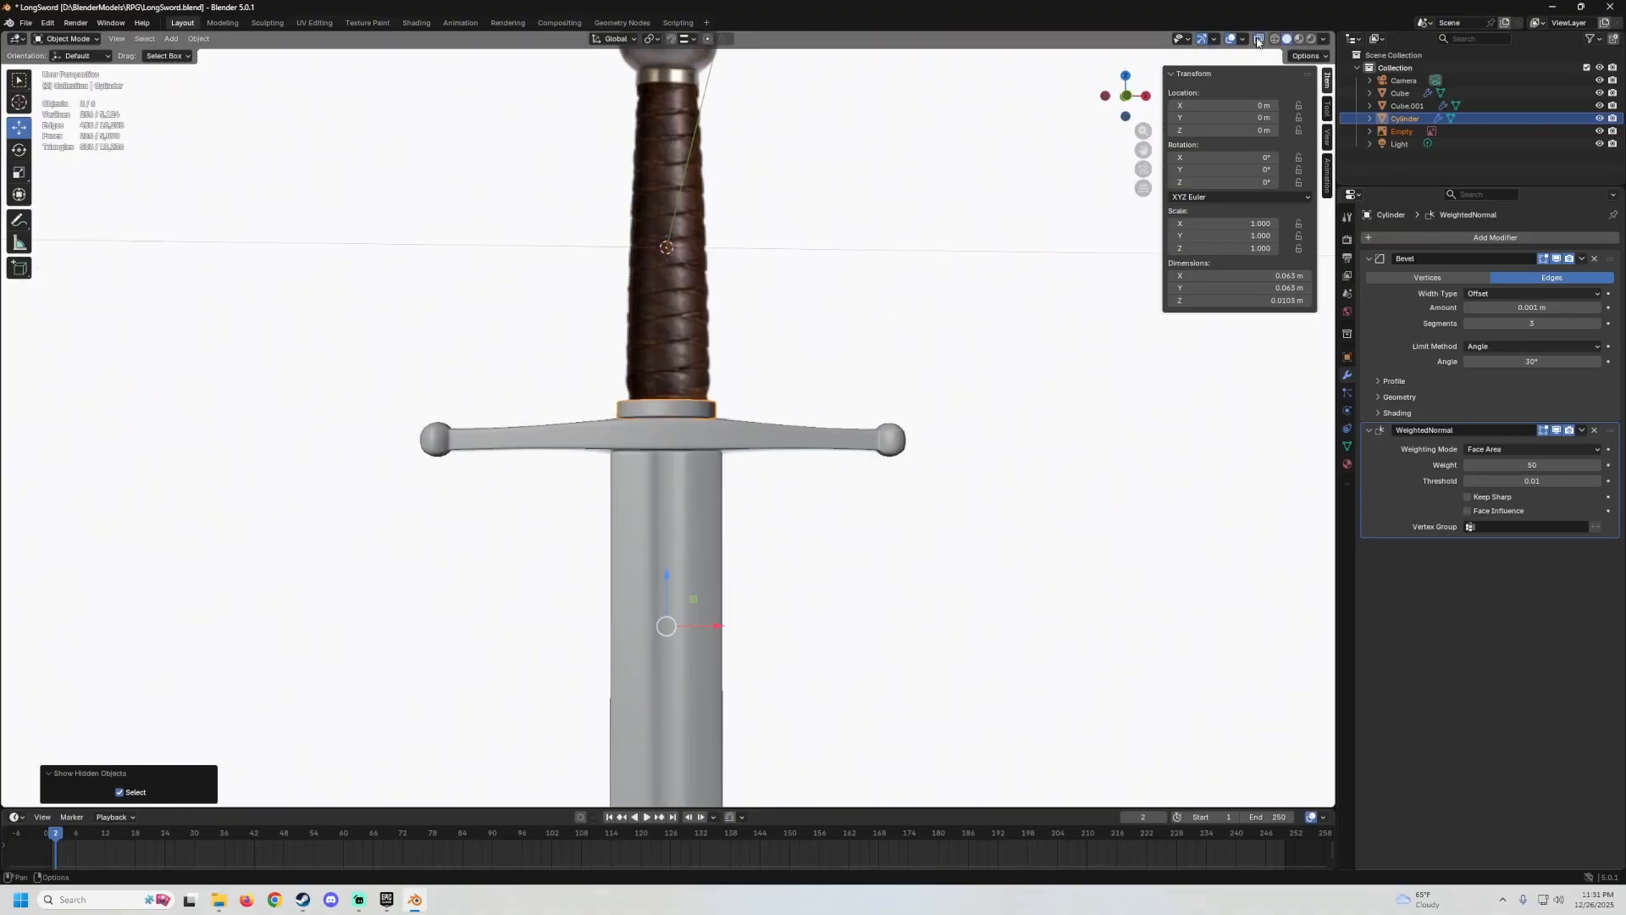
{"action": "left_click", "coordinate": [1257, 42]}
{"action": "scroll", "coordinate": [736, 423], "scroll_direction": "up", "scroll_amount": 4}
{"action": "middle_click_drag", "start_coordinate": [735, 424], "coordinate": [627, 398]}
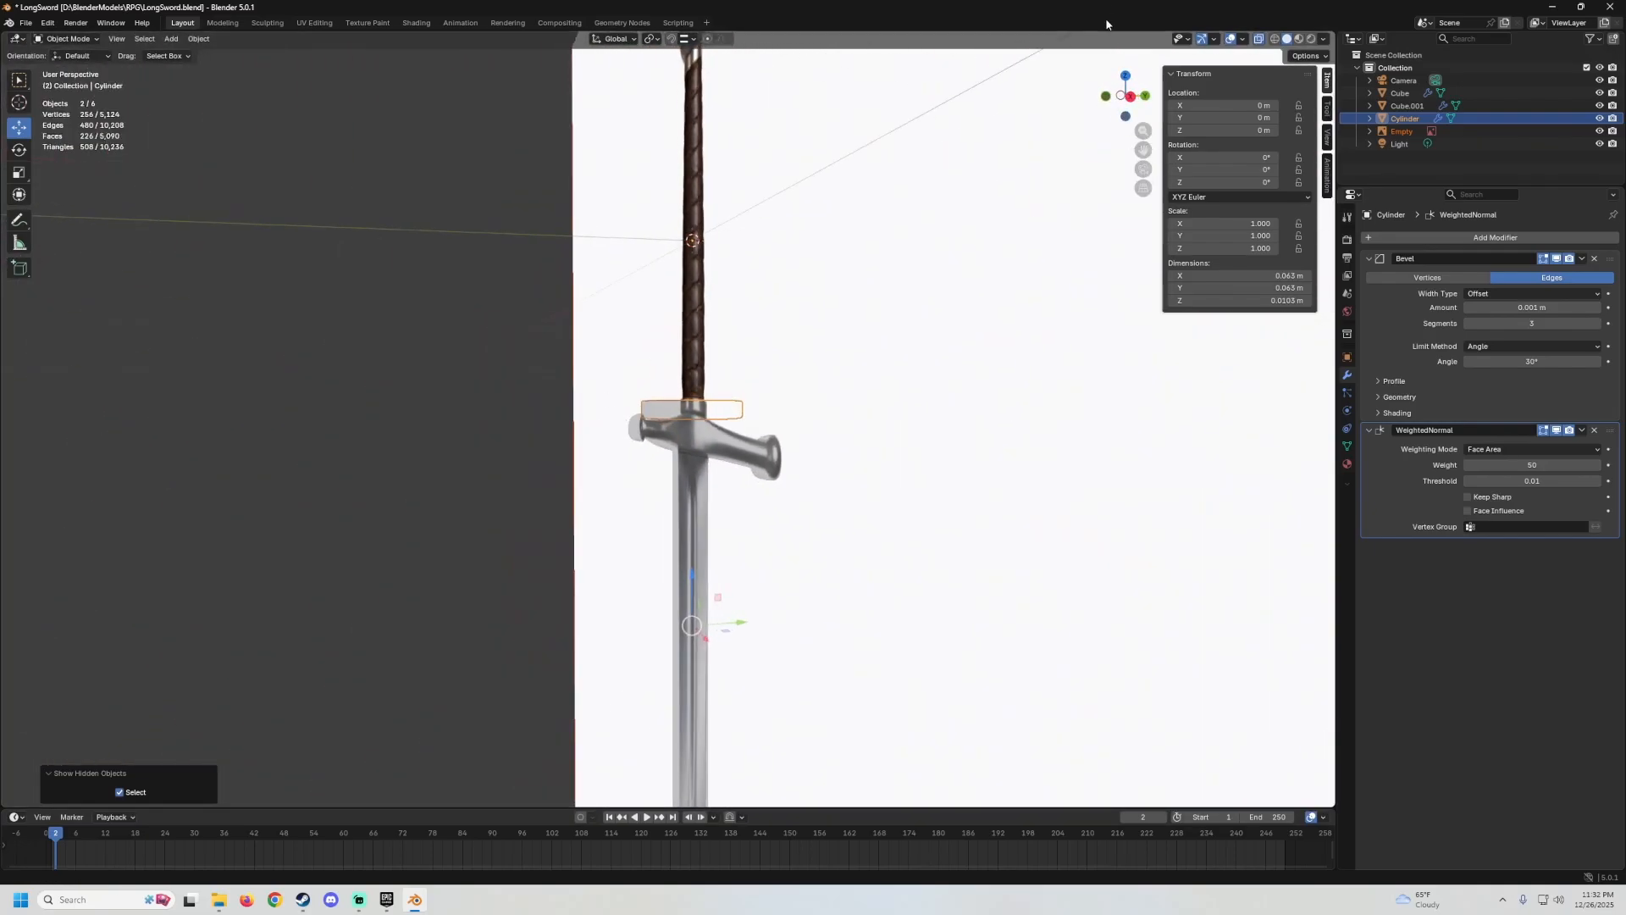
Turn off X-ray and hide the reference image.
{"action": "left_click", "coordinate": [965, 412]}
{"action": "left_click", "coordinate": [1287, 39]}
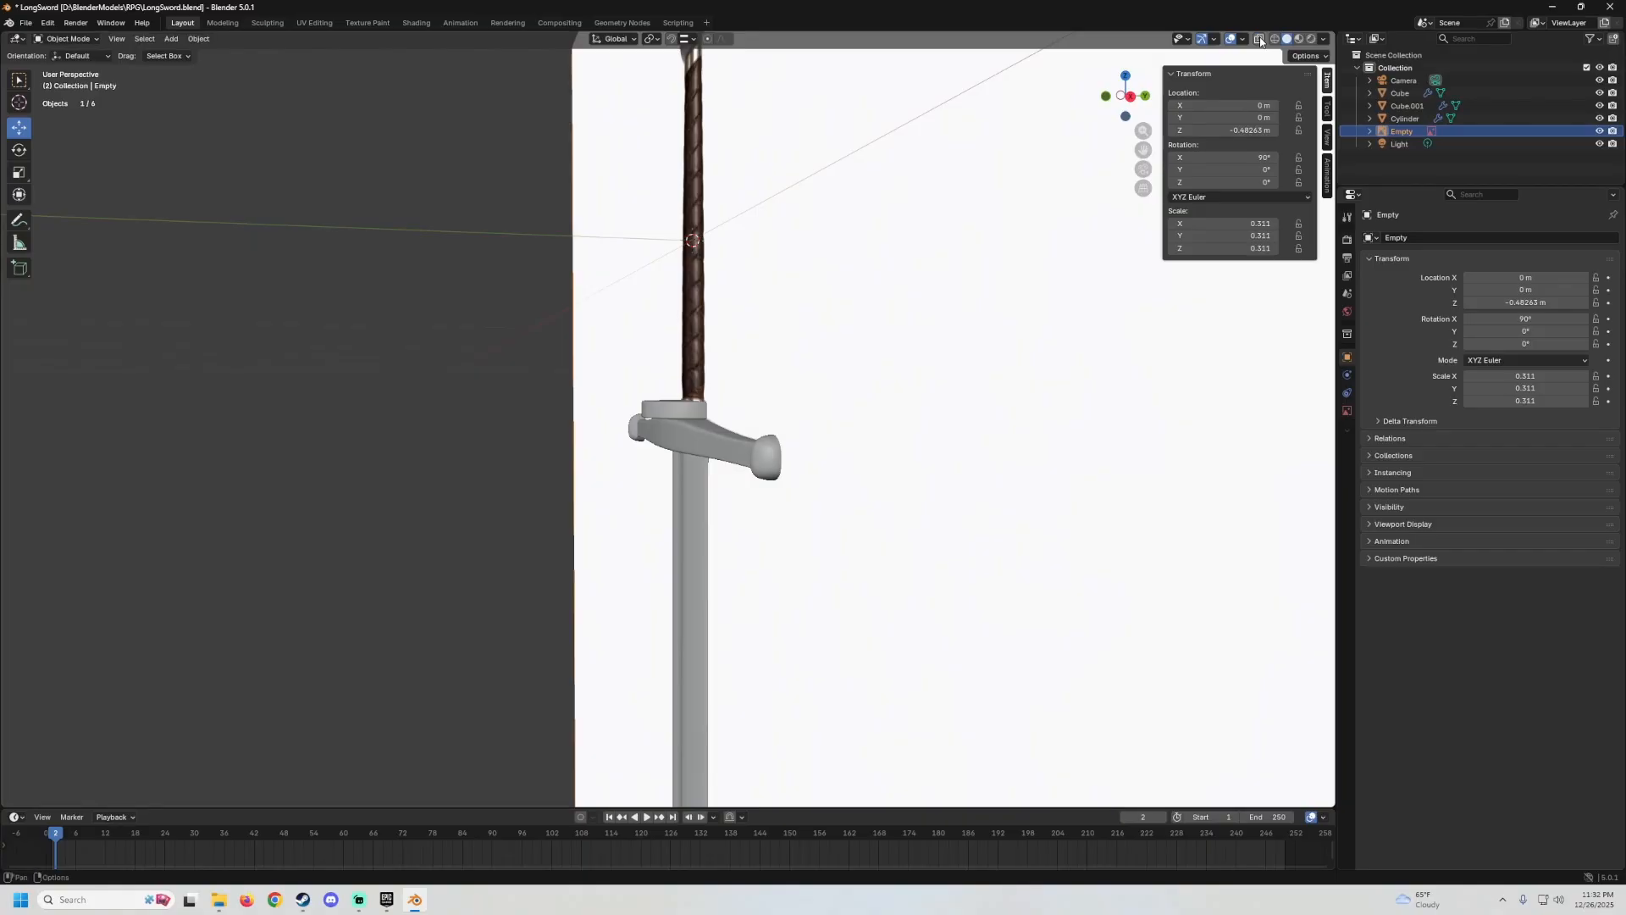
{"action": "key", "text": "h"}
{"action": "middle_click_drag", "start_coordinate": [864, 440], "coordinate": [826, 376]}
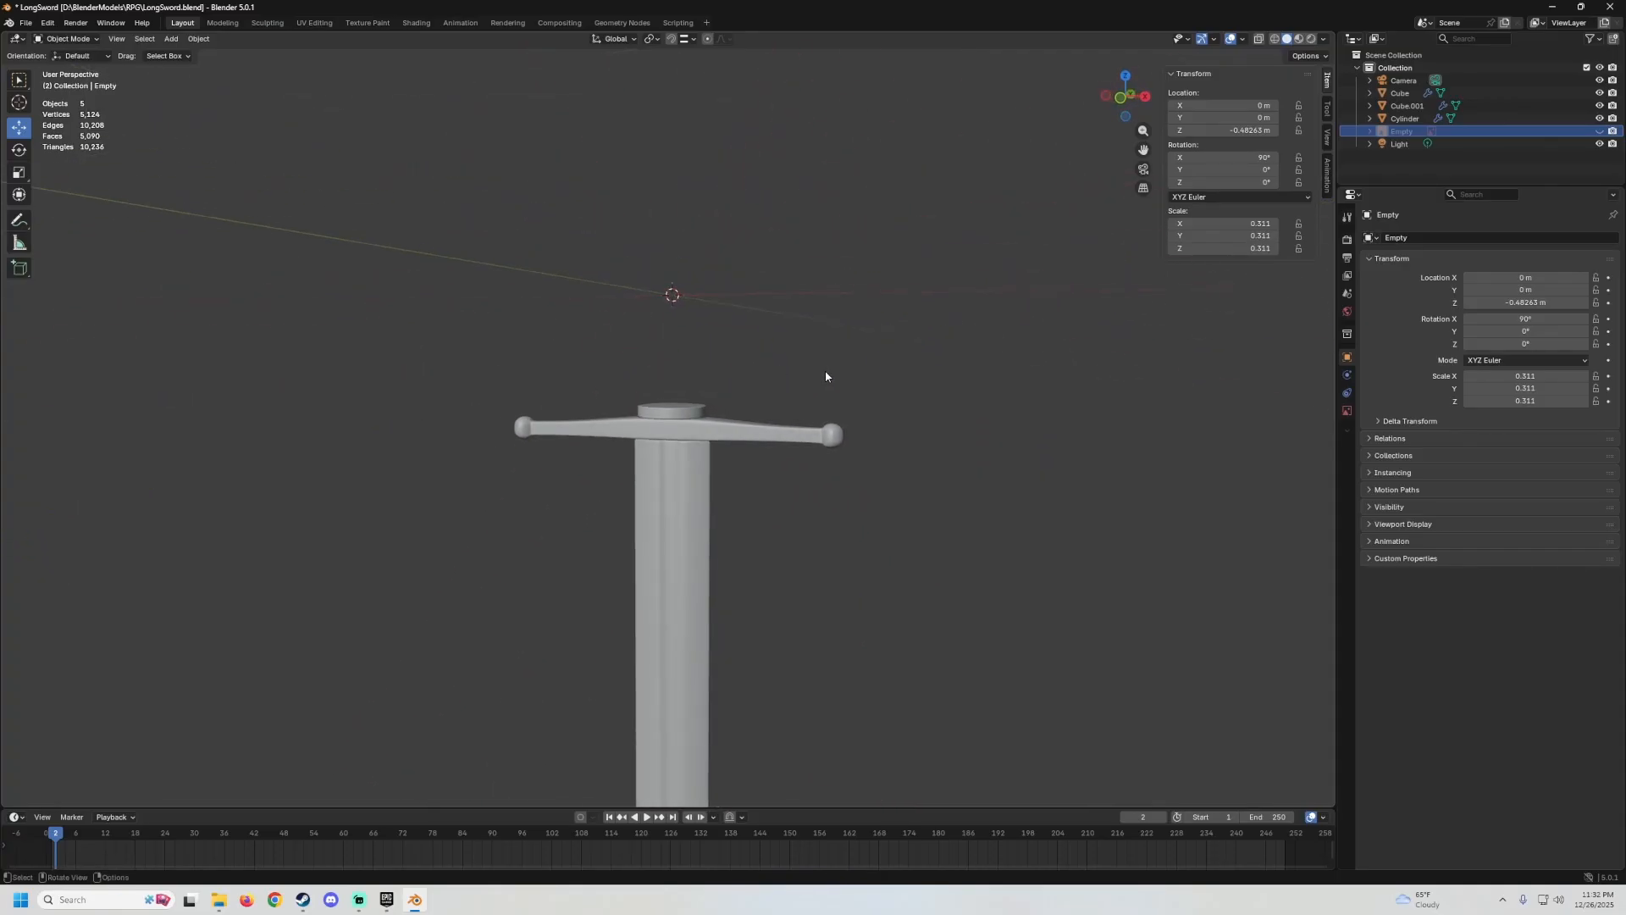
Unhide the reference image and examine the grip and pommel above the crossguard.
{"action": "key", "text": "alt+h"}
{"action": "scroll", "coordinate": [845, 354], "scroll_direction": "down", "scroll_amount": 2}
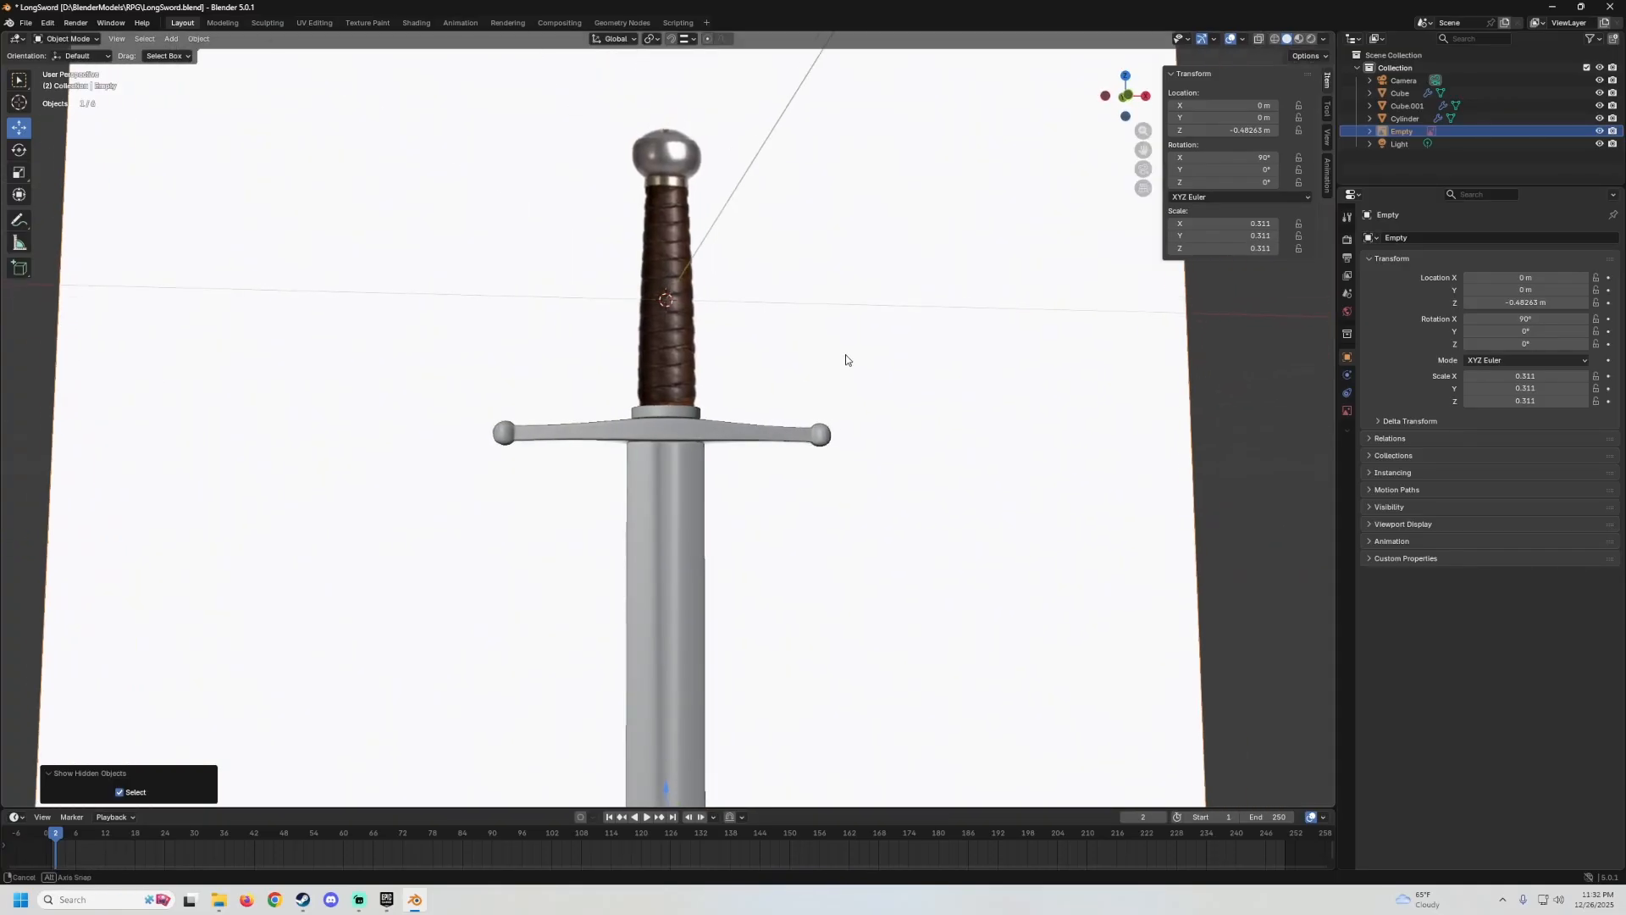
{"action": "scroll", "coordinate": [759, 380], "scroll_direction": "up", "scroll_amount": 5}
{"action": "left_click", "coordinate": [684, 266]}
{"action": "scroll", "coordinate": [735, 298], "scroll_direction": "up", "scroll_amount": 2}
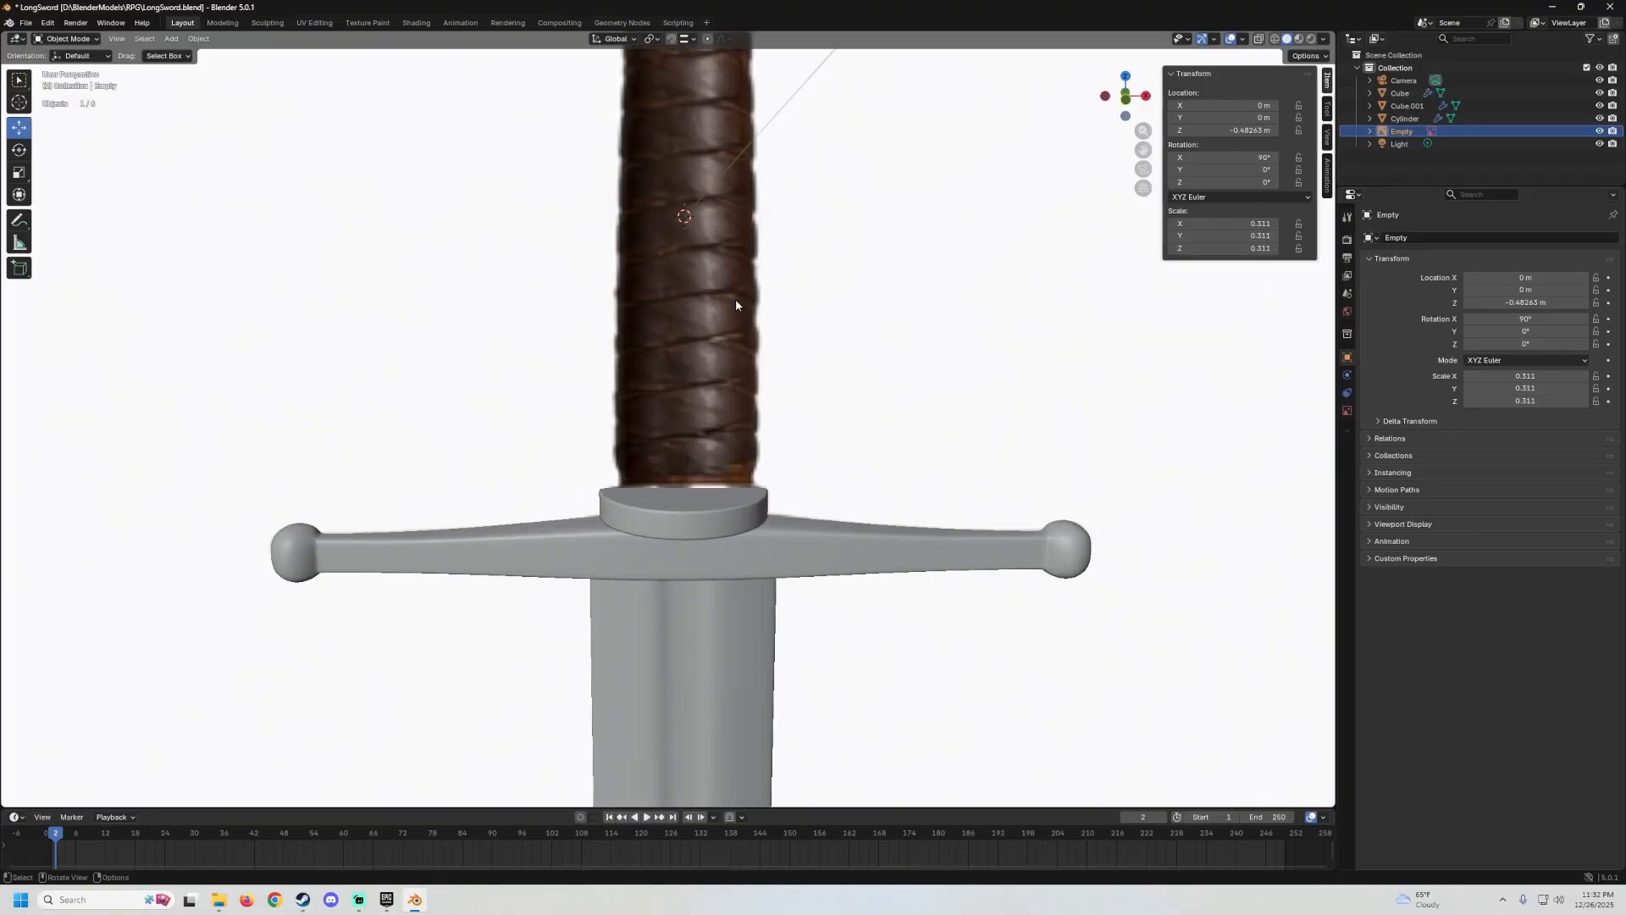
{"action": "middle_click_drag", "start_coordinate": [729, 328], "coordinate": [695, 465], "text": "shift"}
{"action": "scroll", "coordinate": [690, 430], "scroll_direction": "down", "scroll_amount": 2}
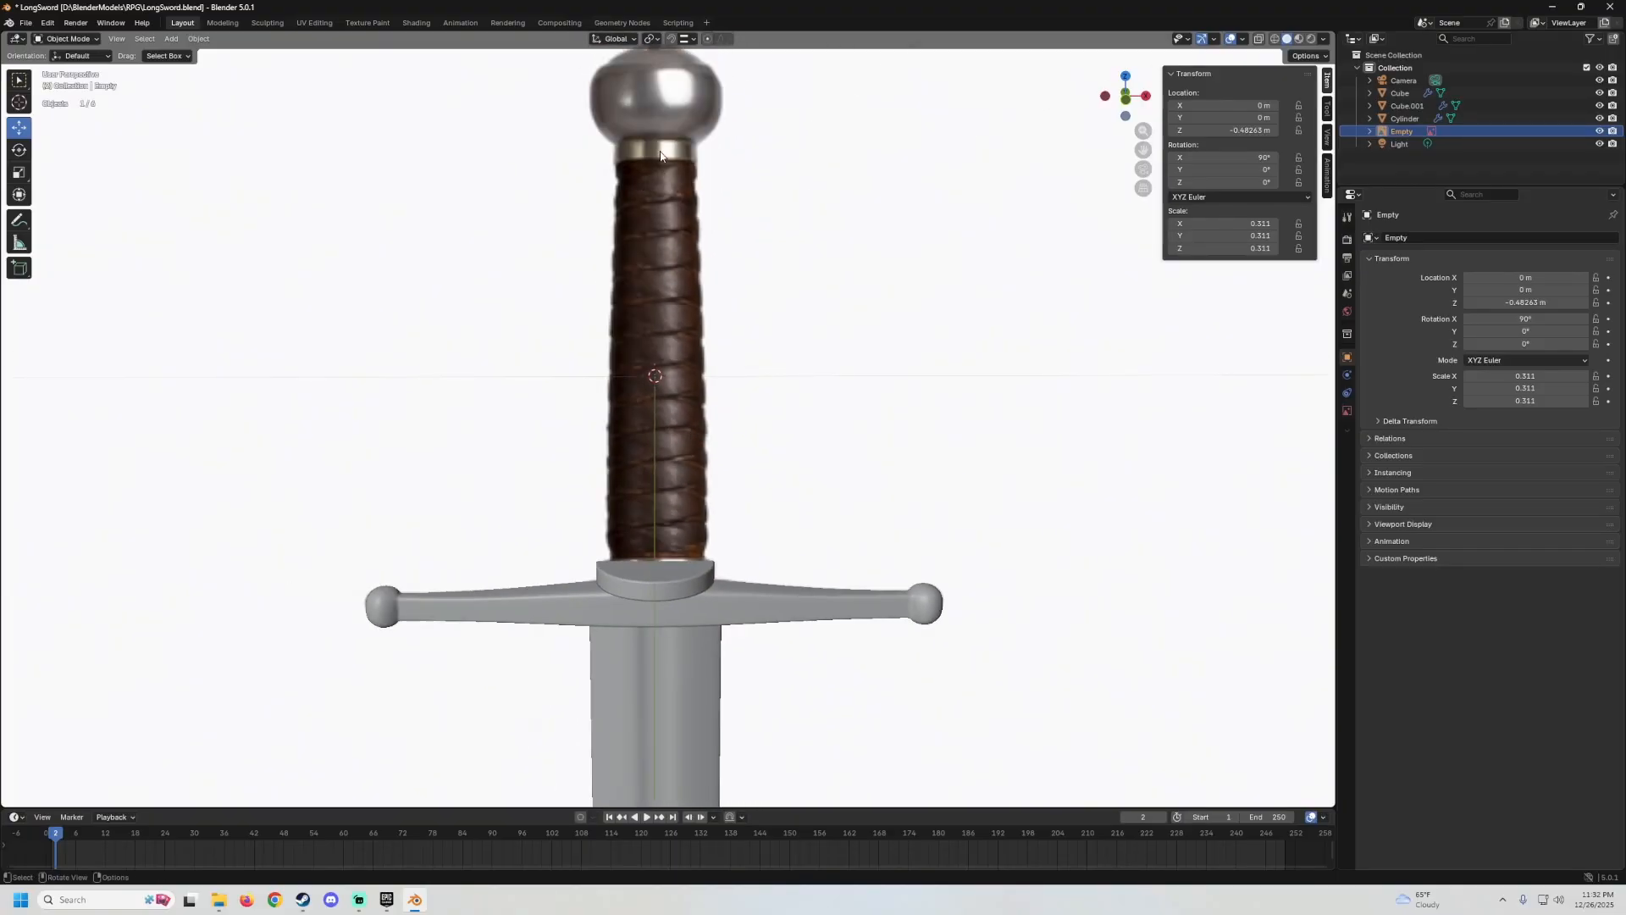
{"action": "middle_click_drag", "start_coordinate": [719, 363], "coordinate": [707, 203], "text": "shift"}
Duplicate the collar cylinder in place.
{"action": "left_click", "coordinate": [633, 412]}
{"action": "middle_click_drag", "start_coordinate": [633, 412], "coordinate": [707, 370]}
{"action": "scroll", "coordinate": [669, 424], "scroll_direction": "up", "scroll_amount": 1}
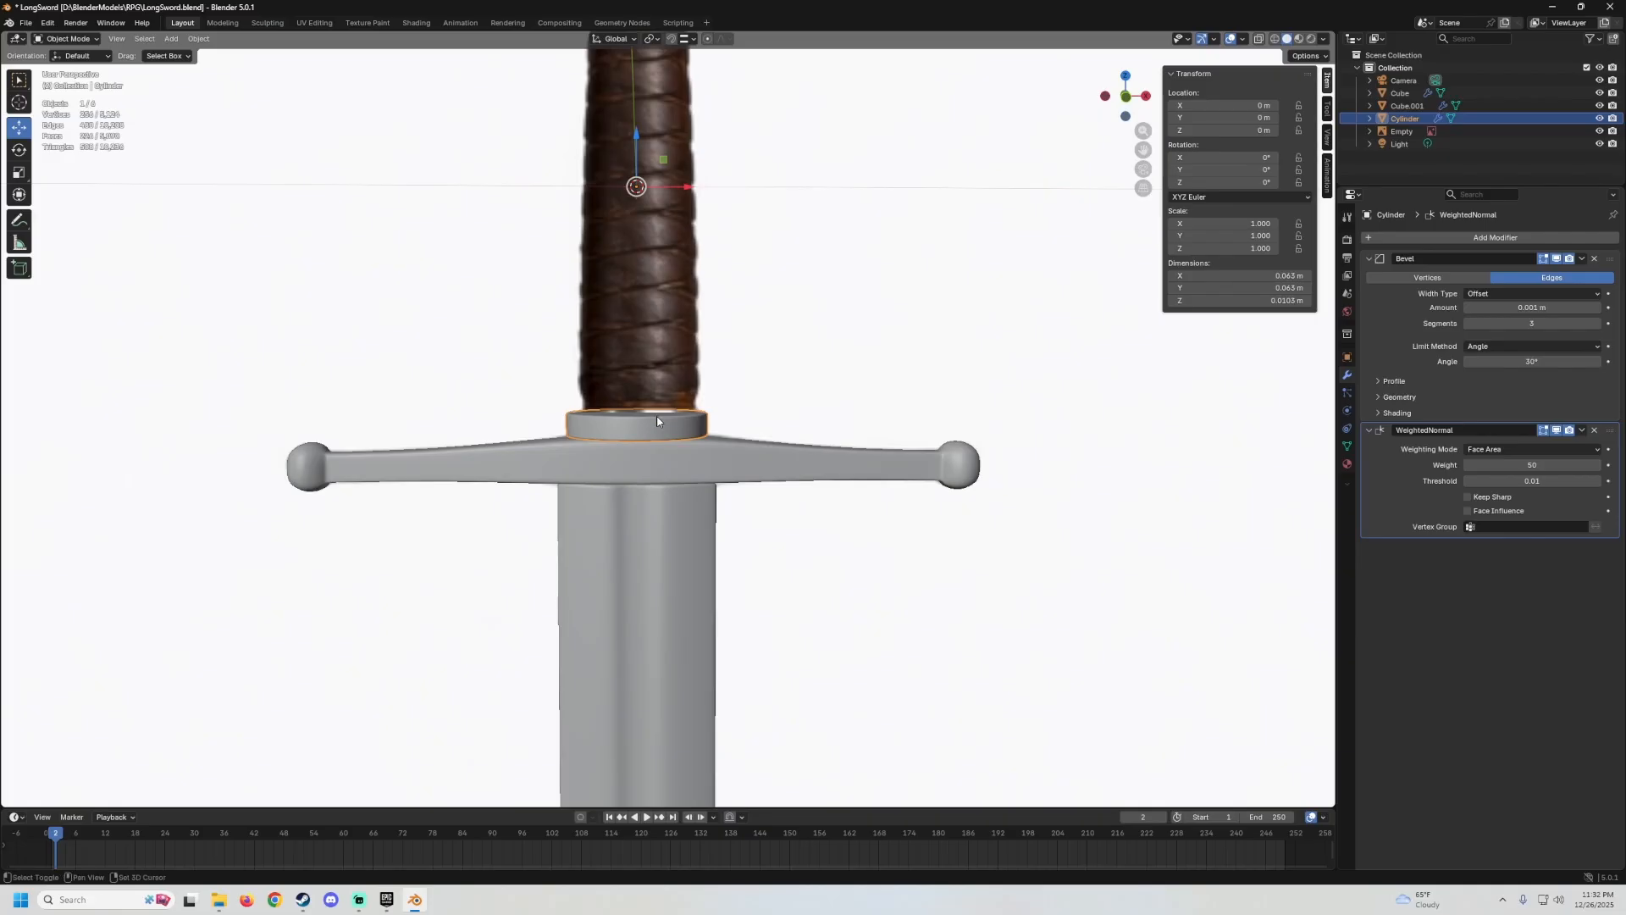
{"action": "key", "text": "shift+d"}
{"action": "right_click", "coordinate": [657, 418]}
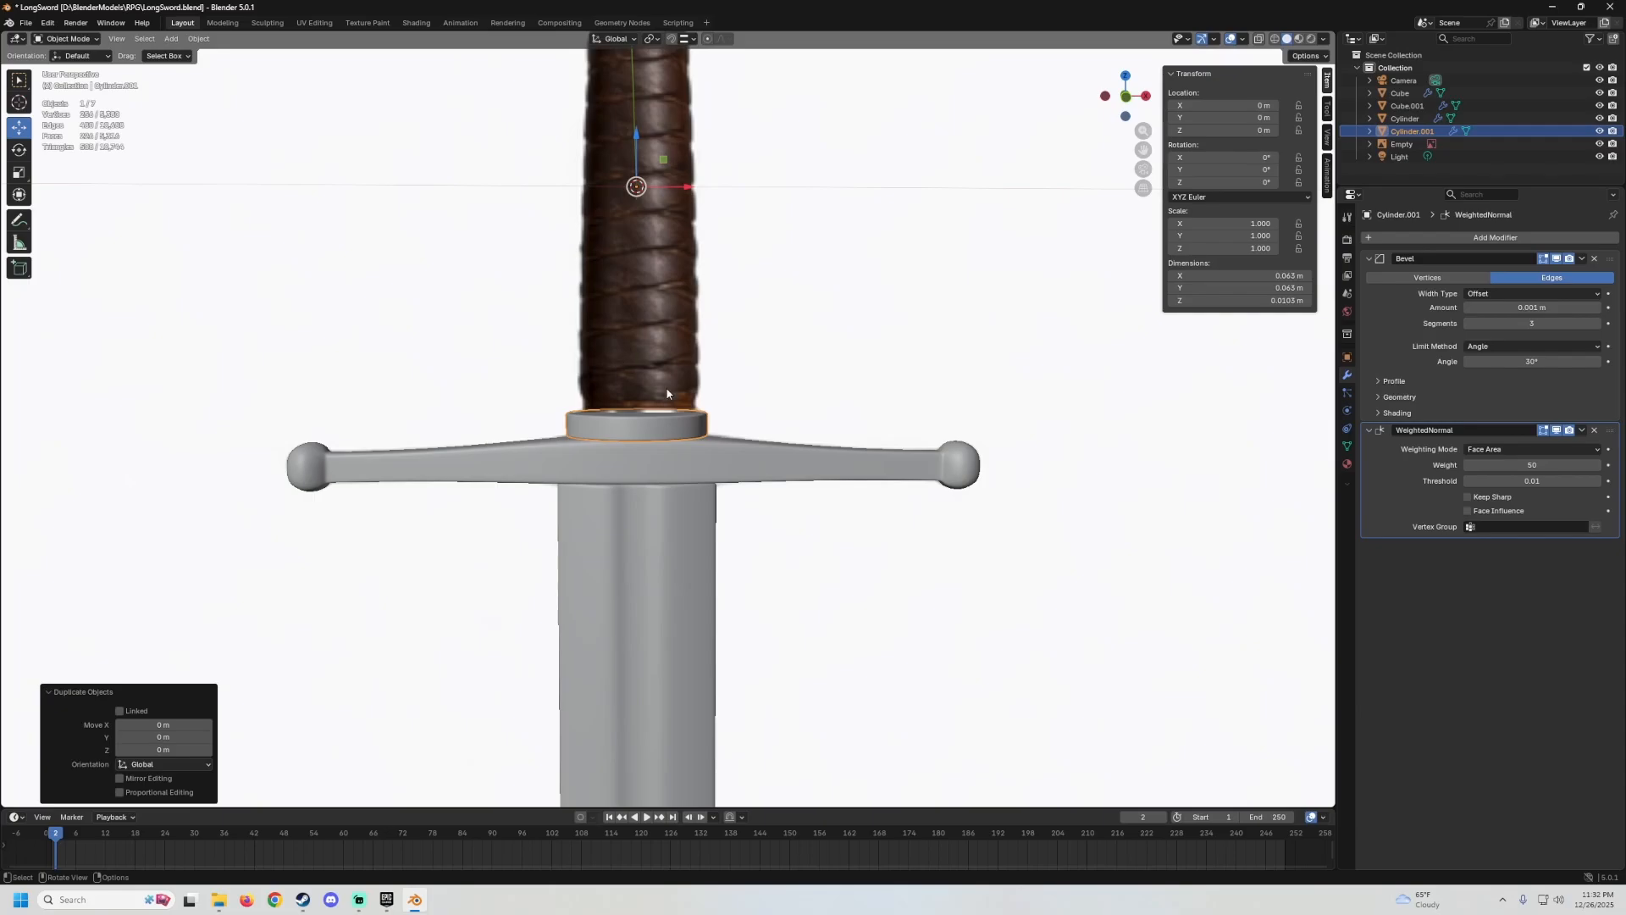
In Edit Mode, raise the duplicate's mesh about 0.018 m, turn on snapping and lower it about 0.006 m to the collar's top.
{"action": "key", "text": "Tab"}
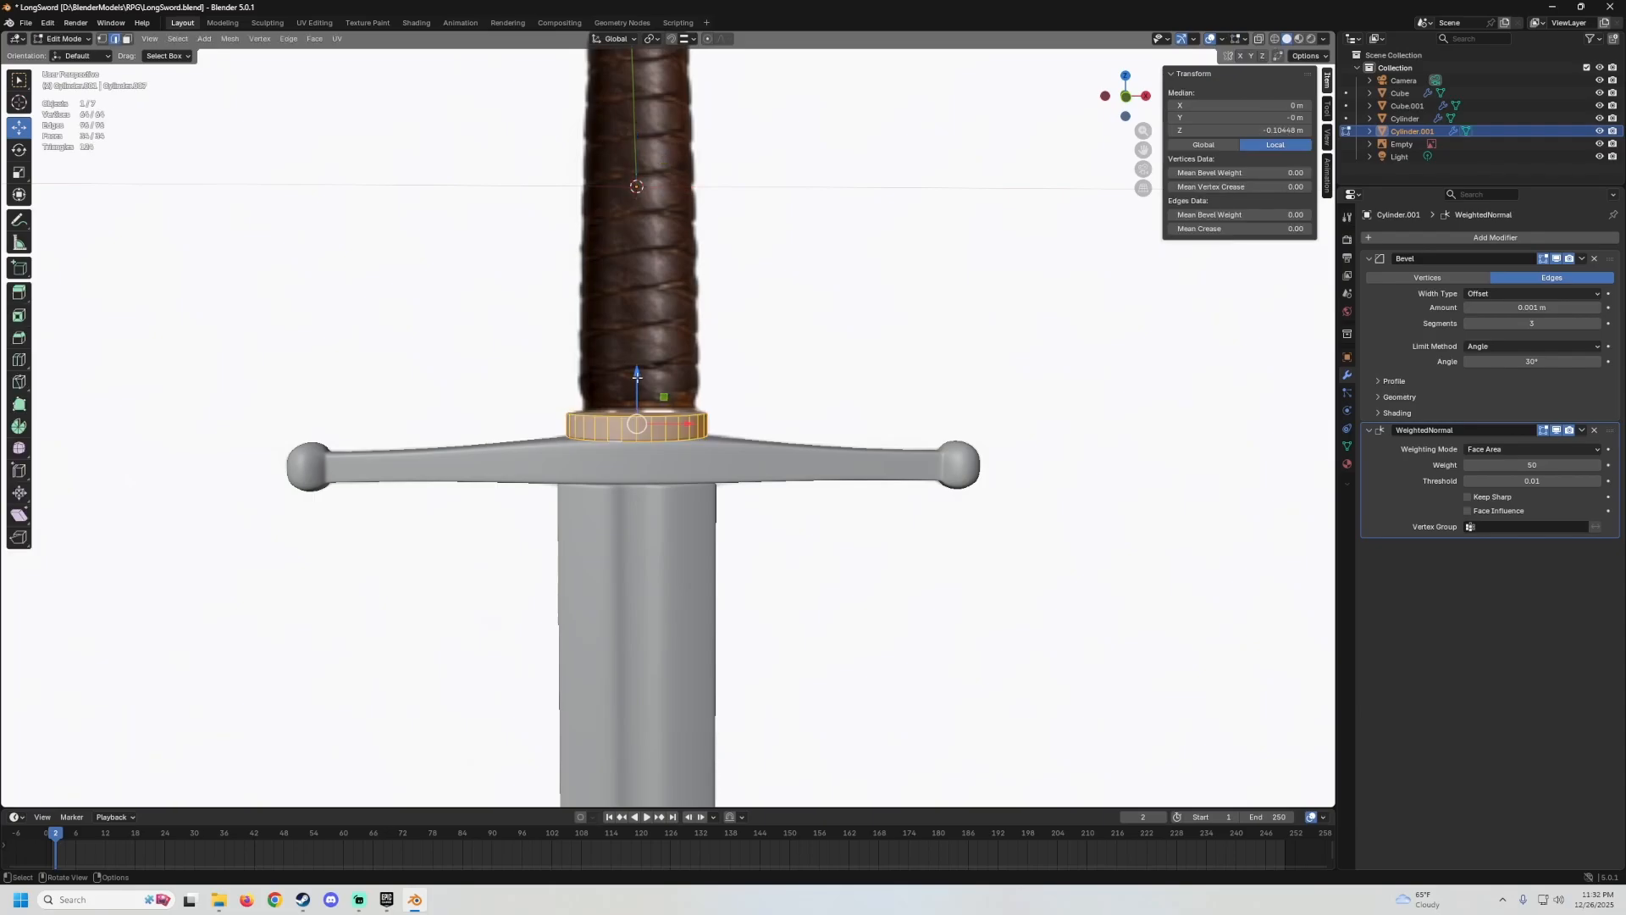
{"action": "left_click_drag", "start_coordinate": [637, 373], "coordinate": [642, 337]}
{"action": "scroll", "coordinate": [643, 336], "scroll_direction": "up", "scroll_amount": 1}
{"action": "middle_click_drag", "start_coordinate": [645, 334], "coordinate": [653, 330]}
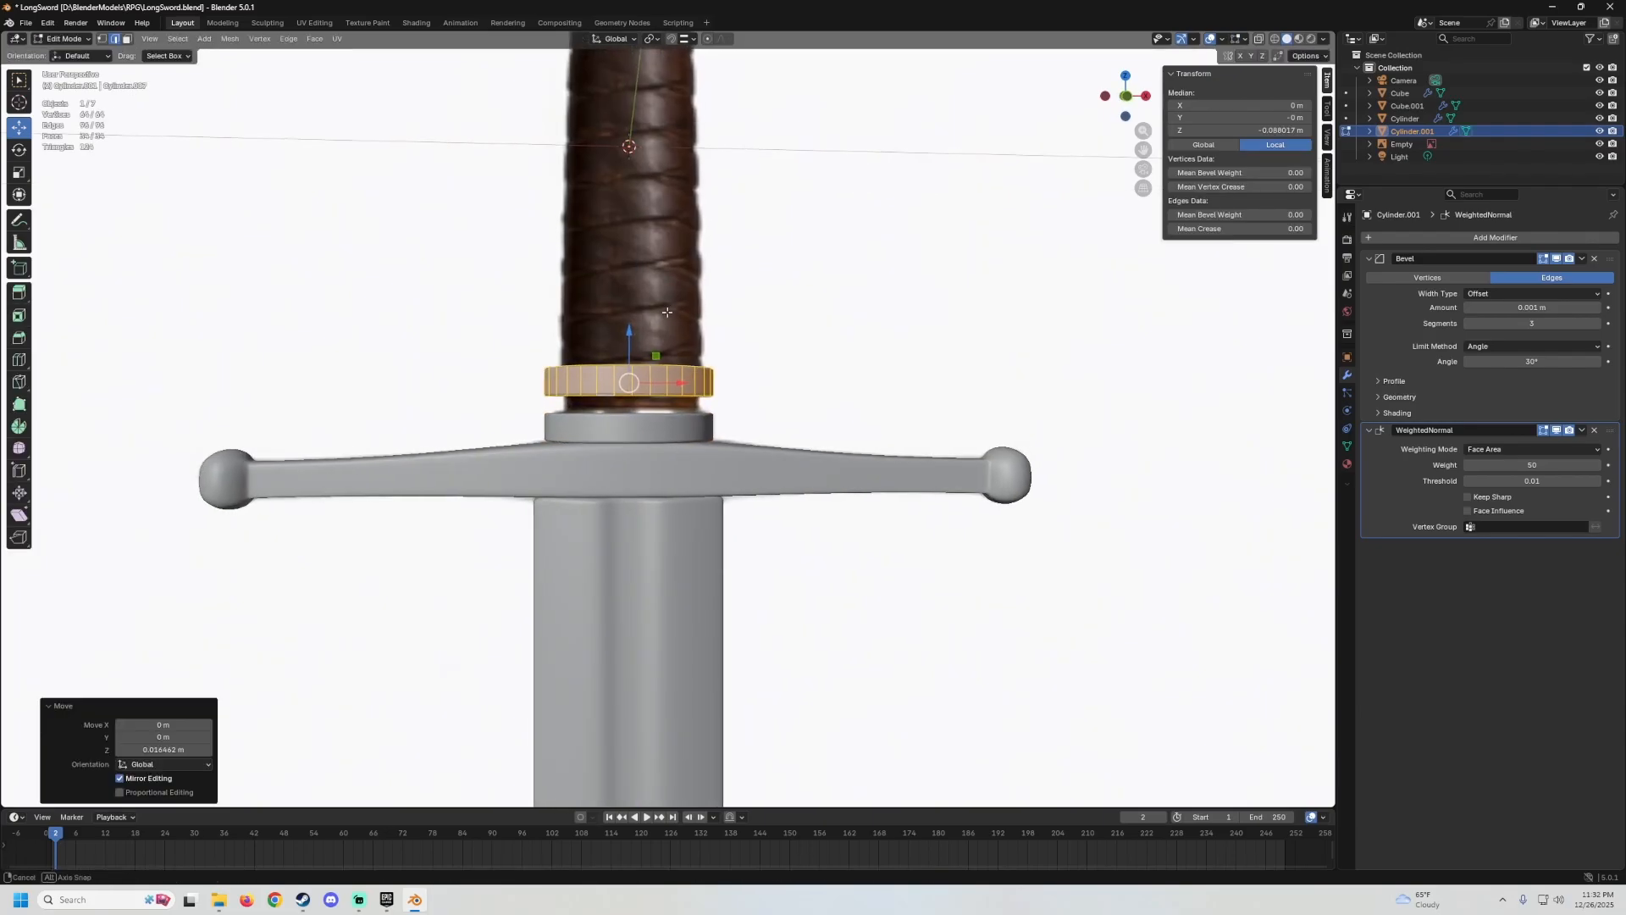
{"action": "left_click", "coordinate": [671, 39]}
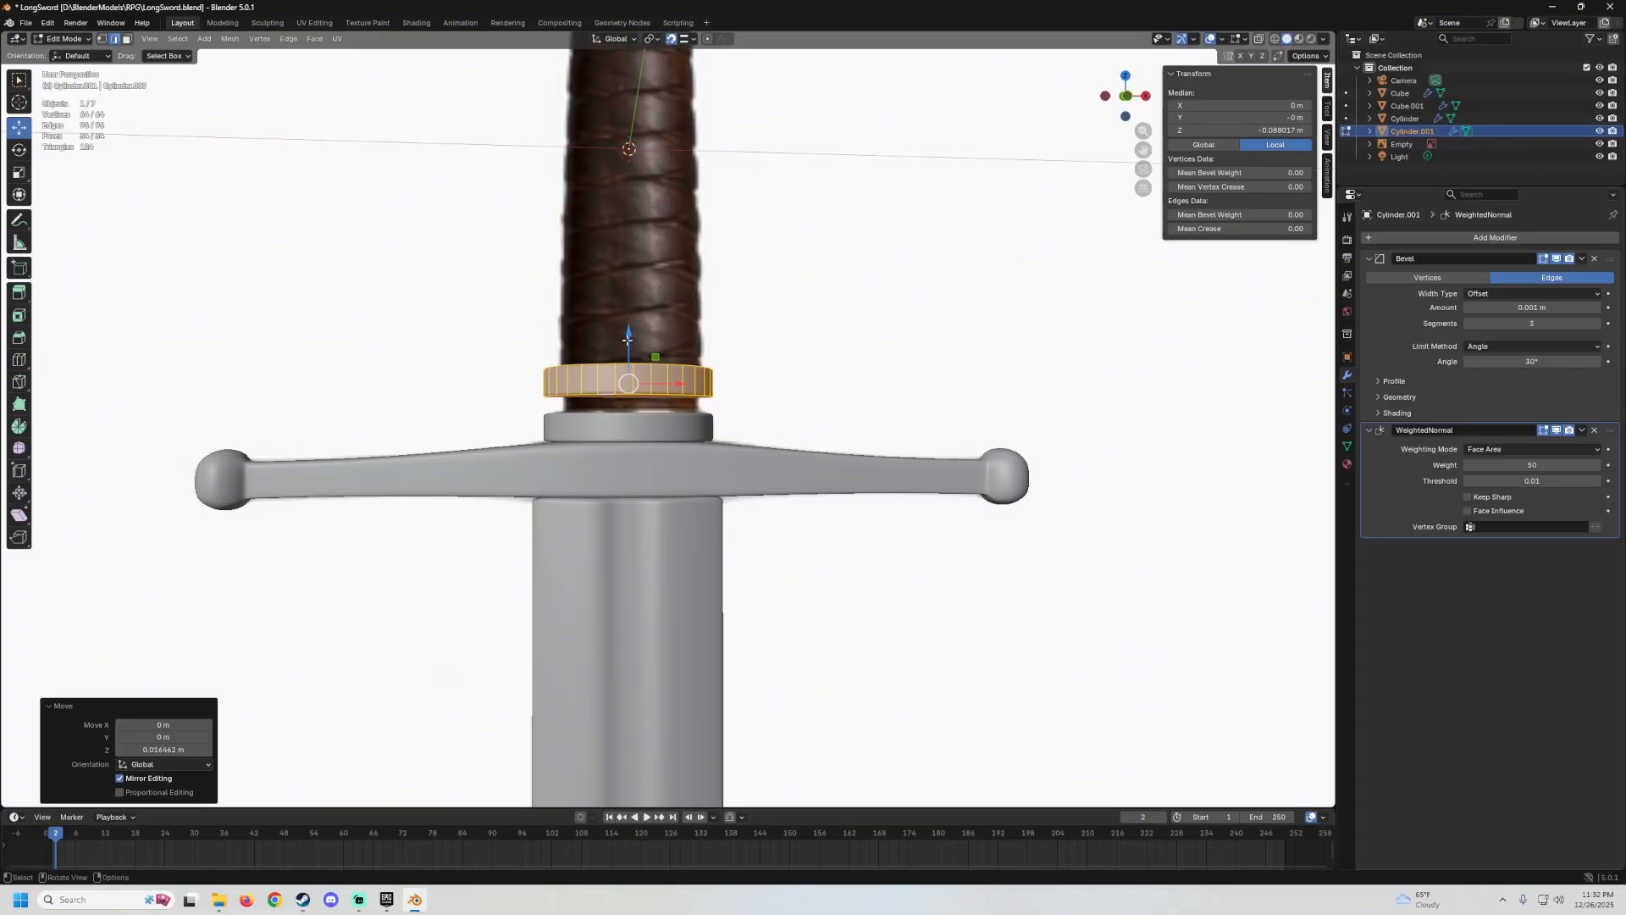
{"action": "mouse_move", "coordinate": [628, 340]}
{"action": "left_mouse_down"}
{"action": "mouse_move", "coordinate": [628, 367]}
{"action": "mouse_move", "coordinate": [629, 348]}
{"action": "left_mouse_up"}
{"action": "middle_click_drag", "start_coordinate": [628, 347], "coordinate": [697, 389]}
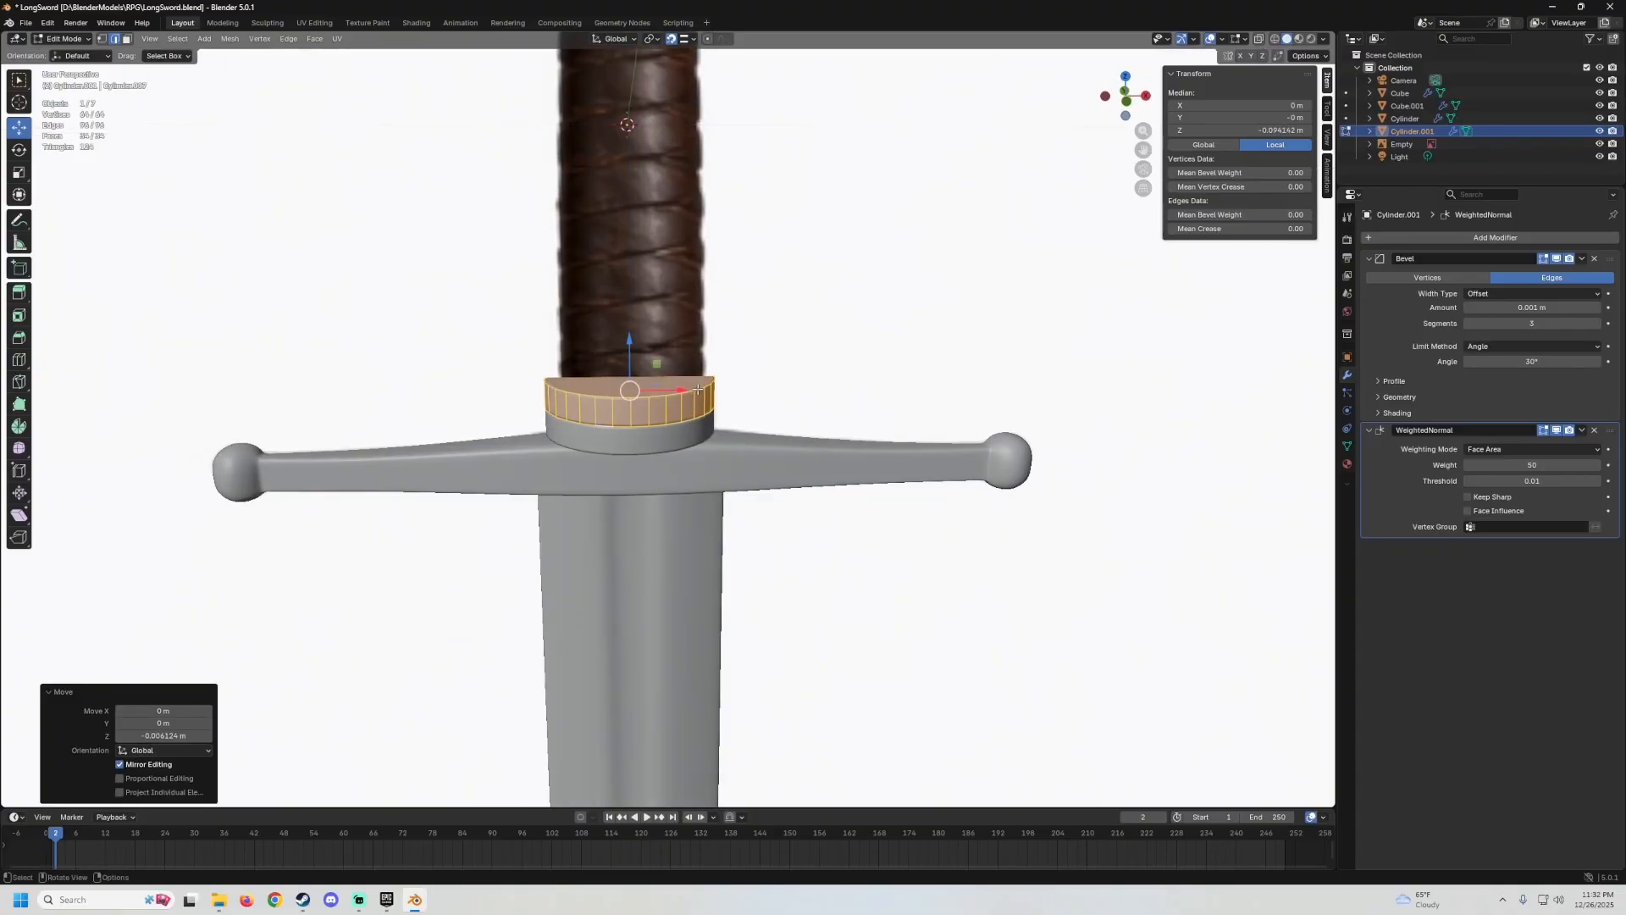
Scale the duplicated ring to about 0.903 and lower it about 0.0006 m onto the collar's top face.
{"action": "scroll", "coordinate": [994, 269], "scroll_direction": "up", "scroll_amount": 2}
{"action": "key", "text": "s"}
{"action": "left_click", "coordinate": [955, 281]}
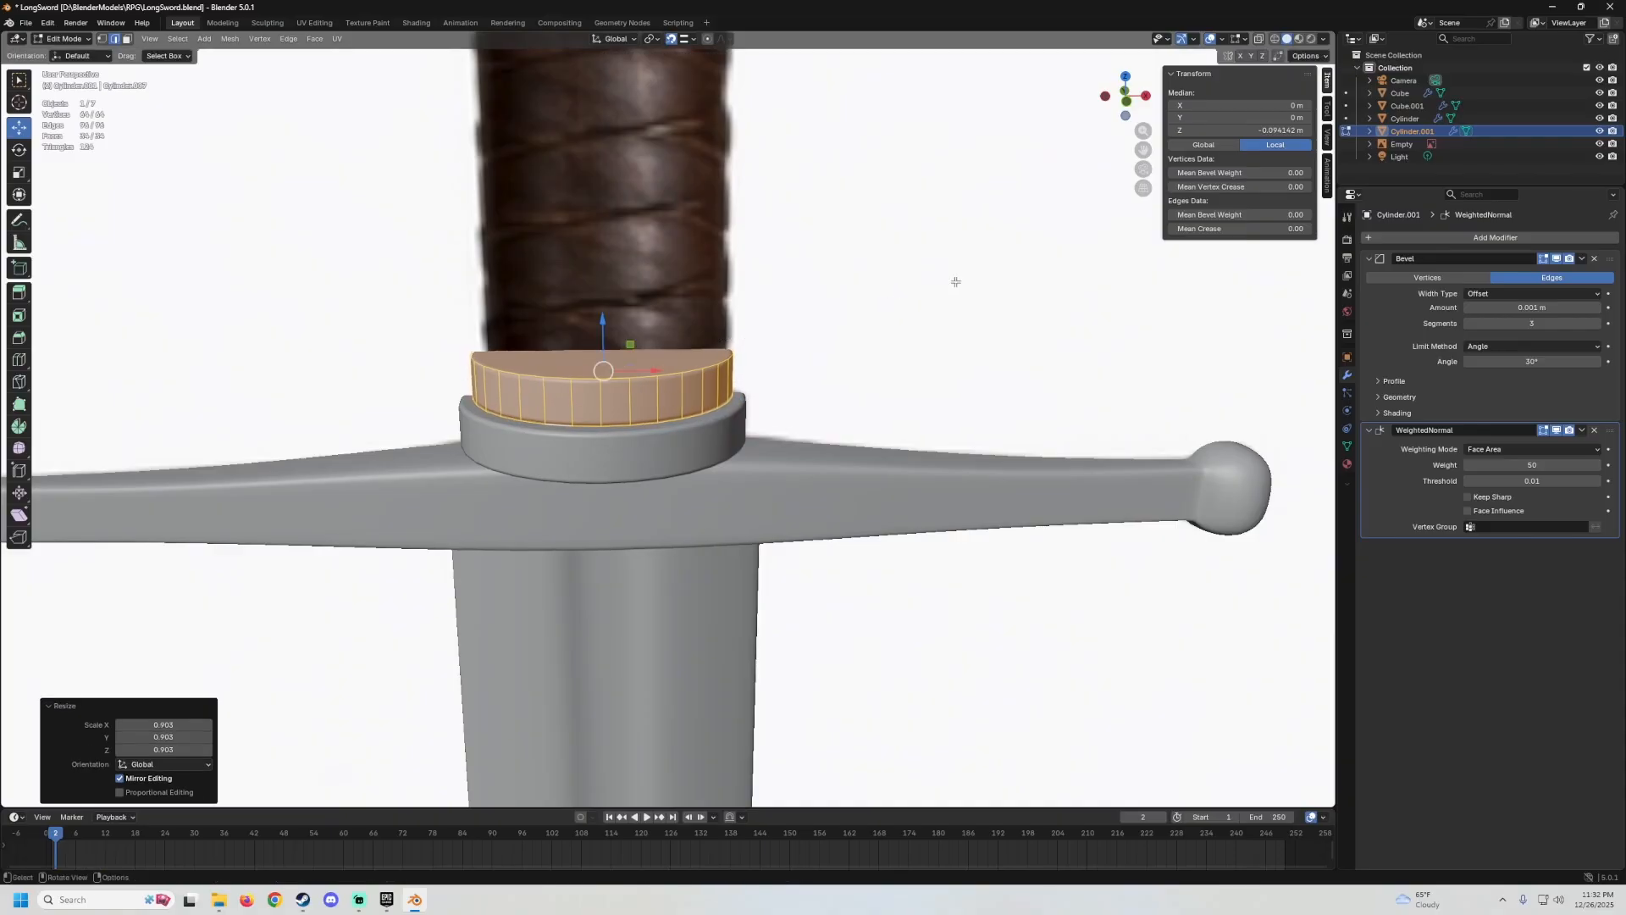
{"action": "middle_click_drag", "start_coordinate": [956, 282], "coordinate": [811, 278]}
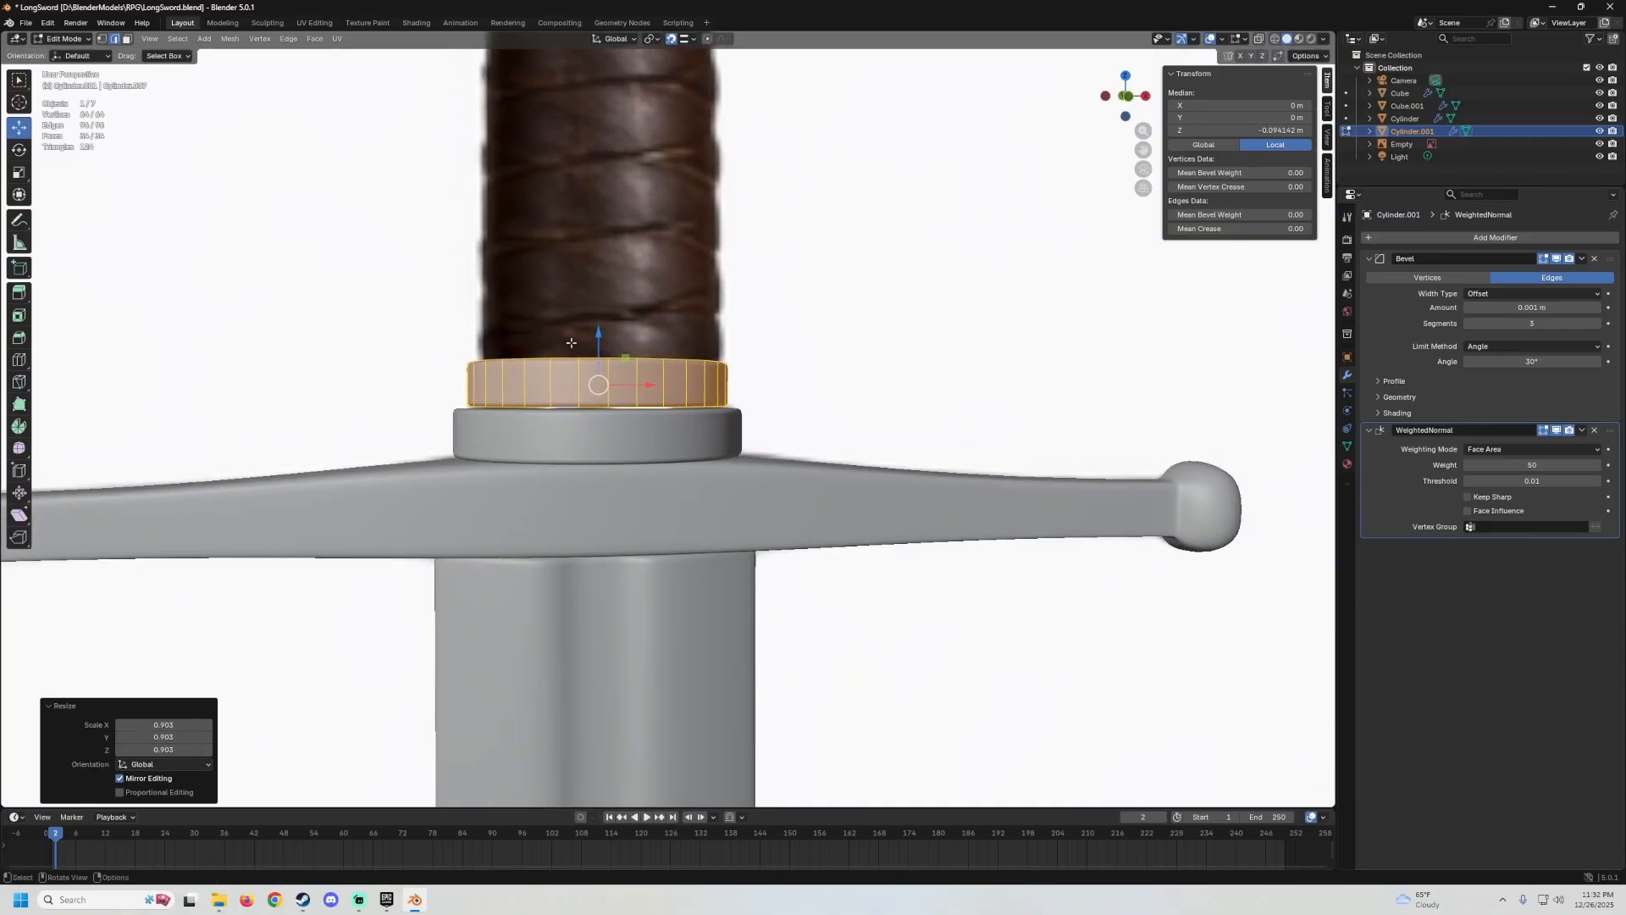
{"action": "left_click_drag", "start_coordinate": [599, 339], "coordinate": [600, 395]}
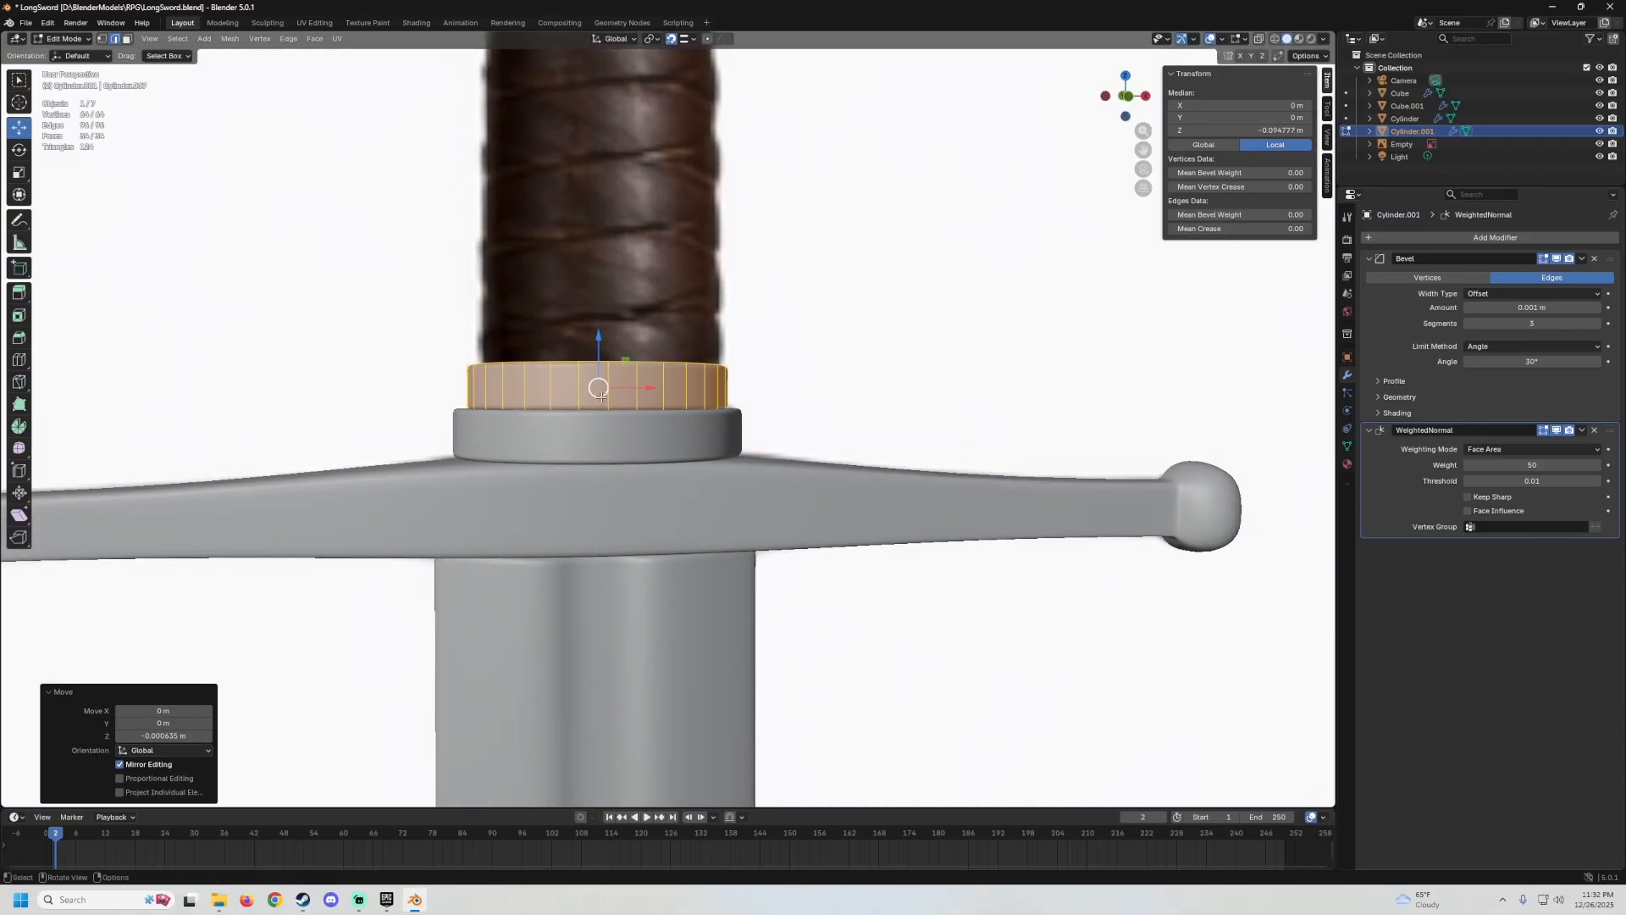
{"action": "scroll", "coordinate": [600, 396], "scroll_direction": "down", "scroll_amount": 3}
Select the duplicate's top face and raise it about 0.19 m in front view to stretch the cylinder along the grip.
{"action": "middle_click_drag", "start_coordinate": [600, 396], "coordinate": [654, 317]}
{"action": "left_click", "coordinate": [128, 39]}
{"action": "left_click", "coordinate": [610, 389]}
{"action": "scroll", "coordinate": [611, 386], "scroll_direction": "down", "scroll_amount": 3}
{"action": "middle_click_drag", "start_coordinate": [654, 318], "coordinate": [761, 500], "text": "shift"}
{"action": "key", "text": "KP_1"}
{"action": "left_click_drag", "start_coordinate": [696, 480], "coordinate": [696, 174]}
{"action": "middle_click_drag", "start_coordinate": [819, 181], "coordinate": [824, 296], "text": "shift"}
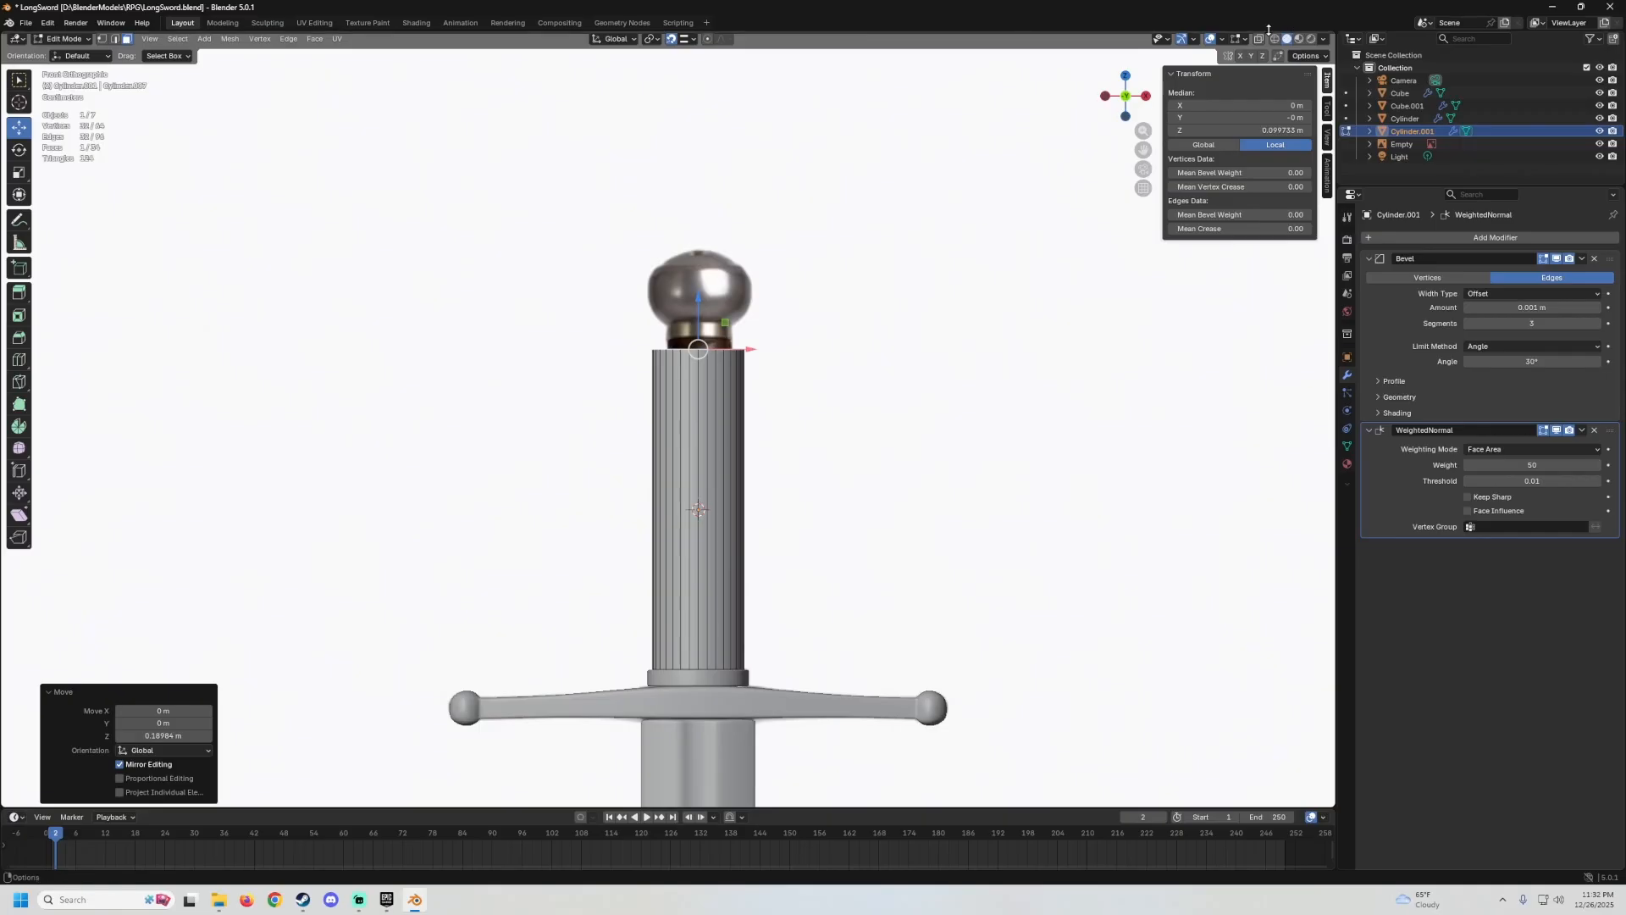
With X-ray on, raise the top face about 0.007 m to the leather's upper edge and scale it to about 0.703.
{"action": "scroll", "coordinate": [966, 247], "scroll_direction": "up", "scroll_amount": 6}
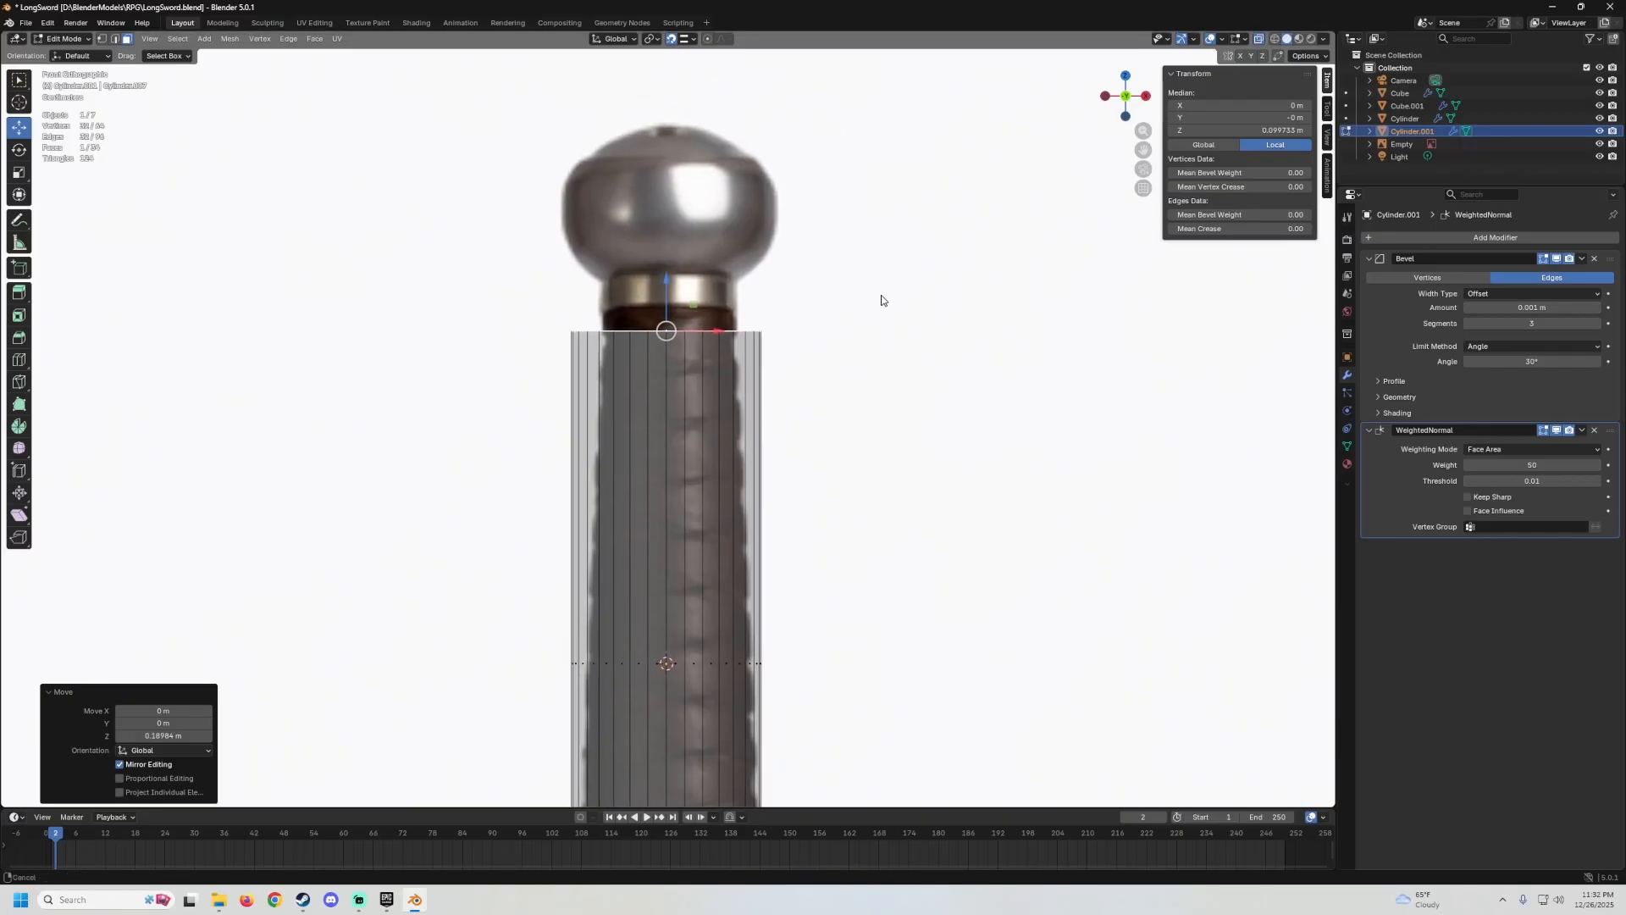
{"action": "left_click_drag", "start_coordinate": [611, 320], "coordinate": [608, 283]}
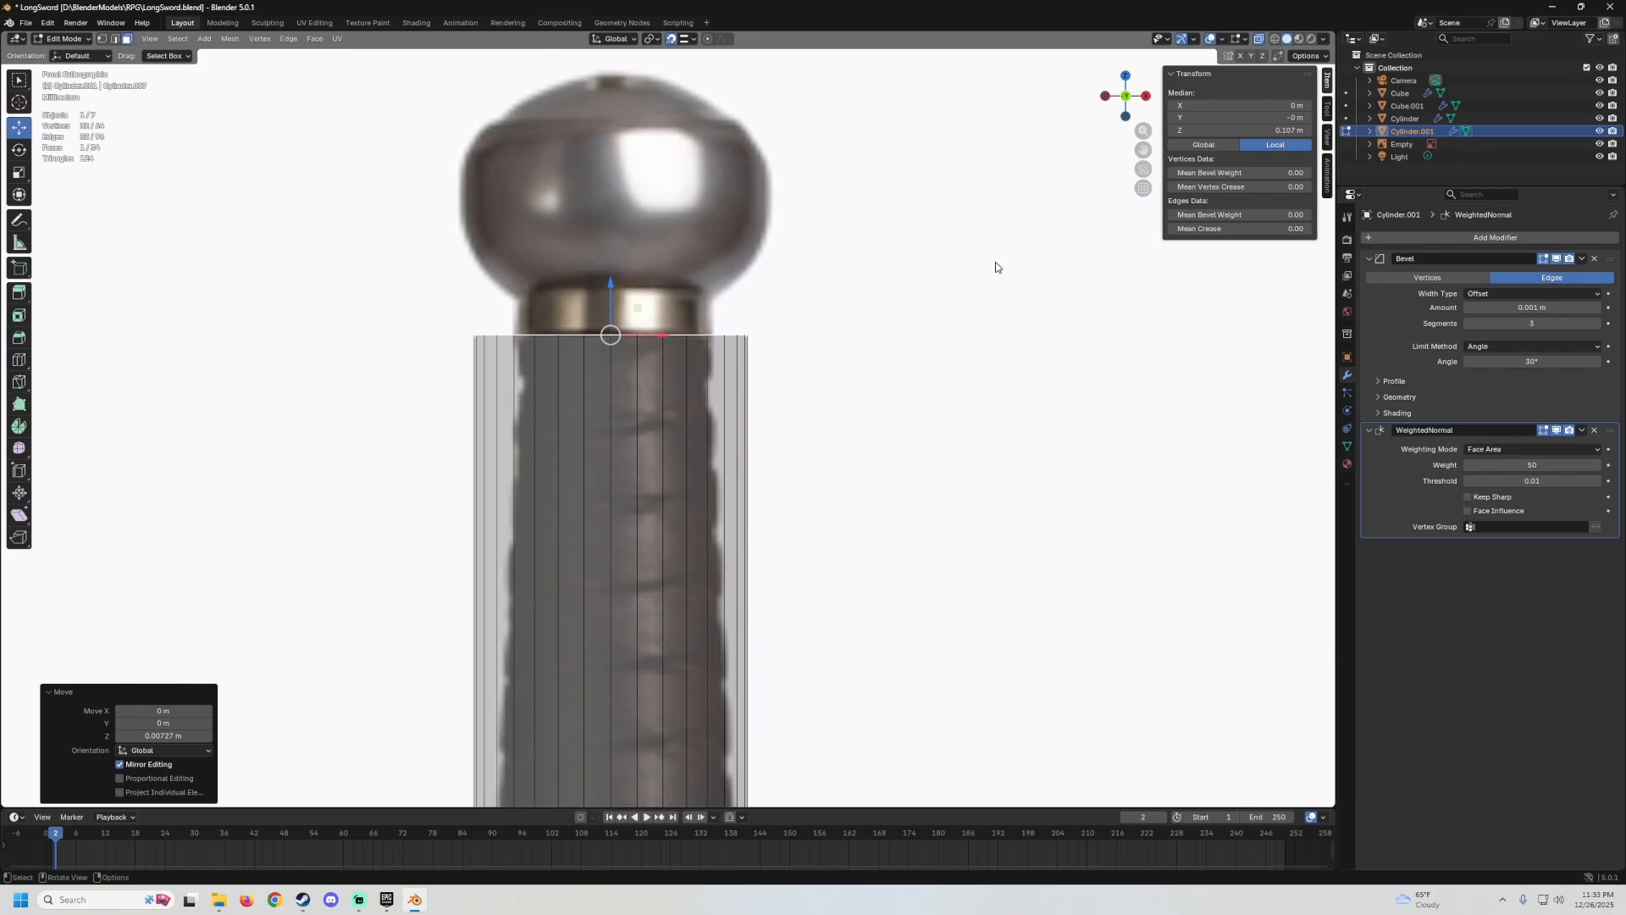
{"action": "key", "text": "s"}
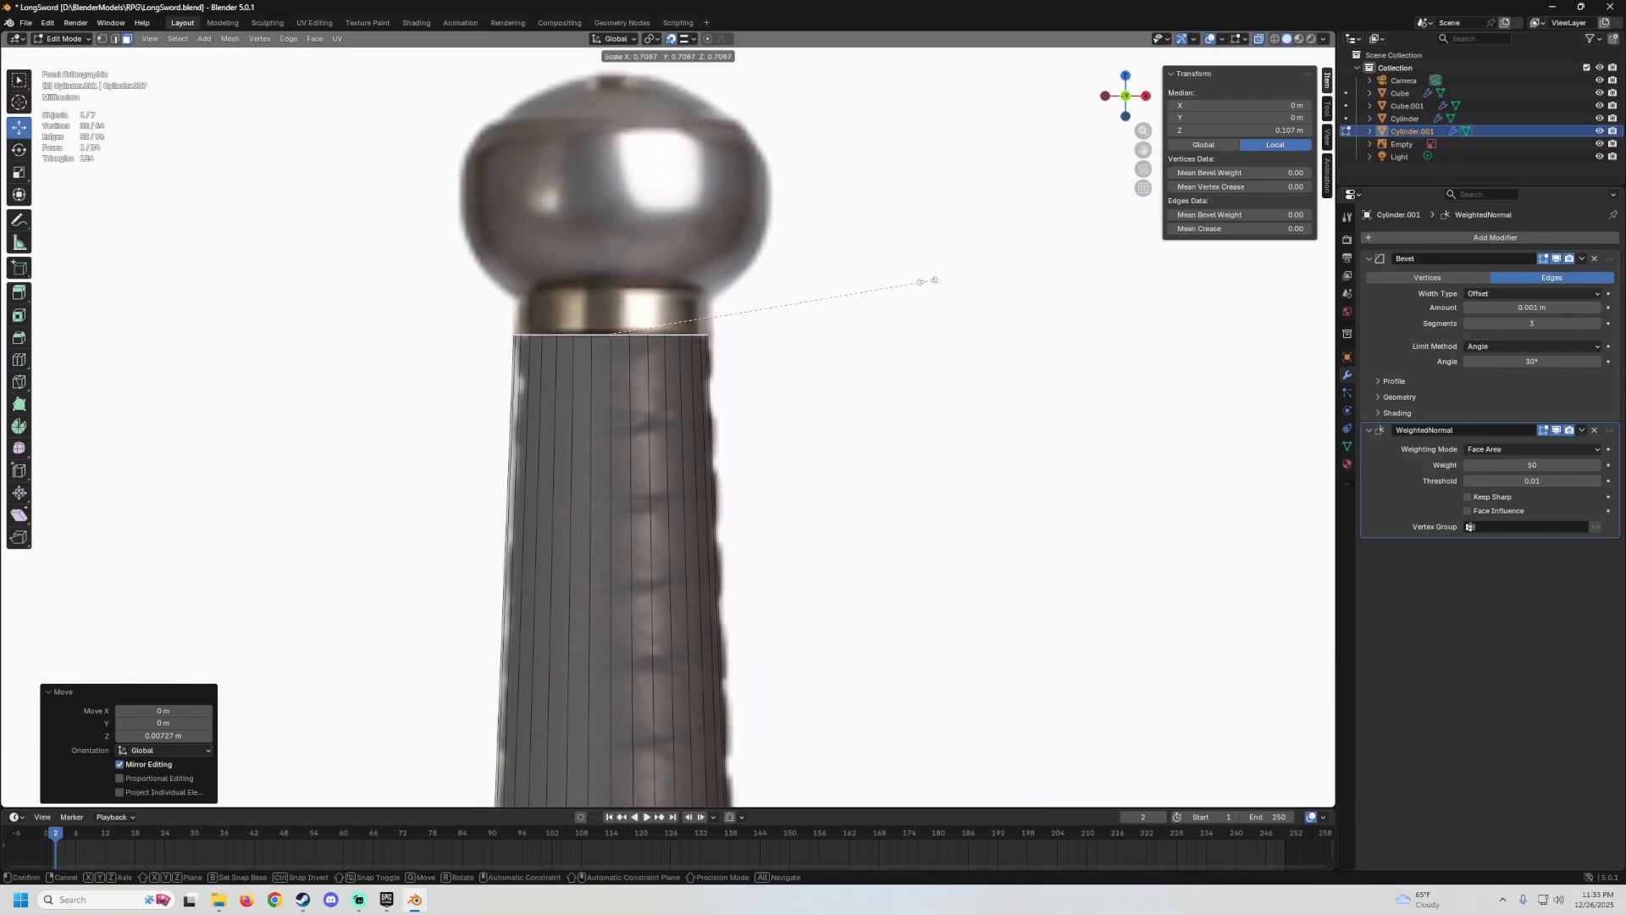
{"action": "left_click", "coordinate": [931, 281]}
{"action": "scroll", "coordinate": [926, 283], "scroll_direction": "down", "scroll_amount": 8}
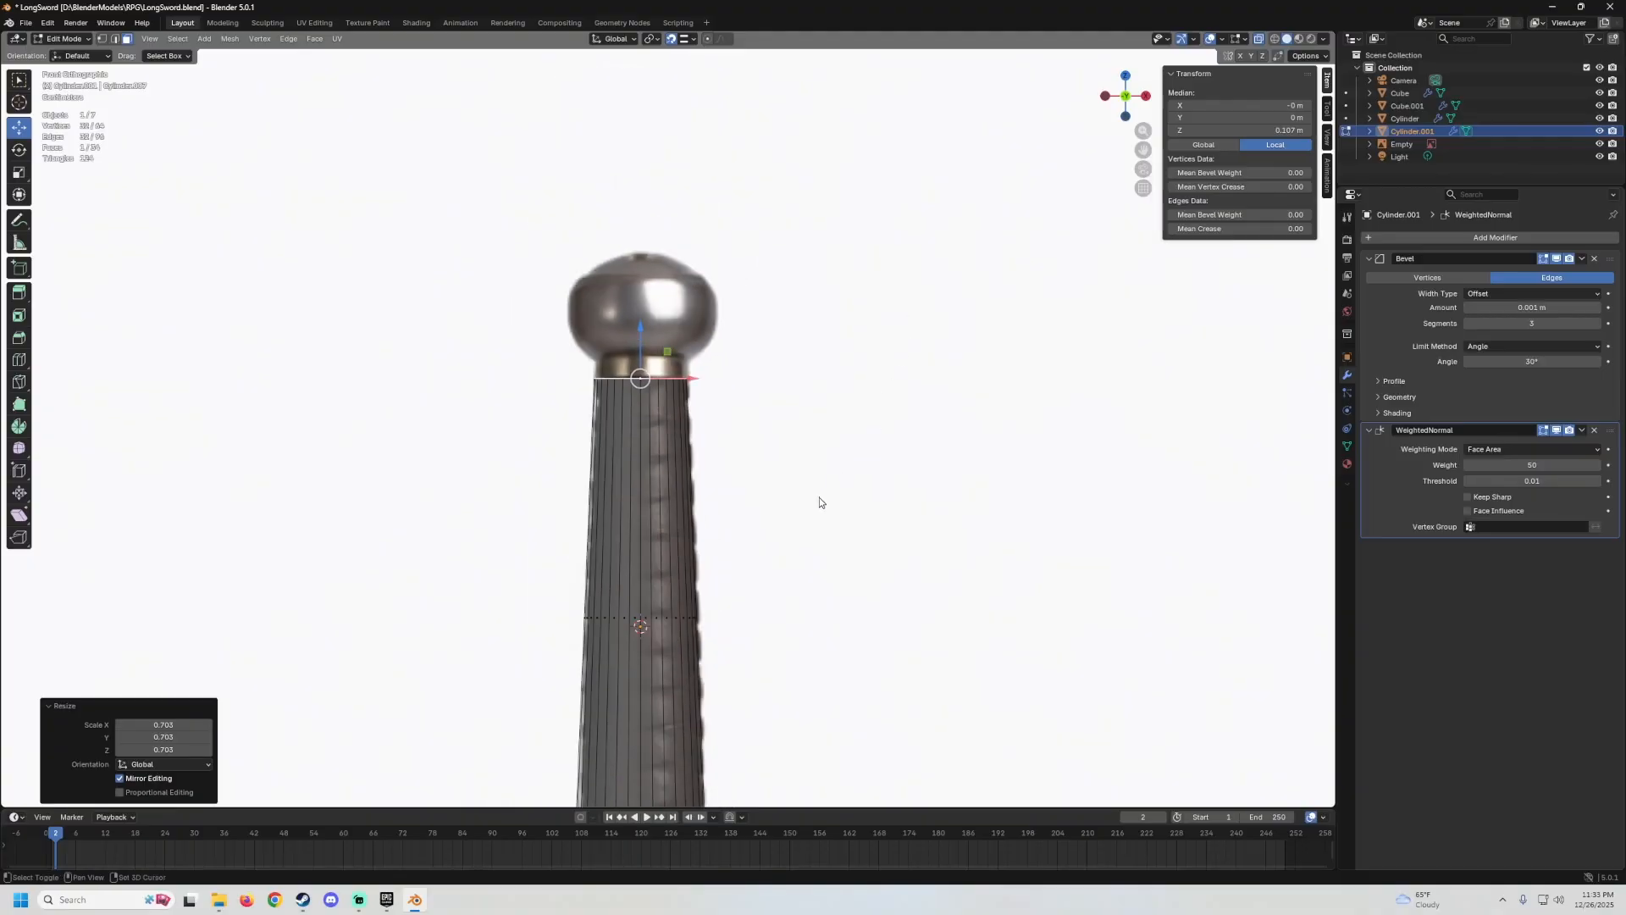
{"action": "middle_click_drag", "start_coordinate": [758, 269], "coordinate": [713, 269]}
{"action": "scroll", "coordinate": [754, 272], "scroll_direction": "up", "scroll_amount": 3}
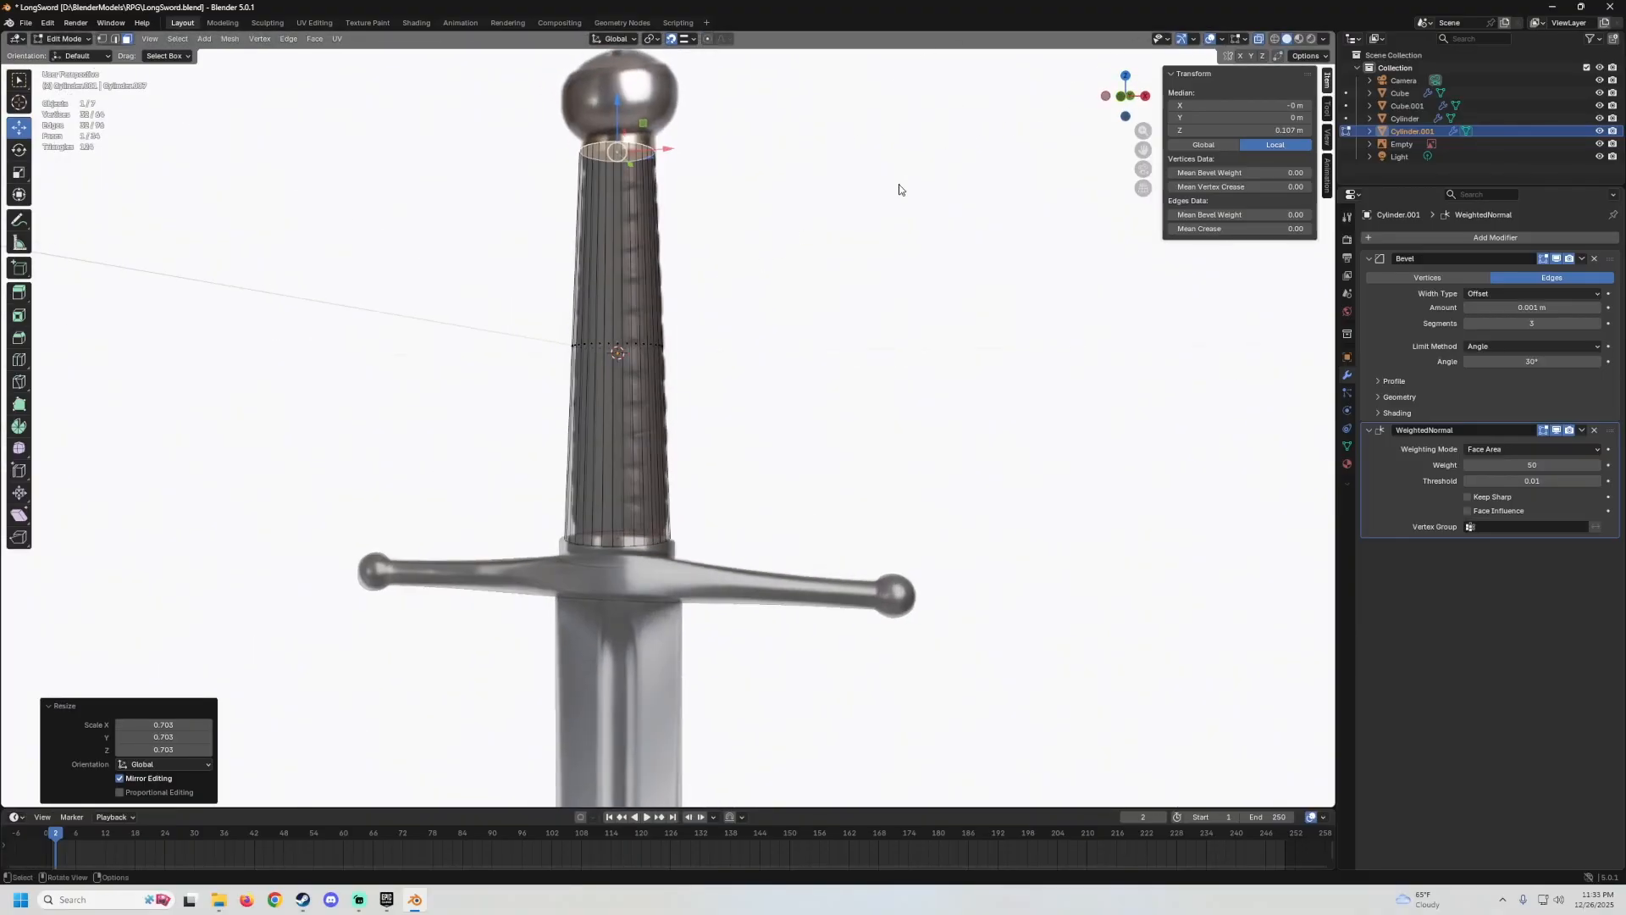
Turn X-ray off, return to Object Mode and inspect the grip against the guard and collar.
{"action": "left_click", "coordinate": [1262, 40]}
{"action": "key", "text": "Tab"}
{"action": "scroll", "coordinate": [873, 320], "scroll_direction": "down", "scroll_amount": 4}
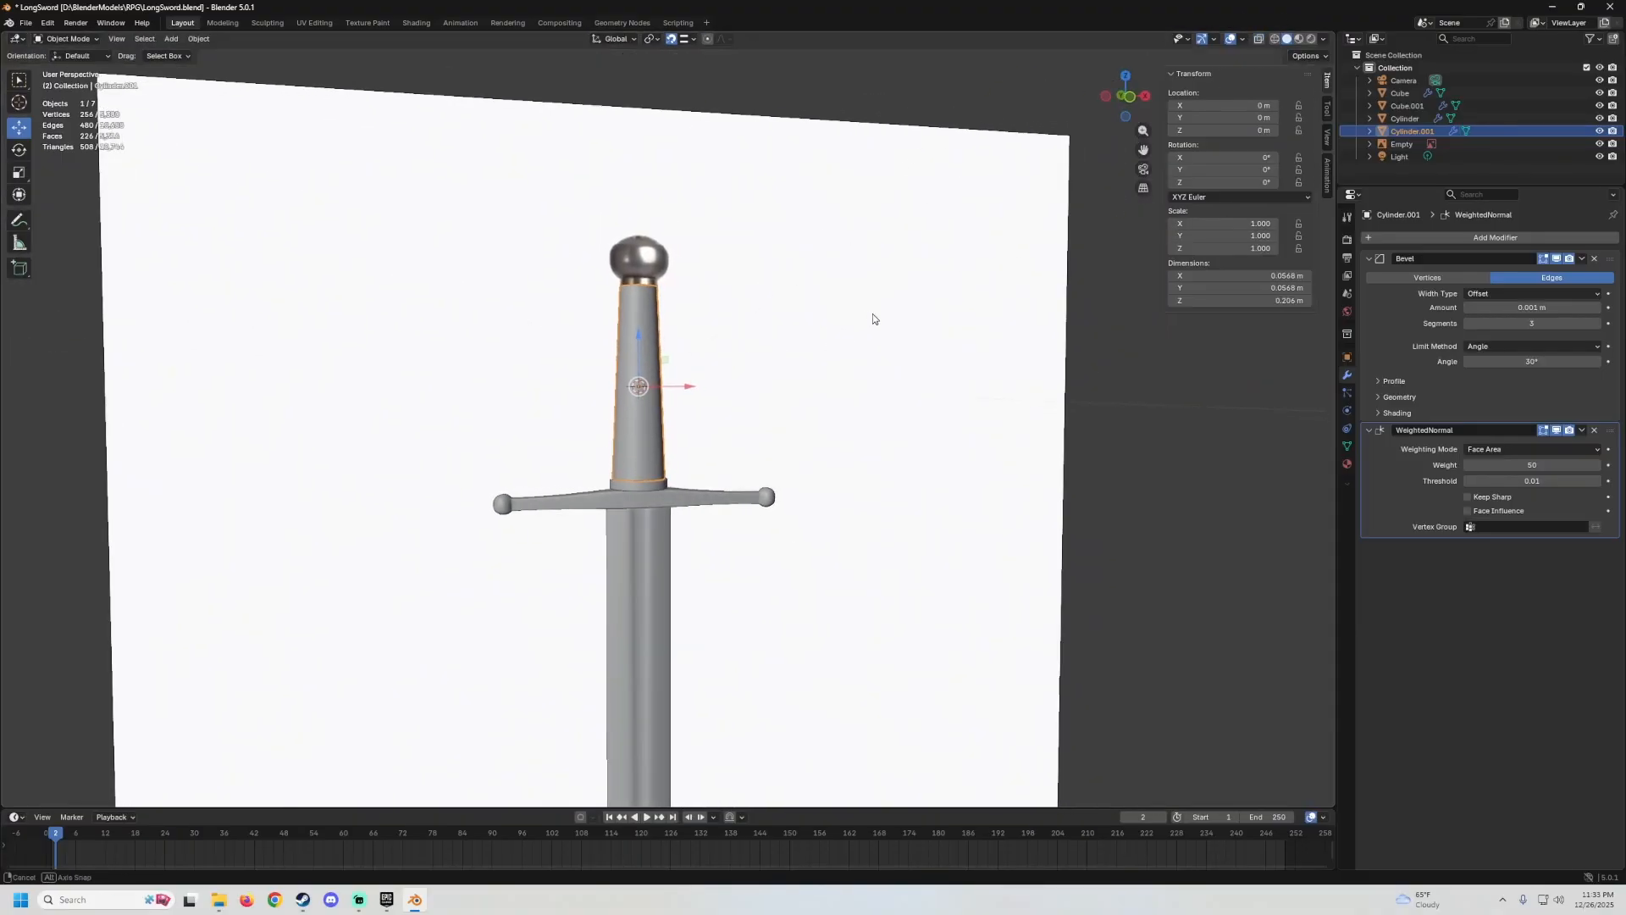
{"action": "scroll", "coordinate": [788, 347], "scroll_direction": "up", "scroll_amount": 2}
{"action": "middle_click_drag", "start_coordinate": [788, 348], "coordinate": [726, 498]}
{"action": "scroll", "coordinate": [706, 385], "scroll_direction": "down", "scroll_amount": 3}
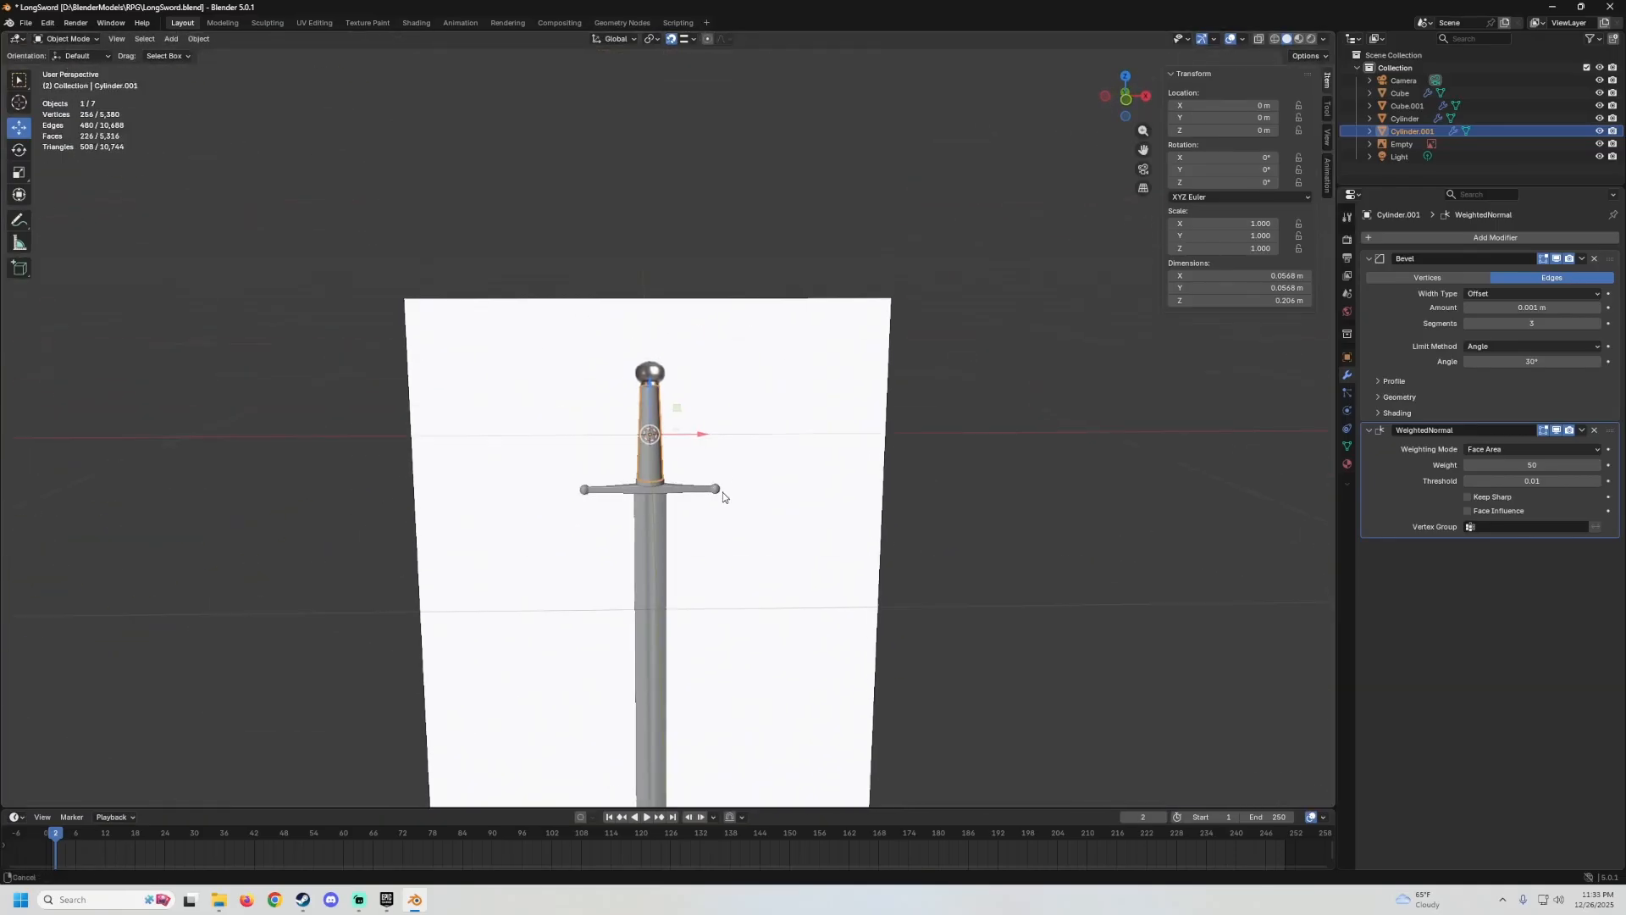
{"action": "scroll", "coordinate": [678, 440], "scroll_direction": "up", "scroll_amount": 5}
{"action": "scroll", "coordinate": [649, 390], "scroll_direction": "up", "scroll_amount": 6}
{"action": "middle_click_drag", "start_coordinate": [634, 476], "coordinate": [630, 309], "text": "shift"}
{"action": "scroll", "coordinate": [735, 440], "scroll_direction": "down", "scroll_amount": 6}
Duplicate the collar above the guard in place and open the copy in Edit Mode.
{"action": "left_click", "coordinate": [633, 498]}
{"action": "middle_click_drag", "start_coordinate": [690, 251], "coordinate": [723, 431], "text": "shift"}
{"action": "scroll", "coordinate": [720, 423], "scroll_direction": "up", "scroll_amount": 6}
{"action": "scroll", "coordinate": [720, 440], "scroll_direction": "down", "scroll_amount": 5}
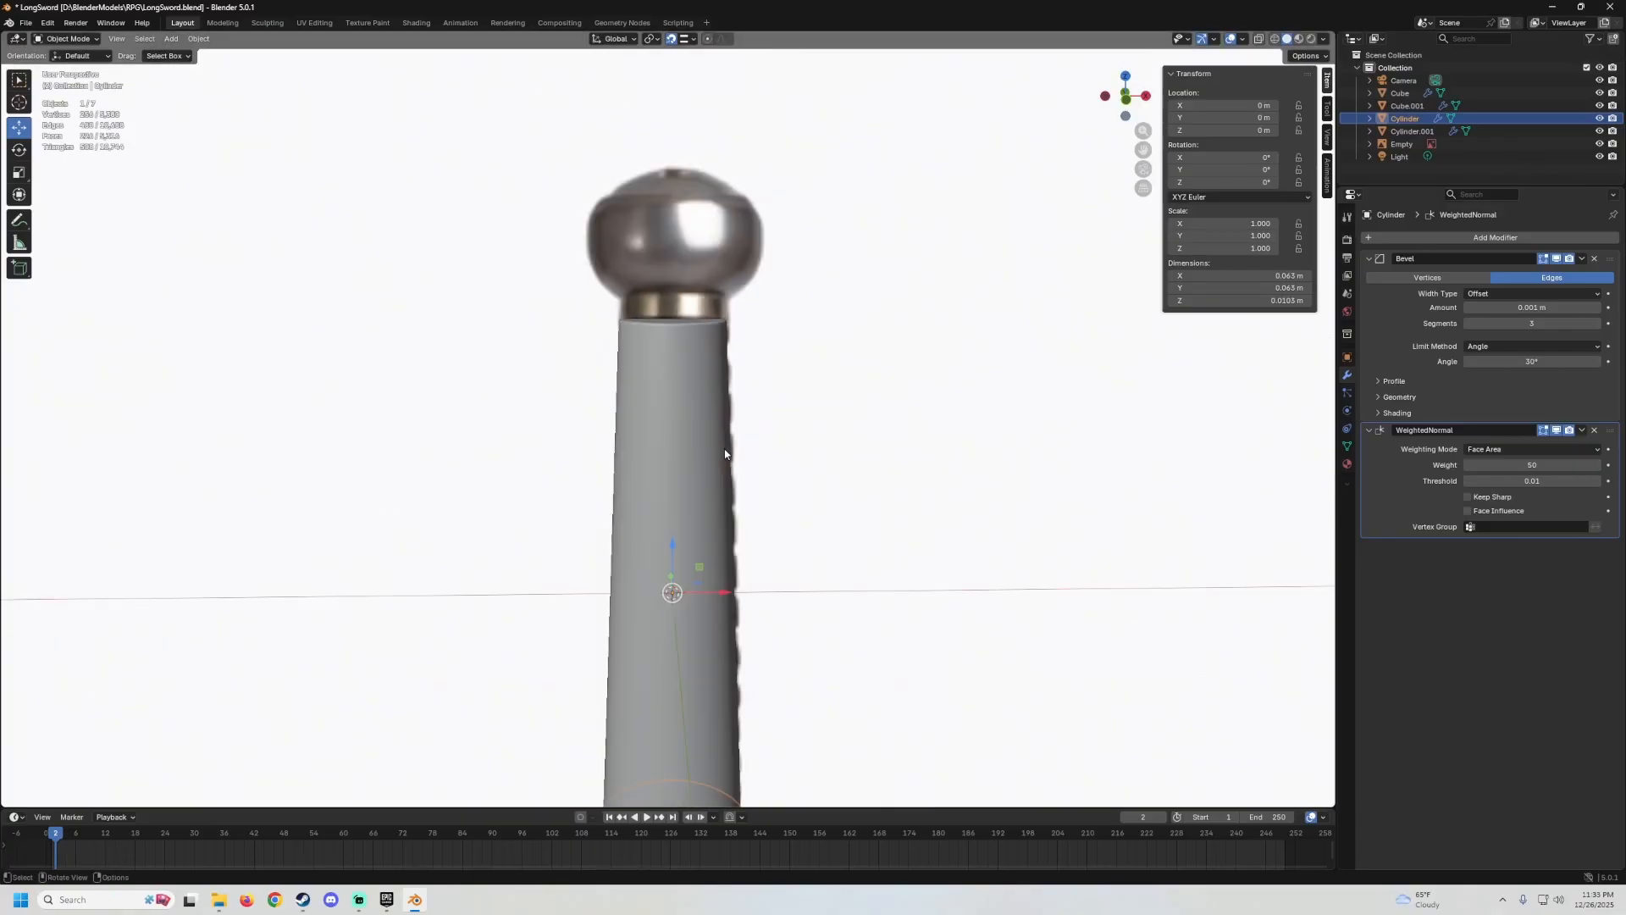
{"action": "middle_click_drag", "start_coordinate": [732, 531], "coordinate": [650, 296], "text": "shift"}
{"action": "scroll", "coordinate": [664, 385], "scroll_direction": "up", "scroll_amount": 2}
{"action": "middle_click_drag", "start_coordinate": [664, 385], "coordinate": [659, 362]}
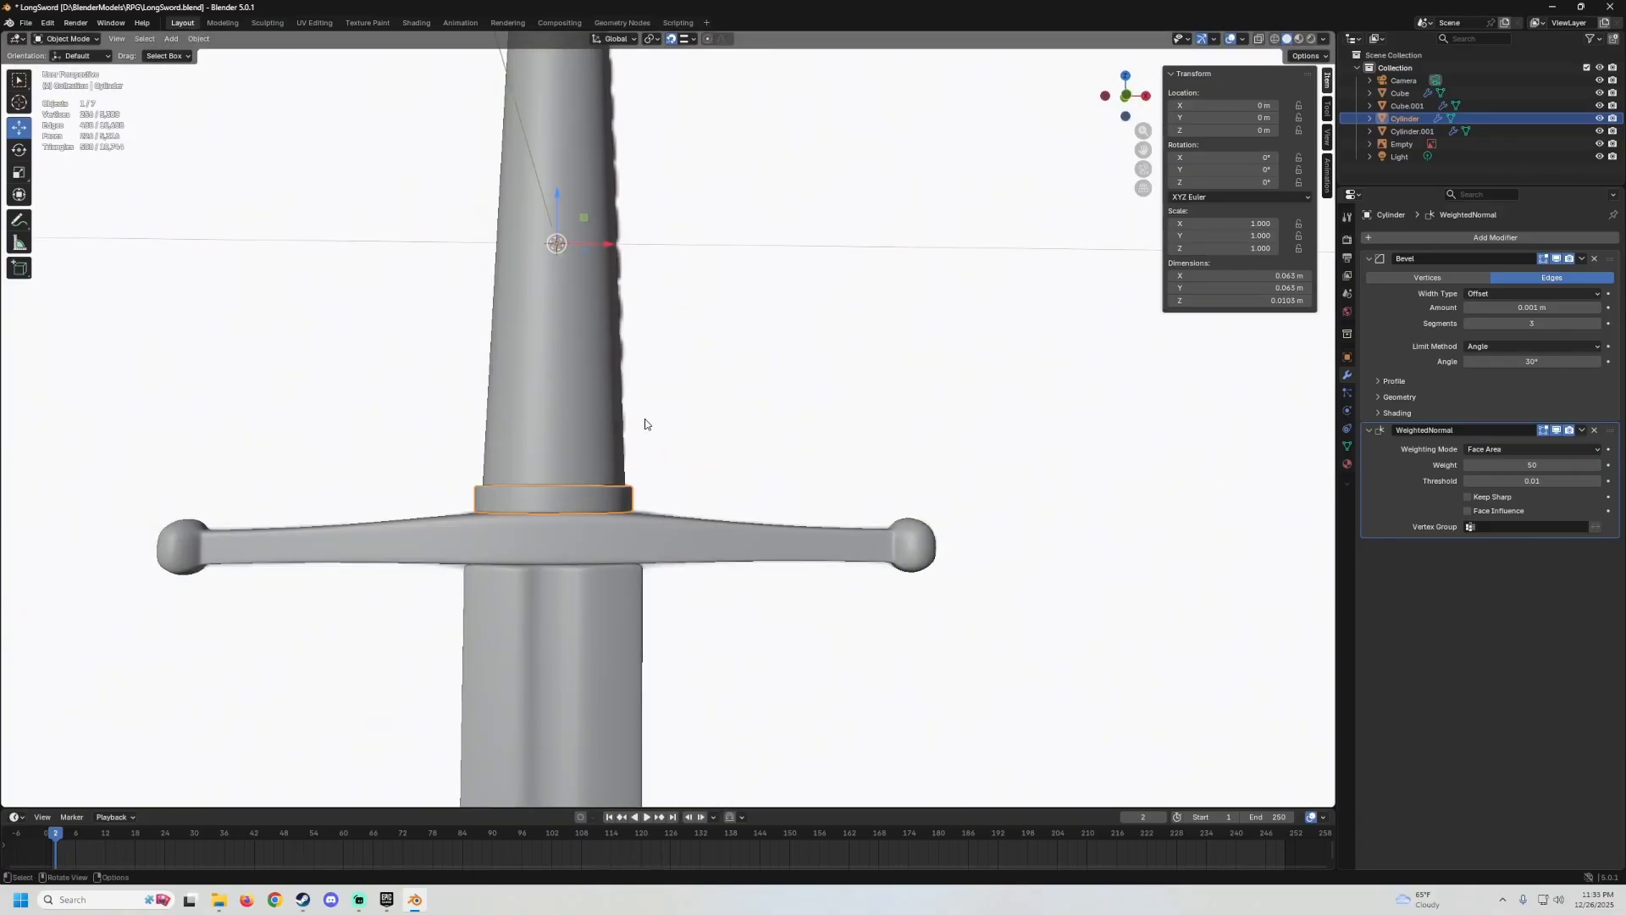
{"action": "key", "text": "shift+d"}
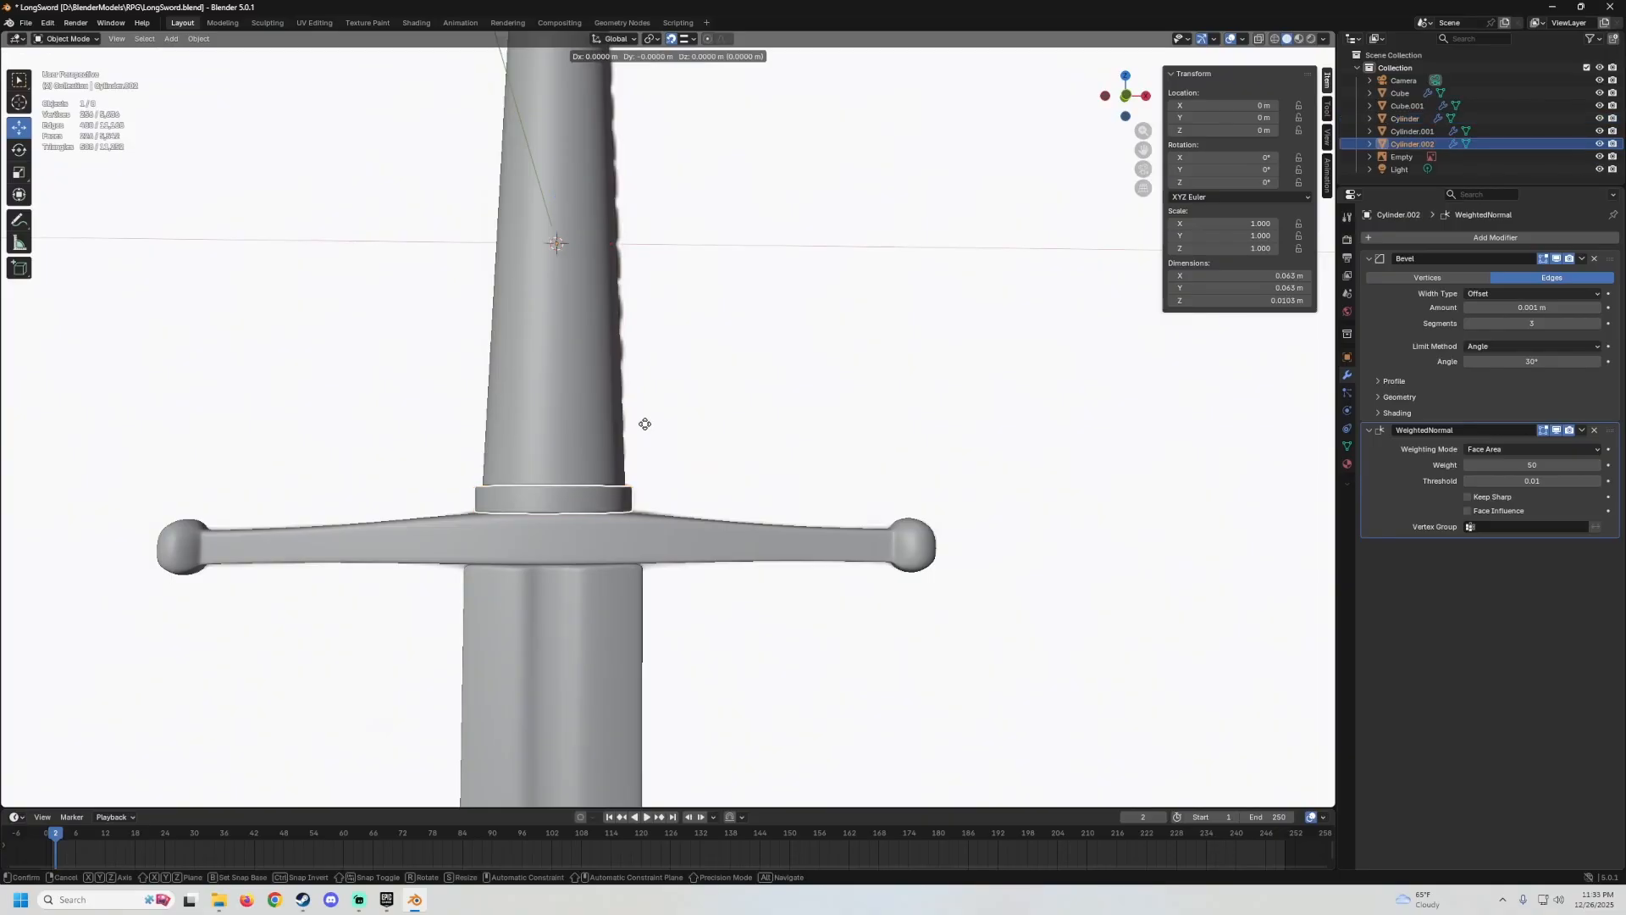
{"action": "key", "text": "Escape"}
{"action": "key", "text": "Tab"}
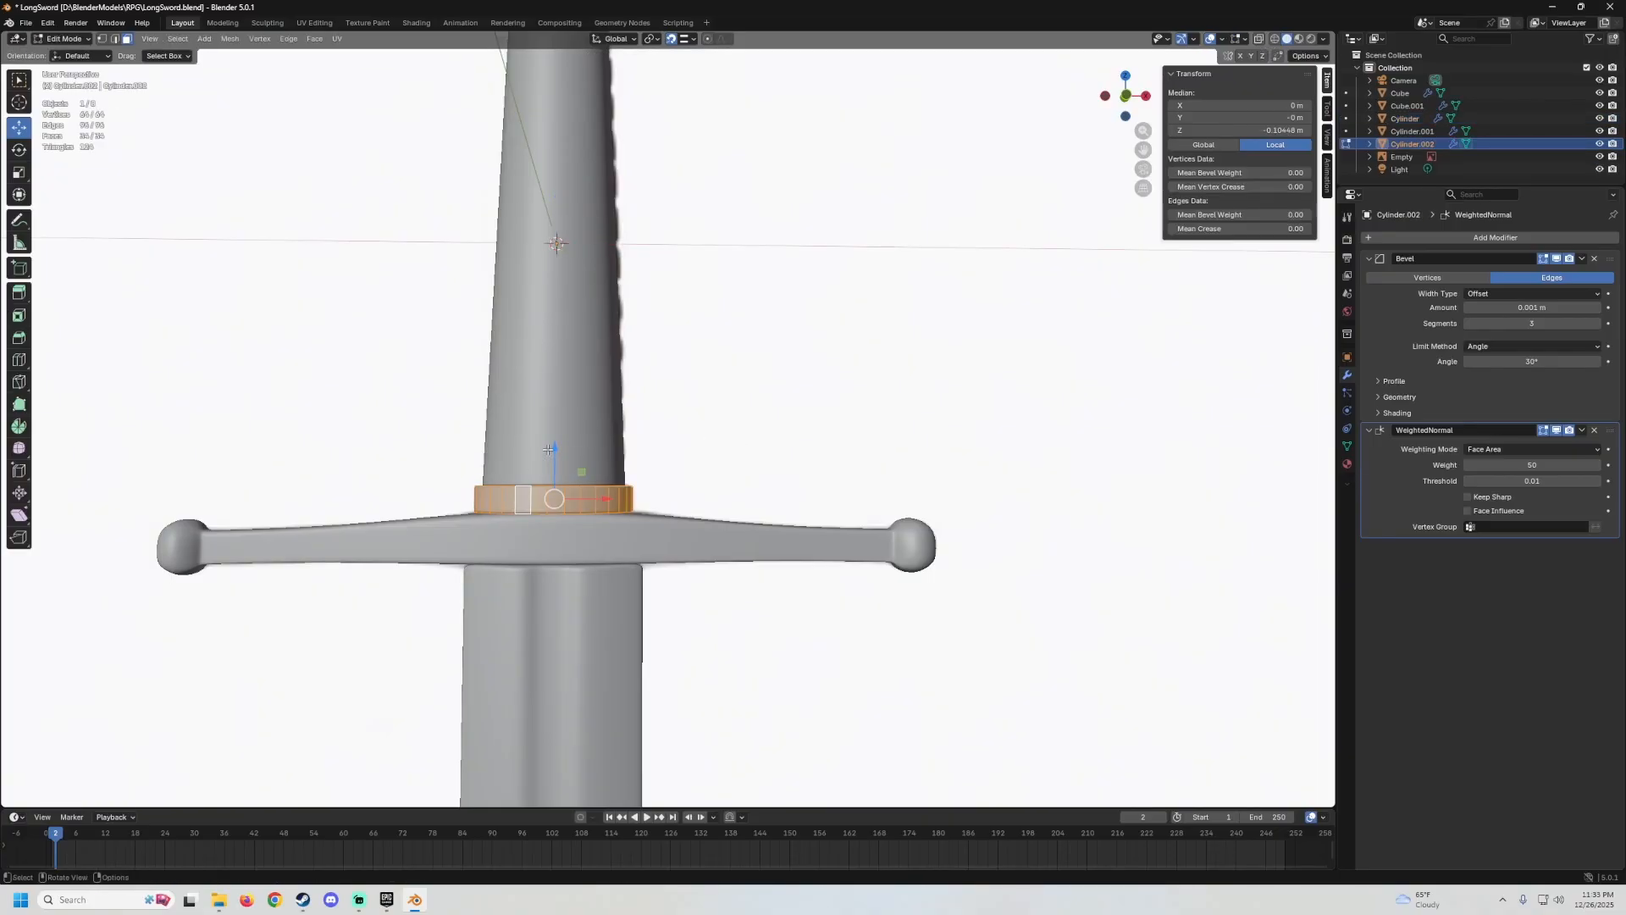
Turn snapping off and raise the duplicate ring's mesh to about 0.1125 m local Z, just beneath the pommel.
{"action": "left_click_drag", "start_coordinate": [548, 448], "coordinate": [552, 670]}
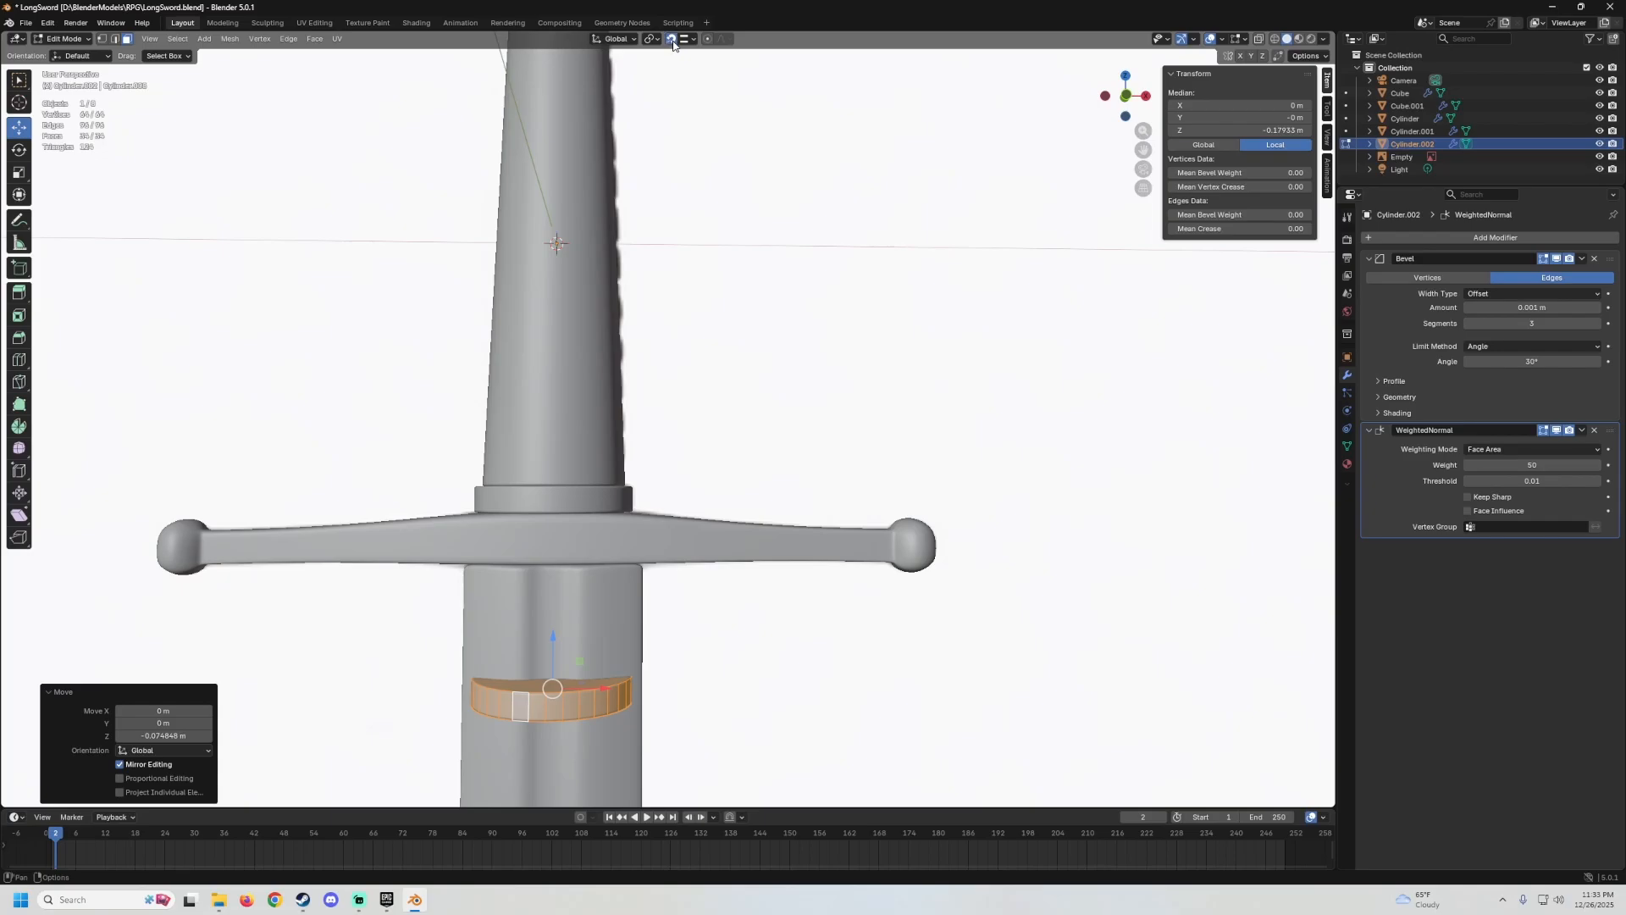
{"action": "left_click", "coordinate": [673, 43]}
{"action": "left_click_drag", "start_coordinate": [551, 643], "coordinate": [561, 114]}
{"action": "middle_click_drag", "start_coordinate": [729, 212], "coordinate": [793, 637], "text": "shift"}
{"action": "left_click_drag", "start_coordinate": [624, 566], "coordinate": [625, 365]}
{"action": "scroll", "coordinate": [995, 311], "scroll_direction": "up", "scroll_amount": 3}
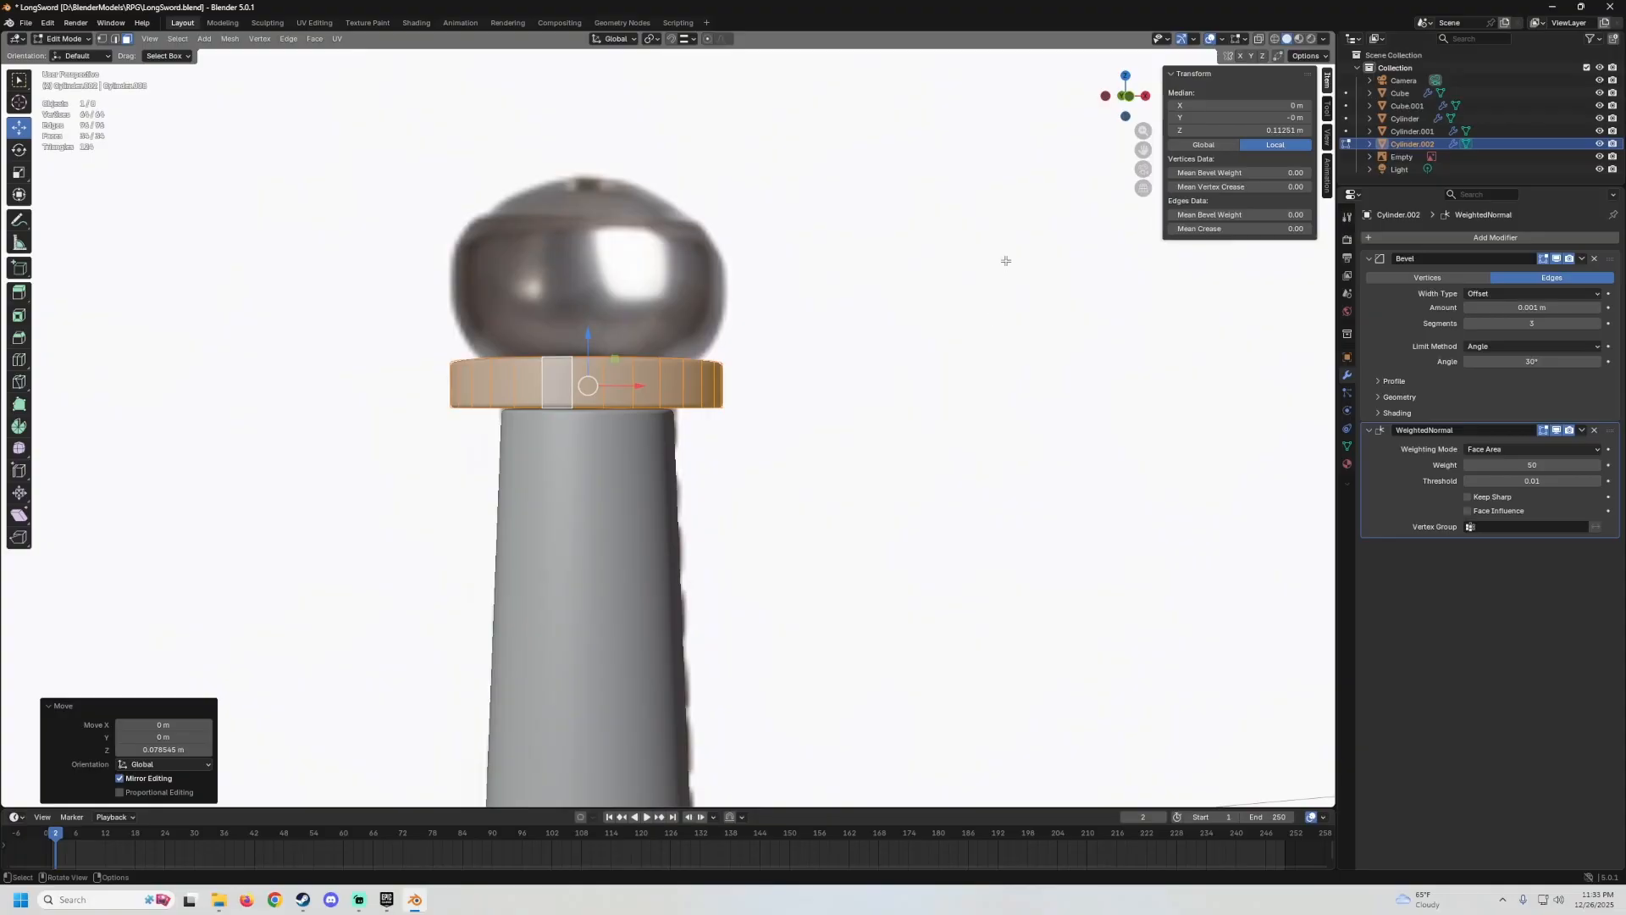
Scale the ring to about 0.701 and again to about 1.027, and lower it about 0.0018 m onto the grip's top.
{"action": "key", "text": "s"}
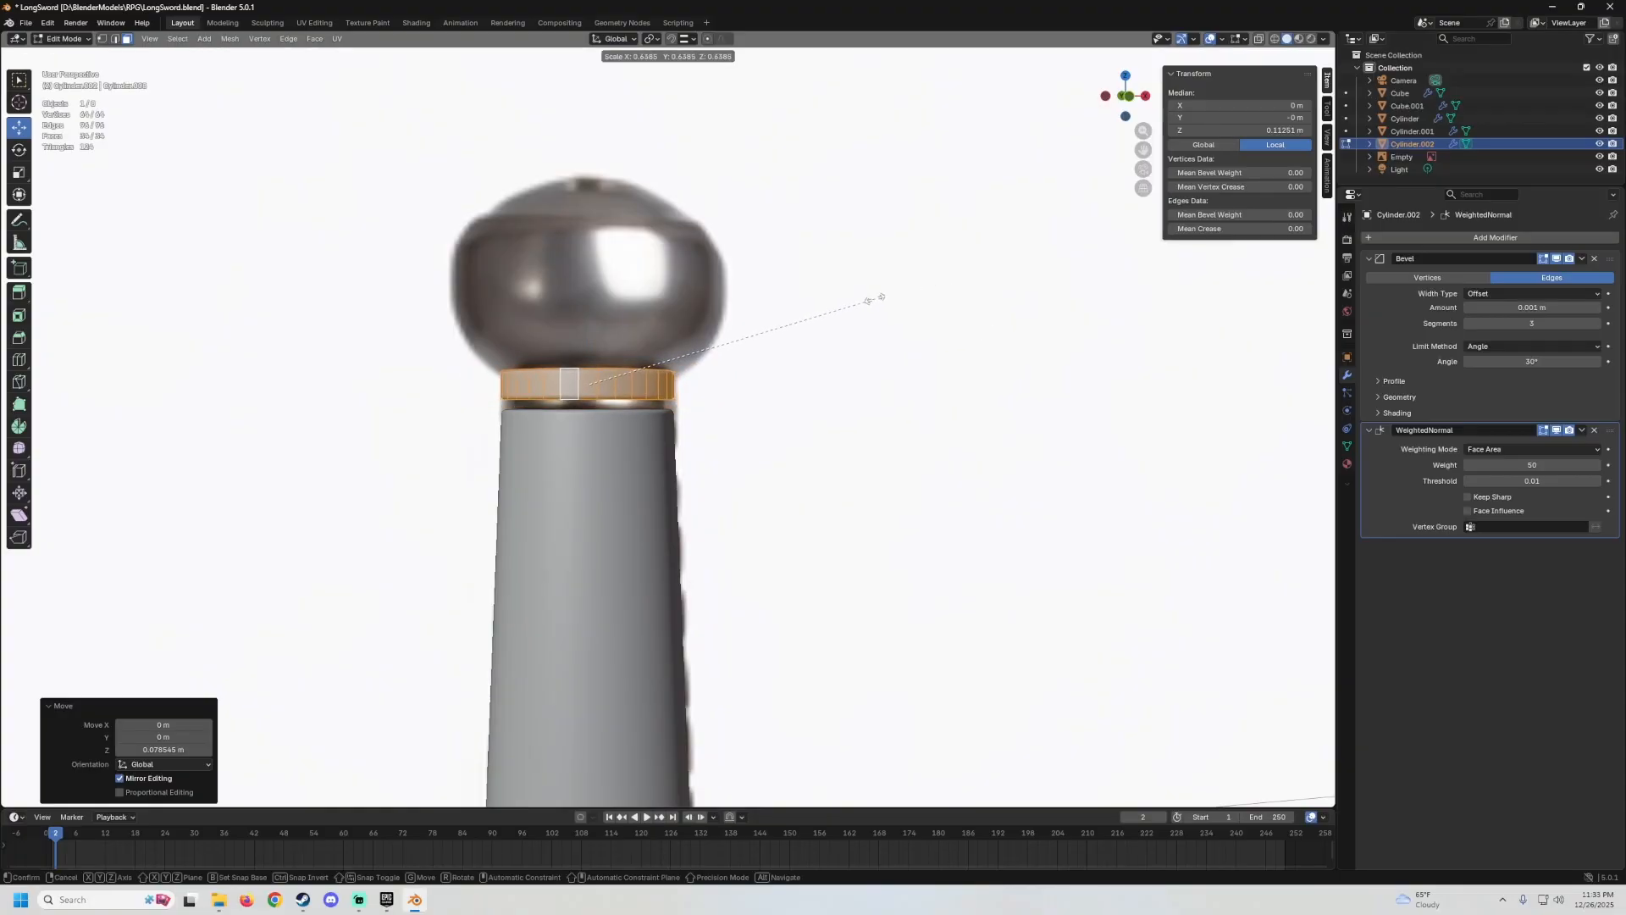
{"action": "left_click", "coordinate": [903, 287]}
{"action": "key", "text": "KP_1"}
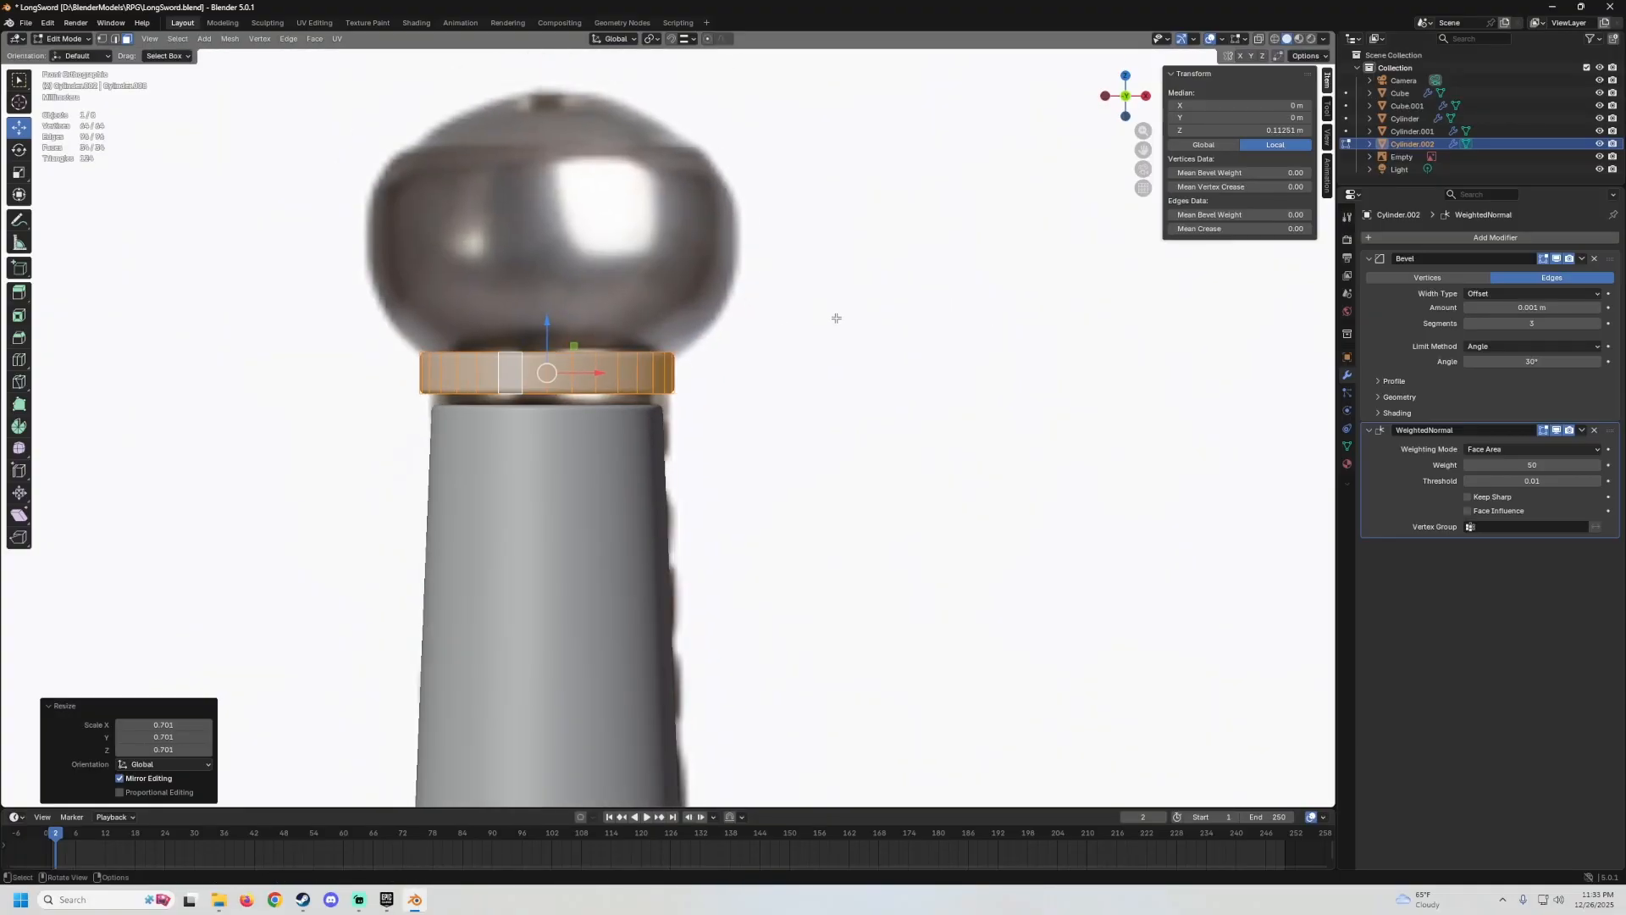
{"action": "scroll", "coordinate": [767, 284], "scroll_direction": "up", "scroll_amount": 1}
{"action": "middle_click_drag", "start_coordinate": [763, 281], "coordinate": [813, 299], "text": "shift"}
{"action": "key", "text": "s"}
{"action": "left_click", "coordinate": [820, 306]}
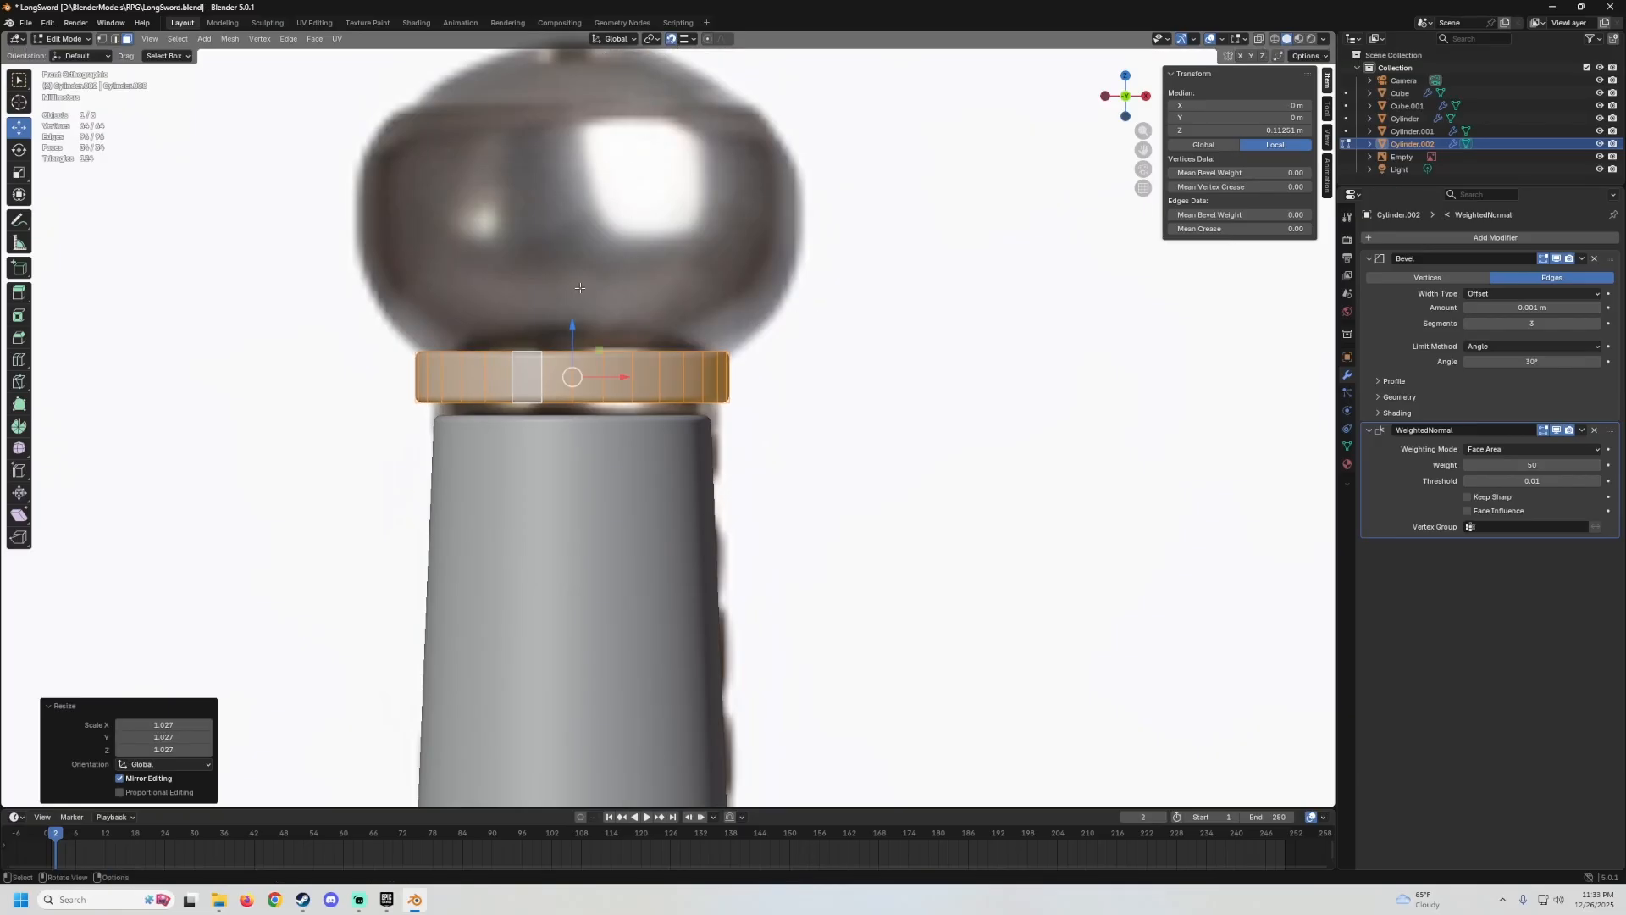
{"action": "left_click_drag", "start_coordinate": [571, 330], "coordinate": [569, 405]}
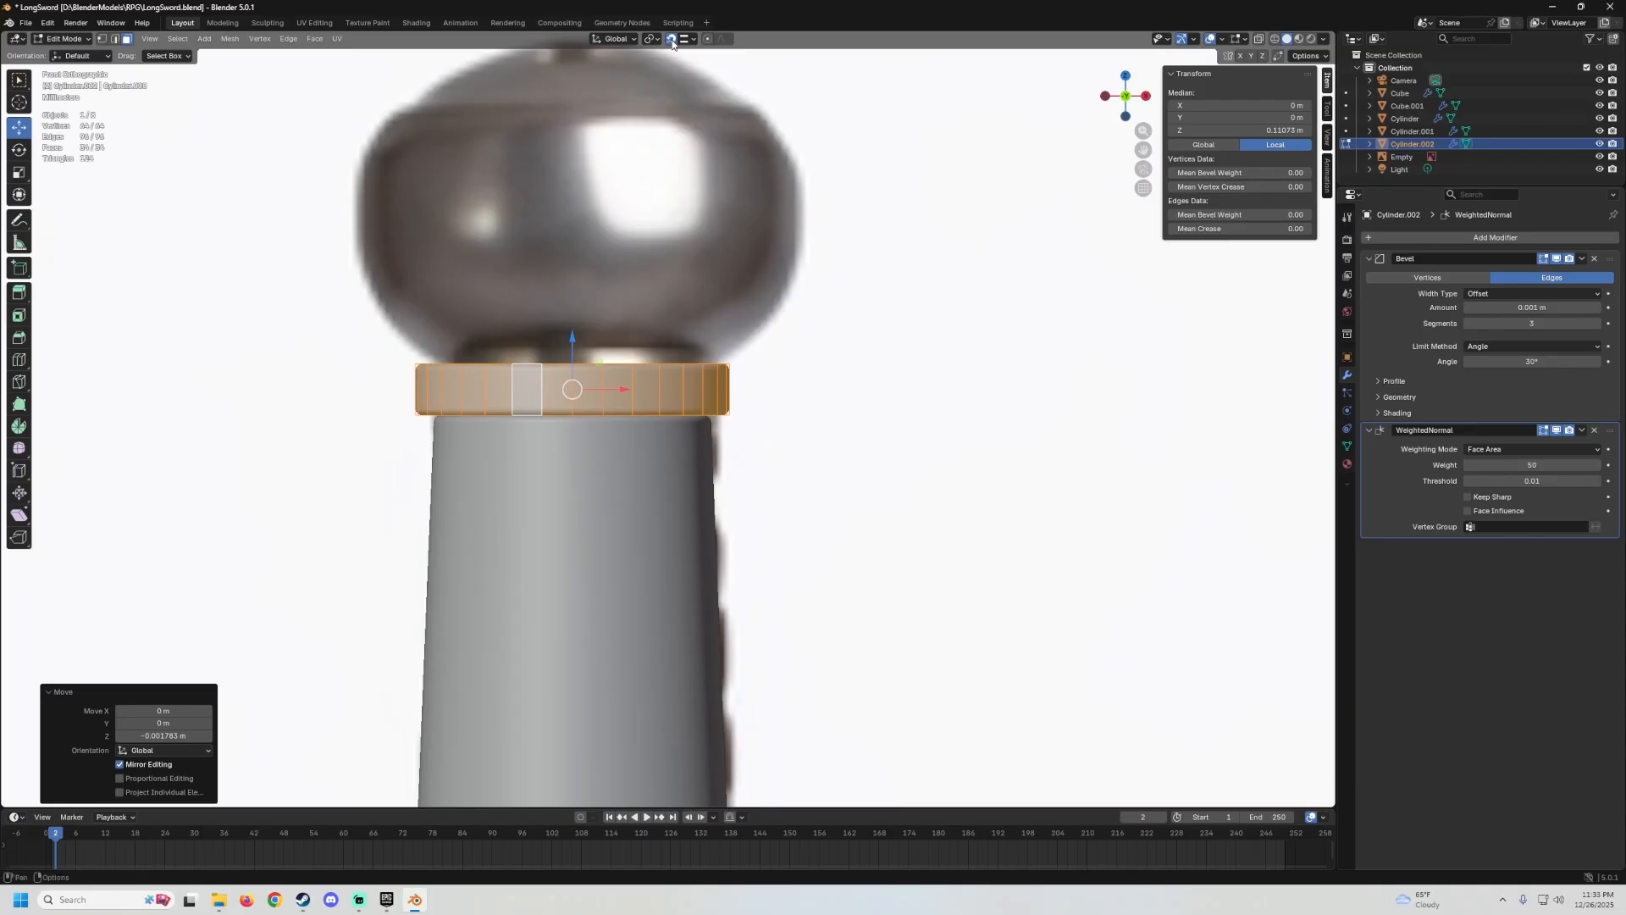
Select the ring's top face, raise it about 0.0043 m in front view and scale it to about 0.777.
{"action": "middle_click_drag", "start_coordinate": [697, 217], "coordinate": [682, 283]}
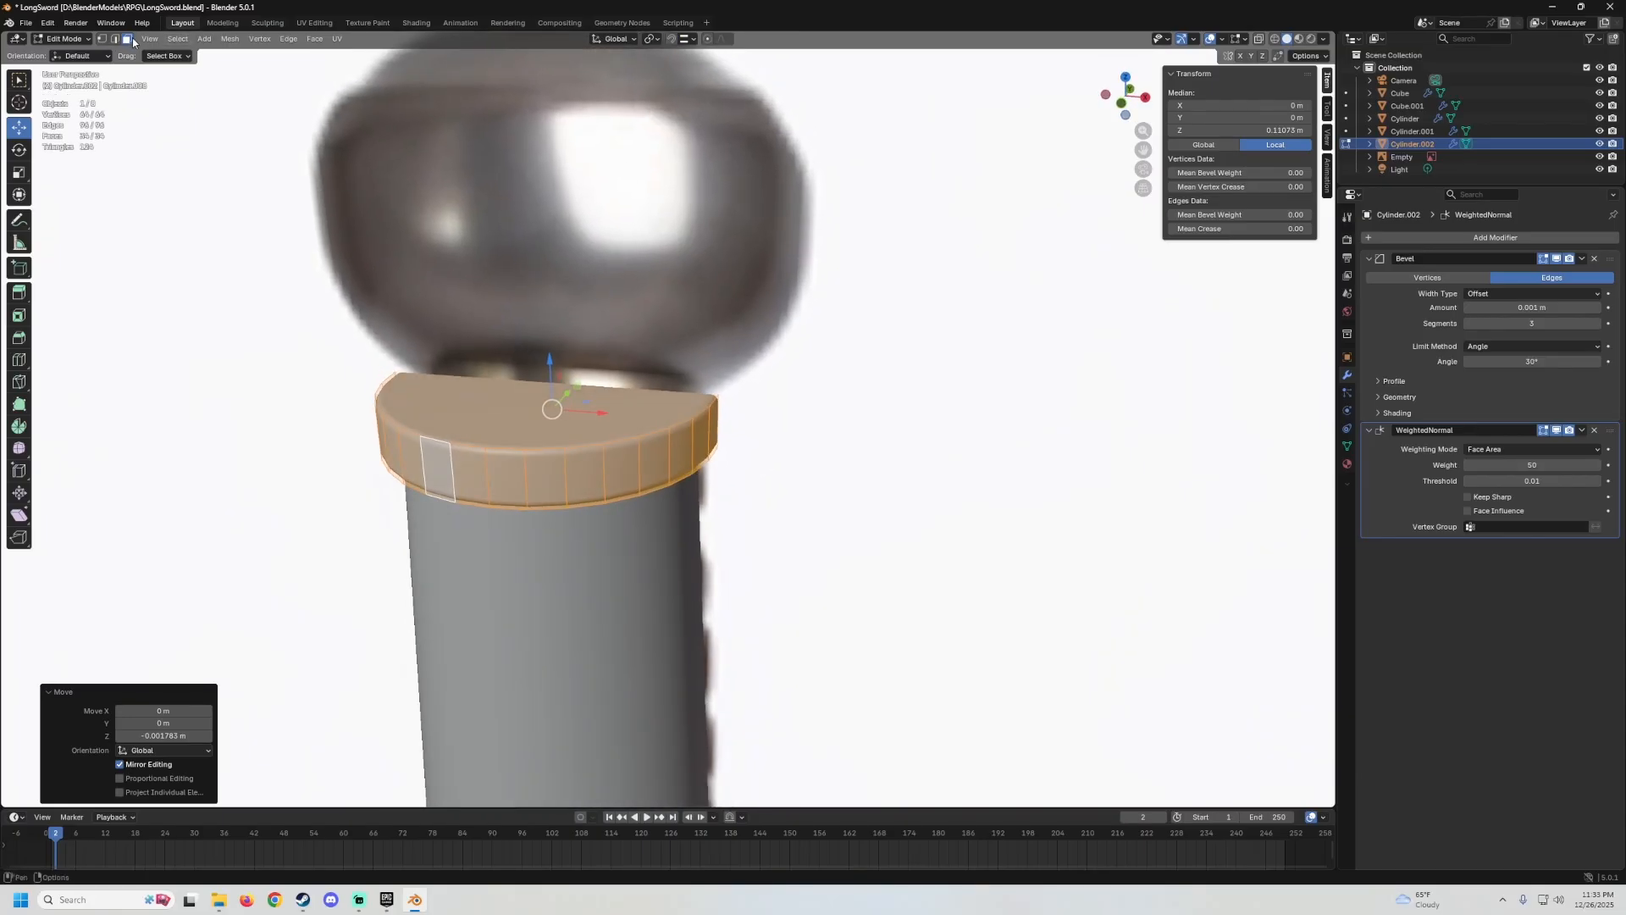
{"action": "left_click", "coordinate": [475, 410]}
{"action": "middle_click_drag", "start_coordinate": [474, 409], "coordinate": [490, 375]}
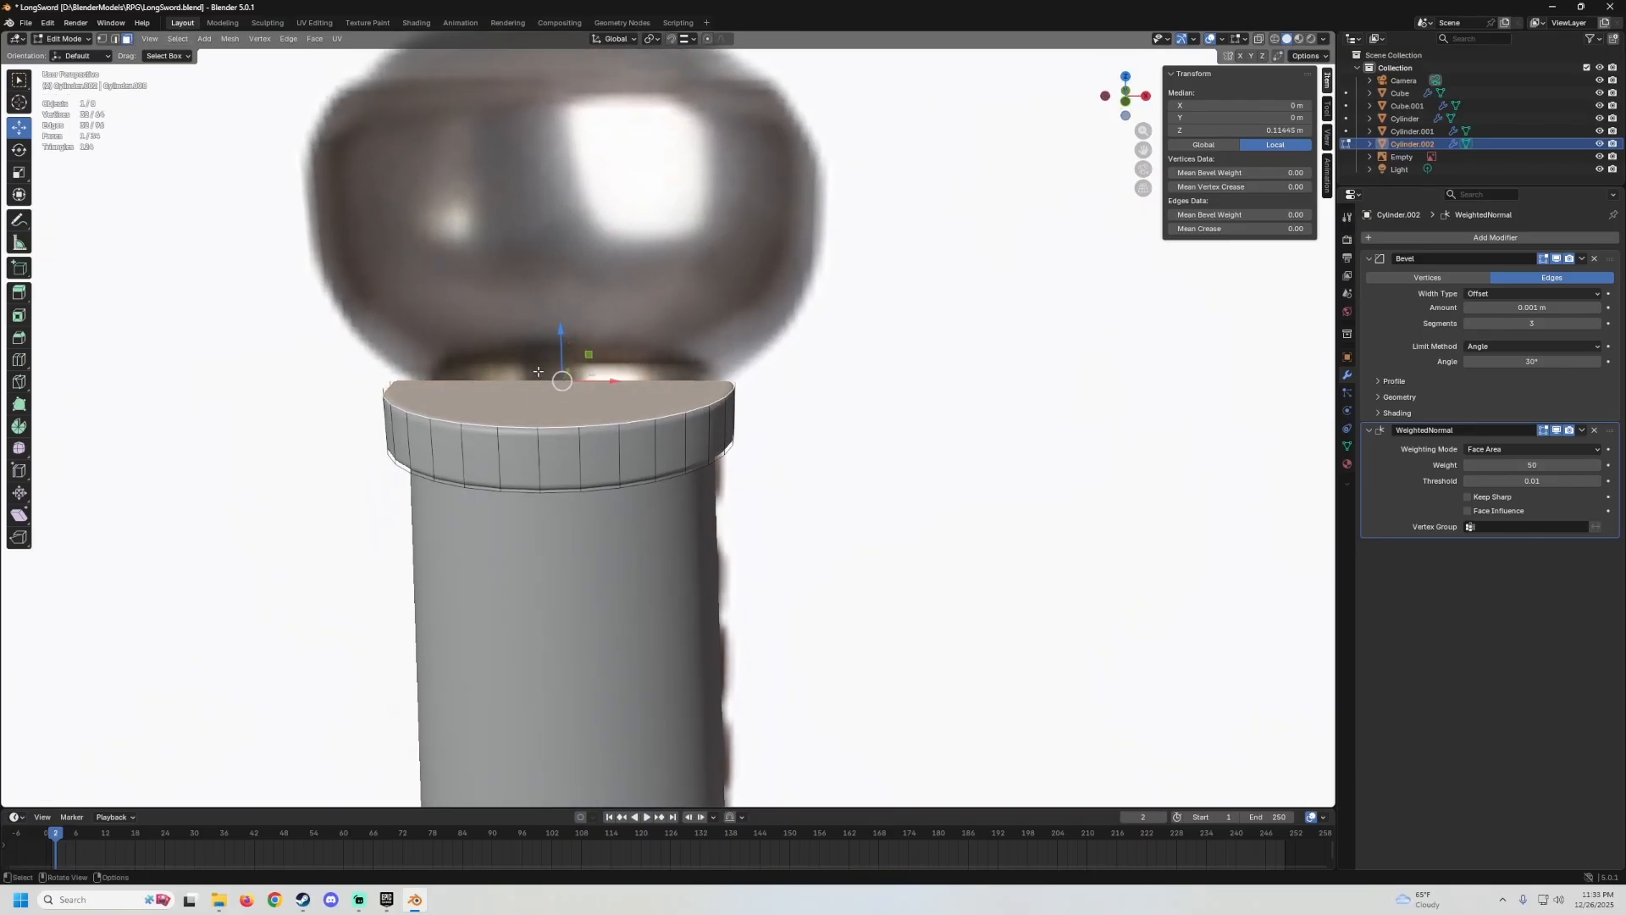
{"action": "key", "text": "KP_1"}
{"action": "scroll", "coordinate": [423, 298], "scroll_direction": "up", "scroll_amount": 1}
{"action": "scroll", "coordinate": [424, 297], "scroll_direction": "up", "scroll_amount": 1}
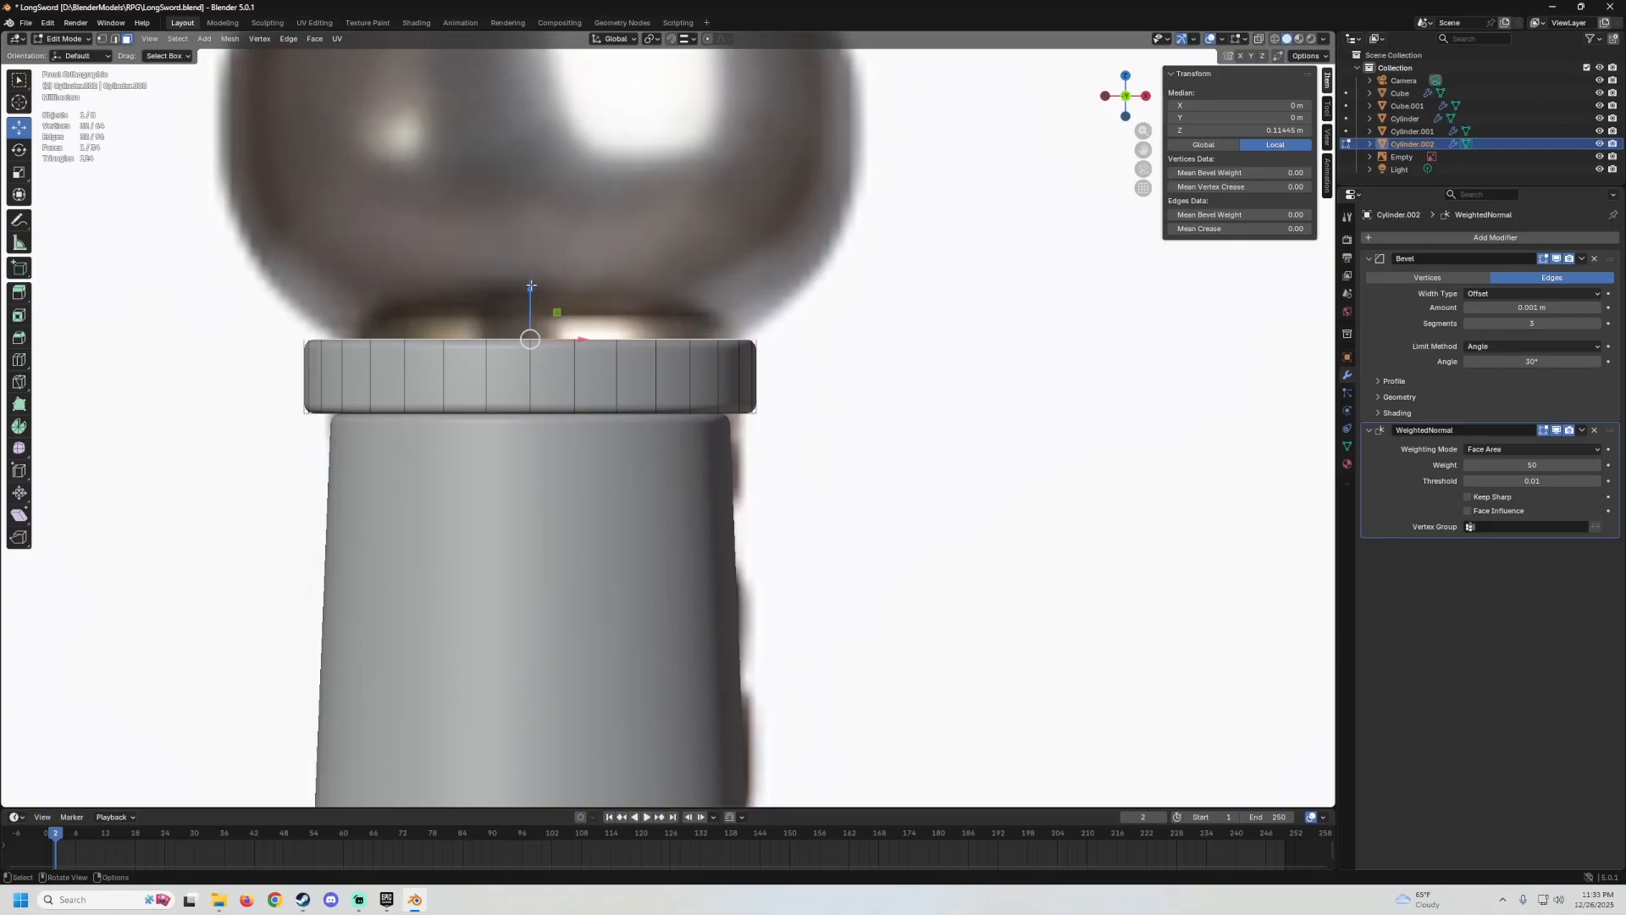
{"action": "left_click_drag", "start_coordinate": [531, 286], "coordinate": [546, 240]}
{"action": "key", "text": "s"}
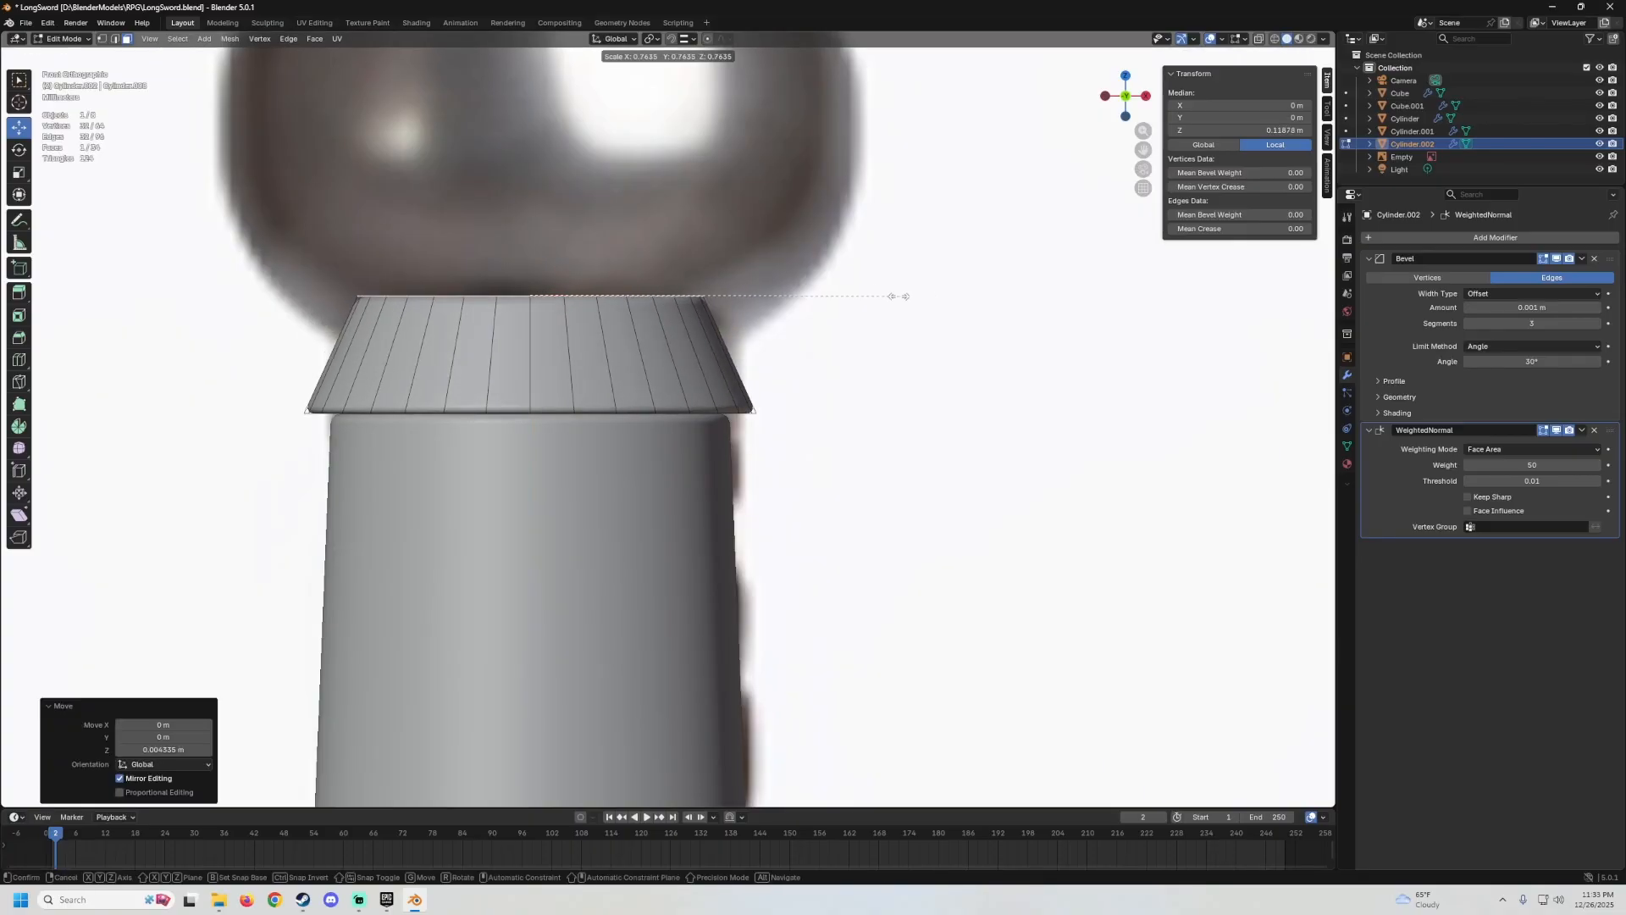
{"action": "left_click", "coordinate": [900, 301]}
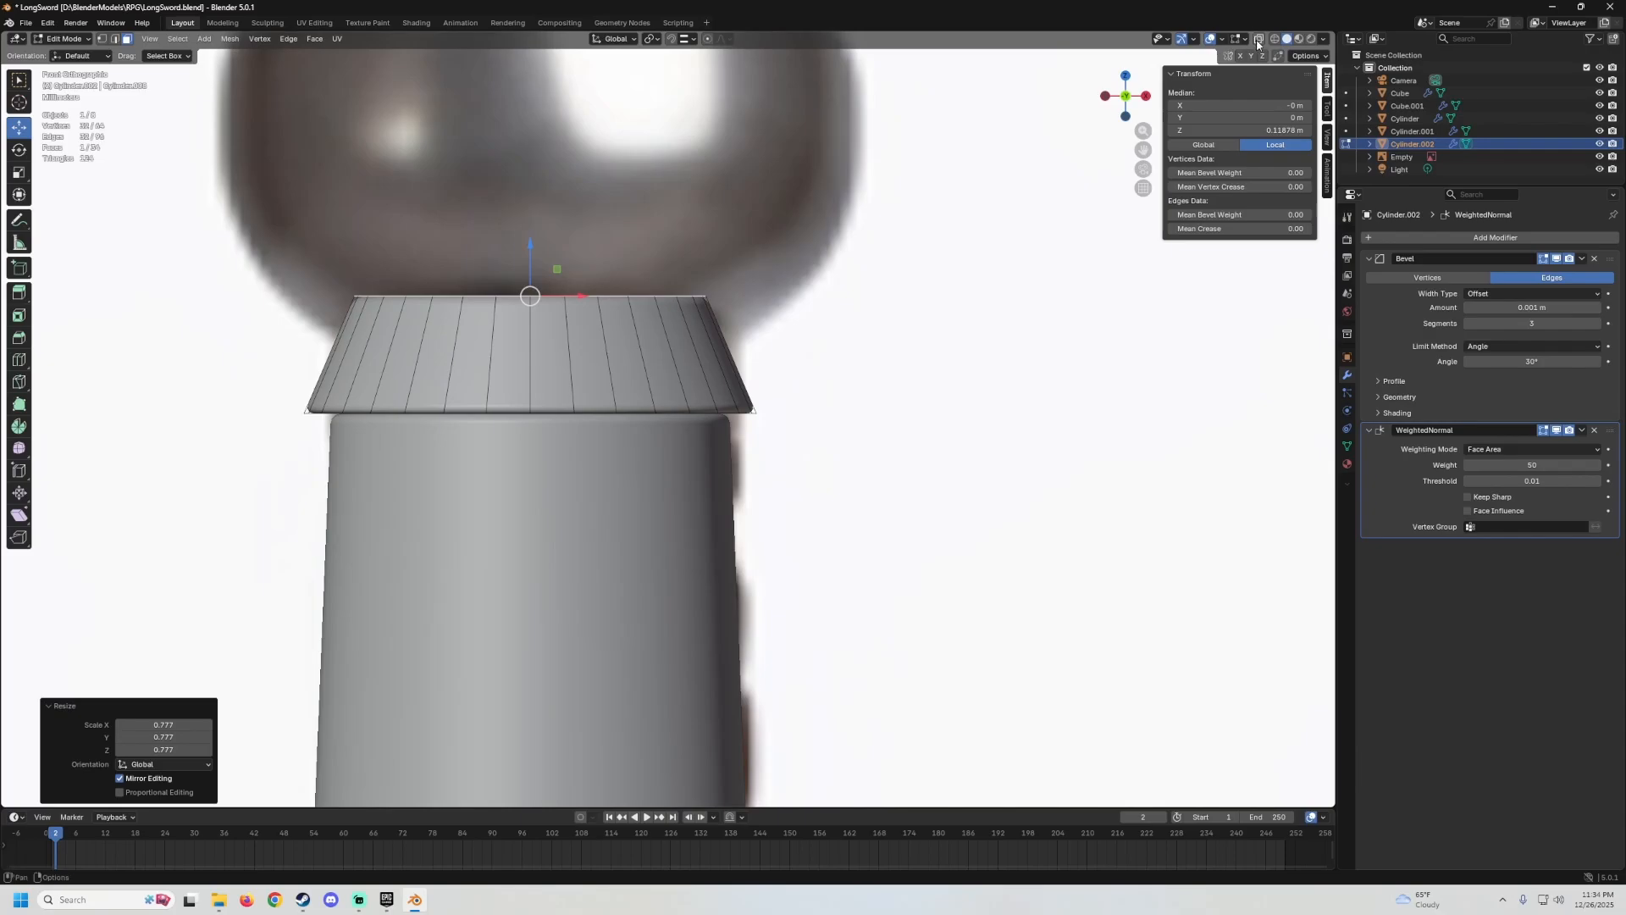
With X-ray on, lower the ring's top face about 0.002 m and rescale it to the reference, returning to solid Object Mode.
{"action": "left_click", "coordinate": [1258, 40]}
{"action": "left_click_drag", "start_coordinate": [534, 244], "coordinate": [539, 266]}
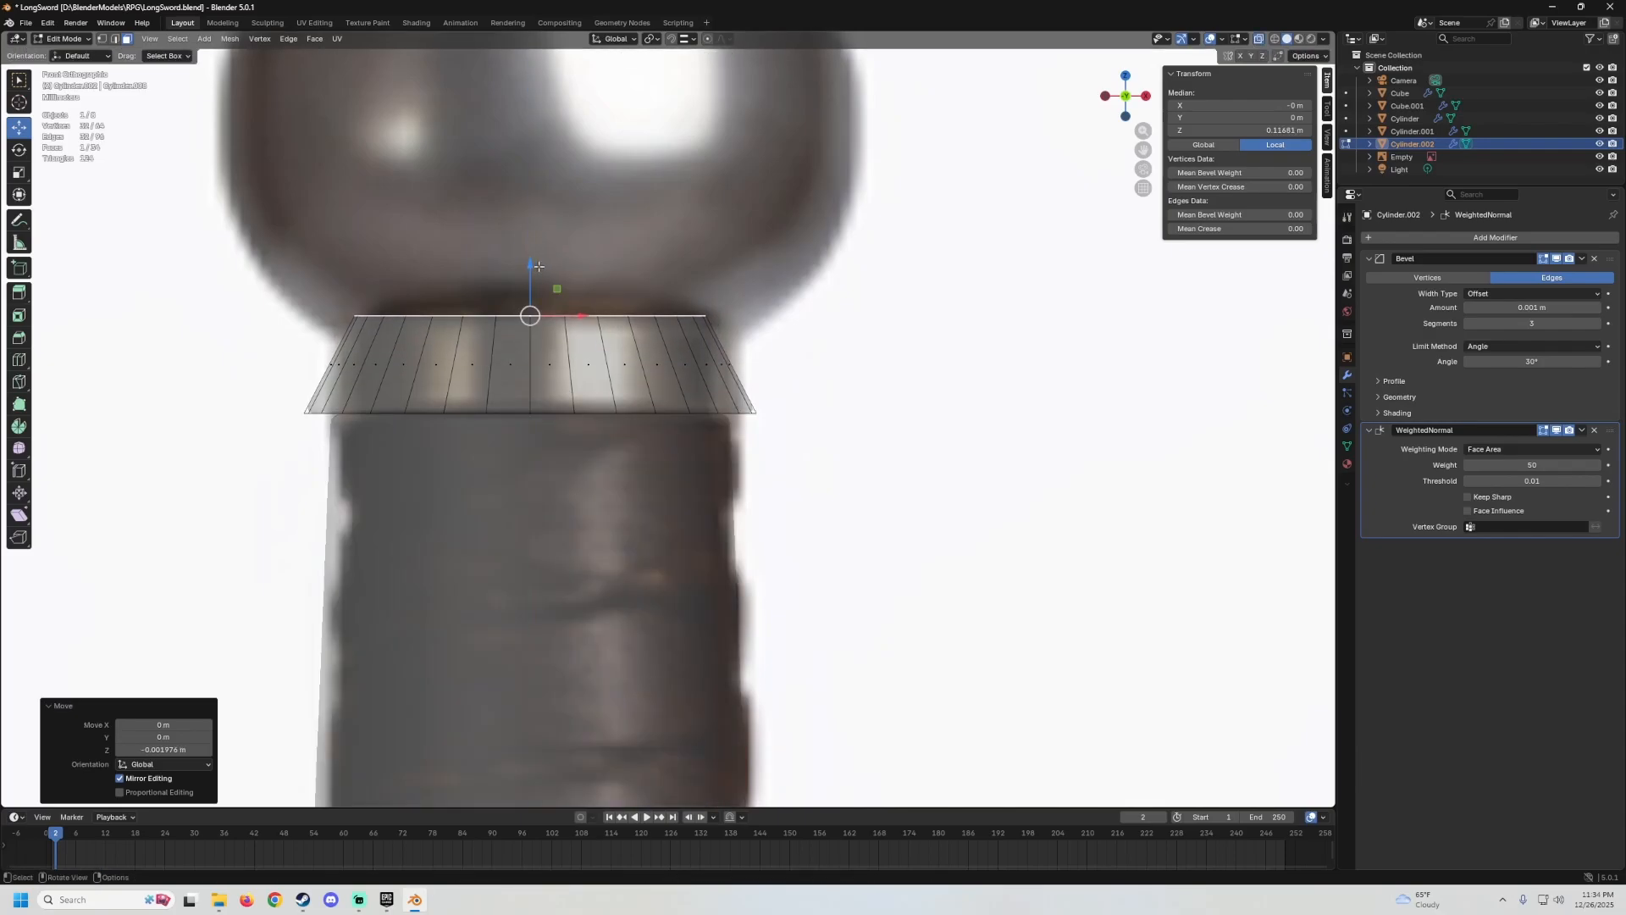
{"action": "key", "text": "s"}
{"action": "left_click", "coordinate": [932, 297]}
{"action": "left_click", "coordinate": [1260, 38]}
{"action": "scroll", "coordinate": [774, 465], "scroll_direction": "down", "scroll_amount": 10}
{"action": "key", "text": "Tab"}
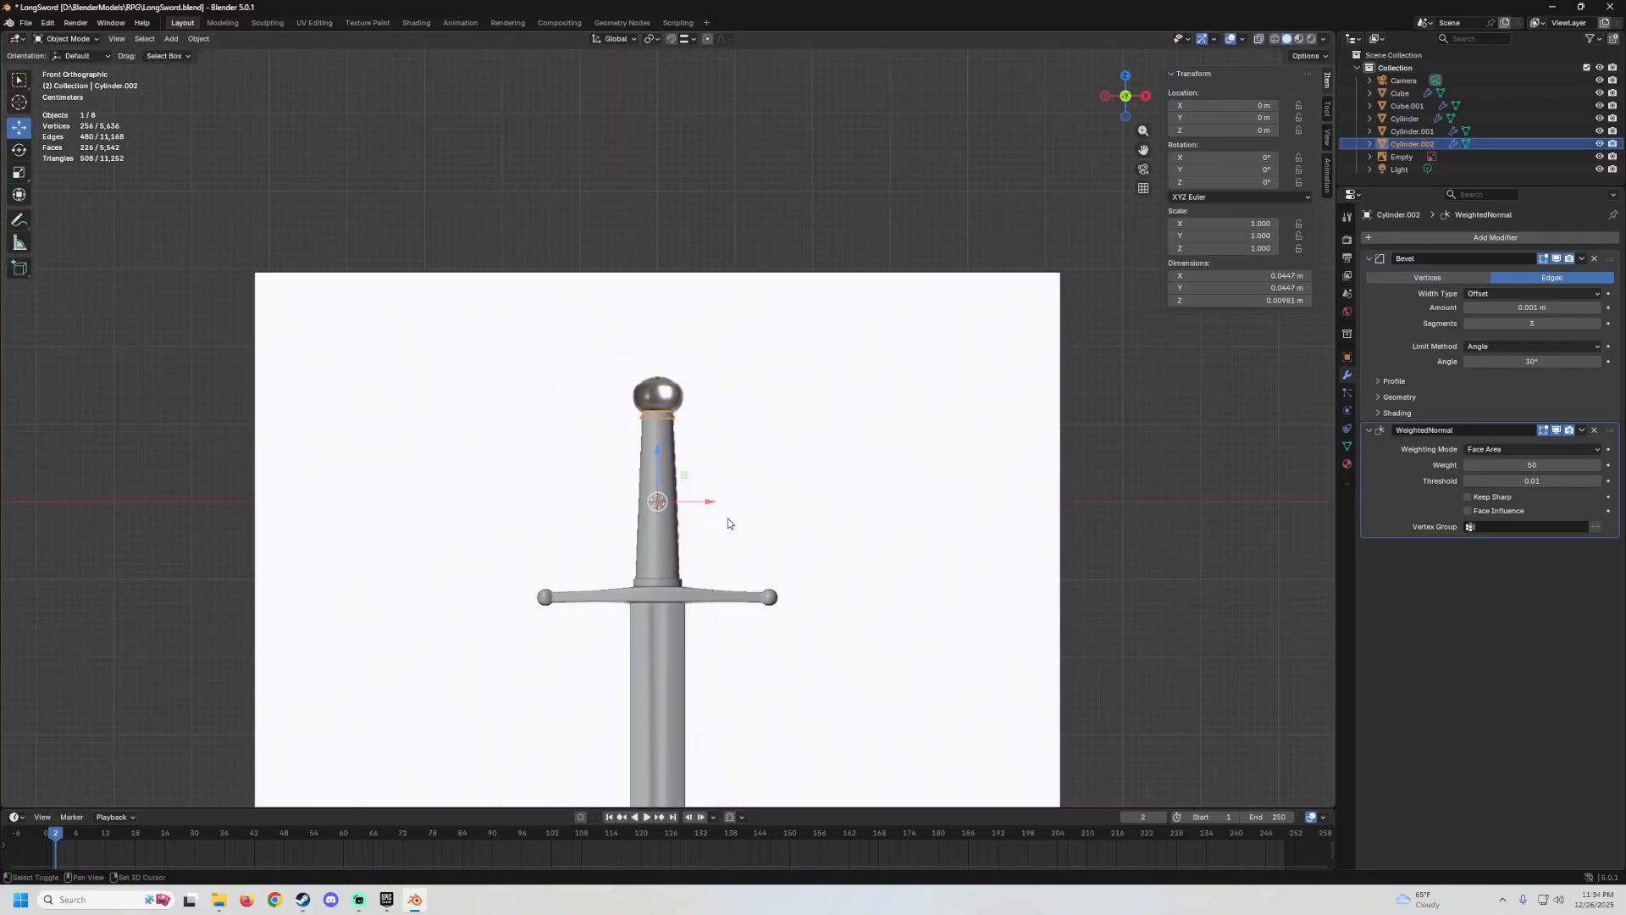
Look over the tapered upper collar and the whole hilt, and save the file.
{"action": "middle_click_drag", "start_coordinate": [831, 368], "coordinate": [662, 343]}
{"action": "scroll", "coordinate": [644, 314], "scroll_direction": "up", "scroll_amount": 6}
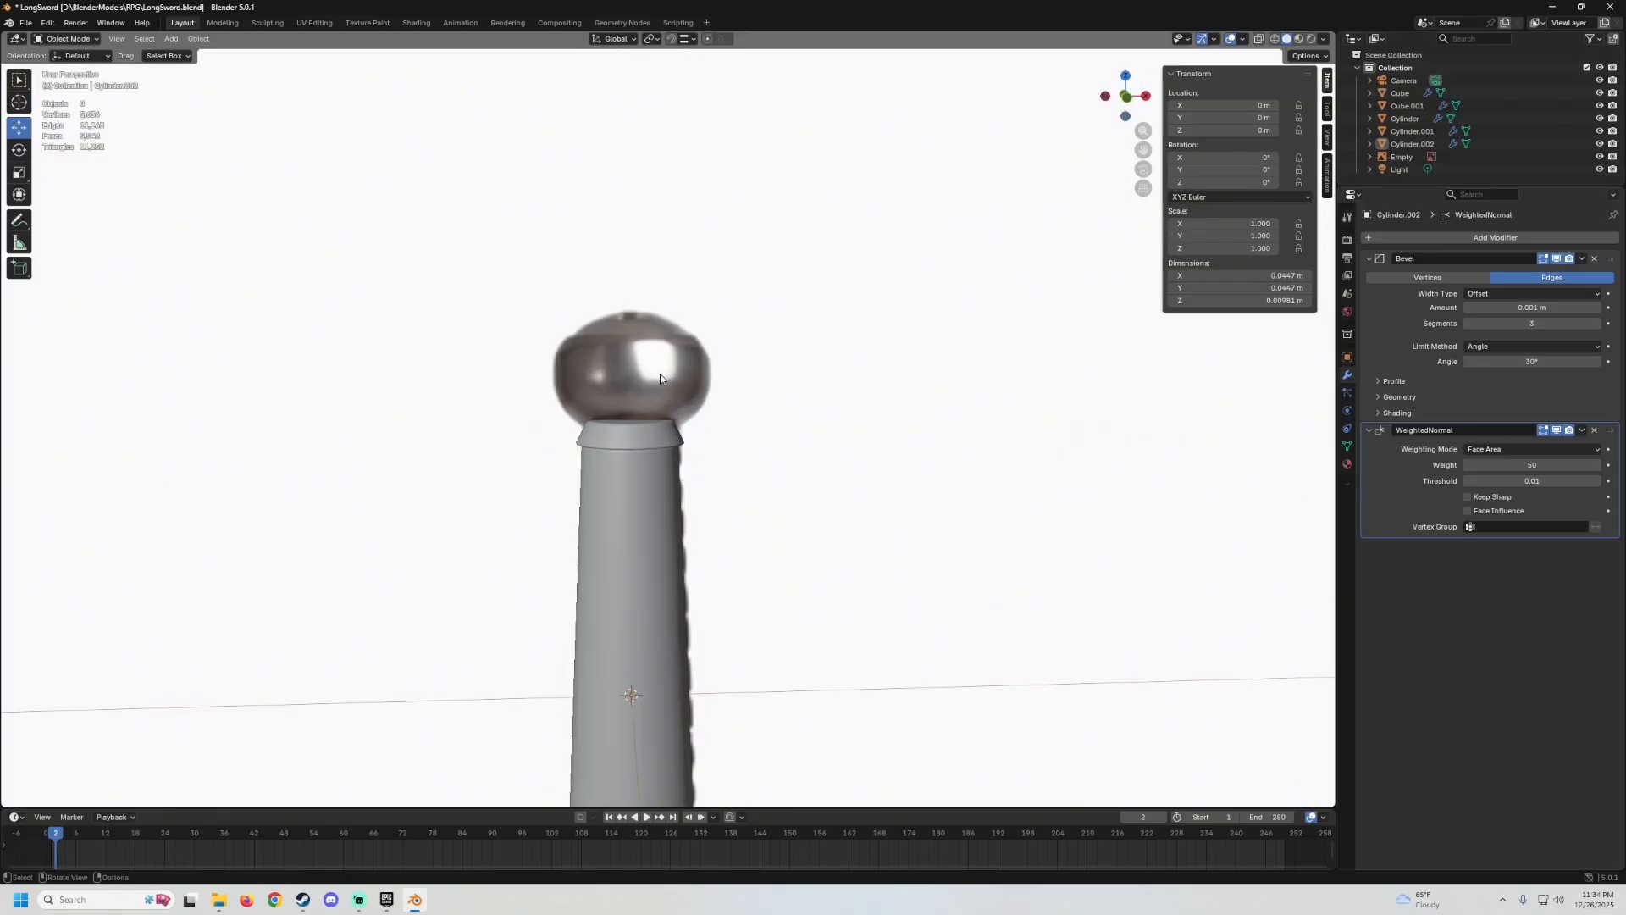
{"action": "scroll", "coordinate": [690, 457], "scroll_direction": "down", "scroll_amount": 8}
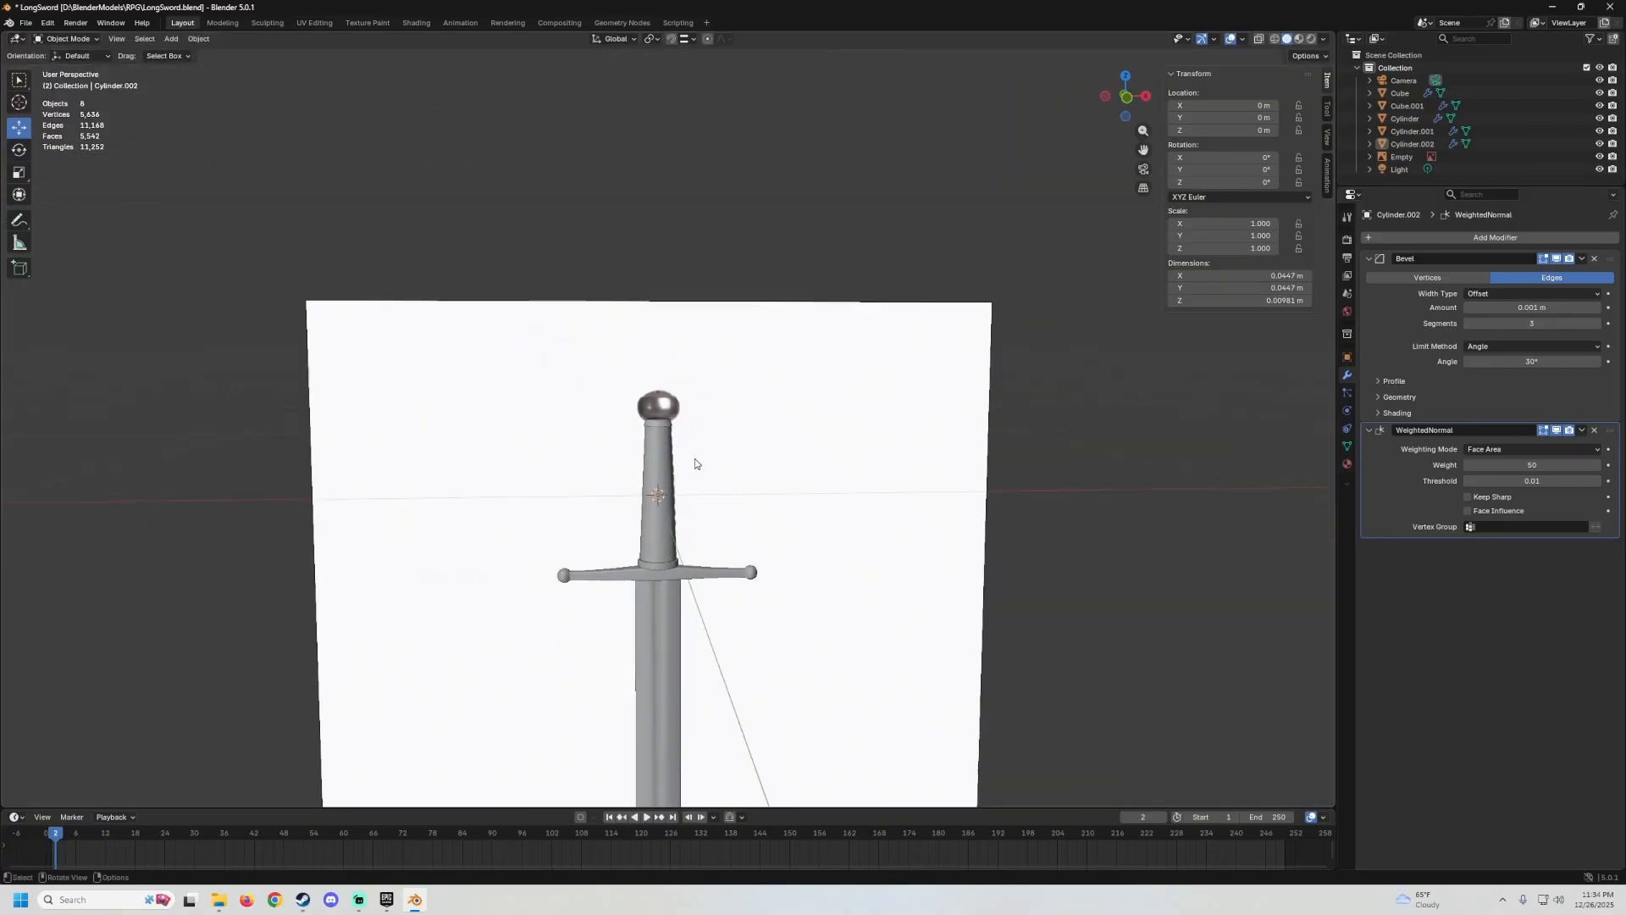
{"action": "scroll", "coordinate": [727, 248], "scroll_direction": "up", "scroll_amount": 3}
{"action": "scroll", "coordinate": [716, 352], "scroll_direction": "down", "scroll_amount": 4}
{"action": "scroll", "coordinate": [726, 325], "scroll_direction": "up", "scroll_amount": 3}
{"action": "middle_click_drag", "start_coordinate": [727, 325], "coordinate": [787, 330]}
{"action": "scroll", "coordinate": [745, 392], "scroll_direction": "up", "scroll_amount": 4}
{"action": "left_click", "coordinate": [25, 22]}
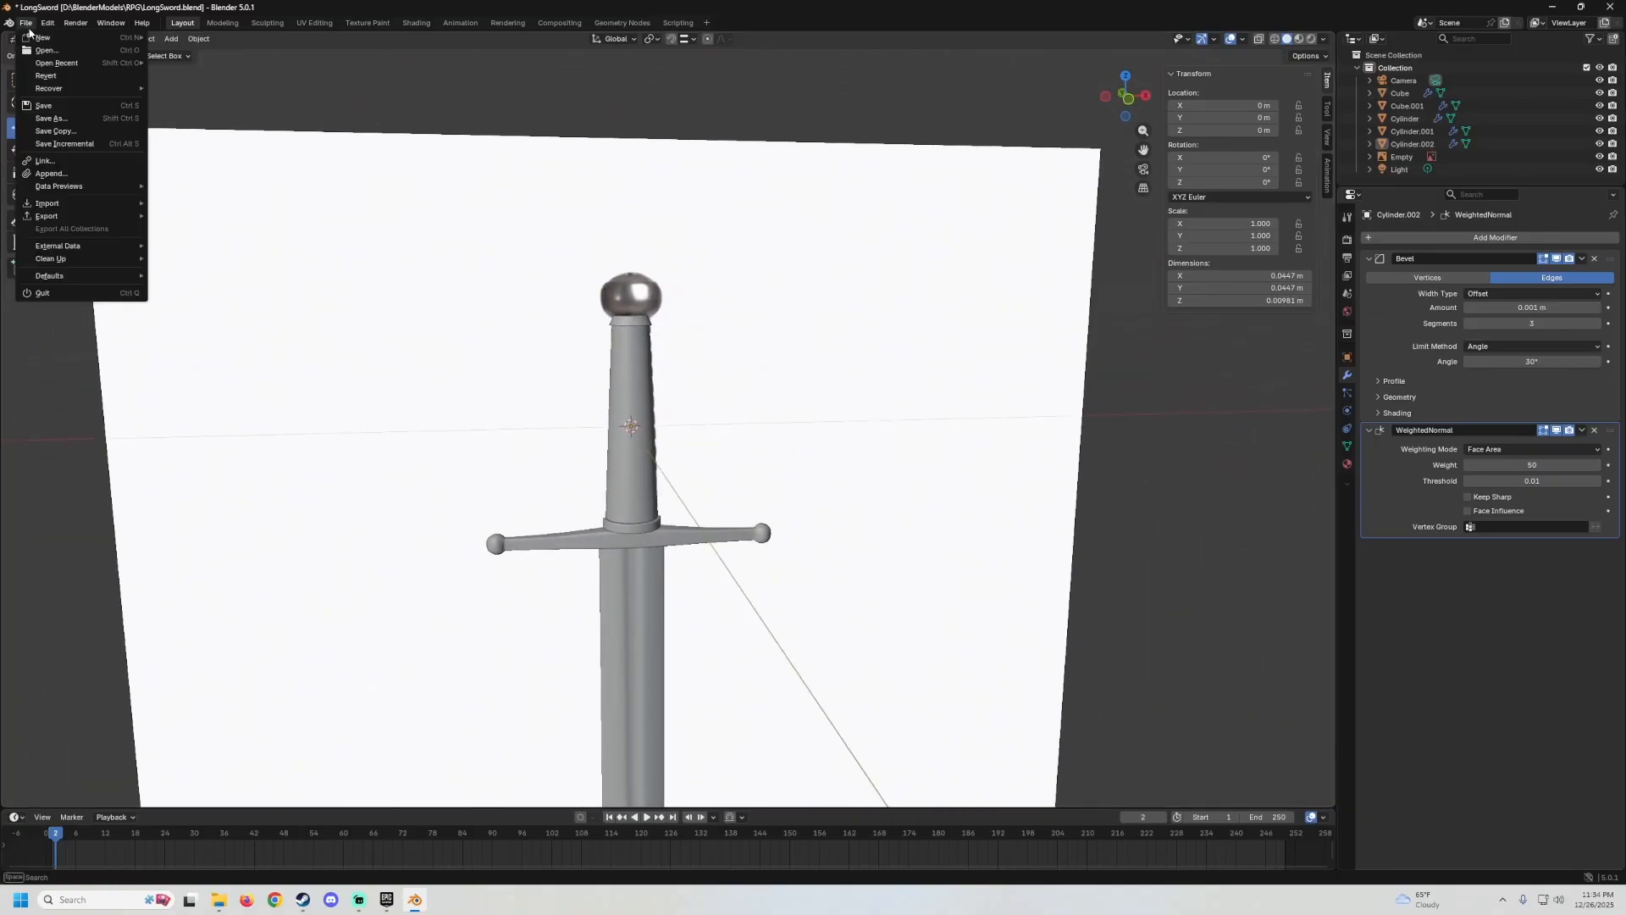
{"action": "left_click", "coordinate": [51, 105]}
Add a mesh cube at the world origin and scale it down to roughly the hilt's size.
{"action": "scroll", "coordinate": [581, 399], "scroll_direction": "down", "scroll_amount": 3}
{"action": "scroll", "coordinate": [593, 349], "scroll_direction": "up", "scroll_amount": 2}
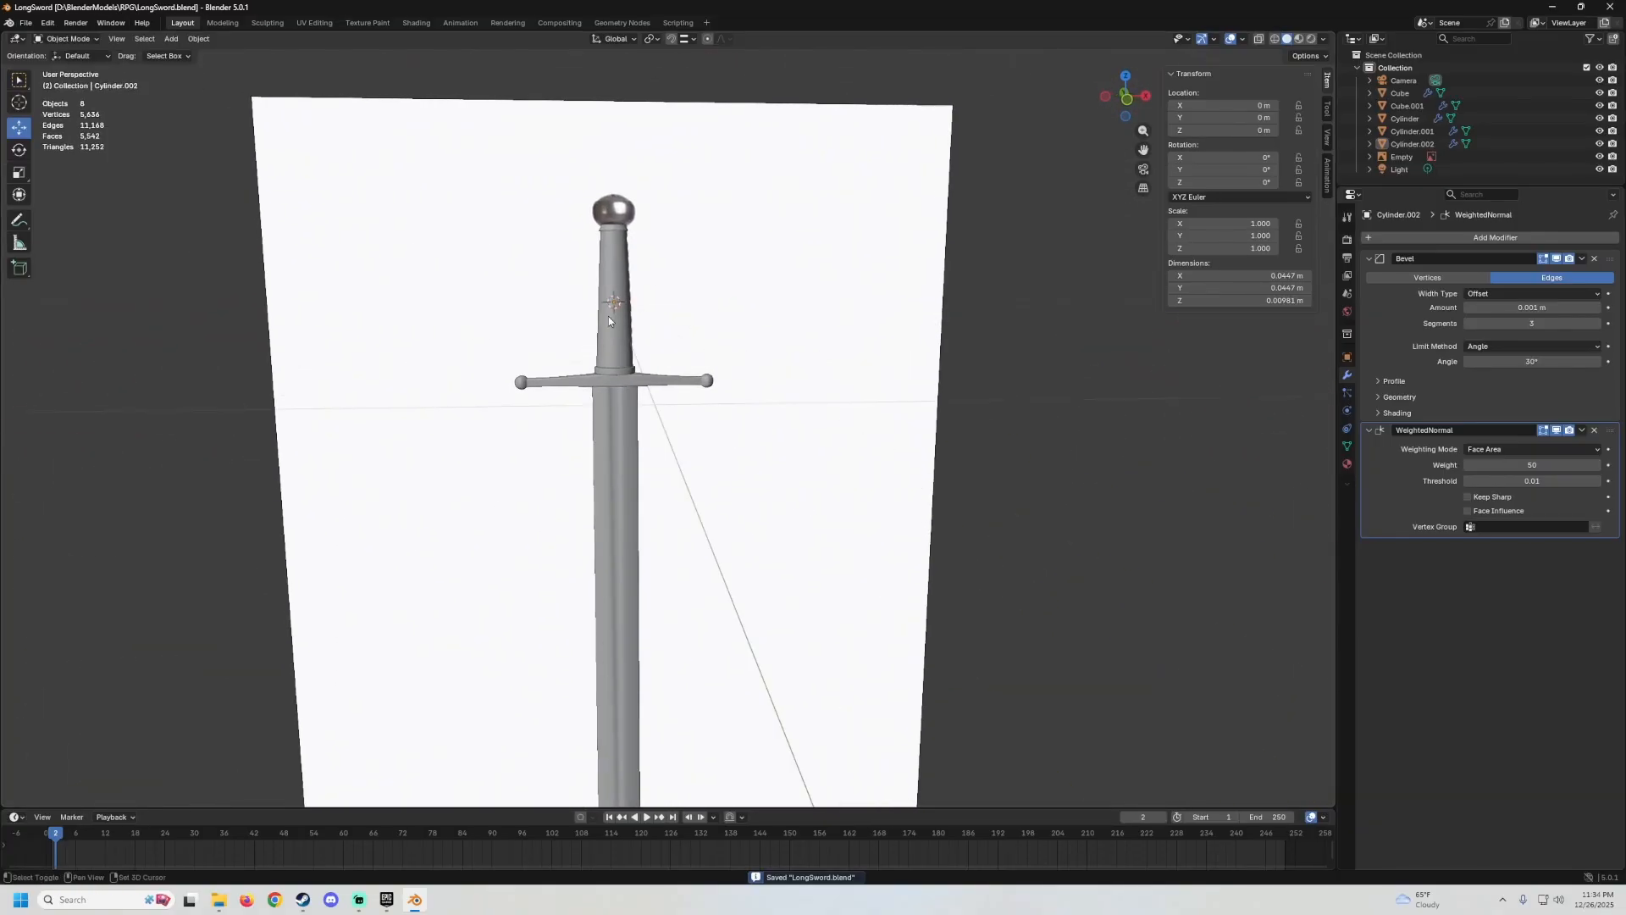
{"action": "left_click", "coordinate": [172, 39]}
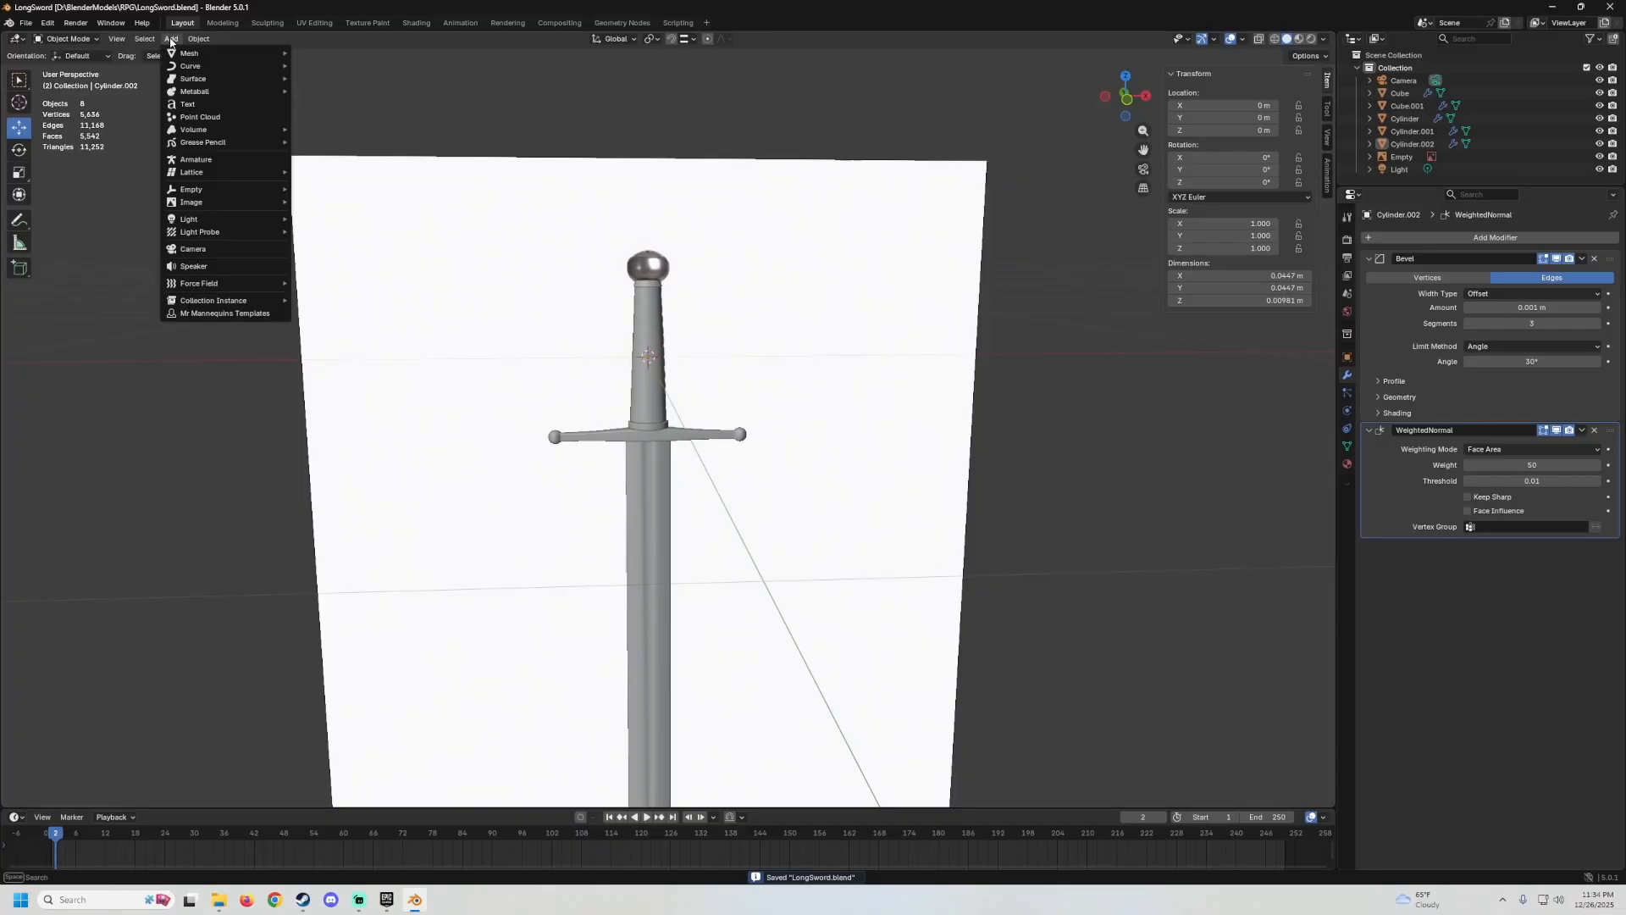
{"action": "mouse_move", "coordinate": [220, 53]}
{"action": "left_click", "coordinate": [362, 65]}
{"action": "scroll", "coordinate": [769, 272], "scroll_direction": "down", "scroll_amount": 8}
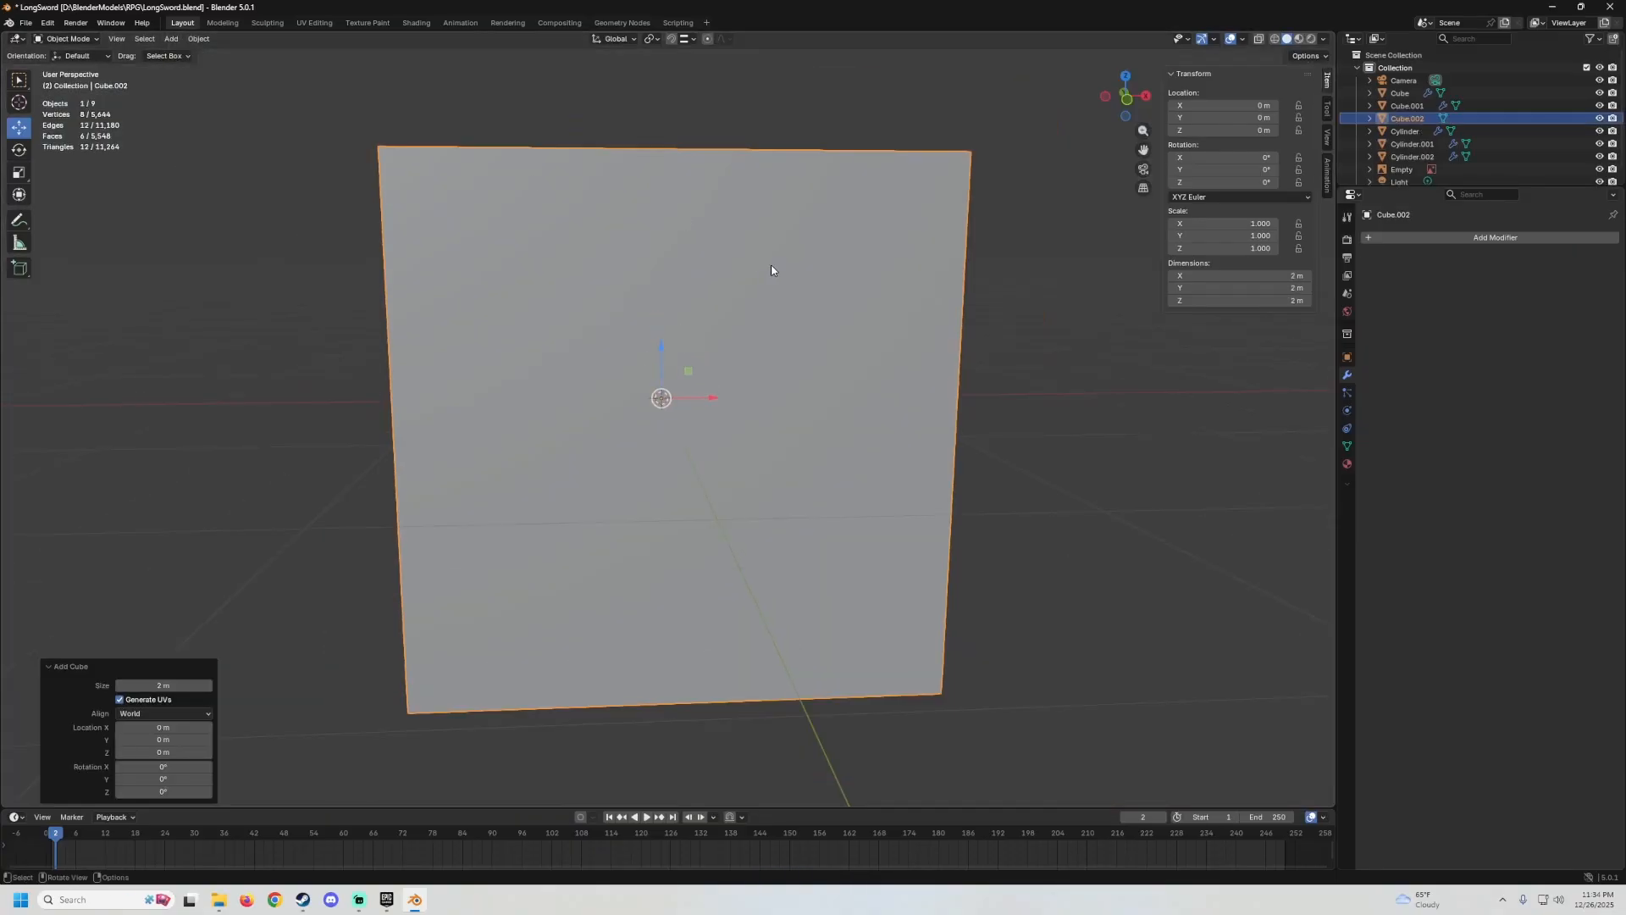
{"action": "key", "text": "s"}
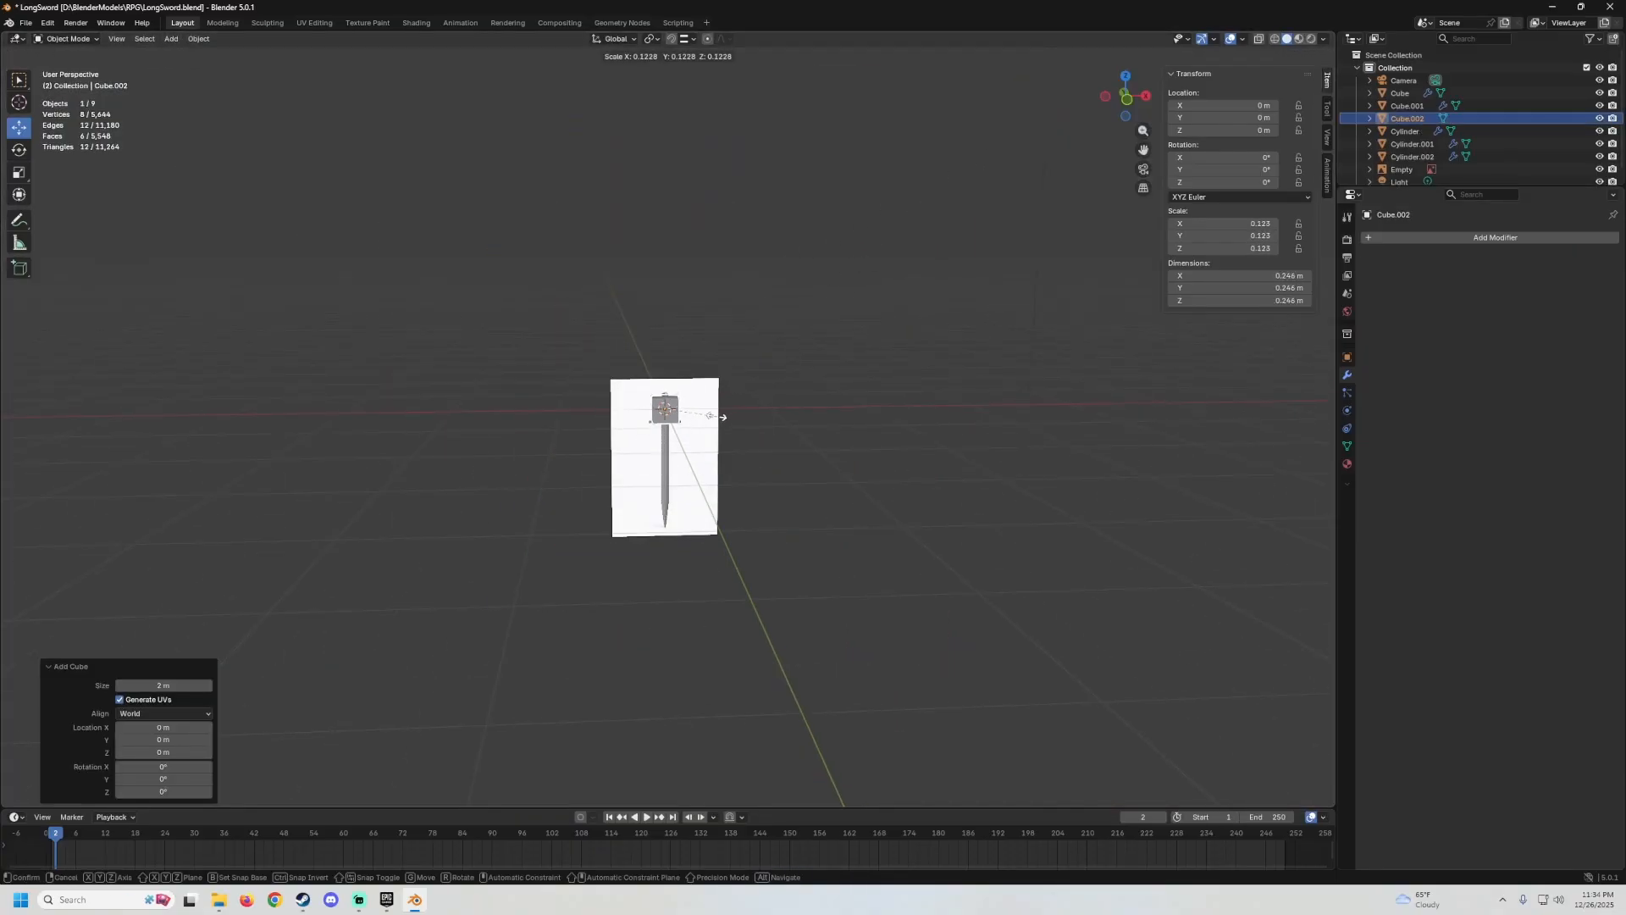
{"action": "left_click", "coordinate": [719, 418]}
Raise the cube to about 0.132 m Z over the reference pommel and scale it to about 0.06 m per side.
{"action": "scroll", "coordinate": [689, 376], "scroll_direction": "up", "scroll_amount": 8}
{"action": "left_click_drag", "start_coordinate": [633, 283], "coordinate": [633, 150]}
{"action": "middle_click_drag", "start_coordinate": [635, 151], "coordinate": [638, 298], "text": "shift"}
{"action": "scroll", "coordinate": [745, 288], "scroll_direction": "up", "scroll_amount": 2}
{"action": "key", "text": "s"}
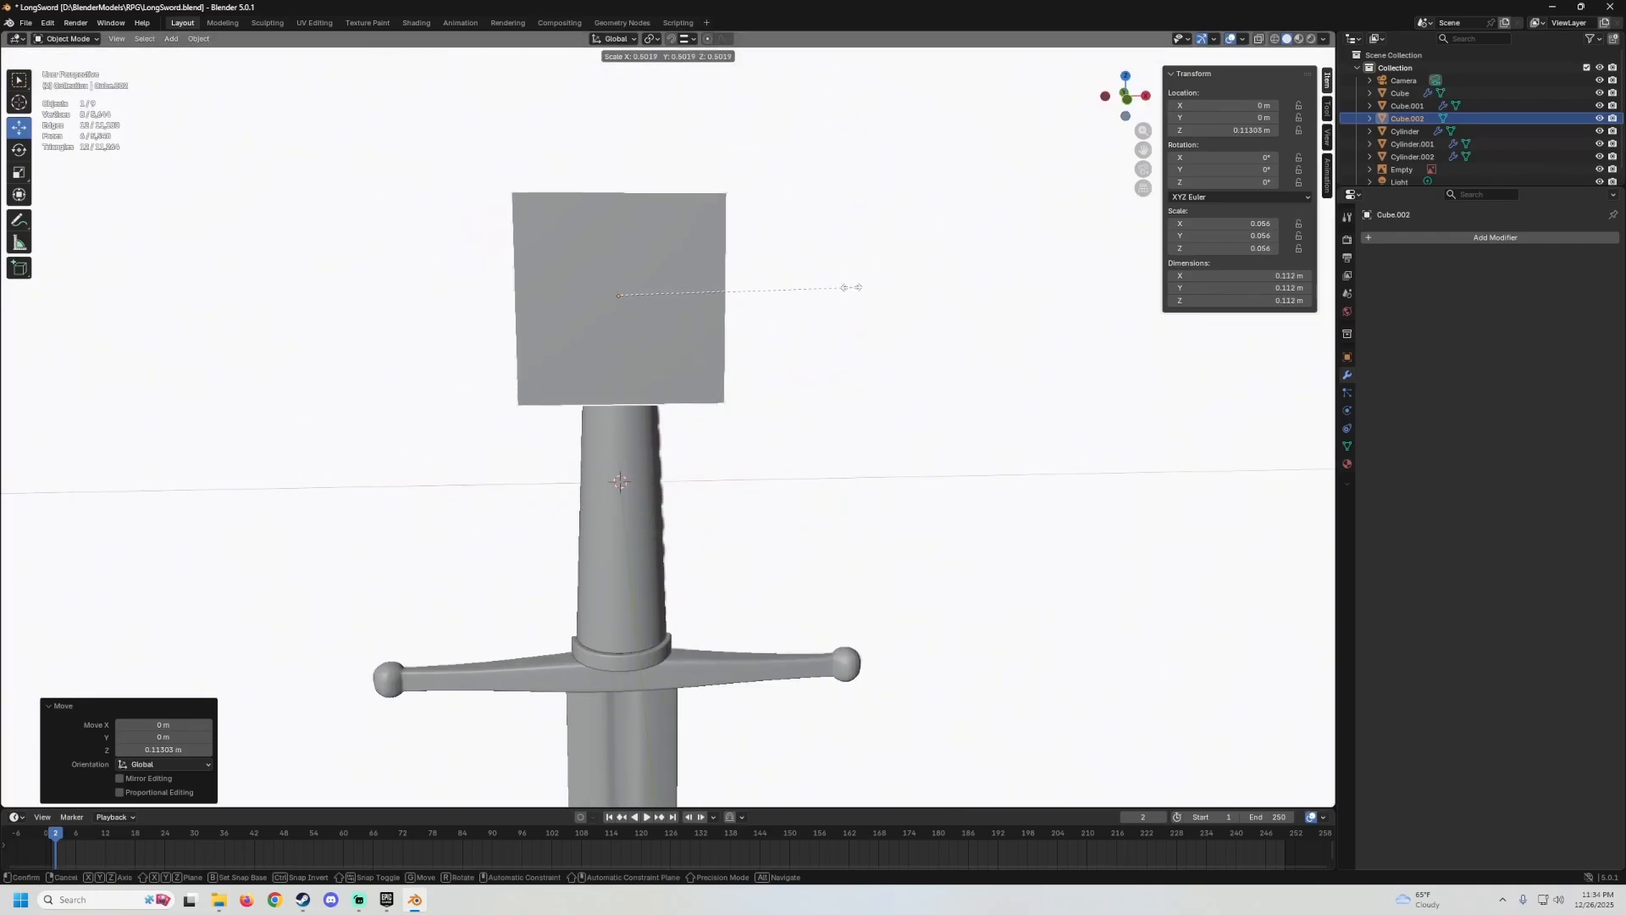
{"action": "left_click", "coordinate": [690, 330]}
{"action": "scroll", "coordinate": [710, 300], "scroll_direction": "up", "scroll_amount": 2}
{"action": "scroll", "coordinate": [710, 300], "scroll_direction": "up", "scroll_amount": 1}
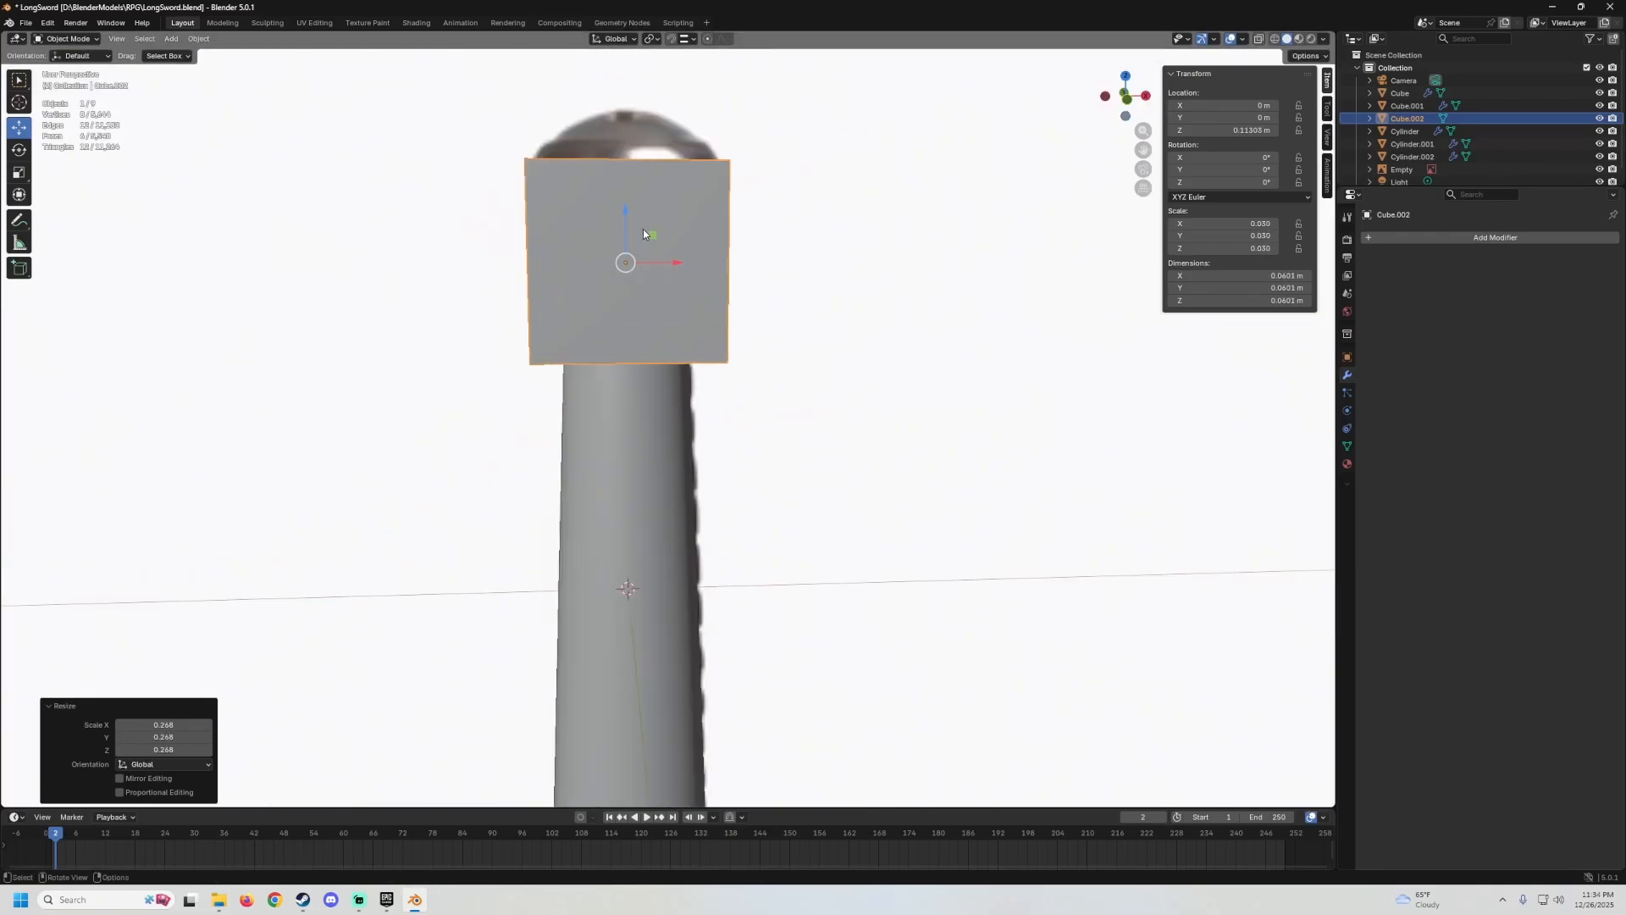
{"action": "left_click_drag", "start_coordinate": [627, 213], "coordinate": [626, 146]}
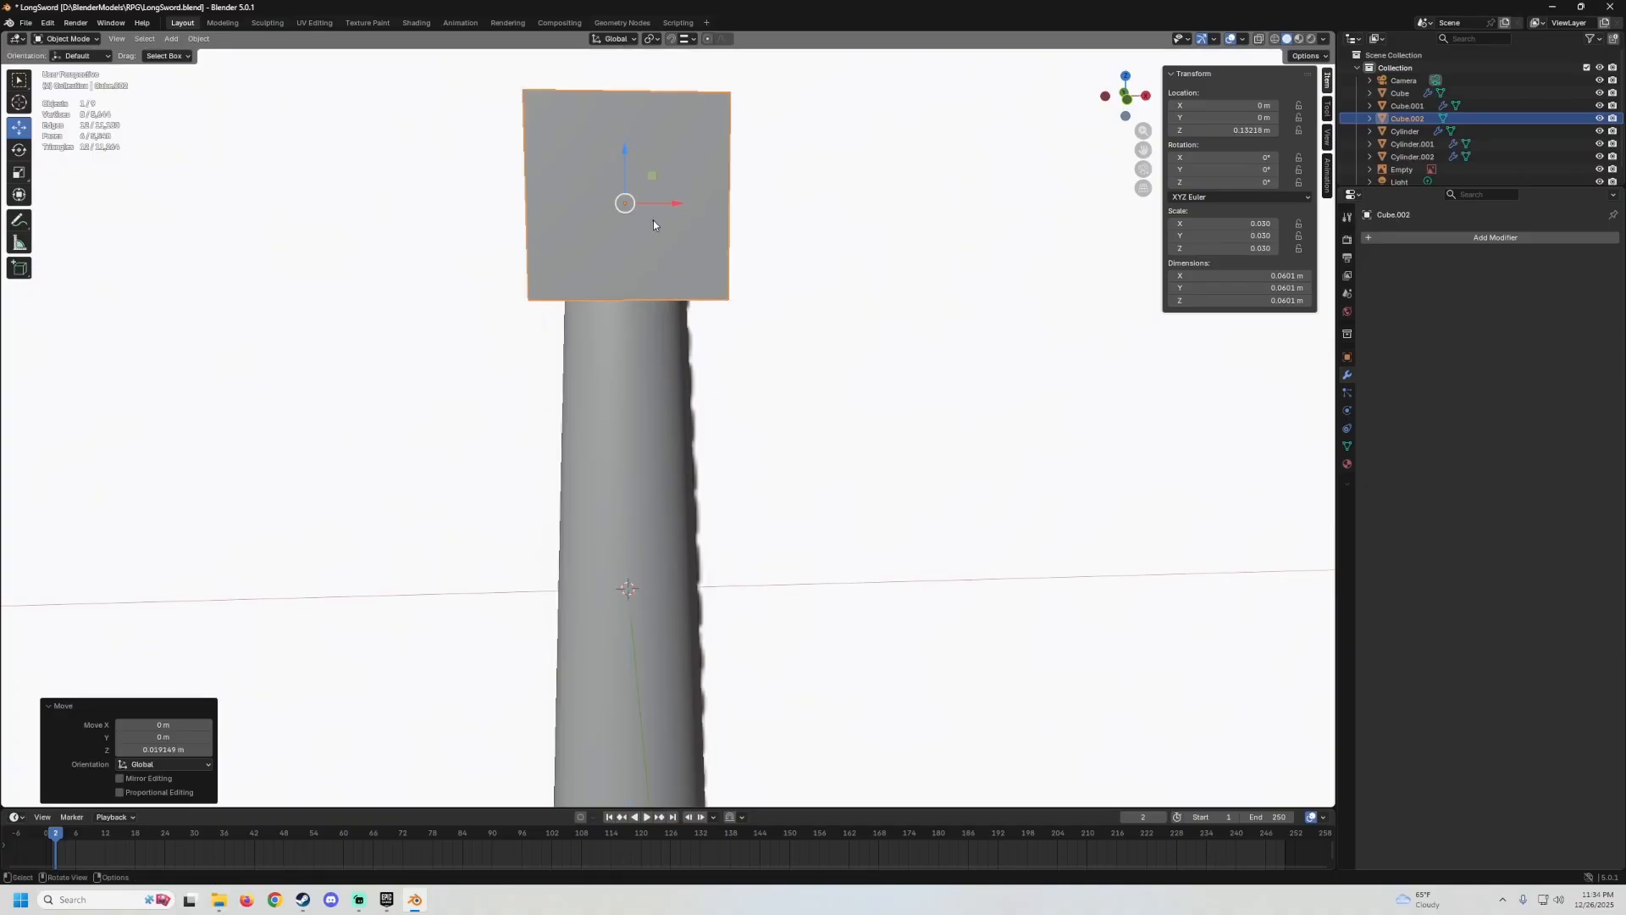
{"action": "middle_click_drag", "start_coordinate": [653, 220], "coordinate": [719, 277], "text": "shift"}
Add a Subdivision Surface modifier to the pommel cube and set its viewport level to 2.
{"action": "left_click", "coordinate": [1436, 237]}
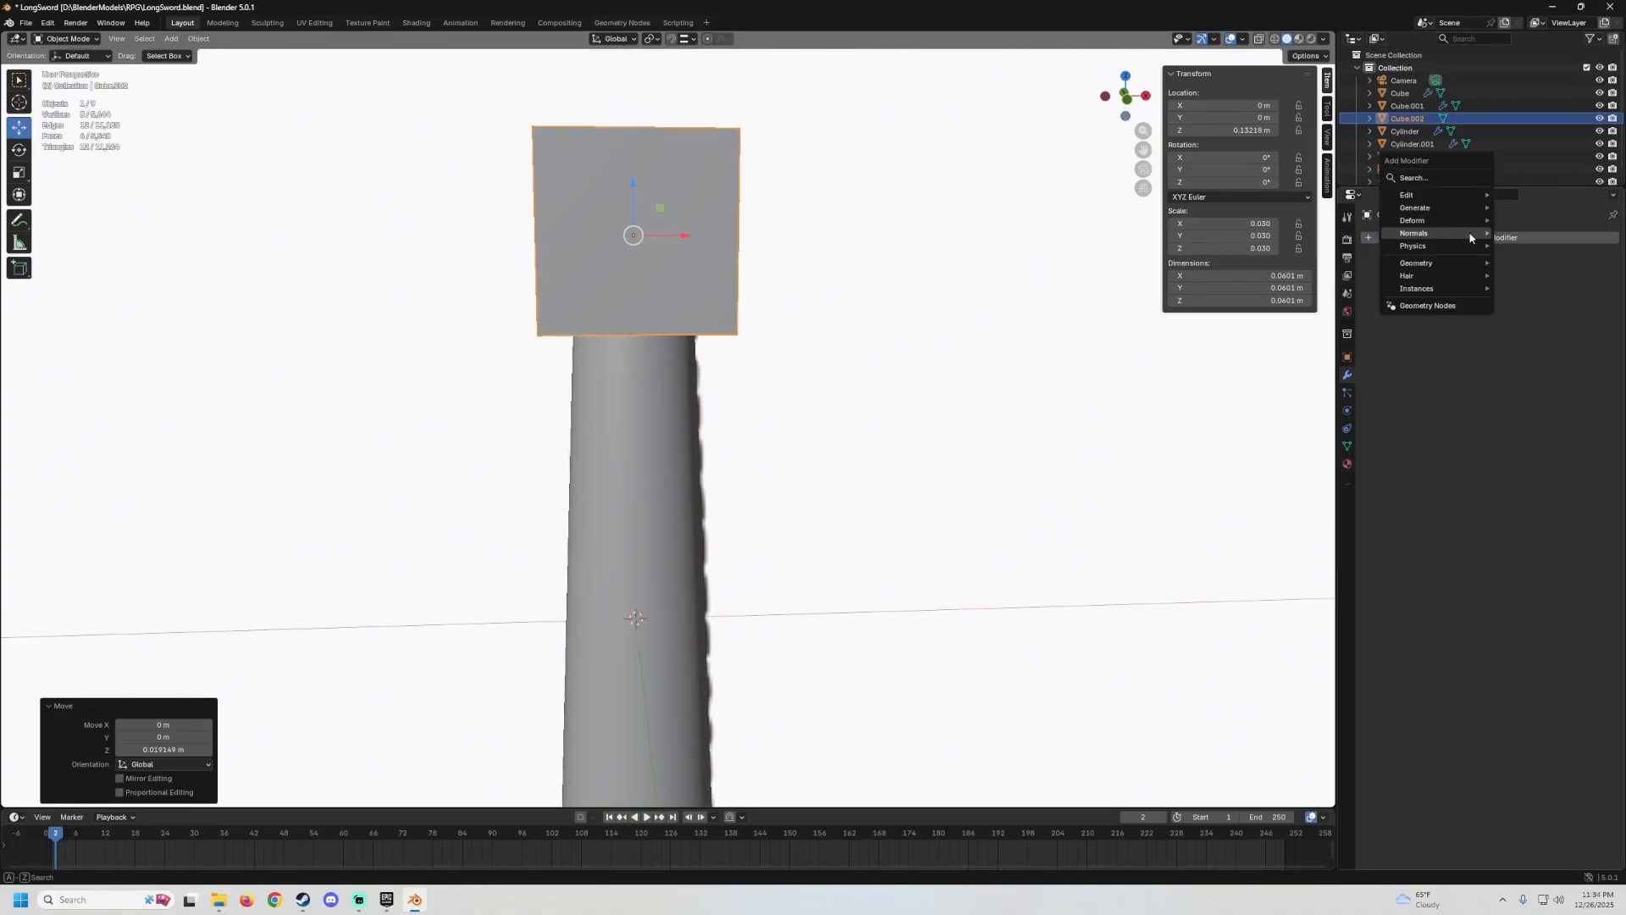
{"action": "mouse_move", "coordinate": [1430, 212]}
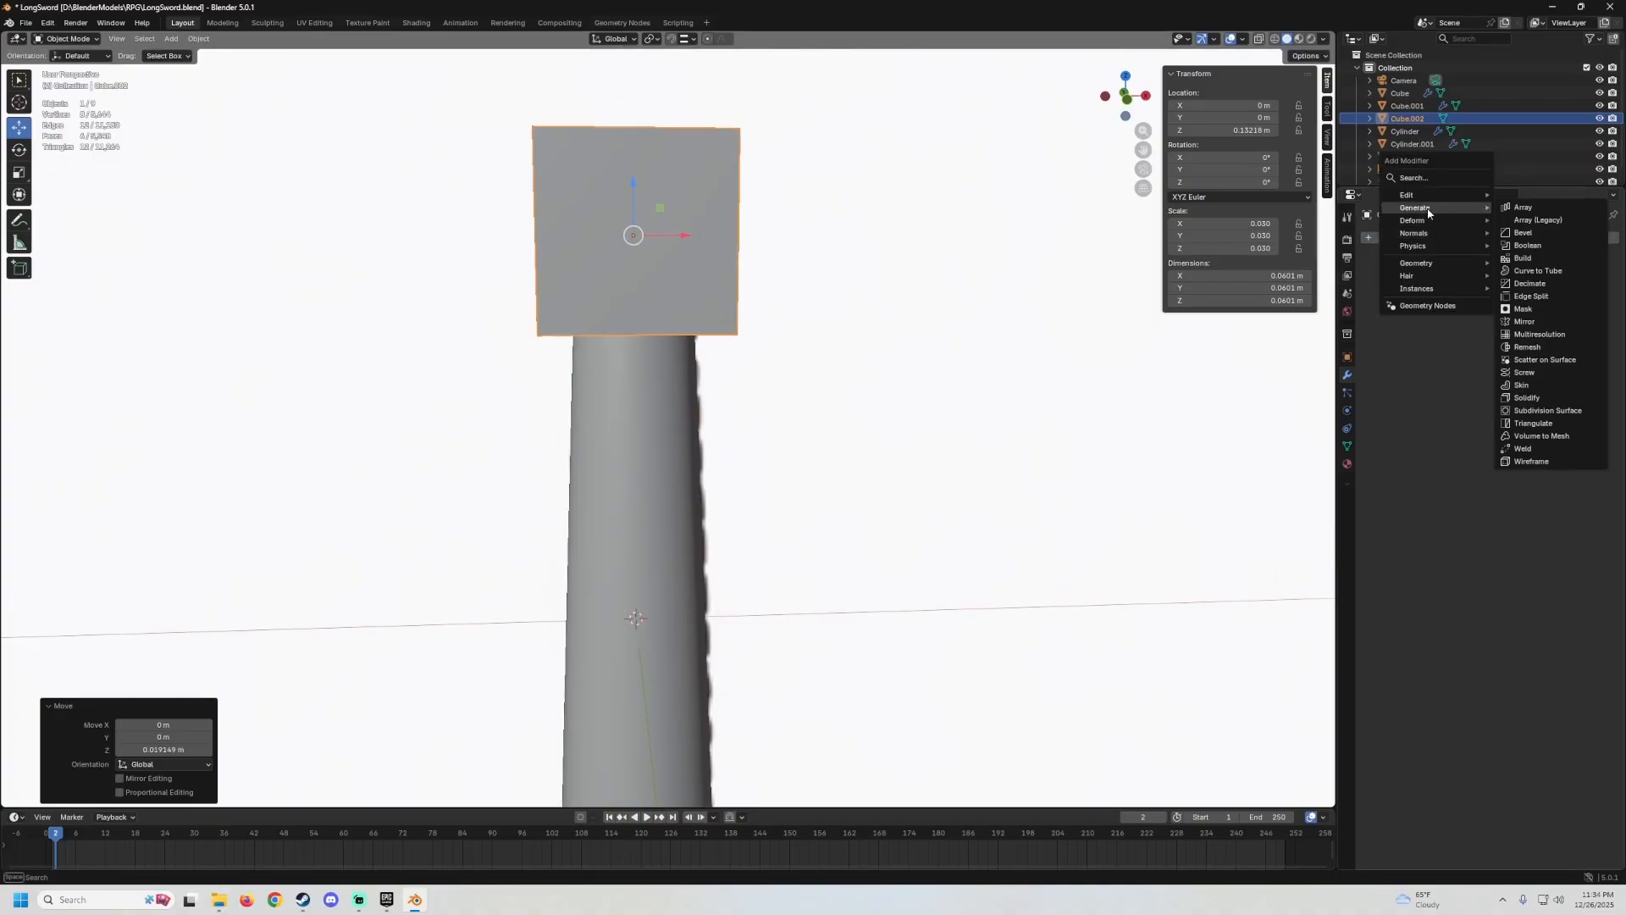
{"action": "left_click", "coordinate": [1550, 410]}
{"action": "middle_click_drag", "start_coordinate": [698, 244], "coordinate": [699, 359], "text": "shift"}
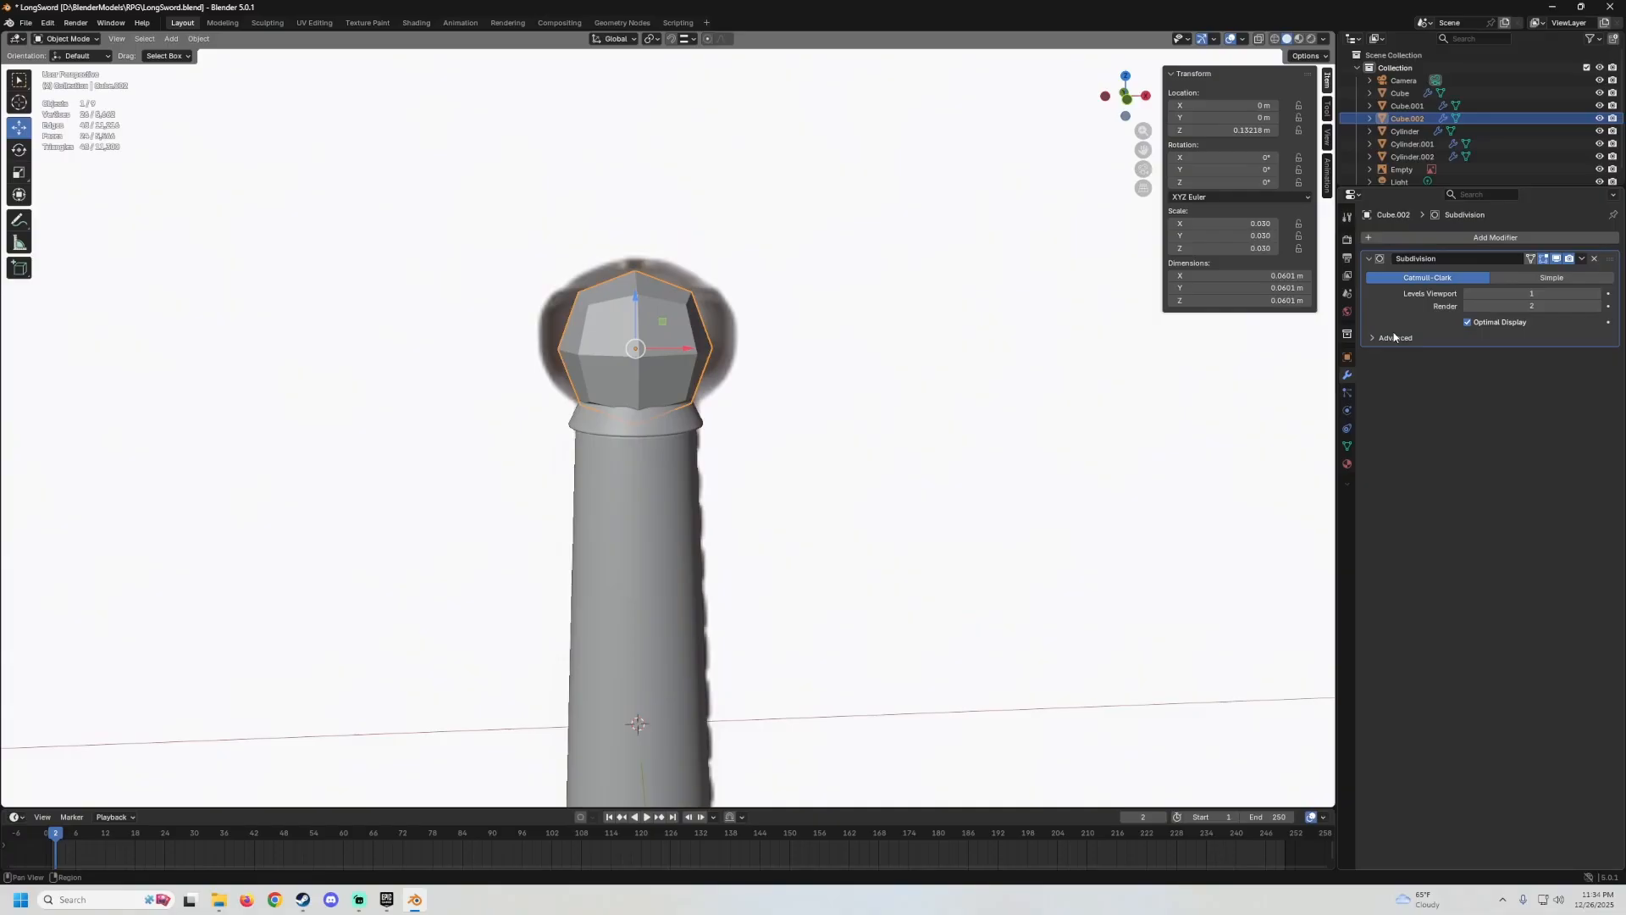
{"action": "left_click", "coordinate": [1597, 293]}
Shade the subdivided pommel smooth and view it from the front.
{"action": "right_click", "coordinate": [629, 303]}
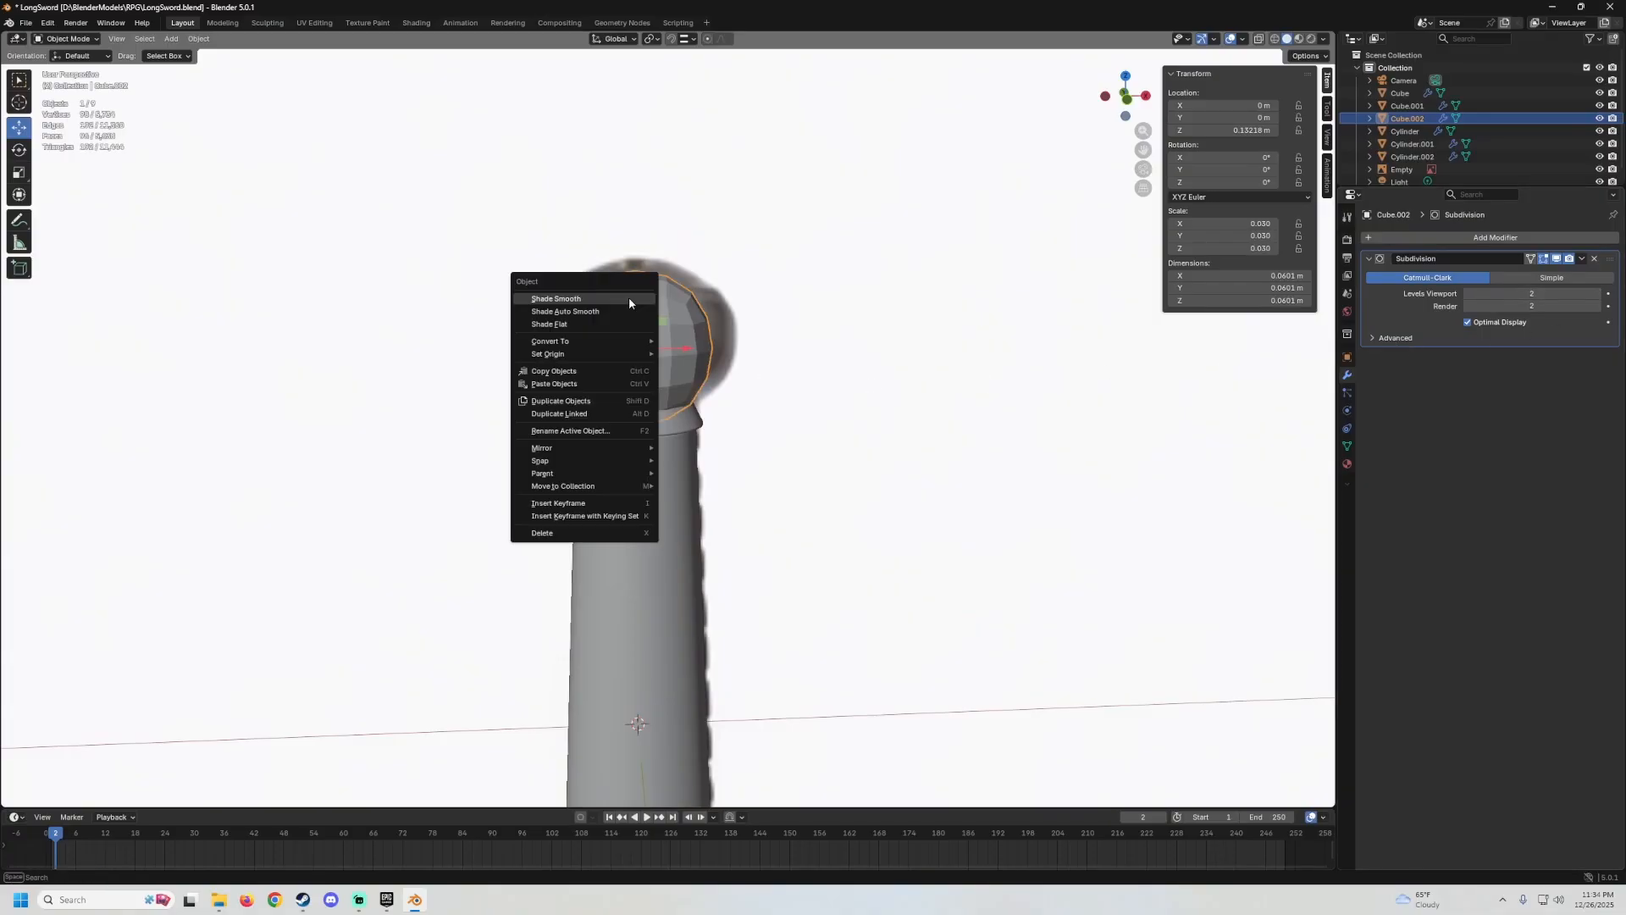
{"action": "left_click", "coordinate": [629, 296]}
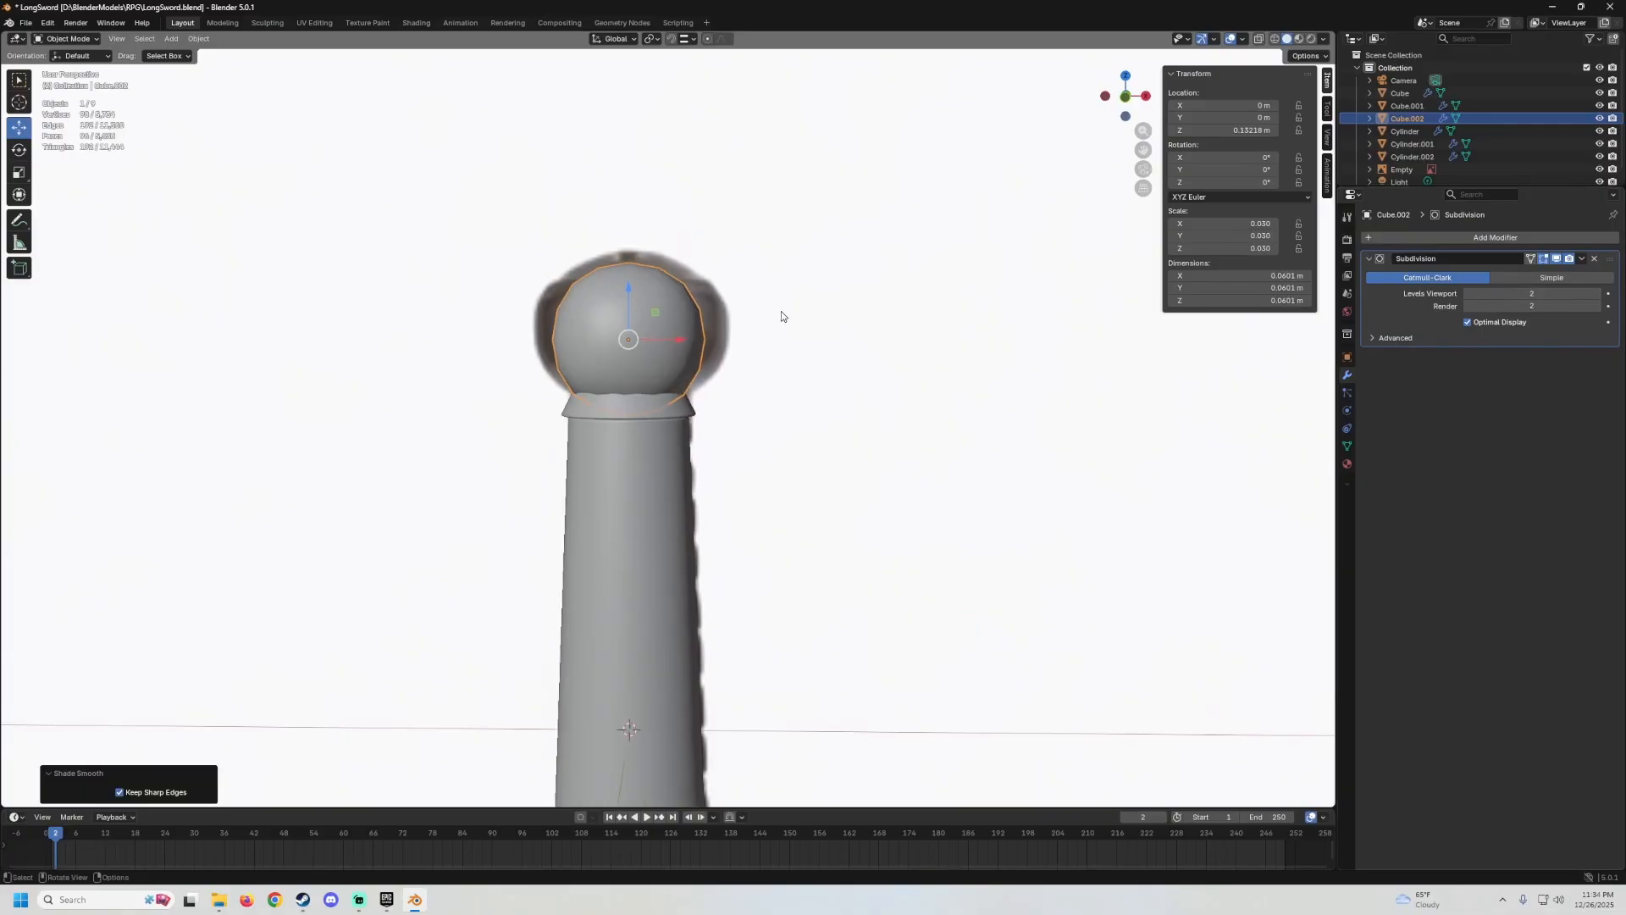
{"action": "key", "text": "KP_1"}
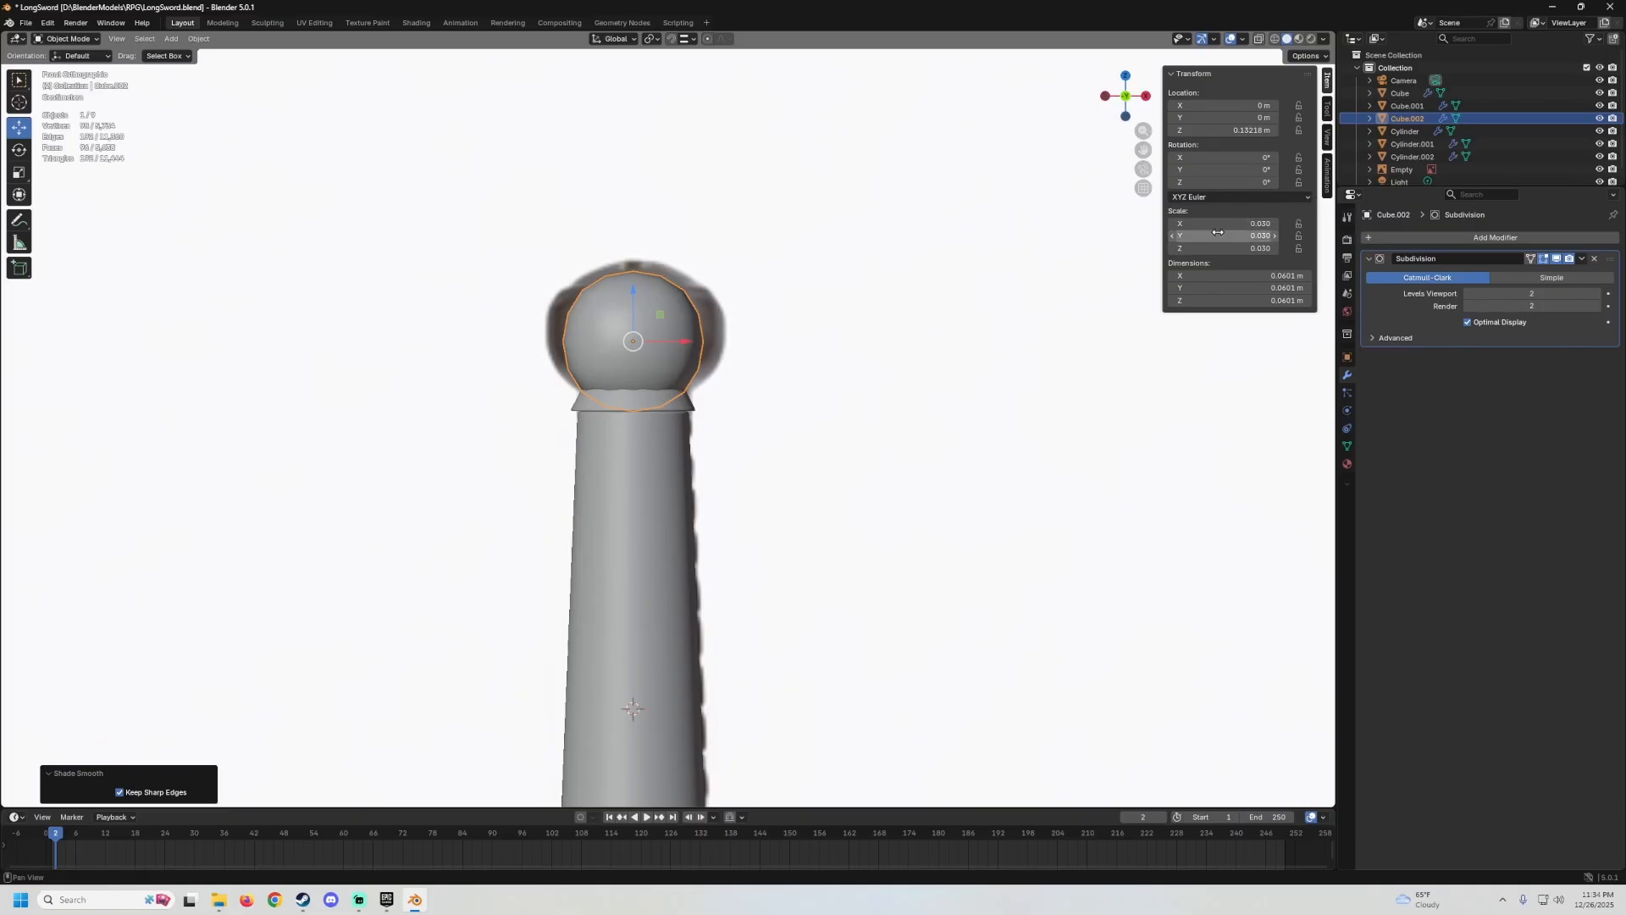
Apply all transforms to the pommel cube.
{"action": "key", "text": "ctrl+a"}
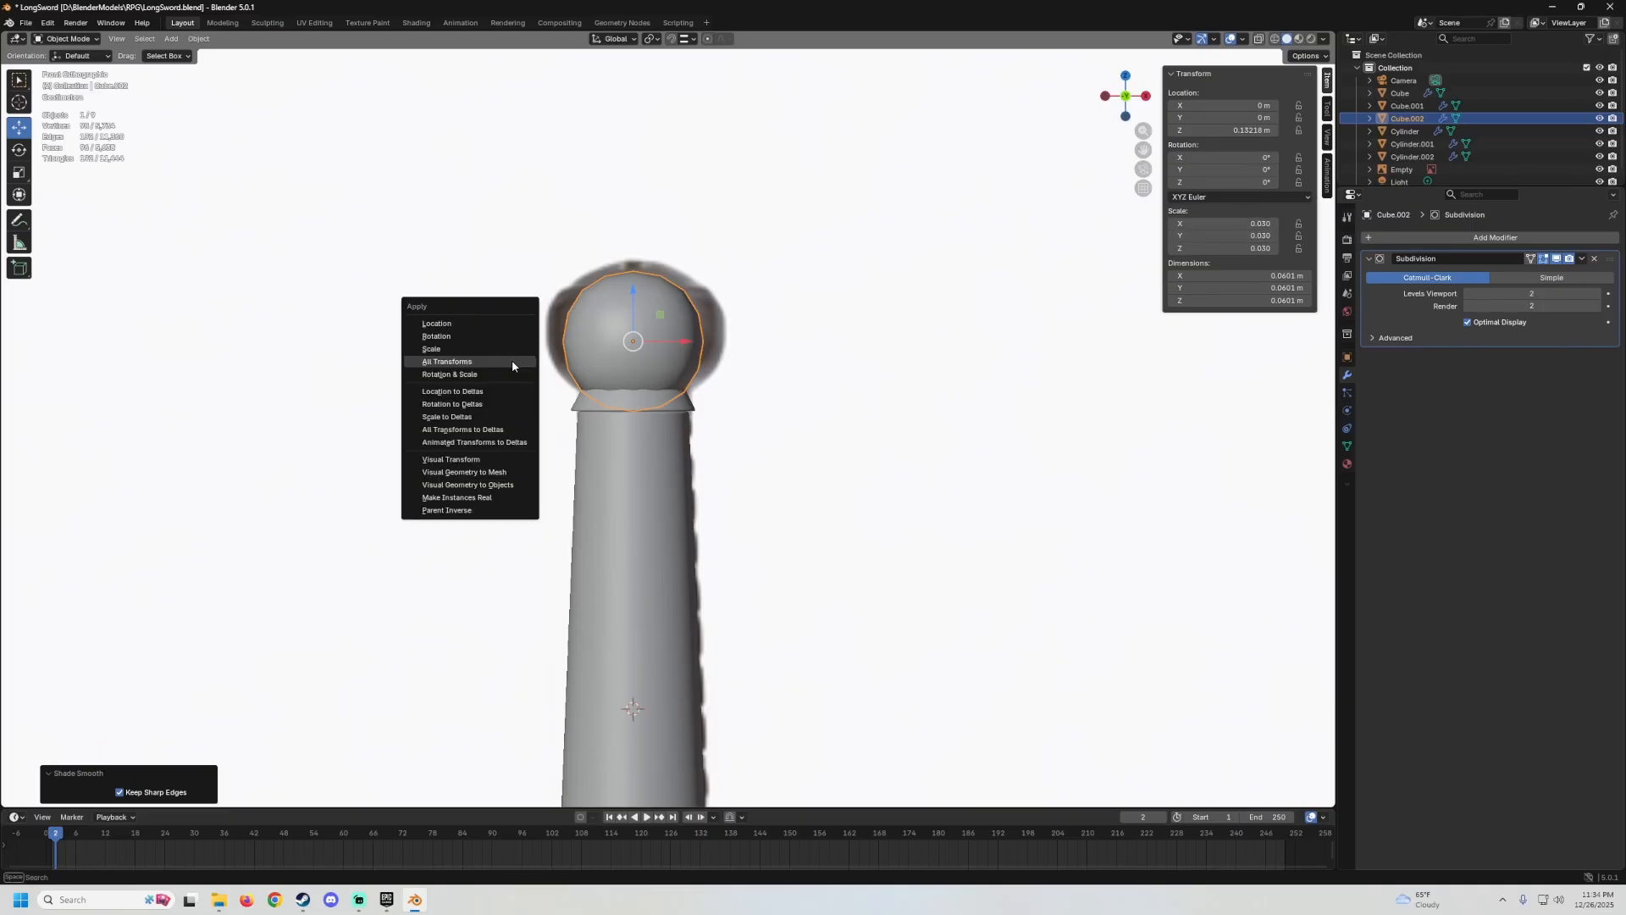
{"action": "left_click", "coordinate": [466, 363]}
{"action": "scroll", "coordinate": [711, 308], "scroll_direction": "up", "scroll_amount": 2}
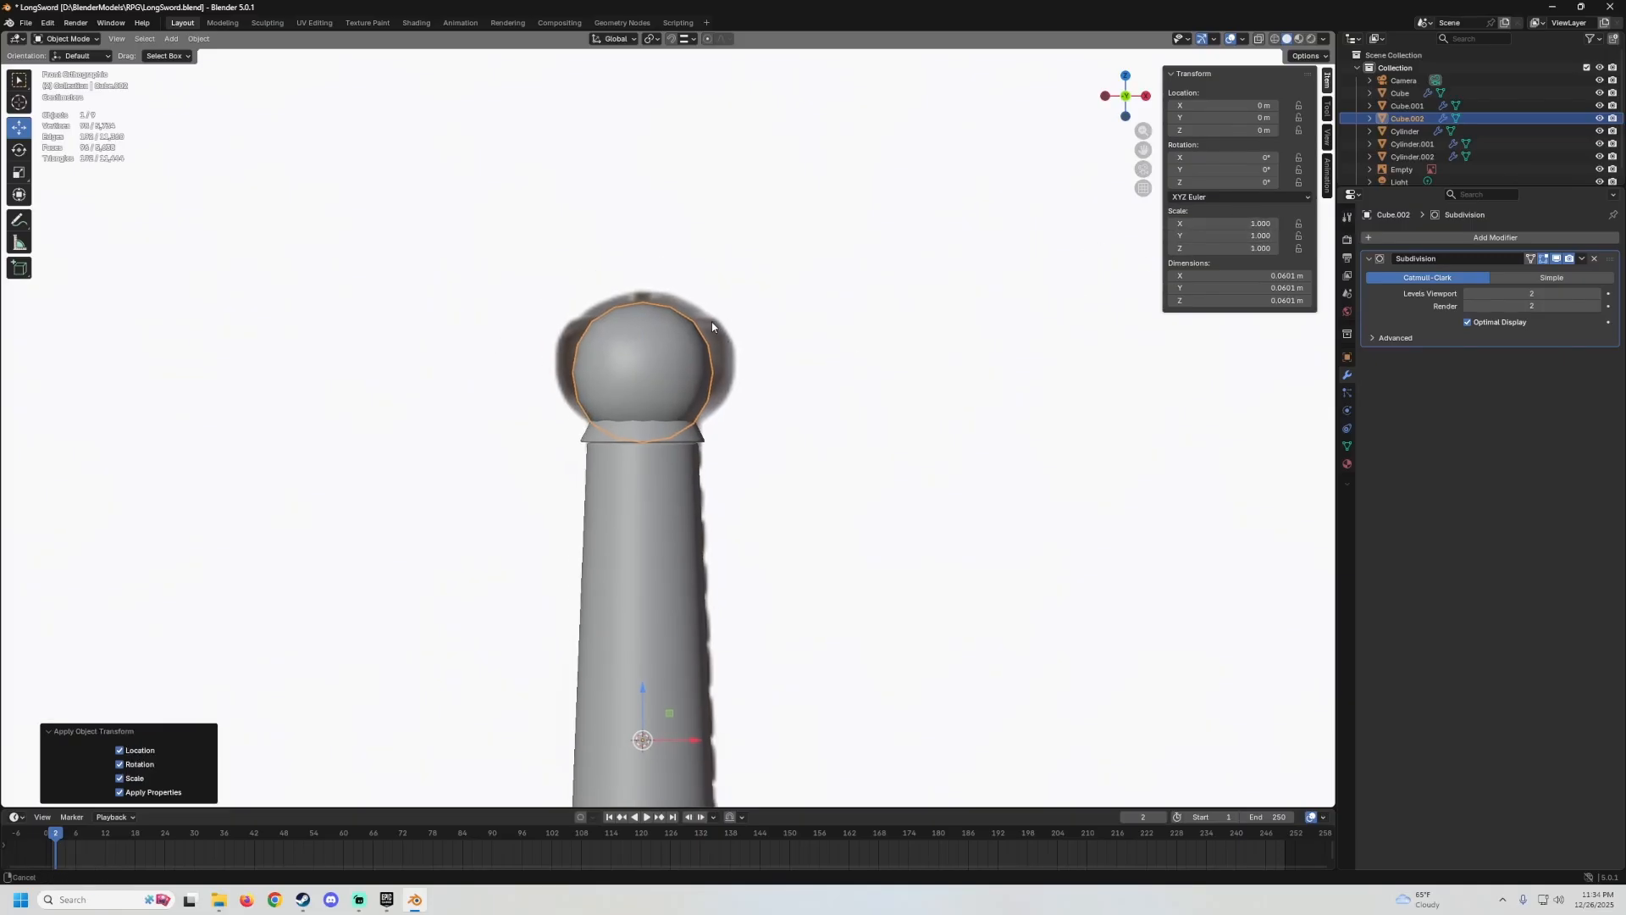
Raise the pommel's whole mesh about 0.015 m along Z in Edit Mode so its cage rests on the upper collar.
{"action": "key", "text": "Tab"}
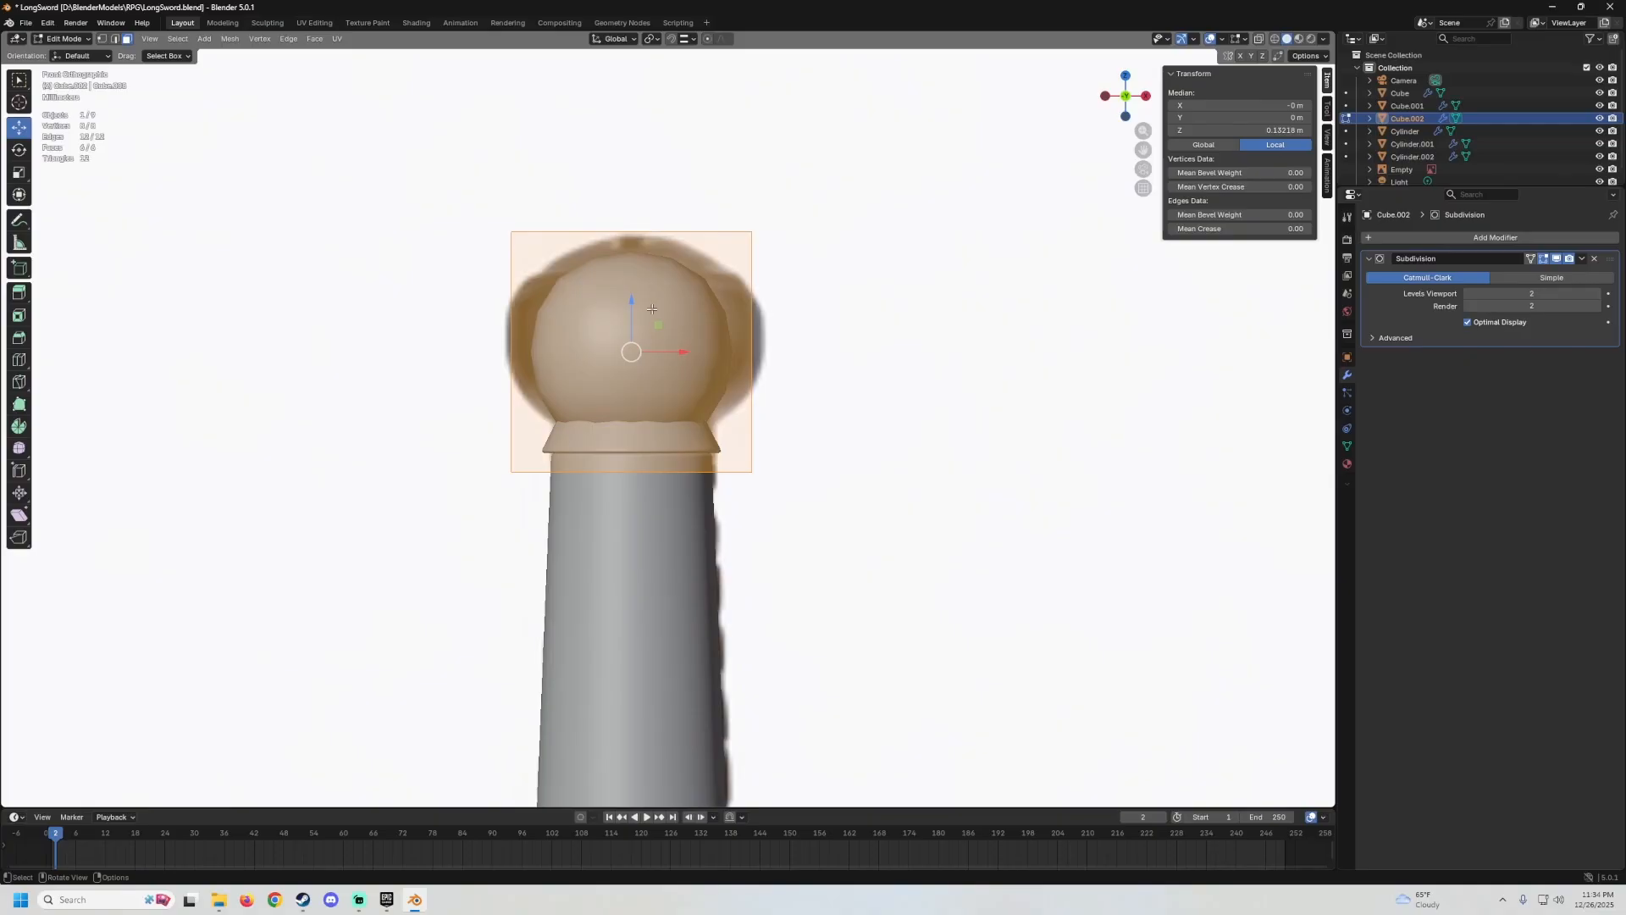
{"action": "key", "text": "g"}
{"action": "key", "text": "z"}
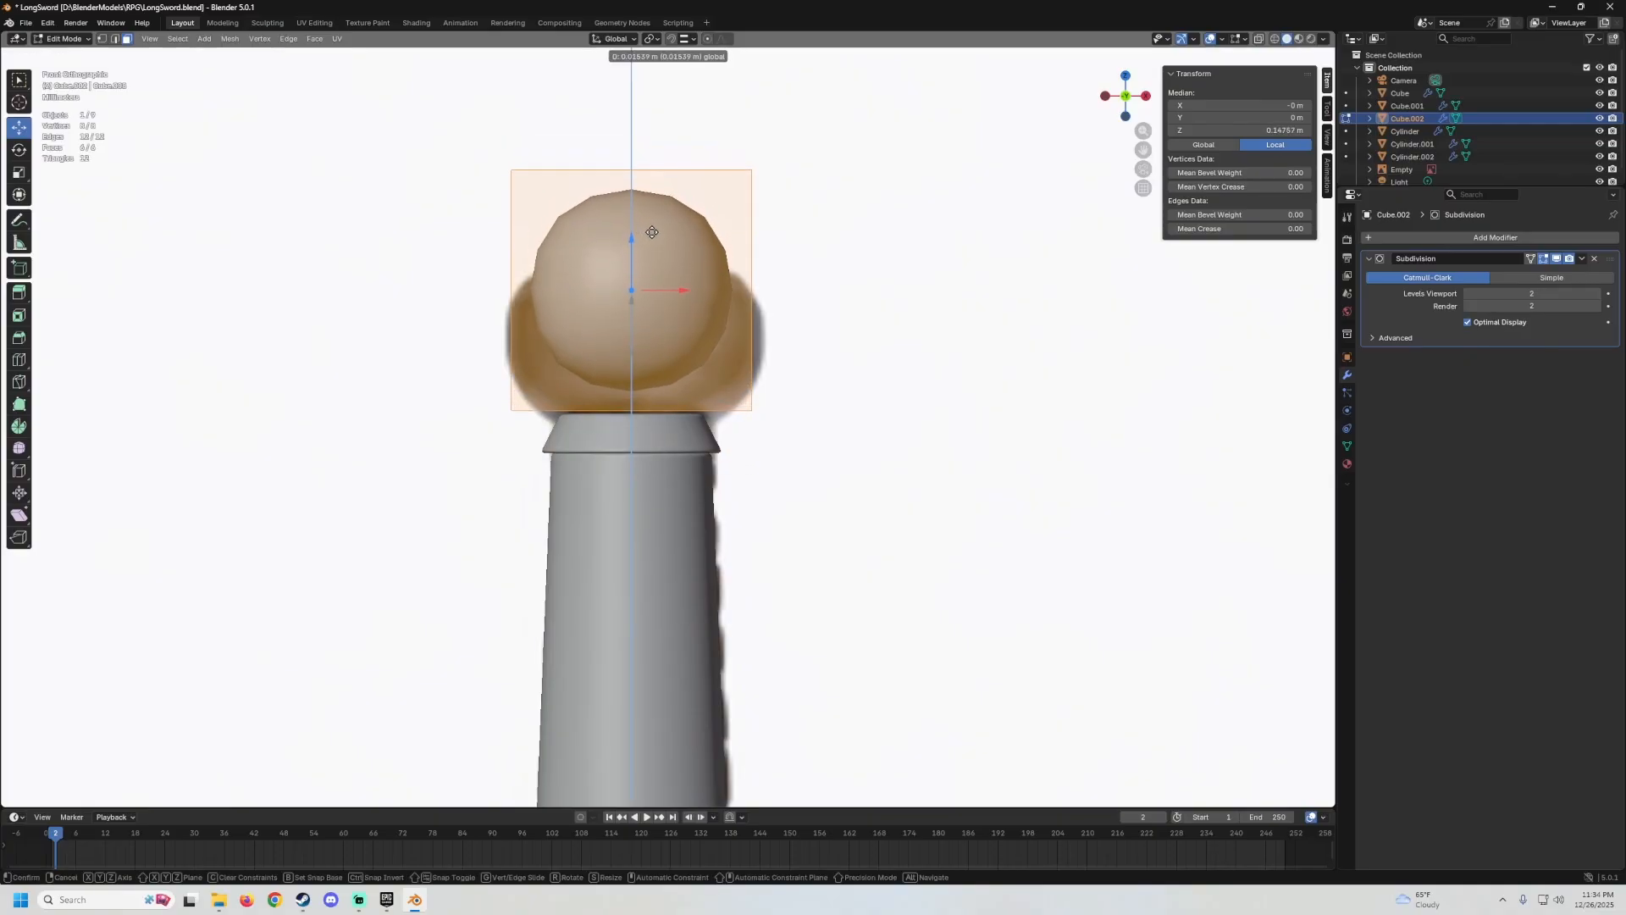
{"action": "left_click", "coordinate": [652, 242]}
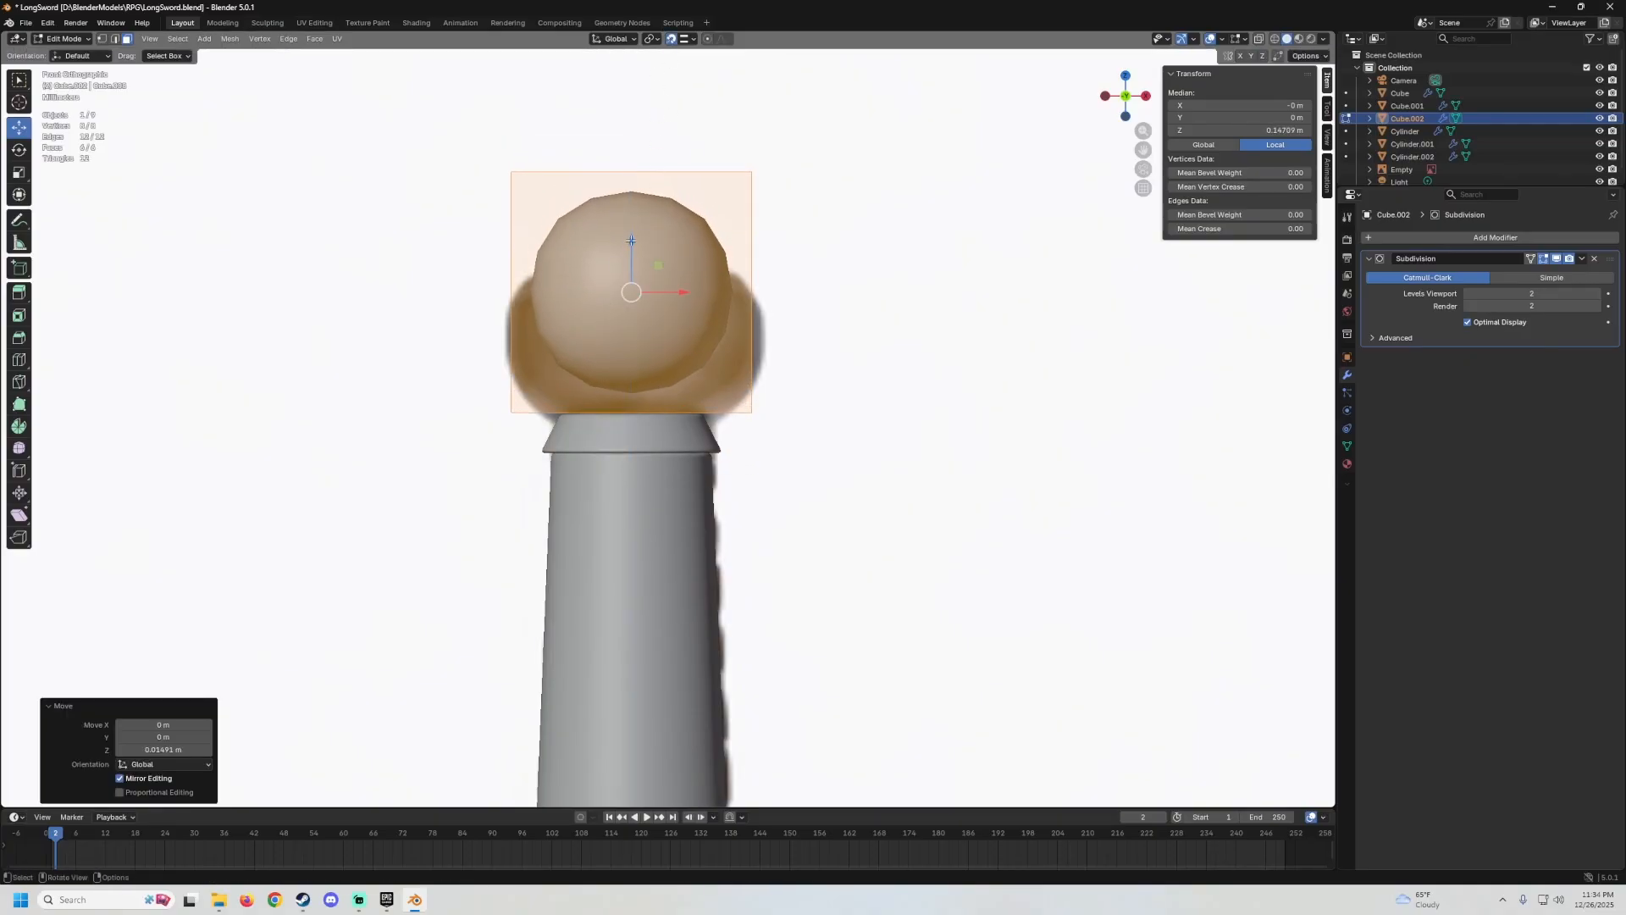
{"action": "key", "text": "g"}
{"action": "key", "text": "z"}
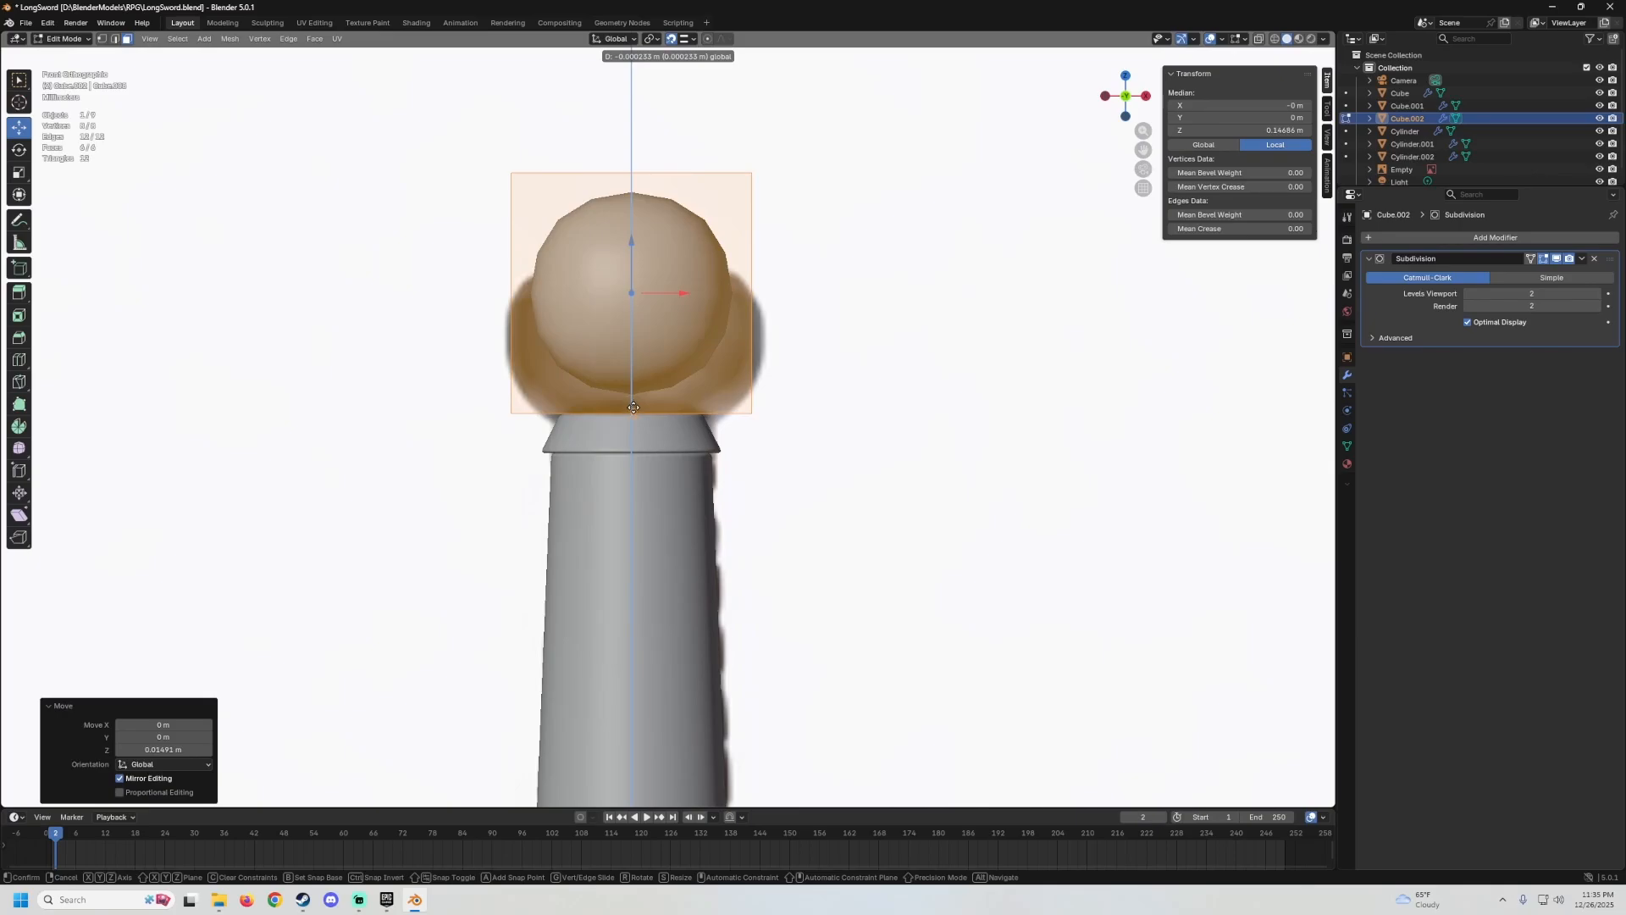
{"action": "left_click", "coordinate": [634, 408]}
{"action": "middle_click_drag", "start_coordinate": [698, 225], "coordinate": [709, 257], "text": "shift"}
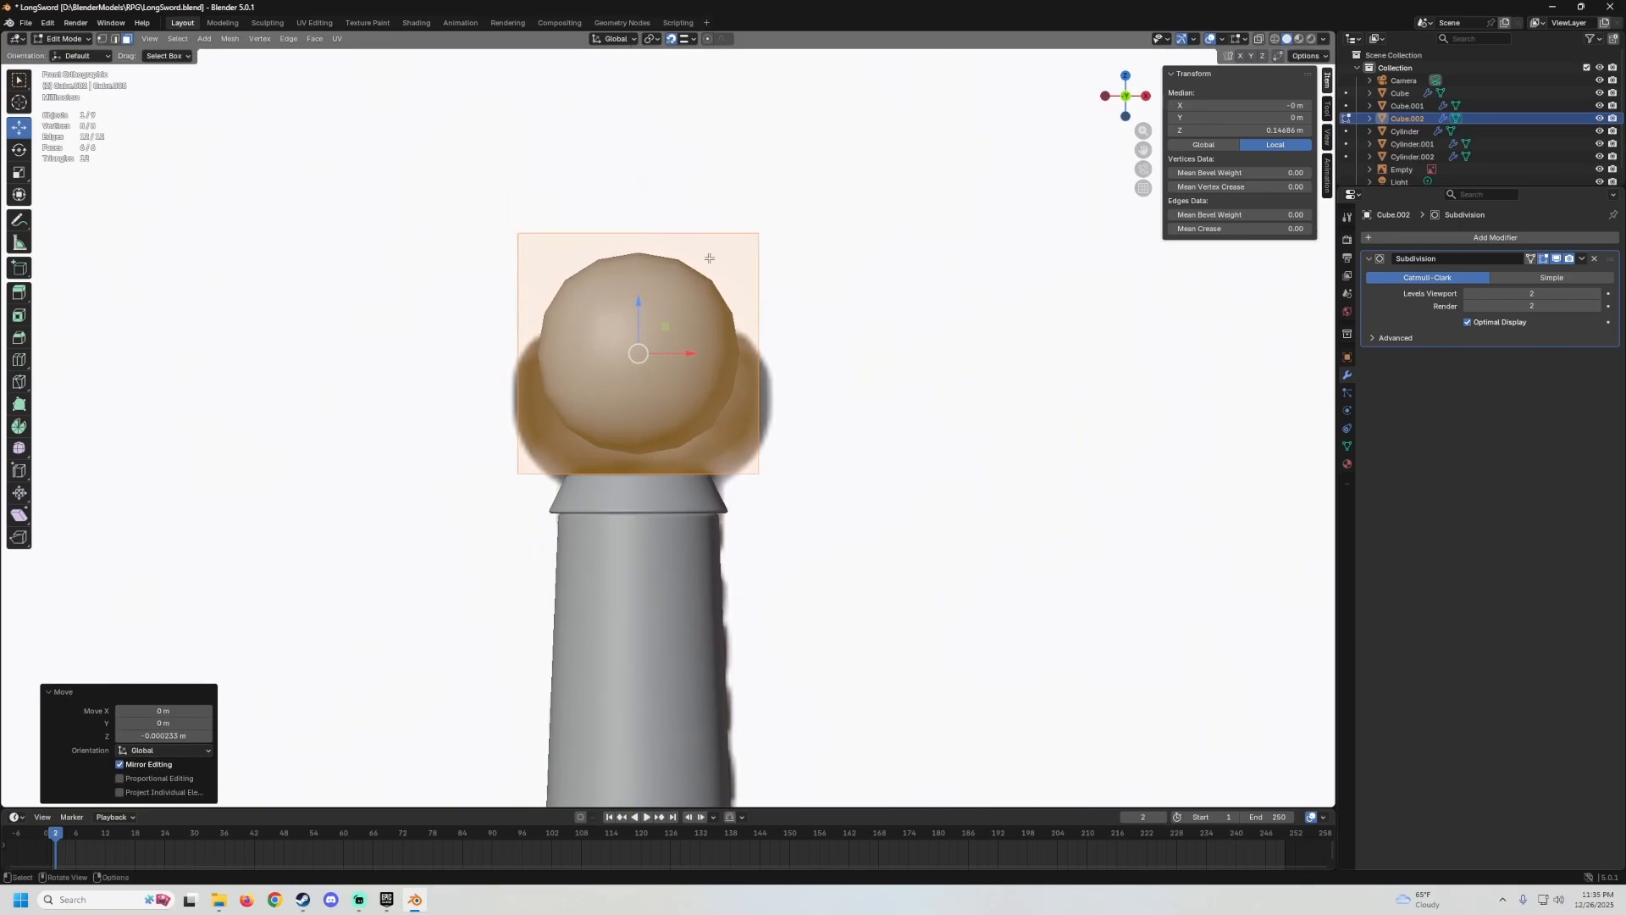
Lower the pommel cage's top face about 0.015 m along Z to match the top of the reference pommel.
{"action": "middle_click_drag", "start_coordinate": [512, 294], "coordinate": [546, 367]}
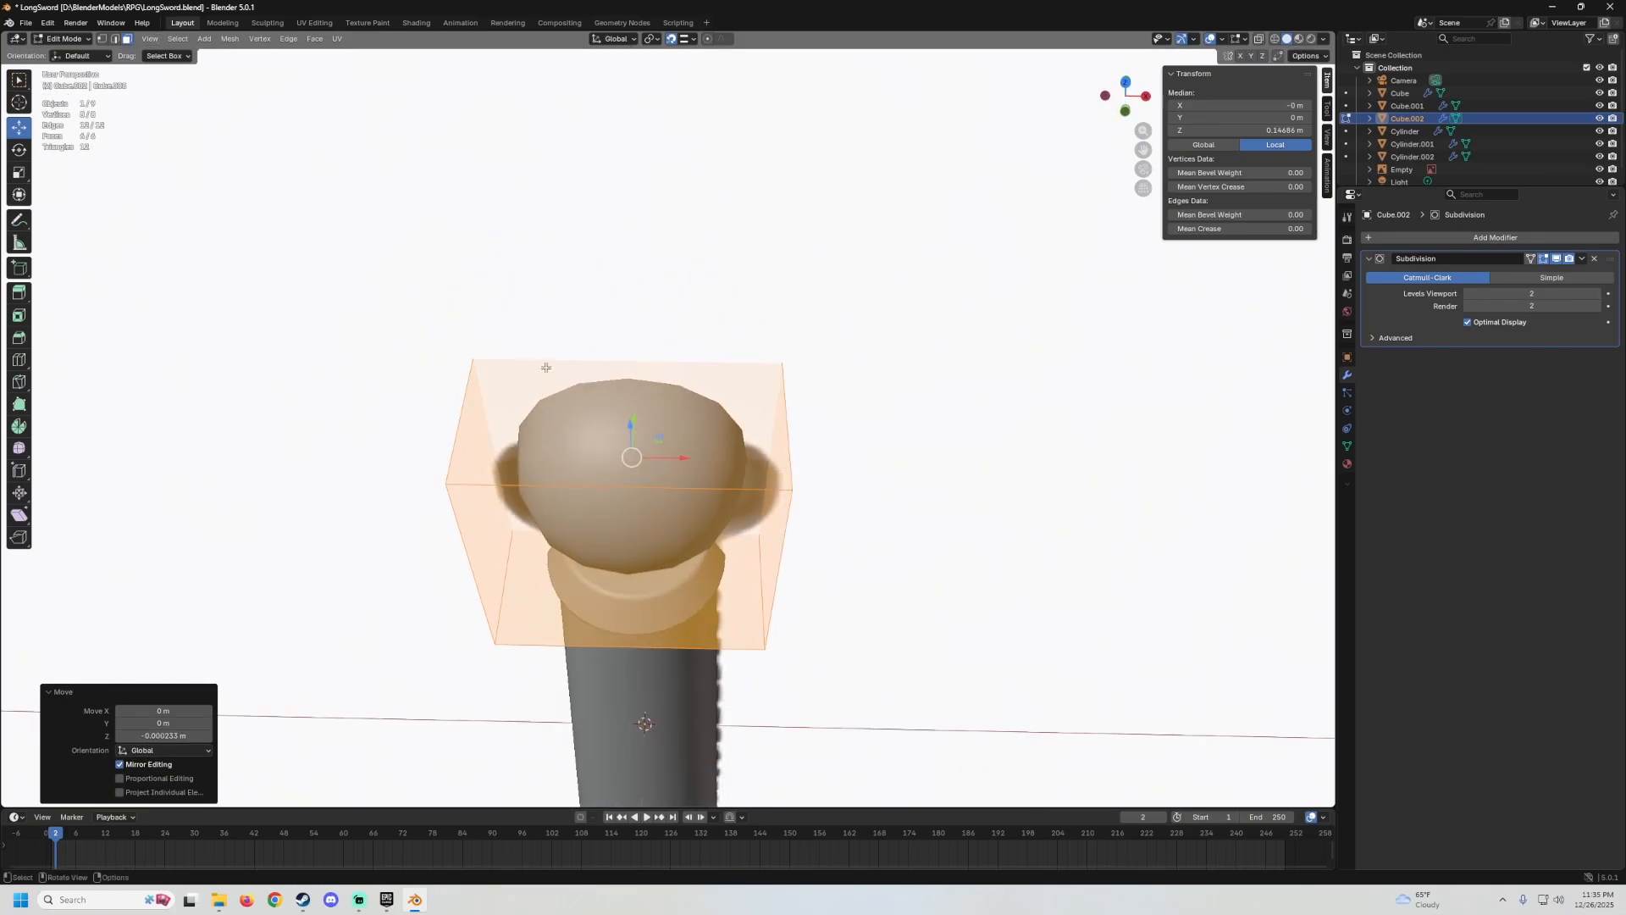
{"action": "left_click", "coordinate": [599, 421]}
{"action": "middle_click_drag", "start_coordinate": [598, 421], "coordinate": [615, 357]}
{"action": "key", "text": "KP_1"}
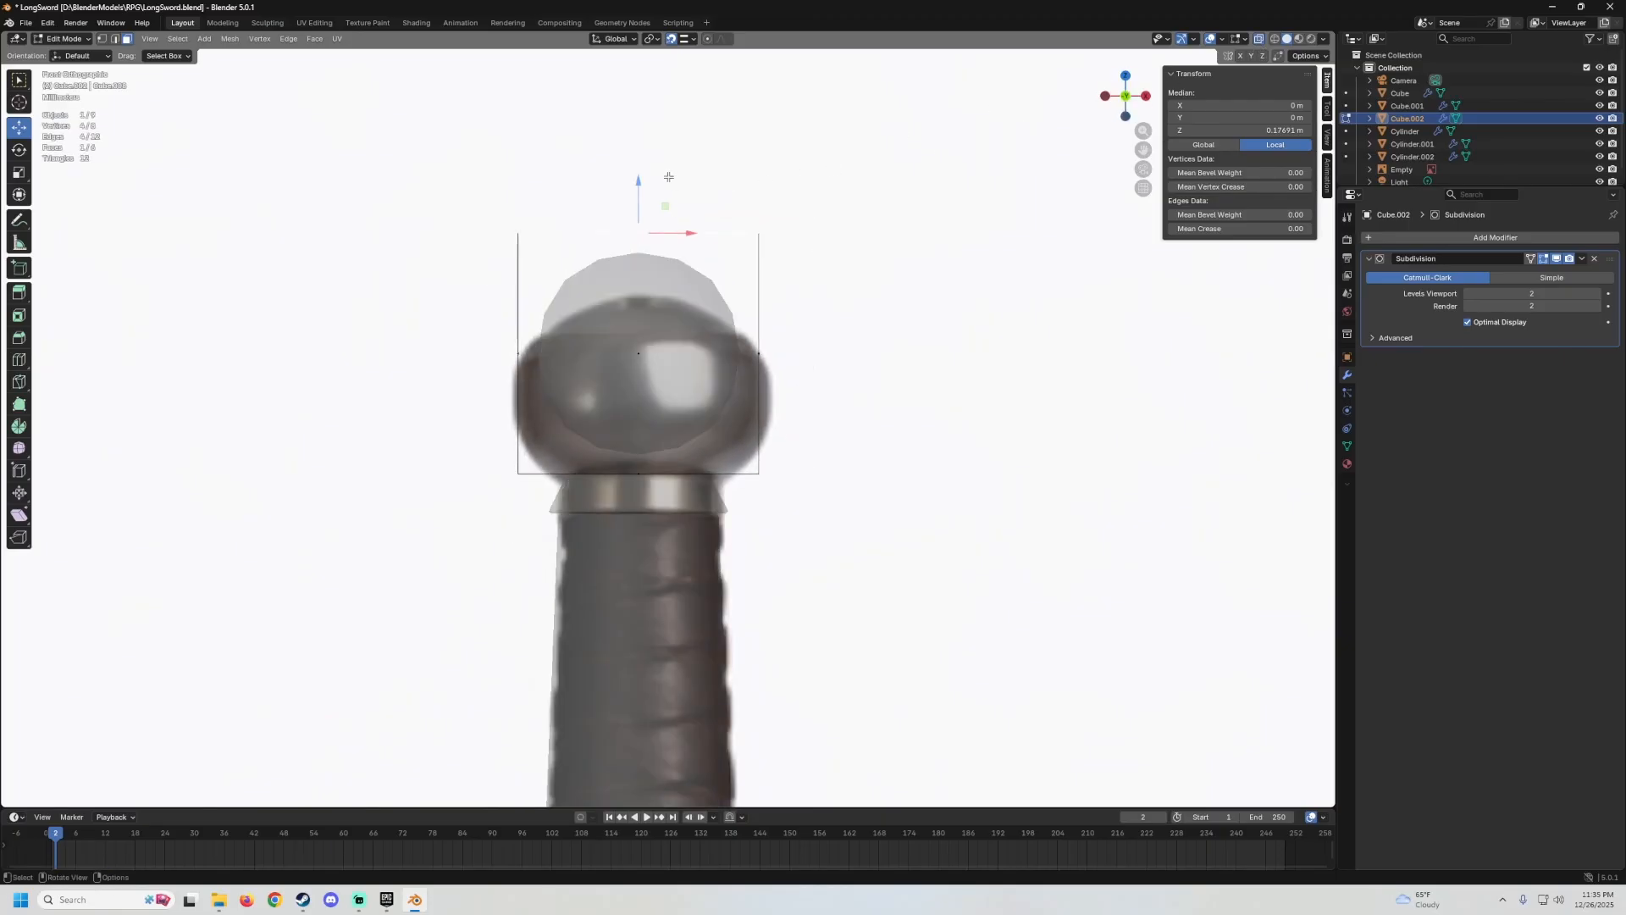
{"action": "left_click_drag", "start_coordinate": [640, 176], "coordinate": [648, 242]}
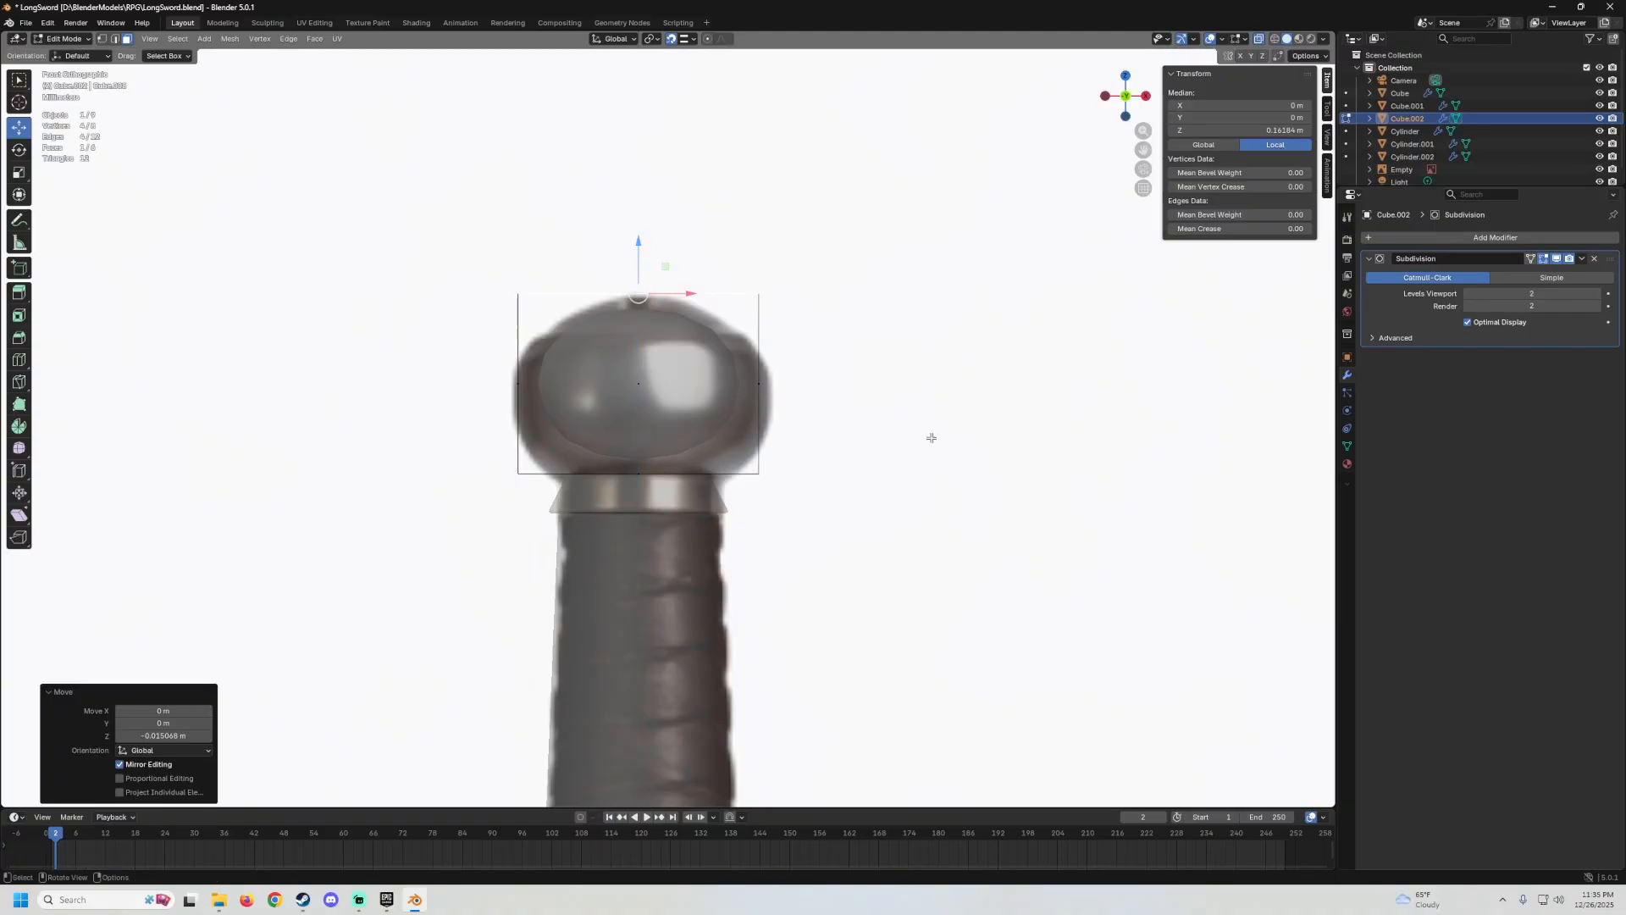
Add a centred horizontal loop cut around the pommel, scale it by about 1.2 and lower it about 0.009 m.
{"action": "key", "text": "ctrl+r"}
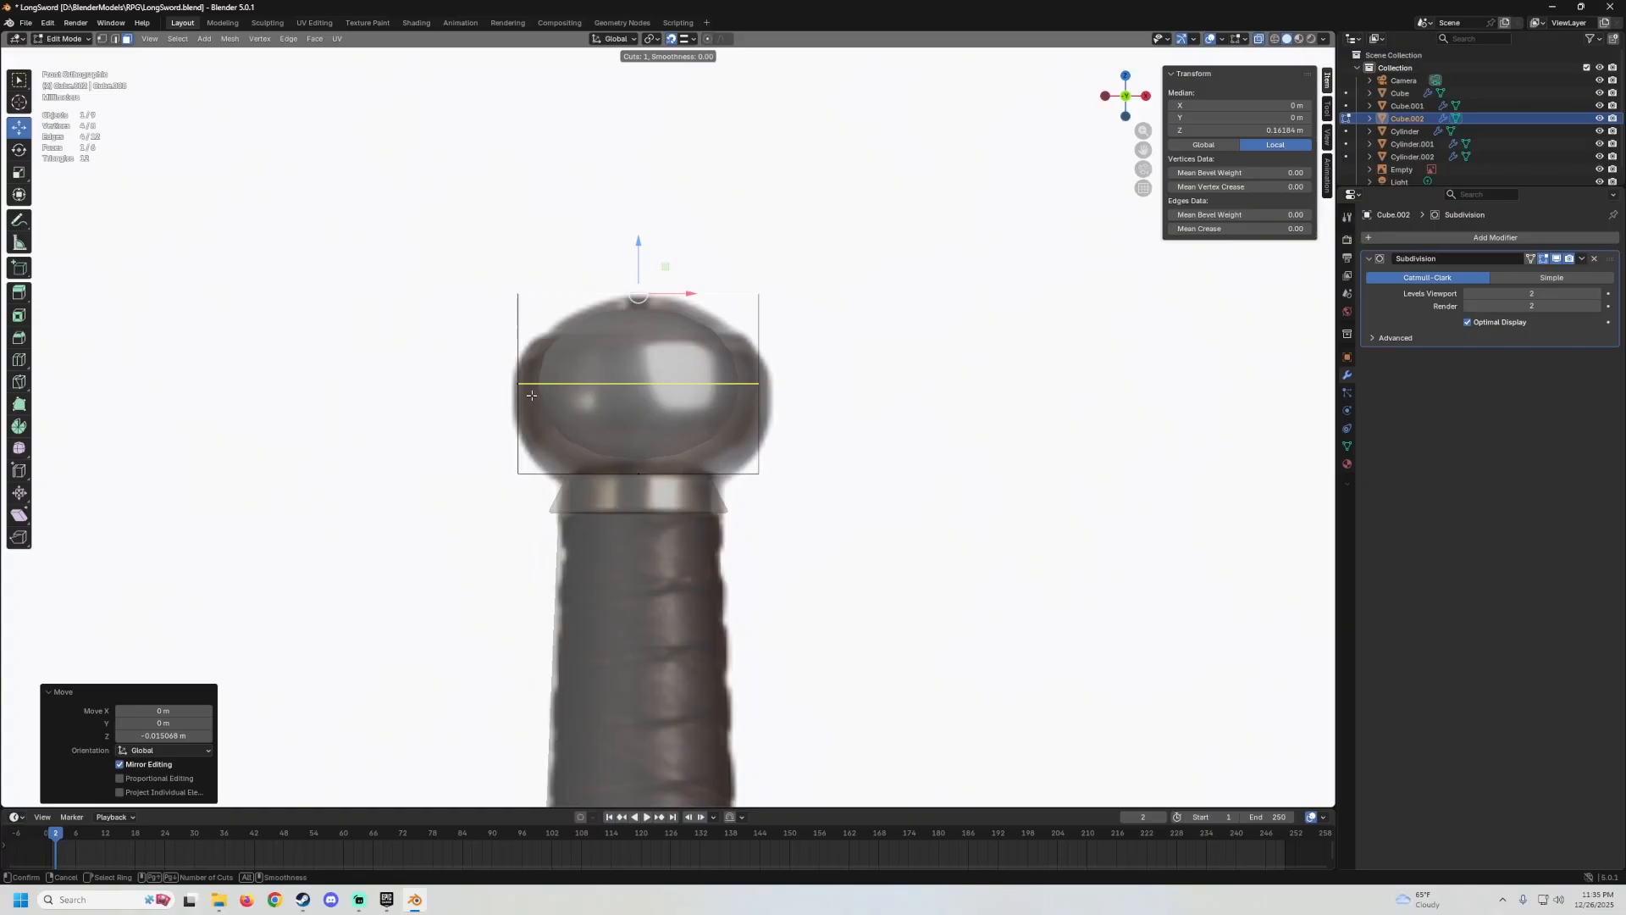
{"action": "left_click", "coordinate": [532, 396]}
{"action": "right_click", "coordinate": [532, 395]}
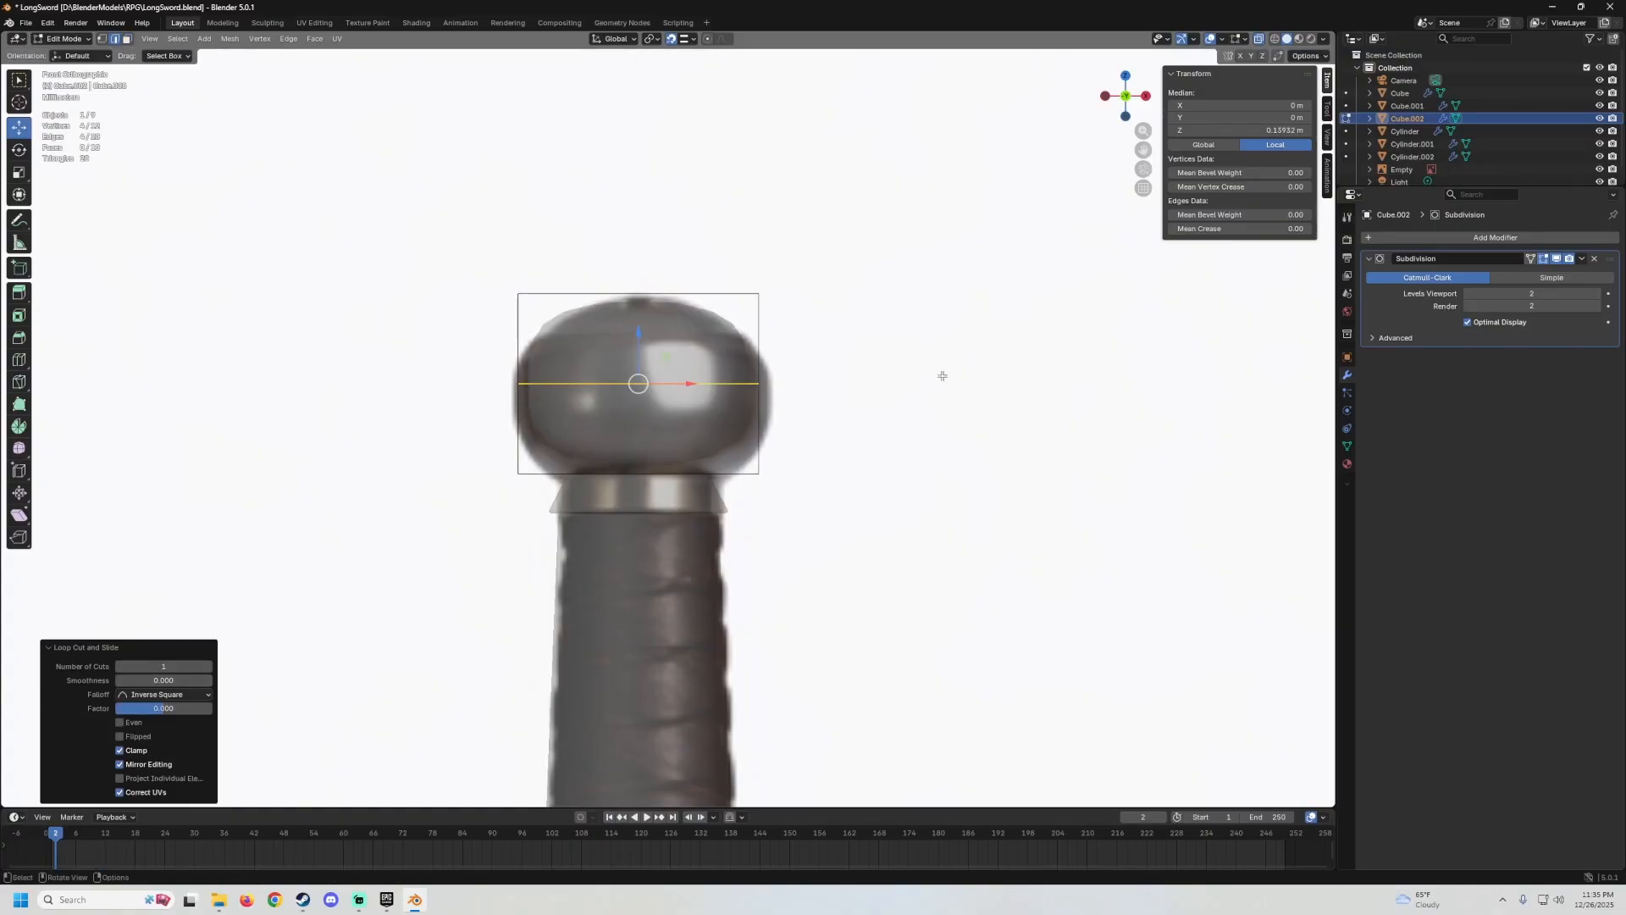
{"action": "key", "text": "s"}
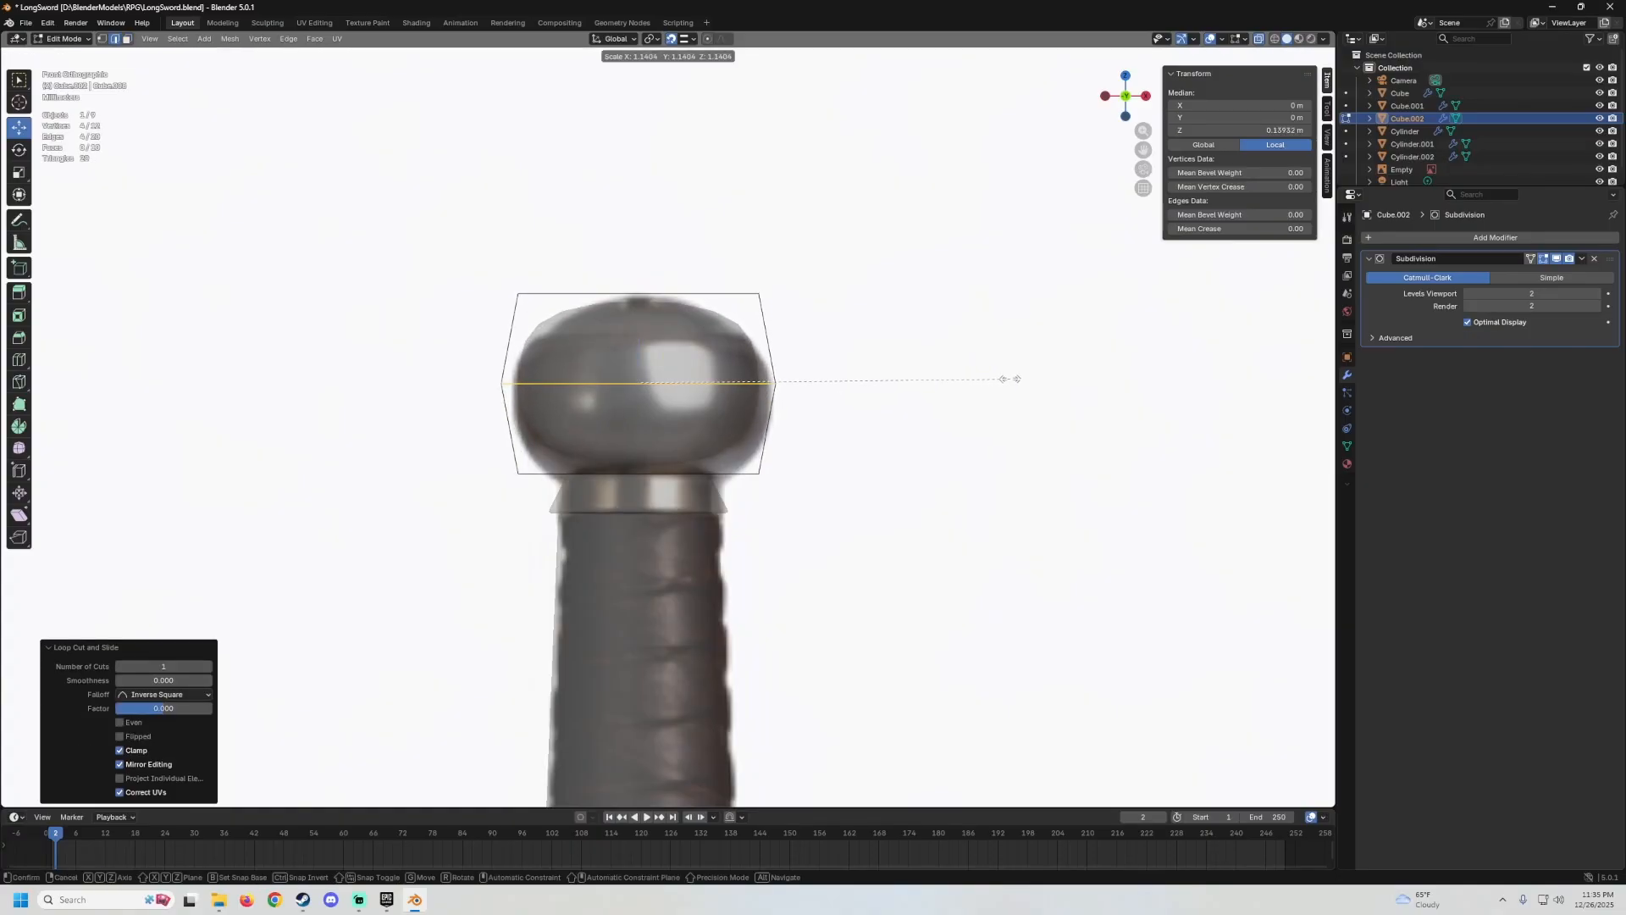
{"action": "left_click", "coordinate": [1029, 378]}
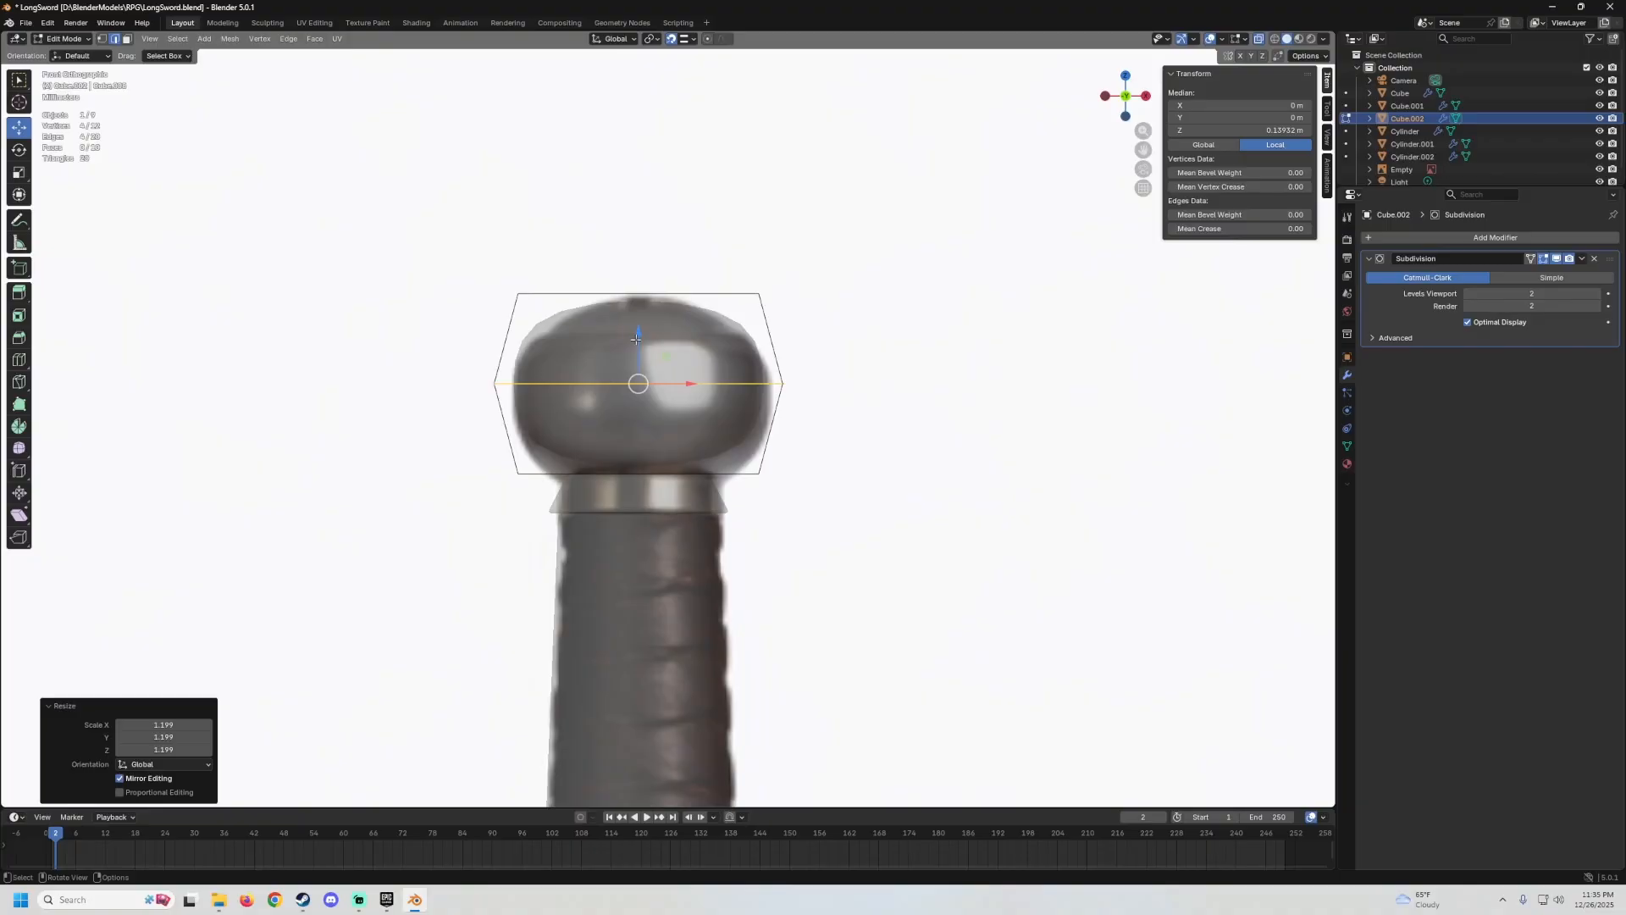
{"action": "left_click_drag", "start_coordinate": [638, 337], "coordinate": [657, 375]}
Select the pommel cage's bottom face and scale it down to about 0.76.
{"action": "middle_click_drag", "start_coordinate": [656, 375], "coordinate": [792, 400]}
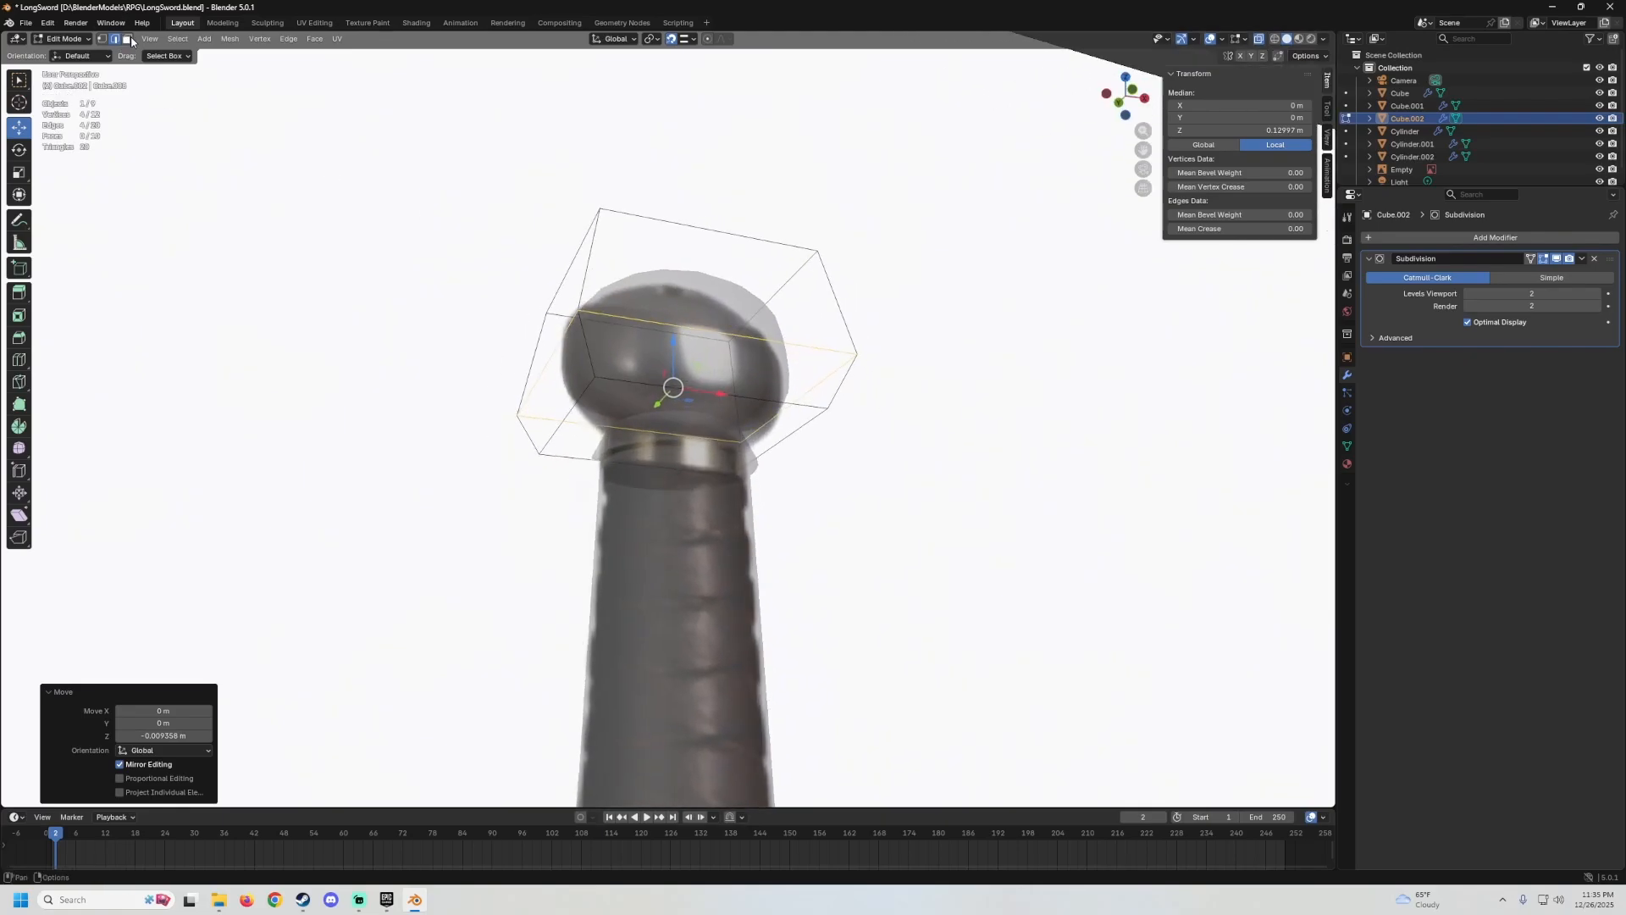
{"action": "left_click", "coordinate": [131, 40]}
{"action": "left_click", "coordinate": [588, 406]}
{"action": "left_click", "coordinate": [641, 423]}
{"action": "mouse_move", "coordinate": [674, 400]}
{"action": "middle_mouse_down"}
{"action": "mouse_move", "coordinate": [720, 424]}
{"action": "mouse_move", "coordinate": [684, 406]}
{"action": "middle_mouse_up"}
{"action": "left_click", "coordinate": [1260, 40]}
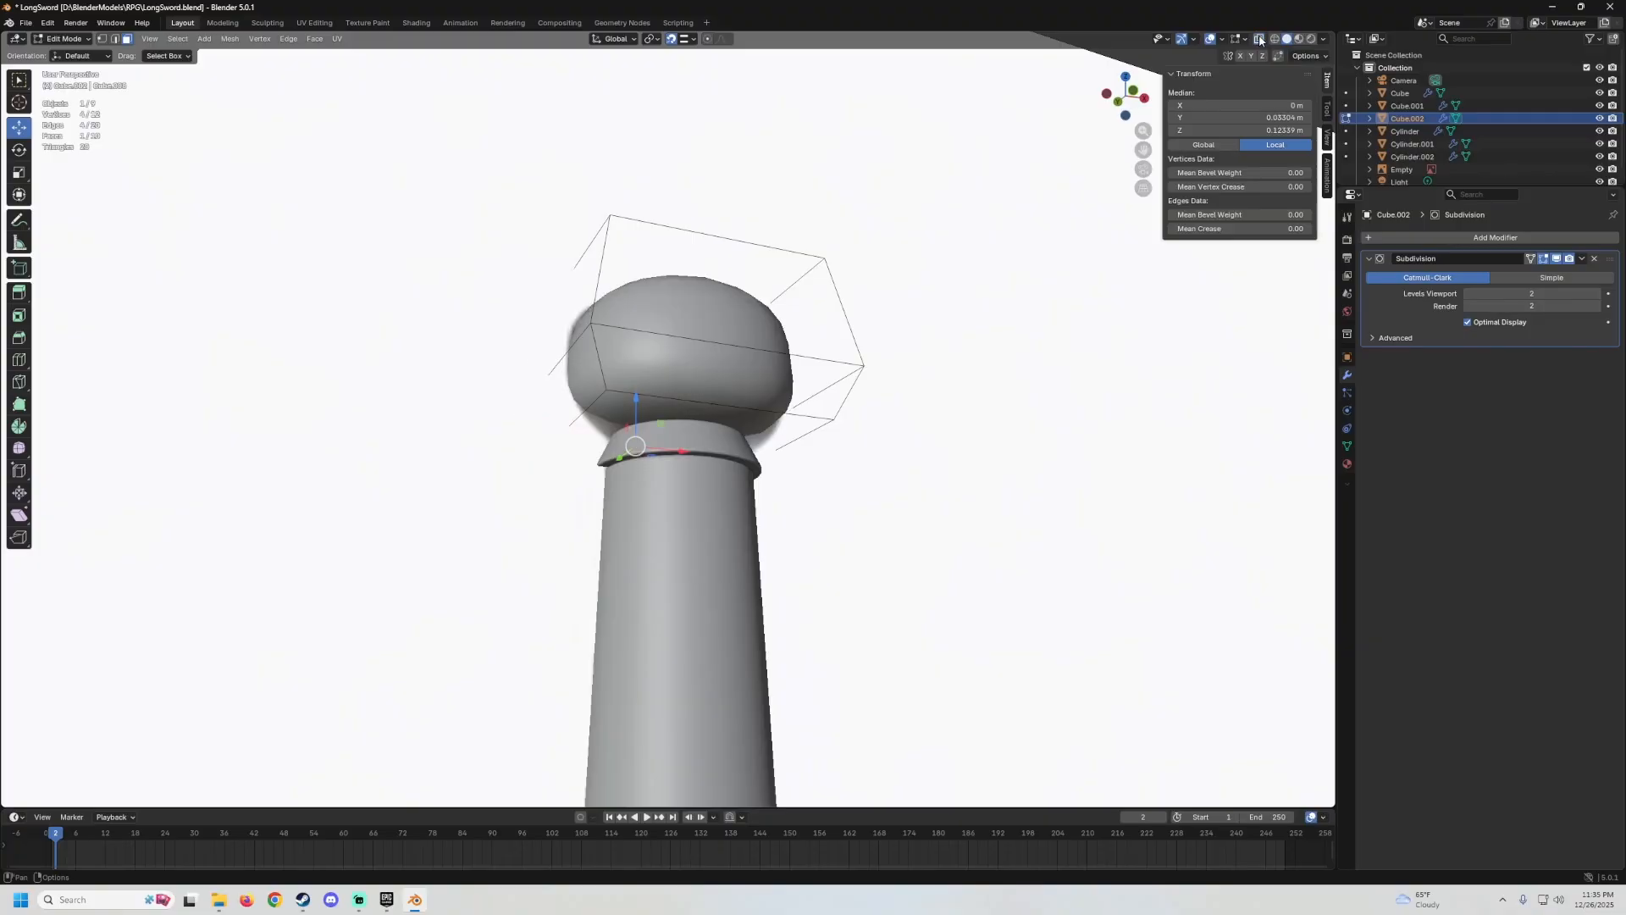
{"action": "left_click", "coordinate": [691, 427]}
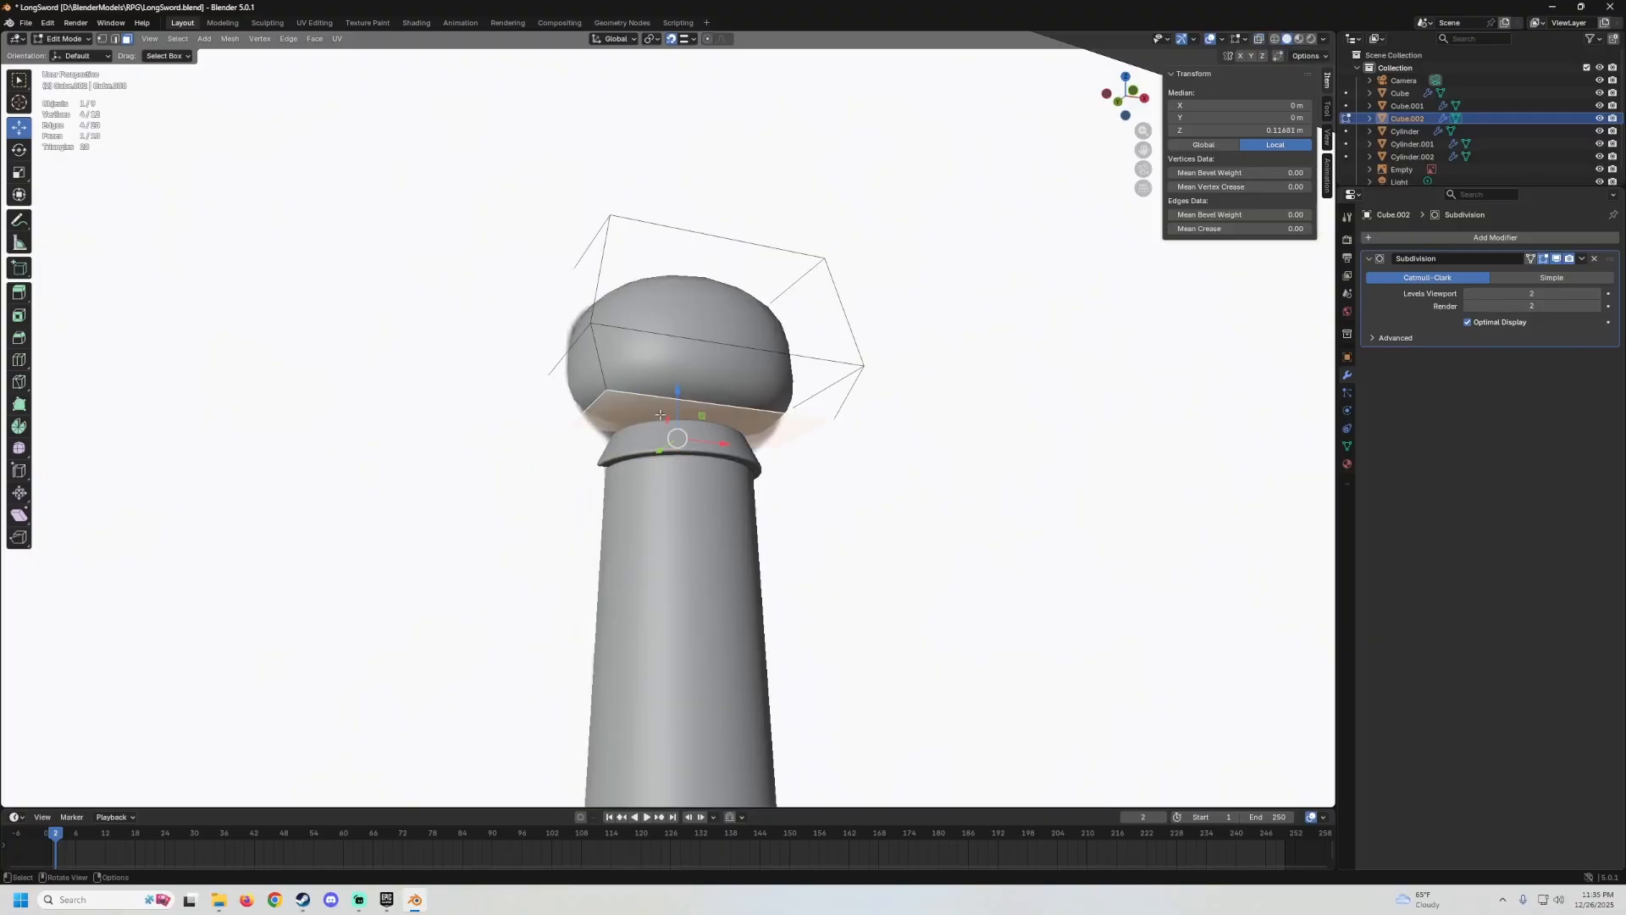
{"action": "left_click", "coordinate": [1259, 40]}
{"action": "middle_click_drag", "start_coordinate": [876, 279], "coordinate": [1042, 373]}
{"action": "middle_click_drag", "start_coordinate": [1000, 426], "coordinate": [1013, 388]}
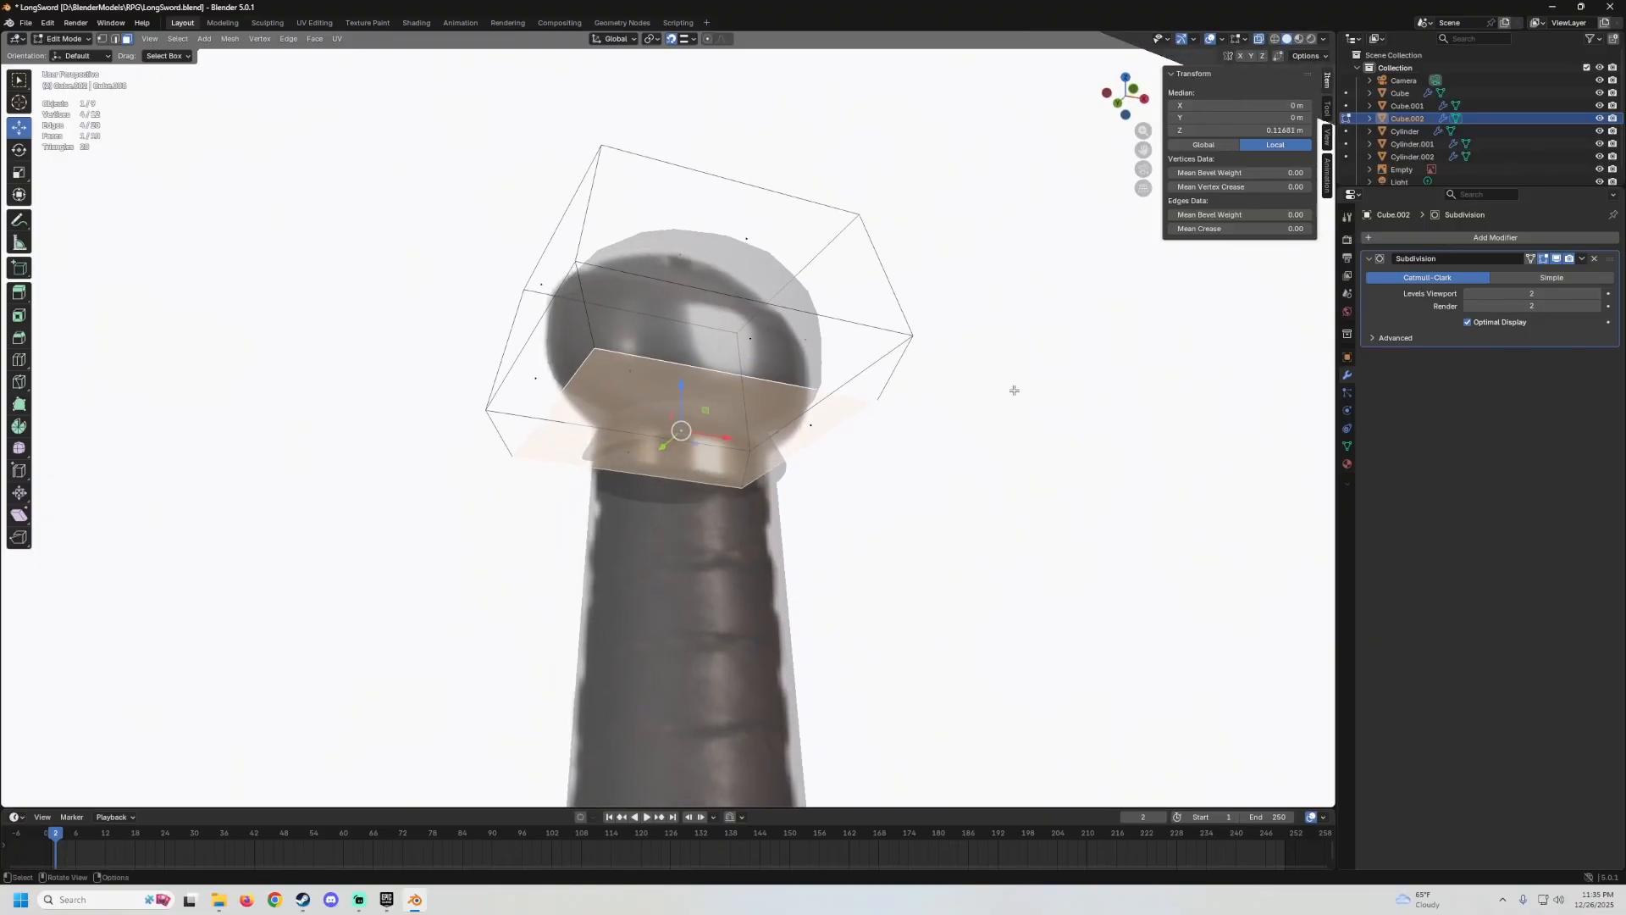
{"action": "key", "text": "s"}
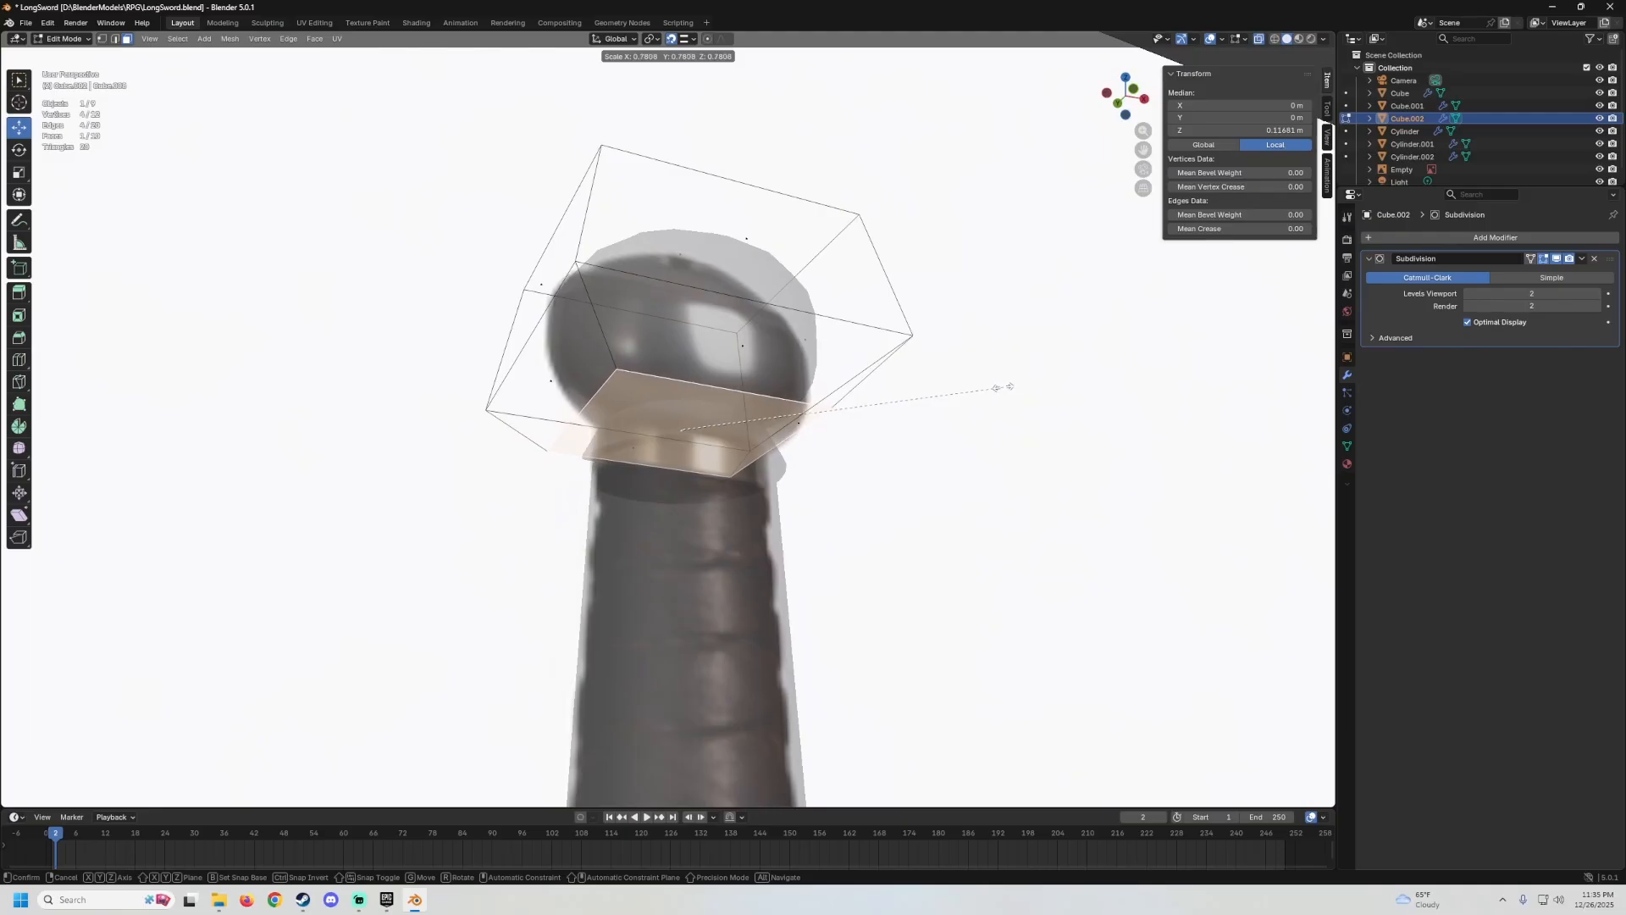
{"action": "left_click", "coordinate": [996, 387]}
Scale the pommel's bottom face up by about 1.25 against the reference in front view.
{"action": "key", "text": "KP_1"}
{"action": "scroll", "coordinate": [996, 385], "scroll_direction": "up", "scroll_amount": 3}
{"action": "key", "text": "s"}
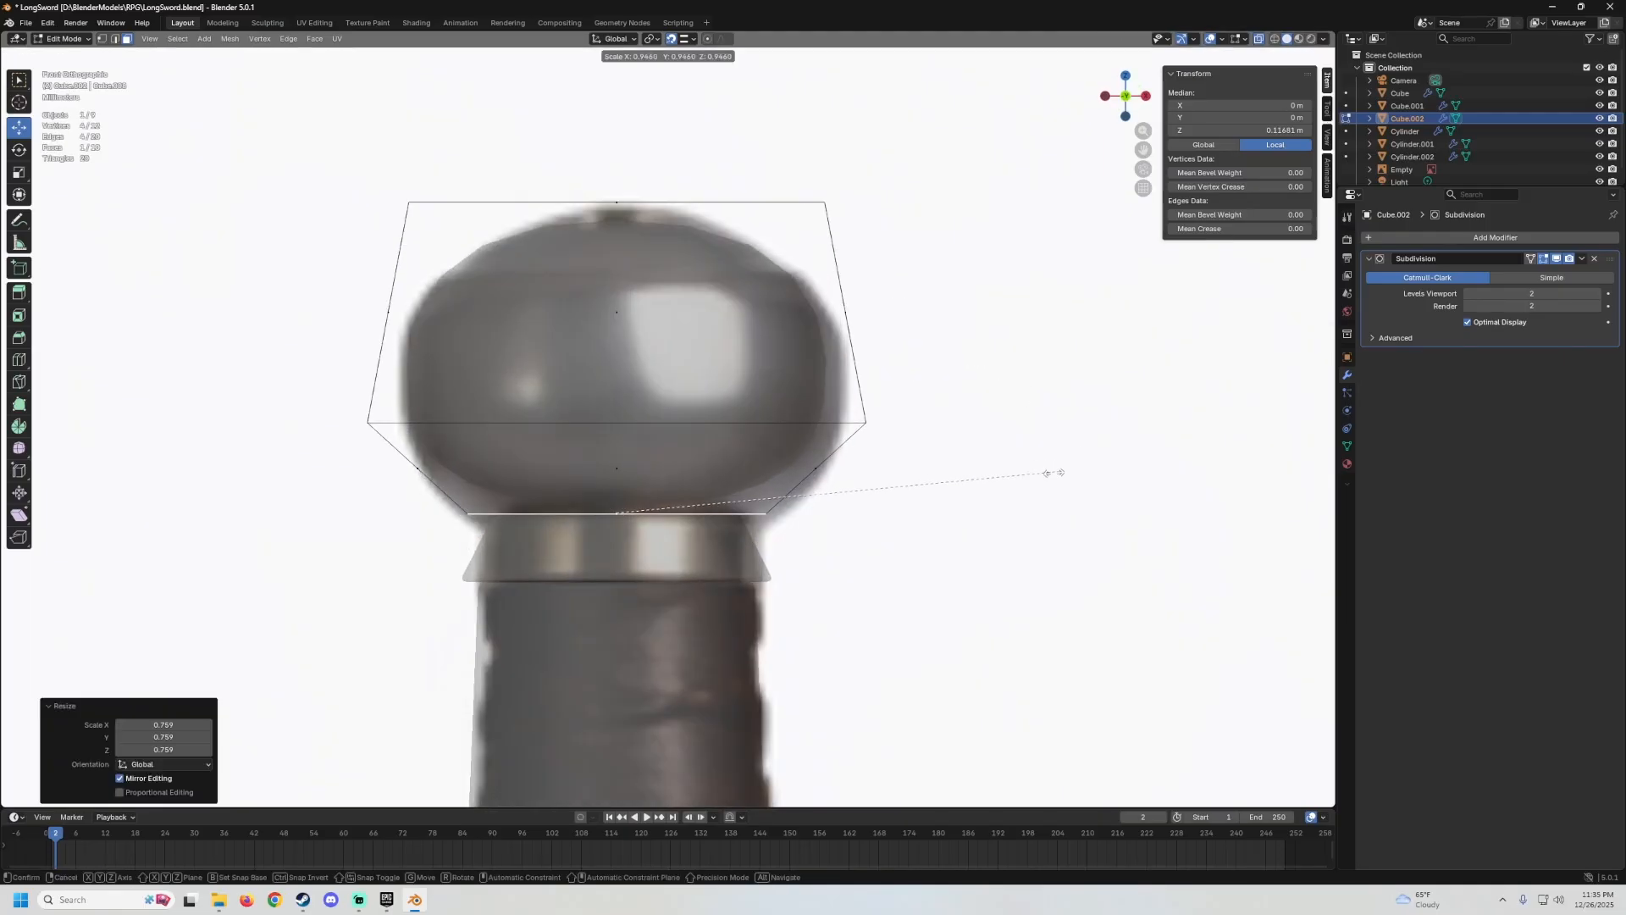
{"action": "left_click", "coordinate": [1191, 468]}
Try lowering the pommel's bottom face about 0.001 m along Z toward the collar.
{"action": "middle_click_drag", "start_coordinate": [457, 565], "coordinate": [484, 477], "text": "shift"}
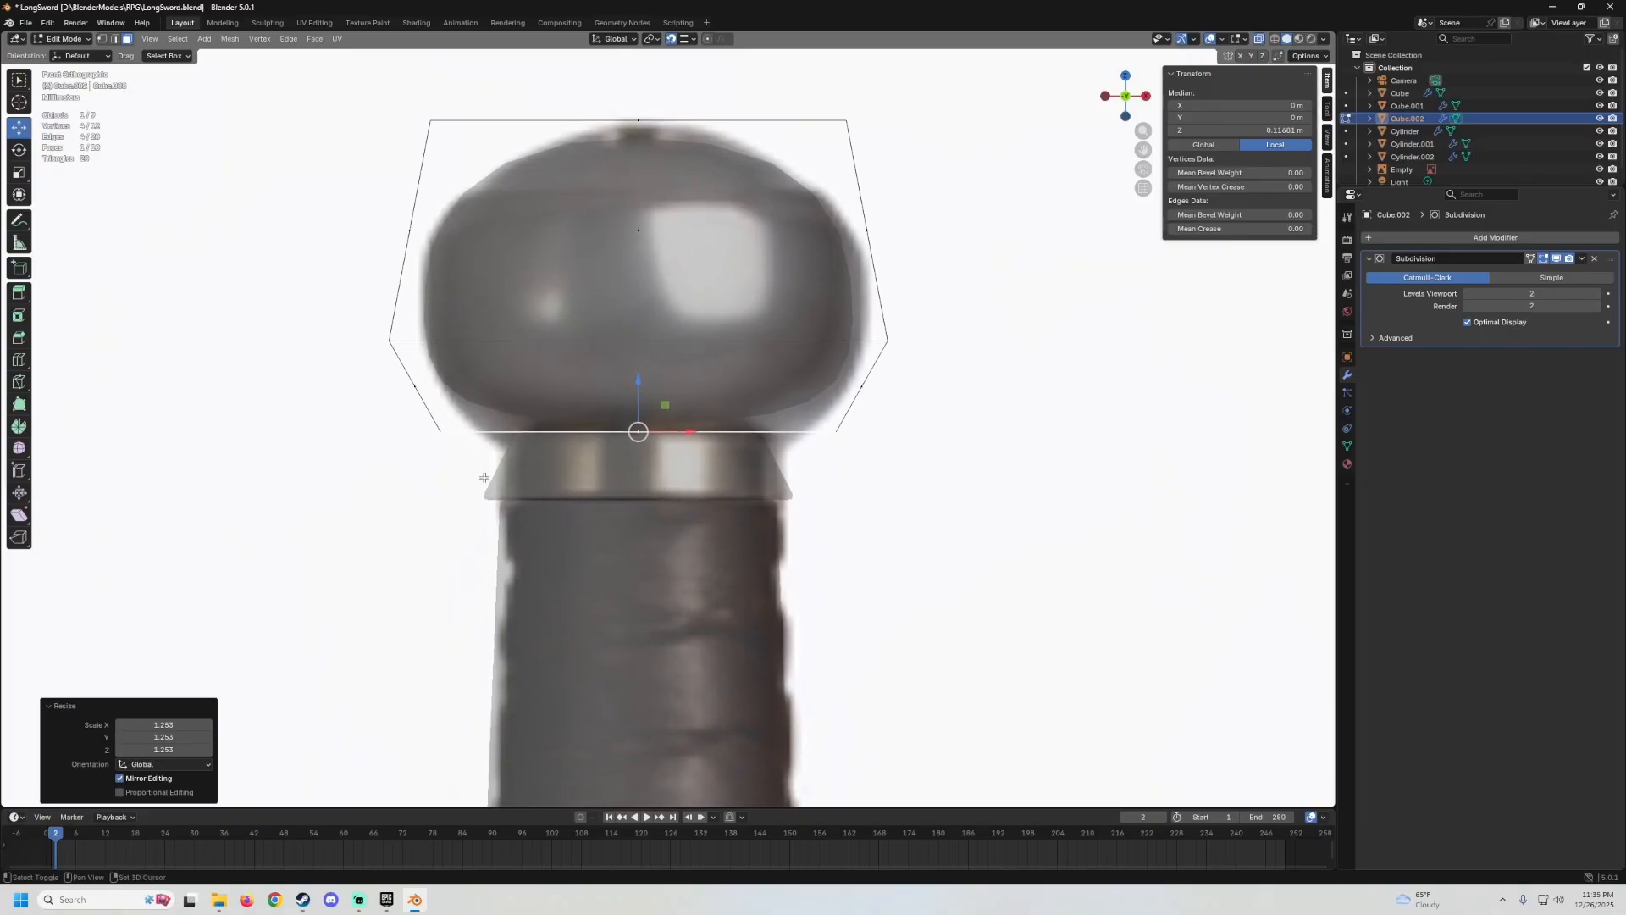
{"action": "left_click_drag", "start_coordinate": [637, 385], "coordinate": [511, 428]}
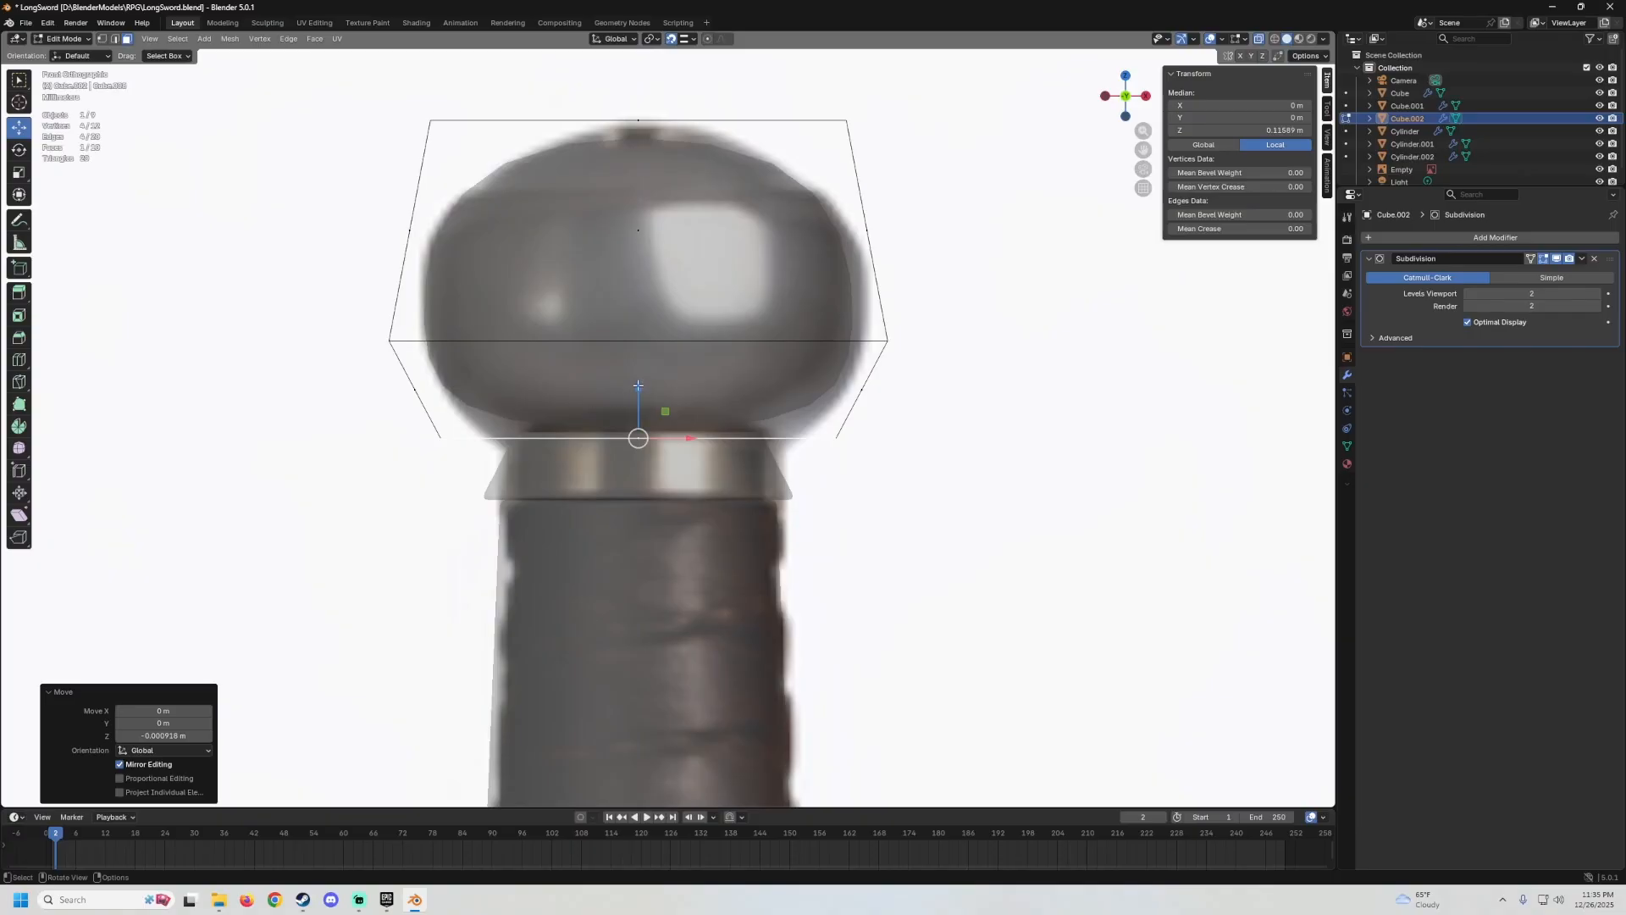
{"action": "left_click_drag", "start_coordinate": [638, 386], "coordinate": [644, 428]}
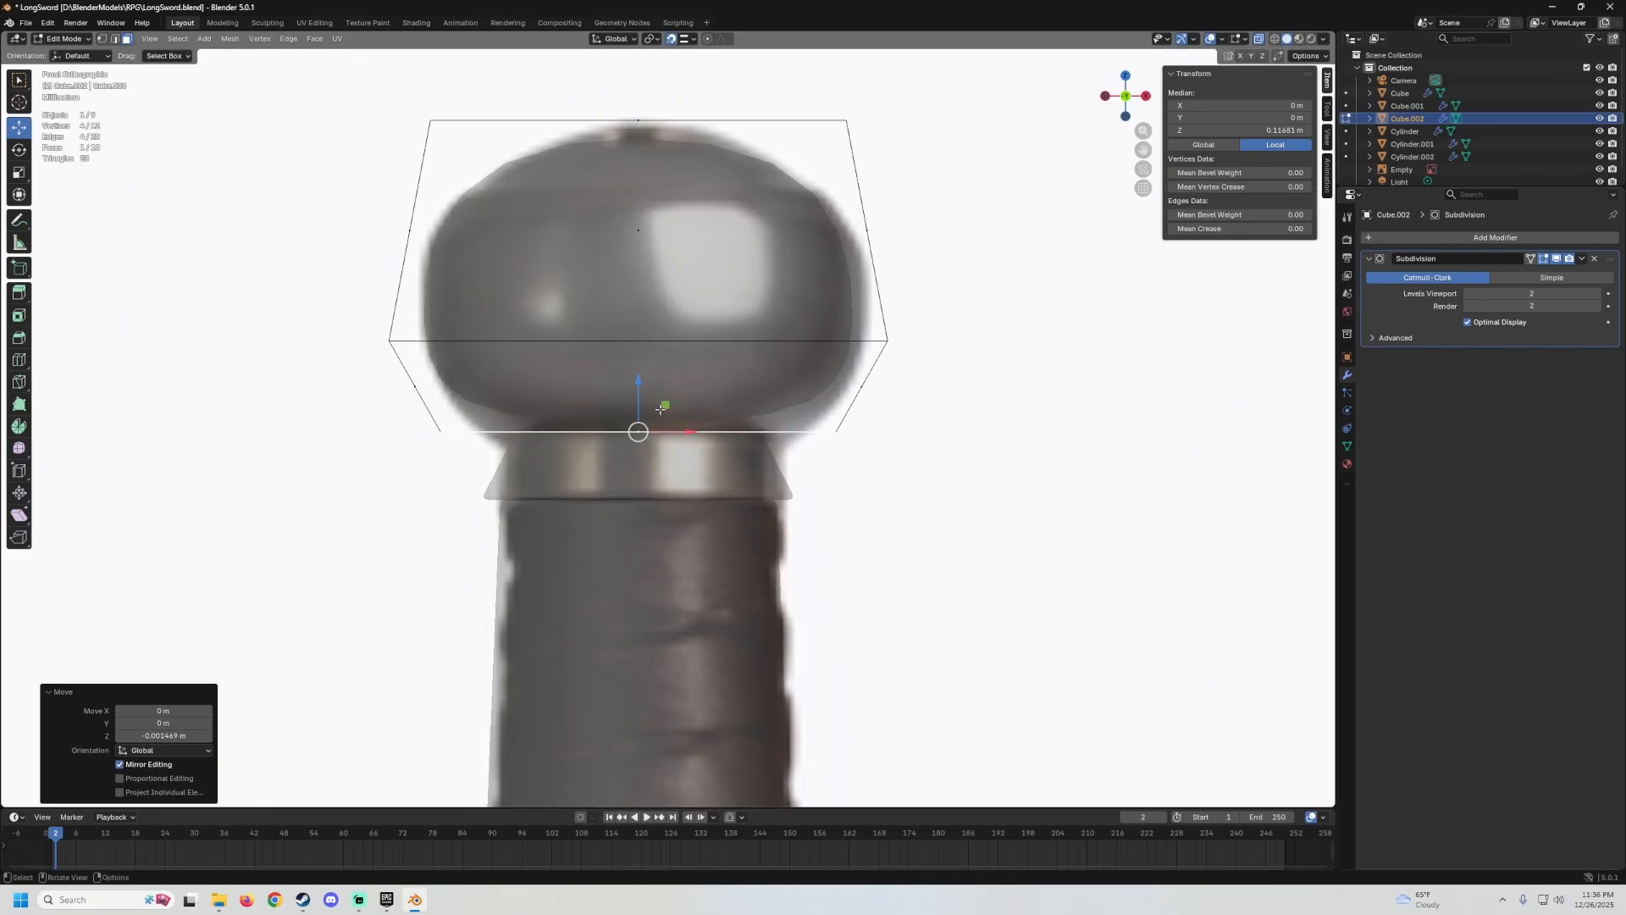
Turn off X-ray and lower the pommel's bottom face about 0.002 m along Z into the collar.
{"action": "left_click", "coordinate": [1259, 39]}
{"action": "scroll", "coordinate": [678, 407], "scroll_direction": "down", "scroll_amount": 3}
{"action": "scroll", "coordinate": [715, 421], "scroll_direction": "up", "scroll_amount": 6}
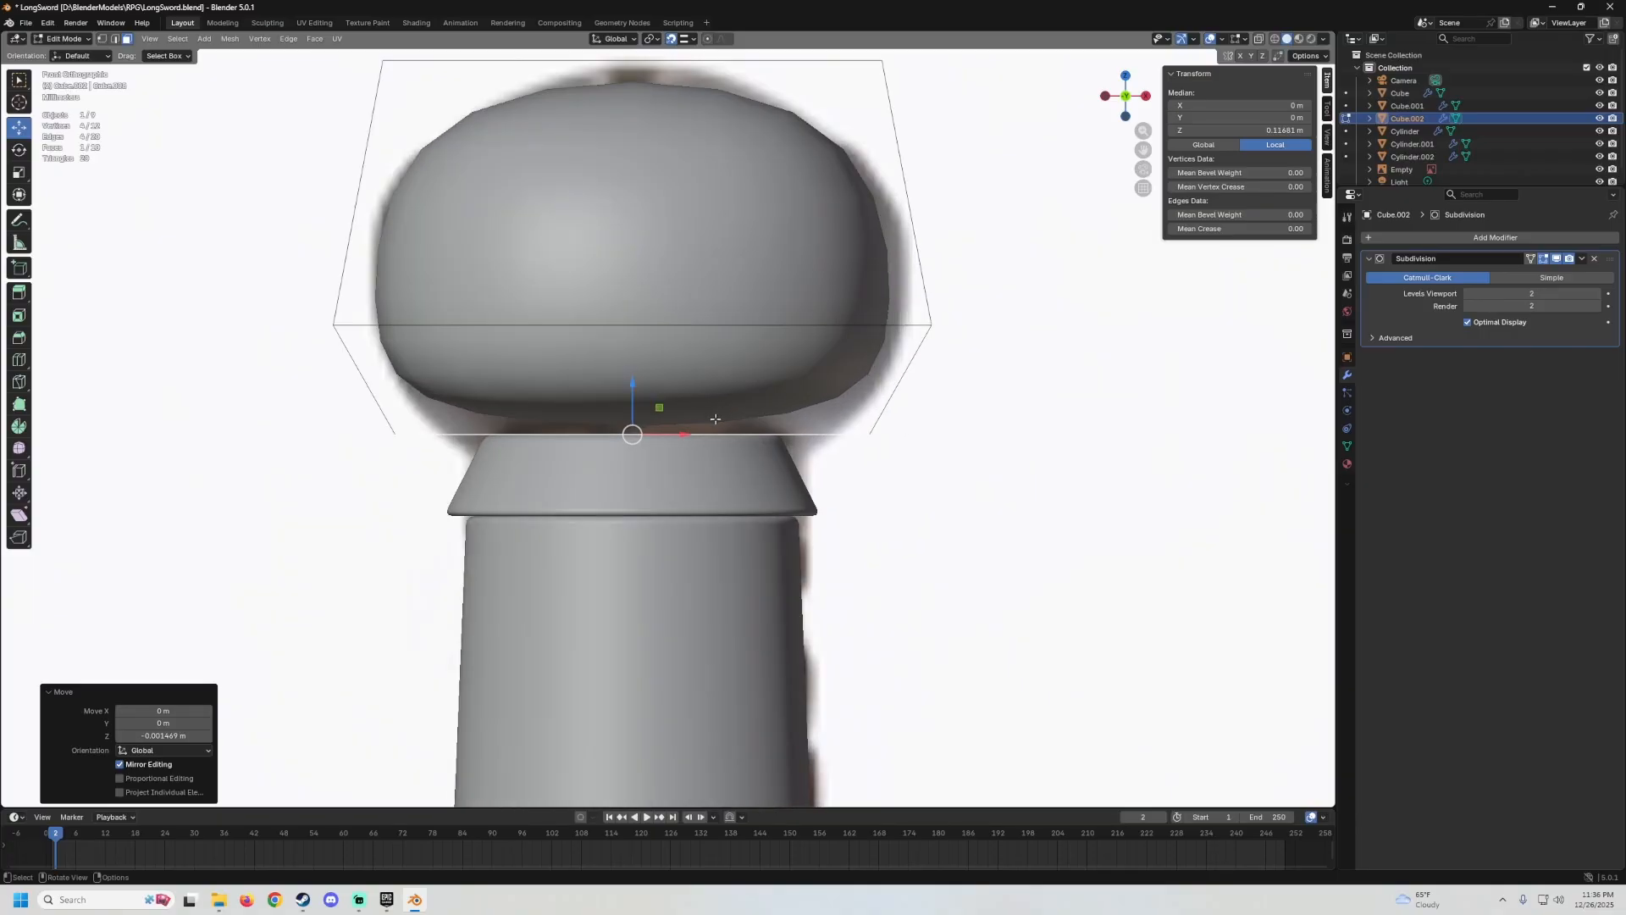
{"action": "scroll", "coordinate": [610, 429], "scroll_direction": "down", "scroll_amount": 4}
{"action": "middle_click_drag", "start_coordinate": [627, 424], "coordinate": [631, 428]}
{"action": "scroll", "coordinate": [631, 429], "scroll_direction": "down", "scroll_amount": 2}
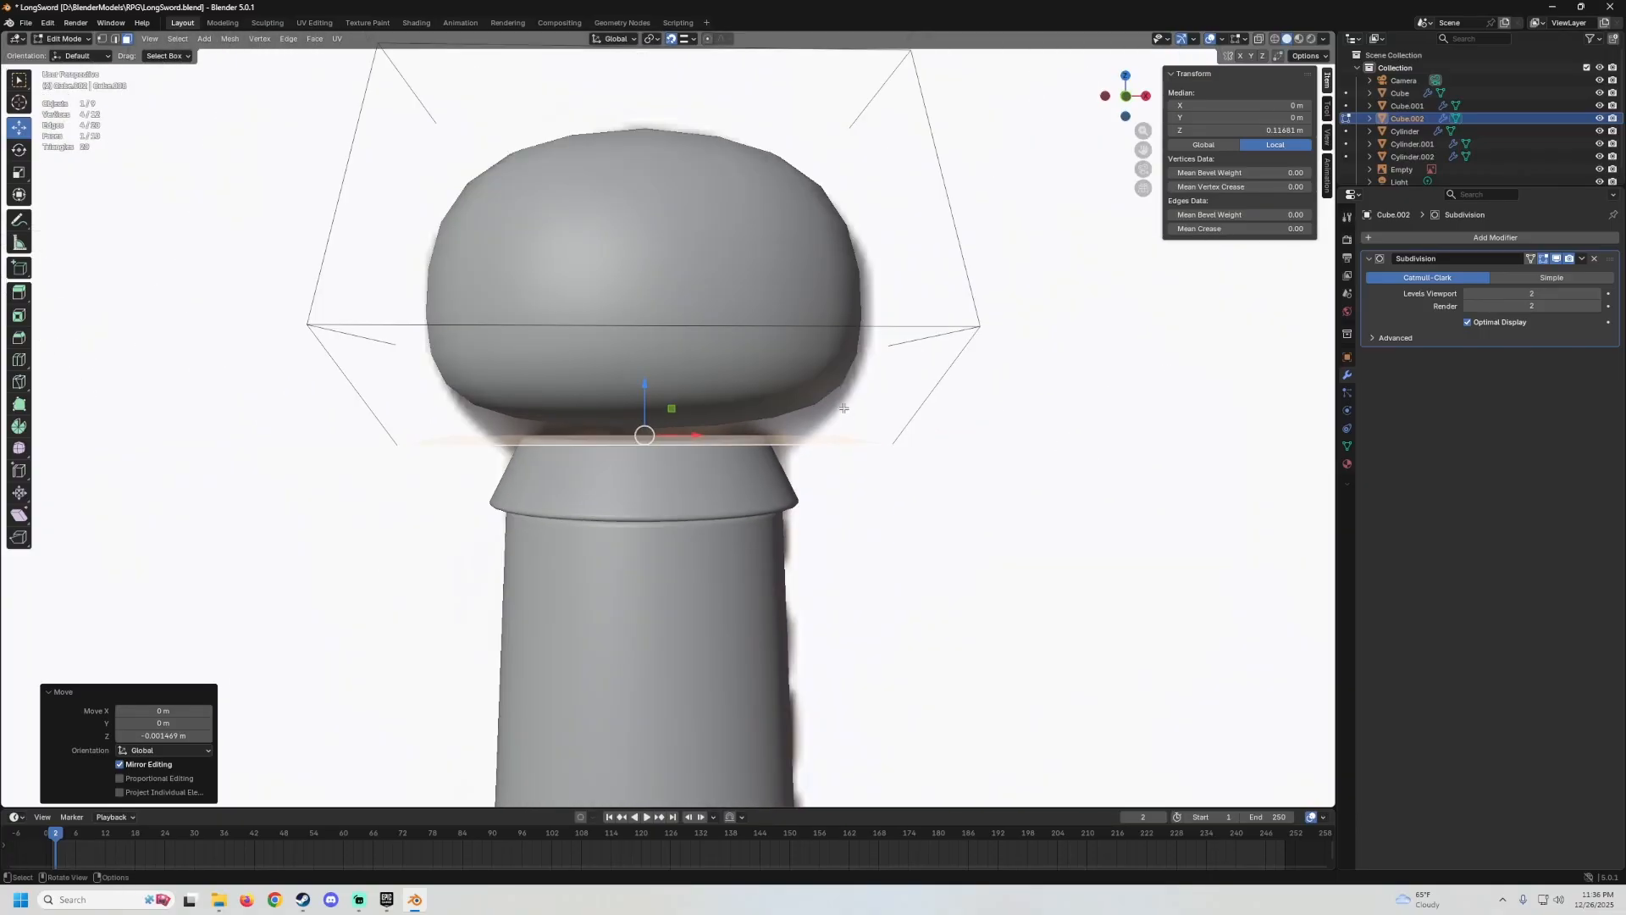
{"action": "middle_click_drag", "start_coordinate": [844, 408], "coordinate": [854, 408]}
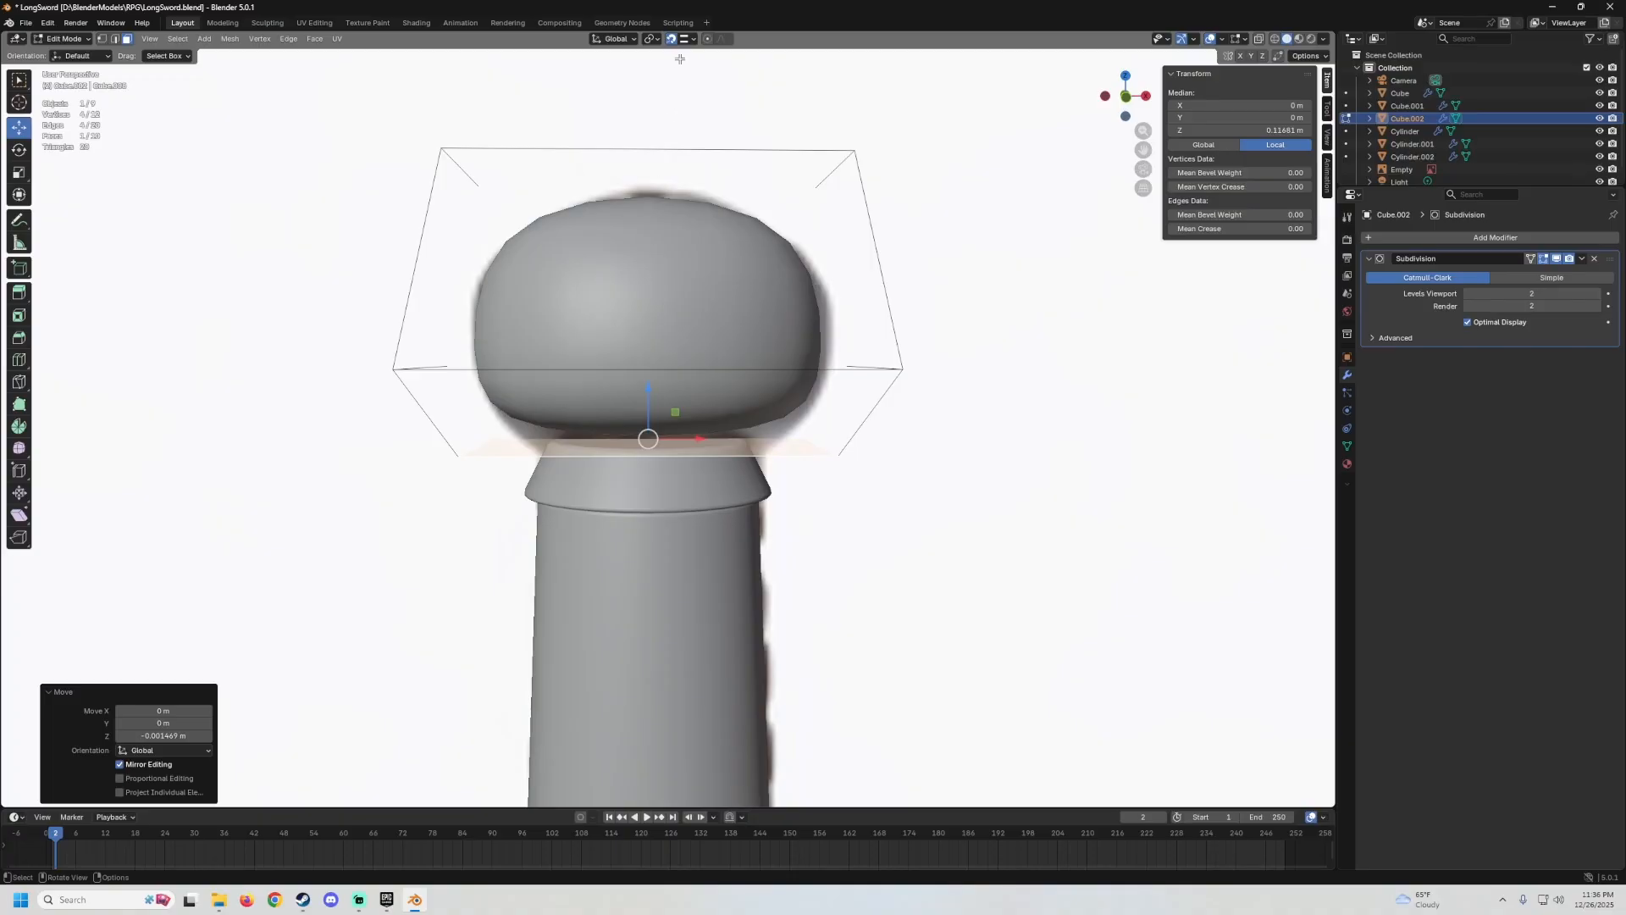
{"action": "scroll", "coordinate": [653, 394], "scroll_direction": "up", "scroll_amount": 5}
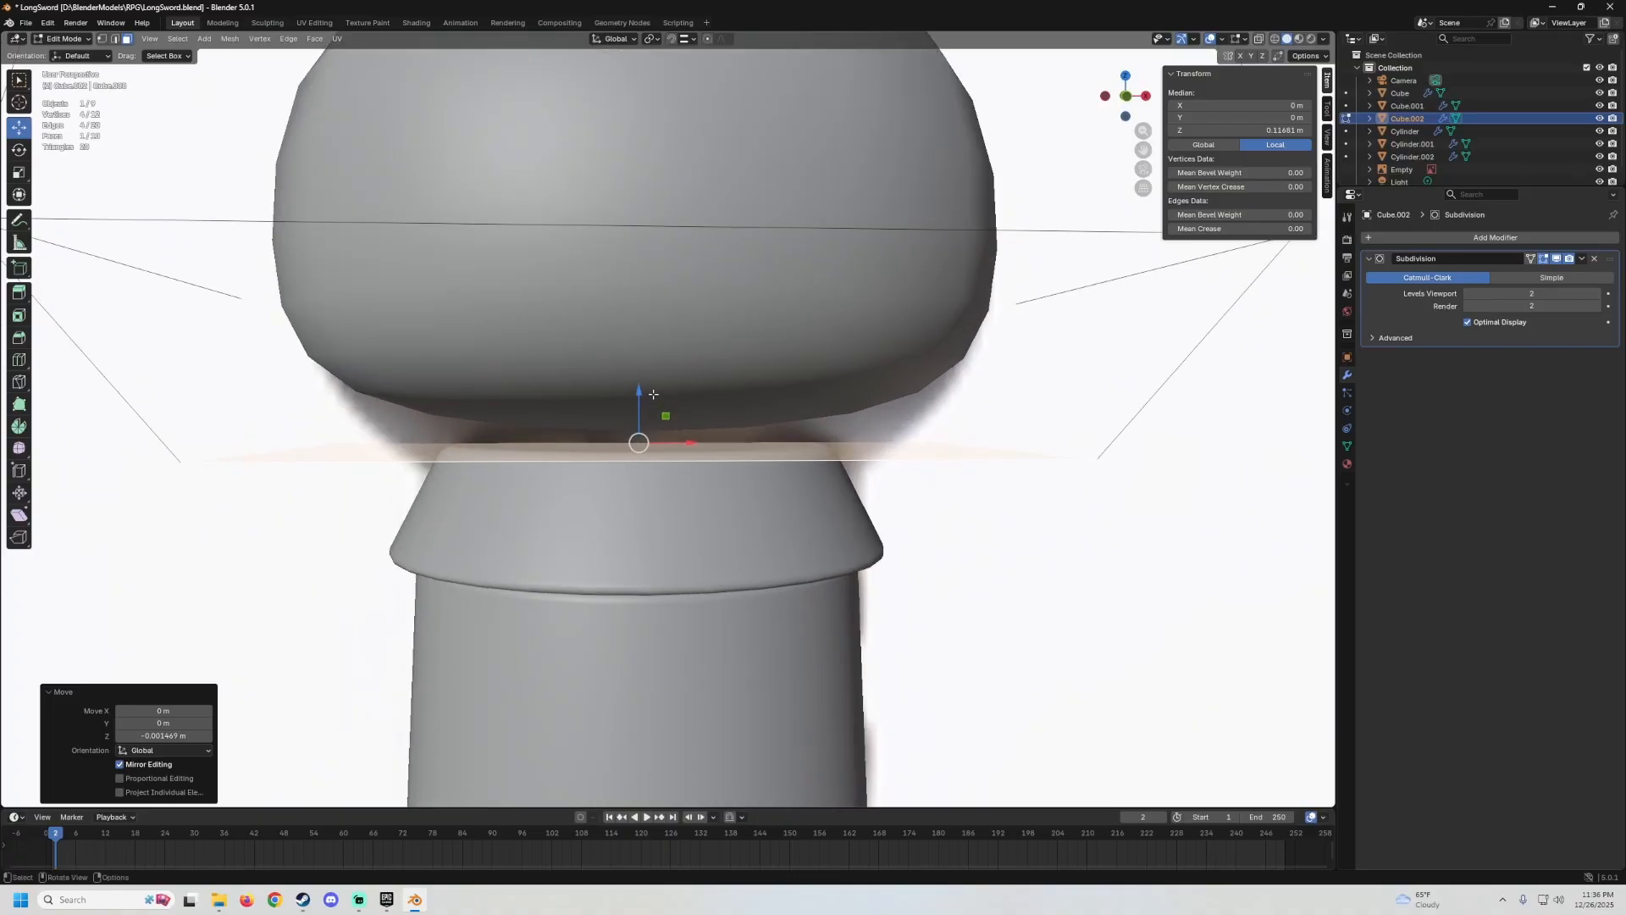
{"action": "left_click_drag", "start_coordinate": [641, 392], "coordinate": [653, 417]}
{"action": "scroll", "coordinate": [672, 429], "scroll_direction": "down", "scroll_amount": 2}
{"action": "middle_click_drag", "start_coordinate": [672, 428], "coordinate": [660, 417]}
Add a horizontal loop cut just above the pommel's bottom face and check the flattened underside in Object Mode.
{"action": "key", "text": "ctrl+r"}
{"action": "left_click", "coordinate": [995, 374]}
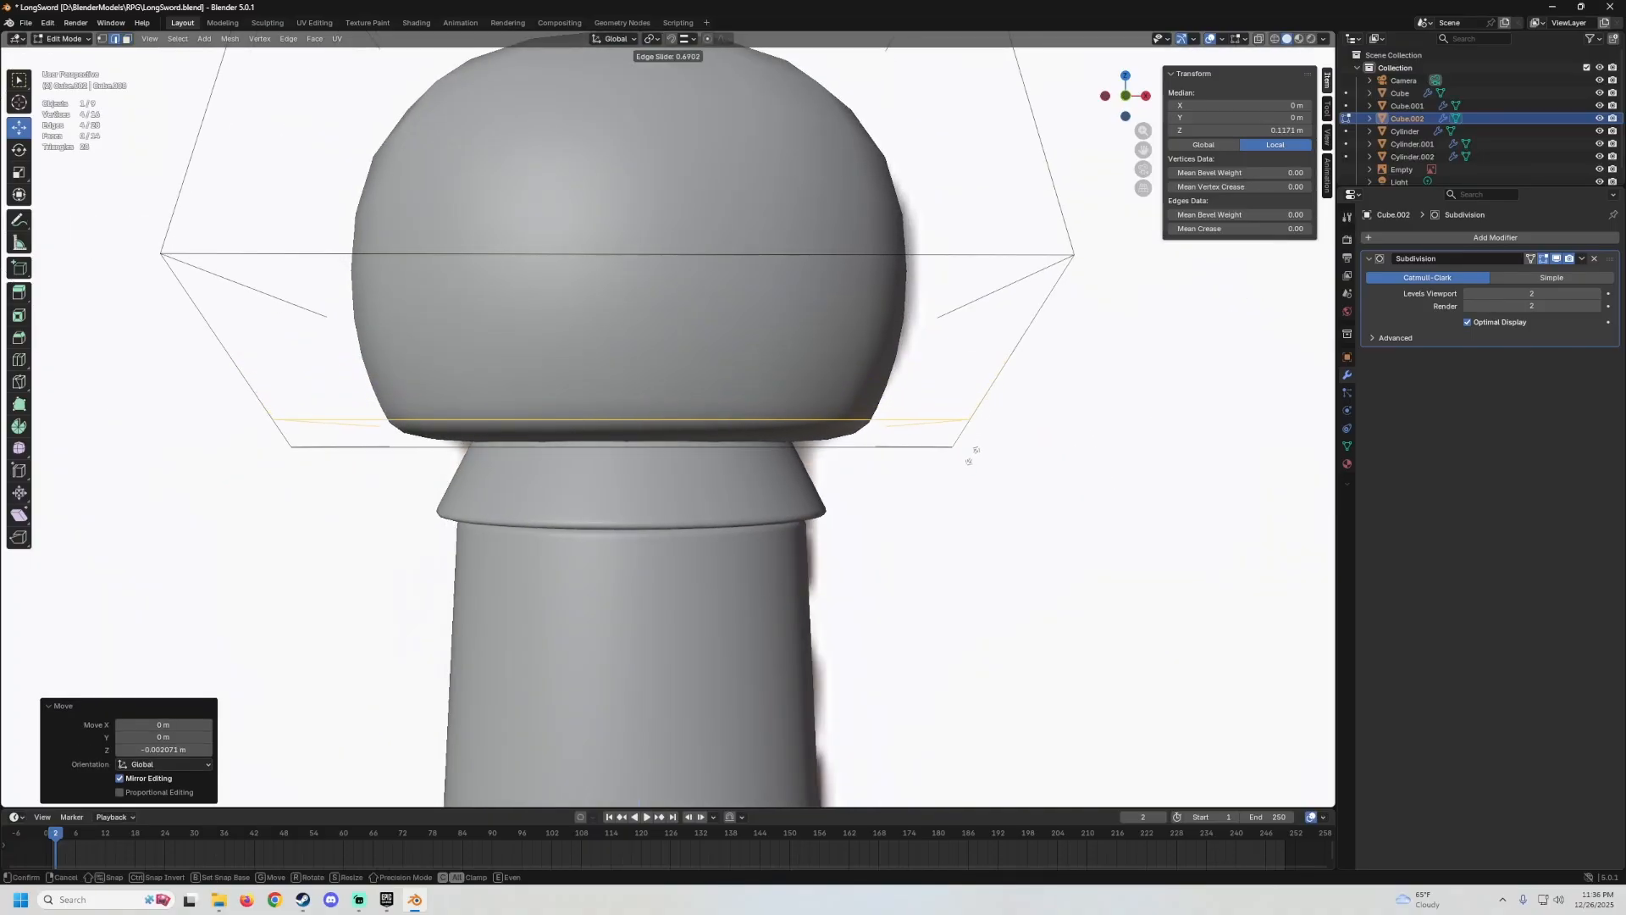
{"action": "left_click", "coordinate": [969, 454]}
{"action": "key", "text": "Tab"}
{"action": "scroll", "coordinate": [827, 410], "scroll_direction": "down", "scroll_amount": 2}
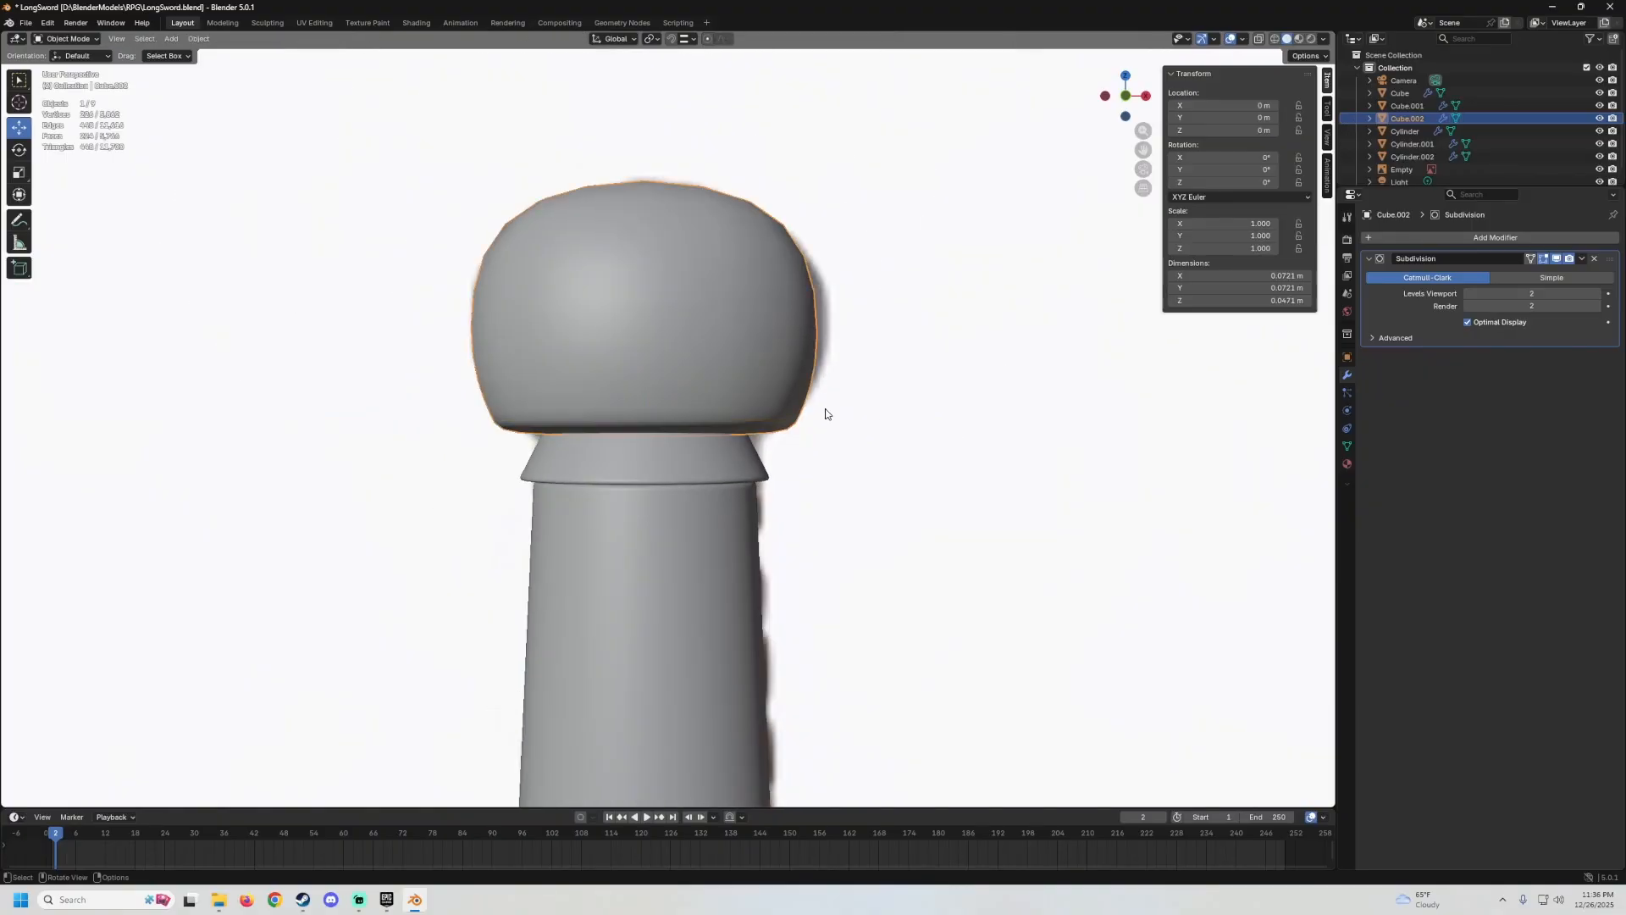
{"action": "middle_click_drag", "start_coordinate": [828, 410], "coordinate": [723, 383]}
Select the pommel cage's top face with X-ray on and raise it about 0.002 m along Z.
{"action": "key", "text": "Tab"}
{"action": "key", "text": "KP_1"}
{"action": "scroll", "coordinate": [729, 338], "scroll_direction": "up", "scroll_amount": 2}
{"action": "middle_click_drag", "start_coordinate": [876, 157], "coordinate": [879, 239], "text": "shift"}
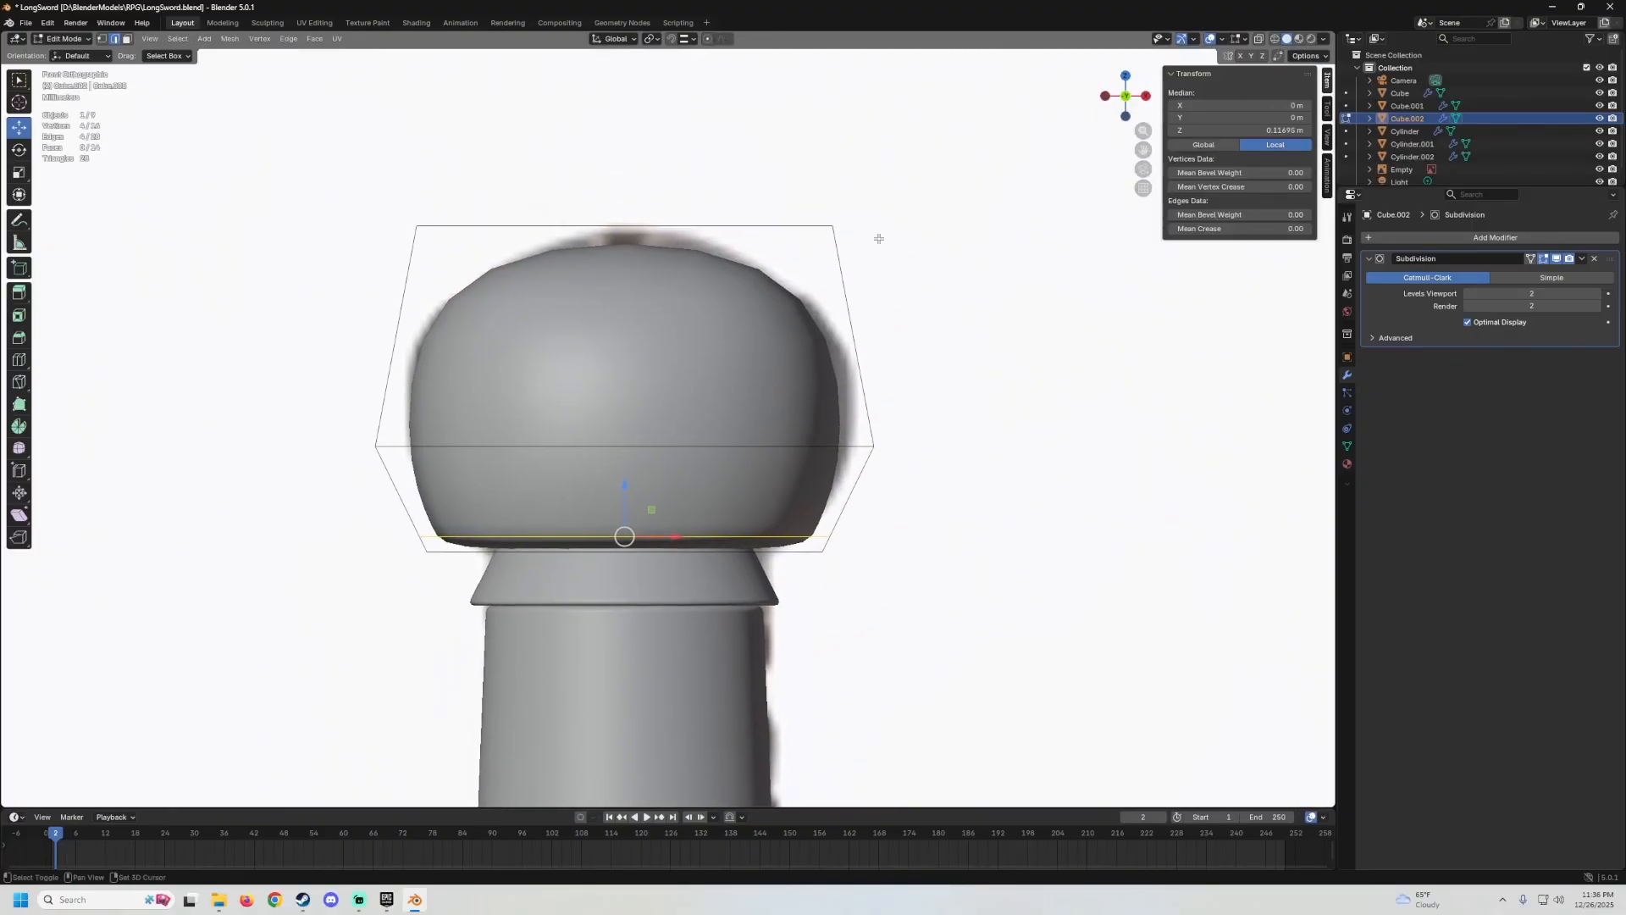
{"action": "left_click", "coordinate": [1258, 40]}
{"action": "middle_click_drag", "start_coordinate": [773, 240], "coordinate": [687, 278]}
{"action": "scroll", "coordinate": [686, 244], "scroll_direction": "up", "scroll_amount": 3}
{"action": "scroll", "coordinate": [686, 244], "scroll_direction": "down", "scroll_amount": 3}
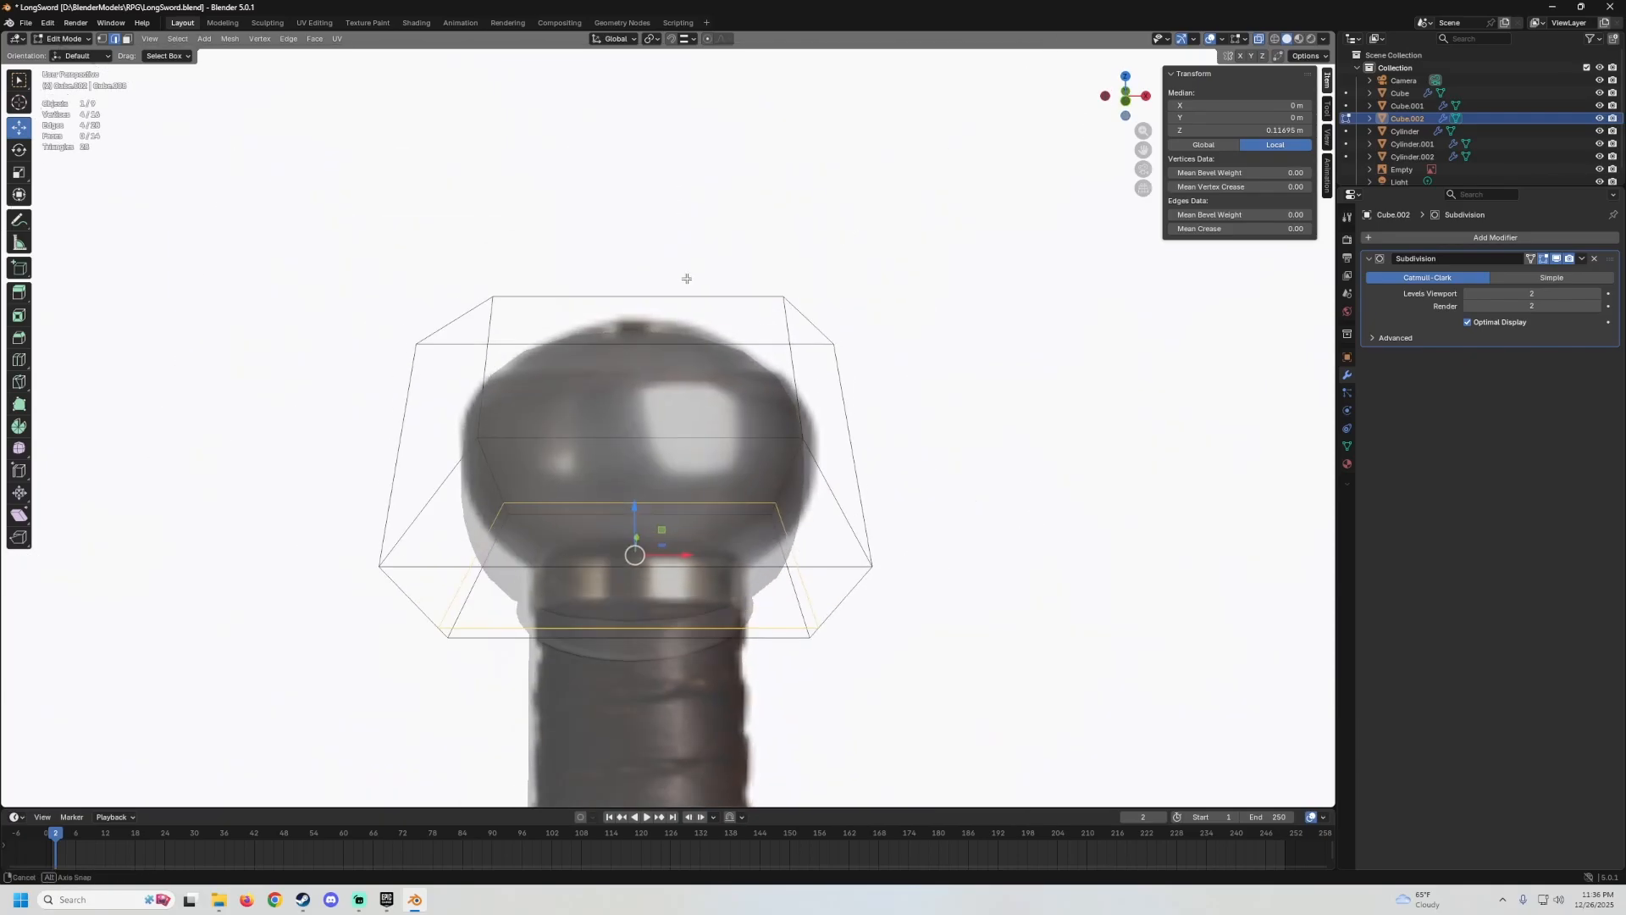
{"action": "left_click", "coordinate": [127, 39]}
{"action": "left_click", "coordinate": [634, 320]}
{"action": "key", "text": "KP_1"}
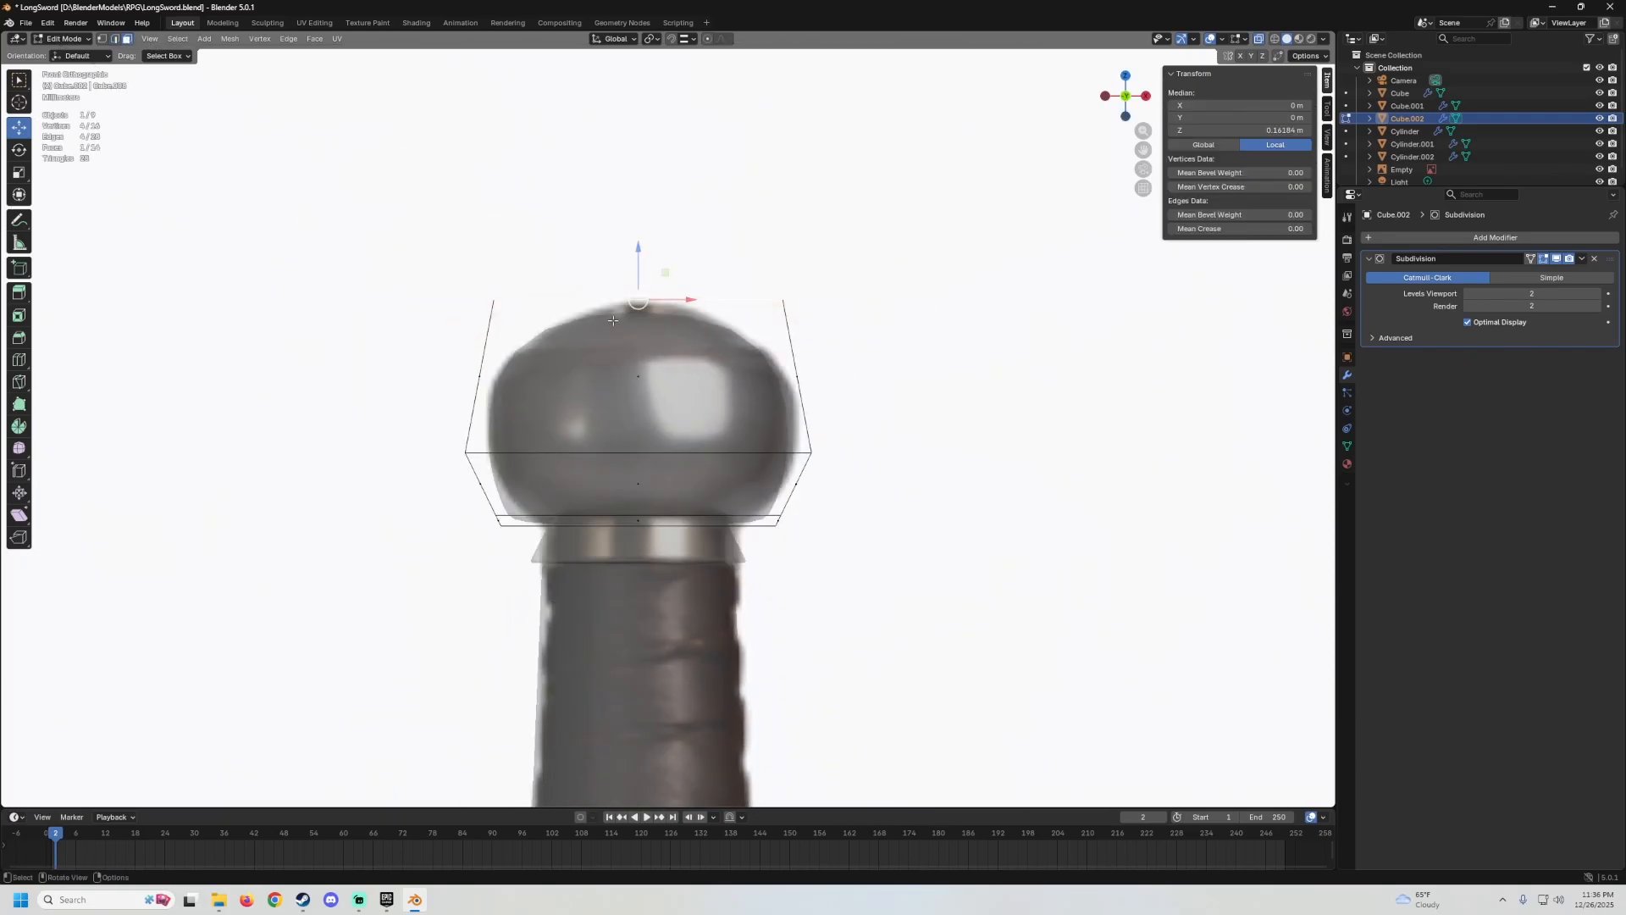
{"action": "scroll", "coordinate": [603, 194], "scroll_direction": "up", "scroll_amount": 2}
{"action": "left_click_drag", "start_coordinate": [624, 198], "coordinate": [632, 183]}
Add a horizontal loop cut to the pommel's upper section, slid toward the top face at a factor of about -0.249.
{"action": "key", "text": "ctrl+r"}
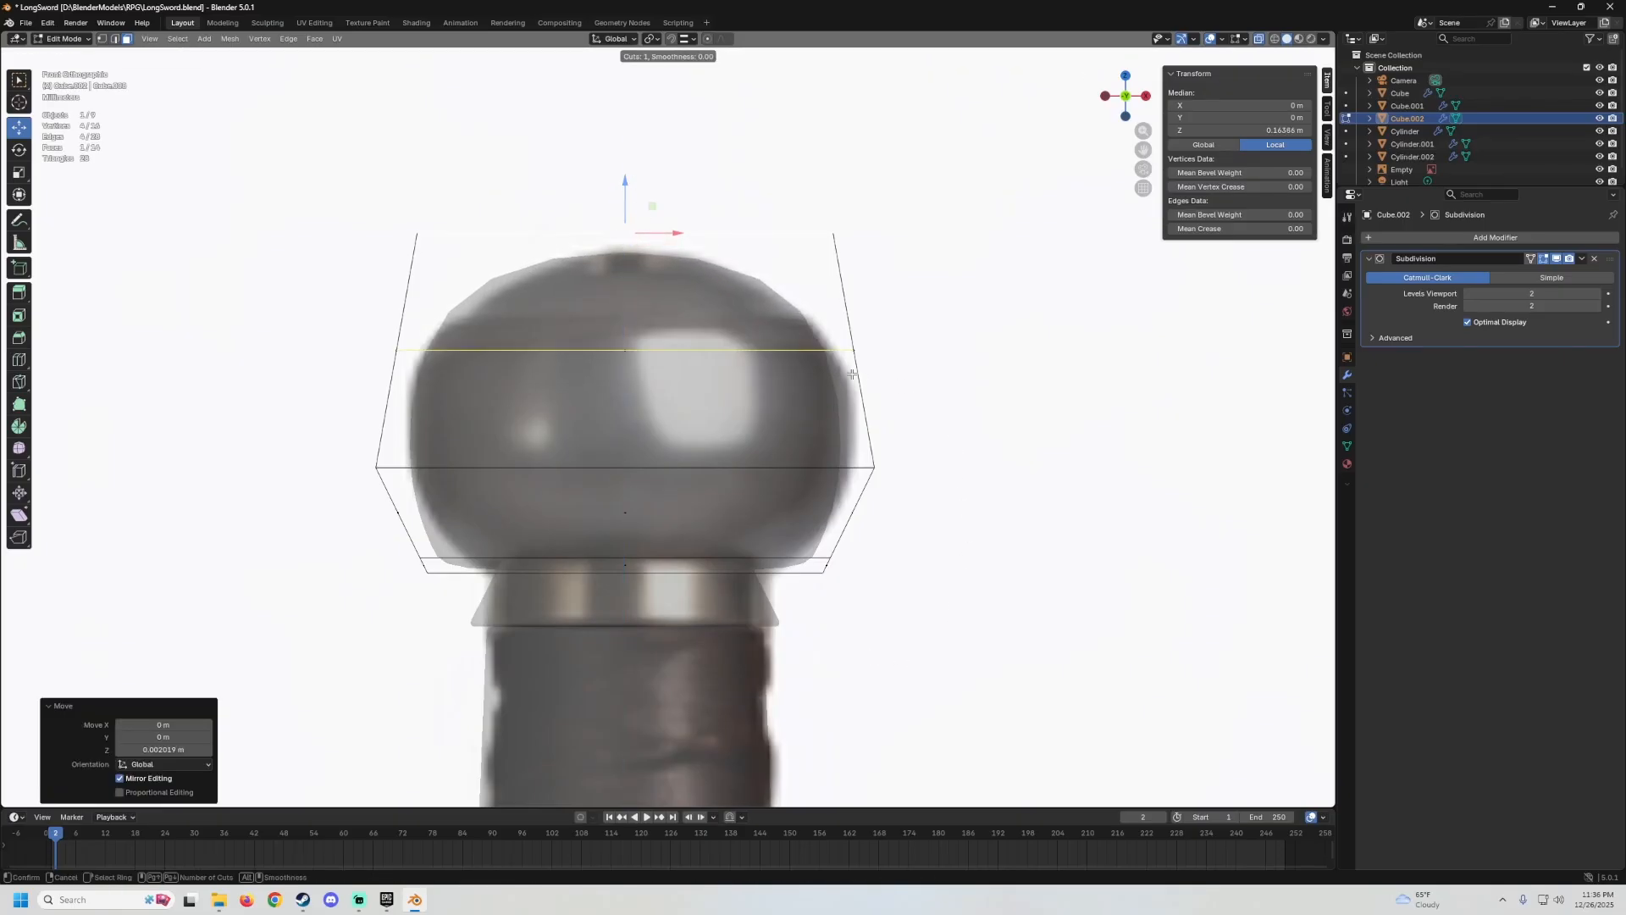
{"action": "left_click", "coordinate": [852, 373]}
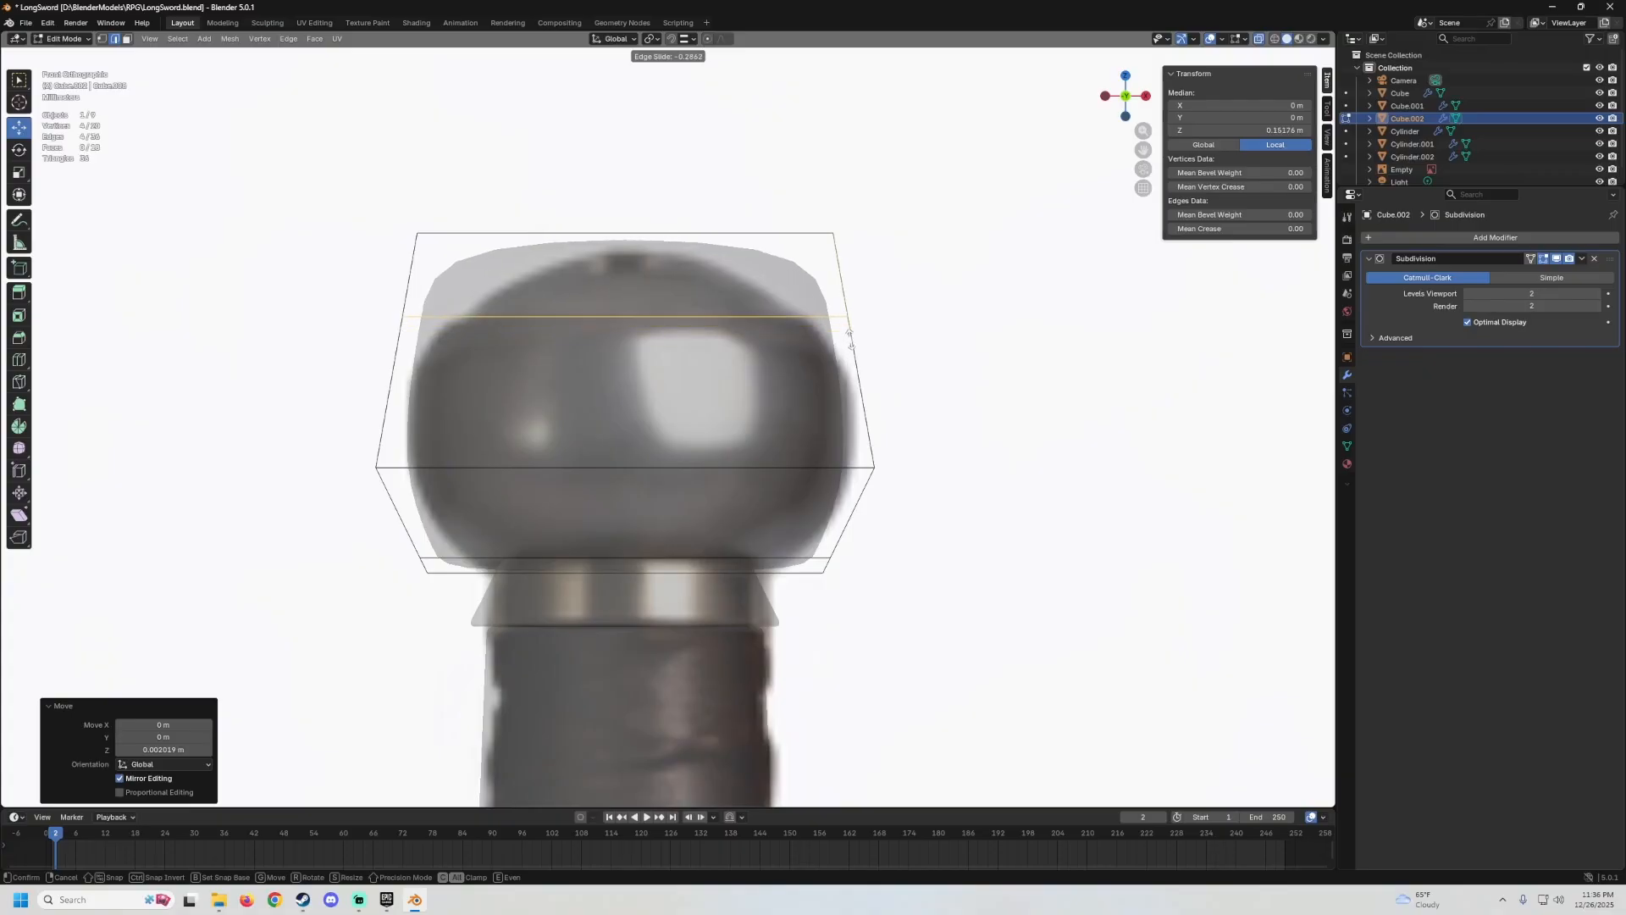
{"action": "left_click", "coordinate": [850, 343]}
{"action": "middle_click_drag", "start_coordinate": [788, 355], "coordinate": [210, 104]}
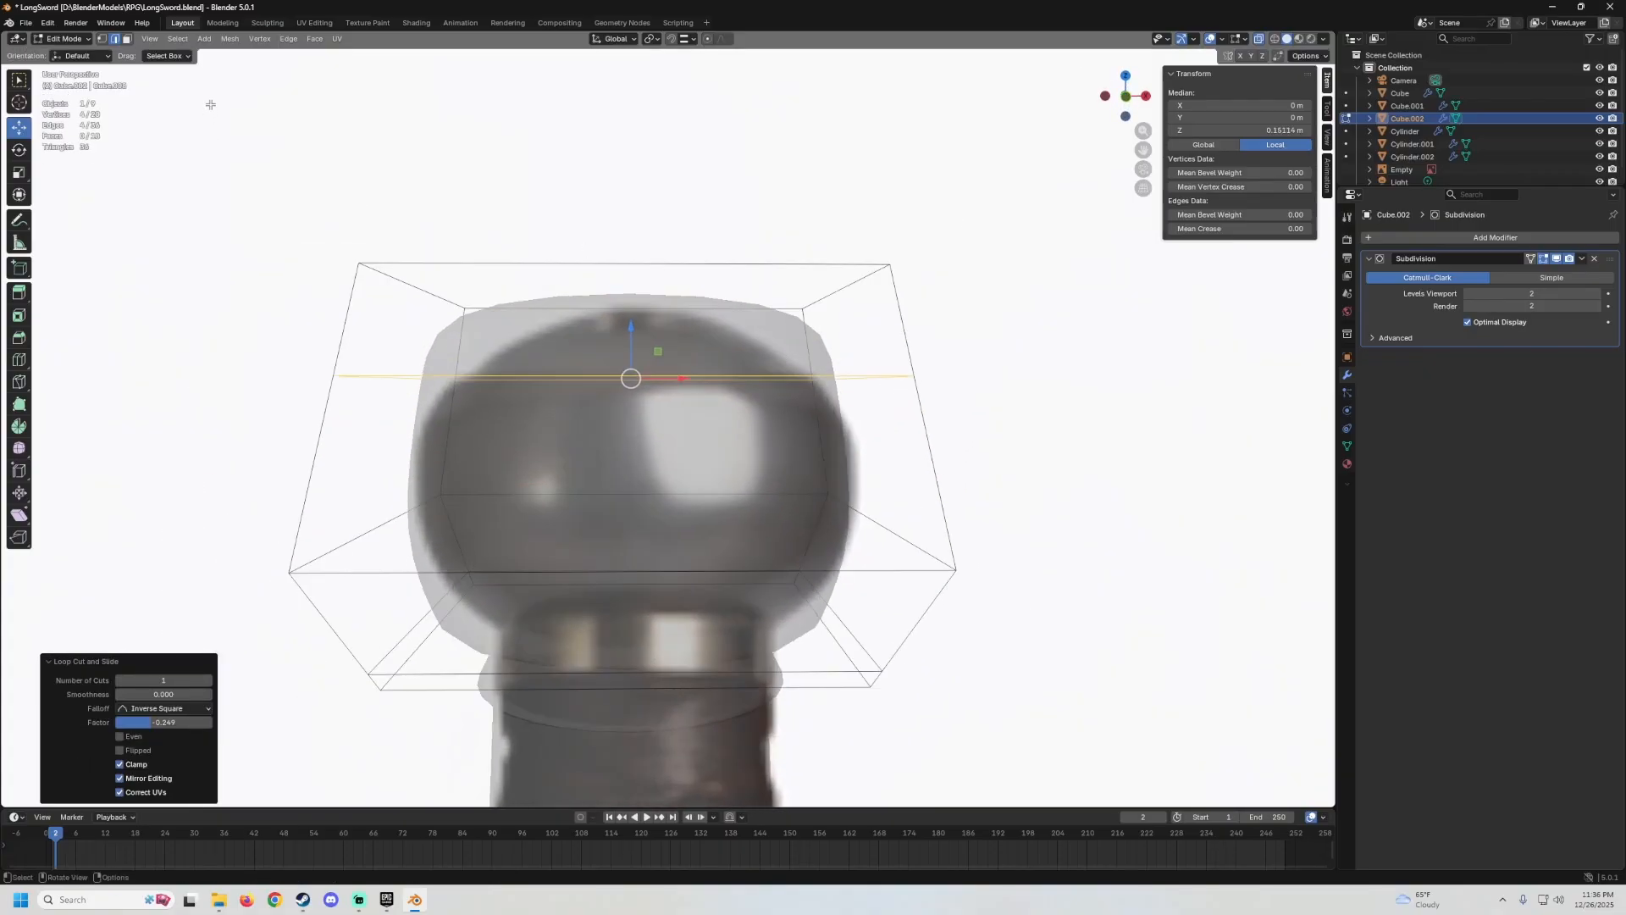
Select the pommel cage's top face in face mode and scale it uniformly to about 0.426 in front view.
{"action": "left_click", "coordinate": [127, 38]}
{"action": "middle_click_drag", "start_coordinate": [566, 372], "coordinate": [568, 330]}
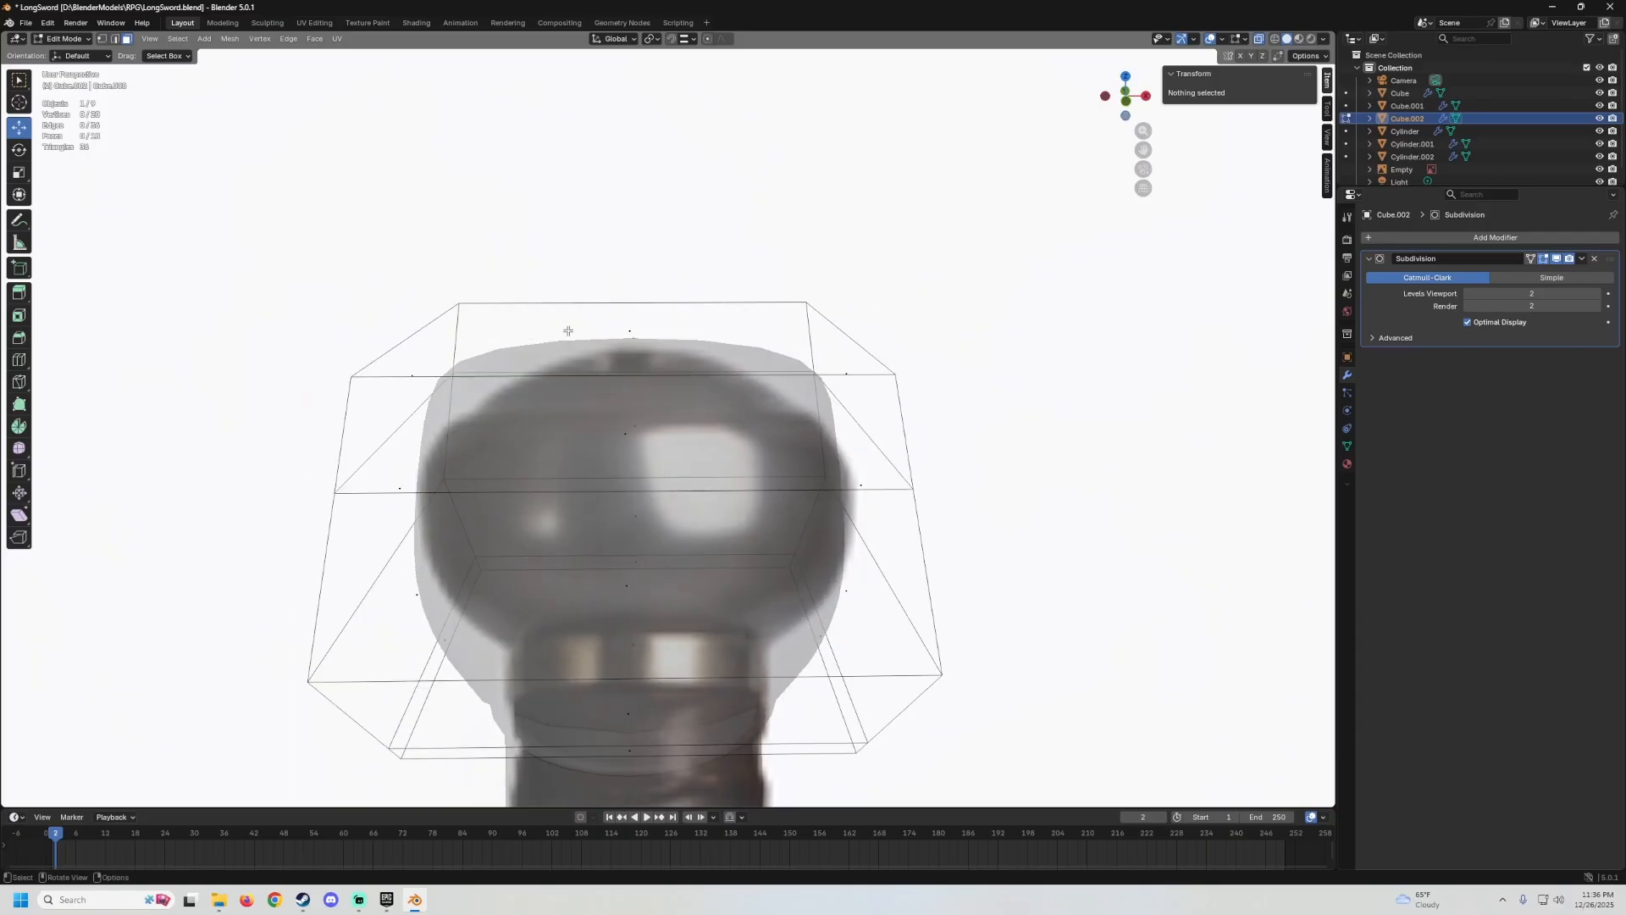
{"action": "left_click", "coordinate": [590, 334]}
{"action": "key", "text": "KP_1"}
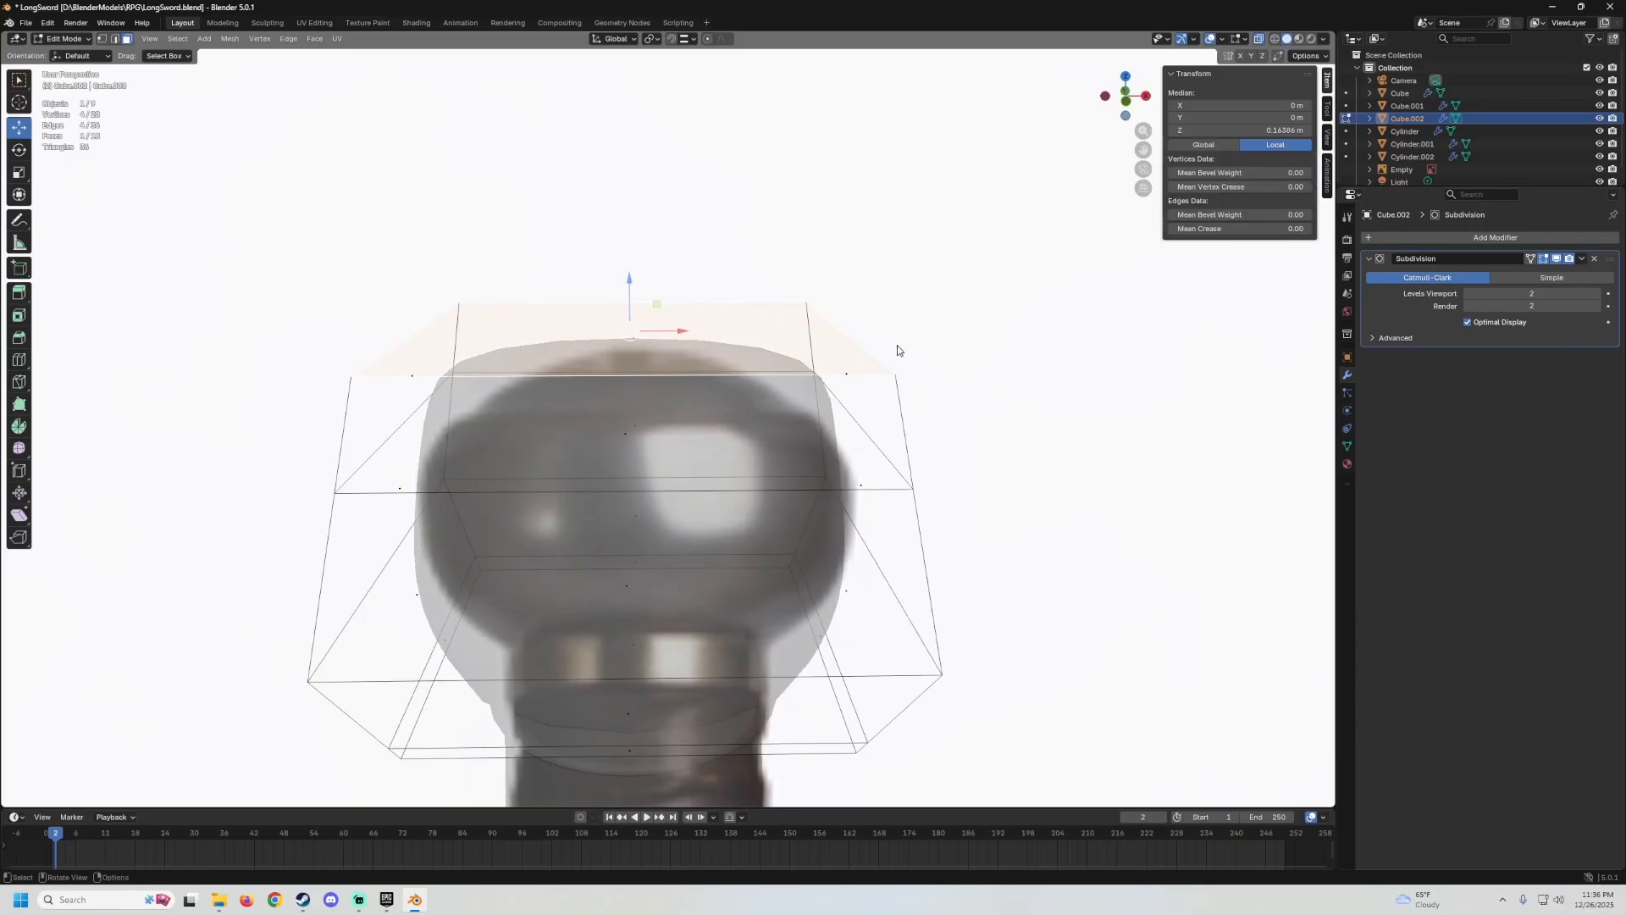
{"action": "key", "text": "s"}
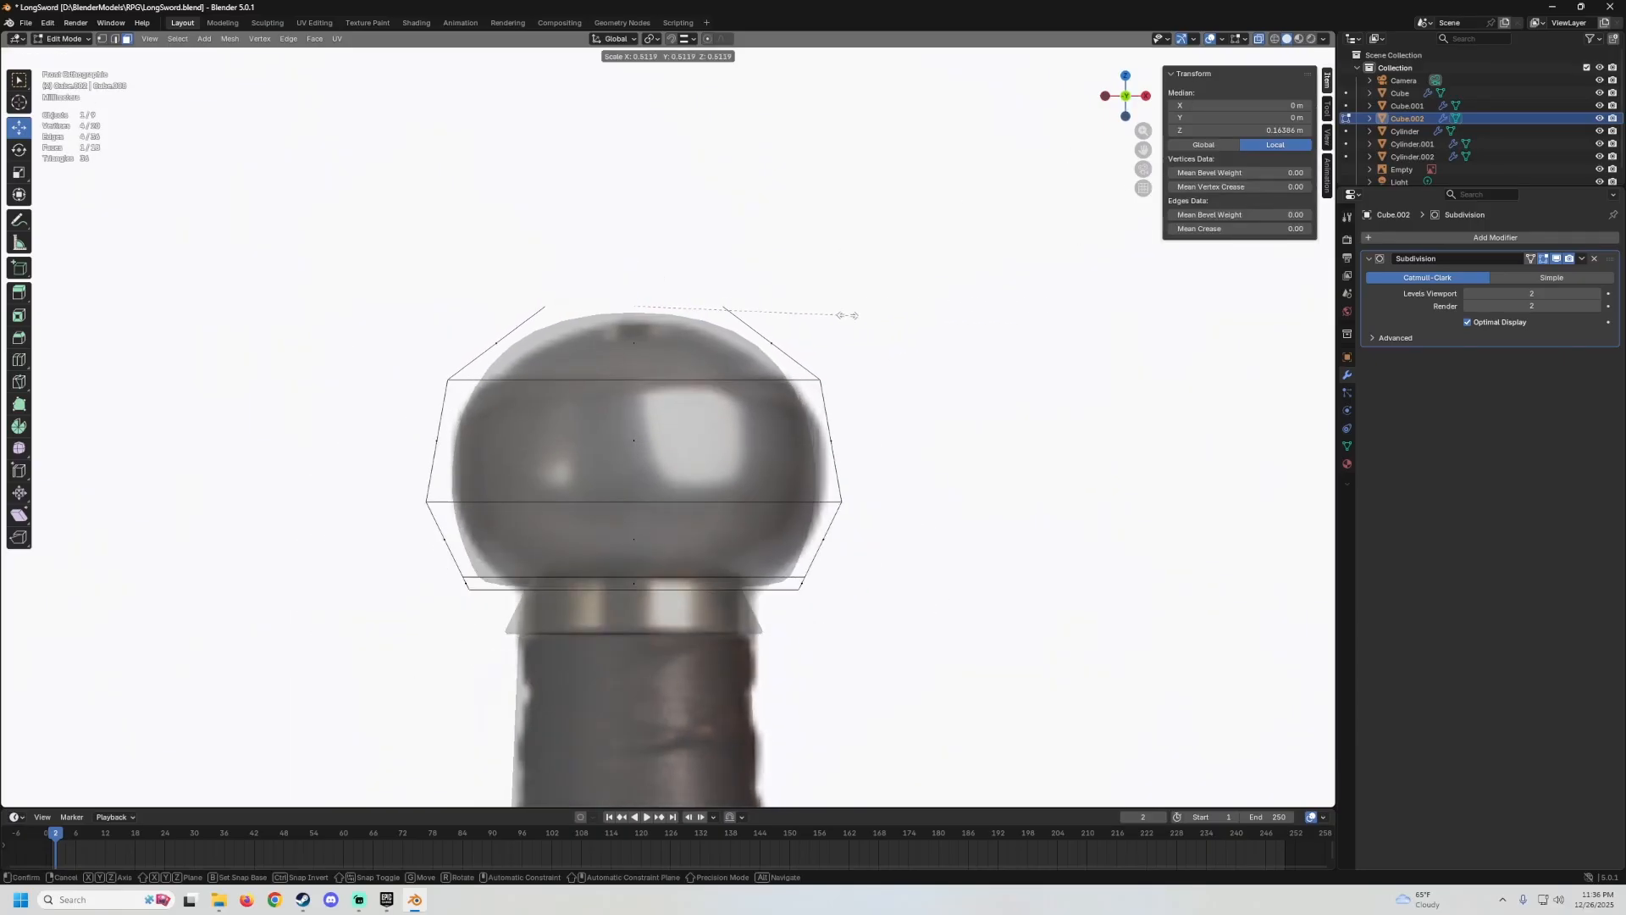
{"action": "left_click", "coordinate": [805, 311]}
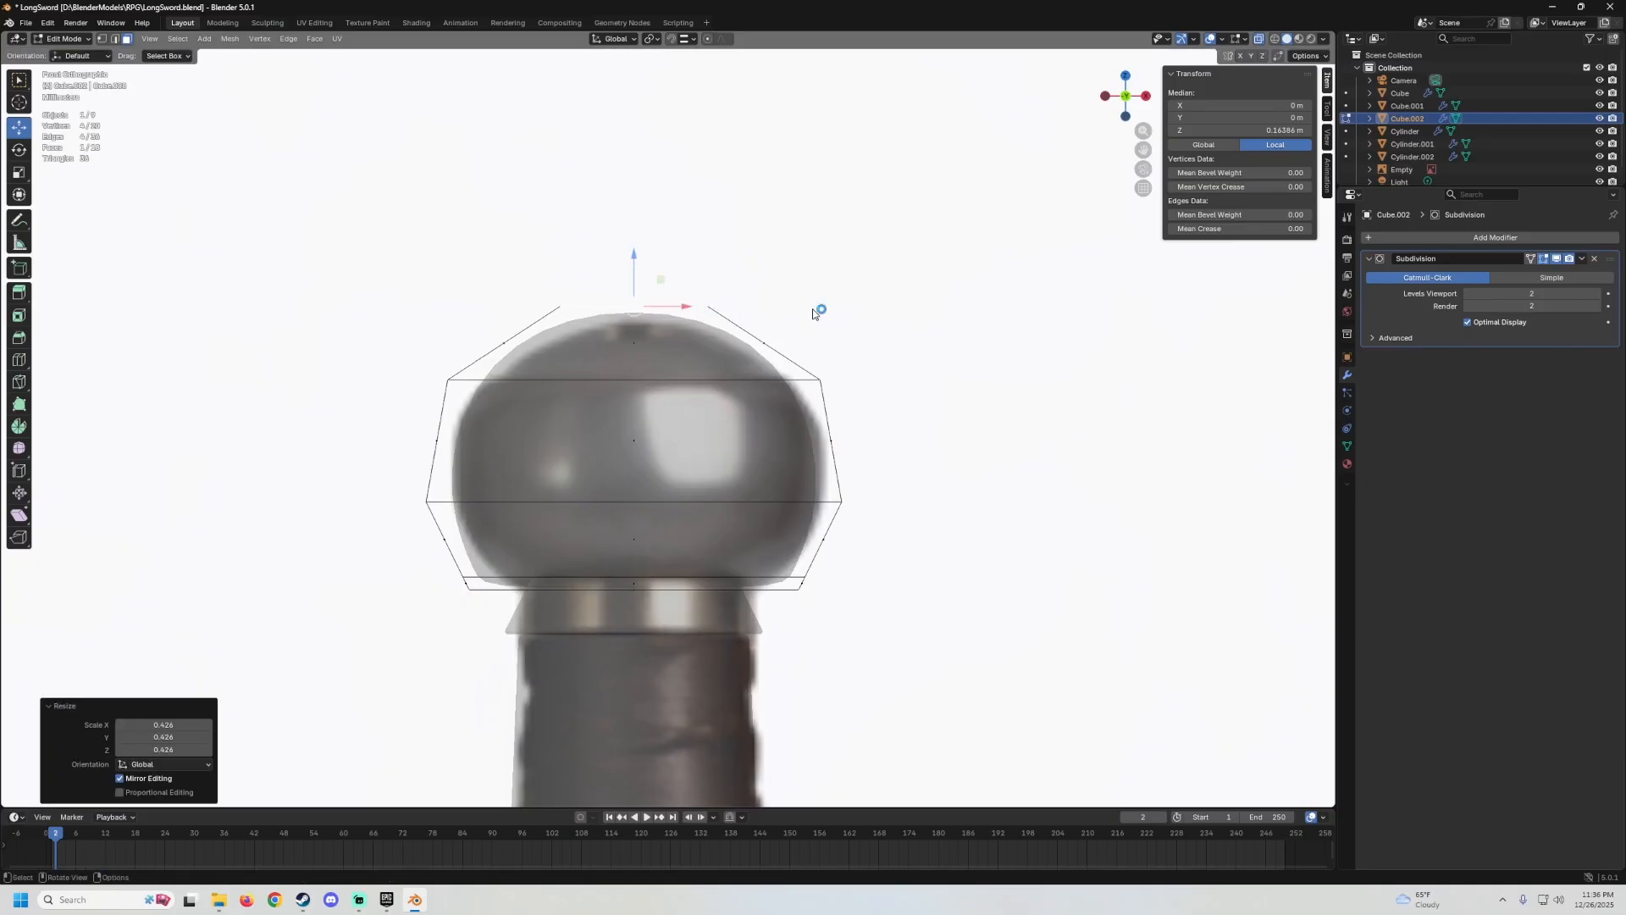
Lower the pommel's top face about 0.0028 m along Z, turn off X-ray and return to Object Mode.
{"action": "scroll", "coordinate": [720, 272], "scroll_direction": "up", "scroll_amount": 1}
{"action": "left_click_drag", "start_coordinate": [624, 232], "coordinate": [639, 251]}
{"action": "left_click", "coordinate": [1258, 39]}
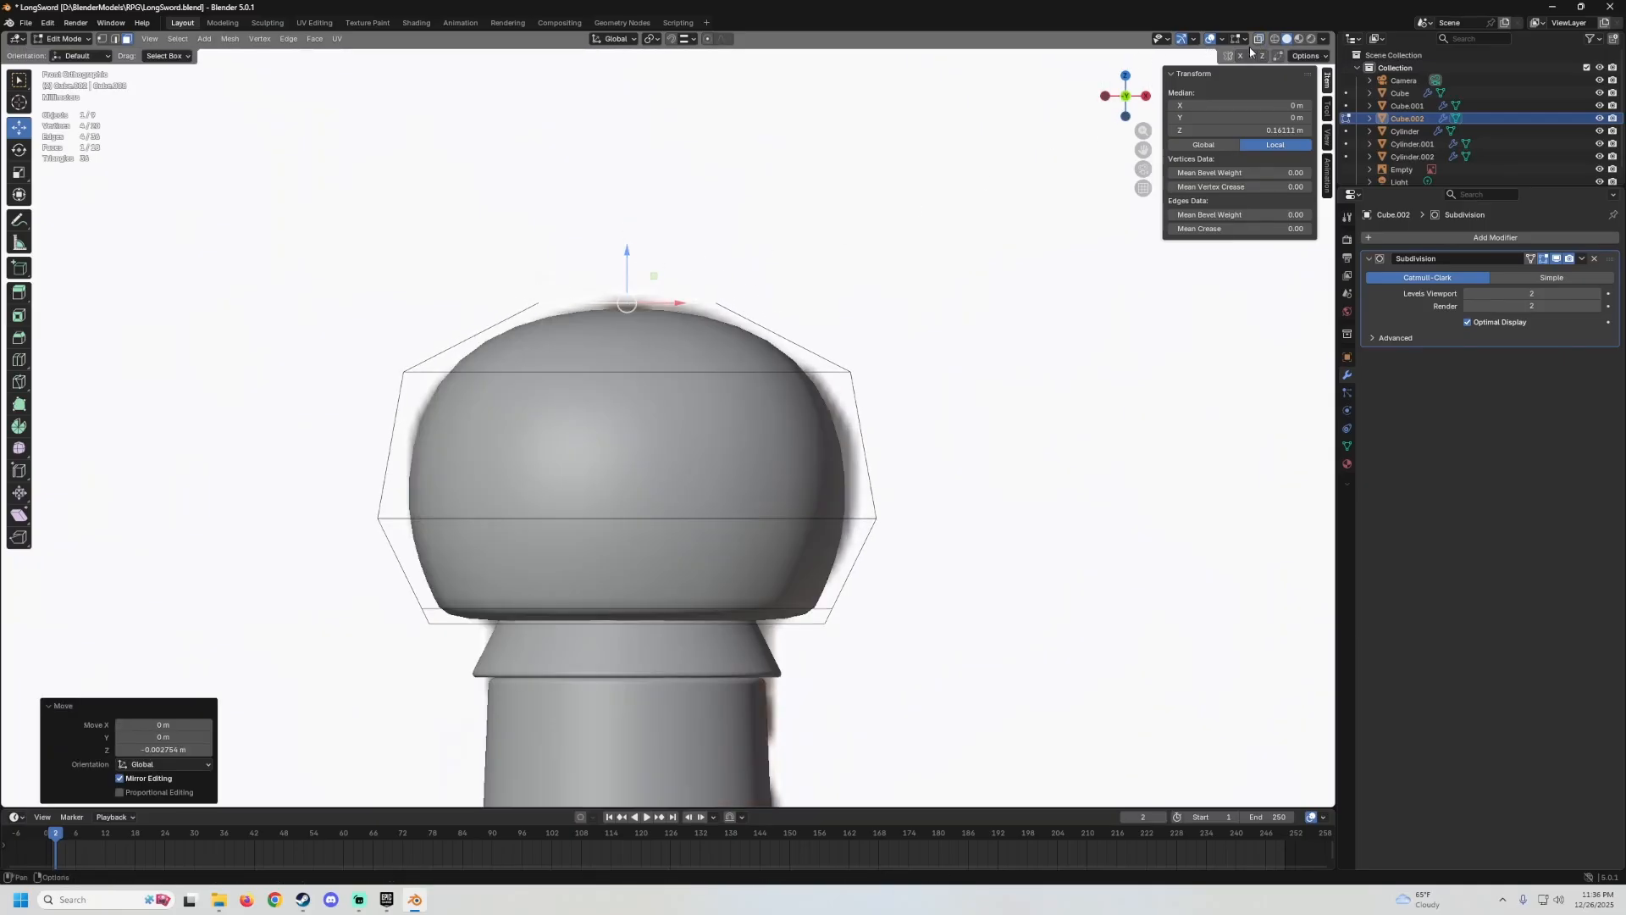
{"action": "scroll", "coordinate": [920, 402], "scroll_direction": "down", "scroll_amount": 3}
{"action": "left_click", "coordinate": [920, 395]}
{"action": "scroll", "coordinate": [915, 397], "scroll_direction": "down", "scroll_amount": 4}
{"action": "middle_click_drag", "start_coordinate": [781, 441], "coordinate": [797, 425]}
{"action": "key", "text": "Tab"}
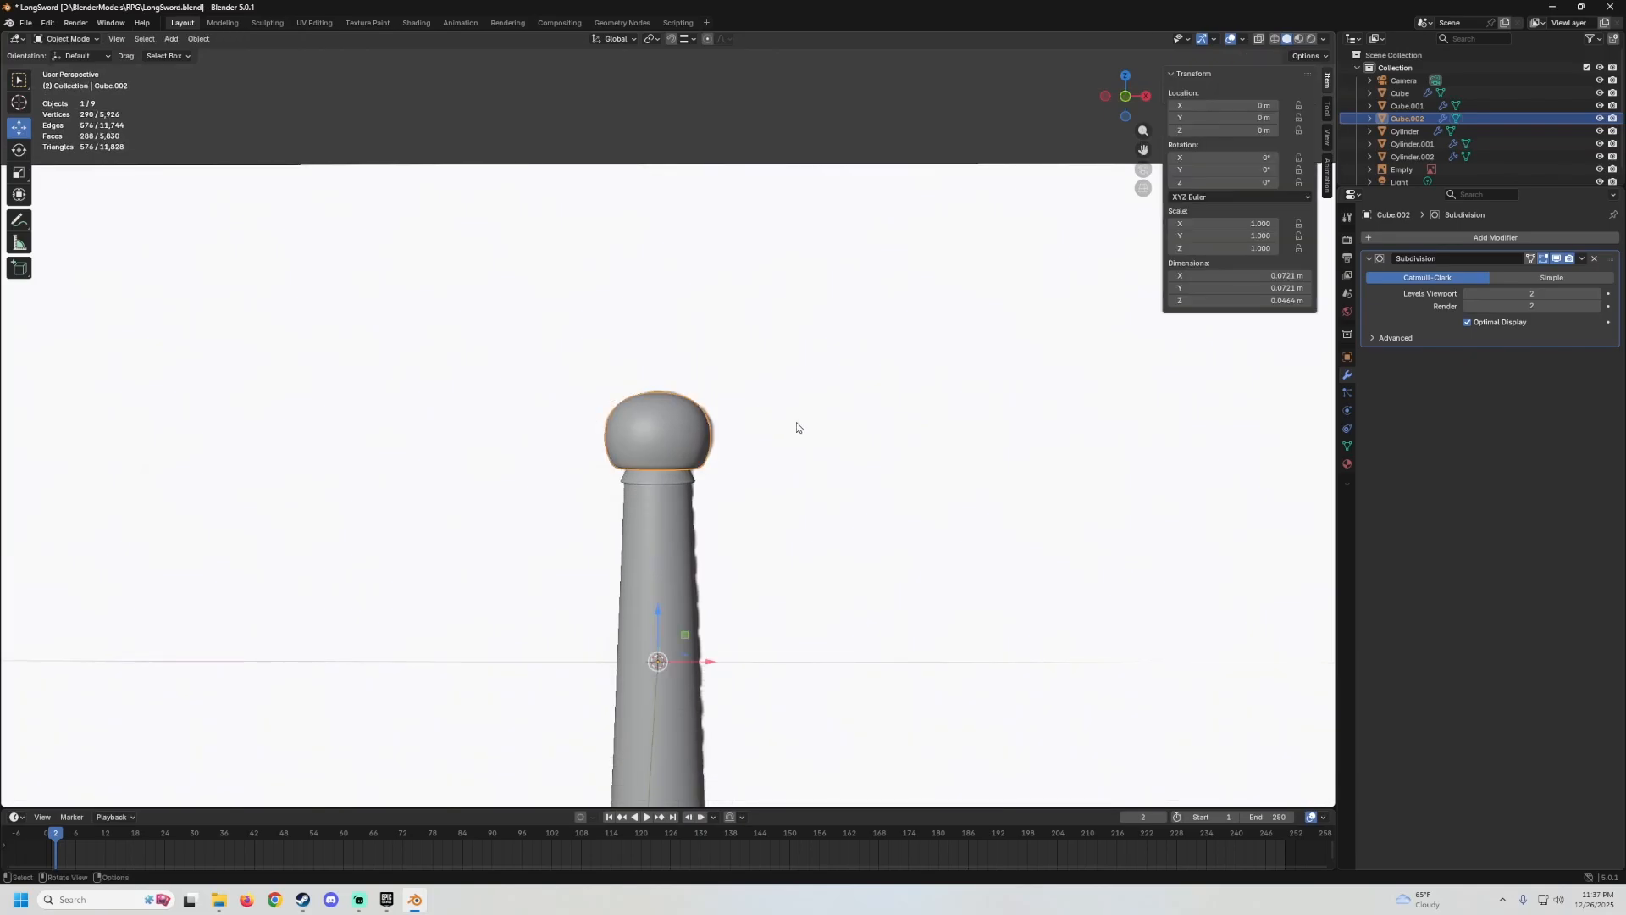
Compare the pommel's shape with the reference by temporarily hiding the reference image and the pommel in turn.
{"action": "left_click", "coordinate": [896, 339]}
{"action": "key", "text": "h"}
{"action": "scroll", "coordinate": [780, 411], "scroll_direction": "up", "scroll_amount": 4}
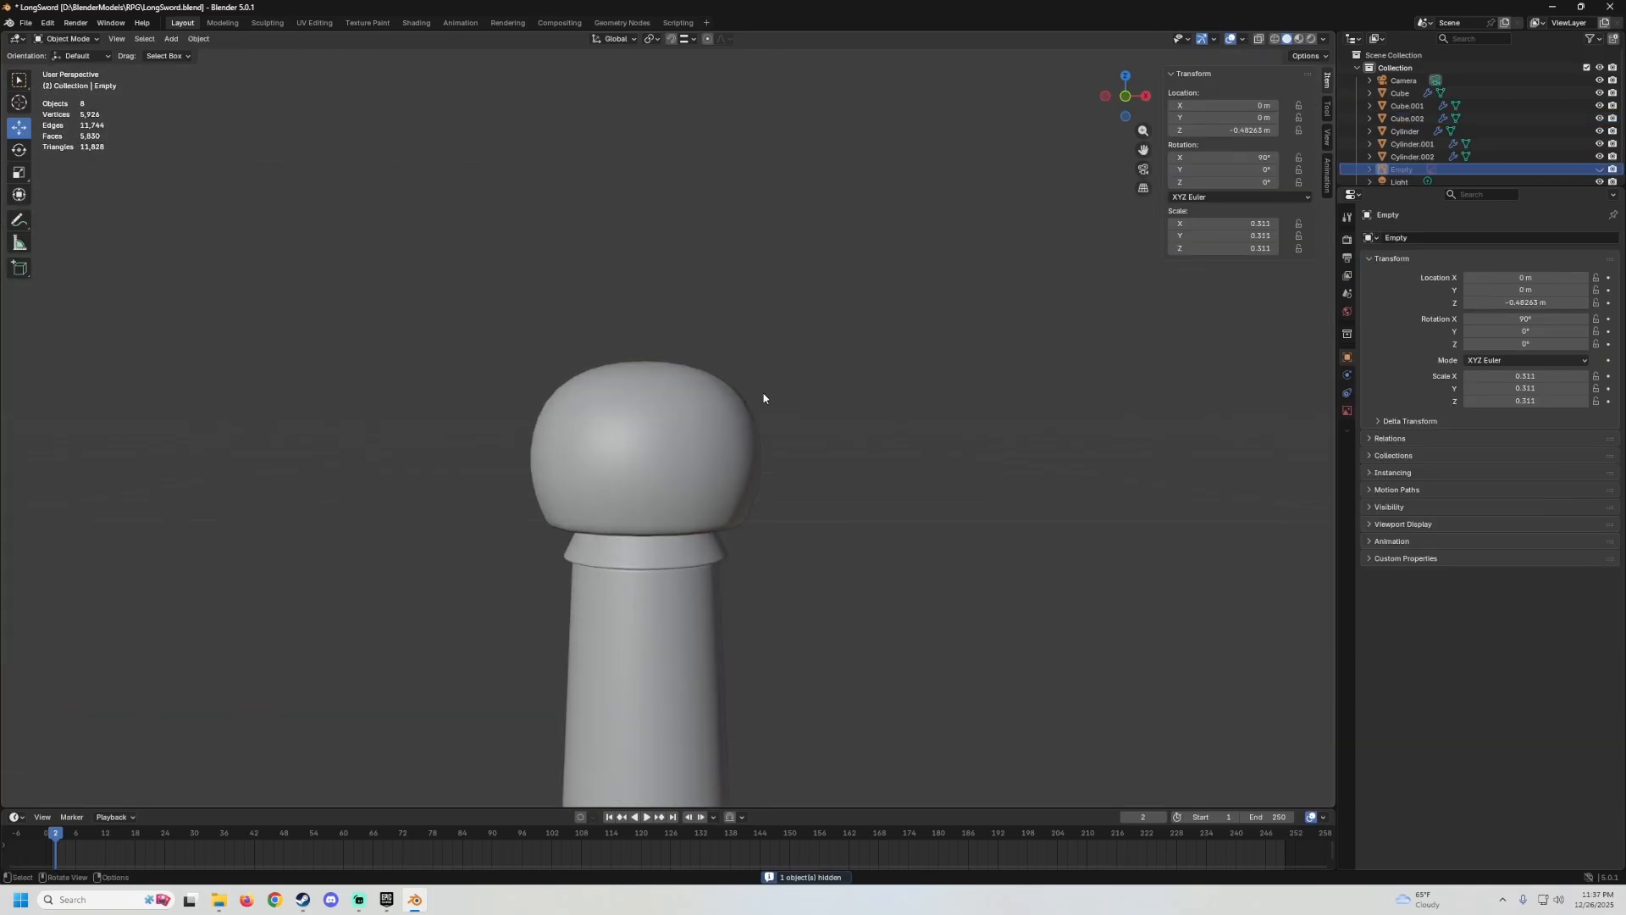
{"action": "key", "text": "alt+h"}
{"action": "scroll", "coordinate": [757, 400], "scroll_direction": "down", "scroll_amount": 1}
{"action": "left_click", "coordinate": [705, 426]}
{"action": "key", "text": "h"}
{"action": "scroll", "coordinate": [704, 426], "scroll_direction": "up", "scroll_amount": 2}
{"action": "middle_click_drag", "start_coordinate": [705, 426], "coordinate": [730, 433]}
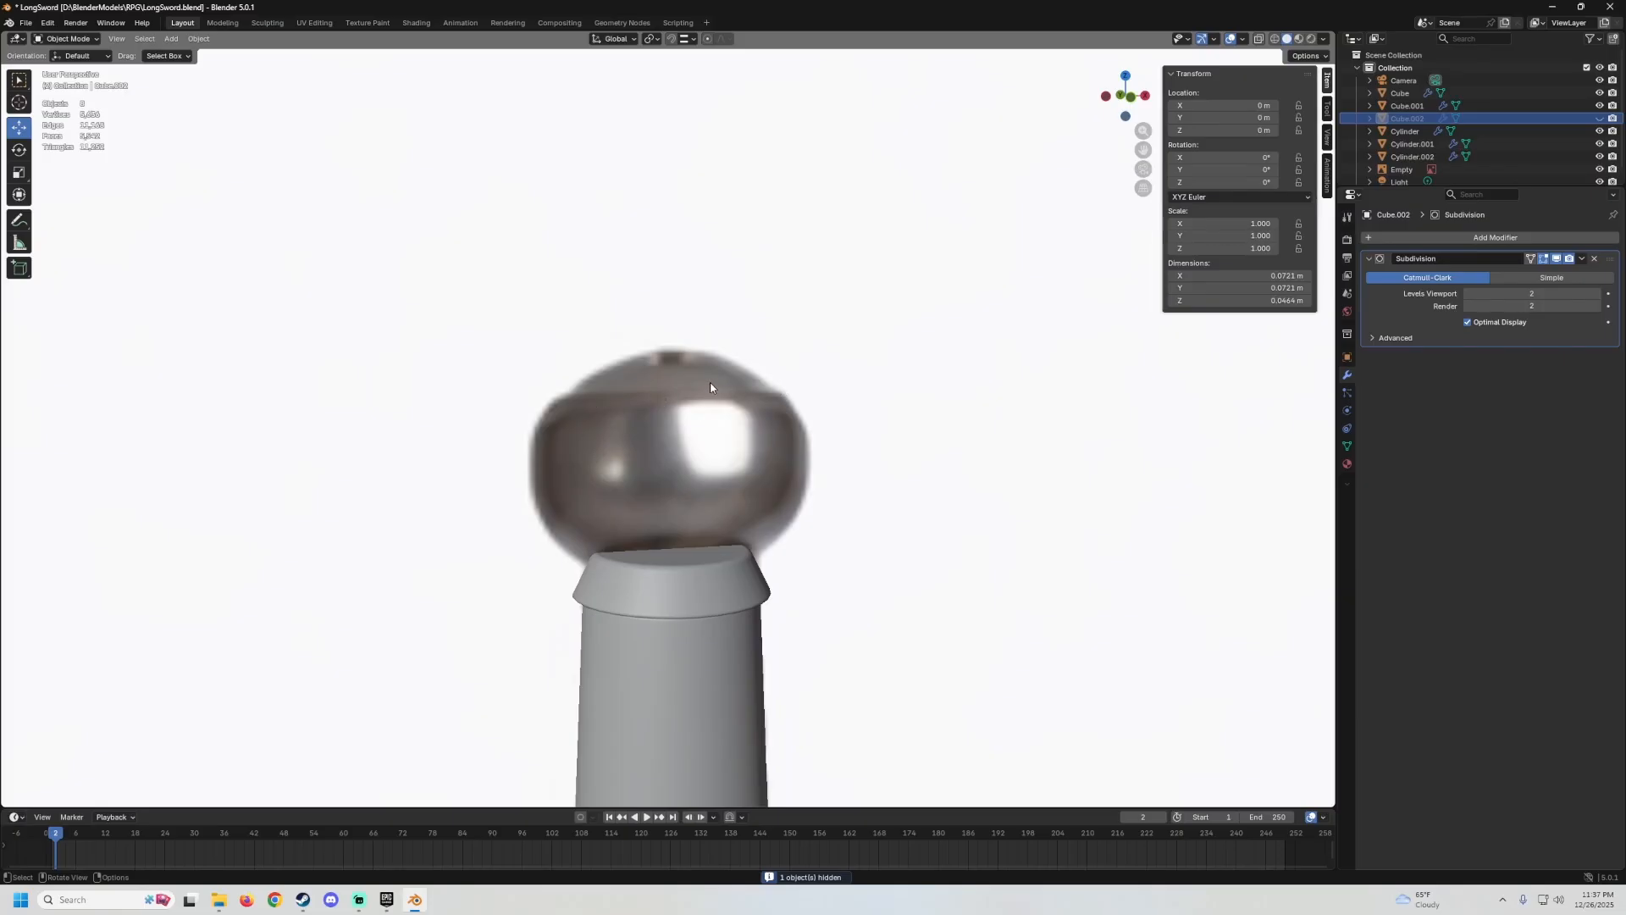
{"action": "key", "text": "alt+h"}
{"action": "scroll", "coordinate": [714, 390], "scroll_direction": "down", "scroll_amount": 2}
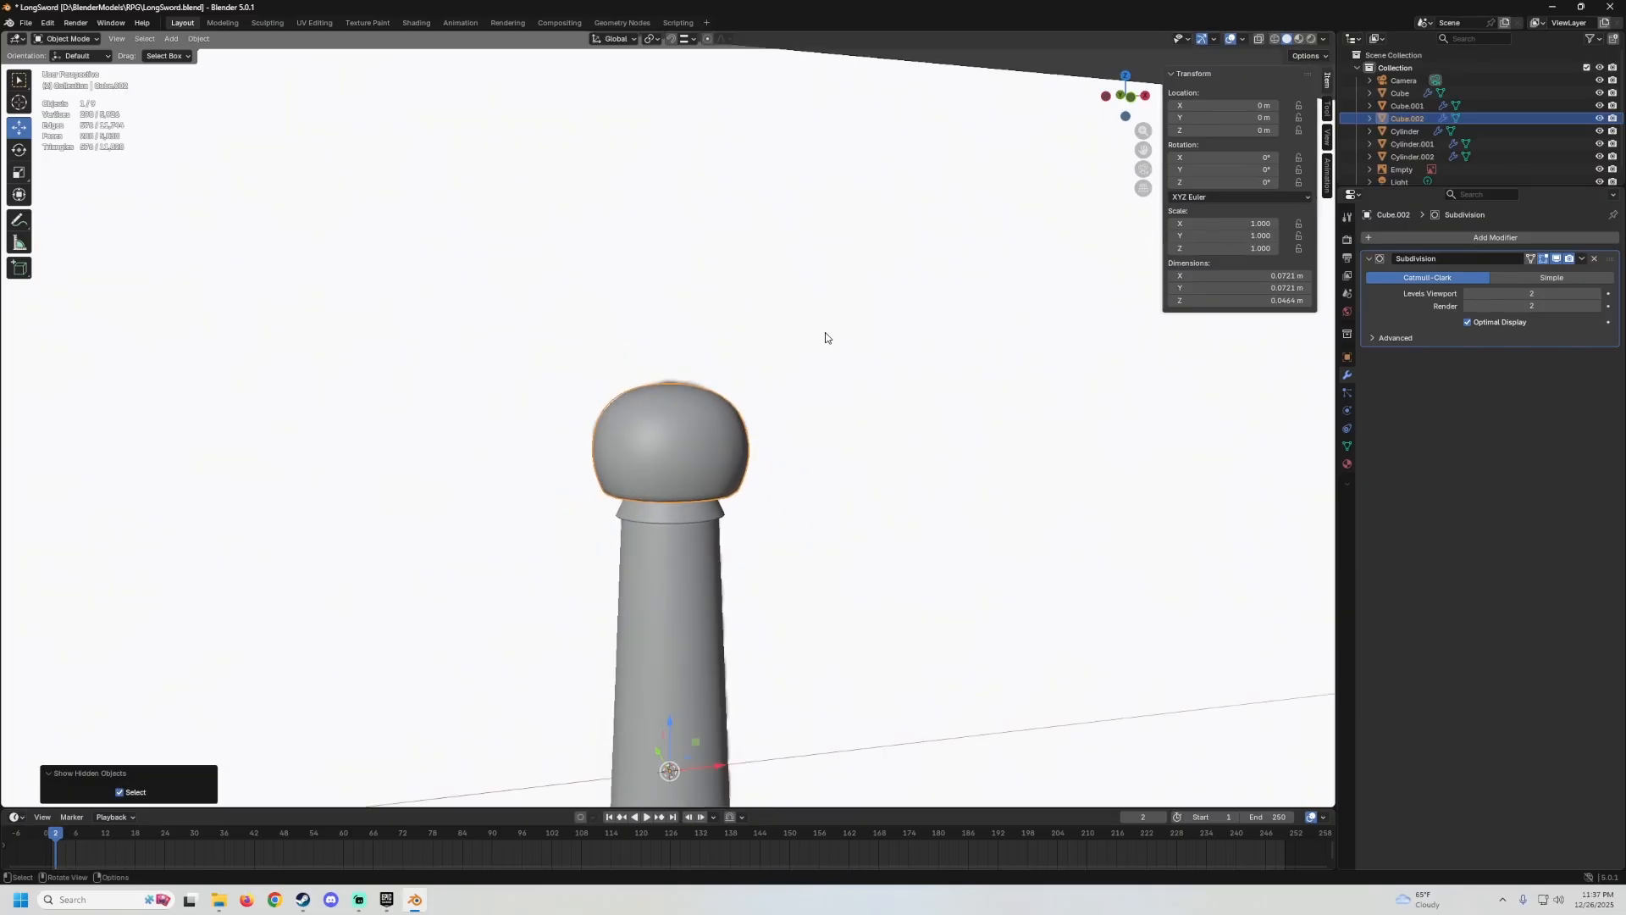
Hide the reference image and open the pommel mesh in Edit Mode.
{"action": "left_click", "coordinate": [720, 392]}
{"action": "key", "text": "h"}
{"action": "left_click", "coordinate": [720, 392]}
{"action": "key", "text": "Tab"}
Add a horizontal loop cut to the pommel's sloped upper band, slid down to its shoulder edge at a factor of about 0.897.
{"action": "scroll", "coordinate": [763, 447], "scroll_direction": "up", "scroll_amount": 3}
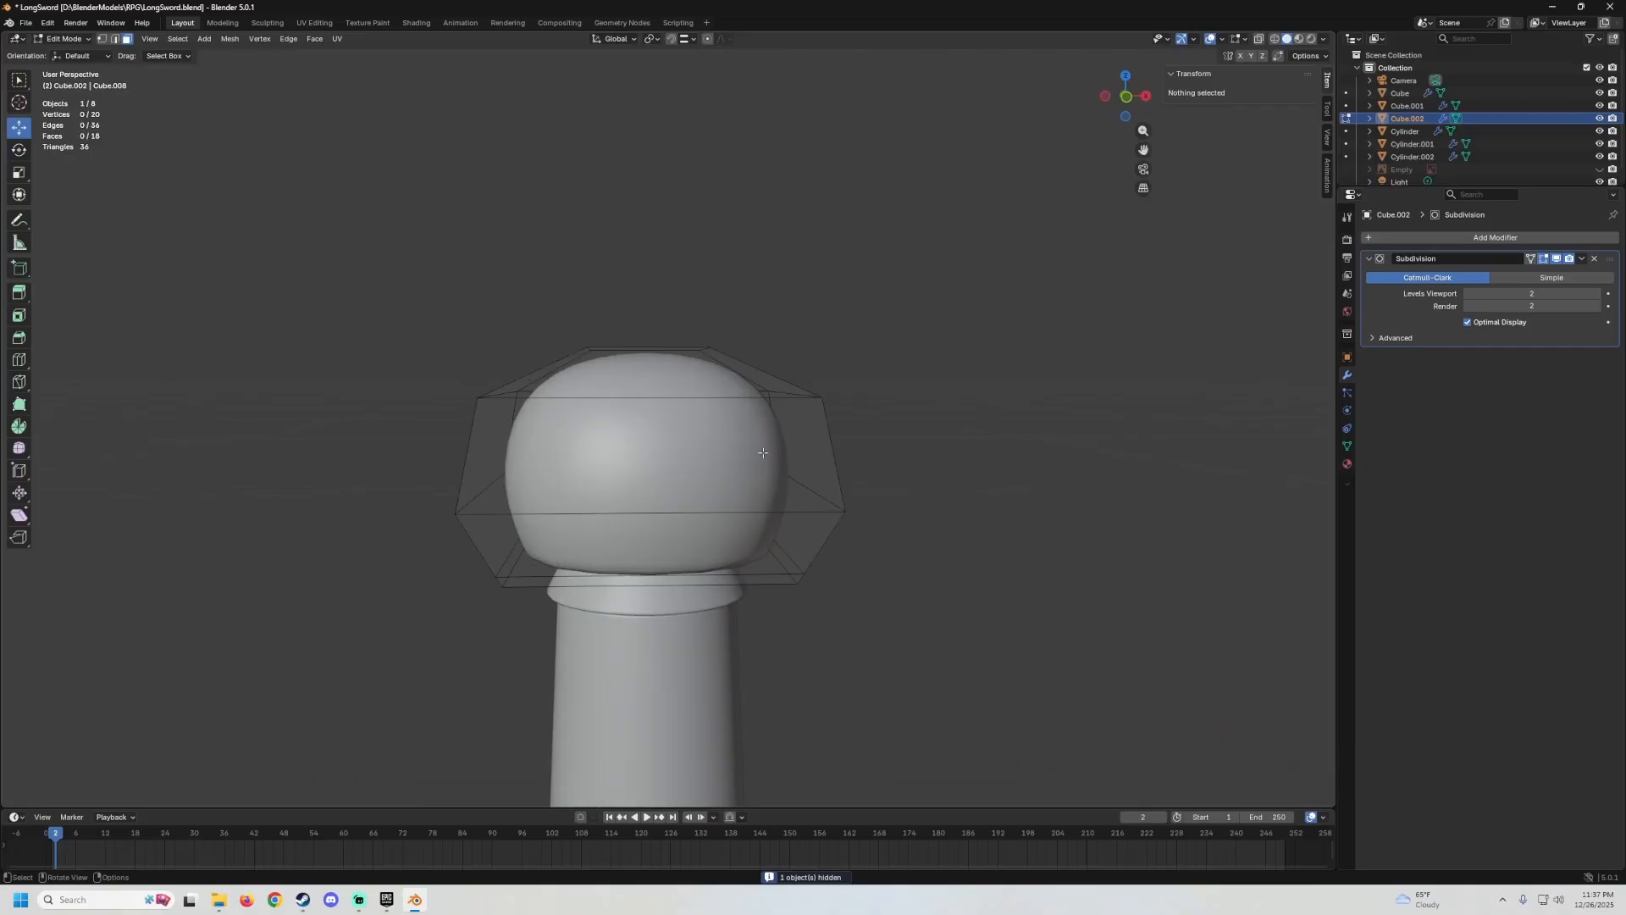
{"action": "scroll", "coordinate": [831, 352], "scroll_direction": "up", "scroll_amount": 4}
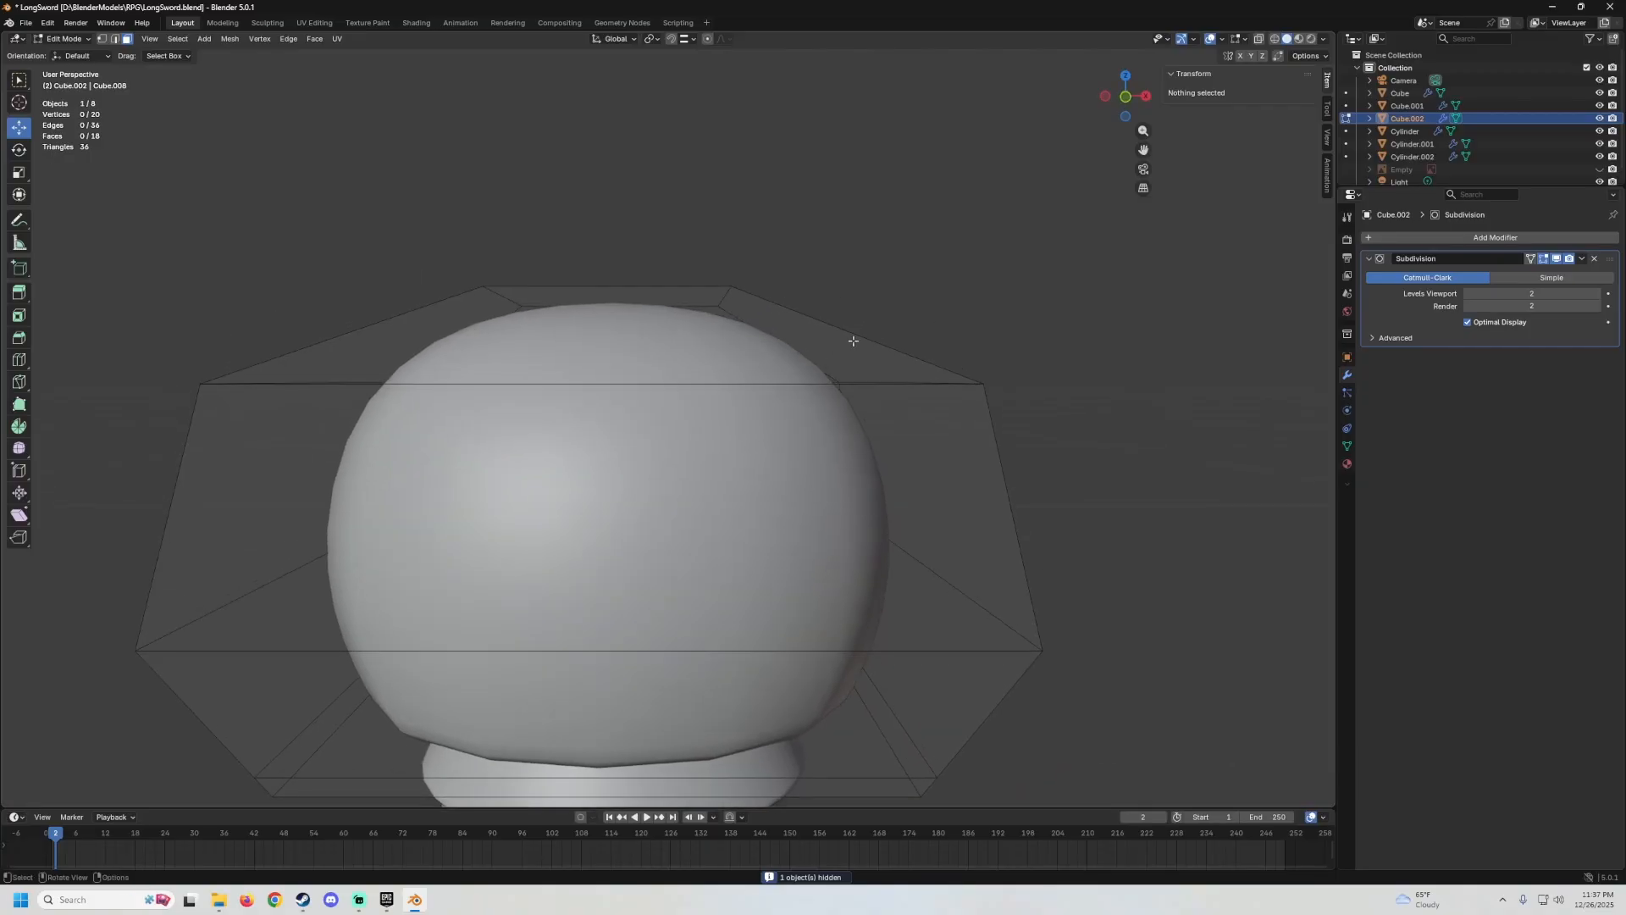
{"action": "key", "text": "ctrl+r"}
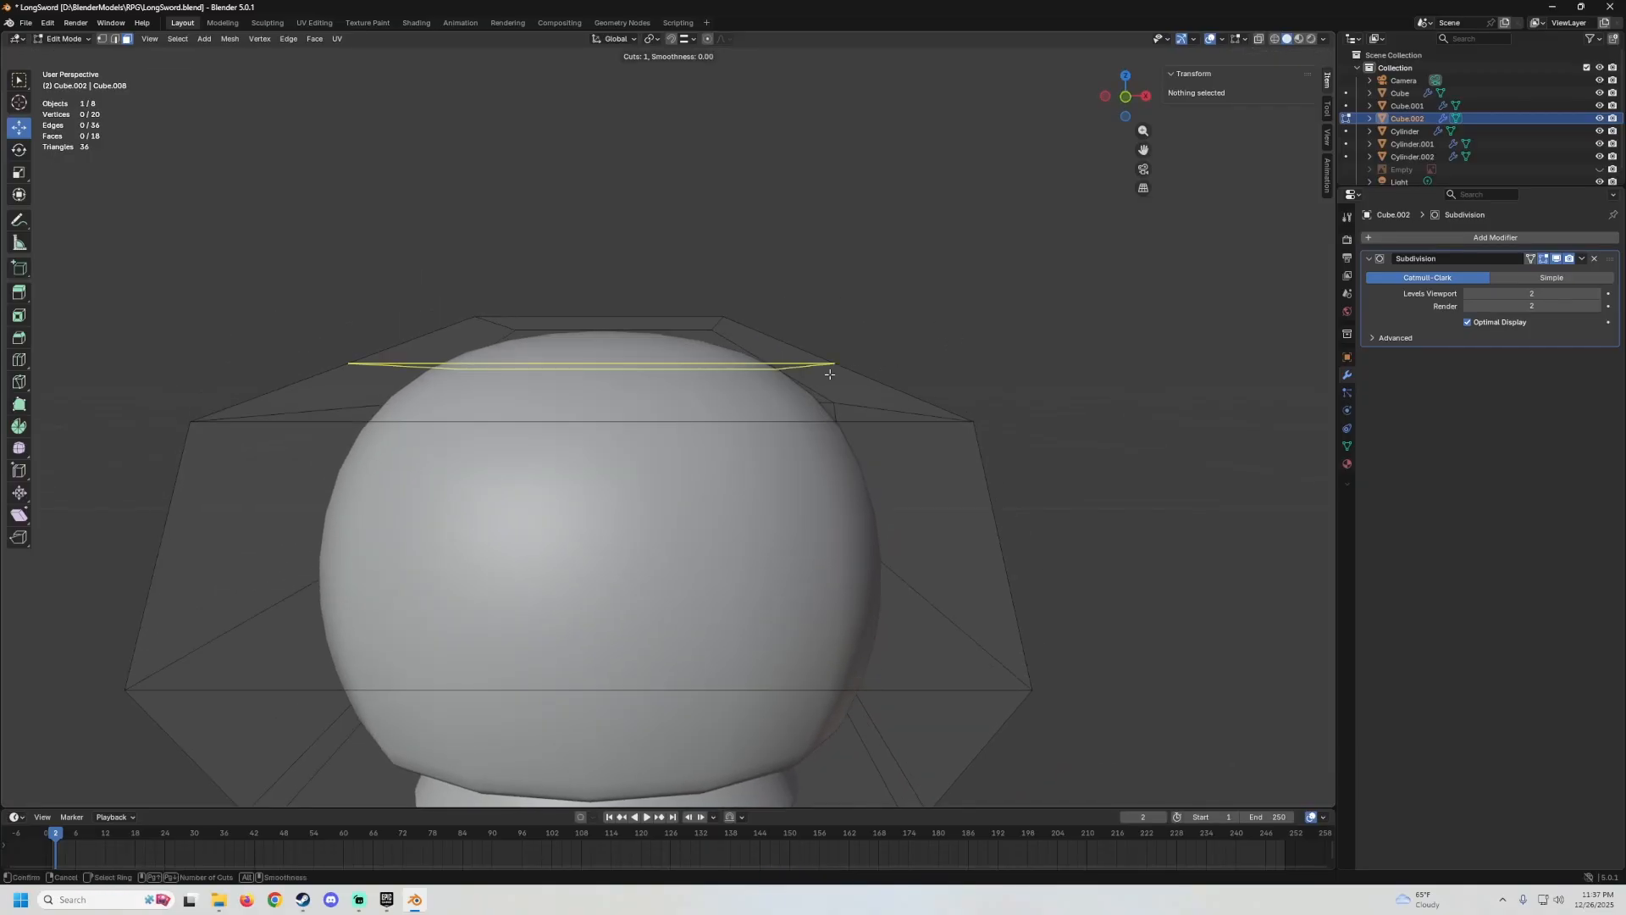
{"action": "left_click", "coordinate": [830, 365]}
{"action": "left_click_drag", "start_coordinate": [892, 399], "coordinate": [933, 432]}
{"action": "left_click", "coordinate": [933, 432]}
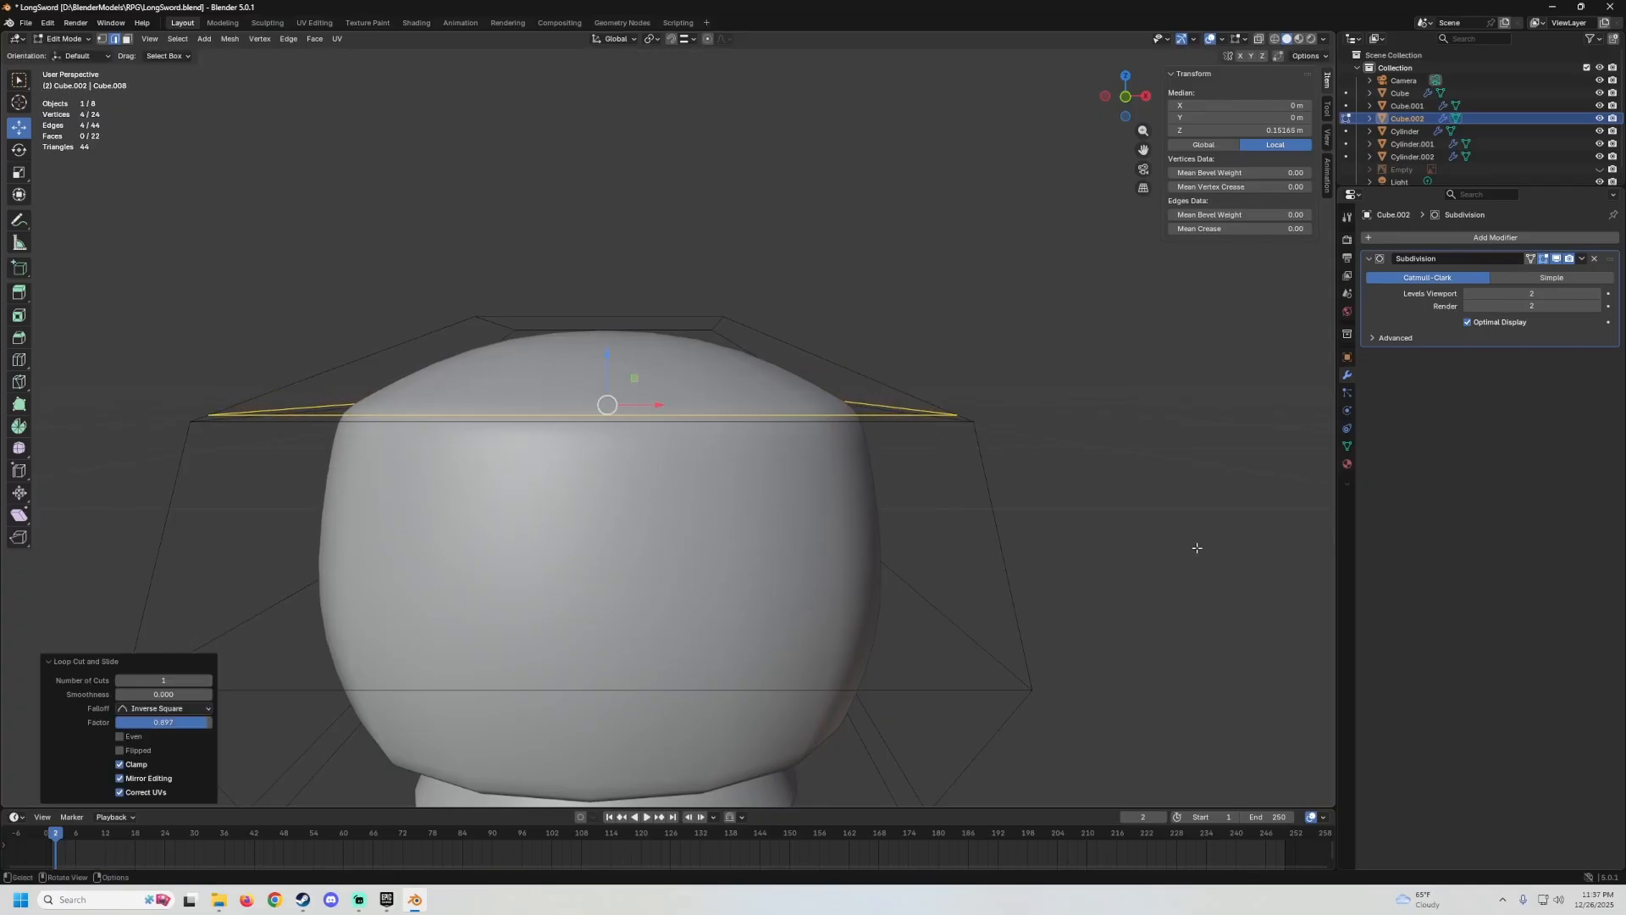
Add a horizontal loop cut just below the pommel's shoulder edge and check the sharpened rim in Object Mode.
{"action": "key", "text": "ctrl+r"}
{"action": "left_click_drag", "start_coordinate": [974, 508], "coordinate": [980, 373]}
{"action": "key", "text": "Tab"}
{"action": "middle_click_drag", "start_coordinate": [901, 413], "coordinate": [739, 416]}
{"action": "scroll", "coordinate": [694, 452], "scroll_direction": "up", "scroll_amount": 2}
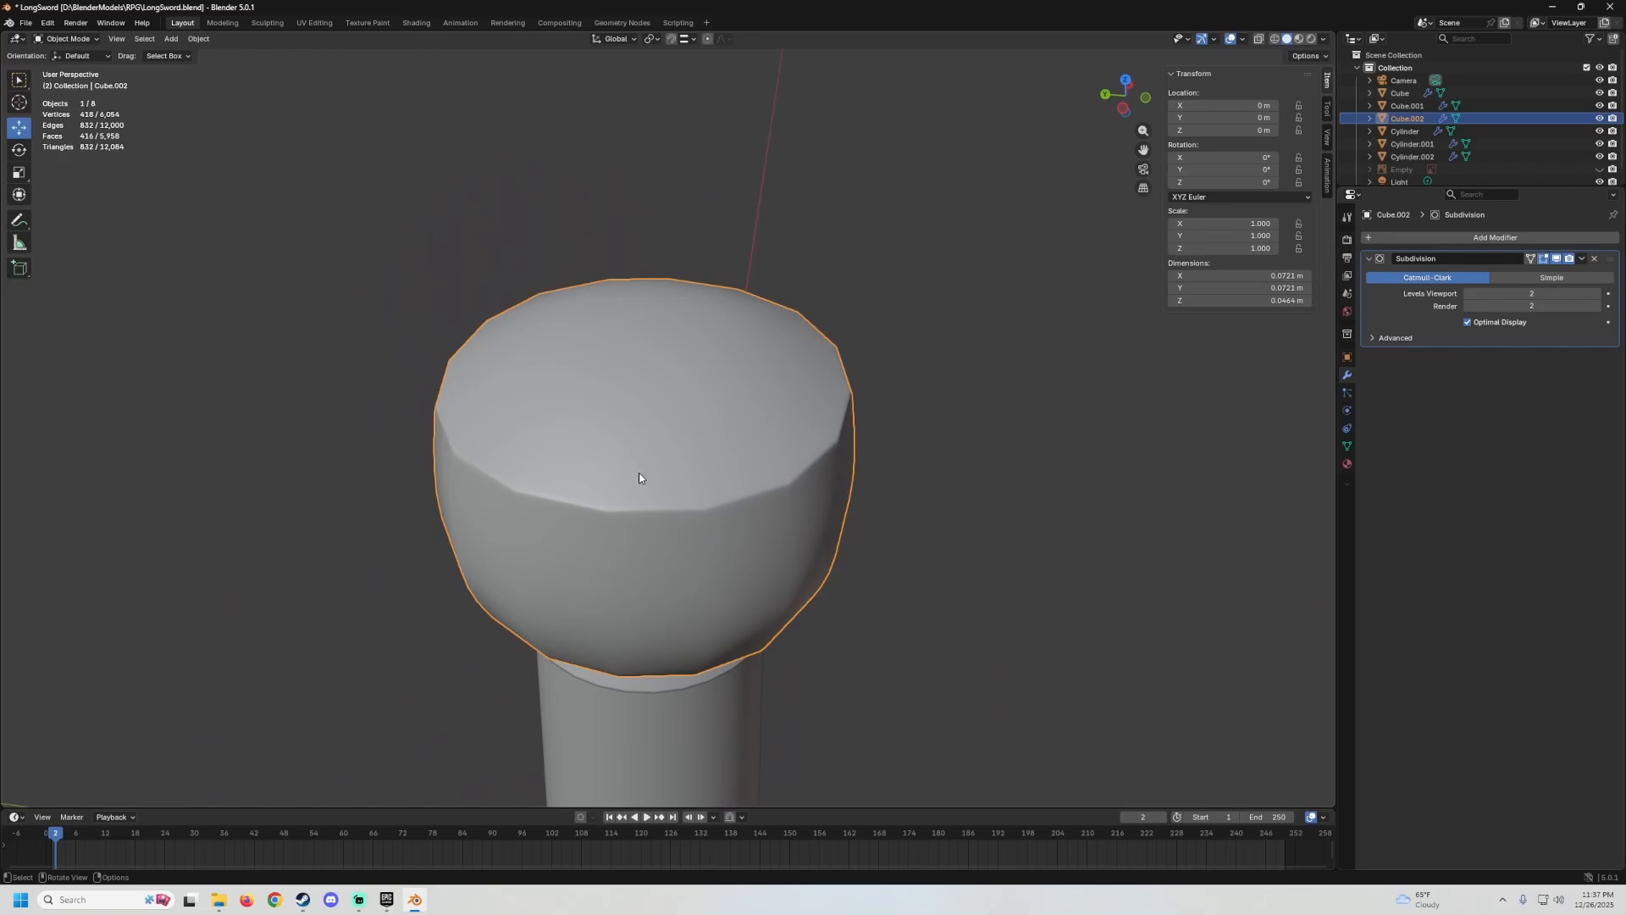
{"action": "middle_click_drag", "start_coordinate": [639, 478], "coordinate": [813, 329]}
Unhide the reference image to compare it with the sword, and hide it again.
{"action": "scroll", "coordinate": [568, 359], "scroll_direction": "down", "scroll_amount": 8}
{"action": "scroll", "coordinate": [704, 447], "scroll_direction": "up", "scroll_amount": 3}
{"action": "key", "text": "alt+h"}
{"action": "scroll", "coordinate": [708, 439], "scroll_direction": "down", "scroll_amount": 6}
{"action": "left_click", "coordinate": [816, 319]}
{"action": "scroll", "coordinate": [804, 373], "scroll_direction": "down", "scroll_amount": 3}
{"action": "middle_click_drag", "start_coordinate": [769, 528], "coordinate": [773, 392]}
{"action": "key", "text": "h"}
Select the blade and set its Subdivision modifier's viewport level to 1.
{"action": "middle_click_drag", "start_coordinate": [802, 450], "coordinate": [684, 285]}
{"action": "scroll", "coordinate": [754, 437], "scroll_direction": "up", "scroll_amount": 2}
{"action": "scroll", "coordinate": [653, 327], "scroll_direction": "up", "scroll_amount": 3}
{"action": "scroll", "coordinate": [685, 284], "scroll_direction": "down", "scroll_amount": 4}
{"action": "middle_click_drag", "start_coordinate": [679, 493], "coordinate": [651, 364], "text": "shift"}
{"action": "scroll", "coordinate": [620, 426], "scroll_direction": "up", "scroll_amount": 4}
{"action": "middle_click_drag", "start_coordinate": [620, 426], "coordinate": [683, 329]}
{"action": "left_click", "coordinate": [629, 315]}
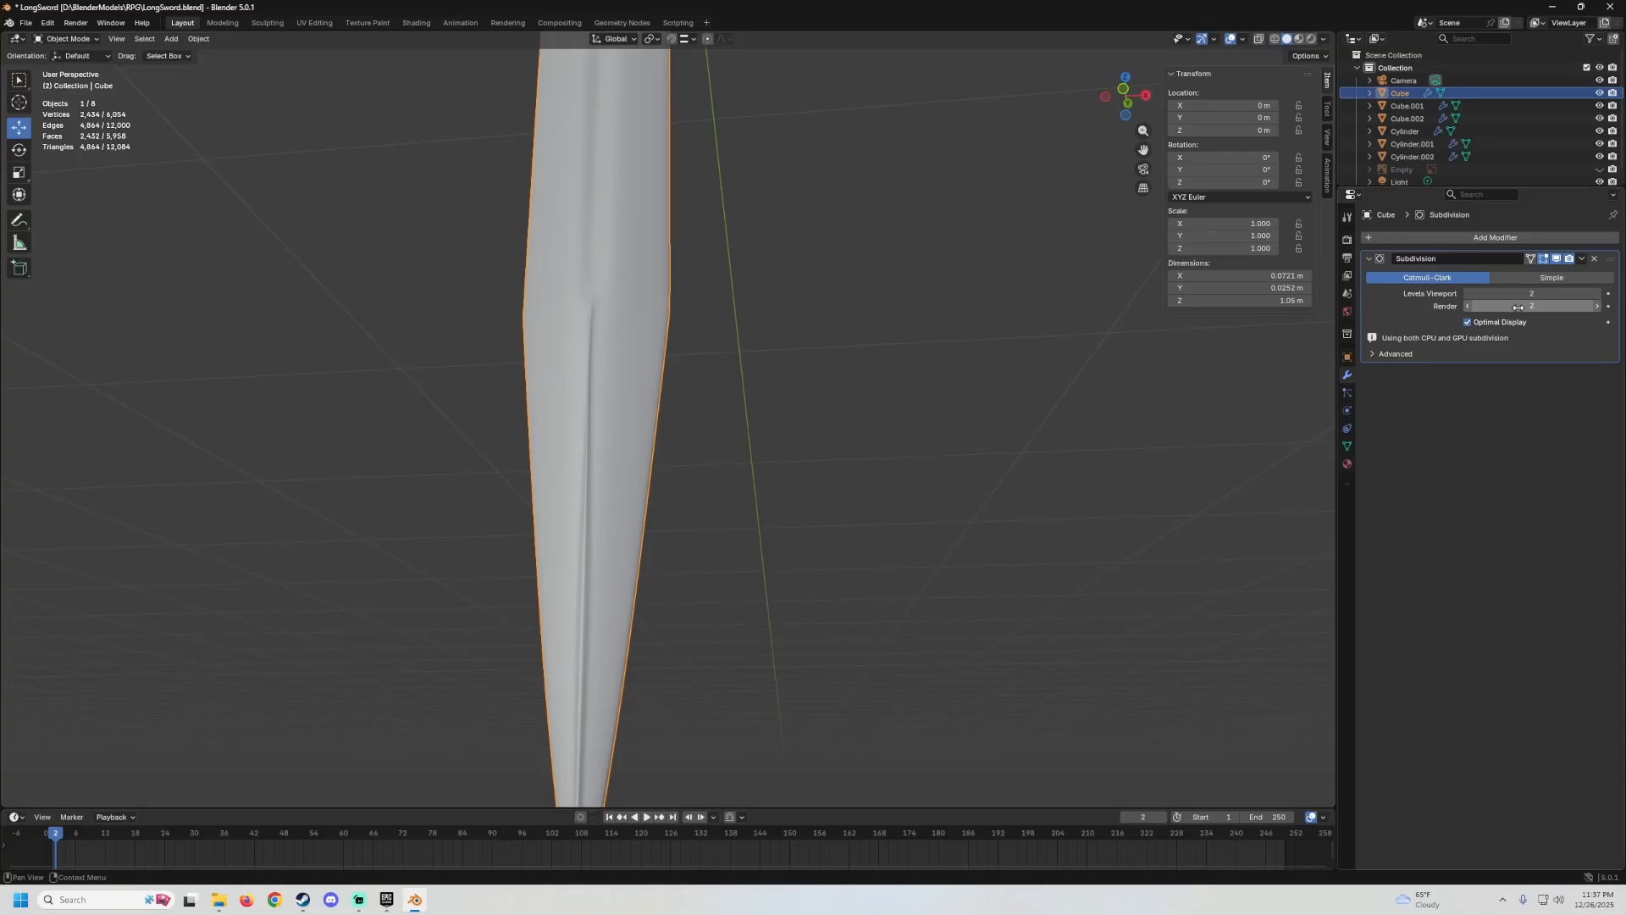
{"action": "scroll", "coordinate": [662, 354], "scroll_direction": "up", "scroll_amount": 3}
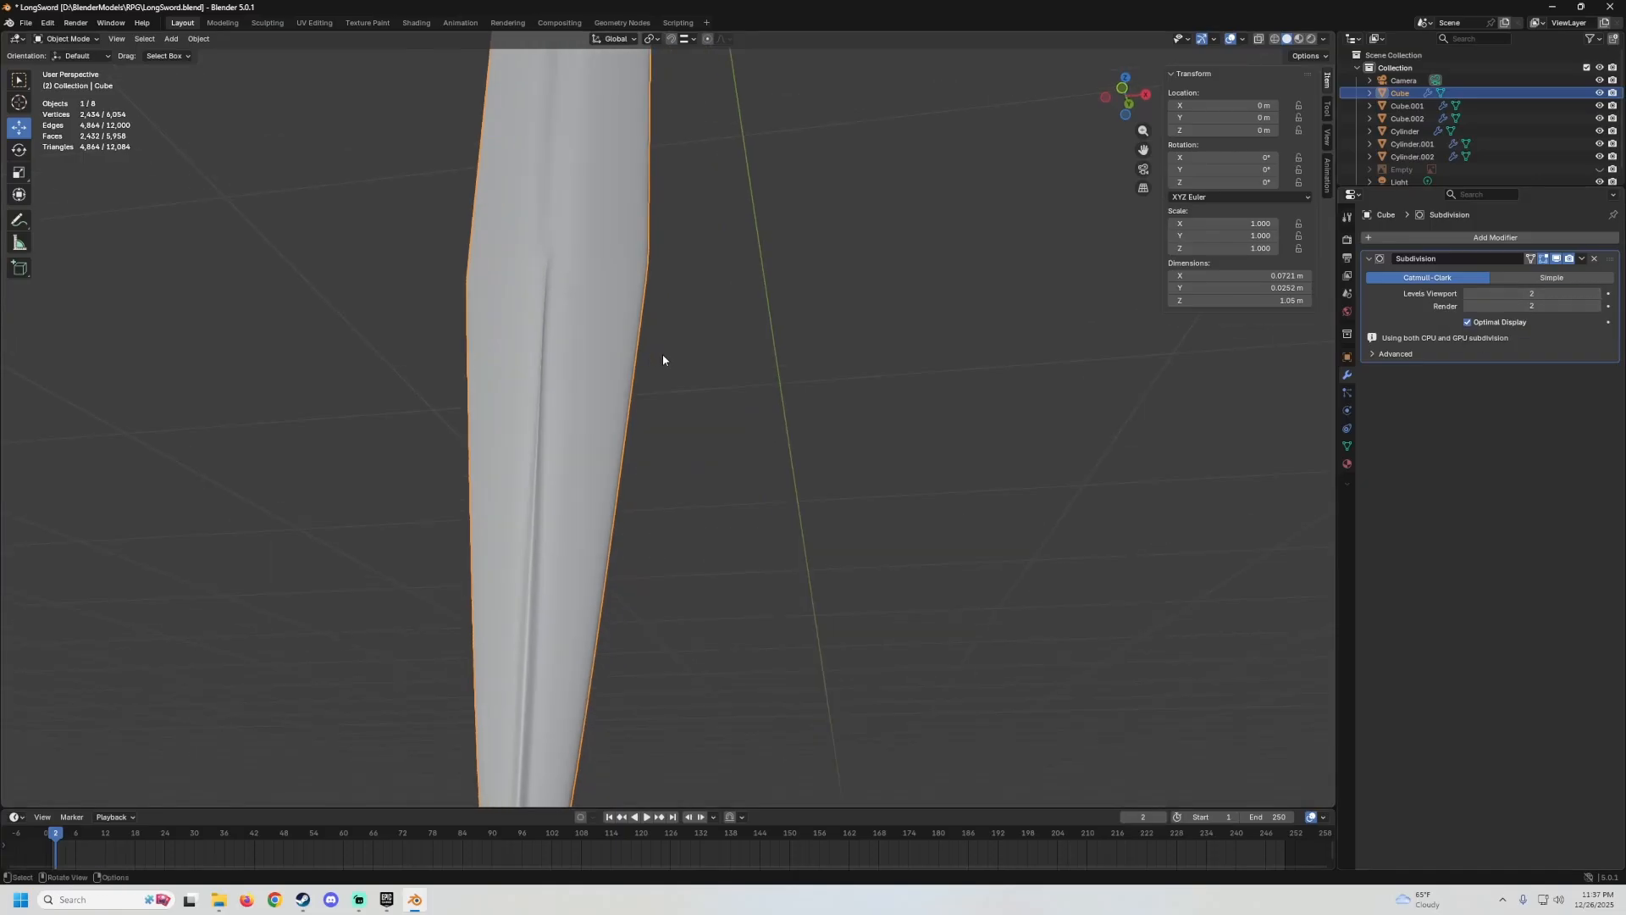
{"action": "left_click", "coordinate": [1469, 292]}
{"action": "scroll", "coordinate": [629, 420], "scroll_direction": "down", "scroll_amount": 3}
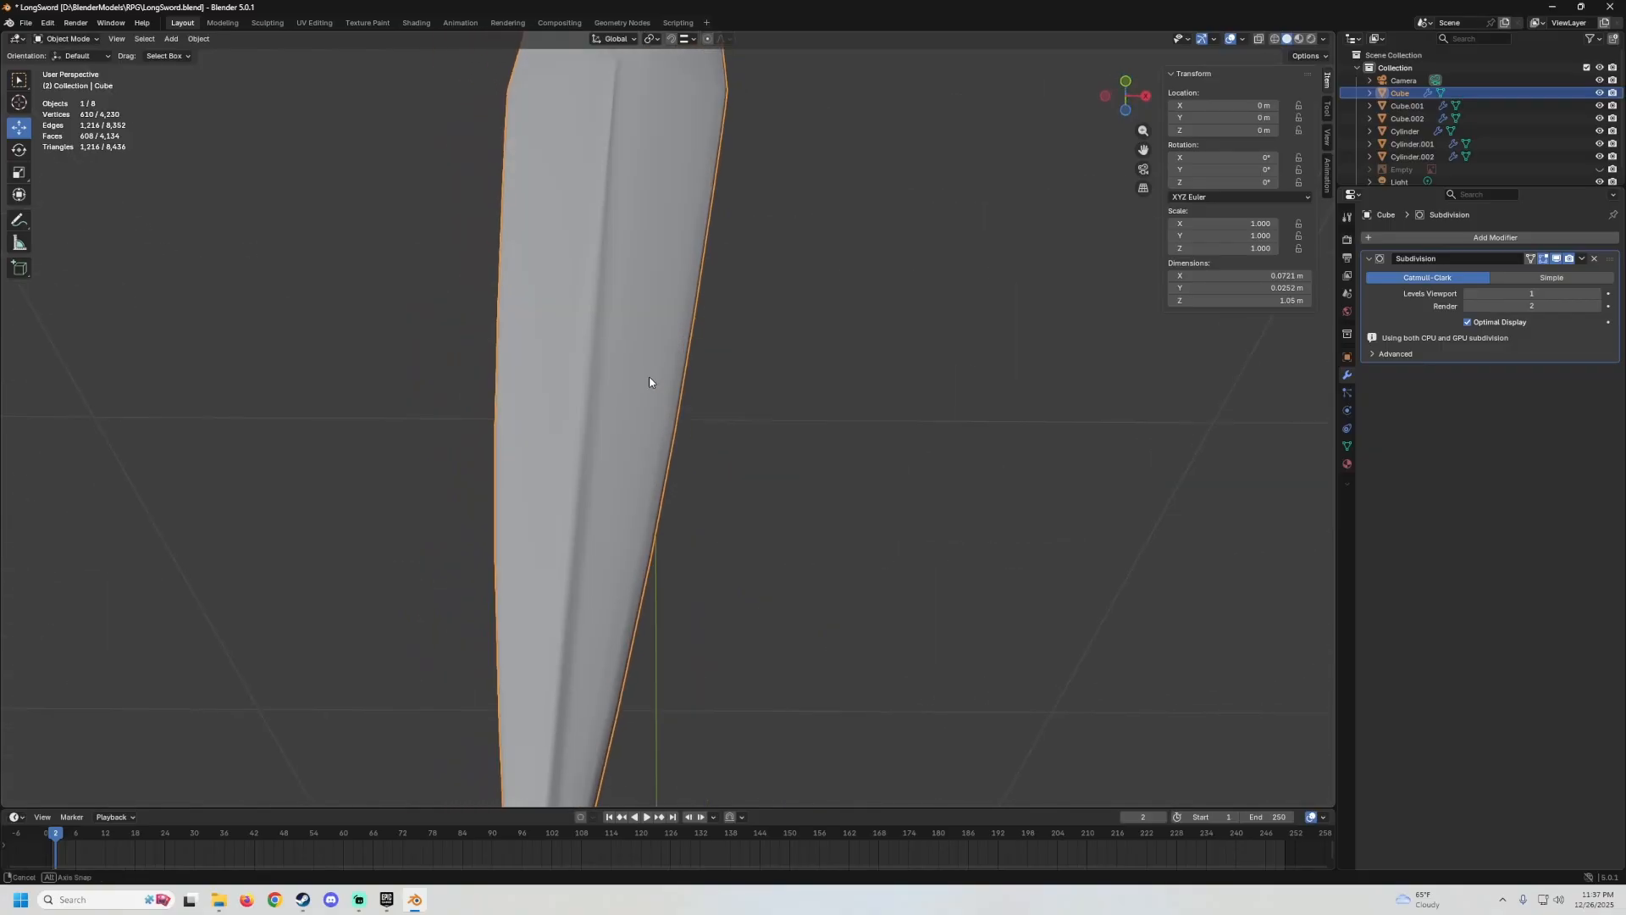
Select the crossguard and set its Subdivision modifier's viewport level to 1.
{"action": "middle_click_drag", "start_coordinate": [649, 378], "coordinate": [693, 500]}
{"action": "scroll", "coordinate": [869, 335], "scroll_direction": "up", "scroll_amount": 5}
{"action": "middle_click_drag", "start_coordinate": [868, 337], "coordinate": [810, 376]}
{"action": "left_click", "coordinate": [798, 378]}
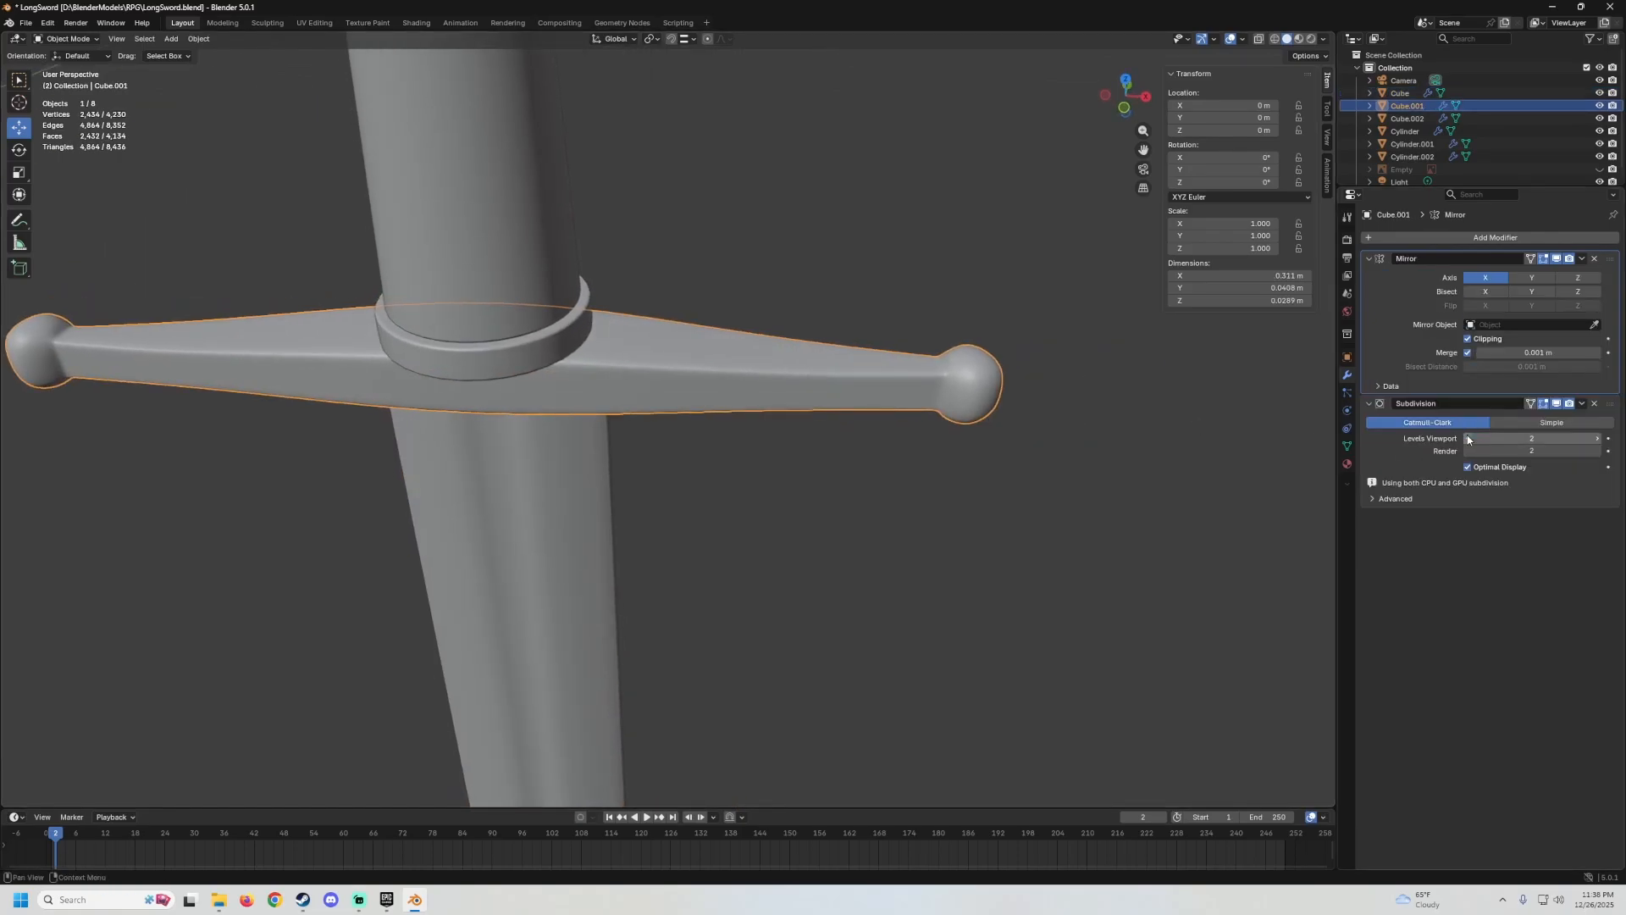
{"action": "left_click_drag", "start_coordinate": [1531, 438], "coordinate": [1516, 438]}
{"action": "middle_click_drag", "start_coordinate": [965, 421], "coordinate": [806, 356]}
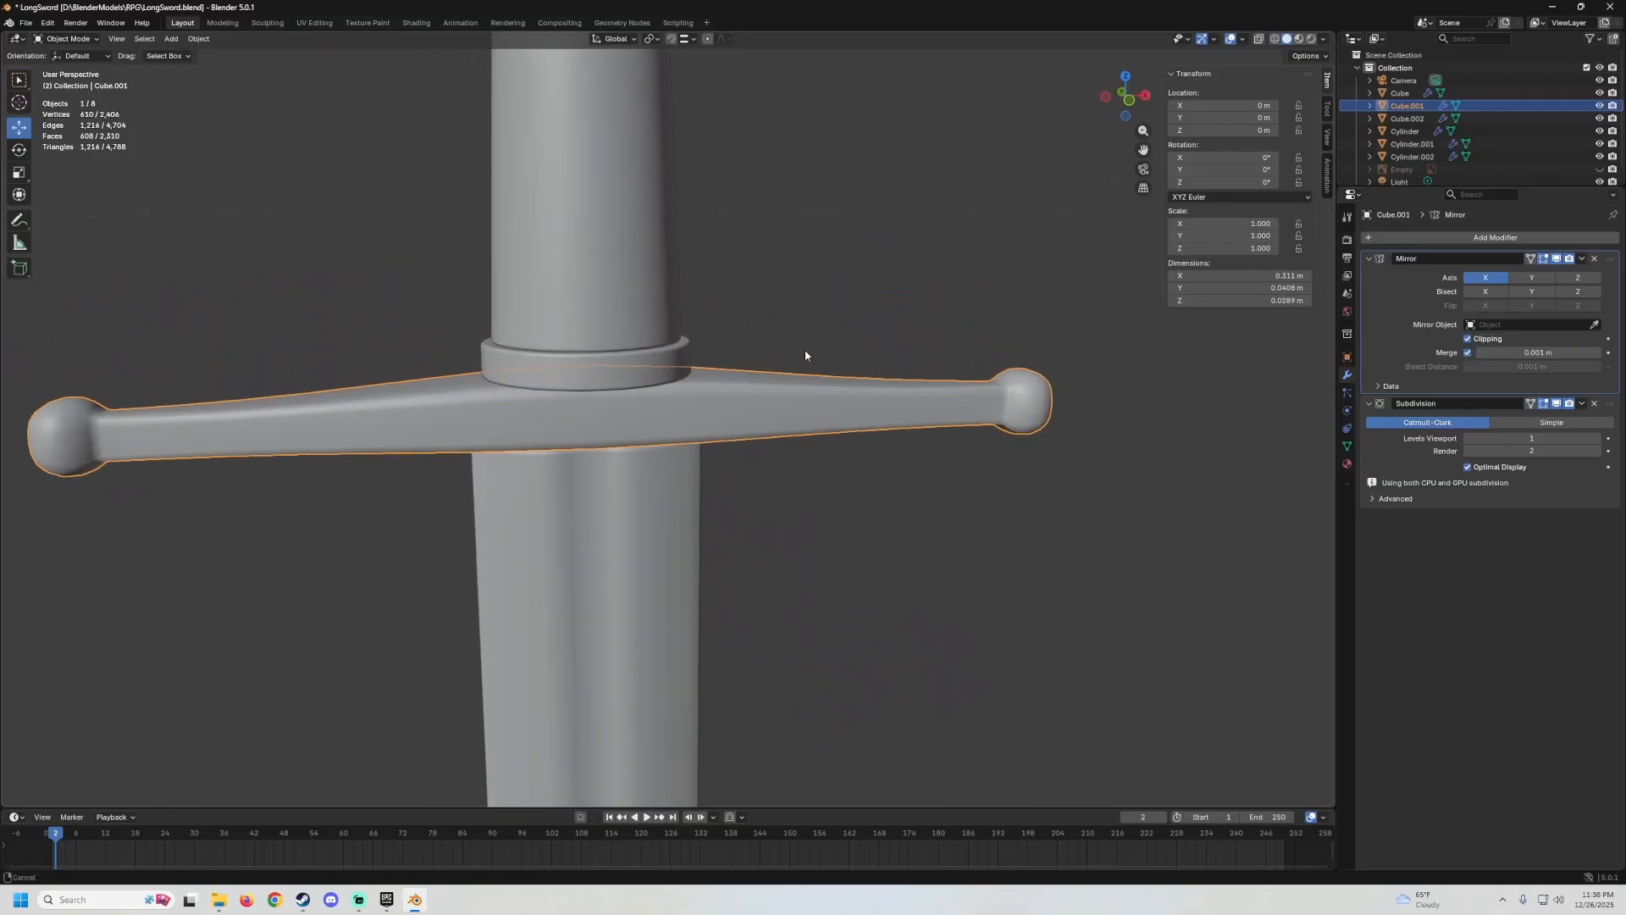
Inspect the modifiers on the collar above the crossguard and on the grip.
{"action": "scroll", "coordinate": [619, 347], "scroll_direction": "up", "scroll_amount": 3}
{"action": "left_click", "coordinate": [619, 342]}
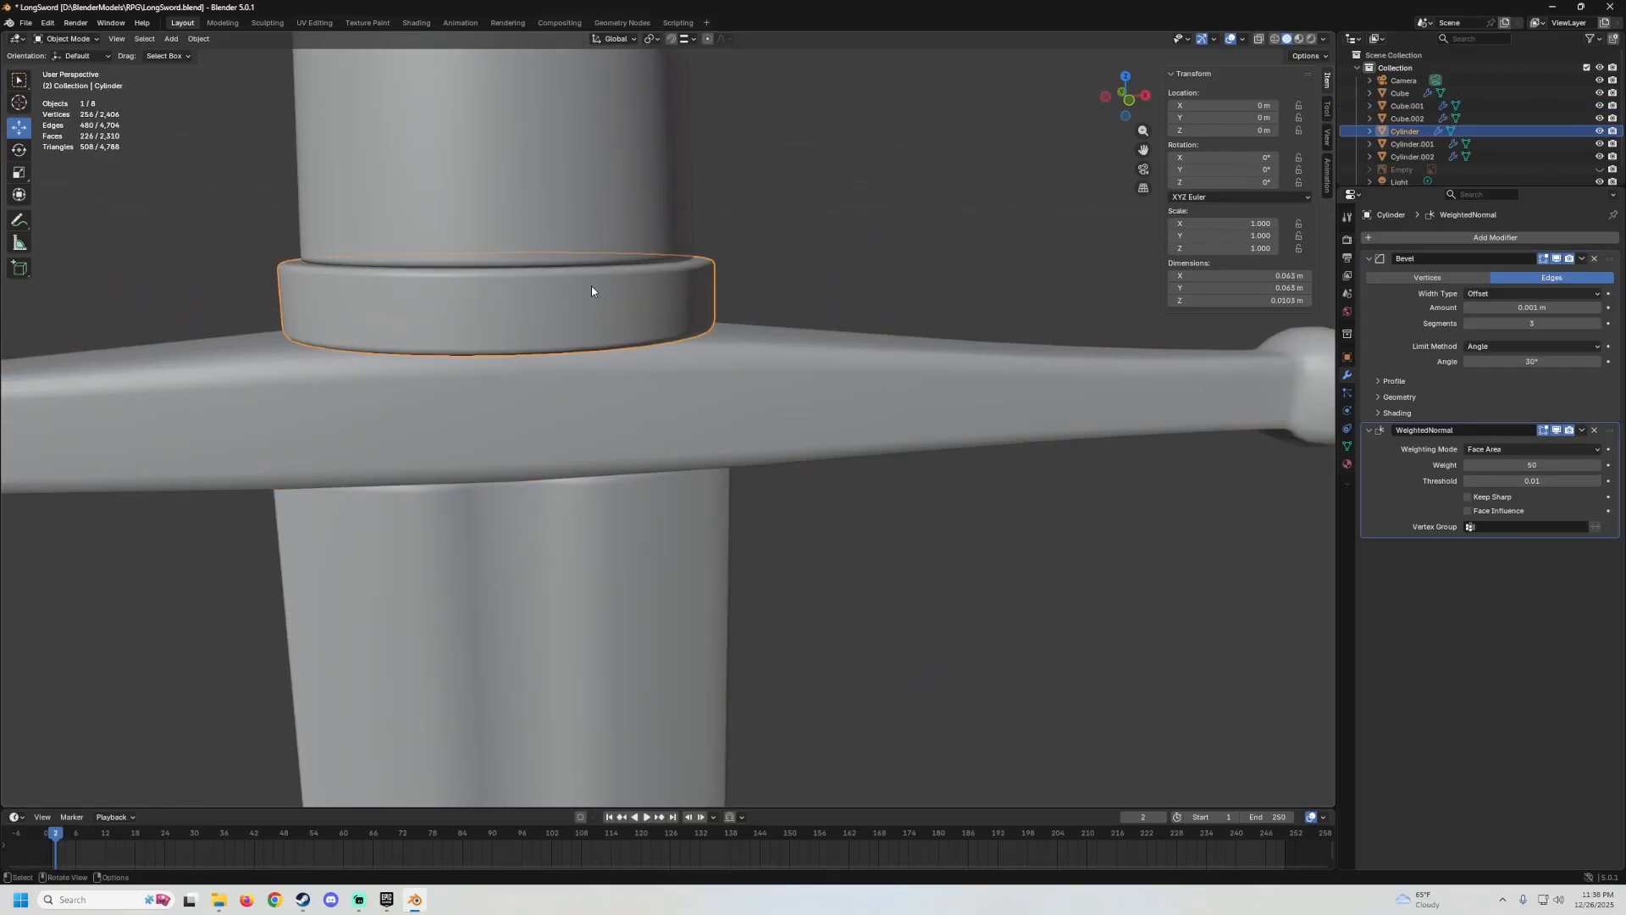
{"action": "left_click", "coordinate": [652, 256]}
{"action": "middle_click_drag", "start_coordinate": [652, 259], "coordinate": [685, 384]}
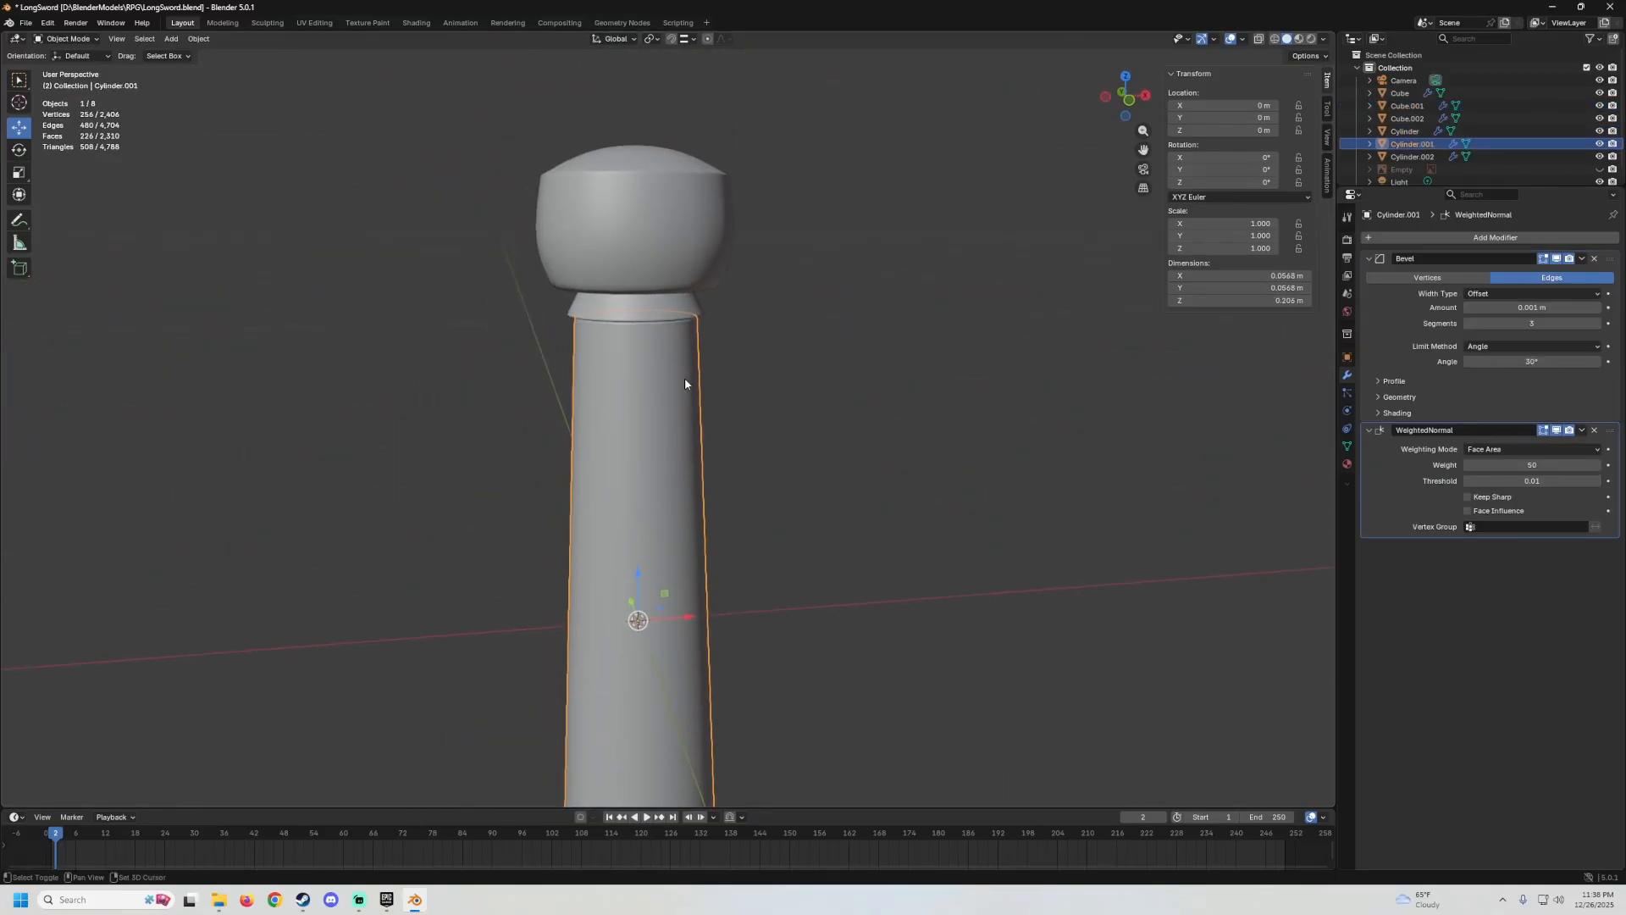
Select the pommel and set its Subdivision modifier's viewport level to 1.
{"action": "left_click", "coordinate": [623, 313]}
{"action": "scroll", "coordinate": [679, 349], "scroll_direction": "up", "scroll_amount": 6}
{"action": "scroll", "coordinate": [686, 352], "scroll_direction": "down", "scroll_amount": 6}
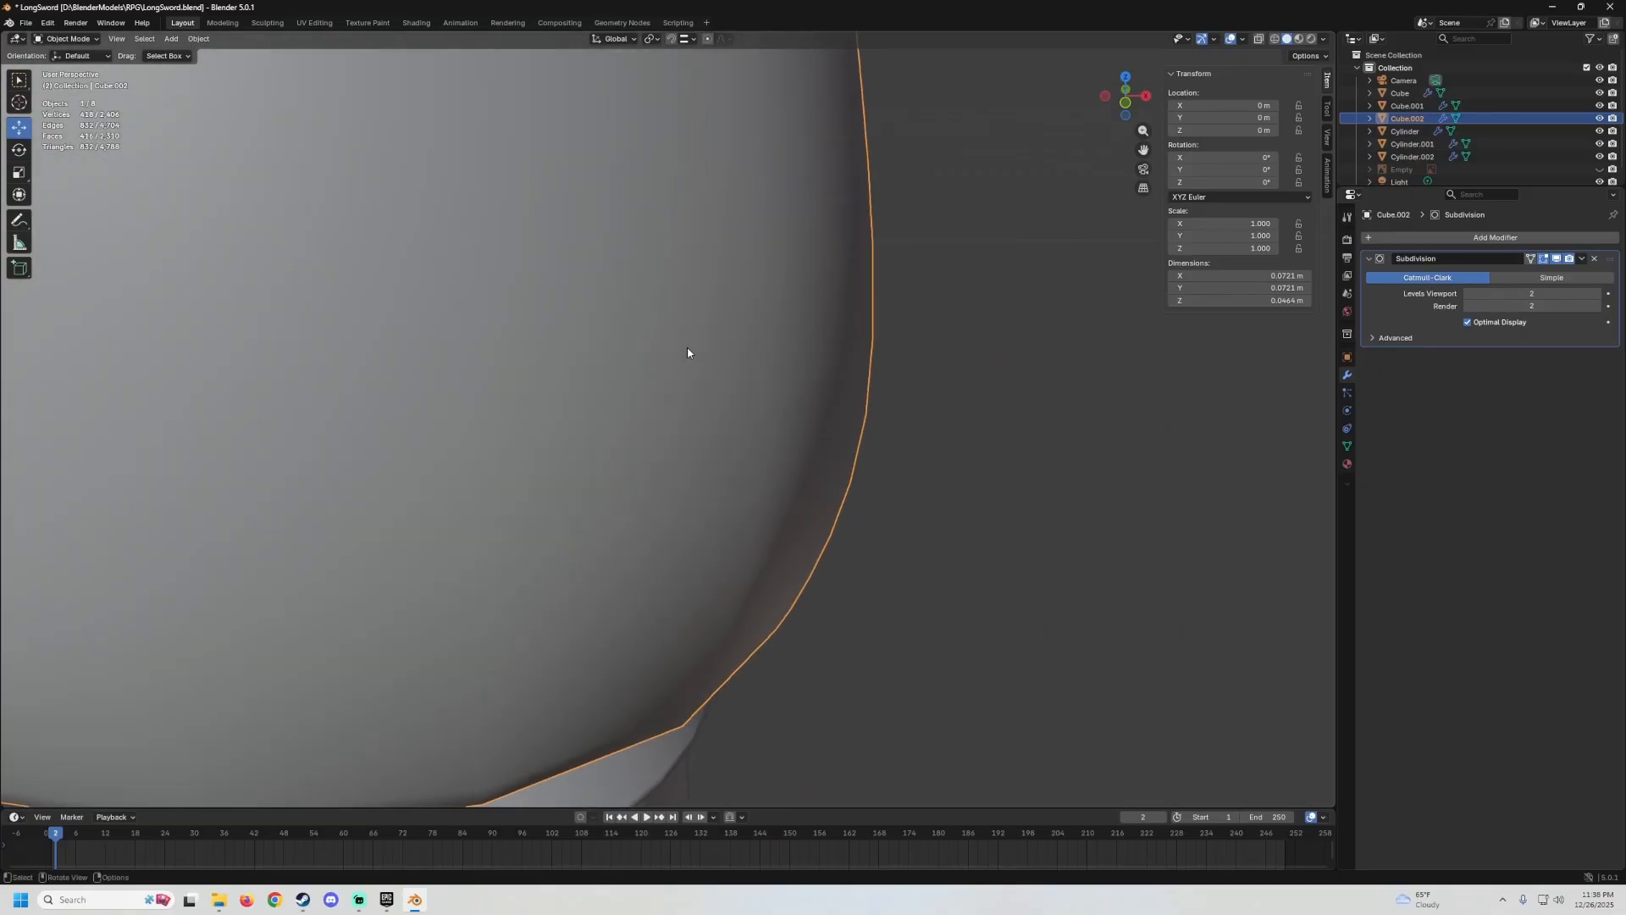
{"action": "left_click", "coordinate": [1467, 293]}
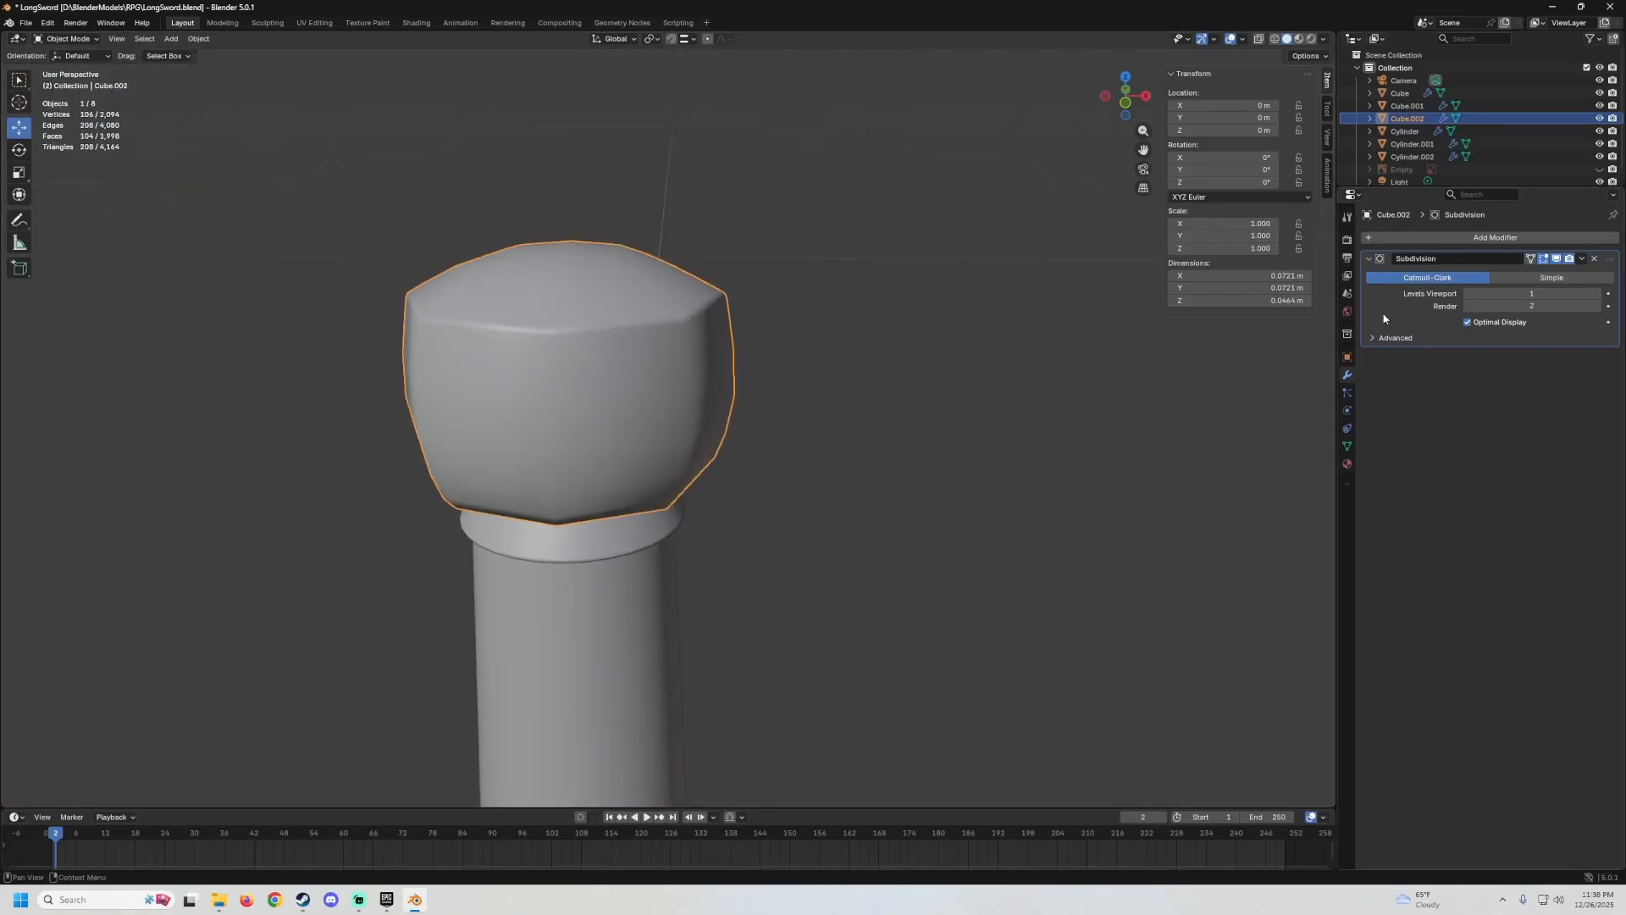
Set the pommel's Subdivision viewport level to 2 and check the smoothed shape against the whole sword.
{"action": "middle_click_drag", "start_coordinate": [652, 364], "coordinate": [667, 333]}
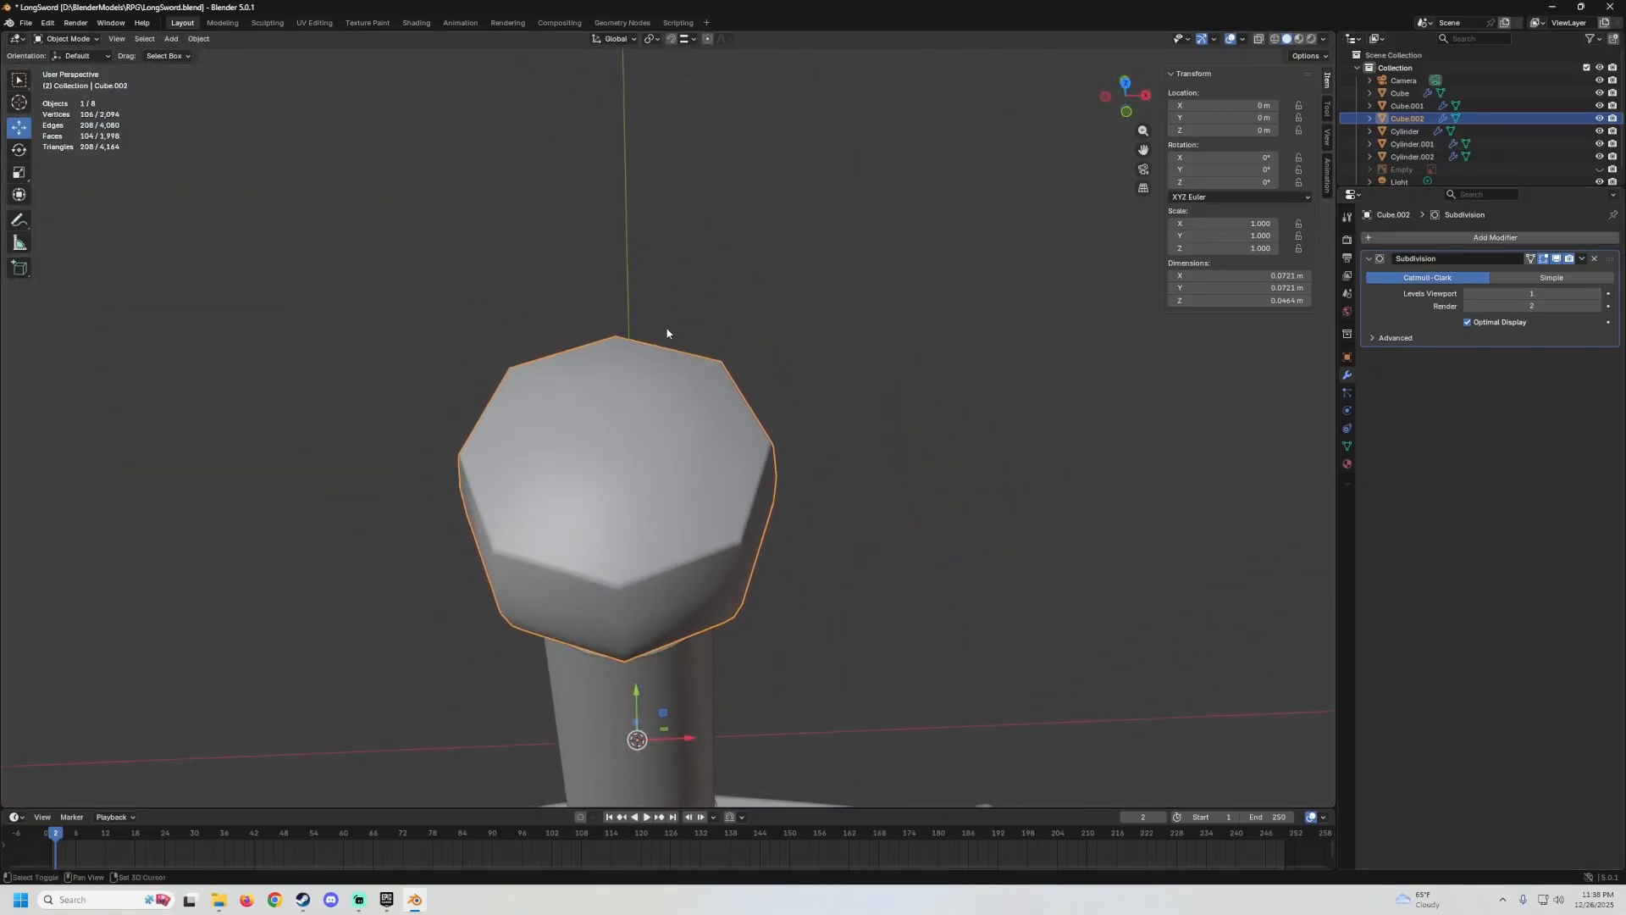
{"action": "left_click", "coordinate": [1597, 293]}
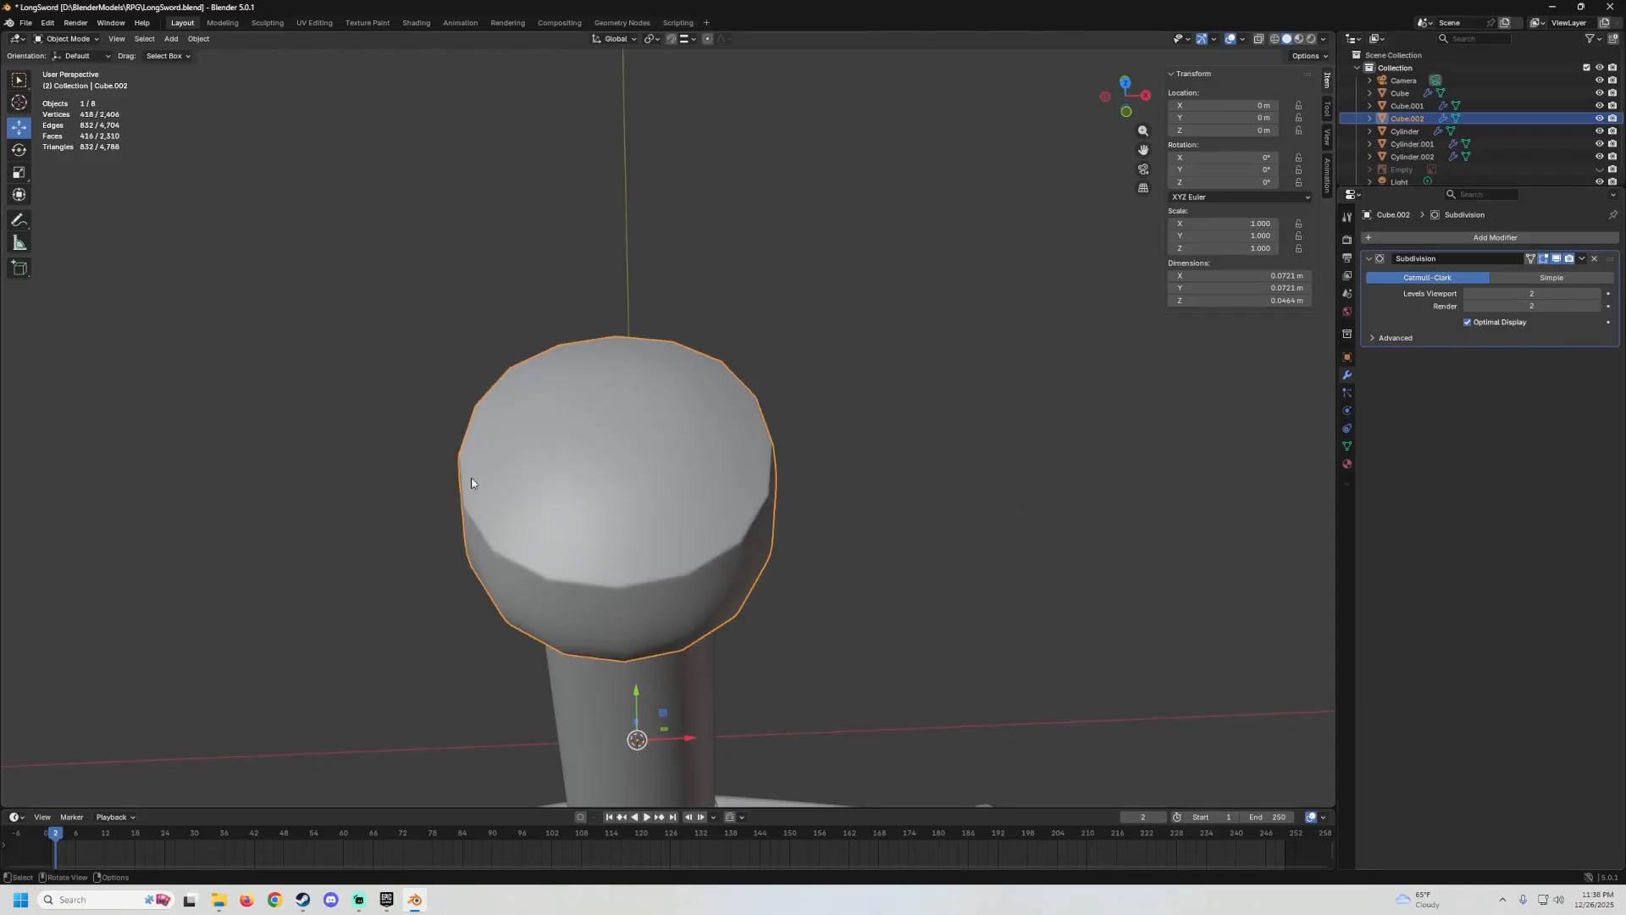
{"action": "scroll", "coordinate": [508, 481], "scroll_direction": "down", "scroll_amount": 6}
{"action": "middle_click_drag", "start_coordinate": [624, 472], "coordinate": [631, 332]}
{"action": "middle_click_drag", "start_coordinate": [631, 332], "coordinate": [678, 229], "text": "shift"}
{"action": "scroll", "coordinate": [677, 254], "scroll_direction": "down", "scroll_amount": 8}
{"action": "middle_click_drag", "start_coordinate": [667, 387], "coordinate": [669, 409]}
{"action": "scroll", "coordinate": [669, 408], "scroll_direction": "up", "scroll_amount": 2}
Save the LongSword.blend file.
{"action": "left_click", "coordinate": [33, 24]}
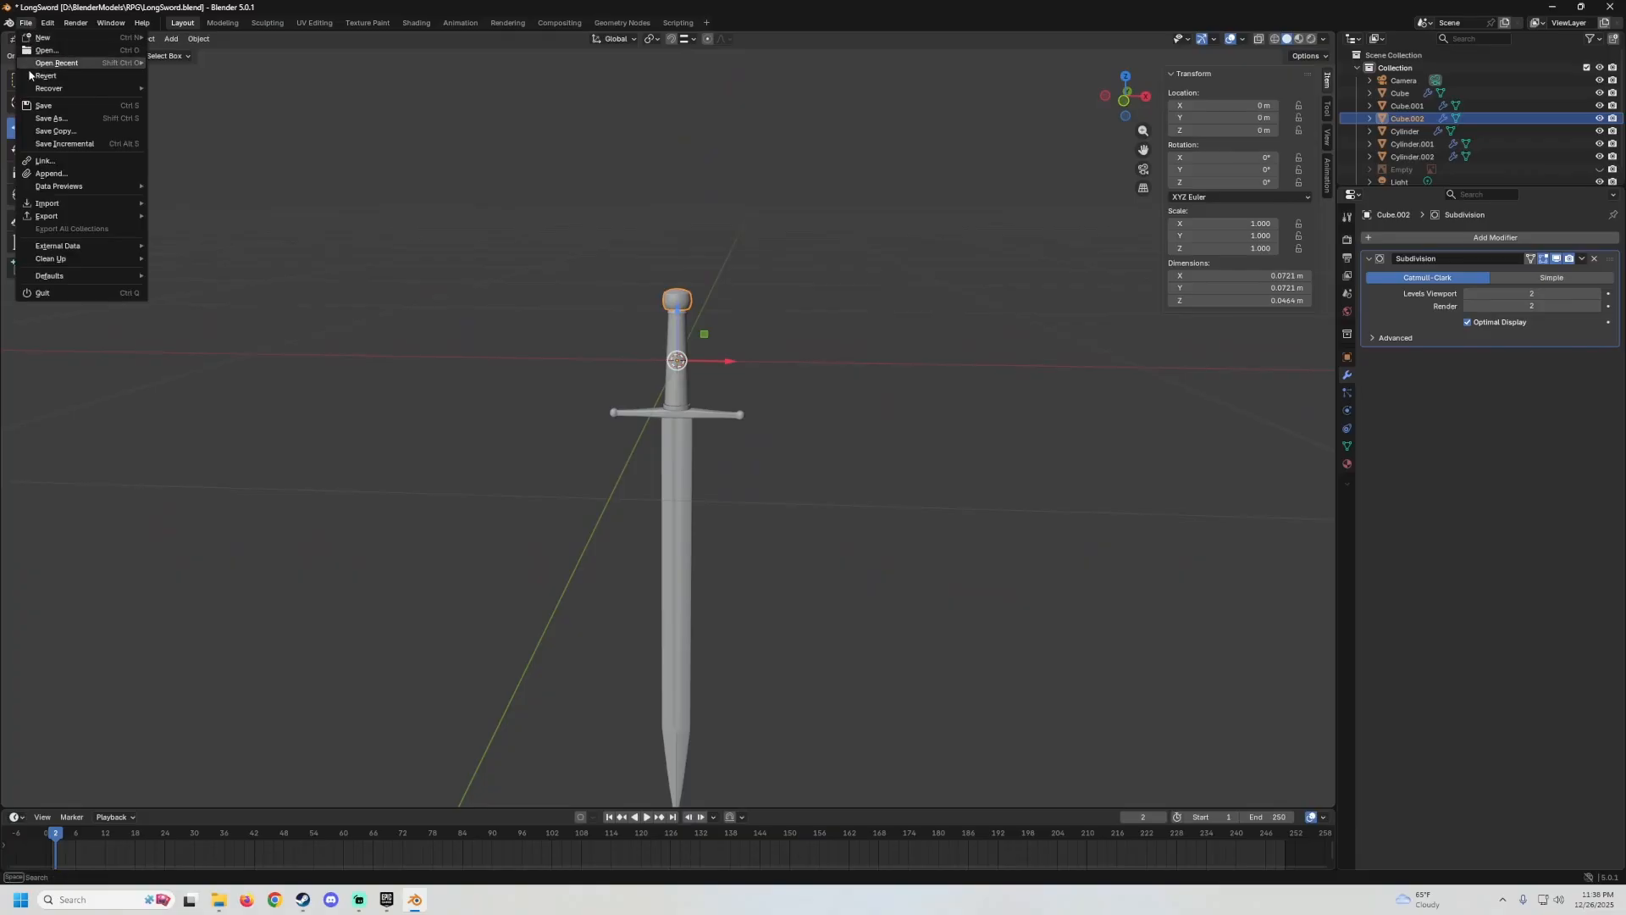
{"action": "left_click", "coordinate": [42, 100]}
{"action": "left_click", "coordinate": [28, 22]}
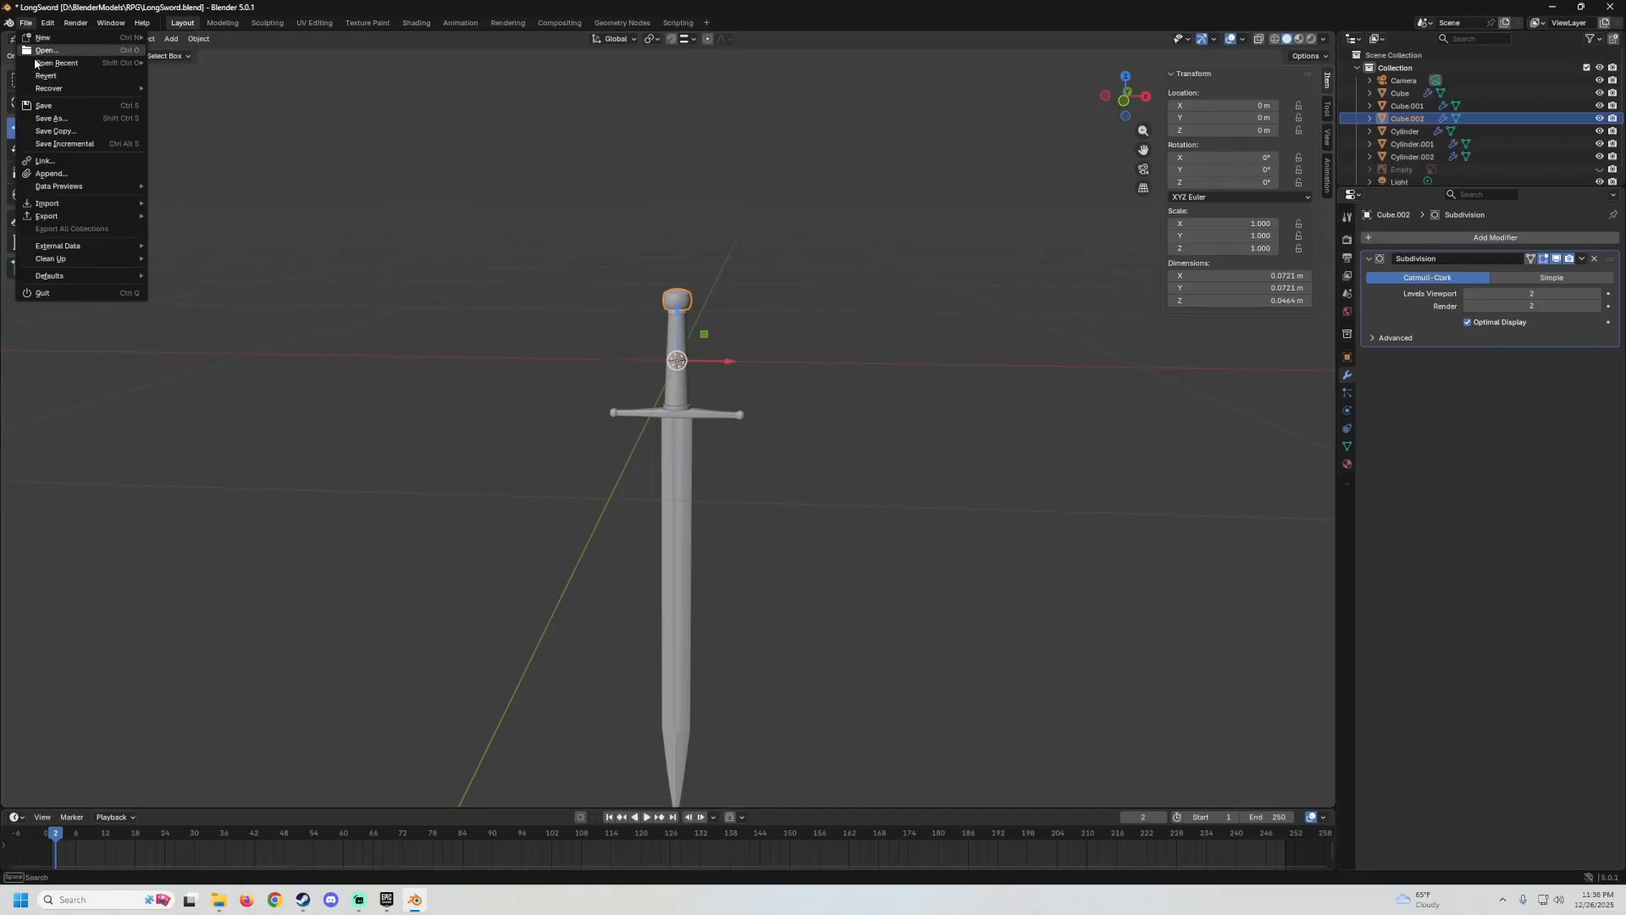
{"action": "left_click", "coordinate": [42, 105]}
Duplicate all the sword parts in place and move the copy aside along the X axis as a backup.
{"action": "scroll", "coordinate": [390, 190], "scroll_direction": "down", "scroll_amount": 4}
{"action": "middle_click_drag", "start_coordinate": [471, 249], "coordinate": [489, 254]}
{"action": "middle_click_drag", "start_coordinate": [697, 415], "coordinate": [697, 312], "text": "shift"}
{"action": "scroll", "coordinate": [698, 310], "scroll_direction": "up", "scroll_amount": 3}
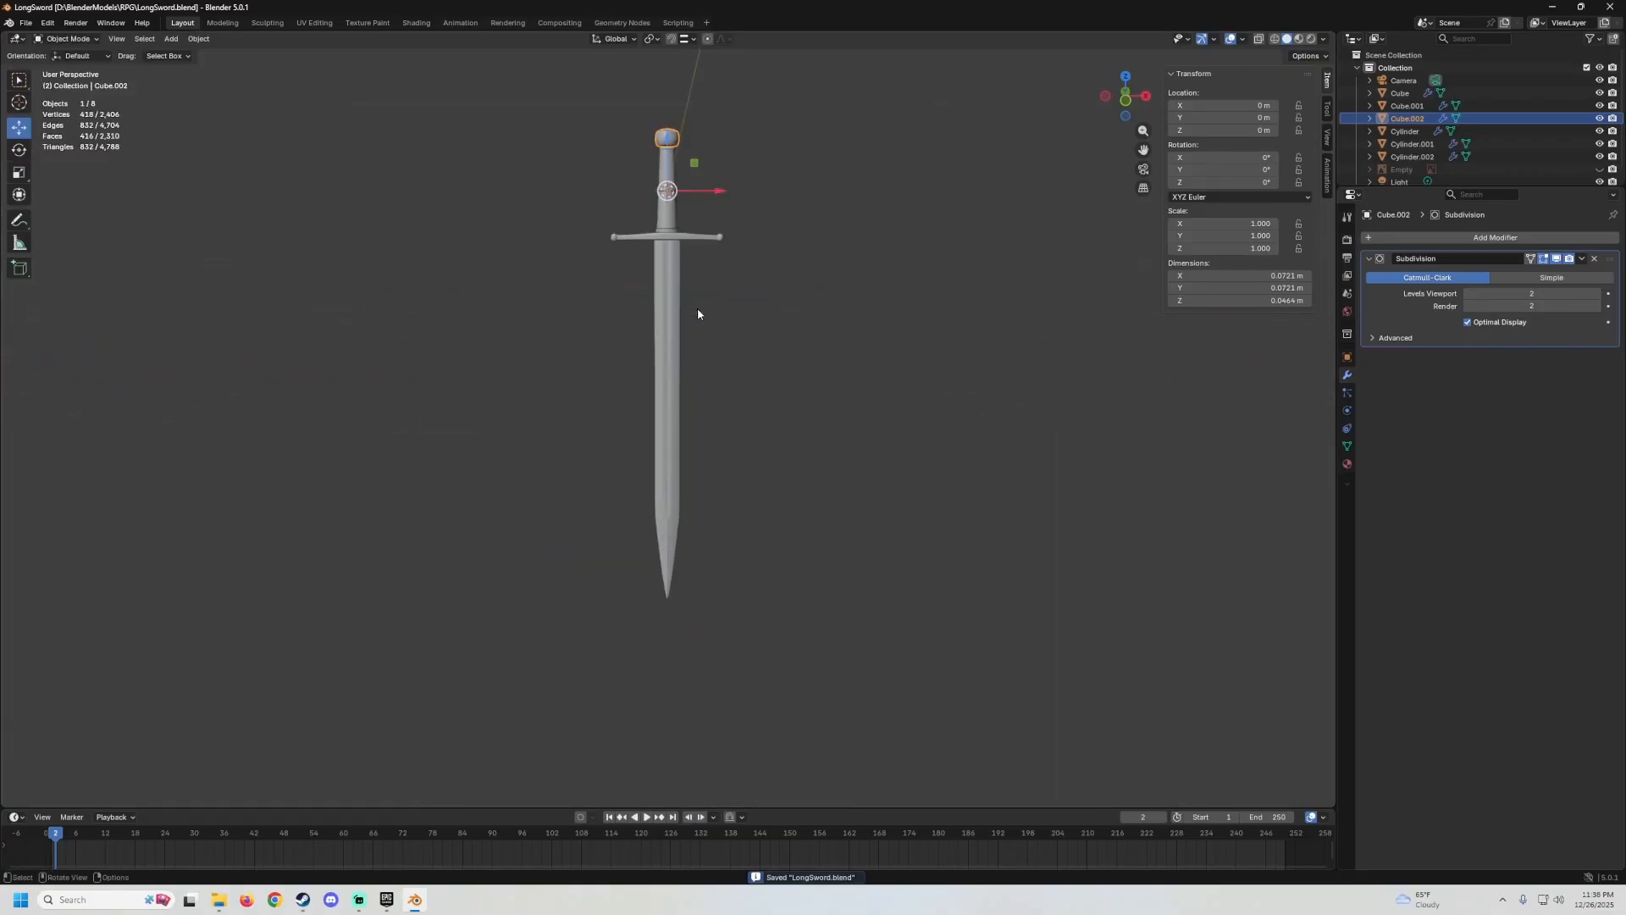
{"action": "left_click_drag", "start_coordinate": [796, 378], "coordinate": [551, 119]}
{"action": "middle_click_drag", "start_coordinate": [763, 331], "coordinate": [638, 351]}
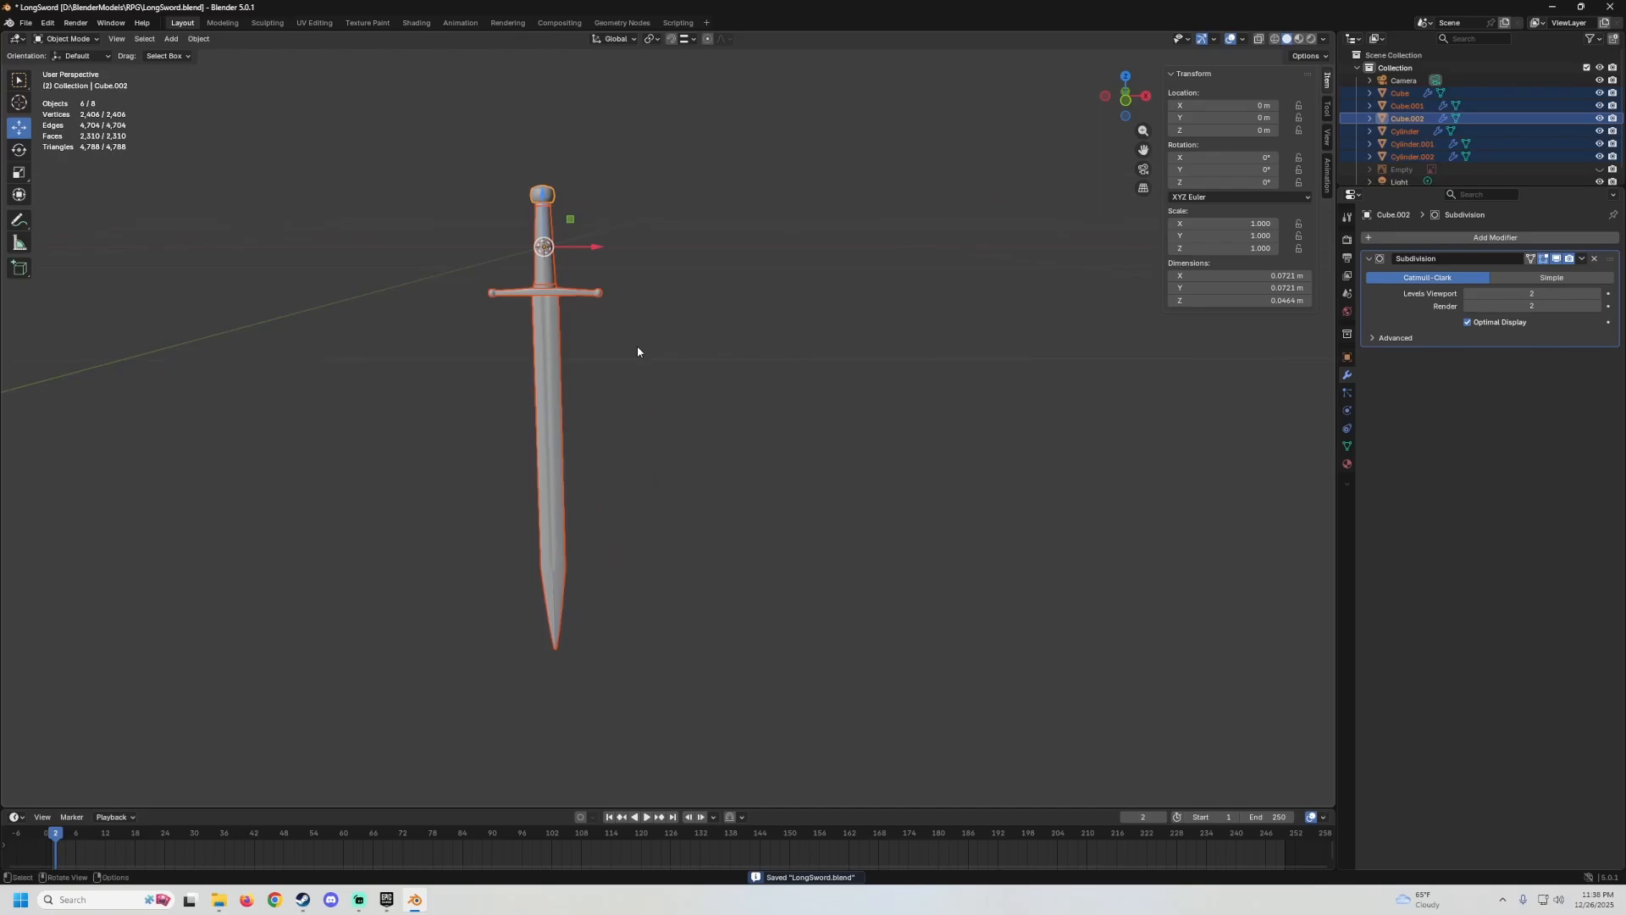
{"action": "key", "text": "shift+d"}
{"action": "right_click", "coordinate": [637, 352]}
{"action": "left_click_drag", "start_coordinate": [596, 251], "coordinate": [1100, 250]}
{"action": "middle_click_drag", "start_coordinate": [638, 370], "coordinate": [780, 334]}
Apply the Subdivision modifier on the original sword's blade.
{"action": "left_click", "coordinate": [708, 266]}
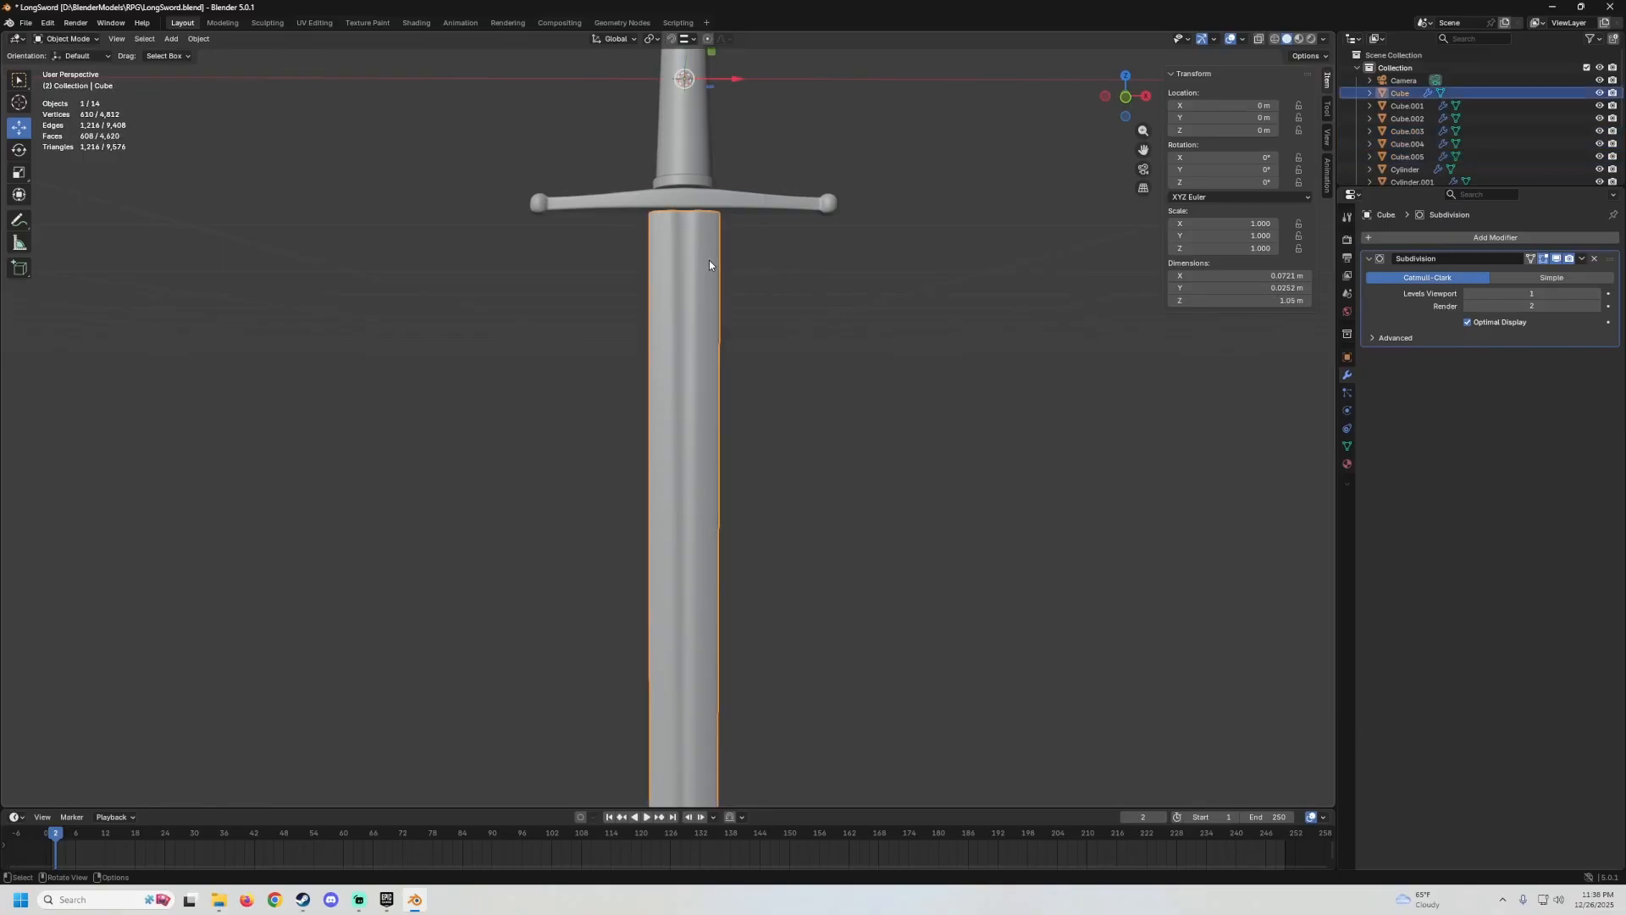
{"action": "middle_click_drag", "start_coordinate": [708, 266], "coordinate": [682, 320]}
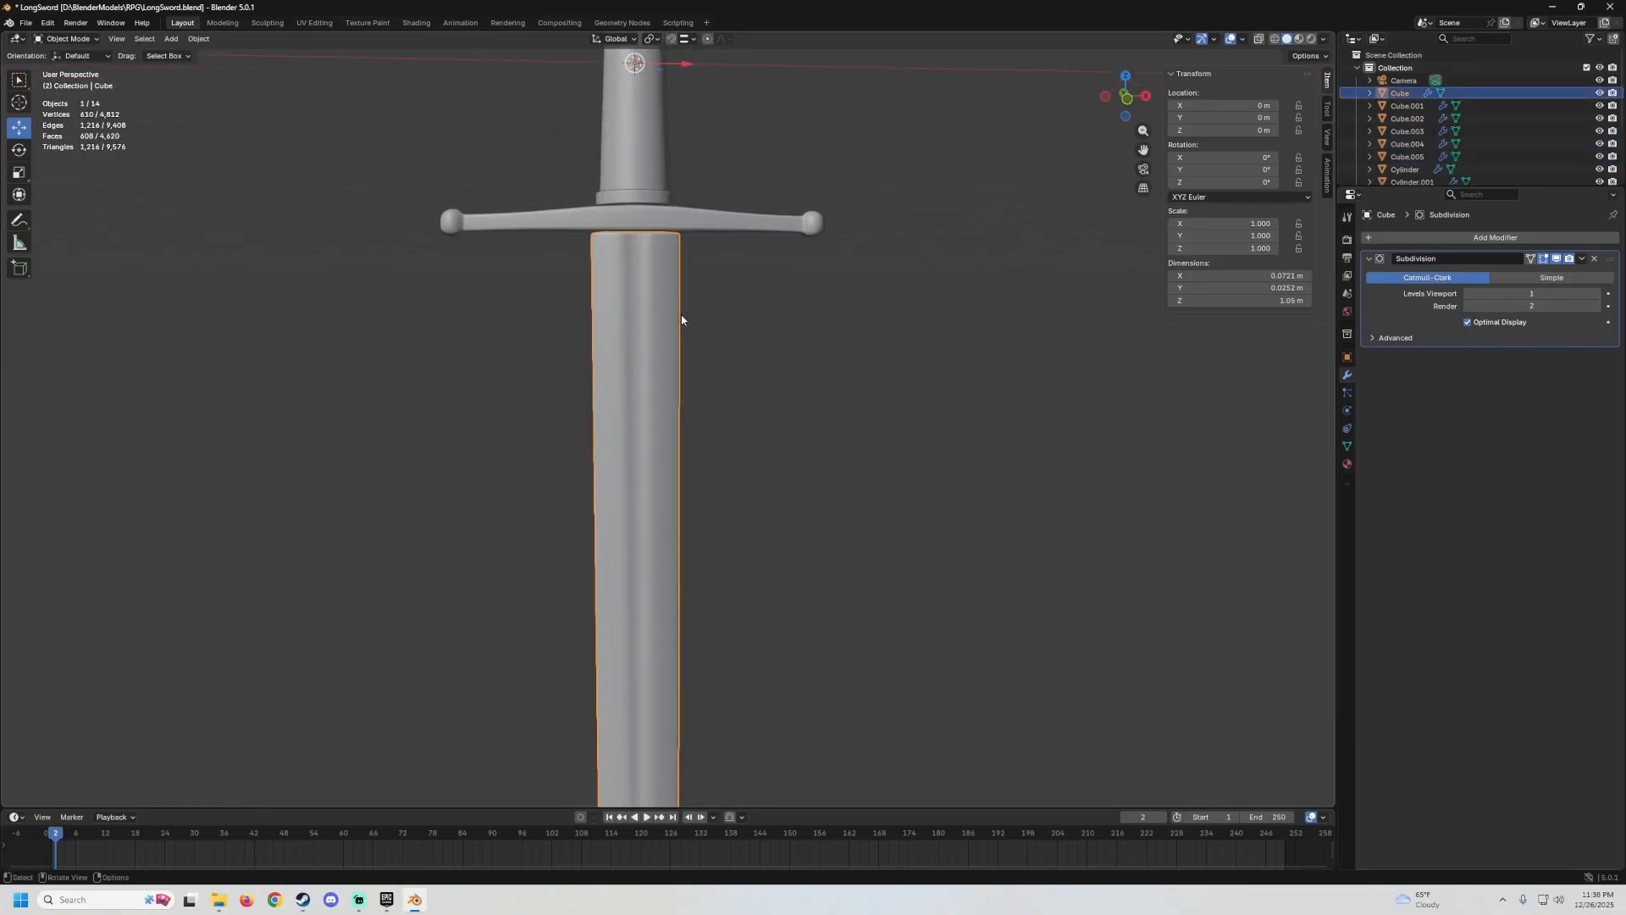
{"action": "left_click", "coordinate": [1583, 259]}
{"action": "left_click", "coordinate": [1528, 275]}
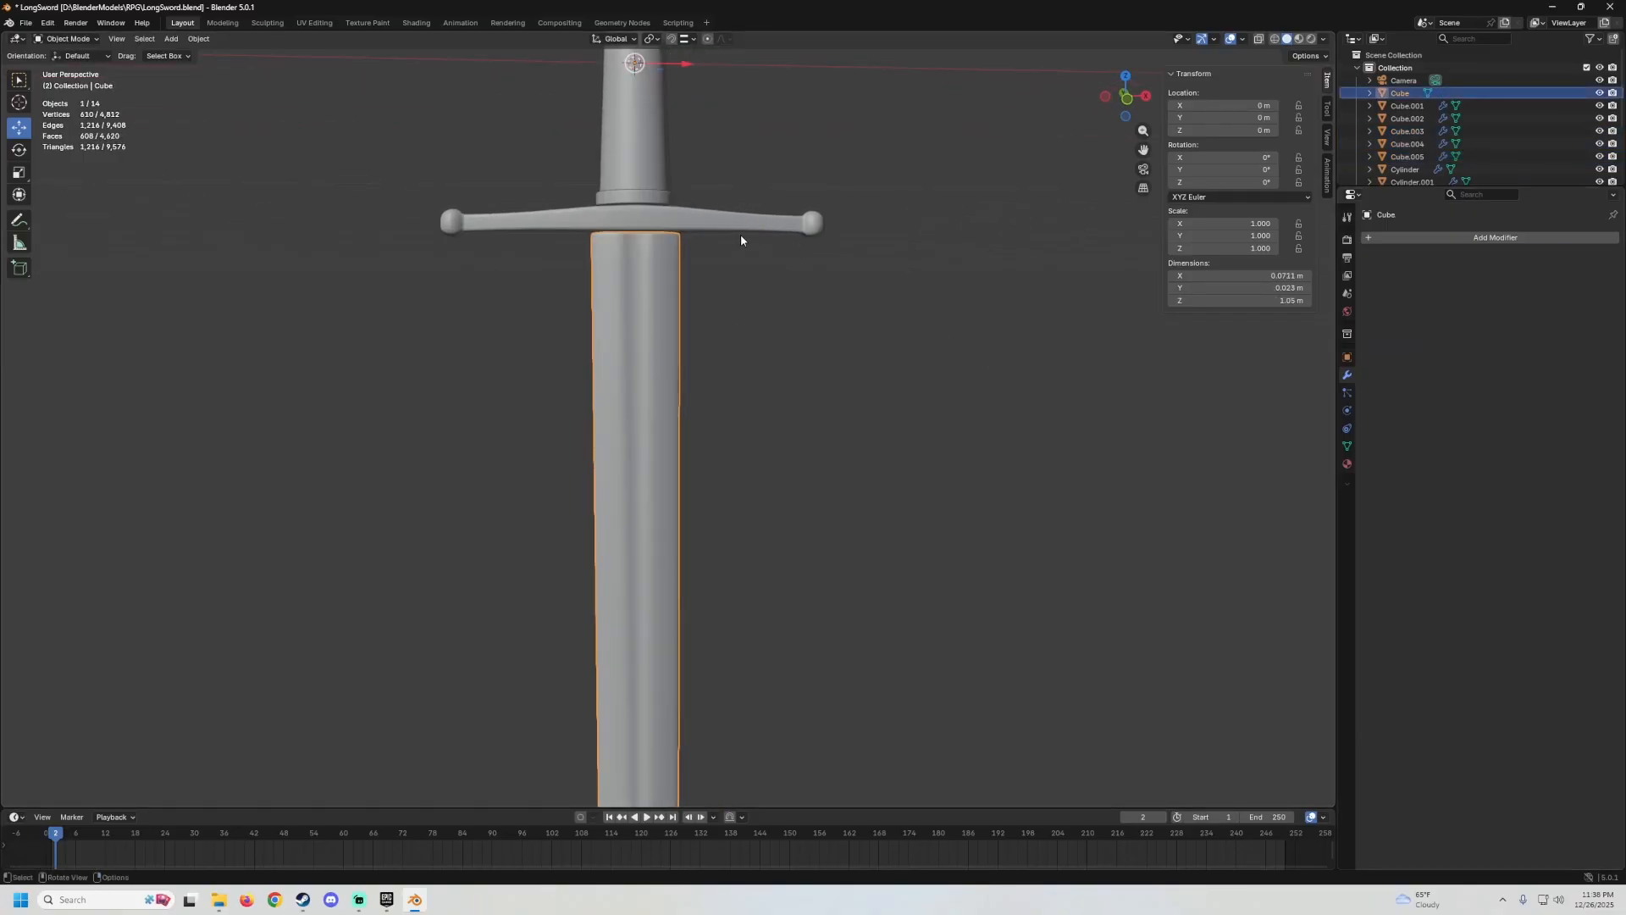
Apply the Mirror modifier and the Subdivision modifier on the crossguard.
{"action": "left_click", "coordinate": [726, 229]}
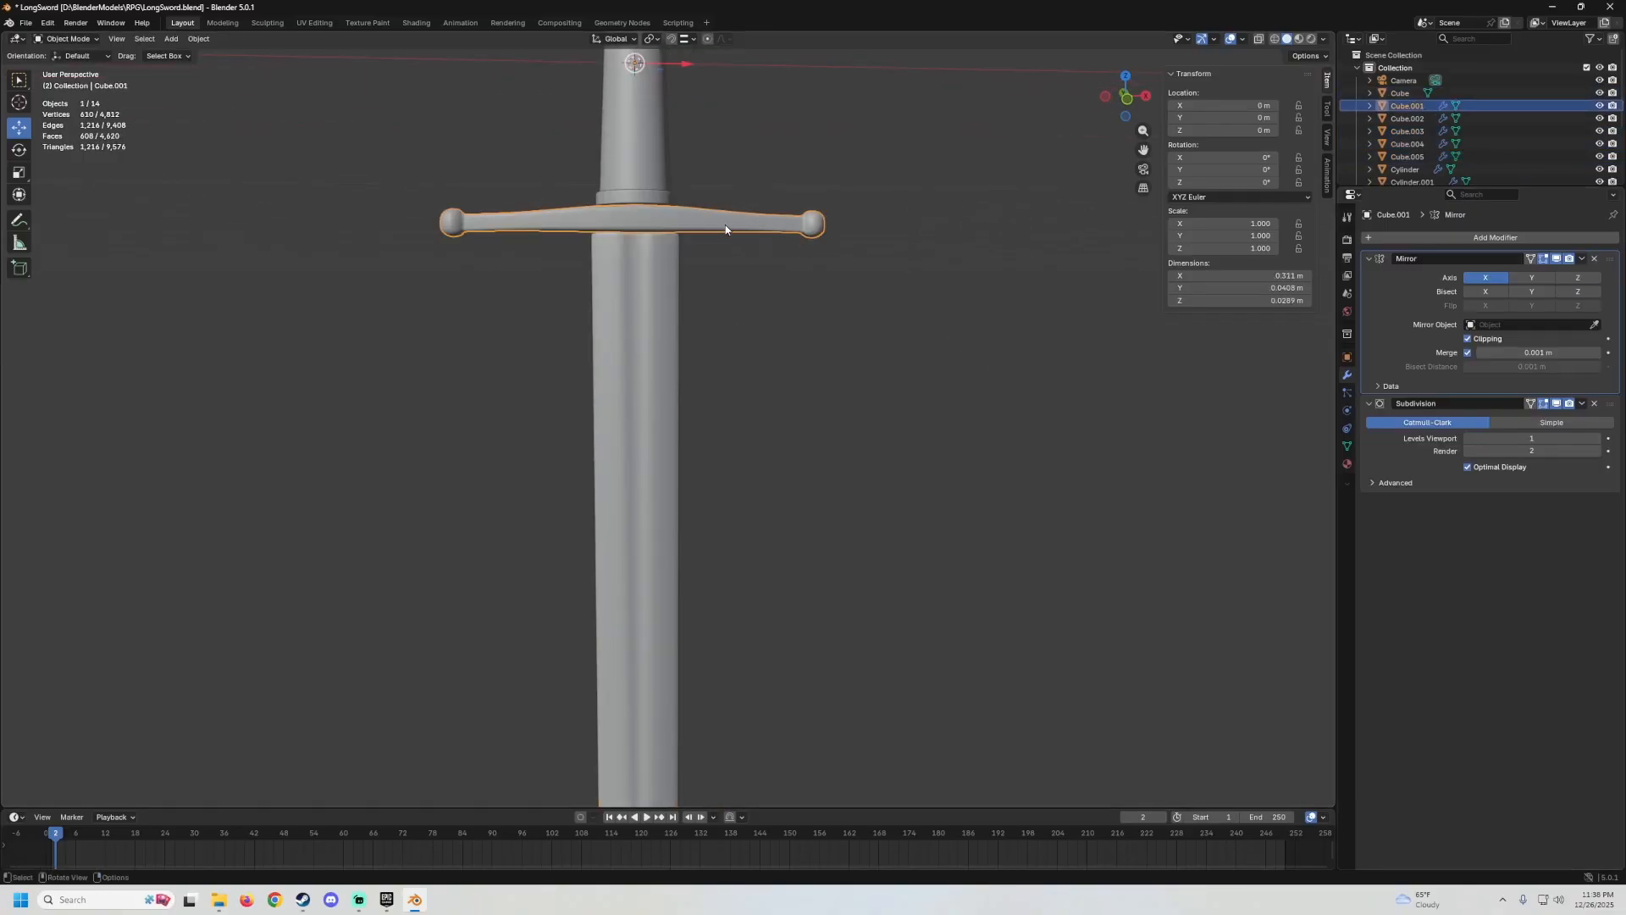
{"action": "left_click", "coordinate": [1583, 260]}
{"action": "left_click", "coordinate": [1523, 274]}
{"action": "left_click", "coordinate": [1583, 259]}
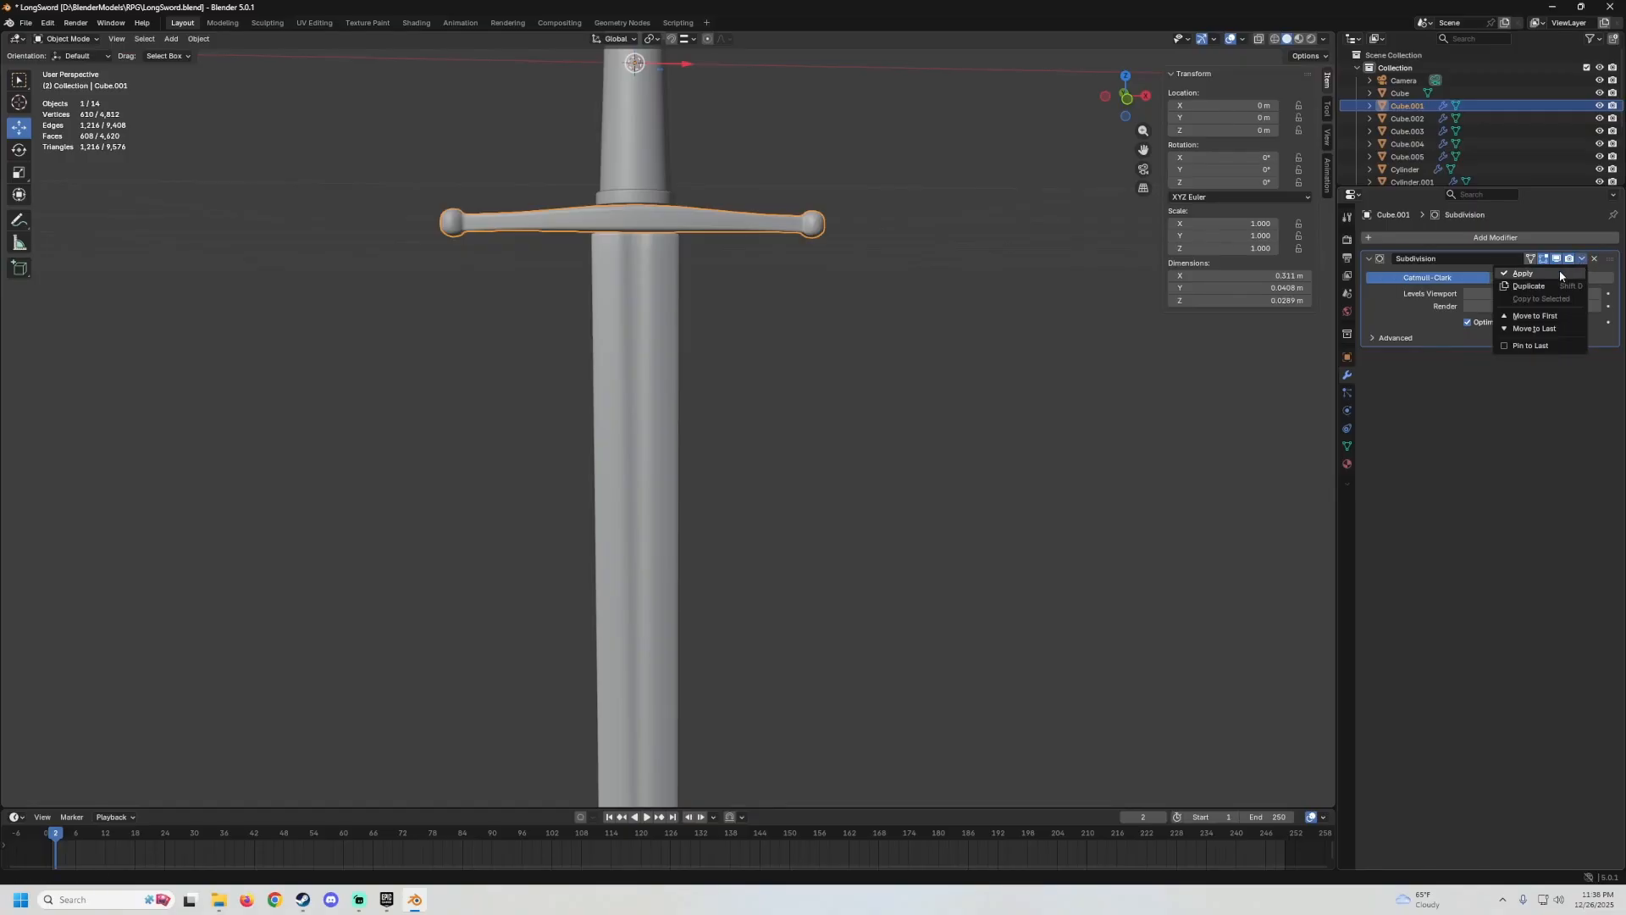
{"action": "left_click", "coordinate": [1523, 274]}
Apply the Bevel and WeightedNormal modifiers on the collar between the grip and the crossguard.
{"action": "middle_click_drag", "start_coordinate": [811, 261], "coordinate": [832, 430], "text": "shift"}
{"action": "scroll", "coordinate": [649, 358], "scroll_direction": "up", "scroll_amount": 2}
{"action": "left_click", "coordinate": [686, 343]}
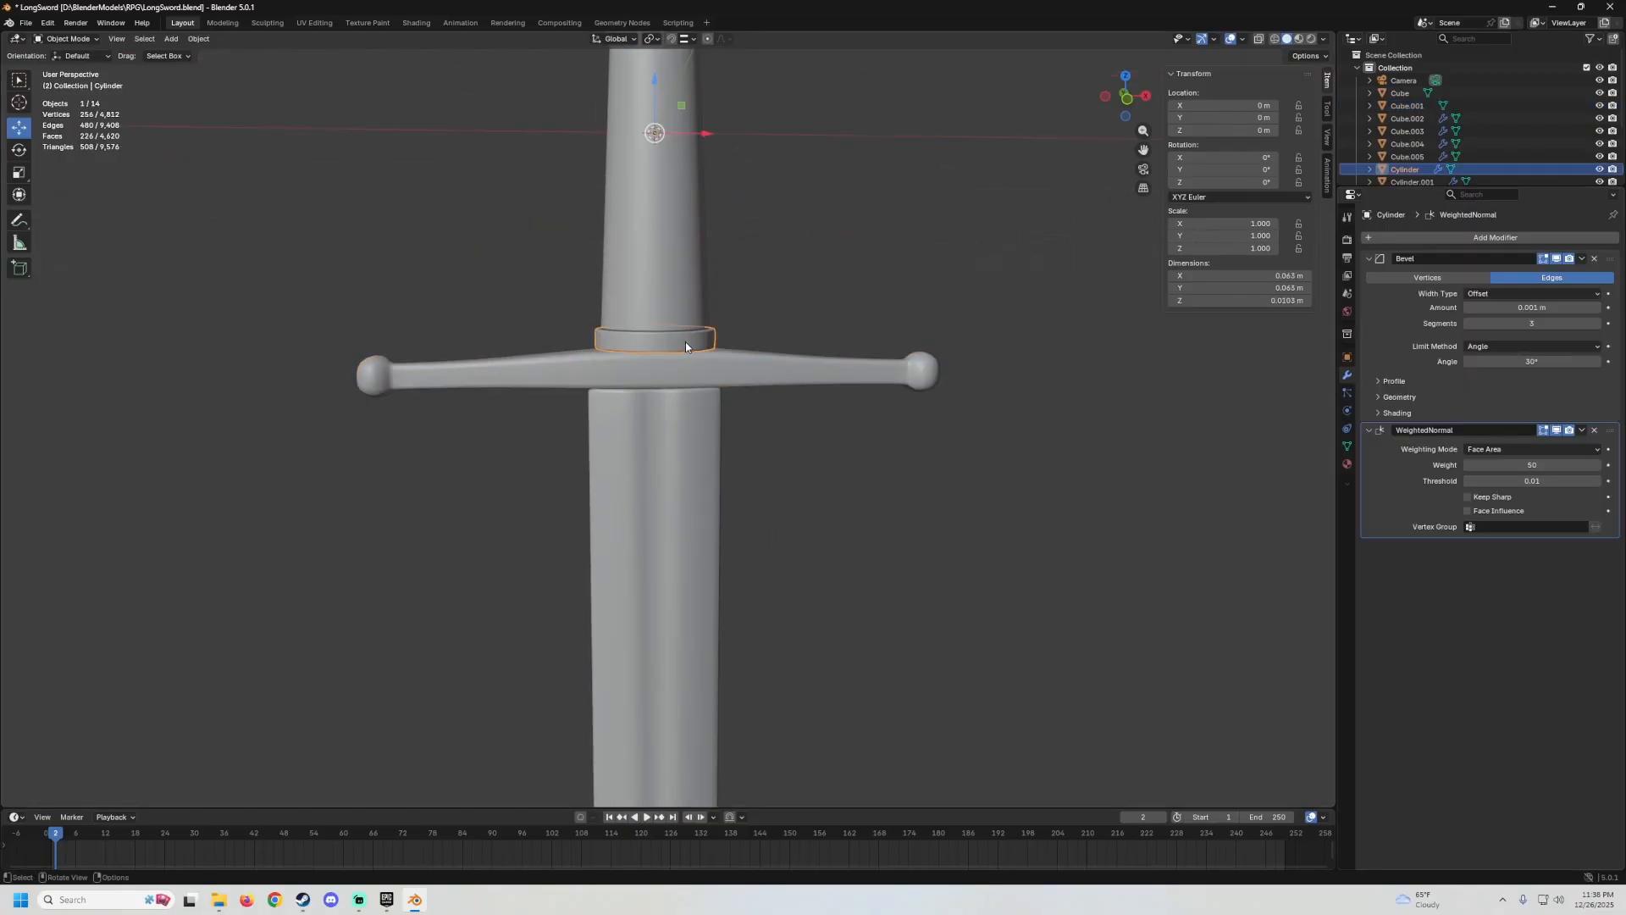
{"action": "left_click", "coordinate": [1581, 259]}
{"action": "left_click", "coordinate": [1523, 274]}
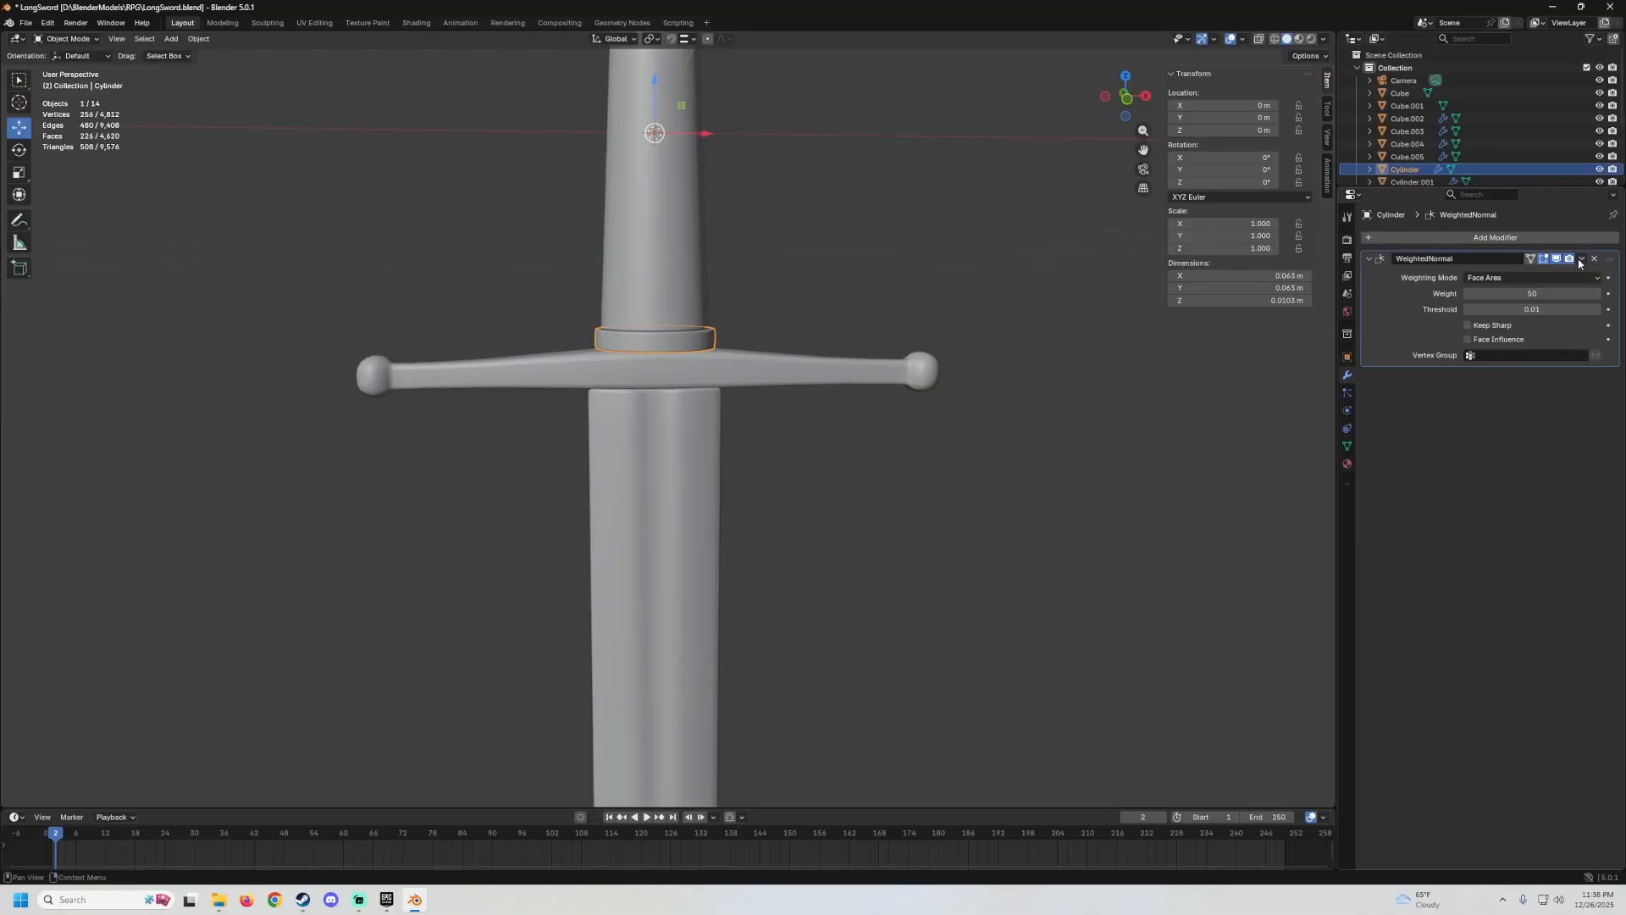
{"action": "left_click", "coordinate": [1581, 259]}
{"action": "left_click", "coordinate": [1523, 273]}
Apply the Bevel and WeightedNormal modifiers on the grip.
{"action": "left_click", "coordinate": [656, 212]}
{"action": "middle_click_drag", "start_coordinate": [987, 225], "coordinate": [990, 372], "text": "shift"}
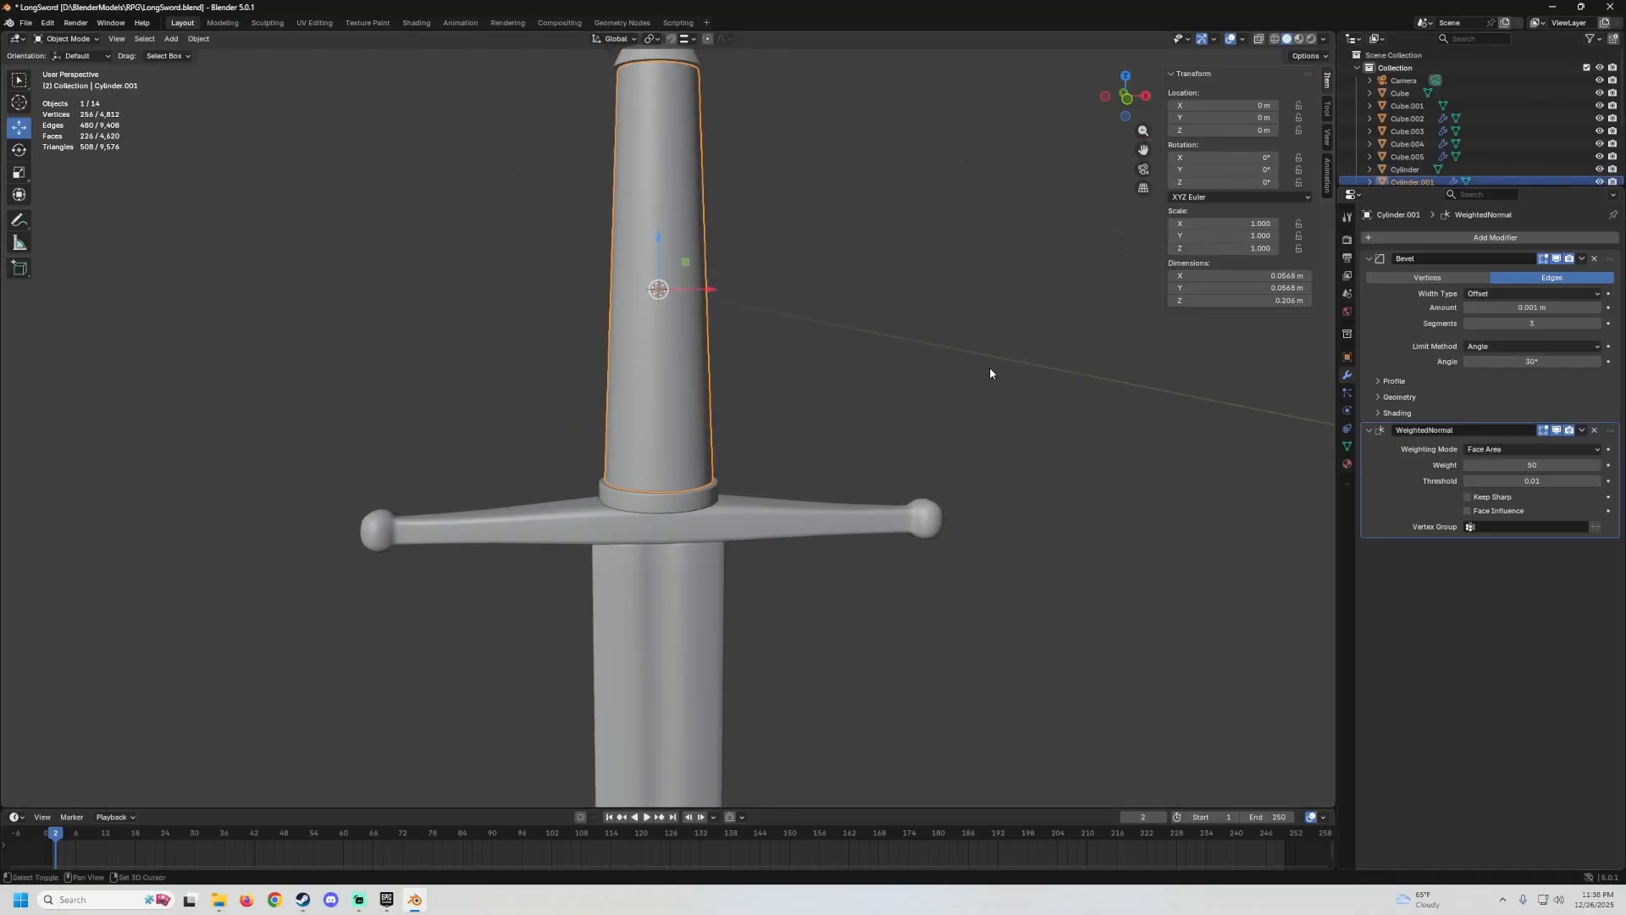
{"action": "left_click", "coordinate": [1581, 259]}
{"action": "left_click", "coordinate": [1523, 274]}
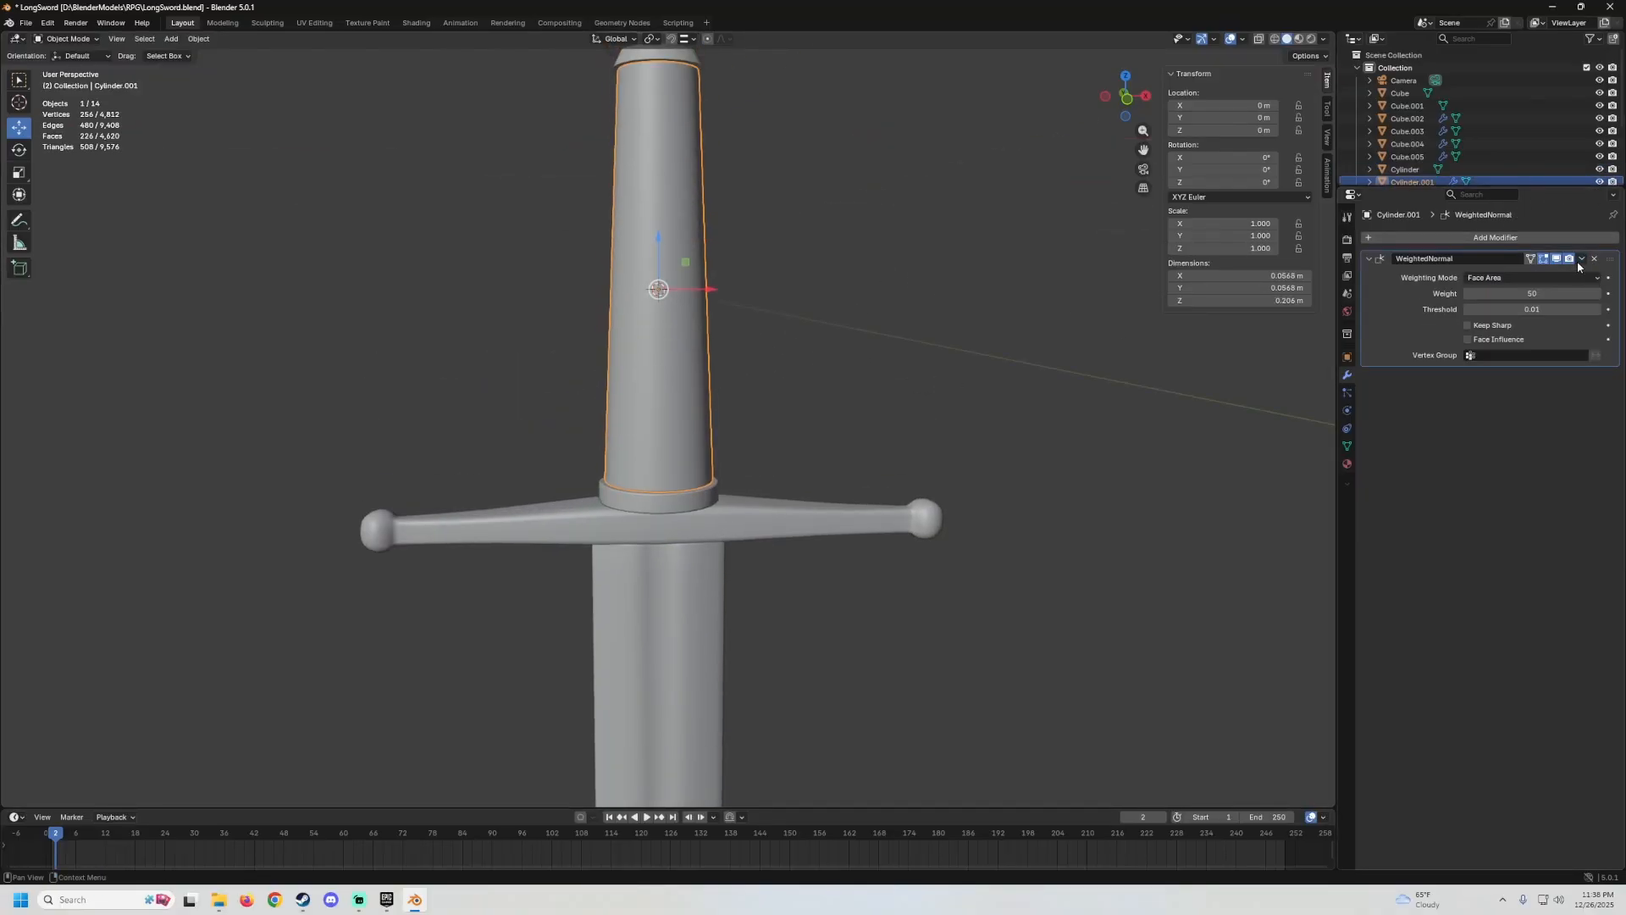
{"action": "left_click", "coordinate": [1580, 259]}
{"action": "left_click", "coordinate": [1523, 274]}
Apply the Bevel modifier on the small collar beneath the pommel.
{"action": "middle_click_drag", "start_coordinate": [662, 183], "coordinate": [682, 236], "text": "shift"}
{"action": "left_click", "coordinate": [683, 231]}
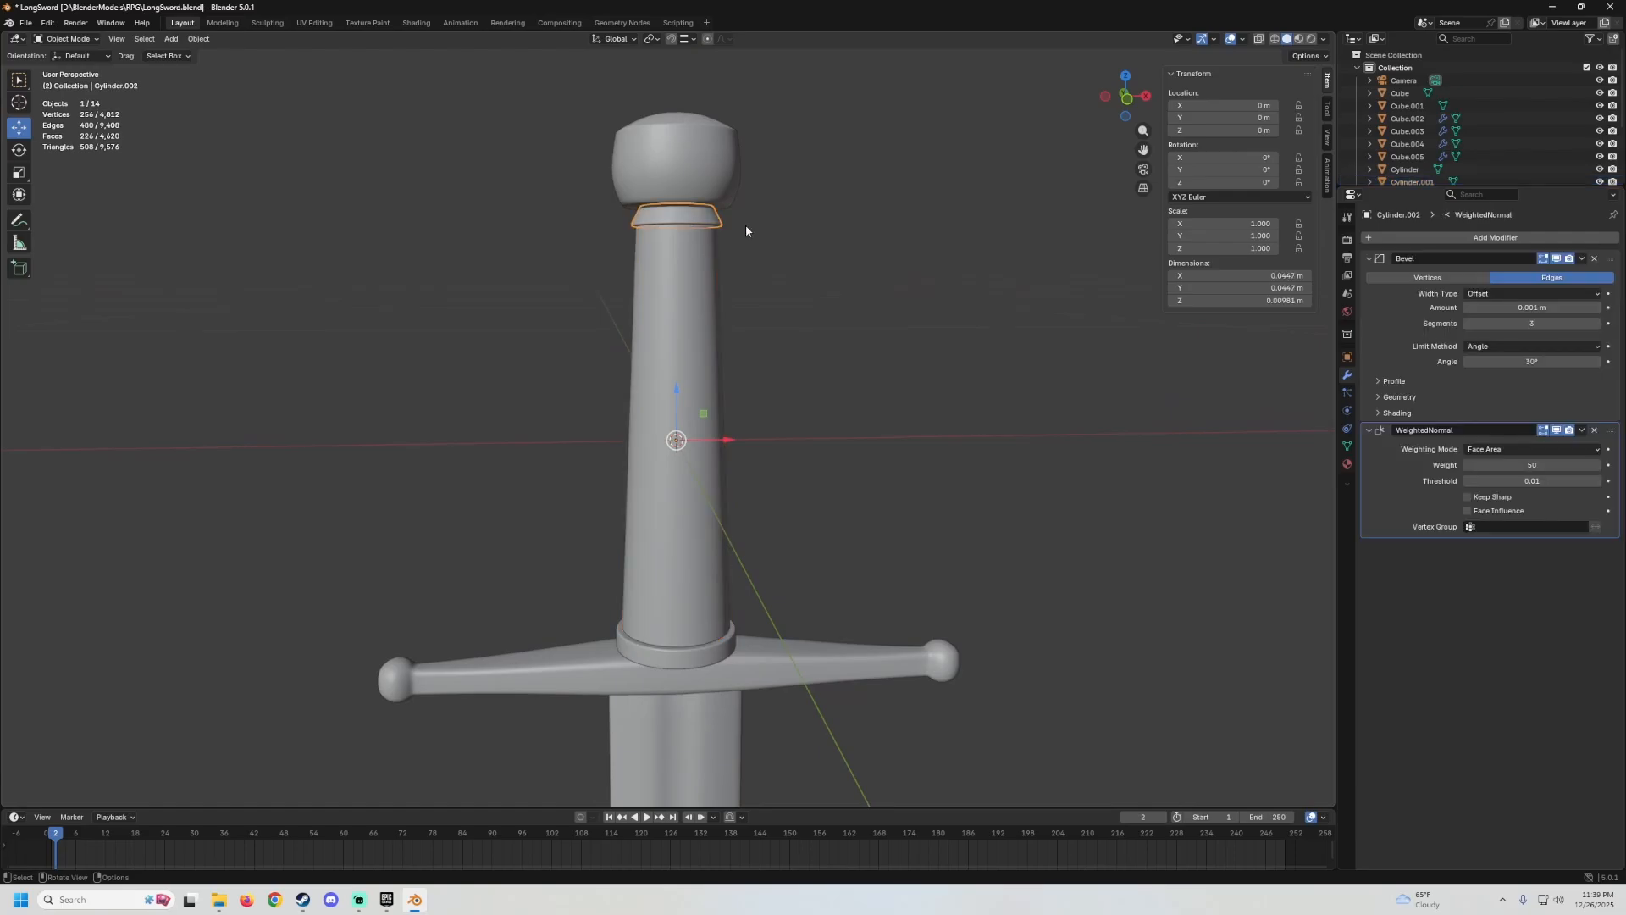
{"action": "left_click", "coordinate": [1581, 259]}
{"action": "left_click", "coordinate": [1523, 274]}
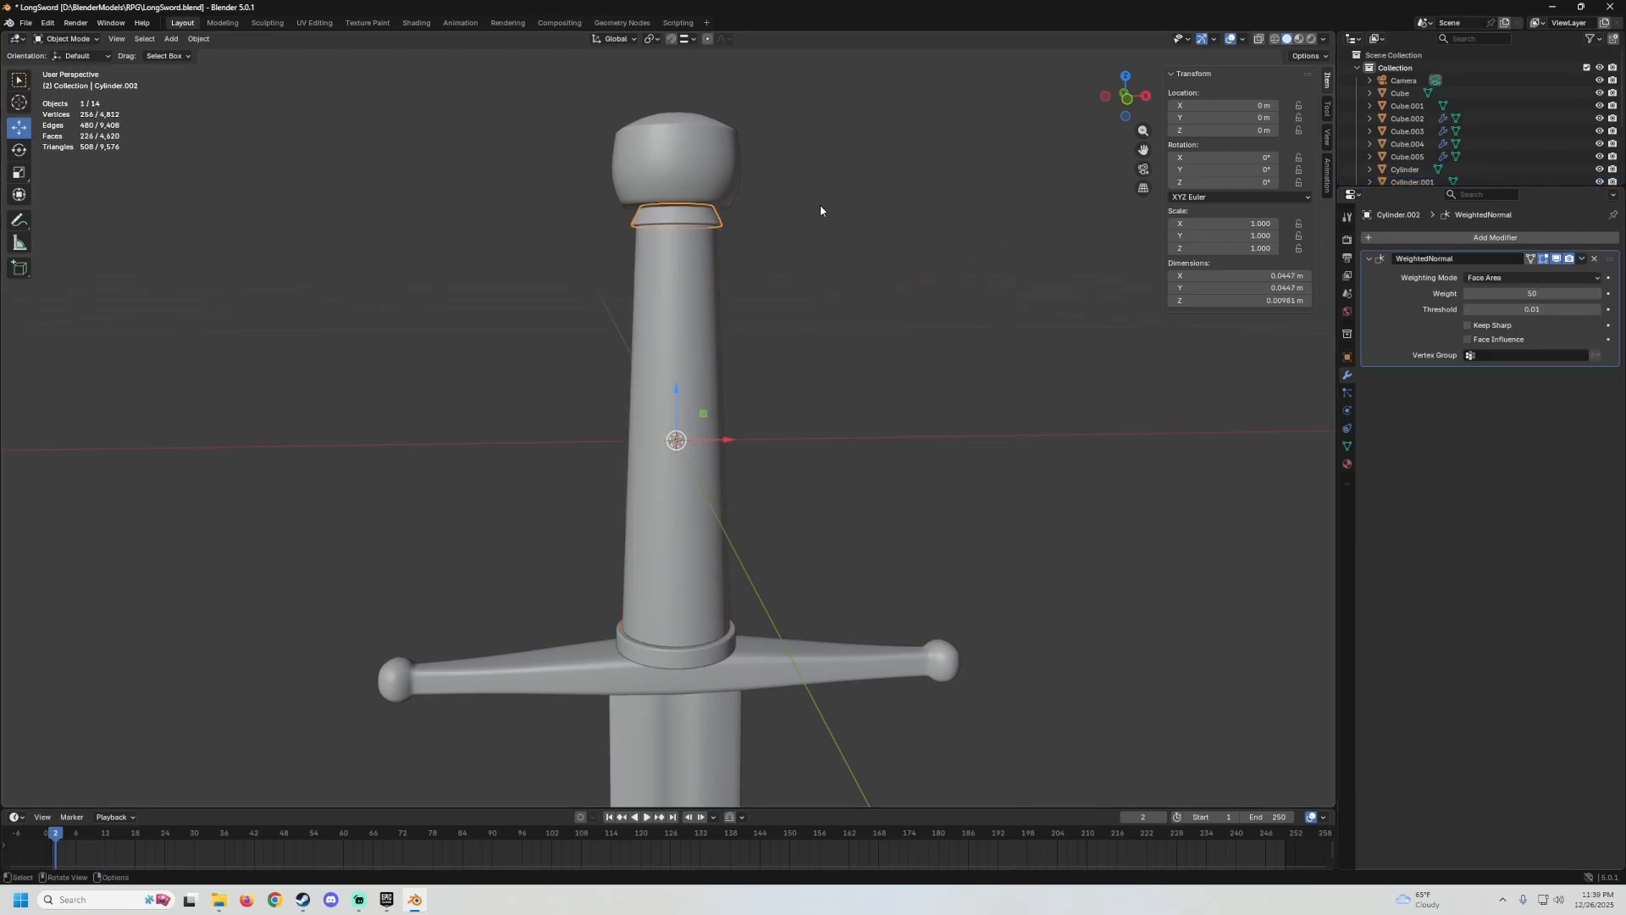
Apply the Subdivision modifier on the pommel.
{"action": "left_click", "coordinate": [705, 176]}
{"action": "left_click", "coordinate": [1582, 259]}
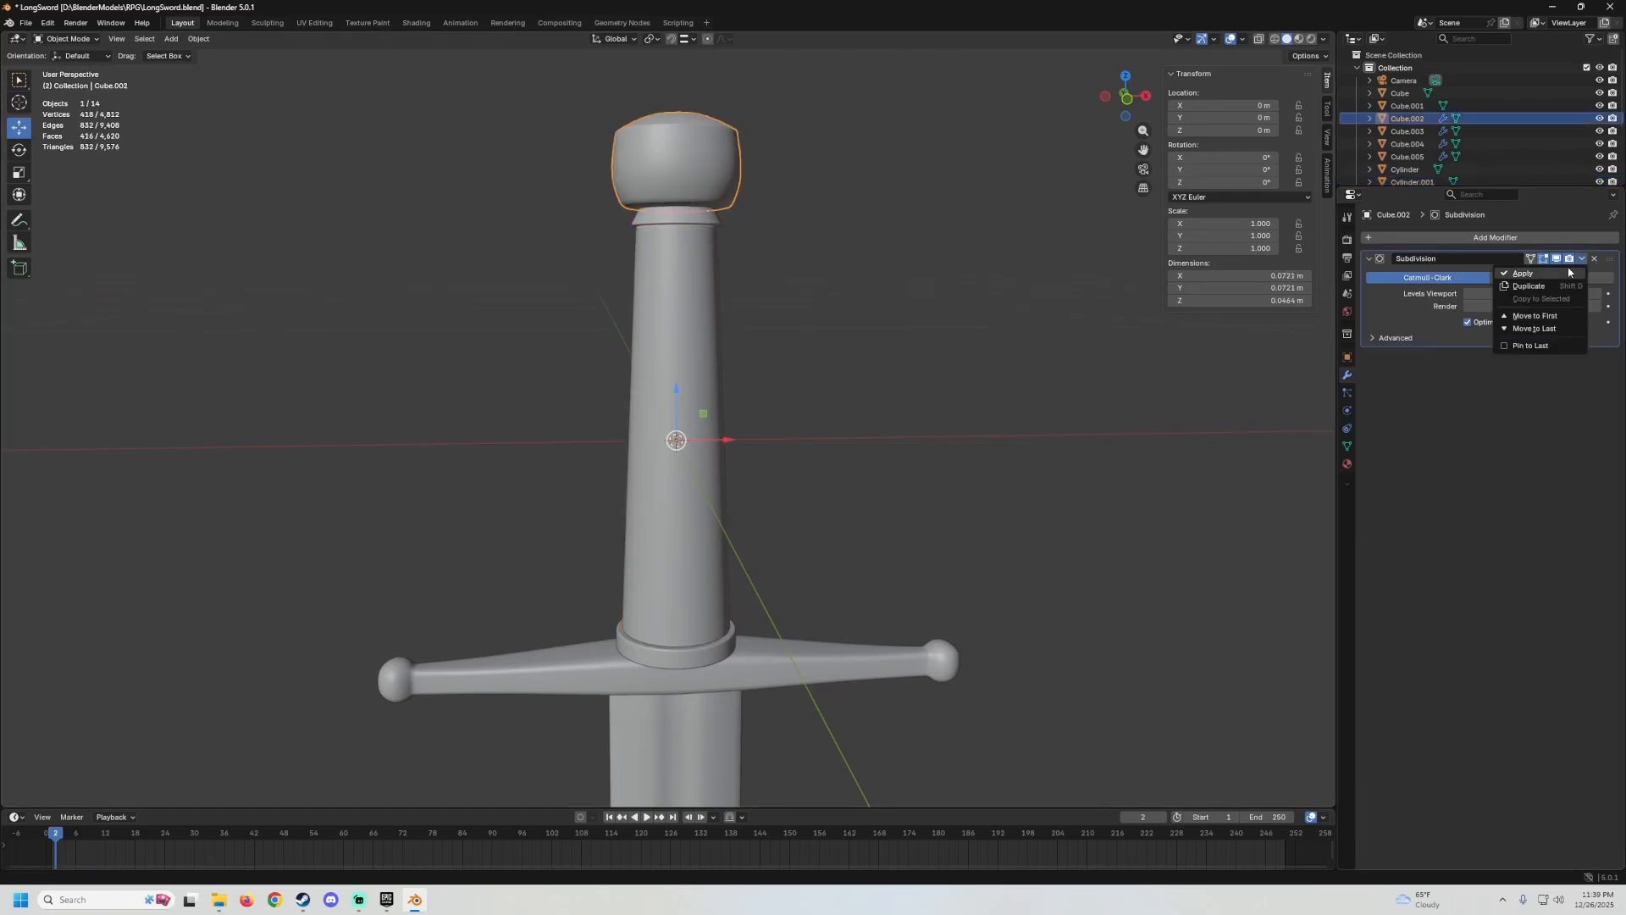
{"action": "left_click", "coordinate": [1523, 273]}
Select the pommel, upper collar, grip, crossguard and blade of the original sword together.
{"action": "scroll", "coordinate": [734, 408], "scroll_direction": "down", "scroll_amount": 8}
{"action": "mouse_move", "coordinate": [718, 278]}
{"action": "middle_mouse_down"}
{"action": "mouse_move", "coordinate": [708, 321]}
{"action": "mouse_move", "coordinate": [720, 297]}
{"action": "middle_mouse_up"}
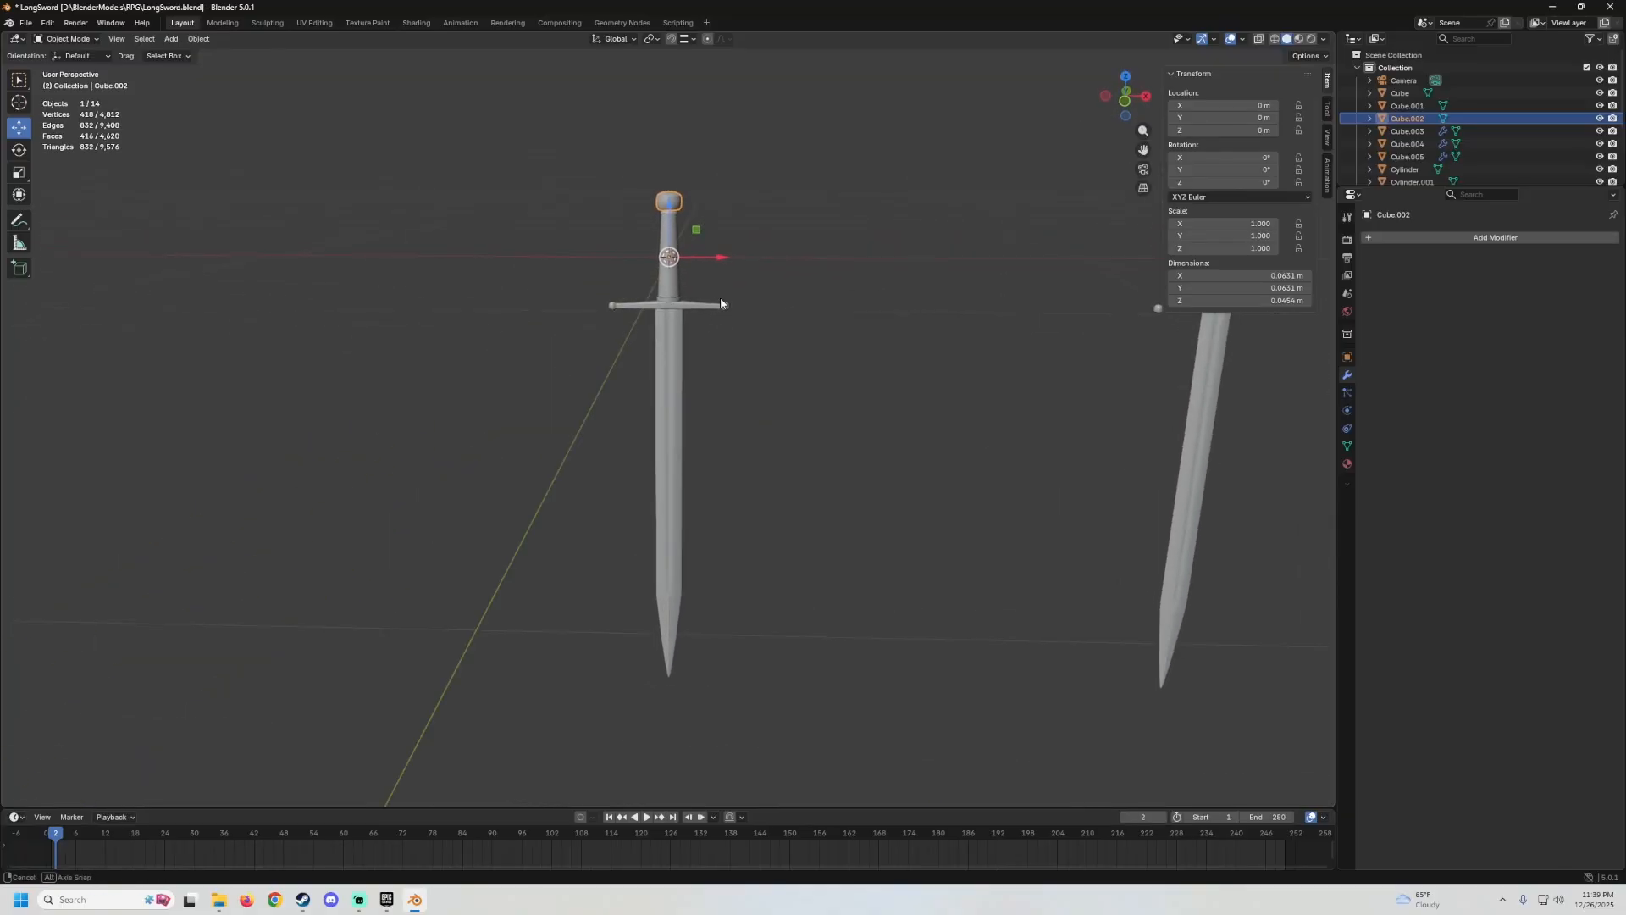
{"action": "scroll", "coordinate": [720, 298], "scroll_direction": "up", "scroll_amount": 4}
{"action": "middle_click_drag", "start_coordinate": [747, 119], "coordinate": [776, 336], "text": "shift"}
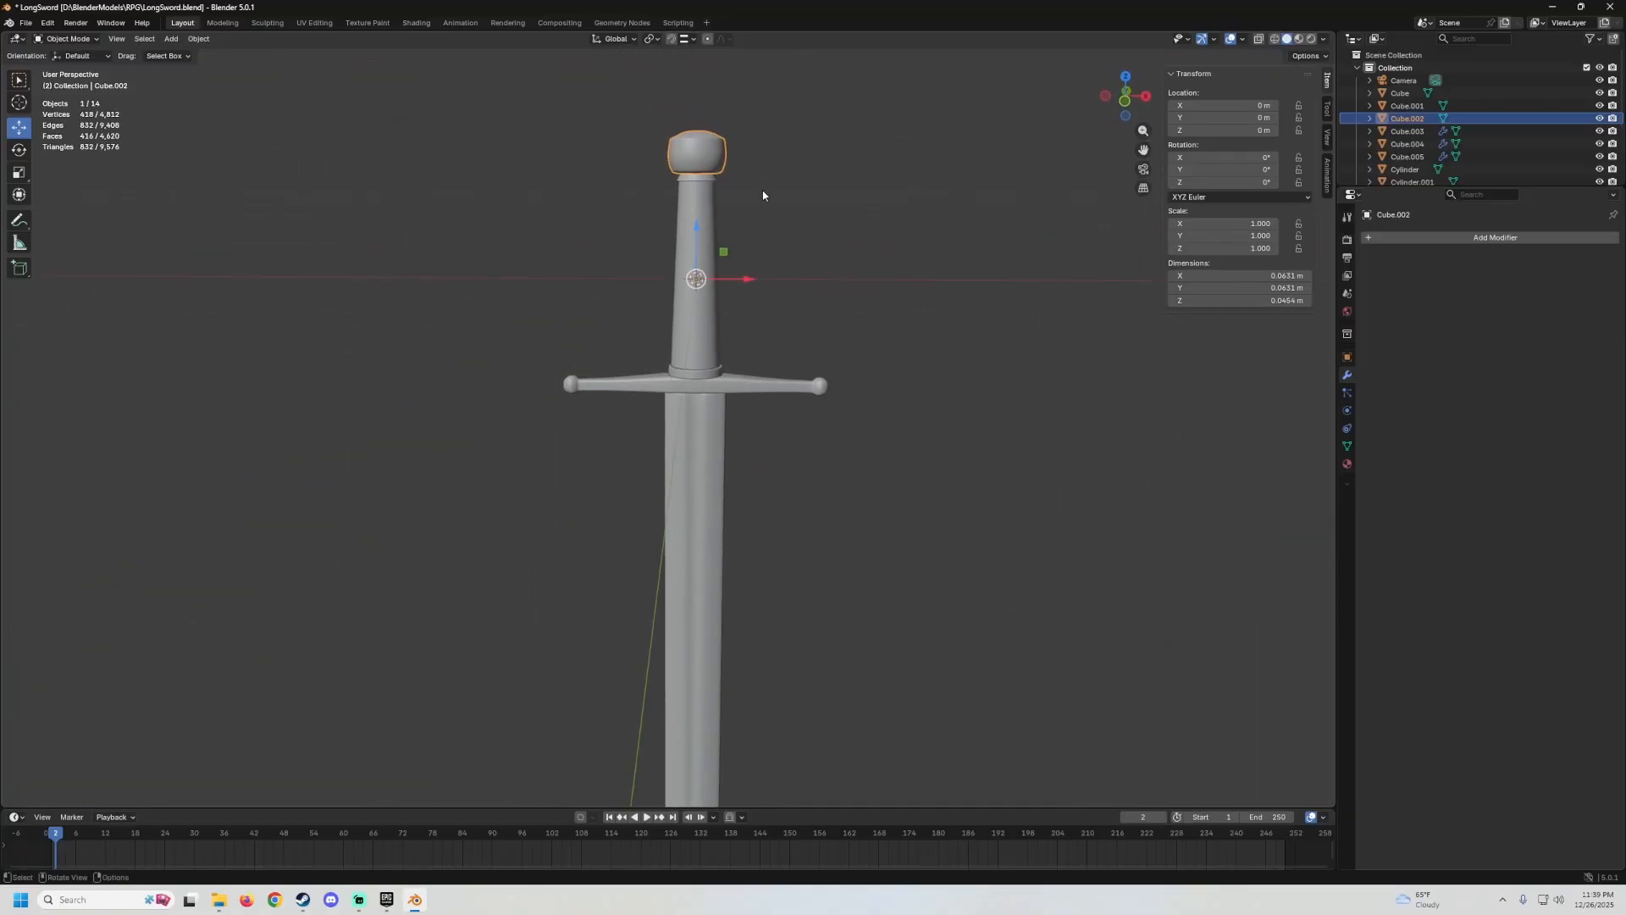
{"action": "middle_click_drag", "start_coordinate": [763, 196], "coordinate": [700, 299], "text": "shift"}
{"action": "scroll", "coordinate": [735, 263], "scroll_direction": "up", "scroll_amount": 2}
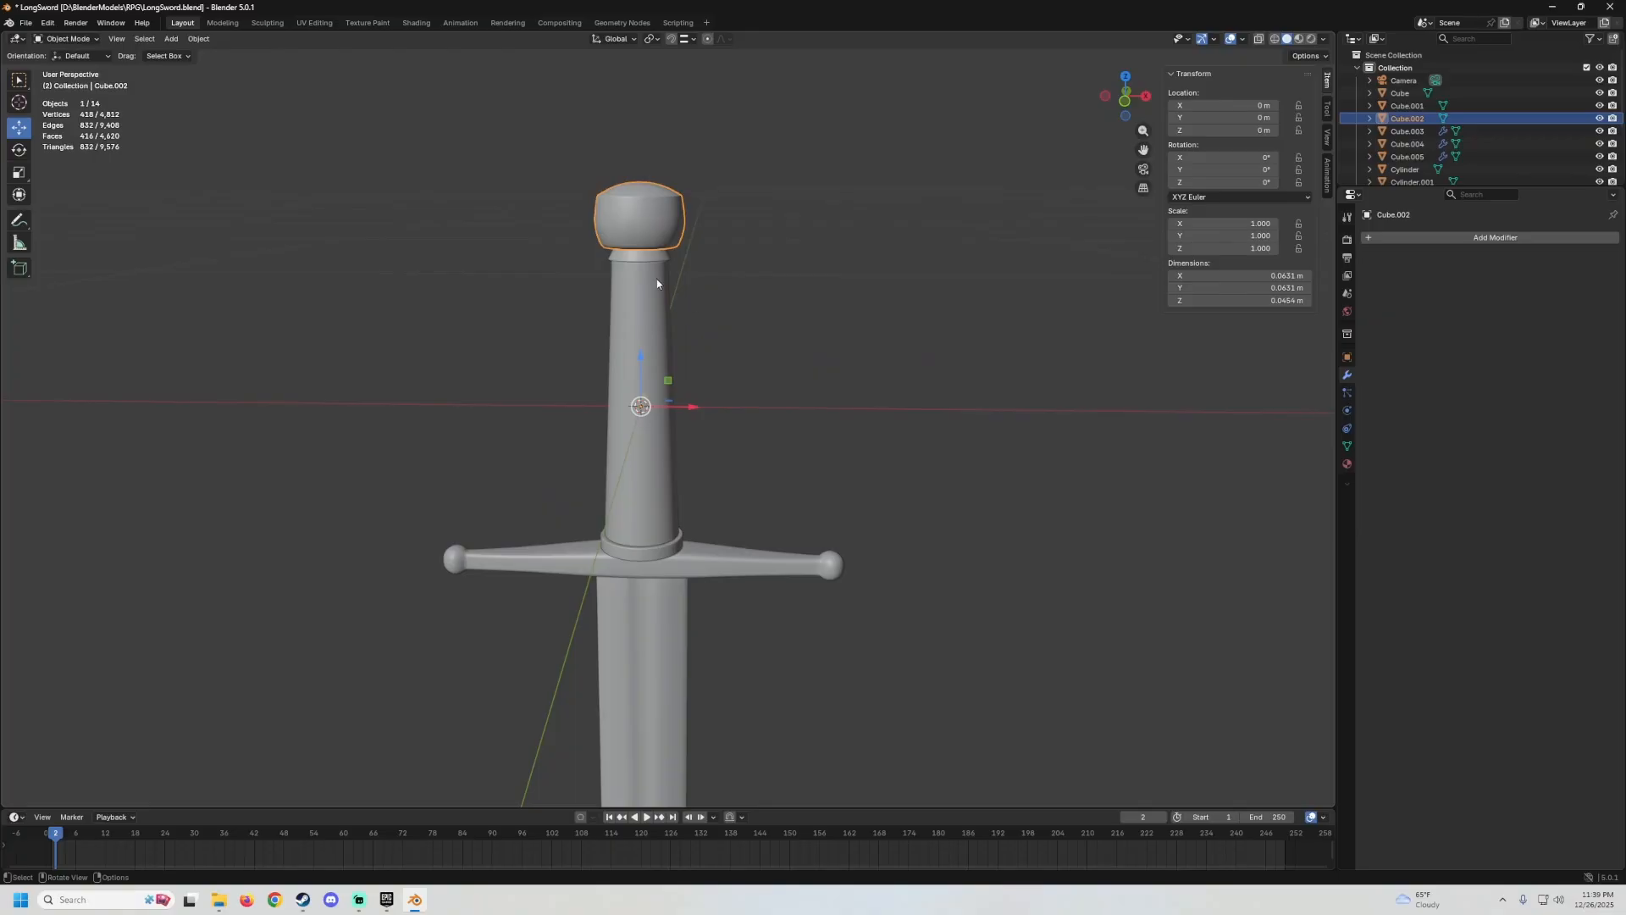
{"action": "left_click", "coordinate": [638, 257], "text": "shift"}
{"action": "left_click", "coordinate": [648, 344], "text": "shift"}
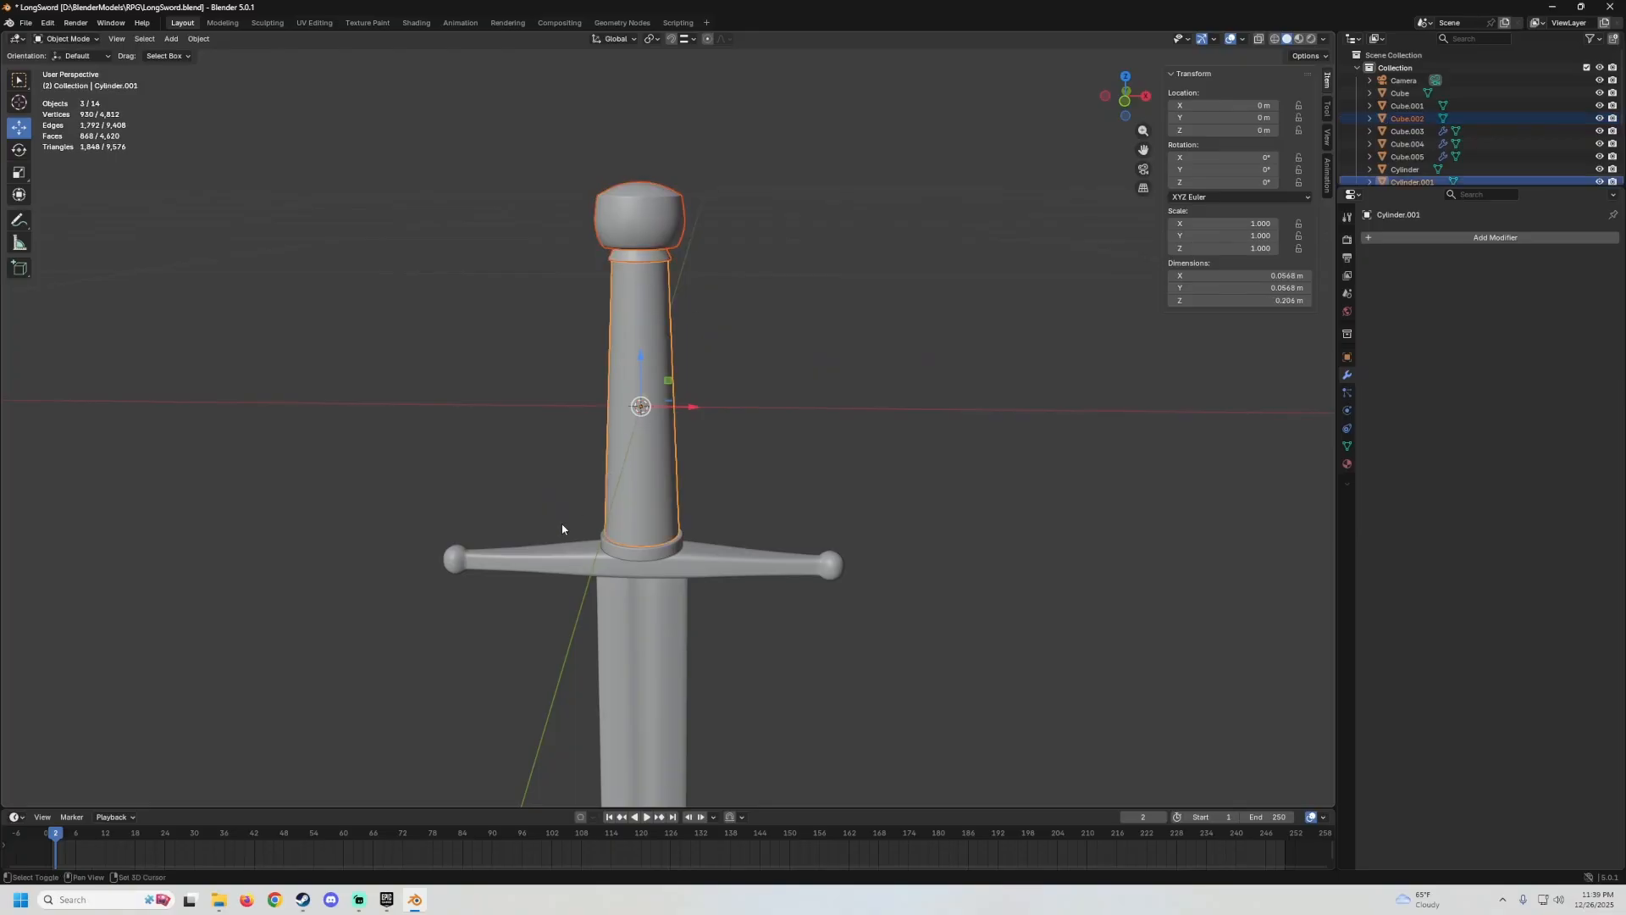
{"action": "left_click", "coordinate": [582, 556], "text": "shift"}
{"action": "left_click", "coordinate": [668, 631], "text": "shift"}
Enter Edit Mode on the selected sword parts and select all their geometry.
{"action": "scroll", "coordinate": [687, 648], "scroll_direction": "down", "scroll_amount": 3}
{"action": "middle_click_drag", "start_coordinate": [690, 654], "coordinate": [754, 235], "text": "shift"}
{"action": "scroll", "coordinate": [755, 262], "scroll_direction": "down", "scroll_amount": 2}
{"action": "middle_click_drag", "start_coordinate": [756, 301], "coordinate": [697, 328], "text": "shift"}
{"action": "key", "text": "Tab"}
{"action": "key", "text": "a"}
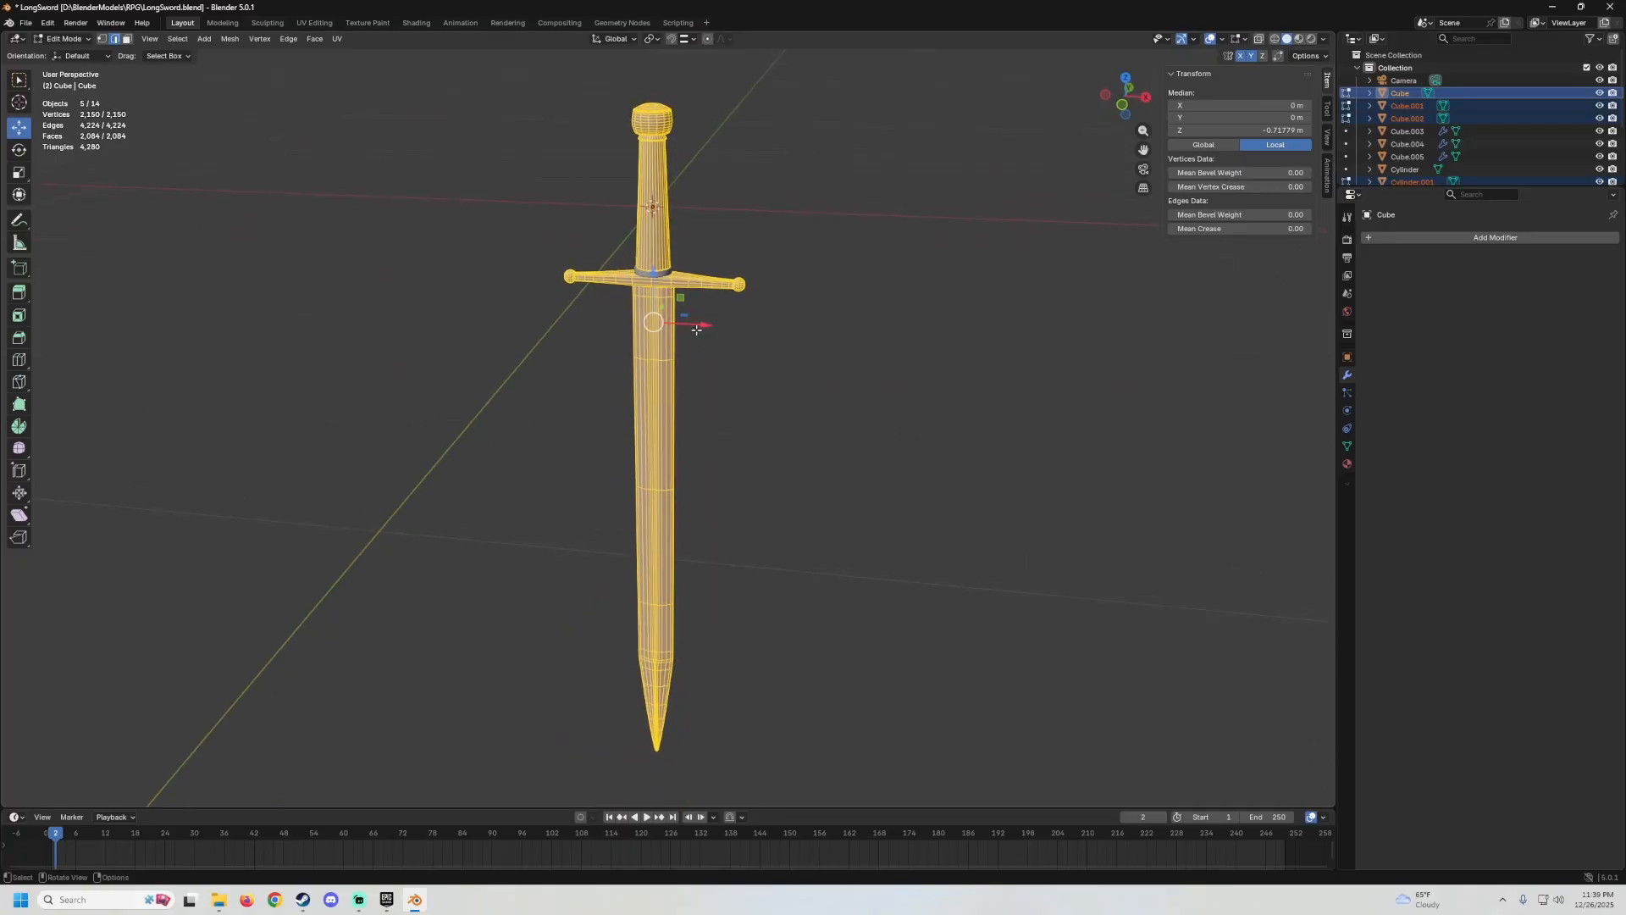
Add the collar above the crossguard to the selected objects and return to Edit Mode with all six parts.
{"action": "scroll", "coordinate": [696, 329], "scroll_direction": "up", "scroll_amount": 3}
{"action": "middle_click_drag", "start_coordinate": [669, 135], "coordinate": [659, 237], "text": "shift"}
{"action": "key", "text": "Tab"}
{"action": "left_click", "coordinate": [659, 240], "text": "shift"}
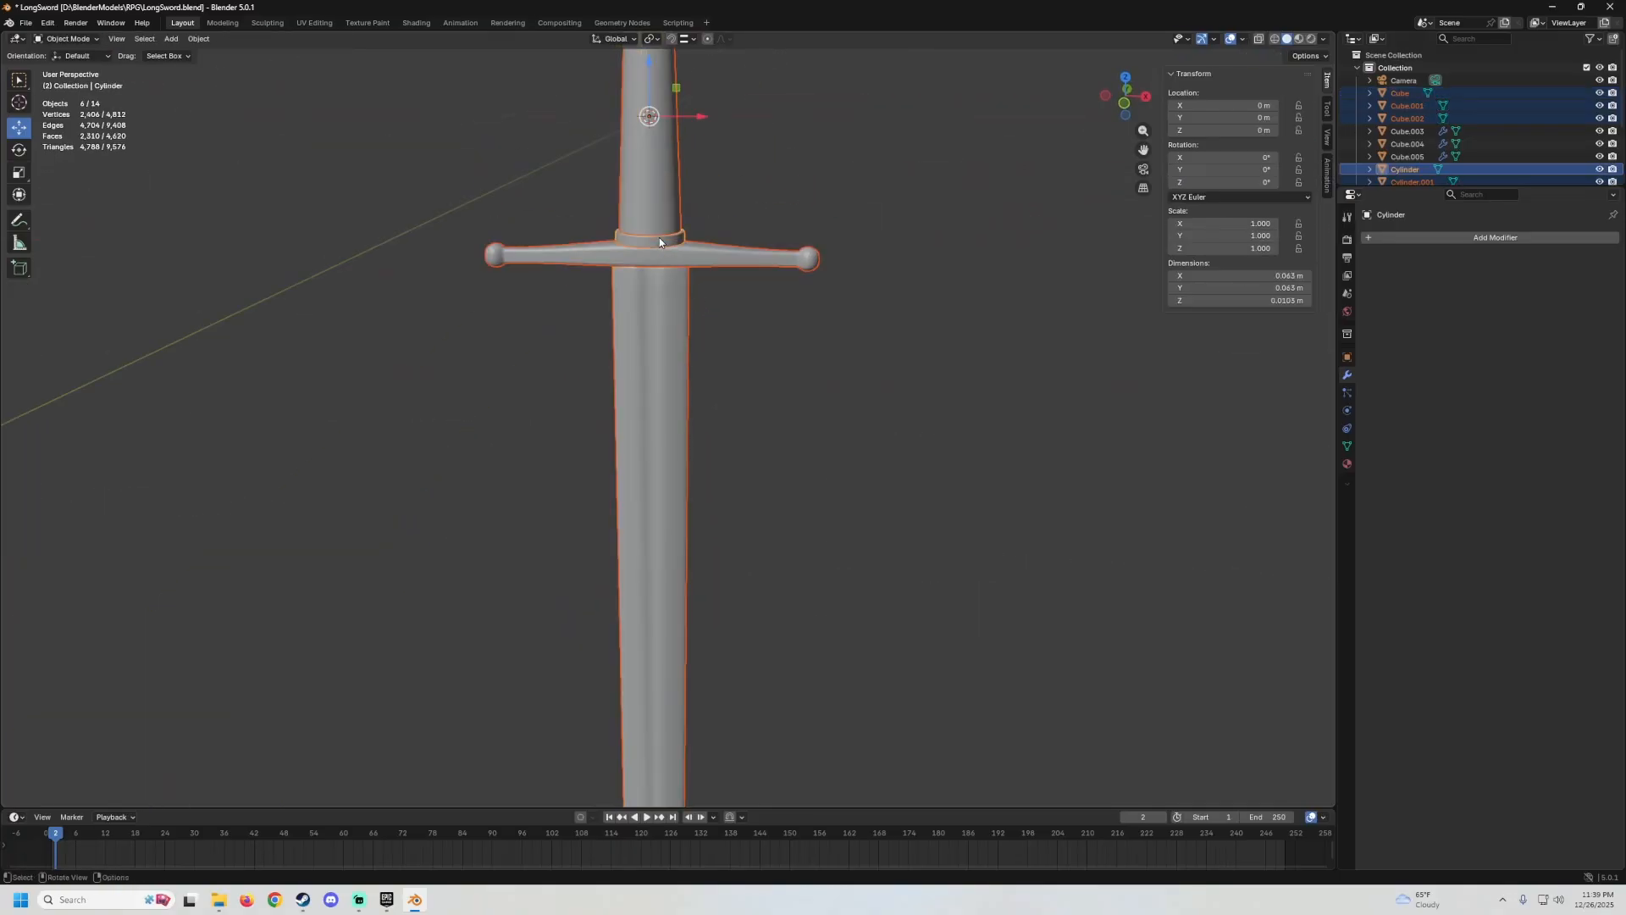
{"action": "key", "text": "Tab"}
{"action": "scroll", "coordinate": [716, 283], "scroll_direction": "down", "scroll_amount": 3}
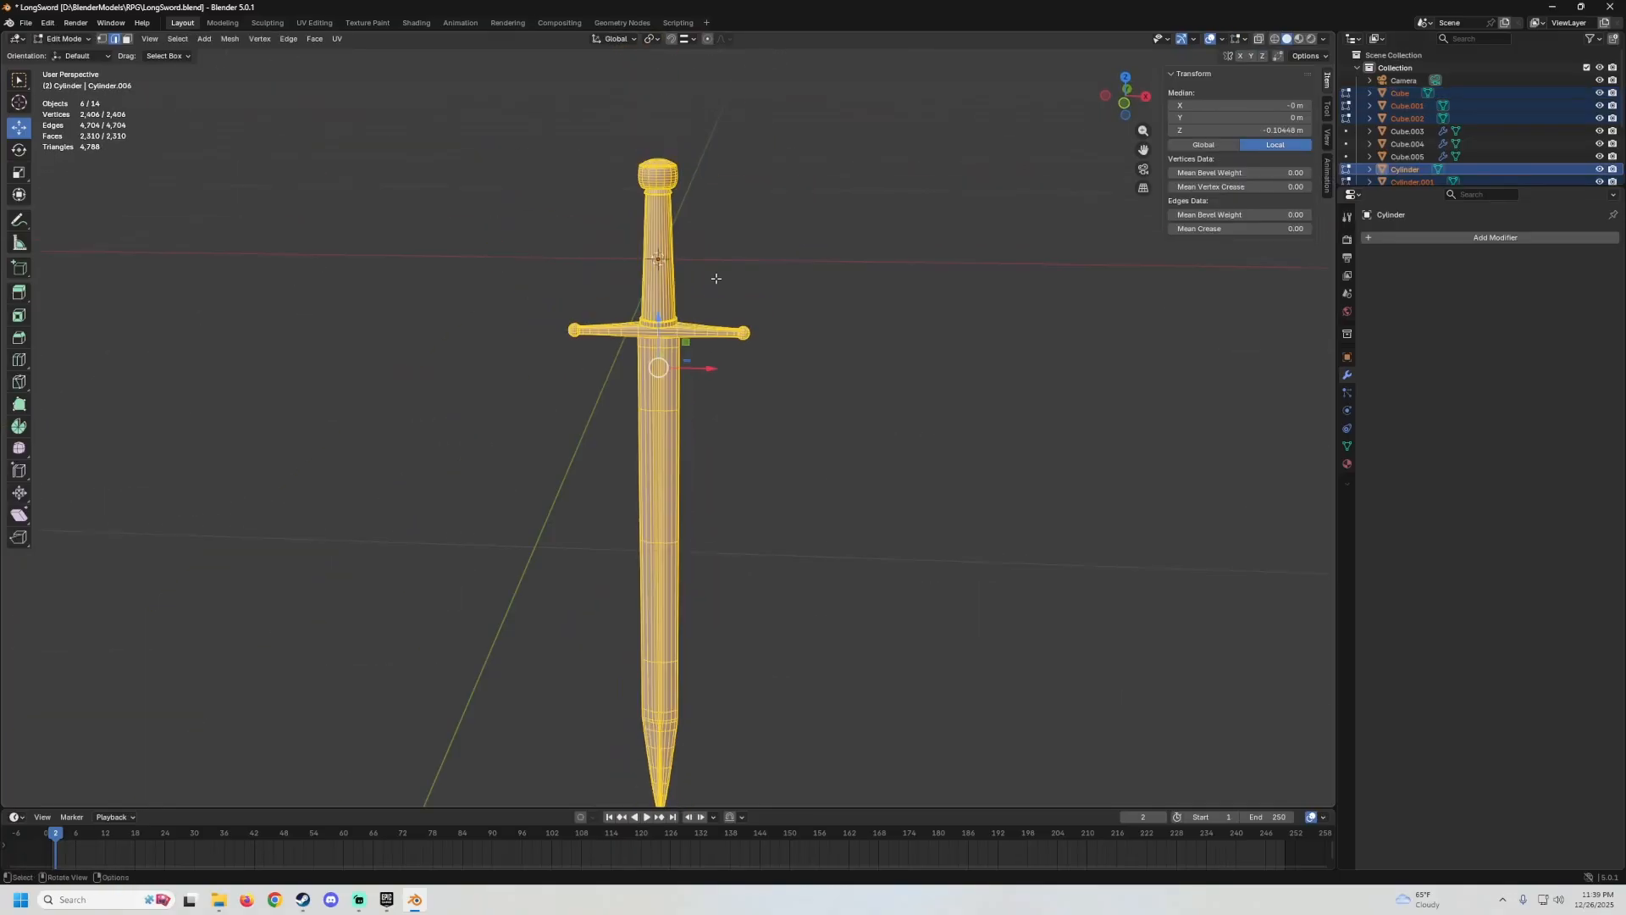
Unwrap all the selected sword geometry with Smart UV Project using a 66° angle limit and zero island margin.
{"action": "middle_click_drag", "start_coordinate": [716, 278], "coordinate": [732, 264]}
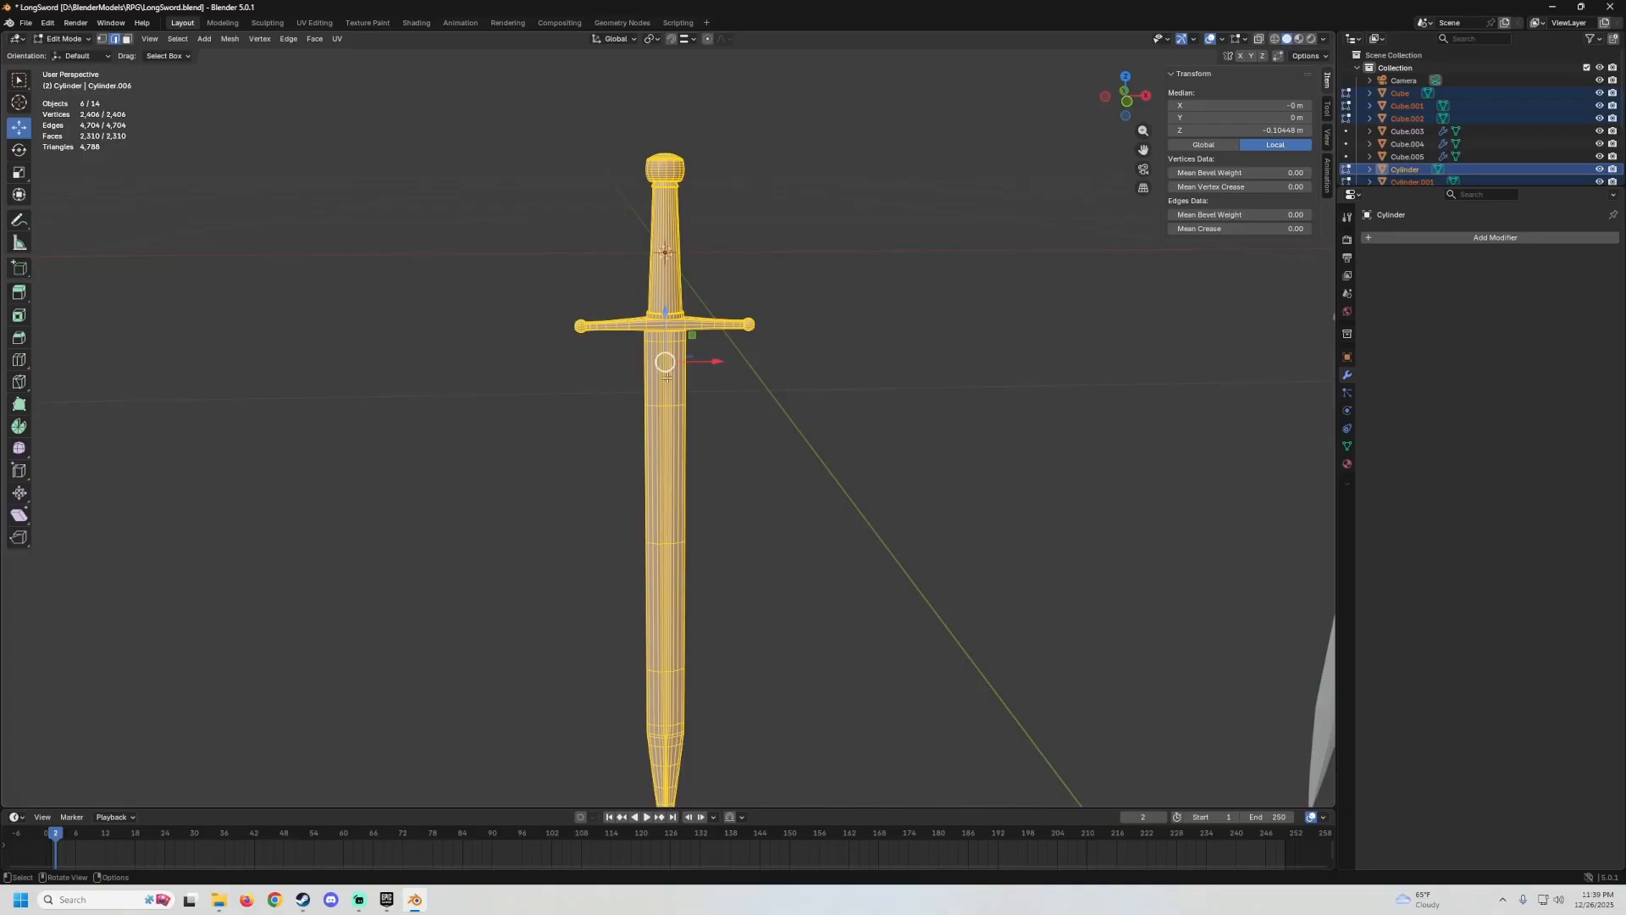
{"action": "left_click", "coordinate": [338, 39]}
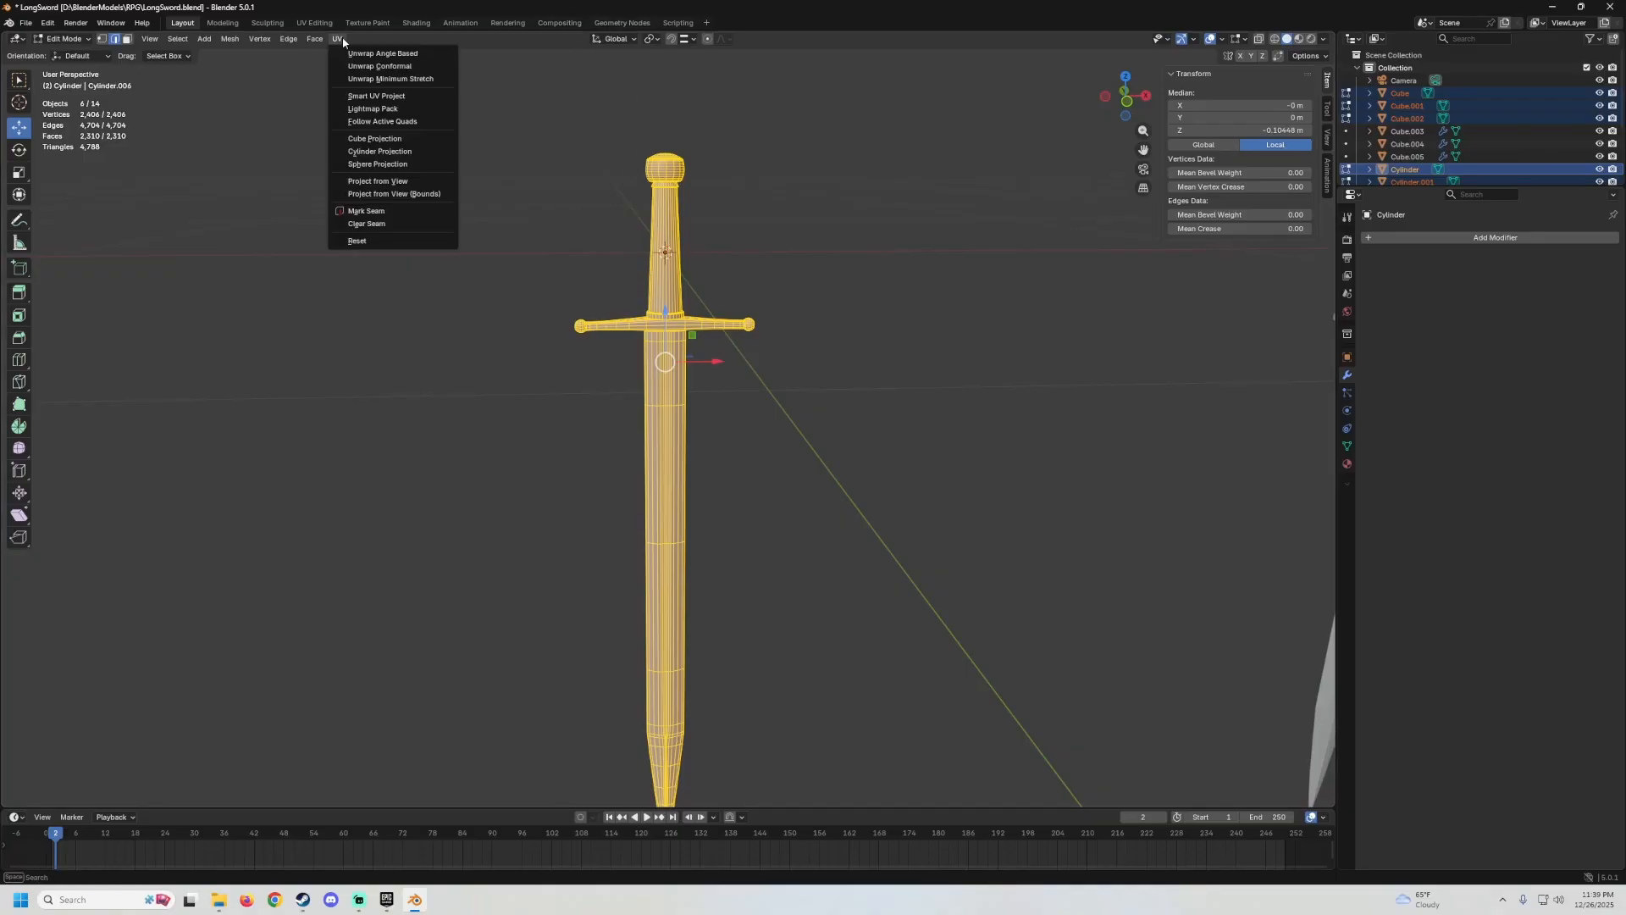
{"action": "left_click", "coordinate": [384, 97]}
{"action": "left_click", "coordinate": [352, 217]}
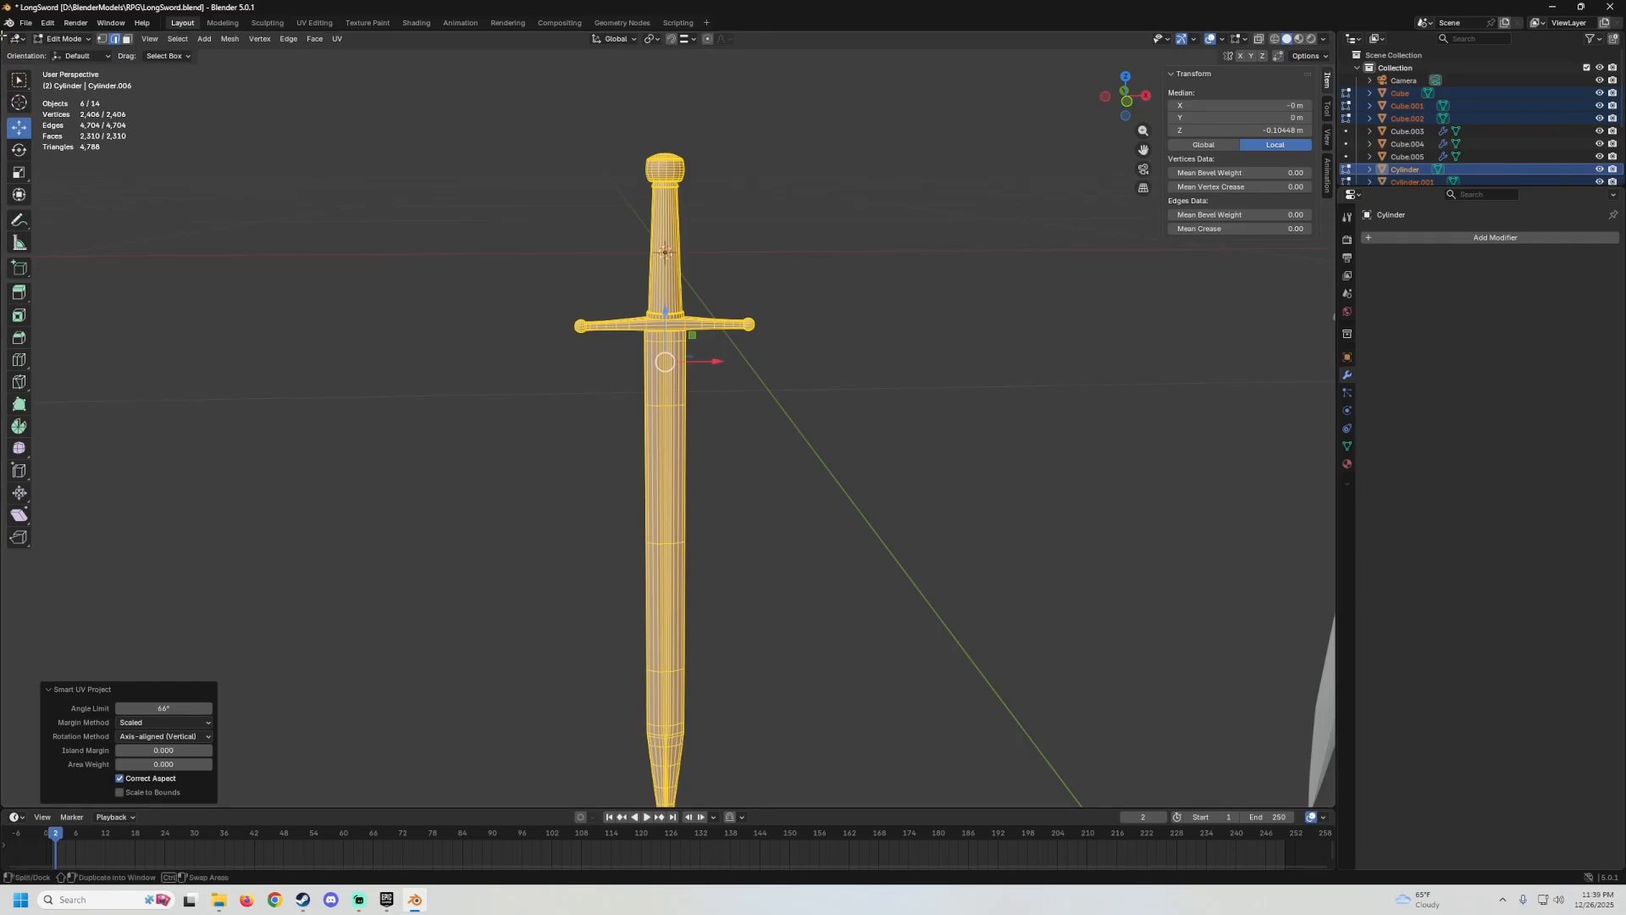
Split the 3D viewport vertically and change the new area beside it to a UV Editor showing the unwrapped islands.
{"action": "left_click_drag", "start_coordinate": [4, 35], "coordinate": [573, 169]}
{"action": "left_click", "coordinate": [14, 39]}
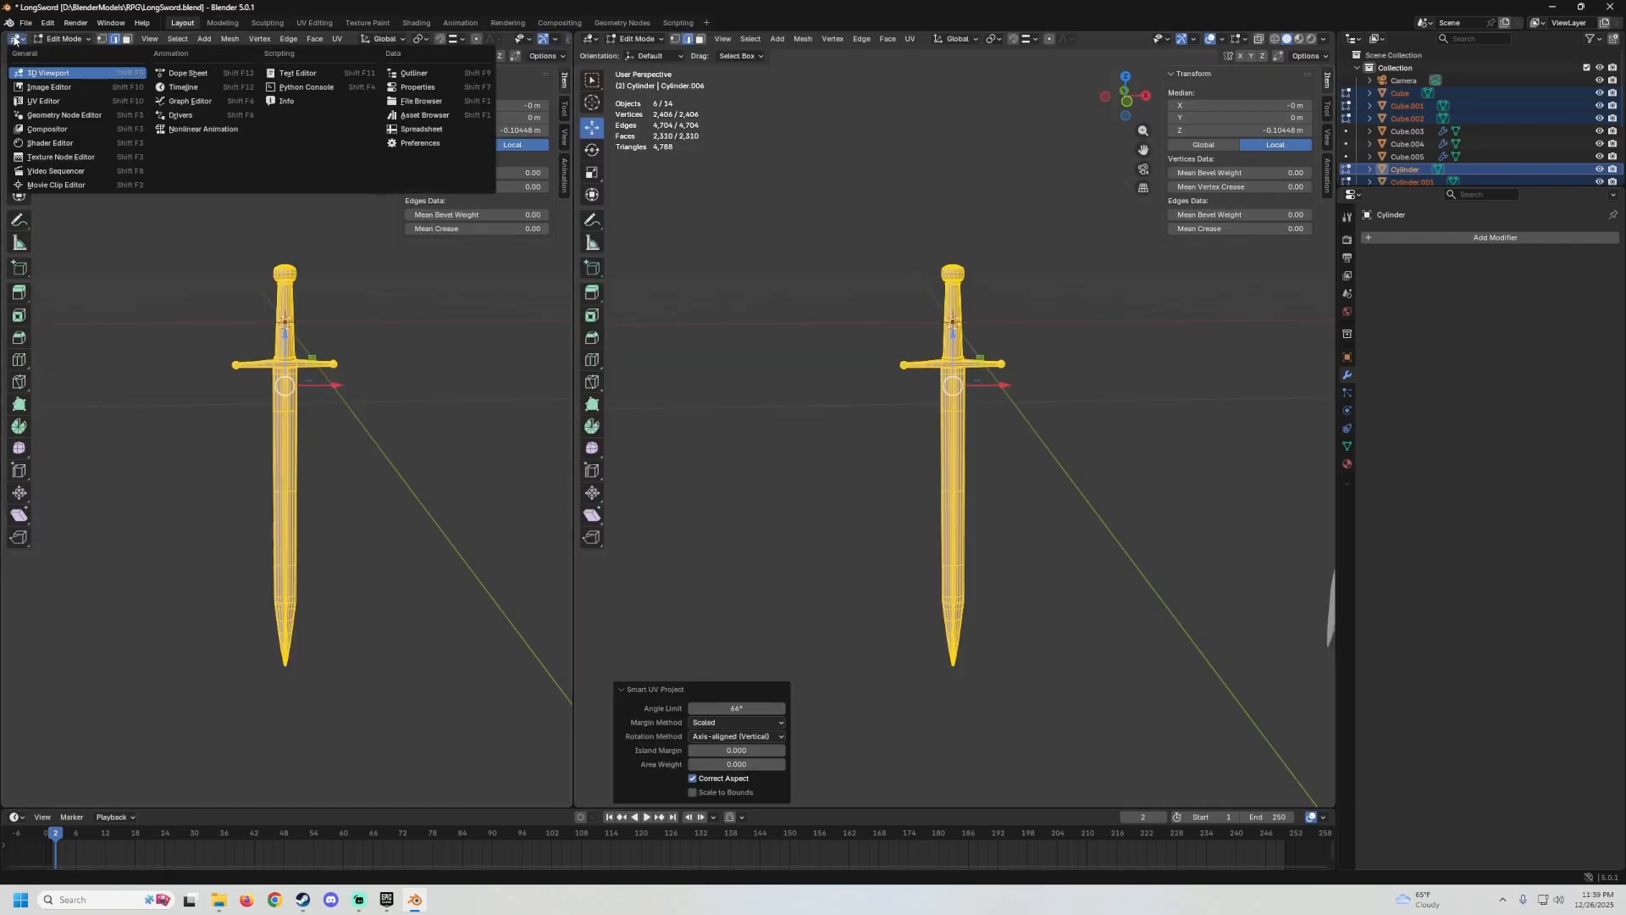
{"action": "left_click", "coordinate": [41, 101]}
{"action": "scroll", "coordinate": [230, 399], "scroll_direction": "up", "scroll_amount": 6}
{"action": "middle_click_drag", "start_coordinate": [231, 399], "coordinate": [367, 489]}
{"action": "scroll", "coordinate": [898, 457], "scroll_direction": "up", "scroll_amount": 4}
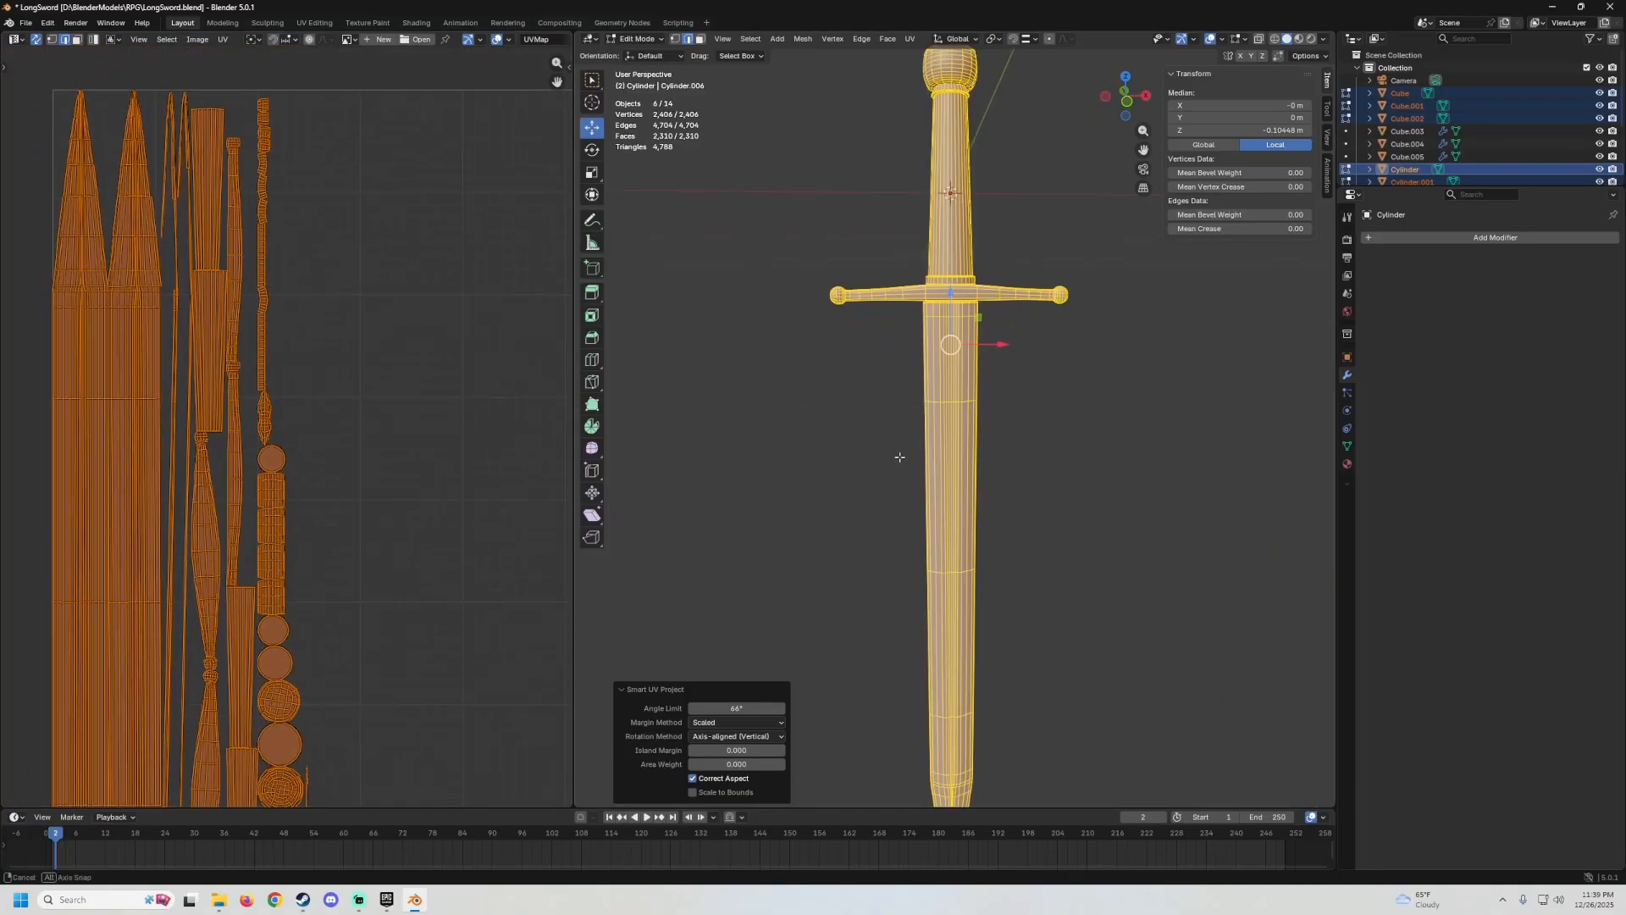
Leave Edit Mode on the combined parts, select only the blade and open it in Edit Mode.
{"action": "middle_click_drag", "start_coordinate": [898, 457], "coordinate": [788, 465]}
{"action": "scroll", "coordinate": [938, 465], "scroll_direction": "up", "scroll_amount": 5}
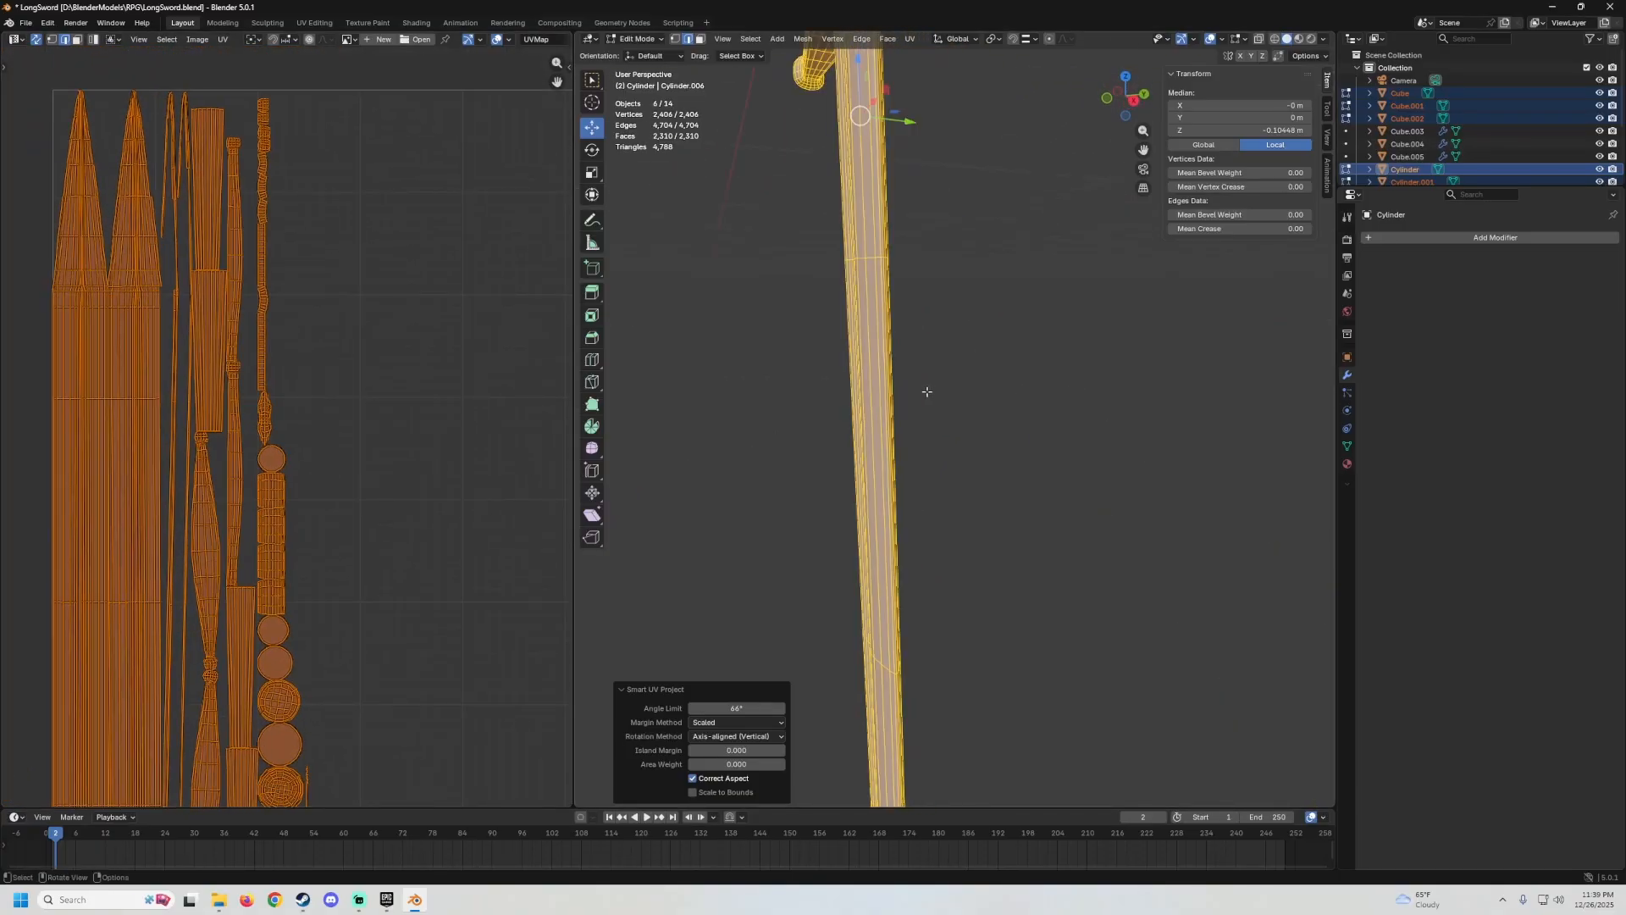
{"action": "key", "text": "Tab"}
{"action": "scroll", "coordinate": [913, 404], "scroll_direction": "down", "scroll_amount": 3}
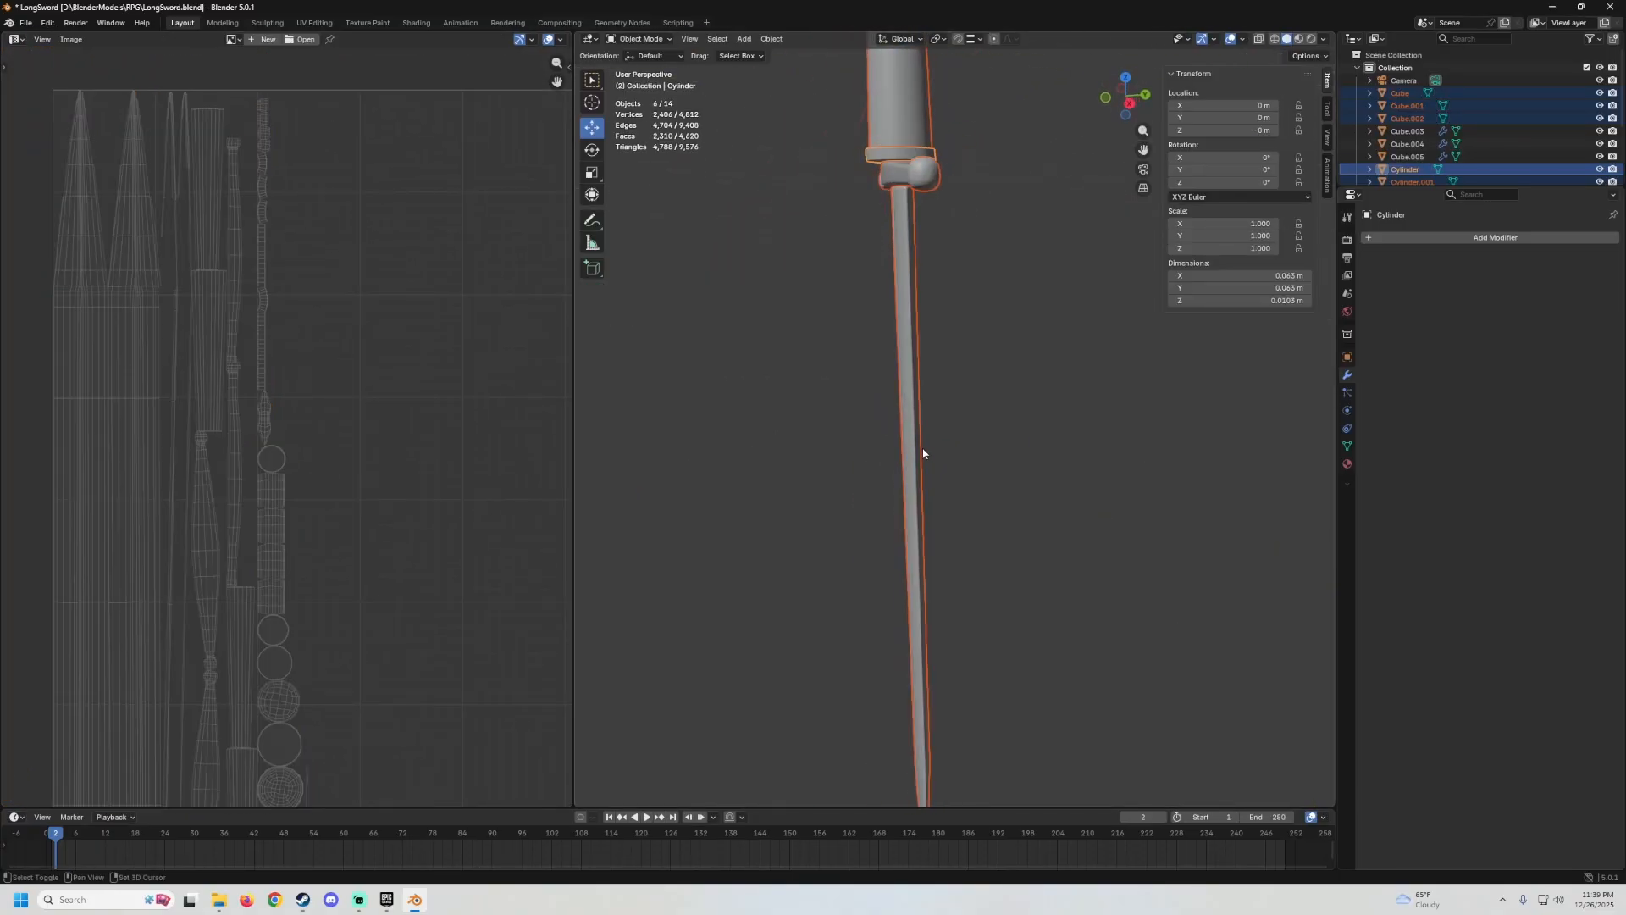
{"action": "left_click", "coordinate": [859, 343]}
{"action": "left_click", "coordinate": [897, 310]}
{"action": "middle_click_drag", "start_coordinate": [897, 308], "coordinate": [942, 267]}
{"action": "key", "text": "Tab"}
Examine the blade's narrow edges and tip alongside its UV islands.
{"action": "scroll", "coordinate": [941, 280], "scroll_direction": "down", "scroll_amount": 3}
{"action": "middle_click_drag", "start_coordinate": [895, 440], "coordinate": [856, 441]}
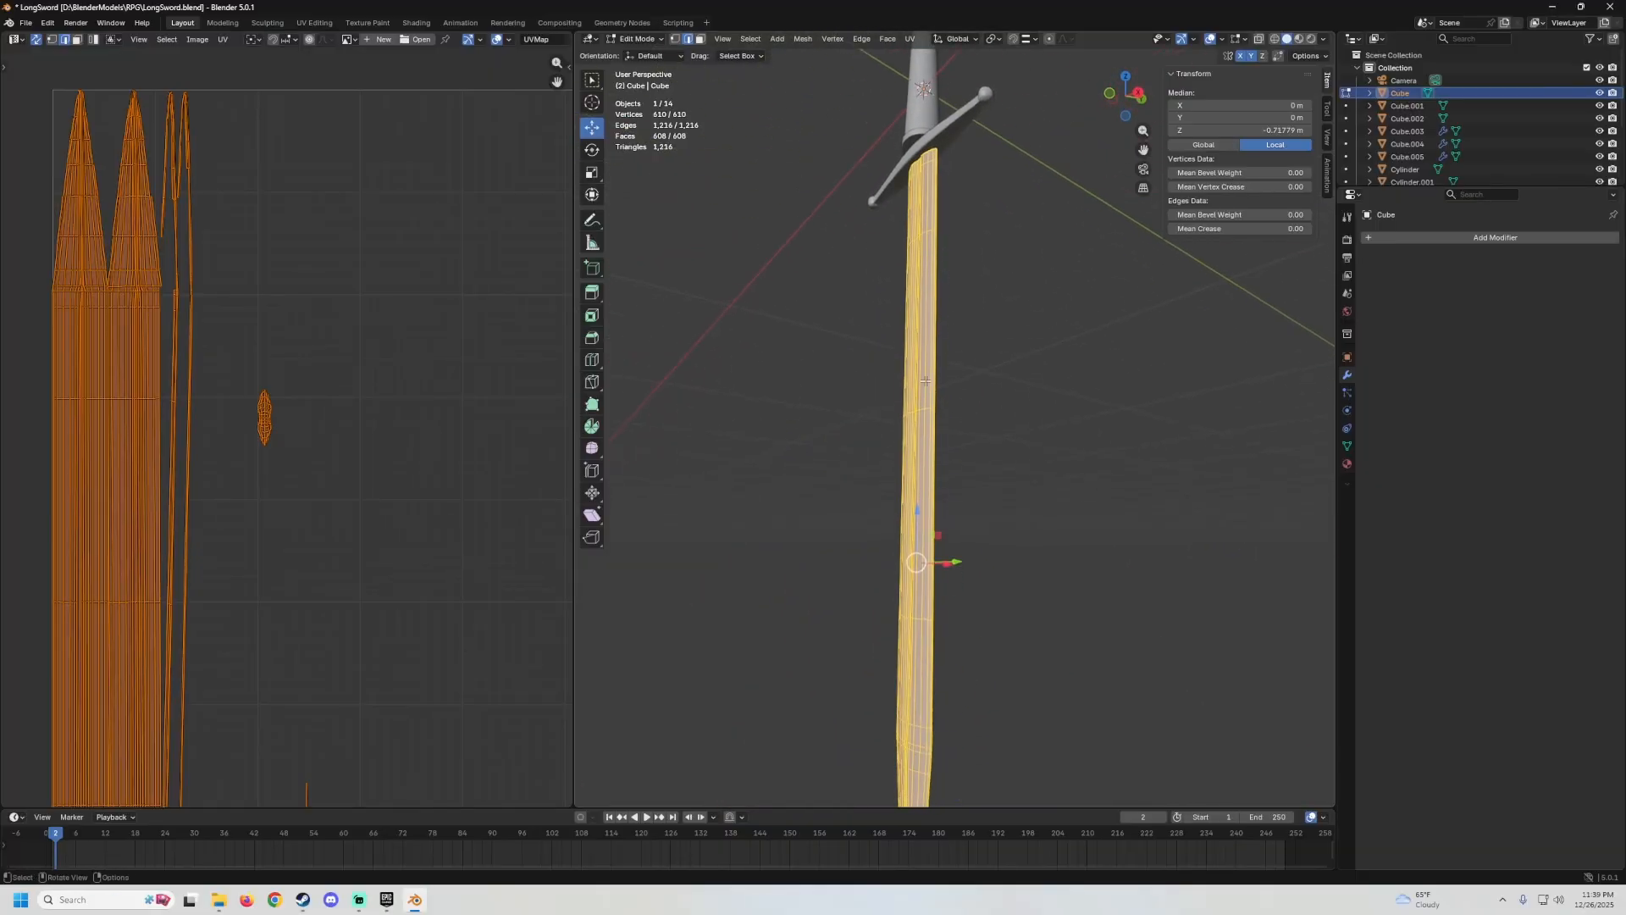
{"action": "middle_click_drag", "start_coordinate": [925, 381], "coordinate": [911, 204]}
{"action": "scroll", "coordinate": [814, 471], "scroll_direction": "up", "scroll_amount": 3}
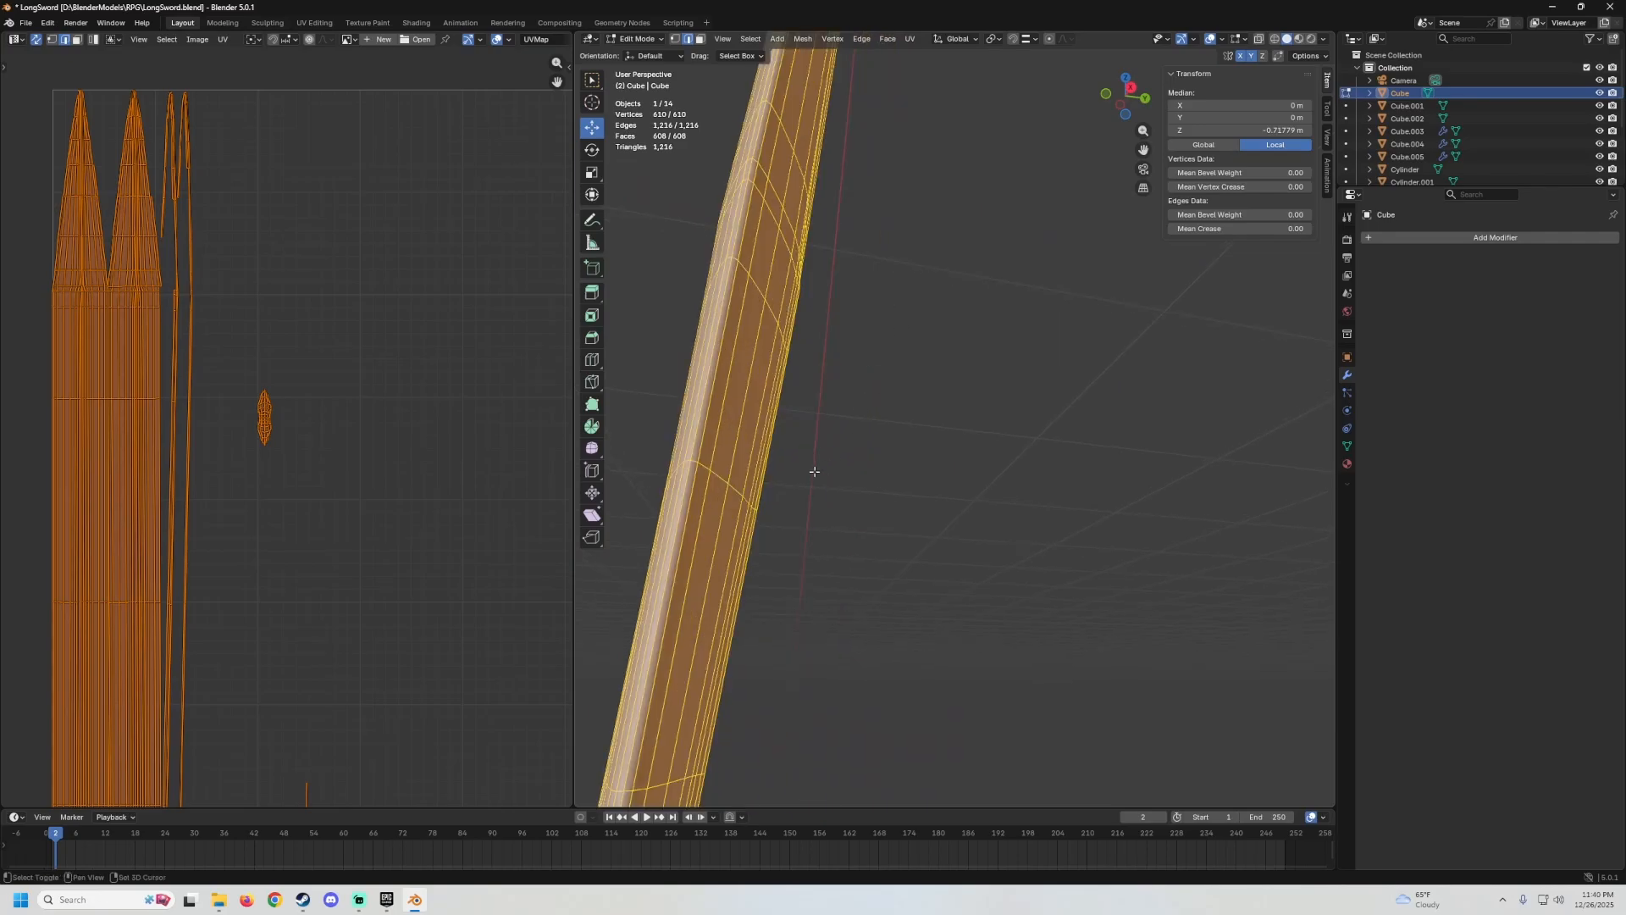
{"action": "middle_click_drag", "start_coordinate": [814, 471], "coordinate": [953, 398], "text": "shift"}
{"action": "scroll", "coordinate": [924, 395], "scroll_direction": "down", "scroll_amount": 3}
{"action": "scroll", "coordinate": [900, 404], "scroll_direction": "up", "scroll_amount": 3}
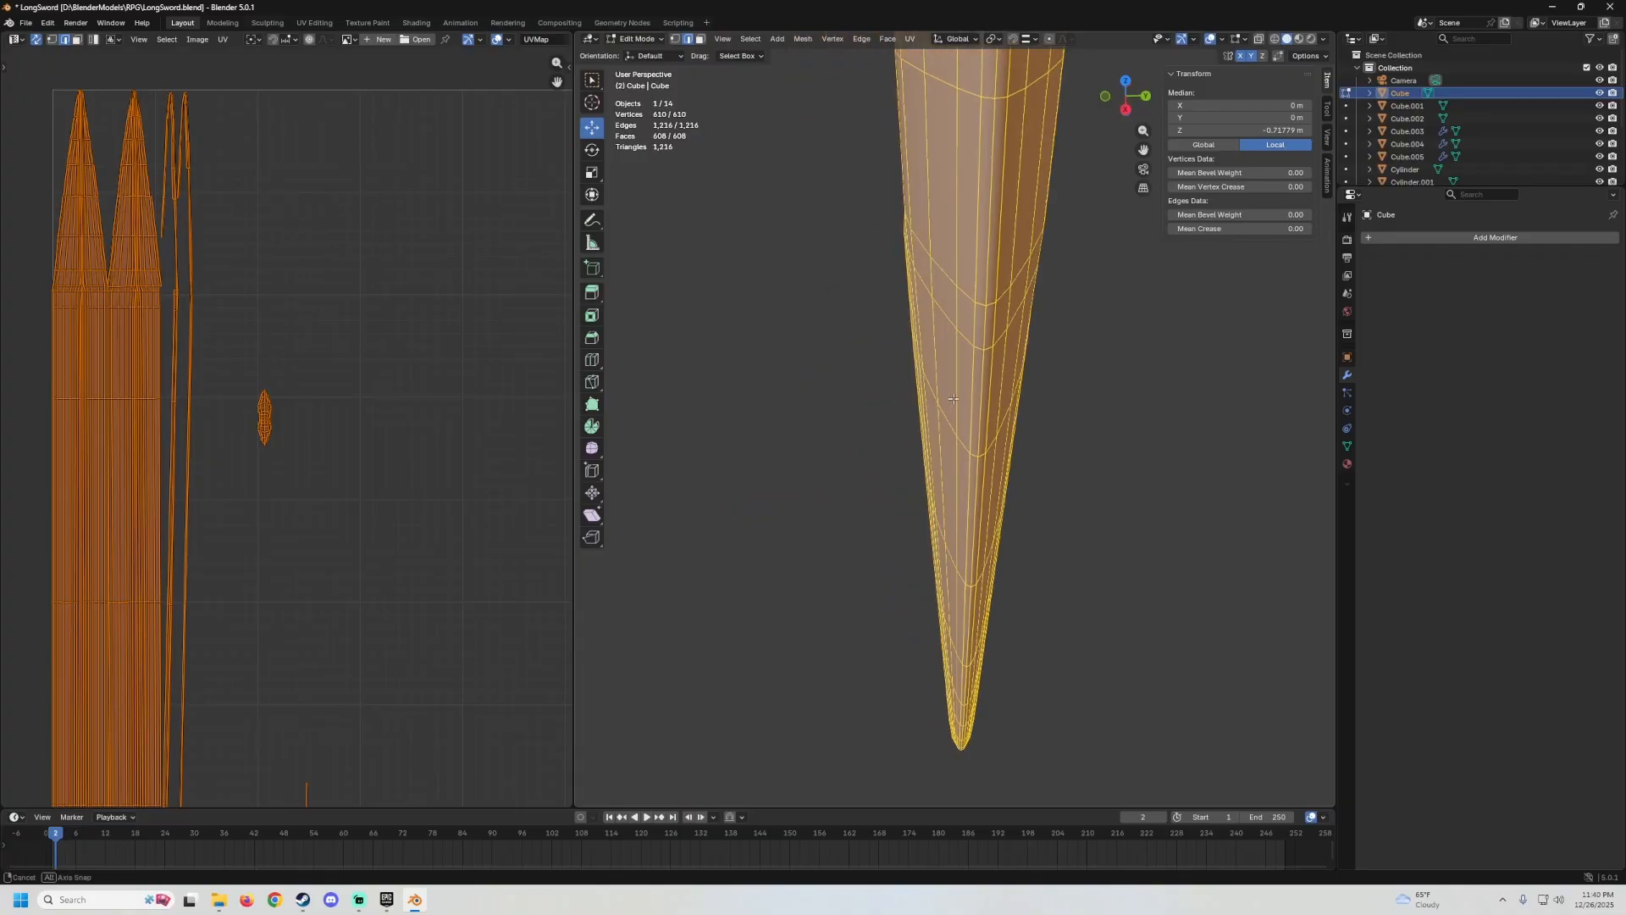
Mark the lengthwise edge loop running along the blade's narrow edges as a seam.
{"action": "left_click", "coordinate": [988, 325], "text": "alt"}
{"action": "middle_click_drag", "start_coordinate": [977, 346], "coordinate": [932, 254]}
{"action": "scroll", "coordinate": [866, 264], "scroll_direction": "down", "scroll_amount": 7}
{"action": "middle_click_drag", "start_coordinate": [931, 254], "coordinate": [925, 432], "text": "shift"}
{"action": "scroll", "coordinate": [925, 339], "scroll_direction": "up", "scroll_amount": 4}
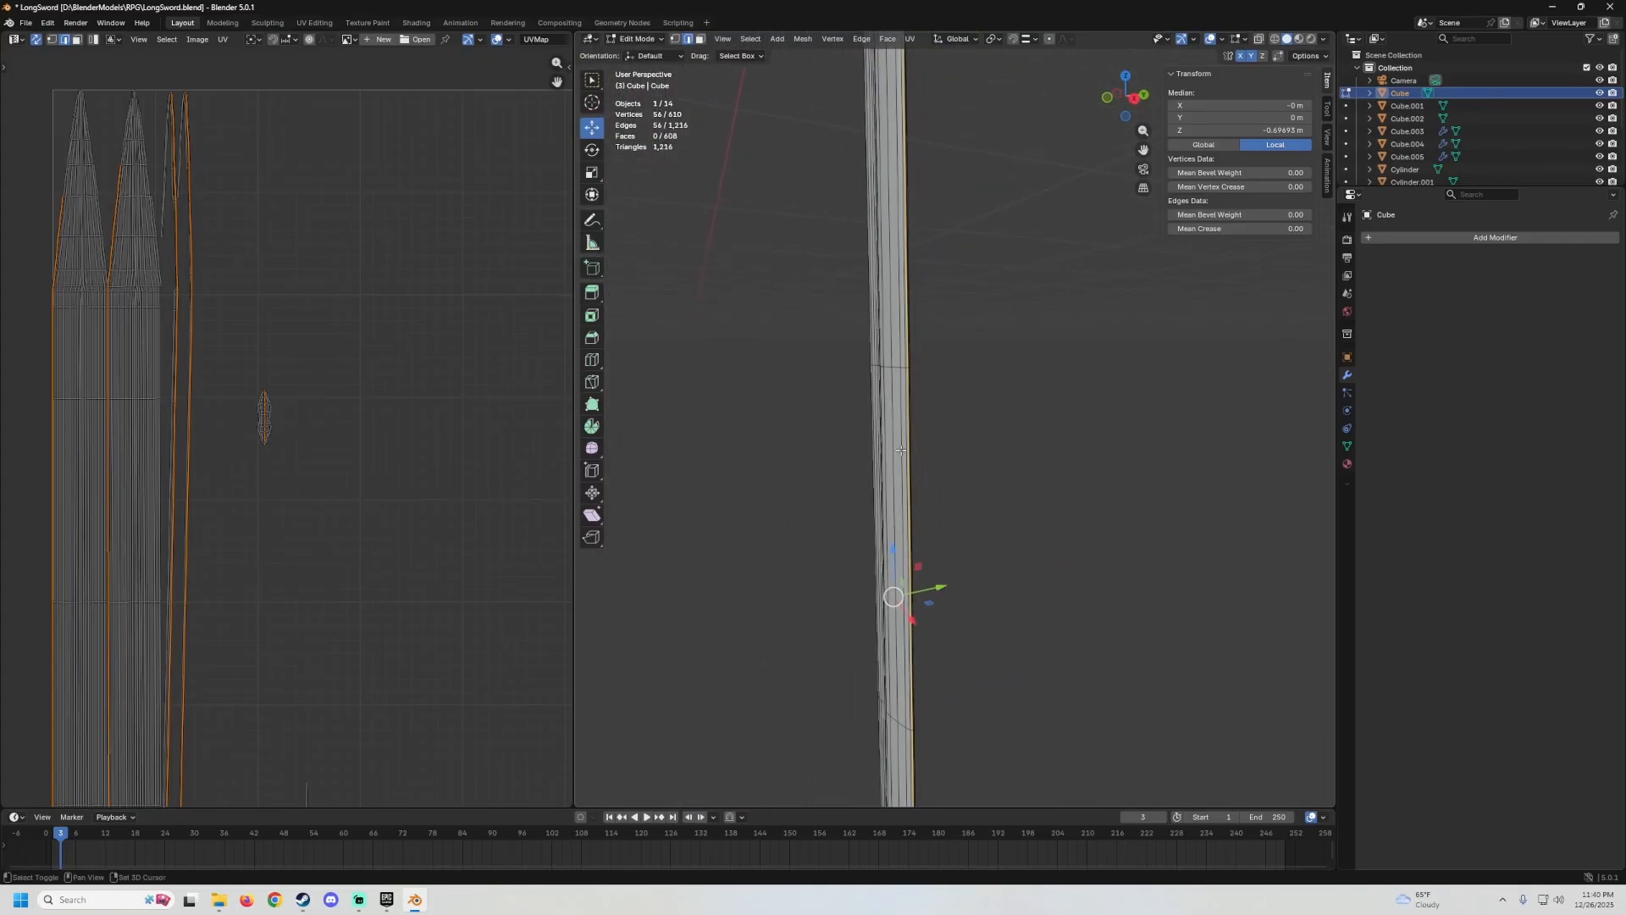
{"action": "middle_click_drag", "start_coordinate": [946, 110], "coordinate": [956, 278], "text": "shift"}
{"action": "scroll", "coordinate": [956, 283], "scroll_direction": "down", "scroll_amount": 5}
{"action": "scroll", "coordinate": [900, 312], "scroll_direction": "up", "scroll_amount": 7}
{"action": "middle_click_drag", "start_coordinate": [951, 212], "coordinate": [940, 273], "text": "shift"}
{"action": "right_click", "coordinate": [808, 188]}
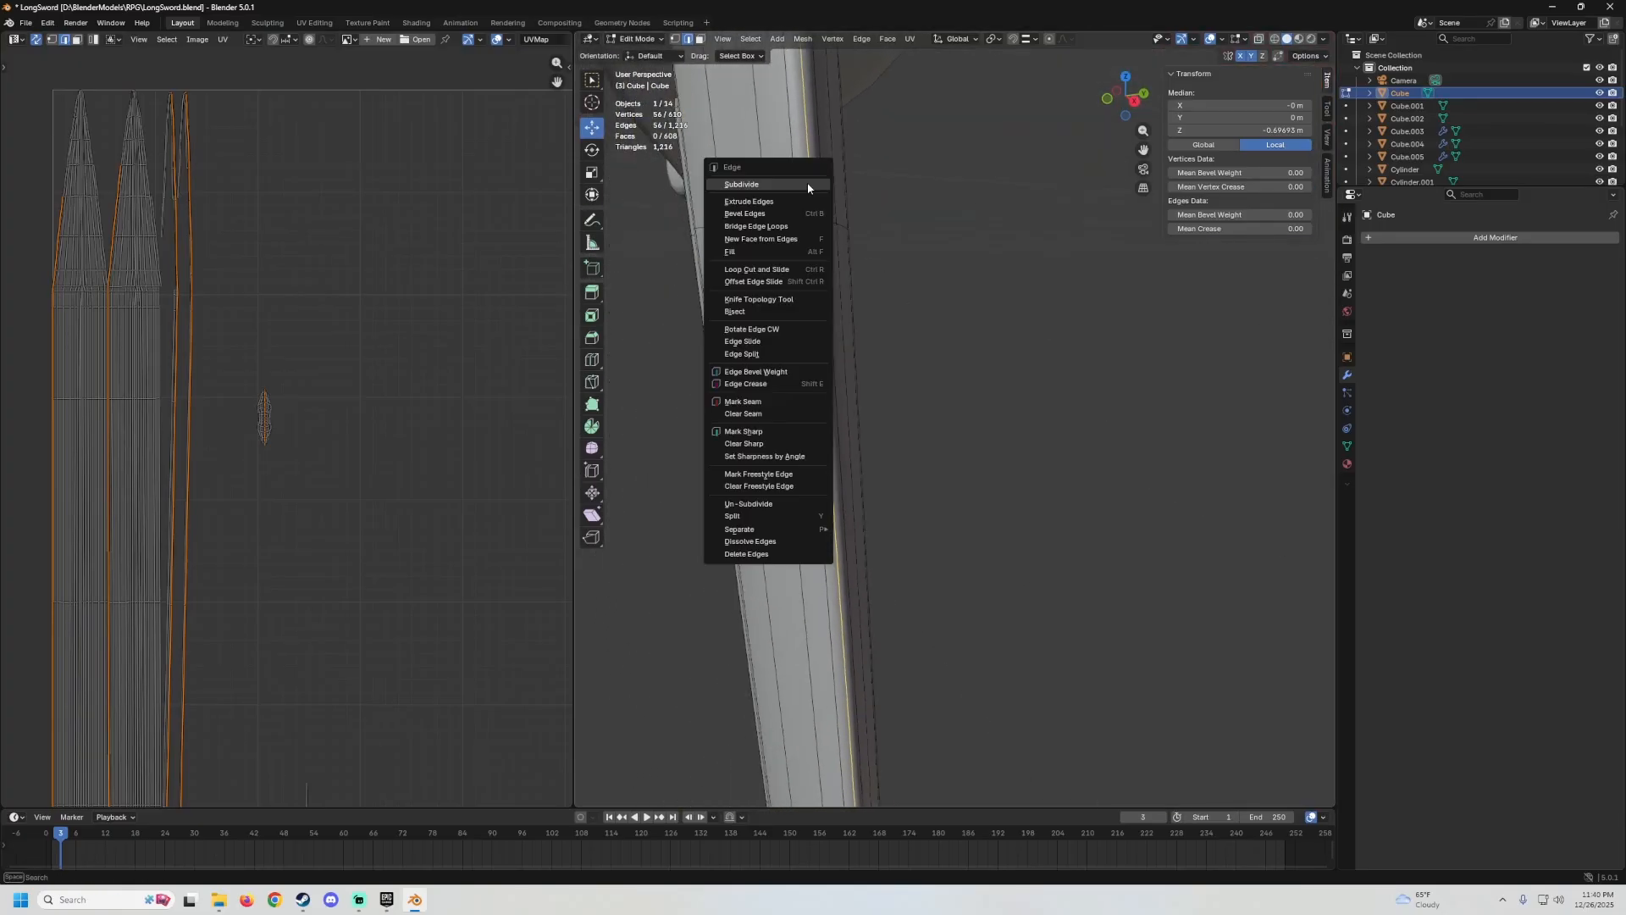
{"action": "left_click", "coordinate": [753, 405]}
Switch to editing the crossguard and mark its lengthwise middle edge loop as a seam.
{"action": "scroll", "coordinate": [834, 338], "scroll_direction": "down", "scroll_amount": 9}
{"action": "middle_click_drag", "start_coordinate": [847, 305], "coordinate": [917, 223]}
{"action": "middle_click_drag", "start_coordinate": [918, 224], "coordinate": [906, 339], "text": "shift"}
{"action": "key", "text": "Tab"}
{"action": "left_click", "coordinate": [807, 364]}
{"action": "key", "text": "Tab"}
{"action": "scroll", "coordinate": [915, 329], "scroll_direction": "up", "scroll_amount": 3}
{"action": "left_click", "coordinate": [868, 323], "text": "alt"}
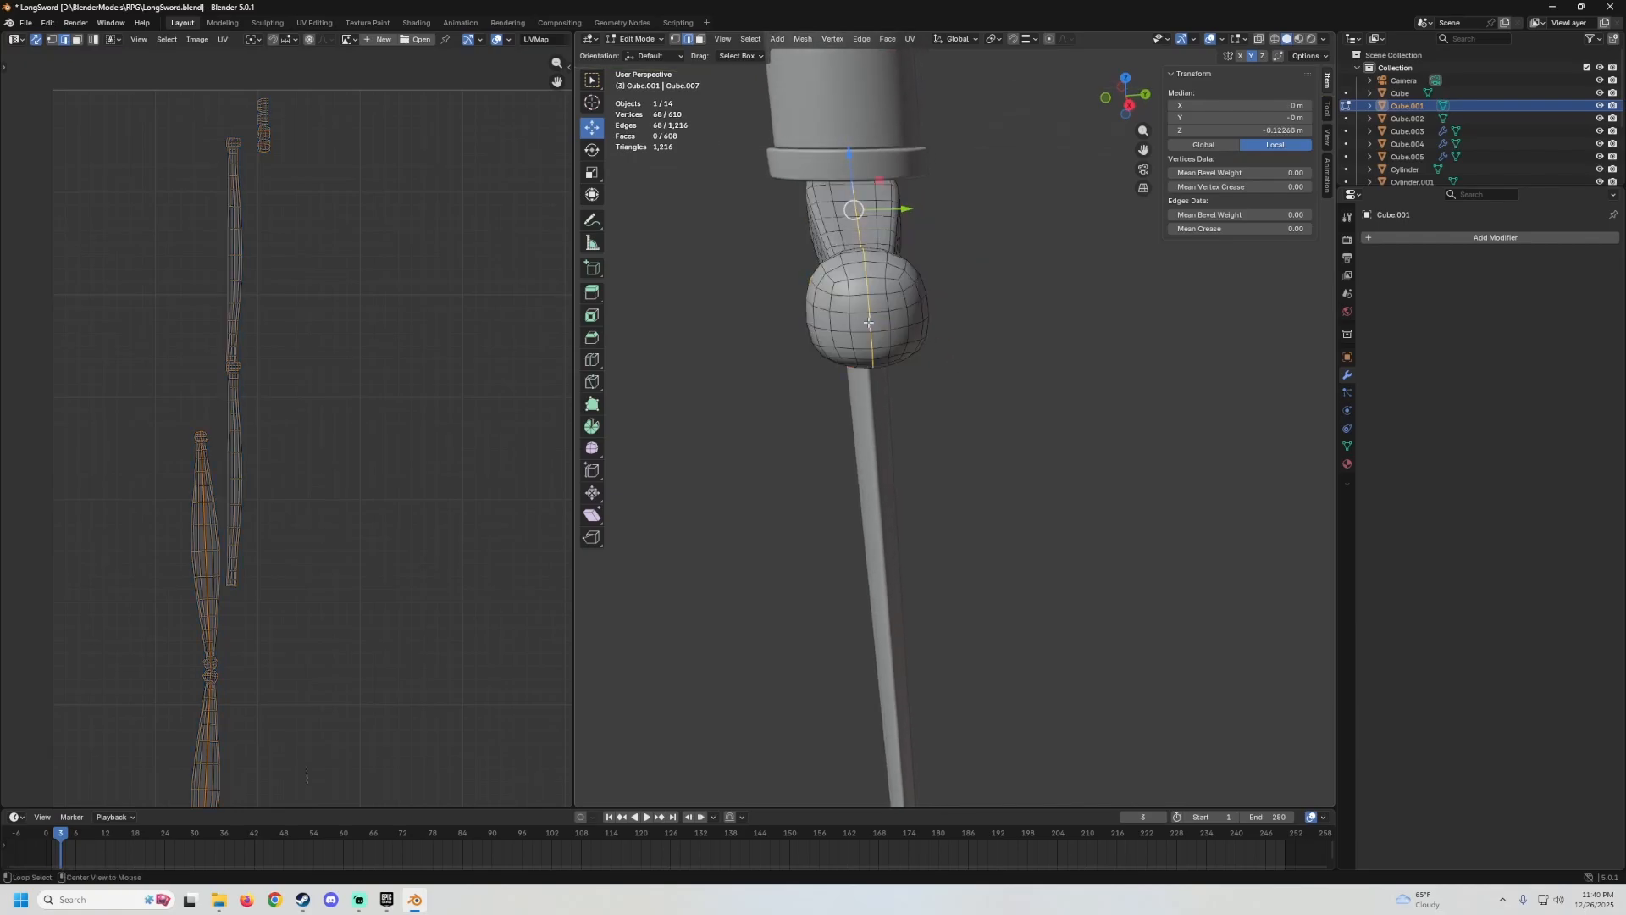
{"action": "right_click", "coordinate": [869, 327]}
{"action": "left_click", "coordinate": [869, 327]}
Switch to editing the collar between the grip and crossguard and mark the outline of its bottom face as a seam.
{"action": "scroll", "coordinate": [869, 327], "scroll_direction": "down", "scroll_amount": 5}
{"action": "middle_click_drag", "start_coordinate": [871, 326], "coordinate": [1074, 327]}
{"action": "scroll", "coordinate": [969, 356], "scroll_direction": "up", "scroll_amount": 1}
{"action": "scroll", "coordinate": [986, 354], "scroll_direction": "up", "scroll_amount": 3}
{"action": "scroll", "coordinate": [1033, 343], "scroll_direction": "up", "scroll_amount": 4}
{"action": "key", "text": "Tab"}
{"action": "left_click", "coordinate": [1013, 310]}
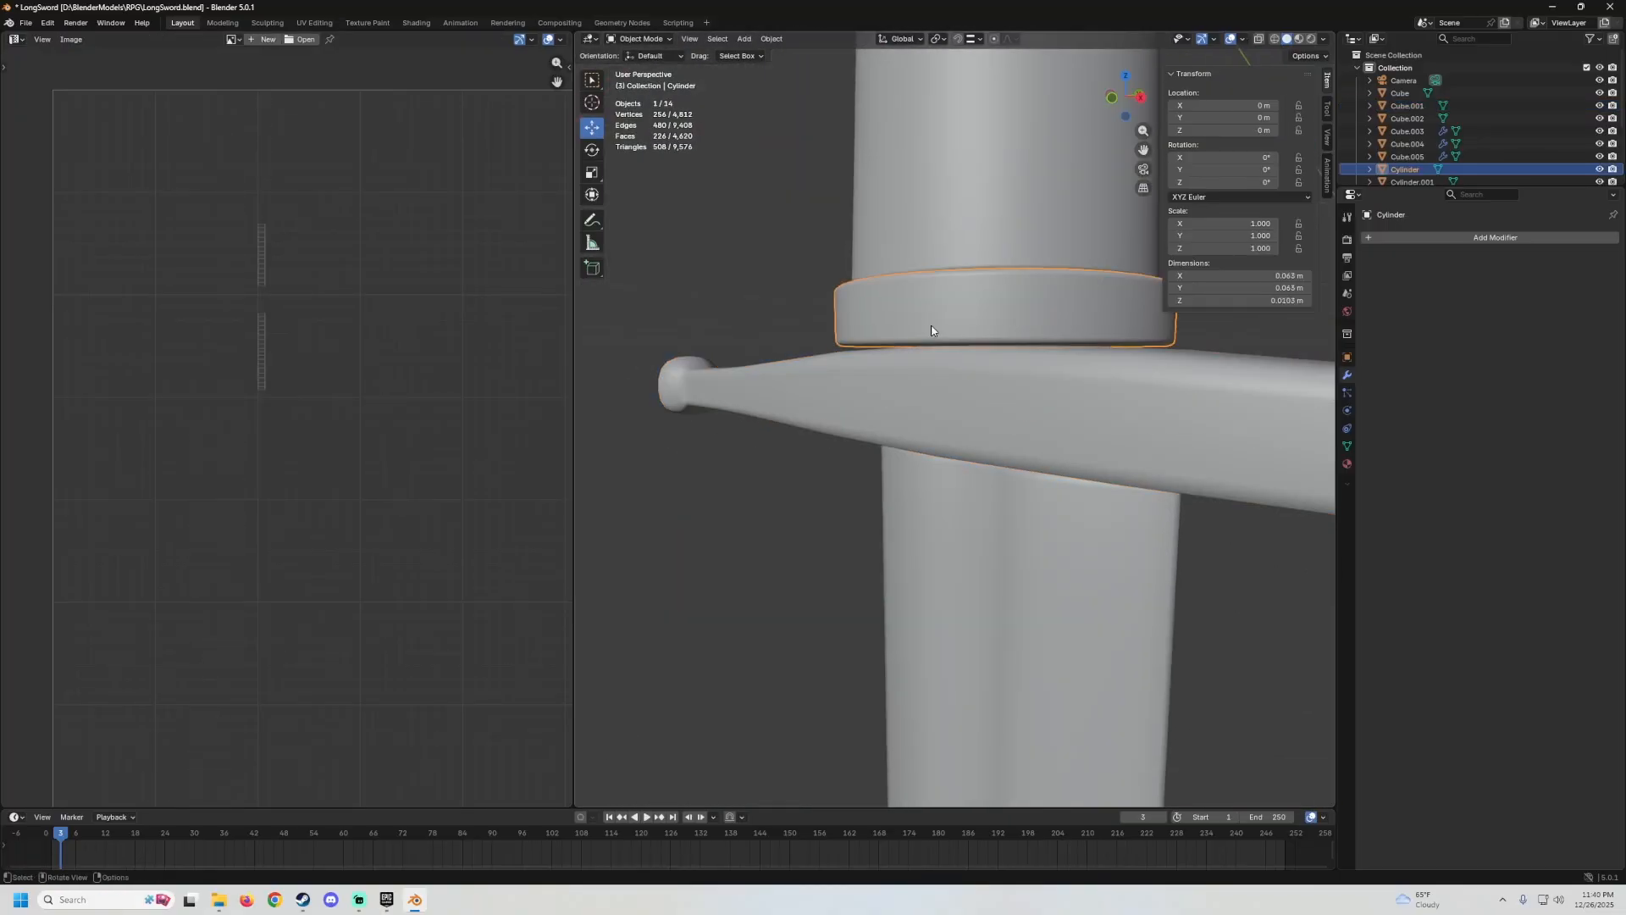
{"action": "middle_click_drag", "start_coordinate": [972, 295], "coordinate": [857, 250]}
{"action": "key", "text": "Tab"}
{"action": "scroll", "coordinate": [873, 269], "scroll_direction": "up", "scroll_amount": 2}
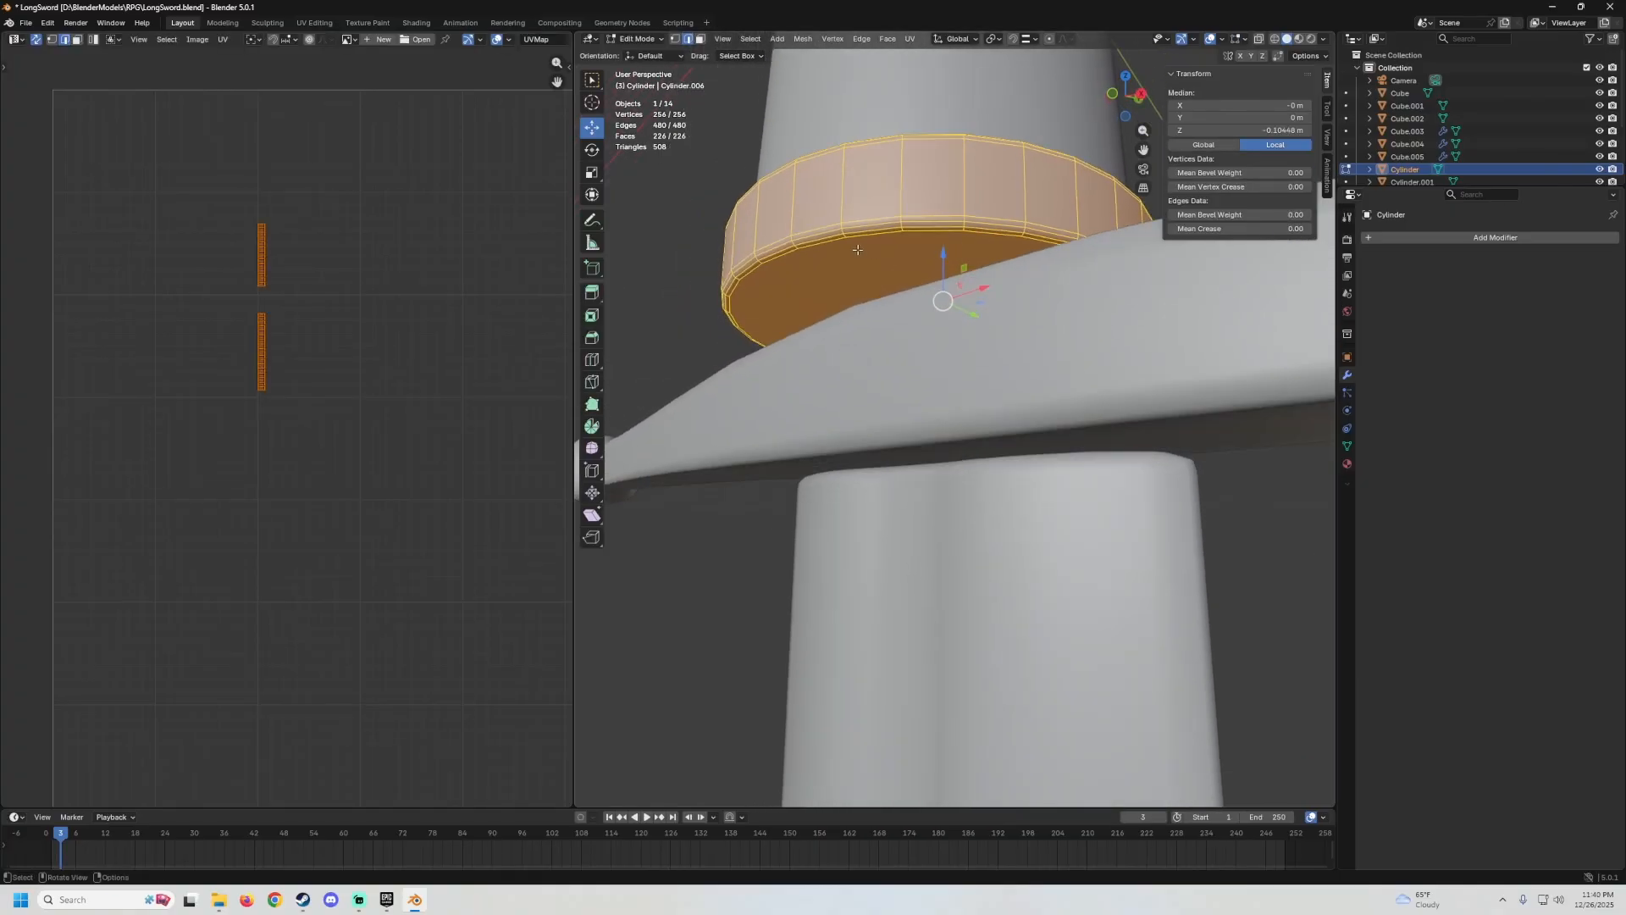
{"action": "key", "text": "ctrl+e"}
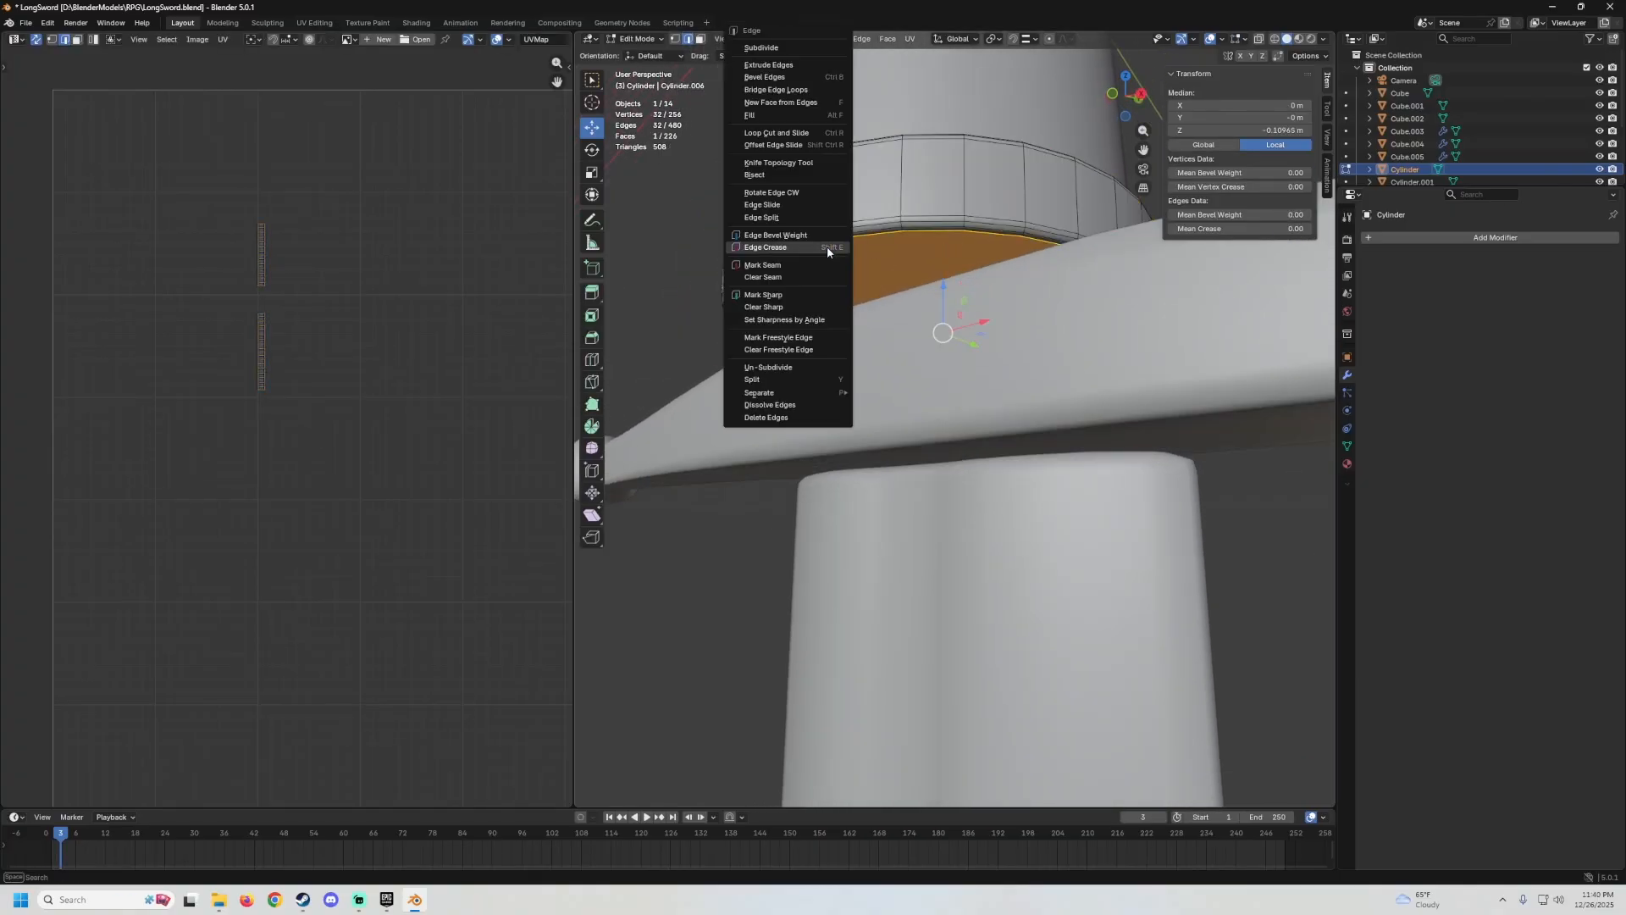
{"action": "left_click", "coordinate": [800, 263]}
Mark seams around the lower collar's top face and along one vertical edge path down its side.
{"action": "middle_click_drag", "start_coordinate": [800, 263], "coordinate": [884, 290]}
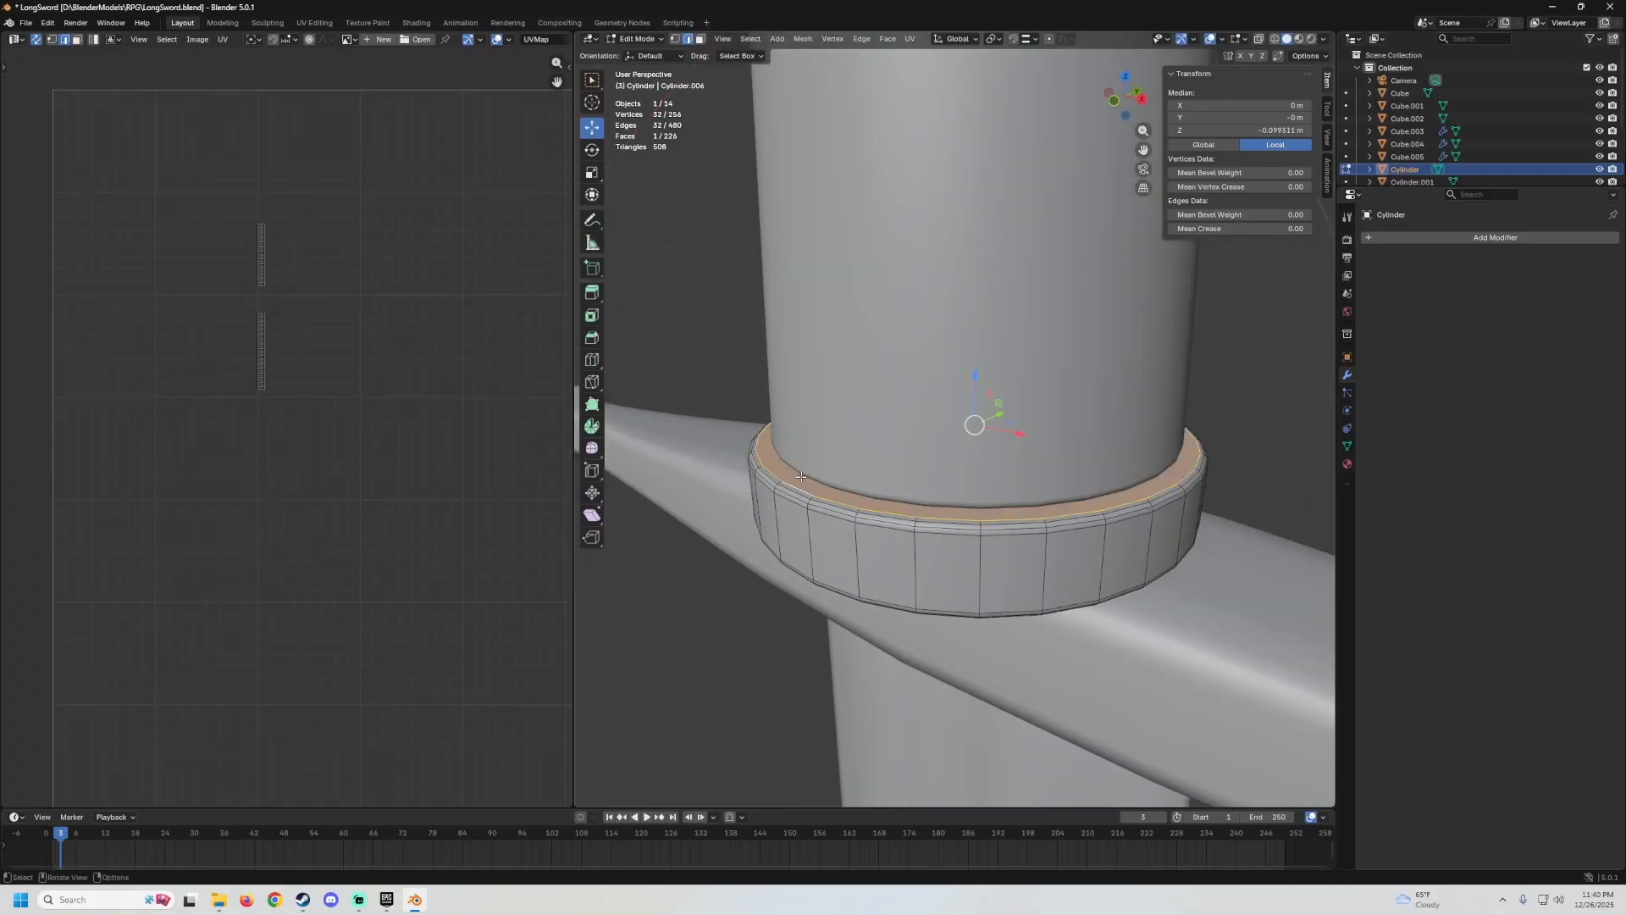
{"action": "key", "text": "ctrl+e"}
{"action": "left_click", "coordinate": [800, 477]}
{"action": "middle_click_drag", "start_coordinate": [801, 477], "coordinate": [896, 472]}
{"action": "left_click", "coordinate": [991, 469], "text": "ctrl"}
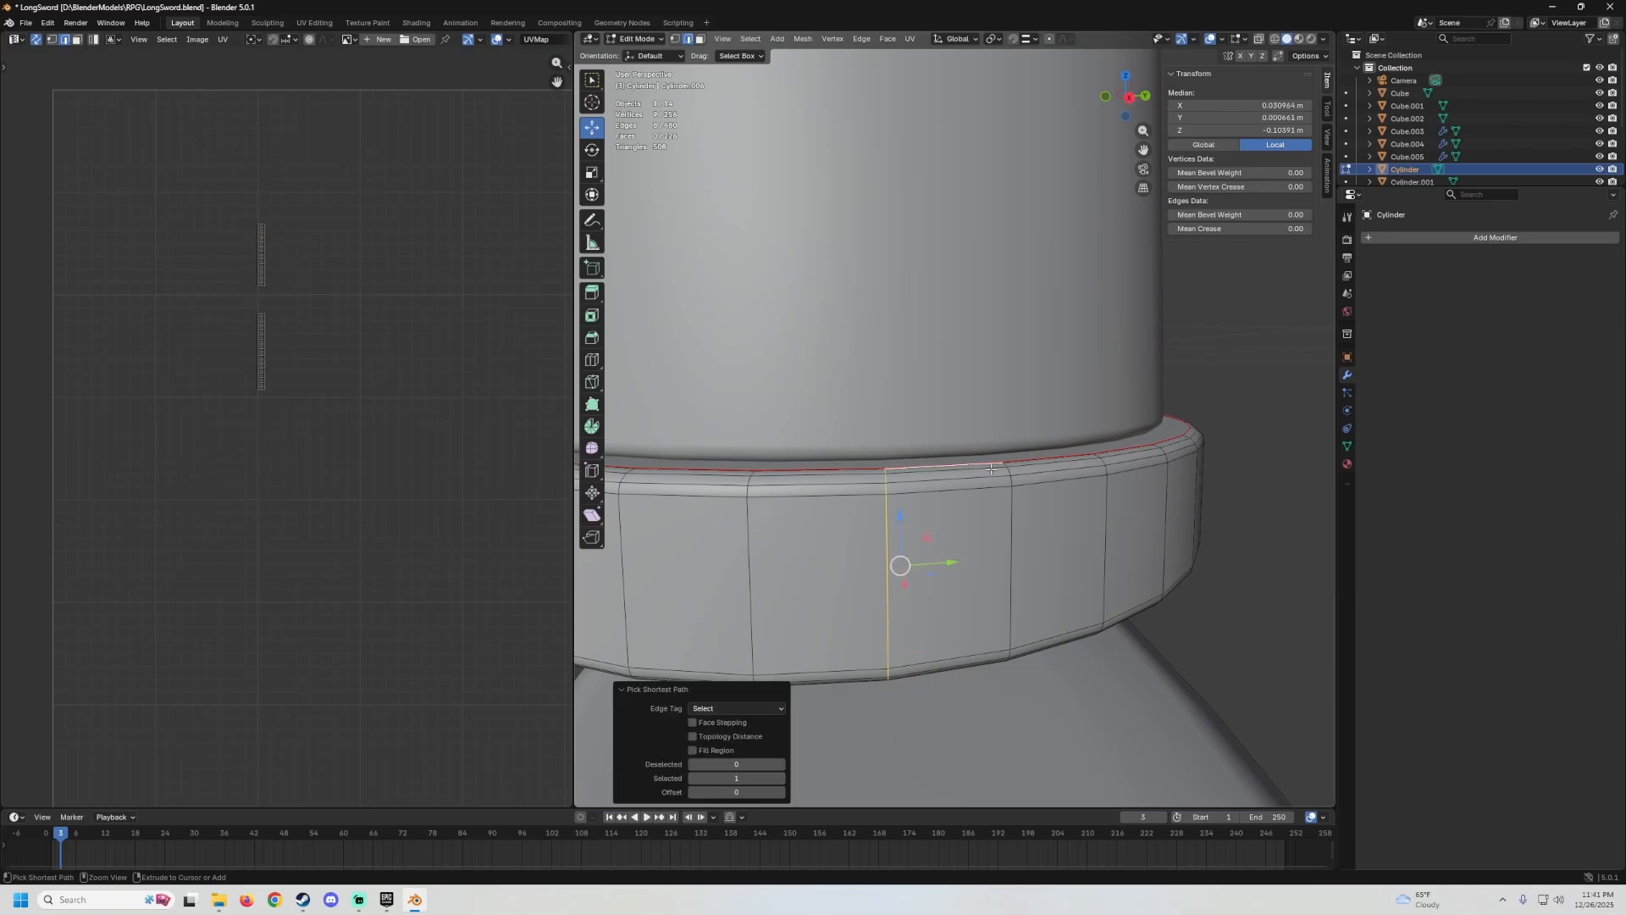
{"action": "right_click", "coordinate": [884, 469]}
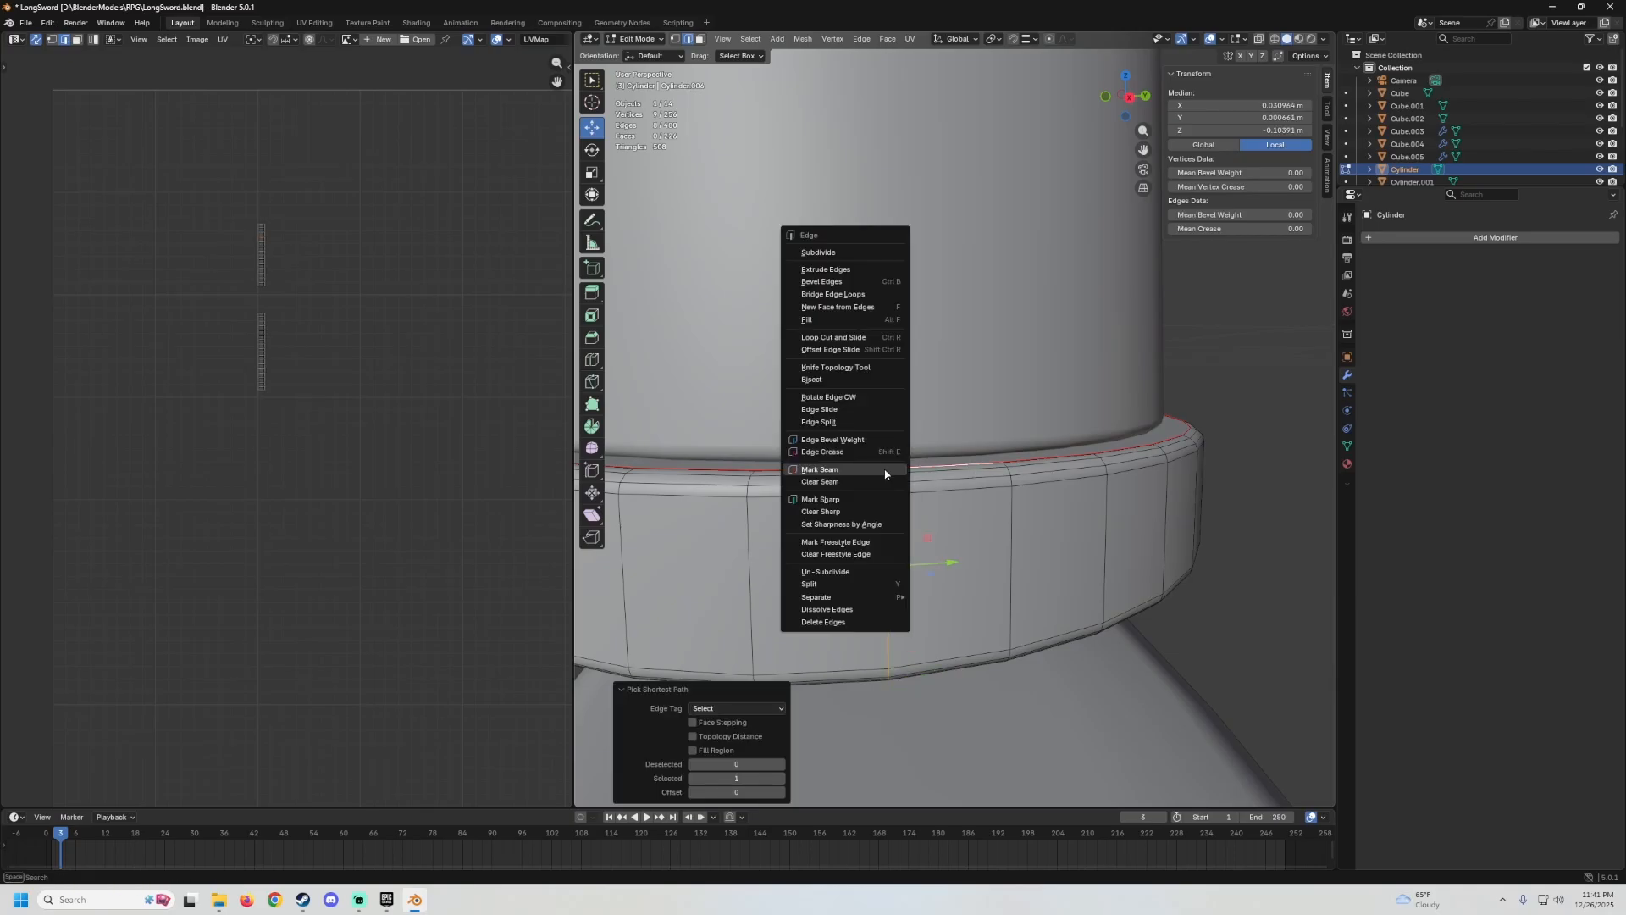
{"action": "left_click", "coordinate": [886, 472]}
Hide the lower collar and open the grip in Edit Mode.
{"action": "scroll", "coordinate": [898, 472], "scroll_direction": "down", "scroll_amount": 6}
{"action": "middle_click_drag", "start_coordinate": [925, 473], "coordinate": [881, 359]}
{"action": "key", "text": "Tab"}
{"action": "left_click", "coordinate": [881, 351]}
{"action": "key", "text": "Tab"}
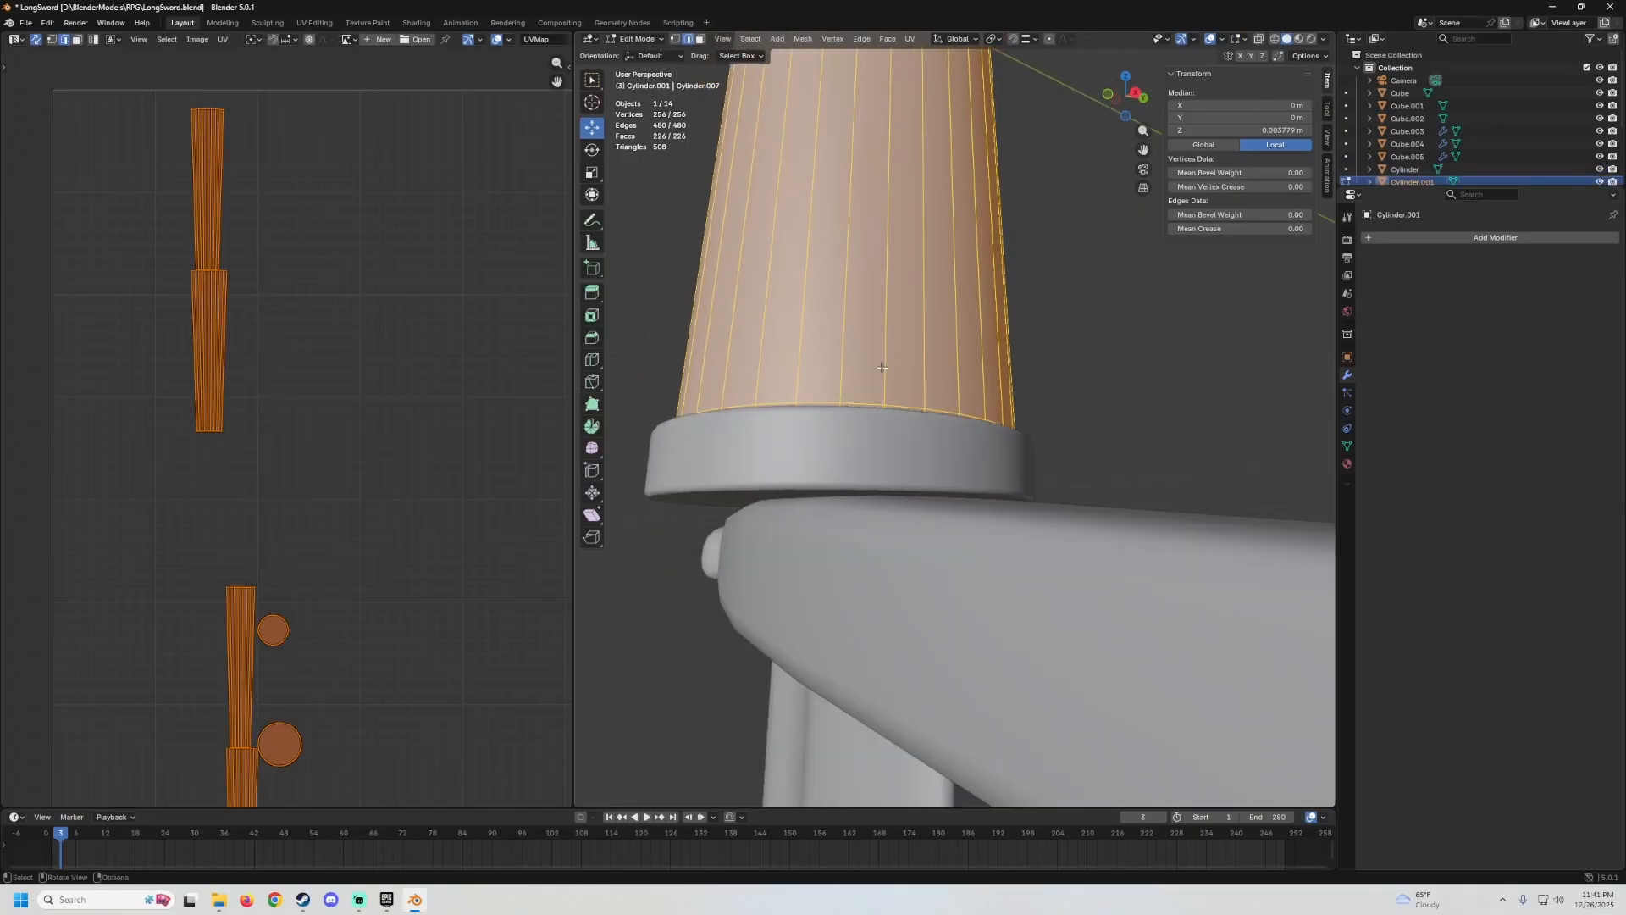
{"action": "key", "text": "Tab"}
{"action": "scroll", "coordinate": [863, 437], "scroll_direction": "up", "scroll_amount": 2}
{"action": "left_click", "coordinate": [864, 443]}
{"action": "key", "text": "h"}
{"action": "left_click", "coordinate": [876, 352]}
{"action": "key", "text": "Tab"}
Mark the edge loop around the grip's bottom face as a seam.
{"action": "middle_click_drag", "start_coordinate": [848, 424], "coordinate": [840, 347]}
{"action": "scroll", "coordinate": [840, 347], "scroll_direction": "up", "scroll_amount": 3}
{"action": "scroll", "coordinate": [840, 347], "scroll_direction": "down", "scroll_amount": 5}
{"action": "left_click", "coordinate": [930, 299]}
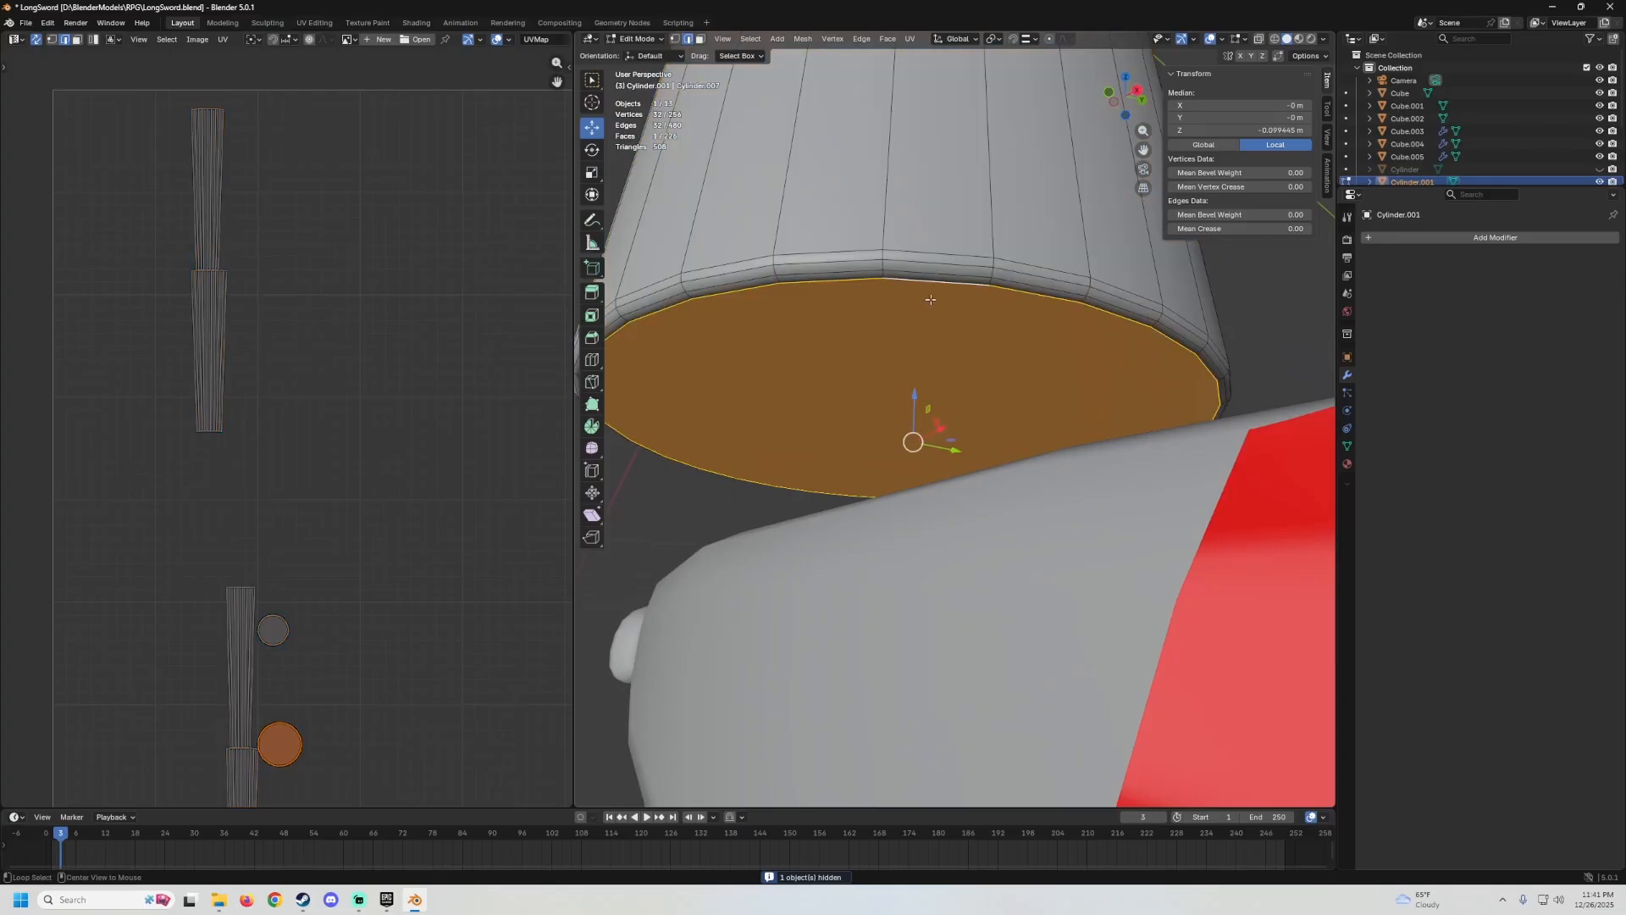
{"action": "right_click", "coordinate": [937, 326]}
{"action": "left_click", "coordinate": [933, 328]}
Hide the upper collar and the pommel, and return to editing the grip with its top face exposed.
{"action": "scroll", "coordinate": [933, 322], "scroll_direction": "down", "scroll_amount": 7}
{"action": "middle_click_drag", "start_coordinate": [933, 170], "coordinate": [930, 251]}
{"action": "scroll", "coordinate": [930, 252], "scroll_direction": "down", "scroll_amount": 4}
{"action": "scroll", "coordinate": [930, 251], "scroll_direction": "down", "scroll_amount": 2}
{"action": "scroll", "coordinate": [930, 251], "scroll_direction": "up", "scroll_amount": 6}
{"action": "key", "text": "Tab"}
{"action": "left_click", "coordinate": [930, 178]}
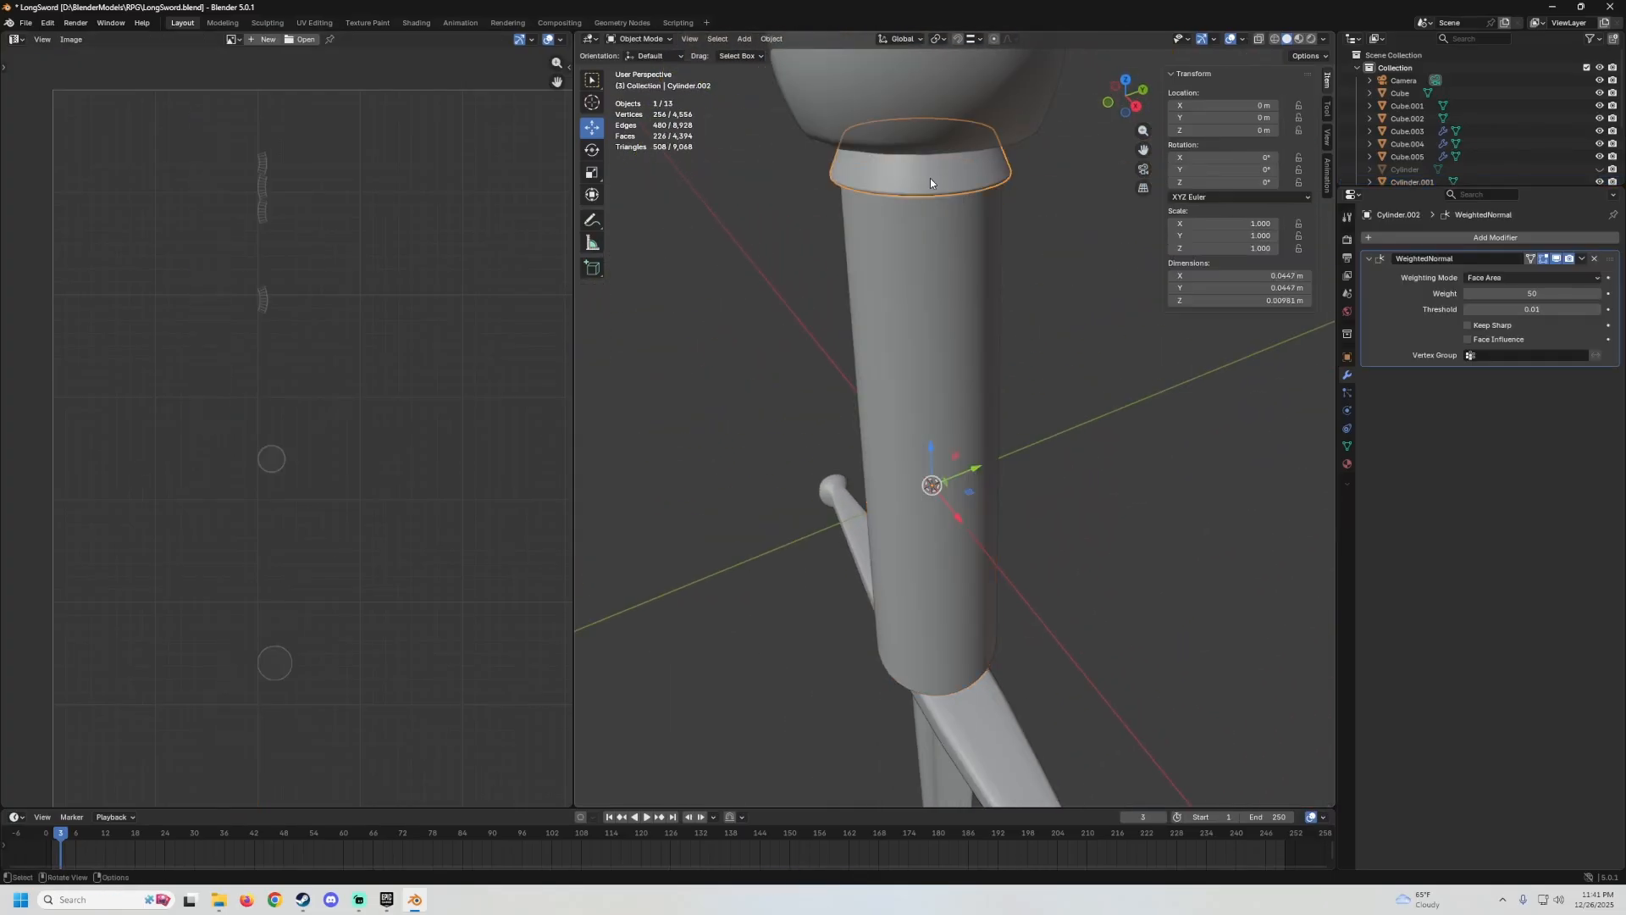
{"action": "key", "text": "h"}
{"action": "left_click", "coordinate": [957, 198]}
{"action": "key", "text": "Tab"}
{"action": "scroll", "coordinate": [957, 220], "scroll_direction": "up", "scroll_amount": 3}
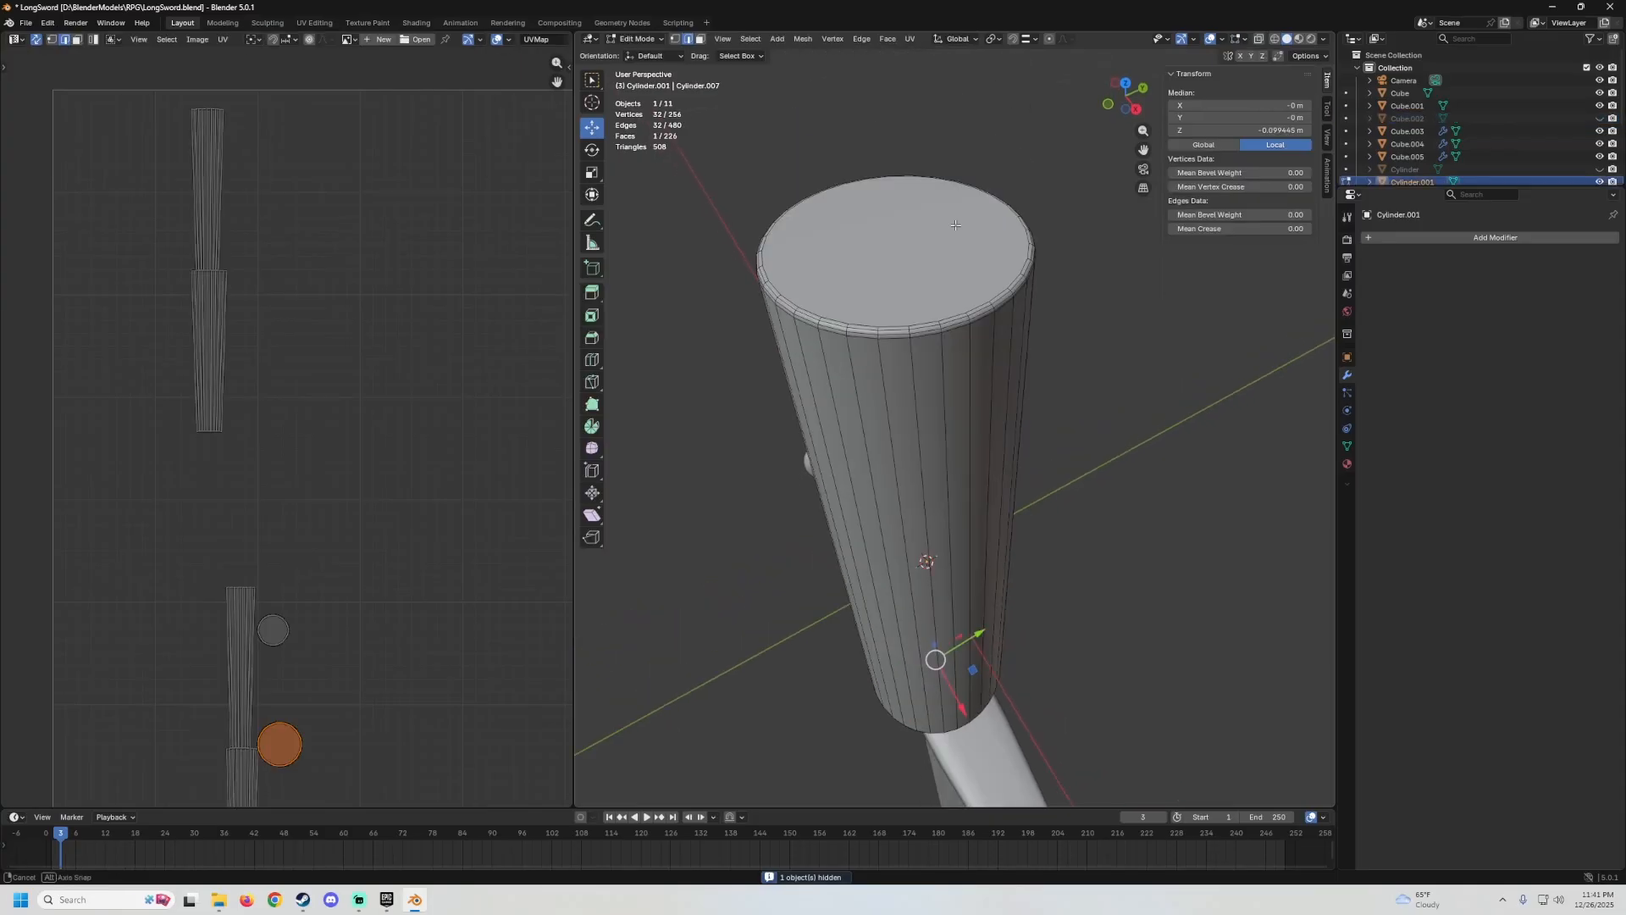
Mark the edge loop around the grip's top face as a seam.
{"action": "scroll", "coordinate": [933, 283], "scroll_direction": "up", "scroll_amount": 5}
{"action": "scroll", "coordinate": [933, 283], "scroll_direction": "down", "scroll_amount": 2}
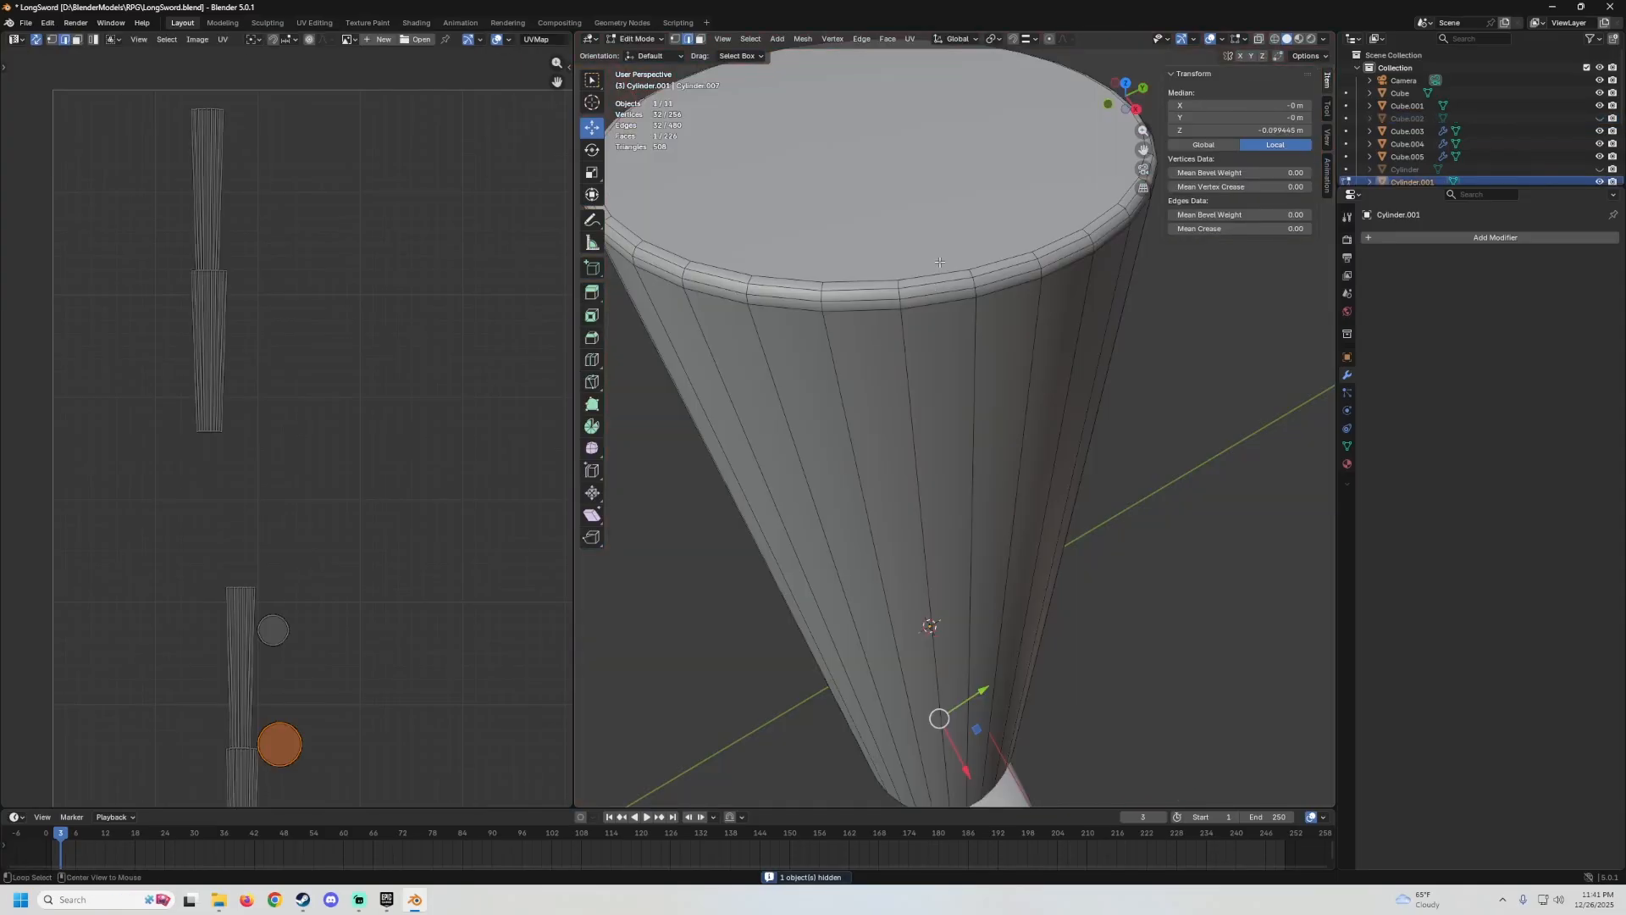
{"action": "right_click", "coordinate": [939, 263]}
{"action": "left_click", "coordinate": [944, 265]}
Select one vertical edge path from the grip's bottom rim to its top rim and mark it as a seam.
{"action": "middle_click_drag", "start_coordinate": [991, 366], "coordinate": [980, 368]}
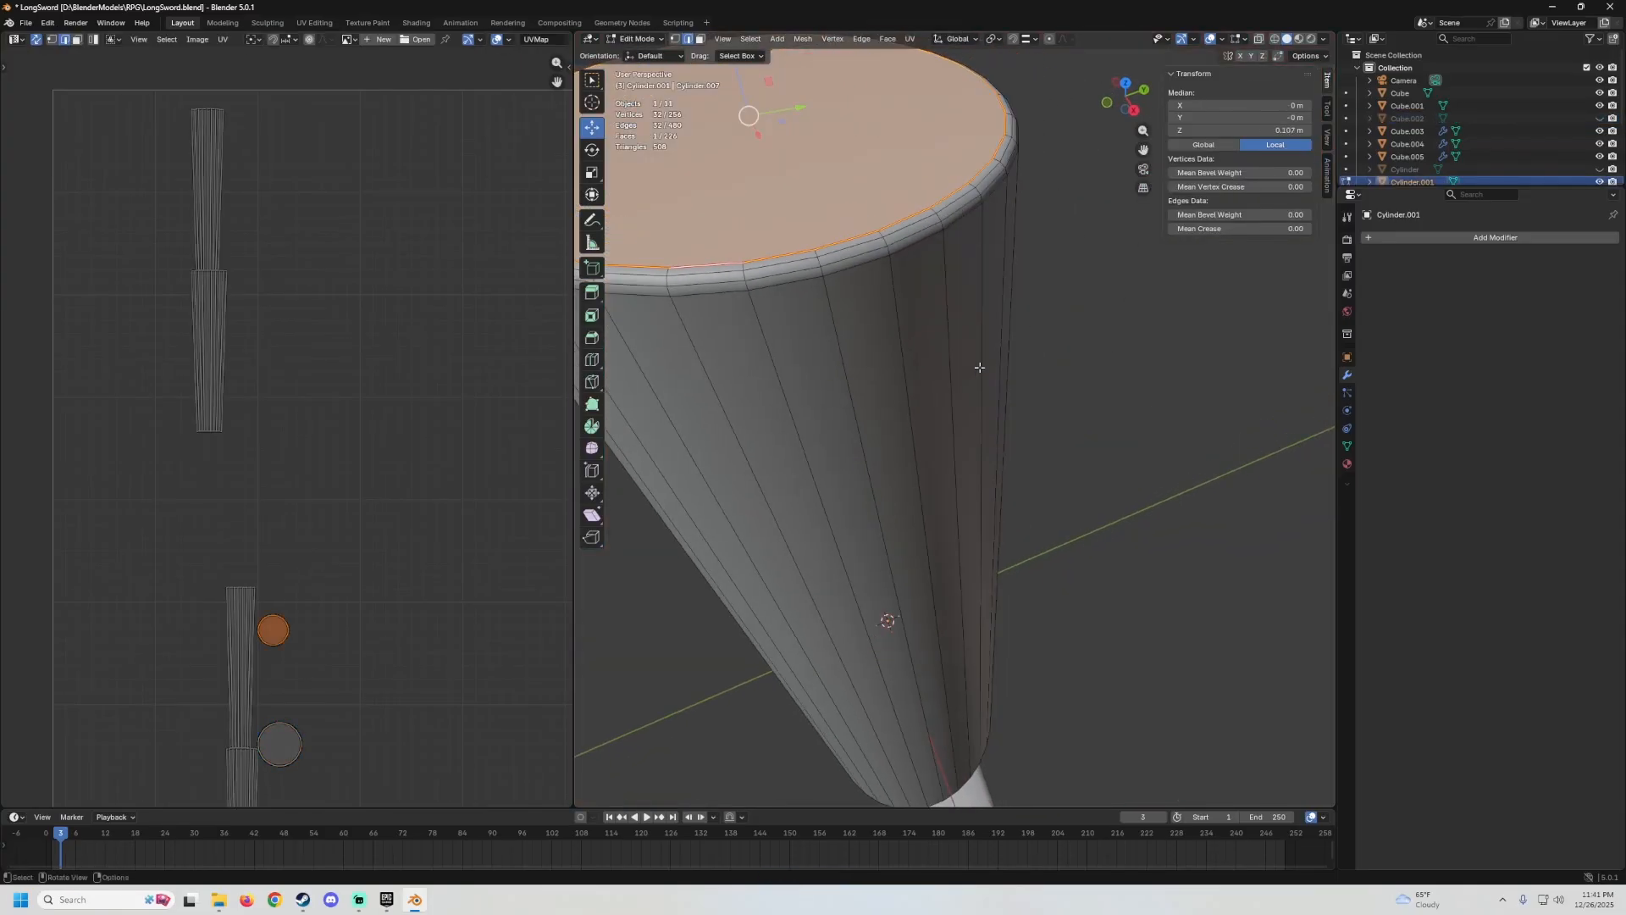
{"action": "middle_click_drag", "start_coordinate": [775, 269], "coordinate": [1035, 468]}
{"action": "scroll", "coordinate": [916, 386], "scroll_direction": "down", "scroll_amount": 9}
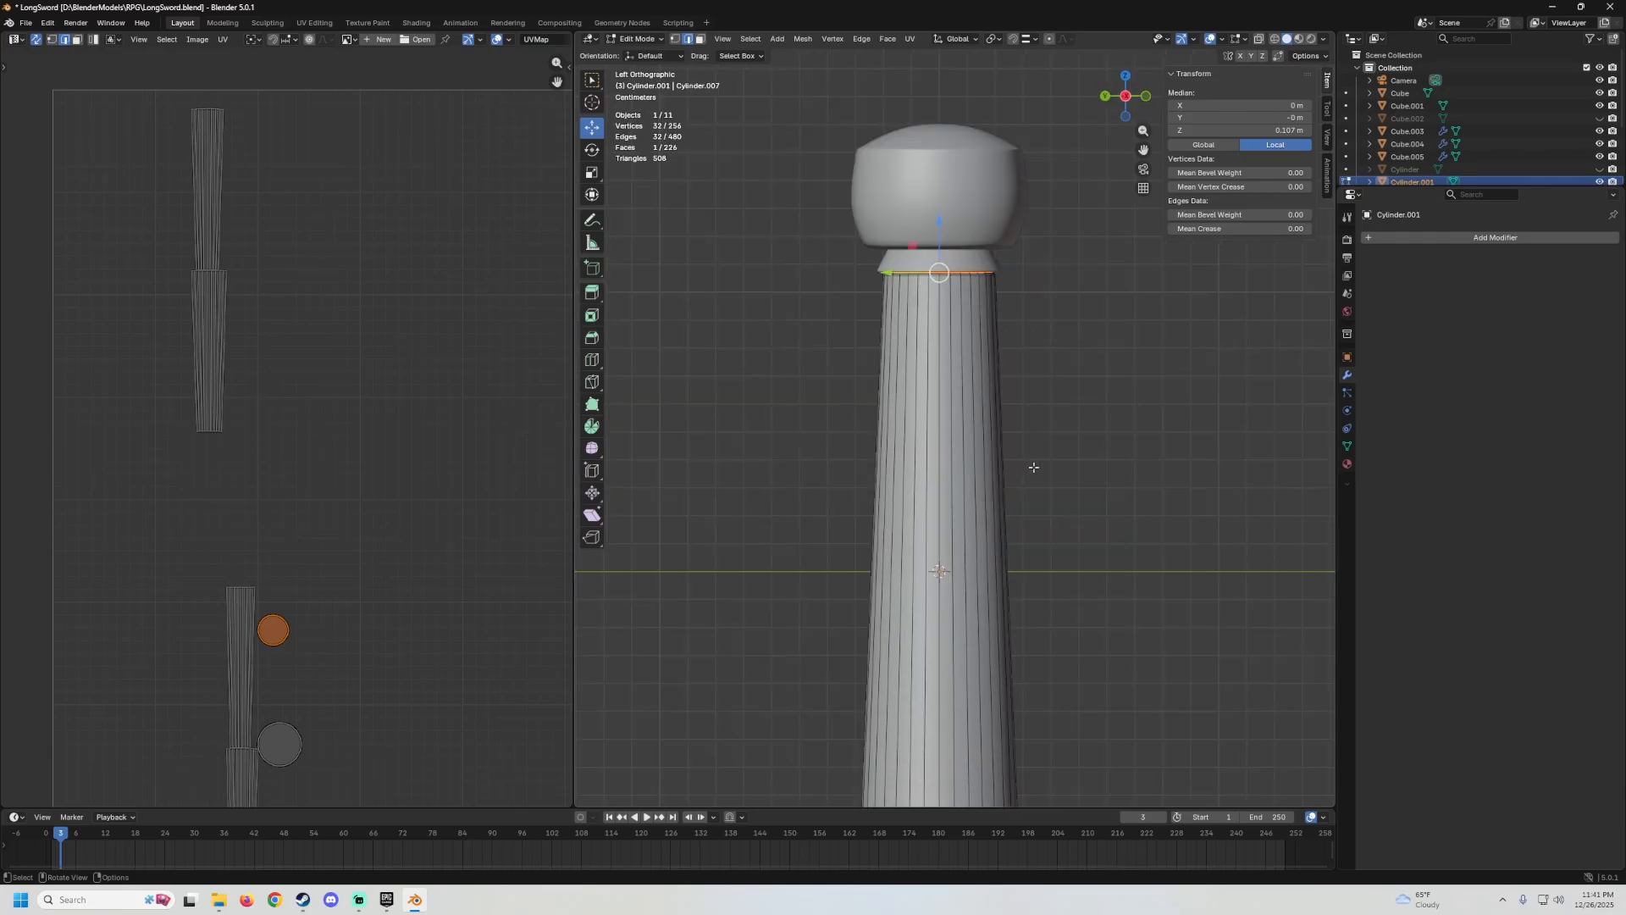
{"action": "scroll", "coordinate": [1025, 393], "scroll_direction": "up", "scroll_amount": 4}
{"action": "middle_click_drag", "start_coordinate": [1024, 394], "coordinate": [1130, 517]}
{"action": "scroll", "coordinate": [875, 377], "scroll_direction": "down", "scroll_amount": 5}
{"action": "scroll", "coordinate": [1131, 516], "scroll_direction": "up", "scroll_amount": 3}
{"action": "middle_click_drag", "start_coordinate": [1131, 525], "coordinate": [907, 587], "text": "shift"}
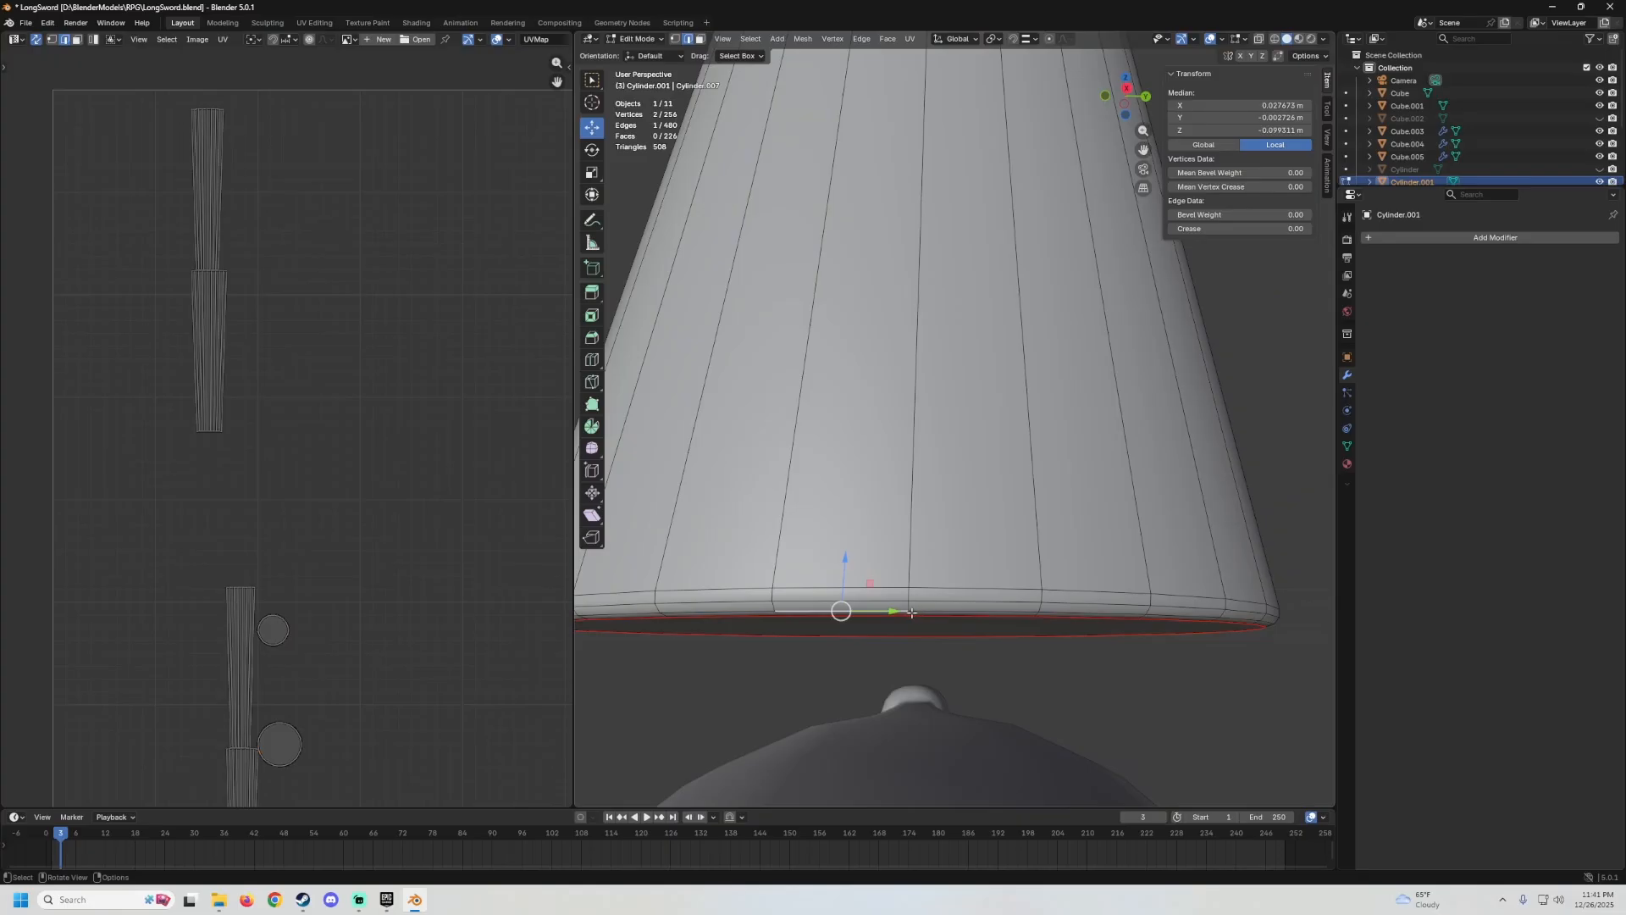
{"action": "scroll", "coordinate": [911, 489], "scroll_direction": "down", "scroll_amount": 8}
{"action": "middle_click_drag", "start_coordinate": [911, 489], "coordinate": [979, 660]}
{"action": "scroll", "coordinate": [939, 341], "scroll_direction": "up", "scroll_amount": 4}
{"action": "middle_click_drag", "start_coordinate": [937, 340], "coordinate": [919, 392]}
{"action": "scroll", "coordinate": [890, 394], "scroll_direction": "up", "scroll_amount": 6}
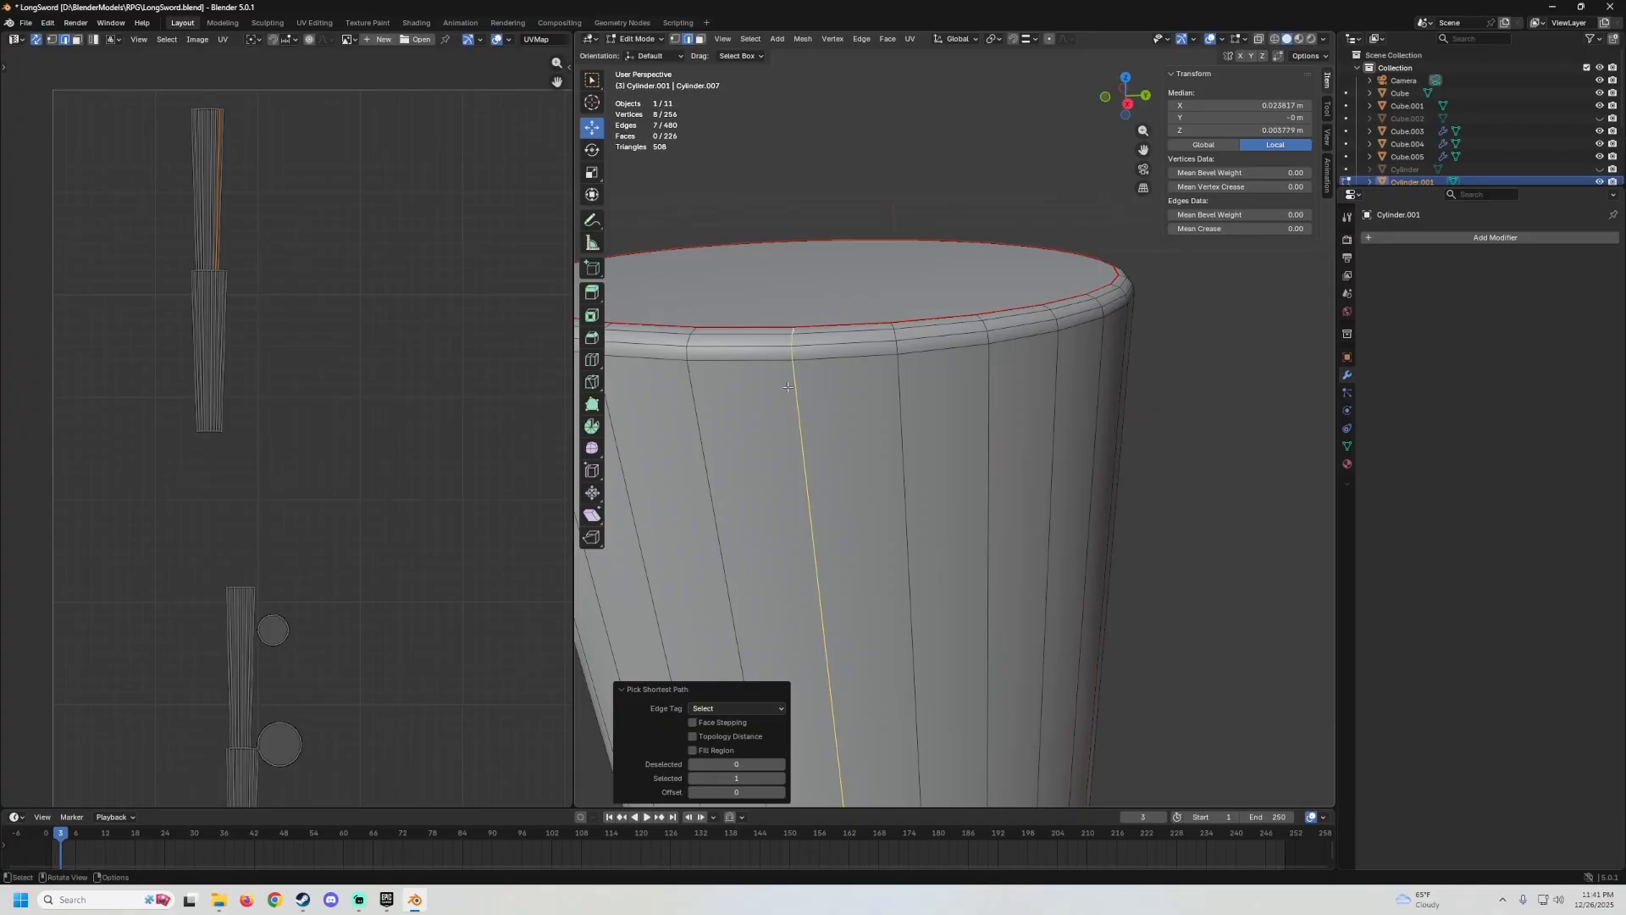
{"action": "right_click", "coordinate": [788, 387]}
{"action": "left_click", "coordinate": [794, 364]}
Leave Edit Mode, reveal all hidden parts and hide only the reference image again.
{"action": "scroll", "coordinate": [837, 388], "scroll_direction": "down", "scroll_amount": 6}
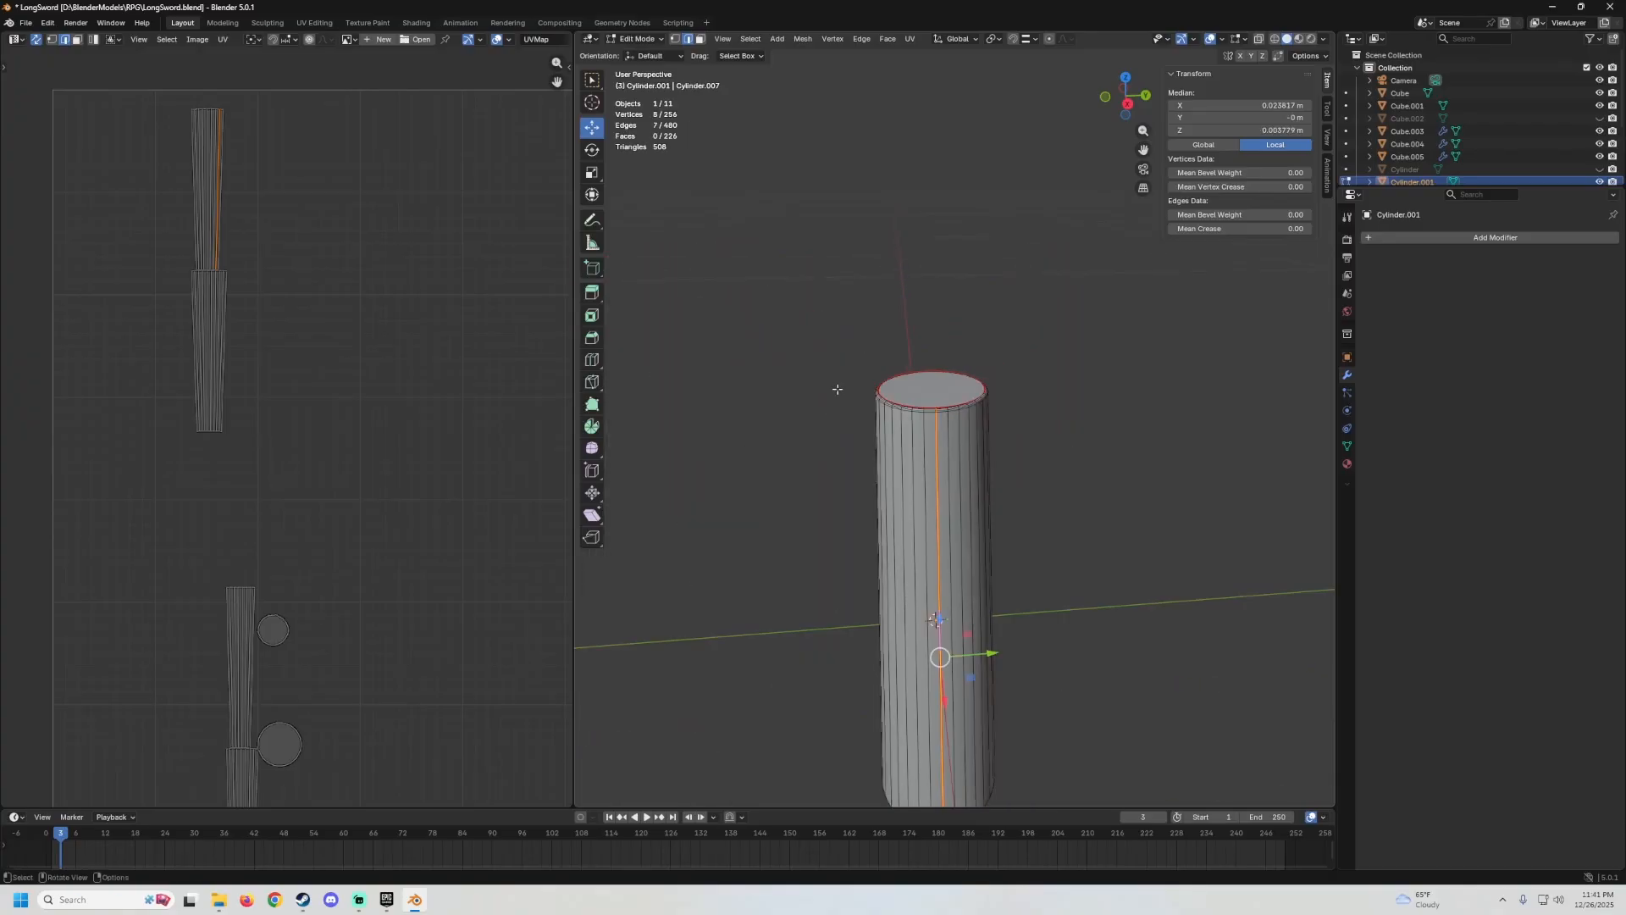
{"action": "key", "text": "Tab"}
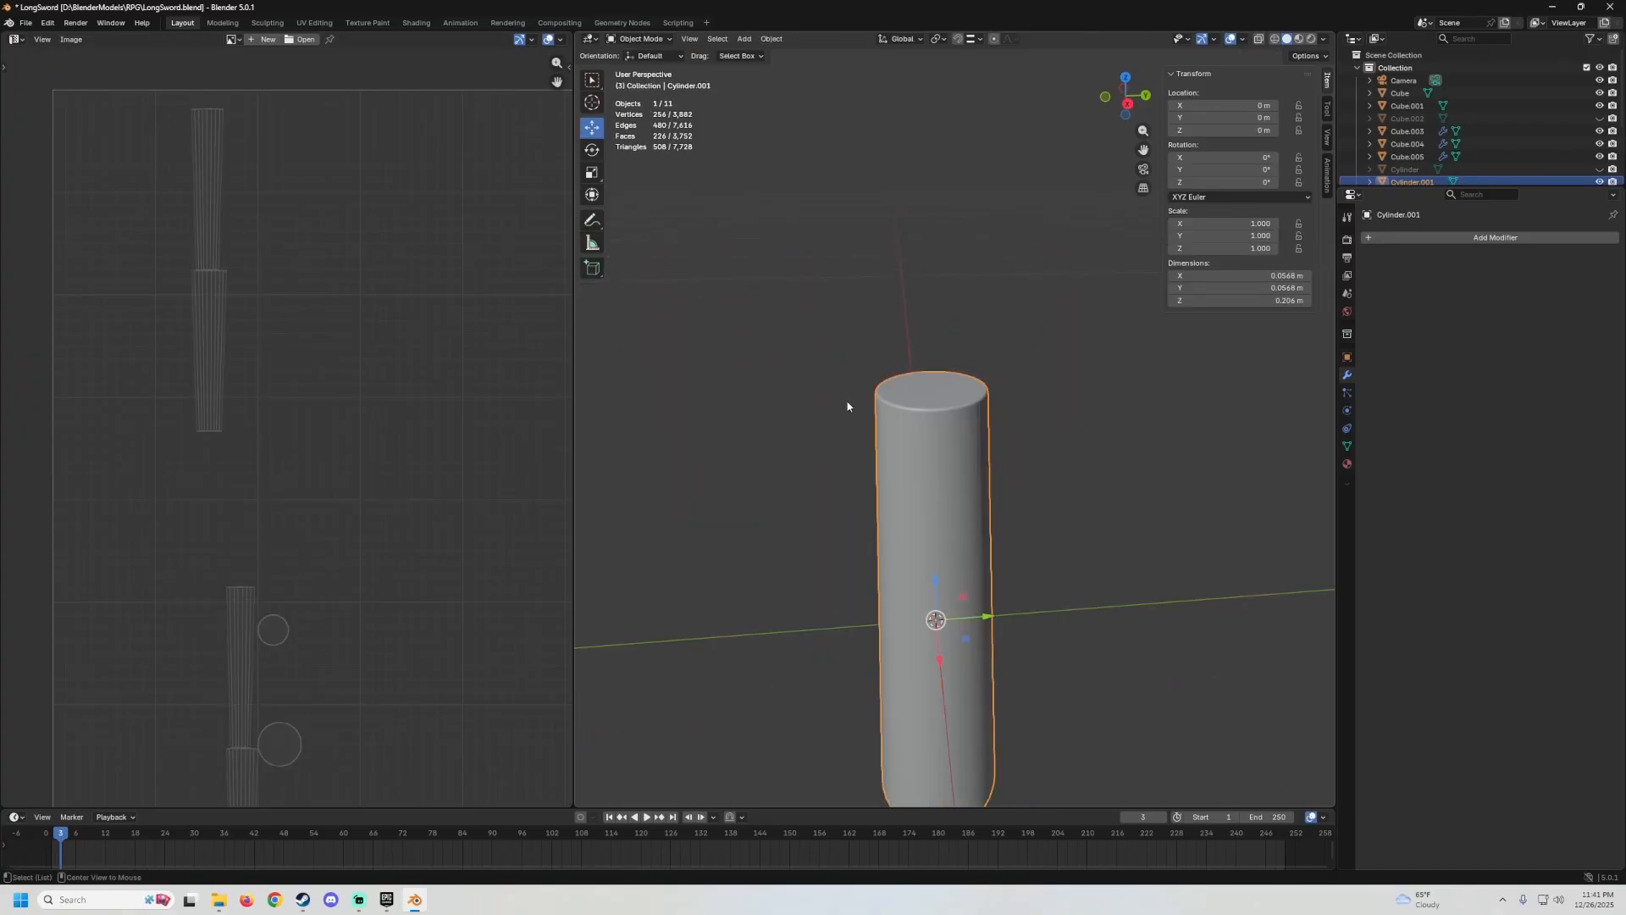
{"action": "key", "text": "alt+h"}
{"action": "scroll", "coordinate": [850, 405], "scroll_direction": "down", "scroll_amount": 4}
{"action": "mouse_move", "coordinate": [855, 410]}
{"action": "middle_mouse_down"}
{"action": "mouse_move", "coordinate": [937, 412]}
{"action": "mouse_move", "coordinate": [864, 404]}
{"action": "middle_mouse_up"}
{"action": "left_click", "coordinate": [985, 294]}
{"action": "key", "text": "h"}
{"action": "scroll", "coordinate": [934, 403], "scroll_direction": "up", "scroll_amount": 3}
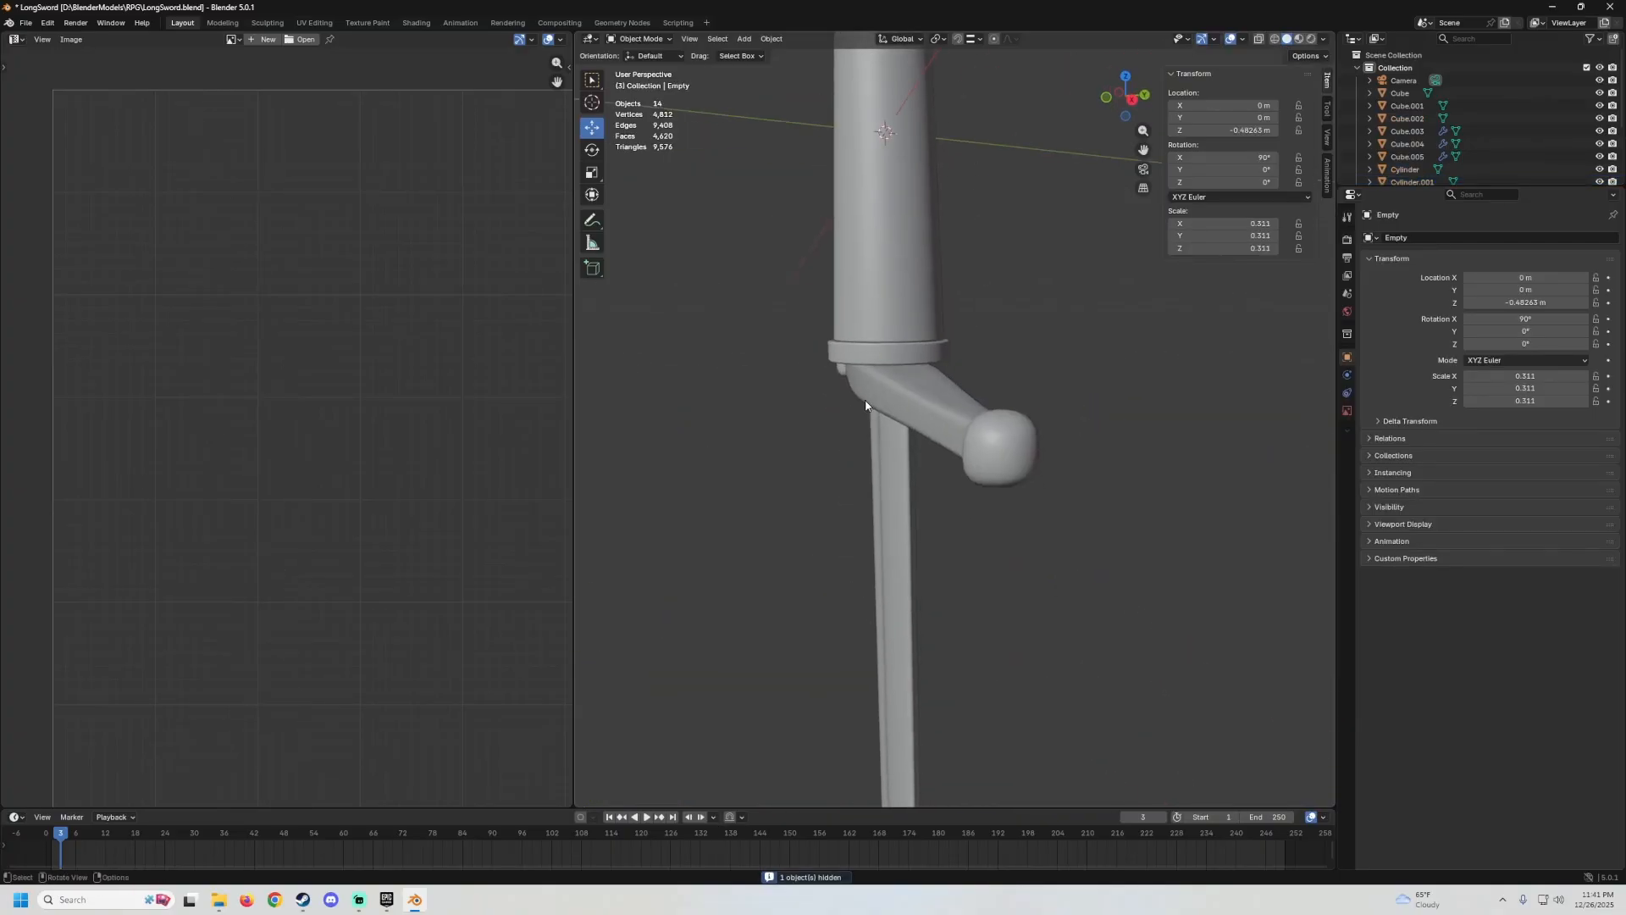
Check the lower collar, grip and upper collar one after another in Edit Mode for their seams.
{"action": "left_click", "coordinate": [871, 362]}
{"action": "key", "text": "Tab"}
{"action": "key", "text": "Tab"}
{"action": "left_click", "coordinate": [895, 288]}
{"action": "key", "text": "Tab"}
{"action": "middle_click_drag", "start_coordinate": [903, 297], "coordinate": [960, 474]}
{"action": "key", "text": "Tab"}
{"action": "middle_click_drag", "start_coordinate": [973, 317], "coordinate": [979, 405], "text": "shift"}
{"action": "scroll", "coordinate": [959, 343], "scroll_direction": "up", "scroll_amount": 1}
{"action": "middle_click_drag", "start_coordinate": [937, 242], "coordinate": [933, 336], "text": "shift"}
{"action": "scroll", "coordinate": [937, 299], "scroll_direction": "up", "scroll_amount": 1}
{"action": "left_click", "coordinate": [916, 296]}
{"action": "key", "text": "Tab"}
{"action": "scroll", "coordinate": [933, 337], "scroll_direction": "up", "scroll_amount": 1}
{"action": "key", "text": "Tab"}
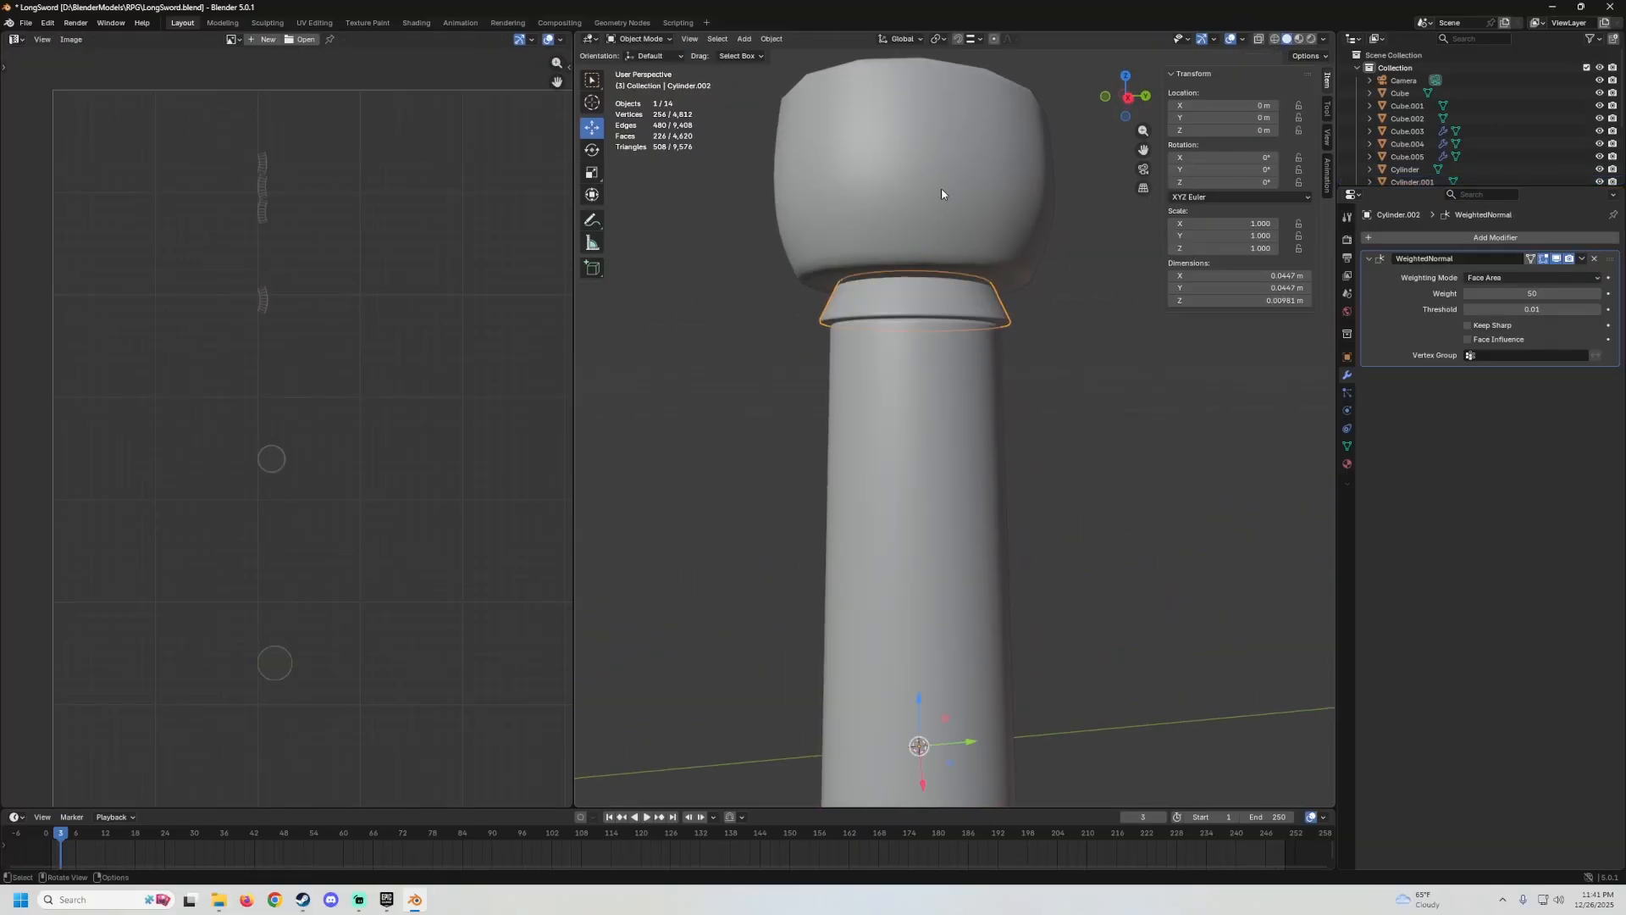
Hide the pommel, open the upper collar in Edit Mode and mark the outline of its bottom face as a seam.
{"action": "left_click", "coordinate": [945, 192]}
{"action": "key", "text": "h"}
{"action": "left_click", "coordinate": [927, 284]}
{"action": "key", "text": "Tab"}
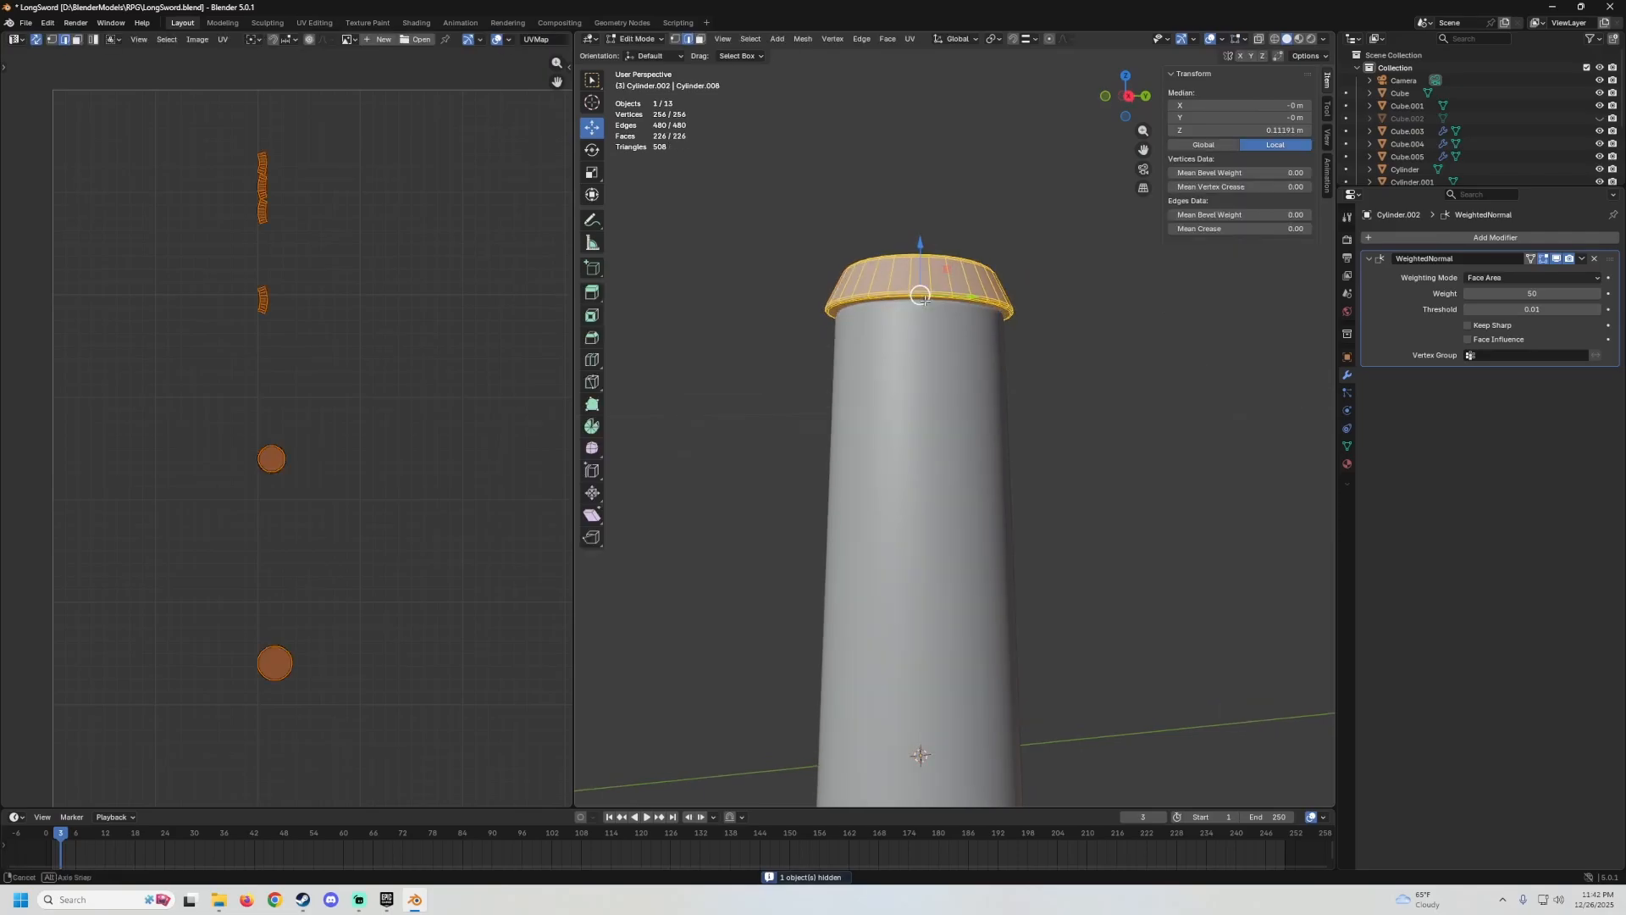
{"action": "scroll", "coordinate": [891, 311], "scroll_direction": "up", "scroll_amount": 5}
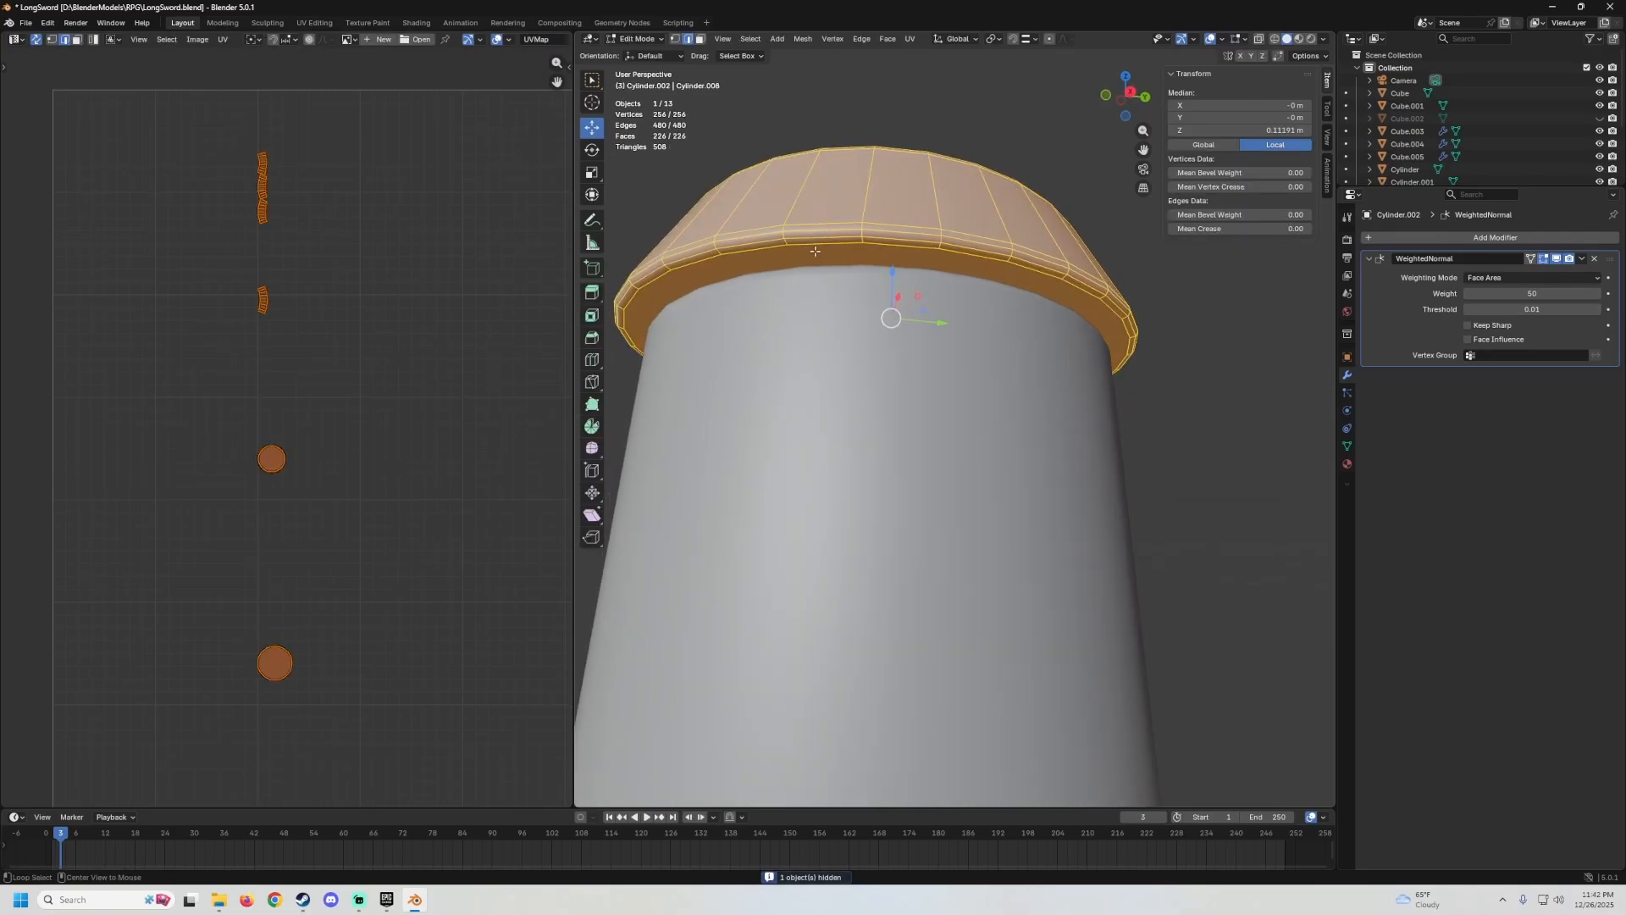
{"action": "left_click", "coordinate": [815, 251], "text": "alt"}
{"action": "right_click", "coordinate": [815, 252]}
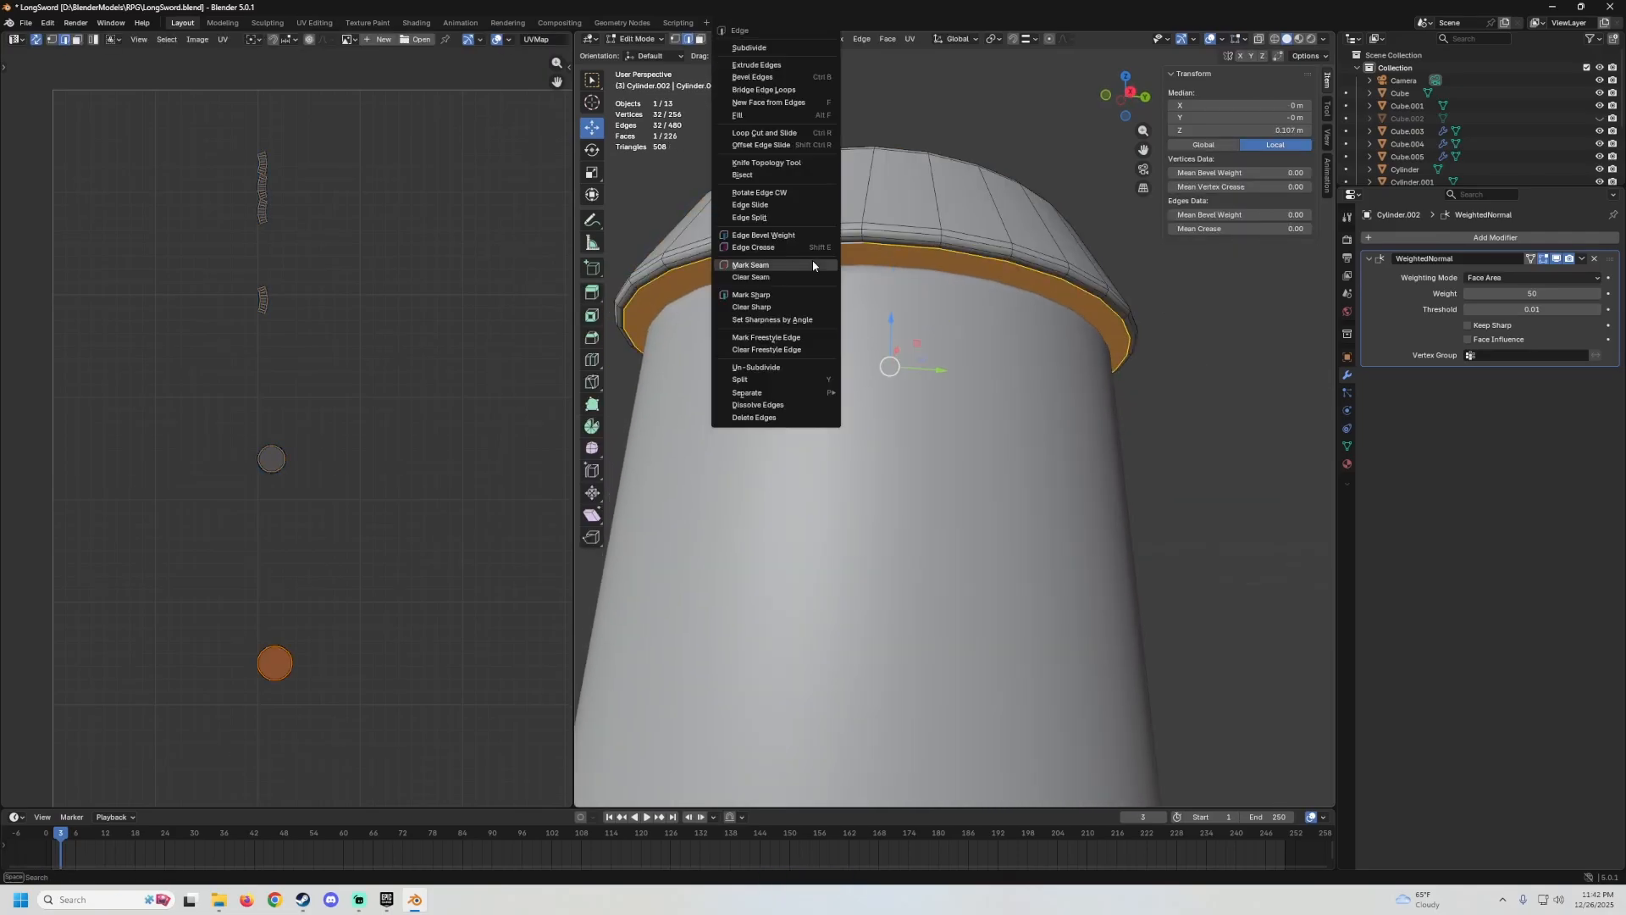
{"action": "left_click", "coordinate": [812, 259]}
Mark seams around the upper collar's top face and along one edge path down its sloped side.
{"action": "middle_click_drag", "start_coordinate": [812, 259], "coordinate": [914, 599]}
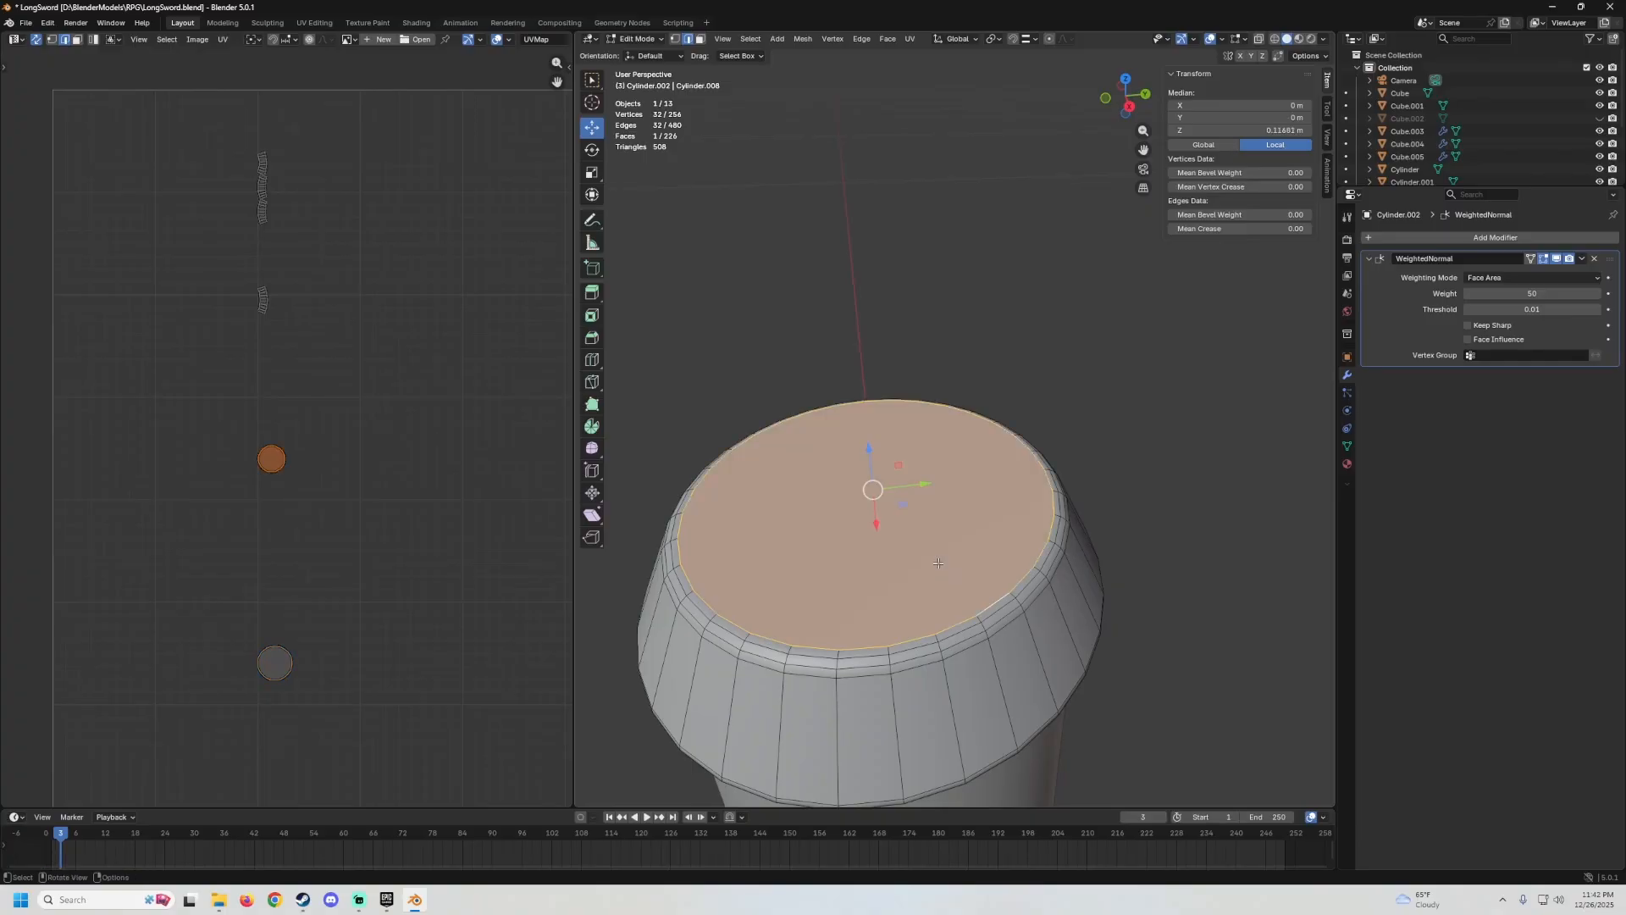
{"action": "right_click", "coordinate": [939, 563]}
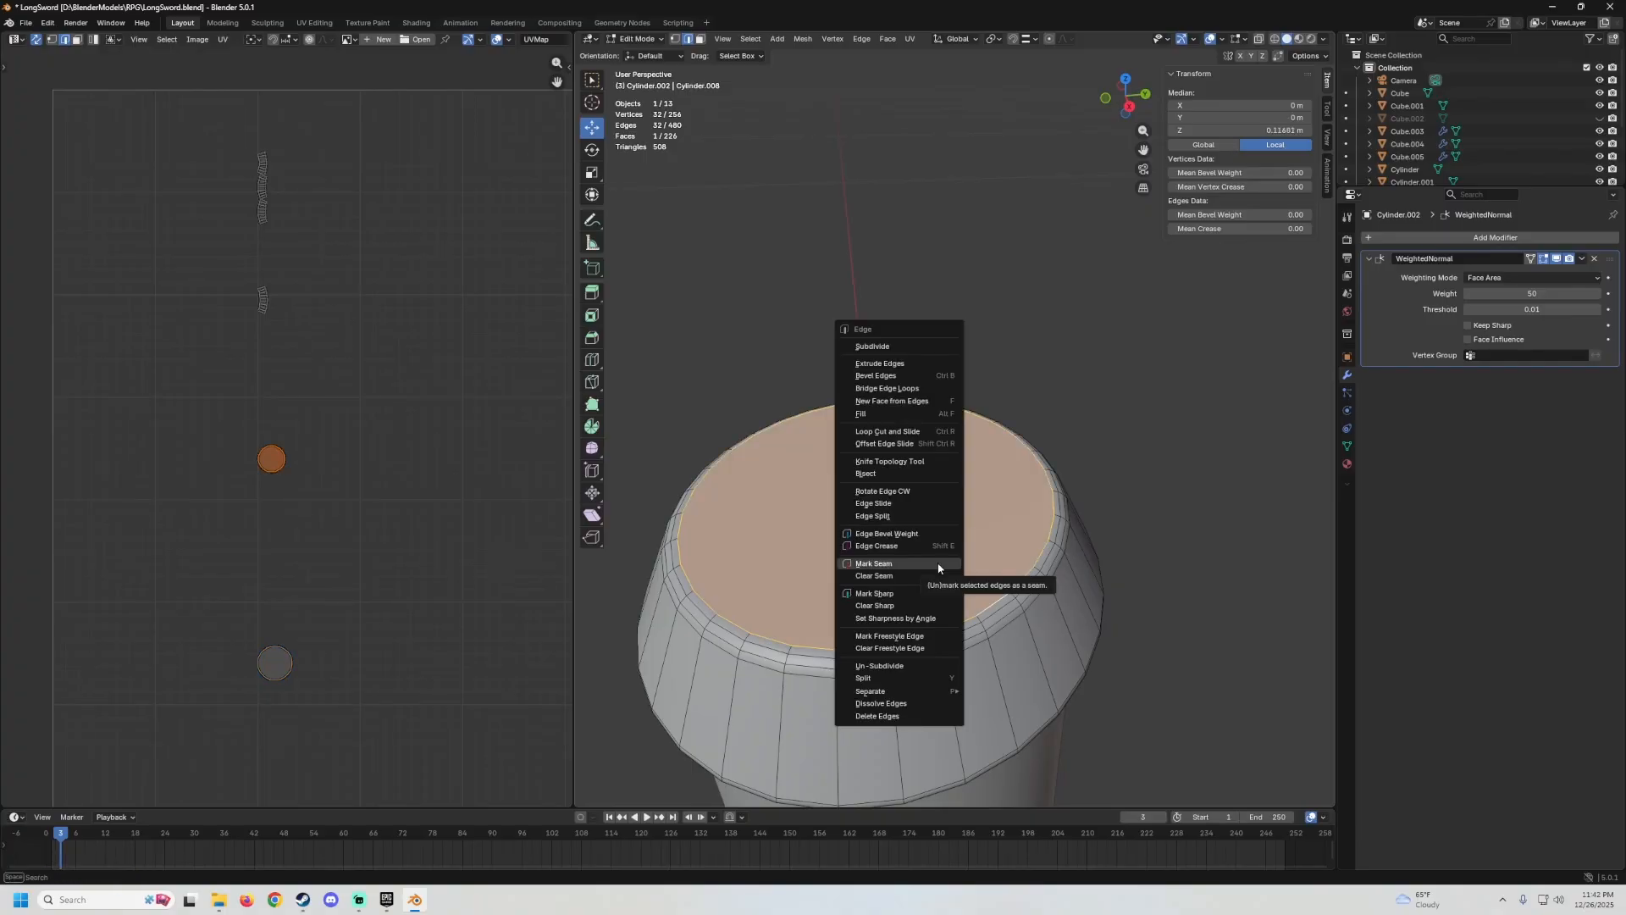
{"action": "left_click", "coordinate": [908, 563]}
{"action": "scroll", "coordinate": [923, 474], "scroll_direction": "down", "scroll_amount": 4}
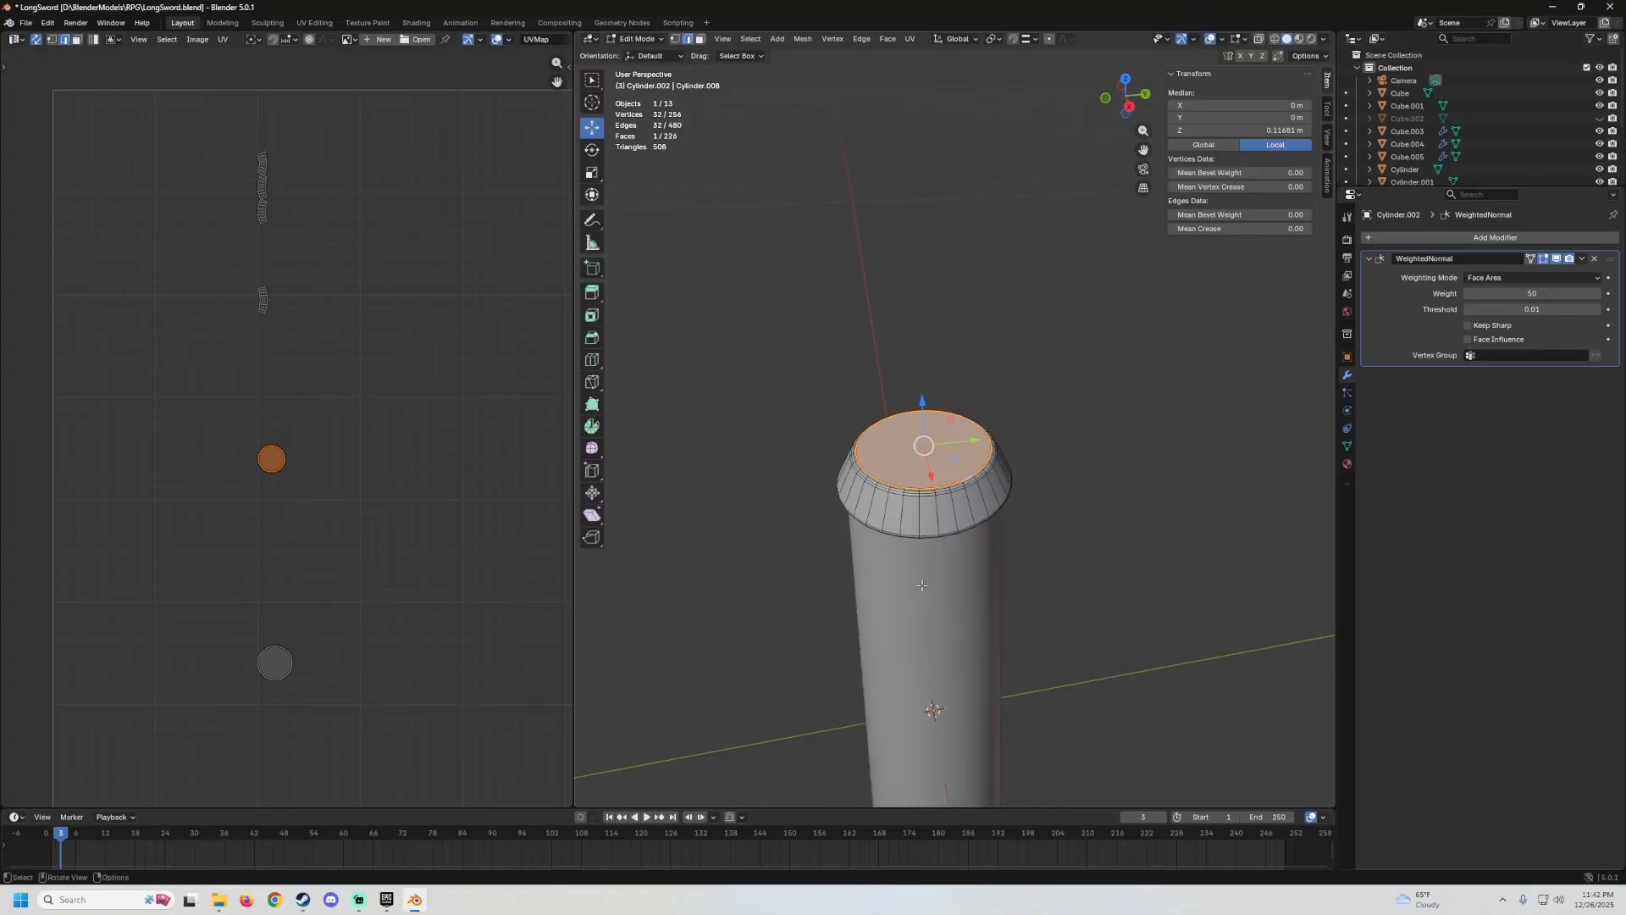
{"action": "middle_click_drag", "start_coordinate": [923, 475], "coordinate": [953, 410]}
{"action": "scroll", "coordinate": [953, 410], "scroll_direction": "up", "scroll_amount": 6}
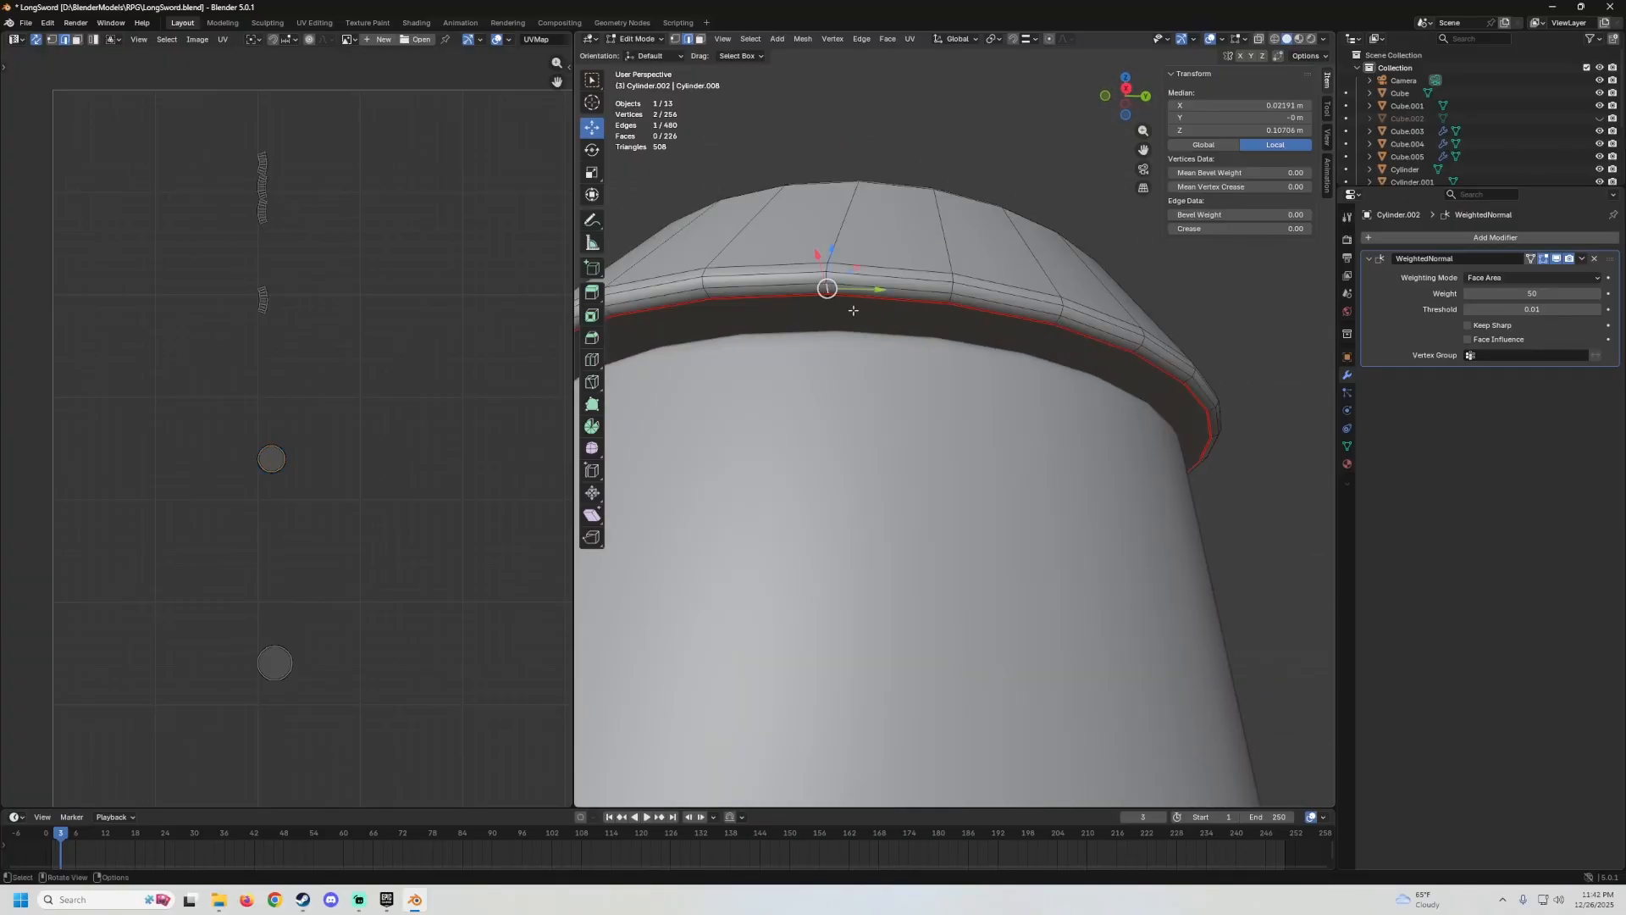
{"action": "middle_click_drag", "start_coordinate": [853, 311], "coordinate": [855, 378]}
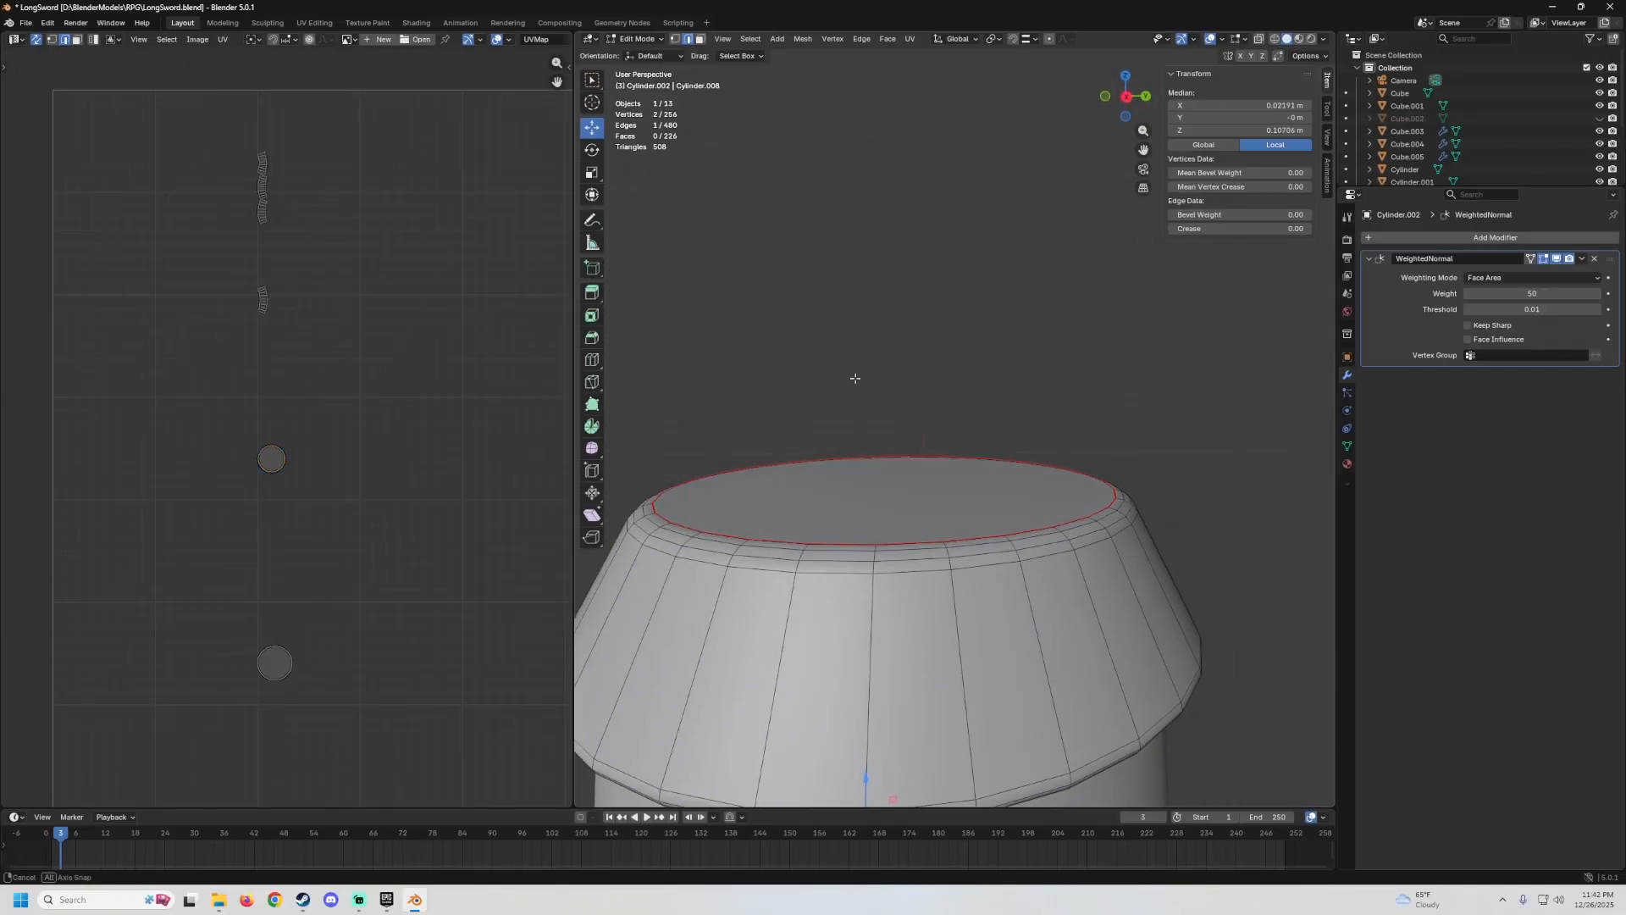
{"action": "left_click", "coordinate": [874, 546], "text": "ctrl"}
{"action": "right_click", "coordinate": [875, 568]}
{"action": "left_click", "coordinate": [875, 568]}
Finish editing the upper collar, bring back the hidden pommel and keep the reference image hidden.
{"action": "scroll", "coordinate": [891, 554], "scroll_direction": "down", "scroll_amount": 7}
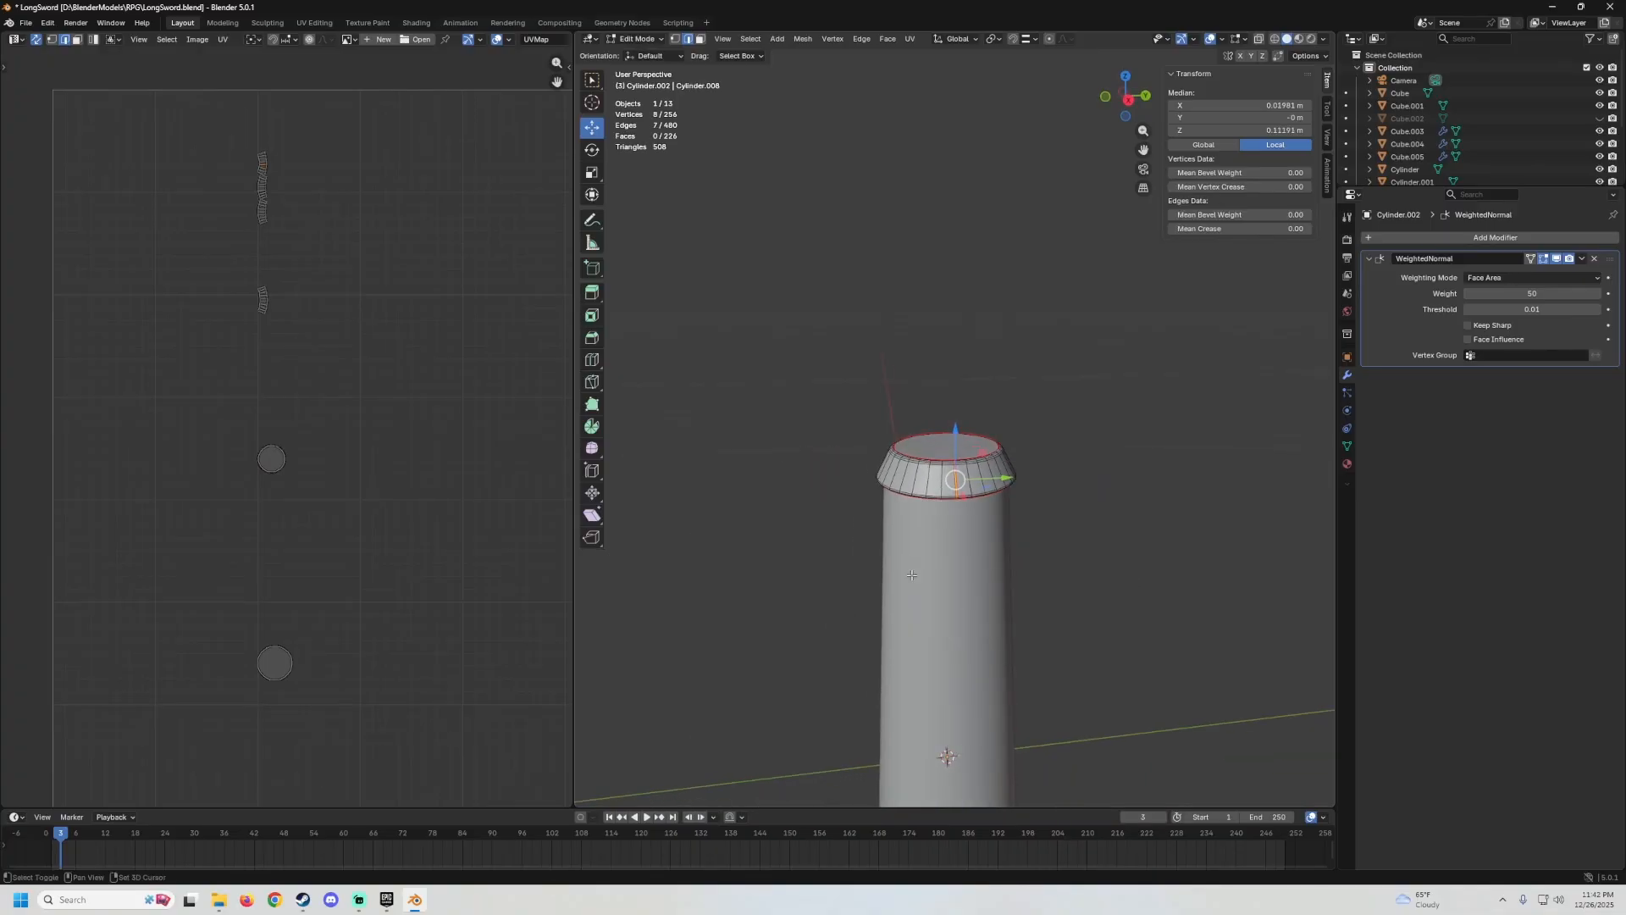
{"action": "middle_click_drag", "start_coordinate": [912, 576], "coordinate": [873, 414], "text": "shift"}
{"action": "key", "text": "Tab"}
{"action": "key", "text": "alt+h"}
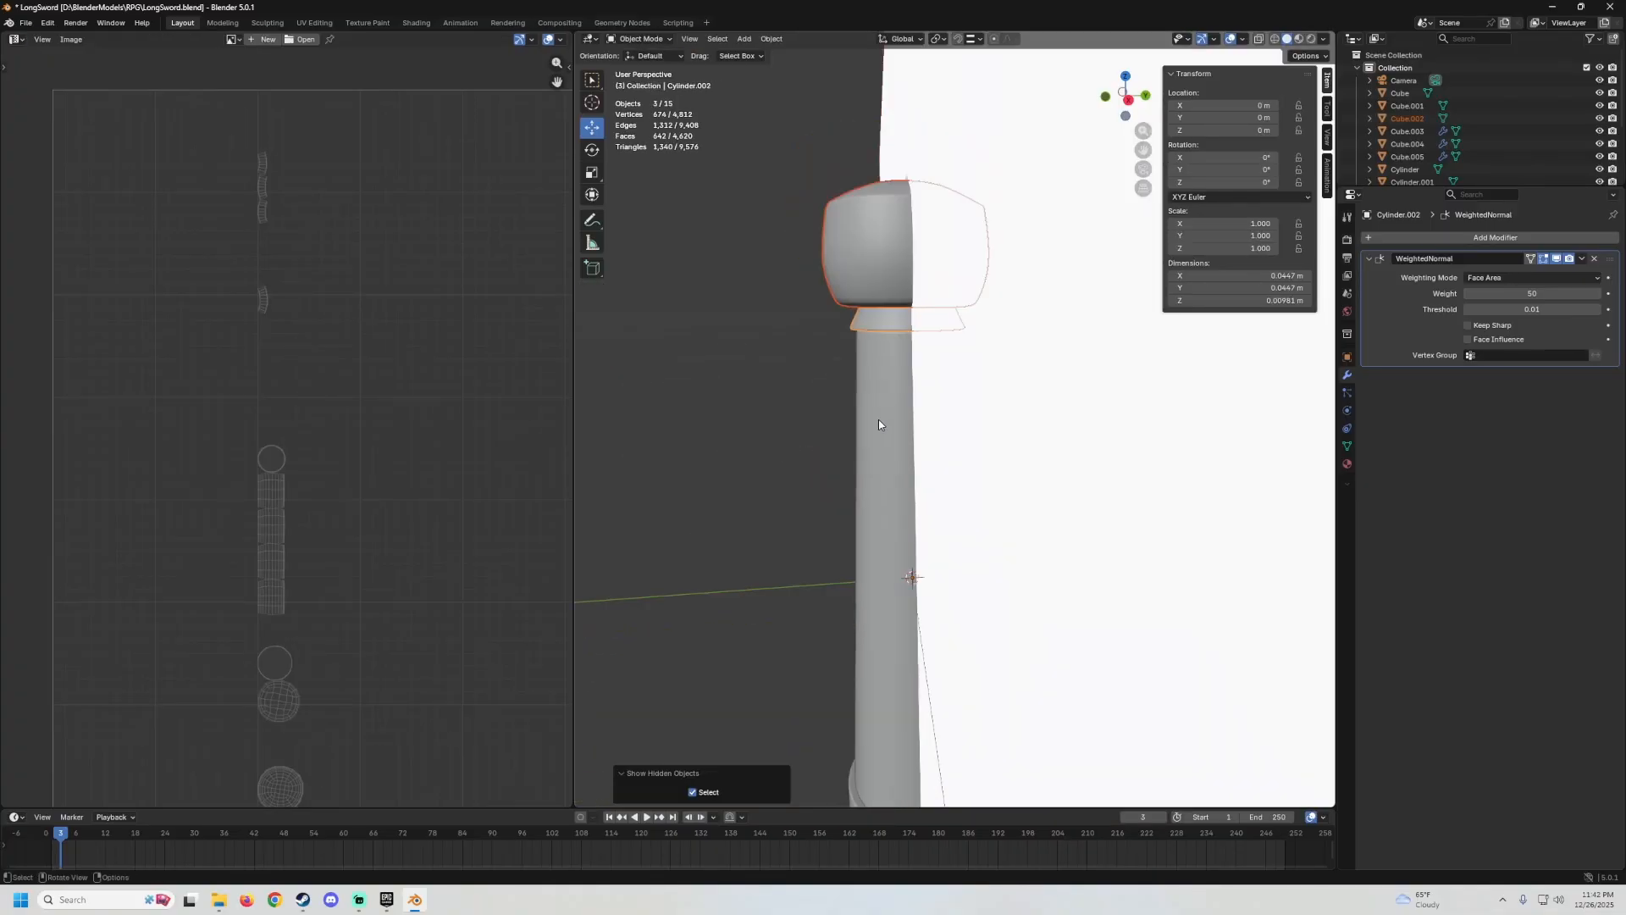
{"action": "scroll", "coordinate": [1100, 349], "scroll_direction": "down", "scroll_amount": 1}
{"action": "left_click", "coordinate": [1100, 349]}
{"action": "key", "text": "h"}
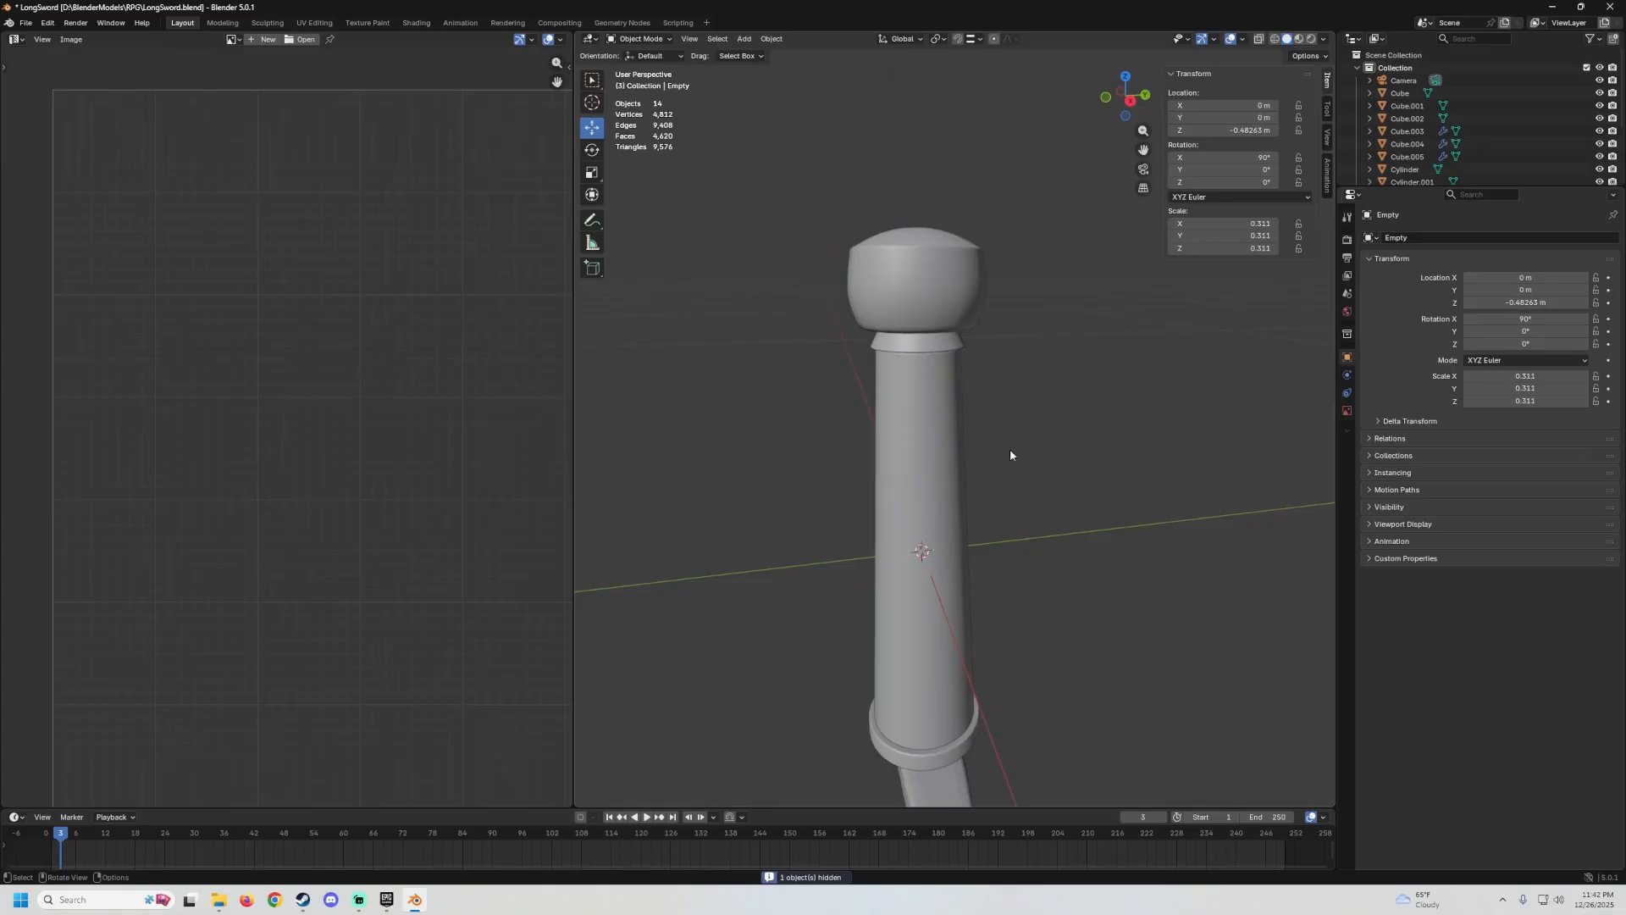
Open the pommel in Edit Mode and mark the edge loop around its bottom face as a seam.
{"action": "left_click", "coordinate": [933, 349]}
{"action": "key", "text": "Tab"}
{"action": "middle_click_drag", "start_coordinate": [932, 349], "coordinate": [968, 430]}
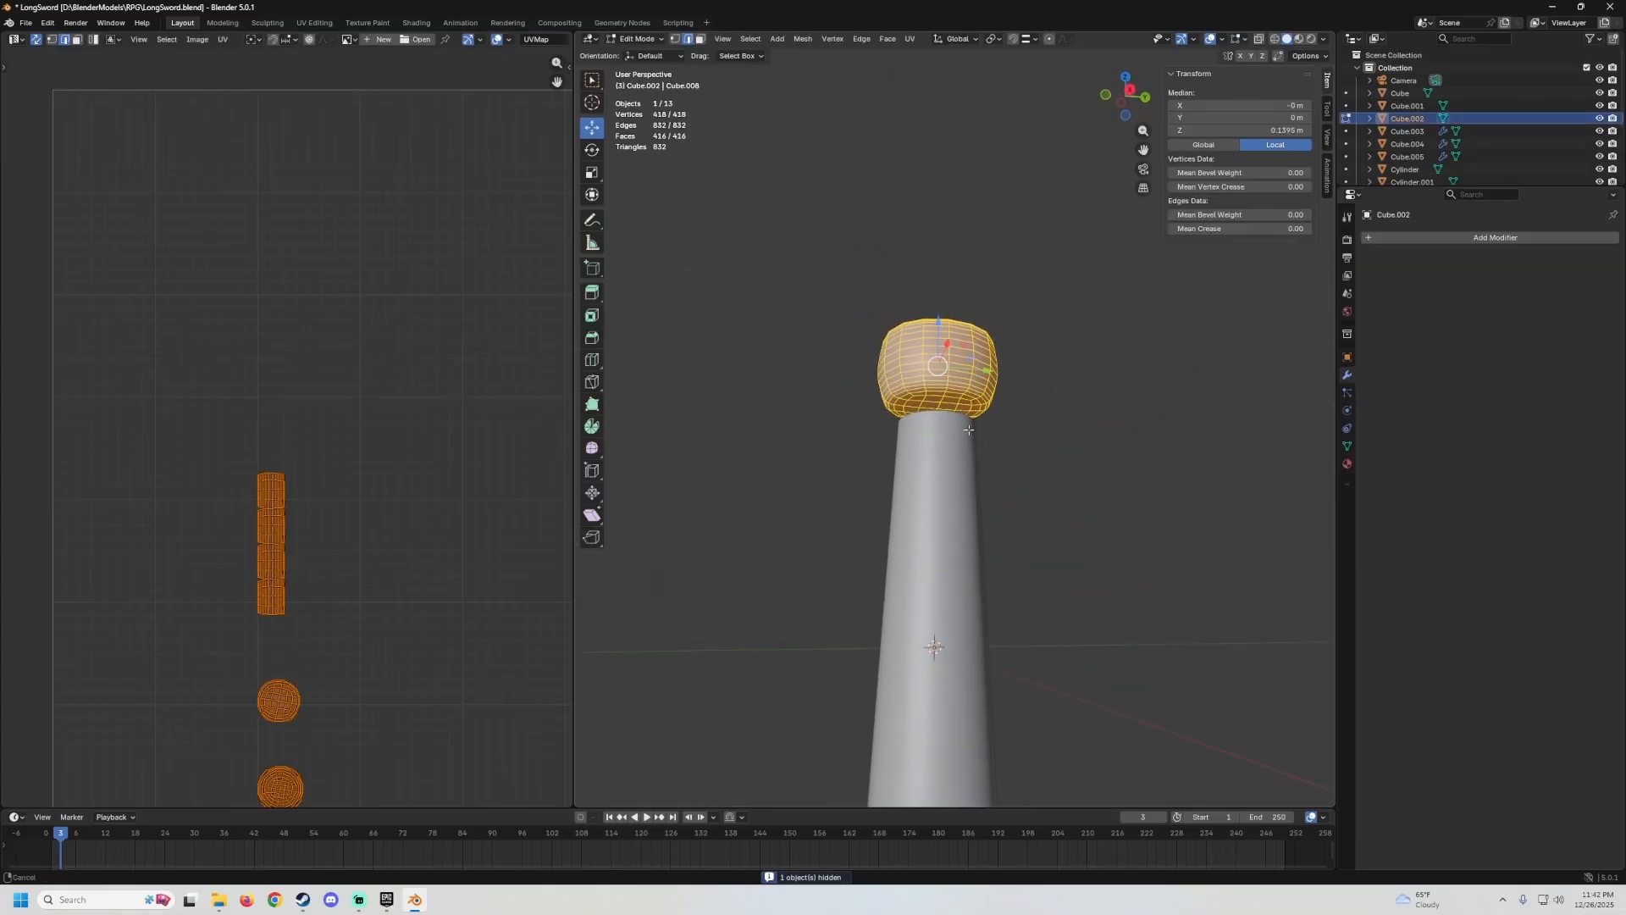
{"action": "scroll", "coordinate": [968, 430], "scroll_direction": "up", "scroll_amount": 4}
{"action": "left_click", "coordinate": [897, 371], "text": "alt"}
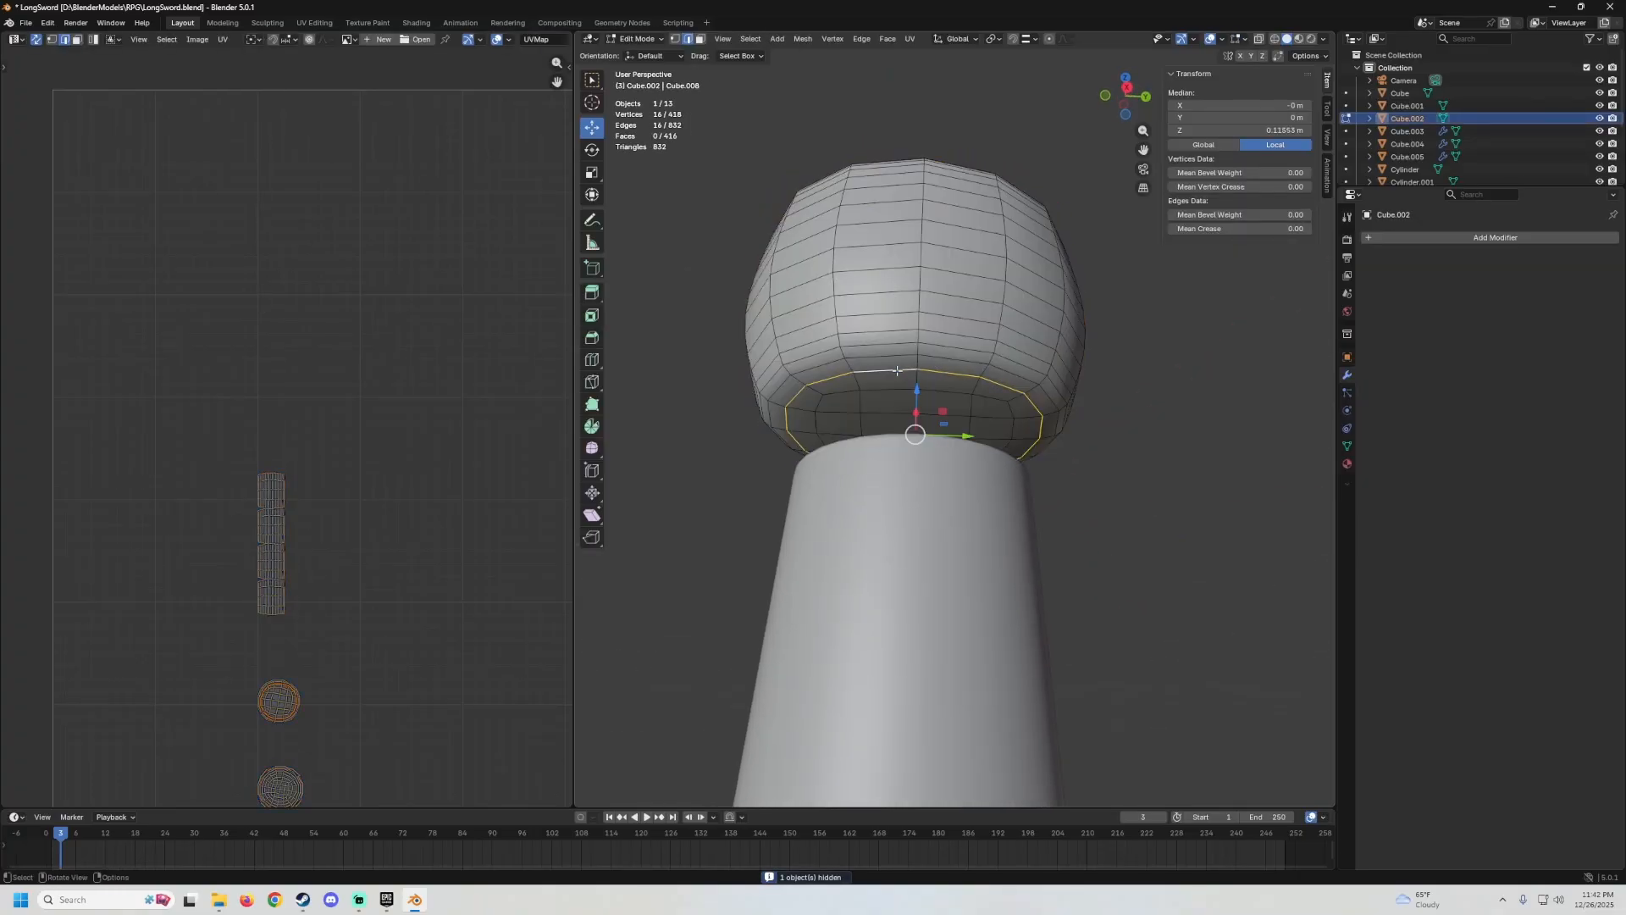
{"action": "right_click", "coordinate": [897, 371]}
{"action": "left_click", "coordinate": [899, 372]}
Mark the edge loop around the pommel's top cap as a seam.
{"action": "middle_click_drag", "start_coordinate": [1055, 256], "coordinate": [1067, 382]}
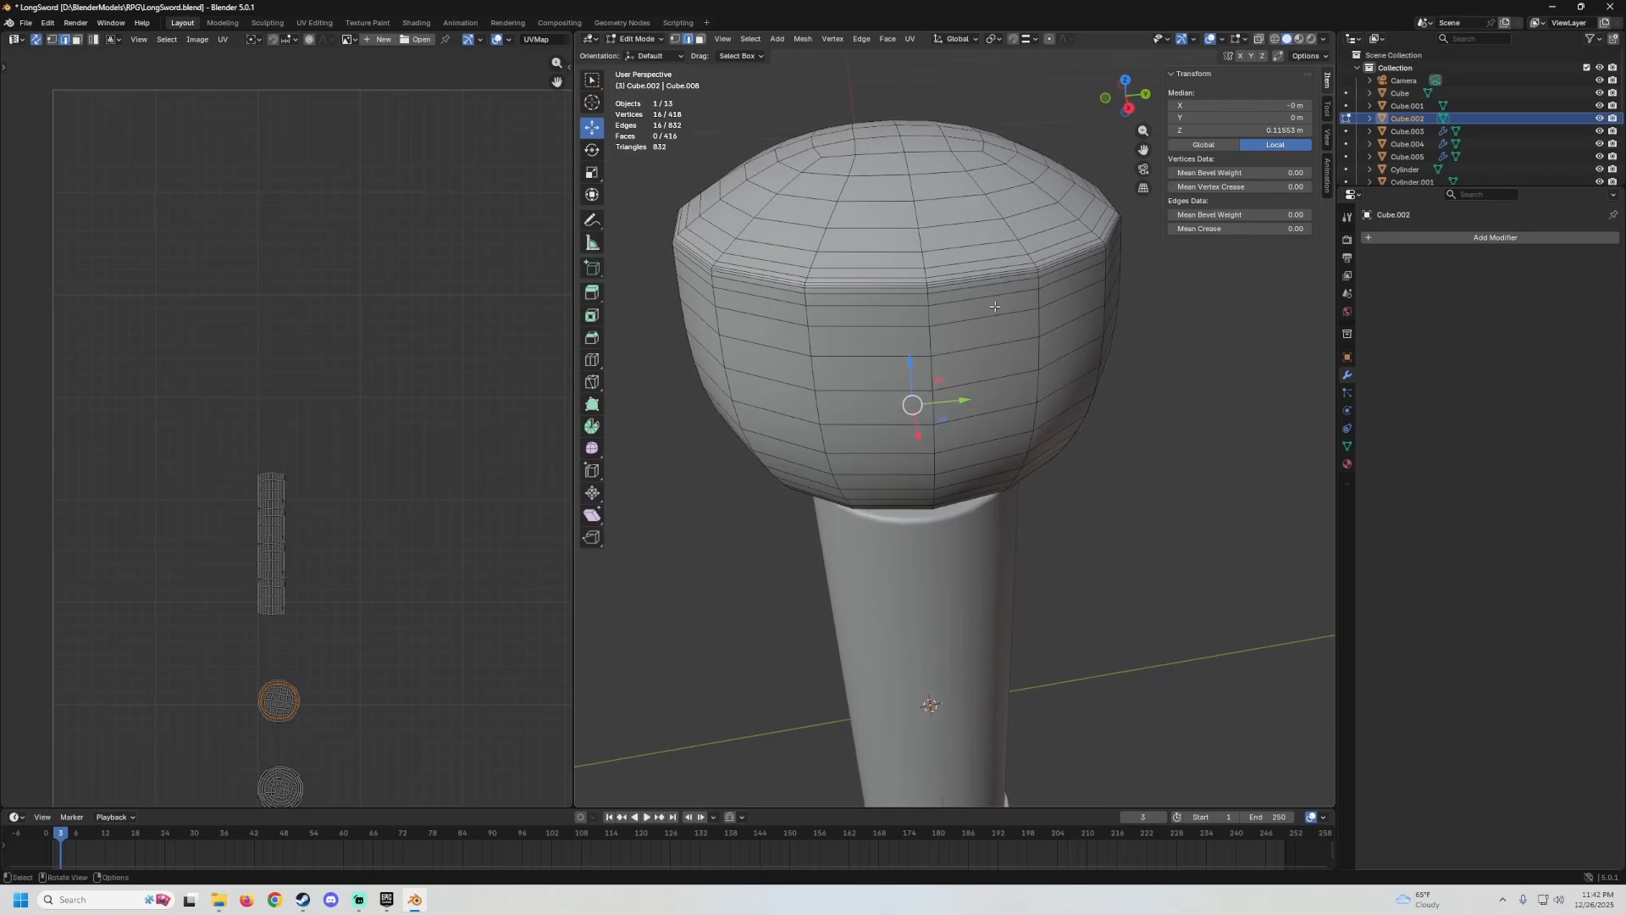
{"action": "middle_click_drag", "start_coordinate": [995, 307], "coordinate": [982, 427]}
{"action": "right_click", "coordinate": [932, 346]}
{"action": "left_click", "coordinate": [933, 346]}
Mark a seam down one vertical edge path between the pommel's top and bottom seam loops, and finish editing the pommel.
{"action": "left_click", "coordinate": [932, 375]}
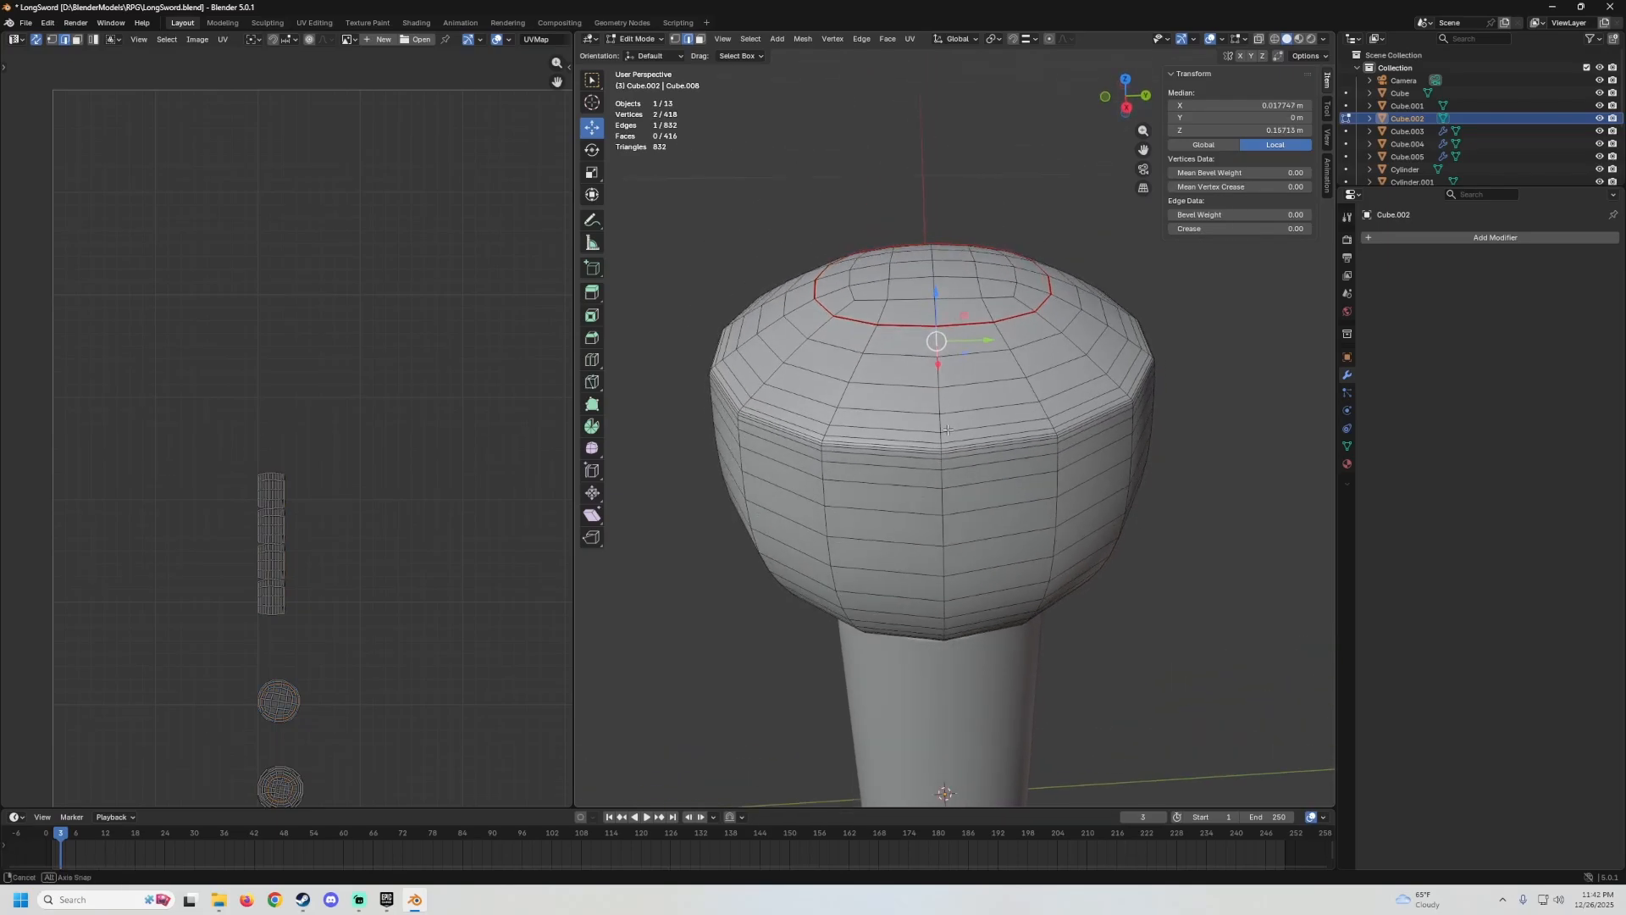
{"action": "middle_click_drag", "start_coordinate": [933, 375], "coordinate": [891, 418]}
{"action": "left_click", "coordinate": [918, 396], "text": "ctrl"}
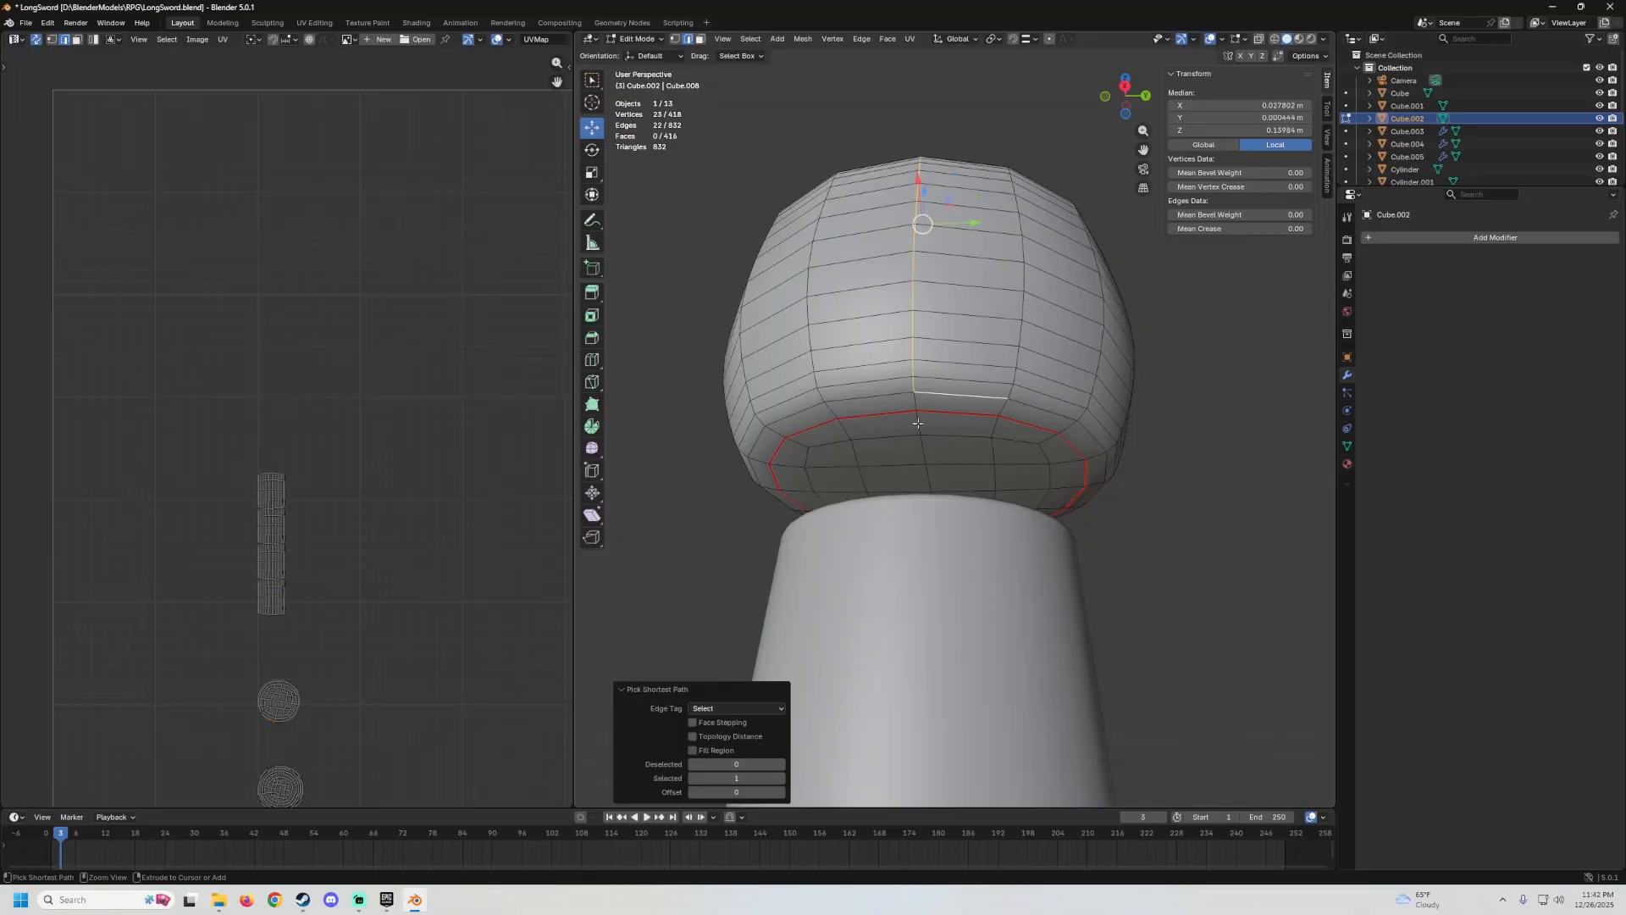
{"action": "right_click", "coordinate": [915, 407]}
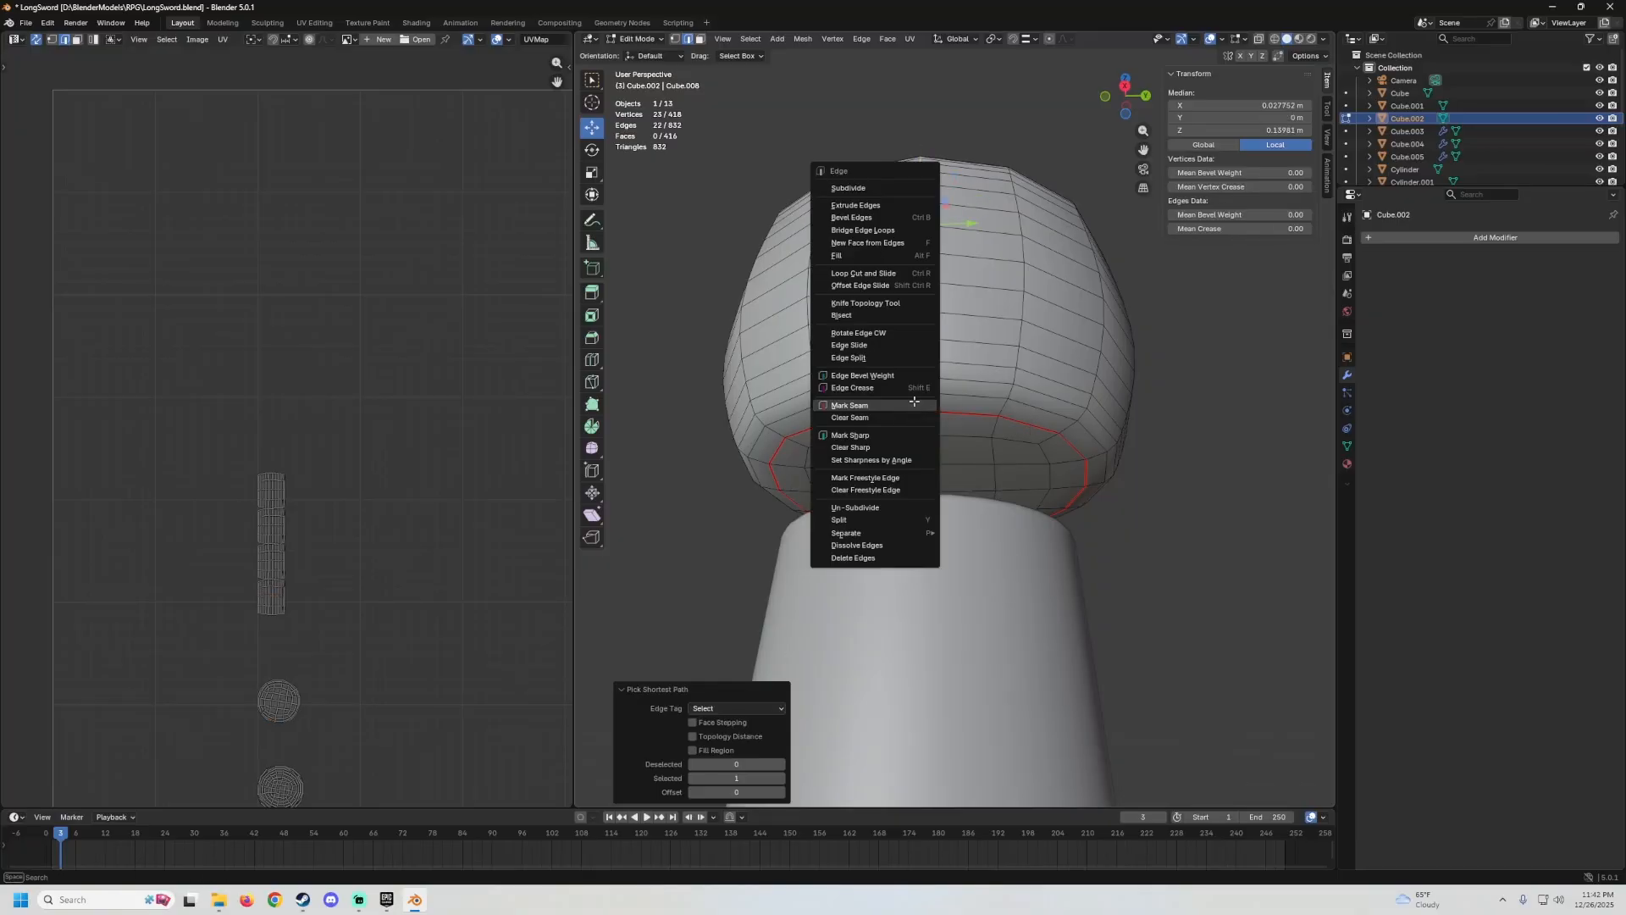
{"action": "left_click", "coordinate": [914, 405]}
{"action": "scroll", "coordinate": [940, 443], "scroll_direction": "down", "scroll_amount": 8}
{"action": "key", "text": "Tab"}
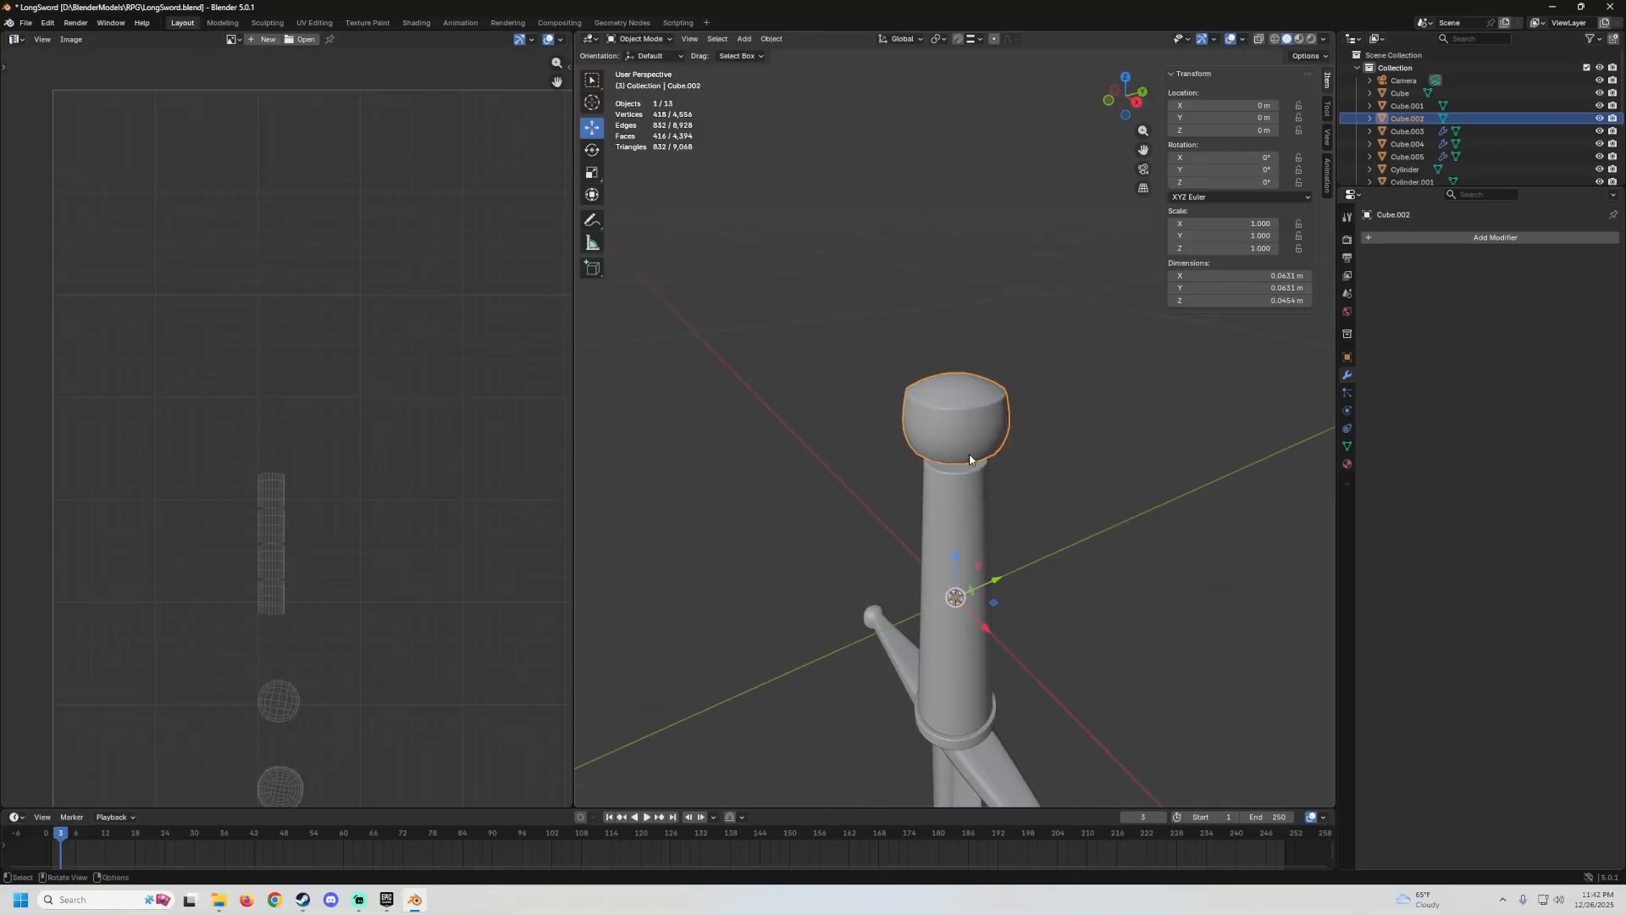
Bring back all hidden objects and hide only the reference image again.
{"action": "key", "text": "alt+h"}
{"action": "scroll", "coordinate": [961, 455], "scroll_direction": "down", "scroll_amount": 3}
{"action": "middle_click_drag", "start_coordinate": [960, 456], "coordinate": [1001, 279]}
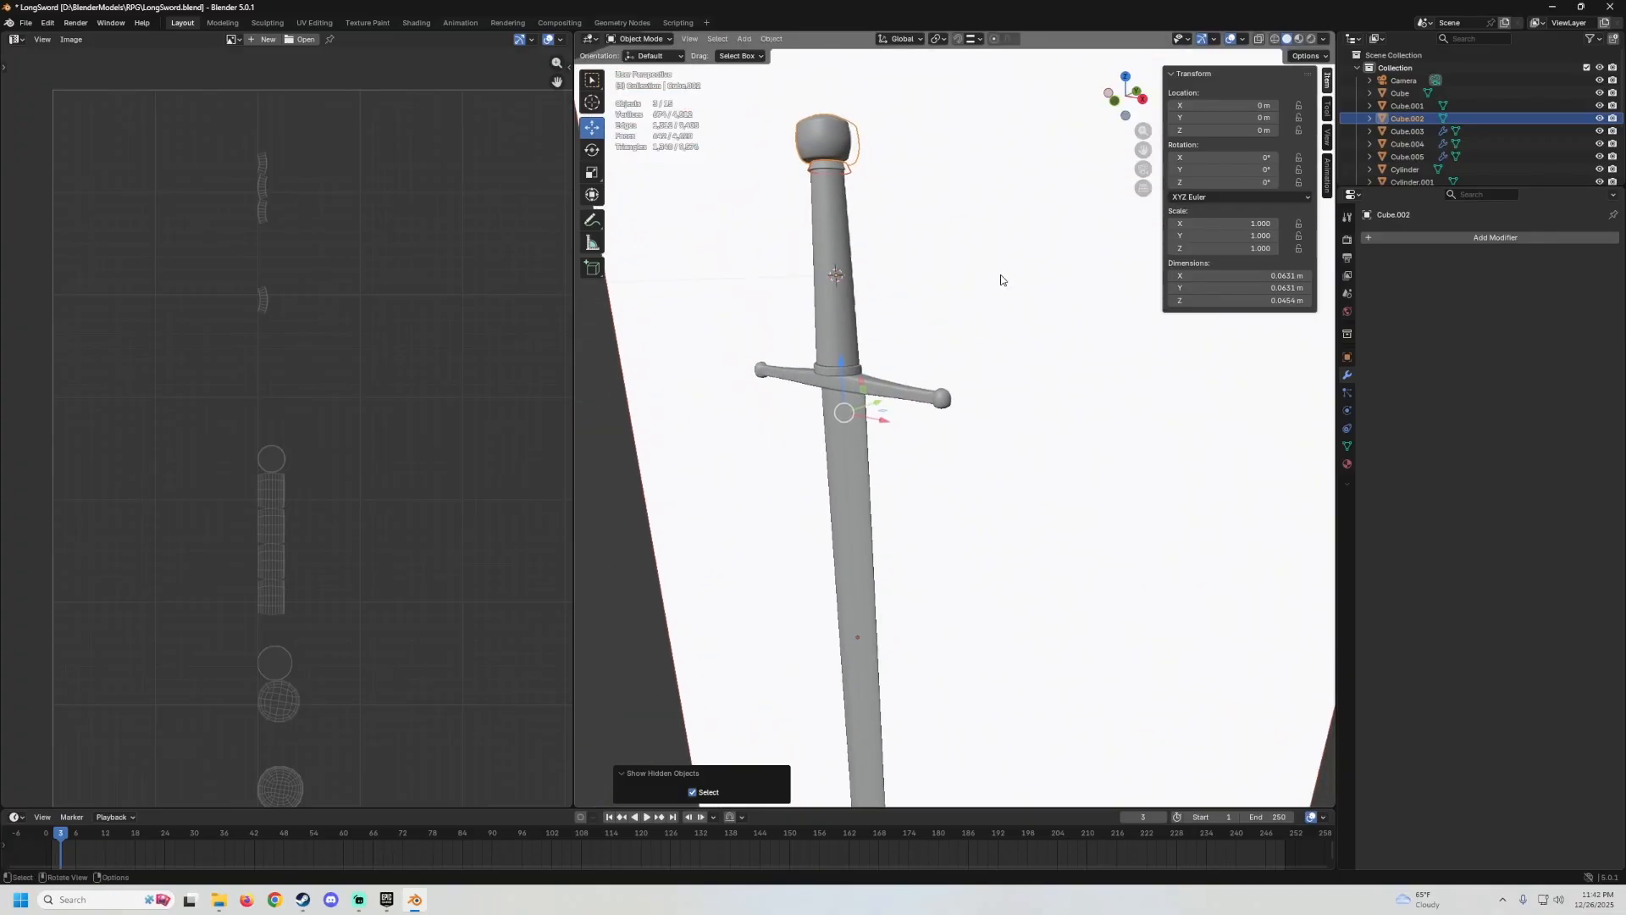
{"action": "left_click", "coordinate": [1000, 277]}
{"action": "key", "text": "h"}
Open all six sword parts together in Edit Mode and unwrap their complete geometry with the Angle Based method.
{"action": "scroll", "coordinate": [953, 338], "scroll_direction": "down", "scroll_amount": 2}
{"action": "middle_click_drag", "start_coordinate": [947, 349], "coordinate": [954, 397]}
{"action": "left_click", "coordinate": [931, 290]}
{"action": "left_click", "coordinate": [955, 332], "text": "shift"}
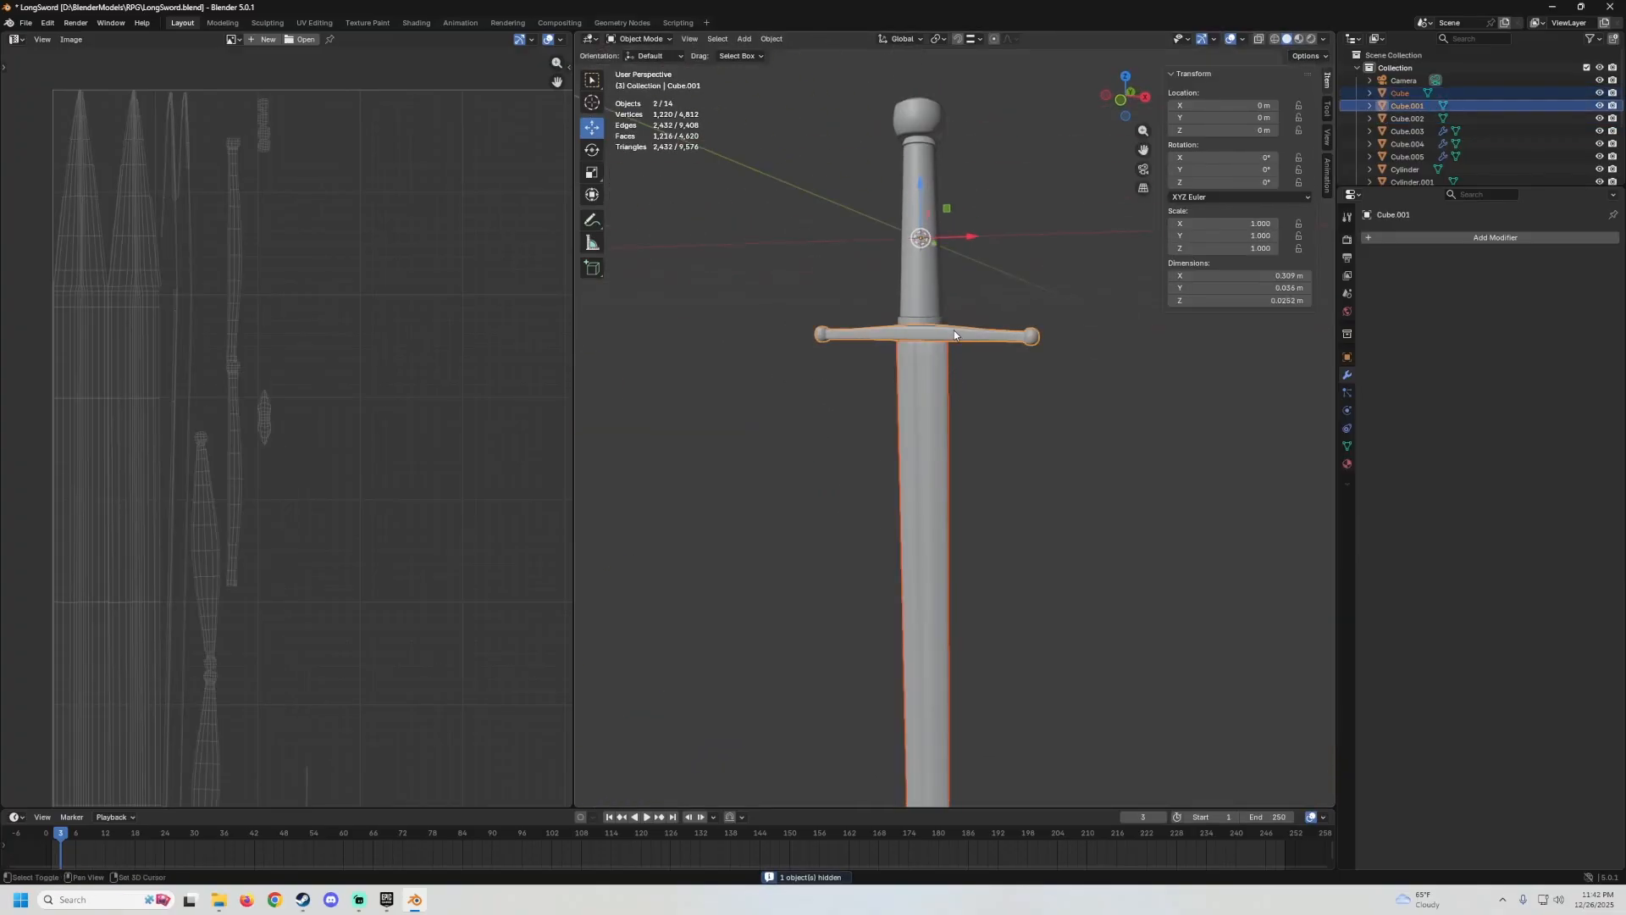
{"action": "left_click", "coordinate": [920, 140], "text": "shift"}
{"action": "left_click", "coordinate": [916, 129], "text": "shift"}
{"action": "middle_click_drag", "start_coordinate": [958, 261], "coordinate": [942, 328], "text": "shift"}
{"action": "key", "text": "Tab"}
{"action": "key", "text": "a"}
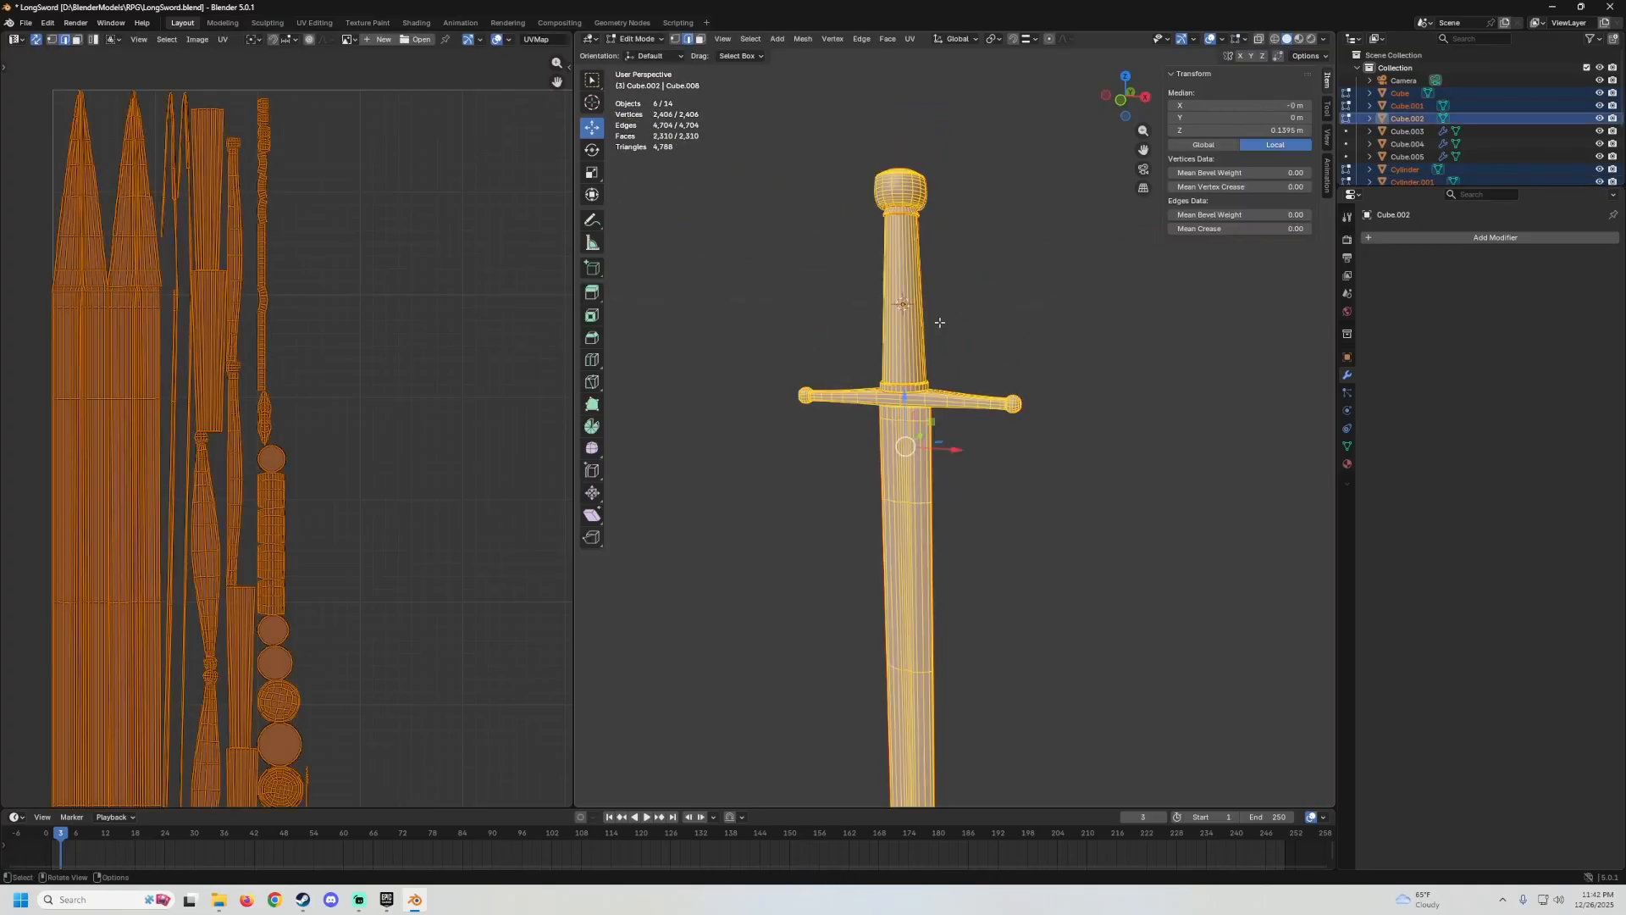
{"action": "scroll", "coordinate": [884, 297], "scroll_direction": "down", "scroll_amount": 3}
{"action": "left_click", "coordinate": [915, 39]}
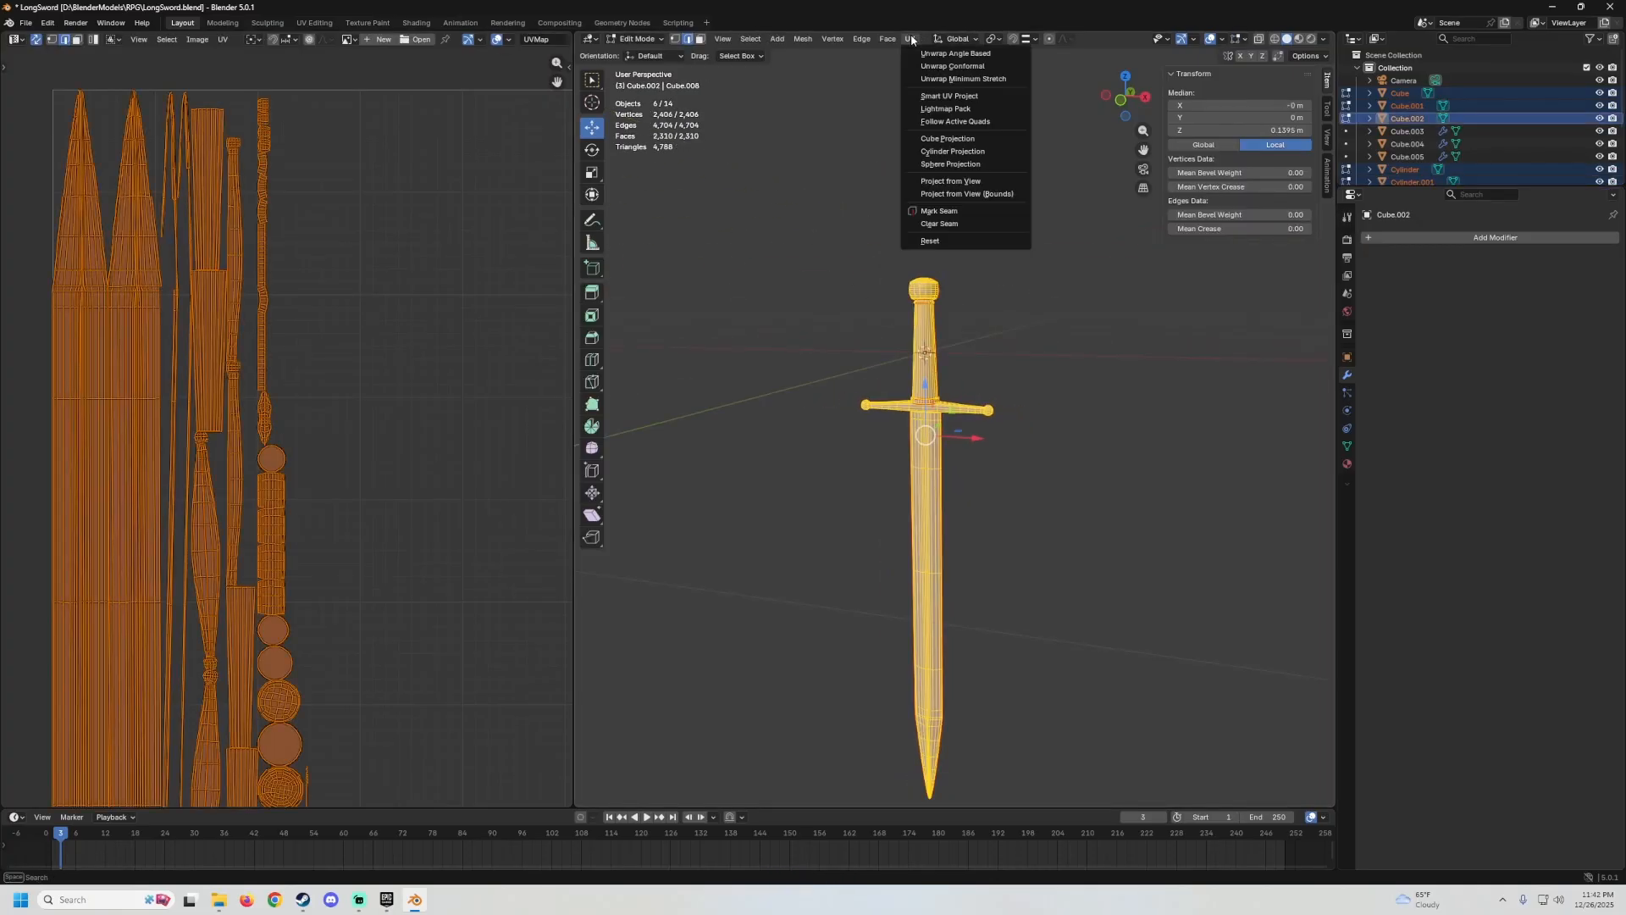
{"action": "left_click", "coordinate": [934, 56]}
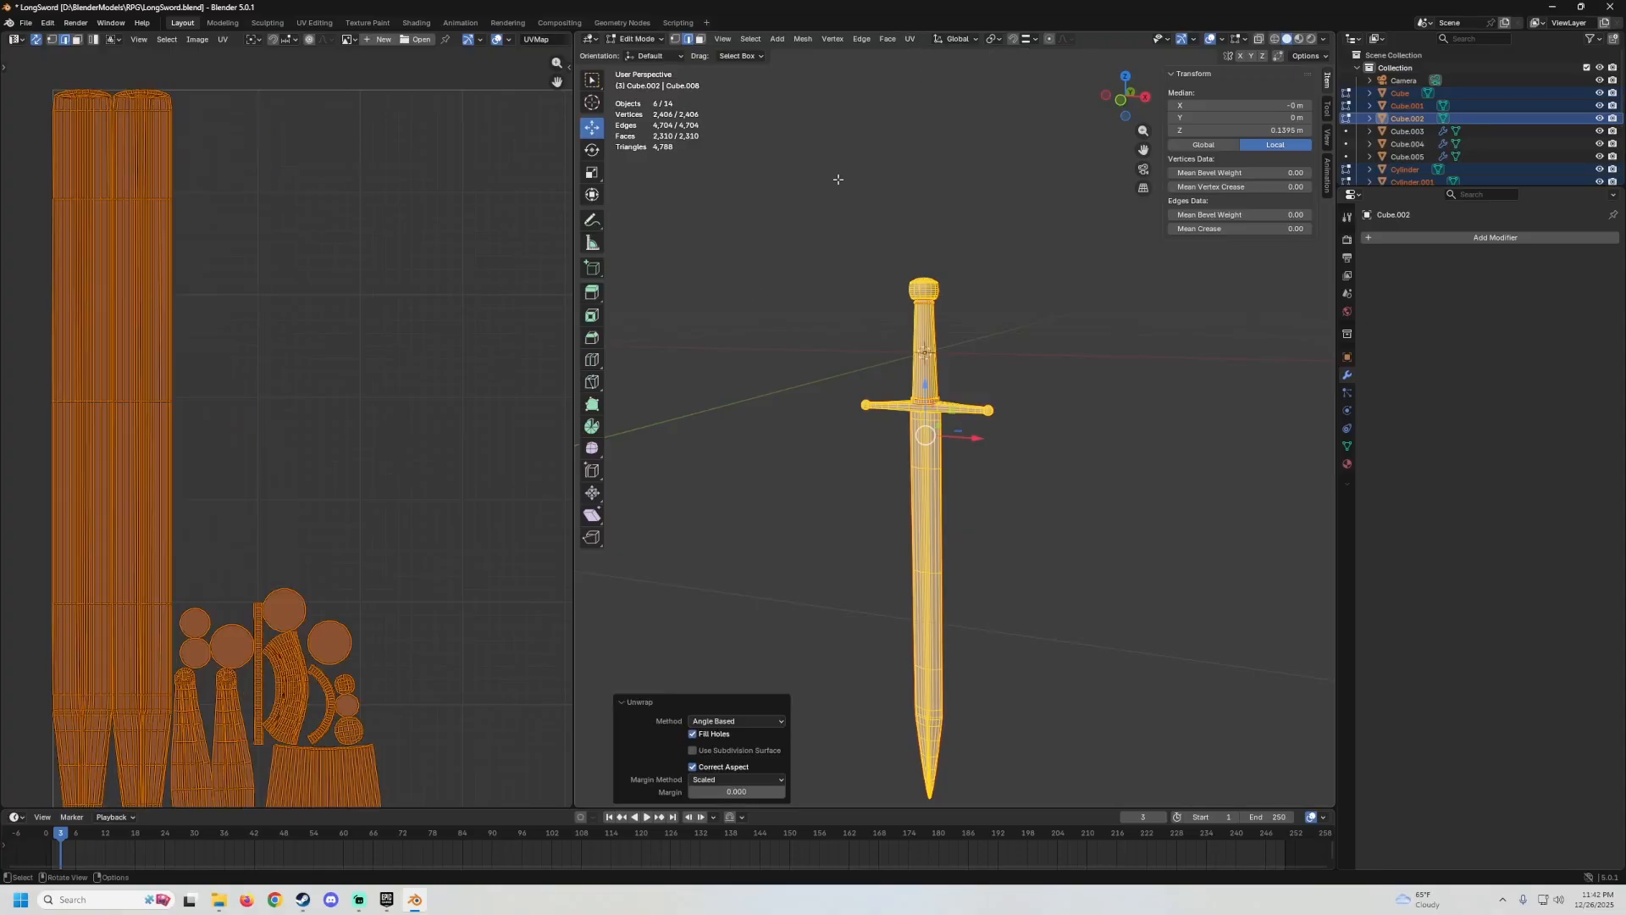
Examine the new UV layout, checking the islands of the blade, guard, grip, collars and pommel.
{"action": "scroll", "coordinate": [429, 338], "scroll_direction": "down", "scroll_amount": 3}
{"action": "scroll", "coordinate": [296, 480], "scroll_direction": "up", "scroll_amount": 5}
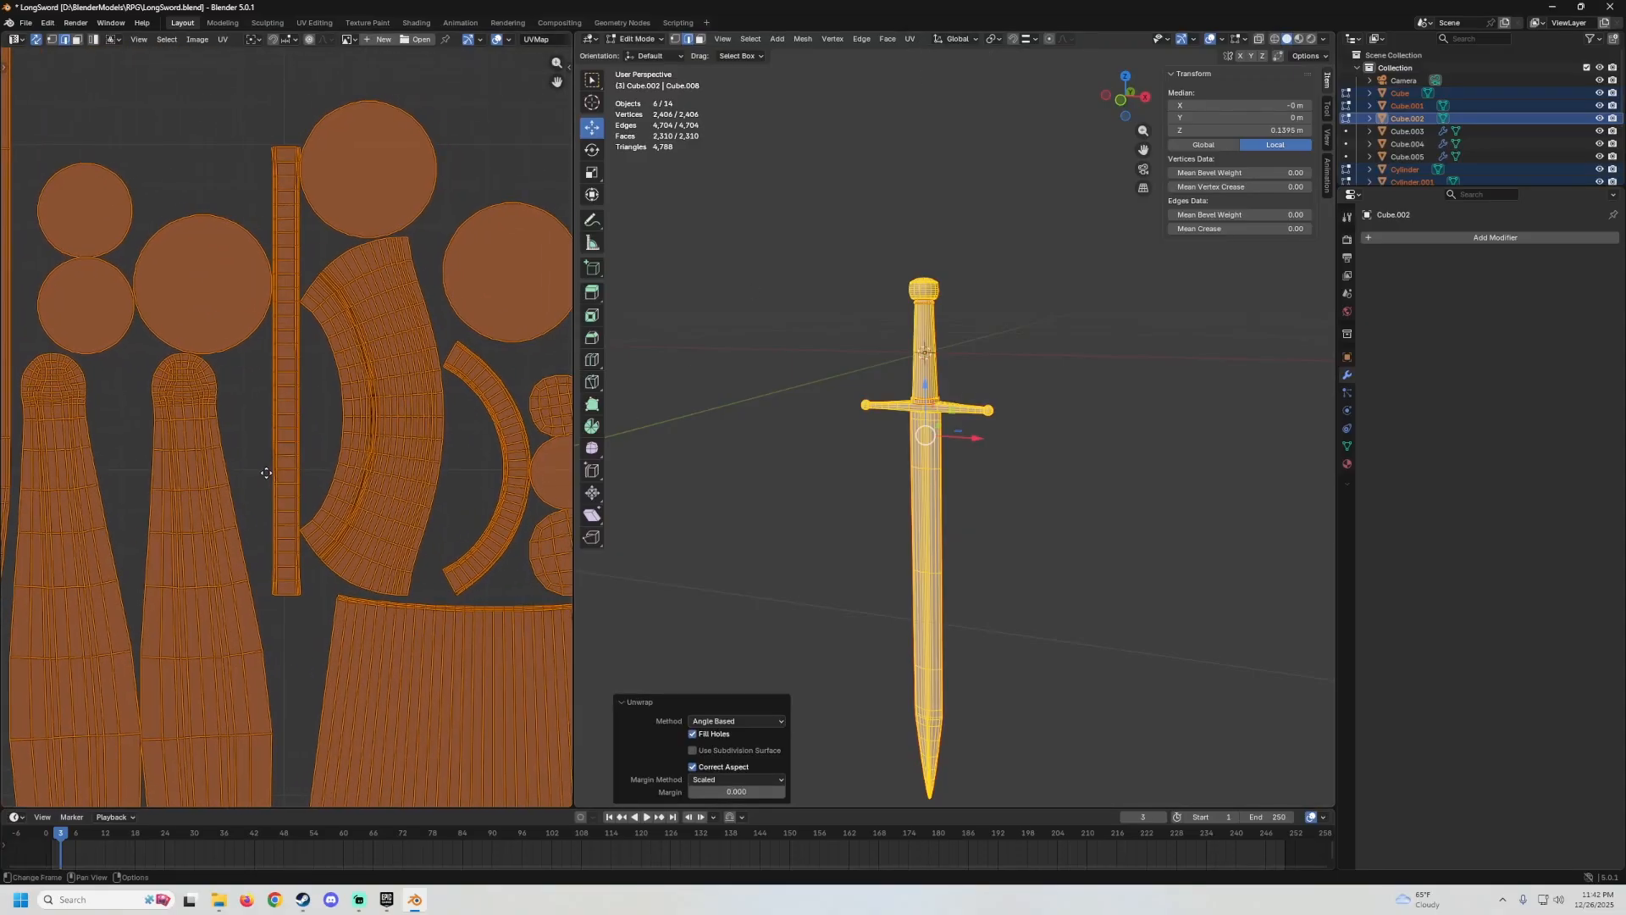
{"action": "middle_click_drag", "start_coordinate": [301, 469], "coordinate": [250, 498]}
{"action": "middle_click_drag", "start_coordinate": [191, 450], "coordinate": [360, 495]}
{"action": "scroll", "coordinate": [359, 495], "scroll_direction": "down", "scroll_amount": 4}
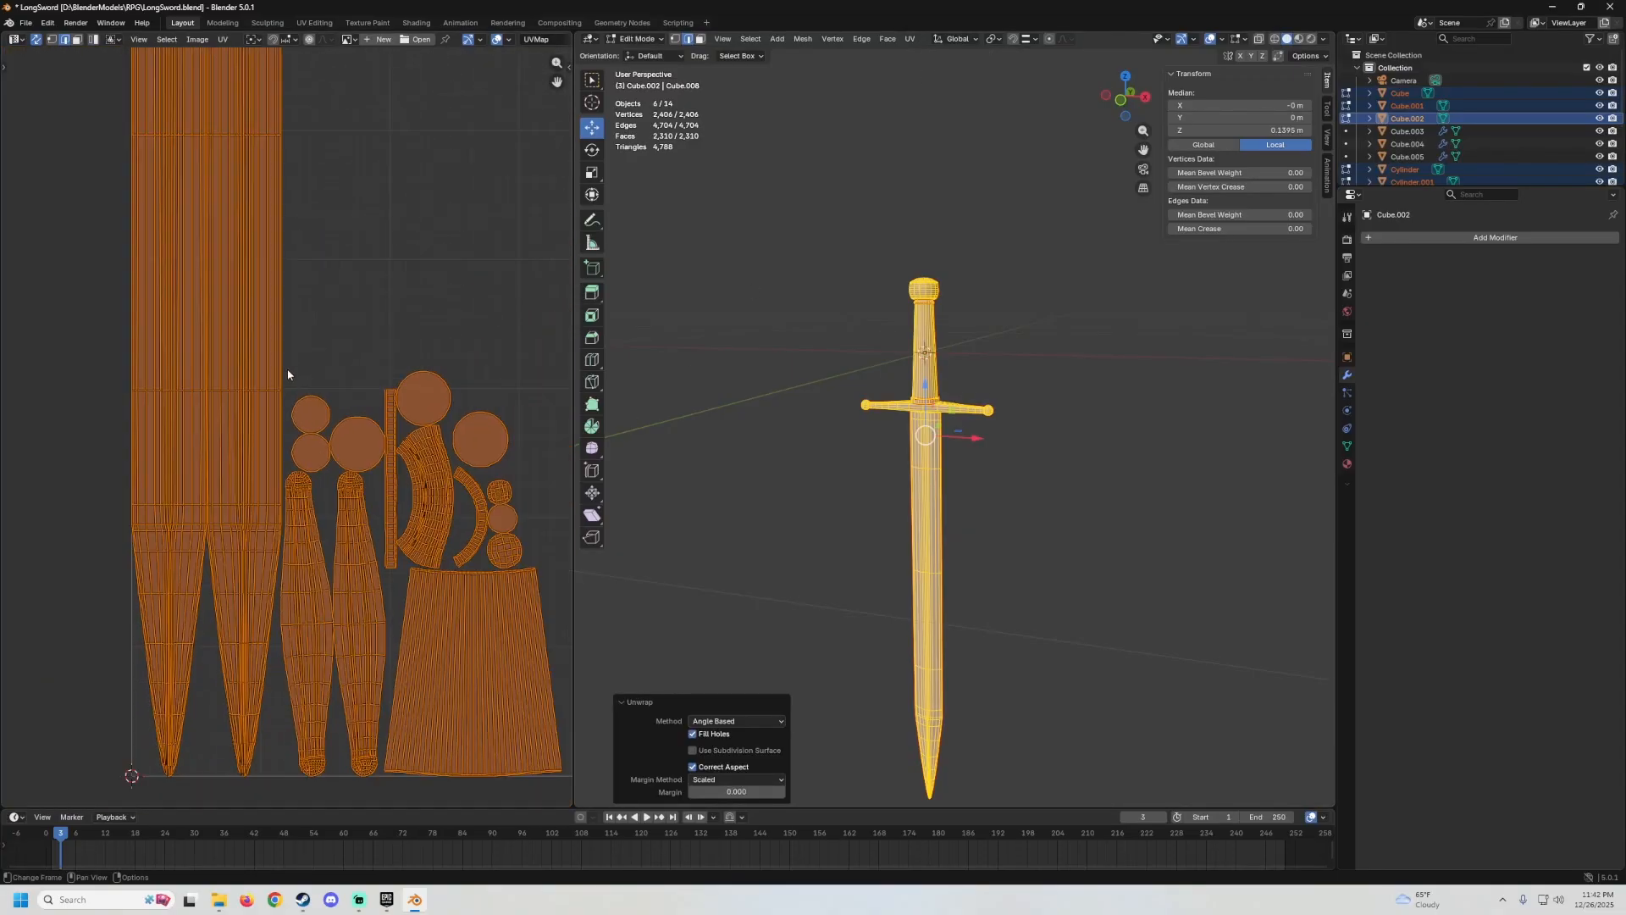
{"action": "middle_click_drag", "start_coordinate": [290, 370], "coordinate": [280, 801]}
{"action": "middle_click_drag", "start_coordinate": [309, 681], "coordinate": [225, 262]}
{"action": "middle_click_drag", "start_coordinate": [317, 479], "coordinate": [268, 266]}
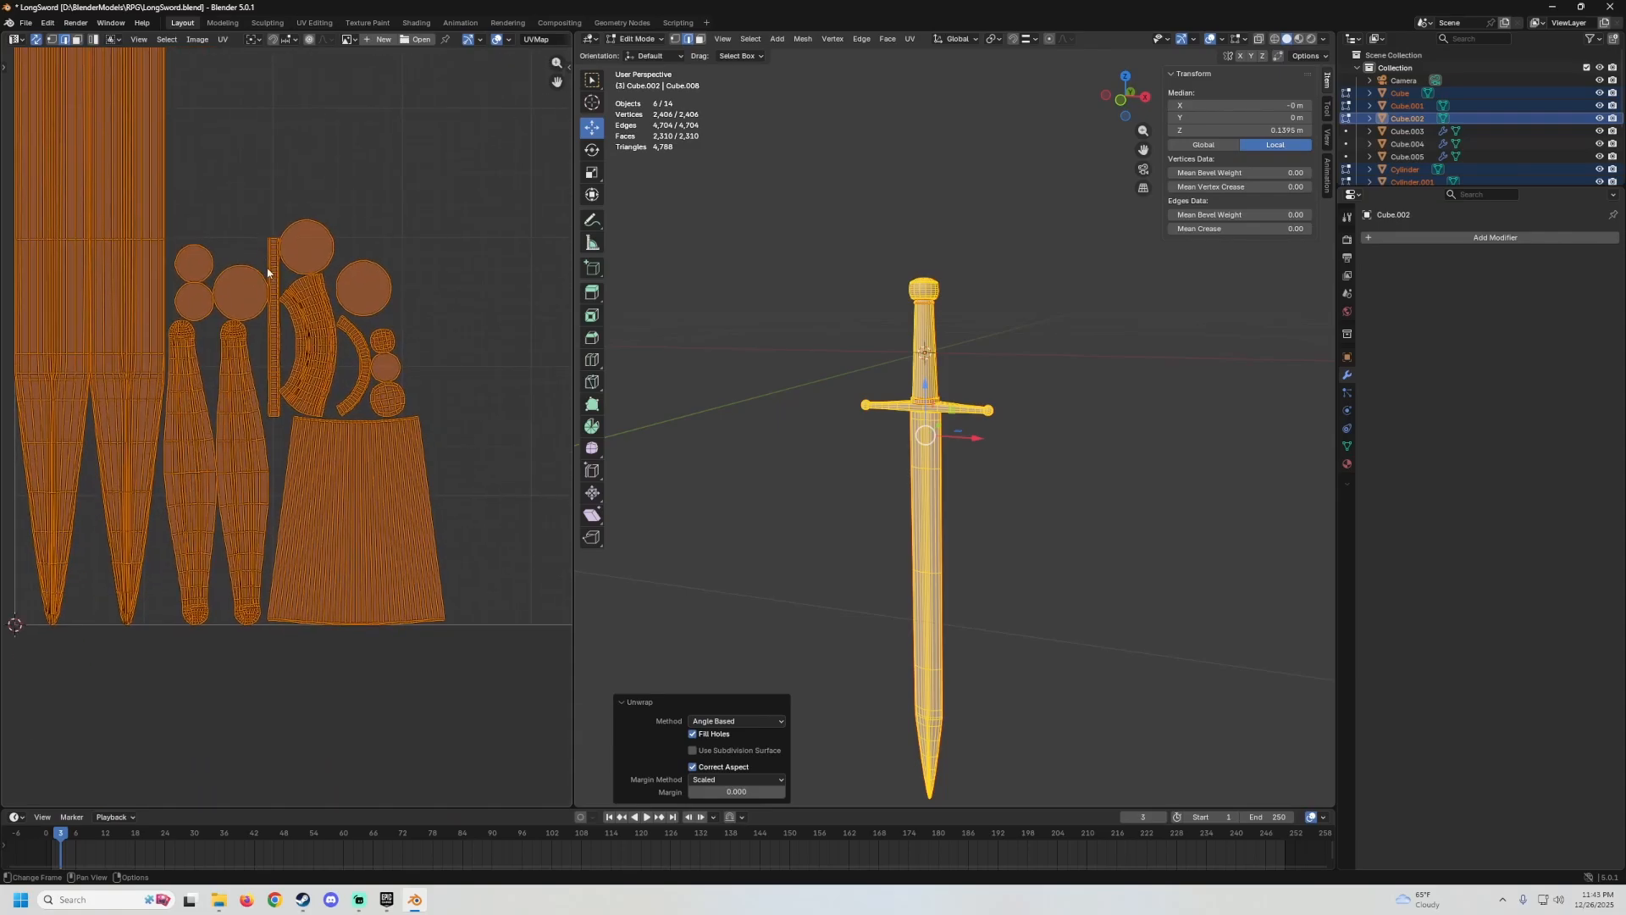
{"action": "scroll", "coordinate": [371, 510], "scroll_direction": "up", "scroll_amount": 2}
{"action": "scroll", "coordinate": [345, 445], "scroll_direction": "up", "scroll_amount": 3}
{"action": "scroll", "coordinate": [317, 358], "scroll_direction": "down", "scroll_amount": 2}
{"action": "scroll", "coordinate": [317, 359], "scroll_direction": "down", "scroll_amount": 6}
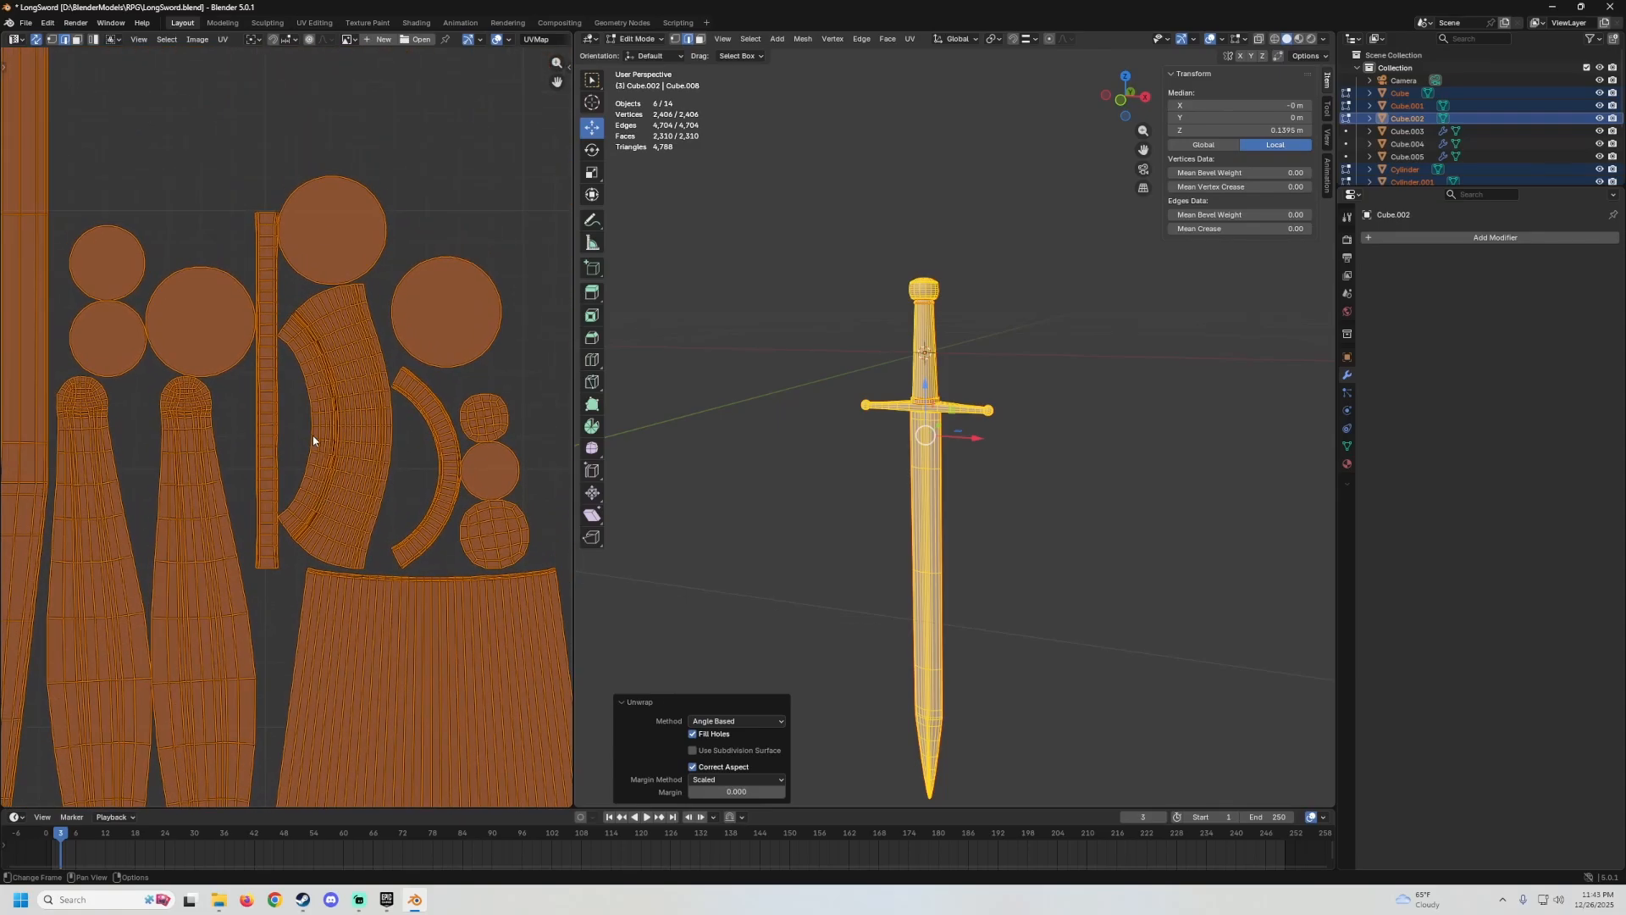
{"action": "scroll", "coordinate": [313, 438], "scroll_direction": "up", "scroll_amount": 2}
{"action": "scroll", "coordinate": [288, 426], "scroll_direction": "down", "scroll_amount": 3}
{"action": "scroll", "coordinate": [999, 374], "scroll_direction": "down", "scroll_amount": 3}
Return the sword parts to Object Mode and close the UV editor area so the 3D viewport fills the space.
{"action": "middle_click_drag", "start_coordinate": [1000, 374], "coordinate": [974, 403]}
{"action": "scroll", "coordinate": [974, 392], "scroll_direction": "up", "scroll_amount": 4}
{"action": "key", "text": "Tab"}
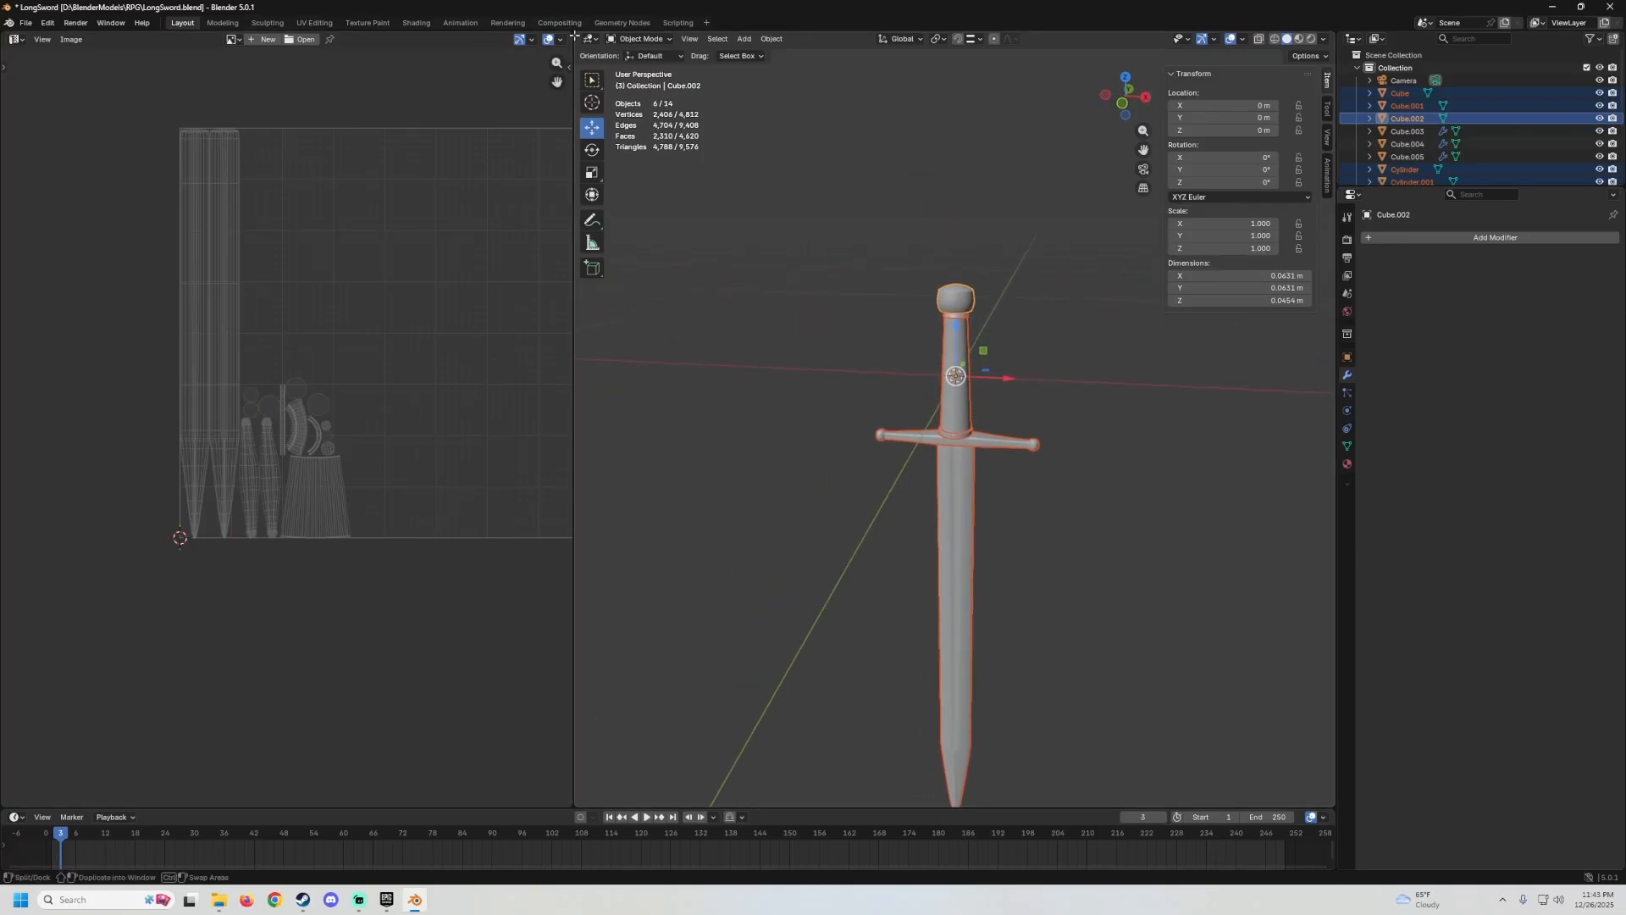
{"action": "left_click_drag", "start_coordinate": [575, 35], "coordinate": [516, 106]}
{"action": "scroll", "coordinate": [618, 276], "scroll_direction": "down", "scroll_amount": 3}
{"action": "middle_click_drag", "start_coordinate": [618, 276], "coordinate": [647, 142]}
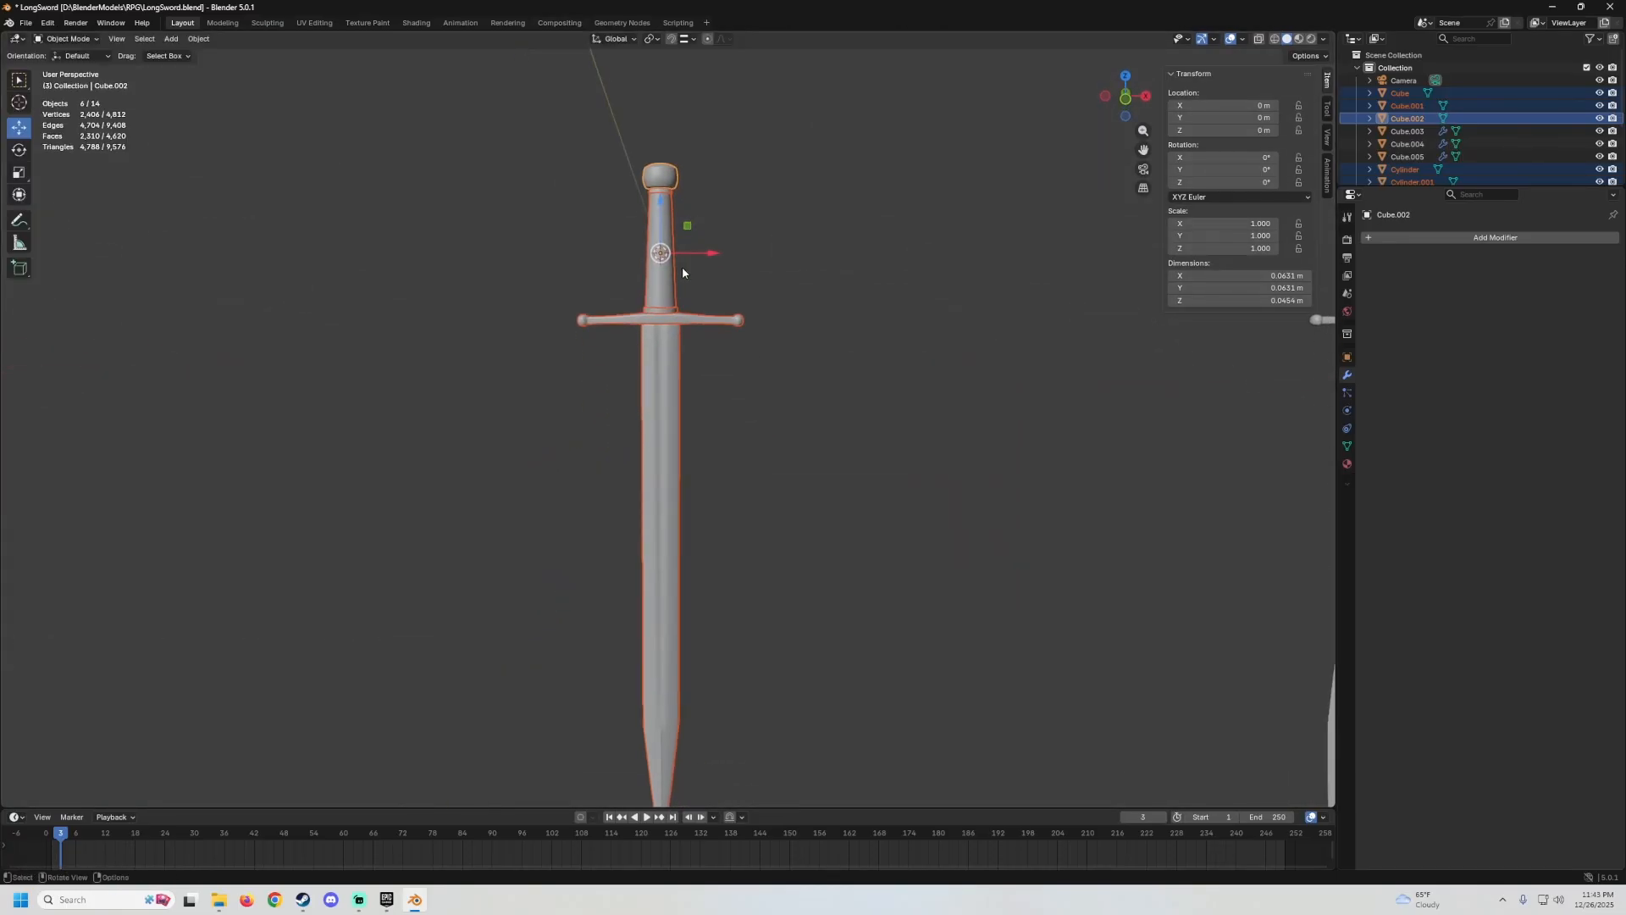
{"action": "middle_click_drag", "start_coordinate": [682, 271], "coordinate": [719, 276], "text": "shift"}
Save LongSword.blend and set up an FBX export using the UE operator preset.
{"action": "left_click", "coordinate": [26, 22]}
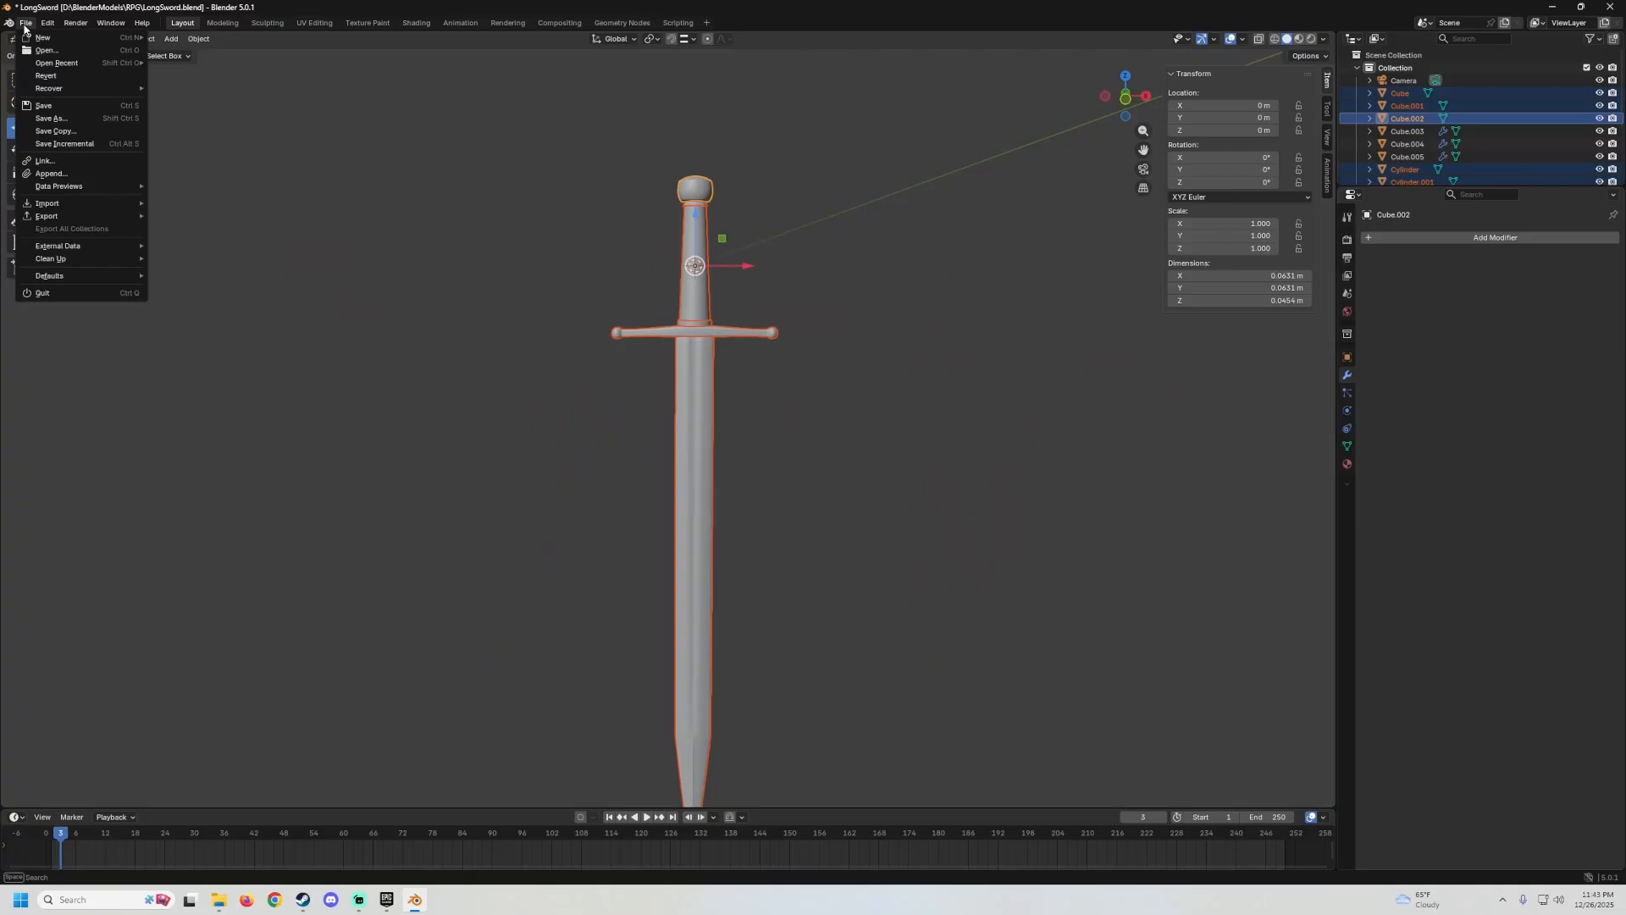
{"action": "left_click", "coordinate": [60, 105]}
{"action": "left_click", "coordinate": [27, 23]}
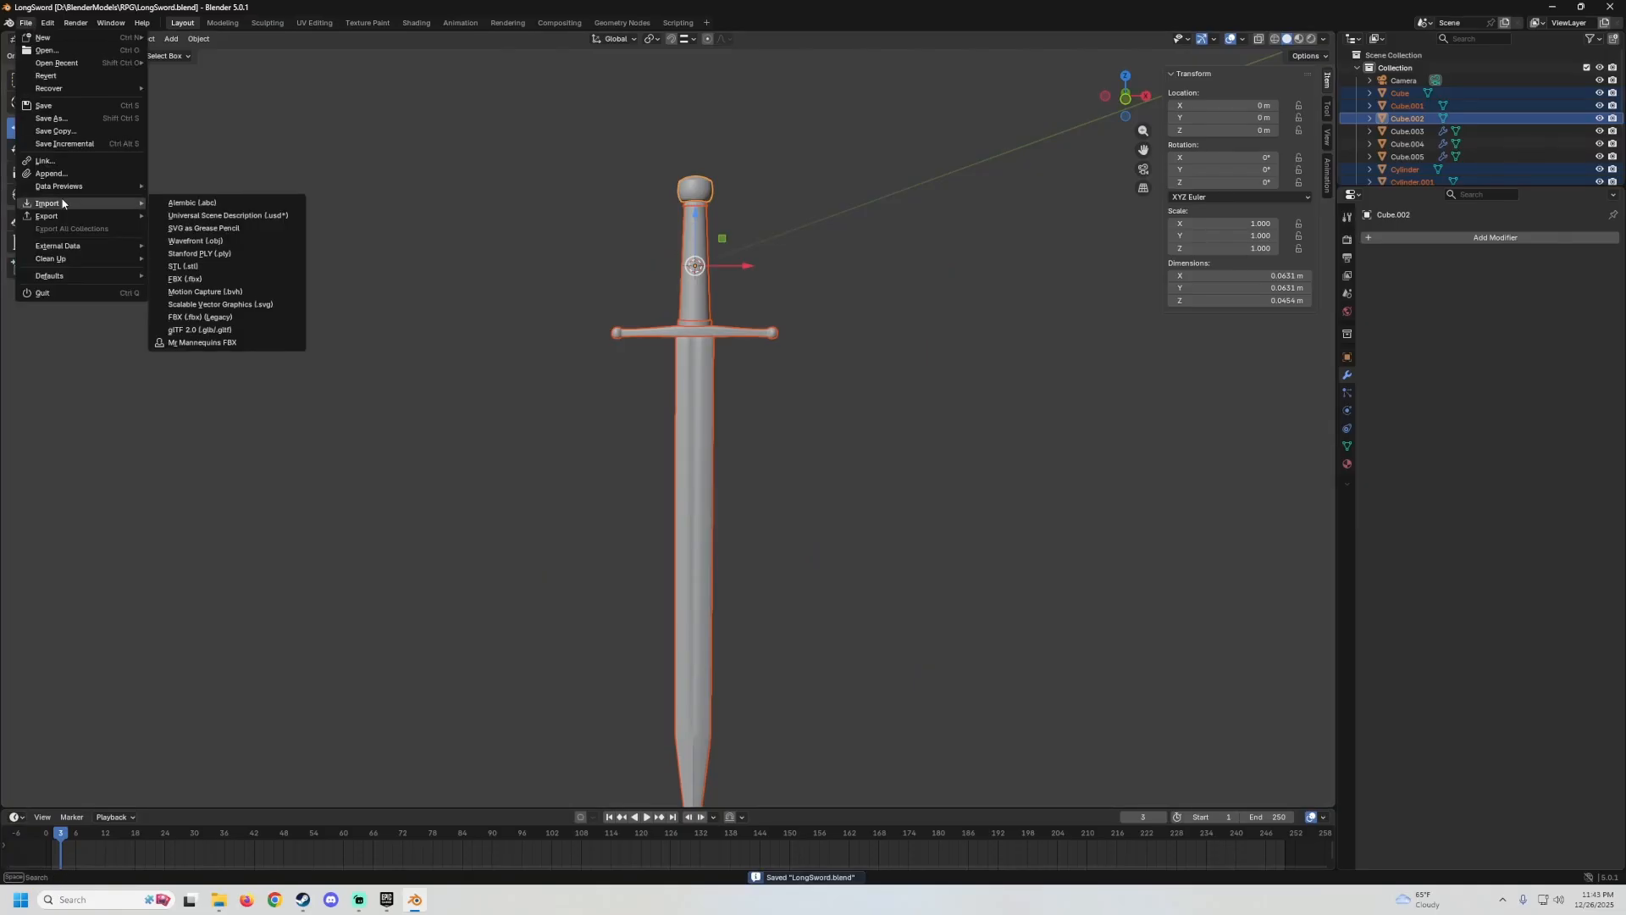
{"action": "mouse_move", "coordinate": [47, 216]}
{"action": "left_click", "coordinate": [190, 317]}
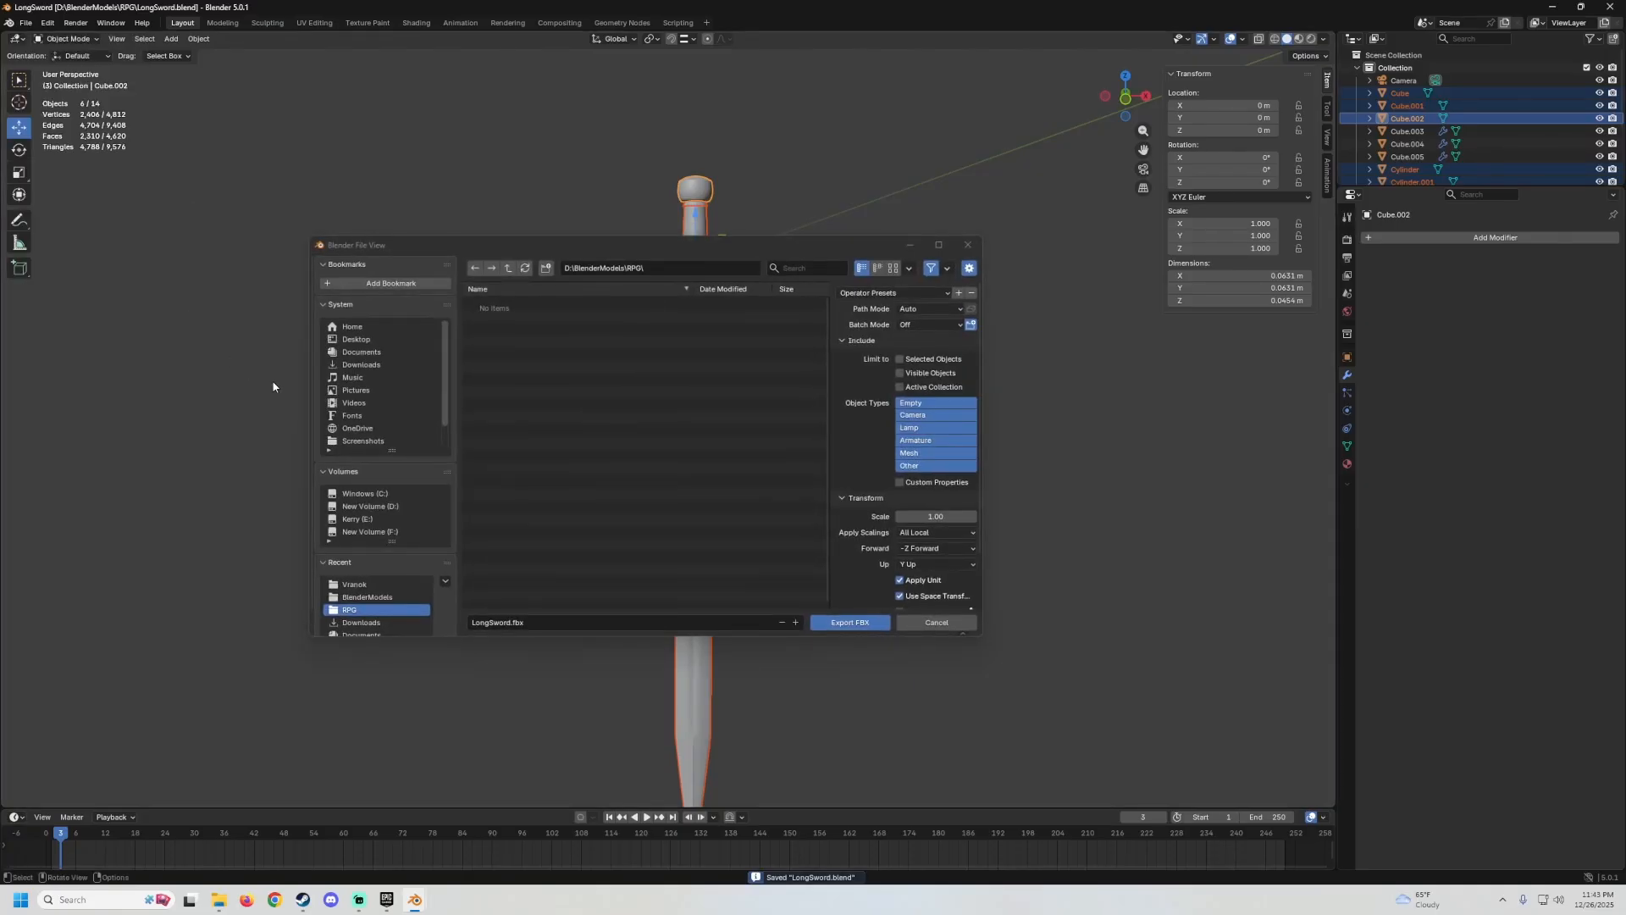
{"action": "left_click", "coordinate": [858, 295]}
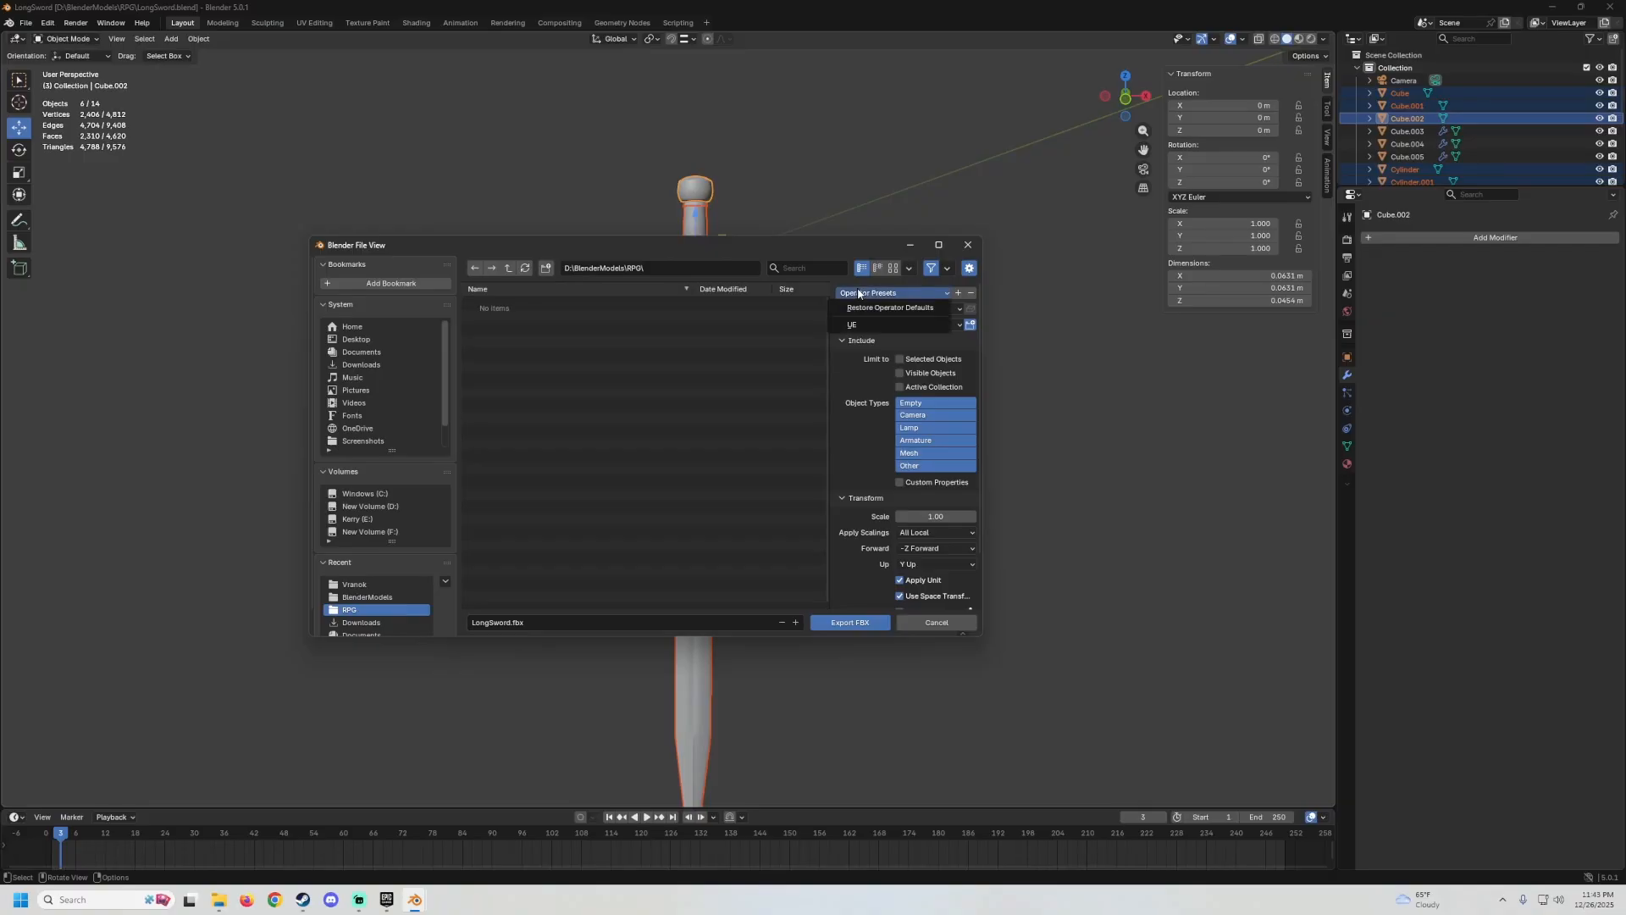
{"action": "left_click", "coordinate": [855, 326]}
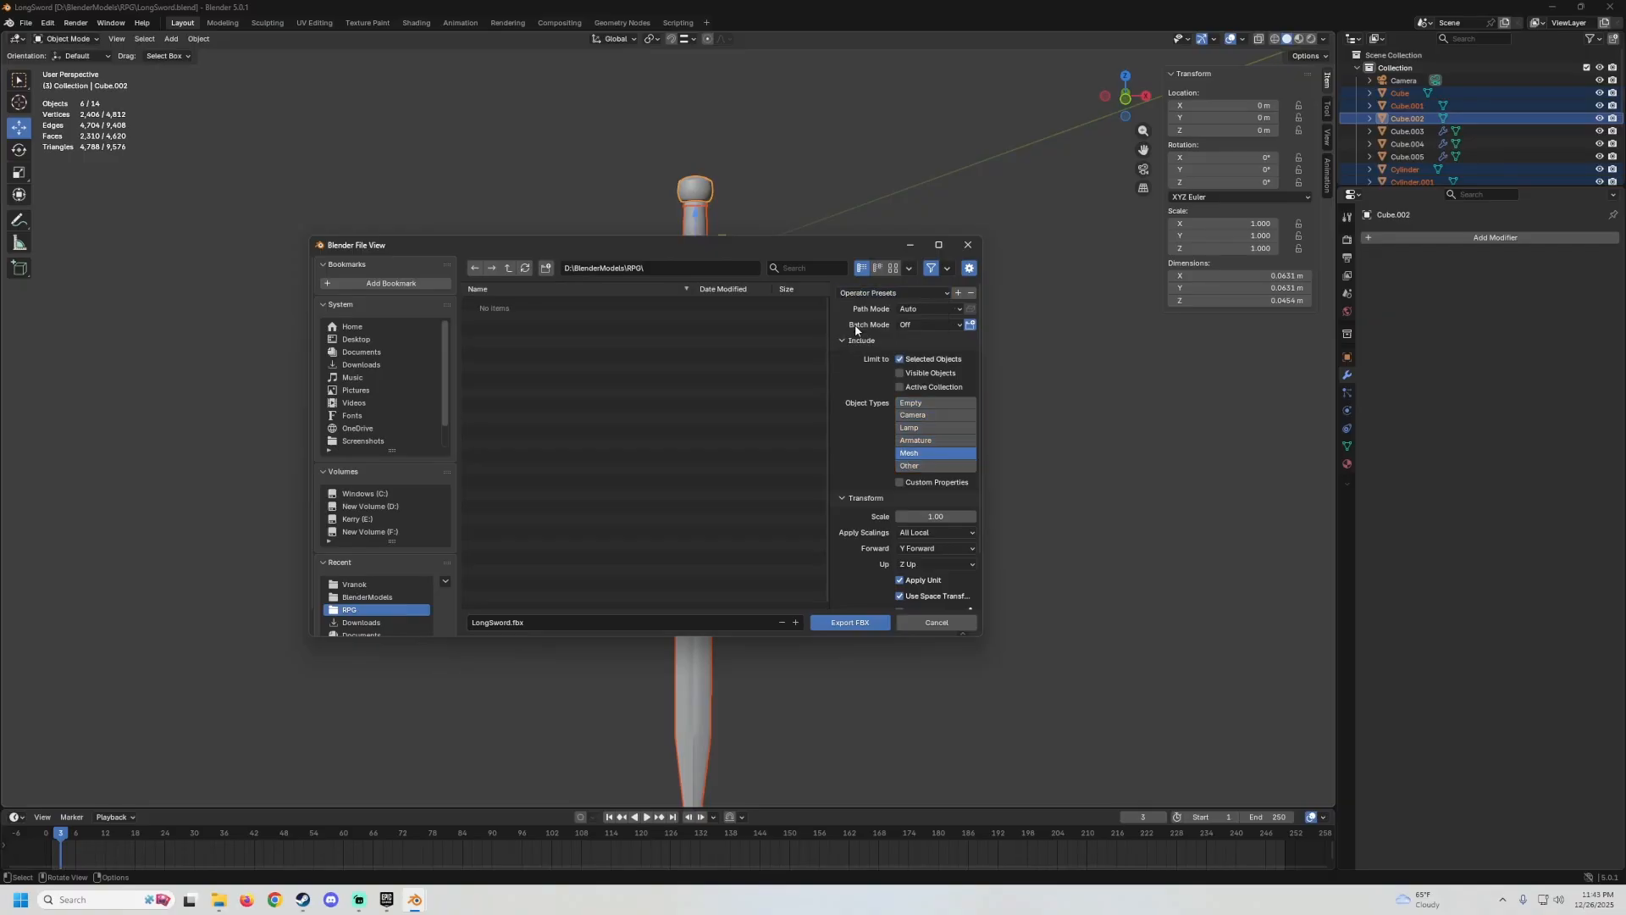
Review the FBX export's object limits, object types, forward and up axes, geometry smoothing and armature settings.
{"action": "left_click_drag", "start_coordinate": [792, 250], "coordinate": [570, 222]}
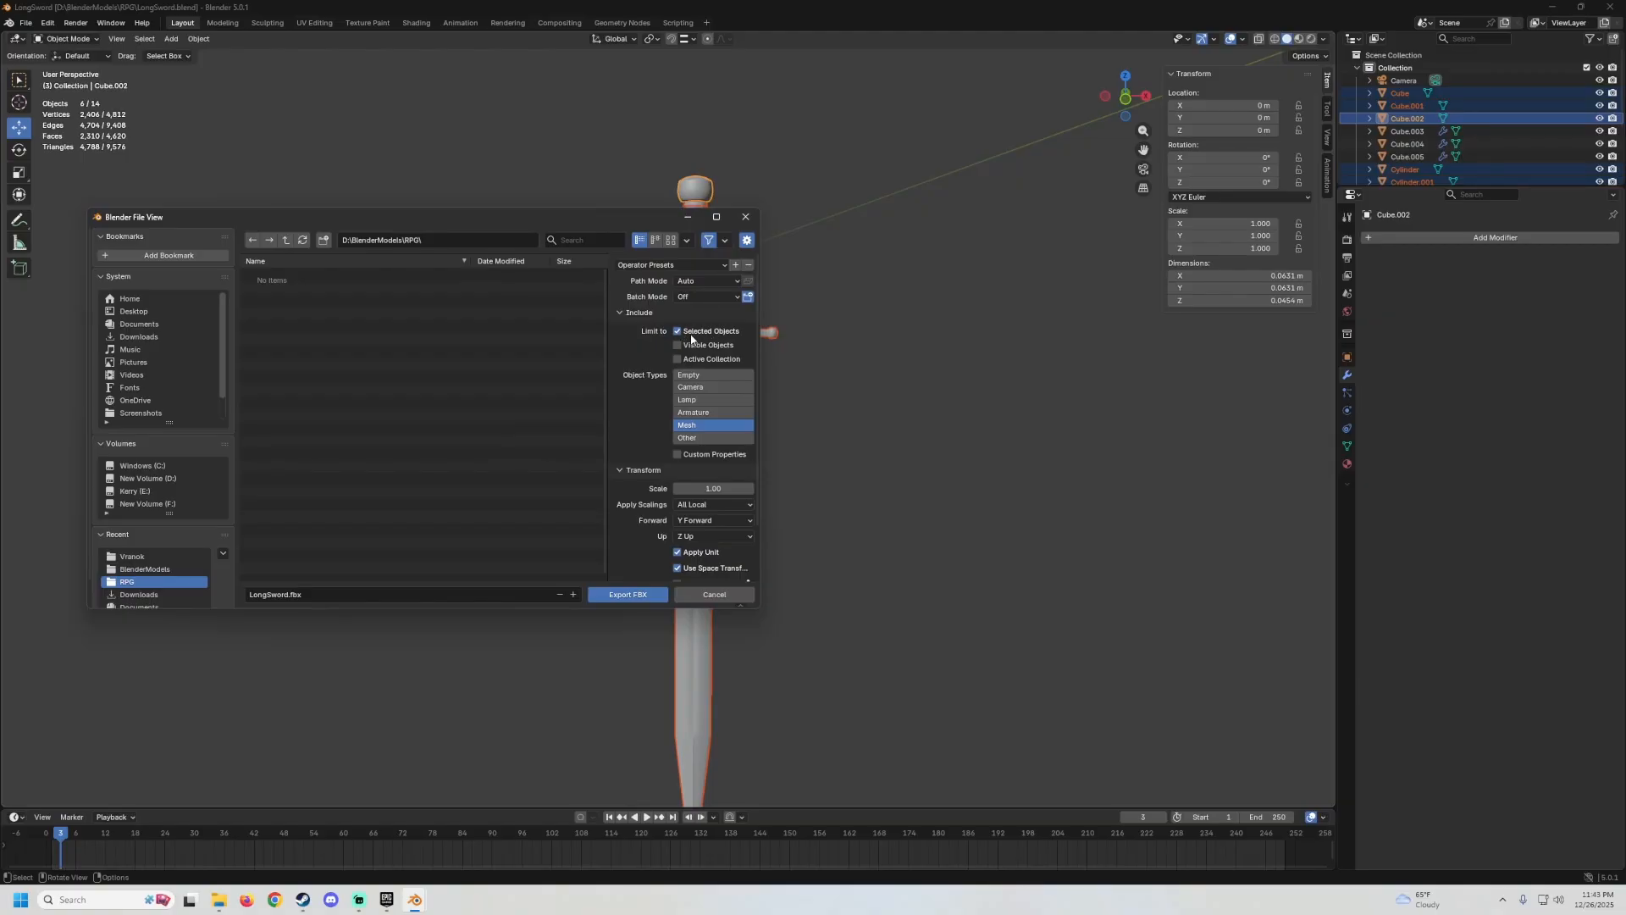
{"action": "scroll", "coordinate": [634, 415], "scroll_direction": "down", "scroll_amount": 1}
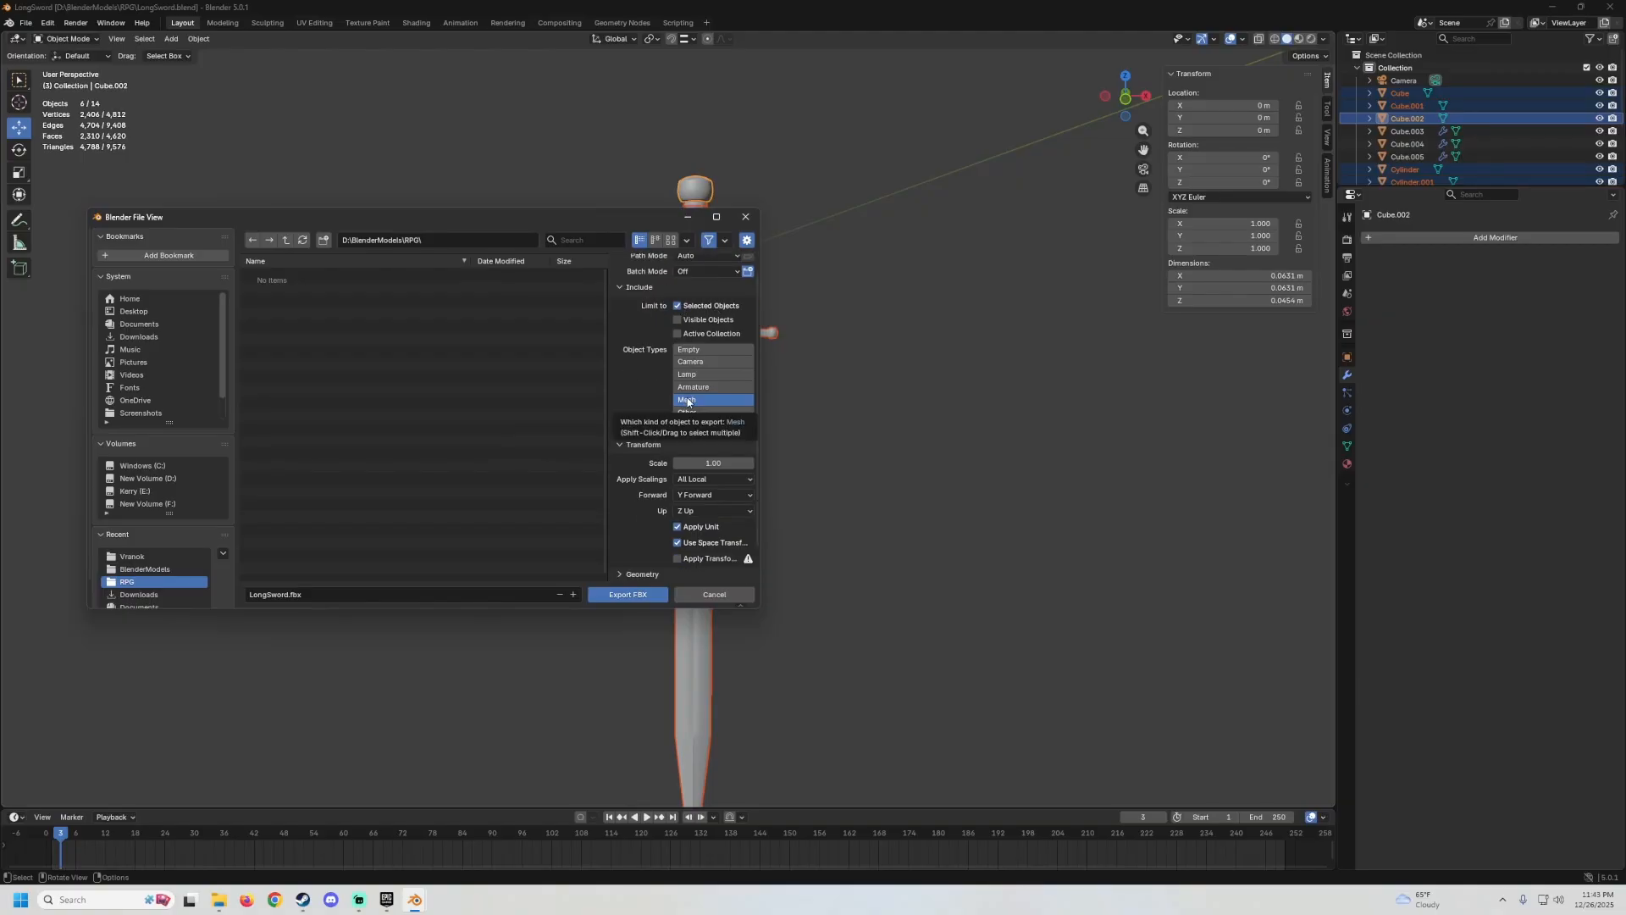
{"action": "scroll", "coordinate": [657, 397], "scroll_direction": "down", "scroll_amount": 1}
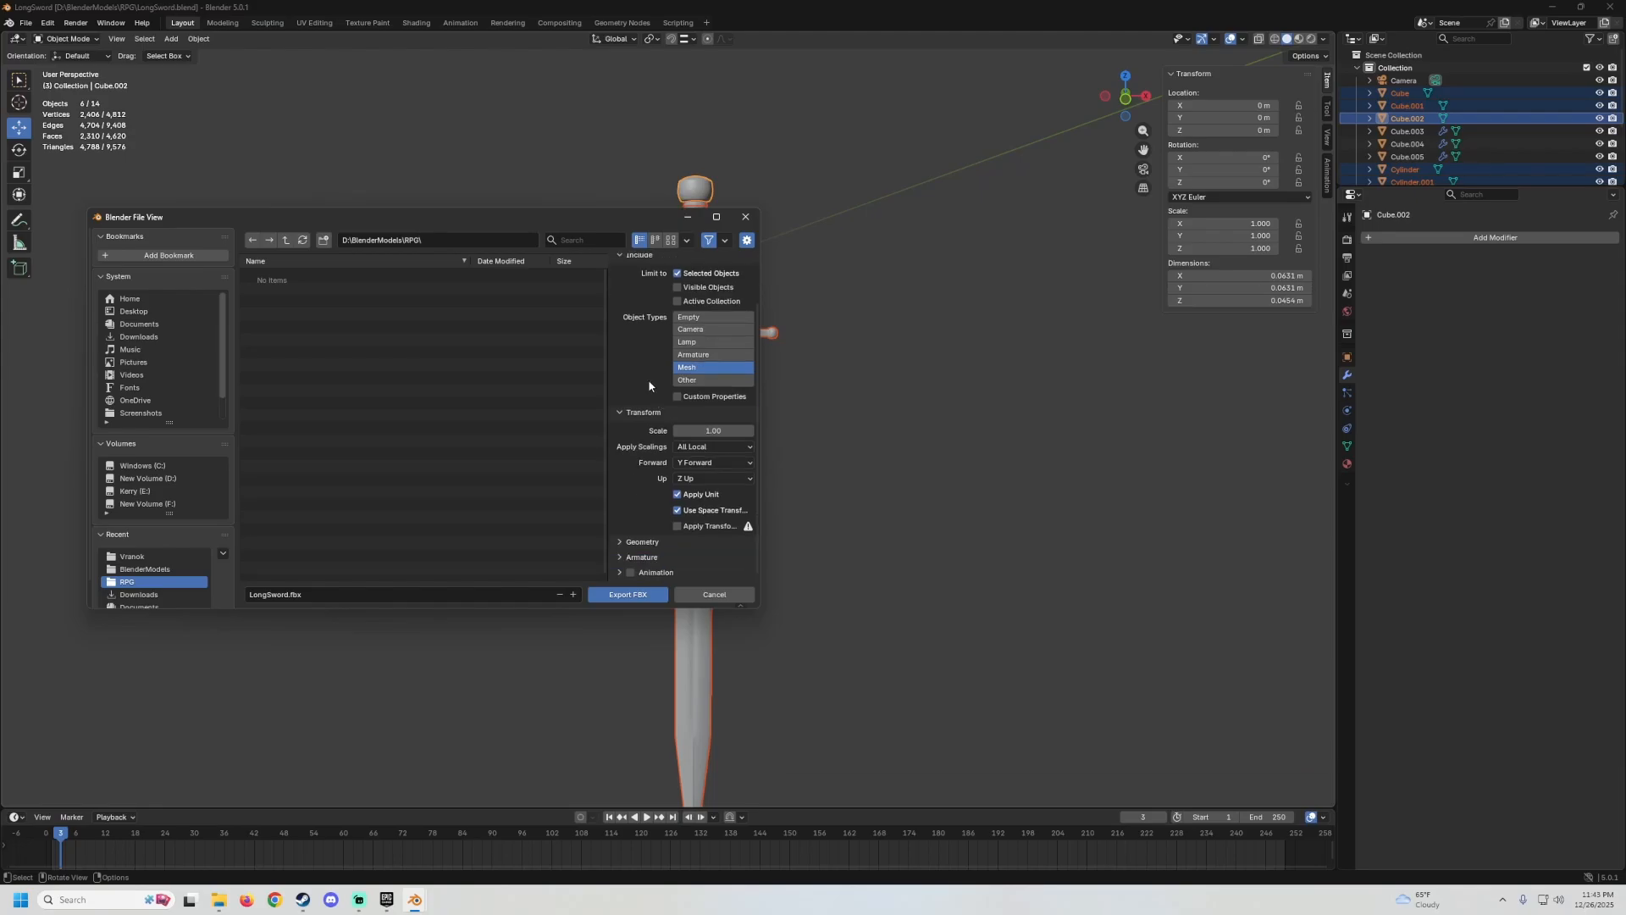
{"action": "left_click", "coordinate": [702, 463]}
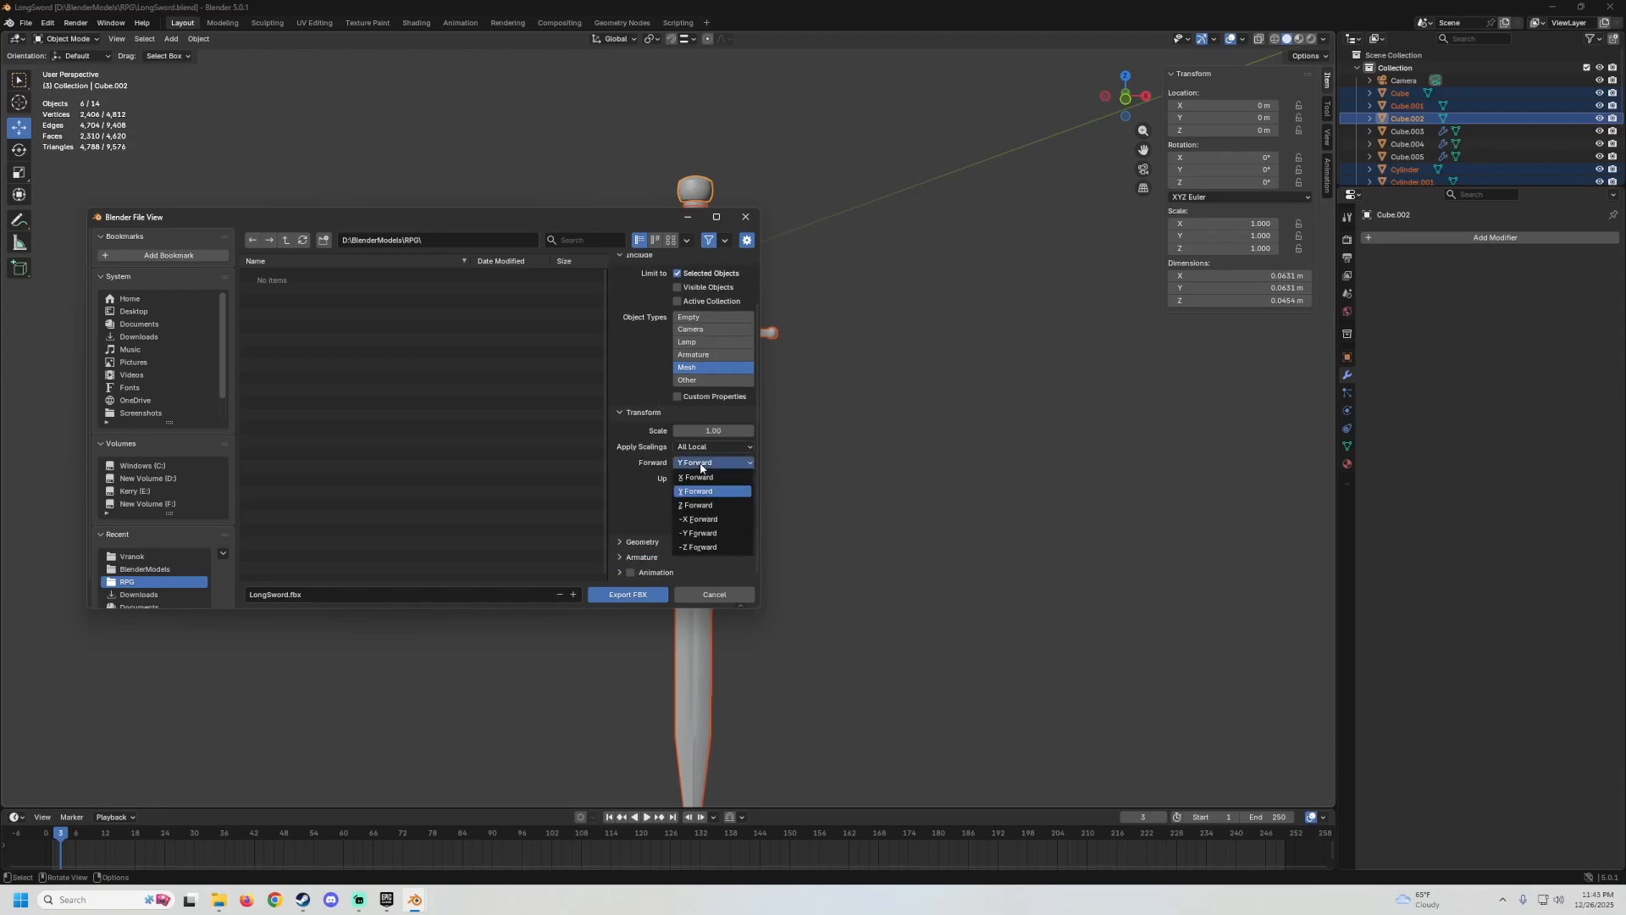
{"action": "left_click", "coordinate": [706, 492]}
{"action": "left_click", "coordinate": [690, 478]}
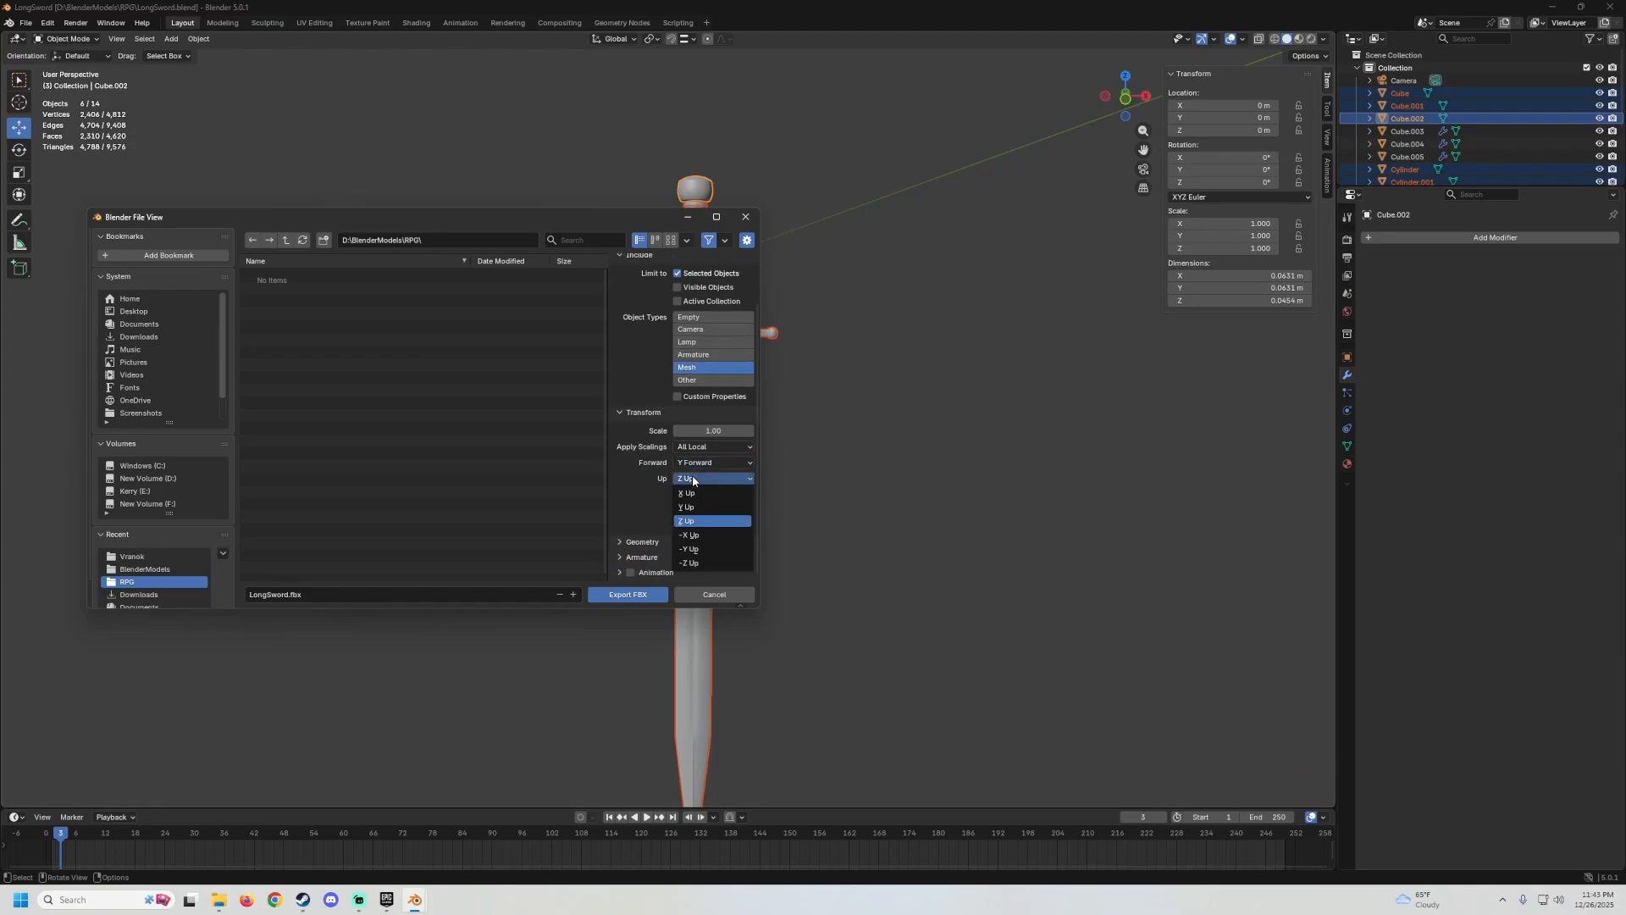
{"action": "left_click", "coordinate": [621, 541]}
{"action": "scroll", "coordinate": [621, 500], "scroll_direction": "down", "scroll_amount": 4}
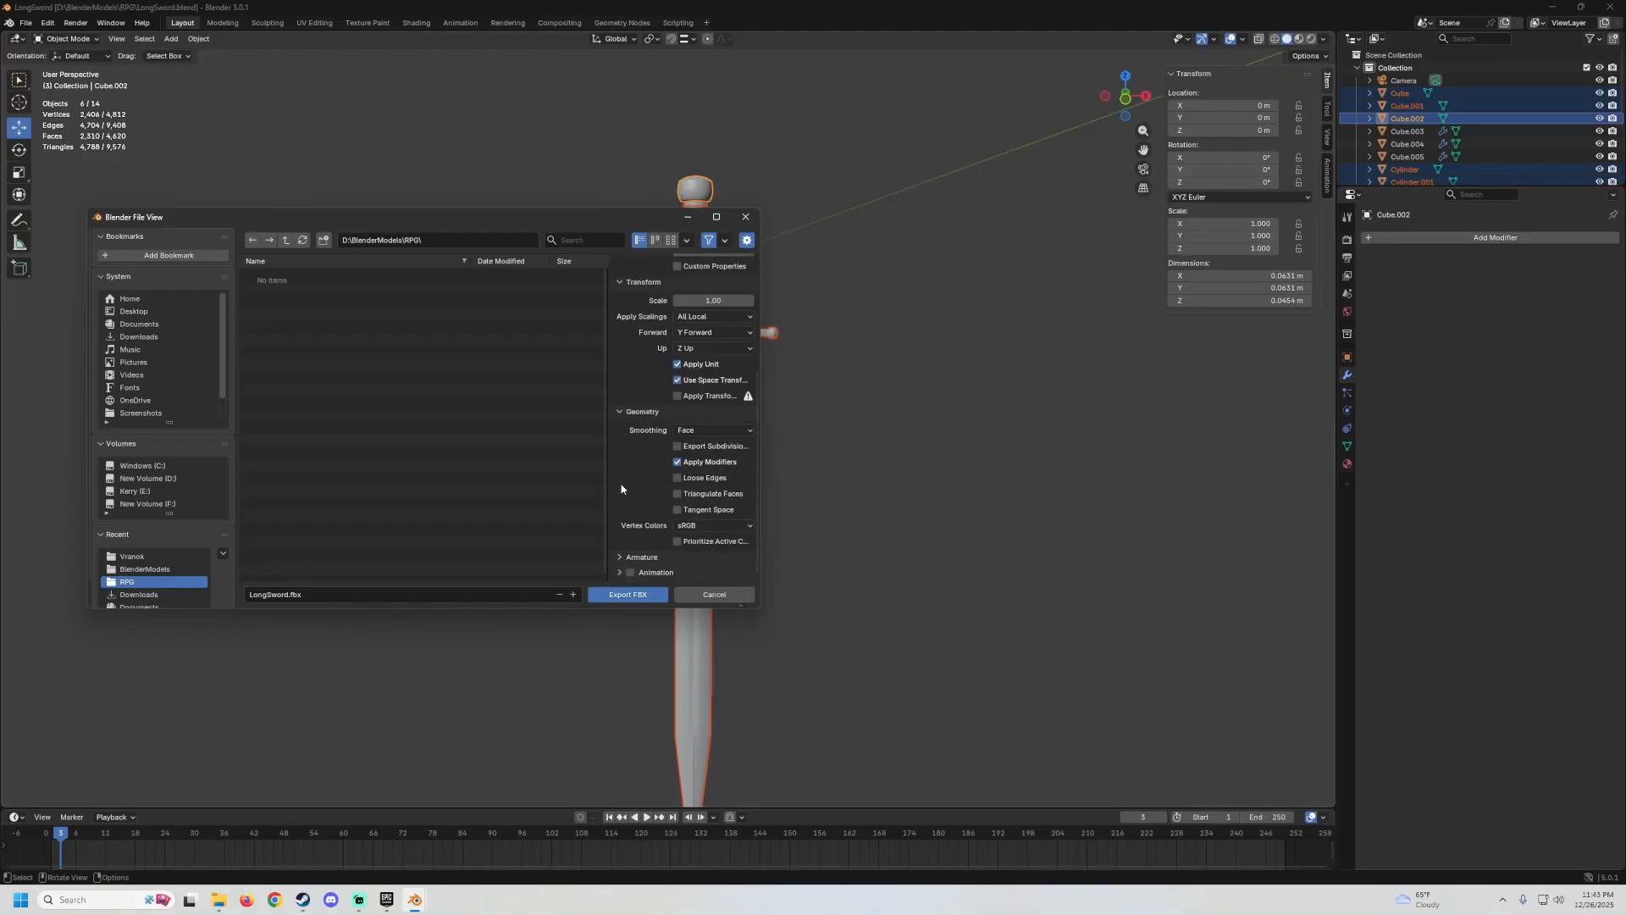
{"action": "left_click", "coordinate": [697, 430]}
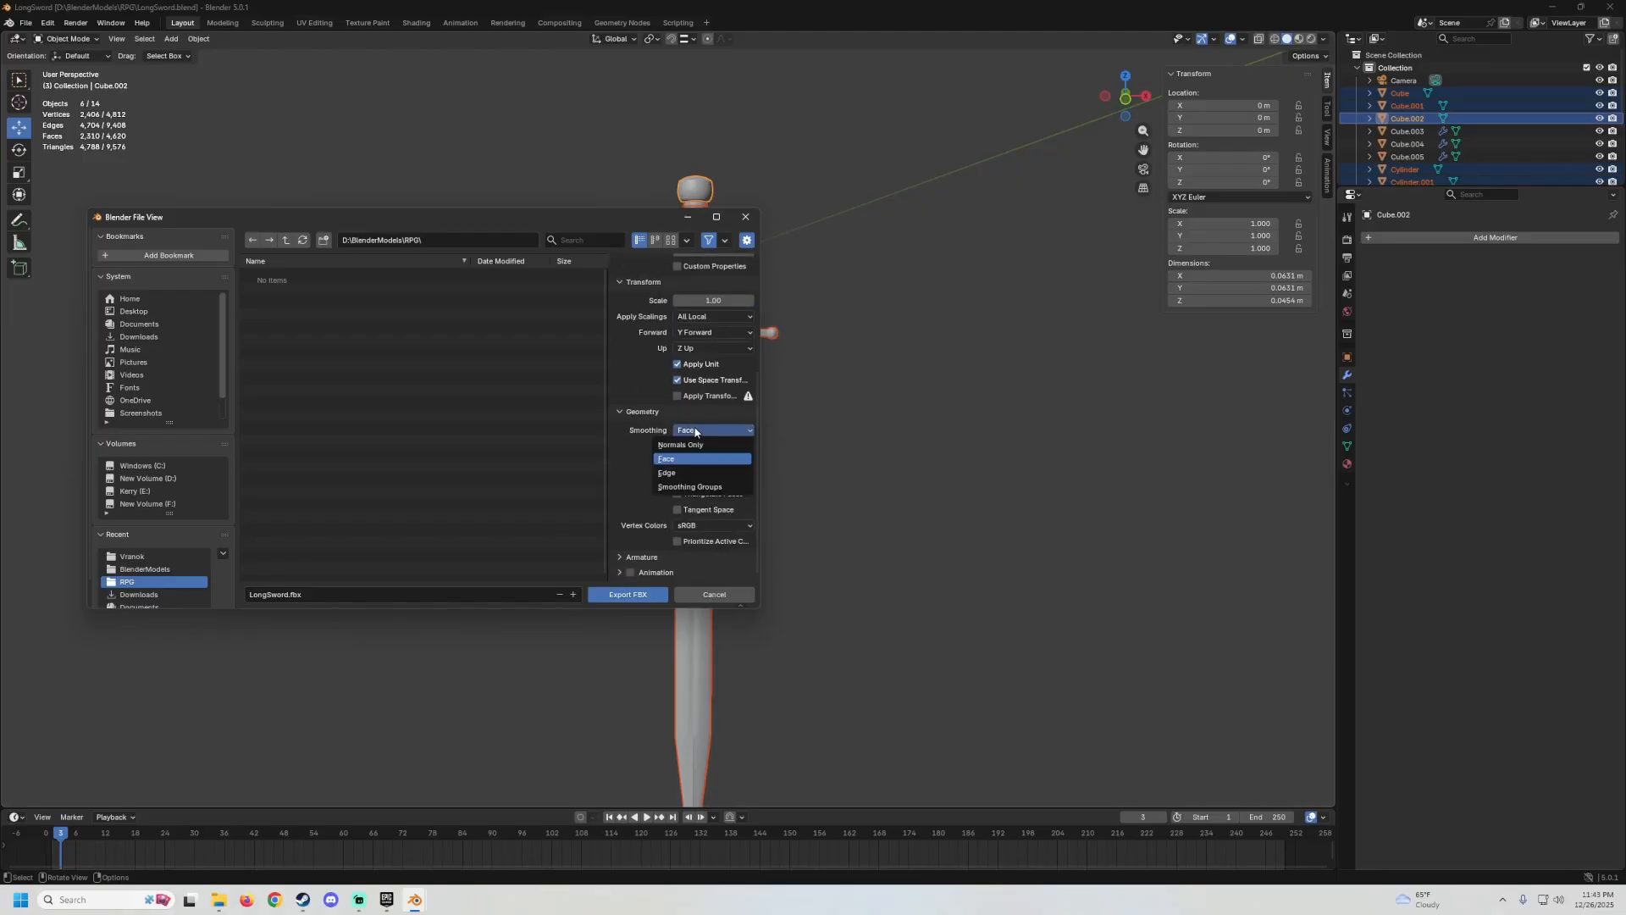
{"action": "left_click", "coordinate": [618, 558]}
{"action": "scroll", "coordinate": [635, 542], "scroll_direction": "down", "scroll_amount": 3}
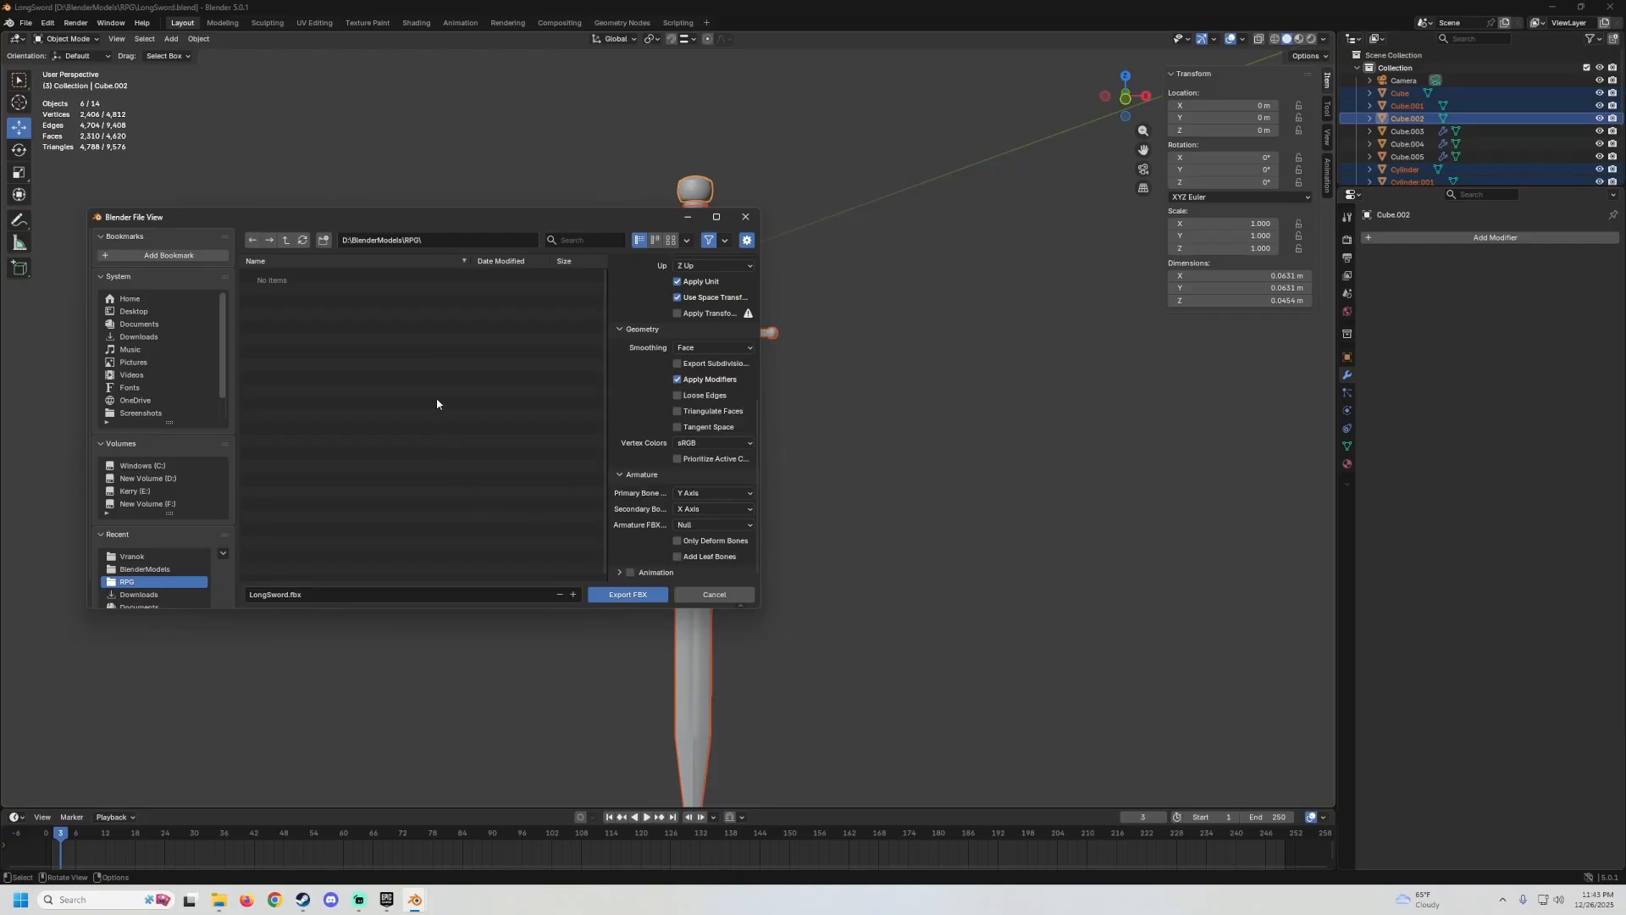
Export the selected sword parts as LongSword.fbx to D:\BlenderModels\RPG, and launch Substance 3D Painter 2025.
{"action": "left_click_drag", "start_coordinate": [474, 213], "coordinate": [503, 252]}
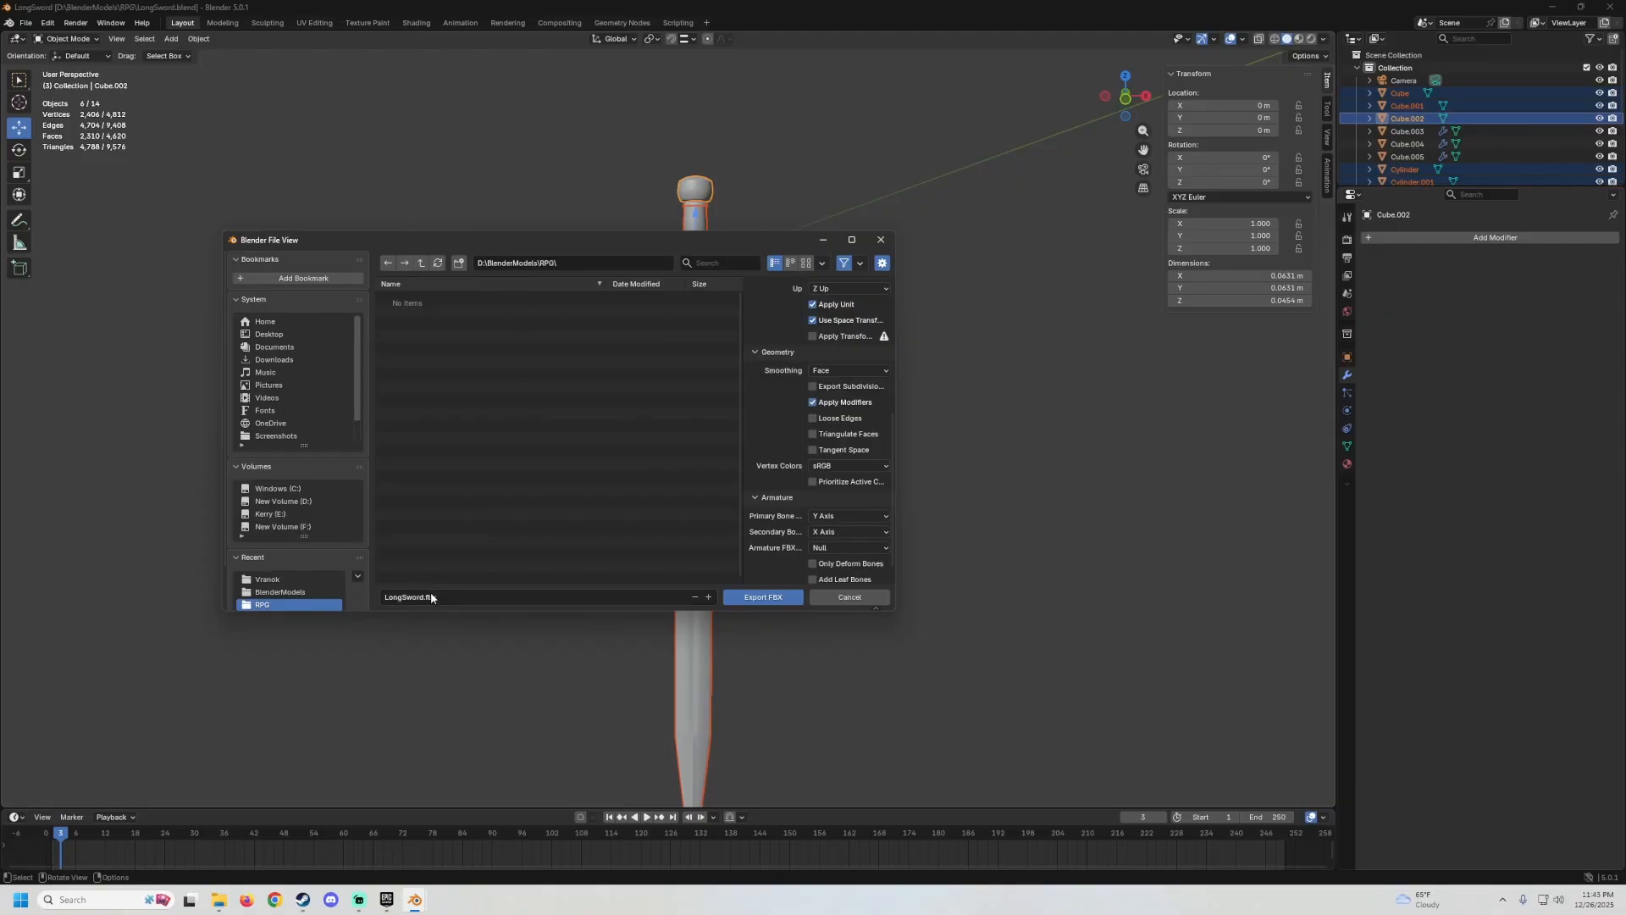
{"action": "left_click", "coordinate": [758, 596]}
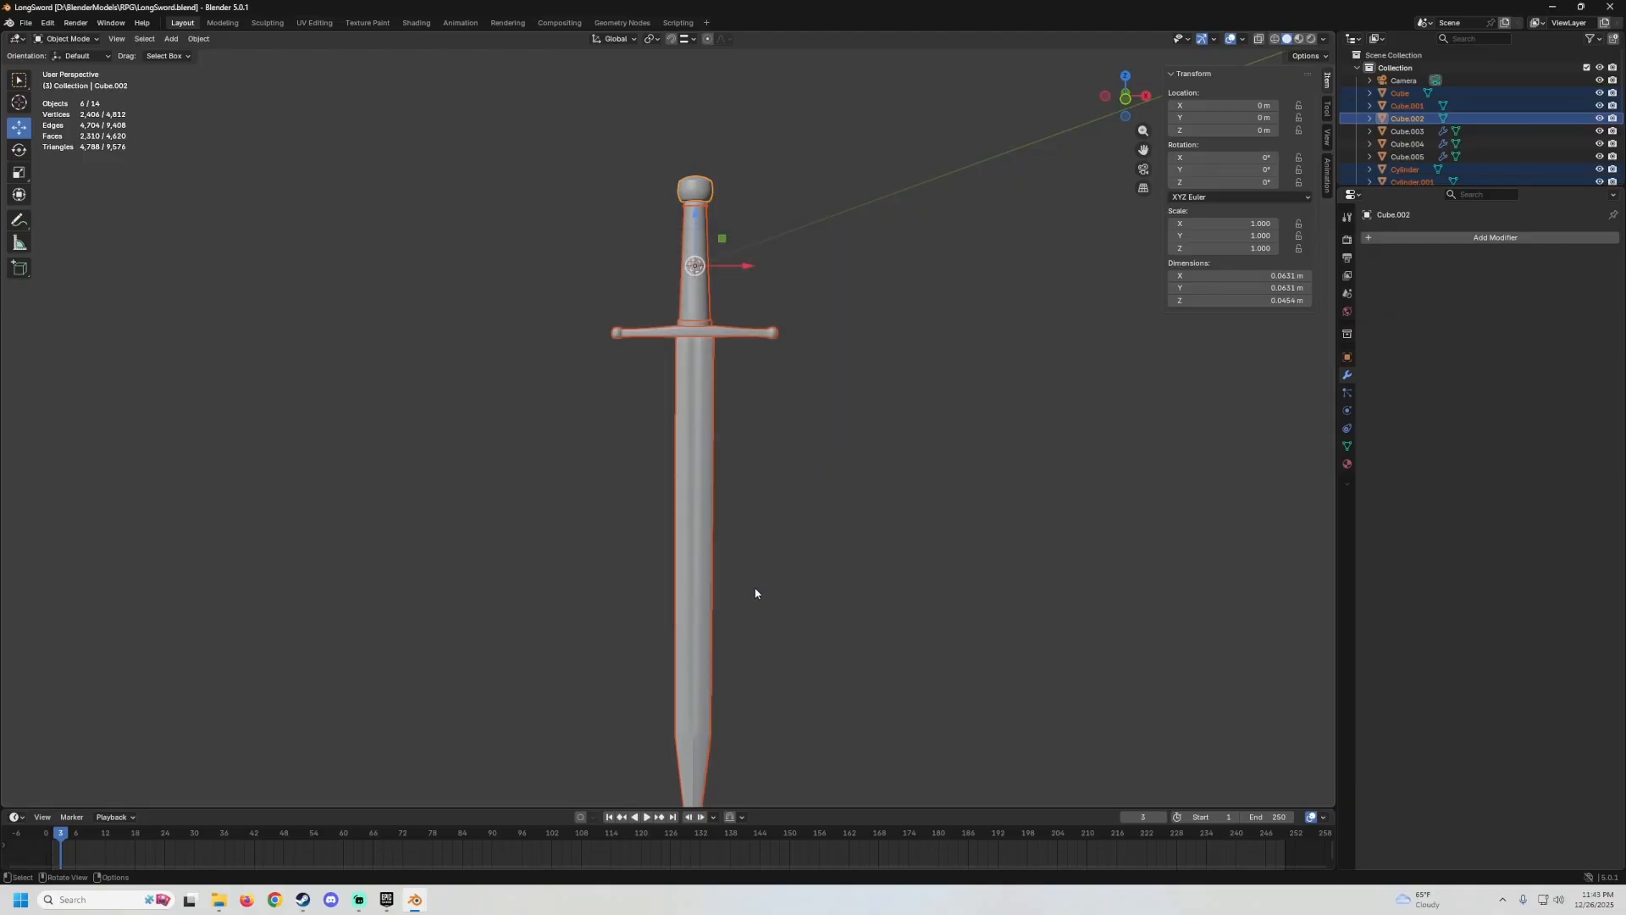
{"action": "key", "text": "super"}
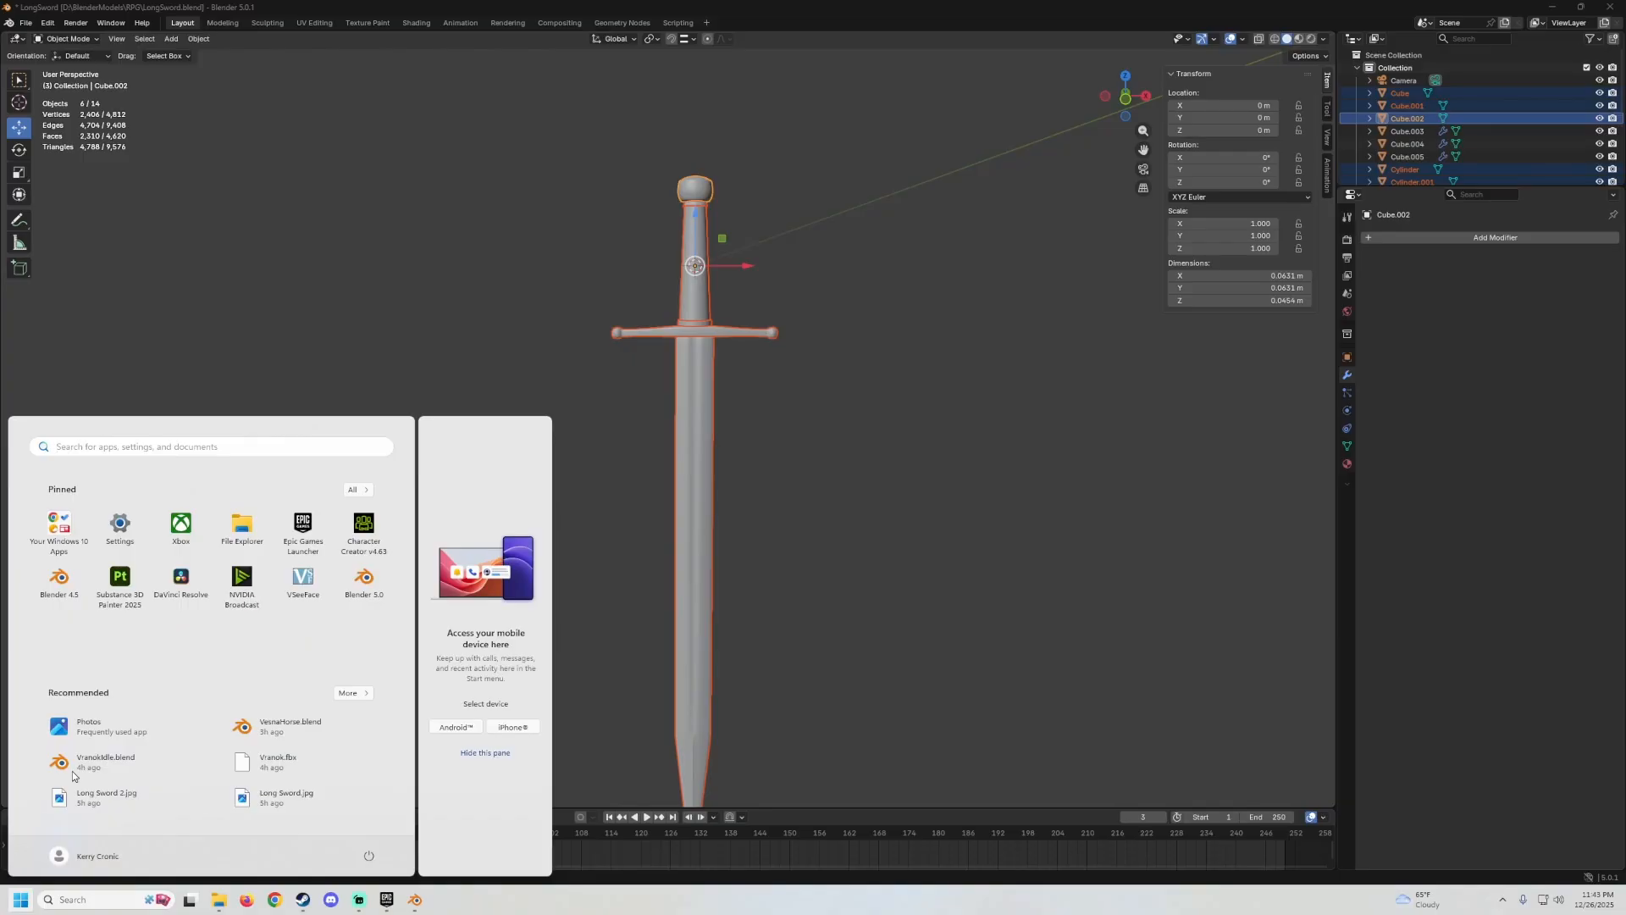
{"action": "left_click", "coordinate": [121, 579]}
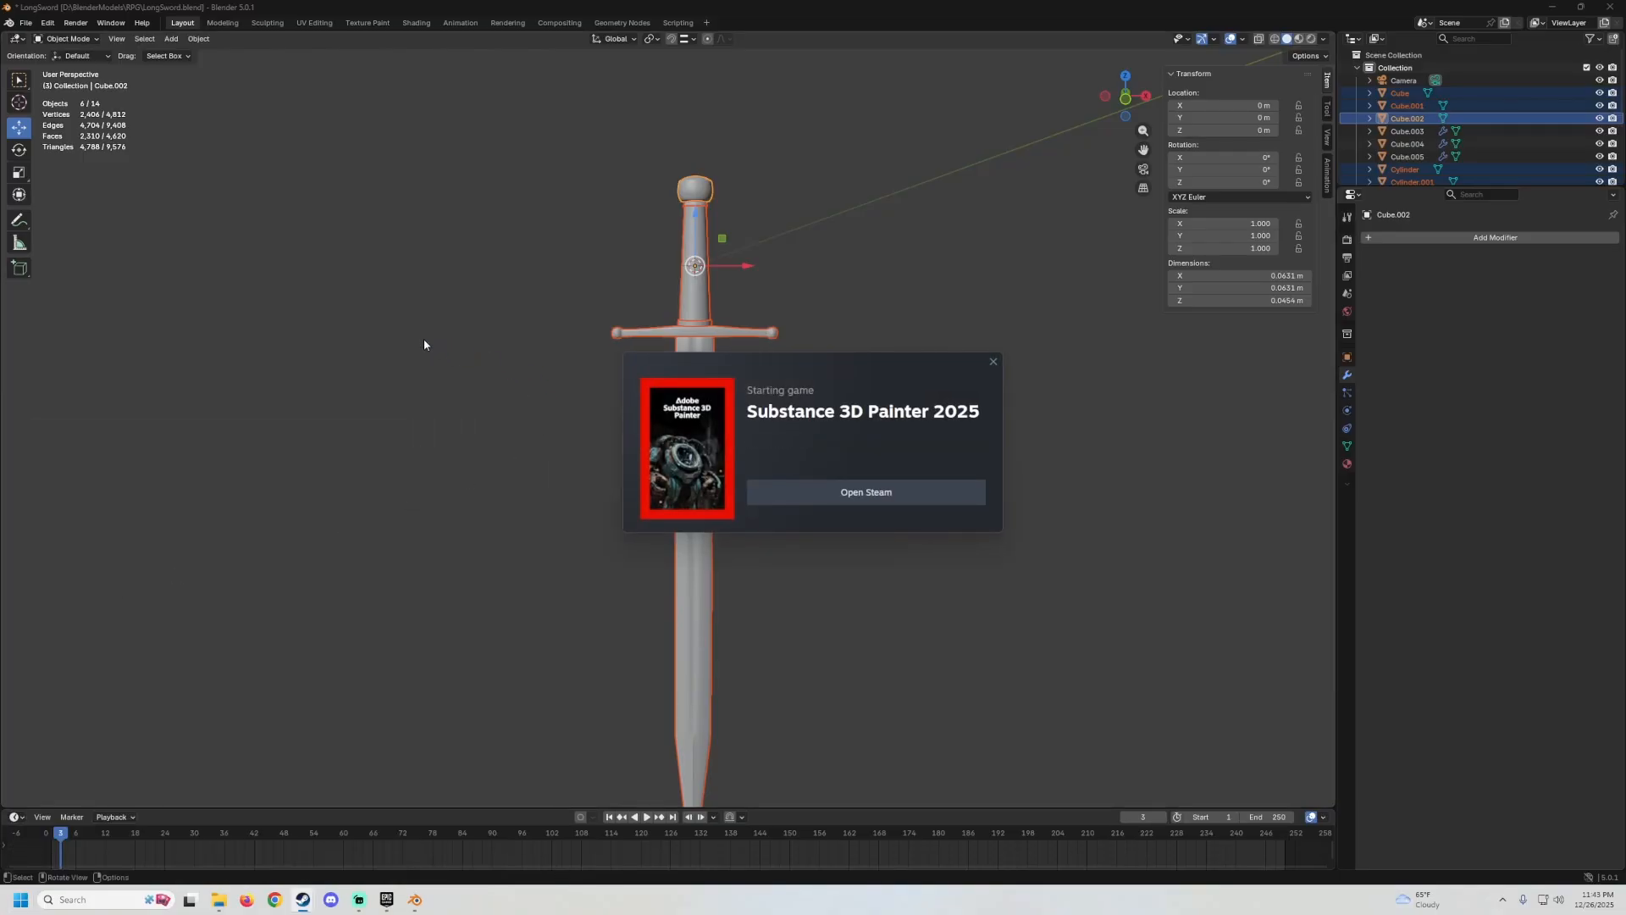
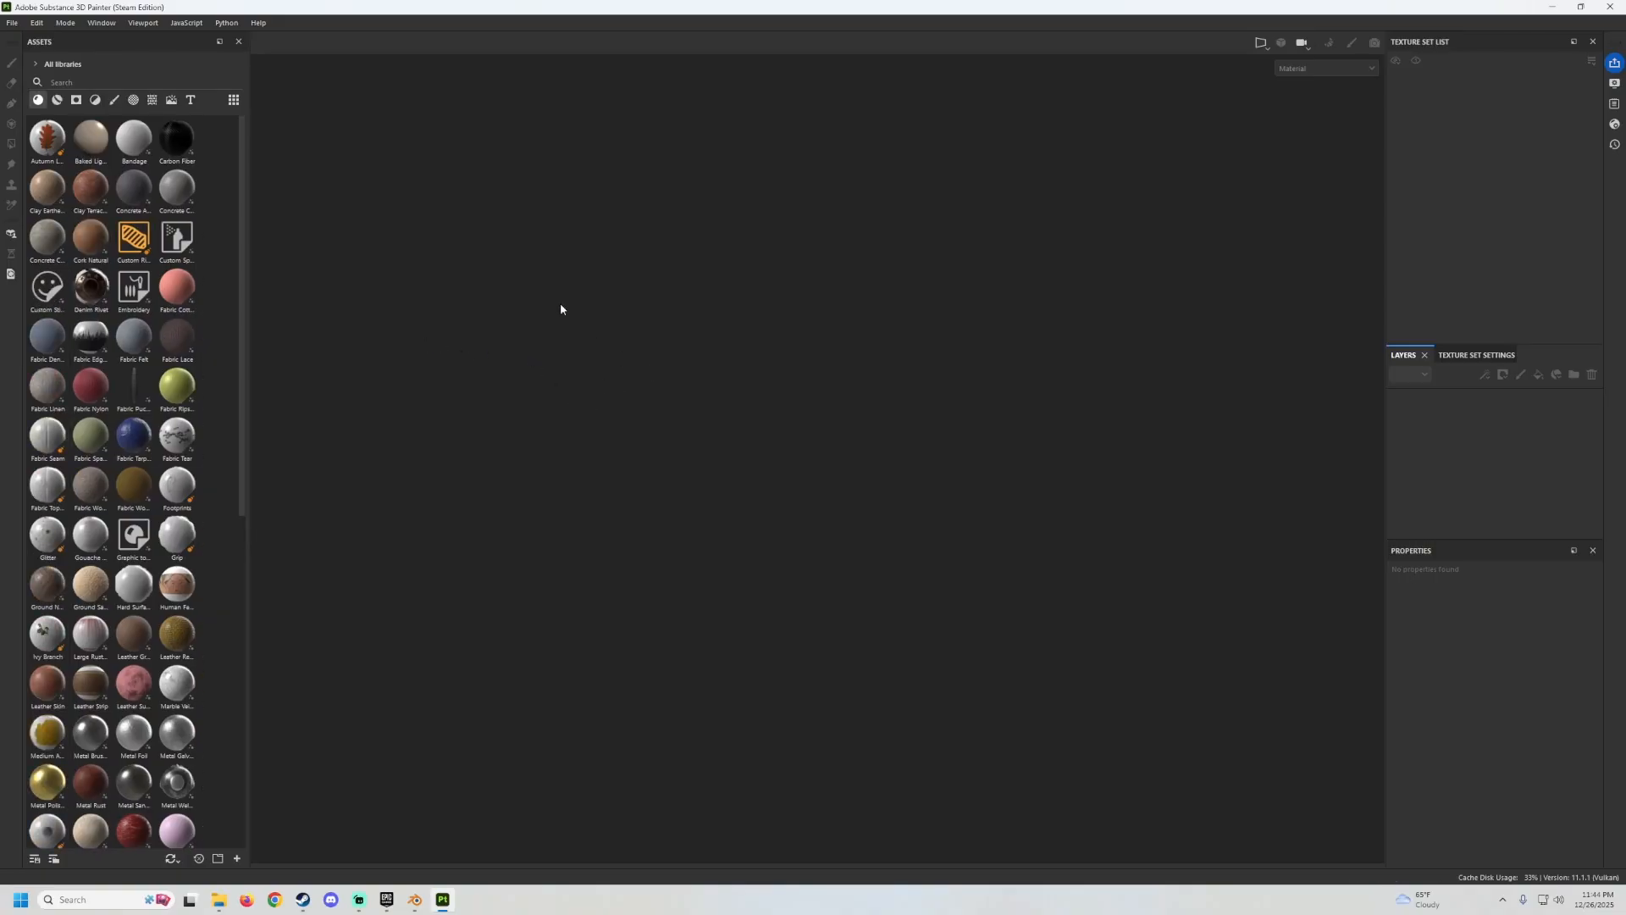
Create a new project from D:\BlenderModels\RPG\LongSword.fbx with the Unreal Engine template and a document resolution of 4096.
{"action": "left_click", "coordinate": [12, 23]}
{"action": "left_click", "coordinate": [27, 42]}
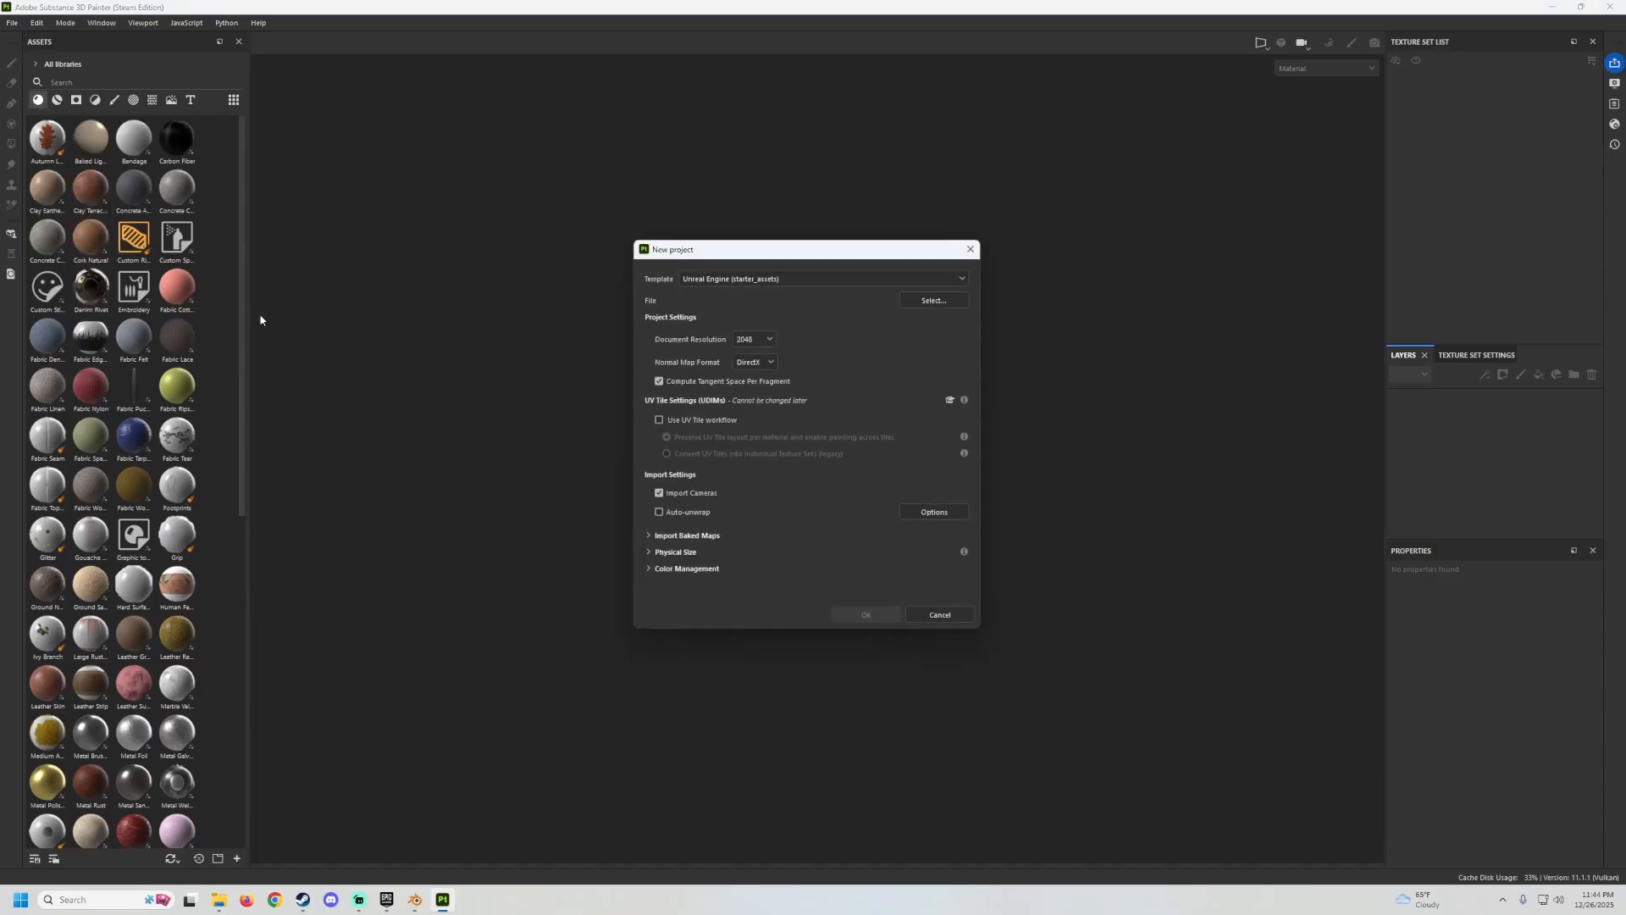
{"action": "left_click", "coordinate": [757, 341]}
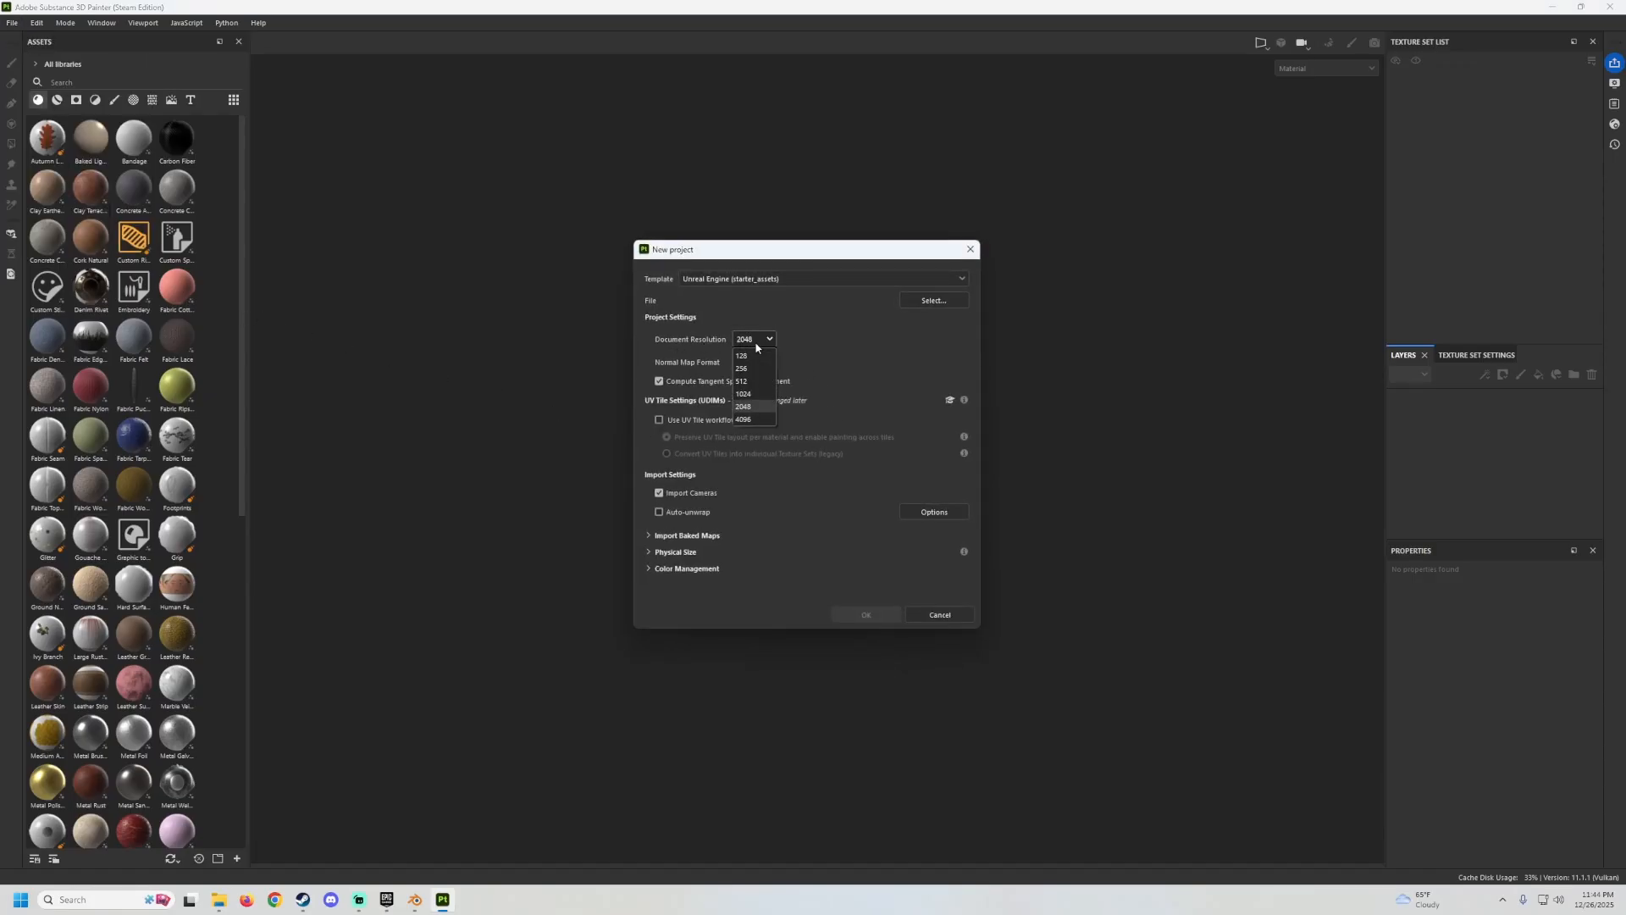
{"action": "left_click", "coordinate": [747, 420]}
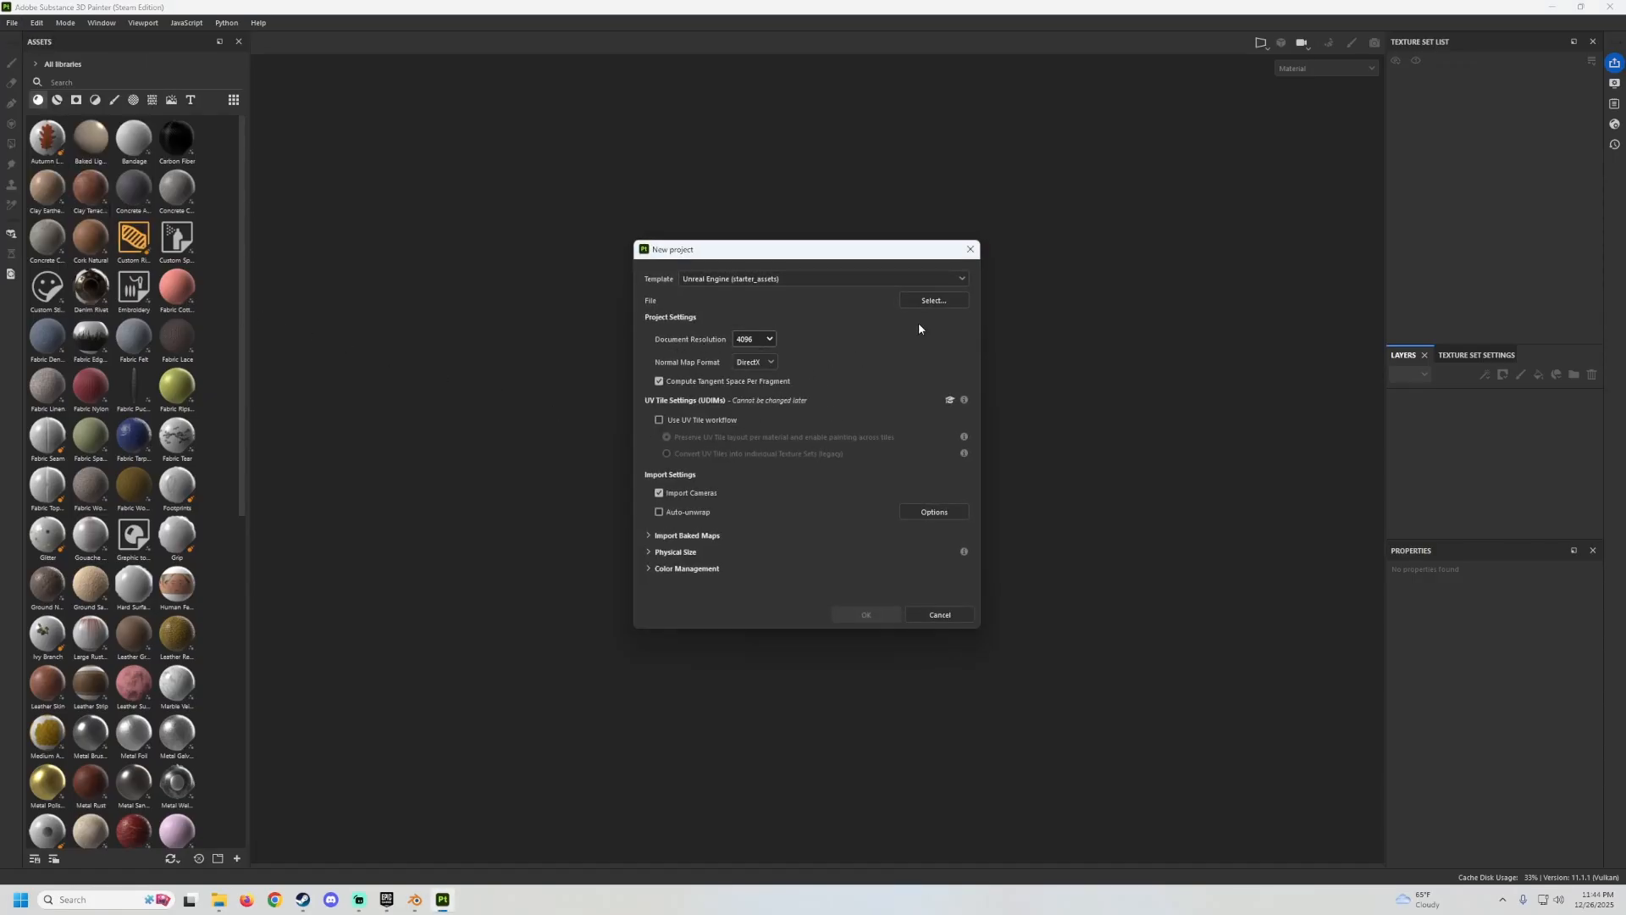
{"action": "left_click", "coordinate": [934, 301]}
{"action": "left_click_drag", "start_coordinate": [908, 254], "coordinate": [683, 169]}
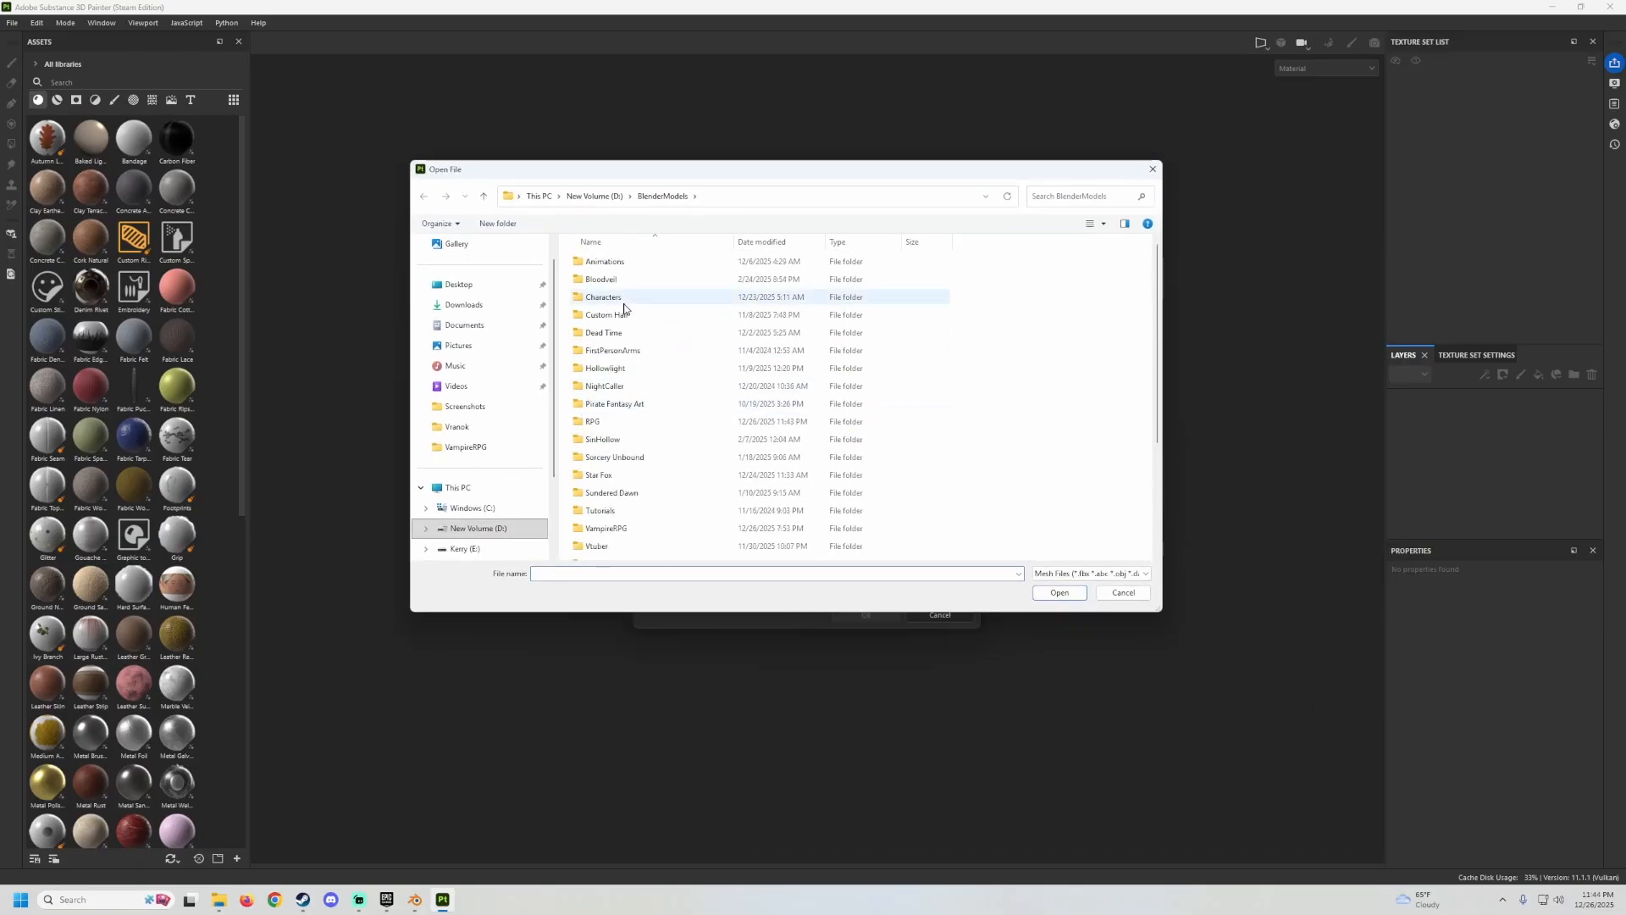
{"action": "double_click", "coordinate": [606, 421]}
{"action": "left_click", "coordinate": [607, 262]}
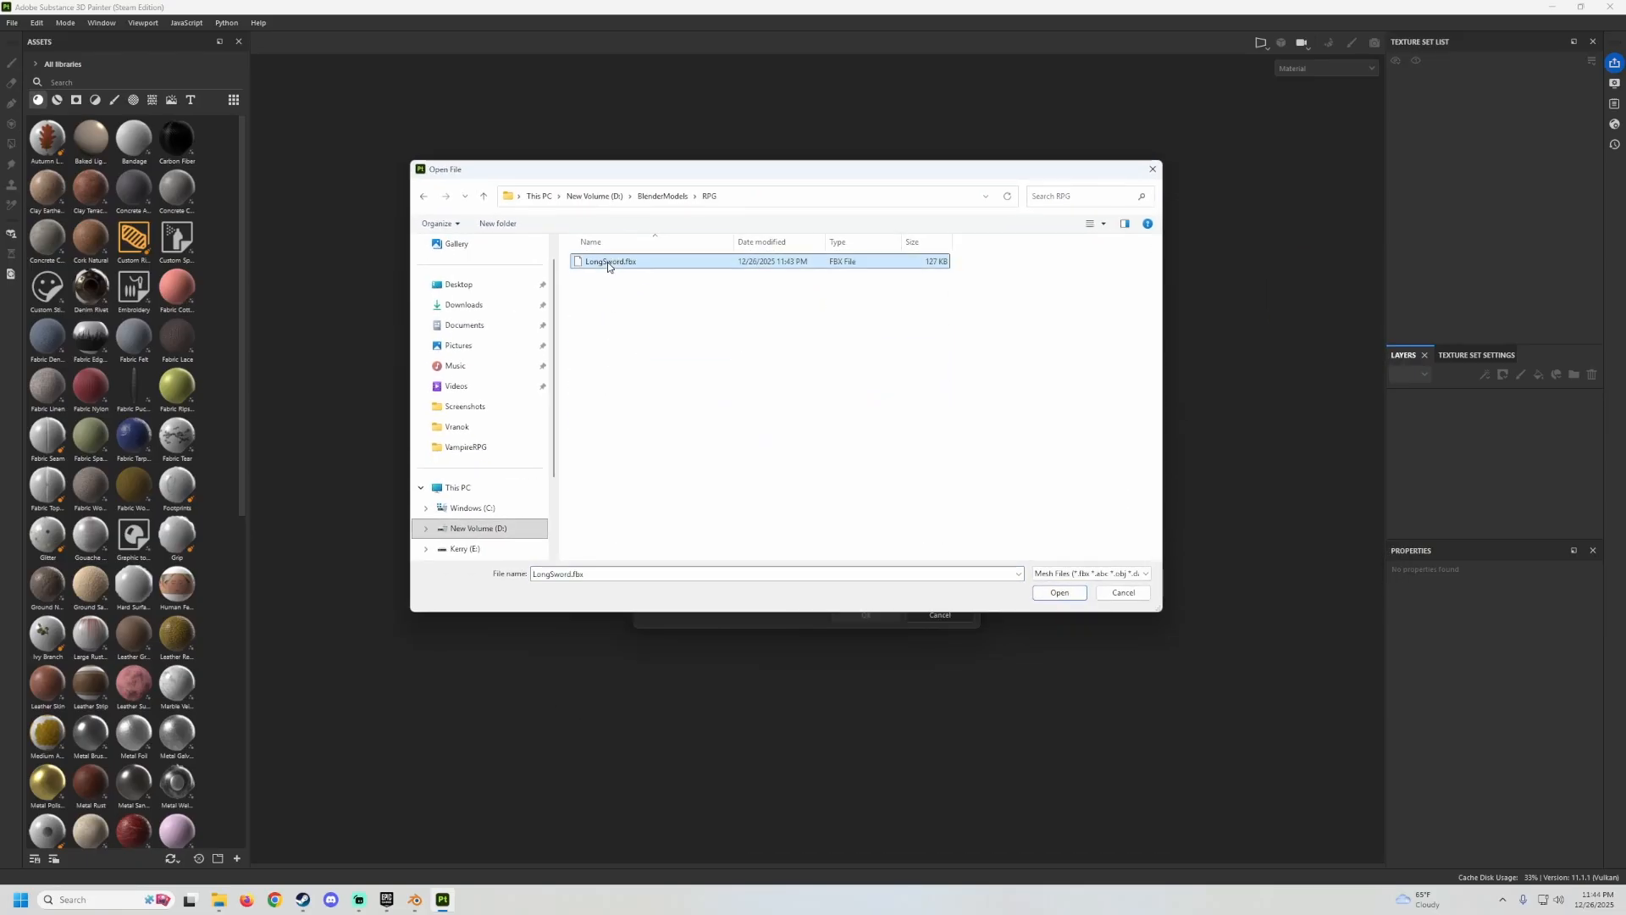
{"action": "left_click", "coordinate": [1059, 592]}
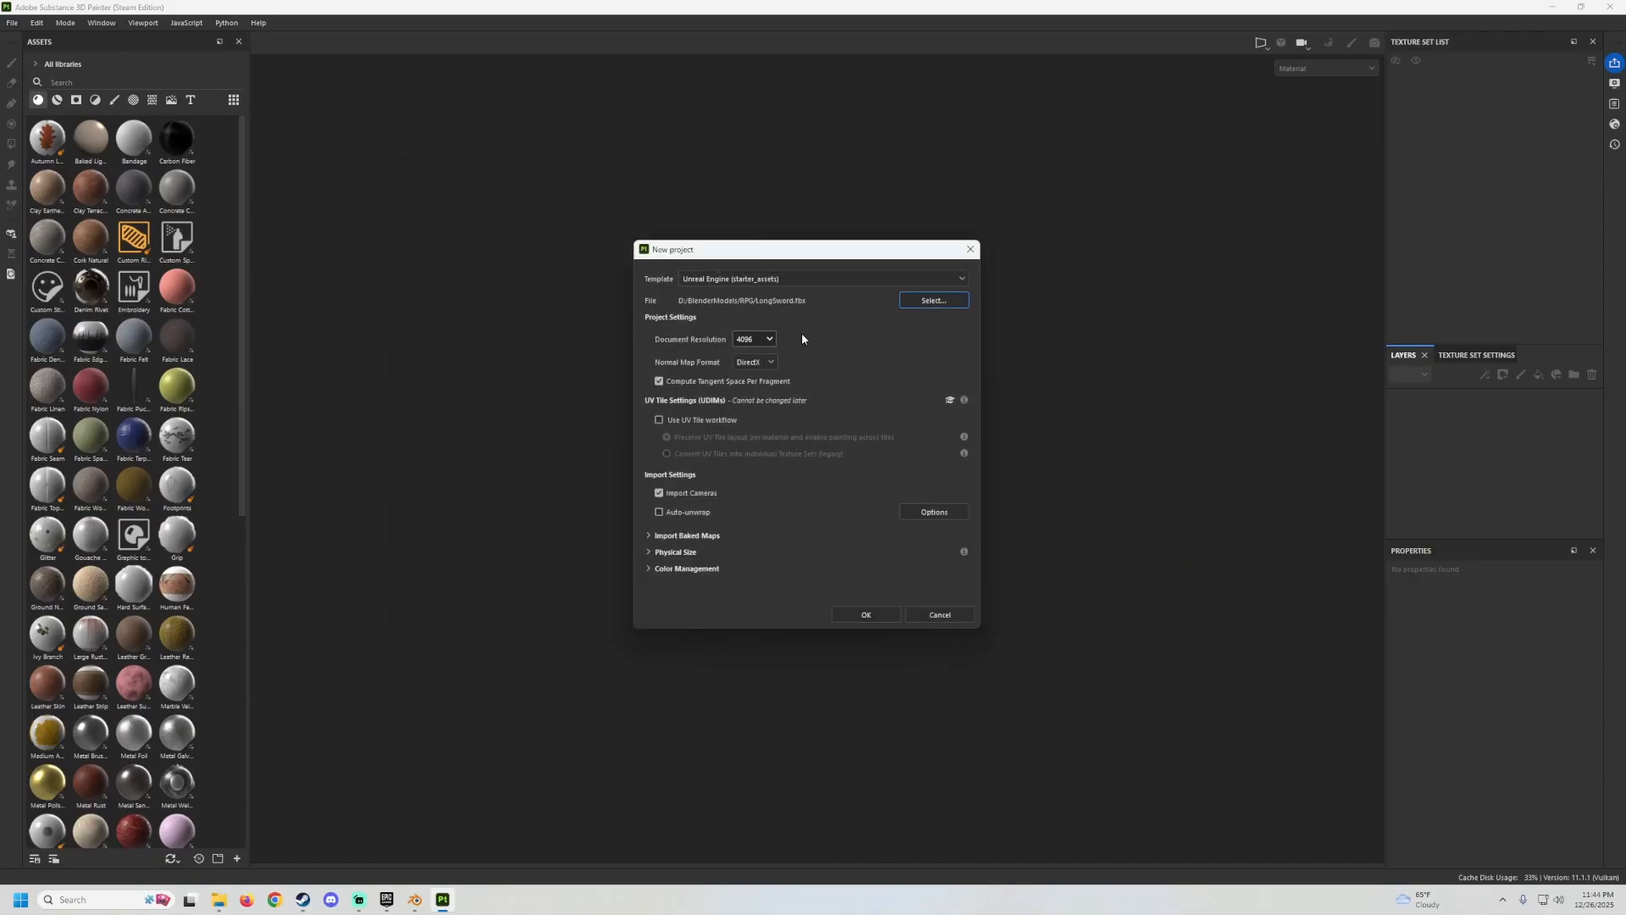
{"action": "left_click", "coordinate": [863, 613]}
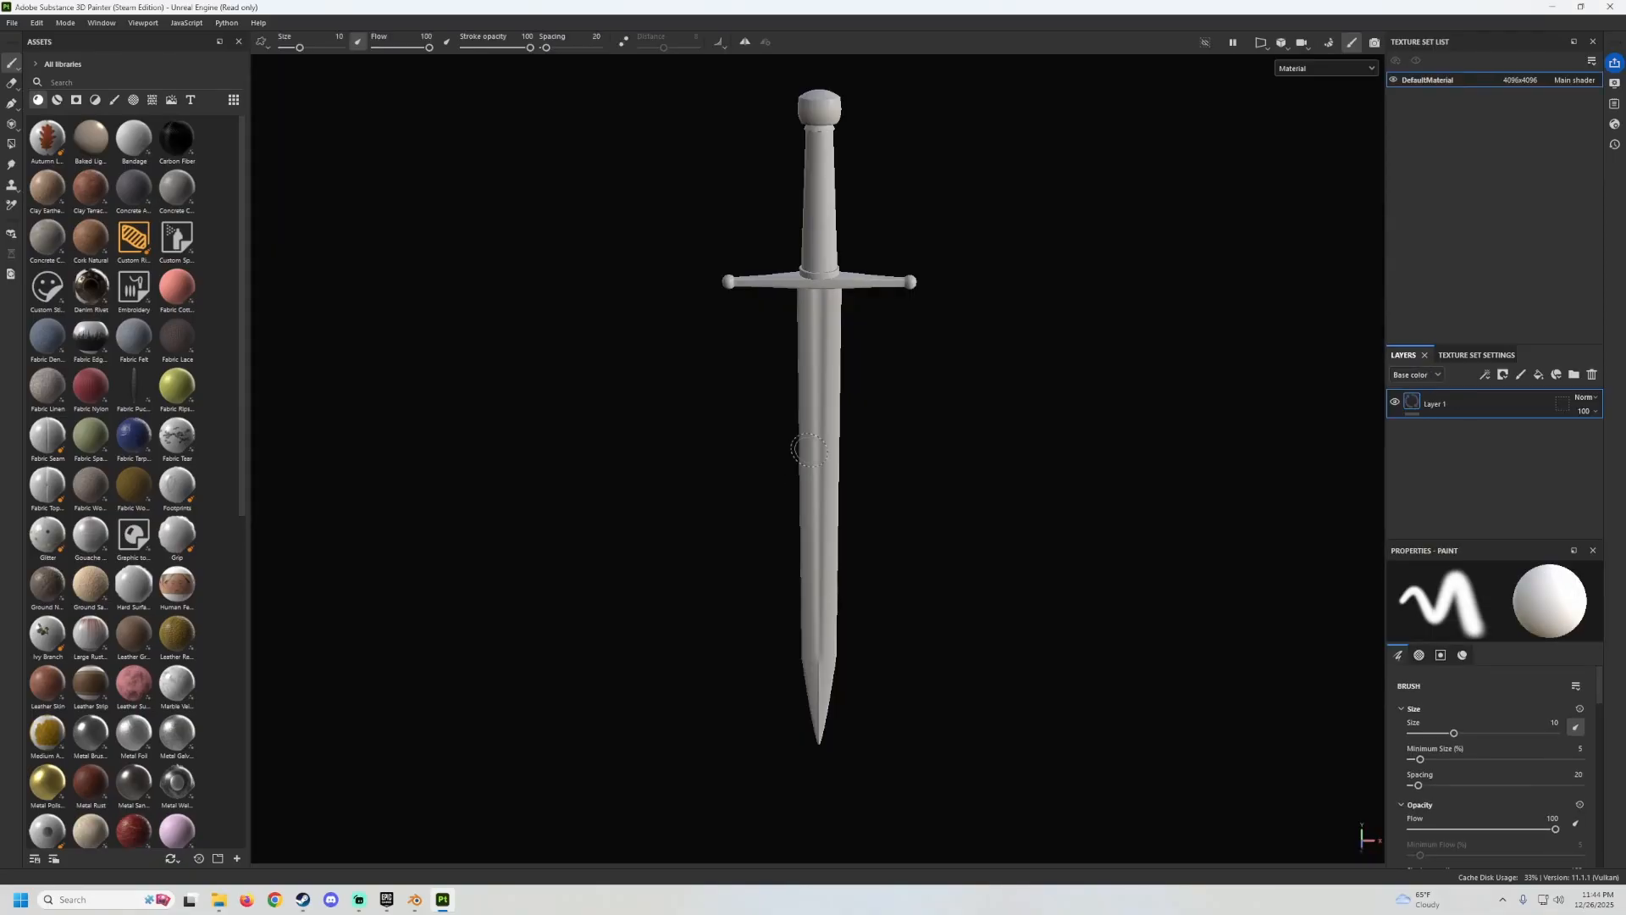
Delete the default paint layer, Layer 1, from the sword's layer stack.
{"action": "left_click_drag", "start_coordinate": [962, 393], "coordinate": [1080, 270], "text": "alt"}
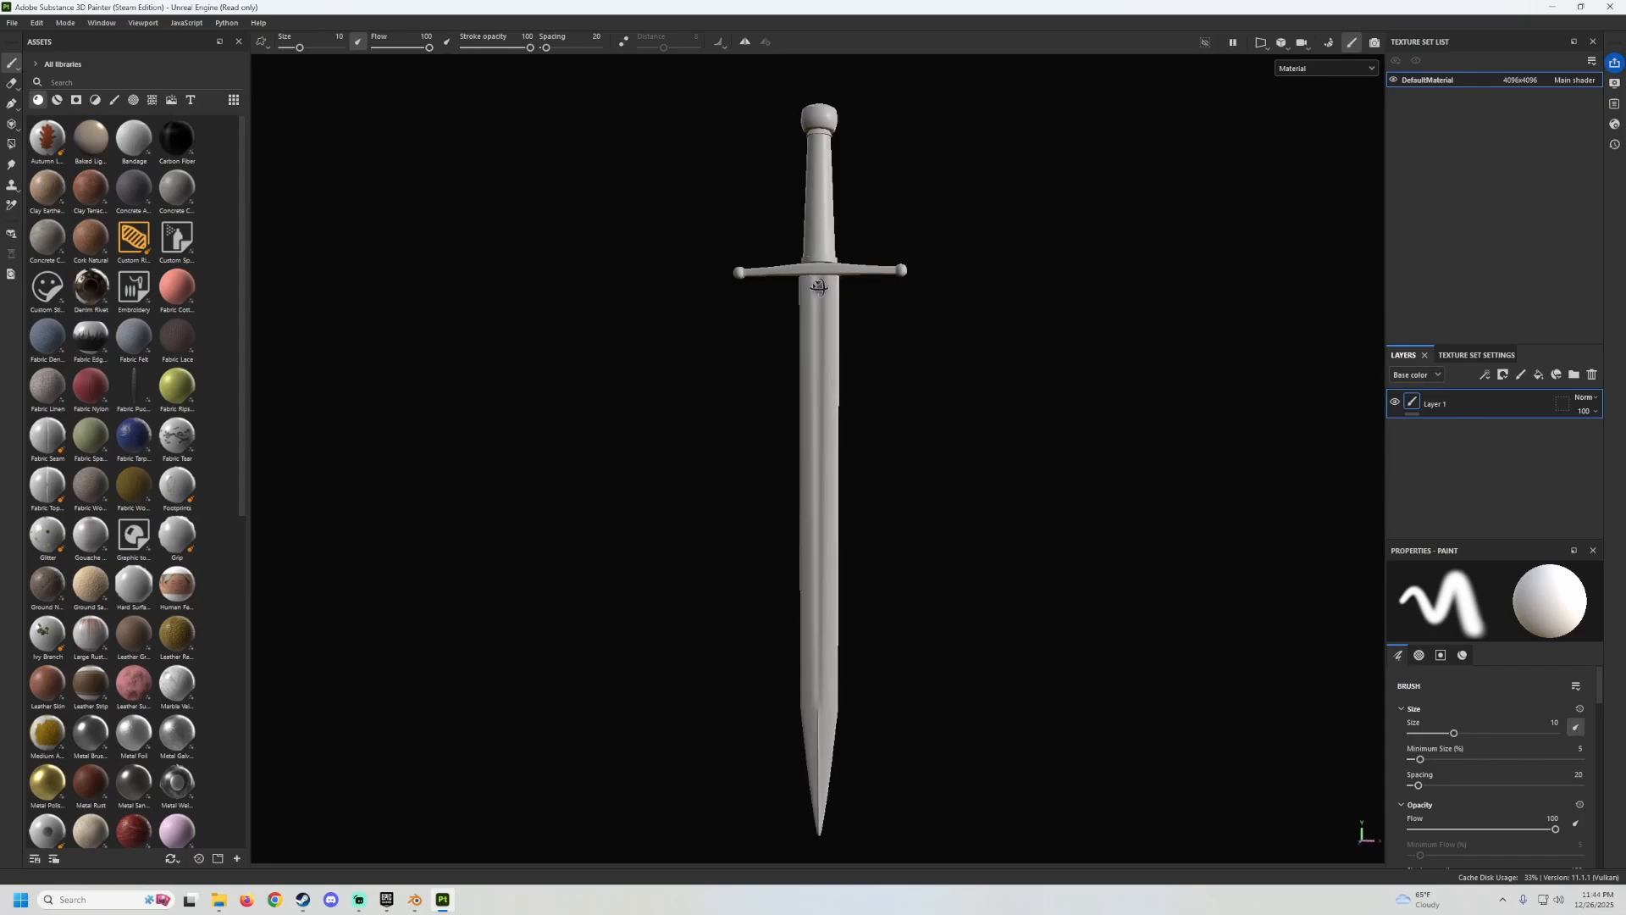
{"action": "scroll", "coordinate": [827, 388], "scroll_direction": "up", "scroll_amount": 3}
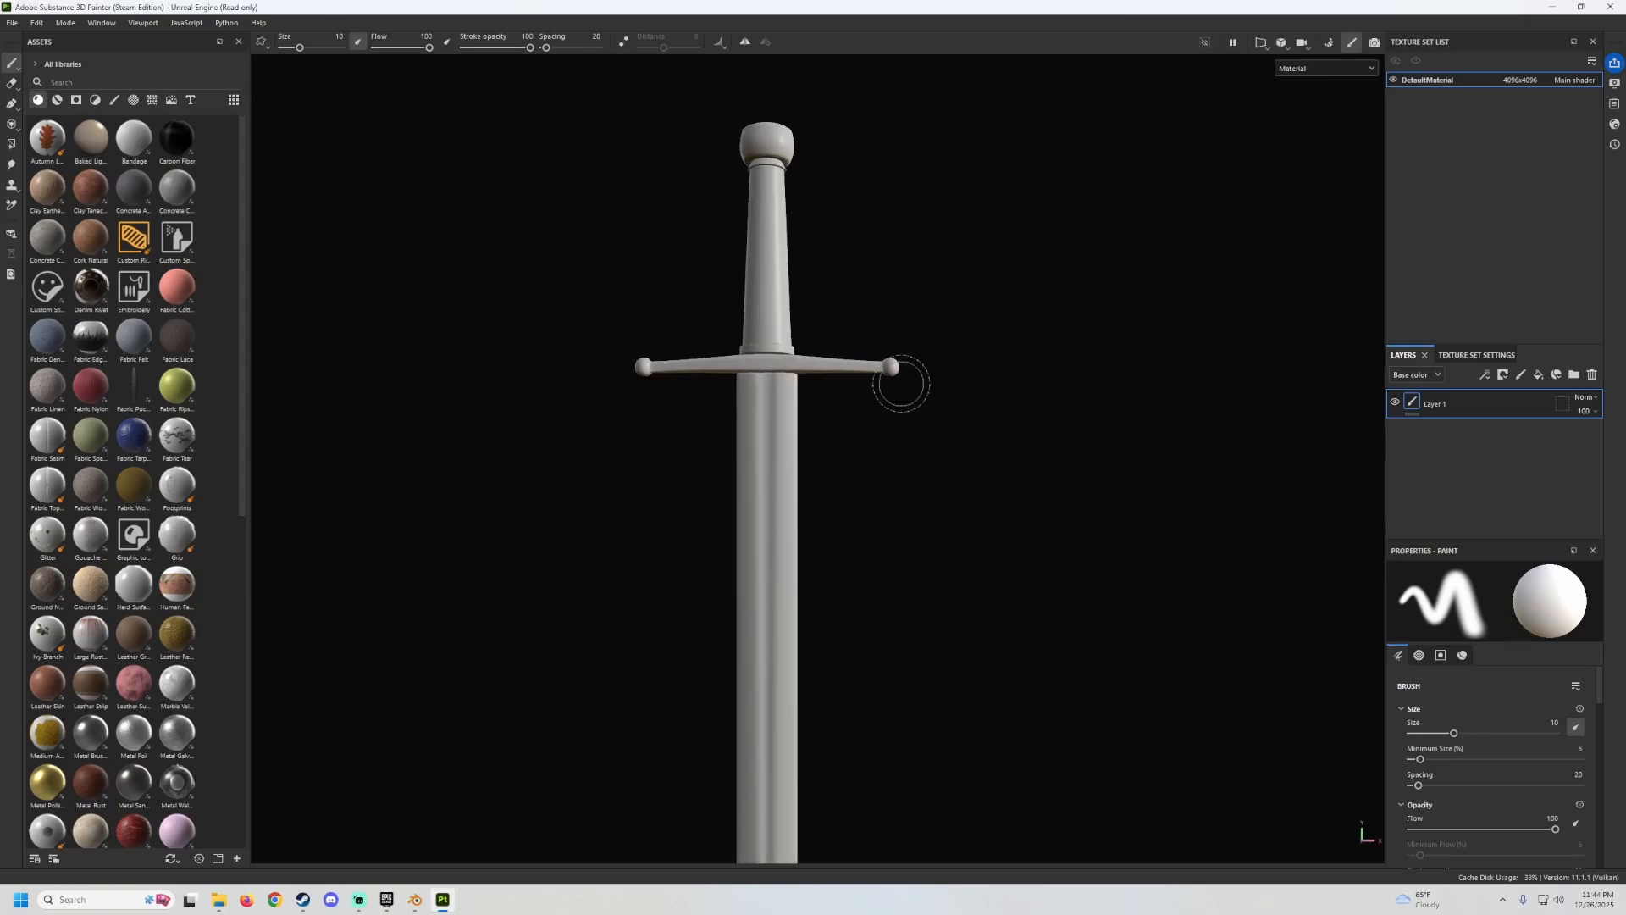
{"action": "scroll", "coordinate": [901, 385], "scroll_direction": "up", "scroll_amount": 3}
{"action": "scroll", "coordinate": [915, 262], "scroll_direction": "up", "scroll_amount": 4}
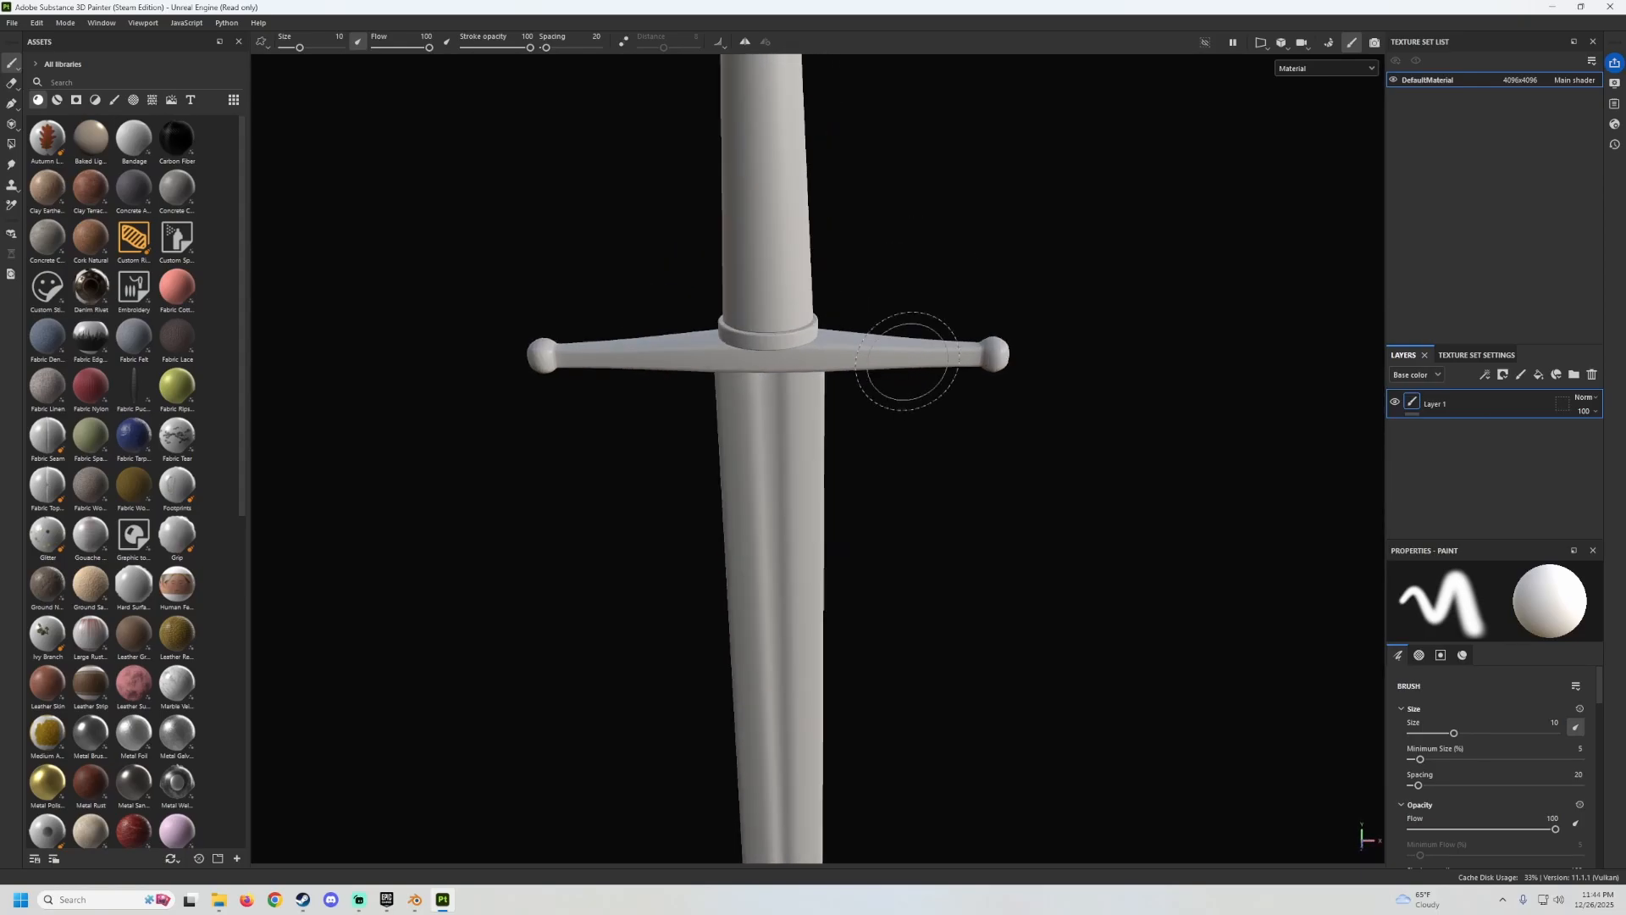
{"action": "left_click", "coordinate": [1592, 375]}
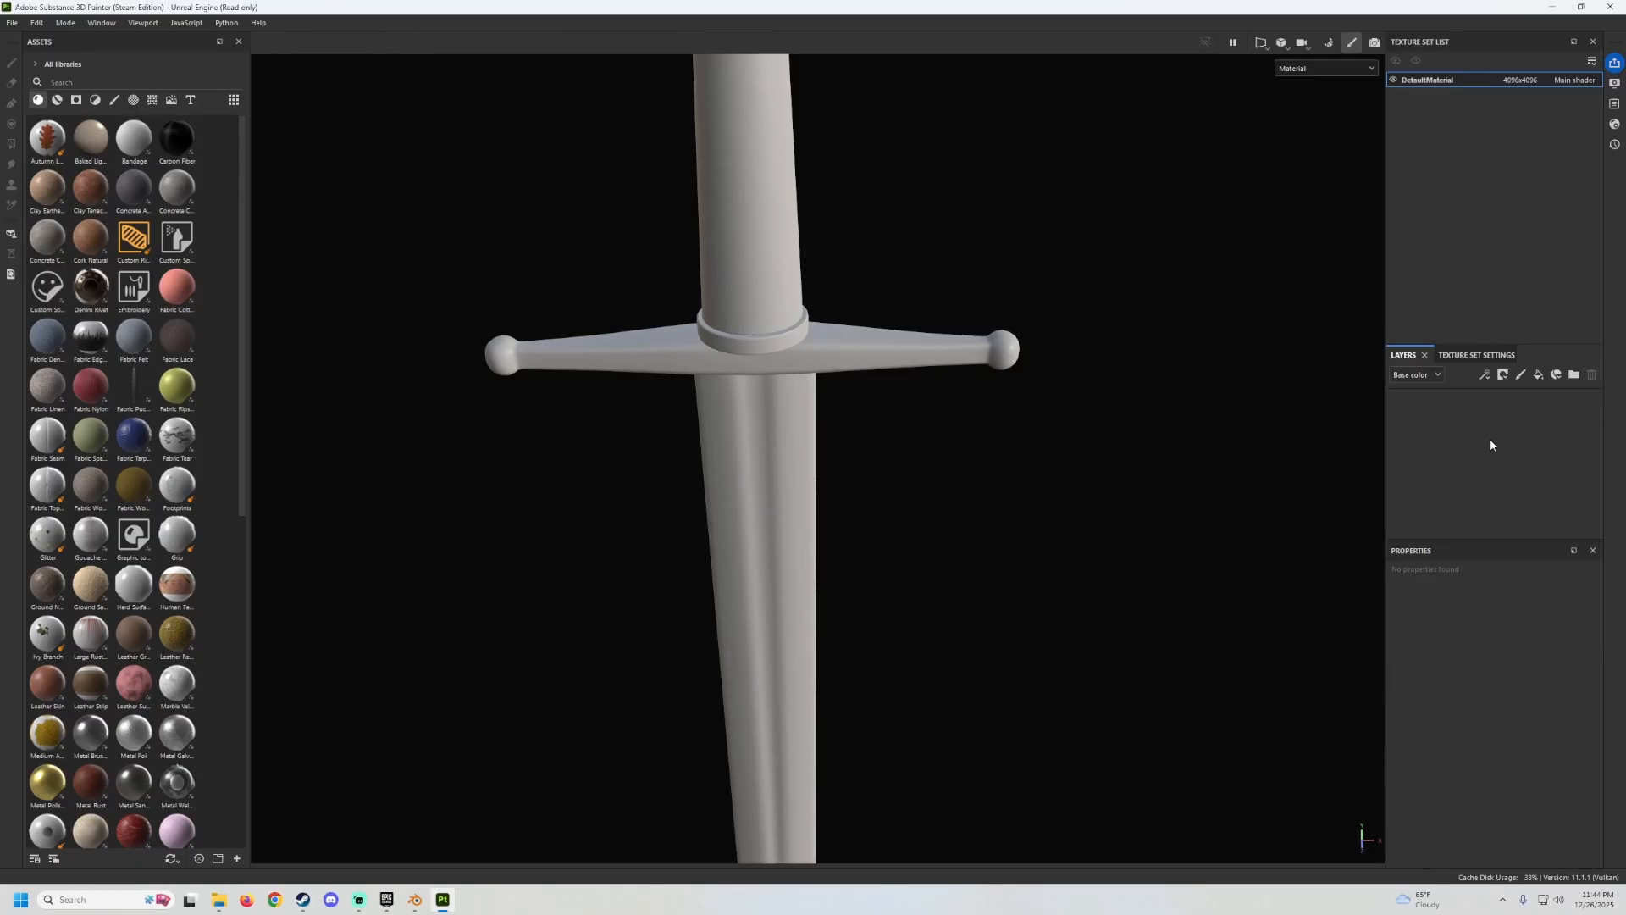
Open the mesh map baking settings from the texture set settings and set the output size to 4096.
{"action": "left_click", "coordinate": [1452, 360]}
{"action": "scroll", "coordinate": [1437, 407], "scroll_direction": "down", "scroll_amount": 3}
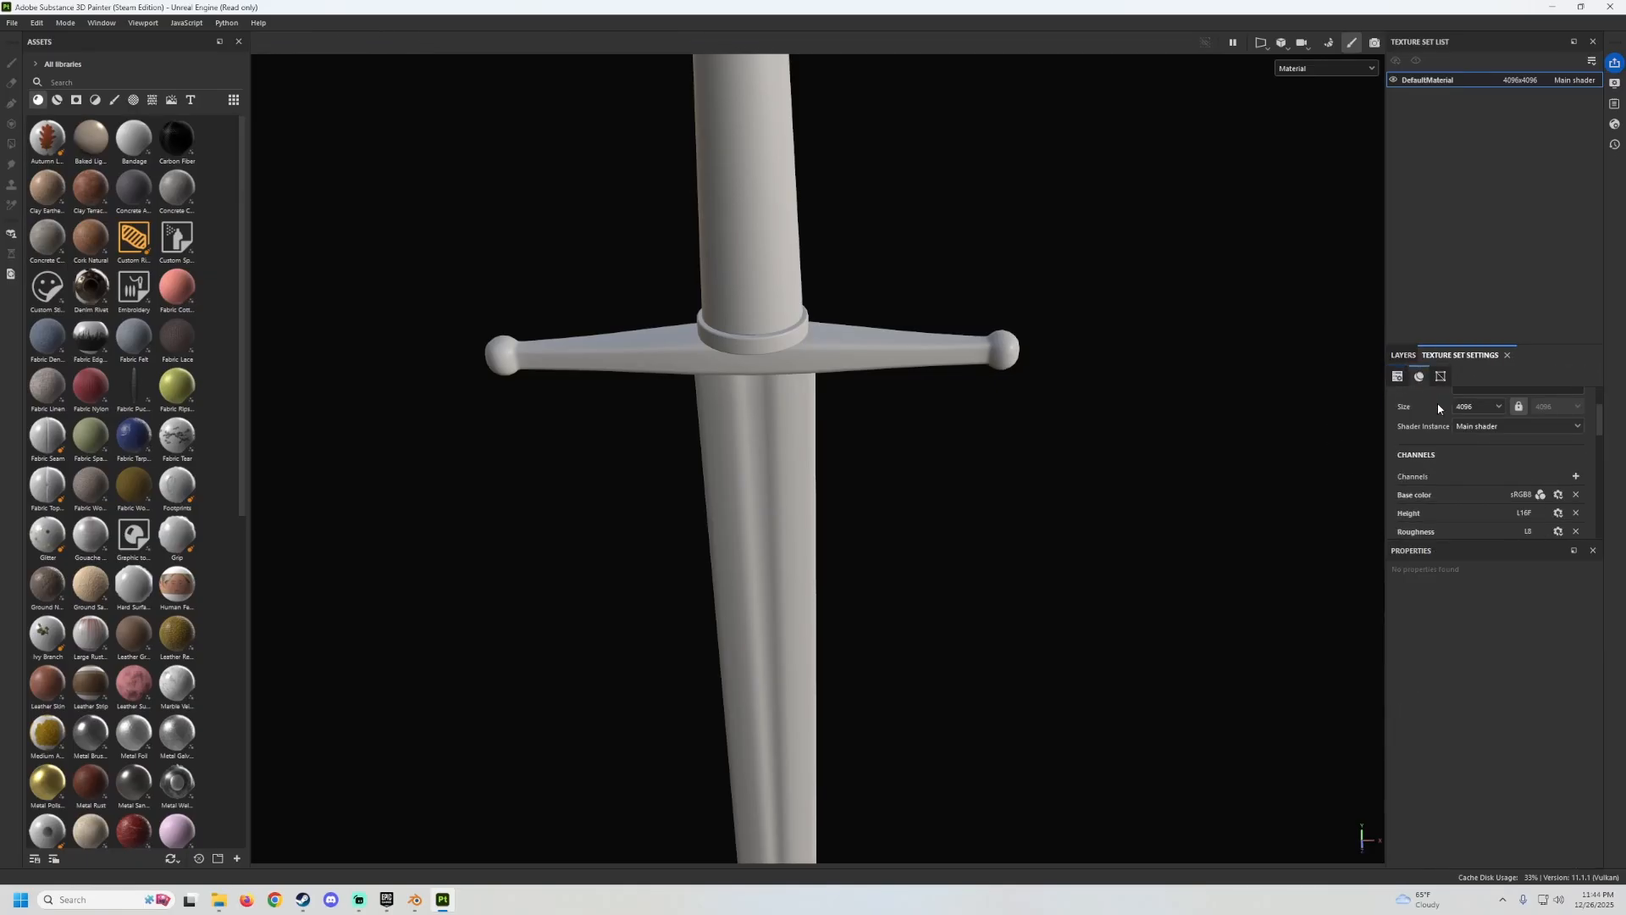
{"action": "scroll", "coordinate": [1447, 451], "scroll_direction": "down", "scroll_amount": 5}
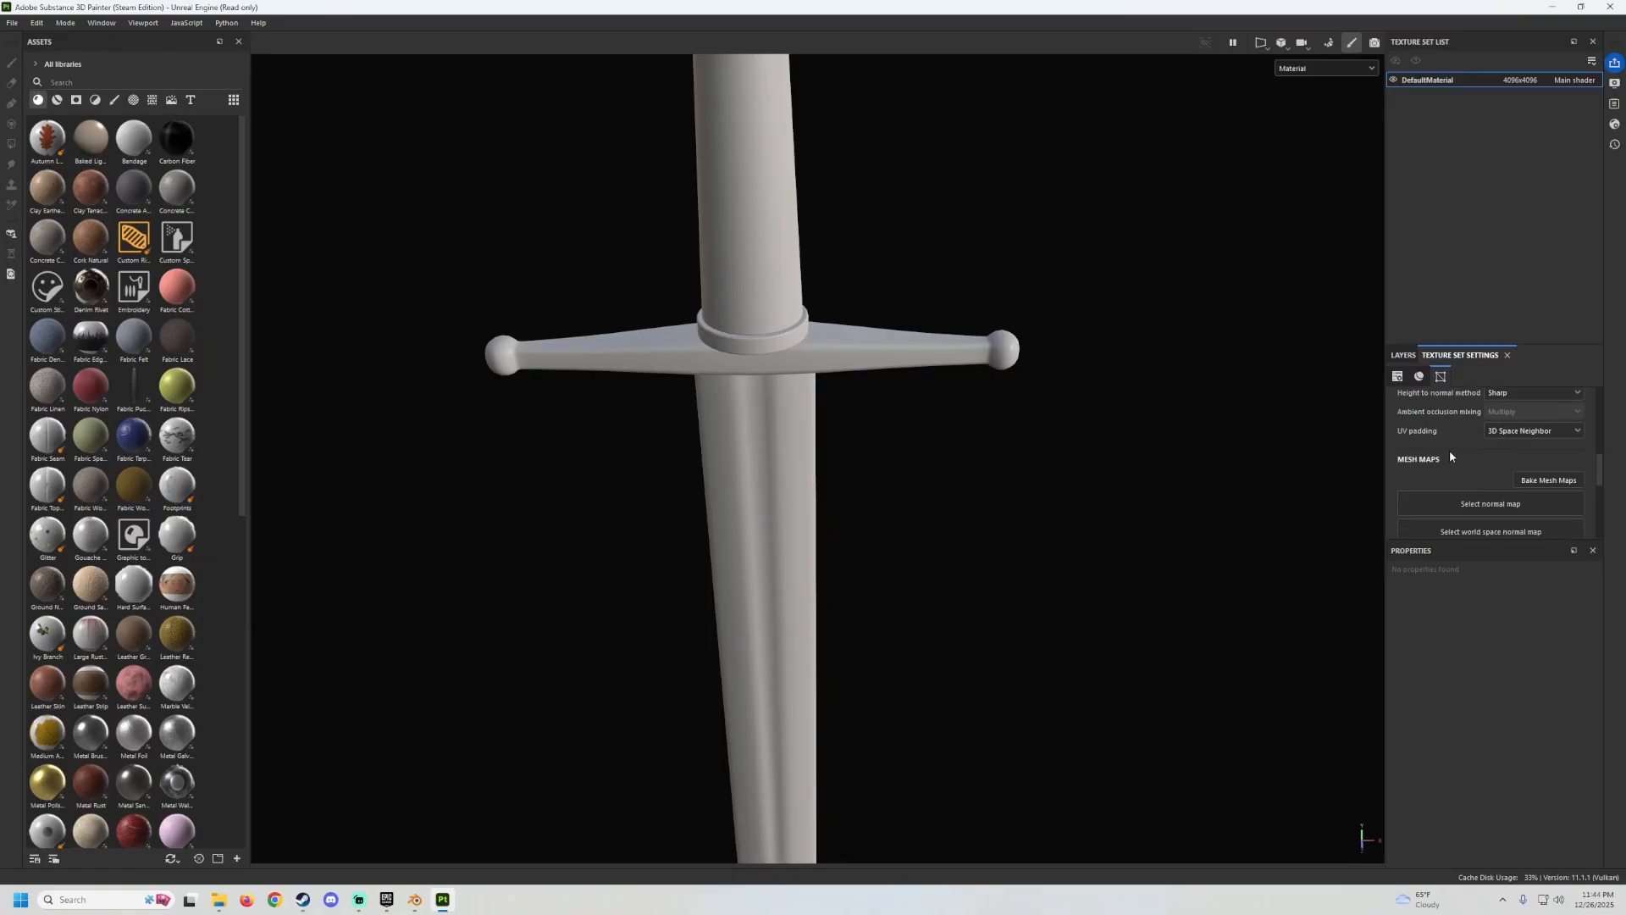
{"action": "left_click", "coordinate": [1534, 481]}
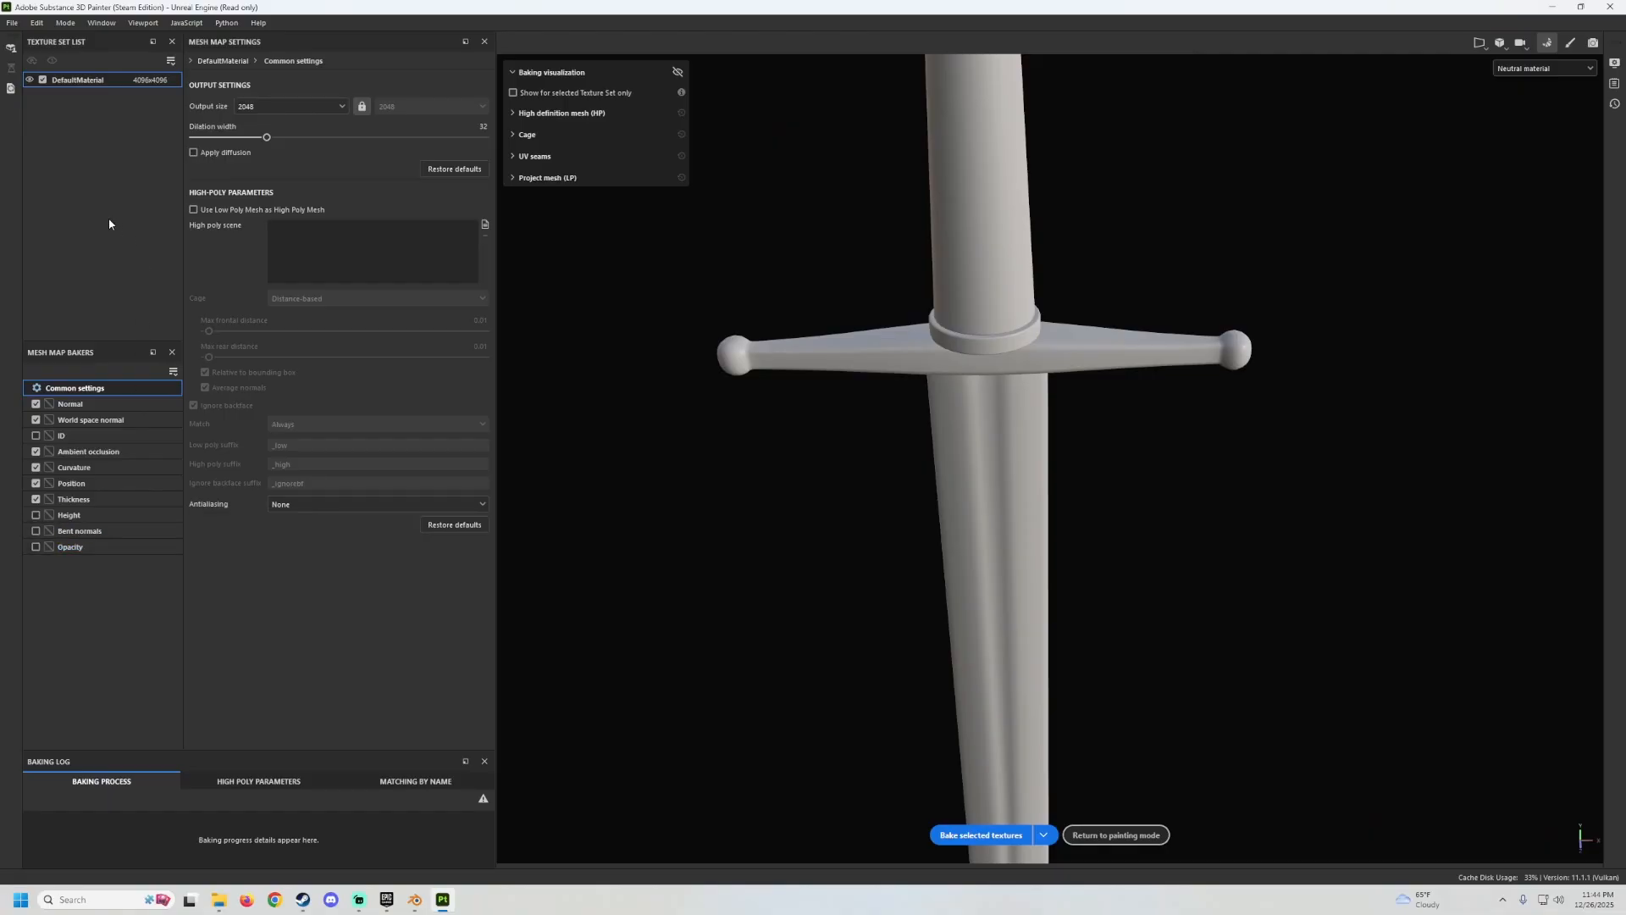
{"action": "left_click", "coordinate": [263, 108]}
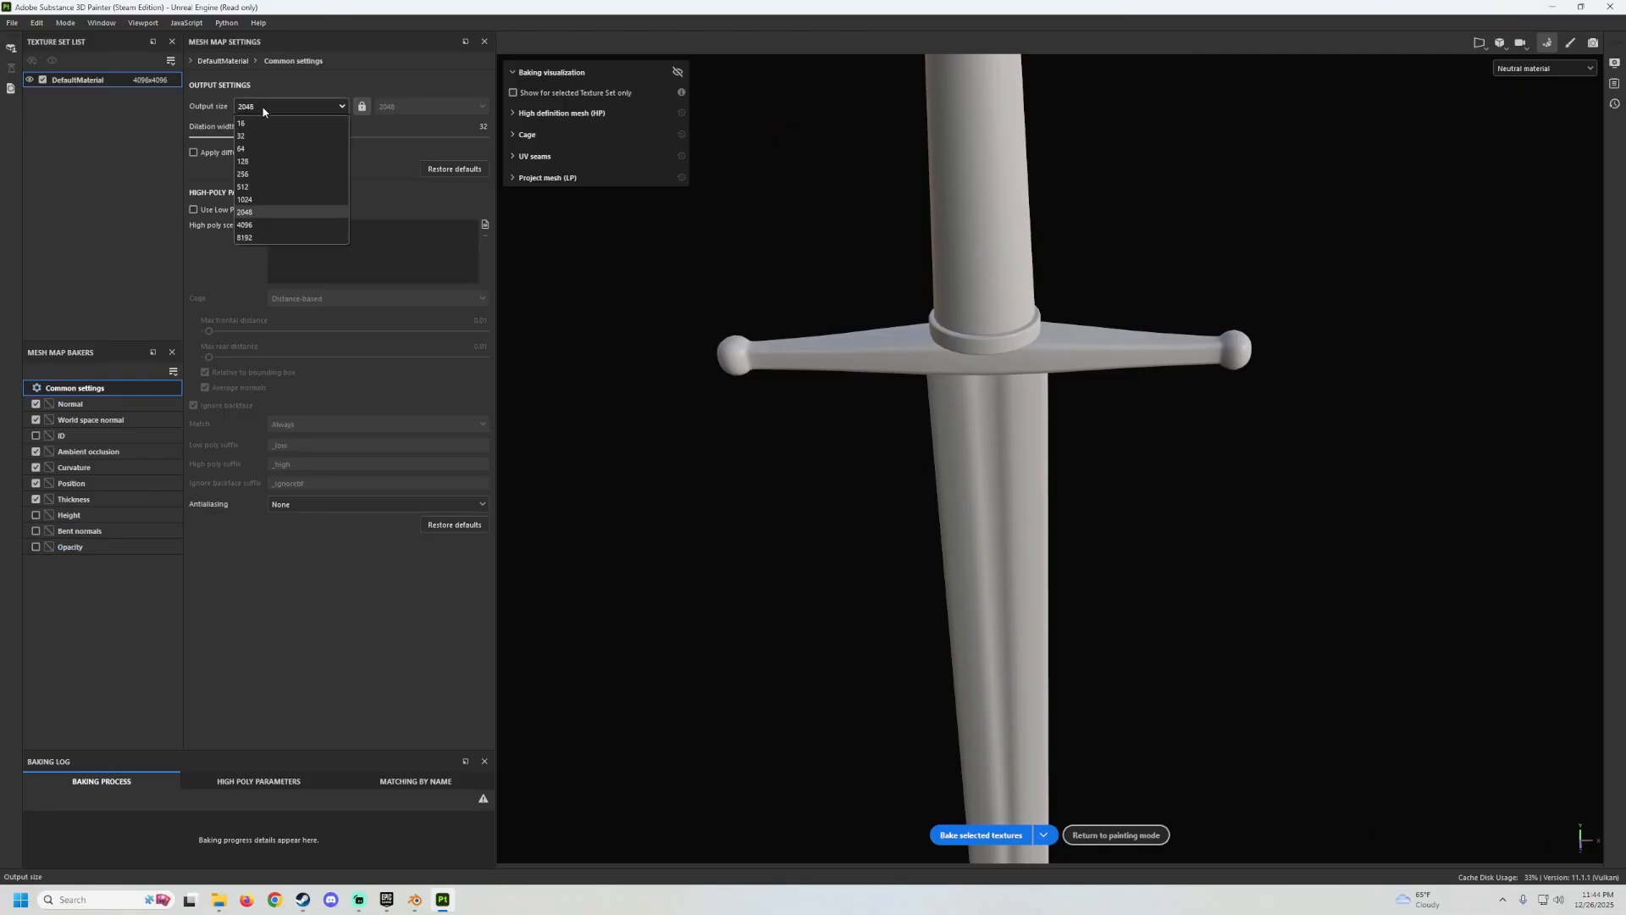
{"action": "left_click", "coordinate": [262, 221]}
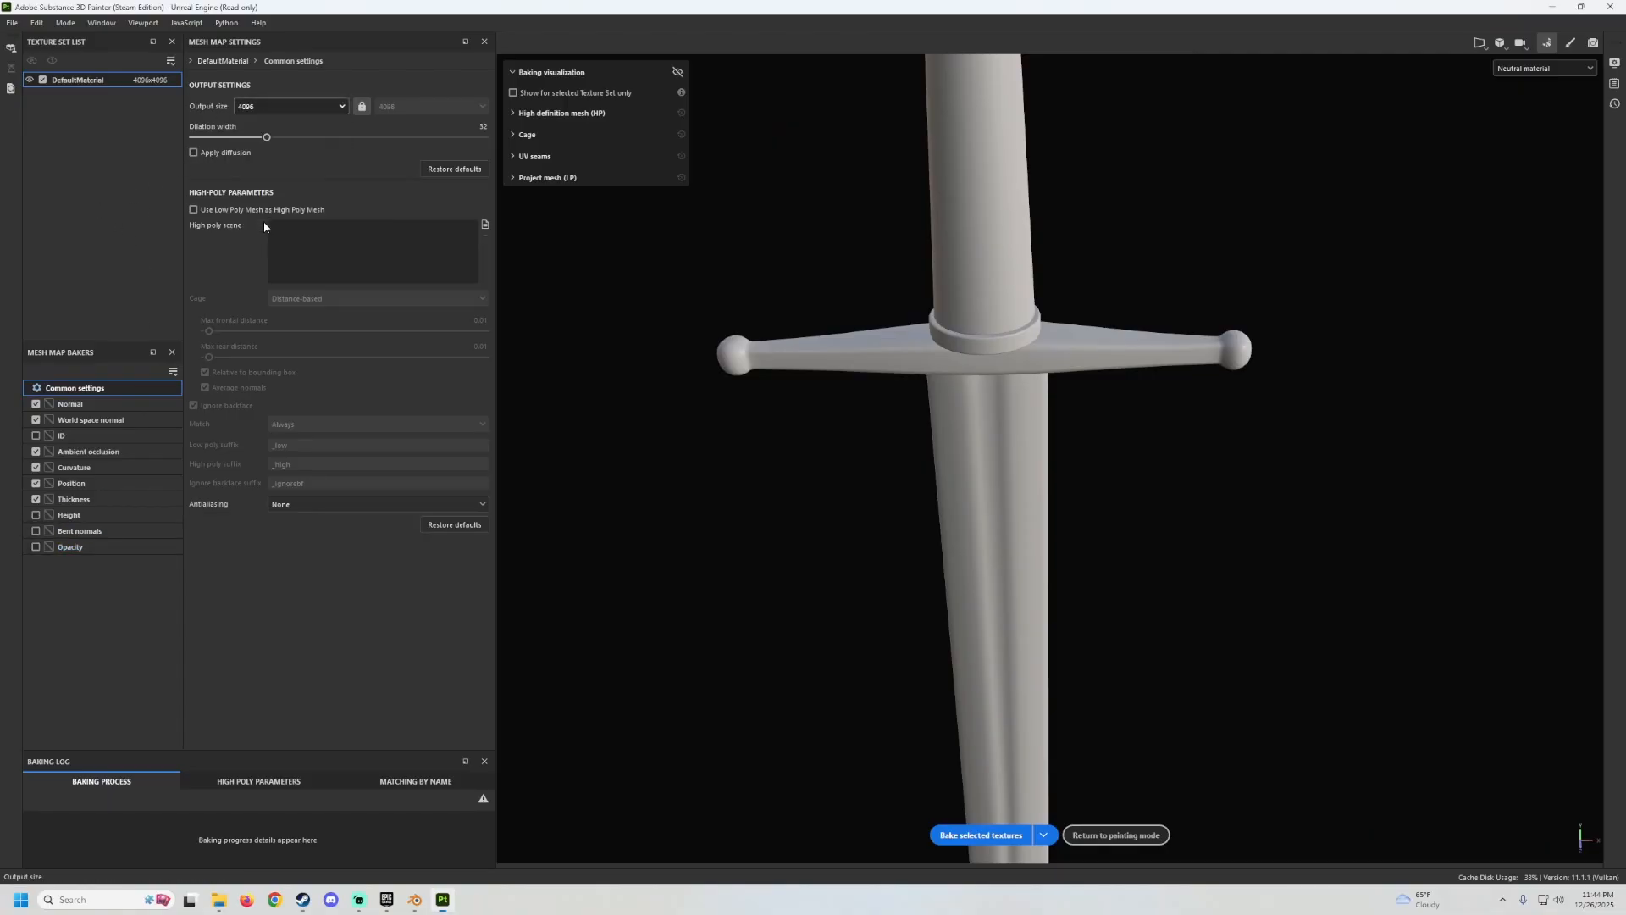
Enable Use Low Poly Mesh as High Poly Mesh and bake the selected mesh maps for the whole sword.
{"action": "left_click", "coordinate": [193, 210]}
{"action": "left_click_drag", "start_coordinate": [915, 399], "coordinate": [1001, 317], "text": "alt"}
{"action": "key", "text": "f"}
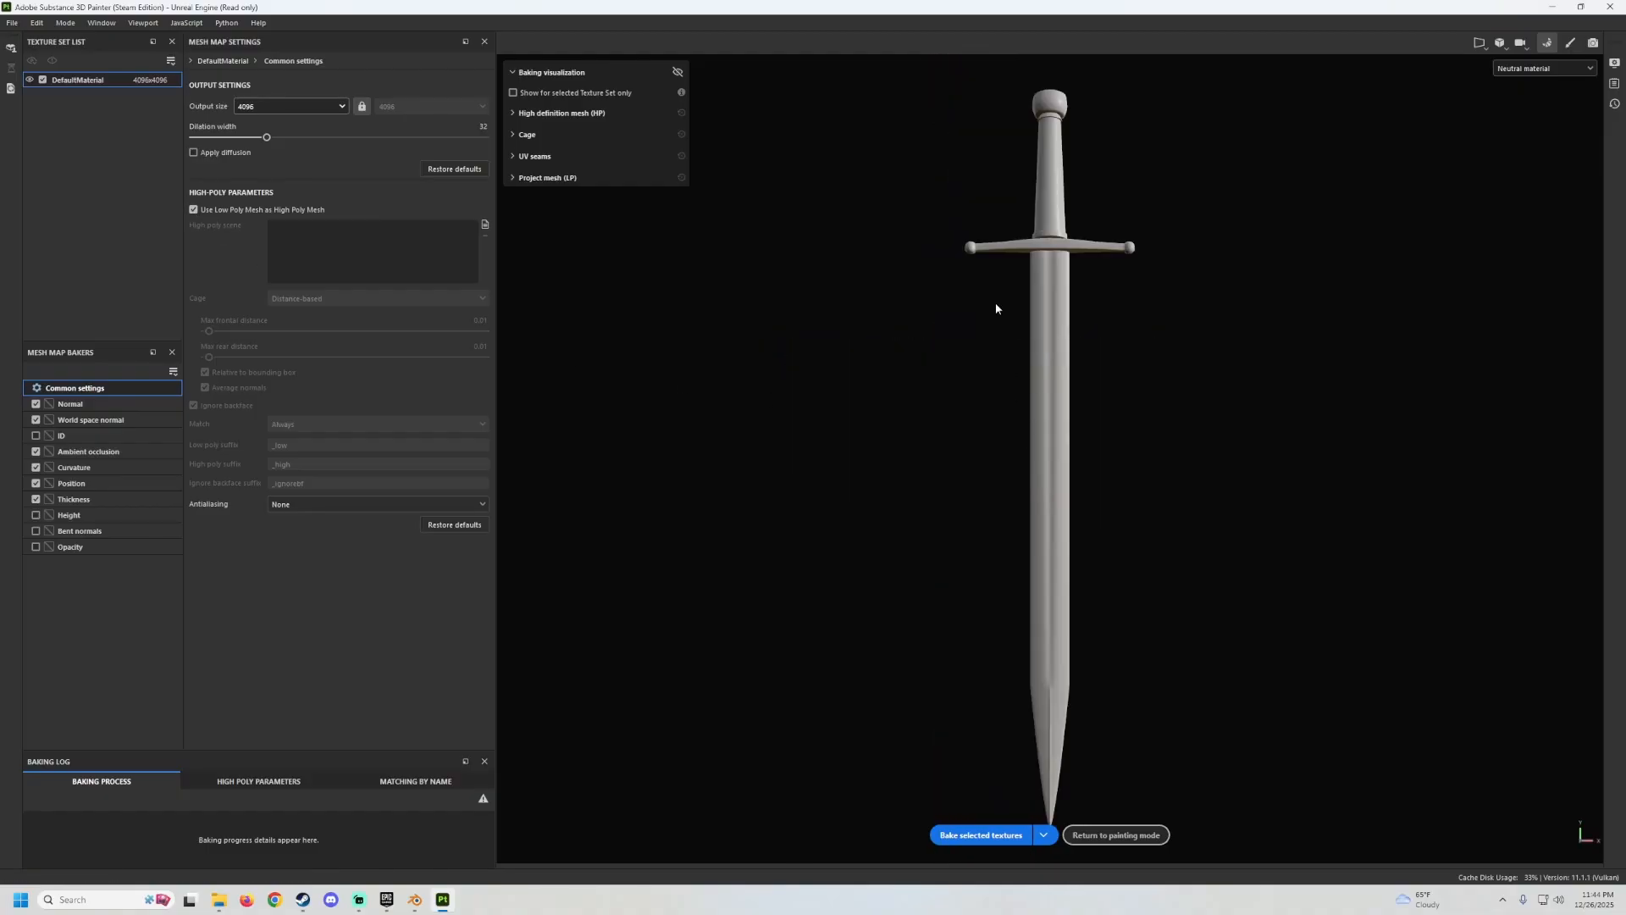
{"action": "left_click", "coordinate": [980, 835]}
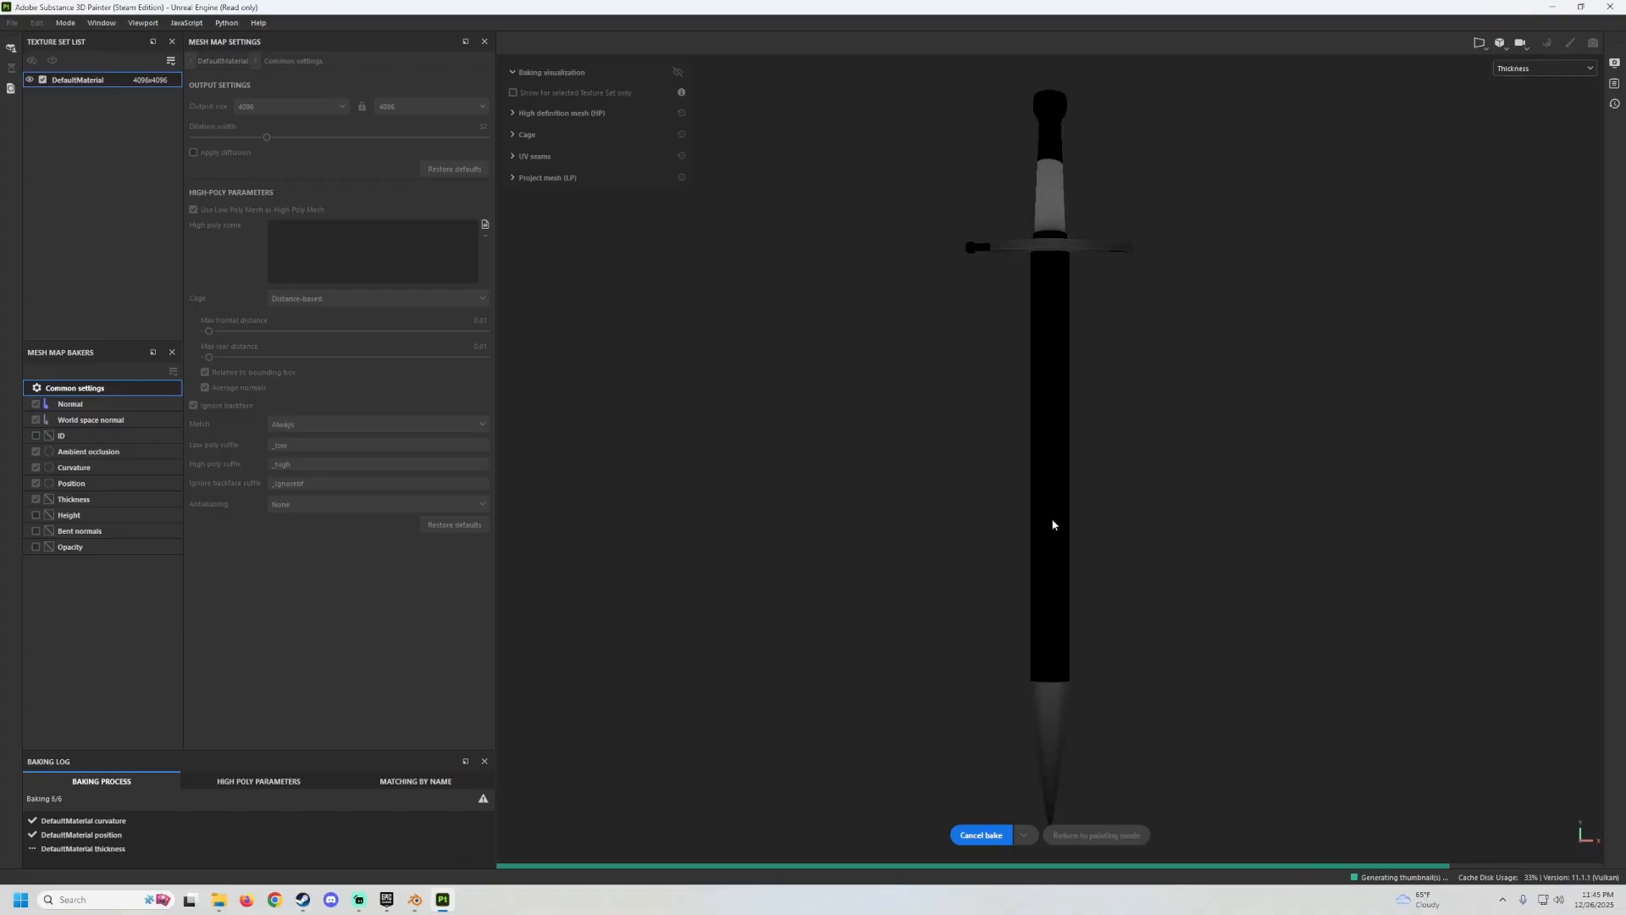
Inspect the baked sword from several angles, checking the pommel, grip, crossguard and blade.
{"action": "scroll", "coordinate": [1031, 494], "scroll_direction": "up", "scroll_amount": 3}
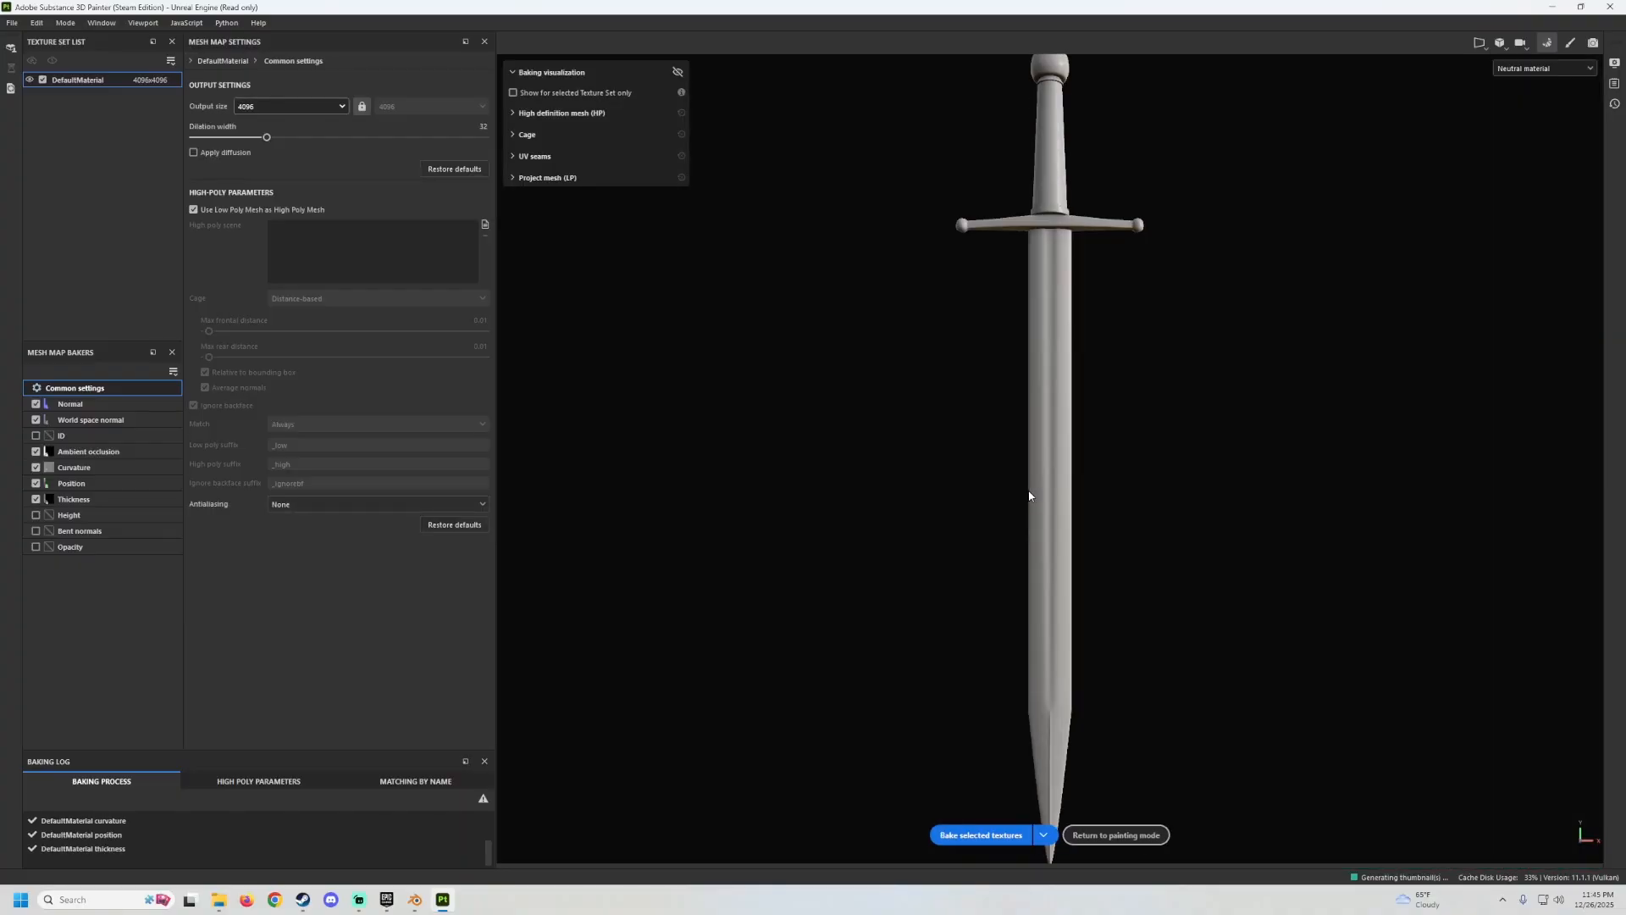
{"action": "left_click_drag", "start_coordinate": [1064, 561], "coordinate": [877, 486], "text": "alt"}
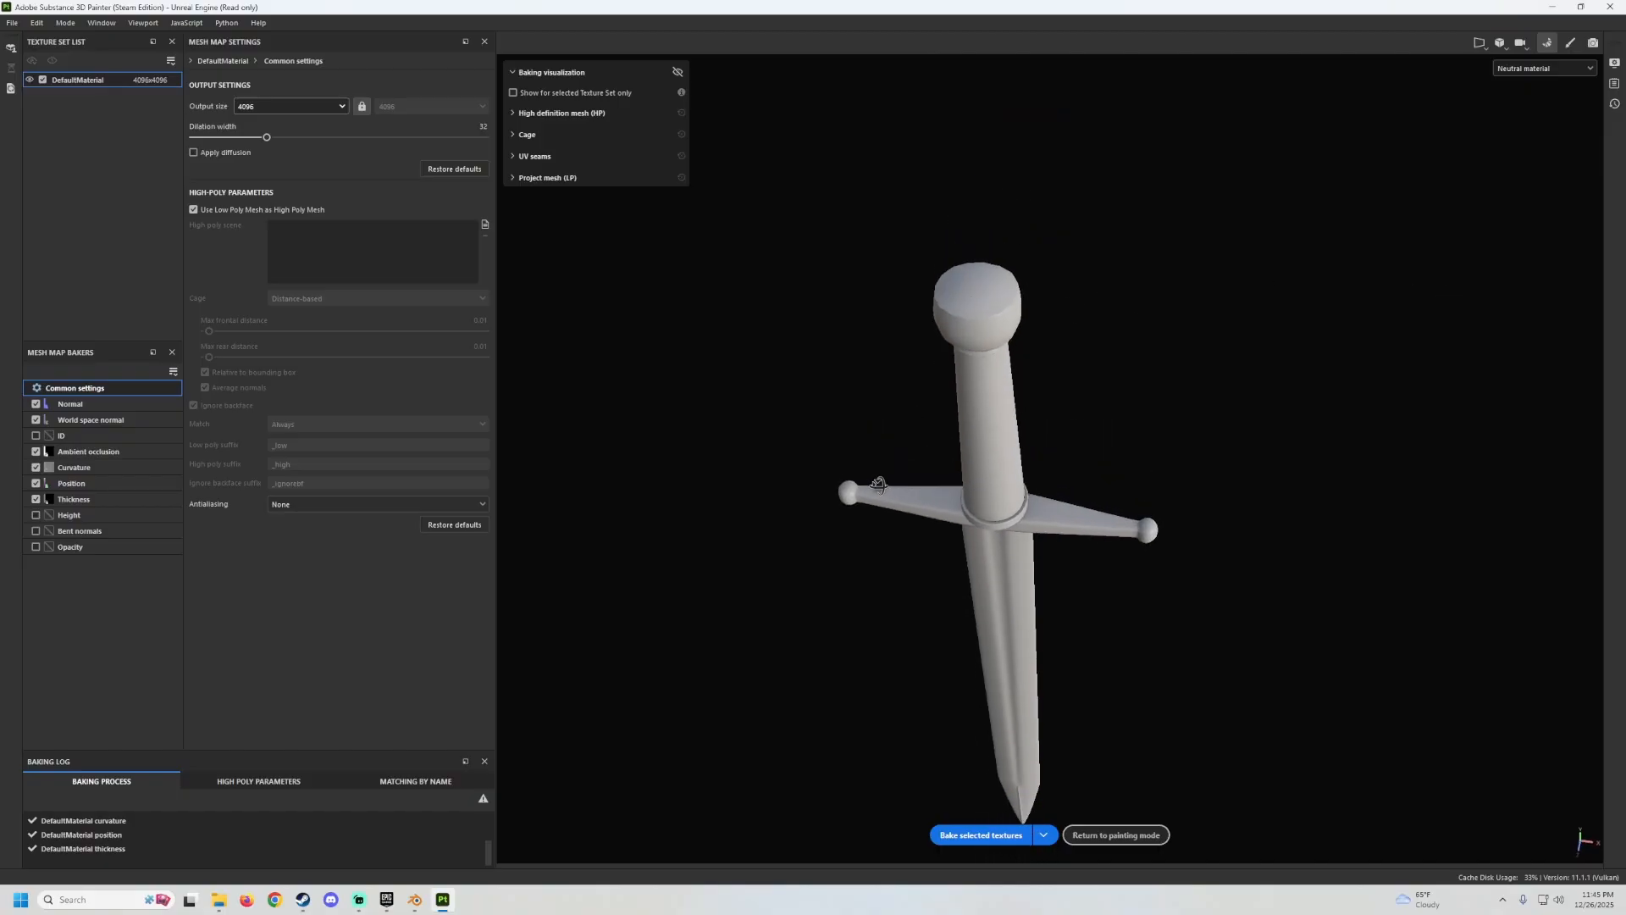
{"action": "scroll", "coordinate": [1033, 343], "scroll_direction": "up", "scroll_amount": 3}
{"action": "left_click_drag", "start_coordinate": [1033, 343], "coordinate": [999, 345], "text": "alt"}
{"action": "key", "text": "f"}
{"action": "left_click_drag", "start_coordinate": [1062, 240], "coordinate": [668, 385], "text": "alt"}
{"action": "middle_click_drag", "start_coordinate": [1084, 153], "coordinate": [1020, 327], "text": "alt"}
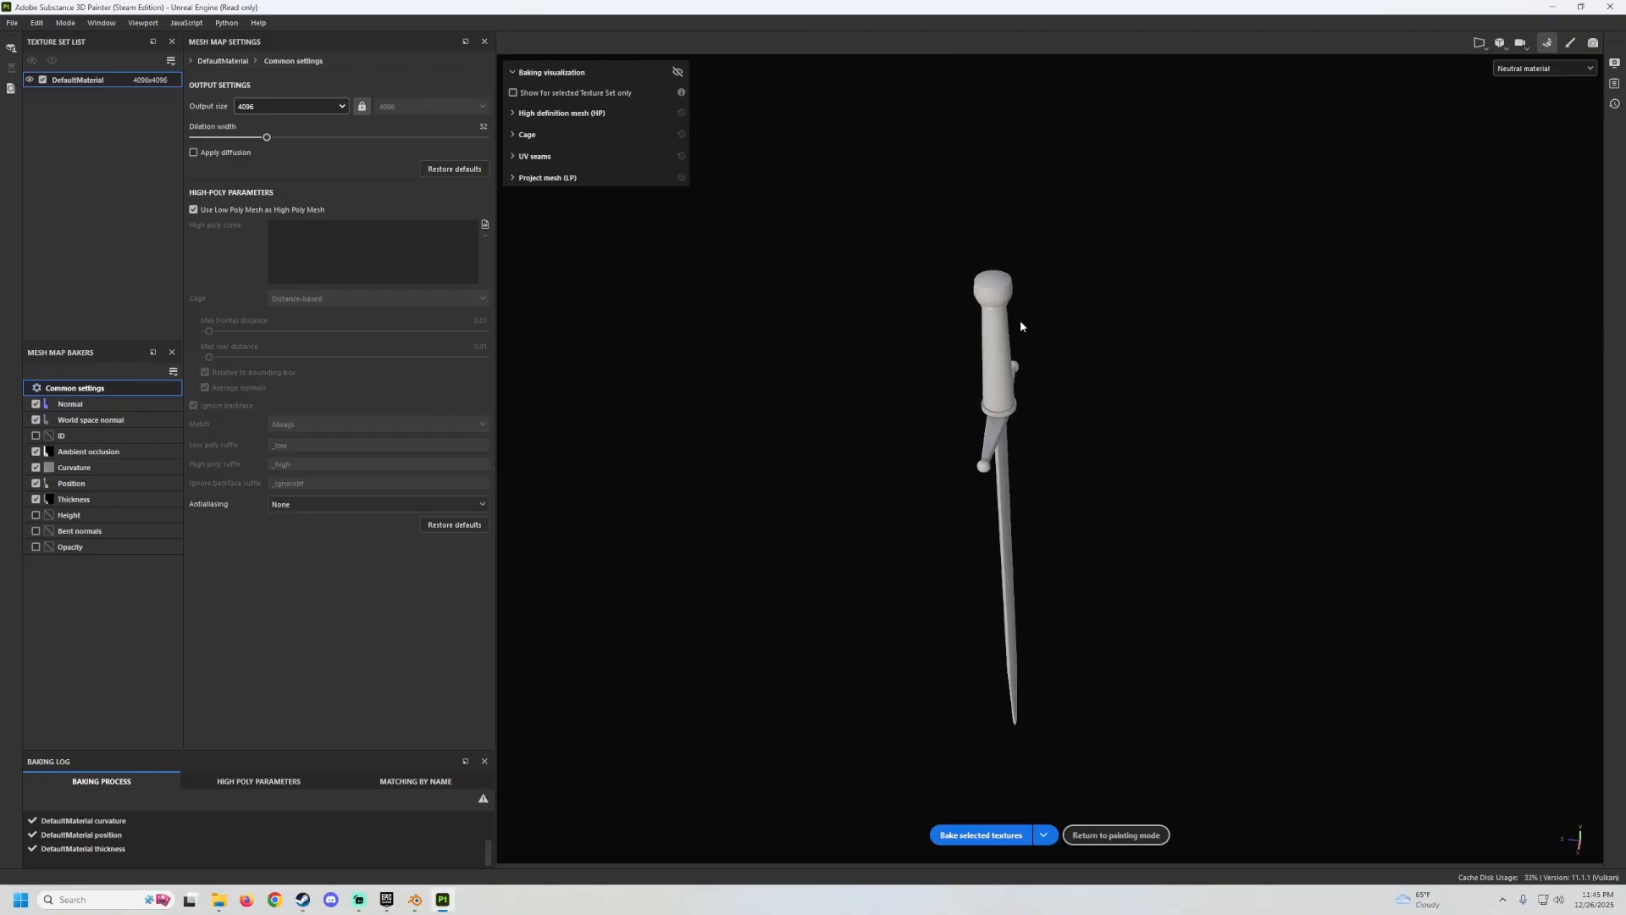
{"action": "scroll", "coordinate": [1020, 322], "scroll_direction": "up", "scroll_amount": 5}
{"action": "left_click_drag", "start_coordinate": [1020, 320], "coordinate": [1103, 297], "text": "alt"}
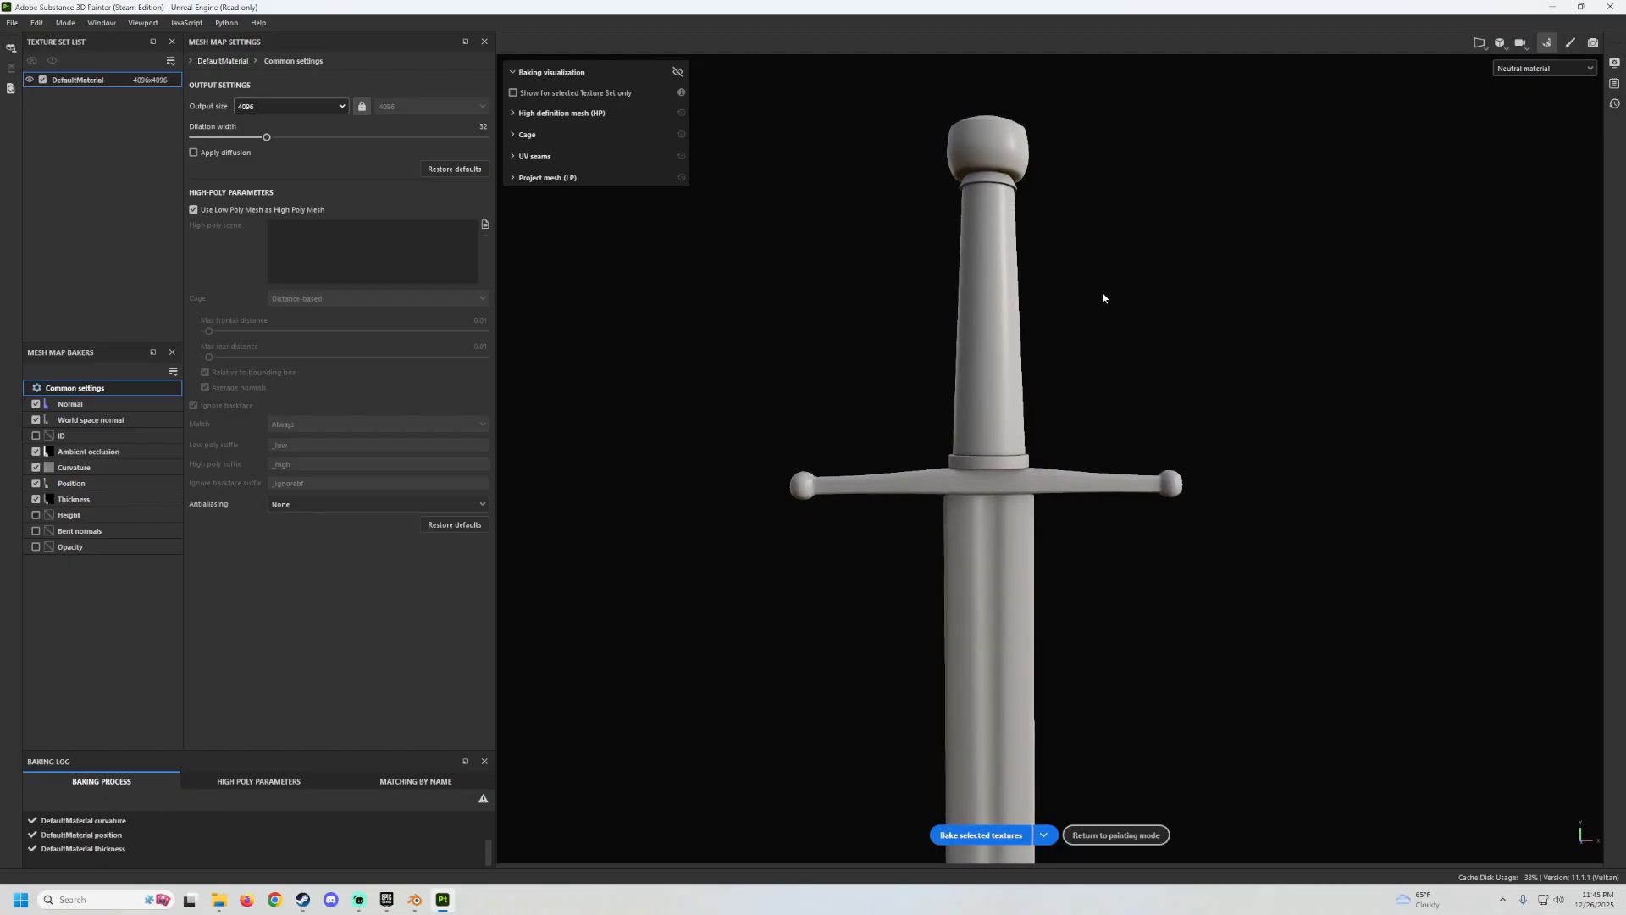
{"action": "key", "text": "f"}
{"action": "left_click_drag", "start_coordinate": [1085, 385], "coordinate": [1056, 298], "text": "alt"}
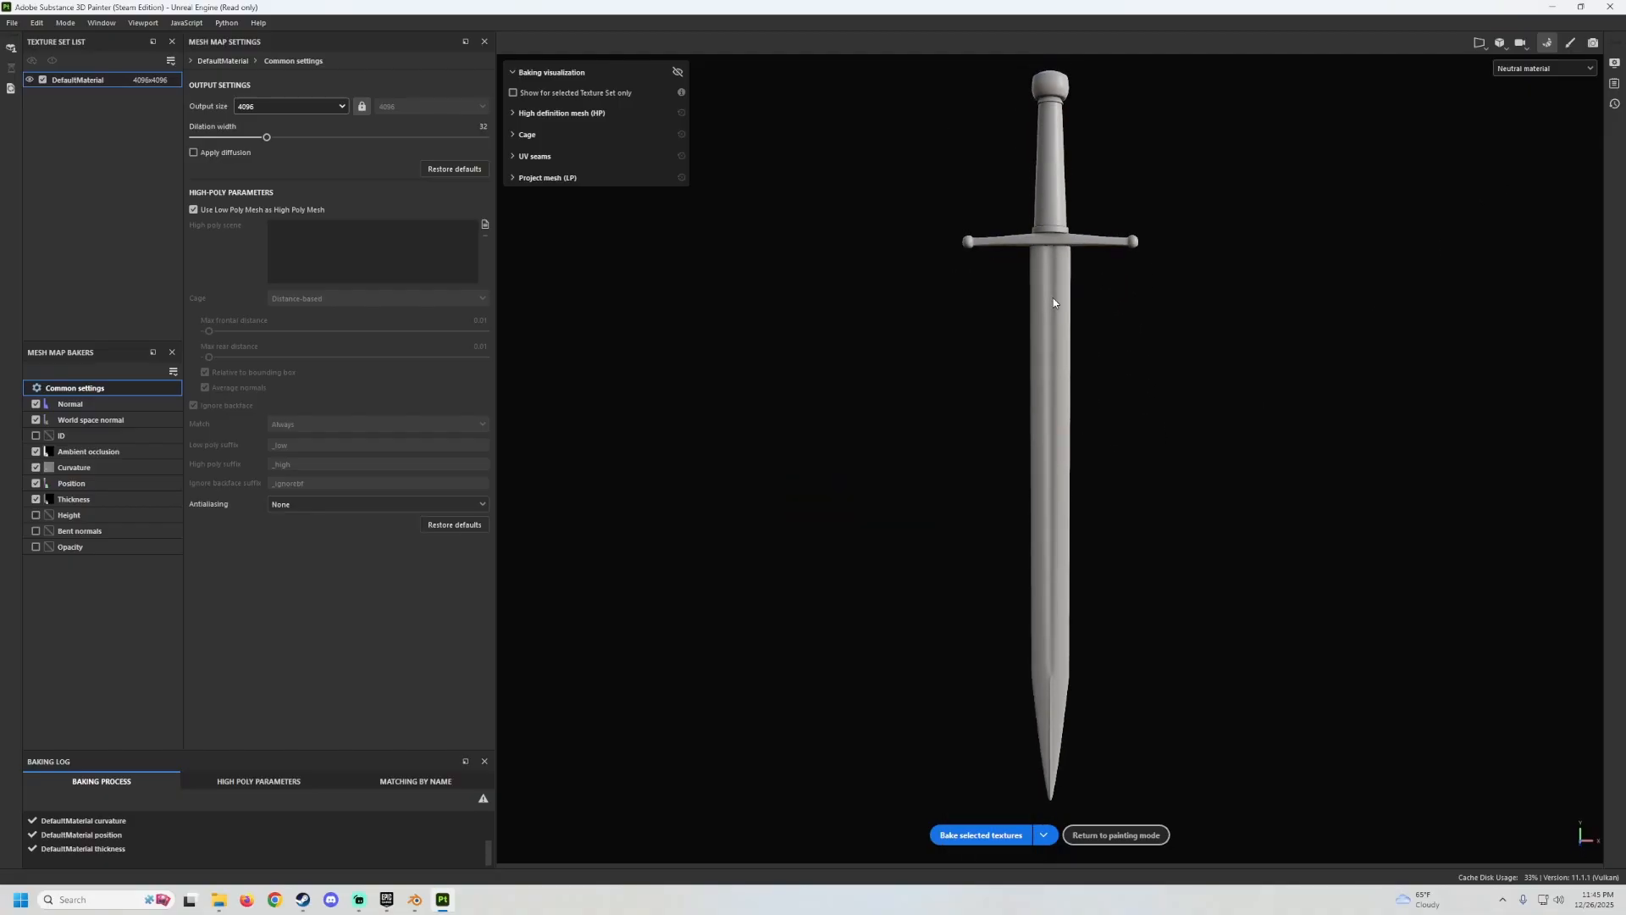
{"action": "middle_click_drag", "start_coordinate": [1109, 248], "coordinate": [1038, 314], "text": "alt"}
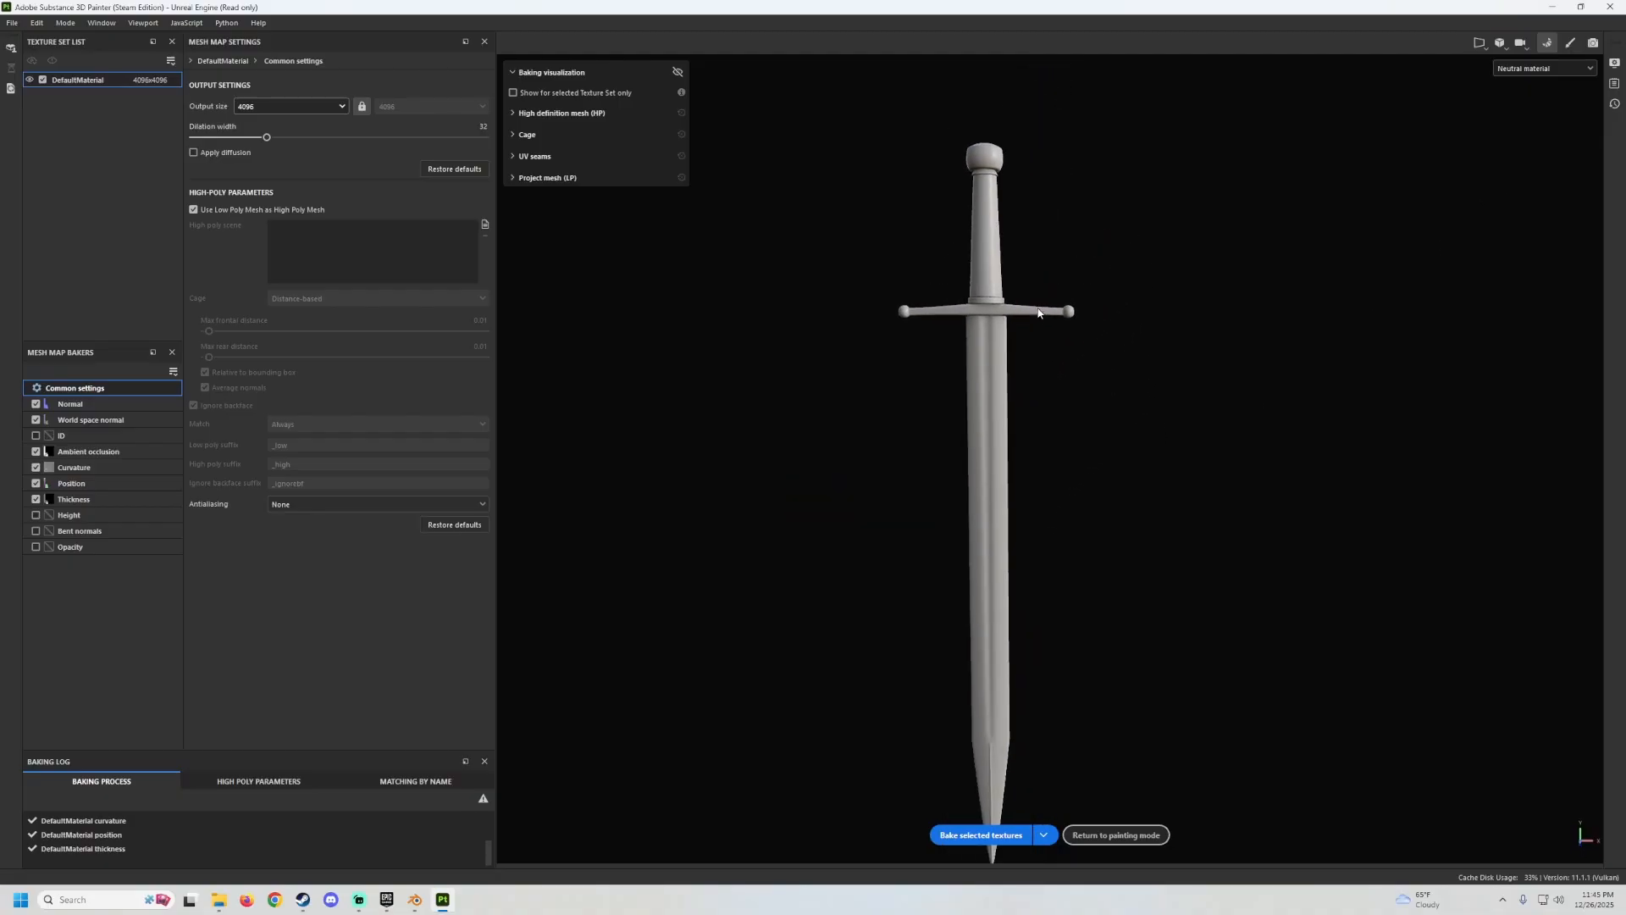
Return to painting mode and rename the DefaultMaterial texture set as T_LongSword.
{"action": "left_click", "coordinate": [1115, 837]}
{"action": "left_click_drag", "start_coordinate": [845, 546], "coordinate": [904, 513], "text": "alt"}
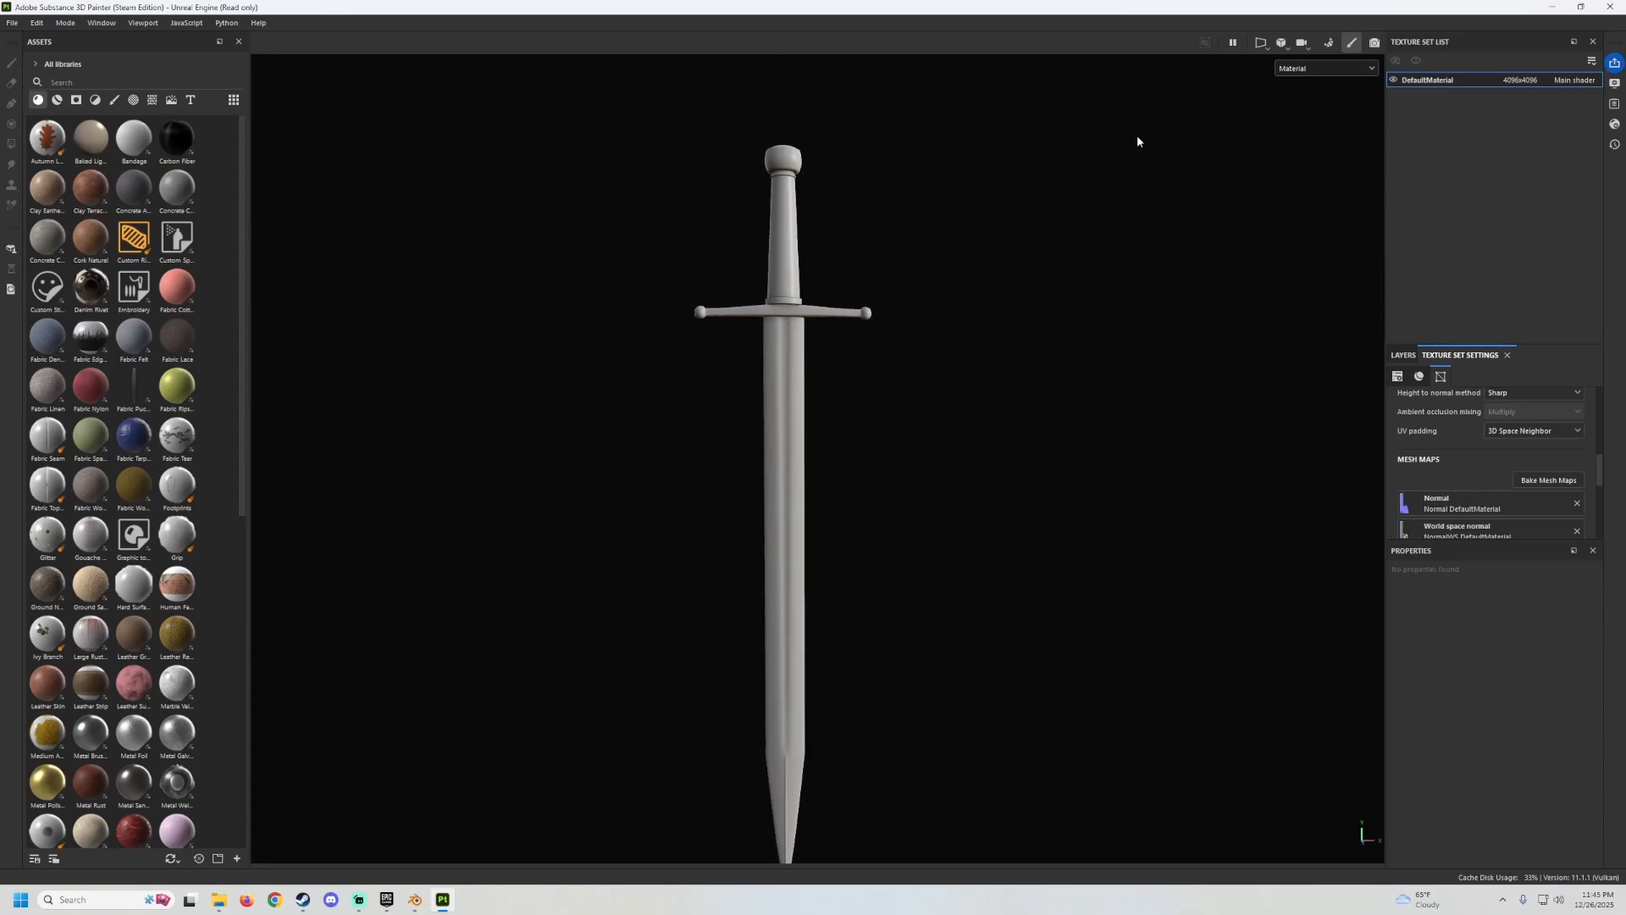
{"action": "double_click", "coordinate": [1424, 81]}
{"action": "type", "text": "t_LONG"}
{"action": "key", "text": "BackSpace"}
{"action": "key", "text": "BackSpace"}
{"action": "key", "text": "BackSpace"}
{"action": "key", "text": "BackSpace"}
{"action": "key", "text": "BackSpace"}
{"action": "key", "text": "BackSpace"}
{"action": "type", "text": "T_LongSword"}
{"action": "key", "text": "Return"}
Search the smart materials for "metal" and apply Steel Scratched to the sword as a layer.
{"action": "left_click_drag", "start_coordinate": [729, 359], "coordinate": [810, 308], "text": "alt"}
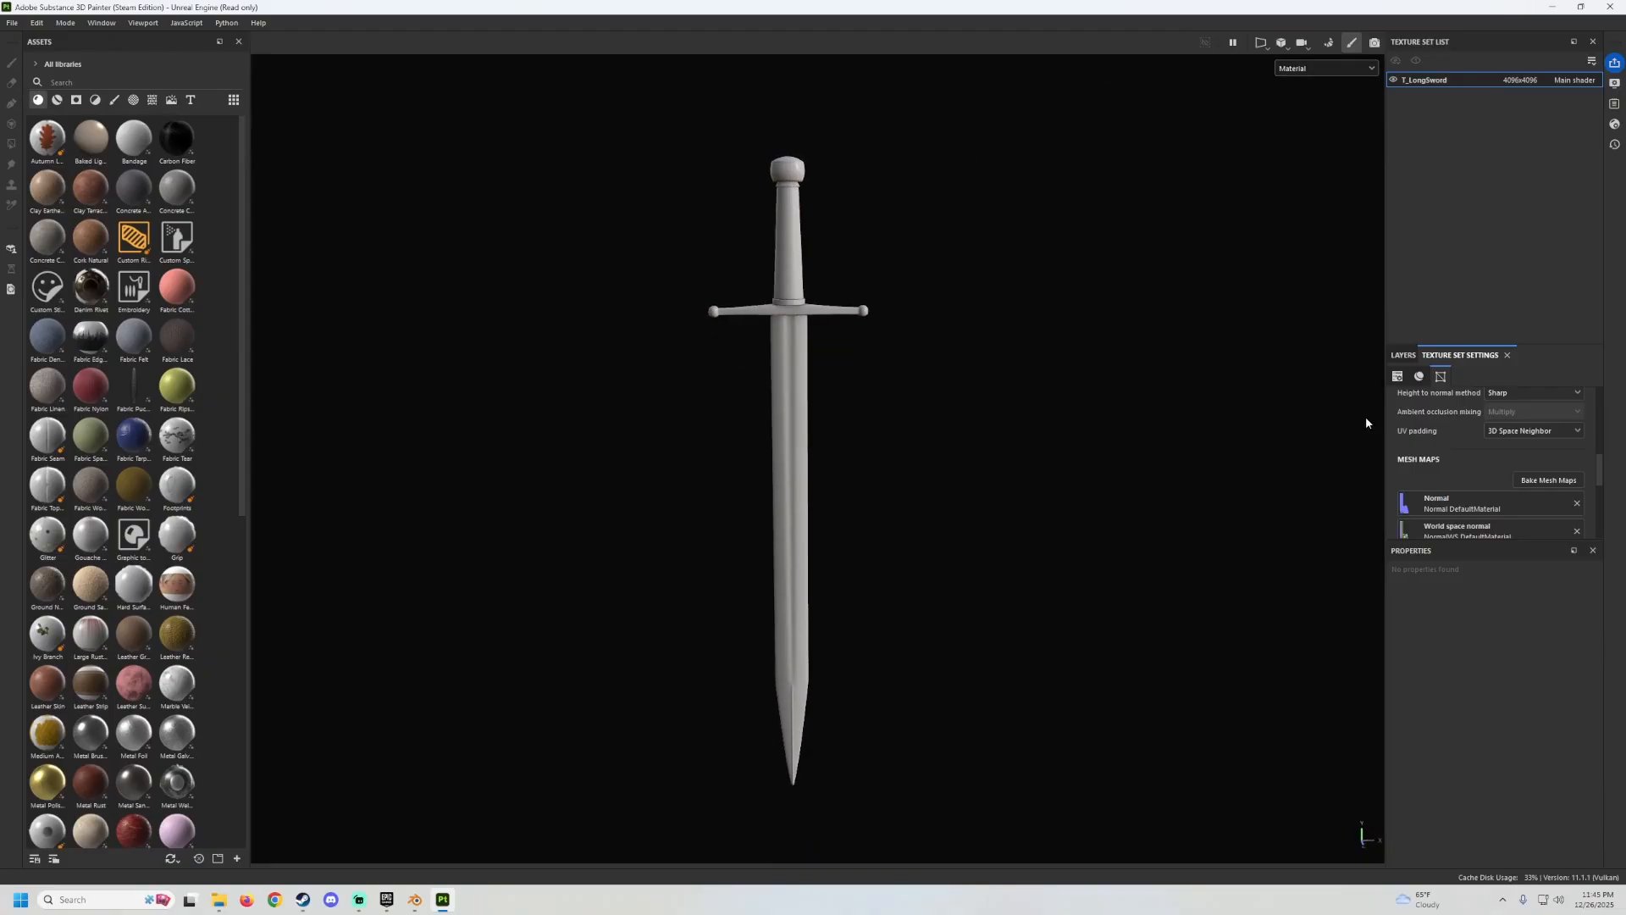
{"action": "left_click", "coordinate": [1388, 355]}
{"action": "left_click", "coordinate": [58, 100]}
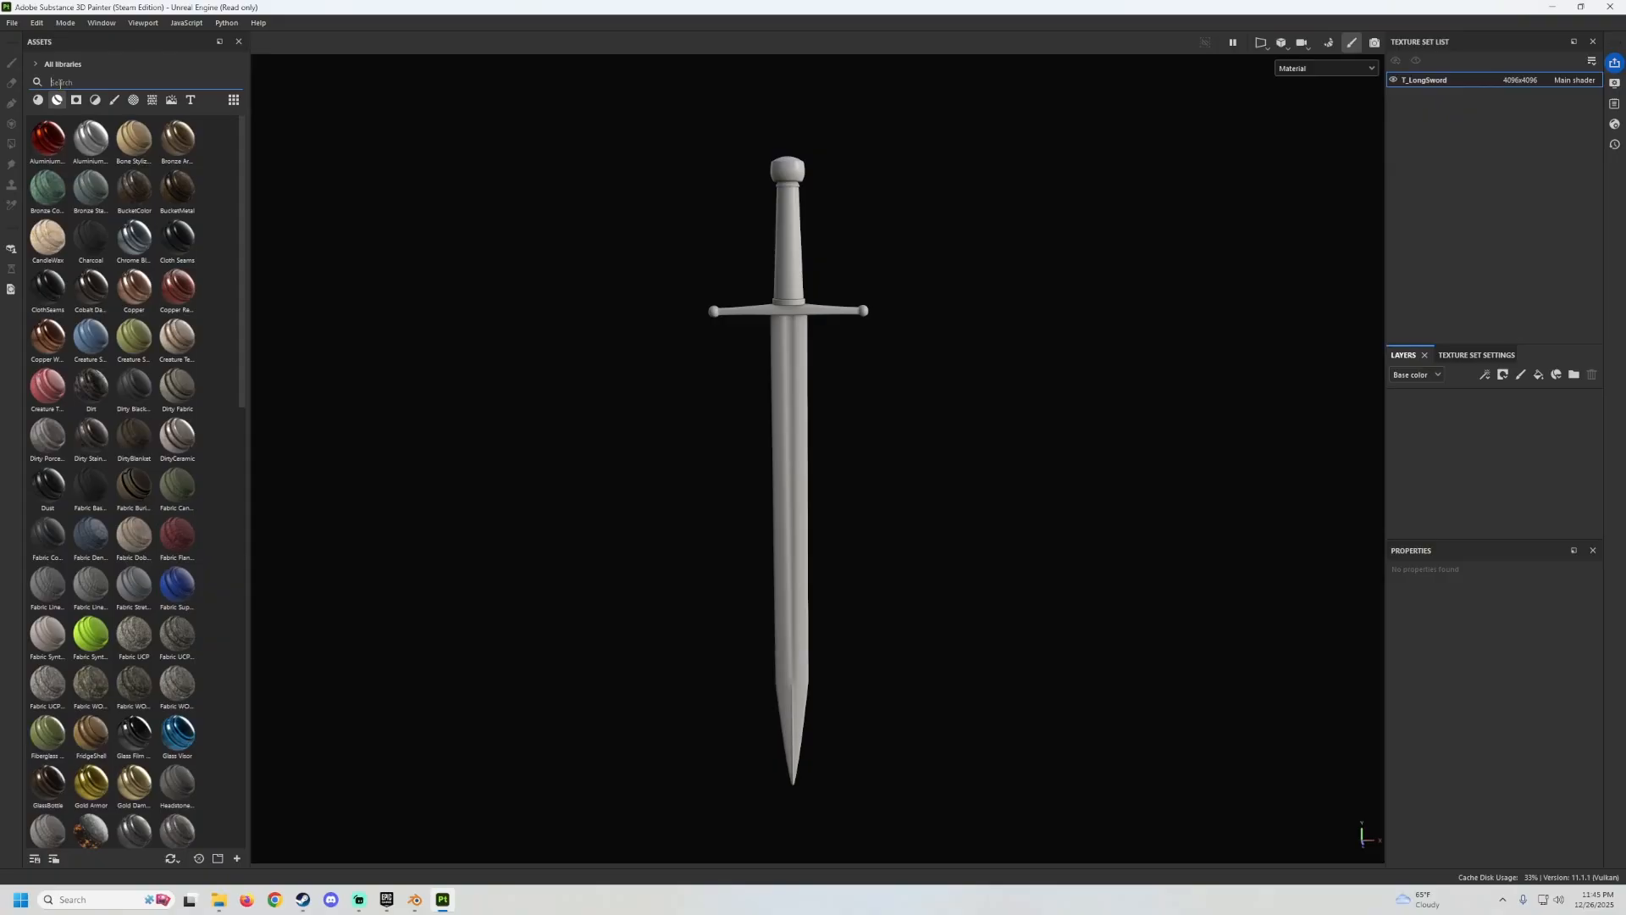
{"action": "left_click", "coordinate": [59, 82]}
{"action": "type", "text": "metal"}
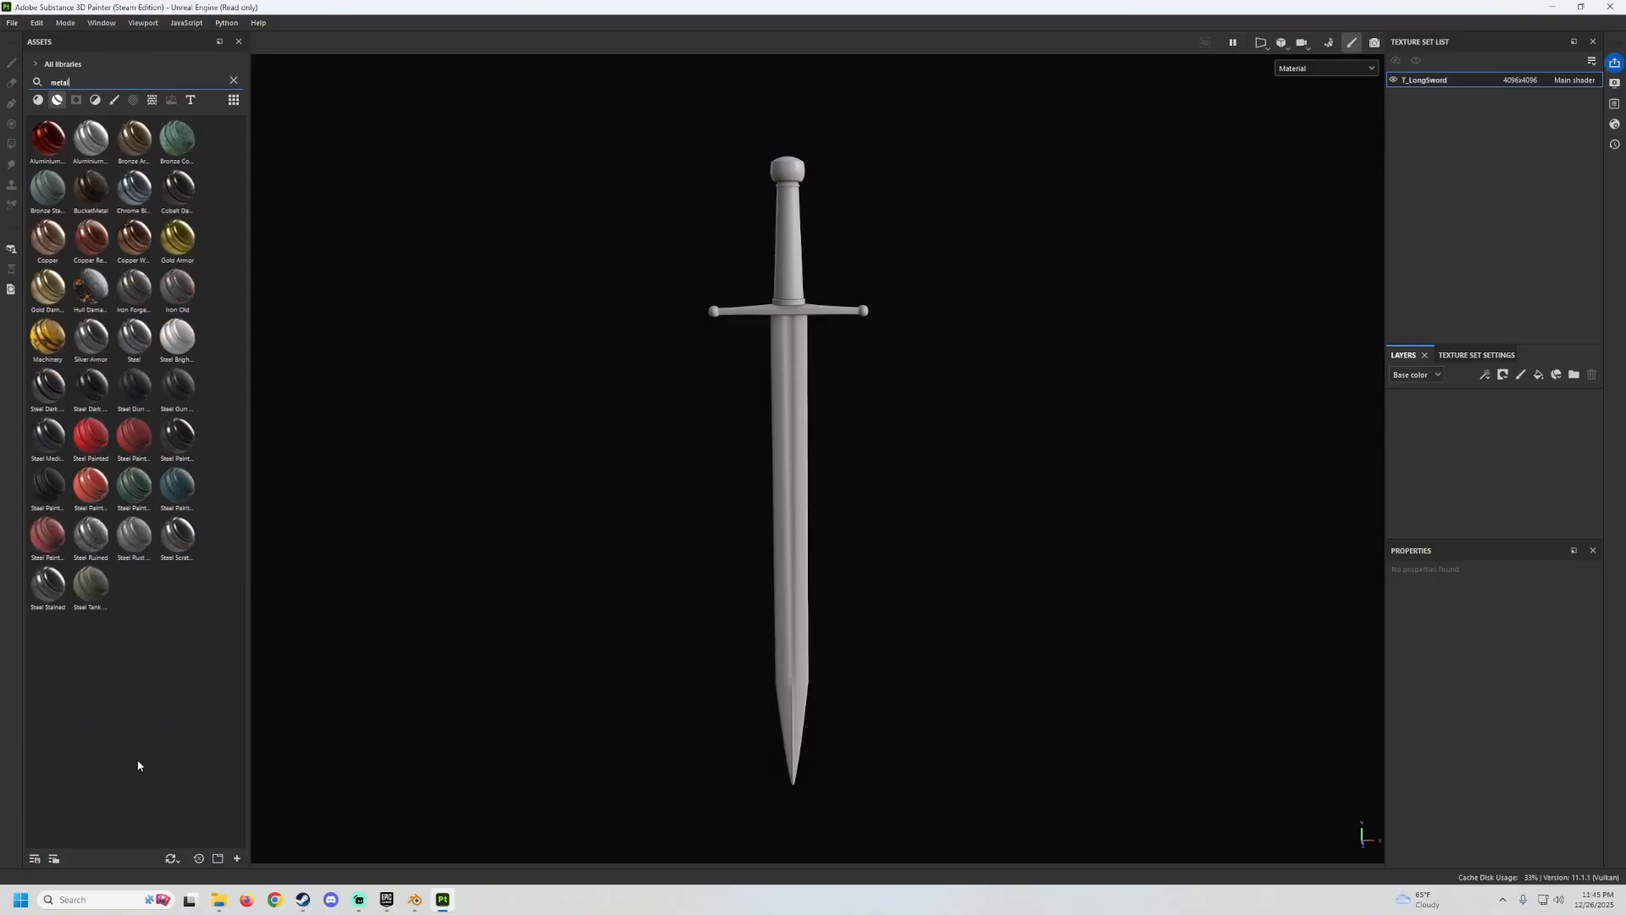
{"action": "mouse_move", "coordinate": [176, 557]}
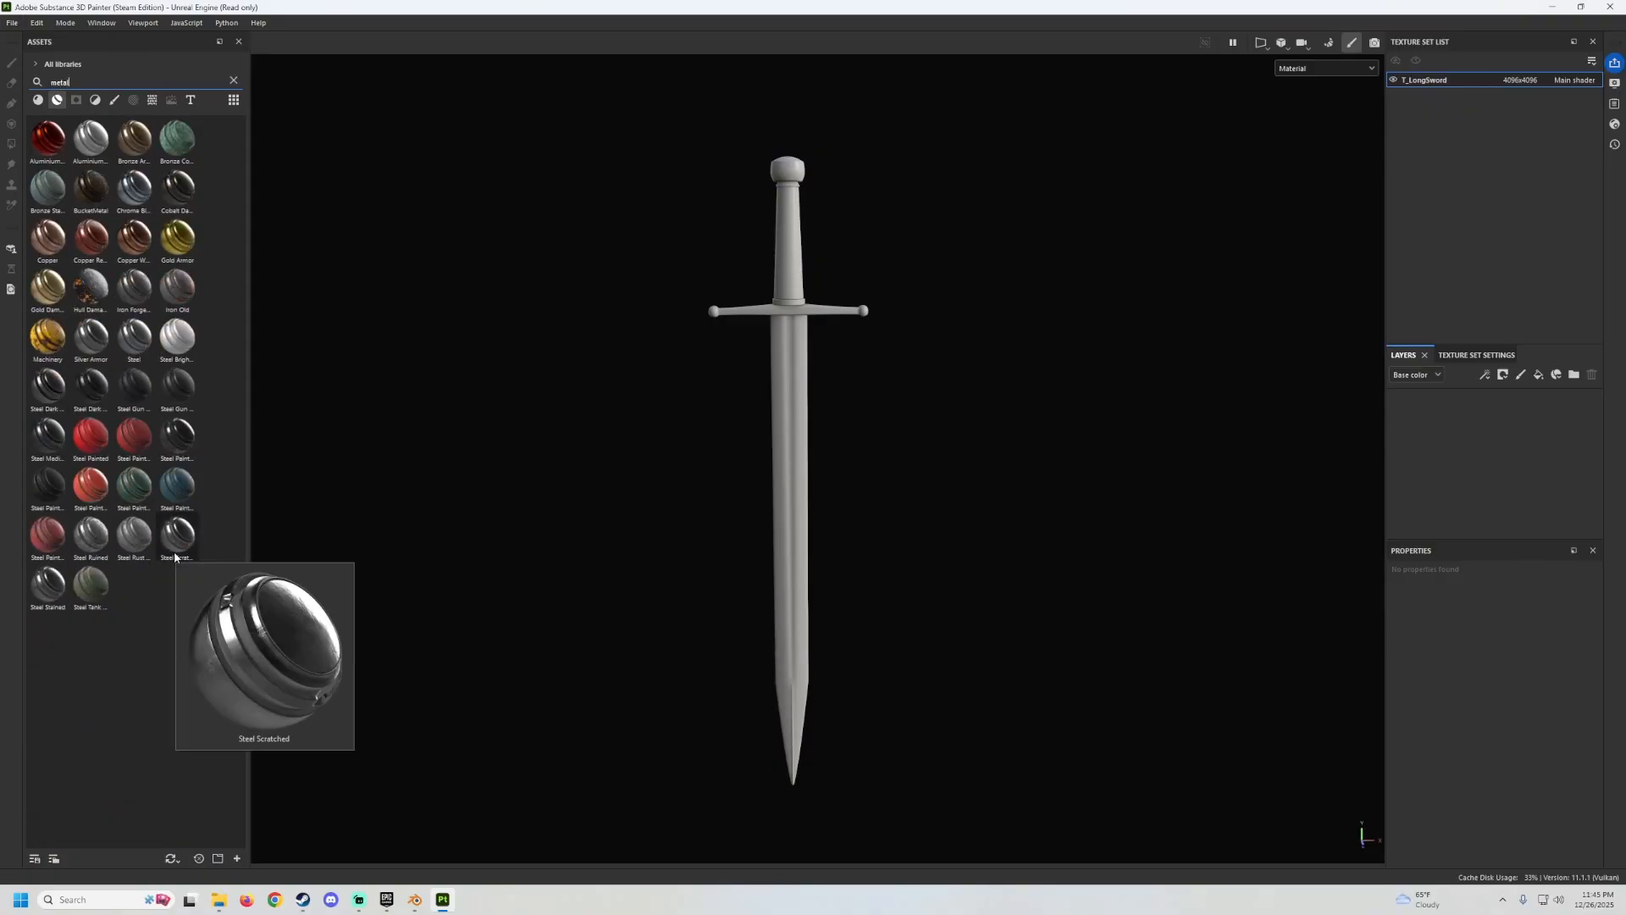
{"action": "left_click_drag", "start_coordinate": [175, 551], "coordinate": [815, 394]}
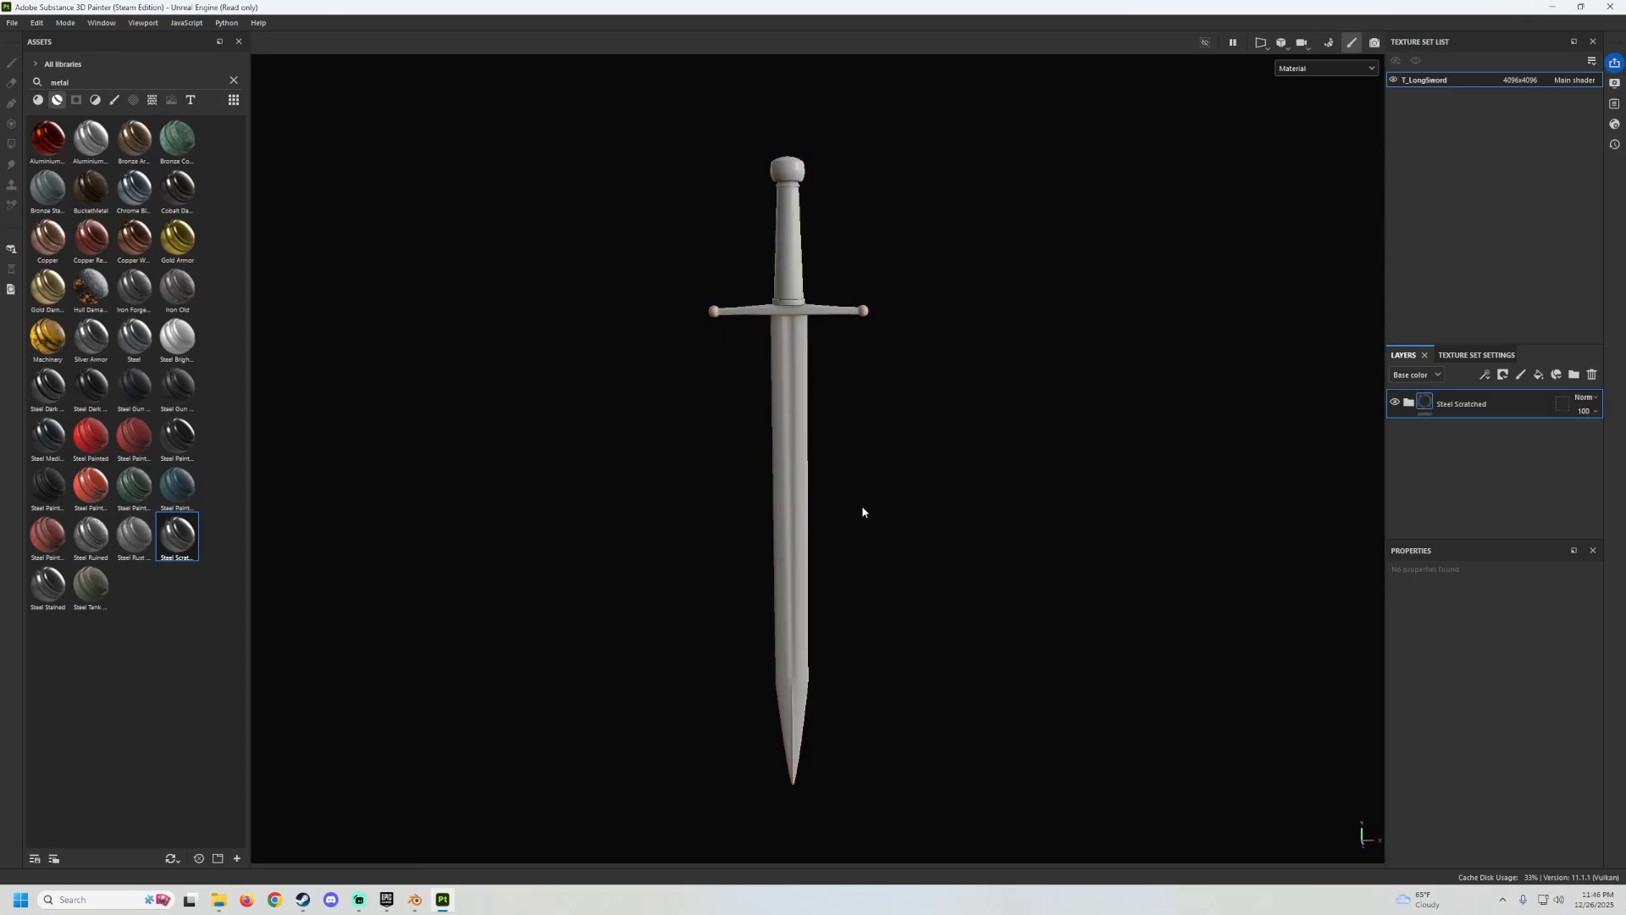
Examine the Steel Scratched finish on the blade, crossguard and grip from several angles and distances.
{"action": "scroll", "coordinate": [866, 481], "scroll_direction": "up", "scroll_amount": 3}
{"action": "left_click_drag", "start_coordinate": [864, 483], "coordinate": [796, 392], "text": "alt"}
{"action": "middle_click_drag", "start_coordinate": [797, 391], "coordinate": [839, 462], "text": "alt"}
{"action": "scroll", "coordinate": [840, 458], "scroll_direction": "up", "scroll_amount": 4}
{"action": "left_click_drag", "start_coordinate": [843, 451], "coordinate": [872, 327], "text": "alt"}
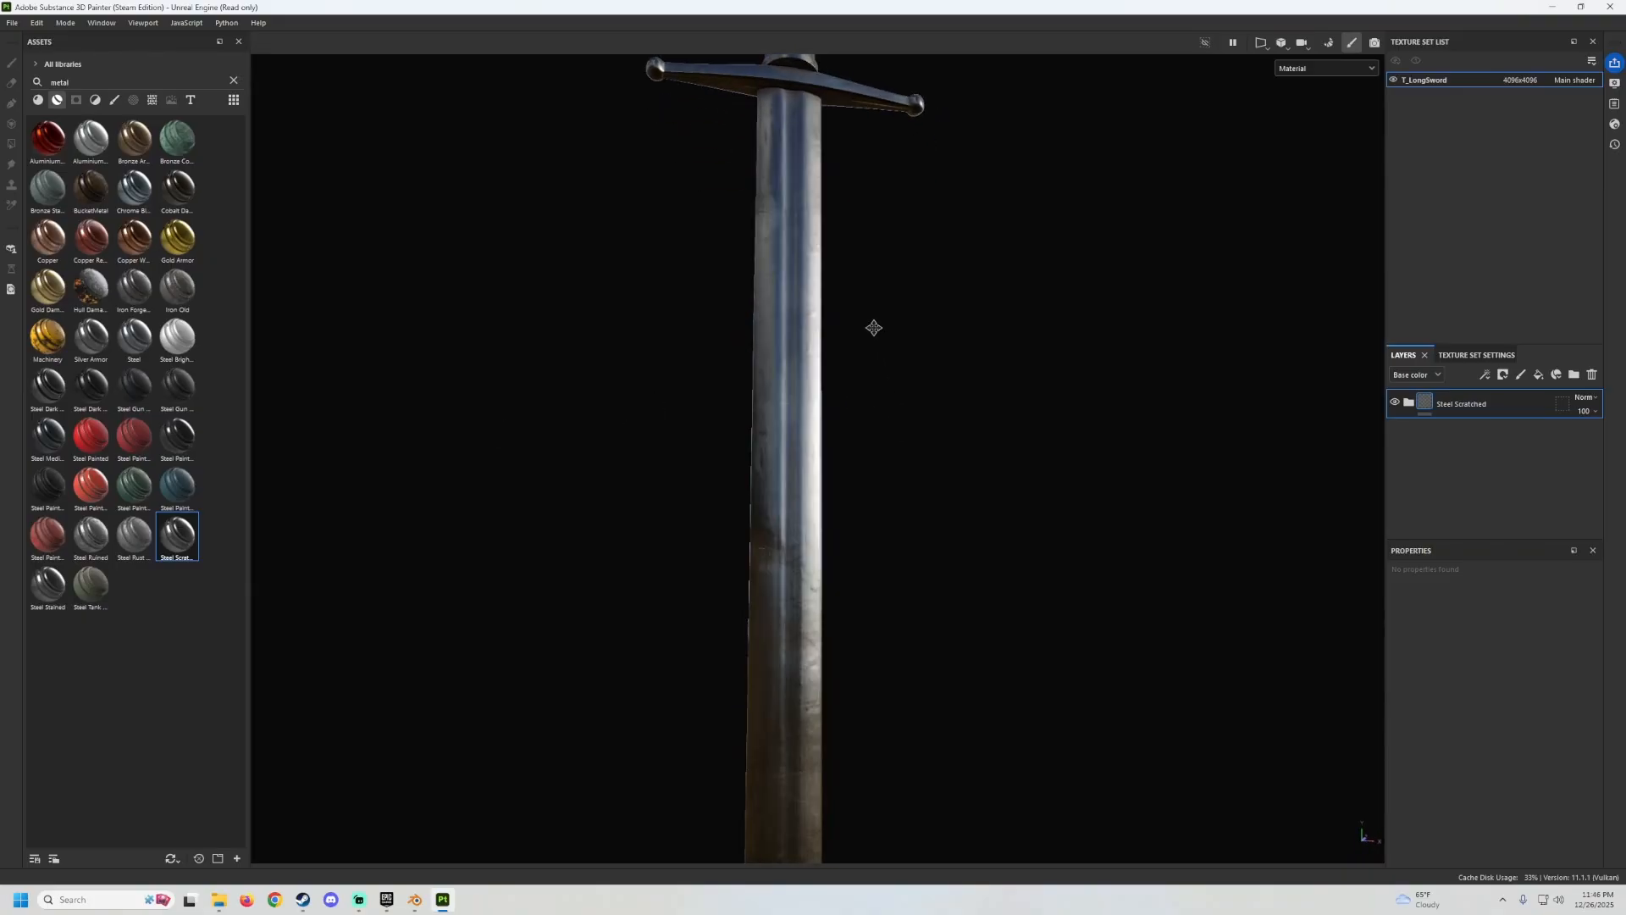
{"action": "middle_click_drag", "start_coordinate": [872, 327], "coordinate": [848, 316], "text": "alt"}
{"action": "mouse_move", "coordinate": [847, 315]}
{"action": "left_mouse_down", "text": "alt"}
{"action": "mouse_move", "coordinate": [788, 395]}
{"action": "mouse_move", "coordinate": [831, 308]}
{"action": "mouse_move", "coordinate": [1020, 319]}
{"action": "mouse_move", "coordinate": [917, 339]}
{"action": "left_mouse_up", "text": "alt"}
{"action": "middle_click_drag", "start_coordinate": [918, 339], "coordinate": [853, 427], "text": "alt"}
{"action": "left_click_drag", "start_coordinate": [841, 316], "coordinate": [686, 339], "text": "alt"}
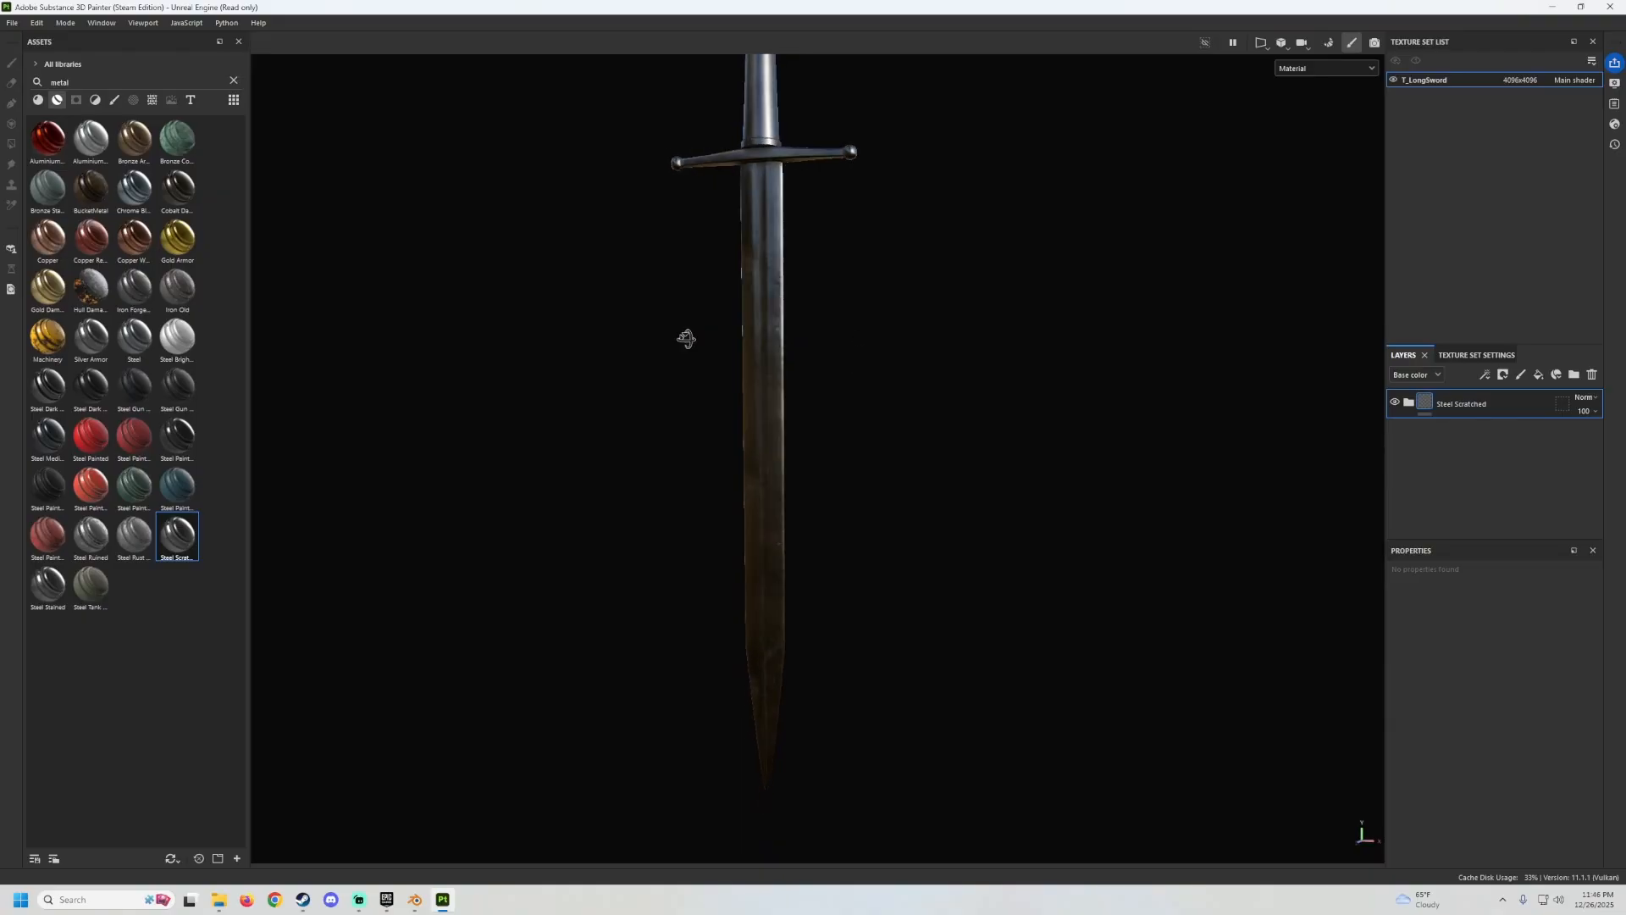
{"action": "middle_click_drag", "start_coordinate": [738, 279], "coordinate": [775, 466], "text": "alt"}
{"action": "scroll", "coordinate": [780, 399], "scroll_direction": "up", "scroll_amount": 3}
{"action": "left_click_drag", "start_coordinate": [792, 407], "coordinate": [917, 362], "text": "alt"}
{"action": "middle_click_drag", "start_coordinate": [906, 437], "coordinate": [852, 243], "text": "alt"}
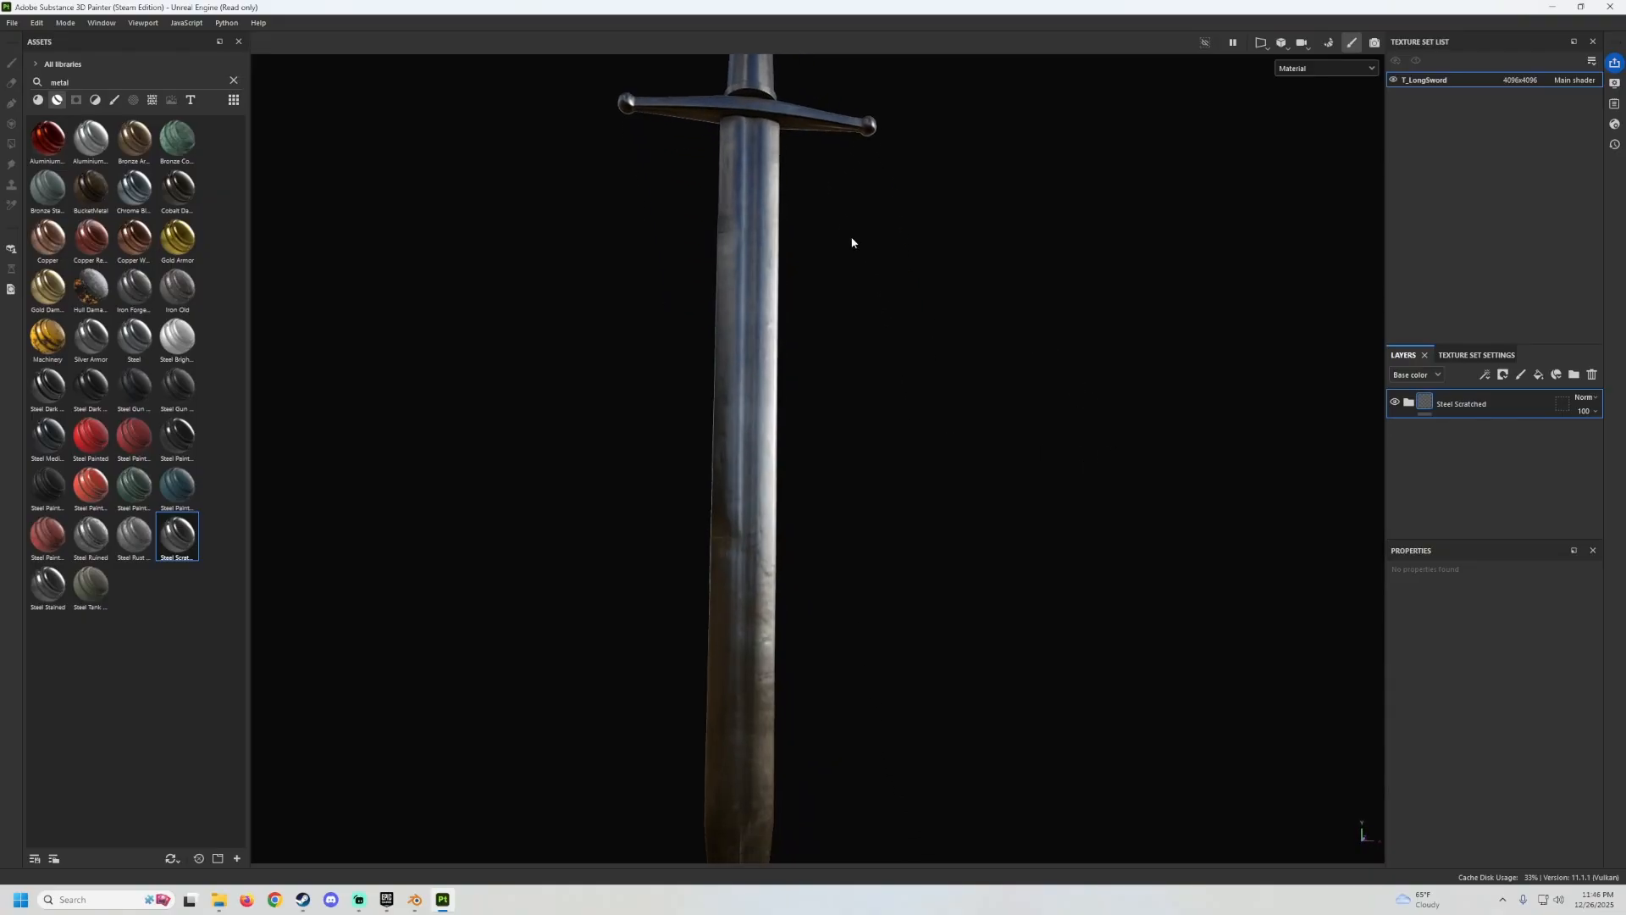
{"action": "left_click_drag", "start_coordinate": [730, 253], "coordinate": [729, 279], "text": "alt"}
{"action": "middle_click_drag", "start_coordinate": [733, 283], "coordinate": [792, 457], "text": "alt"}
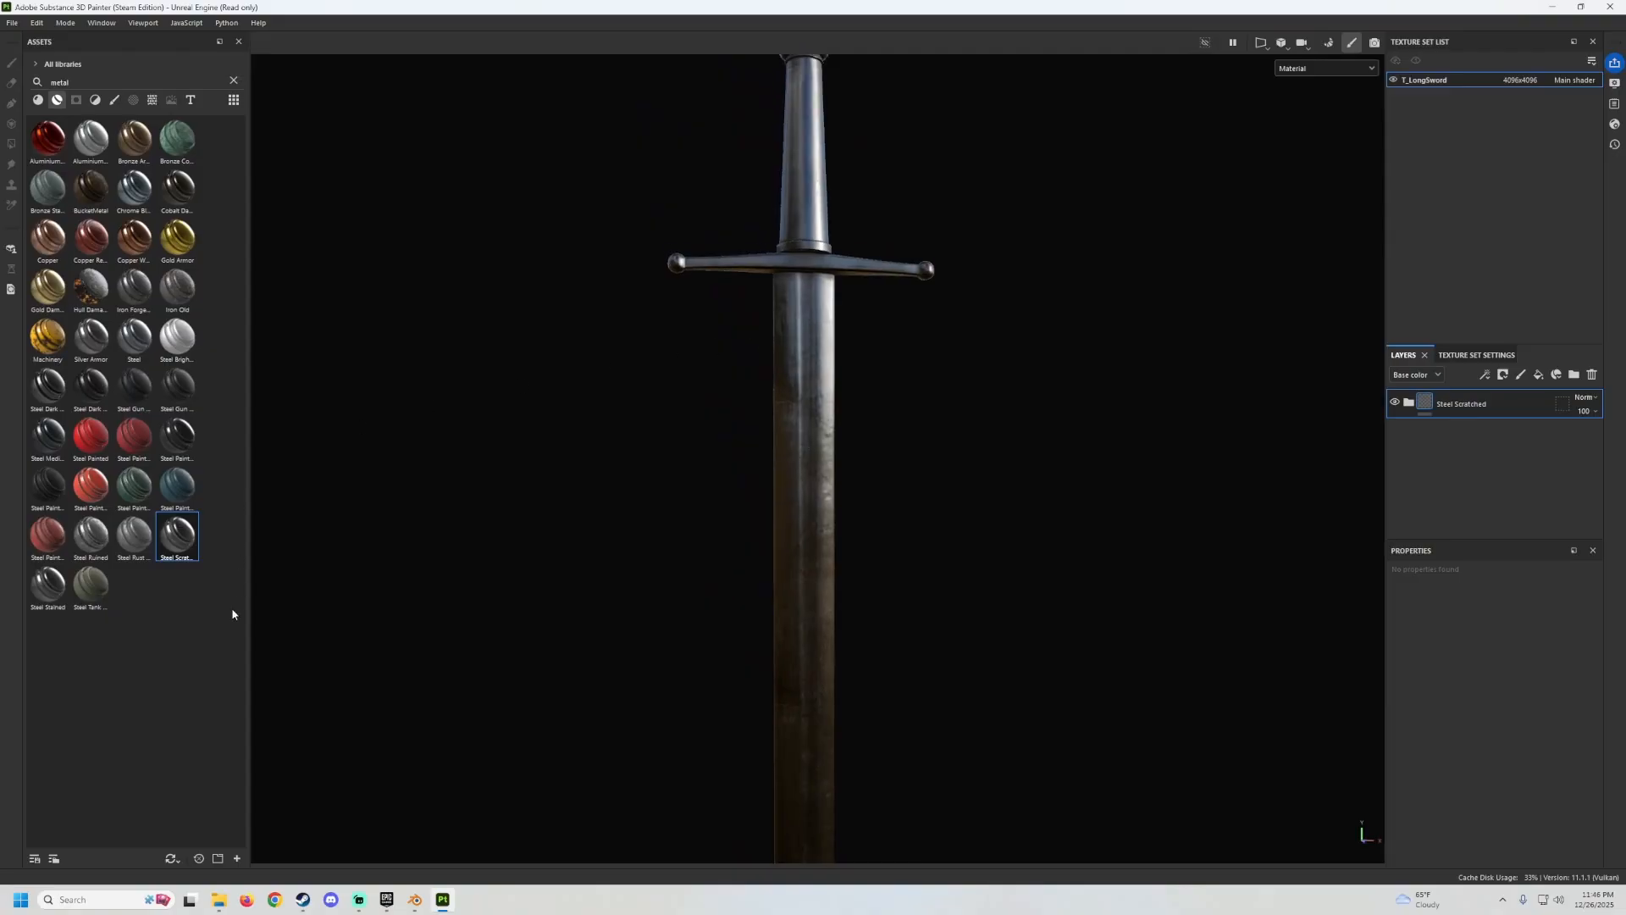
Add a black mask to the Steel Scratched layer.
{"action": "right_click", "coordinate": [1424, 409]}
{"action": "left_click", "coordinate": [1467, 424]}
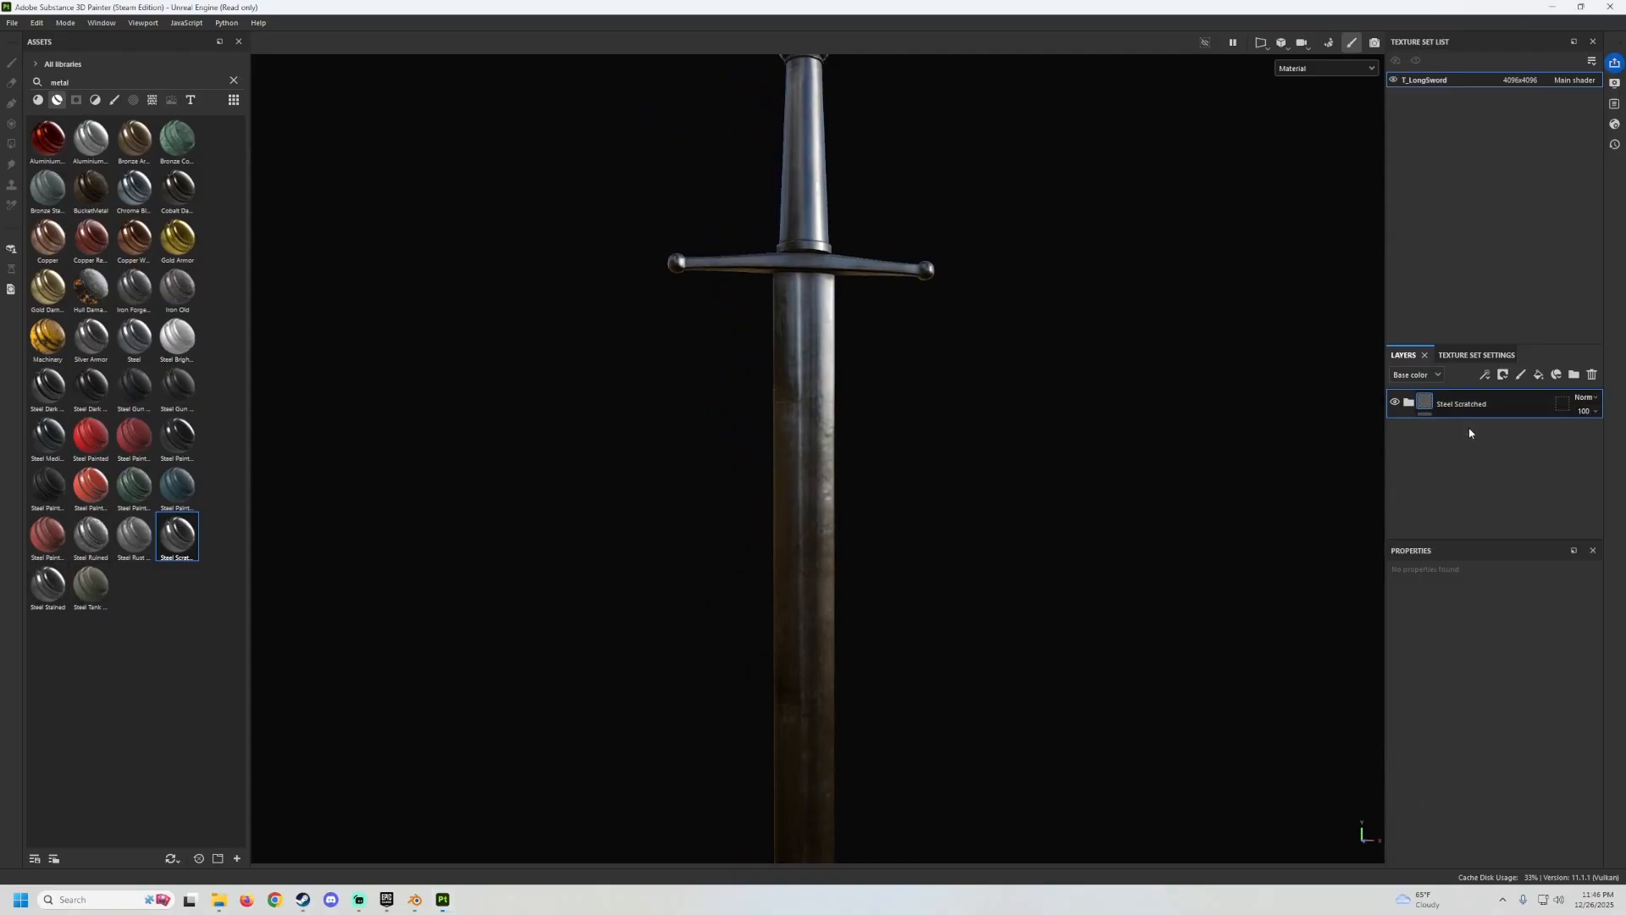
{"action": "middle_click_drag", "start_coordinate": [1140, 501], "coordinate": [1049, 454], "text": "alt"}
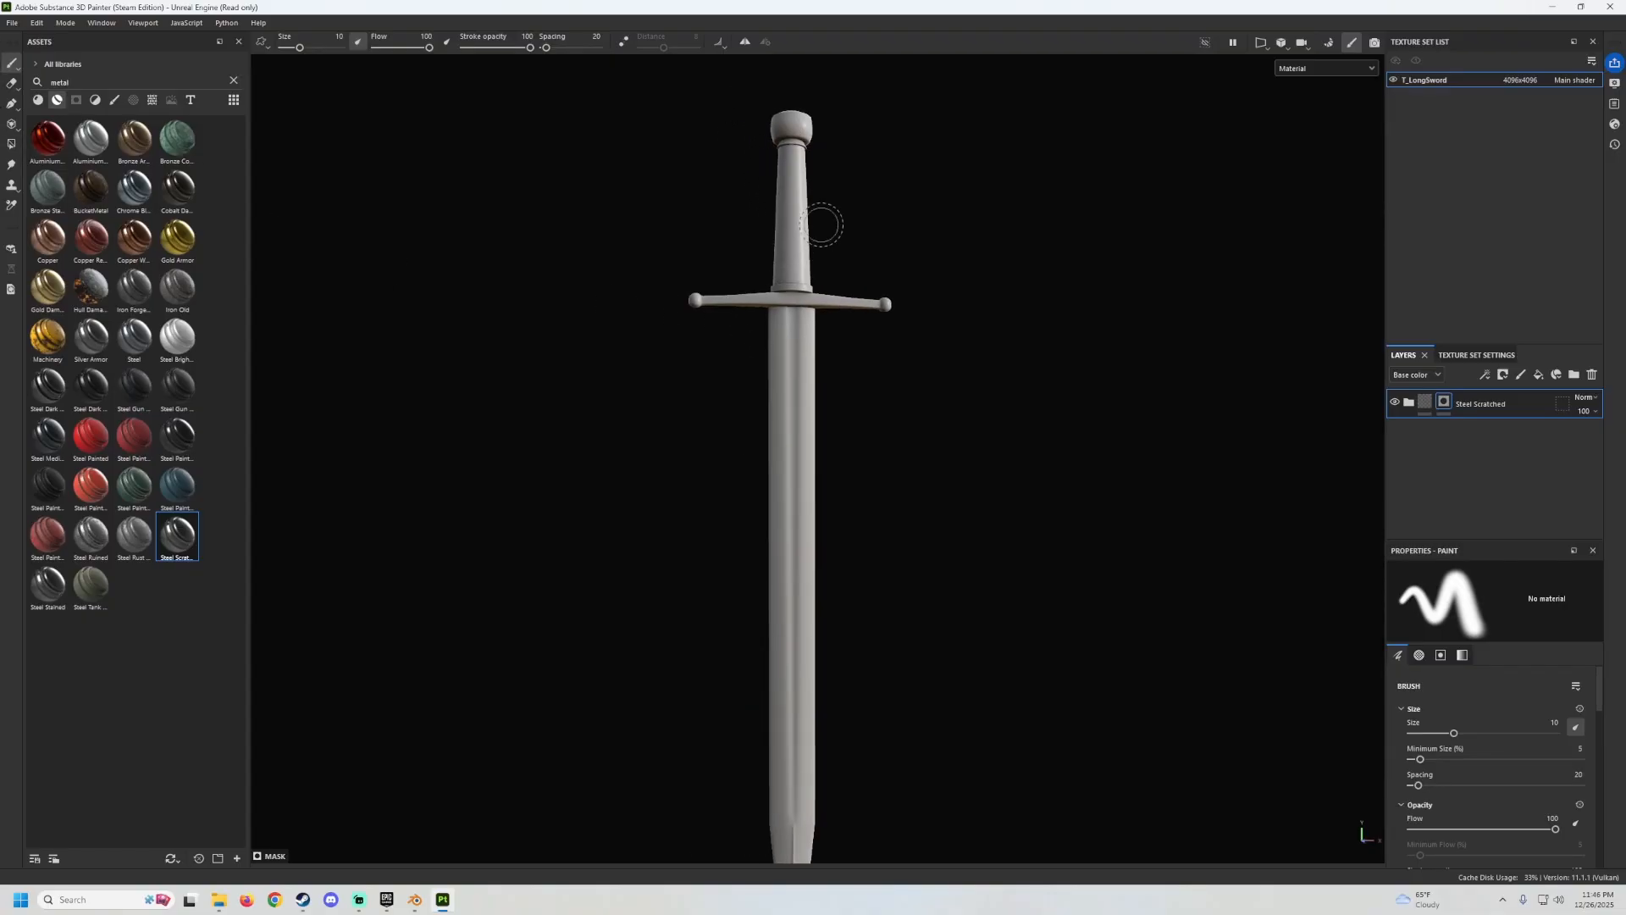
Switch to Blender, unhide the sword reference image, duplicate it and move the copy about -2.2 m along X.
{"action": "left_click", "coordinate": [414, 900]}
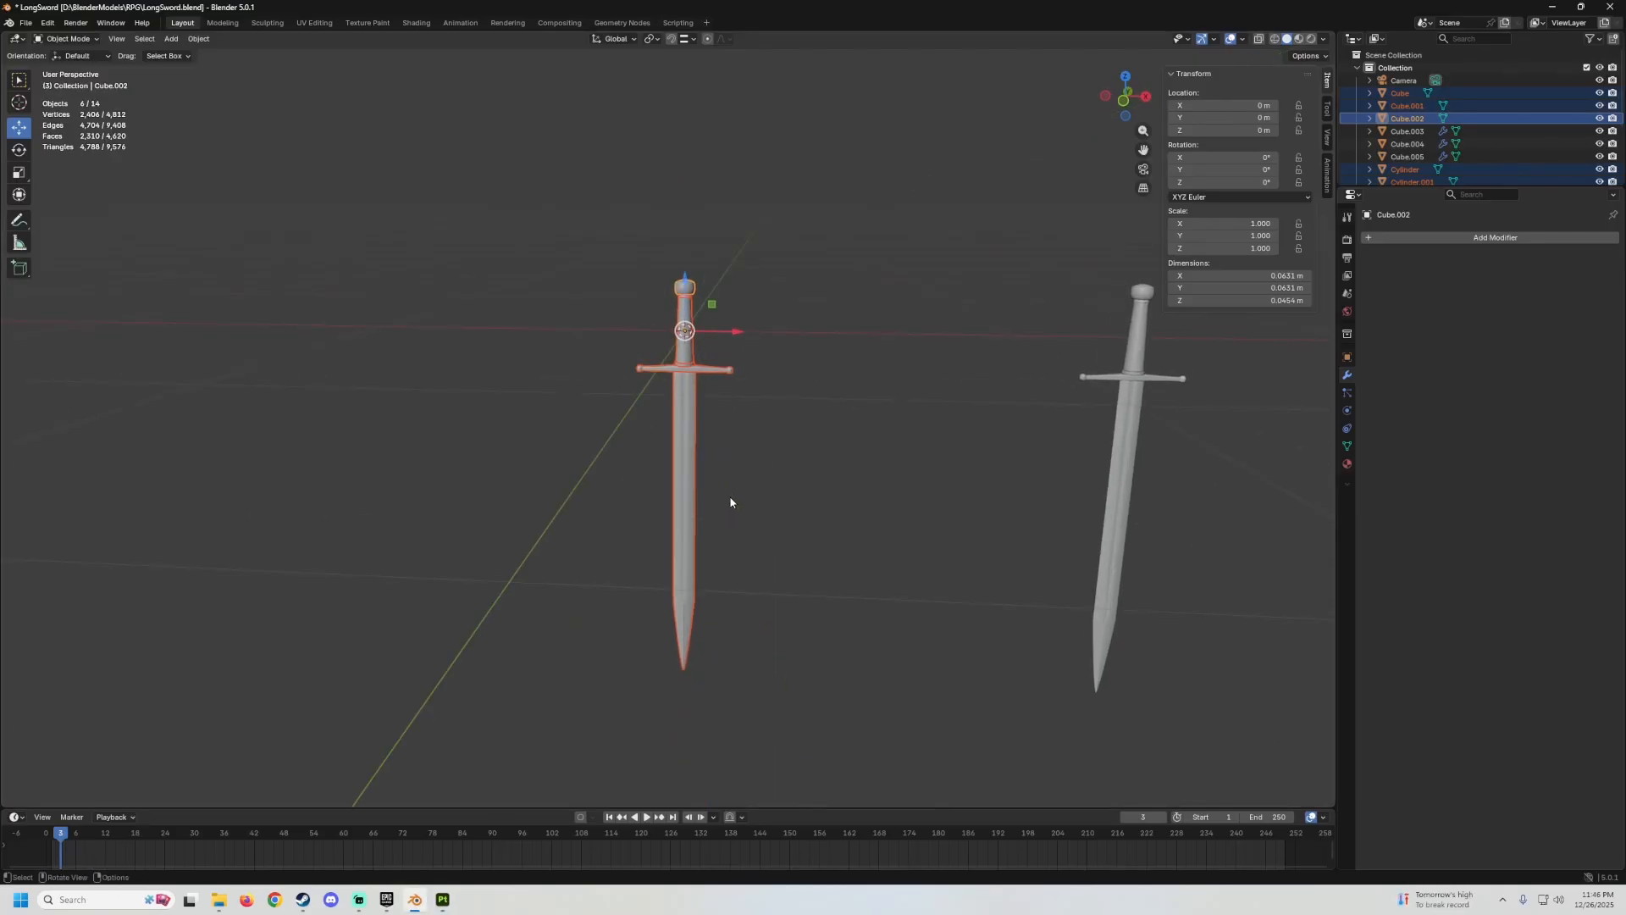
{"action": "key", "text": "alt+h"}
{"action": "left_click", "coordinate": [695, 433]}
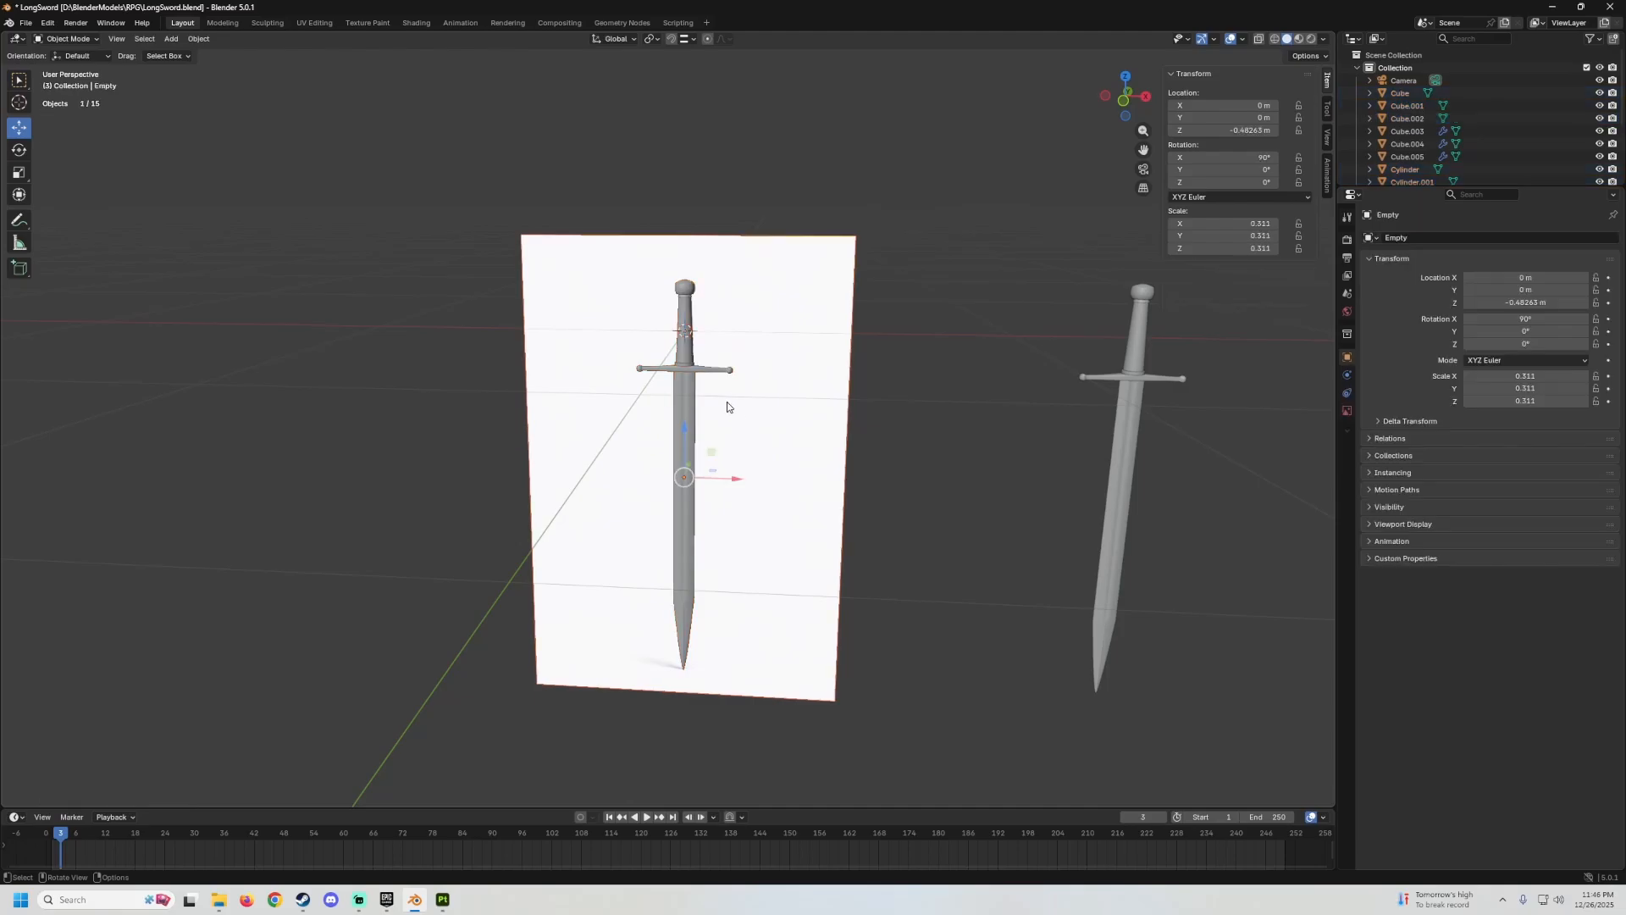
{"action": "key", "text": "shift+d"}
{"action": "right_click", "coordinate": [719, 485]}
{"action": "left_click_drag", "start_coordinate": [735, 480], "coordinate": [110, 383]}
Examine the copied reference image up close, checking the pommel, leather grip, crossguard and blade.
{"action": "middle_click_drag", "start_coordinate": [483, 371], "coordinate": [1170, 370], "text": "shift"}
{"action": "scroll", "coordinate": [886, 383], "scroll_direction": "up", "scroll_amount": 4}
{"action": "middle_click_drag", "start_coordinate": [868, 355], "coordinate": [811, 329]}
{"action": "middle_click_drag", "start_coordinate": [745, 276], "coordinate": [683, 204], "text": "shift"}
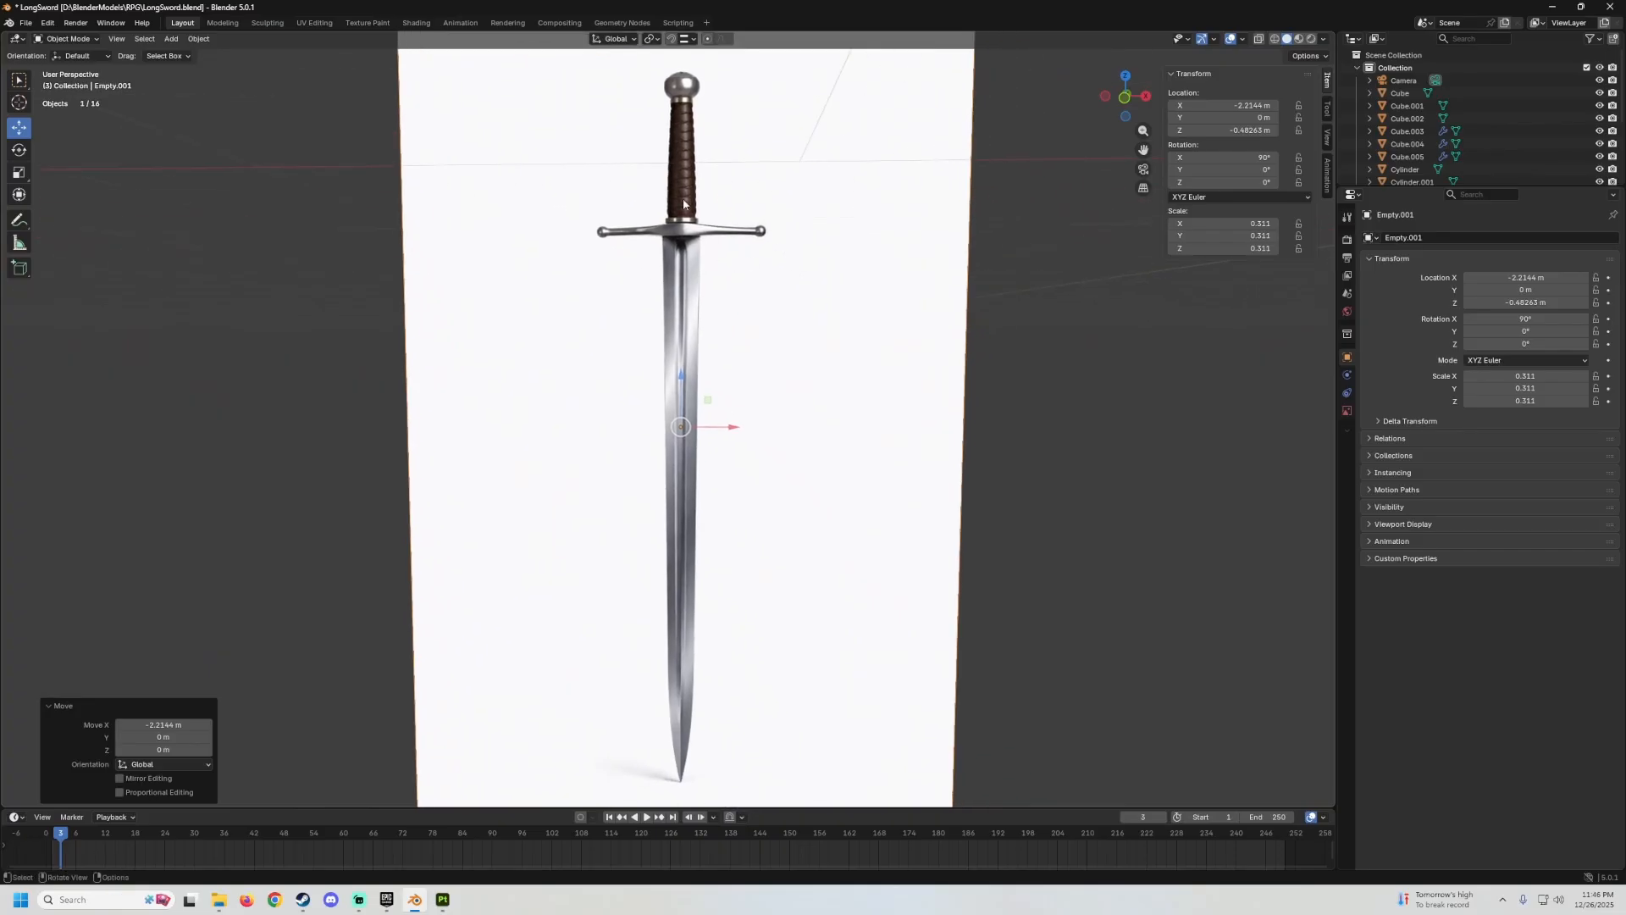
{"action": "scroll", "coordinate": [684, 204], "scroll_direction": "up", "scroll_amount": 3}
{"action": "scroll", "coordinate": [699, 141], "scroll_direction": "up", "scroll_amount": 3, "text": "shift"}
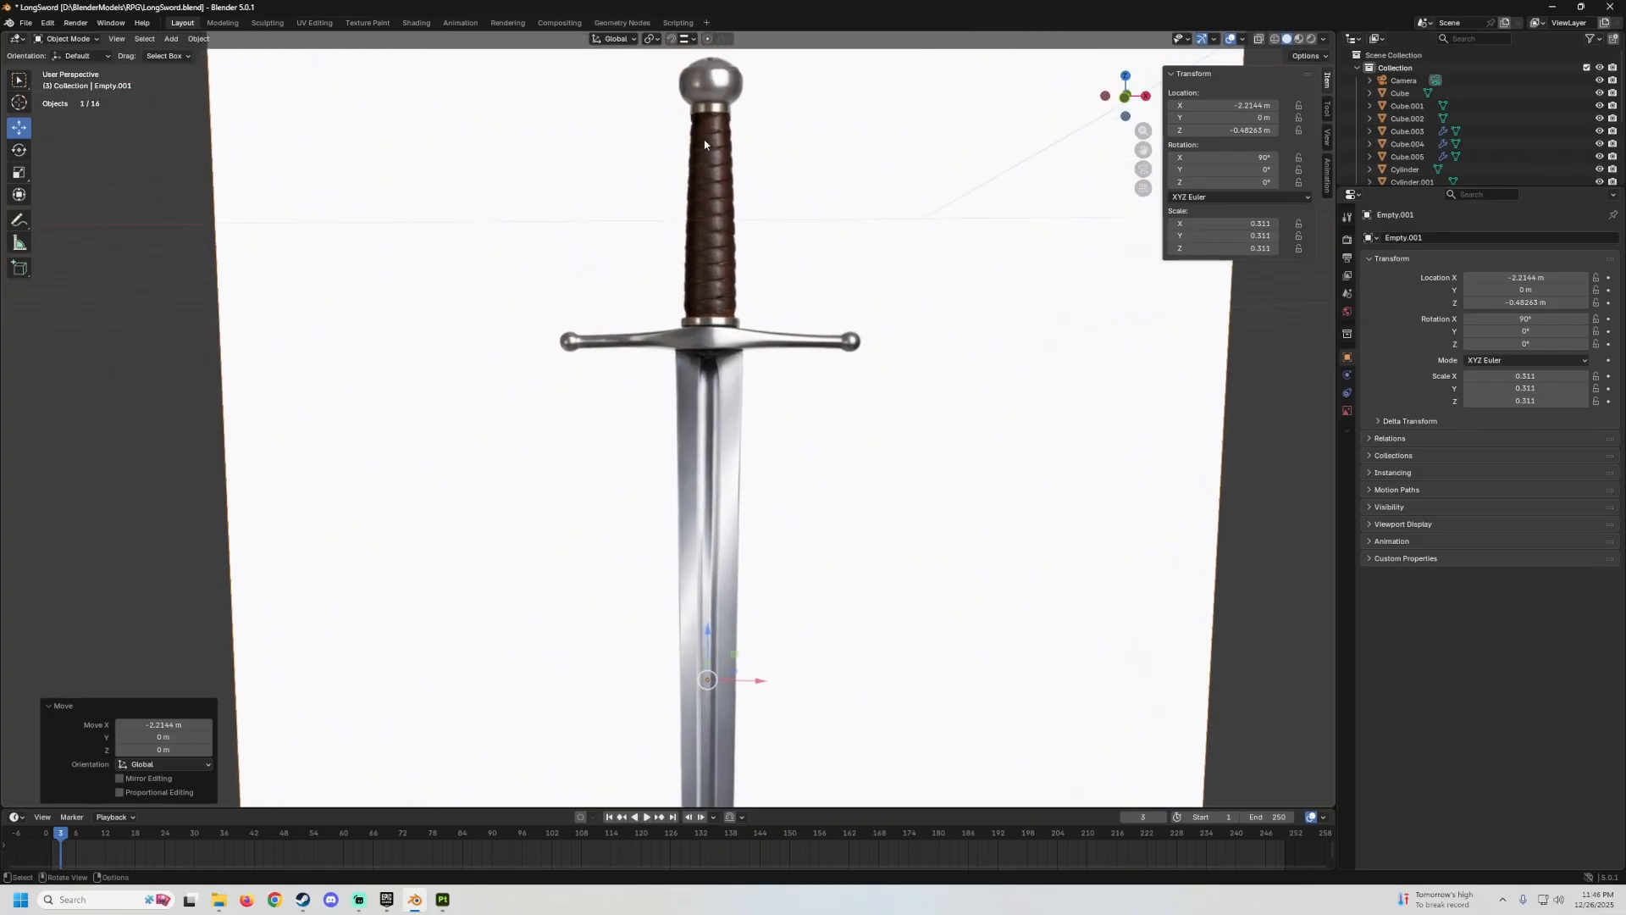
{"action": "scroll", "coordinate": [713, 227], "scroll_direction": "down", "scroll_amount": 4}
{"action": "middle_click_drag", "start_coordinate": [759, 425], "coordinate": [604, 237], "text": "shift"}
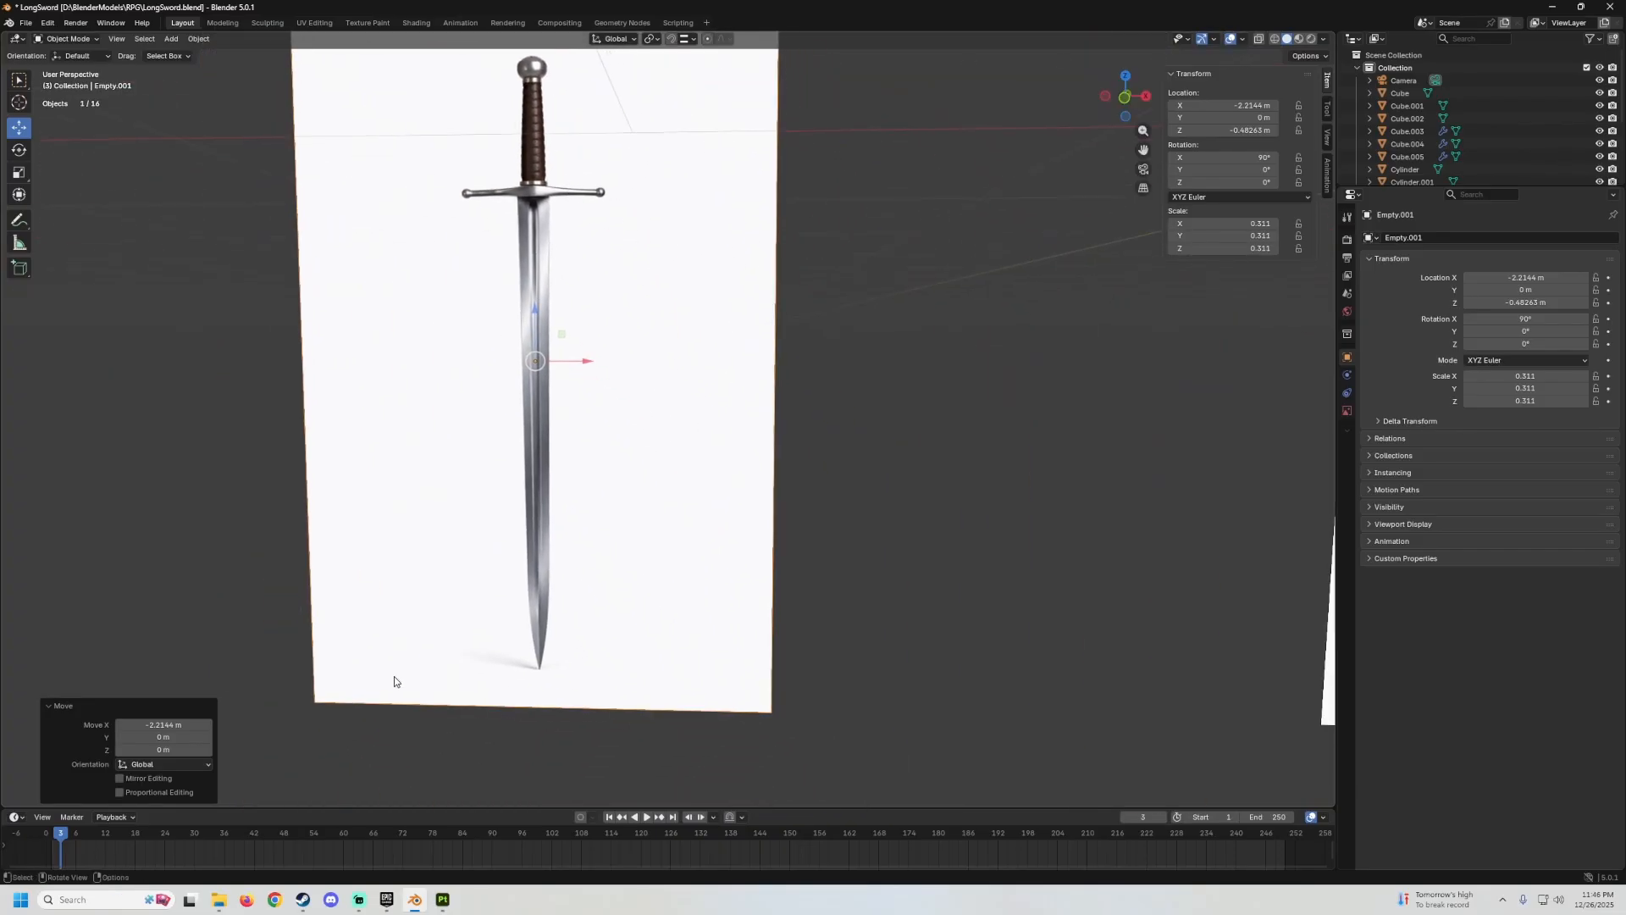
Back in Substance 3D Painter, reveal Steel Scratched on the blade, crossguard, pommel and grip collars using mesh-mode Polygon Fill on its mask.
{"action": "left_click", "coordinate": [439, 896]}
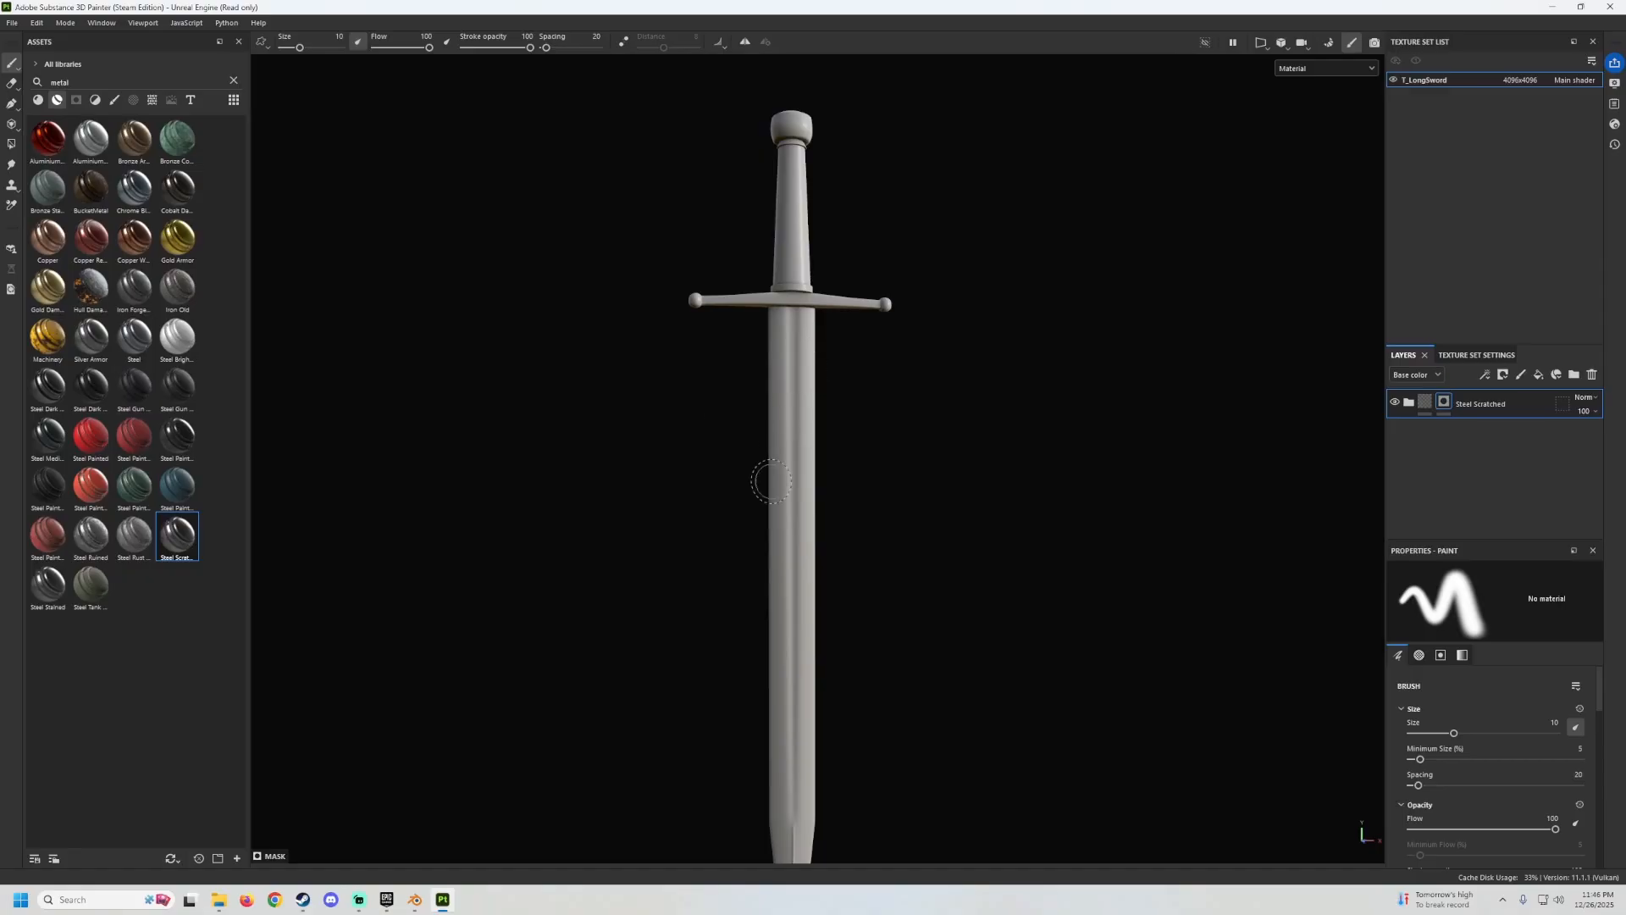
{"action": "left_click", "coordinate": [10, 145]}
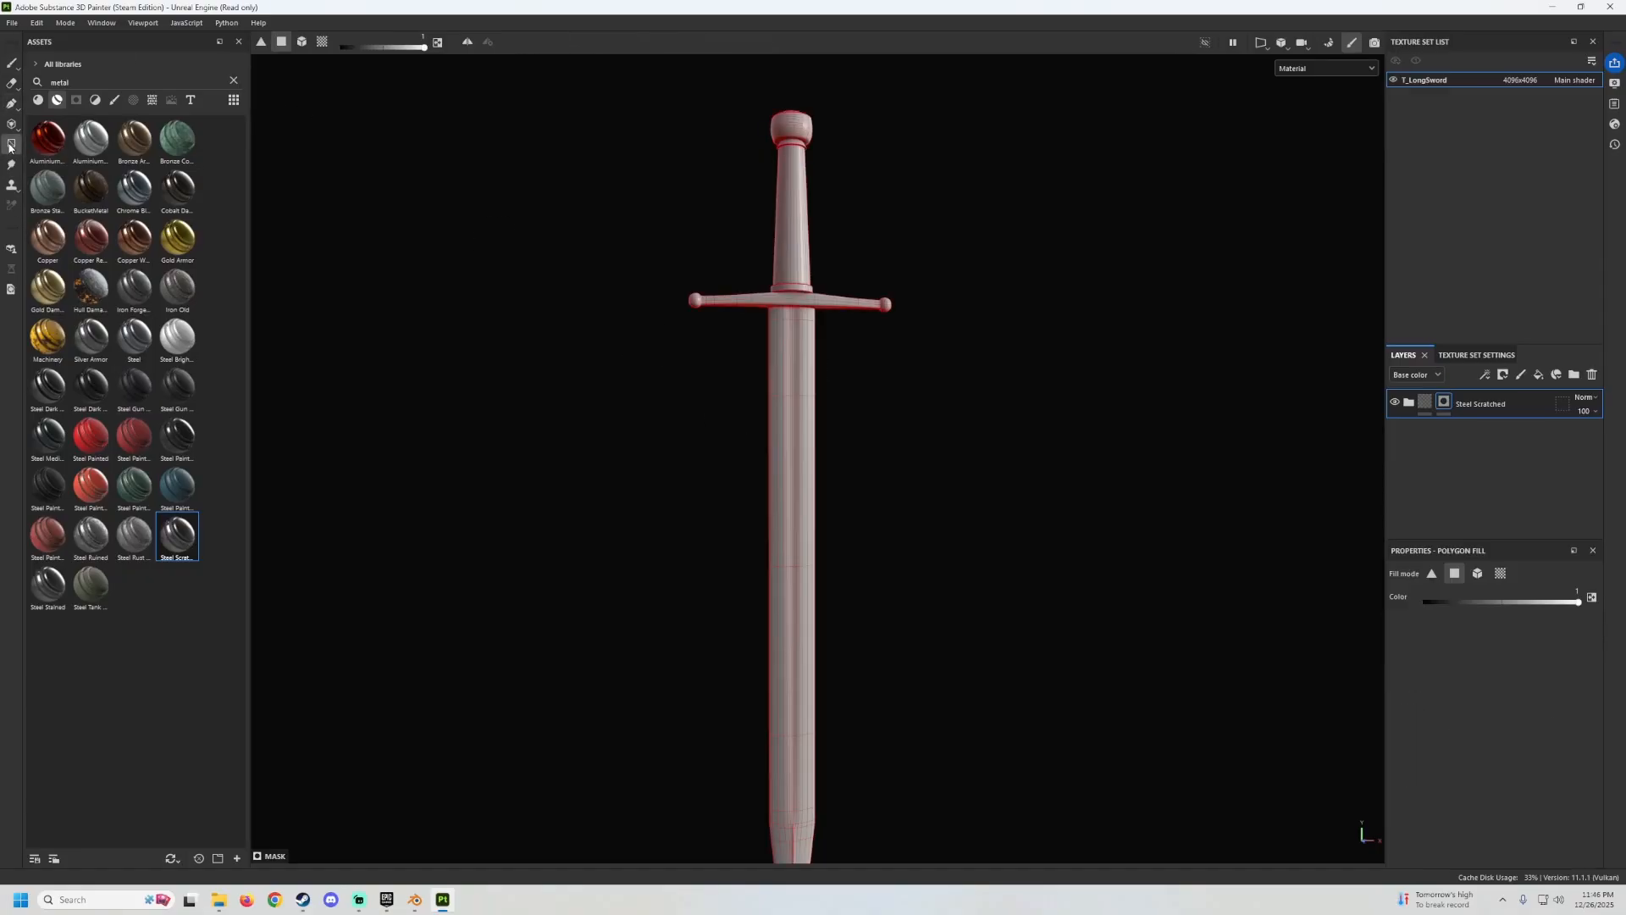
{"action": "left_click", "coordinate": [1477, 574]}
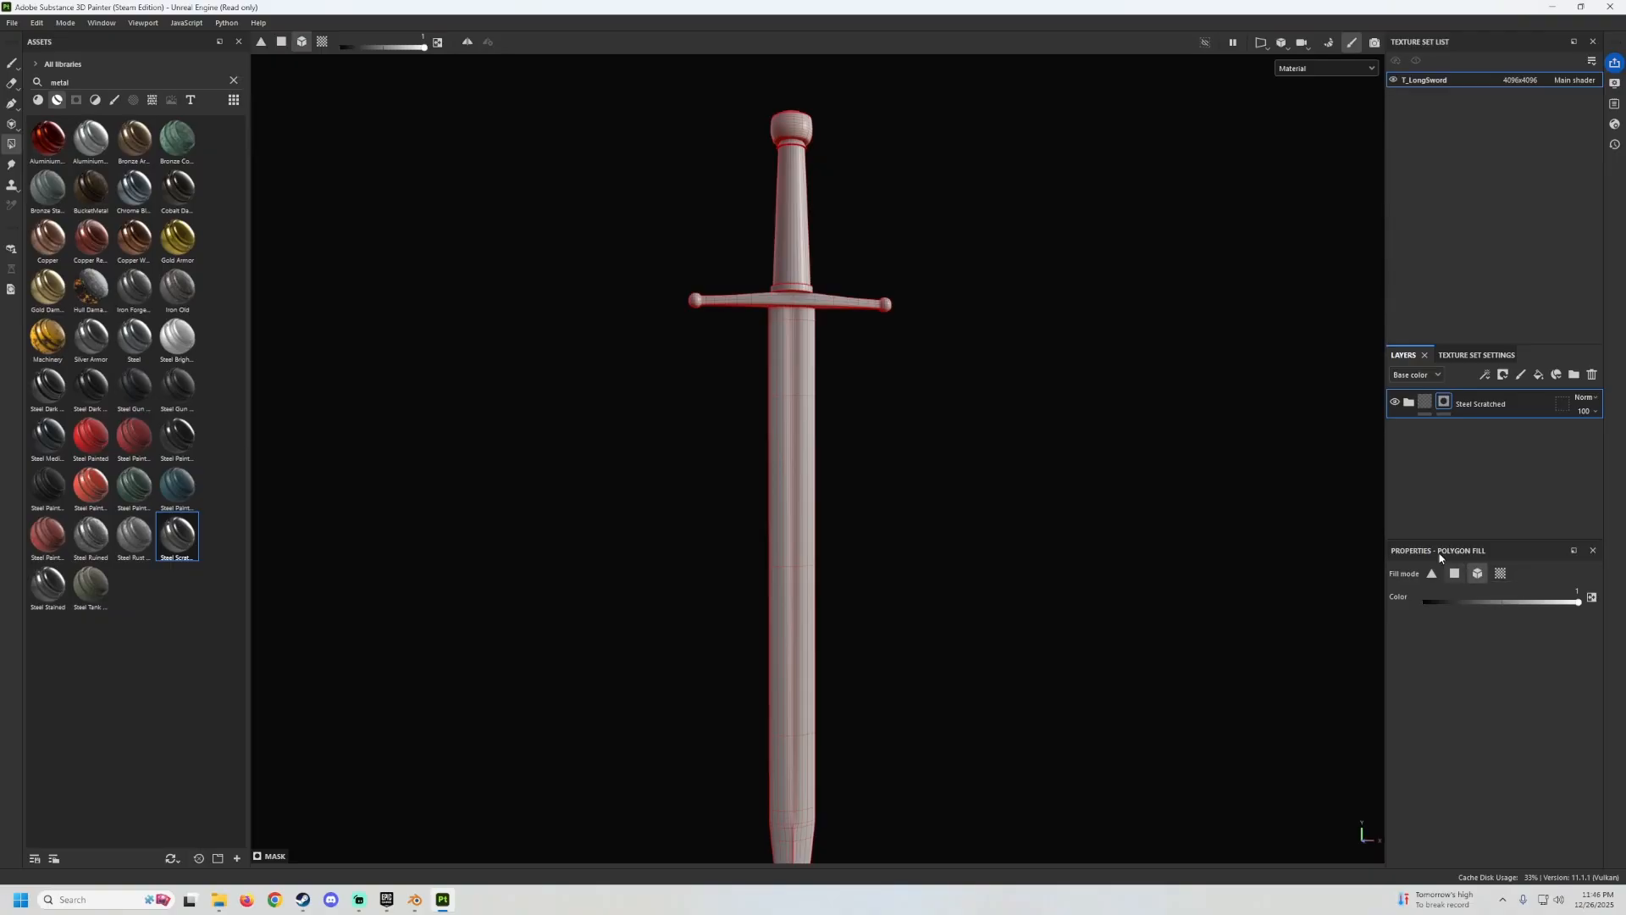
{"action": "left_click", "coordinate": [793, 339]}
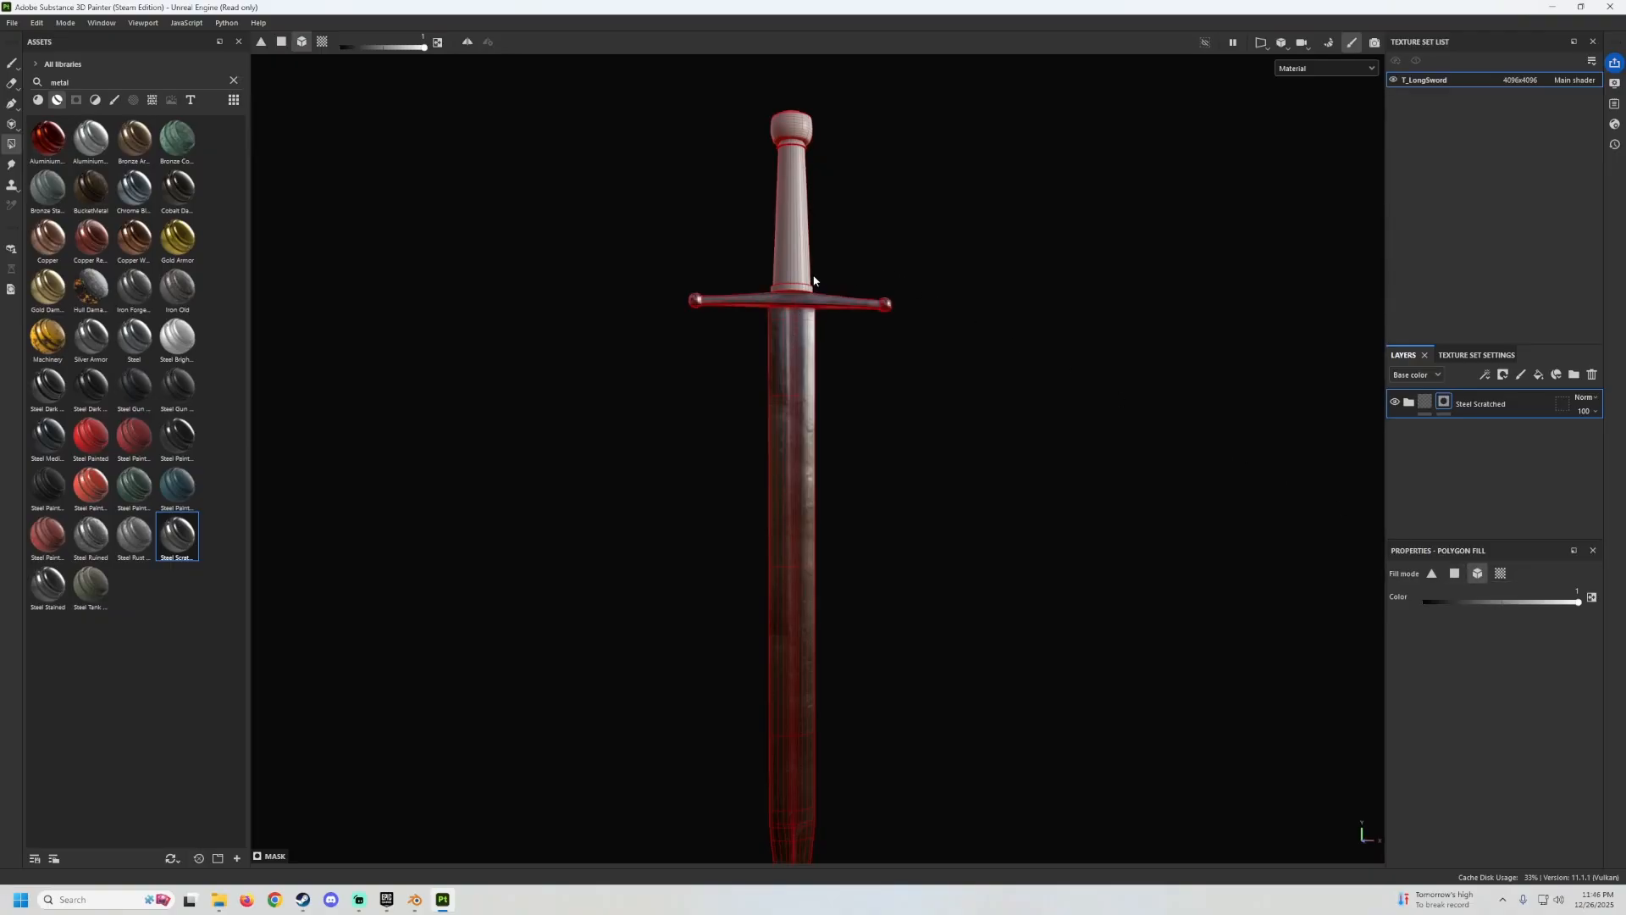
{"action": "left_click_drag", "start_coordinate": [862, 304], "coordinate": [776, 258], "text": "alt"}
{"action": "scroll", "coordinate": [813, 283], "scroll_direction": "up", "scroll_amount": 5}
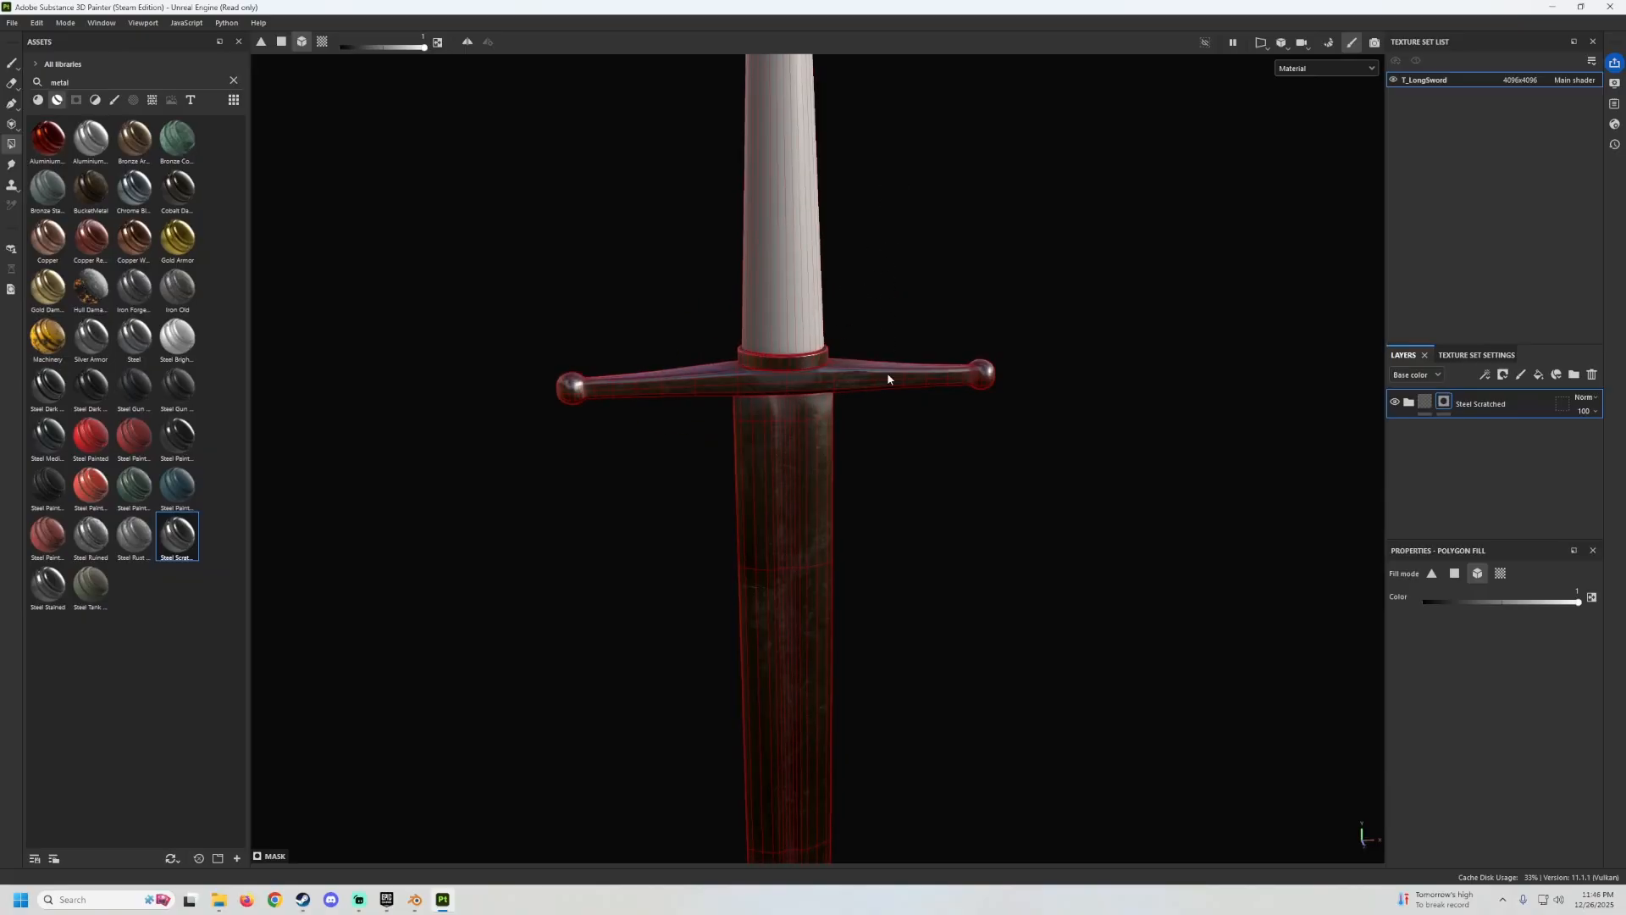
{"action": "middle_click_drag", "start_coordinate": [926, 149], "coordinate": [886, 282], "text": "alt"}
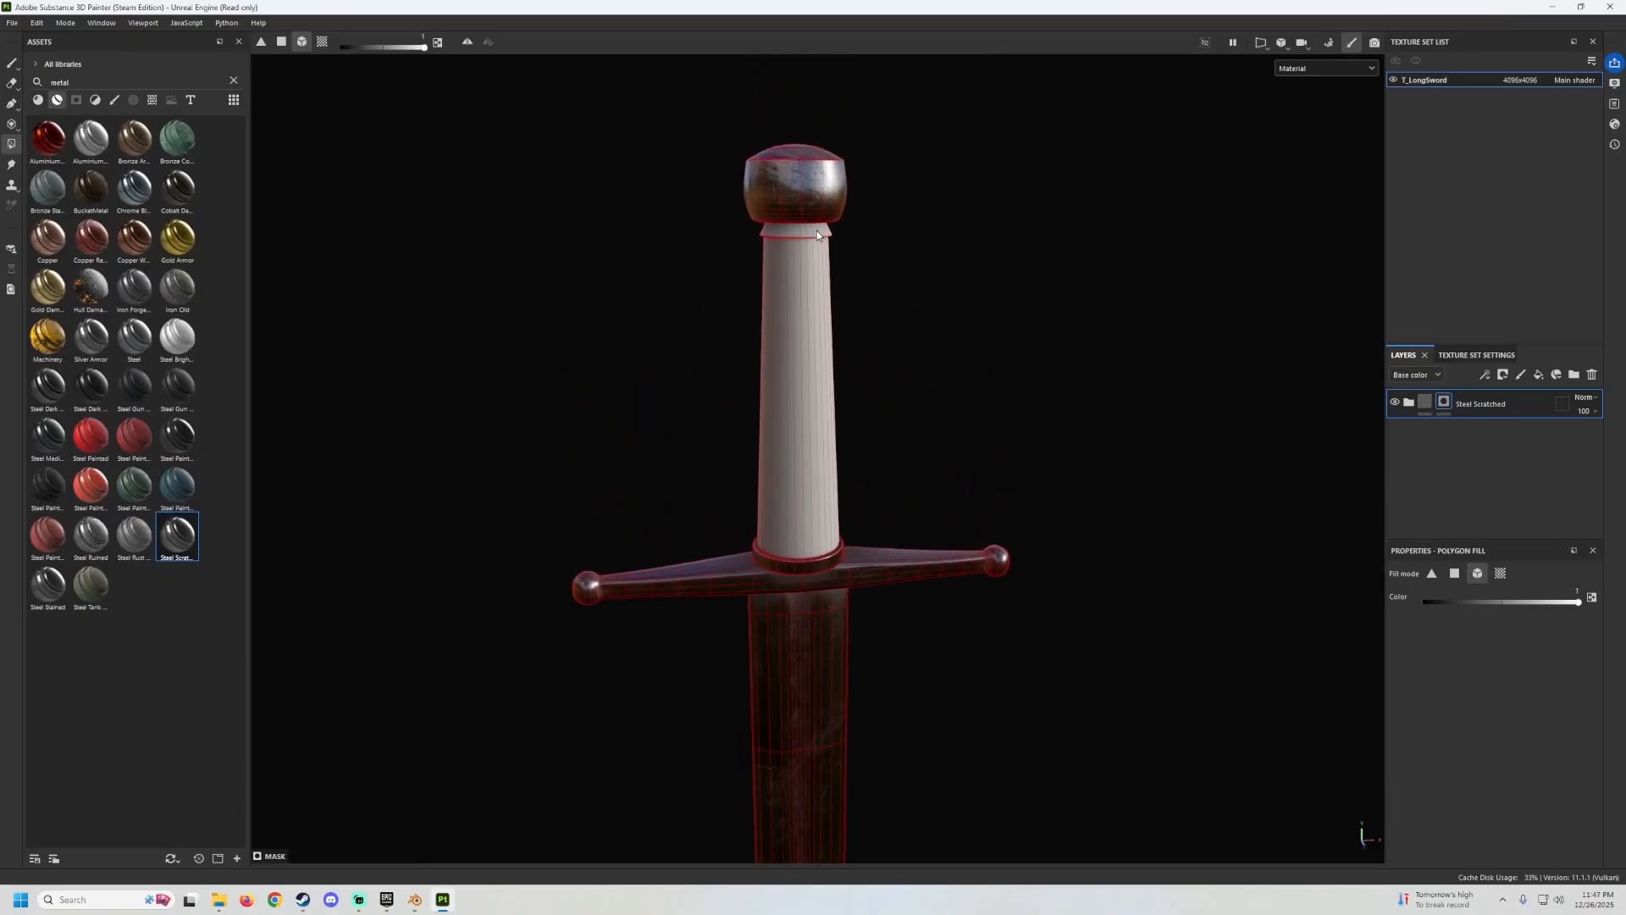
{"action": "scroll", "coordinate": [818, 234], "scroll_direction": "down", "scroll_amount": 2}
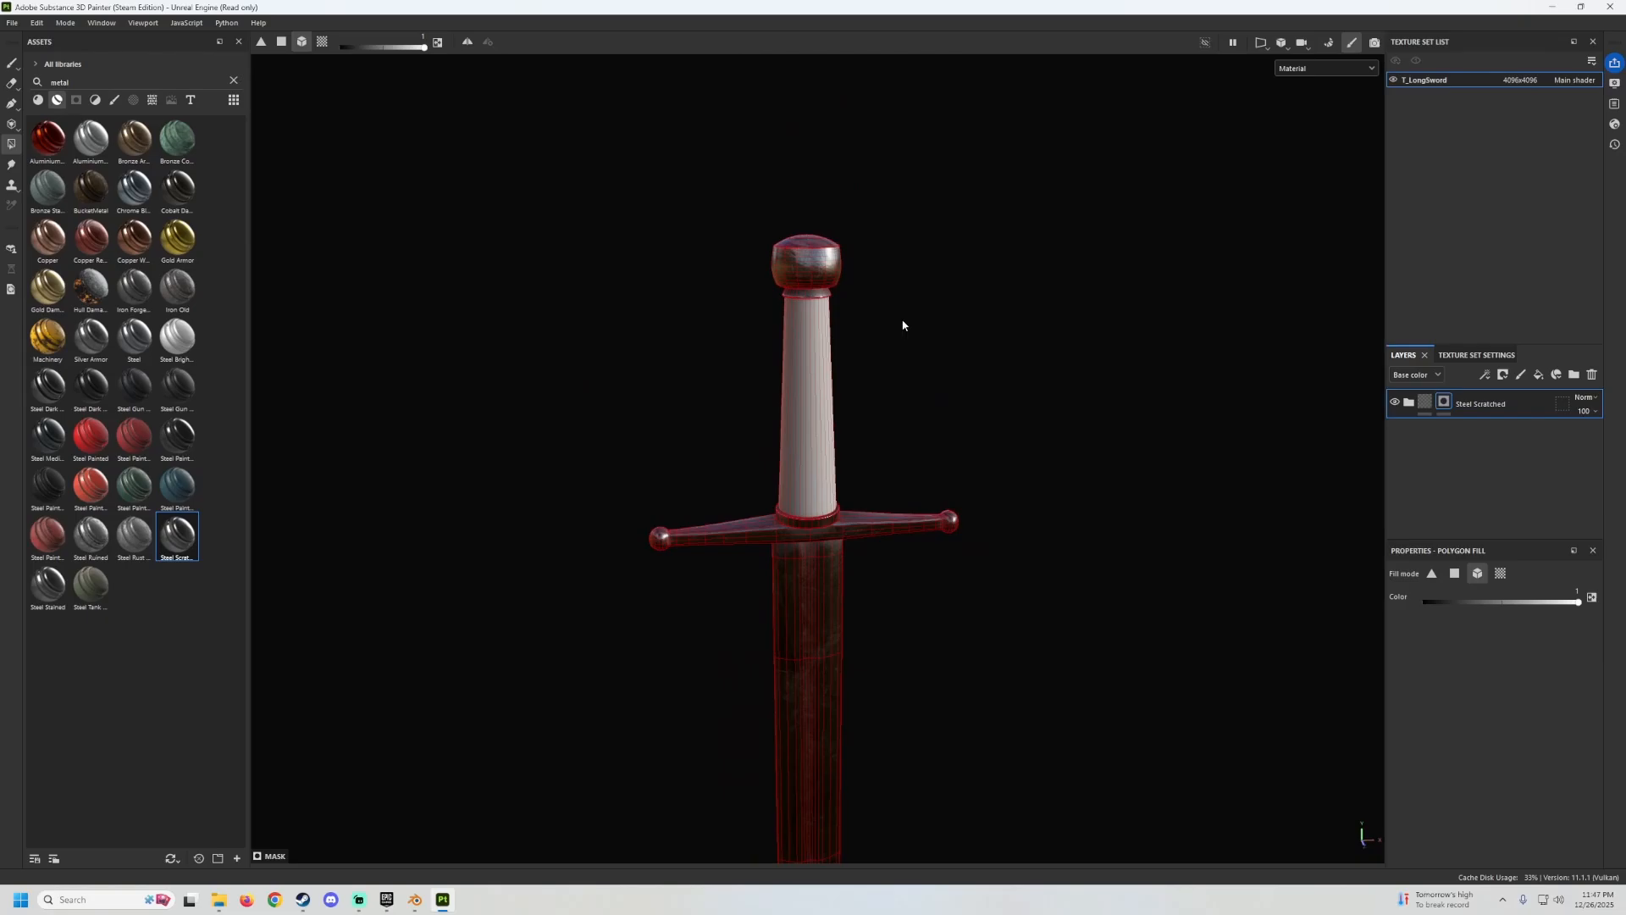
{"action": "left_click", "coordinate": [11, 62]}
Examine the masked steel on the blade, crossguard and pommel against the bare grip from several distances and angles.
{"action": "scroll", "coordinate": [975, 381], "scroll_direction": "down", "scroll_amount": 3}
{"action": "middle_click_drag", "start_coordinate": [938, 427], "coordinate": [907, 210]}
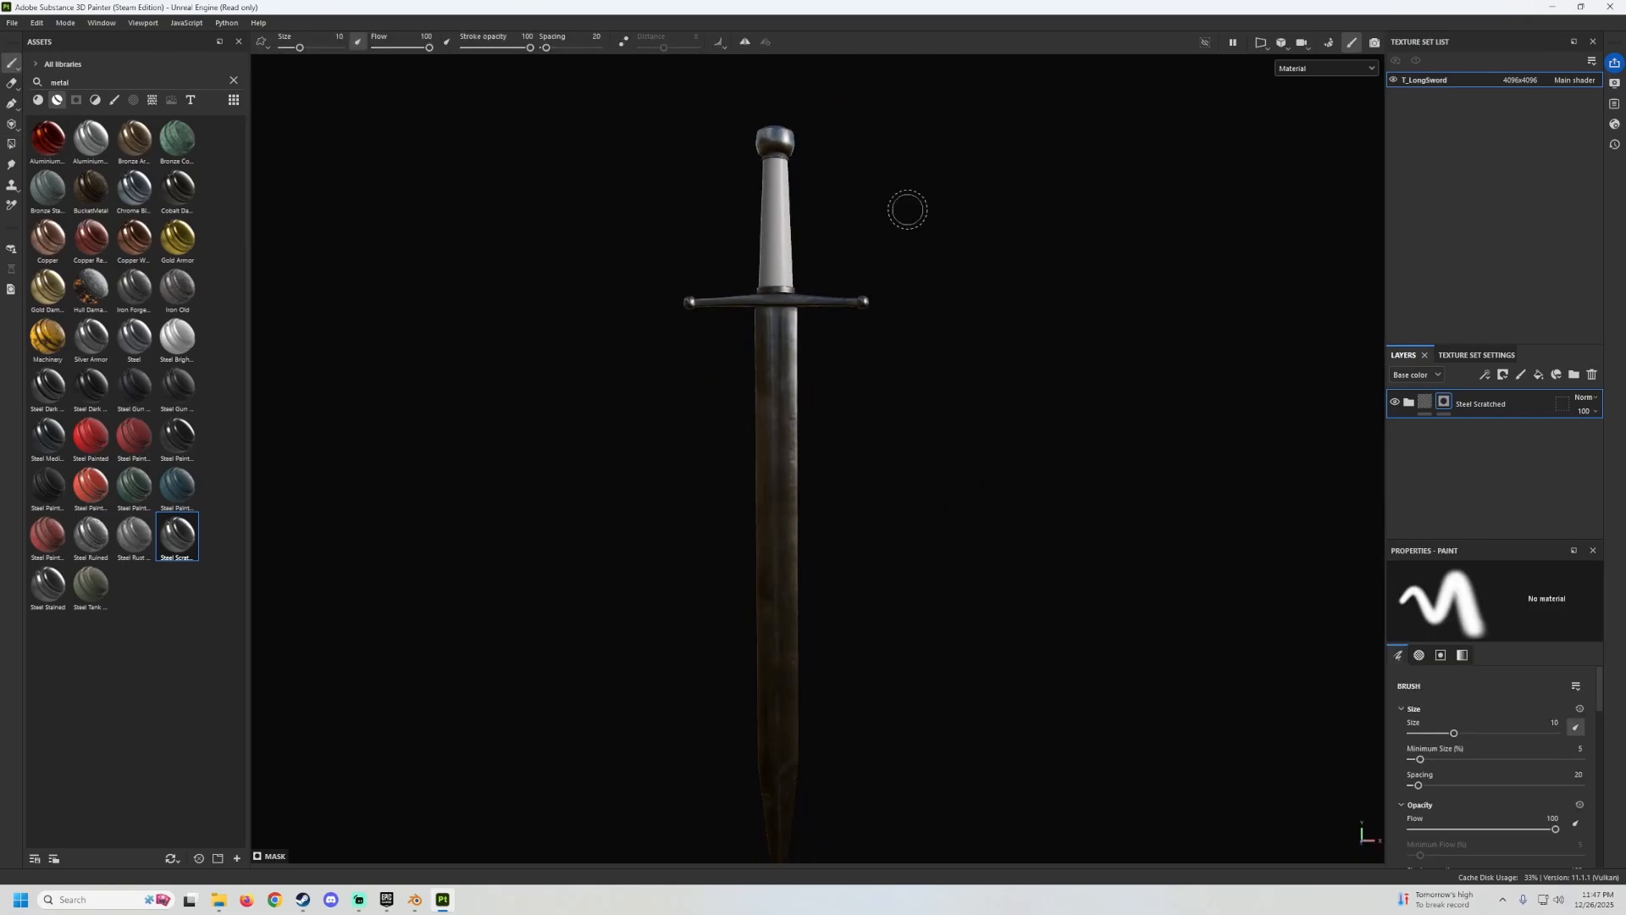
{"action": "scroll", "coordinate": [907, 228], "scroll_direction": "down", "scroll_amount": 3}
{"action": "left_click_drag", "start_coordinate": [745, 390], "coordinate": [712, 382], "text": "alt"}
{"action": "middle_click_drag", "start_coordinate": [800, 244], "coordinate": [805, 419], "text": "alt"}
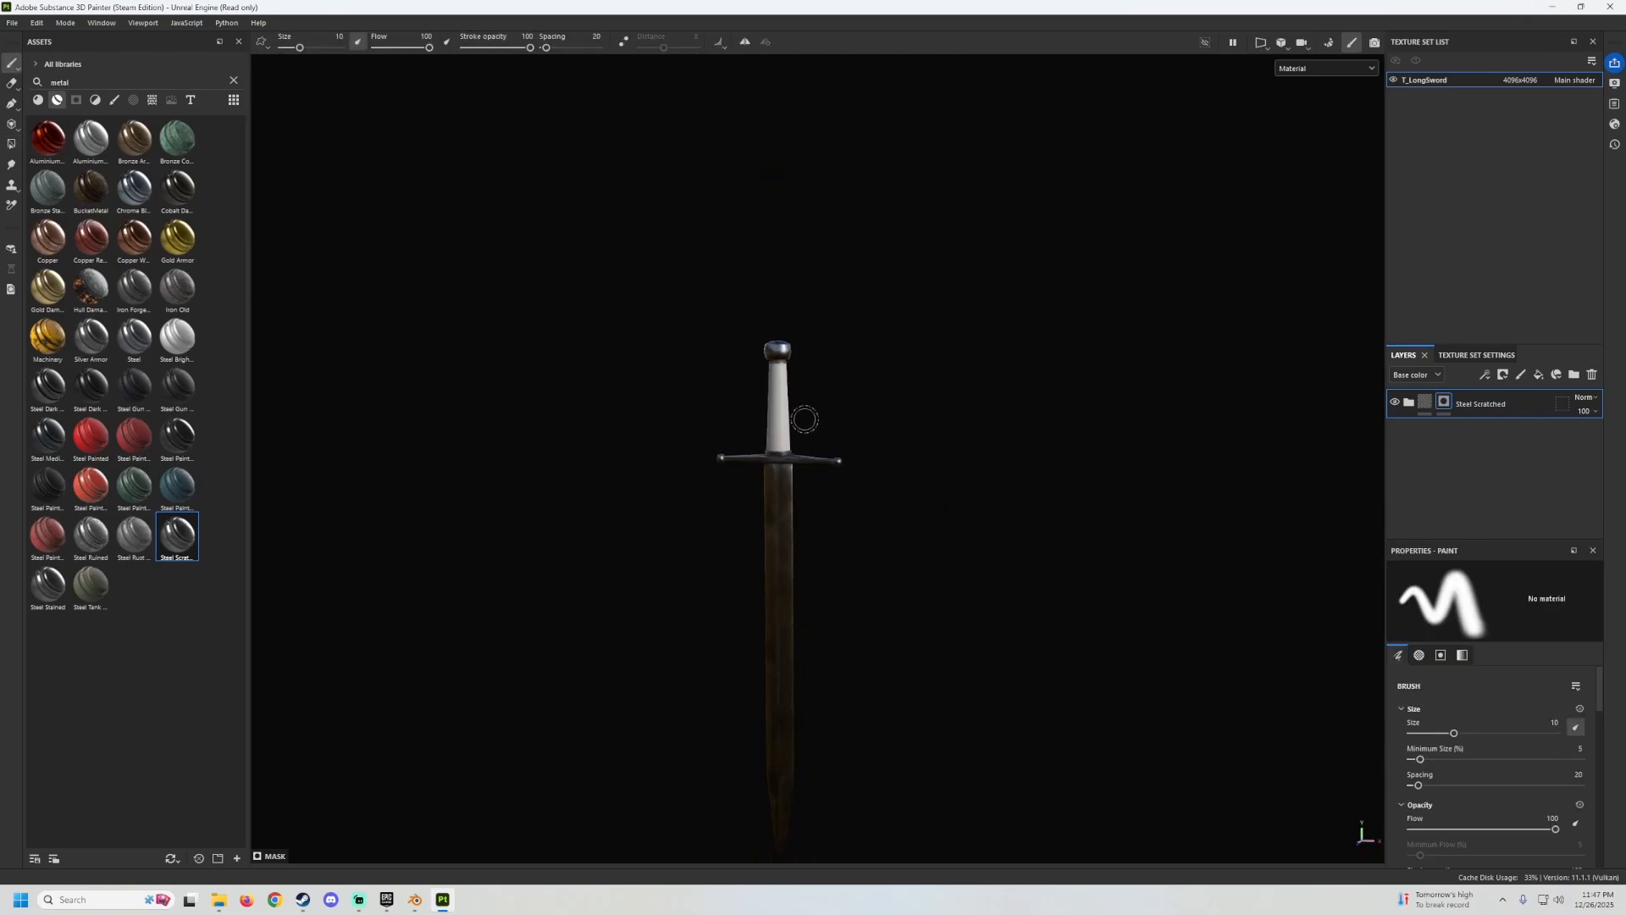
{"action": "scroll", "coordinate": [804, 420], "scroll_direction": "up", "scroll_amount": 8}
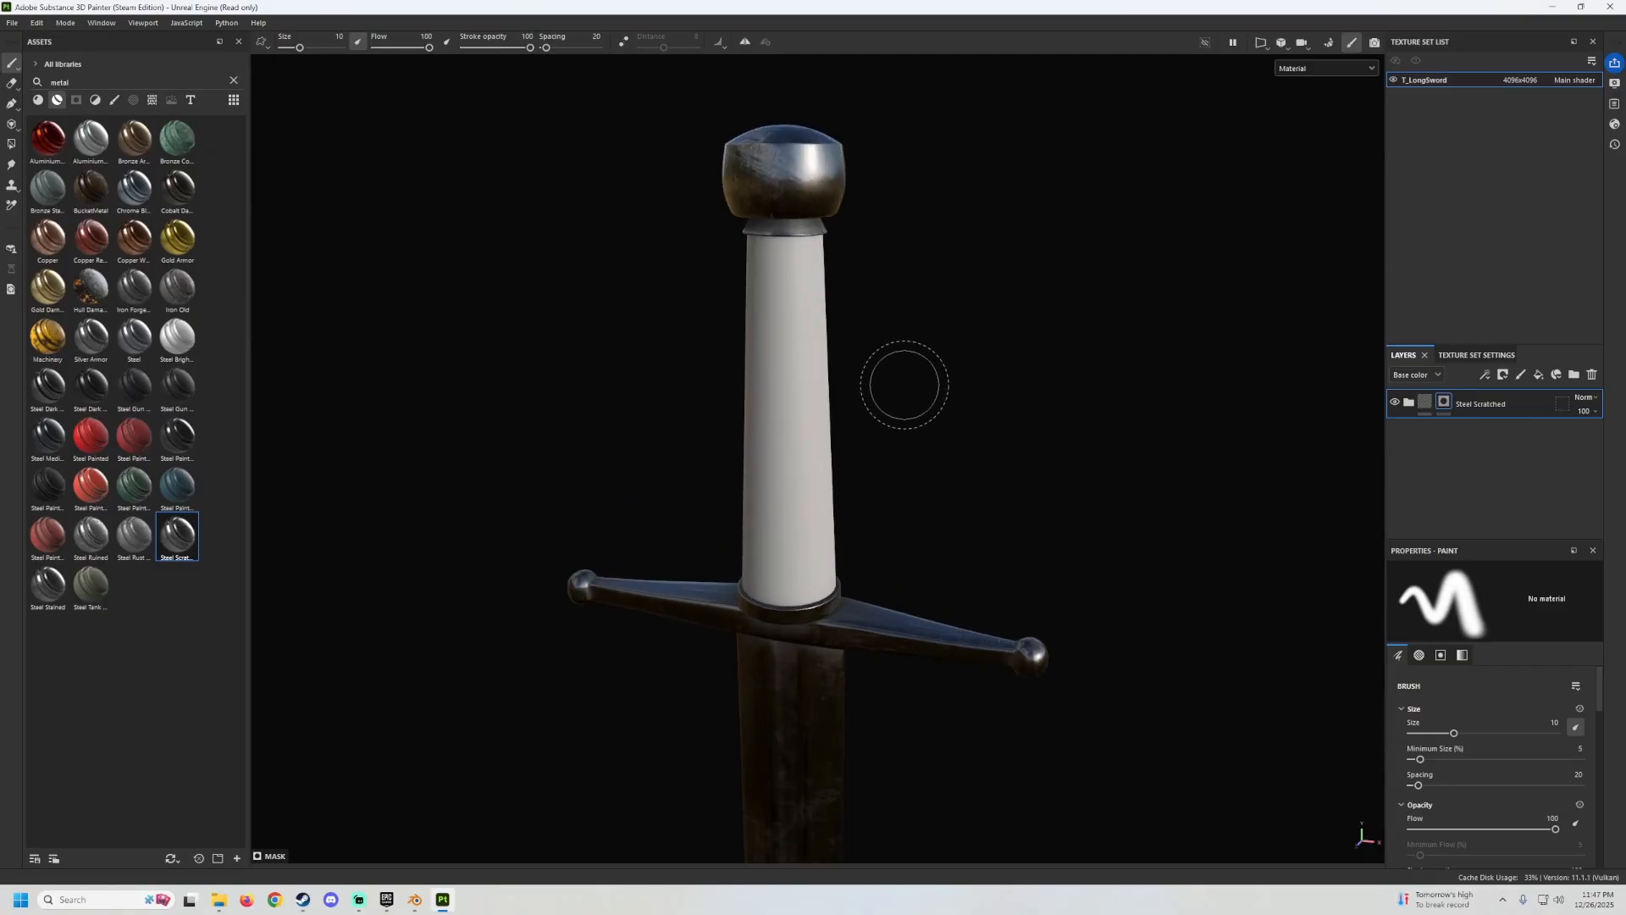
{"action": "left_click_drag", "start_coordinate": [905, 384], "coordinate": [933, 363], "text": "alt"}
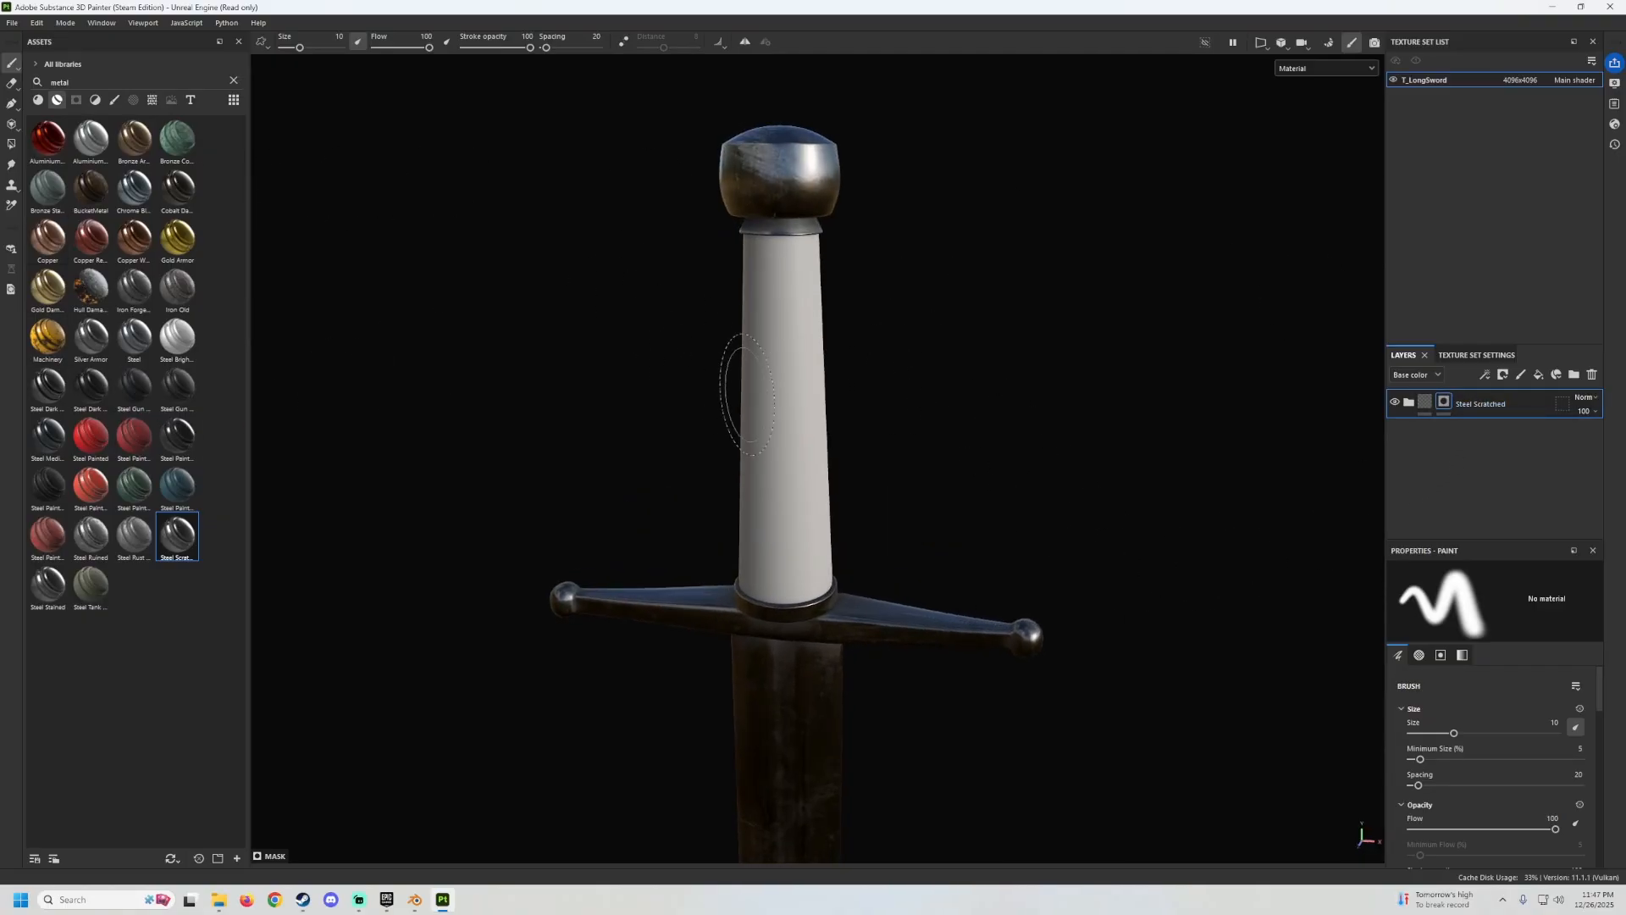
{"action": "scroll", "coordinate": [748, 394], "scroll_direction": "down", "scroll_amount": 3}
{"action": "left_click_drag", "start_coordinate": [762, 388], "coordinate": [813, 349], "text": "alt"}
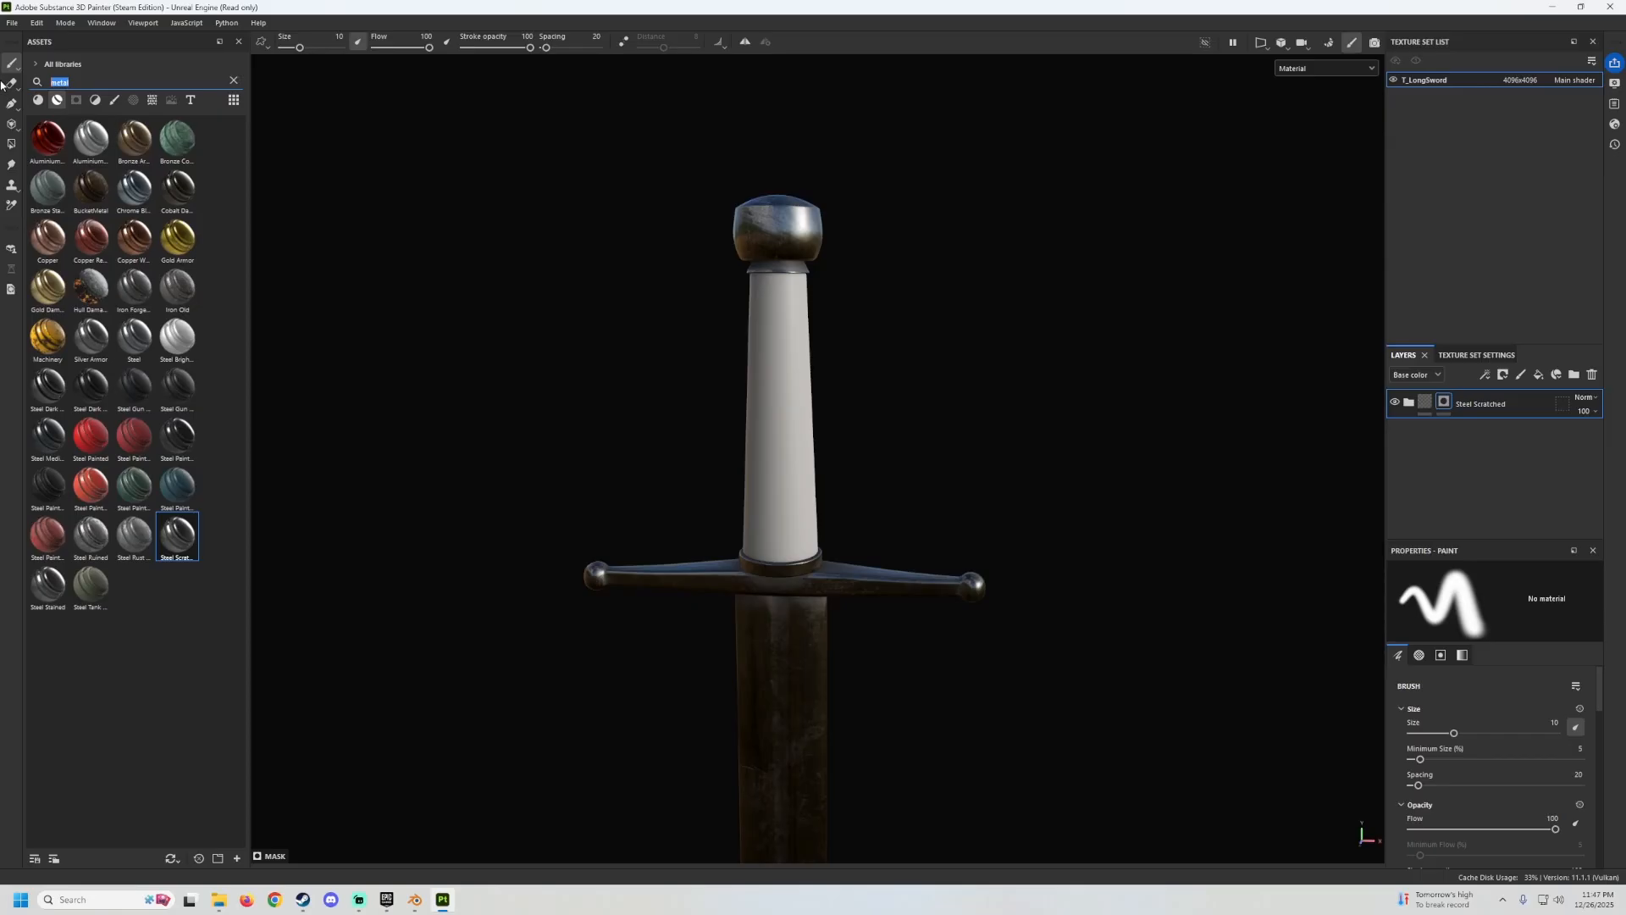
Search the smart materials for "leather" and apply Leather Damaged to the sword as a layer.
{"action": "type", "text": "leather"}
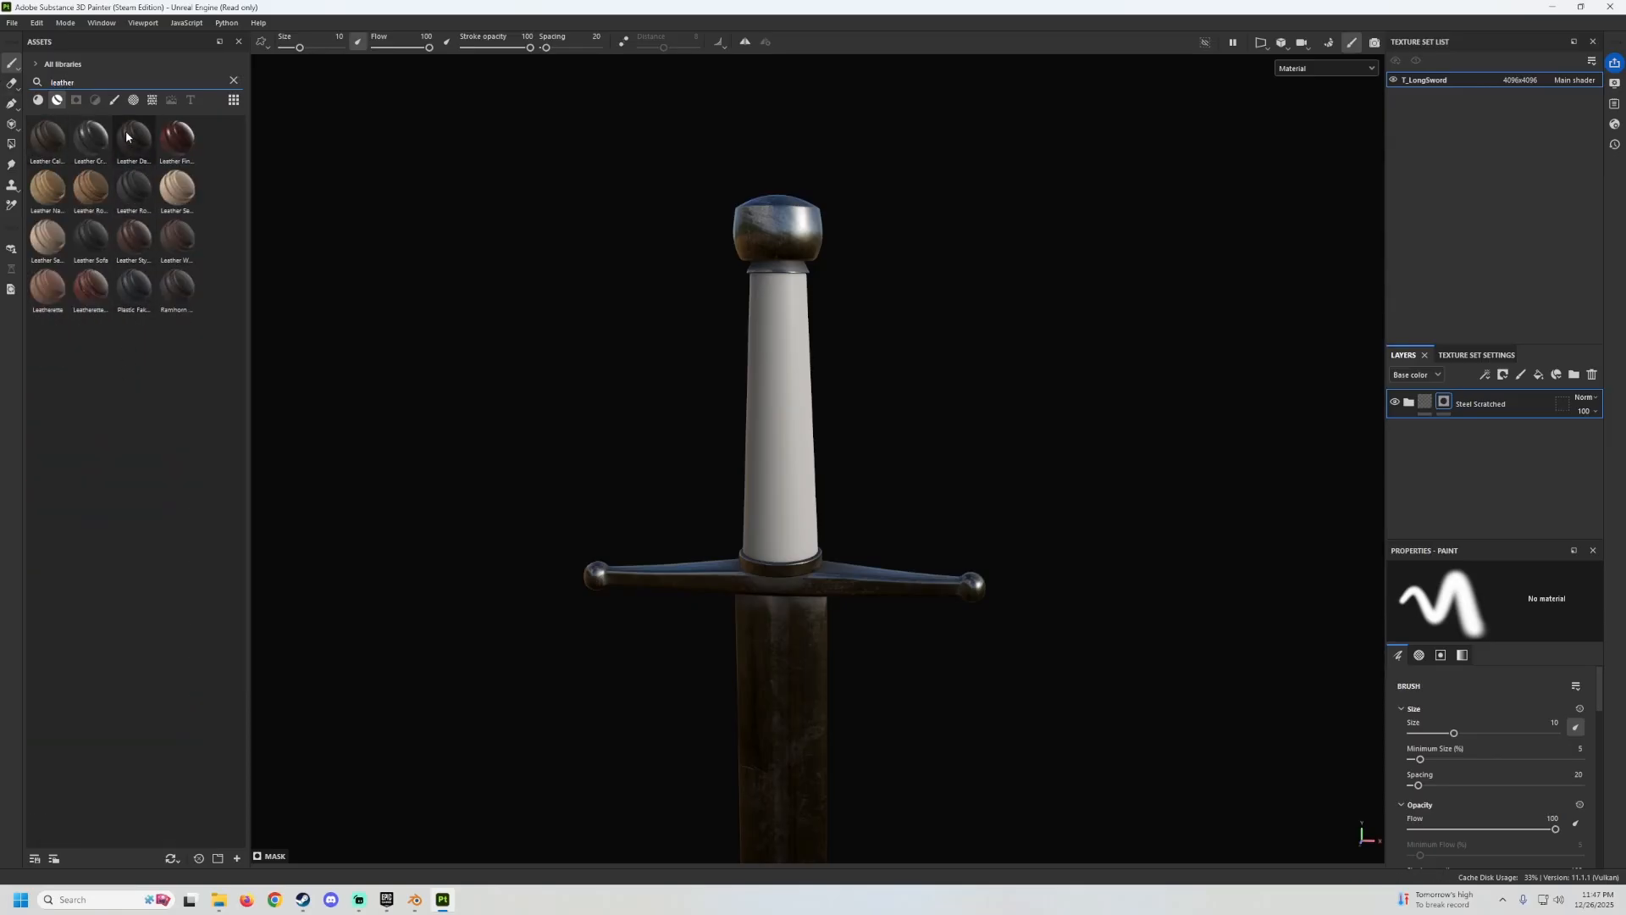
{"action": "left_click_drag", "start_coordinate": [127, 134], "coordinate": [799, 380]}
{"action": "scroll", "coordinate": [842, 407], "scroll_direction": "up", "scroll_amount": 4}
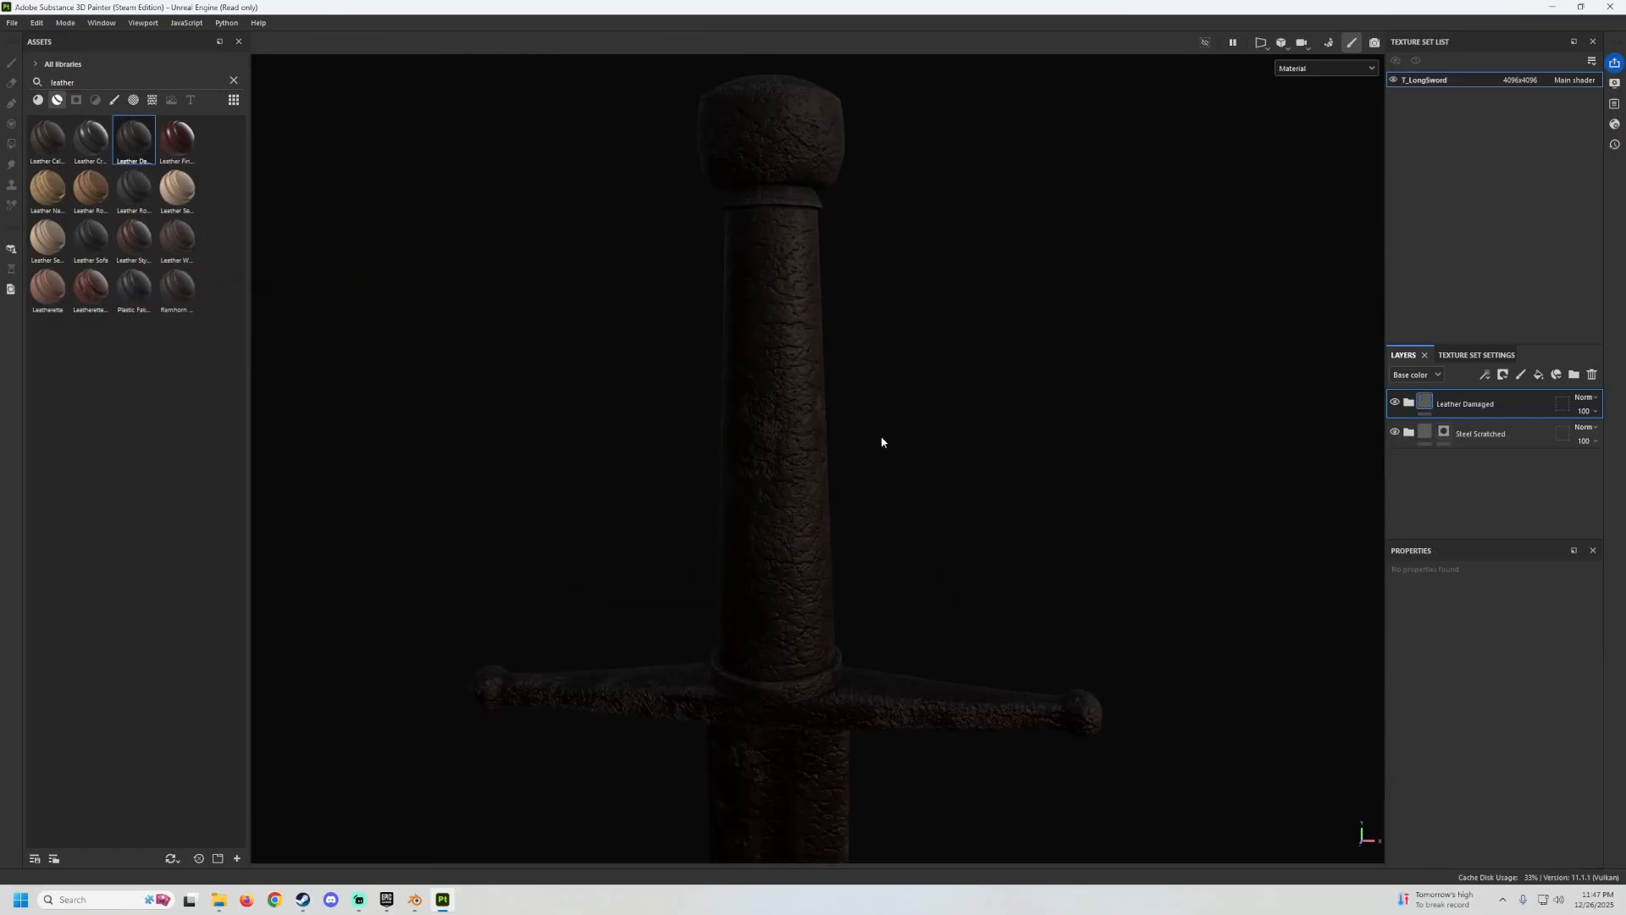
{"action": "left_click_drag", "start_coordinate": [882, 440], "coordinate": [915, 334], "text": "alt"}
{"action": "middle_click_drag", "start_coordinate": [915, 333], "coordinate": [868, 356], "text": "alt"}
{"action": "scroll", "coordinate": [839, 363], "scroll_direction": "up", "scroll_amount": 3}
{"action": "mouse_move", "coordinate": [839, 363]}
{"action": "left_mouse_down", "text": "alt"}
{"action": "mouse_move", "coordinate": [1107, 355]}
{"action": "mouse_move", "coordinate": [834, 366]}
{"action": "left_mouse_up", "text": "alt"}
Add a black mask to the Leather Damaged layer and fill only the grip mesh with Polygon Fill.
{"action": "right_click", "coordinate": [1425, 398]}
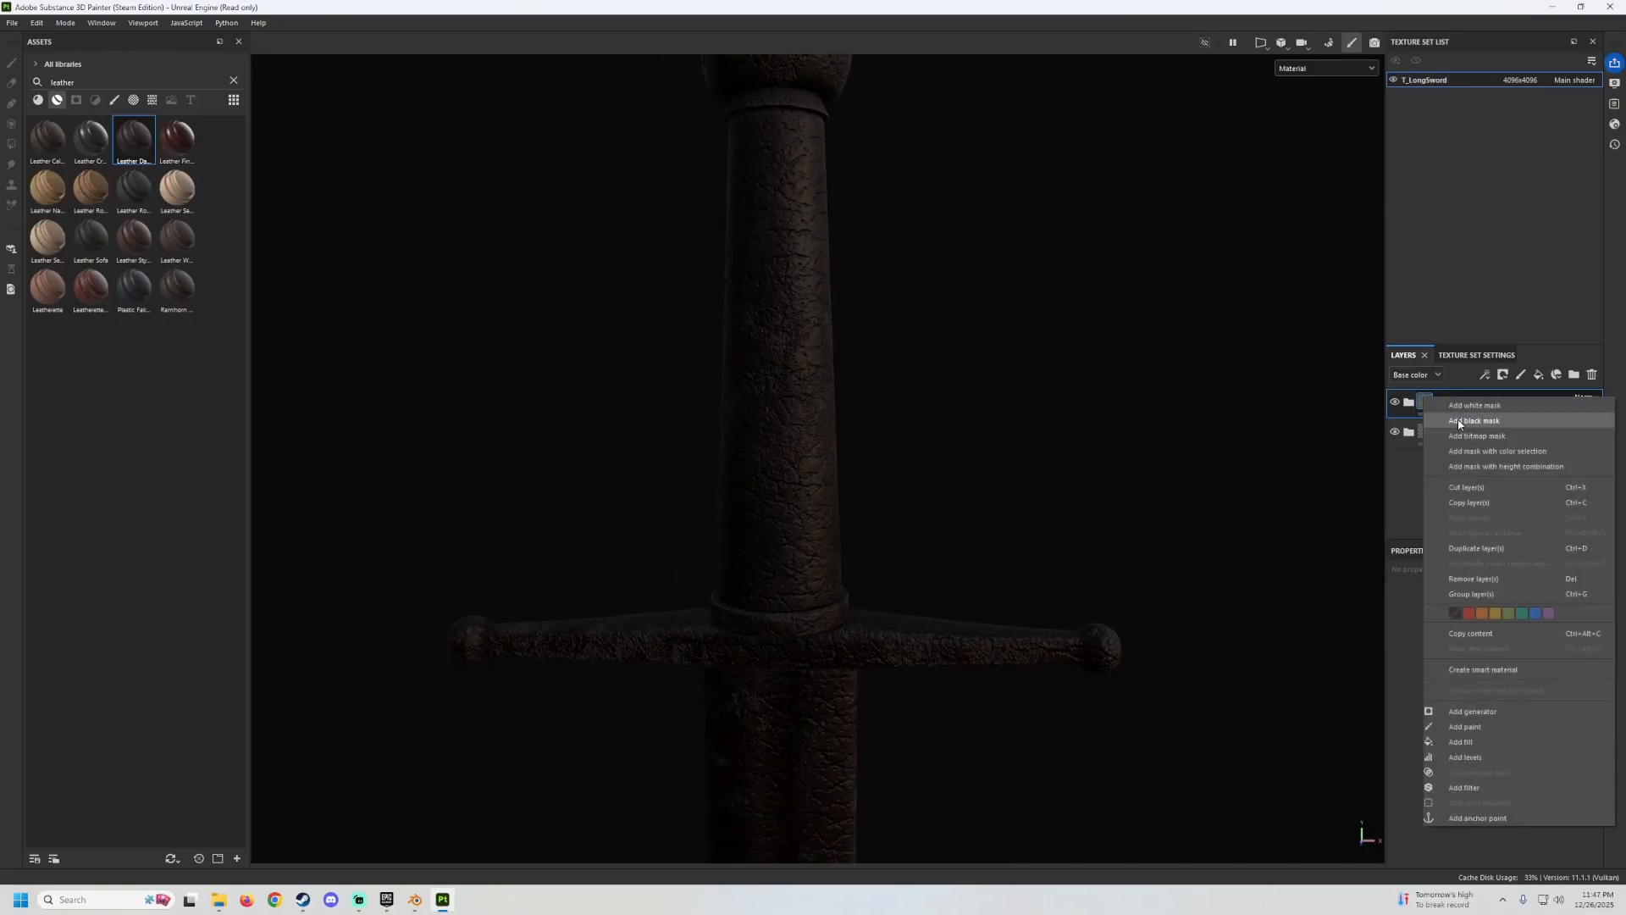
{"action": "left_click", "coordinate": [1457, 425]}
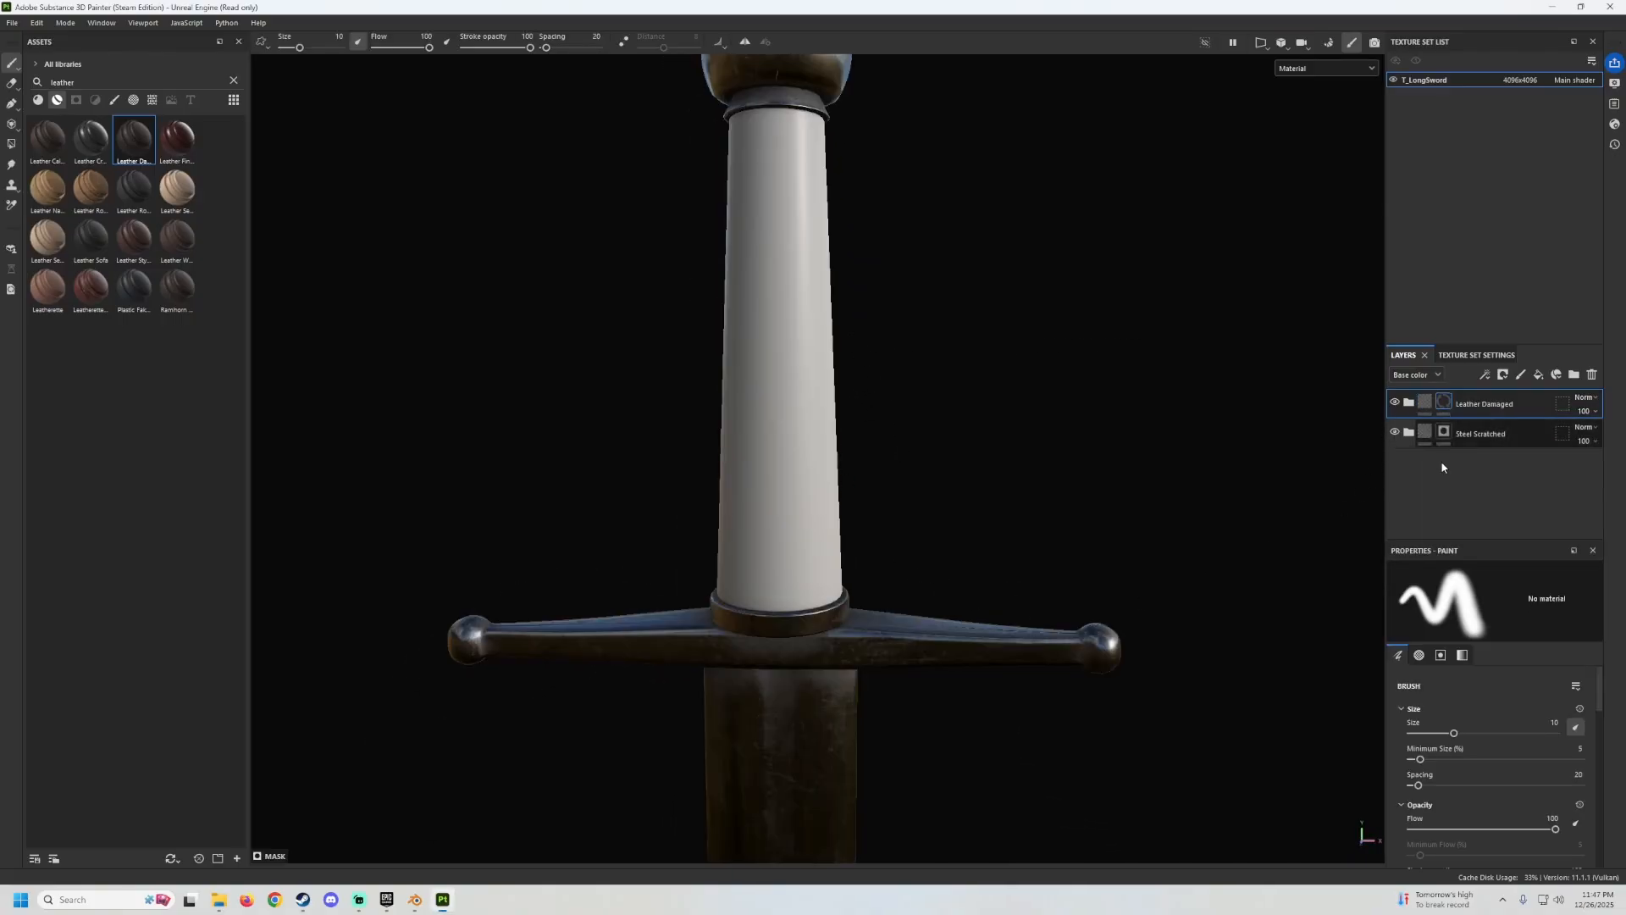
{"action": "left_click", "coordinate": [11, 144]}
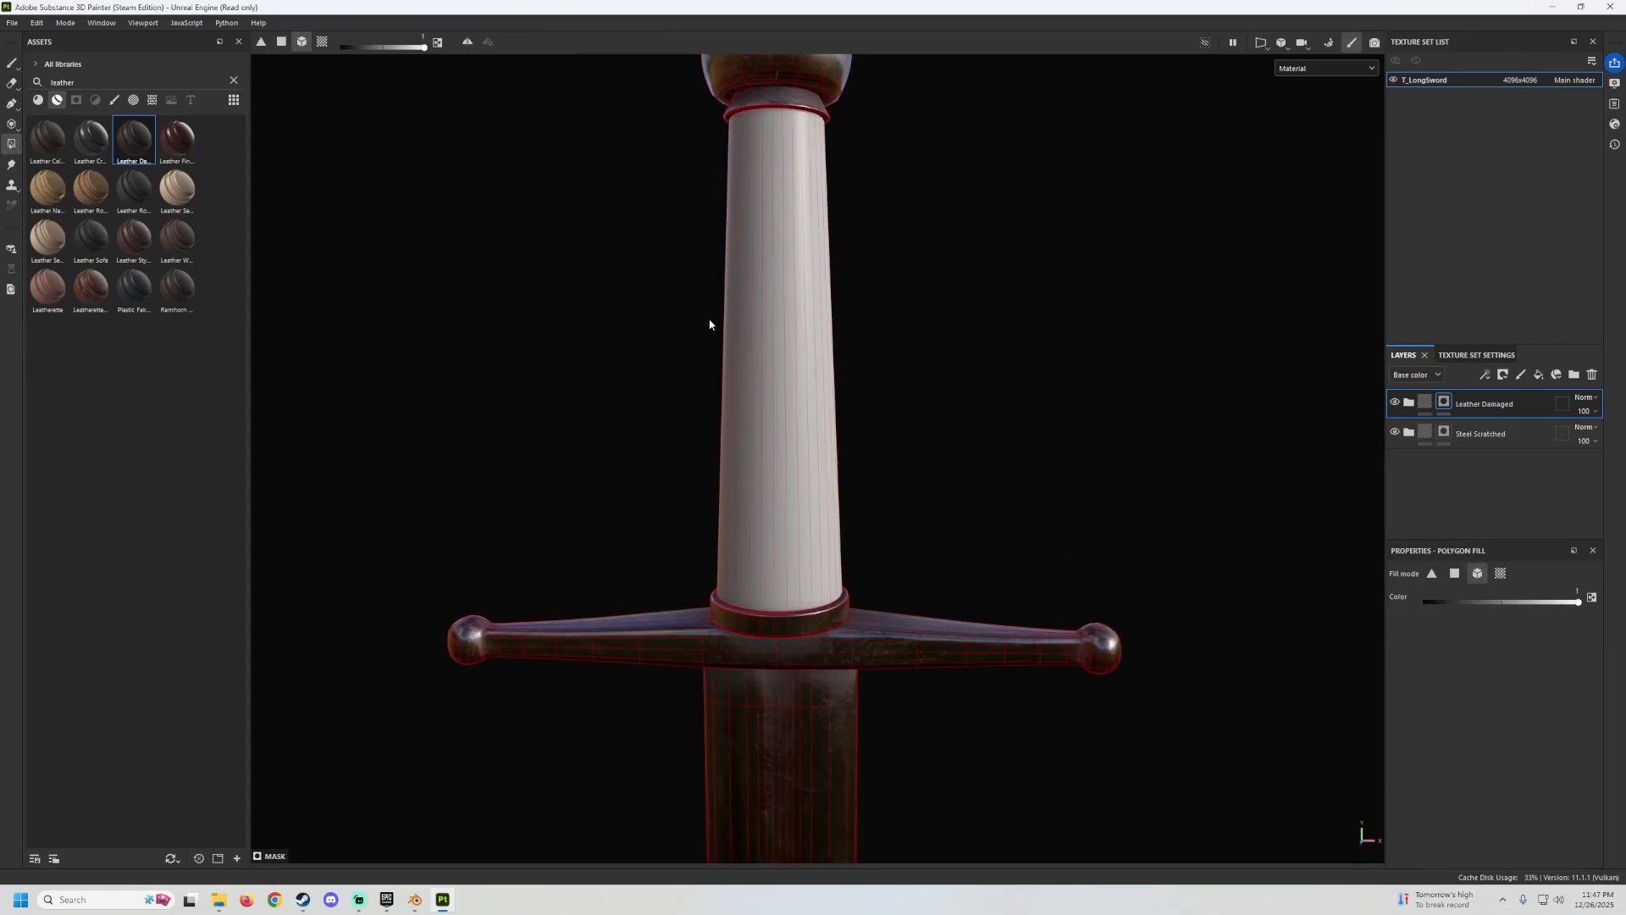
{"action": "left_click", "coordinate": [771, 204]}
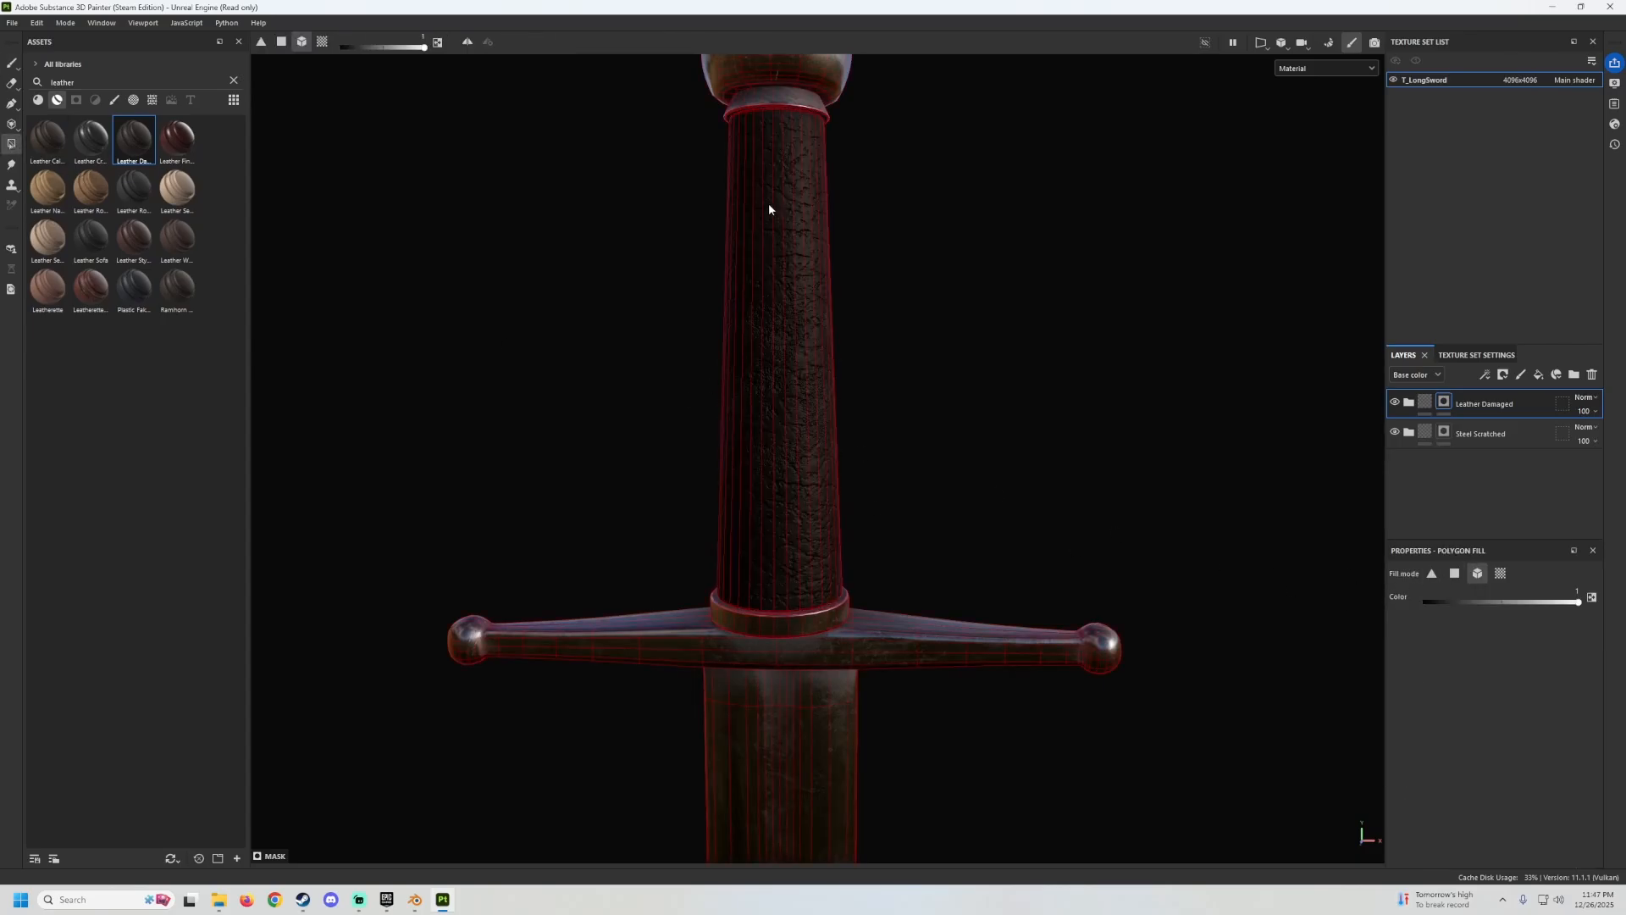
{"action": "left_click", "coordinate": [15, 65]}
Inspect the whole sword with its leather grip and steel parts from several angles and distances.
{"action": "scroll", "coordinate": [842, 439], "scroll_direction": "down", "scroll_amount": 5}
{"action": "mouse_move", "coordinate": [842, 439]}
{"action": "left_mouse_down", "text": "alt"}
{"action": "mouse_move", "coordinate": [977, 394]}
{"action": "mouse_move", "coordinate": [855, 427]}
{"action": "left_mouse_up", "text": "alt"}
{"action": "key", "text": "f"}
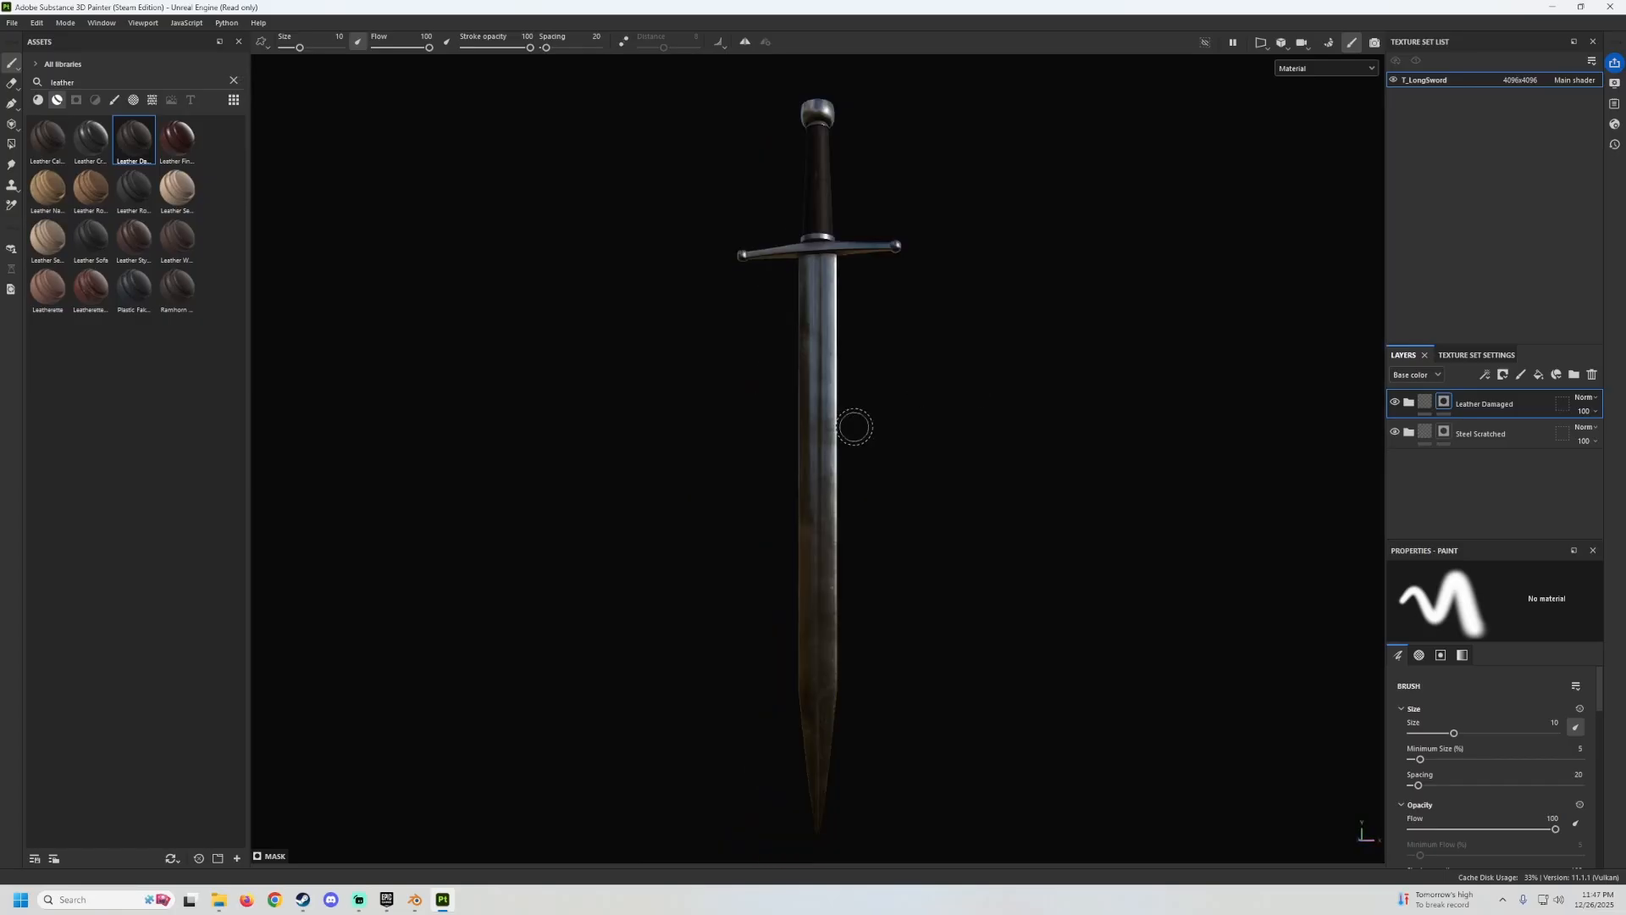
{"action": "left_click_drag", "start_coordinate": [813, 373], "coordinate": [751, 348], "text": "alt"}
{"action": "middle_click_drag", "start_coordinate": [751, 348], "coordinate": [748, 571], "text": "alt"}
{"action": "scroll", "coordinate": [808, 487], "scroll_direction": "up", "scroll_amount": 4}
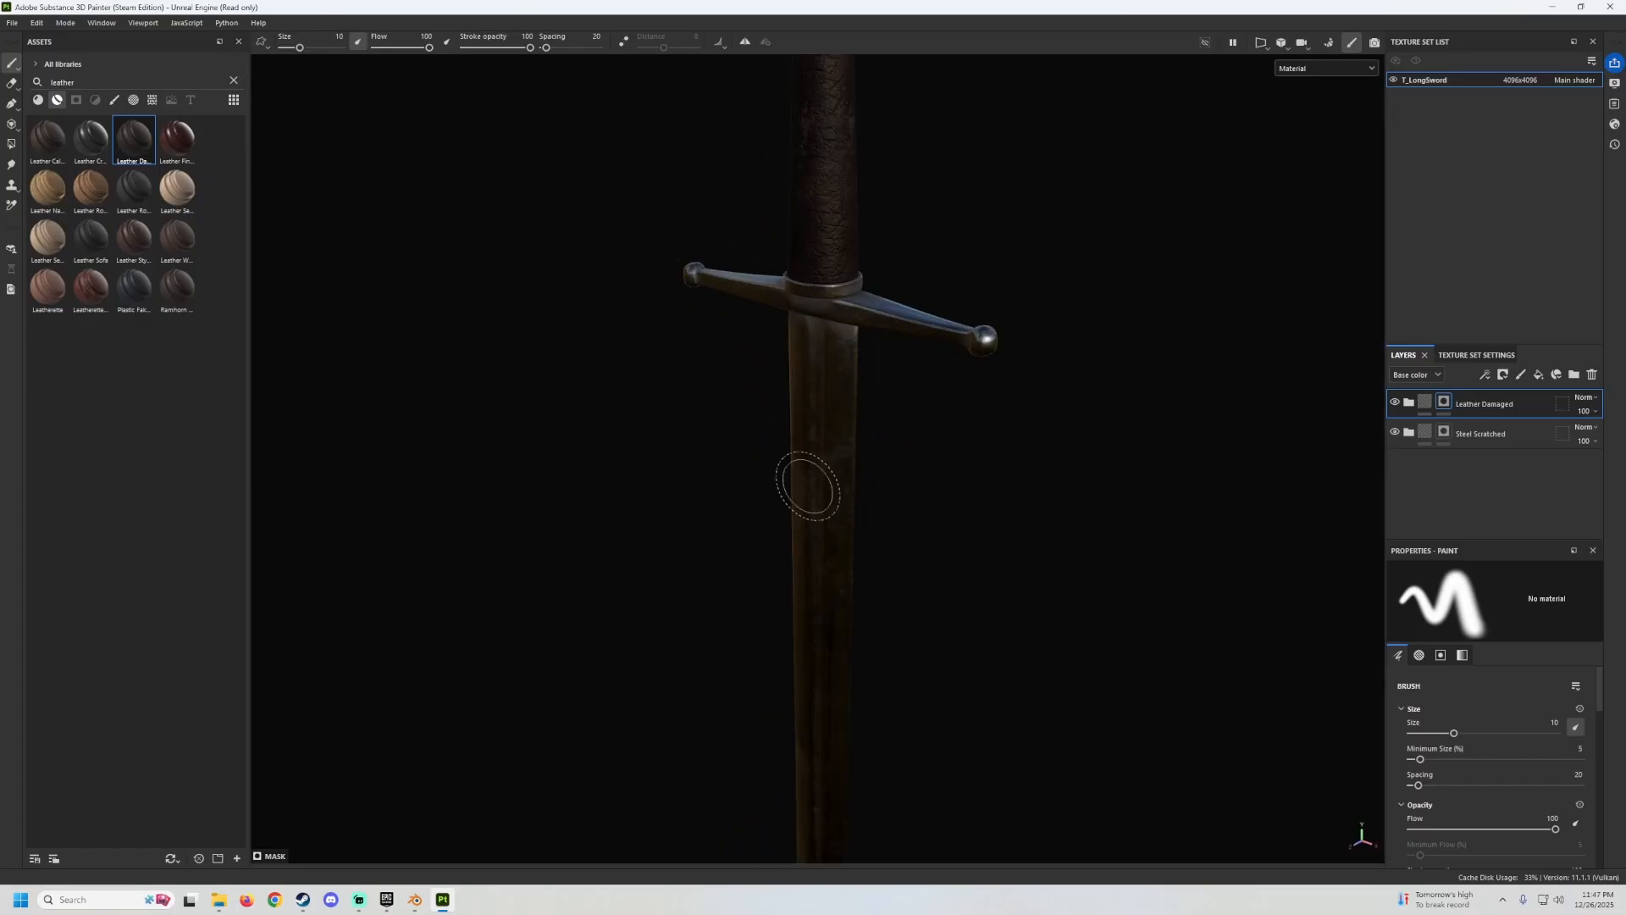
{"action": "left_click_drag", "start_coordinate": [764, 507], "coordinate": [948, 395], "text": "alt"}
{"action": "middle_click_drag", "start_coordinate": [948, 395], "coordinate": [912, 708], "text": "alt"}
{"action": "scroll", "coordinate": [872, 501], "scroll_direction": "up", "scroll_amount": 4}
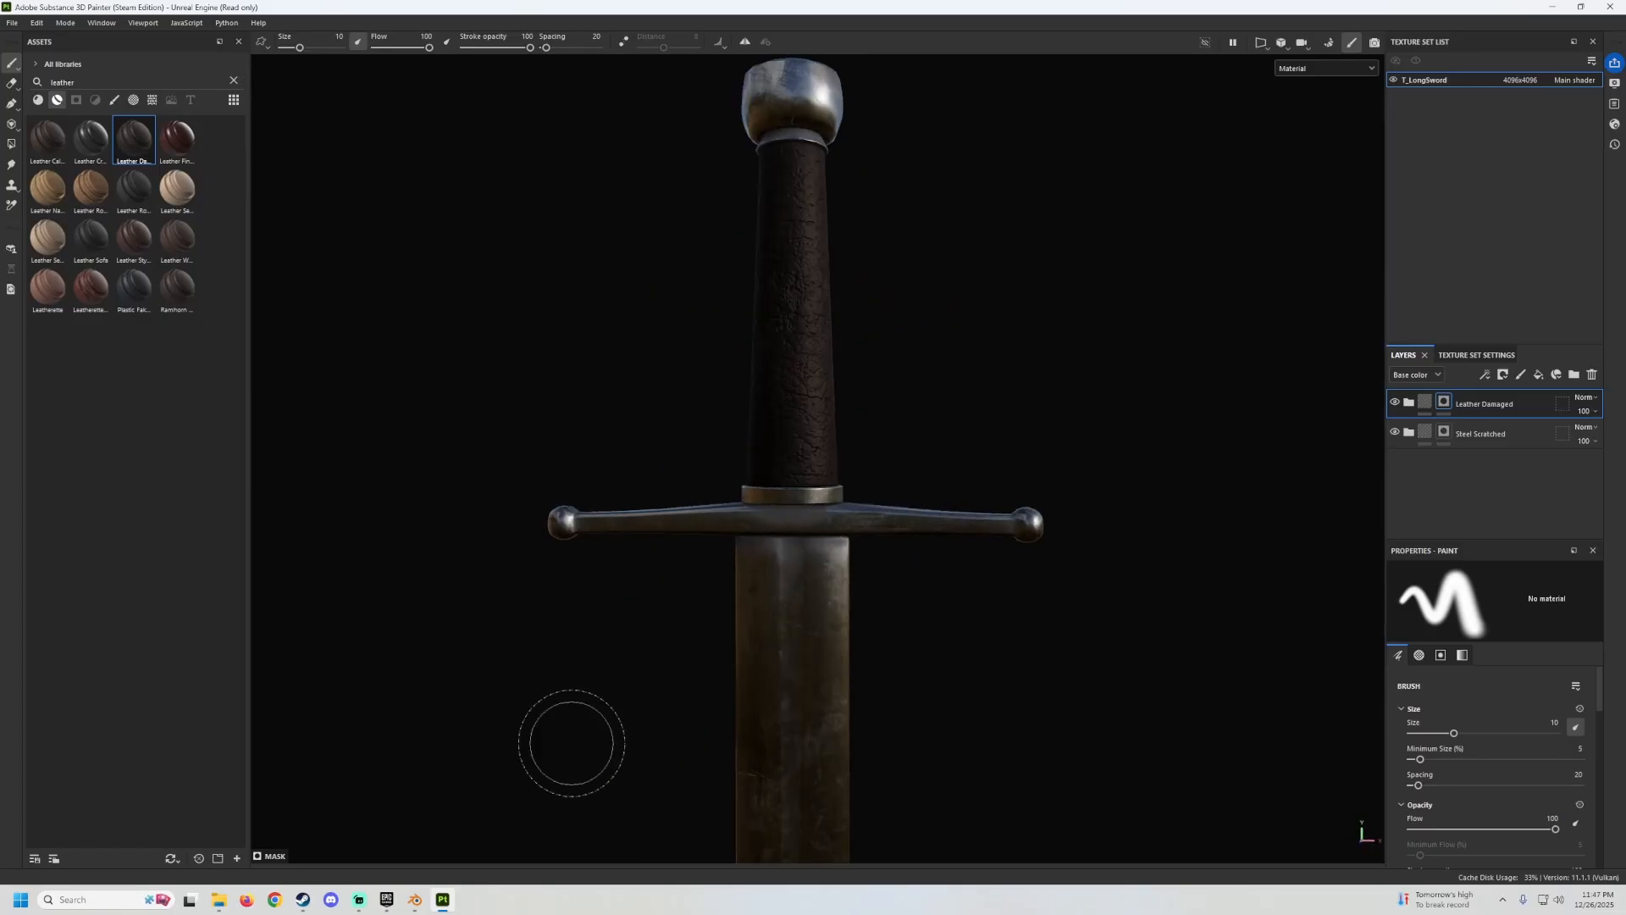
Switch to Blender and study the leather wrap and colour of the grip in the reference image.
{"action": "left_click", "coordinate": [415, 899]}
{"action": "scroll", "coordinate": [694, 356], "scroll_direction": "up", "scroll_amount": 4}
{"action": "middle_click_drag", "start_coordinate": [609, 283], "coordinate": [720, 517], "text": "shift"}
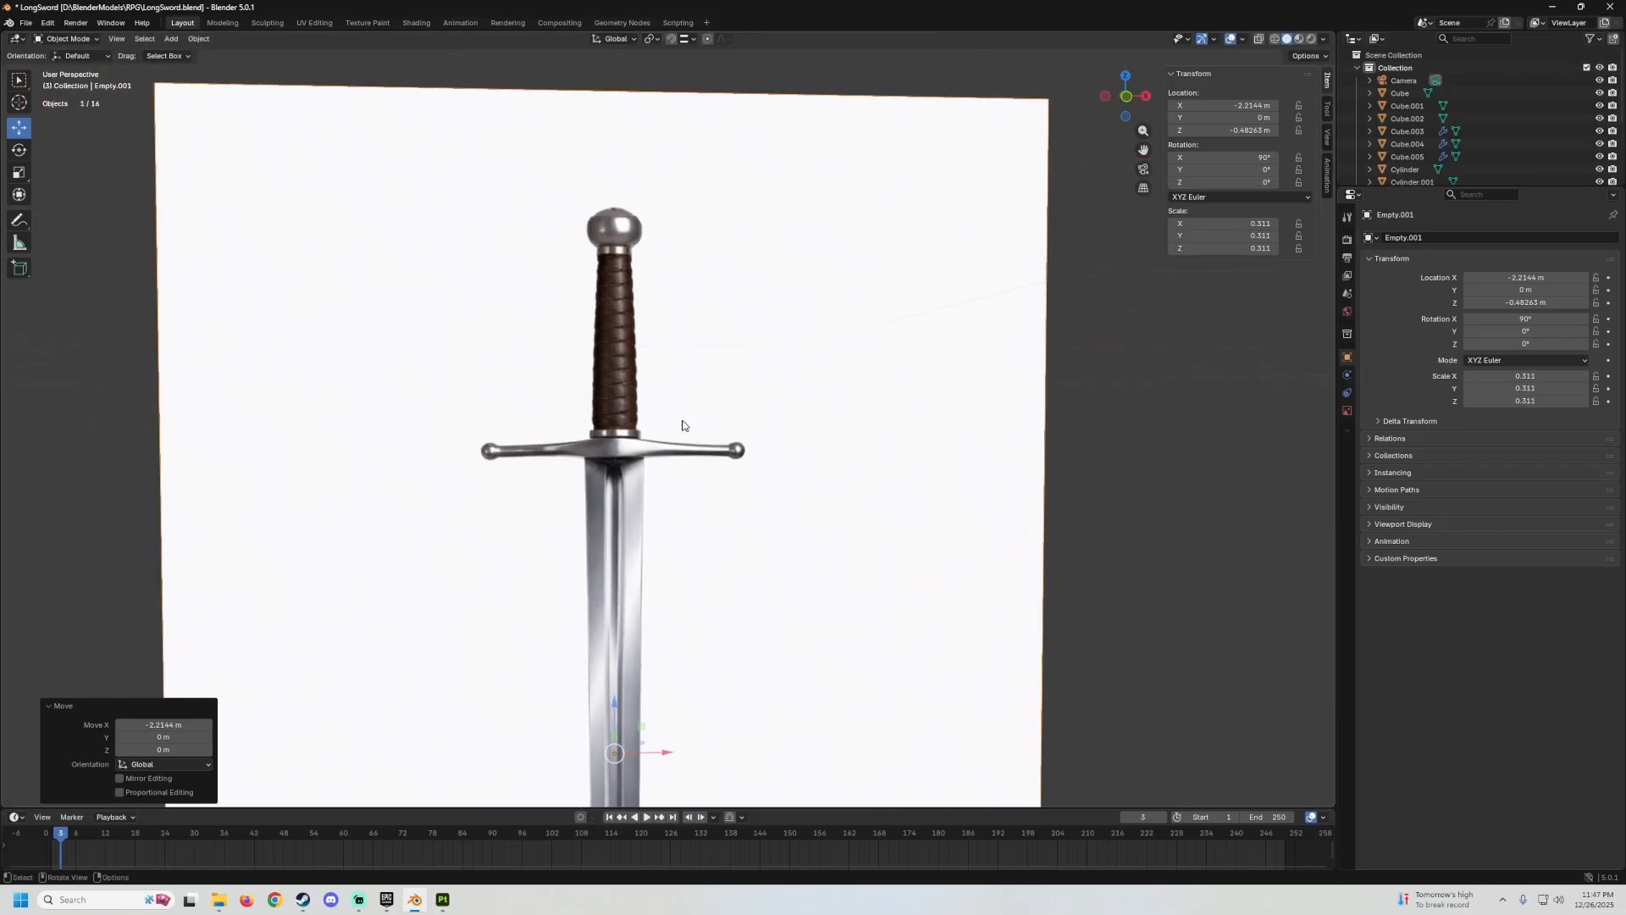
{"action": "scroll", "coordinate": [676, 367], "scroll_direction": "up", "scroll_amount": 5}
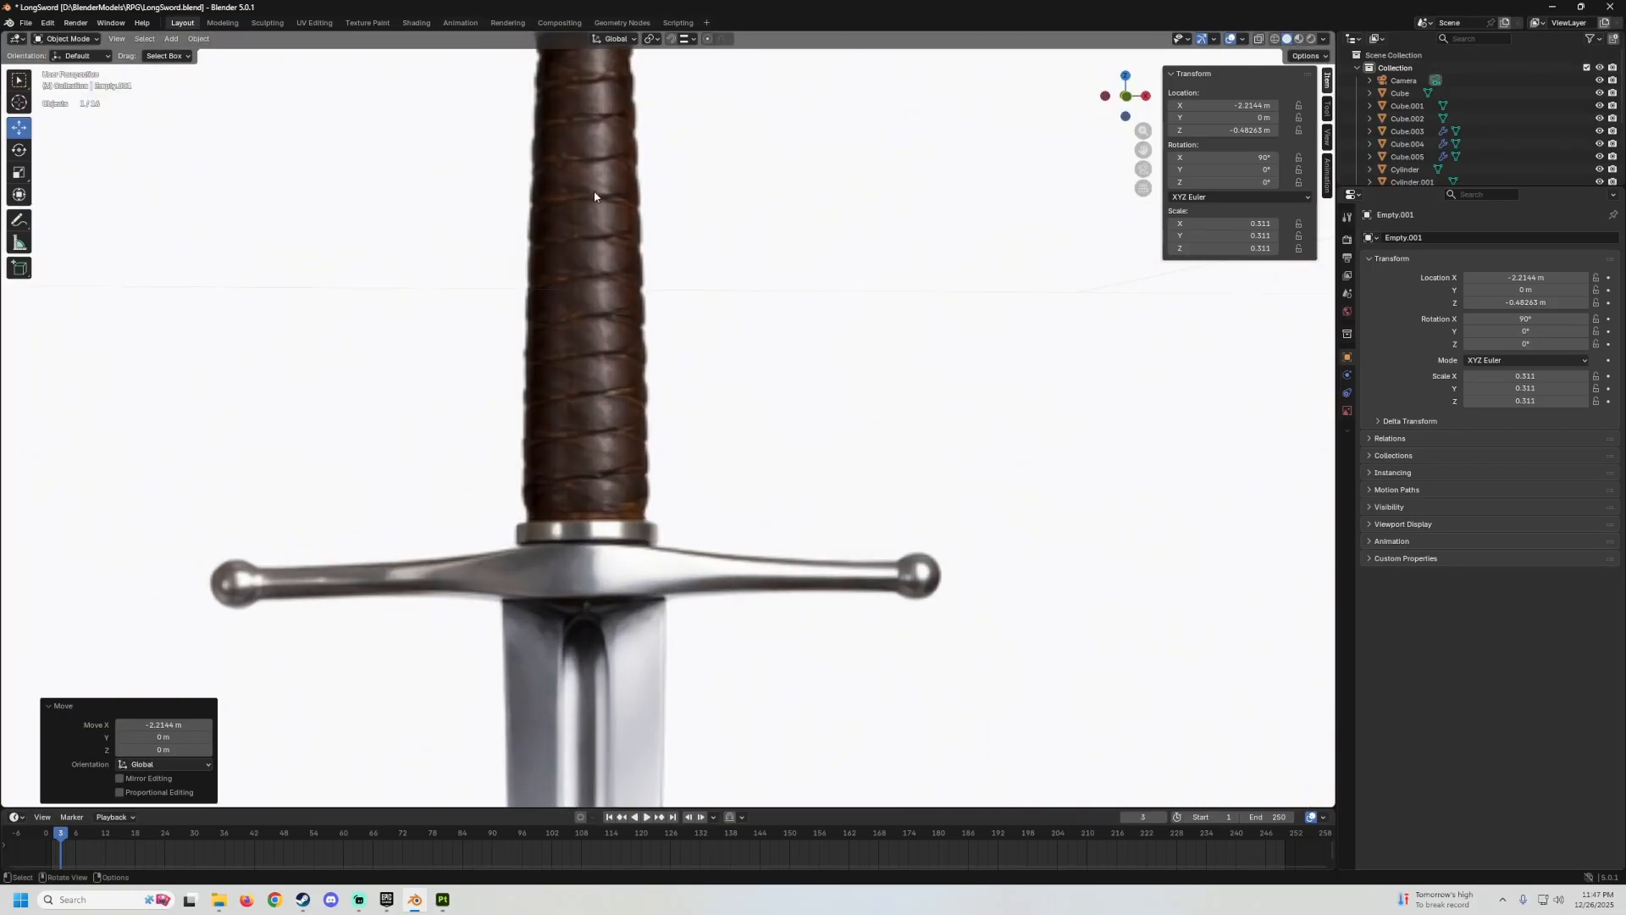
{"action": "middle_click_drag", "start_coordinate": [594, 196], "coordinate": [742, 421], "text": "shift"}
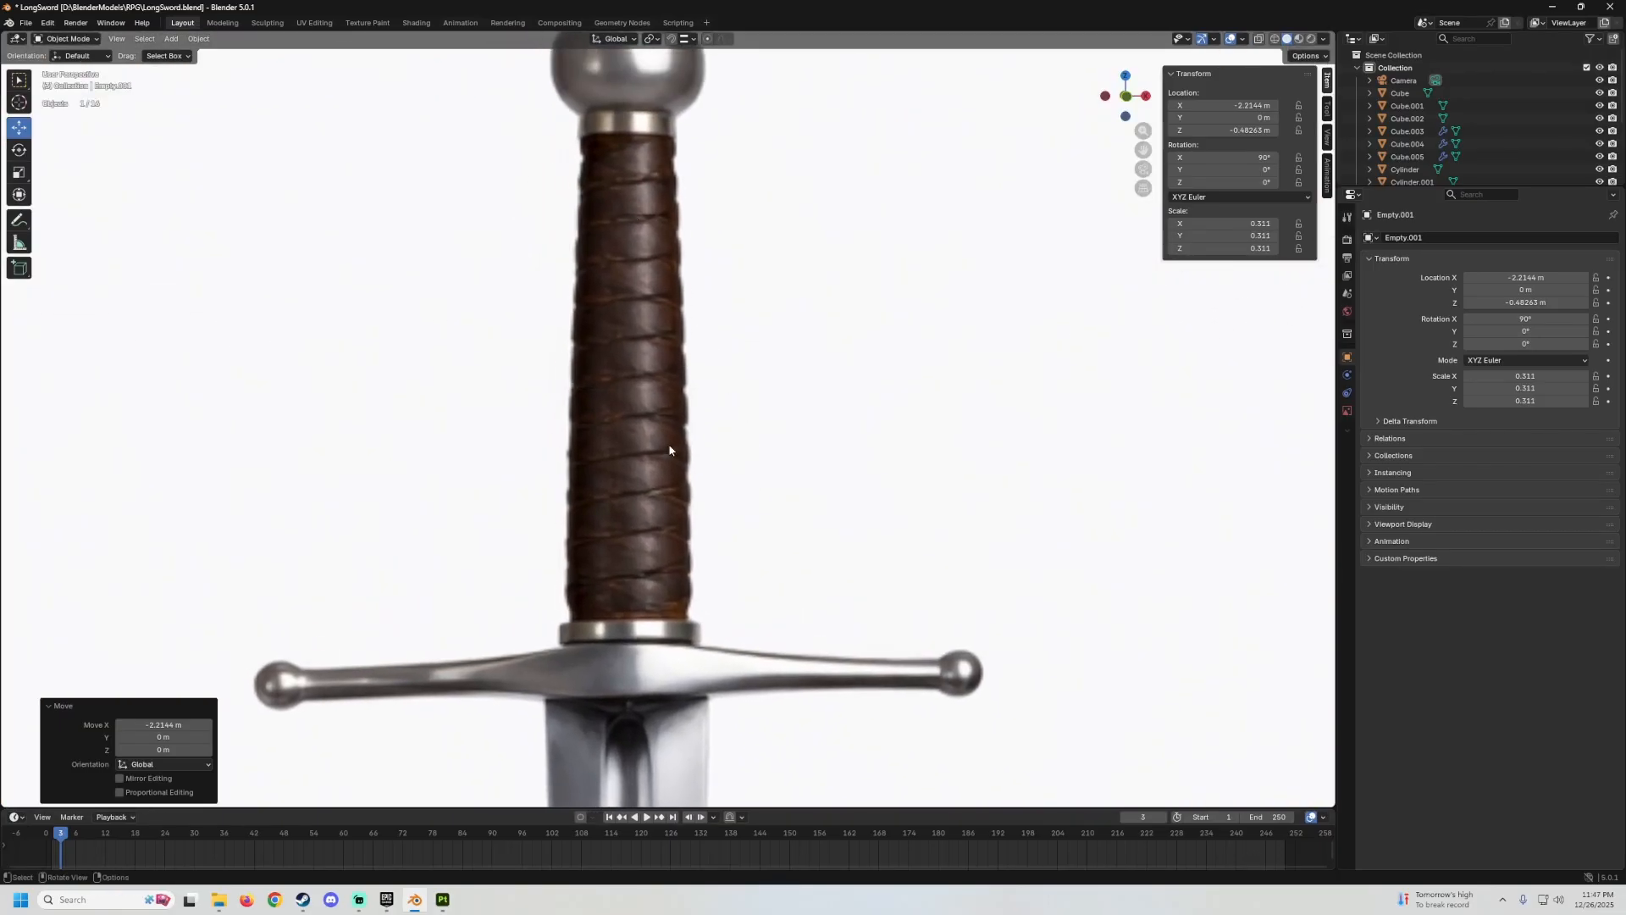
{"action": "scroll", "coordinate": [657, 484], "scroll_direction": "down", "scroll_amount": 3}
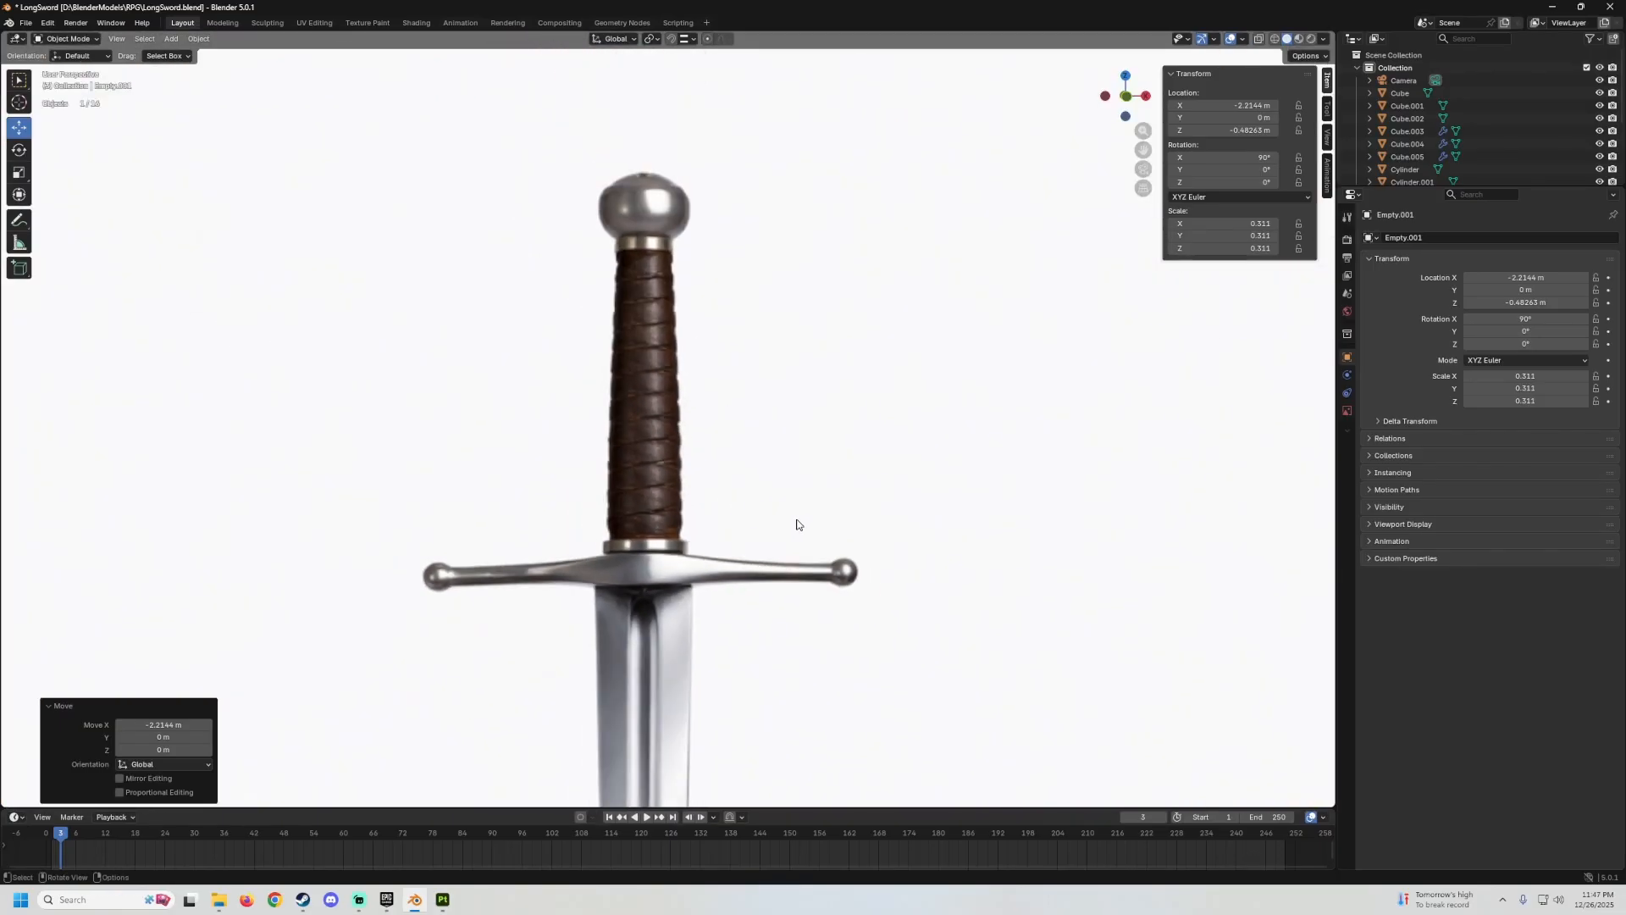
Switch to Substance 3D Painter and add a fill layer above Base Color inside the Leather Damaged folder.
{"action": "left_click", "coordinate": [439, 903]}
{"action": "scroll", "coordinate": [813, 309], "scroll_direction": "up", "scroll_amount": 3}
{"action": "scroll", "coordinate": [834, 306], "scroll_direction": "down", "scroll_amount": 1}
{"action": "mouse_move", "coordinate": [919, 326]}
{"action": "left_mouse_down", "text": "alt"}
{"action": "mouse_move", "coordinate": [963, 337]}
{"action": "mouse_move", "coordinate": [960, 307]}
{"action": "left_mouse_up", "text": "alt"}
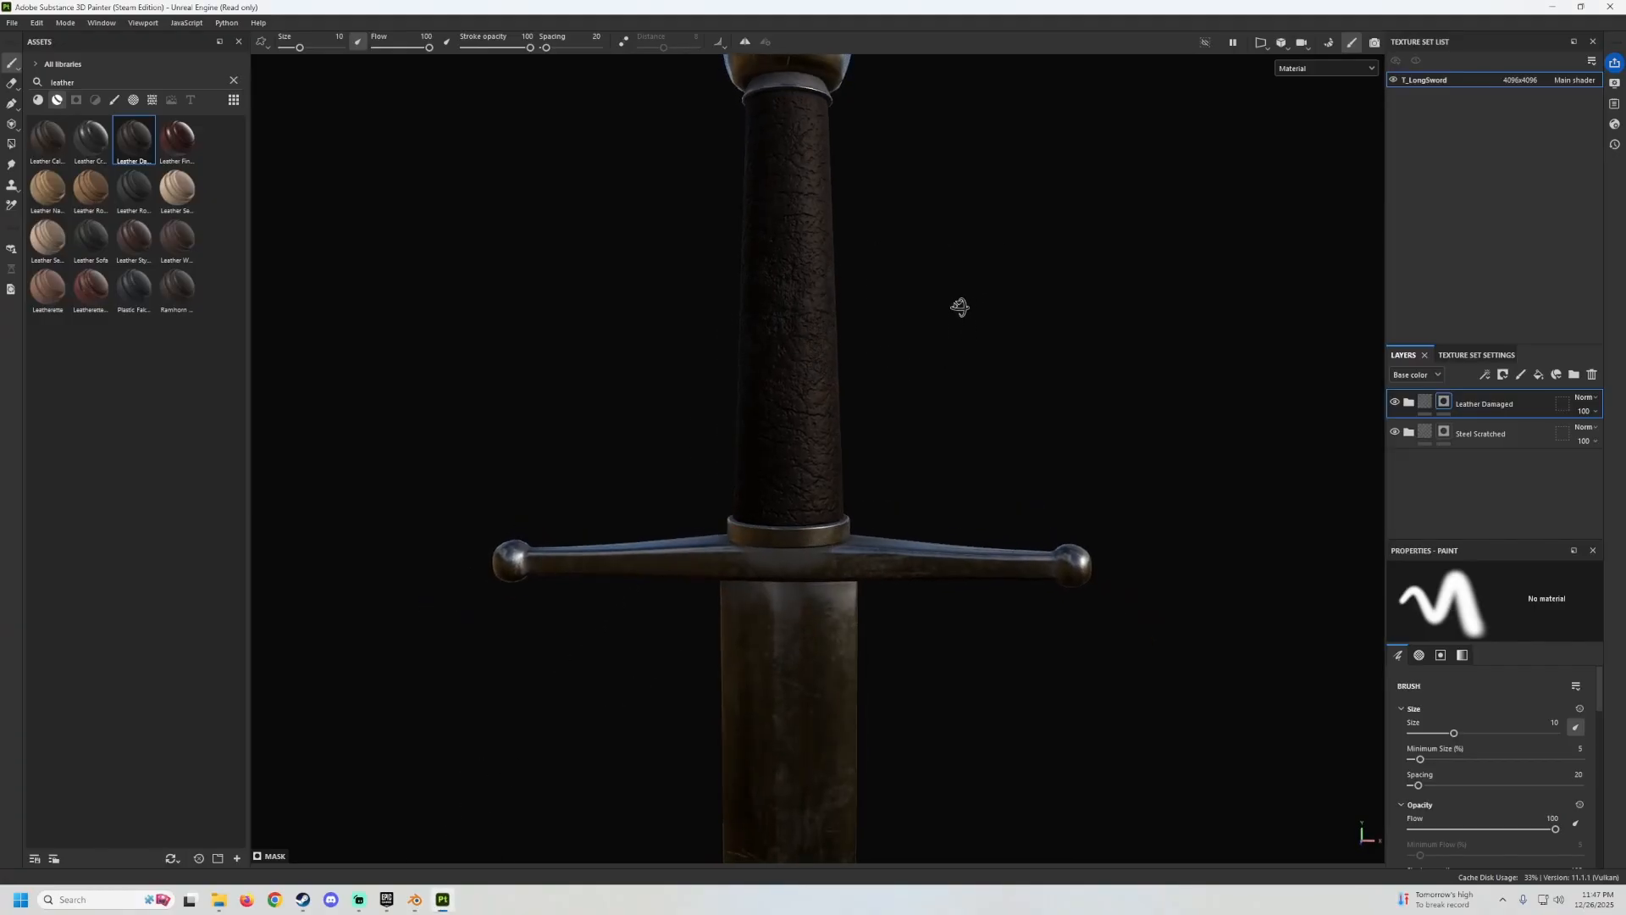
{"action": "middle_click_drag", "start_coordinate": [890, 256], "coordinate": [900, 356], "text": "alt"}
{"action": "scroll", "coordinate": [901, 356], "scroll_direction": "down", "scroll_amount": 2}
{"action": "mouse_move", "coordinate": [900, 357]}
{"action": "left_mouse_down", "text": "alt"}
{"action": "mouse_move", "coordinate": [649, 385]}
{"action": "mouse_move", "coordinate": [854, 404]}
{"action": "mouse_move", "coordinate": [942, 366]}
{"action": "mouse_move", "coordinate": [925, 373]}
{"action": "left_mouse_up", "text": "alt"}
{"action": "left_click", "coordinate": [1408, 403]}
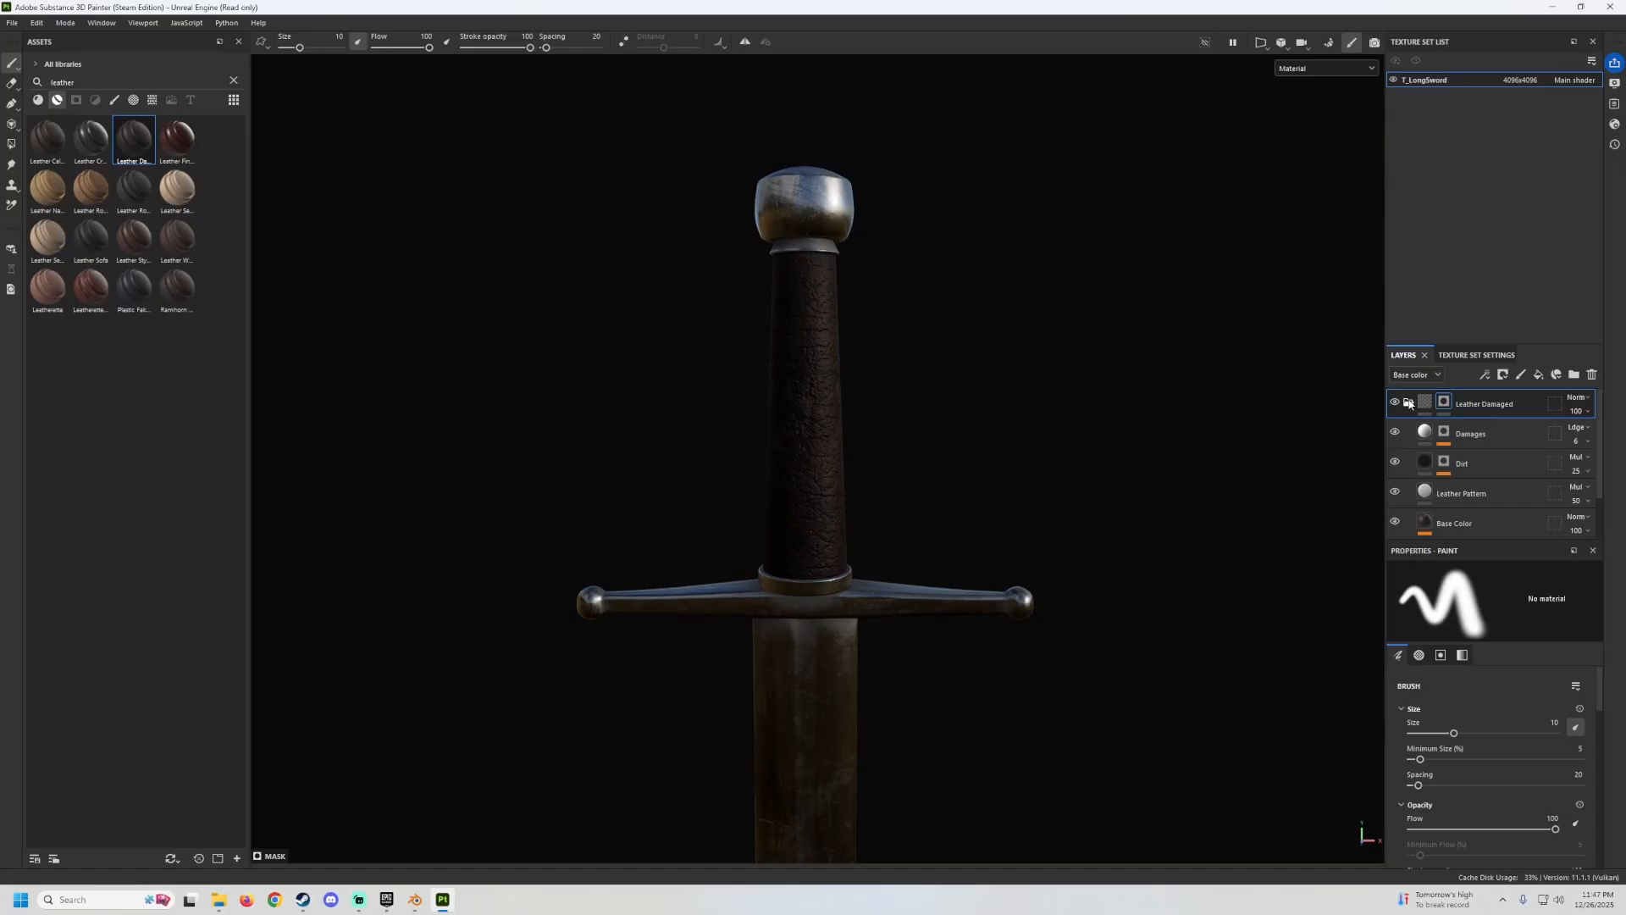
{"action": "scroll", "coordinate": [1472, 450], "scroll_direction": "down", "scroll_amount": 1}
{"action": "left_click", "coordinate": [1486, 488]}
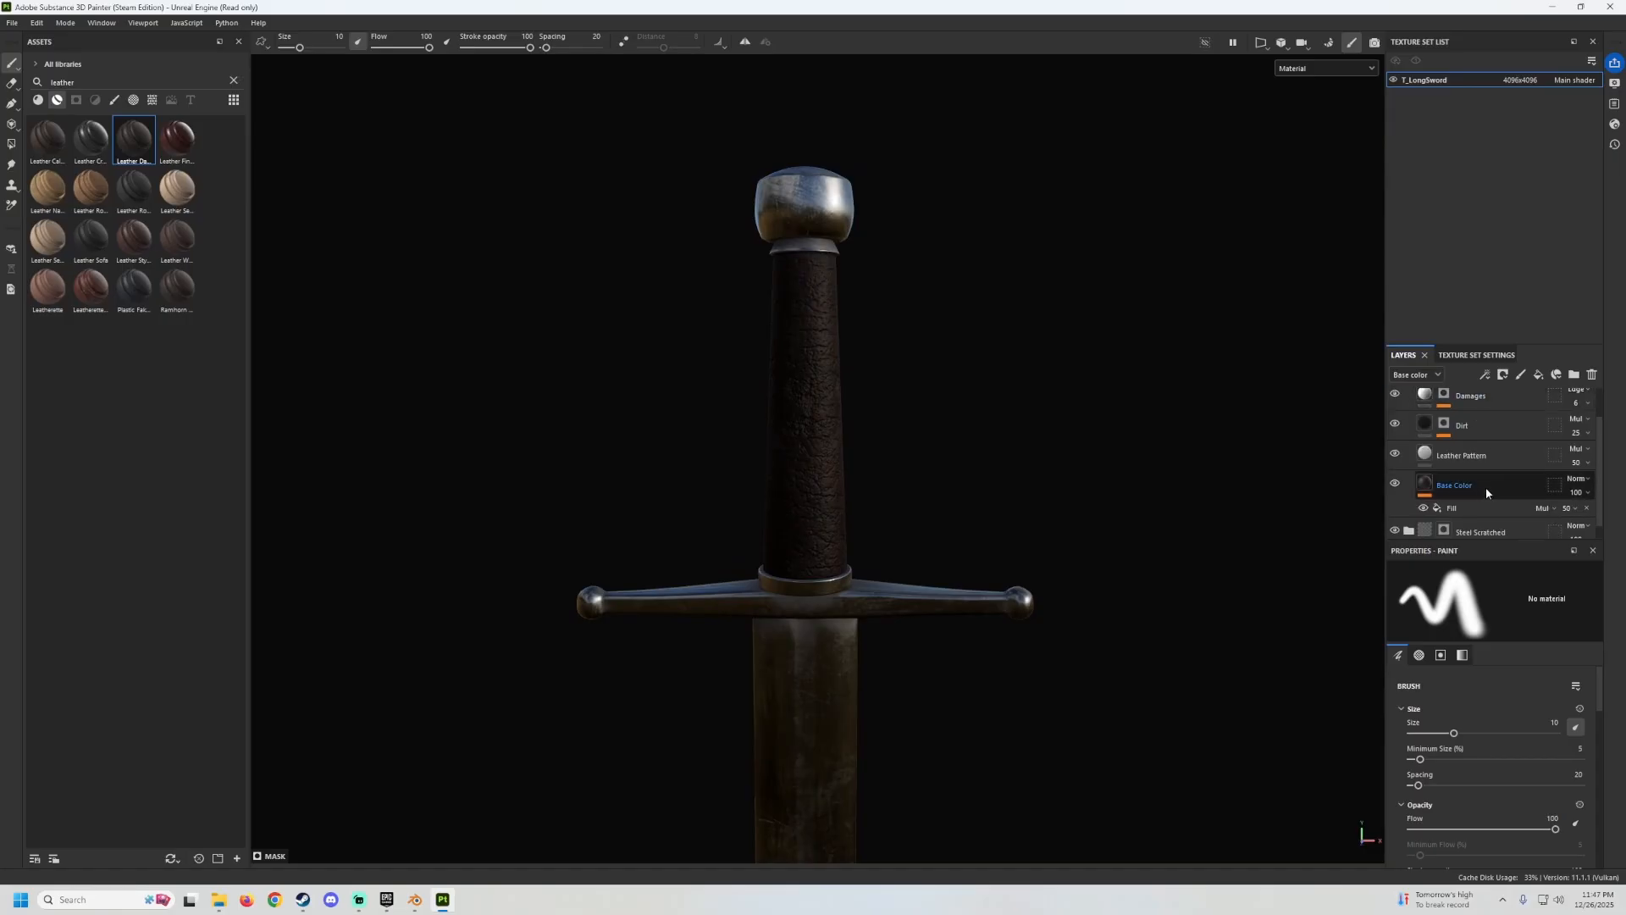
{"action": "left_click", "coordinate": [1487, 493]}
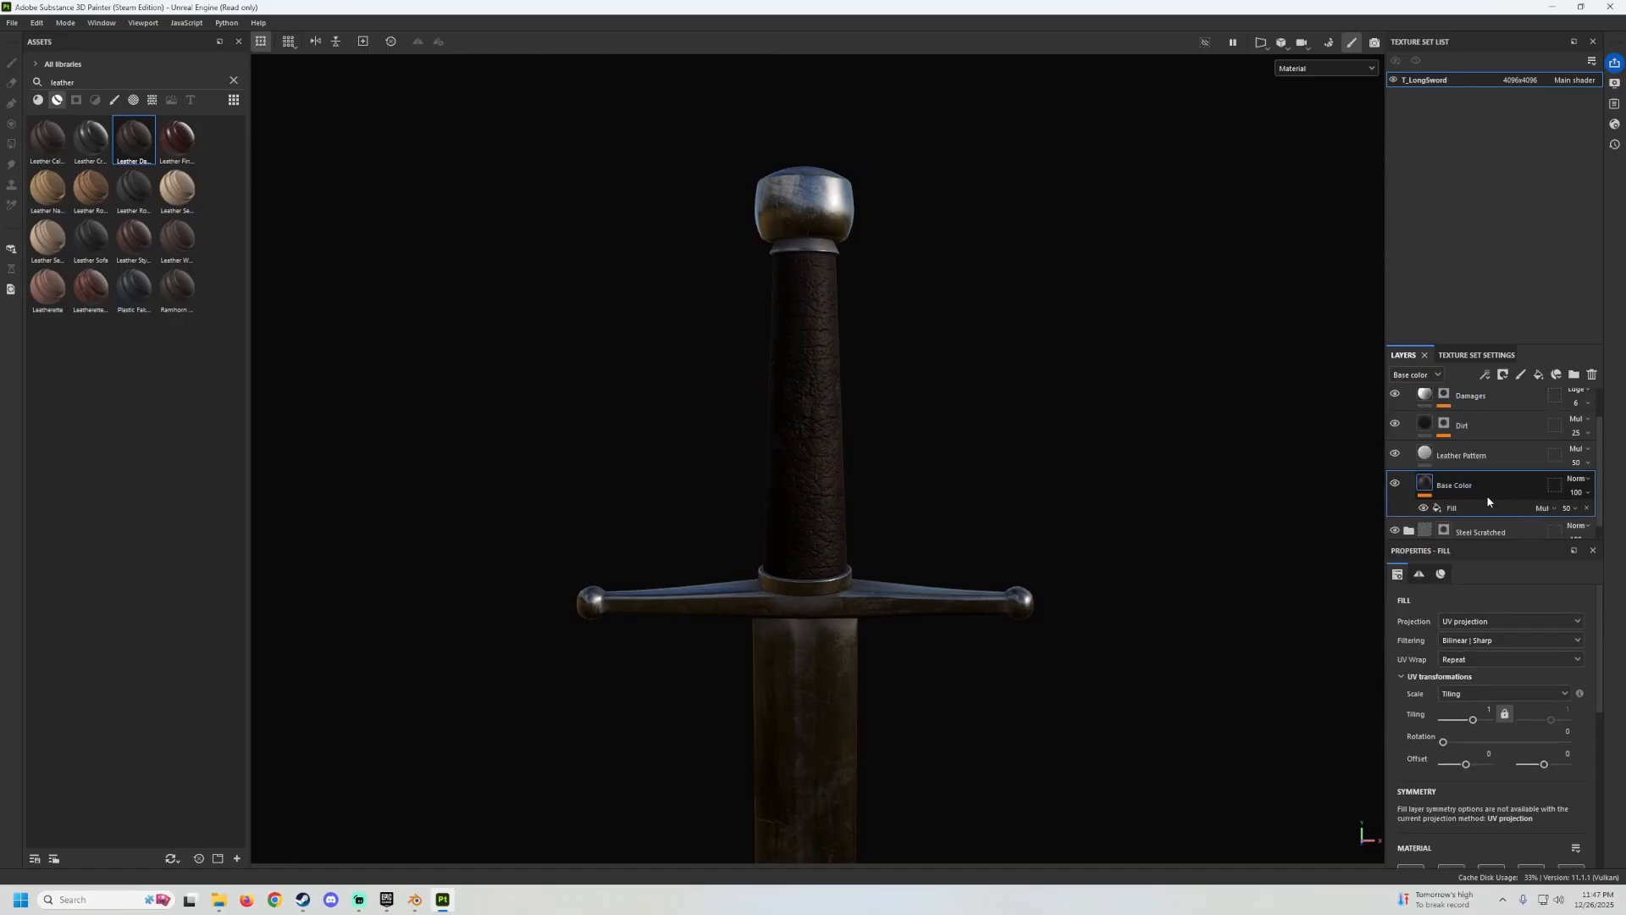
{"action": "left_click", "coordinate": [1539, 375]}
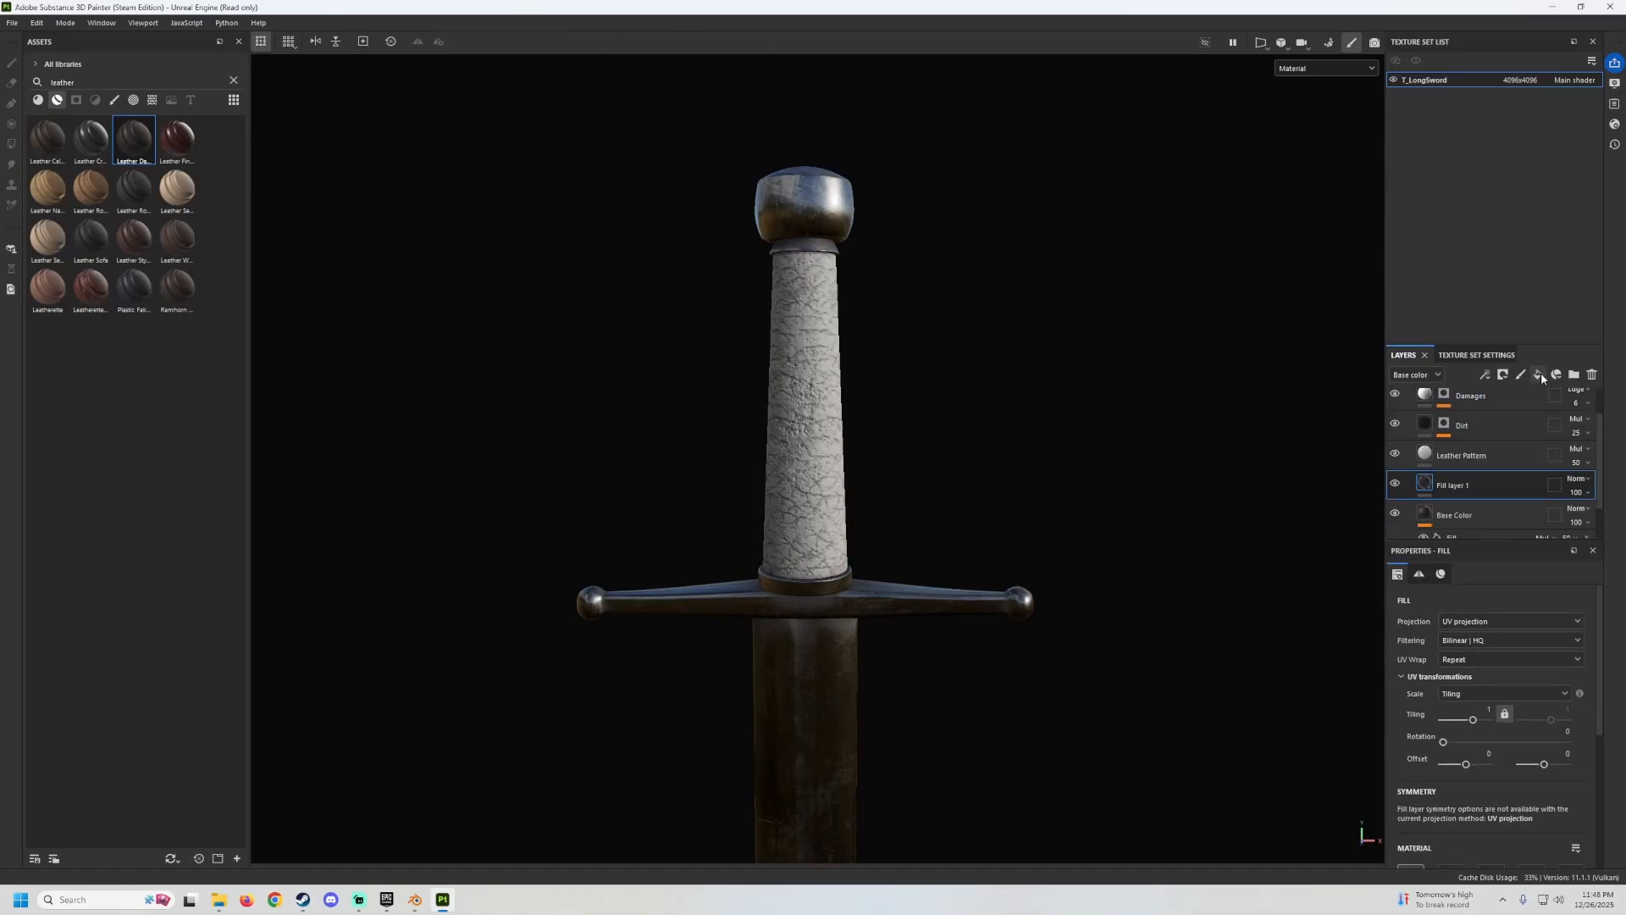
Add a black mask to the new fill layer and put a fill effect on that mask.
{"action": "right_click", "coordinate": [1425, 484]}
{"action": "left_click", "coordinate": [1467, 506]}
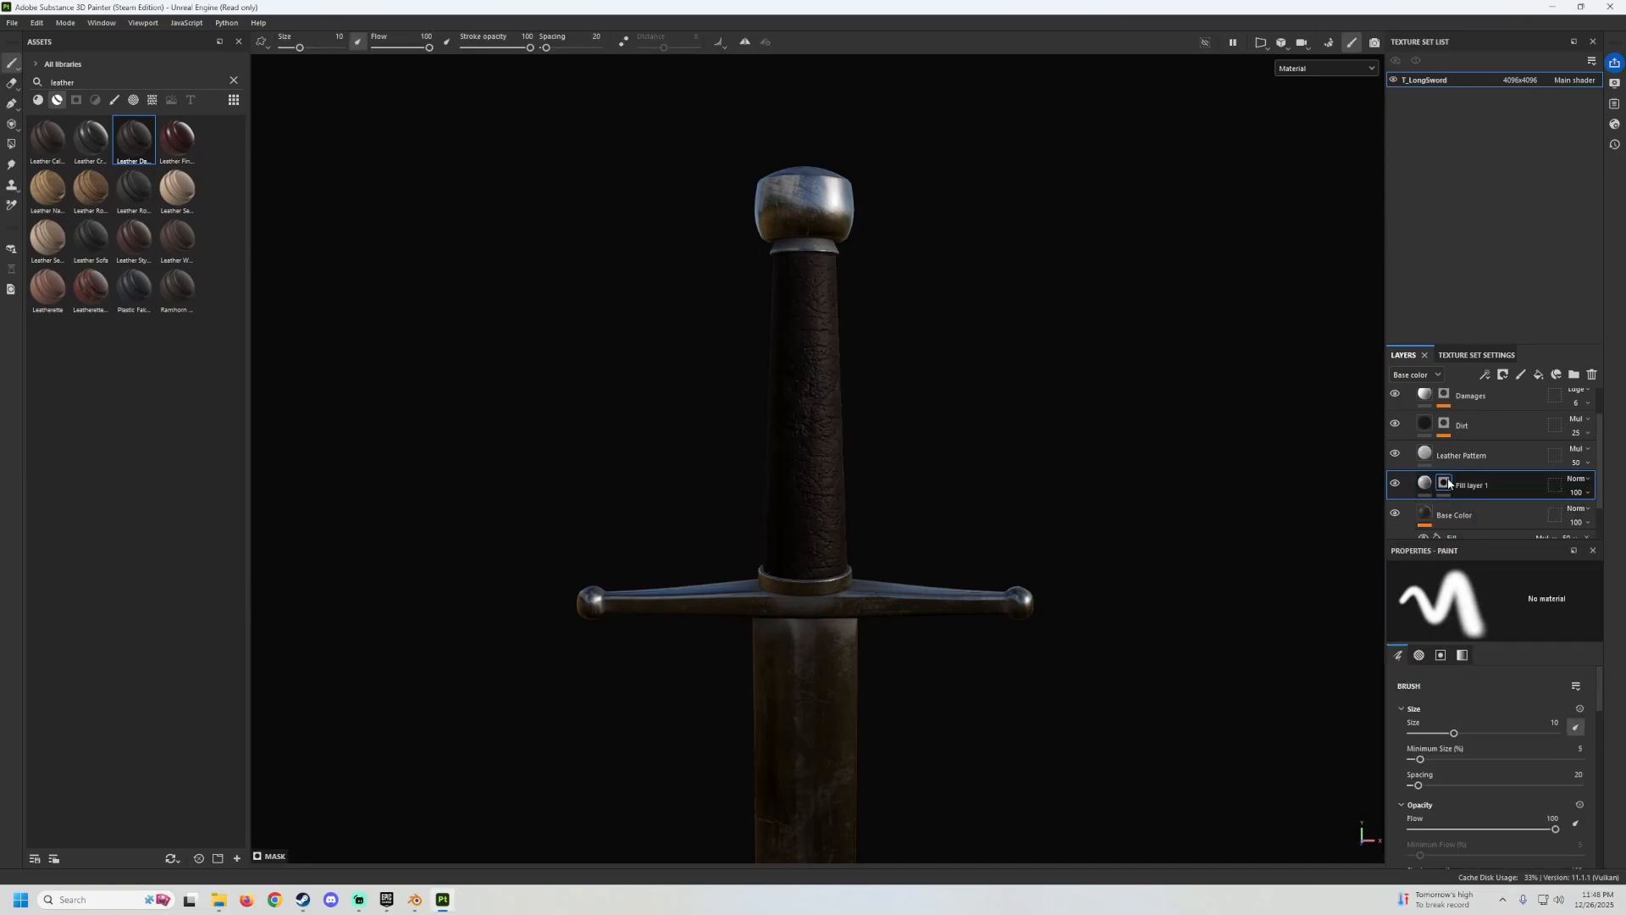
{"action": "right_click", "coordinate": [1448, 484]}
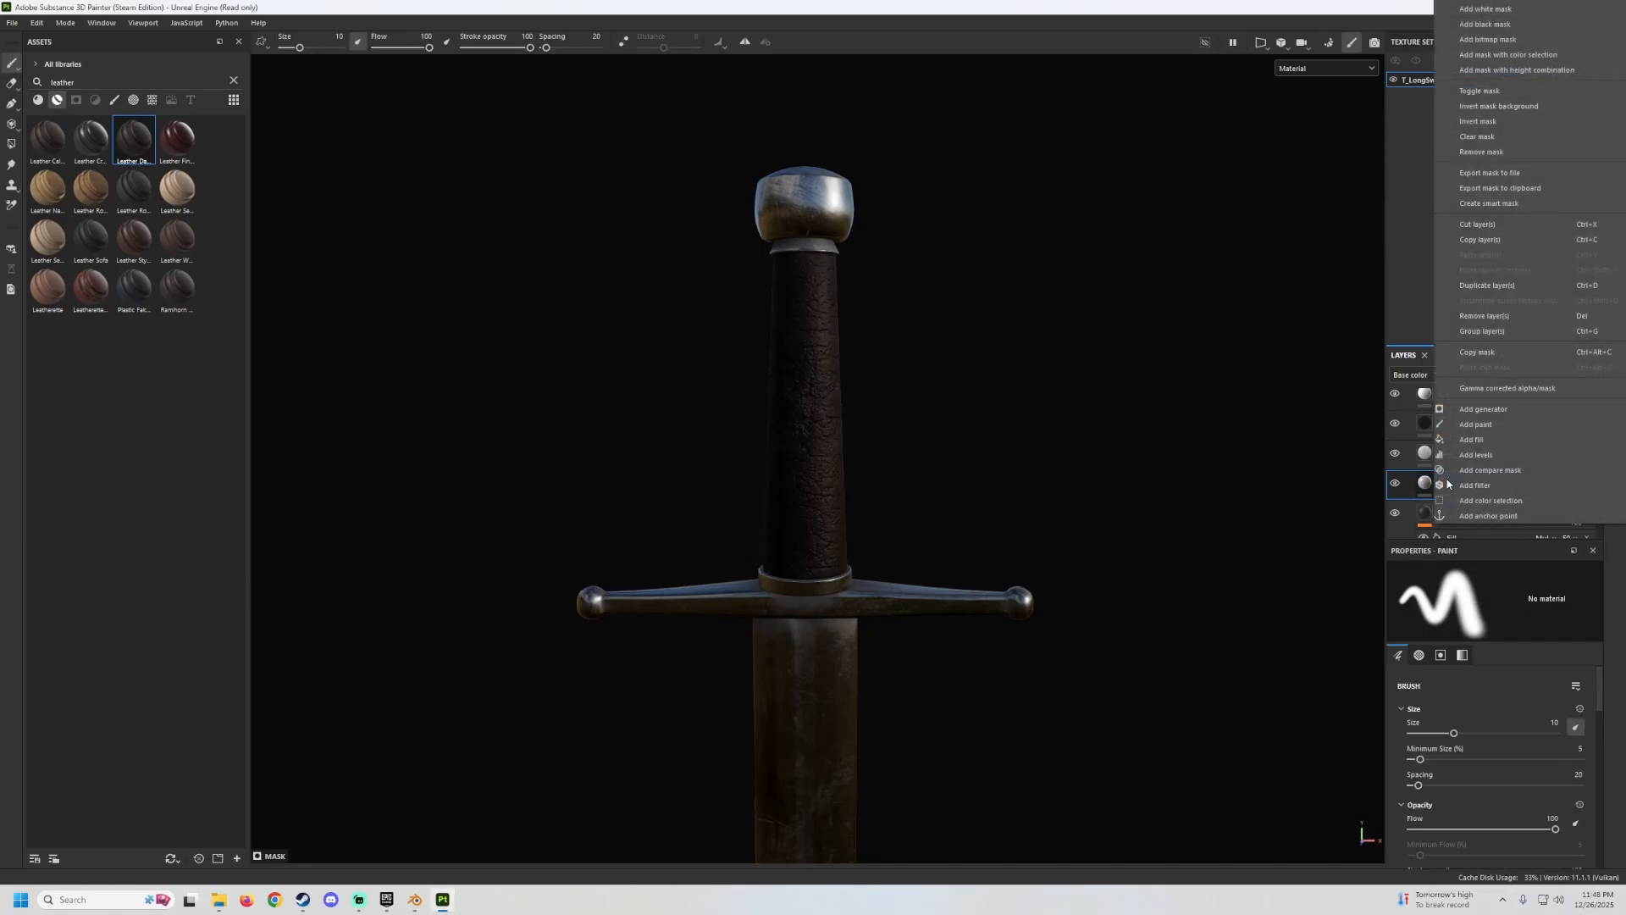
{"action": "left_click", "coordinate": [1478, 440]}
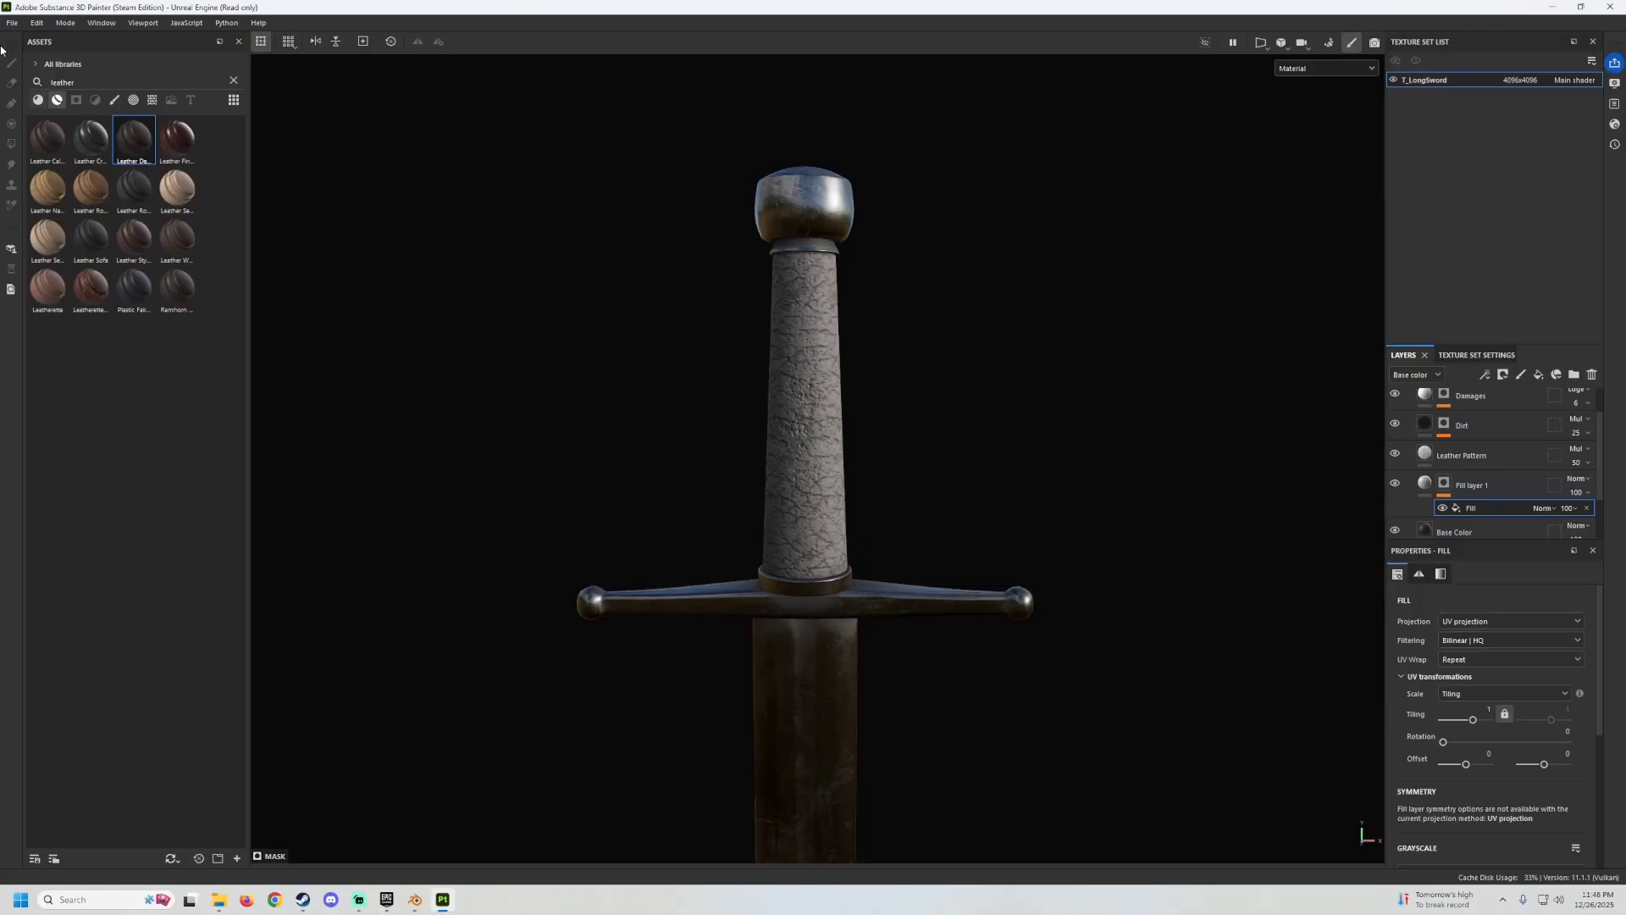
Search the textures for "patter" and assign Fence 01 as the grayscale of the mask's fill effect.
{"action": "left_click", "coordinate": [153, 102]}
{"action": "left_click", "coordinate": [234, 81]}
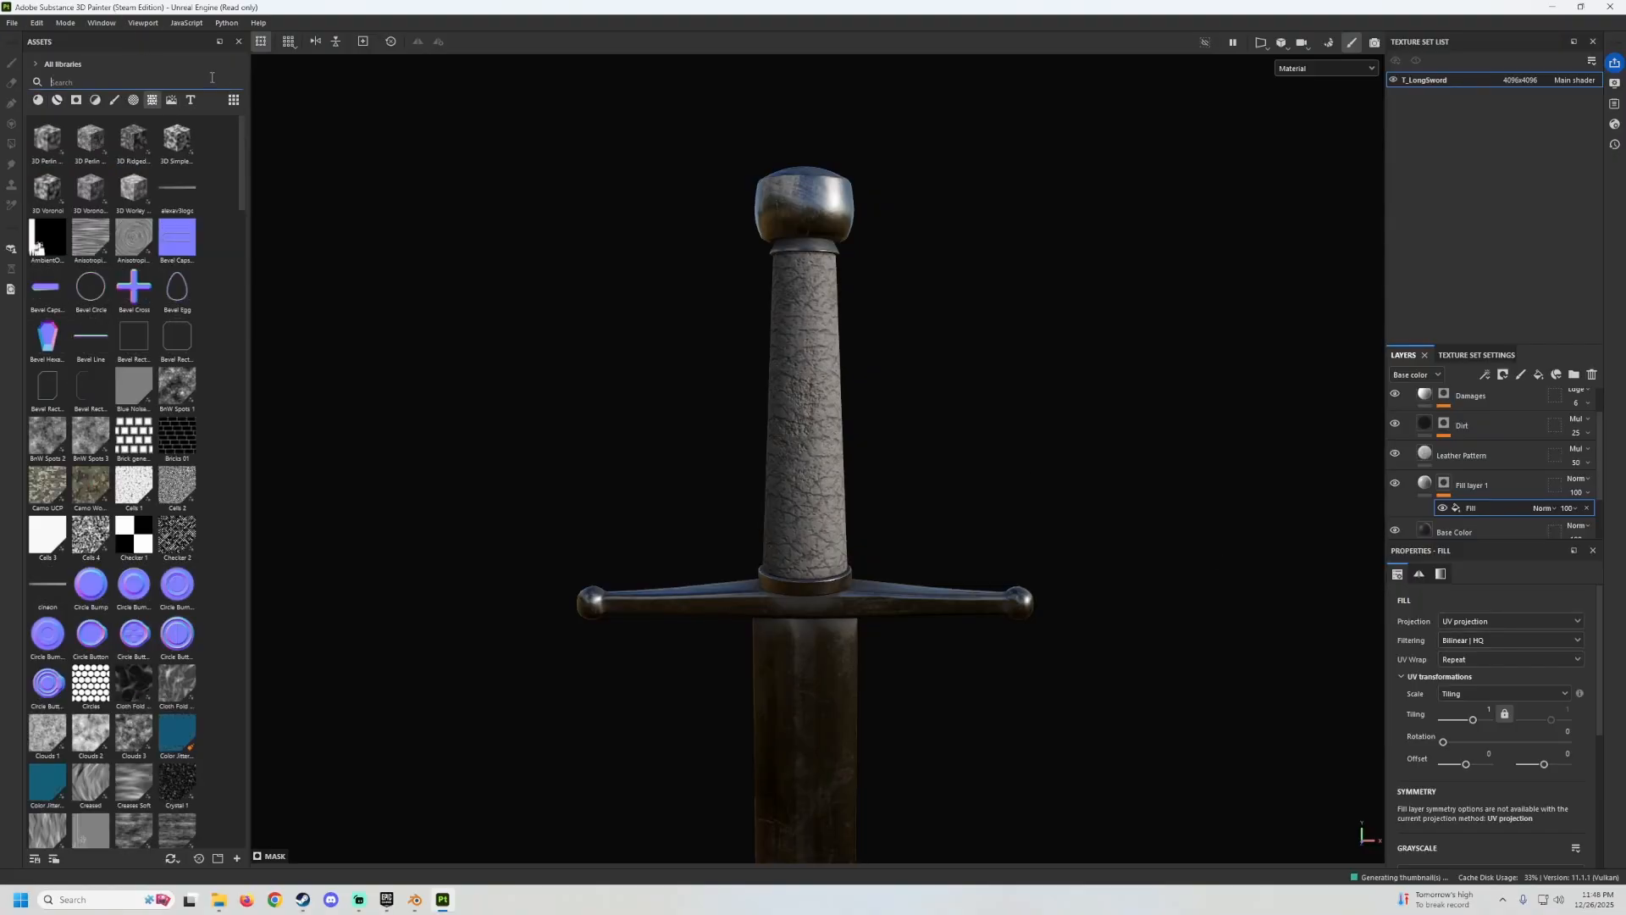
{"action": "type", "text": "patter"}
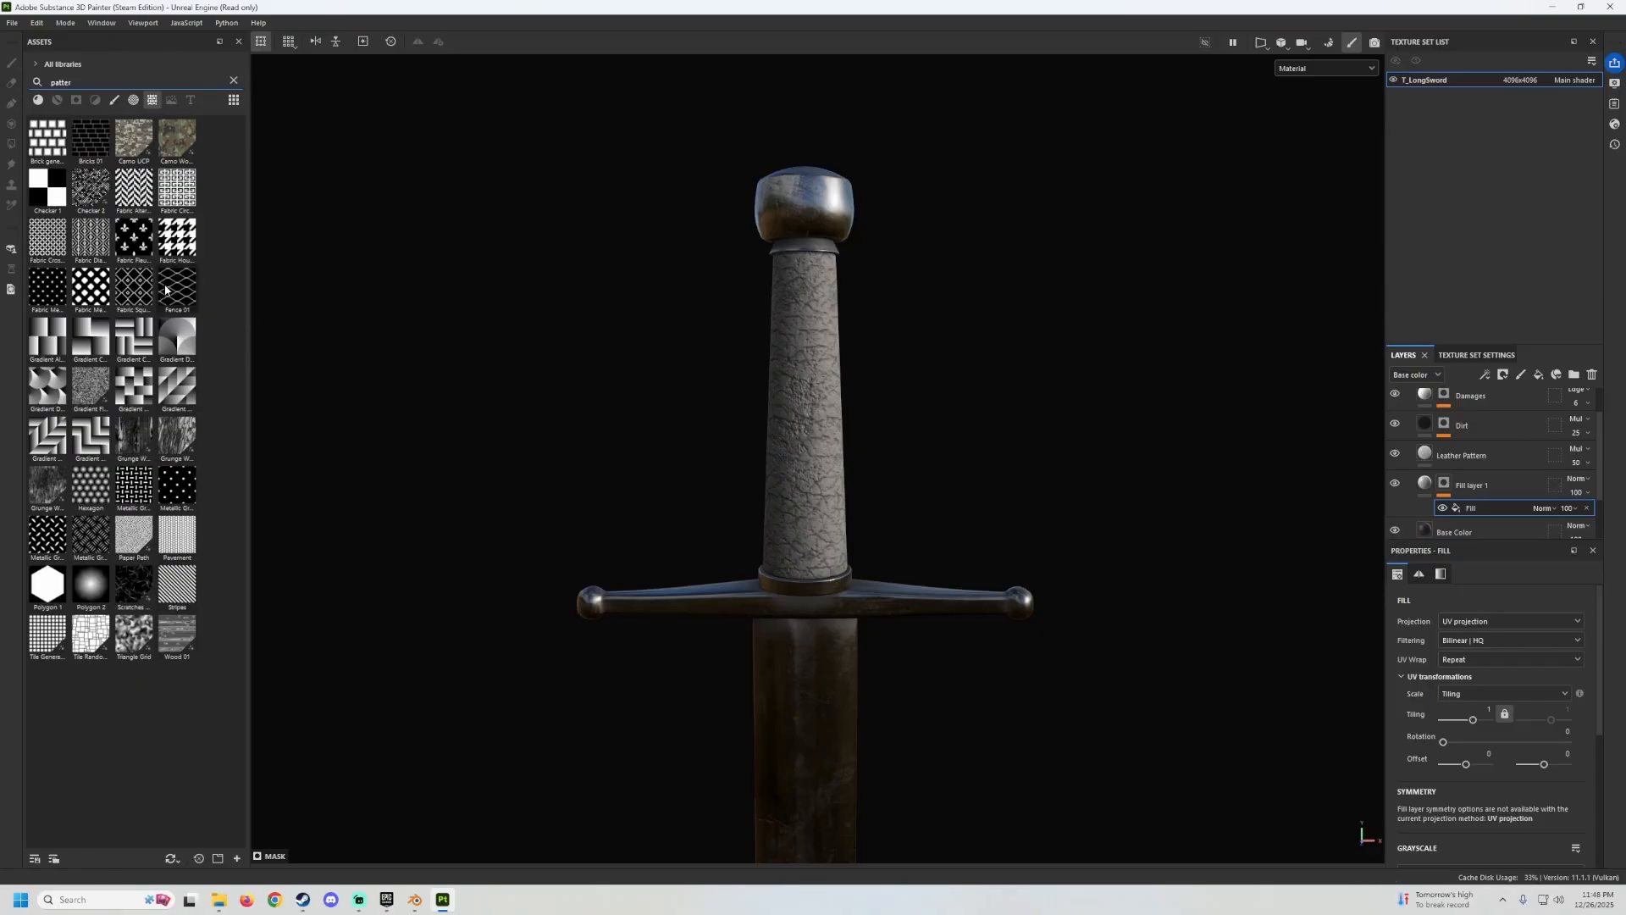
{"action": "scroll", "coordinate": [1409, 680], "scroll_direction": "down", "scroll_amount": 3}
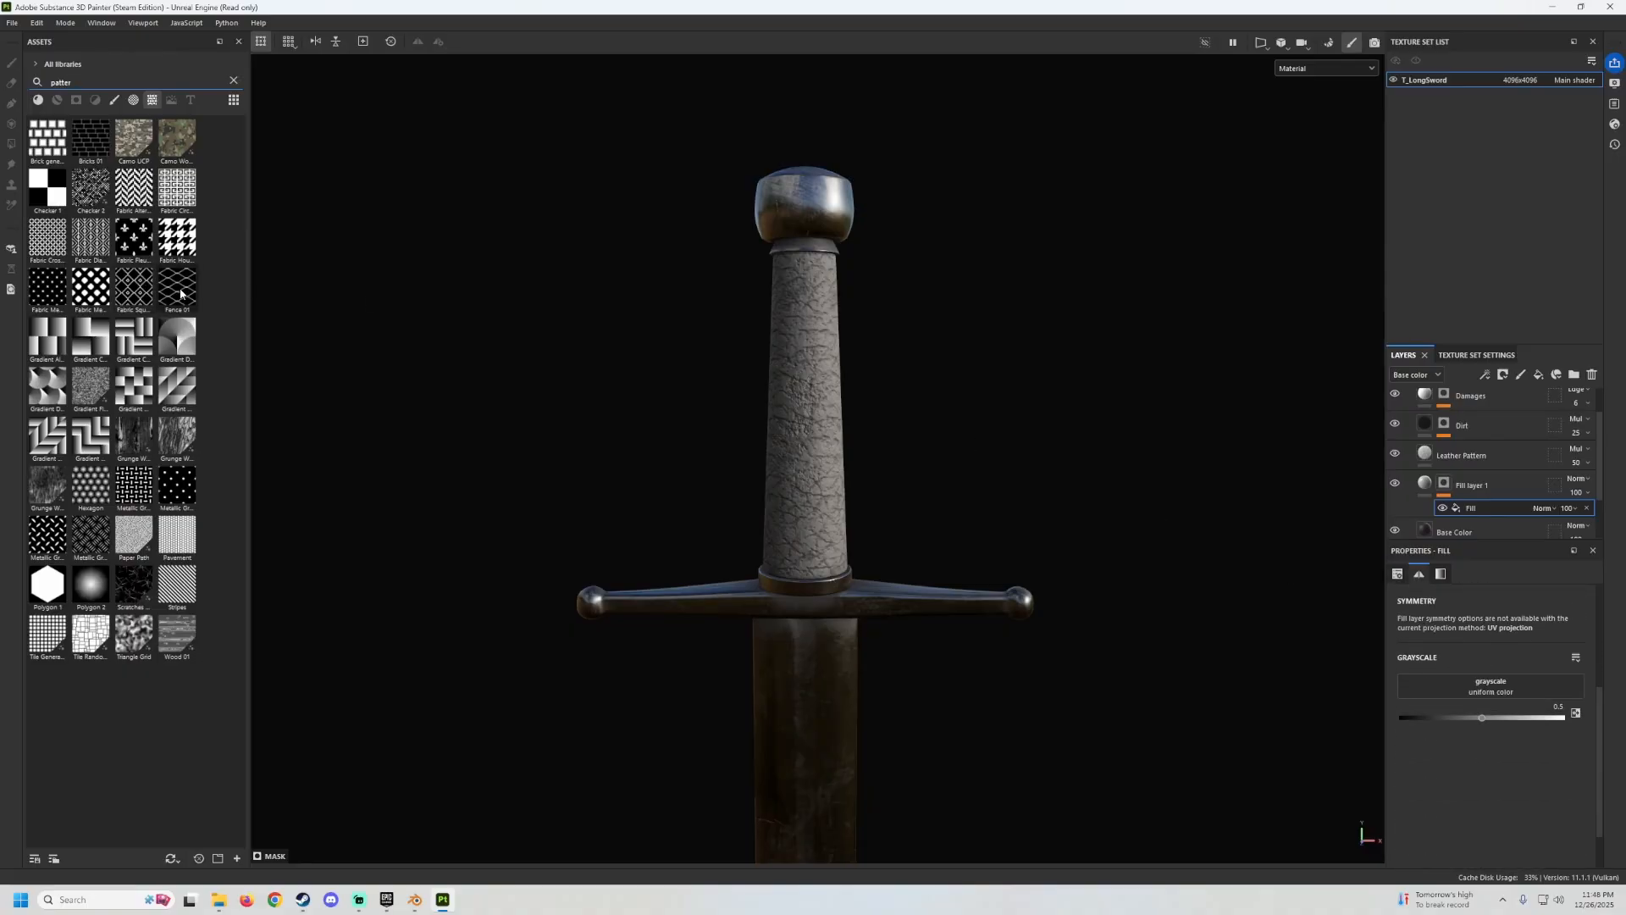
{"action": "mouse_move", "coordinate": [181, 293]}
{"action": "left_click_drag", "start_coordinate": [180, 293], "coordinate": [1491, 686]}
{"action": "scroll", "coordinate": [905, 502], "scroll_direction": "up", "scroll_amount": 3}
{"action": "left_click_drag", "start_coordinate": [718, 280], "coordinate": [1012, 680], "text": "alt"}
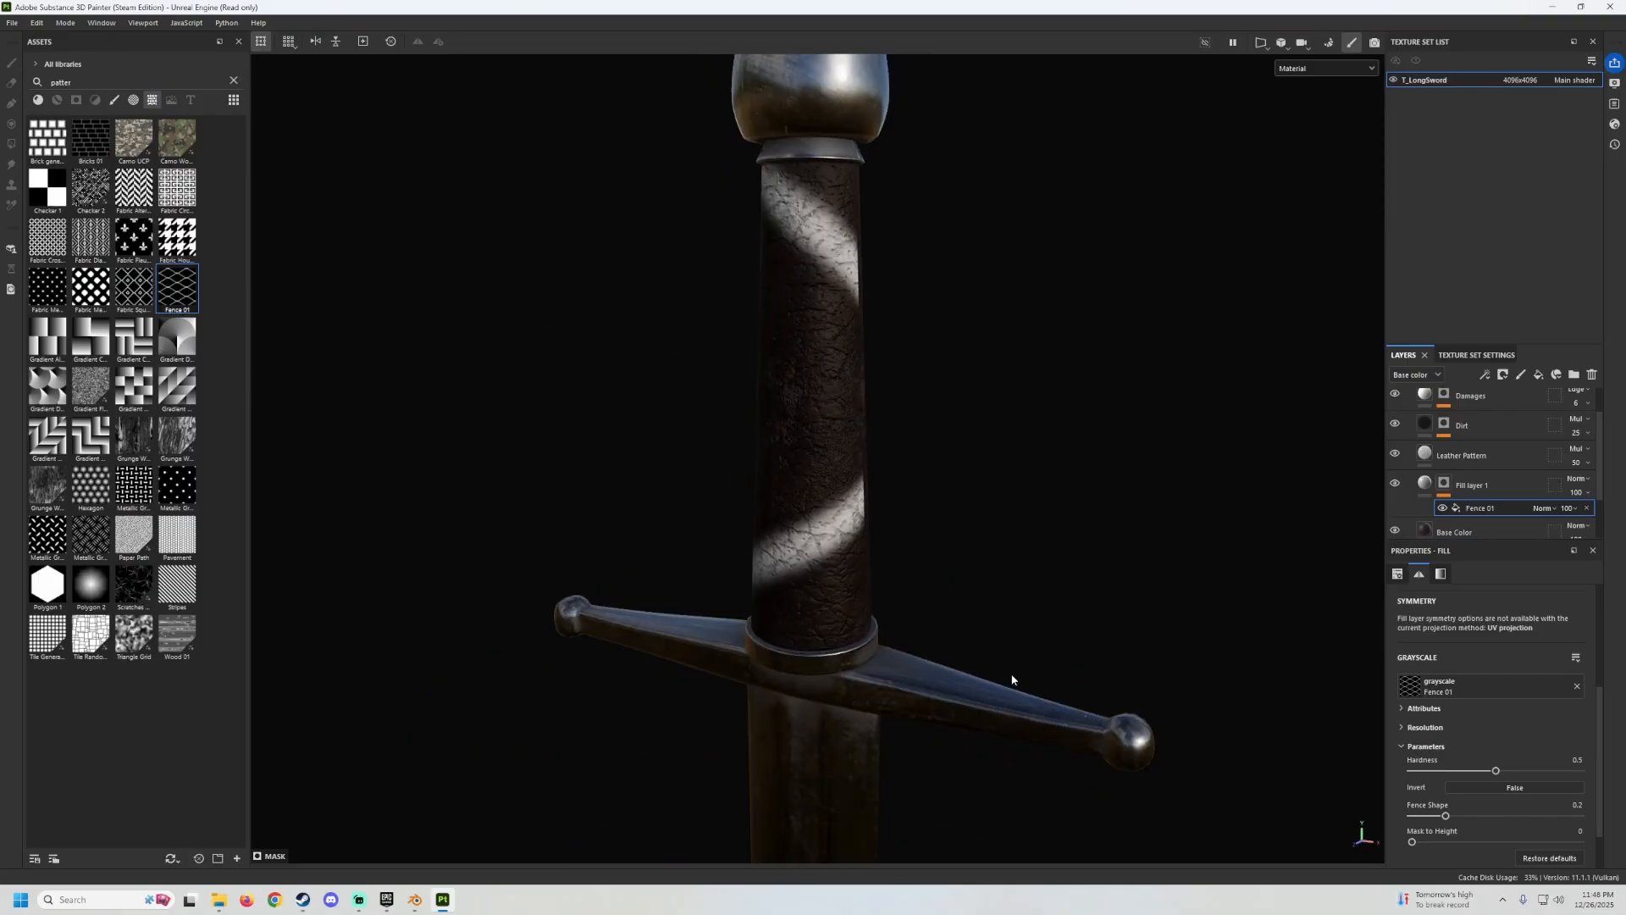
Change the Fence 01 fill to Tri-planar projection and set its tiling to 11.86.
{"action": "scroll", "coordinate": [1409, 762], "scroll_direction": "up", "scroll_amount": 4}
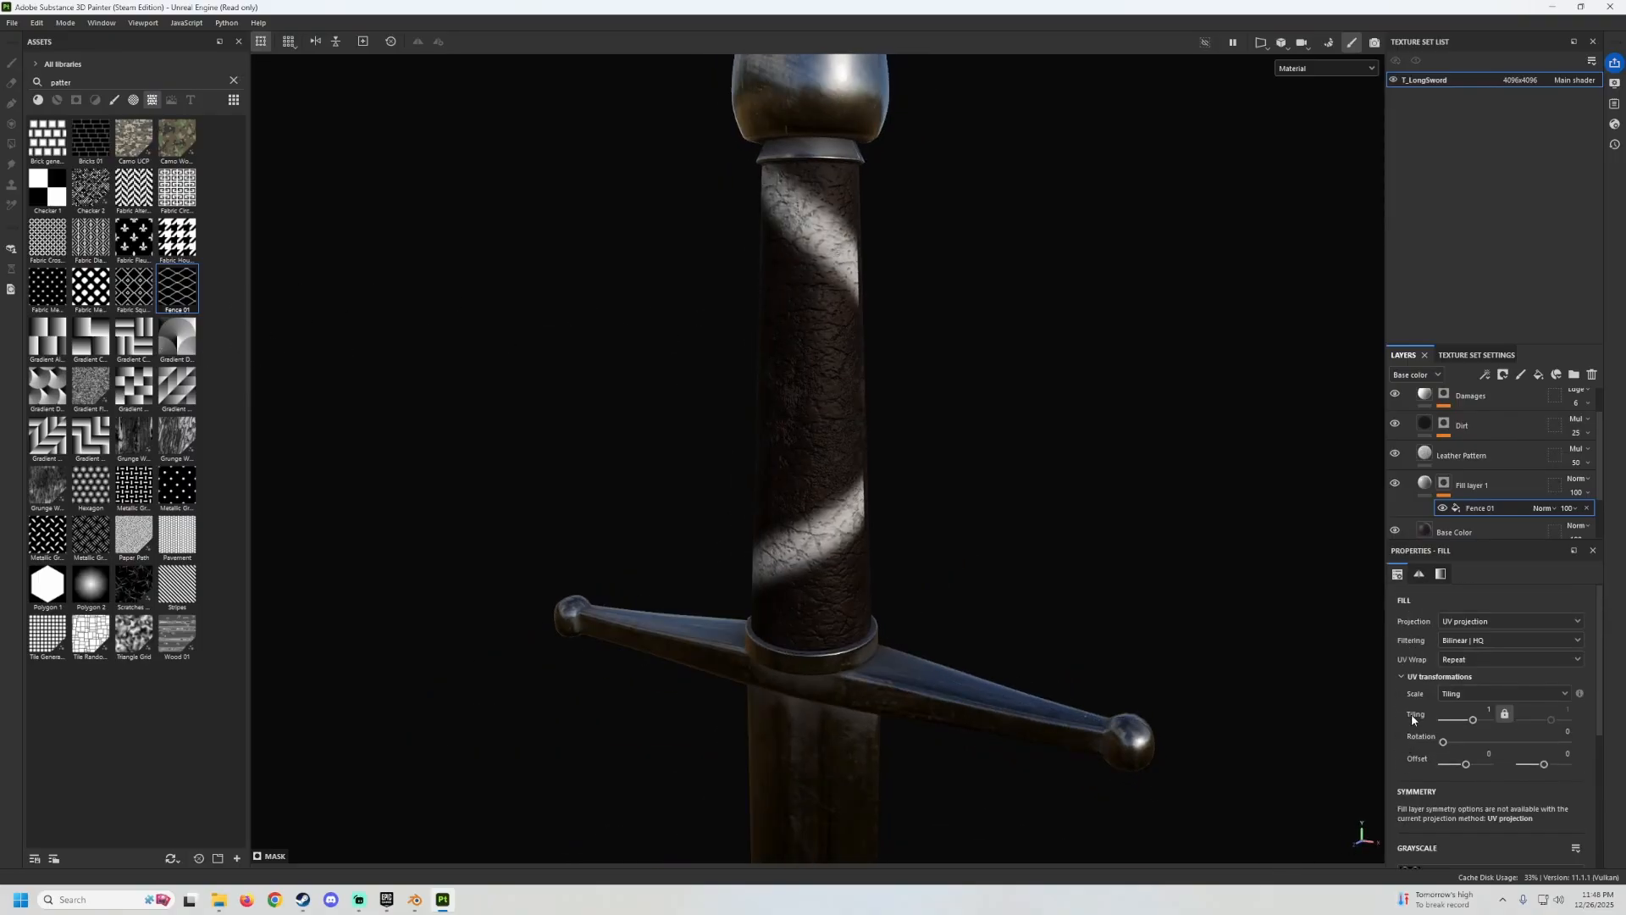
{"action": "left_click", "coordinate": [1461, 623]}
{"action": "left_click", "coordinate": [1457, 660]}
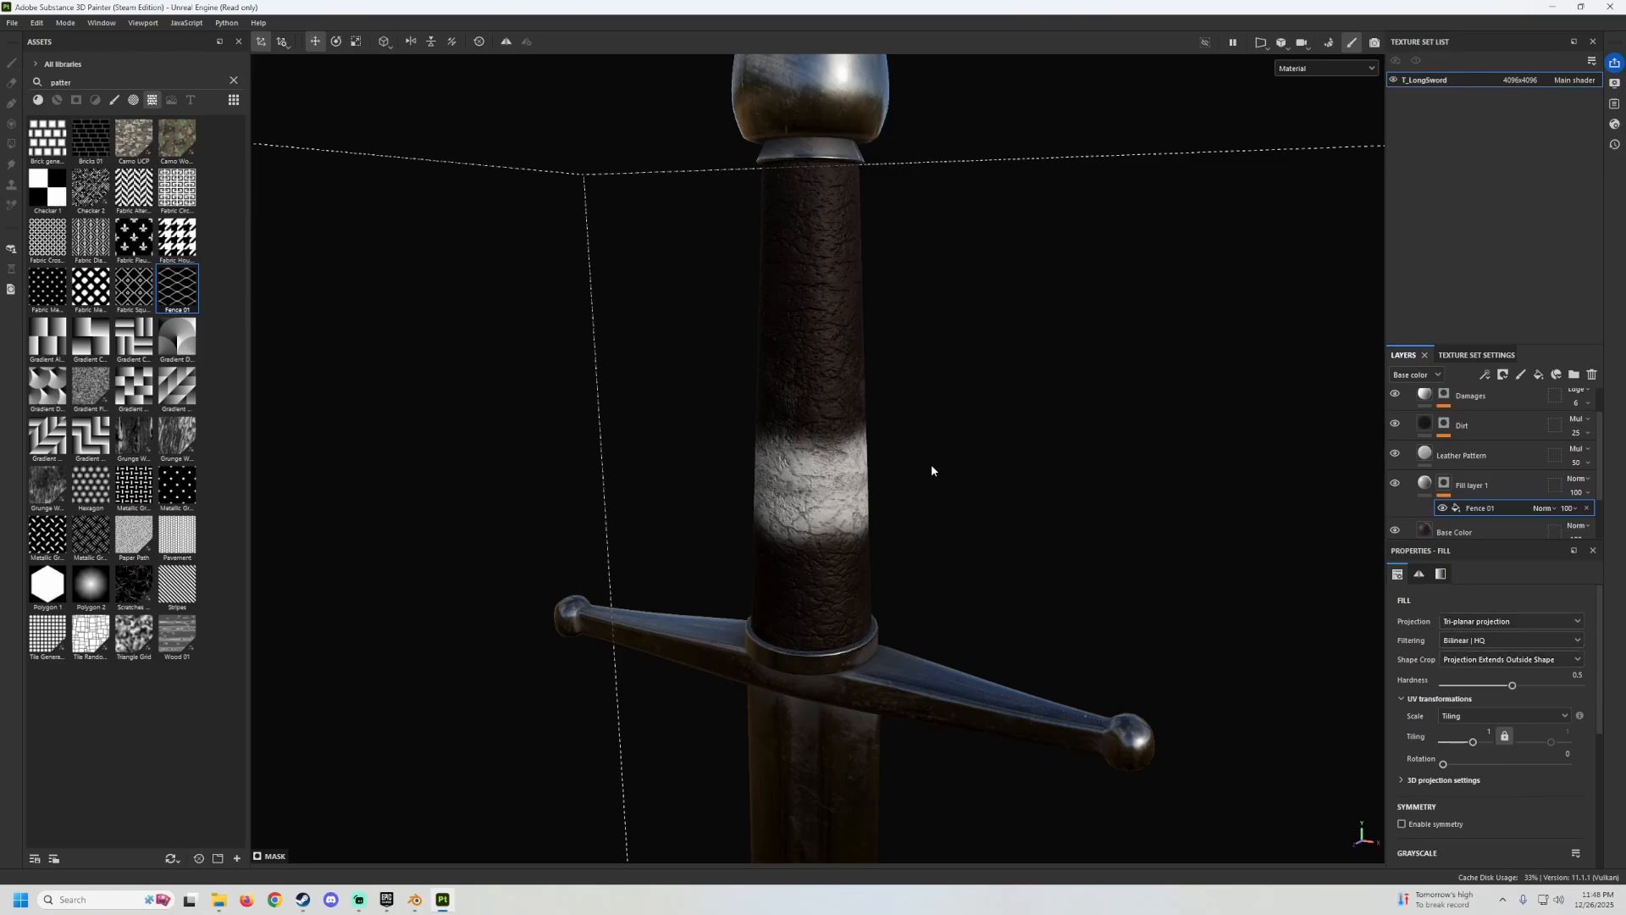
{"action": "left_click_drag", "start_coordinate": [925, 441], "coordinate": [843, 460], "text": "alt"}
{"action": "left_click_drag", "start_coordinate": [1471, 744], "coordinate": [1483, 752]}
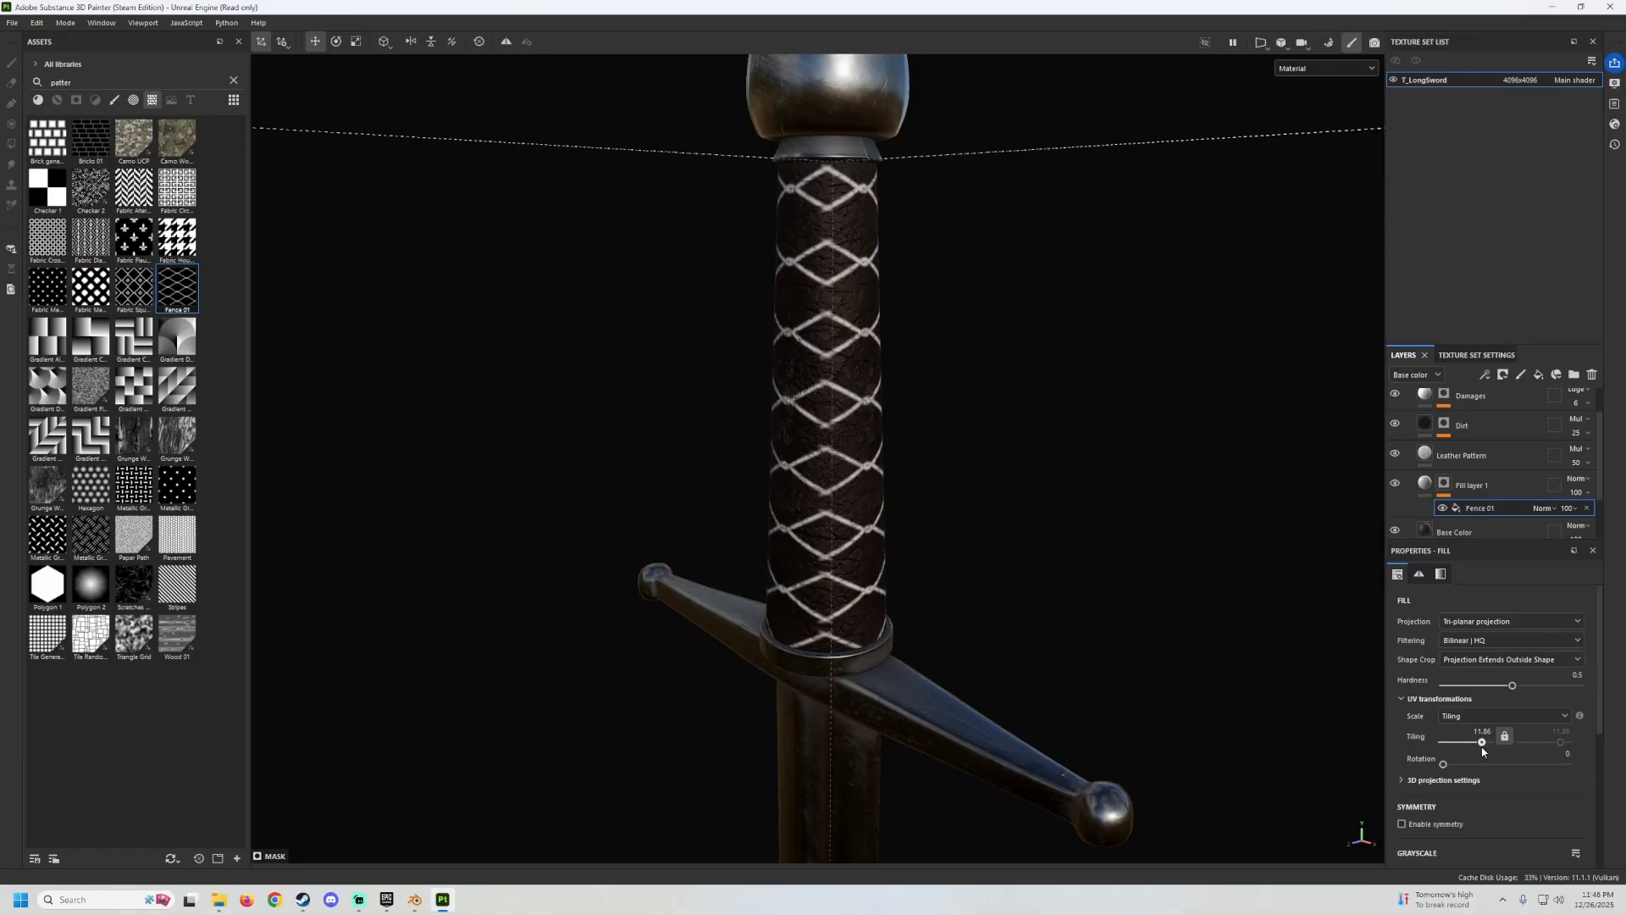
{"action": "left_click_drag", "start_coordinate": [738, 527], "coordinate": [863, 519], "text": "alt"}
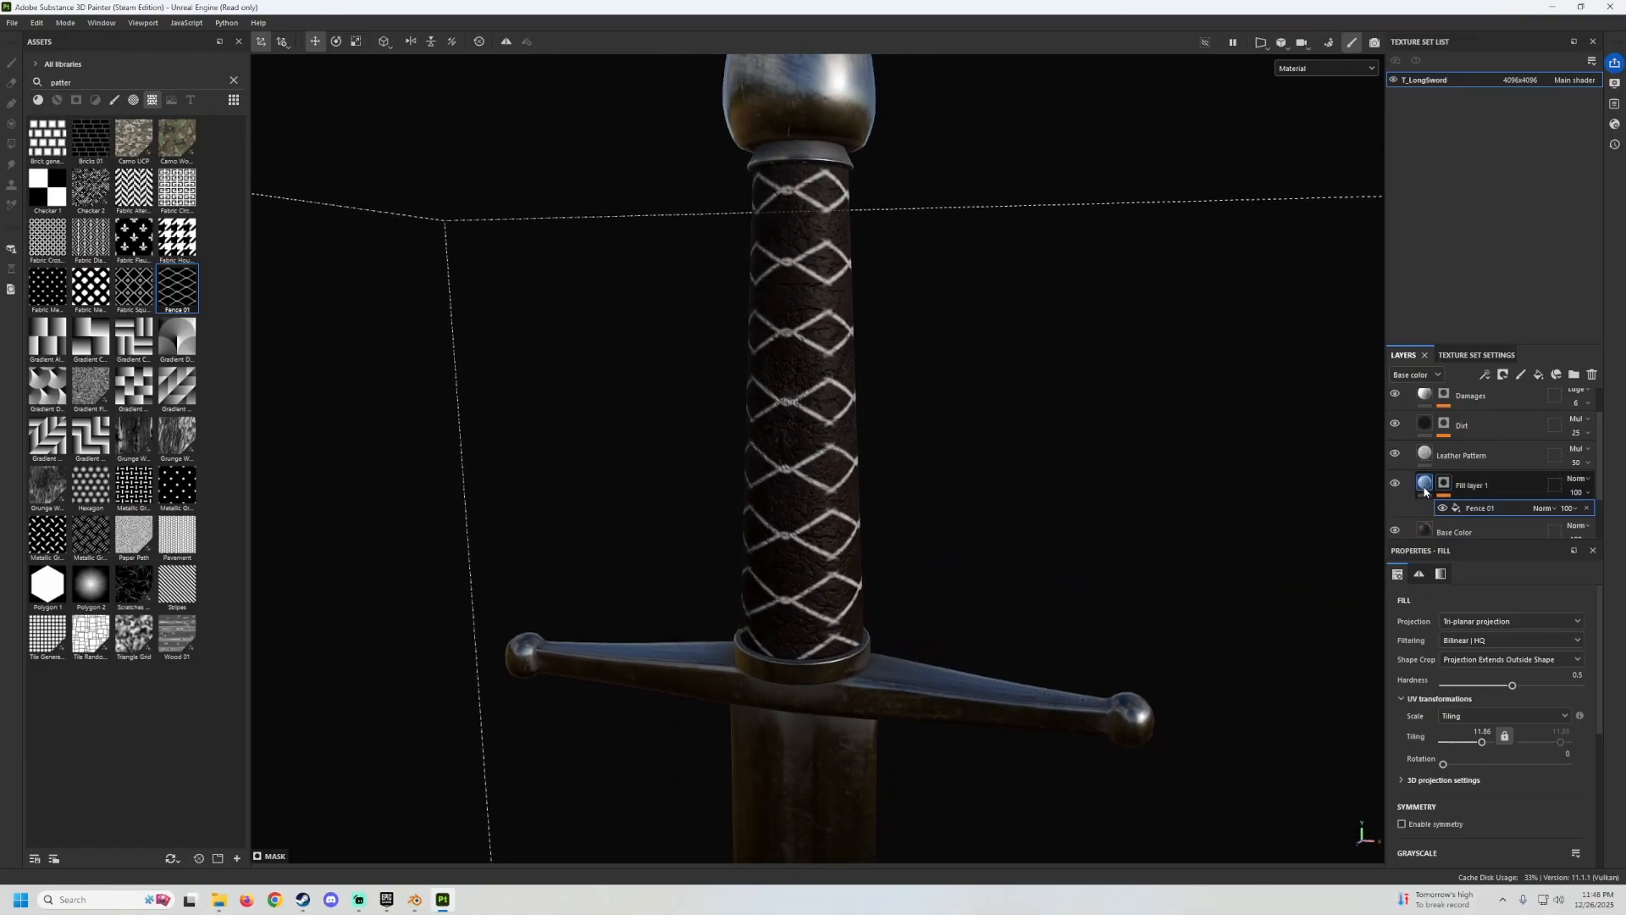
Make Fill layer 1 affect height instead of colour, with a height of about -0.099, to engrave the pattern into the grip.
{"action": "left_click", "coordinate": [1426, 485]}
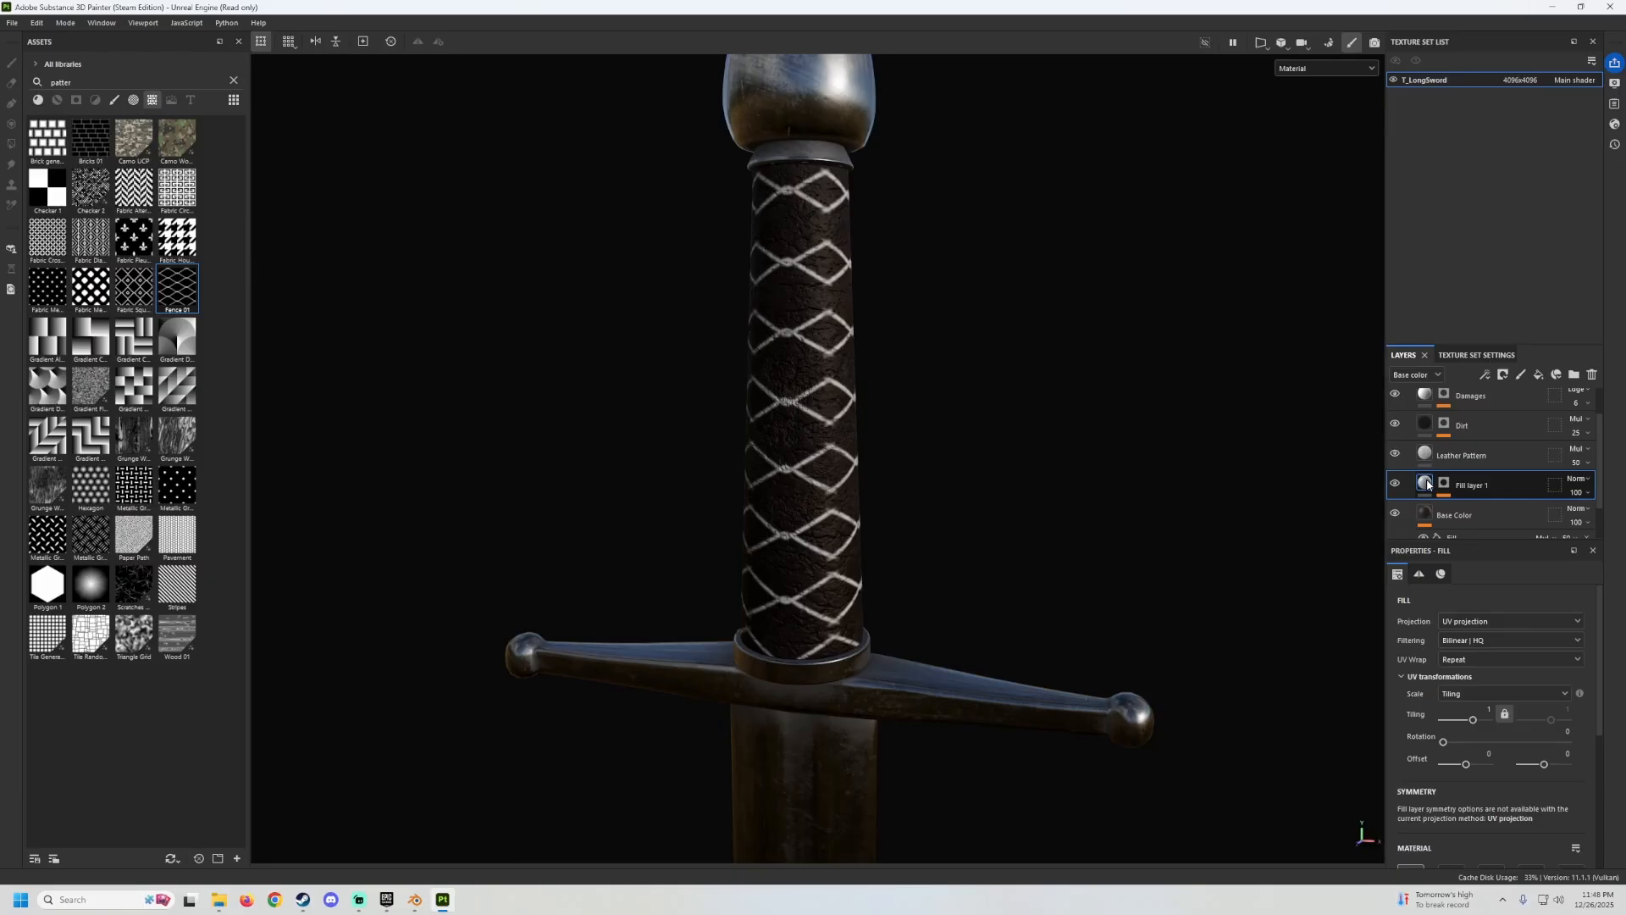
{"action": "scroll", "coordinate": [1412, 703], "scroll_direction": "down", "scroll_amount": 3}
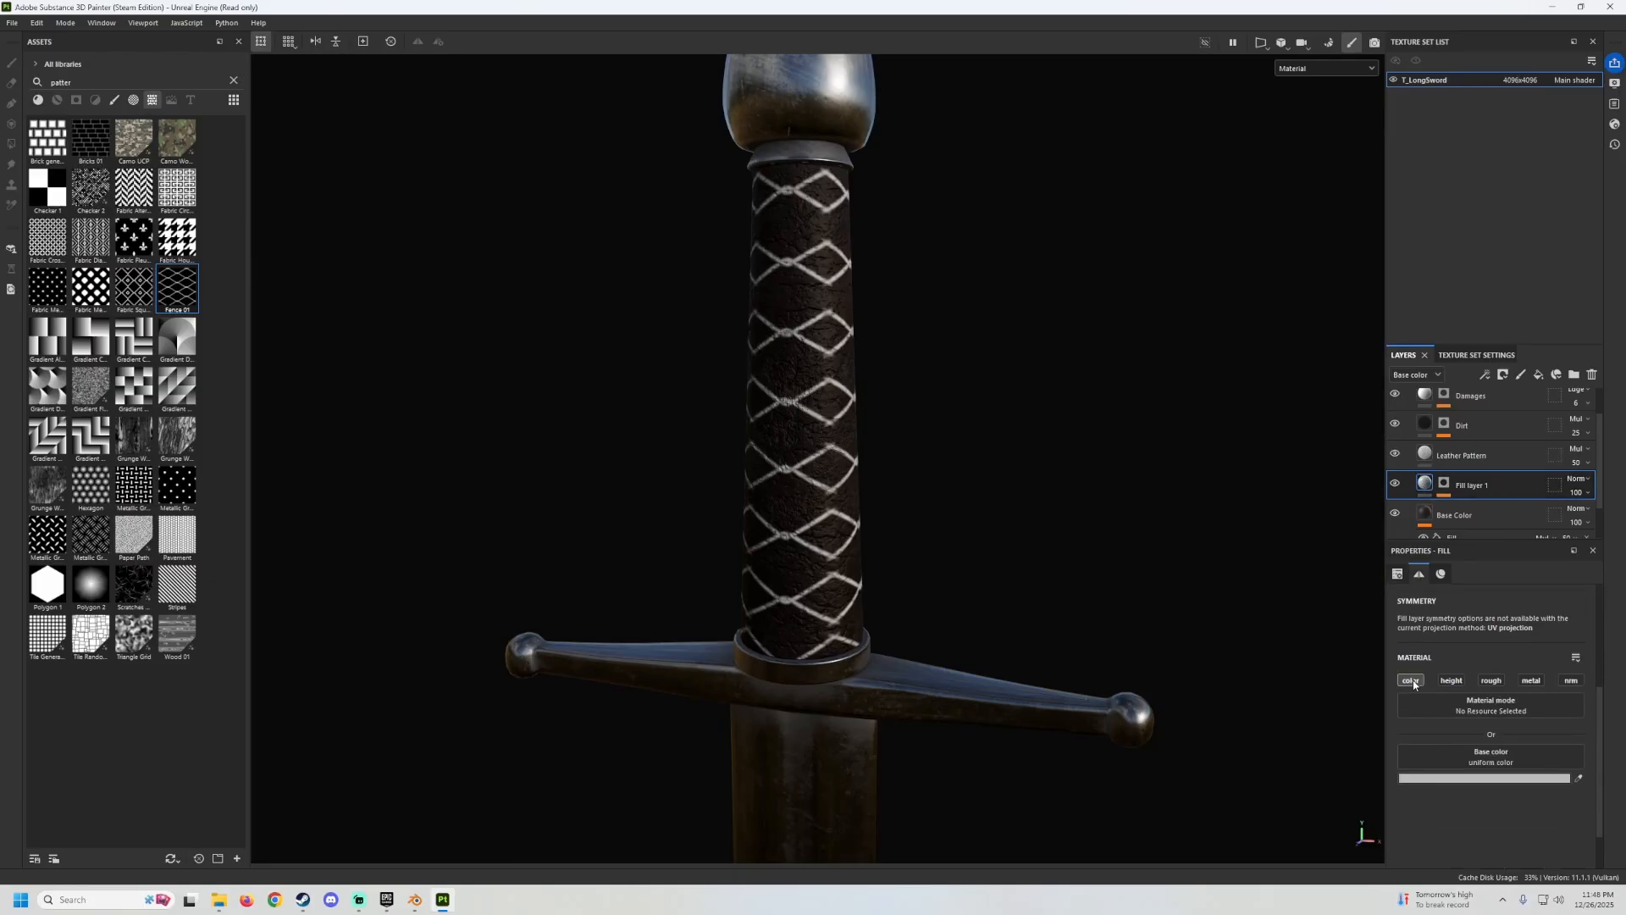
{"action": "left_click", "coordinate": [1410, 682]}
{"action": "left_click", "coordinate": [1452, 681]}
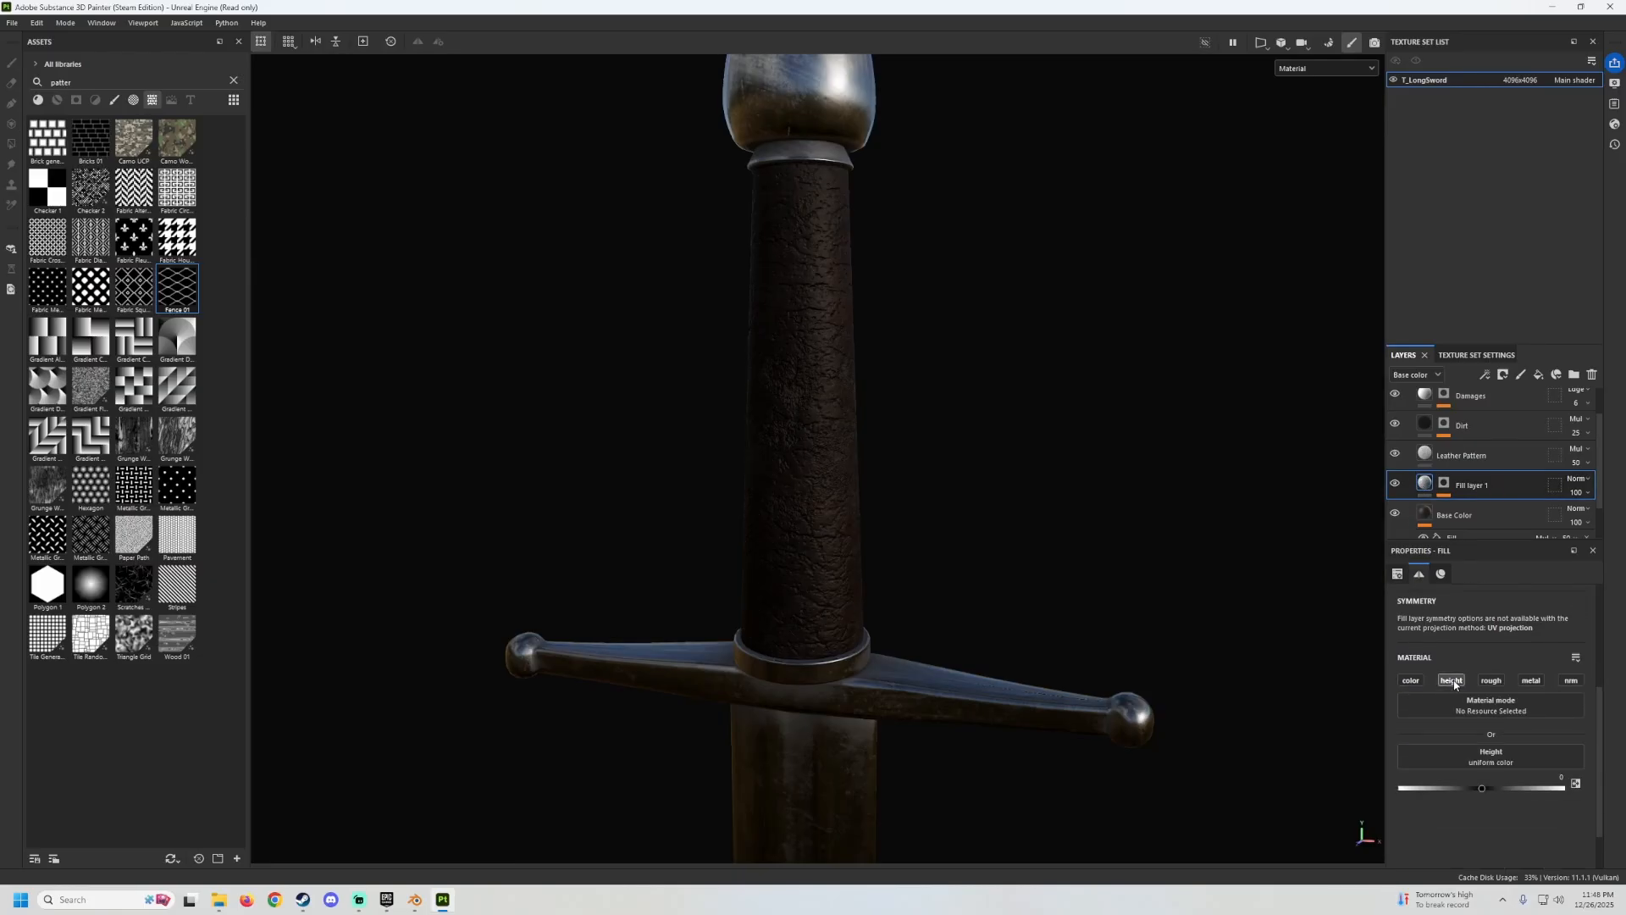
{"action": "left_click_drag", "start_coordinate": [1482, 792], "coordinate": [1471, 794]}
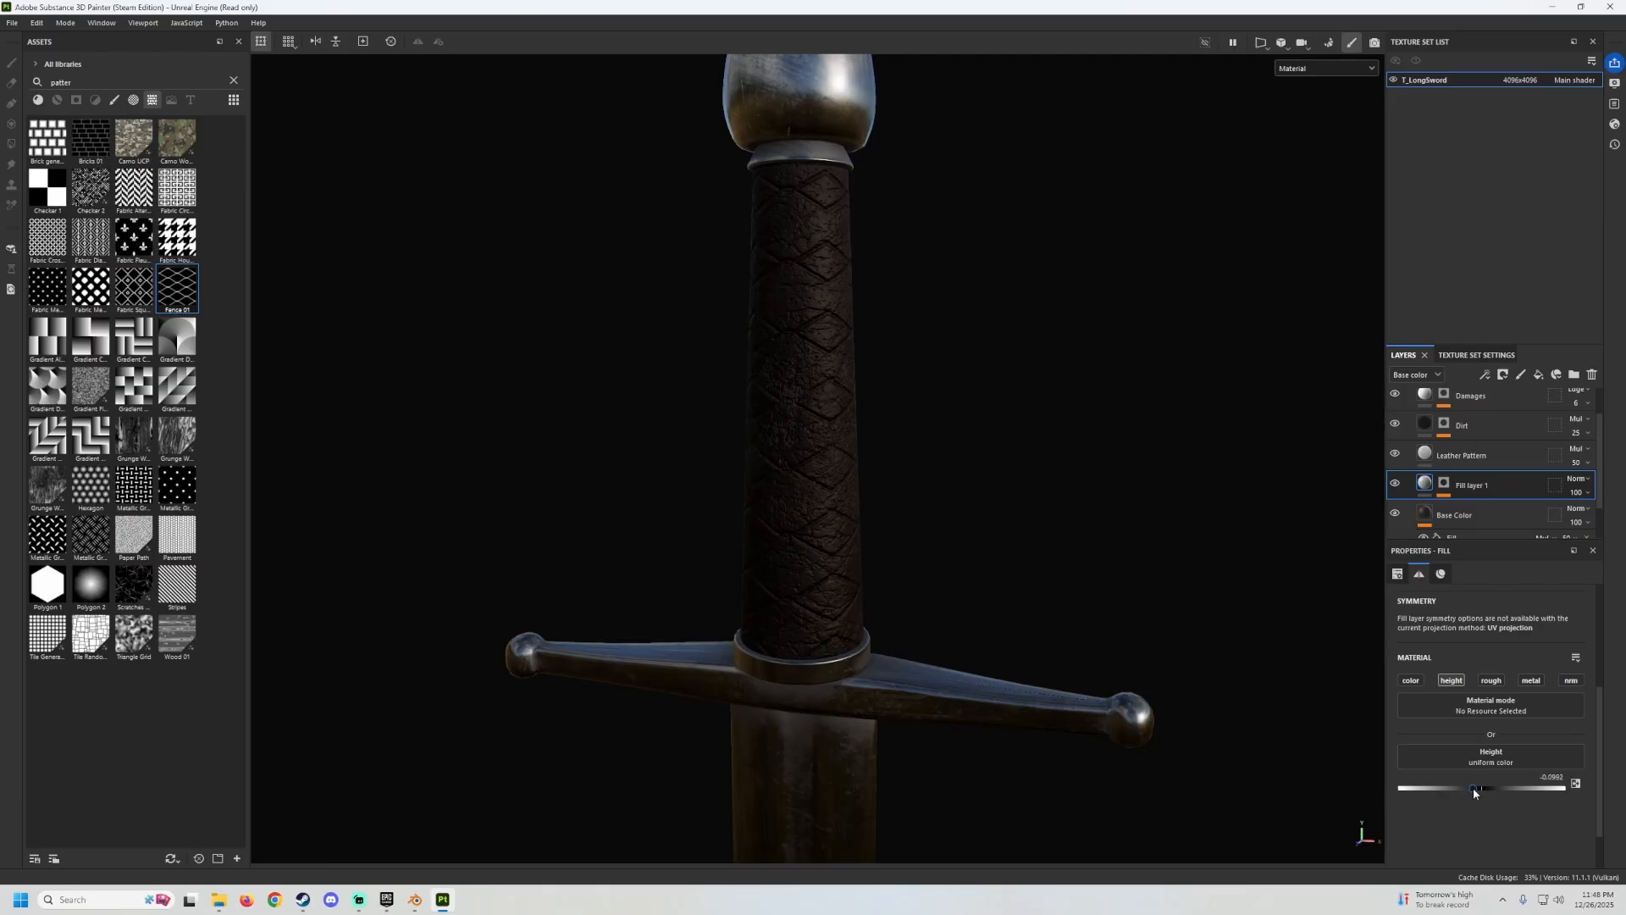
{"action": "left_click_drag", "start_coordinate": [923, 568], "coordinate": [879, 490], "text": "alt"}
{"action": "scroll", "coordinate": [875, 500], "scroll_direction": "up", "scroll_amount": 6}
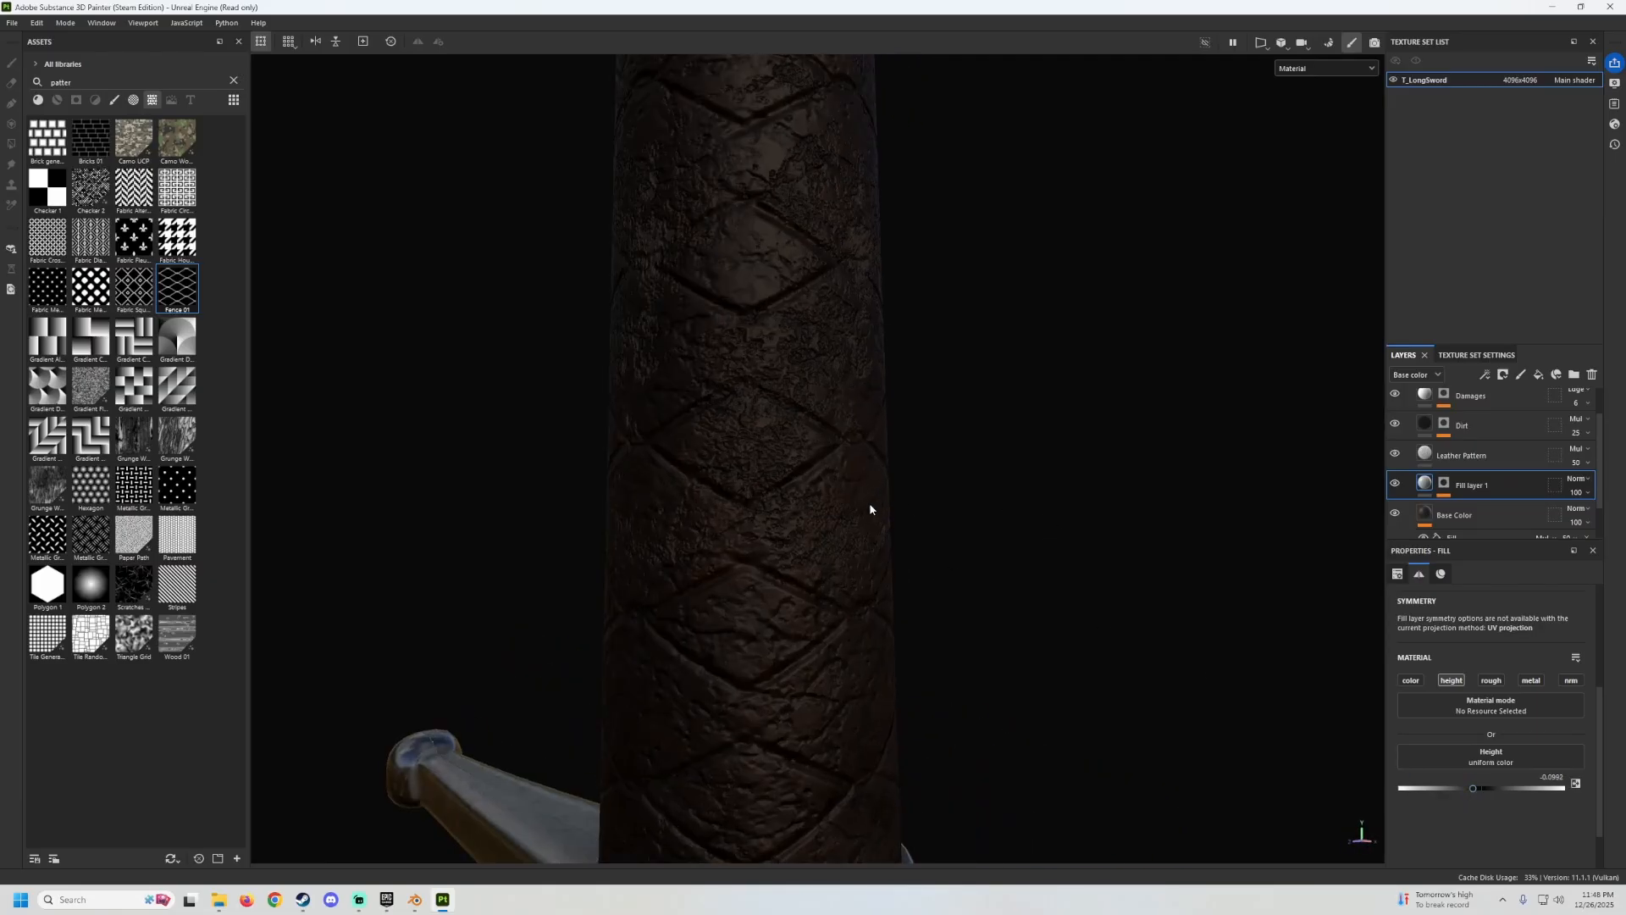
{"action": "scroll", "coordinate": [870, 502], "scroll_direction": "down", "scroll_amount": 5}
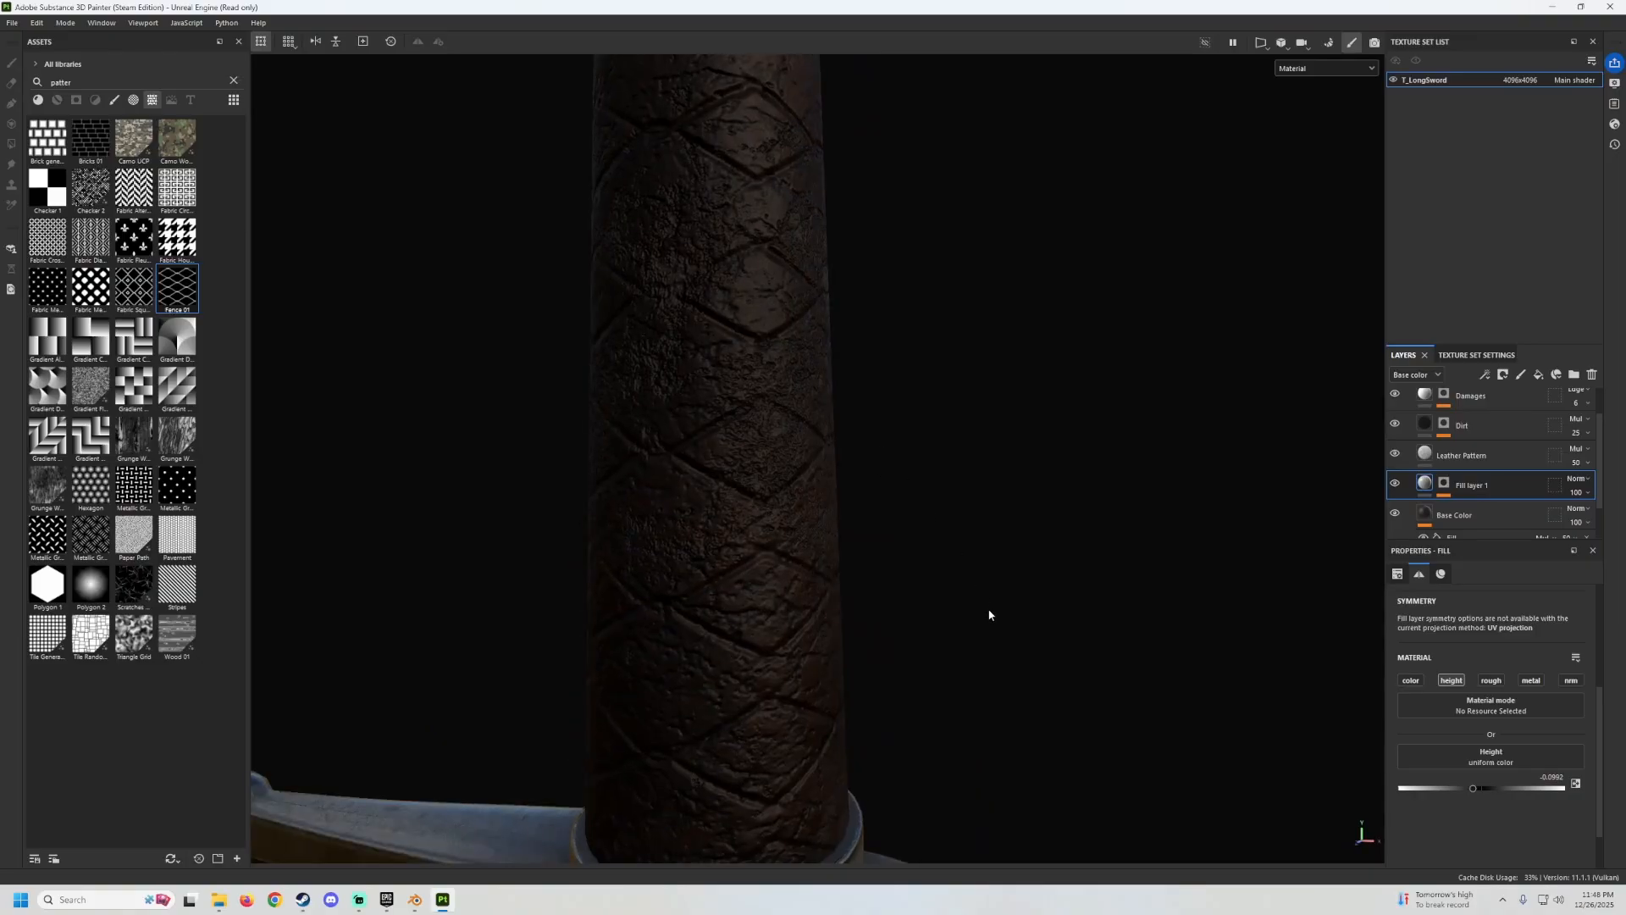
{"action": "left_click_drag", "start_coordinate": [837, 467], "coordinate": [725, 392], "text": "alt"}
{"action": "scroll", "coordinate": [762, 393], "scroll_direction": "up", "scroll_amount": 4}
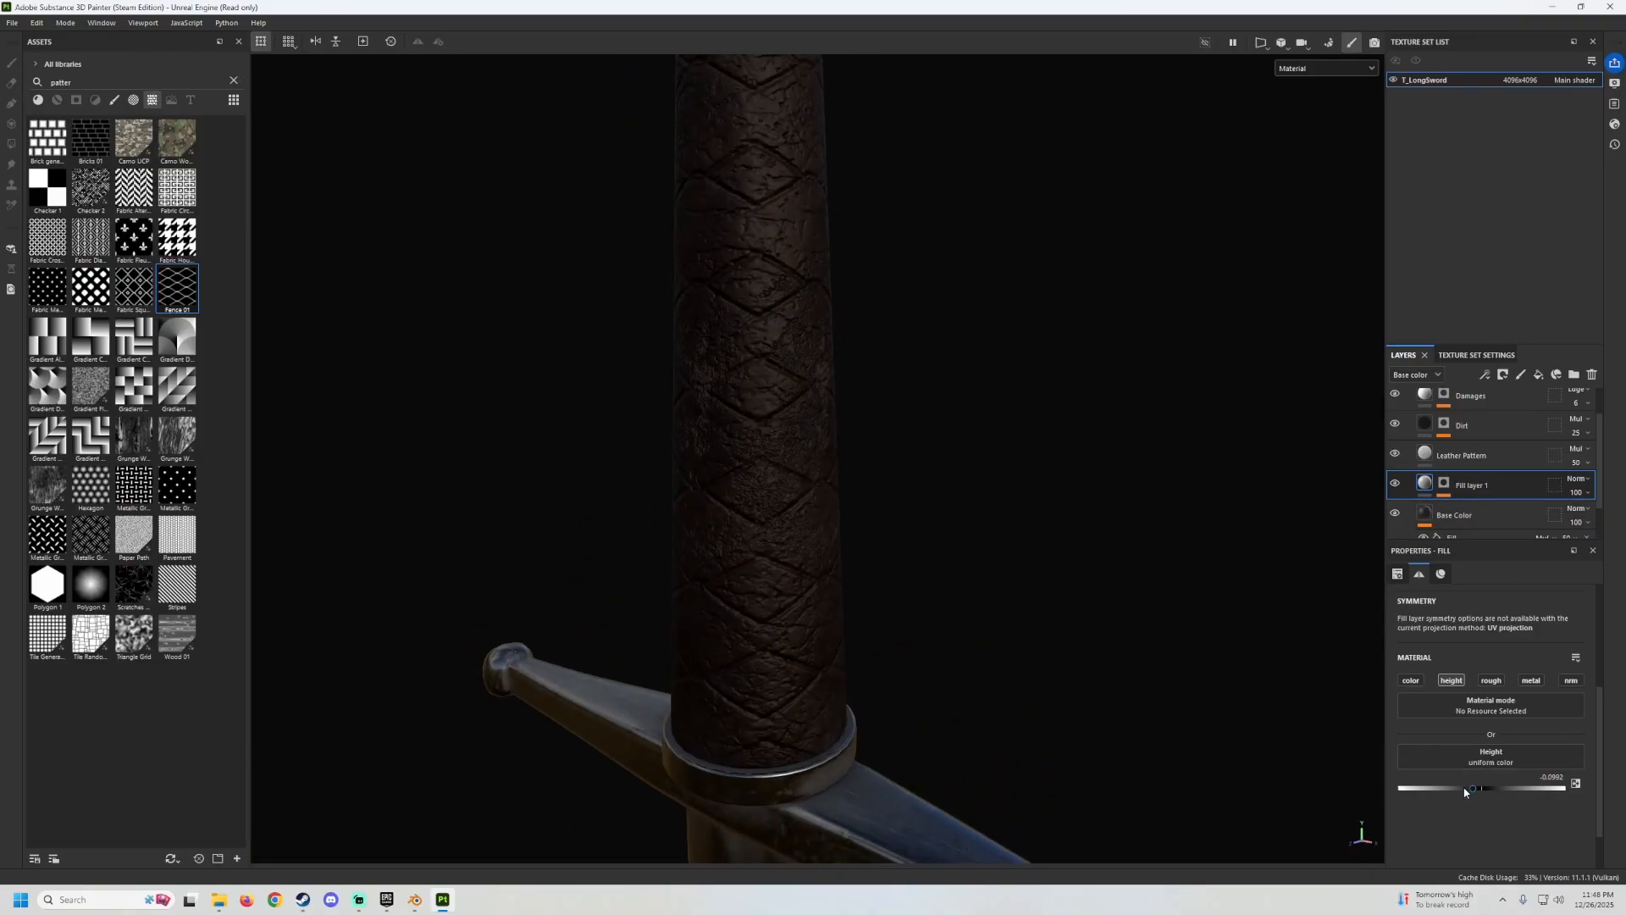
Deepen the engraved pattern by setting the height of Fill layer 1 to -0.2595.
{"action": "left_click_drag", "start_coordinate": [1464, 792], "coordinate": [1460, 792]}
{"action": "scroll", "coordinate": [918, 523], "scroll_direction": "down", "scroll_amount": 4}
{"action": "left_click_drag", "start_coordinate": [918, 526], "coordinate": [826, 534], "text": "alt"}
{"action": "scroll", "coordinate": [831, 501], "scroll_direction": "up", "scroll_amount": 4}
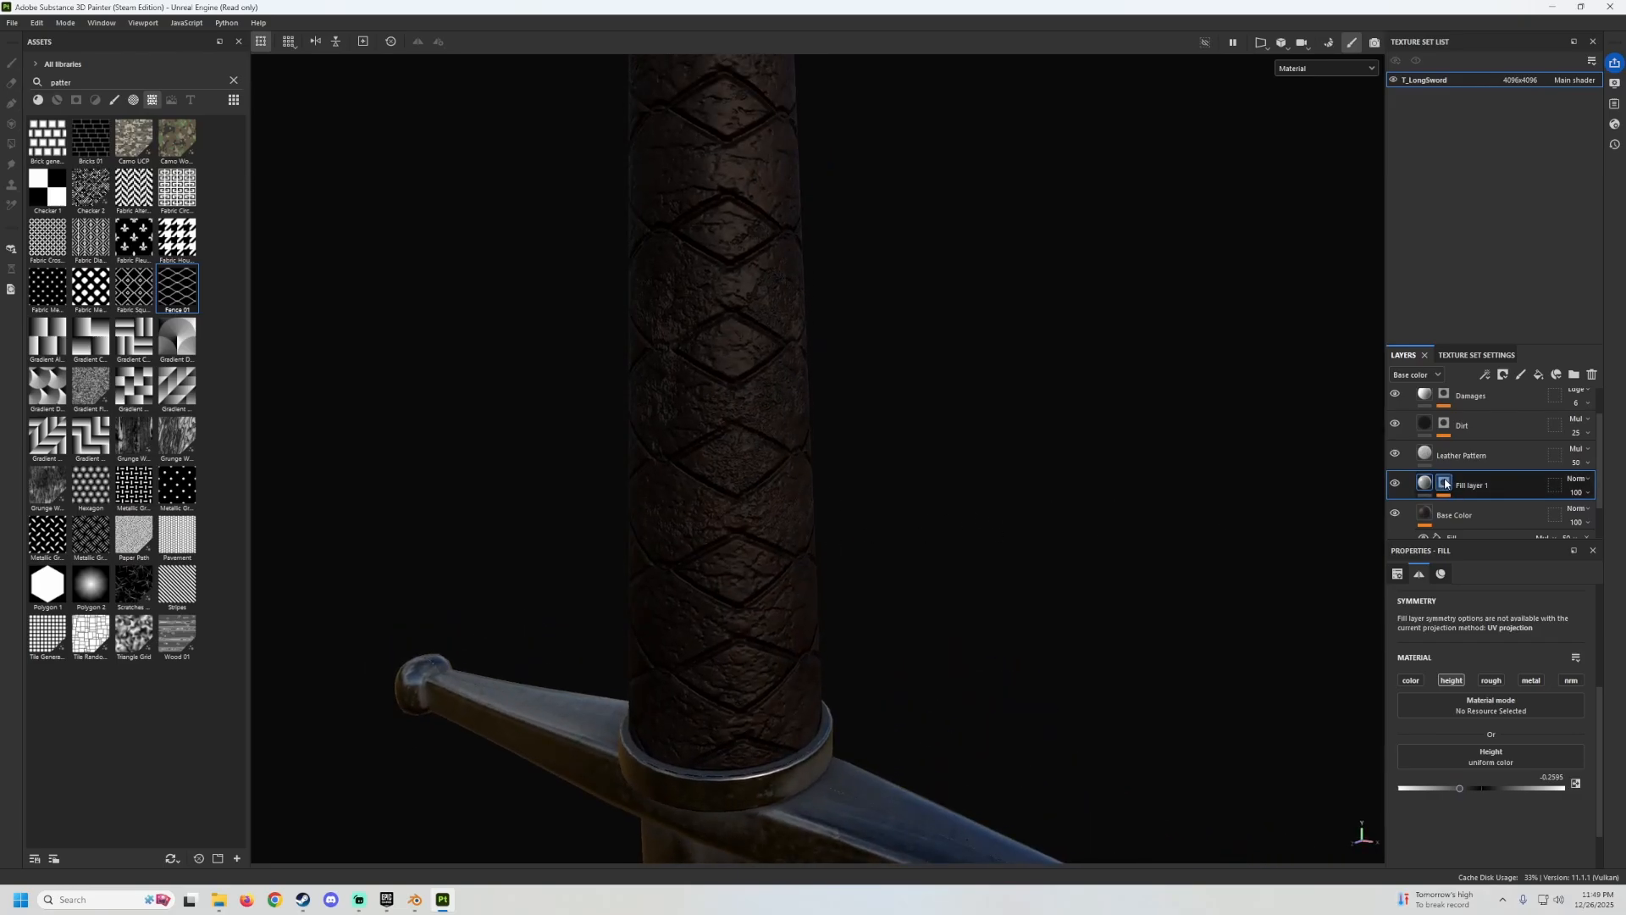
Set the tiling of the Fence 01 mask fill to 16.56 and check the denser pattern around the grip.
{"action": "left_click", "coordinate": [1445, 483]}
{"action": "left_click", "coordinate": [1474, 510]}
{"action": "scroll", "coordinate": [1434, 768], "scroll_direction": "up", "scroll_amount": 3}
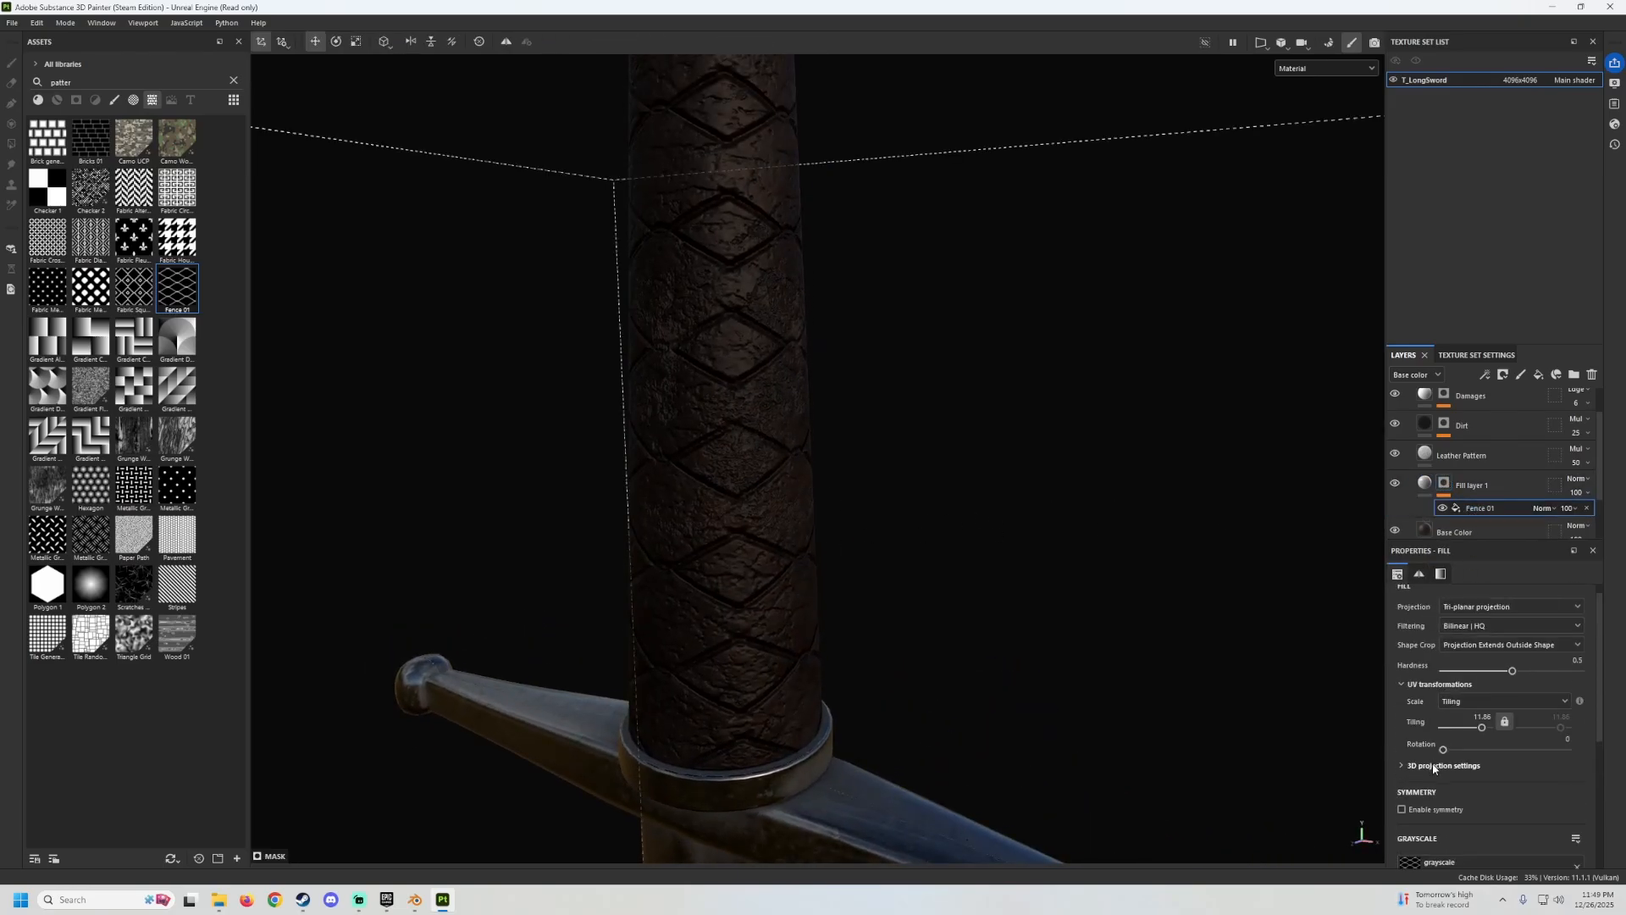
{"action": "left_click_drag", "start_coordinate": [1481, 730], "coordinate": [1484, 732]}
{"action": "scroll", "coordinate": [1003, 597], "scroll_direction": "down", "scroll_amount": 3}
{"action": "left_click_drag", "start_coordinate": [864, 542], "coordinate": [975, 492], "text": "alt"}
{"action": "scroll", "coordinate": [860, 544], "scroll_direction": "up", "scroll_amount": 3}
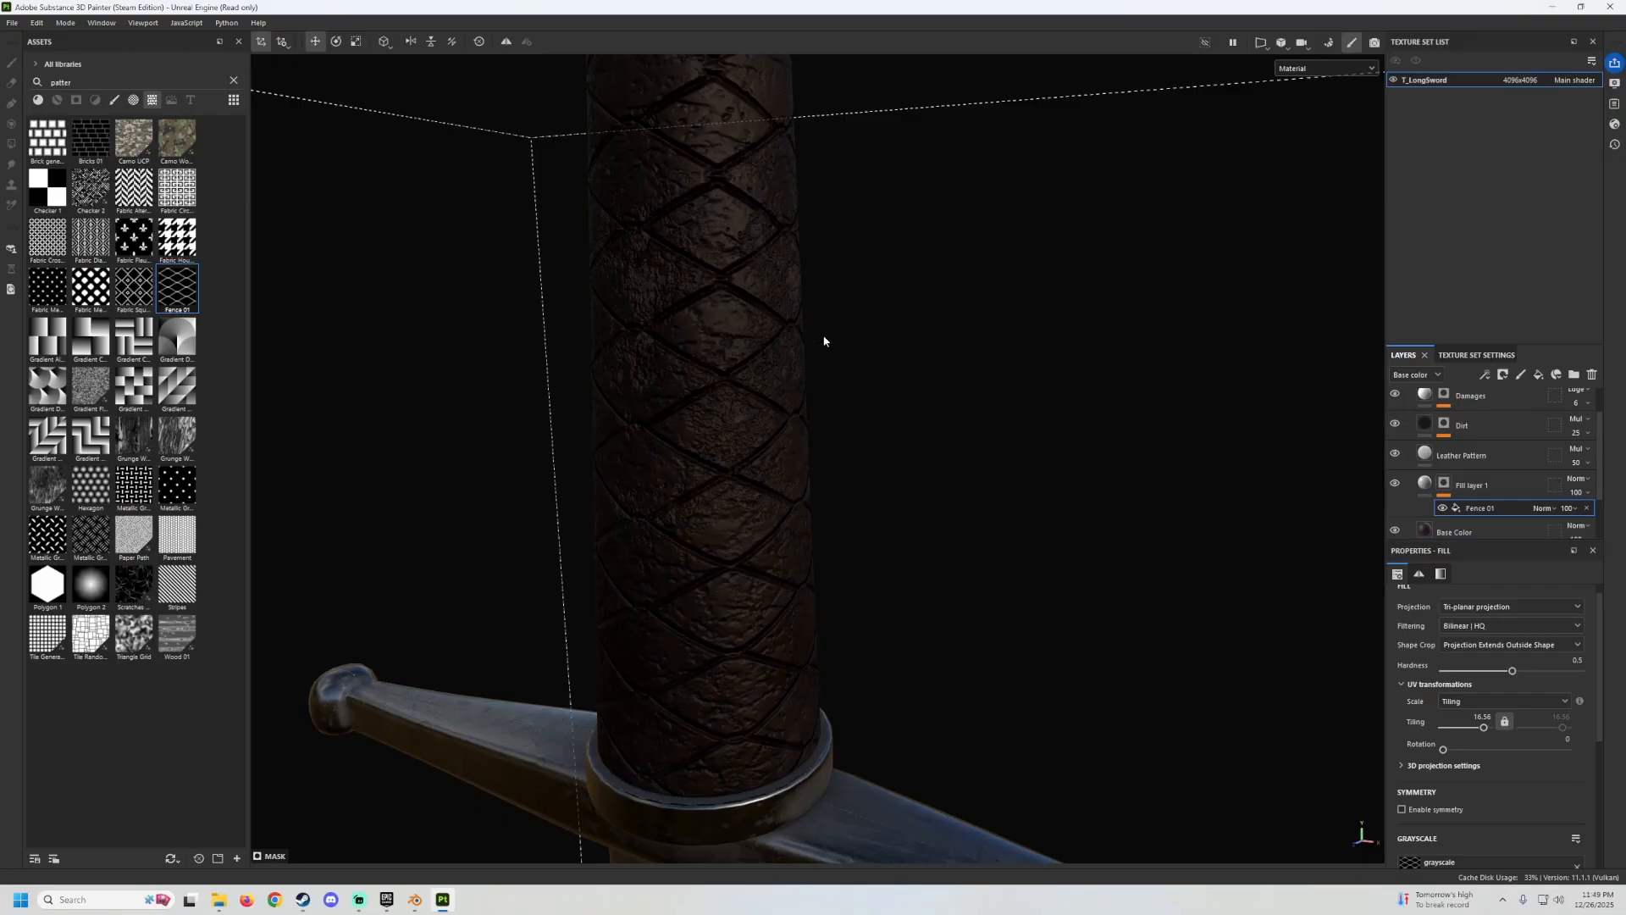
{"action": "scroll", "coordinate": [820, 342], "scroll_direction": "up", "scroll_amount": 3}
{"action": "scroll", "coordinate": [820, 341], "scroll_direction": "down", "scroll_amount": 4}
{"action": "mouse_move", "coordinate": [820, 342]}
{"action": "left_mouse_down", "text": "alt"}
{"action": "mouse_move", "coordinate": [671, 240]}
{"action": "mouse_move", "coordinate": [290, 266]}
{"action": "mouse_move", "coordinate": [911, 308]}
{"action": "mouse_move", "coordinate": [697, 353]}
{"action": "mouse_move", "coordinate": [795, 421]}
{"action": "mouse_move", "coordinate": [799, 339]}
{"action": "mouse_move", "coordinate": [820, 332]}
{"action": "left_mouse_up", "text": "alt"}
{"action": "scroll", "coordinate": [820, 332], "scroll_direction": "up", "scroll_amount": 3}
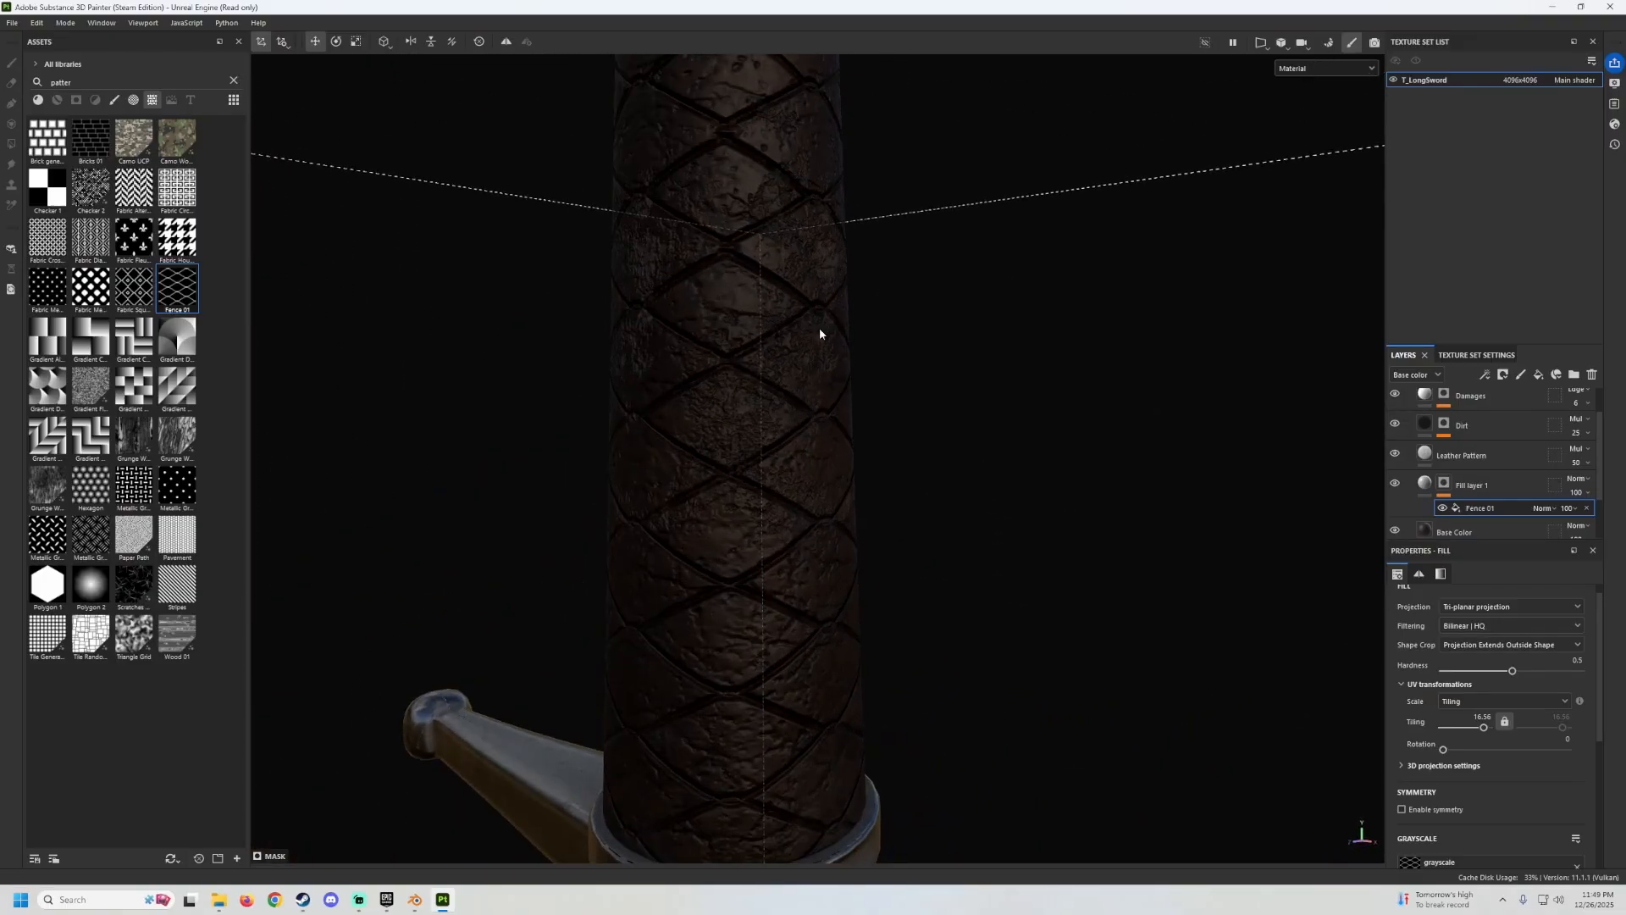
Add a Blur filter above Fence 01 in the mask of Fill layer 1 and check the grip.
{"action": "right_click", "coordinate": [1477, 510]}
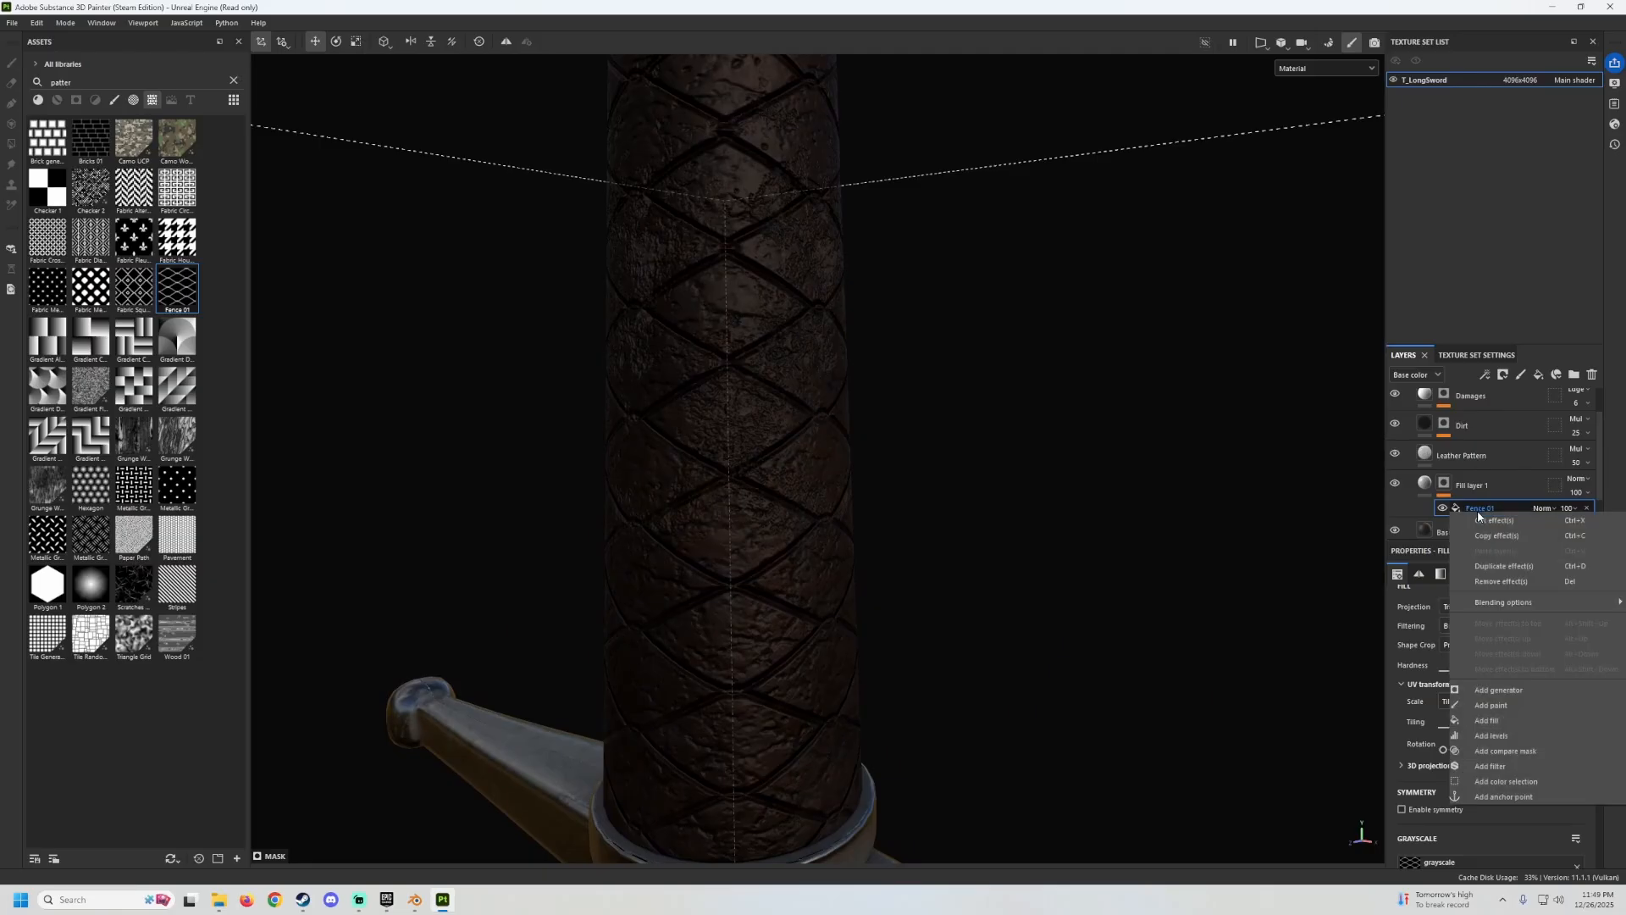
{"action": "left_click", "coordinate": [1493, 767]}
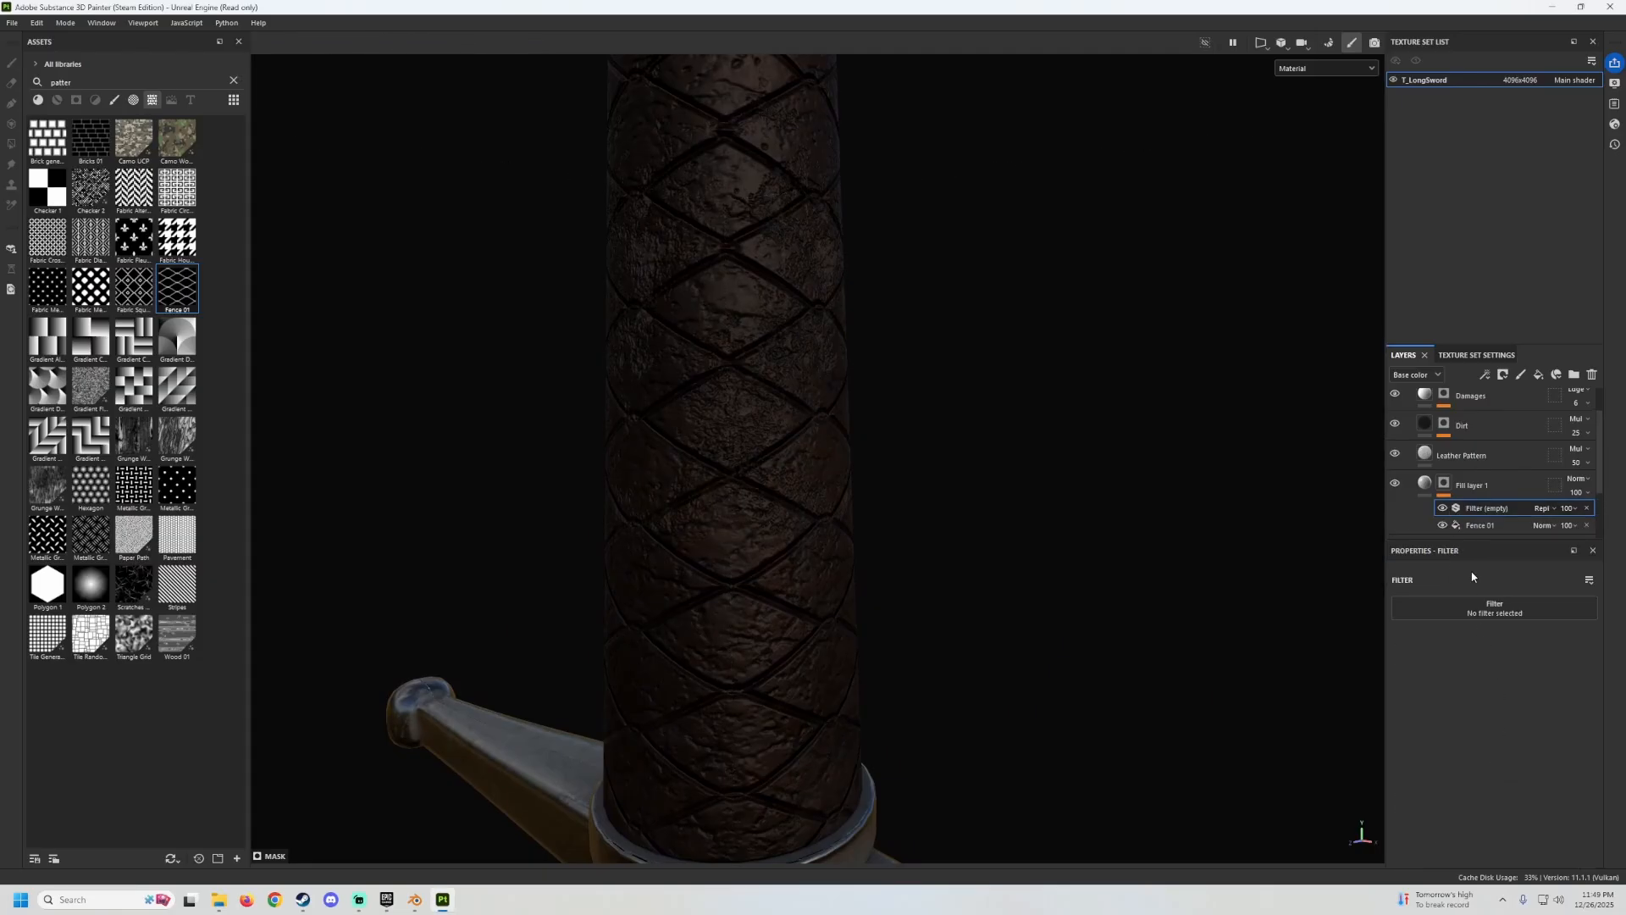
{"action": "left_click", "coordinate": [1463, 613]}
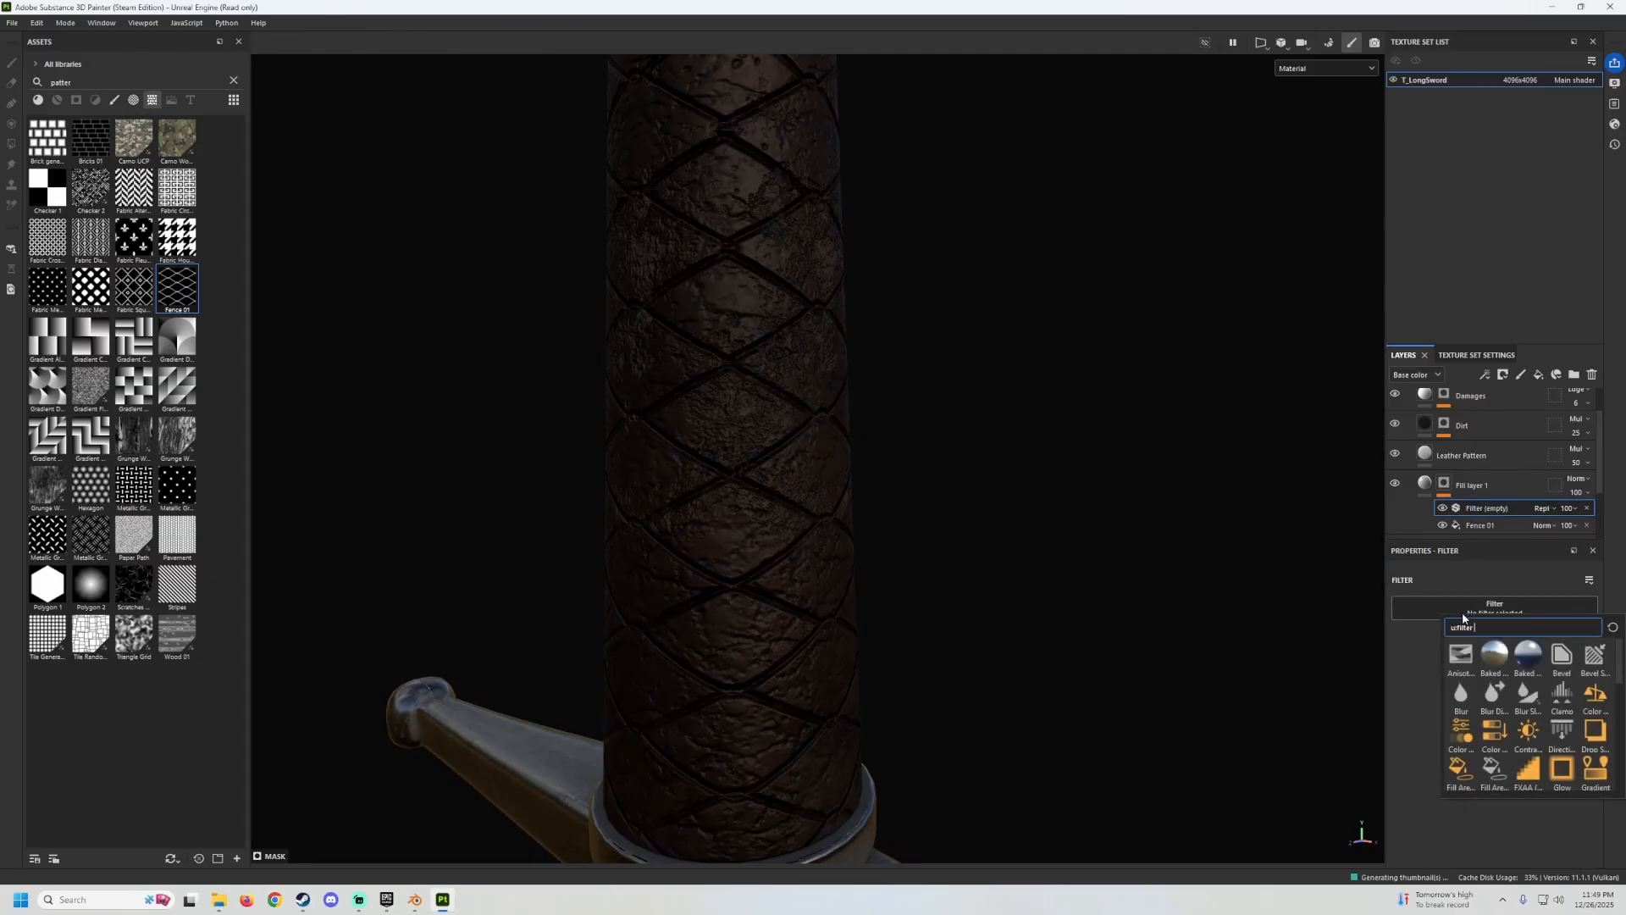
{"action": "left_click", "coordinate": [1459, 692]}
{"action": "scroll", "coordinate": [914, 460], "scroll_direction": "up", "scroll_amount": 2}
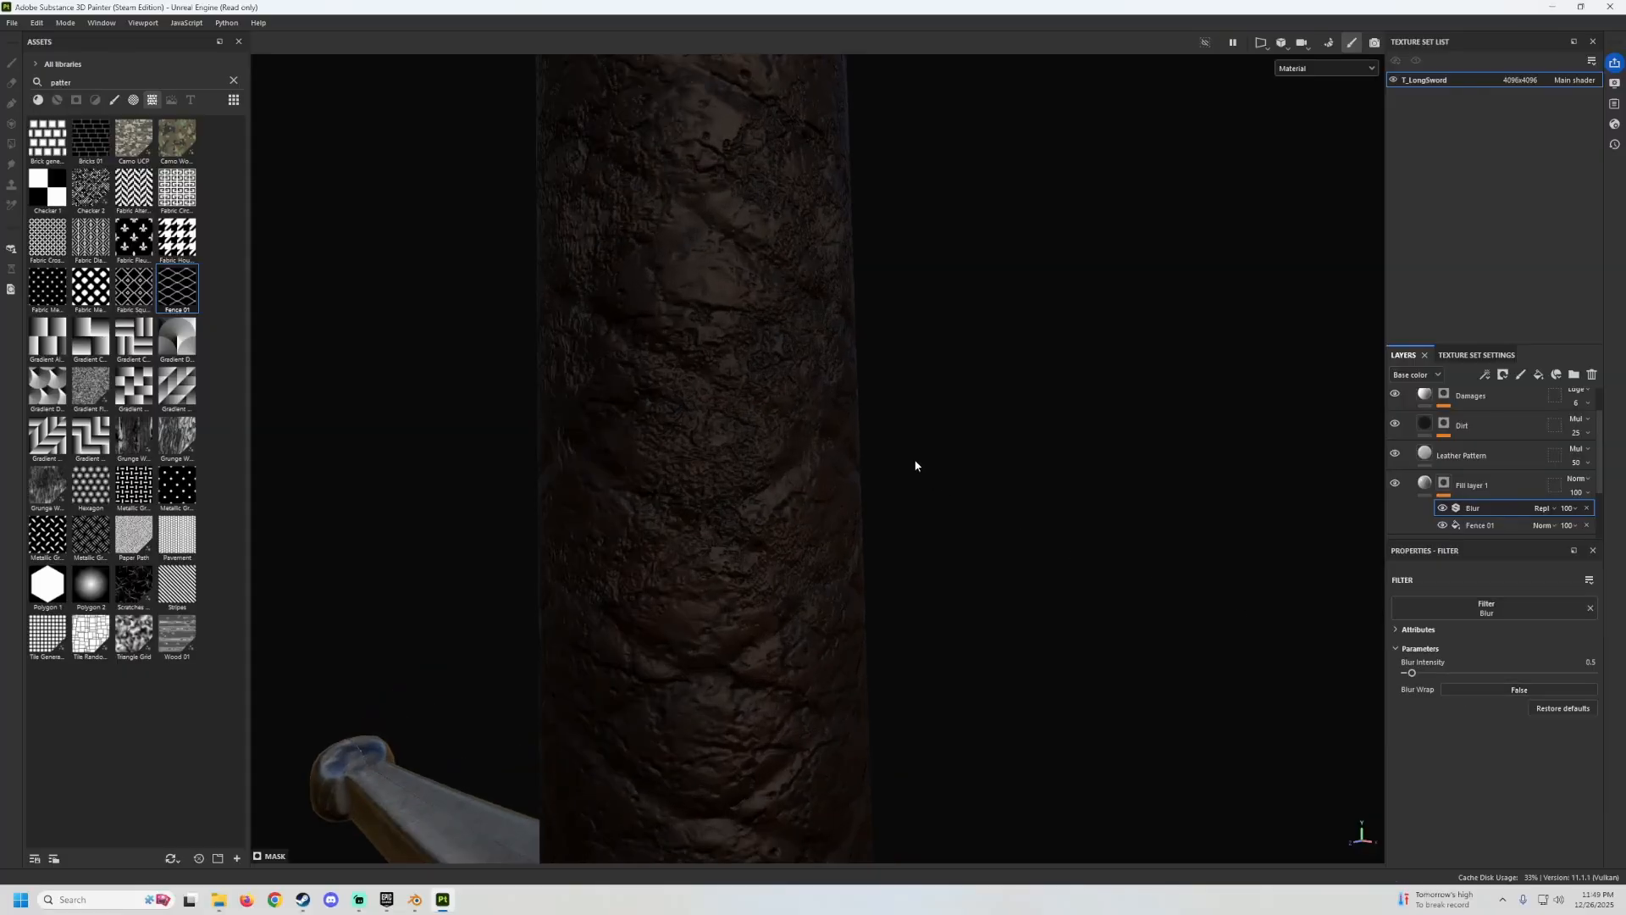
{"action": "scroll", "coordinate": [888, 443], "scroll_direction": "down", "scroll_amount": 3}
{"action": "left_click_drag", "start_coordinate": [888, 447], "coordinate": [856, 460], "text": "alt"}
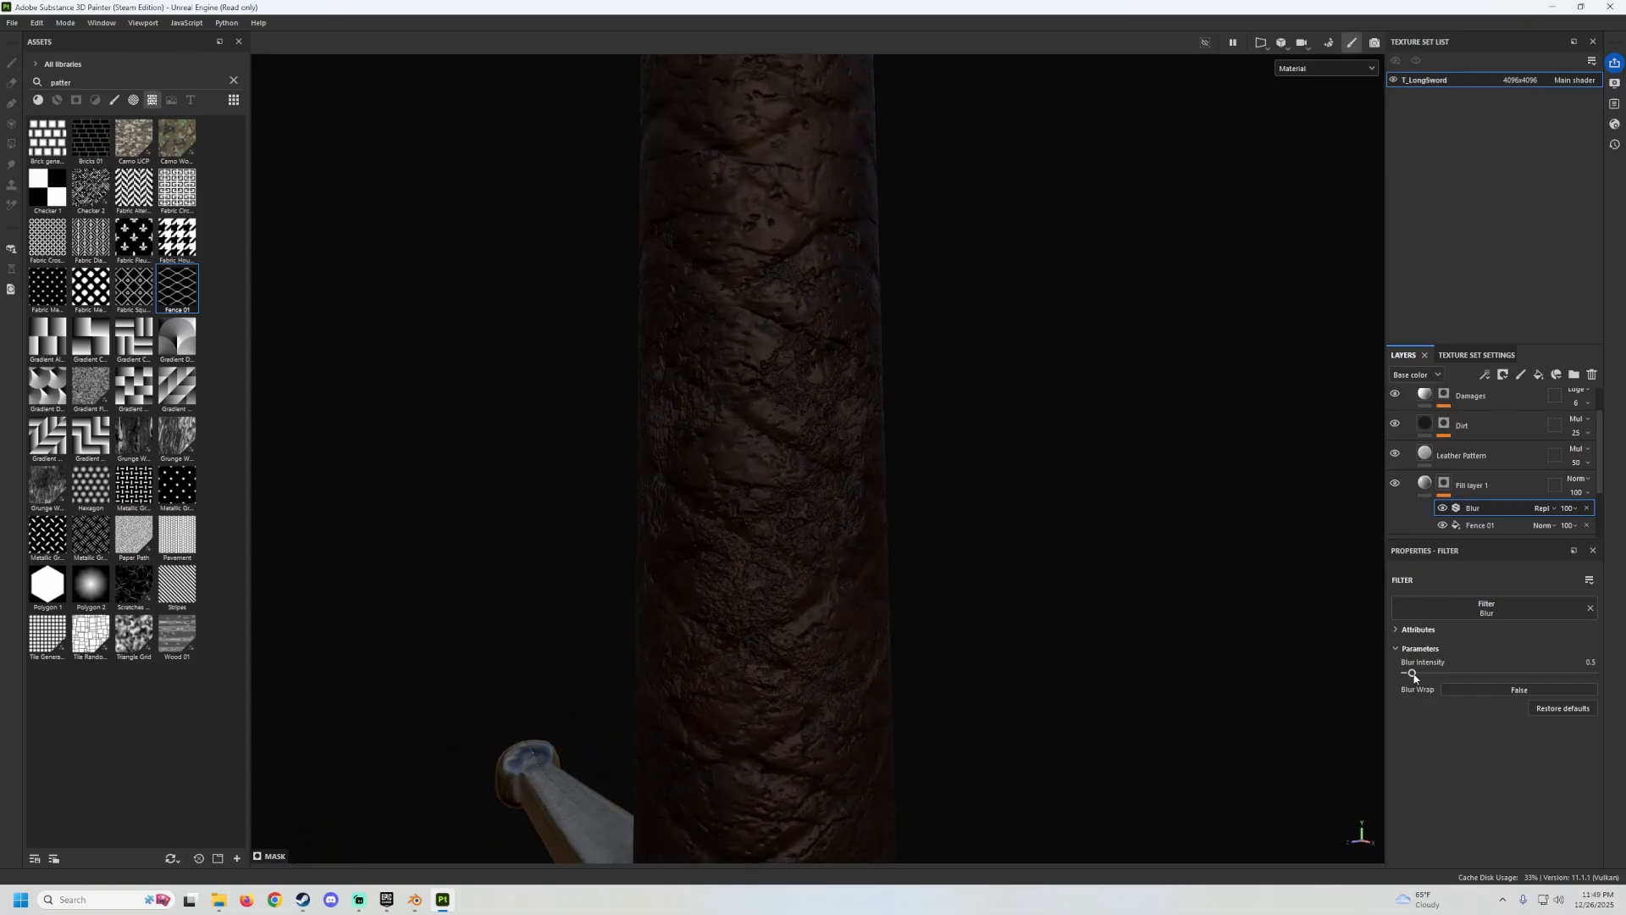
Set the Blur filter's intensity to 0.22 and check the softened grooves along the whole grip.
{"action": "left_click_drag", "start_coordinate": [1413, 676], "coordinate": [1407, 675]}
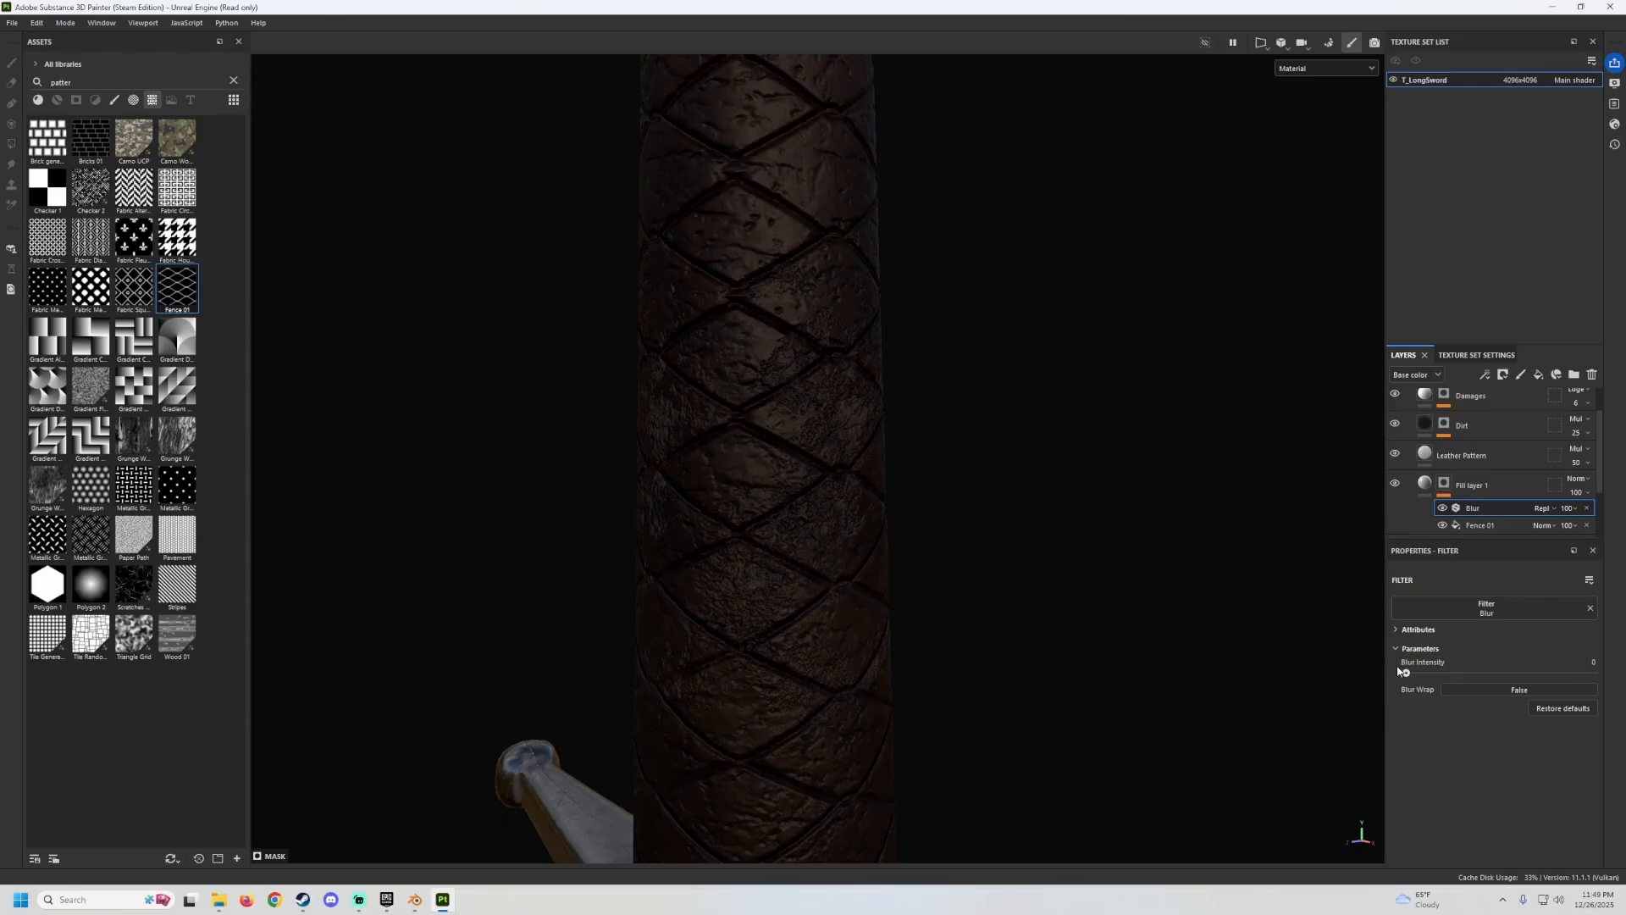
{"action": "left_click_drag", "start_coordinate": [1404, 671], "coordinate": [1410, 670]}
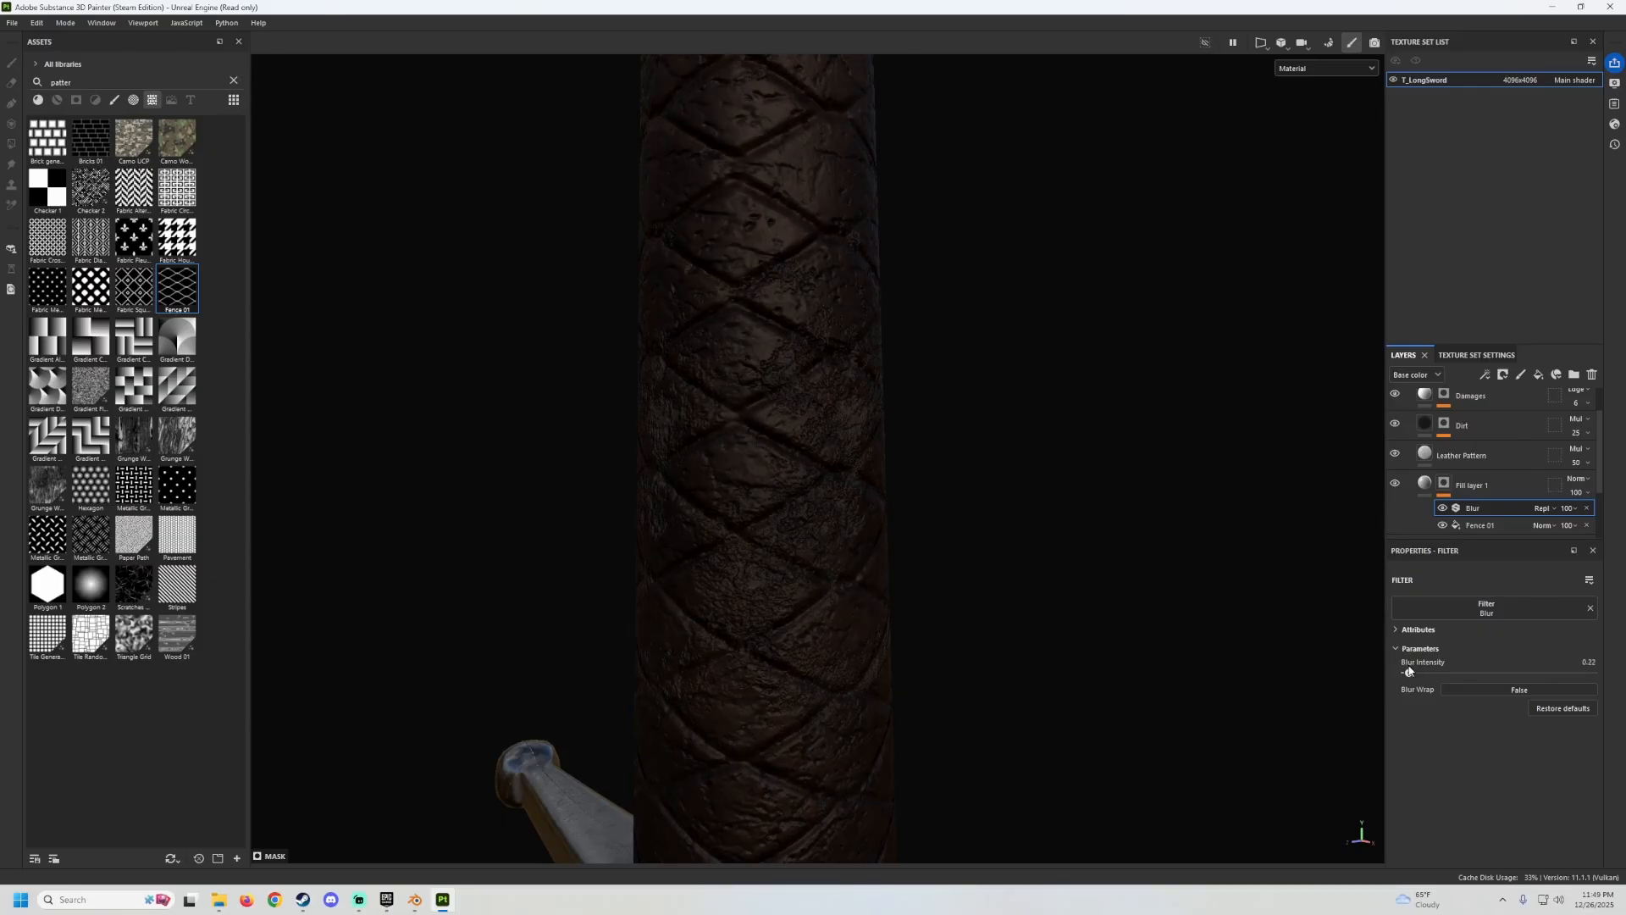
{"action": "scroll", "coordinate": [1100, 618], "scroll_direction": "down", "scroll_amount": 4}
{"action": "left_click_drag", "start_coordinate": [1100, 617], "coordinate": [753, 475], "text": "alt"}
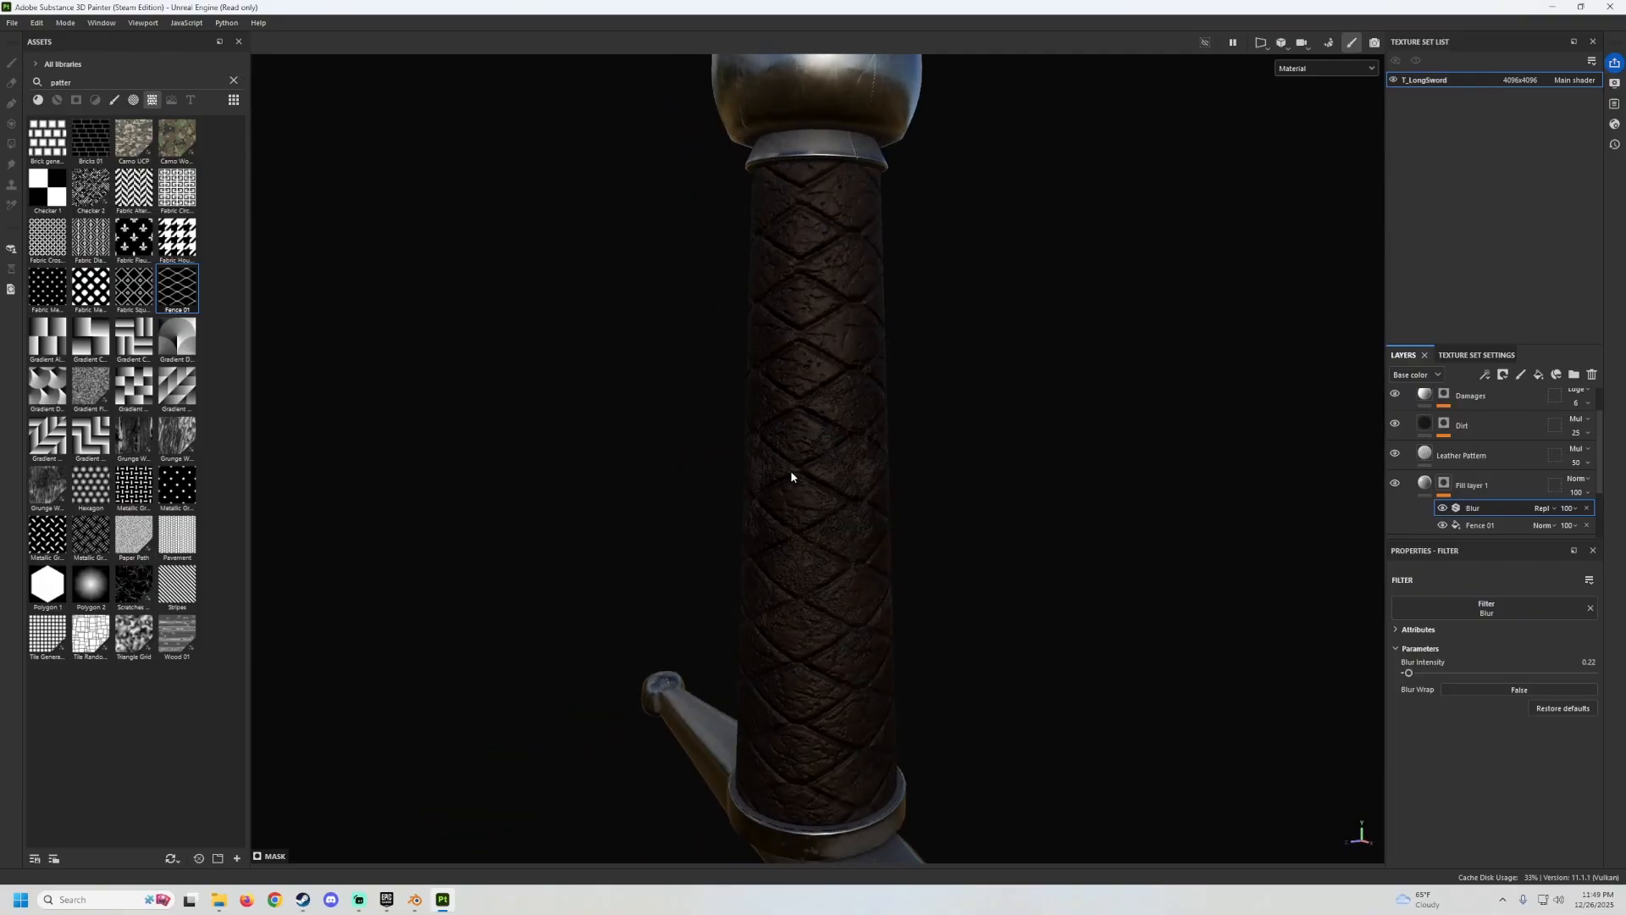
Try a Levels effect with a shifted midtone above Fence 01 in the mask of Fill layer 1, and remove it.
{"action": "scroll", "coordinate": [794, 479], "scroll_direction": "up", "scroll_amount": 2}
{"action": "left_click", "coordinate": [1481, 526]}
{"action": "right_click", "coordinate": [1484, 531]}
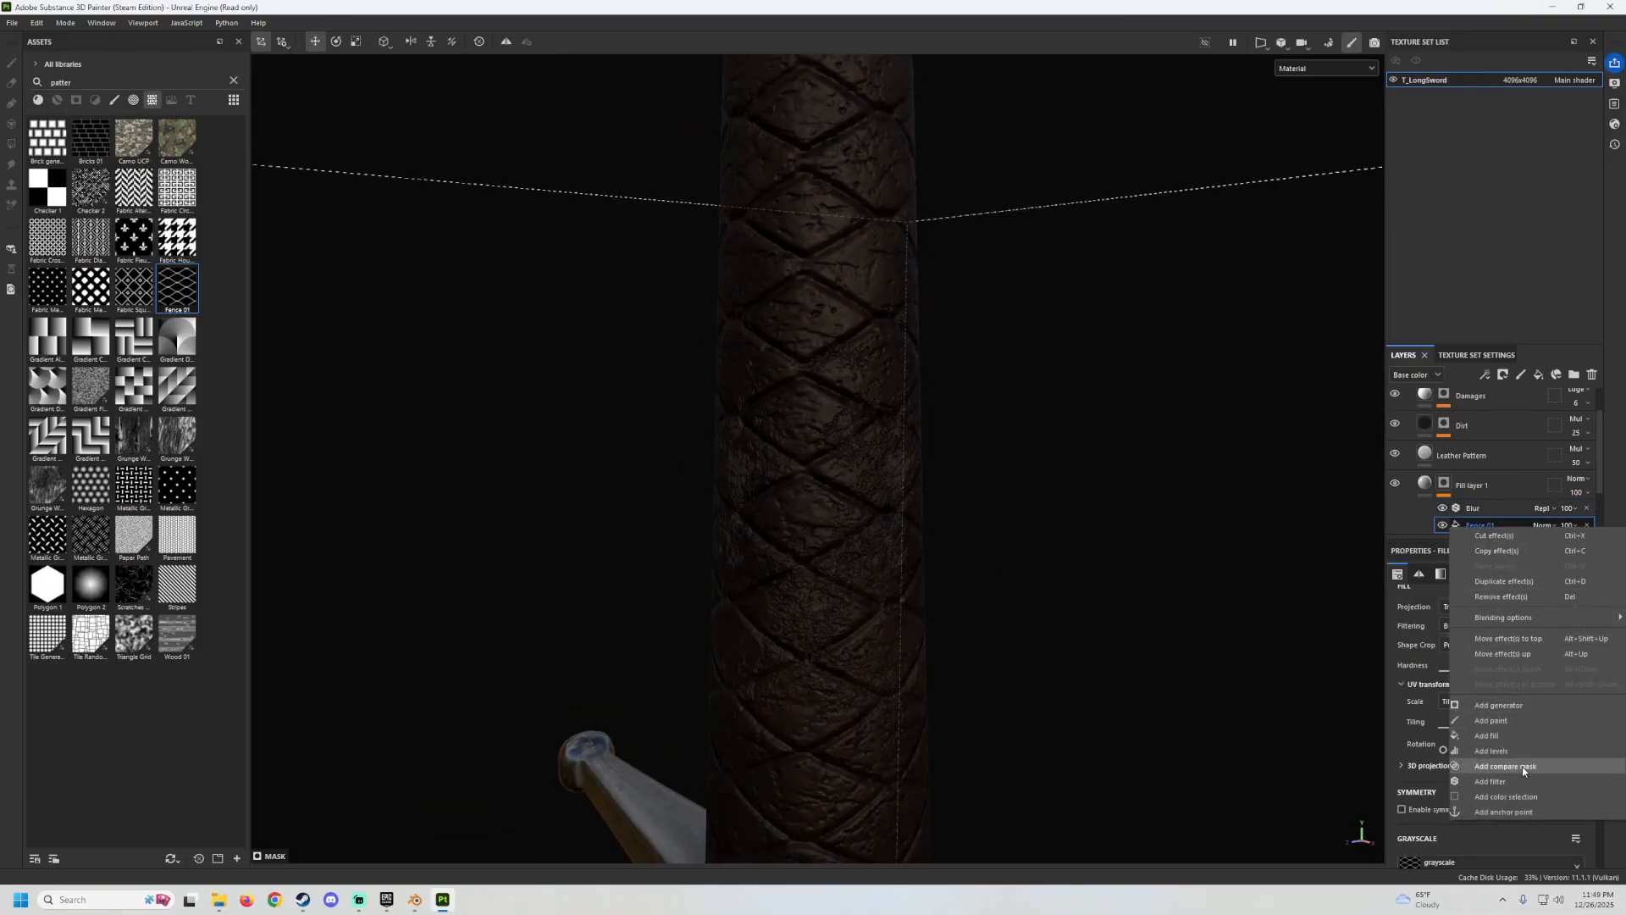
{"action": "left_click", "coordinate": [1498, 754]}
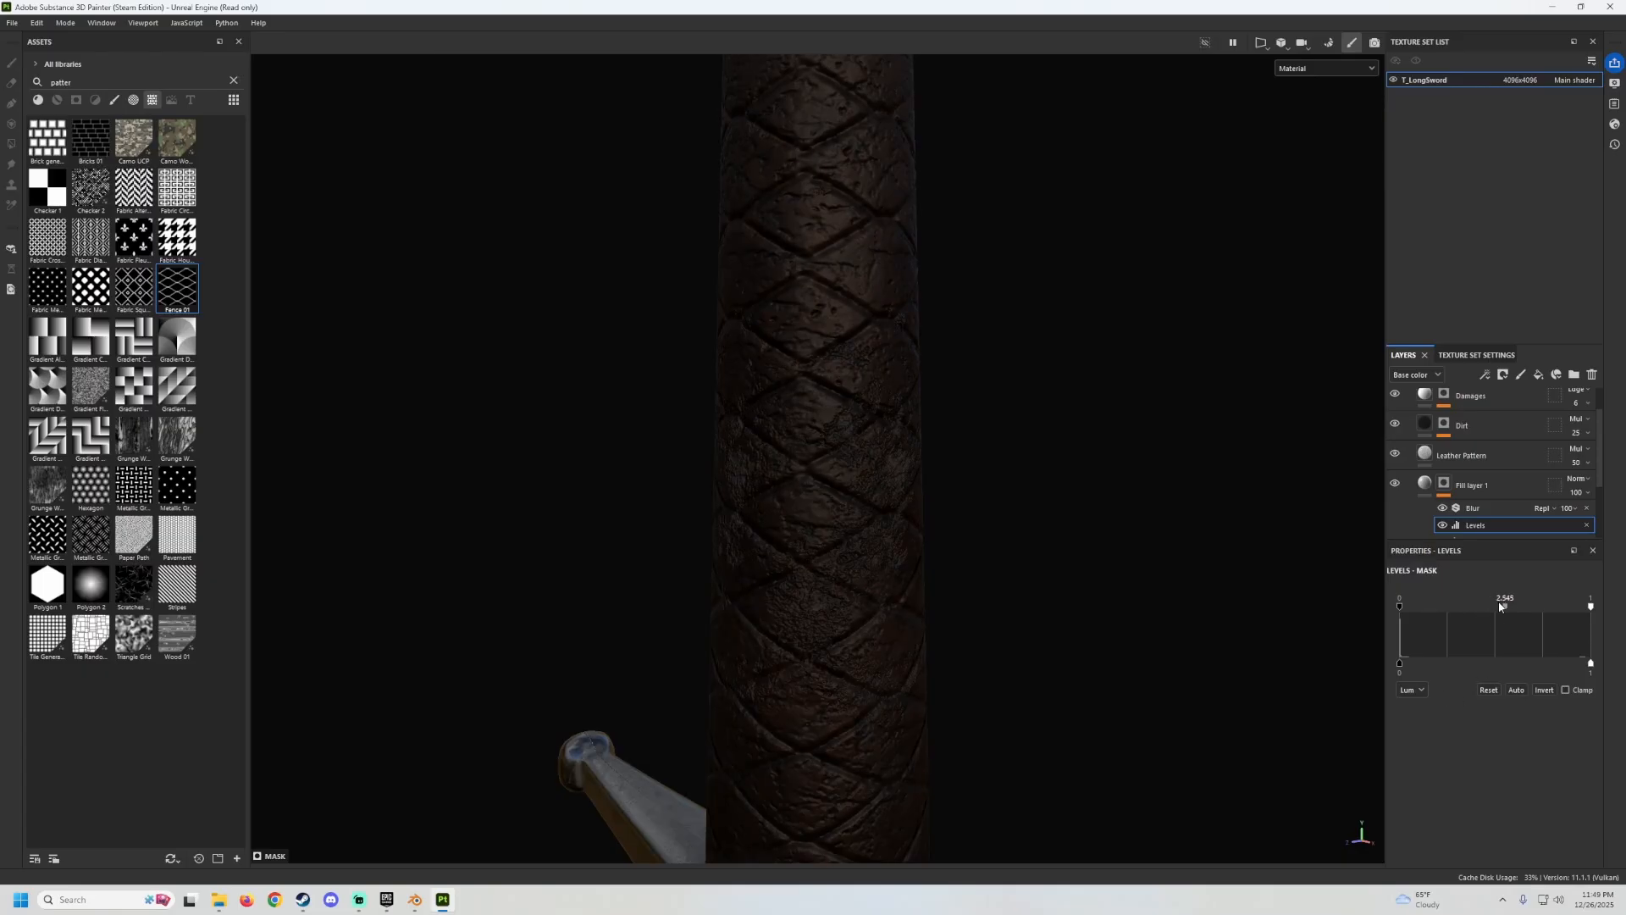
{"action": "left_click_drag", "start_coordinate": [1495, 606], "coordinate": [1478, 606]}
{"action": "left_click_drag", "start_coordinate": [1478, 606], "coordinate": [1449, 577]}
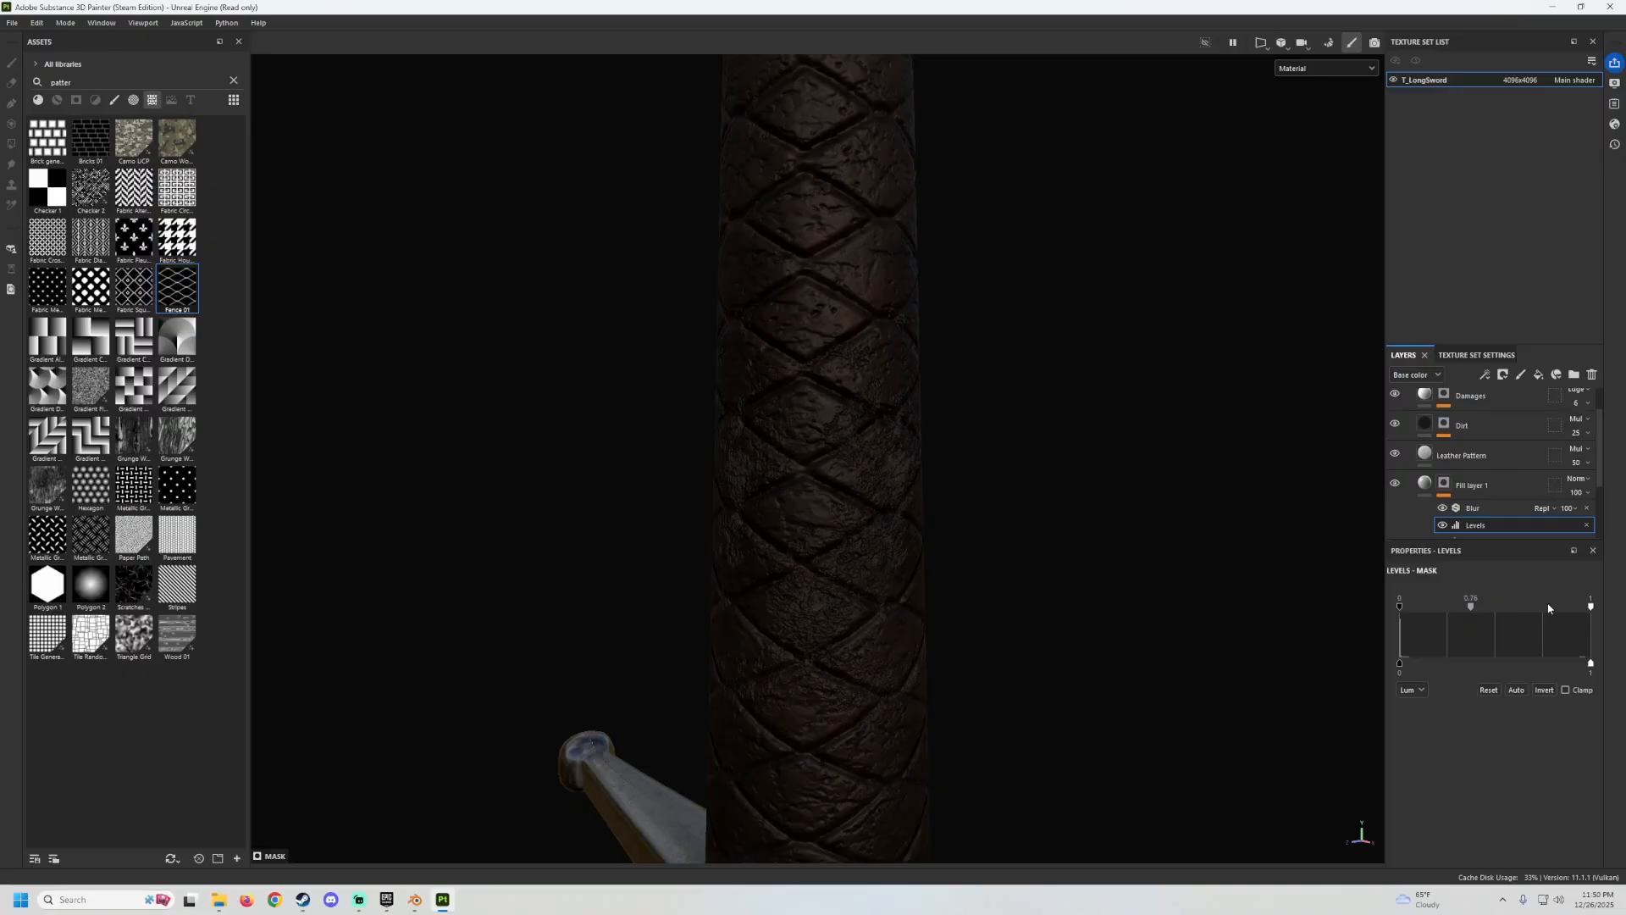
{"action": "left_click", "coordinate": [1587, 525]}
Examine the engraved grip up close and the whole longsword from several angles.
{"action": "scroll", "coordinate": [719, 400], "scroll_direction": "down", "scroll_amount": 3}
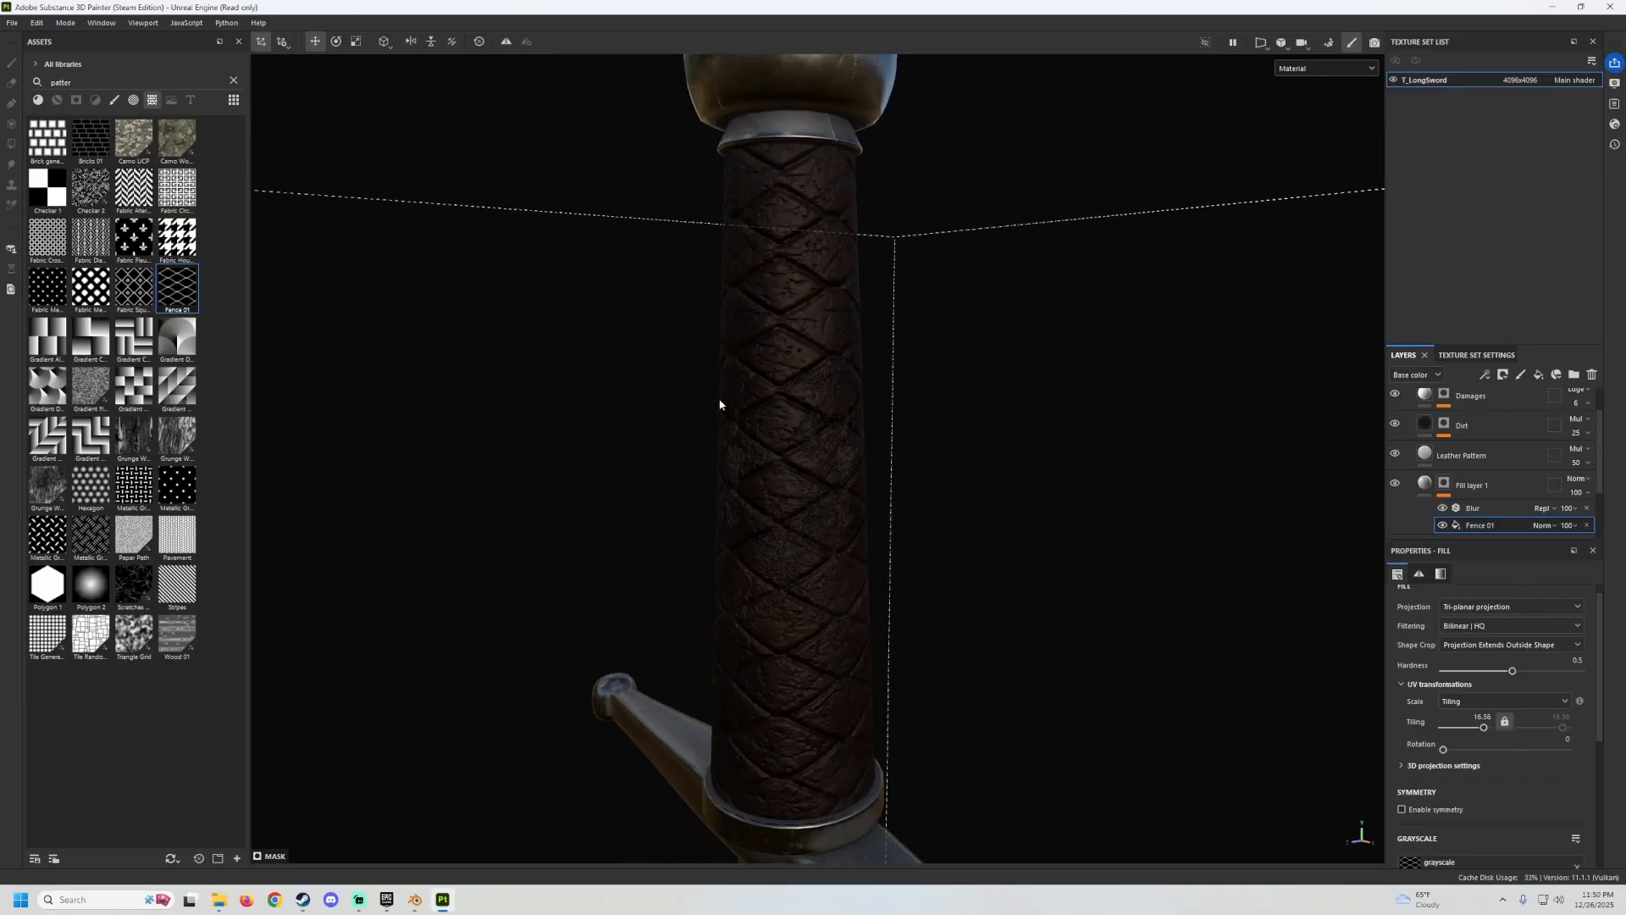
{"action": "left_click_drag", "start_coordinate": [720, 401], "coordinate": [1016, 328], "text": "alt"}
{"action": "key", "text": "f"}
{"action": "scroll", "coordinate": [876, 437], "scroll_direction": "down", "scroll_amount": 2}
{"action": "left_click_drag", "start_coordinate": [874, 434], "coordinate": [847, 389], "text": "alt"}
{"action": "middle_click_drag", "start_coordinate": [847, 388], "coordinate": [821, 606], "text": "alt"}
{"action": "scroll", "coordinate": [813, 433], "scroll_direction": "up", "scroll_amount": 5}
{"action": "left_click_drag", "start_coordinate": [814, 433], "coordinate": [1042, 374], "text": "alt"}
{"action": "key", "text": "f"}
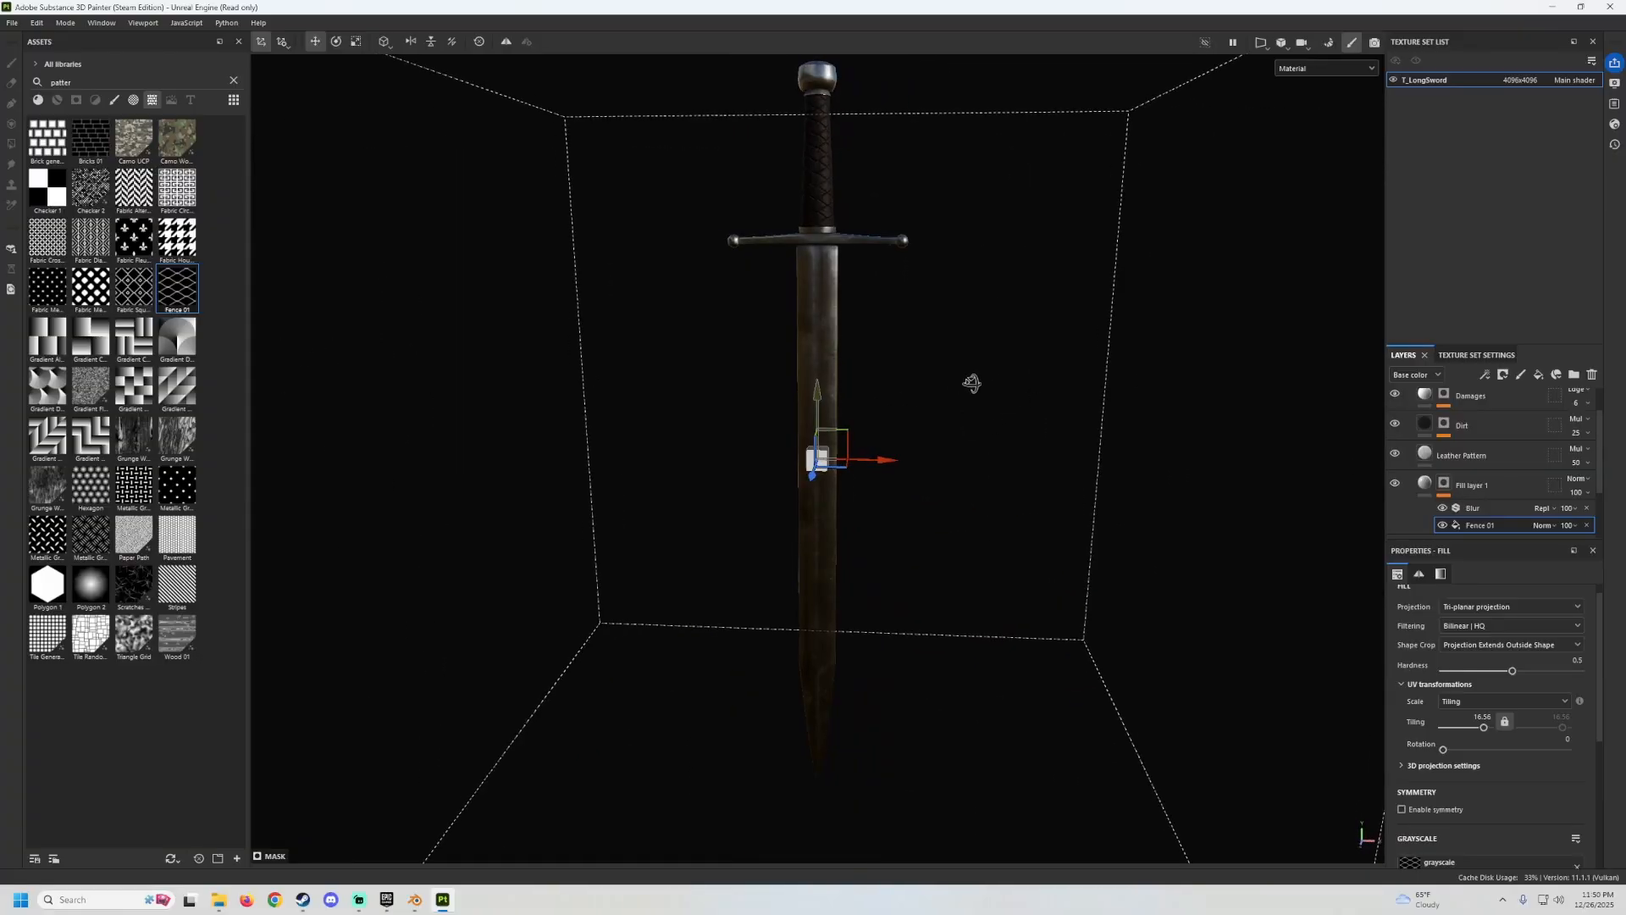
{"action": "scroll", "coordinate": [947, 371], "scroll_direction": "up", "scroll_amount": 3}
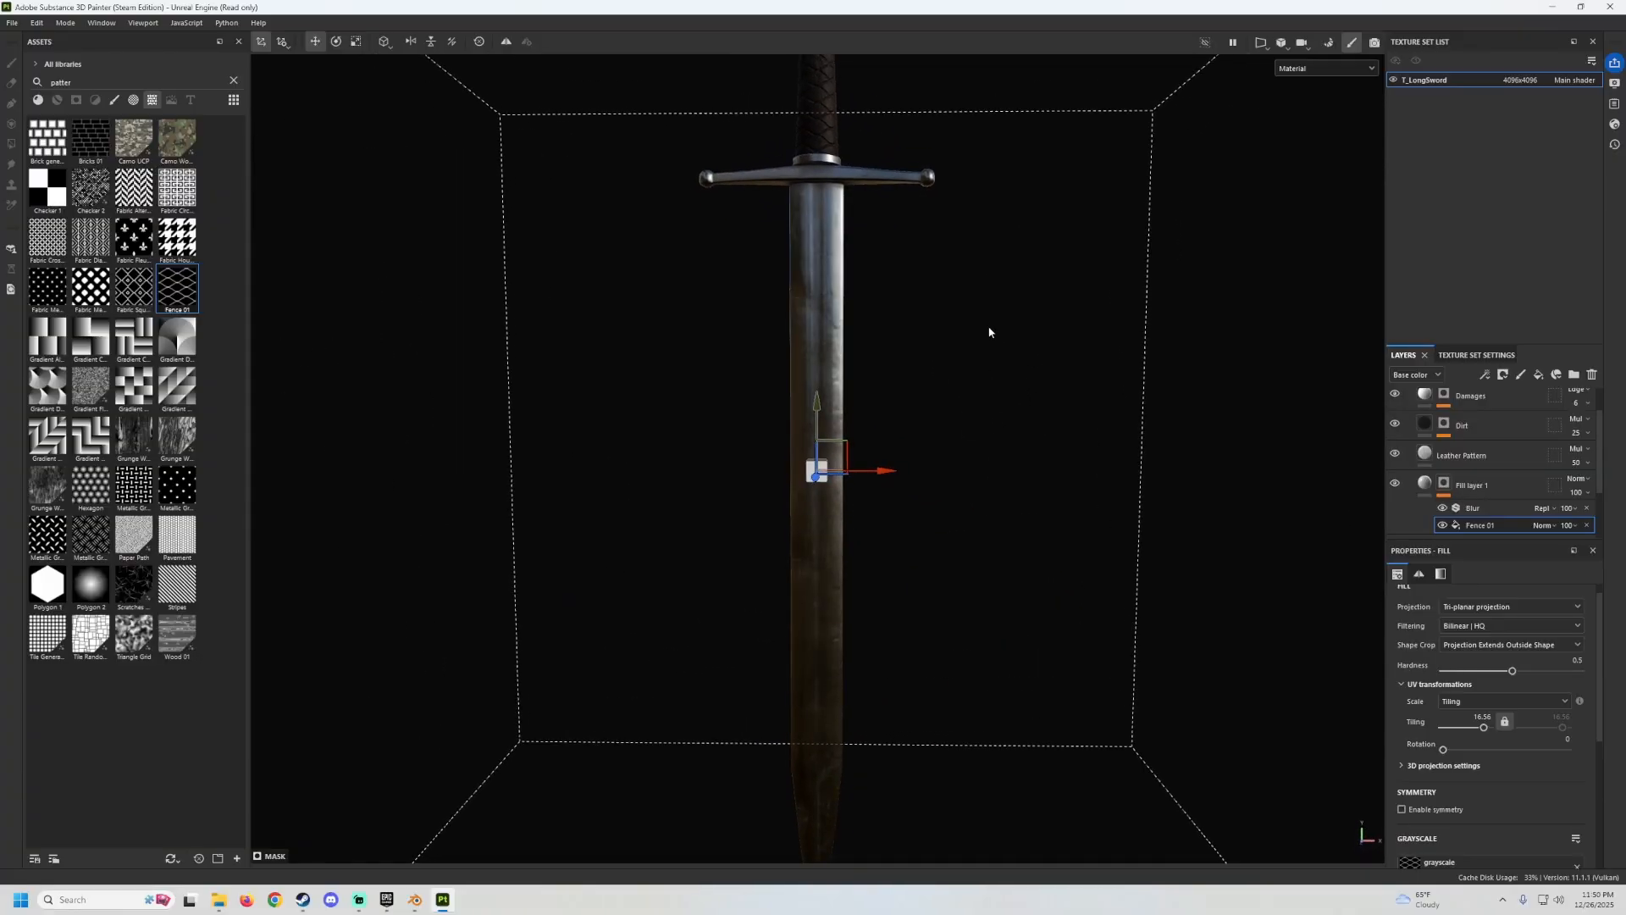
{"action": "scroll", "coordinate": [983, 335], "scroll_direction": "down", "scroll_amount": 3}
{"action": "left_click_drag", "start_coordinate": [980, 338], "coordinate": [929, 392], "text": "alt"}
Save the project as LongSword.spp in the Substance folder, replacing the existing file.
{"action": "left_click", "coordinate": [12, 23]}
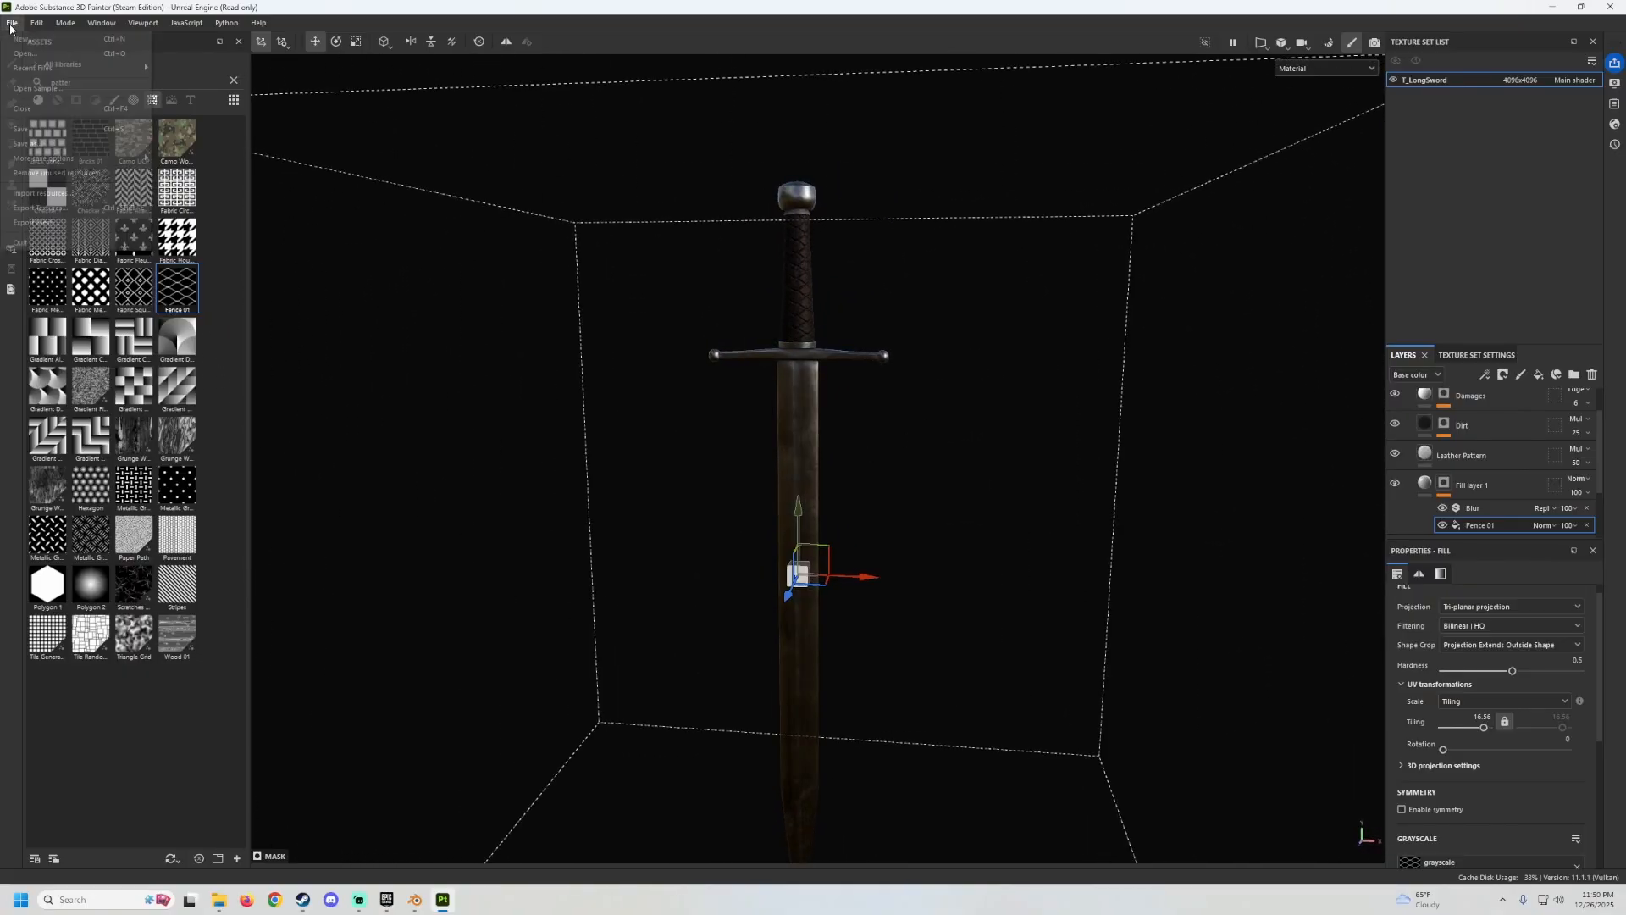
{"action": "left_click", "coordinate": [51, 148]}
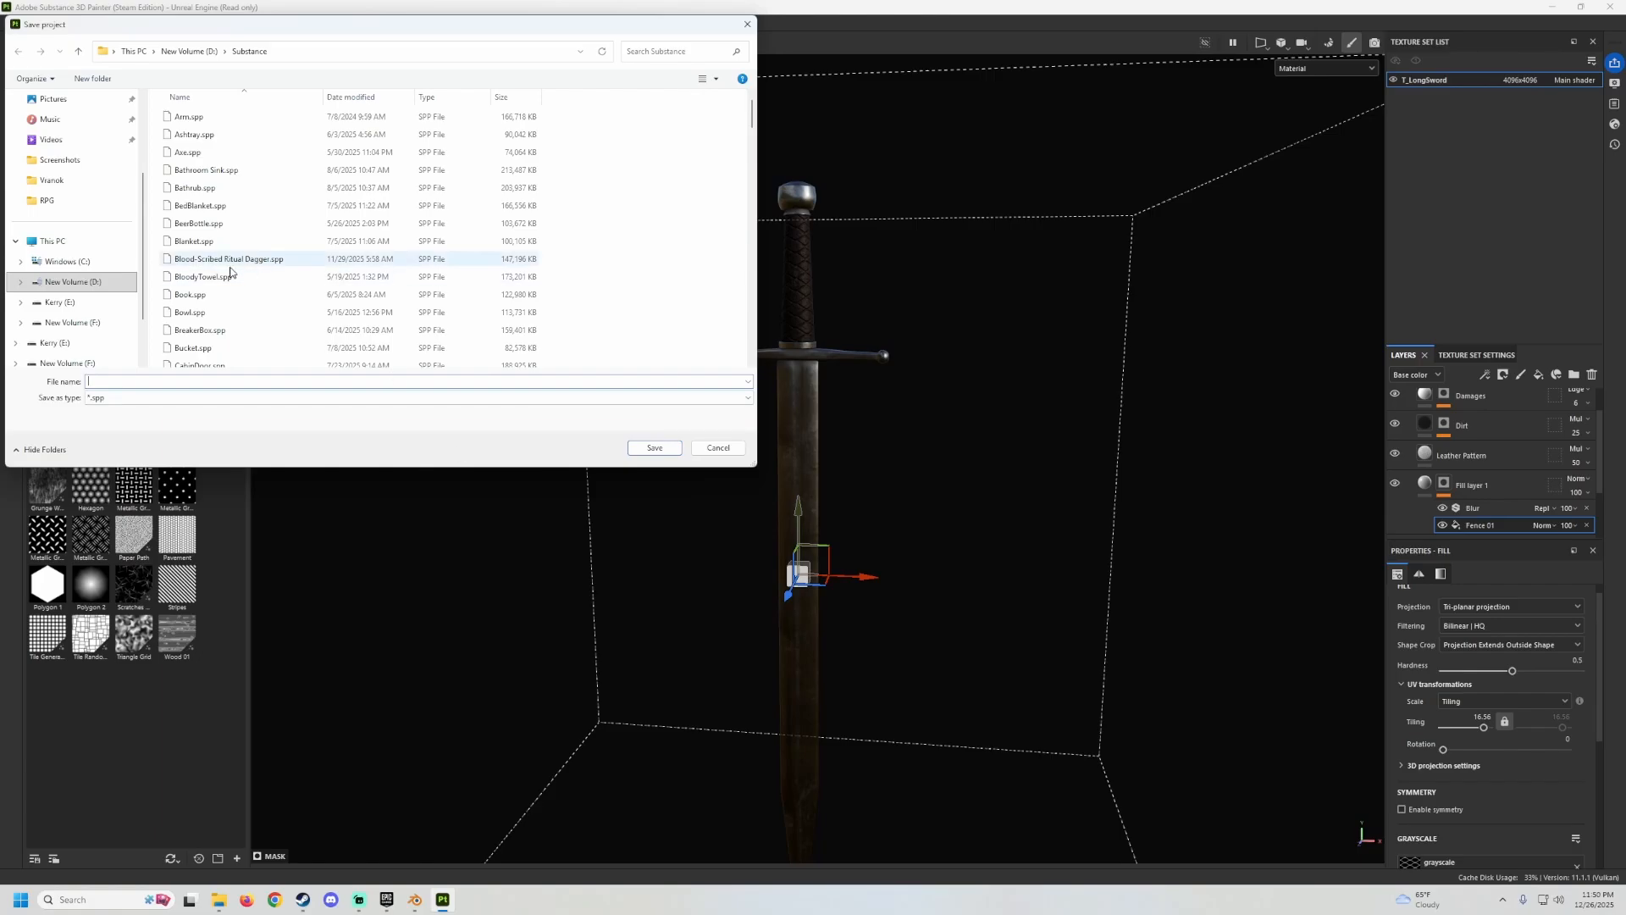
{"action": "scroll", "coordinate": [221, 245], "scroll_direction": "down", "scroll_amount": 12}
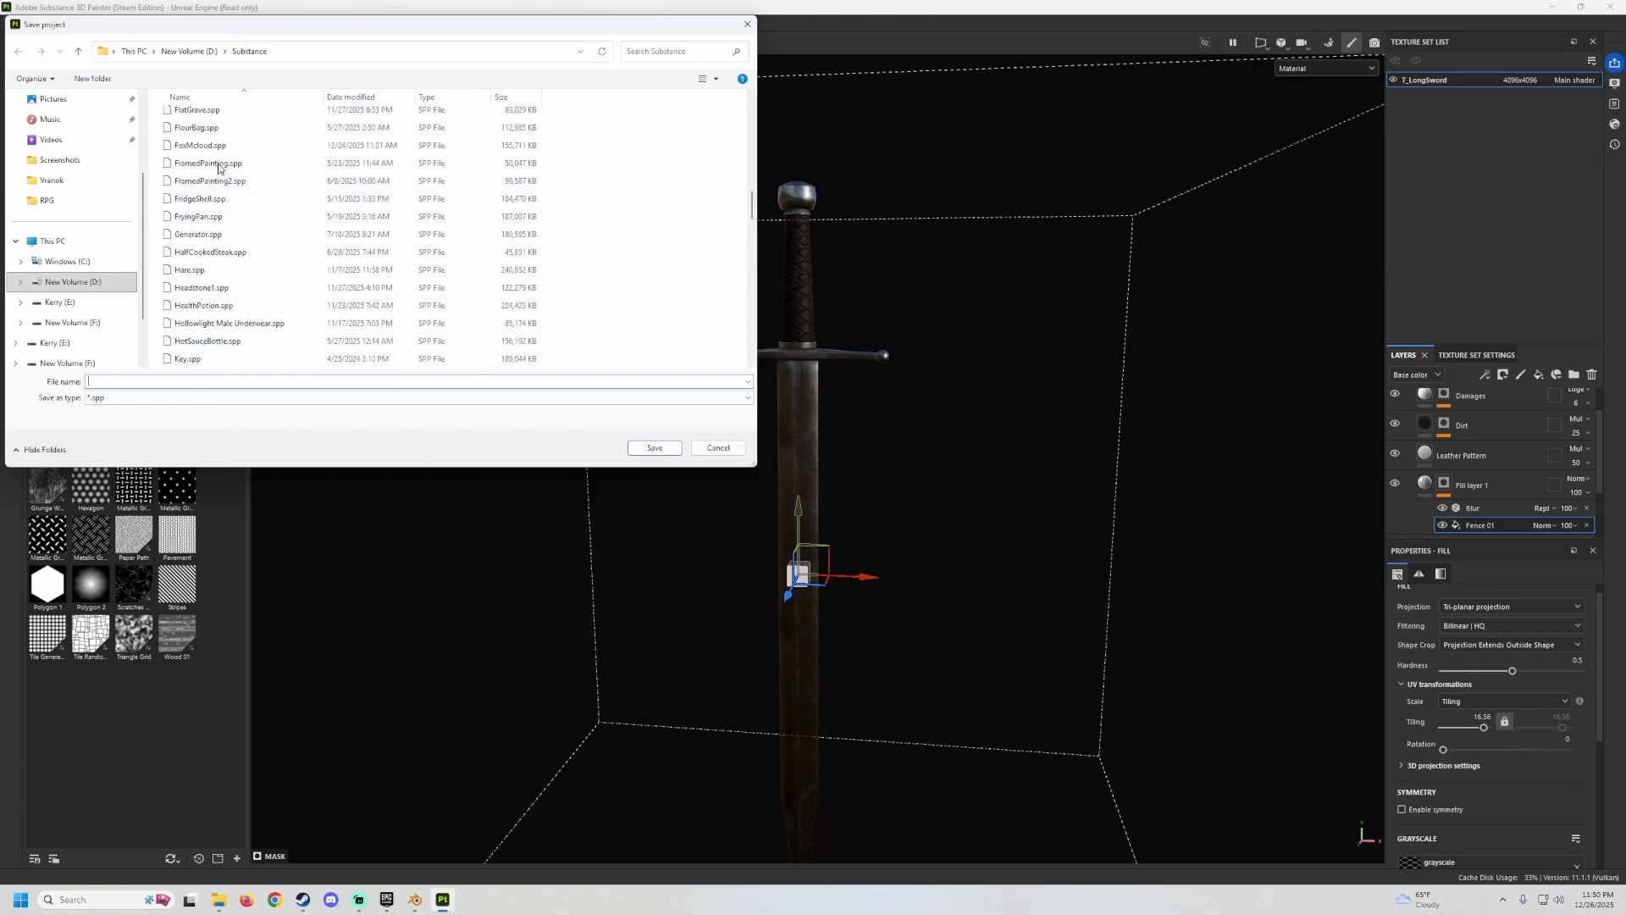
{"action": "scroll", "coordinate": [220, 288], "scroll_direction": "down", "scroll_amount": 2}
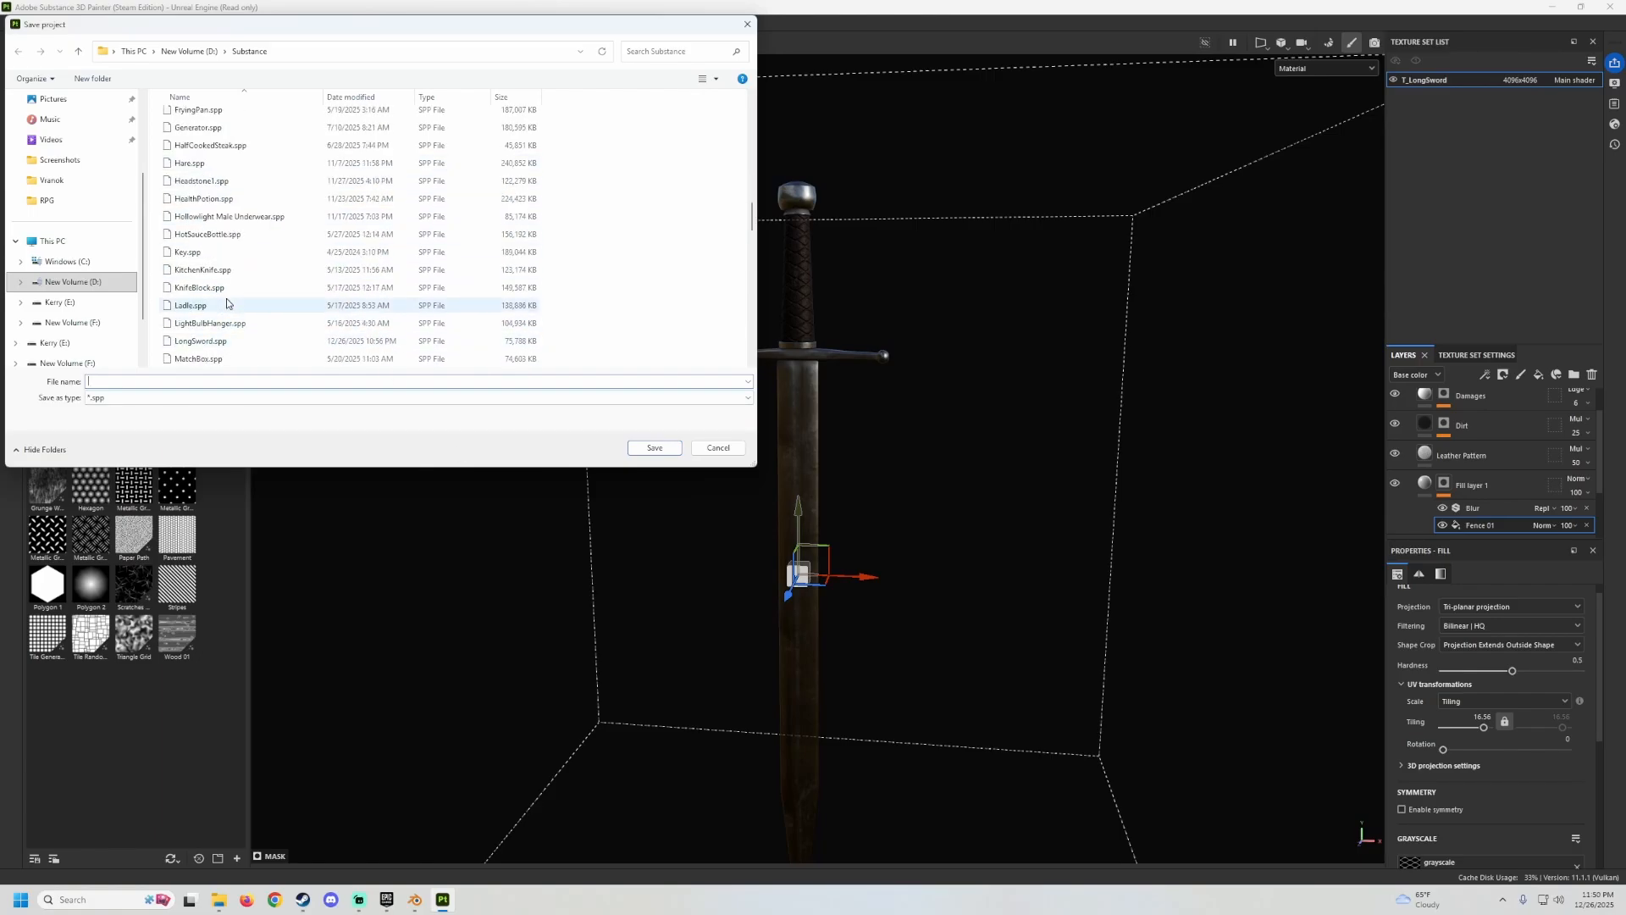
{"action": "left_click", "coordinate": [207, 340]}
{"action": "left_click", "coordinate": [663, 449]}
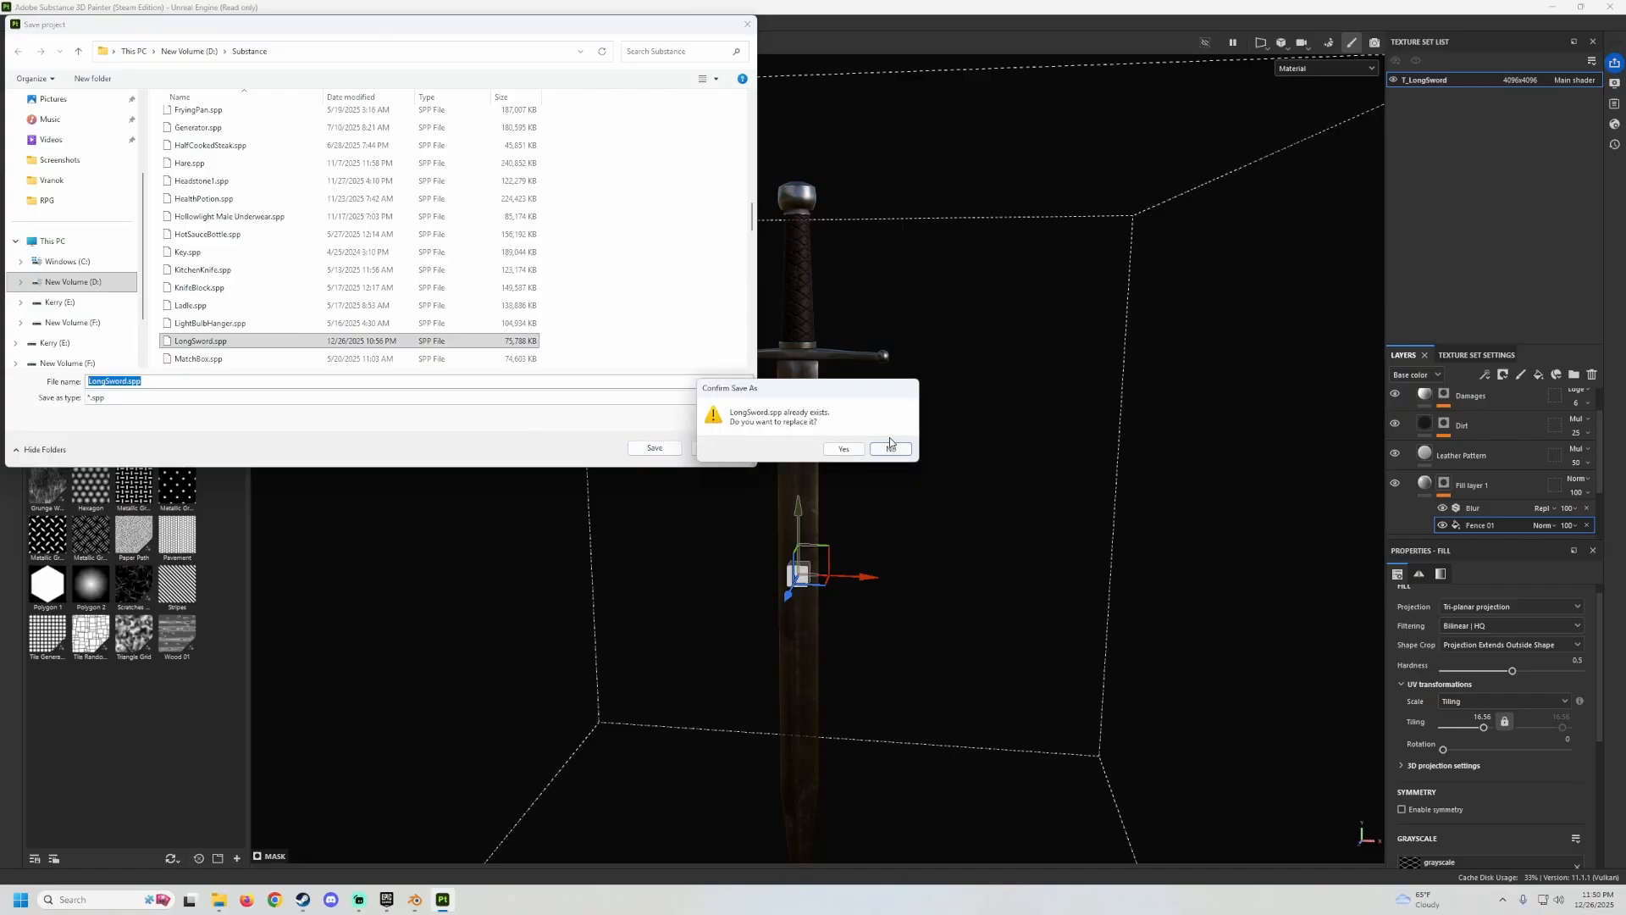
{"action": "left_click", "coordinate": [846, 452]}
Examine the textured sword from the pommel end and at full length from the front.
{"action": "left_click_drag", "start_coordinate": [780, 354], "coordinate": [880, 415], "text": "alt"}
{"action": "middle_click_drag", "start_coordinate": [880, 415], "coordinate": [901, 520], "text": "alt"}
{"action": "scroll", "coordinate": [901, 520], "scroll_direction": "up", "scroll_amount": 6}
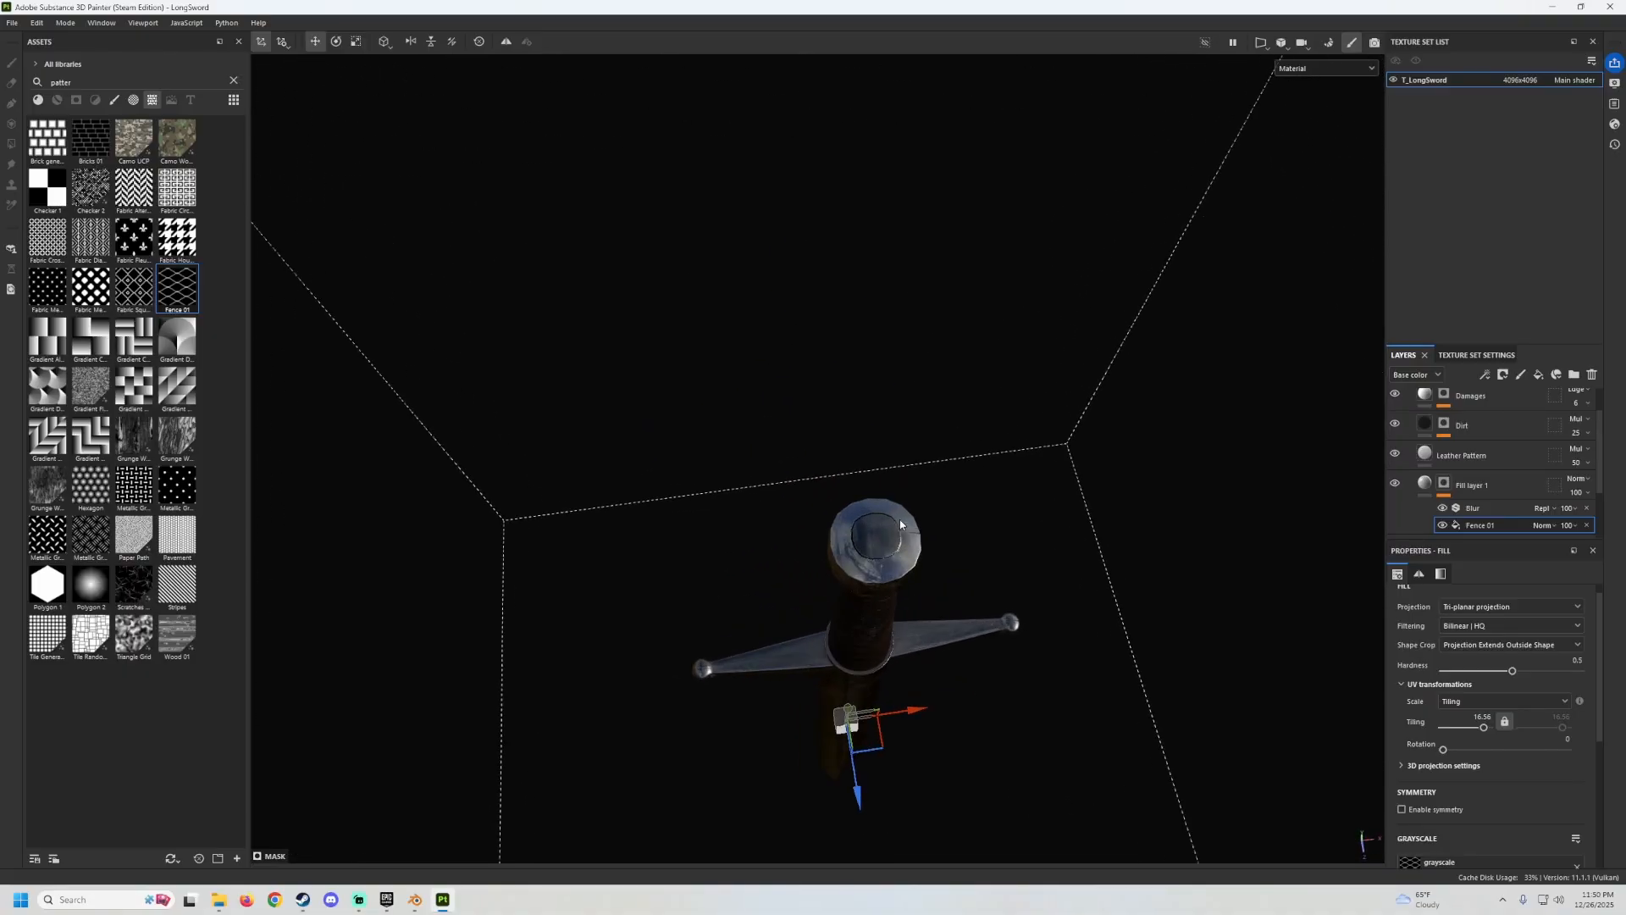
{"action": "scroll", "coordinate": [903, 513], "scroll_direction": "down", "scroll_amount": 1}
{"action": "key", "text": "f"}
{"action": "left_click_drag", "start_coordinate": [904, 518], "coordinate": [855, 241], "text": "alt"}
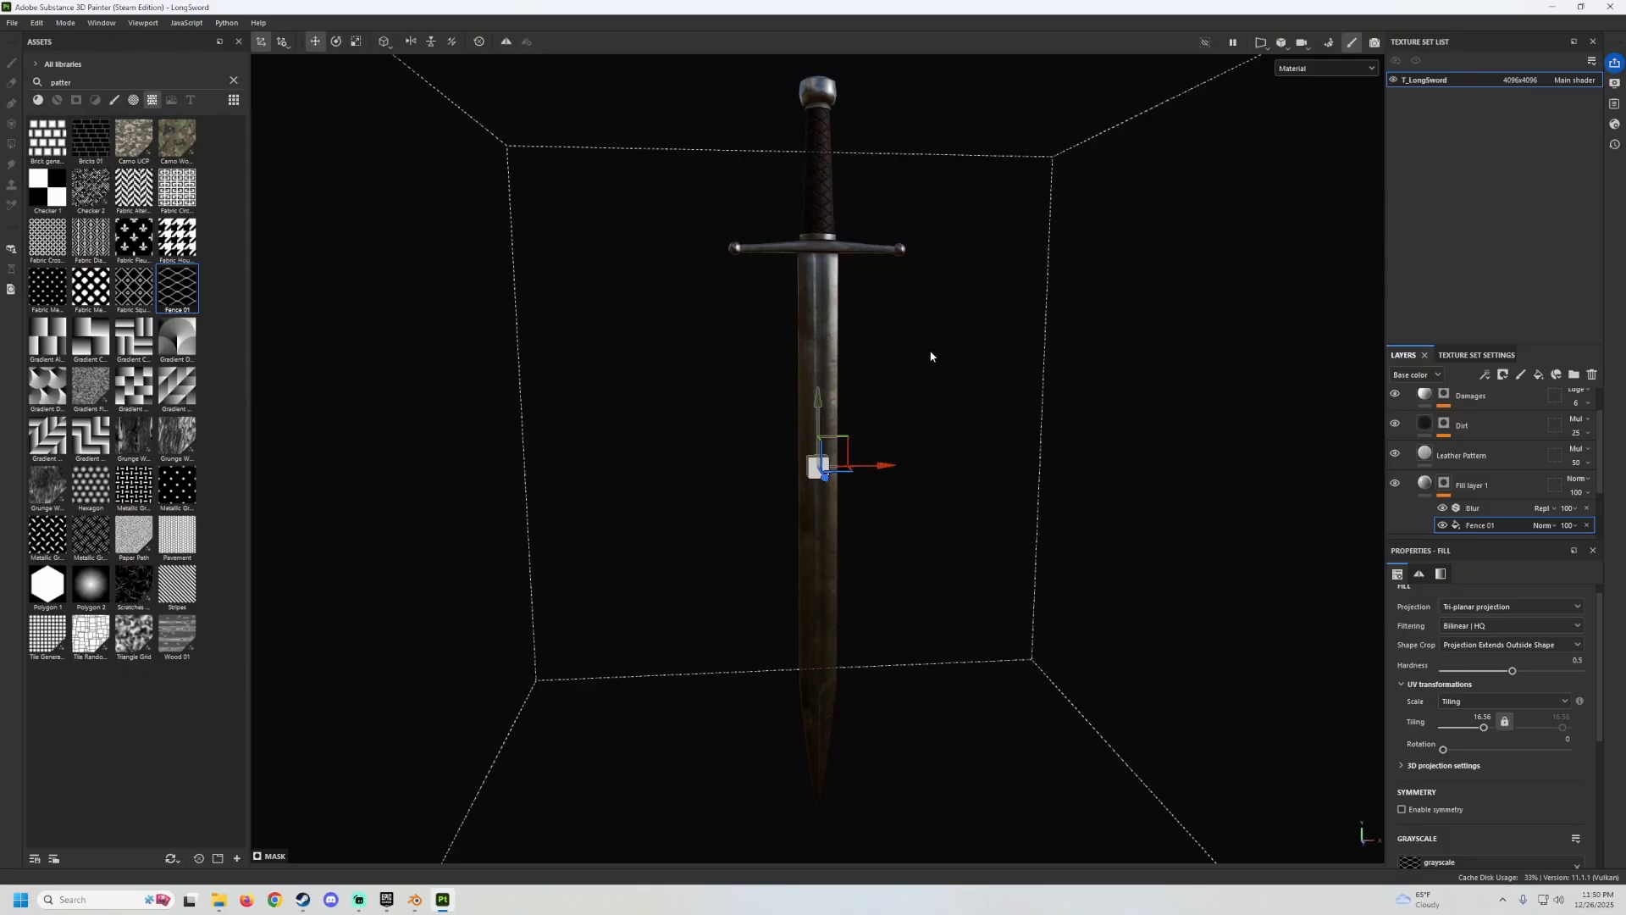
{"action": "left_click_drag", "start_coordinate": [934, 352], "coordinate": [766, 305], "text": "alt"}
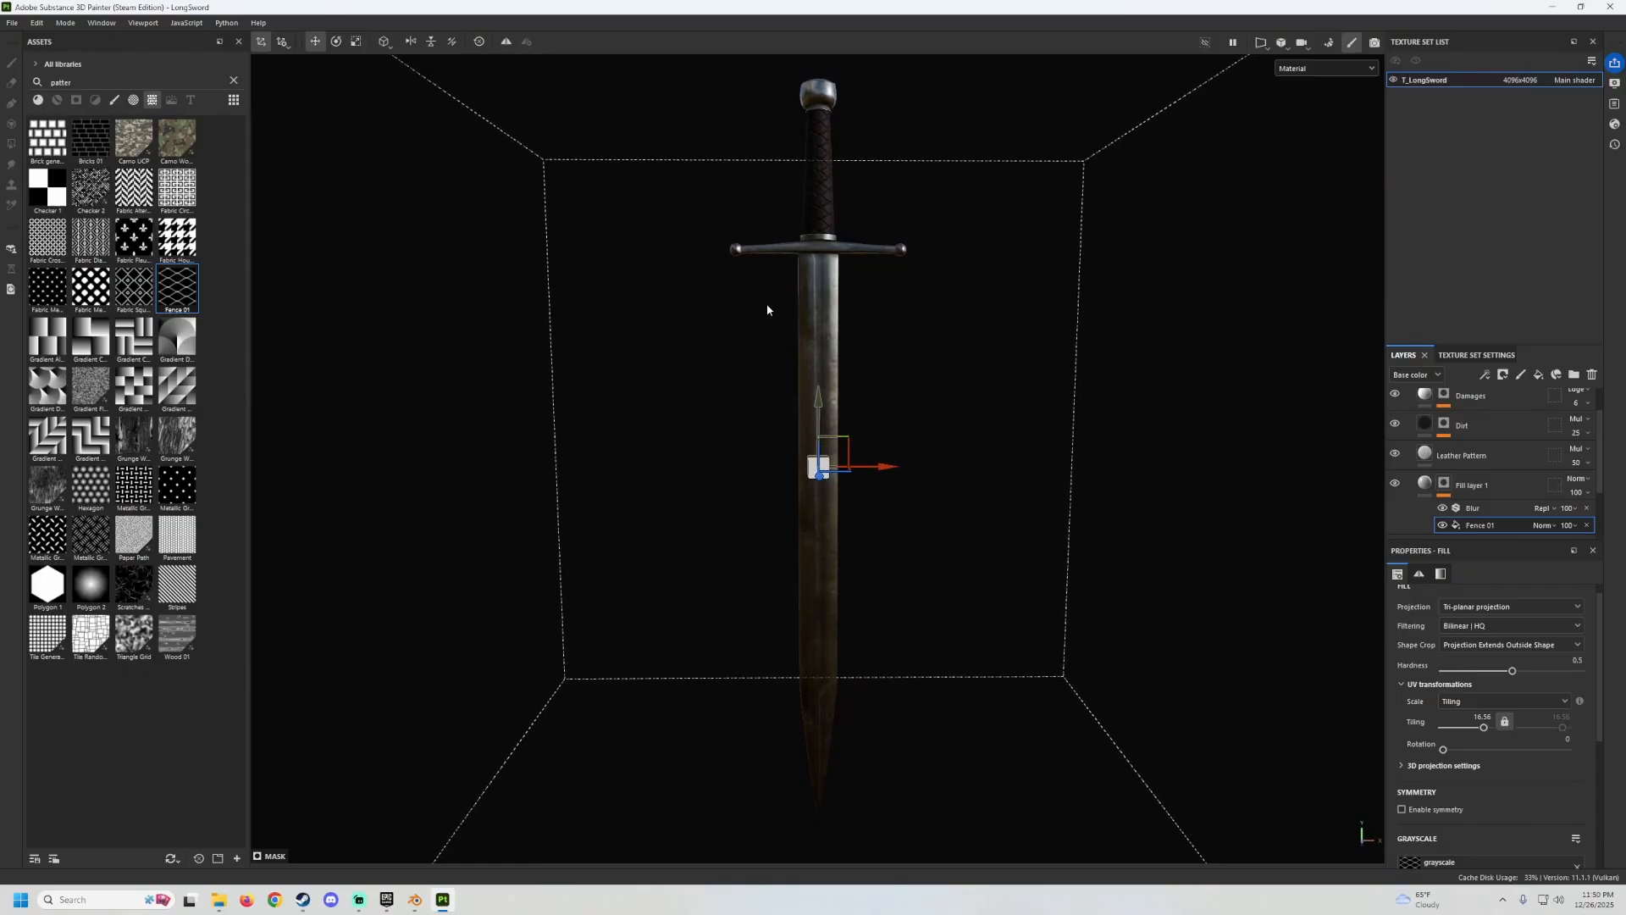
Open the texture export settings and set the output template to CustomPacked.
{"action": "left_click", "coordinate": [11, 23]}
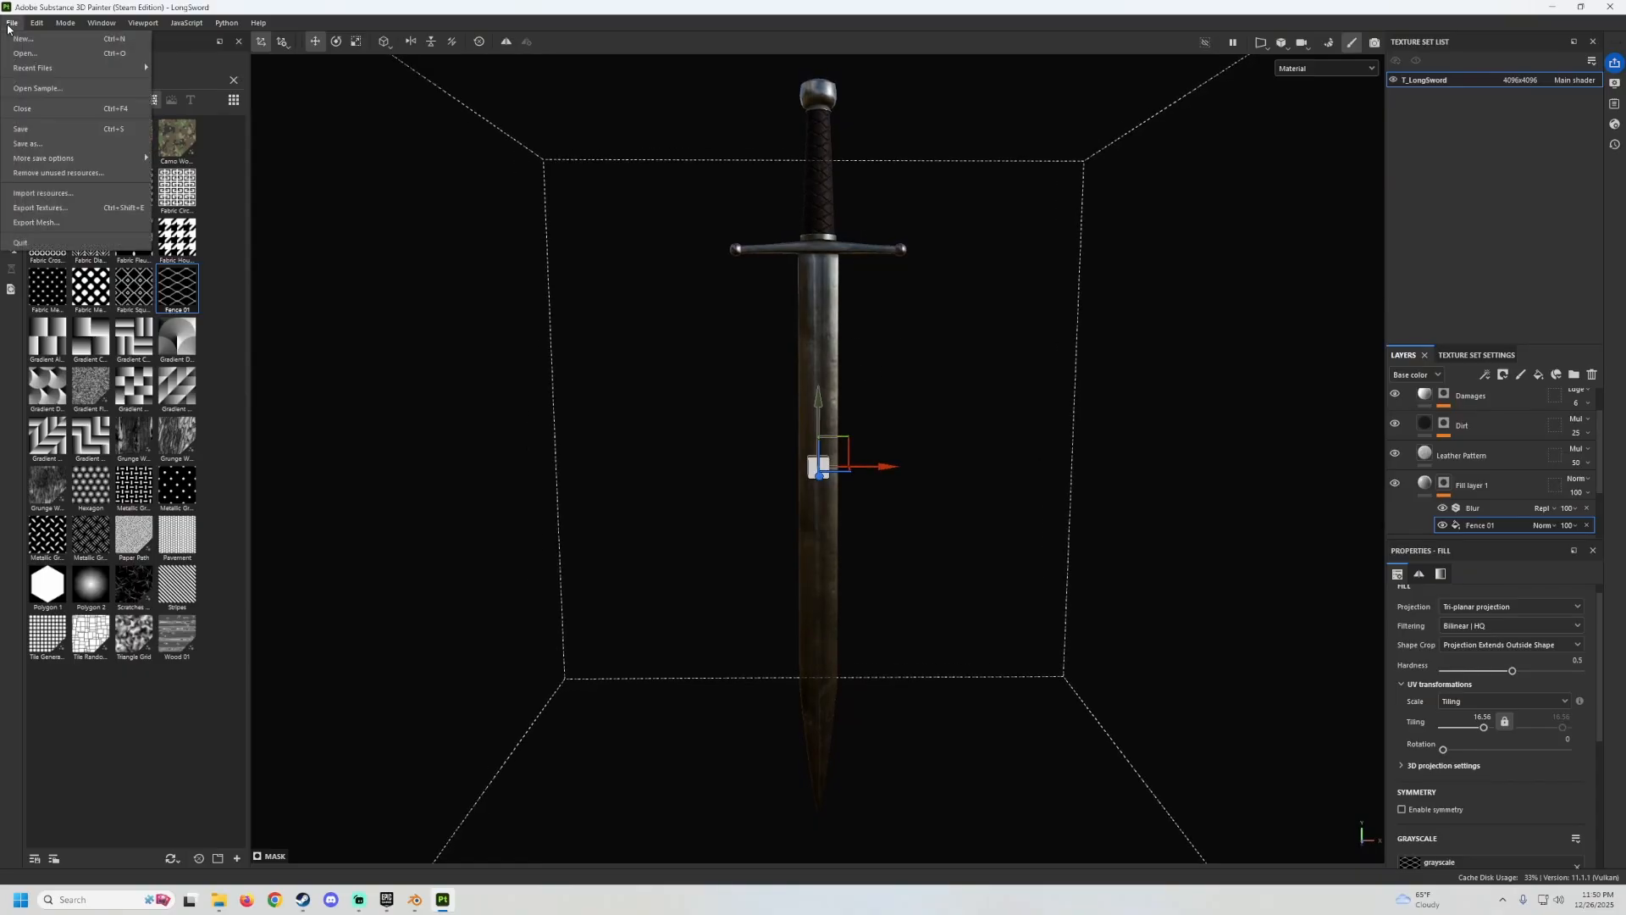
{"action": "left_click", "coordinate": [44, 210]}
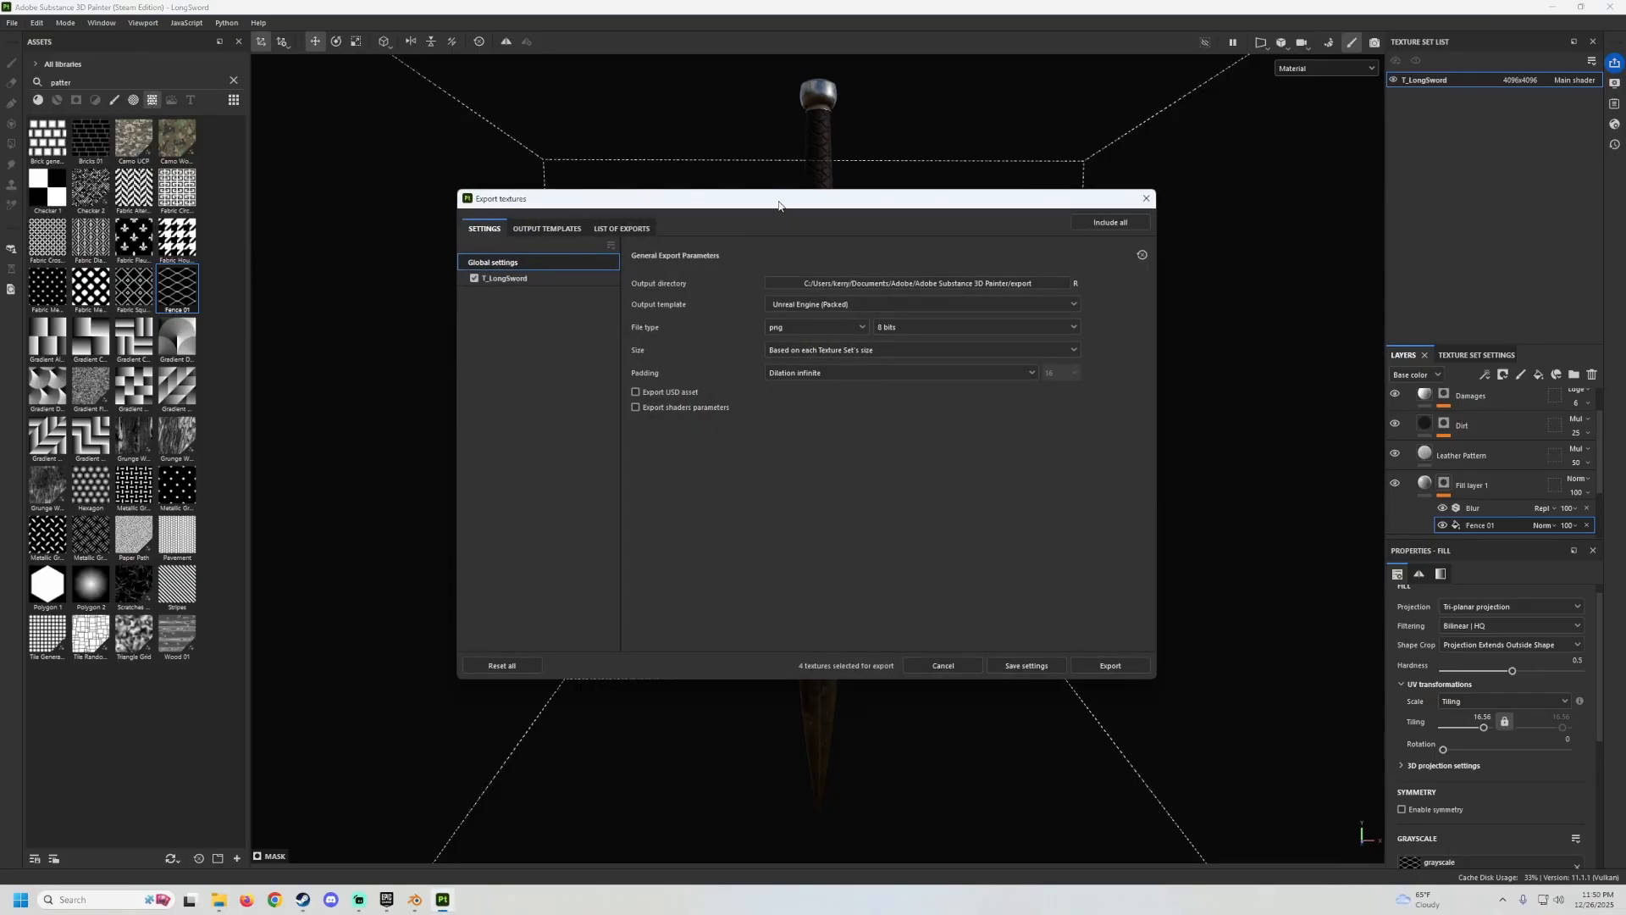
{"action": "mouse_move", "coordinate": [779, 204]}
{"action": "left_mouse_down"}
{"action": "mouse_move", "coordinate": [586, 200]}
{"action": "mouse_move", "coordinate": [780, 225]}
{"action": "left_mouse_up"}
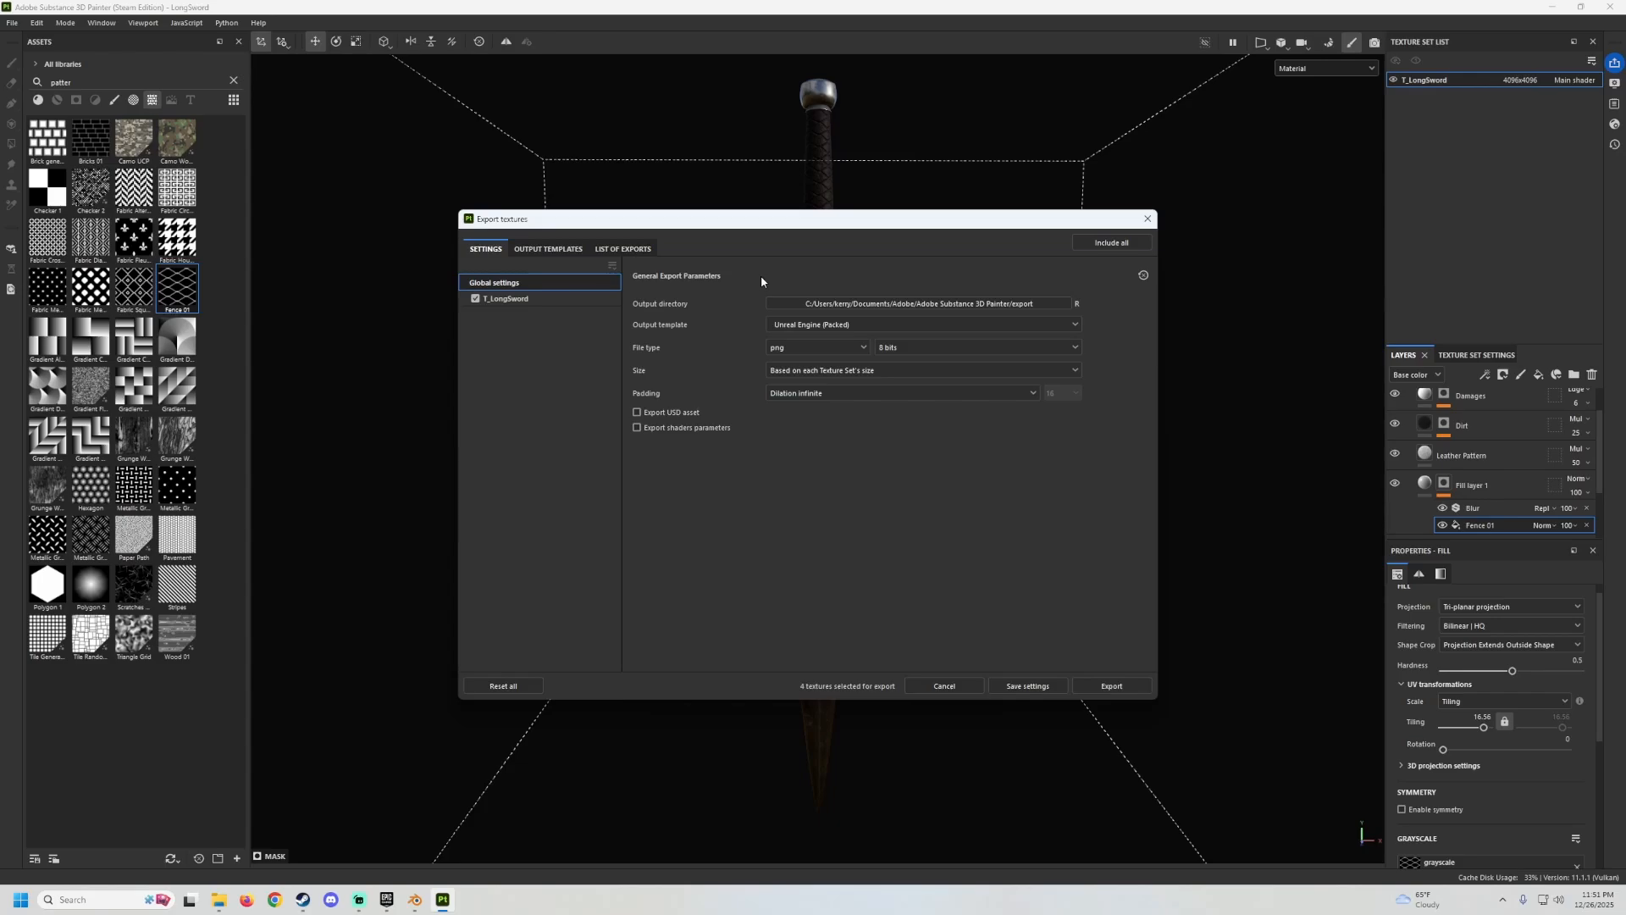
{"action": "left_click", "coordinate": [809, 325]}
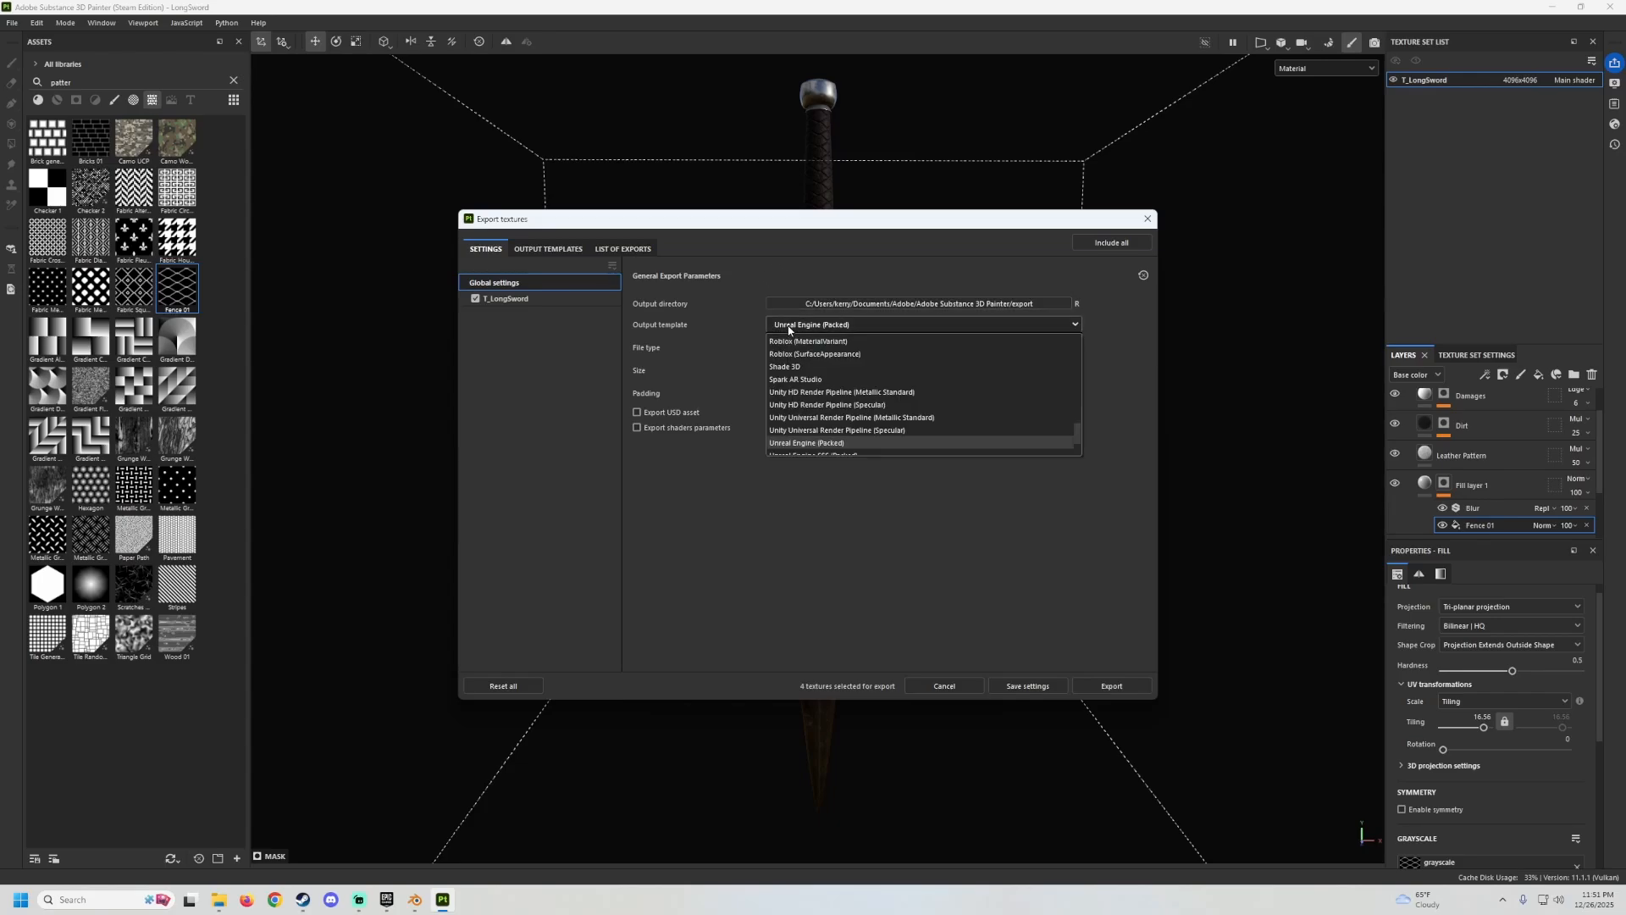
{"action": "scroll", "coordinate": [813, 371], "scroll_direction": "up", "scroll_amount": 10}
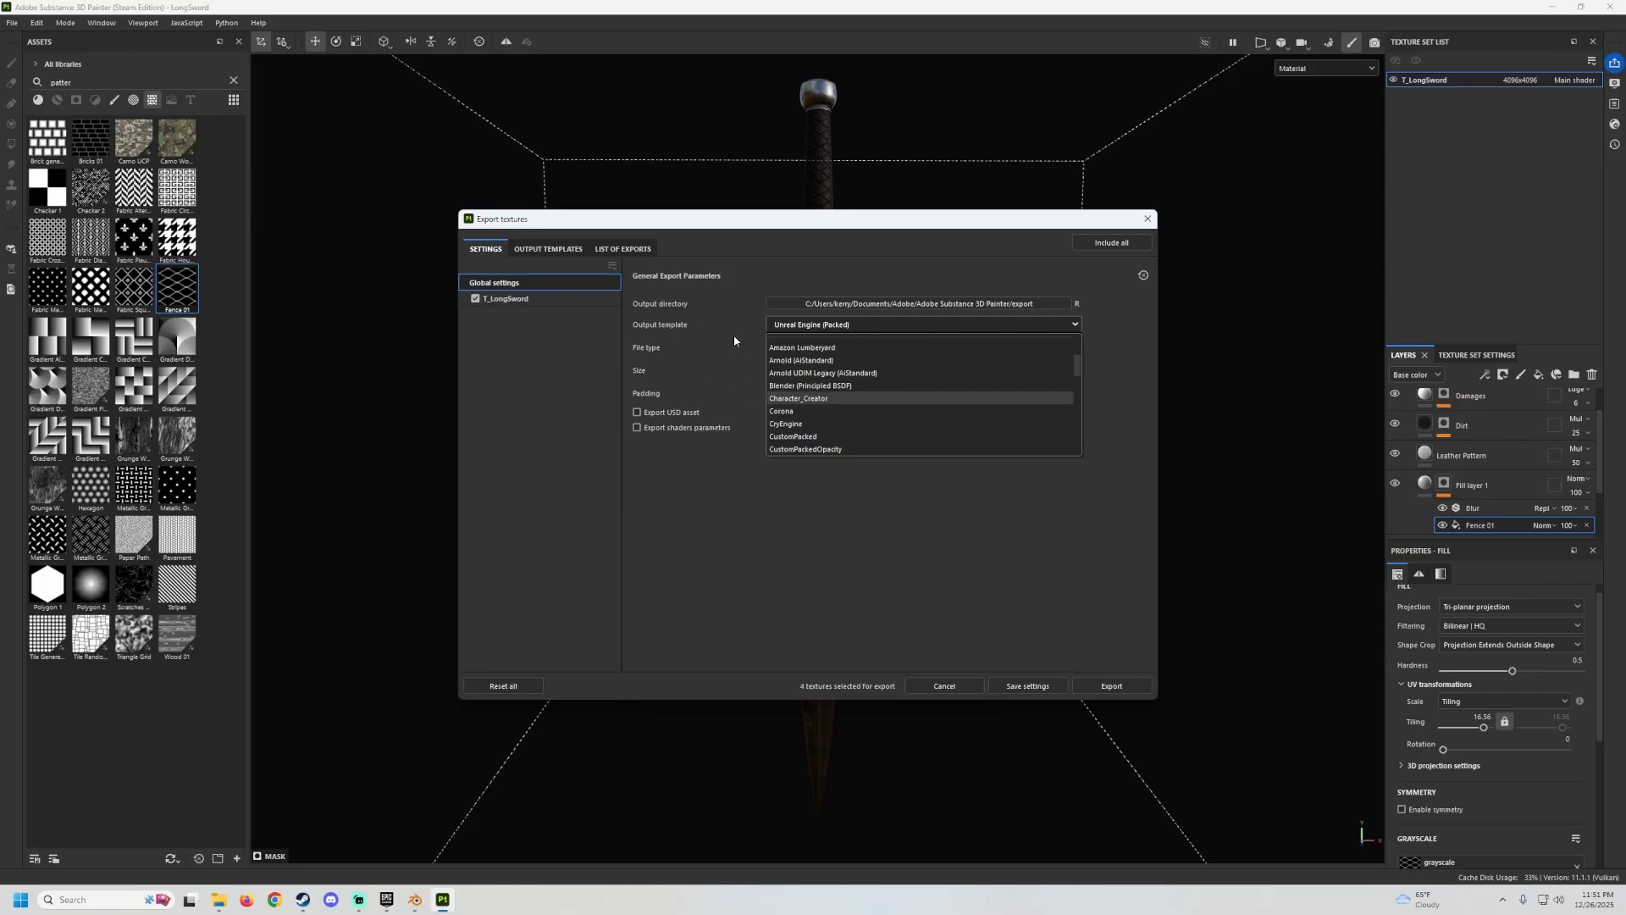
{"action": "left_click", "coordinate": [676, 324]}
{"action": "left_click", "coordinate": [829, 326]}
{"action": "scroll", "coordinate": [851, 369], "scroll_direction": "down", "scroll_amount": 8}
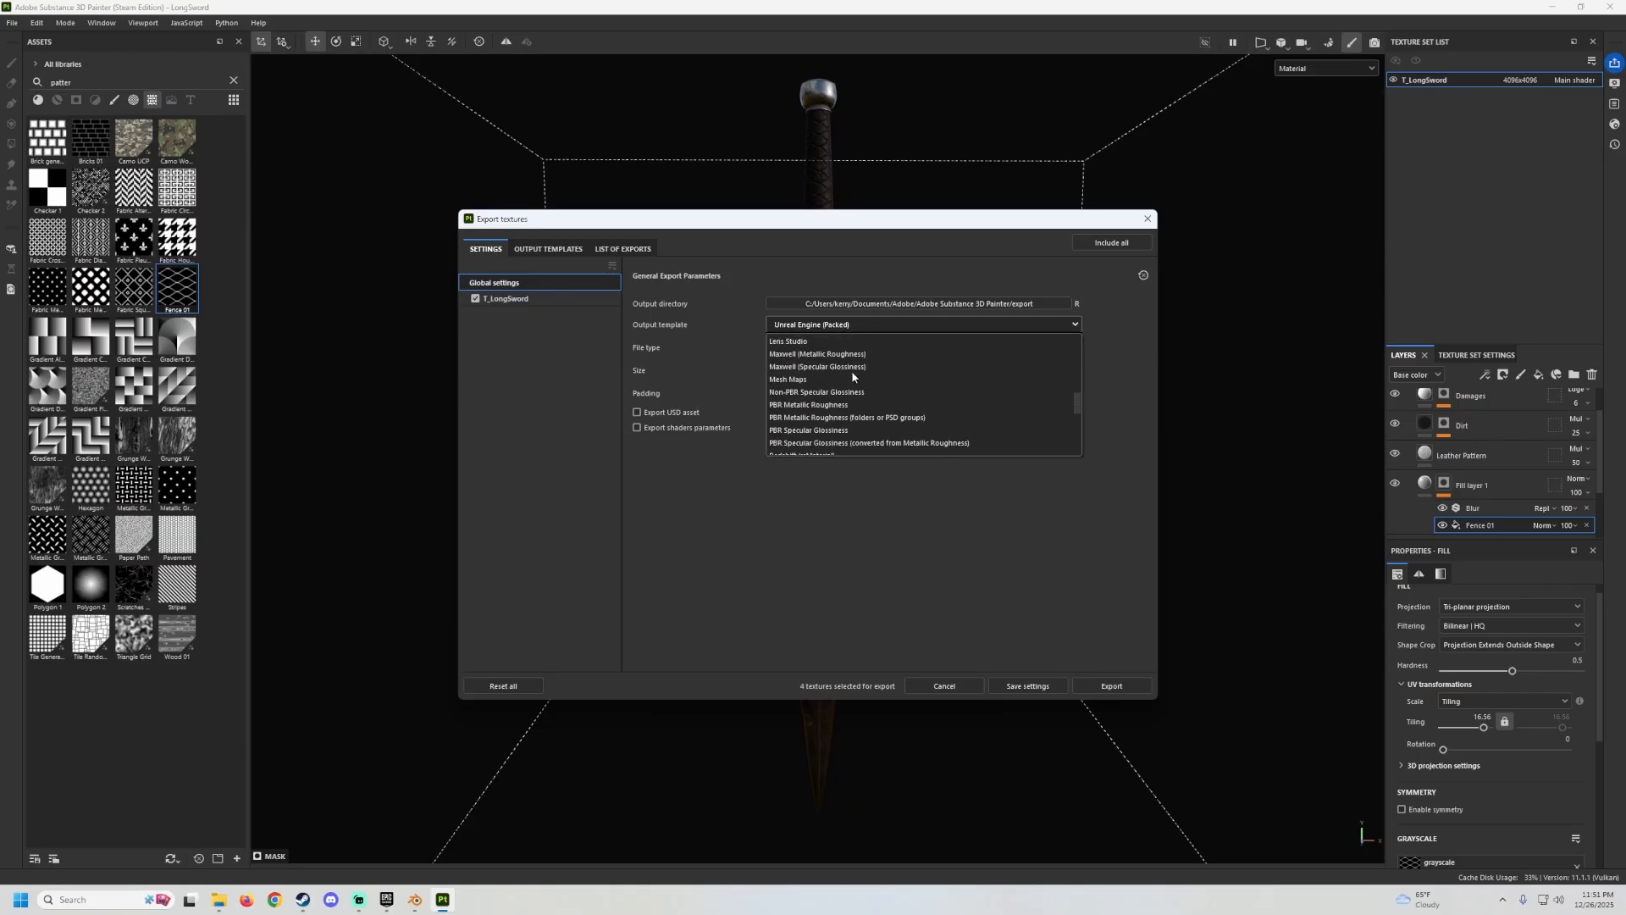
{"action": "scroll", "coordinate": [820, 425], "scroll_direction": "down", "scroll_amount": 2}
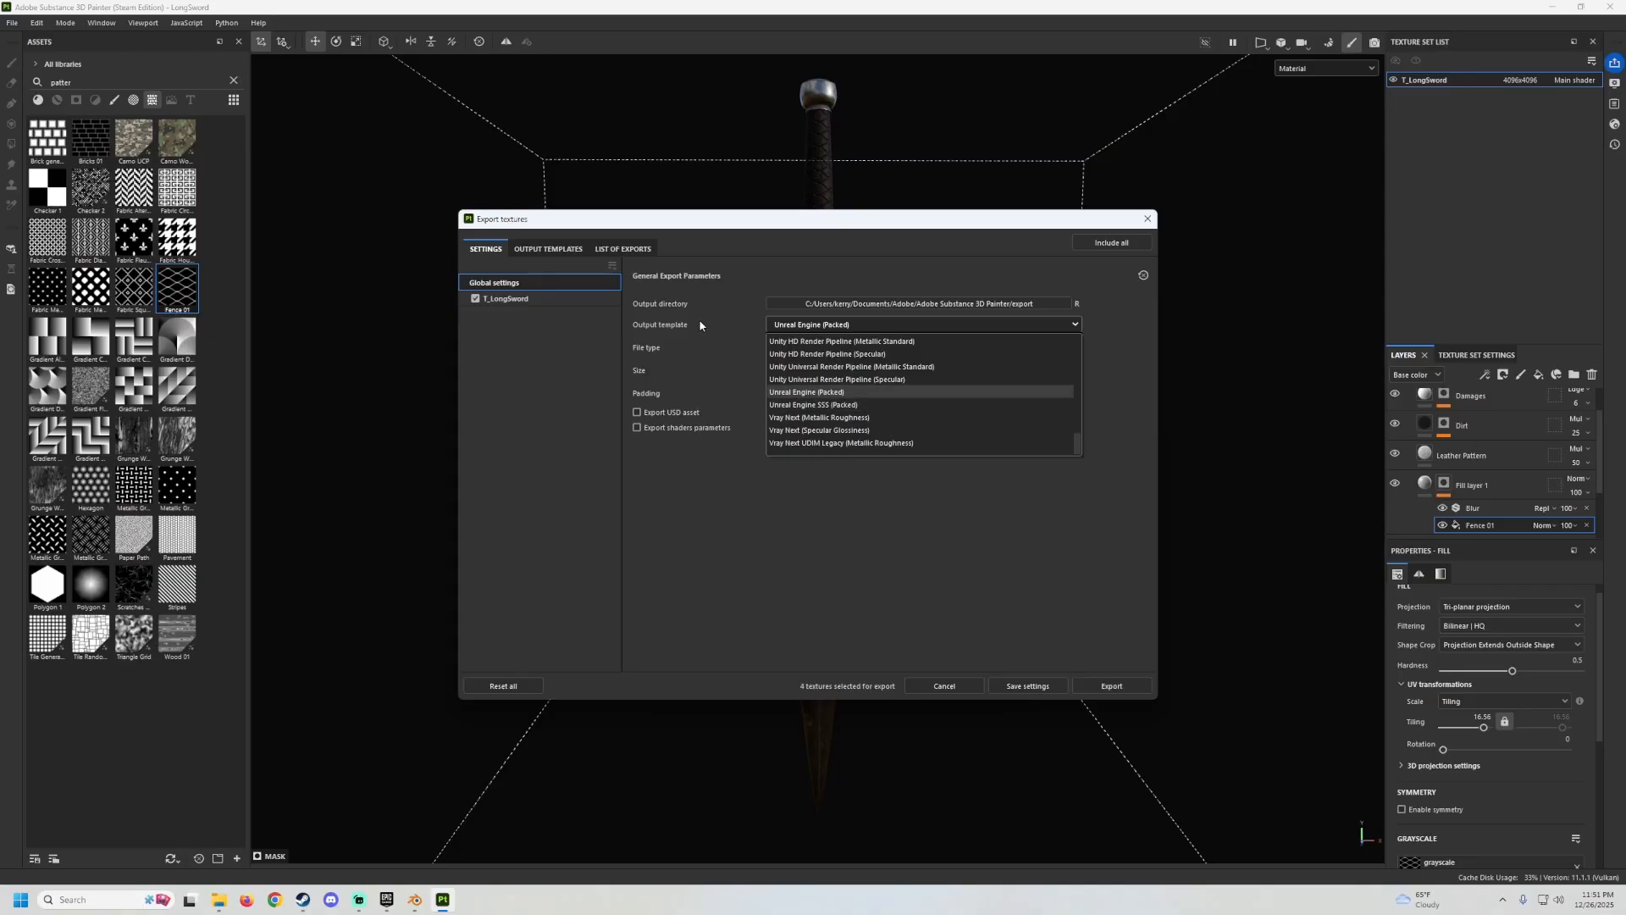
{"action": "left_click", "coordinate": [665, 331]}
{"action": "left_click", "coordinate": [808, 327]}
{"action": "scroll", "coordinate": [875, 398], "scroll_direction": "up", "scroll_amount": 10}
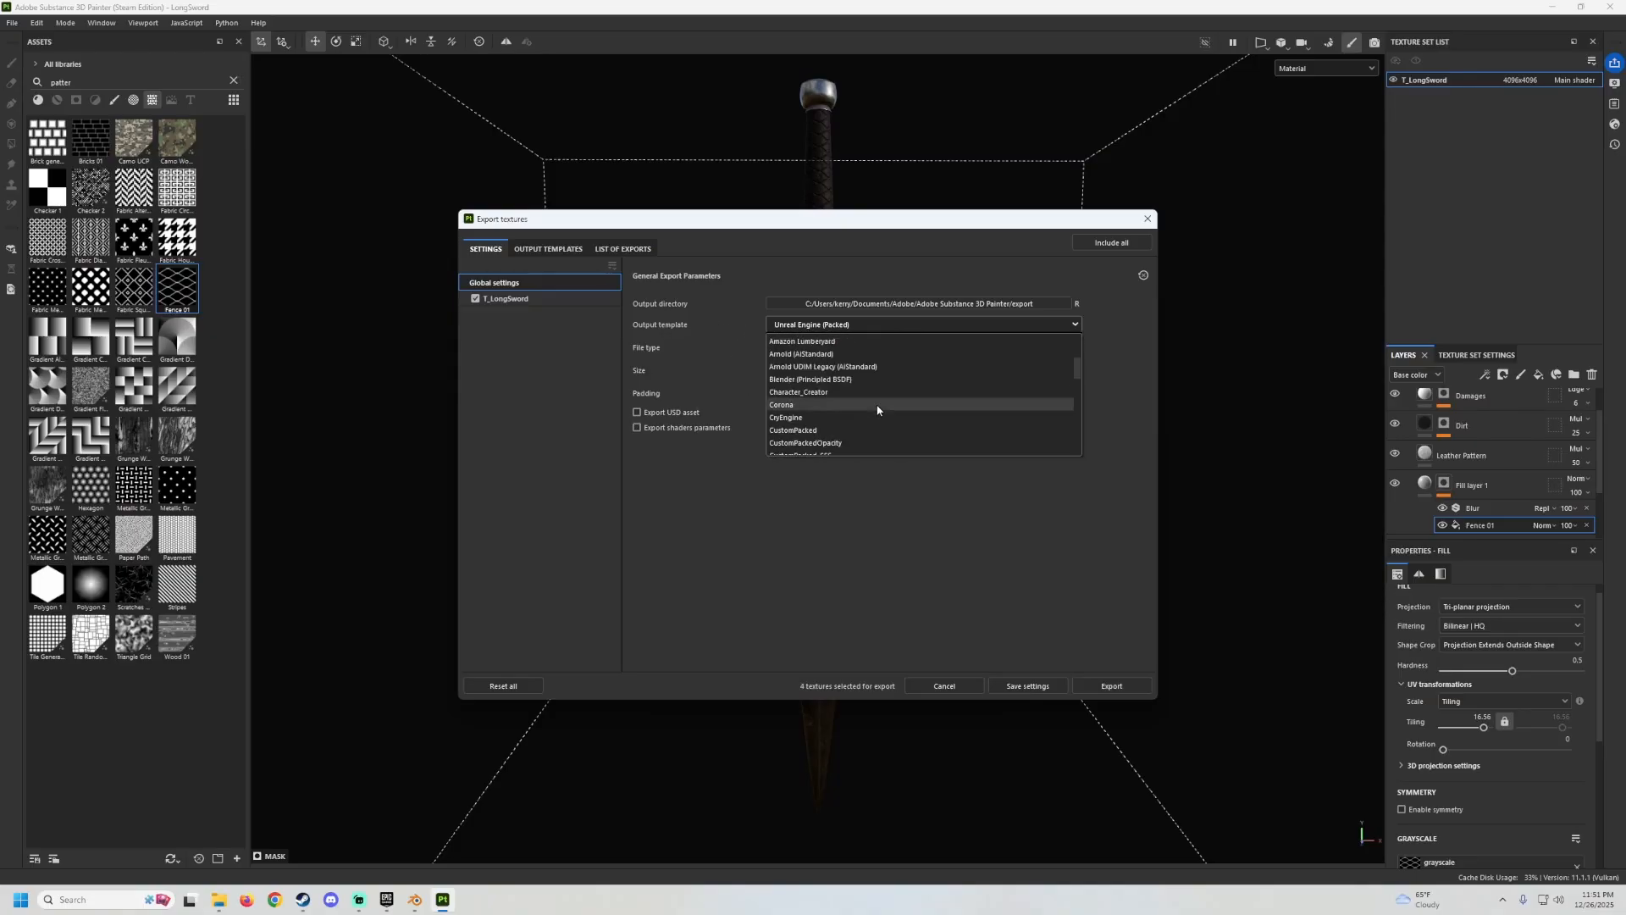
{"action": "scroll", "coordinate": [876, 396], "scroll_direction": "down", "scroll_amount": 3}
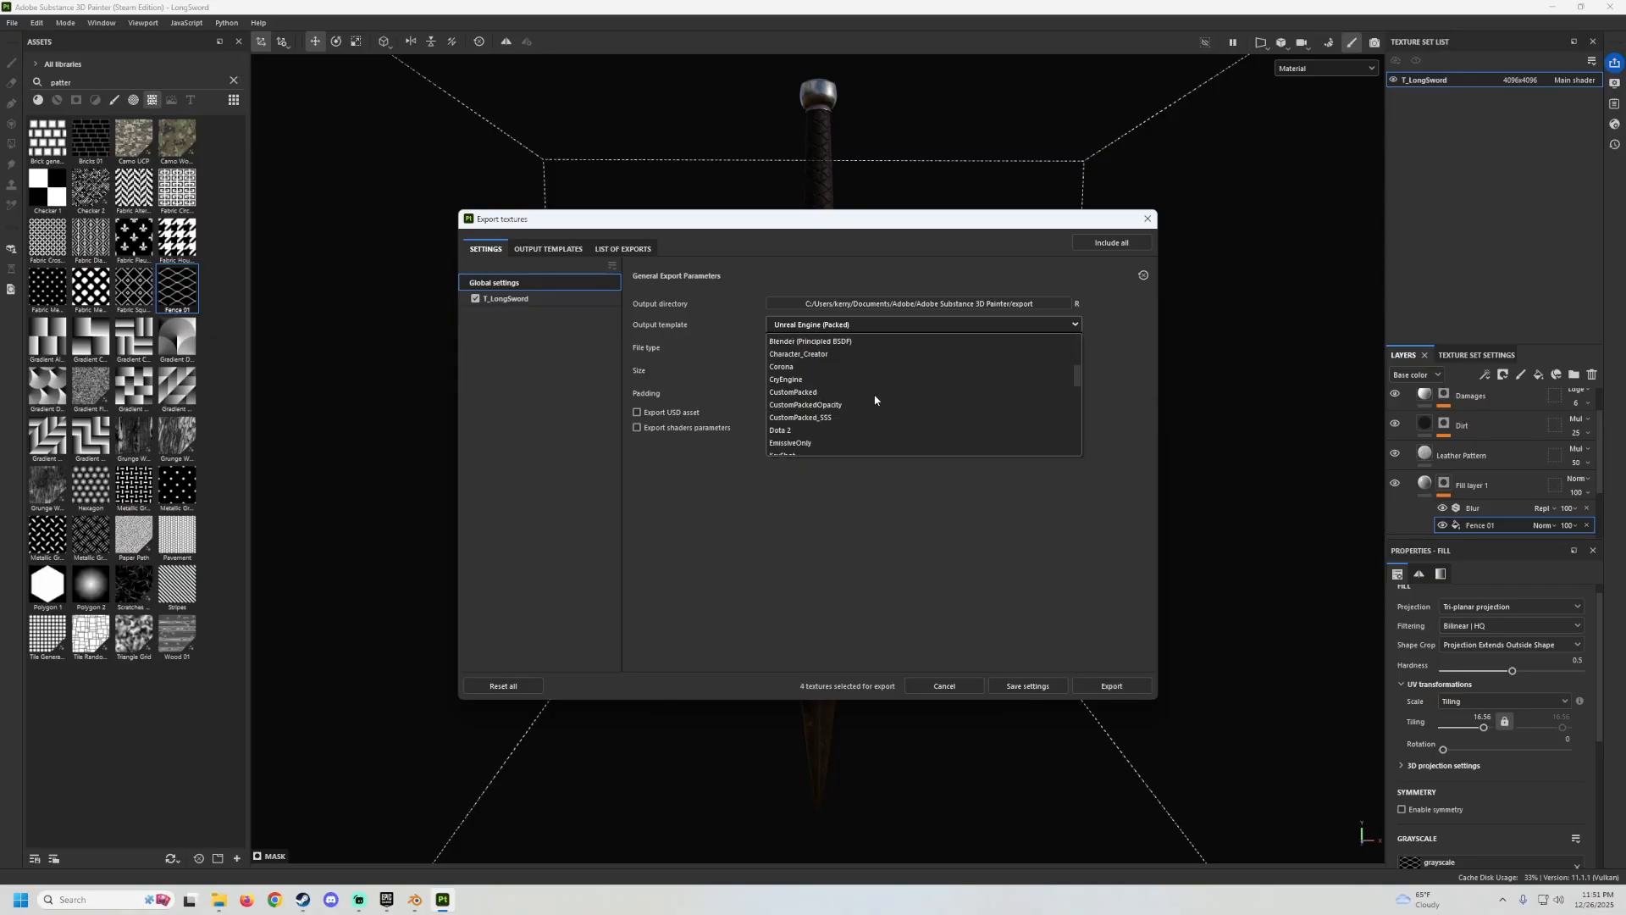
{"action": "left_click", "coordinate": [792, 392]}
Open the output template presets and examine the output map names and channels of the Amazon Lumberyard preset.
{"action": "left_click_drag", "start_coordinate": [746, 225], "coordinate": [785, 234]}
{"action": "left_click", "coordinate": [637, 242]}
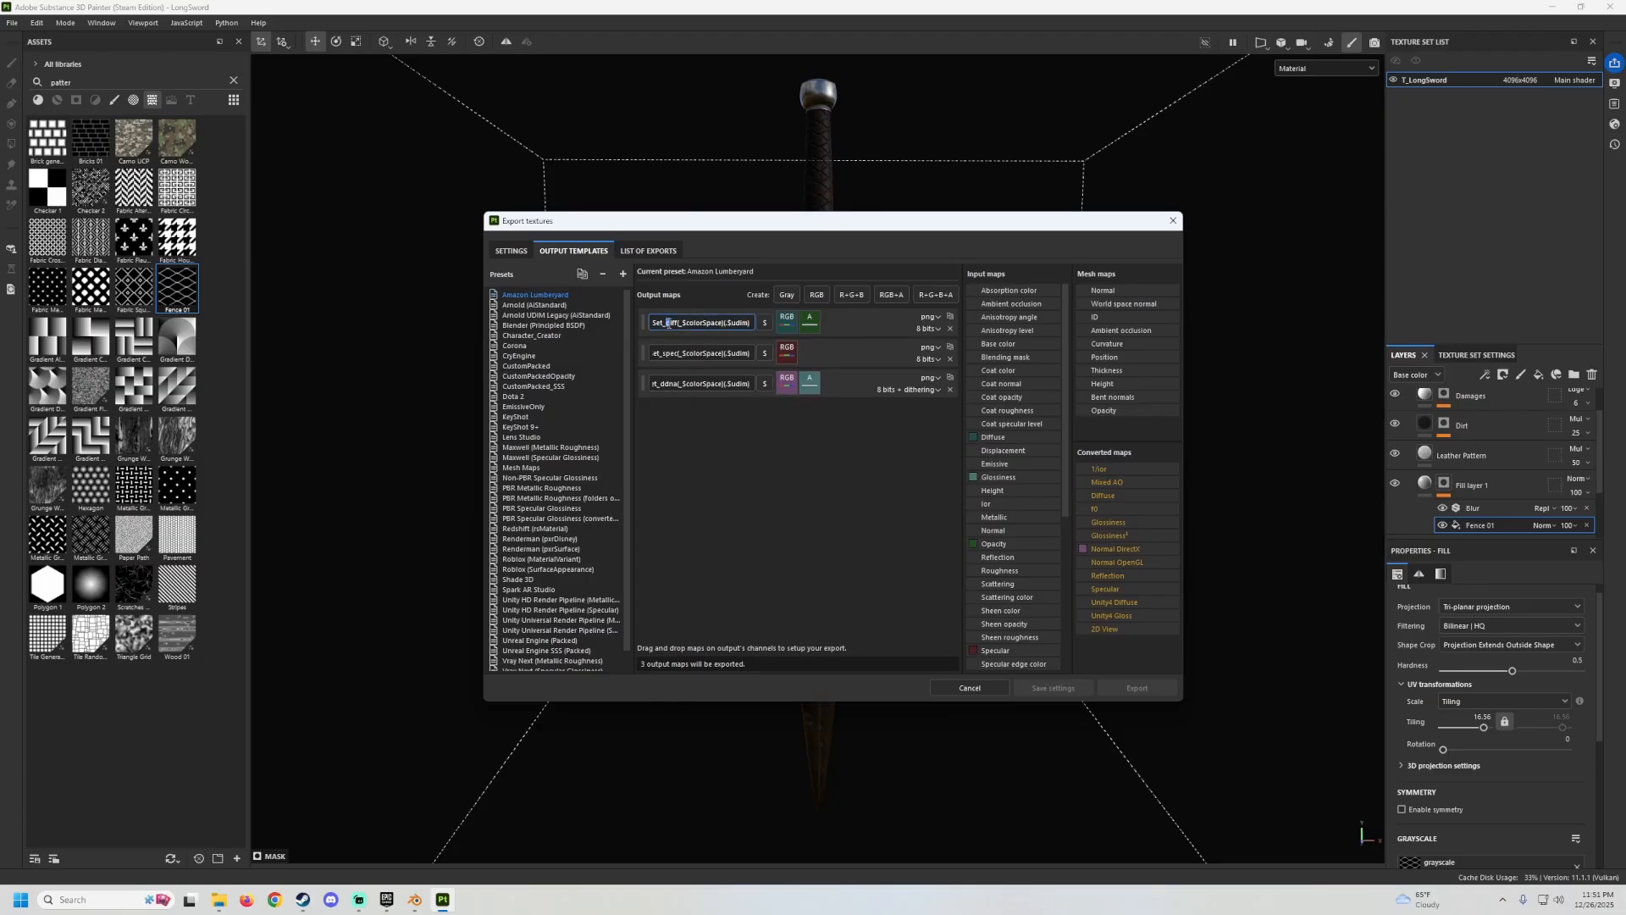
{"action": "left_click_drag", "start_coordinate": [673, 225], "coordinate": [706, 225]}
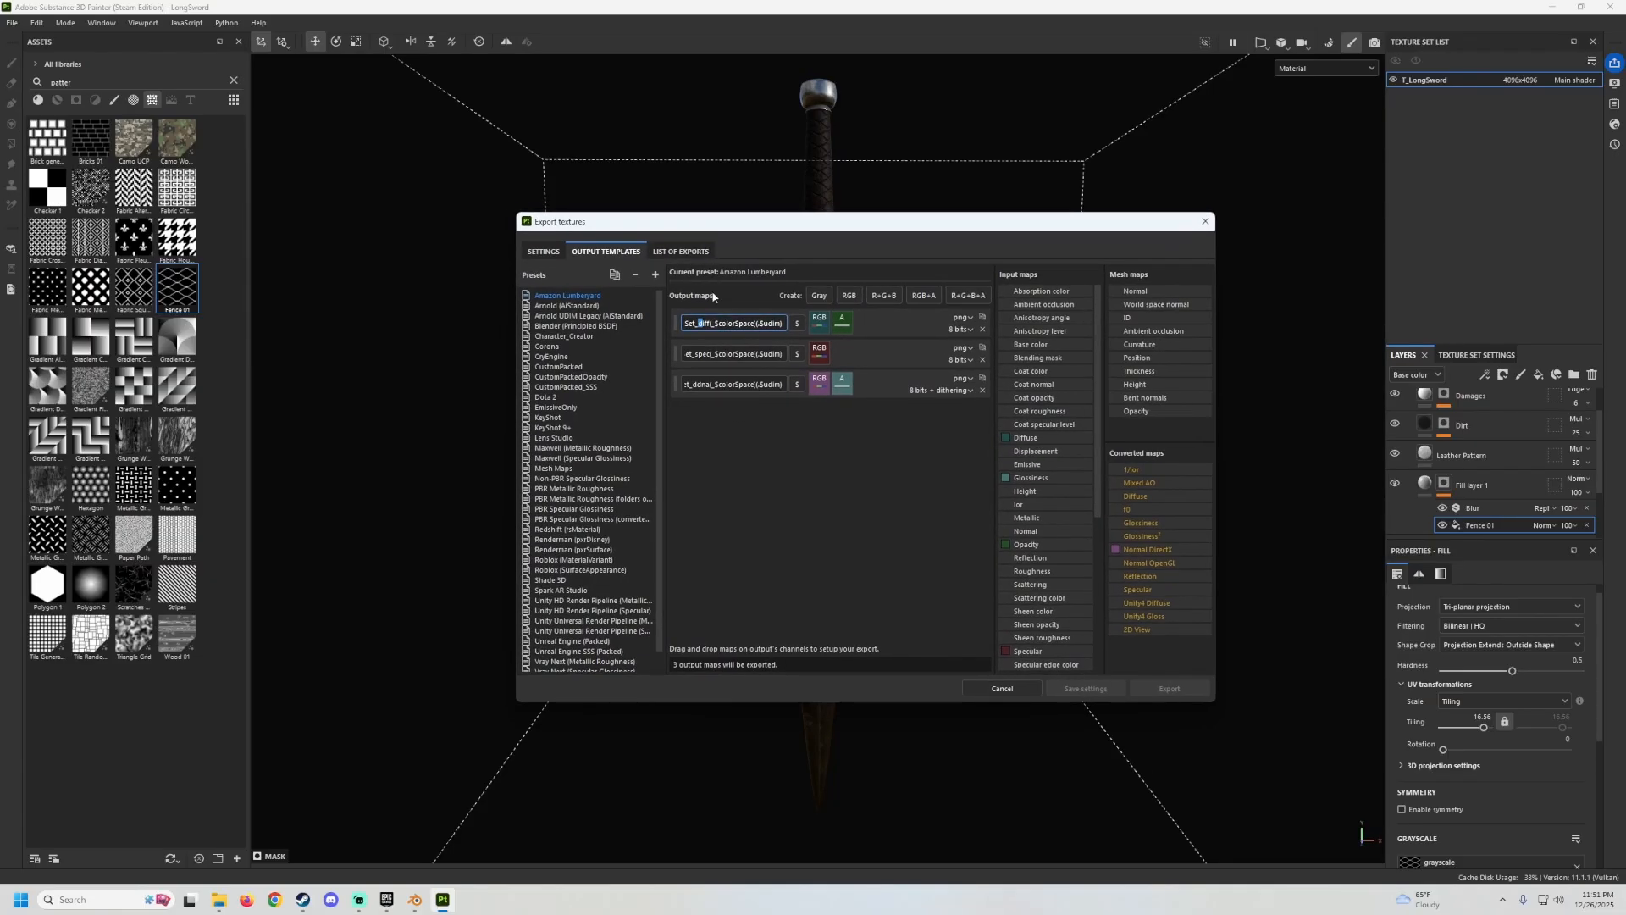
{"action": "left_click", "coordinate": [721, 354]}
{"action": "left_click_drag", "start_coordinate": [760, 222], "coordinate": [668, 230]}
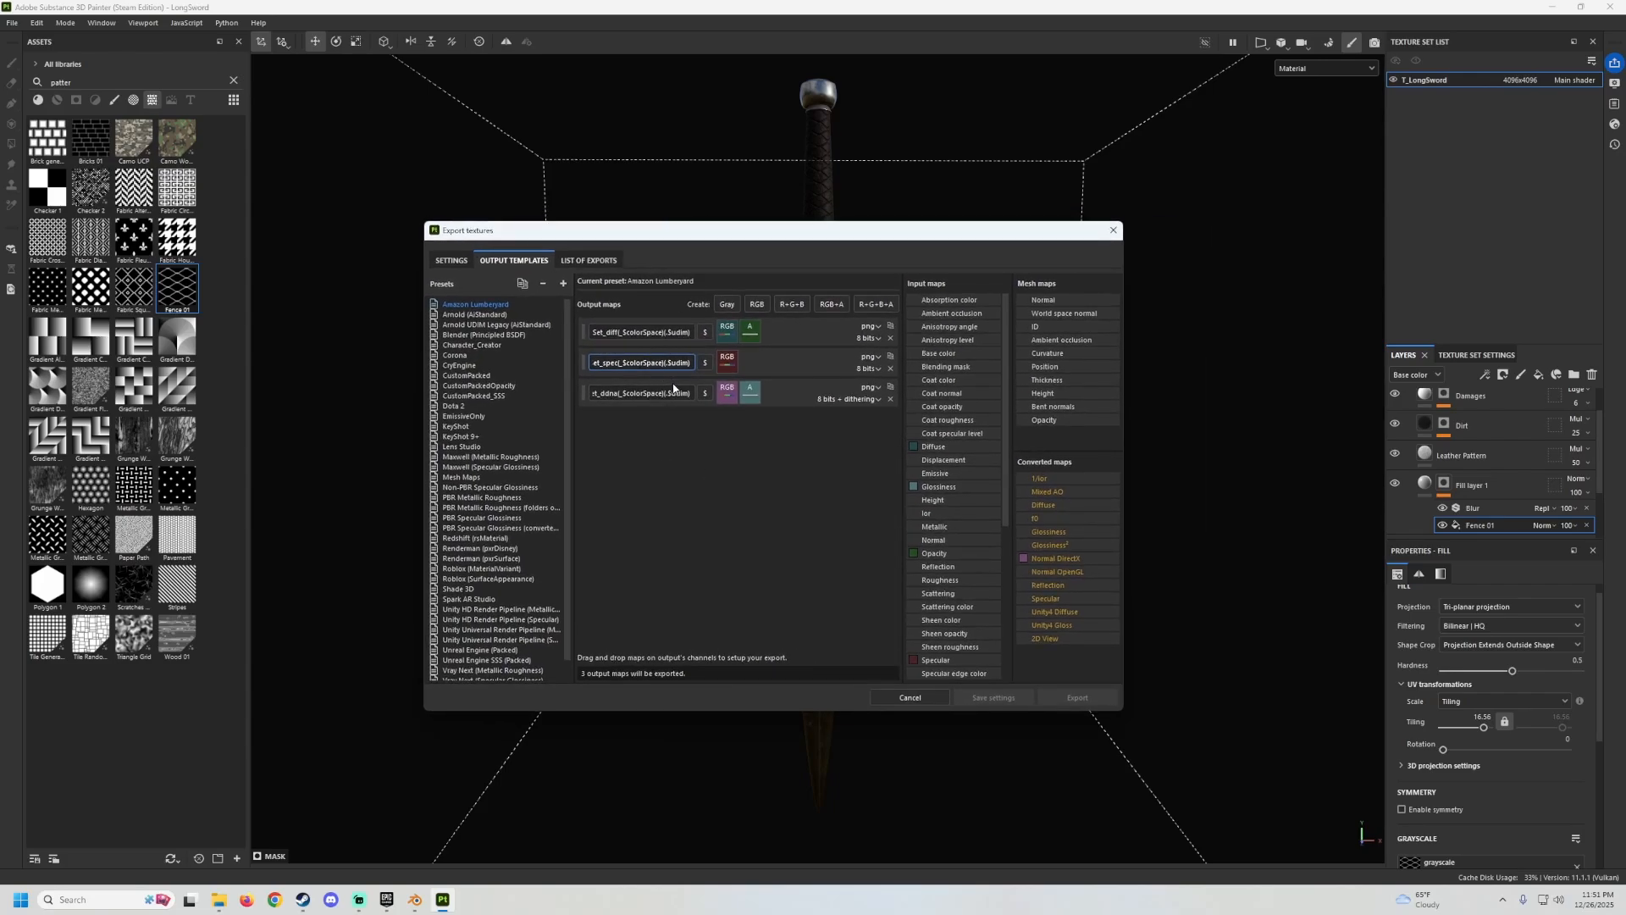
{"action": "left_click_drag", "start_coordinate": [631, 394], "coordinate": [710, 361]}
{"action": "left_click", "coordinate": [645, 383]}
{"action": "left_click", "coordinate": [726, 480]}
{"action": "scroll", "coordinate": [474, 392], "scroll_direction": "down", "scroll_amount": 1}
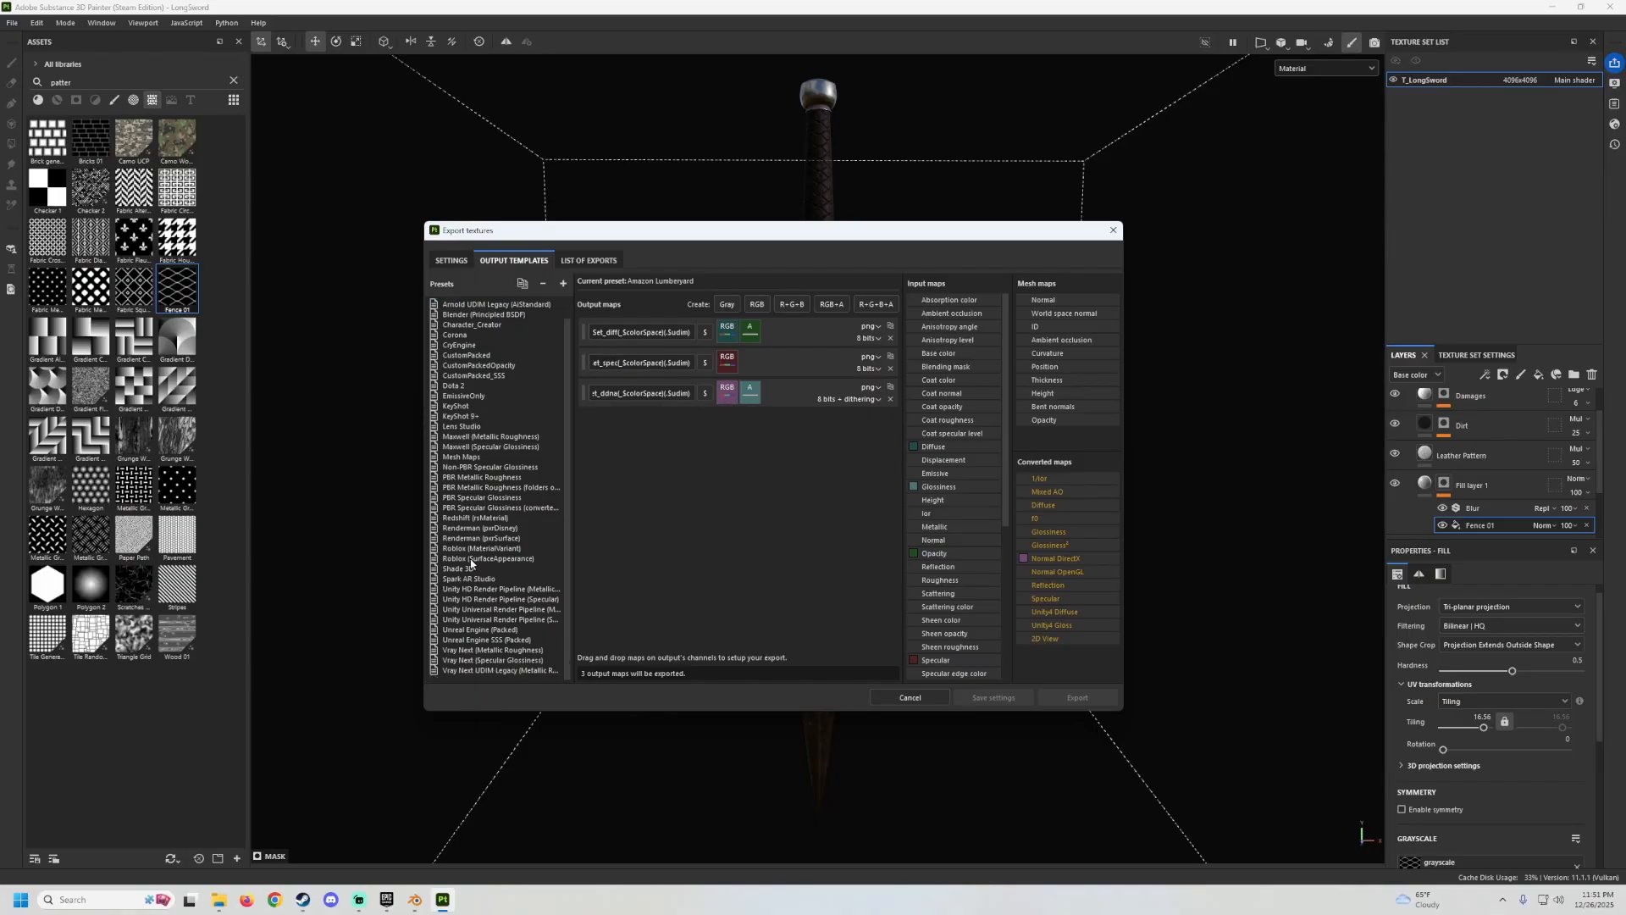
{"action": "scroll", "coordinate": [471, 574], "scroll_direction": "up", "scroll_amount": 1}
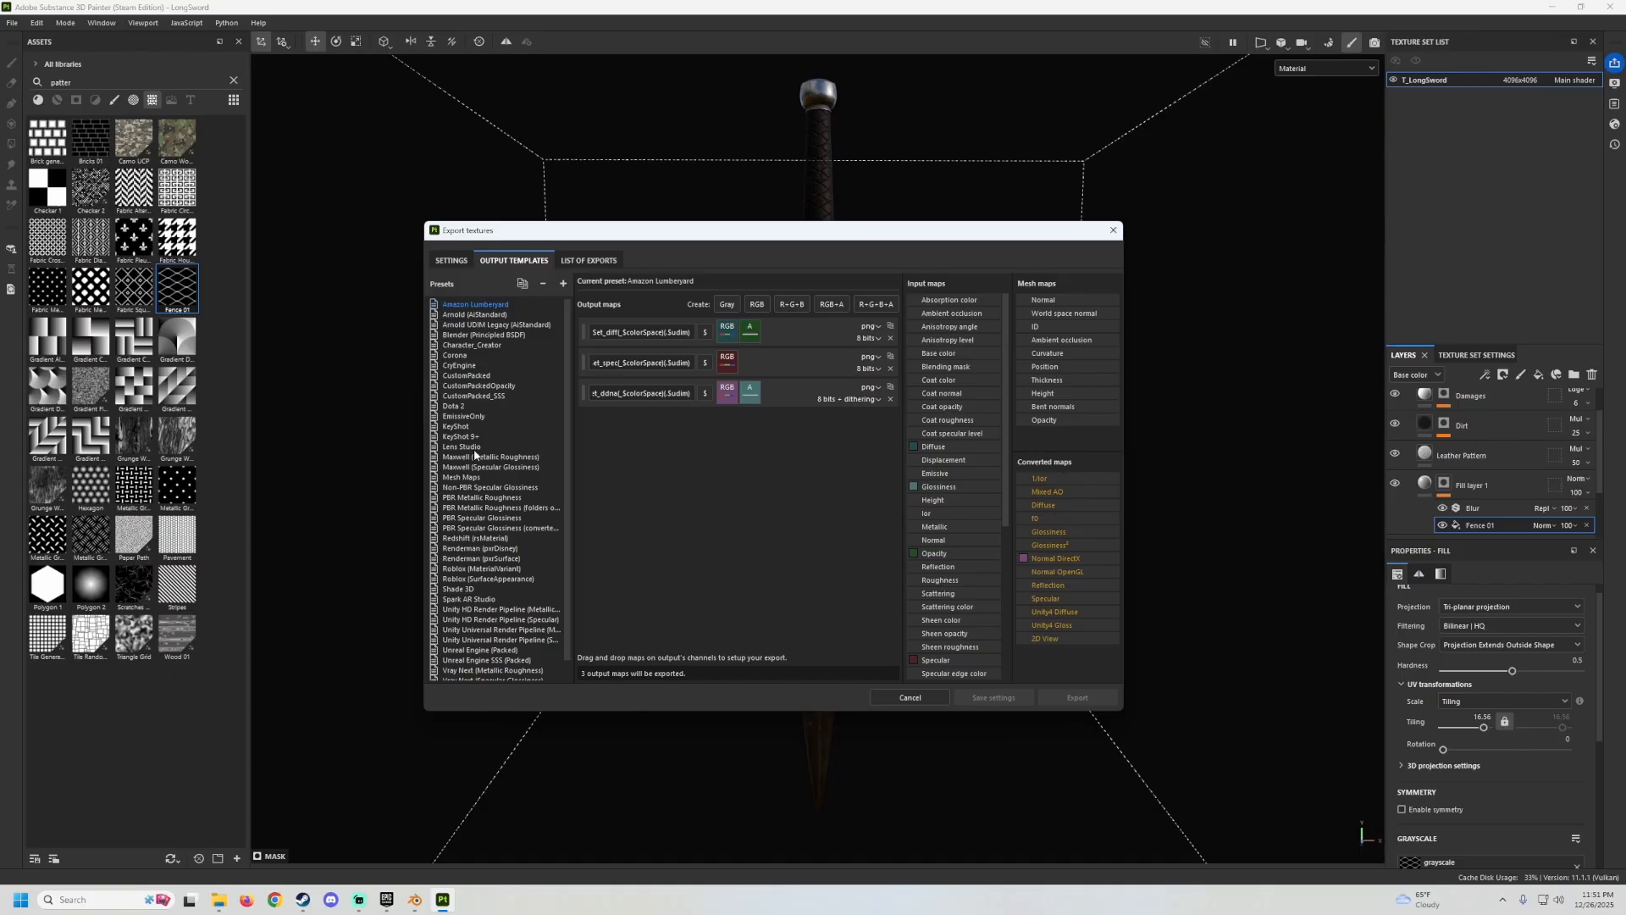
Select the CustomPacked preset and examine the names and channel packing of its base color, ARH, MSE and normal output maps.
{"action": "left_click", "coordinate": [467, 378]}
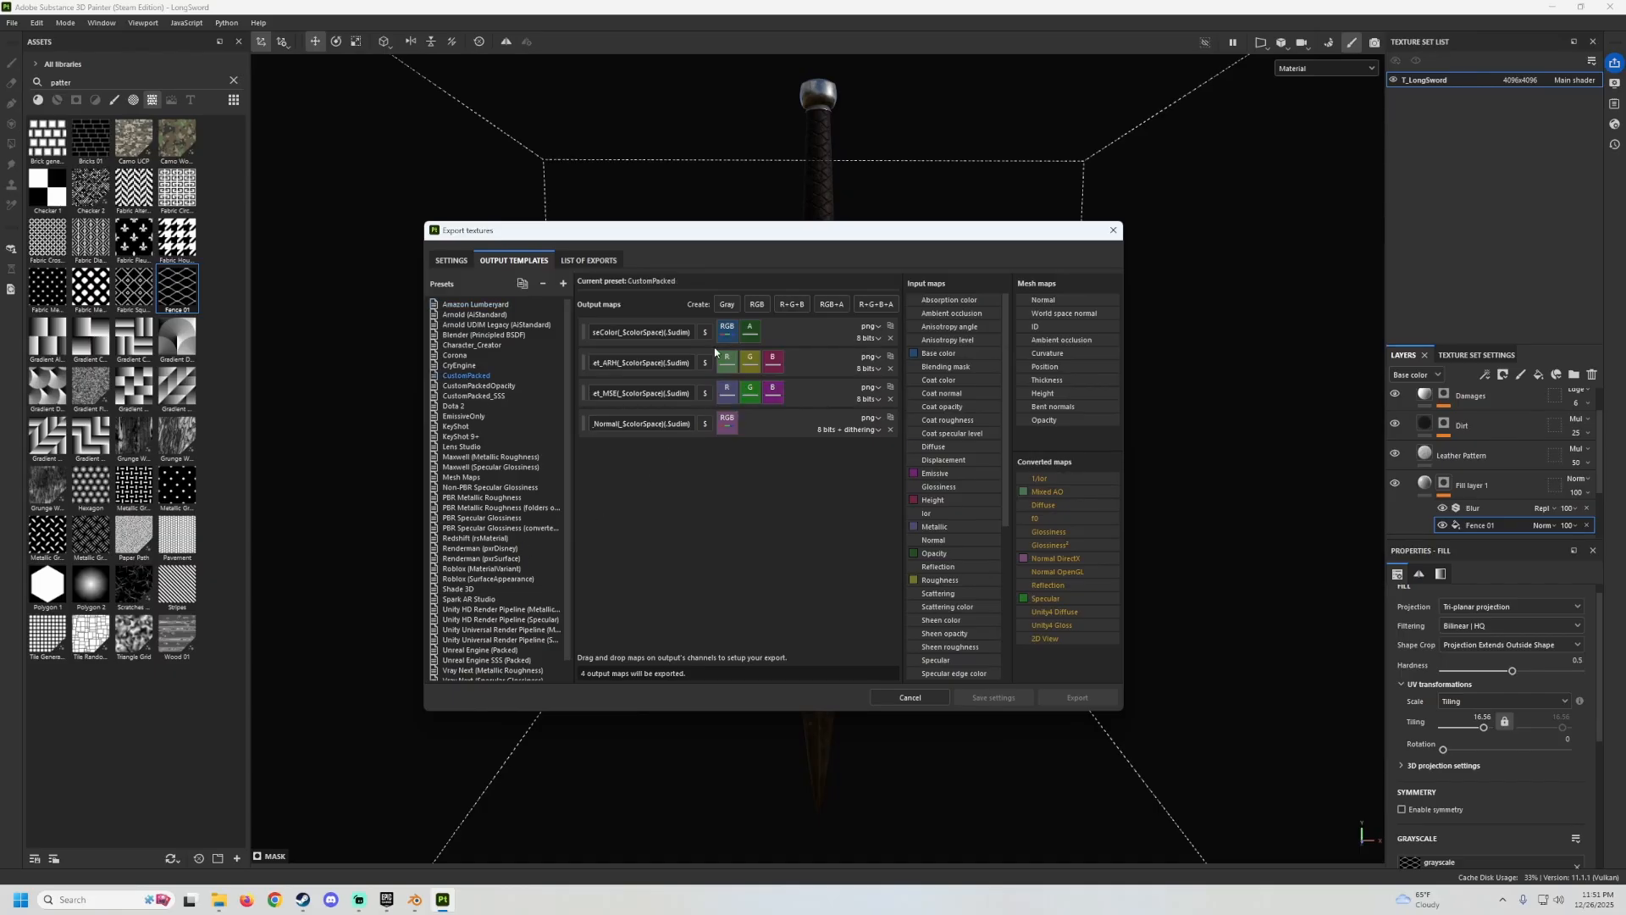
{"action": "triple_click", "coordinate": [647, 333]}
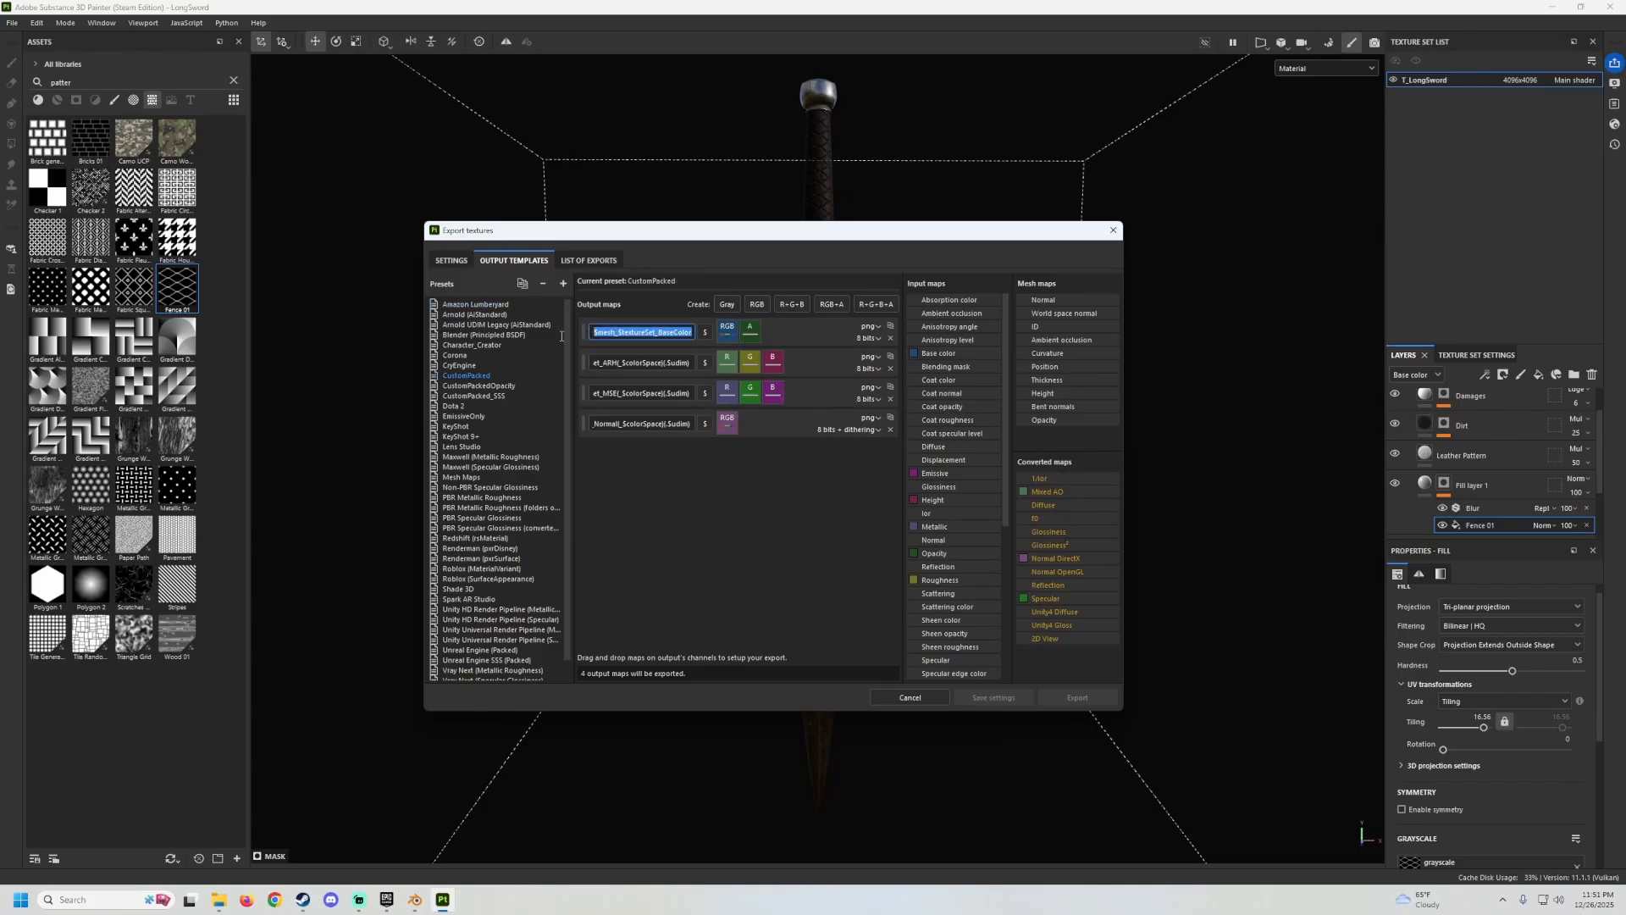
{"action": "key", "text": "Home"}
{"action": "left_click_drag", "start_coordinate": [621, 332], "coordinate": [716, 333]}
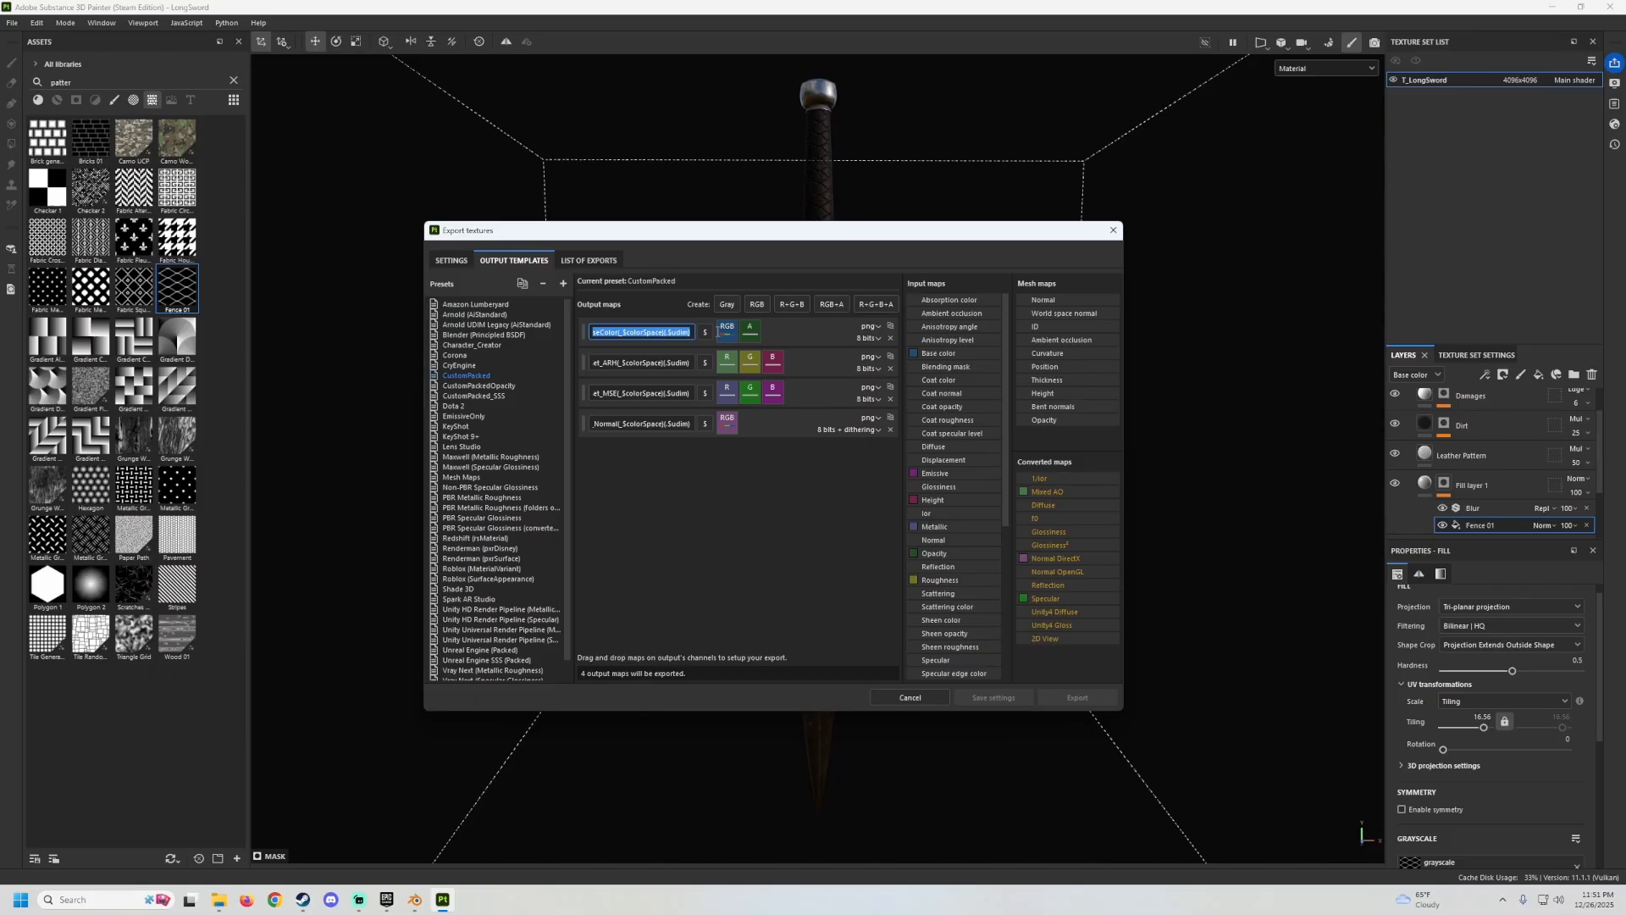
{"action": "left_click_drag", "start_coordinate": [627, 362], "coordinate": [584, 362]}
{"action": "left_click", "coordinate": [661, 364]}
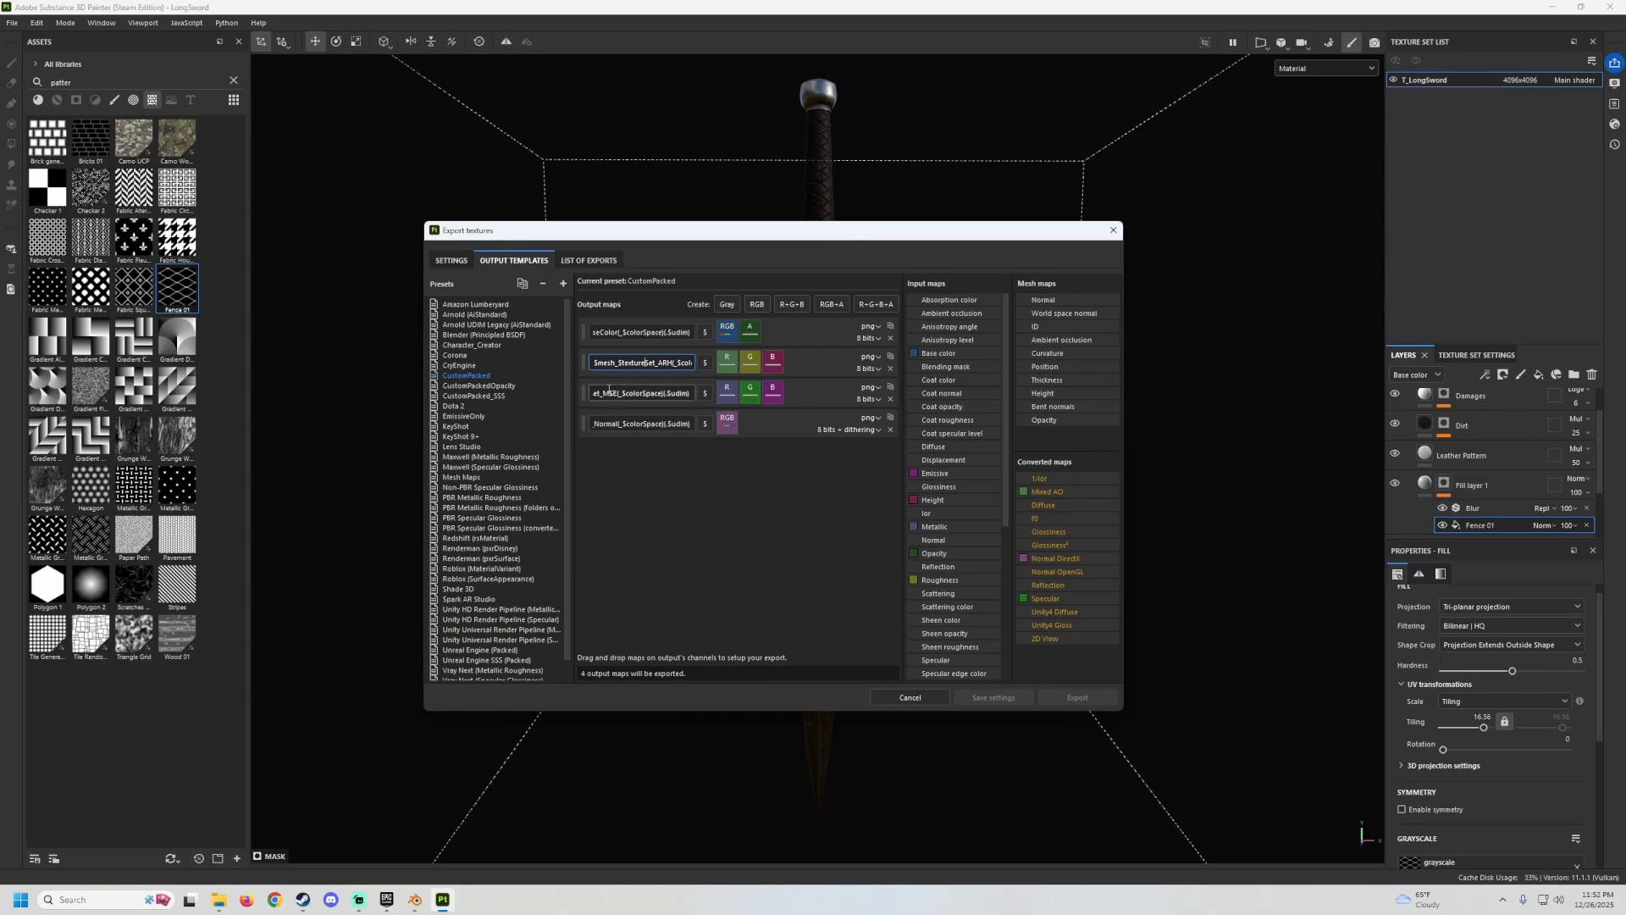
{"action": "left_click", "coordinate": [642, 393]}
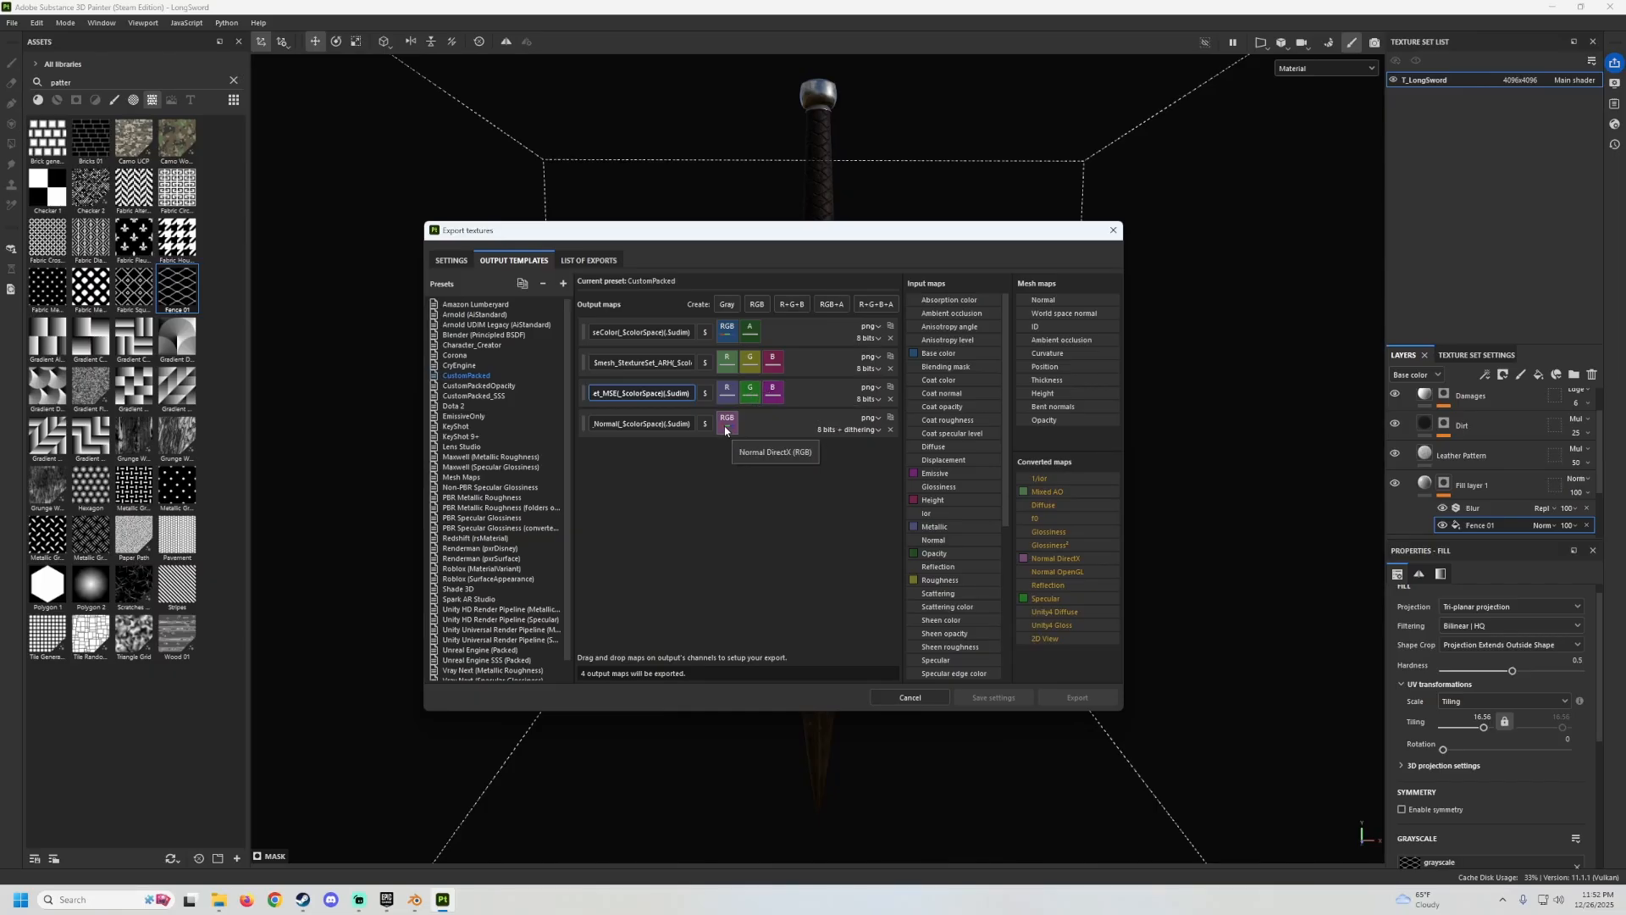
{"action": "left_click_drag", "start_coordinate": [663, 423], "coordinate": [594, 422]}
{"action": "left_click_drag", "start_coordinate": [656, 237], "coordinate": [696, 226]}
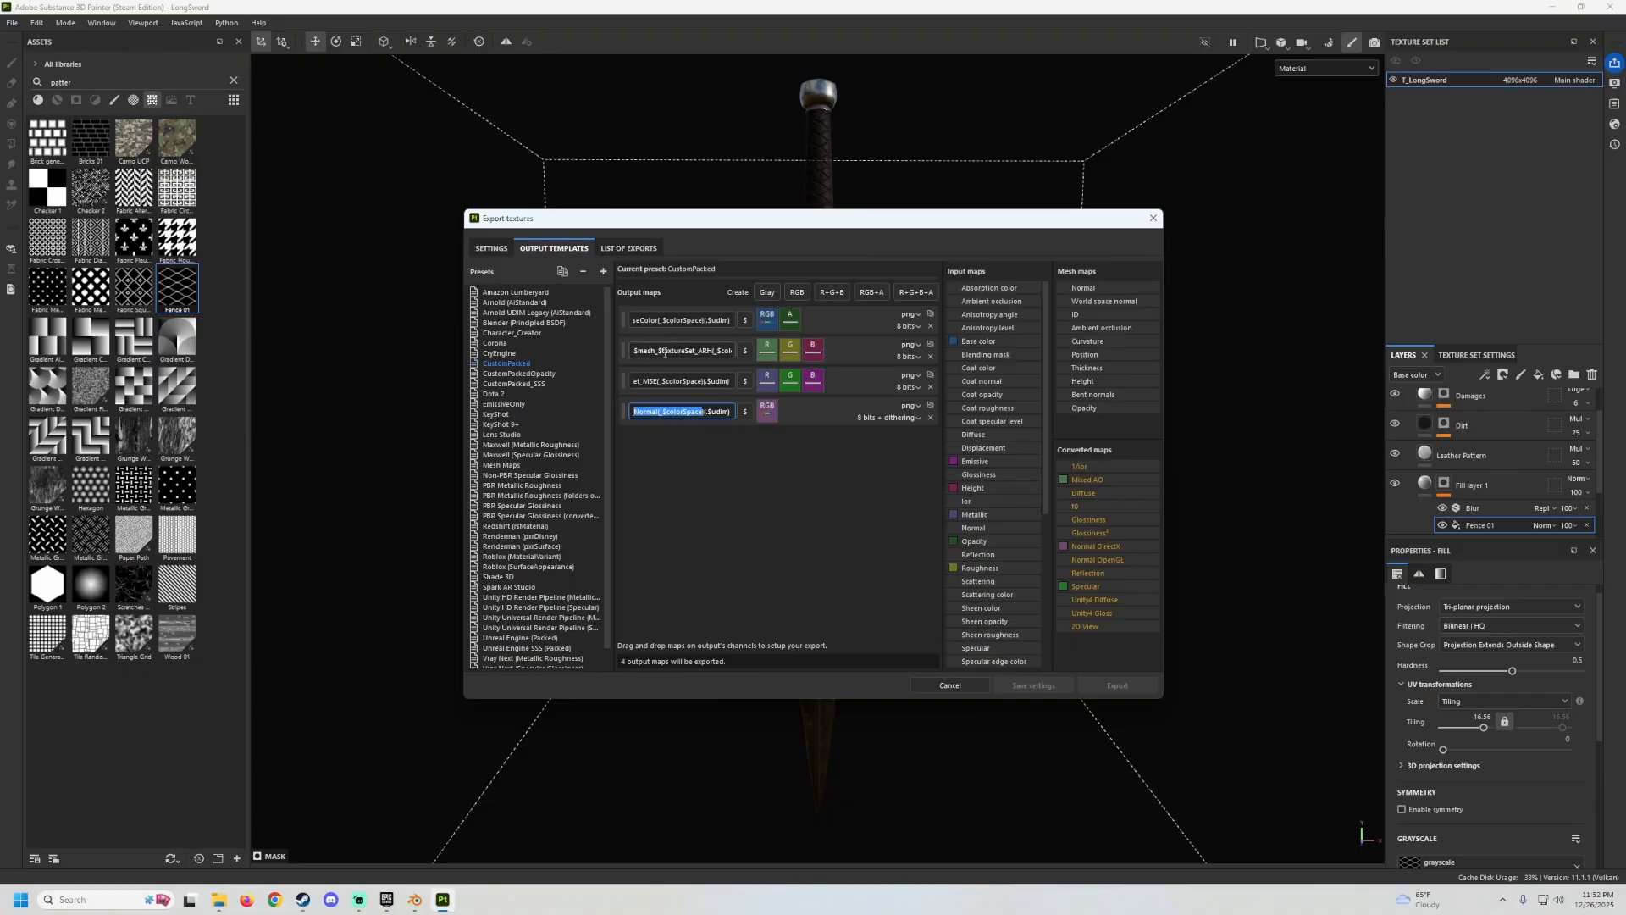
{"action": "left_click_drag", "start_coordinate": [662, 350], "coordinate": [746, 350]}
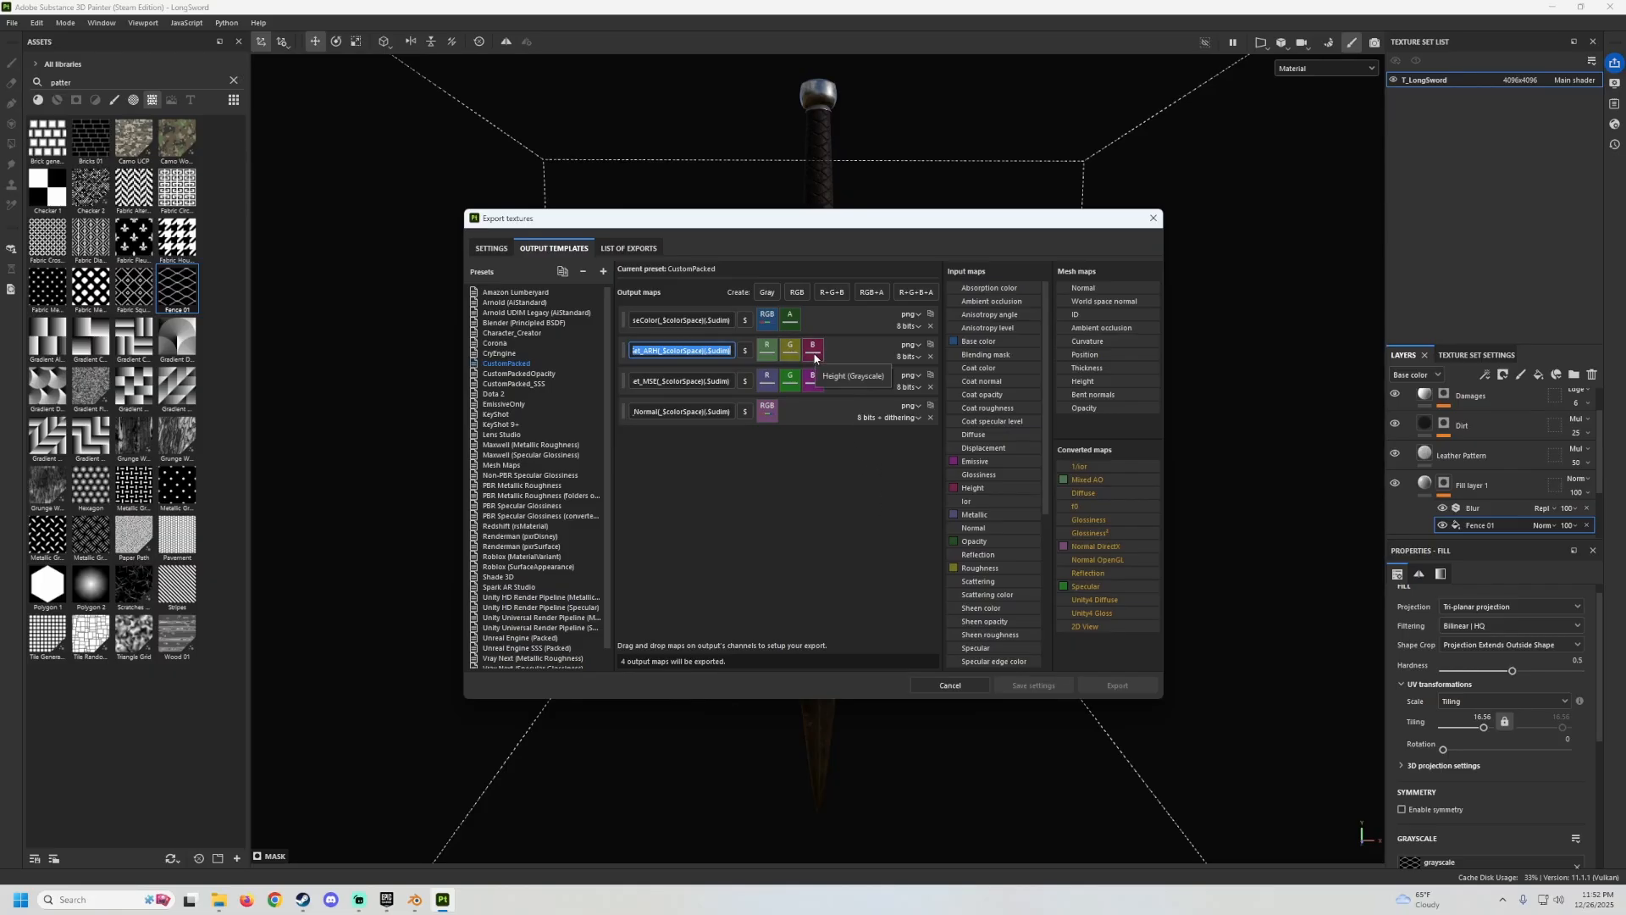
Examine the MSE output map name of the CustomPacked preset and check the output template in the general export settings.
{"action": "left_click_drag", "start_coordinate": [648, 380], "coordinate": [713, 383]}
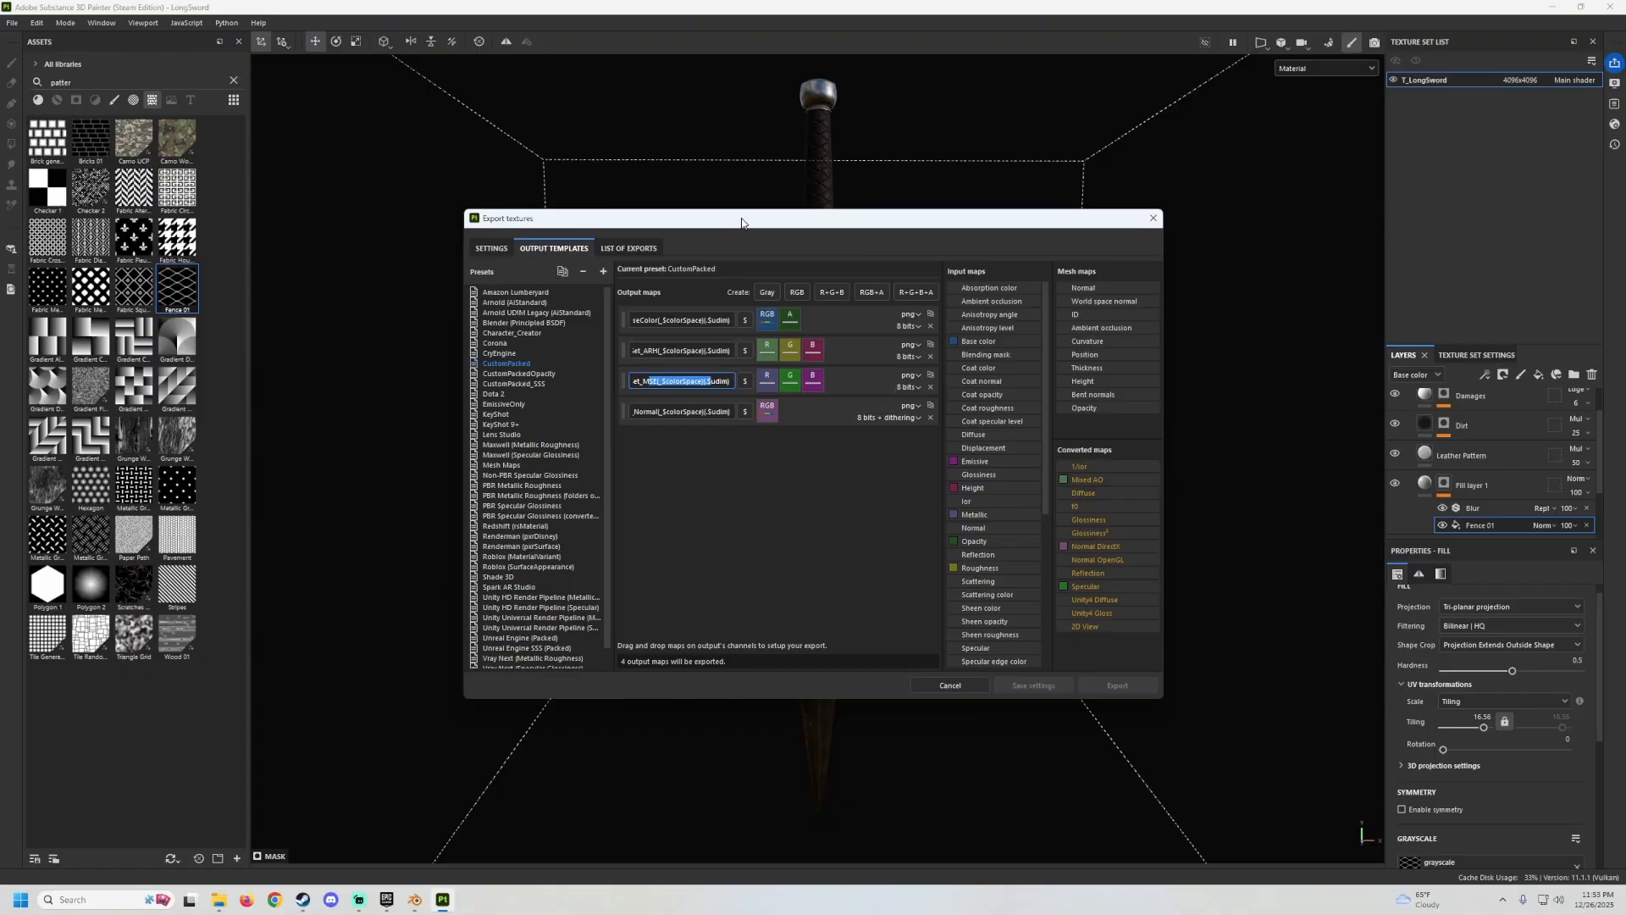
{"action": "left_click_drag", "start_coordinate": [745, 221], "coordinate": [783, 225]}
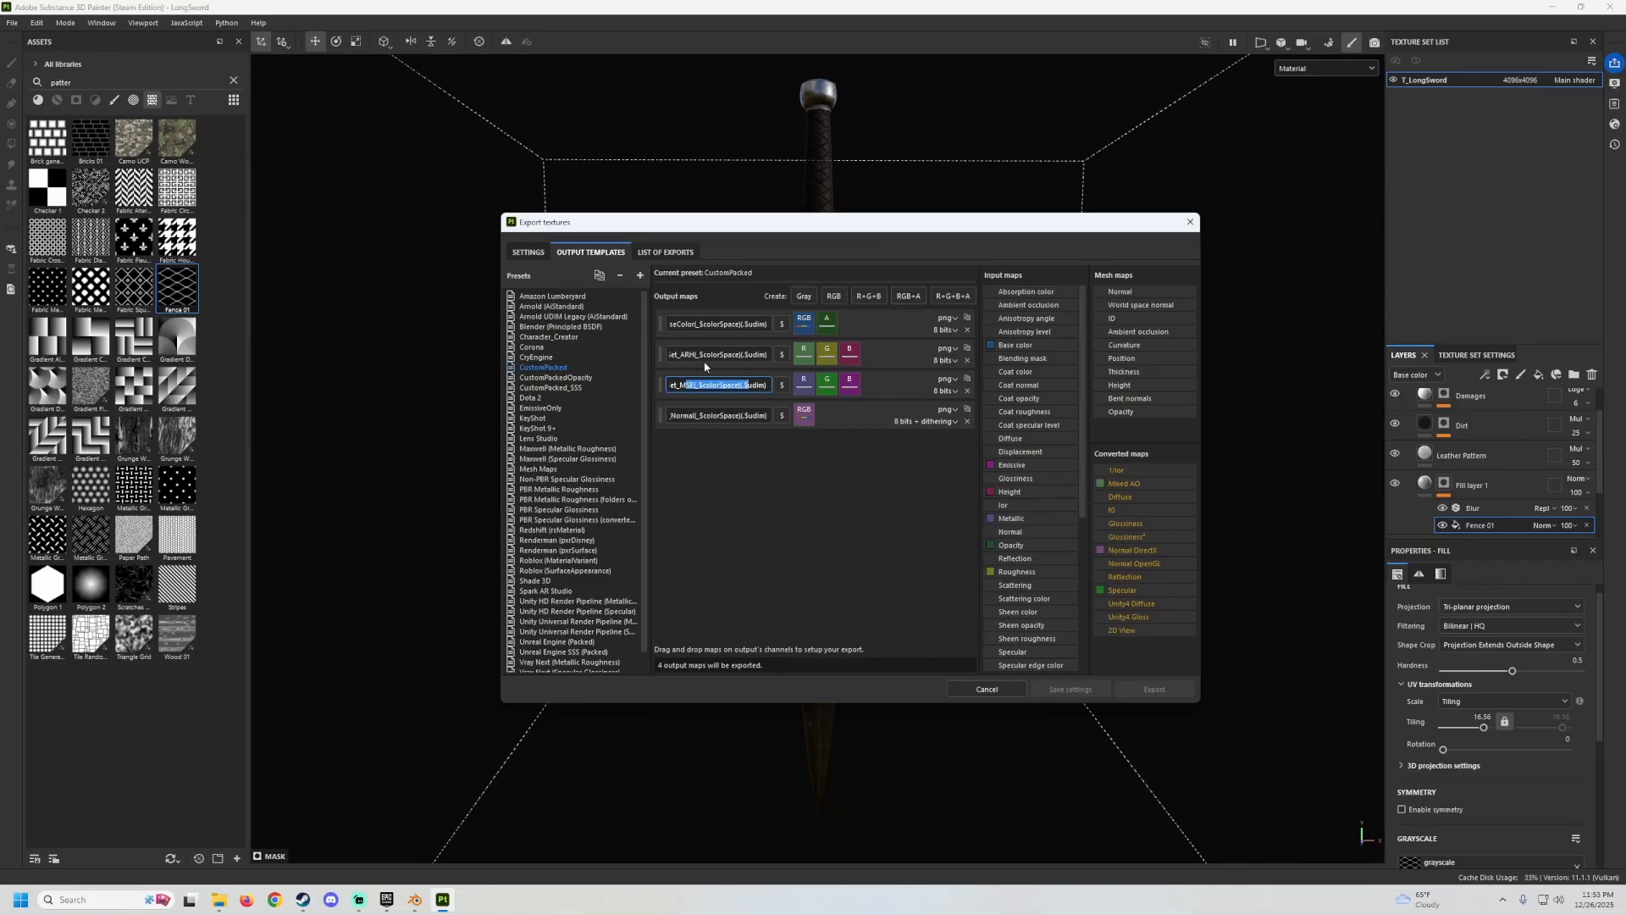
{"action": "left_click", "coordinate": [527, 253]}
{"action": "left_click_drag", "start_coordinate": [856, 224], "coordinate": [726, 218]}
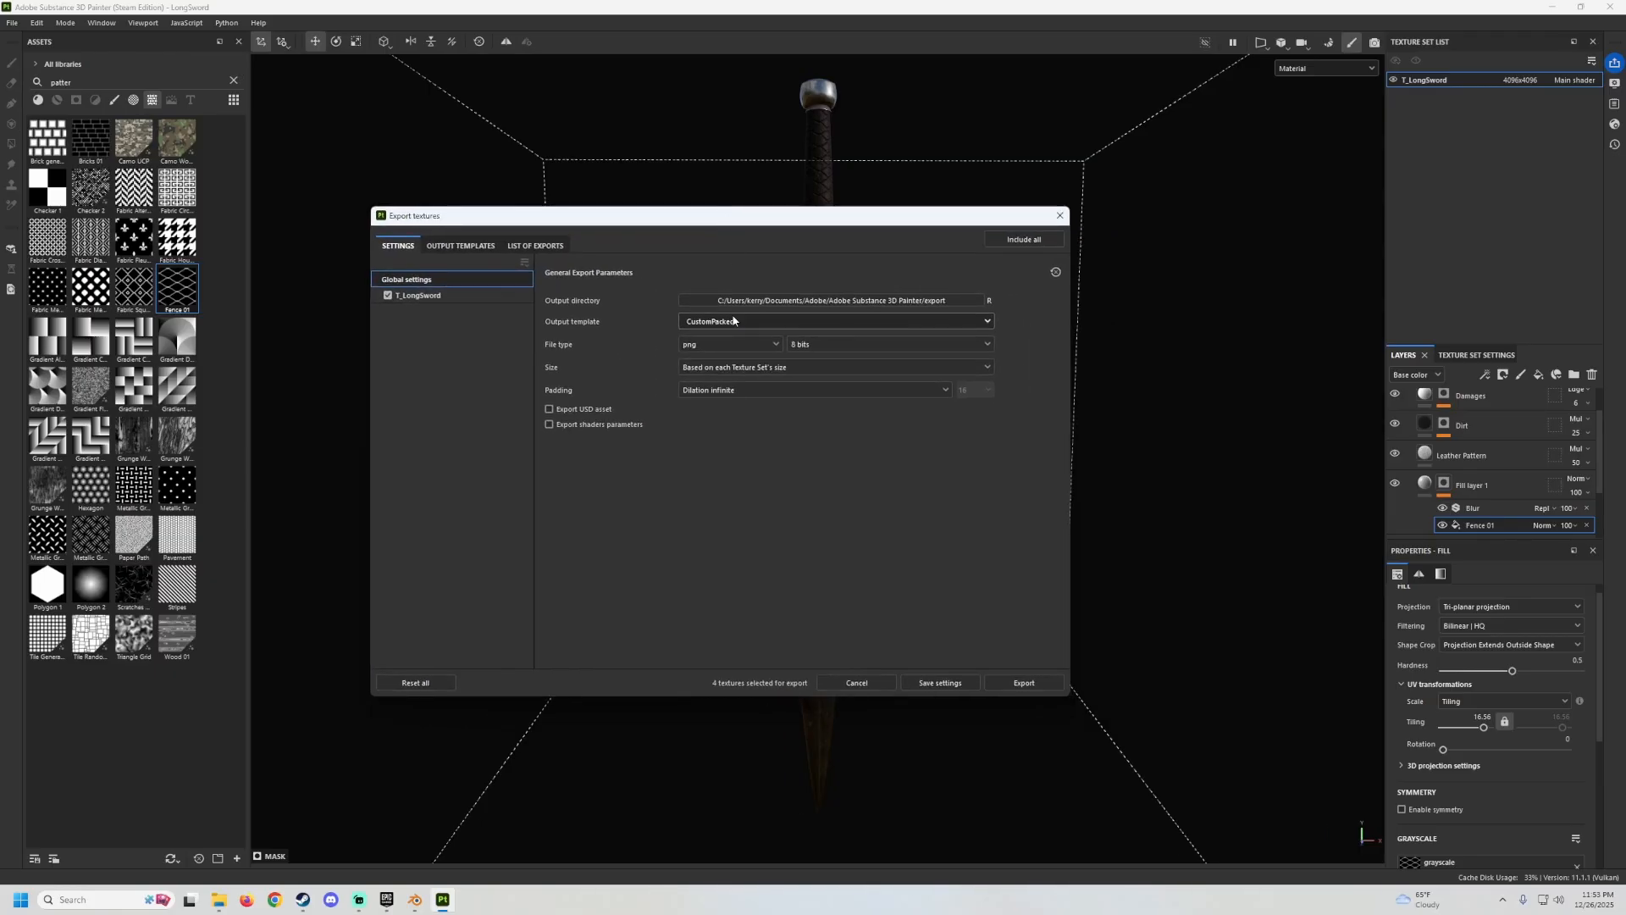
{"action": "left_click", "coordinate": [766, 322]}
{"action": "left_click", "coordinate": [770, 327]}
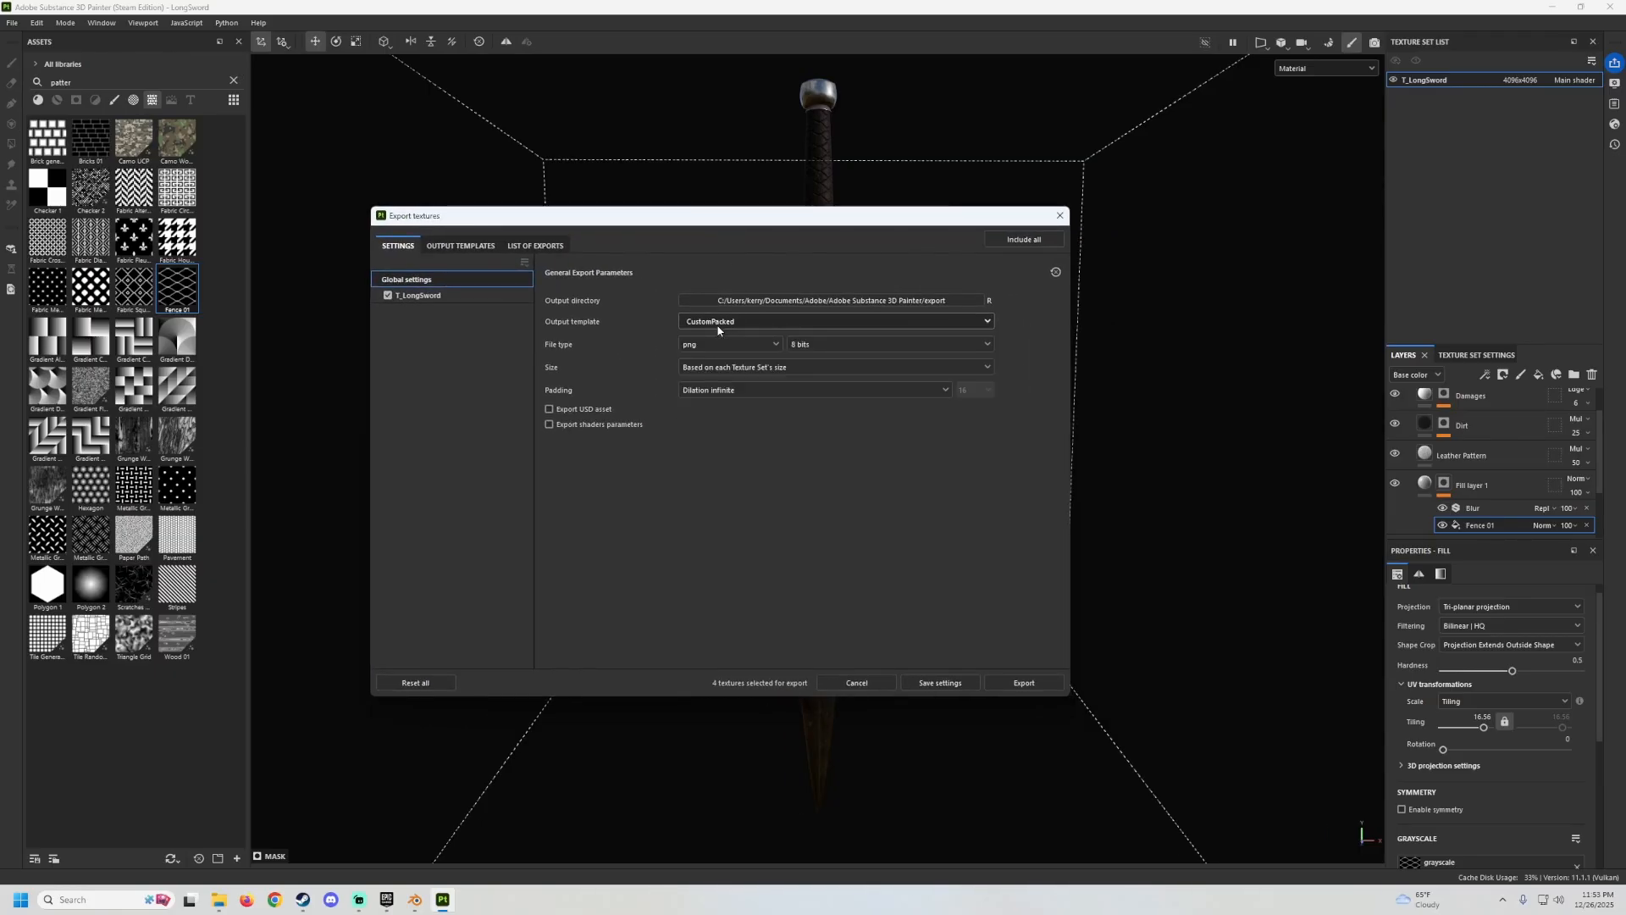
Start choosing a new output directory and browse to the Textures folder on the E: drive.
{"action": "left_click", "coordinate": [783, 301]}
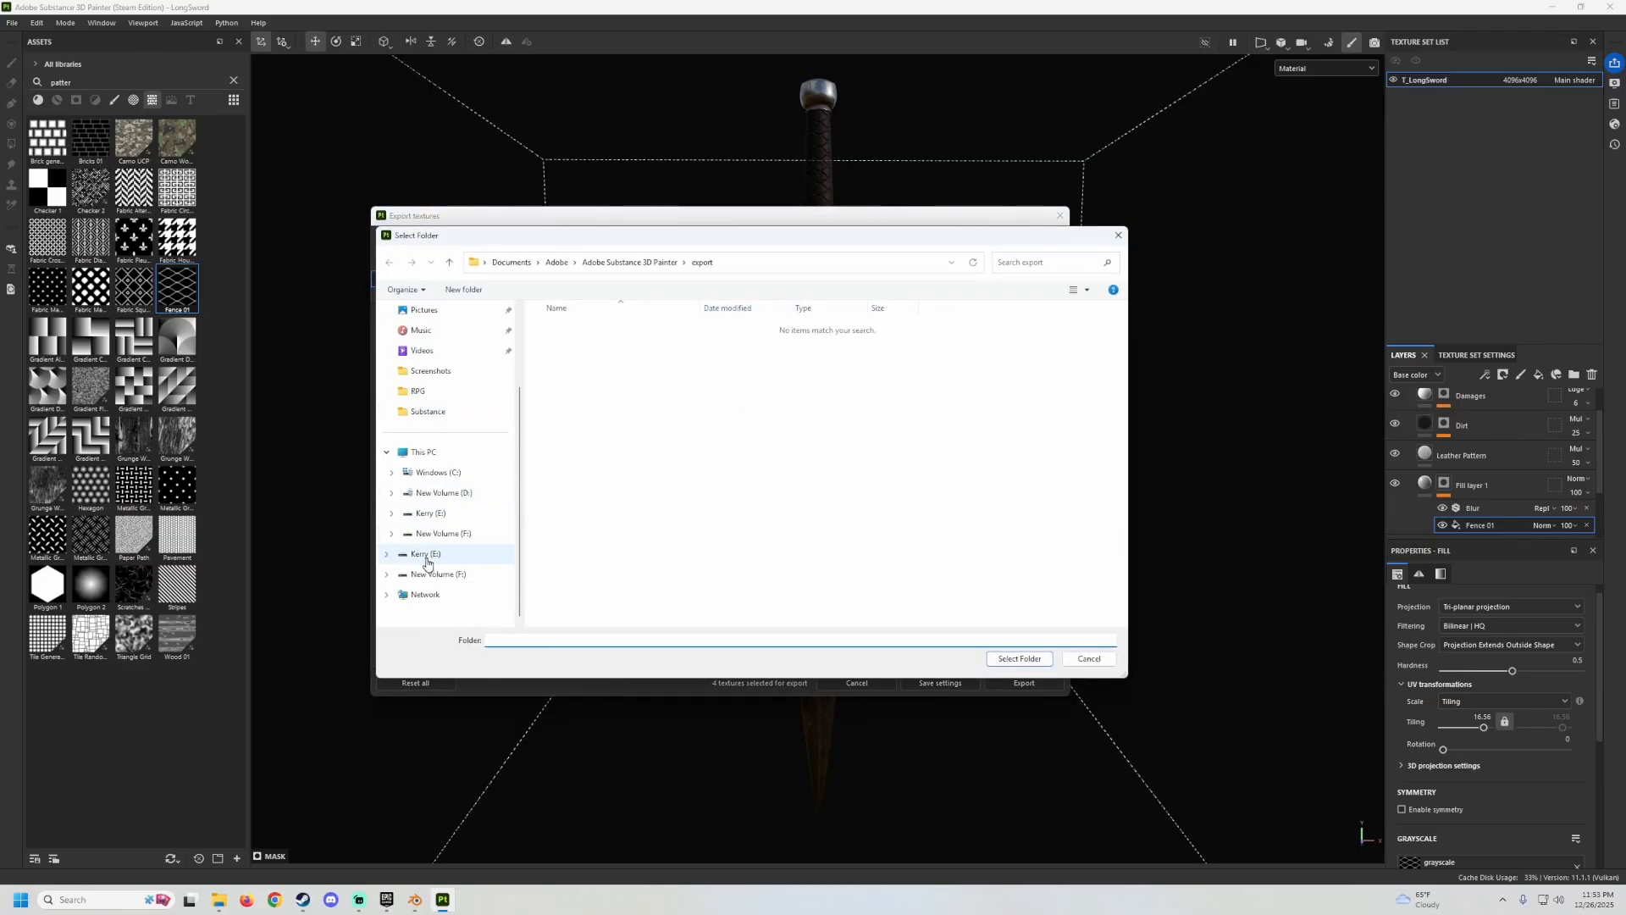
{"action": "left_click", "coordinate": [434, 553]}
{"action": "left_click", "coordinate": [437, 556]}
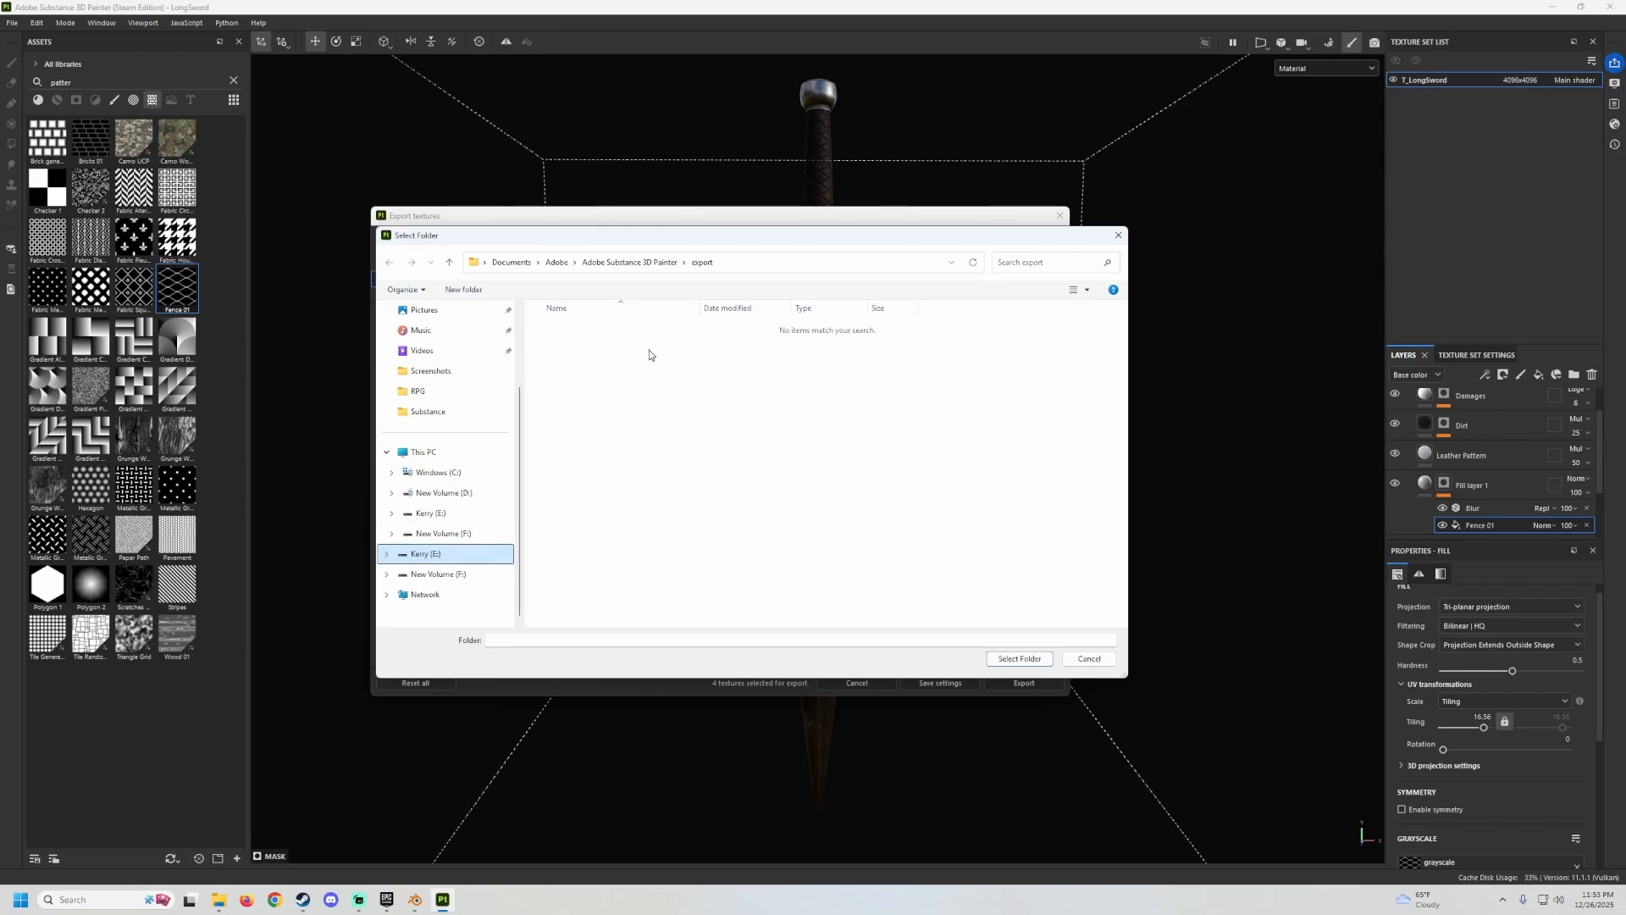
{"action": "left_click", "coordinate": [433, 555]}
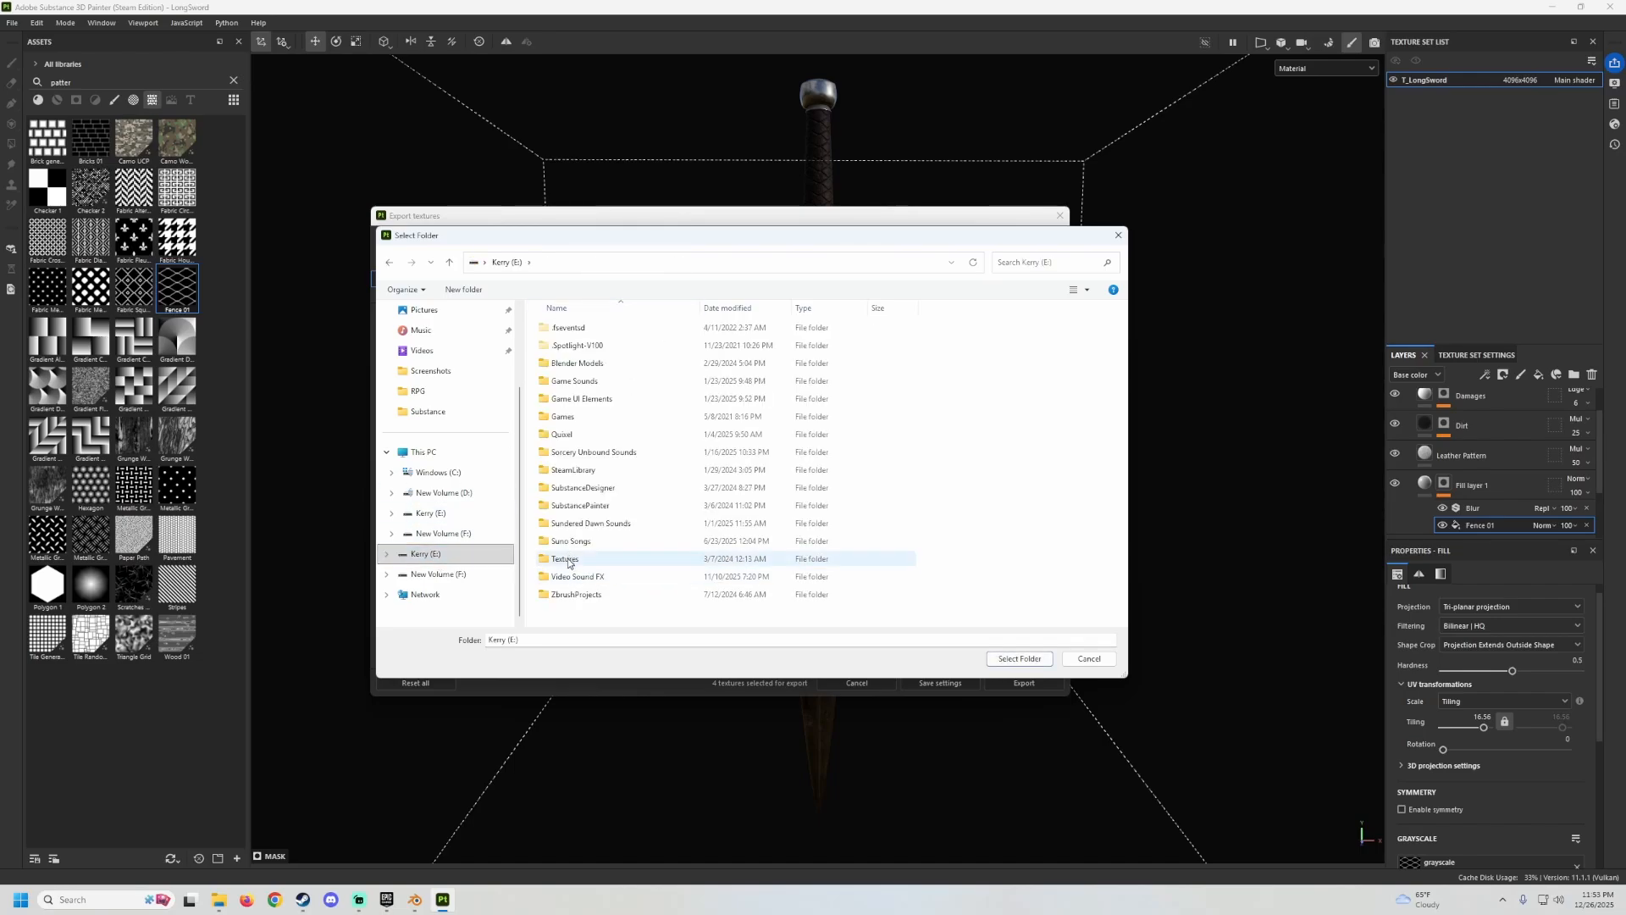
{"action": "double_click", "coordinate": [617, 558]}
{"action": "right_click", "coordinate": [944, 471]}
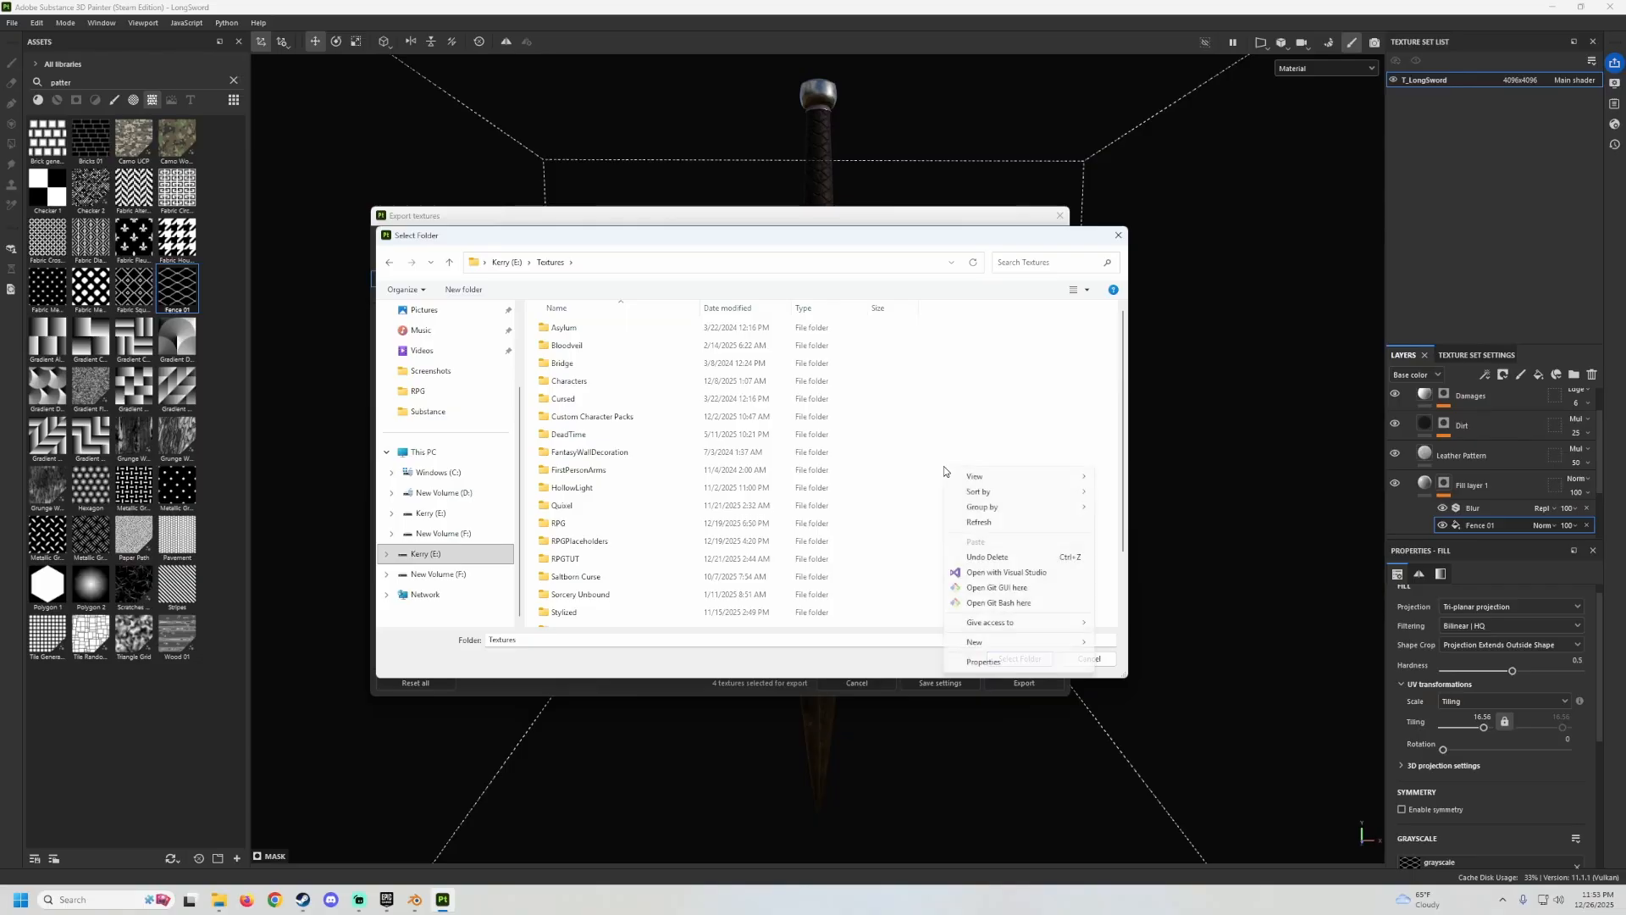
{"action": "mouse_move", "coordinate": [1003, 649]}
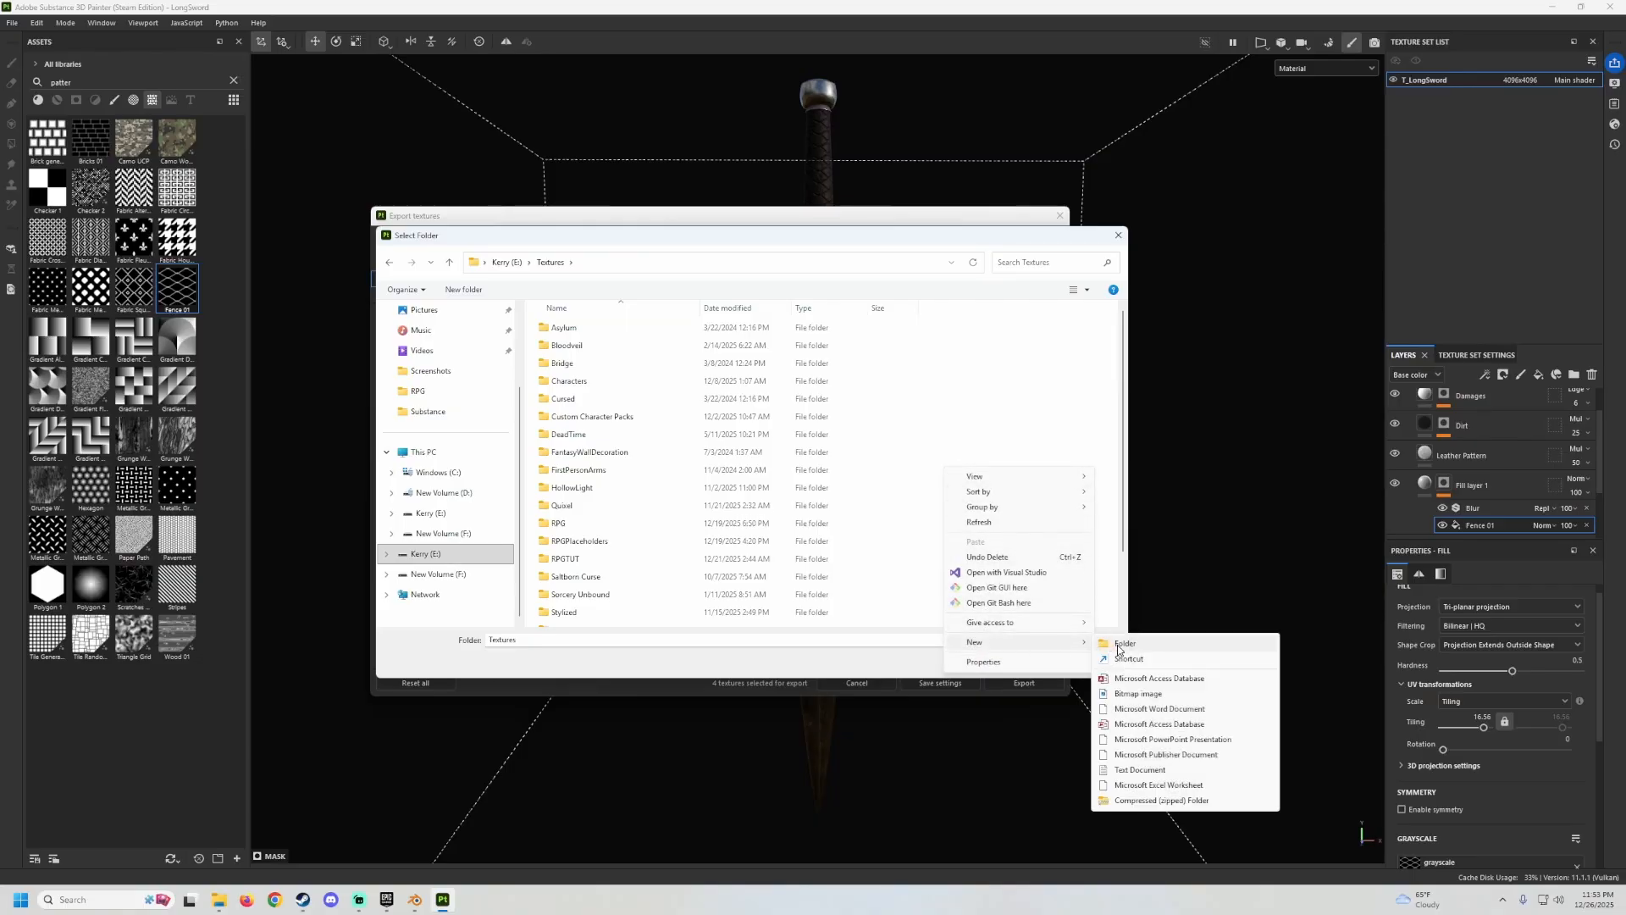
{"action": "left_click", "coordinate": [1135, 642]}
{"action": "type", "text": "RP"}
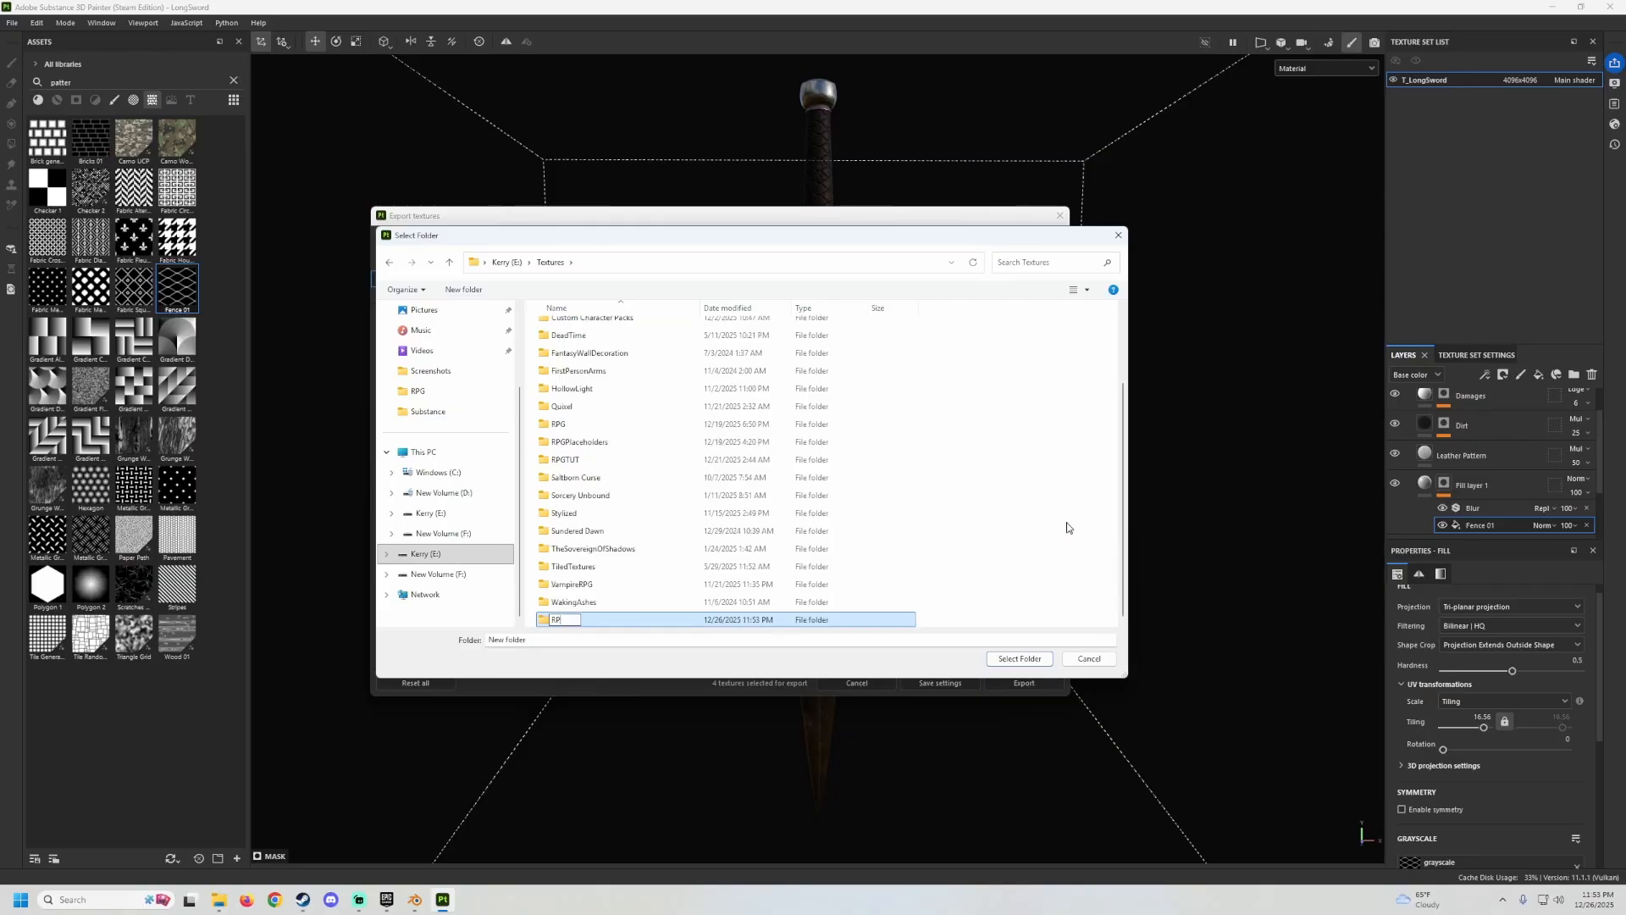
{"action": "type", "text": "GTut"}
{"action": "key", "text": "Return"}
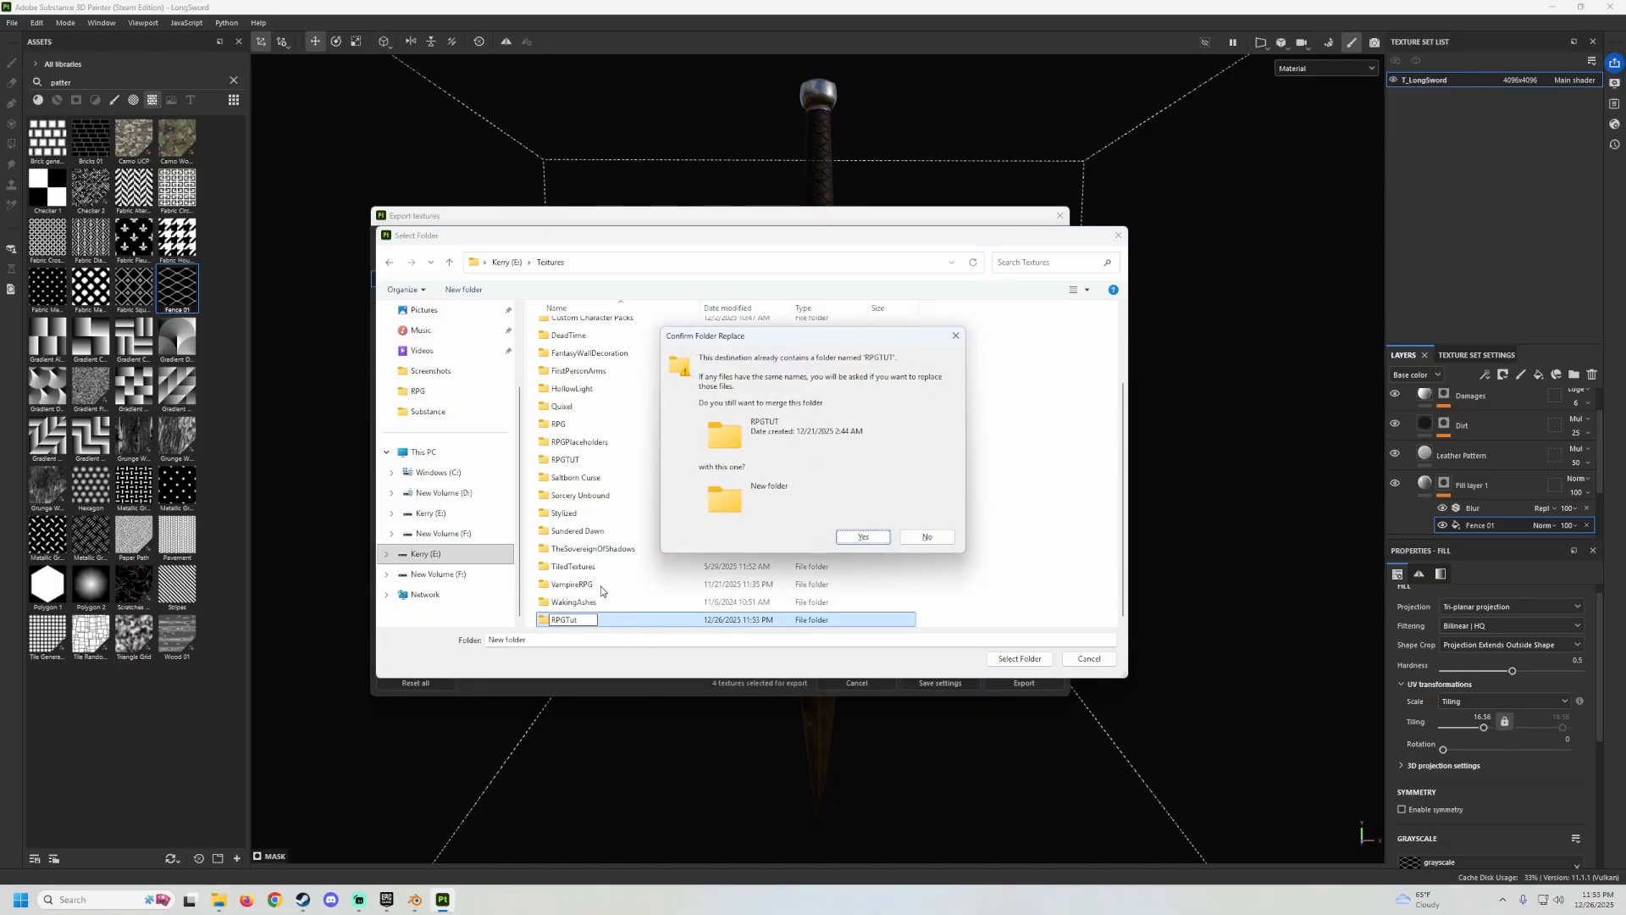
{"action": "left_click", "coordinate": [955, 336]}
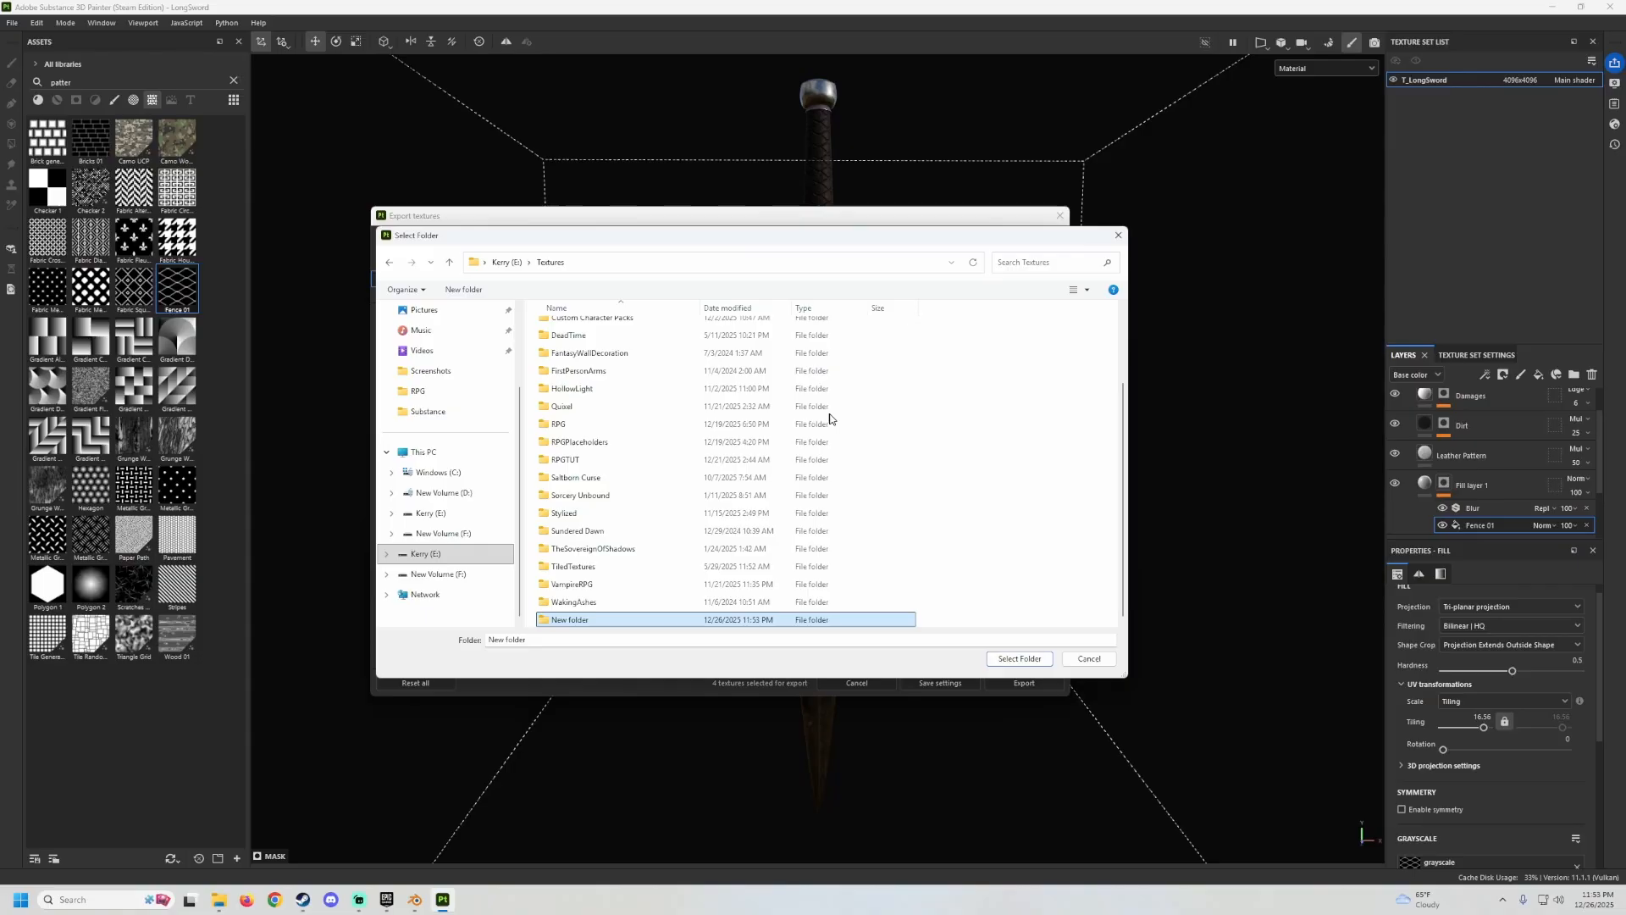
Open the existing RPGTUT folder and create a new folder named LongSword inside it.
{"action": "double_click", "coordinate": [565, 459]}
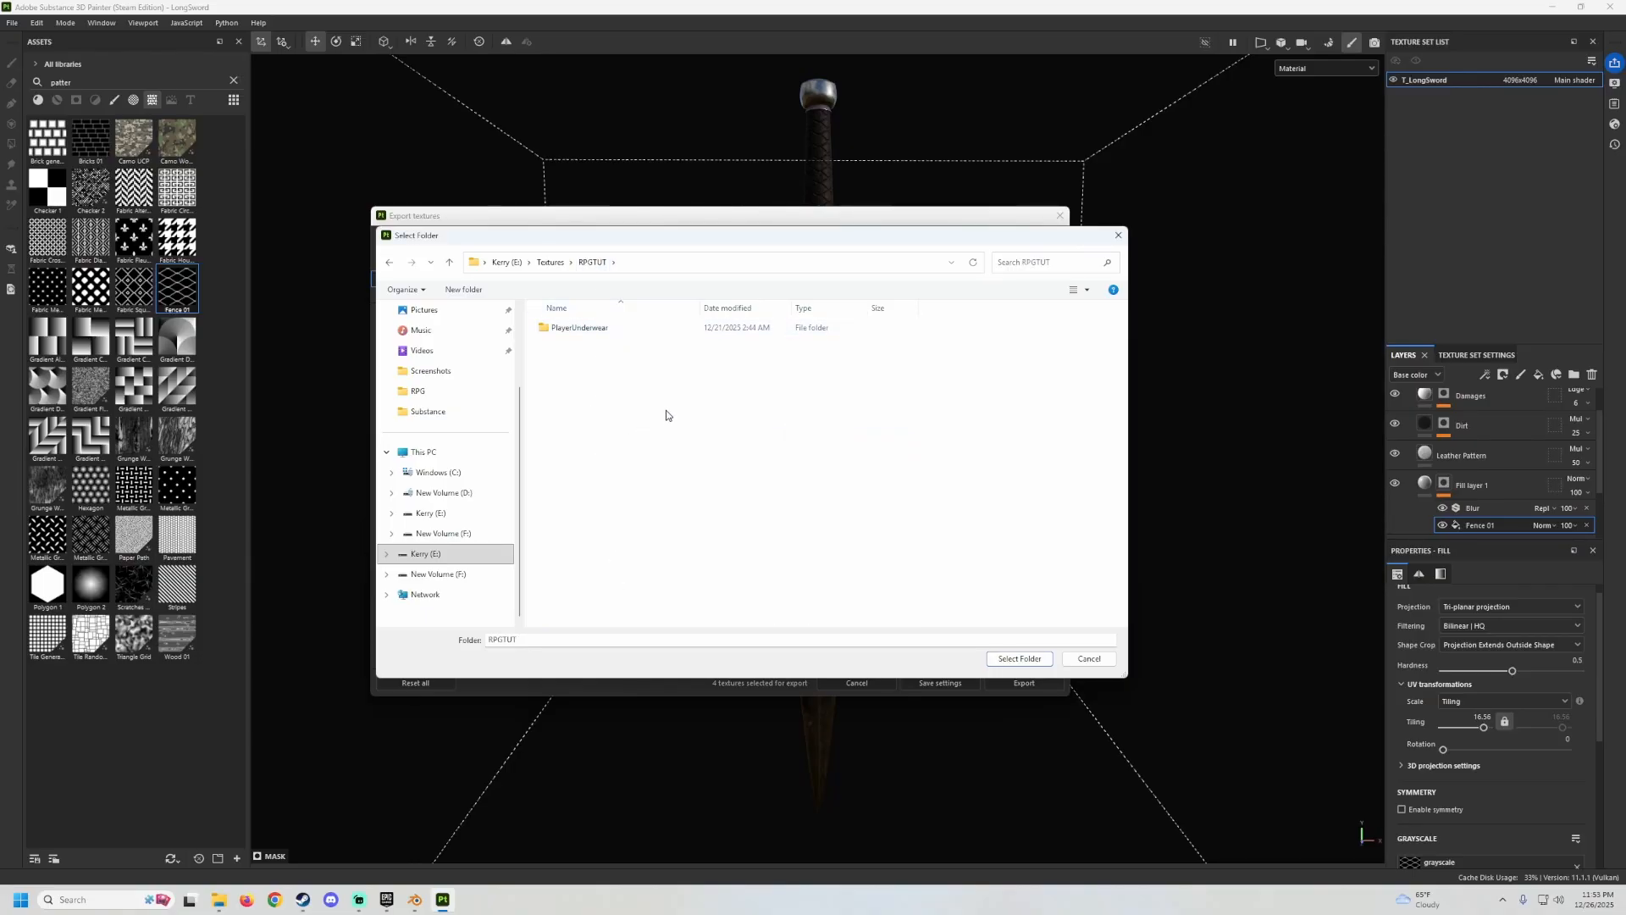
{"action": "right_click", "coordinate": [594, 382]}
{"action": "mouse_move", "coordinate": [625, 570]}
{"action": "left_click", "coordinate": [767, 575]}
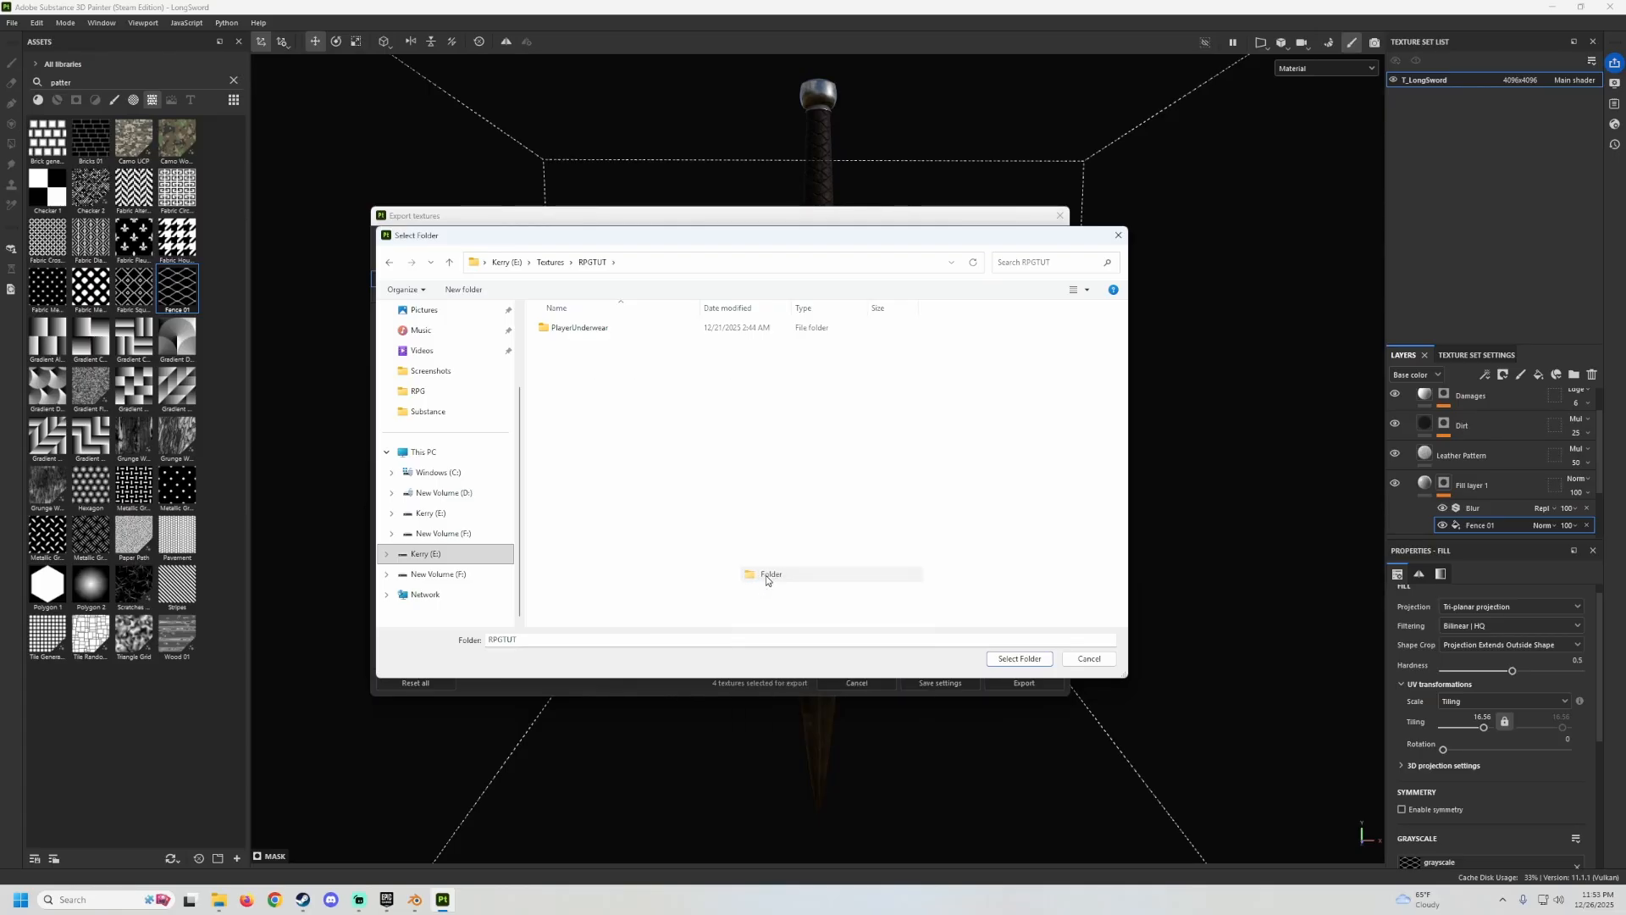
{"action": "type", "text": "LongS"}
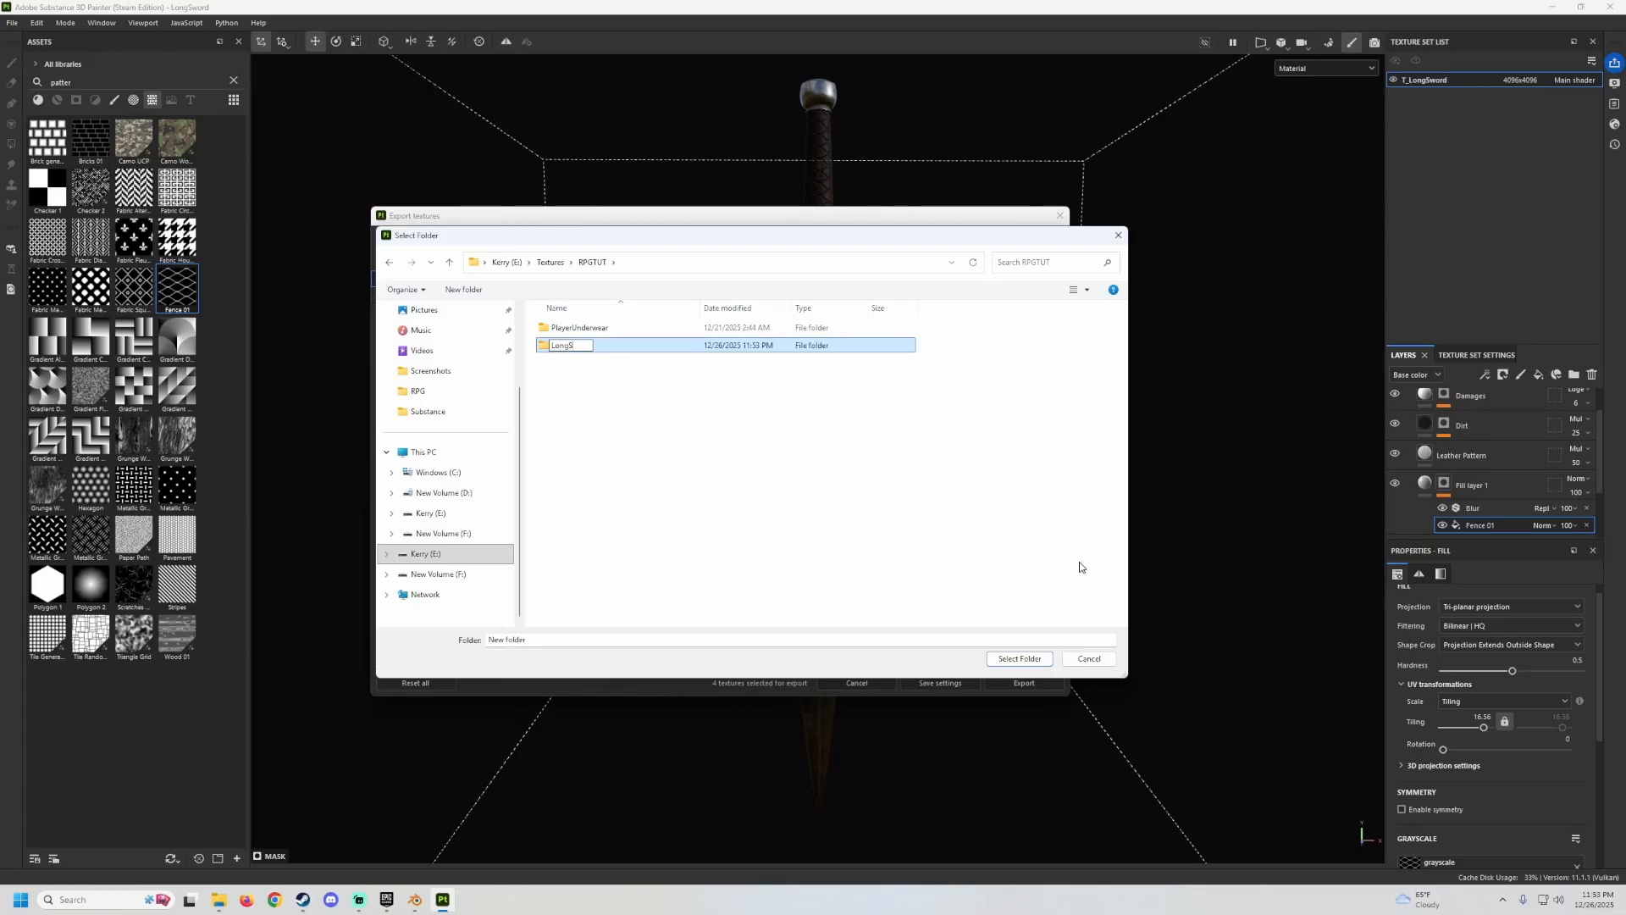
{"action": "type", "text": "word"}
{"action": "key", "text": "Return"}
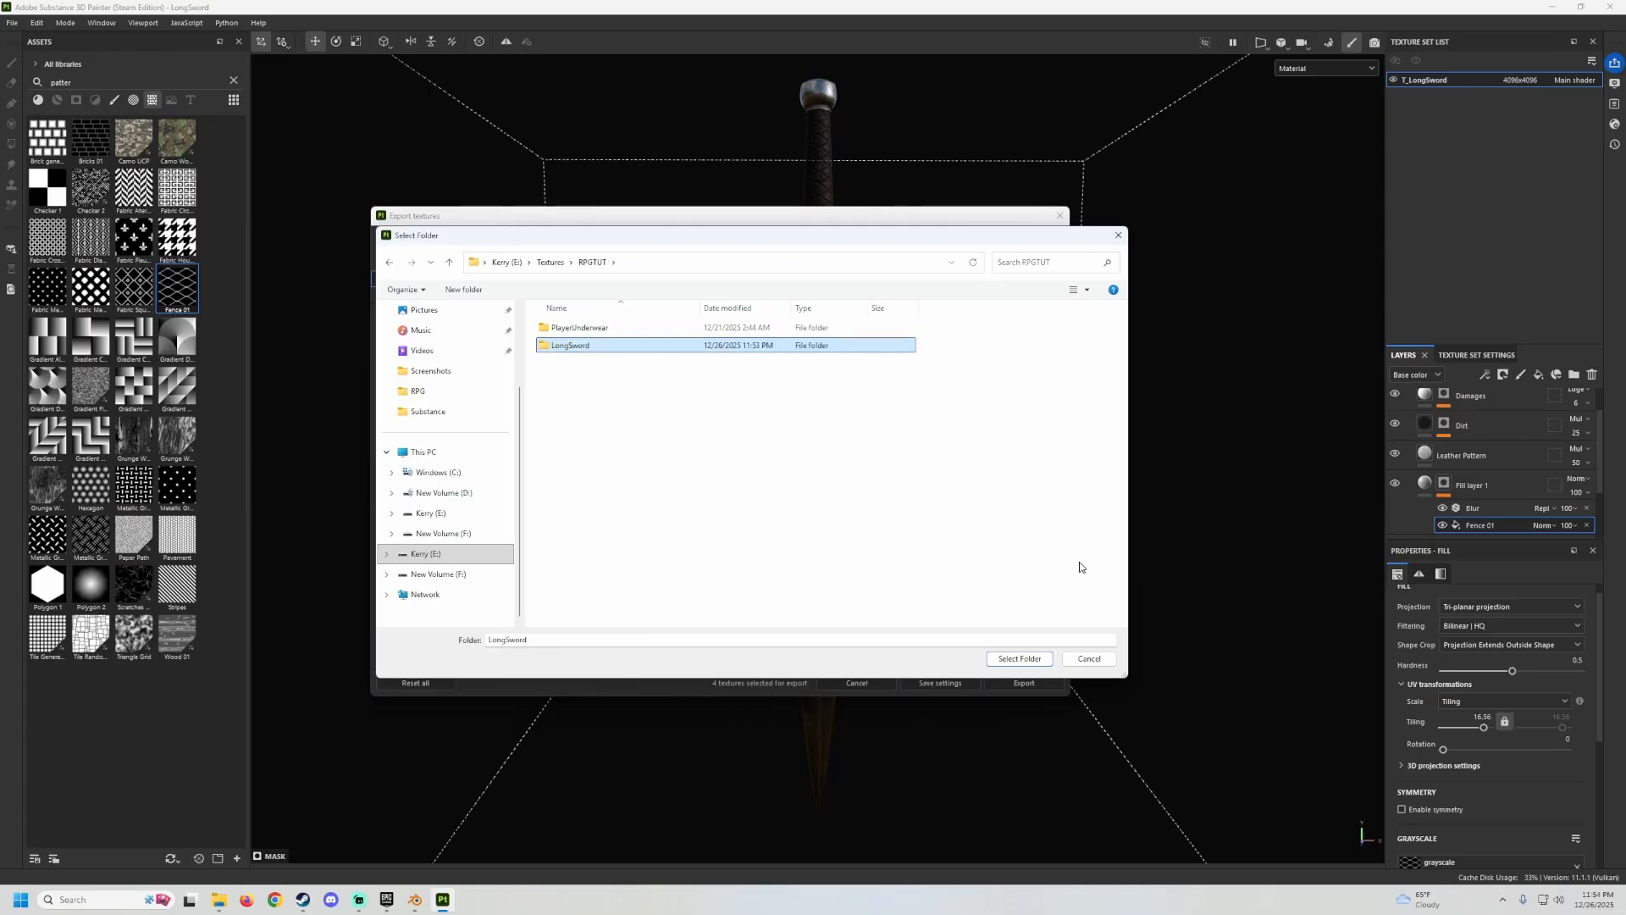
Set the new LongSword folder as the output directory, export the textures and close the export window.
{"action": "double_click", "coordinate": [564, 346]}
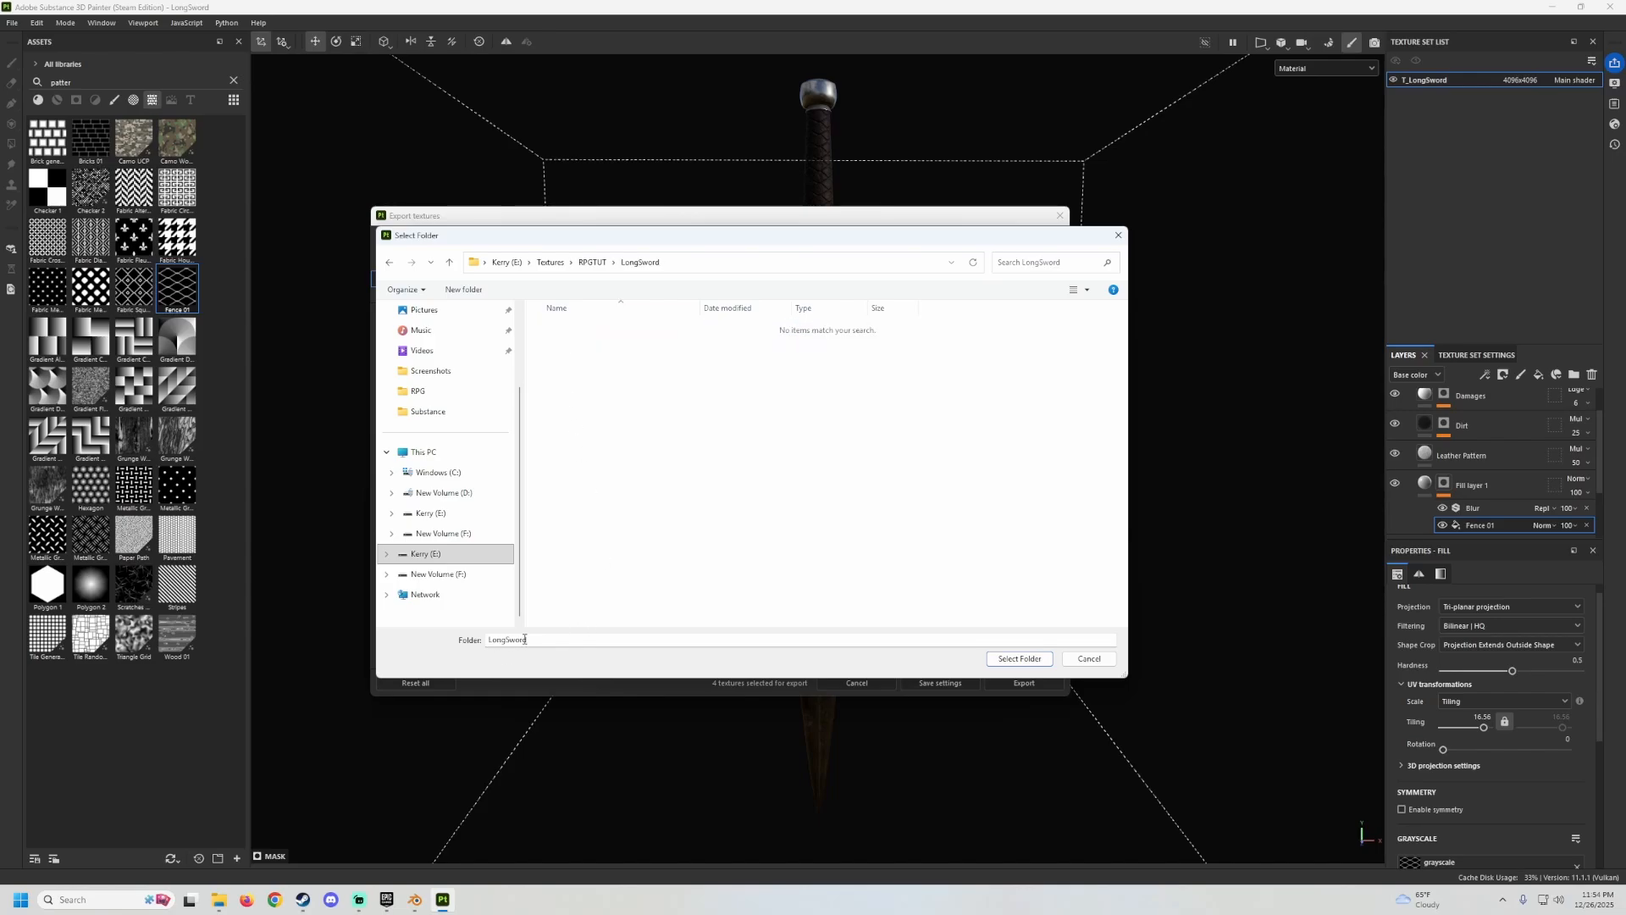
{"action": "left_click", "coordinate": [1011, 660]}
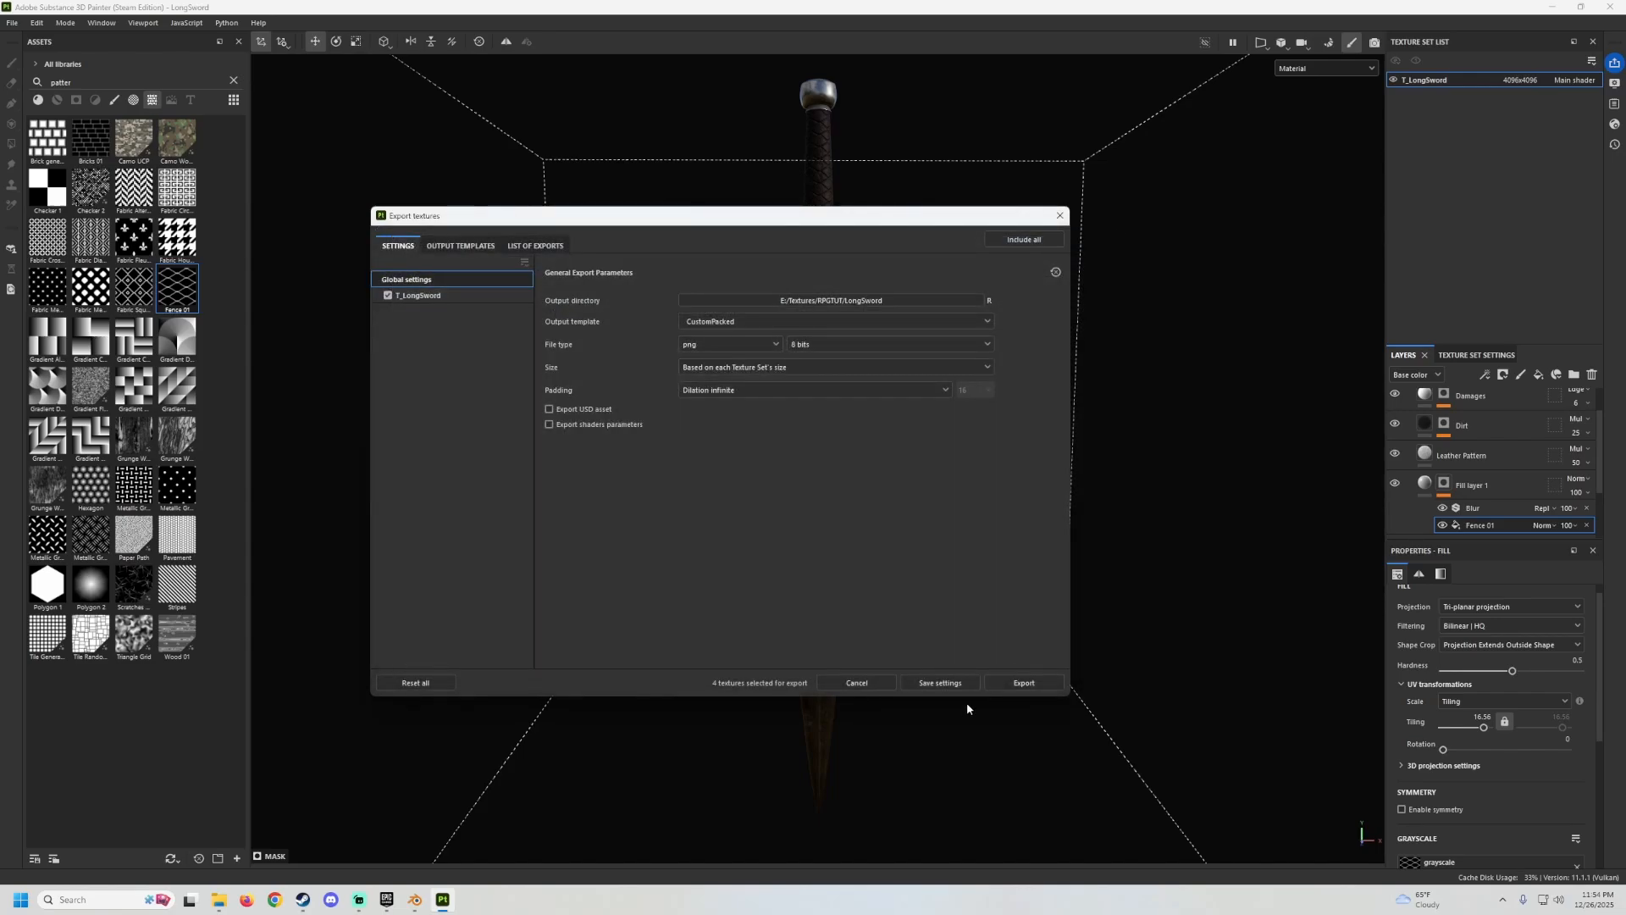
{"action": "left_click", "coordinate": [1021, 683]}
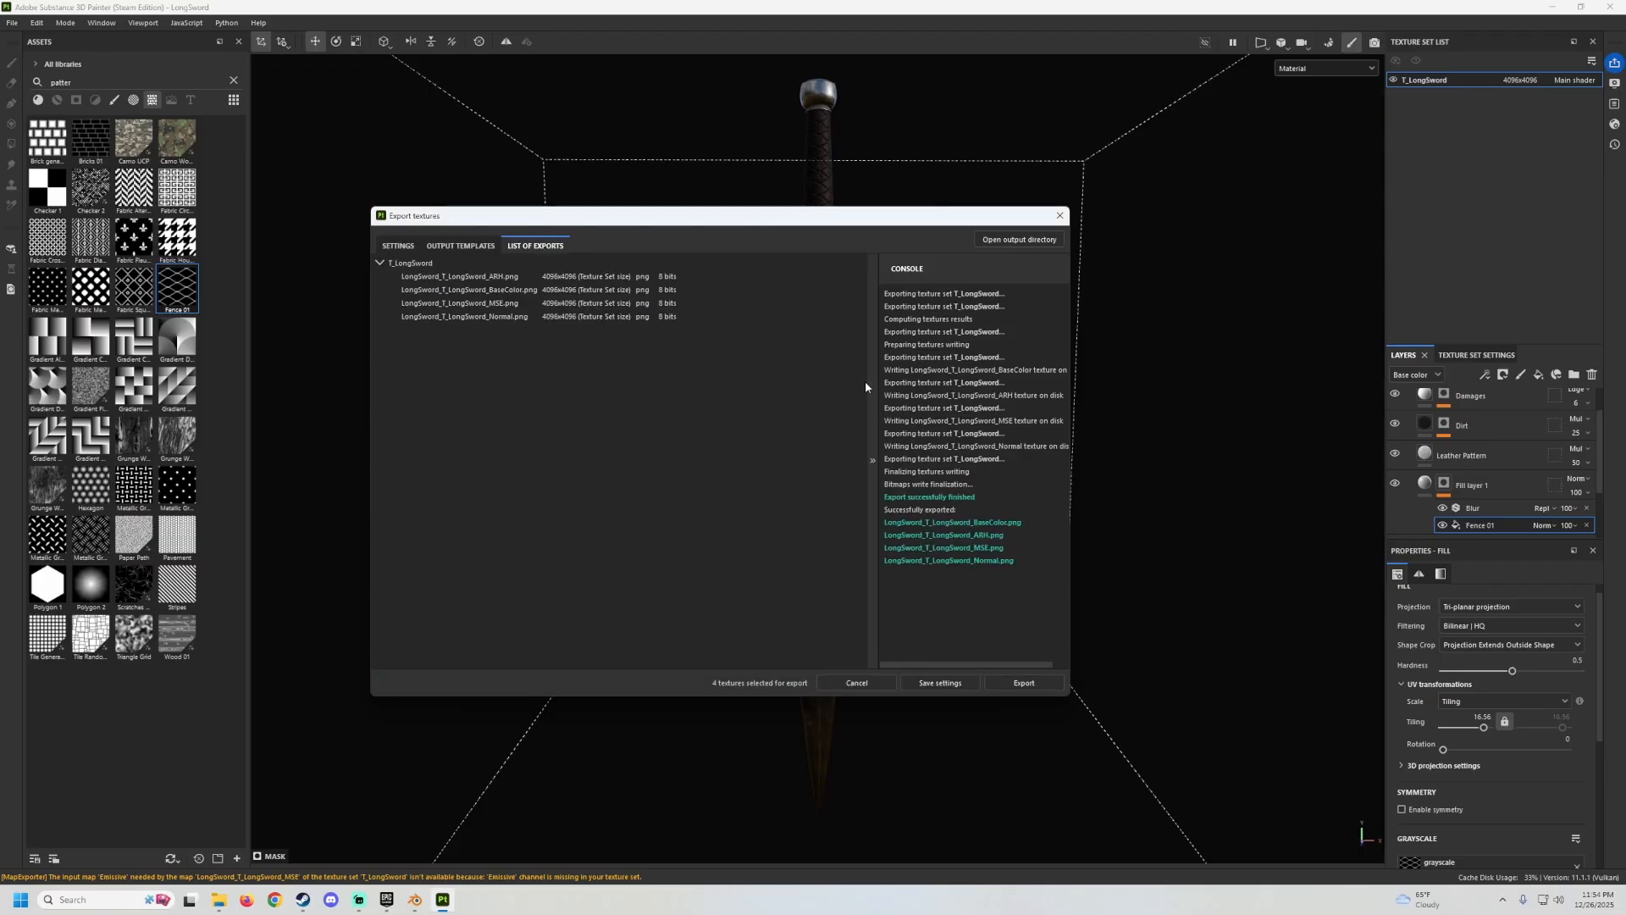
{"action": "left_click", "coordinate": [1060, 215]}
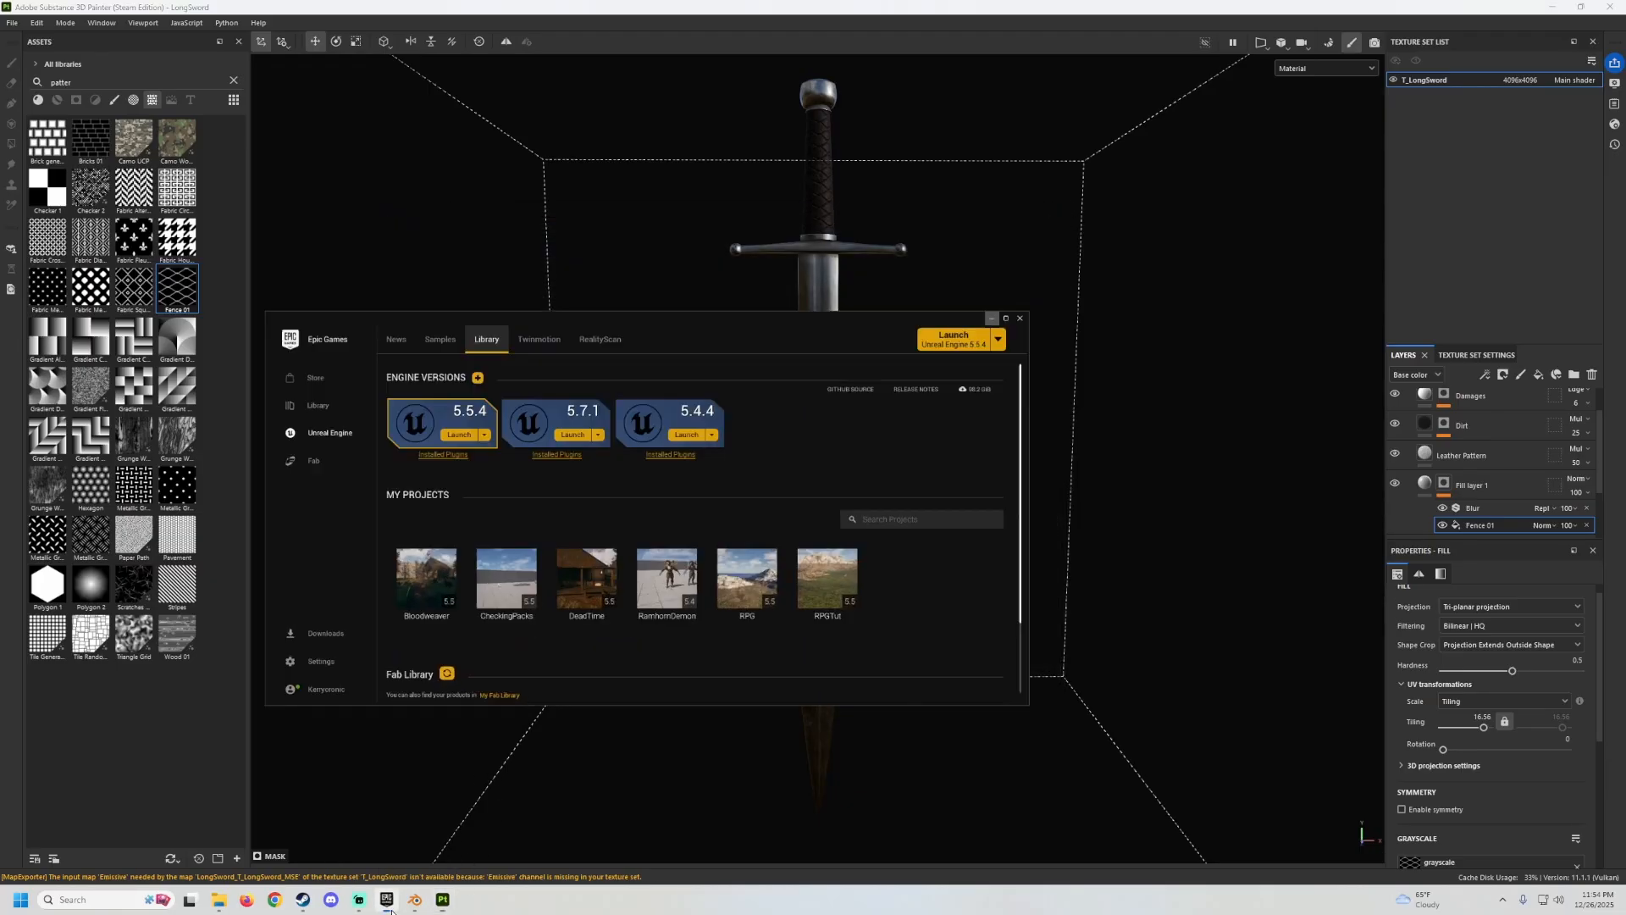
Switch to the RPGTut project in Unreal Editor and create a Weapons folder inside ThirdPerson > Models.
{"action": "left_click", "coordinate": [442, 899]}
{"action": "right_click", "coordinate": [438, 736]}
{"action": "left_click", "coordinate": [499, 274]}
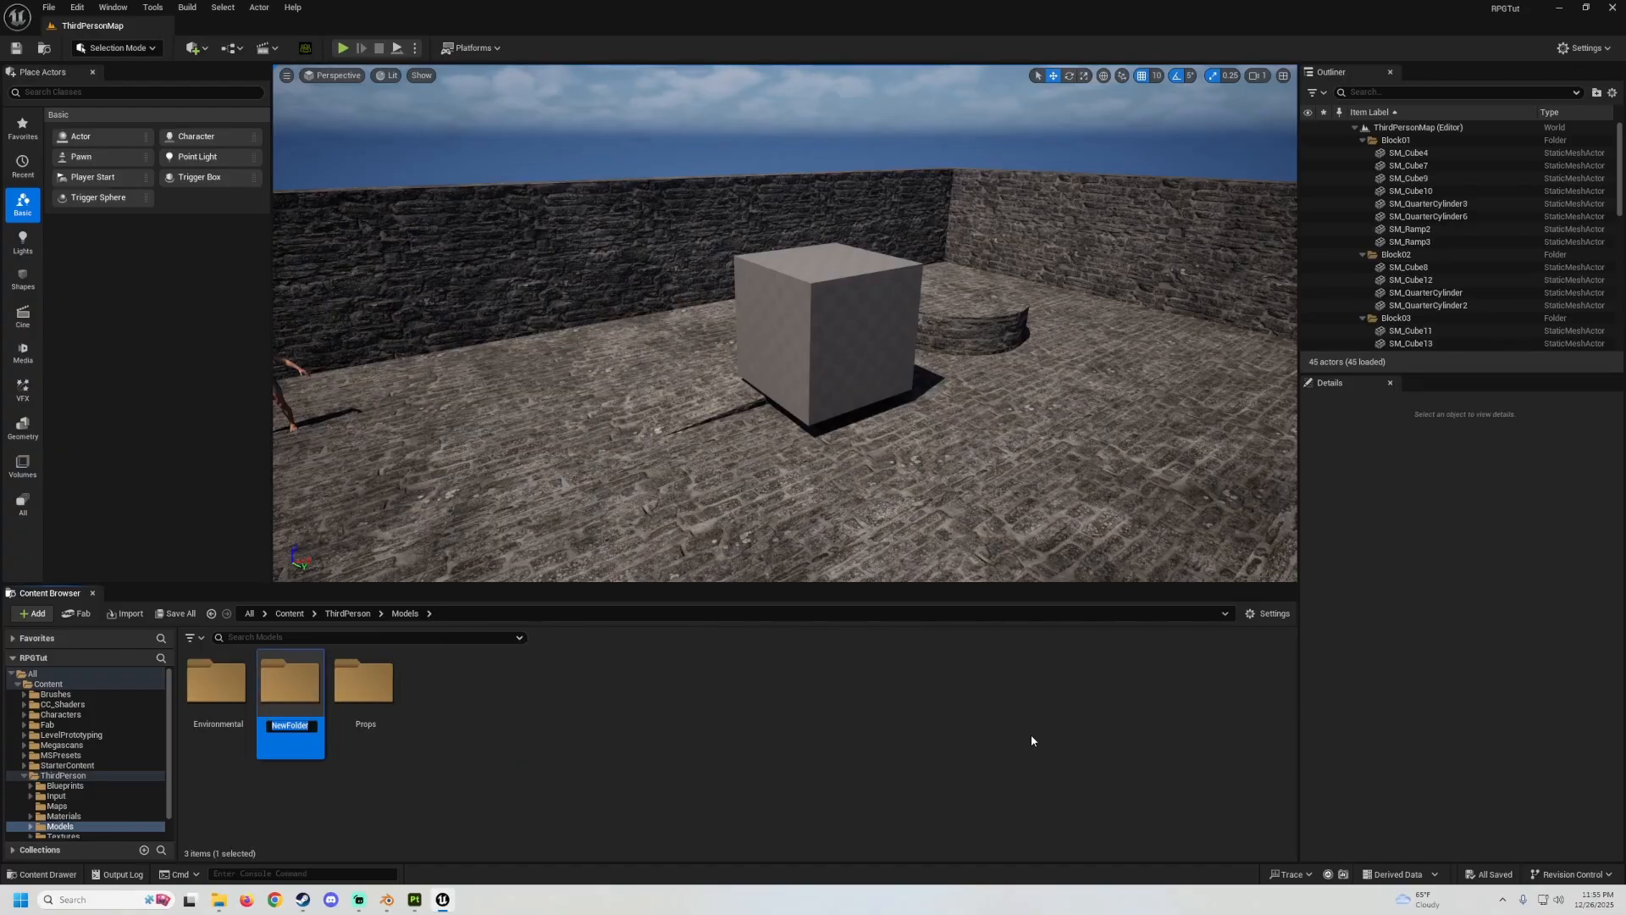
{"action": "type", "text": "Weapons"}
{"action": "key", "text": "Return"}
Open the Weapons folder and create a LongSword folder inside it.
{"action": "double_click", "coordinate": [361, 678]}
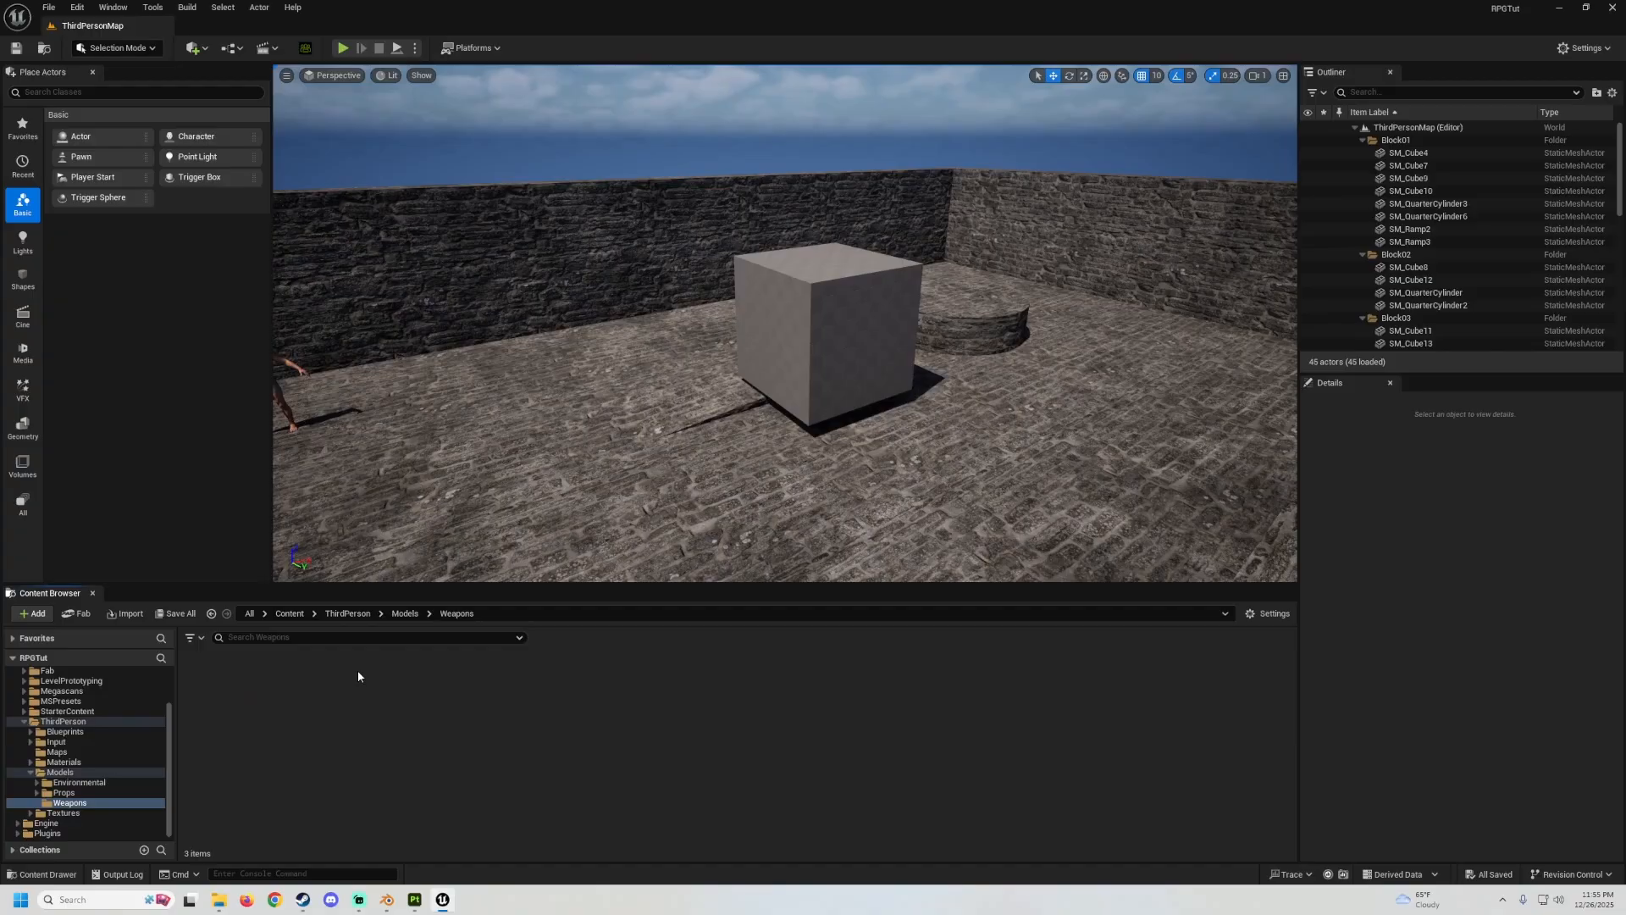
{"action": "right_click", "coordinate": [336, 737]}
{"action": "left_click", "coordinate": [424, 289]}
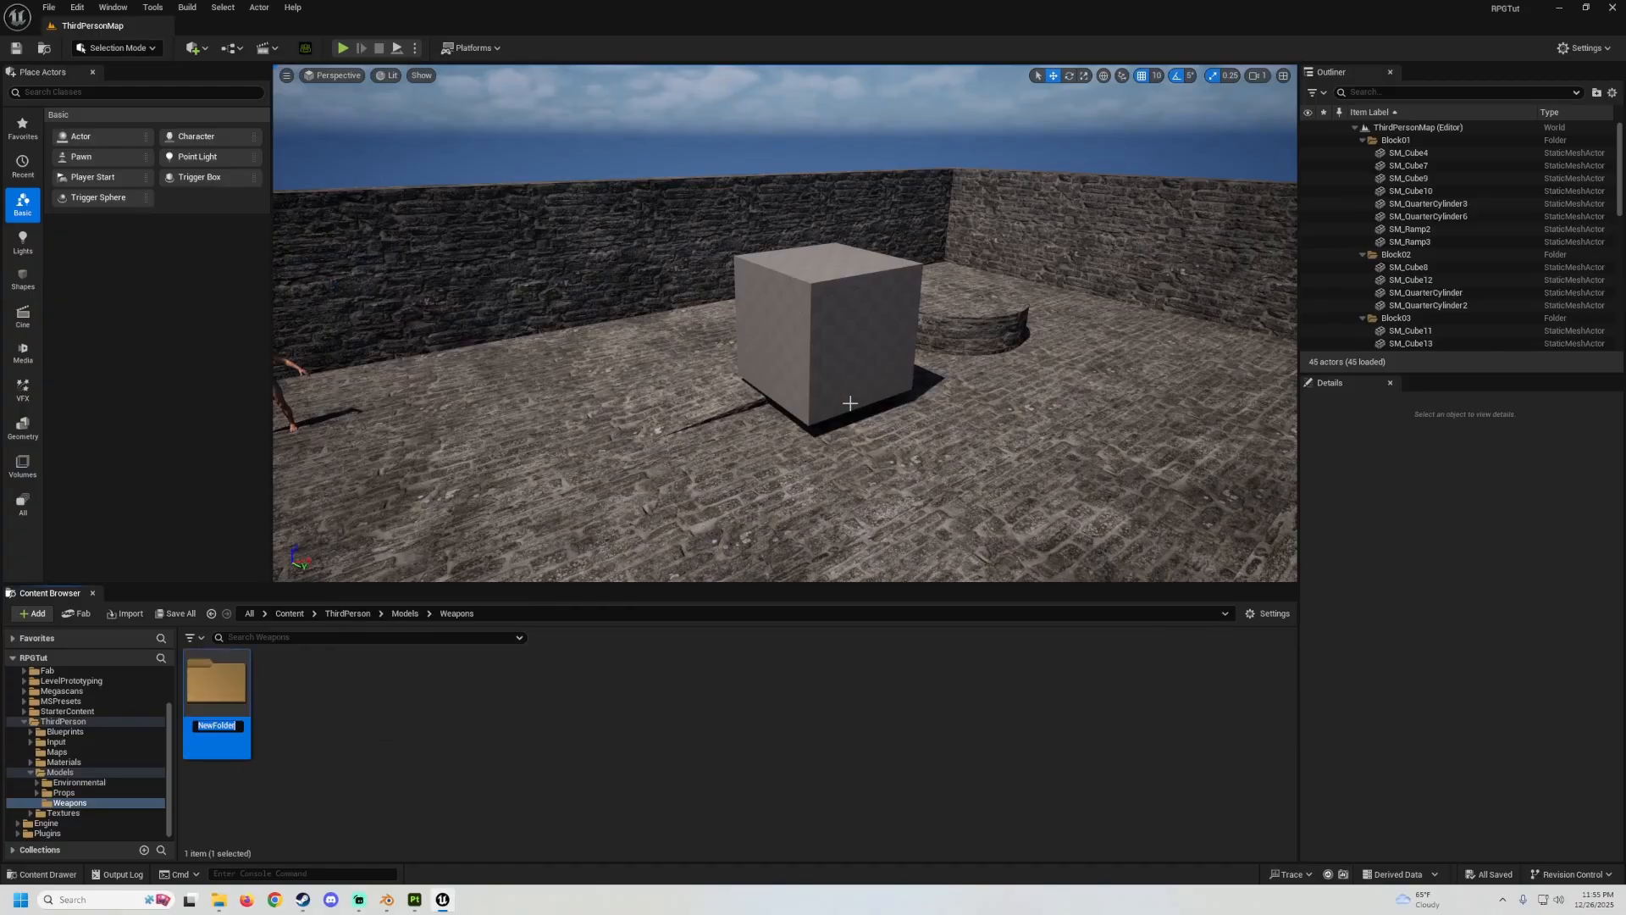
{"action": "type", "text": "LongSword"}
{"action": "key", "text": "Return"}
Import LongSword.fbx from the BlenderModels RPG folder into the new LongSword content folder as static meshes with the default options.
{"action": "double_click", "coordinate": [222, 688]}
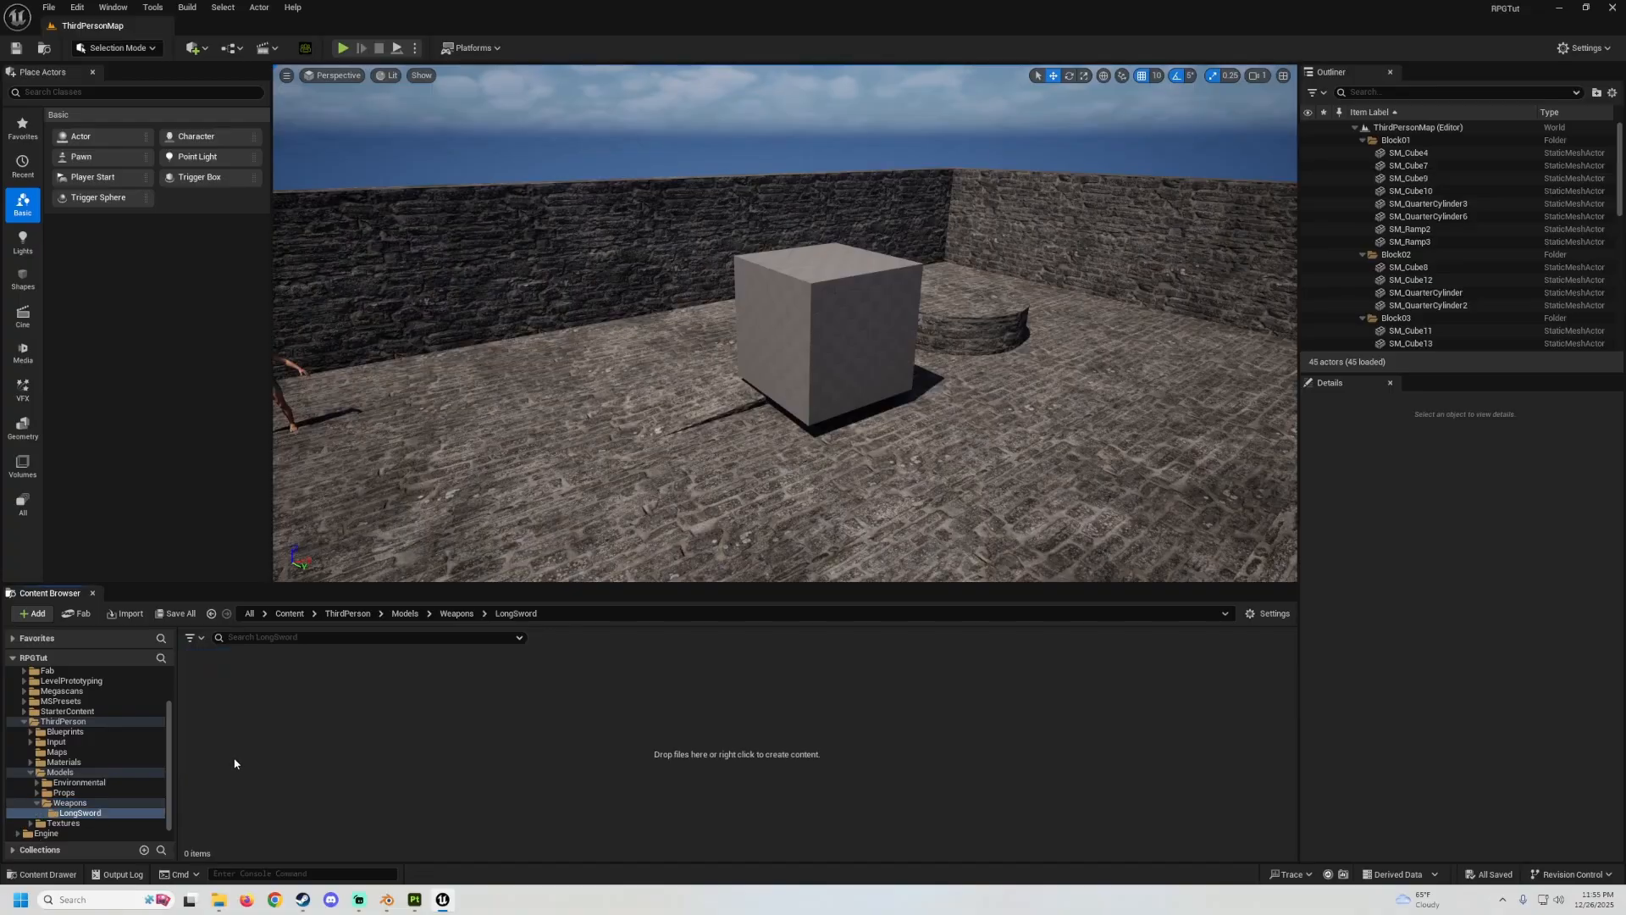
{"action": "left_click", "coordinate": [227, 903]}
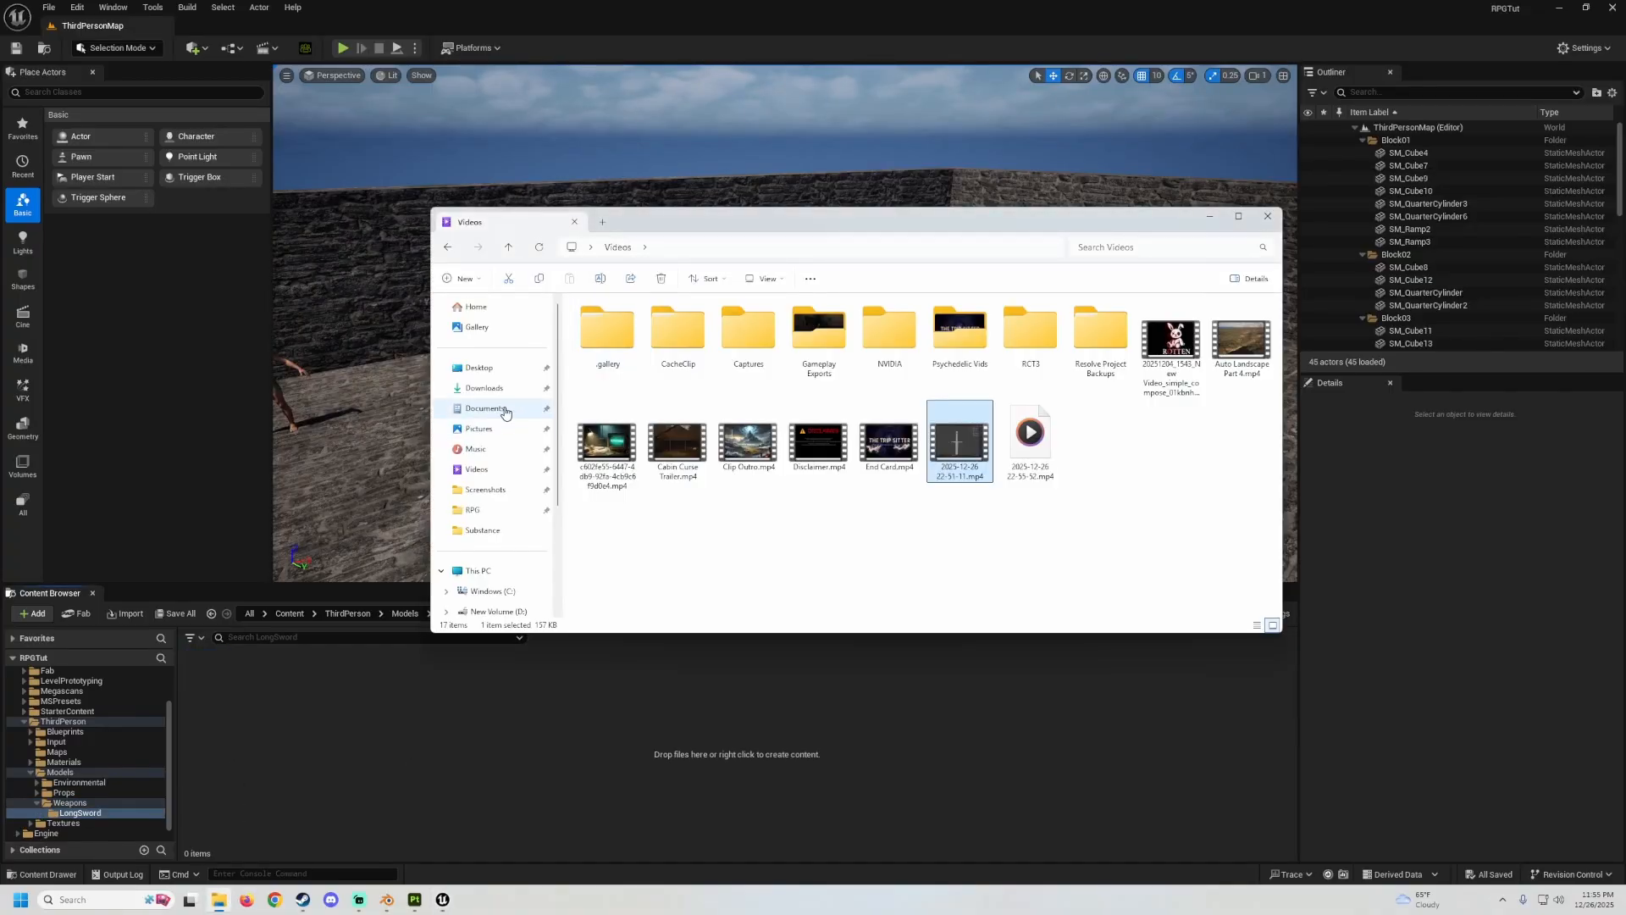
{"action": "left_click", "coordinate": [497, 510]}
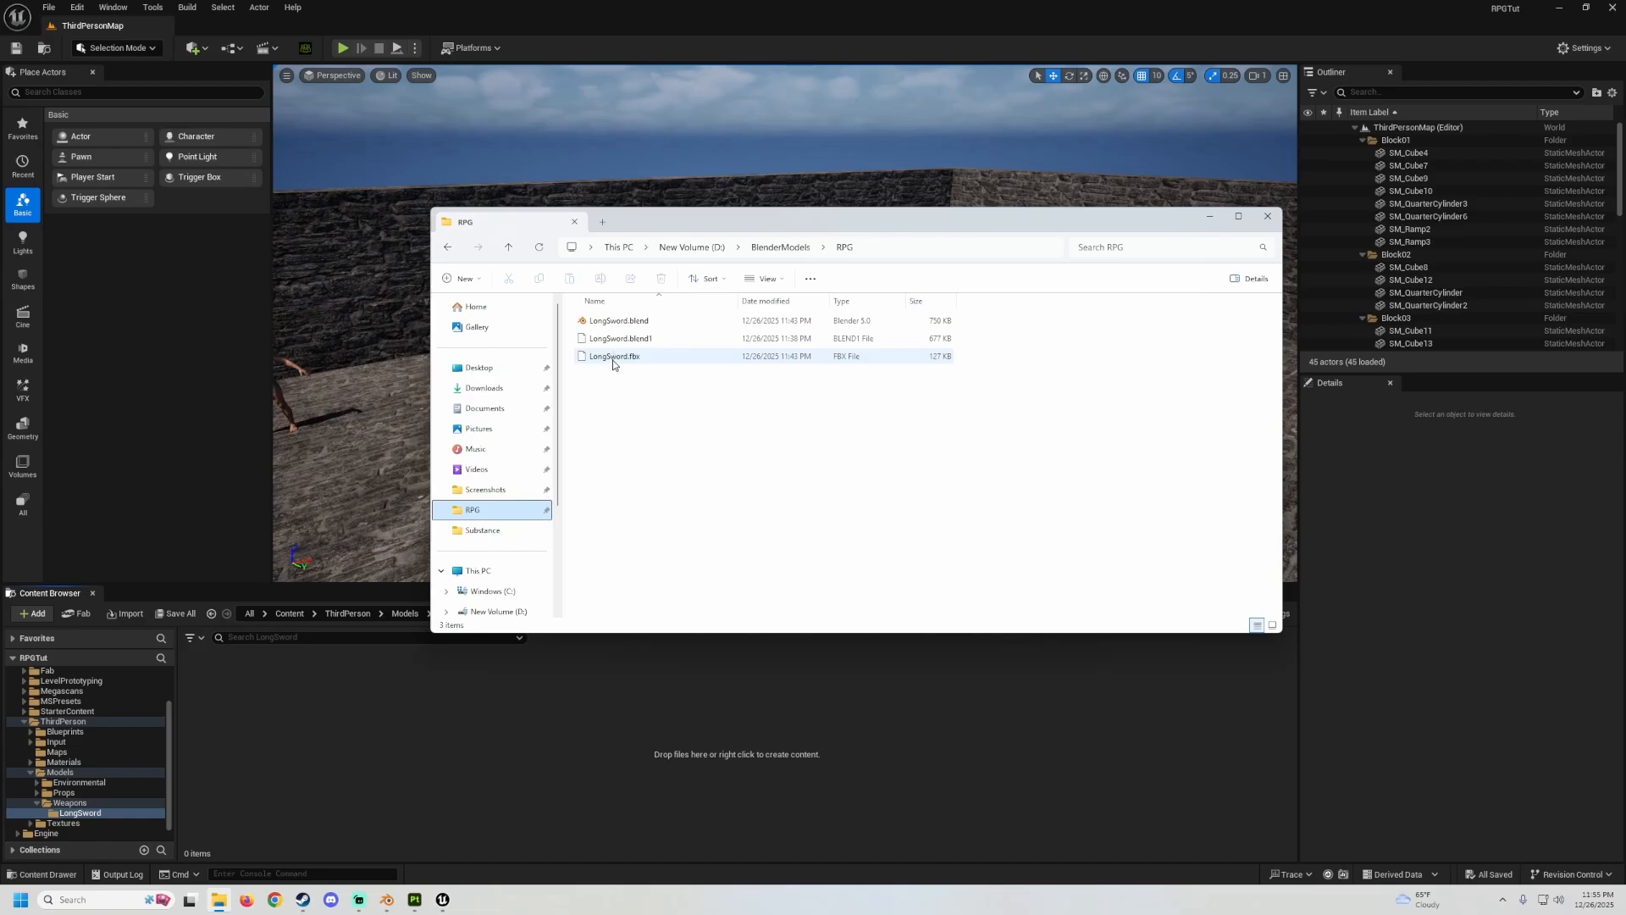
{"action": "left_click_drag", "start_coordinate": [614, 358], "coordinate": [705, 691]}
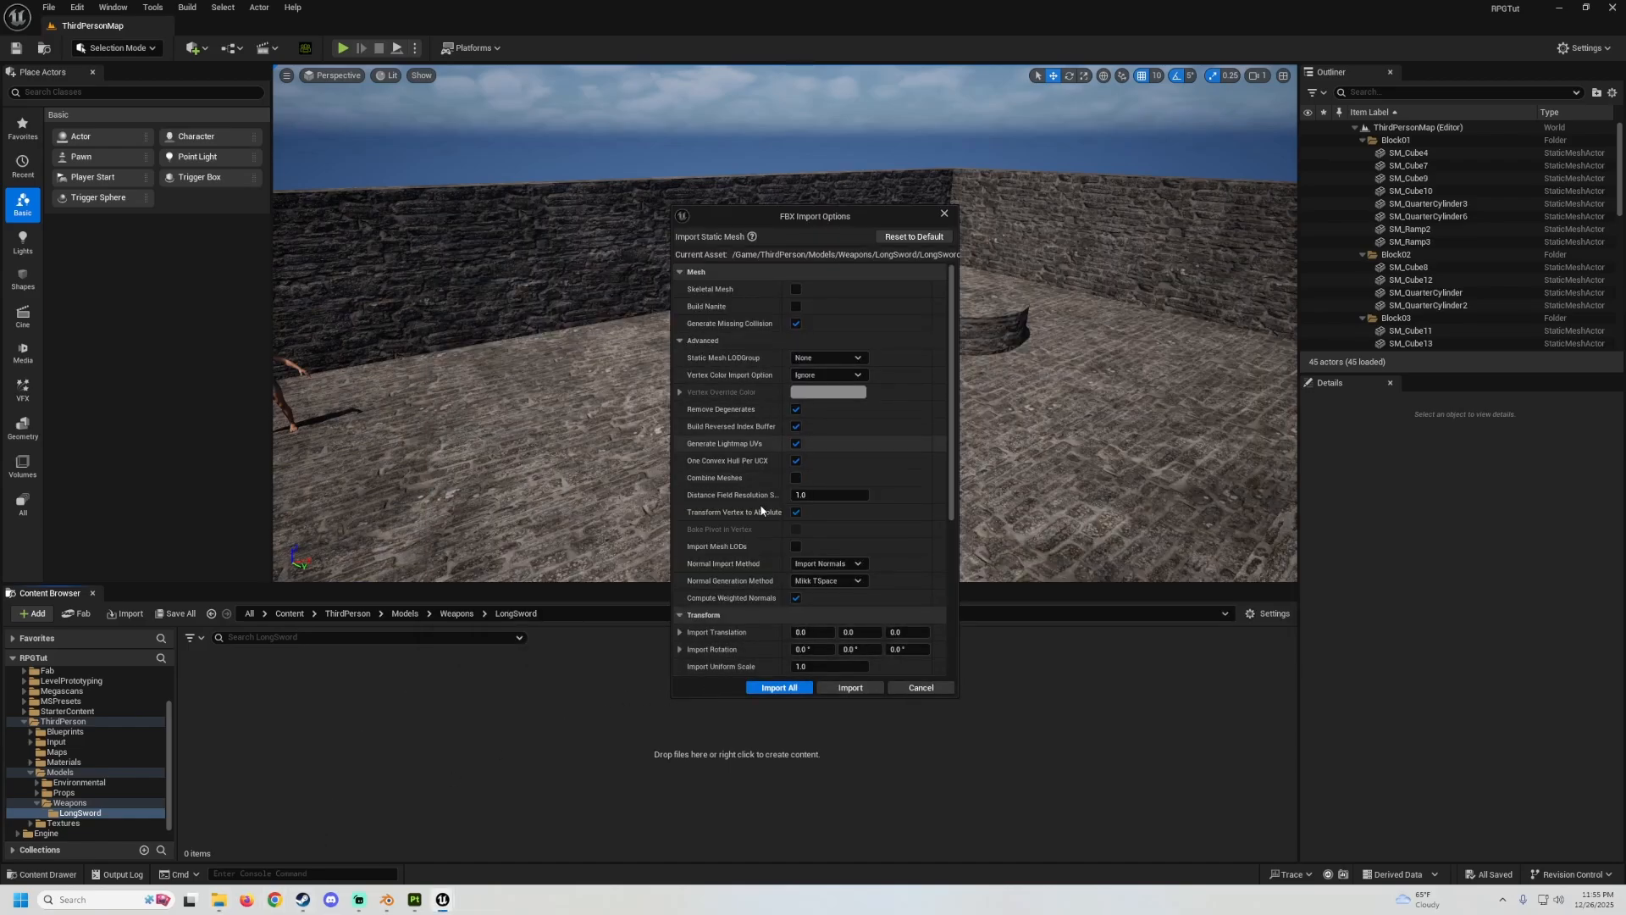
{"action": "left_click", "coordinate": [849, 686]}
Place all the imported LongSword meshes together in the level near the character and raise them so the whole sword stands above the floor.
{"action": "right_click_drag", "start_coordinate": [643, 461], "coordinate": [538, 458]}
{"action": "left_click_drag", "start_coordinate": [210, 741], "coordinate": [637, 414]}
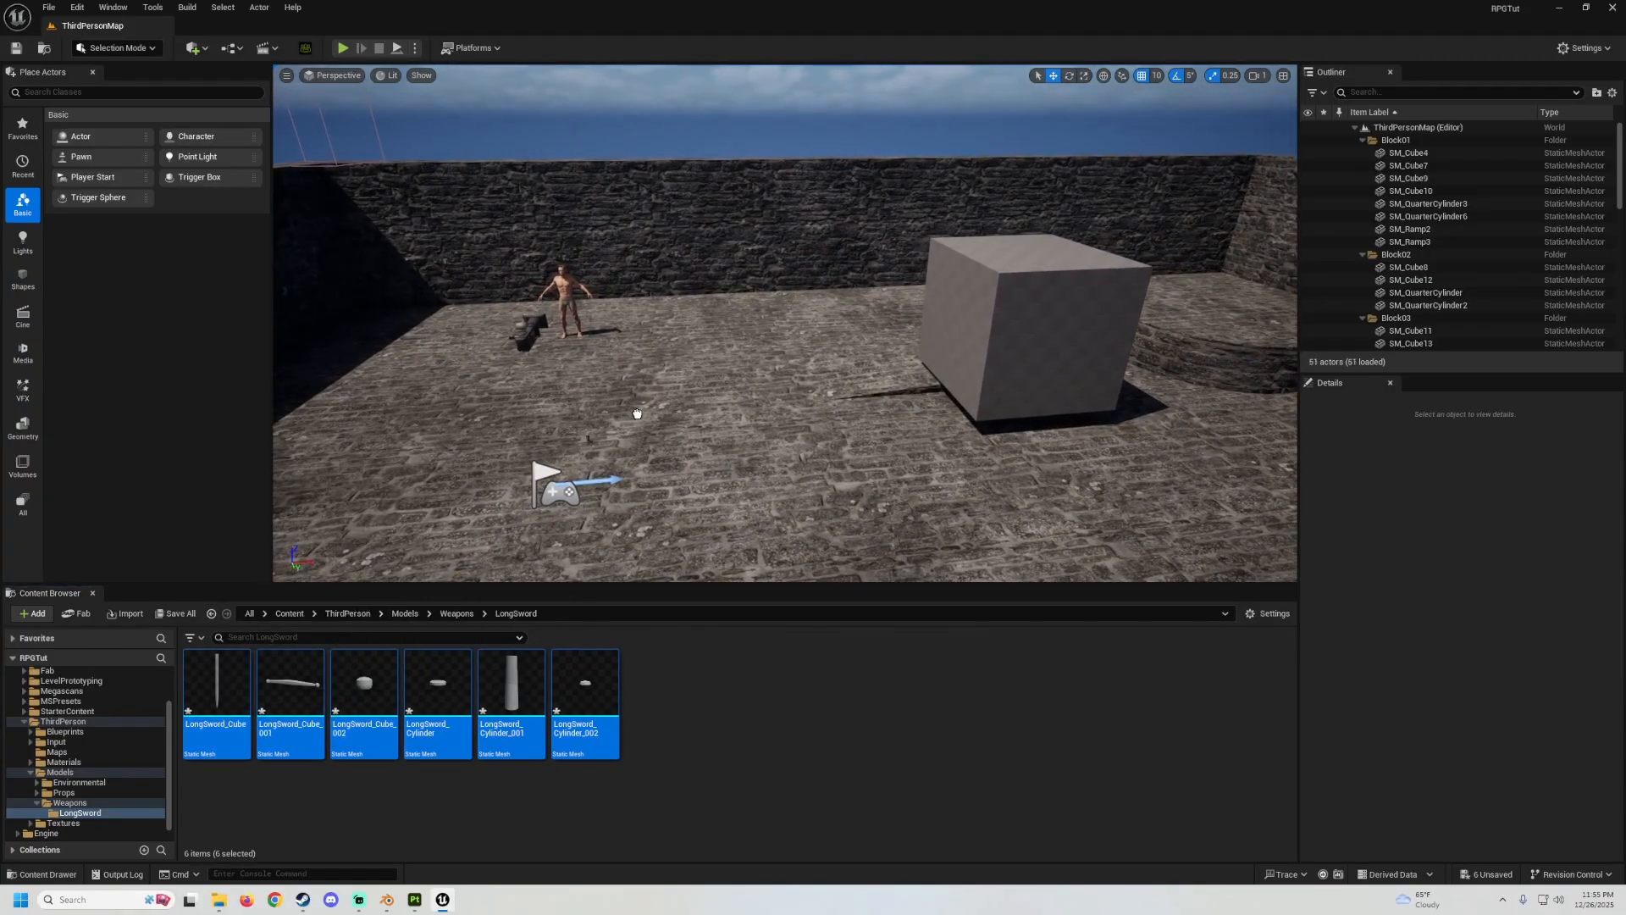
{"action": "left_click_drag", "start_coordinate": [736, 415], "coordinate": [733, 206]}
{"action": "key", "text": "w"}
{"action": "right_click_drag", "start_coordinate": [779, 241], "coordinate": [765, 198]}
{"action": "key", "text": "s"}
Import the ARH, BaseColor, MSE and Normal textures from E:\Textures\RPGTUT\LongSword into the LongSword content folder.
{"action": "left_click", "coordinate": [220, 900]}
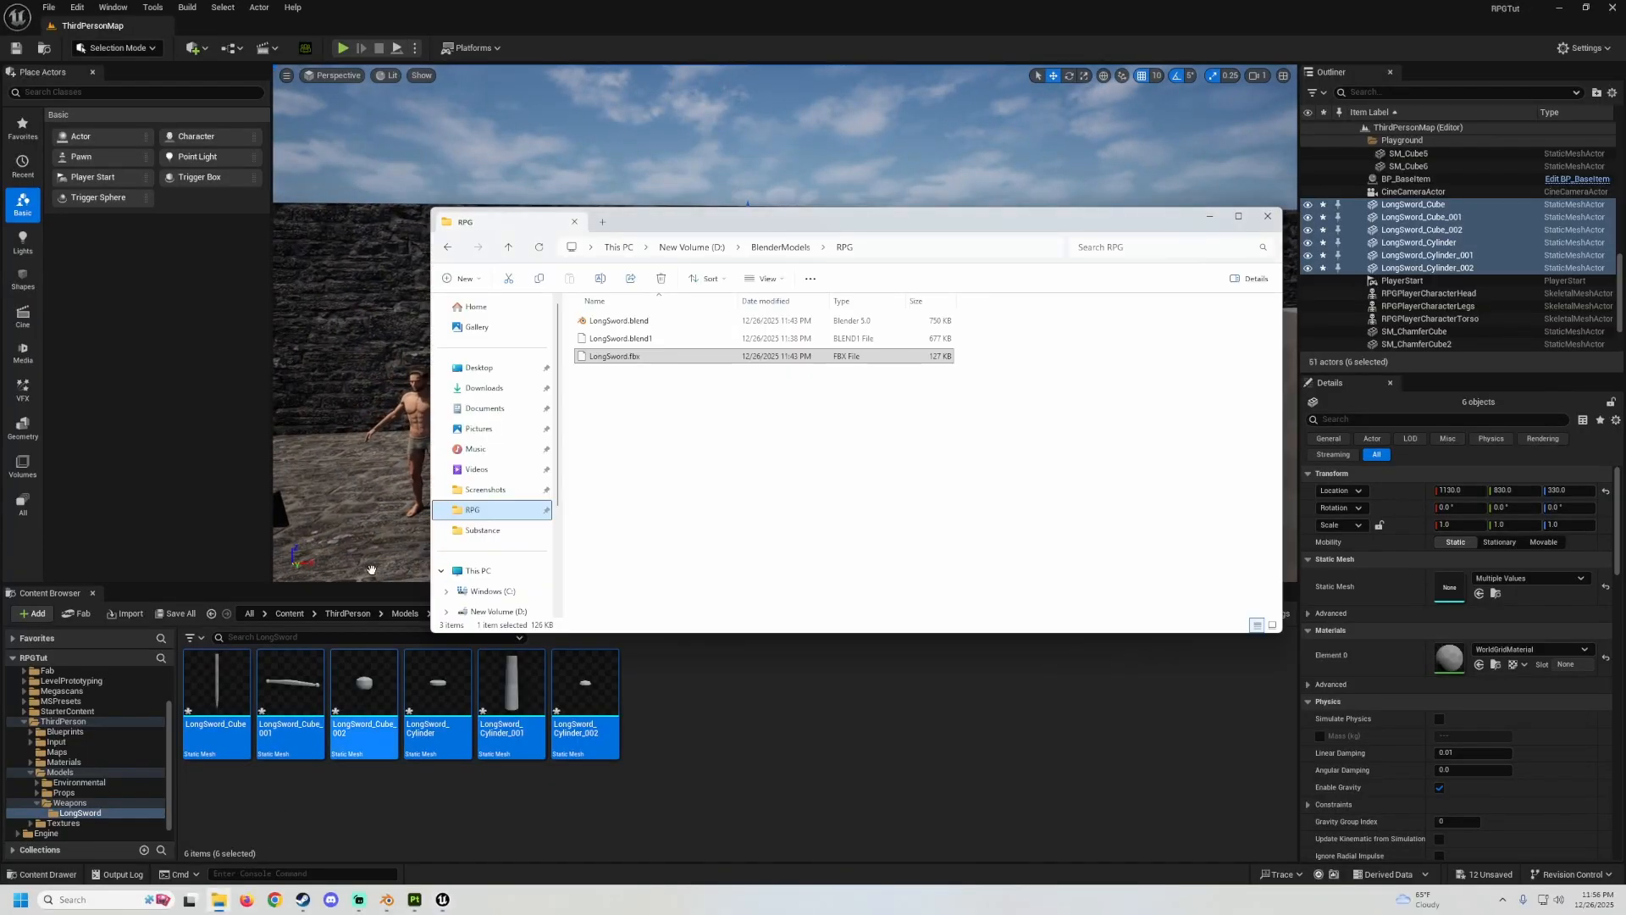
{"action": "left_click", "coordinate": [476, 486]}
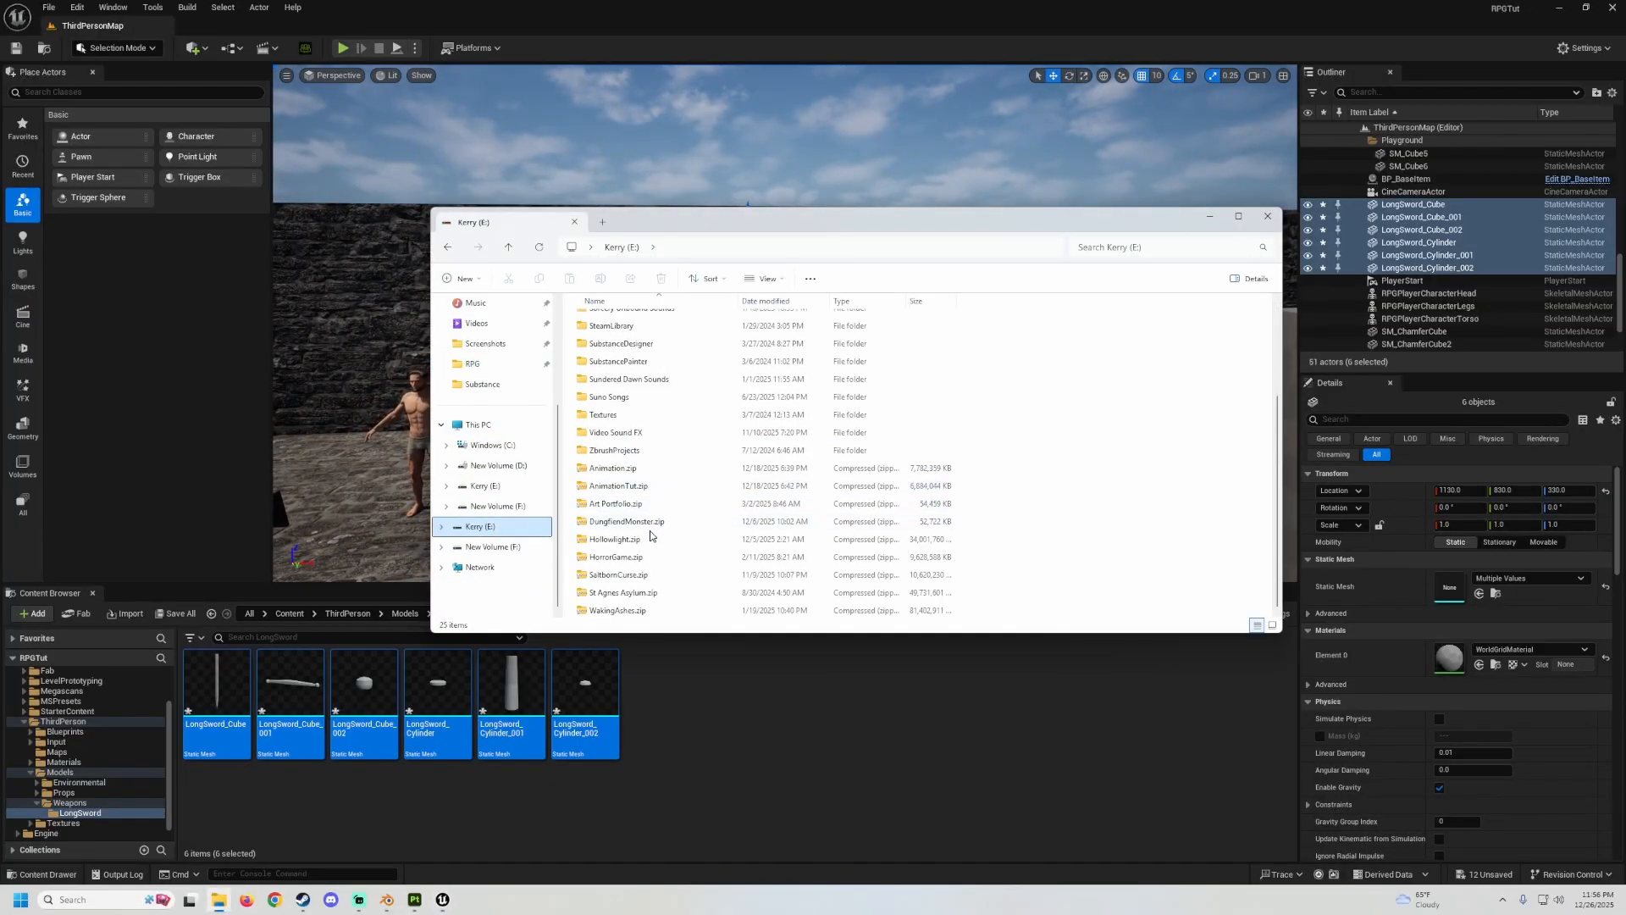
{"action": "double_click", "coordinate": [611, 415]}
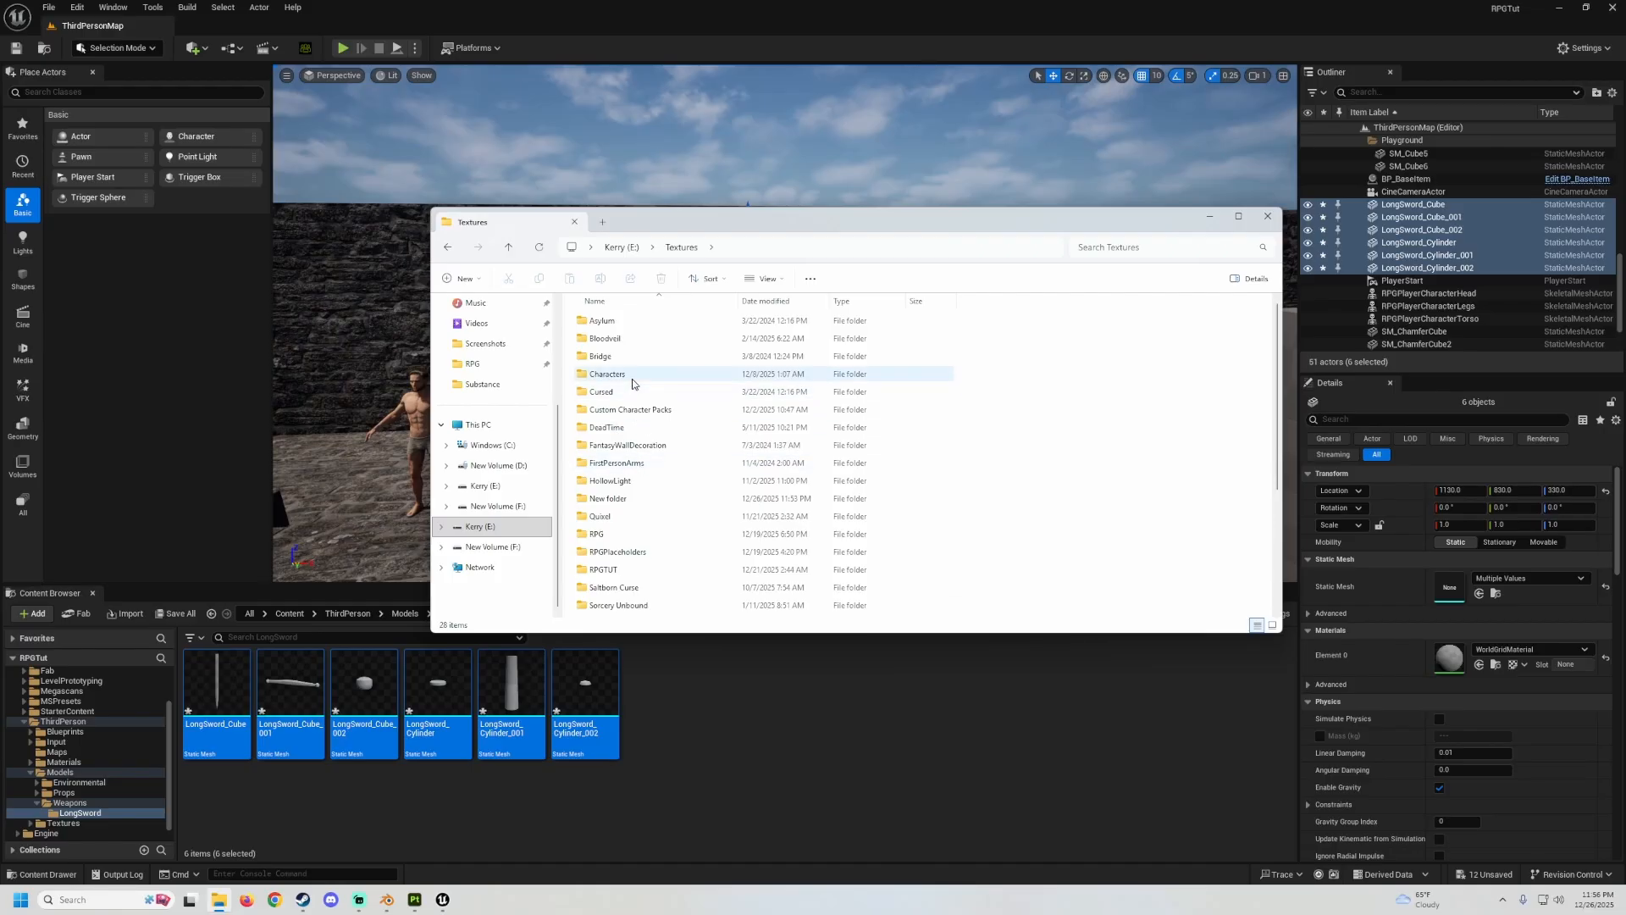
{"action": "double_click", "coordinate": [615, 569]}
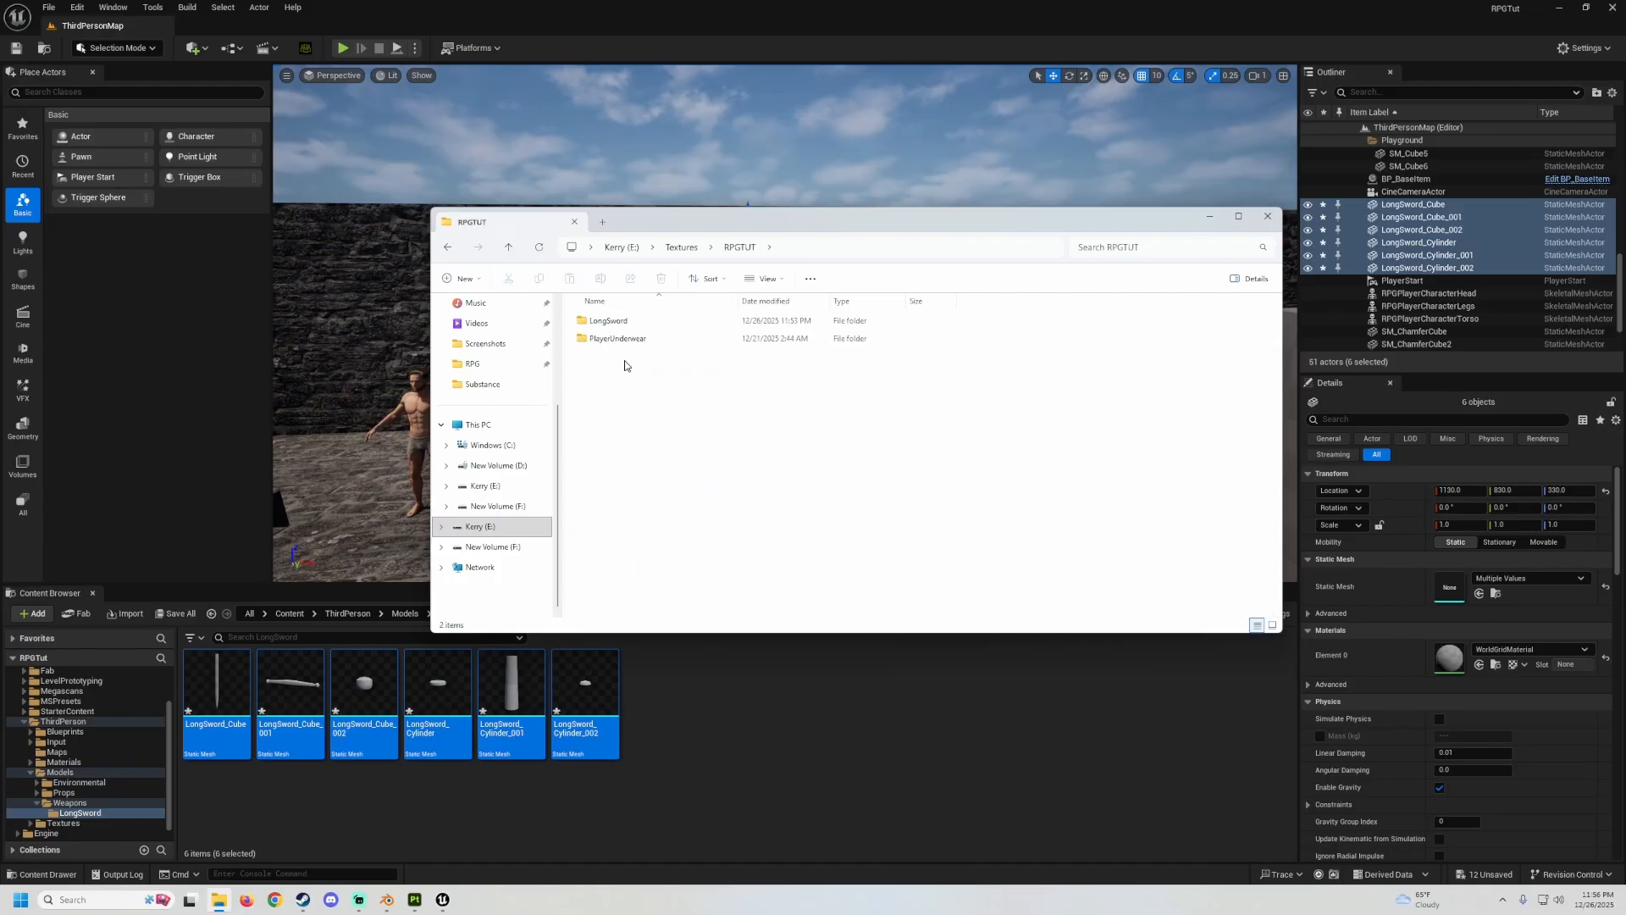
{"action": "double_click", "coordinate": [622, 323]}
{"action": "left_click", "coordinate": [607, 332]}
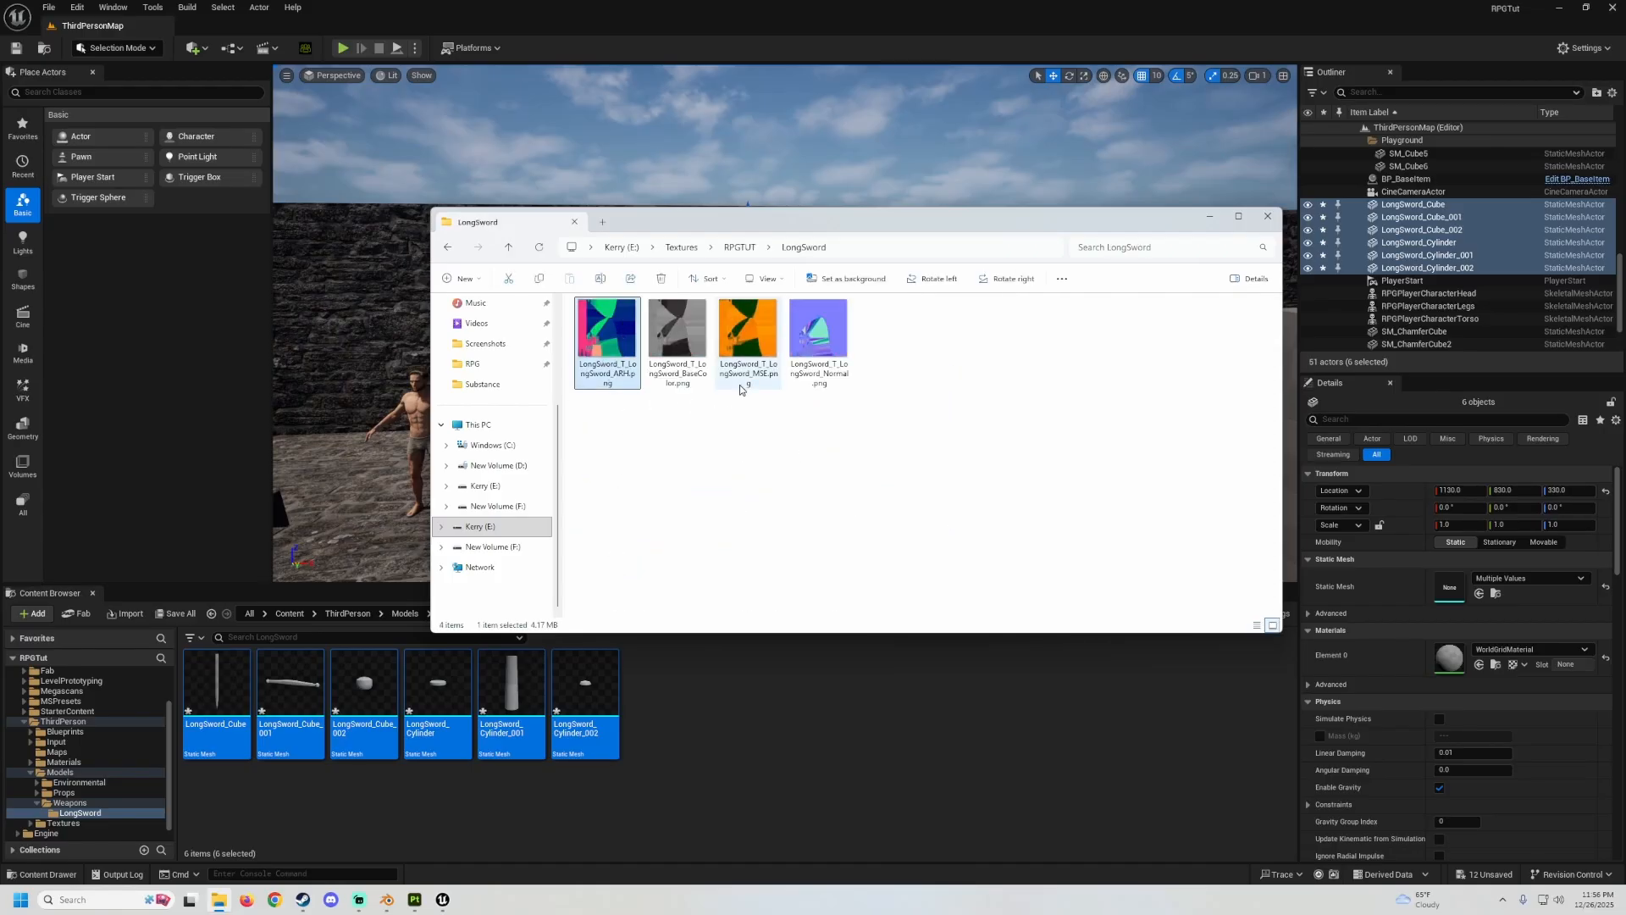
{"action": "left_click", "coordinate": [778, 338], "text": "shift"}
{"action": "left_click", "coordinate": [807, 354], "text": "shift"}
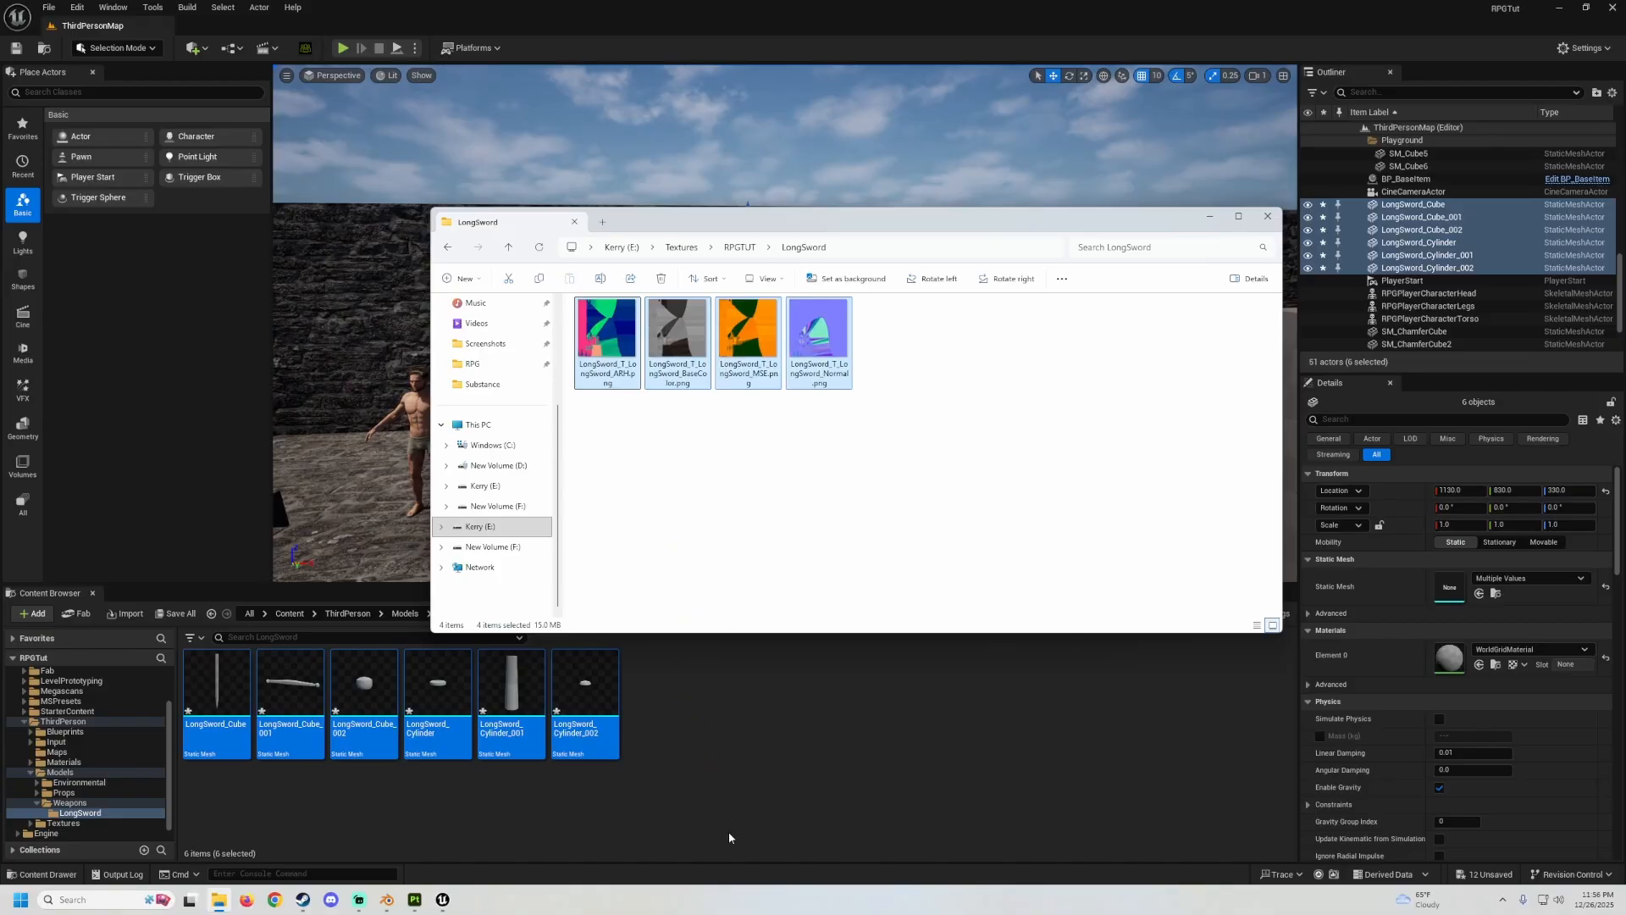
{"action": "left_click_drag", "start_coordinate": [729, 837], "coordinate": [790, 831]}
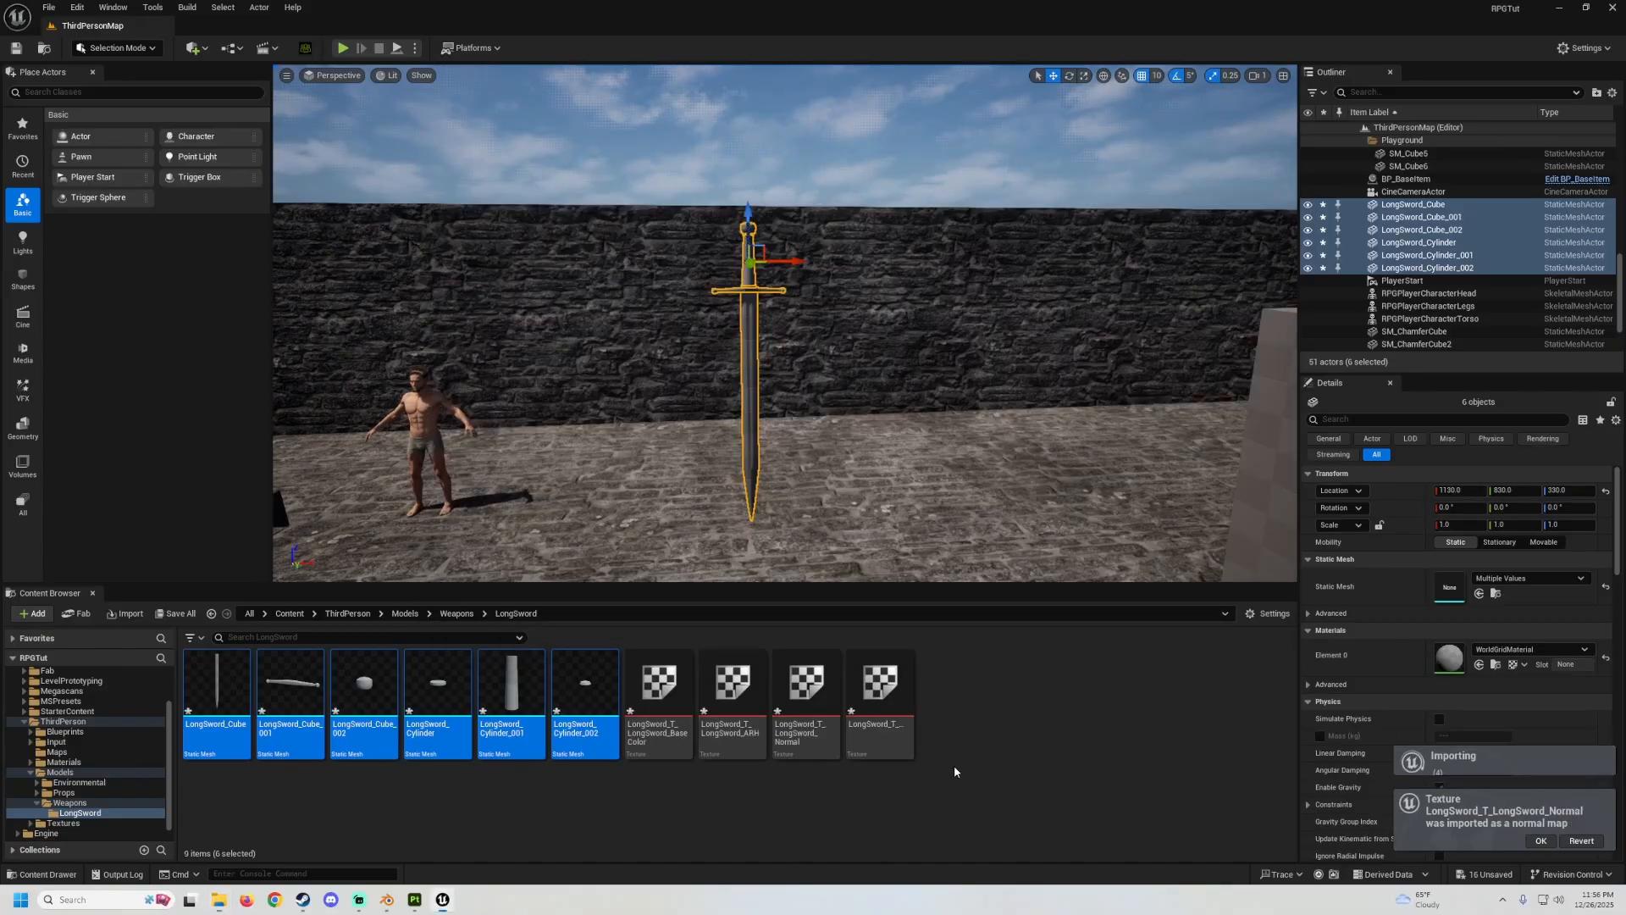
Limit the LongSword BaseColor texture to a maximum texture size of 2048, save it and close its editor.
{"action": "right_click_drag", "start_coordinate": [732, 453], "coordinate": [739, 452]}
{"action": "key", "text": "s"}
{"action": "key", "text": "w"}
{"action": "right_click", "coordinate": [724, 749]}
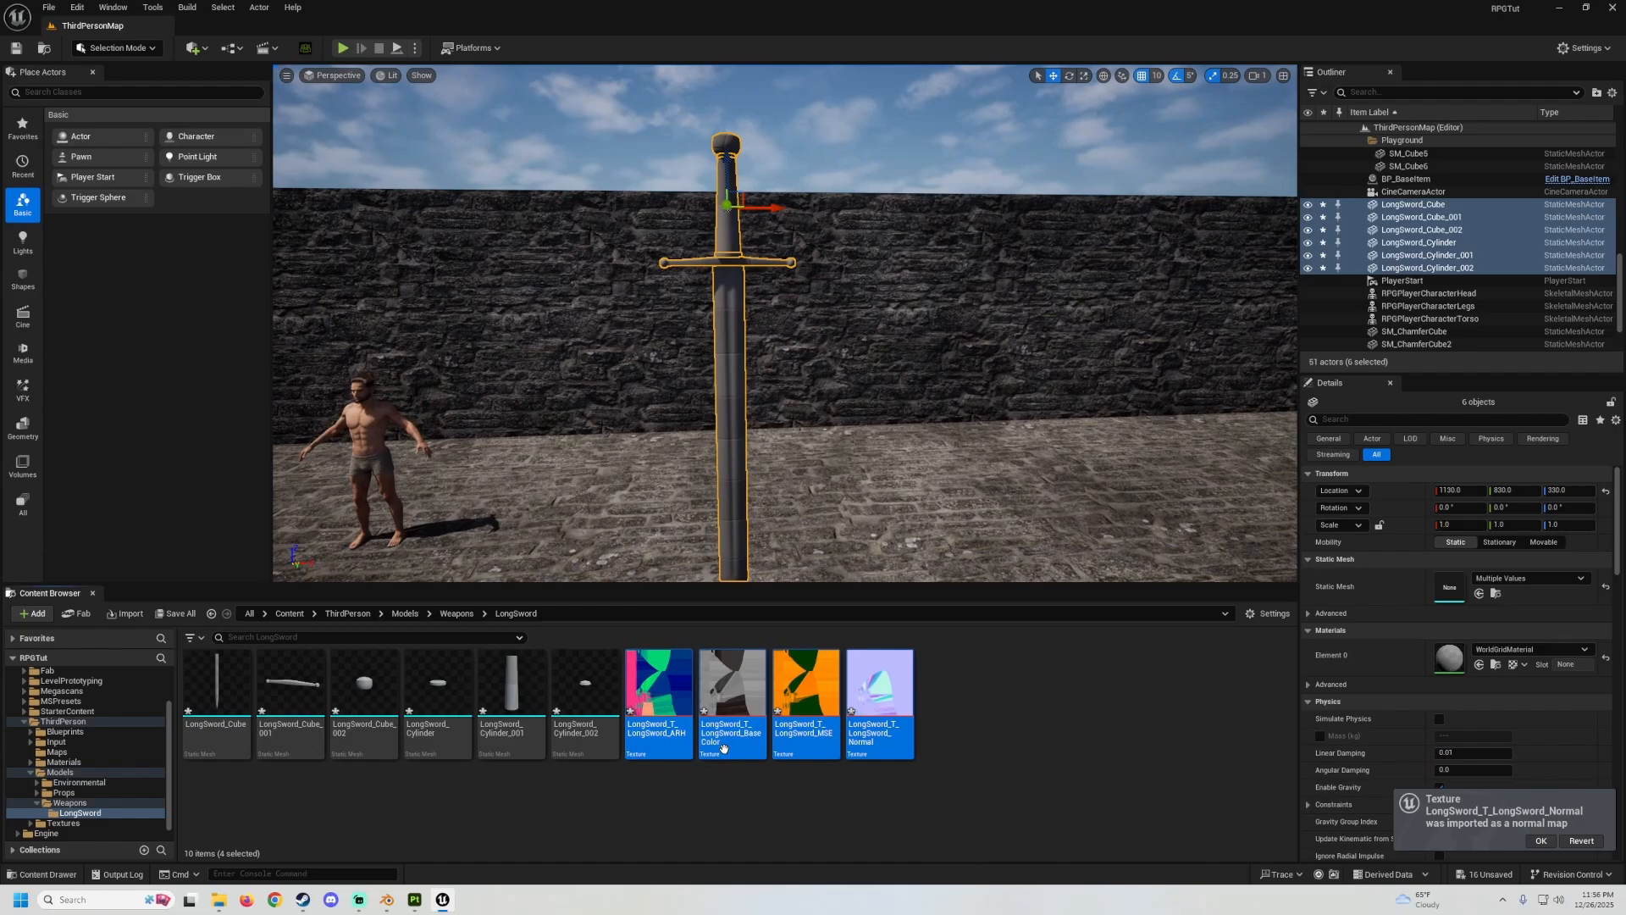
{"action": "double_click", "coordinate": [724, 749]}
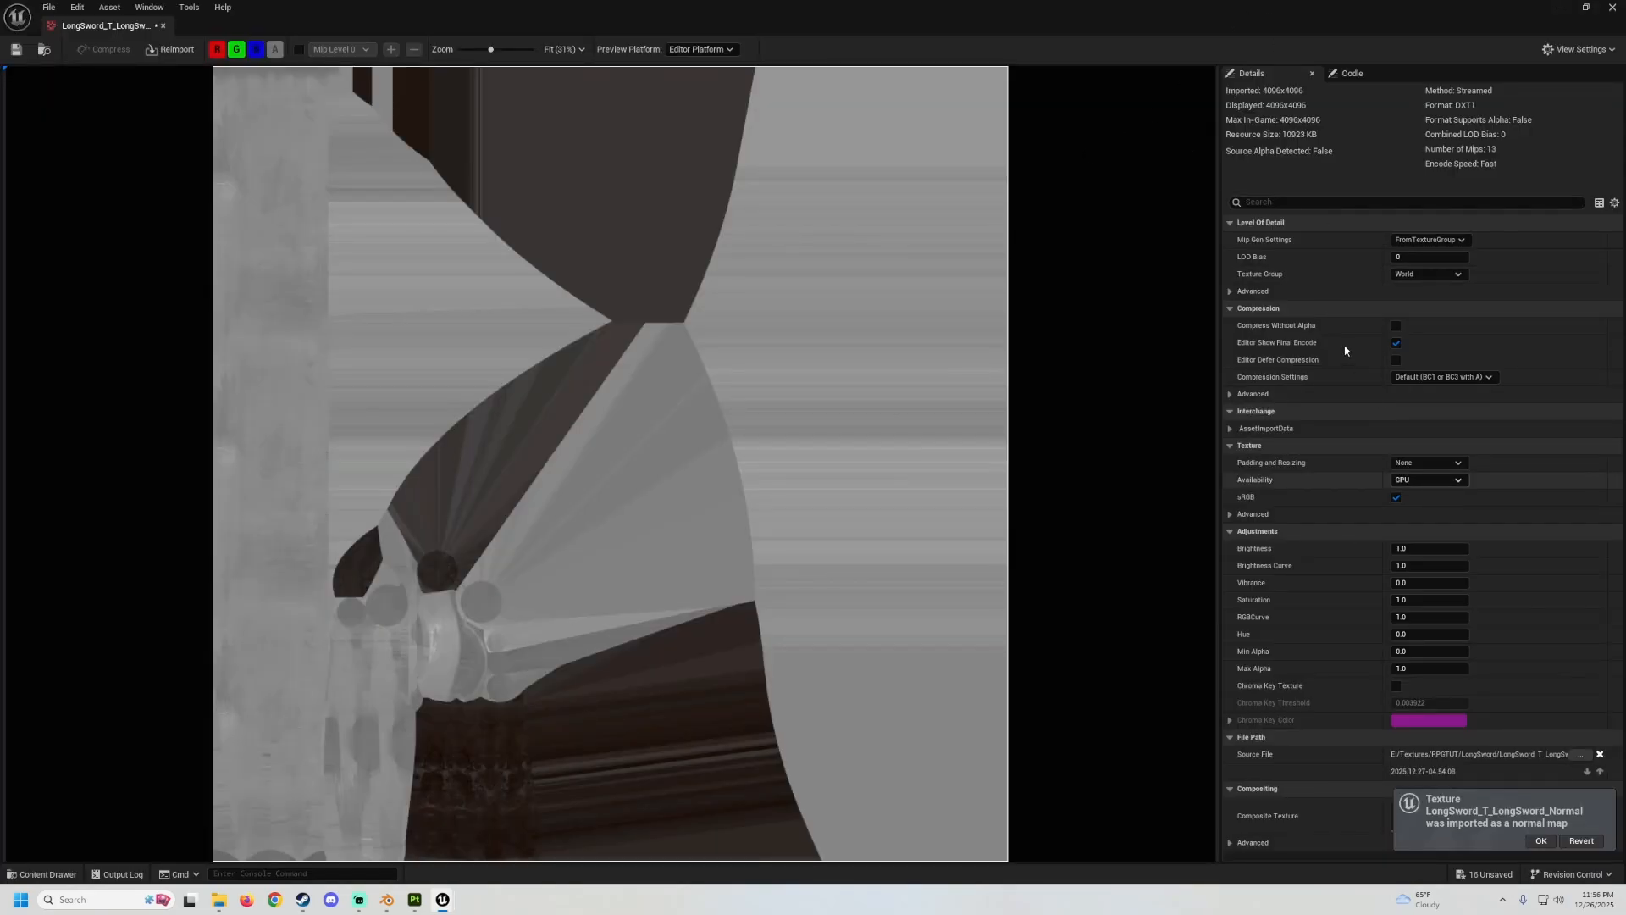
{"action": "left_click", "coordinate": [1229, 291]}
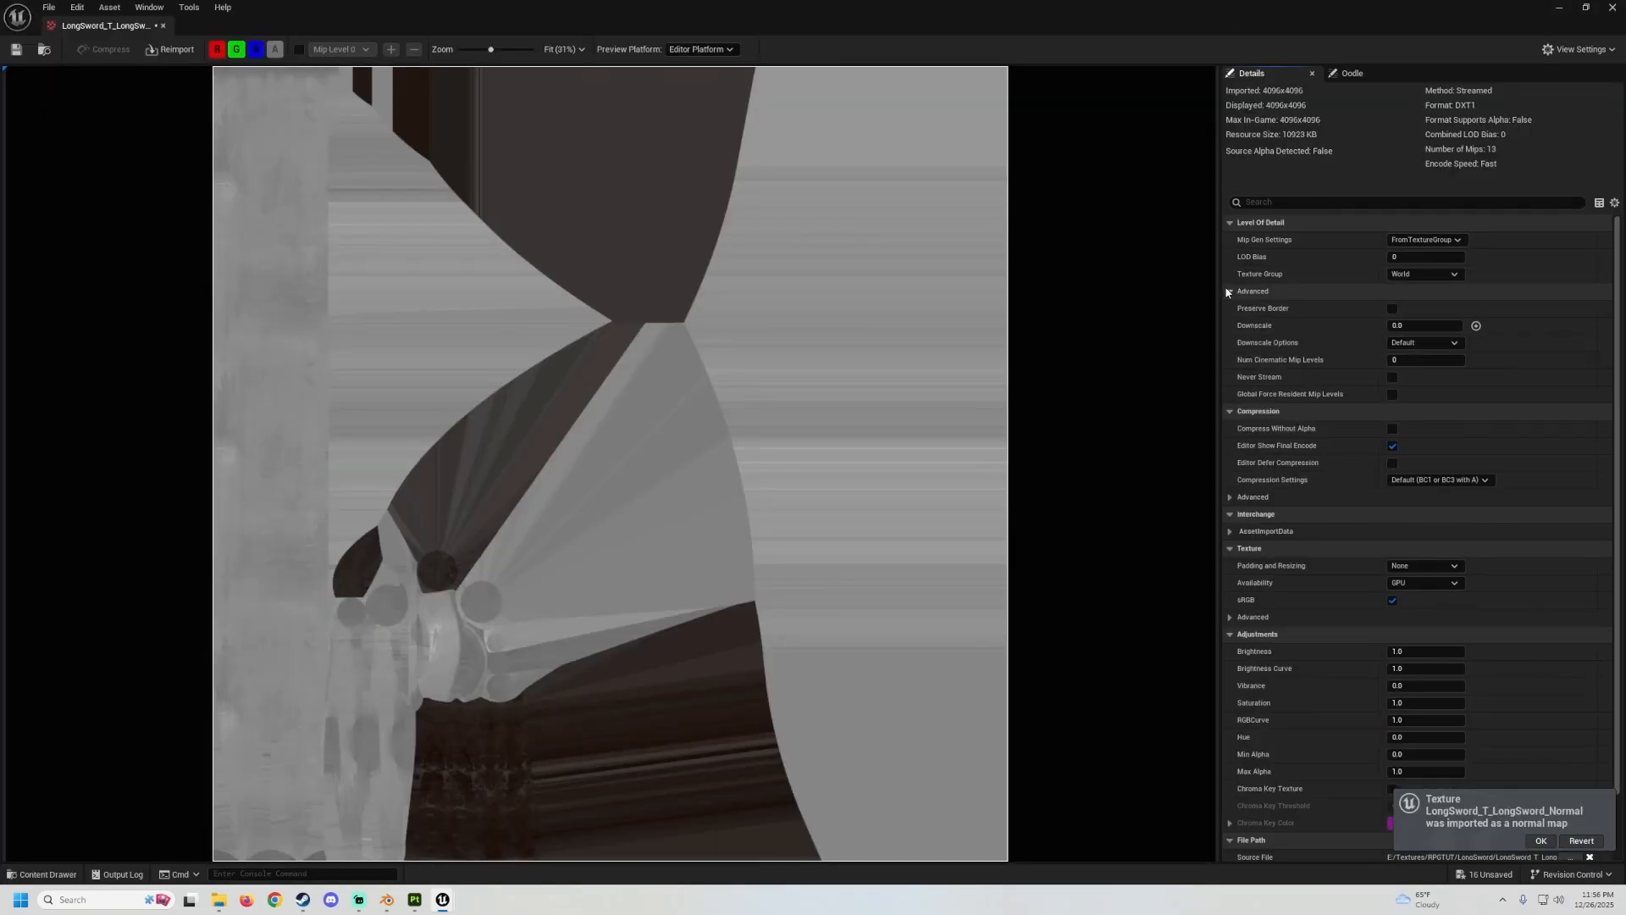
{"action": "left_click", "coordinate": [1229, 292]}
{"action": "left_click", "coordinate": [1273, 394]}
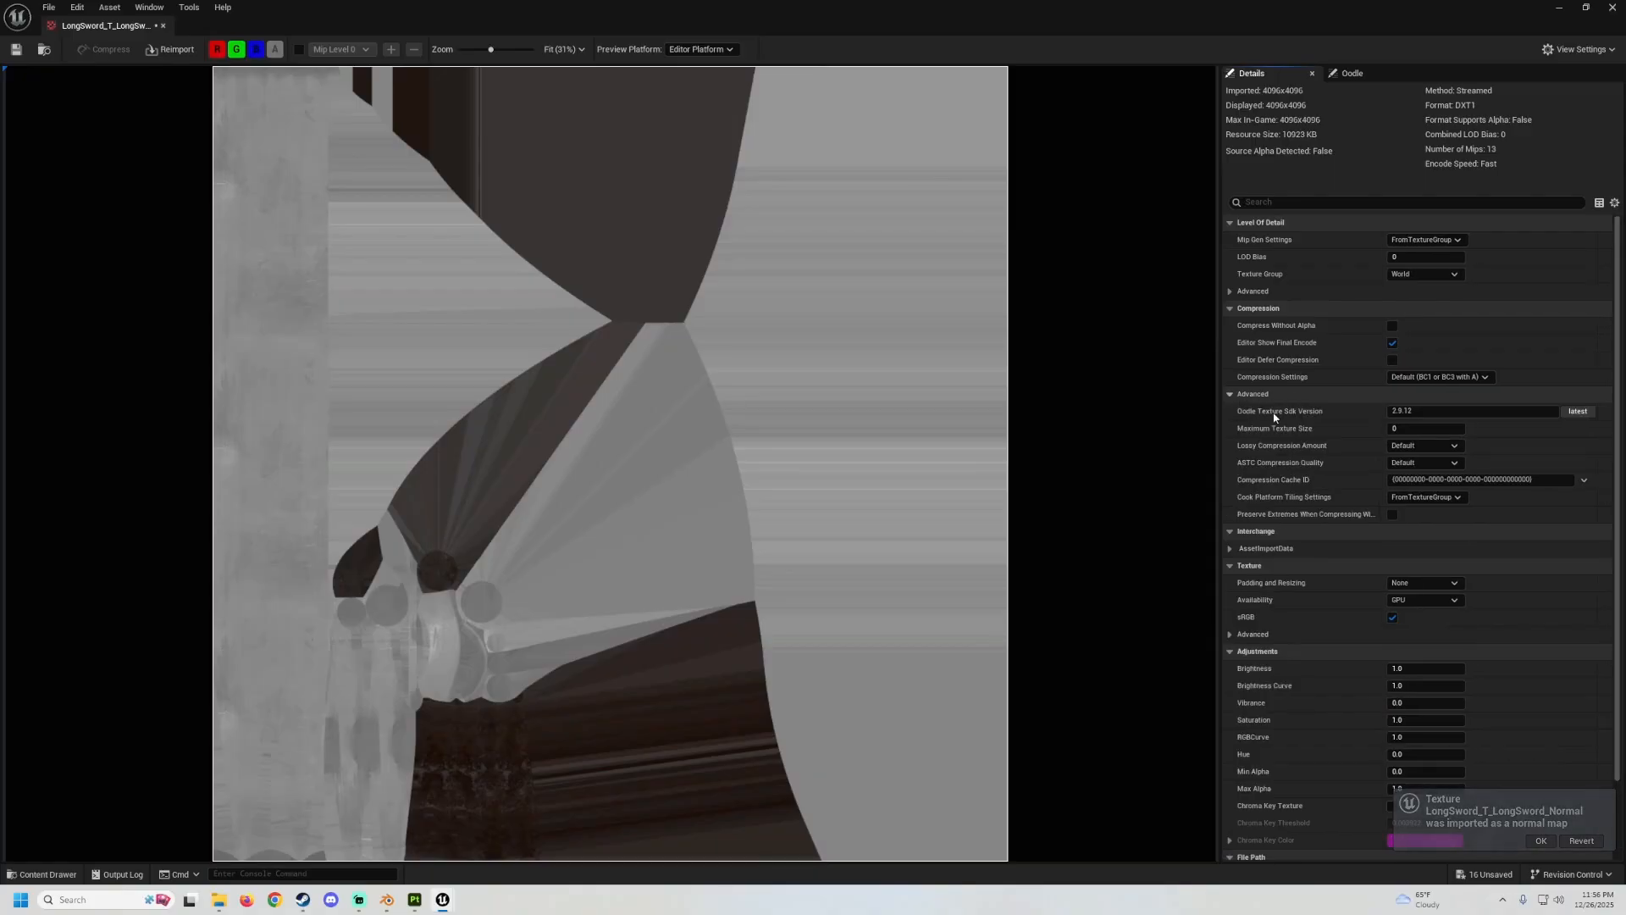
{"action": "left_click", "coordinate": [1425, 426]}
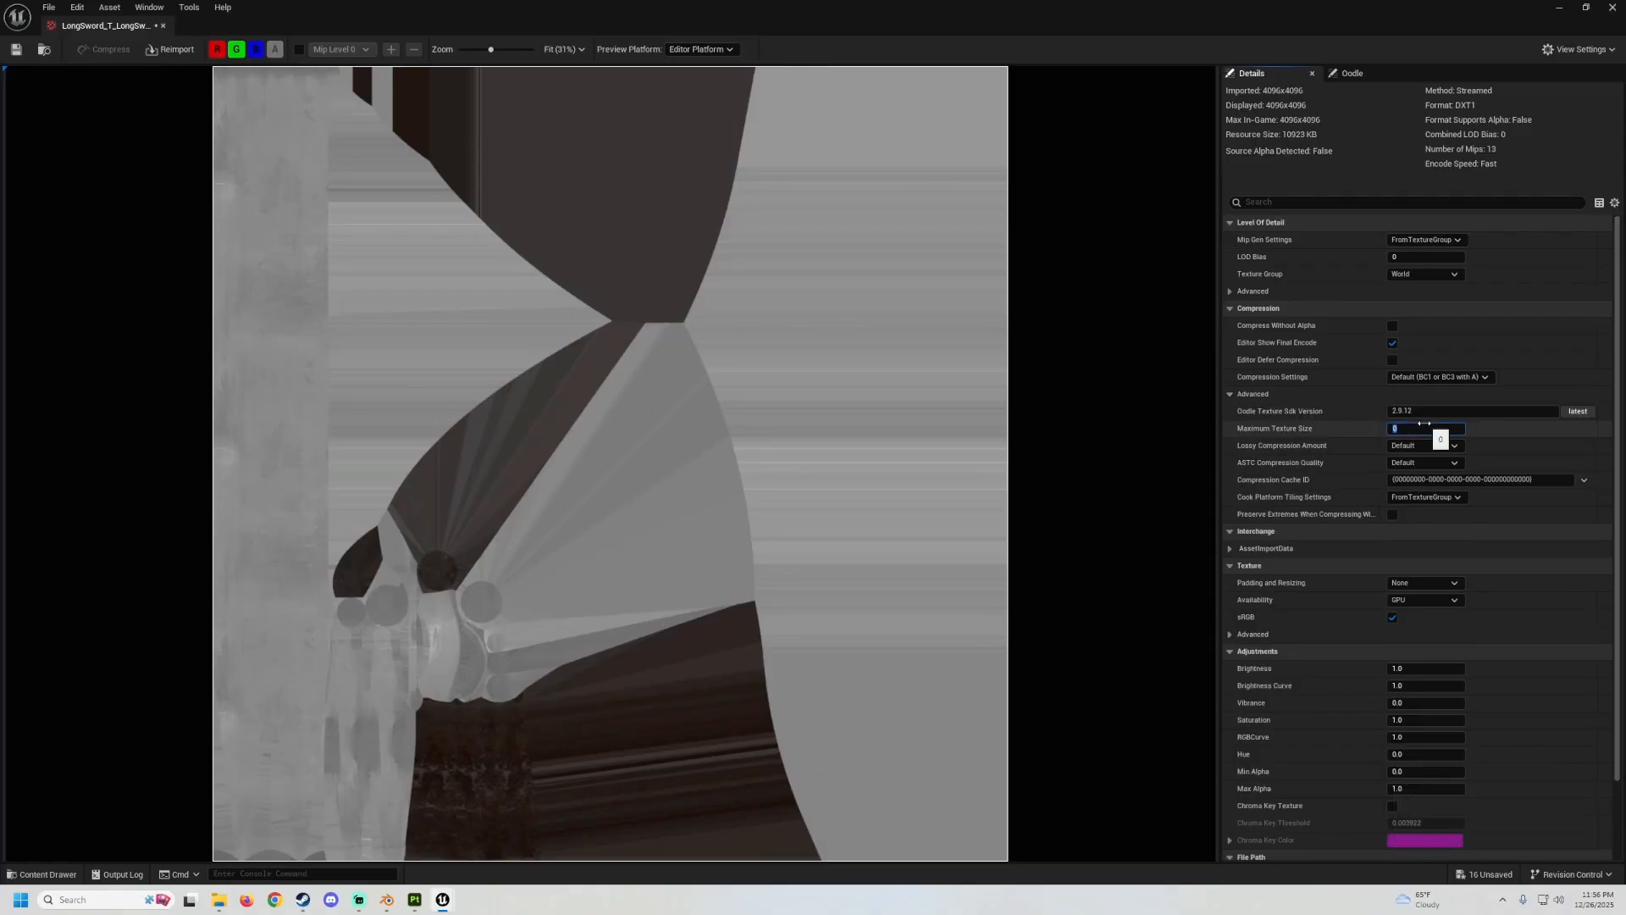
{"action": "type", "text": "2048"}
{"action": "key", "text": "Return"}
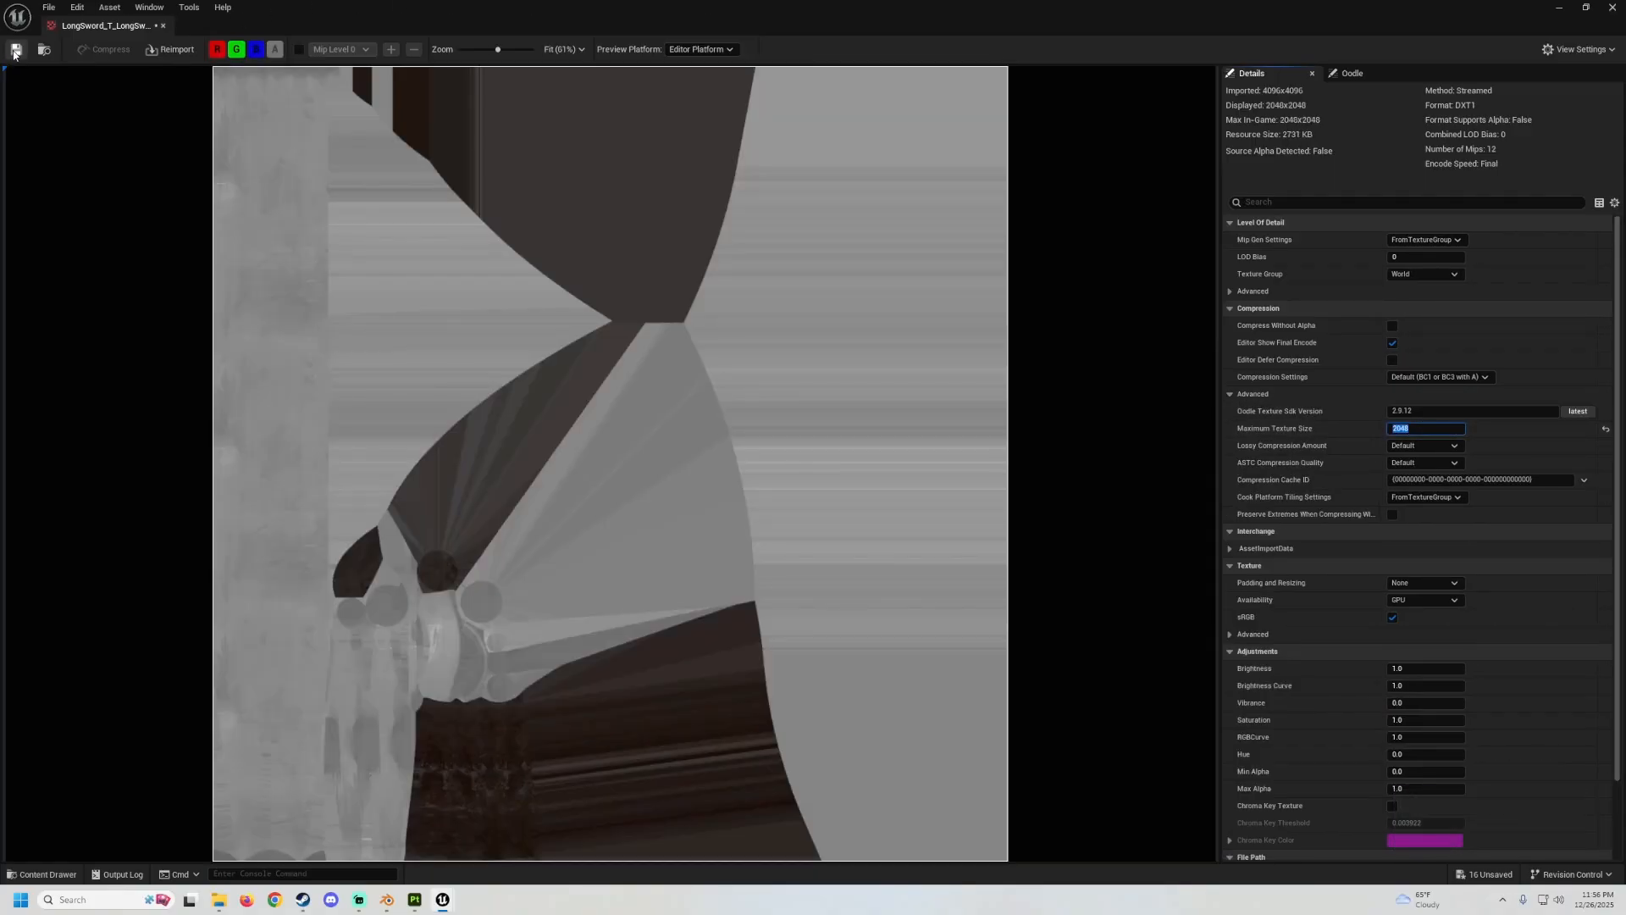
{"action": "left_click", "coordinate": [15, 55]}
{"action": "left_click", "coordinate": [164, 26]}
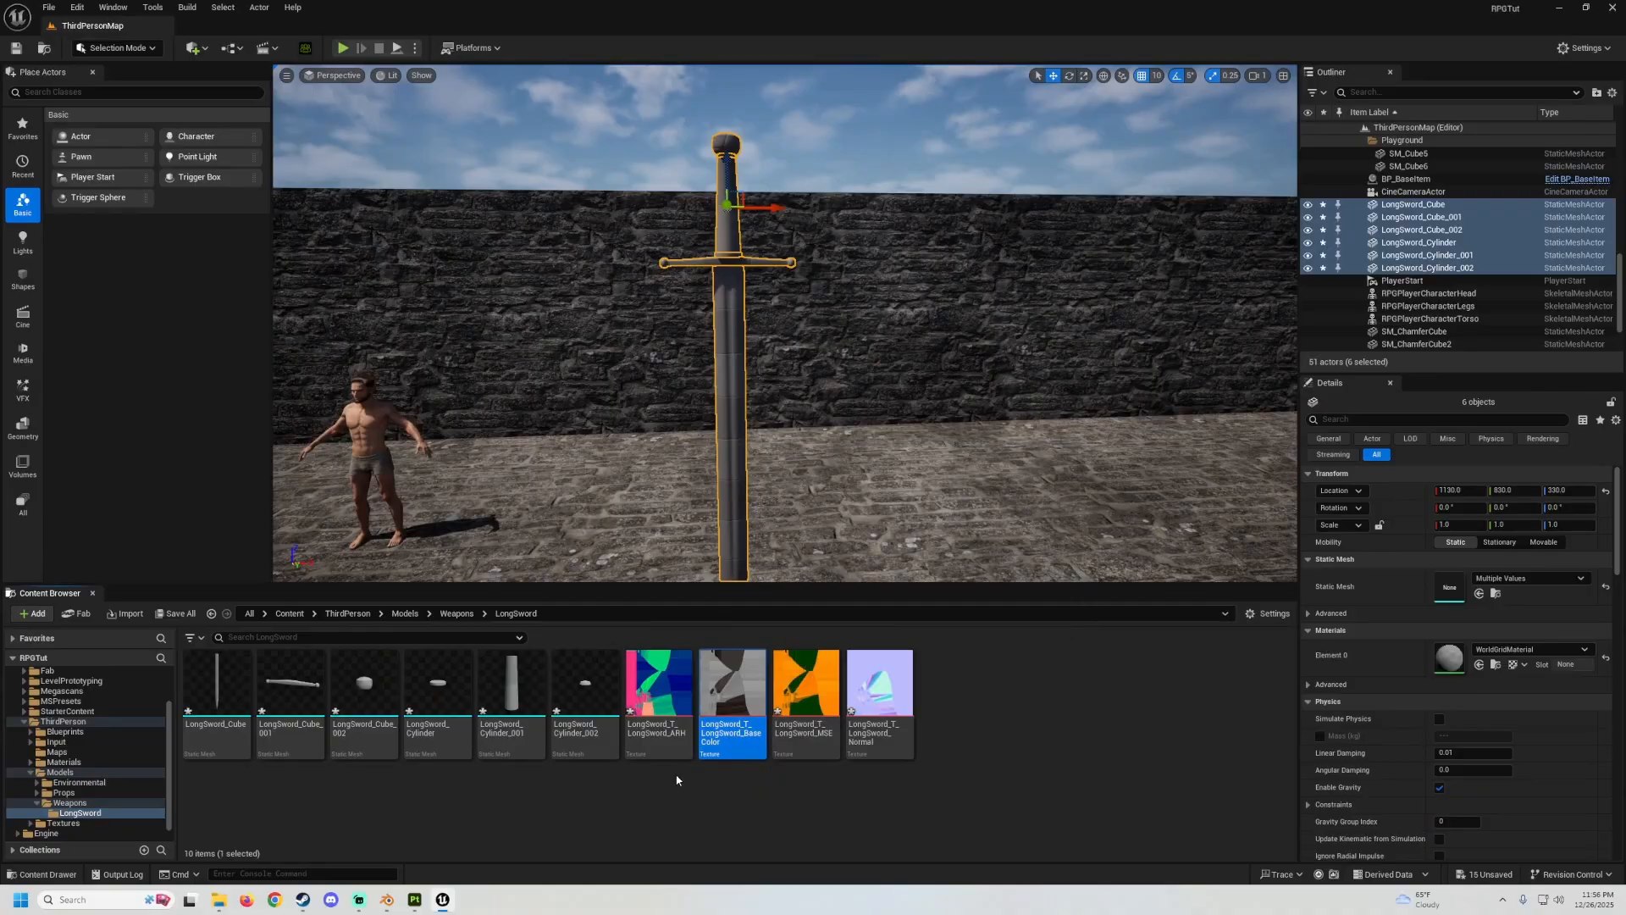
Set the LongSword ARH texture's maximum size to 1024 and its compression to Masks (no sRGB), then save and close it.
{"action": "double_click", "coordinate": [658, 682]}
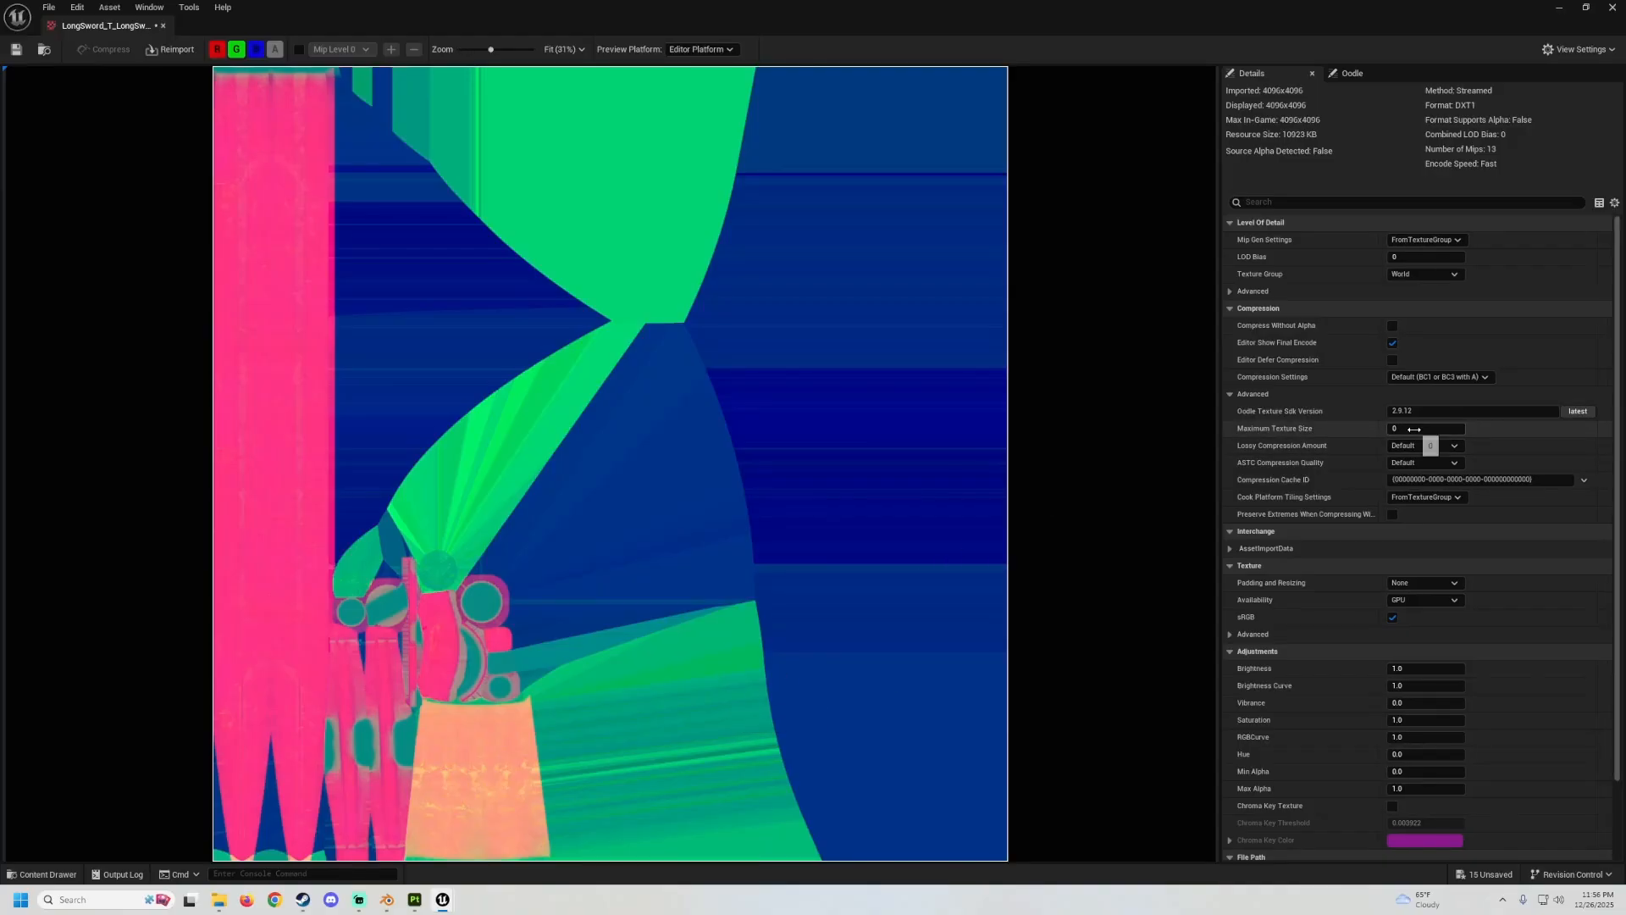
{"action": "left_click", "coordinate": [1413, 429]}
{"action": "type", "text": "1024"}
{"action": "key", "text": "Return"}
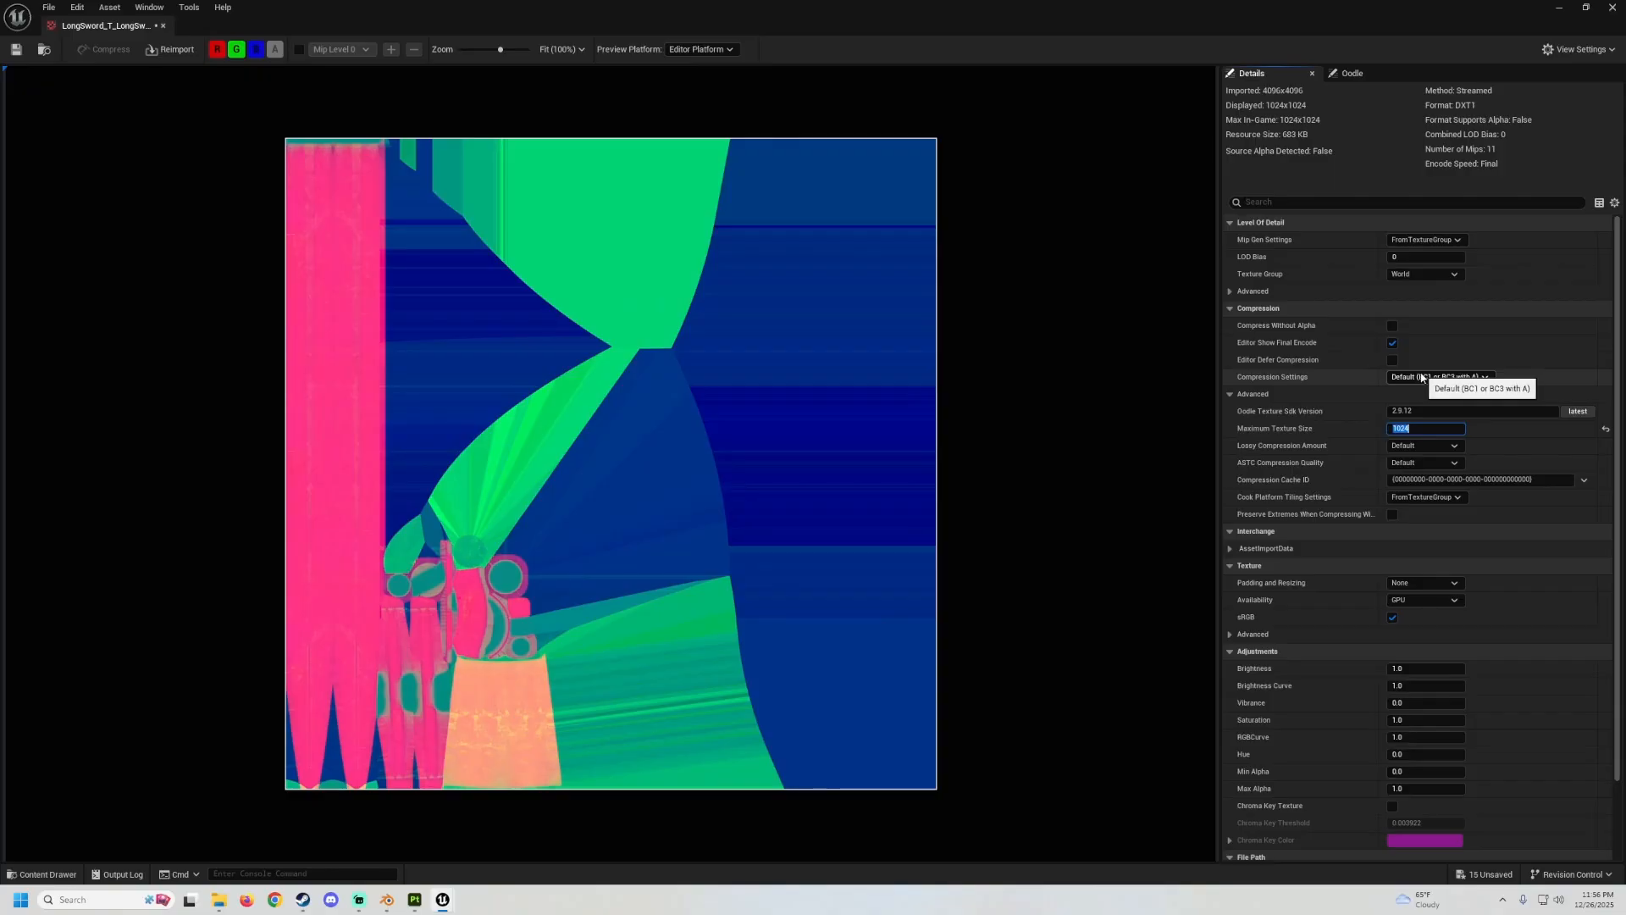
{"action": "left_click", "coordinate": [1422, 378]}
{"action": "left_click", "coordinate": [1439, 415]}
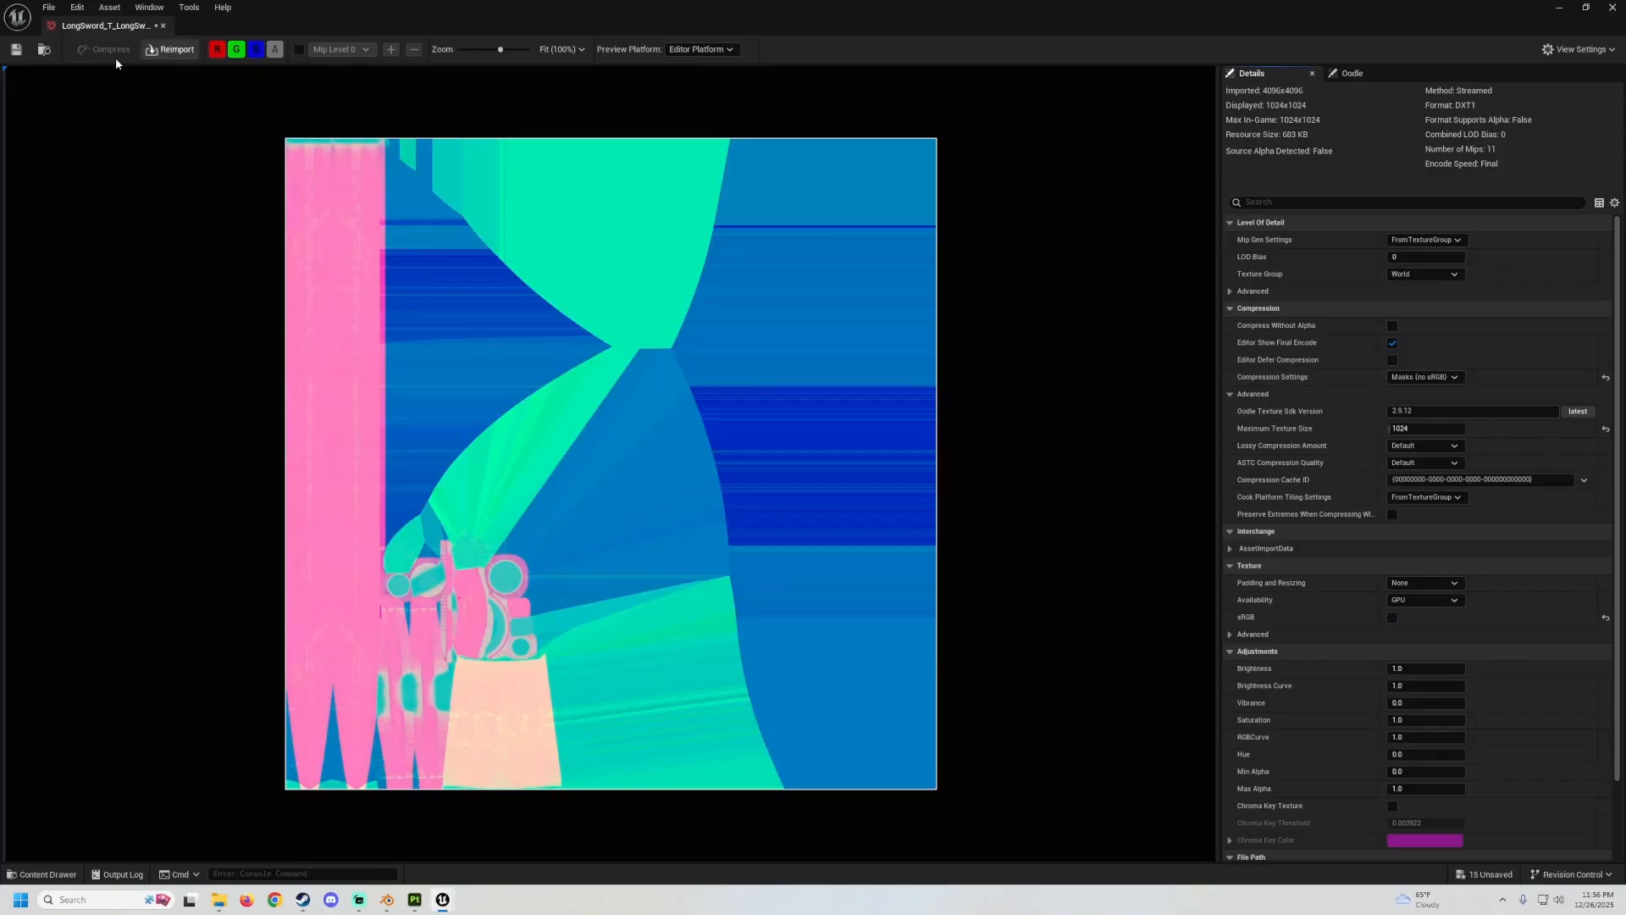
{"action": "left_click", "coordinate": [15, 49]}
{"action": "left_click", "coordinate": [163, 26]}
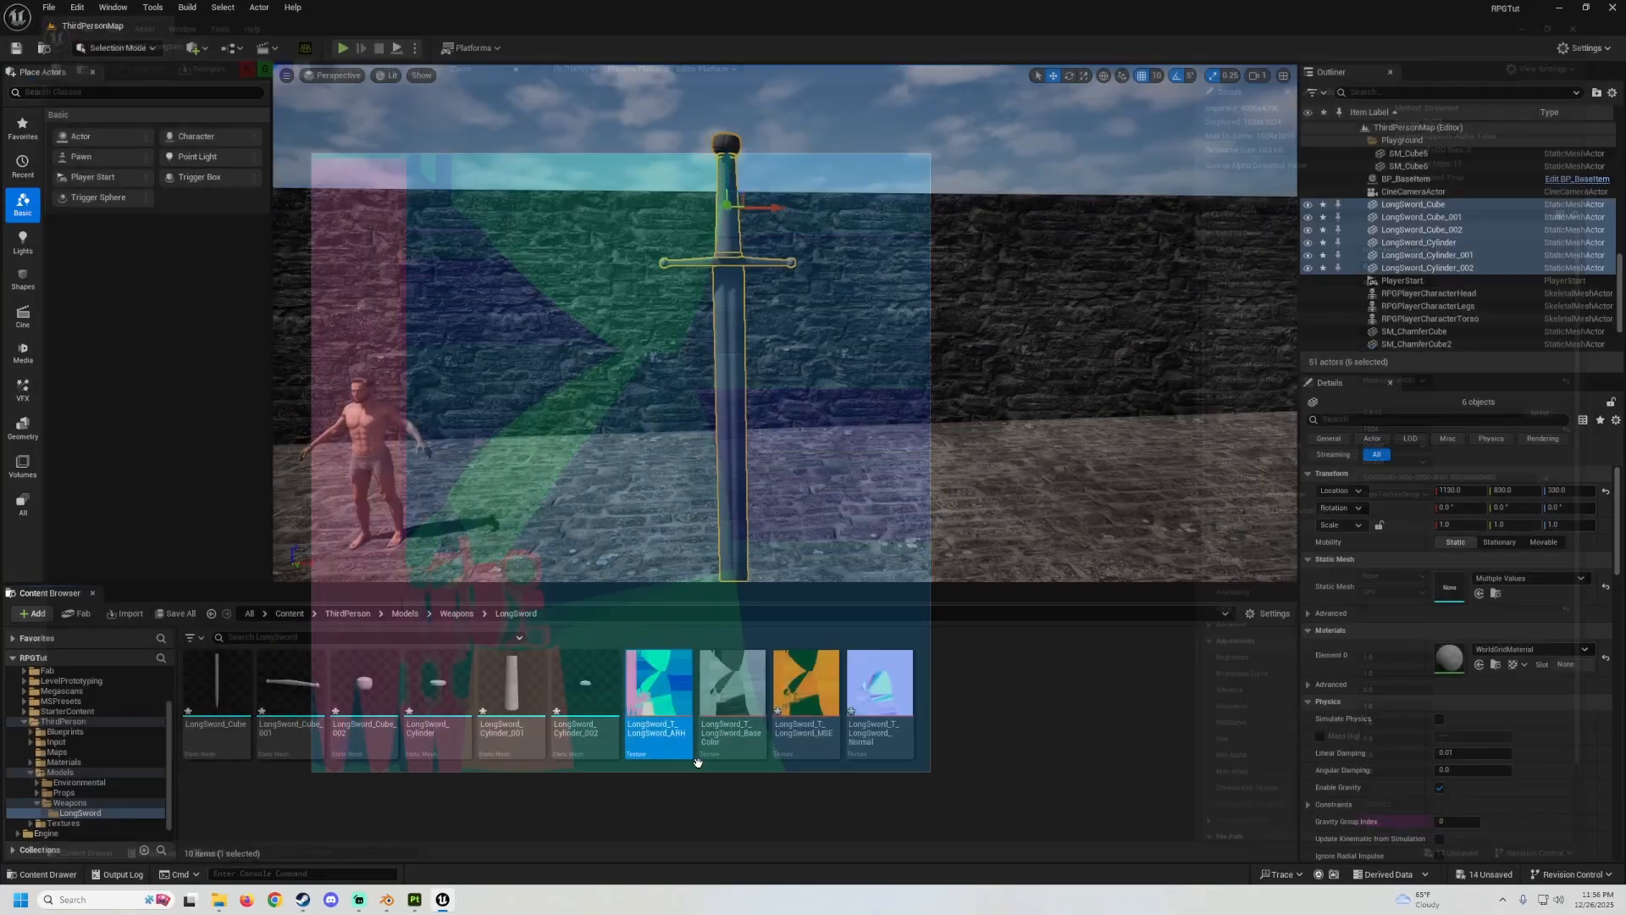
Give the LongSword MSE texture Masks (no sRGB) compression and a maximum size of 1024, then save and close it.
{"action": "double_click", "coordinate": [810, 737]}
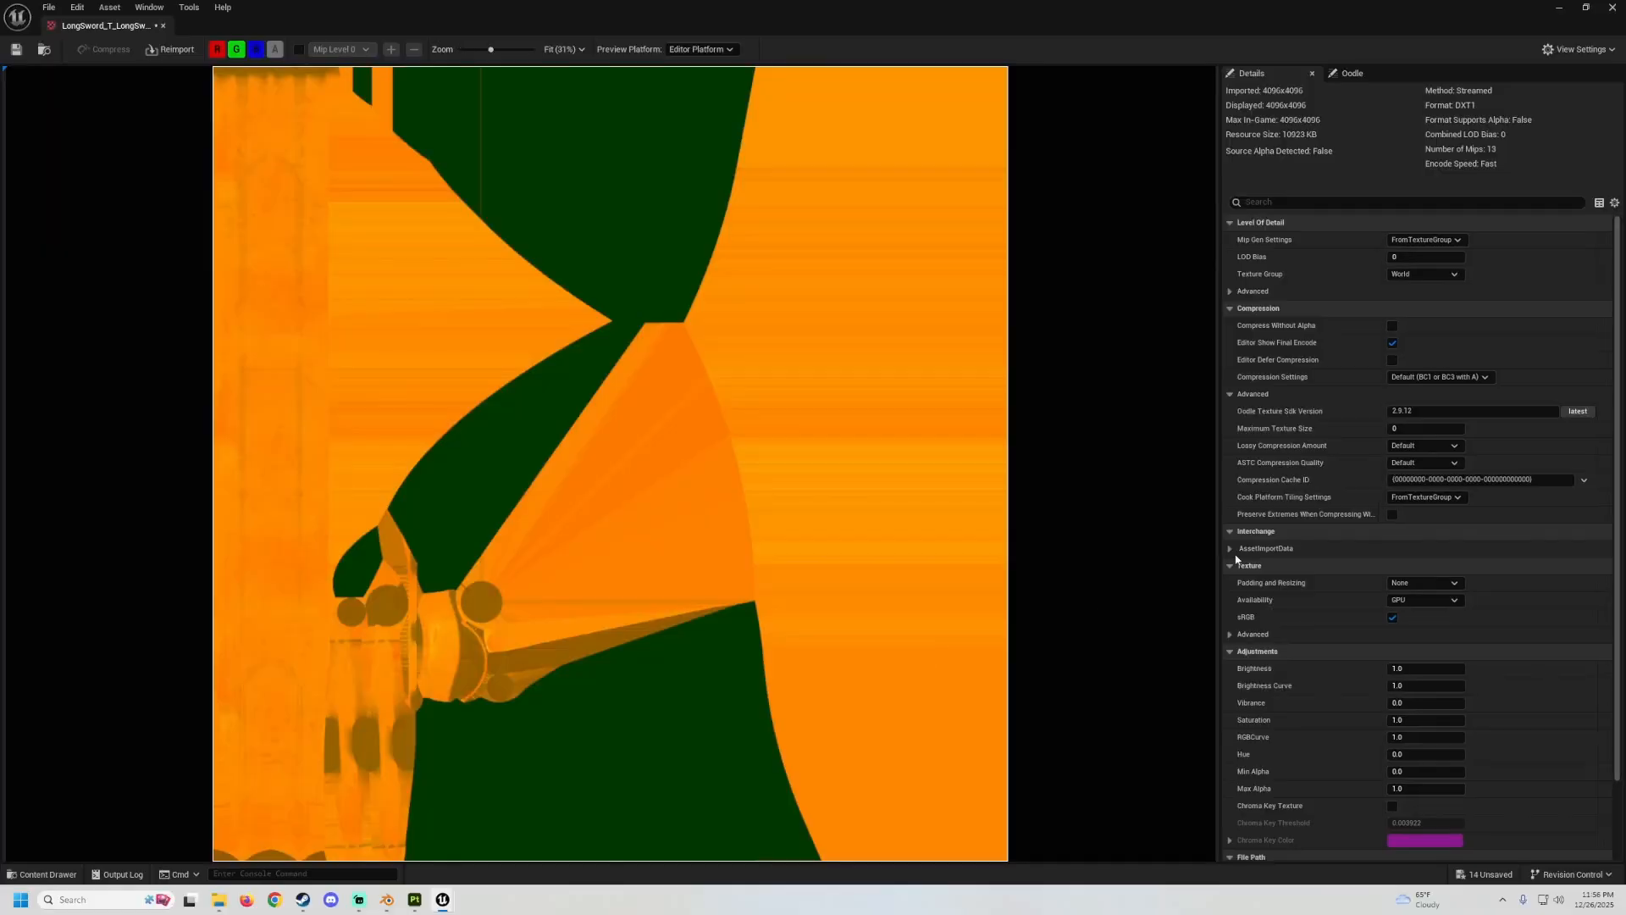
{"action": "left_click", "coordinate": [1436, 377]}
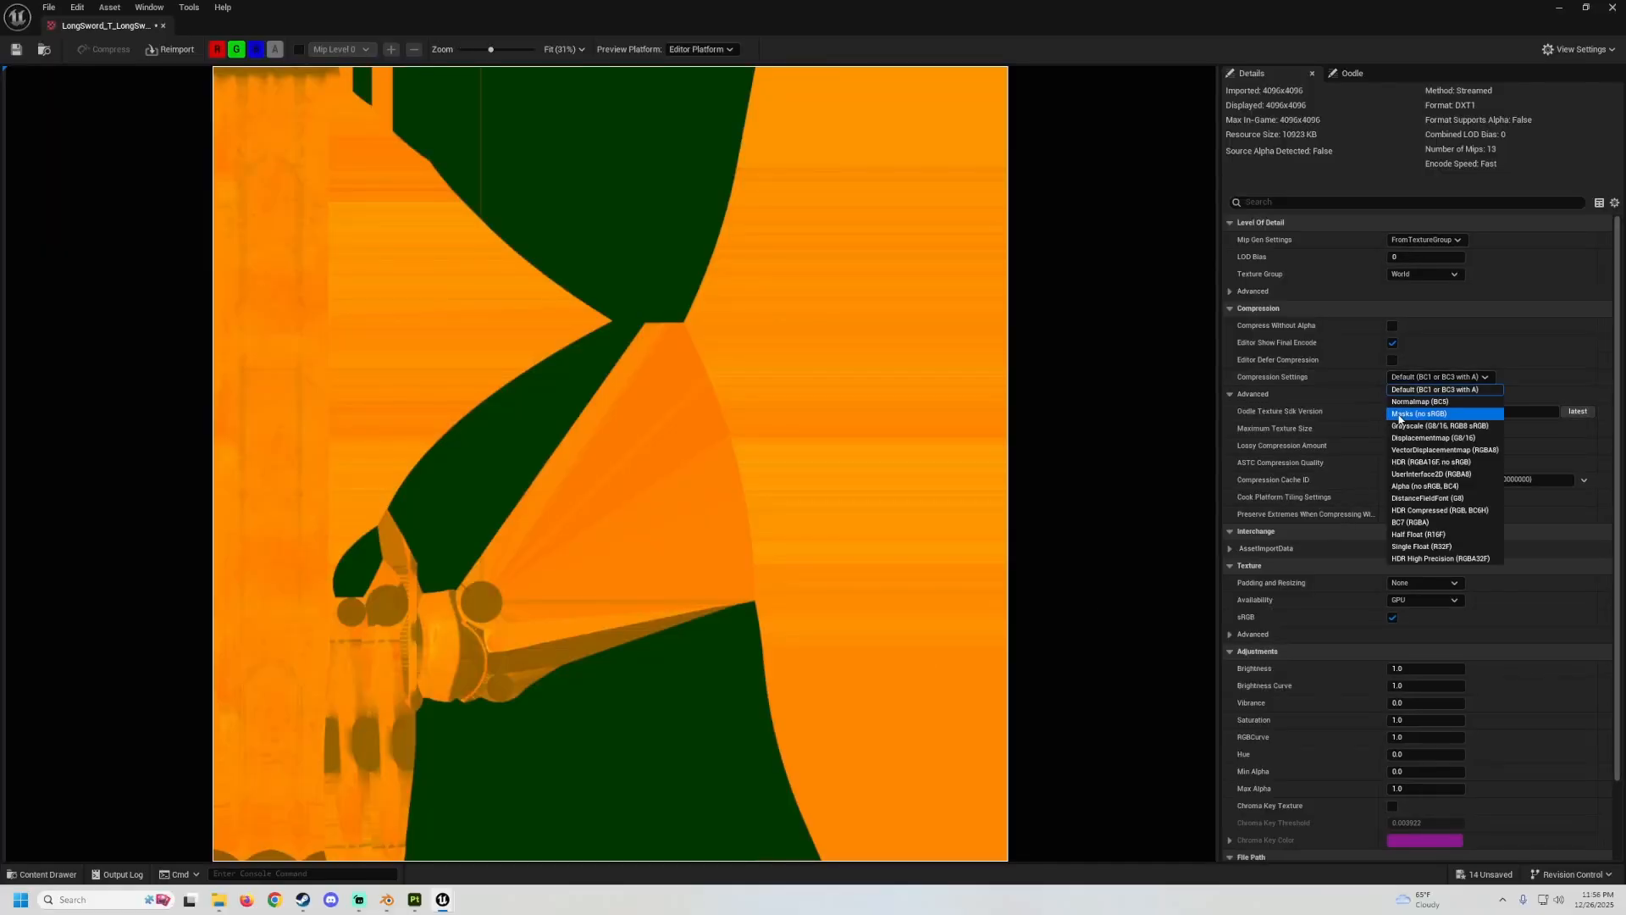
{"action": "left_click", "coordinate": [1410, 413]}
{"action": "left_click", "coordinate": [1417, 427]}
{"action": "type", "text": "10"}
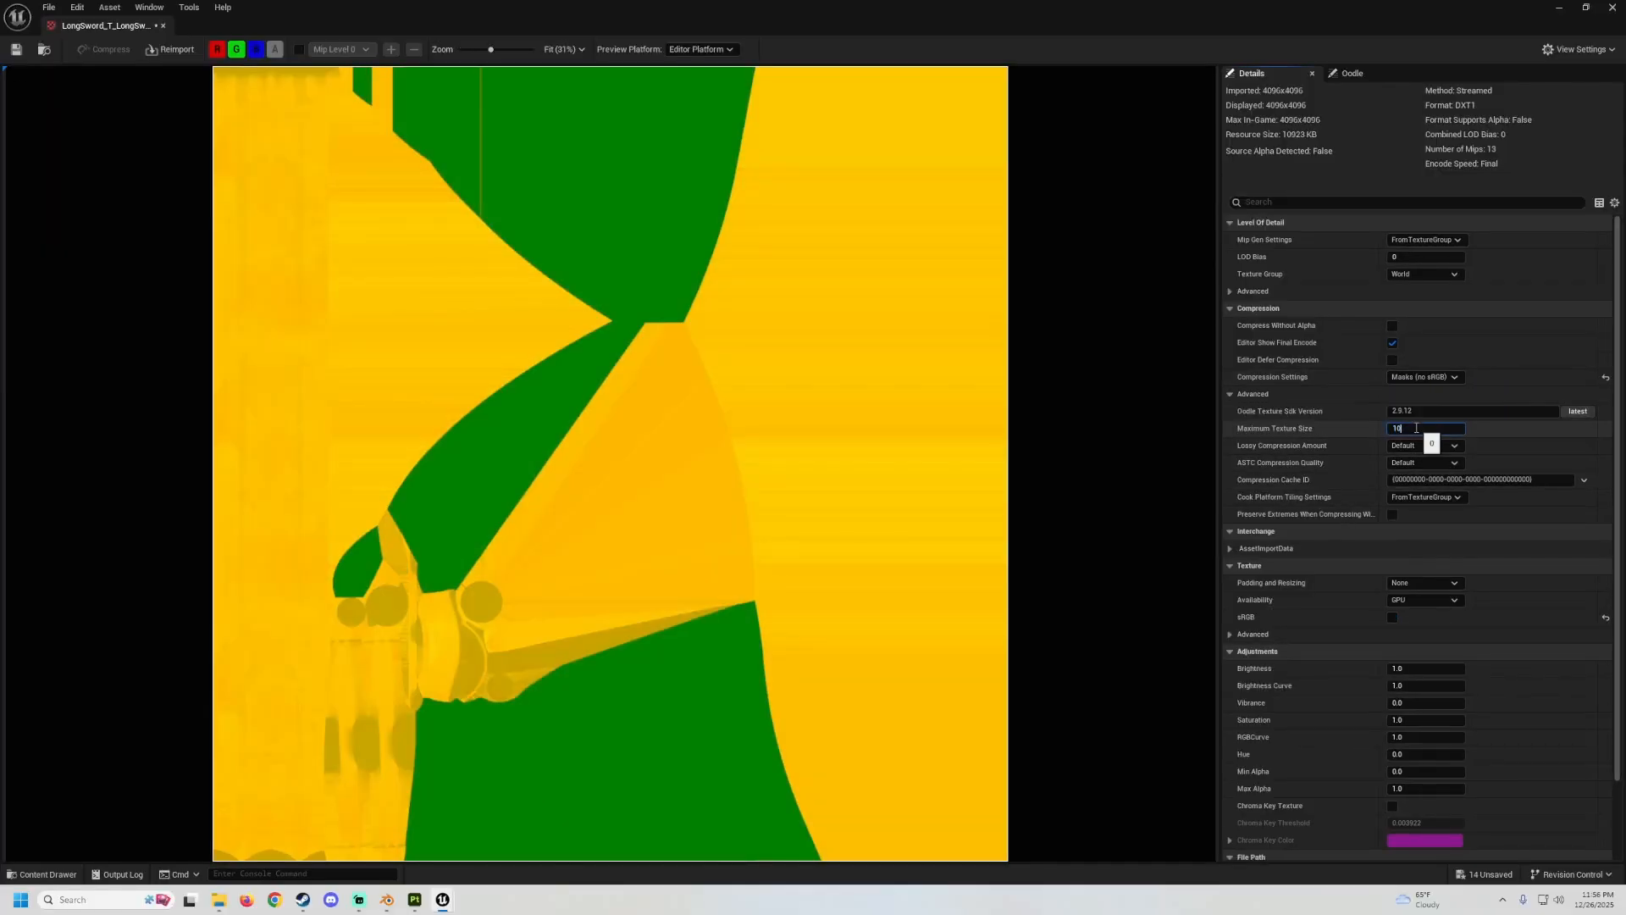
{"action": "type", "text": "24"}
{"action": "key", "text": "Return"}
{"action": "left_click", "coordinate": [15, 49]}
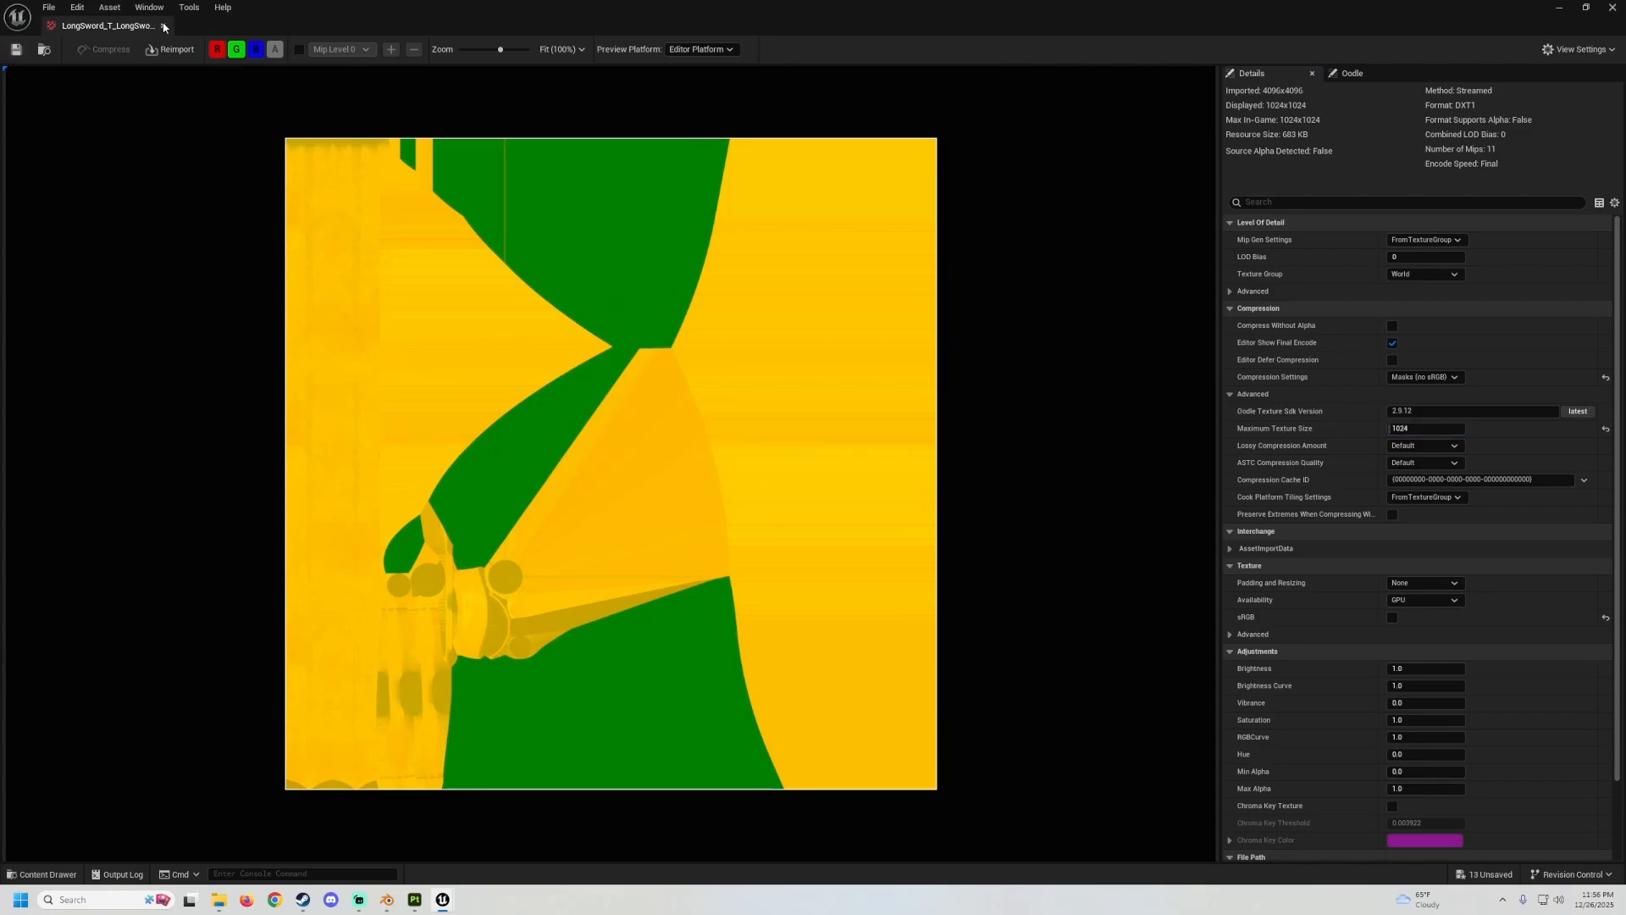
{"action": "left_click", "coordinate": [163, 26]}
Limit the LongSword Normal texture to a maximum texture size of 1024, save it and close its editor.
{"action": "double_click", "coordinate": [888, 729]}
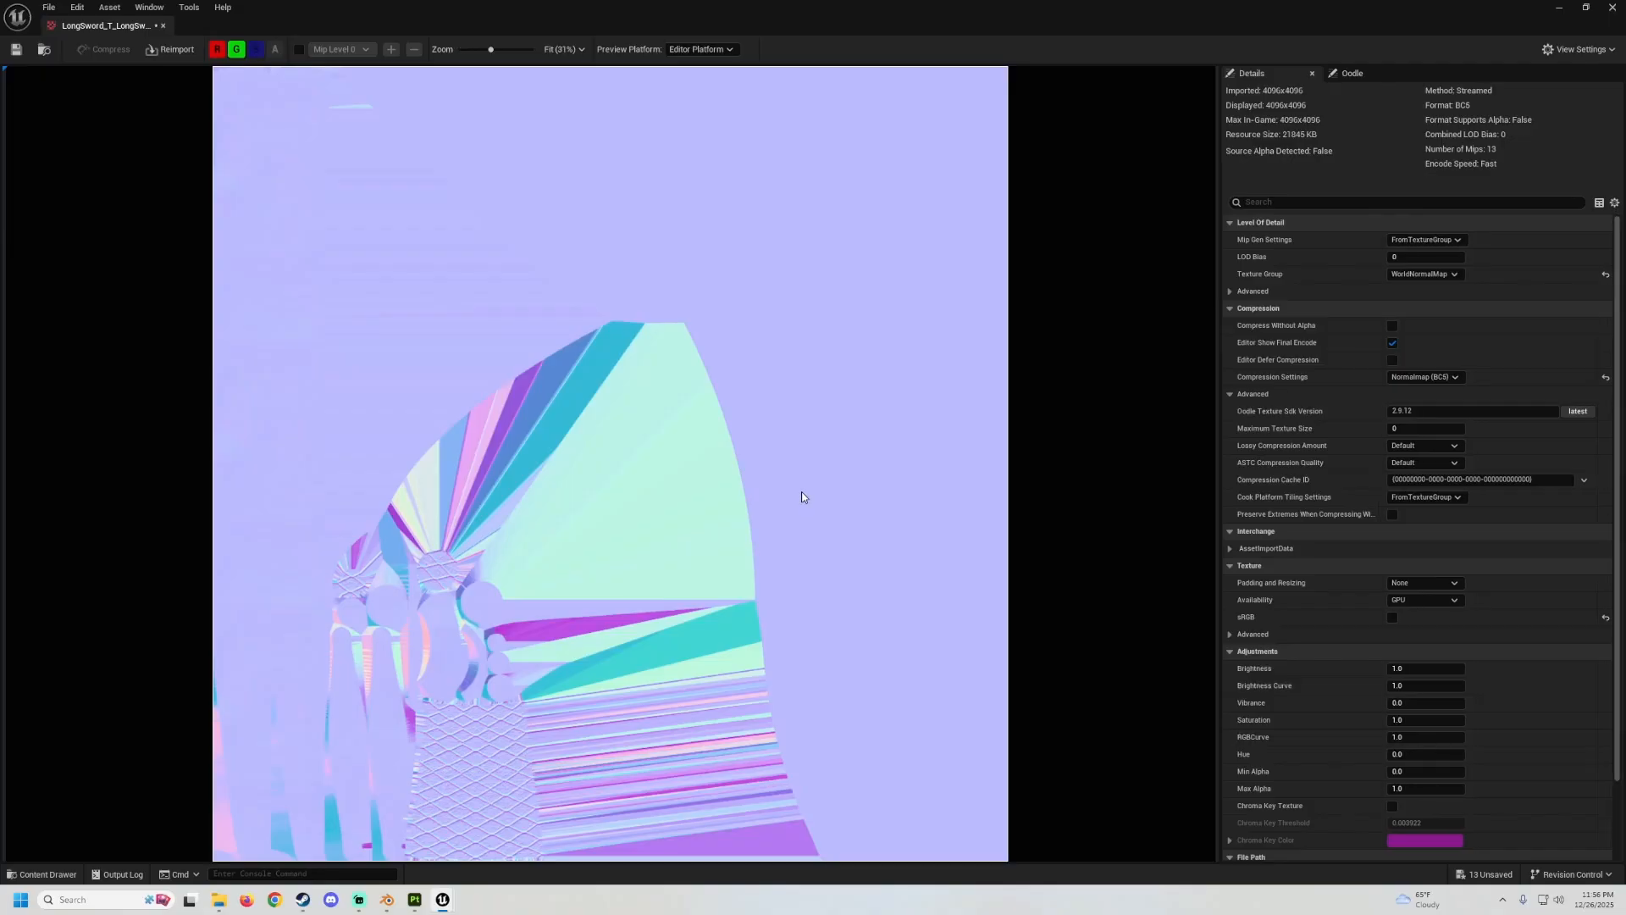
{"action": "scroll", "coordinate": [450, 612], "scroll_direction": "up", "scroll_amount": 3}
{"action": "scroll", "coordinate": [456, 648], "scroll_direction": "down", "scroll_amount": 2}
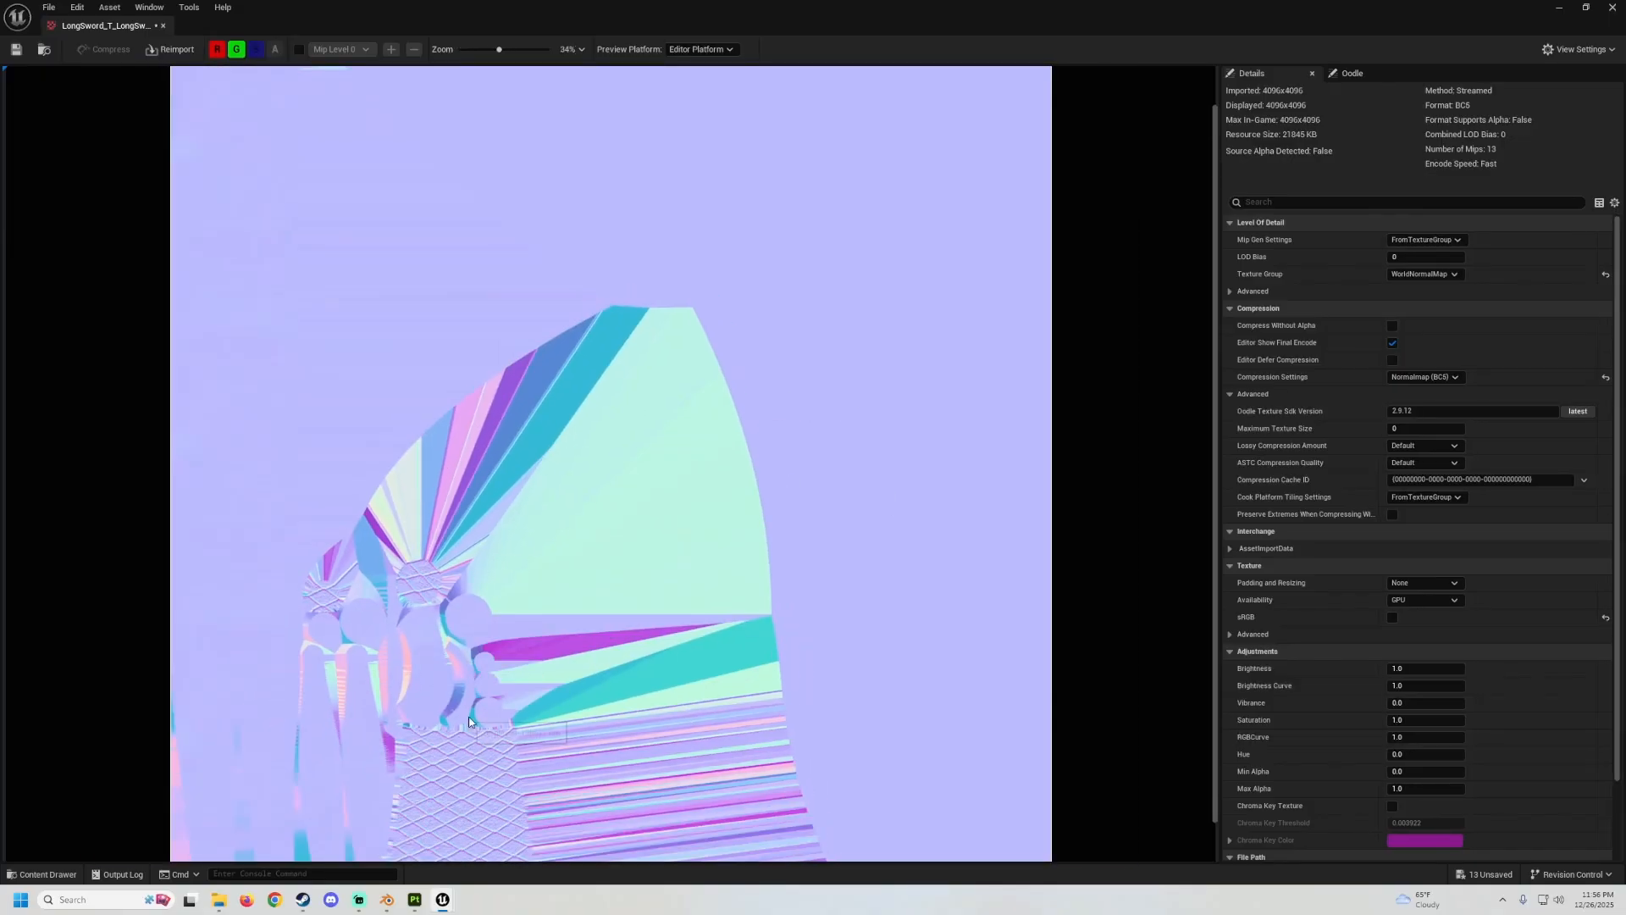
{"action": "left_click", "coordinate": [1432, 432]}
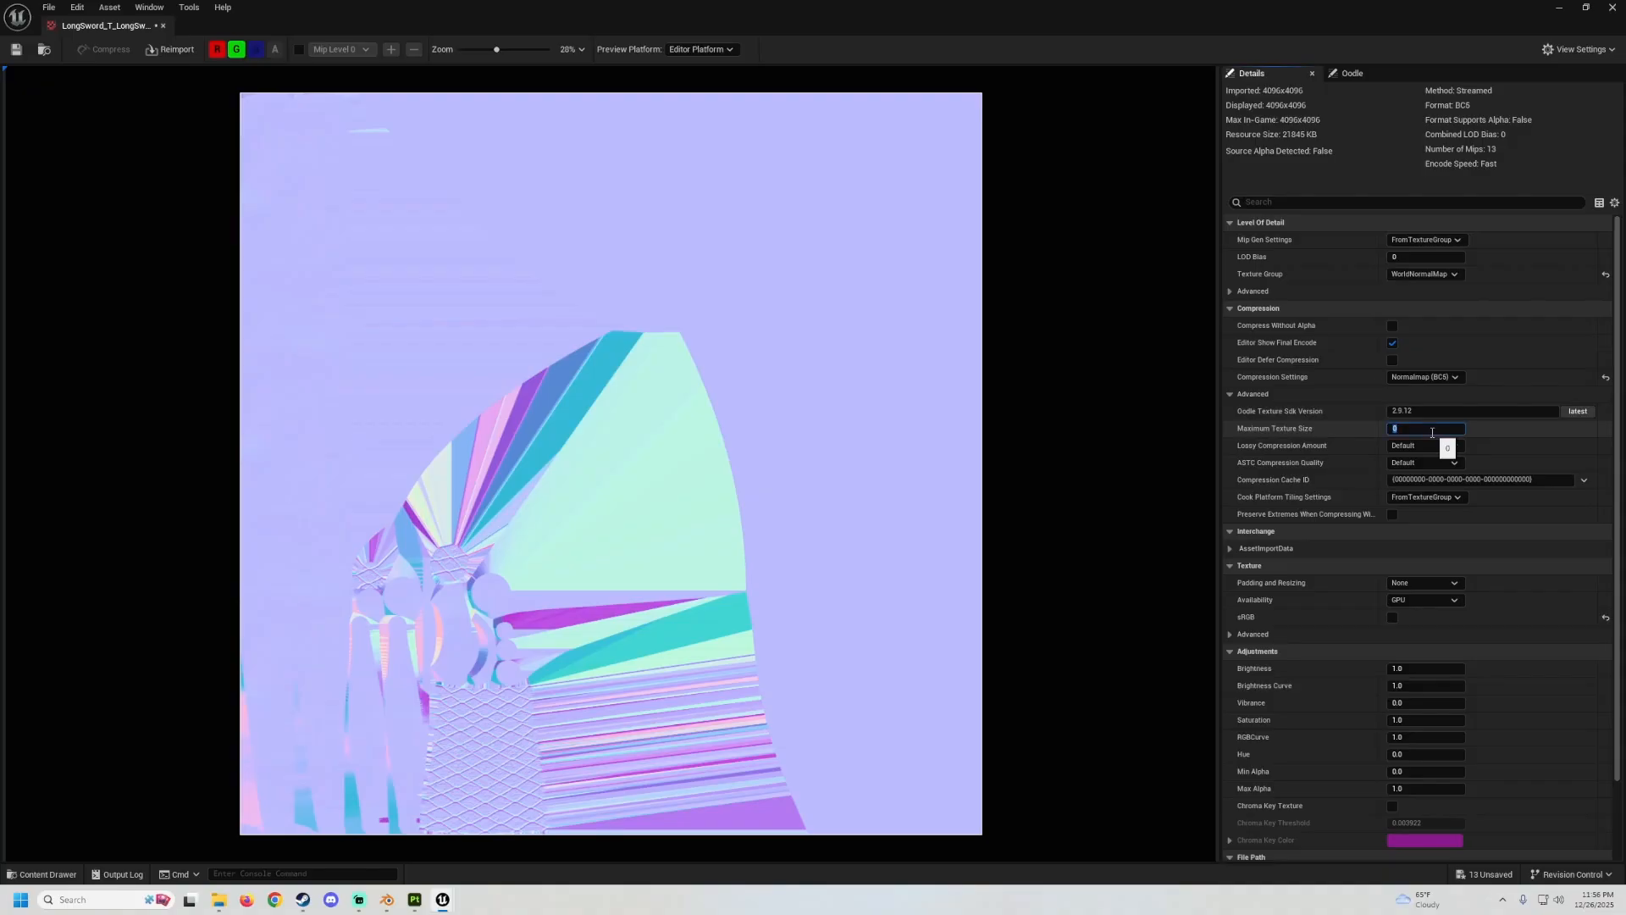
{"action": "type", "text": "1024"}
{"action": "key", "text": "Return"}
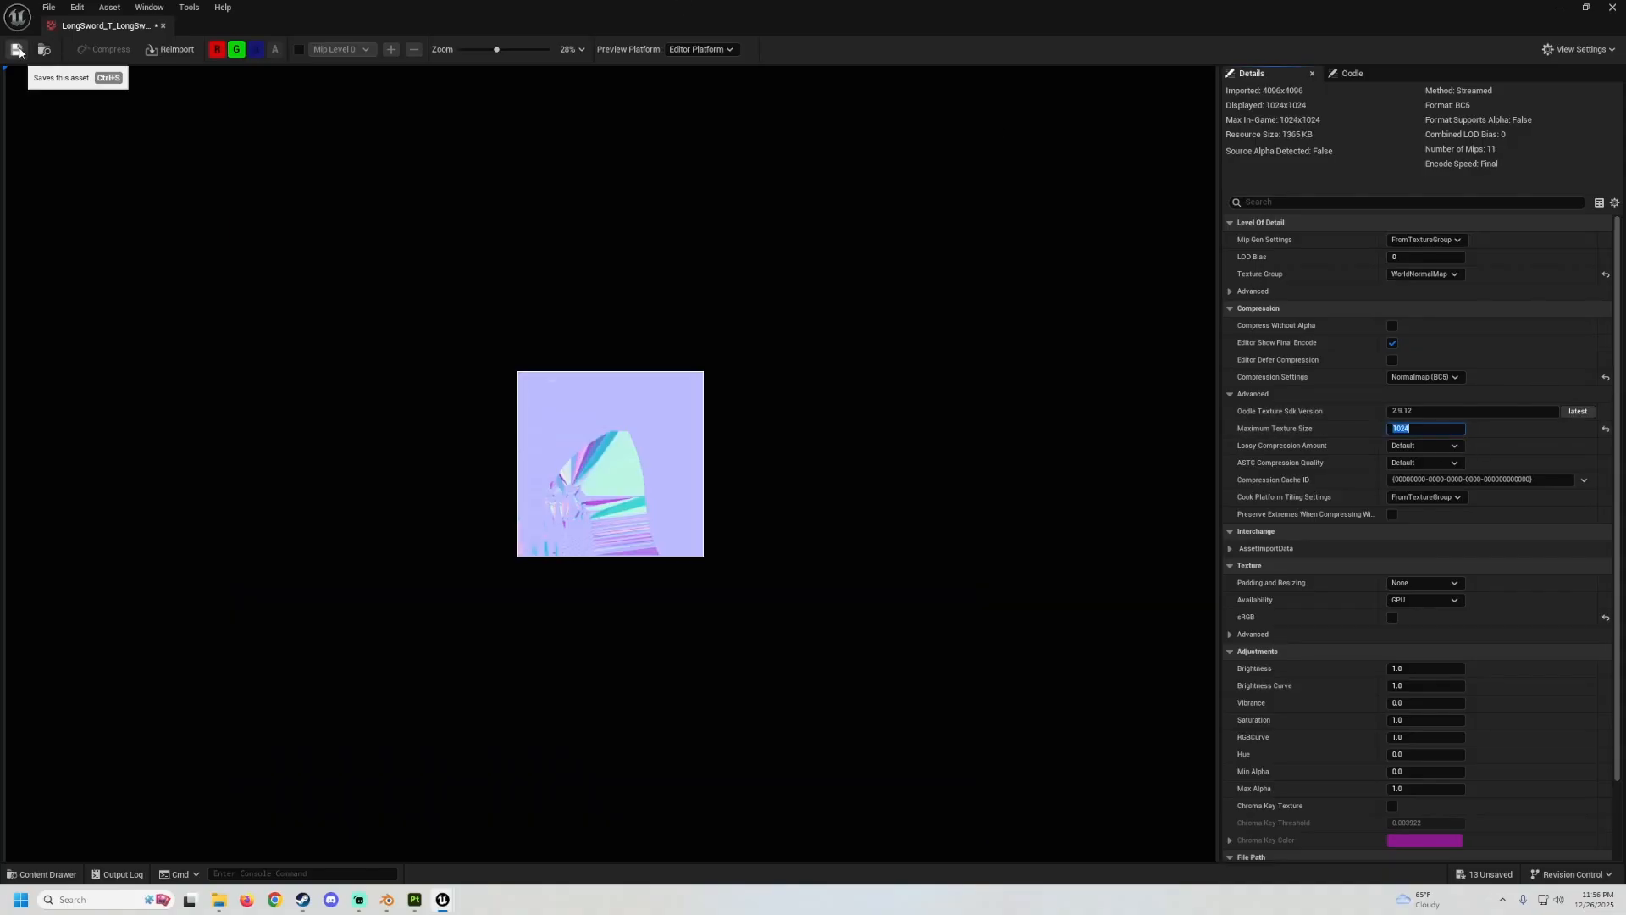
{"action": "left_click", "coordinate": [20, 50]}
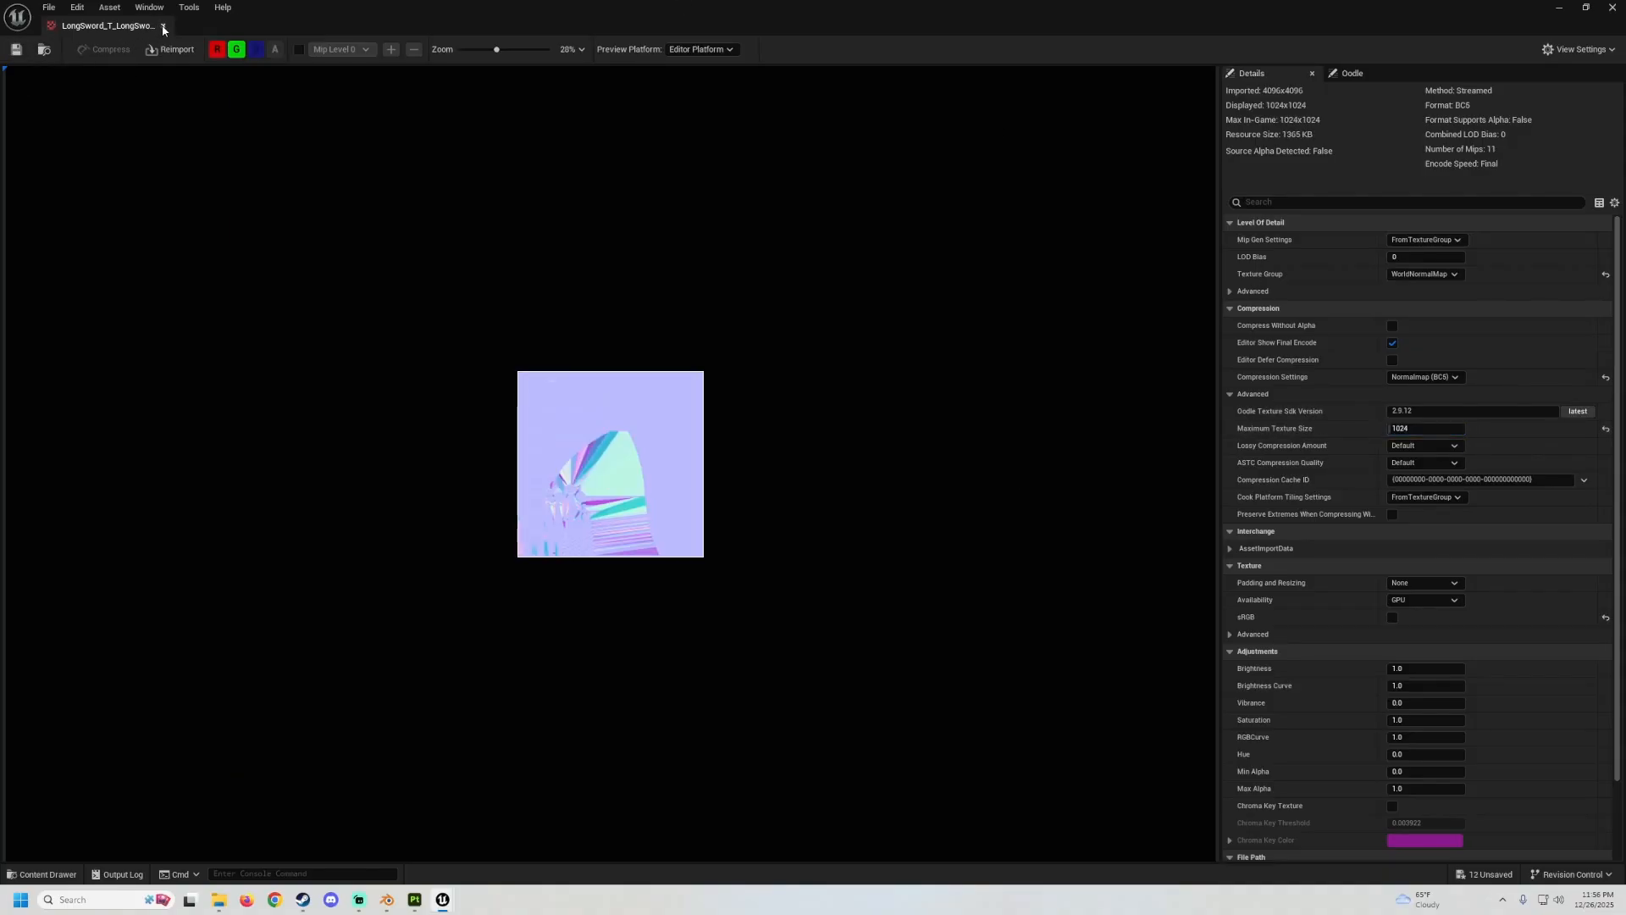
{"action": "left_click", "coordinate": [163, 26]}
Create a material instance of M_Master in the Materials folder and name it MI_LongSword.
{"action": "left_click", "coordinate": [63, 761]}
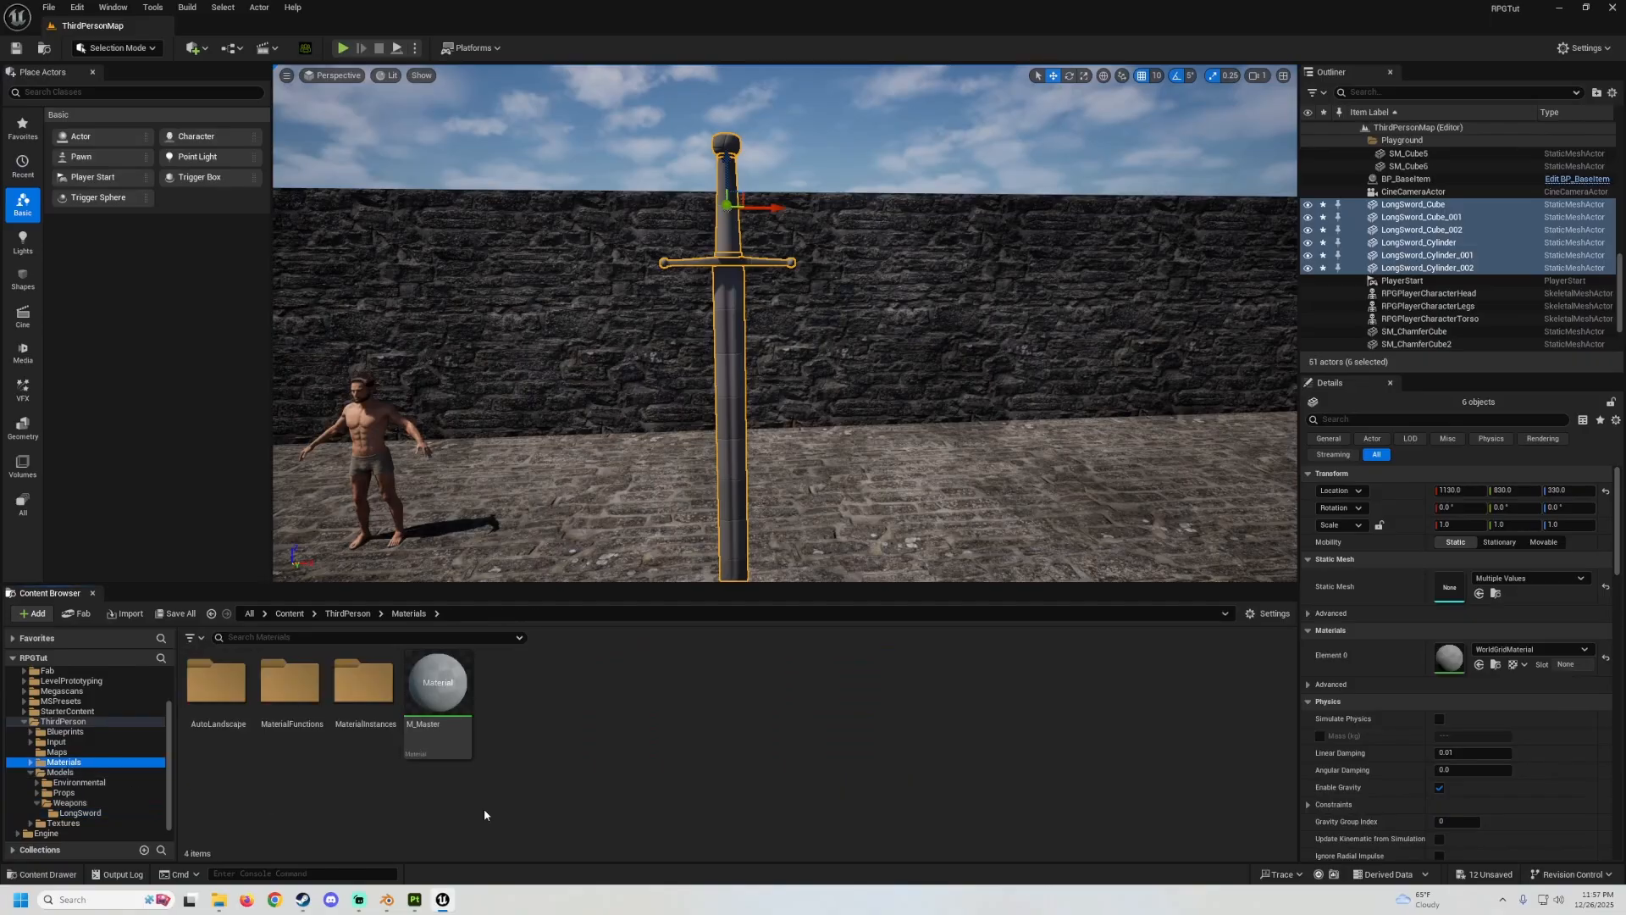
{"action": "right_click", "coordinate": [429, 739]}
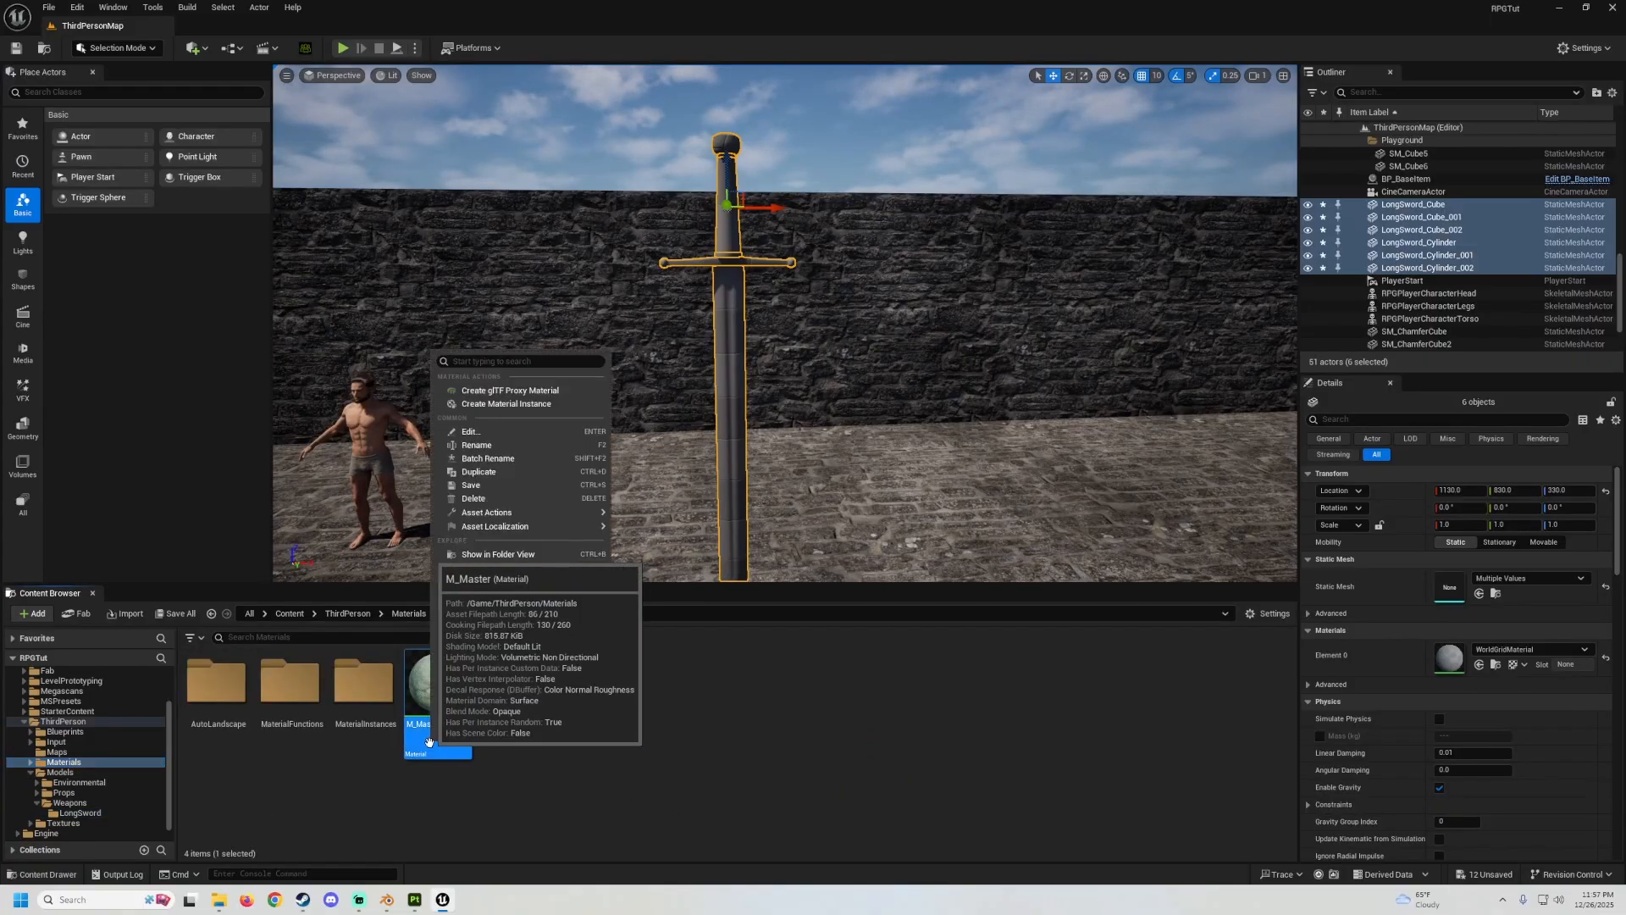
{"action": "left_click", "coordinate": [481, 403]}
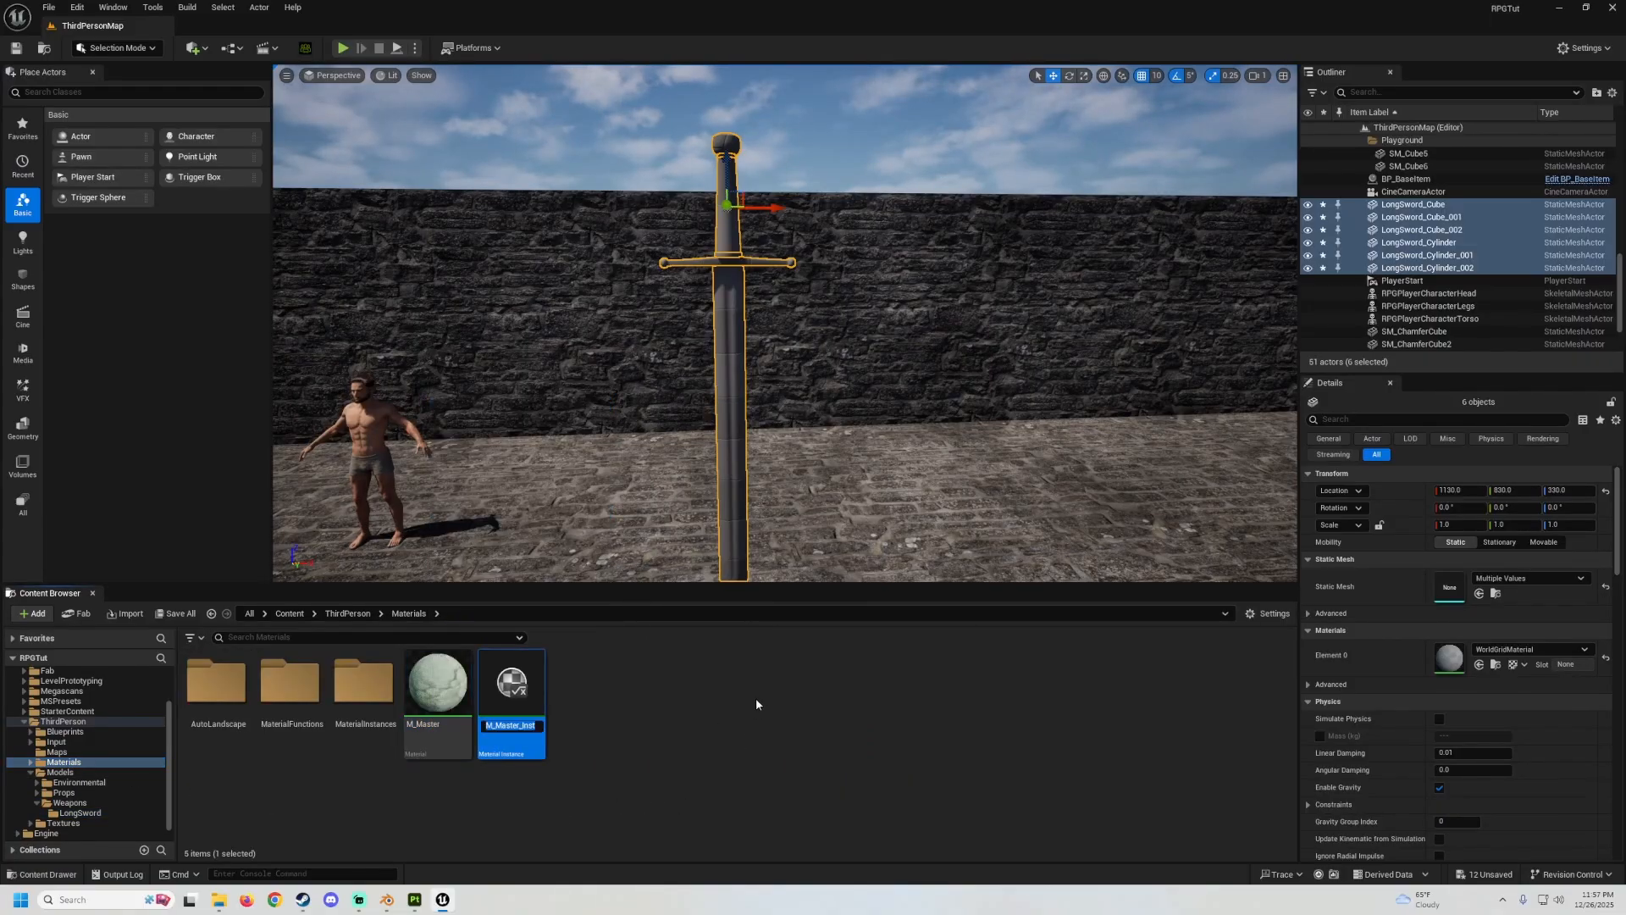
{"action": "type", "text": "ML_"}
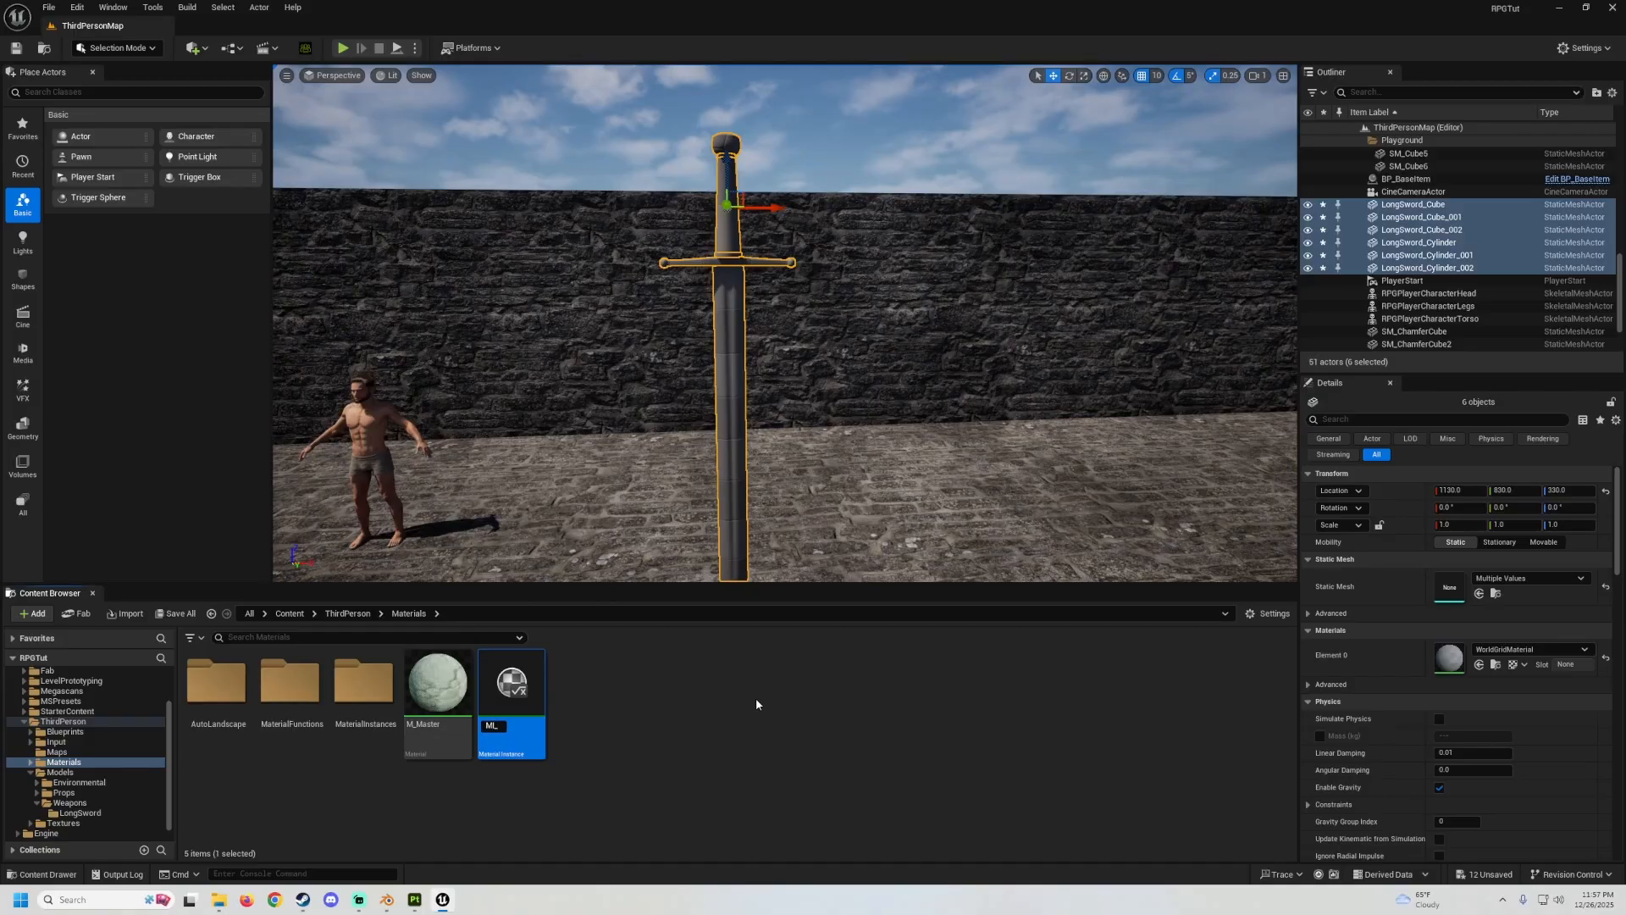
{"action": "type", "text": "LongSwo"}
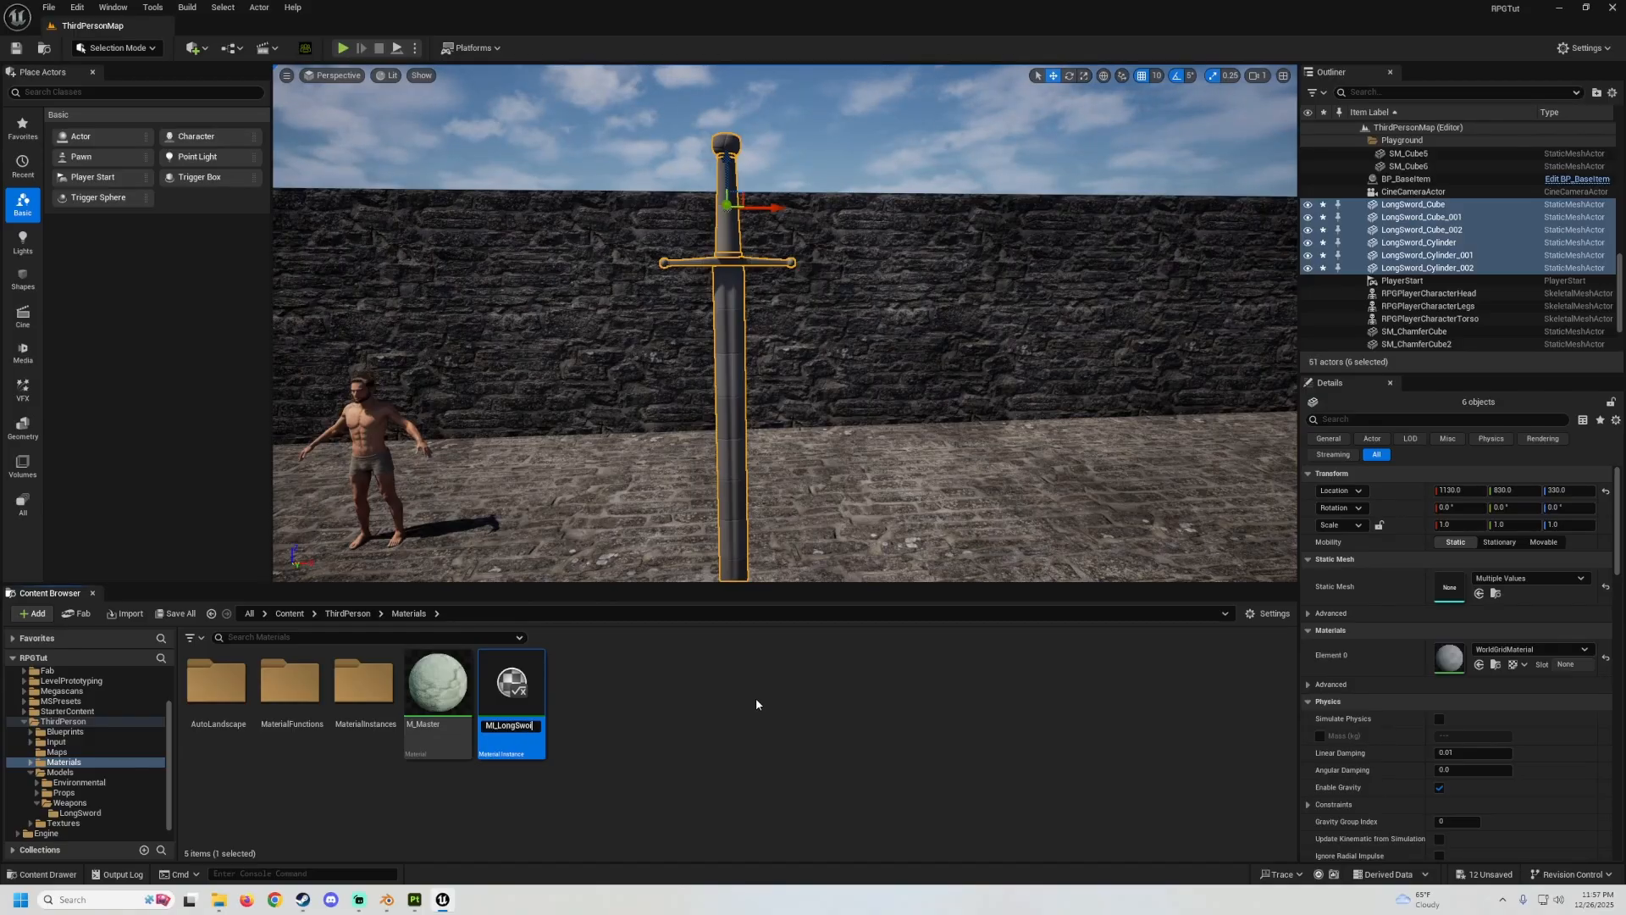
{"action": "type", "text": "rd"}
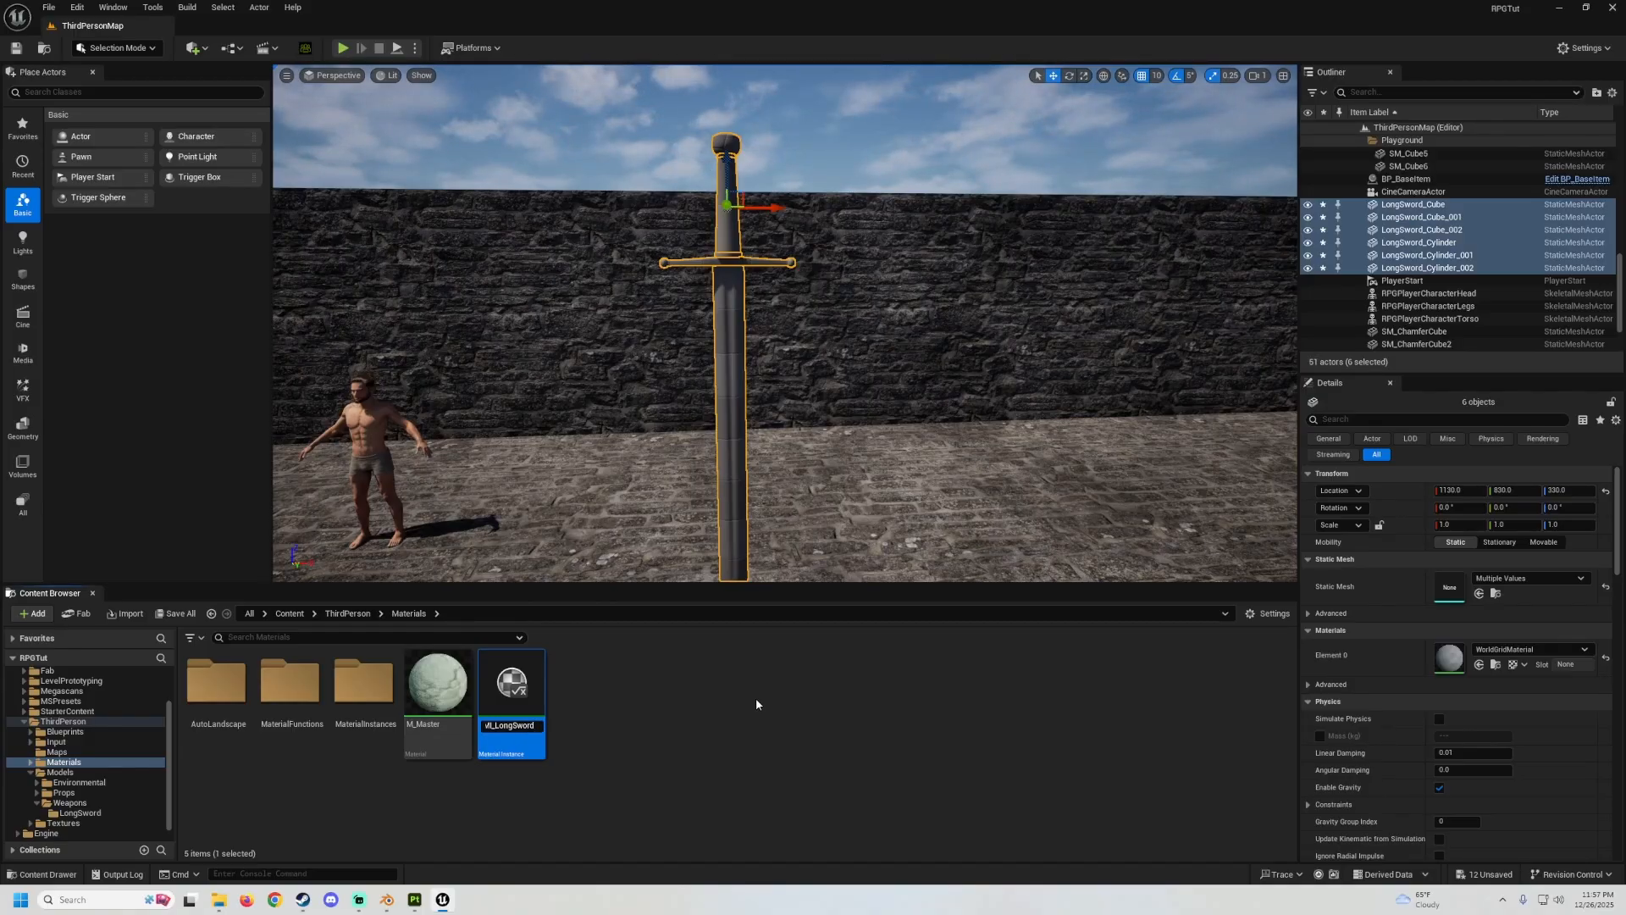
{"action": "key", "text": "Return"}
Move MI_LongSword into the Weapons LongSword folder and assign it as the material of all the selected sword meshes.
{"action": "scroll", "coordinate": [101, 745], "scroll_direction": "down", "scroll_amount": 1}
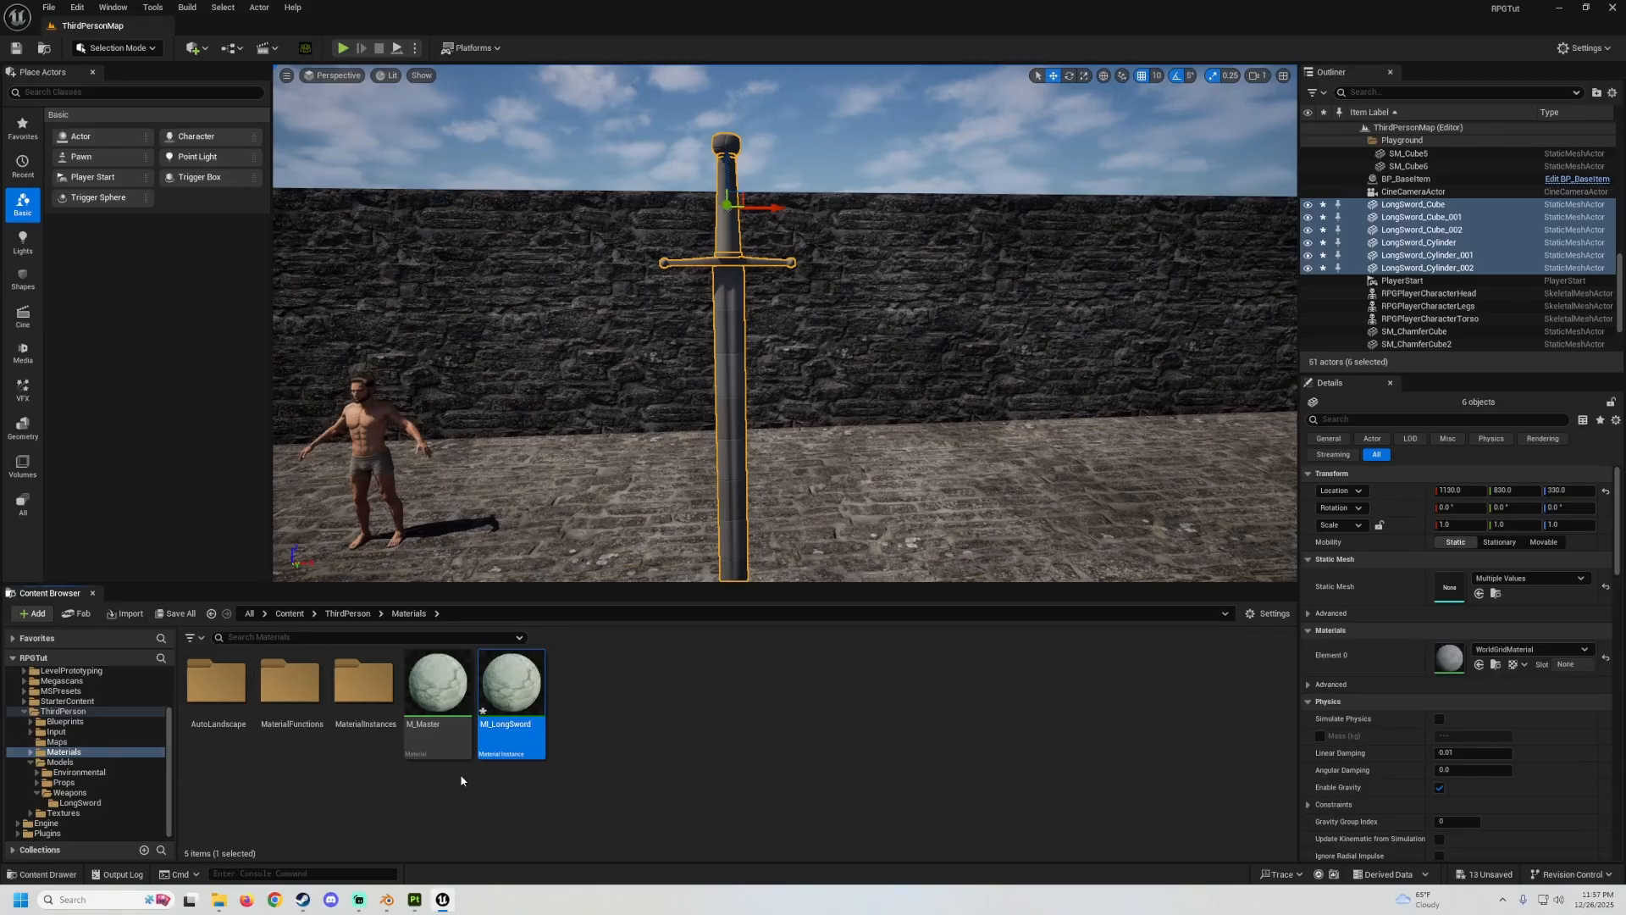
{"action": "left_click_drag", "start_coordinate": [511, 683], "coordinate": [93, 805]}
{"action": "left_click", "coordinate": [127, 828]}
{"action": "left_click", "coordinate": [86, 803]}
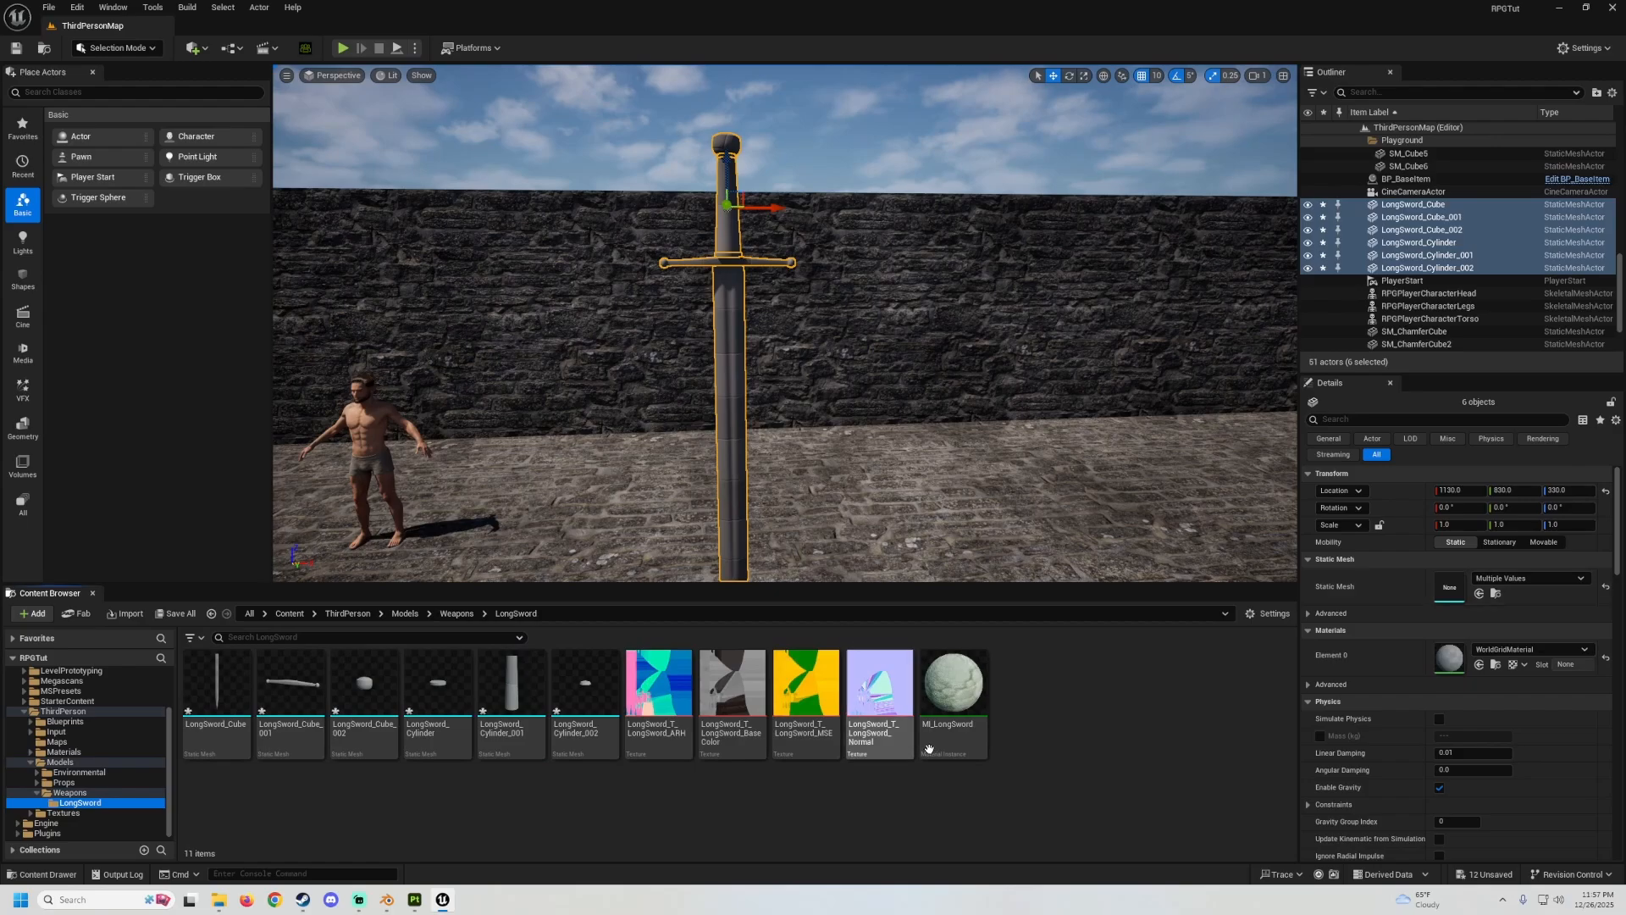
{"action": "left_click_drag", "start_coordinate": [929, 749], "coordinate": [1447, 653]}
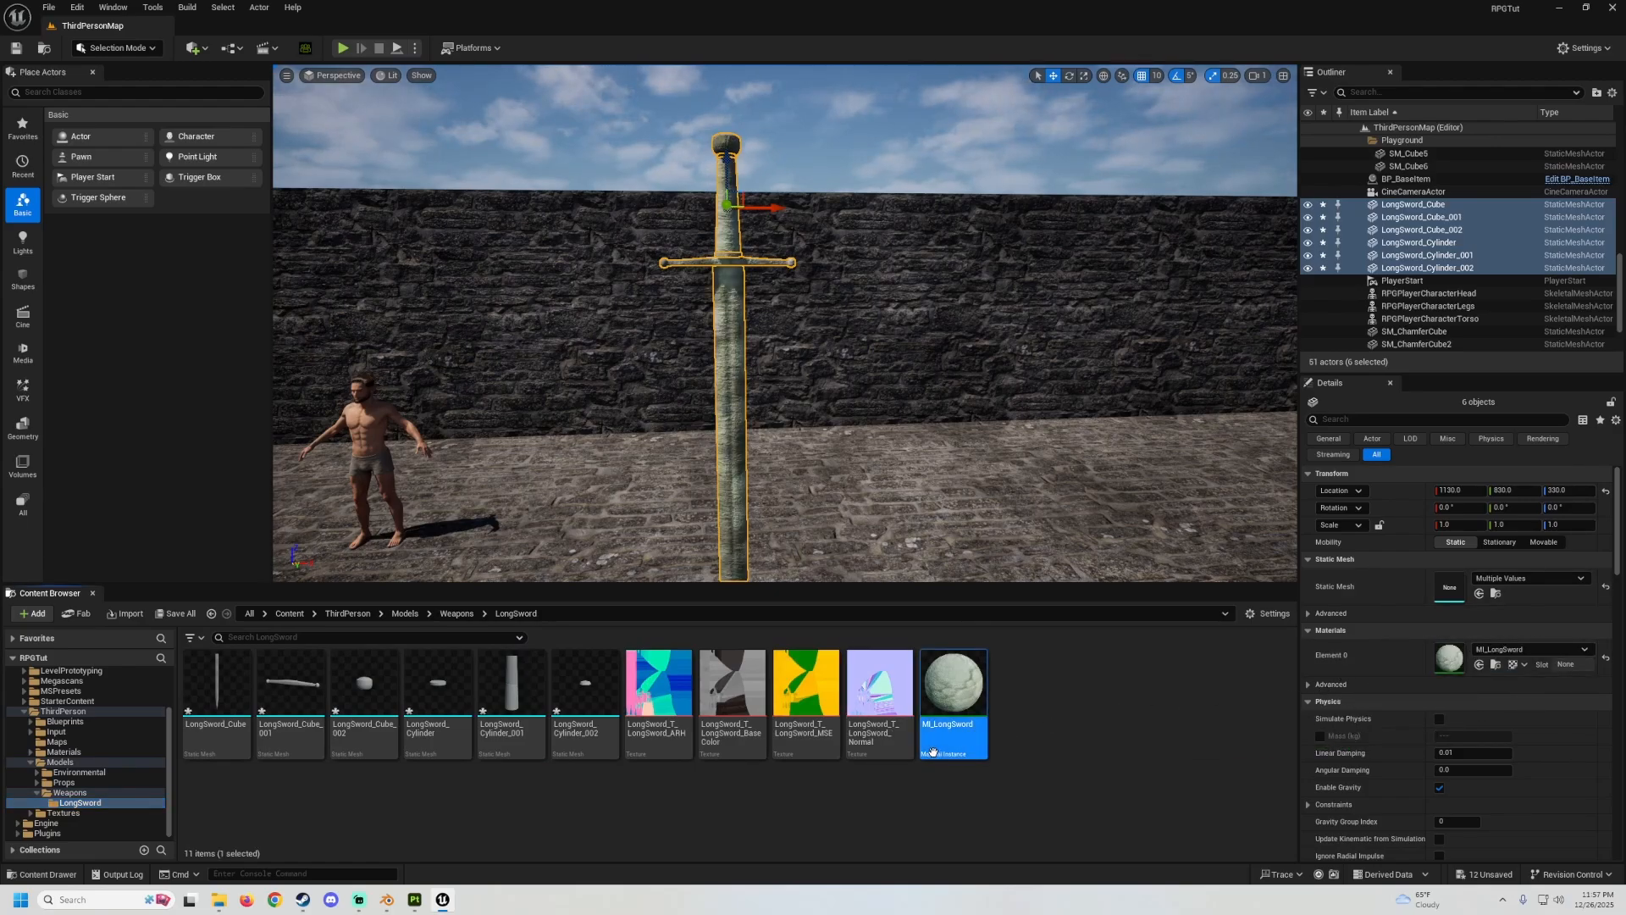
Open MI_LongSword and enable the Albedo, Normal, ARH_Map and MSE_Map overrides in the Color1 group.
{"action": "double_click", "coordinate": [960, 725]}
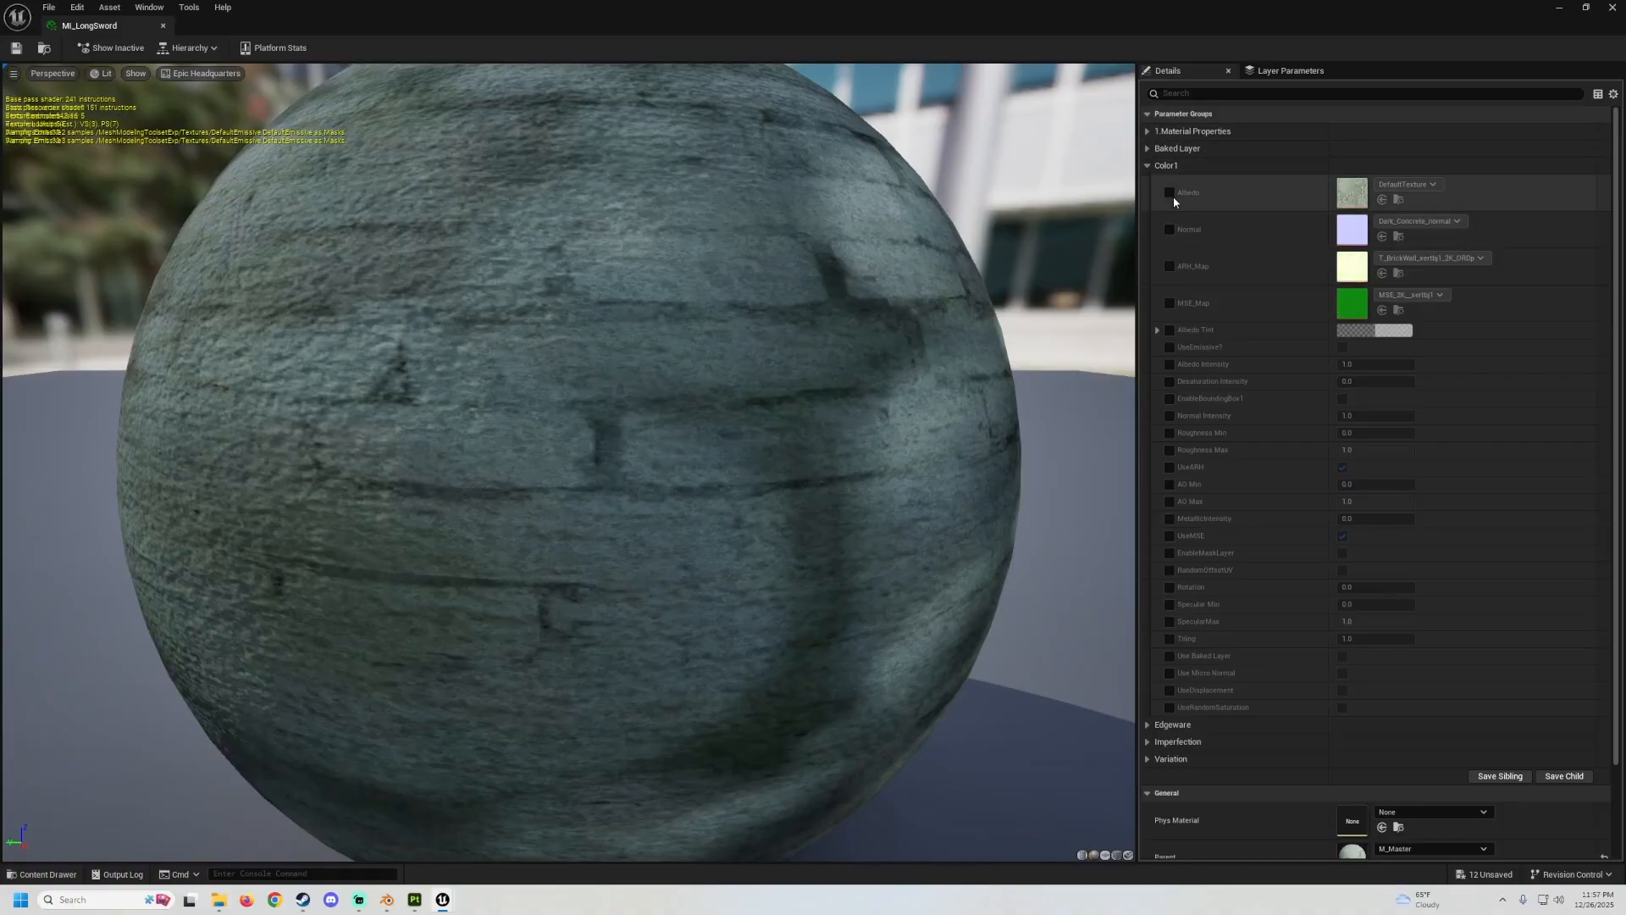
{"action": "left_click", "coordinate": [1169, 230]}
{"action": "left_click", "coordinate": [1168, 267]}
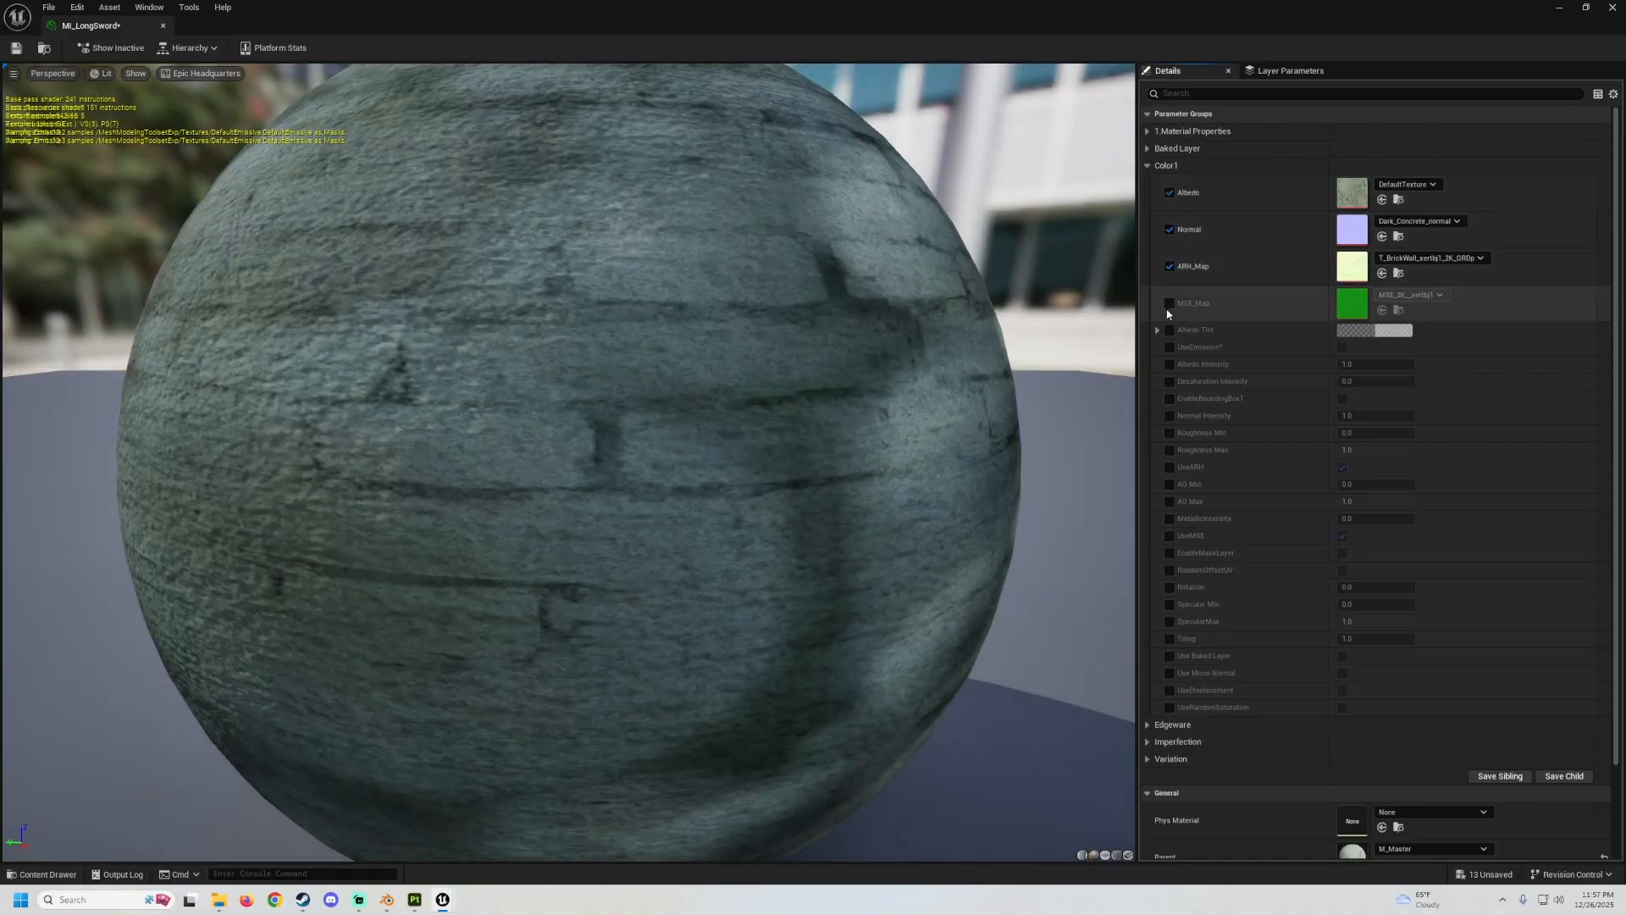
{"action": "left_click", "coordinate": [1169, 305]}
Assign the LongSword BaseColor, Normal, ARH and MSE textures to the Albedo, Normal, ARH_Map and MSE_Map parameters.
{"action": "left_click_drag", "start_coordinate": [1220, 15], "coordinate": [467, 225]}
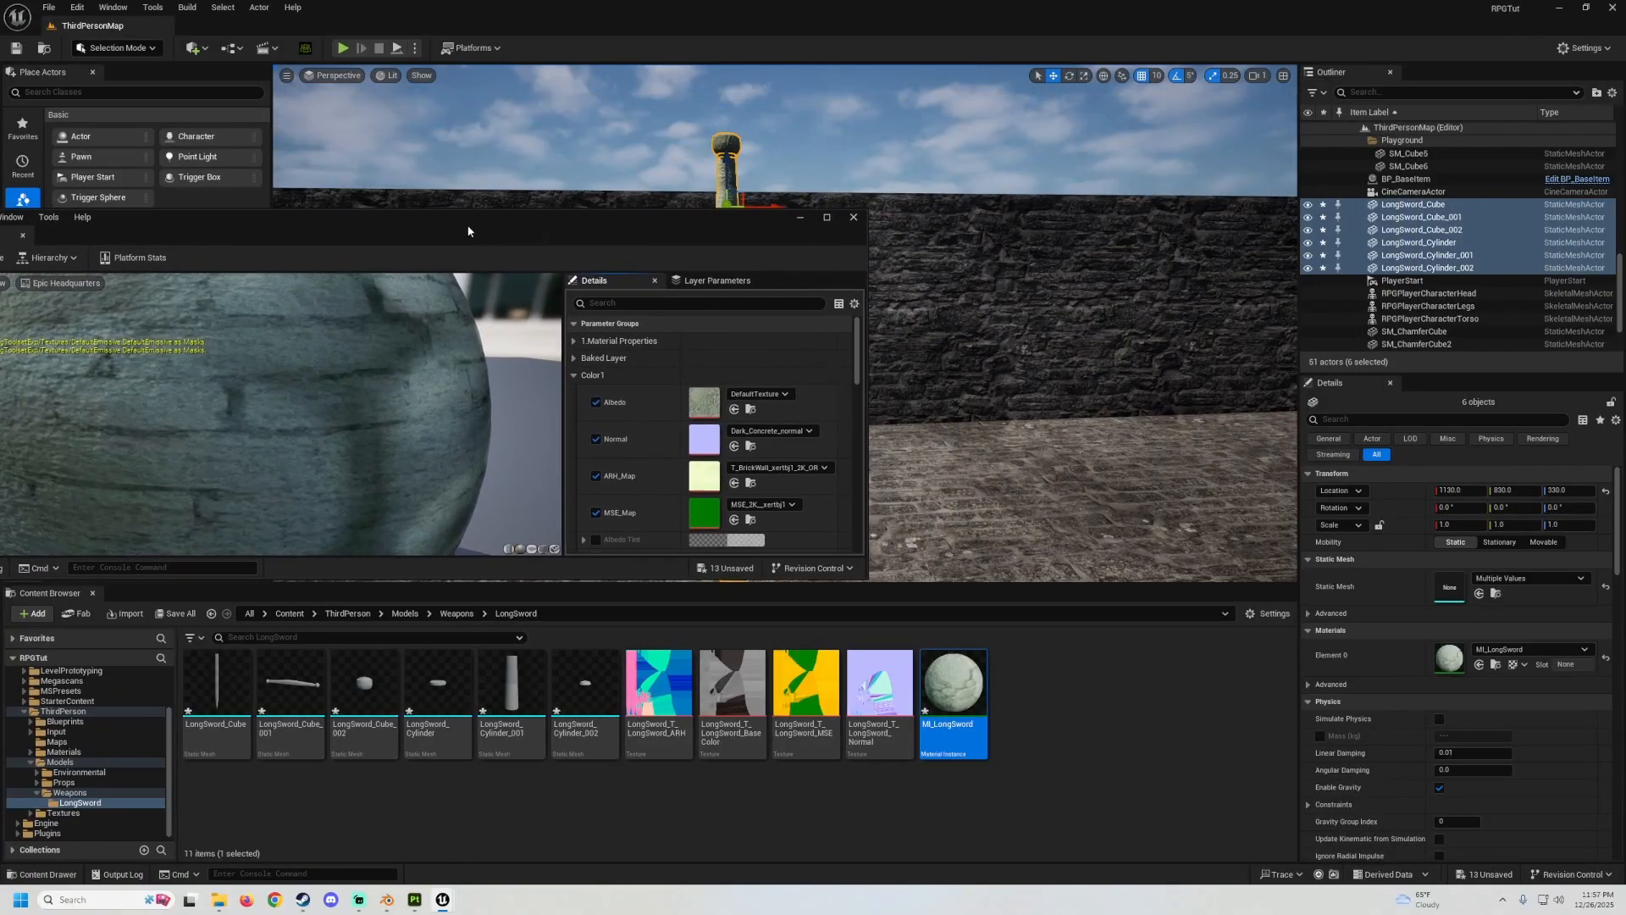
{"action": "left_click_drag", "start_coordinate": [755, 743], "coordinate": [704, 403]}
{"action": "left_click_drag", "start_coordinate": [890, 751], "coordinate": [705, 441]}
{"action": "left_click_drag", "start_coordinate": [665, 691], "coordinate": [704, 476]}
{"action": "left_click_drag", "start_coordinate": [807, 695], "coordinate": [700, 511]}
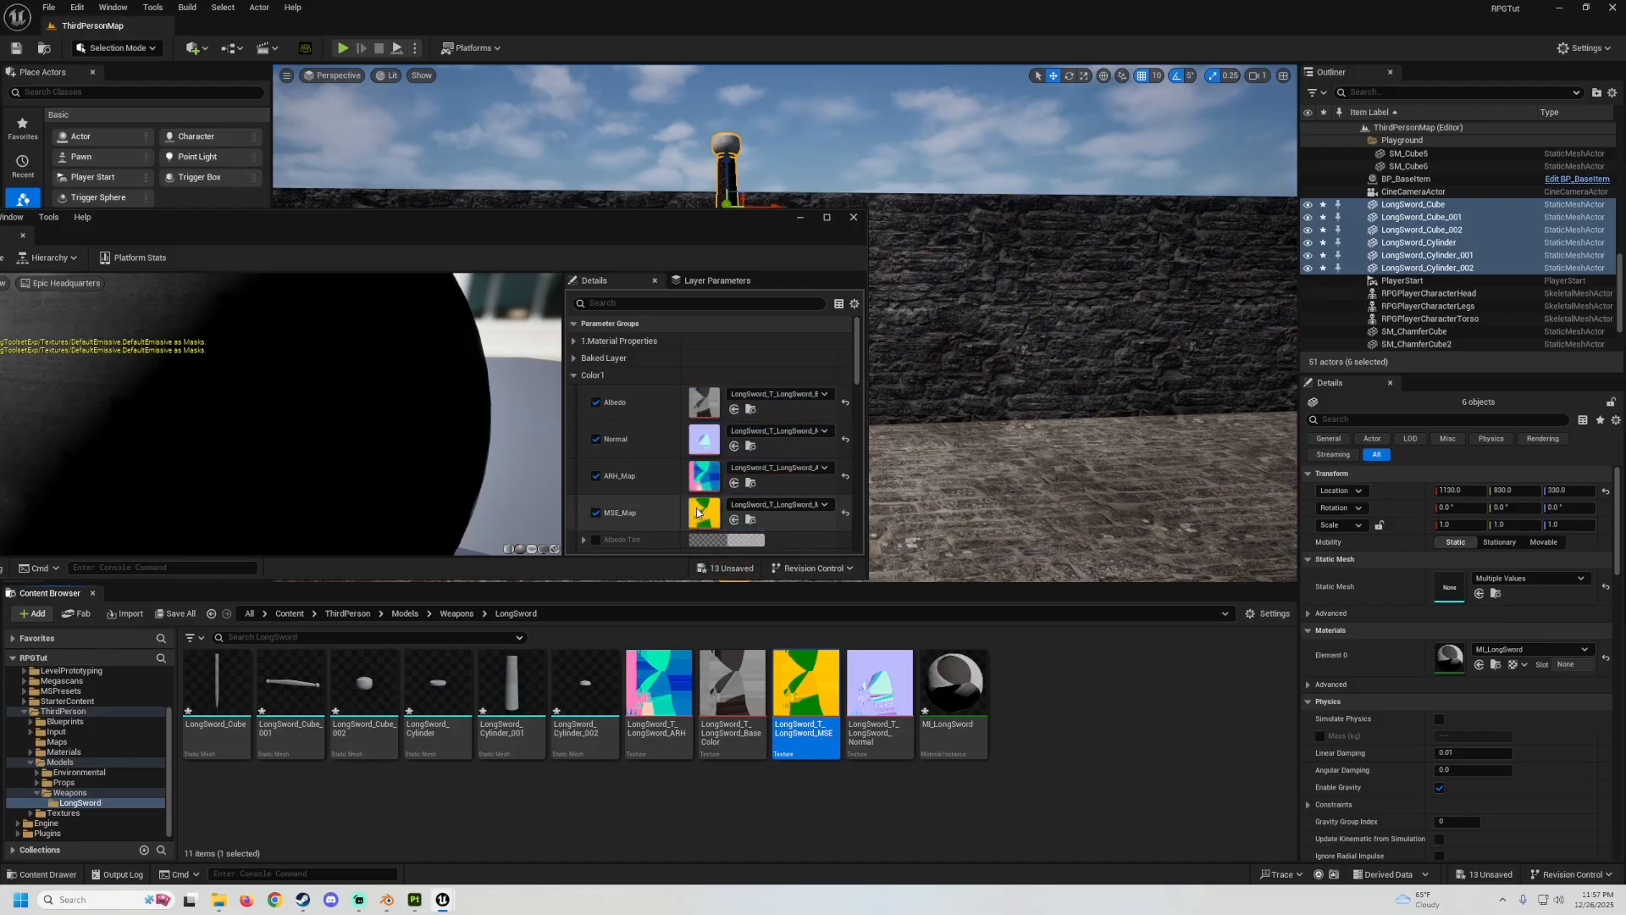
Enable the MetallicIntensity override in MI_LongSword and set it to 1.
{"action": "left_click_drag", "start_coordinate": [523, 224], "coordinate": [747, 632]}
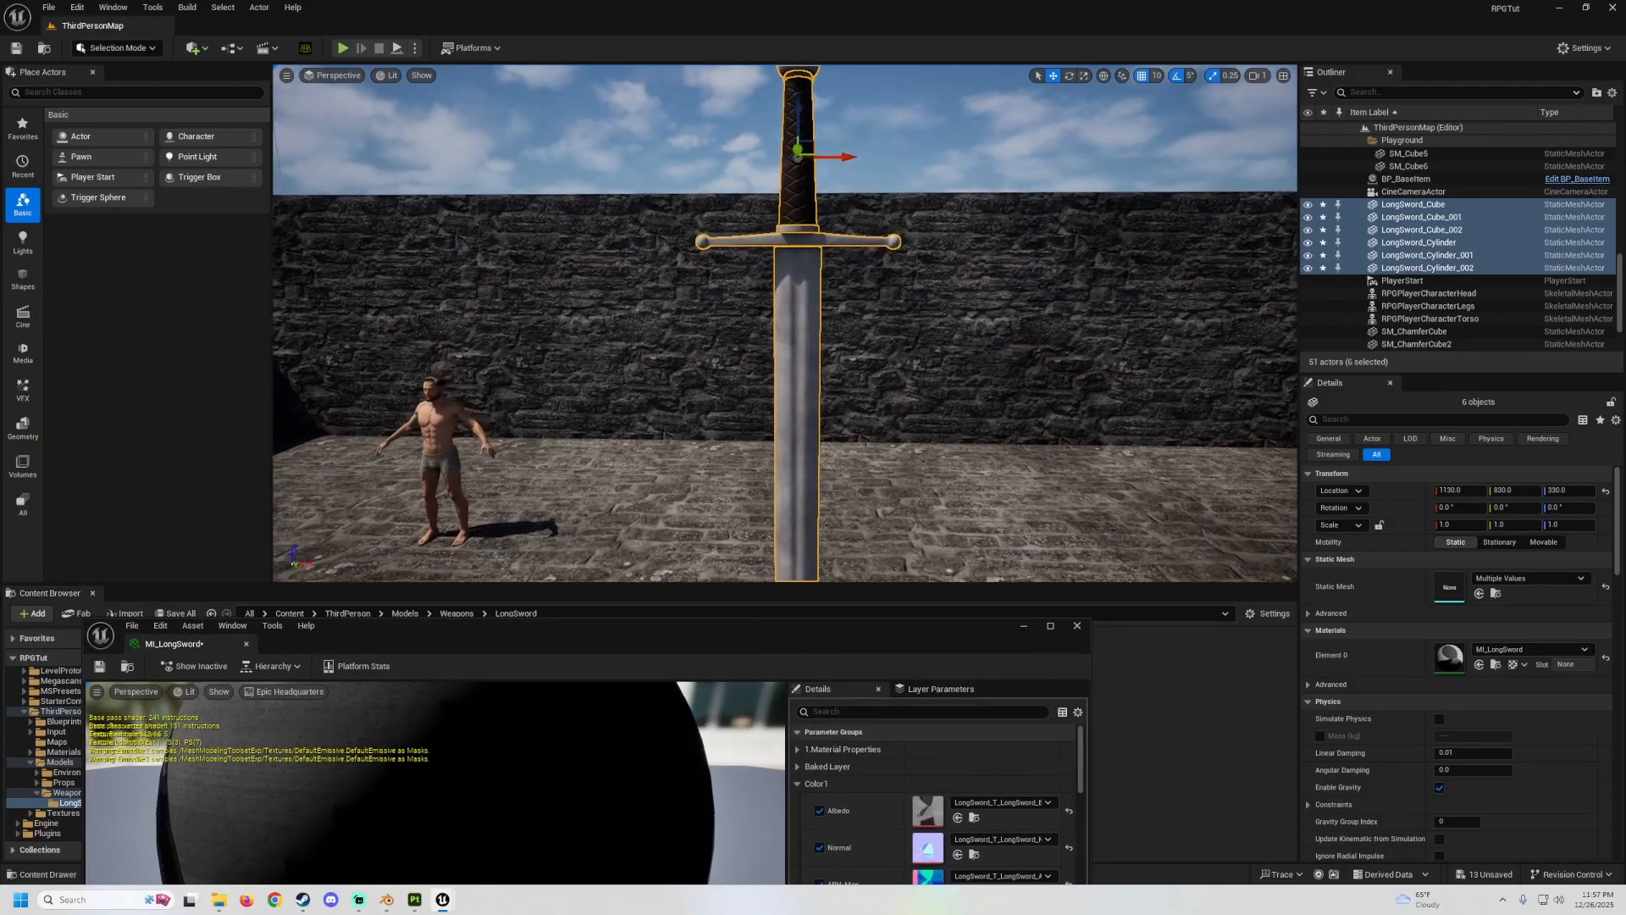
{"action": "left_click_drag", "start_coordinate": [893, 632], "coordinate": [667, 455]}
{"action": "scroll", "coordinate": [644, 644], "scroll_direction": "down", "scroll_amount": 5}
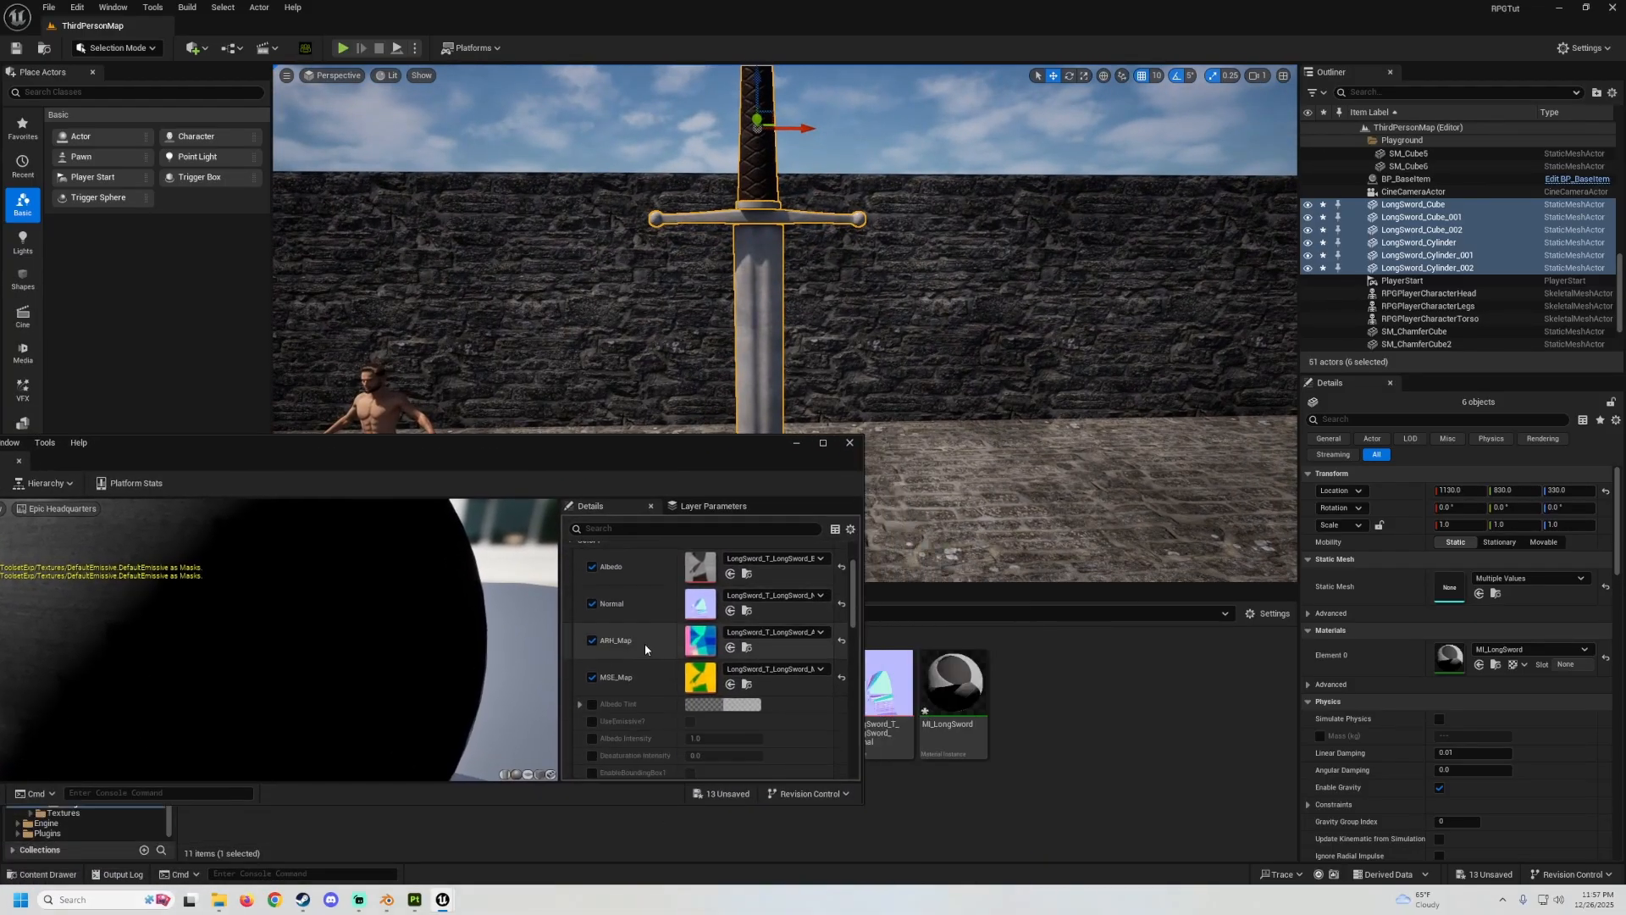
{"action": "scroll", "coordinate": [611, 688], "scroll_direction": "down", "scroll_amount": 1}
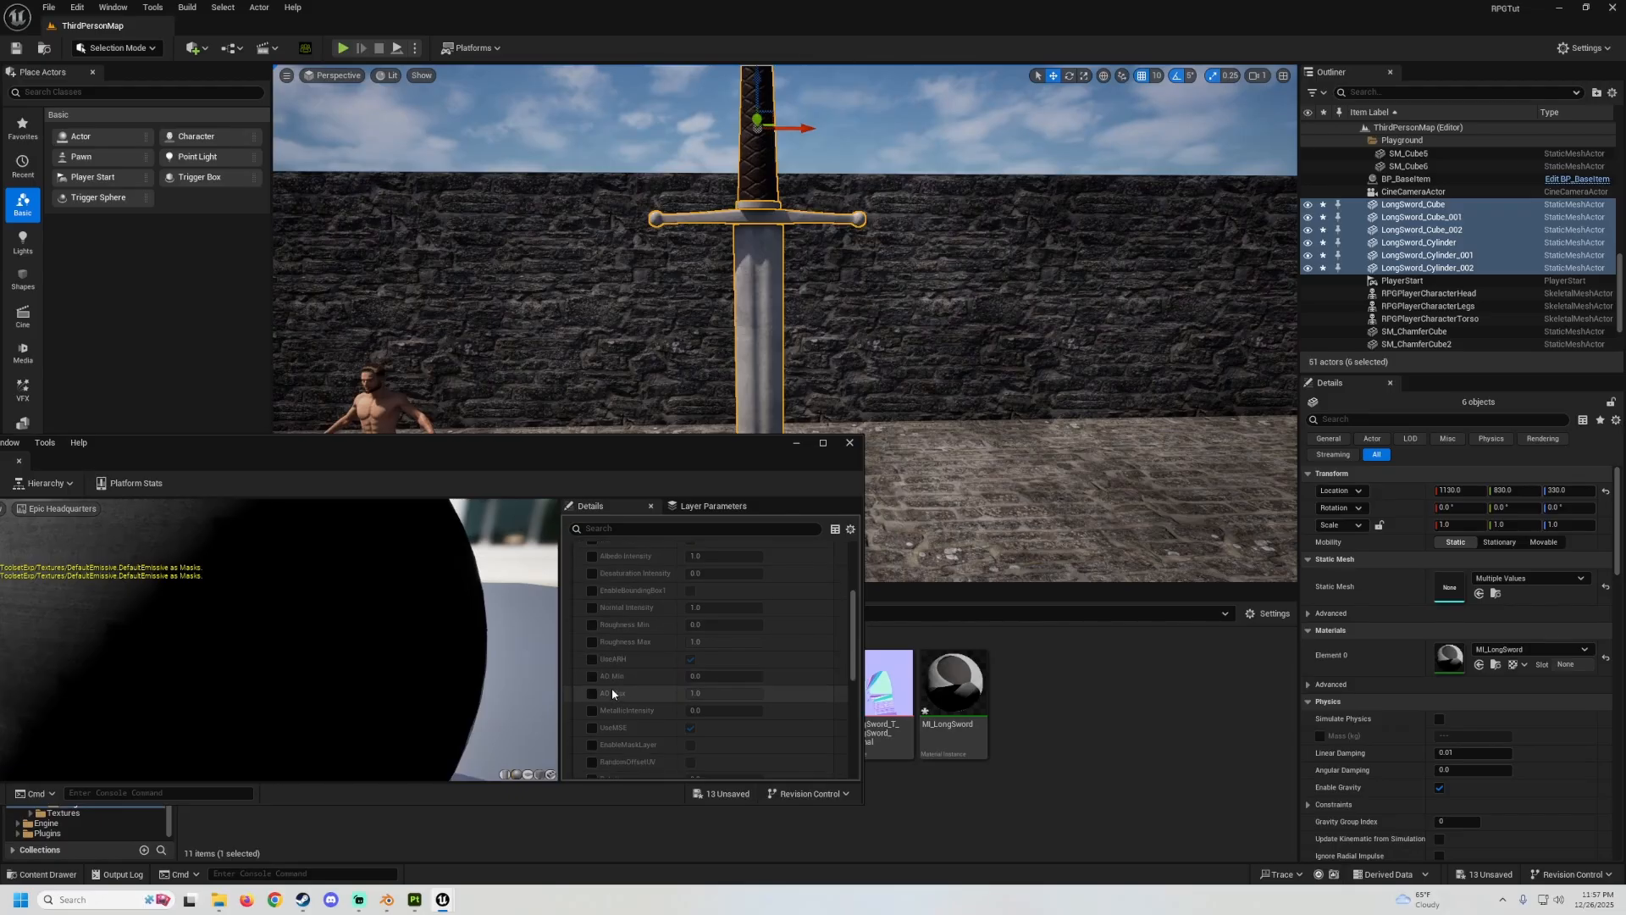
{"action": "left_click", "coordinate": [591, 709]}
{"action": "left_click", "coordinate": [699, 709]}
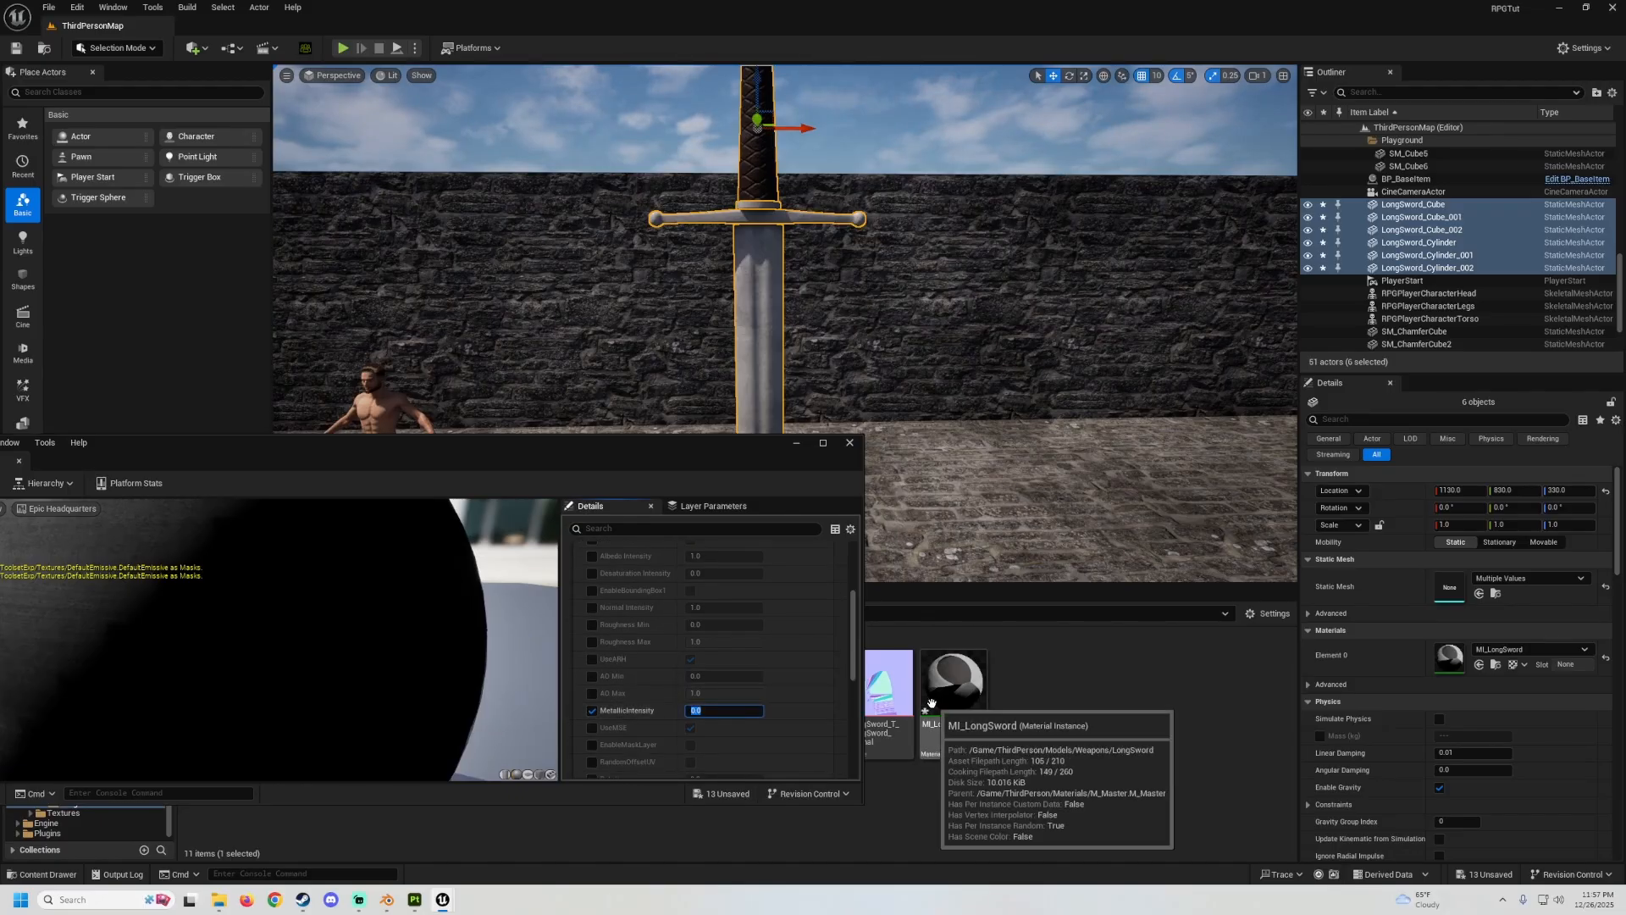
{"action": "type", "text": "1"}
{"action": "key", "text": "Return"}
Examine the sword's metallic look in the level in game view and minimize the MI_LongSword editor.
{"action": "right_click_drag", "start_coordinate": [796, 362], "coordinate": [792, 362]}
{"action": "key", "text": "g"}
{"action": "key", "text": "g"}
{"action": "key", "text": "g"}
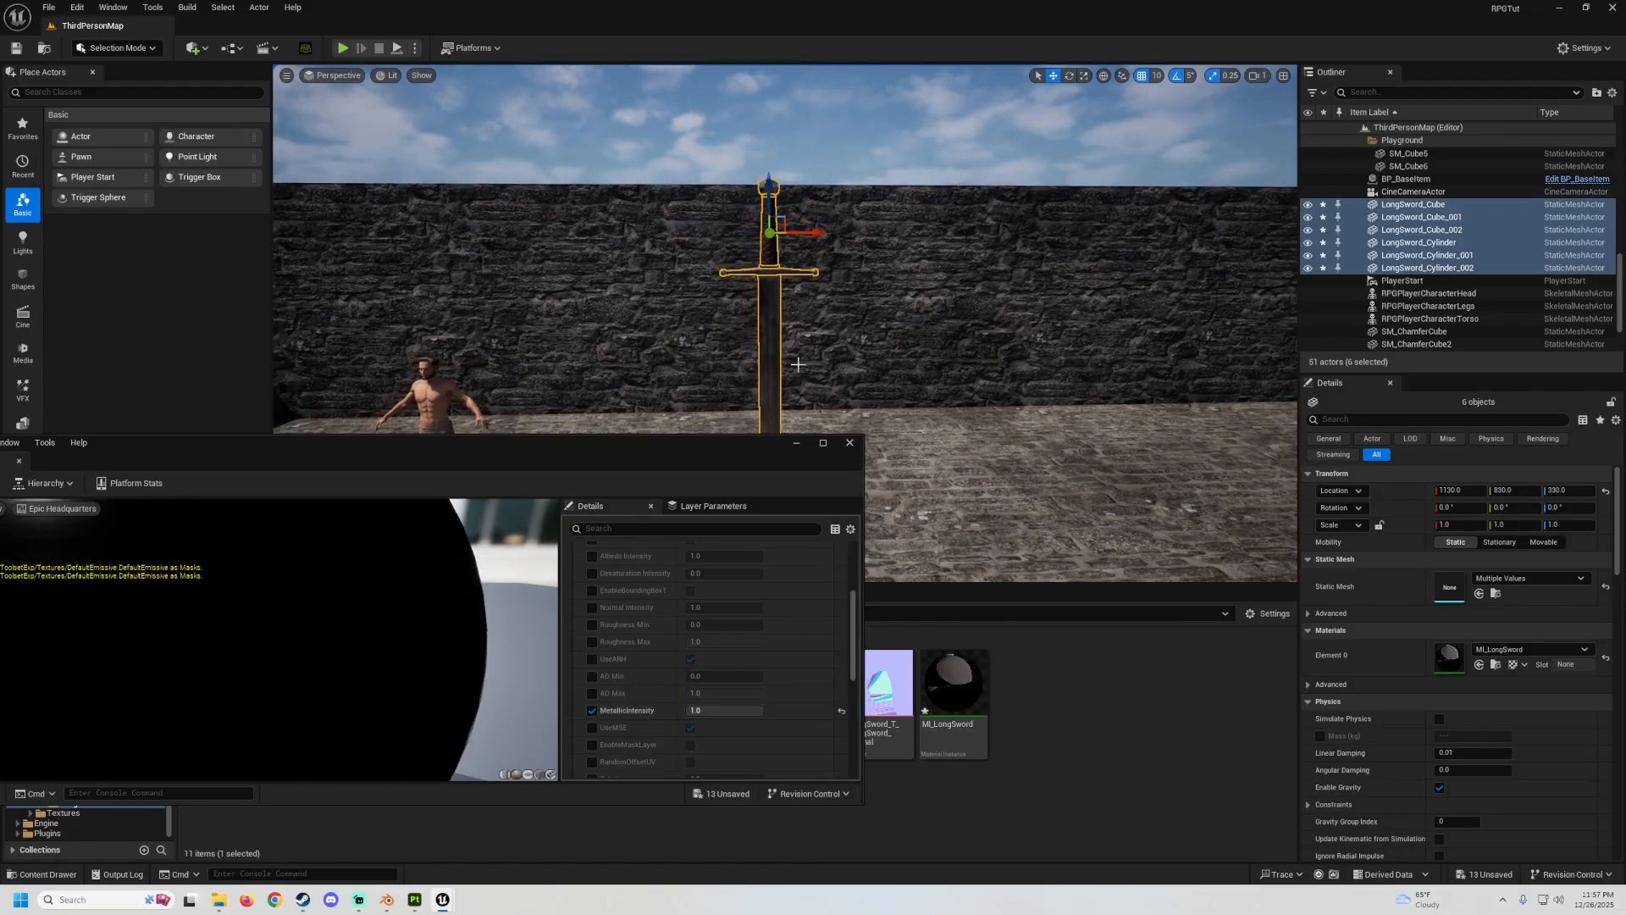
{"action": "left_click_drag", "start_coordinate": [746, 444], "coordinate": [1001, 509]}
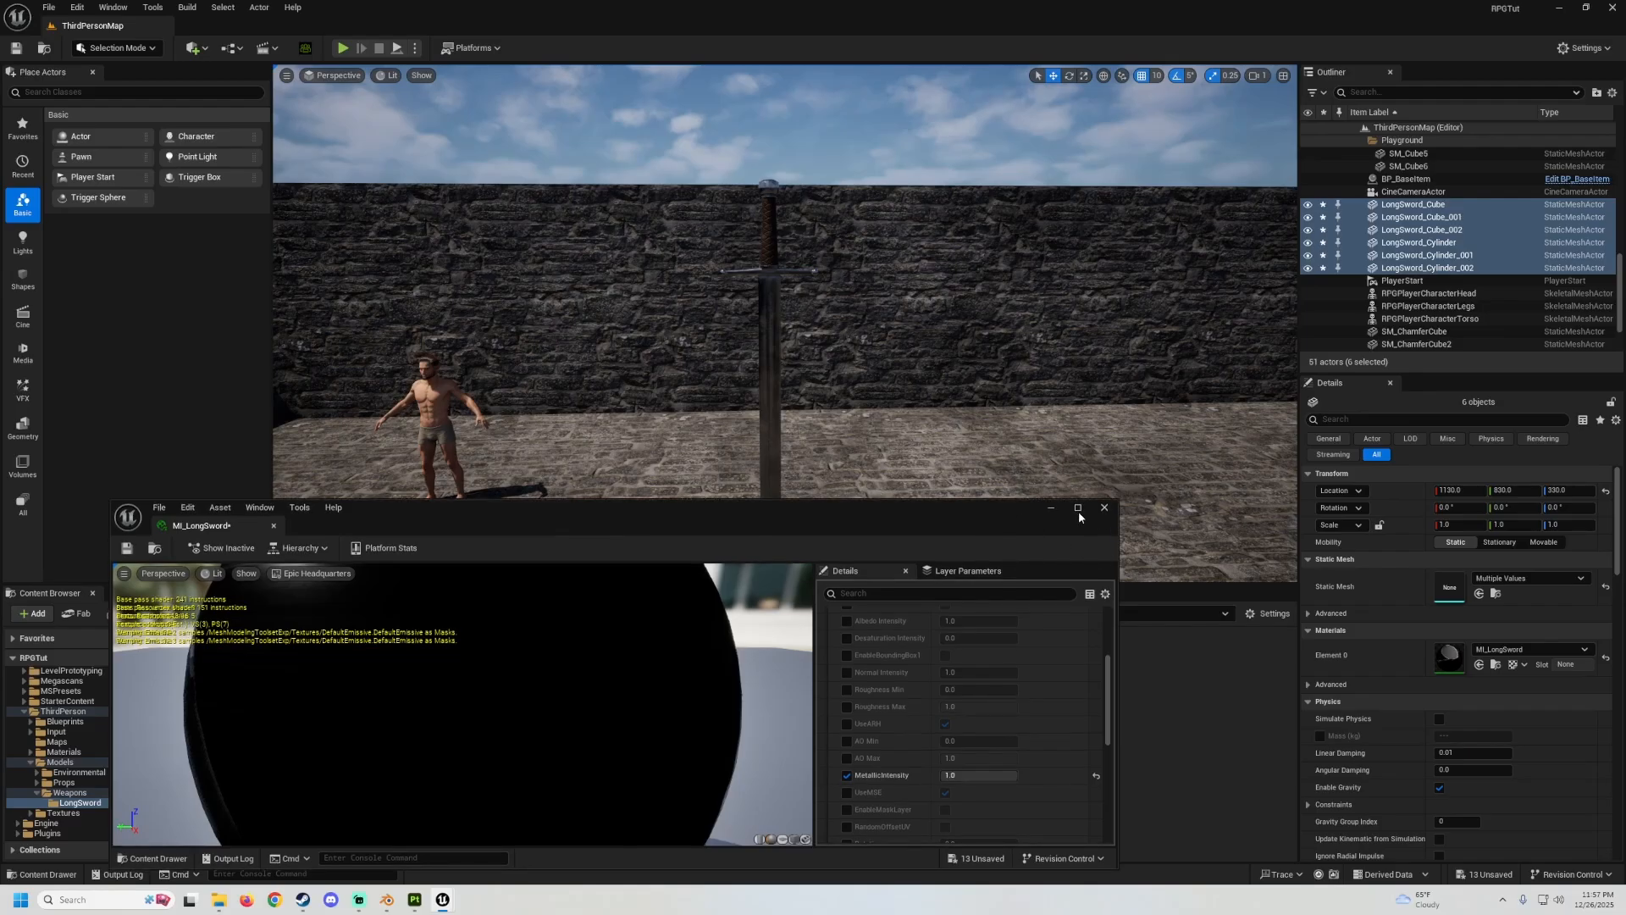
{"action": "left_click", "coordinate": [1050, 510]}
{"action": "right_click_drag", "start_coordinate": [949, 398], "coordinate": [1000, 347]}
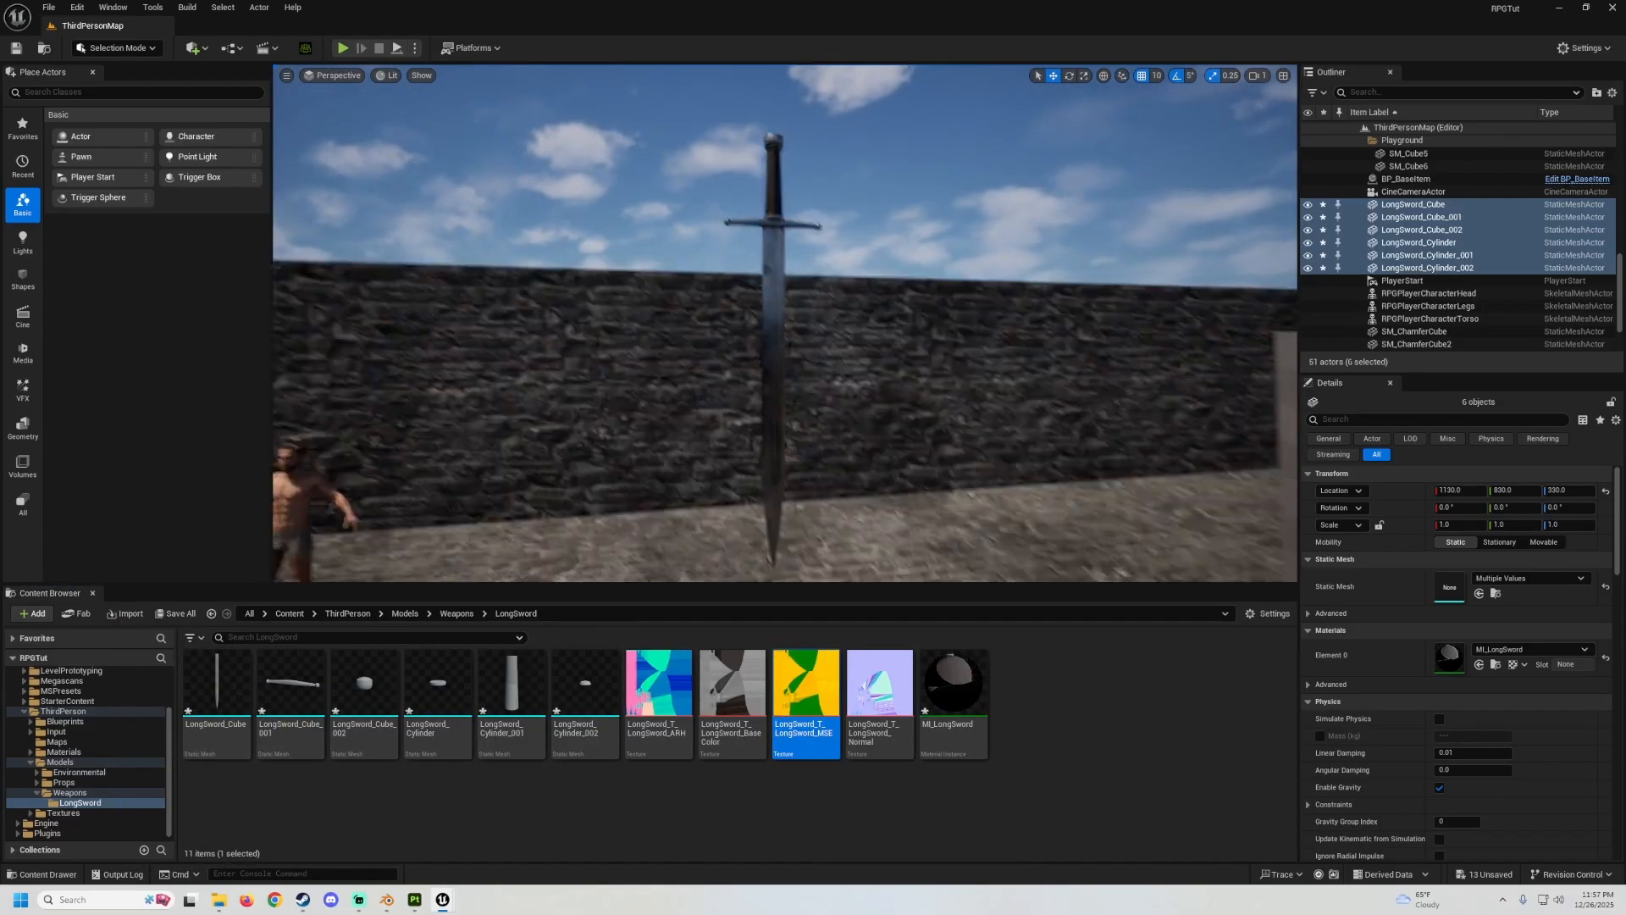
Save all unsaved content and clear the selection of sword meshes.
{"action": "left_click", "coordinate": [175, 613]}
{"action": "left_click", "coordinate": [915, 592]}
{"action": "key", "text": "Escape"}
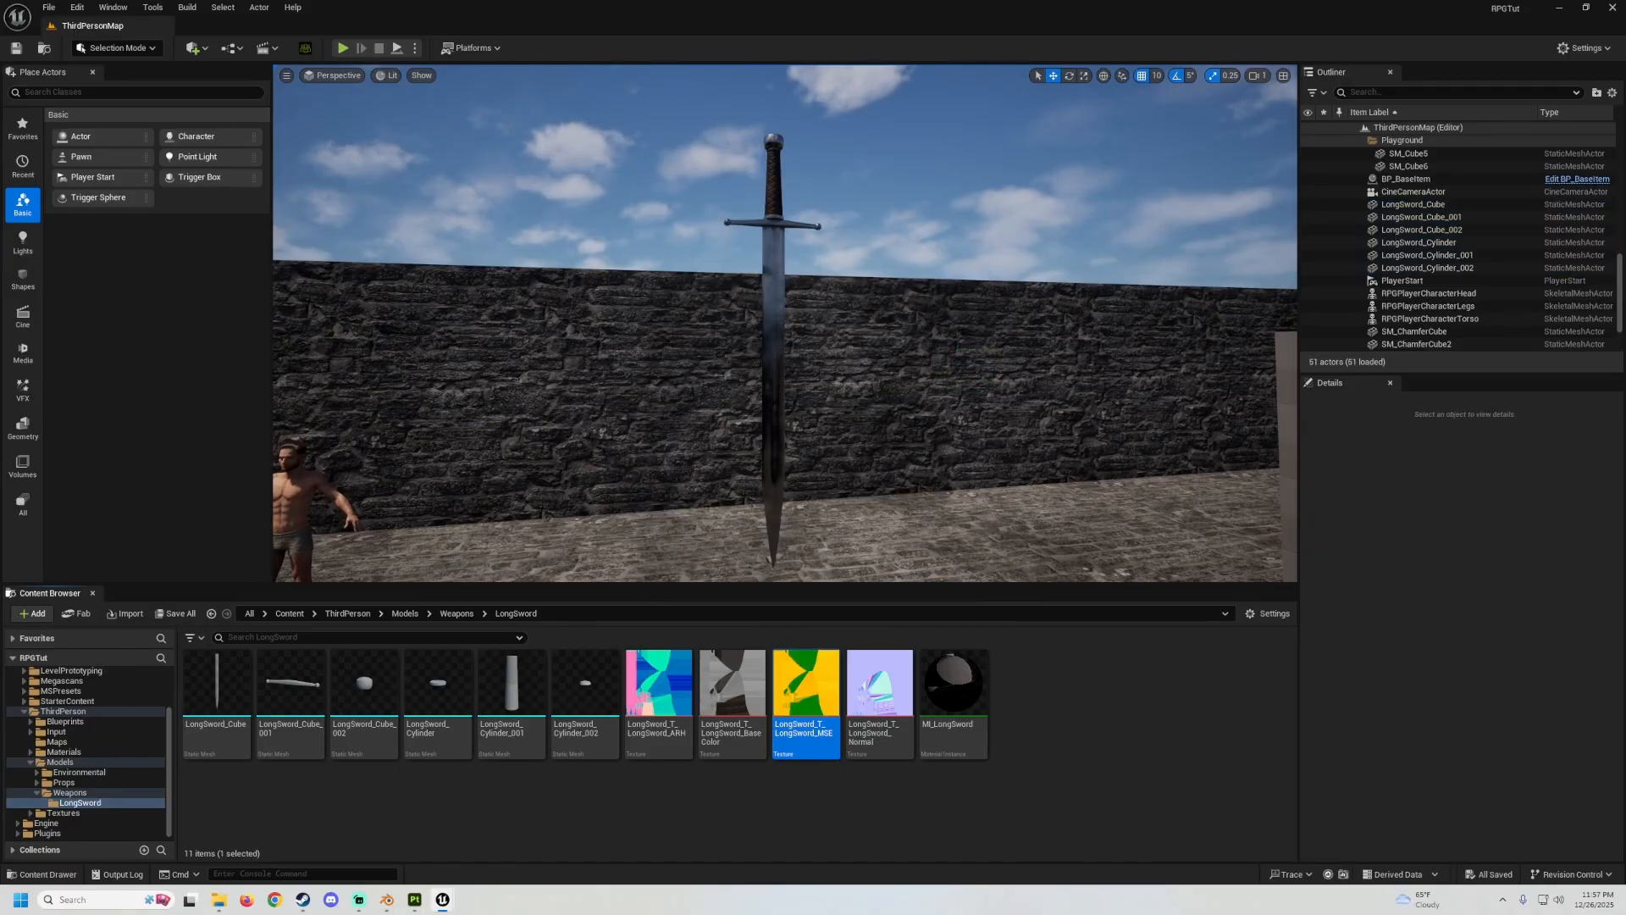
{"action": "right_click_drag", "start_coordinate": [802, 392], "coordinate": [800, 462]}
{"action": "mouse_move", "coordinate": [779, 211]}
{"action": "right_mouse_down"}
{"action": "mouse_move", "coordinate": [796, 206]}
{"action": "mouse_move", "coordinate": [769, 206]}
{"action": "right_mouse_up"}
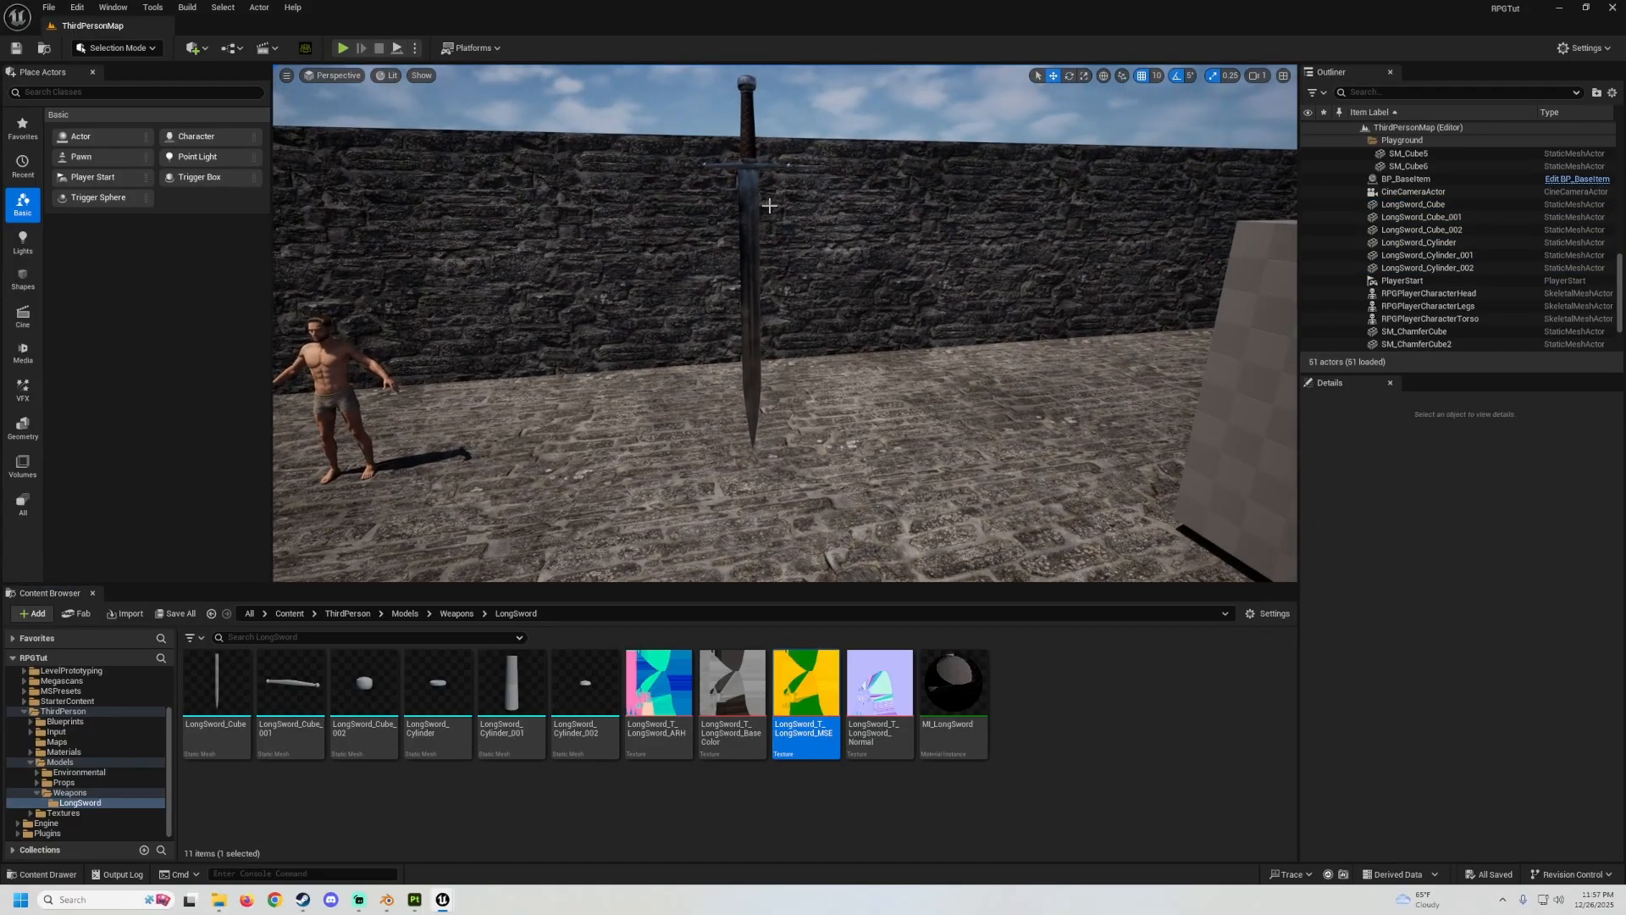
Select all six LongSword actors in the level and move them together along X to location 1060.
{"action": "double_click", "coordinate": [1413, 204]}
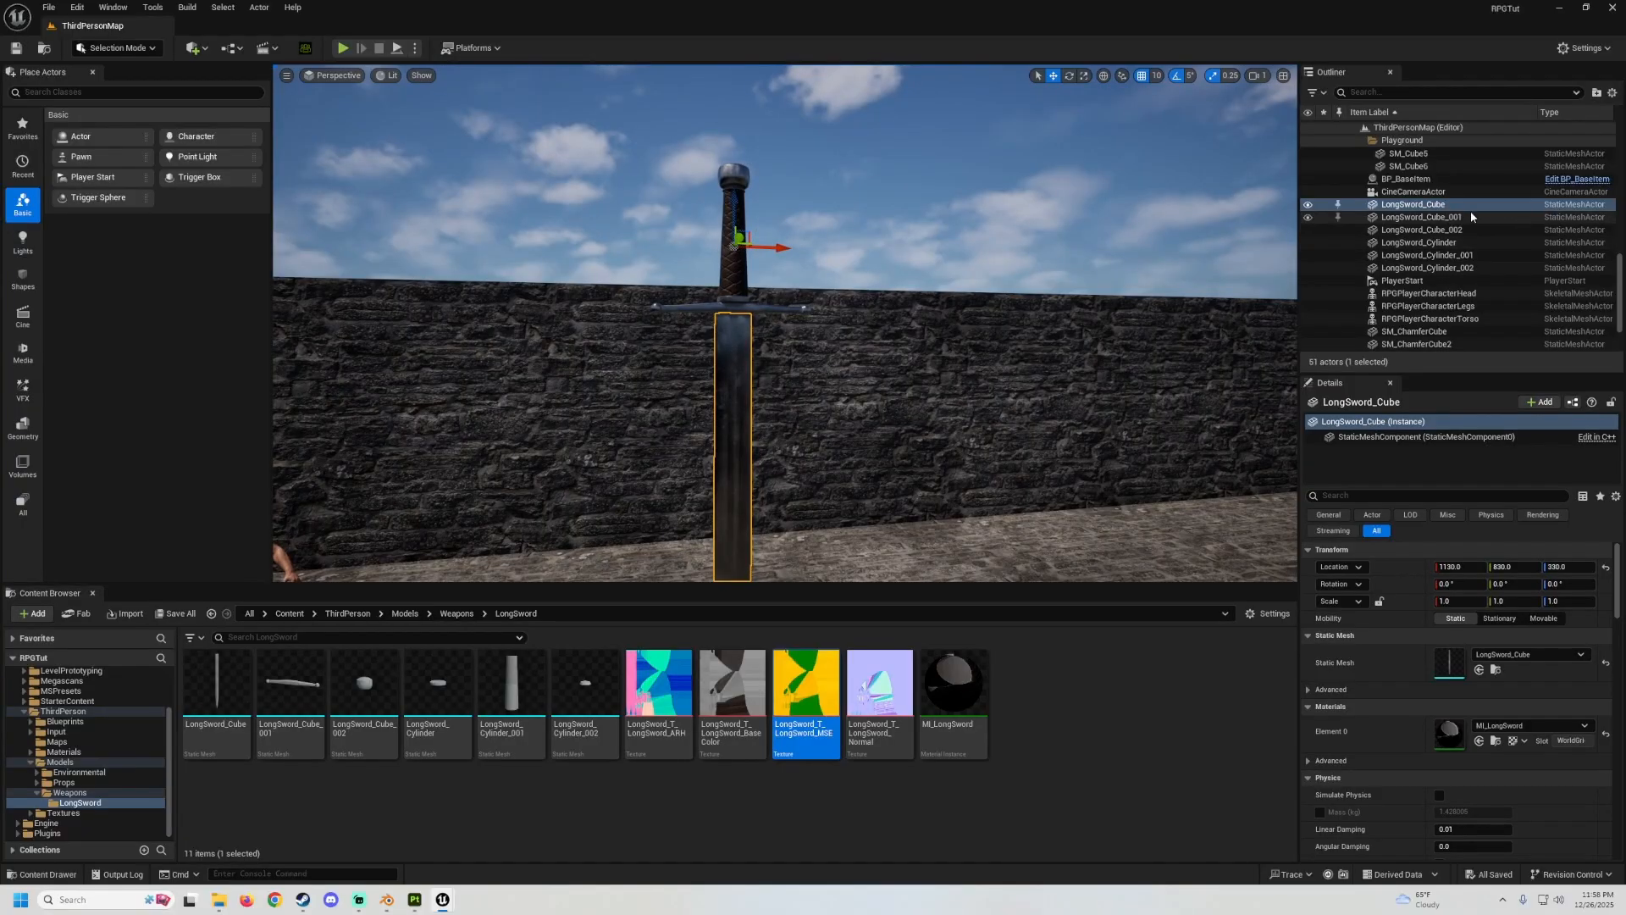
{"action": "left_click", "coordinate": [1431, 267], "text": "shift"}
{"action": "key", "text": "f"}
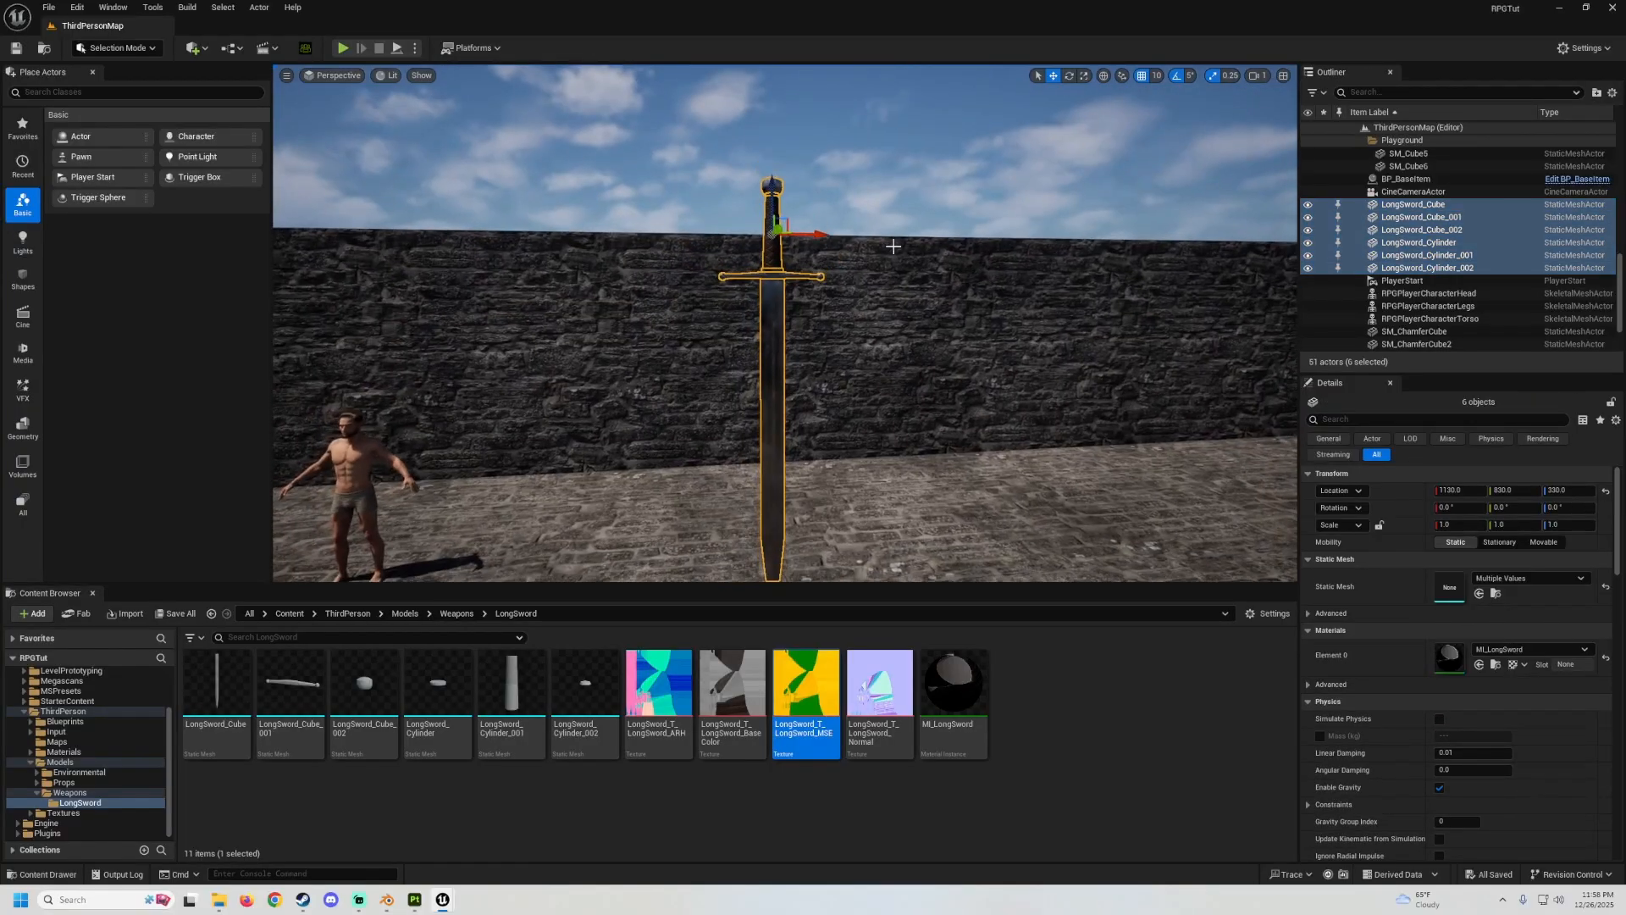
{"action": "left_click_drag", "start_coordinate": [809, 236], "coordinate": [559, 231]}
{"action": "right_click_drag", "start_coordinate": [581, 277], "coordinate": [549, 263]}
{"action": "key", "text": "w"}
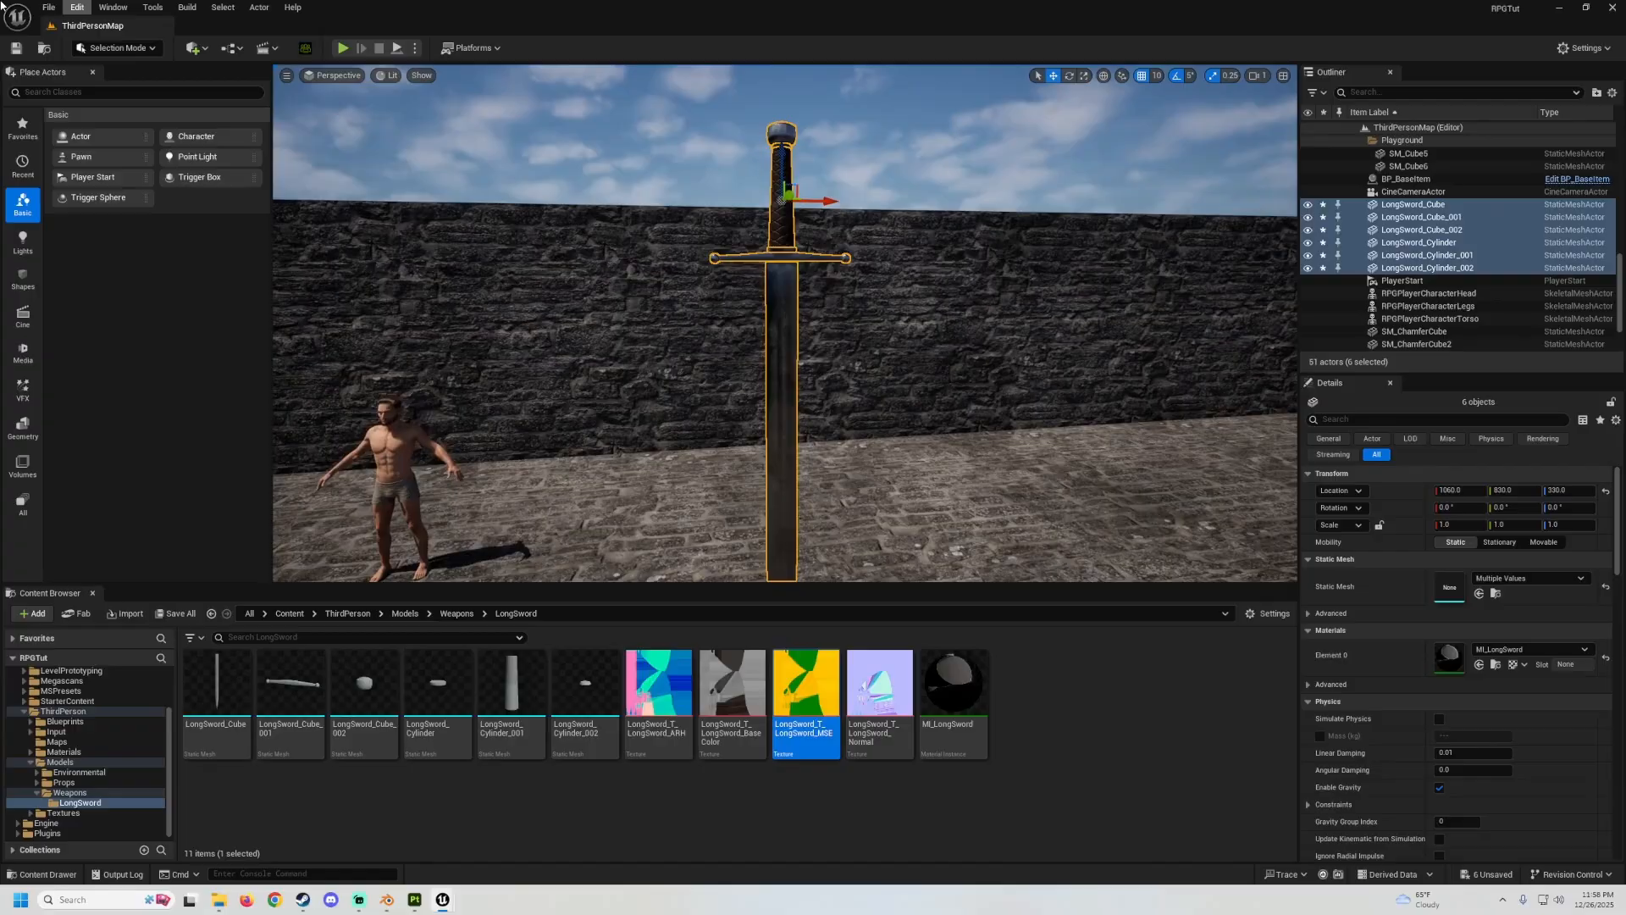
Merge the six selected LongSword actors into a single mesh with Replace Source Actors enabled.
{"action": "left_click", "coordinate": [261, 7]}
{"action": "mouse_move", "coordinate": [328, 457]}
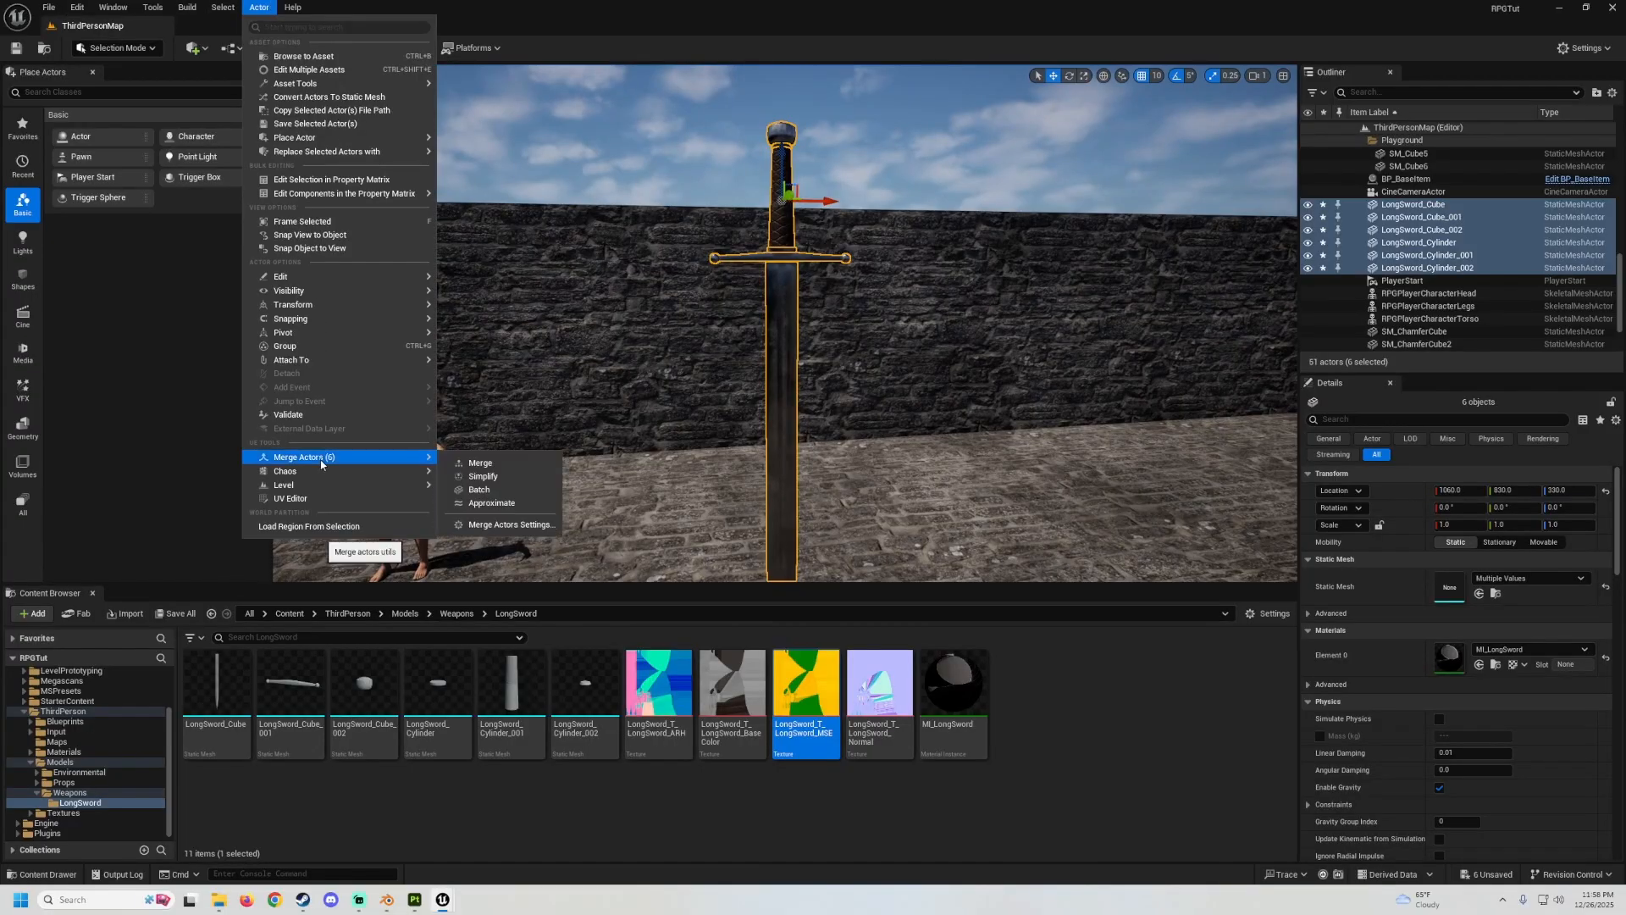
{"action": "left_click", "coordinate": [500, 520]}
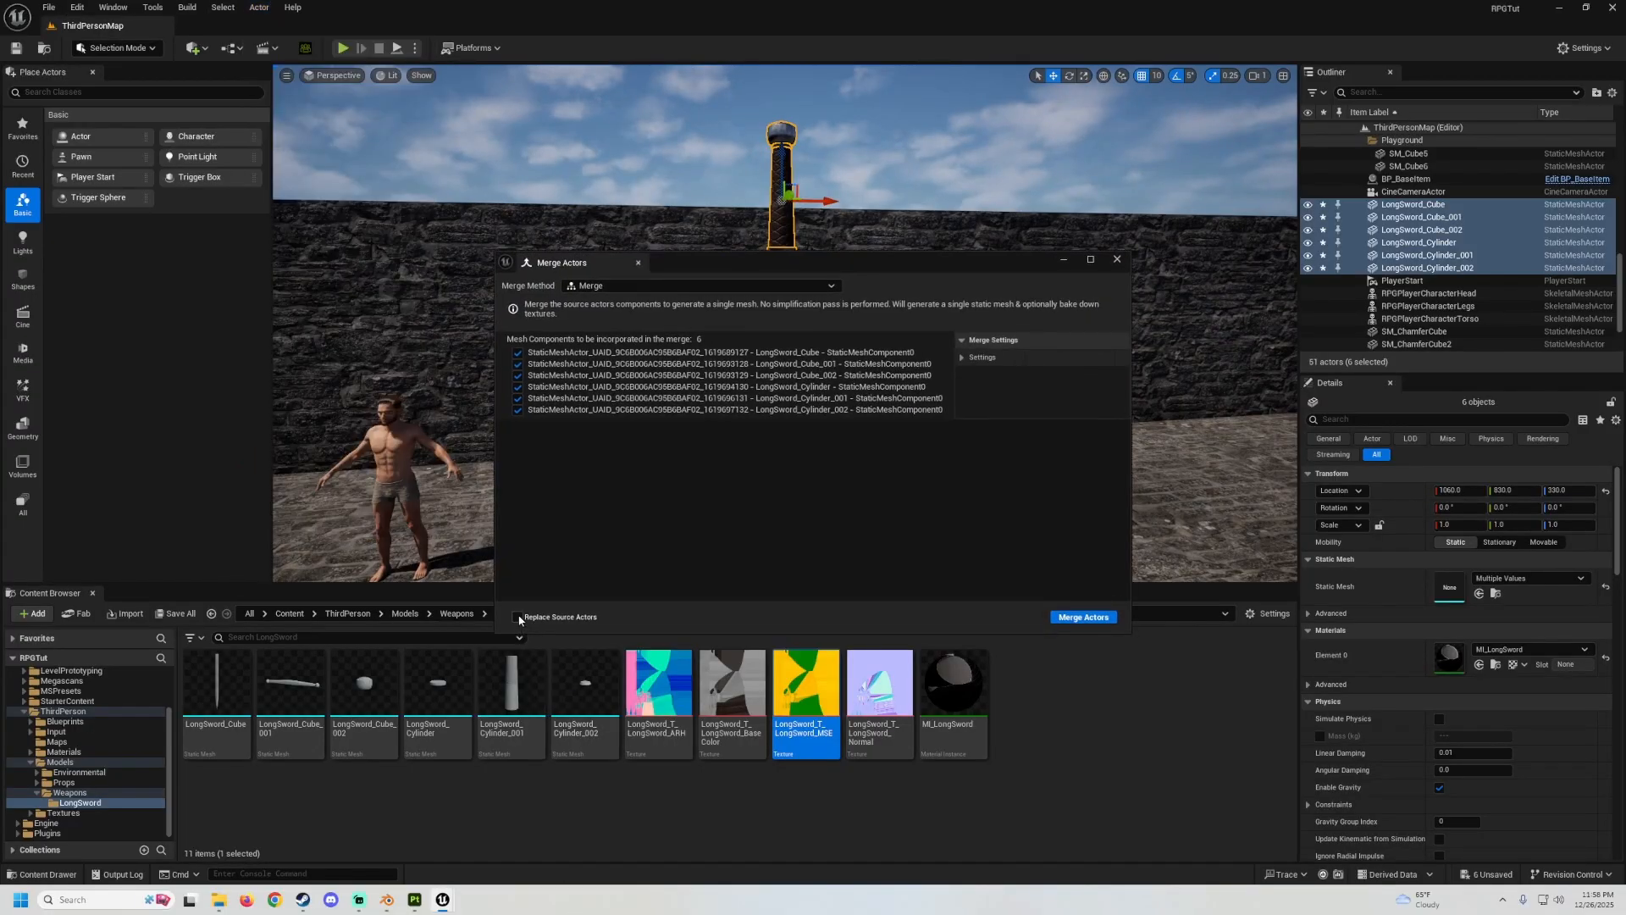
{"action": "left_click", "coordinate": [1084, 617]}
Save the merged mesh as SM_LongSword in ThirdPerson/Models/Weapons/LongSword and close the Merge Actors window.
{"action": "left_click", "coordinate": [523, 402]}
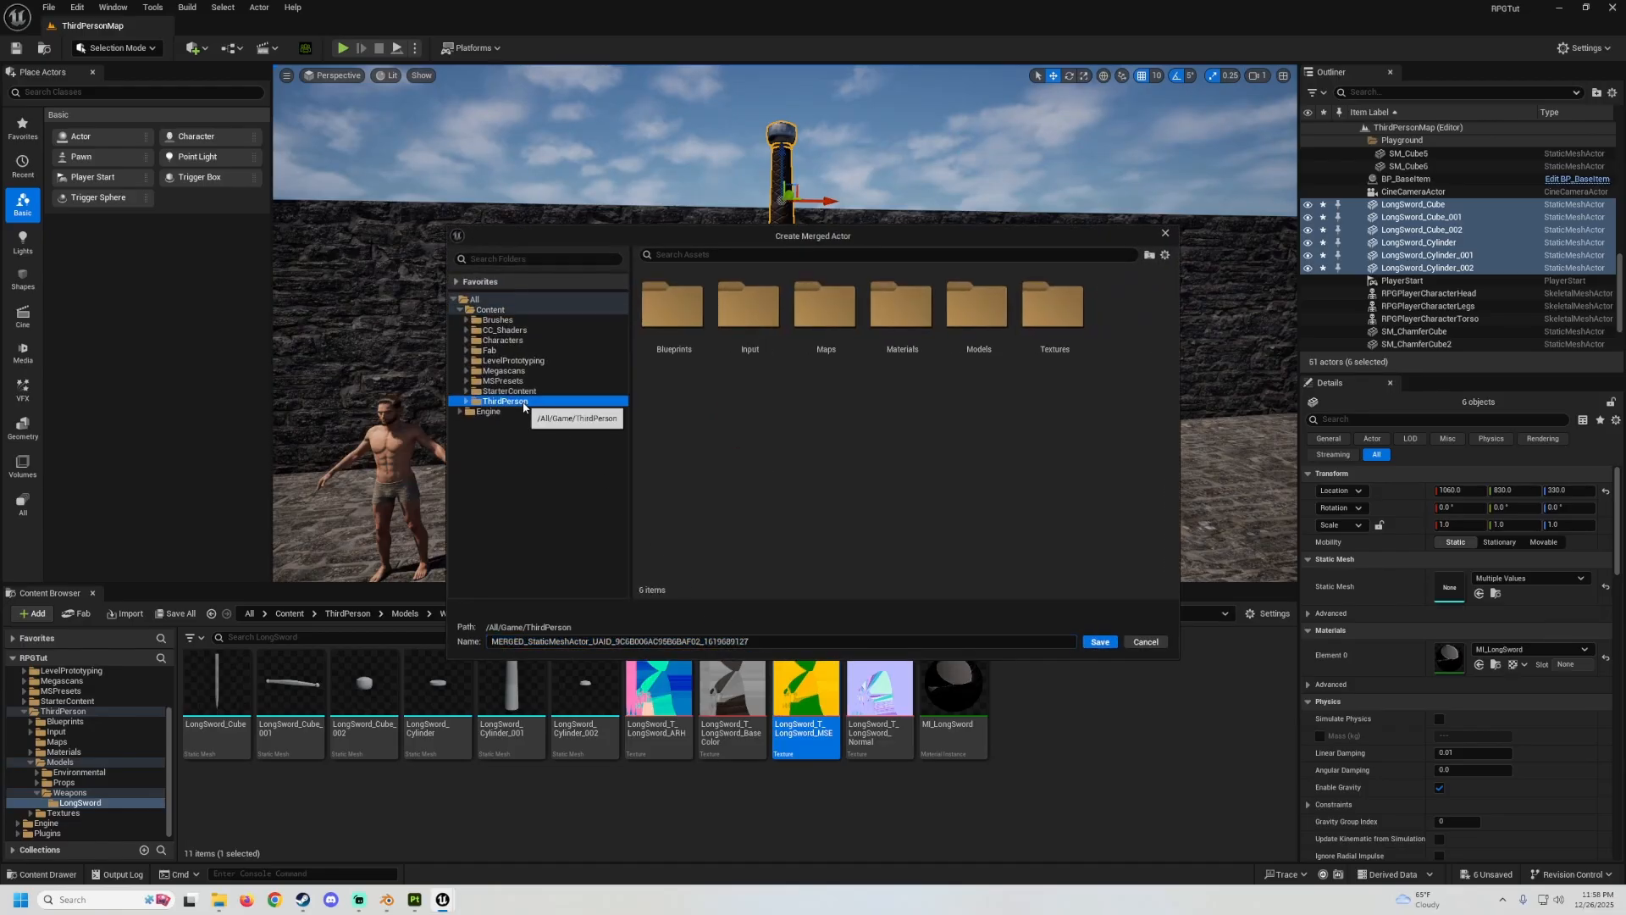
{"action": "double_click", "coordinate": [978, 305]}
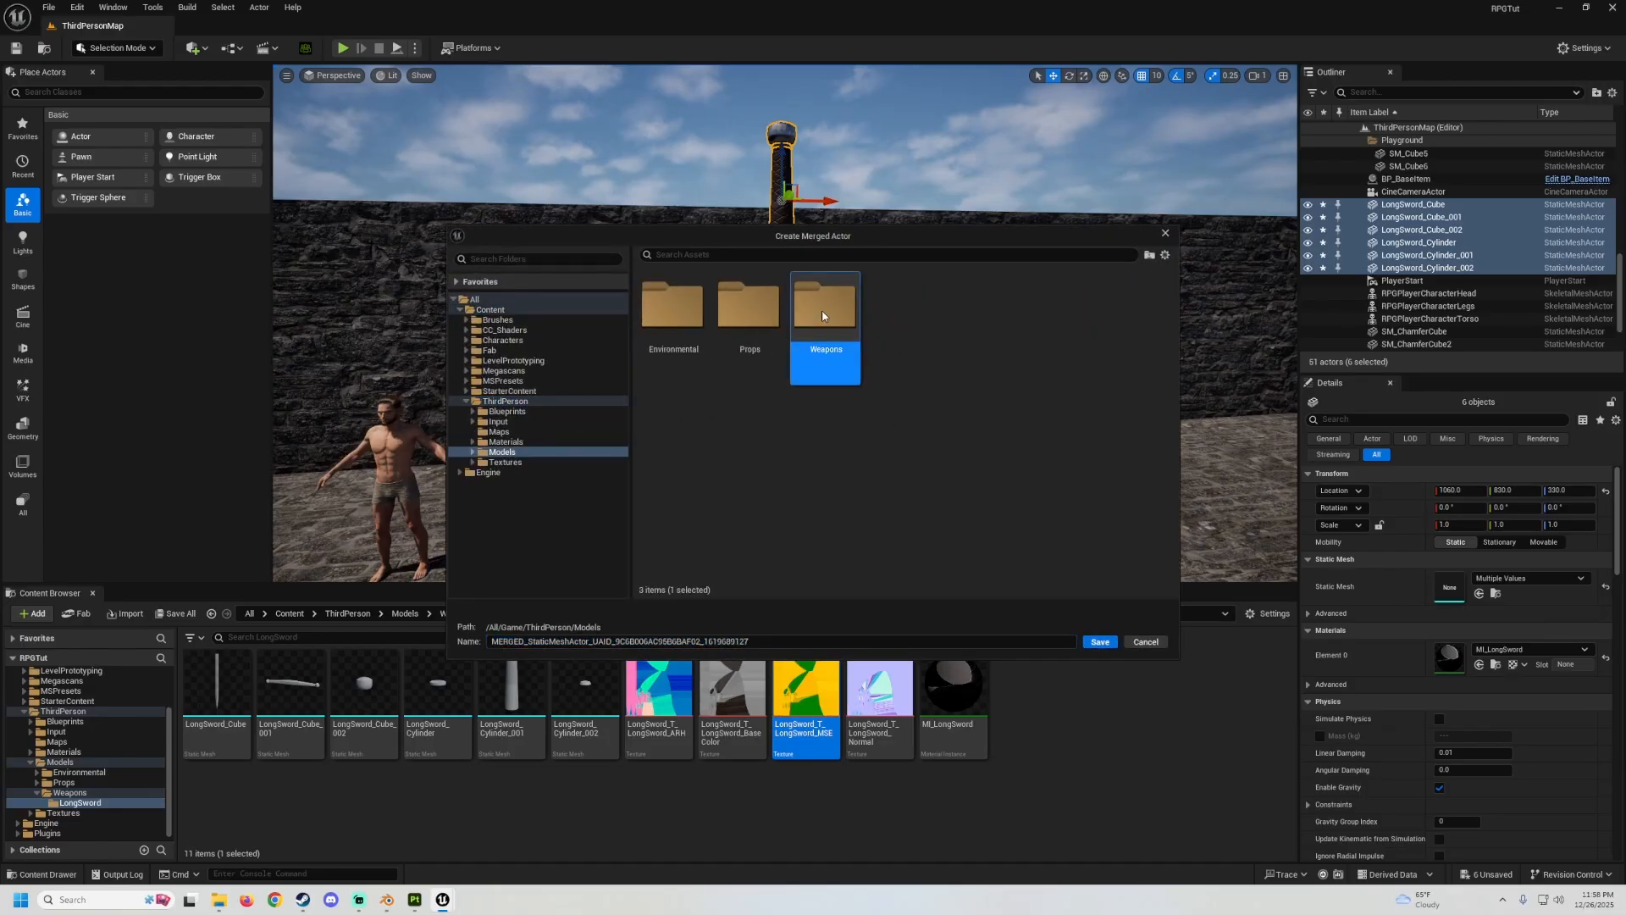
{"action": "double_click", "coordinate": [825, 306]}
{"action": "double_click", "coordinate": [703, 322]}
{"action": "left_click", "coordinate": [660, 380]}
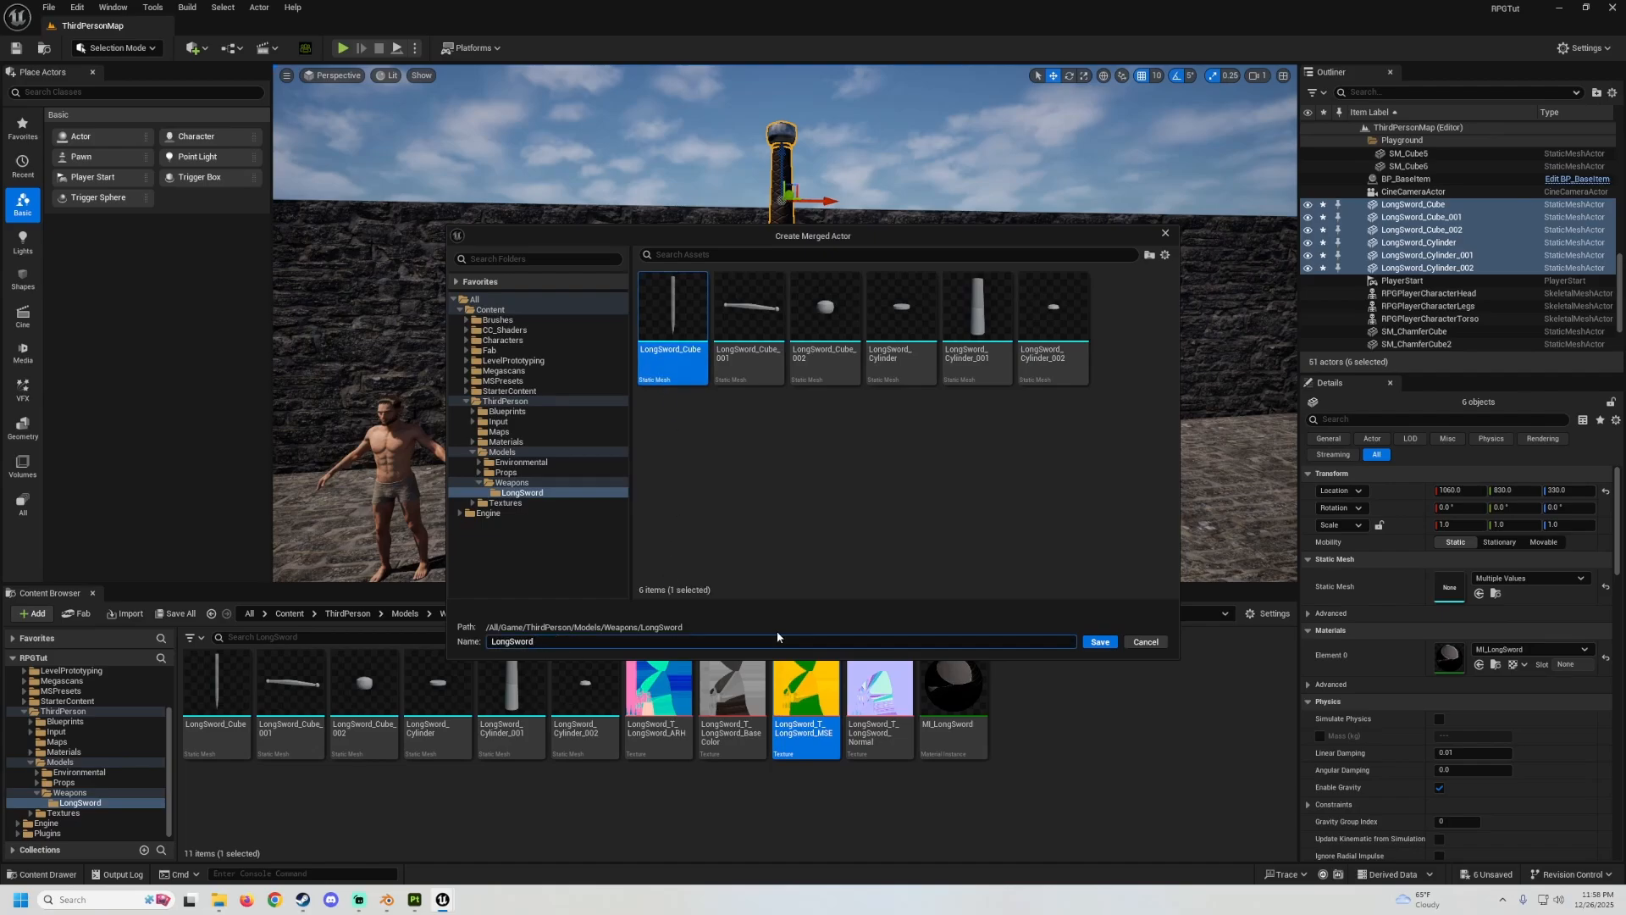
{"action": "key", "text": "Return"}
{"action": "left_click", "coordinate": [1117, 260]}
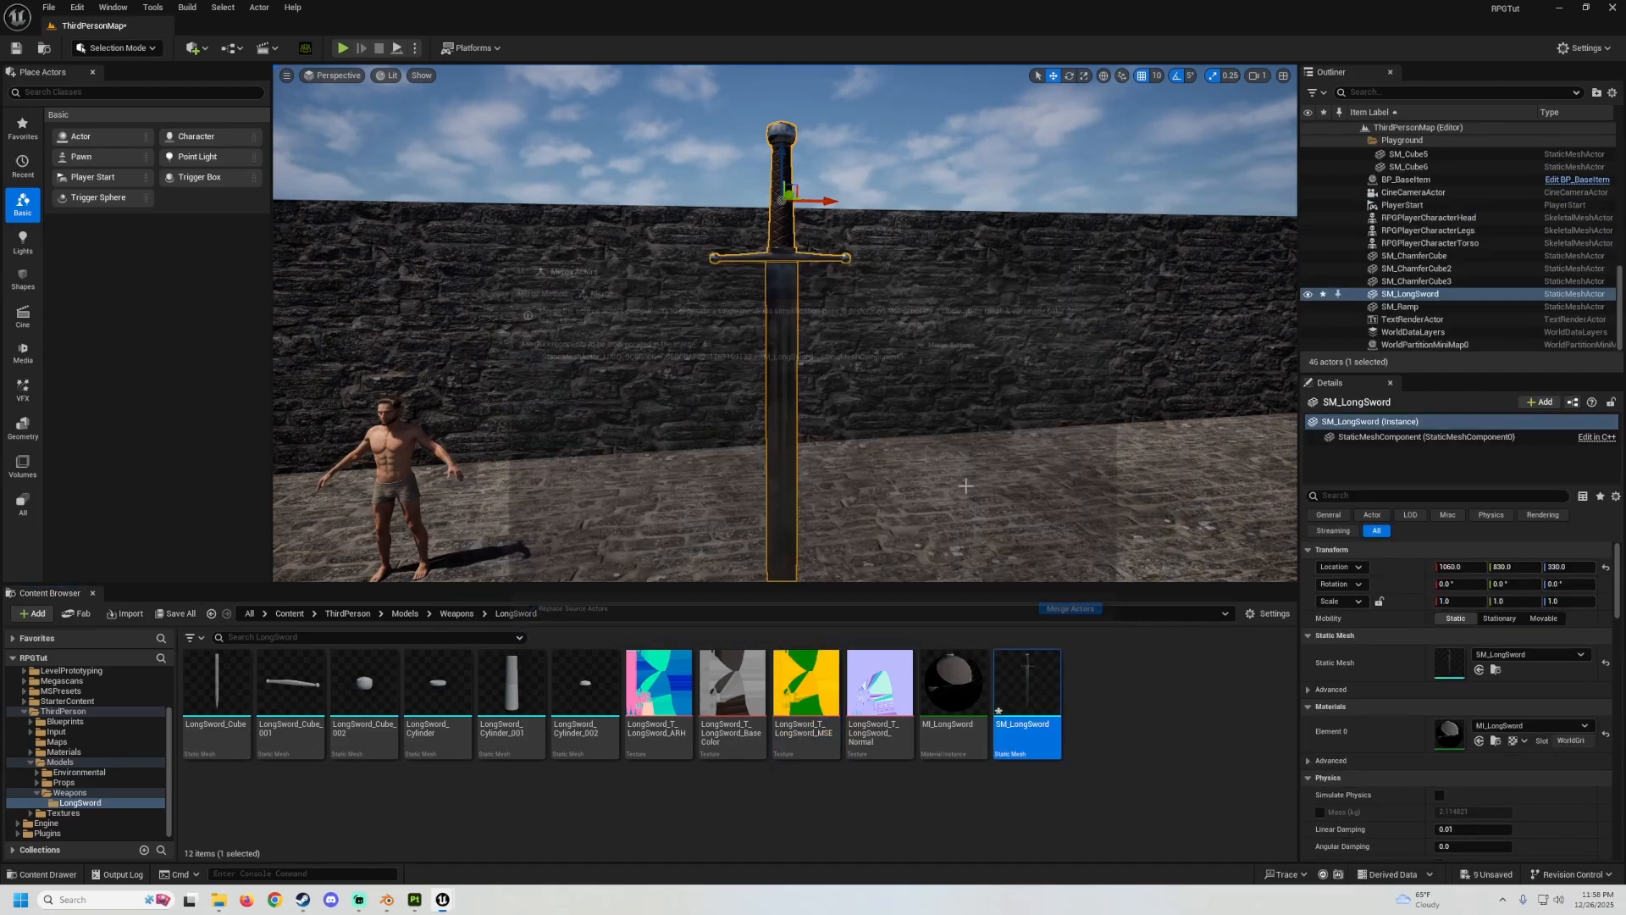
Open SM_LongSword in the static mesh editor and examine the merged sword's shape and material up close.
{"action": "key", "text": "s"}
{"action": "right_click_drag", "start_coordinate": [983, 398], "coordinate": [957, 432]}
{"action": "double_click", "coordinate": [1030, 712]}
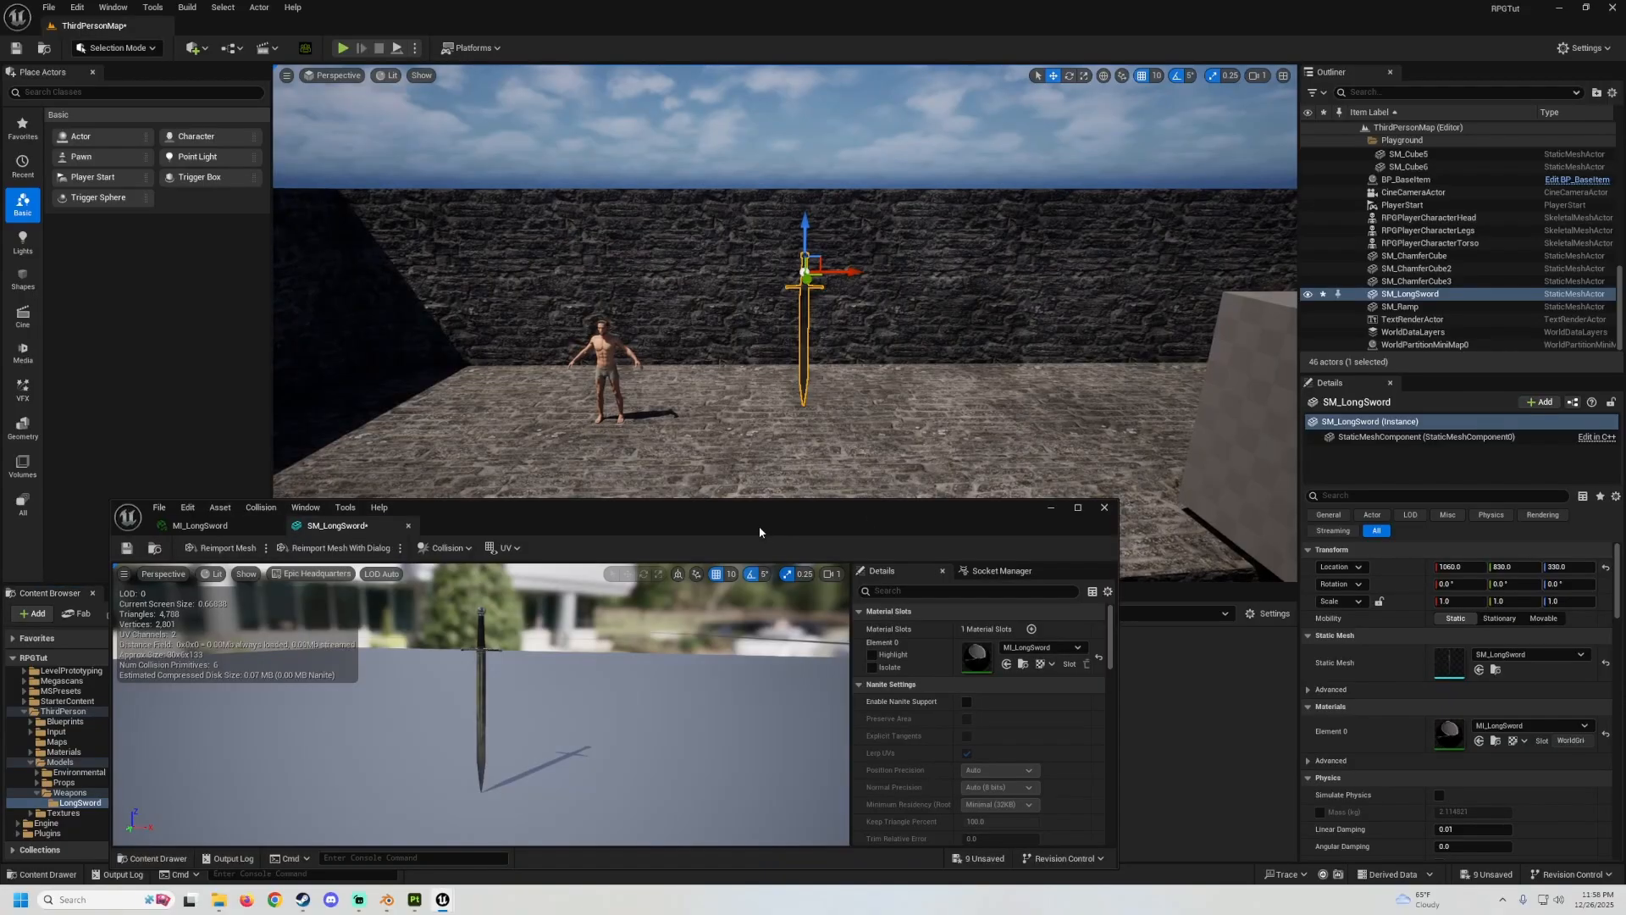
{"action": "left_click_drag", "start_coordinate": [758, 525], "coordinate": [740, 459]}
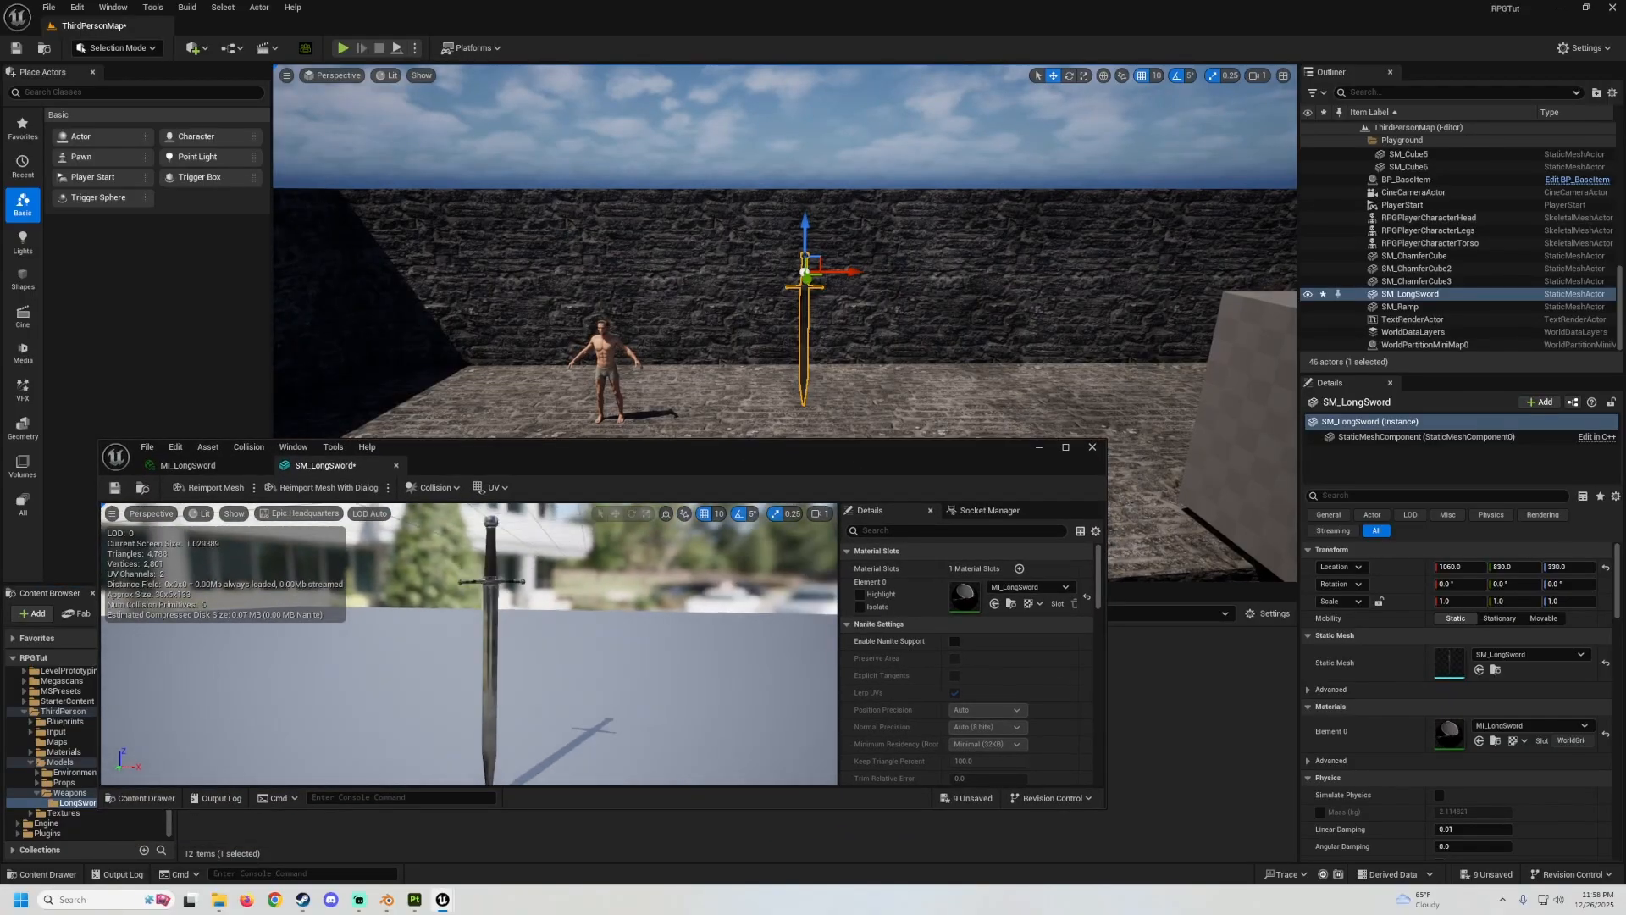
{"action": "left_click", "coordinate": [1065, 446]}
{"action": "key", "text": "w"}
{"action": "right_click_drag", "start_coordinate": [627, 462], "coordinate": [665, 428]}
{"action": "key", "text": "s"}
{"action": "key", "text": "w"}
{"action": "key", "text": "s"}
{"action": "mouse_move", "coordinate": [769, 402]}
{"action": "right_mouse_down"}
{"action": "mouse_move", "coordinate": [796, 442]}
{"action": "mouse_move", "coordinate": [759, 391]}
{"action": "right_mouse_up"}
{"action": "key", "text": "w"}
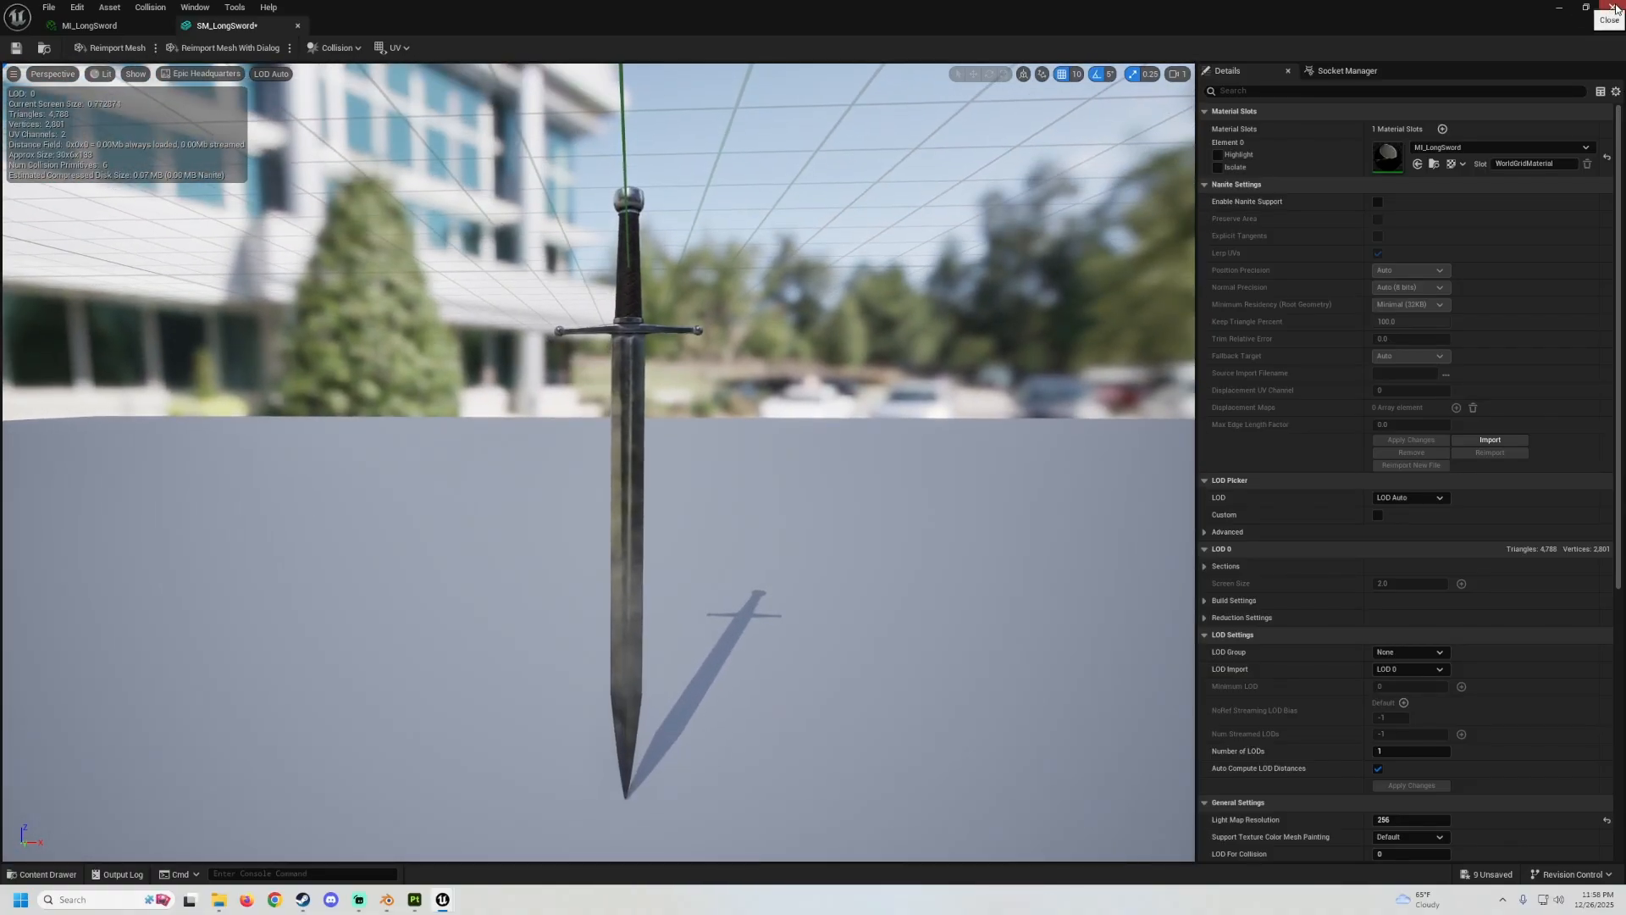
Close the static mesh editor and save all the modified content, including the map and SM_LongSword.
{"action": "left_click", "coordinate": [1613, 8]}
{"action": "left_click", "coordinate": [176, 613]}
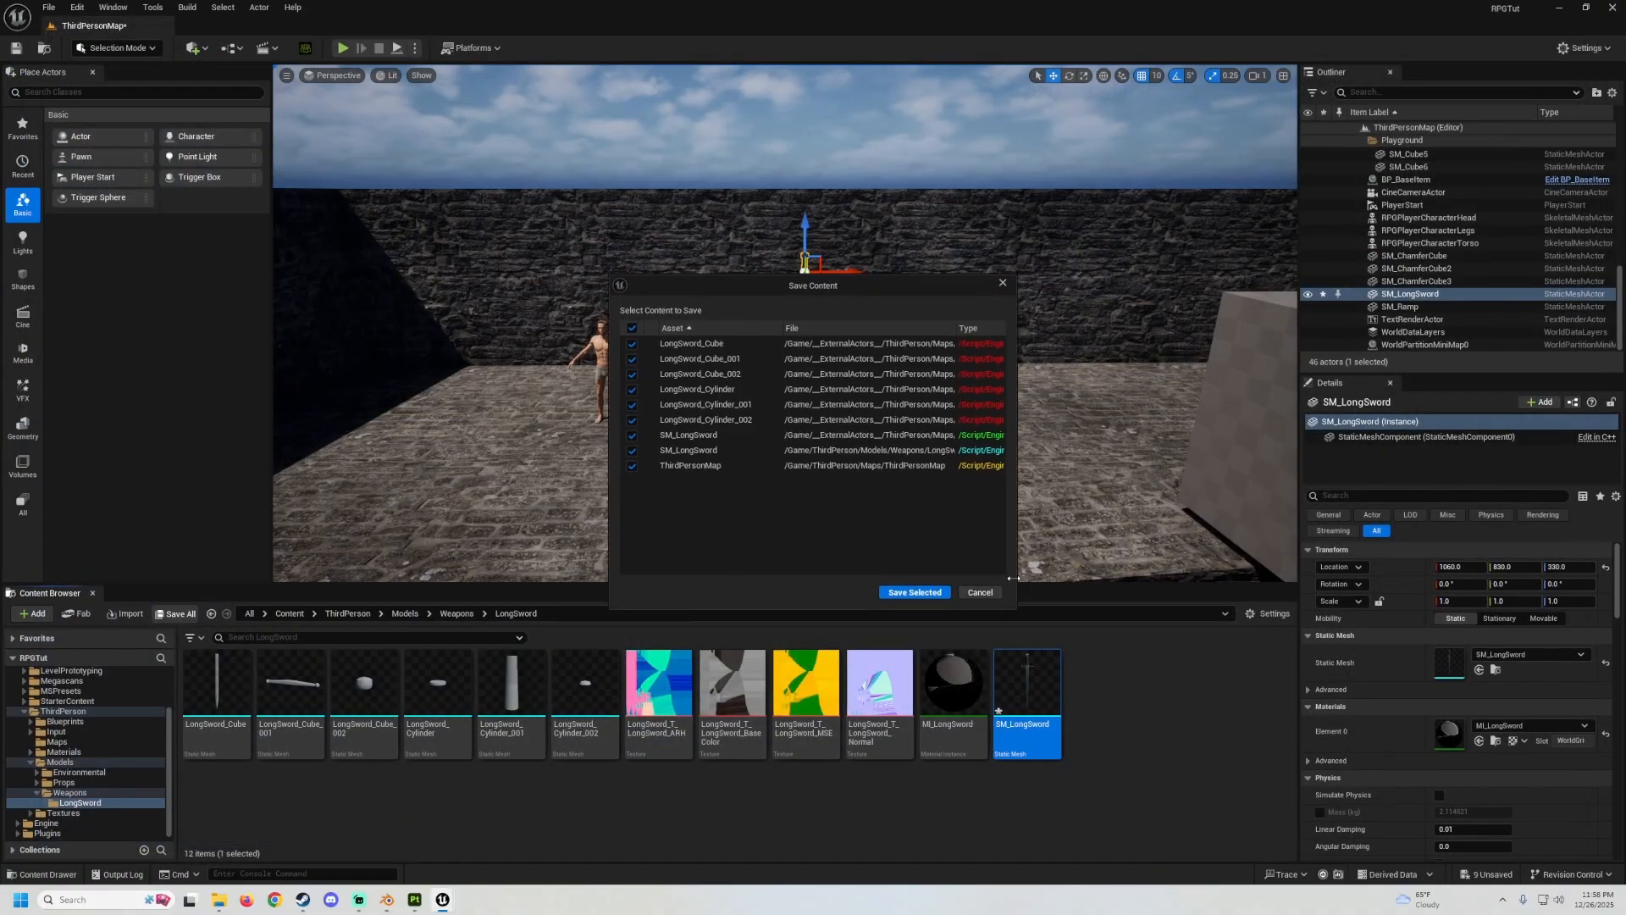
{"action": "left_click", "coordinate": [943, 599]}
Examine the merged sword in the level from near and far to judge its textures and reflections.
{"action": "key", "text": "w"}
{"action": "right_click_drag", "start_coordinate": [897, 458], "coordinate": [778, 356]}
{"action": "key", "text": "s"}
{"action": "key", "text": "w"}
{"action": "key", "text": "s"}
{"action": "key", "text": "w"}
{"action": "key", "text": "s"}
{"action": "key", "text": "s"}
{"action": "key", "text": "w"}
{"action": "key", "text": "w"}
{"action": "key", "text": "s"}
{"action": "key", "text": "w"}
Select the SM_LongSword actor in the level and reposition it along the X axis.
{"action": "left_click", "coordinate": [773, 356]}
{"action": "key", "text": "s"}
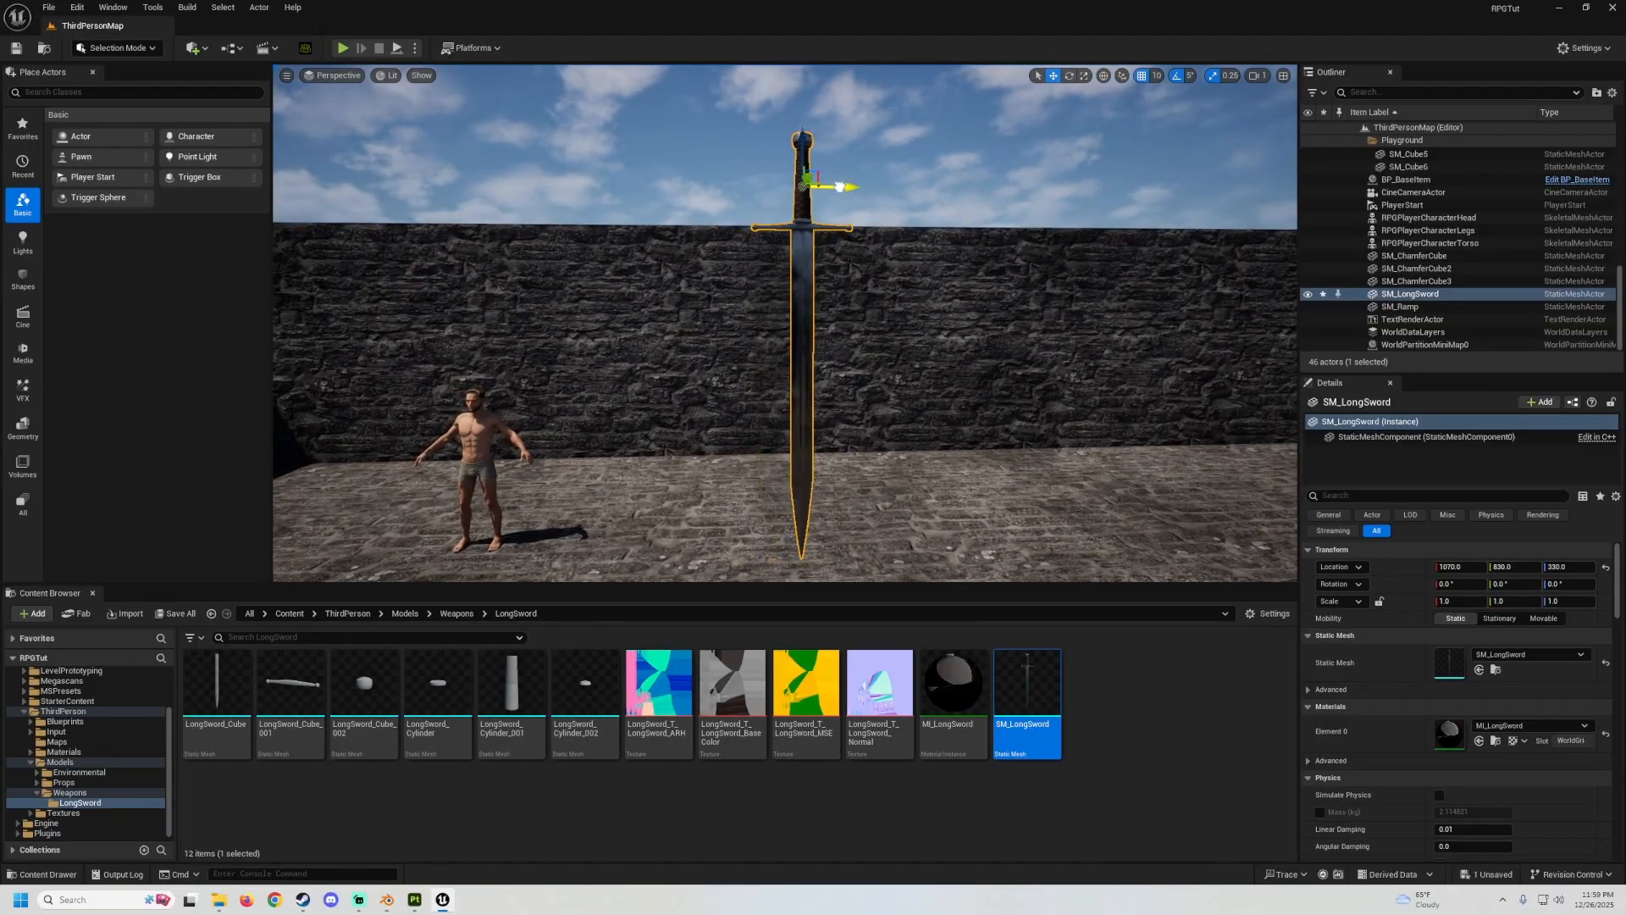
{"action": "left_click_drag", "start_coordinate": [685, 167], "coordinate": [619, 166]}
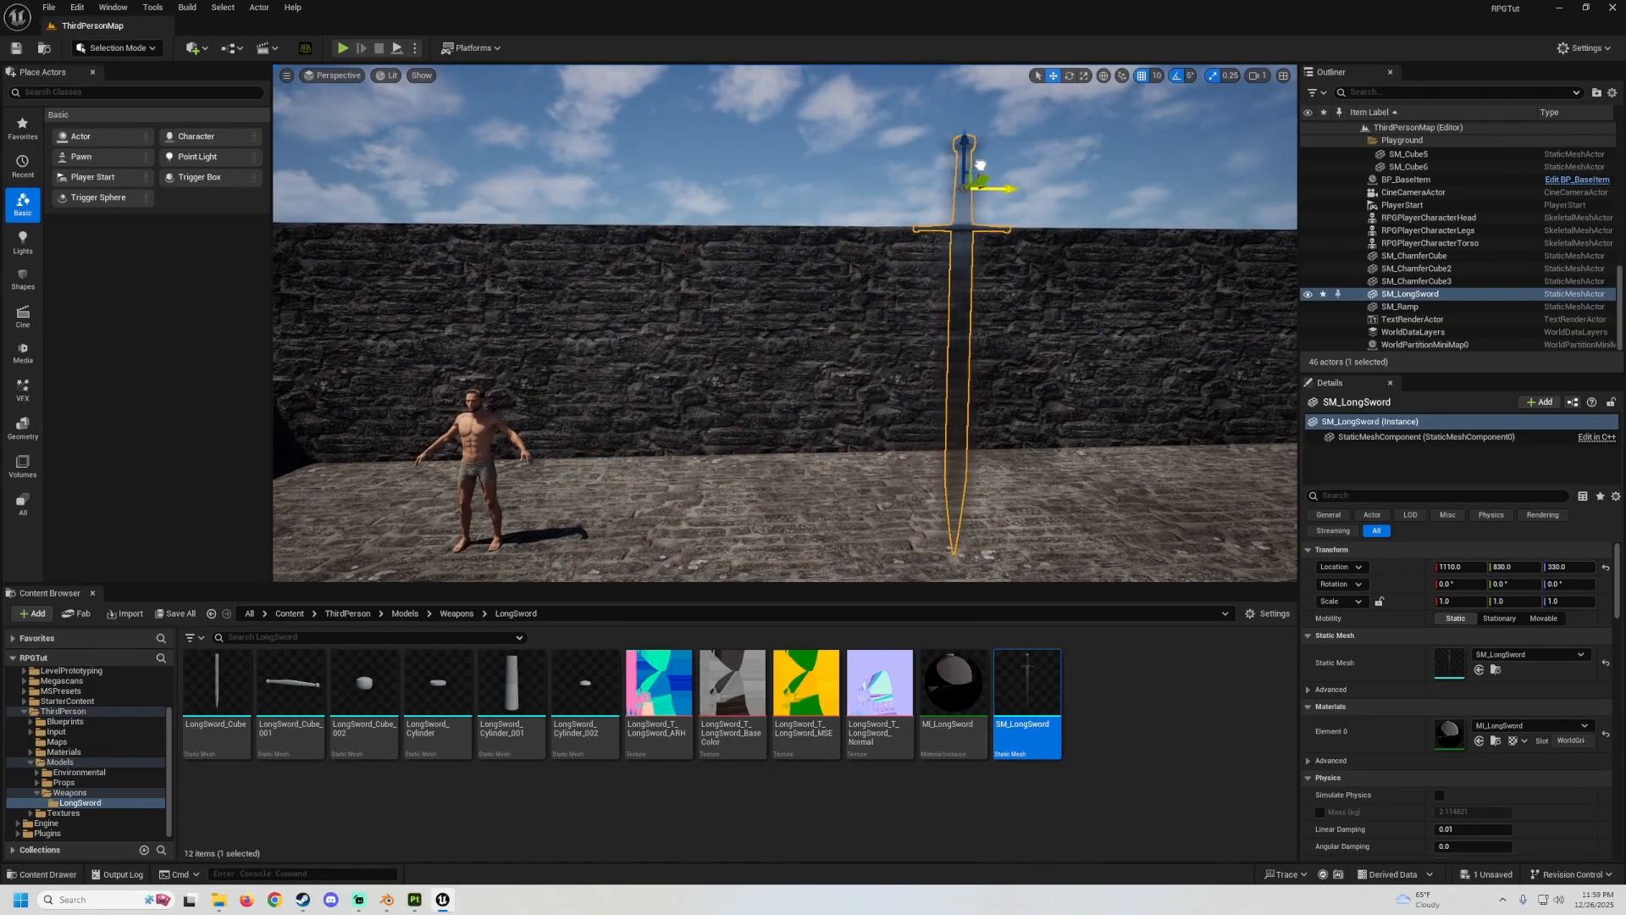
Examine the sword in a full-screen viewport in game view, from near and far.
{"action": "key", "text": "w"}
{"action": "right_click_drag", "start_coordinate": [845, 163], "coordinate": [819, 340]}
{"action": "key", "text": "s"}
{"action": "key", "text": "w"}
{"action": "key", "text": "s"}
{"action": "key", "text": "g"}
{"action": "key", "text": "s"}
{"action": "key", "text": "w"}
{"action": "key", "text": "s"}
{"action": "key", "text": "w"}
{"action": "key", "text": "s"}
{"action": "key", "text": "F11"}
{"action": "key", "text": "w"}
{"action": "key", "text": "s"}
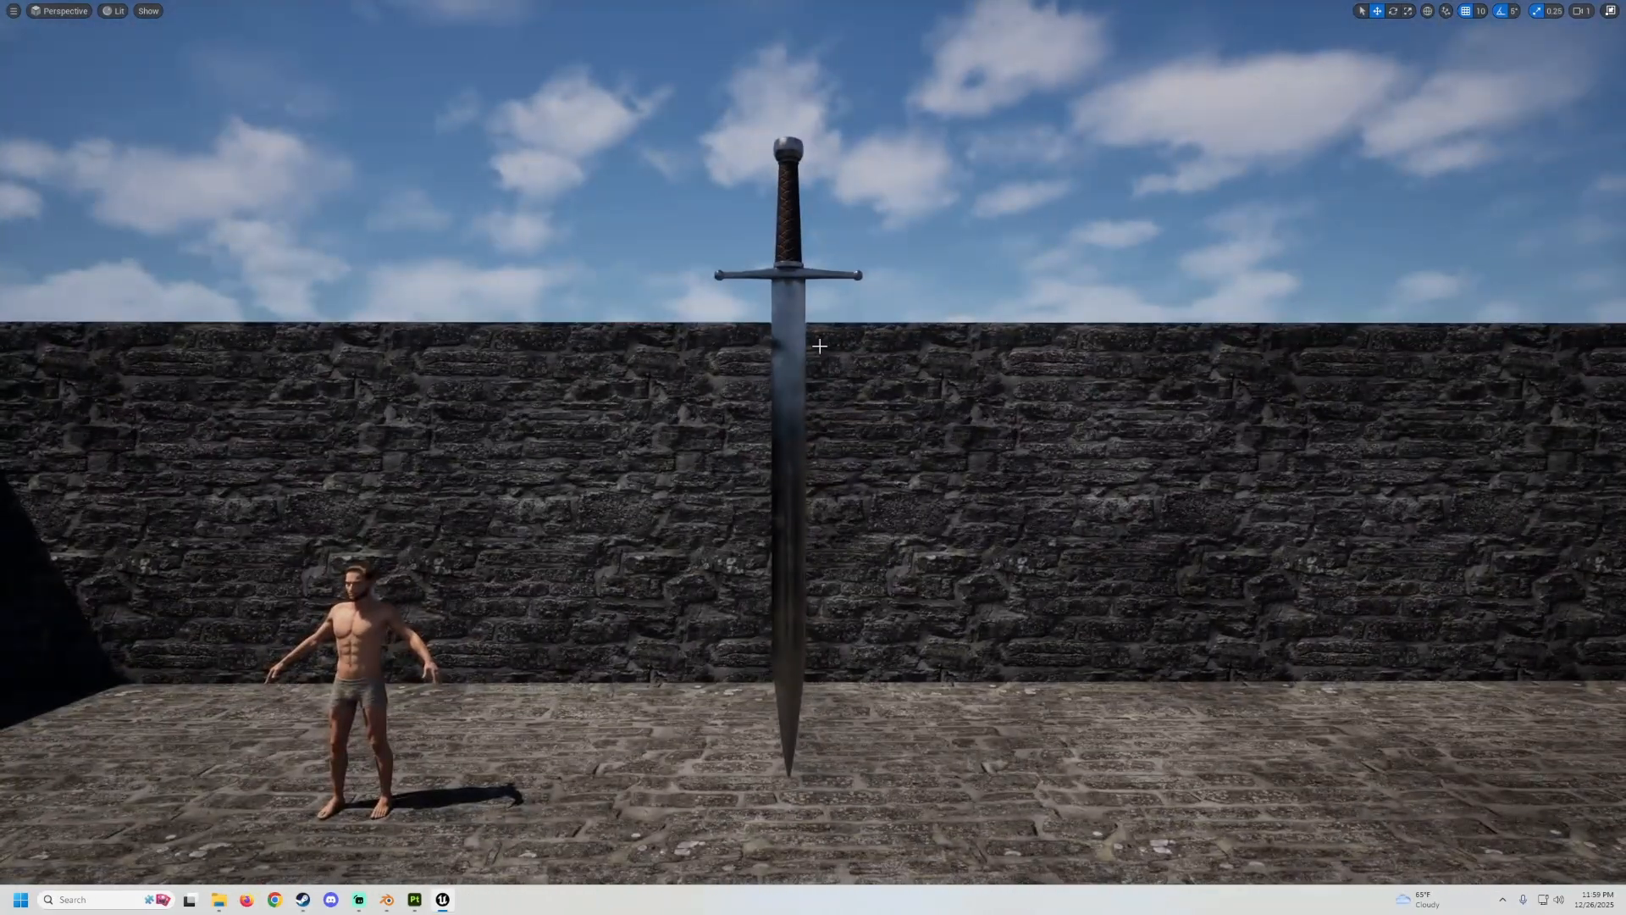